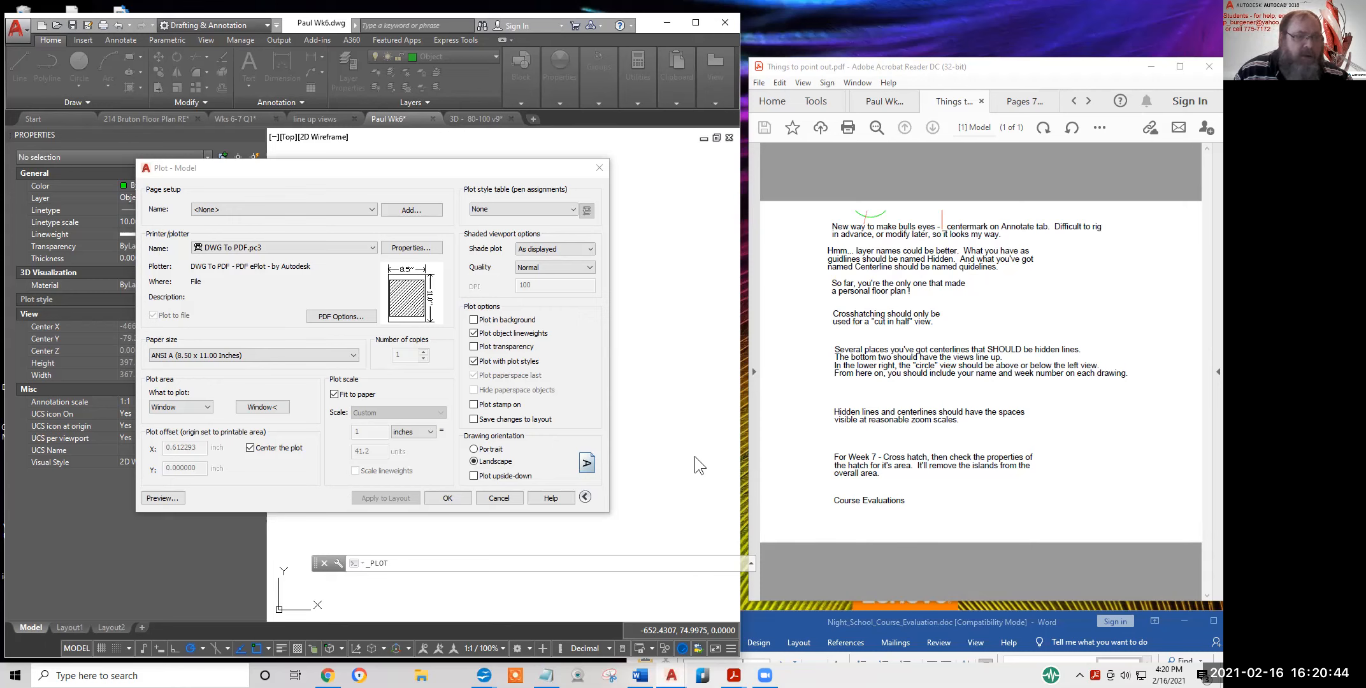
# Cancel the Plot - Model dialog without plotting and bring up the exercise PDF
pyautogui.click(632, 184)
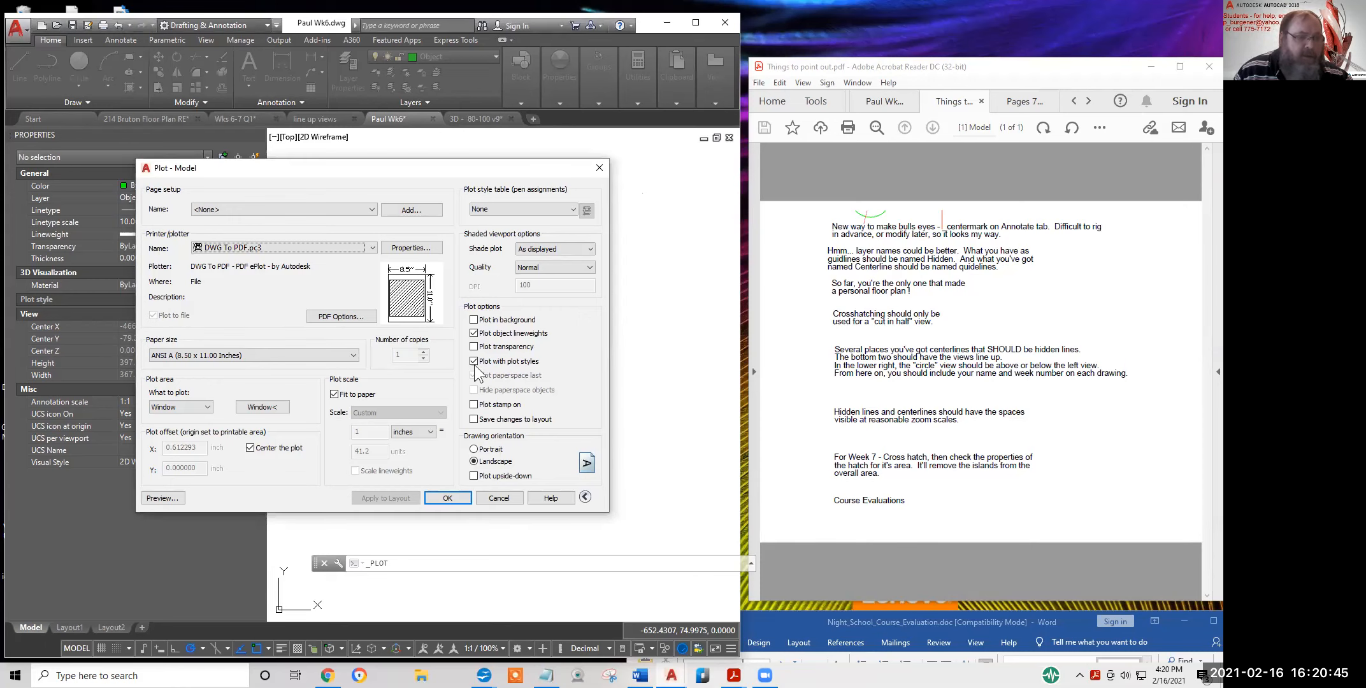
pyautogui.click(505, 498)
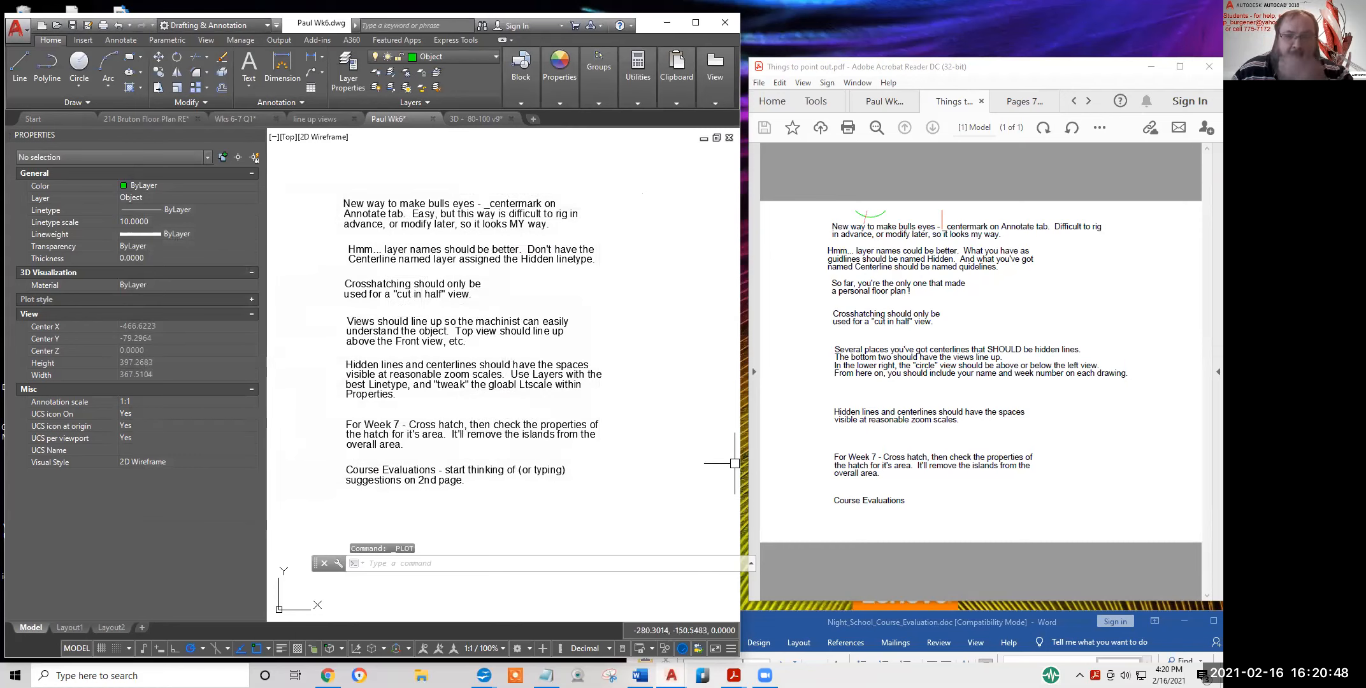
pyautogui.click(1024, 106)
# Scroll to the Lesson 7 header and highlight the Edit Polyline (PEDIT) Join and Width line
pyautogui.scroll(10, 1009, 343)
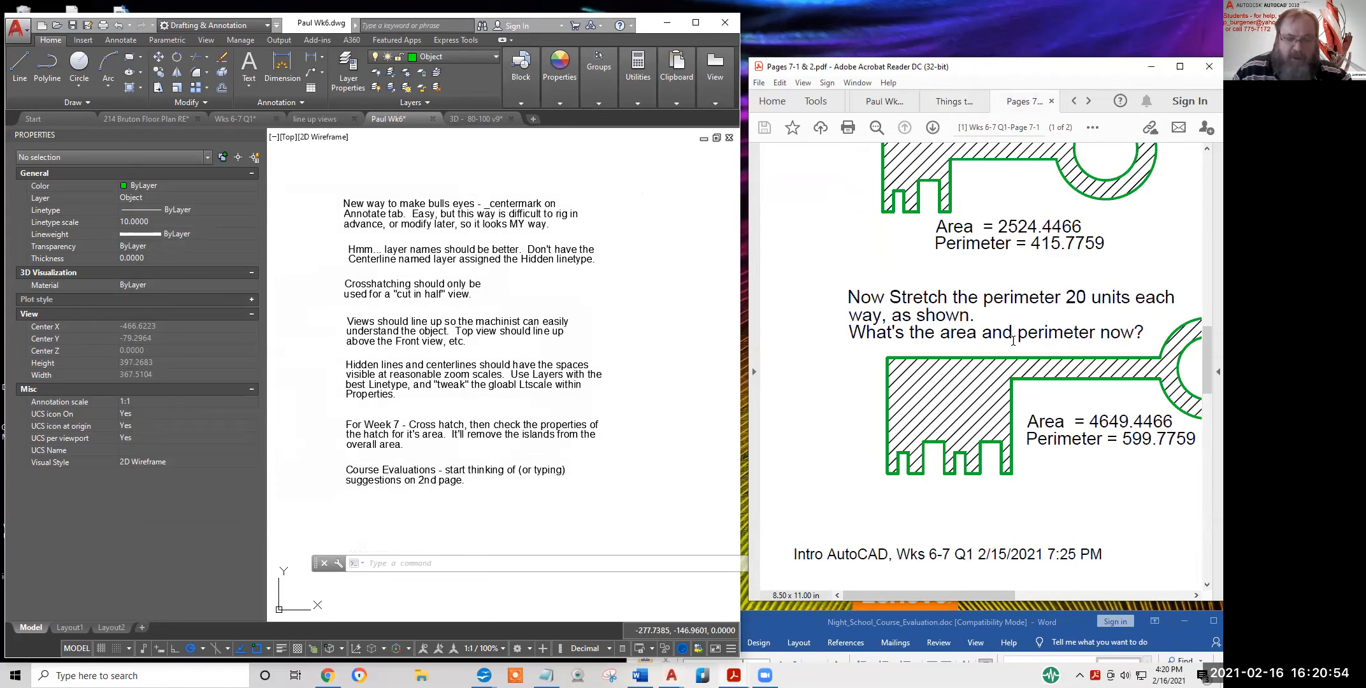
pyautogui.keyDown('ctrl'); pyautogui.scroll(-2, 1012, 340); pyautogui.keyUp('ctrl')
pyautogui.scroll(-2, 1009, 340)
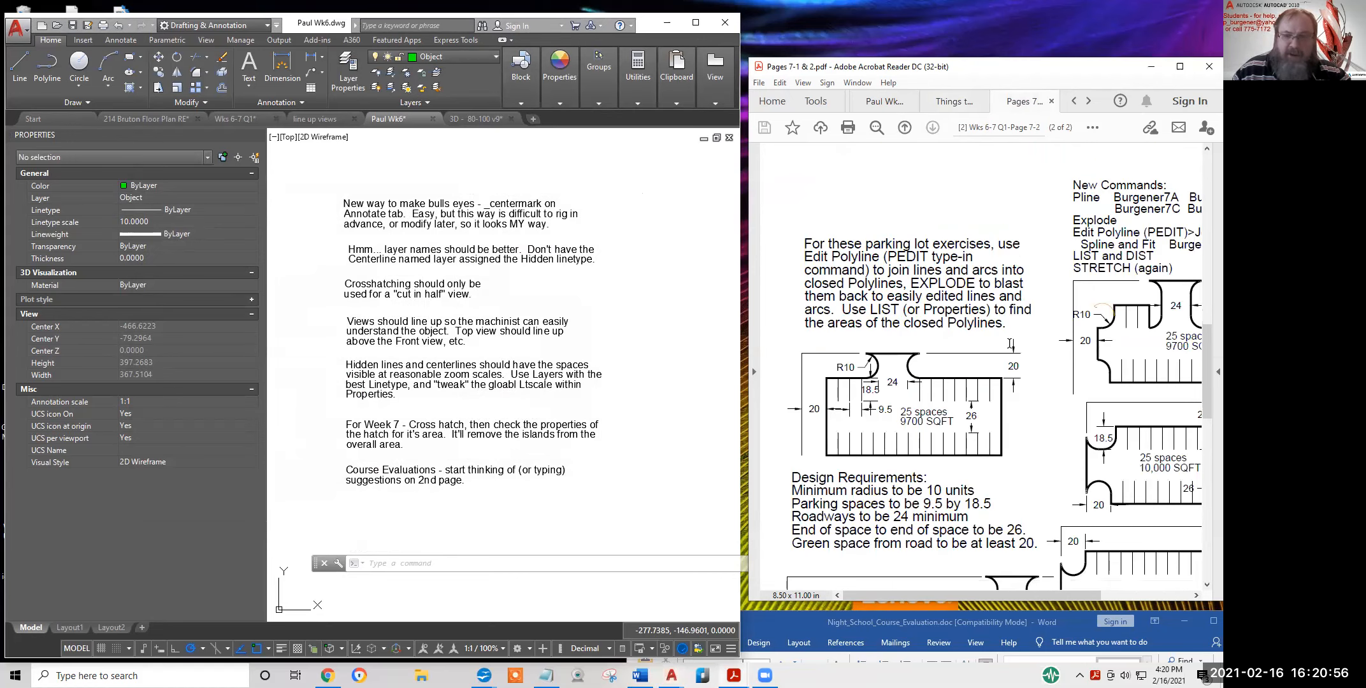
pyautogui.scroll(2, 1010, 342)
pyautogui.scroll(1, 985, 378)
pyautogui.scroll(5, 984, 377)
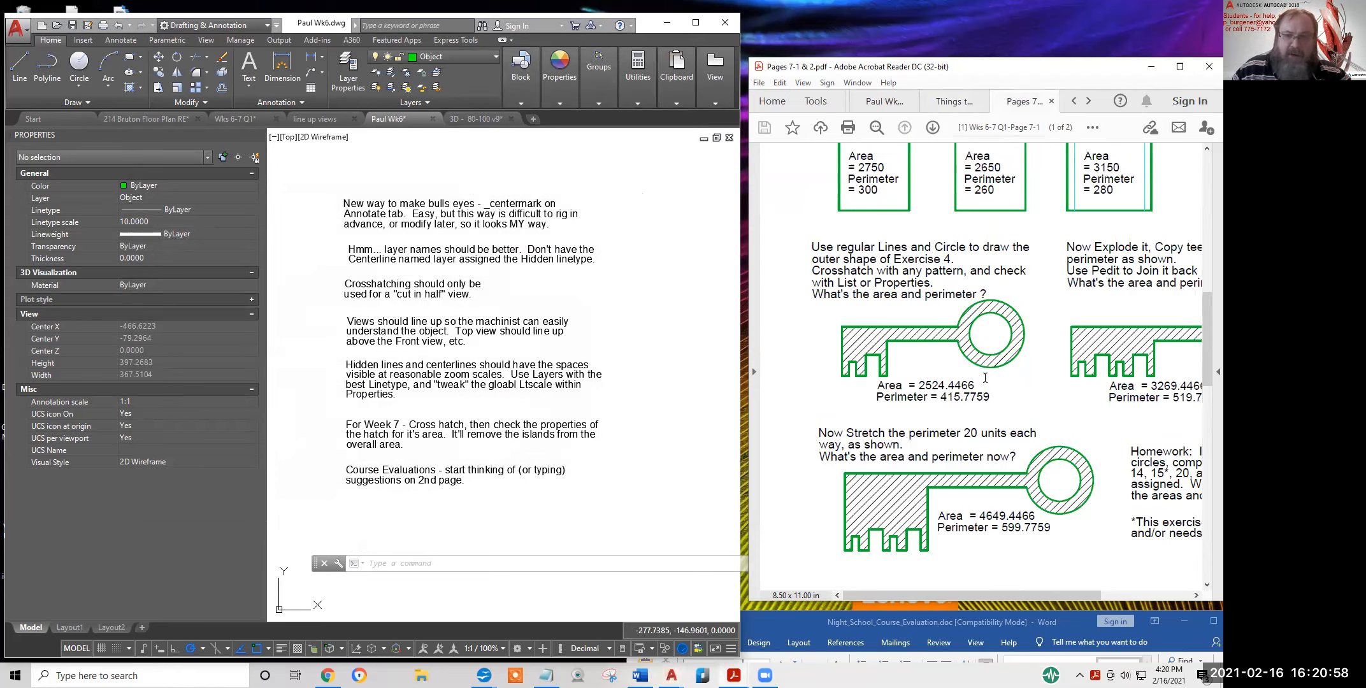
pyautogui.scroll(4, 984, 378)
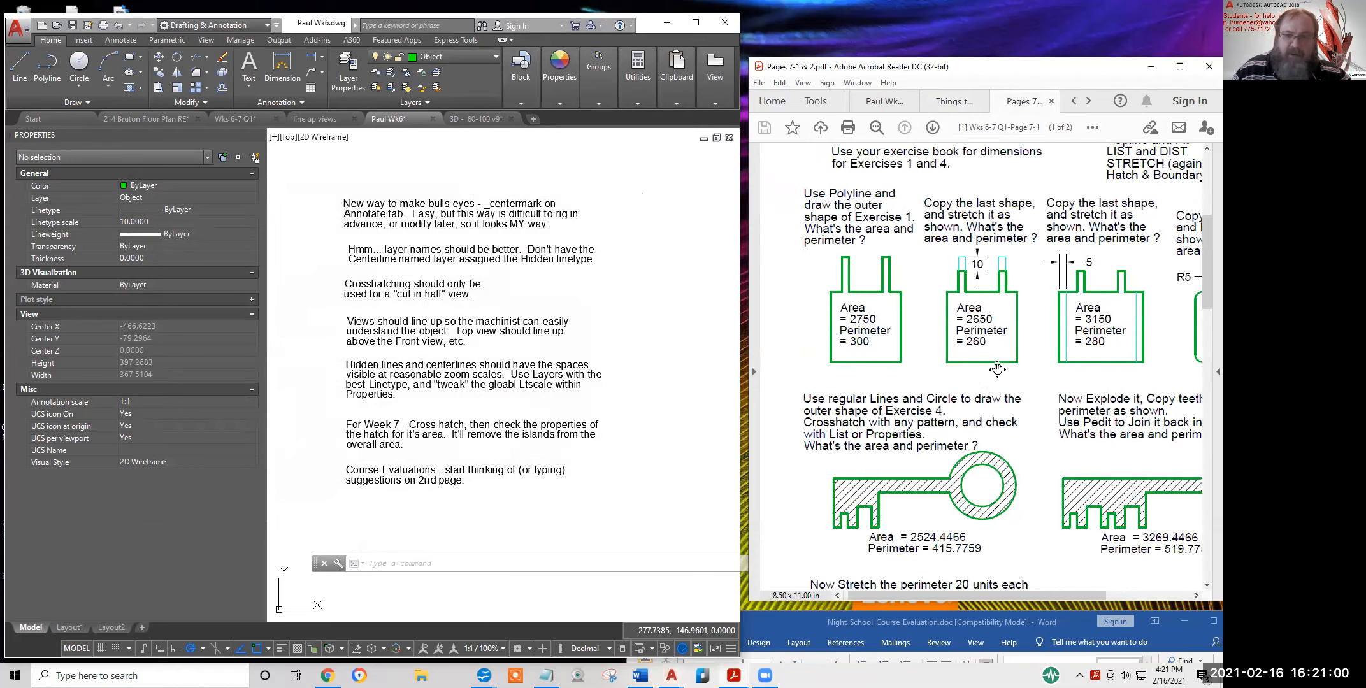
pyautogui.hscroll(4, 989, 248)
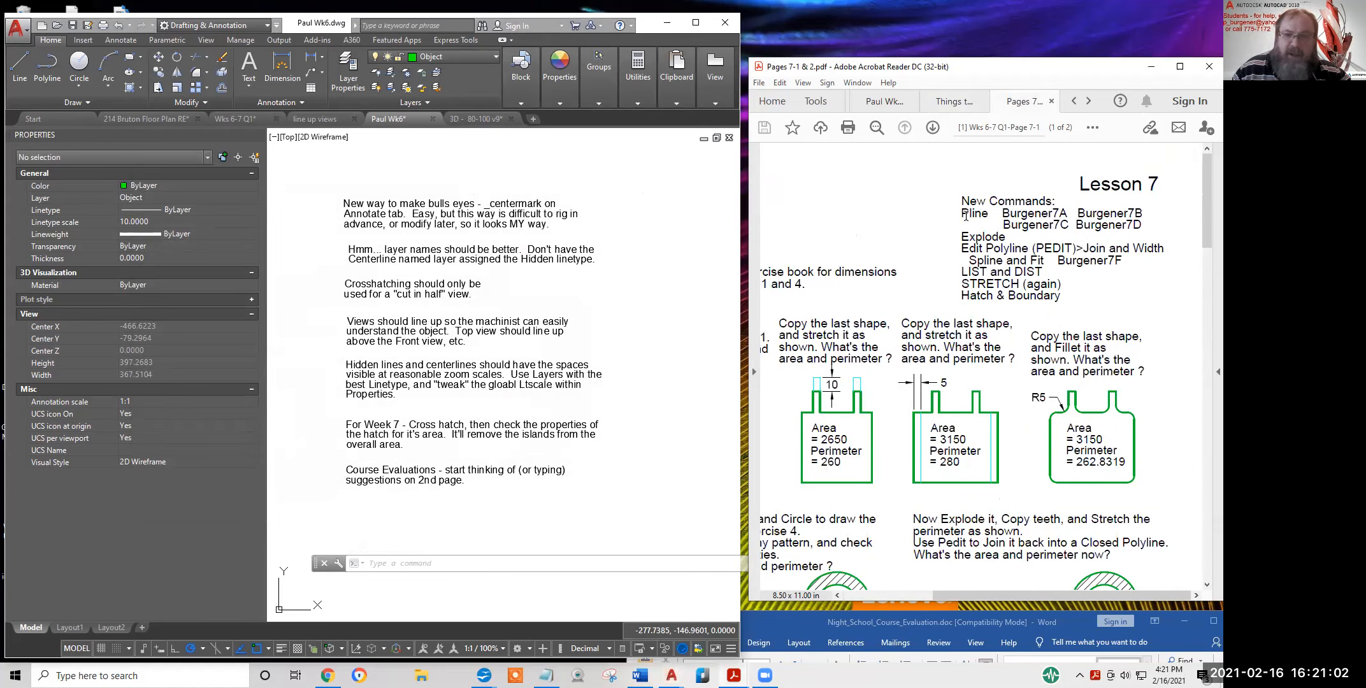
pyautogui.moveTo(959, 249); pyautogui.dragTo(1140, 253)
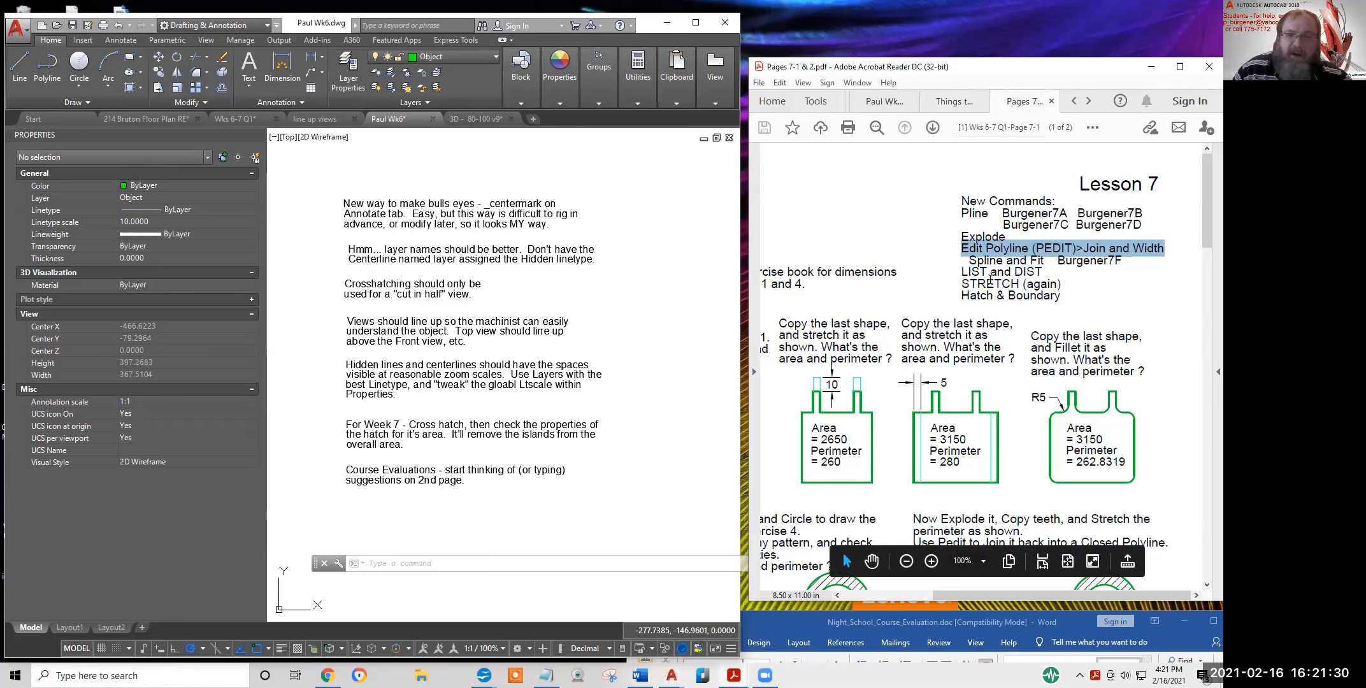
# Highlight the LIST and STRETCH (again) command lines in the lesson
pyautogui.moveTo(960, 273); pyautogui.dragTo(988, 273)
pyautogui.click(963, 272)
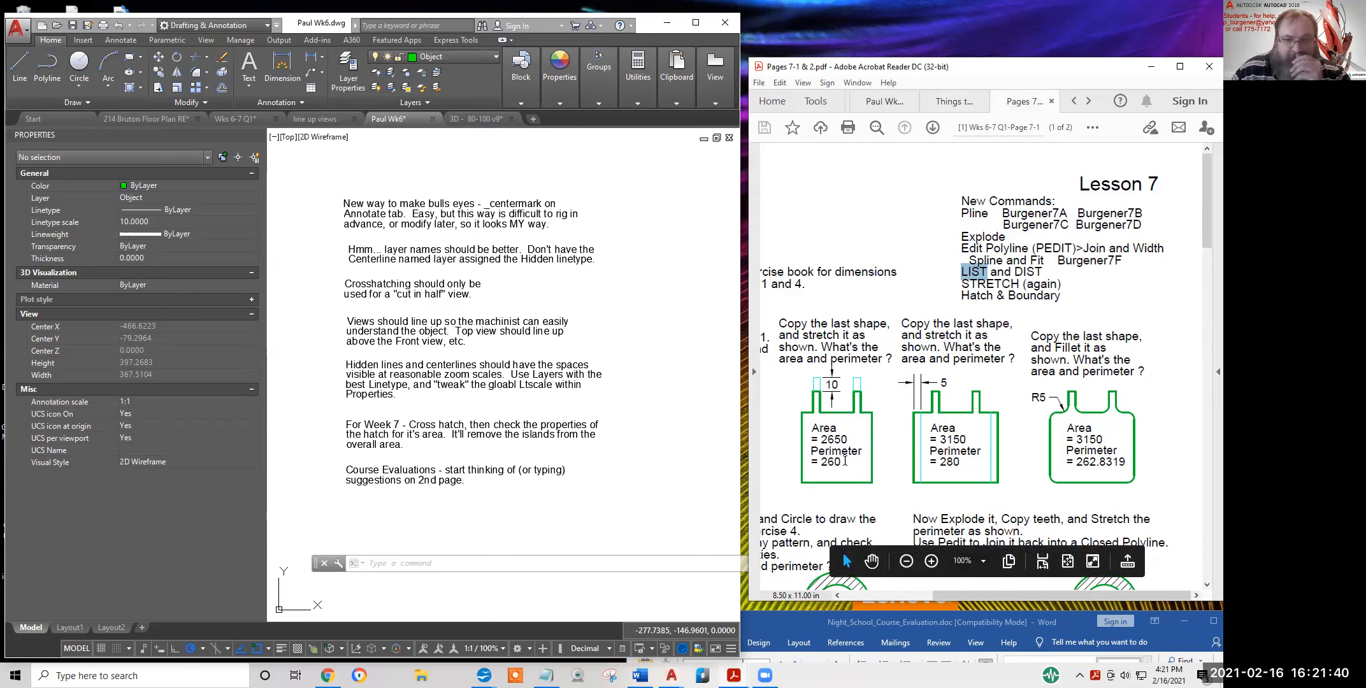
pyautogui.moveTo(961, 284); pyautogui.dragTo(1059, 285)
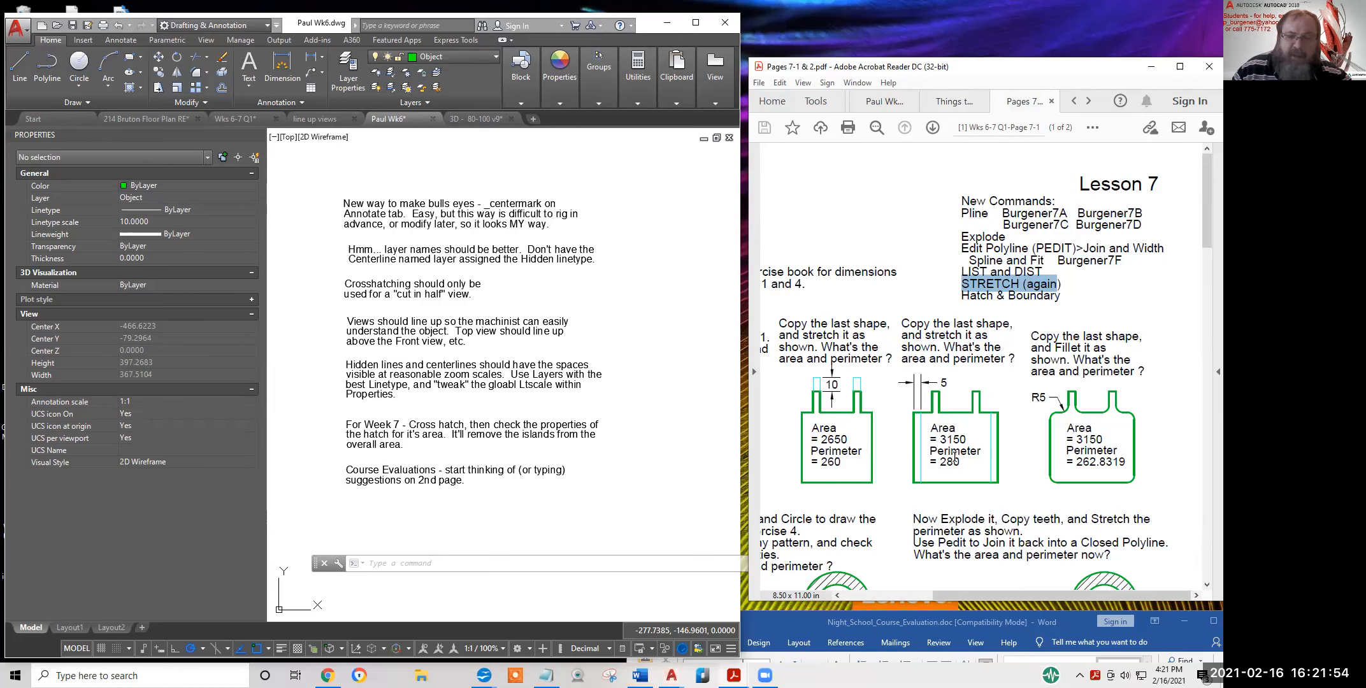
pyautogui.click(970, 439)
# Highlight the filleted shape's answers: Area = 3150 and Perimeter = 262.8319
pyautogui.moveTo(971, 440); pyautogui.dragTo(933, 437)
pyautogui.click(1017, 488)
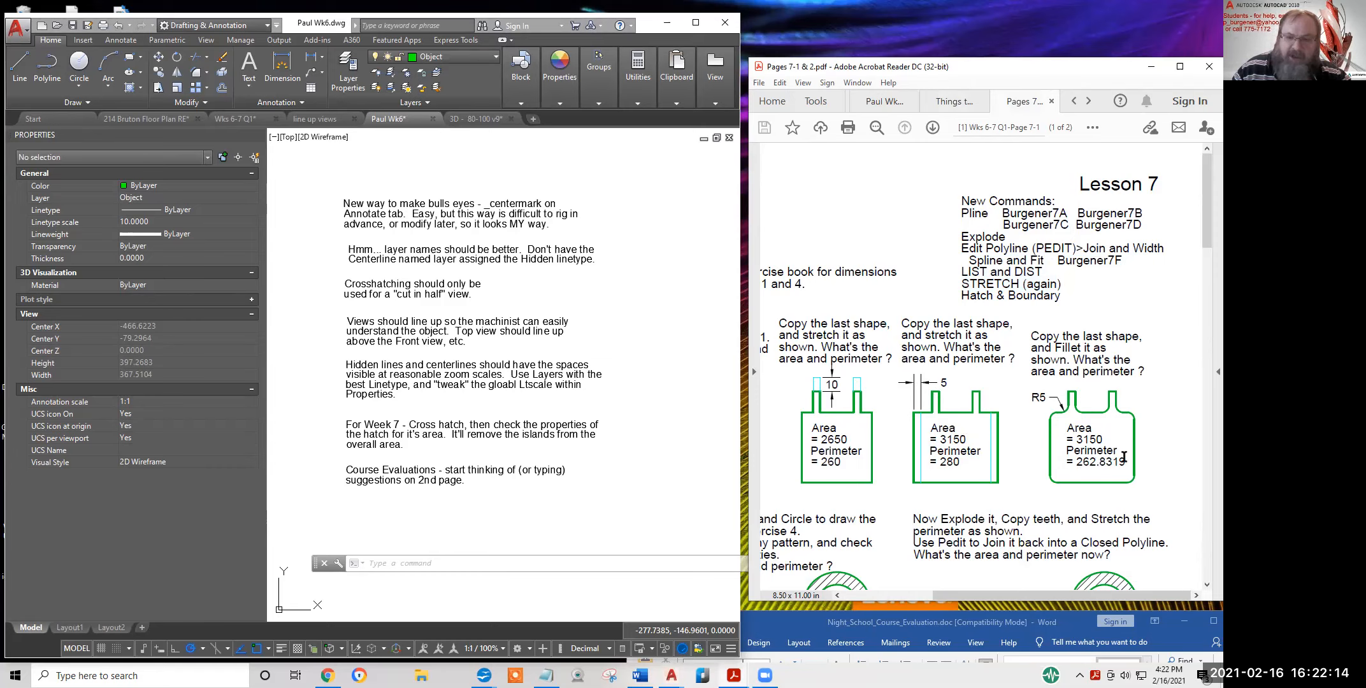
pyautogui.moveTo(1111, 452); pyautogui.dragTo(1067, 425)
pyautogui.click(1100, 444)
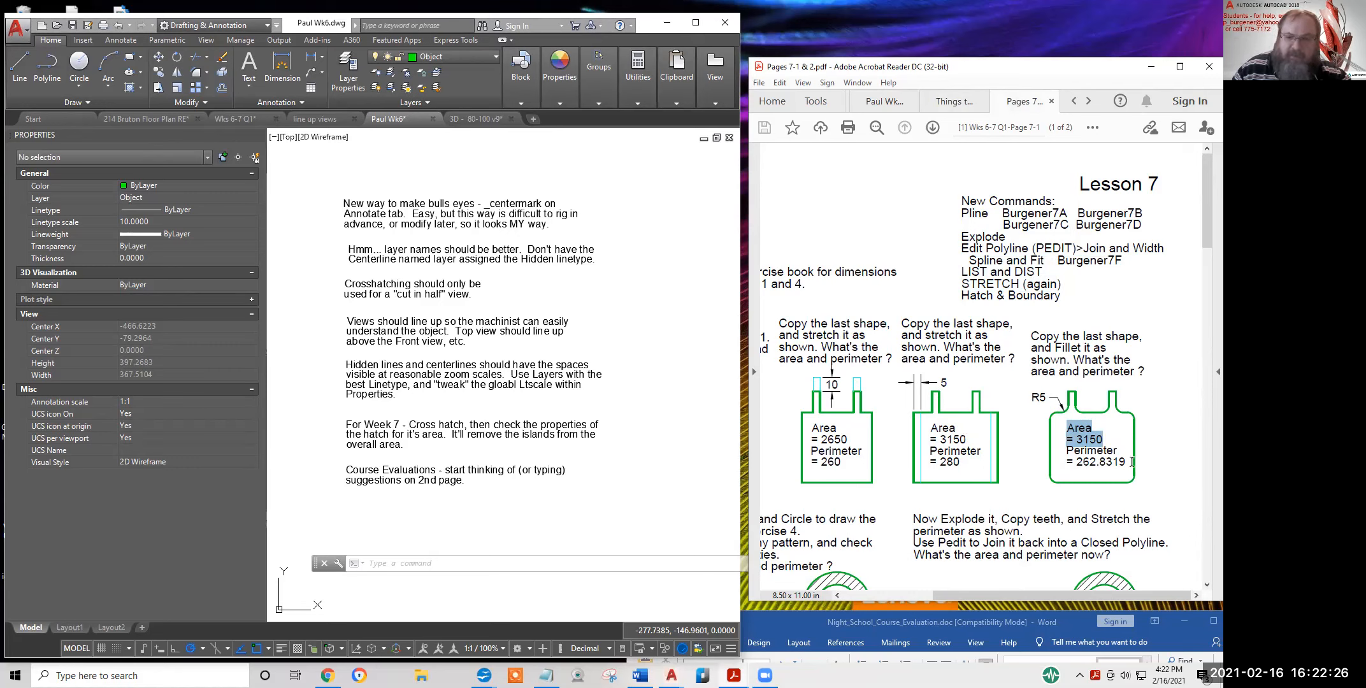
pyautogui.moveTo(1131, 462); pyautogui.dragTo(1062, 457)
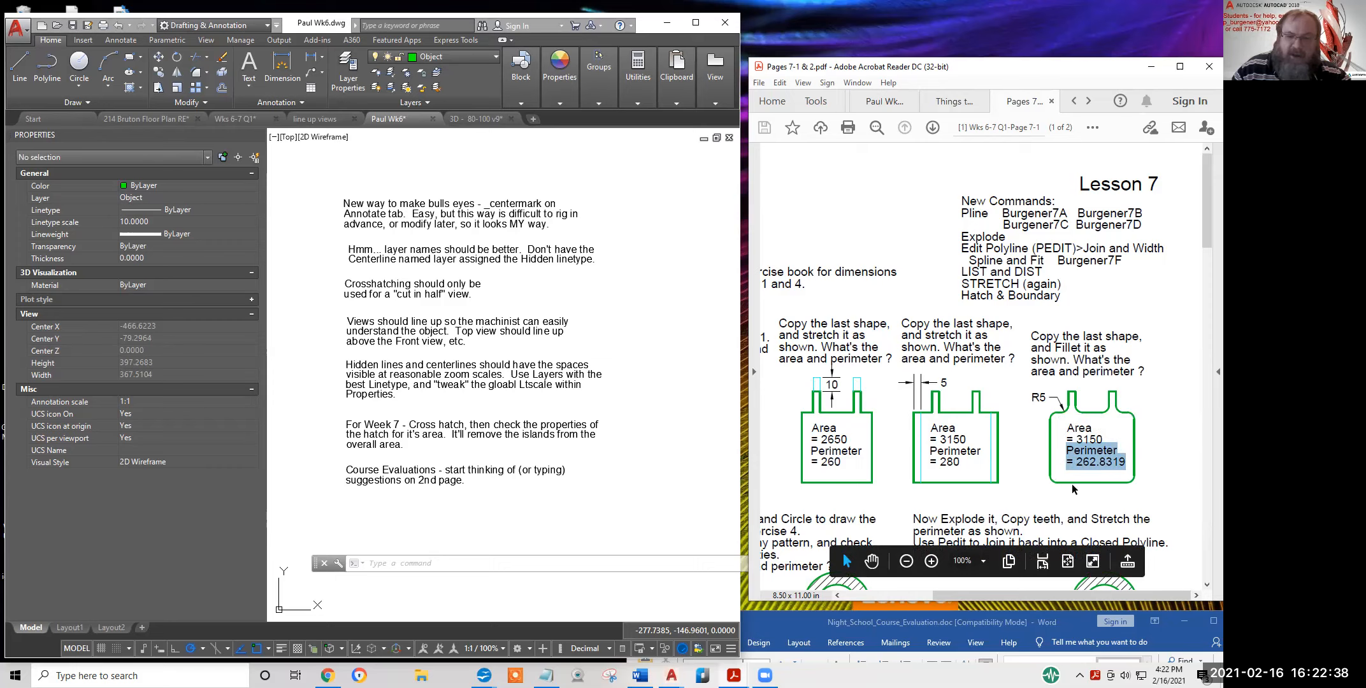
pyautogui.click(1035, 481)
# Scroll down and left to the crosshatched key exercise (area 2524.4466, perimeter 415.7759)
pyautogui.scroll(-2, 1032, 483)
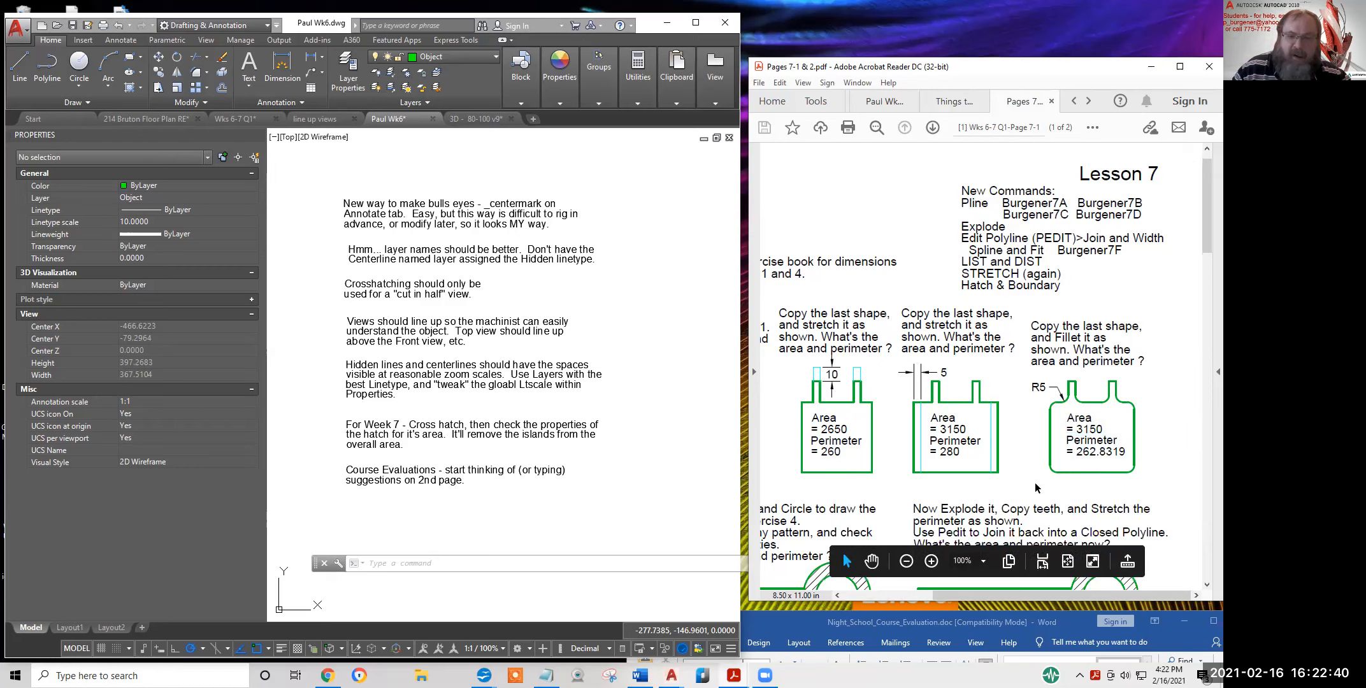
pyautogui.scroll(-5, 1006, 484)
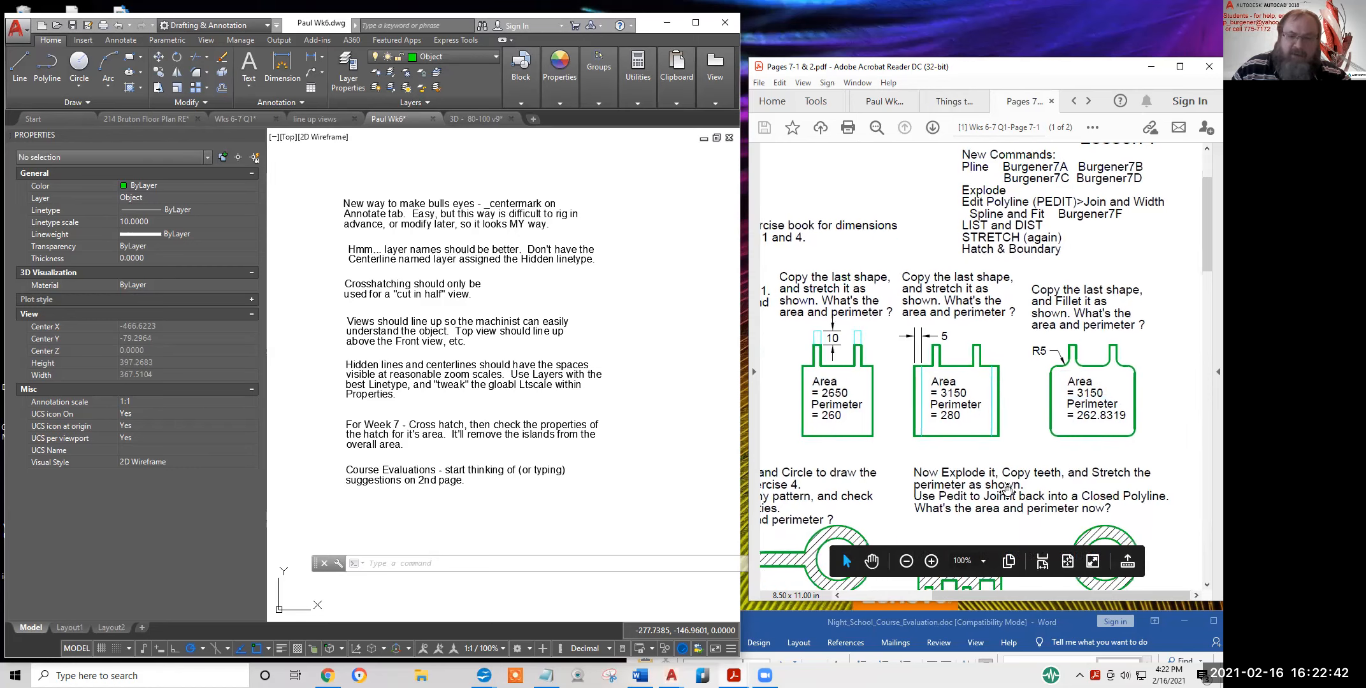
pyautogui.hscroll(-3, 997, 486)
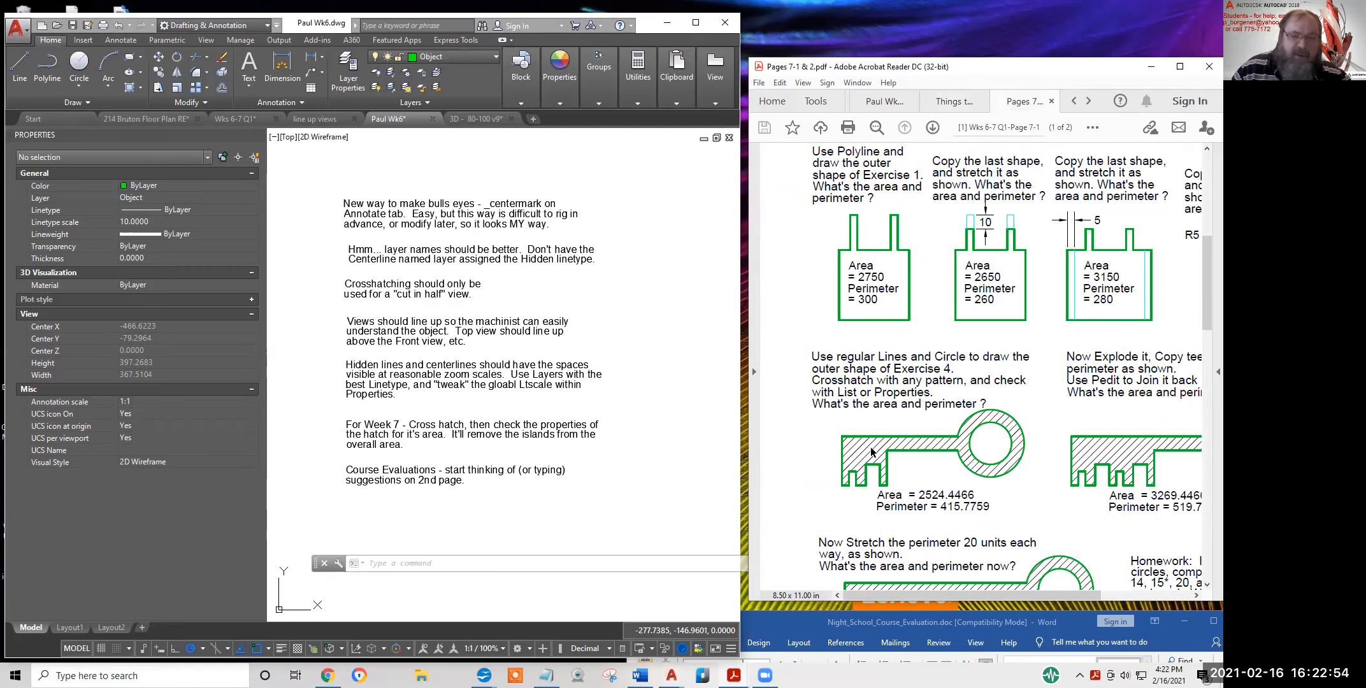
pyautogui.click(82, 135)
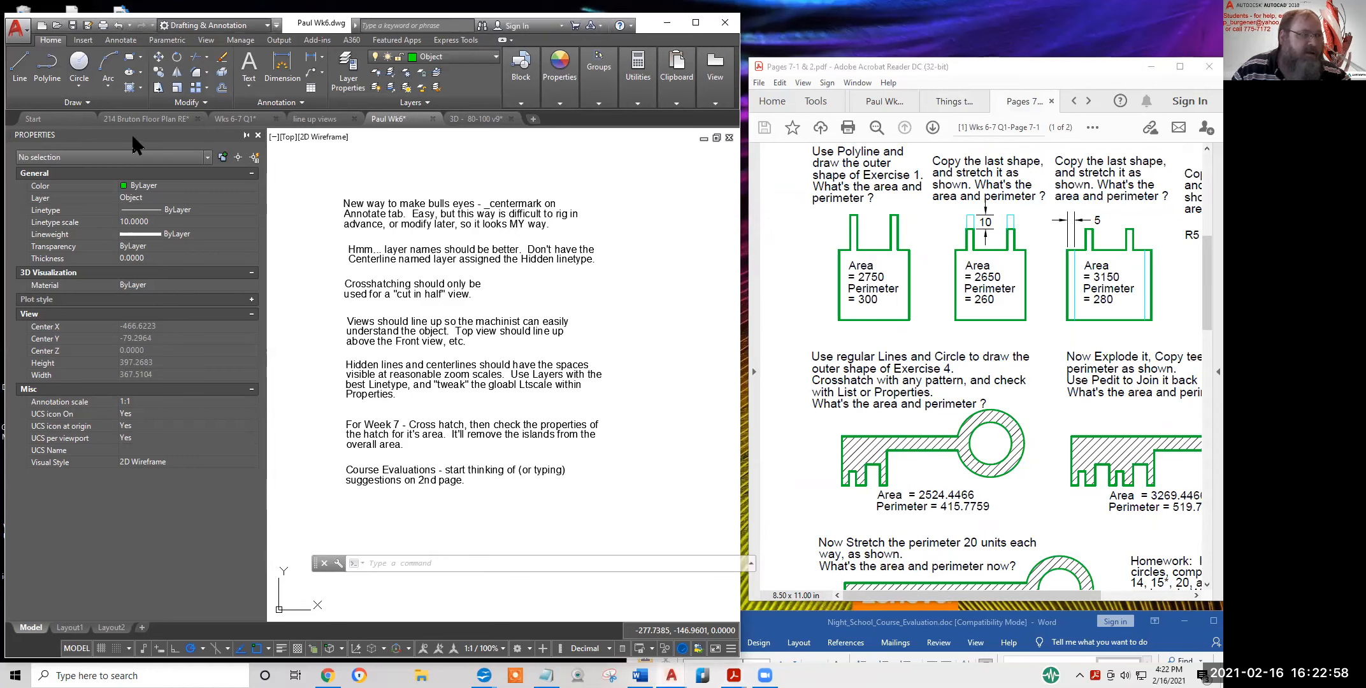
# Undock the Properties palette, move it to the canvas's left edge and enlarge it
pyautogui.moveTo(295, 182)
pyautogui.mouseDown()
pyautogui.moveTo(442, 207)
pyautogui.moveTo(425, 212)
pyautogui.mouseUp()
pyautogui.moveTo(298, 270)
pyautogui.mouseDown()
pyautogui.moveTo(144, 215)
pyautogui.moveTo(271, 214)
pyautogui.moveTo(36, 208)
pyautogui.mouseUp()
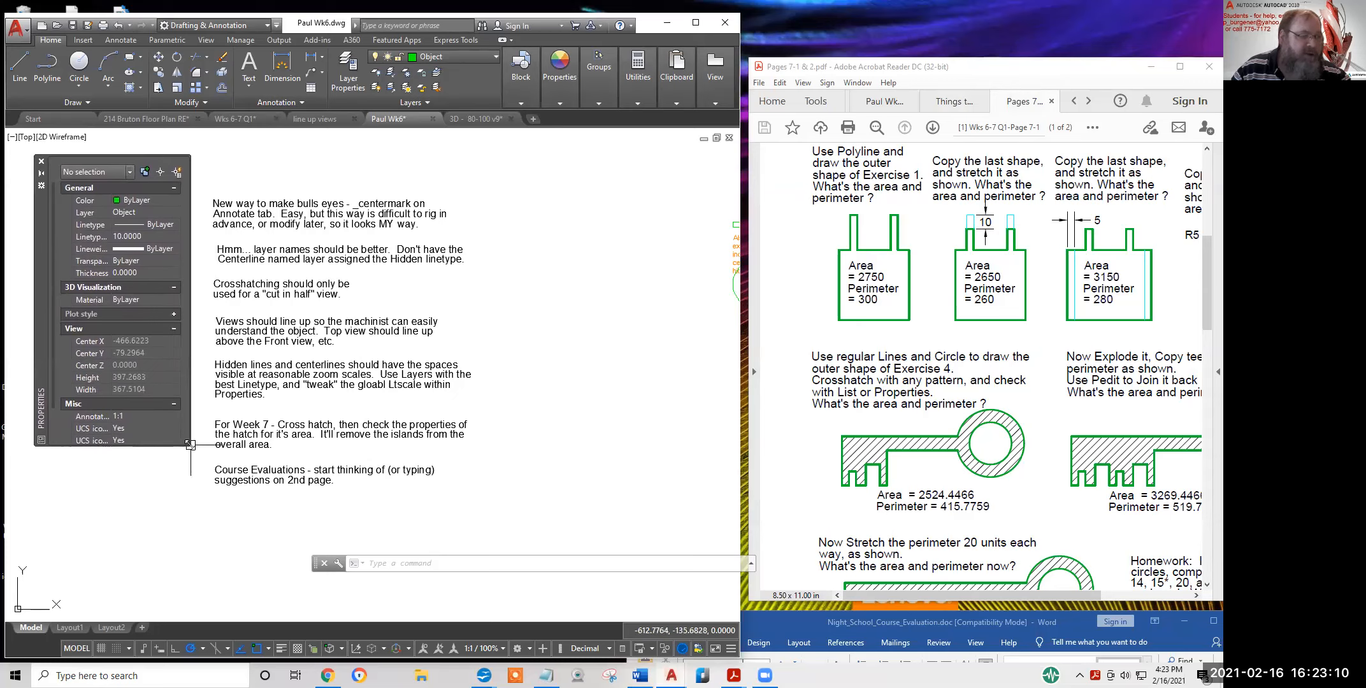
pyautogui.moveTo(190, 444); pyautogui.dragTo(199, 568)
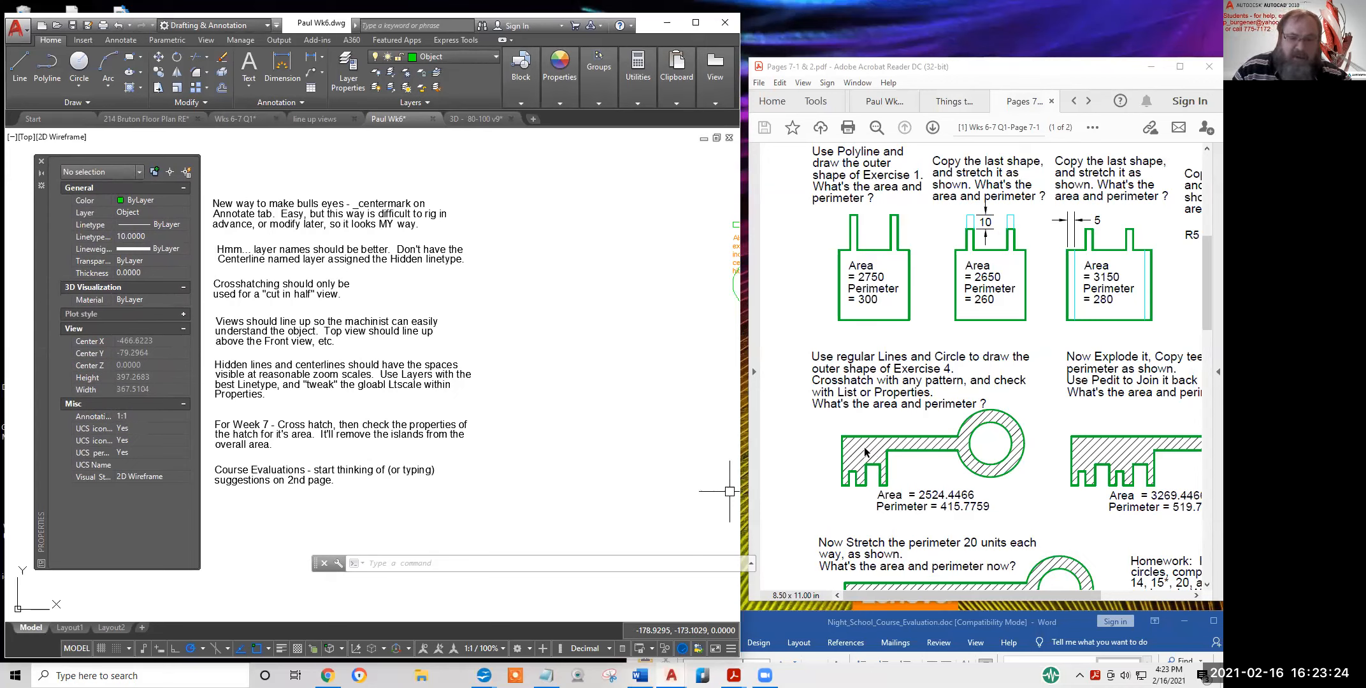
# Highlight the key's Perimeter = 415.7759 answer, then switch to the Wks 6-7 Q1 drawing
pyautogui.moveTo(876, 506); pyautogui.dragTo(972, 508)
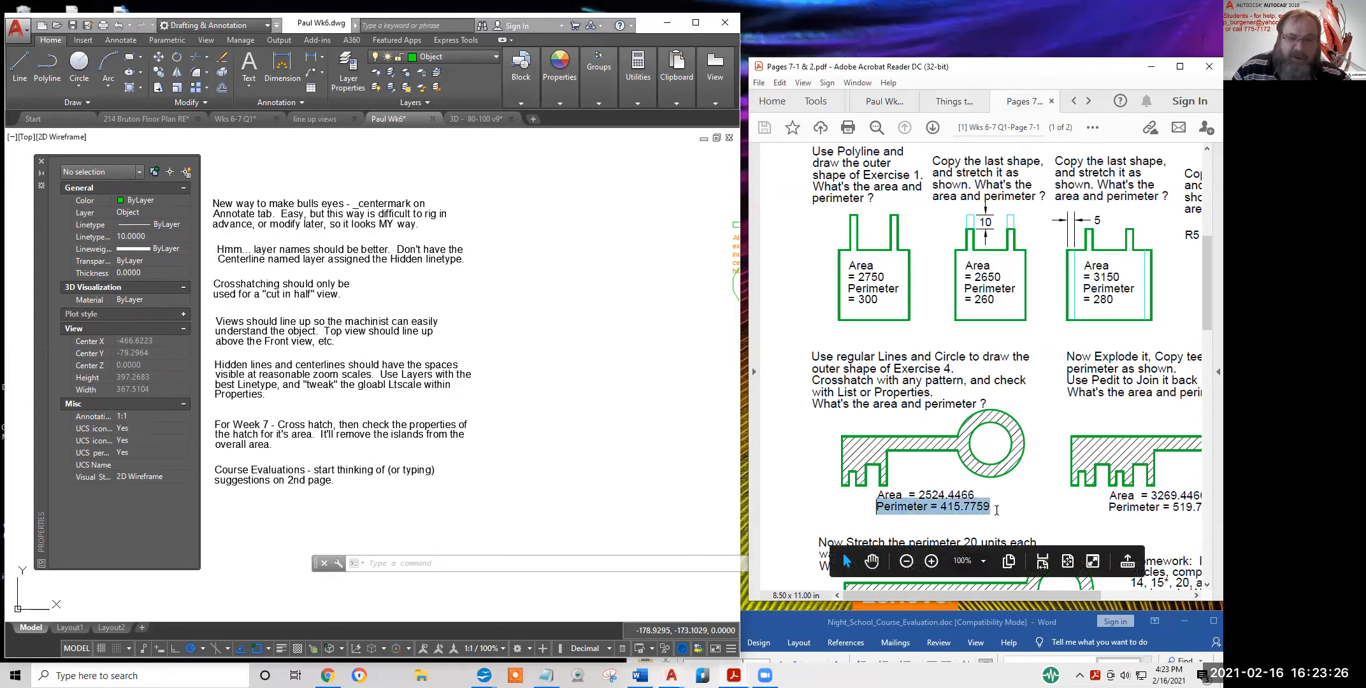
pyautogui.click(570, 501)
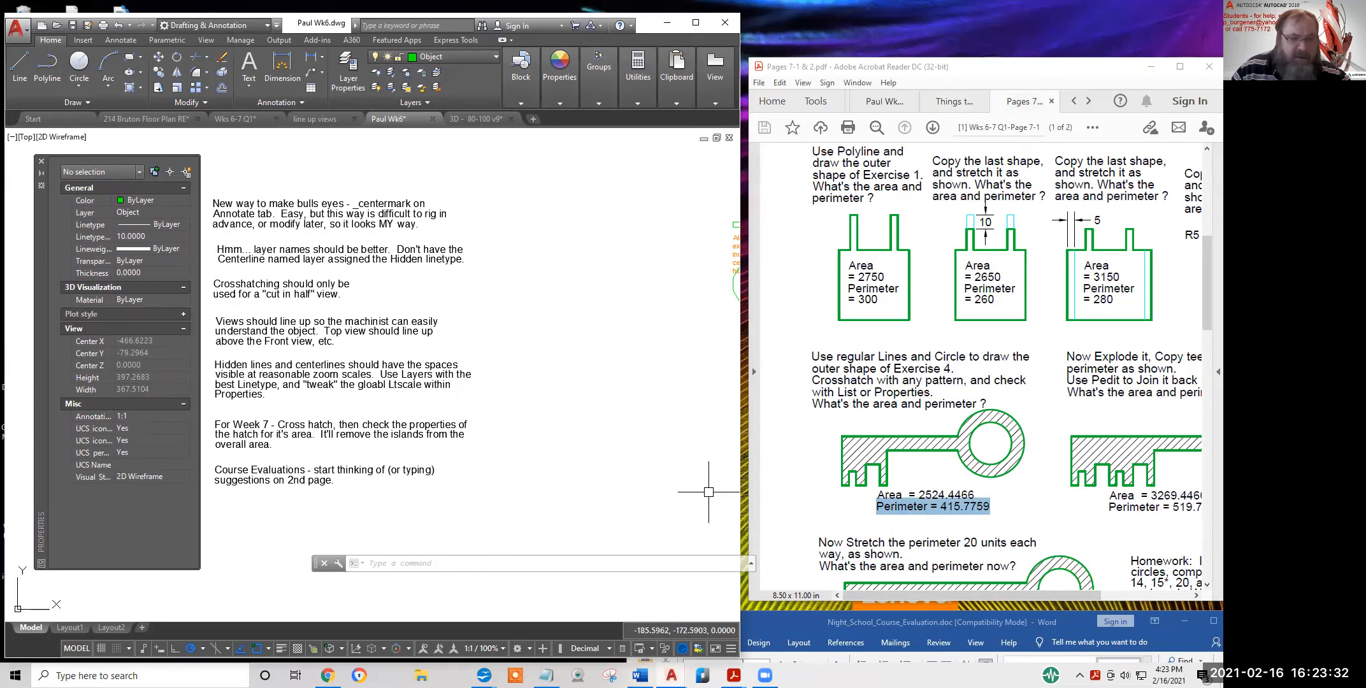
pyautogui.click(243, 120)
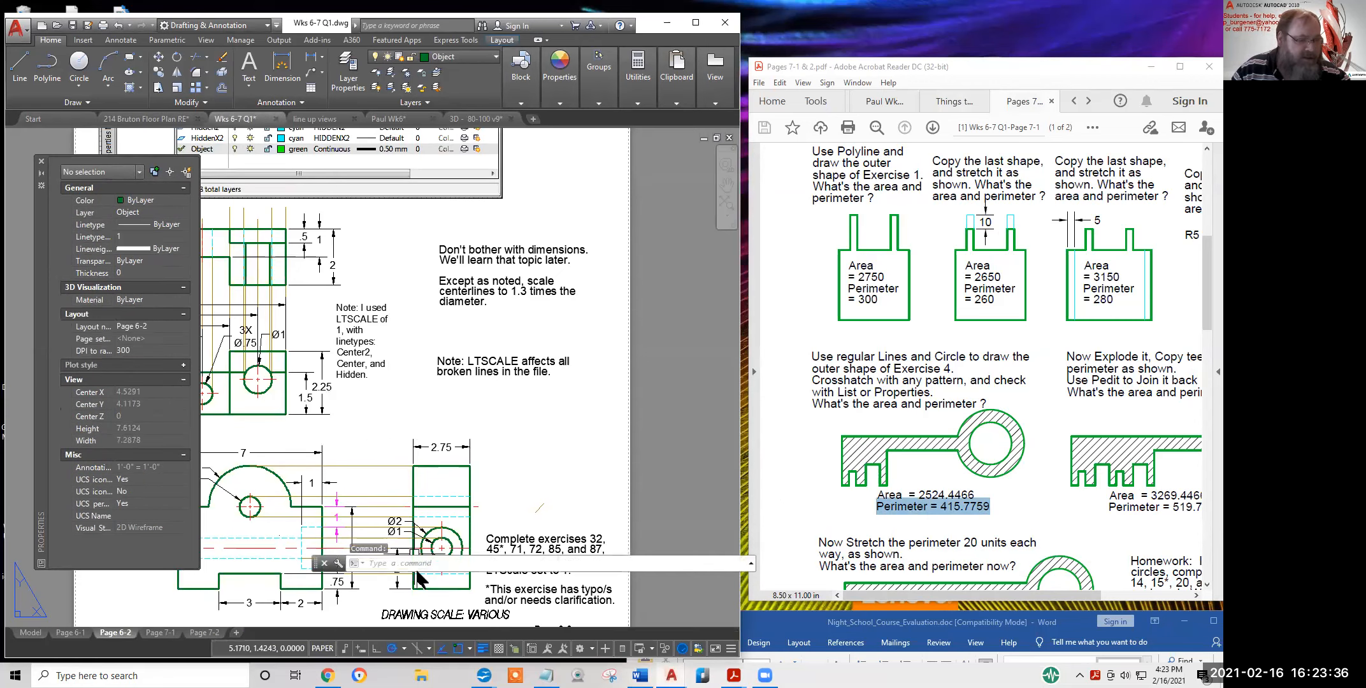
# Show the Page 7-1 layout with the Lesson 7 area-and-perimeter sheet
pyautogui.click(160, 633)
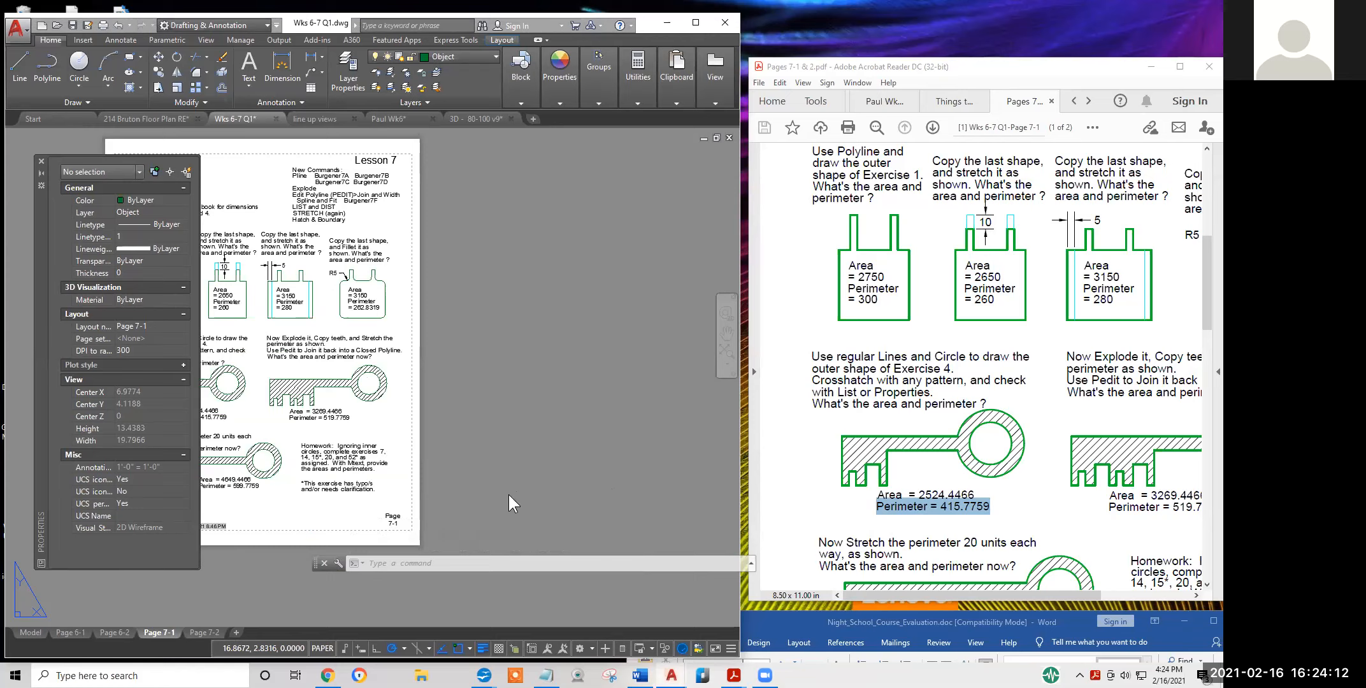
# Switch to model space, pan and zoom to the hatched key shapes, and select their hatch
pyautogui.click(25, 630)
pyautogui.moveTo(319, 325)
pyautogui.mouseDown(button='middle')
pyautogui.moveTo(496, 379)
pyautogui.moveTo(527, 446)
pyautogui.mouseUp(button='middle')
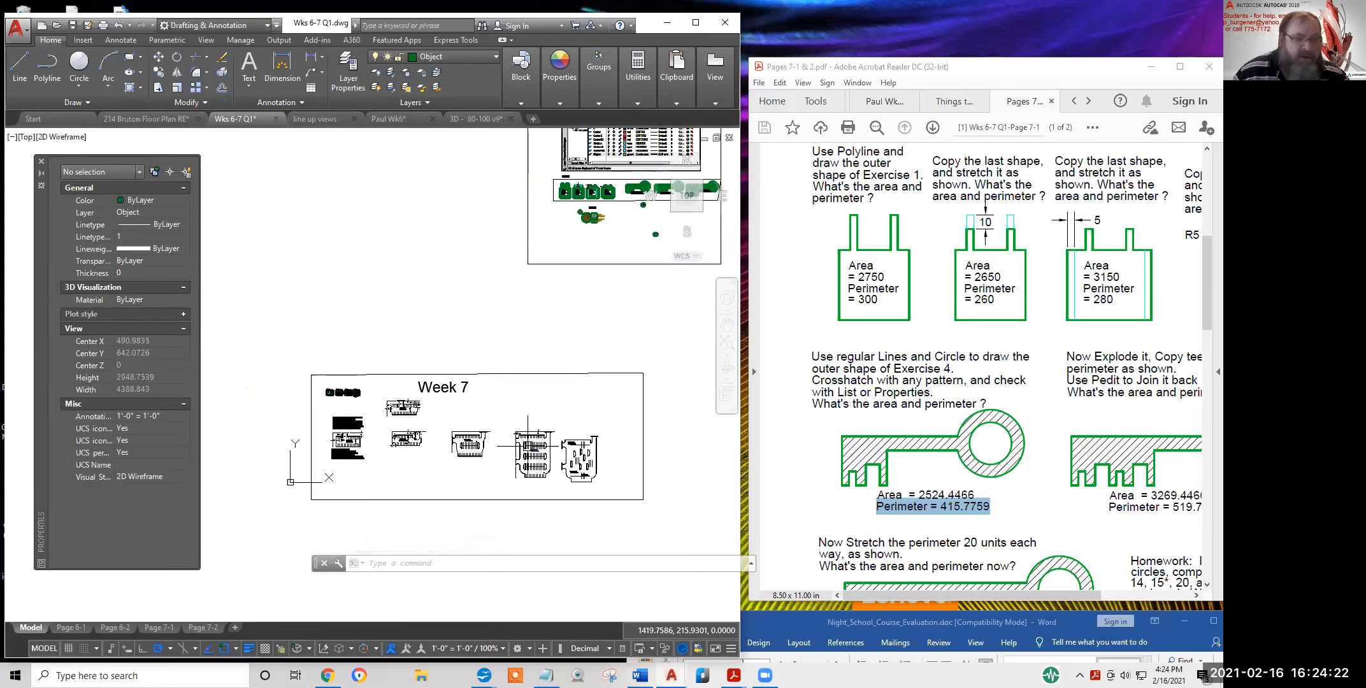
pyautogui.scroll(-3, 364, 341)
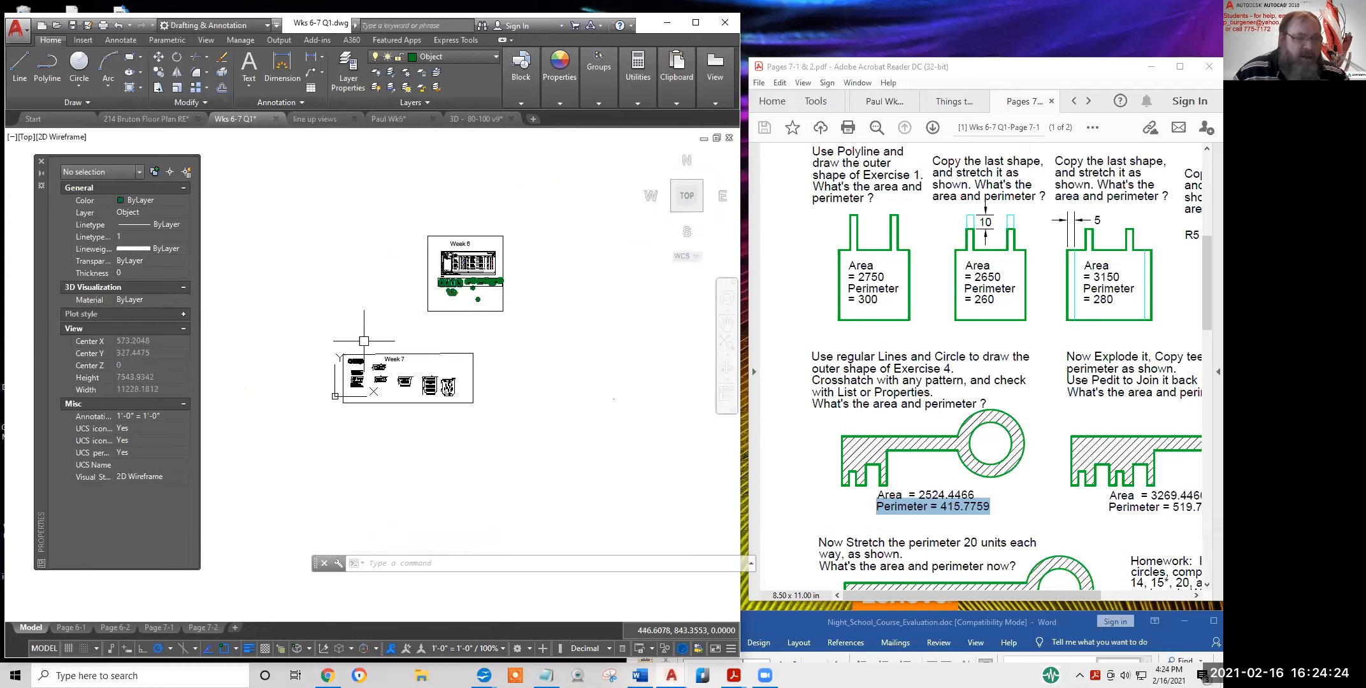
pyautogui.scroll(-2, 363, 340)
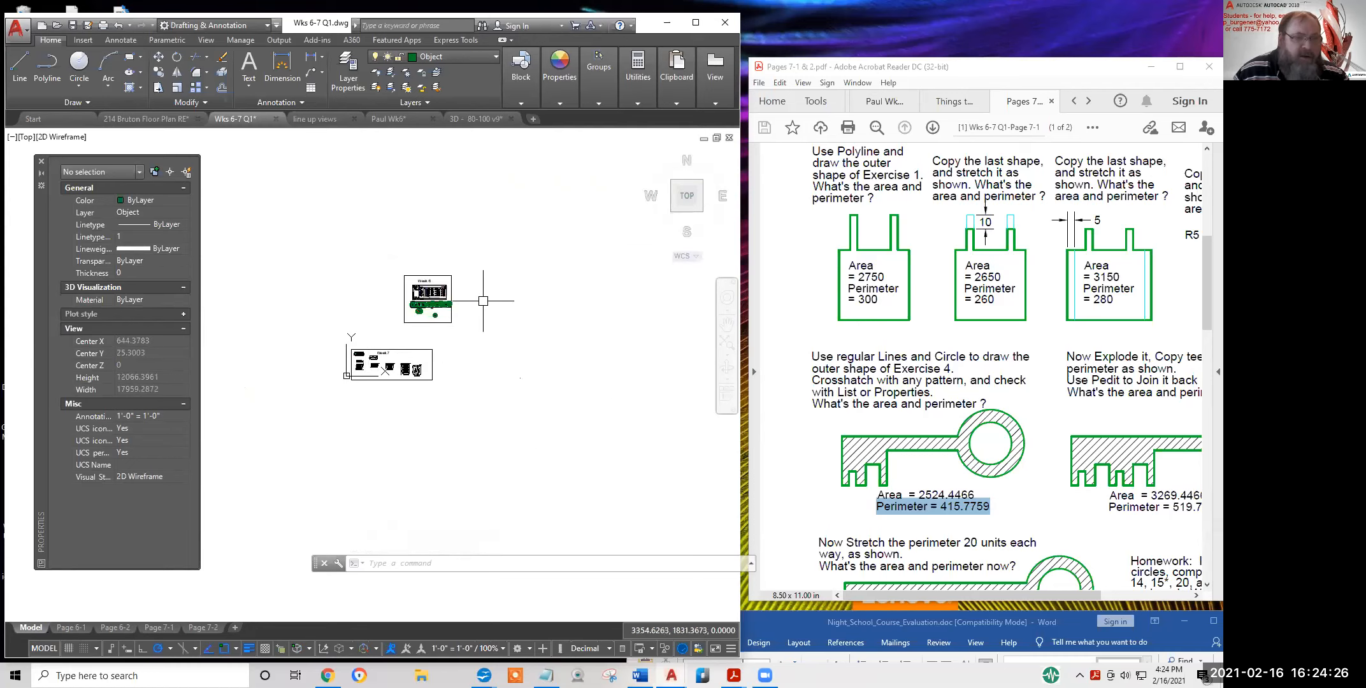
pyautogui.scroll(-2, 381, 328)
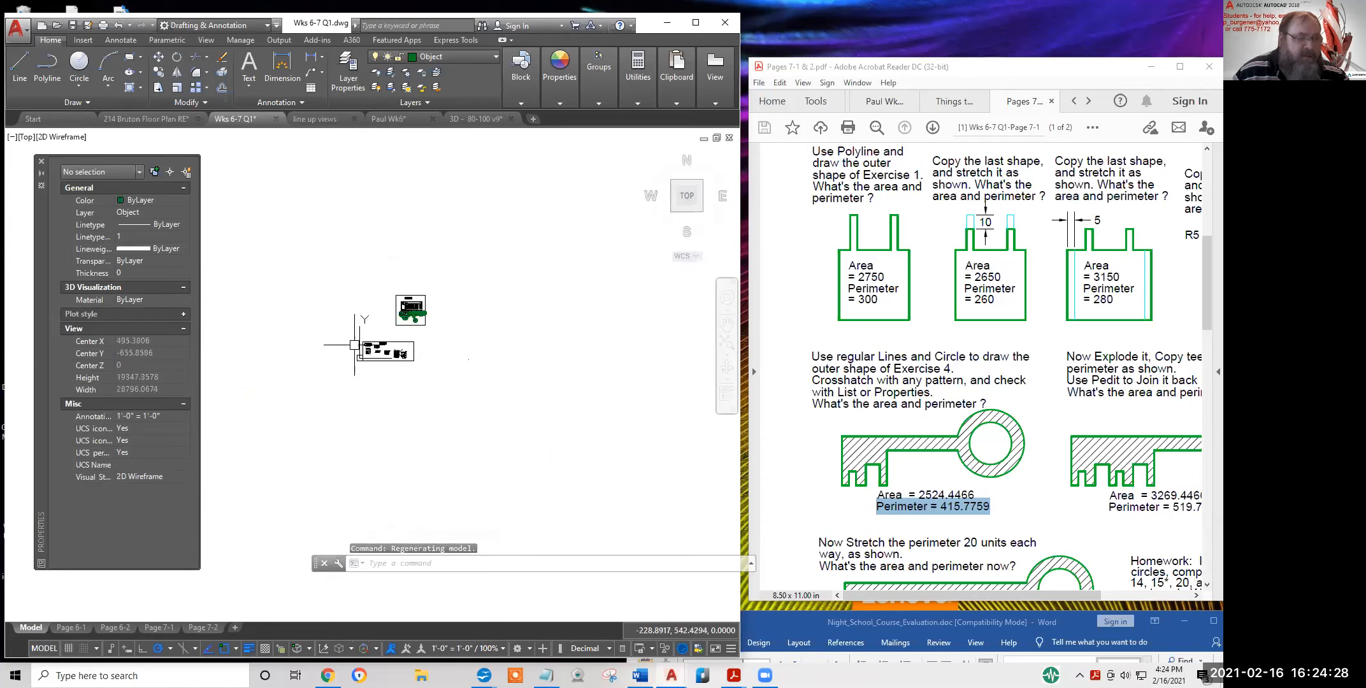
pyautogui.scroll(3, 355, 345)
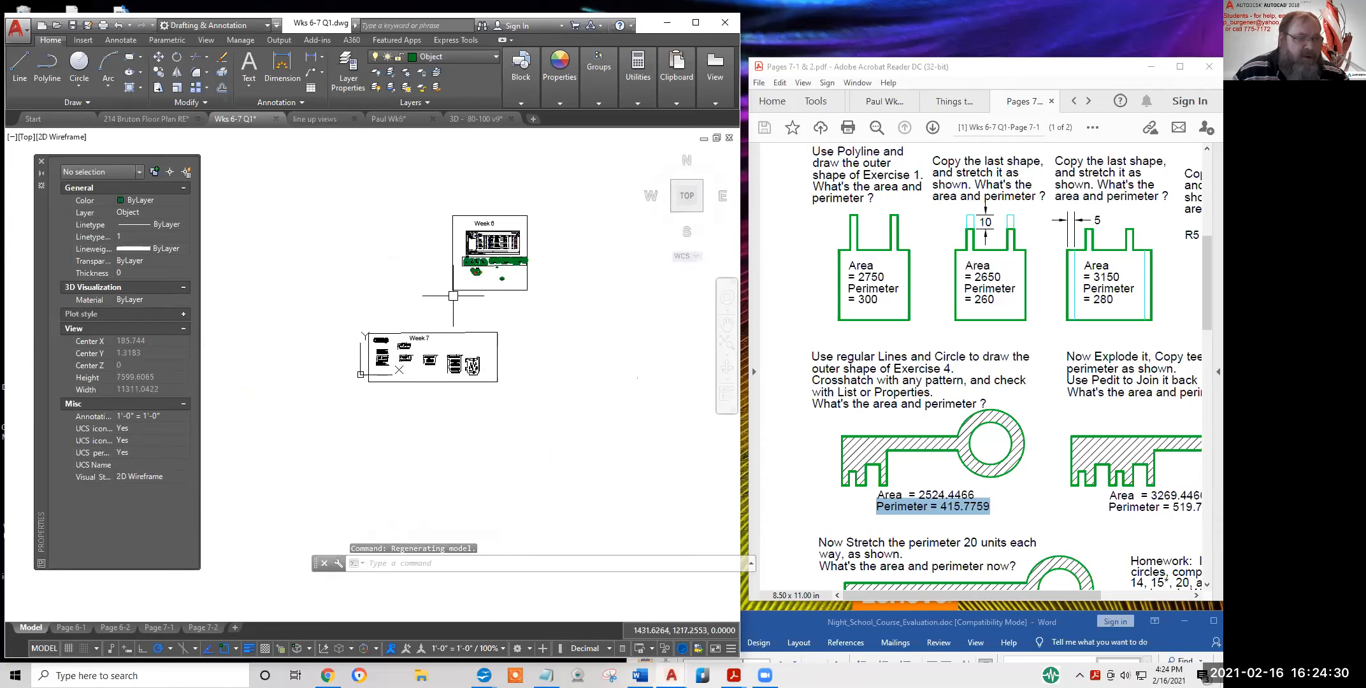
pyautogui.scroll(12, 453, 296)
pyautogui.moveTo(390, 288)
pyautogui.mouseDown(button='middle')
pyautogui.moveTo(379, 328)
pyautogui.moveTo(330, 342)
pyautogui.mouseUp(button='middle')
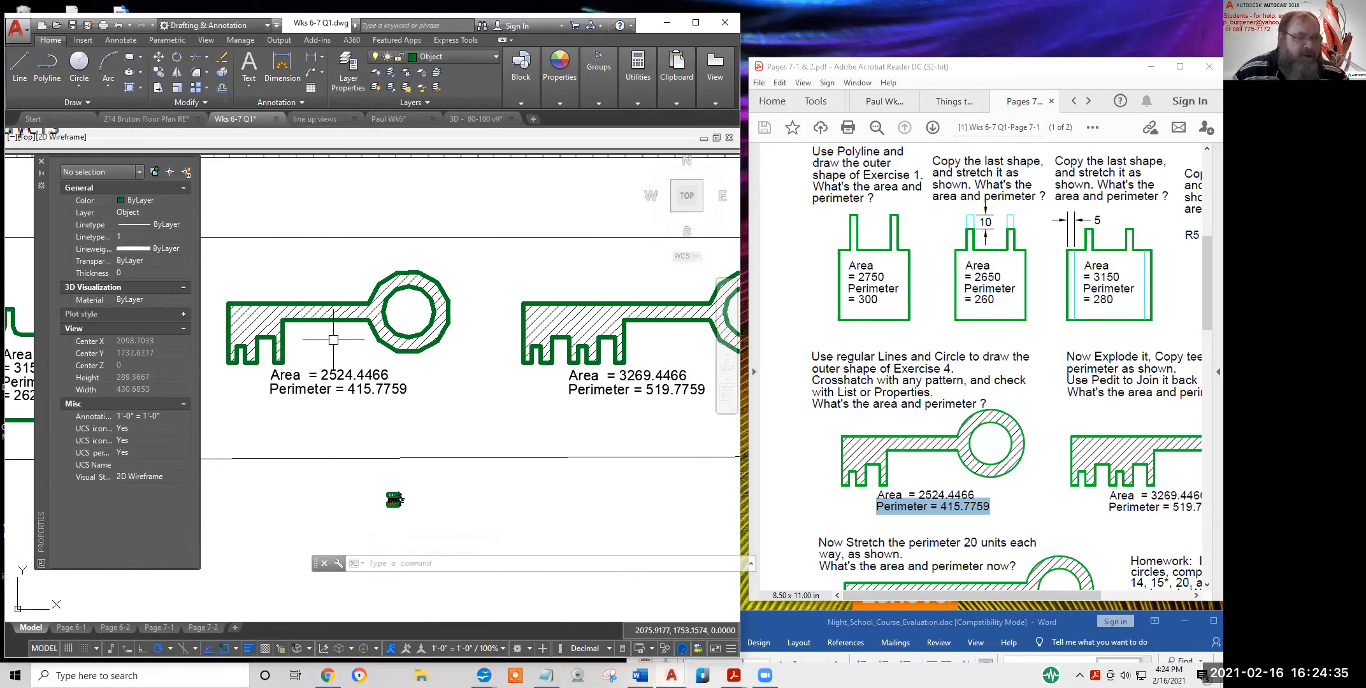
pyautogui.click(259, 317)
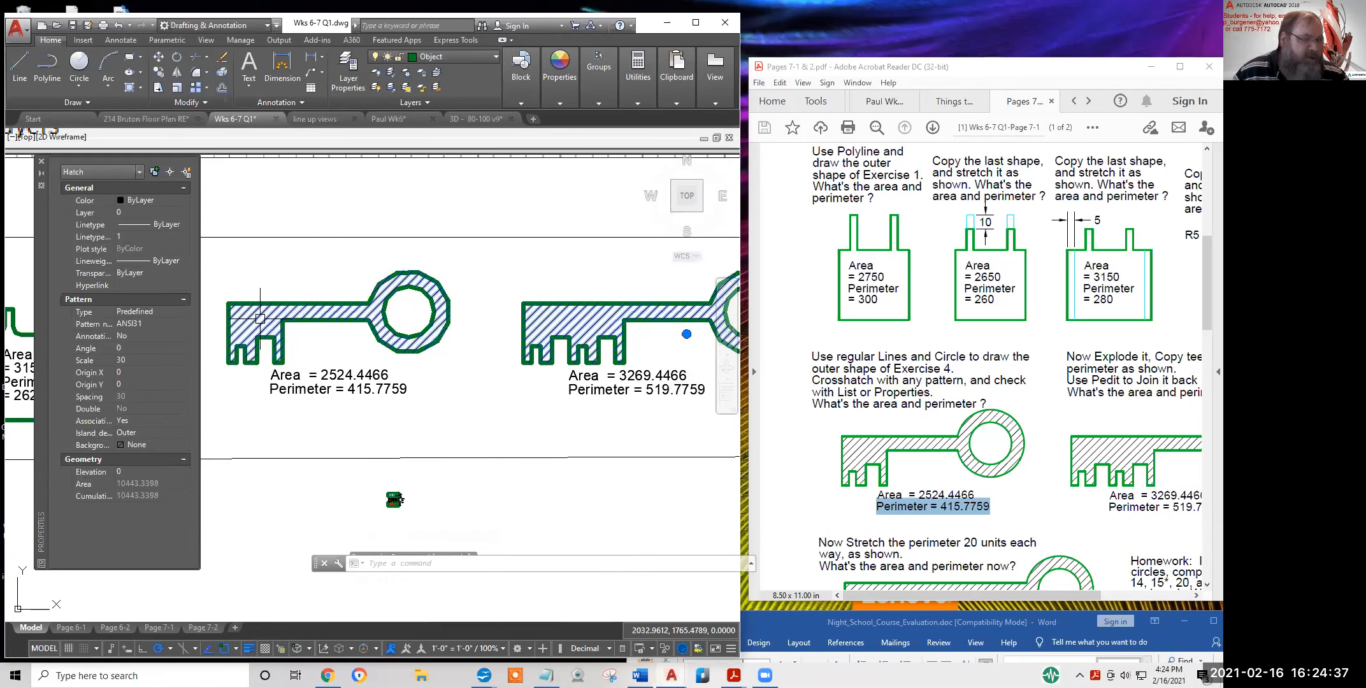
# Check the hatch's area value in Properties, then clear the selection
pyautogui.click(141, 484)
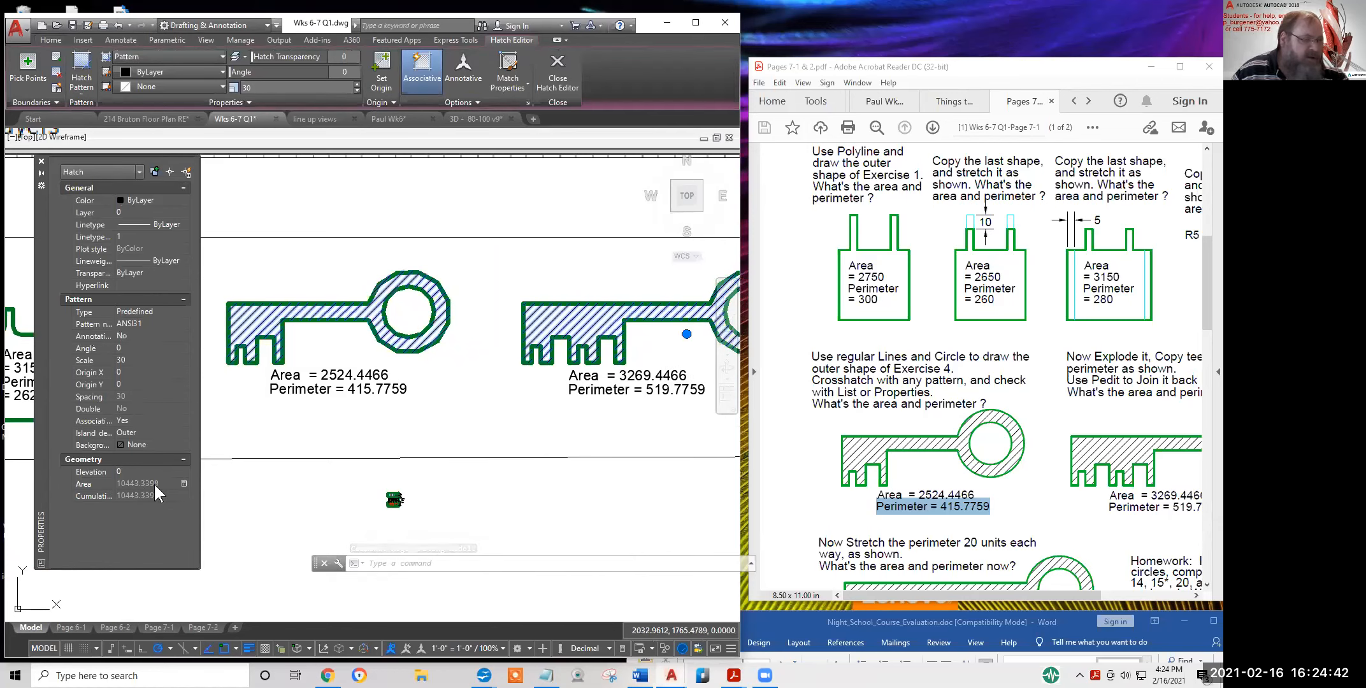
pyautogui.click(314, 339)
pyautogui.press('Escape')
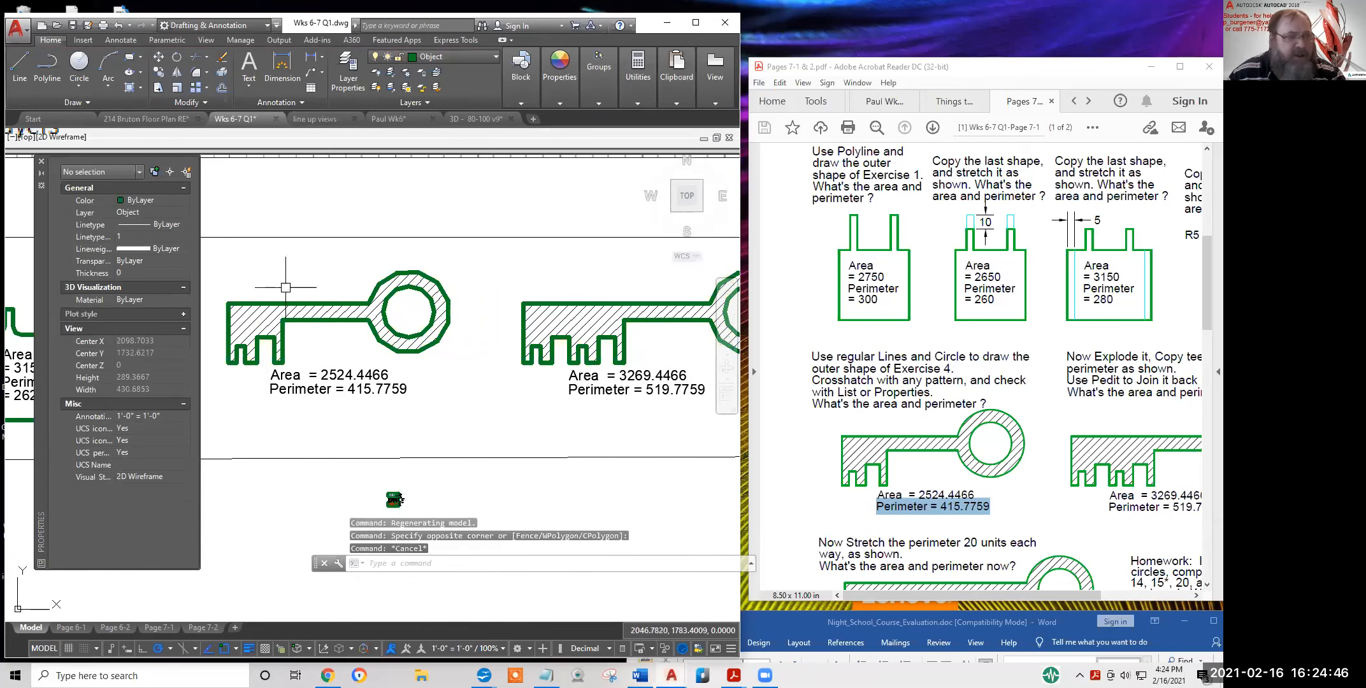
# LIST the key's outer outline and highlight its perimeter 415.7759
pyautogui.write('LI')
pyautogui.press('Return')
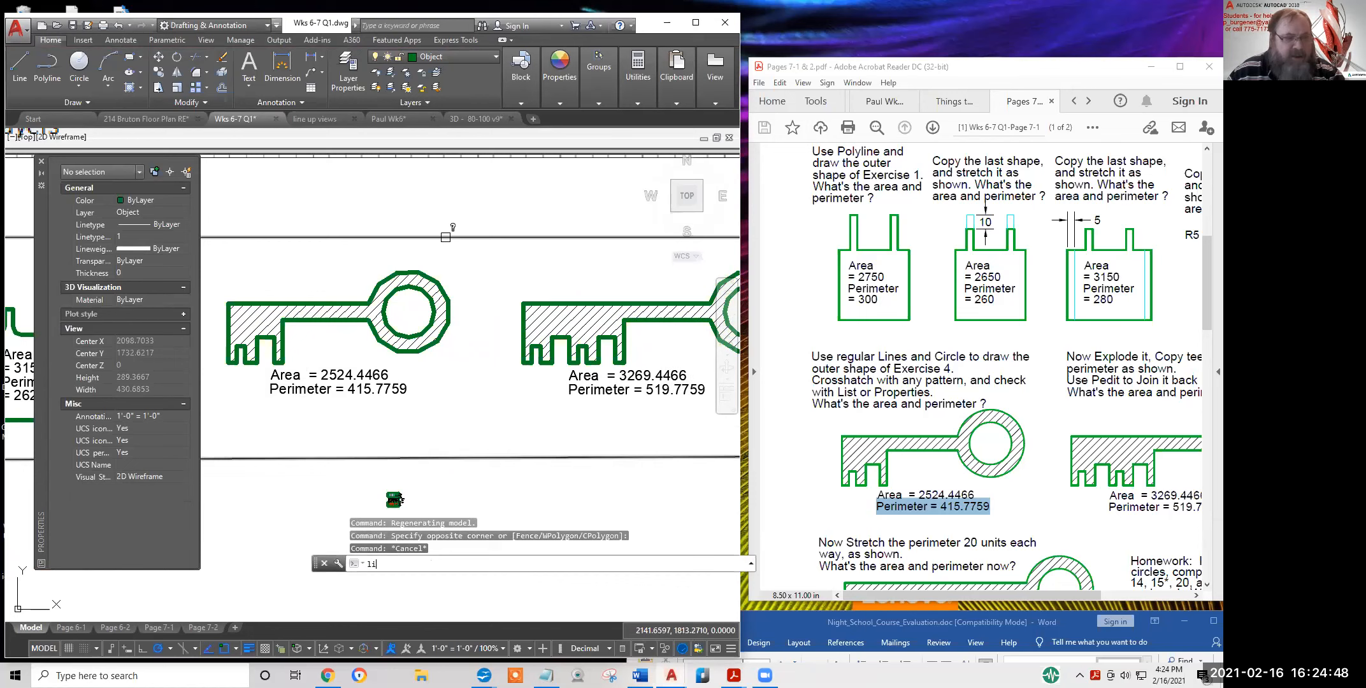
pyautogui.click(367, 324)
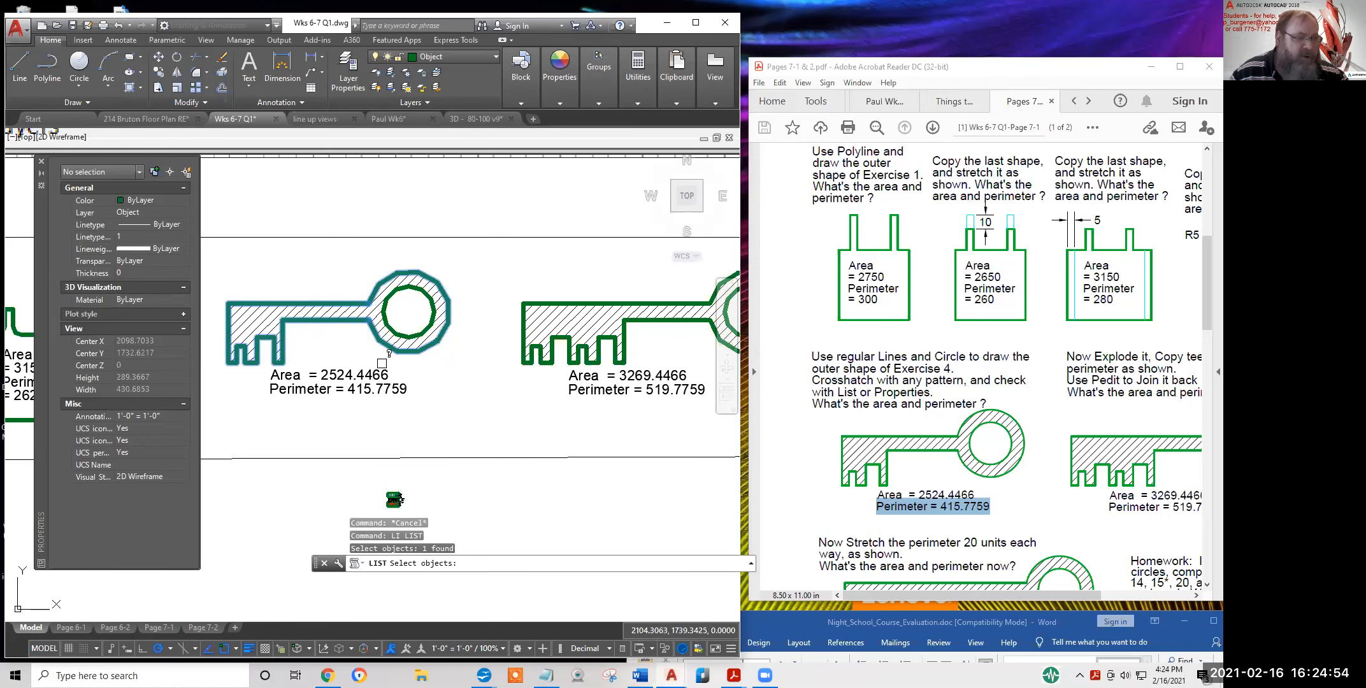
pyautogui.press('Return')
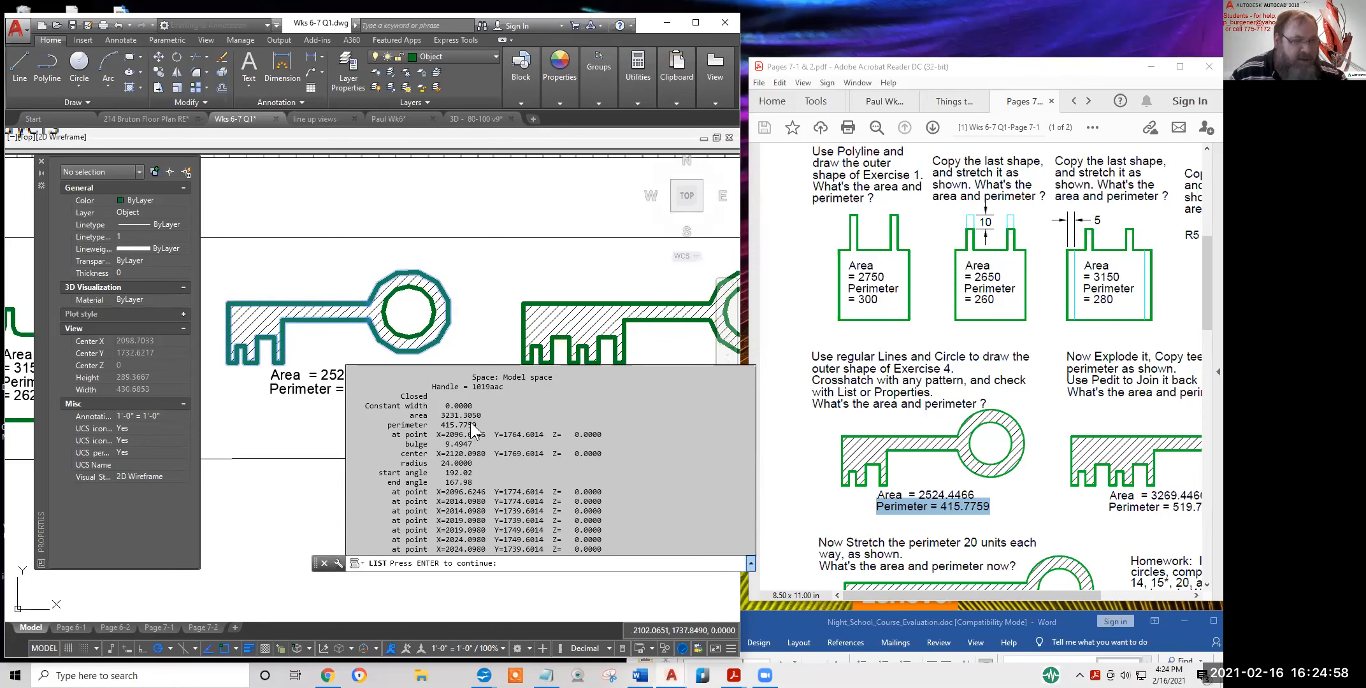
pyautogui.moveTo(477, 425); pyautogui.dragTo(474, 425)
pyautogui.press('Return')
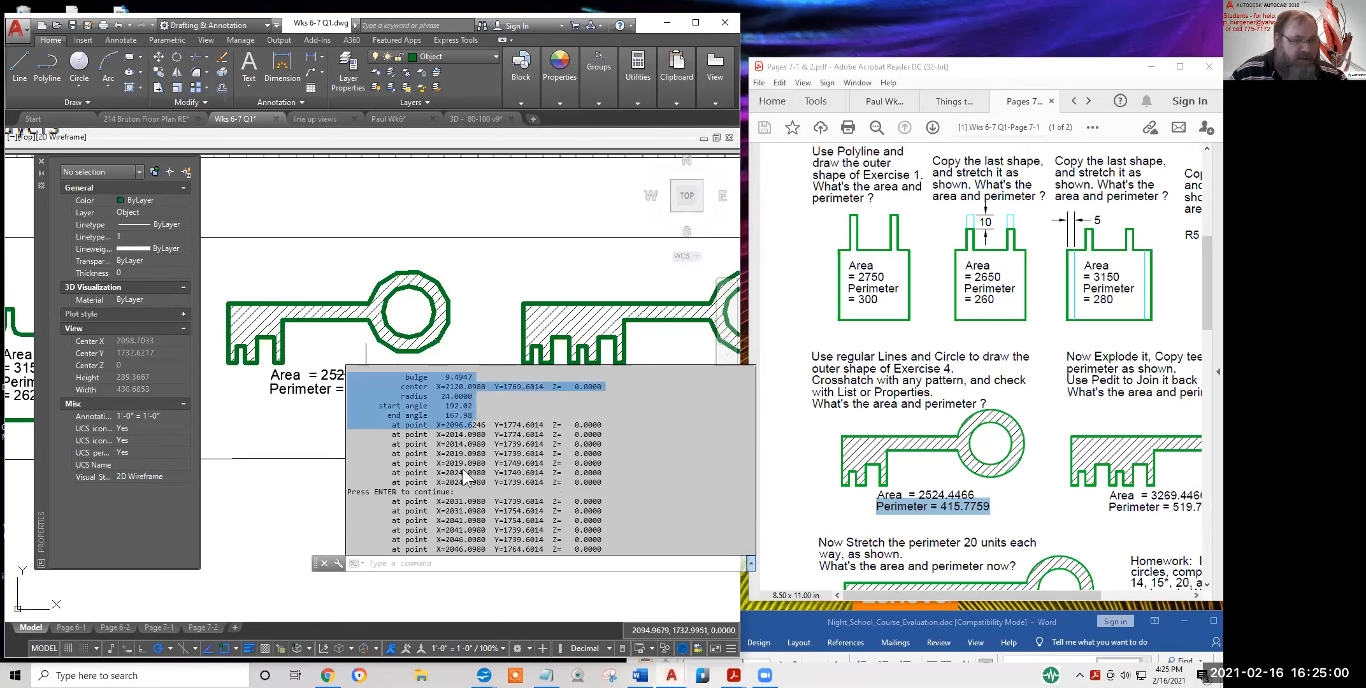
pyautogui.scroll(5, 462, 470)
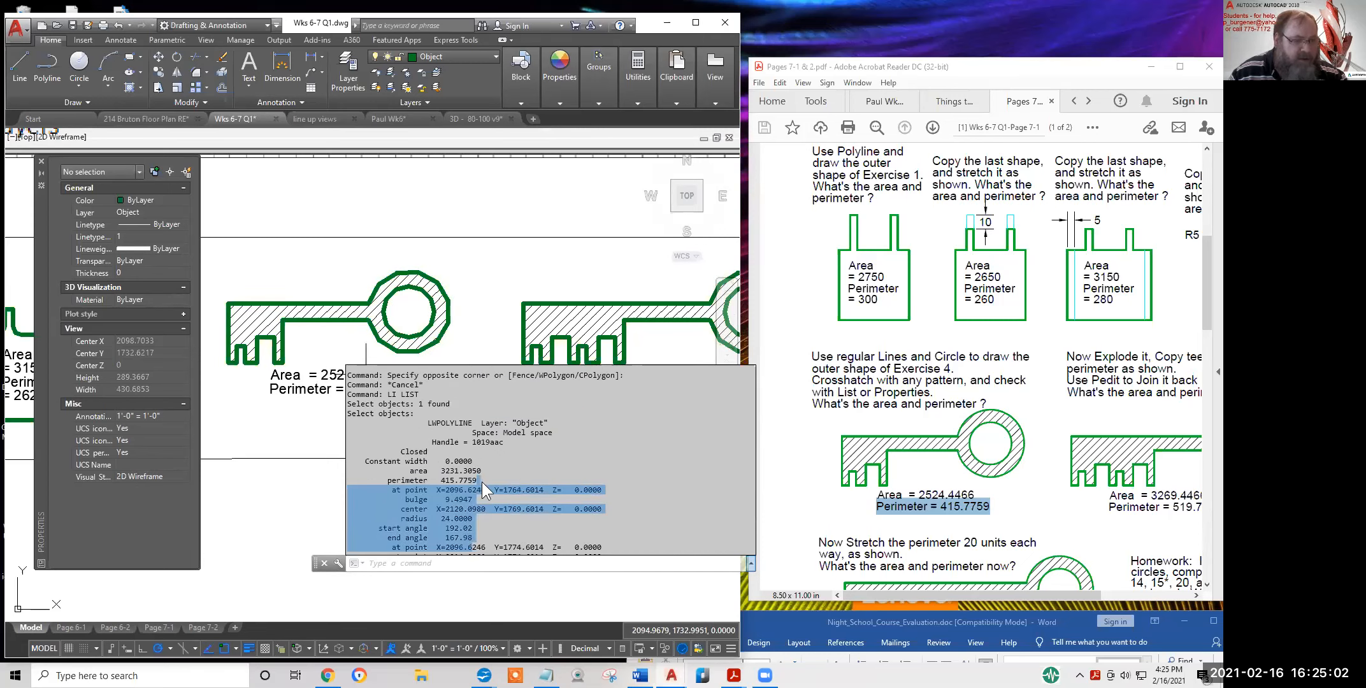
pyautogui.click(482, 480)
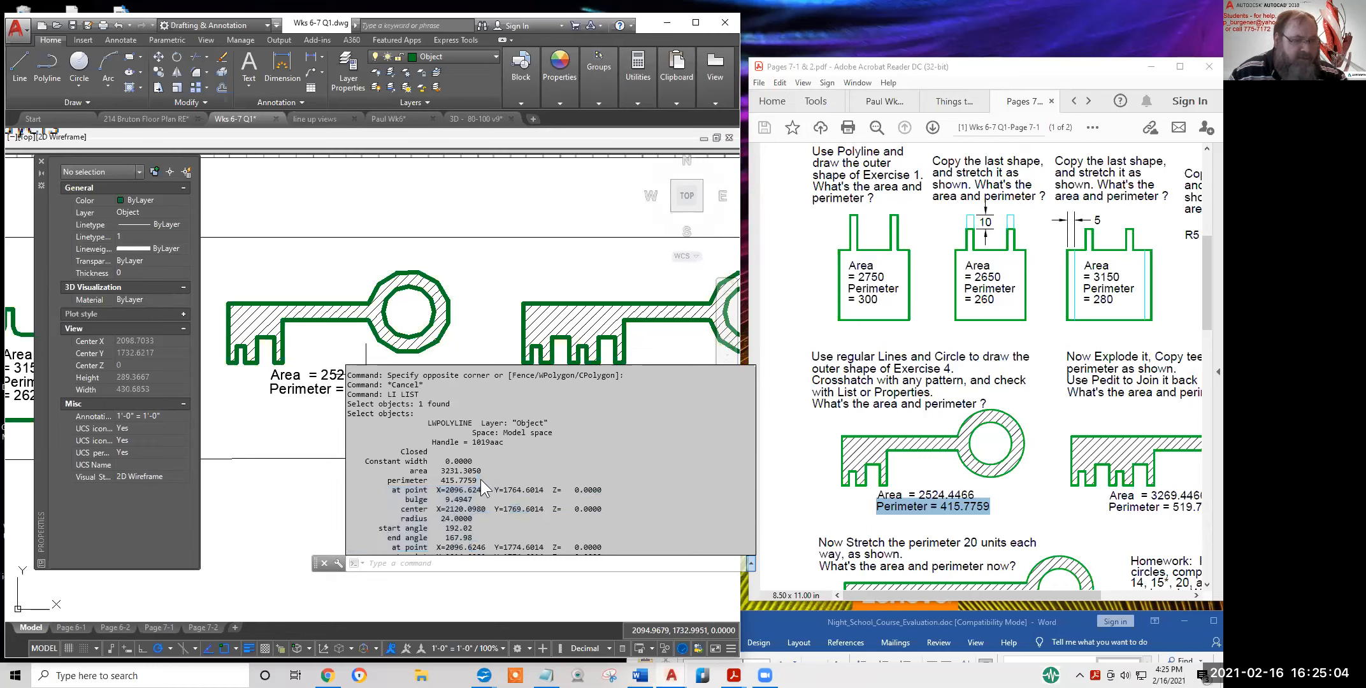
pyautogui.moveTo(476, 480); pyautogui.dragTo(384, 482)
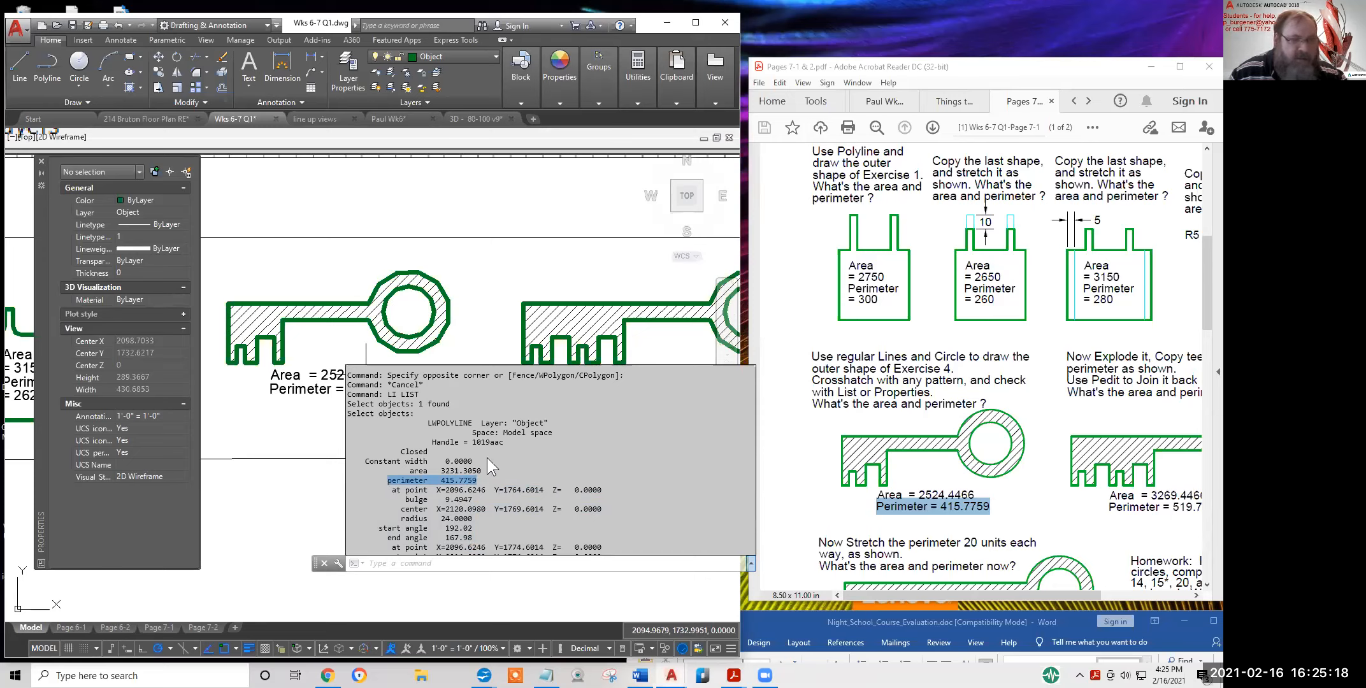
# Close the command history with F2 and zoom out to the whole Week 6 sheet
pyautogui.press('F2')
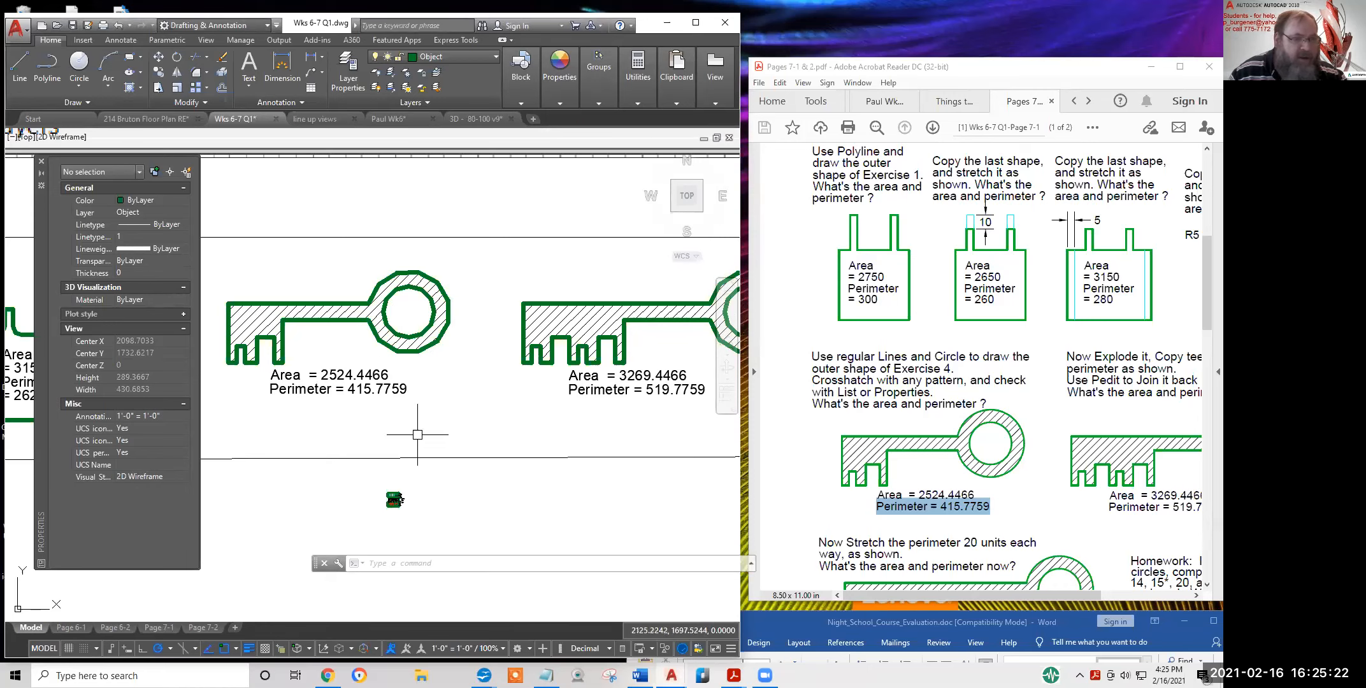
pyautogui.scroll(-3, 427, 437)
pyautogui.scroll(-5, 428, 437)
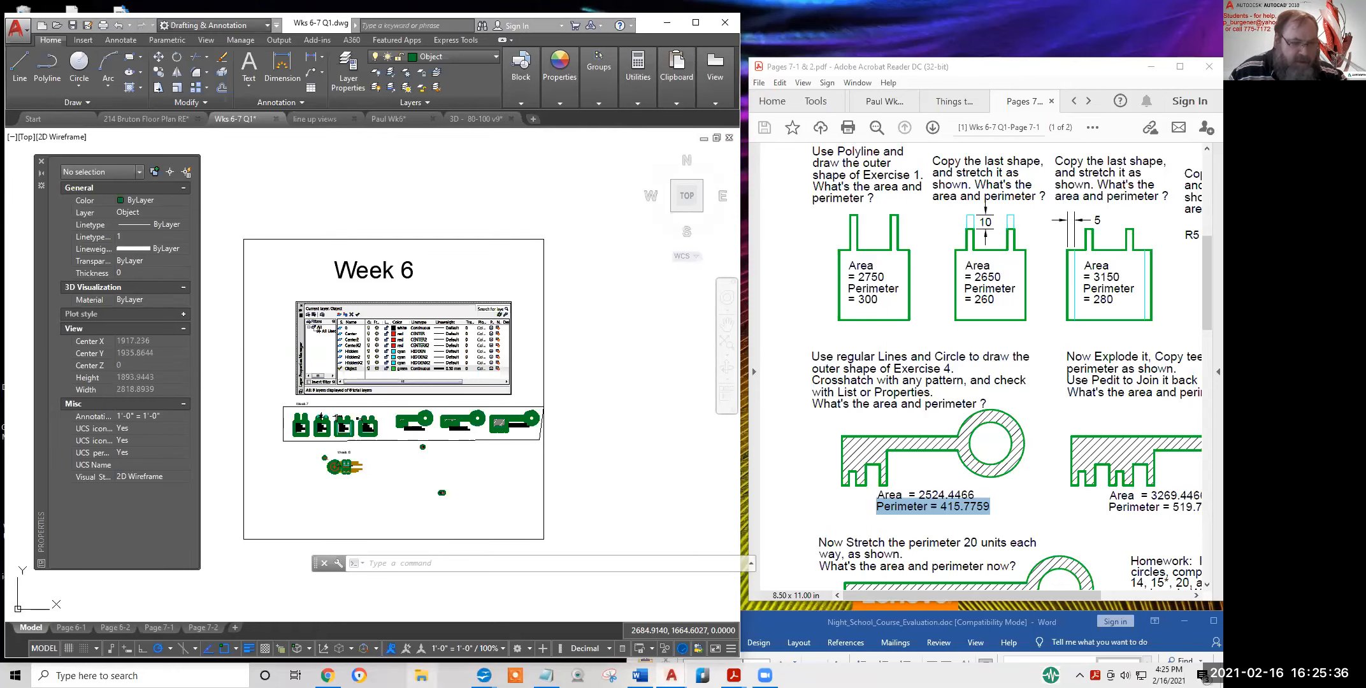
# Open File Explorer at Quick access from the taskbar
pyautogui.click(421, 675)
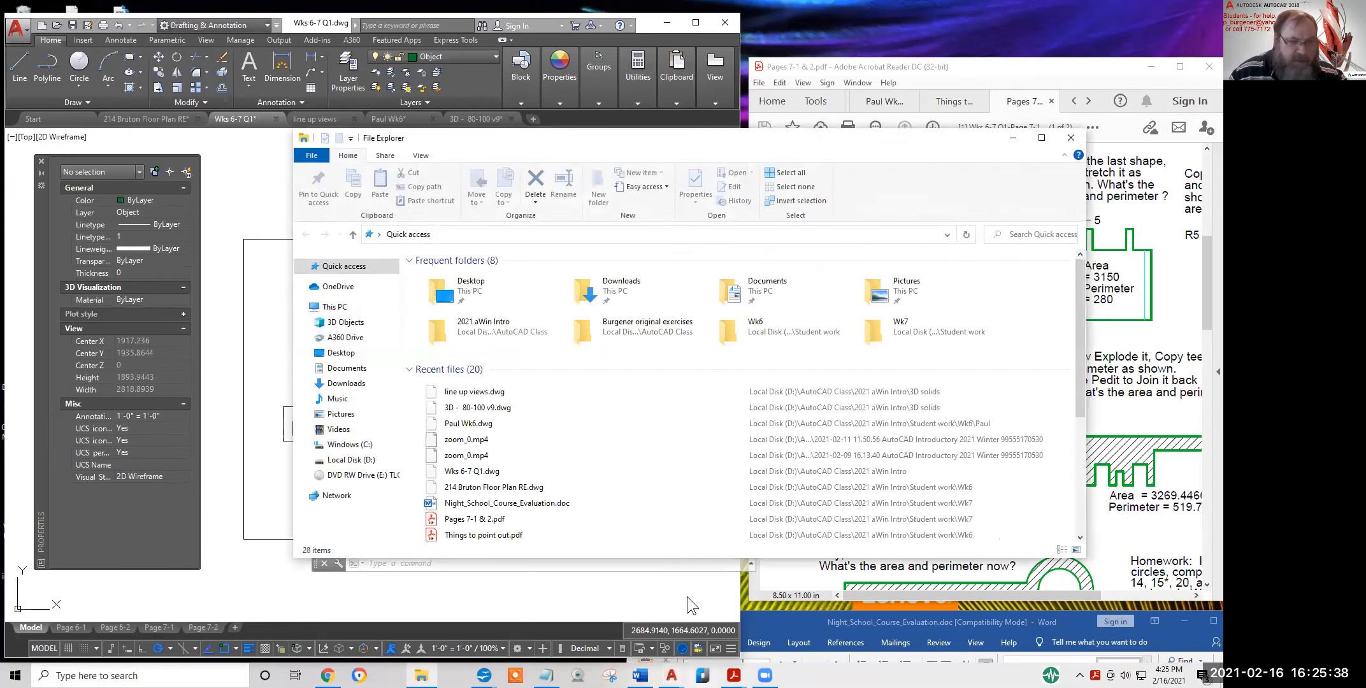
# Select the course evaluation document, nudge the Explorer window, then minimize it
pyautogui.click(643, 506)
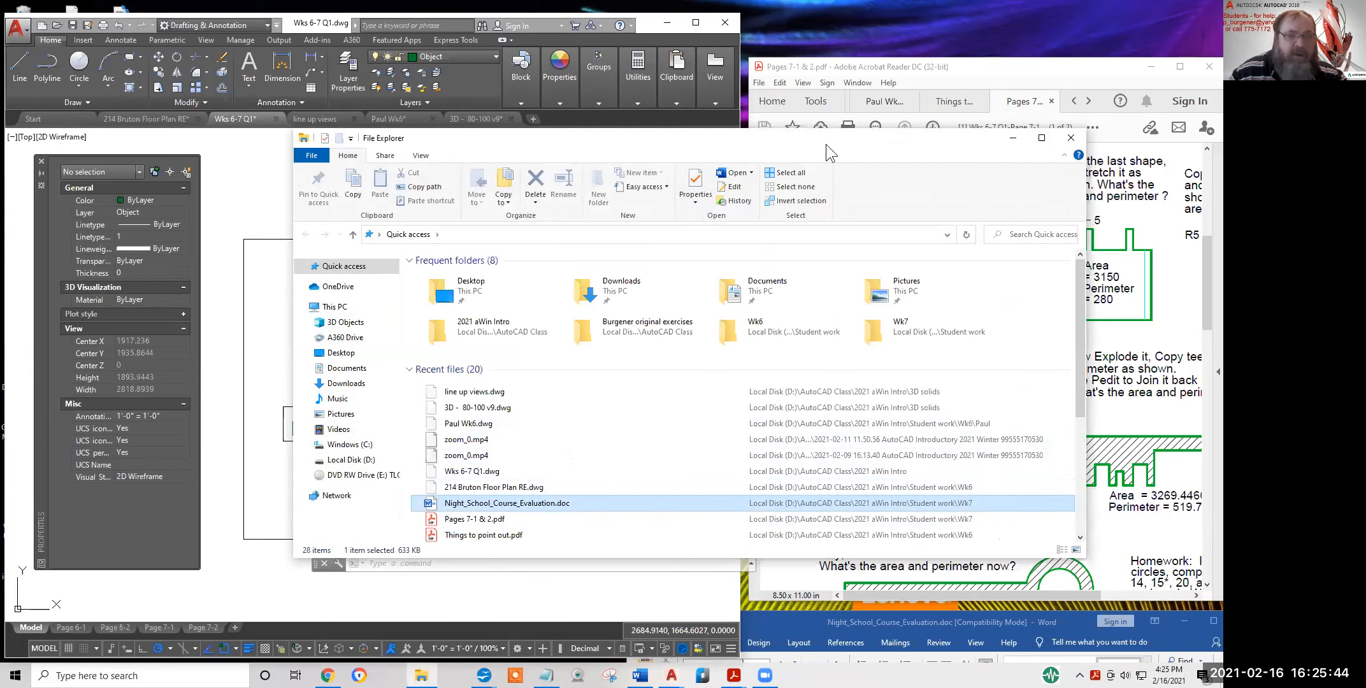
pyautogui.moveTo(986, 145); pyautogui.dragTo(993, 145)
pyautogui.click(1020, 142)
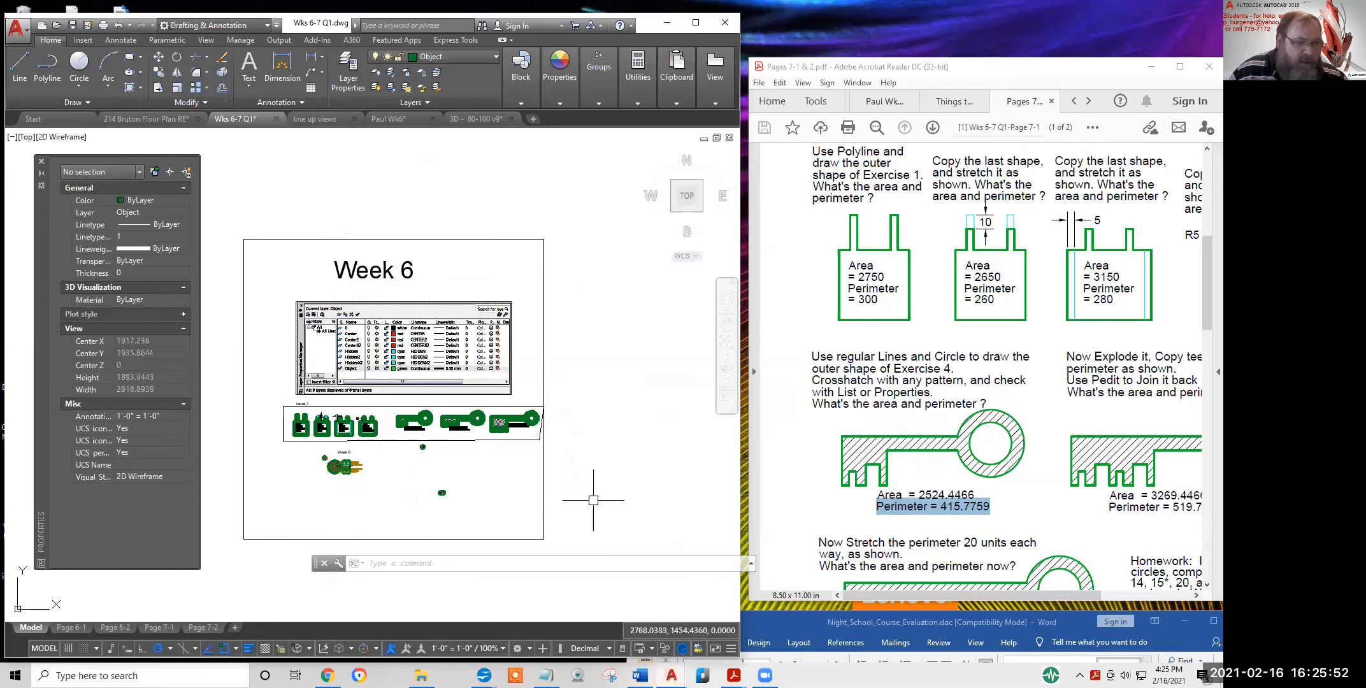
# Pan the PDF to the exploded-key exercise and highlight Area = 3269.4466 and Perimeter = 519.7759
pyautogui.moveTo(580, 513)
pyautogui.mouseDown(button='middle')
pyautogui.moveTo(537, 493)
pyautogui.moveTo(572, 493)
pyautogui.mouseUp(button='middle')
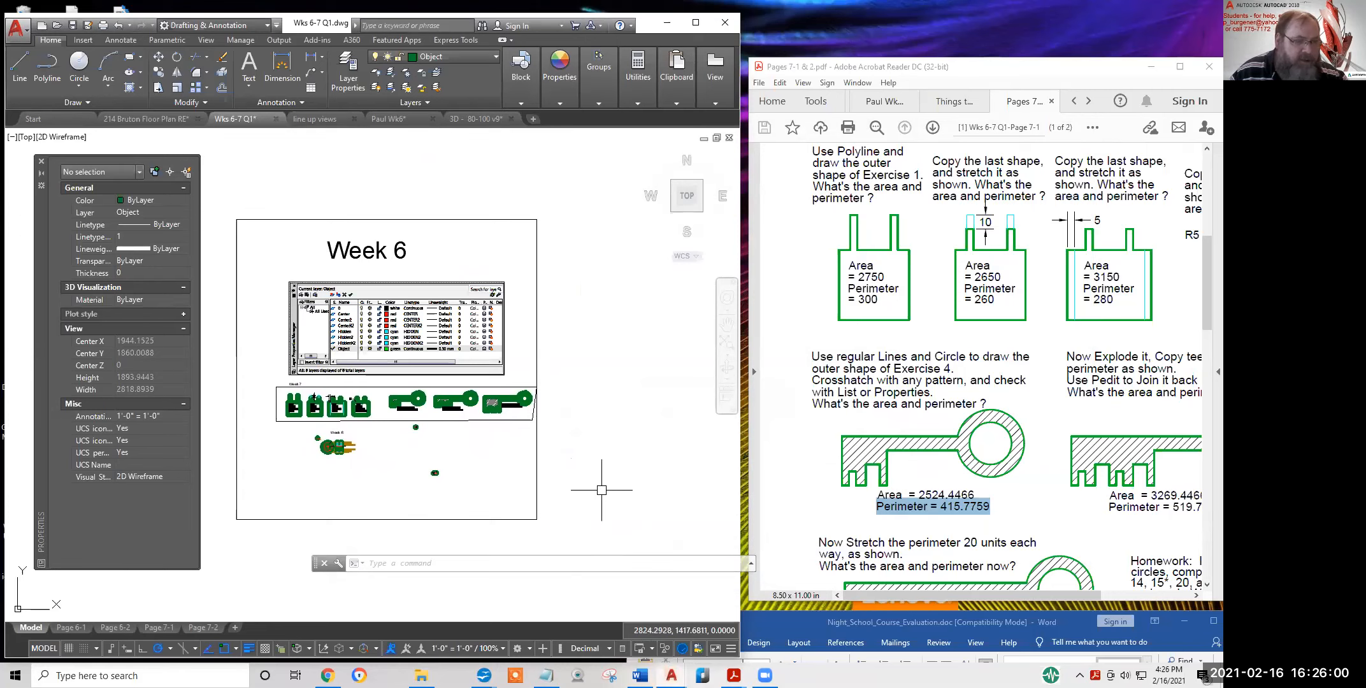
pyautogui.moveTo(1194, 496); pyautogui.dragTo(993, 360)
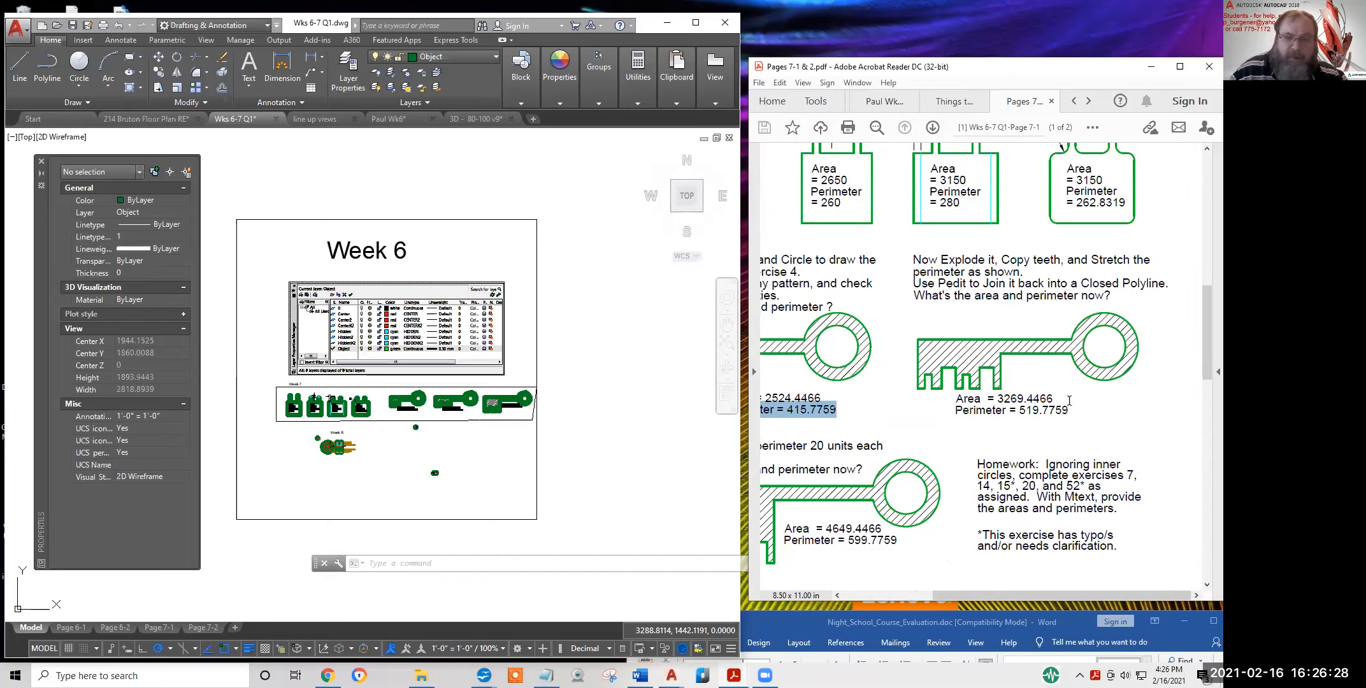
pyautogui.moveTo(1054, 398); pyautogui.dragTo(953, 403)
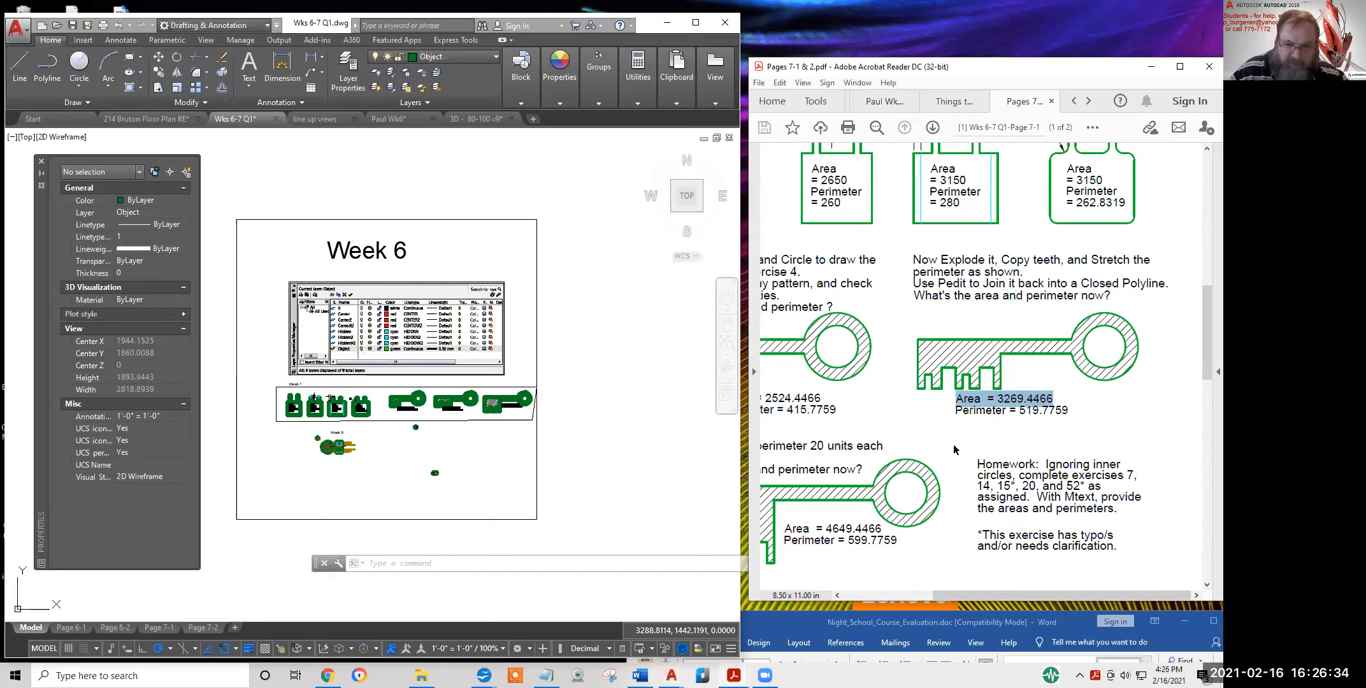
pyautogui.moveTo(1072, 410); pyautogui.dragTo(952, 414)
pyautogui.click(928, 420)
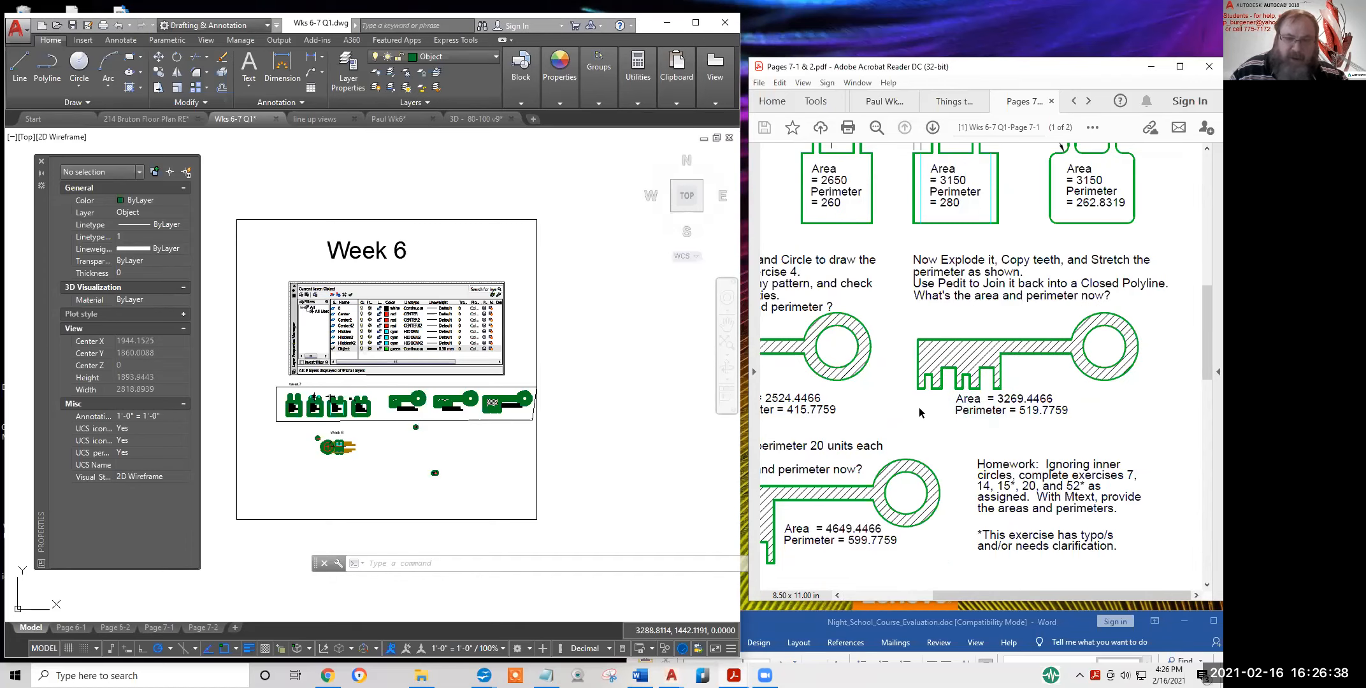
pyautogui.click(391, 433)
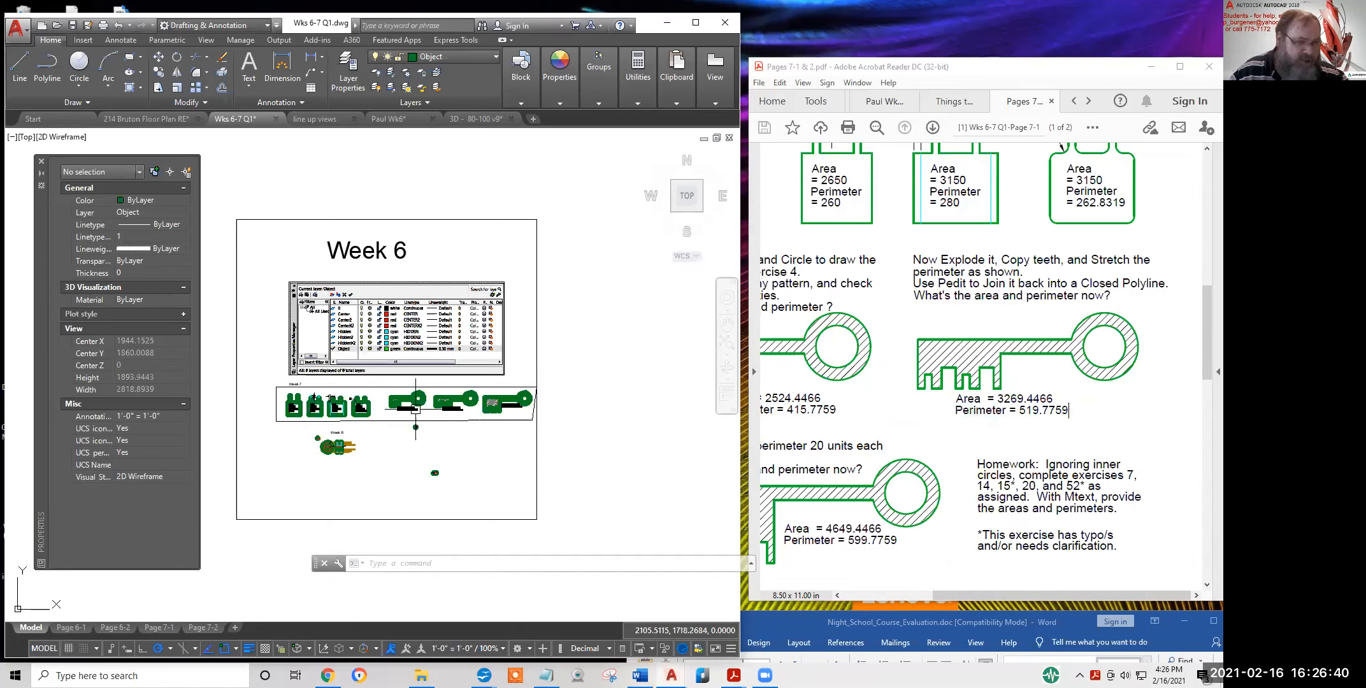
pyautogui.scroll(5, 391, 433)
# Bring the key exercises into view and set an UNDO mark
pyautogui.moveTo(400, 444); pyautogui.dragTo(309, 366, button='middle')
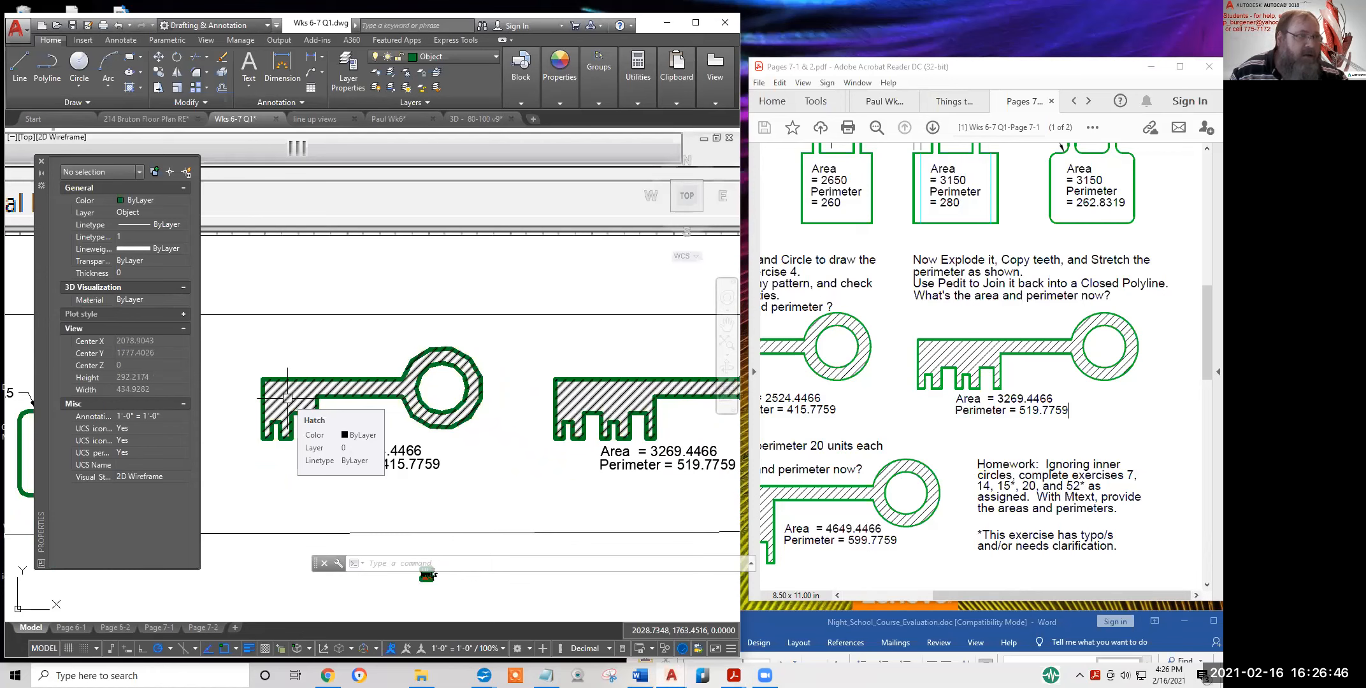
pyautogui.write('und')
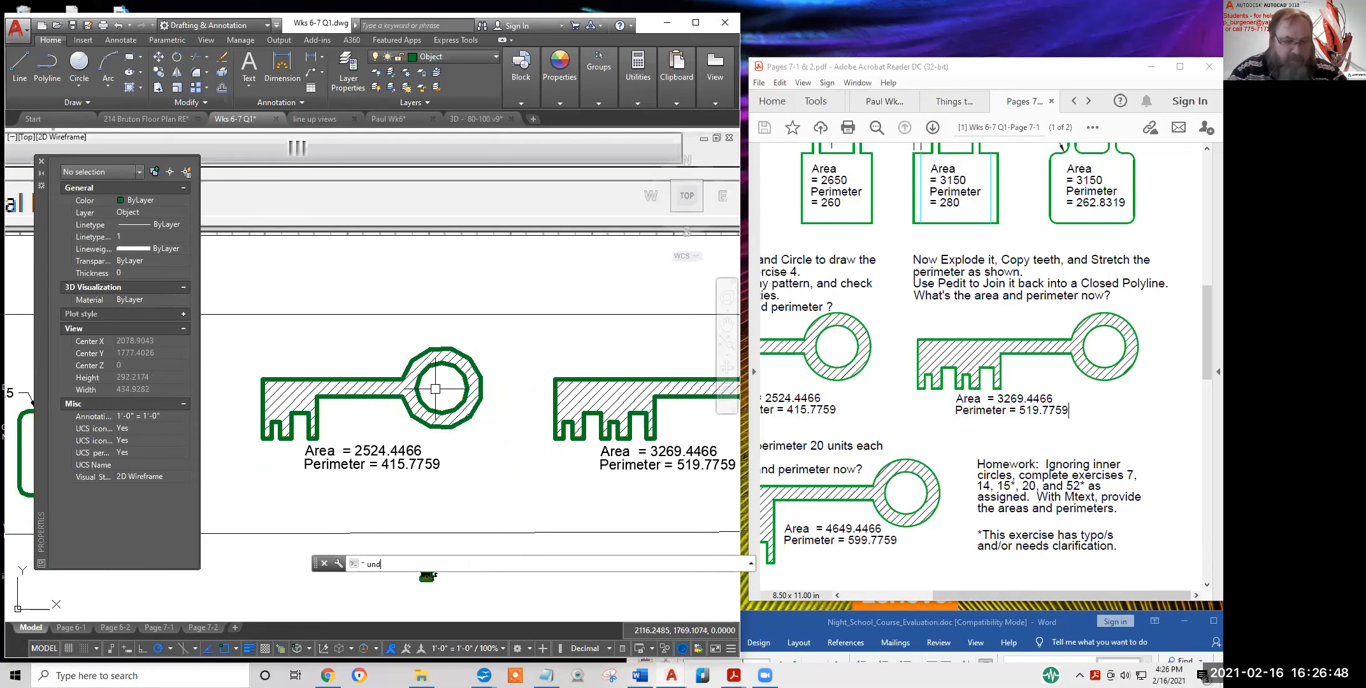
pyautogui.write('o')
pyautogui.press('Return')
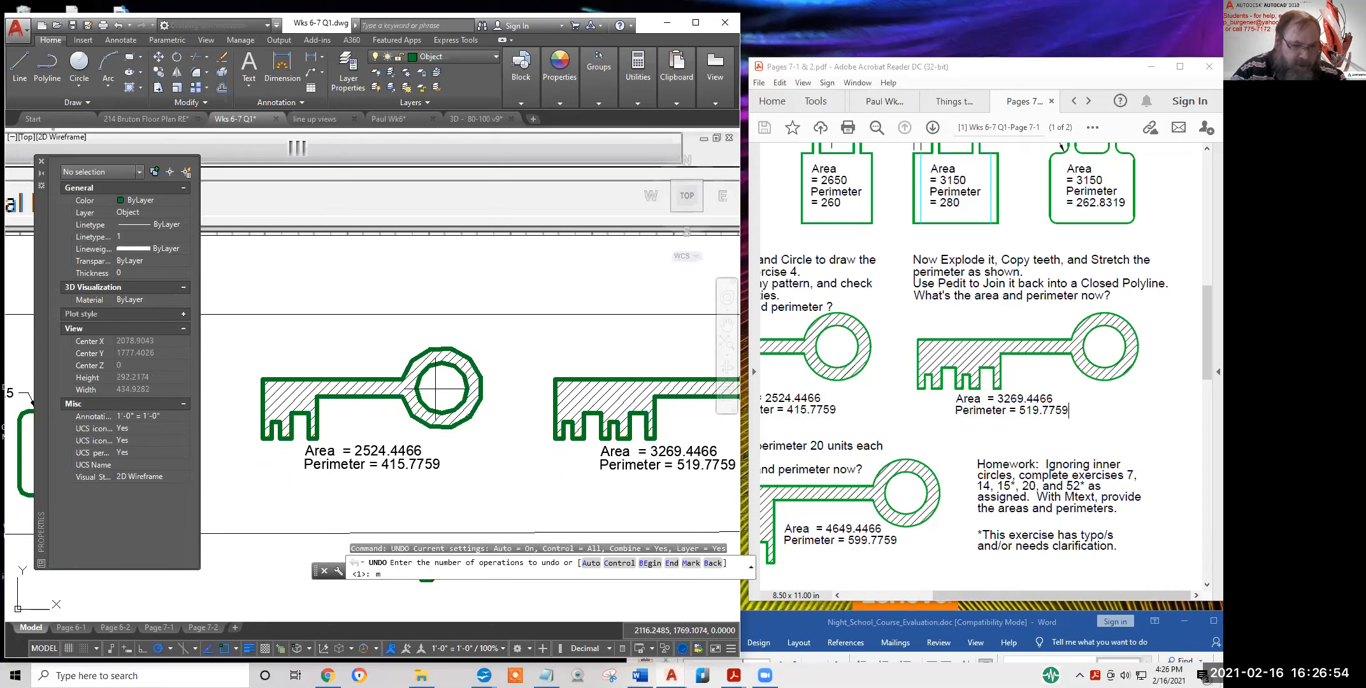
pyautogui.press('Return')
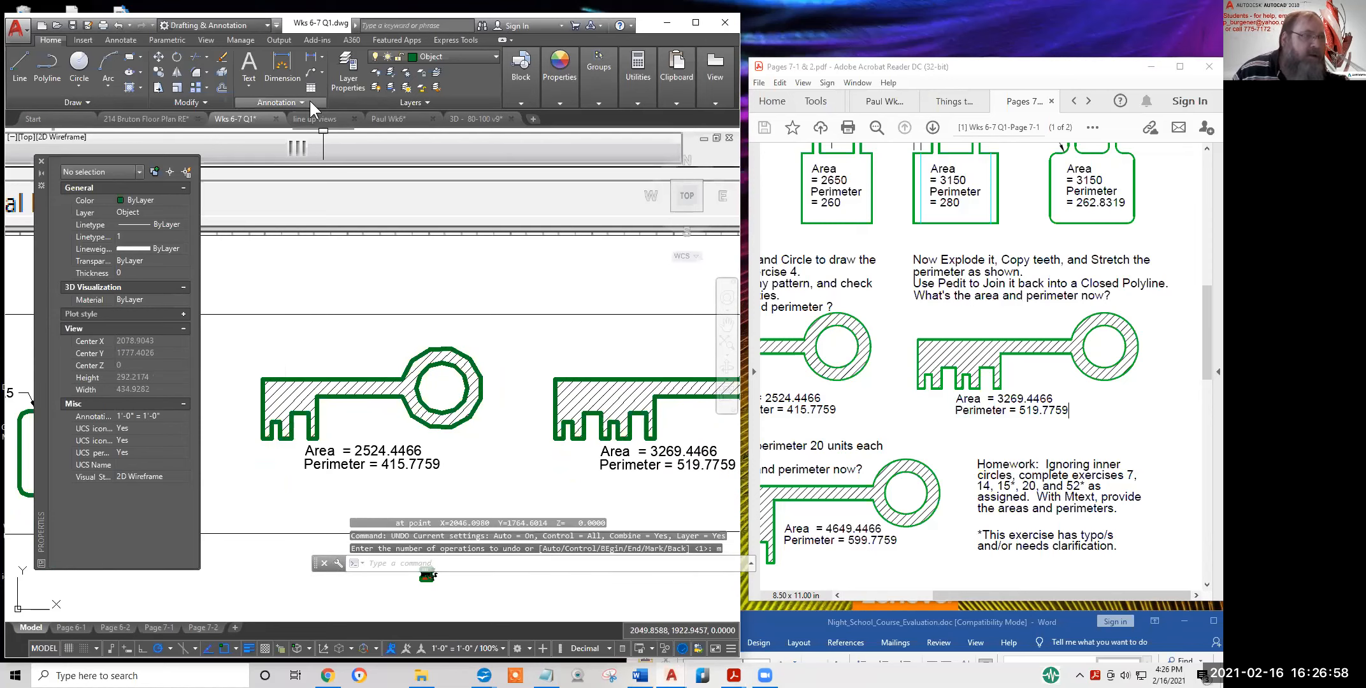
# Erase the hatch from the keys
pyautogui.click(291, 400)
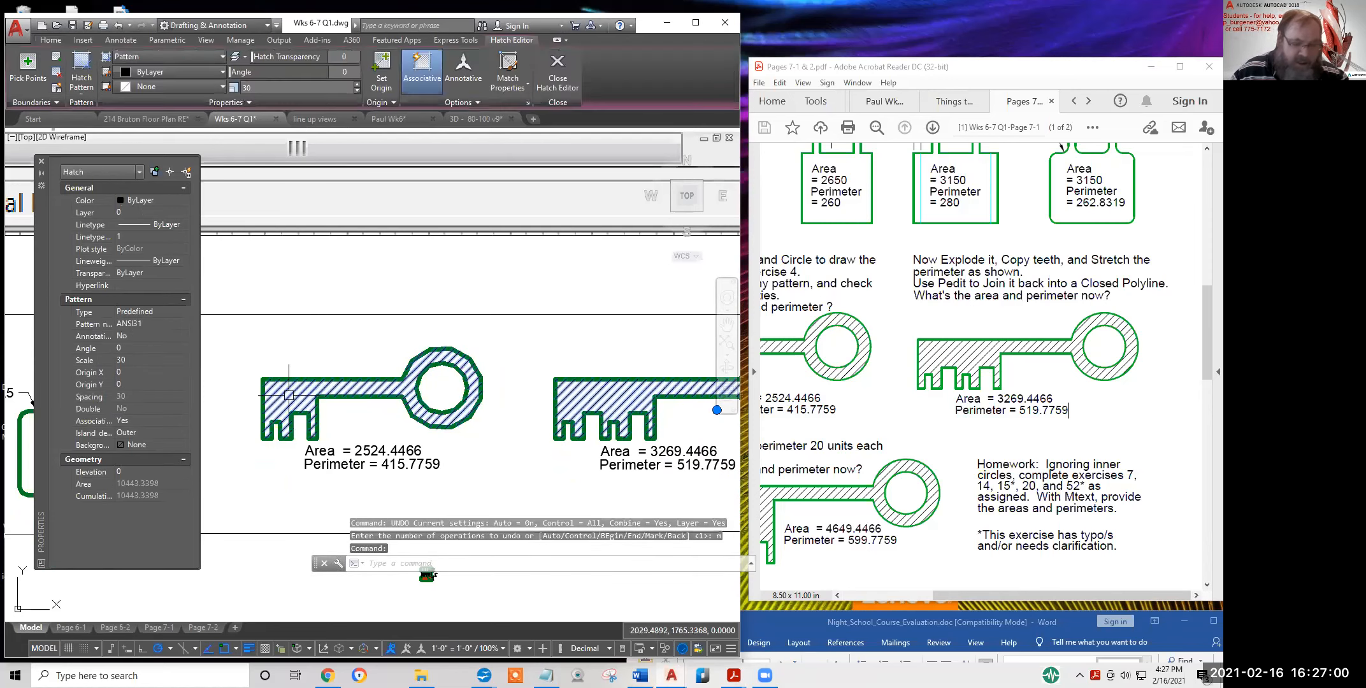
pyautogui.press('Escape')
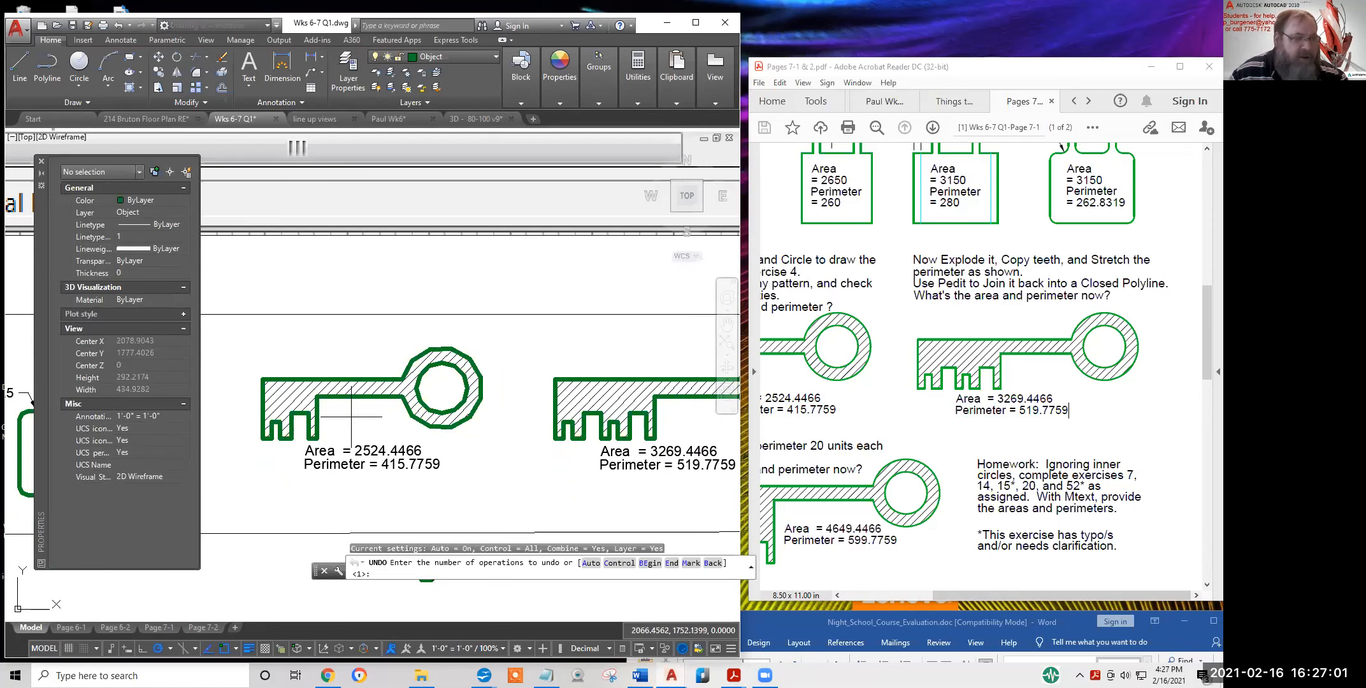
pyautogui.press('Escape')
pyautogui.write('e')
pyautogui.press('Return')
pyautogui.click(294, 390)
pyautogui.press('Return')
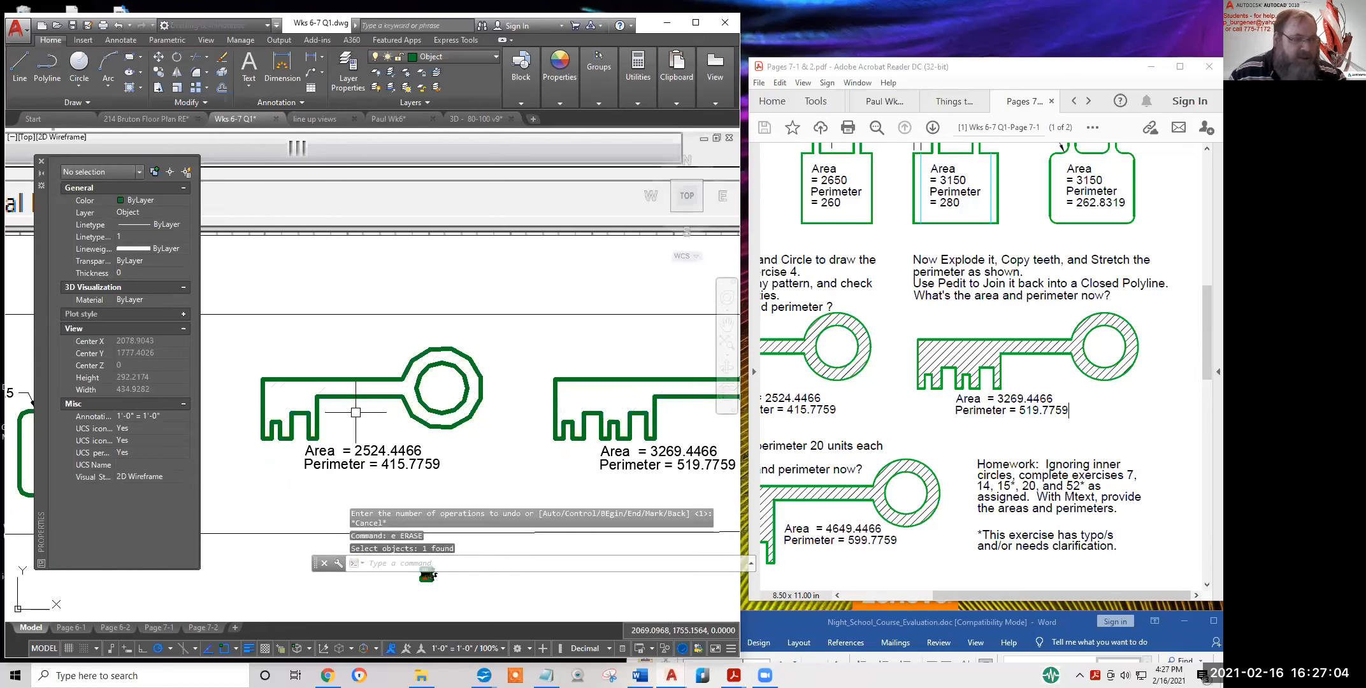
# Explode the left key's outline into separate lines
pyautogui.click(365, 396)
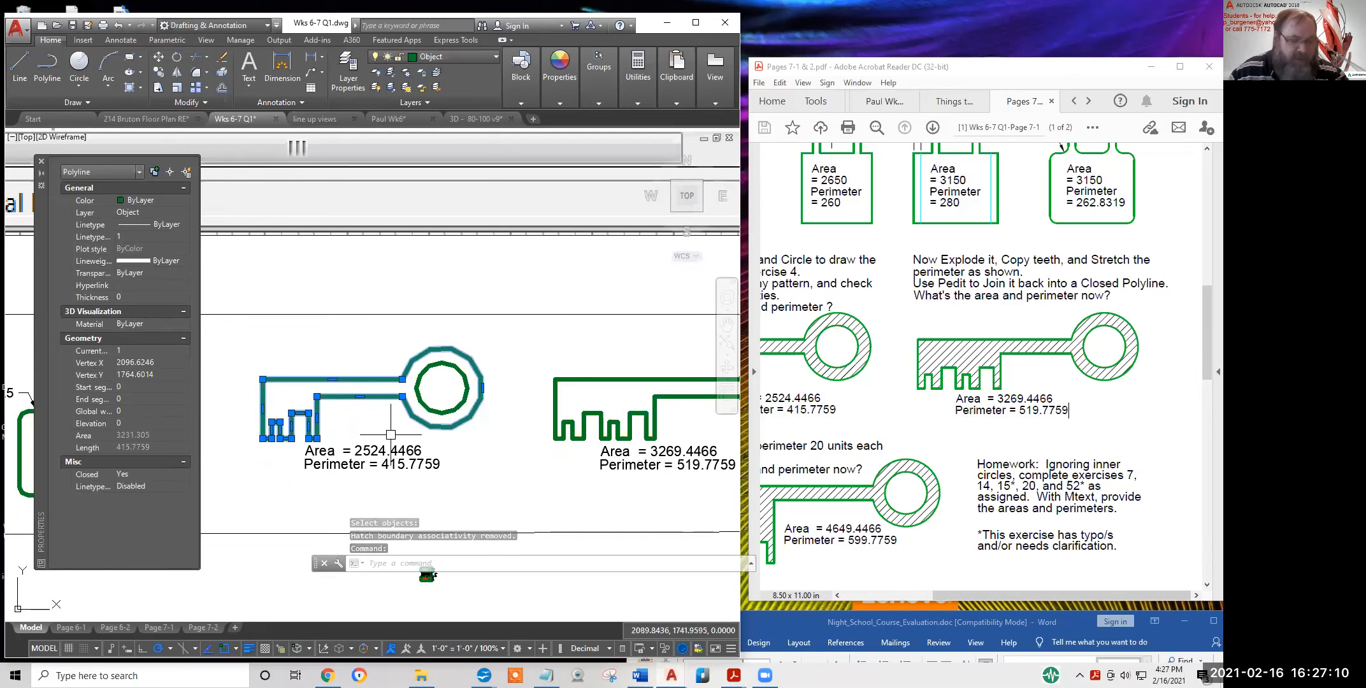
pyautogui.press('Escape')
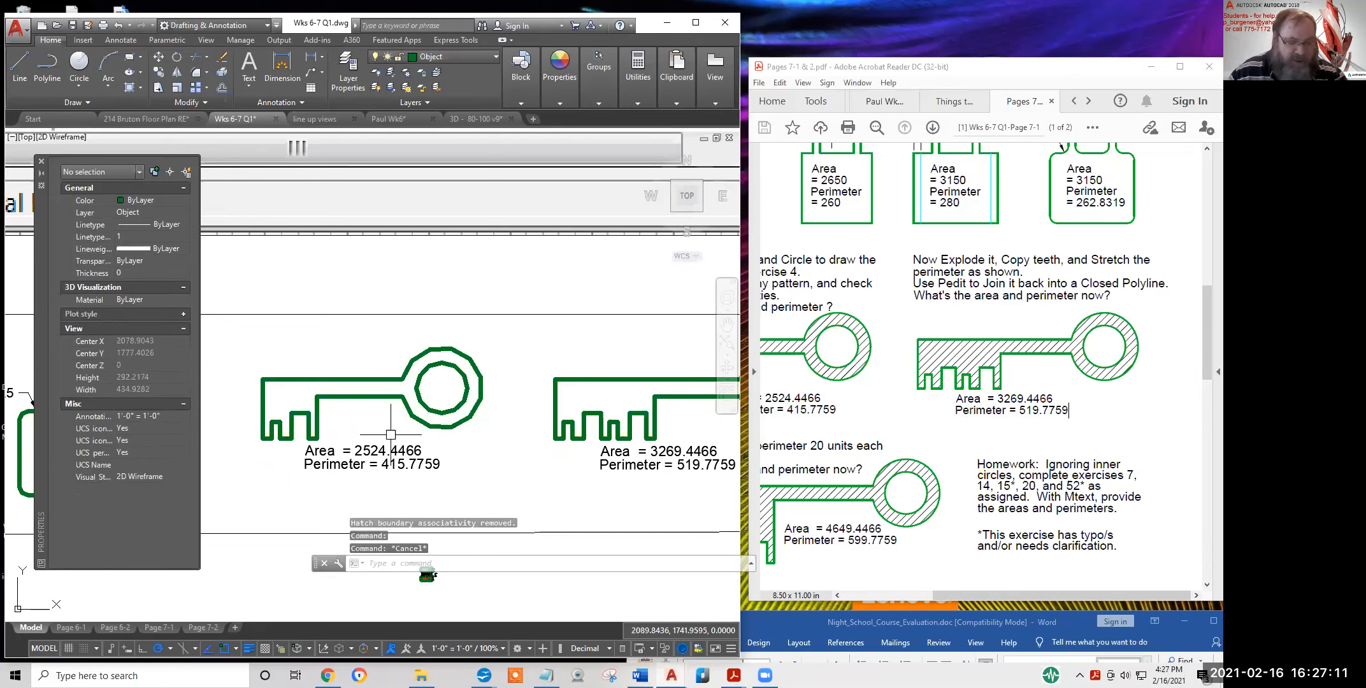
pyautogui.click(221, 73)
pyautogui.click(351, 379)
pyautogui.press('Return')
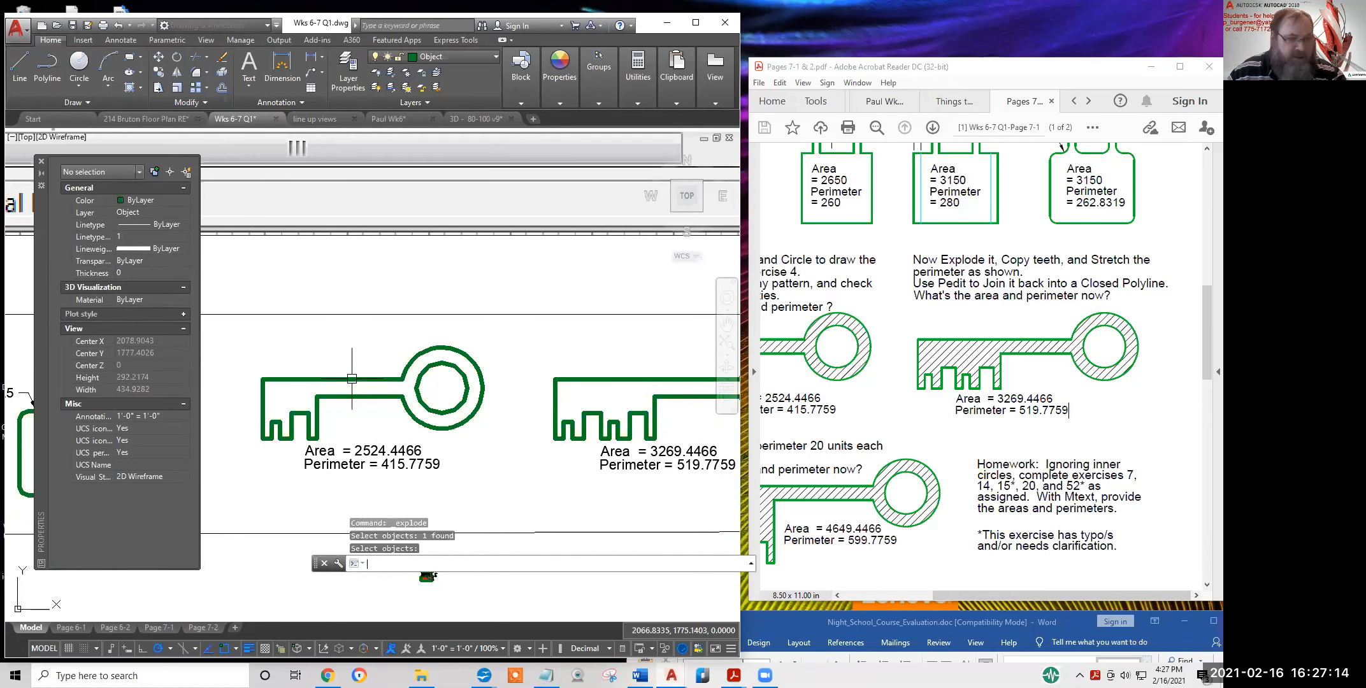
# Move the key's two shaft lines up-left as a trial, then undo the move with U
pyautogui.click(331, 396)
pyautogui.click(339, 379)
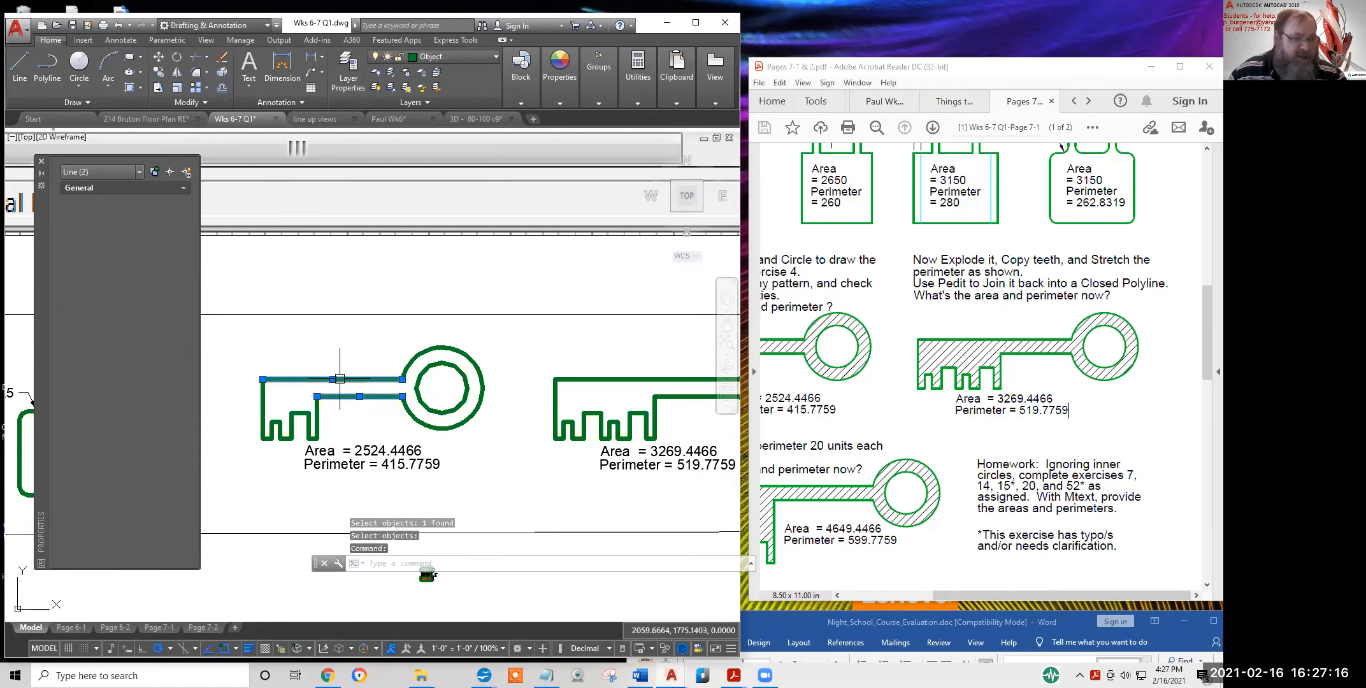
pyautogui.write('m')
pyautogui.press('Return')
pyautogui.click(383, 423)
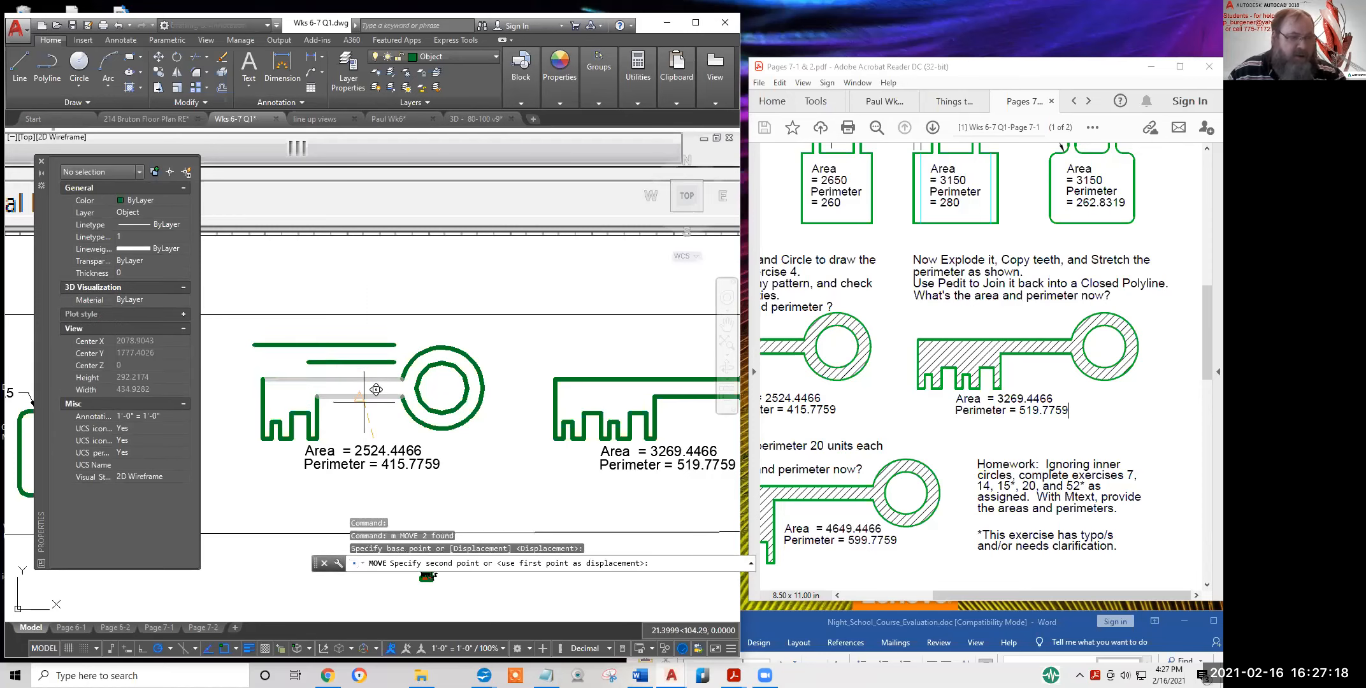
pyautogui.click(338, 364)
pyautogui.write('u')
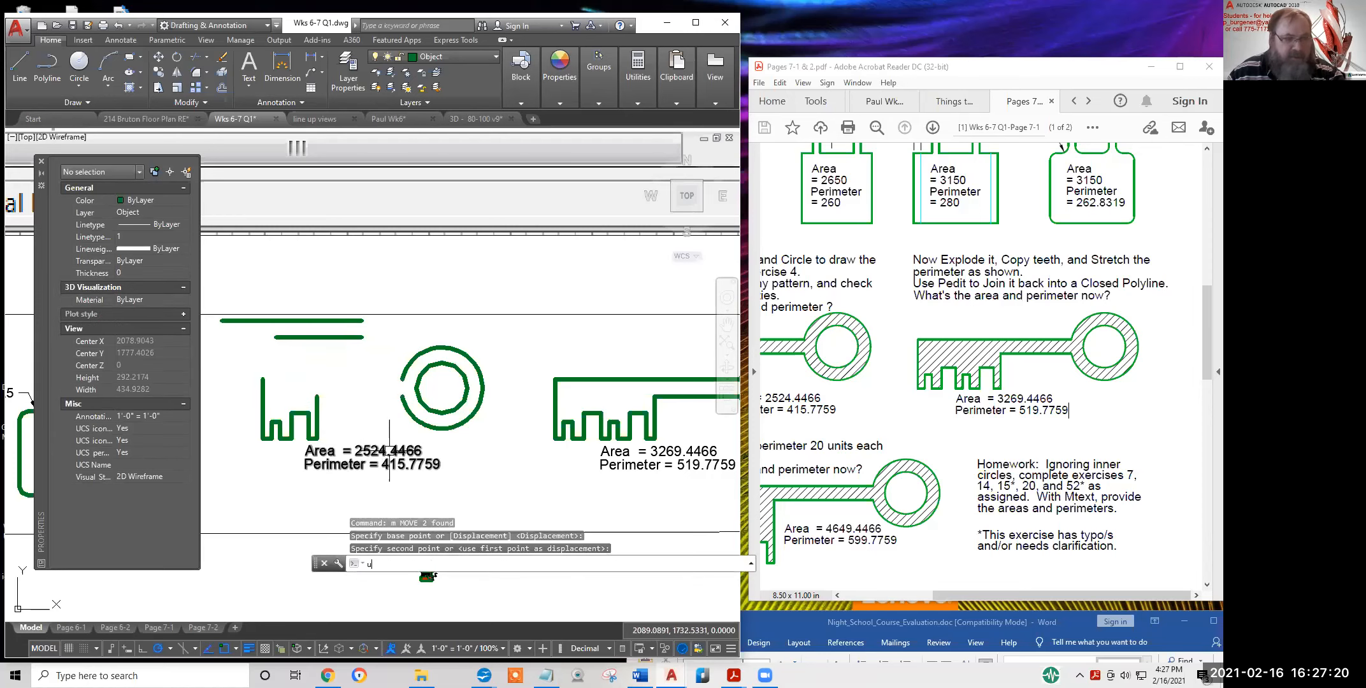
pyautogui.press('Return')
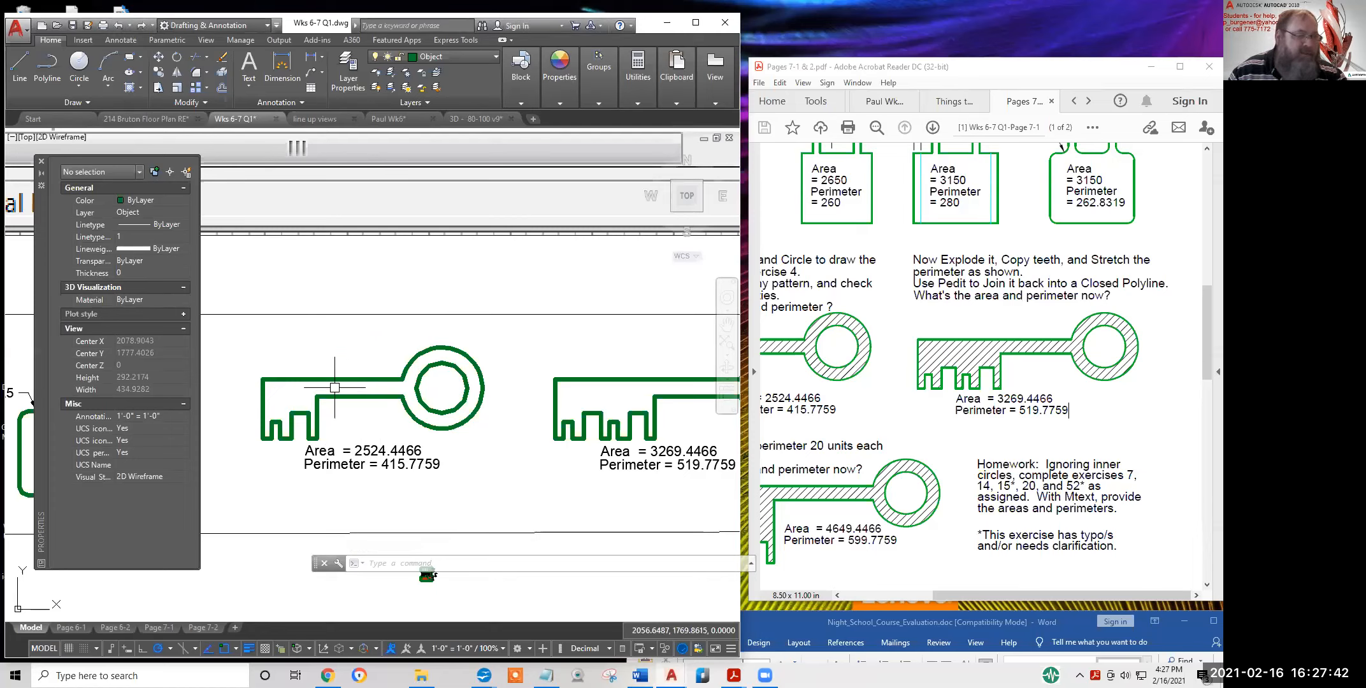
# Use BOUNDARY inside the left key to trace two polylines, its outer outline and inner circle
pyautogui.click(140, 88)
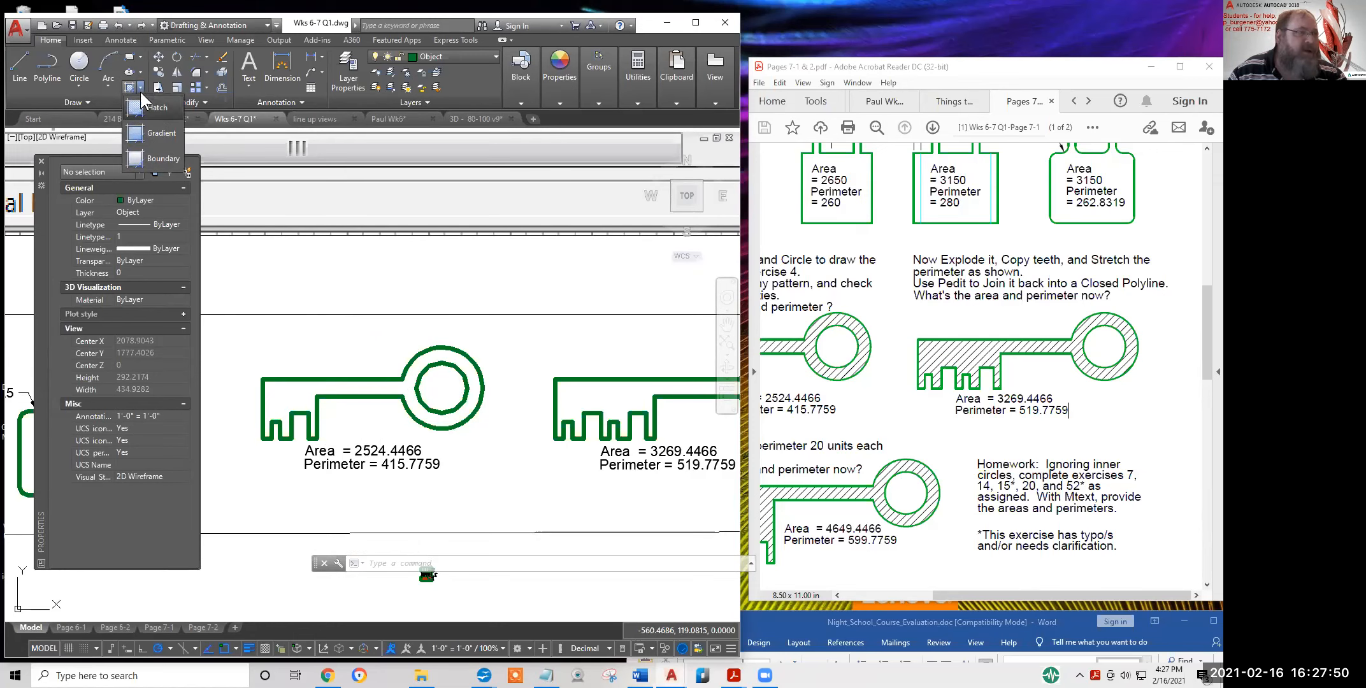
pyautogui.click(160, 158)
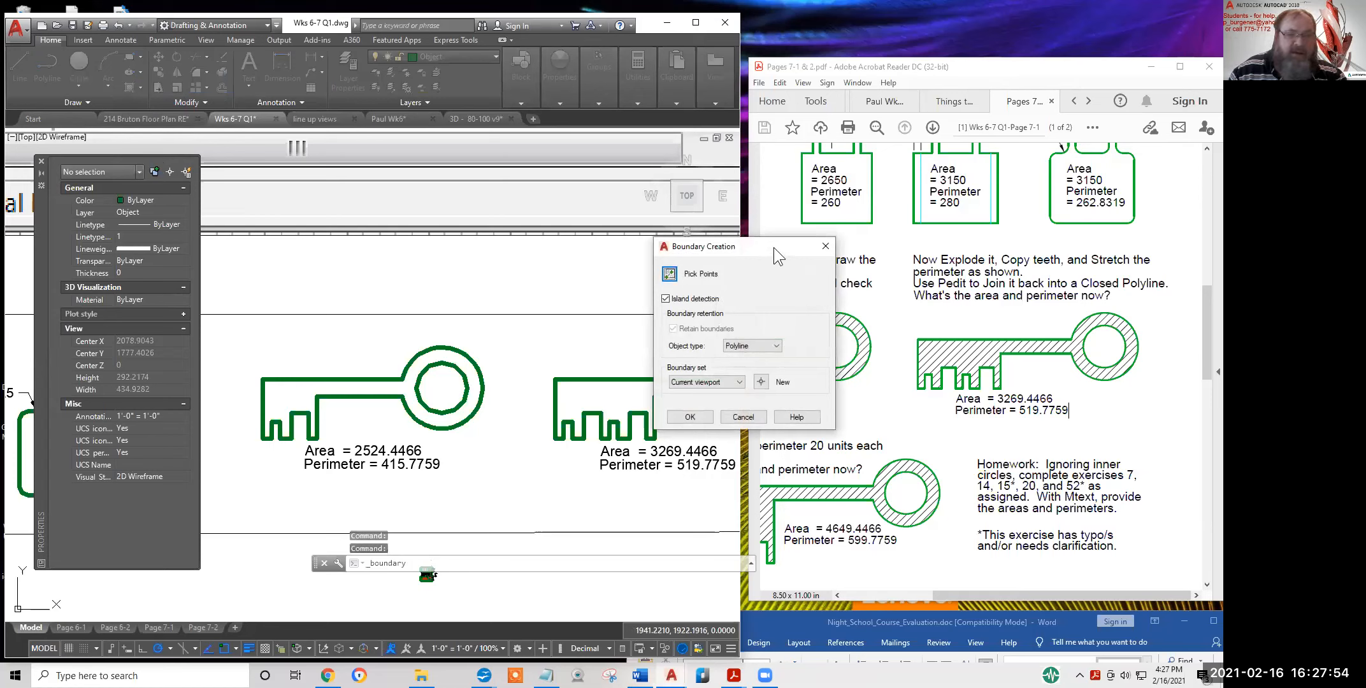
pyautogui.moveTo(774, 249); pyautogui.dragTo(927, 260)
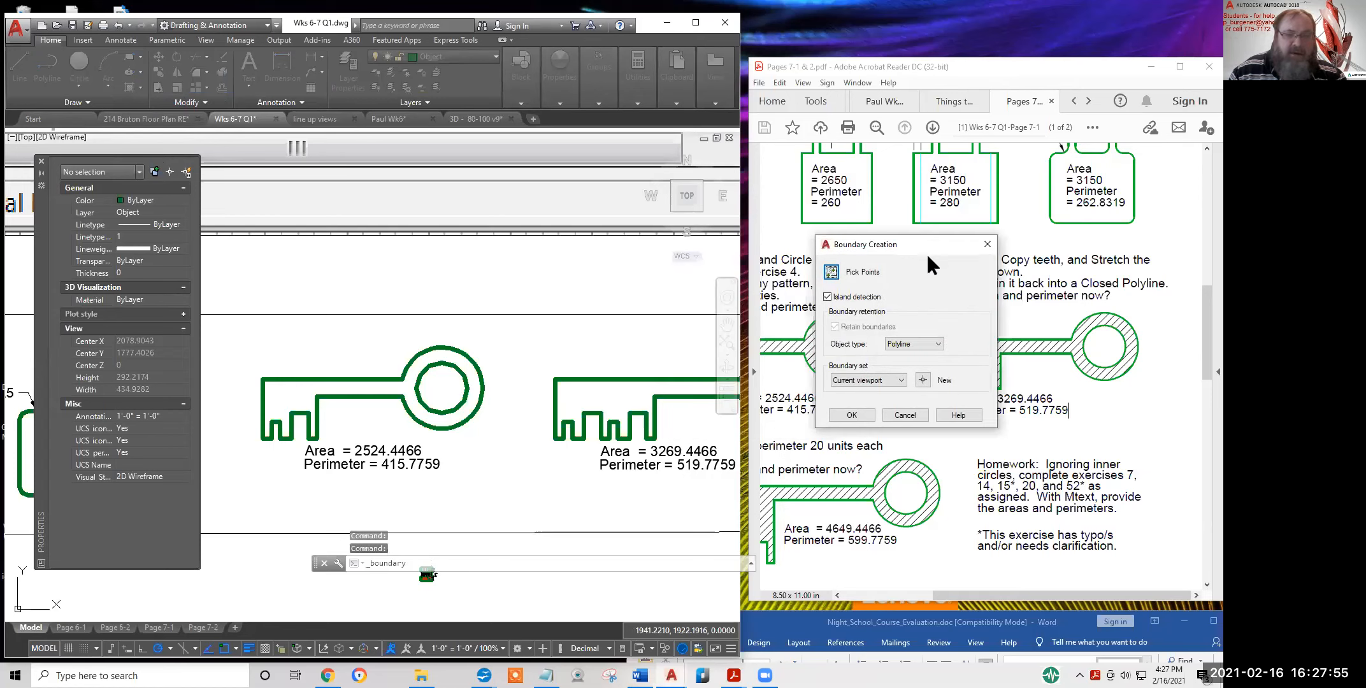
pyautogui.click(831, 272)
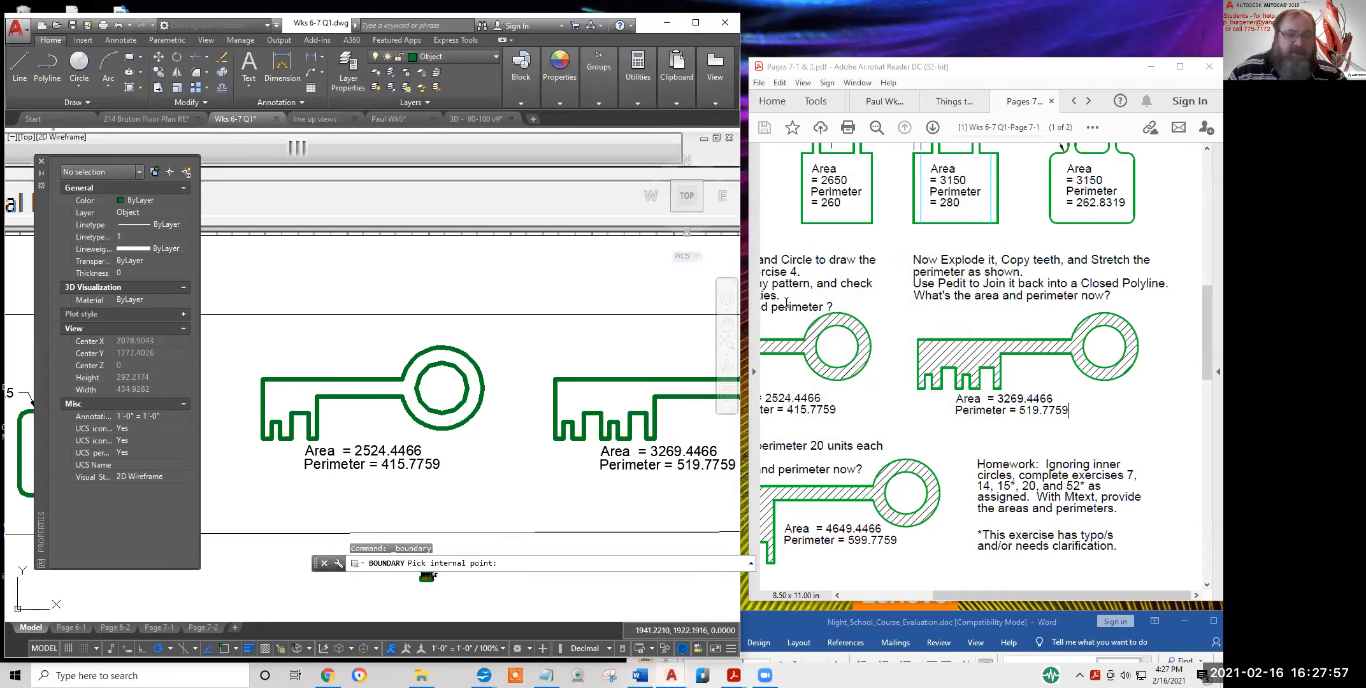
pyautogui.click(290, 395)
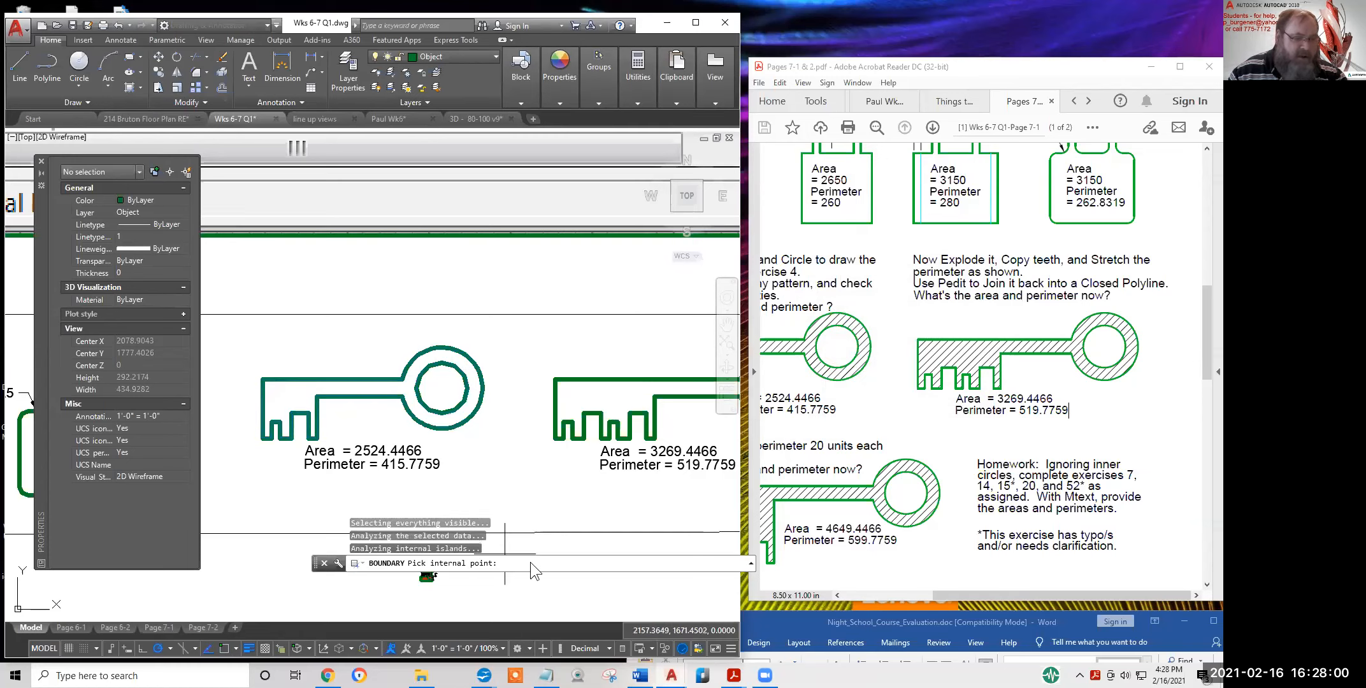
pyautogui.press('Return')
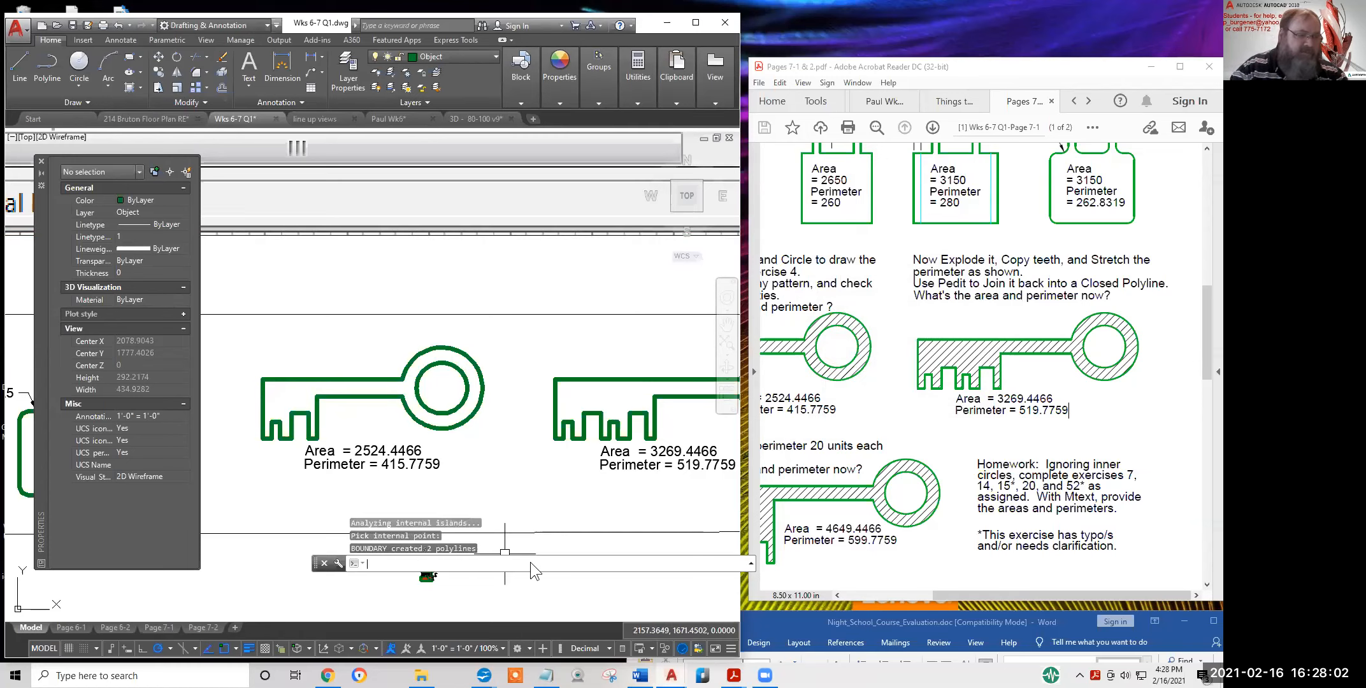
pyautogui.scroll(9, 439, 361)
pyautogui.scroll(-2, 425, 344)
pyautogui.scroll(-8, 426, 344)
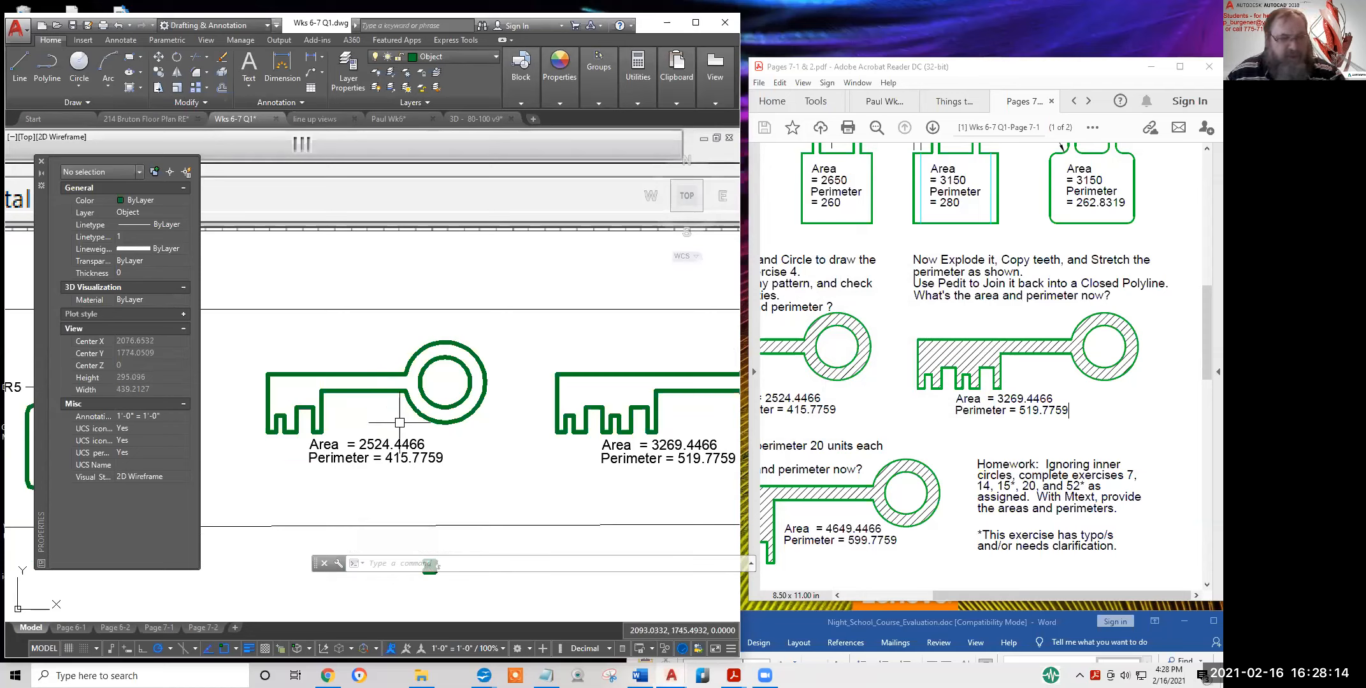
pyautogui.press('Escape')
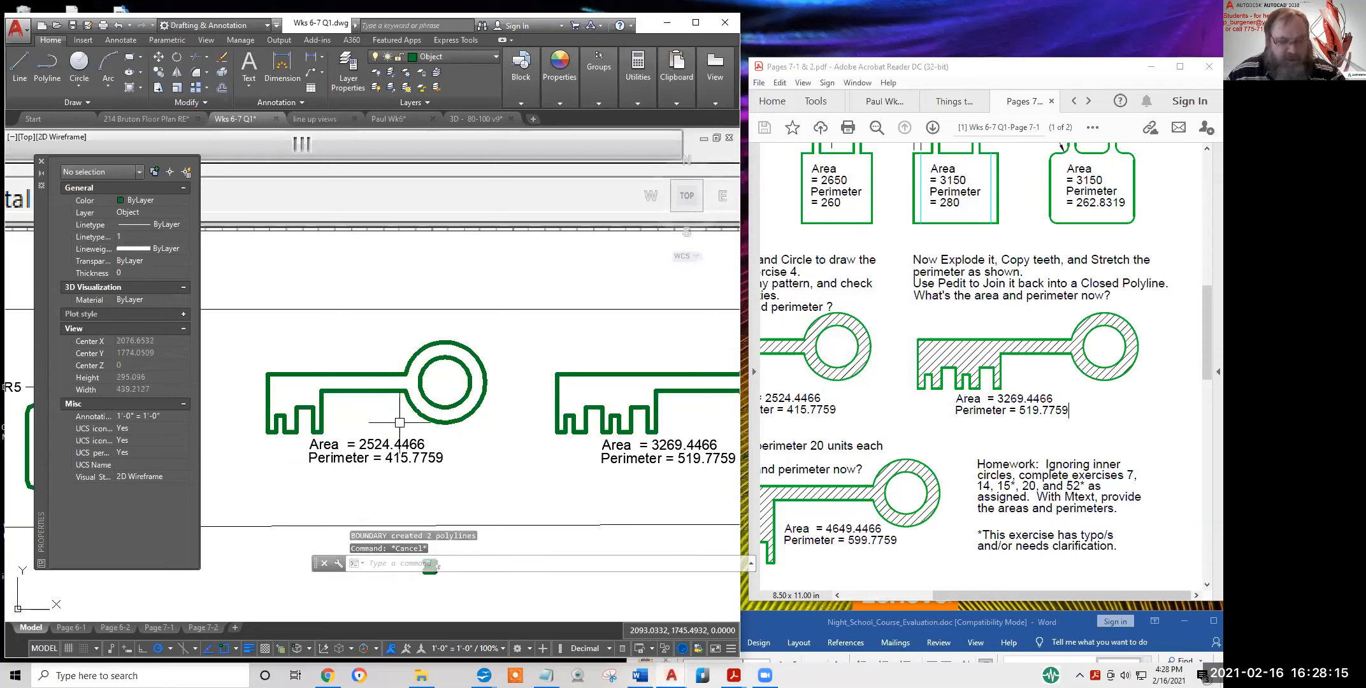
# Window-select the left key for erasing, then cancel without deleting anything
pyautogui.click(222, 57)
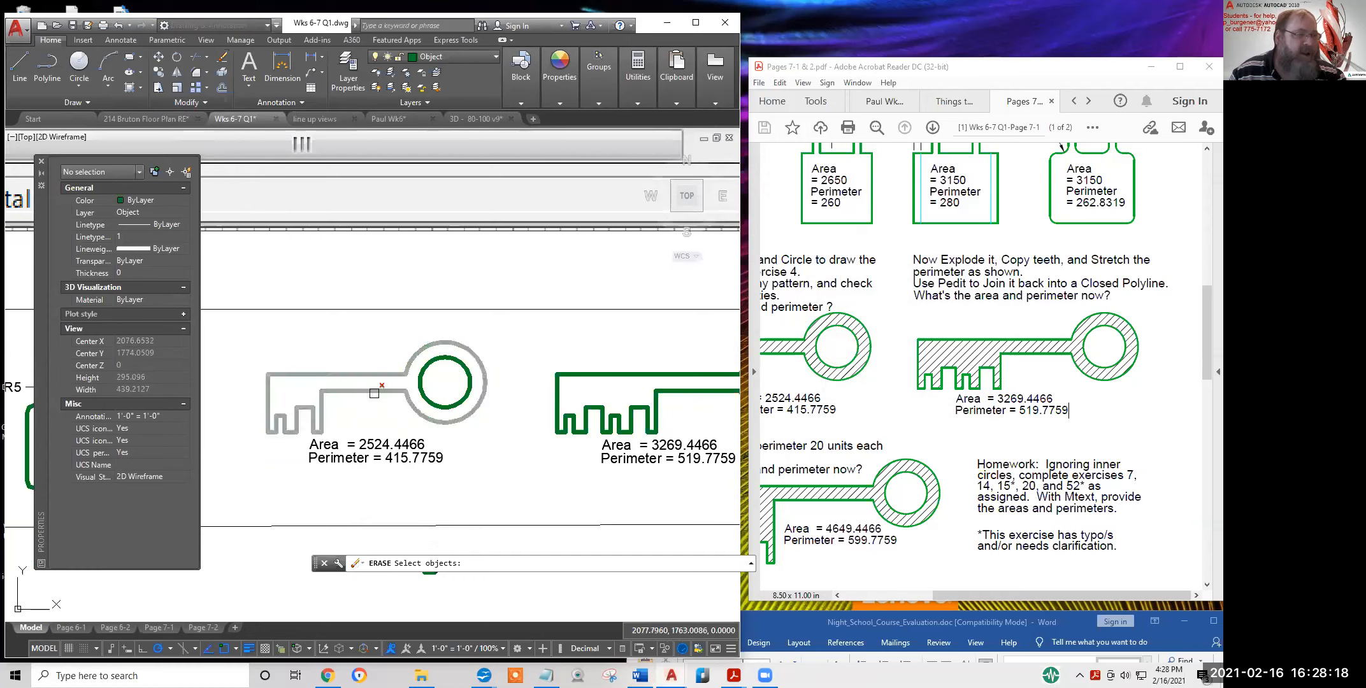
pyautogui.click(313, 345)
pyautogui.click(268, 415)
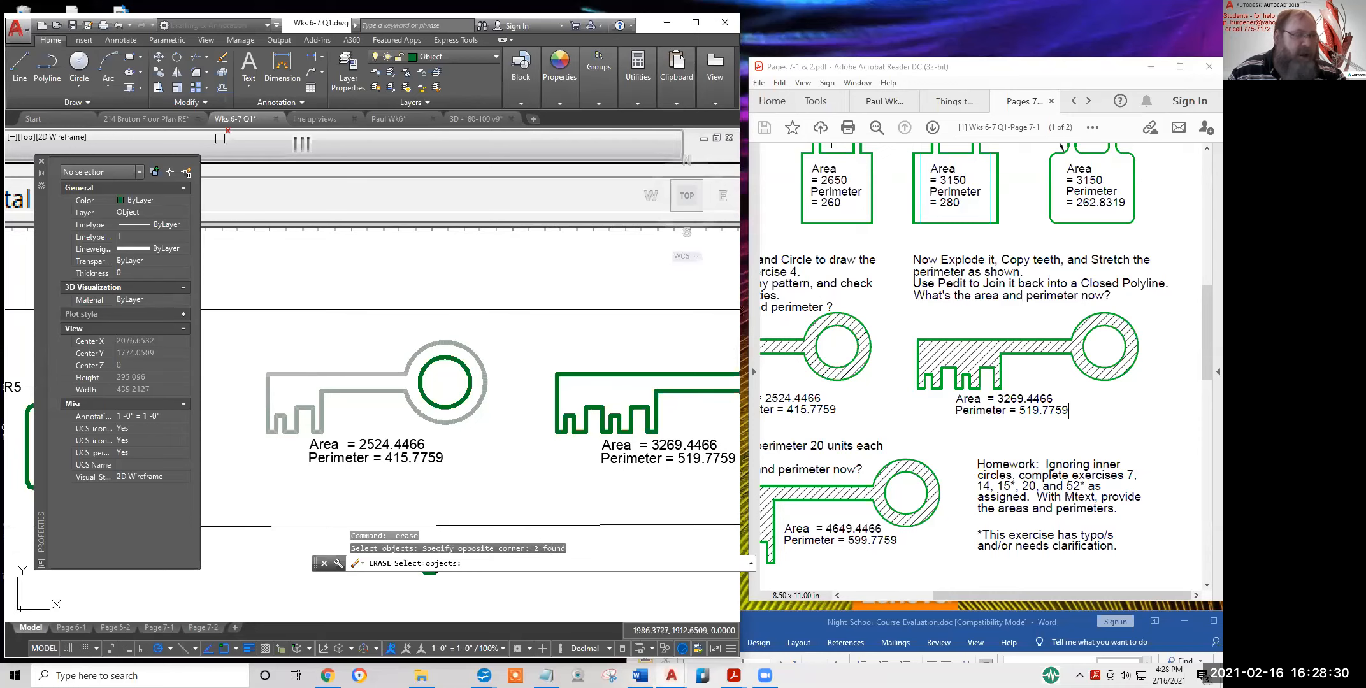
pyautogui.press('Escape')
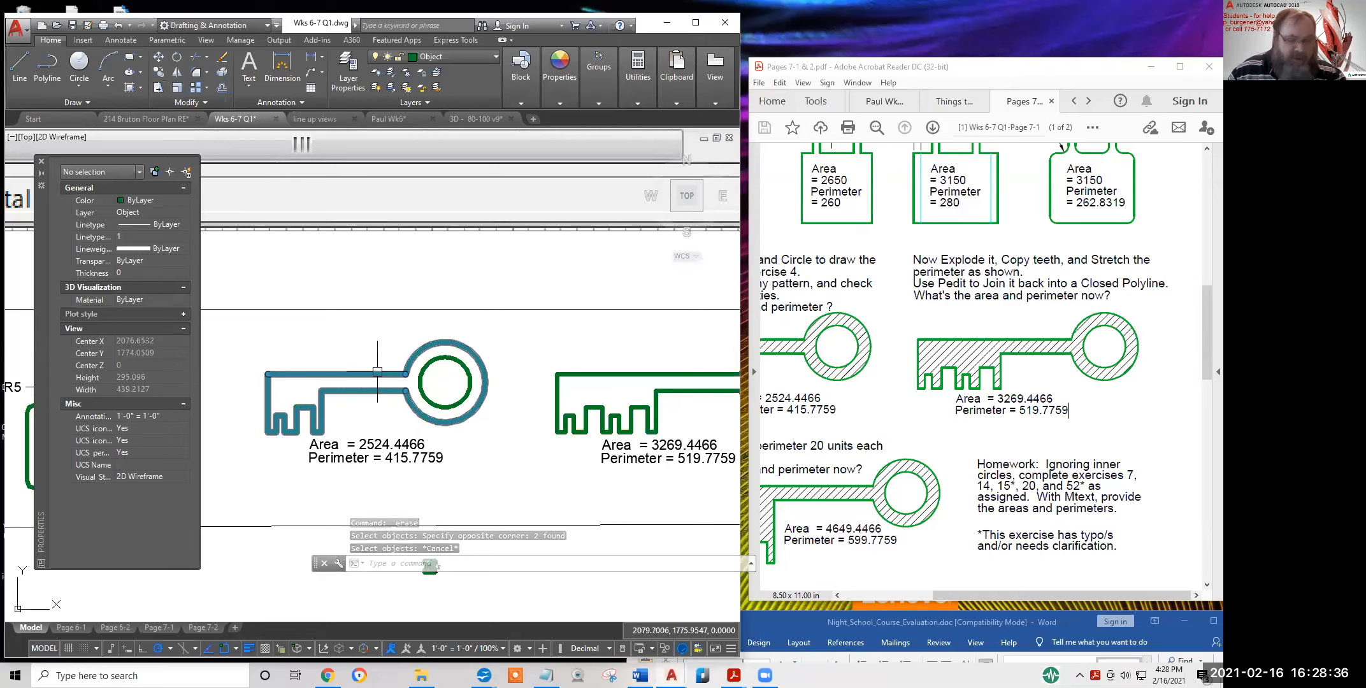
# Move the traced key boundary outline up and to the left of the original key
pyautogui.write('MOVE')
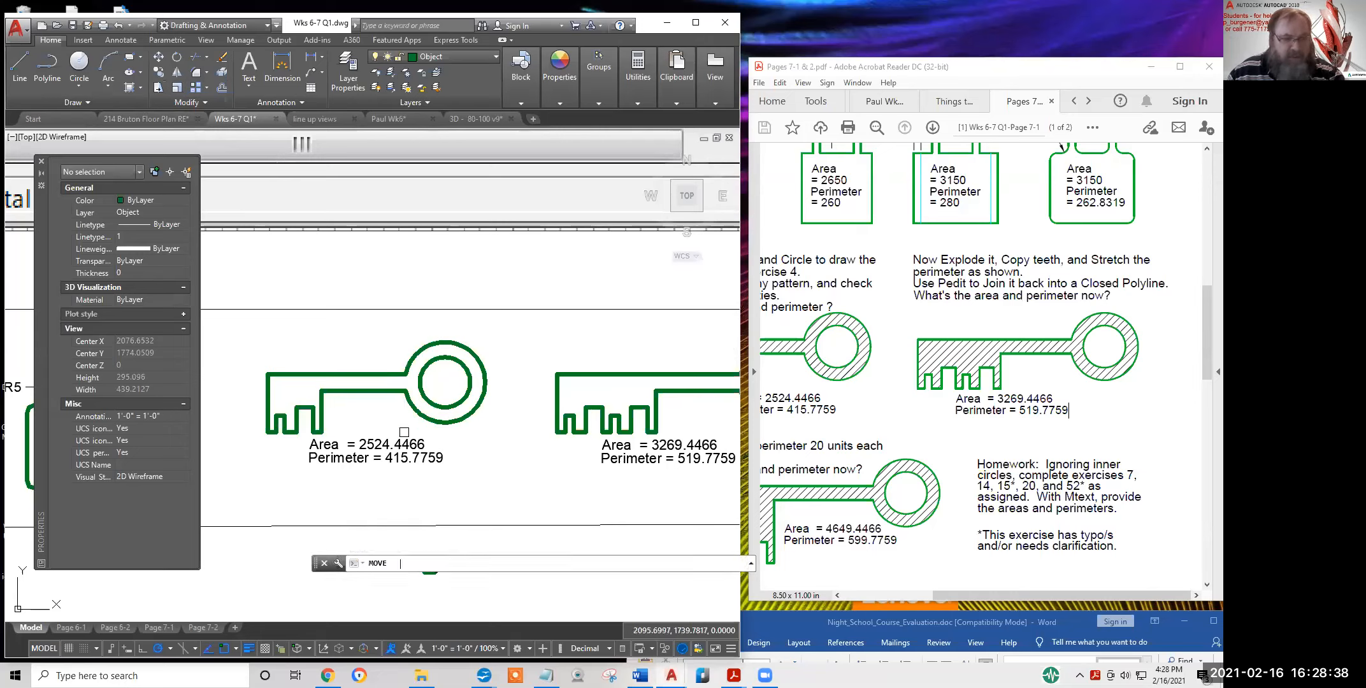
pyautogui.press('Return')
pyautogui.press('Escape')
pyautogui.press('Escape')
pyautogui.write('m')
pyautogui.press('Return')
pyautogui.click(411, 417)
pyautogui.press('Return')
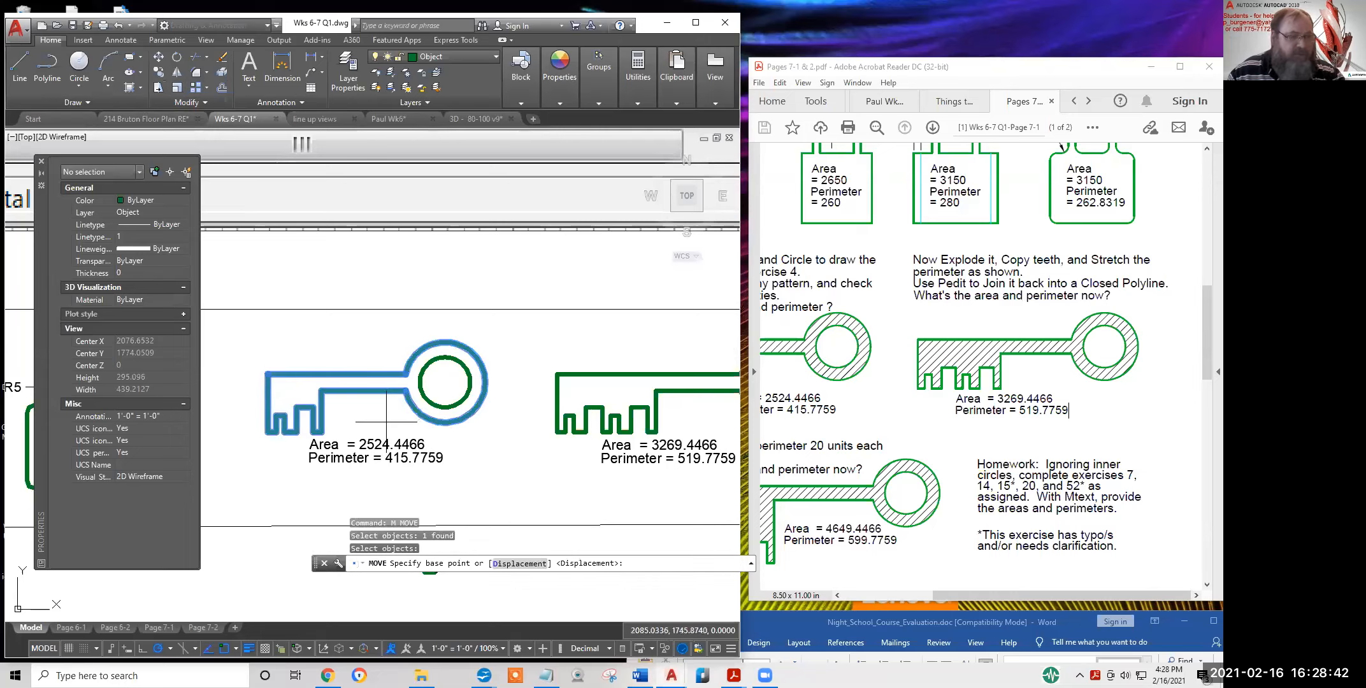
pyautogui.click(386, 422)
pyautogui.click(385, 337)
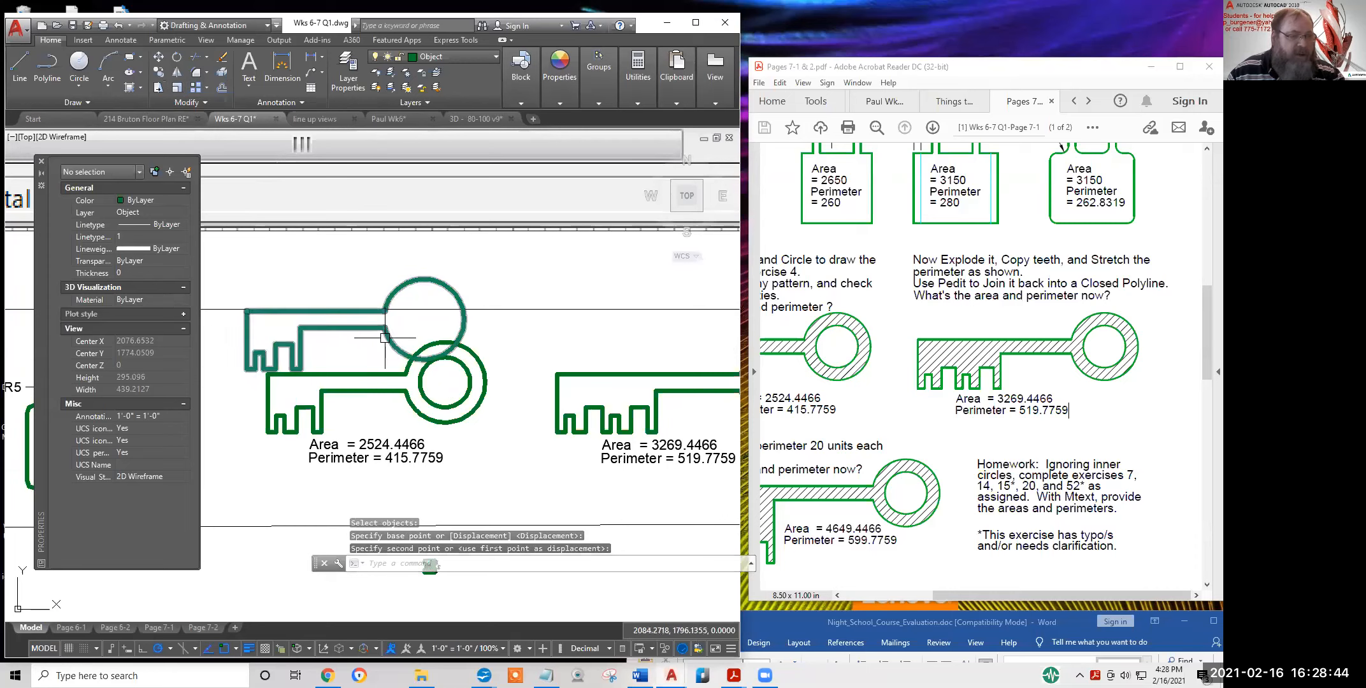
pyautogui.click(384, 337)
pyautogui.press('Escape')
# Select the lower key's top shaft line and outer ring to check them, then clear the selection
pyautogui.click(389, 374)
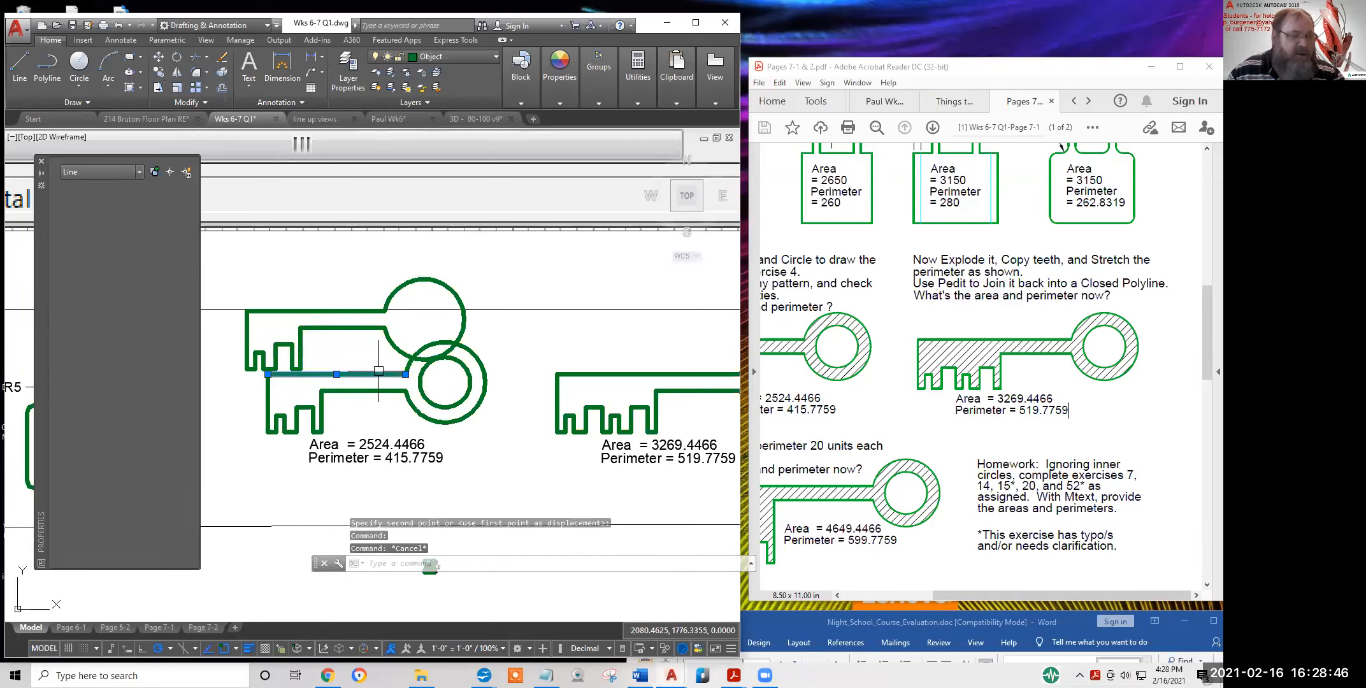
pyautogui.click(411, 409)
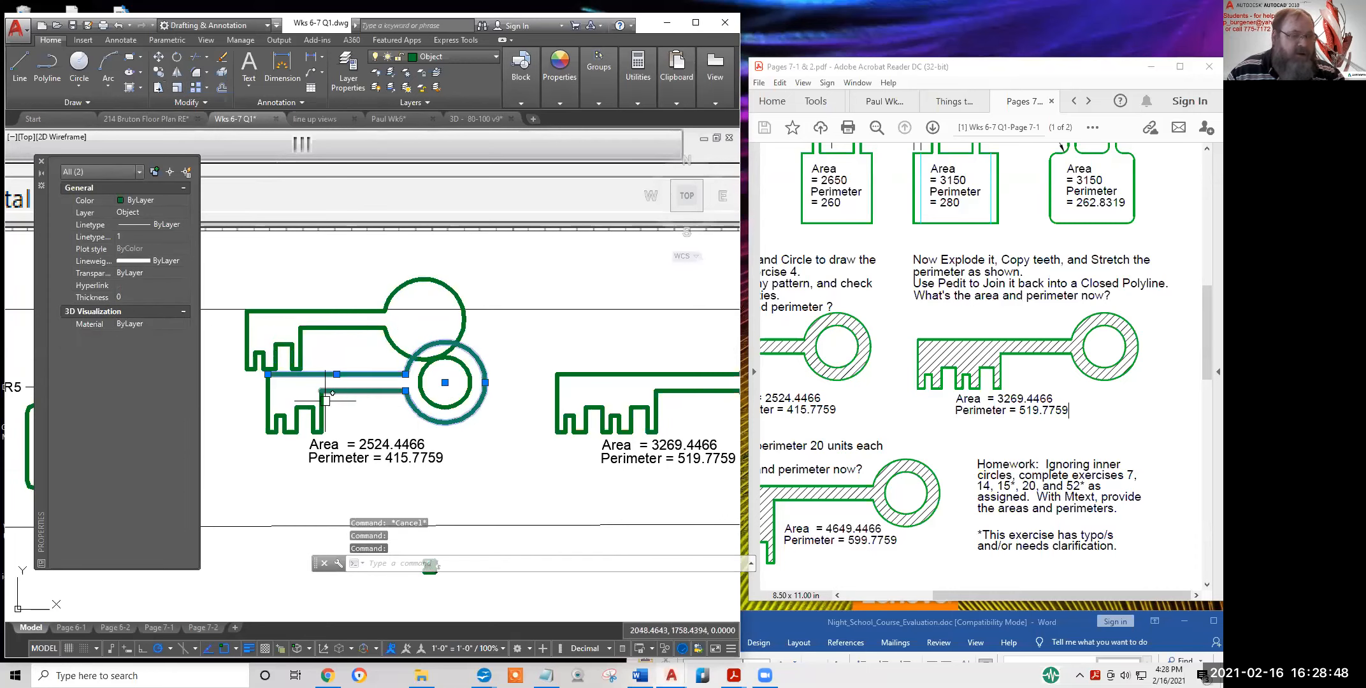
pyautogui.press('Escape')
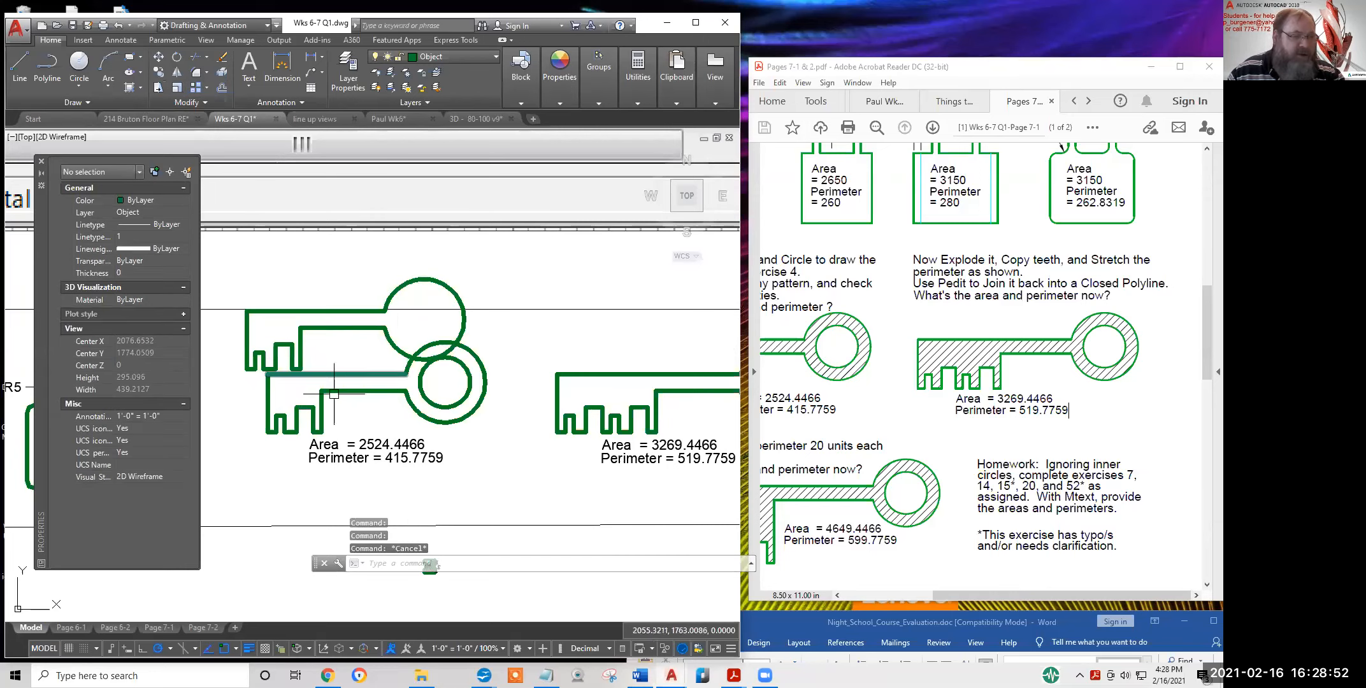
pyautogui.scroll(2, 321, 391)
pyautogui.scroll(6, 321, 391)
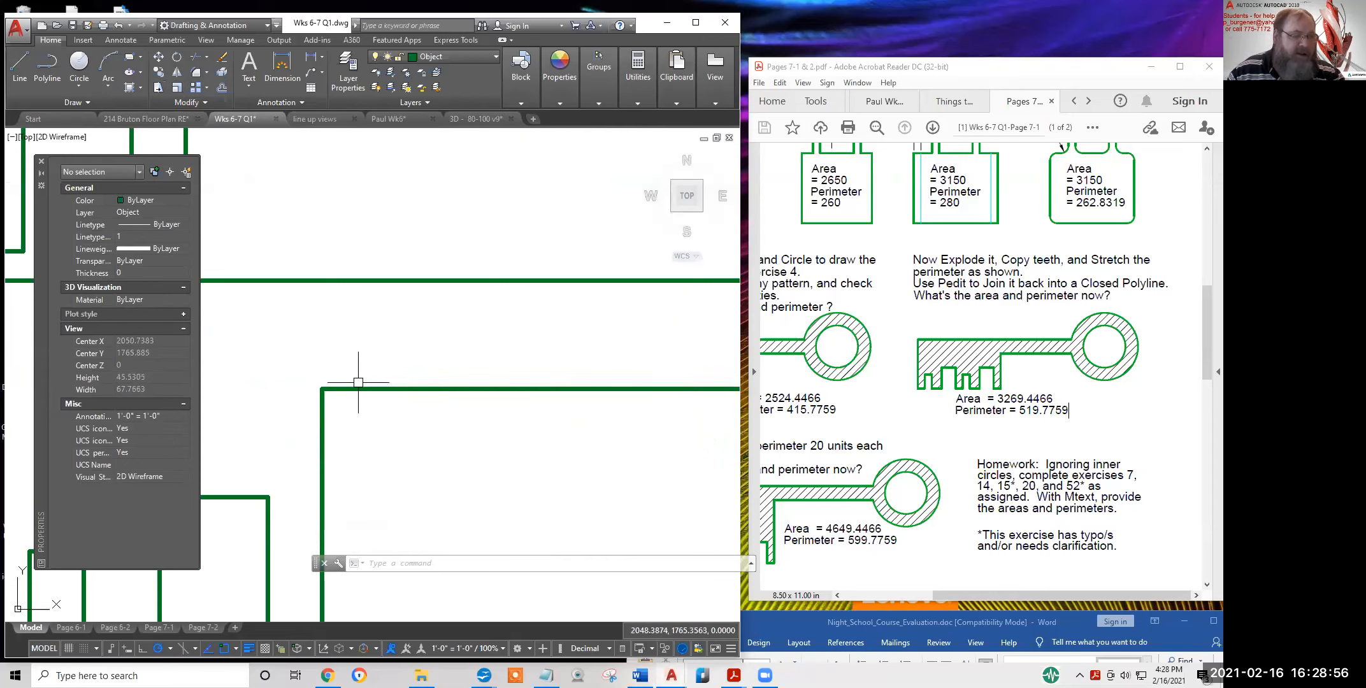
pyautogui.scroll(-6, 418, 401)
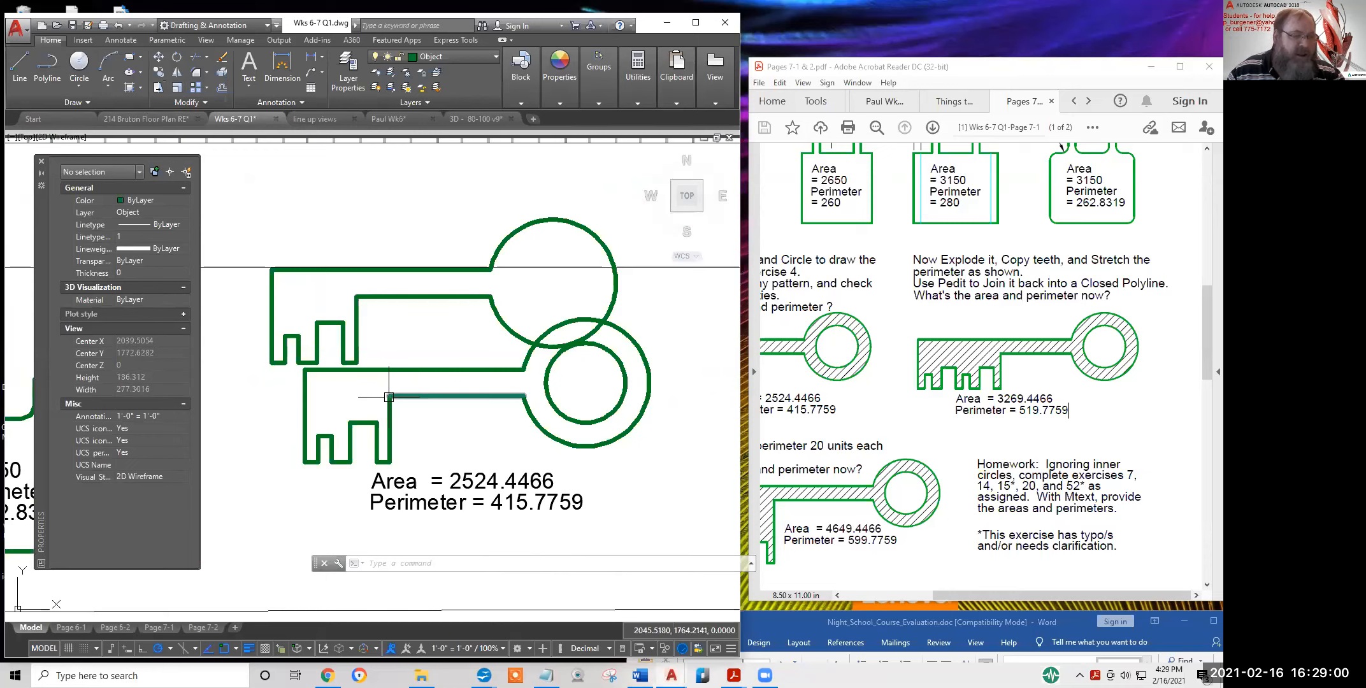
pyautogui.scroll(-3, 391, 402)
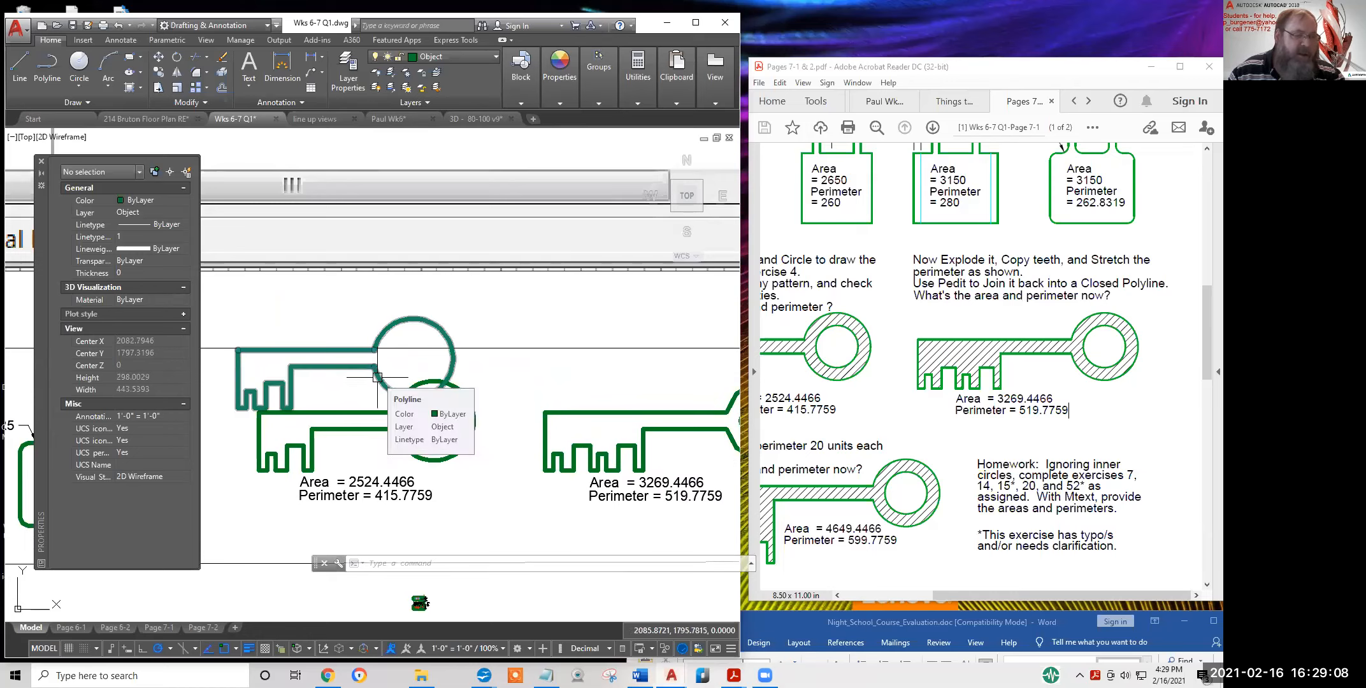
pyautogui.click(376, 369)
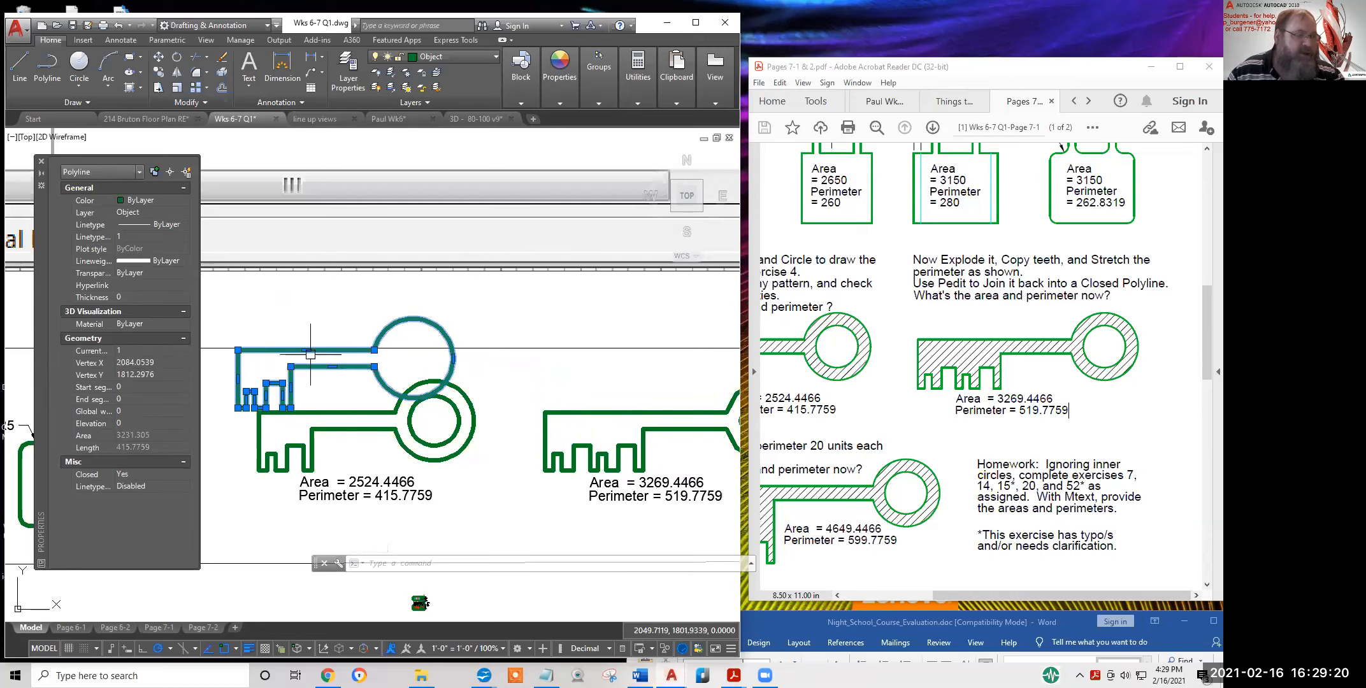
pyautogui.click(140, 87)
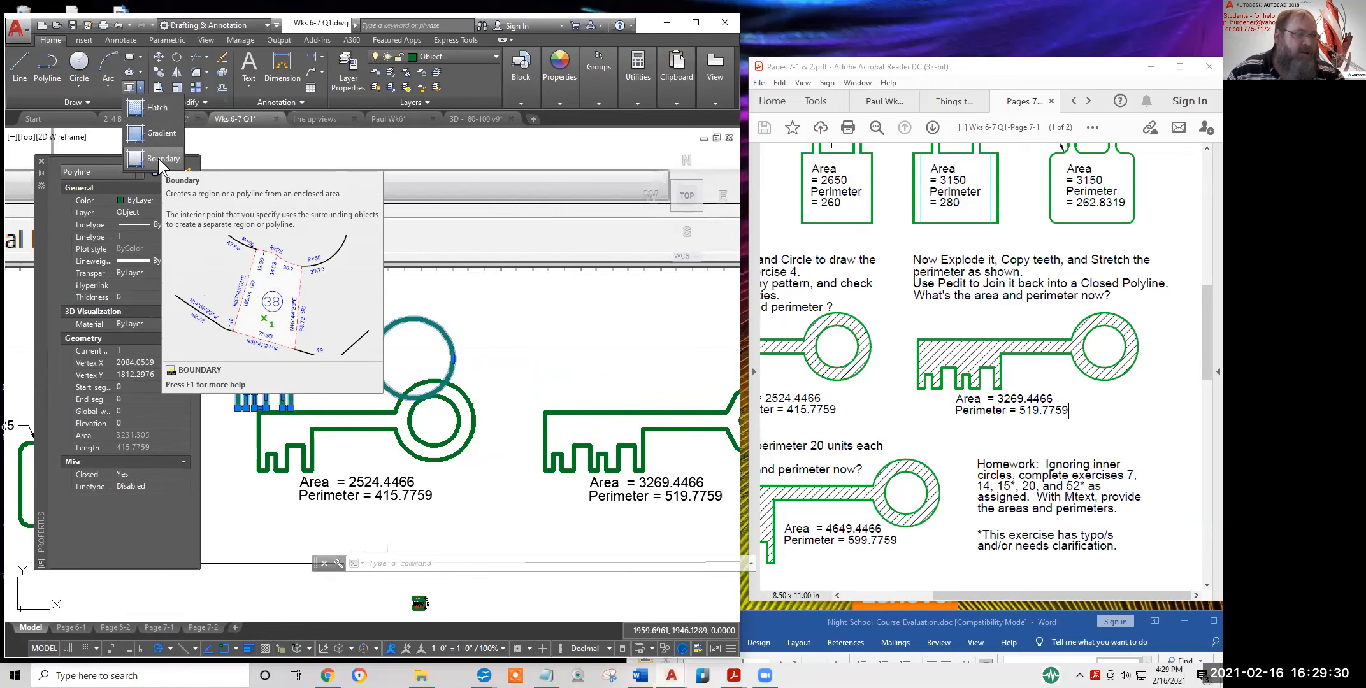
pyautogui.press('Escape')
pyautogui.press('Escape')
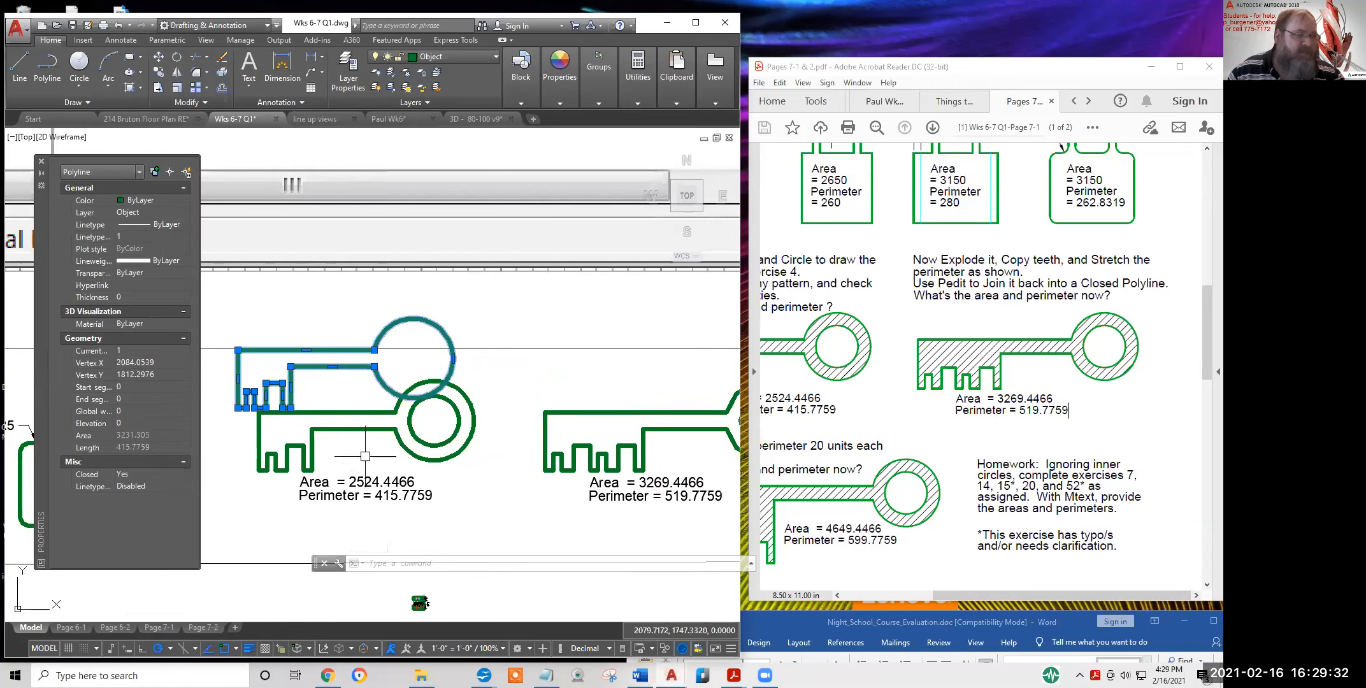
pyautogui.scroll(5, 312, 423)
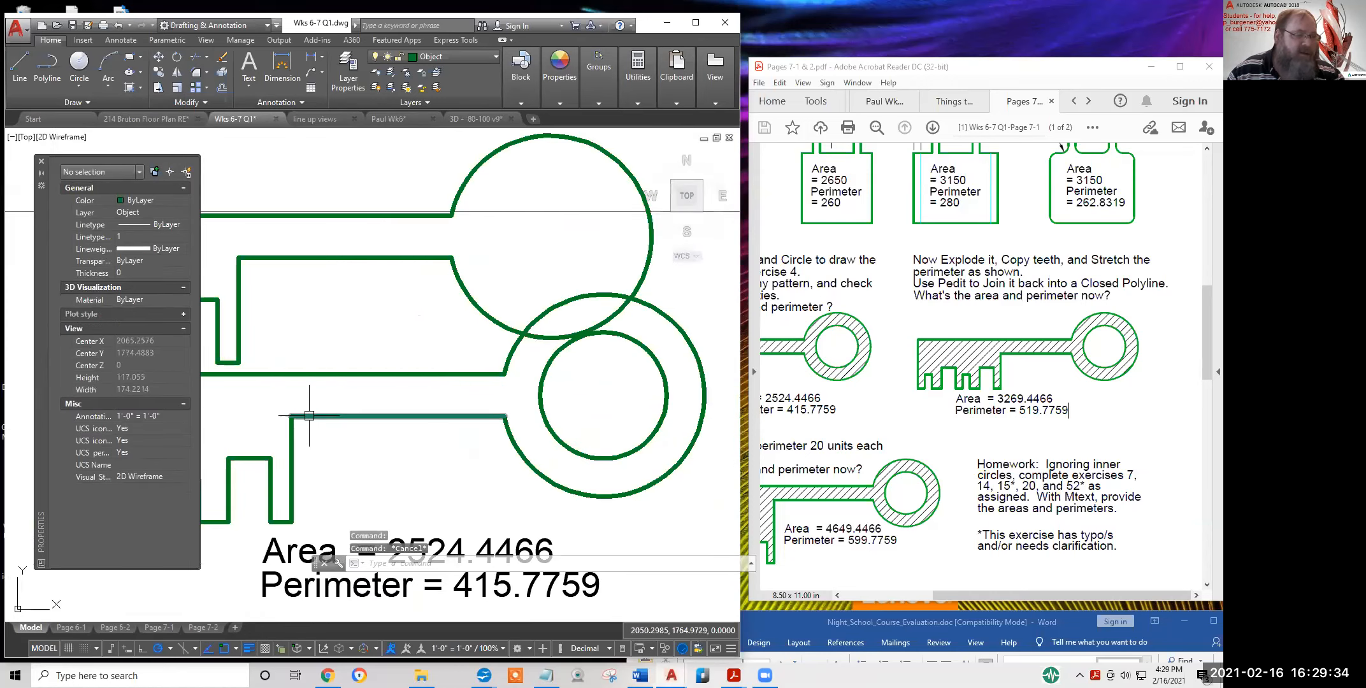
pyautogui.scroll(2, 299, 418)
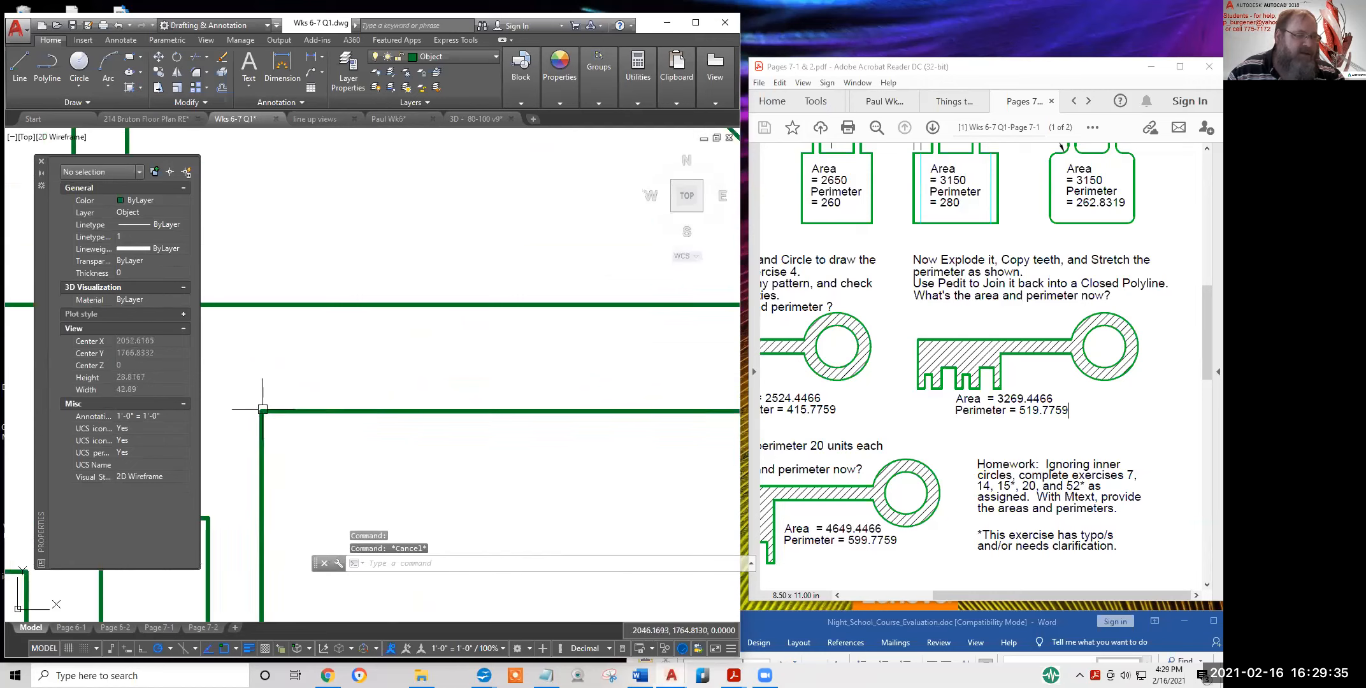
# Try a grip stretch on the key's horizontal edge line and cancel it
pyautogui.click(384, 413)
pyautogui.click(366, 413)
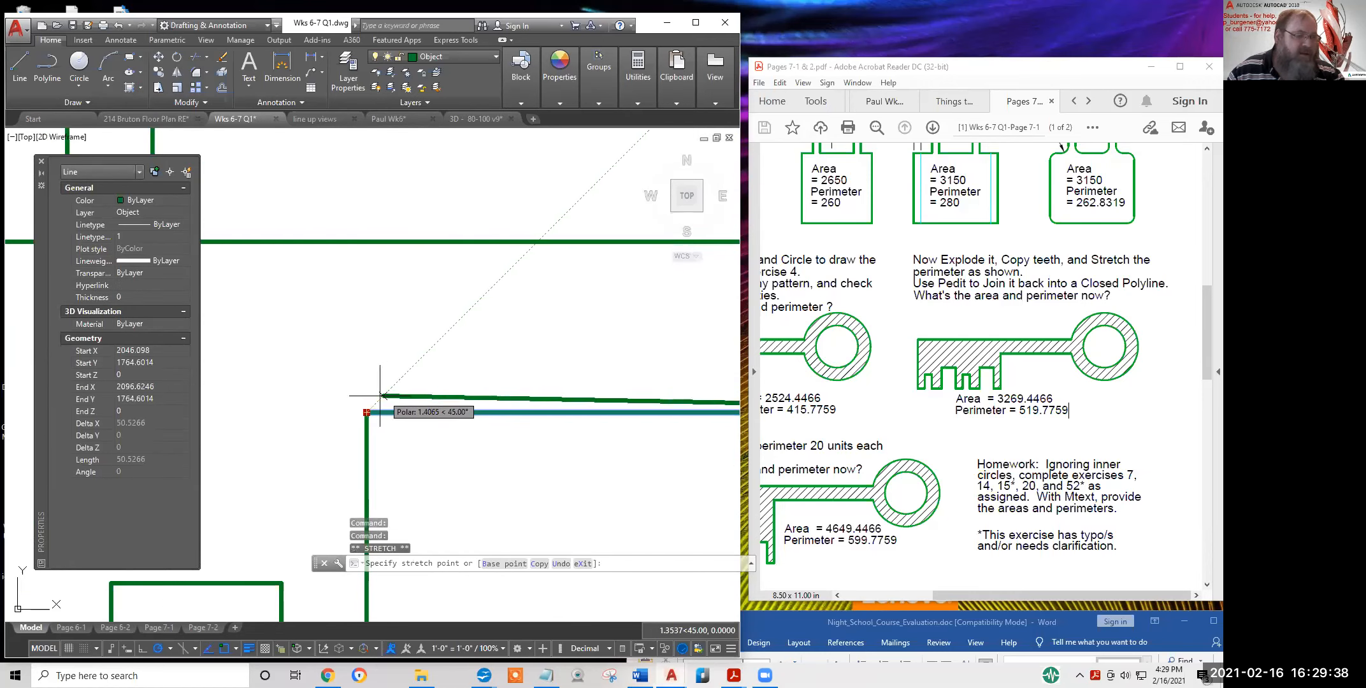
pyautogui.press('Escape')
pyautogui.scroll(-4, 399, 450)
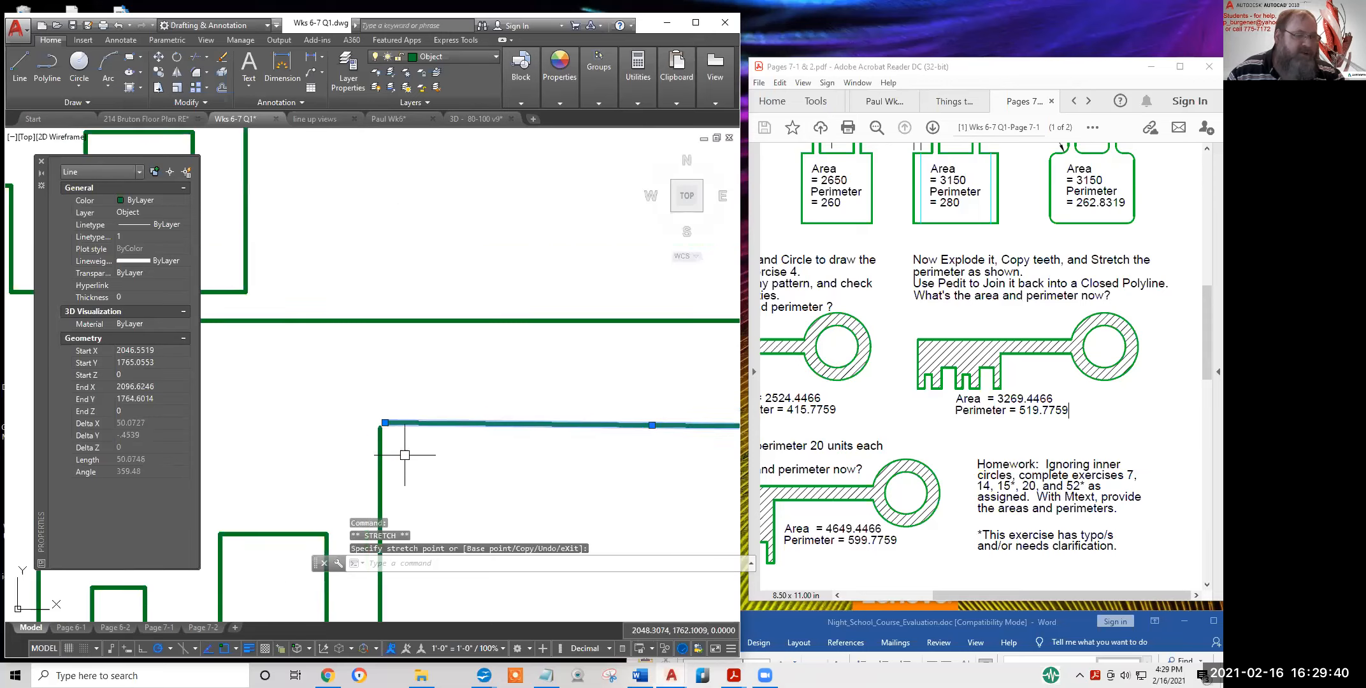
pyautogui.scroll(-5, 448, 486)
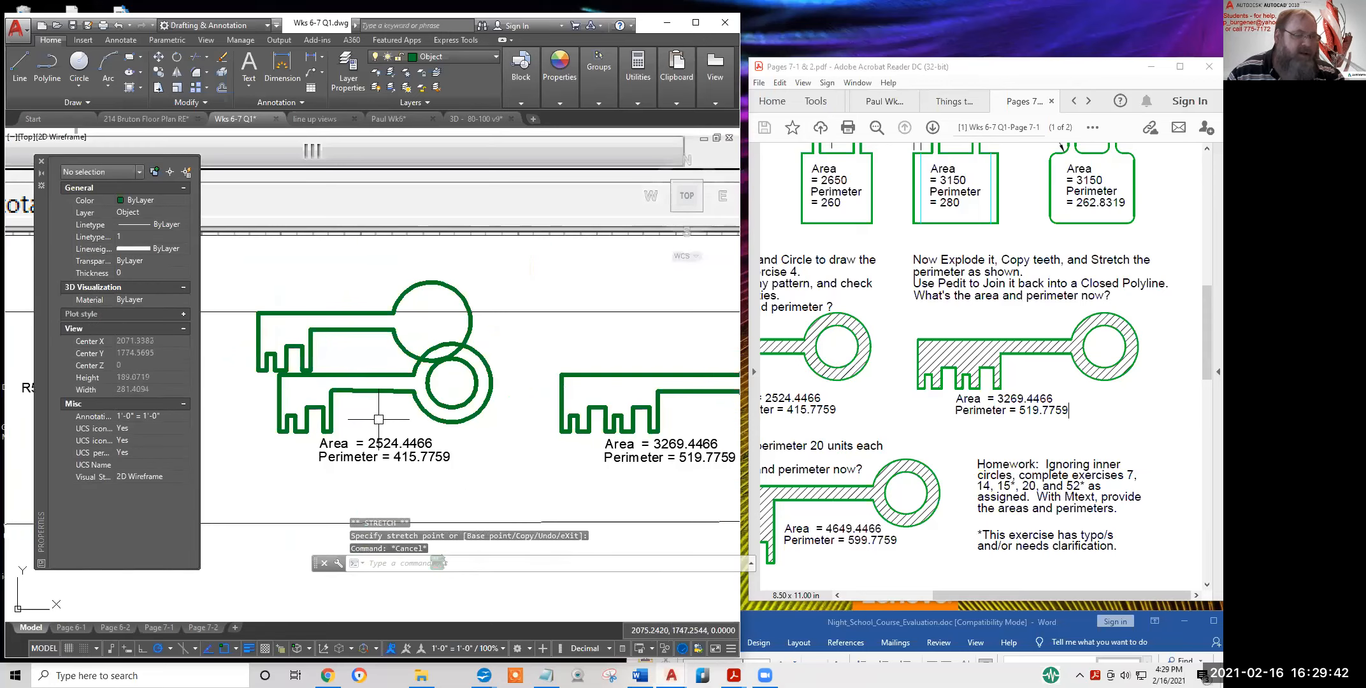
# Move the upper key up-left clear of the lower key and reopen the Boundary Creation dialog
pyautogui.write('m')
pyautogui.press('Return')
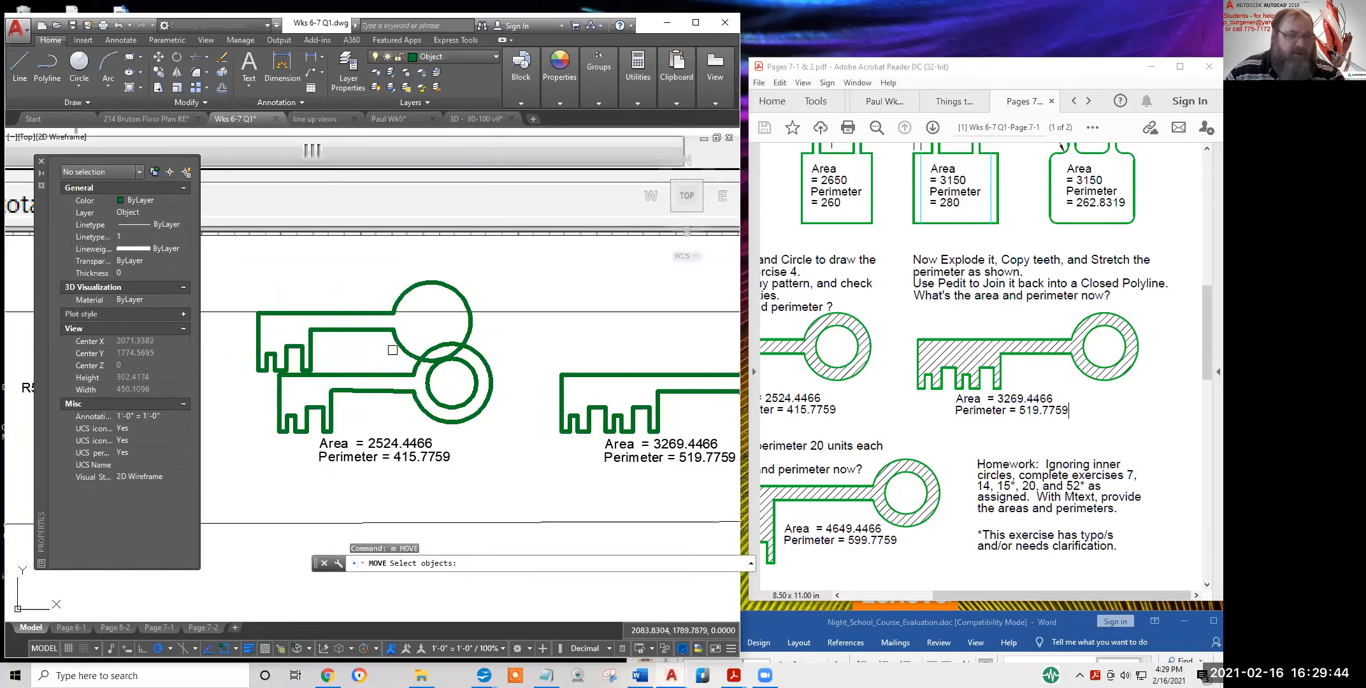
pyautogui.click(397, 343)
pyautogui.press('Return')
pyautogui.click(368, 349)
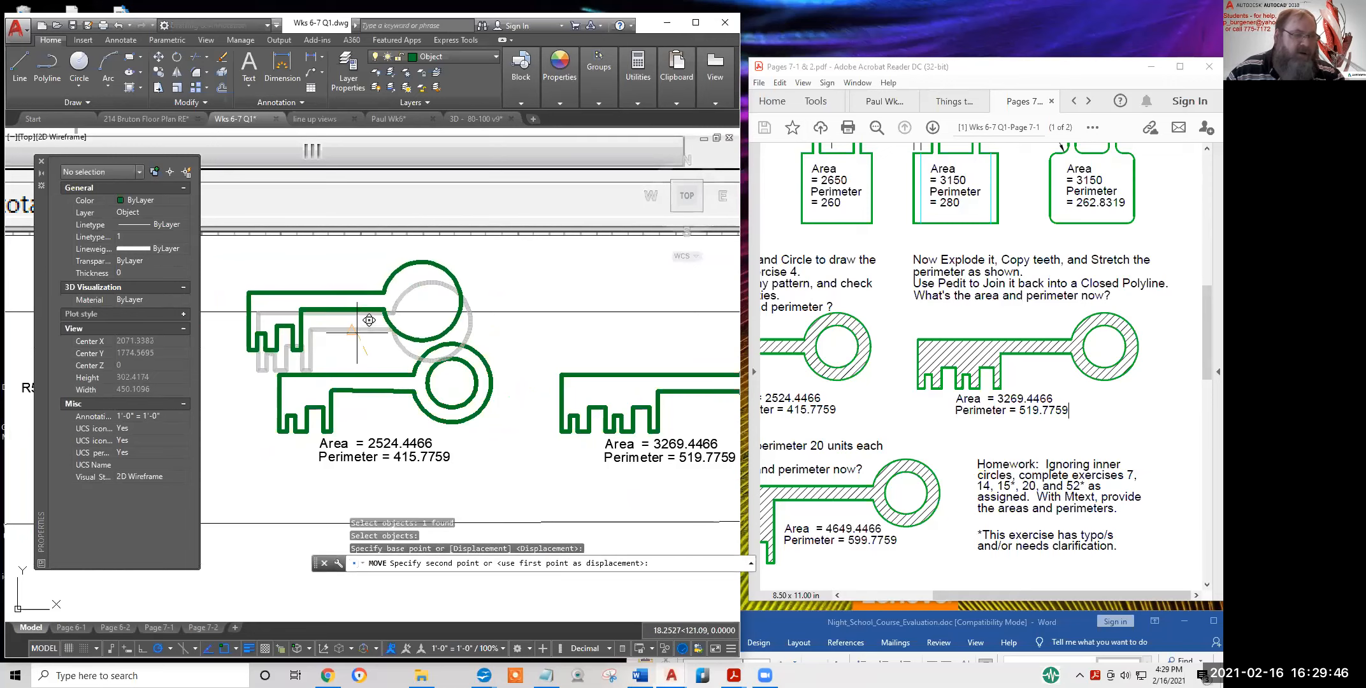
pyautogui.click(352, 324)
pyautogui.press('Escape')
pyautogui.press('Escape')
pyautogui.click(140, 87)
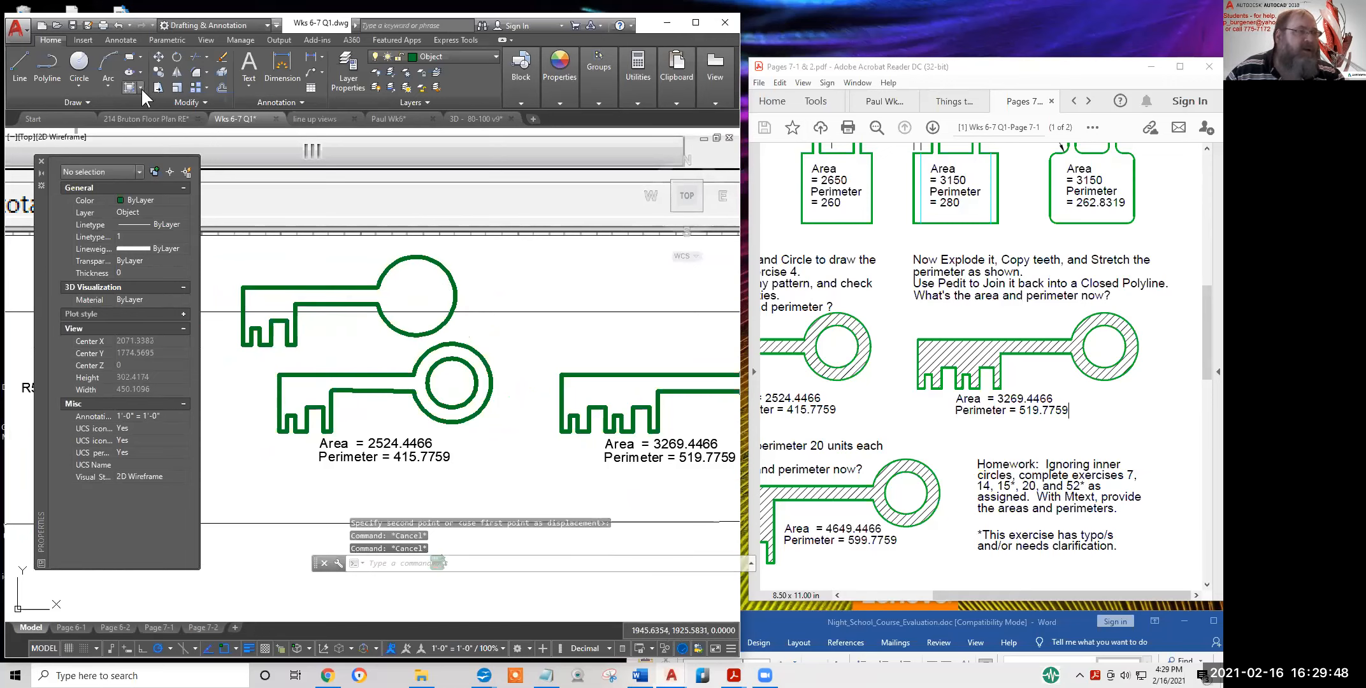
pyautogui.click(156, 160)
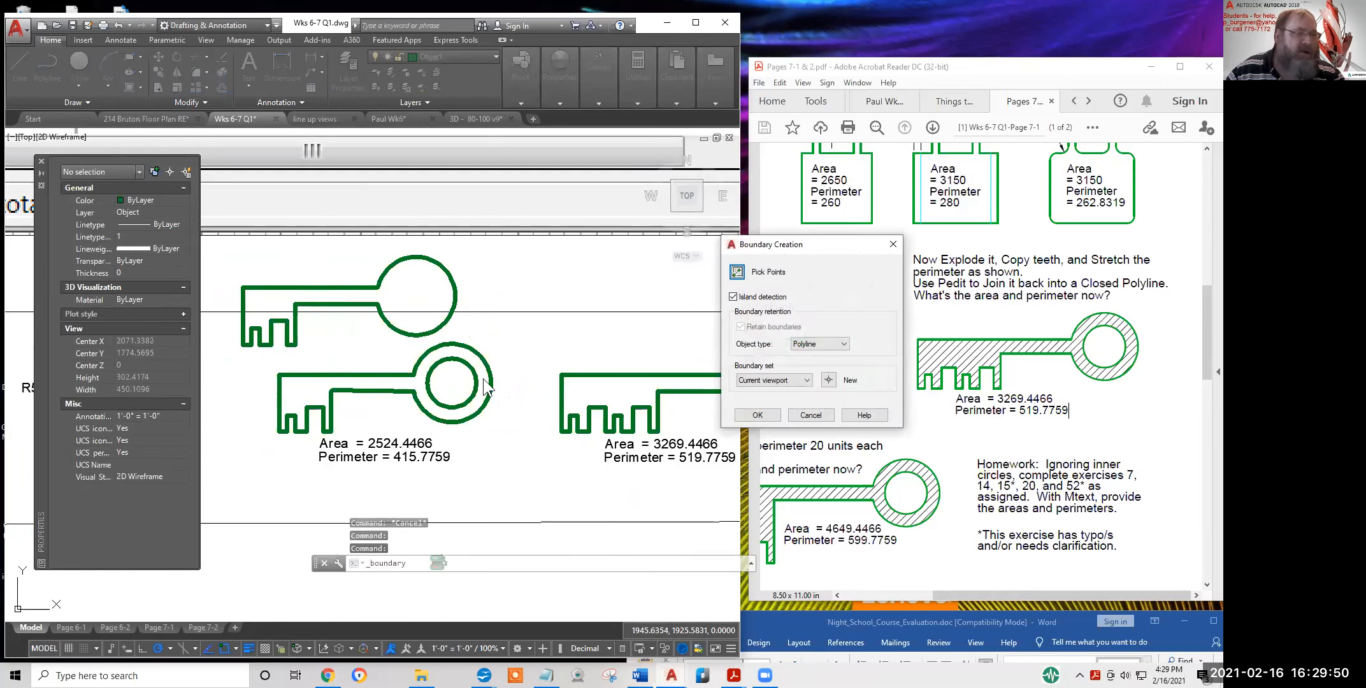
# Pick inside the lower key to create its boundary polylines
pyautogui.click(739, 274)
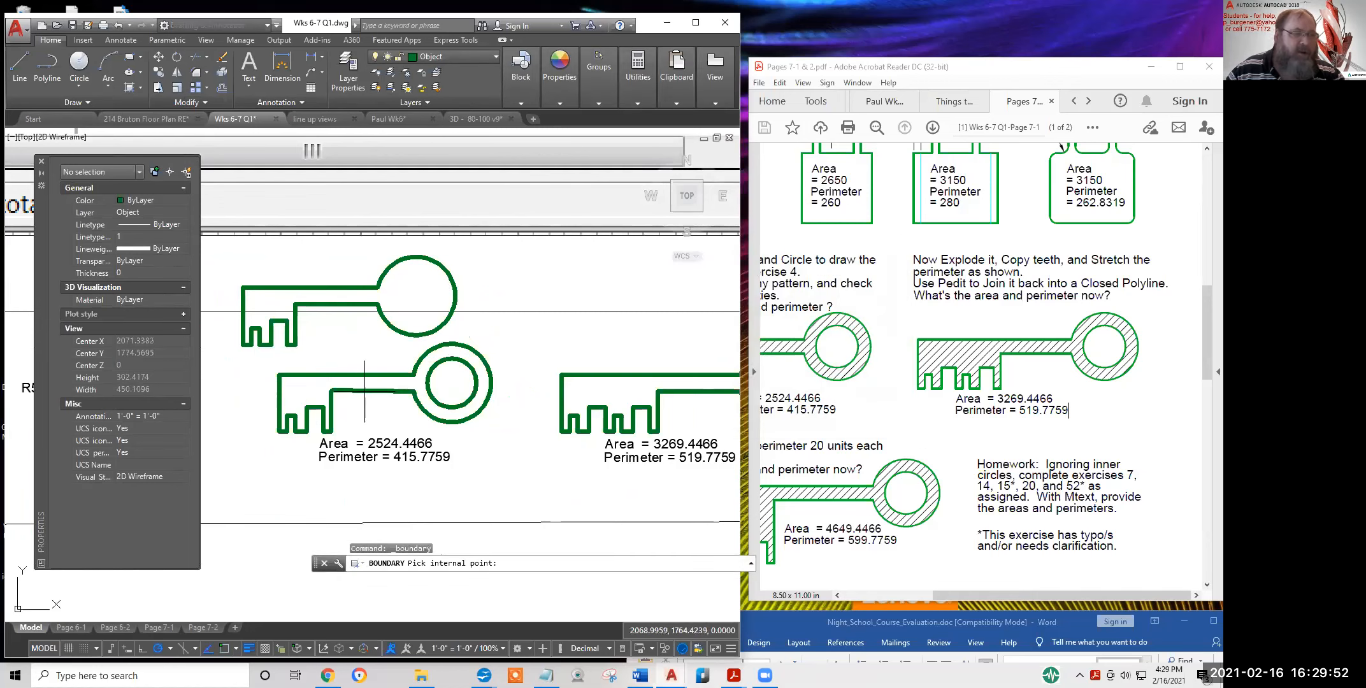
pyautogui.click(305, 389)
pyautogui.press('Return')
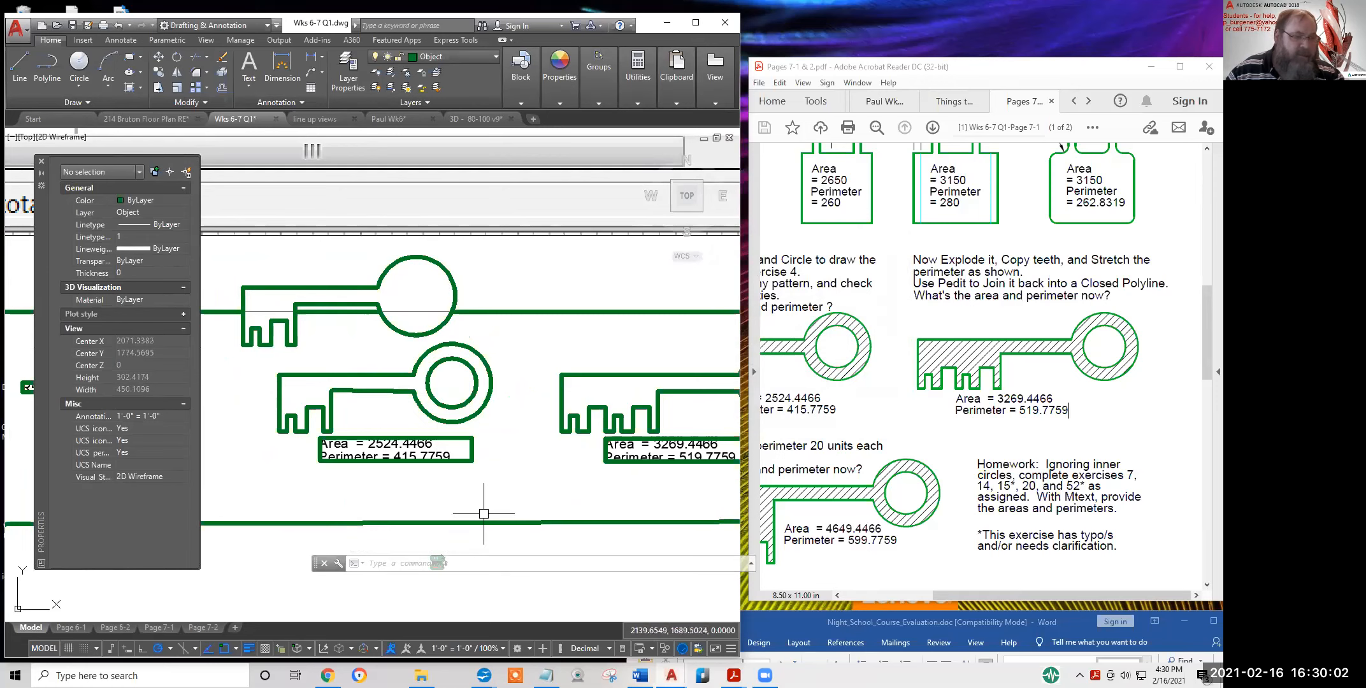
pyautogui.scroll(-4, 487, 494)
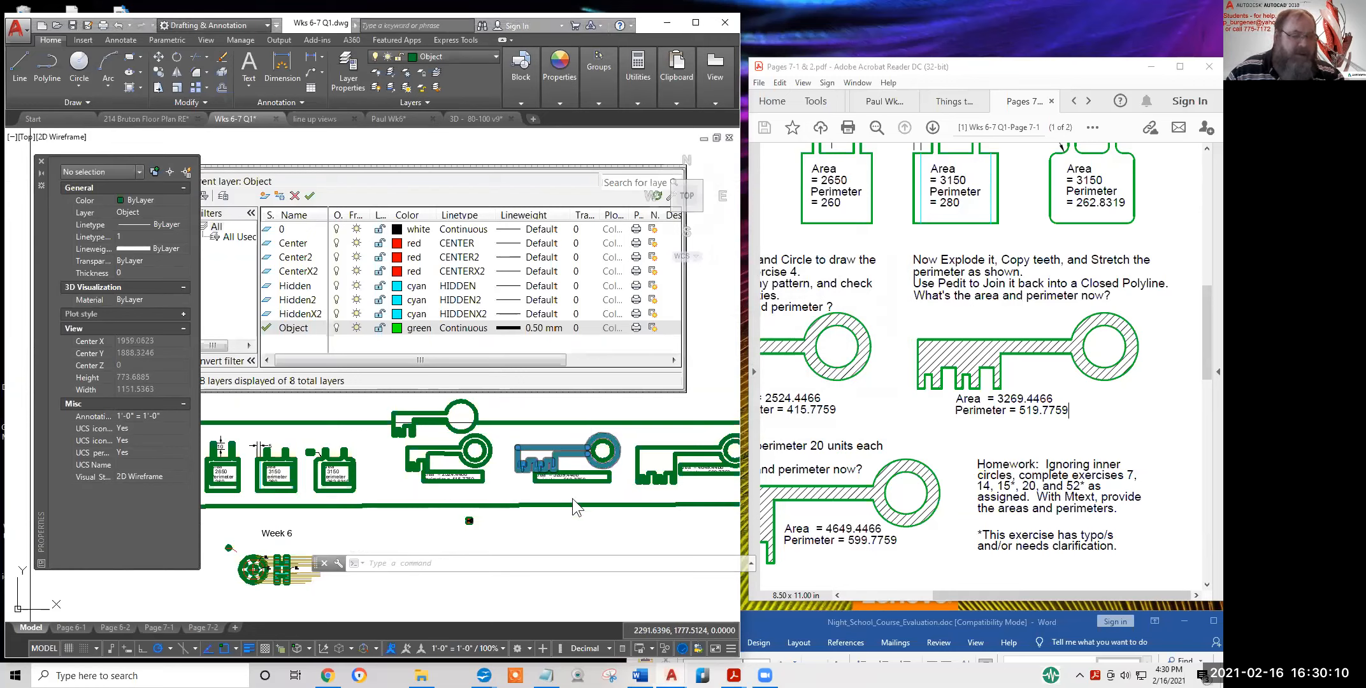
pyautogui.scroll(-2, 517, 487)
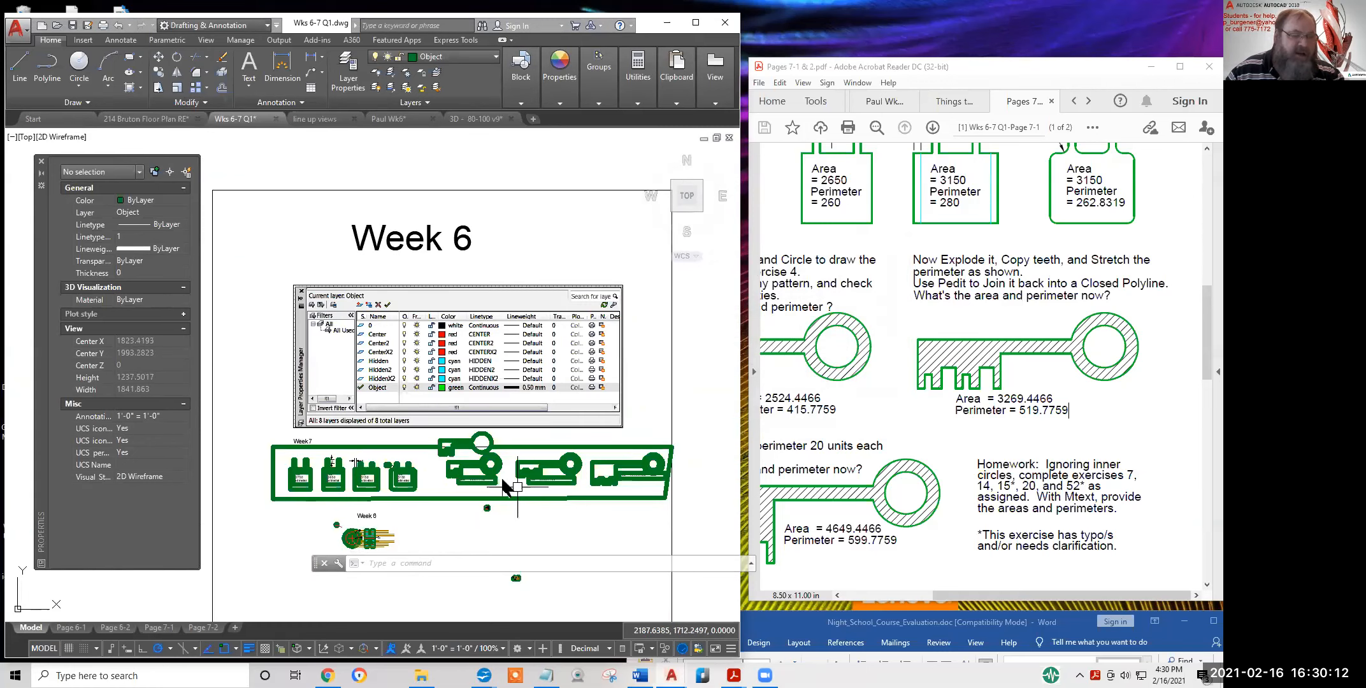
pyautogui.scroll(10, 522, 517)
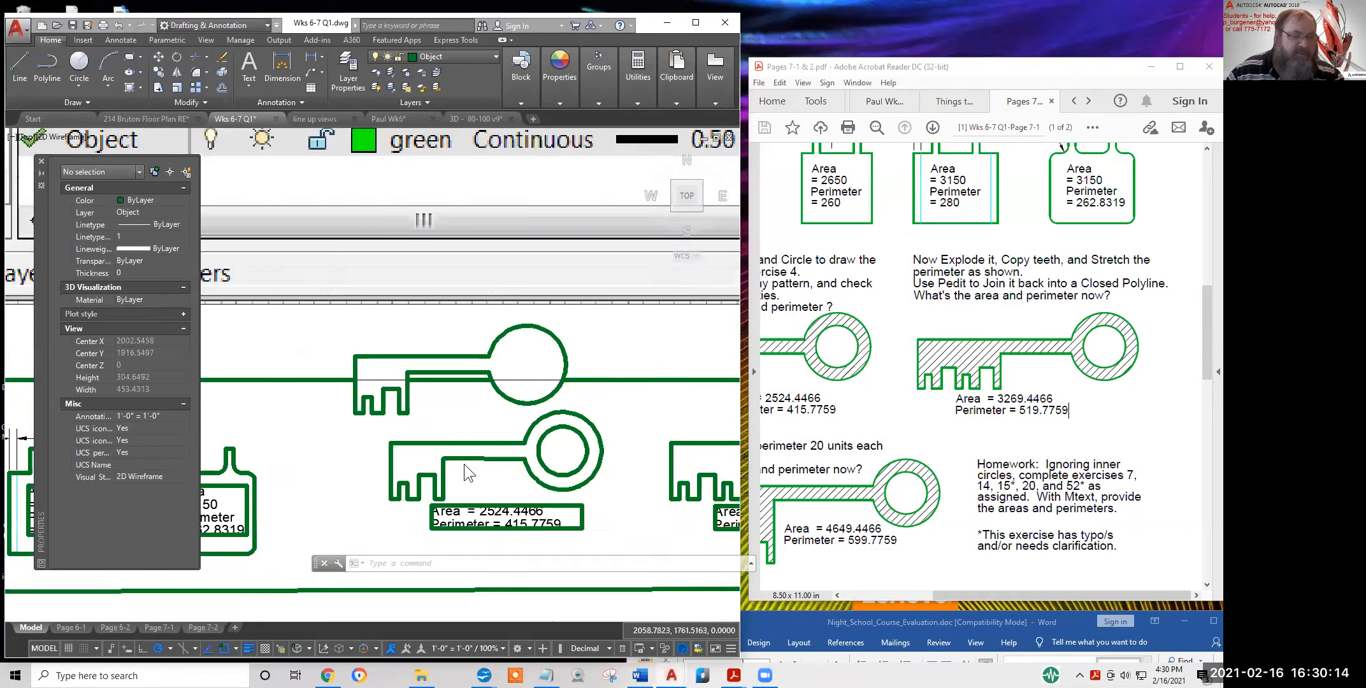
pyautogui.scroll(-2, 446, 455)
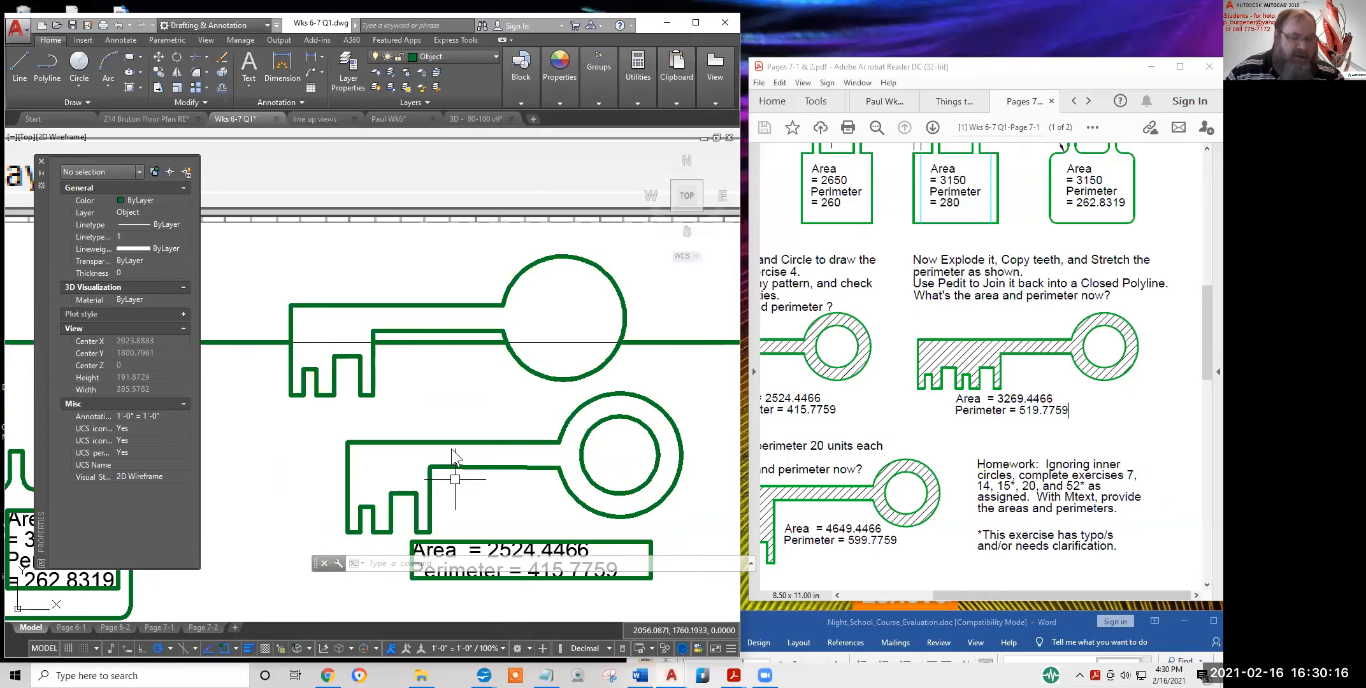
pyautogui.scroll(-4, 467, 470)
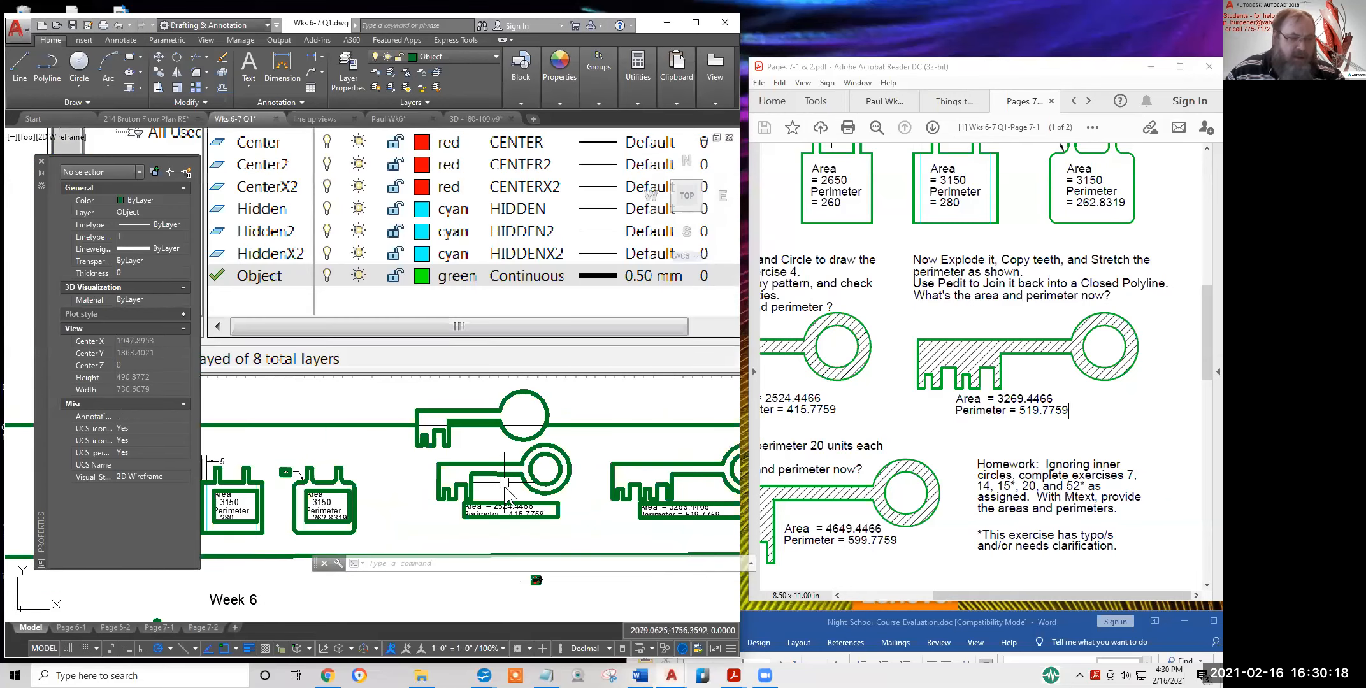
# Erase the stray long boundary polyline
pyautogui.press('Escape')
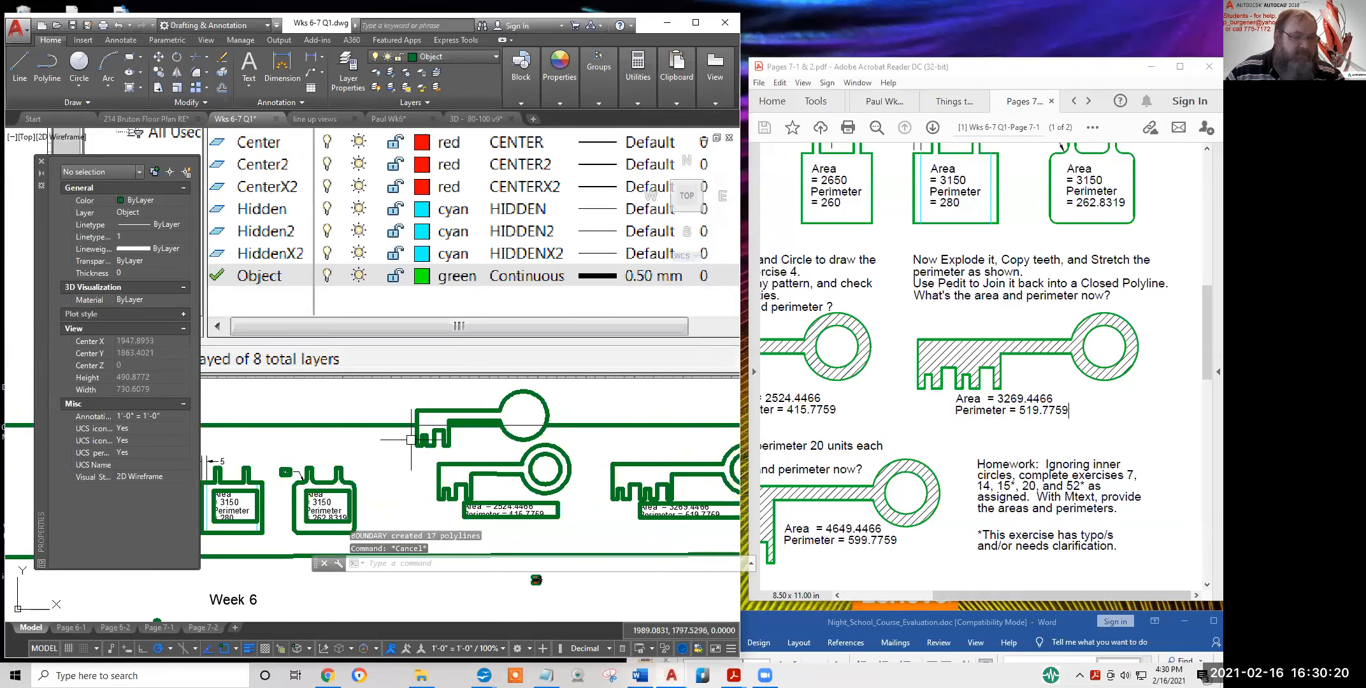
pyautogui.click(389, 425)
pyautogui.write('e')
pyautogui.press('Return')
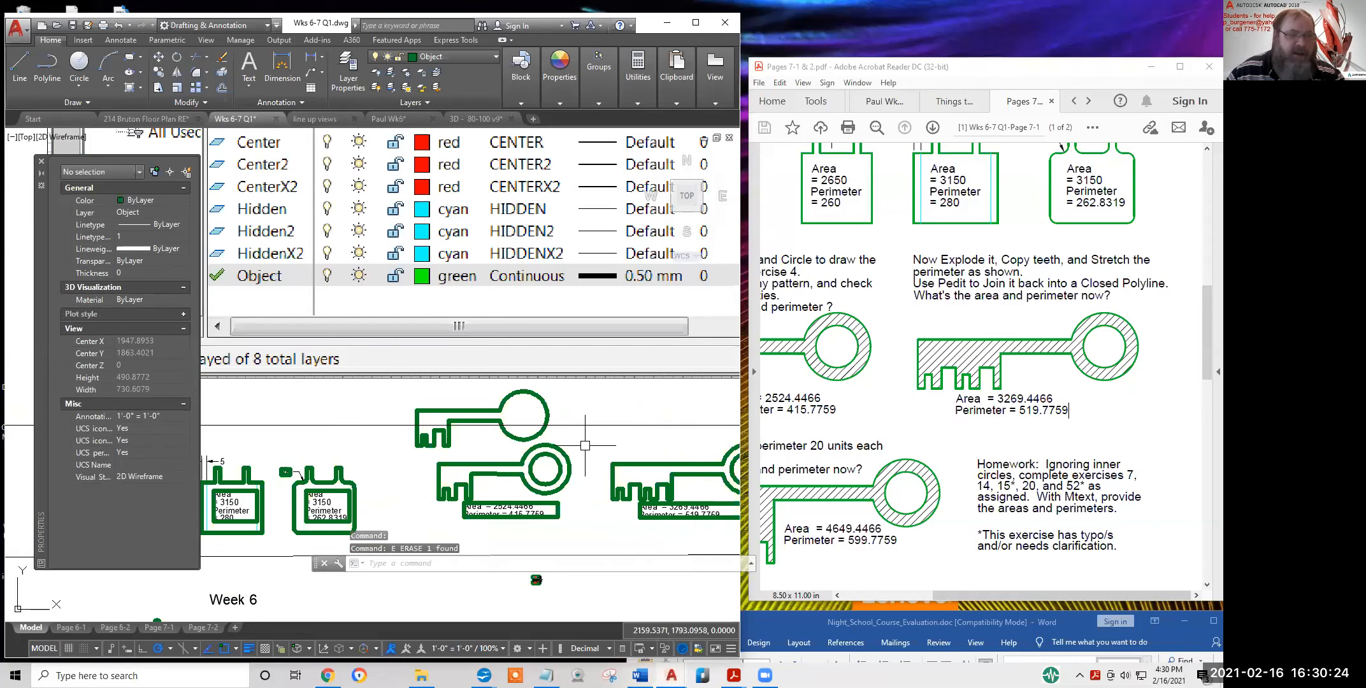
# Test a stretch on the key's lower horizontal line, cancel it, and frame both keys with labels
pyautogui.scroll(3, 483, 478)
pyautogui.scroll(3, 452, 461)
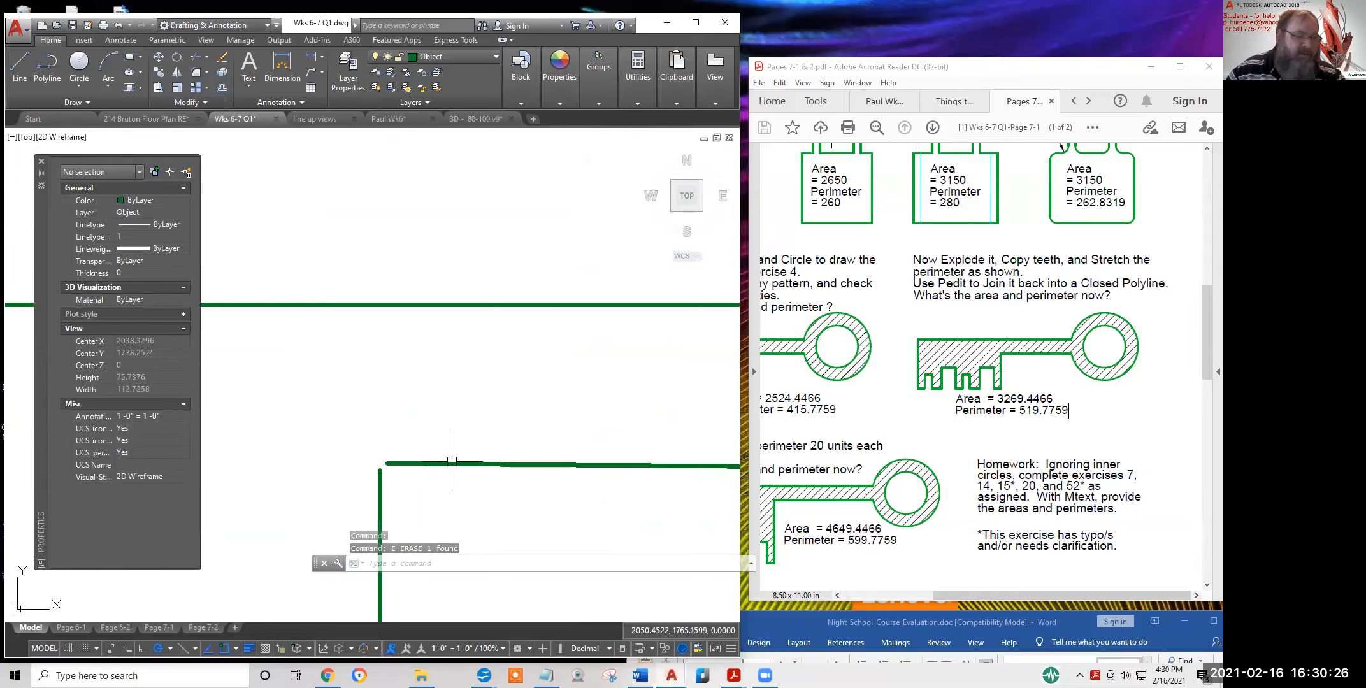
pyautogui.click(400, 462)
pyautogui.click(387, 463)
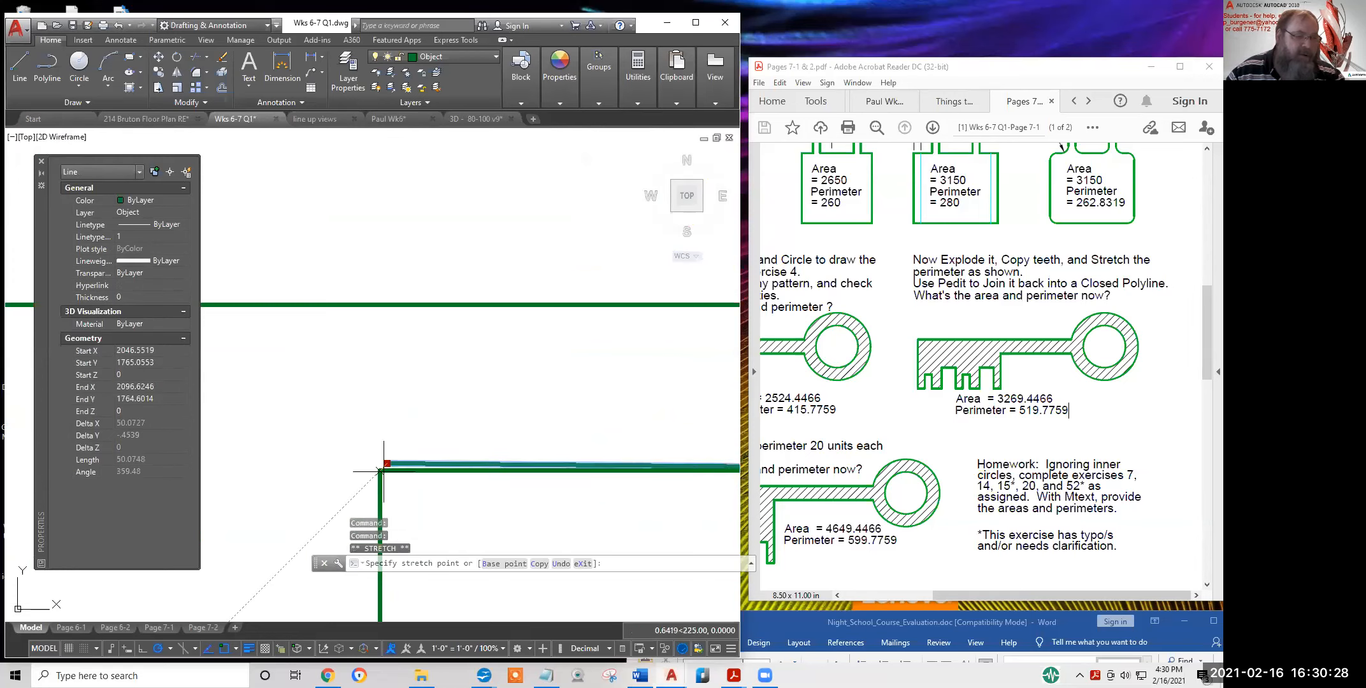
pyautogui.press('Escape')
pyautogui.scroll(-4, 526, 503)
pyautogui.scroll(1, 544, 512)
pyautogui.moveTo(544, 512); pyautogui.dragTo(354, 429, button='middle')
pyautogui.scroll(-2, 376, 434)
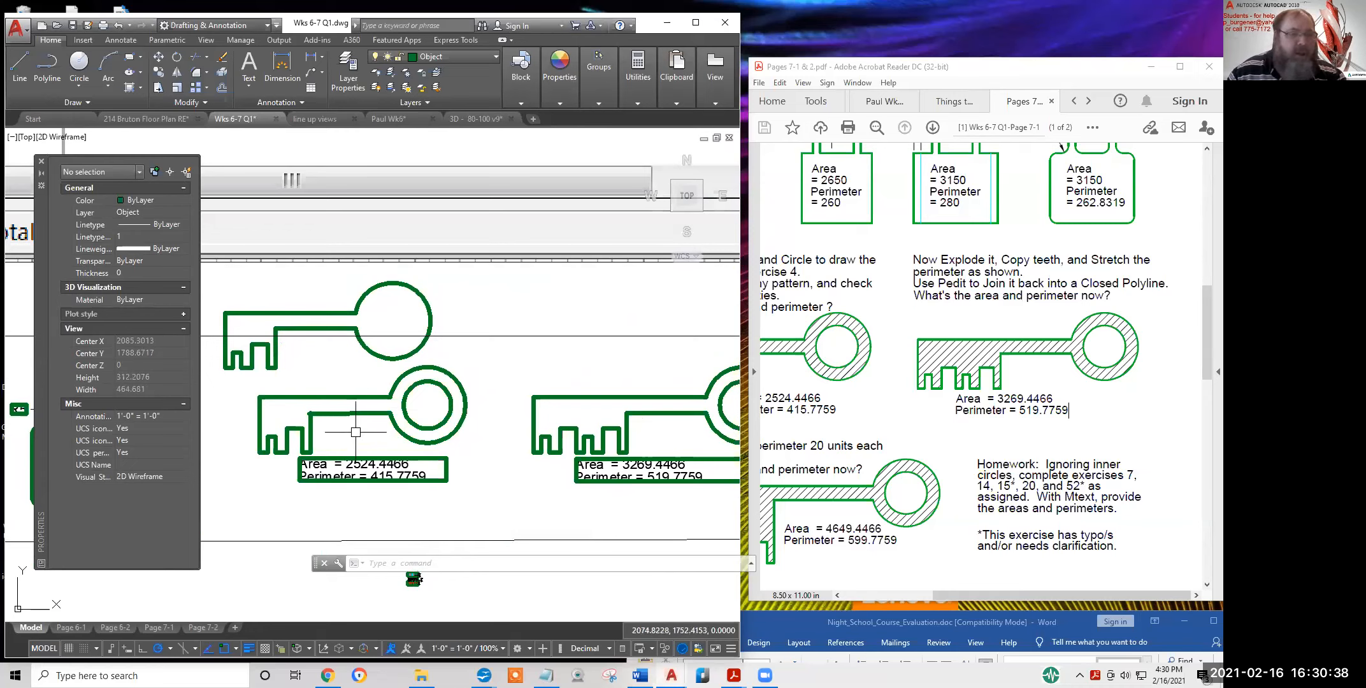
pyautogui.click(140, 87)
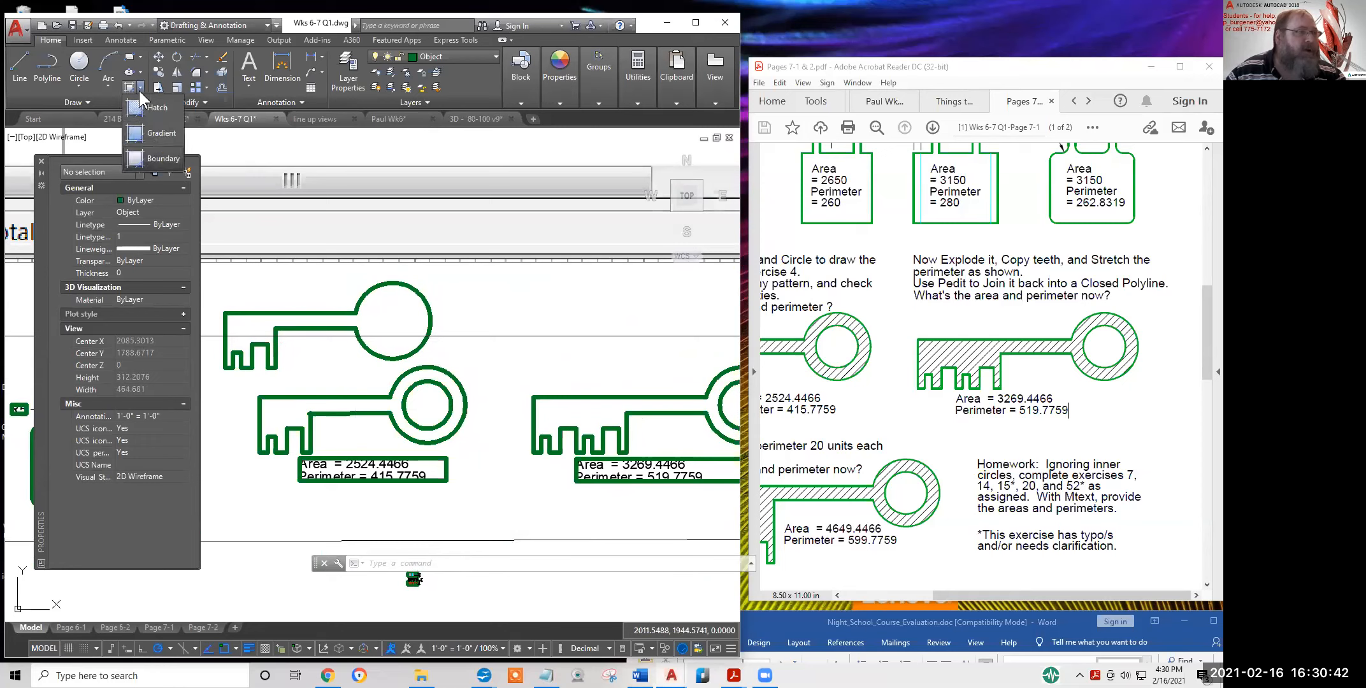
pyautogui.click(153, 160)
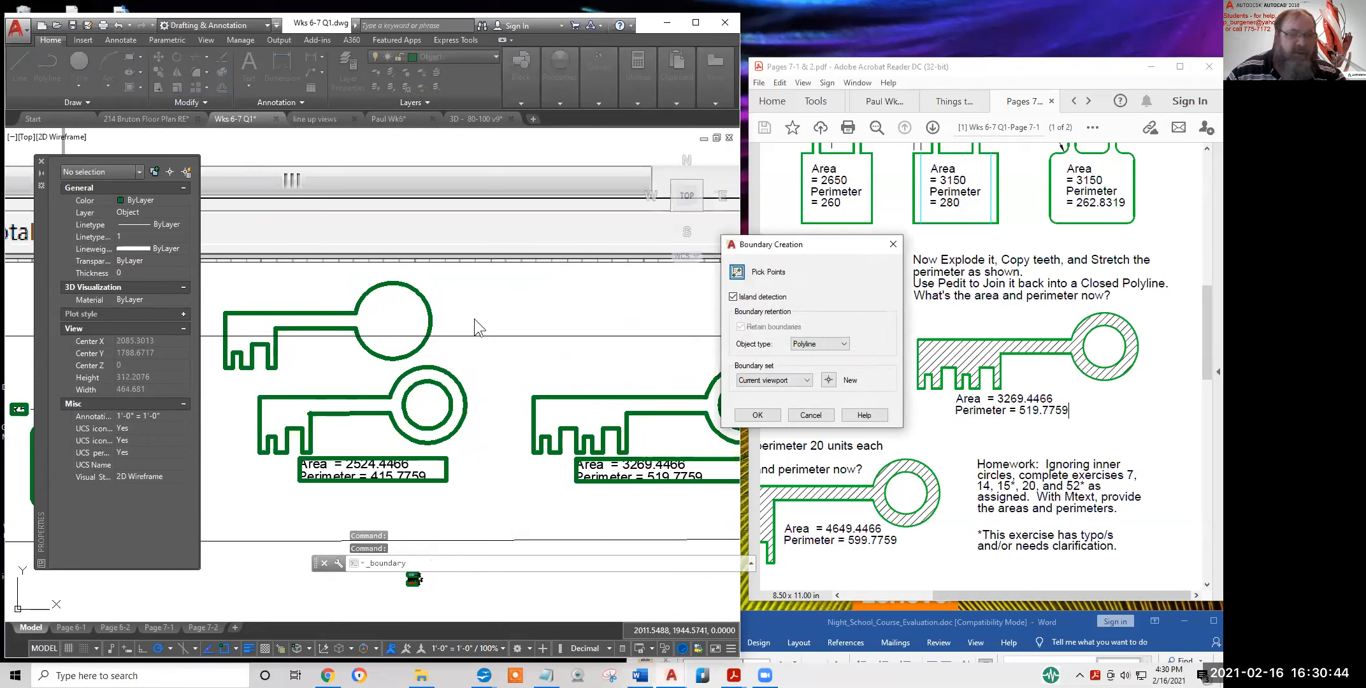
pyautogui.click(737, 272)
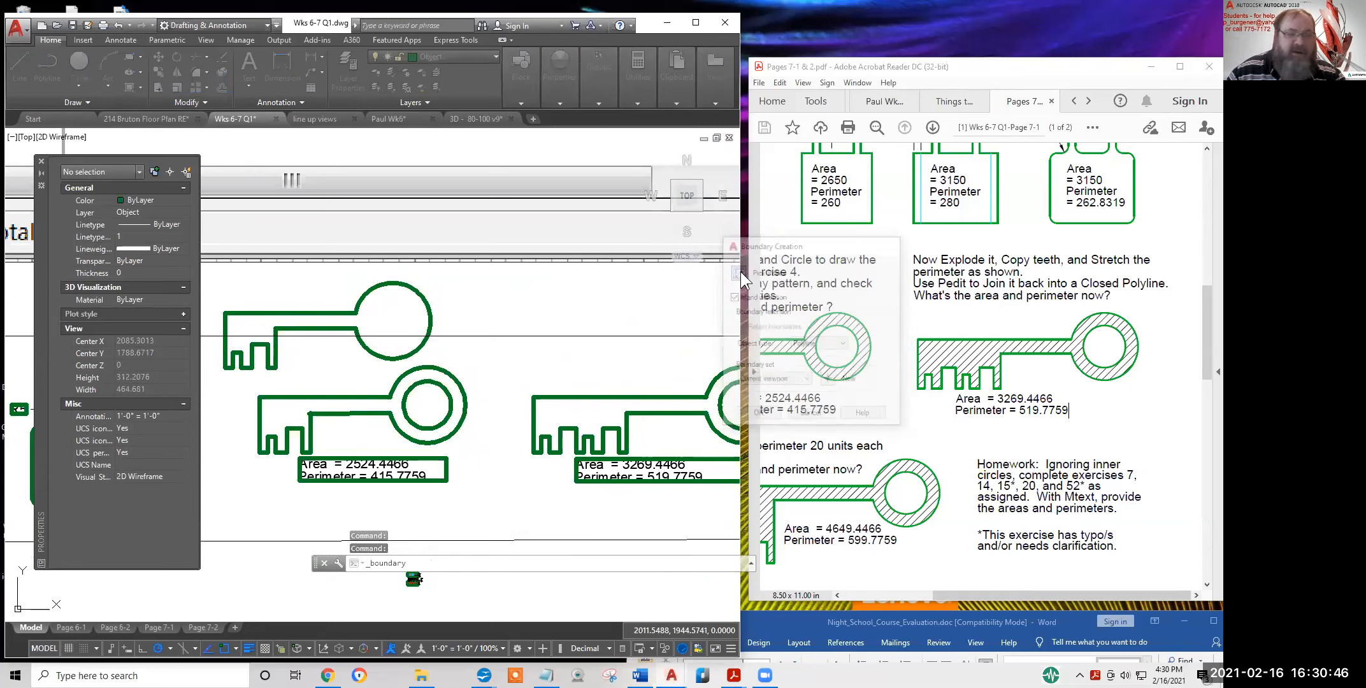
pyautogui.click(288, 406)
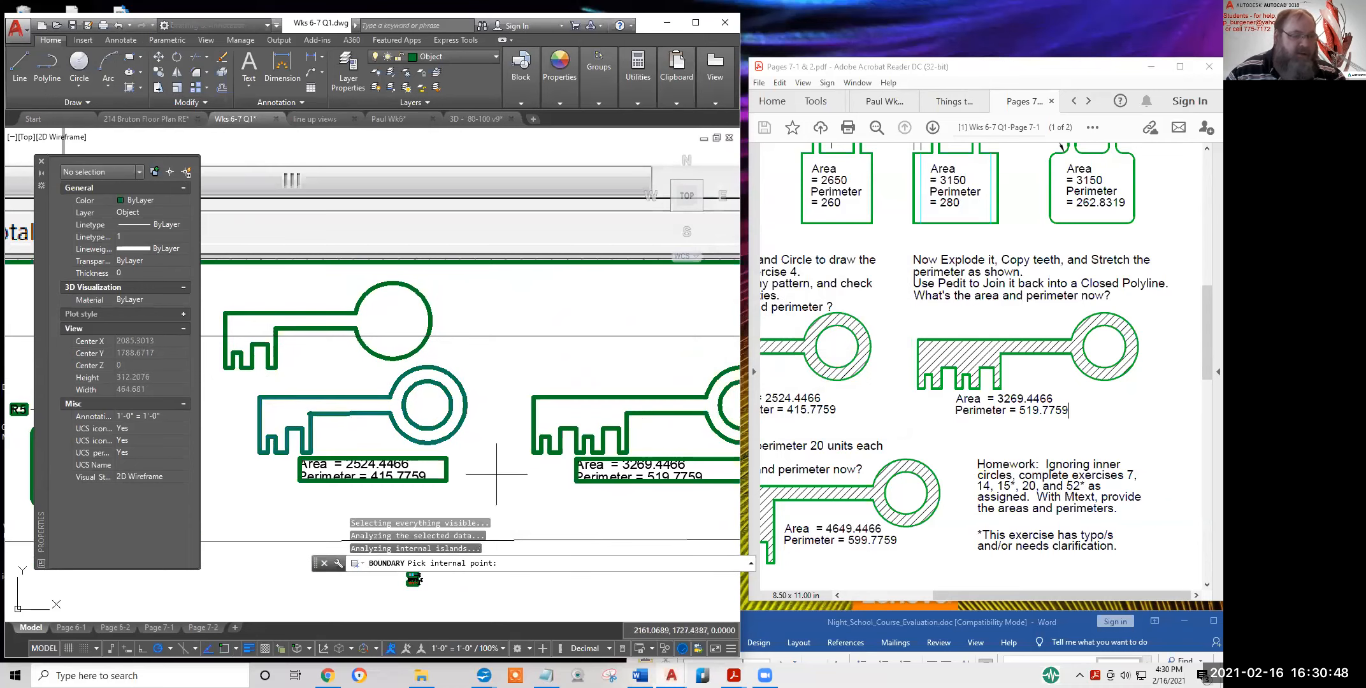
pyautogui.press('Return')
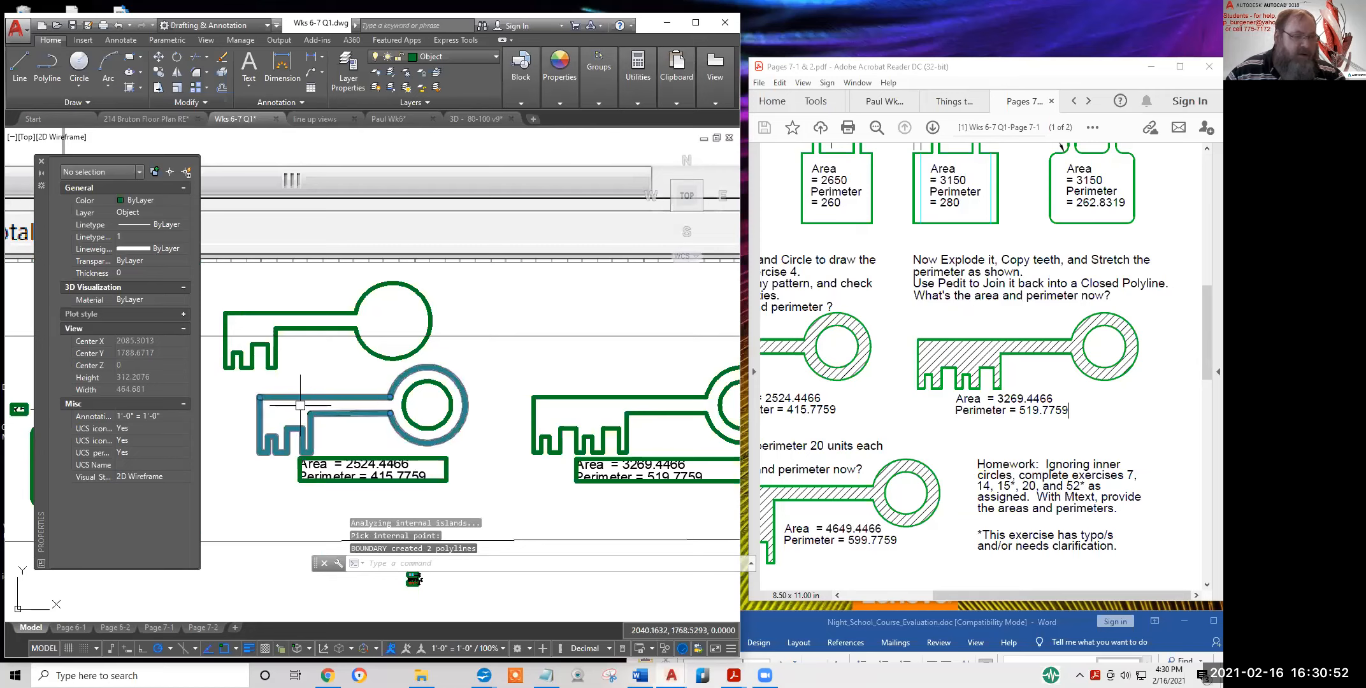
pyautogui.scroll(5, 366, 457)
pyautogui.scroll(5, 363, 500)
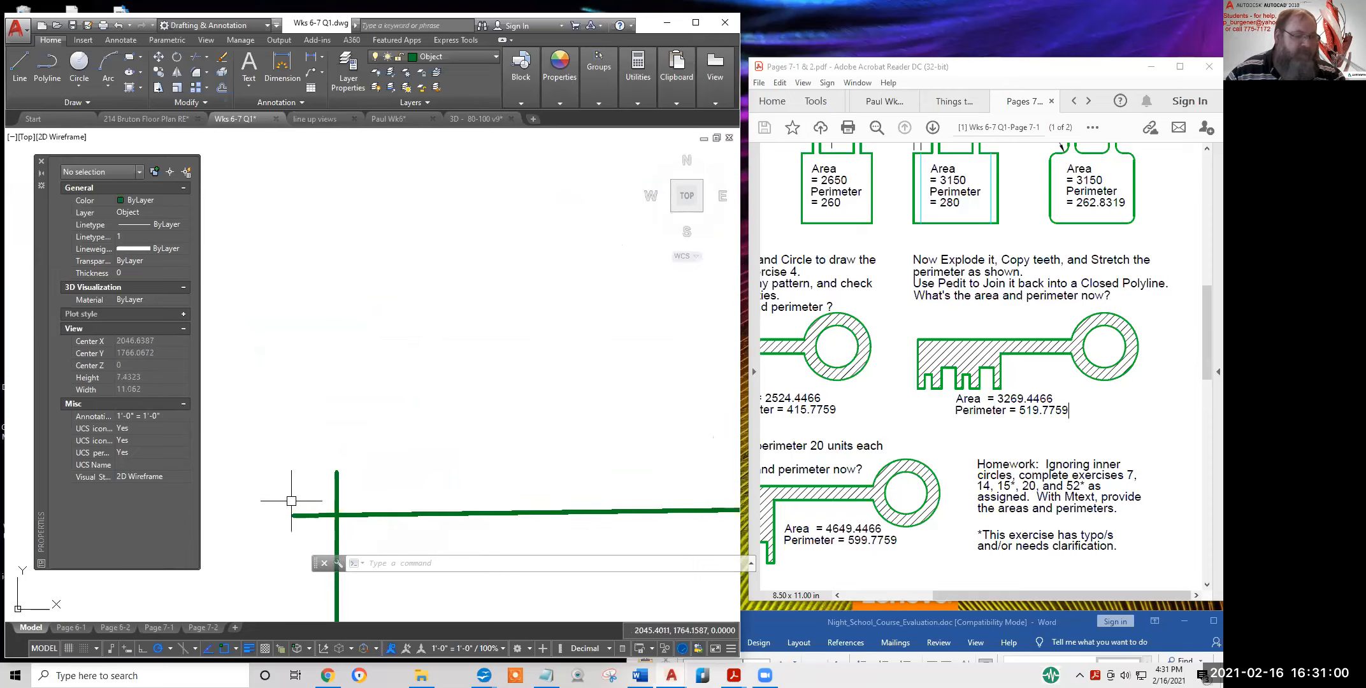
pyautogui.scroll(-4, 344, 482)
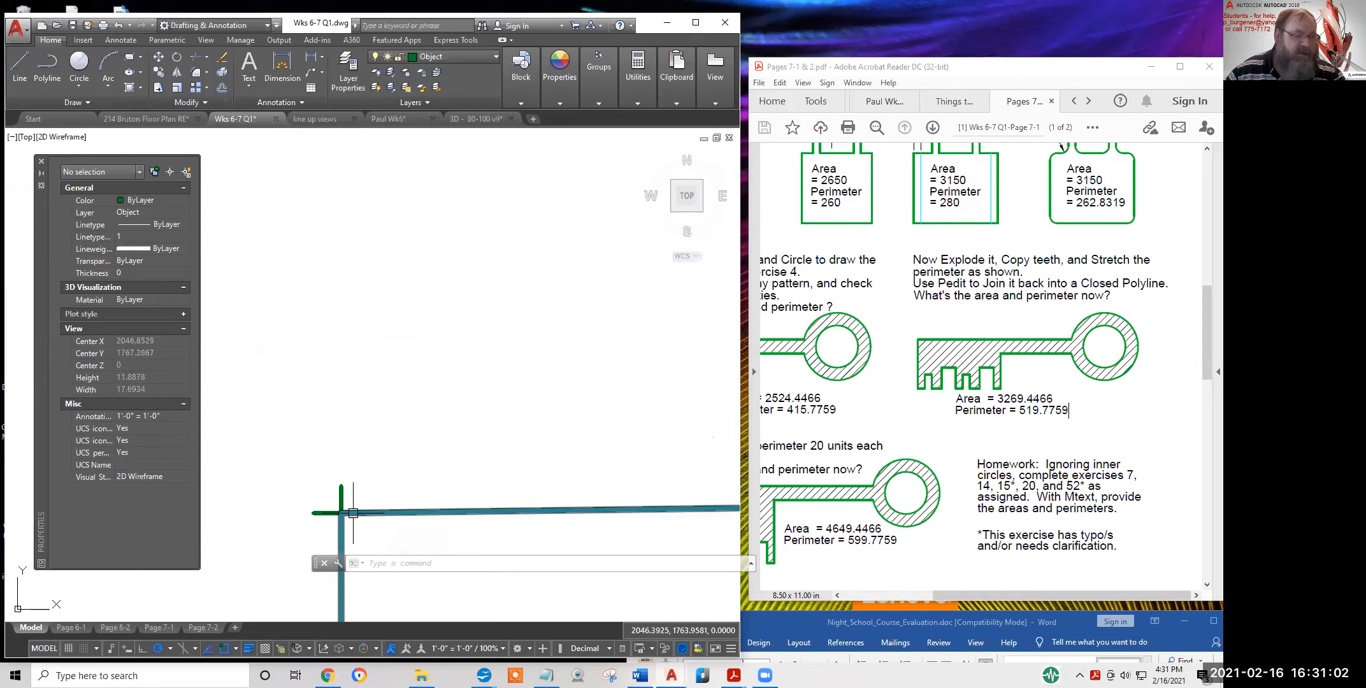
pyautogui.click(350, 510)
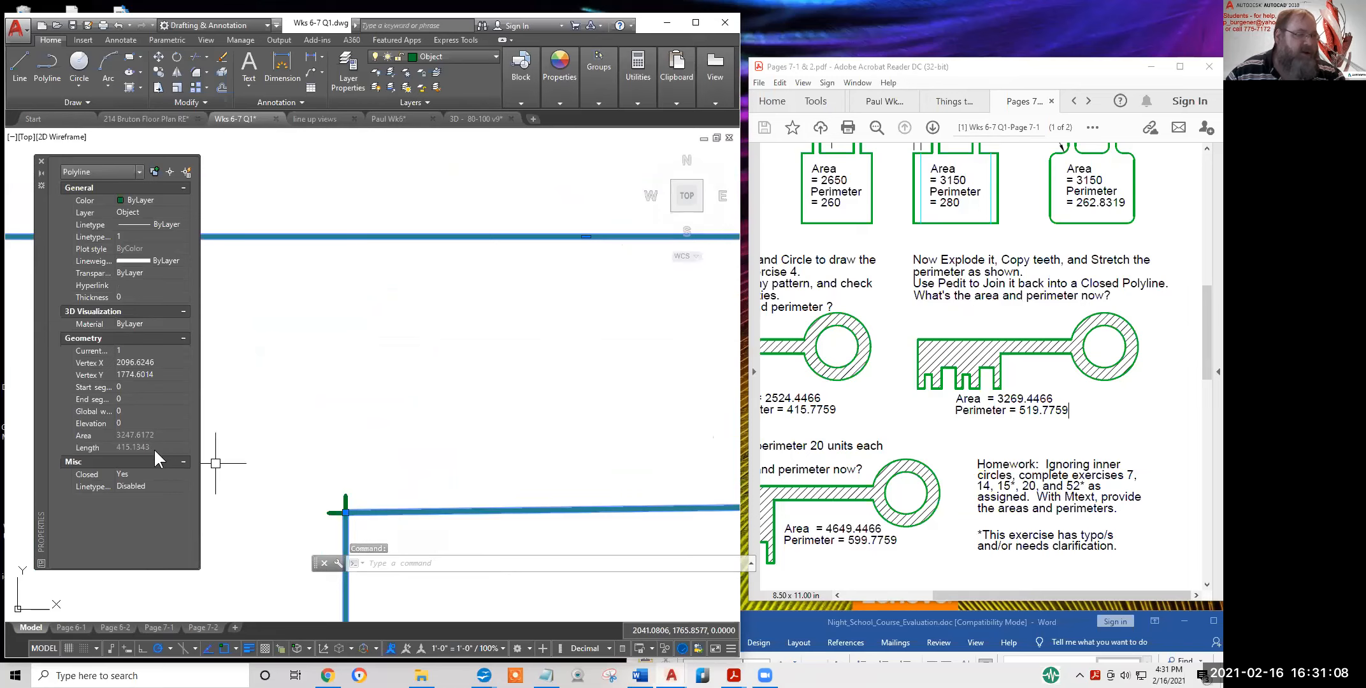
pyautogui.scroll(-4, 368, 456)
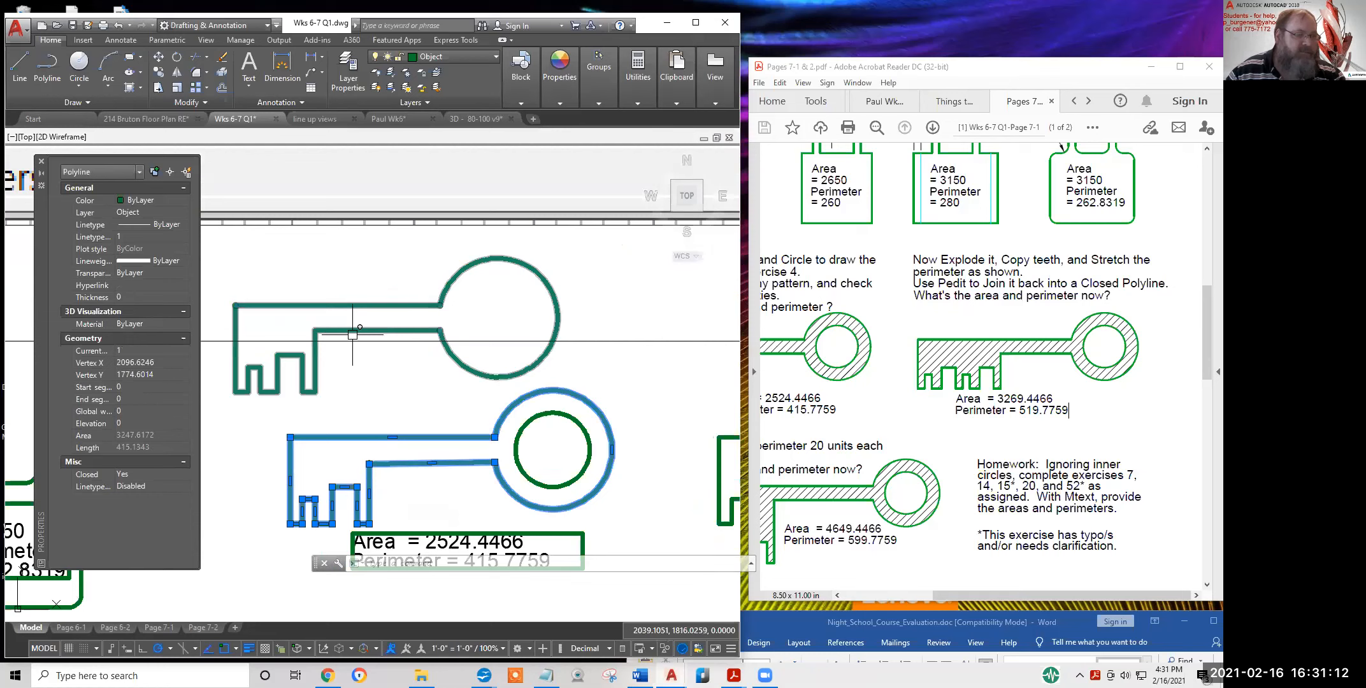
pyautogui.scroll(-2, 352, 335)
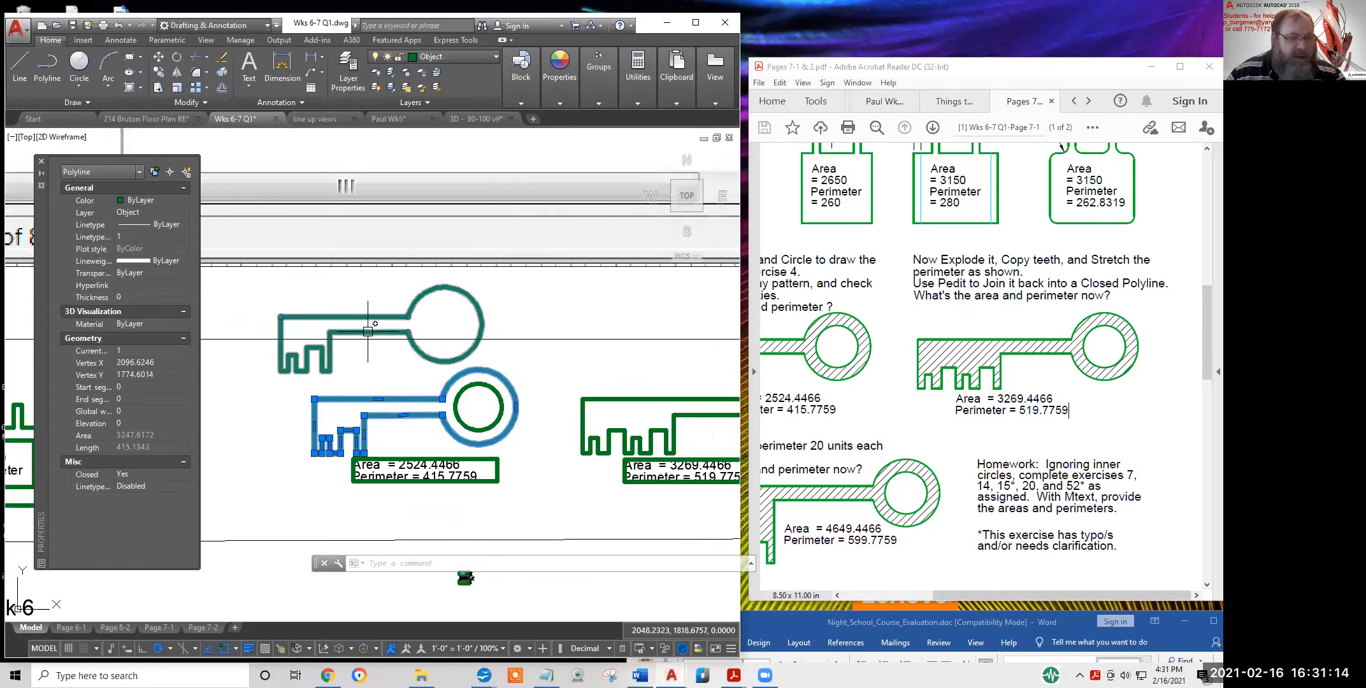
pyautogui.moveTo(381, 381); pyautogui.dragTo(342, 398, button='middle')
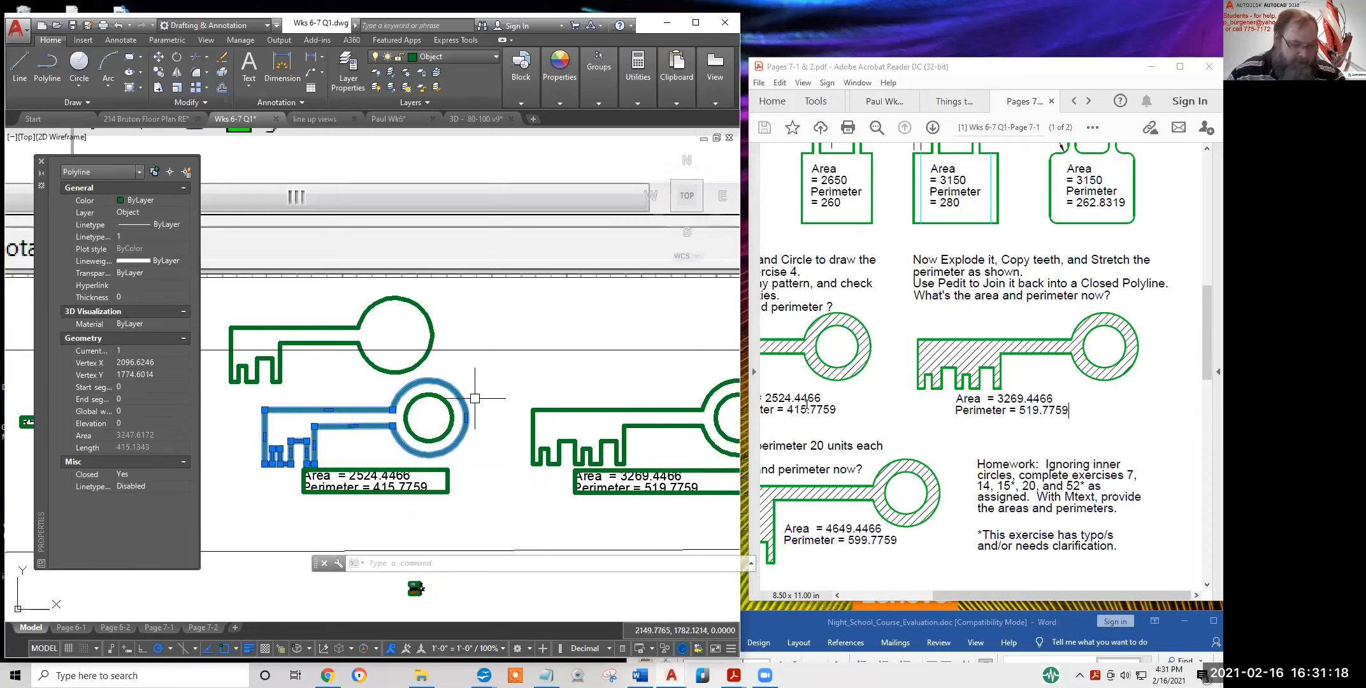
pyautogui.write('und')
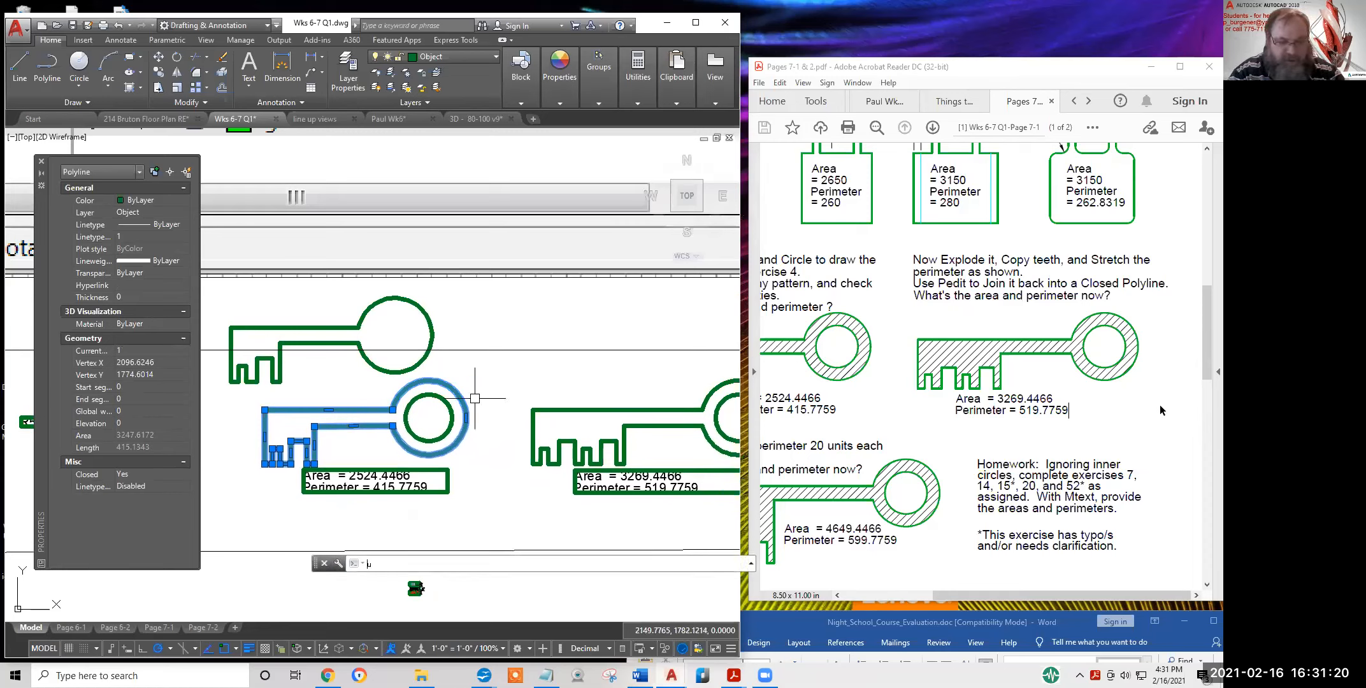
# Run UNDO Back to restore the hatched keys from the mark
pyautogui.press('Return')
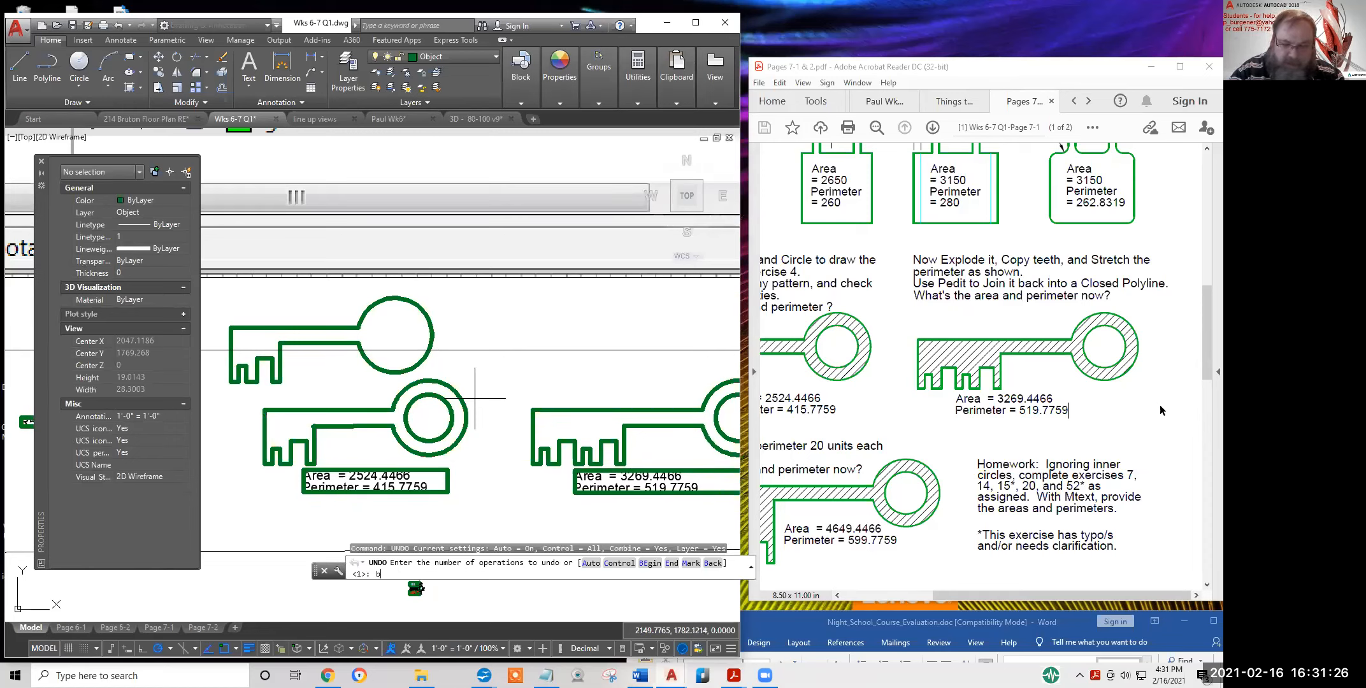
pyautogui.write('b')
pyautogui.press('Return')
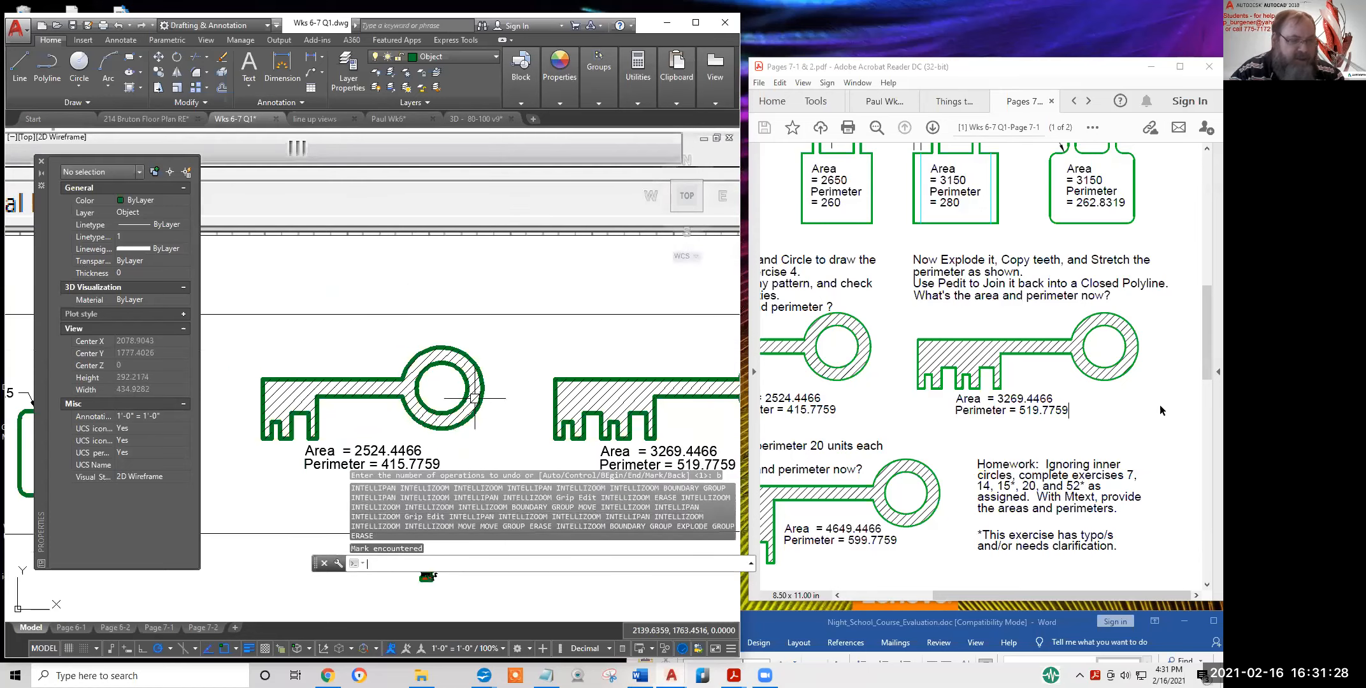
pyautogui.scroll(-1, 1023, 359)
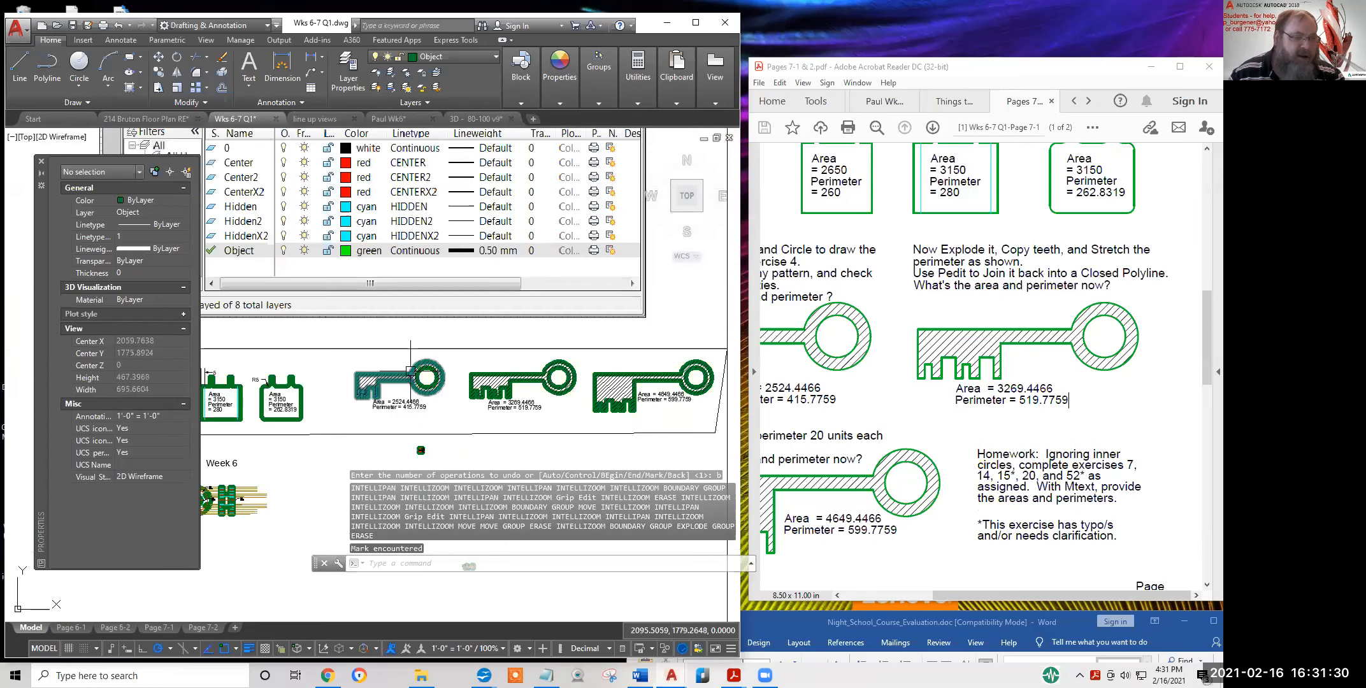
pyautogui.scroll(6, 383, 438)
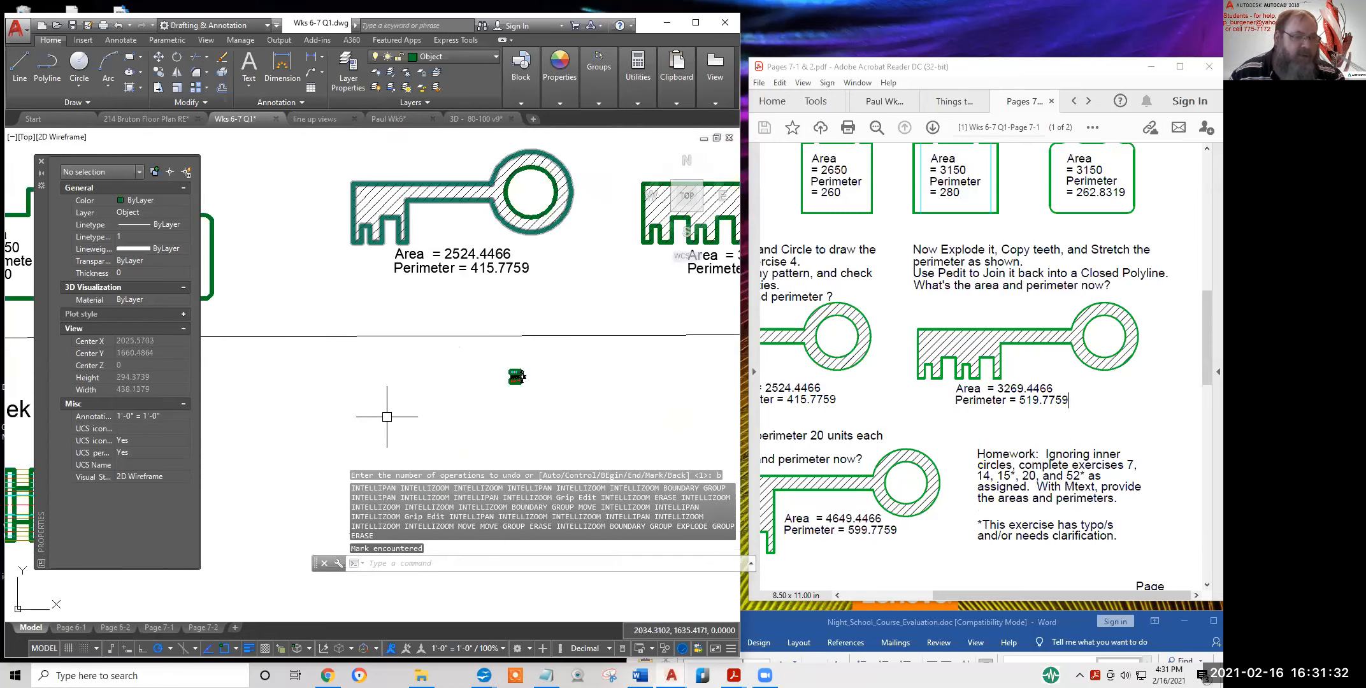
# Select the right key to inspect it, then deselect it
pyautogui.press('Escape')
pyautogui.press('Escape')
pyautogui.press('Escape')
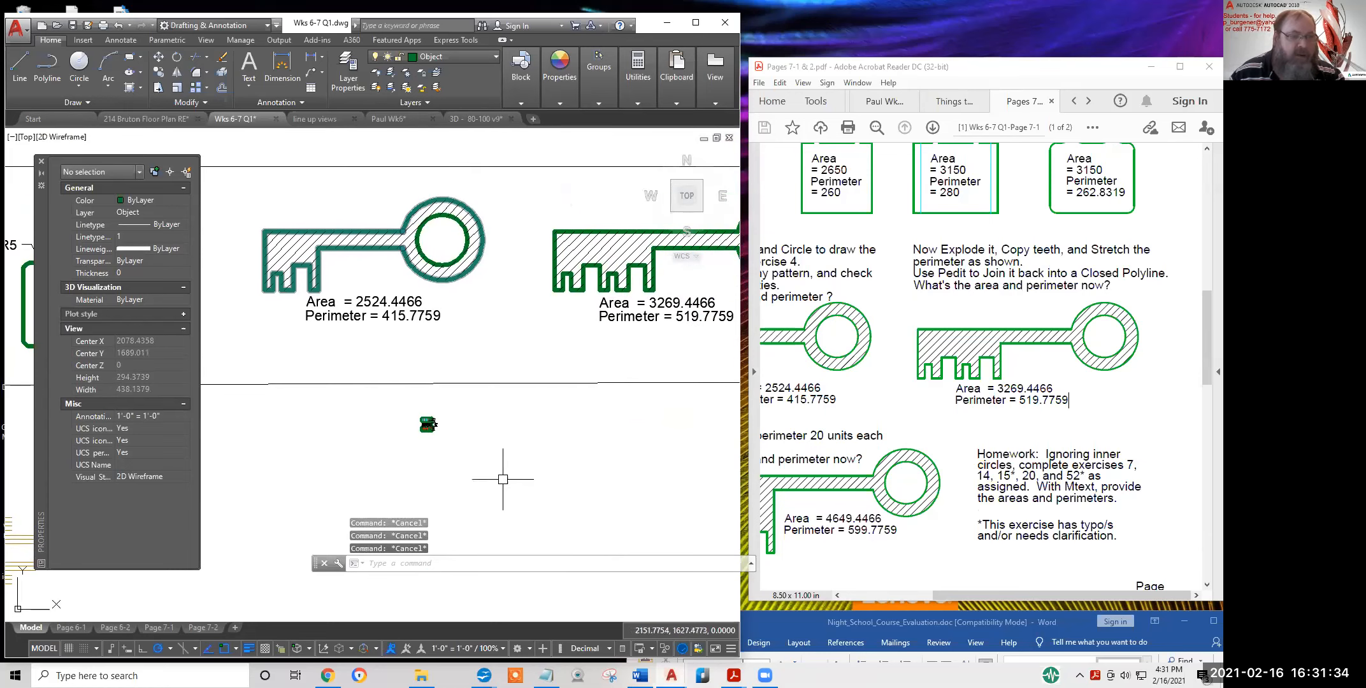
pyautogui.click(448, 357)
pyautogui.press('Escape')
pyautogui.press('Escape')
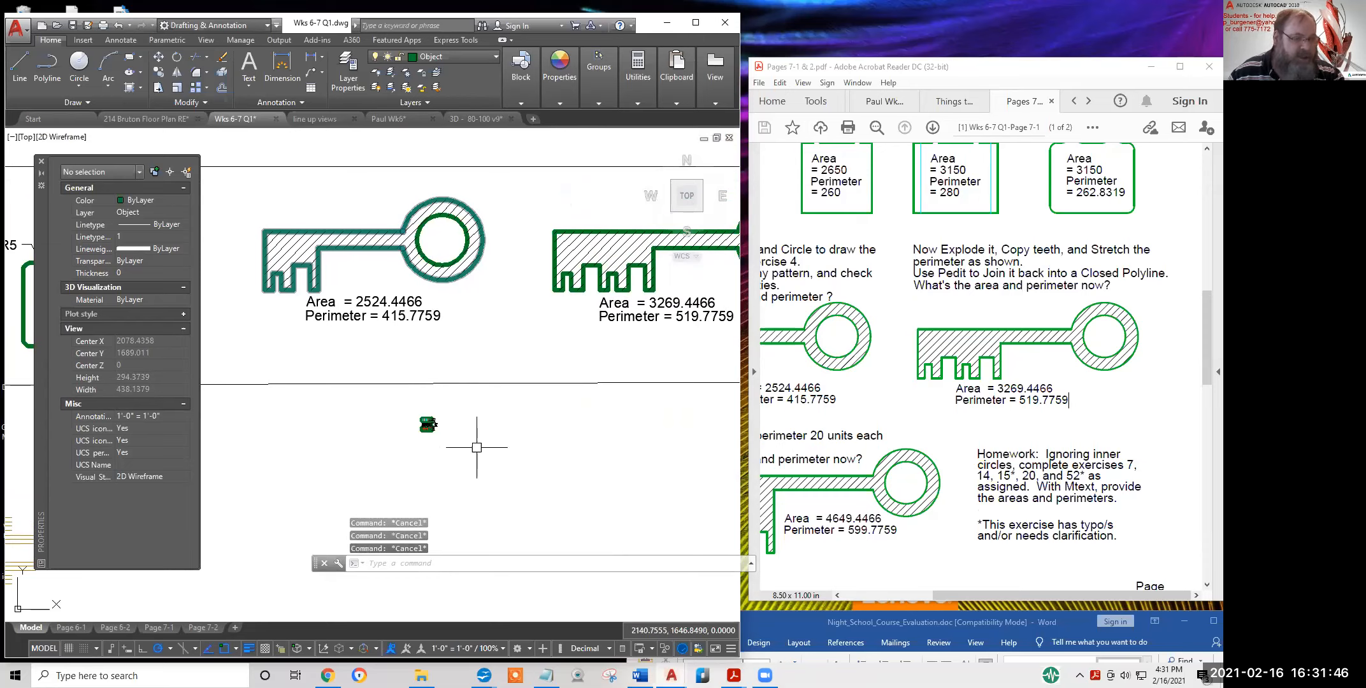
pyautogui.click(549, 264)
pyautogui.press('Escape')
pyautogui.press('Escape')
pyautogui.press('Escape')
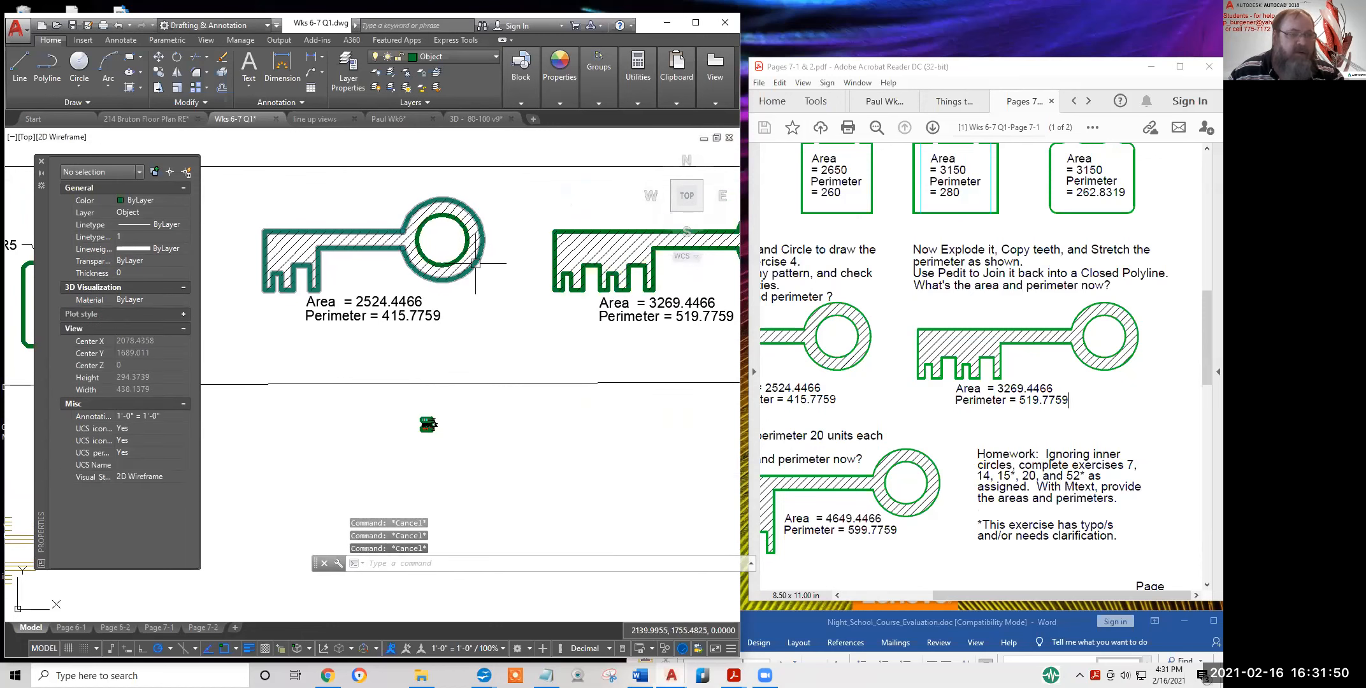
# Drag a vertex on the left key's round head as a trial stretch, then undo it with U
pyautogui.click(405, 247)
pyautogui.click(402, 247)
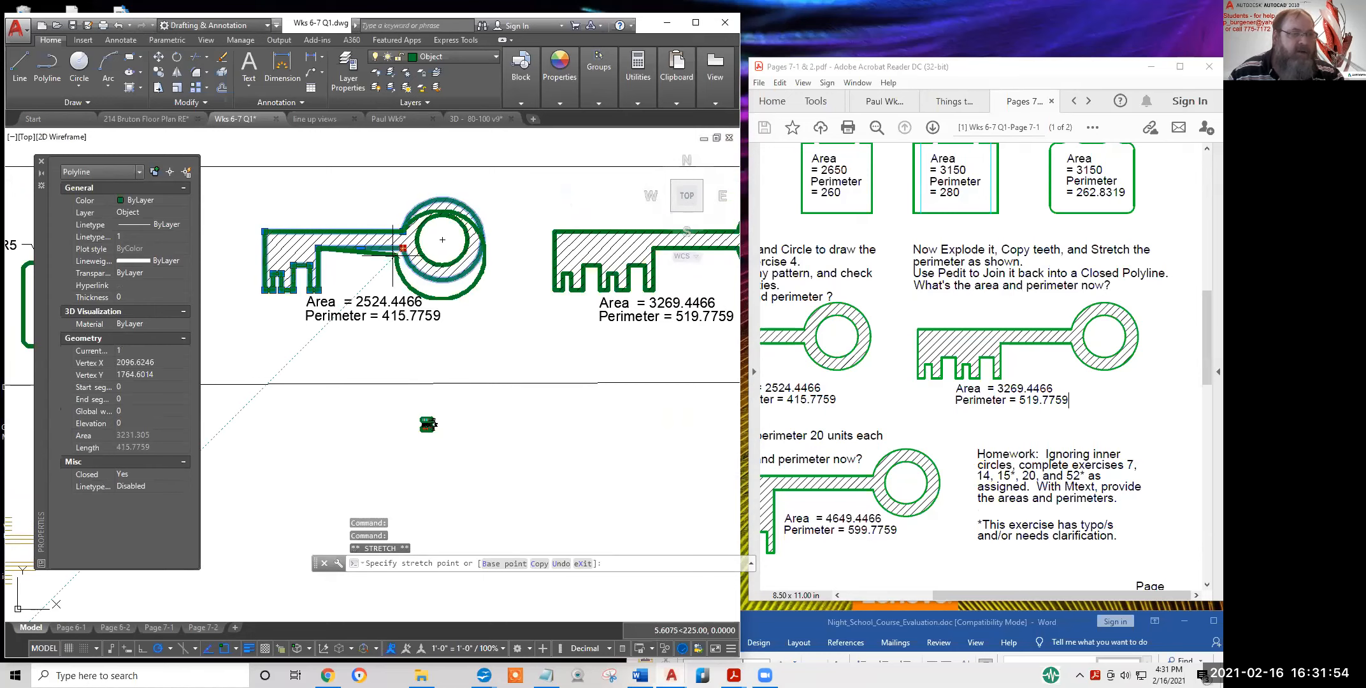
pyautogui.click(379, 271)
pyautogui.press('Escape')
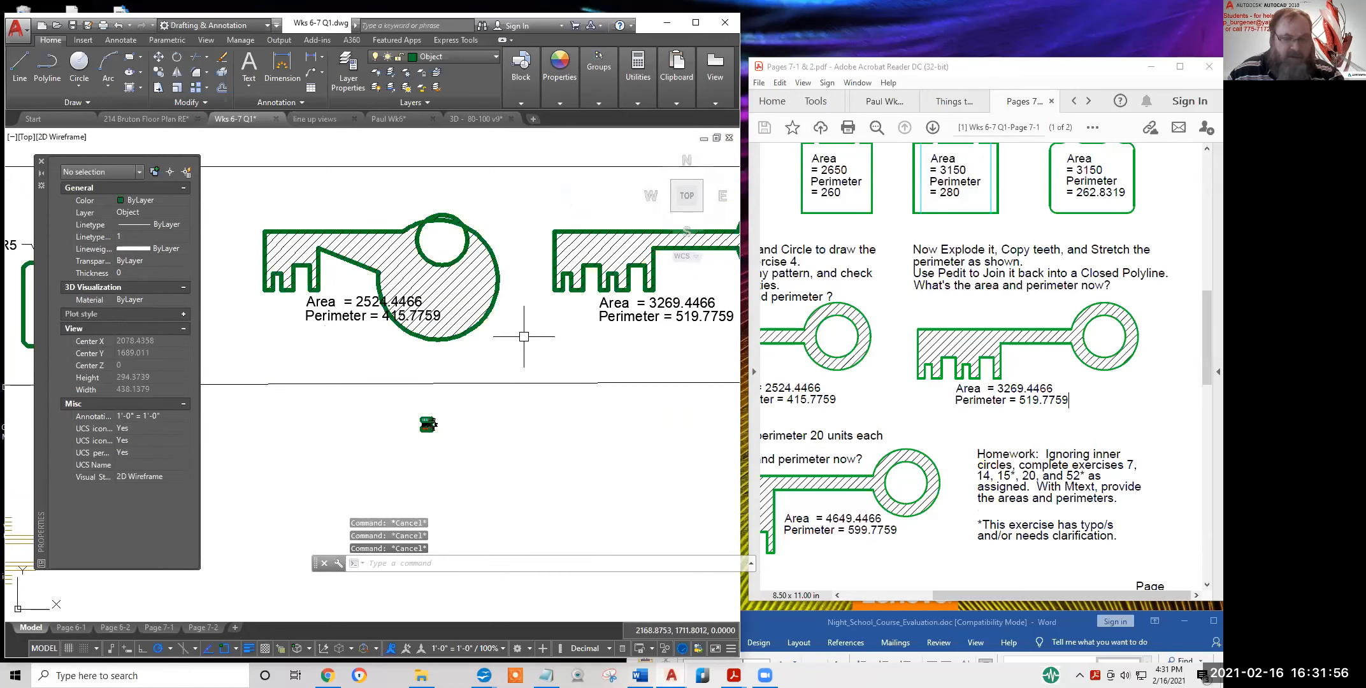
pyautogui.write('u')
pyautogui.press('Return')
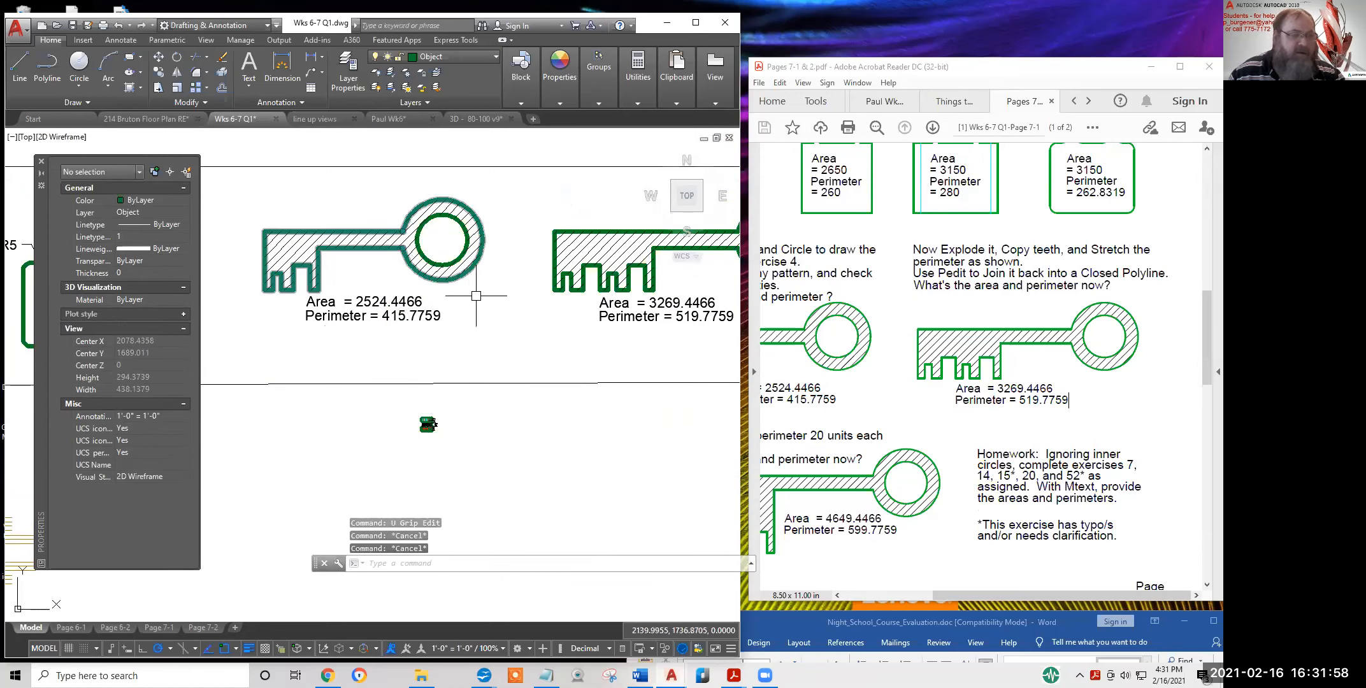
pyautogui.scroll(-4, 473, 296)
pyautogui.moveTo(493, 319); pyautogui.dragTo(429, 358, button='middle')
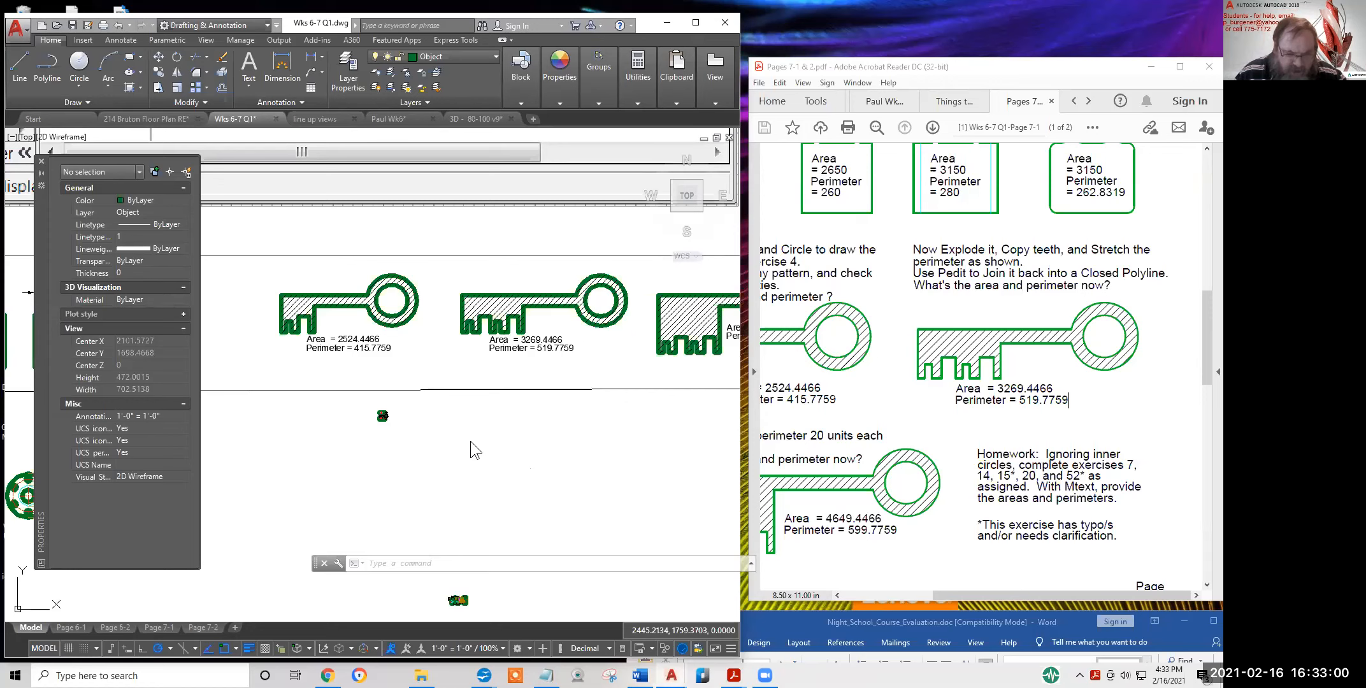
pyautogui.scroll(-2, 474, 438)
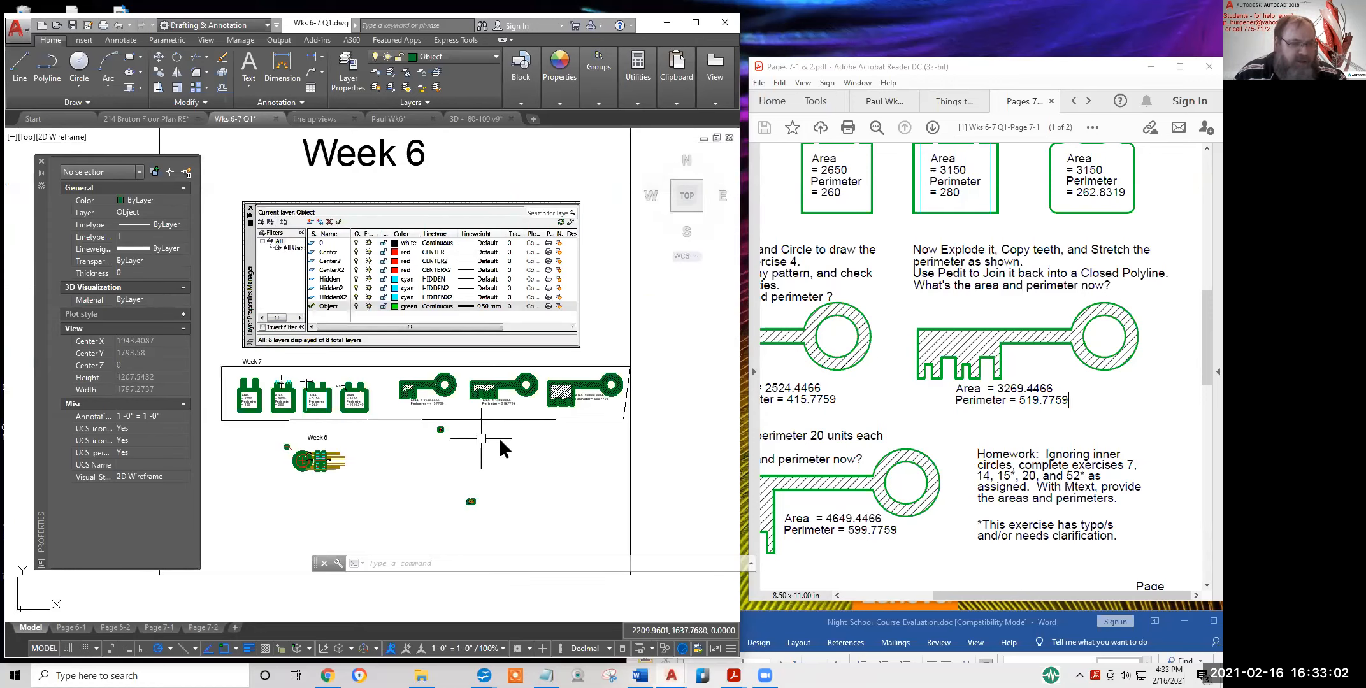
pyautogui.scroll(5, 451, 417)
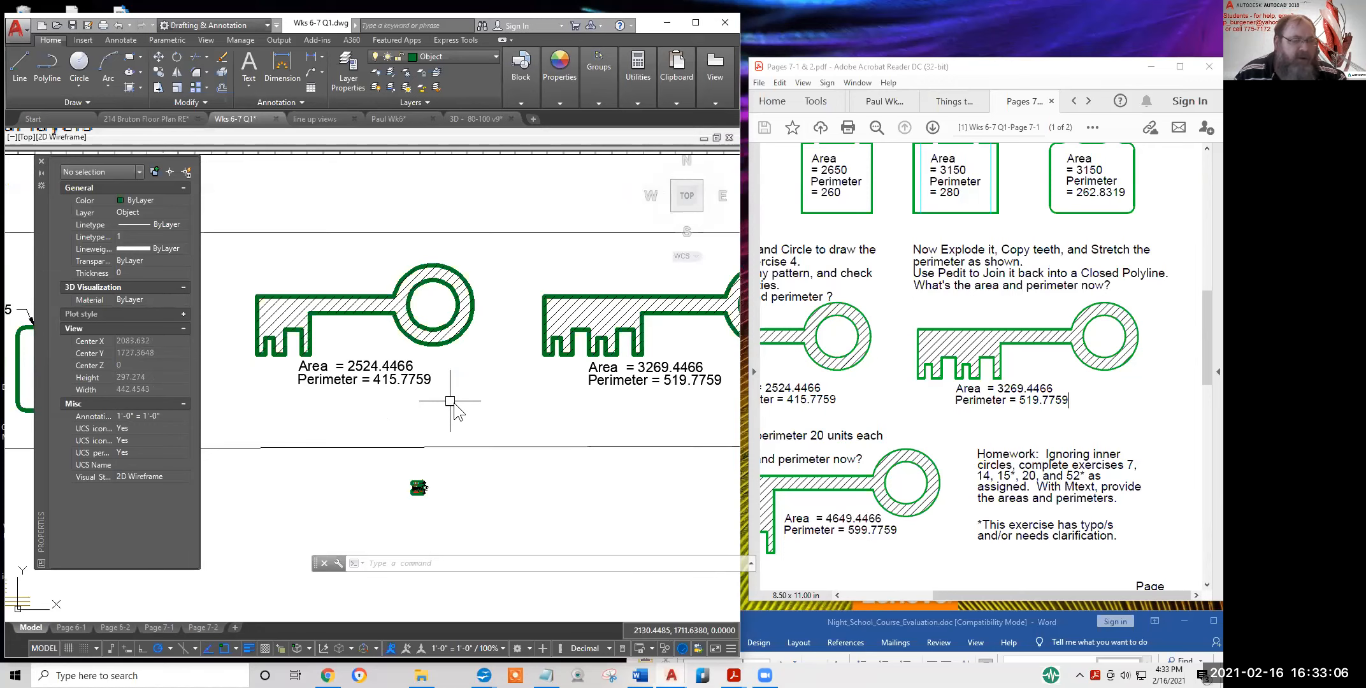
pyautogui.scroll(-4, 526, 487)
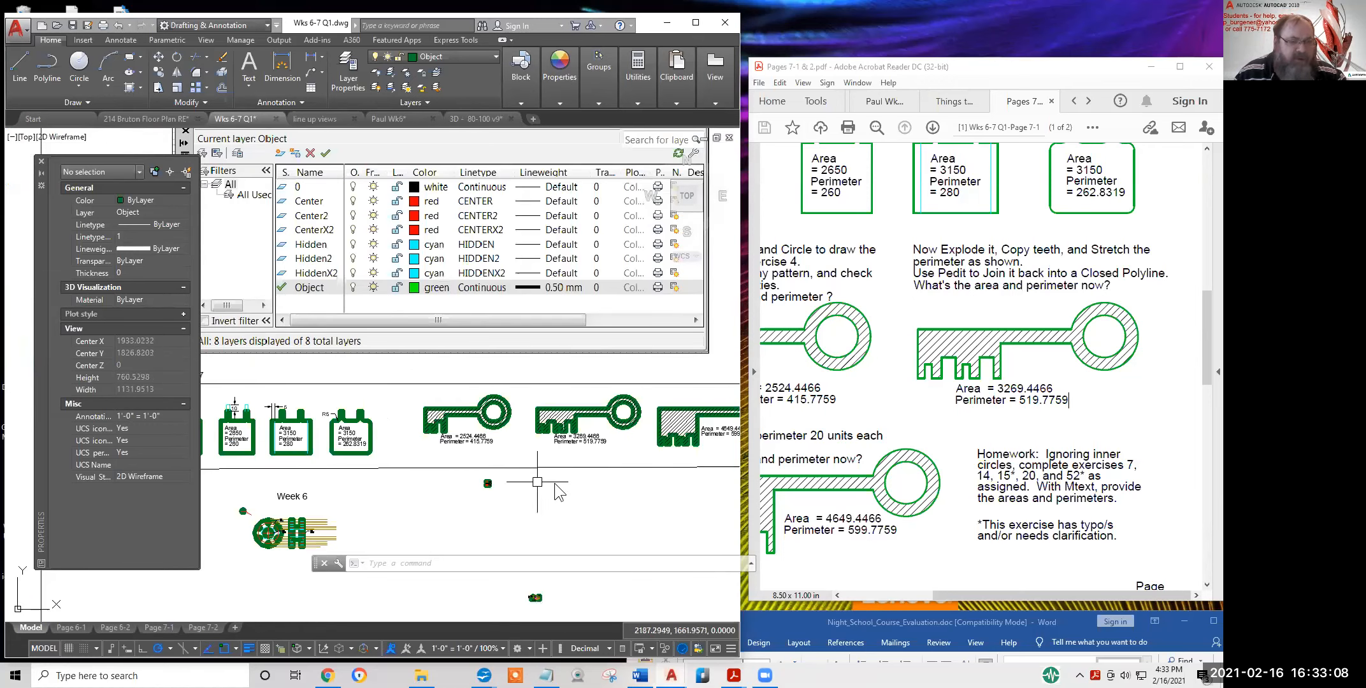
pyautogui.moveTo(513, 443); pyautogui.dragTo(446, 456, button='middle')
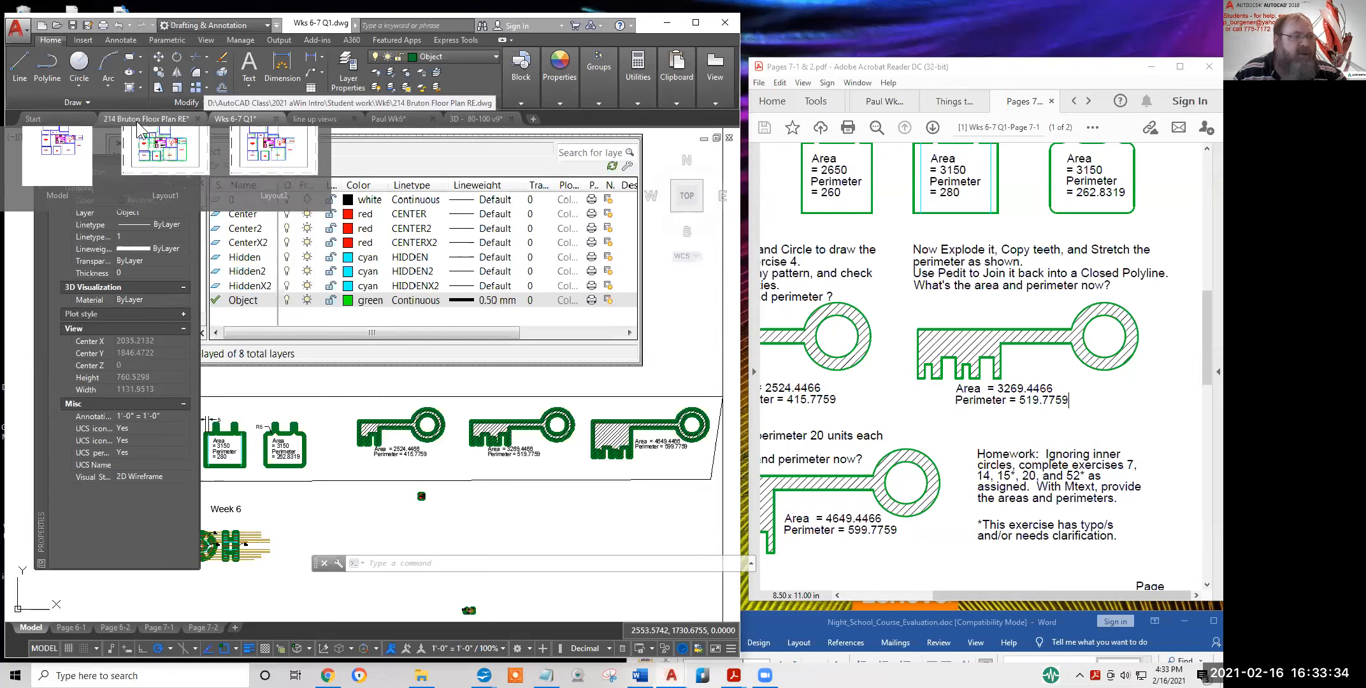
# Switch to the student's Wk6 drawing and centre the feedback notes to read them
pyautogui.click(395, 120)
pyautogui.moveTo(334, 257); pyautogui.dragTo(447, 252, button='middle')
pyautogui.moveTo(416, 249)
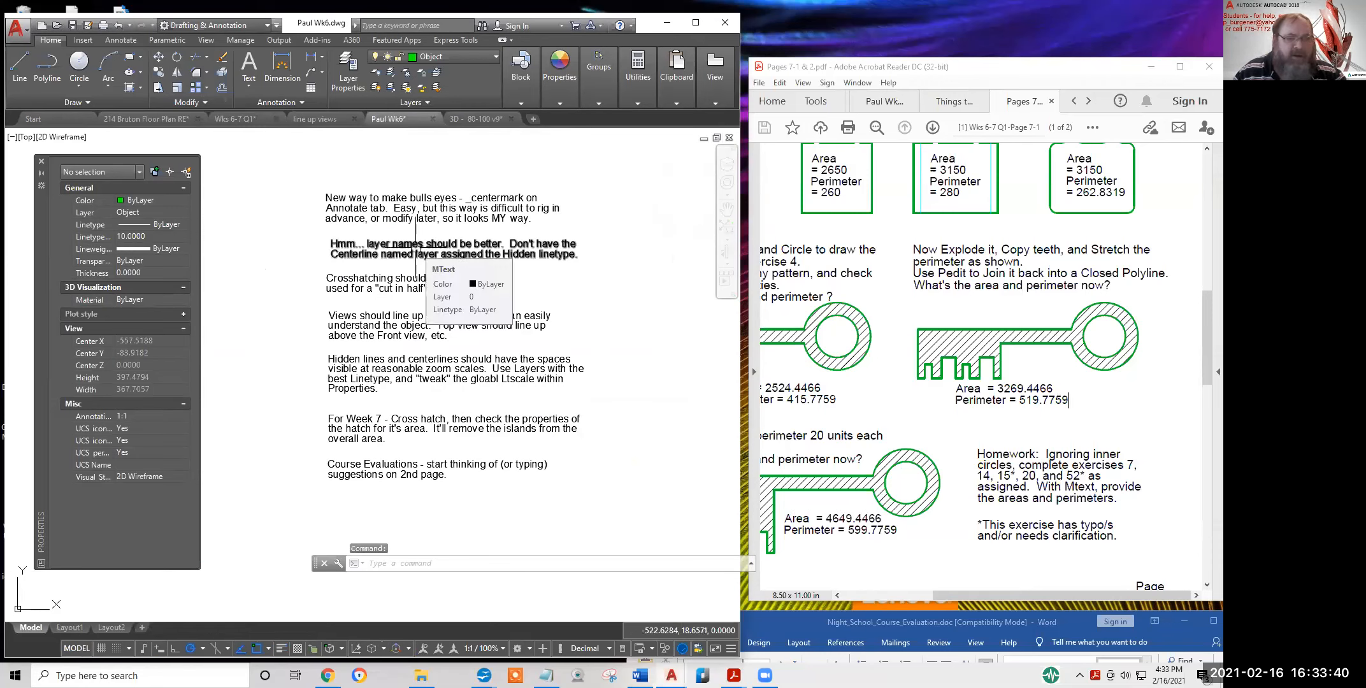
pyautogui.scroll(2, 376, 228)
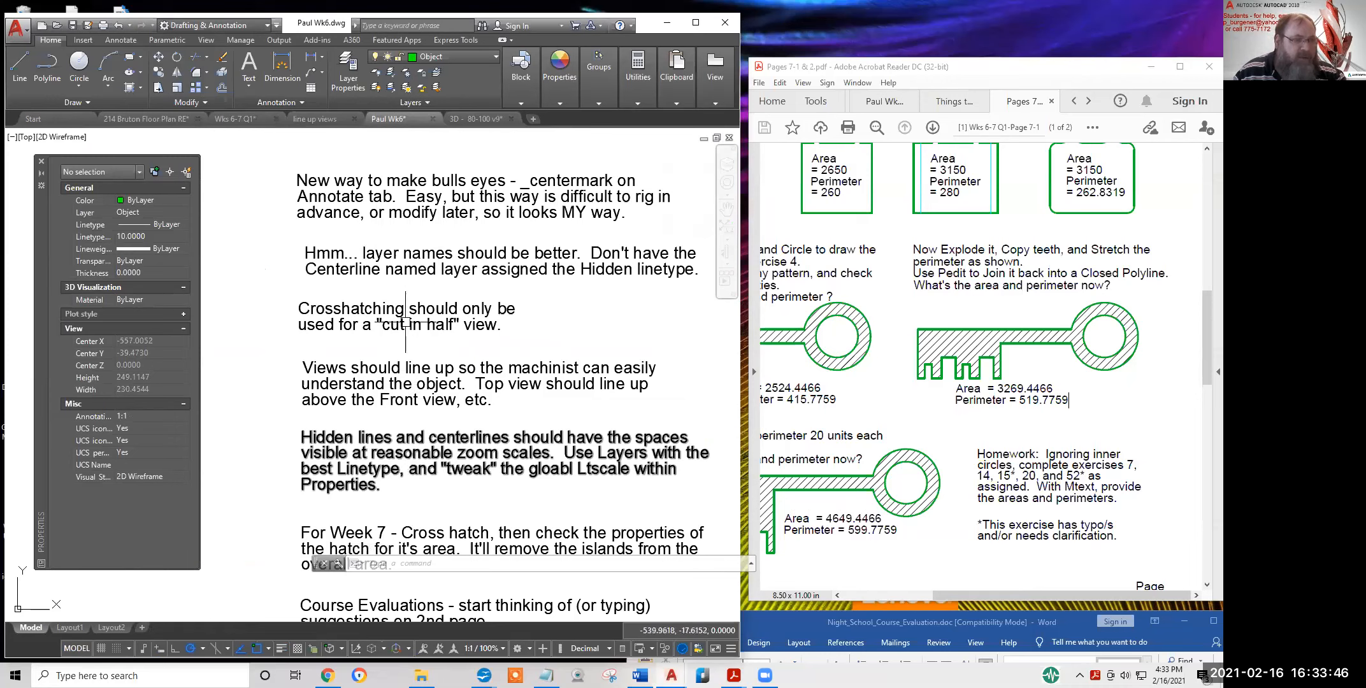
pyautogui.moveTo(378, 233); pyautogui.dragTo(338, 235, button='middle')
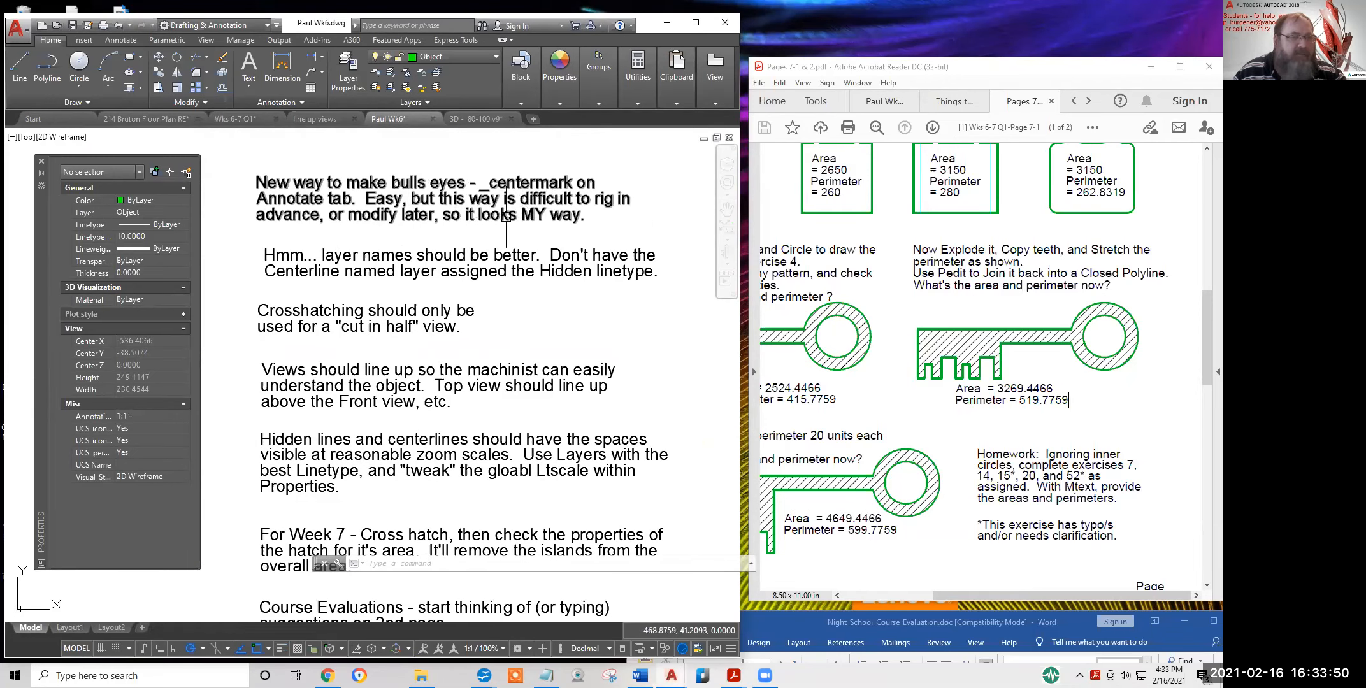
pyautogui.scroll(-5, 506, 216)
# Pan from the bullseye circles to centre the view on the exercise 87 flange
pyautogui.moveTo(509, 274); pyautogui.dragTo(510, 357, button='middle')
pyautogui.scroll(6, 488, 252)
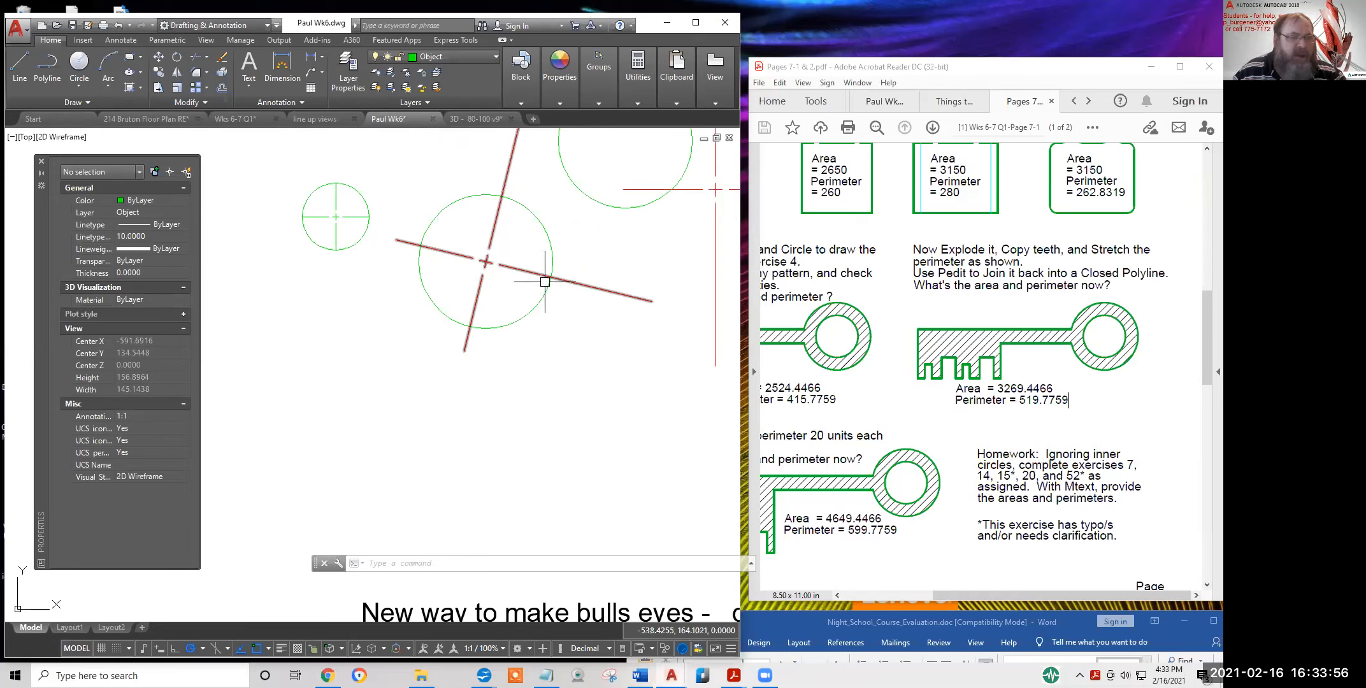
pyautogui.scroll(-10, 509, 280)
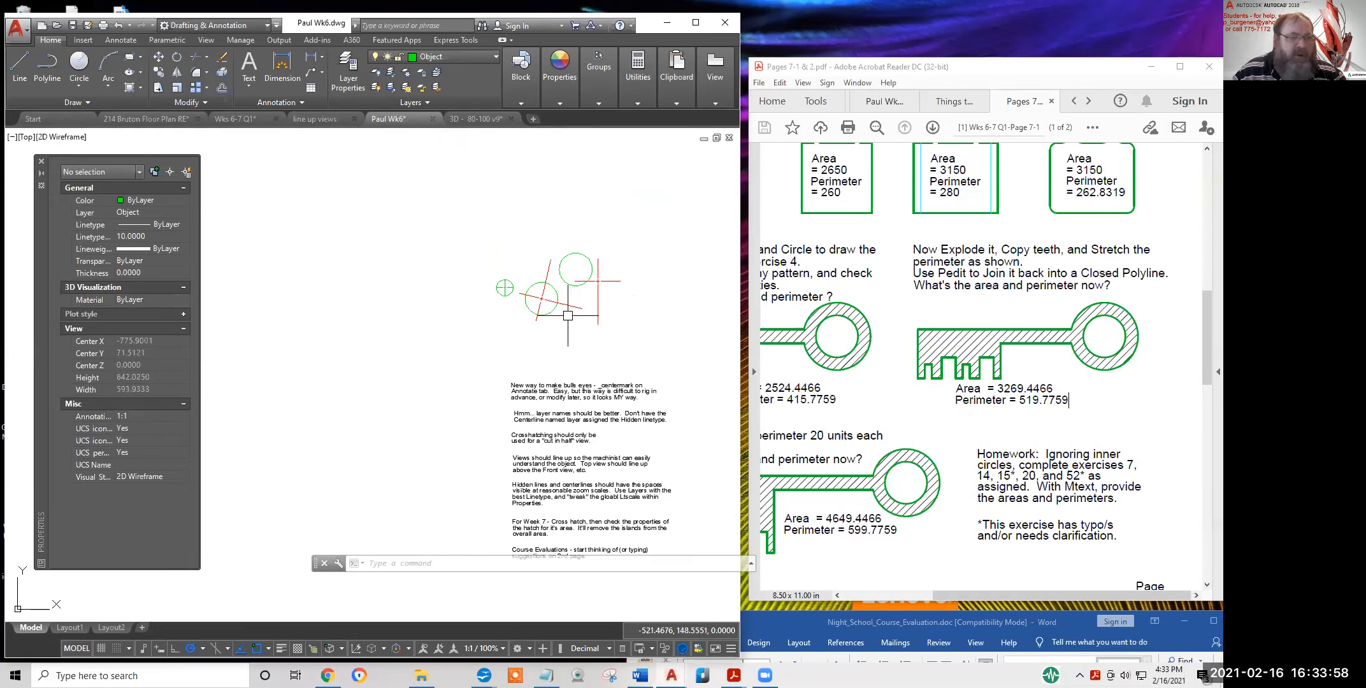
pyautogui.moveTo(612, 320); pyautogui.dragTo(374, 279, button='middle')
pyautogui.scroll(4, 460, 294)
pyautogui.scroll(6, 577, 353)
pyautogui.moveTo(606, 338)
pyautogui.mouseDown(button='middle')
pyautogui.moveTo(525, 338)
pyautogui.moveTo(428, 283)
pyautogui.moveTo(366, 190)
pyautogui.mouseUp(button='middle')
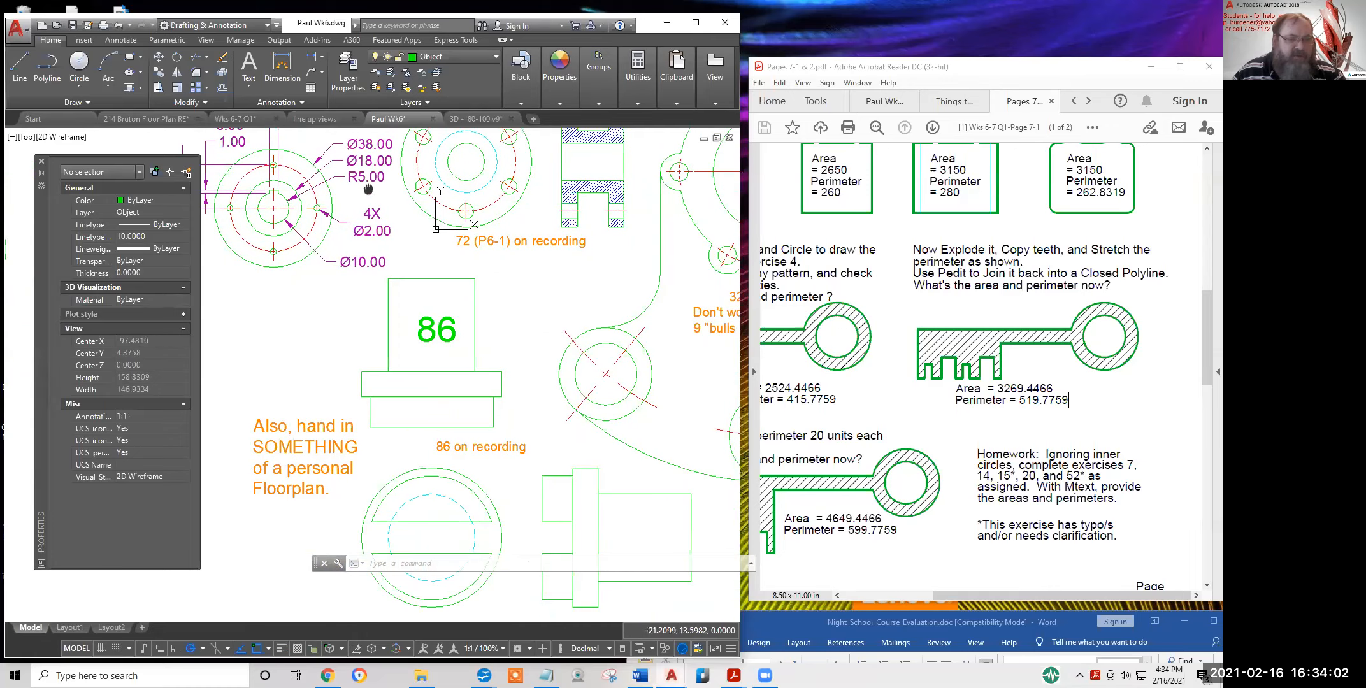
# Zoom and pan out from exercise 87's flange to show the whole sheet with exercises 86 and 87
pyautogui.scroll(2, 612, 382)
pyautogui.scroll(-3, 613, 381)
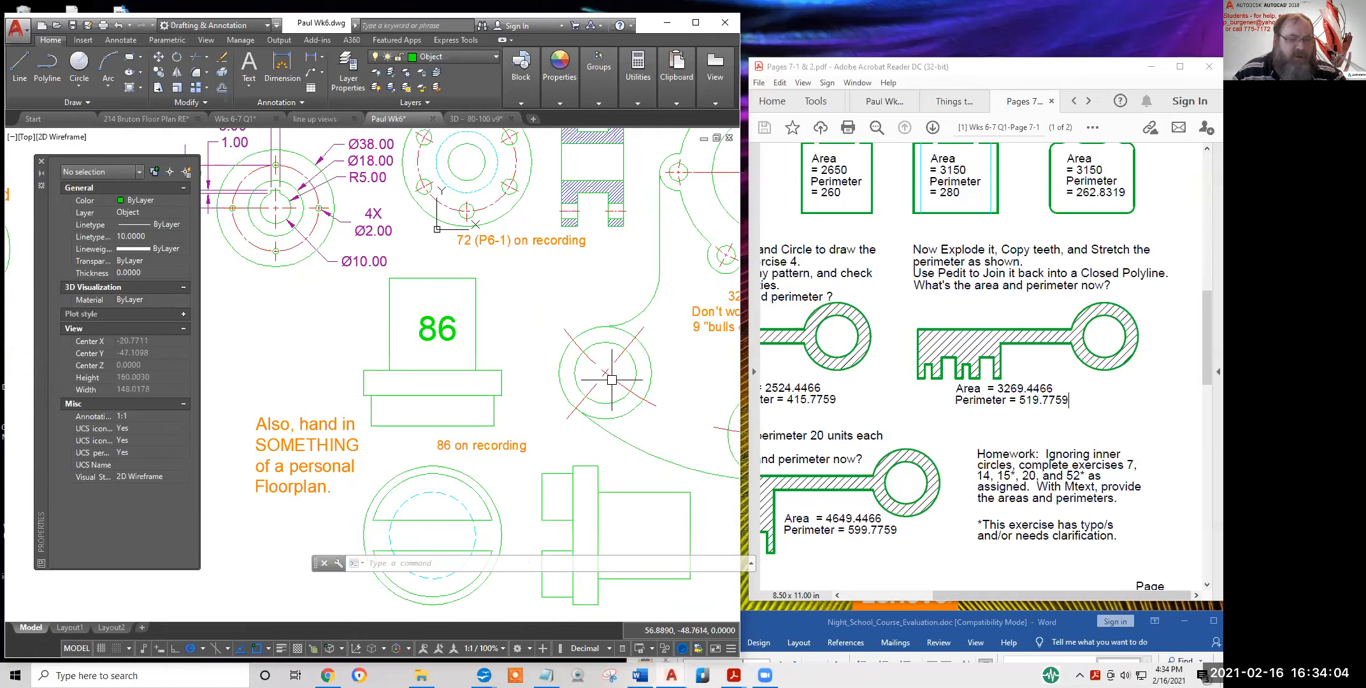
pyautogui.moveTo(518, 332); pyautogui.dragTo(662, 462, button='middle')
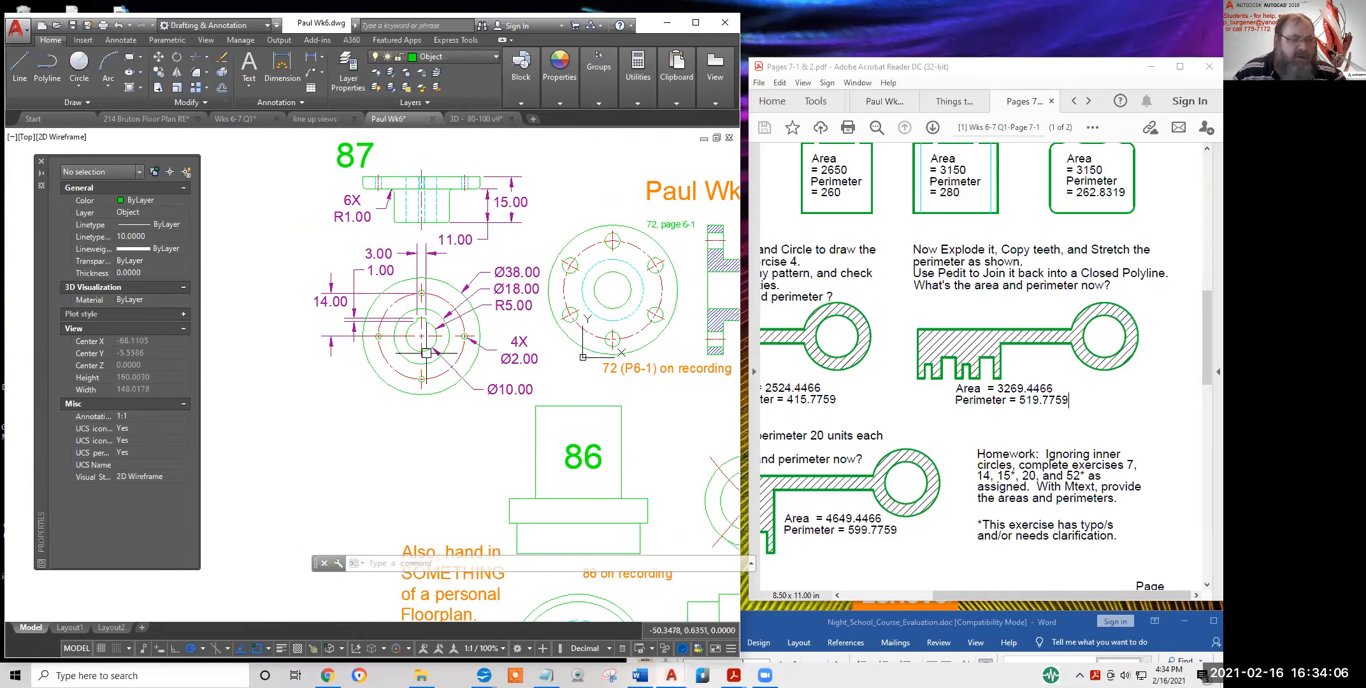
pyautogui.scroll(2, 421, 350)
pyautogui.scroll(2, 410, 314)
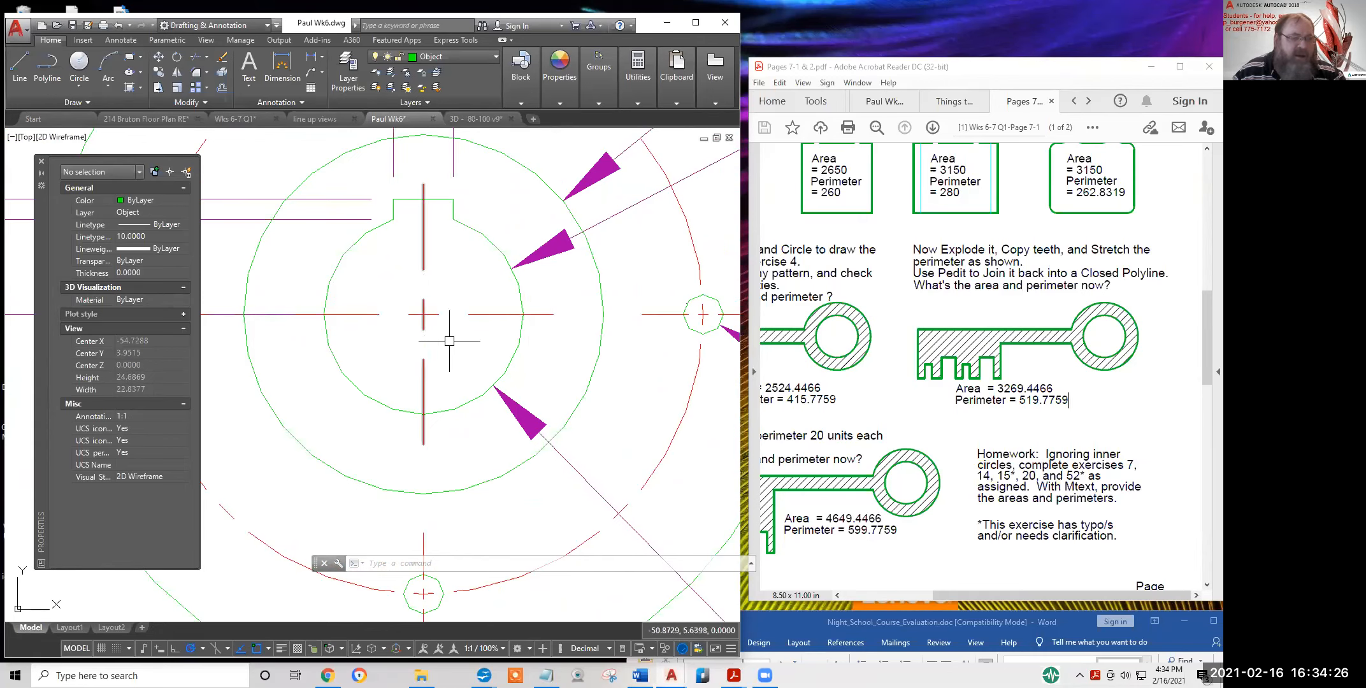
pyautogui.scroll(-2, 455, 344)
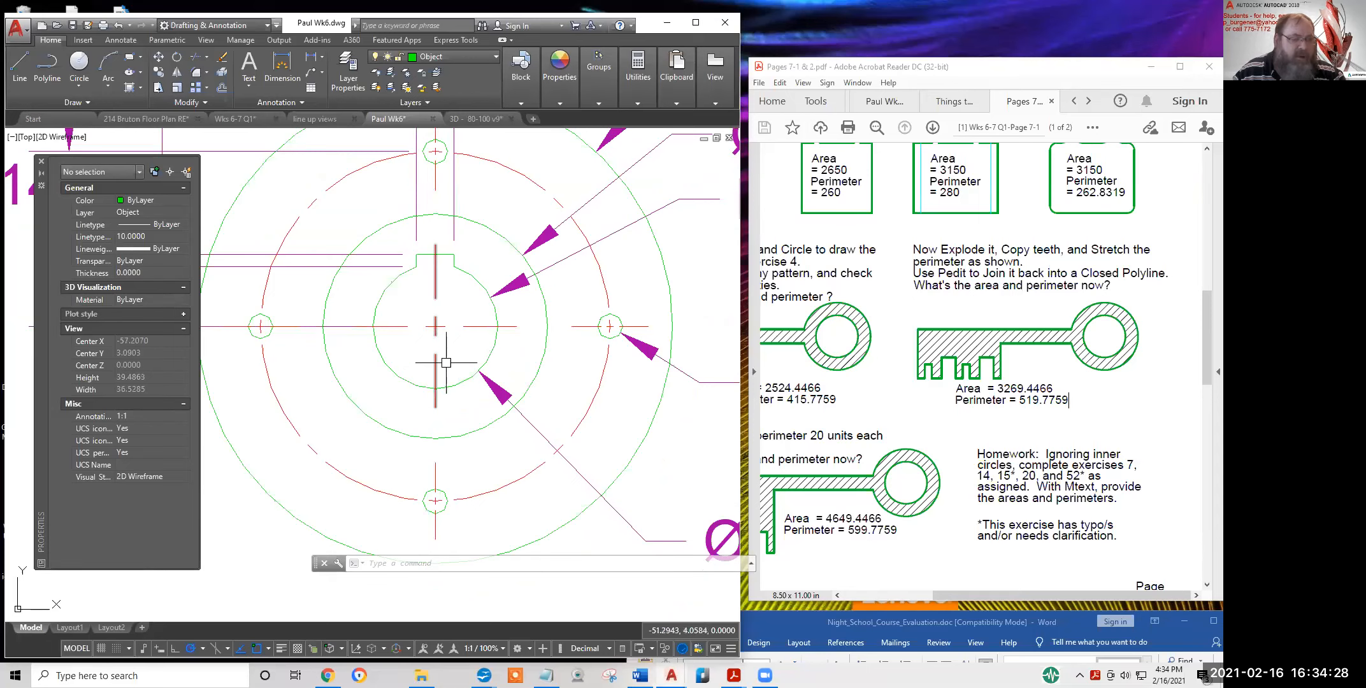
pyautogui.scroll(-8, 446, 362)
pyautogui.moveTo(371, 322)
pyautogui.mouseDown(button='middle')
pyautogui.moveTo(501, 353)
pyautogui.moveTo(409, 330)
pyautogui.mouseUp(button='middle')
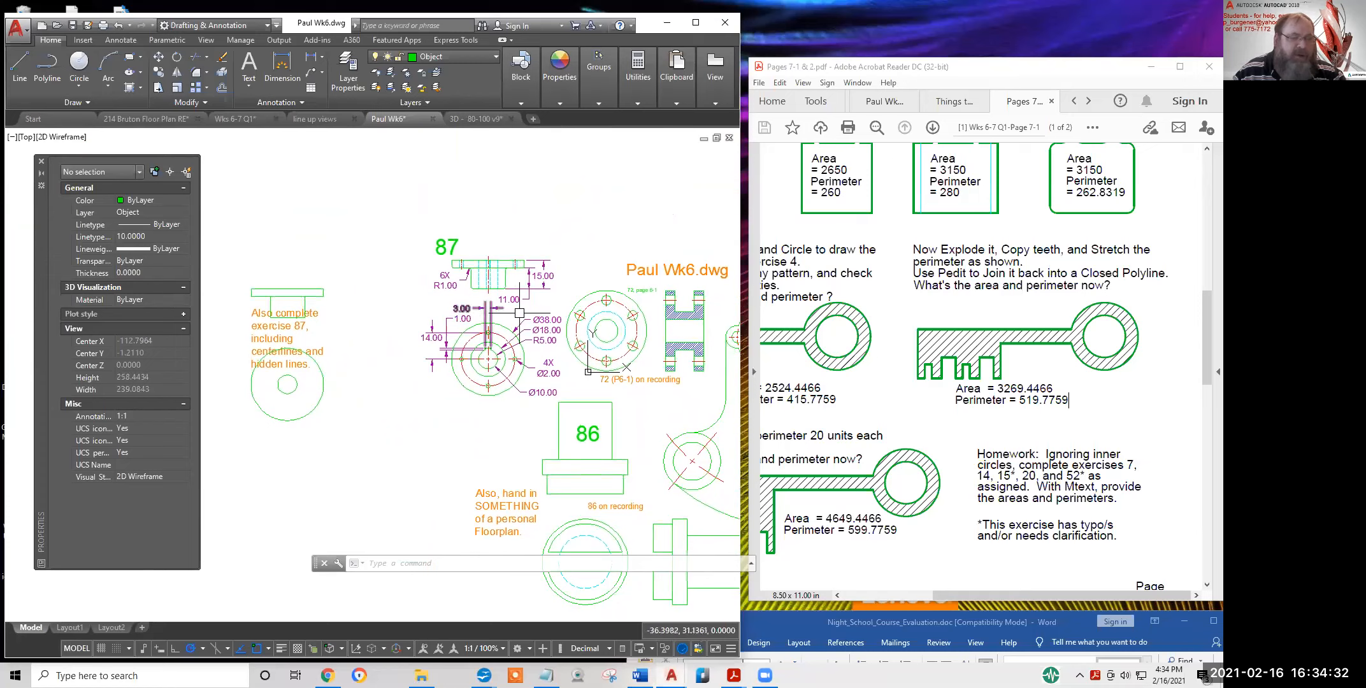
pyautogui.moveTo(559, 308)
pyautogui.mouseDown(button='middle')
pyautogui.moveTo(478, 376)
pyautogui.moveTo(457, 294)
pyautogui.moveTo(580, 293)
pyautogui.mouseUp(button='middle')
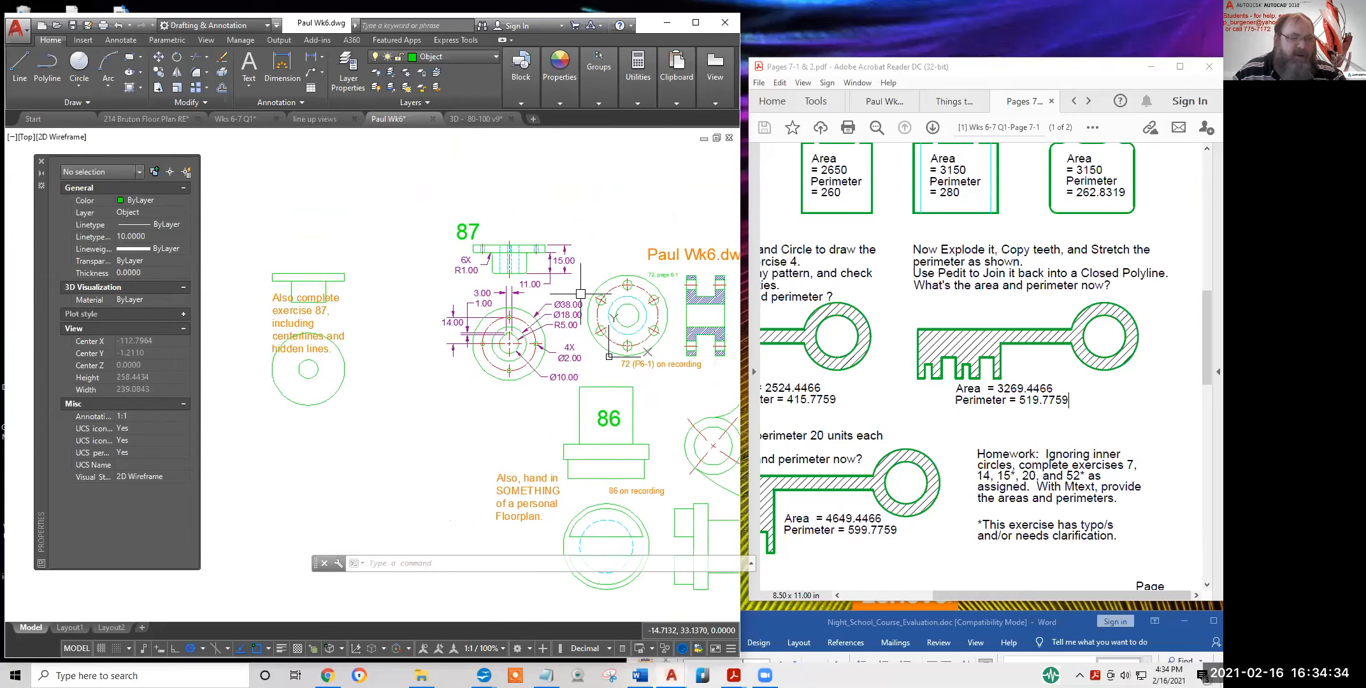
pyautogui.scroll(-1, 383, 285)
pyautogui.moveTo(381, 274); pyautogui.dragTo(476, 339, button='middle')
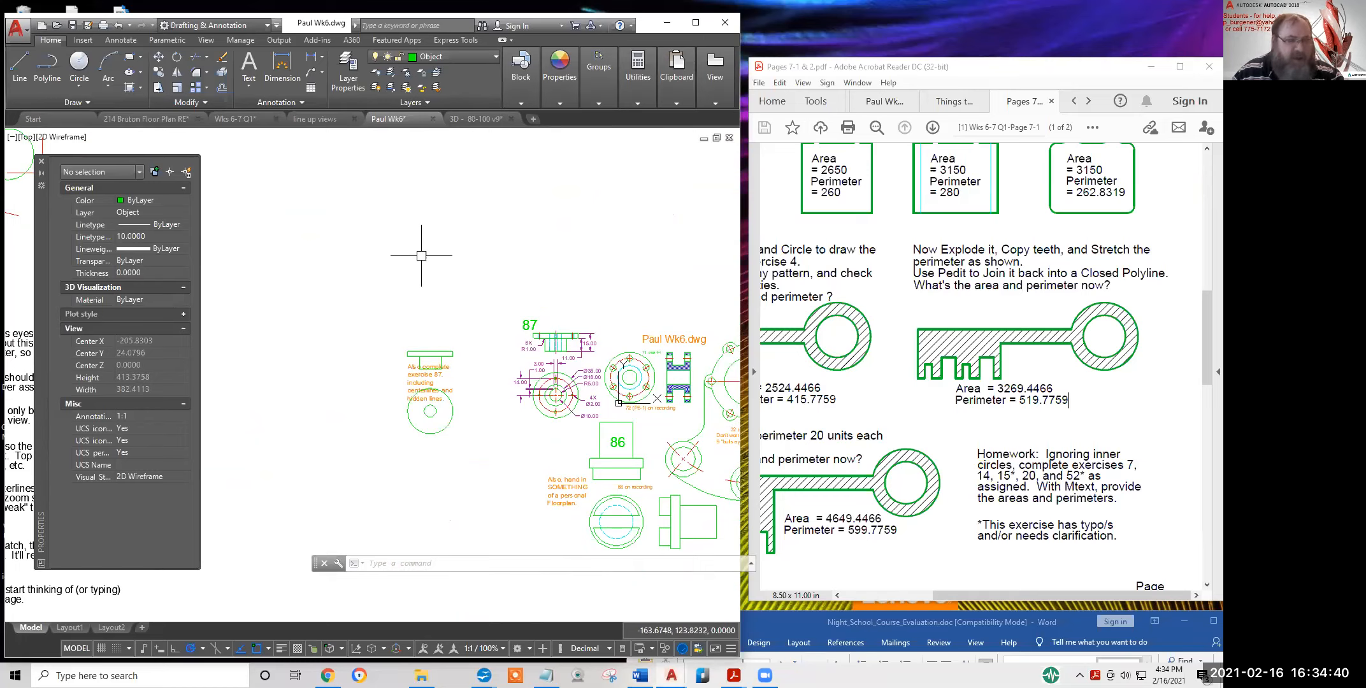
# Draw a circle of diameter 1 by center and diameter in empty space
pyautogui.click(77, 84)
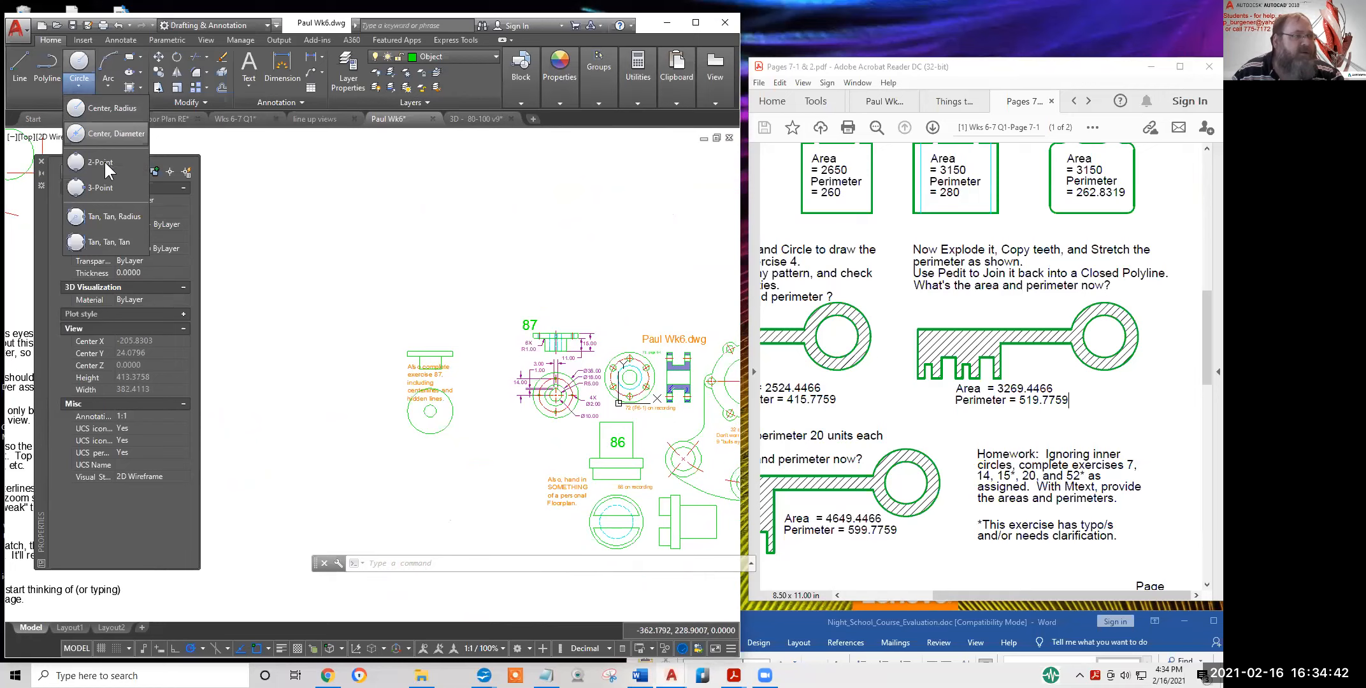
pyautogui.click(127, 133)
pyautogui.click(412, 231)
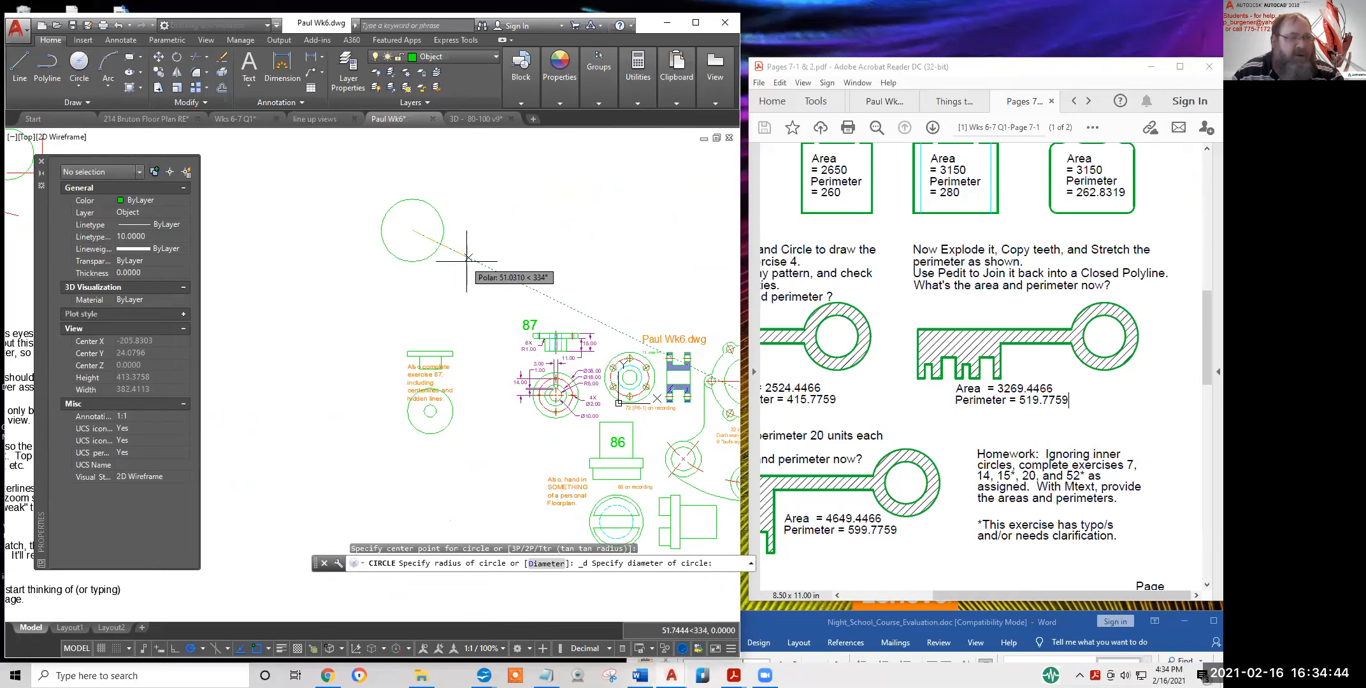
pyautogui.write('1')
pyautogui.press('Return')
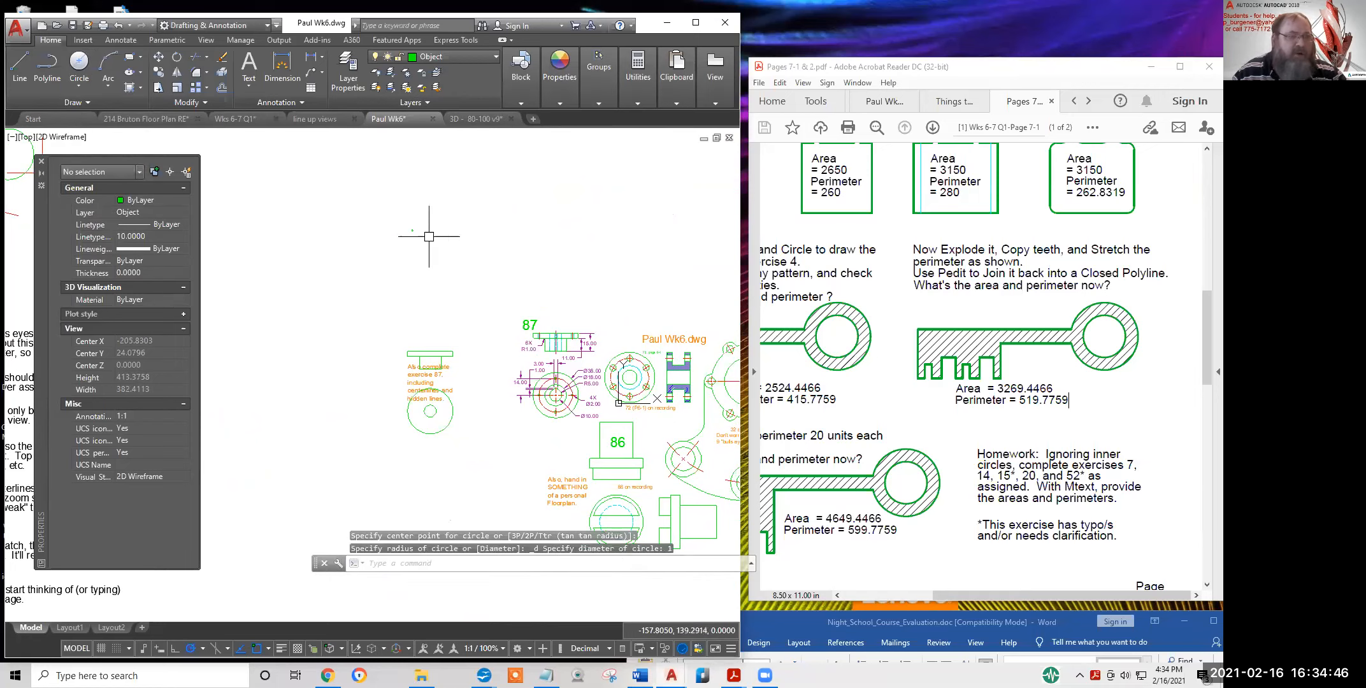
# Zoom in on the new circle and regenerate the drawing with RE
pyautogui.scroll(10, 407, 229)
pyautogui.scroll(10, 472, 234)
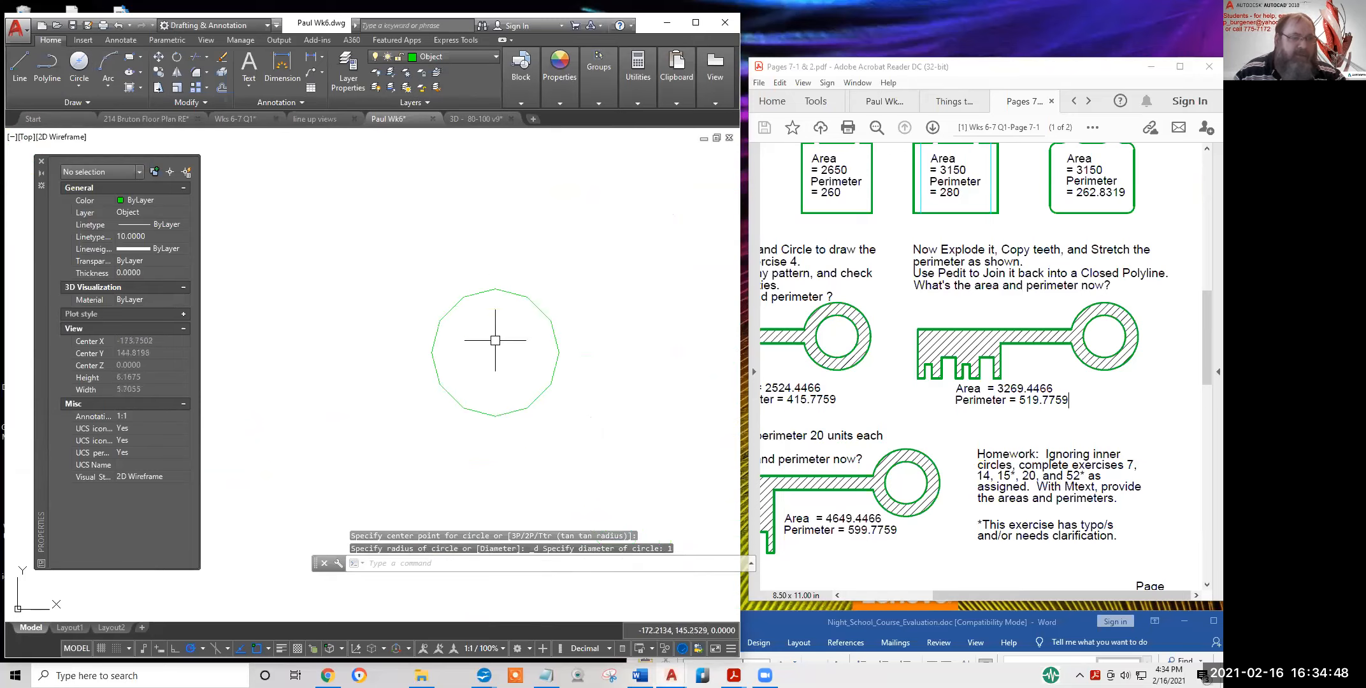
pyautogui.moveTo(494, 340); pyautogui.dragTo(442, 305, button='middle')
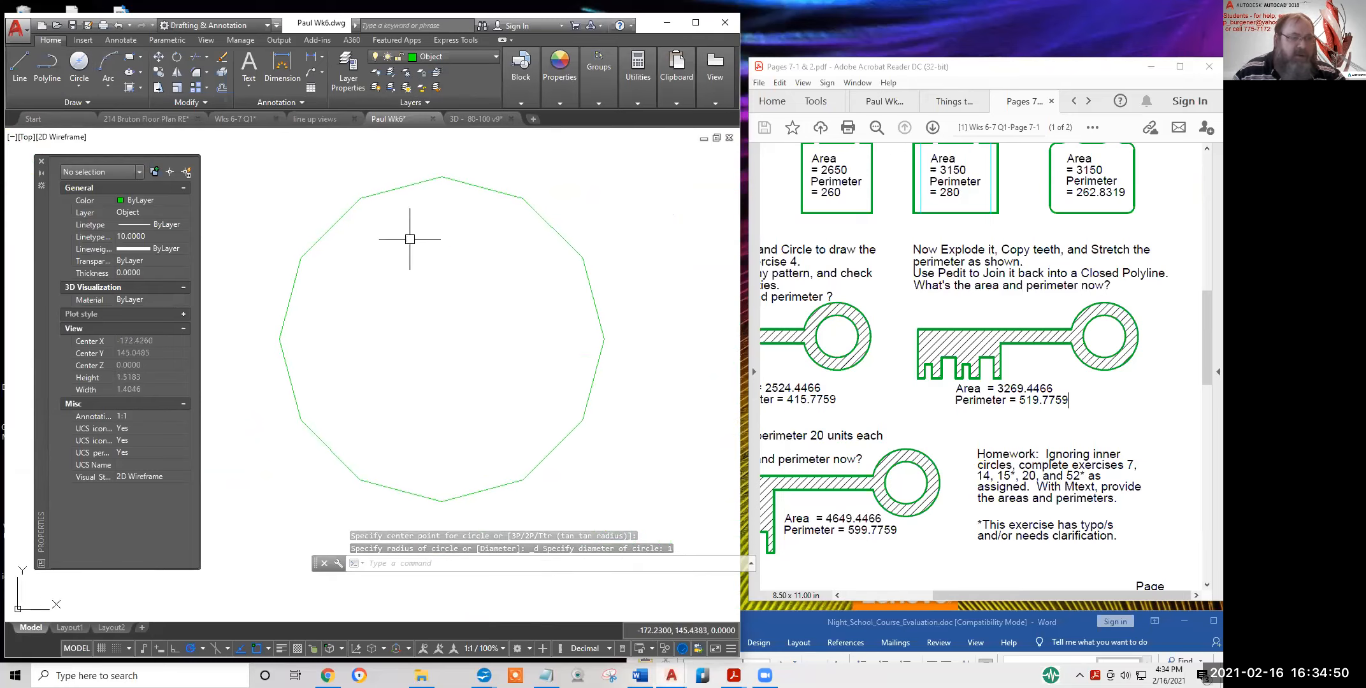
pyautogui.write('re')
pyautogui.press('Return')
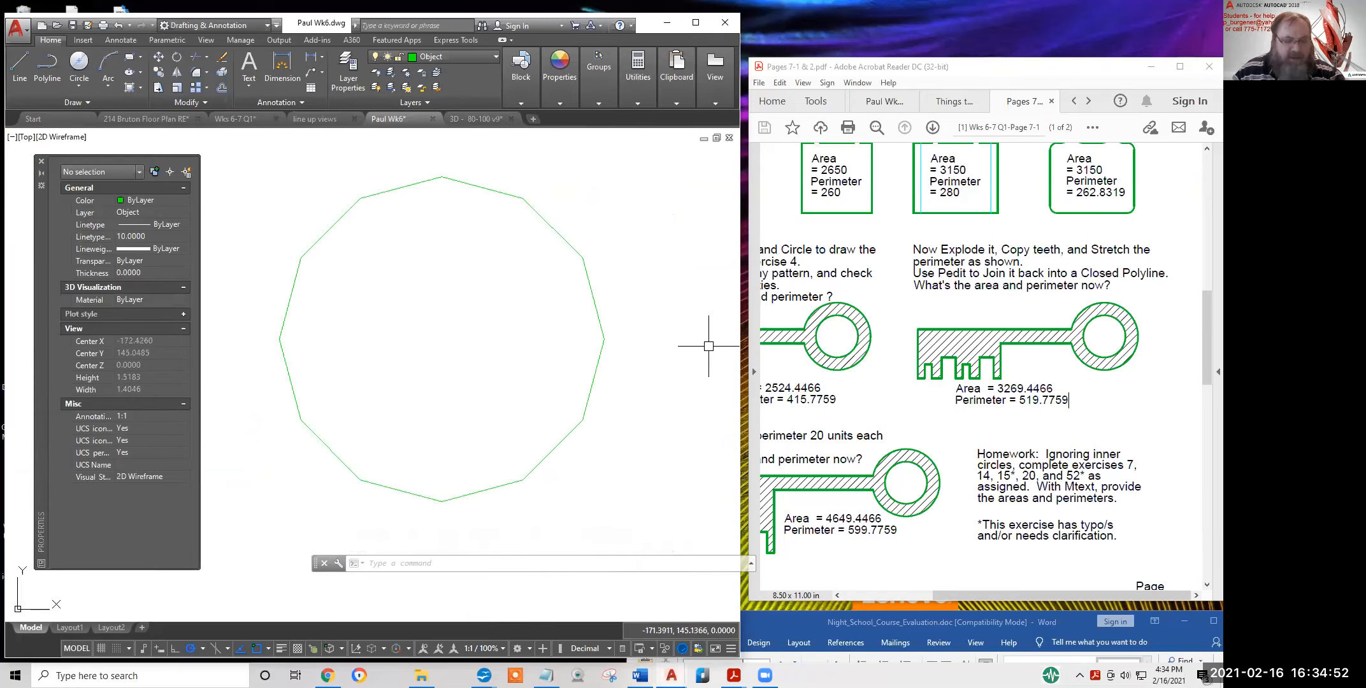
# Set VIEWRES to fast zooms with circle zoom percent 20000
pyautogui.write('v')
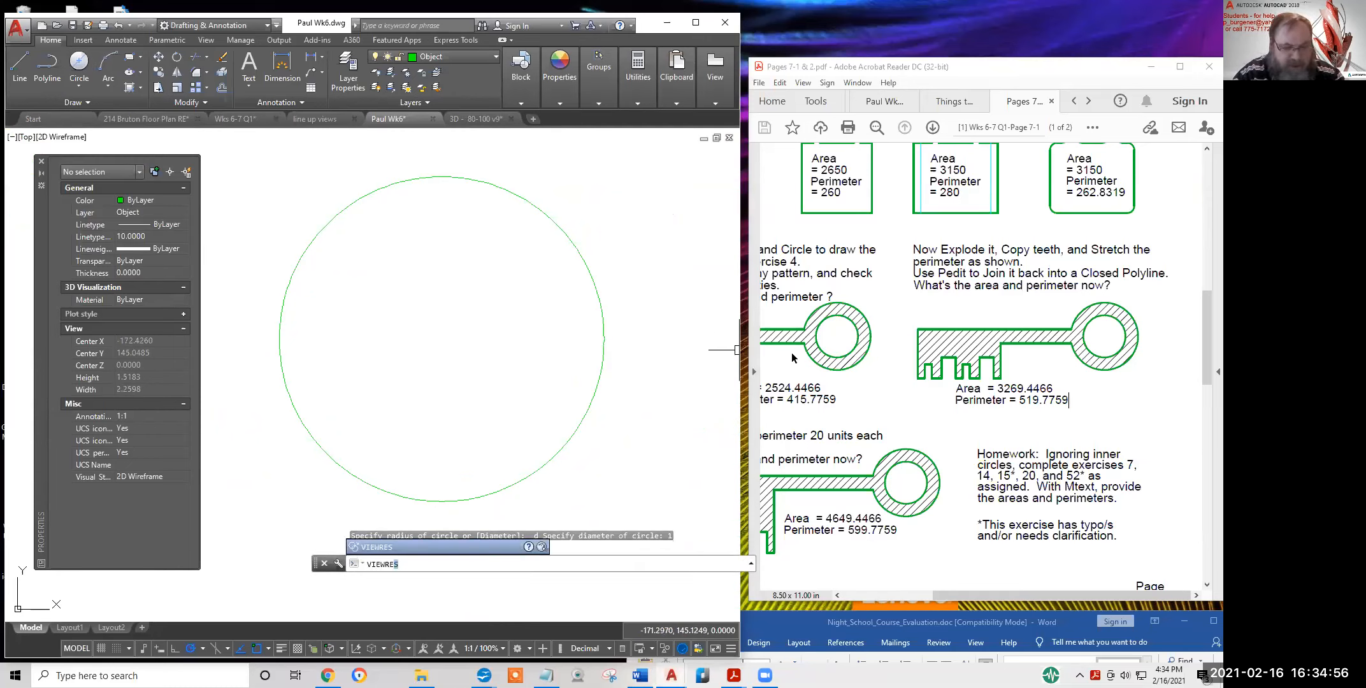
pyautogui.write('iewre')
pyautogui.press('Return')
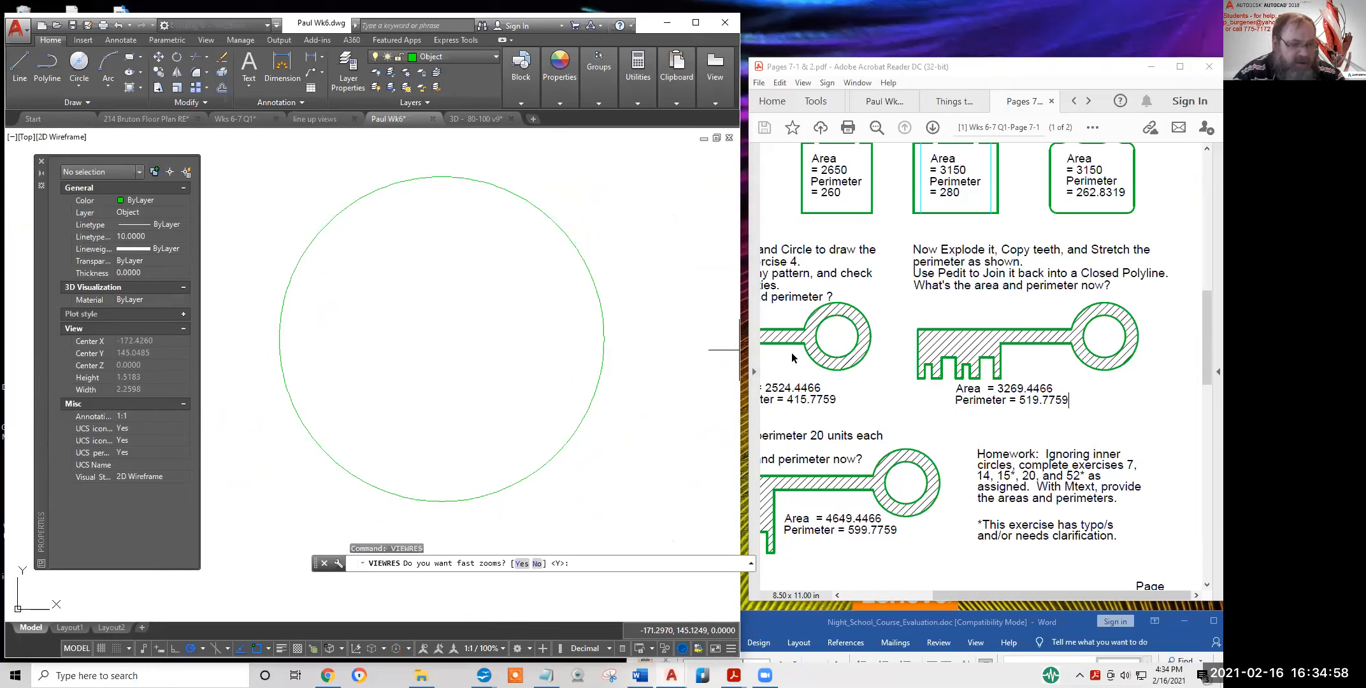
pyautogui.press('Return')
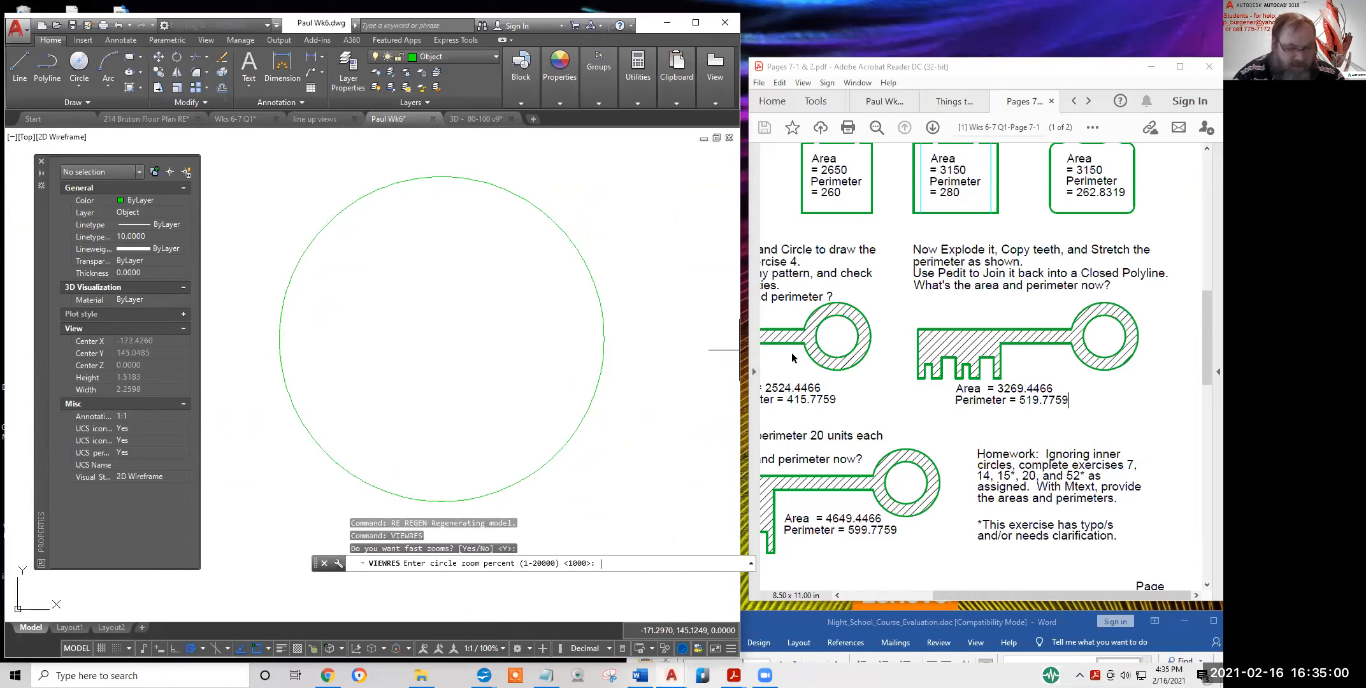
pyautogui.press('Return')
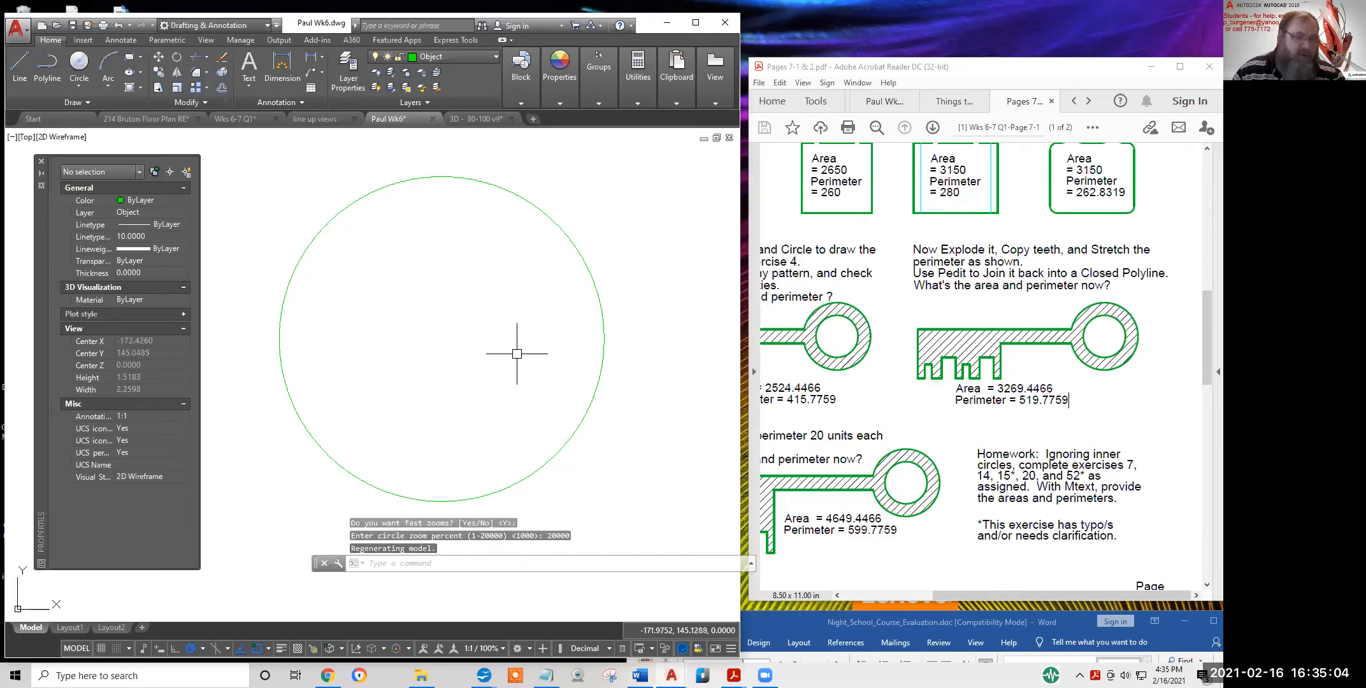
pyautogui.click(420, 595)
pyautogui.press('Escape')
pyautogui.scroll(-2, 530, 475)
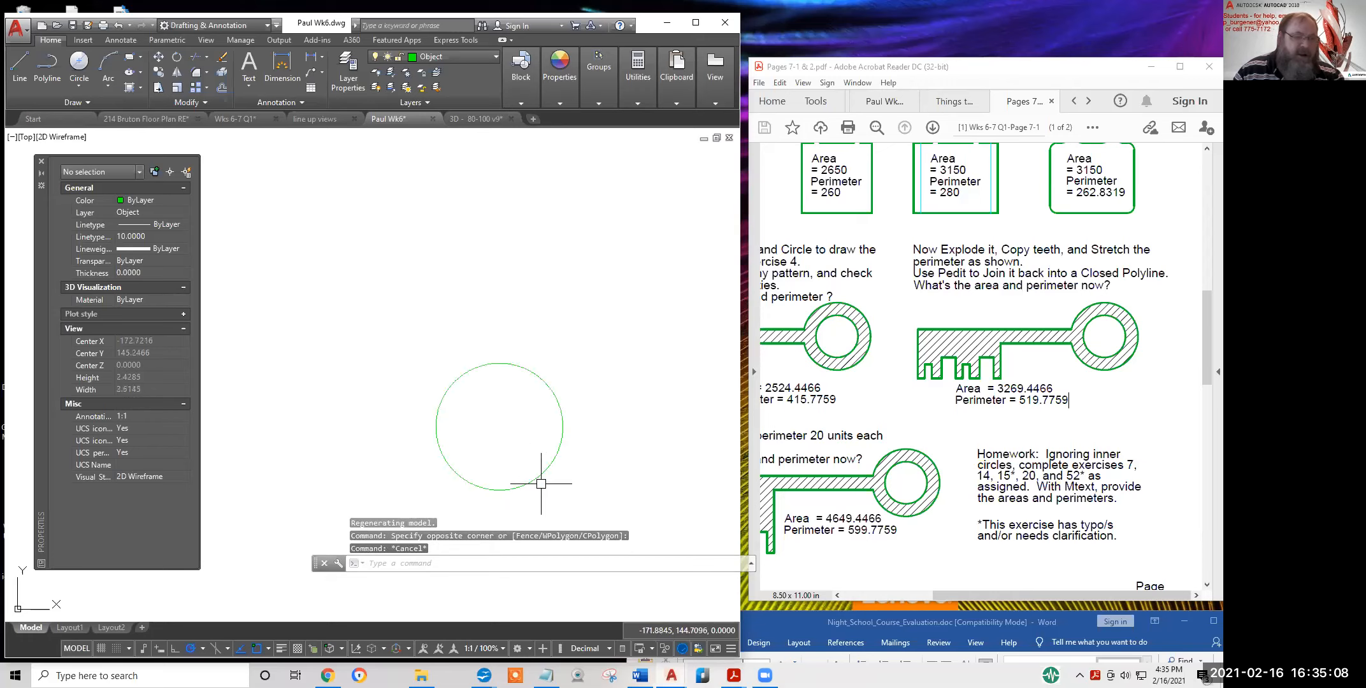
pyautogui.scroll(2, 493, 366)
# Centre the small circle, widen the Properties palette's name column, and show the Annotate tools
pyautogui.moveTo(493, 367); pyautogui.dragTo(518, 442, button='middle')
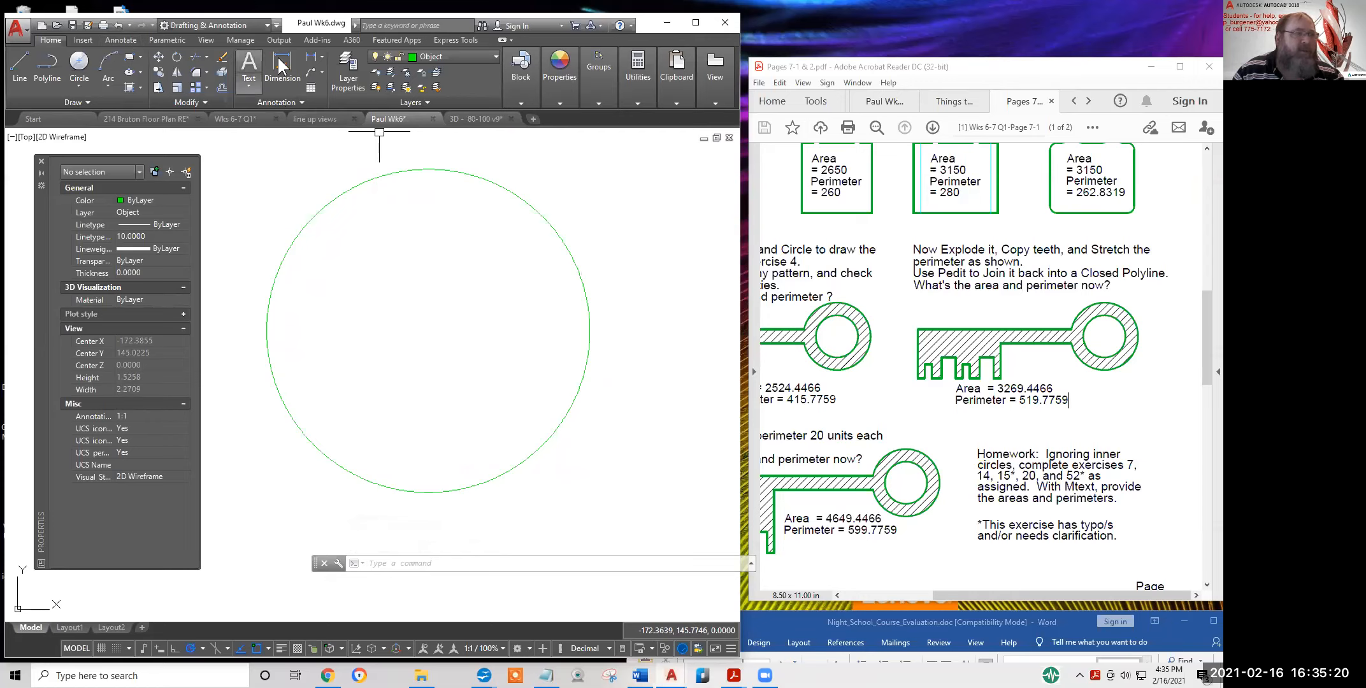
pyautogui.click(441, 57)
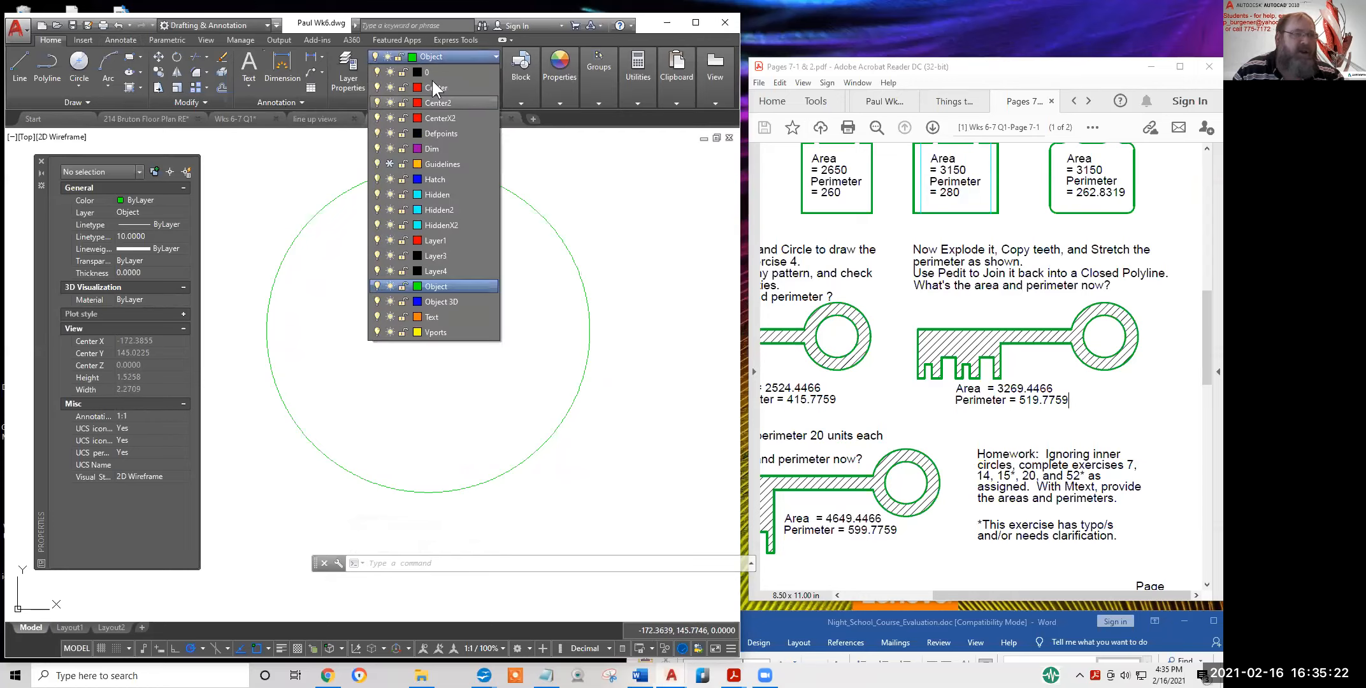
pyautogui.click(304, 166)
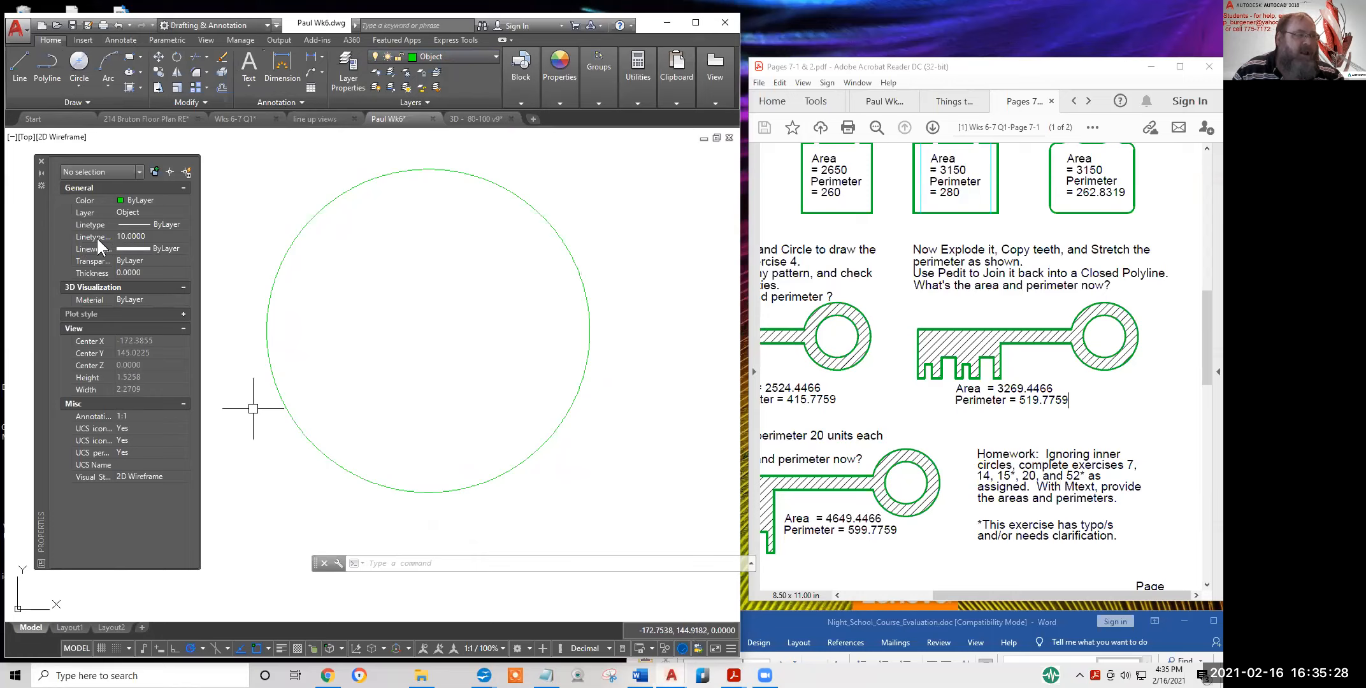
pyautogui.moveTo(115, 236); pyautogui.dragTo(127, 237)
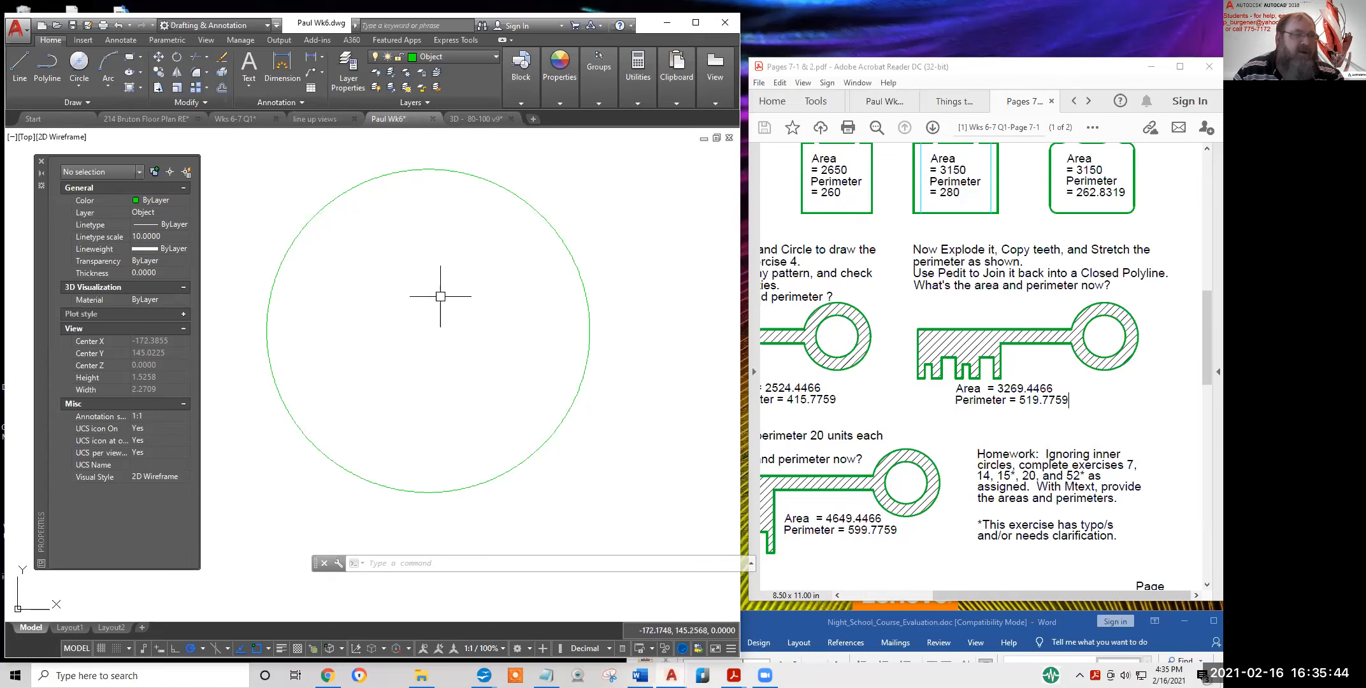
pyautogui.click(120, 38)
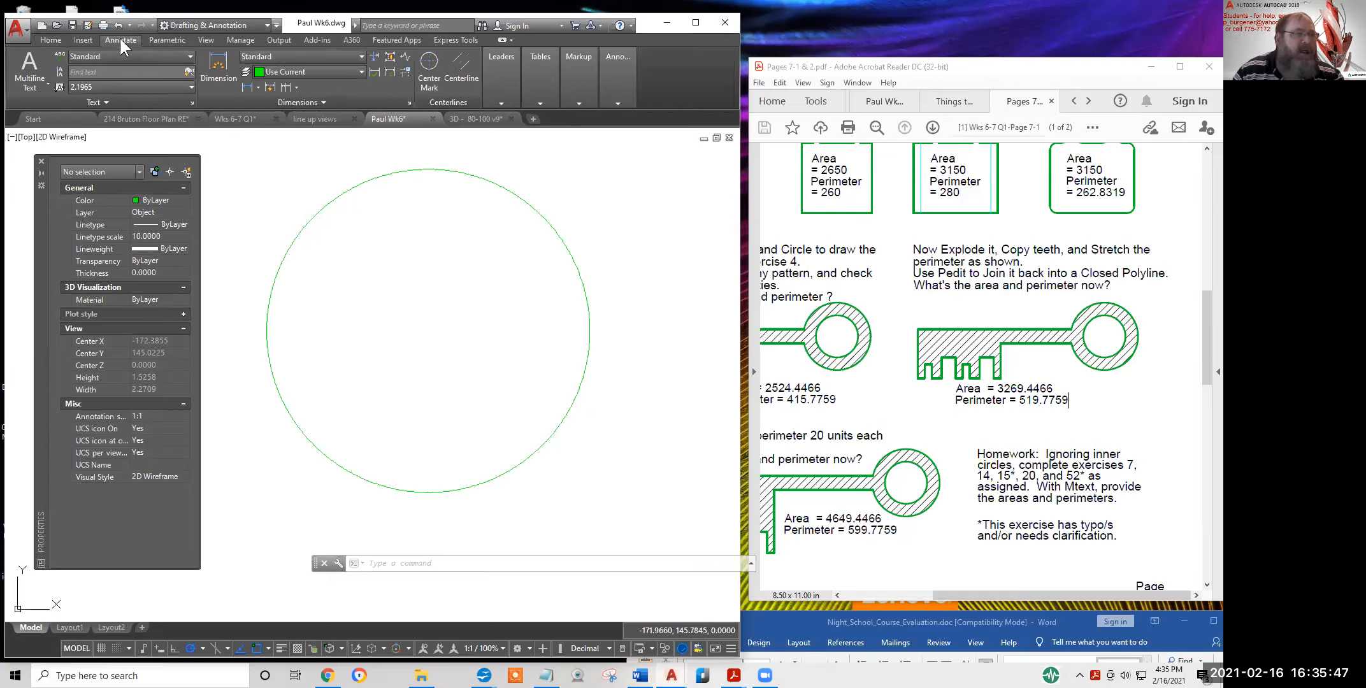
# Add a Center Mark to the diameter-1 circle
pyautogui.click(428, 66)
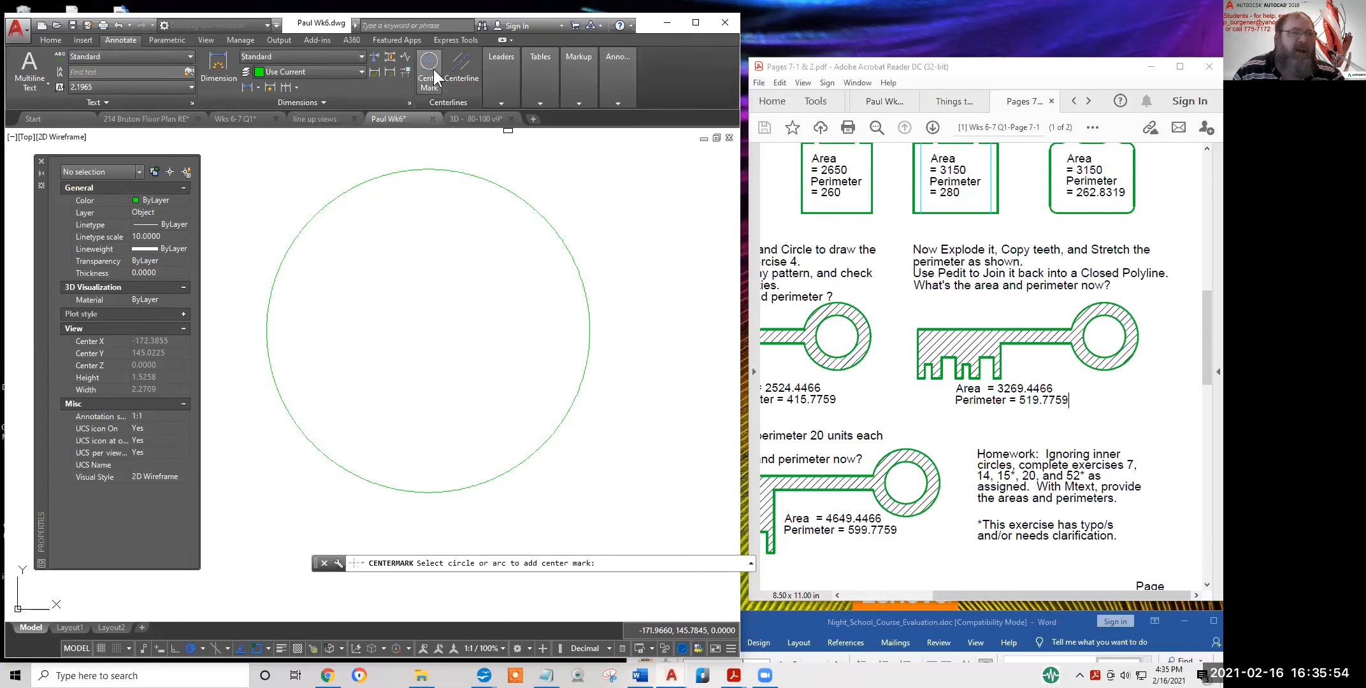
pyautogui.click(492, 179)
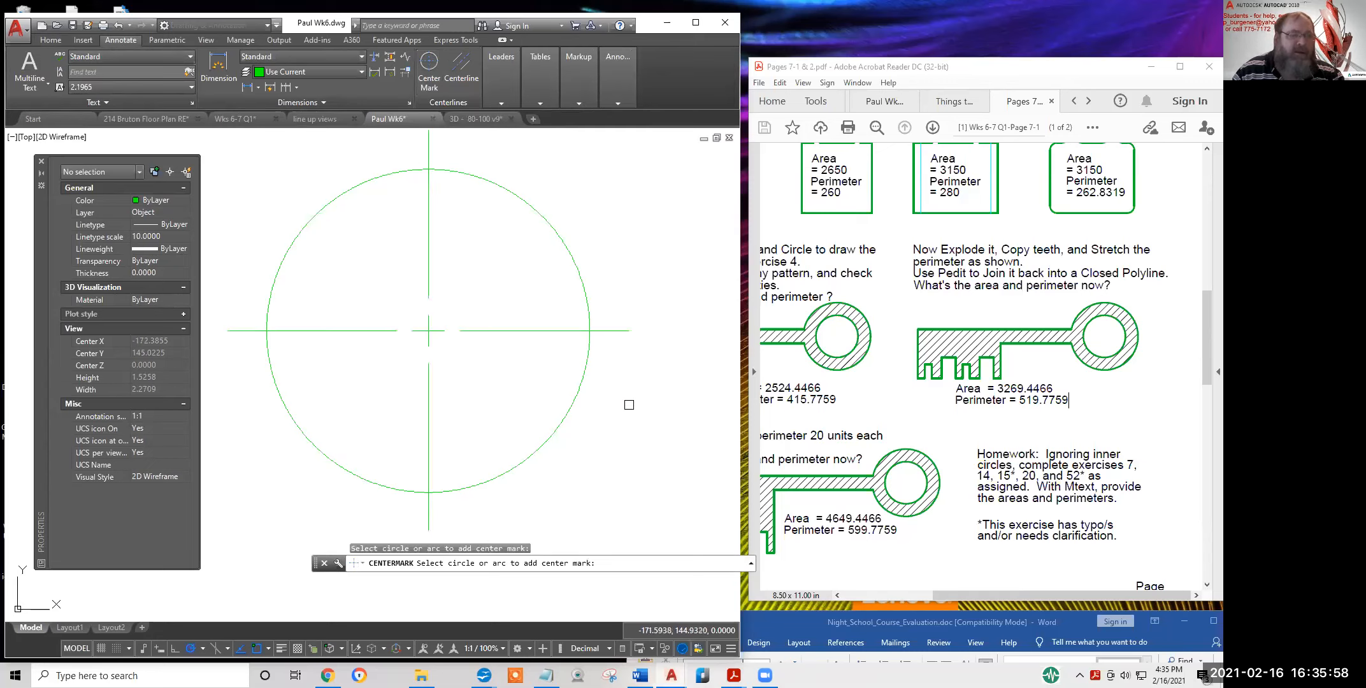
pyautogui.scroll(-2, 628, 404)
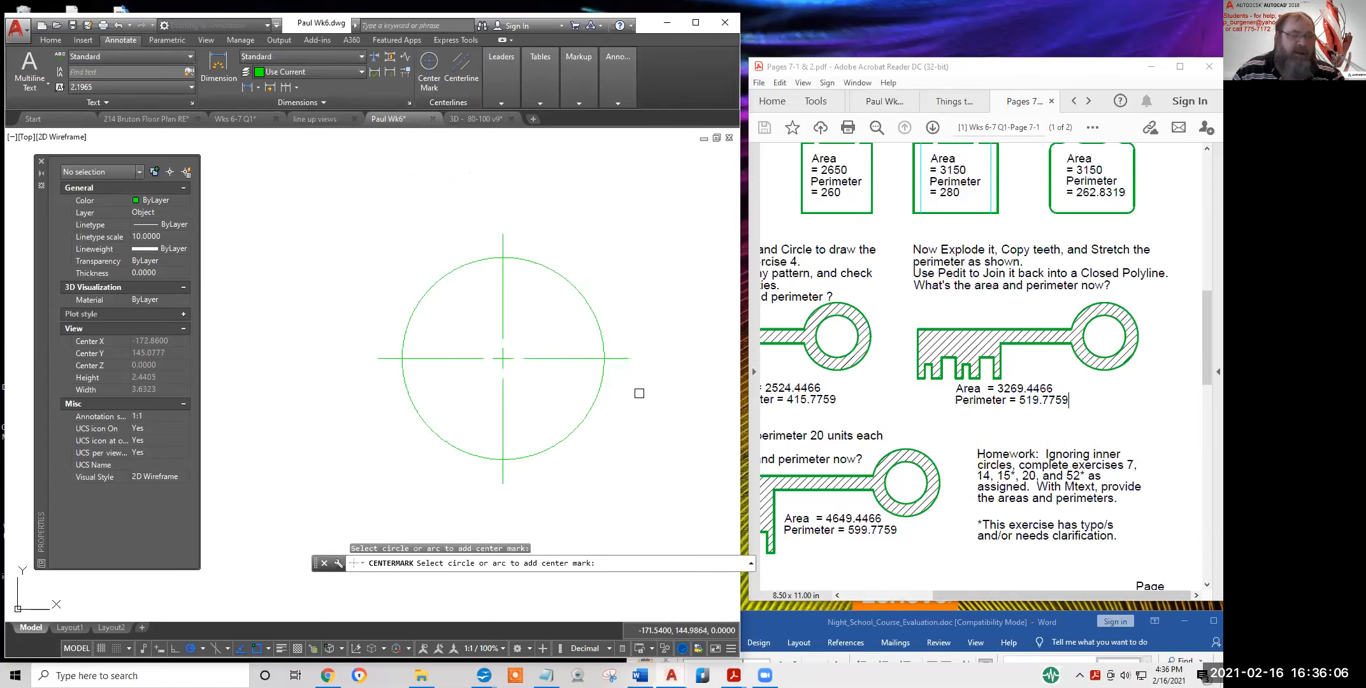
pyautogui.press('Return')
# Move the center mark onto the Center2 layer
pyautogui.click(531, 383)
pyautogui.click(476, 337)
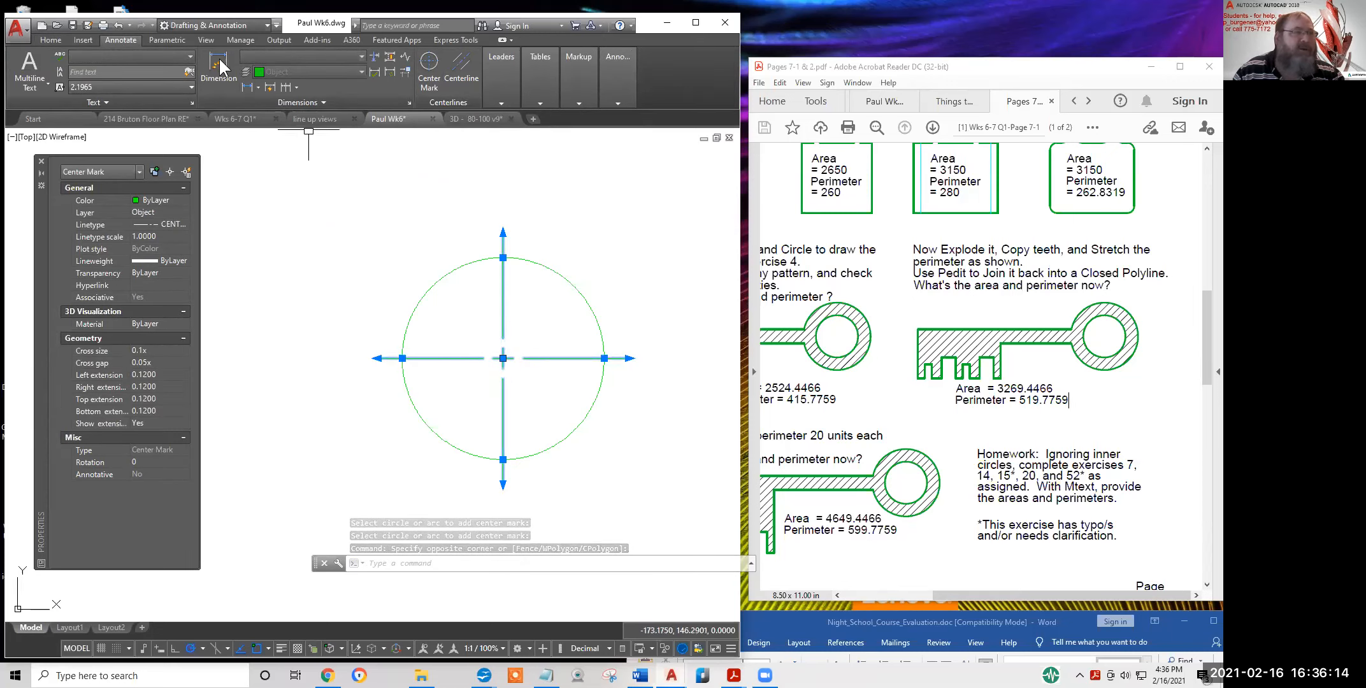
pyautogui.click(50, 38)
pyautogui.click(452, 55)
pyautogui.click(452, 55)
pyautogui.click(452, 55)
pyautogui.click(441, 105)
pyautogui.press('Escape')
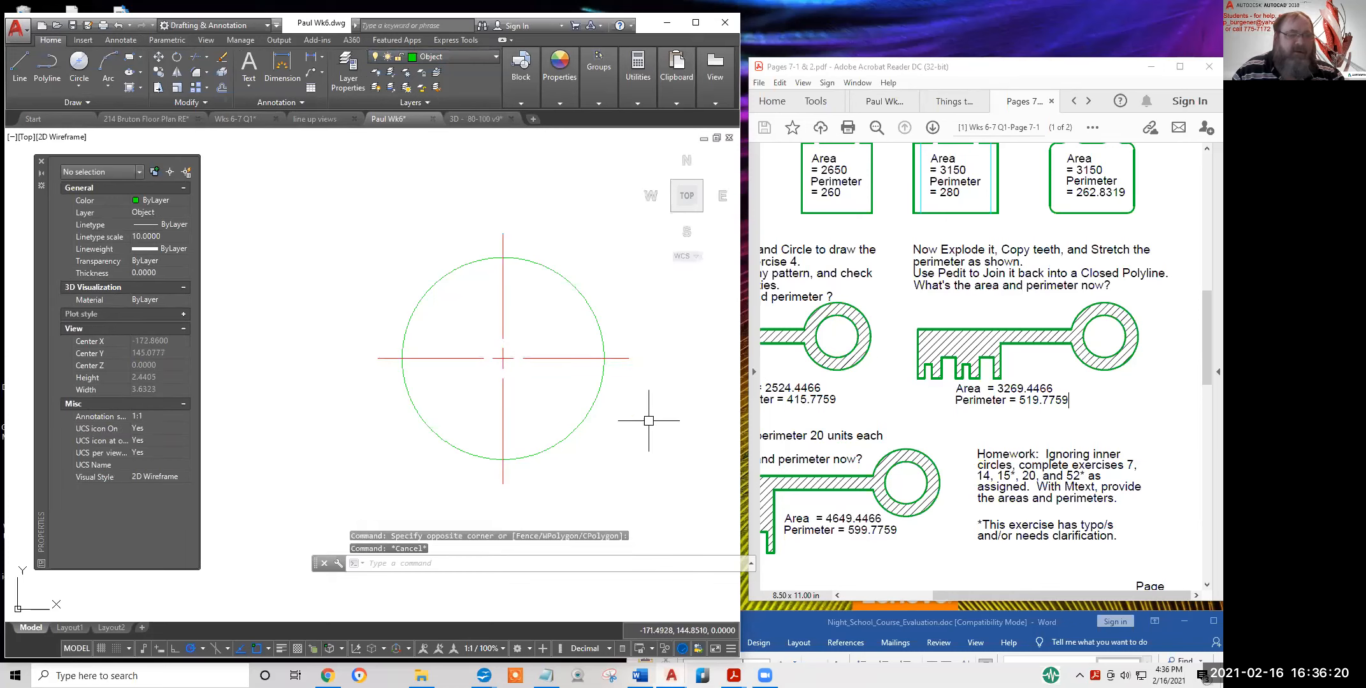
# Draw a diameter-10 circle enclosing the small circle near its left edge
pyautogui.scroll(-3, 648, 420)
pyautogui.scroll(4, 648, 420)
pyautogui.scroll(-6, 647, 424)
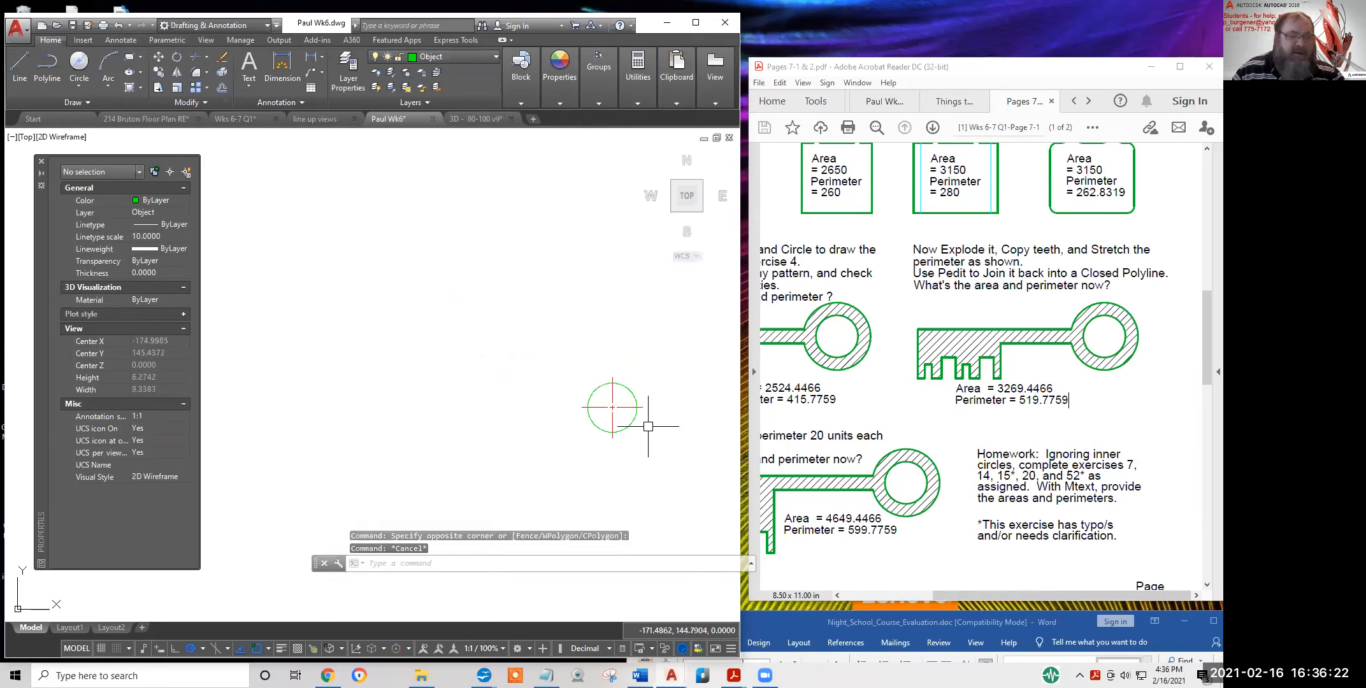
pyautogui.scroll(-10, 647, 429)
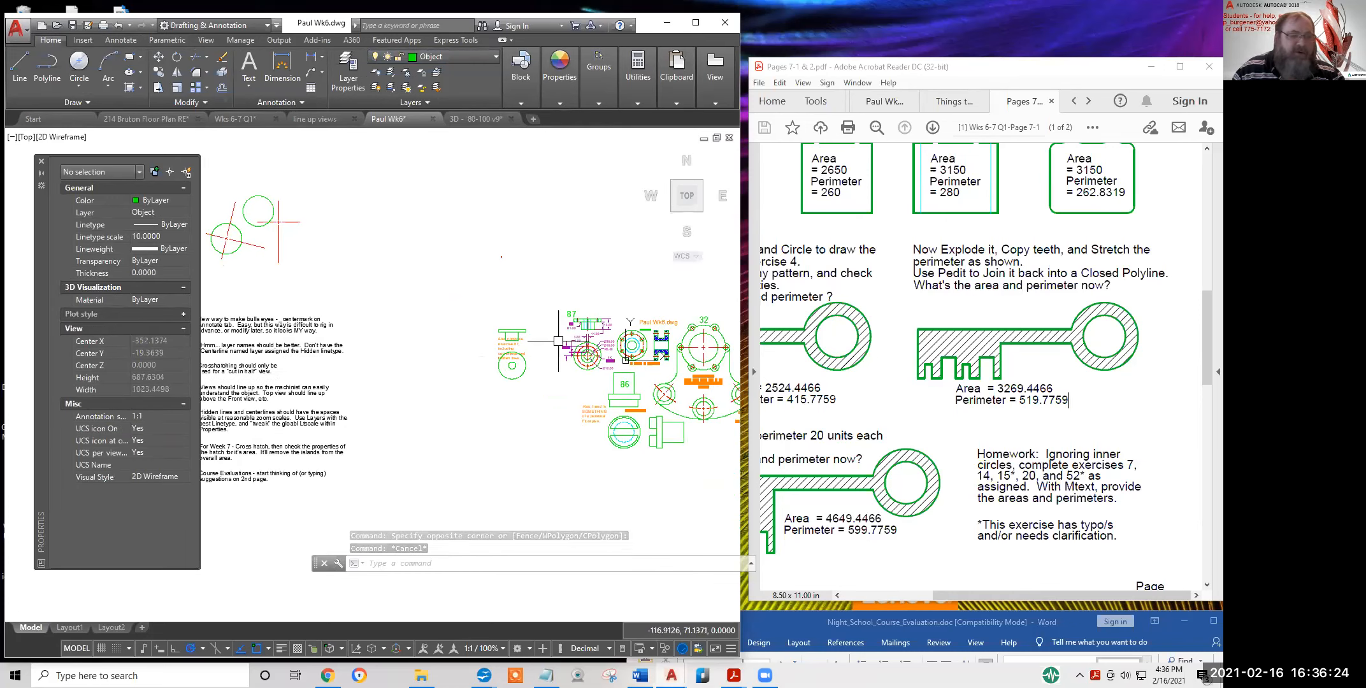
pyautogui.scroll(8, 581, 358)
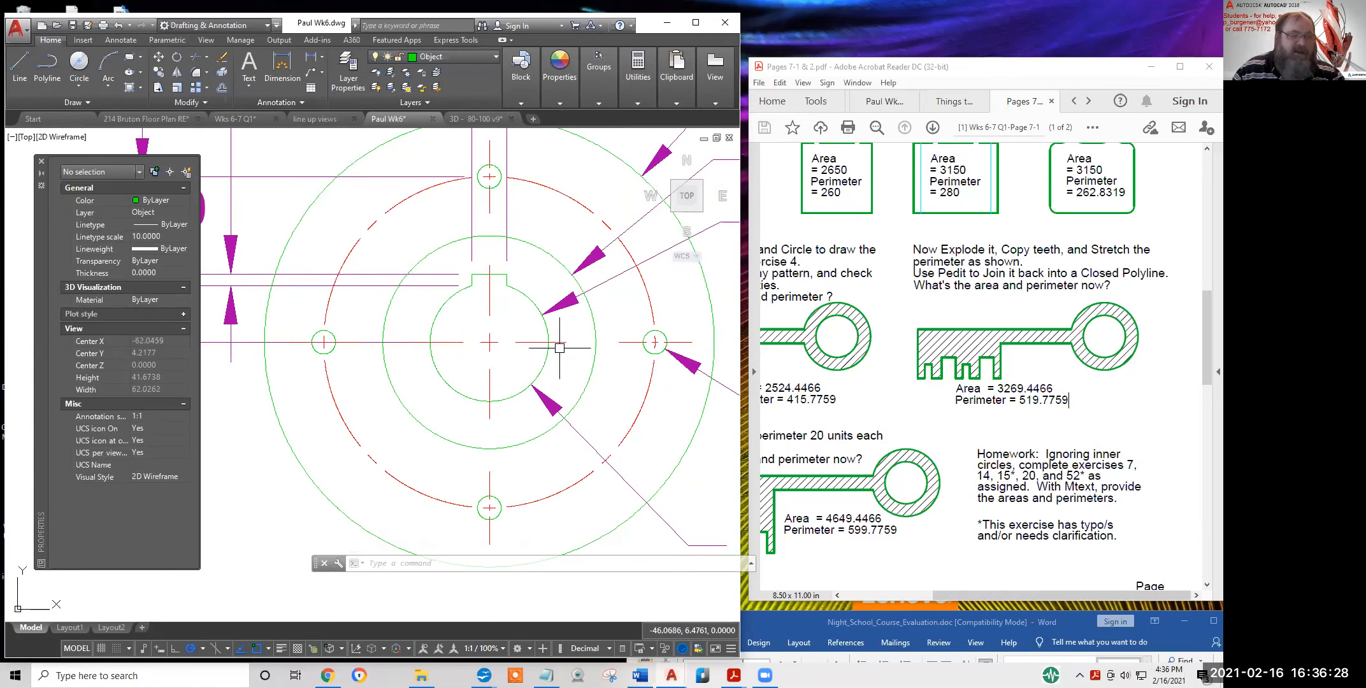
pyautogui.scroll(-5, 545, 348)
pyautogui.moveTo(422, 248); pyautogui.dragTo(446, 449, button='middle')
pyautogui.scroll(3, 348, 302)
pyautogui.scroll(10, 308, 300)
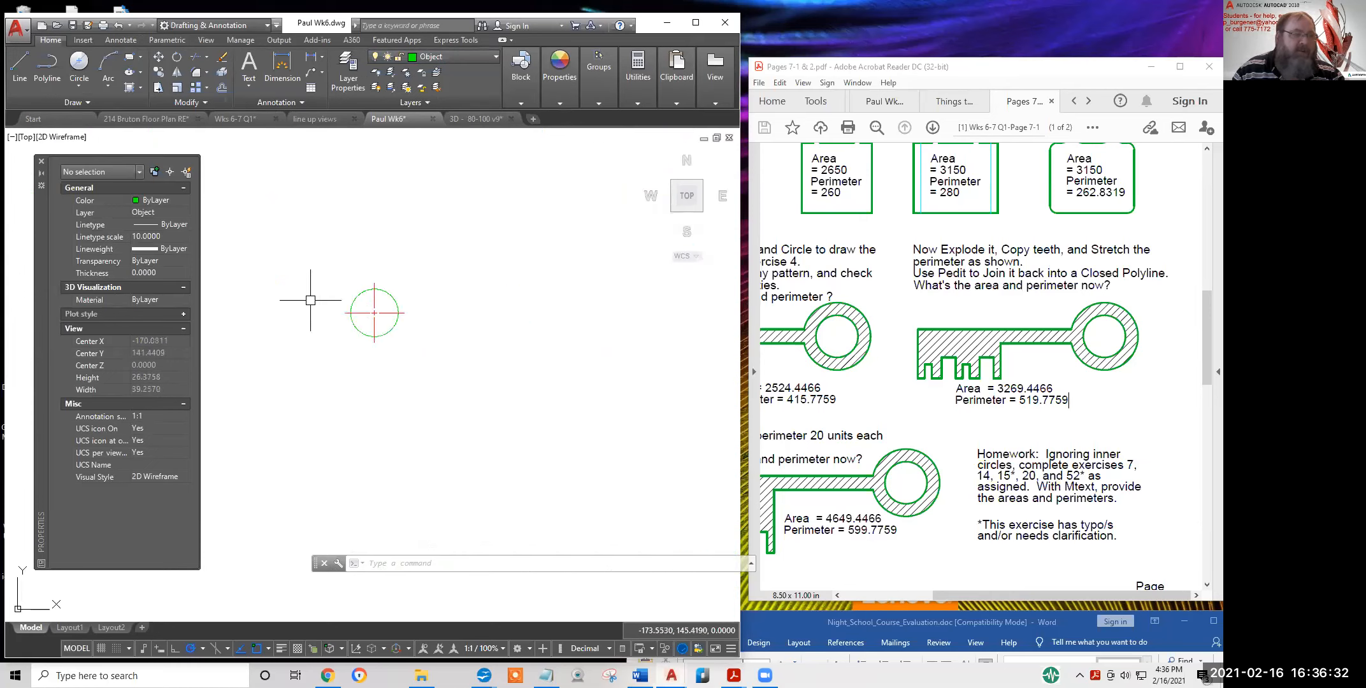
pyautogui.scroll(-5, 390, 322)
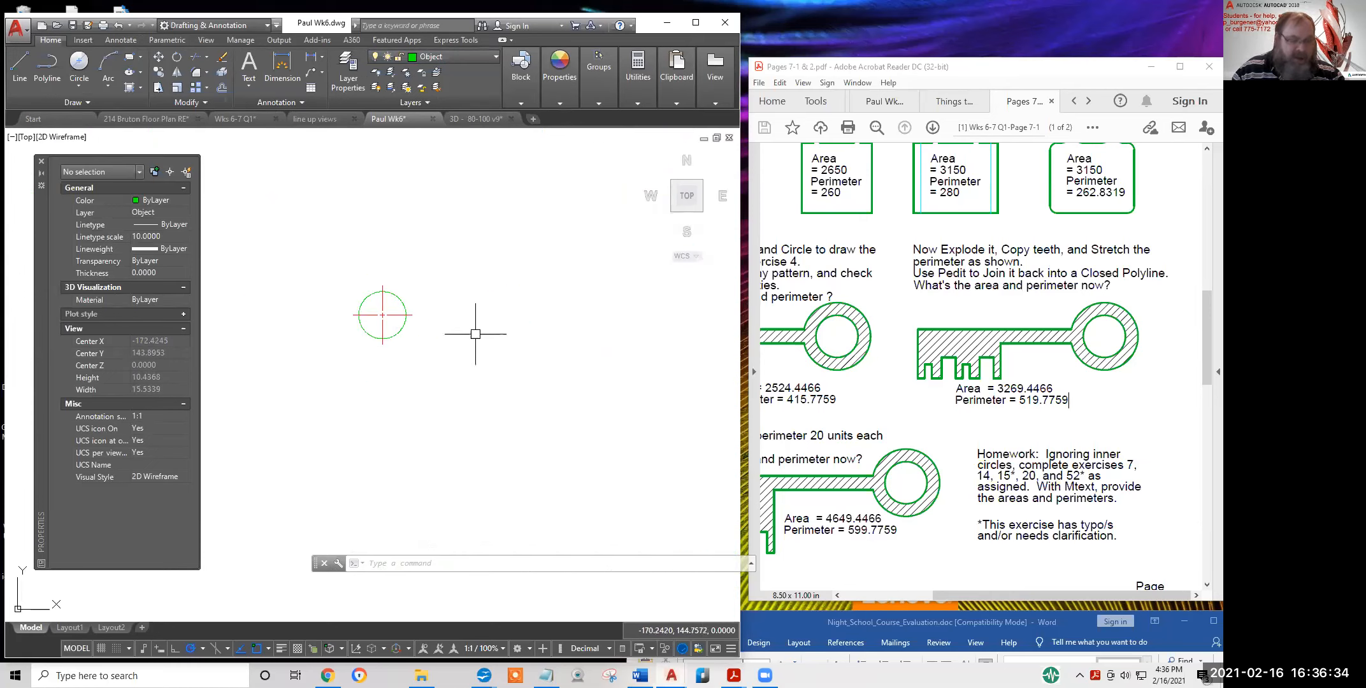
pyautogui.click(79, 63)
pyautogui.click(569, 314)
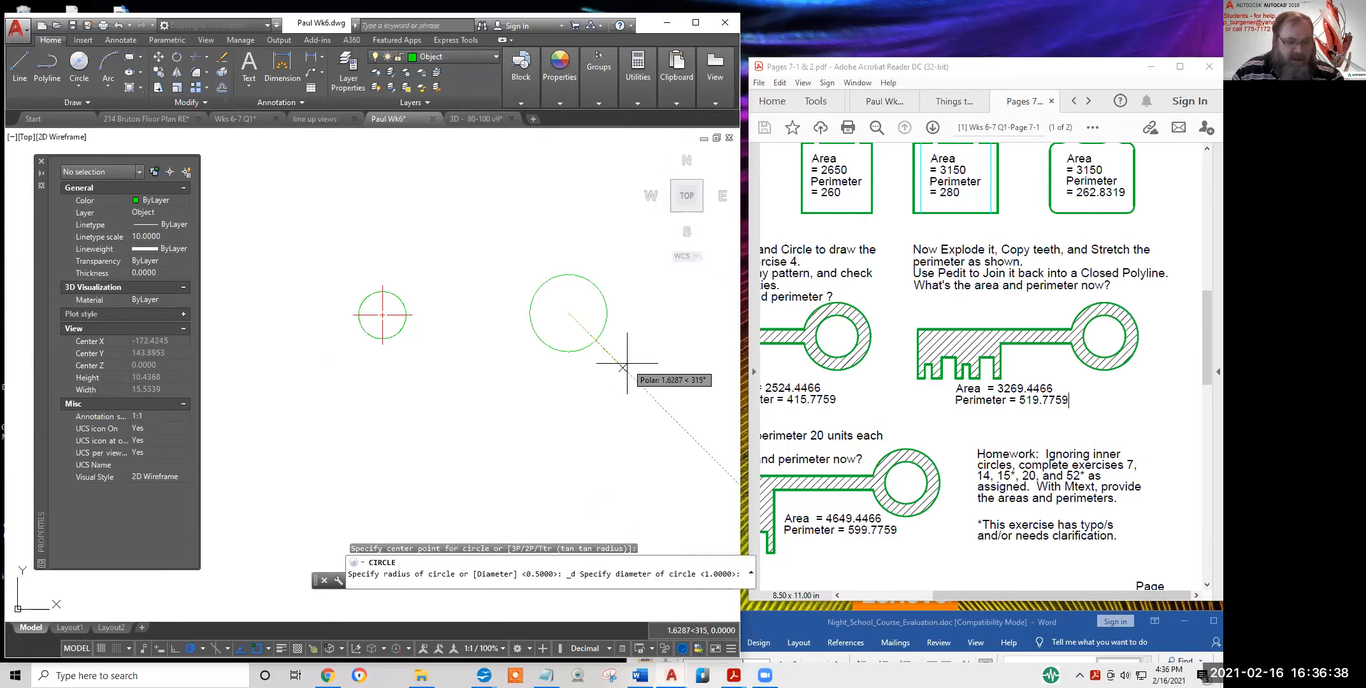
pyautogui.write('1')
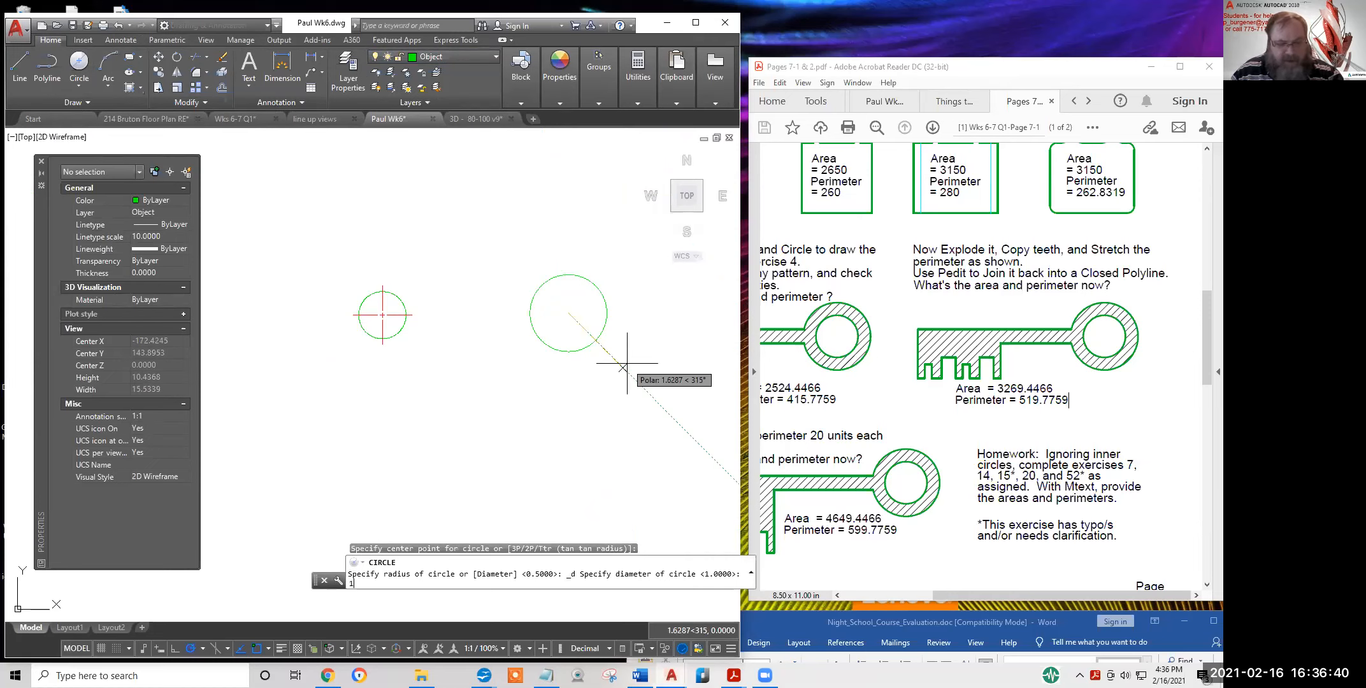
pyautogui.write('0')
pyautogui.press('Return')
pyautogui.scroll(-4, 615, 363)
pyautogui.moveTo(615, 364); pyautogui.dragTo(515, 317, button='middle')
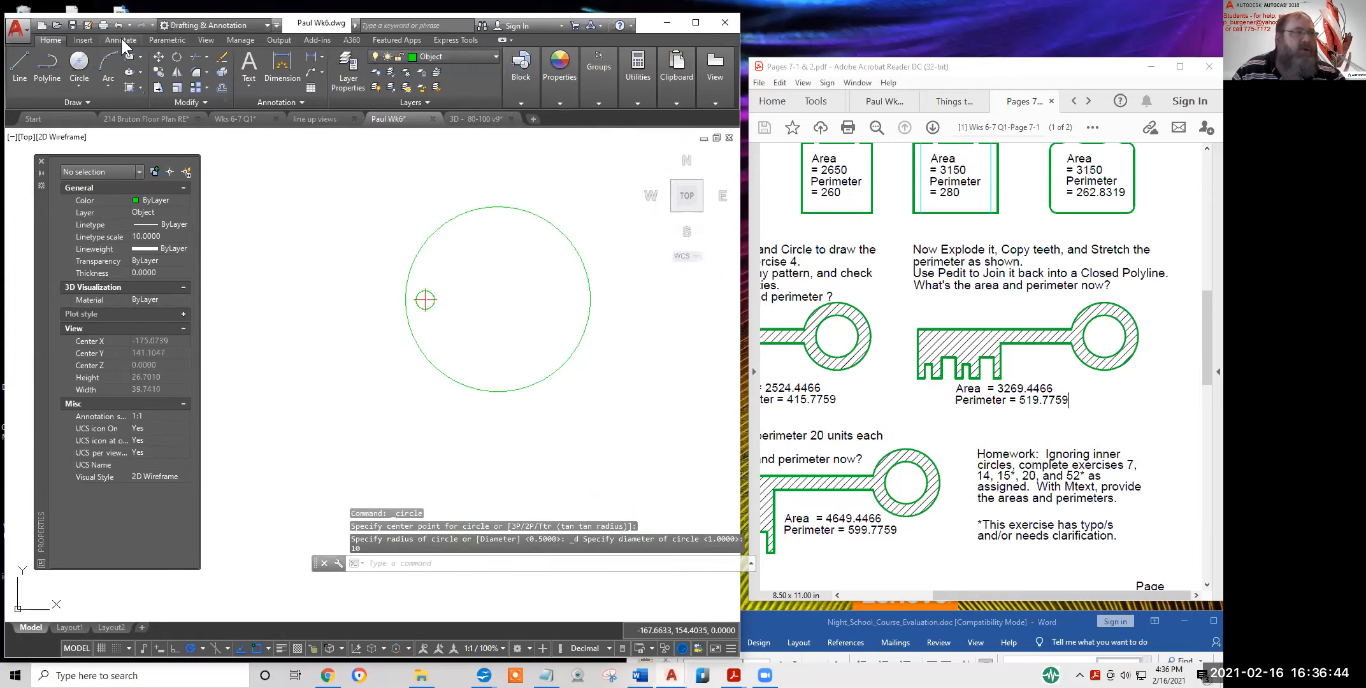
# Add a Center Mark to the diameter-10 circle from the Annotate tab
pyautogui.click(120, 40)
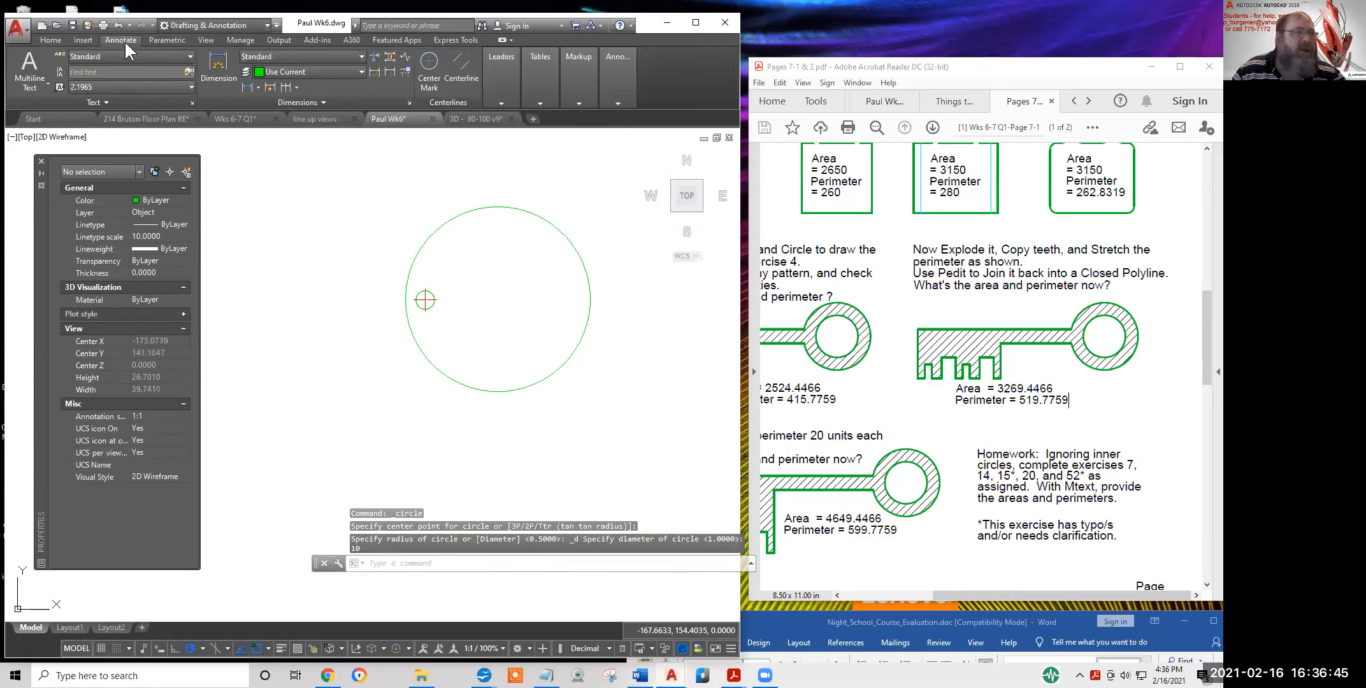
pyautogui.click(426, 64)
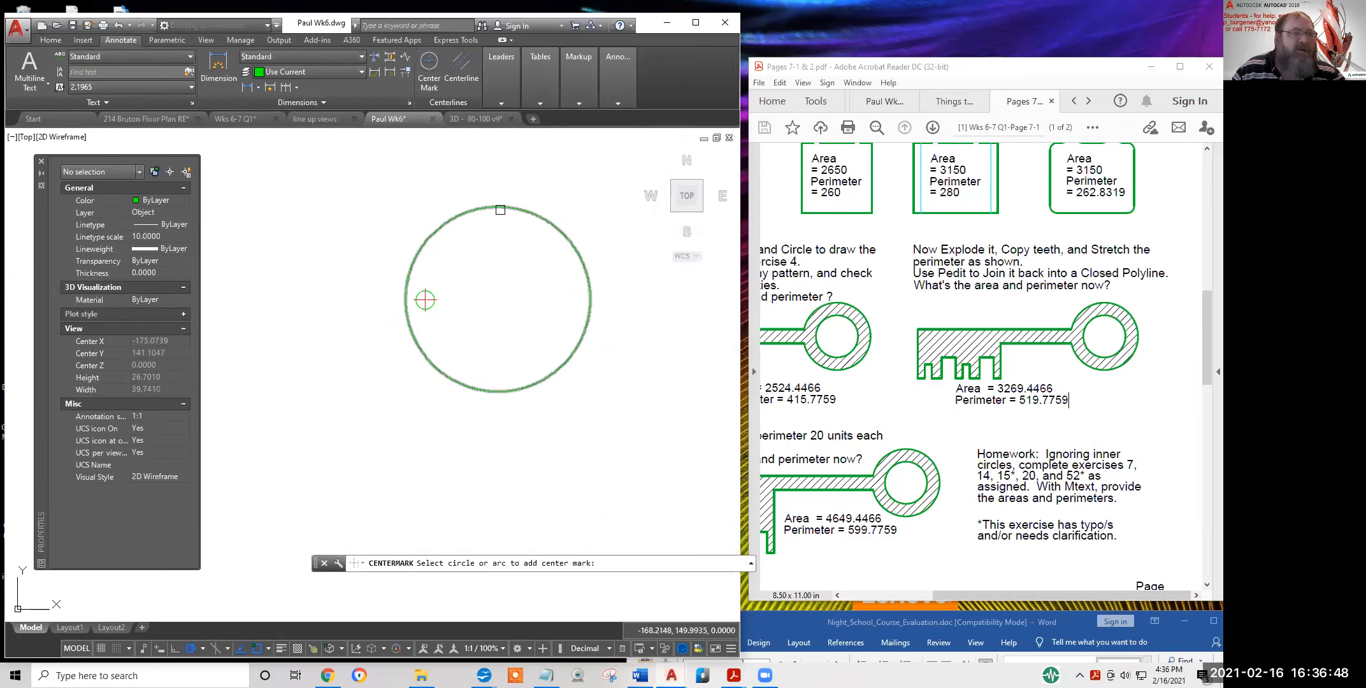
pyautogui.click(500, 210)
pyautogui.scroll(12, 612, 307)
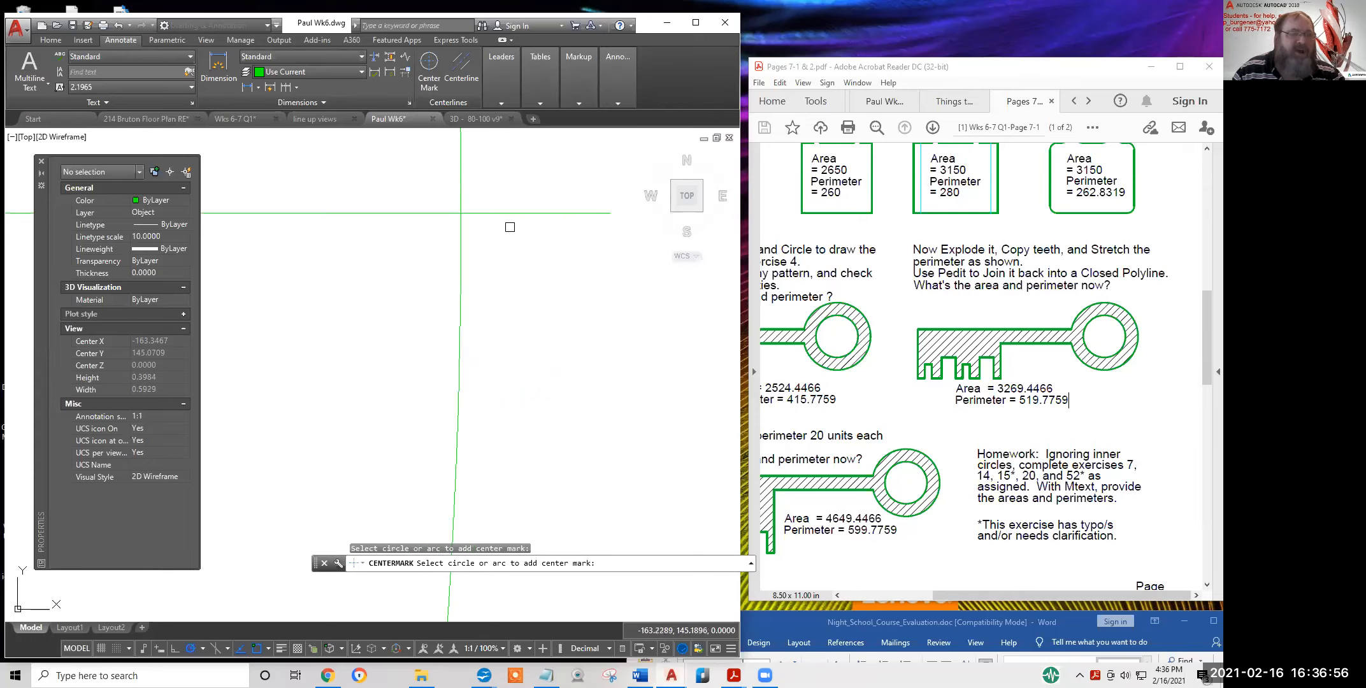
pyautogui.scroll(-15, 545, 226)
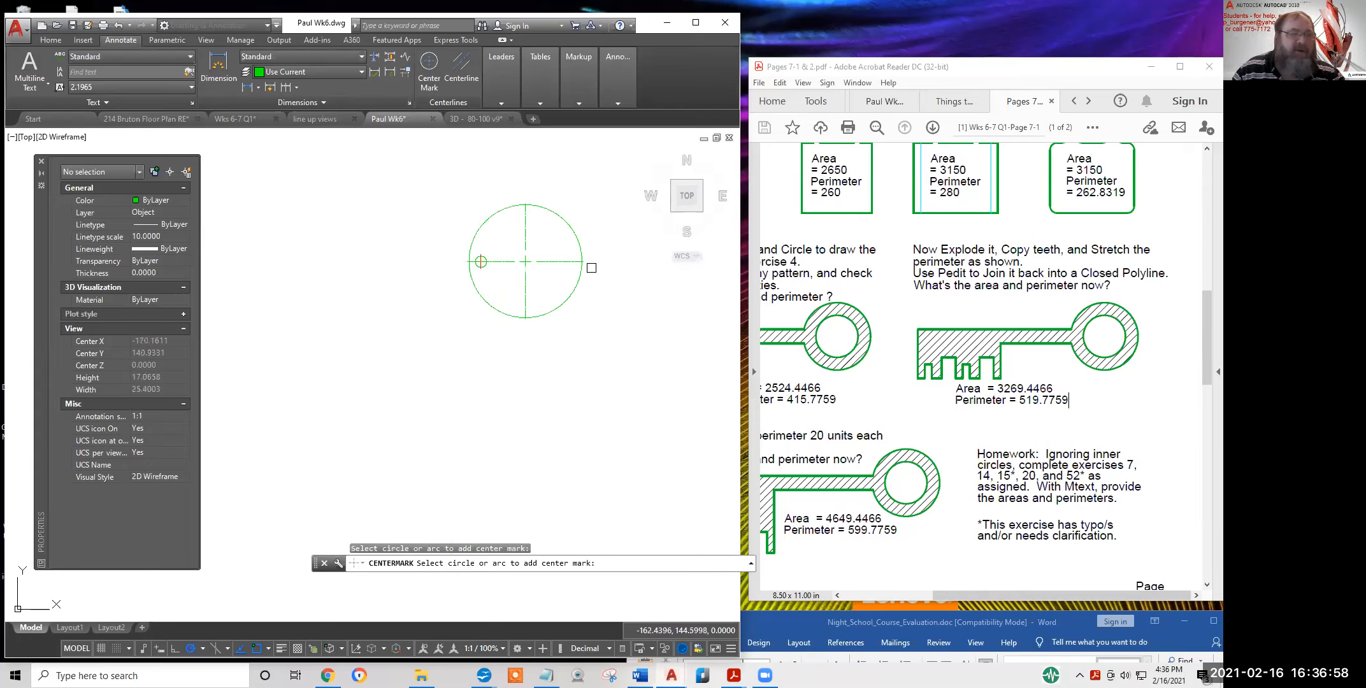
pyautogui.scroll(3, 592, 285)
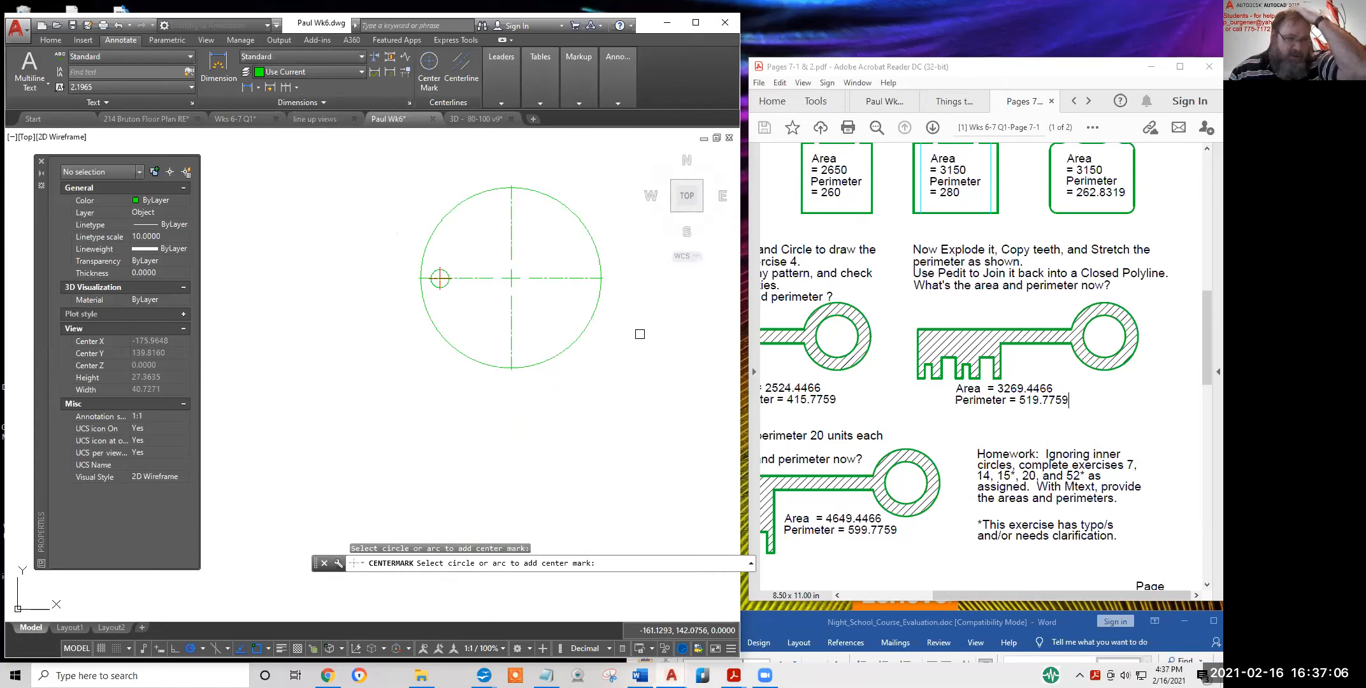
pyautogui.scroll(8, 549, 282)
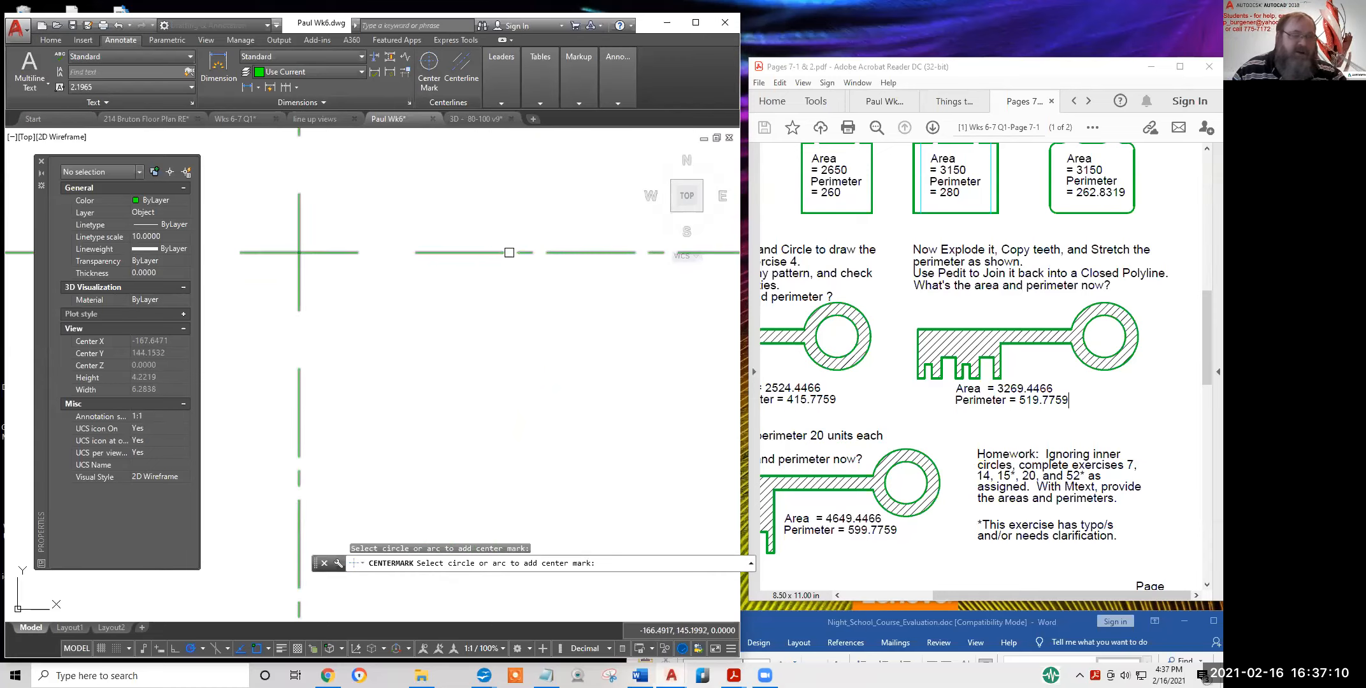
pyautogui.scroll(-6, 599, 253)
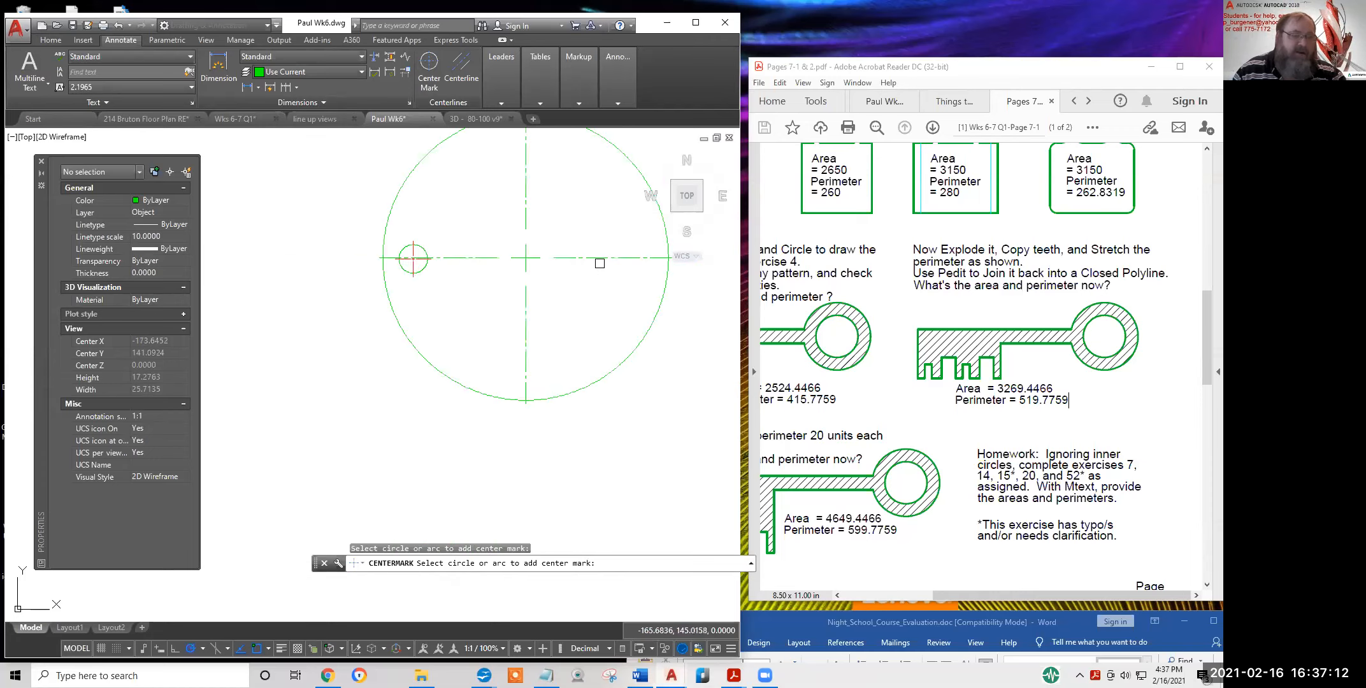
pyautogui.scroll(3, 566, 305)
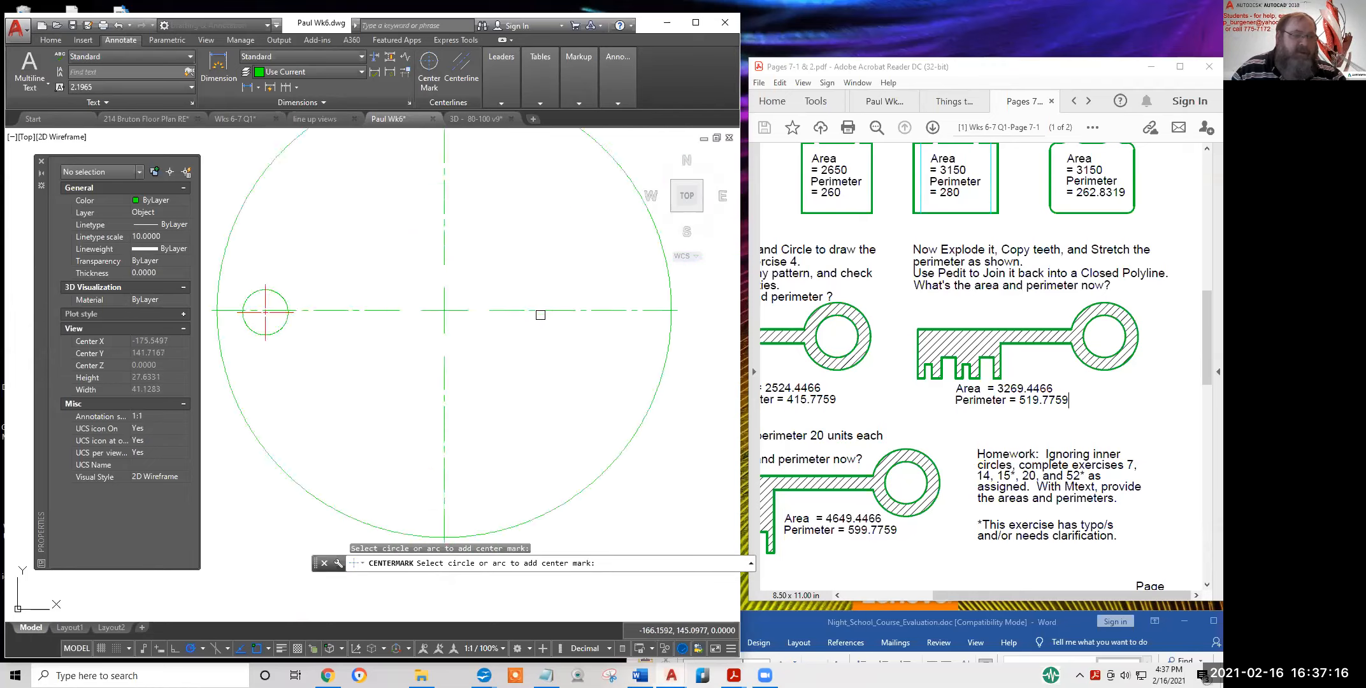
pyautogui.scroll(8, 540, 314)
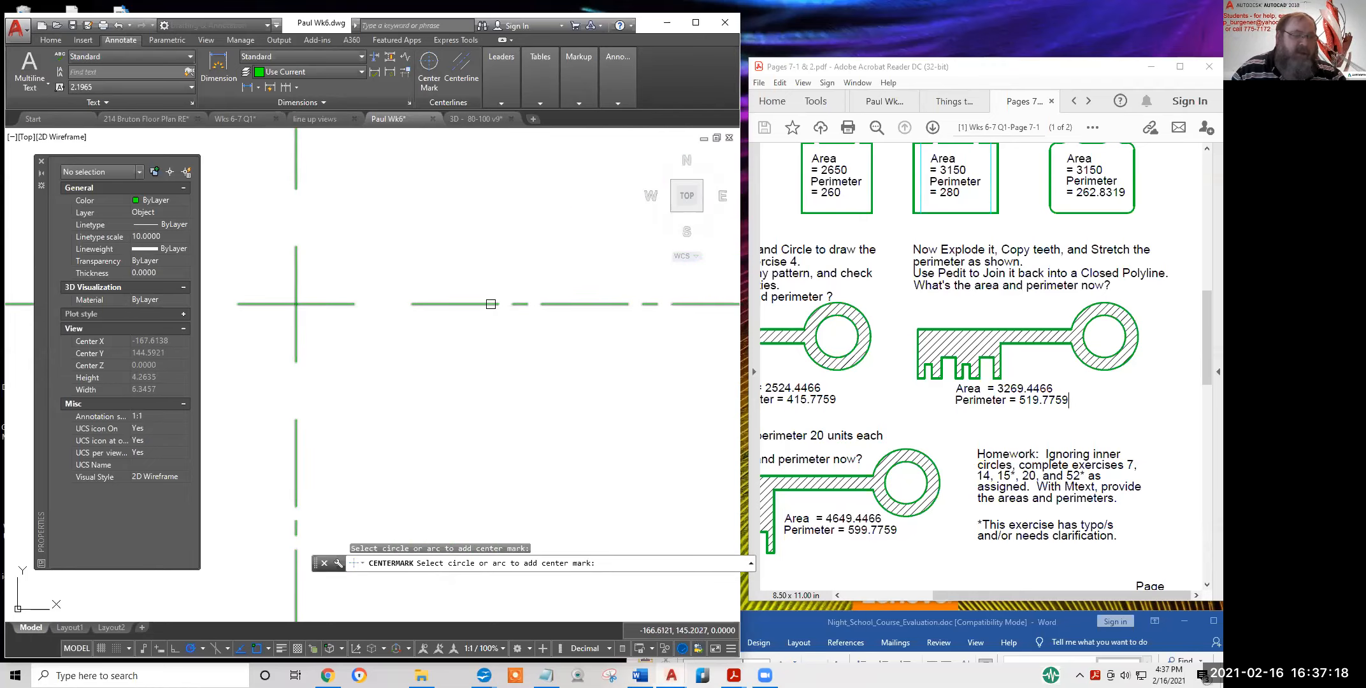
pyautogui.scroll(-8, 496, 319)
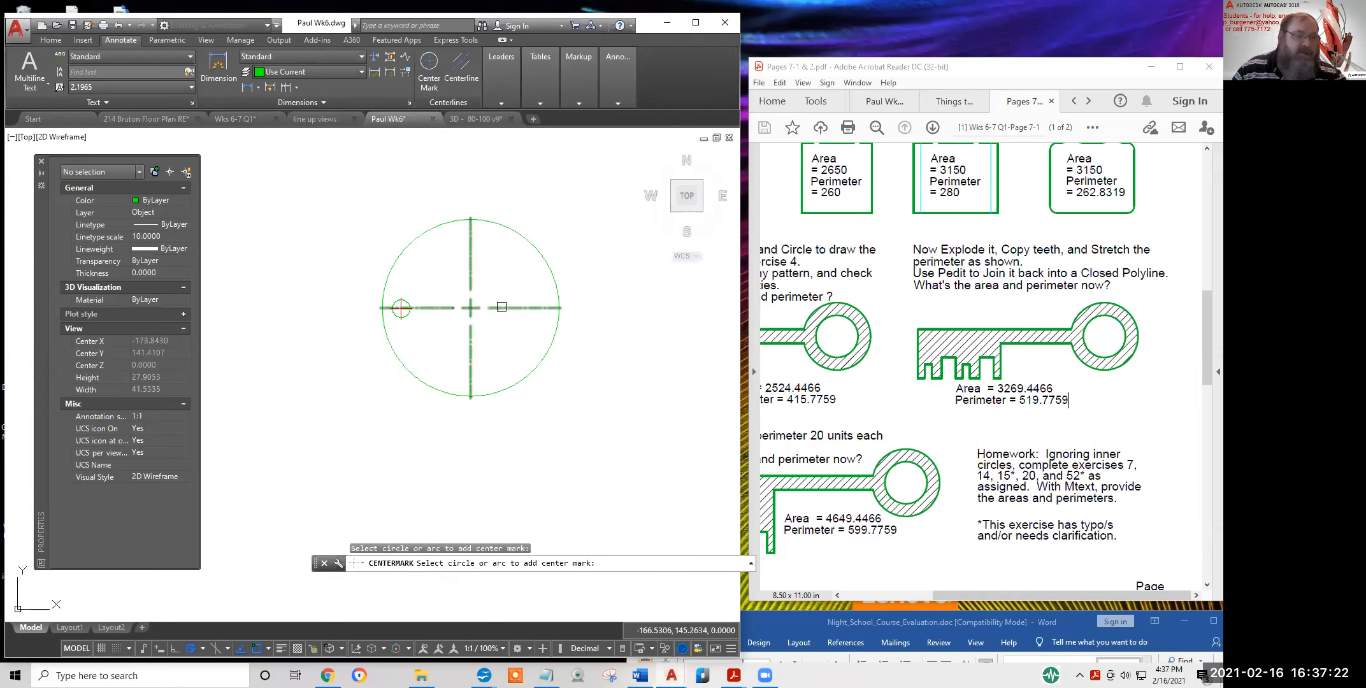
pyautogui.scroll(6, 504, 311)
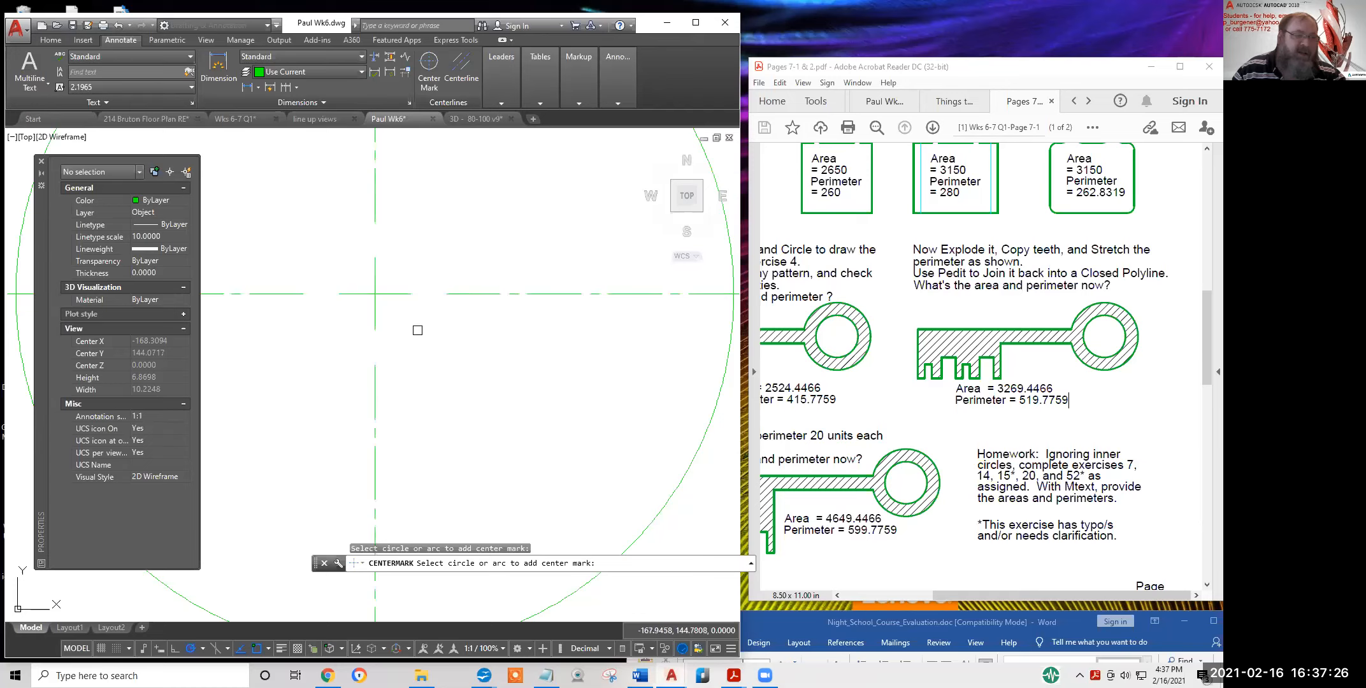
pyautogui.scroll(-4, 598, 341)
pyautogui.scroll(-2, 649, 353)
pyautogui.scroll(2, 649, 344)
pyautogui.scroll(-2, 652, 347)
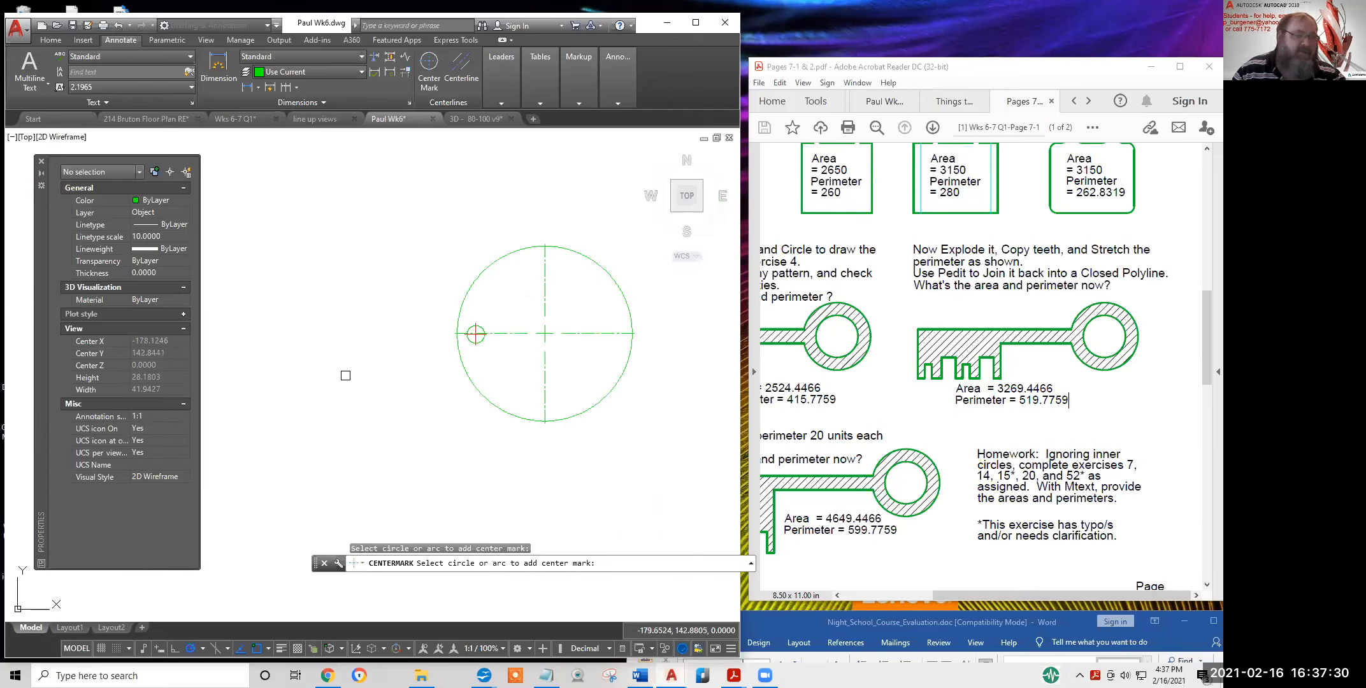
# End the Center Mark command and select the large circle's new center mark
pyautogui.click(562, 353)
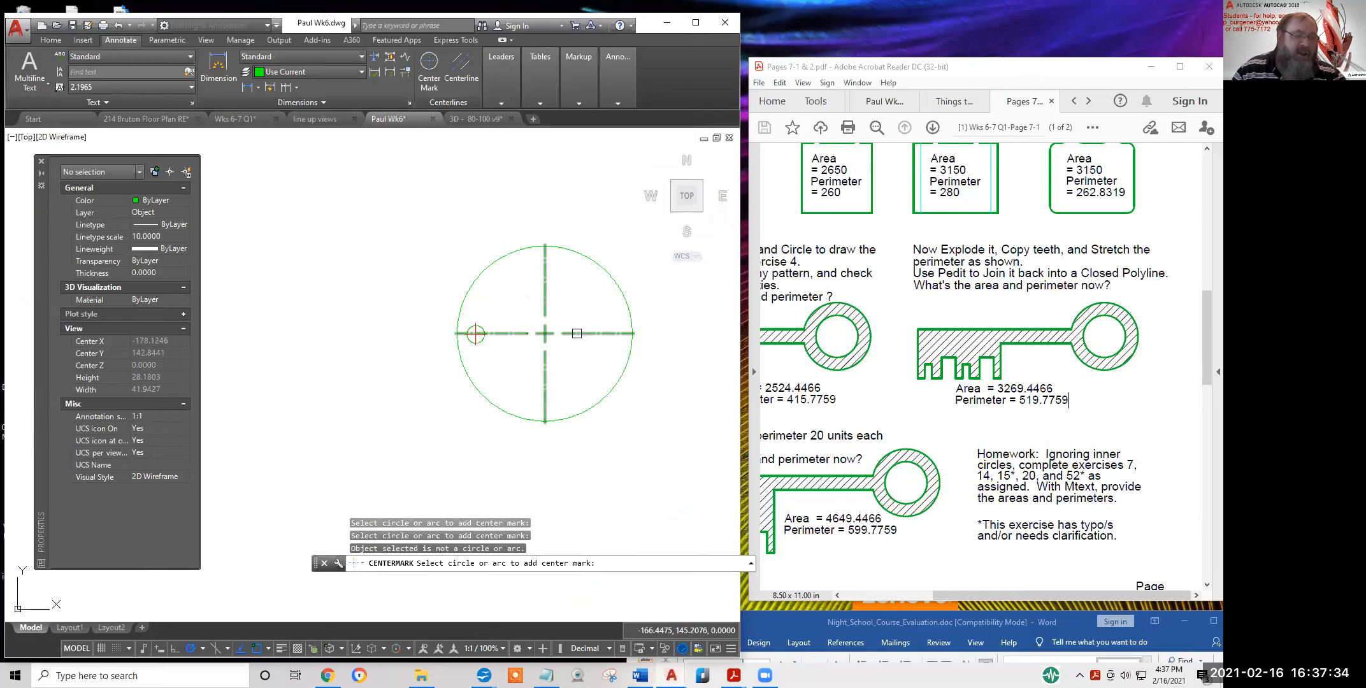
pyautogui.click(571, 333)
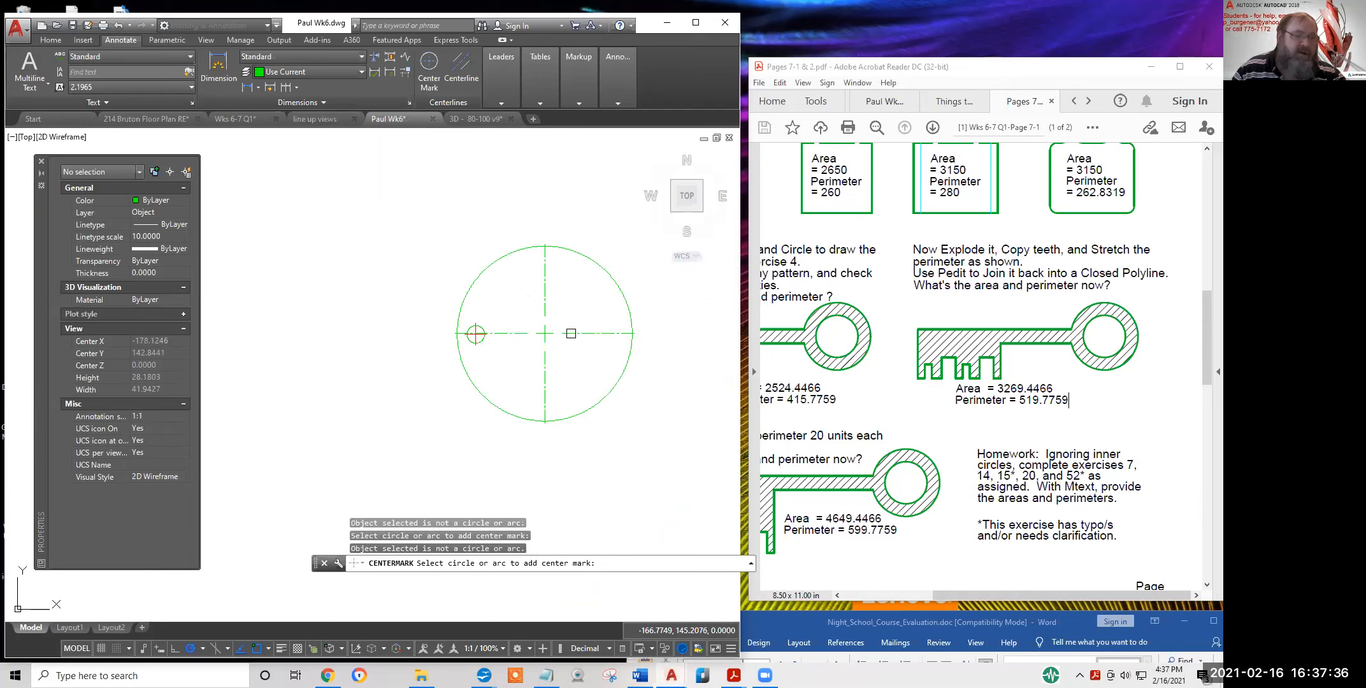
pyautogui.press('Escape')
pyautogui.press('Escape')
pyautogui.click(574, 334)
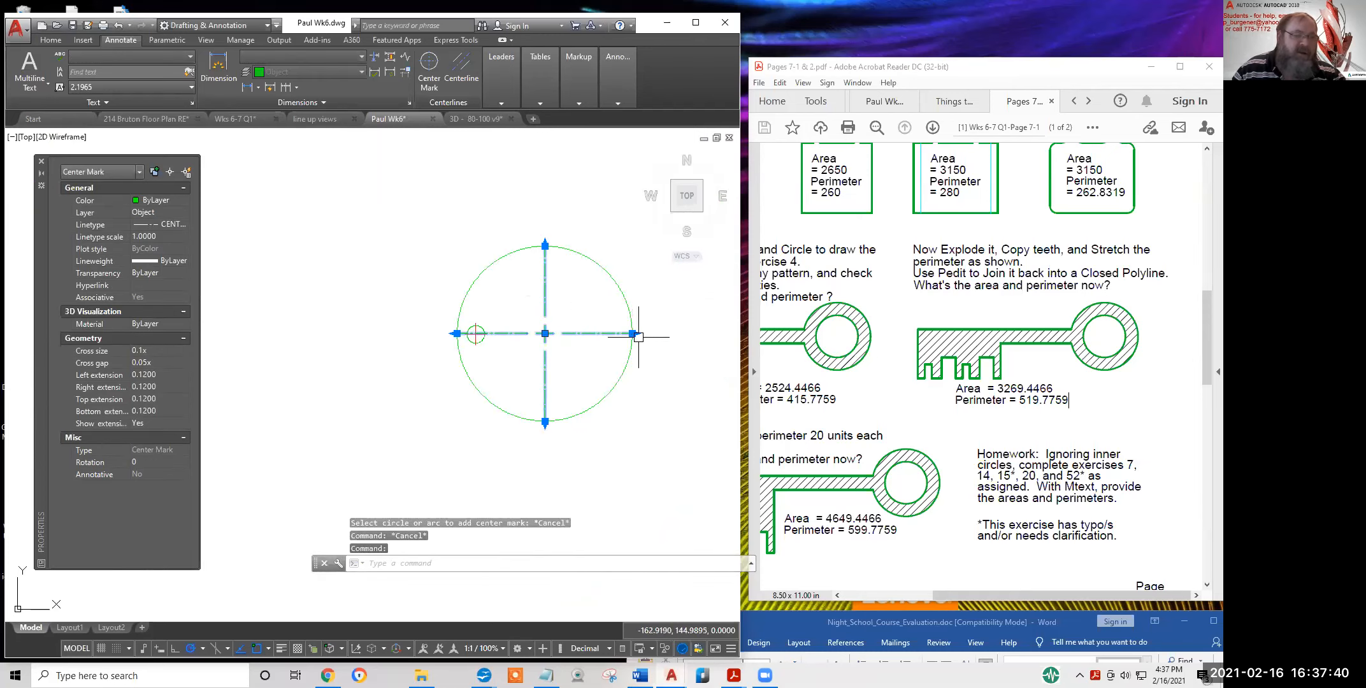
pyautogui.scroll(5, 638, 334)
pyautogui.click(599, 323)
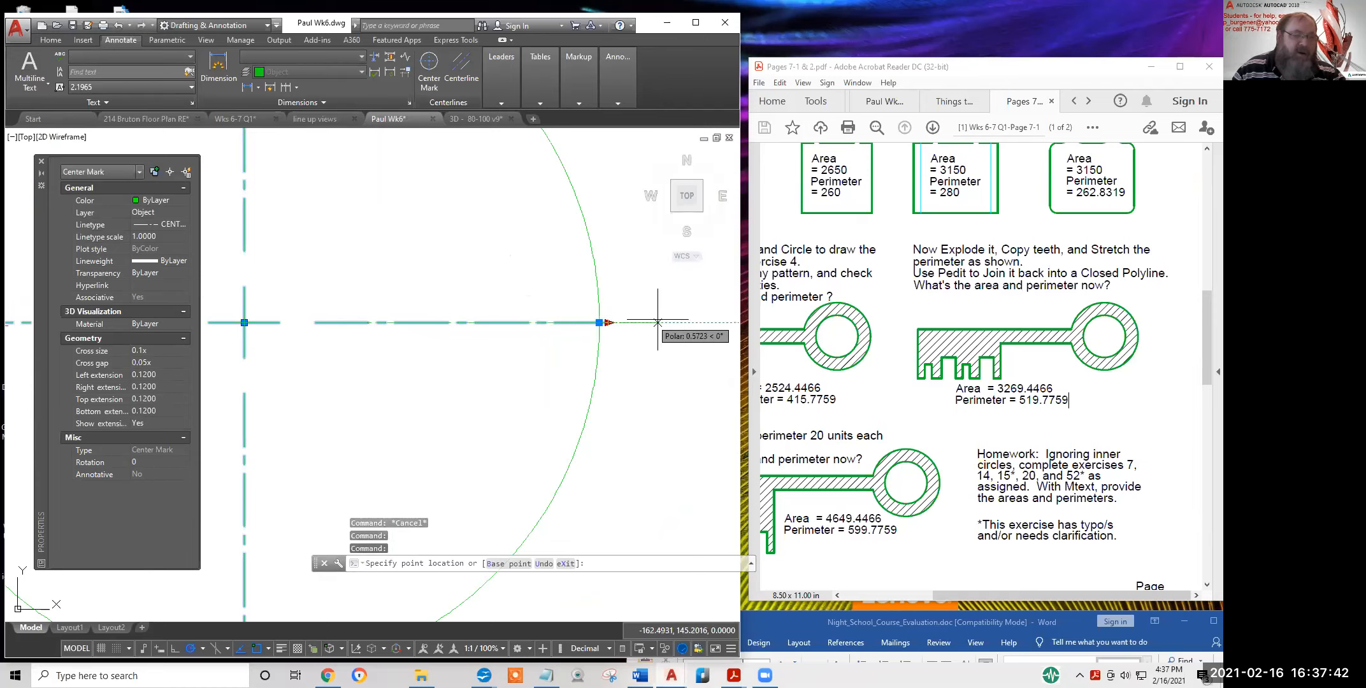
pyautogui.click(701, 322)
pyautogui.scroll(-3, 683, 360)
pyautogui.scroll(2, 570, 268)
pyautogui.scroll(2, 570, 269)
pyautogui.click(583, 274)
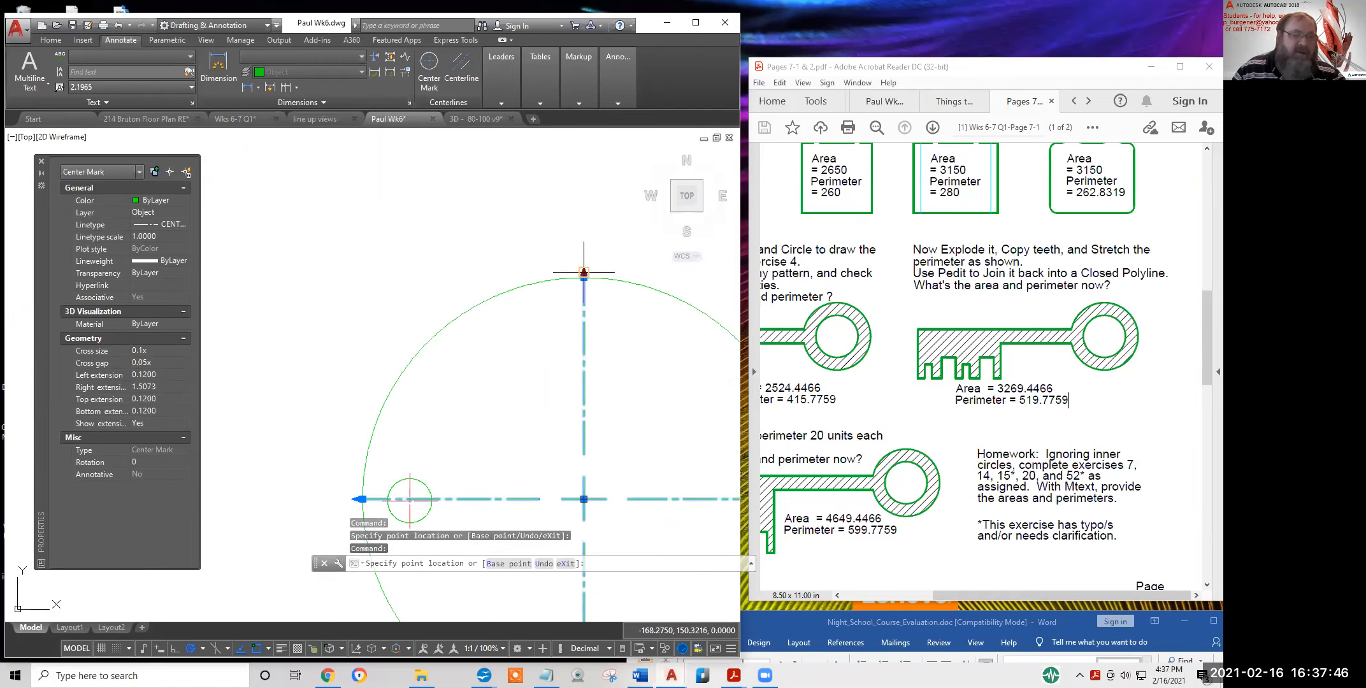
pyautogui.click(584, 212)
pyautogui.scroll(-3, 574, 382)
pyautogui.moveTo(633, 300); pyautogui.dragTo(526, 339, button='middle')
pyautogui.scroll(2, 526, 340)
pyautogui.press('Escape')
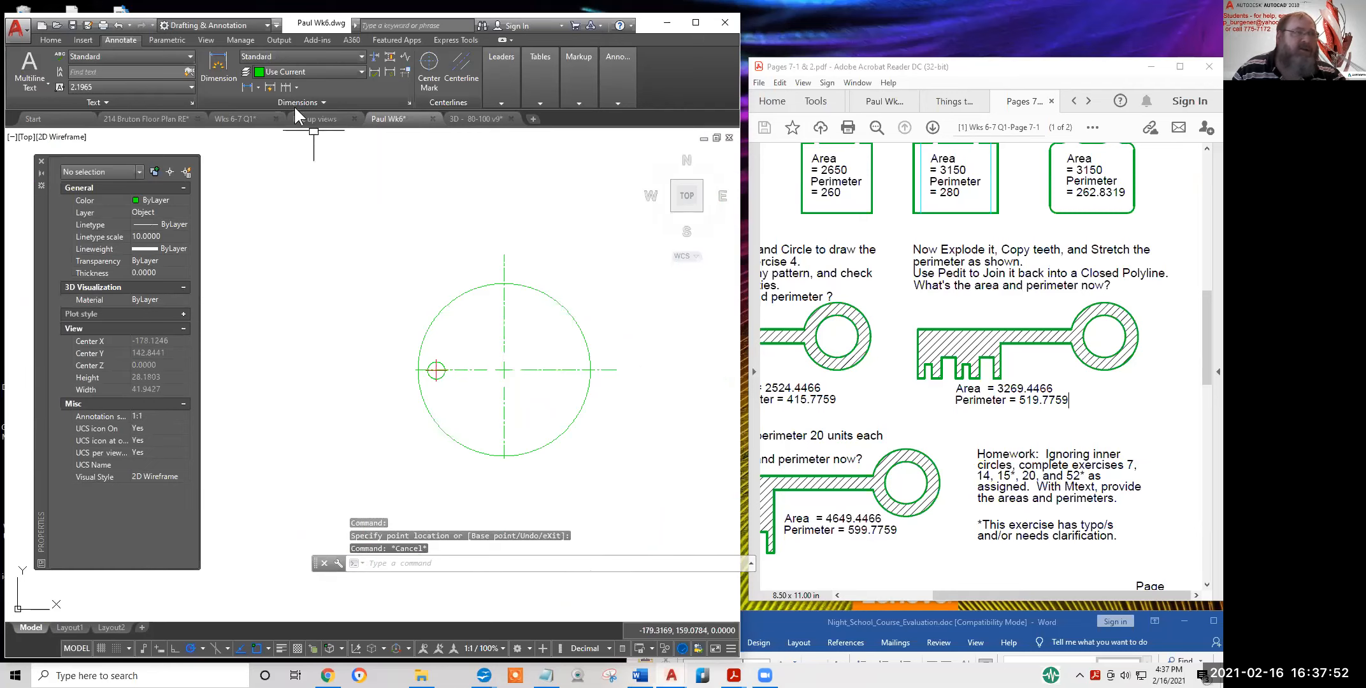
pyautogui.click(118, 23)
pyautogui.click(118, 23)
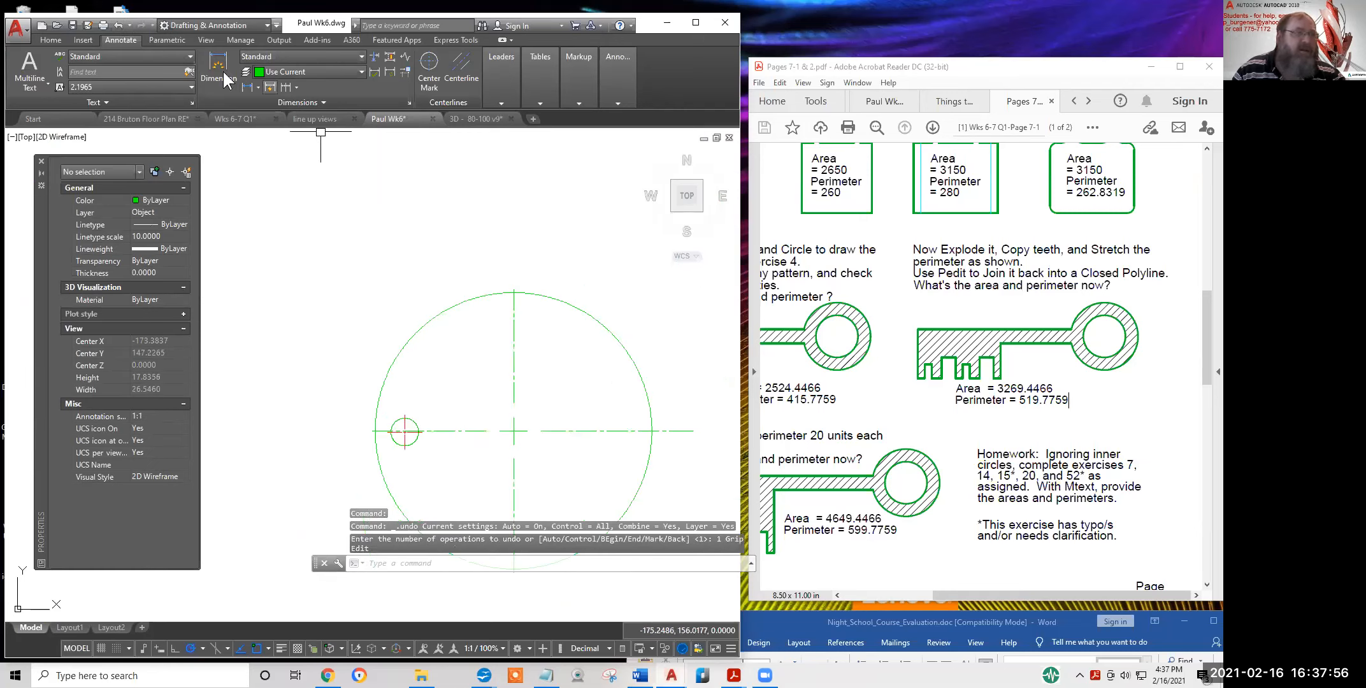
pyautogui.click(116, 25)
pyautogui.click(117, 24)
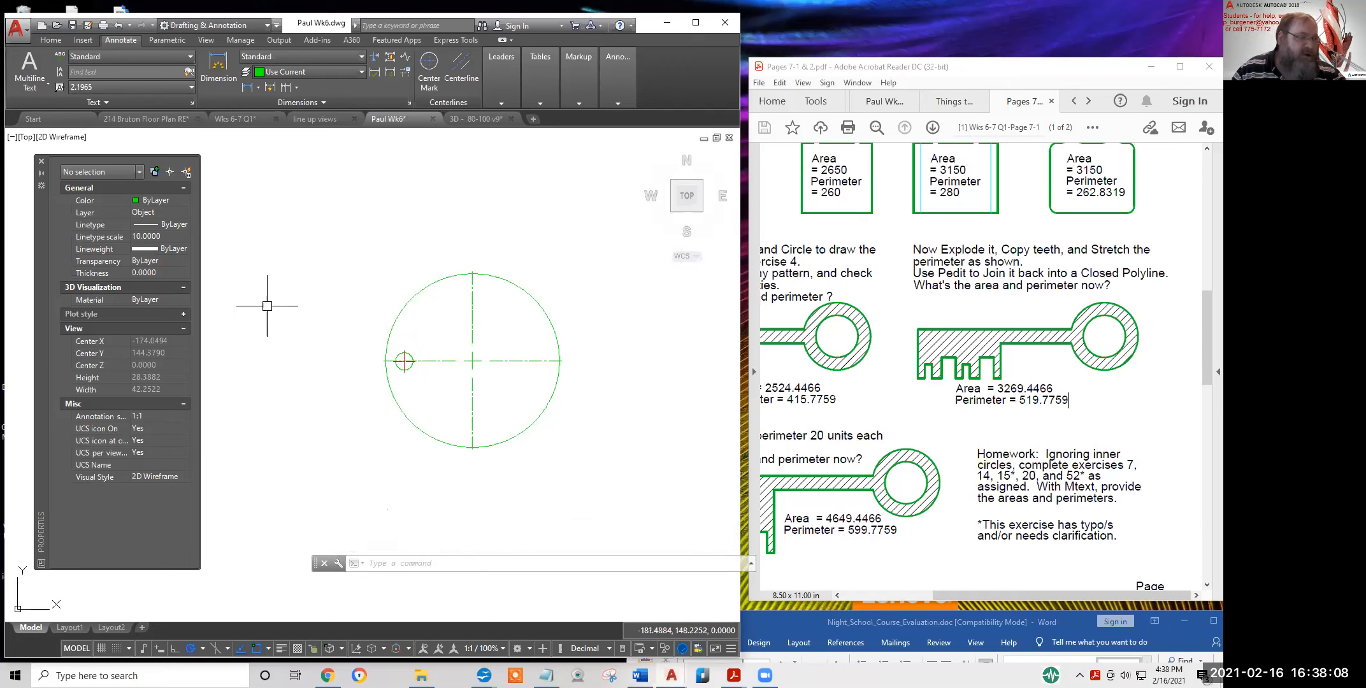
# Set the center mark's Left extension to 3 in the Properties palette
pyautogui.click(472, 312)
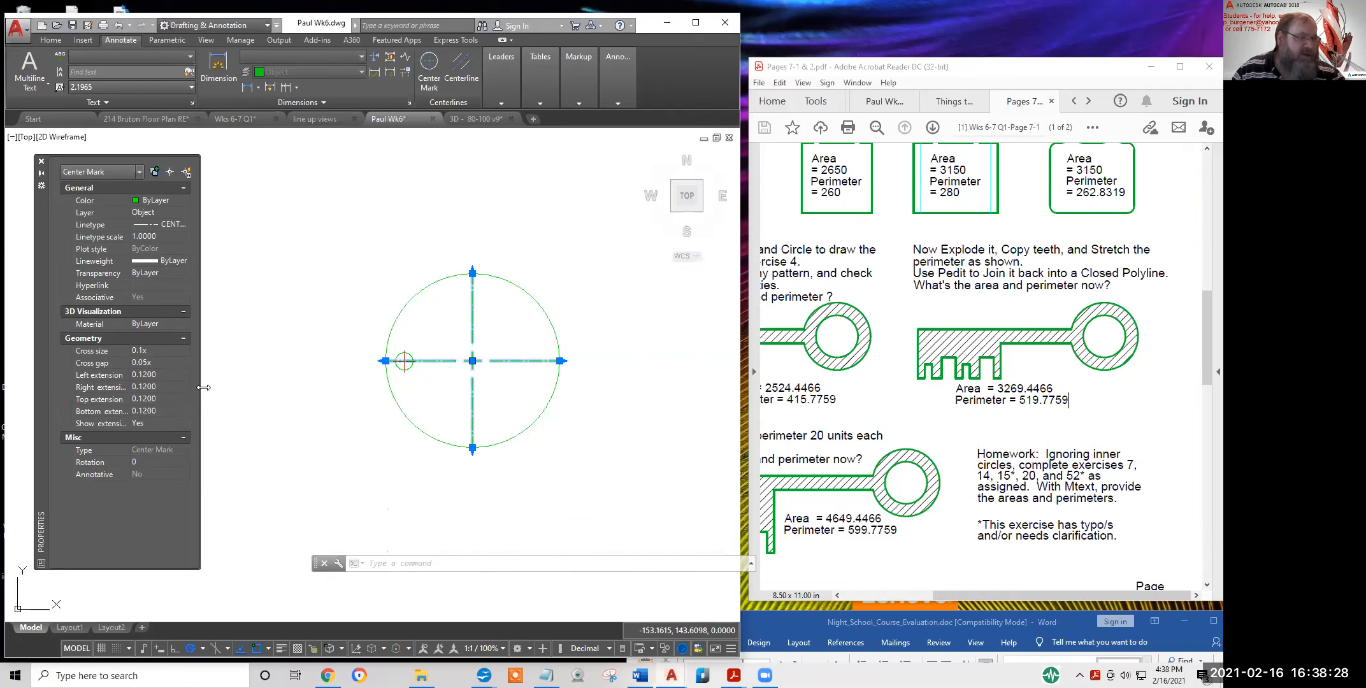
pyautogui.moveTo(300, 393); pyautogui.dragTo(301, 394)
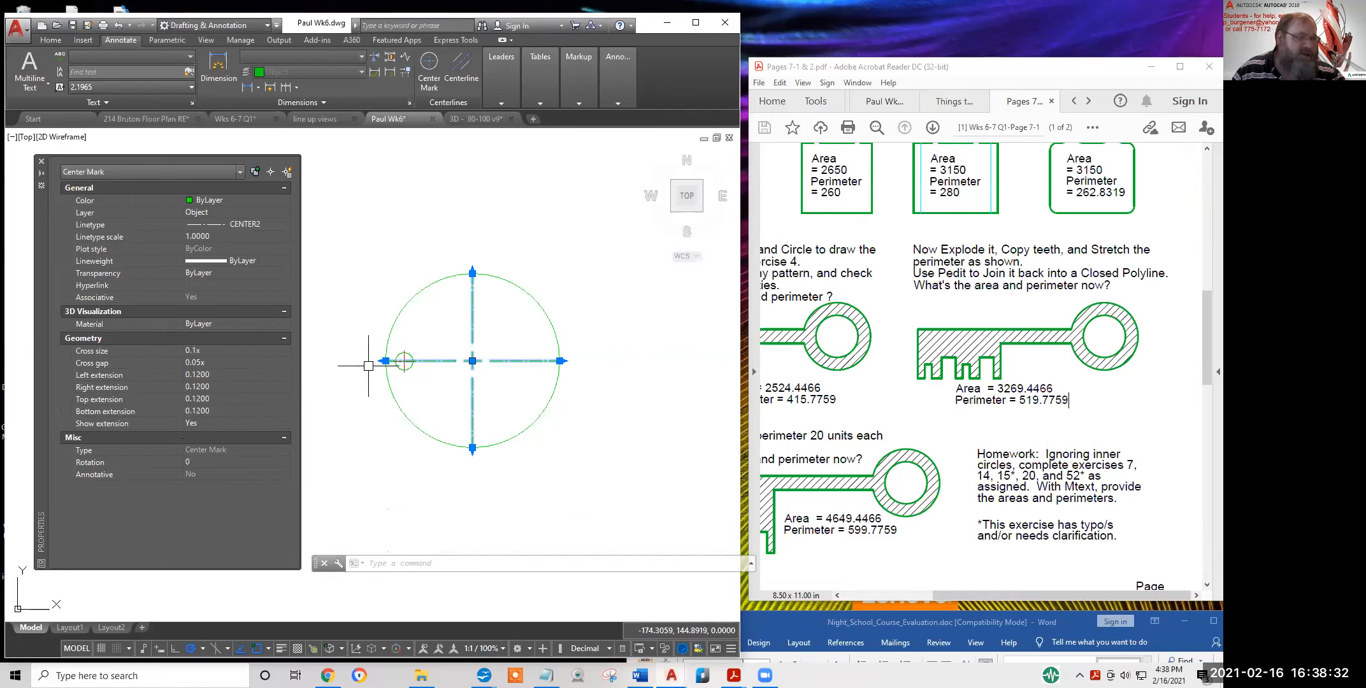
pyautogui.click(226, 374)
pyautogui.write('3')
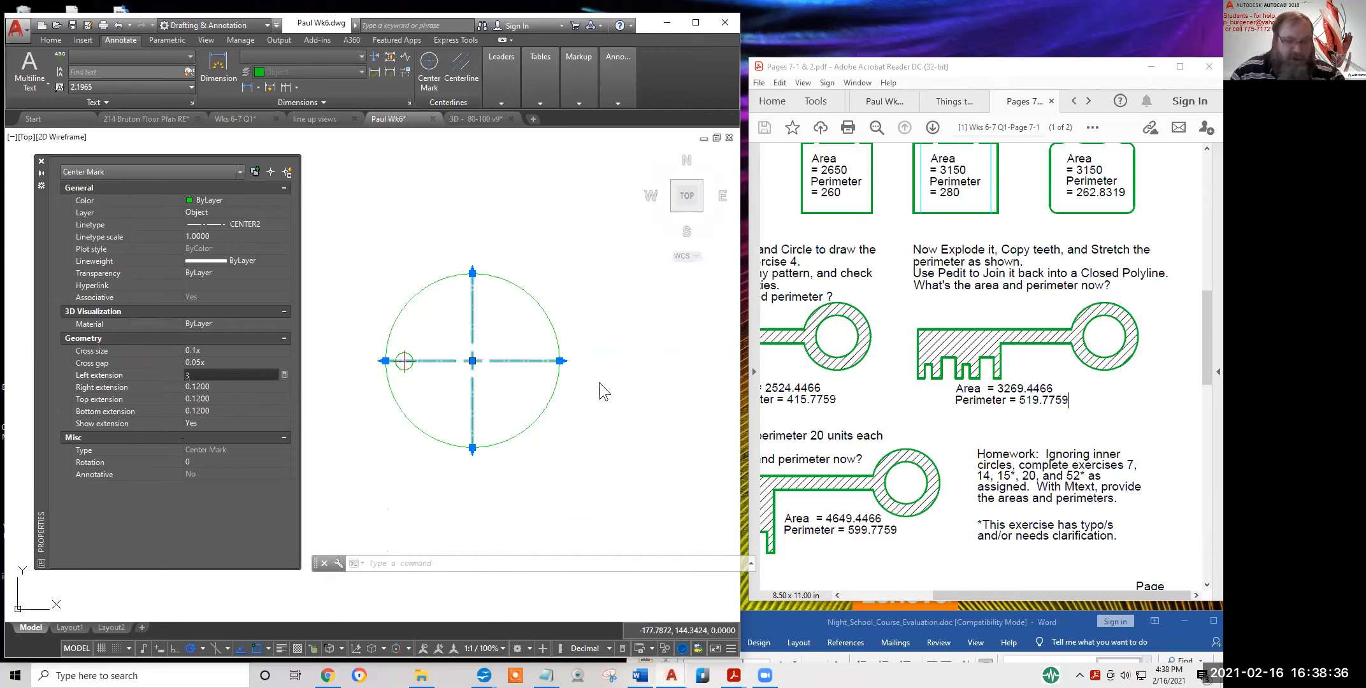
pyautogui.press('Tab')
pyautogui.write('3')
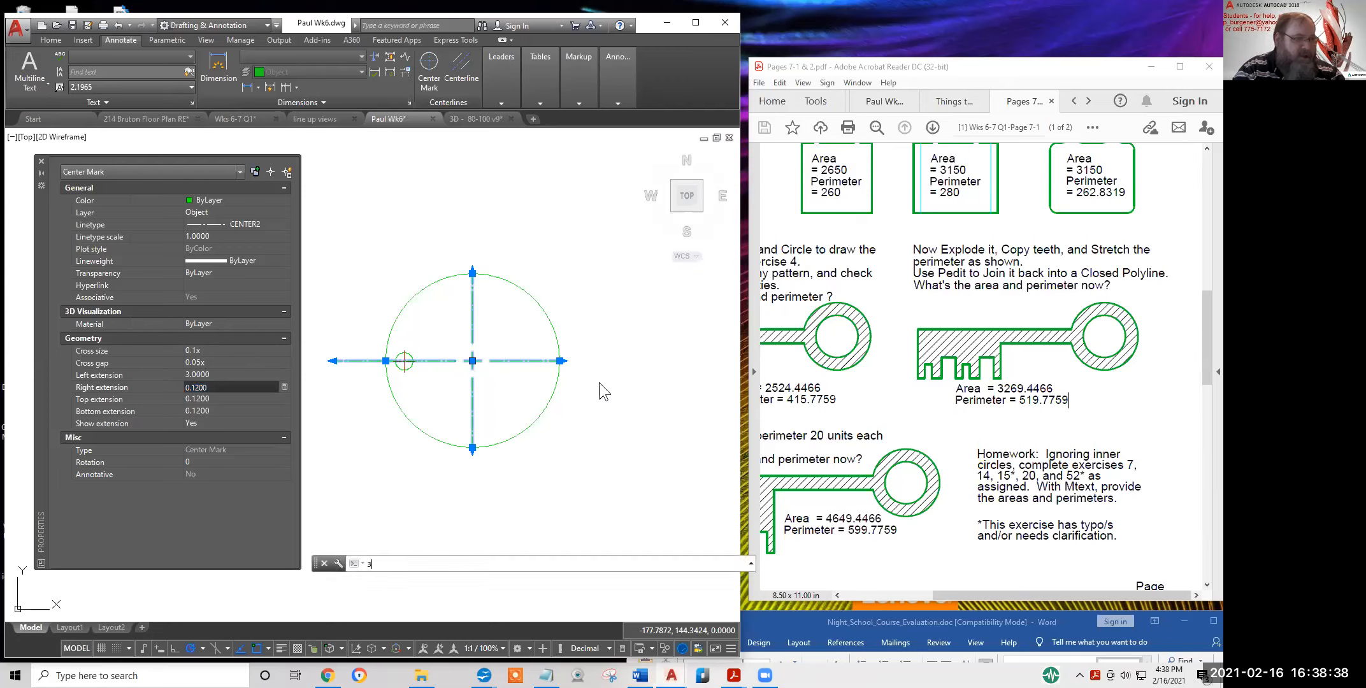
pyautogui.write('df')
pyautogui.press('Return')
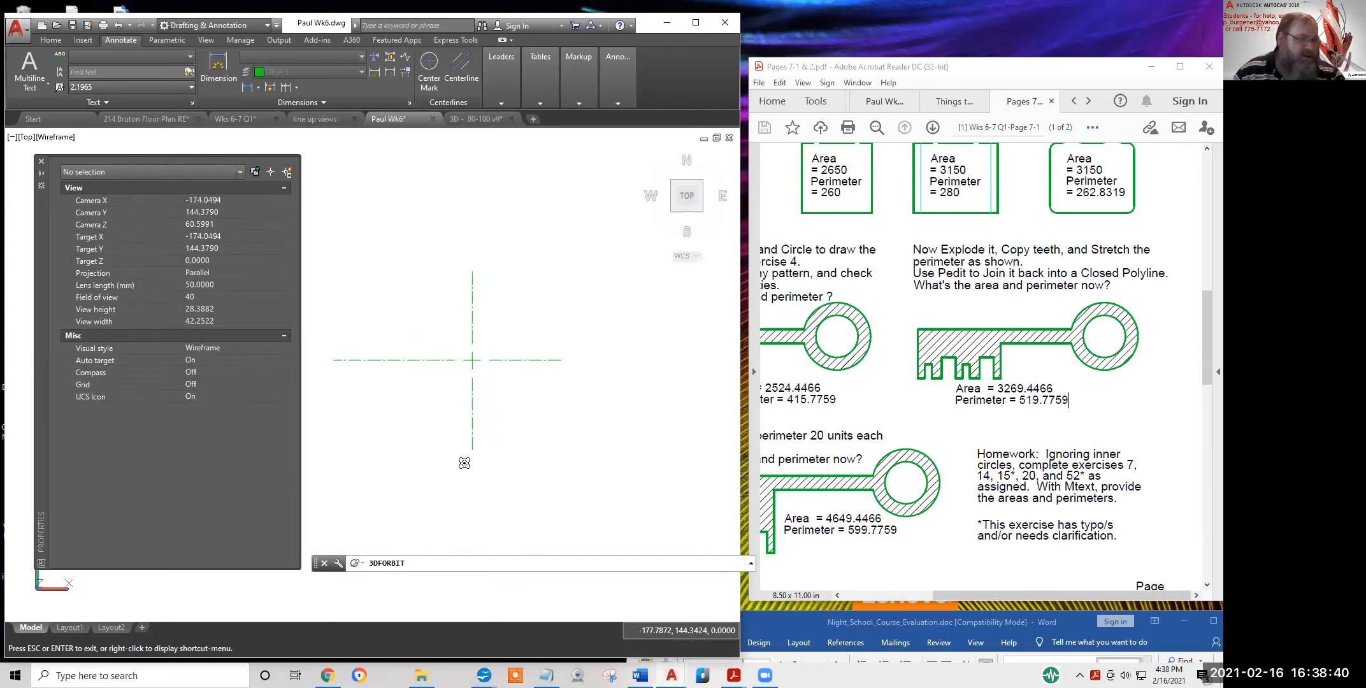
pyautogui.press('Escape')
pyautogui.click(398, 361)
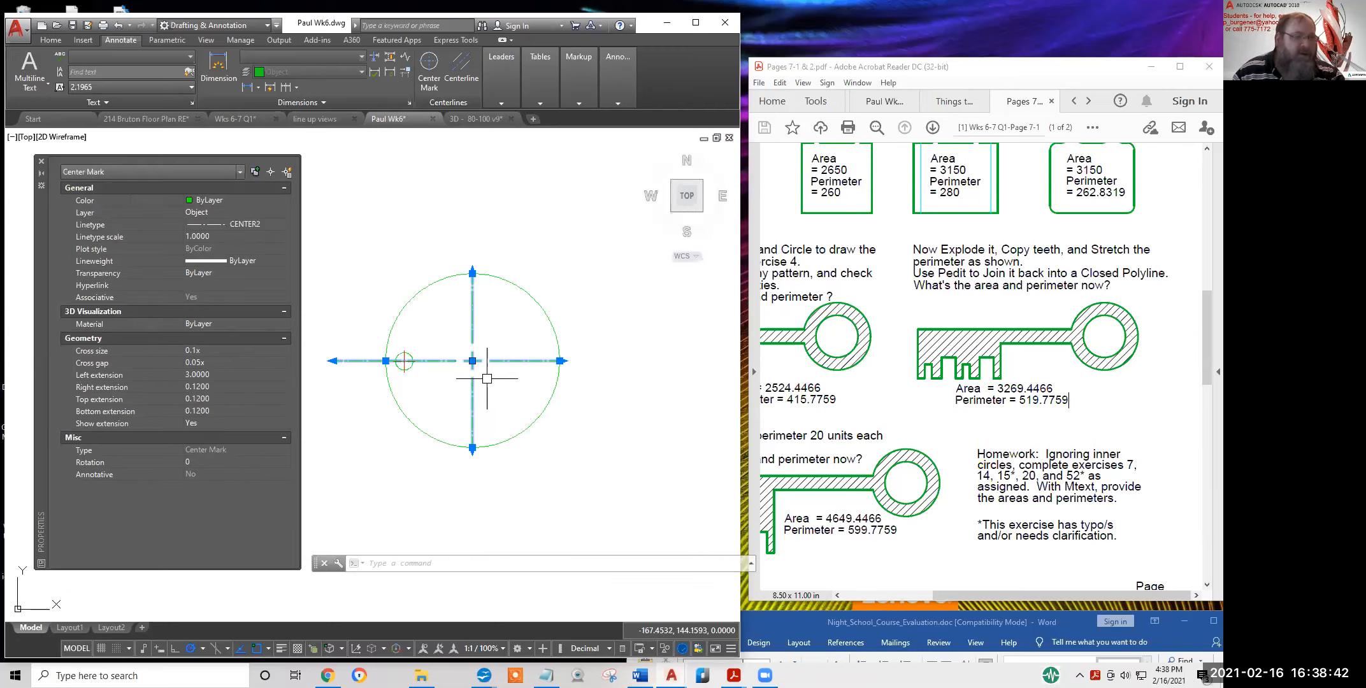
# Set the center mark's Right, Top and Bottom extensions to 3, then deselect
pyautogui.click(226, 387)
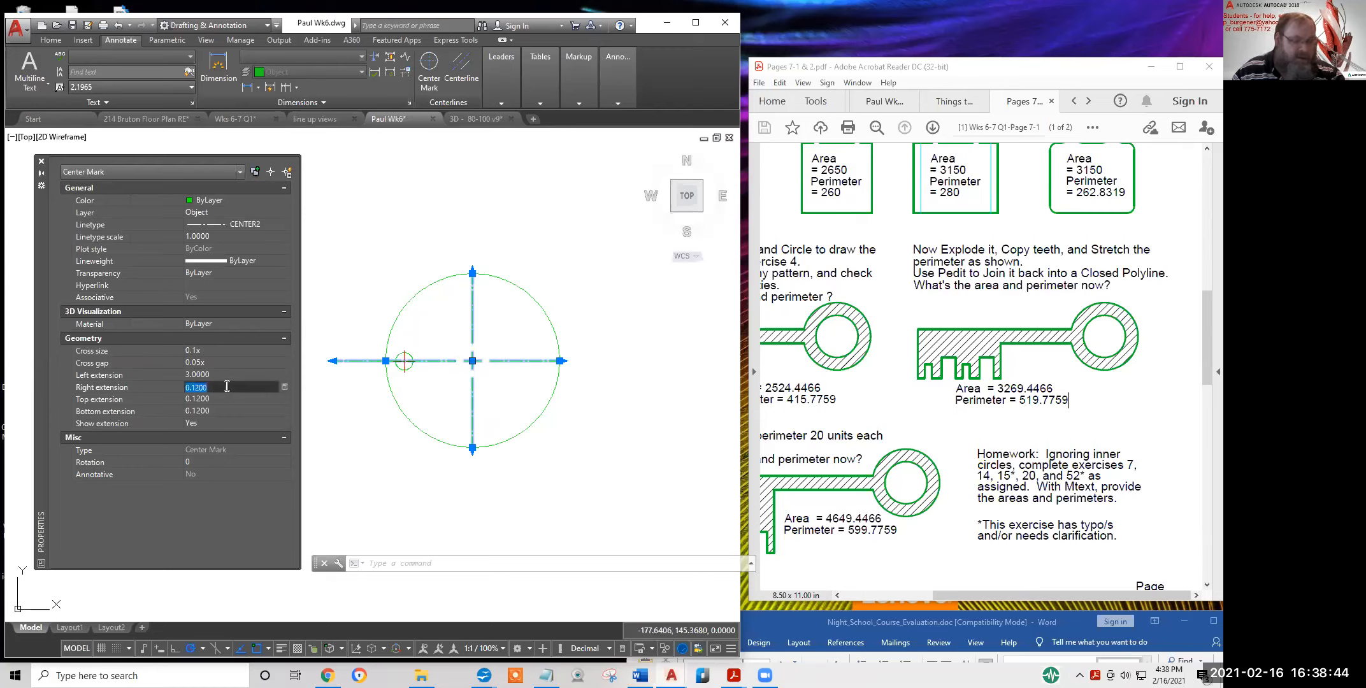
pyautogui.write('3')
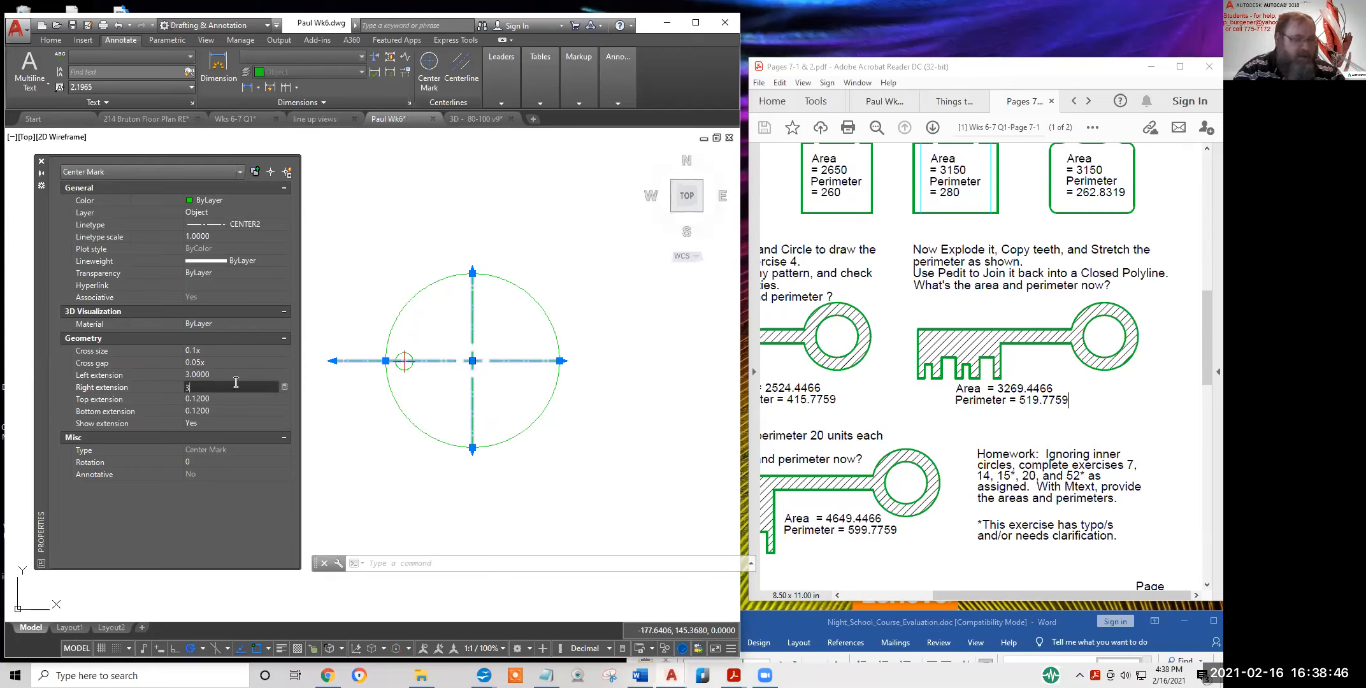
pyautogui.press('Tab')
pyautogui.write('3')
pyautogui.press('Tab')
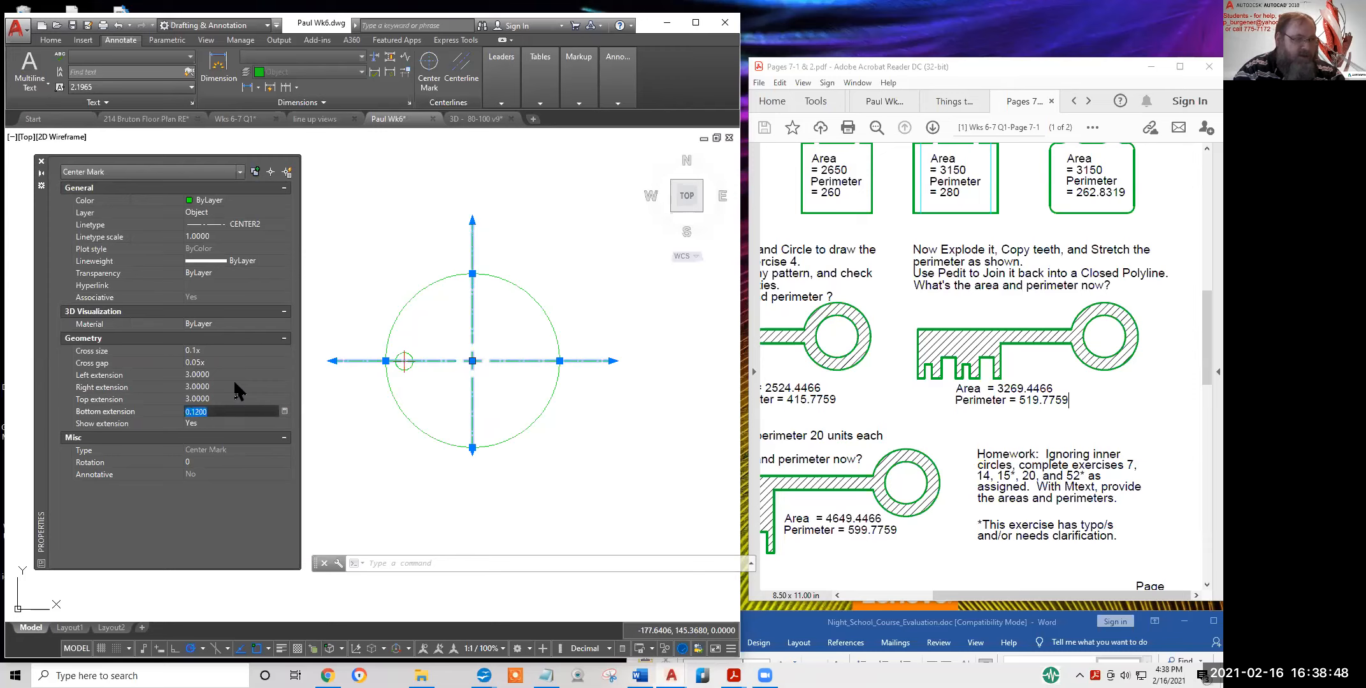
pyautogui.write('3')
pyautogui.press('Tab')
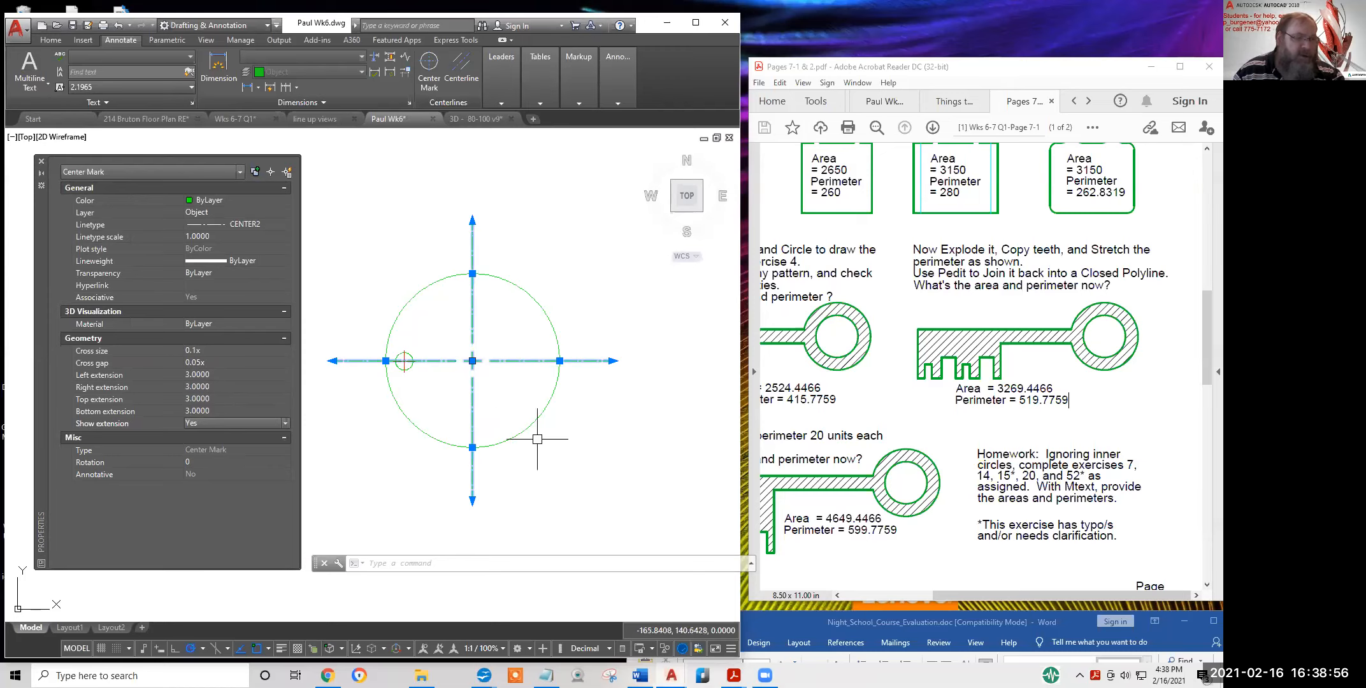
pyautogui.press('Escape')
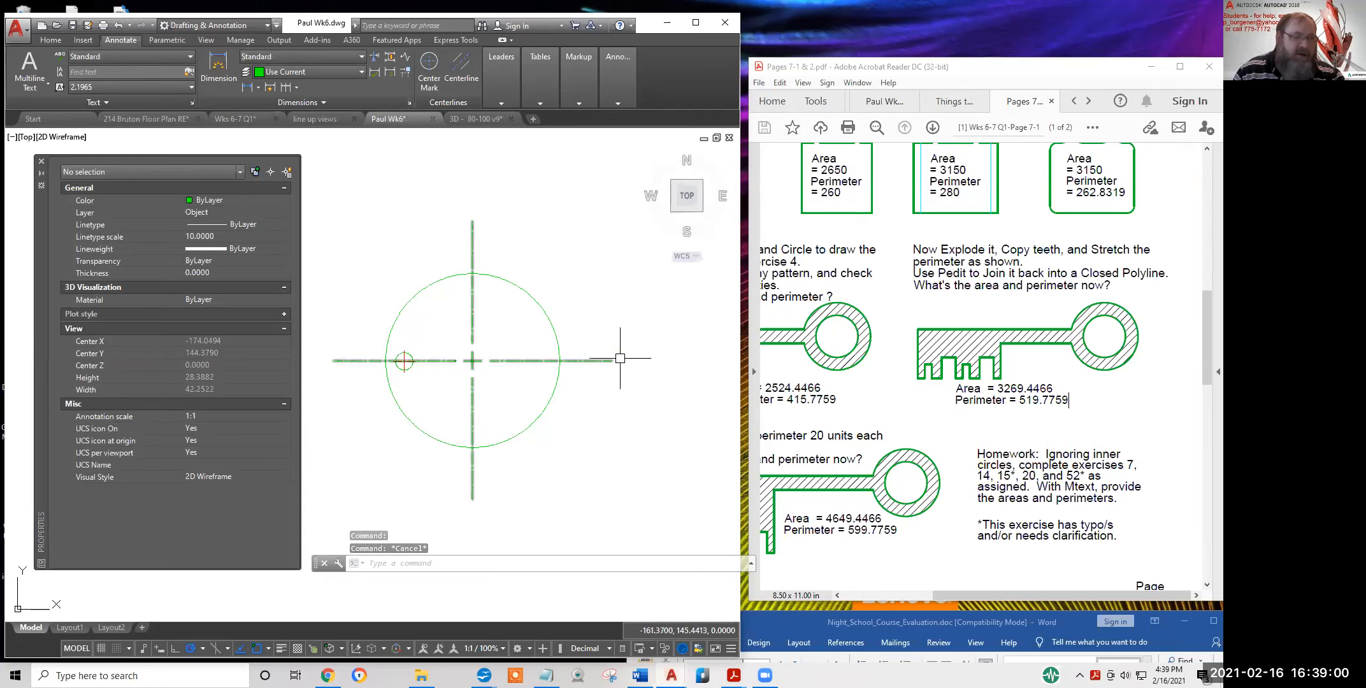
pyautogui.scroll(-2, 603, 428)
pyautogui.moveTo(589, 429); pyautogui.dragTo(600, 387, button='middle')
pyautogui.scroll(3, 600, 352)
pyautogui.scroll(-3, 597, 355)
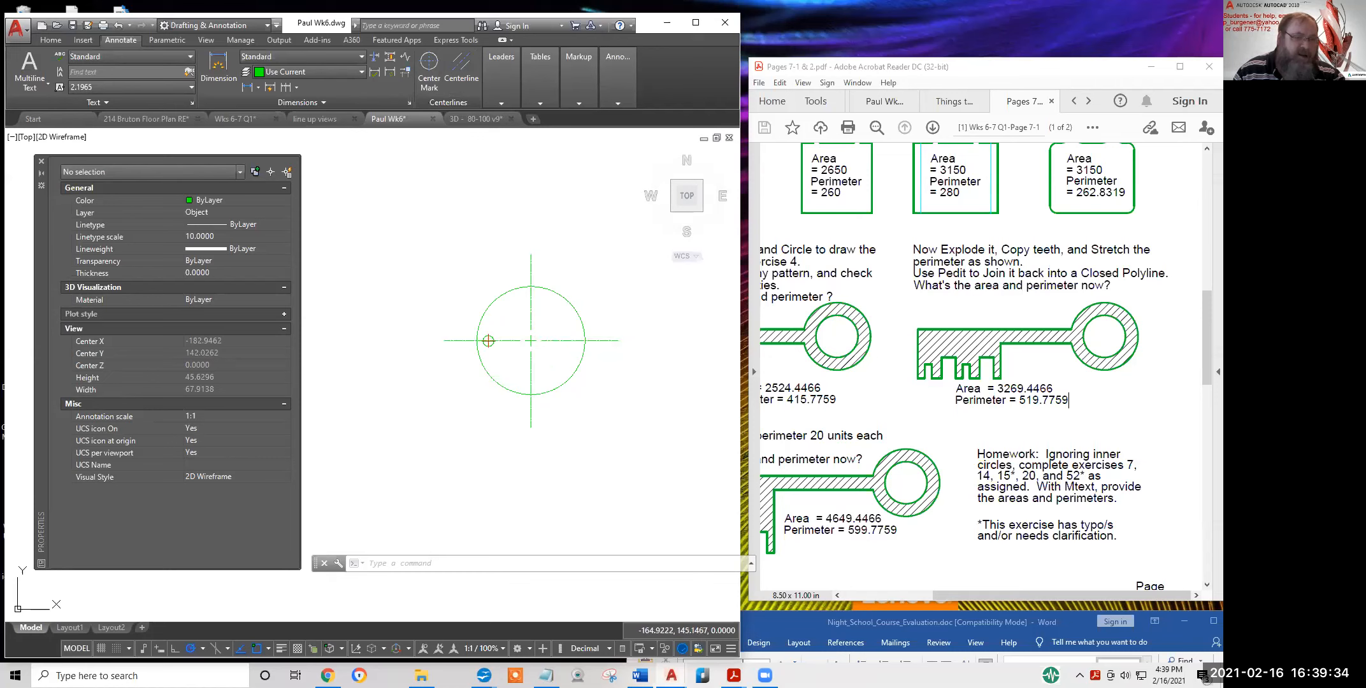
pyautogui.click(566, 341)
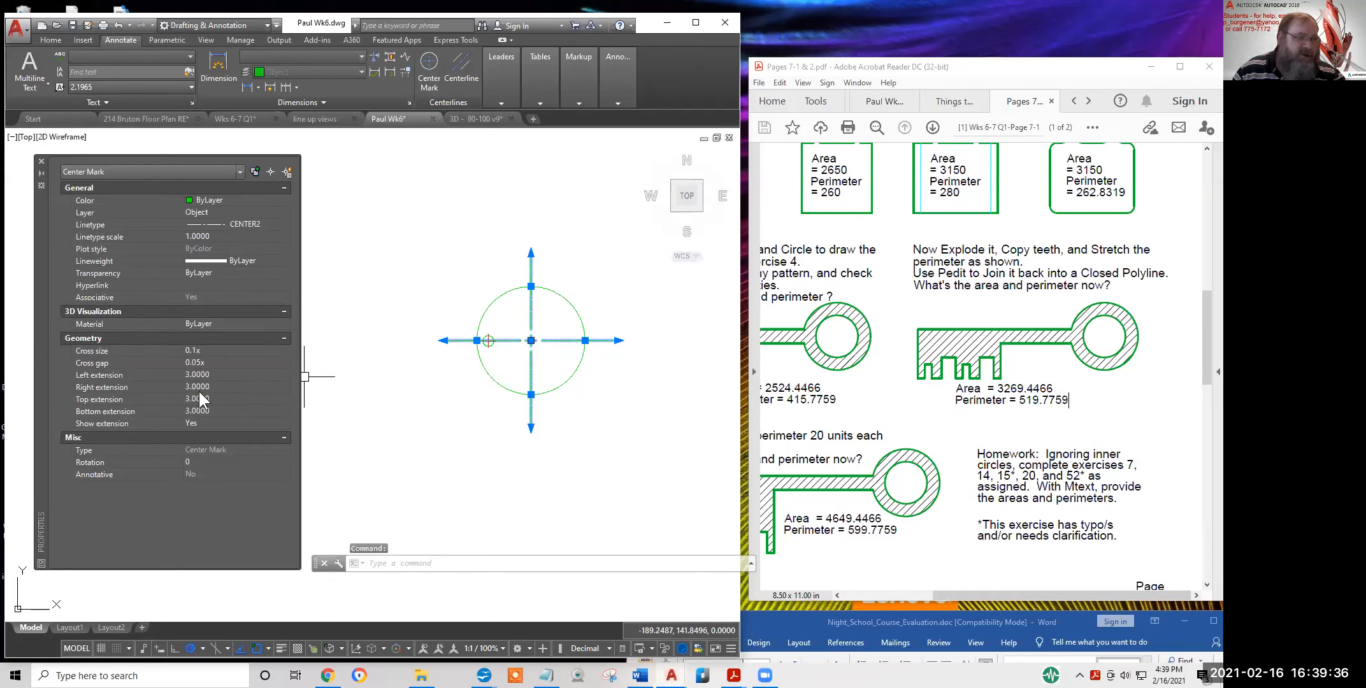
pyautogui.press('Escape')
pyautogui.press('Escape')
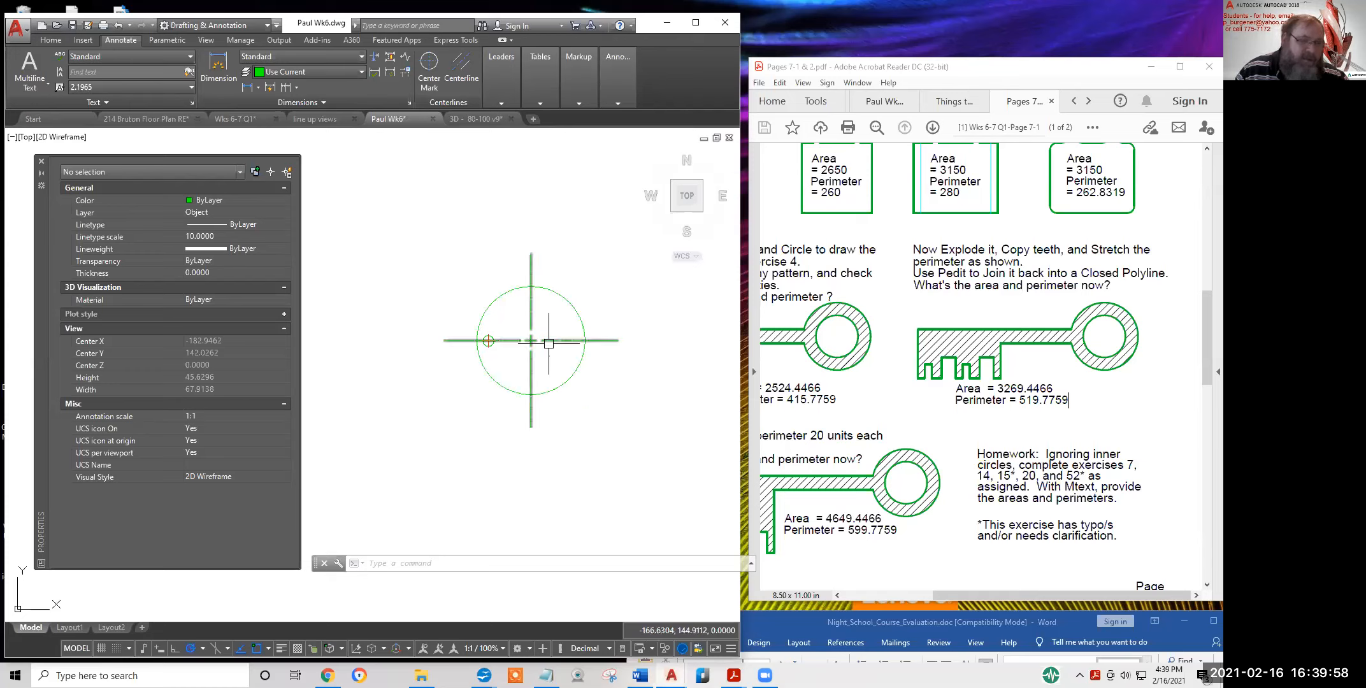
pyautogui.scroll(4, 494, 349)
pyautogui.scroll(-10, 511, 341)
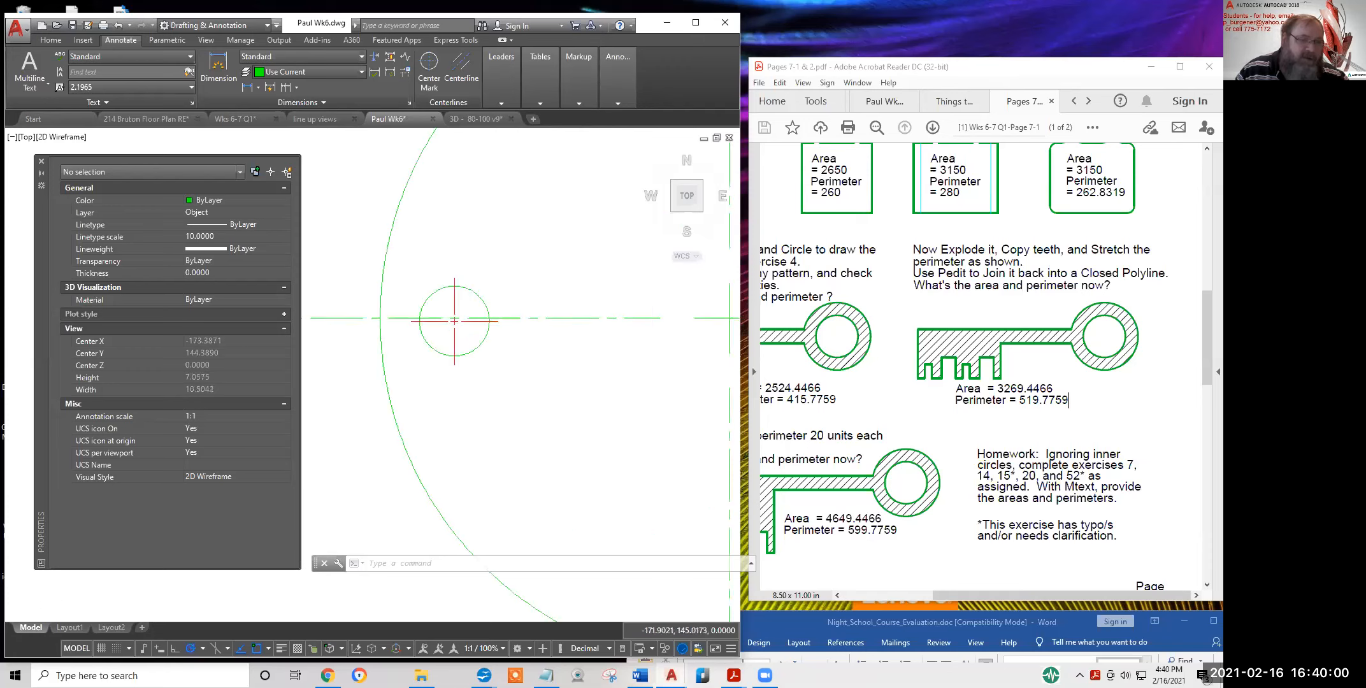
pyautogui.scroll(7, 542, 348)
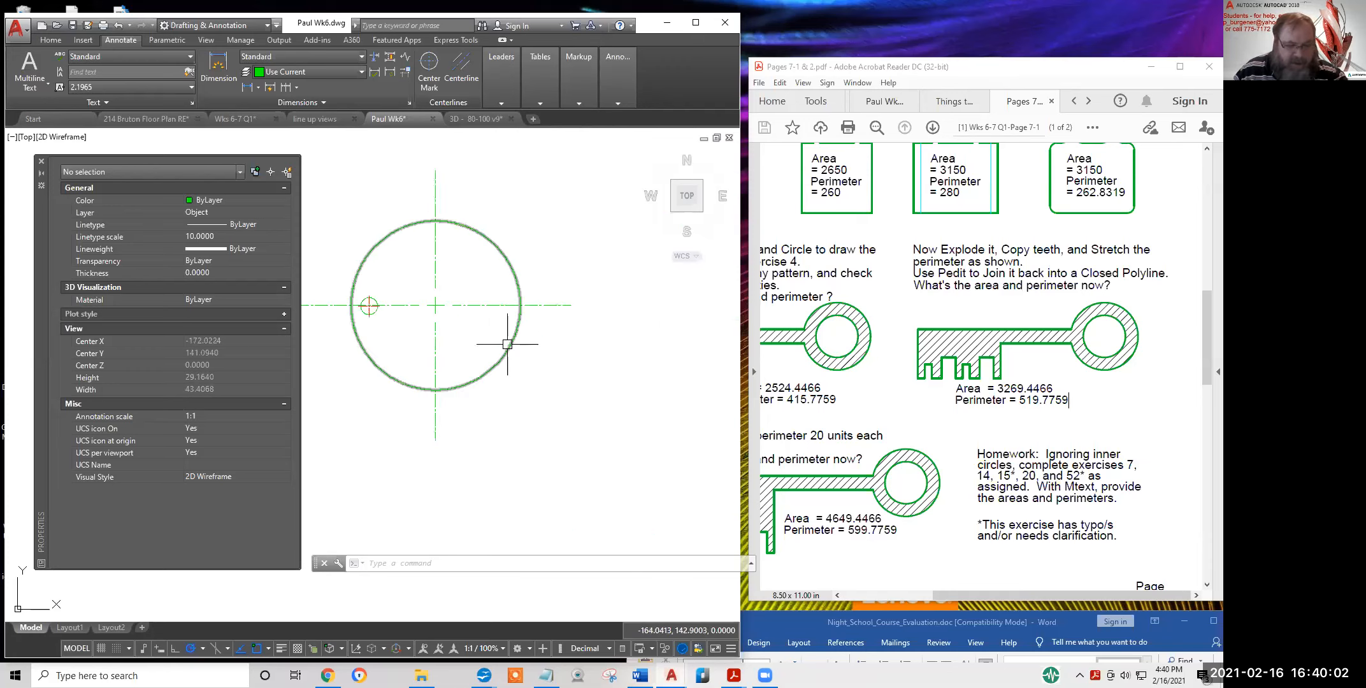
pyautogui.write('e')
pyautogui.press('Return')
# Erase the diameter-10 circle's center mark
pyautogui.click(468, 335)
pyautogui.click(376, 267)
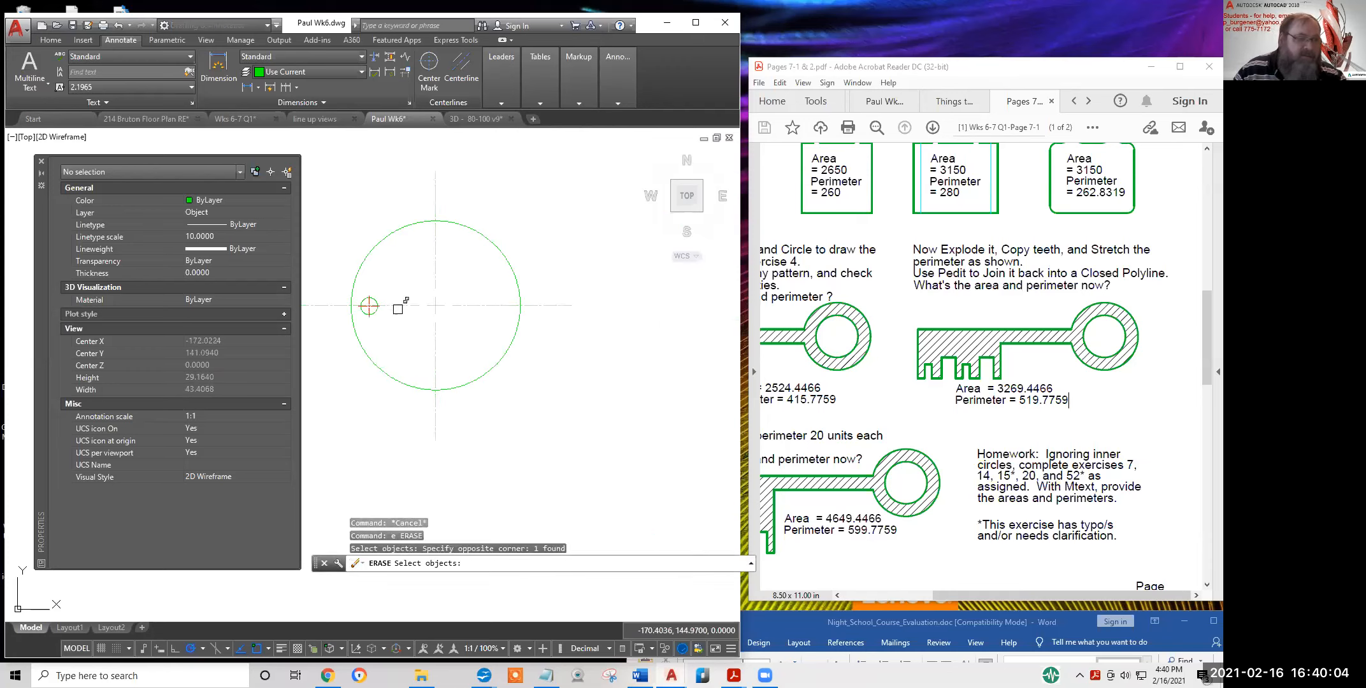
pyautogui.press('Return')
pyautogui.press('Escape')
pyautogui.press('Escape')
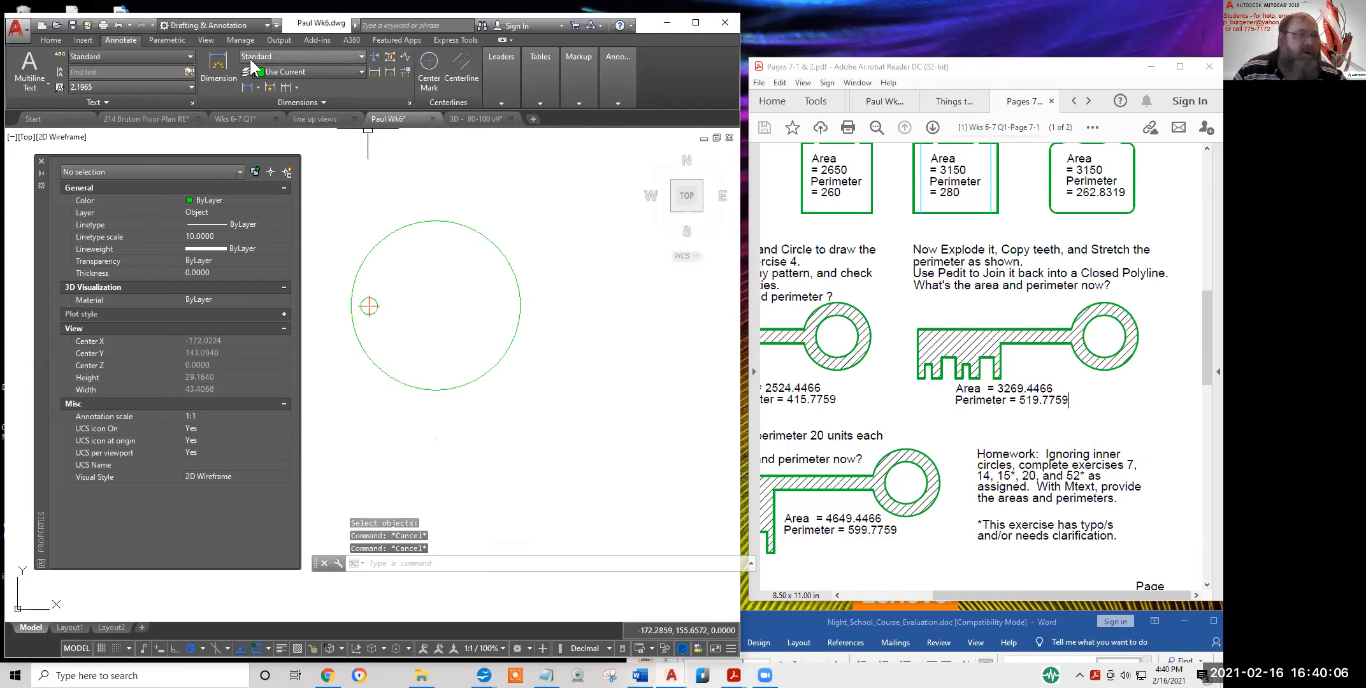
# Make CenterX2 current and draw a vertical line between the circle's top and bottom quadrants
pyautogui.click(45, 38)
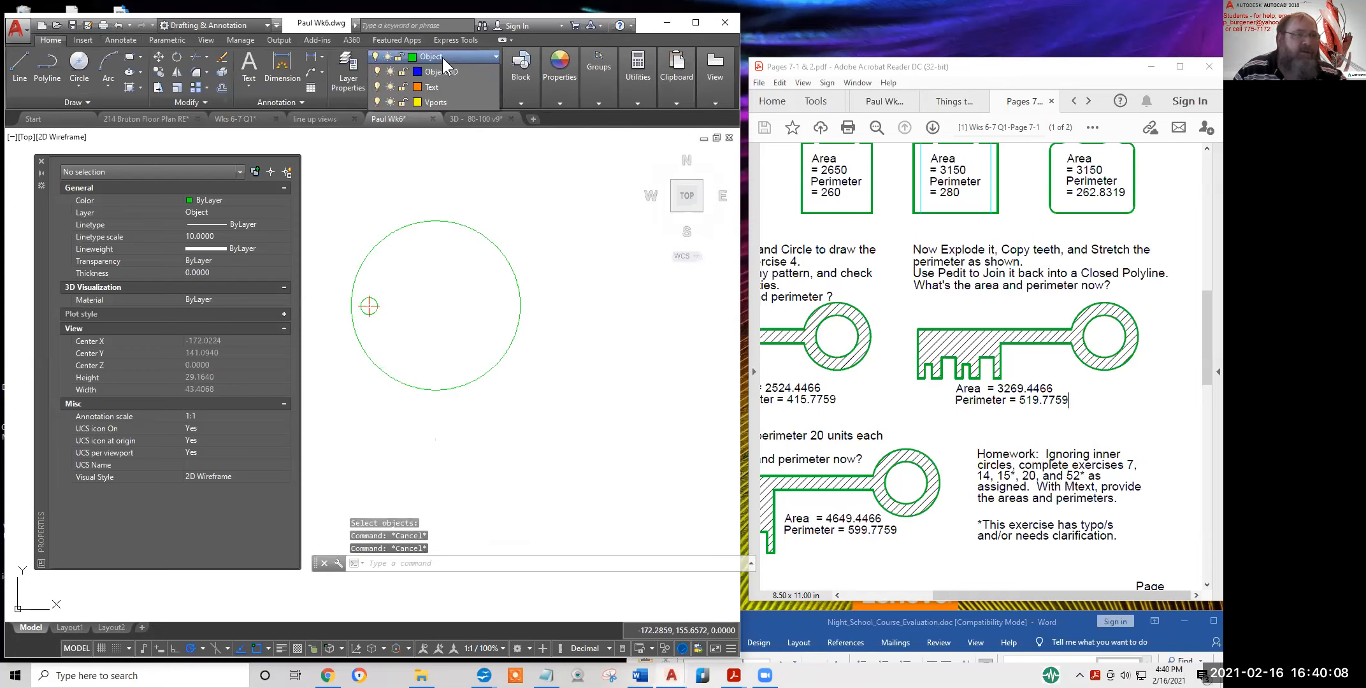
pyautogui.click(441, 58)
pyautogui.click(437, 118)
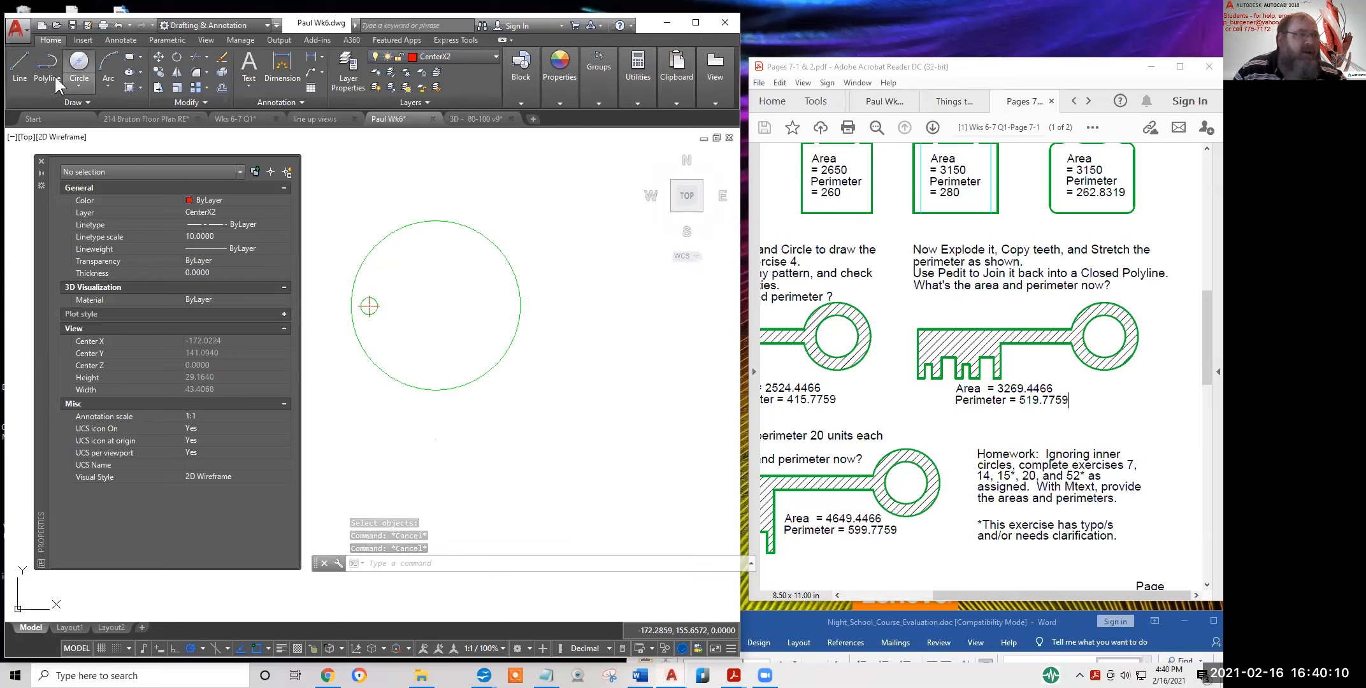
pyautogui.click(30, 62)
pyautogui.click(429, 223)
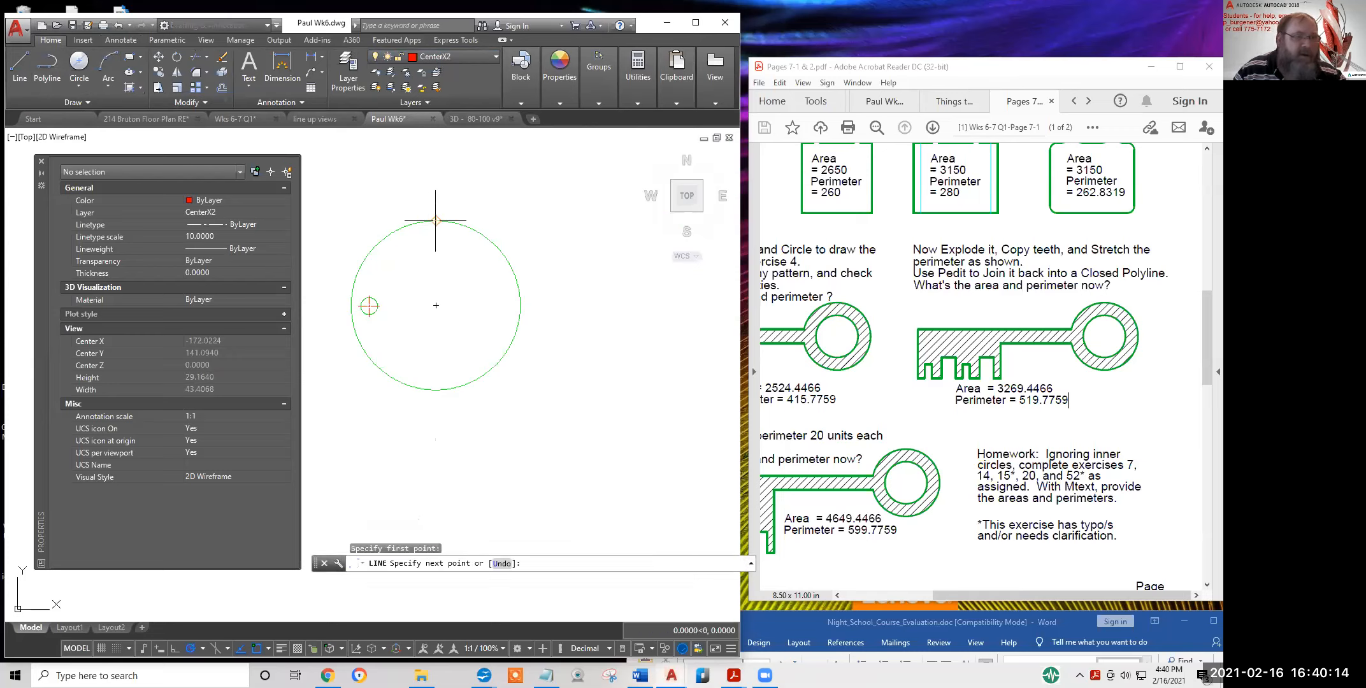
pyautogui.click(442, 383)
pyautogui.press('Return')
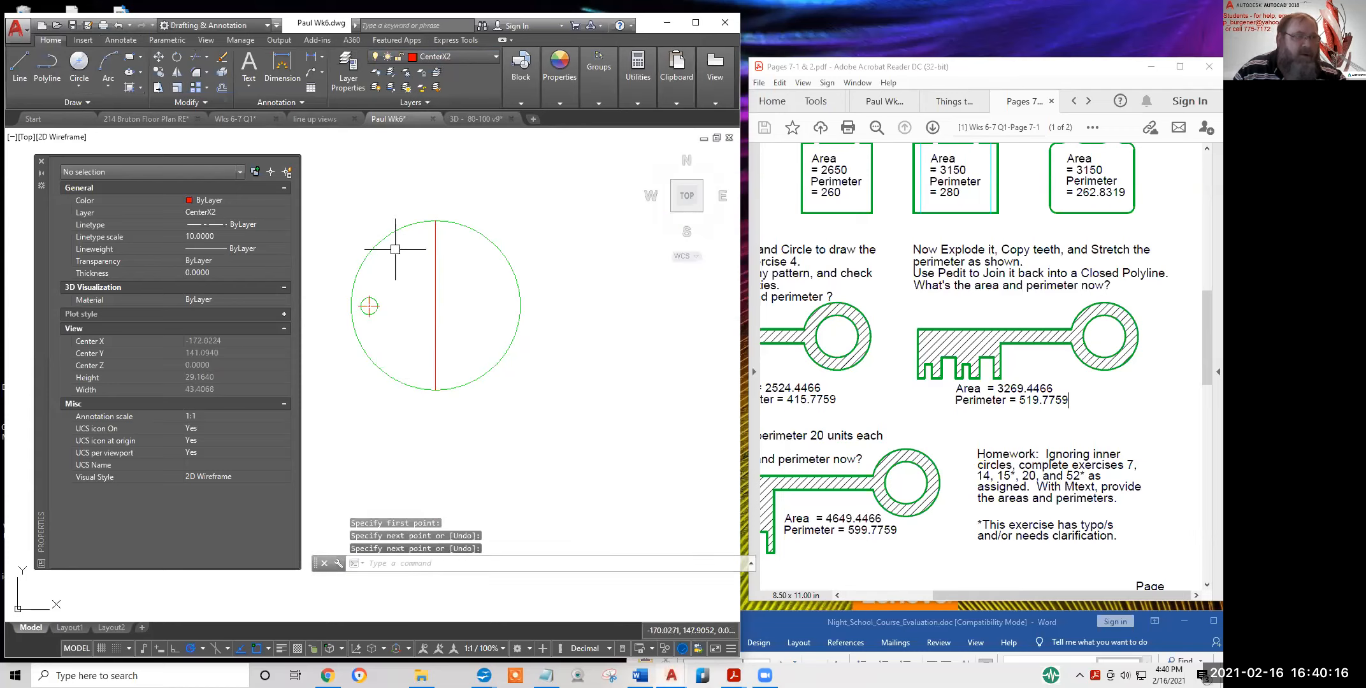
# Scale the vertical line by 1.3 about its midpoint
pyautogui.click(175, 88)
pyautogui.click(442, 288)
pyautogui.press('Return')
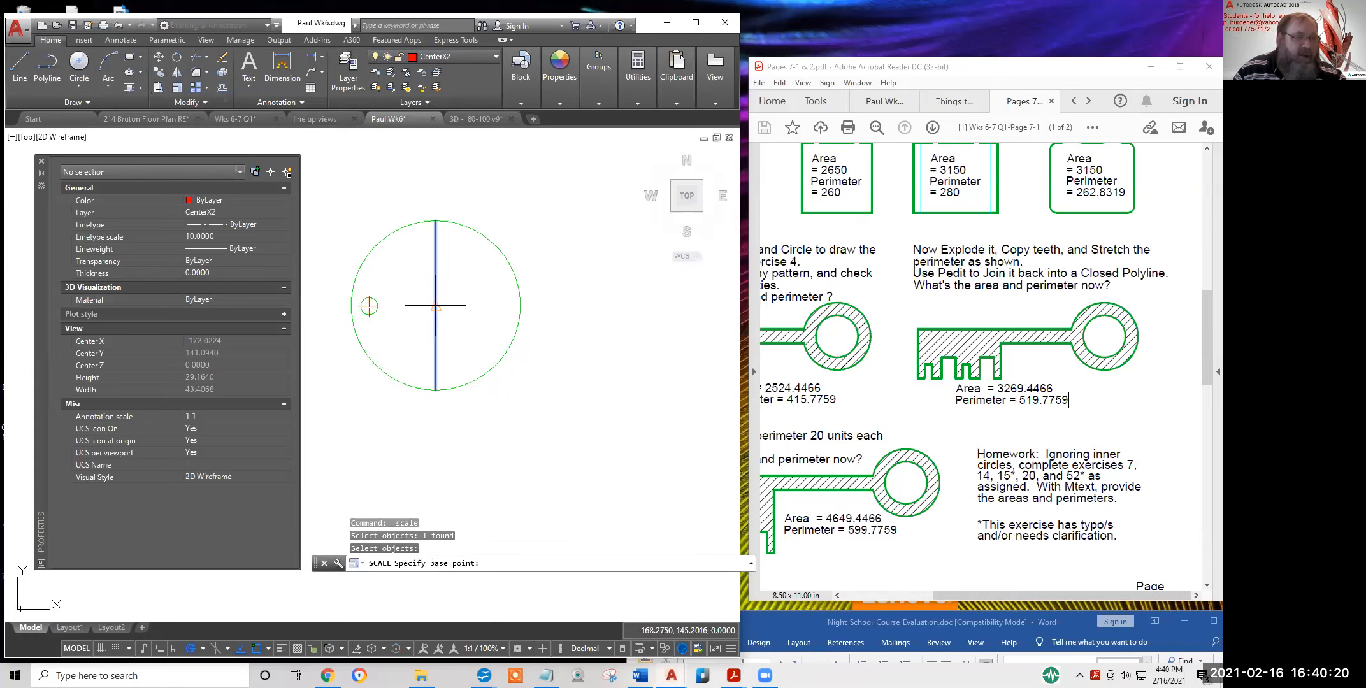
pyautogui.click(435, 306)
pyautogui.write('1.')
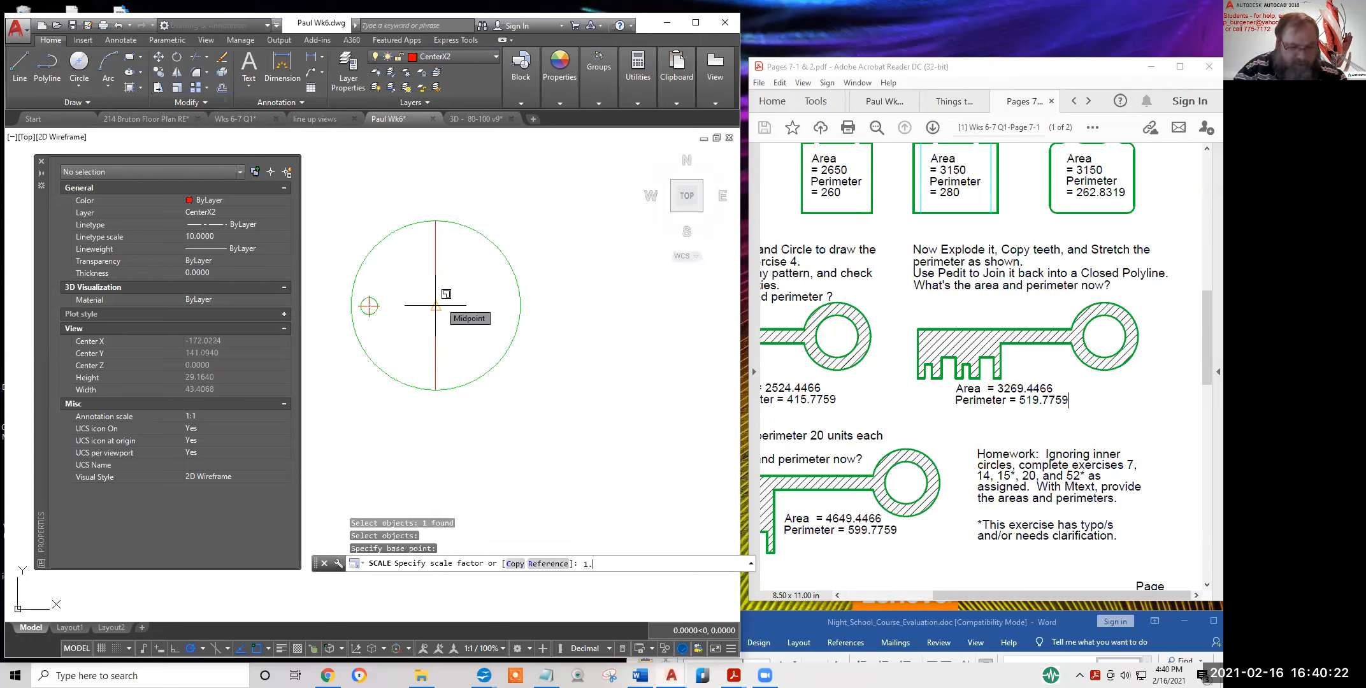
pyautogui.write('3')
pyautogui.press('Return')
pyautogui.click(438, 257)
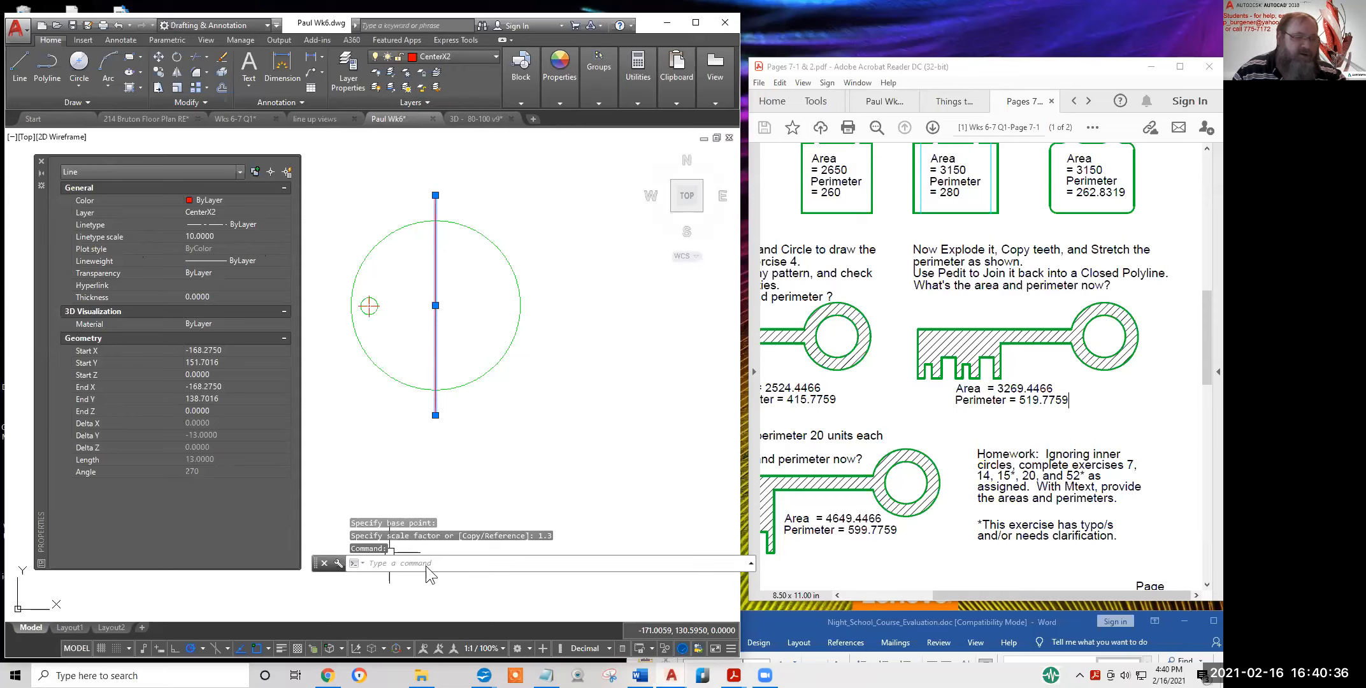
pyautogui.scroll(-10, 574, 357)
pyautogui.moveTo(633, 444)
pyautogui.mouseDown(button='middle')
pyautogui.moveTo(519, 438)
pyautogui.moveTo(457, 326)
pyautogui.moveTo(411, 295)
pyautogui.moveTo(586, 387)
pyautogui.mouseUp(button='middle')
pyautogui.scroll(6, 523, 303)
pyautogui.scroll(6, 518, 292)
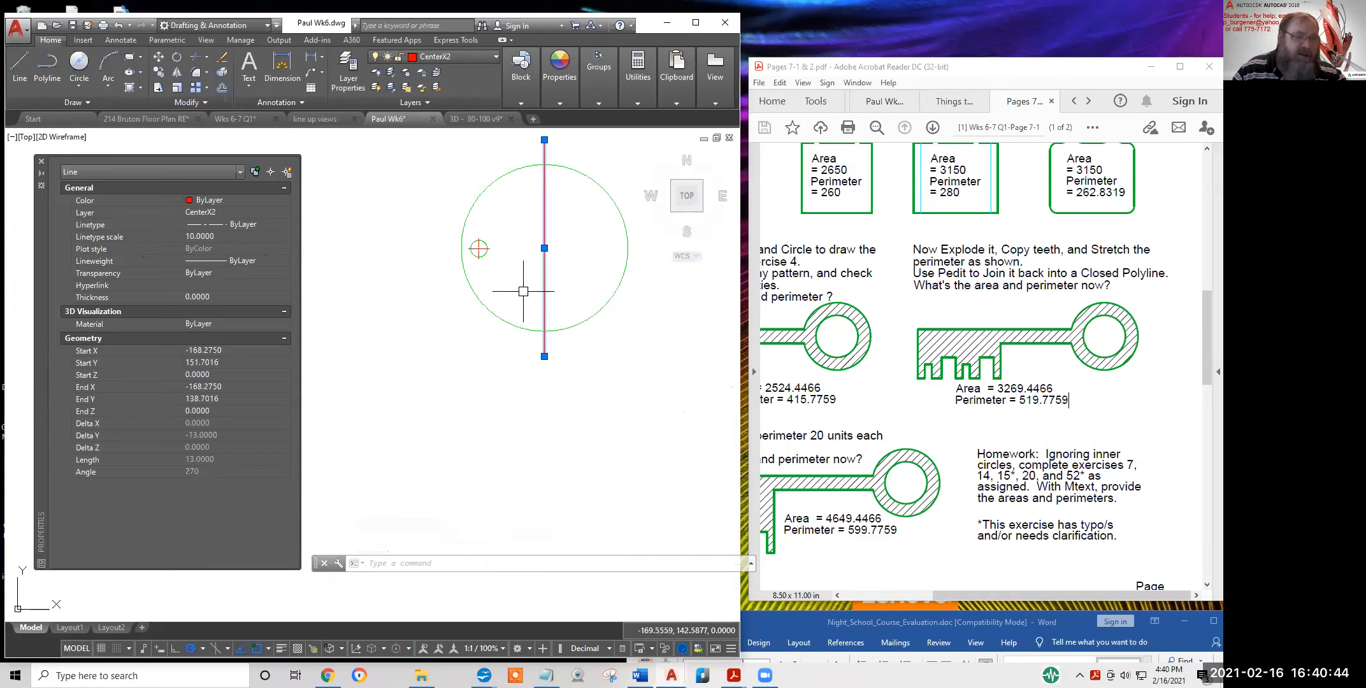
pyautogui.moveTo(524, 296); pyautogui.dragTo(463, 387, button='middle')
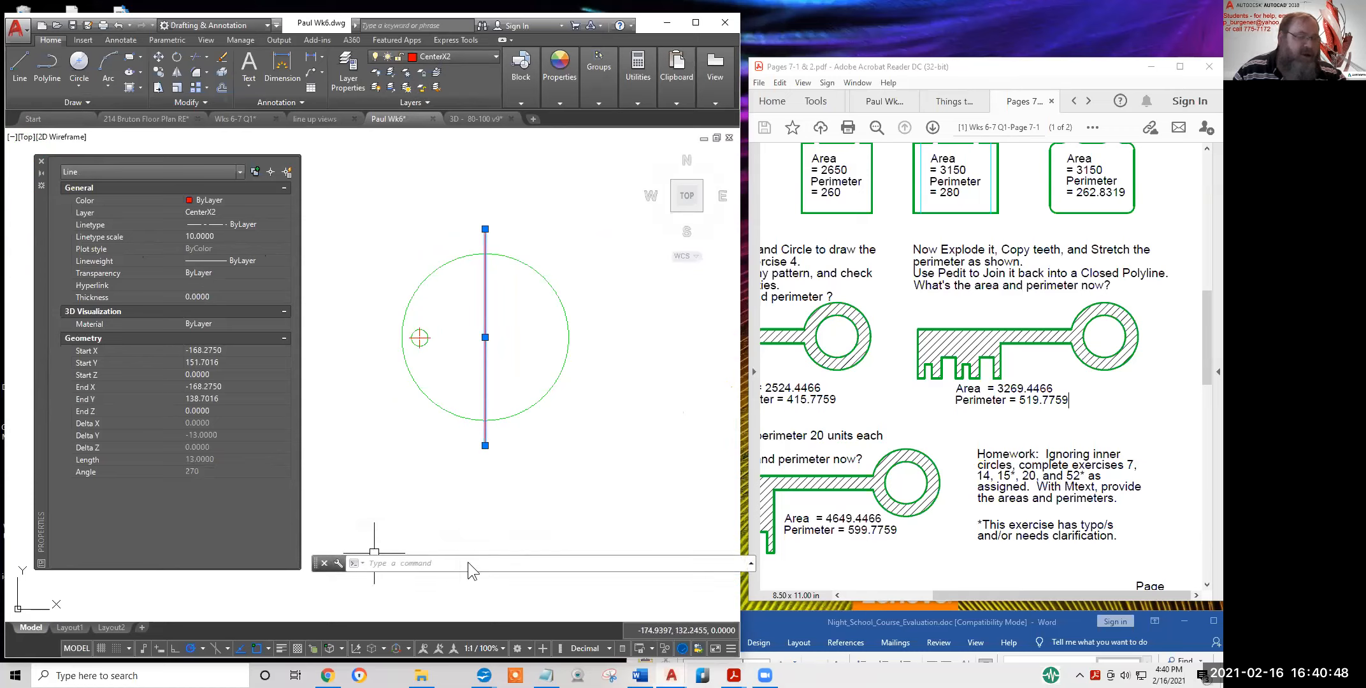
# Change the vertical centre line's linetype scale from 10 to 2
pyautogui.click(212, 236)
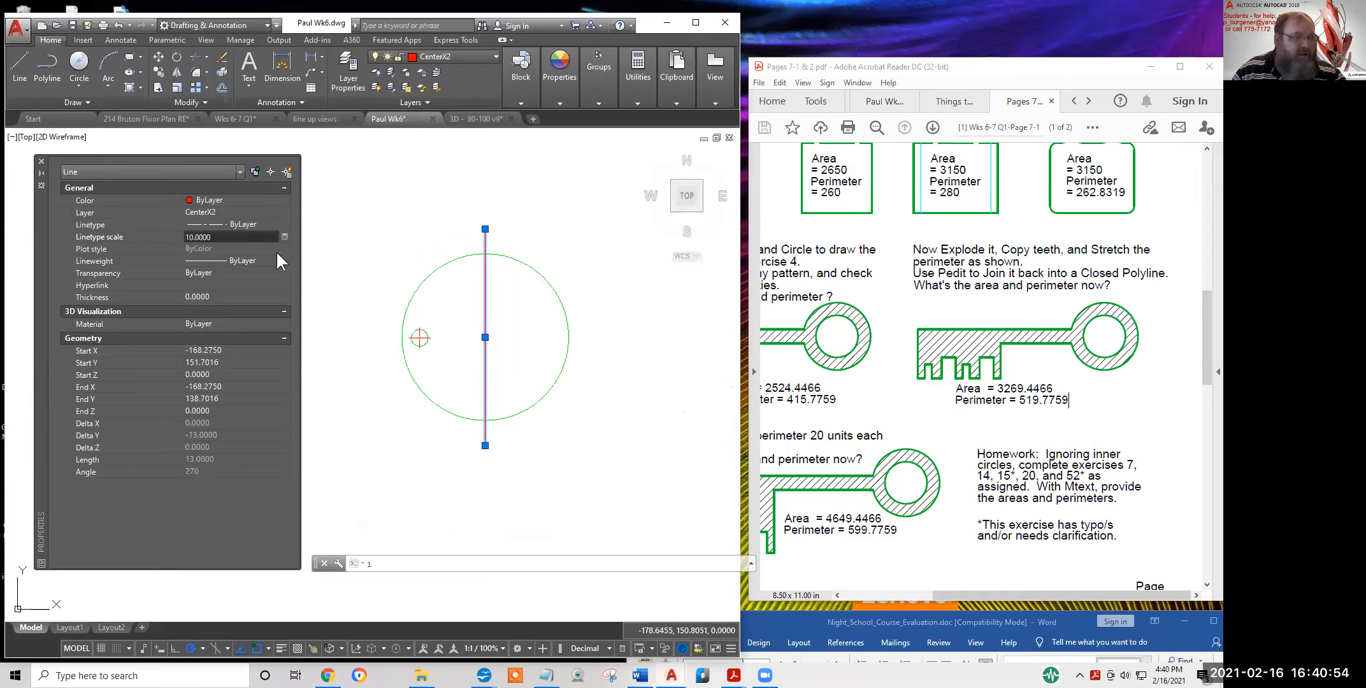
pyautogui.moveTo(227, 237); pyautogui.dragTo(154, 237)
pyautogui.write('1')
pyautogui.press('Return')
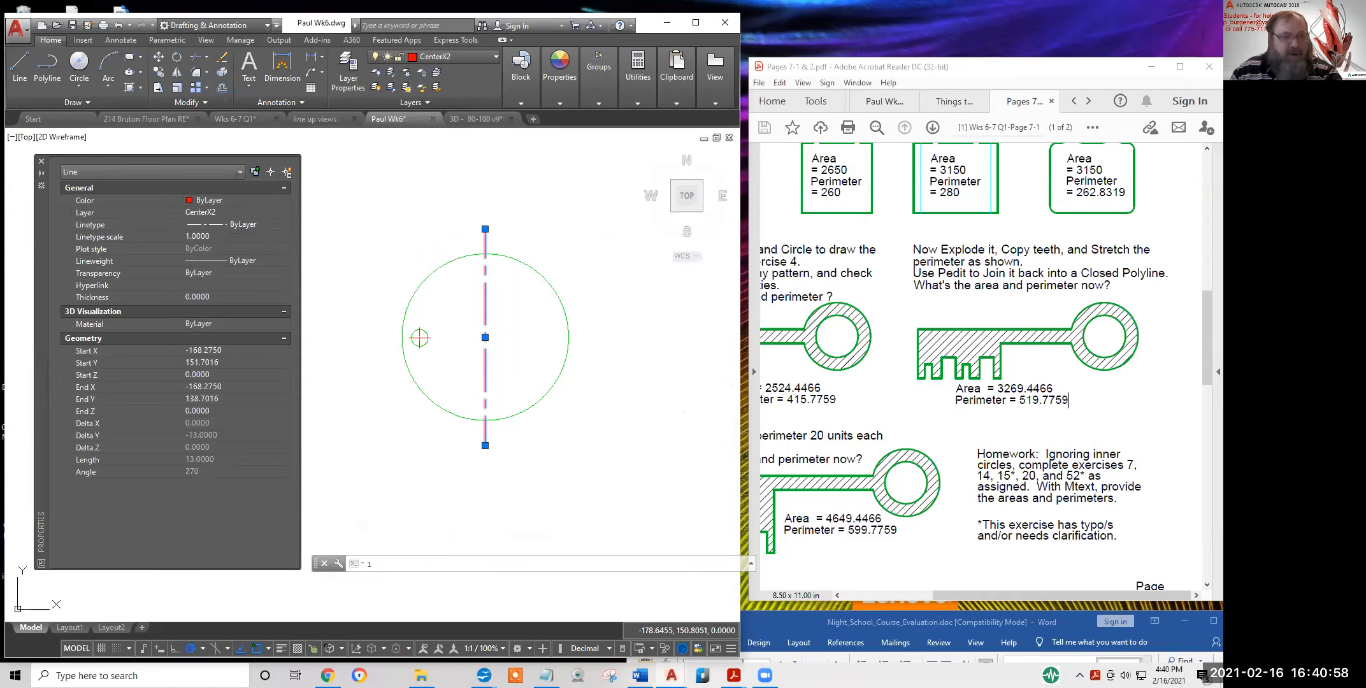
pyautogui.click(231, 235)
pyautogui.write('2')
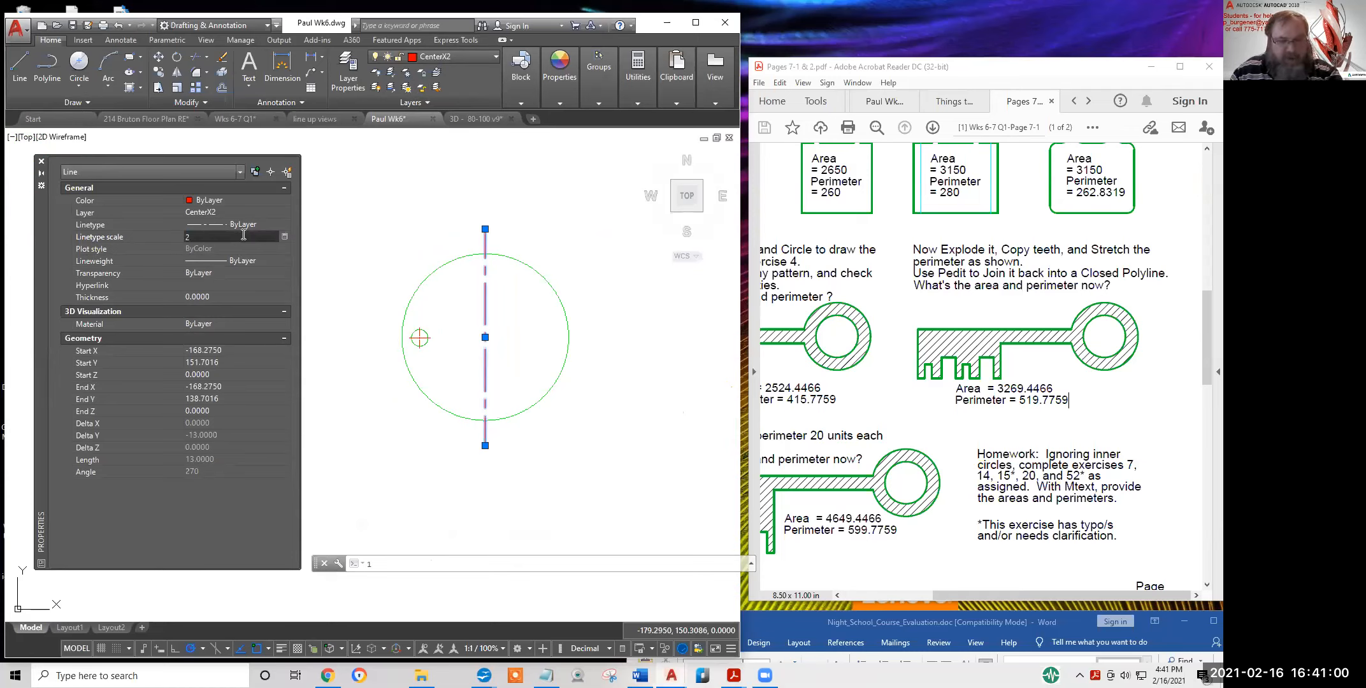
pyautogui.press('Return')
pyautogui.press('Escape')
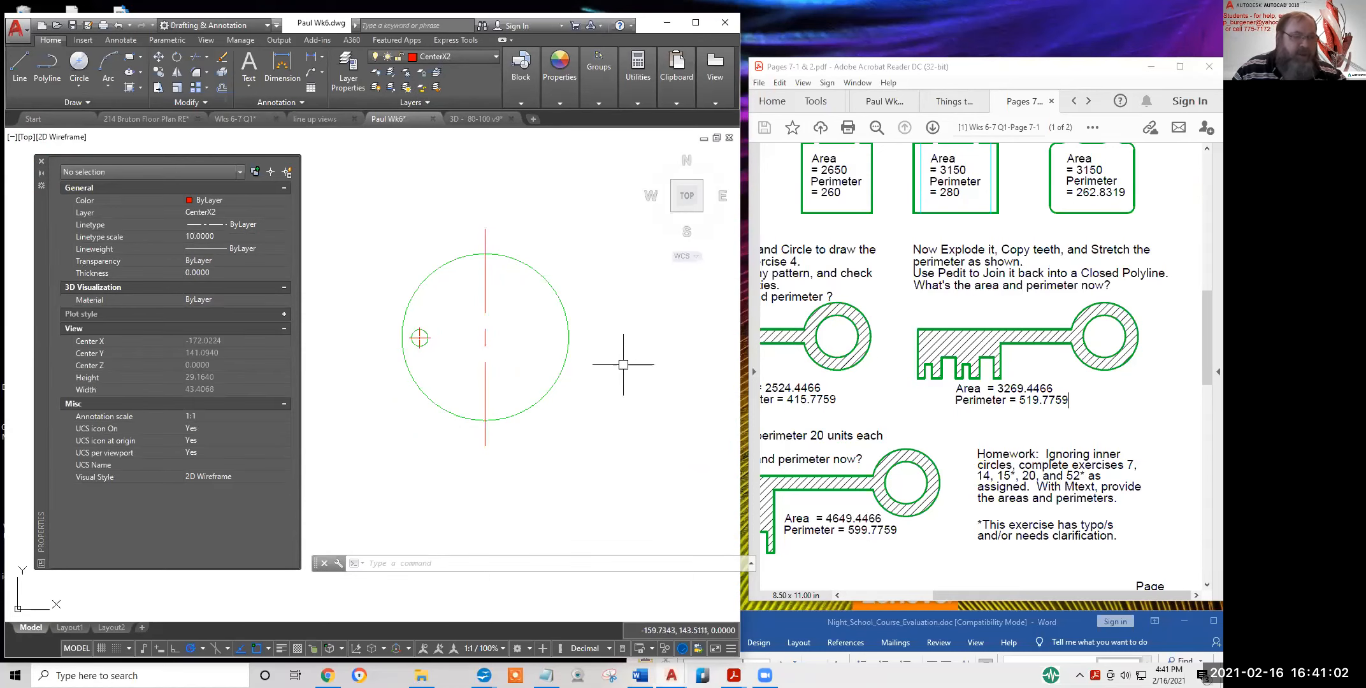
# Mirror the vertical centre line about the circle centre into a horizontal copy, keeping the original
pyautogui.click(177, 72)
pyautogui.click(488, 327)
pyautogui.press('Return')
pyautogui.click(485, 337)
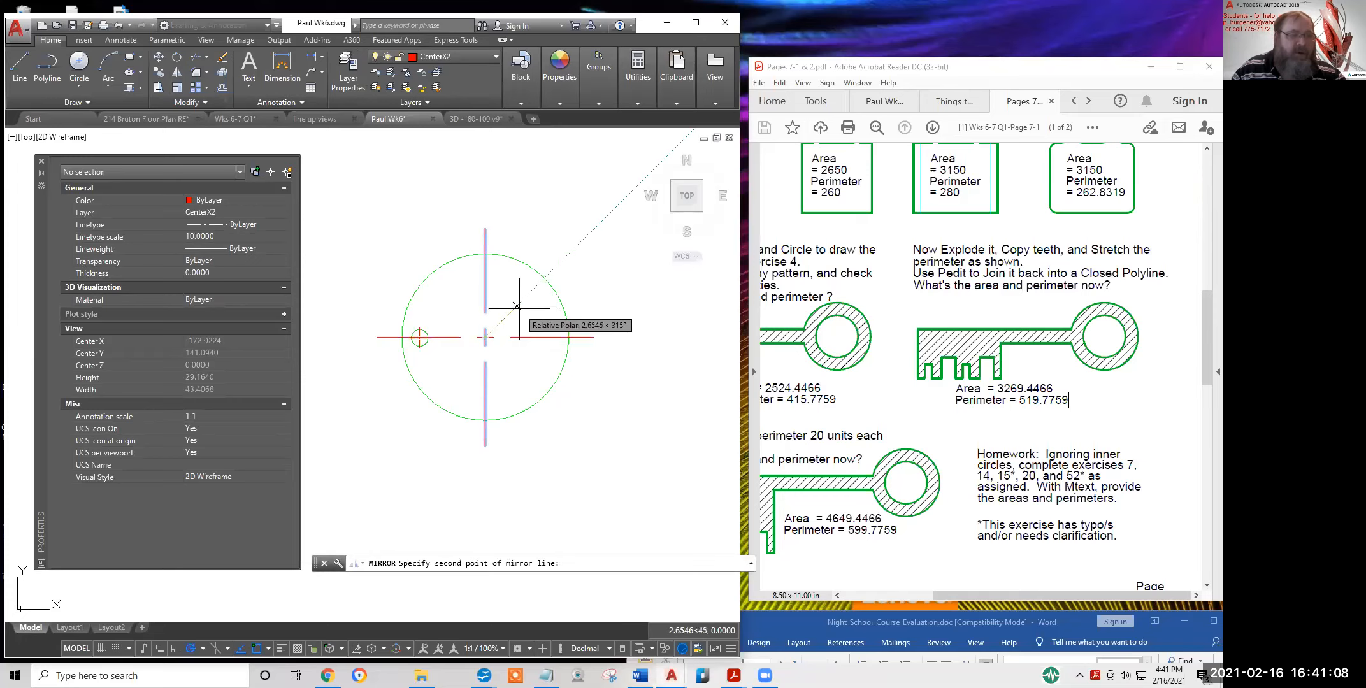
pyautogui.click(581, 239)
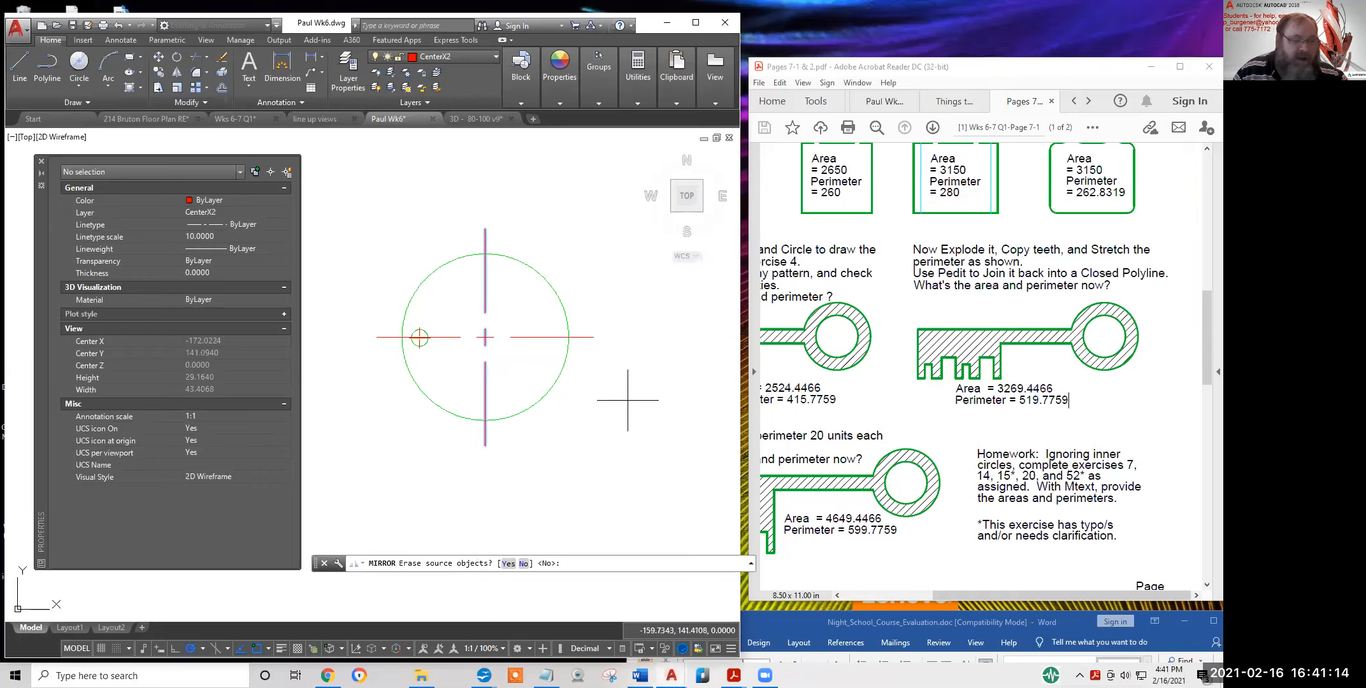
pyautogui.press('Escape')
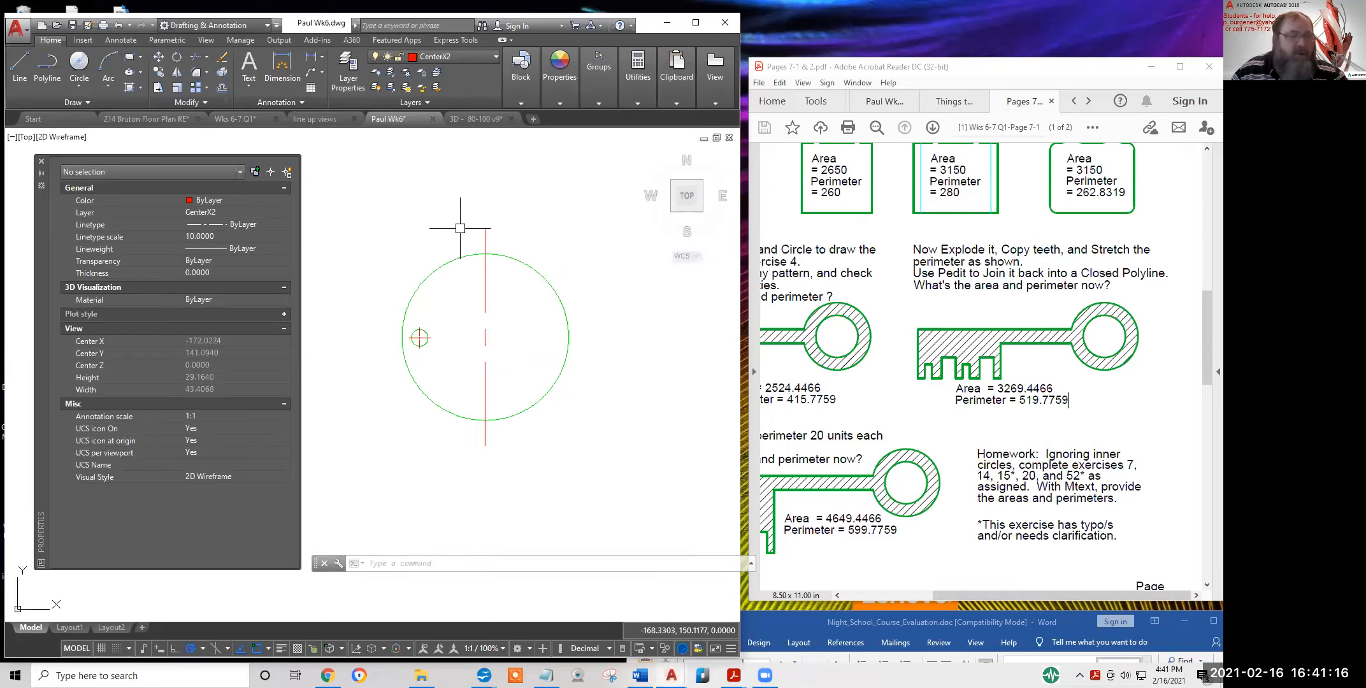
pyautogui.click(176, 73)
pyautogui.click(485, 242)
pyautogui.press('Return')
pyautogui.click(485, 338)
pyautogui.click(548, 300)
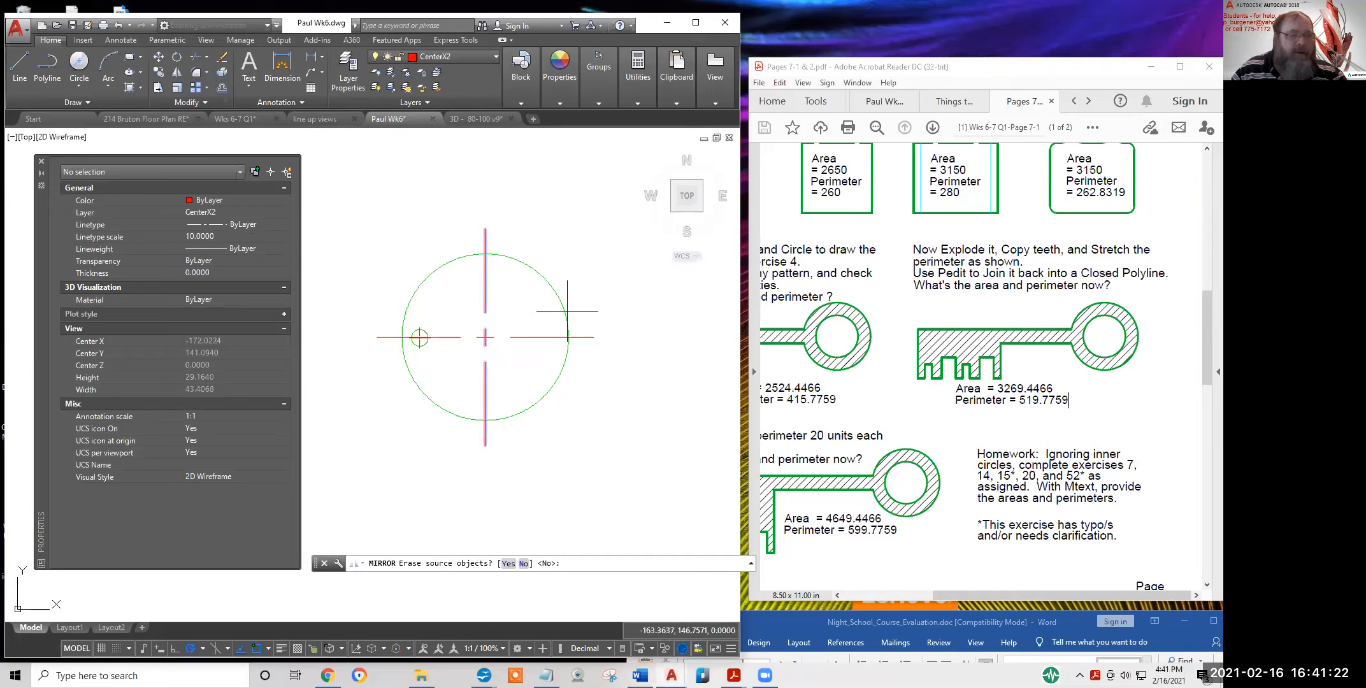
pyautogui.press('Return')
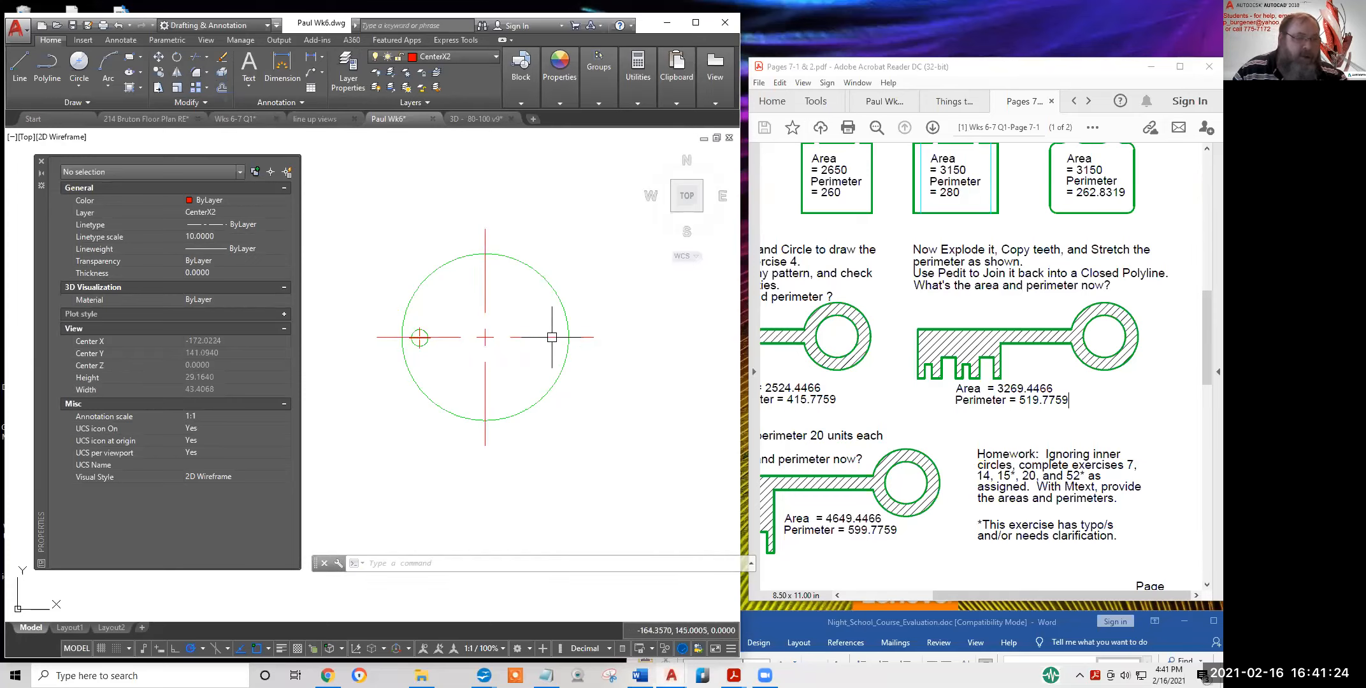
pyautogui.click(521, 102)
pyautogui.click(126, 41)
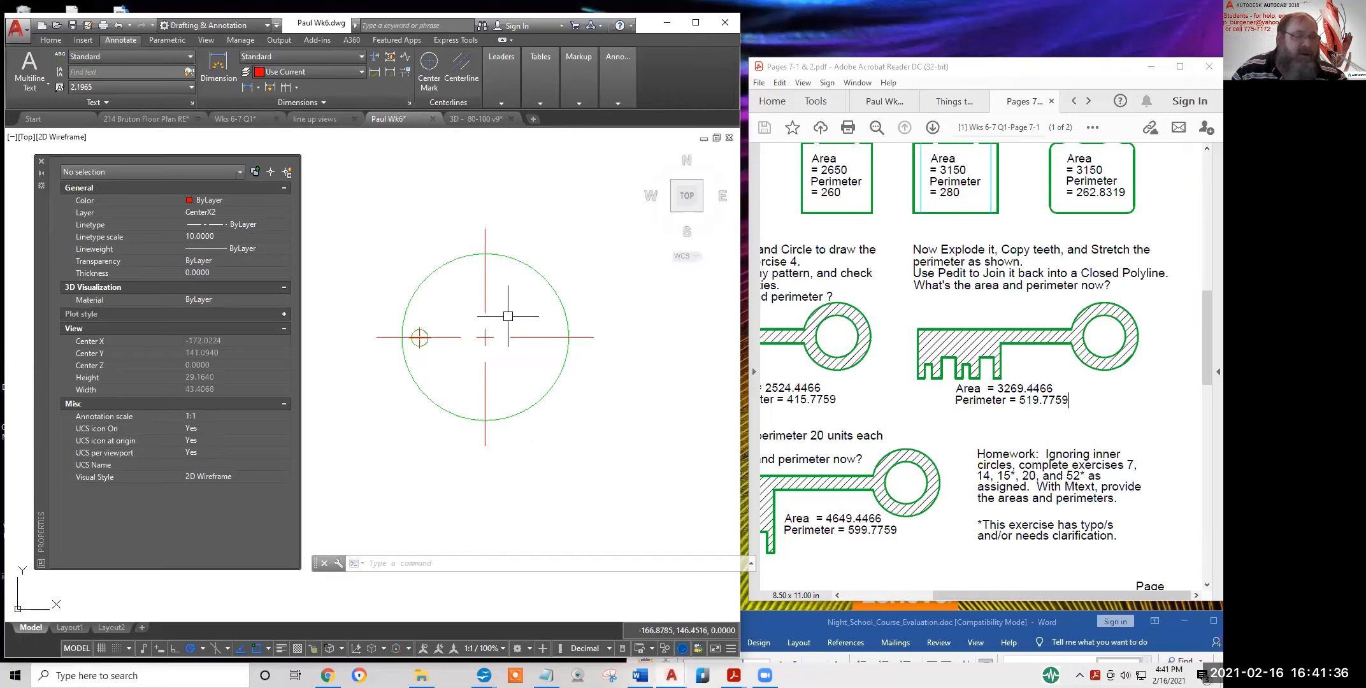
# Draw a new circle above the green one, making room by panning
pyautogui.moveTo(484, 275)
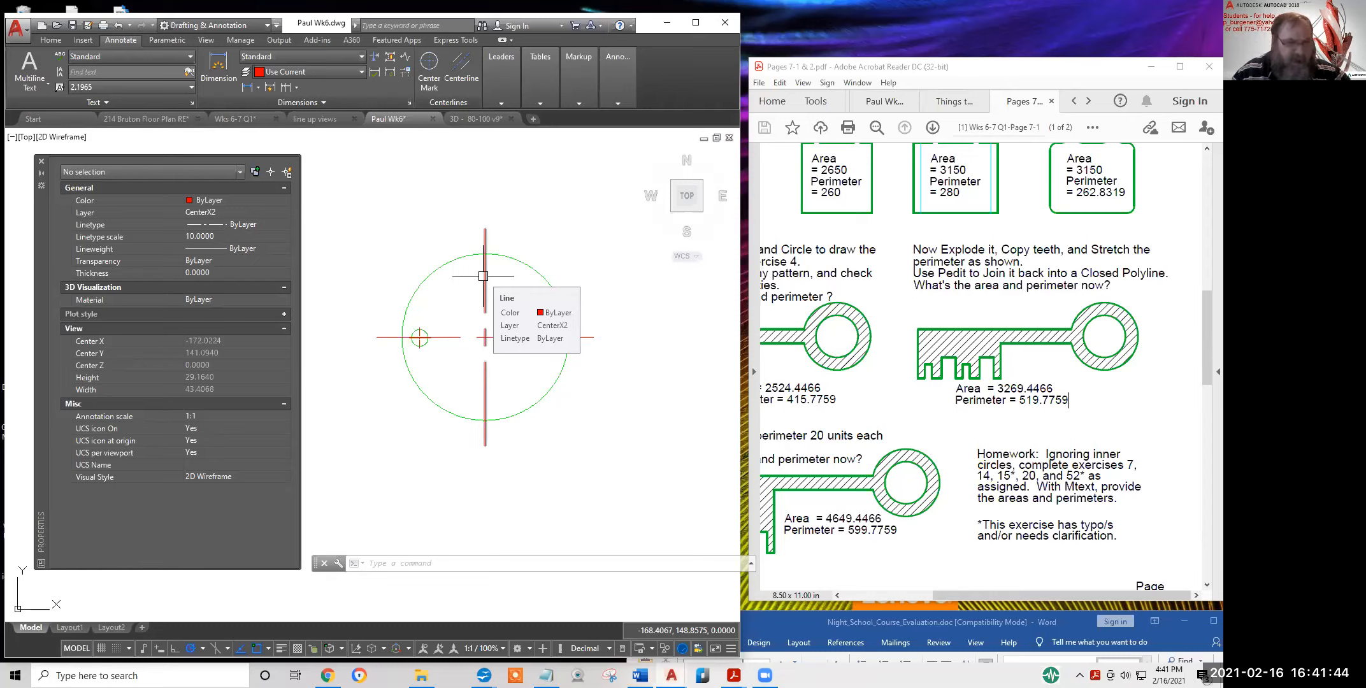
pyautogui.scroll(-2, 537, 338)
pyautogui.scroll(2, 537, 343)
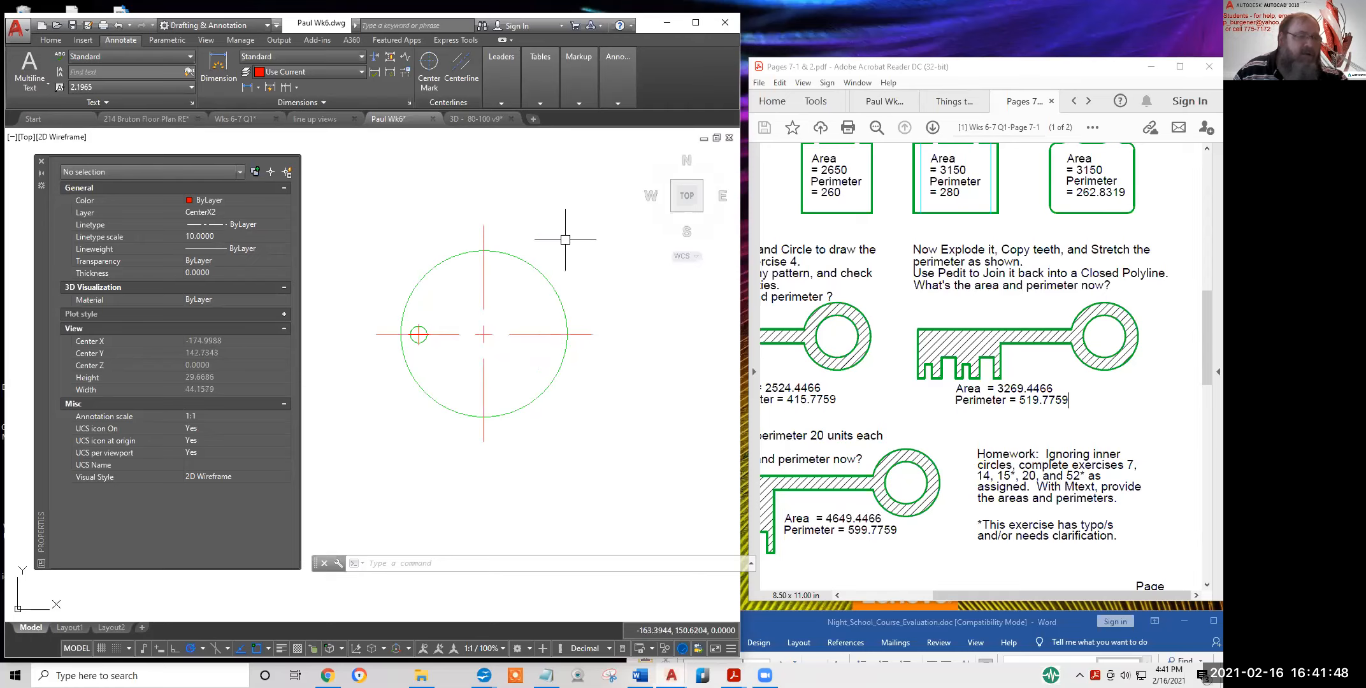
pyautogui.moveTo(460, 202); pyautogui.dragTo(448, 305, button='middle')
pyautogui.write('c')
pyautogui.press('Return')
pyautogui.press('Escape')
pyautogui.write('c')
pyautogui.press('Return')
pyautogui.click(501, 216)
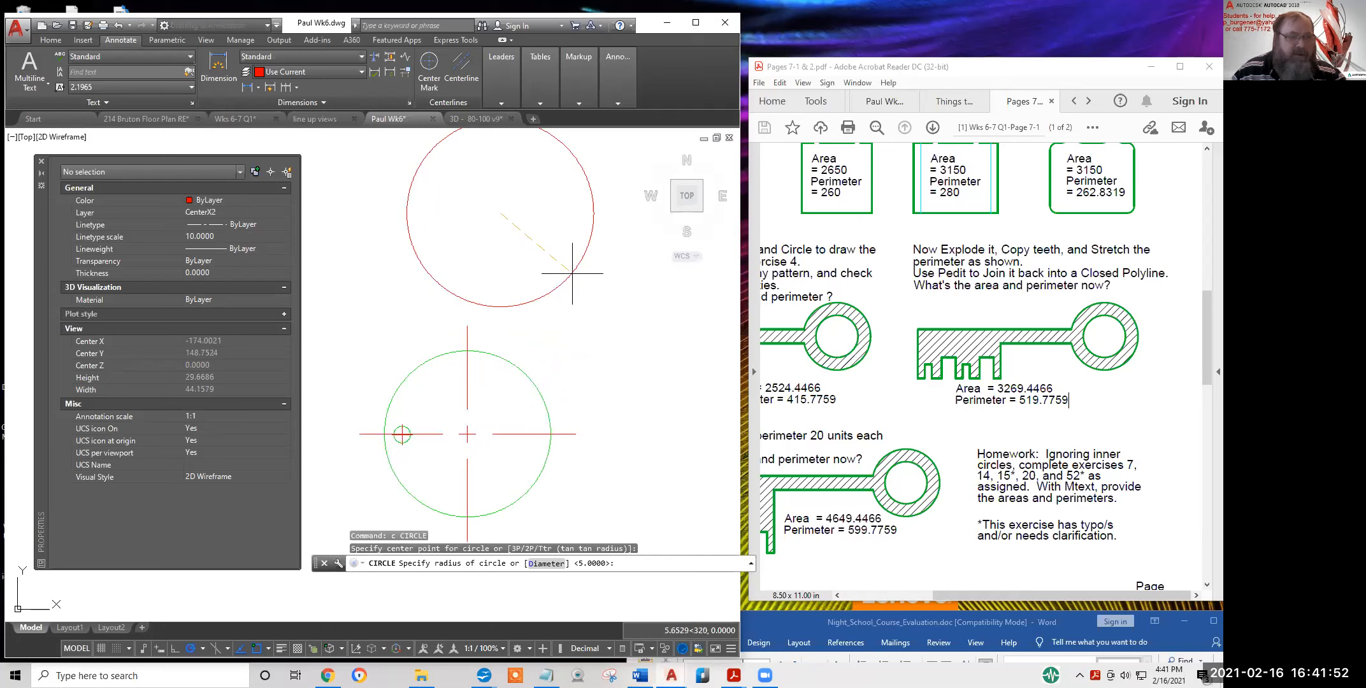
pyautogui.click(592, 249)
# Add a centre-mark crosshair to the new red circle
pyautogui.scroll(-2, 563, 280)
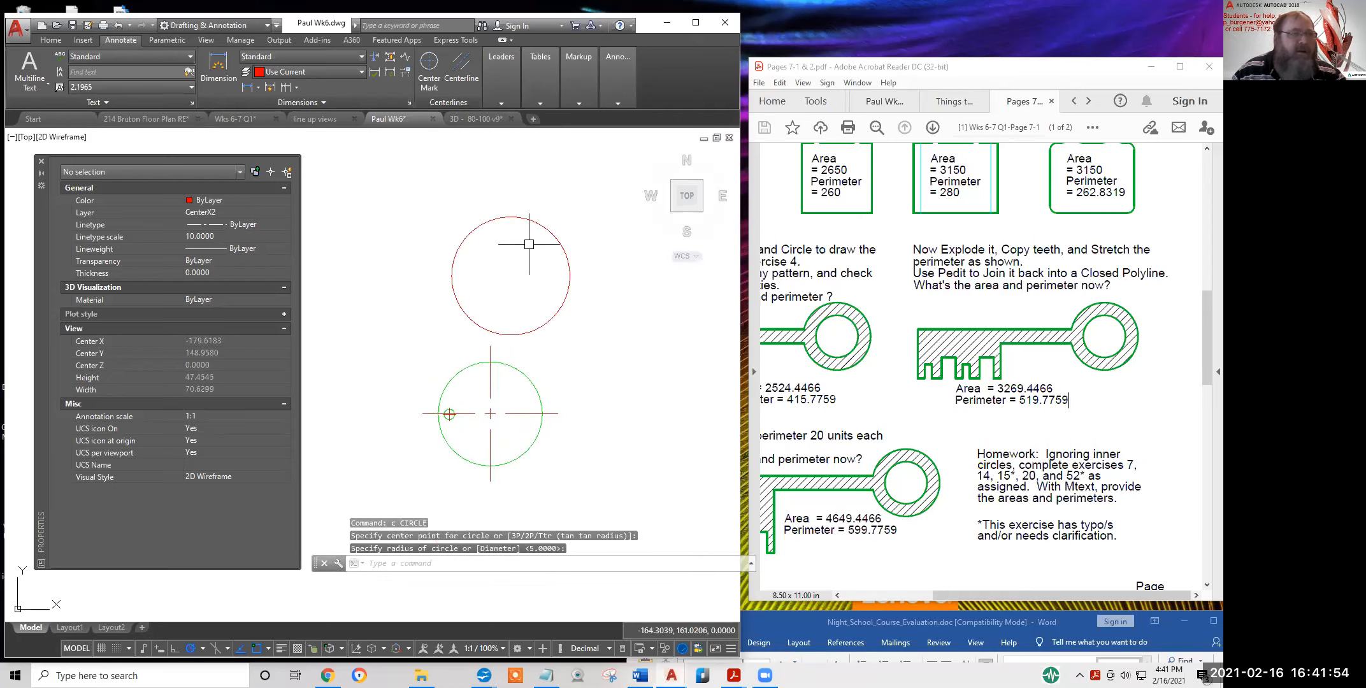
pyautogui.click(428, 67)
pyautogui.click(532, 212)
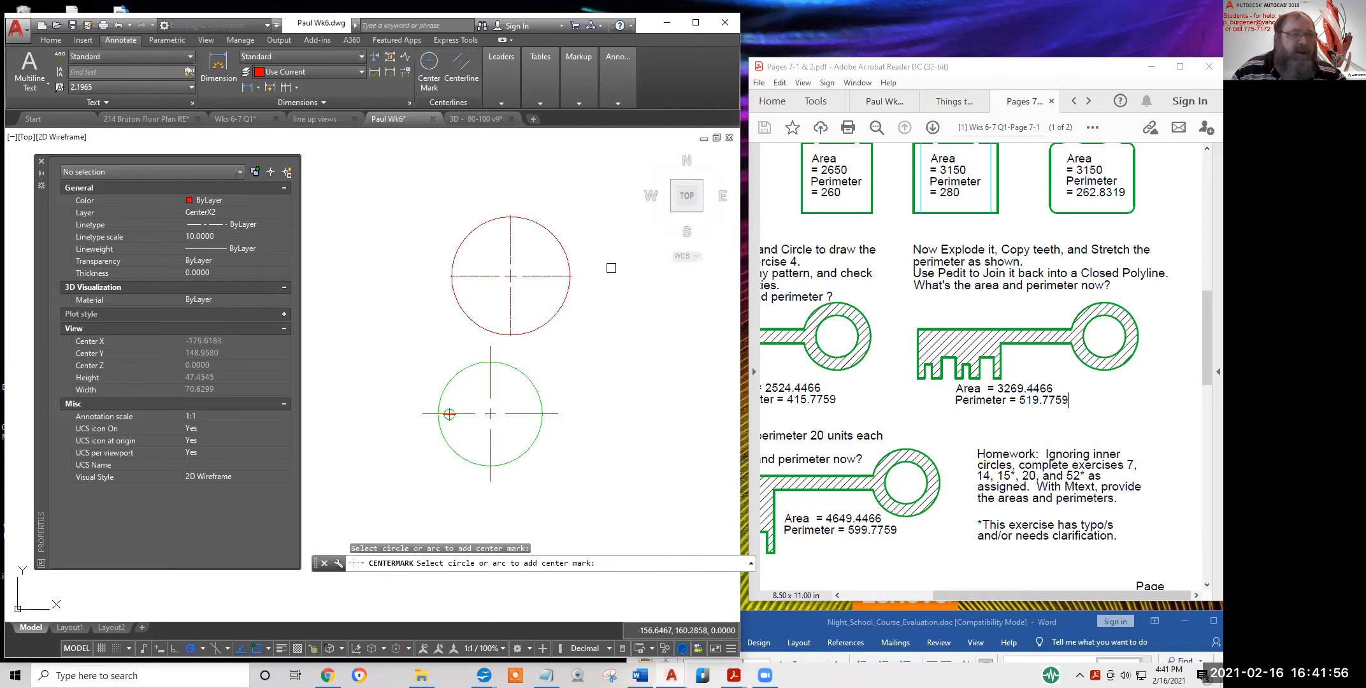
pyautogui.scroll(-2, 617, 341)
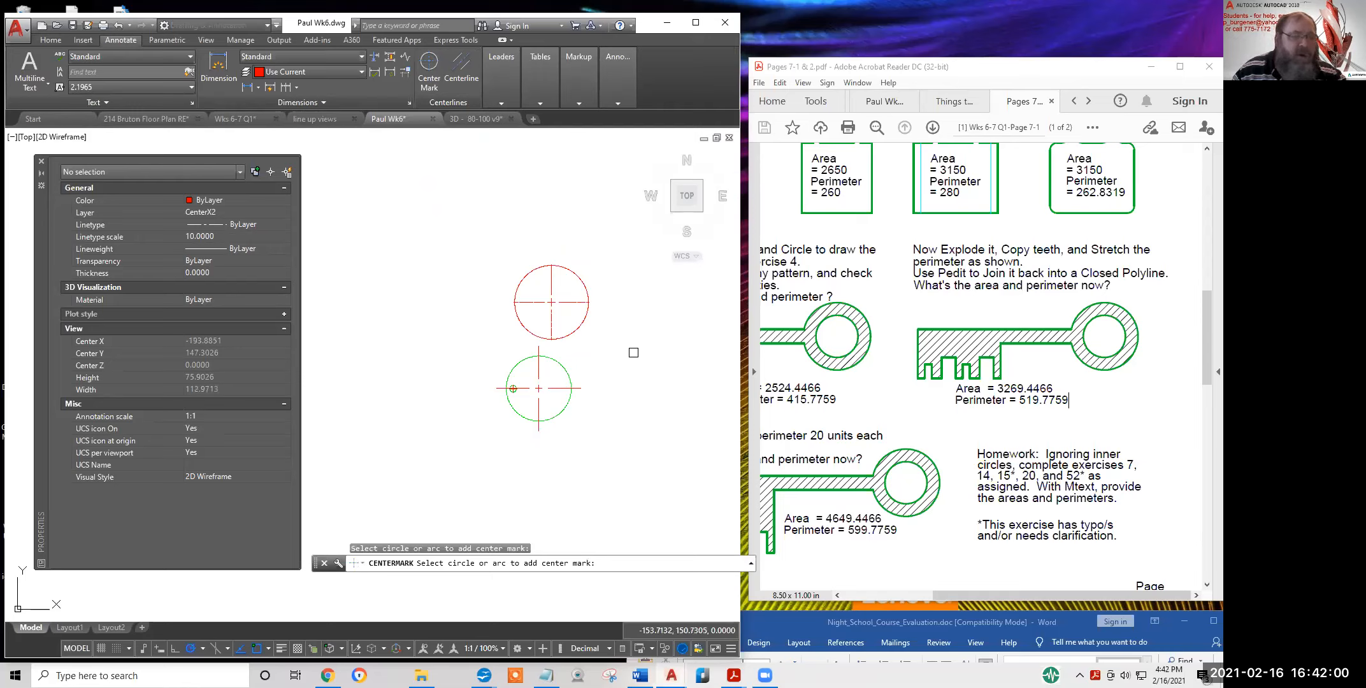
pyautogui.scroll(4, 581, 318)
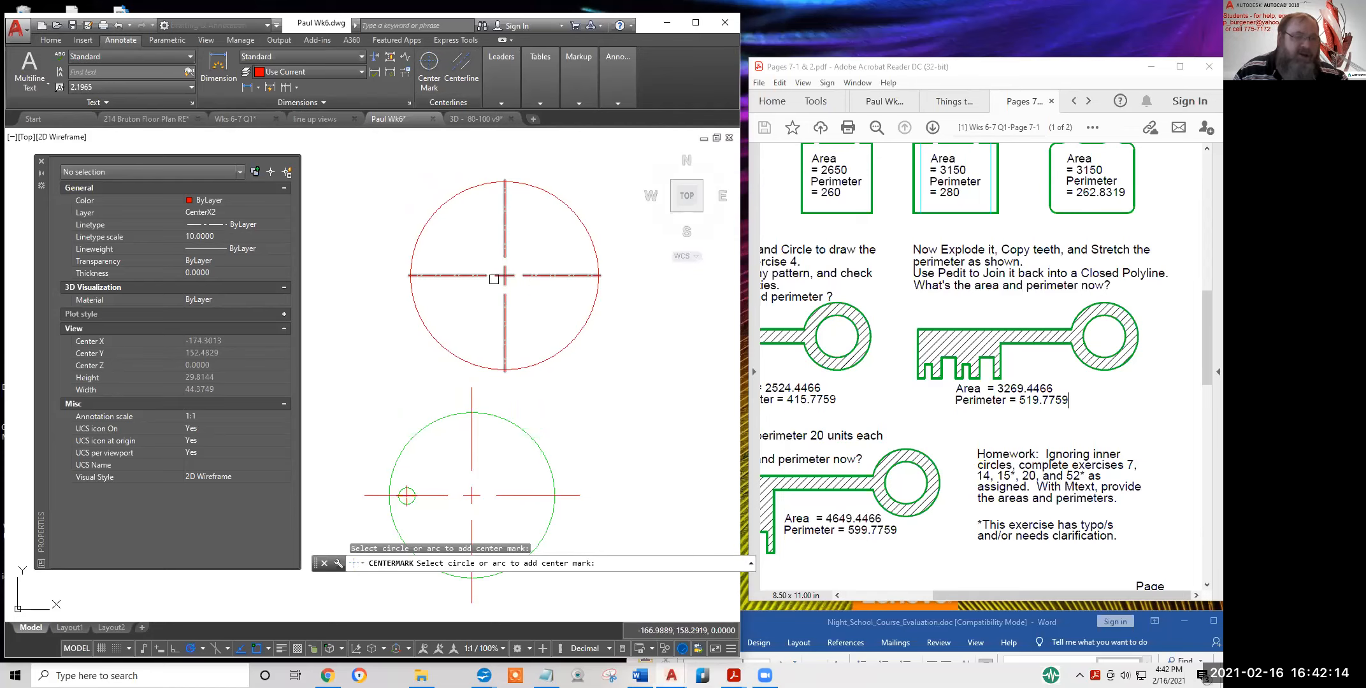
pyautogui.scroll(-3, 614, 354)
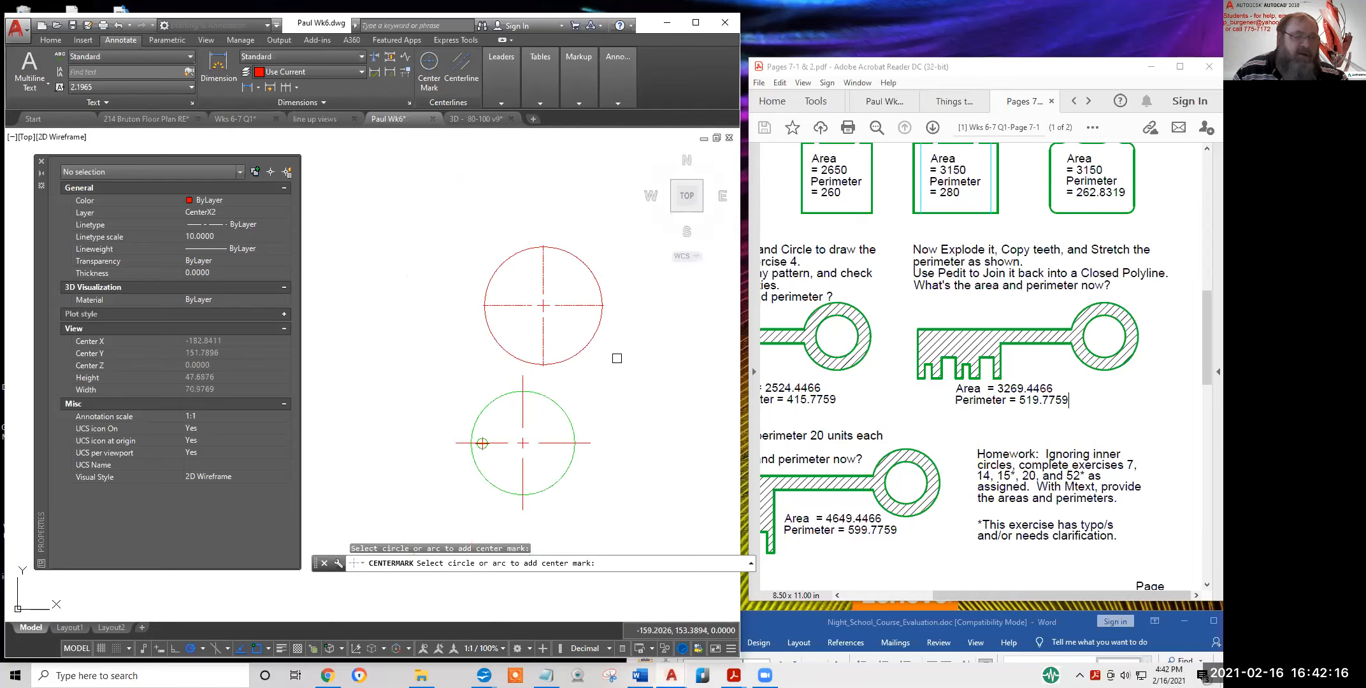
pyautogui.moveTo(616, 351)
pyautogui.mouseDown(button='middle')
pyautogui.moveTo(487, 301)
pyautogui.moveTo(476, 272)
pyautogui.mouseUp(button='middle')
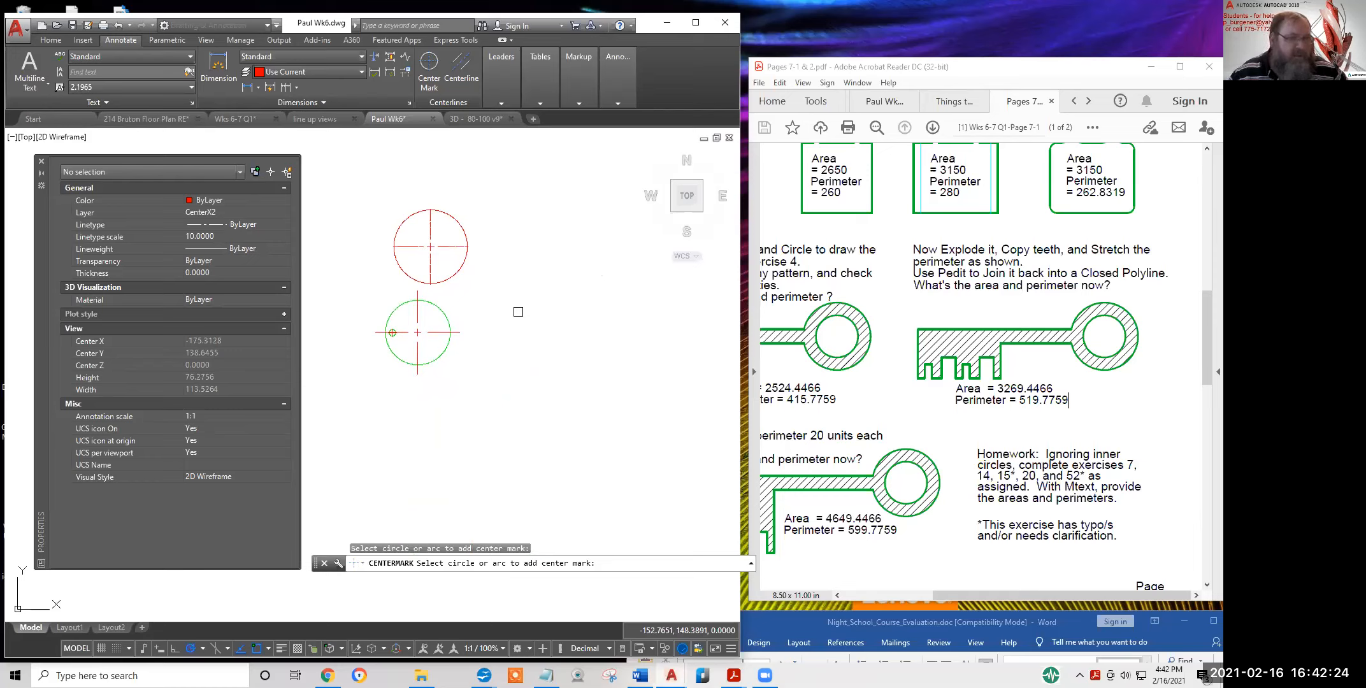
pyautogui.scroll(3, 463, 279)
pyautogui.scroll(-1, 430, 215)
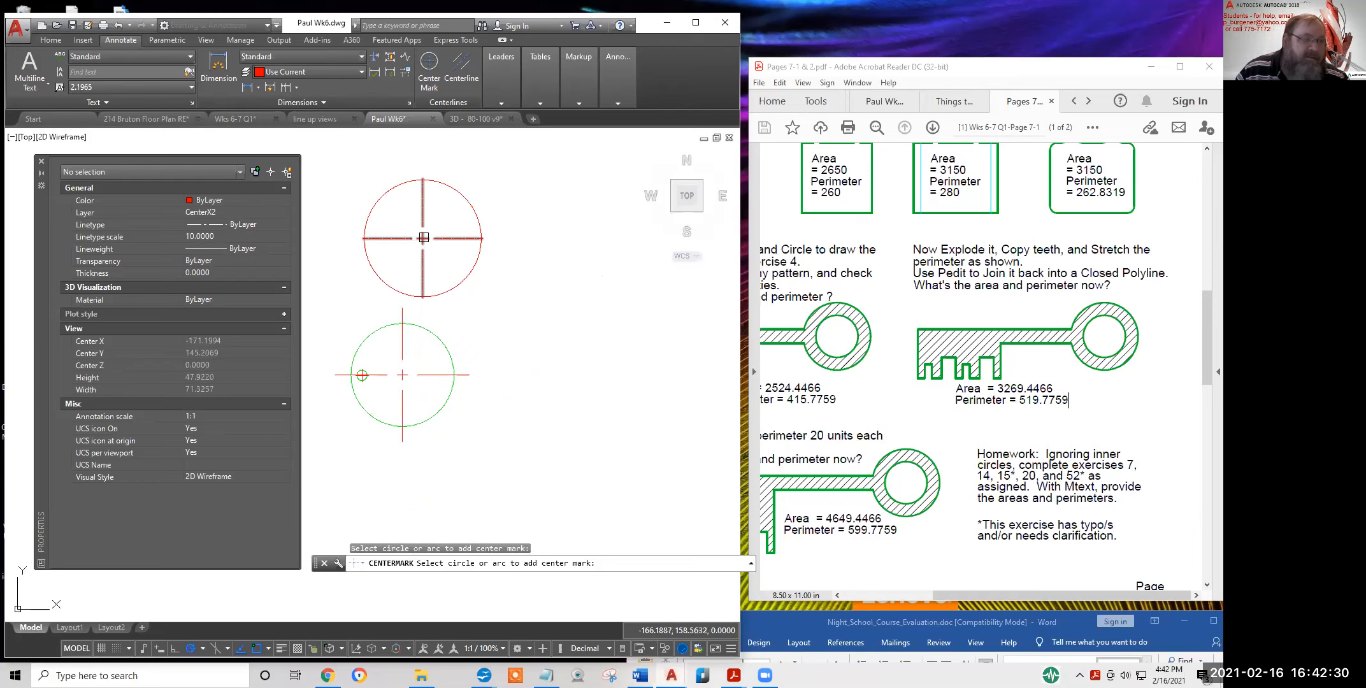
pyautogui.scroll(-4, 423, 238)
pyautogui.press('Escape')
pyautogui.press('Escape')
# Pan the view to the block of notes about bulls eyes
pyautogui.scroll(-4, 396, 280)
pyautogui.moveTo(396, 281); pyautogui.dragTo(637, 211, button='middle')
pyautogui.scroll(2, 444, 318)
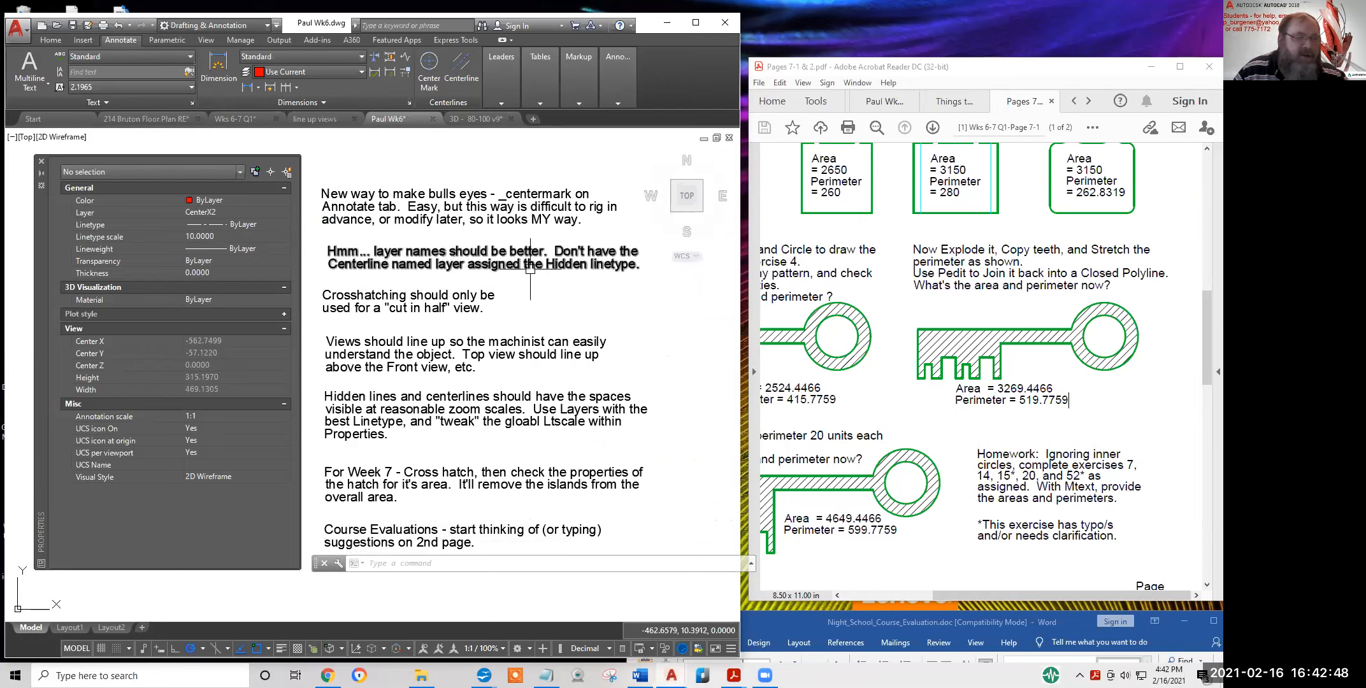
pyautogui.moveTo(535, 286); pyautogui.dragTo(545, 255, button='middle')
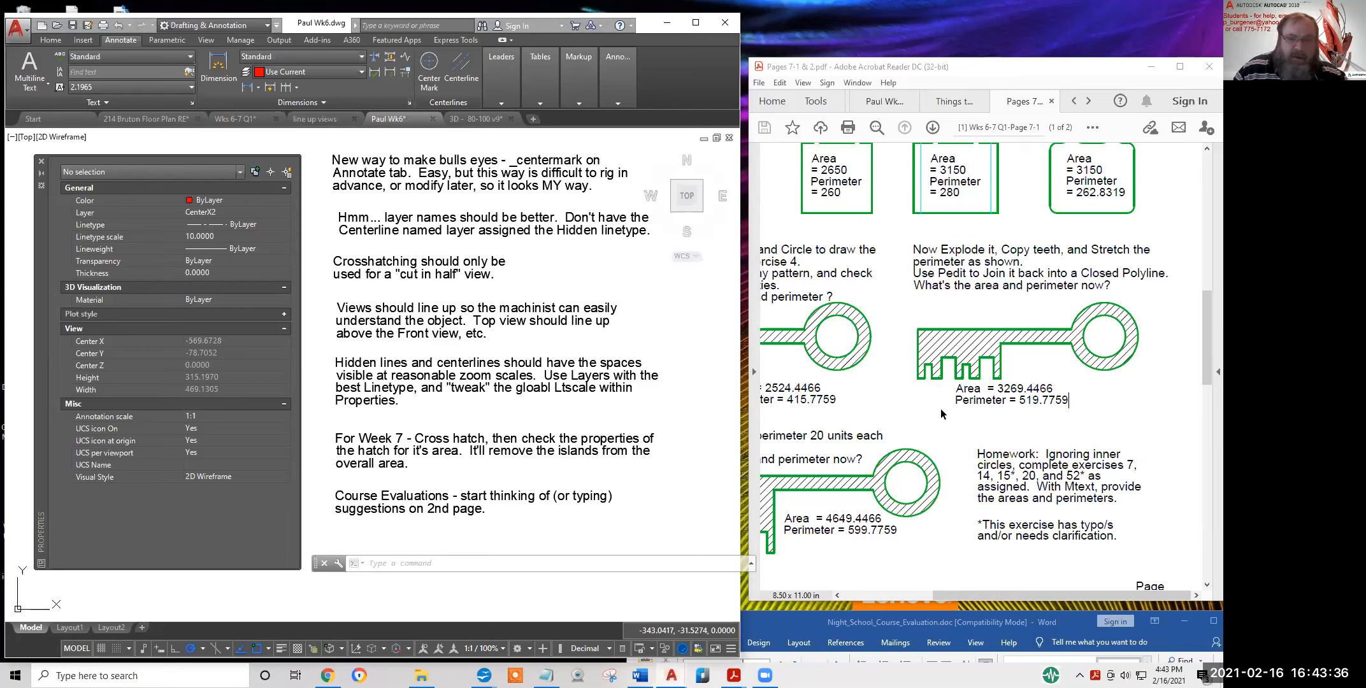
# Cancel the stray selection window and frame the part 72 flange and section view with Home tools showing
pyautogui.scroll(-4, 637, 332)
pyautogui.click(636, 326)
pyautogui.scroll(-4, 636, 326)
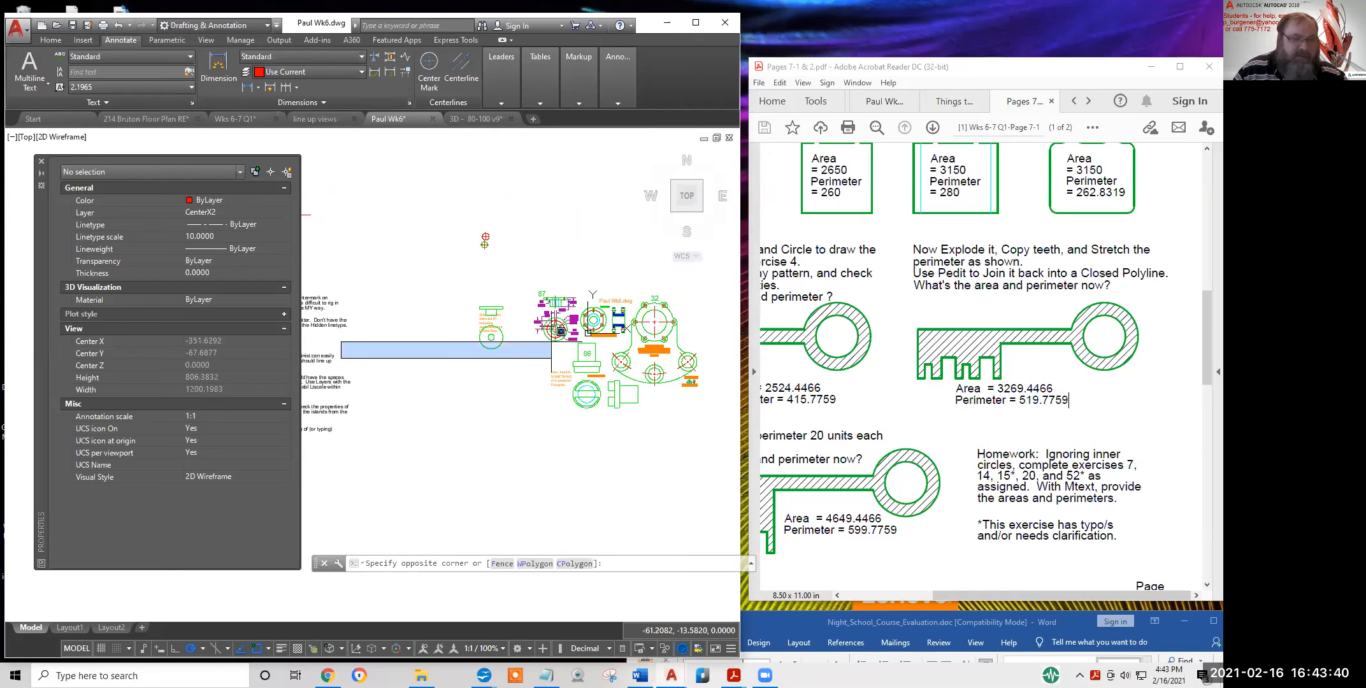
pyautogui.scroll(5, 556, 332)
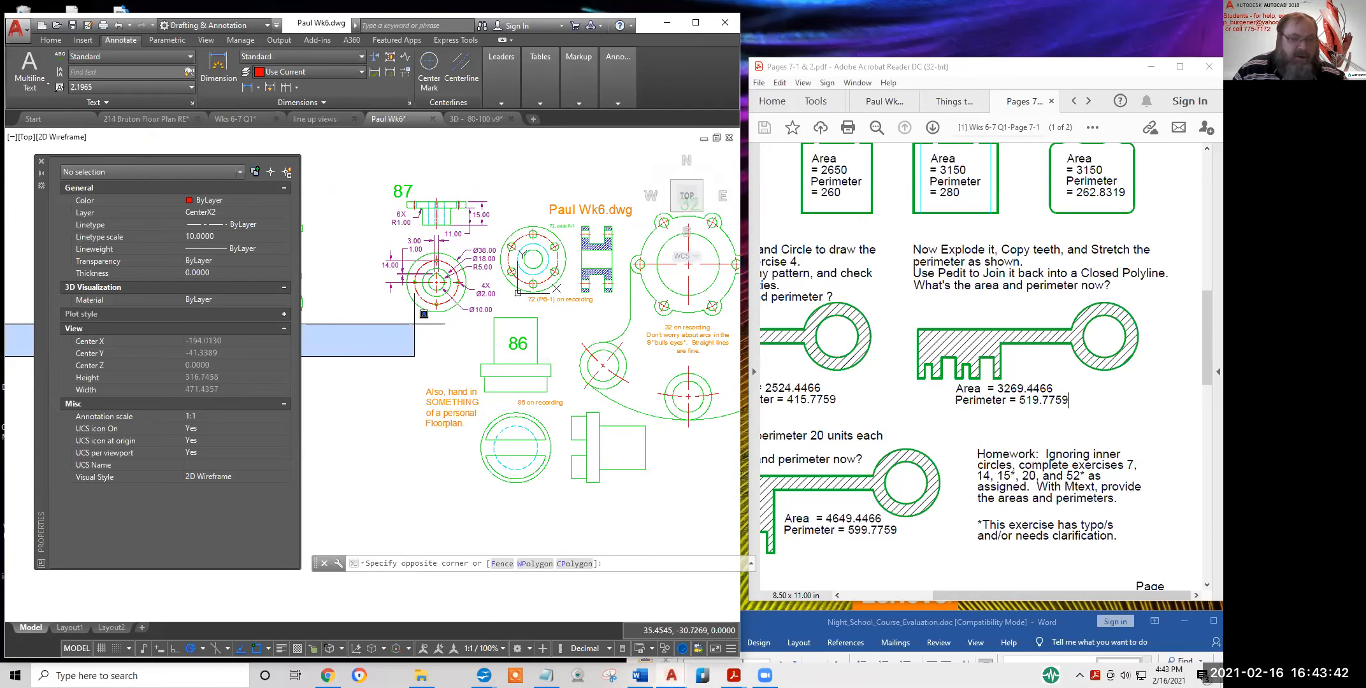
pyautogui.press('Escape')
pyautogui.scroll(3, 607, 257)
pyautogui.scroll(-1, 609, 256)
pyautogui.moveTo(612, 262); pyautogui.dragTo(645, 293, button='middle')
pyautogui.scroll(-2, 645, 293)
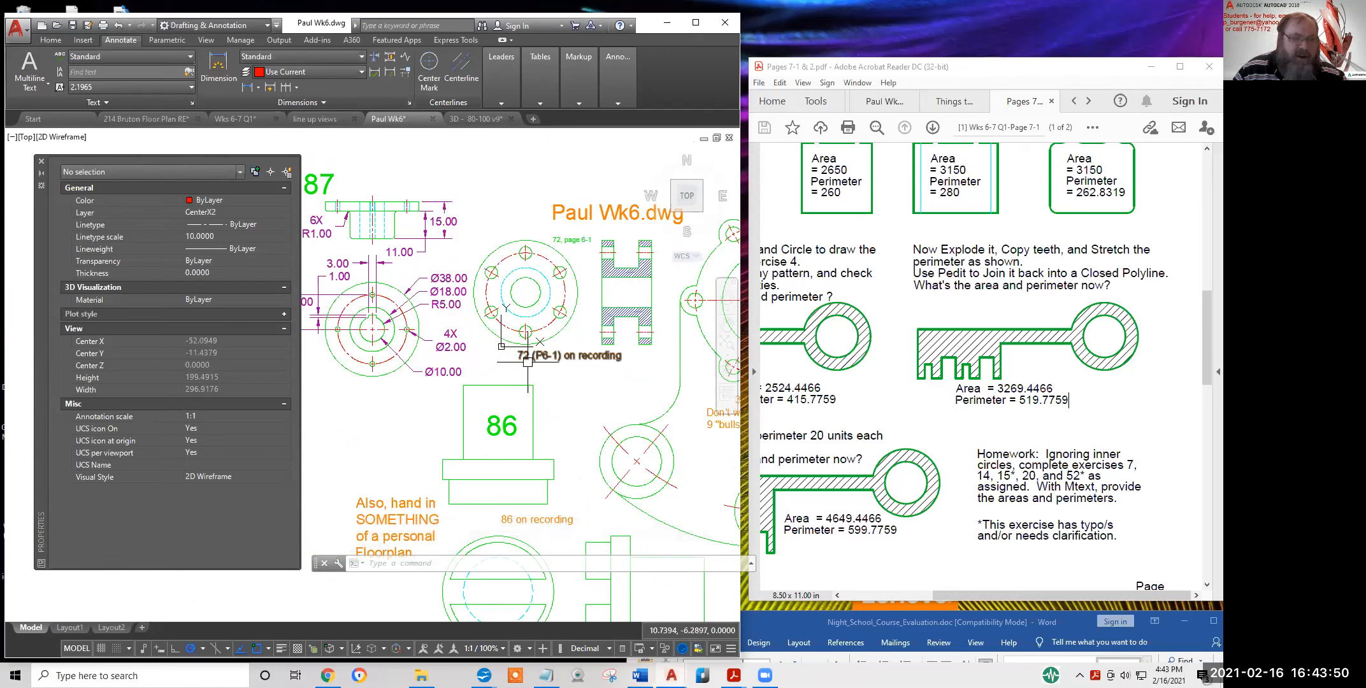
pyautogui.scroll(2, 624, 293)
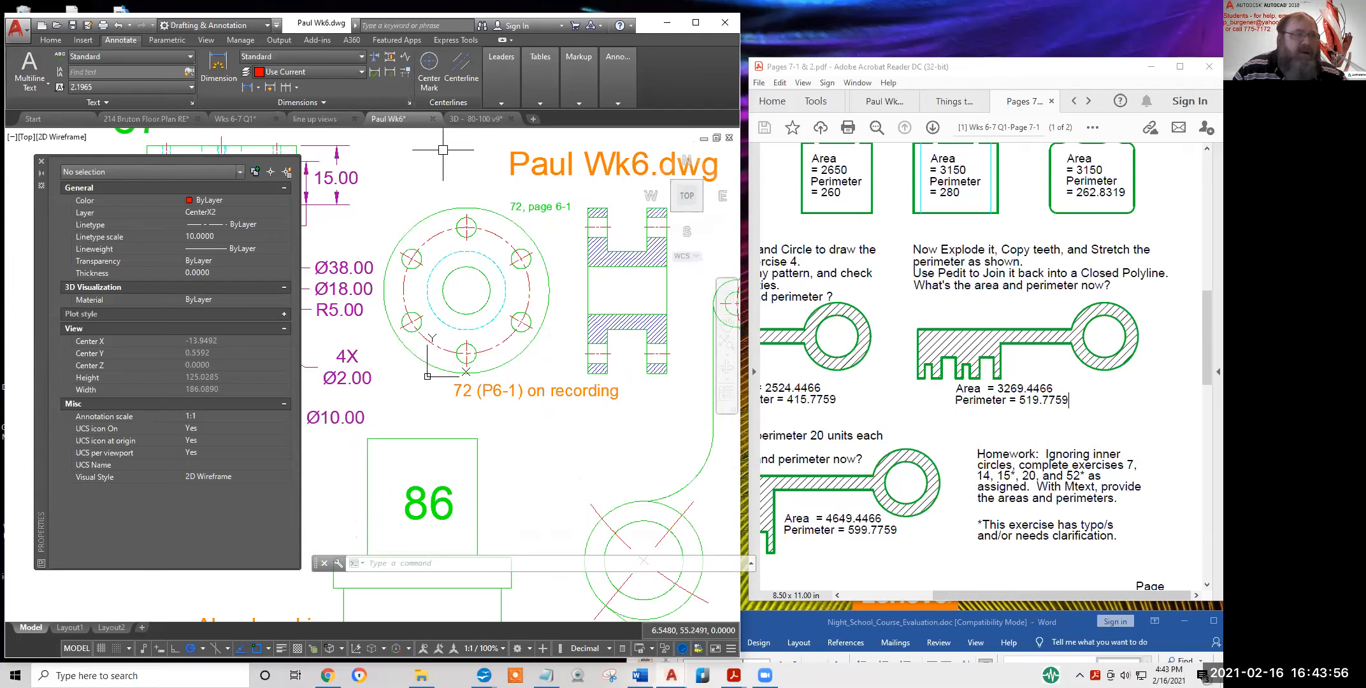
pyautogui.click(51, 40)
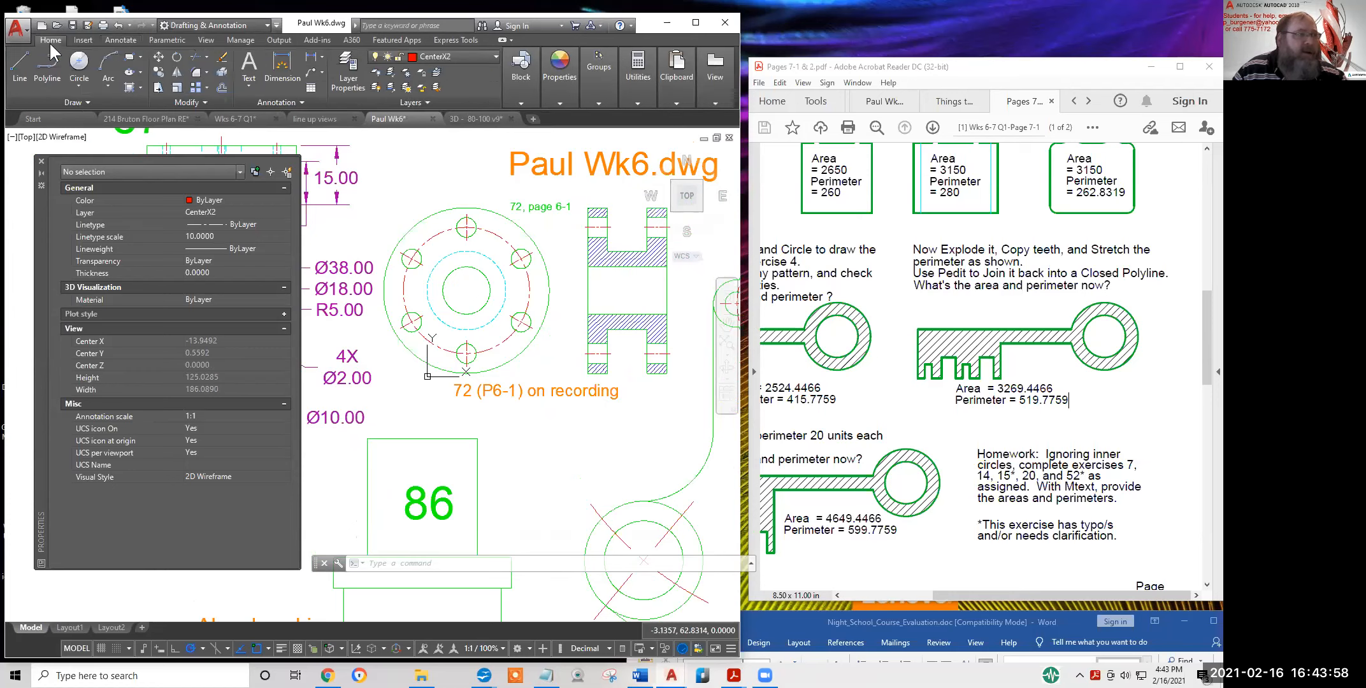
# Draw a centre line from the section's midpoint to its right edge, then scale it 1.3 from its midpoint
pyautogui.click(18, 59)
pyautogui.click(587, 290)
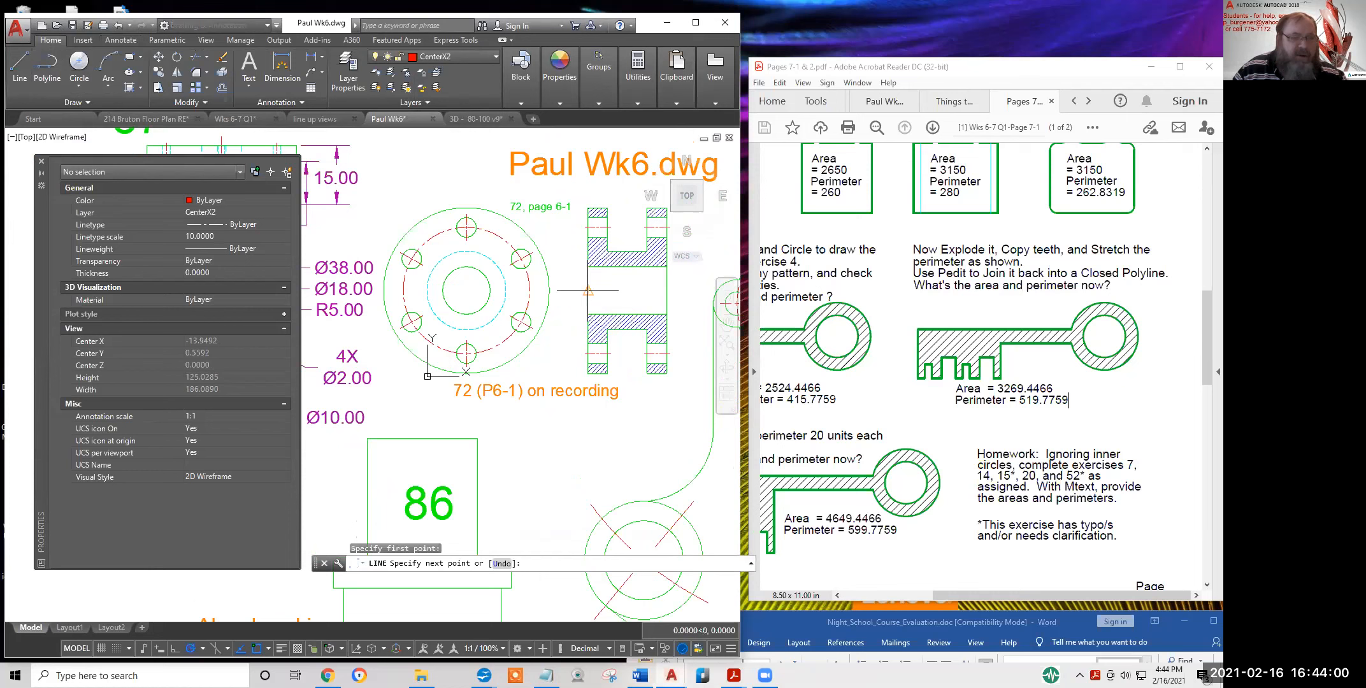
pyautogui.click(667, 290)
pyautogui.press('Return')
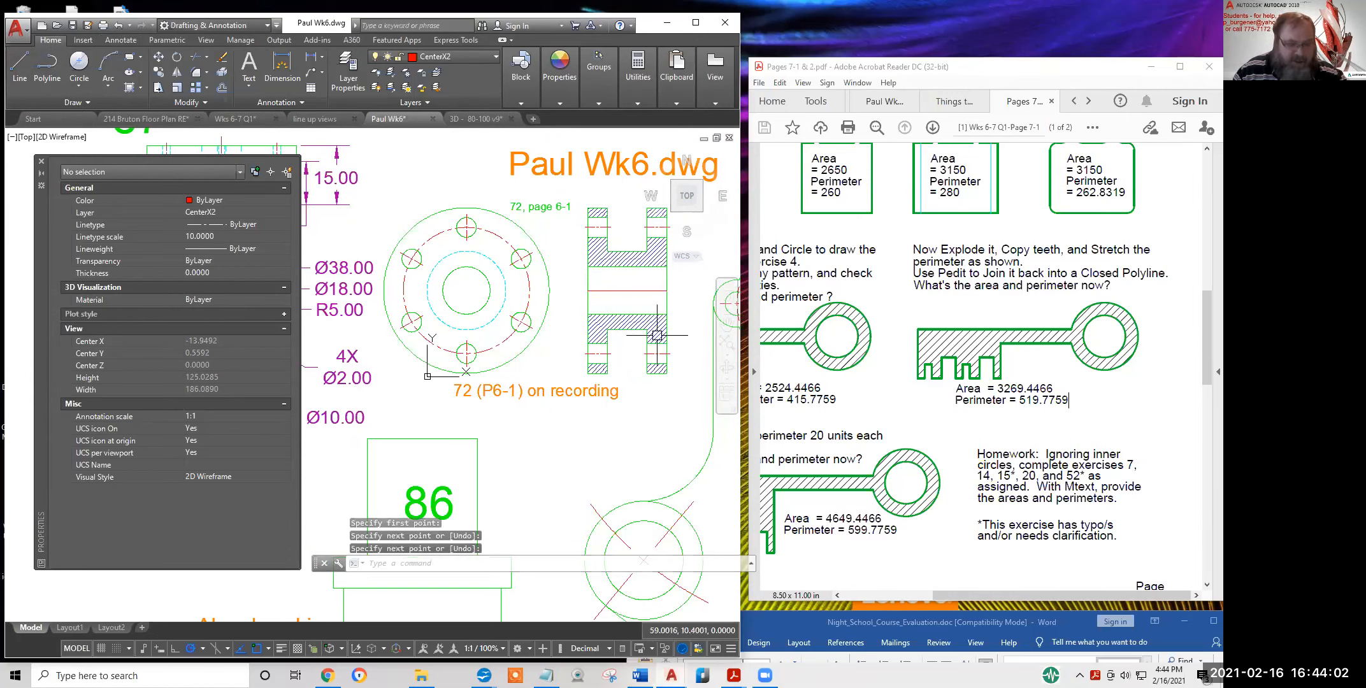
pyautogui.write('sc')
pyautogui.press('Return')
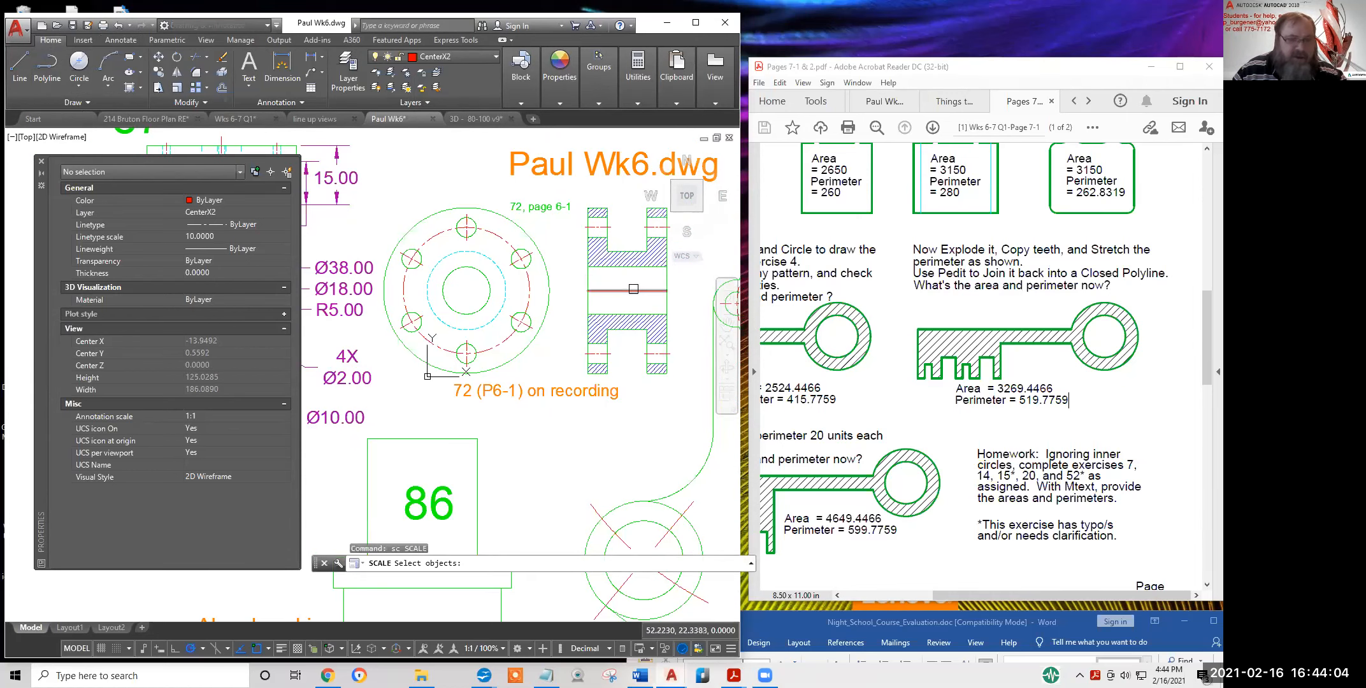
pyautogui.click(633, 289)
pyautogui.press('Return')
pyautogui.click(627, 290)
pyautogui.write('1.3')
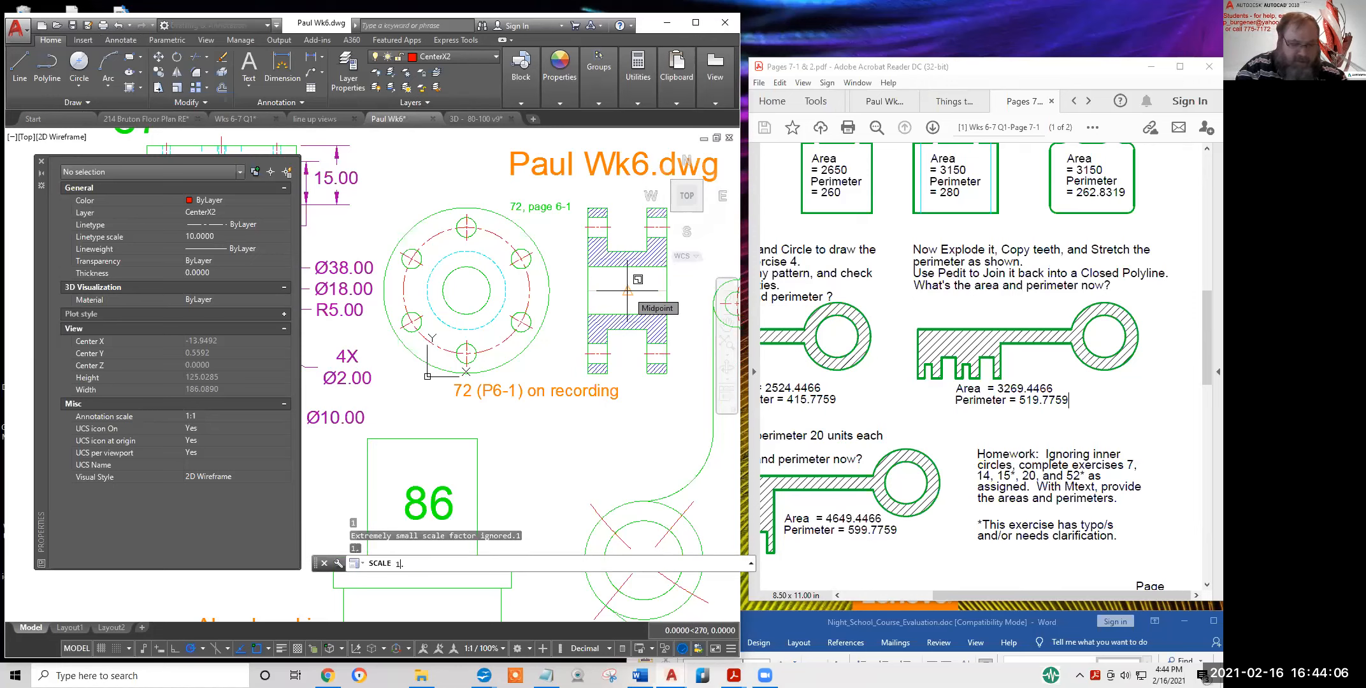
pyautogui.press('Return')
# Set the centre line's linetype scale to 4 in Properties
pyautogui.click(666, 292)
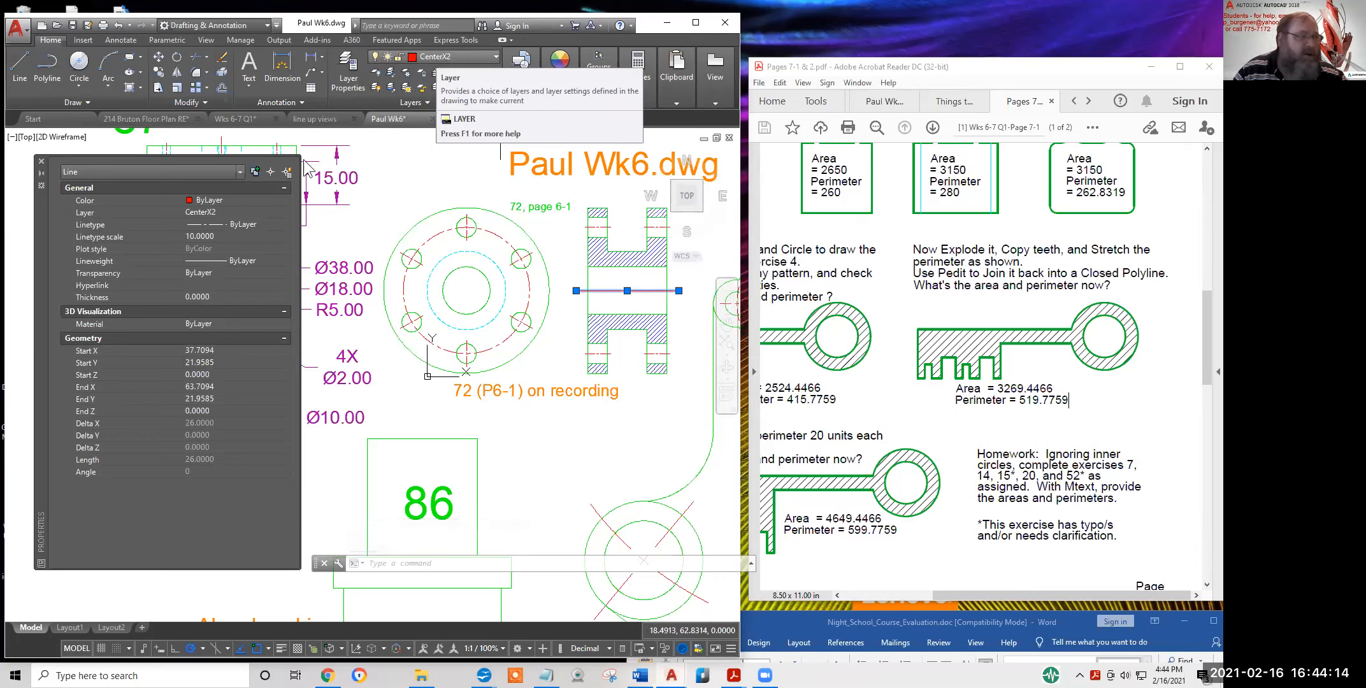
pyautogui.click(224, 235)
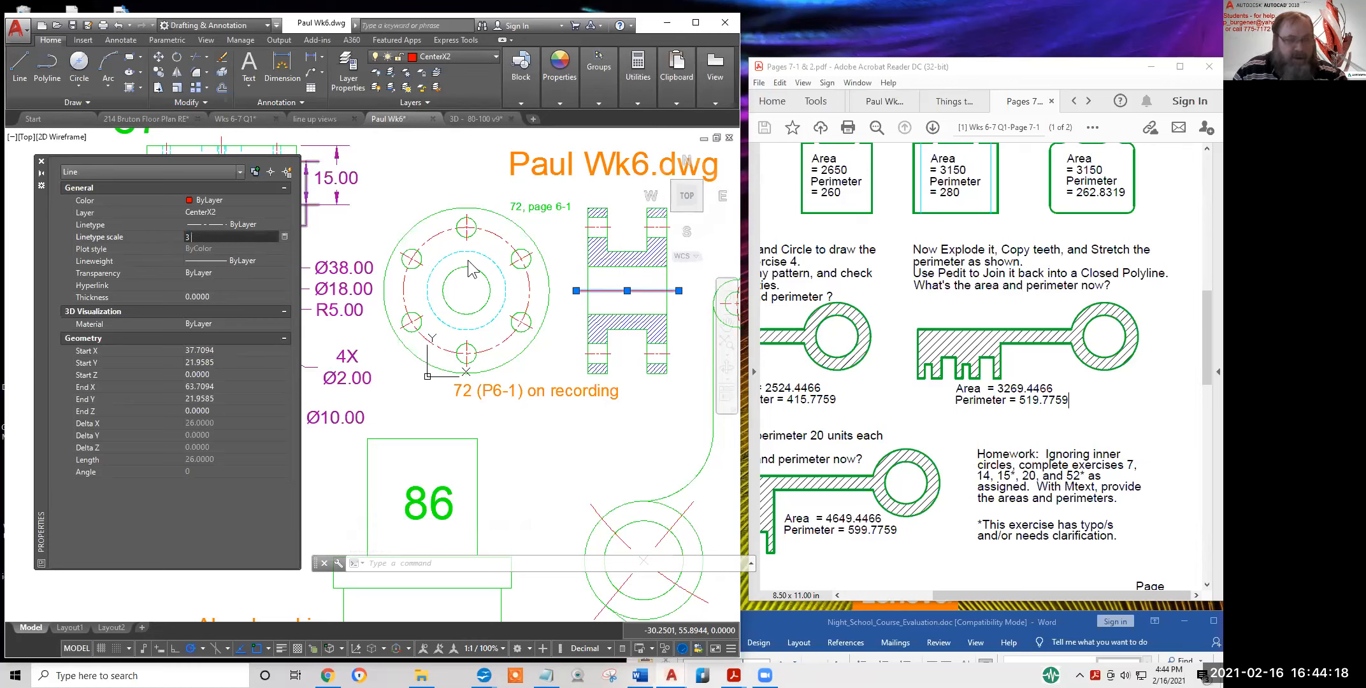
pyautogui.press('Return')
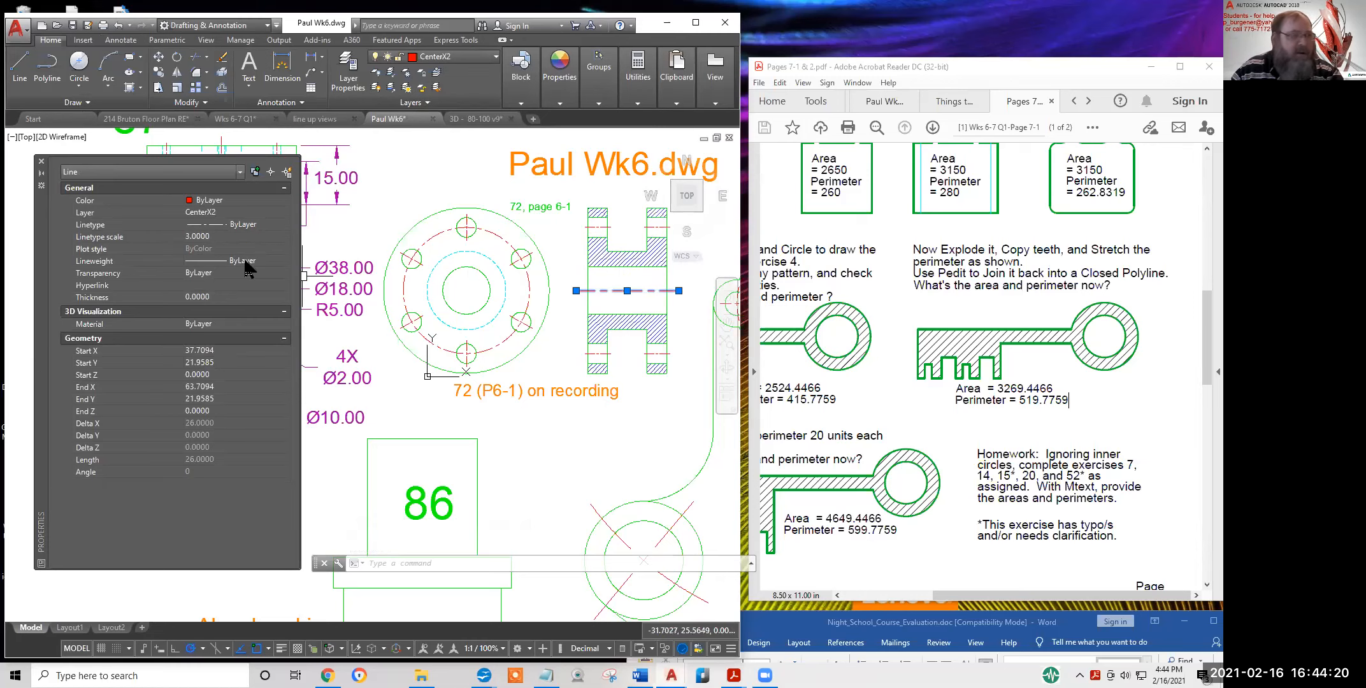
pyautogui.click(222, 236)
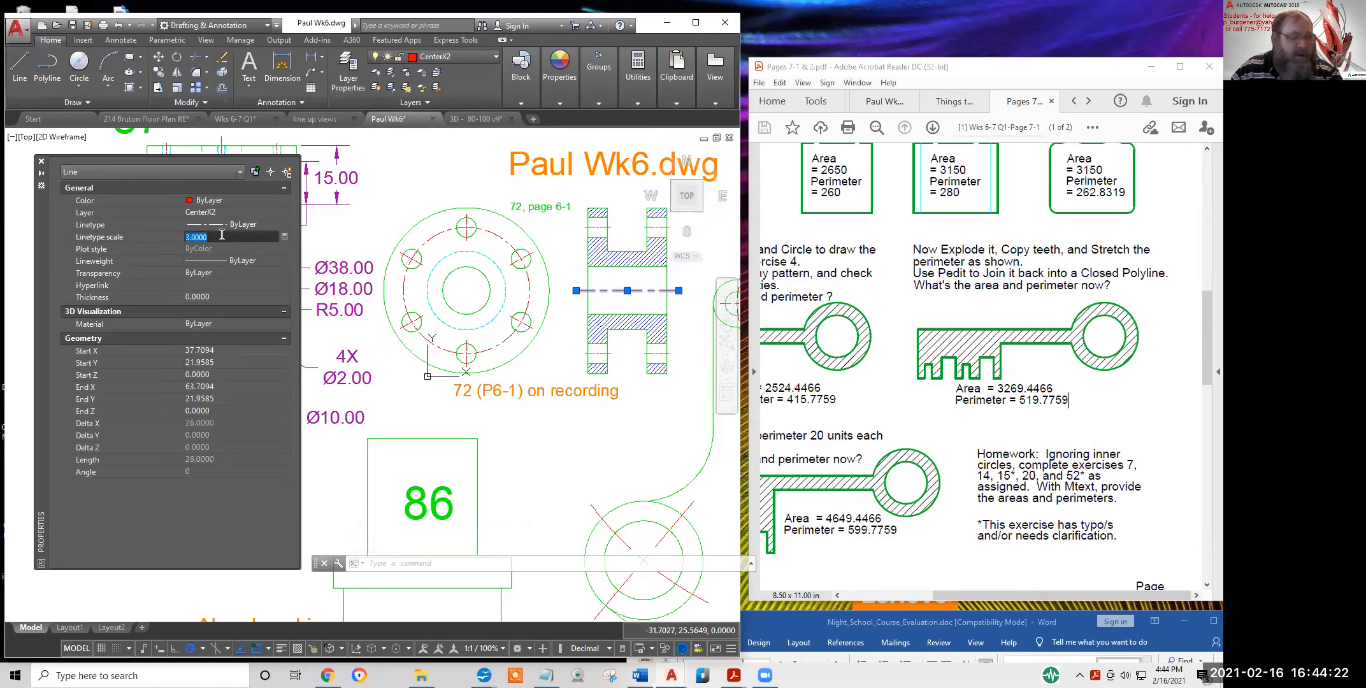
pyautogui.write('4')
pyautogui.press('Return')
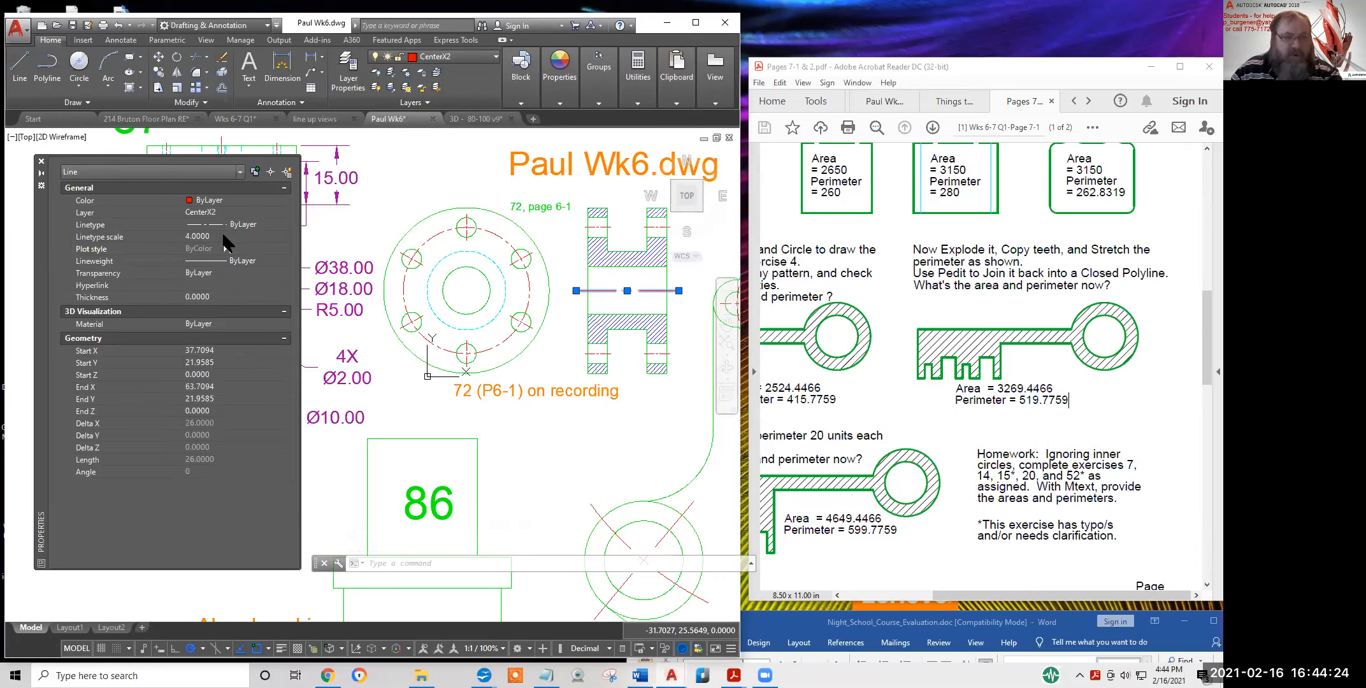
pyautogui.press('Escape')
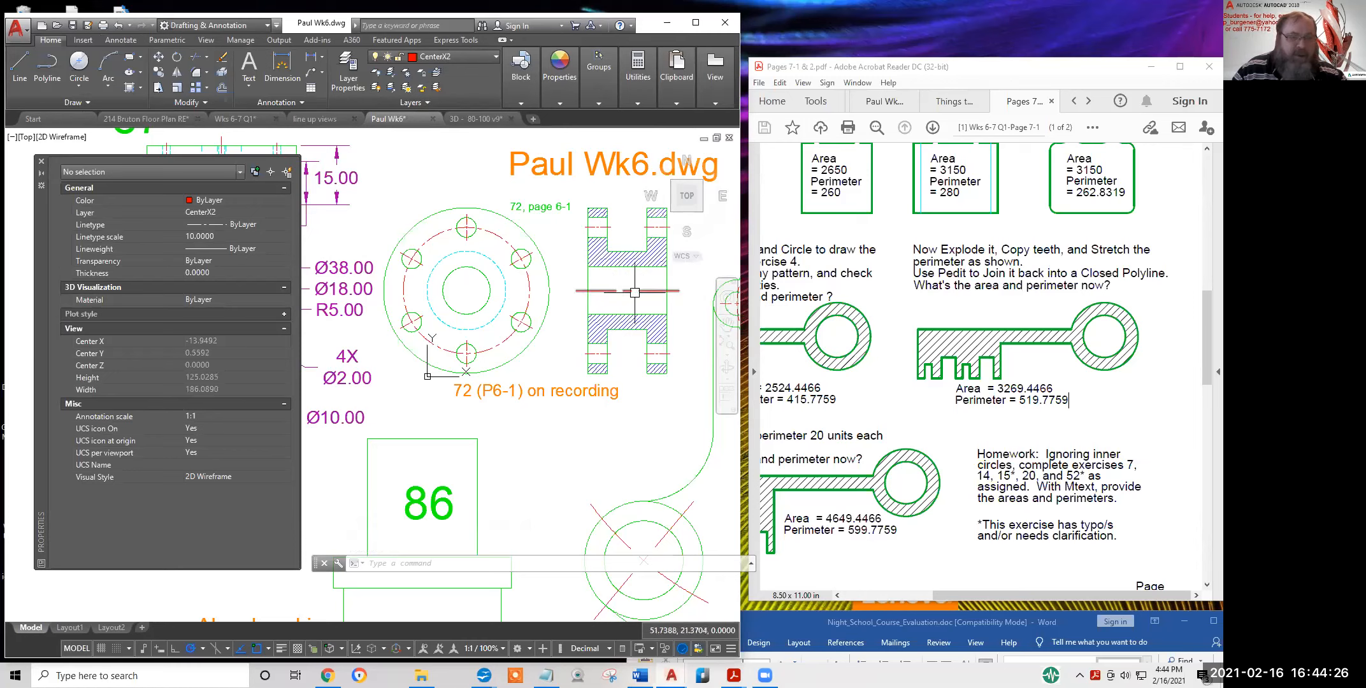
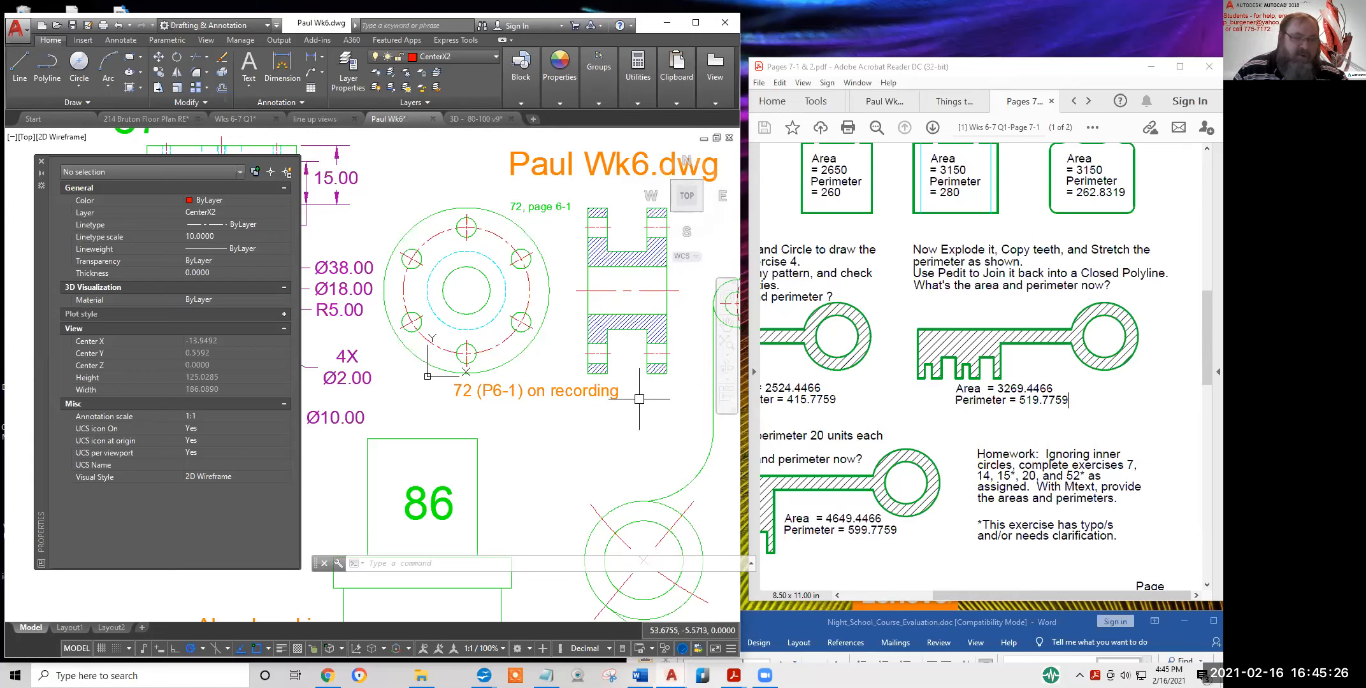
# Pan and zoom around Paul Wk6 to view exercises 86 and 87 with their notes
pyautogui.moveTo(630, 464); pyautogui.dragTo(629, 231, button='middle')
pyautogui.moveTo(605, 426)
pyautogui.mouseDown(button='middle')
pyautogui.moveTo(582, 271)
pyautogui.moveTo(566, 331)
pyautogui.mouseUp(button='middle')
pyautogui.scroll(-1, 584, 298)
pyautogui.scroll(1, 580, 377)
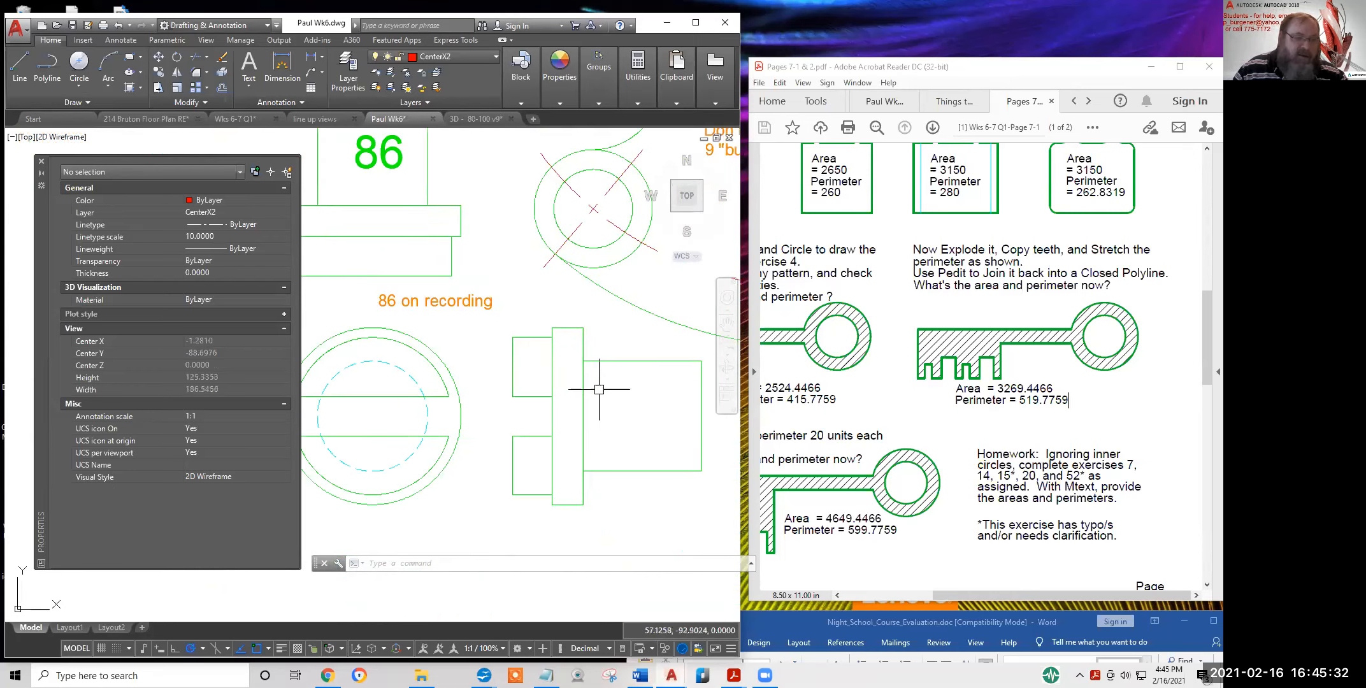
pyautogui.scroll(-1, 482, 355)
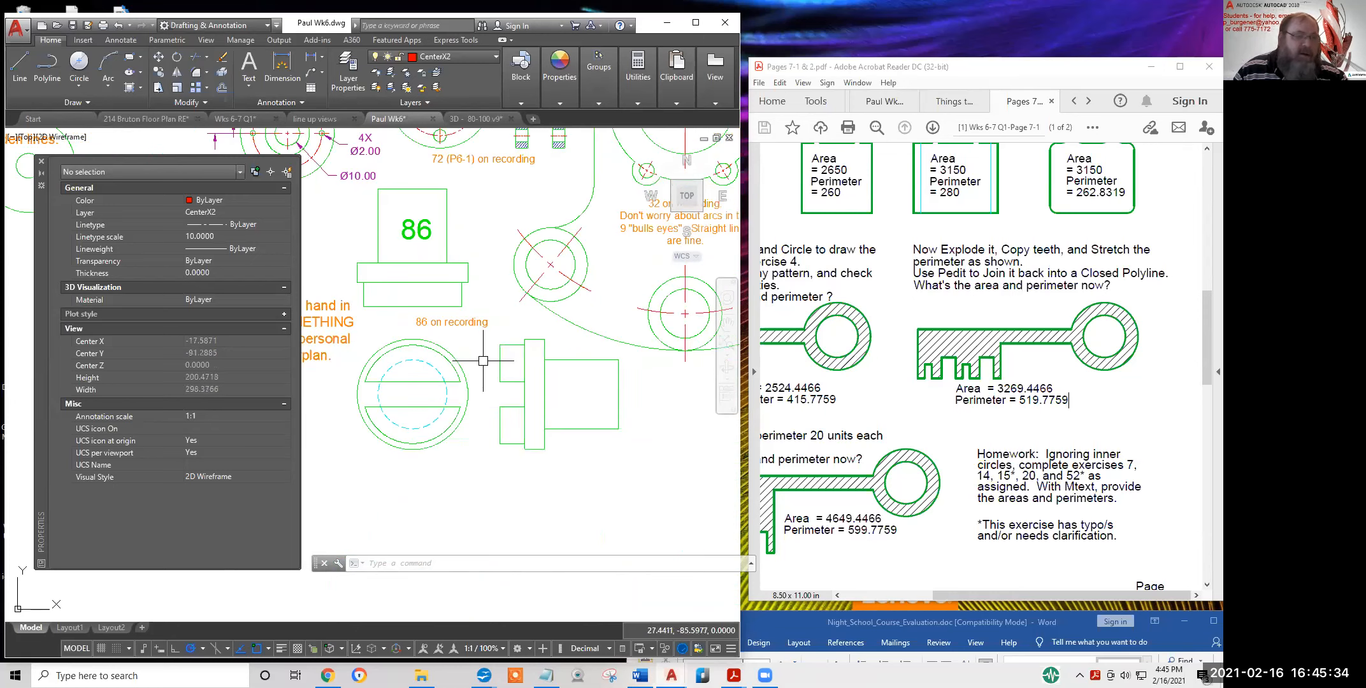
pyautogui.scroll(-3, 354, 246)
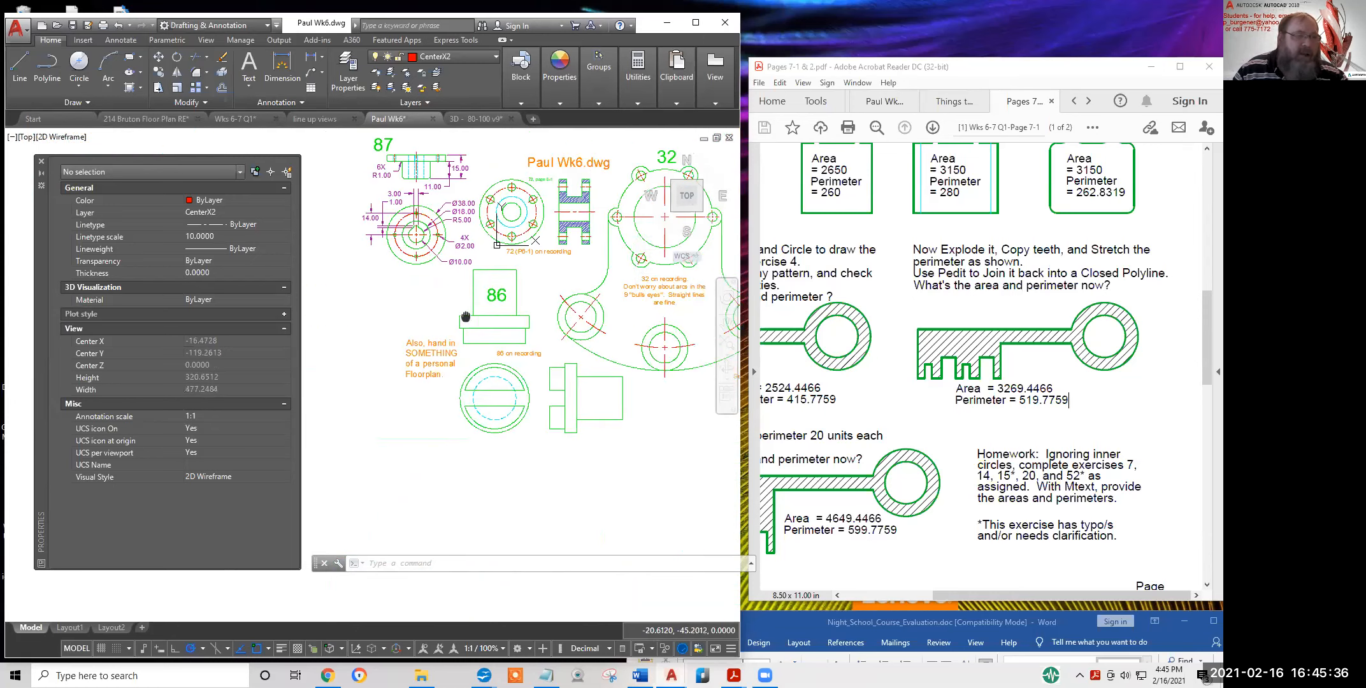
pyautogui.scroll(1, 650, 315)
pyautogui.scroll(2, 585, 308)
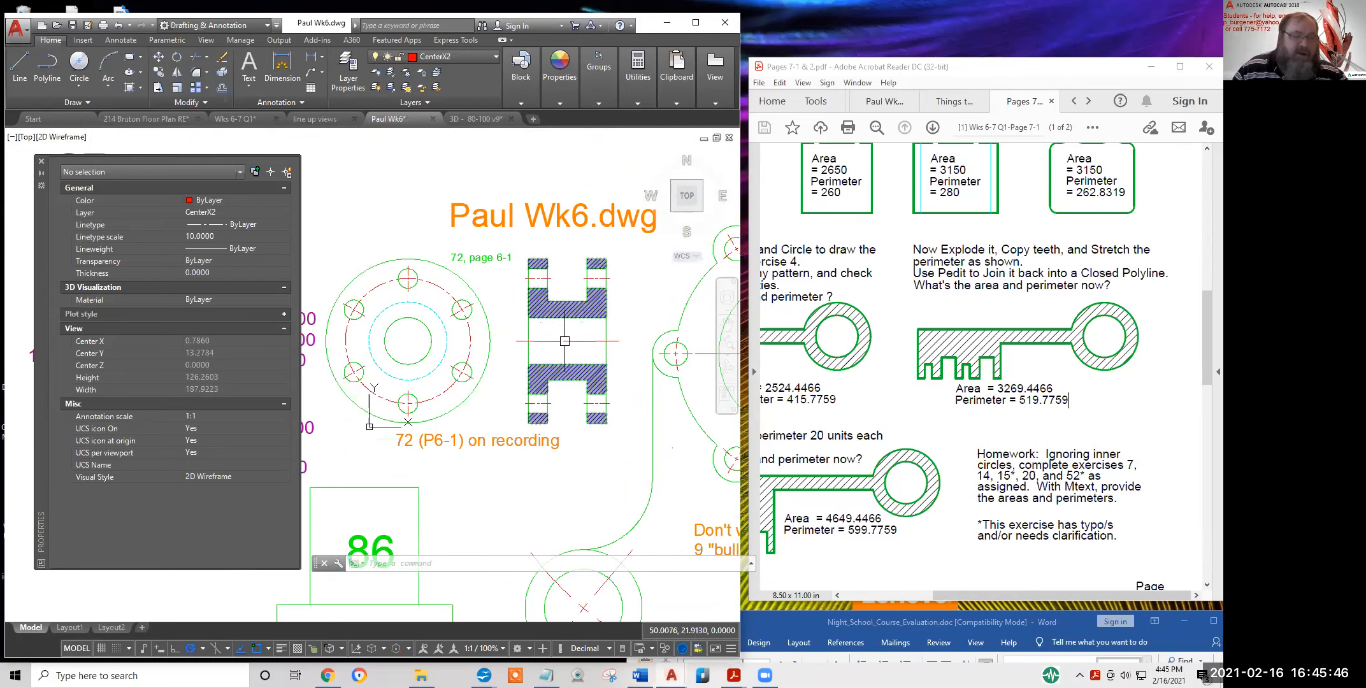
pyautogui.scroll(-2, 564, 341)
pyautogui.moveTo(565, 341); pyautogui.dragTo(603, 318, button='middle')
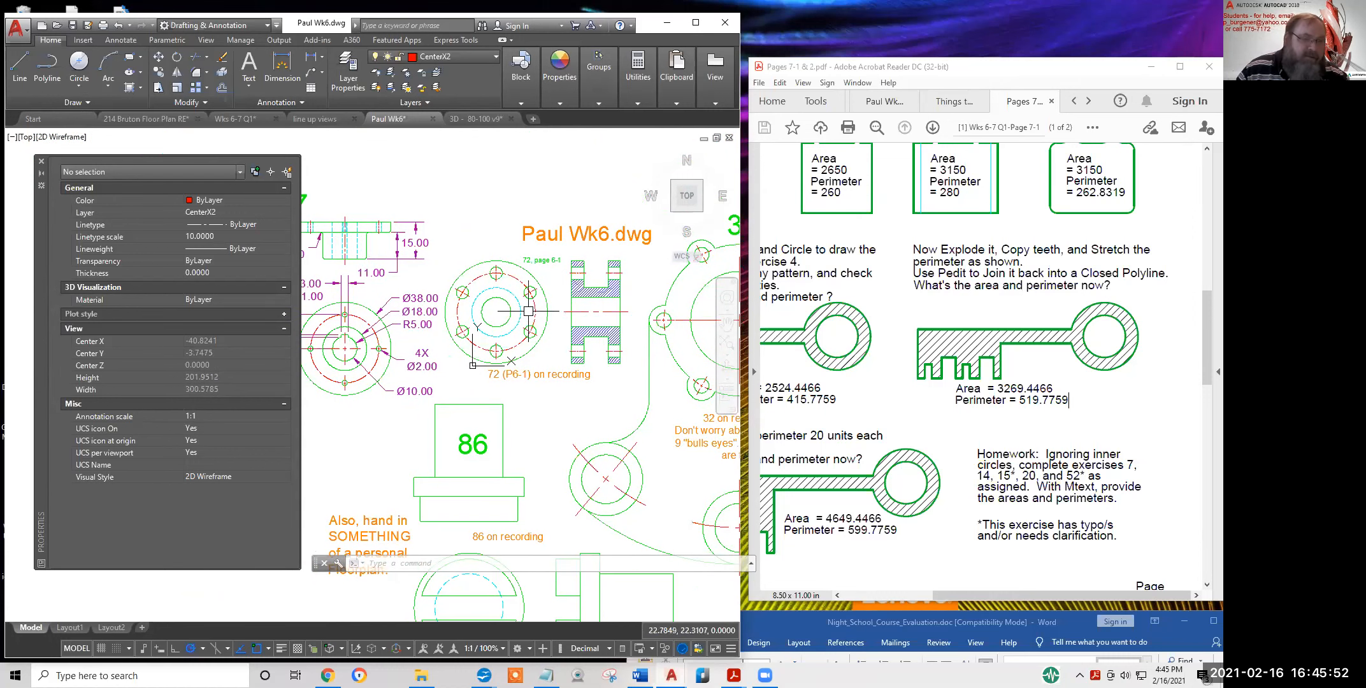
pyautogui.scroll(-2, 559, 291)
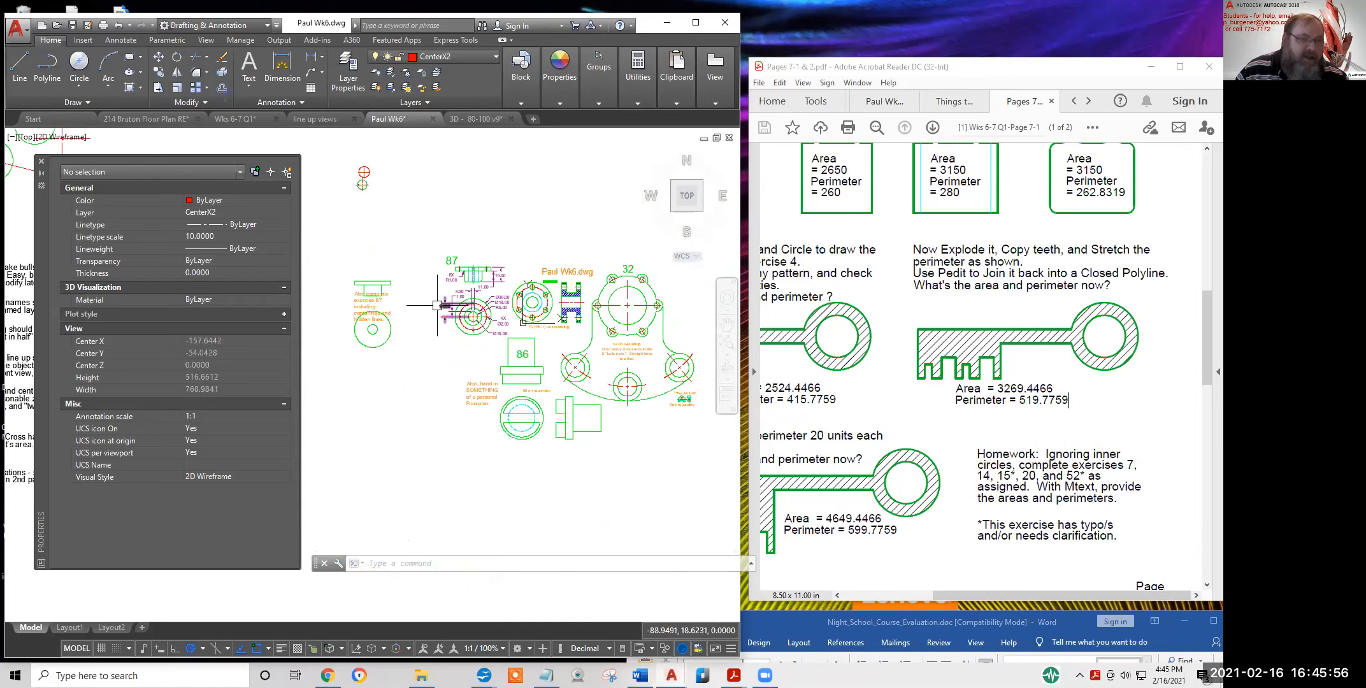
pyautogui.scroll(2, 407, 306)
pyautogui.moveTo(459, 305); pyautogui.dragTo(699, 290, button='middle')
pyautogui.scroll(4, 503, 312)
pyautogui.scroll(-1, 492, 276)
pyautogui.scroll(1, 442, 306)
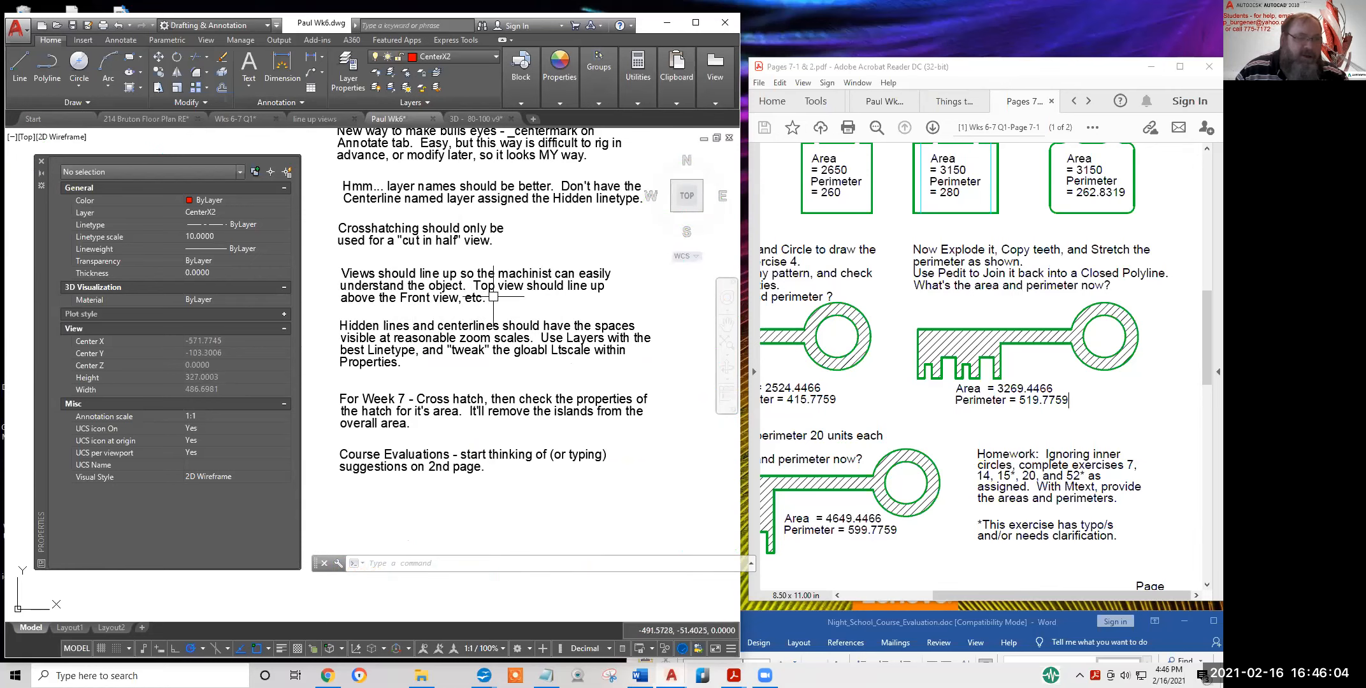
pyautogui.scroll(-1, 507, 297)
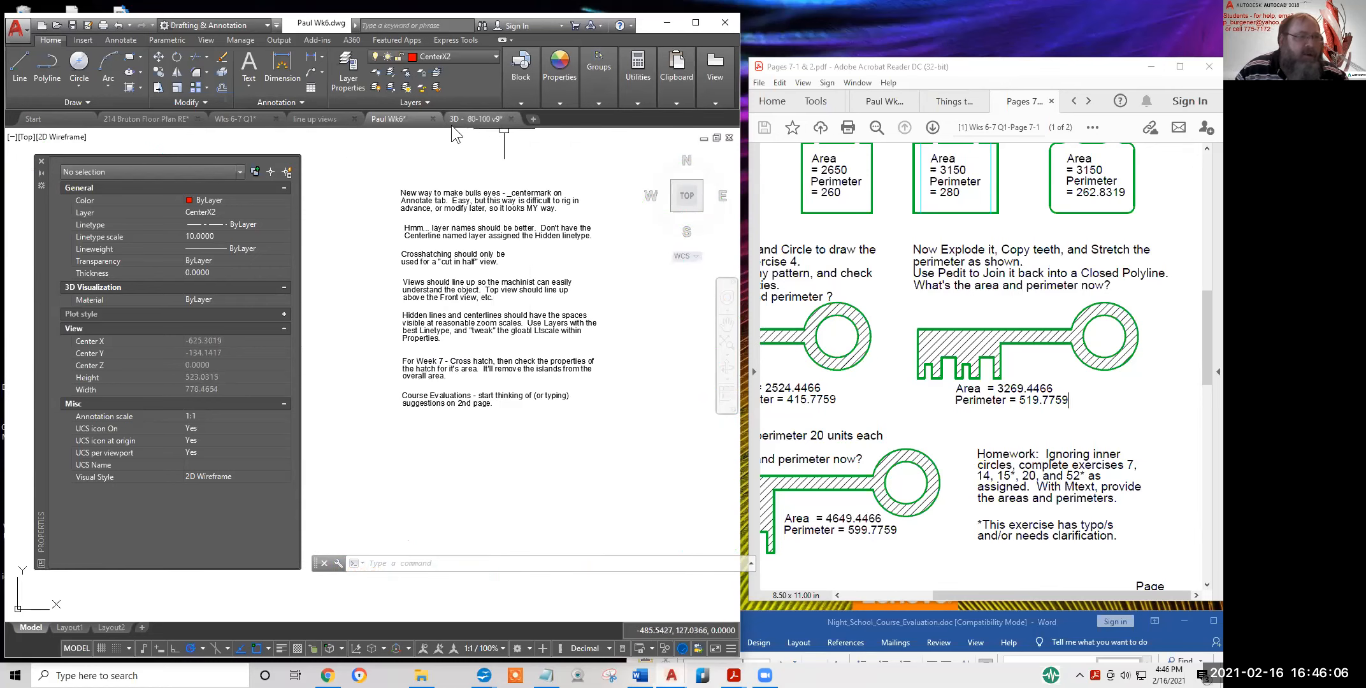
# In the line up views drawing, show the part from the Front, Right and Top preset views
pyautogui.click(315, 122)
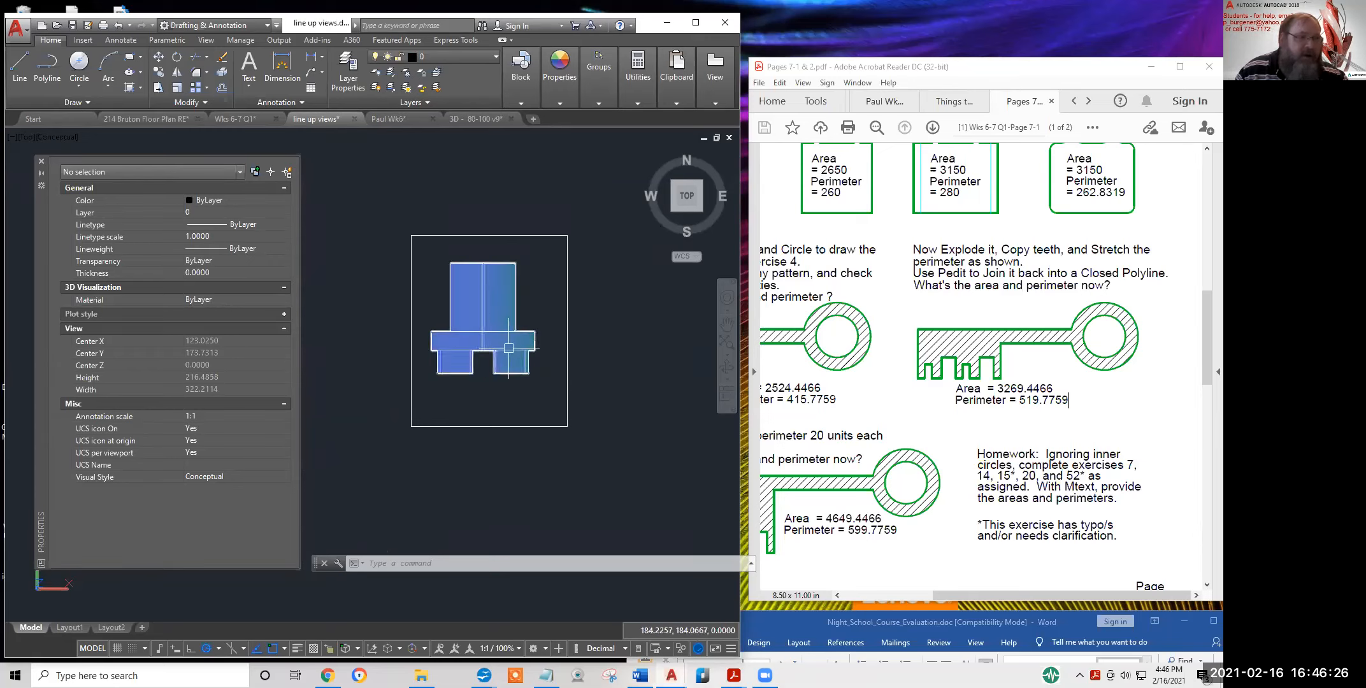
pyautogui.click(25, 137)
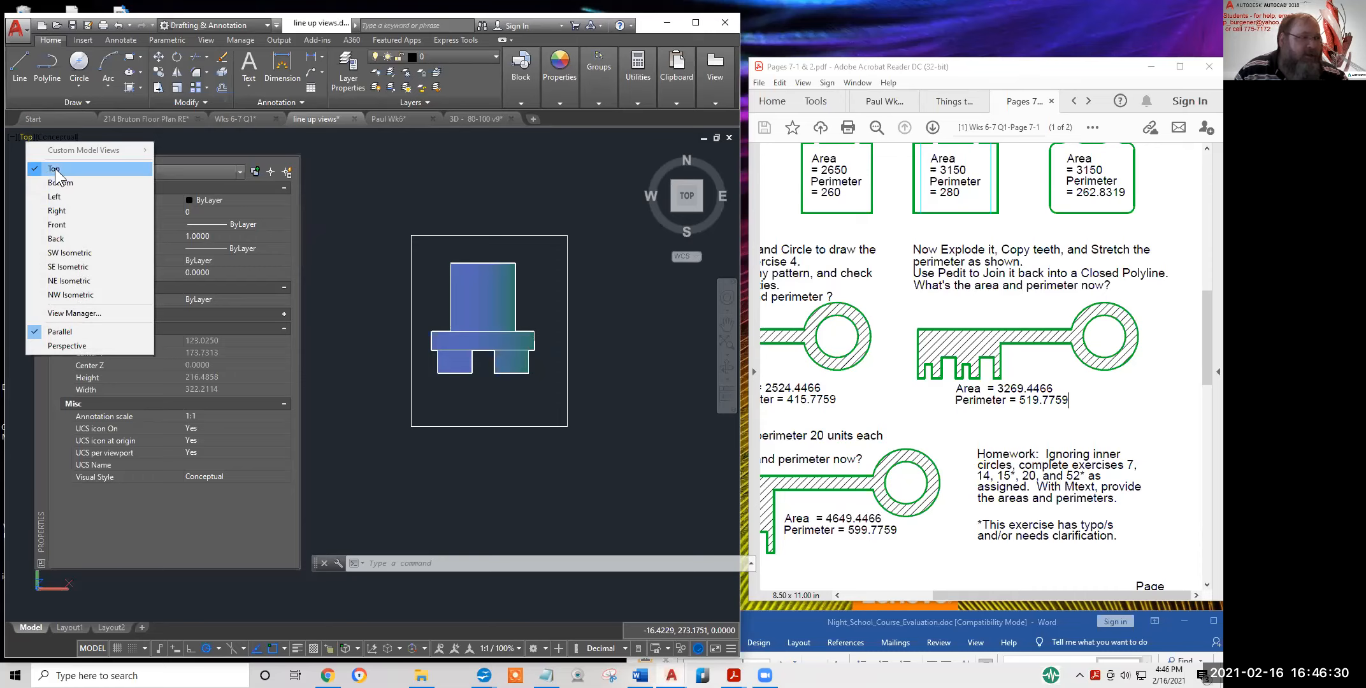
pyautogui.click(57, 224)
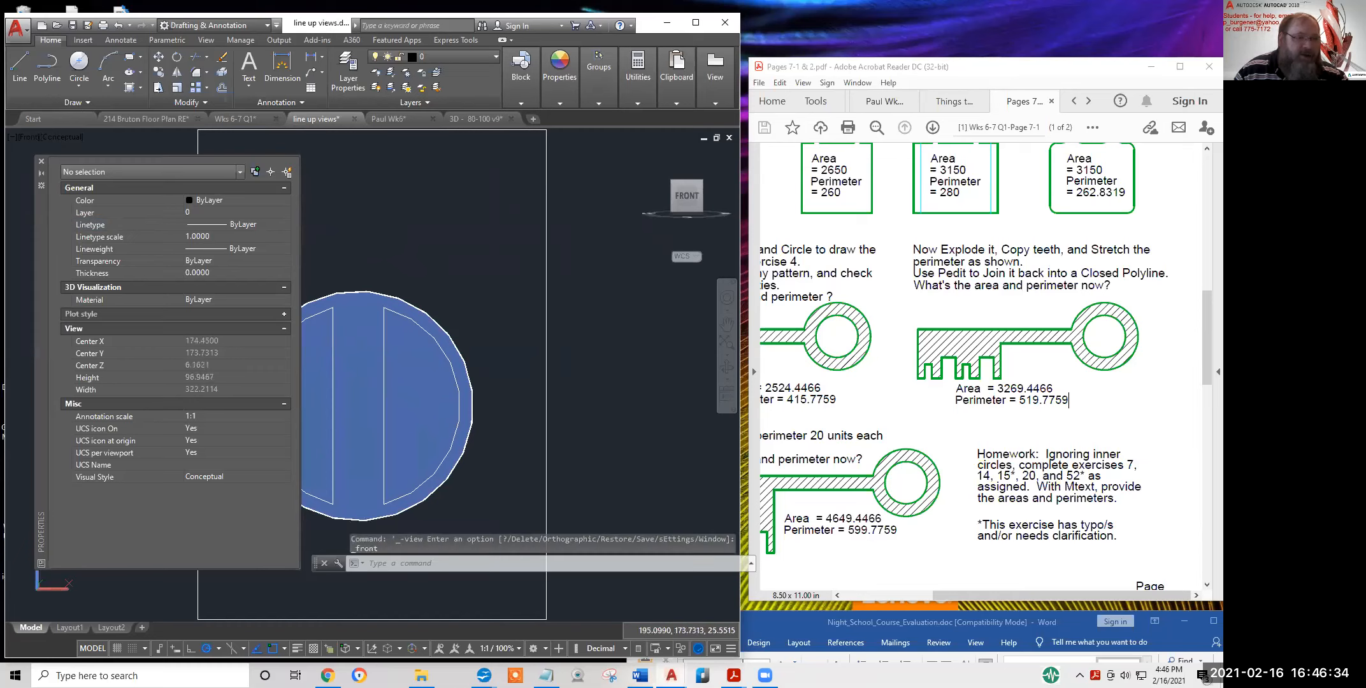
pyautogui.moveTo(599, 244); pyautogui.dragTo(649, 208, button='middle')
pyautogui.scroll(-1, 640, 198)
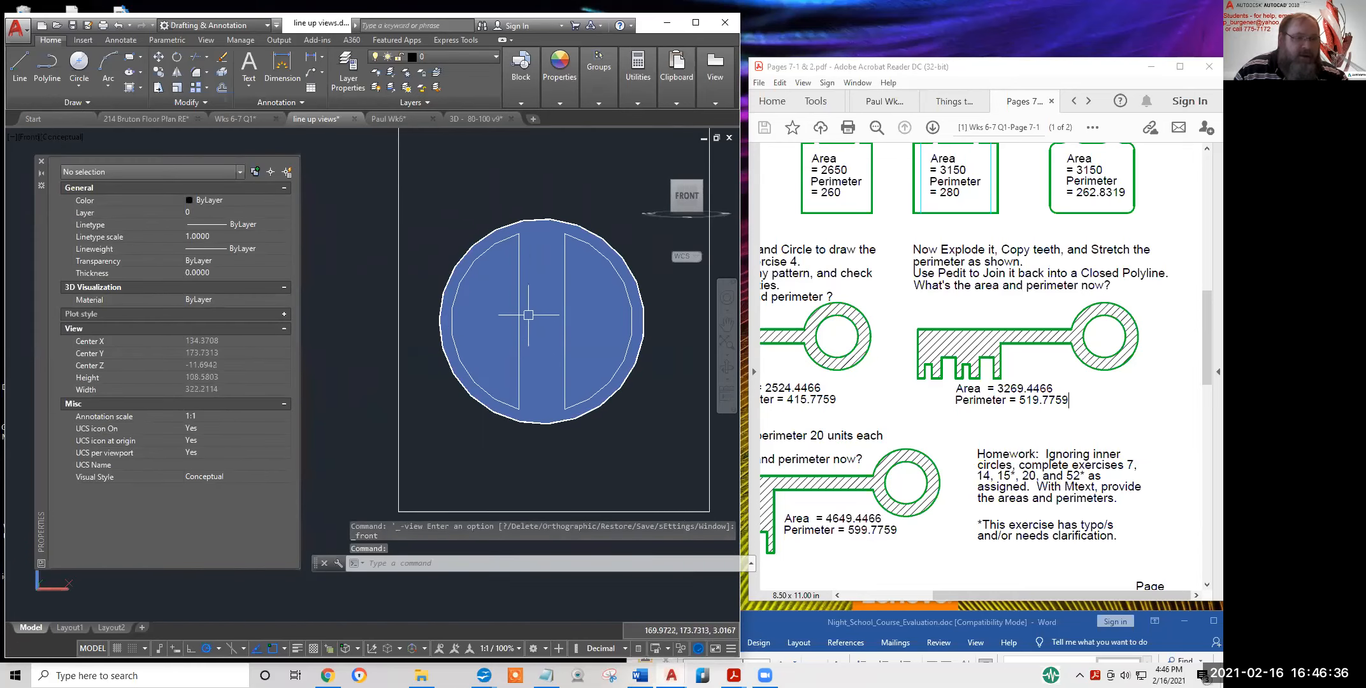
pyautogui.click(35, 136)
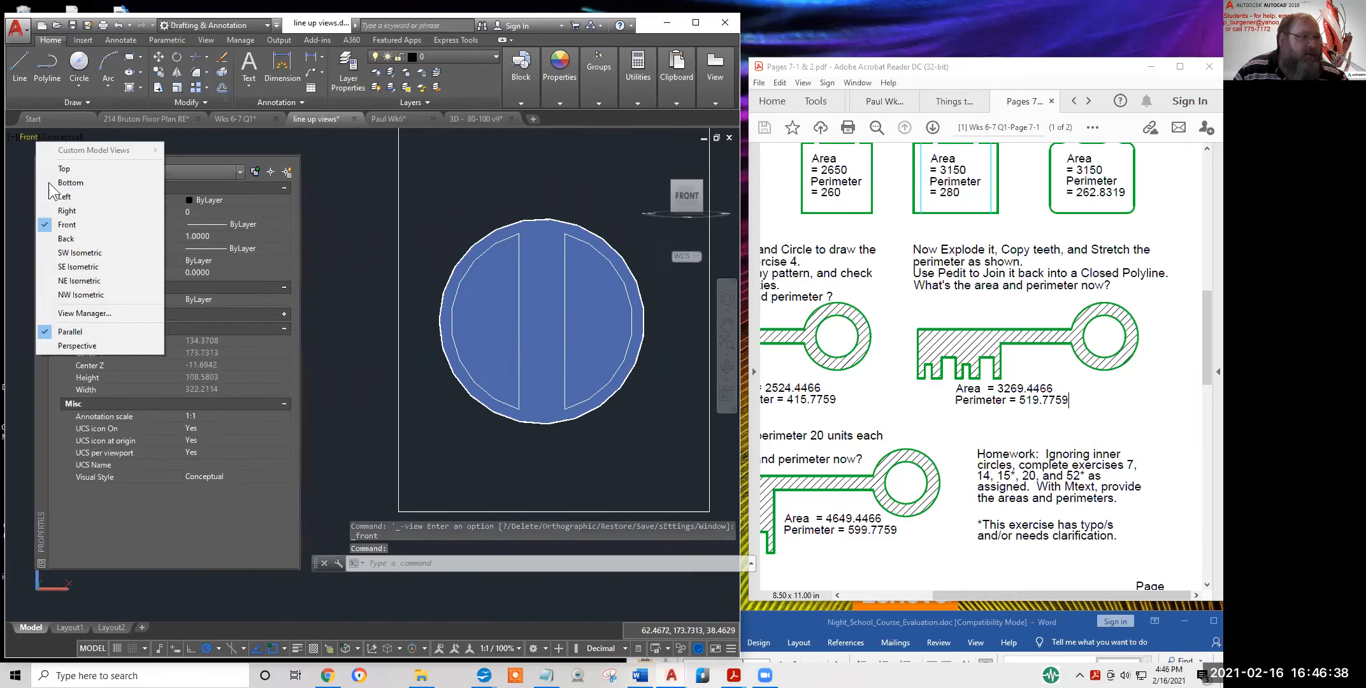
pyautogui.click(66, 210)
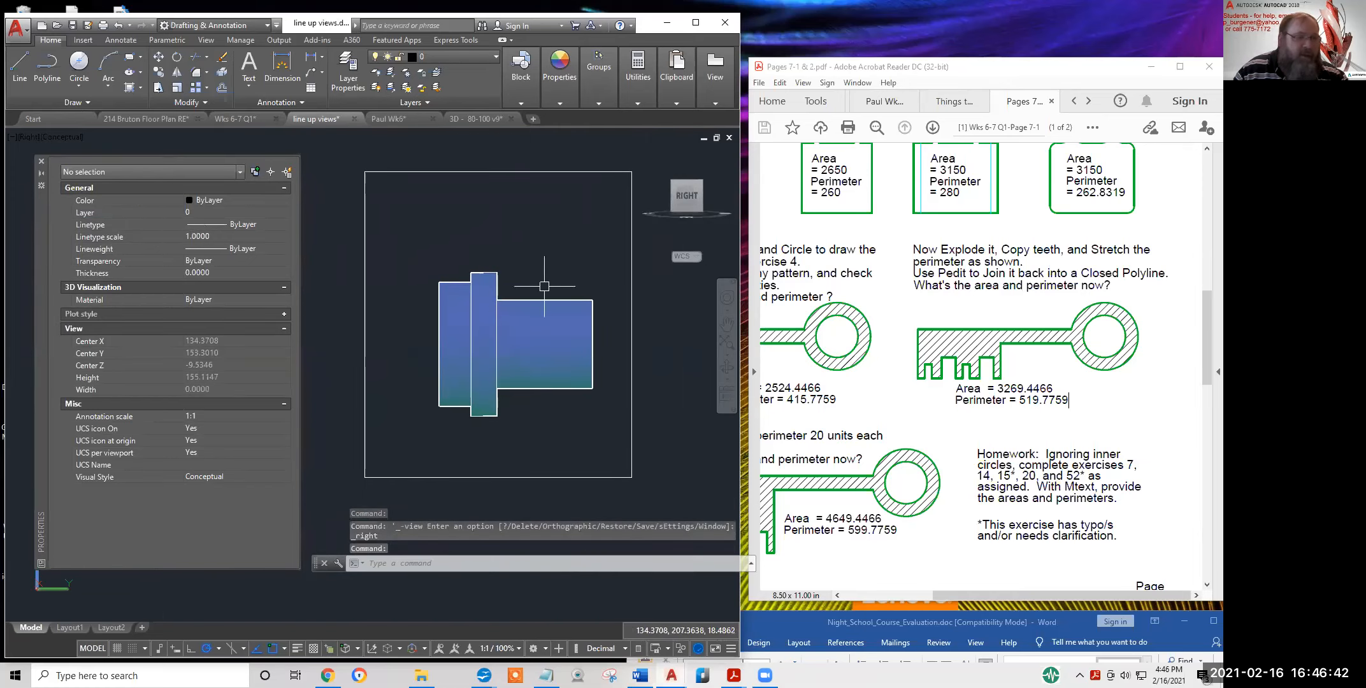
pyautogui.click(31, 136)
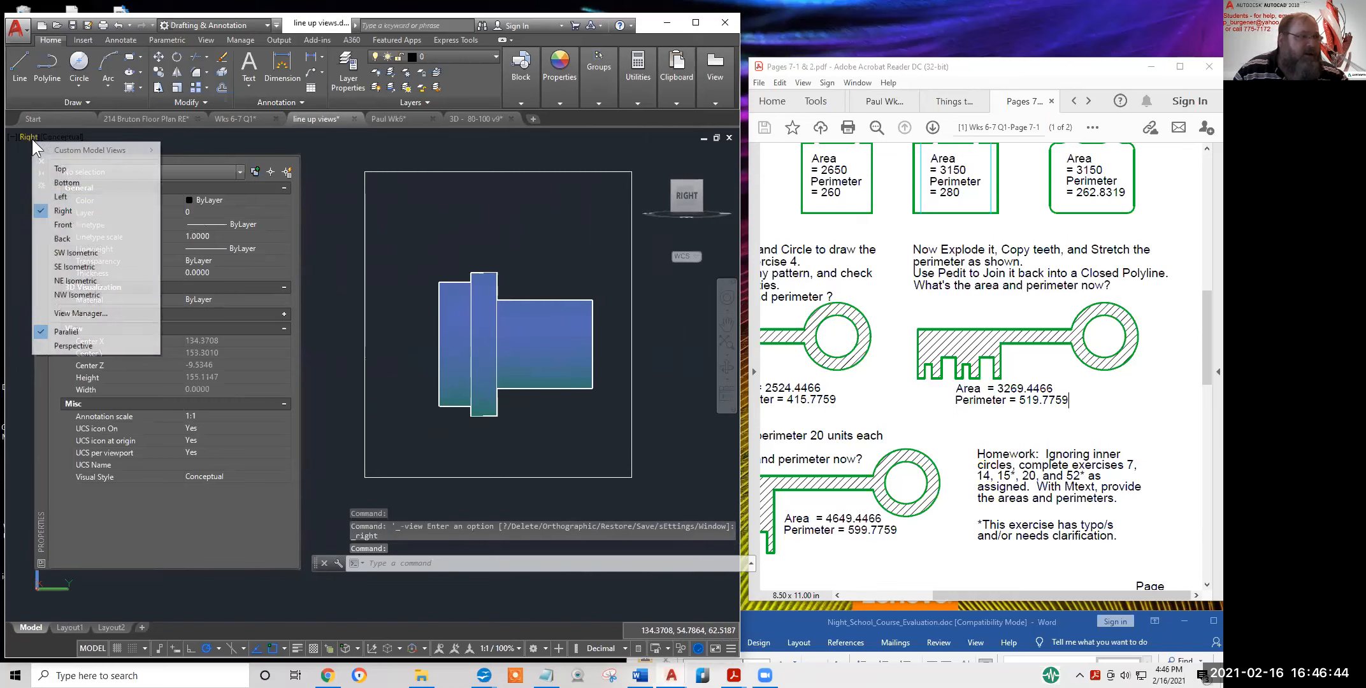
pyautogui.click(65, 170)
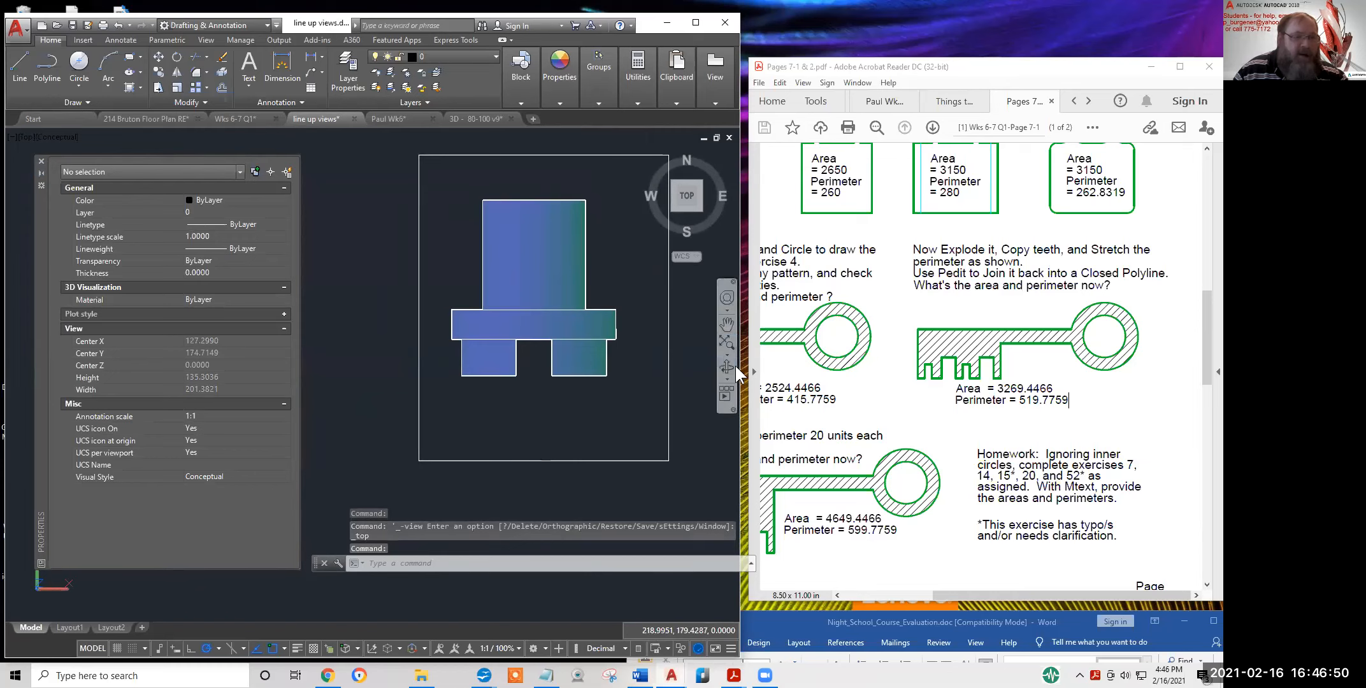
# Orbit the part so its top and front show together
pyautogui.moveTo(559, 396); pyautogui.dragTo(527, 434)
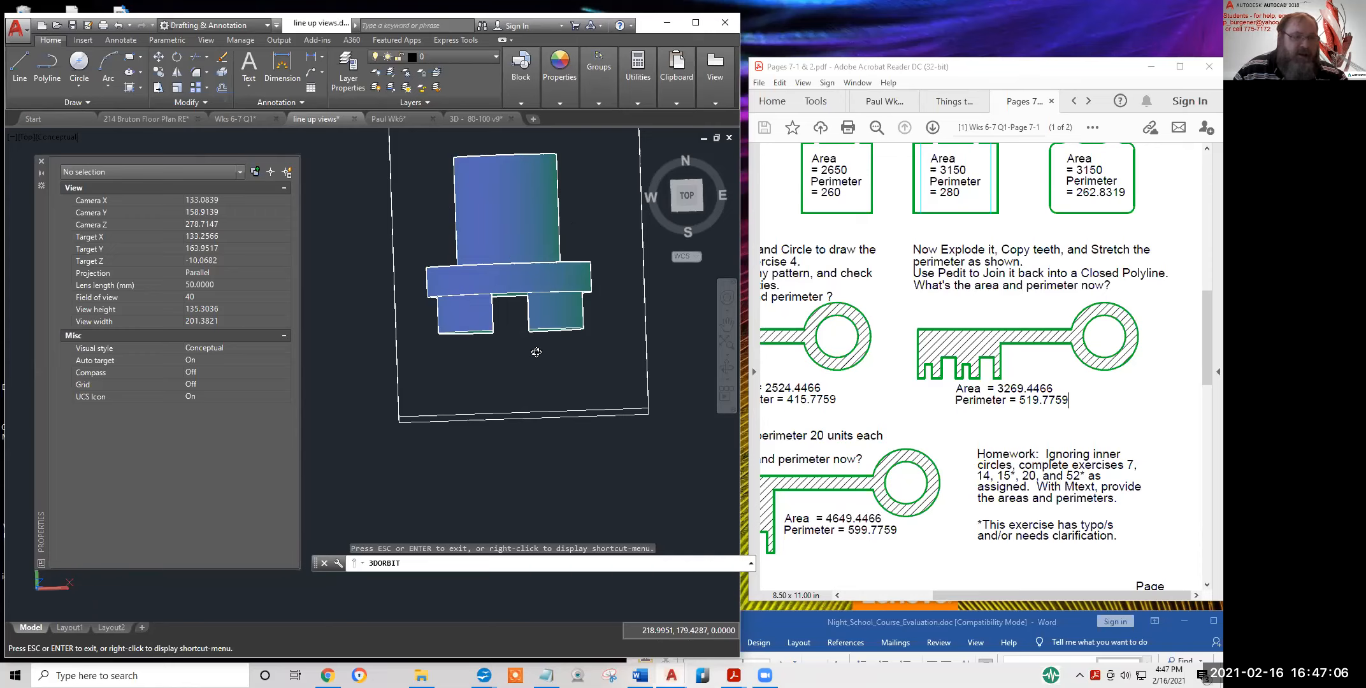
pyautogui.moveTo(522, 358); pyautogui.dragTo(523, 174)
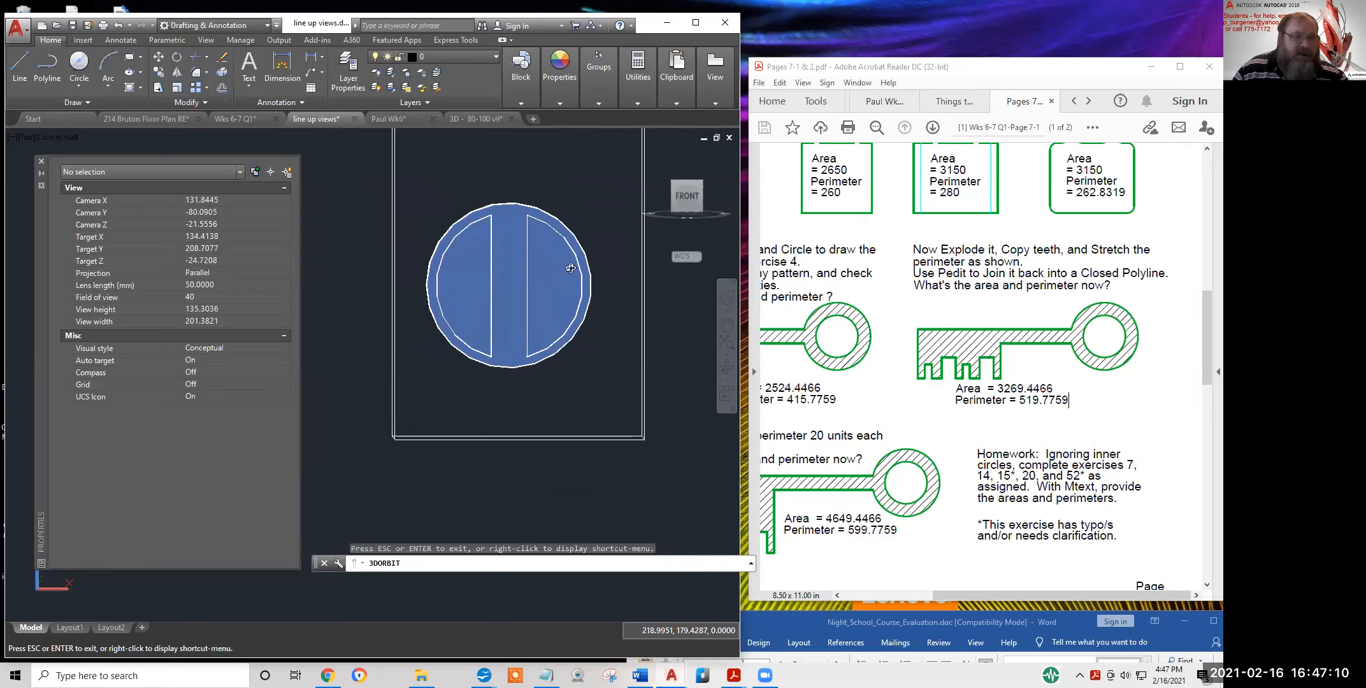
pyautogui.scroll(-3, 530, 260)
pyautogui.moveTo(519, 302); pyautogui.dragTo(516, 393)
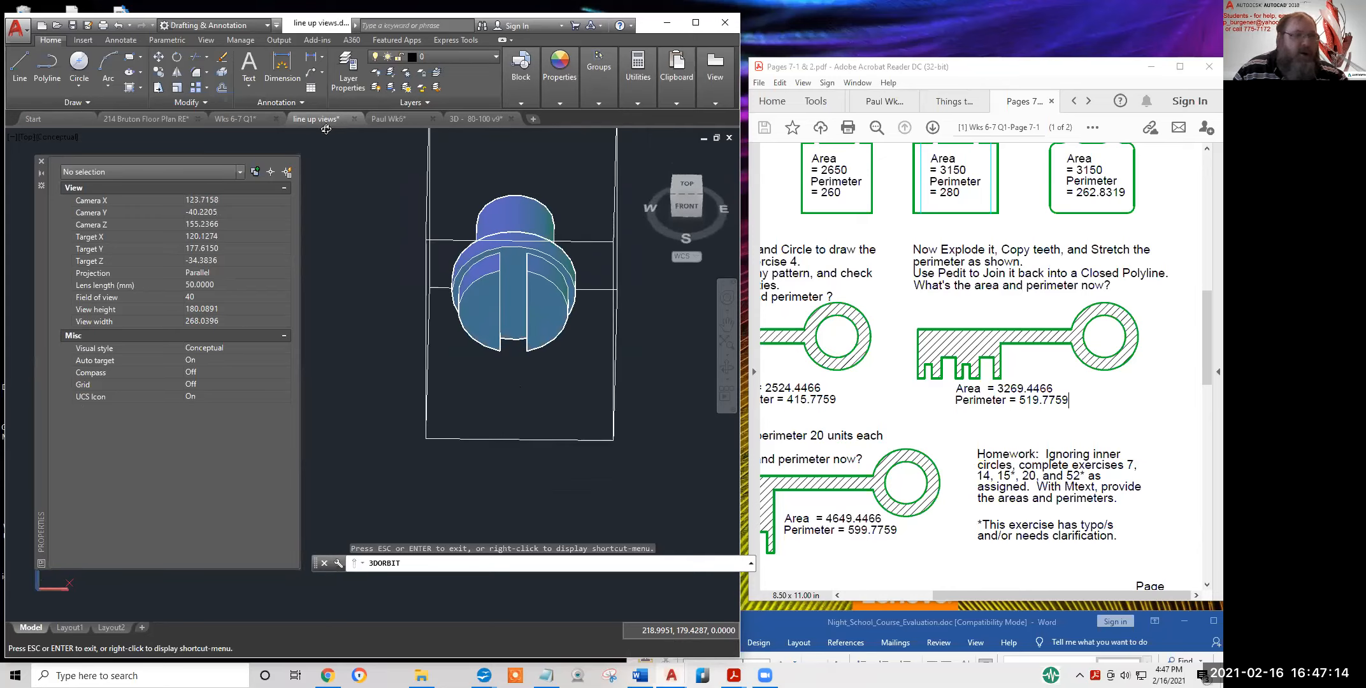
# Back in Paul Wk6, draw two vertical lines down from the 86 part's edge midpoint and lower-left corner
pyautogui.click(388, 120)
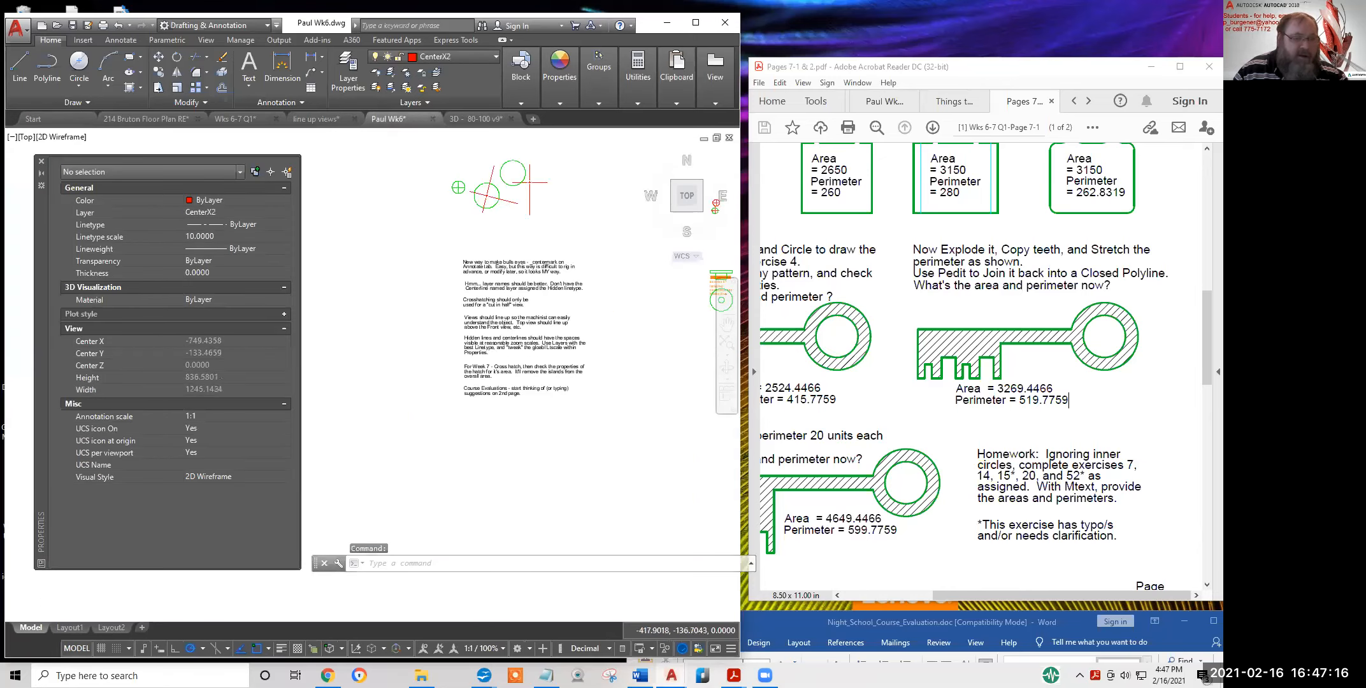
pyautogui.scroll(5, 573, 309)
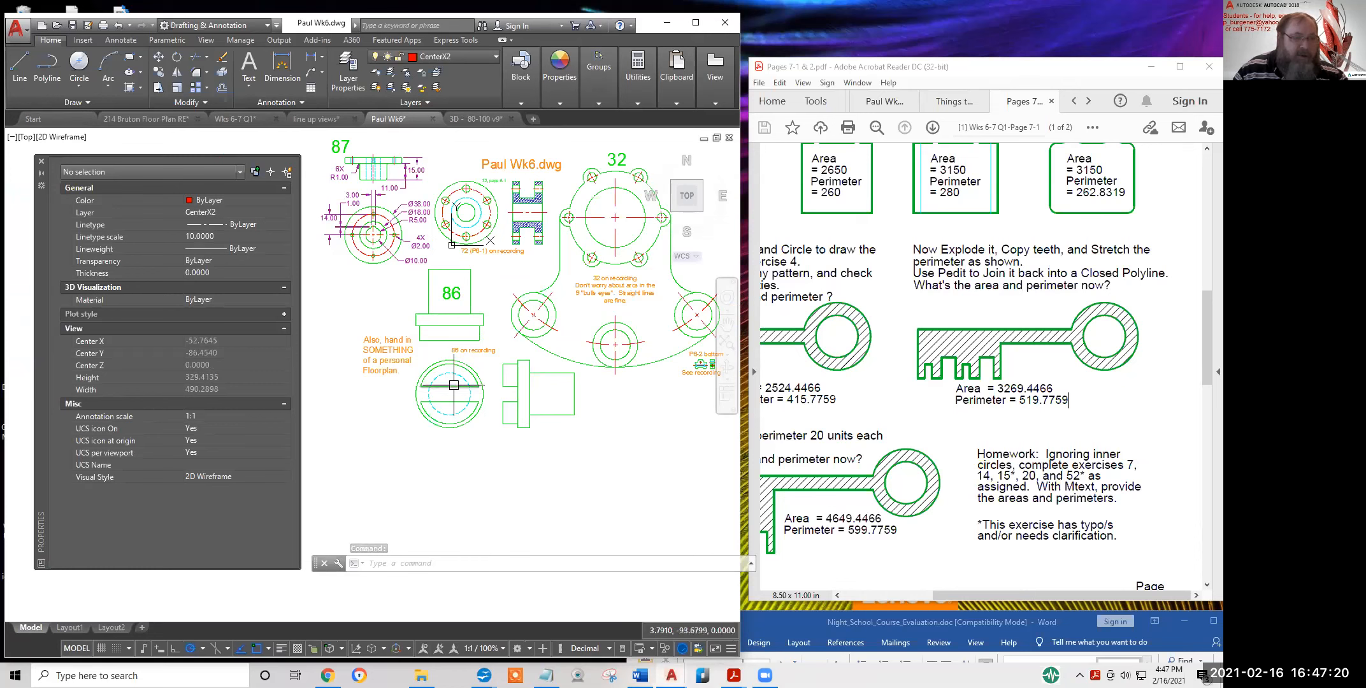
pyautogui.scroll(2, 518, 380)
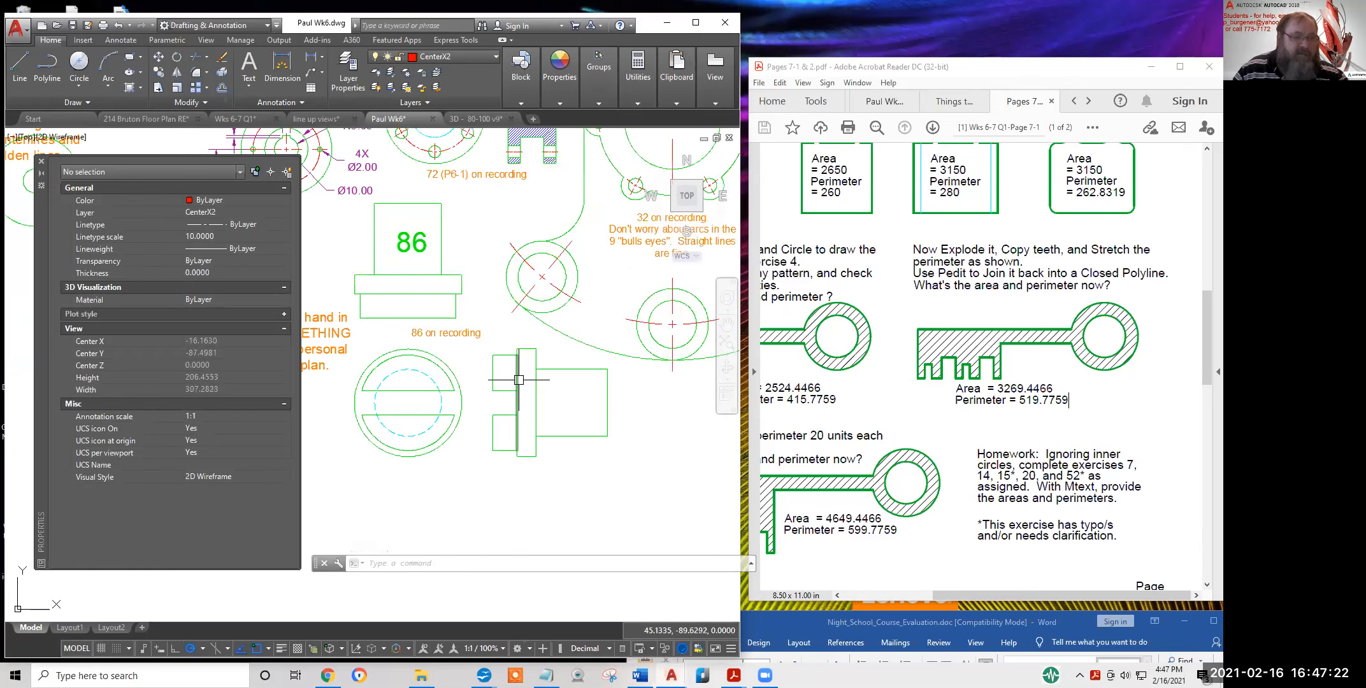
pyautogui.write('l')
pyautogui.press('Return')
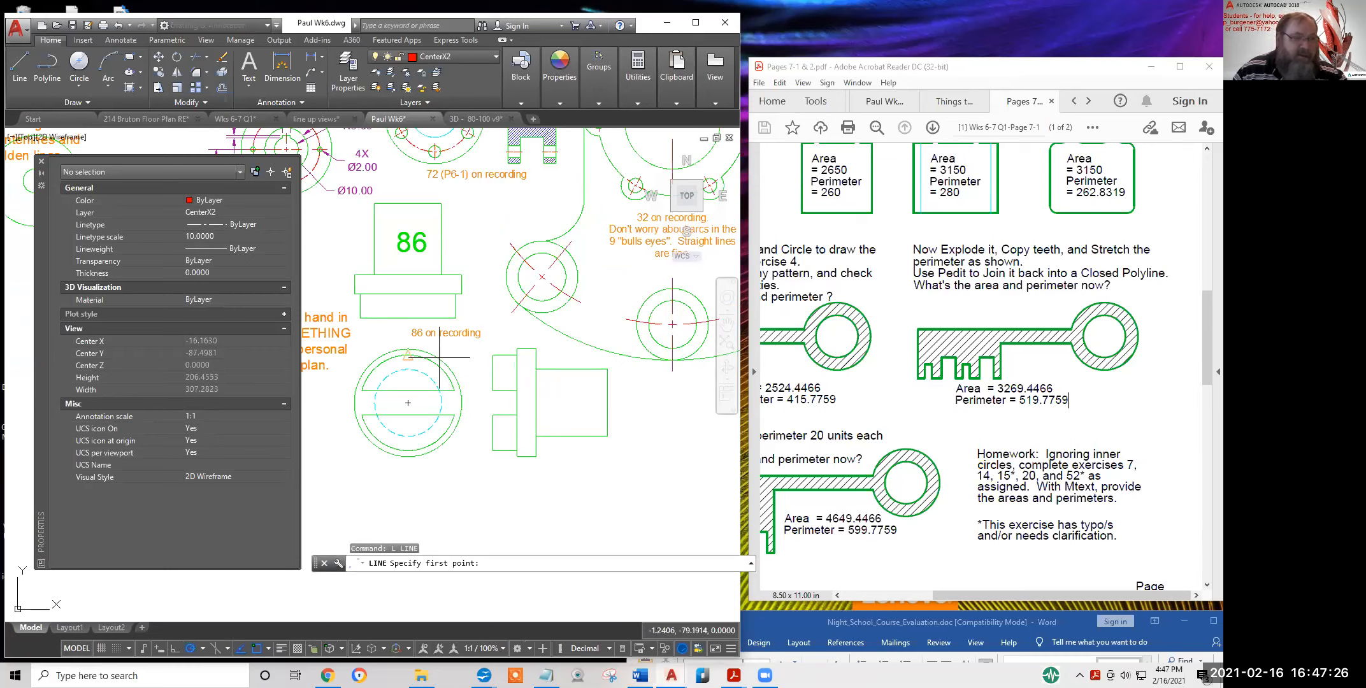
pyautogui.click(462, 284)
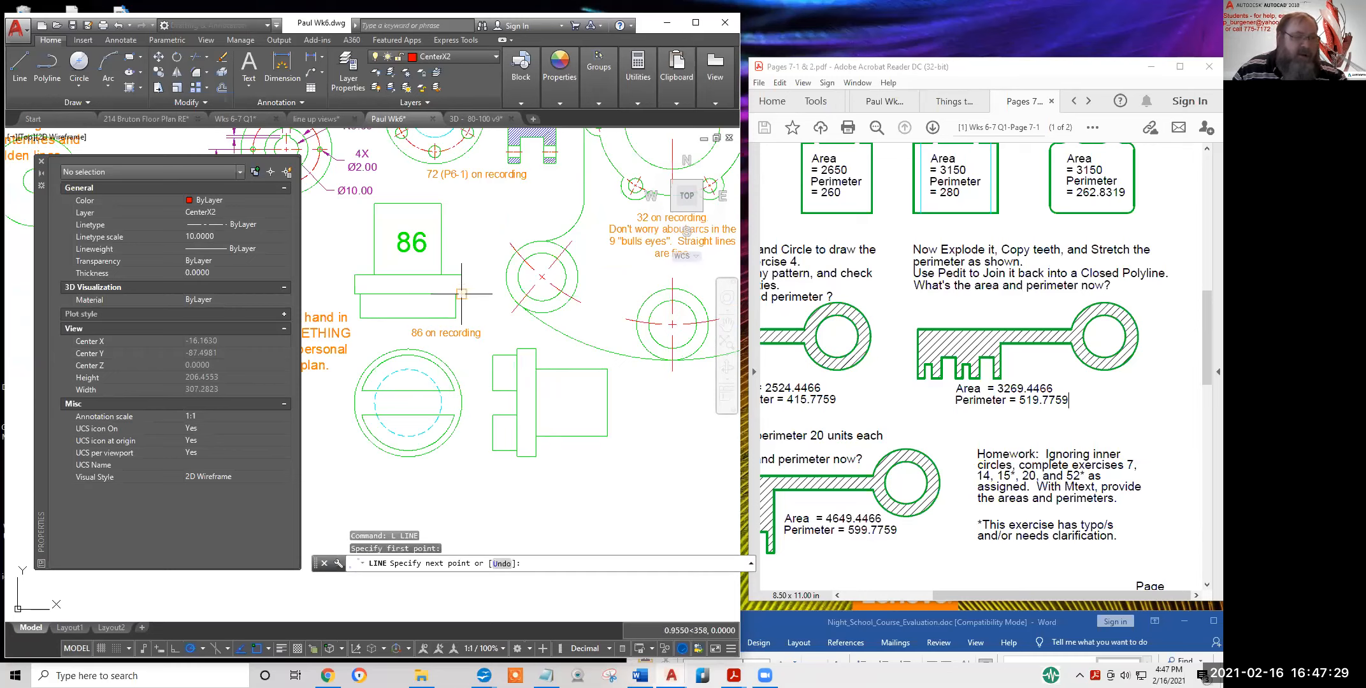
pyautogui.click(461, 448)
pyautogui.press('Return')
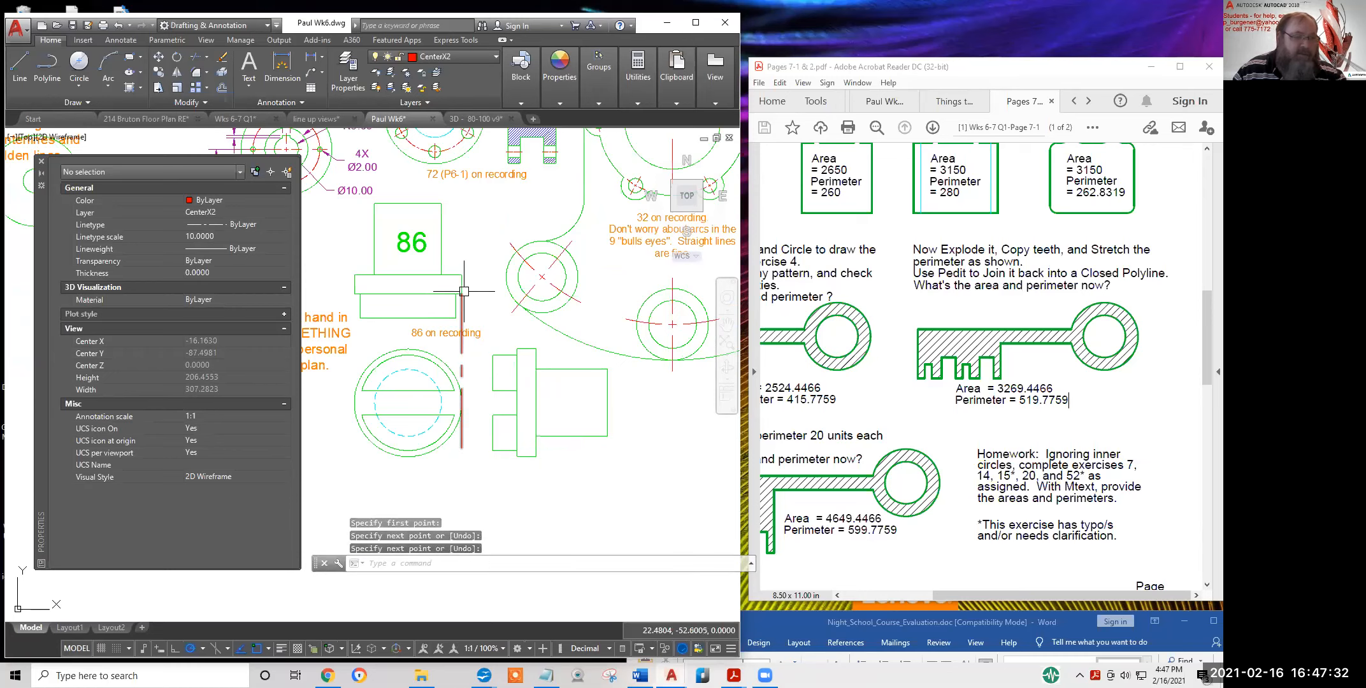
pyautogui.press('Return')
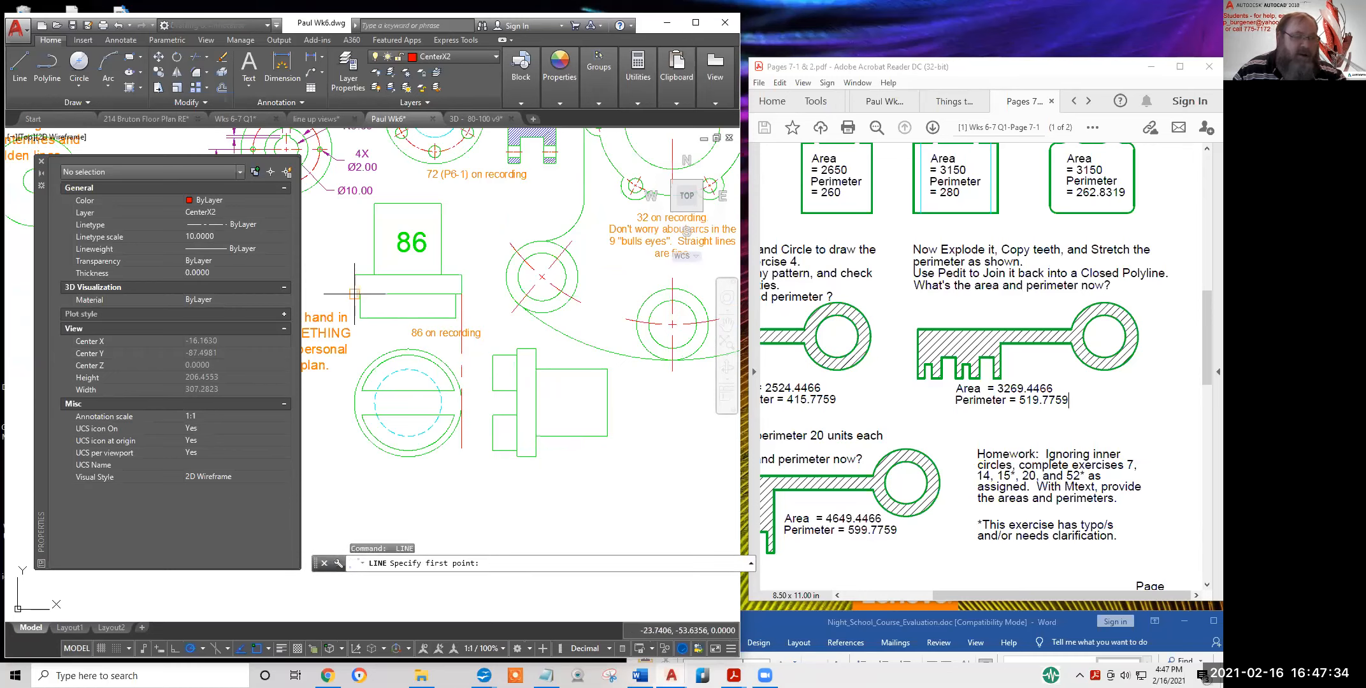
pyautogui.click(354, 293)
pyautogui.click(354, 459)
pyautogui.press('Return')
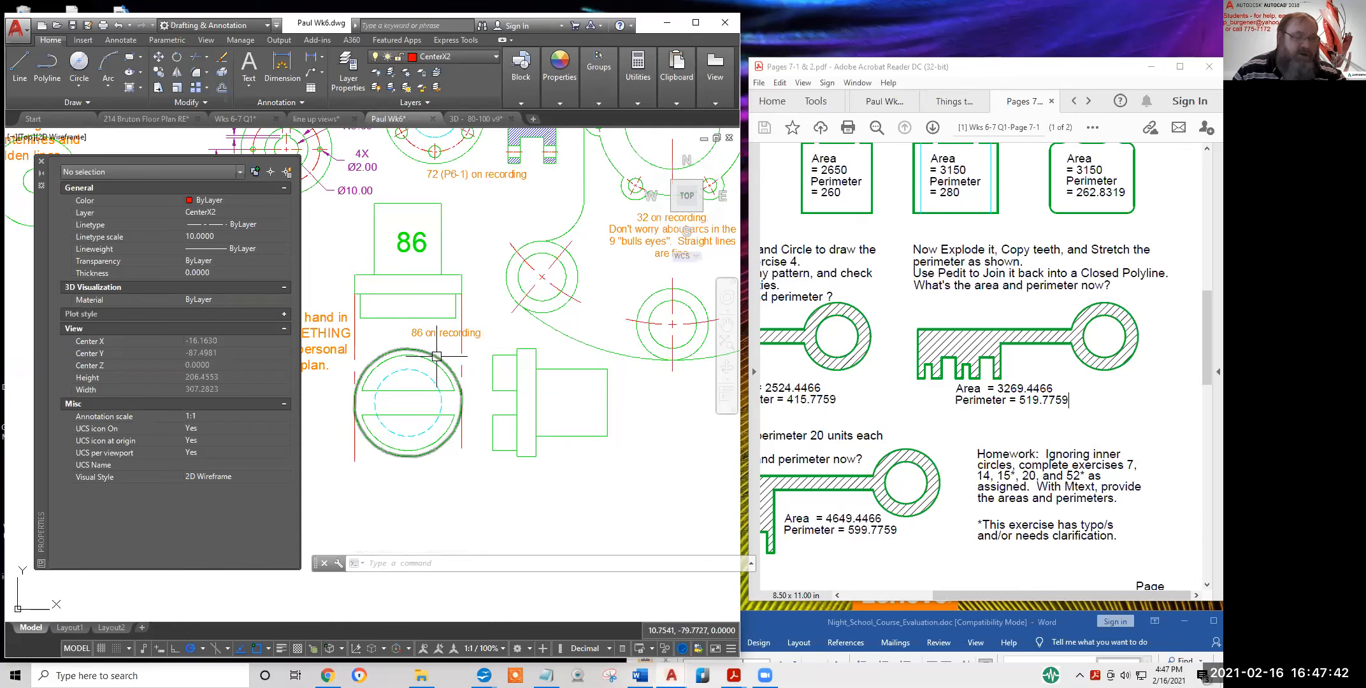
pyautogui.press('Escape')
pyautogui.scroll(-2, 547, 411)
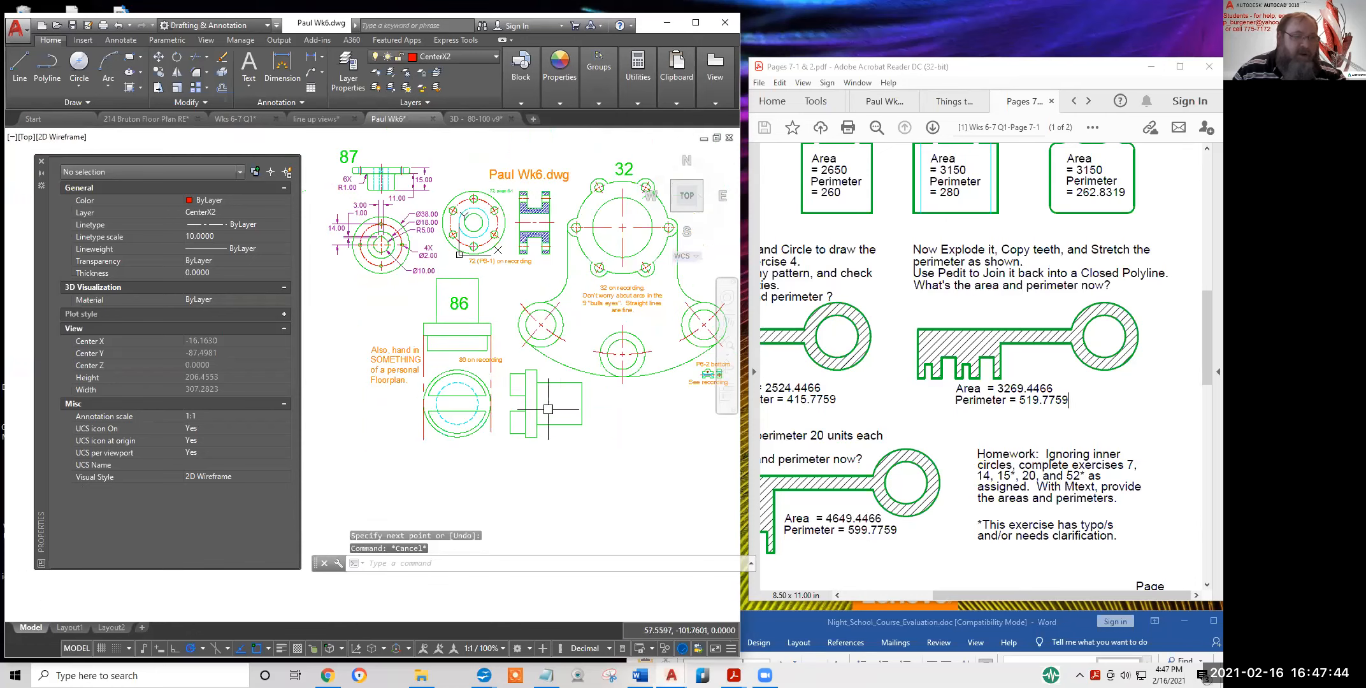
pyautogui.press('Escape')
# Move the small part's objects down to a new spot with MOVE
pyautogui.write('m')
pyautogui.press('Return')
pyautogui.click(598, 452)
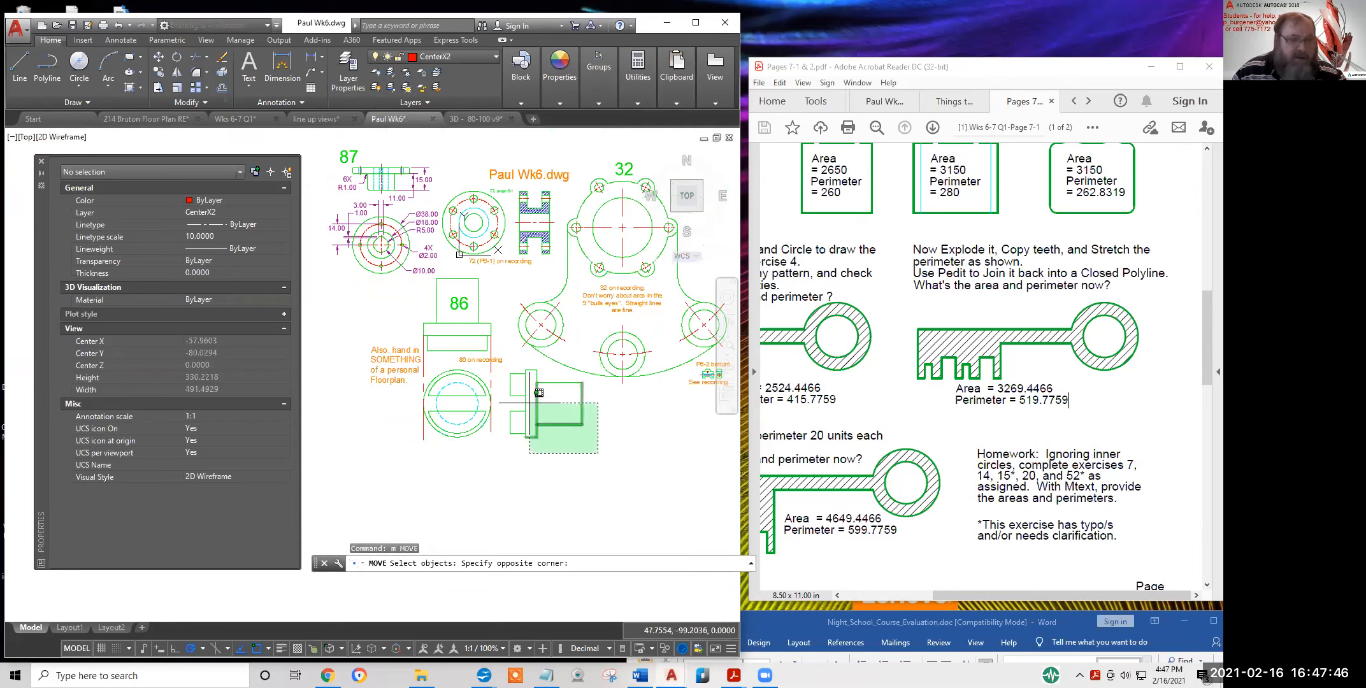
pyautogui.click(508, 374)
pyautogui.click(507, 364)
pyautogui.click(540, 383)
pyautogui.press('Return')
pyautogui.click(555, 405)
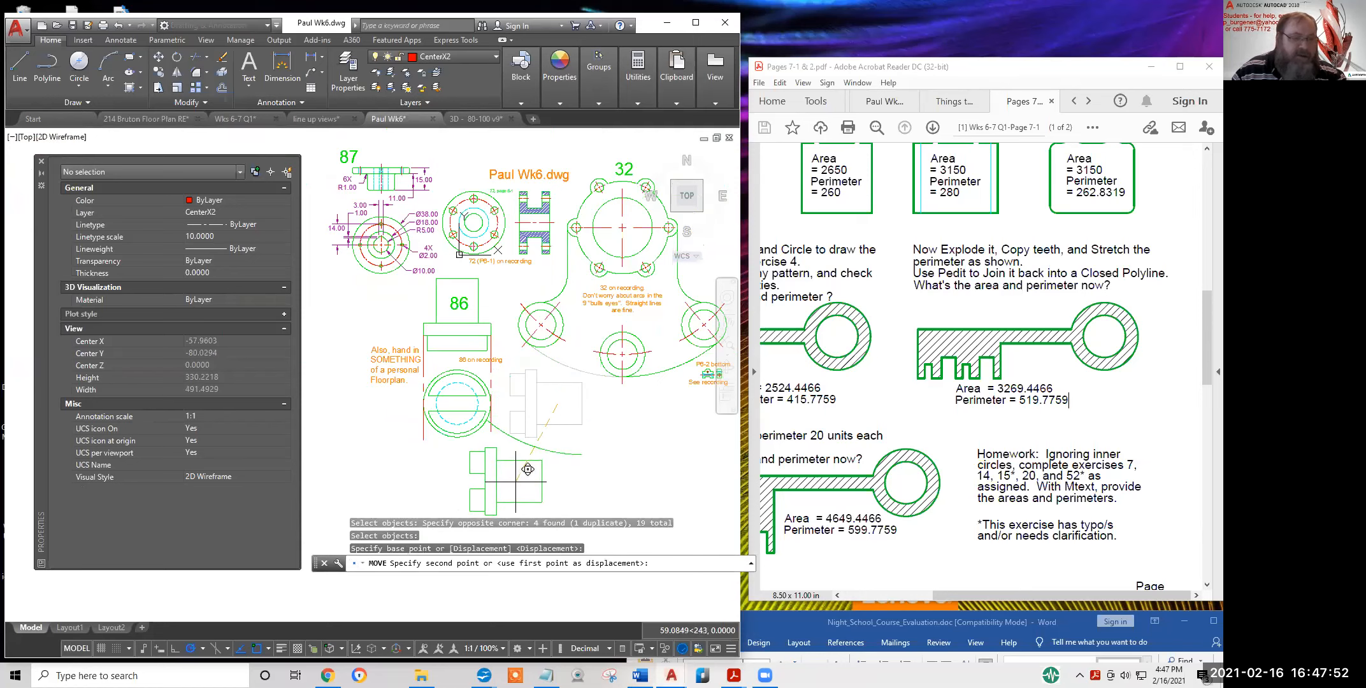
pyautogui.click(529, 468)
# Move the 86 part up and left, beside the round flanged part
pyautogui.press('Return')
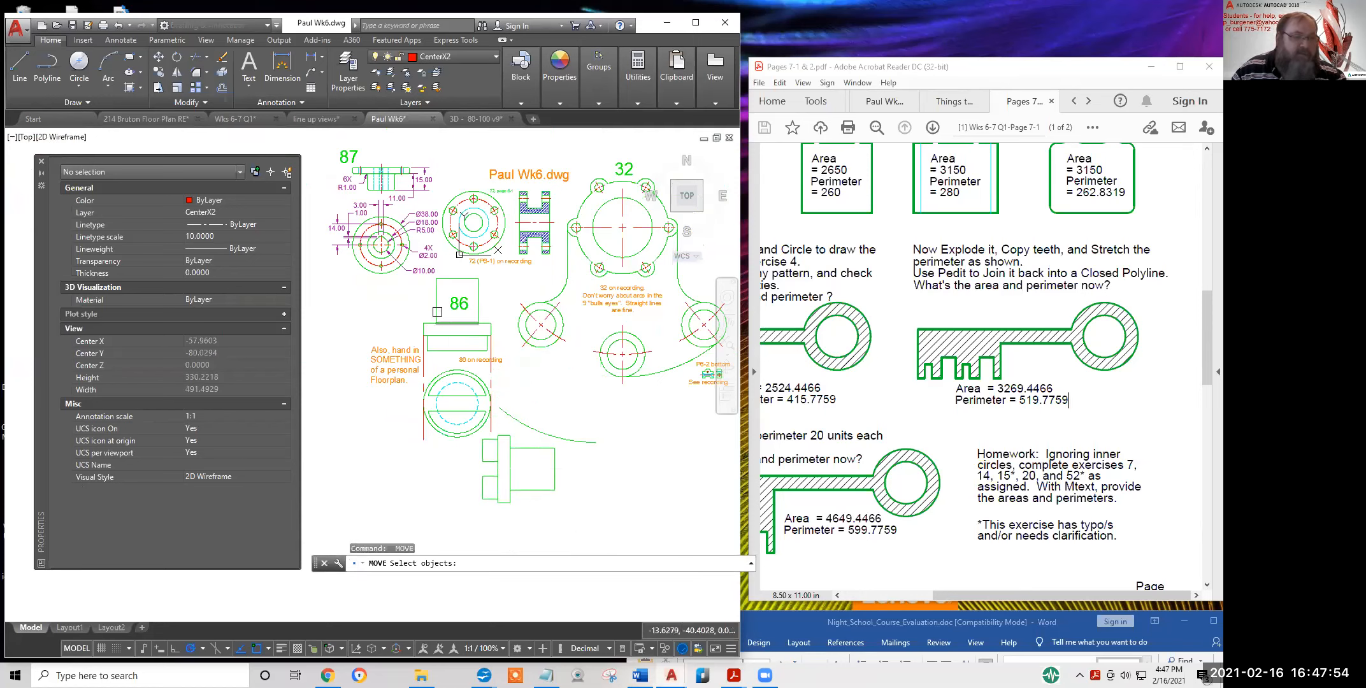
pyautogui.scroll(2, 410, 259)
pyautogui.click(407, 260)
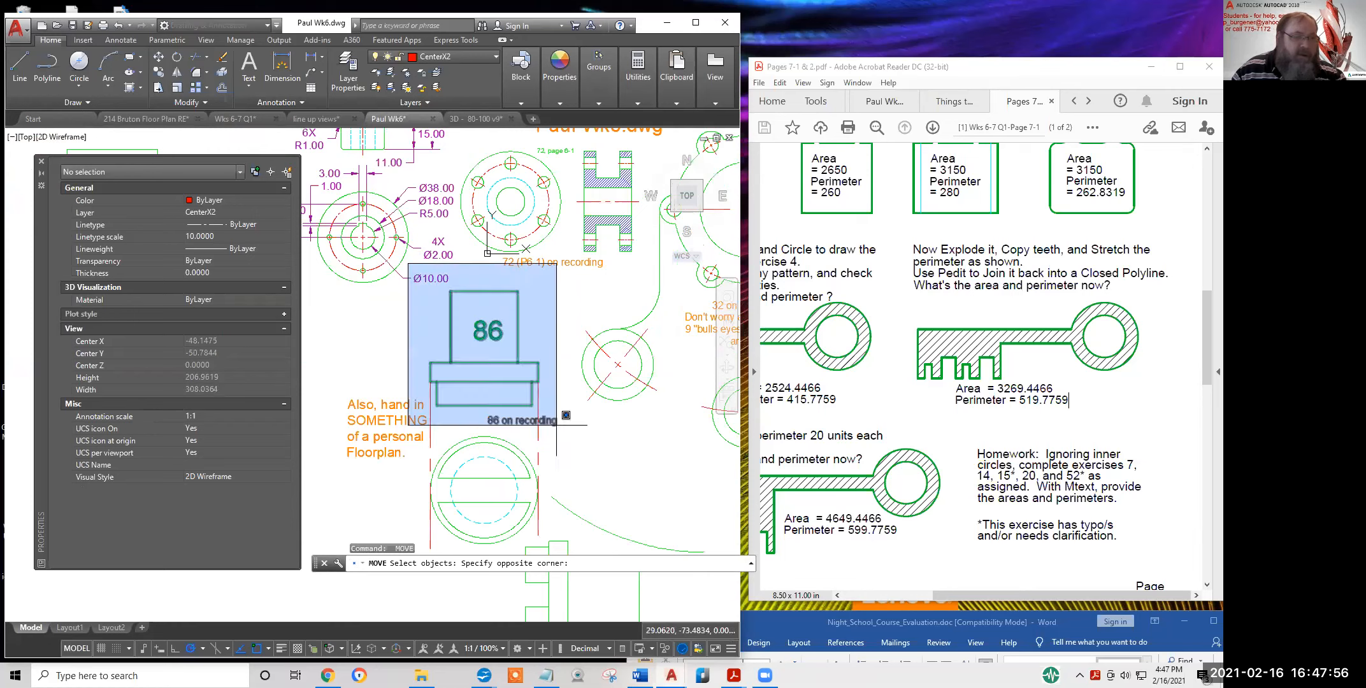
pyautogui.click(589, 457)
pyautogui.press('Return')
pyautogui.click(476, 372)
pyautogui.moveTo(540, 472); pyautogui.dragTo(550, 288, button='middle')
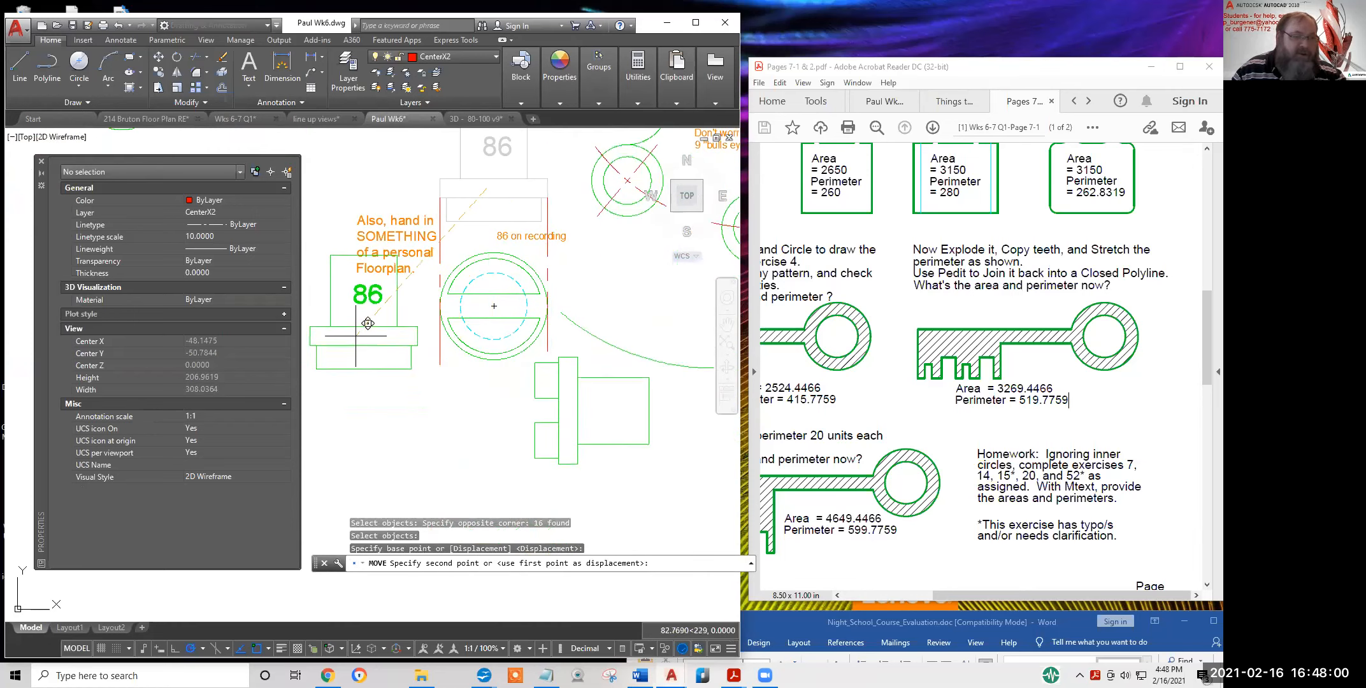
pyautogui.click(354, 333)
pyautogui.press('Escape')
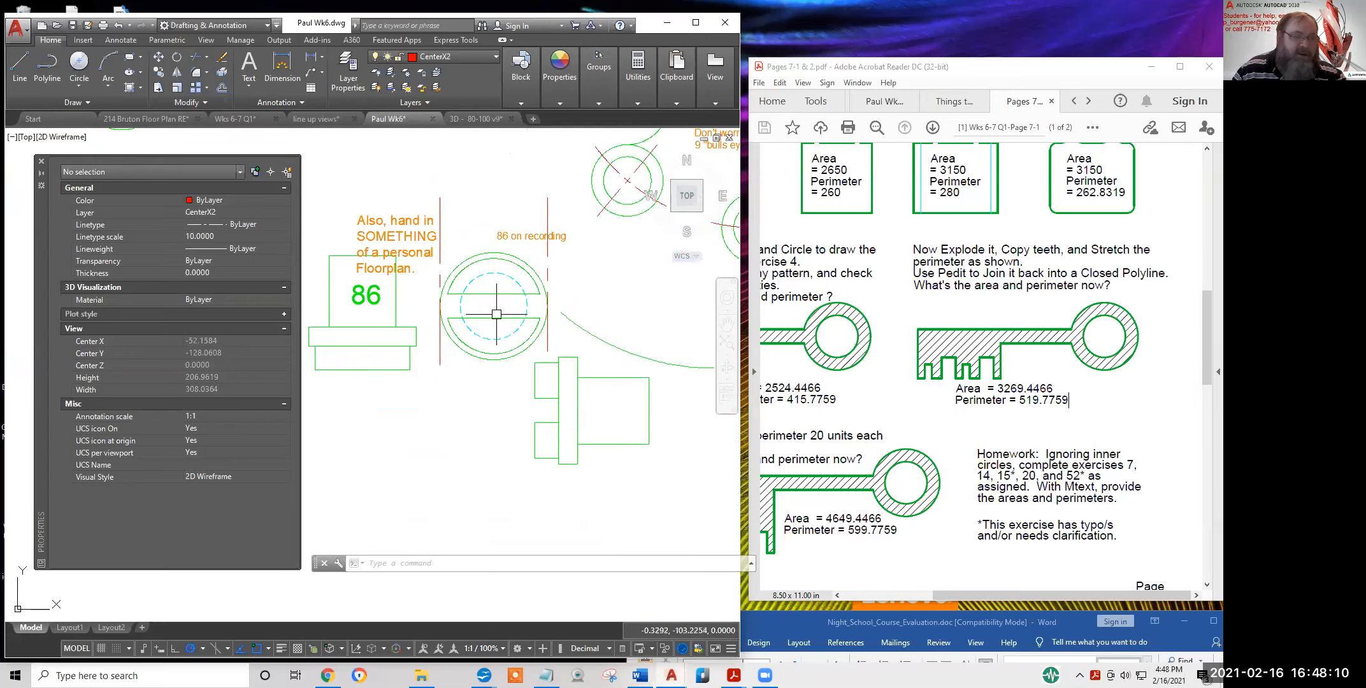
pyautogui.scroll(-4, 496, 337)
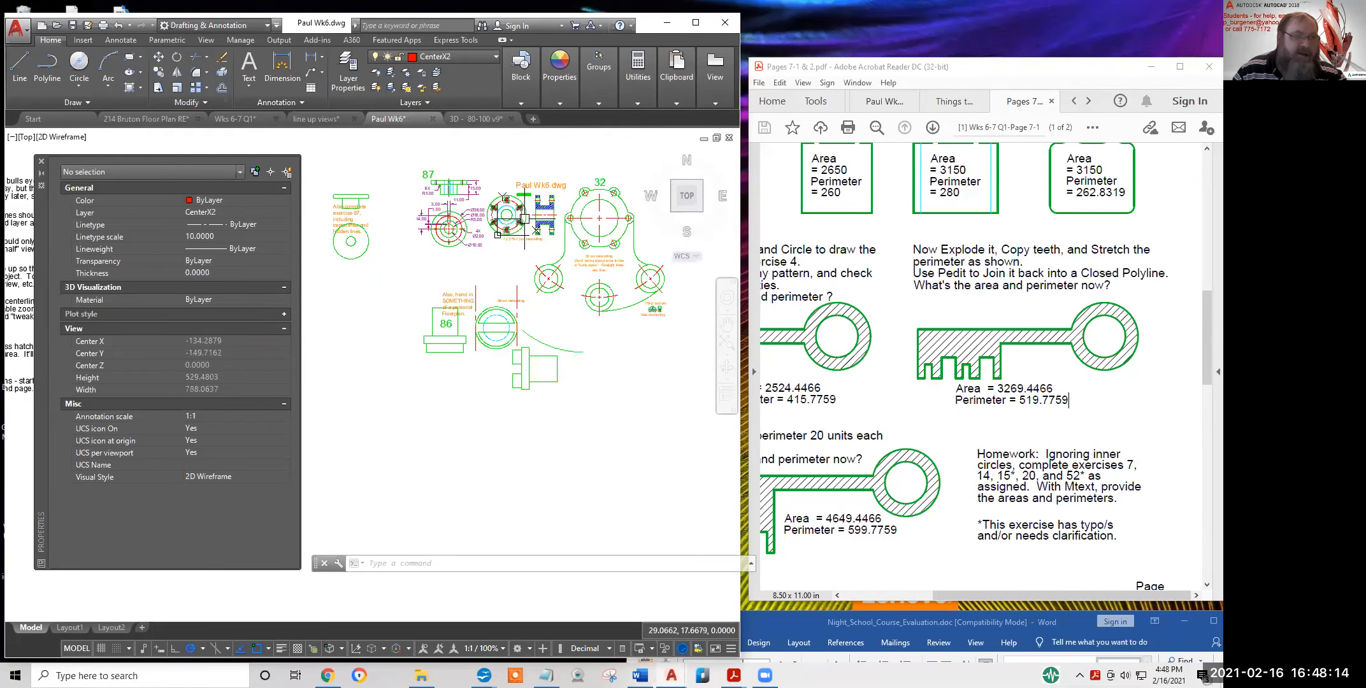
pyautogui.scroll(4, 524, 214)
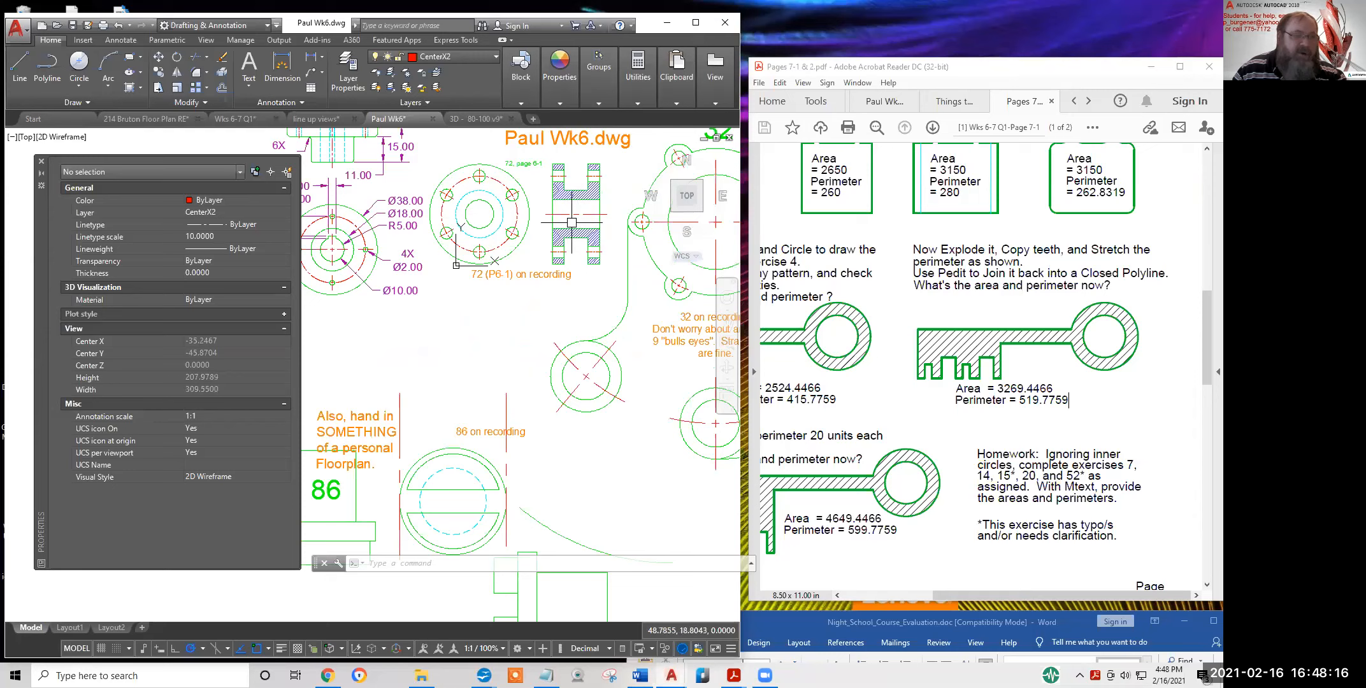
pyautogui.scroll(-2, 437, 246)
pyautogui.moveTo(395, 217); pyautogui.dragTo(506, 270, button='middle')
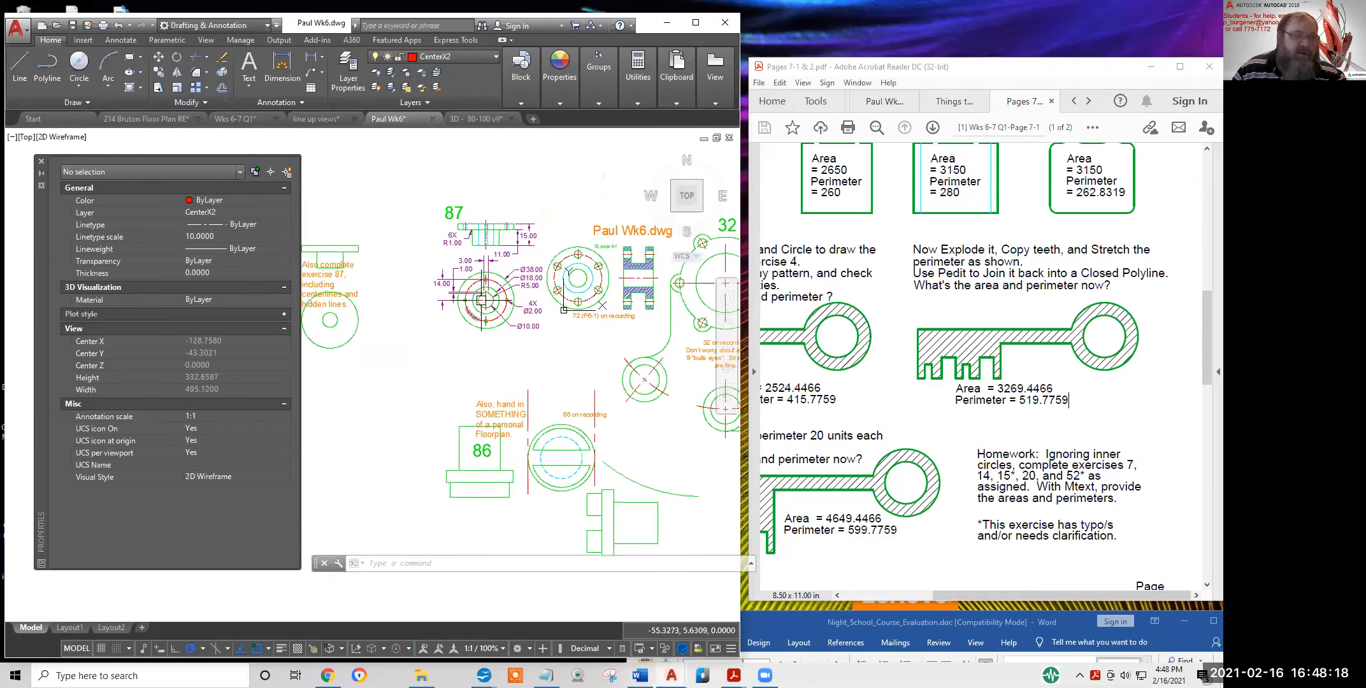
pyautogui.scroll(2, 484, 239)
pyautogui.scroll(2, 482, 340)
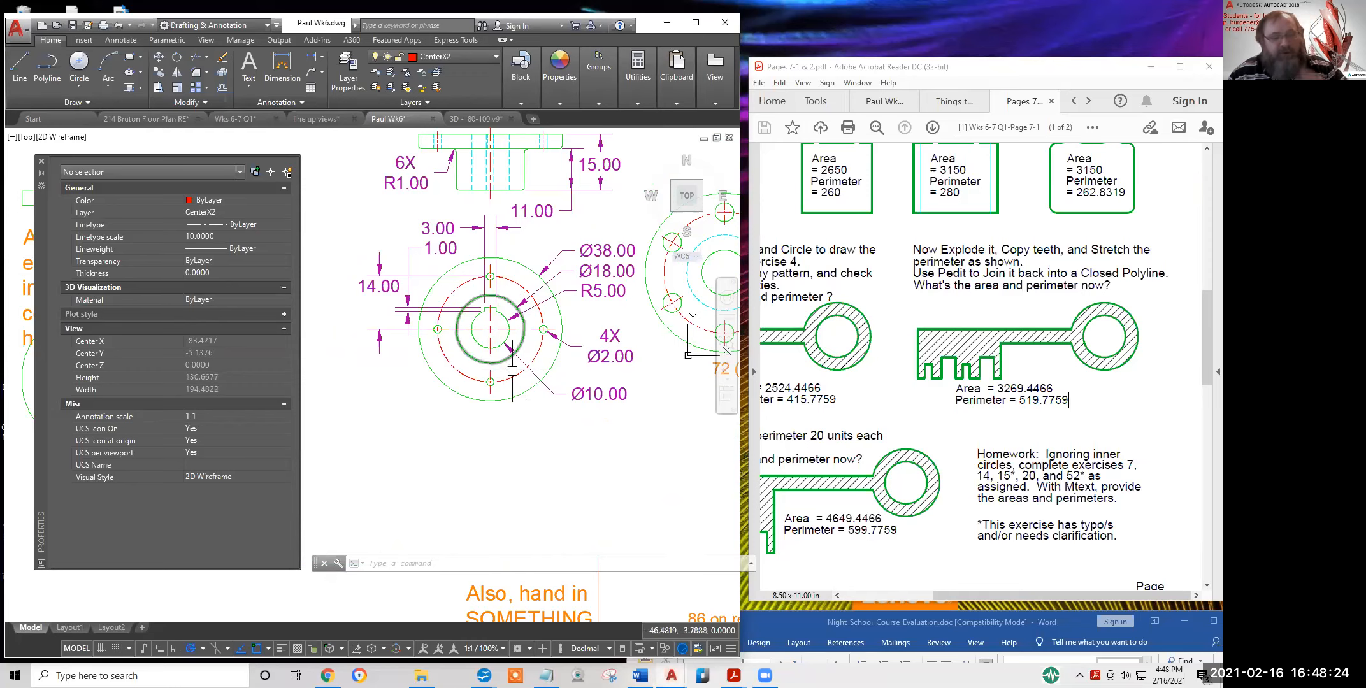
pyautogui.scroll(-6, 510, 375)
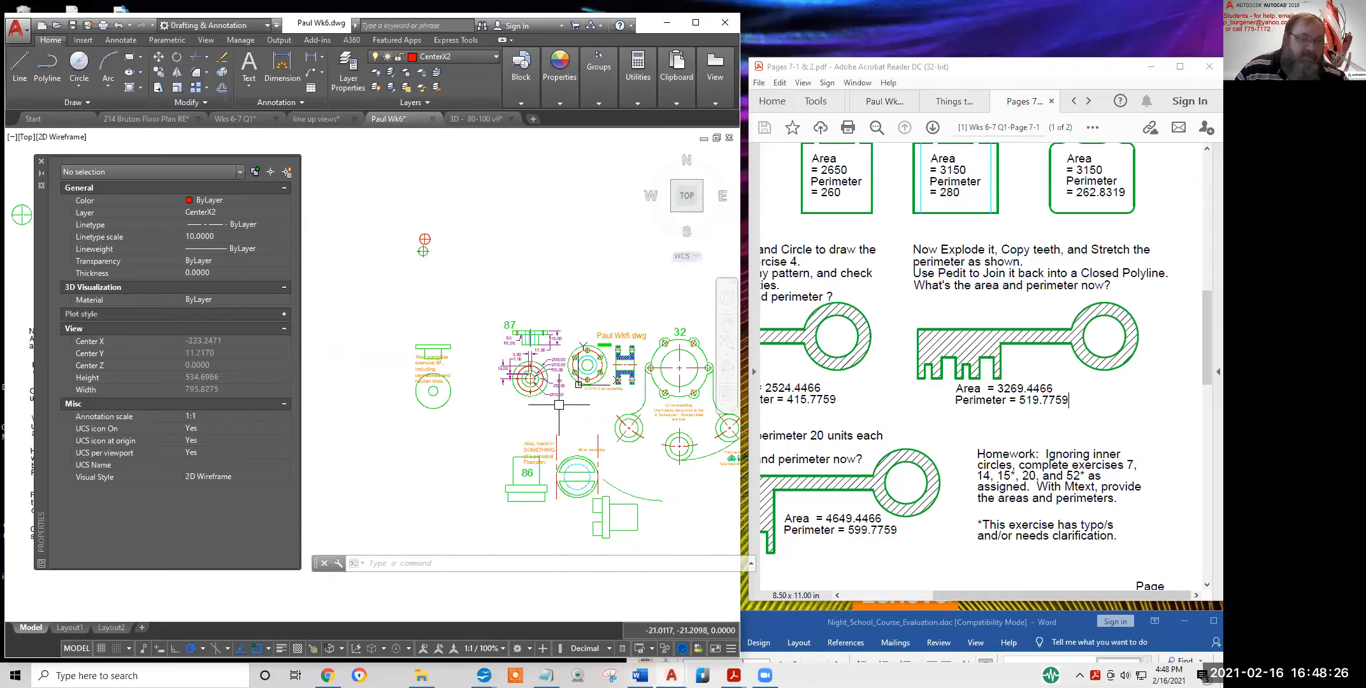
pyautogui.scroll(4, 571, 404)
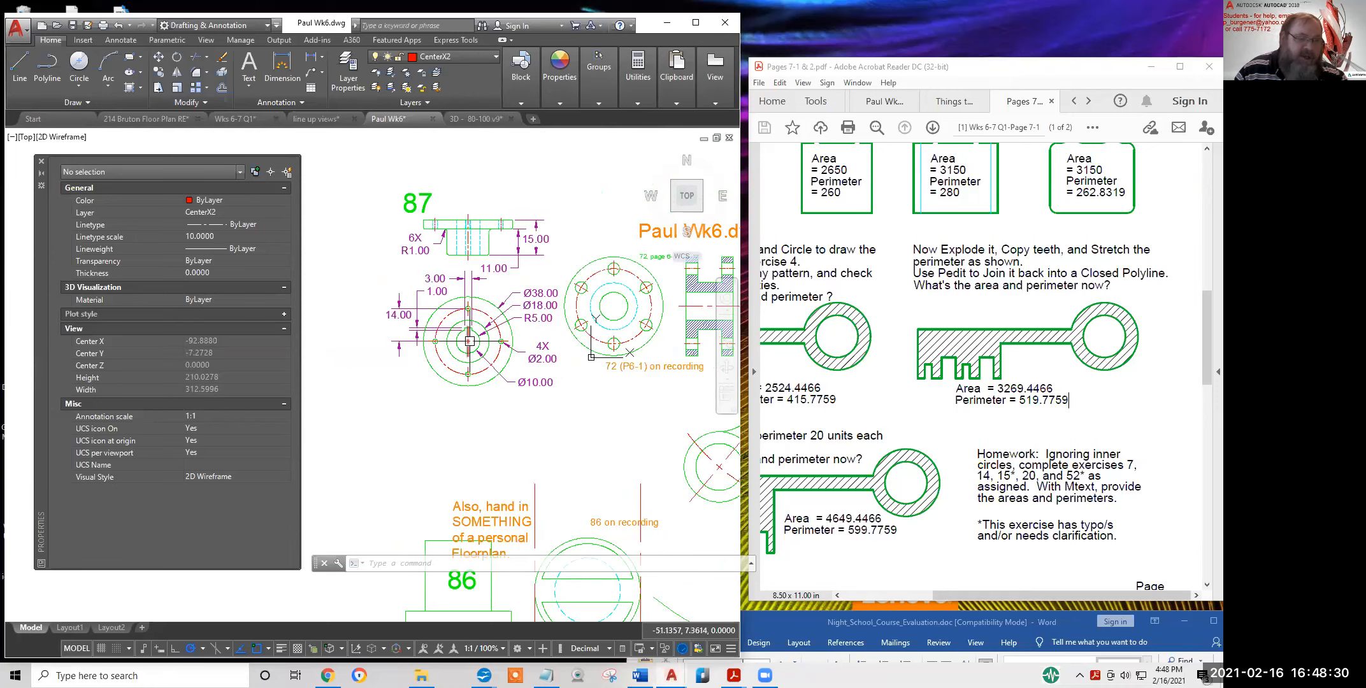
pyautogui.scroll(-6, 510, 376)
pyautogui.moveTo(519, 398); pyautogui.dragTo(694, 308, button='middle')
pyautogui.scroll(2, 387, 314)
pyautogui.scroll(2, 387, 313)
pyautogui.moveTo(393, 319); pyautogui.dragTo(440, 358, button='middle')
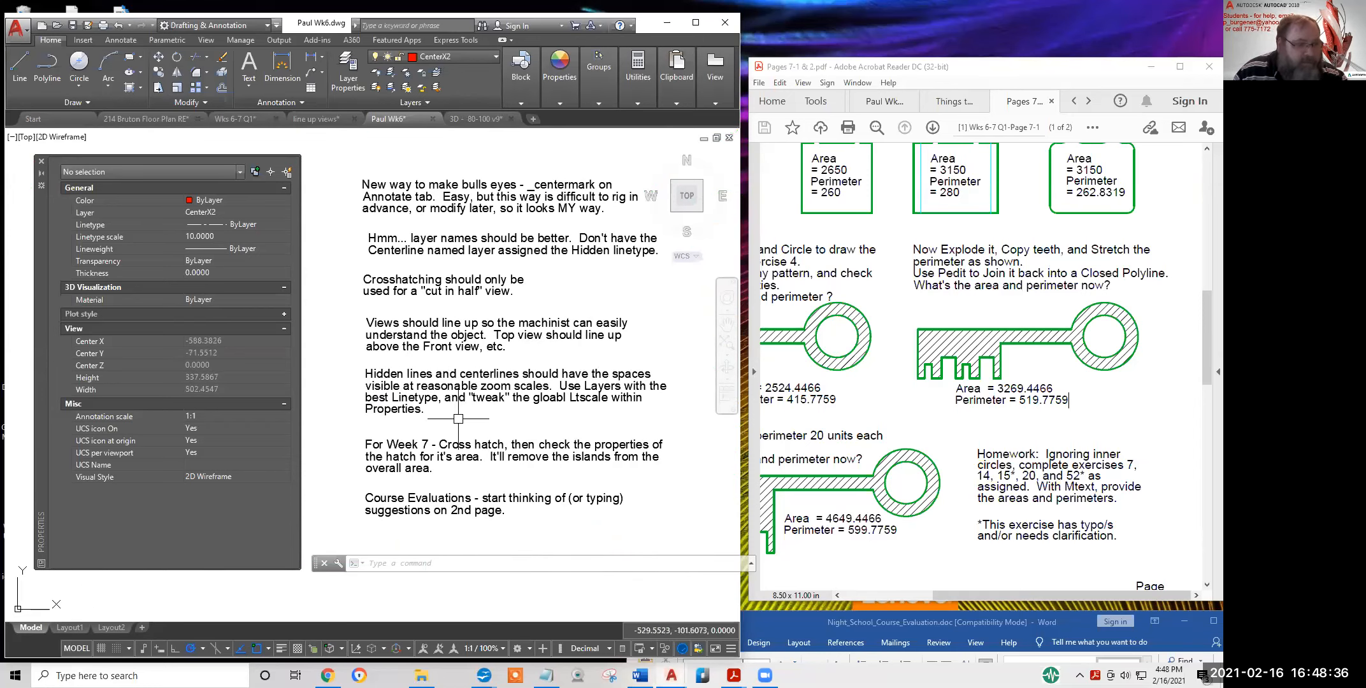
pyautogui.moveTo(460, 418); pyautogui.dragTo(452, 380, button='middle')
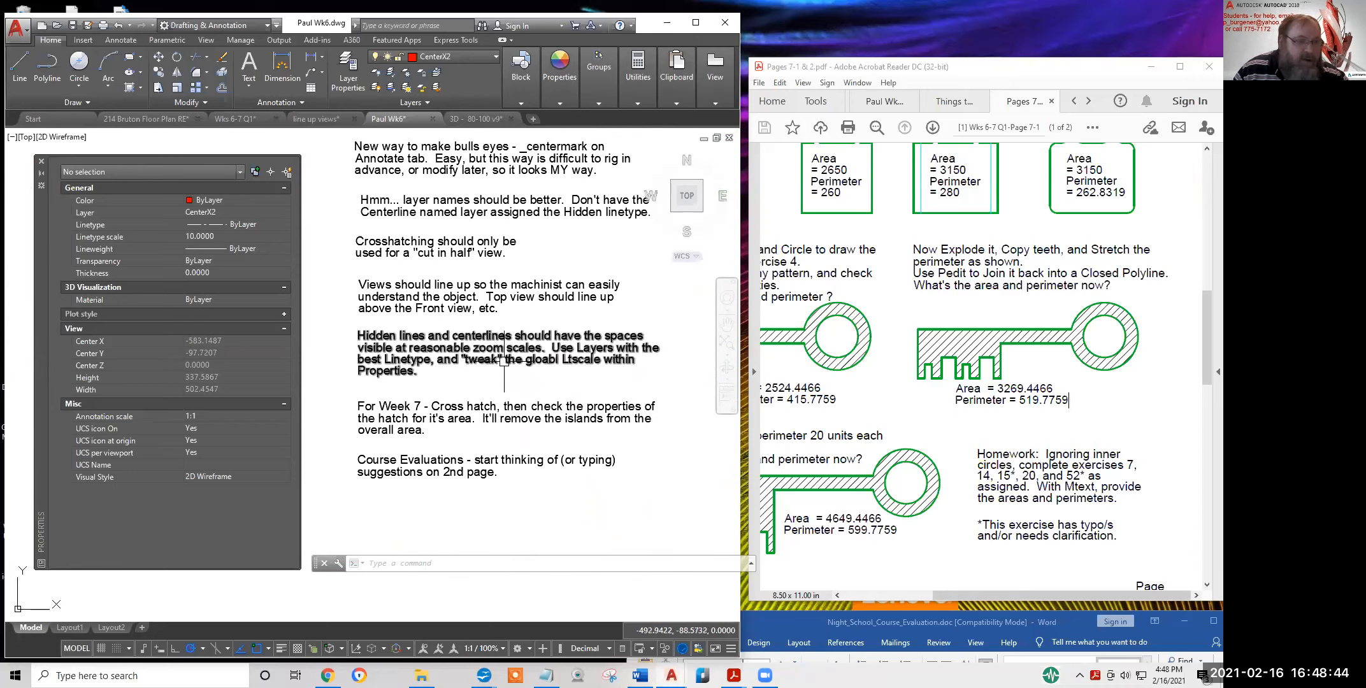
pyautogui.scroll(-2, 504, 361)
pyautogui.scroll(-3, 507, 356)
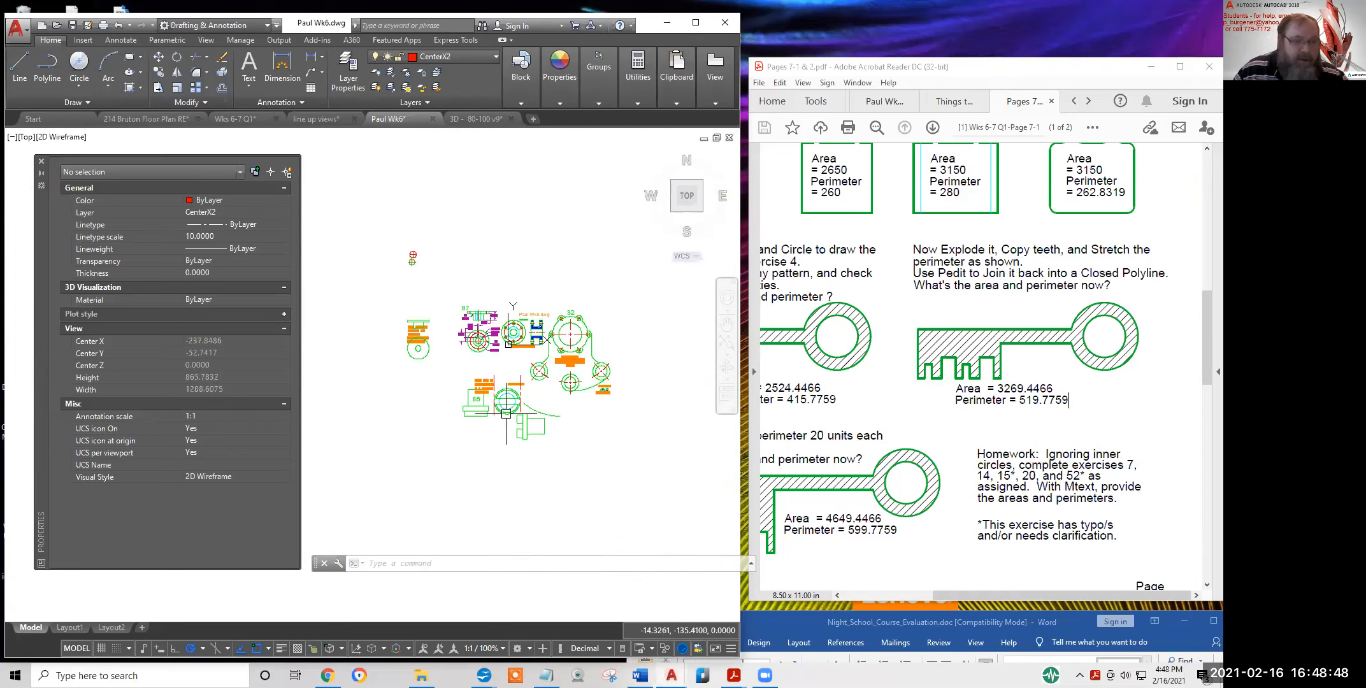
# Set the Ø32 bolt circle's linetype scale to 0.1 in Properties
pyautogui.scroll(3, 540, 369)
pyautogui.scroll(5, 505, 331)
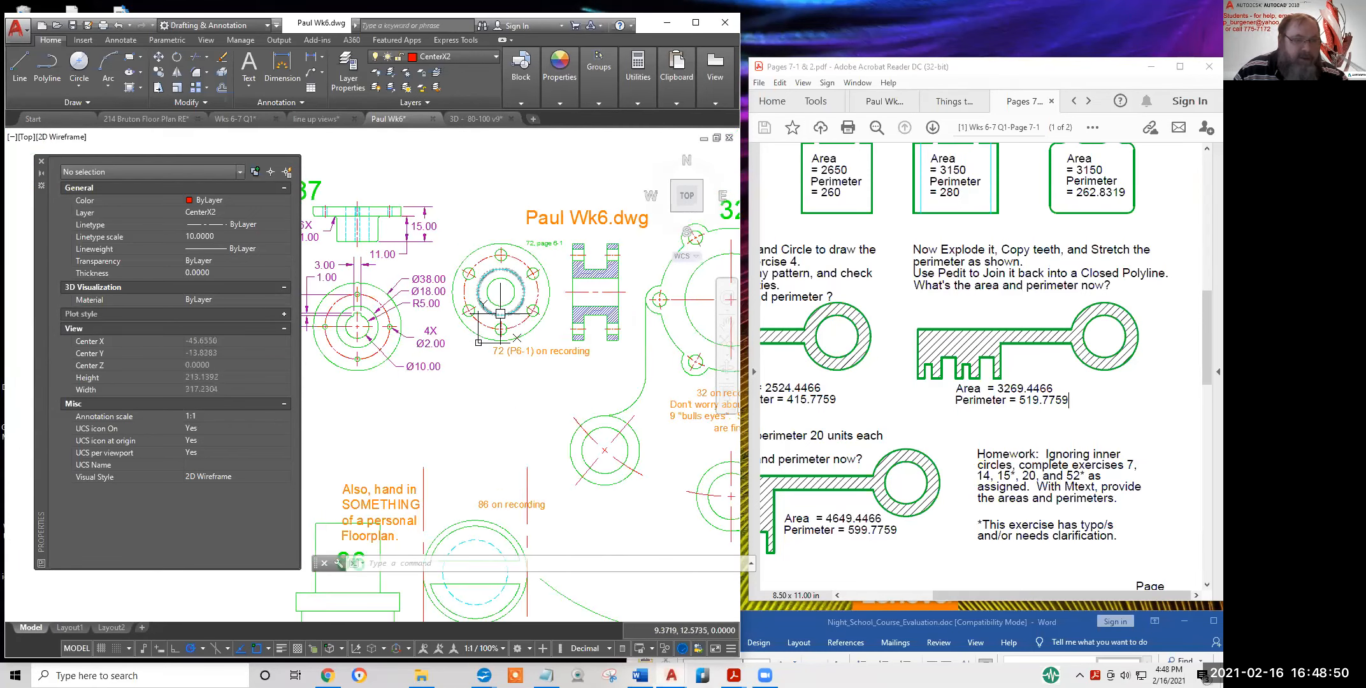
pyautogui.click(546, 341)
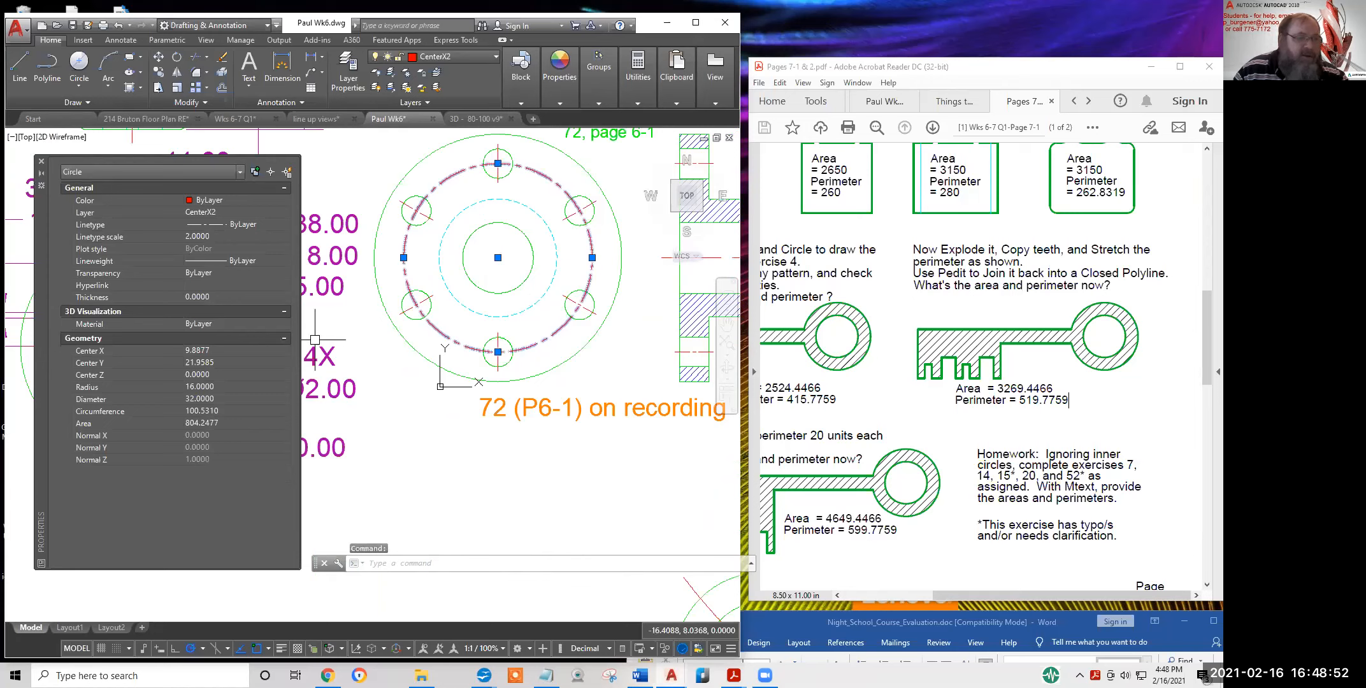
pyautogui.click(225, 236)
pyautogui.write('.1')
pyautogui.press('Return')
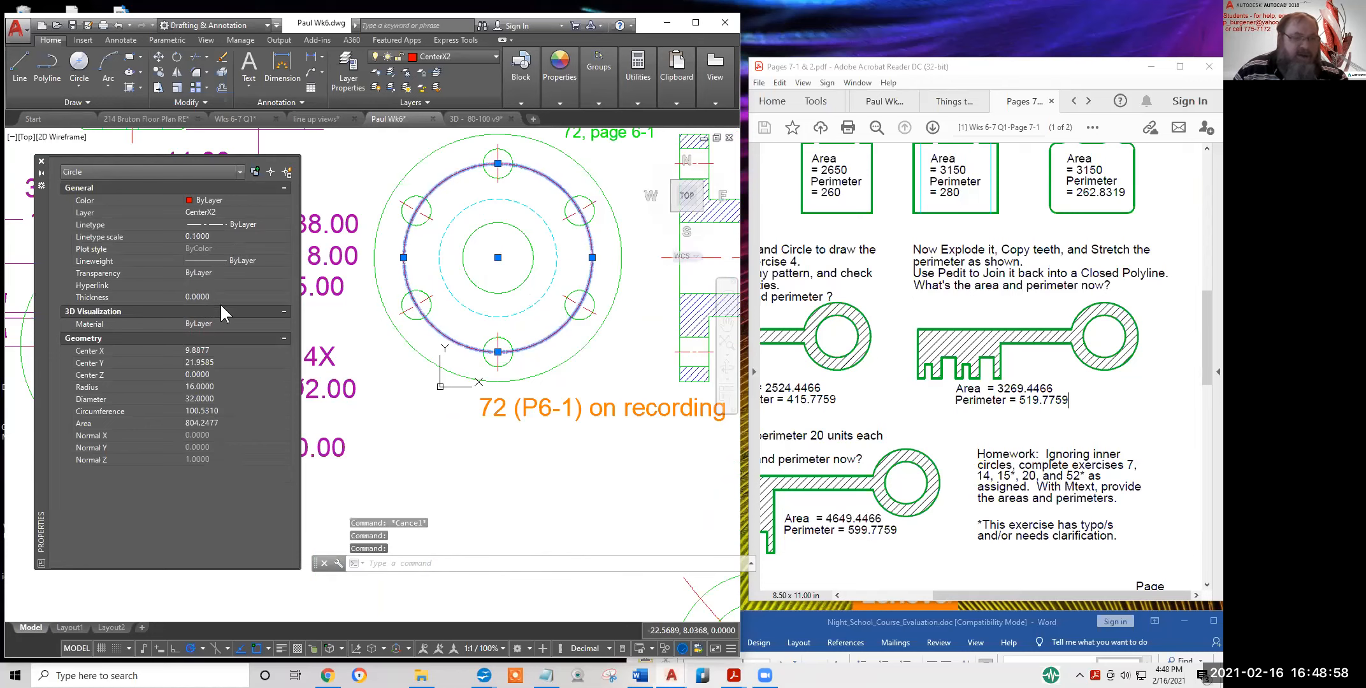
pyautogui.press('Escape')
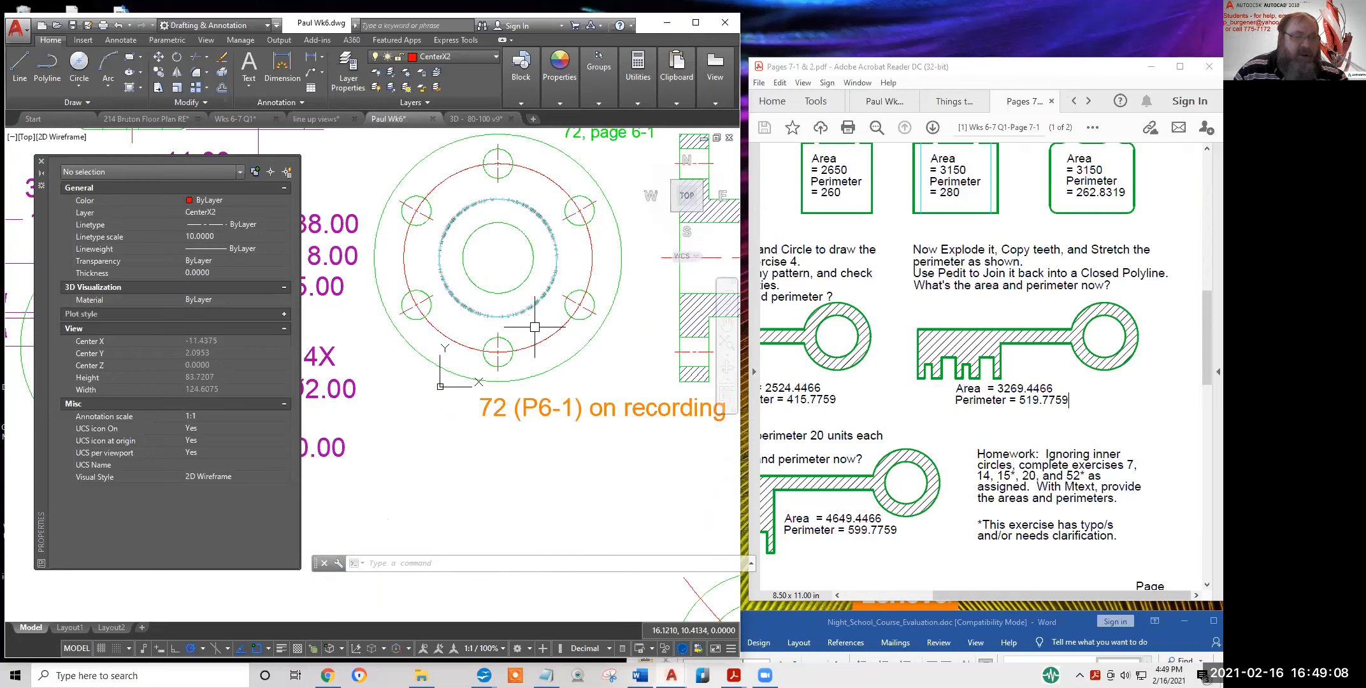
# Change the bolt circle's linetype scale to 10 so its centre-line dashes show
pyautogui.scroll(20, 535, 327)
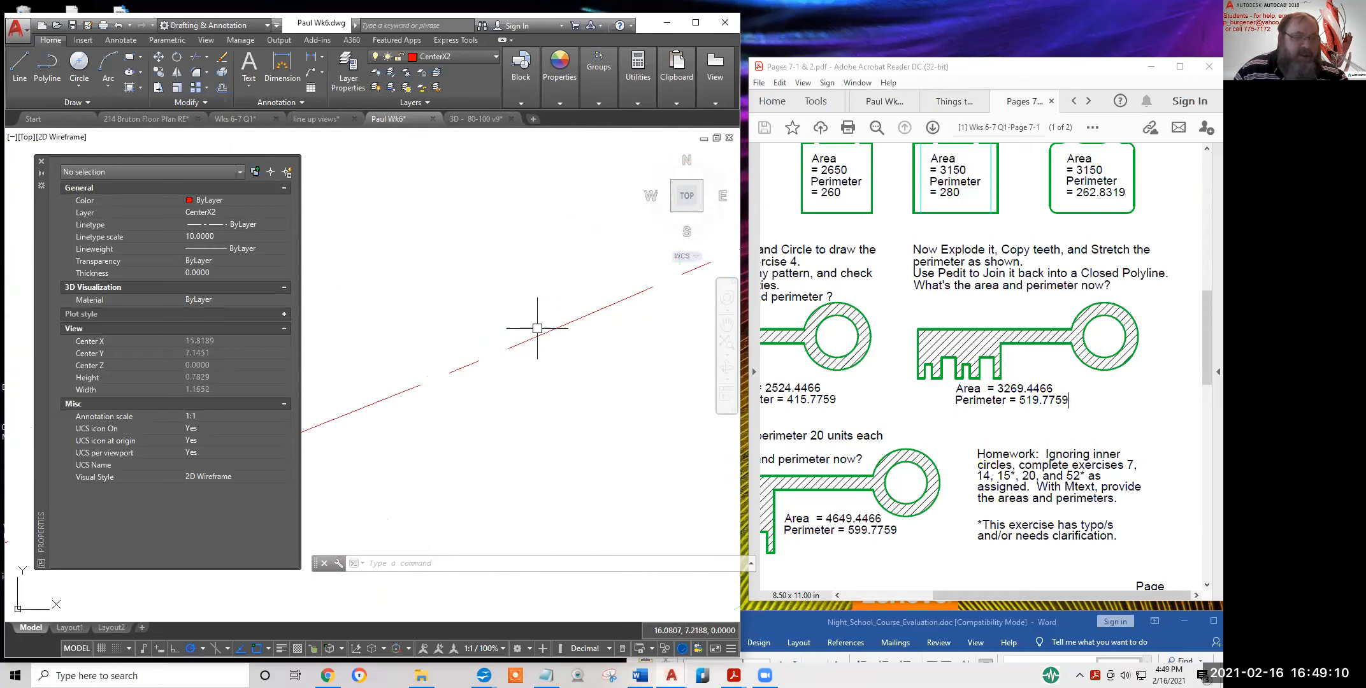
pyautogui.scroll(-20, 537, 328)
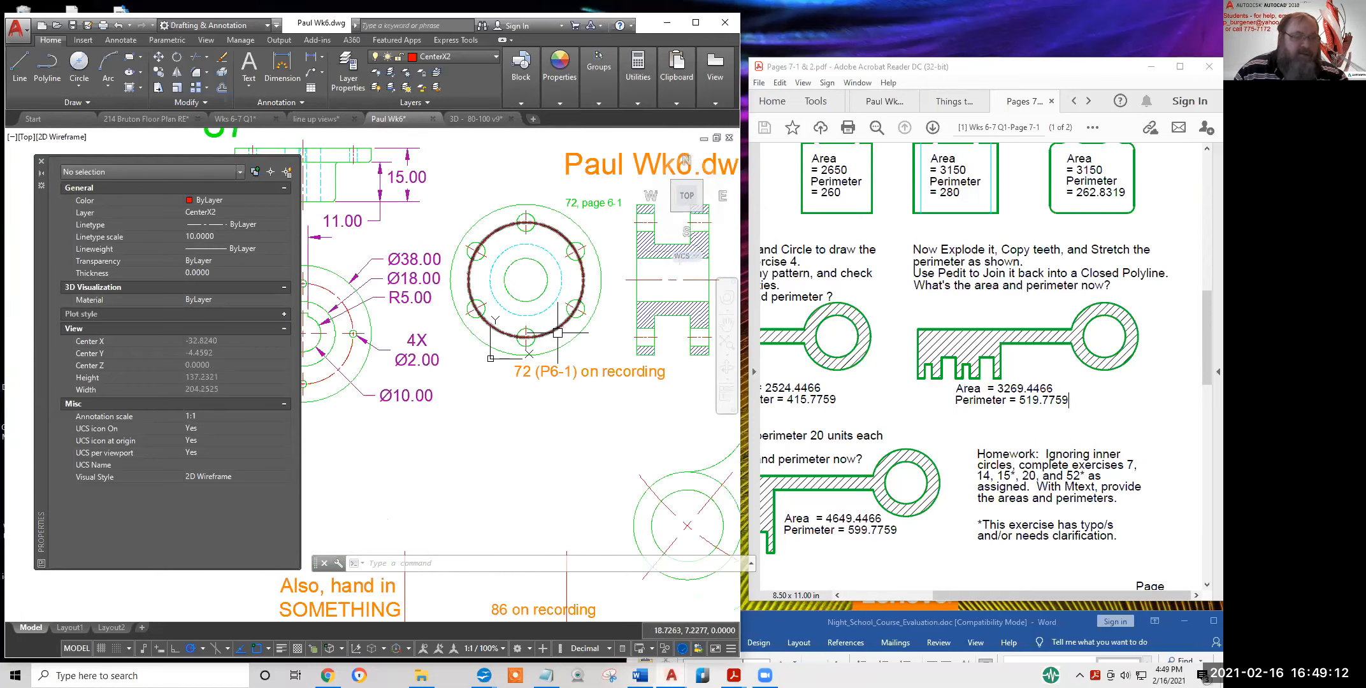
pyautogui.click(535, 336)
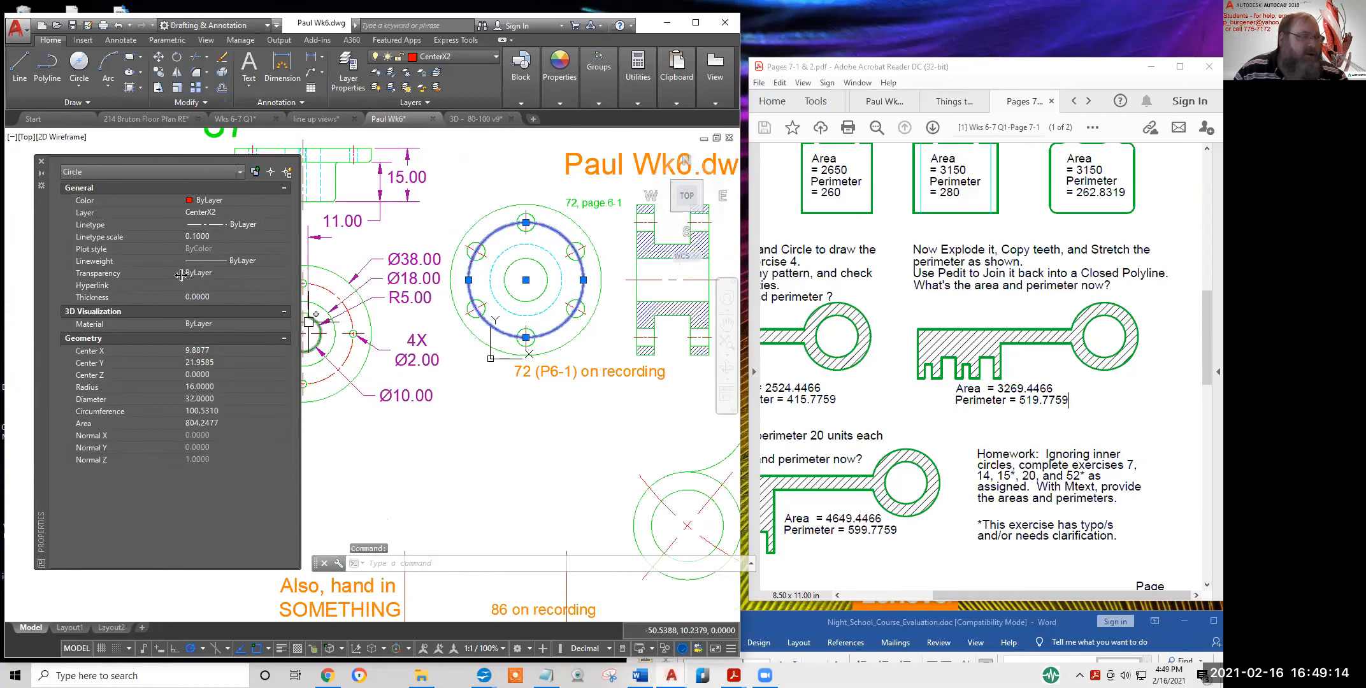
pyautogui.click(228, 236)
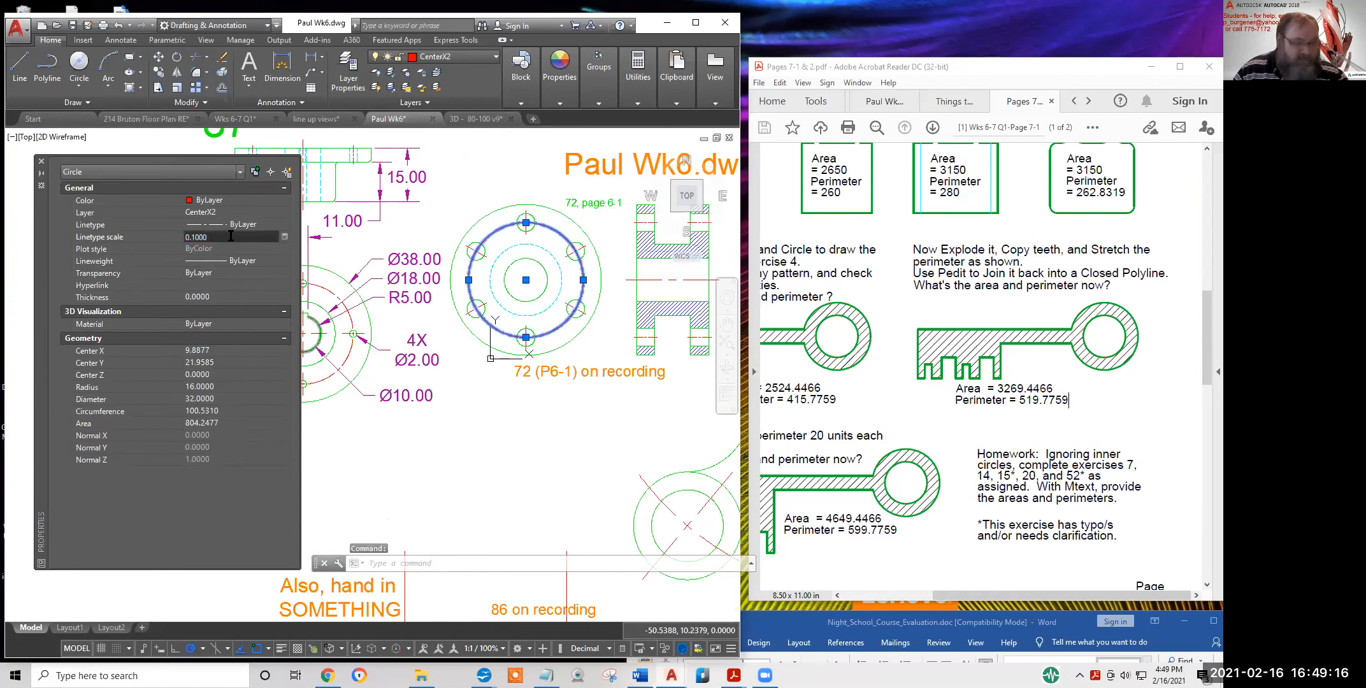
pyautogui.write('10')
pyautogui.press('Return')
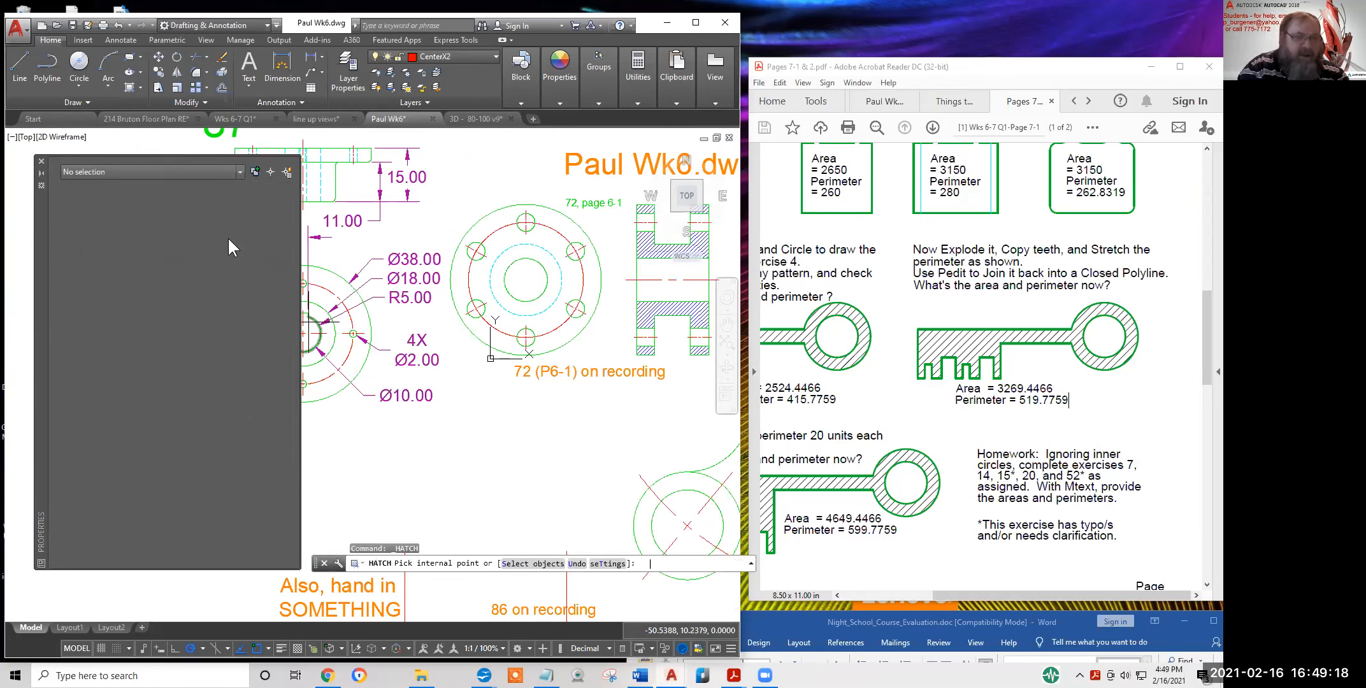
pyautogui.press('Escape')
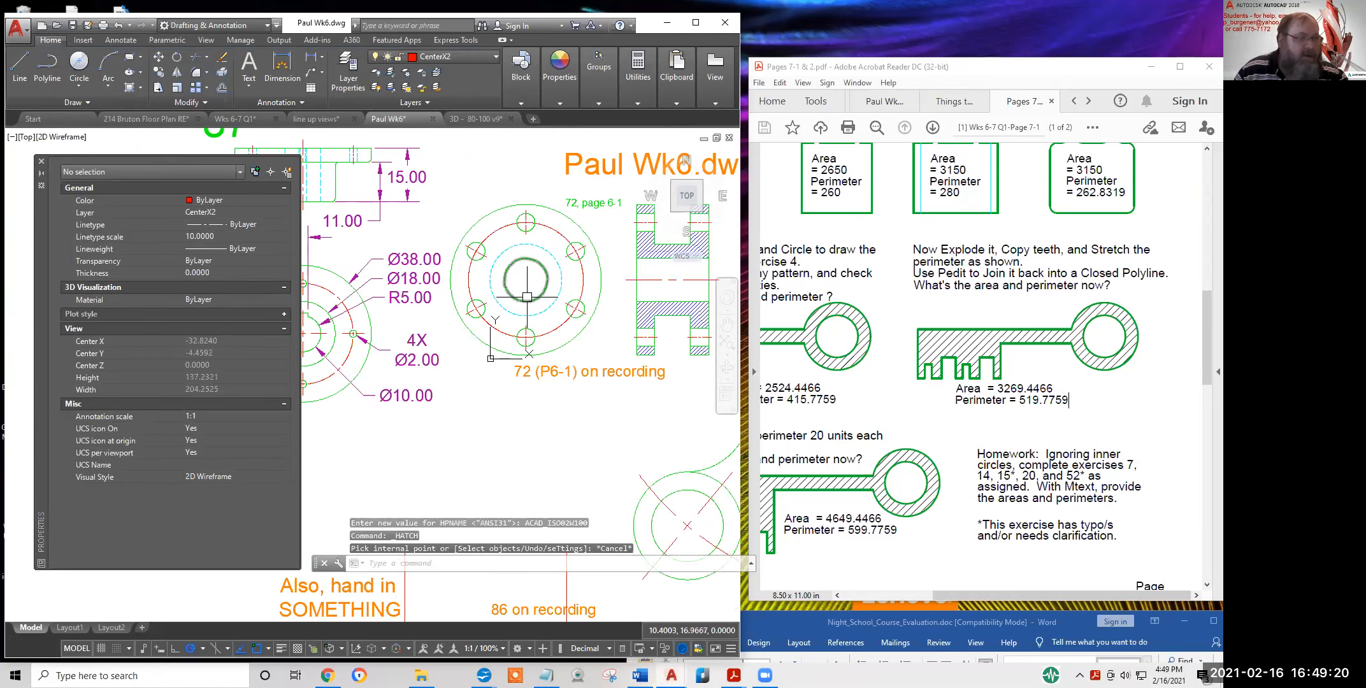
pyautogui.click(554, 324)
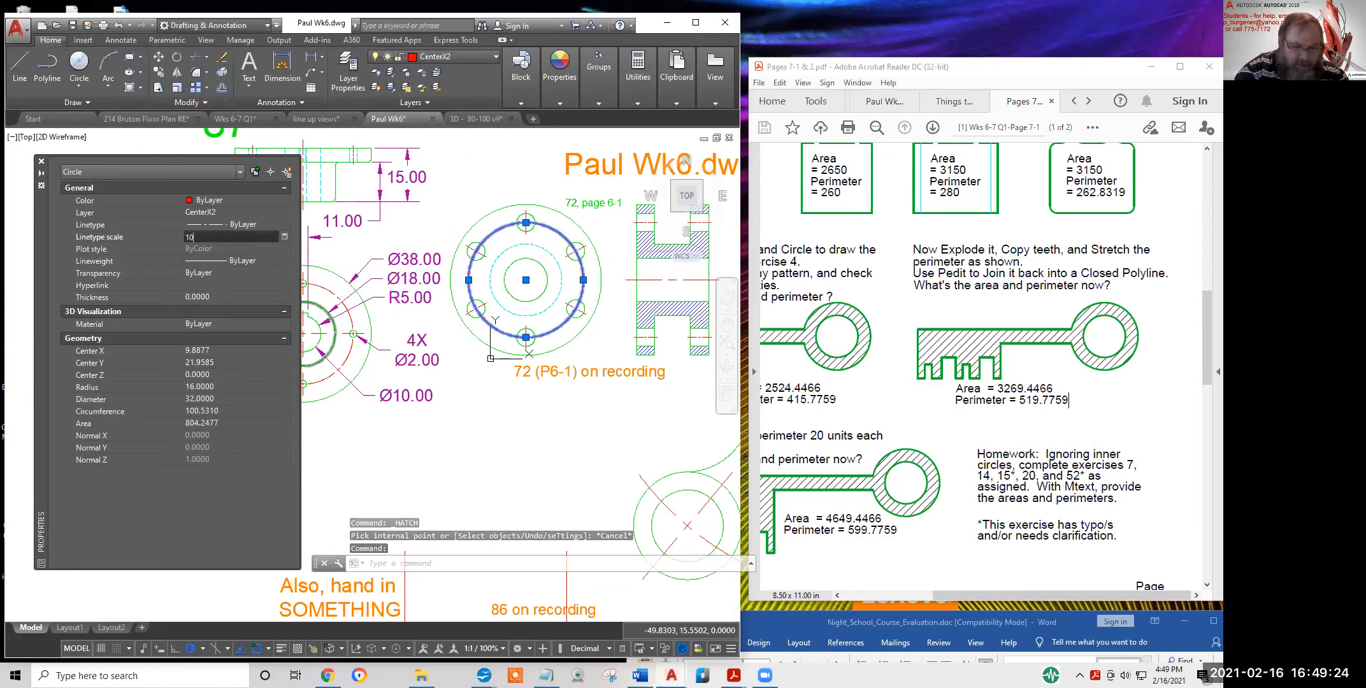
pyautogui.press('Return')
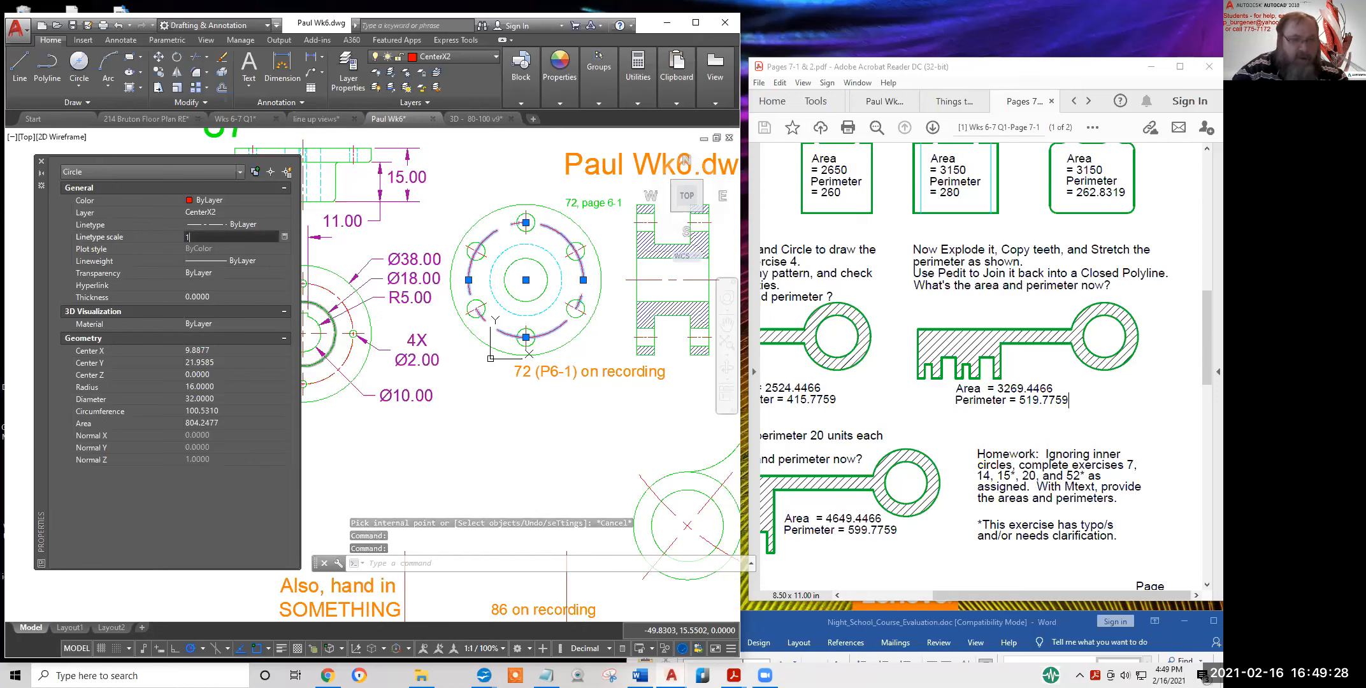
pyautogui.write('0')
pyautogui.press('Return')
pyautogui.press('Escape')
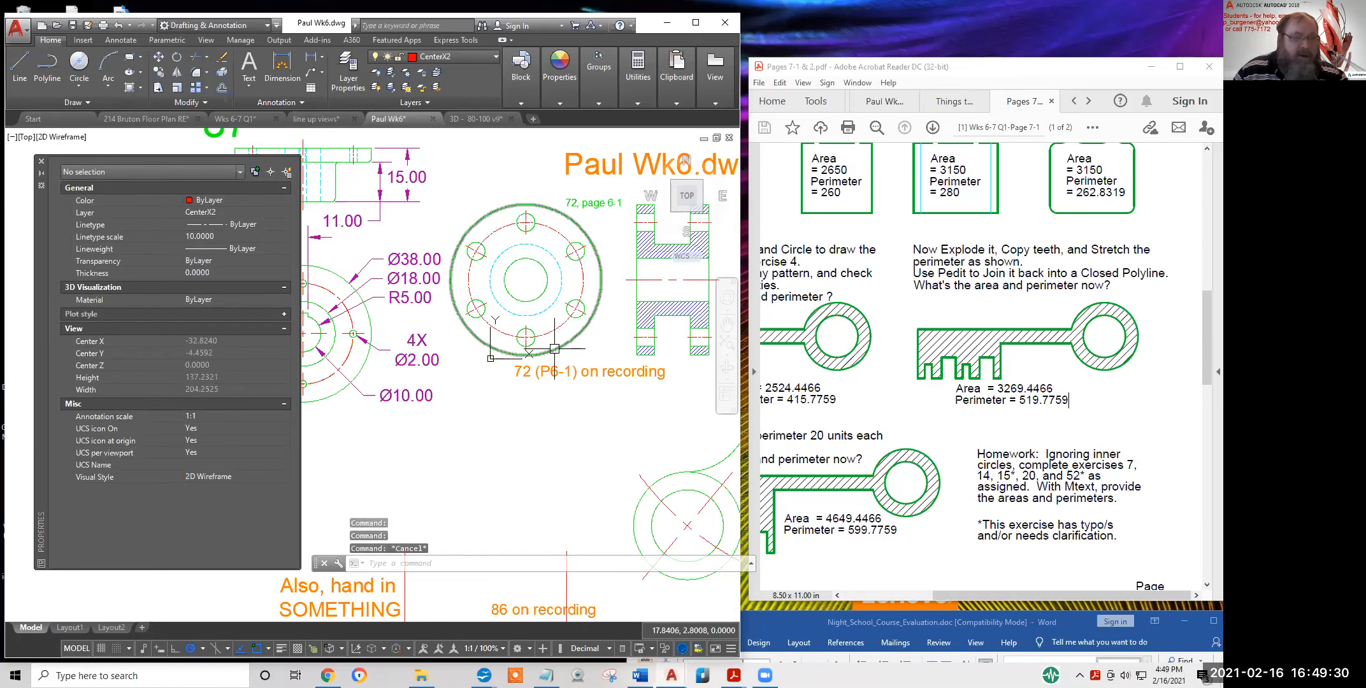
pyautogui.scroll(5, 555, 348)
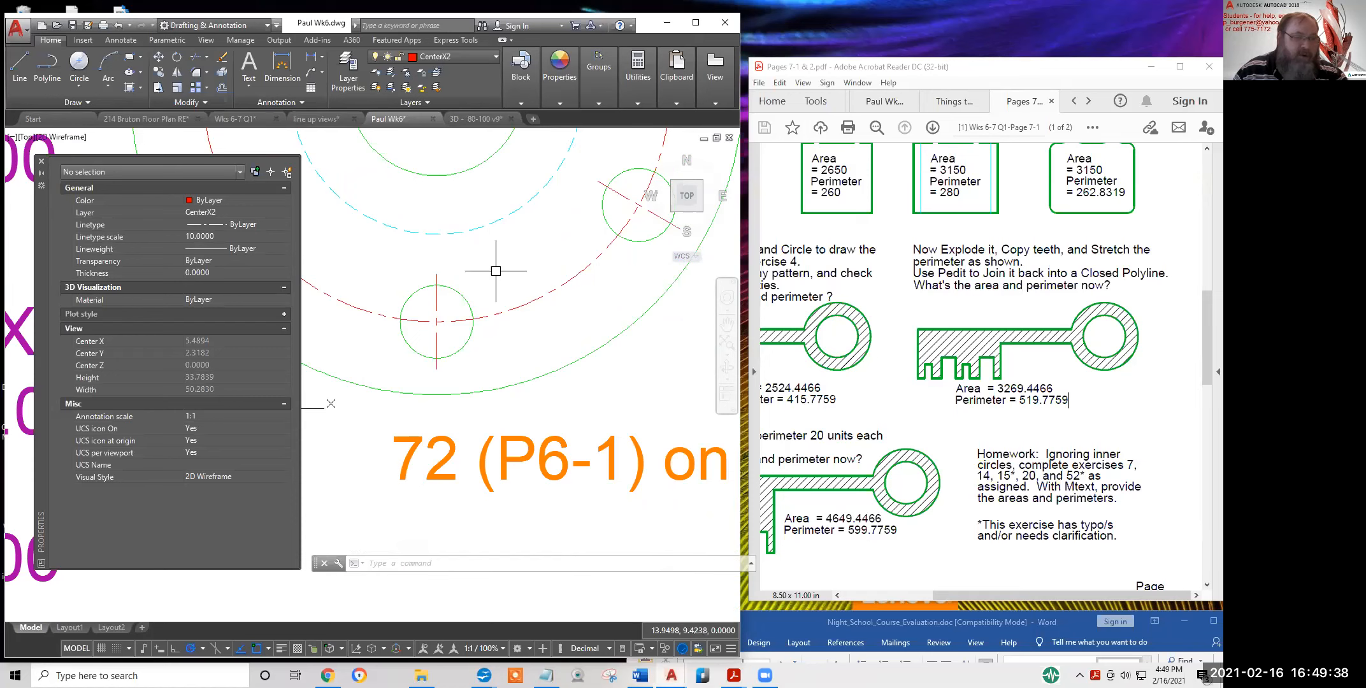
pyautogui.scroll(-4, 495, 271)
pyautogui.scroll(-2, 555, 381)
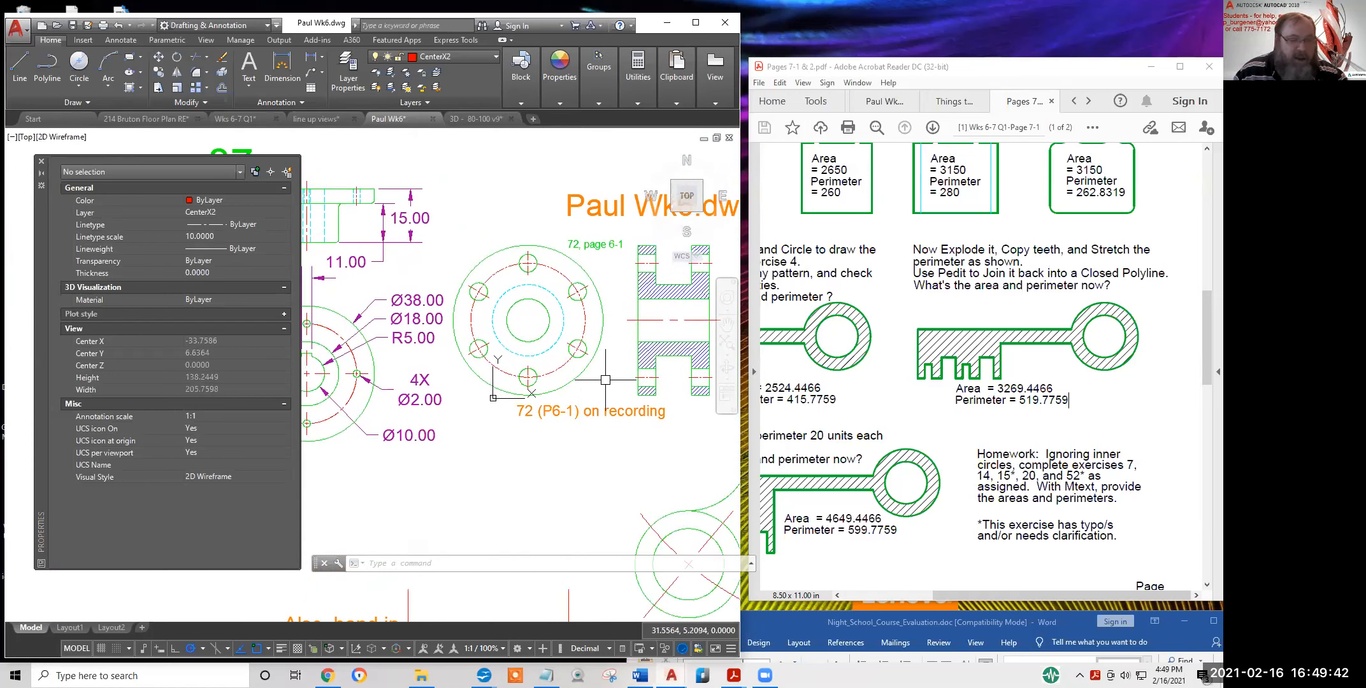
# Zoom and pan until the Week 7 cross-hatch and course evaluation notes fill the view
pyautogui.scroll(-3, 507, 381)
pyautogui.scroll(2, 379, 386)
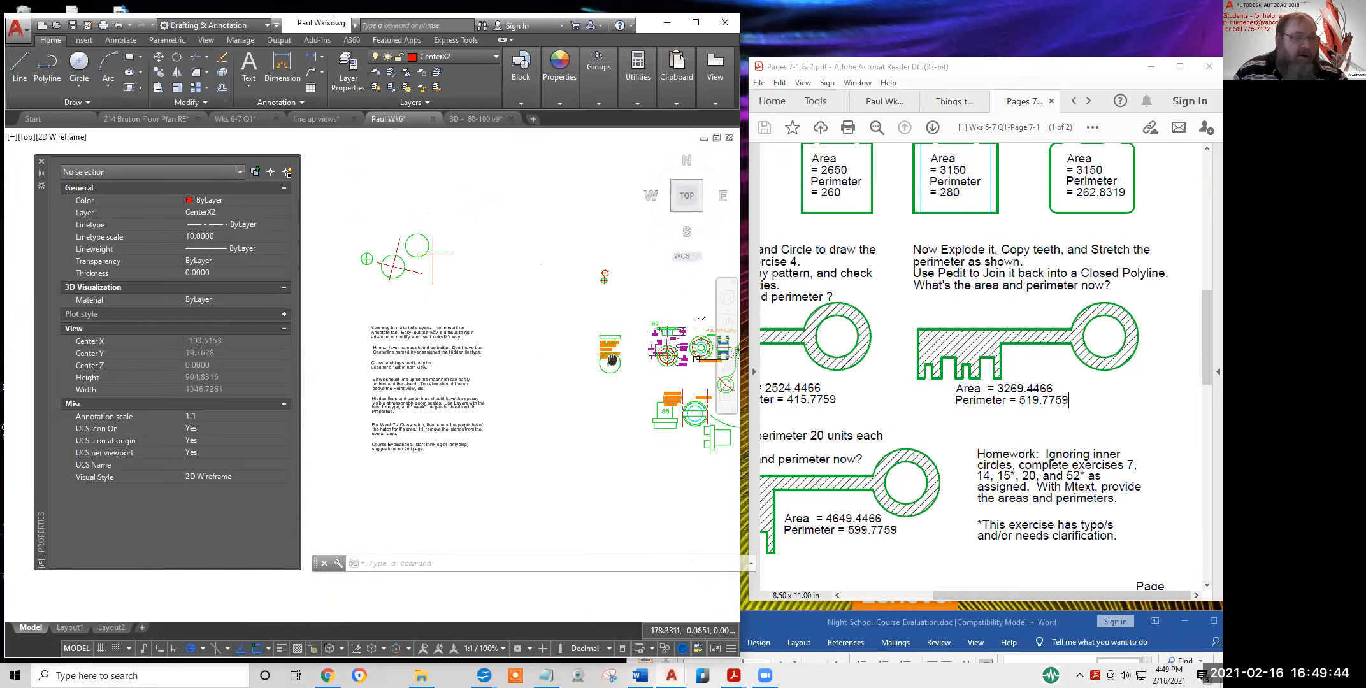
pyautogui.scroll(3, 477, 389)
pyautogui.moveTo(602, 386); pyautogui.dragTo(573, 234, button='middle')
pyautogui.scroll(-1, 565, 317)
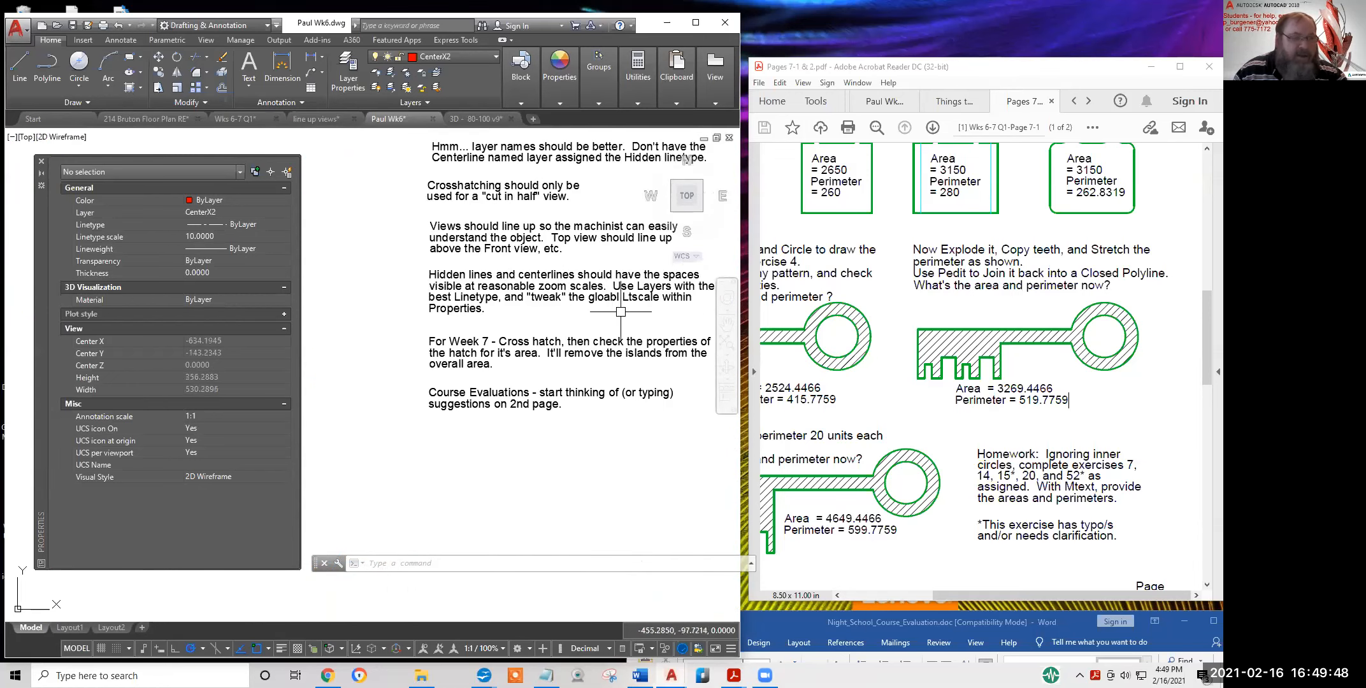
pyautogui.scroll(1, 620, 307)
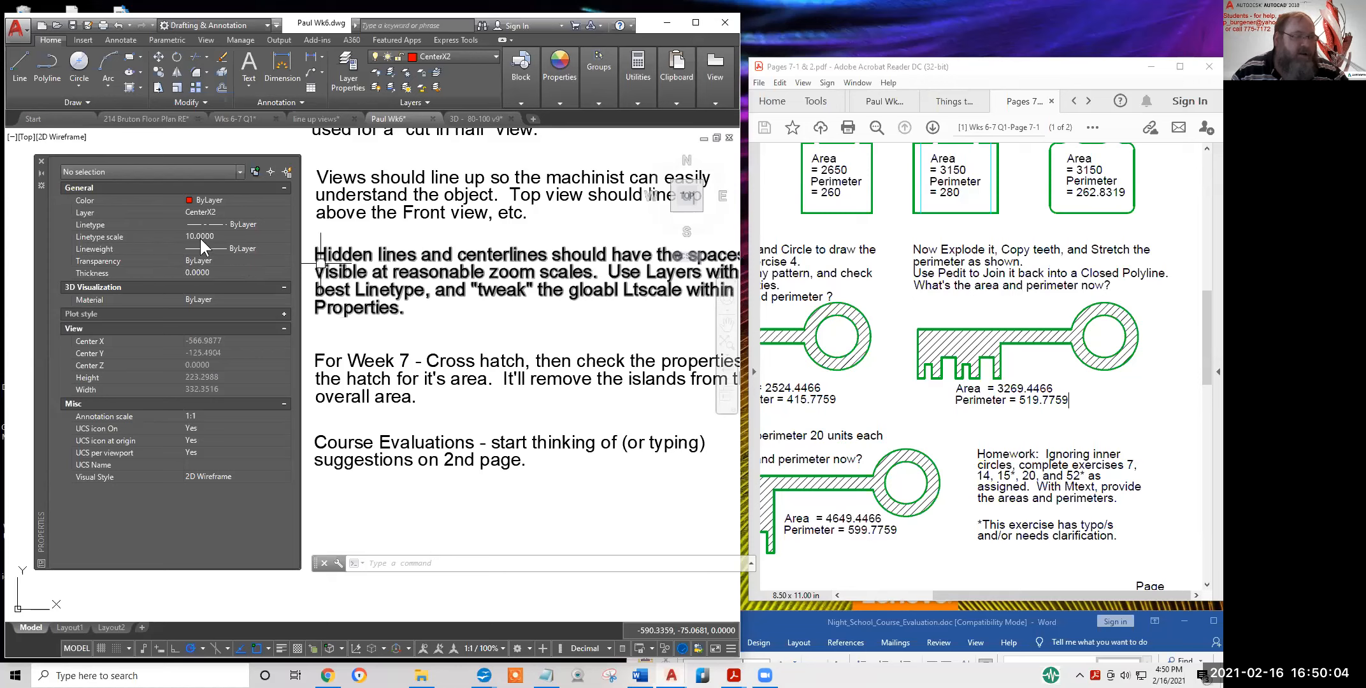
pyautogui.scroll(-2, 565, 378)
pyautogui.press('Escape')
pyautogui.press('Escape')
pyautogui.press('Escape')
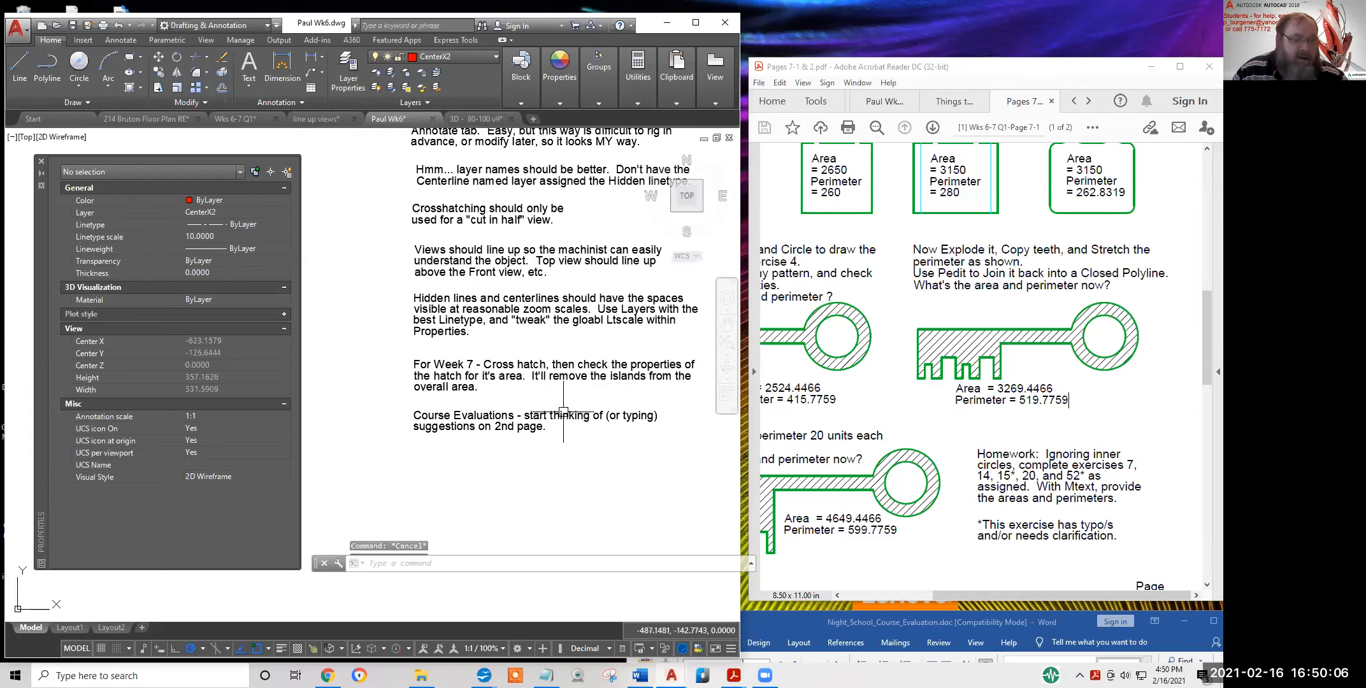
pyautogui.moveTo(522, 398); pyautogui.dragTo(492, 410, button='middle')
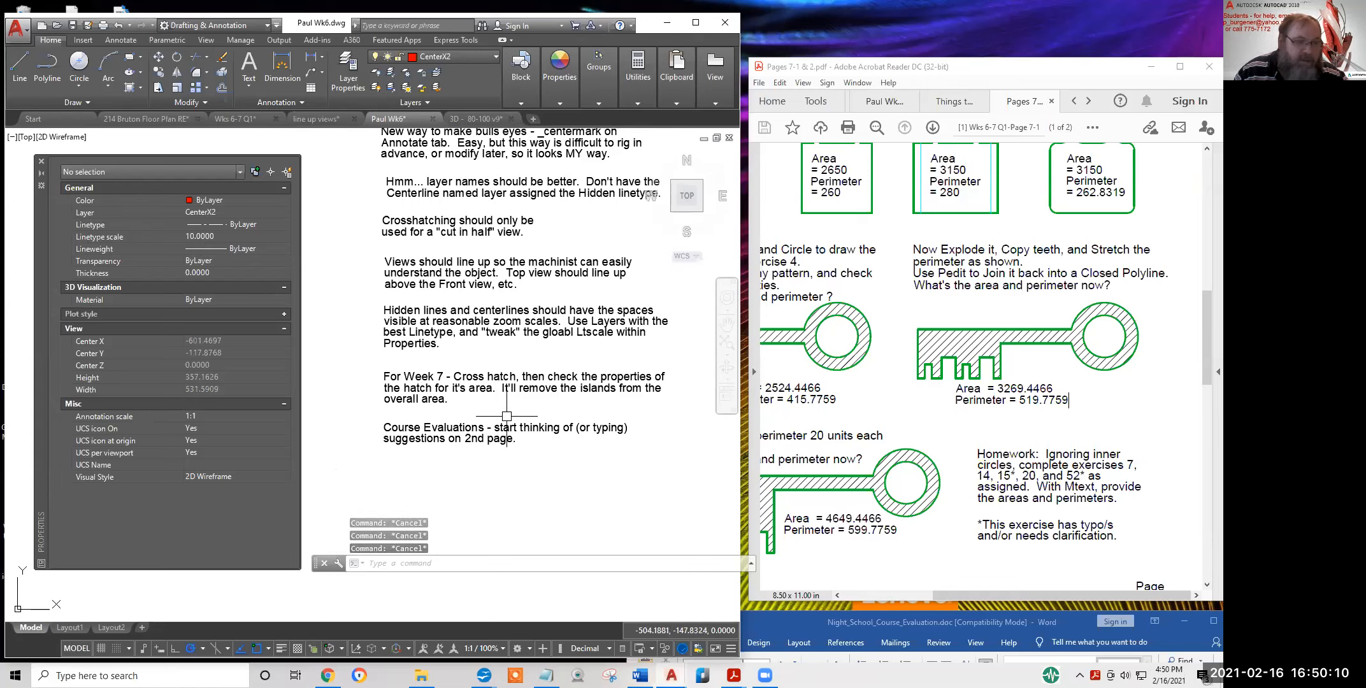
pyautogui.scroll(3, 462, 446)
pyautogui.scroll(-1, 462, 446)
pyautogui.moveTo(463, 563)
pyautogui.mouseDown(button='middle')
pyautogui.moveTo(460, 422)
pyautogui.moveTo(449, 437)
pyautogui.mouseUp(button='middle')
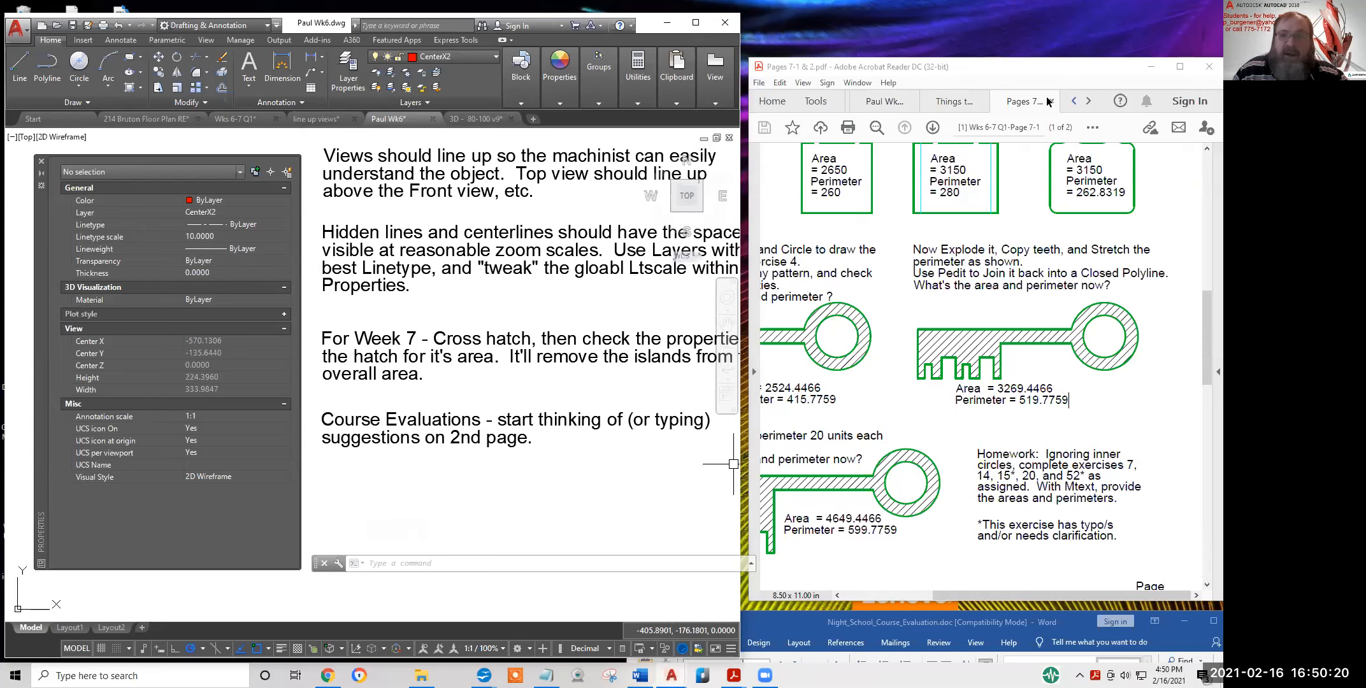
pyautogui.click(952, 101)
# Show the student's Week 6 layout PDF in Acrobat, then open File Explorer at Quick access
pyautogui.click(884, 101)
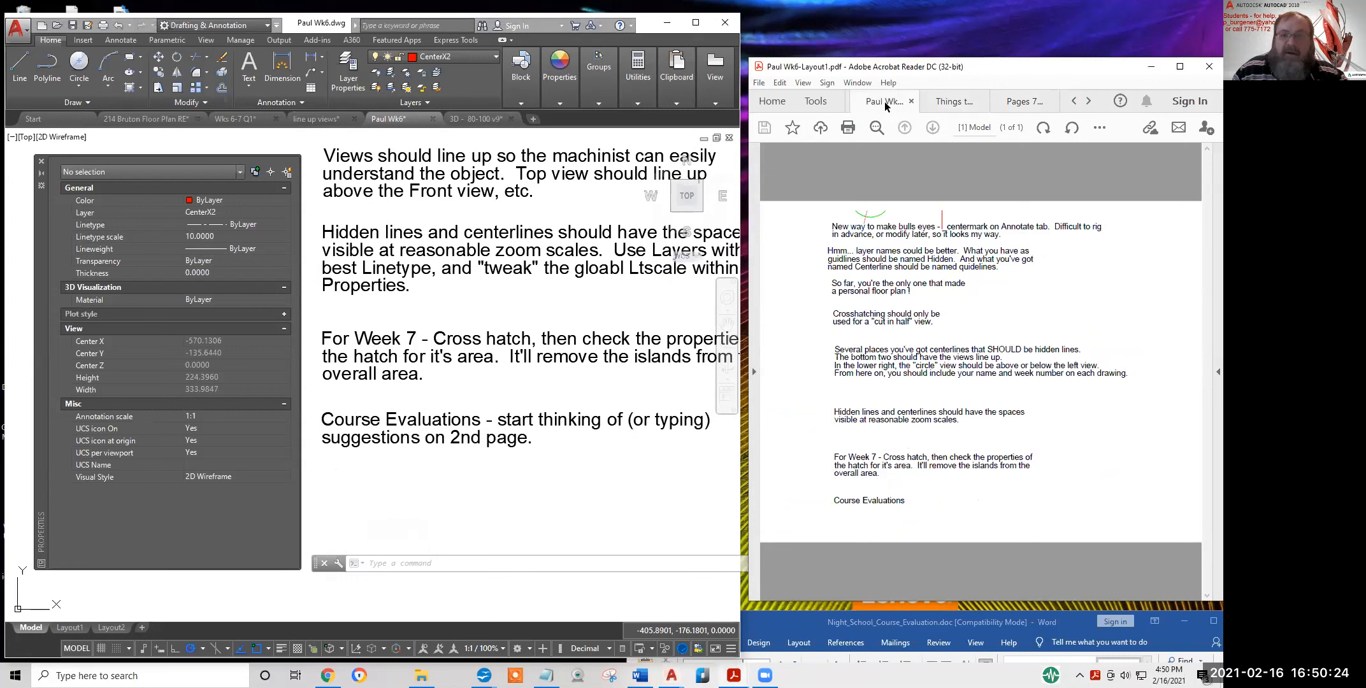
pyautogui.click(1073, 102)
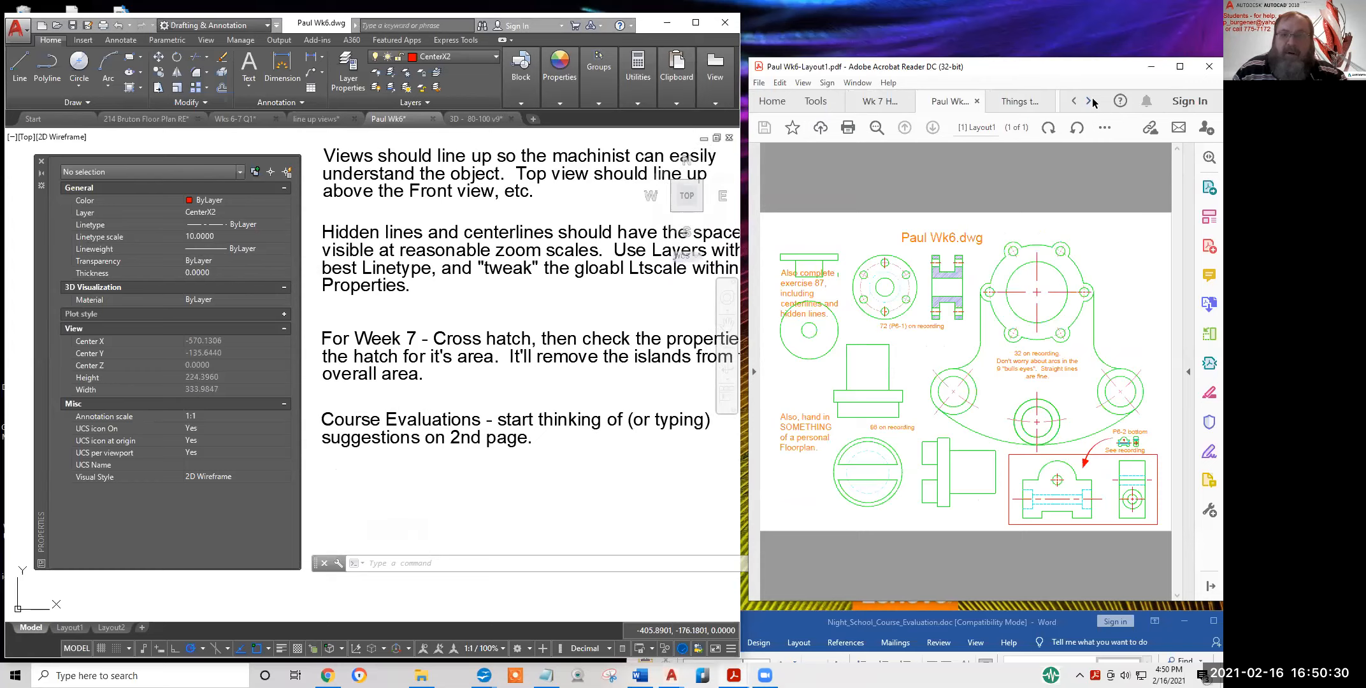
pyautogui.click(1089, 102)
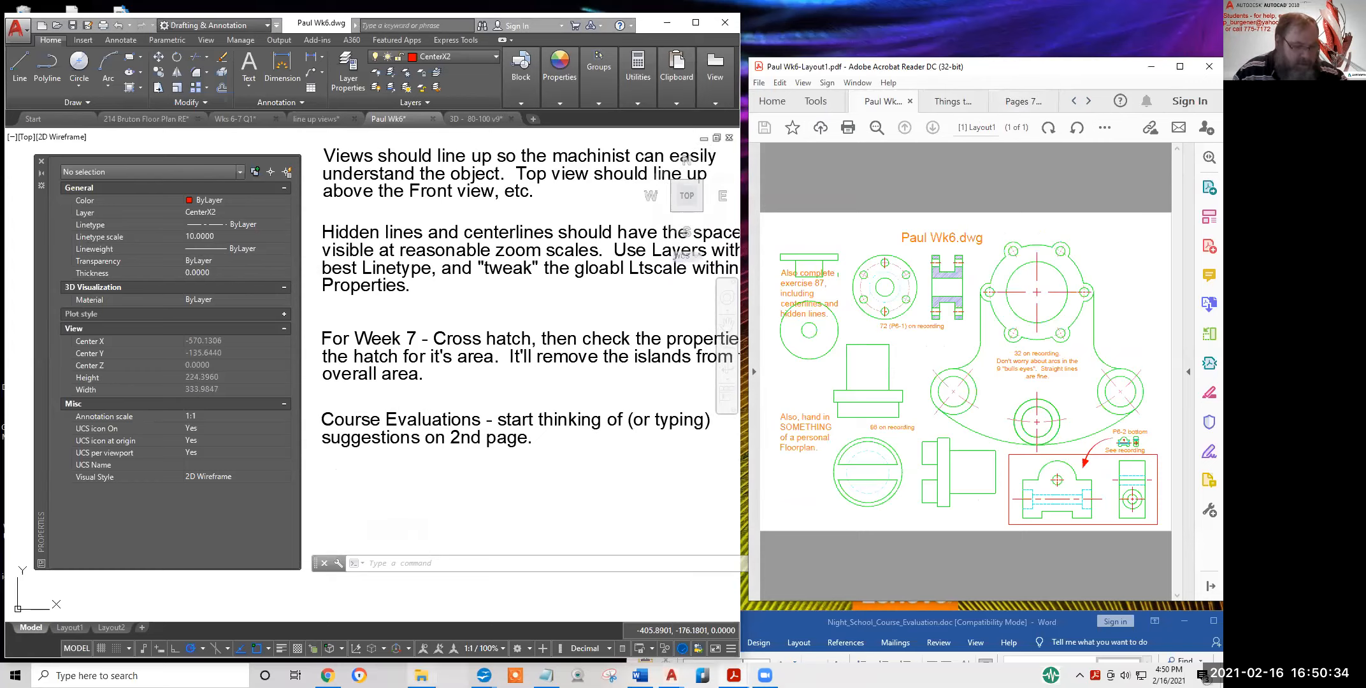
pyautogui.click(421, 676)
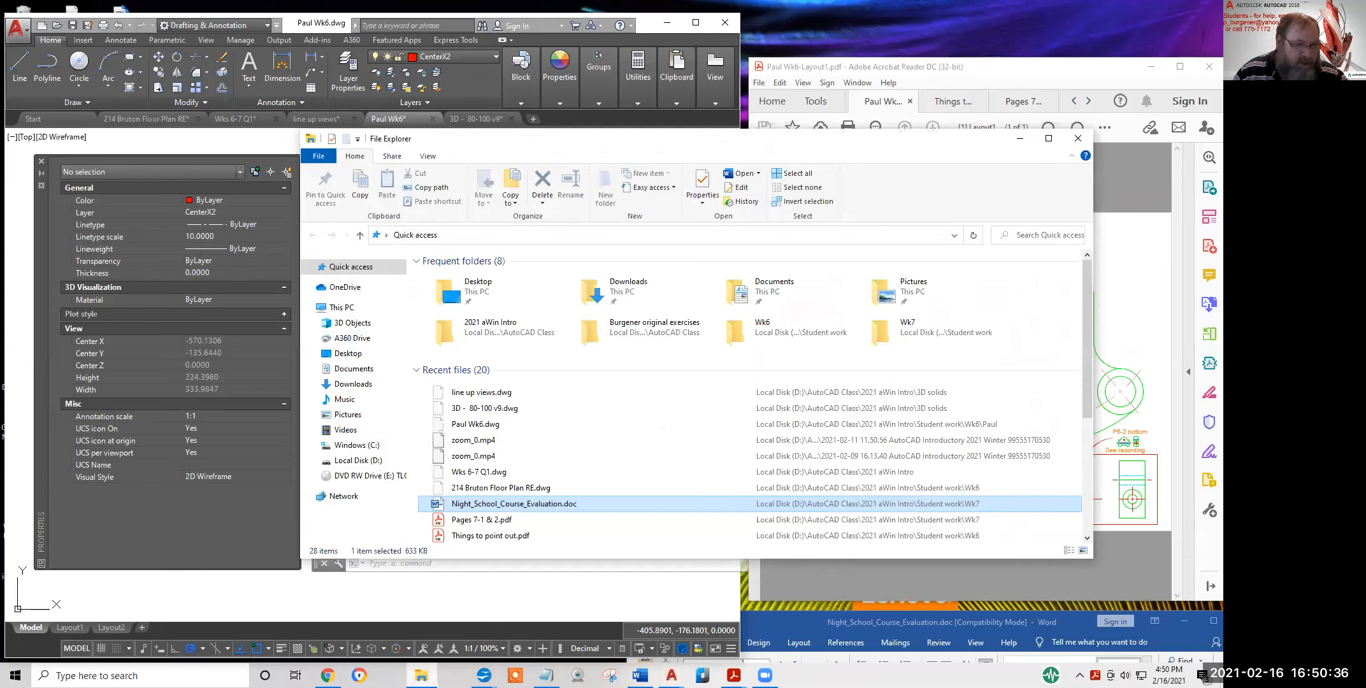
# Go to D:\AutoCAD Class\2021 aWin Intro\Student work\Wk7, select Night_School_Course_Evaluation.doc, and bring Word forward
pyautogui.click(357, 461)
pyautogui.doubleClick(468, 329)
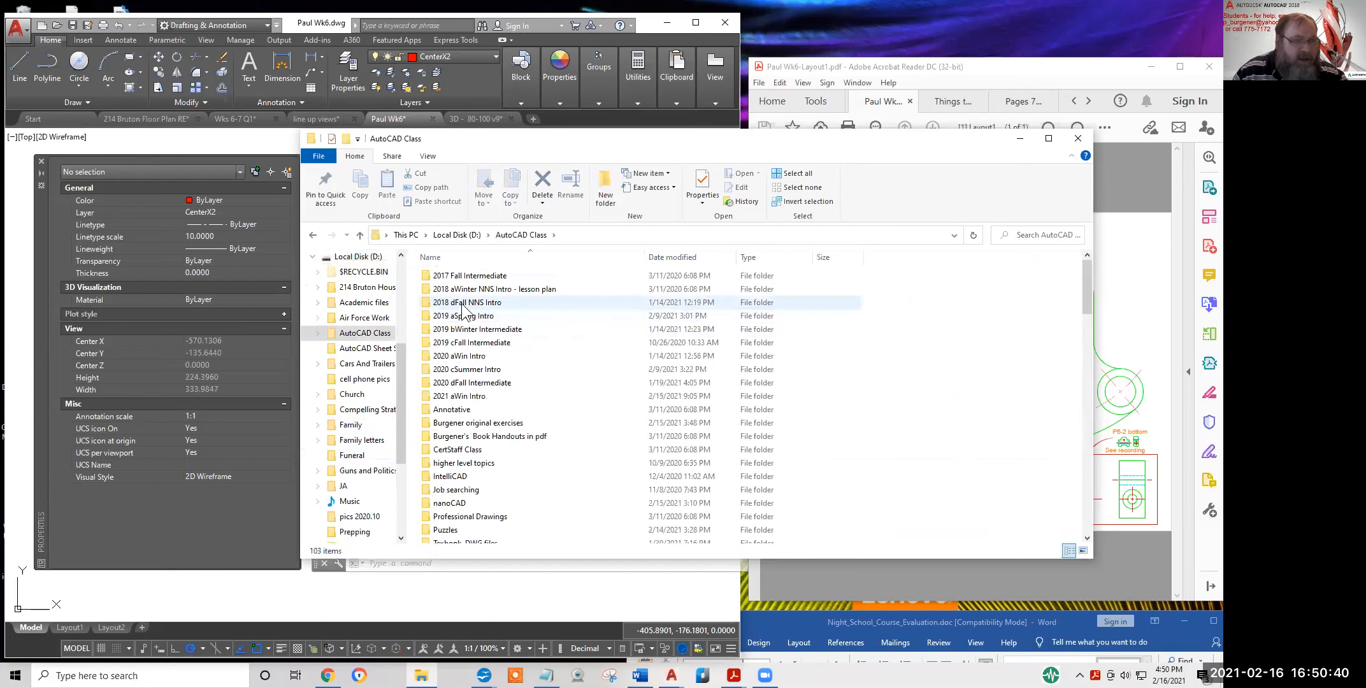
pyautogui.doubleClick(455, 396)
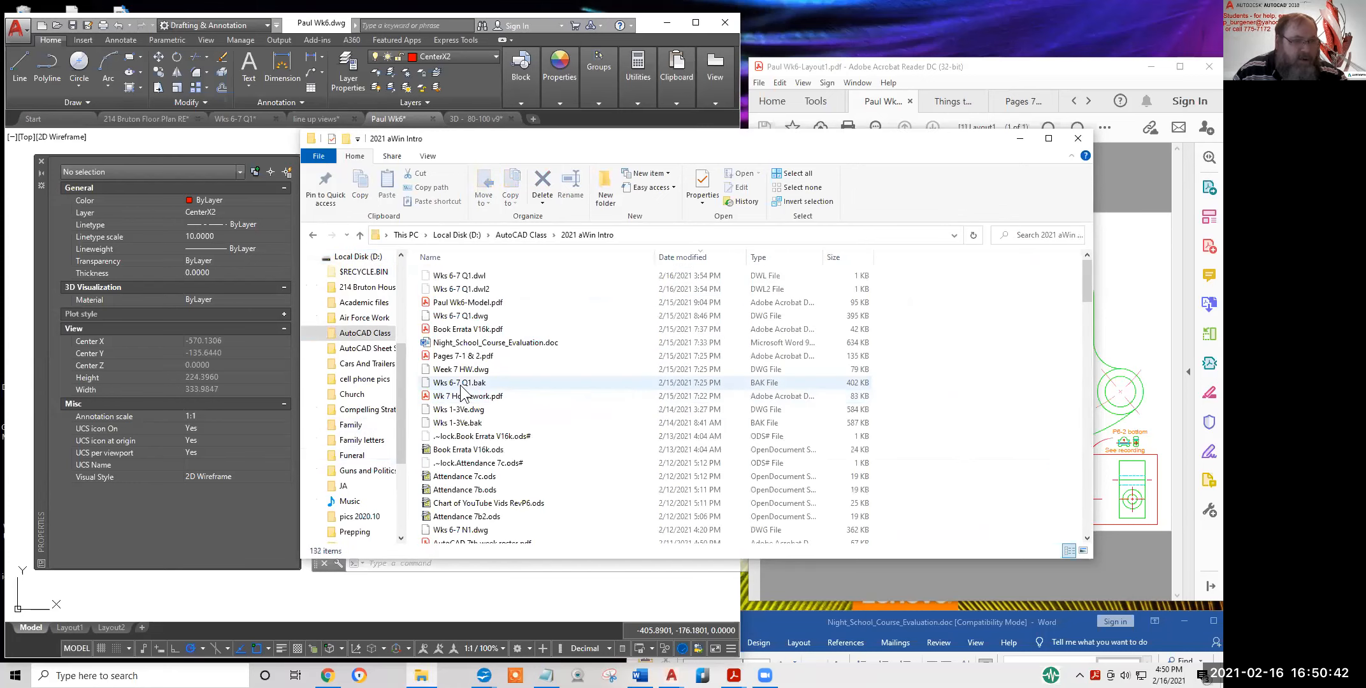
pyautogui.scroll(-15, 507, 335)
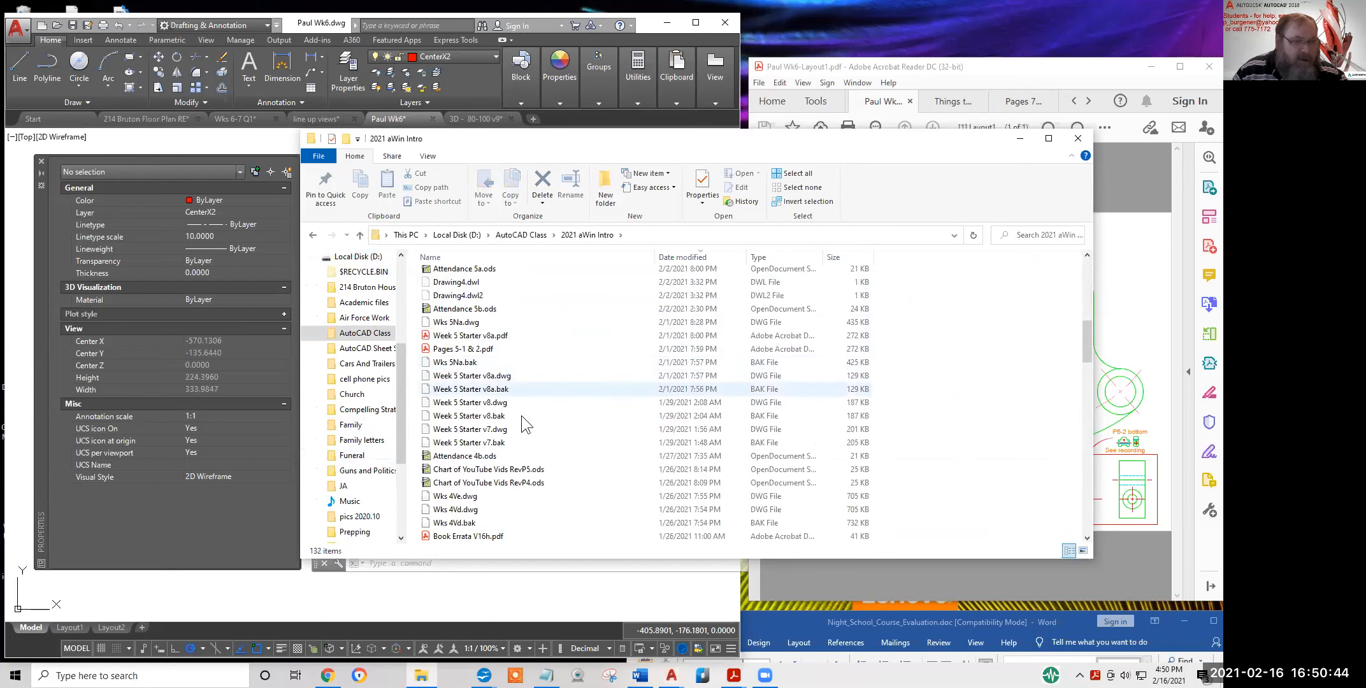
pyautogui.scroll(-15, 535, 491)
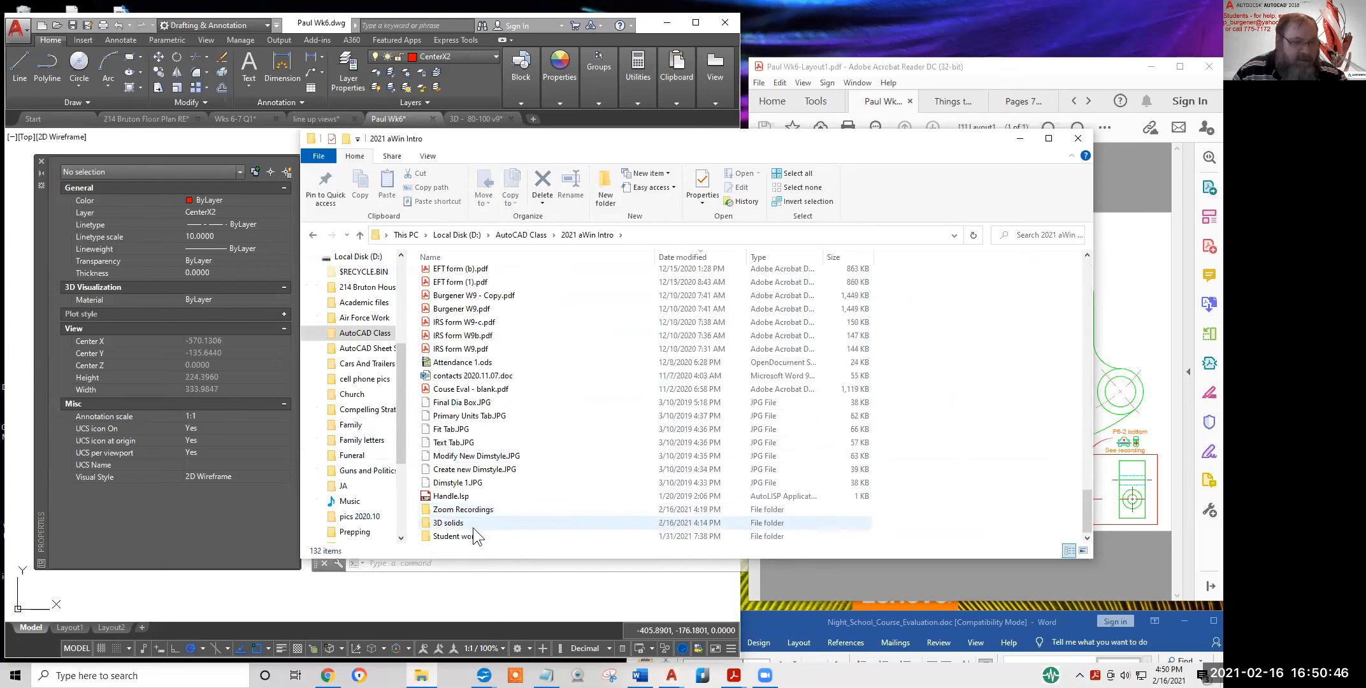
pyautogui.doubleClick(456, 537)
pyautogui.click(444, 360)
pyautogui.doubleClick(444, 357)
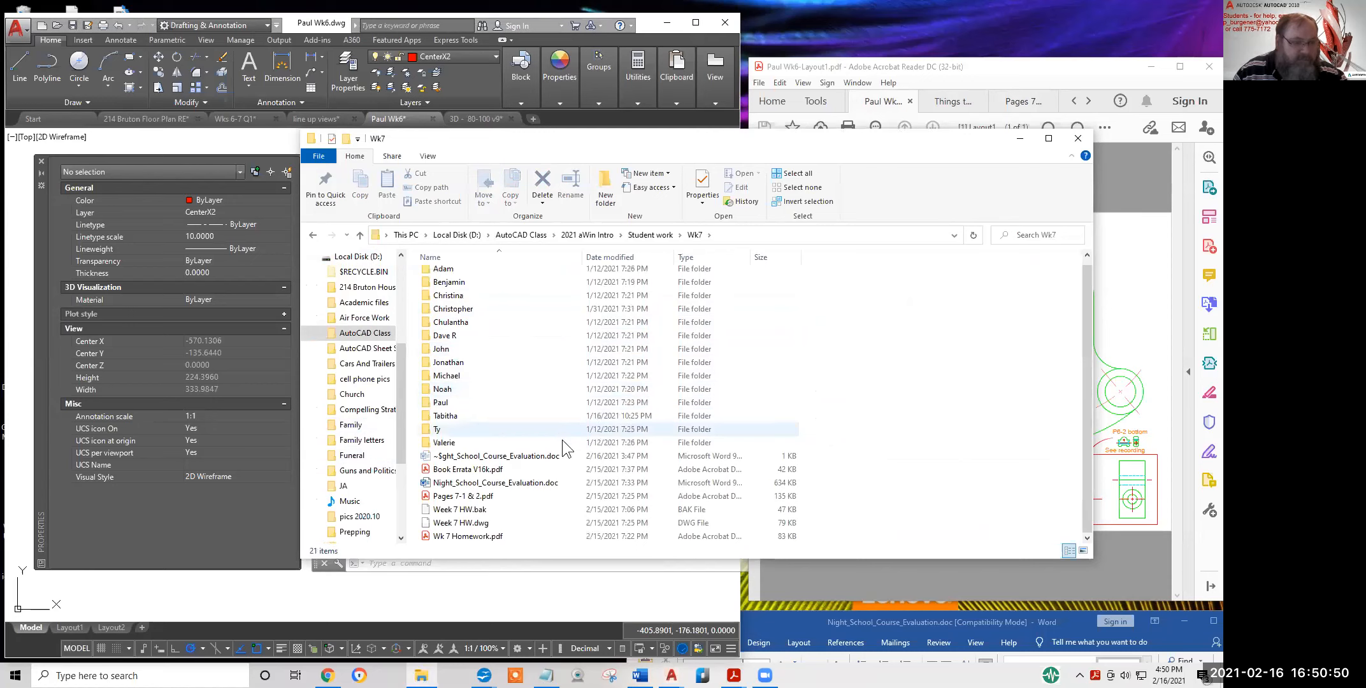
pyautogui.click(513, 484)
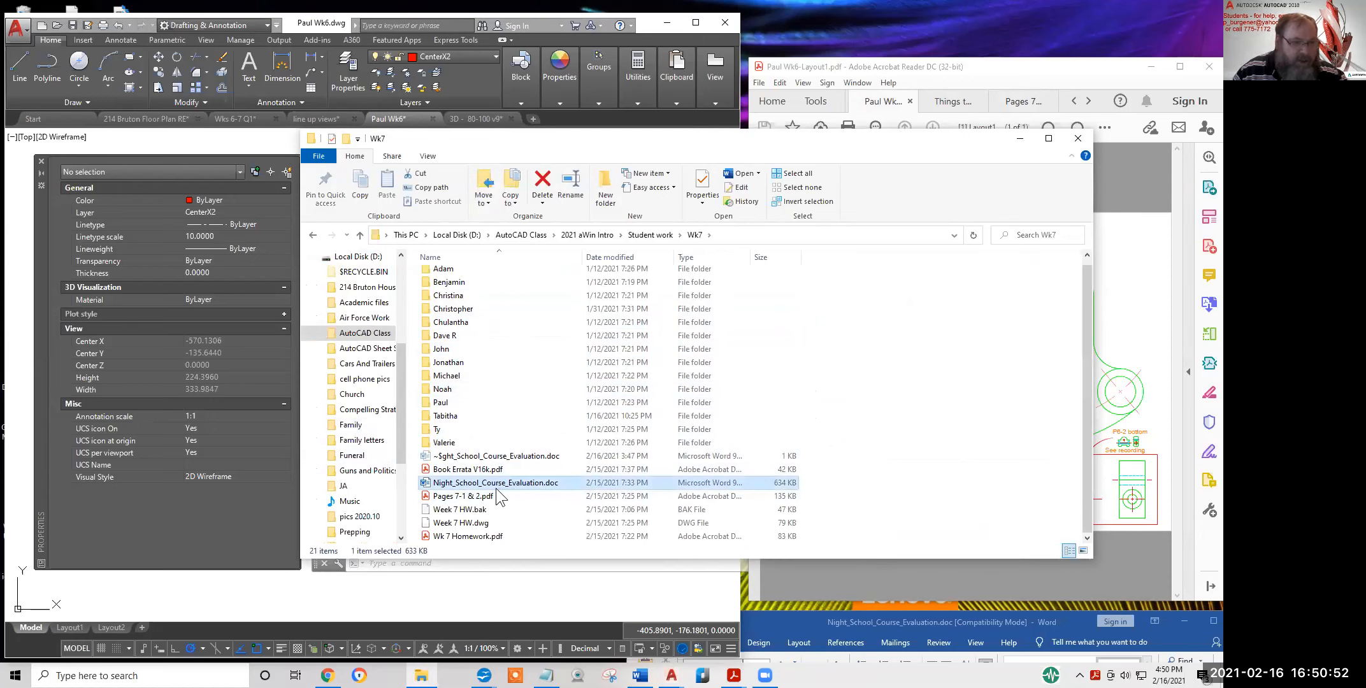
pyautogui.click(1072, 621)
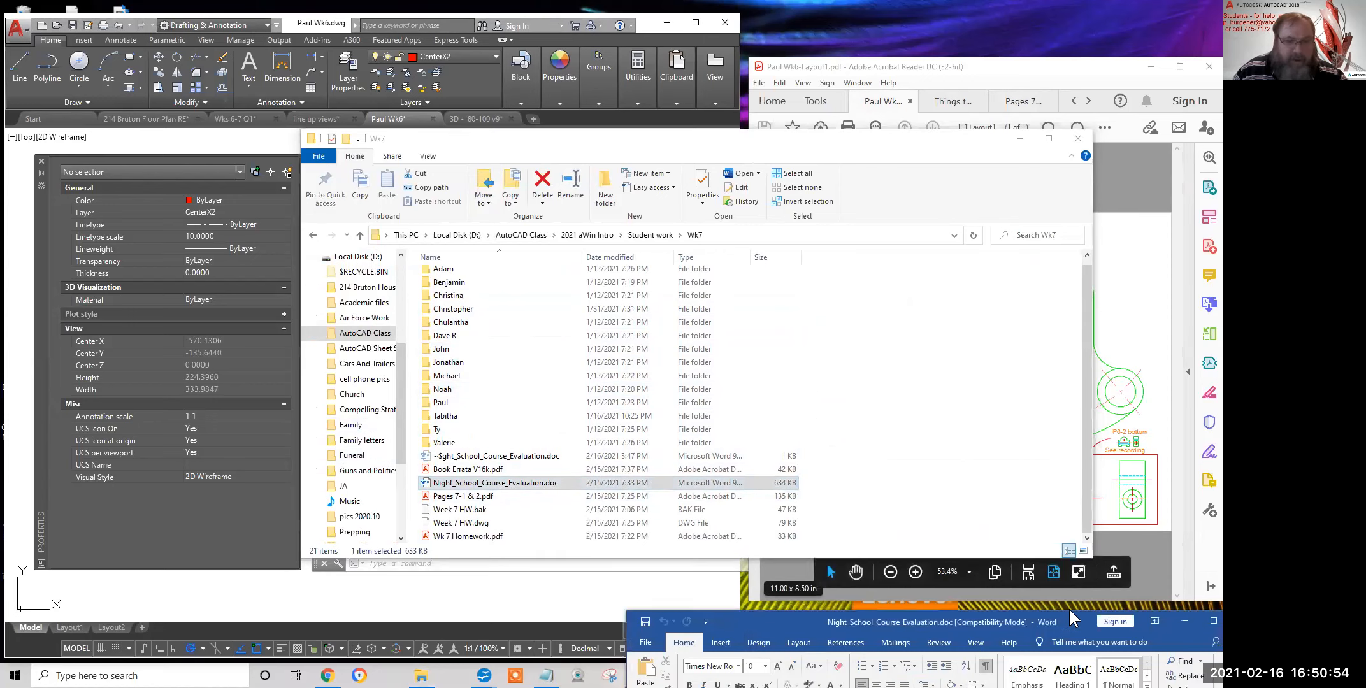
pyautogui.moveTo(1069, 611); pyautogui.dragTo(763, 90)
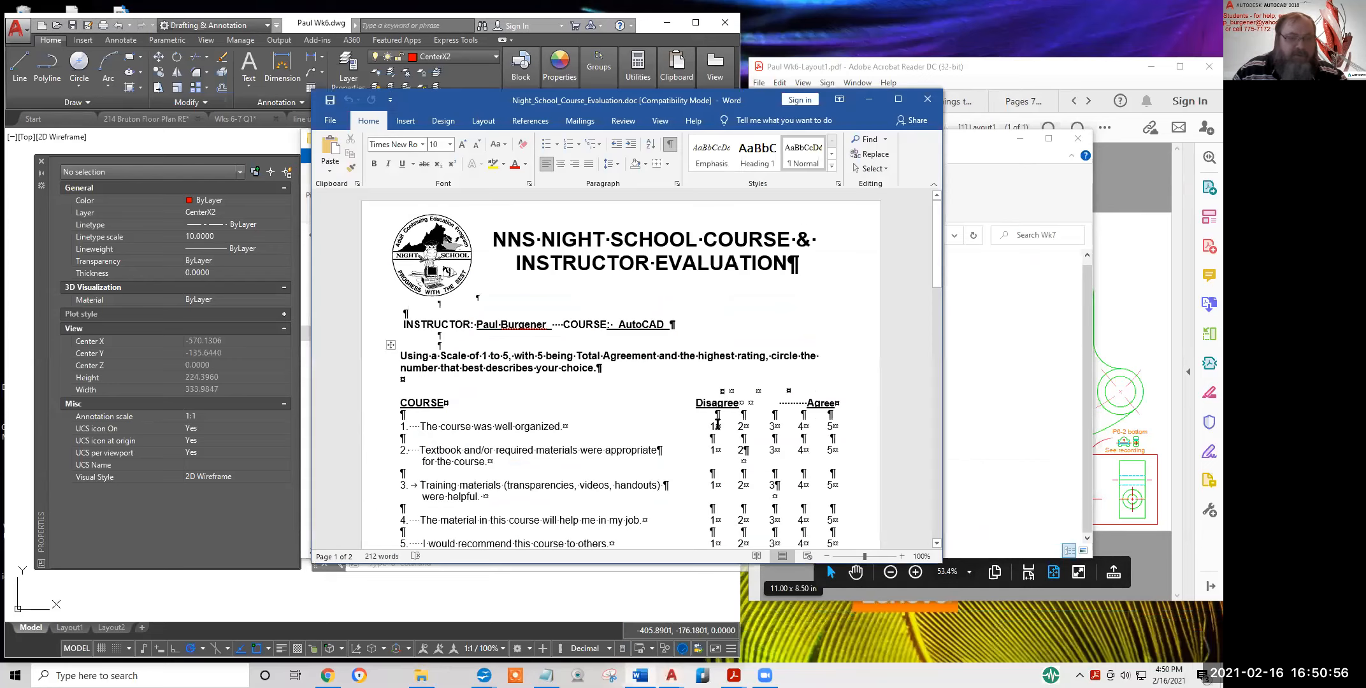
pyautogui.scroll(-15, 644, 389)
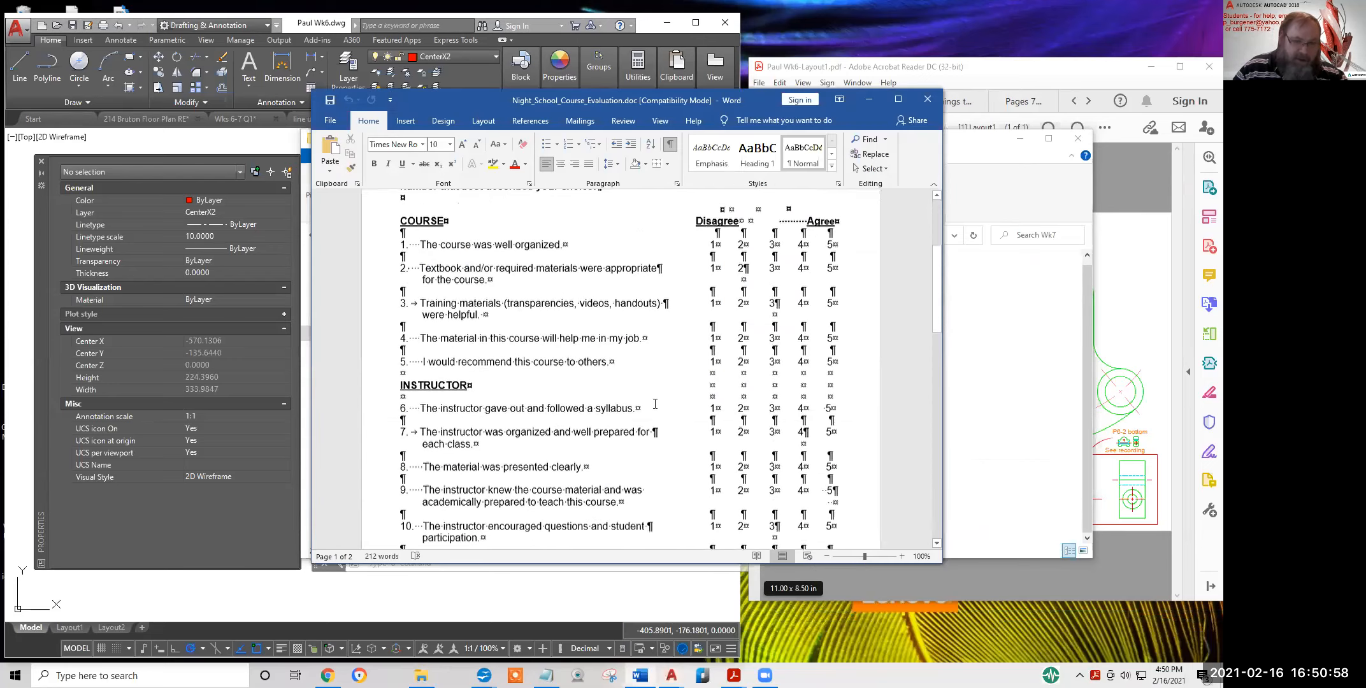
pyautogui.scroll(-3, 655, 410)
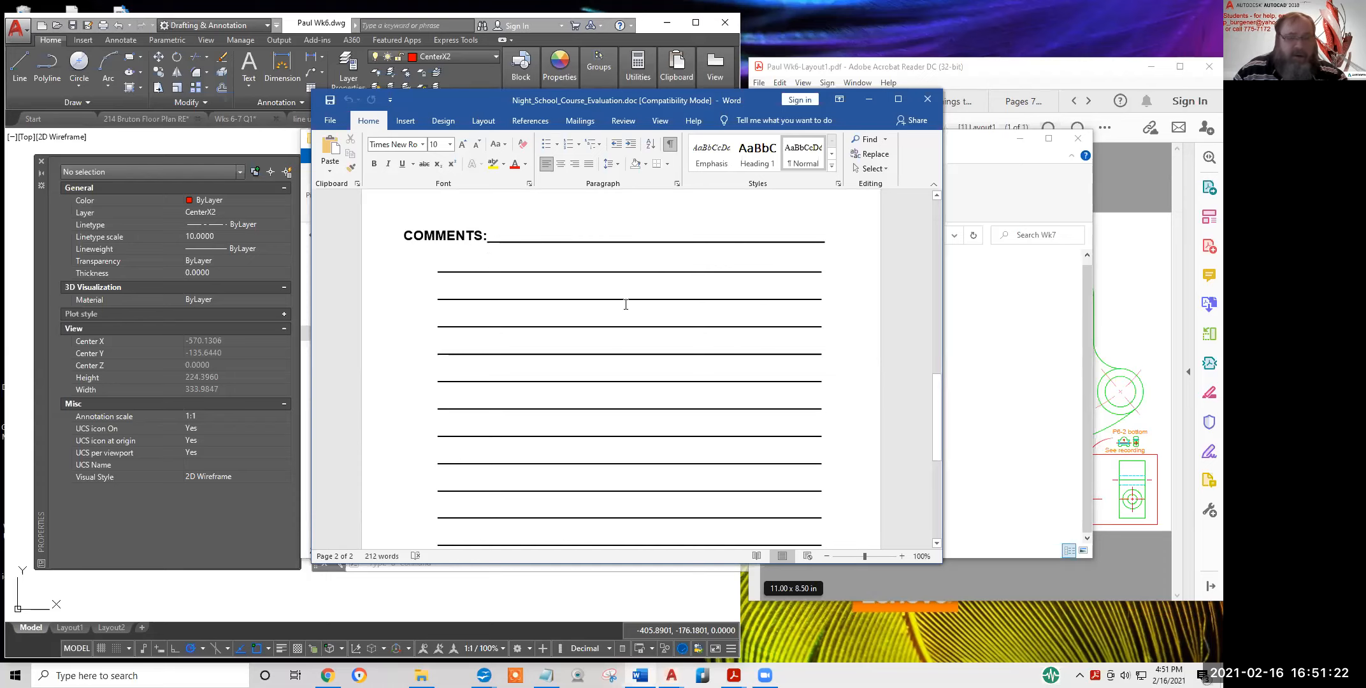
pyautogui.scroll(-3, 627, 306)
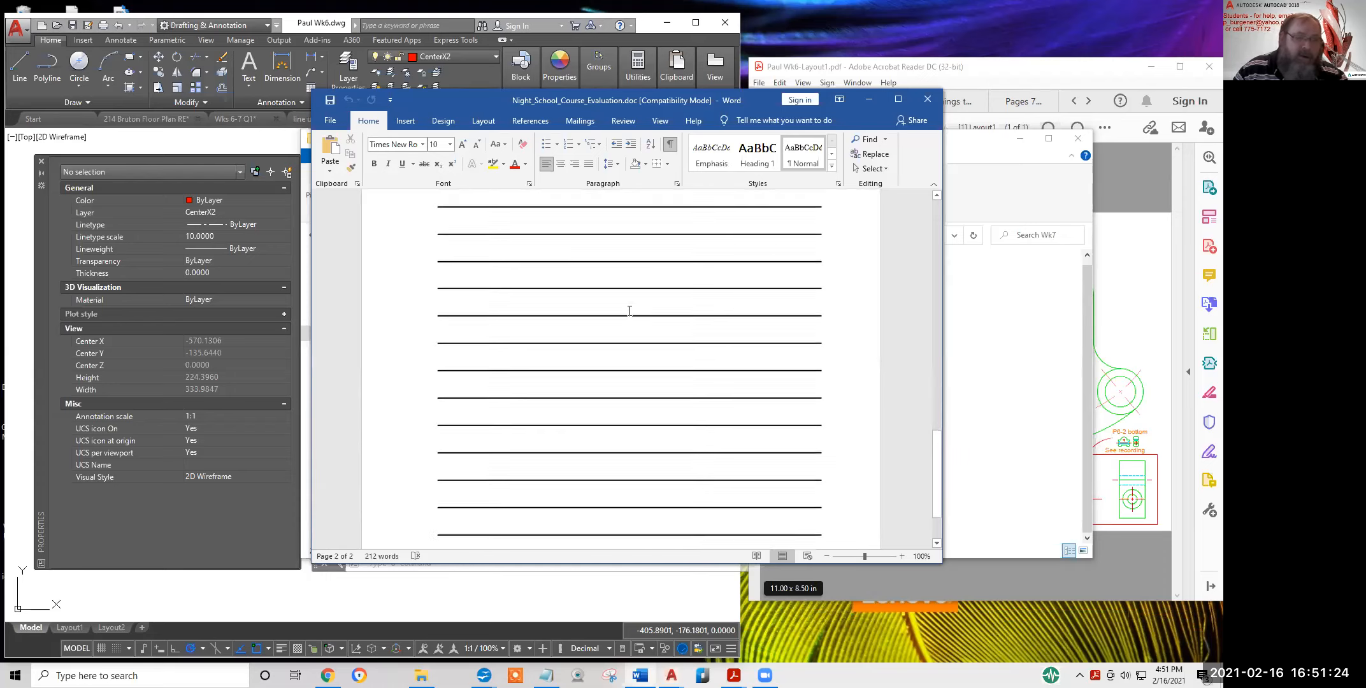
pyautogui.scroll(3, 628, 309)
pyautogui.scroll(3, 629, 311)
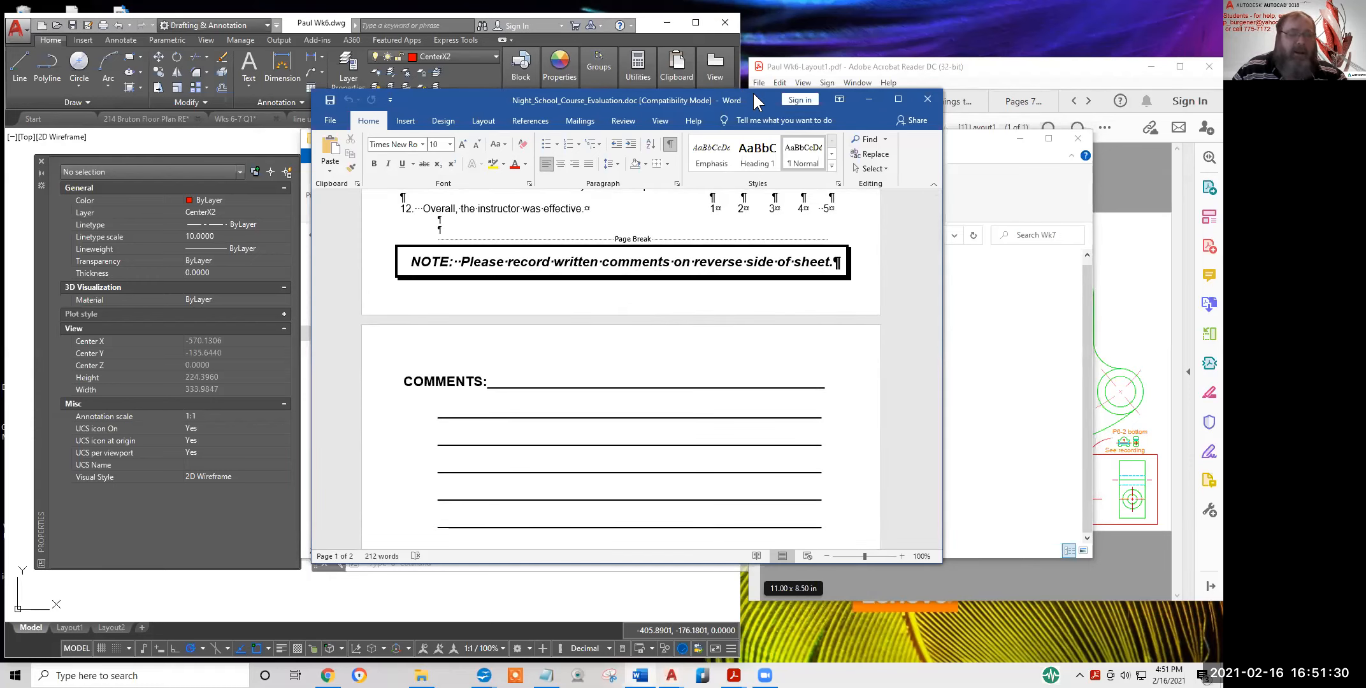
pyautogui.moveTo(753, 94); pyautogui.dragTo(762, 75)
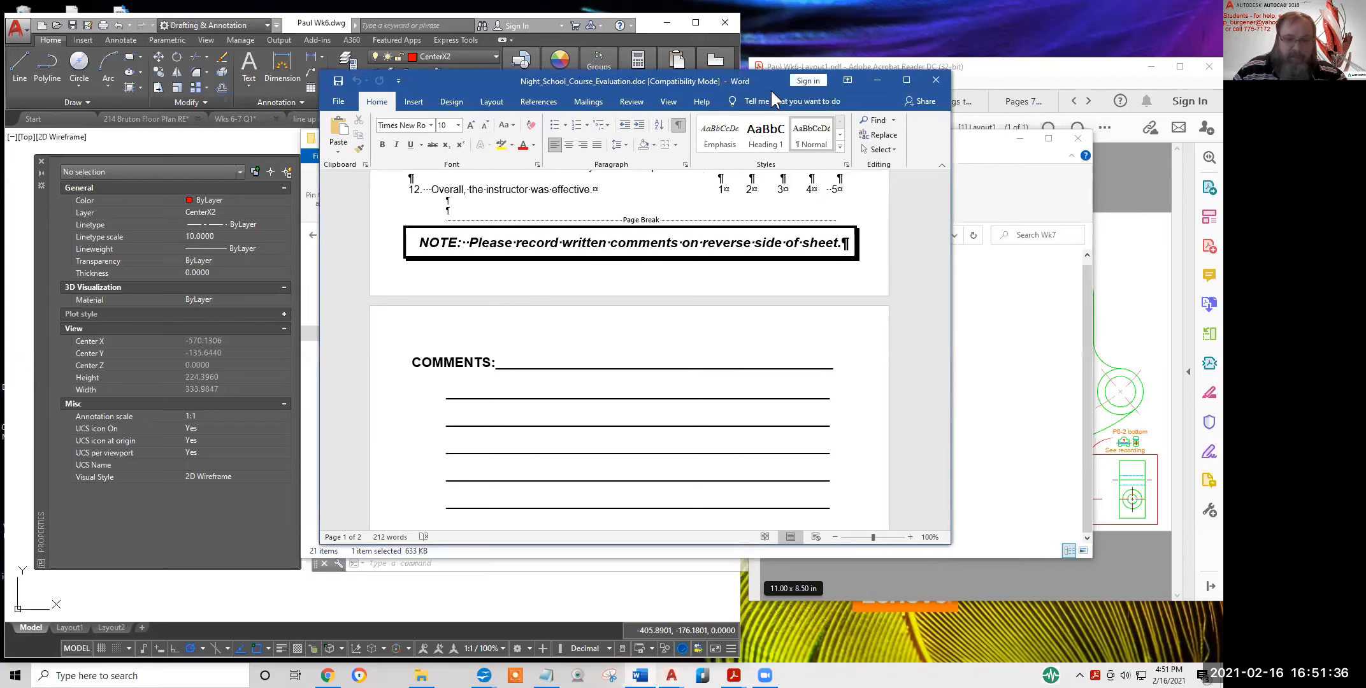
pyautogui.moveTo(770, 90); pyautogui.dragTo(970, 627)
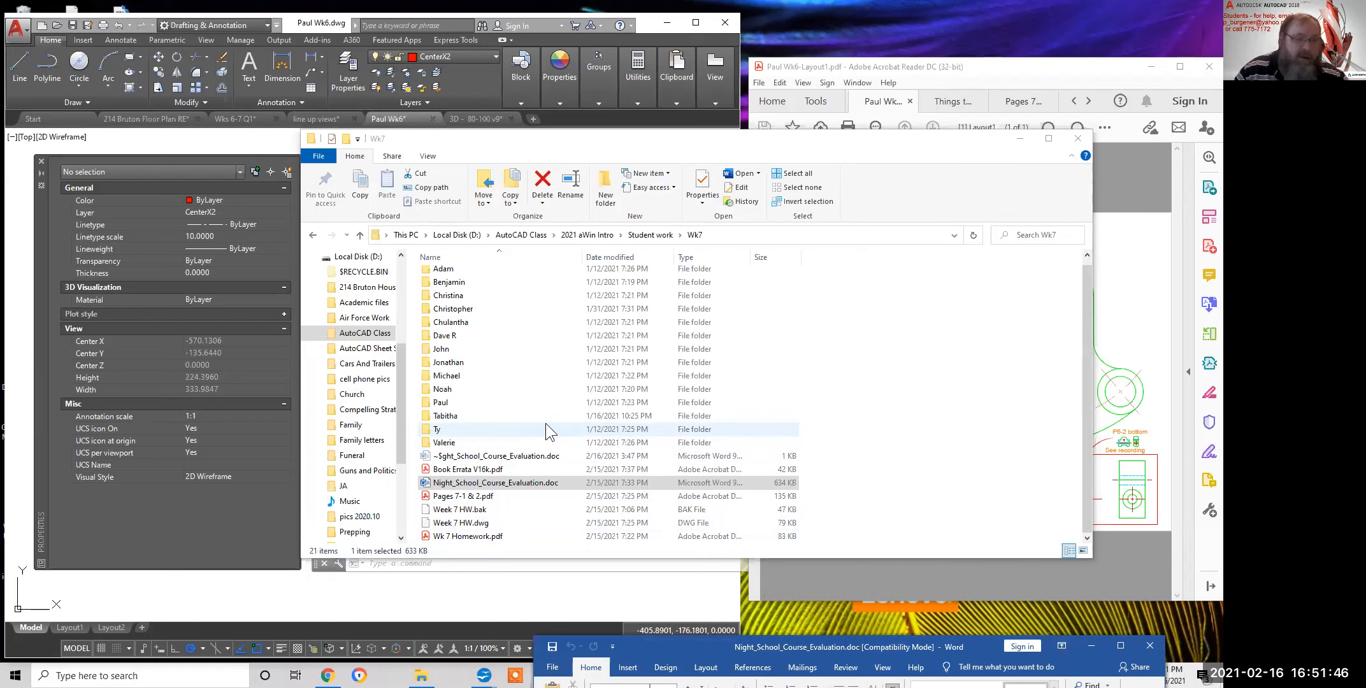
# In AutoCAD, select the Week 7 note and zoom out to show all notes, then show Pages 7-1 & 2 in Acrobat
pyautogui.click(251, 142)
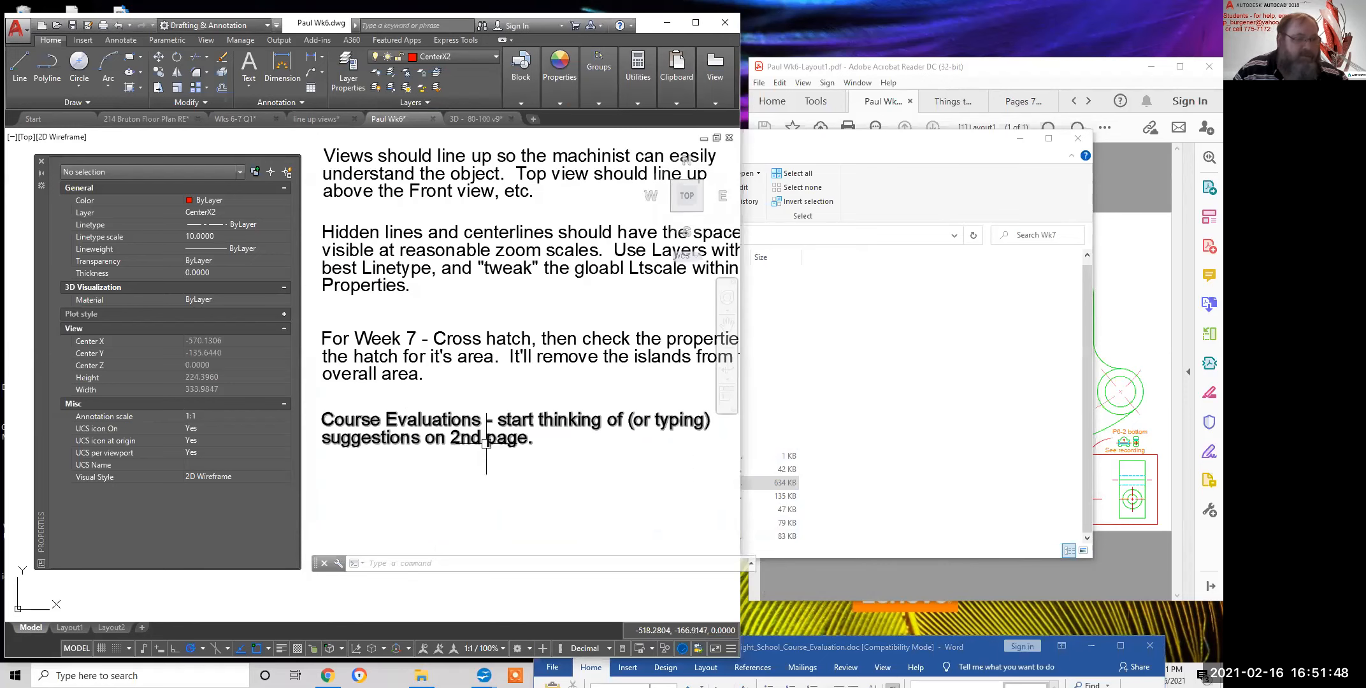
pyautogui.click(450, 355)
pyautogui.scroll(-2, 542, 401)
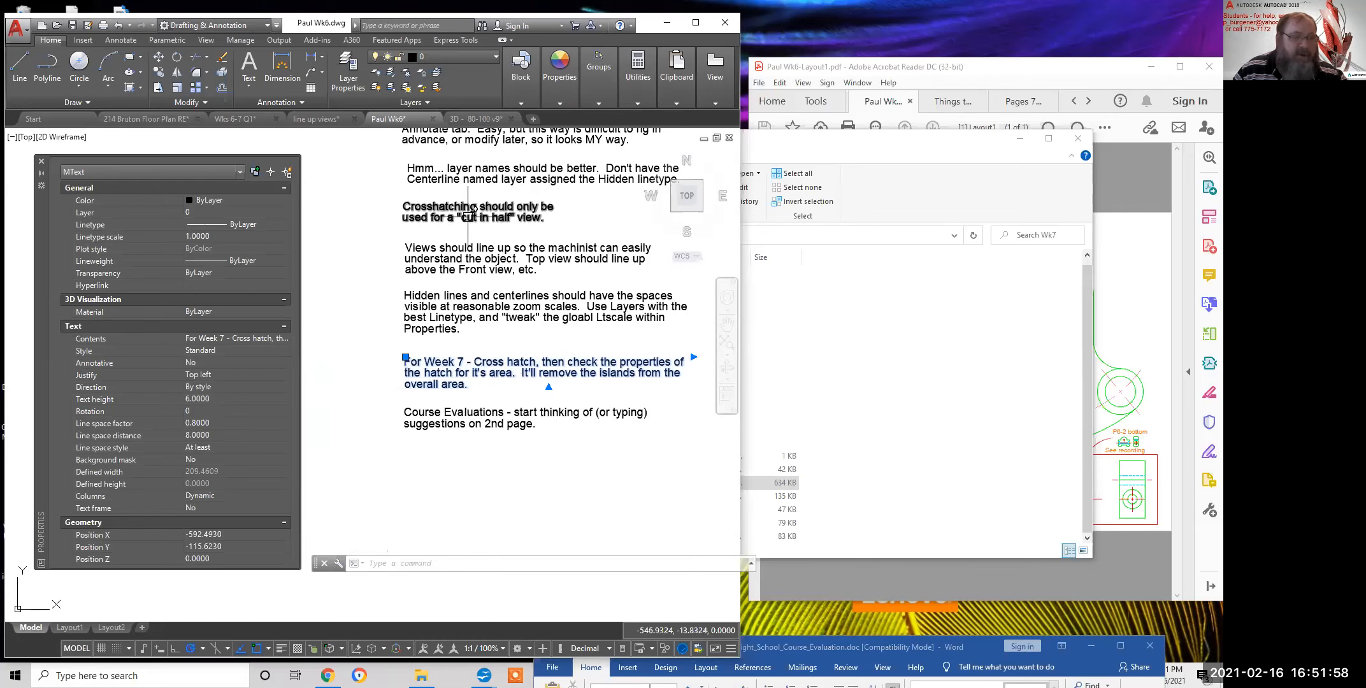
pyautogui.moveTo(472, 209); pyautogui.dragTo(447, 298, button='middle')
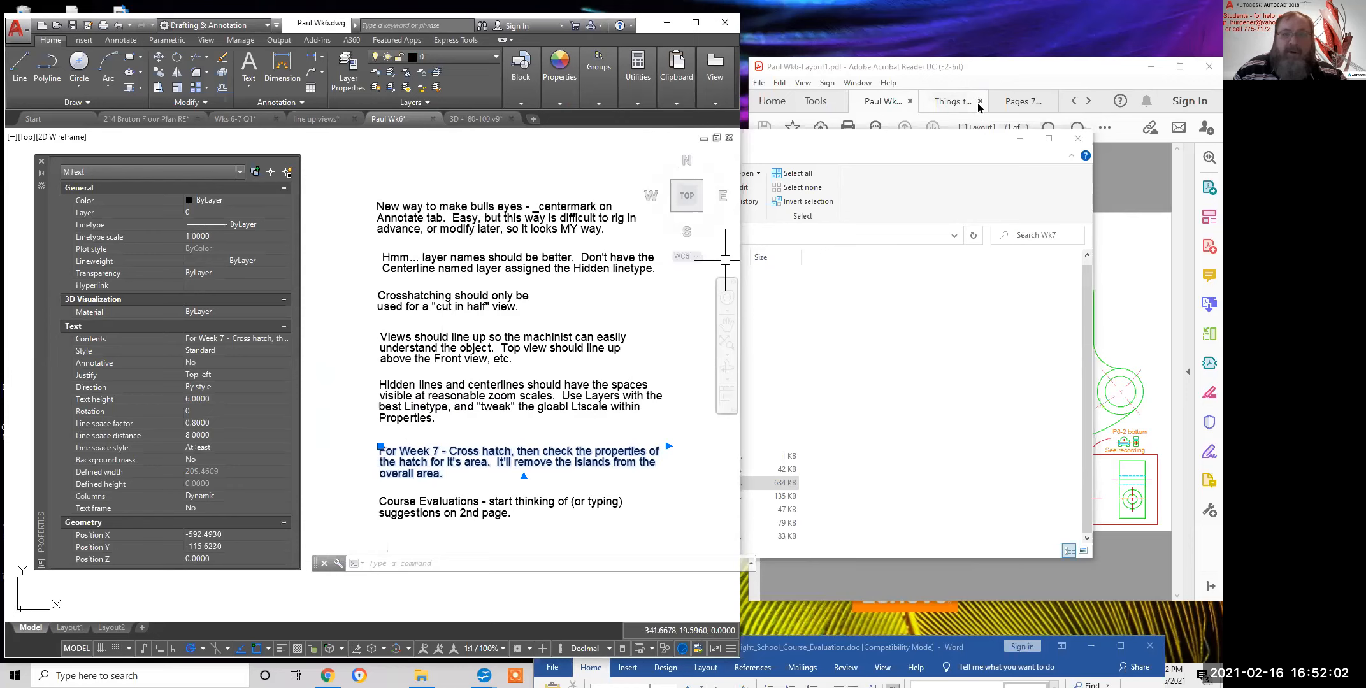
pyautogui.click(1019, 101)
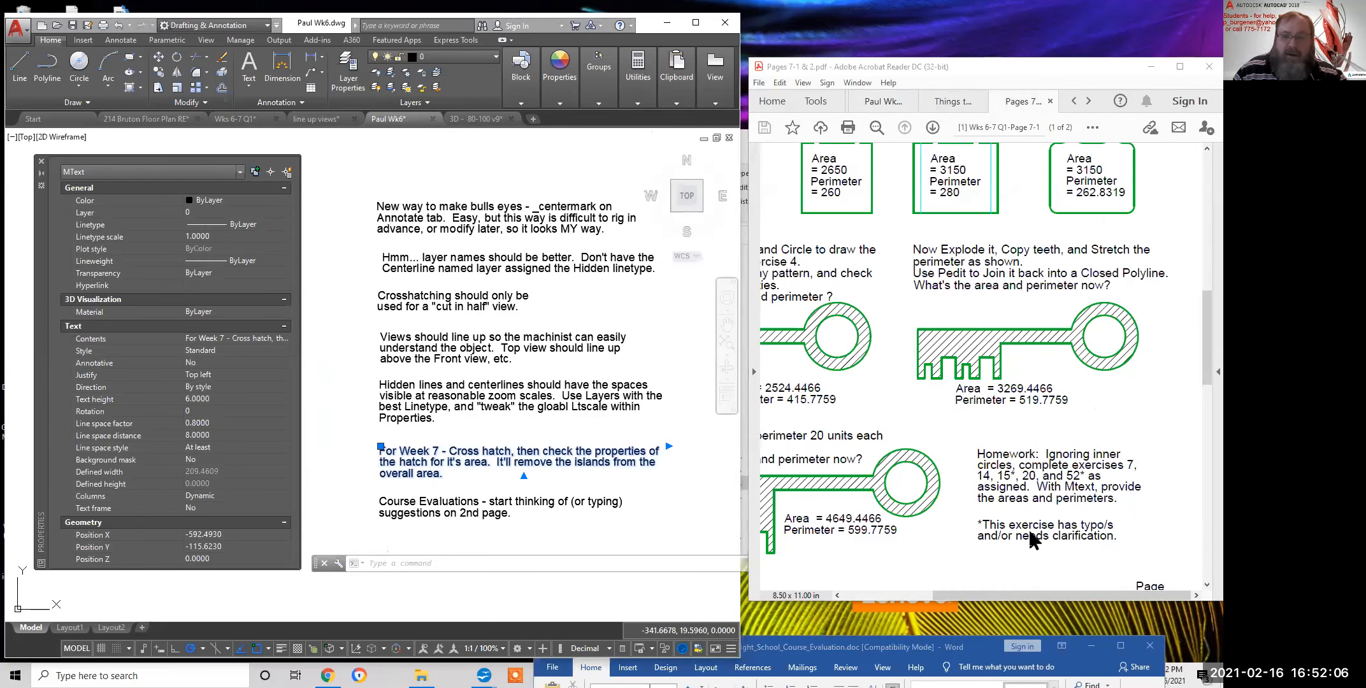
# Bring the Lesson 7 New Commands list into view and highlight Pline
pyautogui.scroll(5, 905, 281)
pyautogui.moveTo(906, 282); pyautogui.dragTo(951, 283, button='middle')
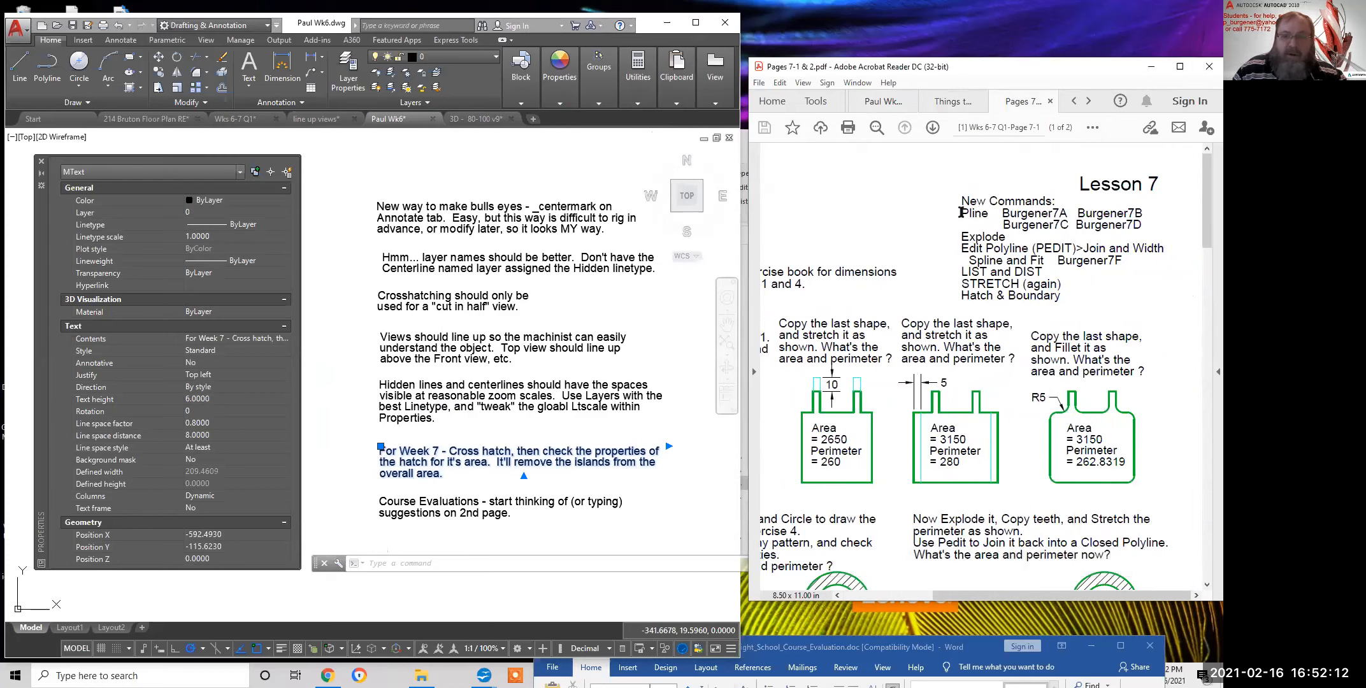
pyautogui.moveTo(966, 213); pyautogui.dragTo(988, 214)
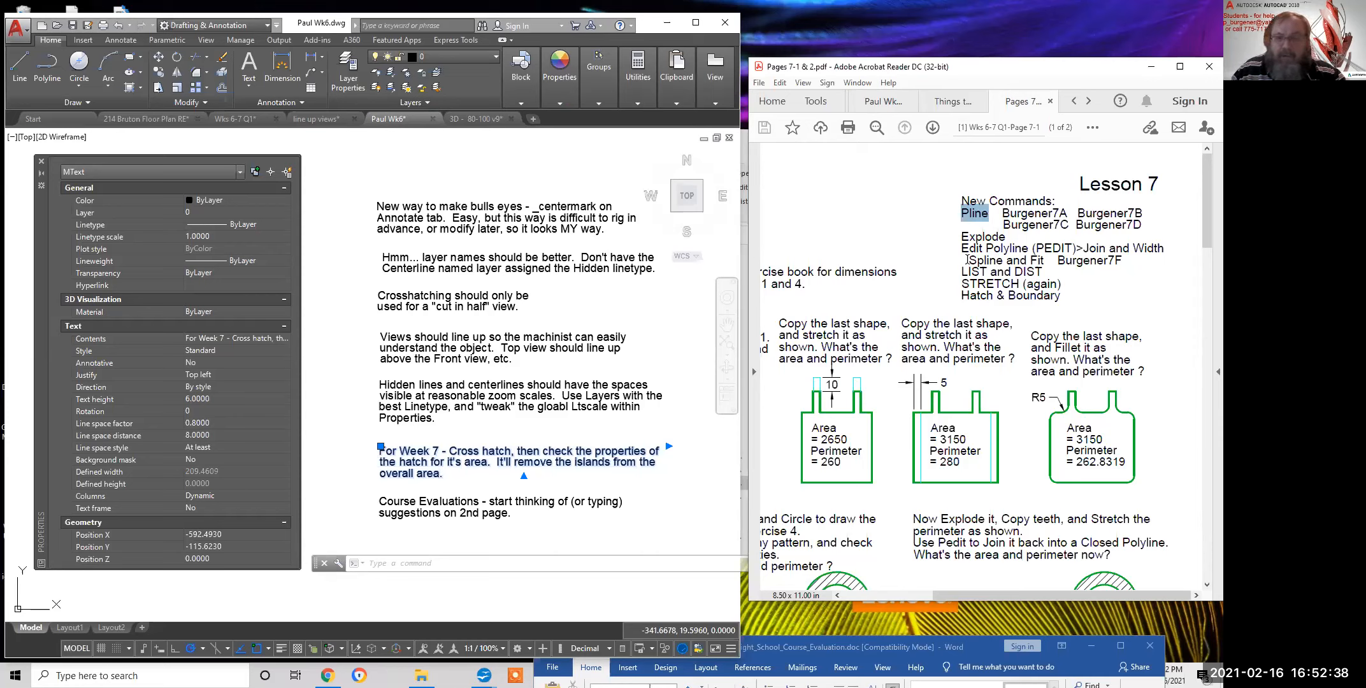
# Highlight Explode, Pline, PEDIT and its Join option in the New Commands list
pyautogui.moveTo(963, 237); pyautogui.dragTo(1007, 237)
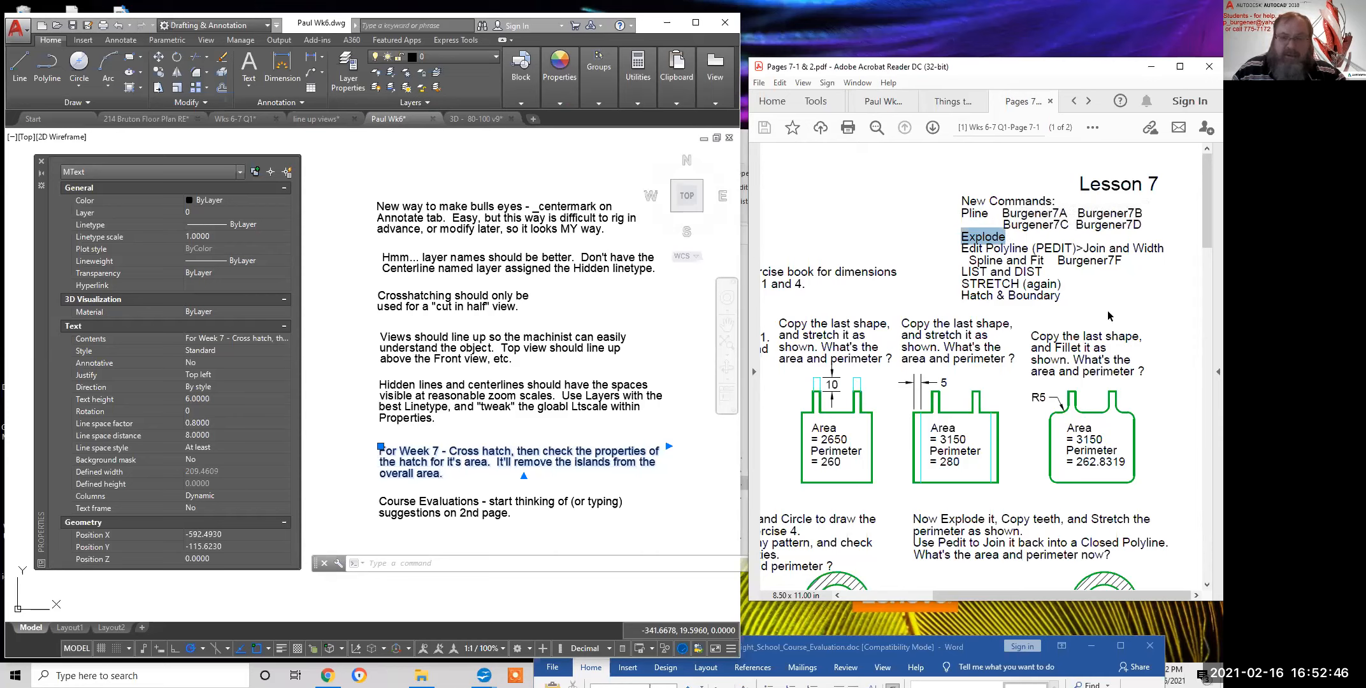
pyautogui.moveTo(963, 212); pyautogui.dragTo(988, 213)
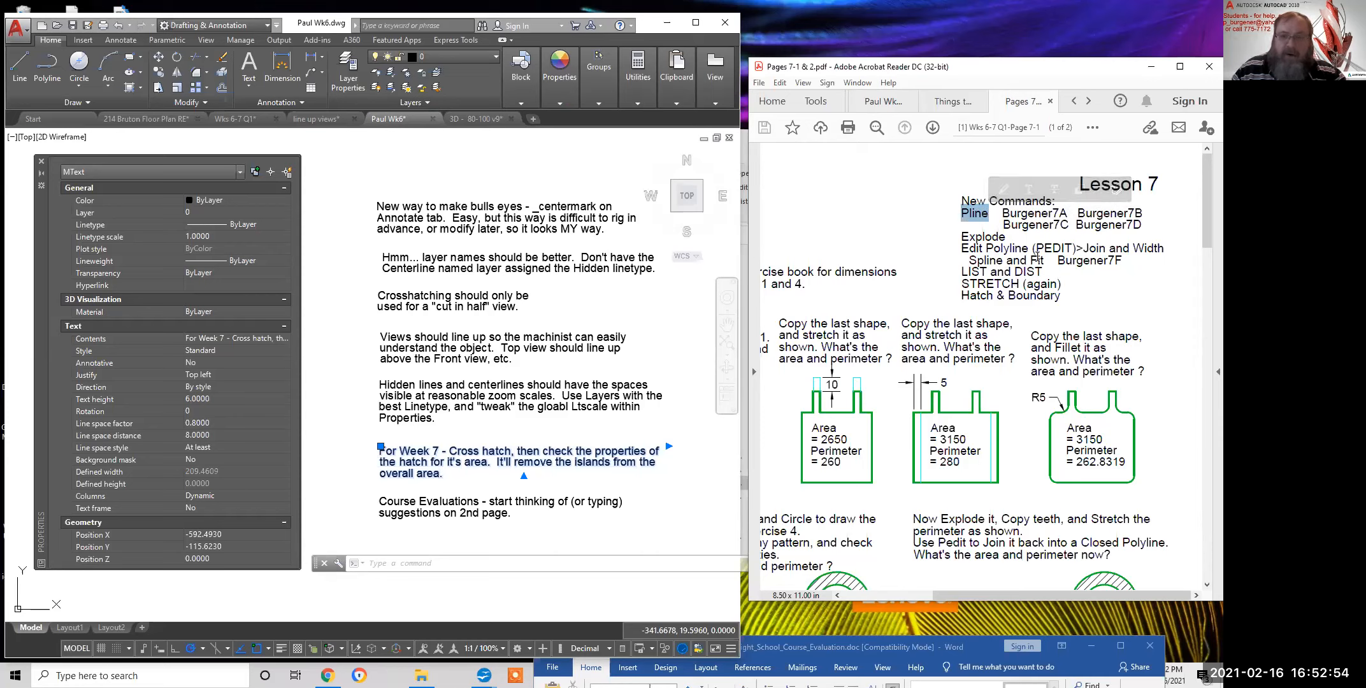
pyautogui.moveTo(1034, 248); pyautogui.dragTo(1072, 249)
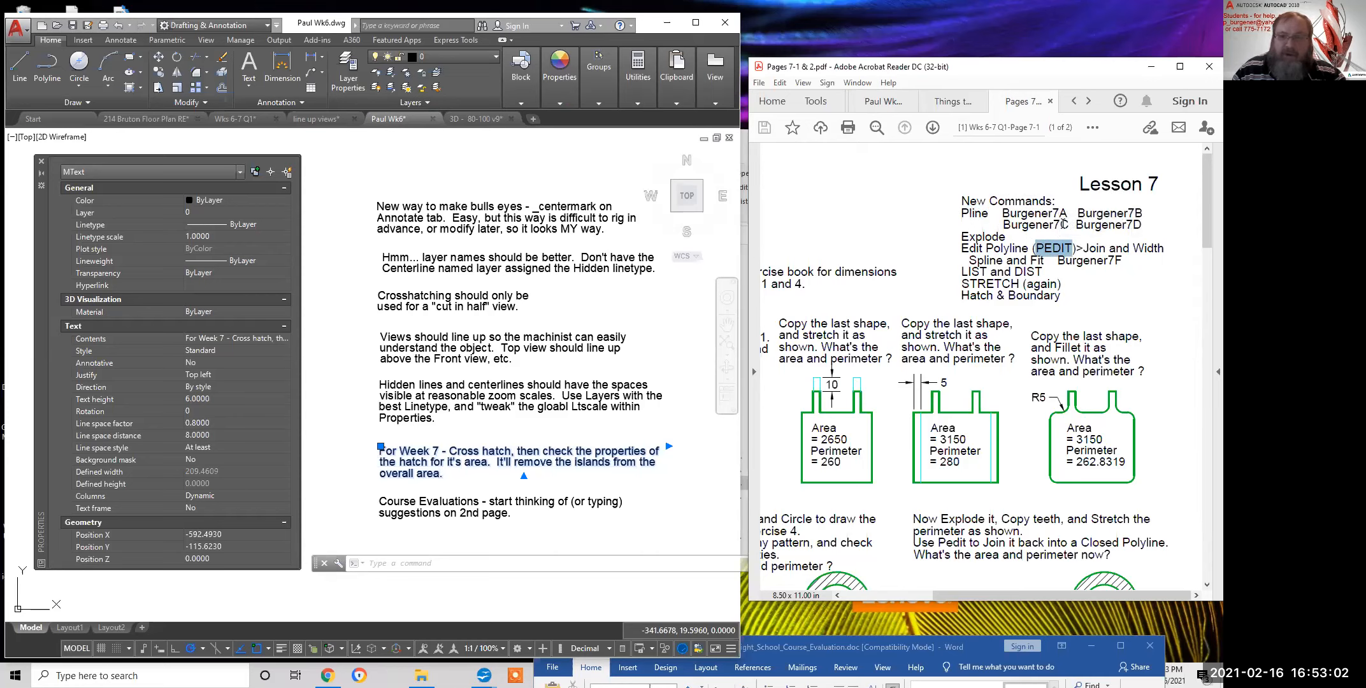
pyautogui.moveTo(1084, 249); pyautogui.dragTo(1108, 249)
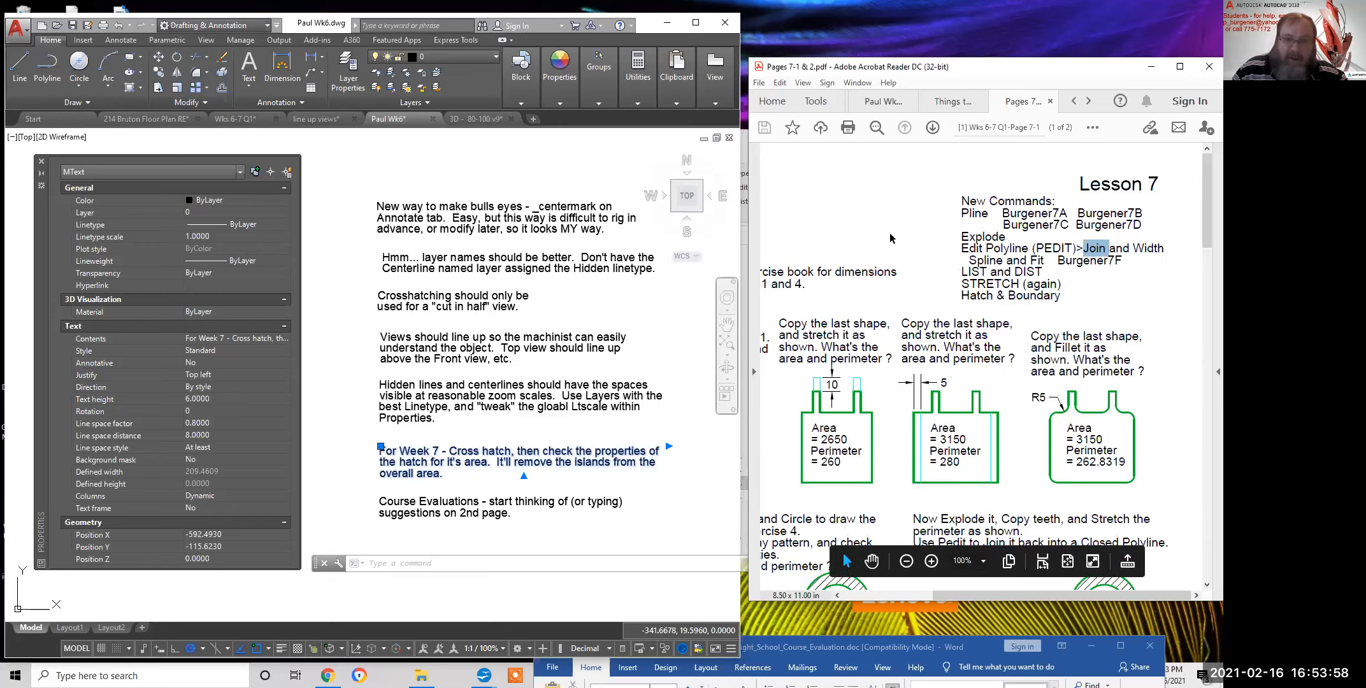
# Highlight 'Exercises' in the PDF, then start new drawing Drawing2 with Properties closed
pyautogui.hscroll(-3, 905, 379)
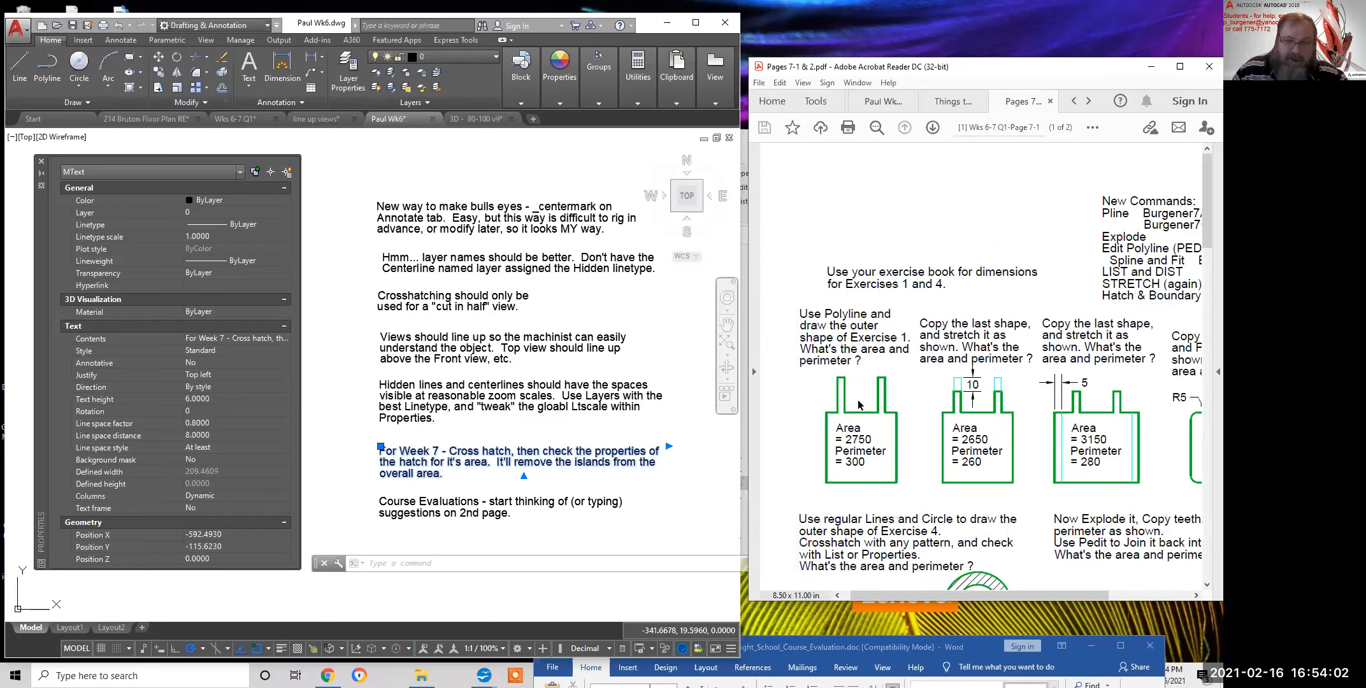
pyautogui.moveTo(849, 282); pyautogui.dragTo(907, 284)
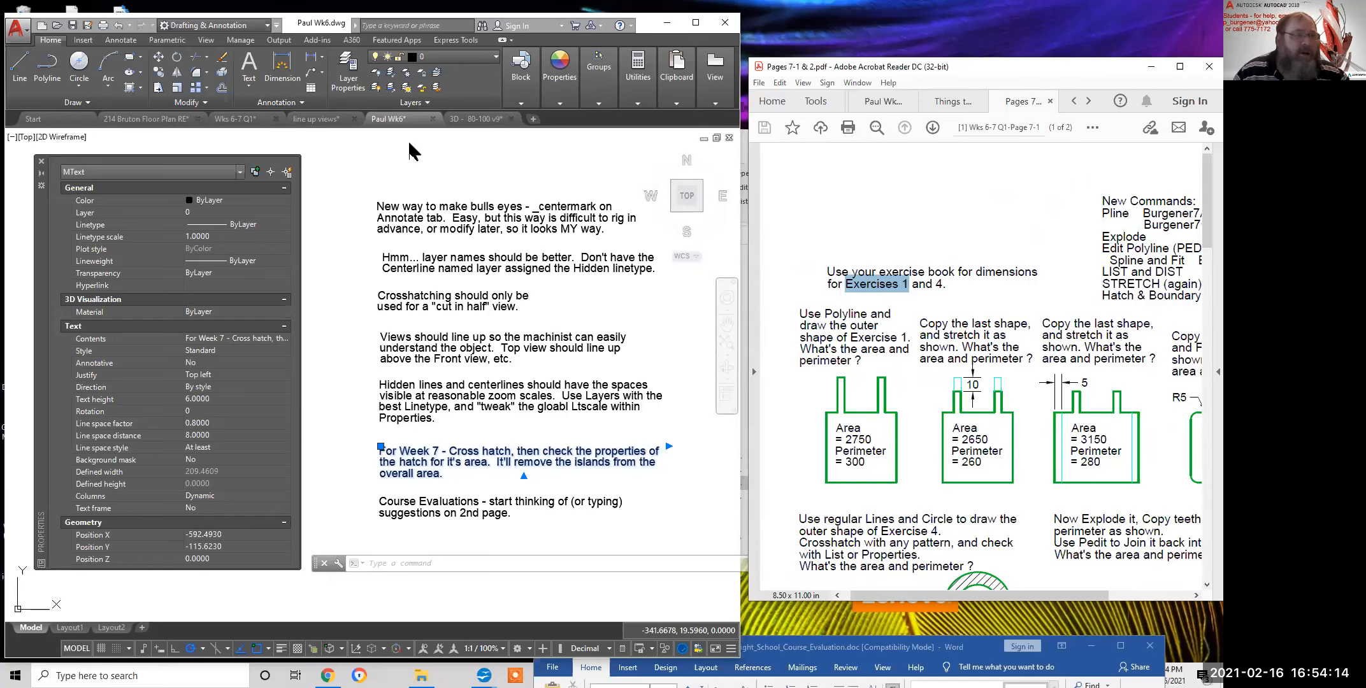
pyautogui.click(532, 117)
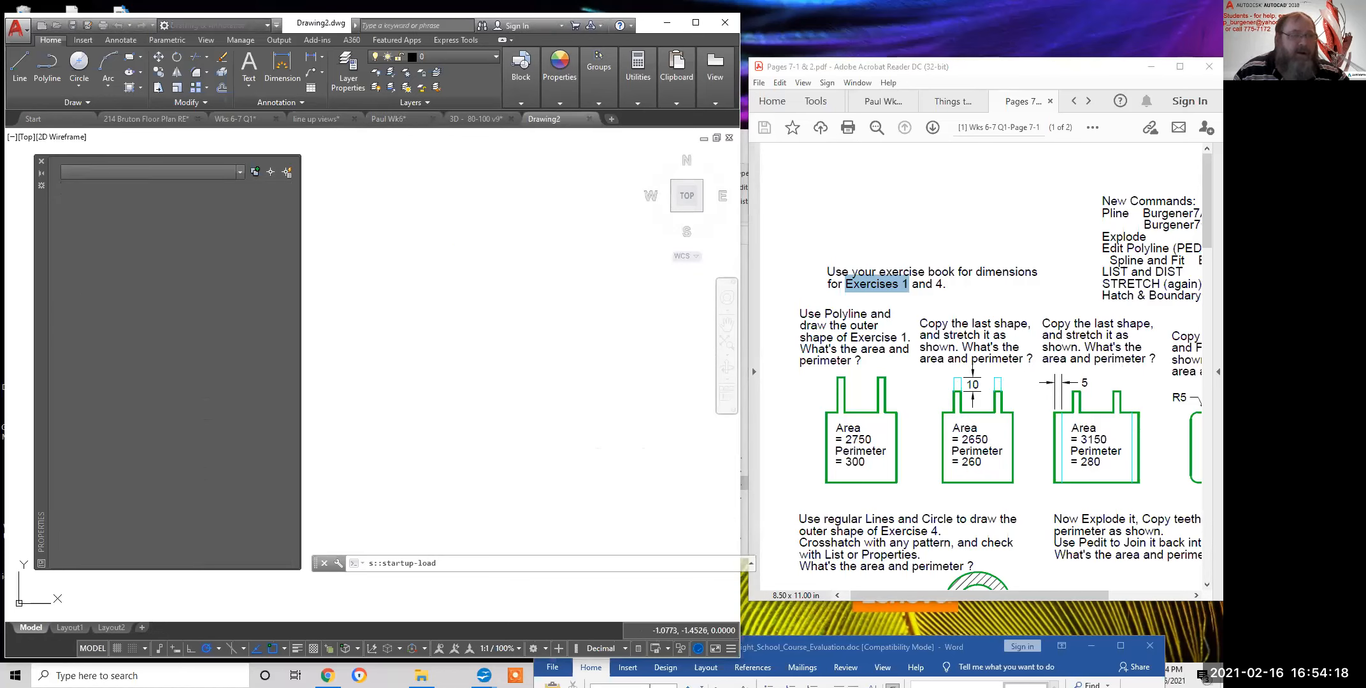
pyautogui.click(42, 162)
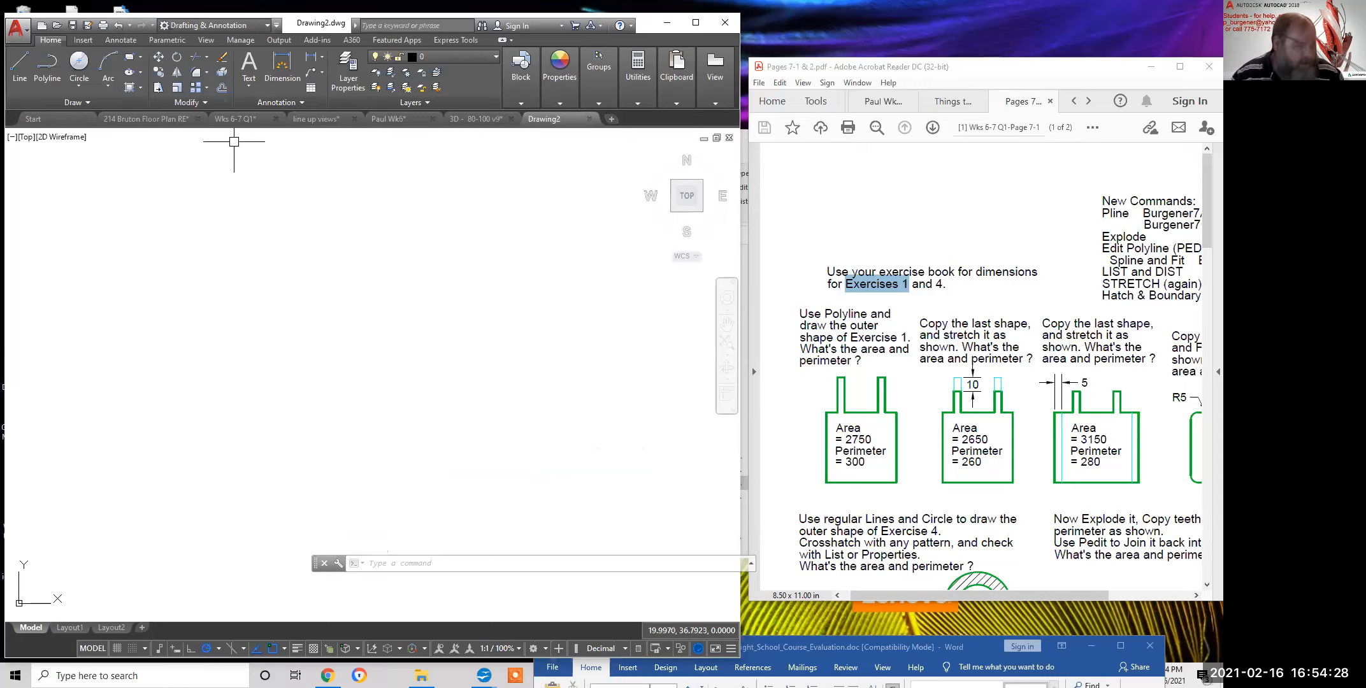
# Draw a 50-unit horizontal base line, redone after an undo, then a 50-unit vertical side
pyautogui.click(23, 72)
pyautogui.click(196, 428)
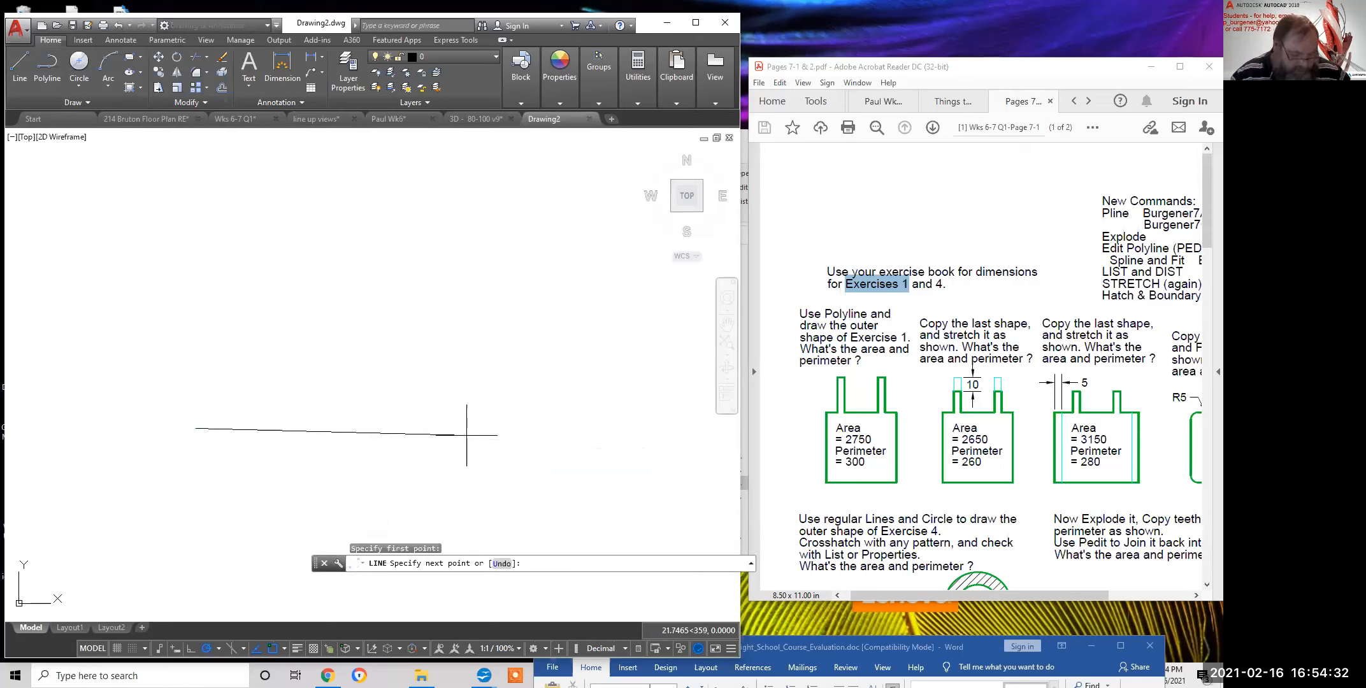
pyautogui.write('50')
pyautogui.press('Return')
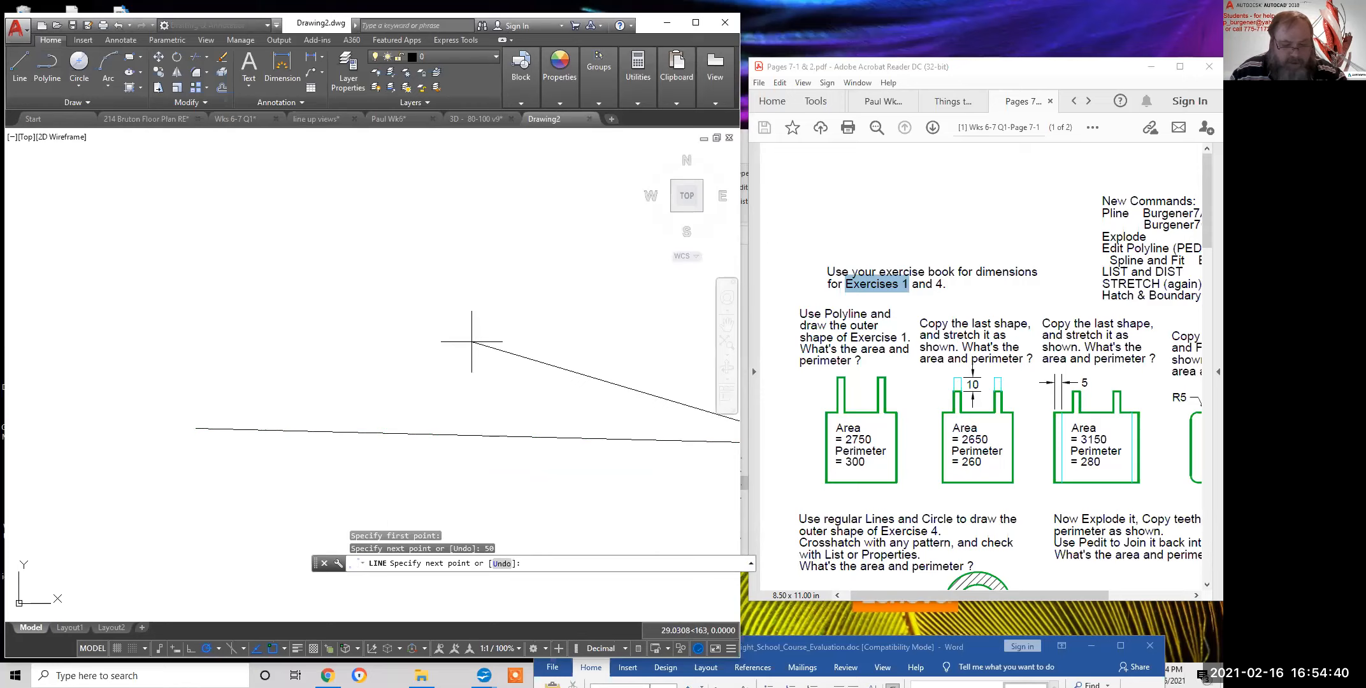
pyautogui.rightClick(473, 344)
pyautogui.click(503, 396)
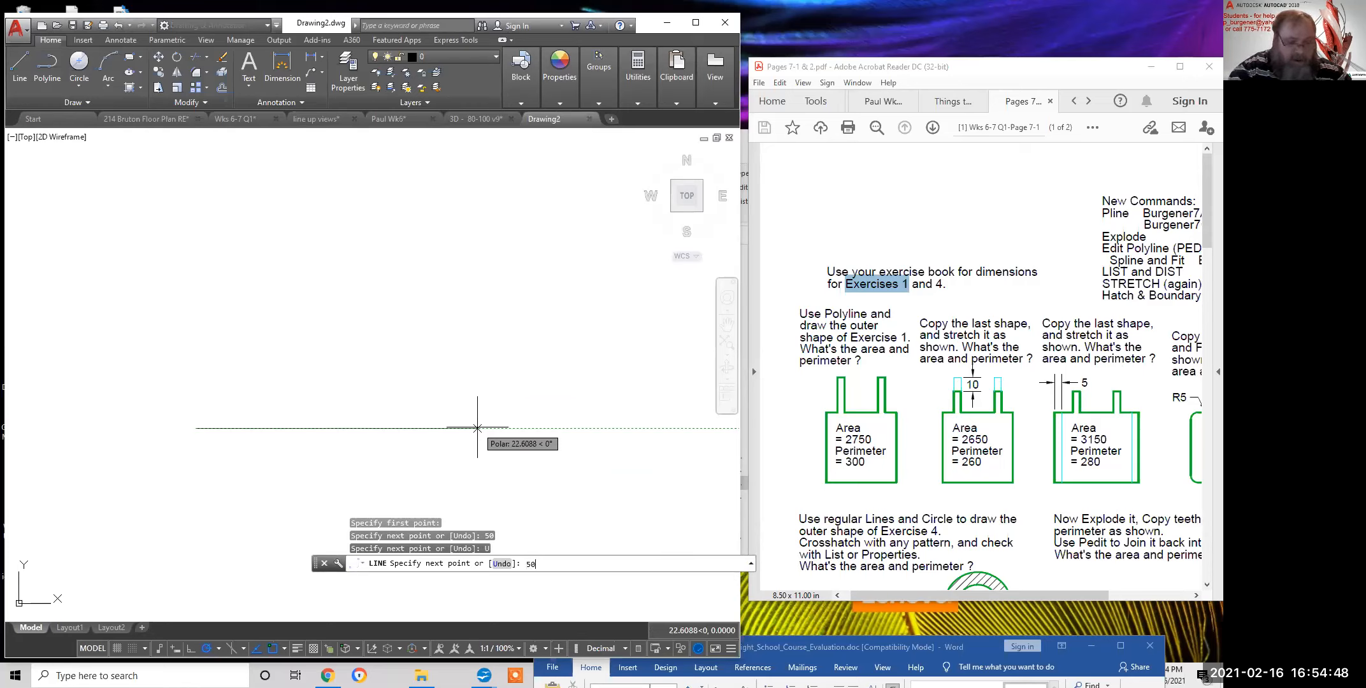
pyautogui.write('50')
pyautogui.press('Return')
pyautogui.scroll(-2, 503, 420)
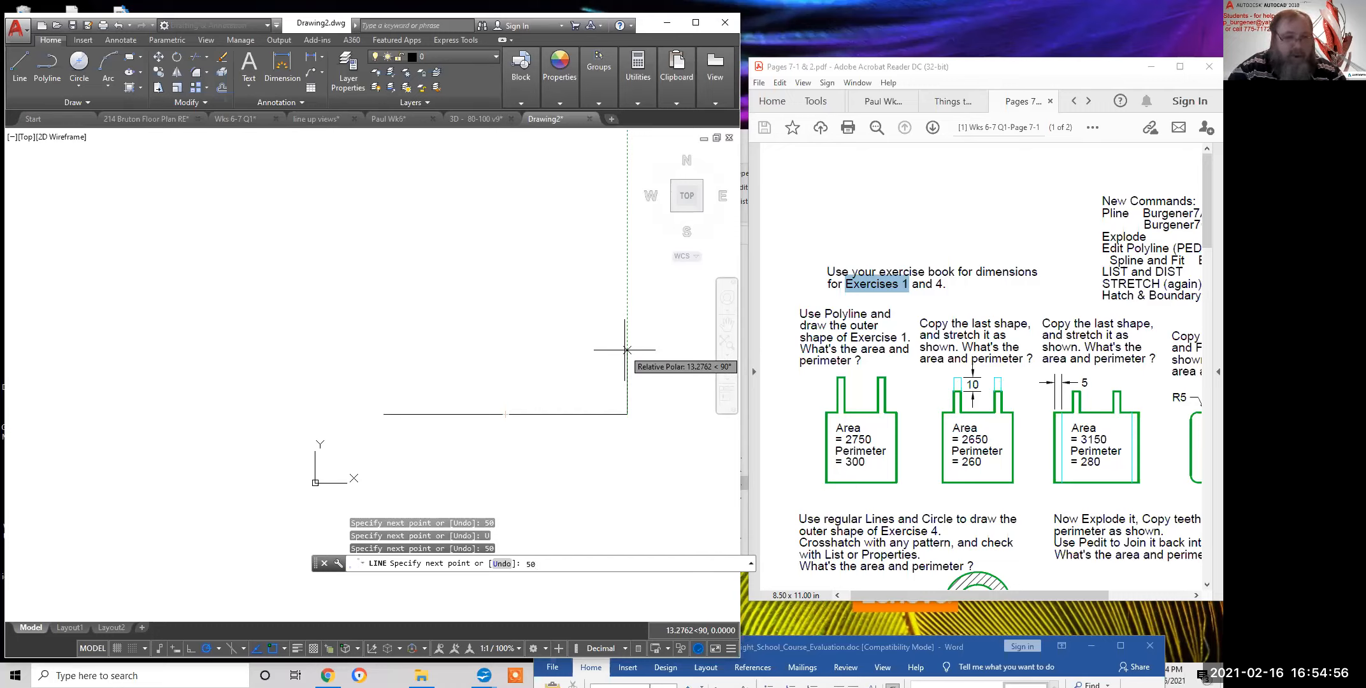
pyautogui.press('Return')
pyautogui.moveTo(543, 228); pyautogui.dragTo(484, 339, button='middle')
pyautogui.scroll(2, 482, 290)
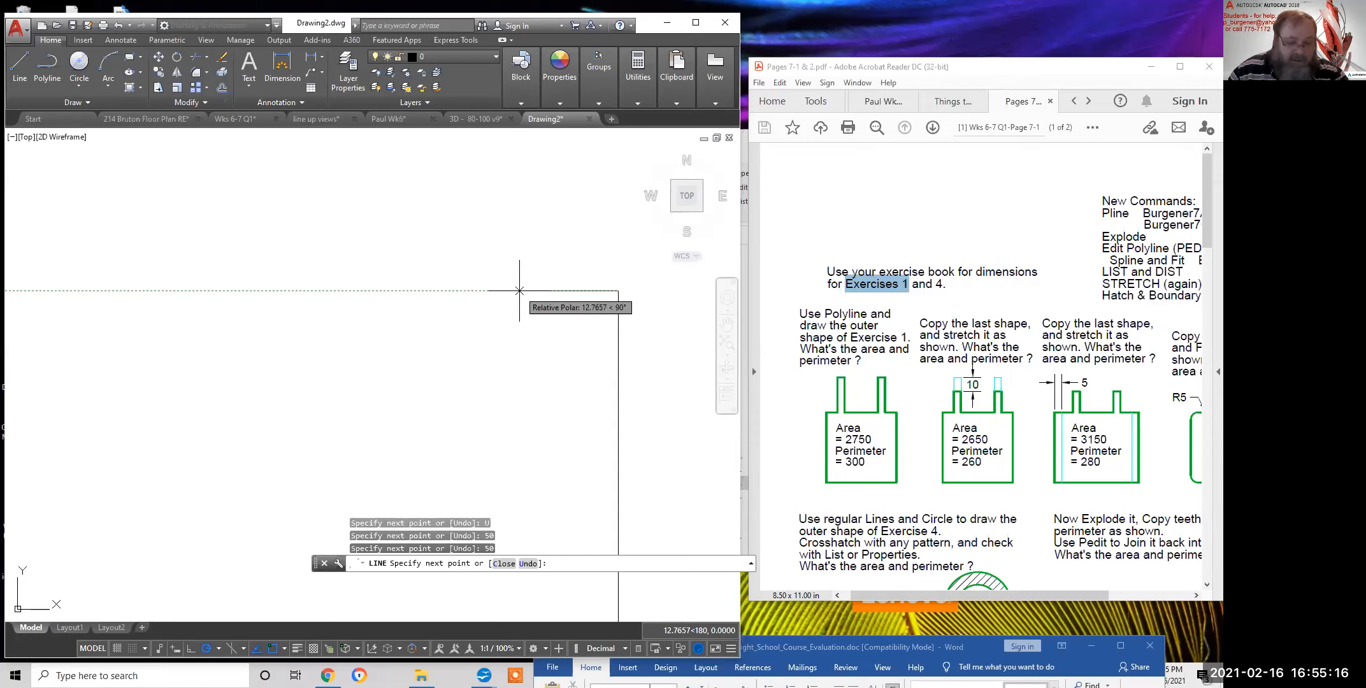
# Add an 8-unit top segment and the first tooth: 25 up, 5 across, 25 down
pyautogui.write('8')
pyautogui.press('Return')
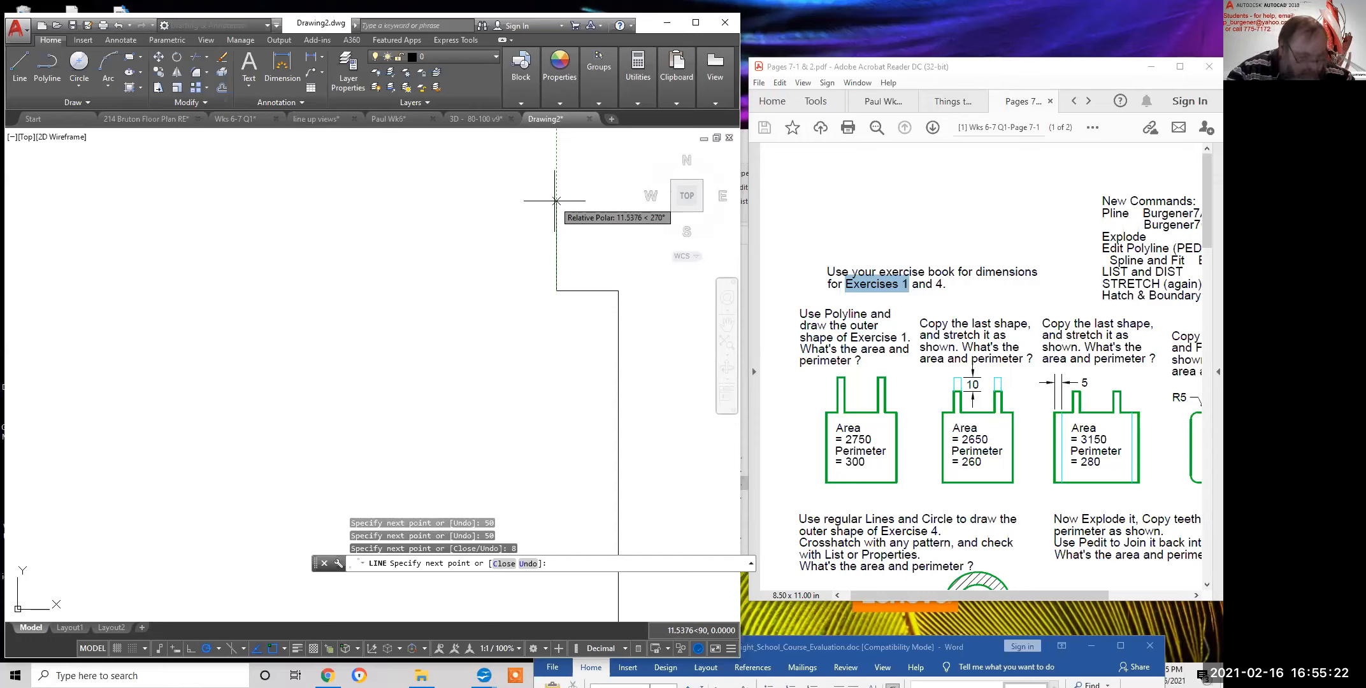
pyautogui.write('25')
pyautogui.press('Return')
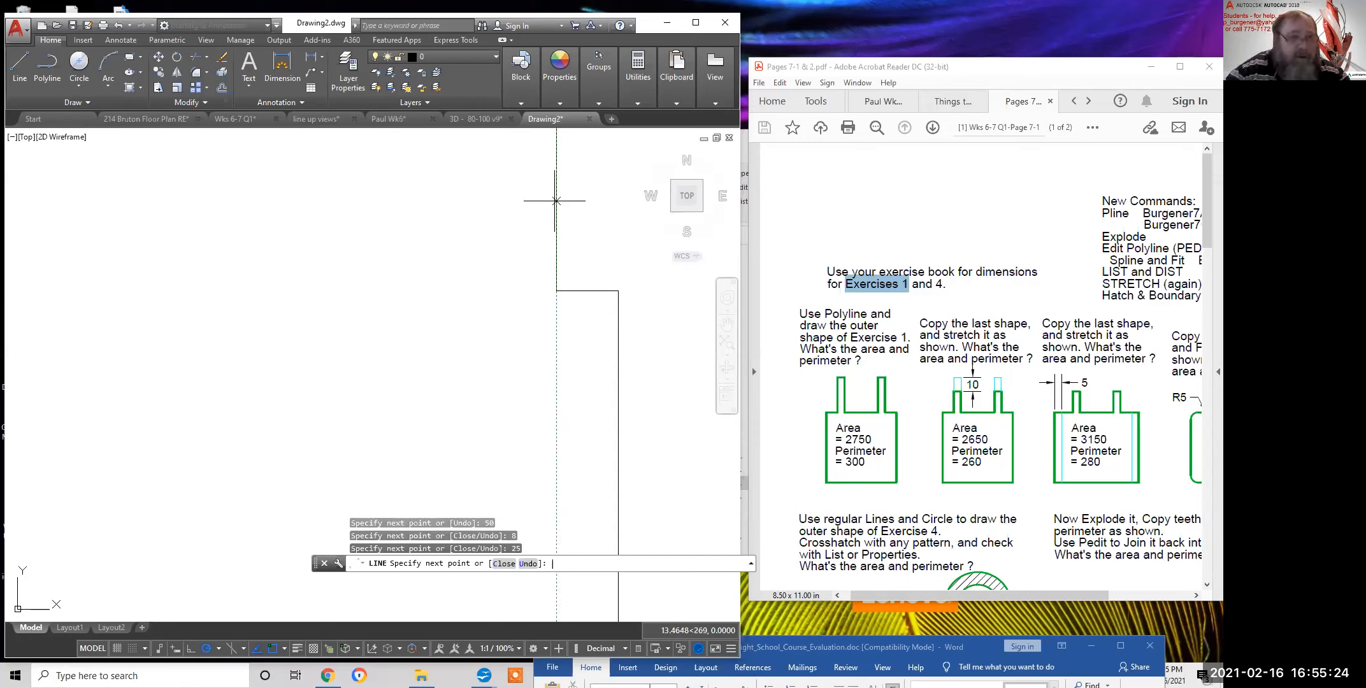
pyautogui.scroll(-1, 556, 200)
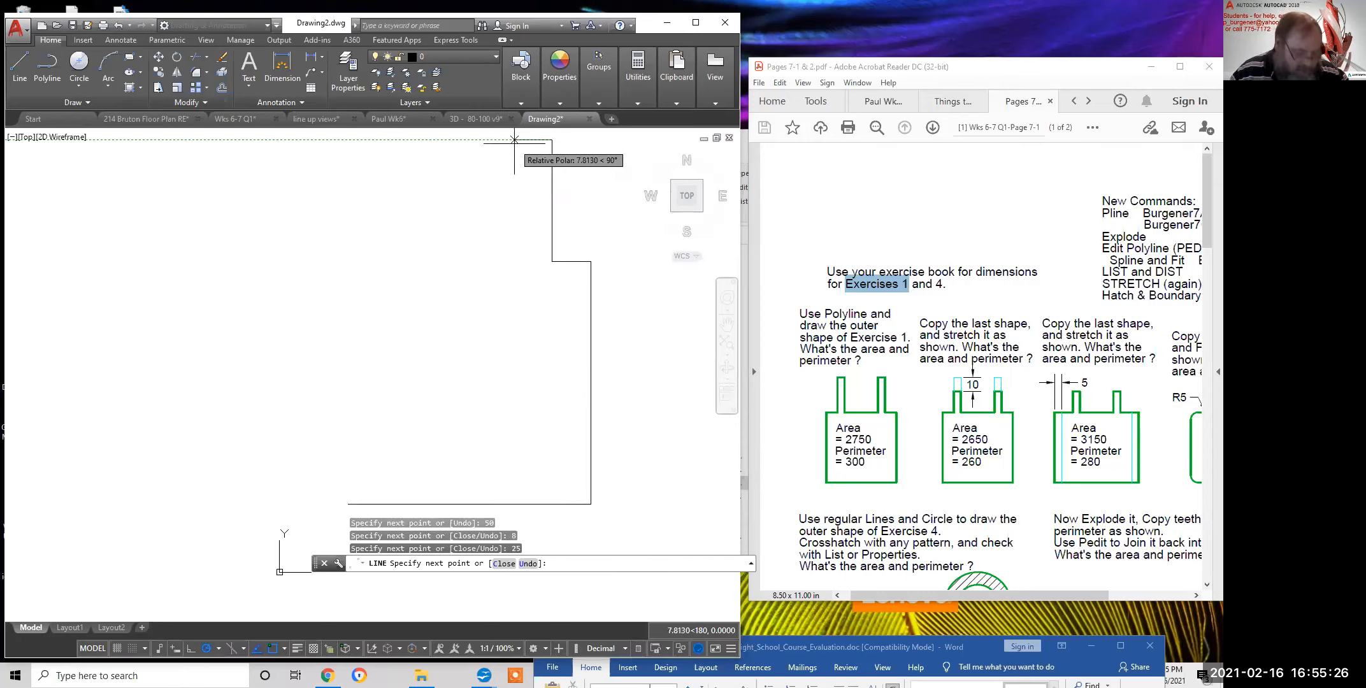
pyautogui.write('5')
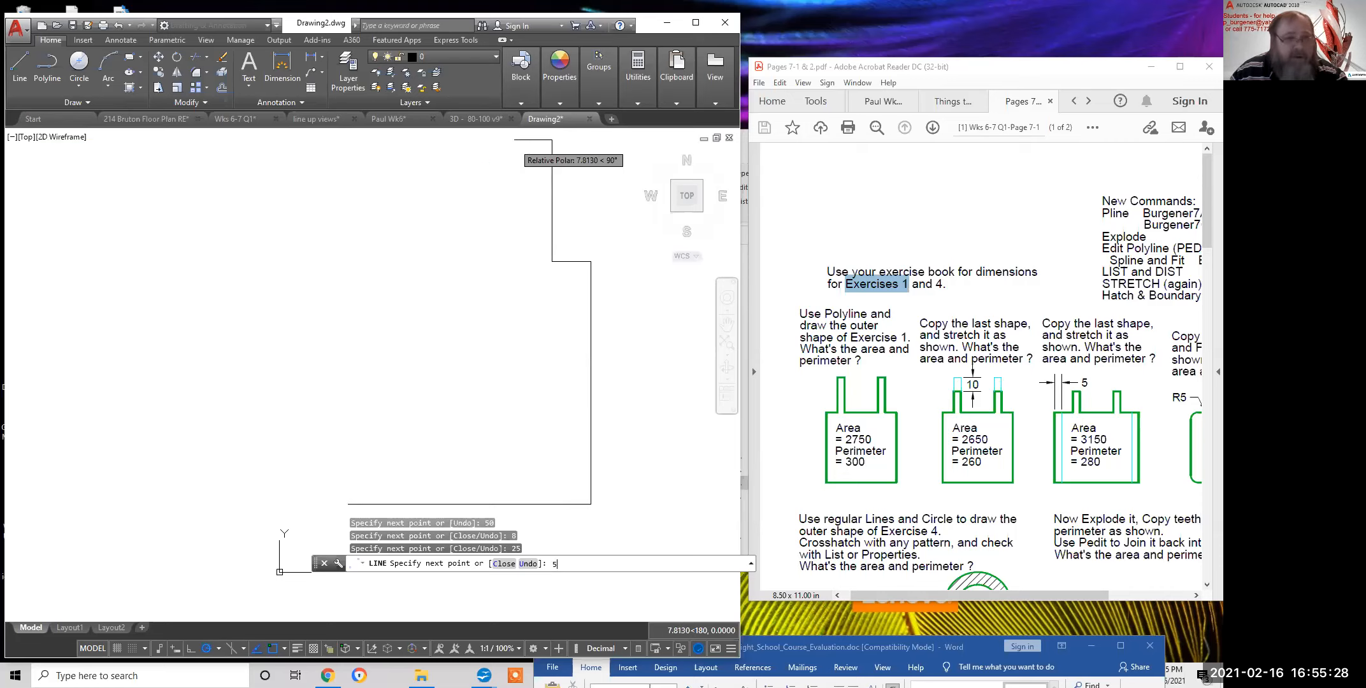
pyautogui.press('Return')
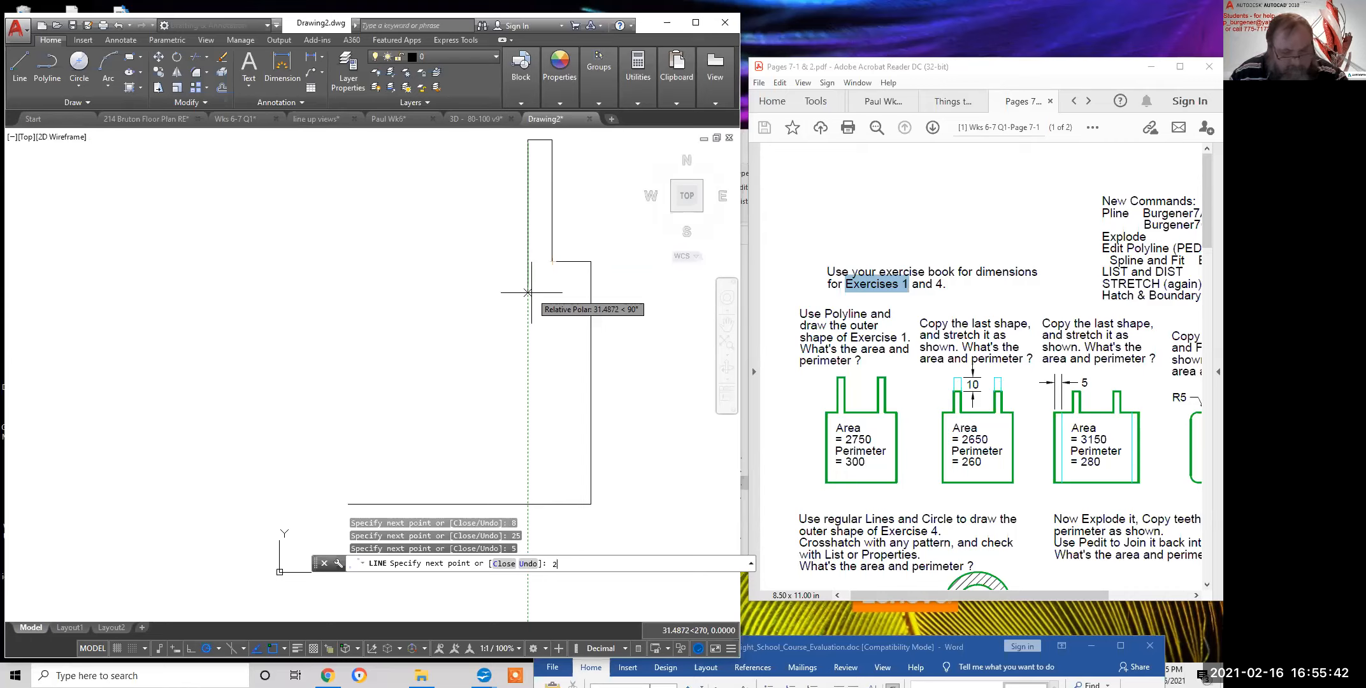
pyautogui.press('Return')
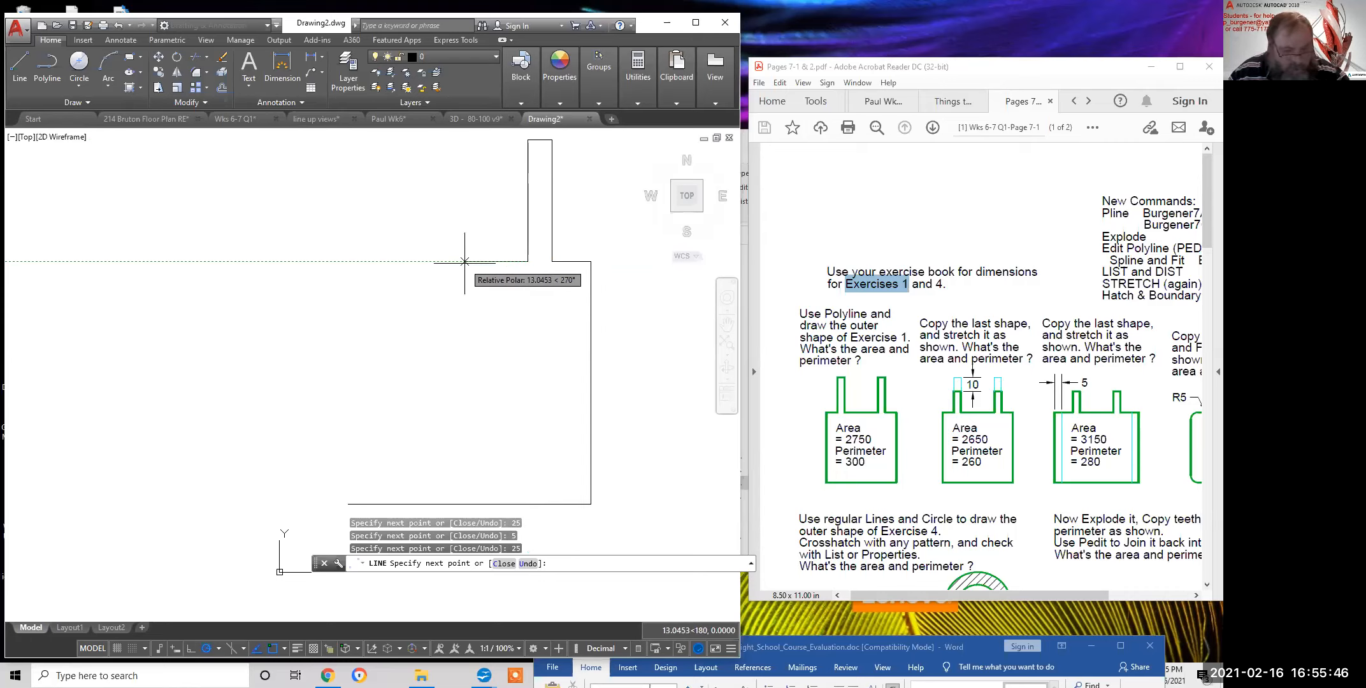
# Add the 24-unit gap, the second 25-by-5 tooth, and the final 8-unit top segment
pyautogui.write('24')
pyautogui.press('Return')
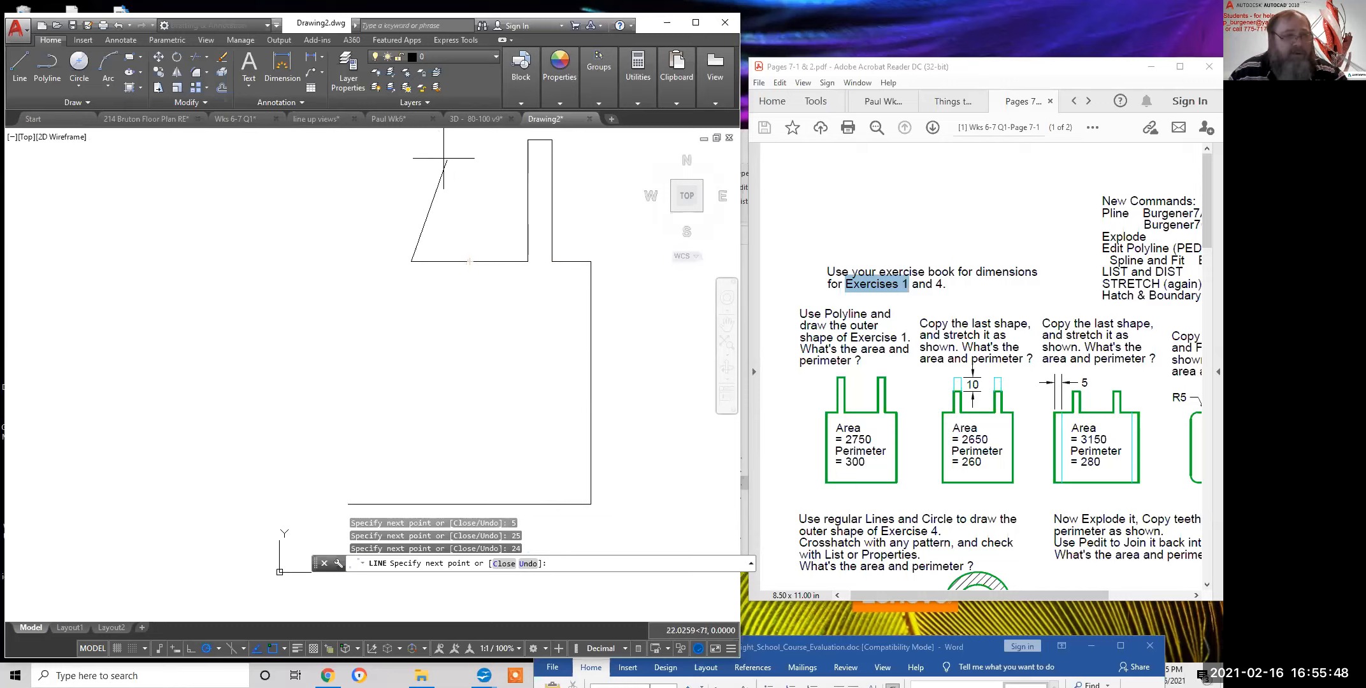
pyautogui.write('2')
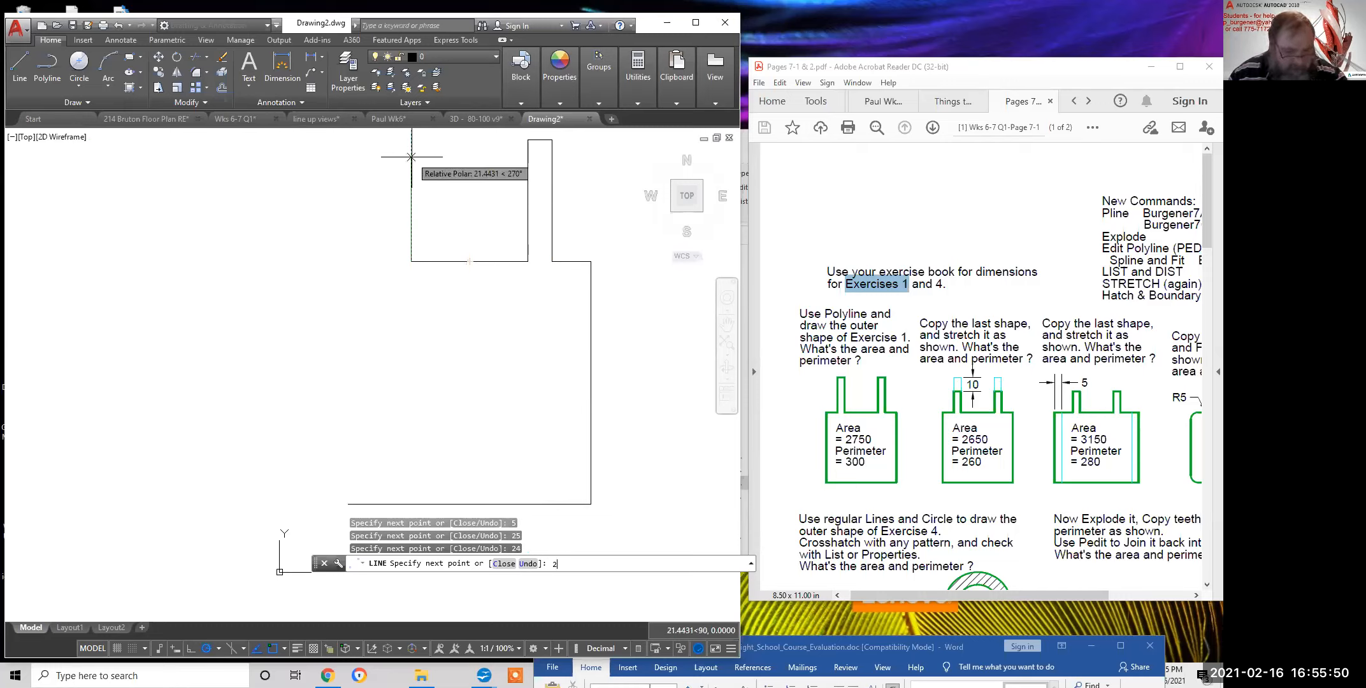
pyautogui.write('5')
pyautogui.press('Return')
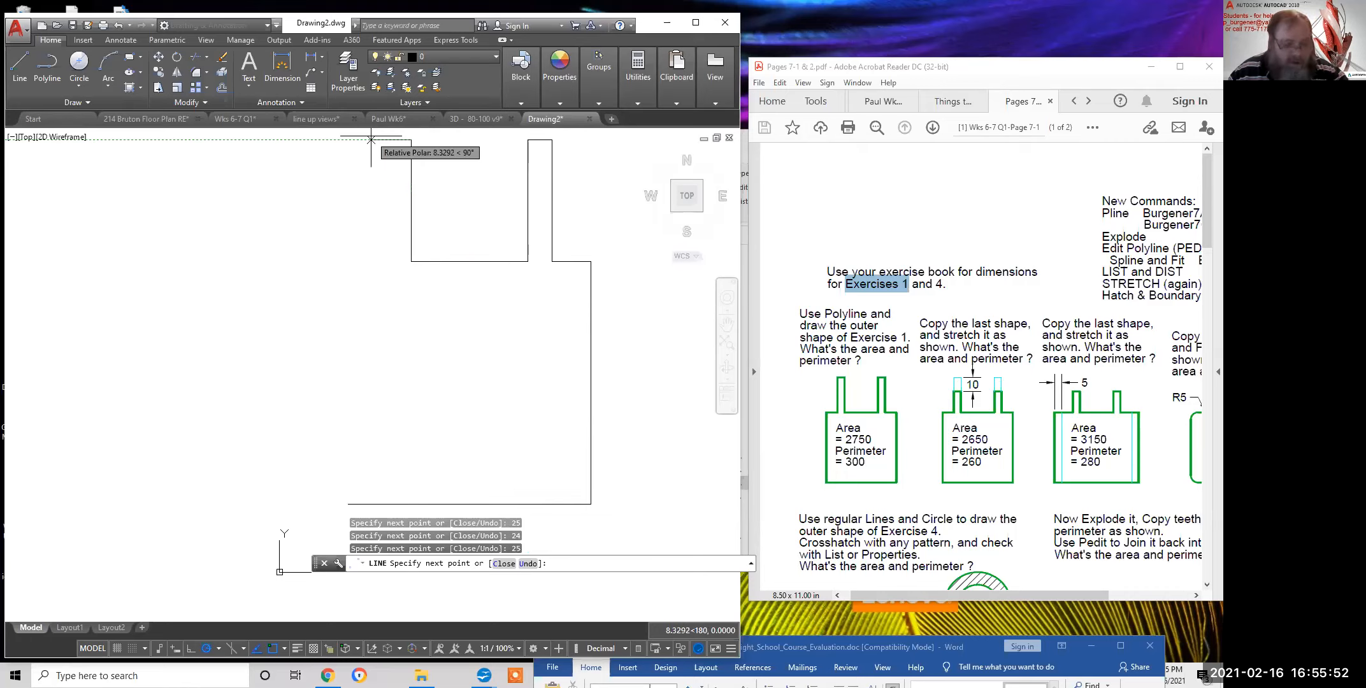
pyautogui.press('Return')
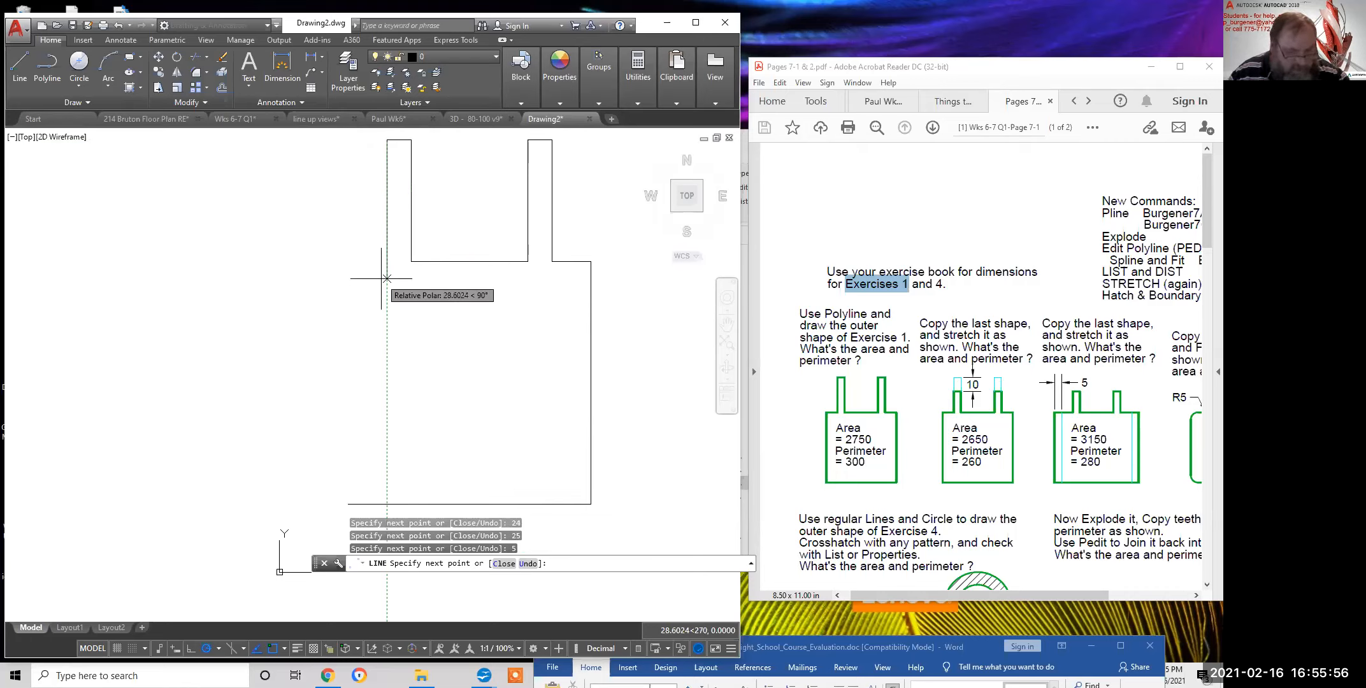
pyautogui.press('Return')
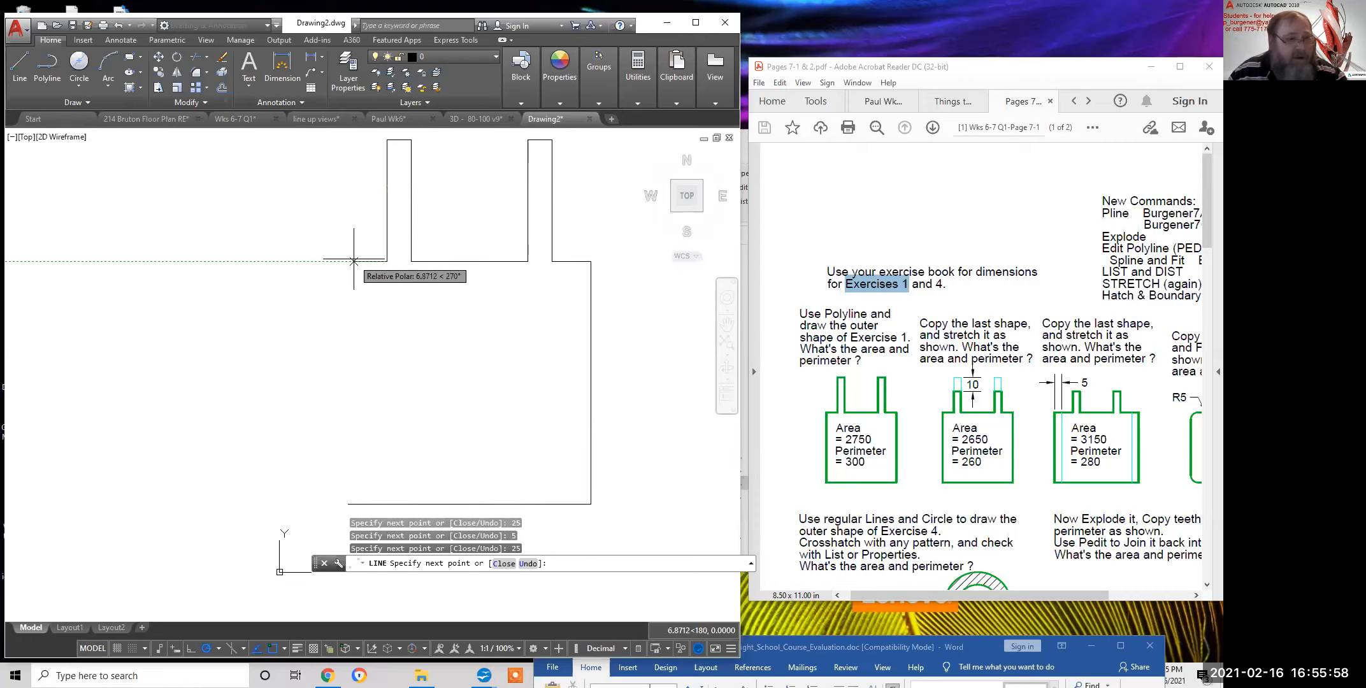
pyautogui.write('8')
pyautogui.press('Return')
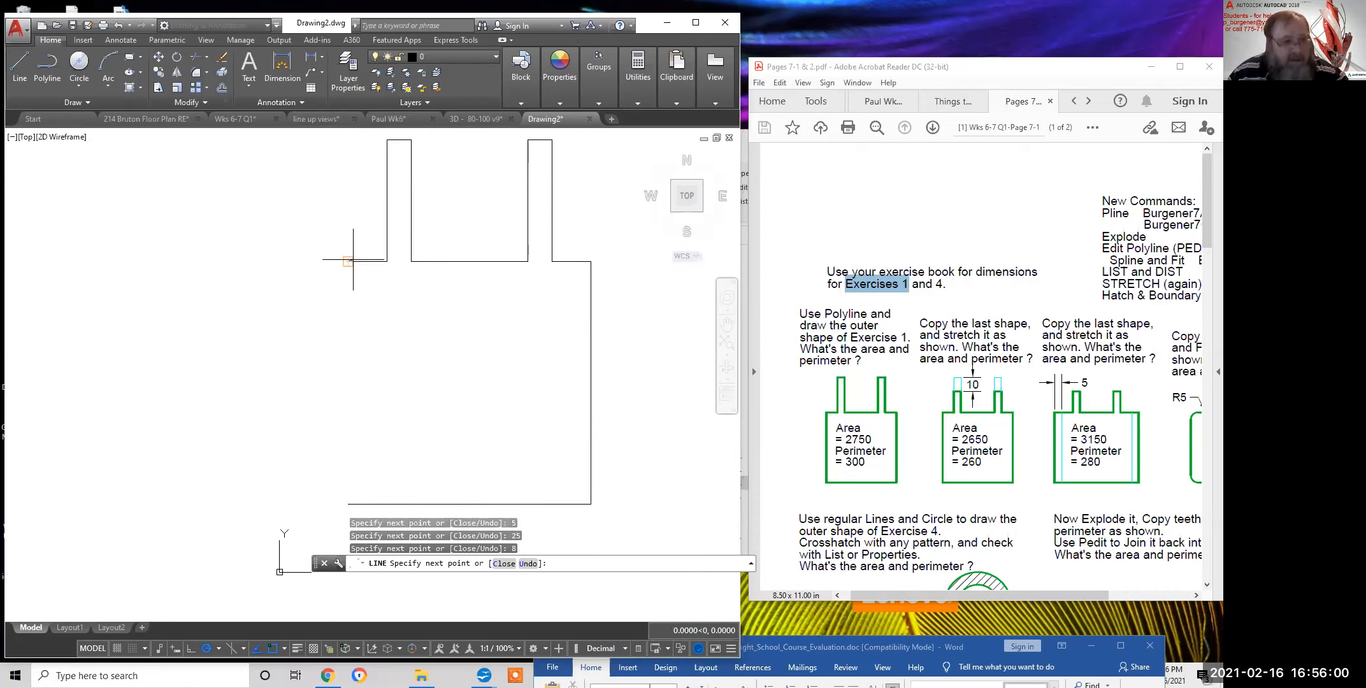
pyautogui.rightClick(351, 318)
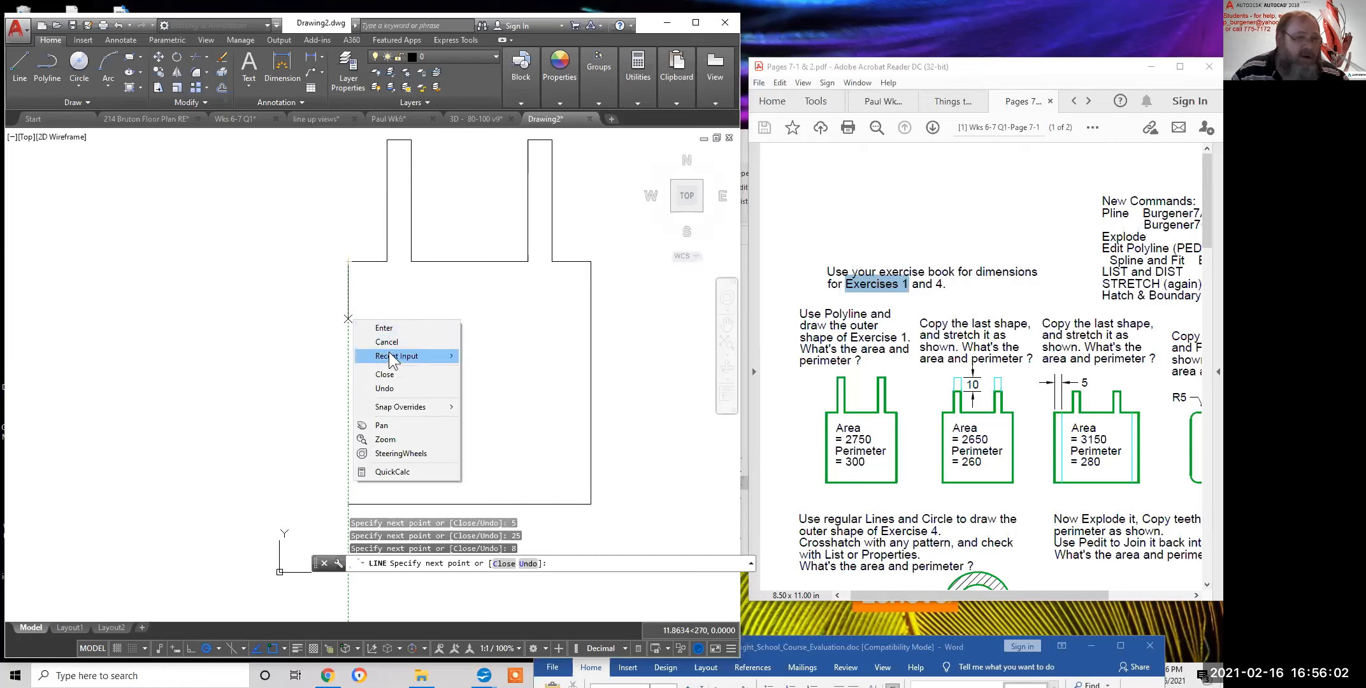
# Close the outline back to its start point and recentre the finished shape in the view
pyautogui.click(392, 372)
pyautogui.scroll(-4, 473, 370)
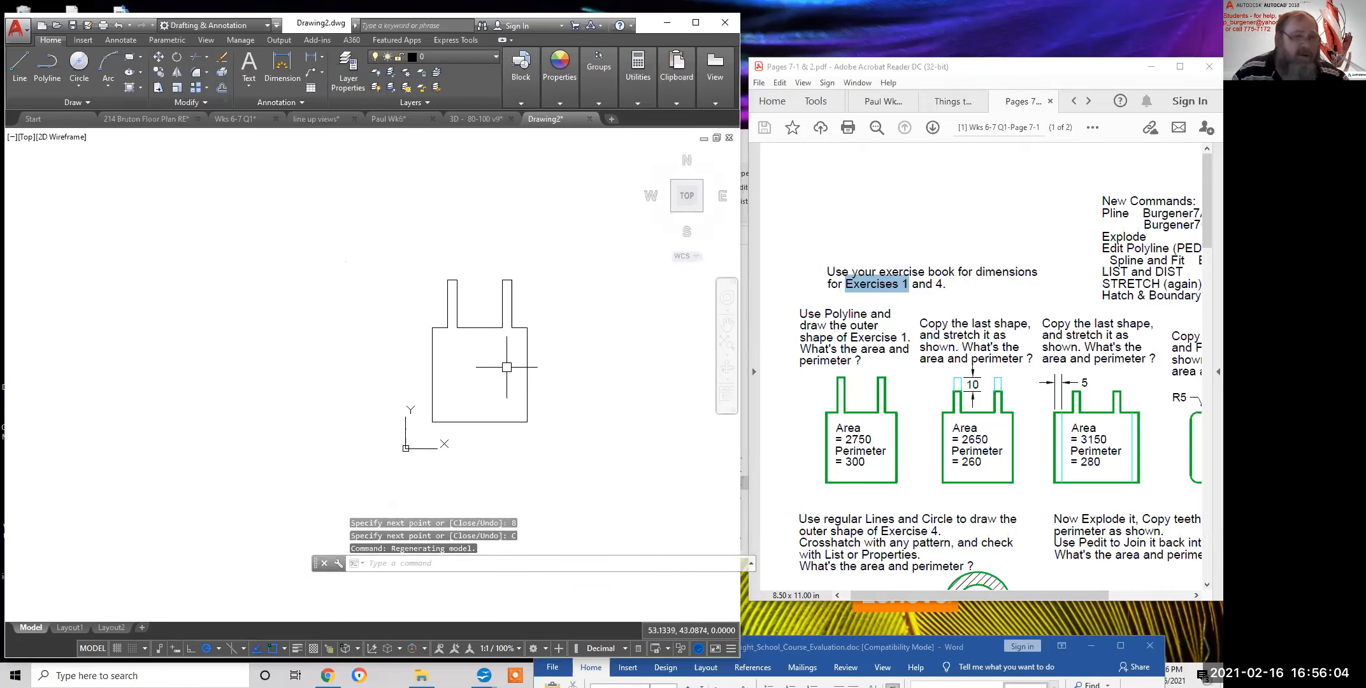
pyautogui.click(526, 361)
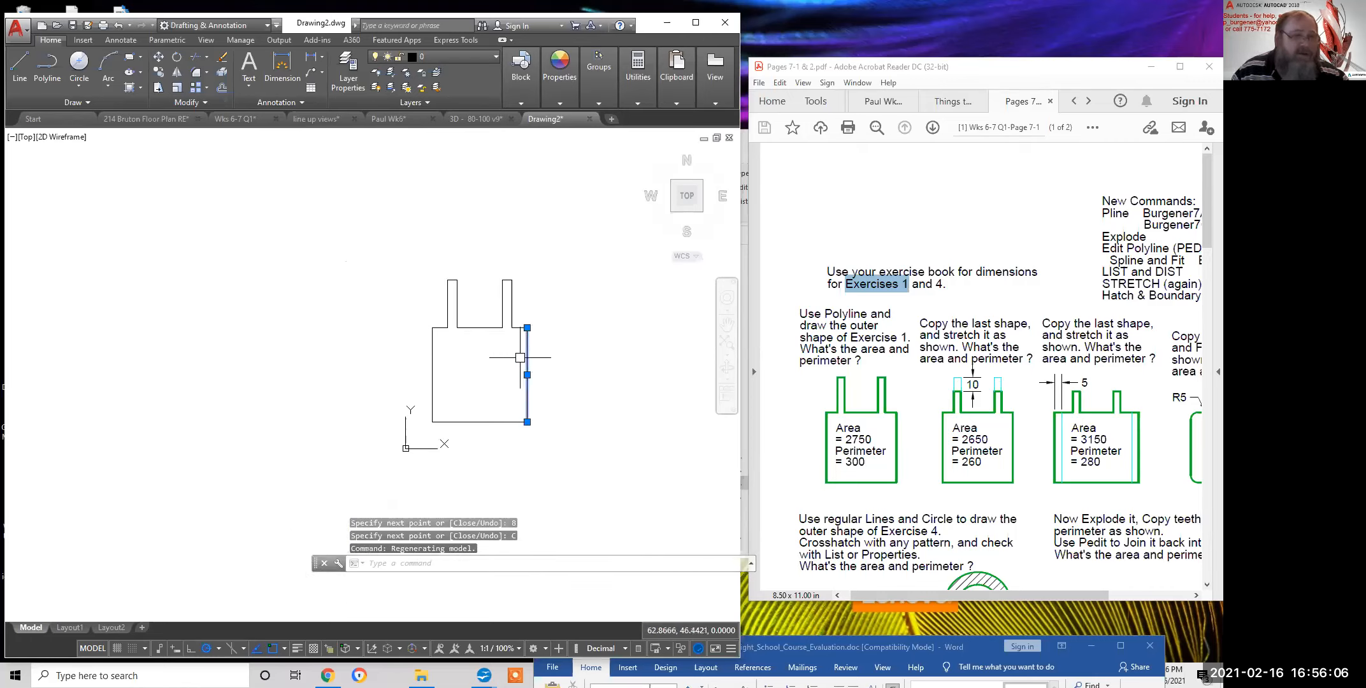
pyautogui.click(484, 327)
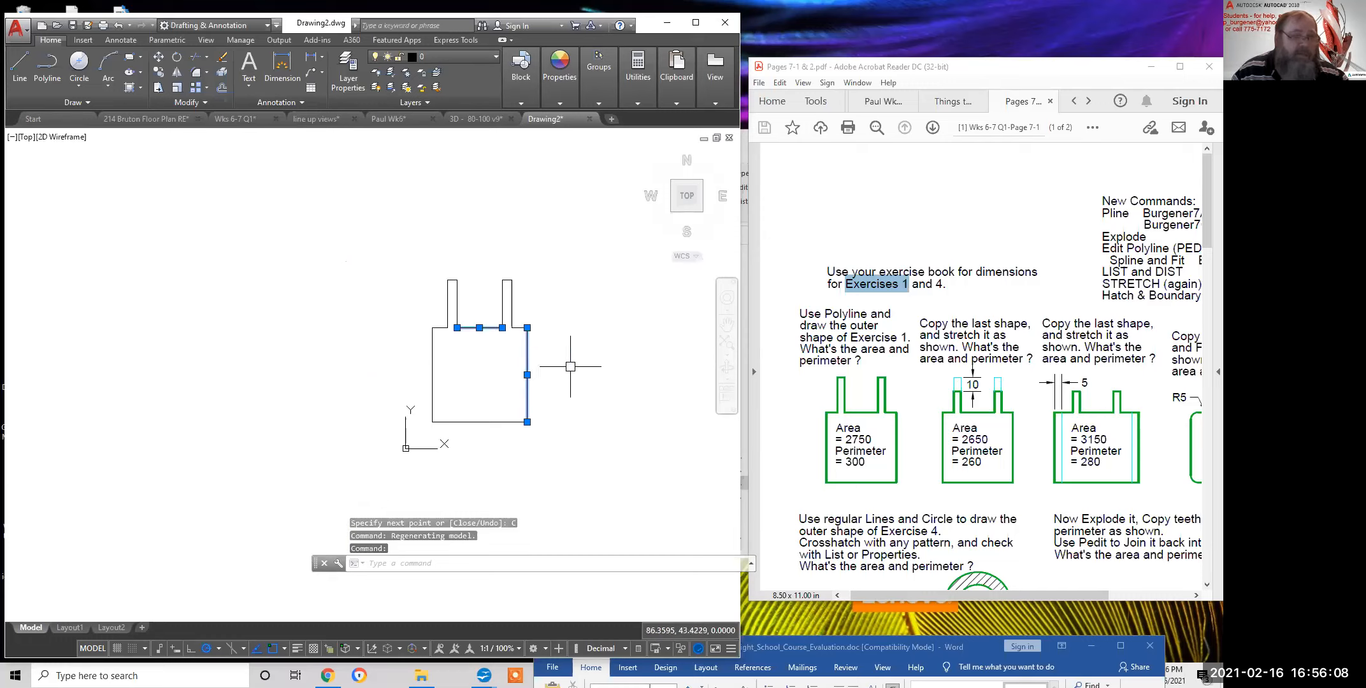
pyautogui.press('Escape')
pyautogui.press('Escape')
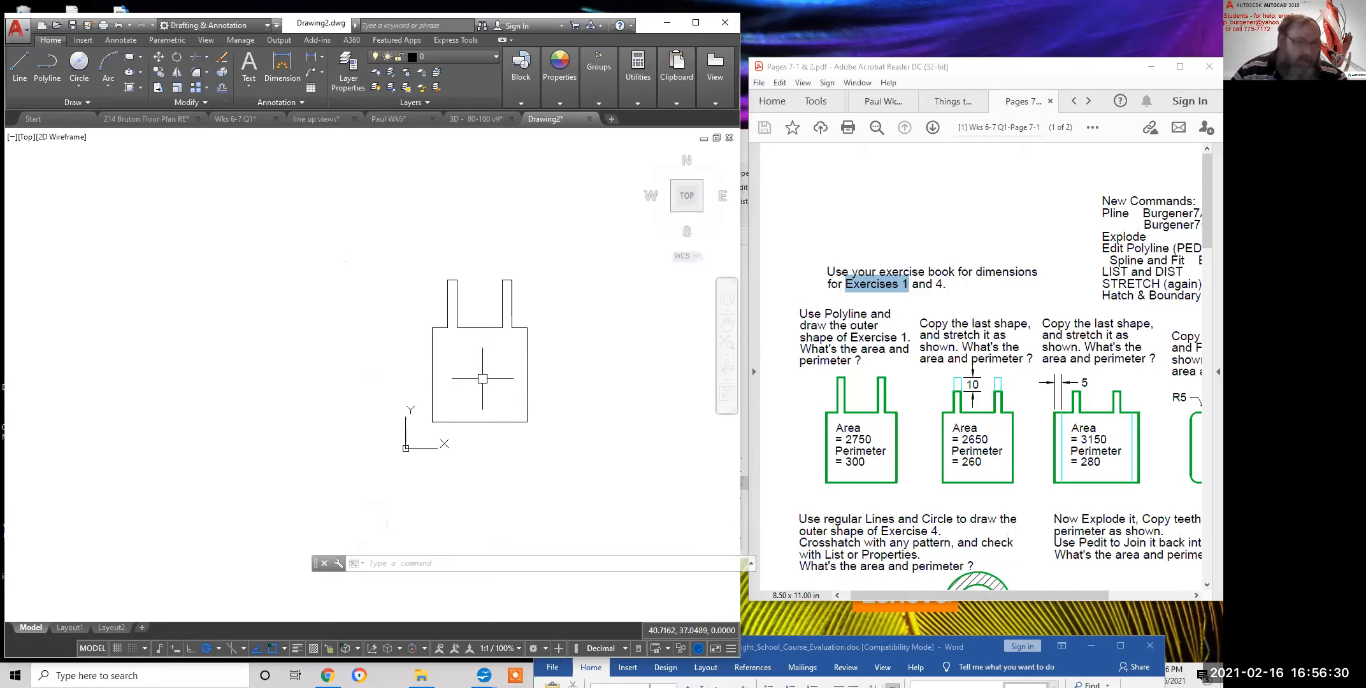
pyautogui.scroll(2, 533, 338)
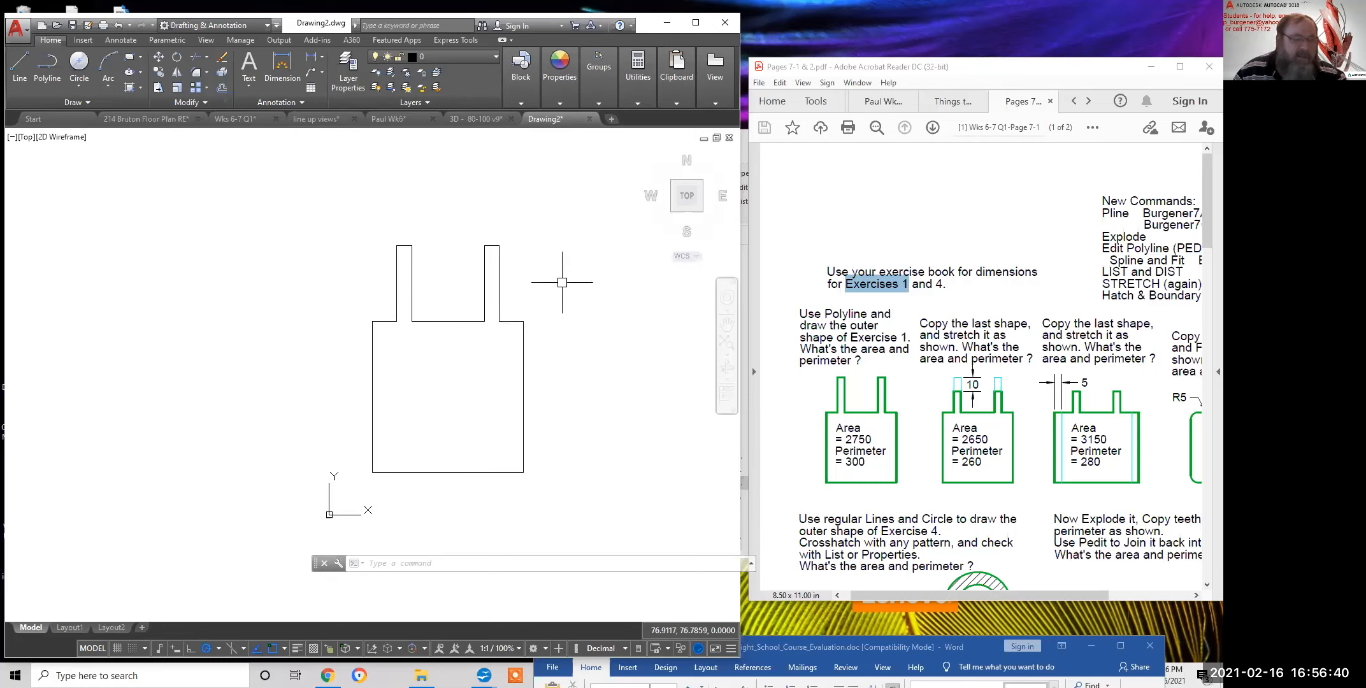
pyautogui.moveTo(543, 330); pyautogui.dragTo(519, 314, button='middle')
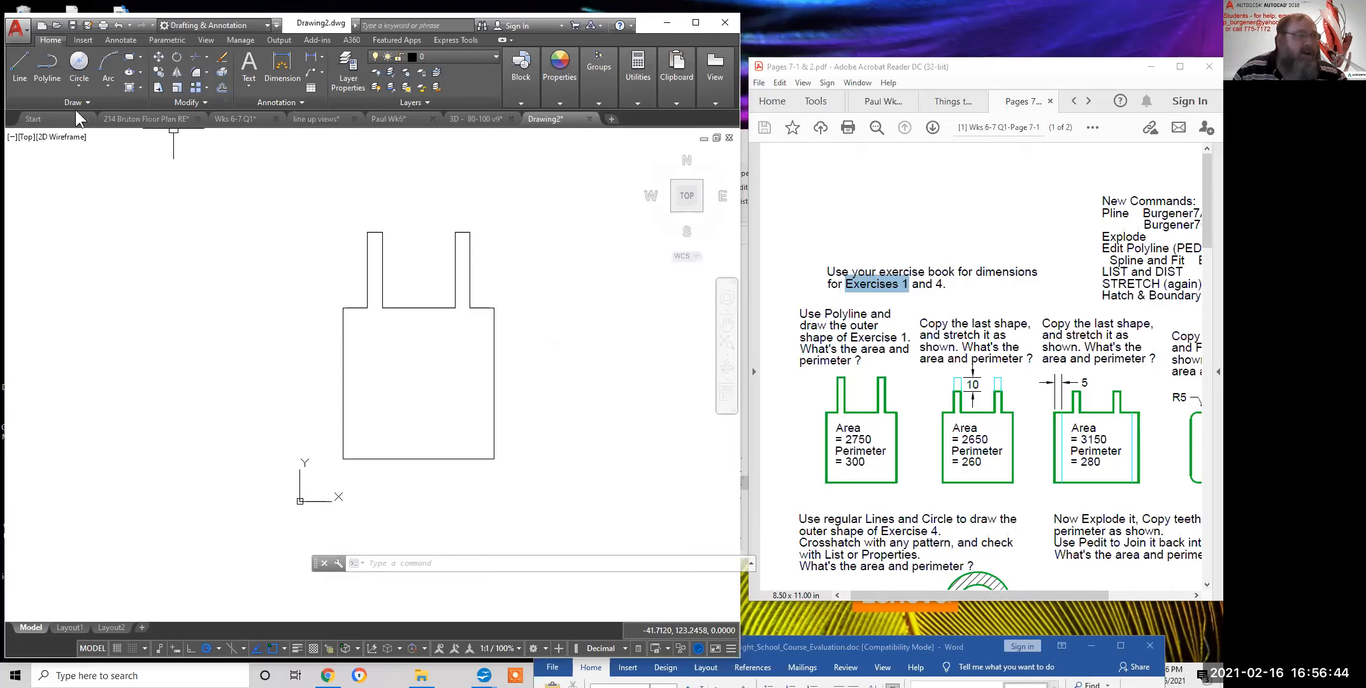
# Expand the Modify panel slide-out, cancel a stray PEDIT, and reopen the extra modify tools
pyautogui.click(196, 102)
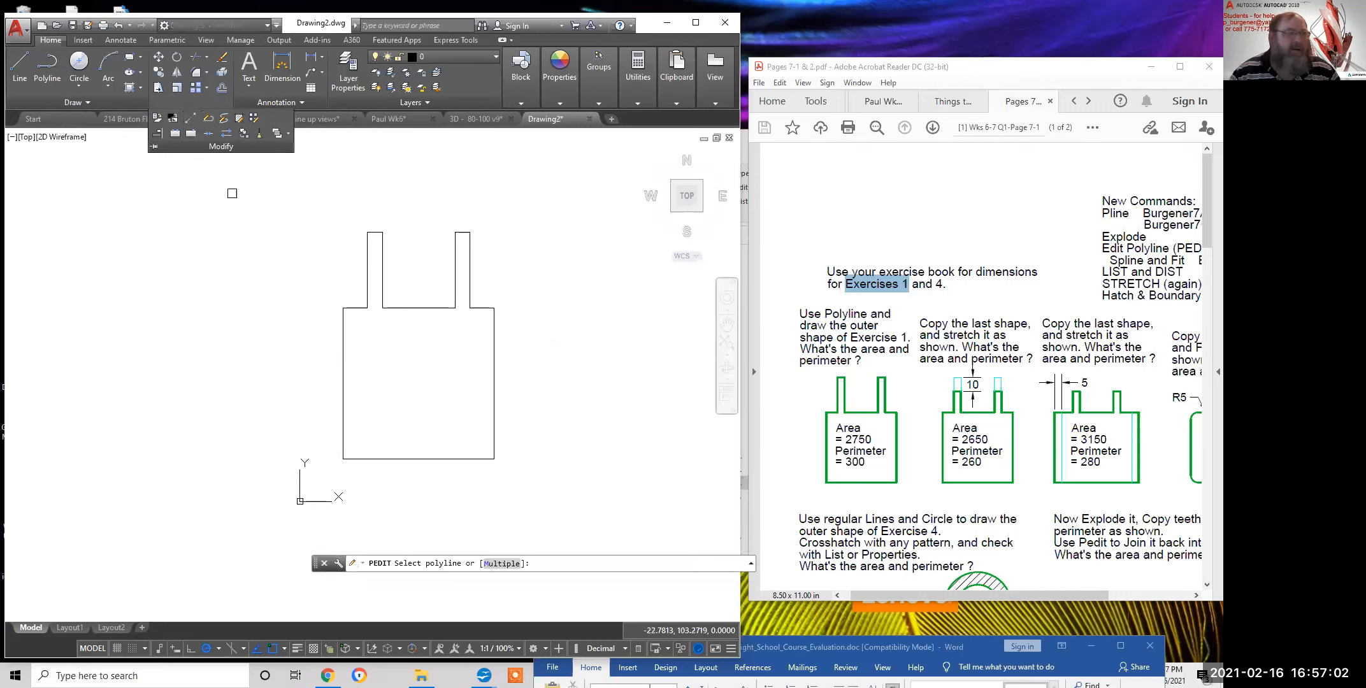
pyautogui.press('Escape')
pyautogui.press('Escape')
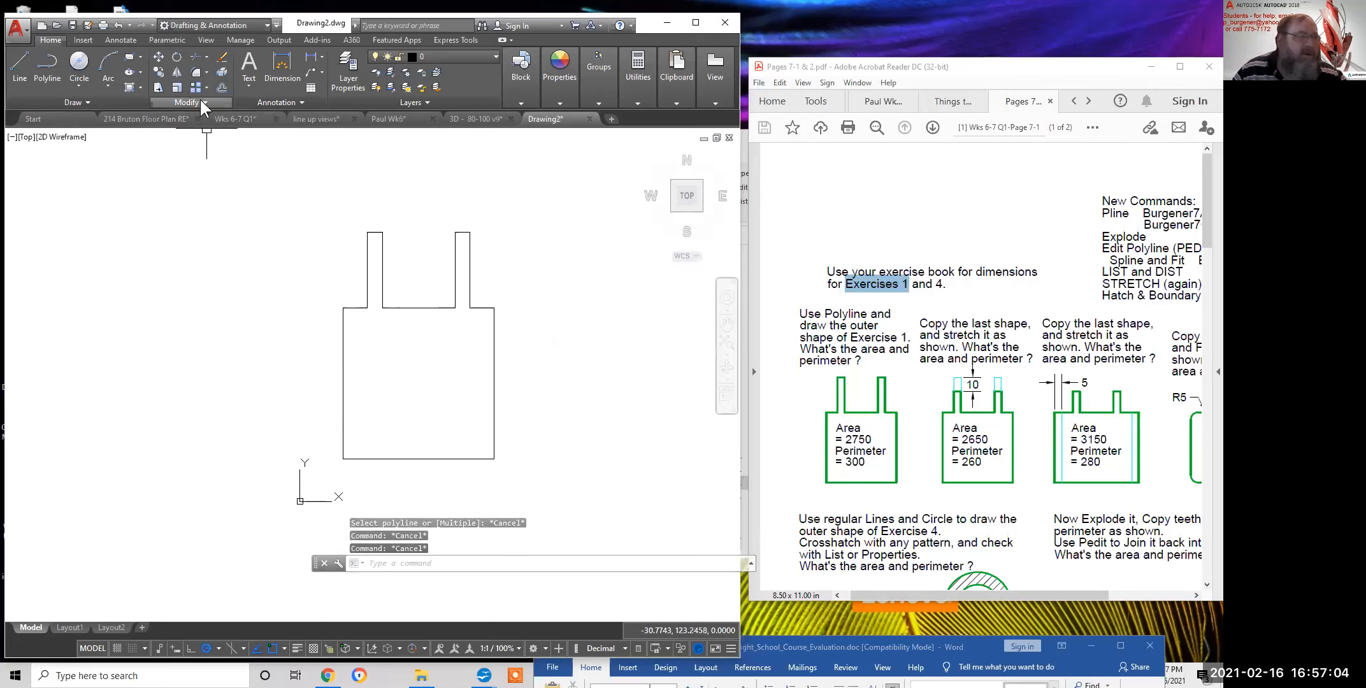
pyautogui.click(199, 99)
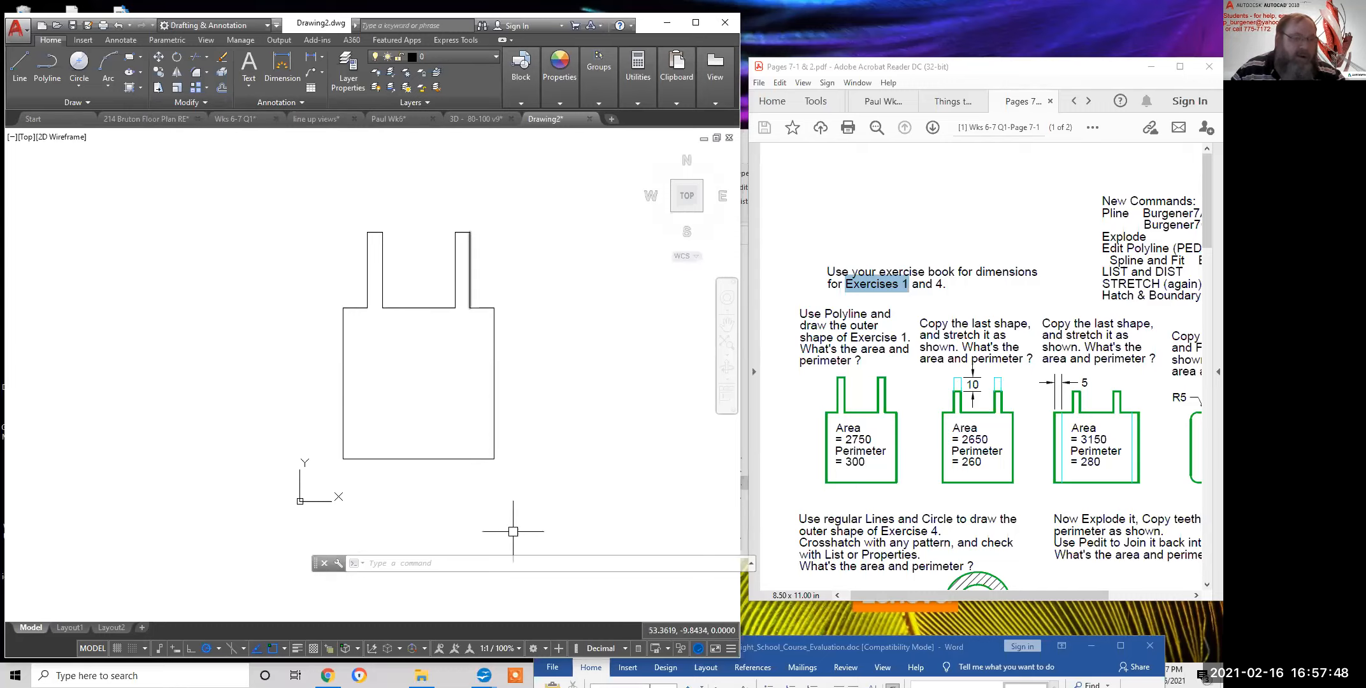
pyautogui.click(204, 101)
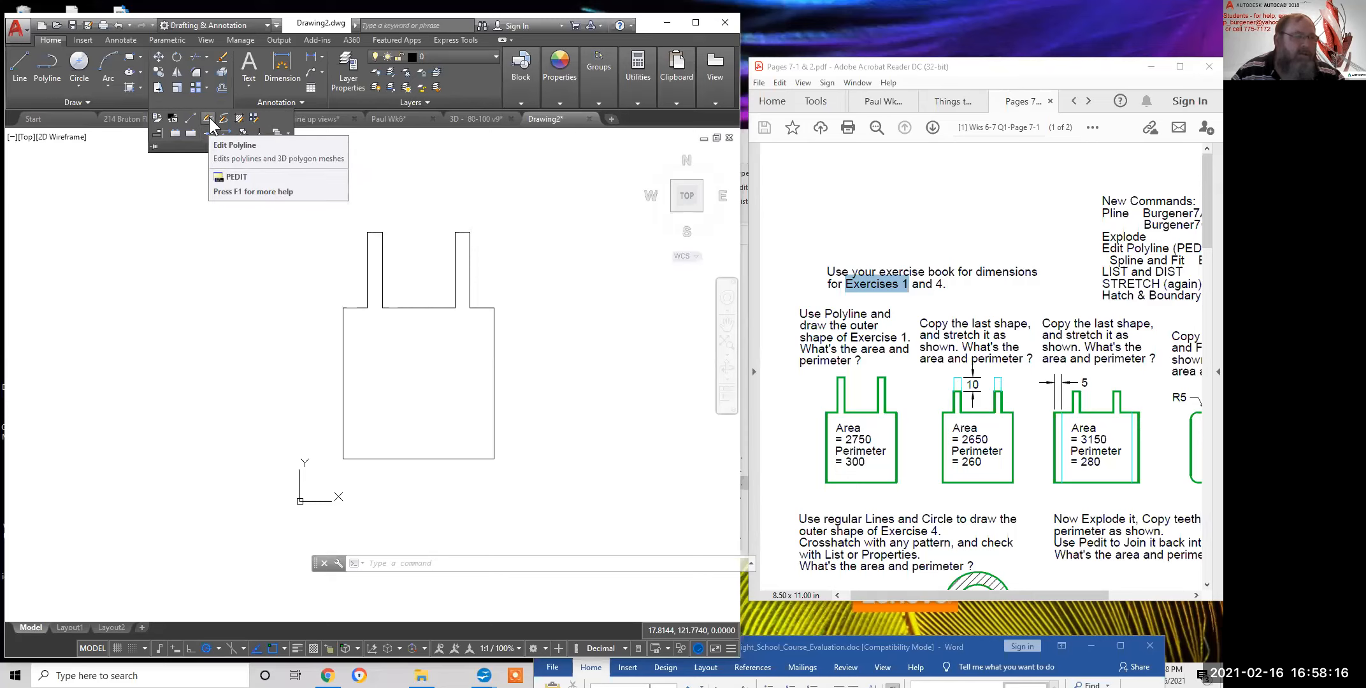
# Start the Edit Polyline (PEDIT) command from the Modify panel
pyautogui.click(209, 117)
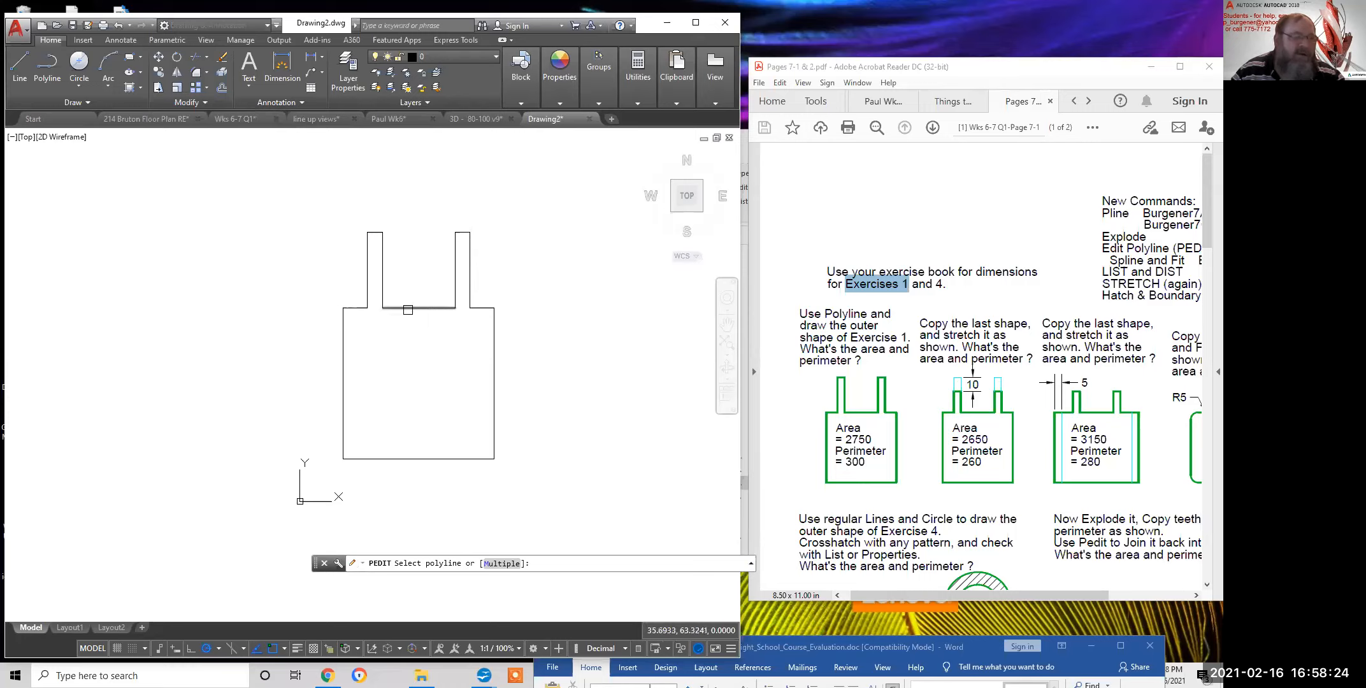
# Pick the short line between the two teeth as the object to edit
pyautogui.click(410, 307)
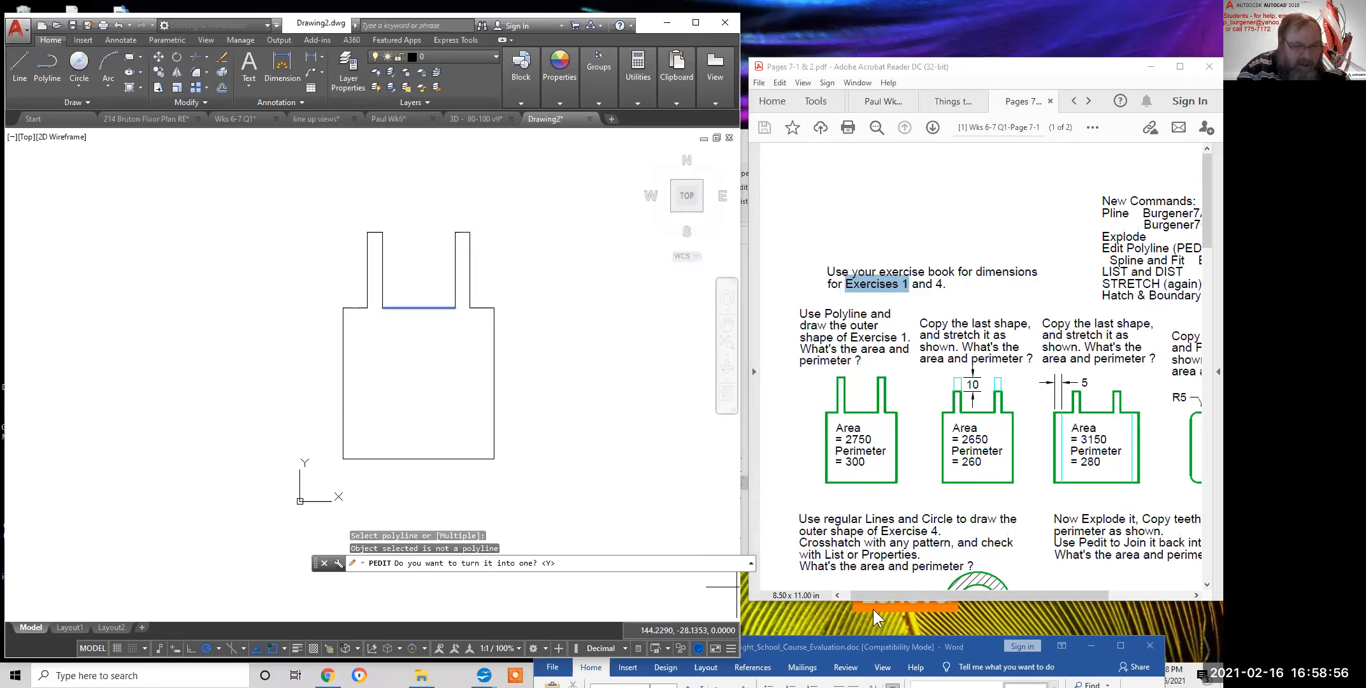
# Accept the default Y to convert the selected line into a polyline
pyautogui.press('Return')
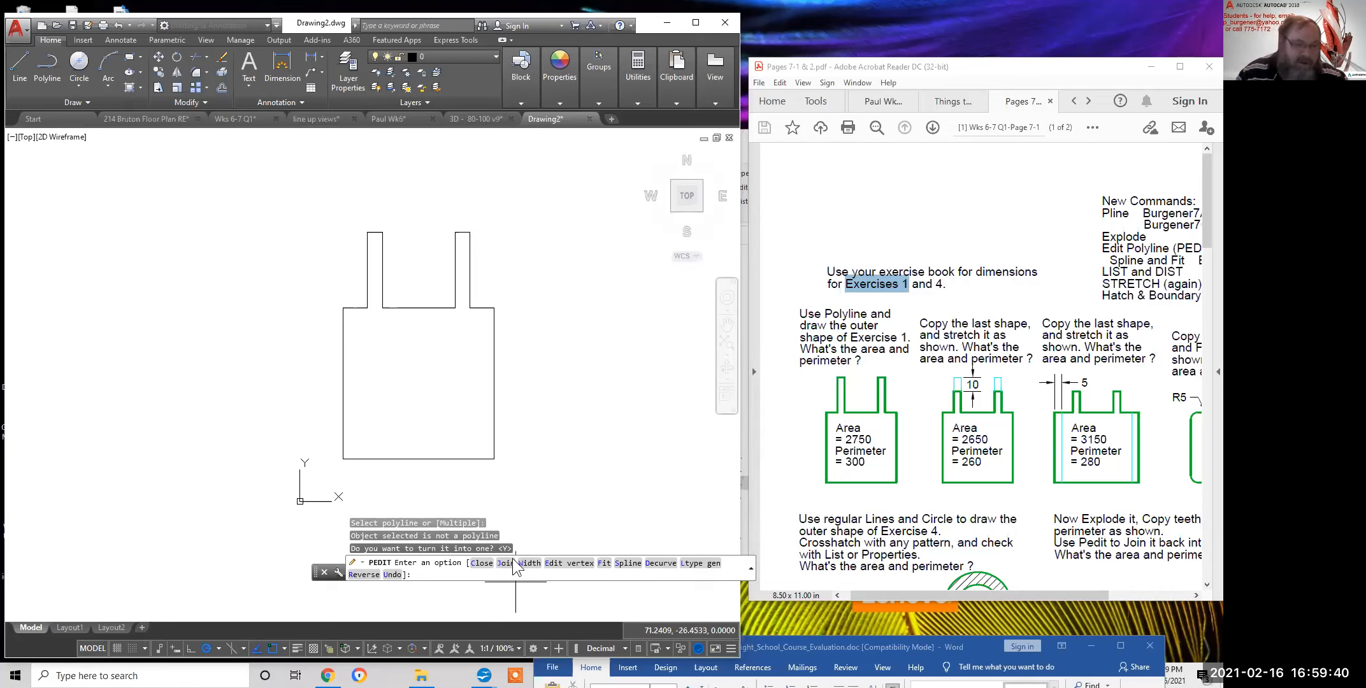
# Join all outline lines onto the polyline using a crossing window around the whole shape
pyautogui.rightClick(534, 278)
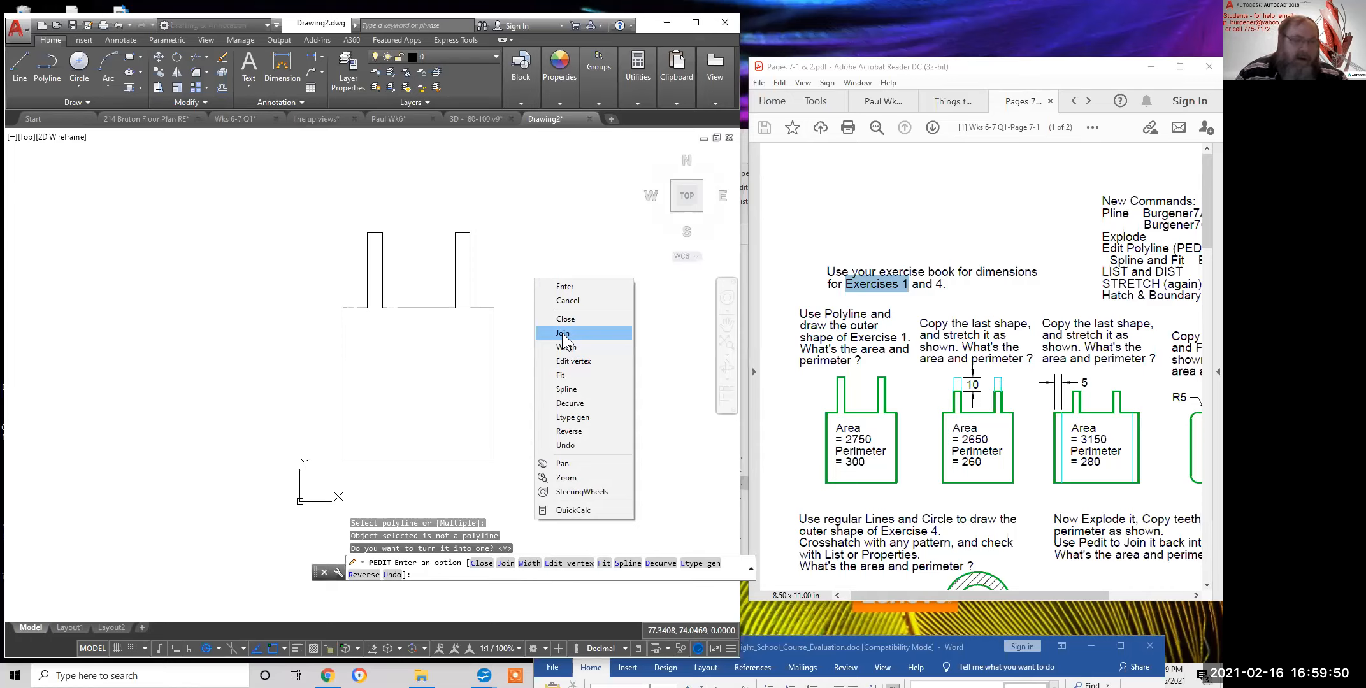
pyautogui.click(562, 334)
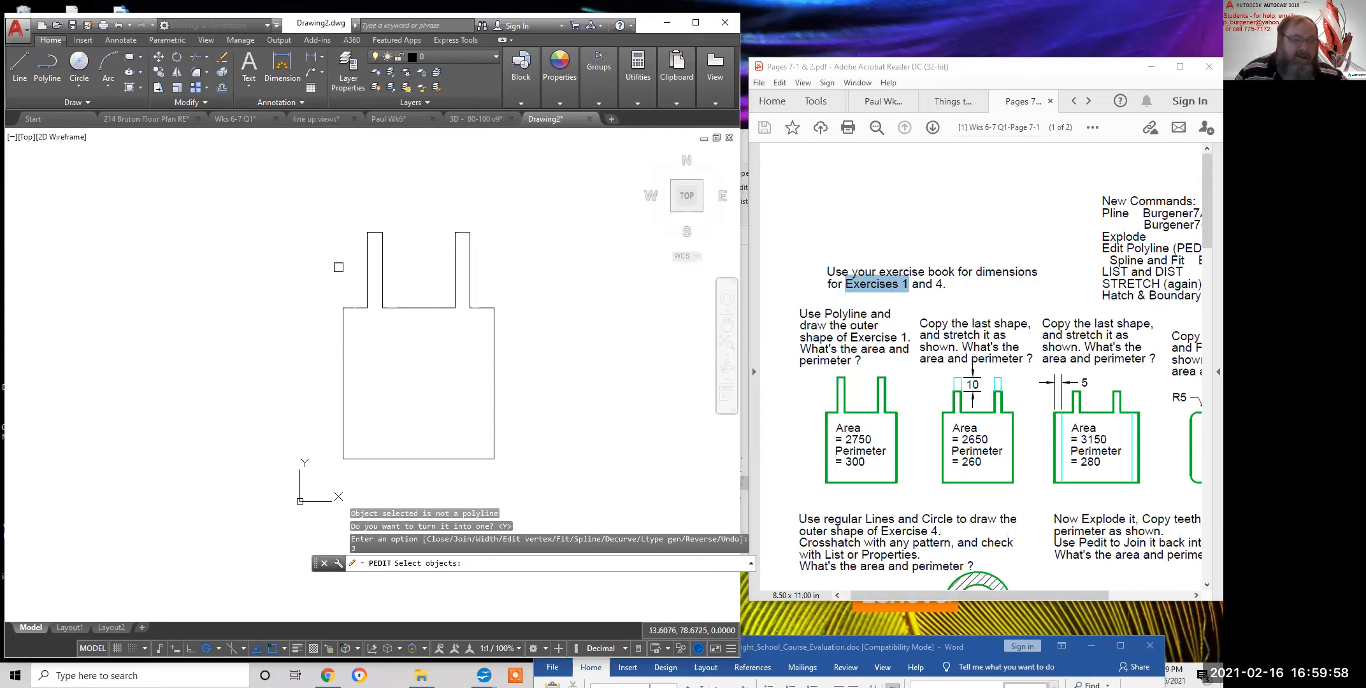
pyautogui.click(542, 477)
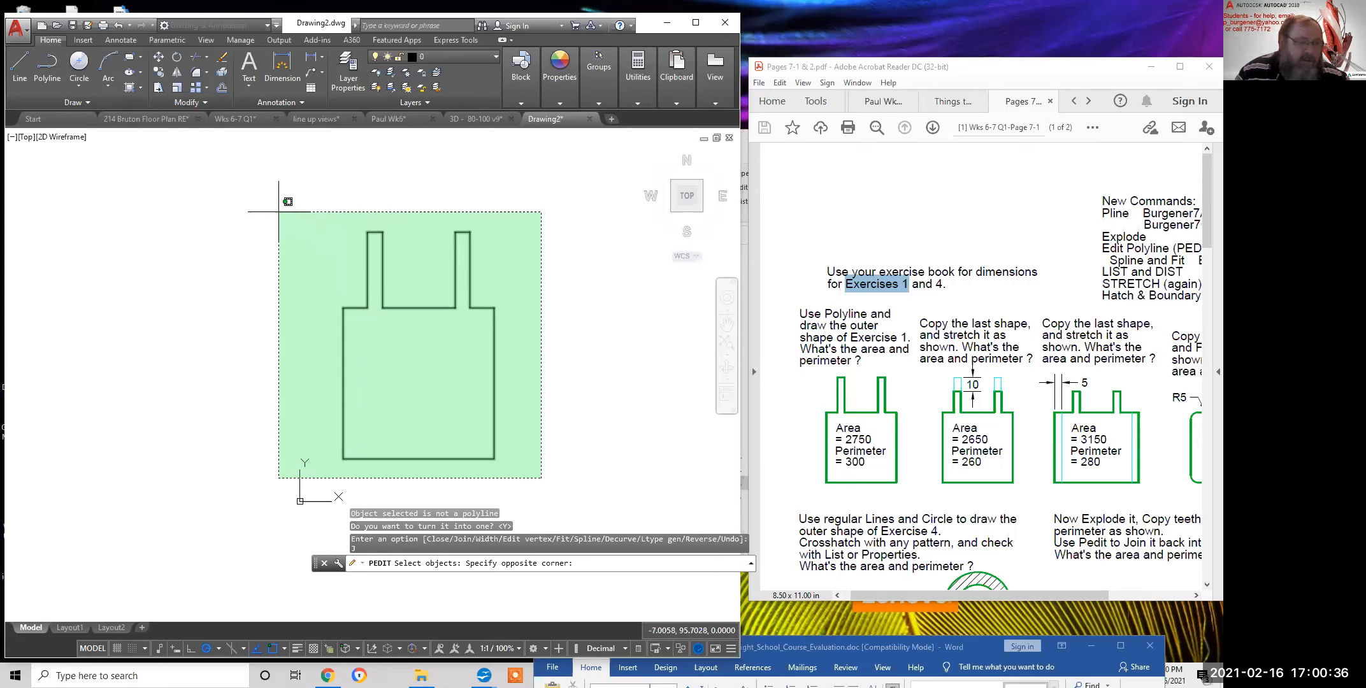
pyautogui.click(278, 211)
pyautogui.press('Return')
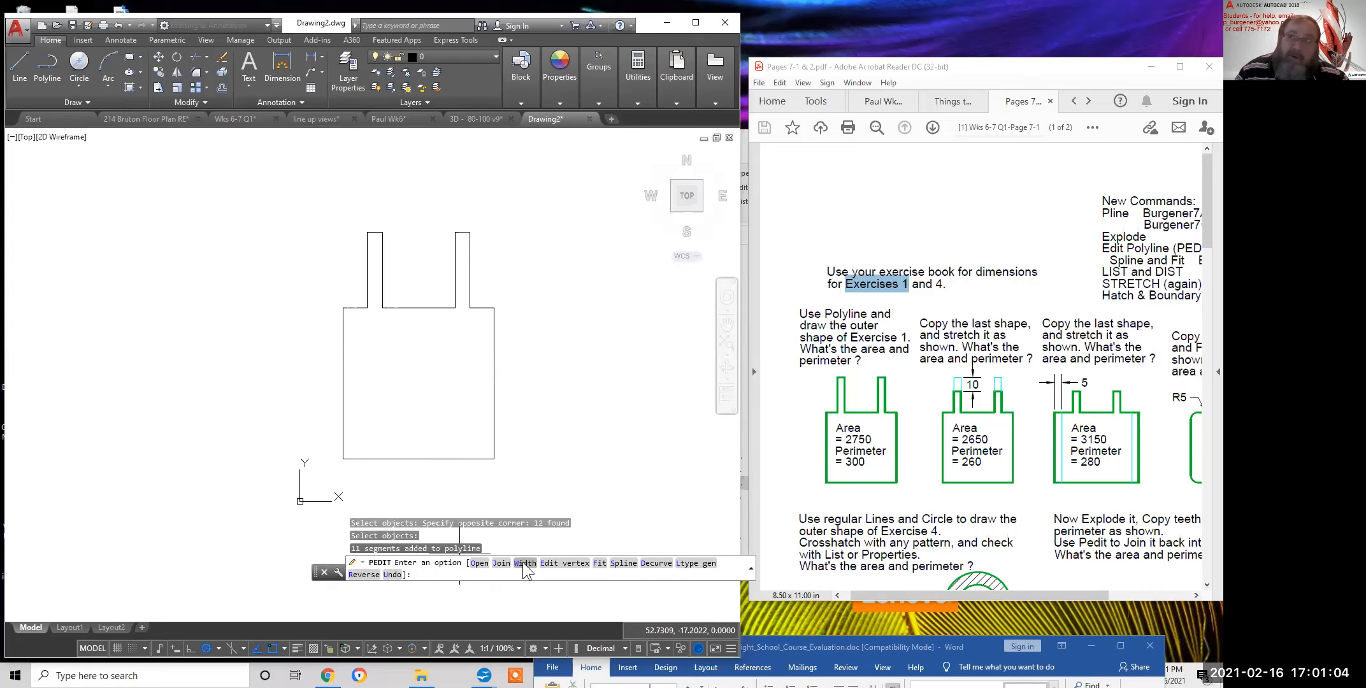
# Set the width of all outline polyline segments to 0.25
pyautogui.rightClick(545, 291)
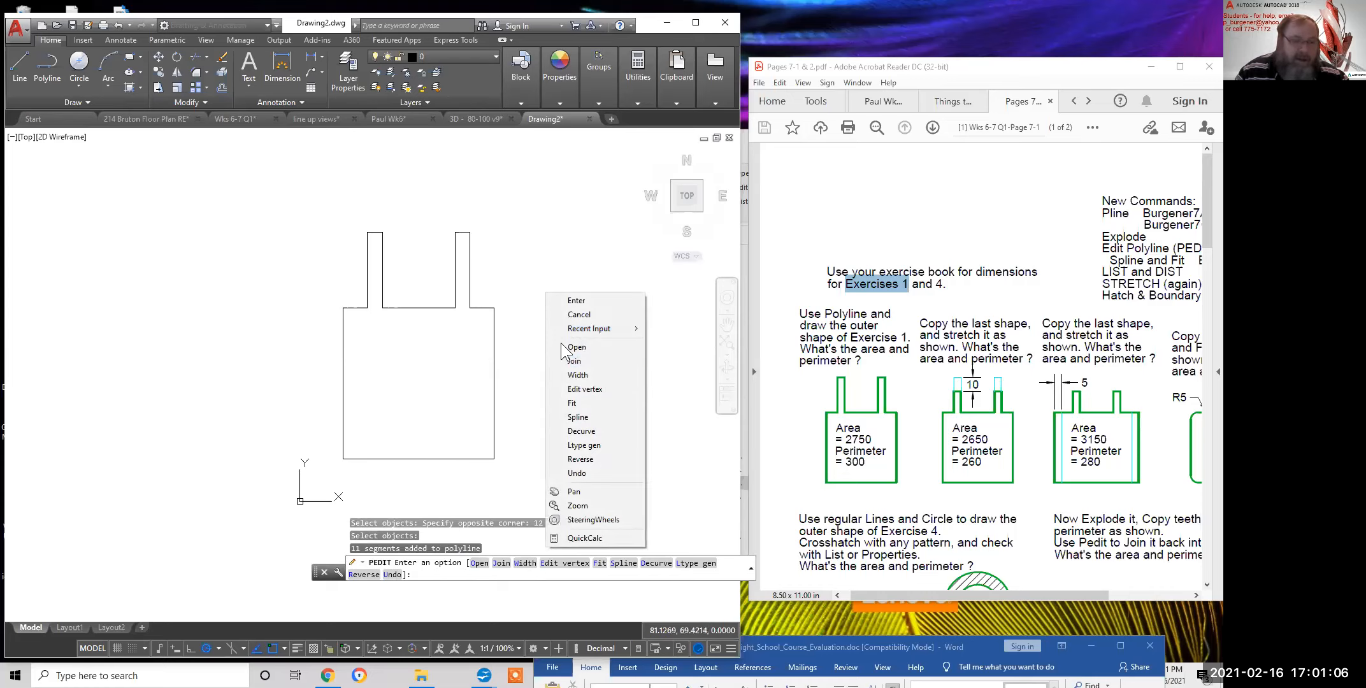
pyautogui.click(575, 375)
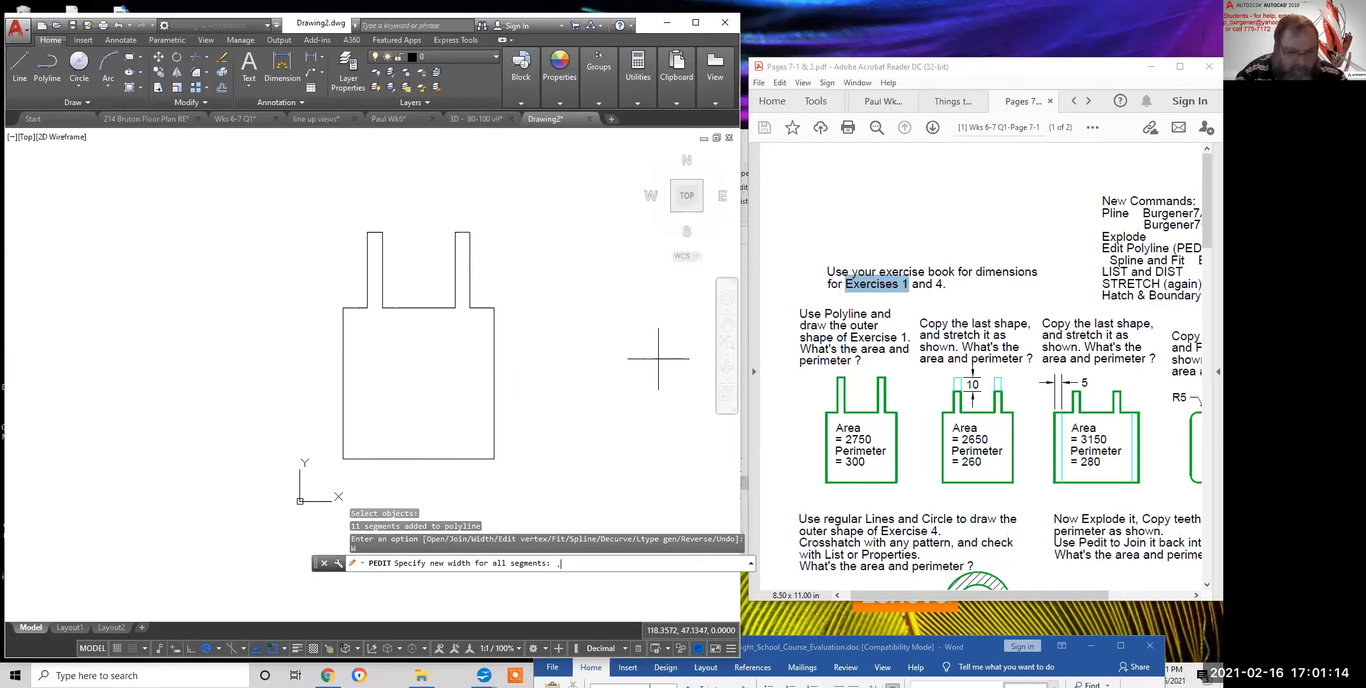
pyautogui.write('25')
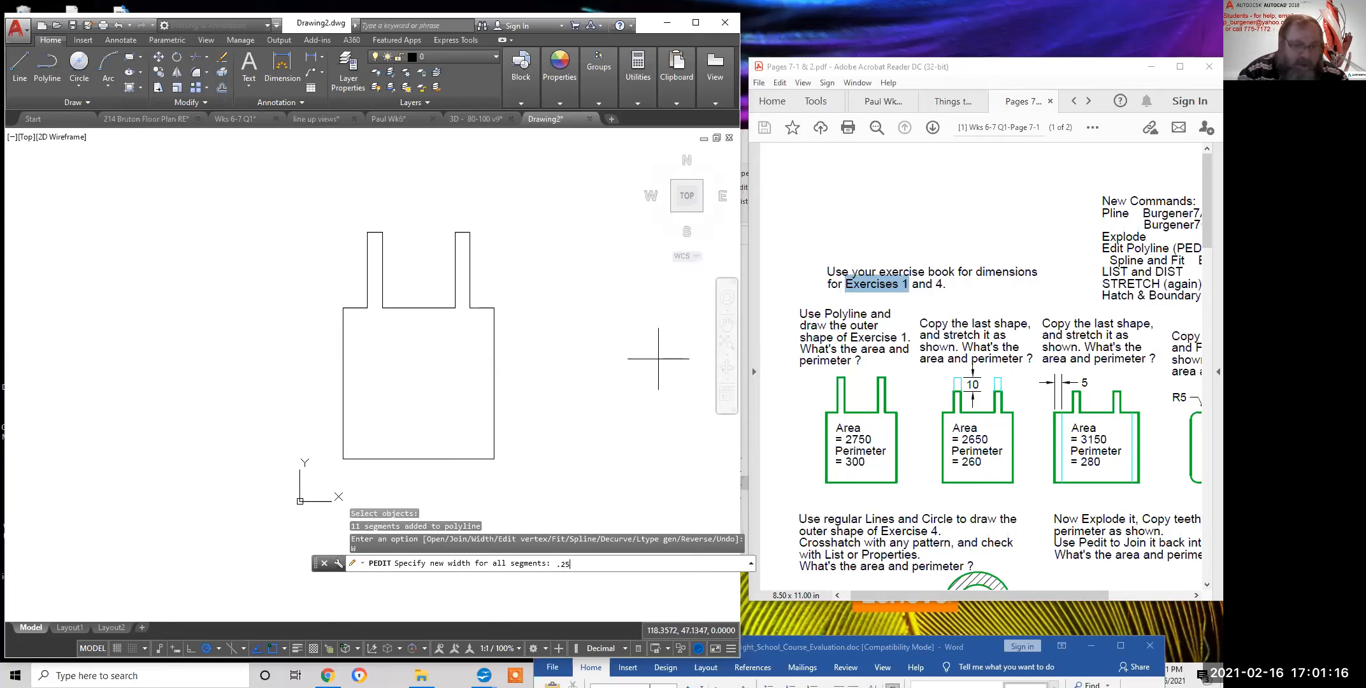
pyautogui.press('Return')
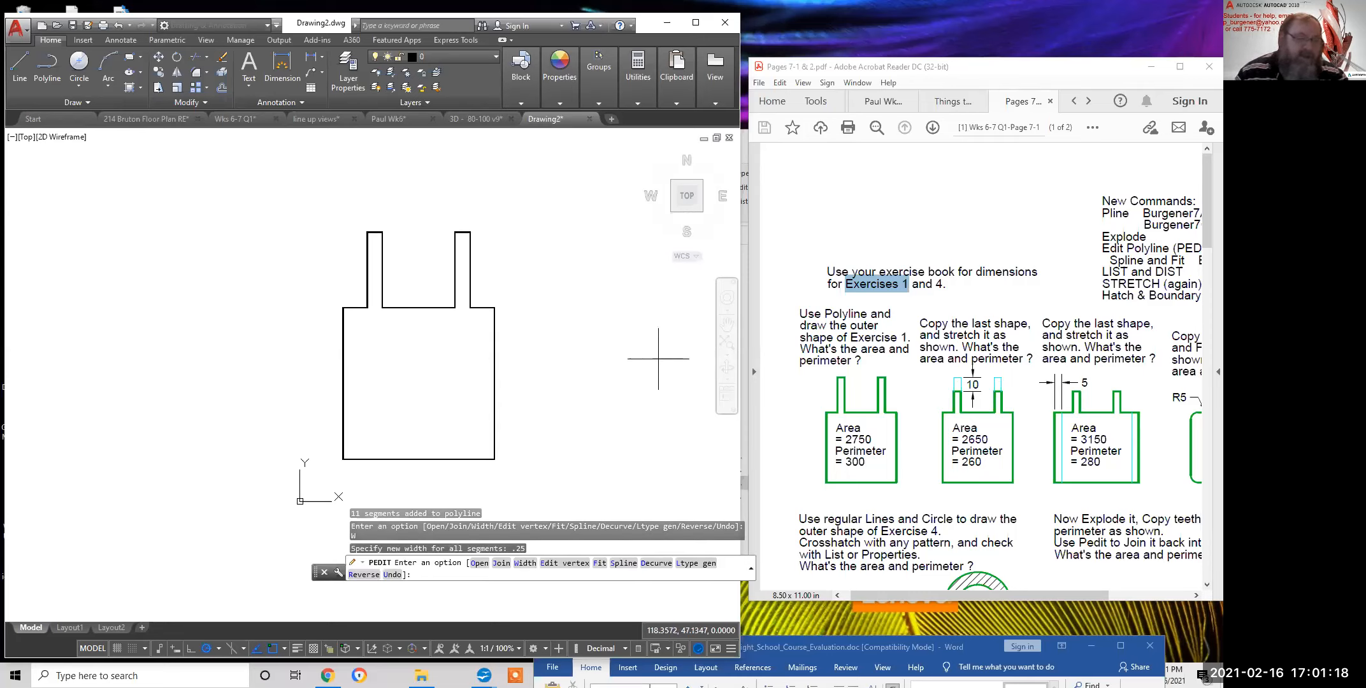
pyautogui.scroll(4, 470, 307)
pyautogui.scroll(5, 470, 307)
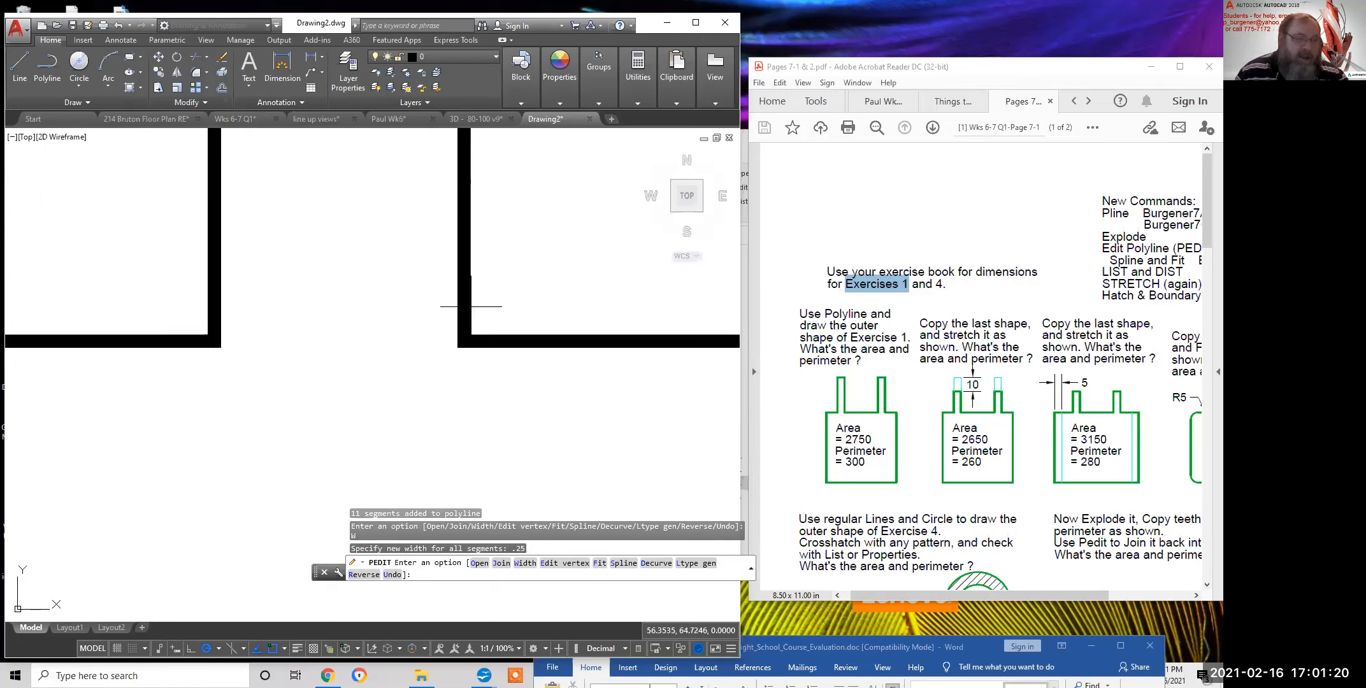
pyautogui.scroll(-1, 506, 347)
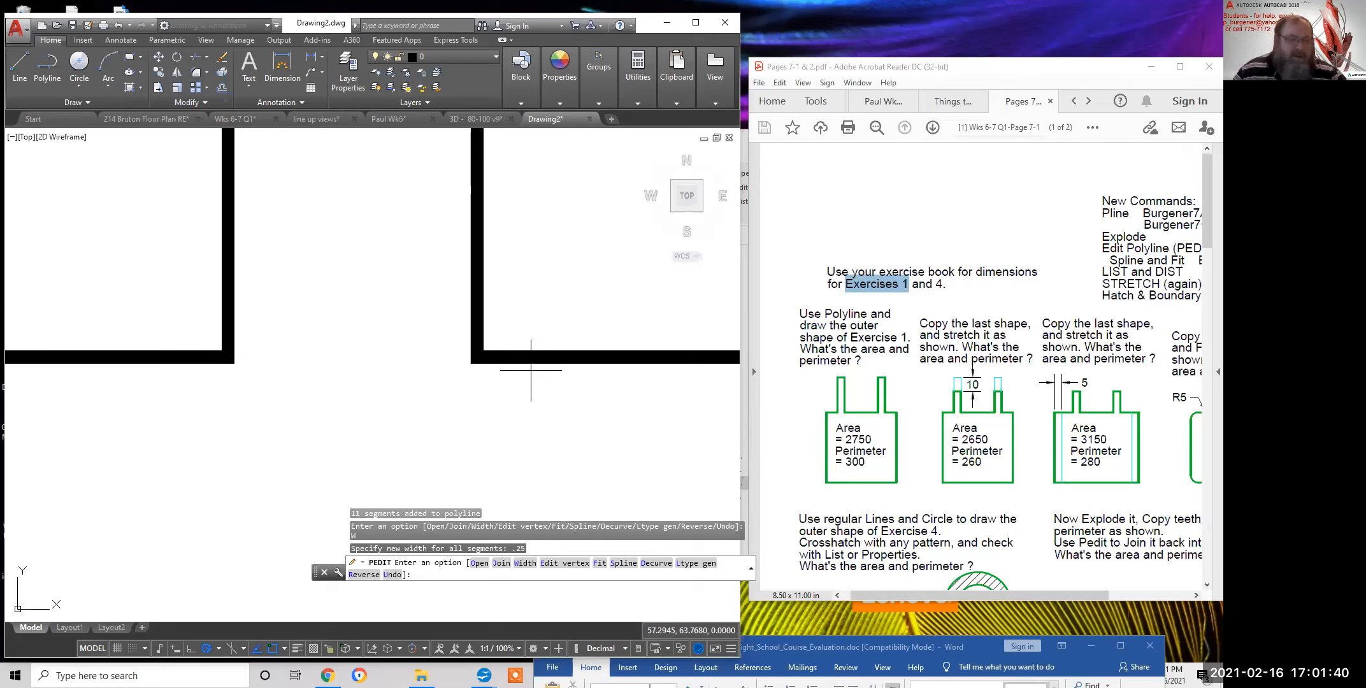
pyautogui.scroll(-3, 521, 375)
pyautogui.scroll(-1, 521, 418)
pyautogui.moveTo(519, 418); pyautogui.dragTo(503, 304, button='middle')
pyautogui.scroll(12, 487, 267)
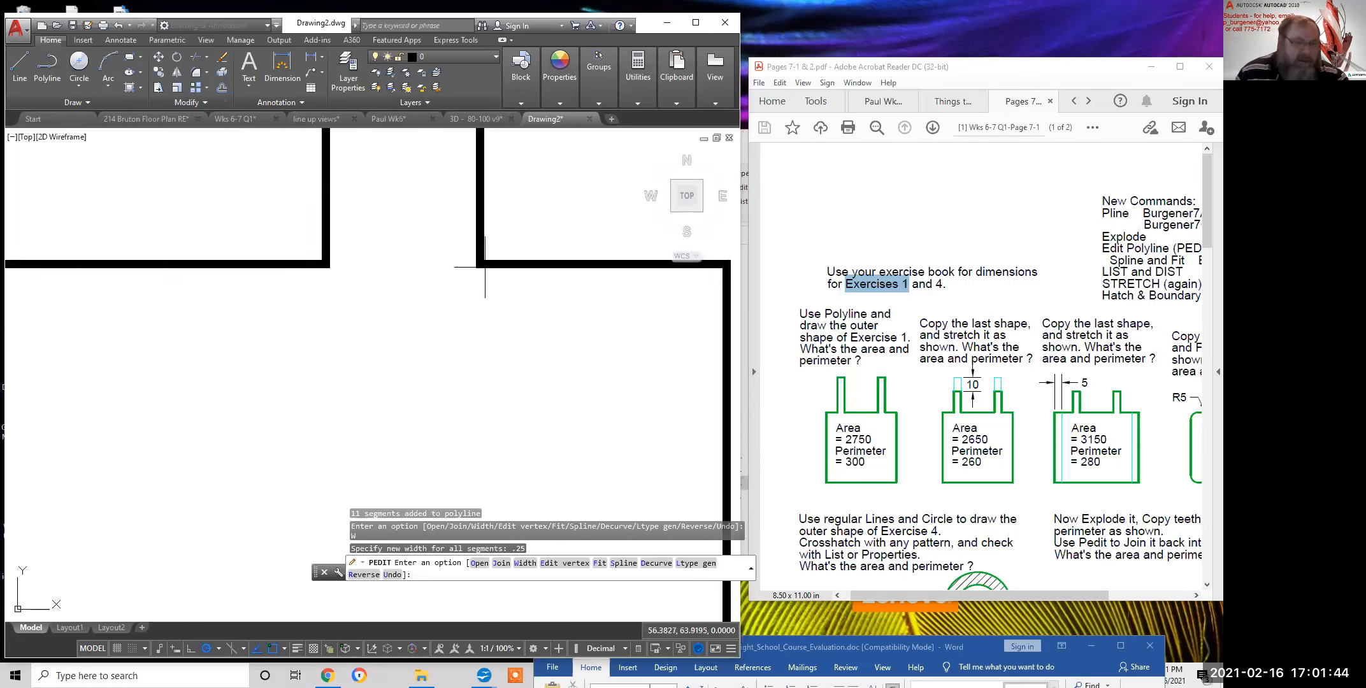
pyautogui.scroll(3, 484, 261)
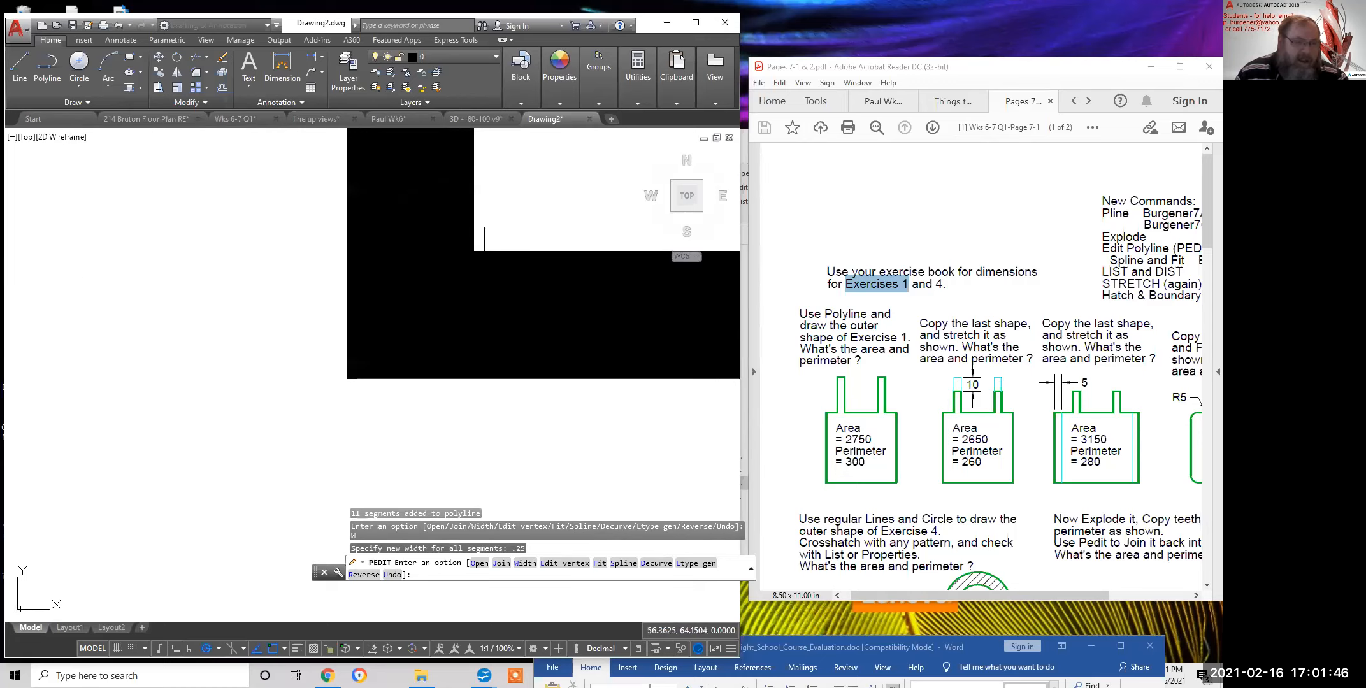
pyautogui.moveTo(533, 244); pyautogui.dragTo(341, 279, button='middle')
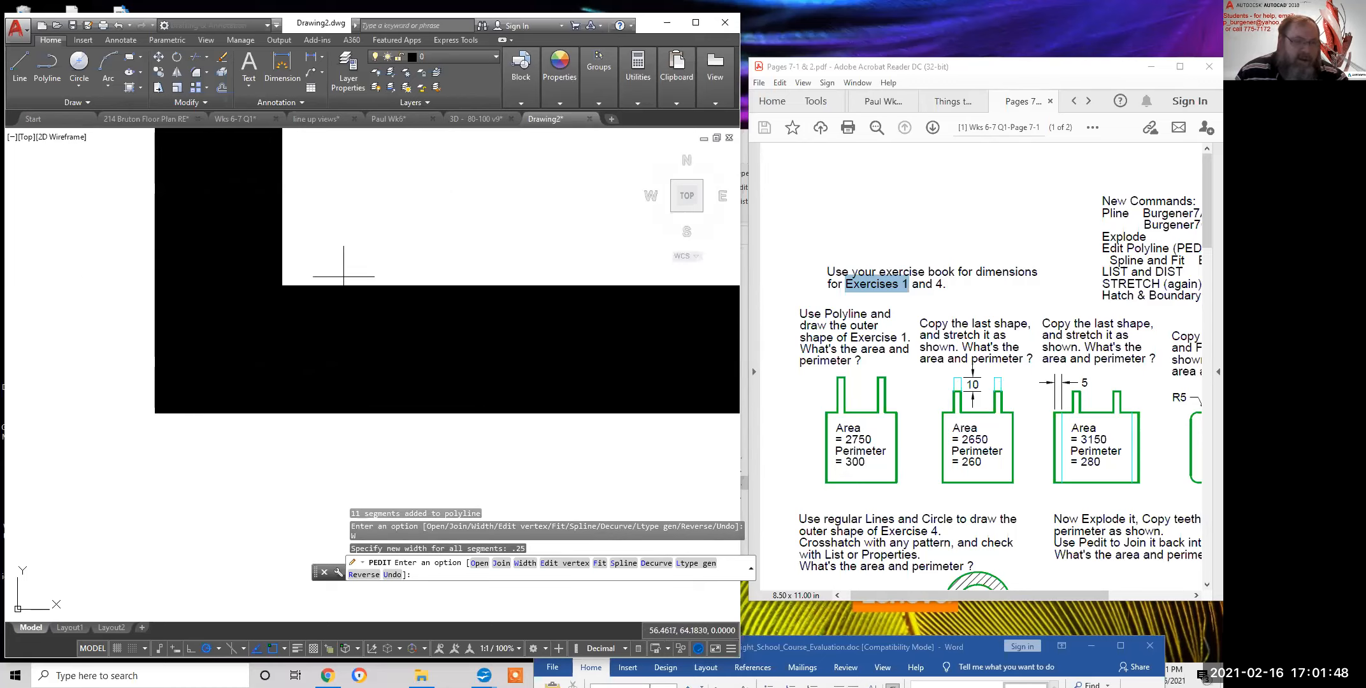
pyautogui.scroll(-6, 463, 268)
pyautogui.moveTo(484, 299)
pyautogui.mouseDown(button='middle')
pyautogui.moveTo(440, 315)
pyautogui.moveTo(23, 290)
pyautogui.mouseUp(button='middle')
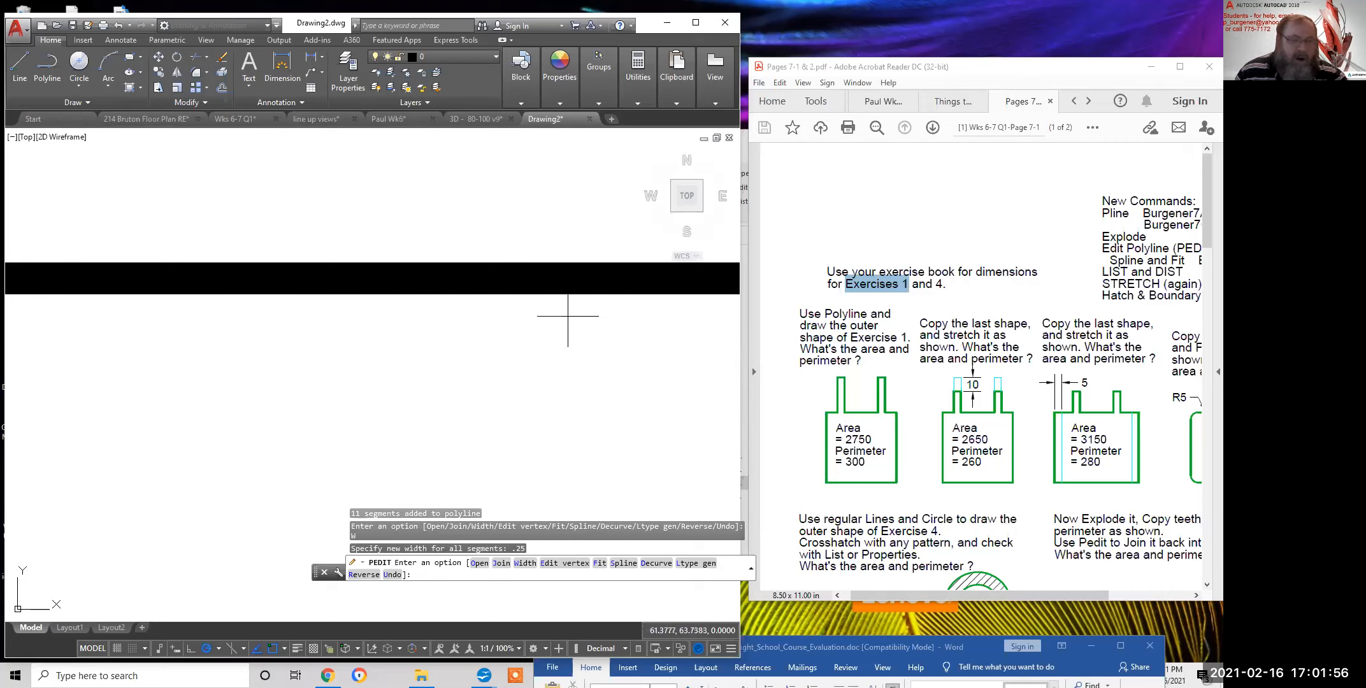
pyautogui.scroll(-4, 572, 316)
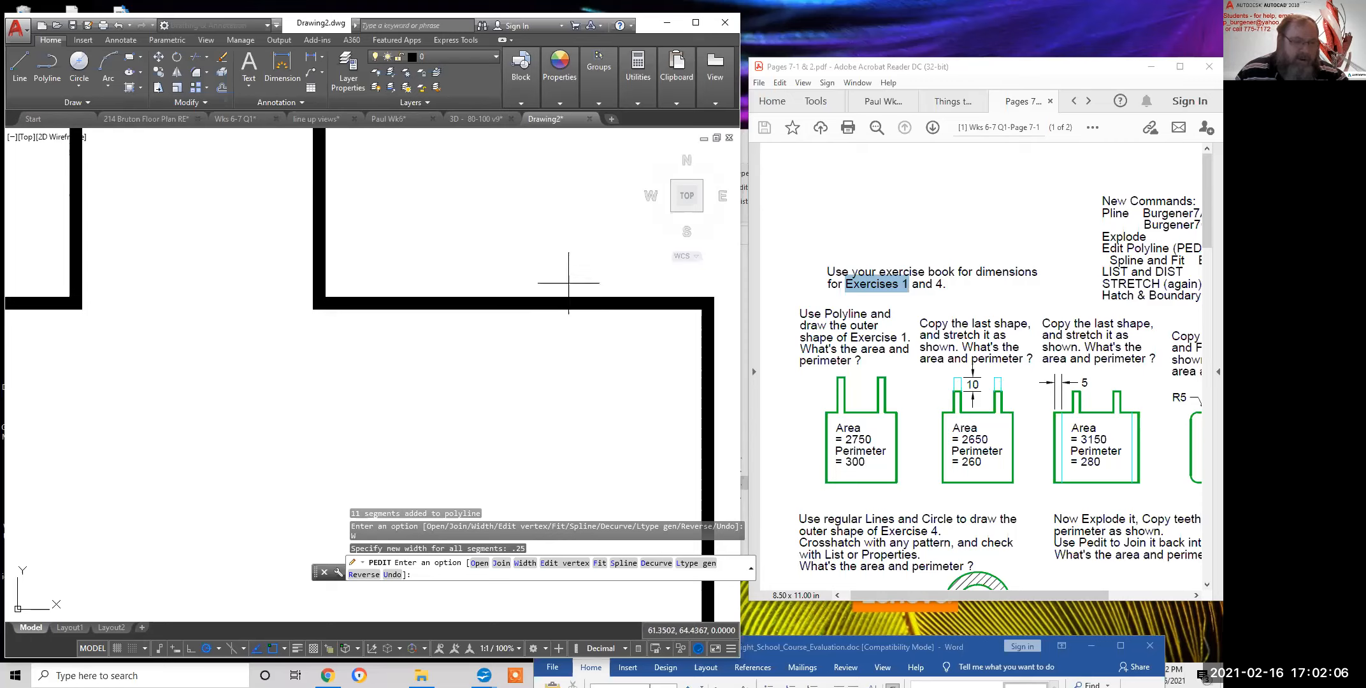
pyautogui.scroll(5, 531, 311)
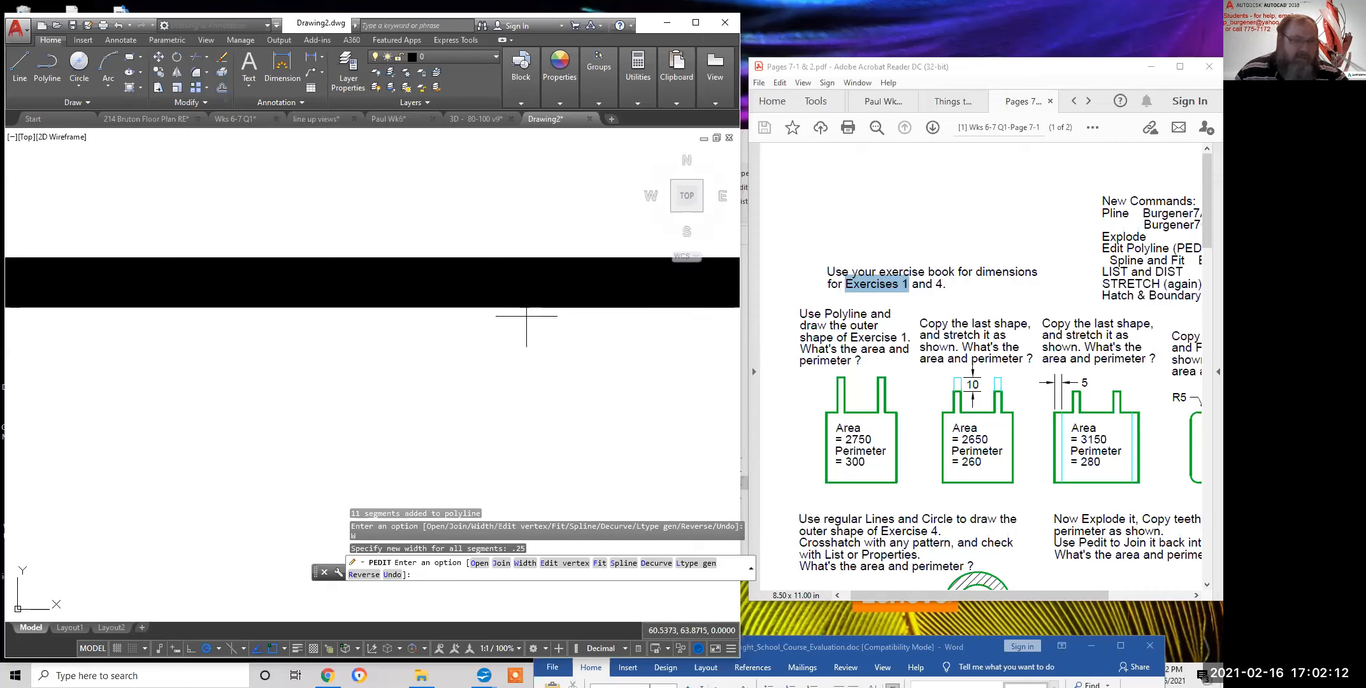
pyautogui.scroll(-4, 533, 319)
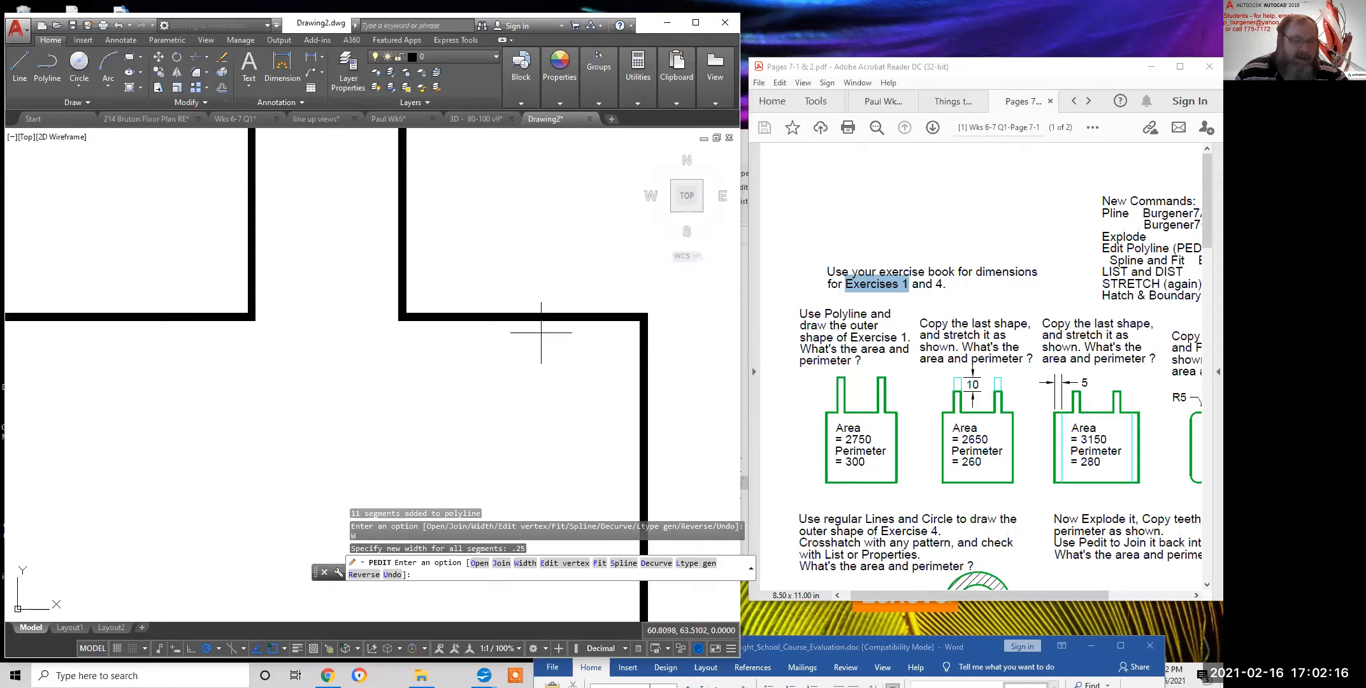
pyautogui.scroll(6, 537, 326)
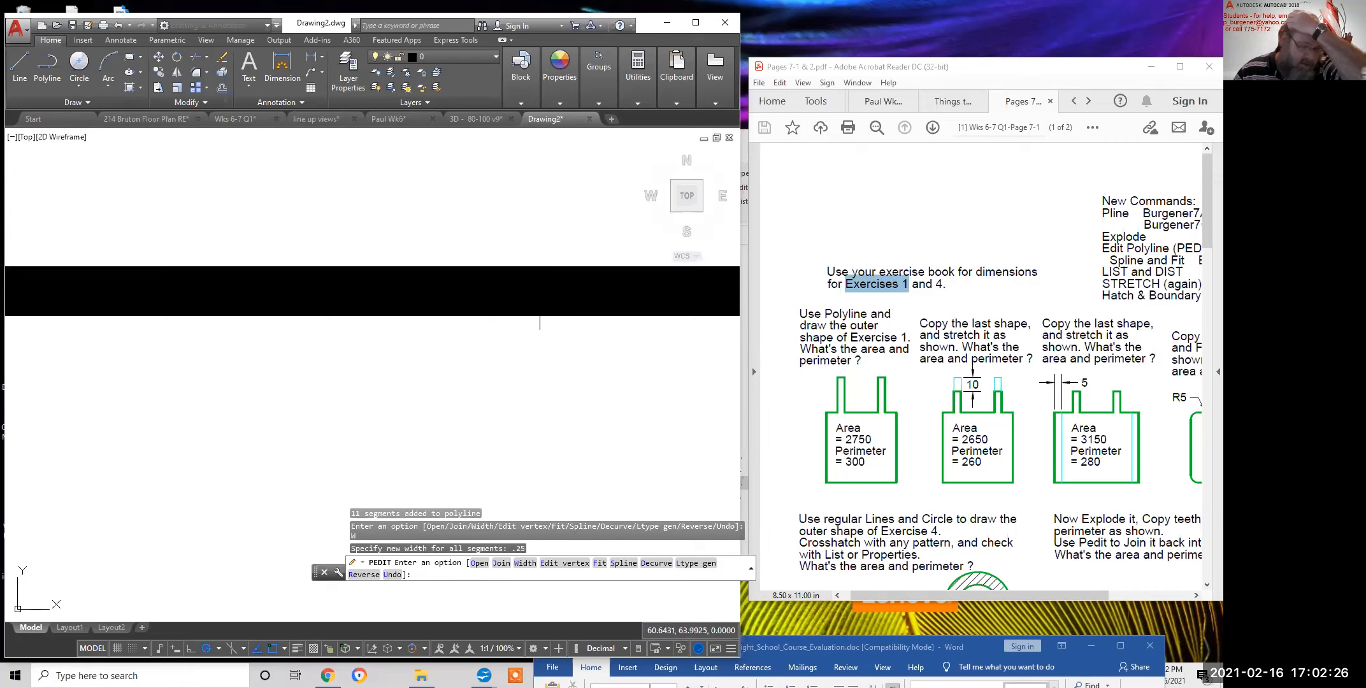
pyautogui.scroll(-8, 539, 300)
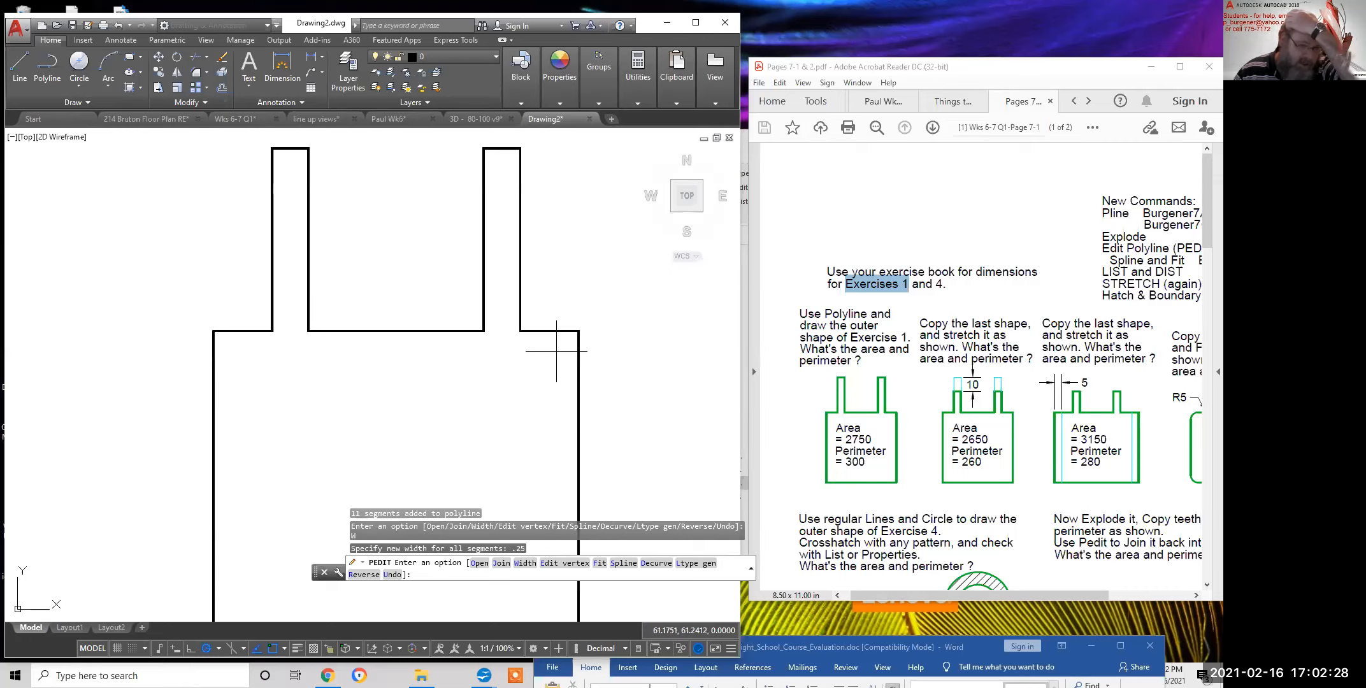
pyautogui.scroll(-2, 546, 352)
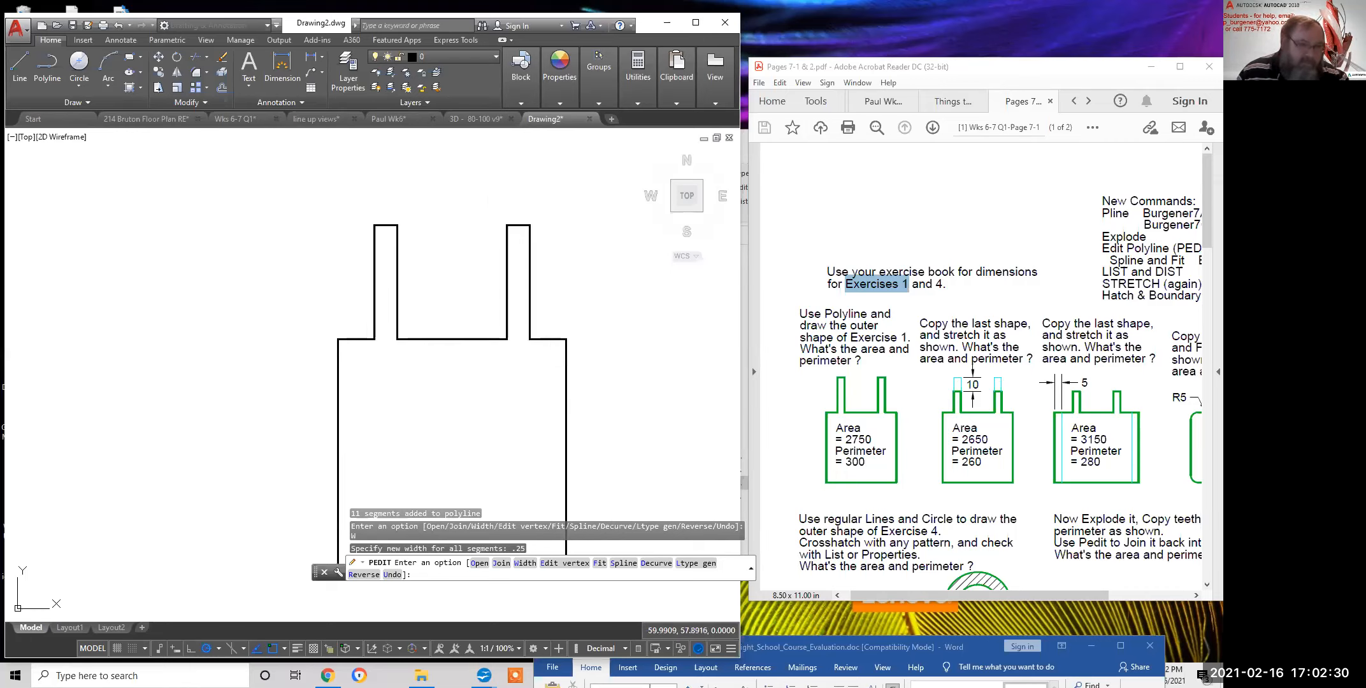
pyautogui.moveTo(559, 379); pyautogui.dragTo(533, 296, button='middle')
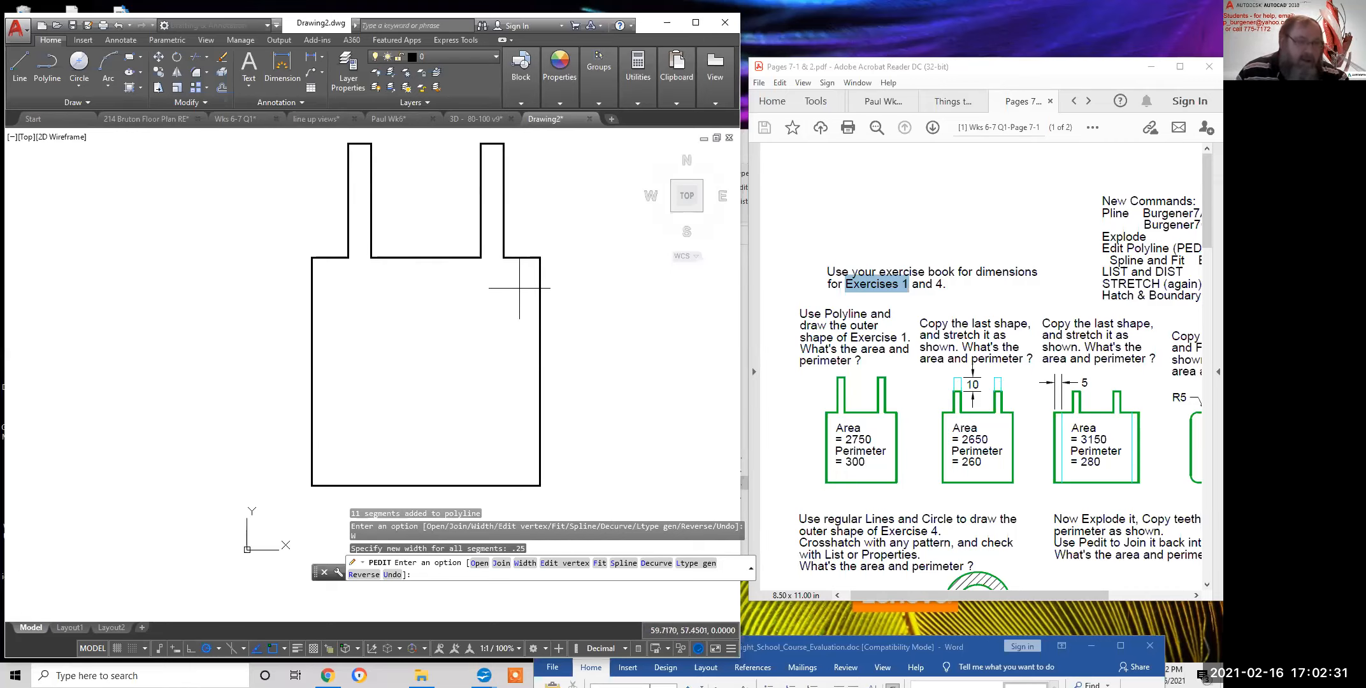
# Reset the outline polyline width to 0 and exit polyline editing
pyautogui.click(525, 563)
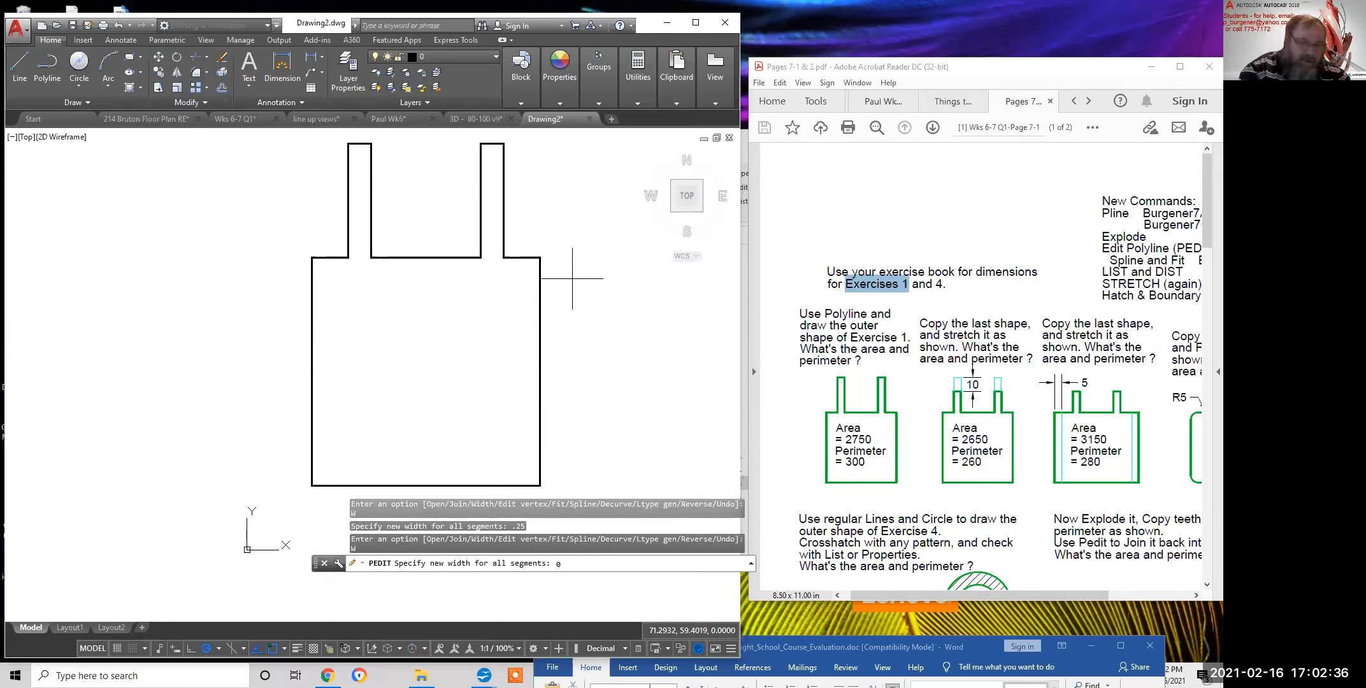
pyautogui.press('Return')
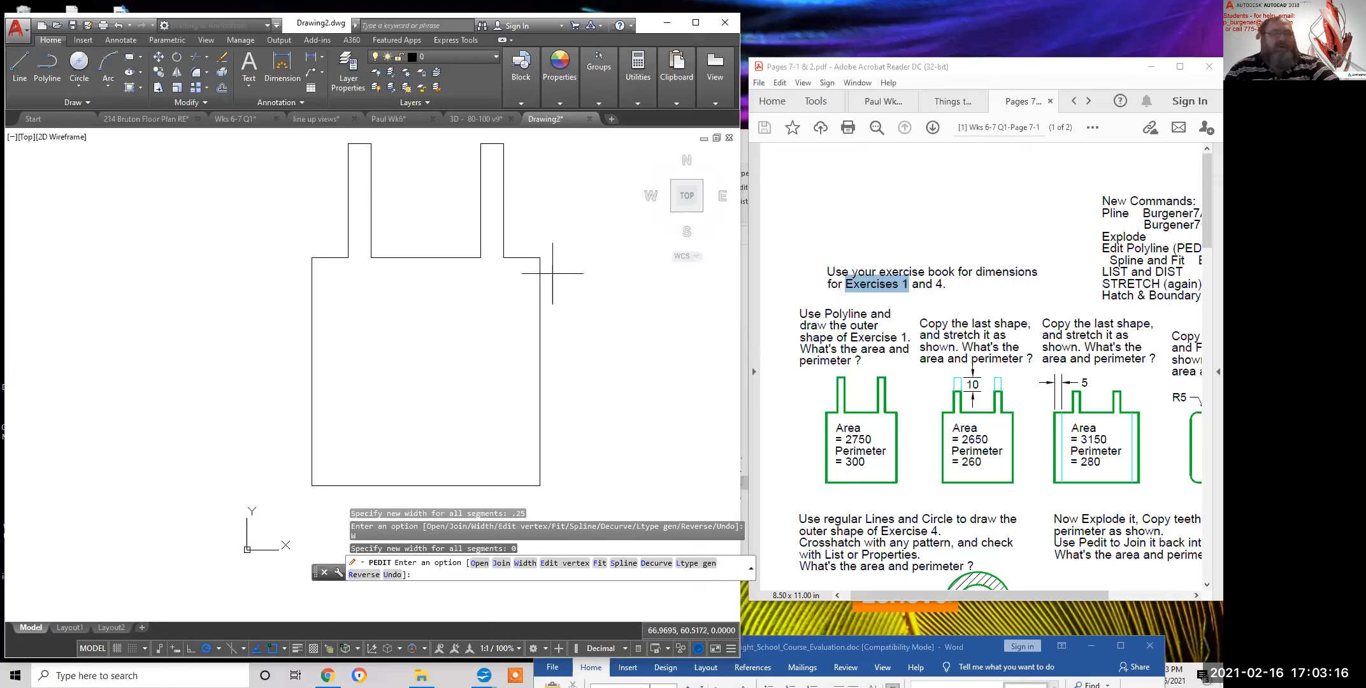
pyautogui.scroll(-3, 564, 308)
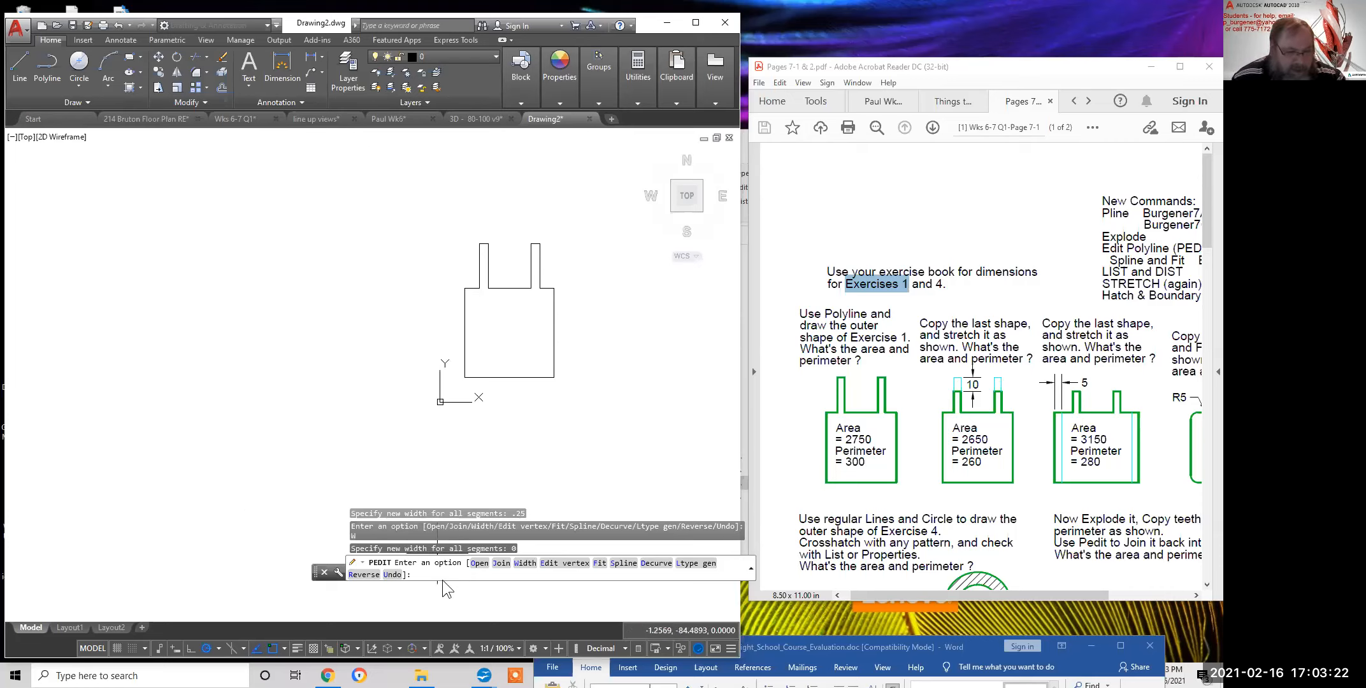
pyautogui.press('Return')
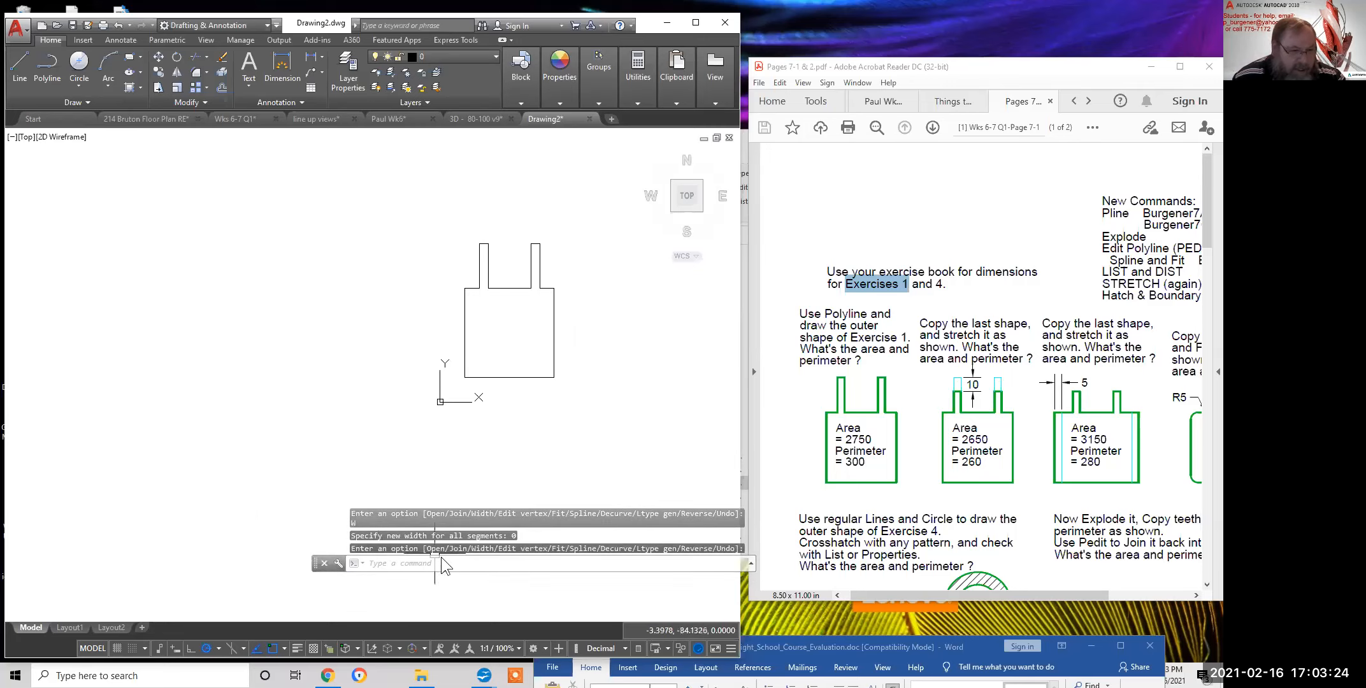
# Select the joined outline polyline and show its Properties, which read area 2750 and length 300
pyautogui.click(554, 354)
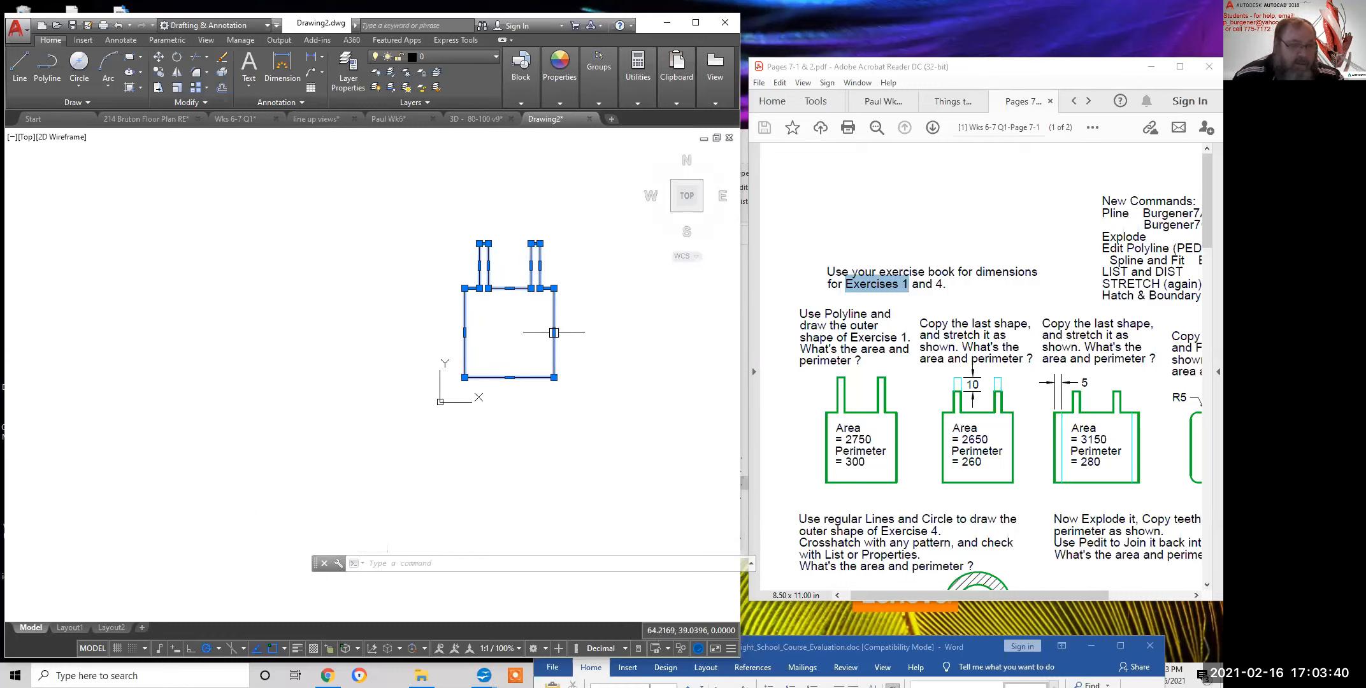
pyautogui.moveTo(553, 333)
pyautogui.moveTo(585, 332); pyautogui.dragTo(548, 357, button='middle')
pyautogui.scroll(1, 528, 360)
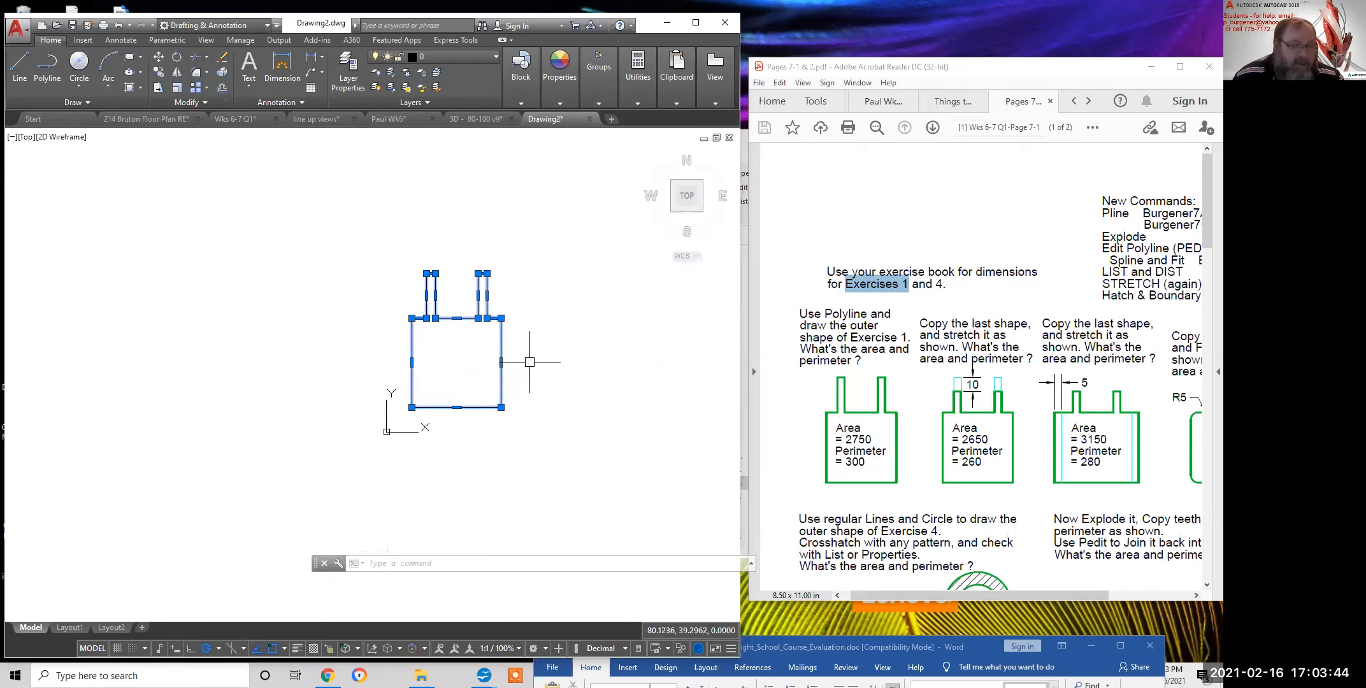
pyautogui.scroll(1, 517, 360)
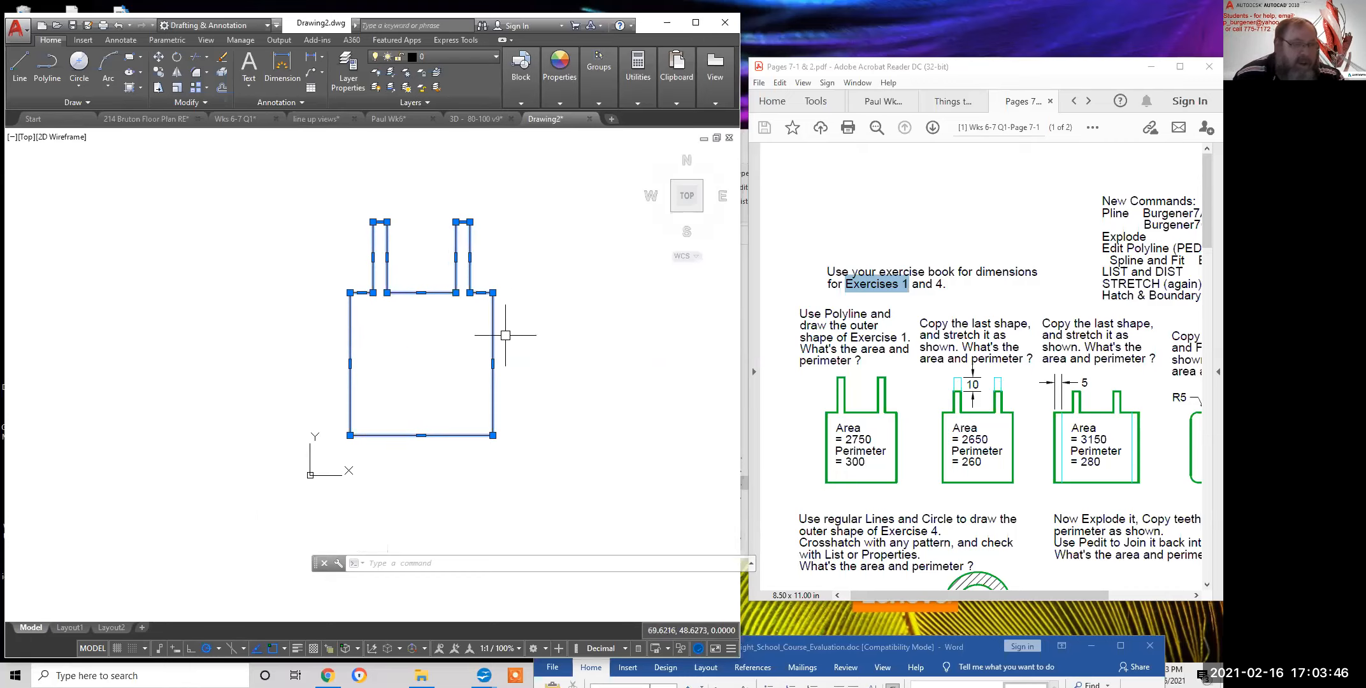
pyautogui.rightClick(230, 190)
pyautogui.click(266, 497)
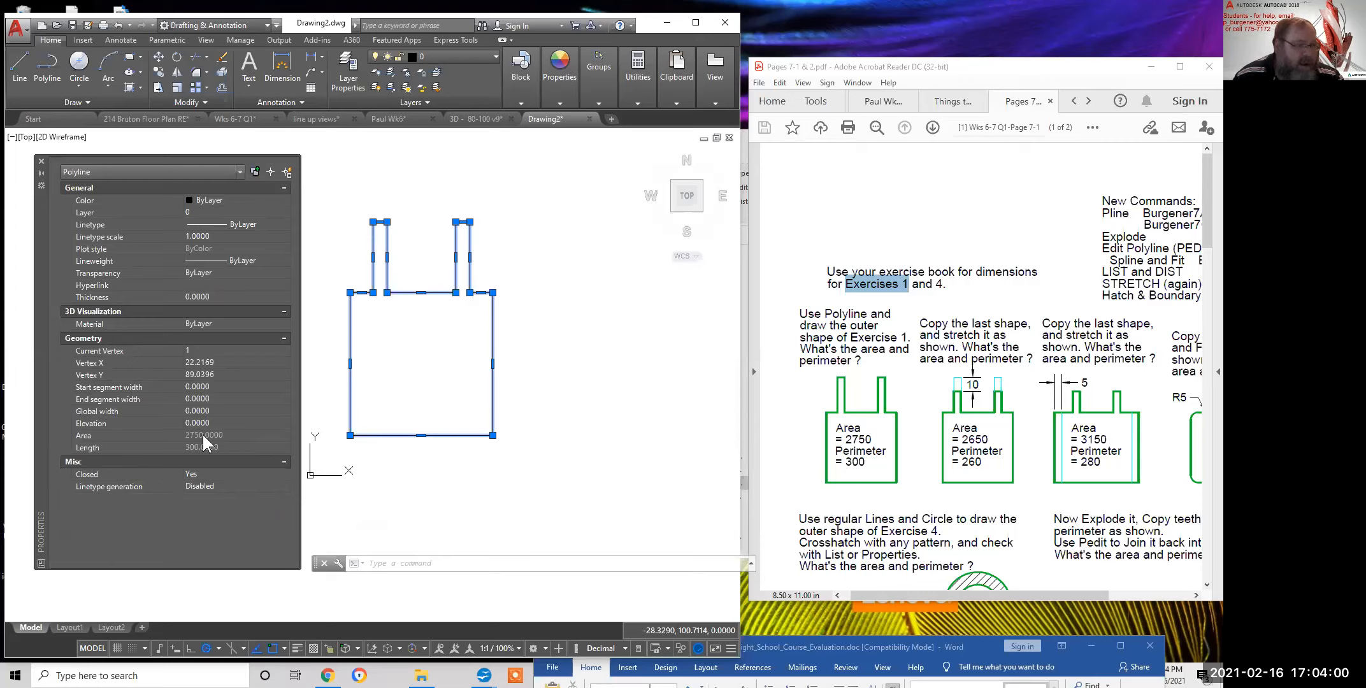
# Match the Area = 2750 and Perimeter = 300 answers on the worksheet, then deselect the outline
pyautogui.moveTo(846, 438)
pyautogui.mouseDown()
pyautogui.moveTo(886, 453)
pyautogui.moveTo(839, 431)
pyautogui.mouseUp()
pyautogui.click(861, 426)
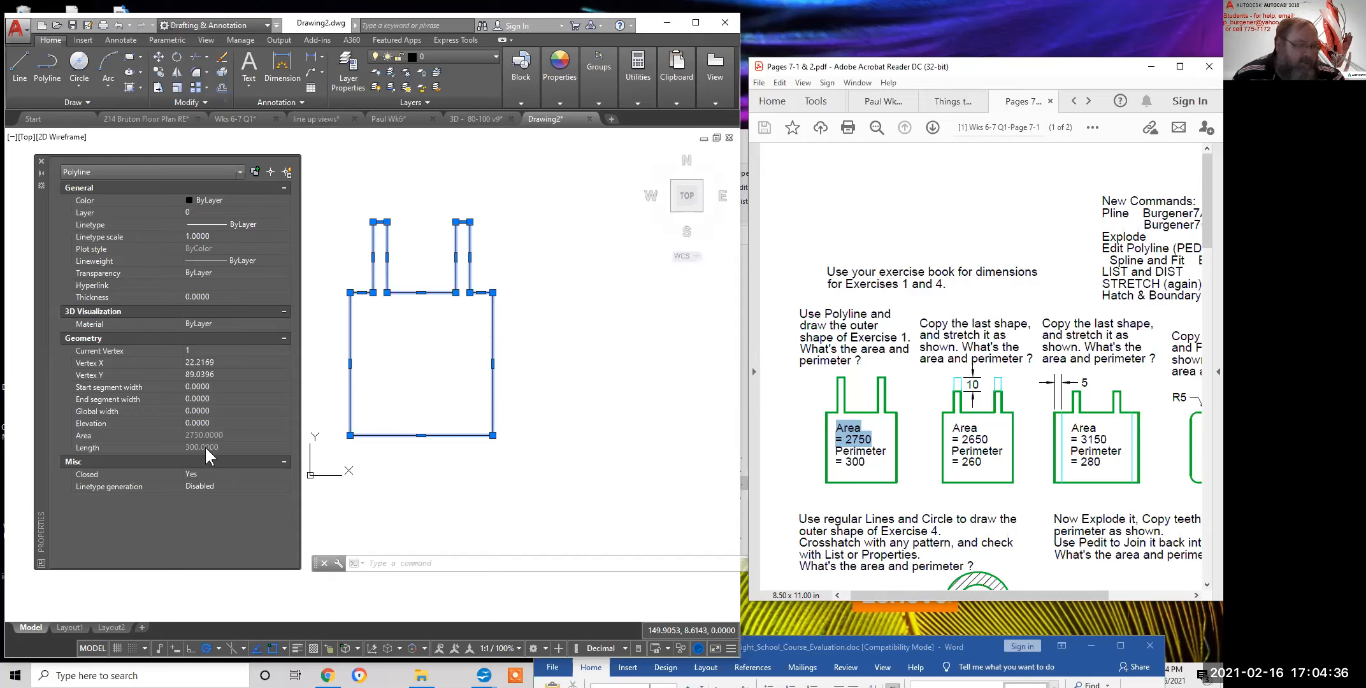
pyautogui.moveTo(835, 450)
pyautogui.mouseDown()
pyautogui.moveTo(872, 454)
pyautogui.moveTo(832, 460)
pyautogui.mouseUp()
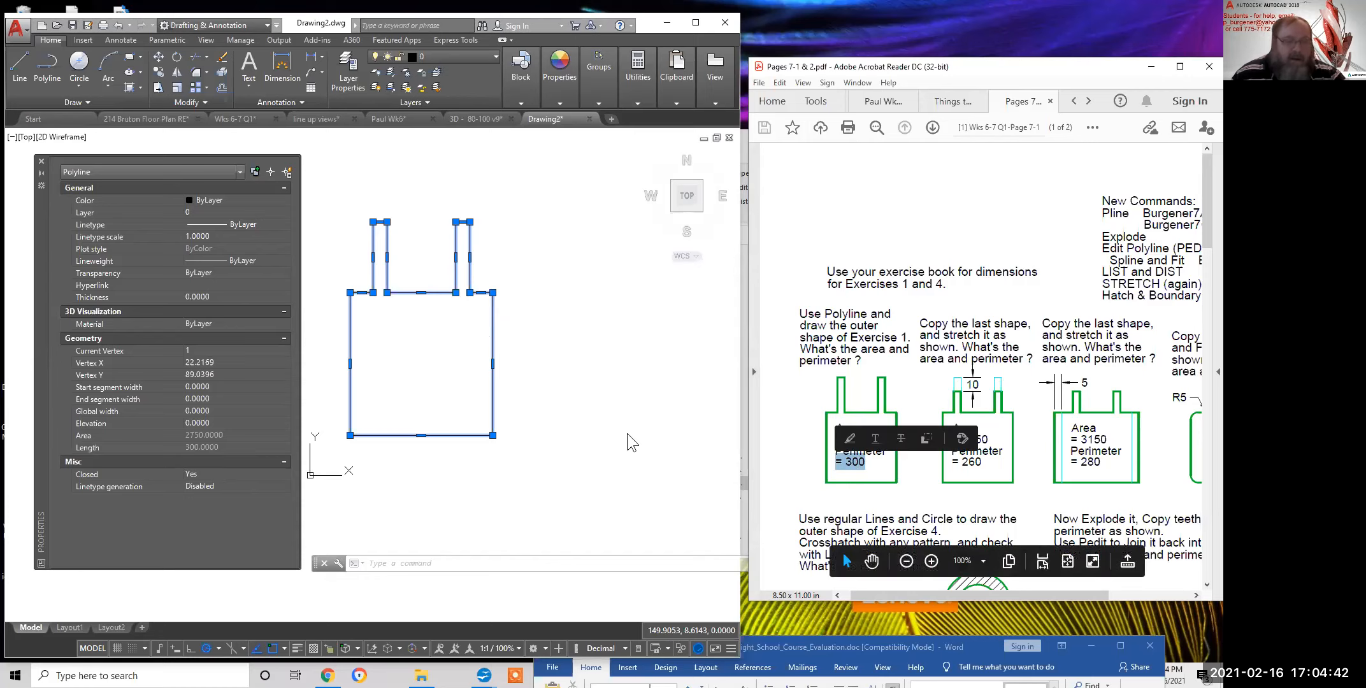
pyautogui.click(561, 365)
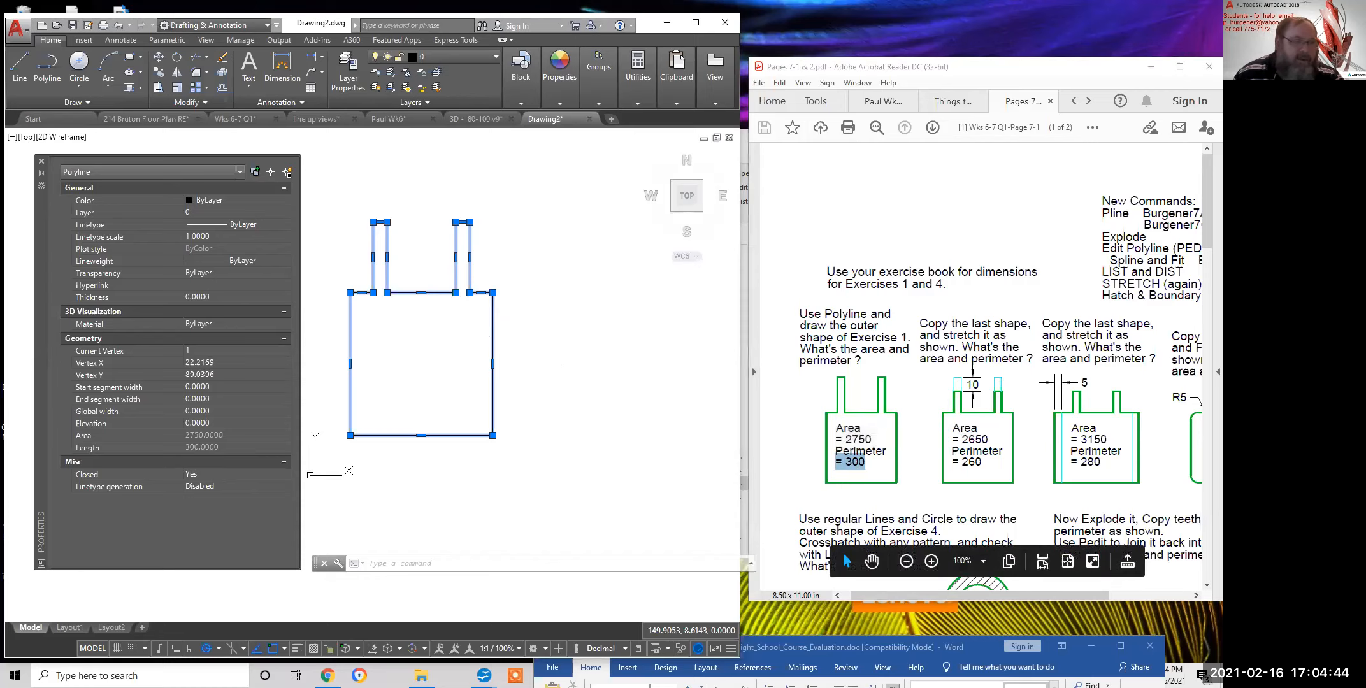
pyautogui.press('Escape')
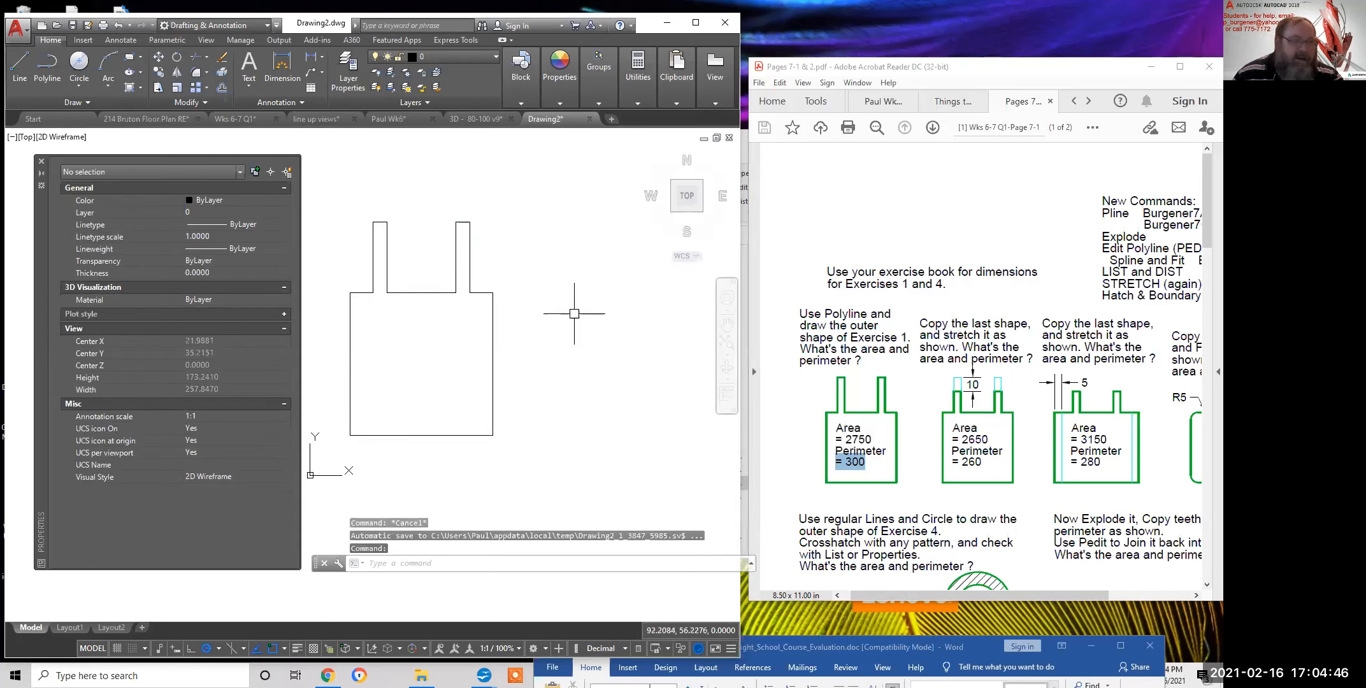
# Expand the Utilities panel and the Properties panel flyout to reveal the List tool
pyautogui.click(641, 103)
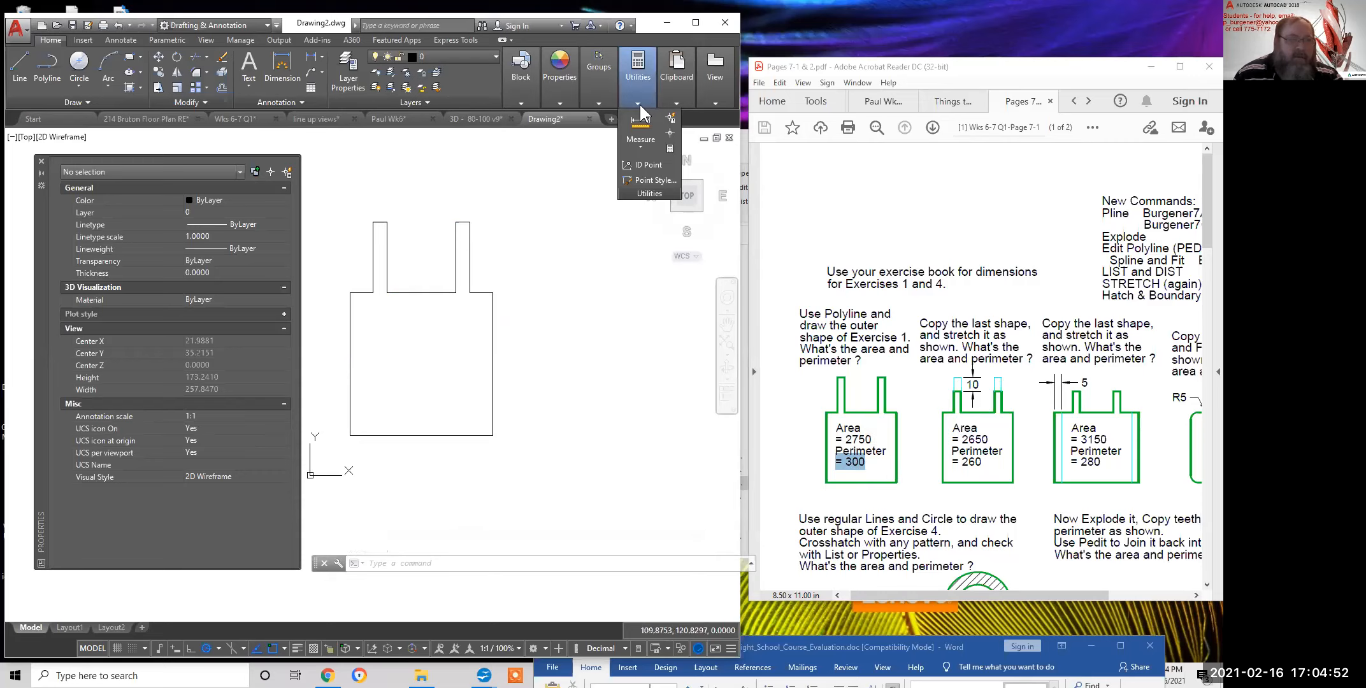
pyautogui.moveTo(554, 104)
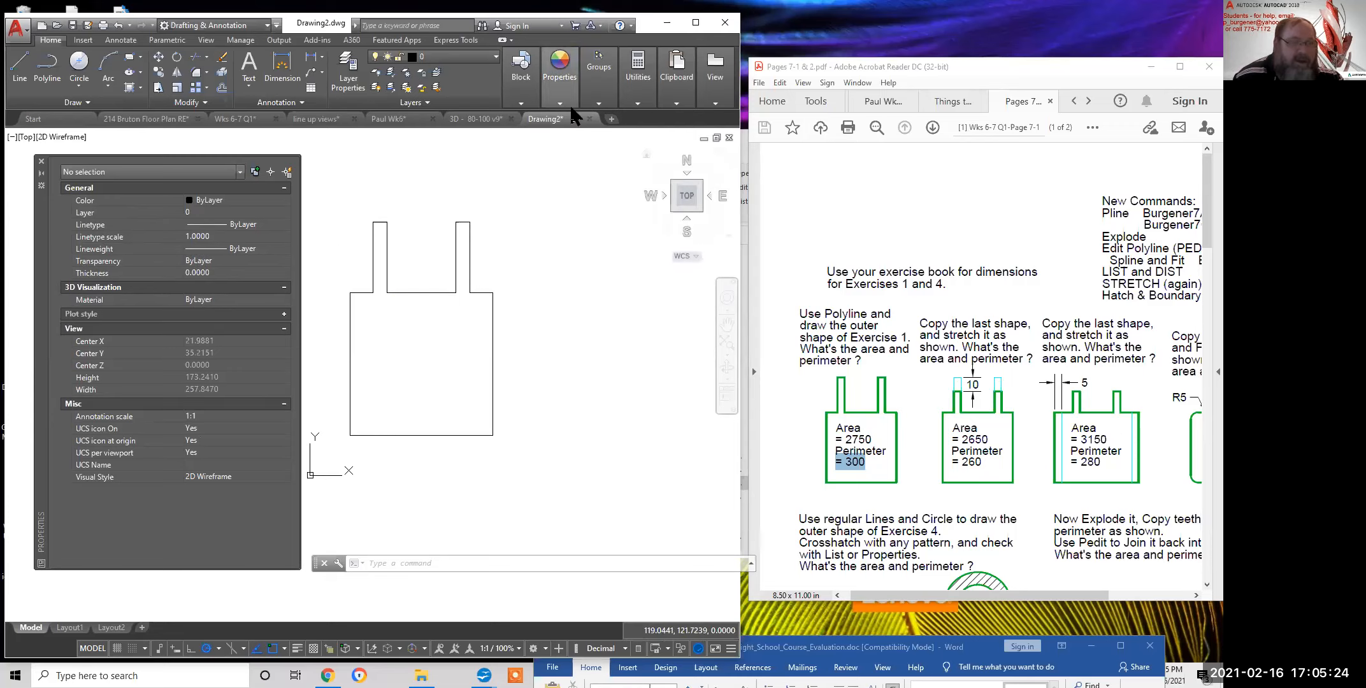
pyautogui.click(559, 76)
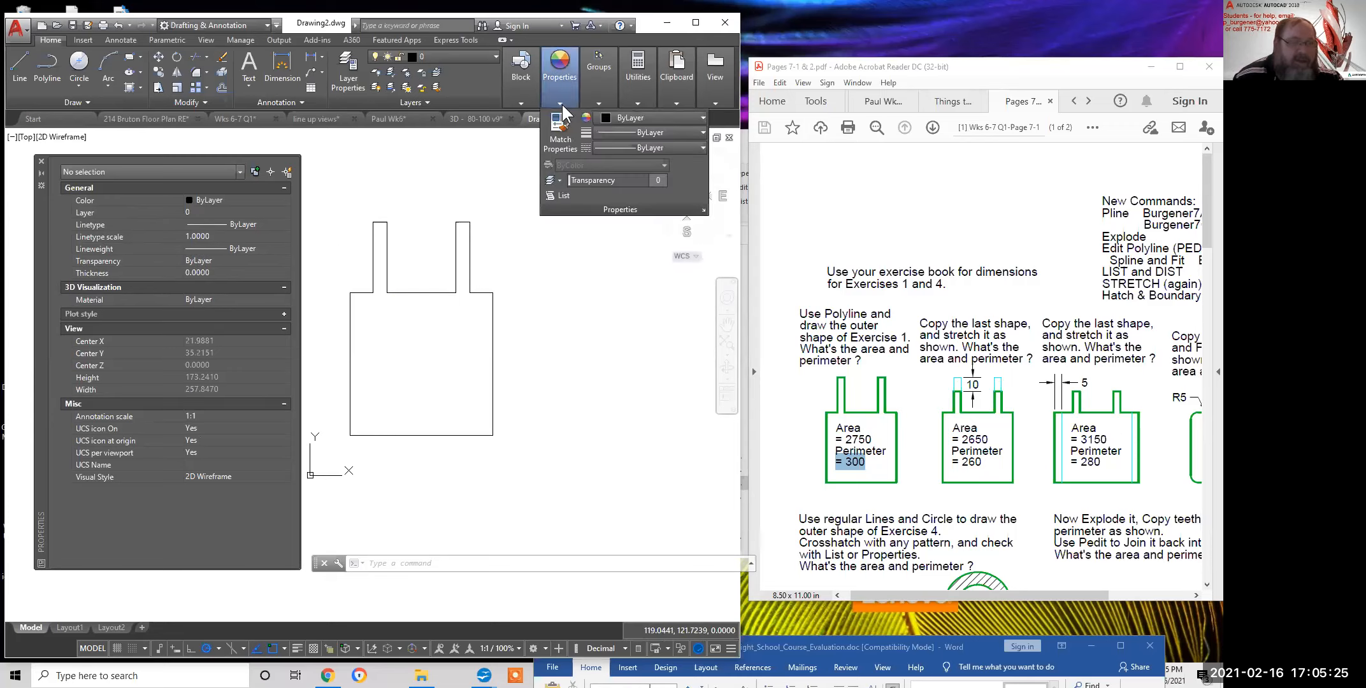
# List the outline polyline, confirming area 2750.0000 and perimeter 300.0000, then close the listing
pyautogui.click(563, 195)
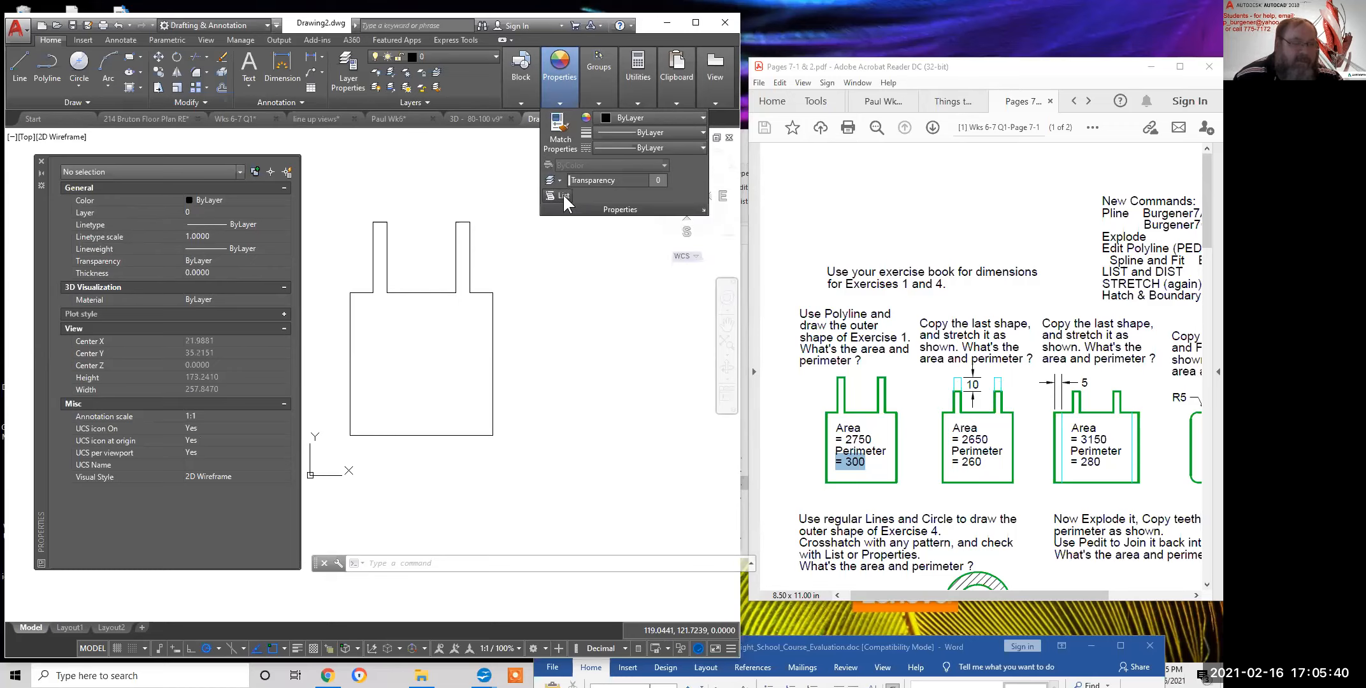
pyautogui.click(492, 345)
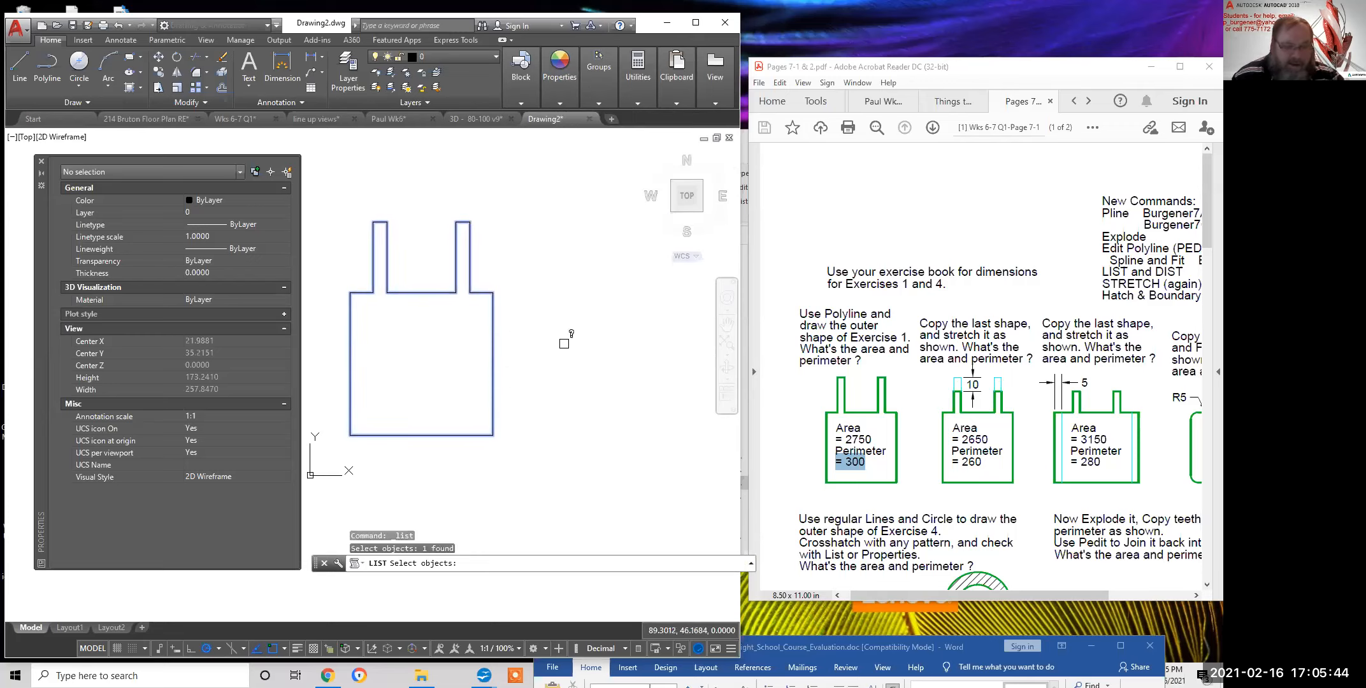
pyautogui.press('Return')
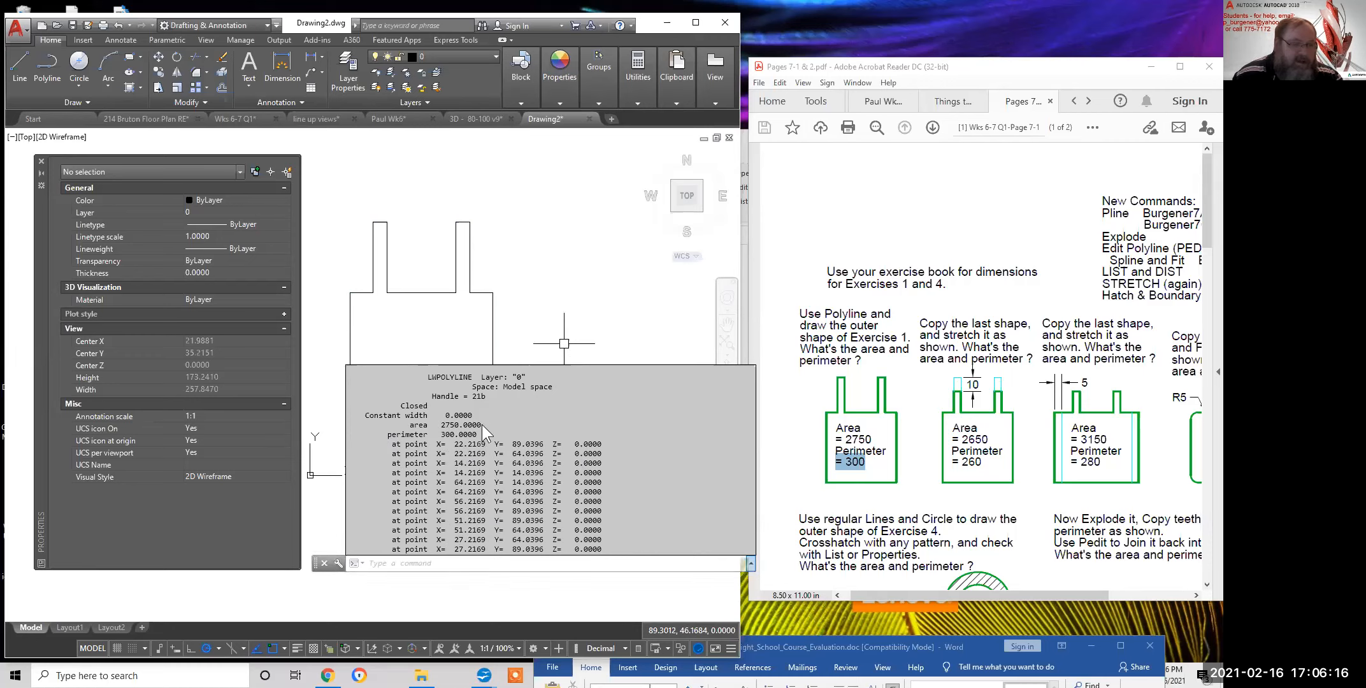
pyautogui.moveTo(481, 424); pyautogui.dragTo(405, 415)
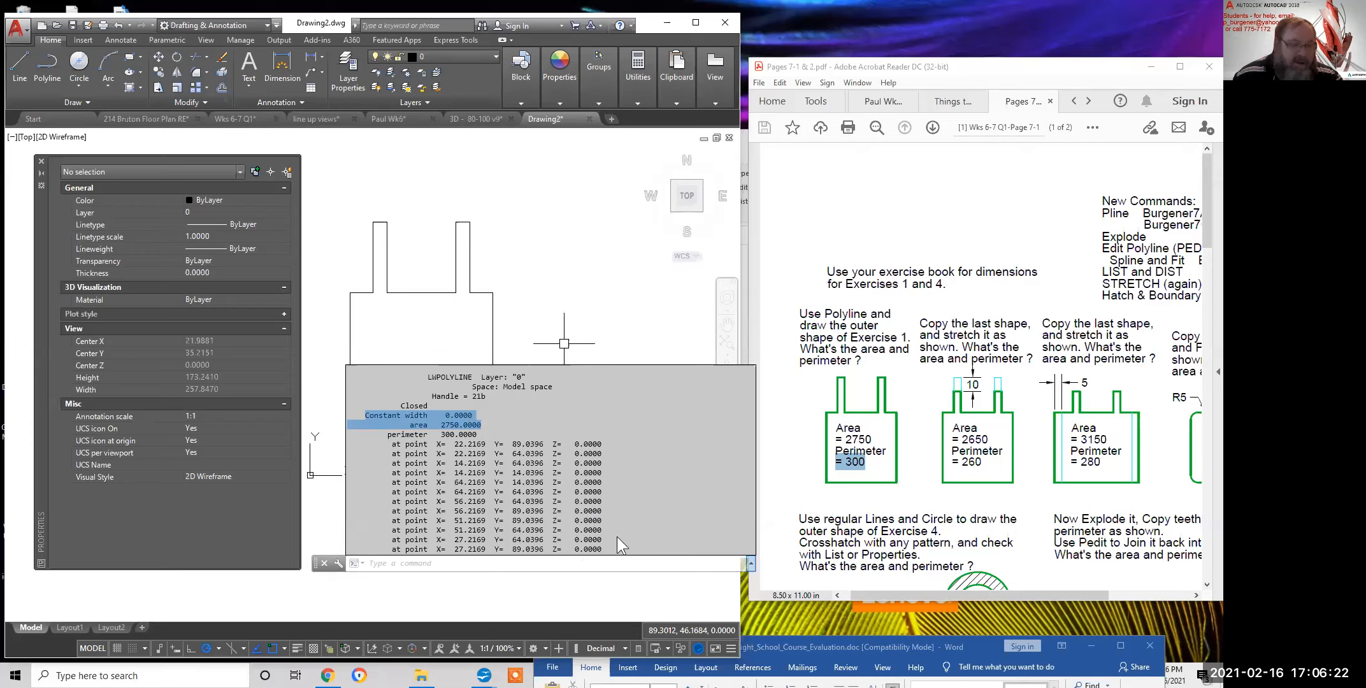
pyautogui.click(530, 327)
# Switch to the Wk6 drawing and window-select all 248 objects
pyautogui.scroll(-9, 577, 381)
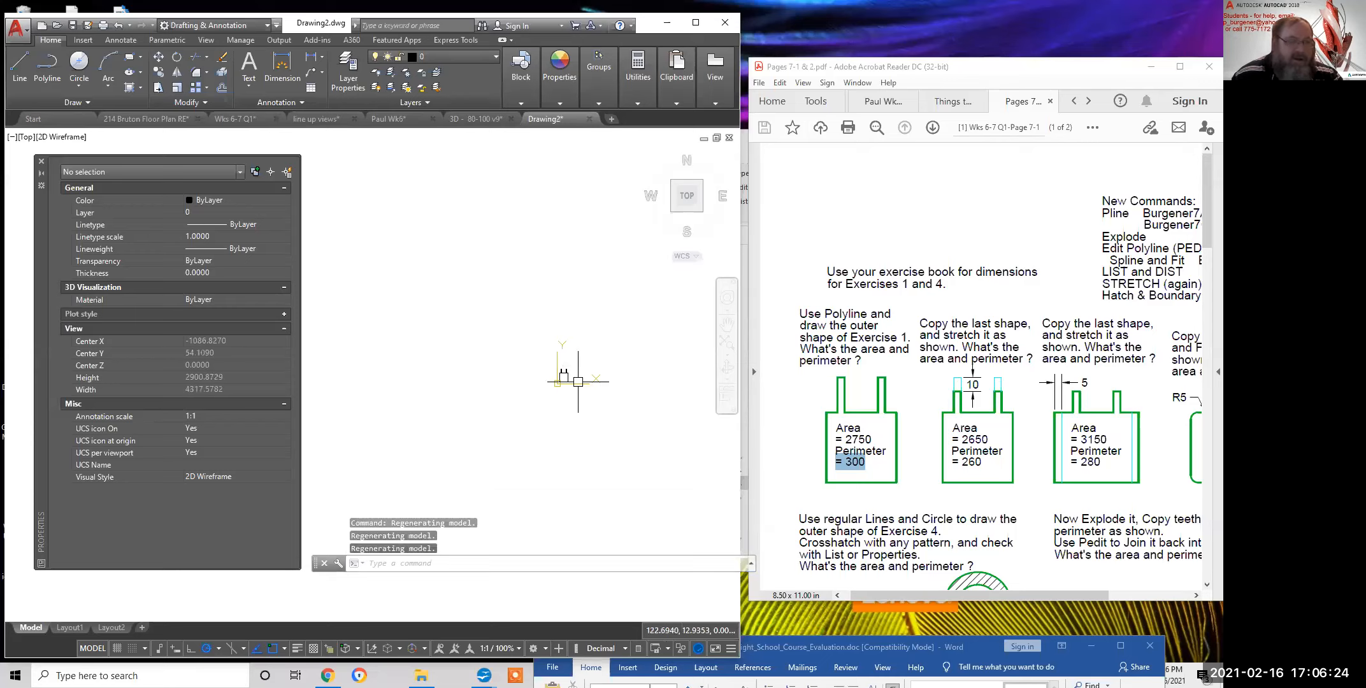
pyautogui.click(401, 123)
pyautogui.scroll(-6, 586, 357)
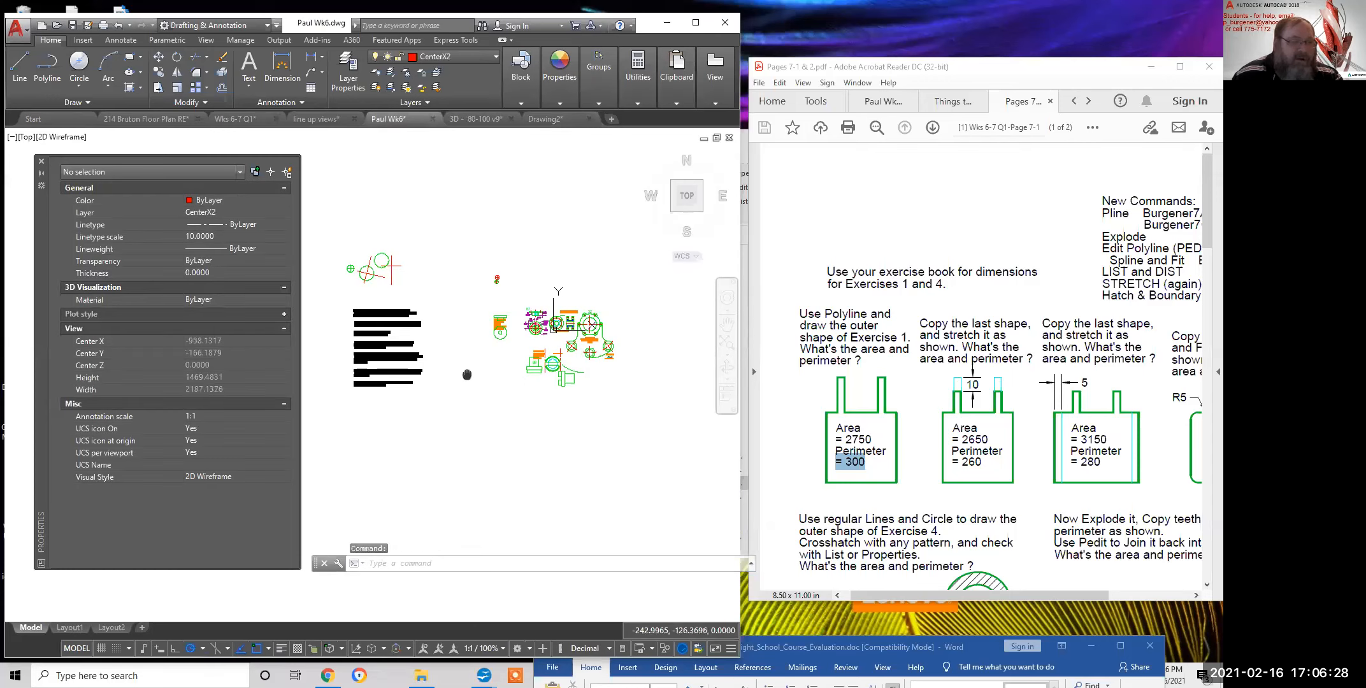
pyautogui.click(651, 402)
pyautogui.click(376, 237)
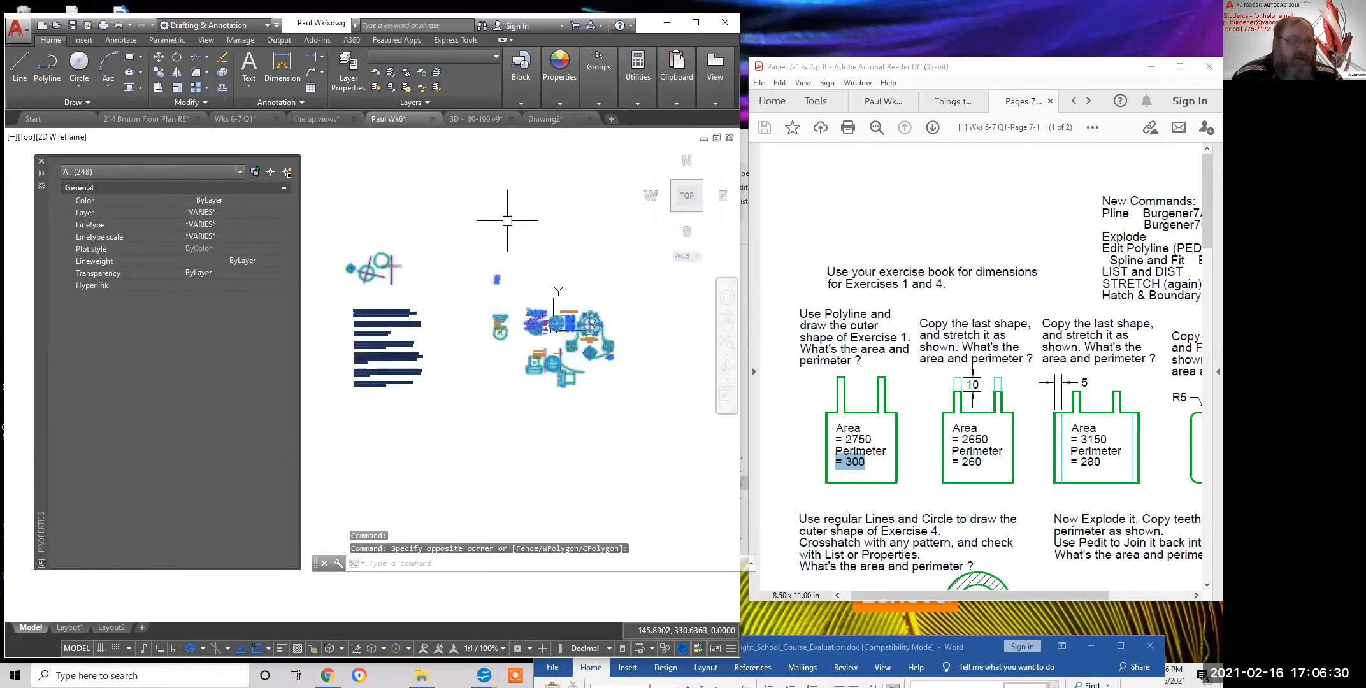
# Open the Properties panel flyout and clear the selection
pyautogui.click(603, 103)
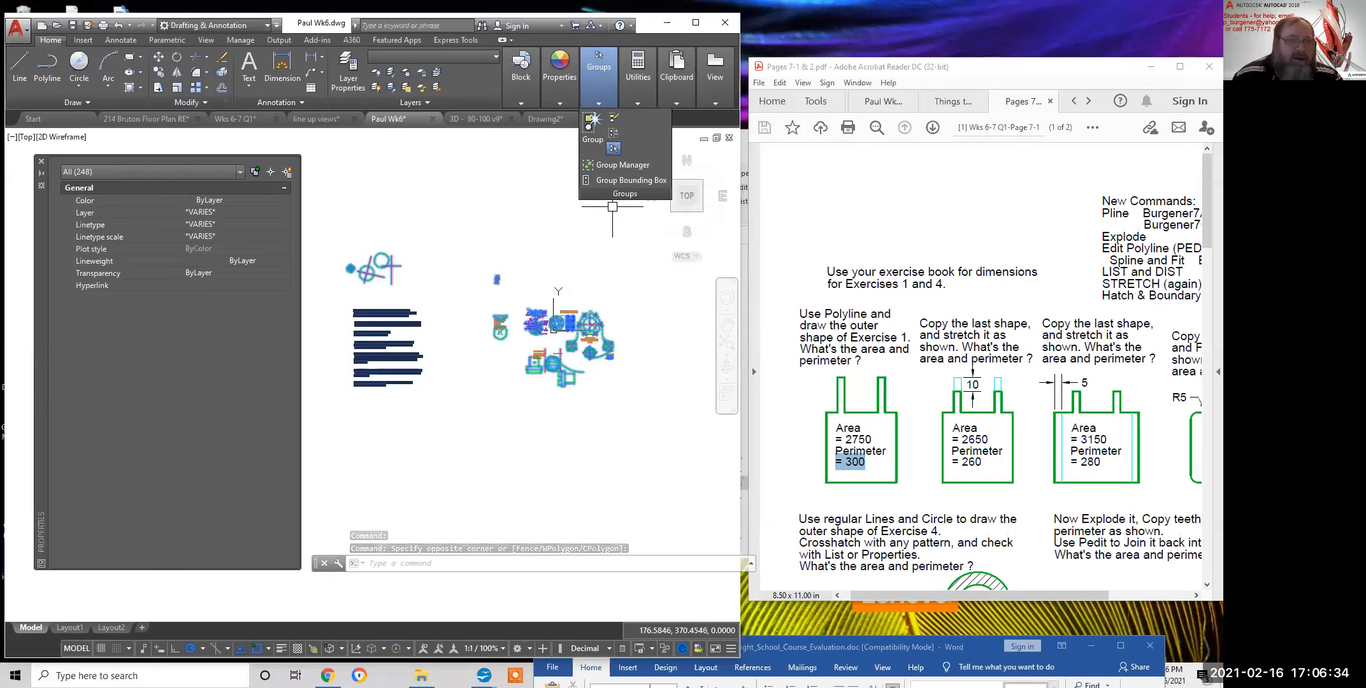
pyautogui.click(558, 102)
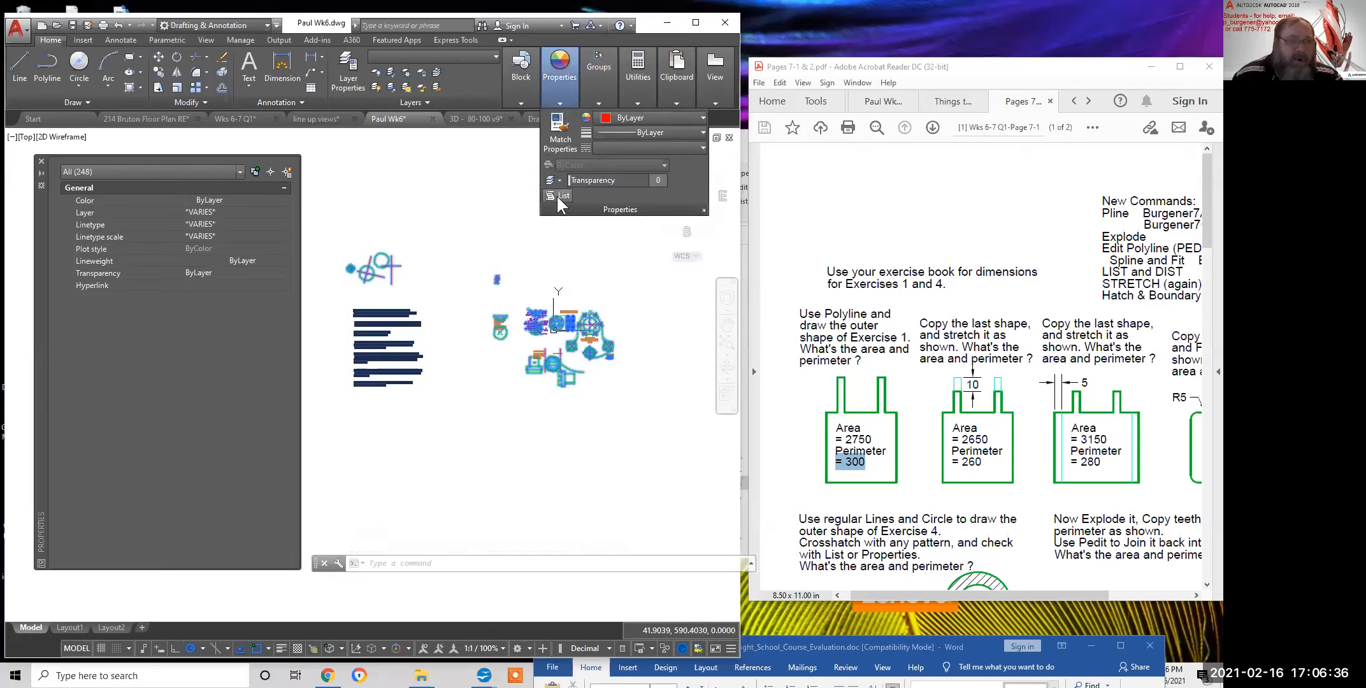
pyautogui.press('Escape')
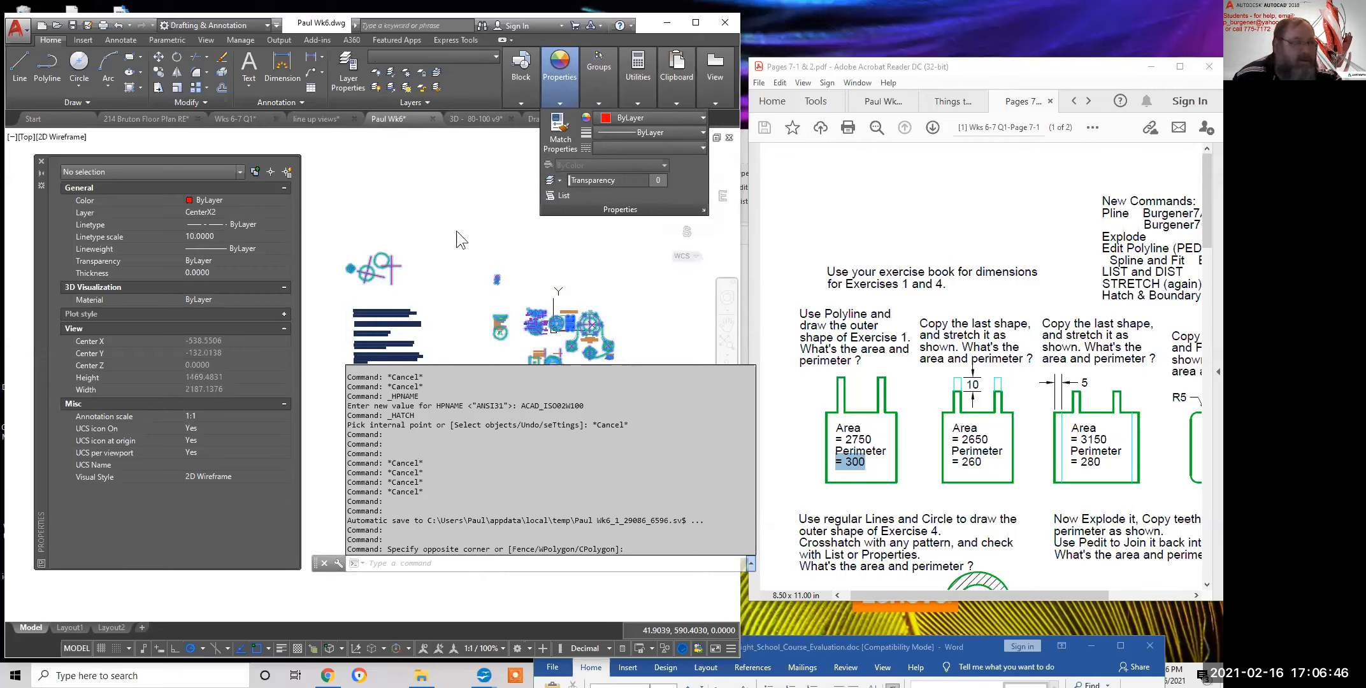
pyautogui.press('Escape')
pyautogui.press('Escape')
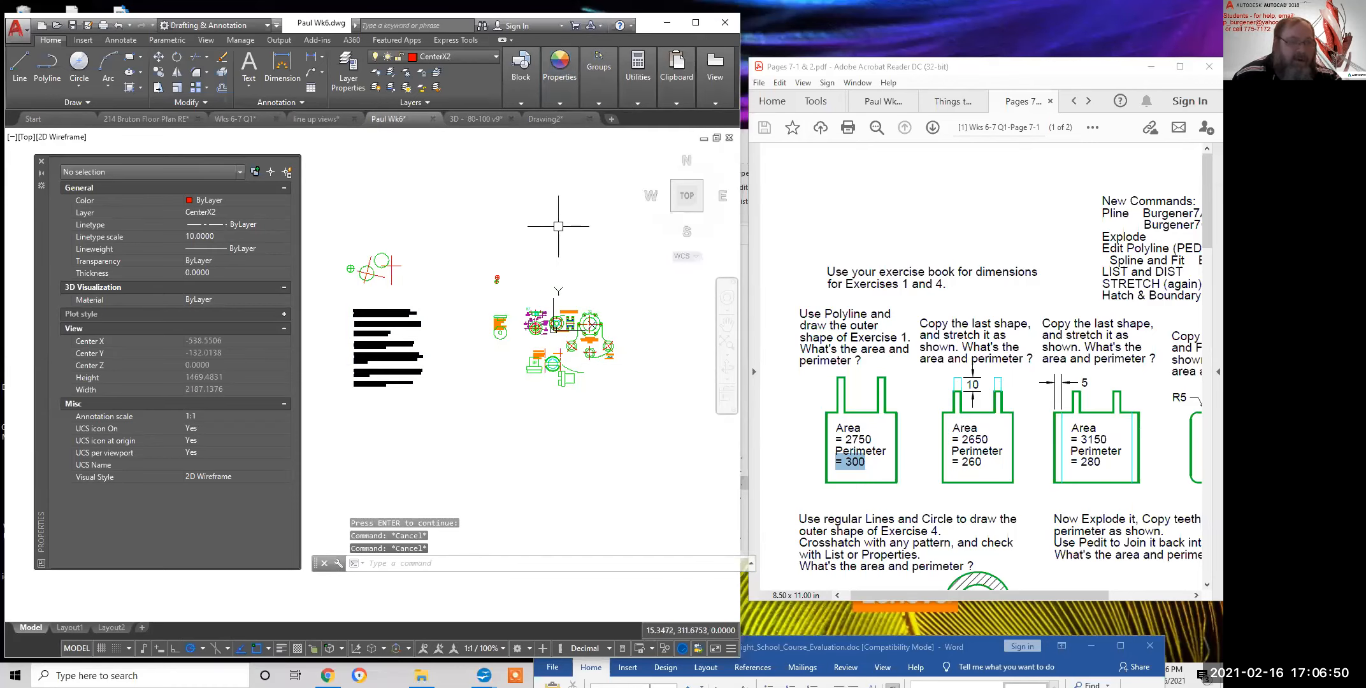
# Run List on every object in the Wk6 drawing using a window selection
pyautogui.moveTo(562, 97)
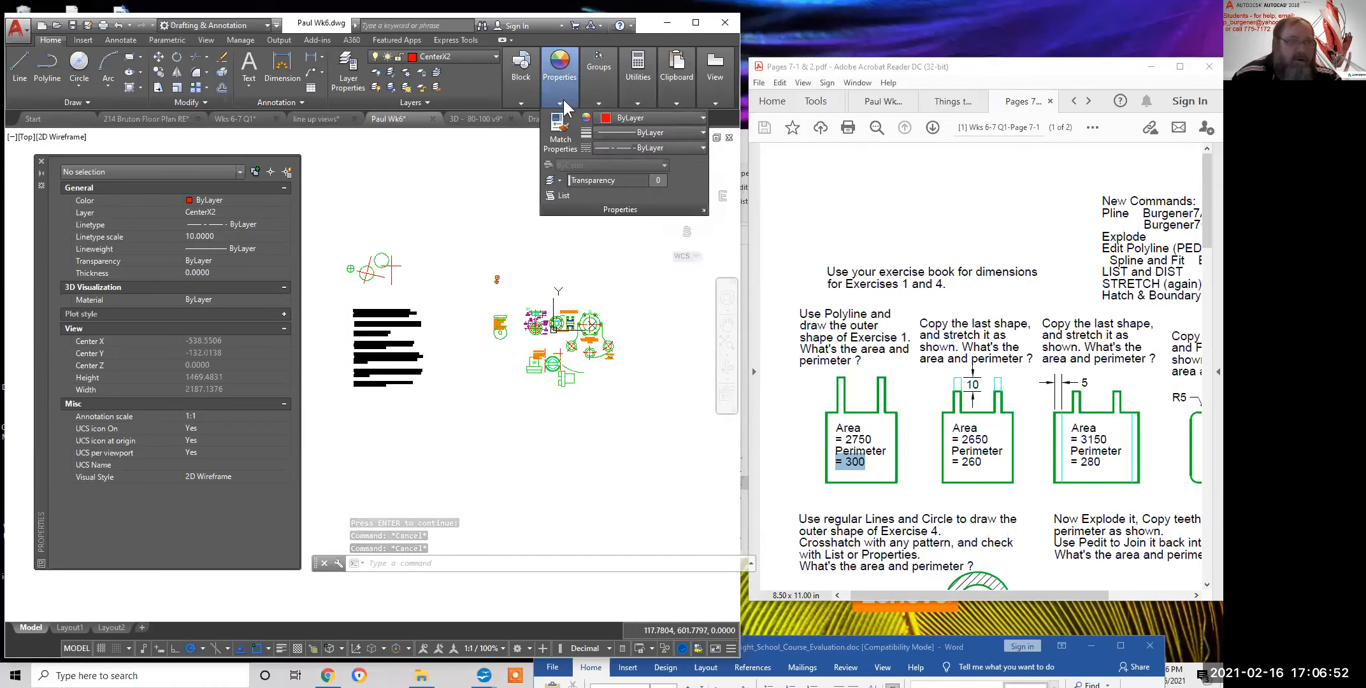
pyautogui.click(562, 196)
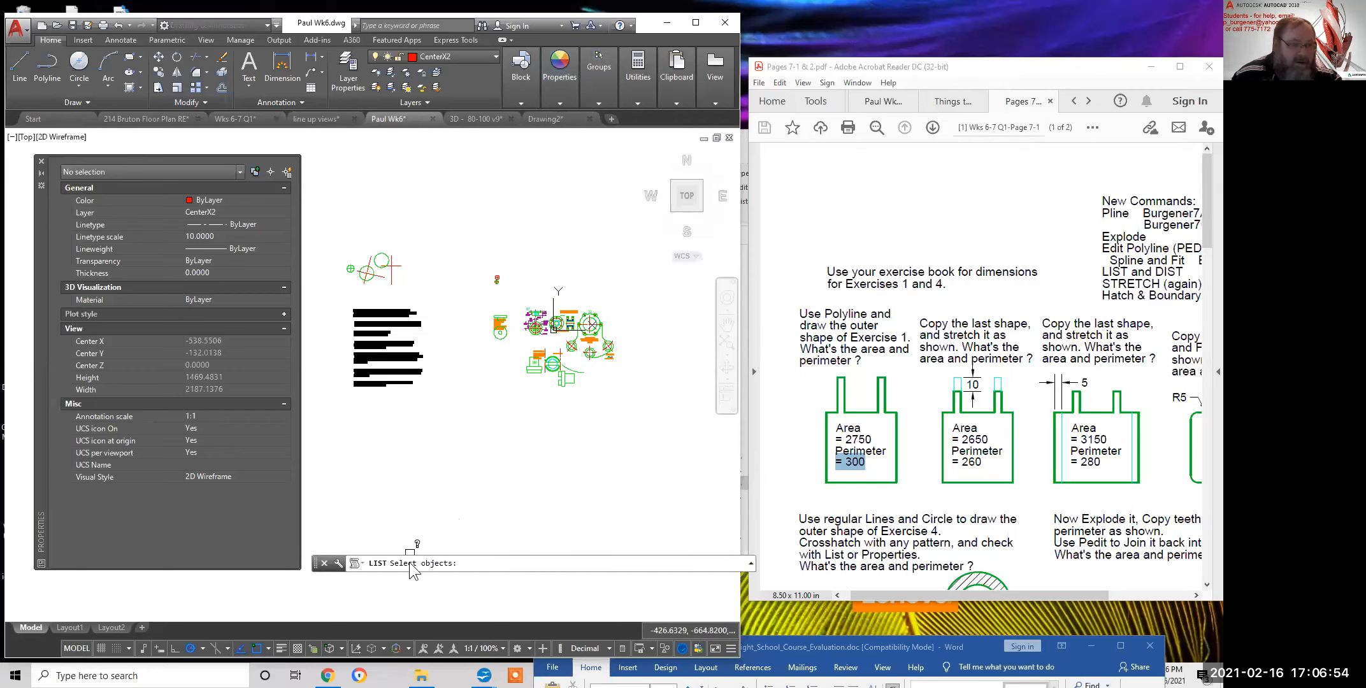
pyautogui.click(651, 454)
pyautogui.click(433, 293)
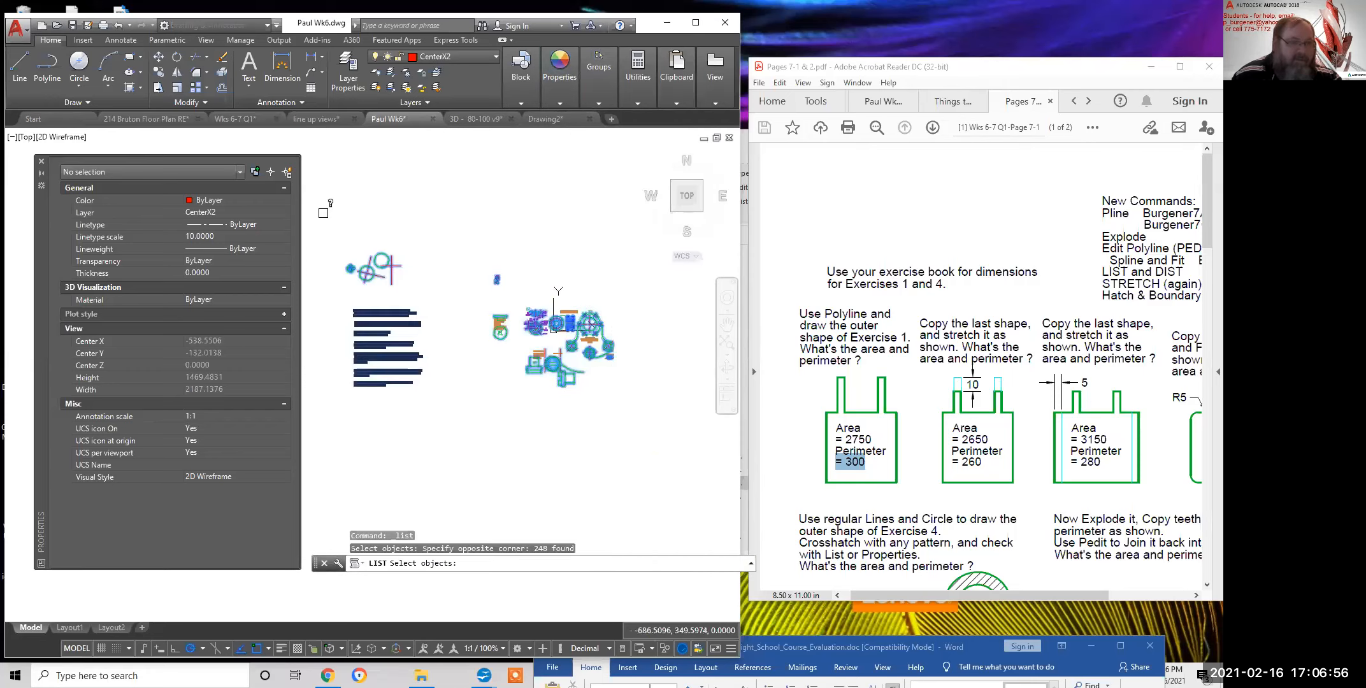
pyautogui.press('Return')
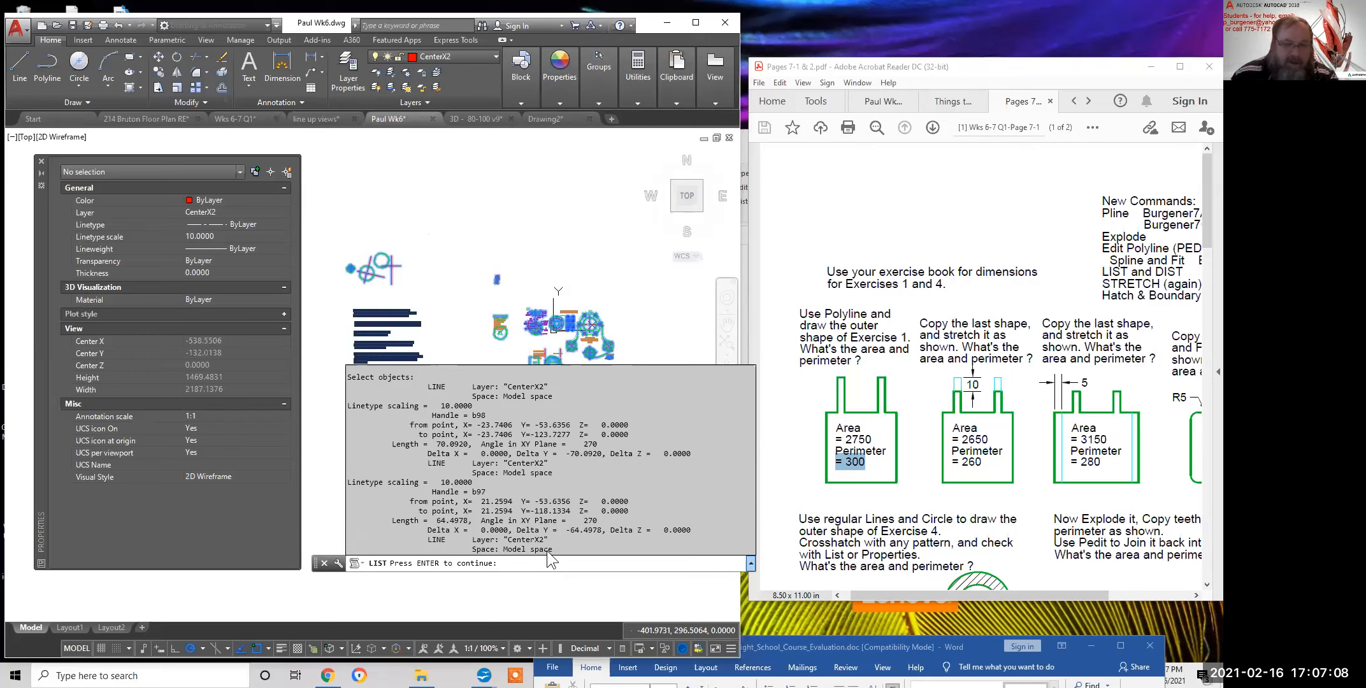
# Page through the listing, including radius-14 CenterX2 arcs and an Object-layer line, to its end
pyautogui.press('Return')
pyautogui.press('Return')
pyautogui.press('Return')
pyautogui.press('Return')
pyautogui.press('Return')
pyautogui.press('Return')
pyautogui.press('Return')
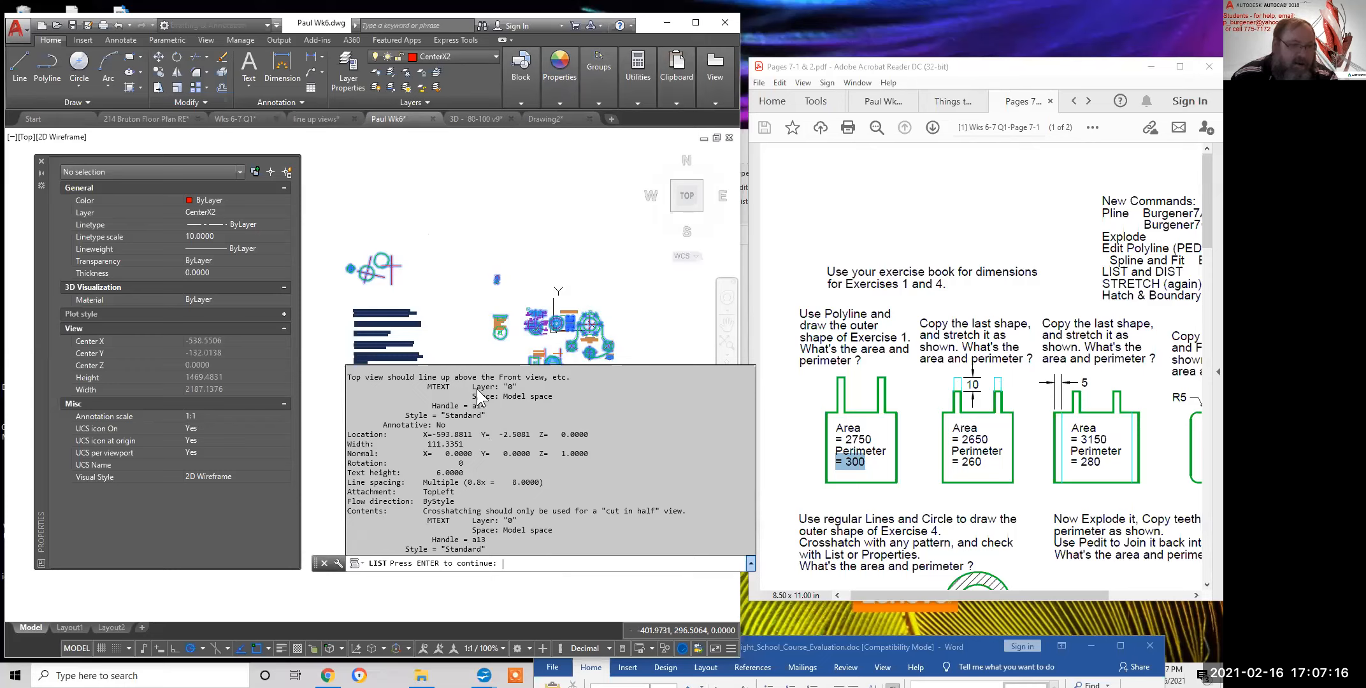
pyautogui.press('Return')
pyautogui.moveTo(429, 386); pyautogui.dragTo(432, 386)
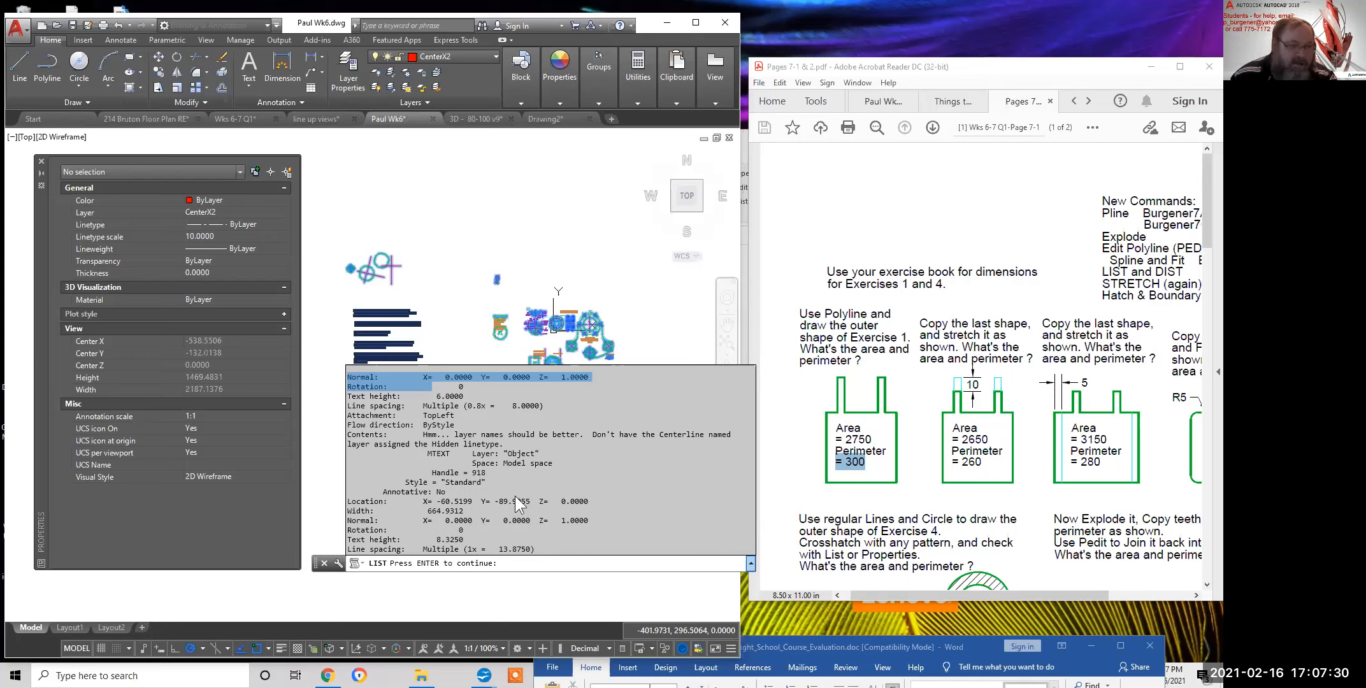
pyautogui.press('Return')
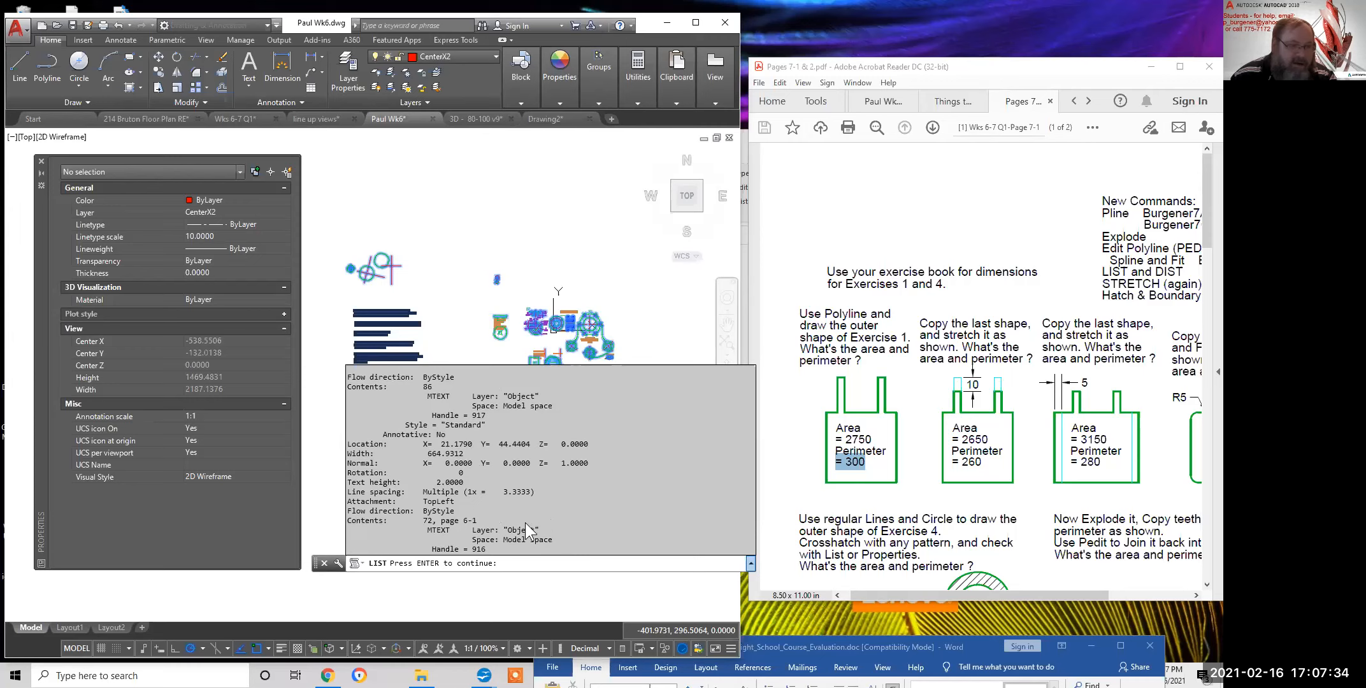
pyautogui.press('Return')
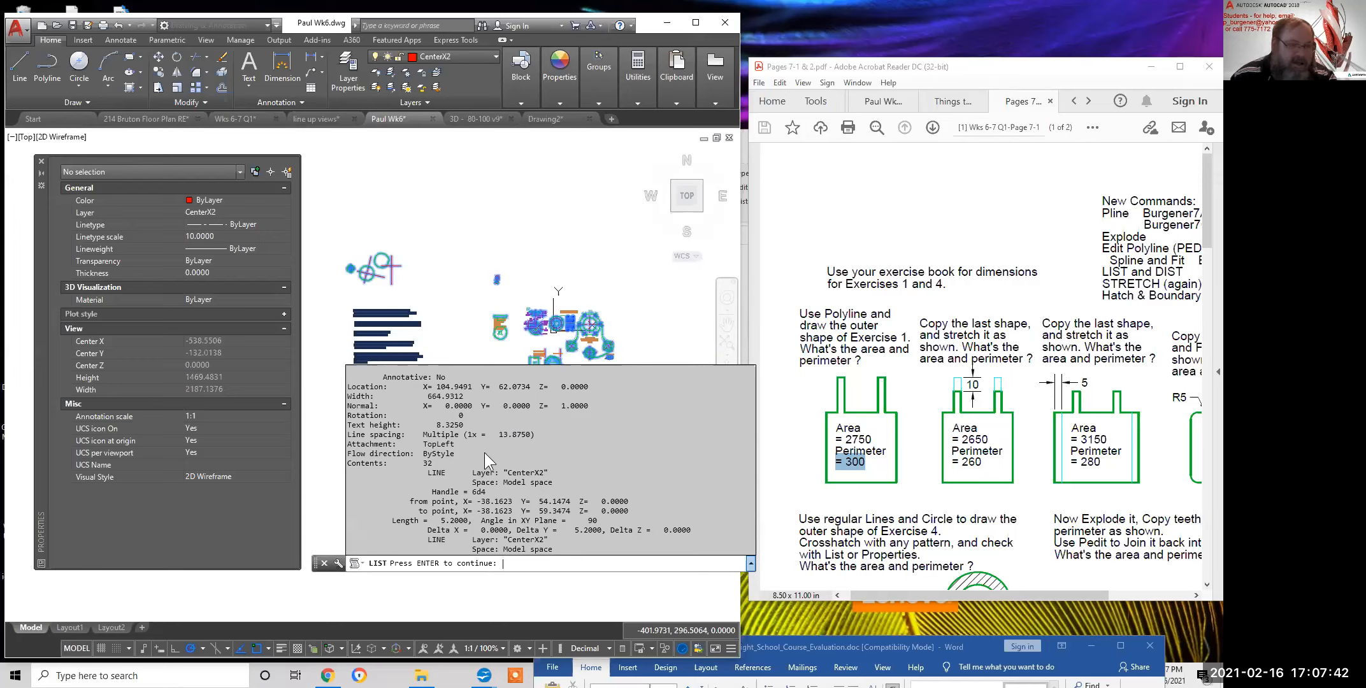
pyautogui.press('Return')
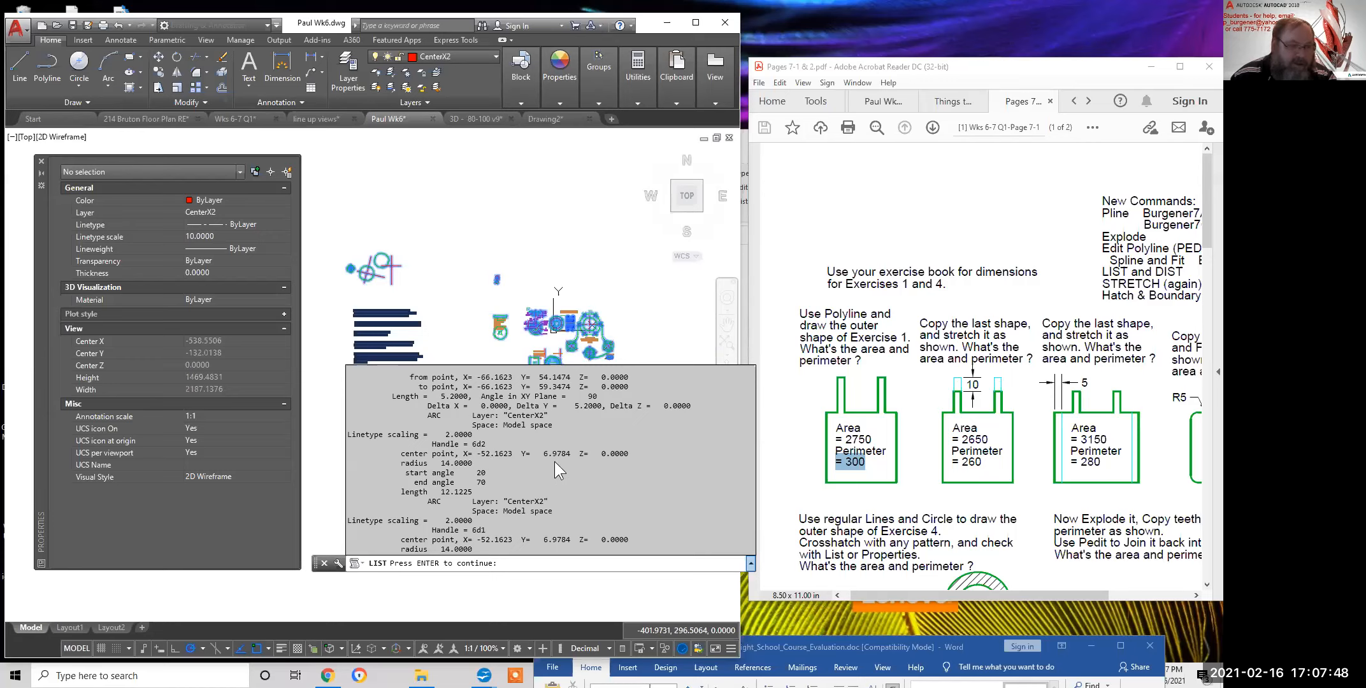
pyautogui.press('Return')
pyautogui.press('Return')
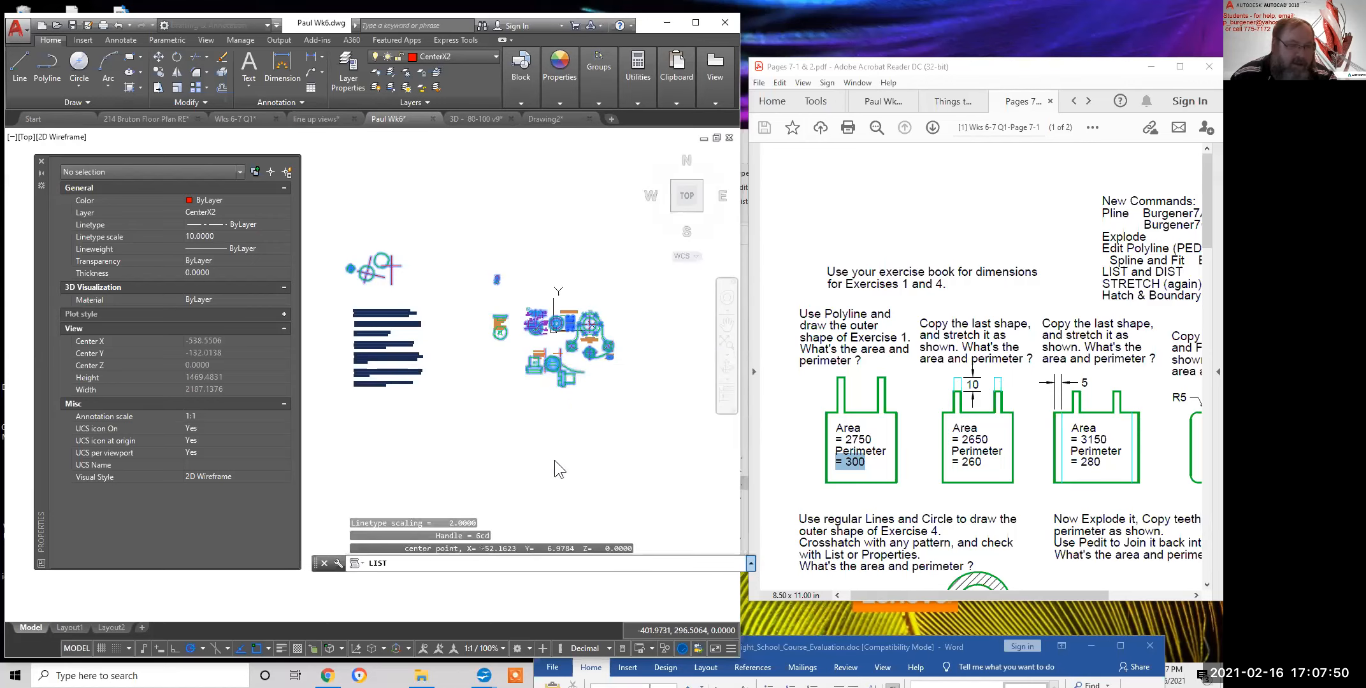
pyautogui.press('Return')
pyautogui.press('Return')
pyautogui.press('Return')
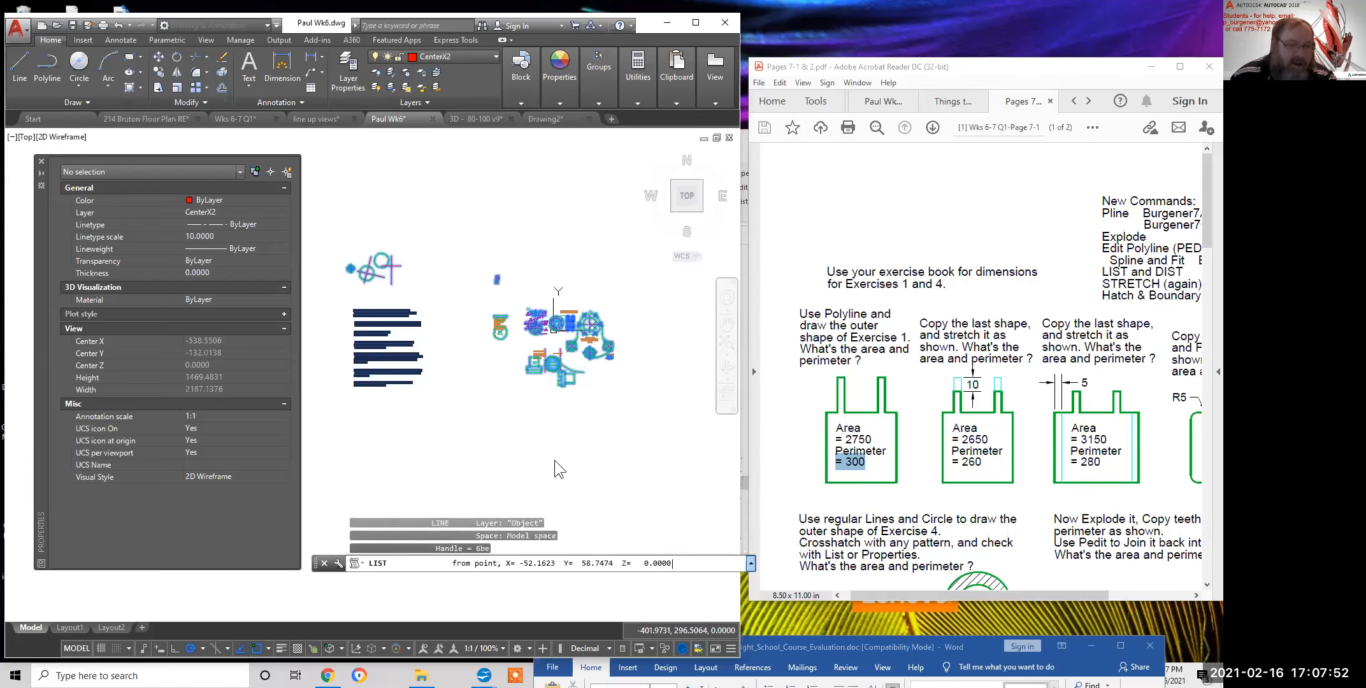
pyautogui.press('Return')
pyautogui.press('Return')
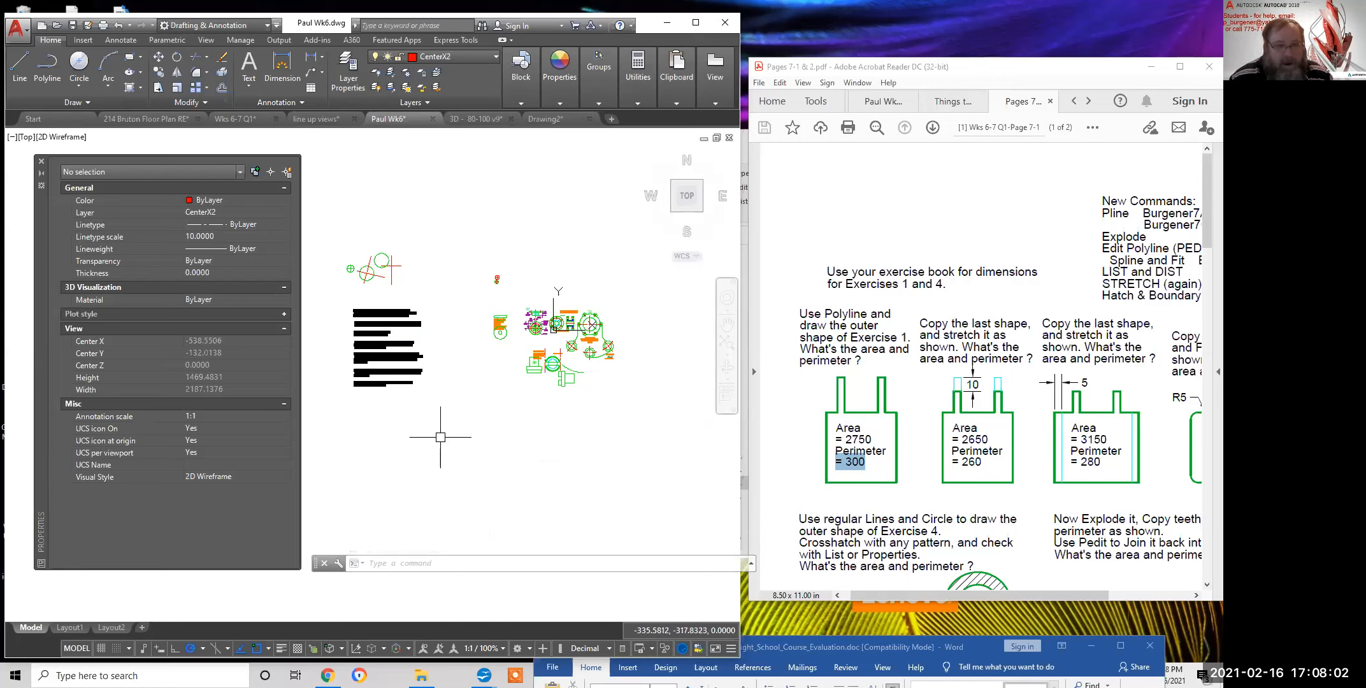
# Return to Drawing2 and centre the Exercise 1 outline in the view
pyautogui.scroll(-1, 928, 446)
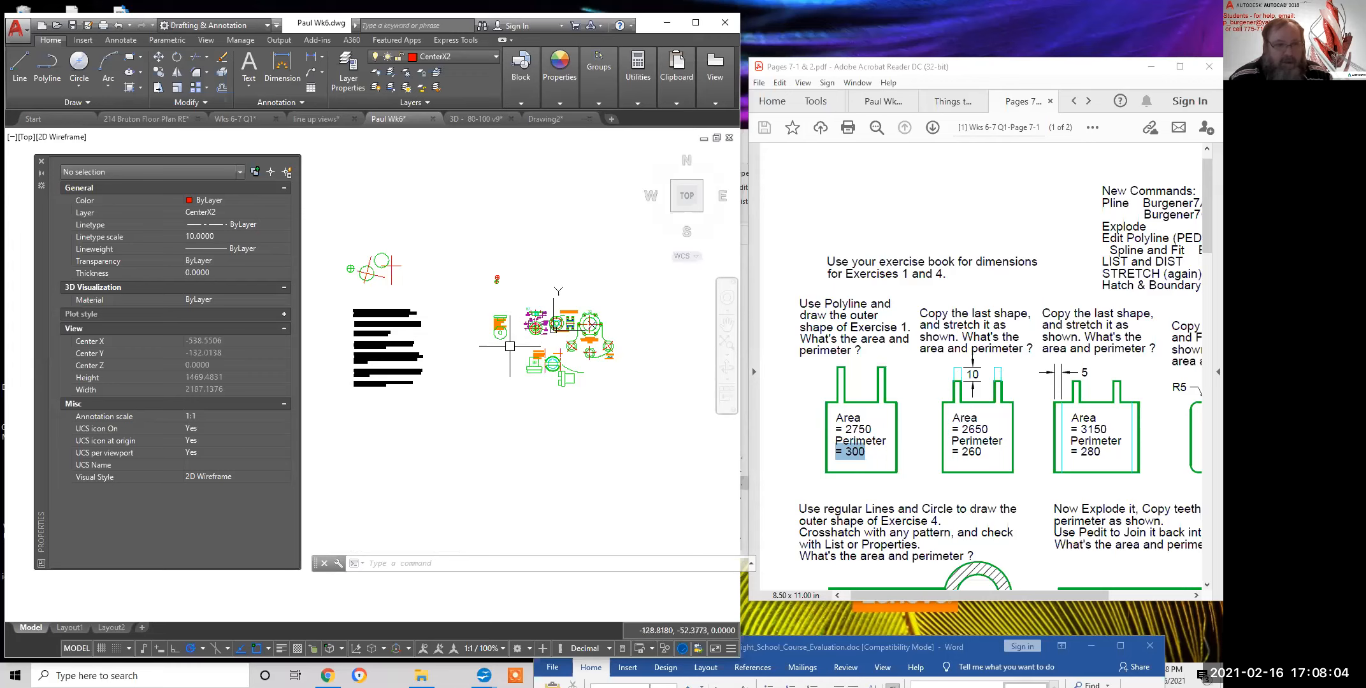
pyautogui.click(547, 119)
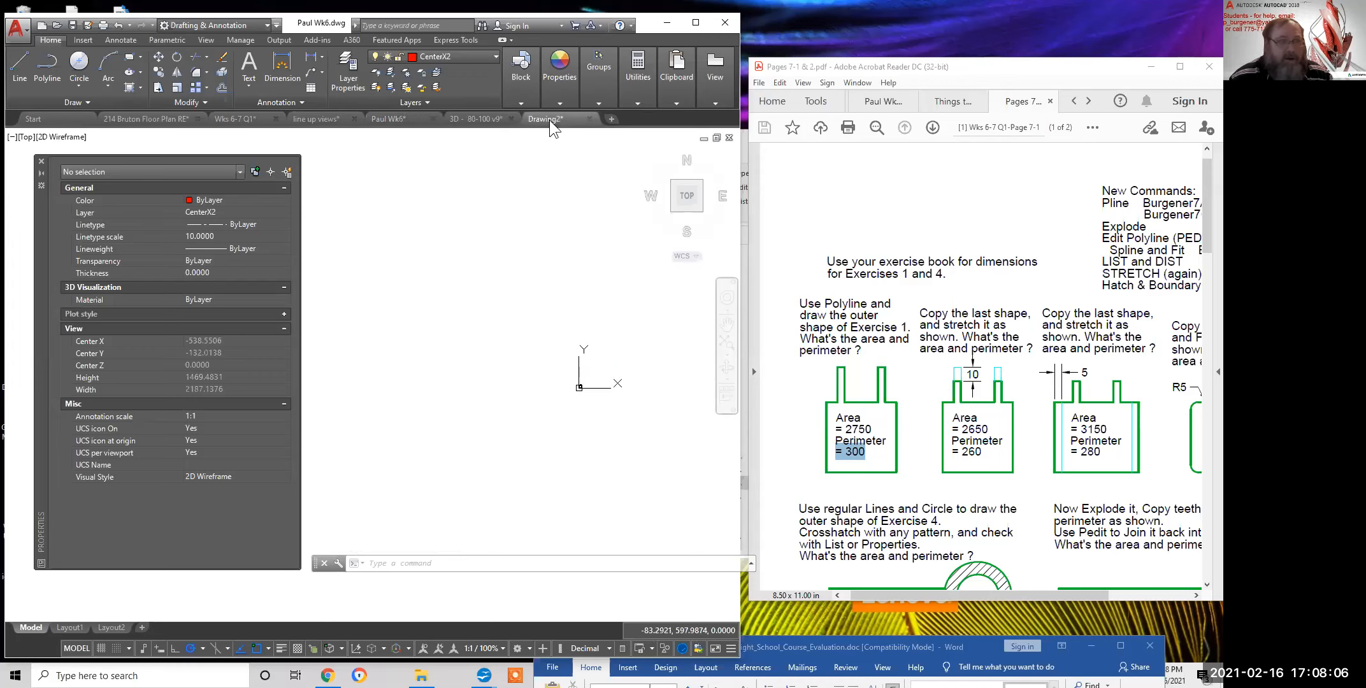
pyautogui.scroll(10, 583, 393)
pyautogui.moveTo(549, 299); pyautogui.dragTo(466, 395, button='middle')
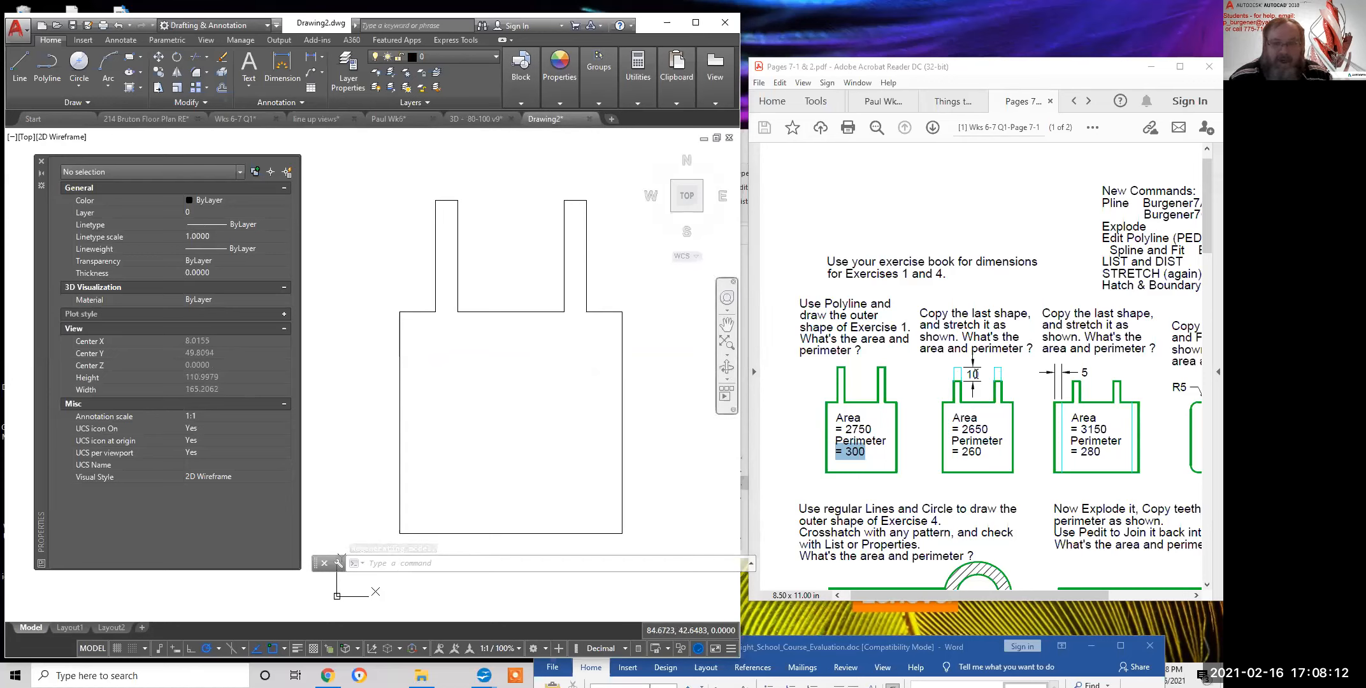
pyautogui.scroll(-6, 597, 335)
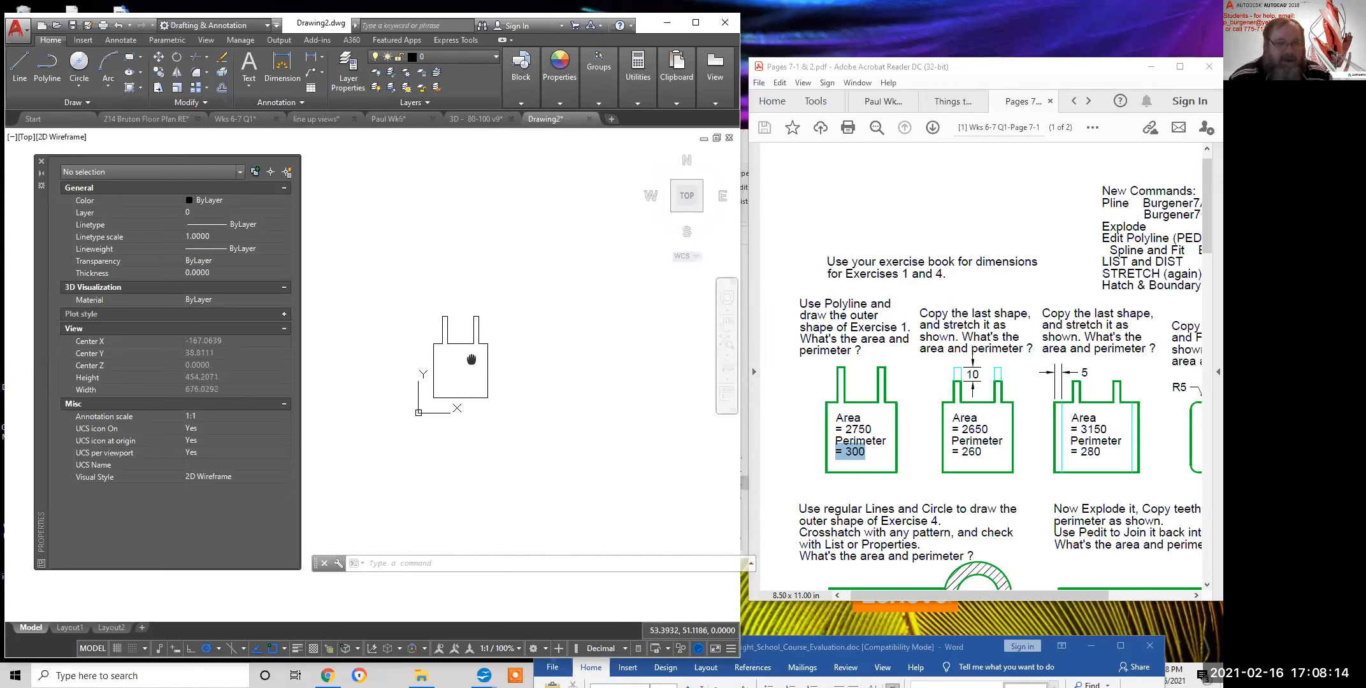
# Copy the outline with a window selection and place one copy to its right
pyautogui.click(158, 72)
pyautogui.click(356, 242)
pyautogui.click(534, 450)
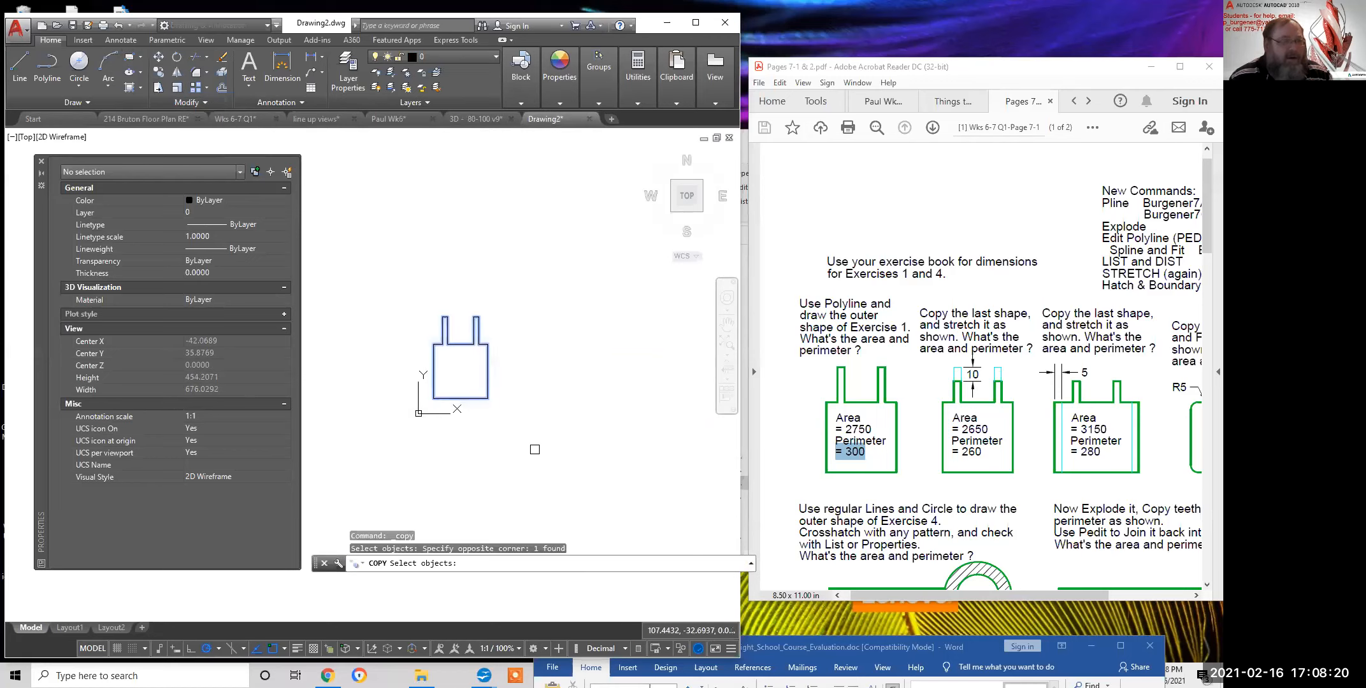
pyautogui.press('Return')
pyautogui.click(483, 449)
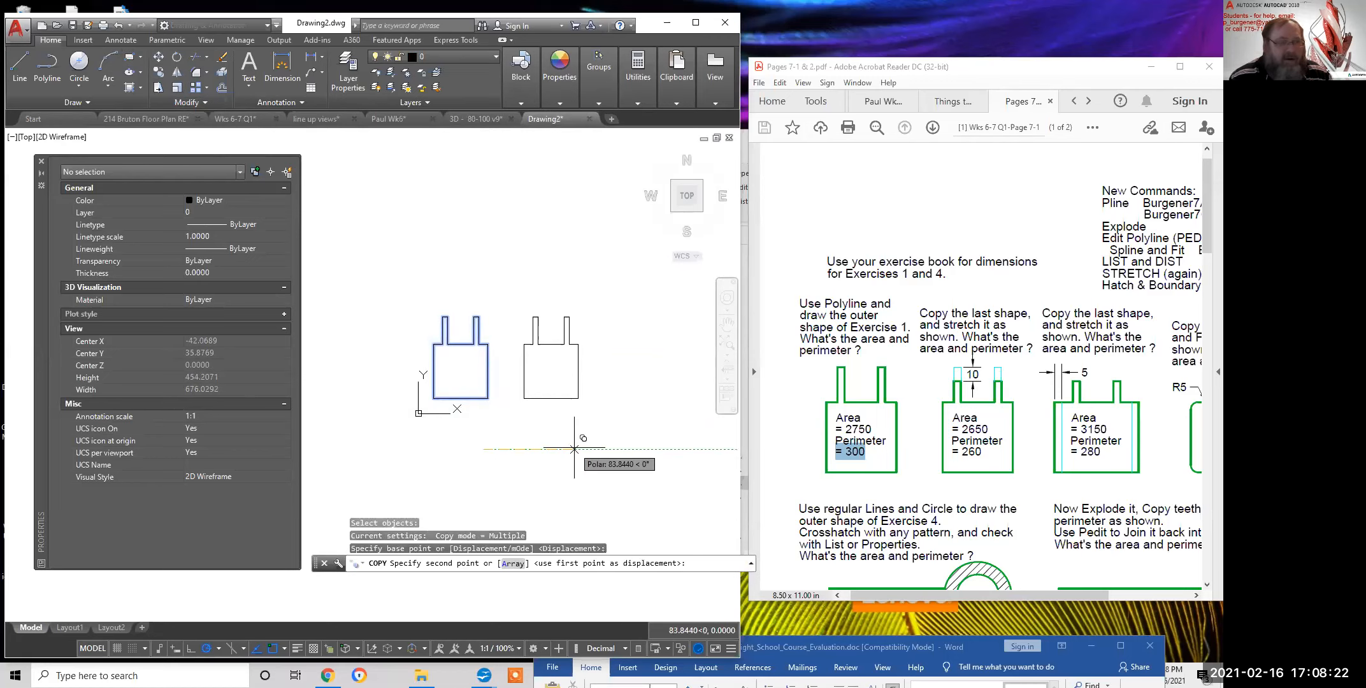
pyautogui.click(574, 449)
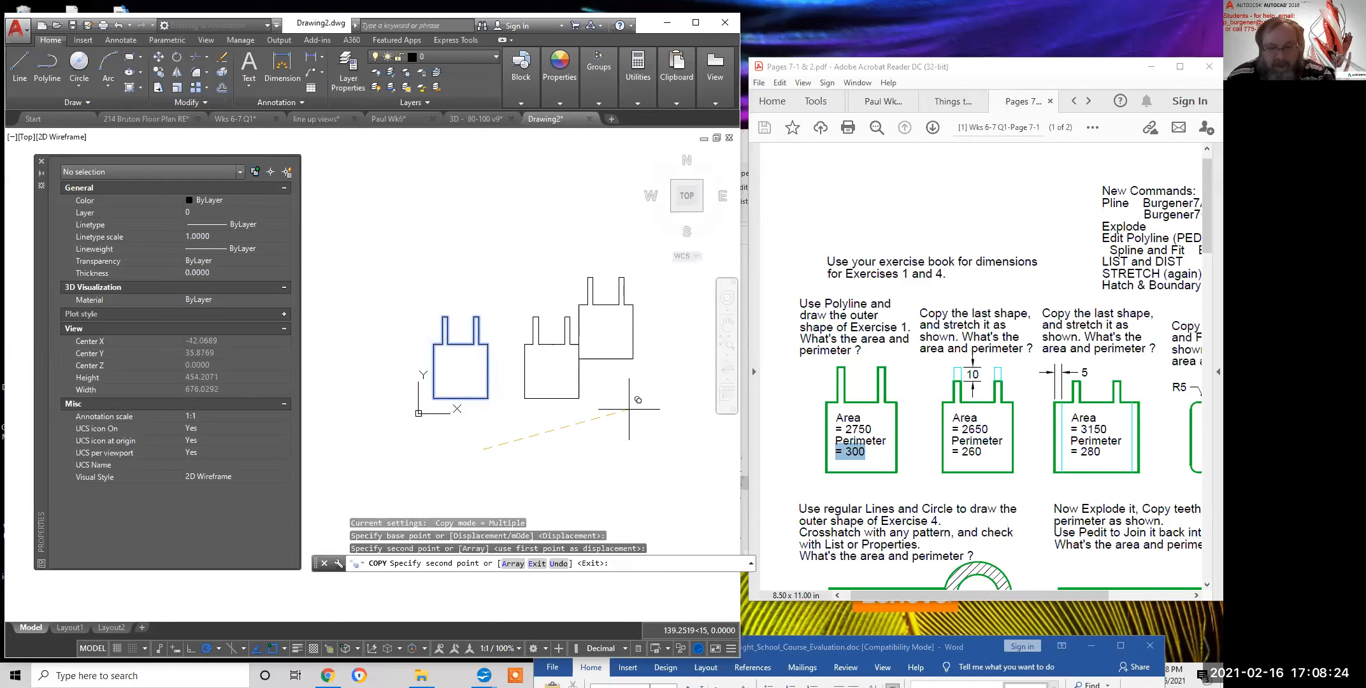
pyautogui.press('Return')
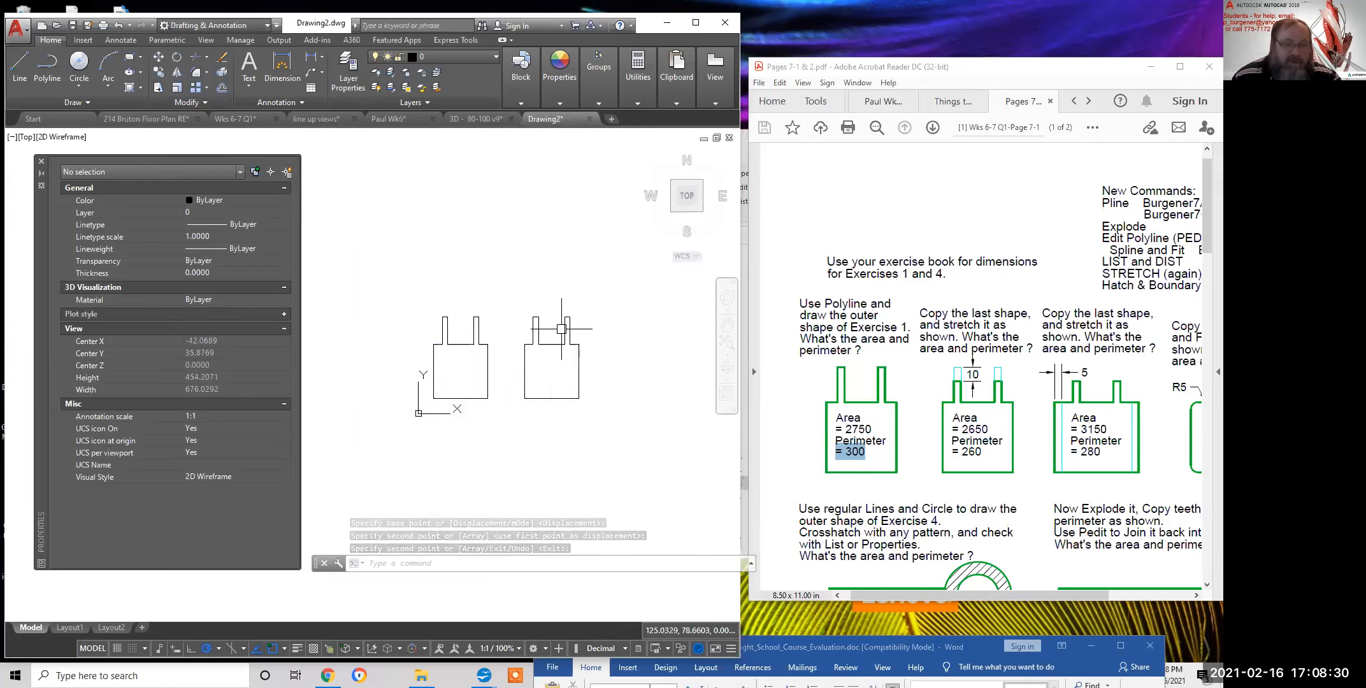
# Note the 10 dimension on the sheet and begin a crossing-window stretch, then cancel it
pyautogui.doubleClick(971, 374)
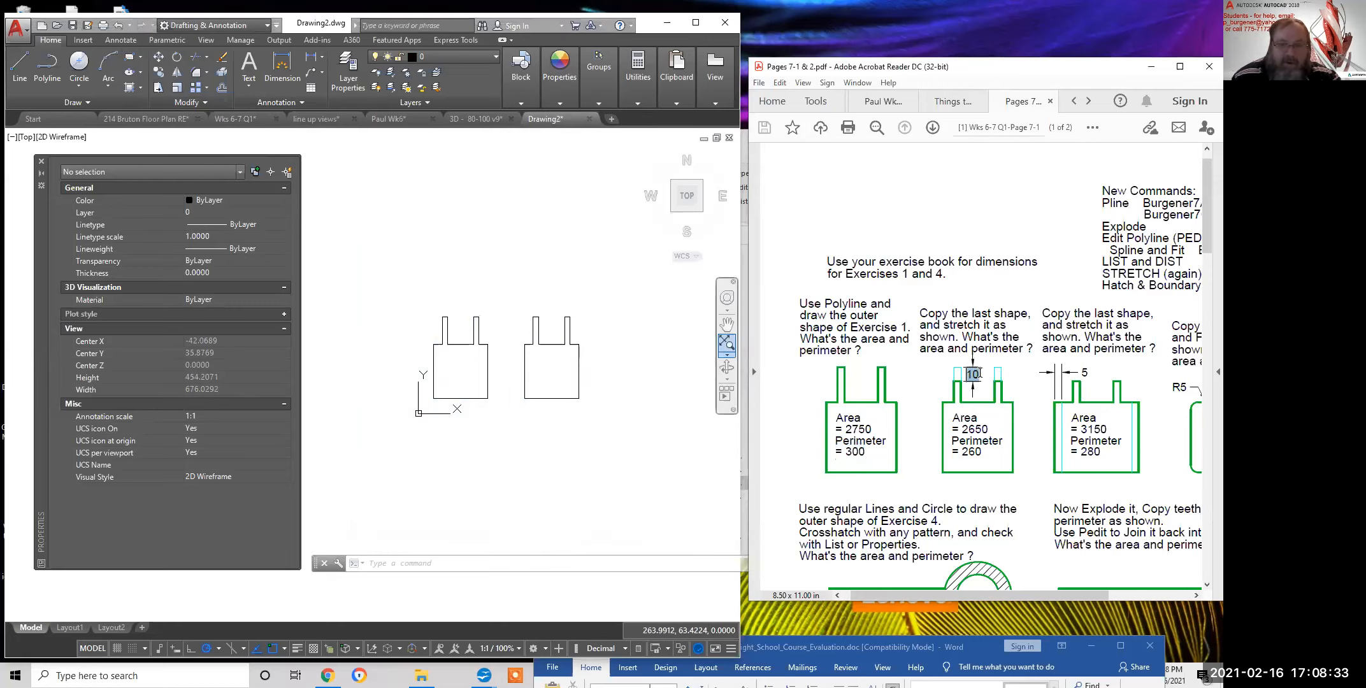
pyautogui.click(538, 260)
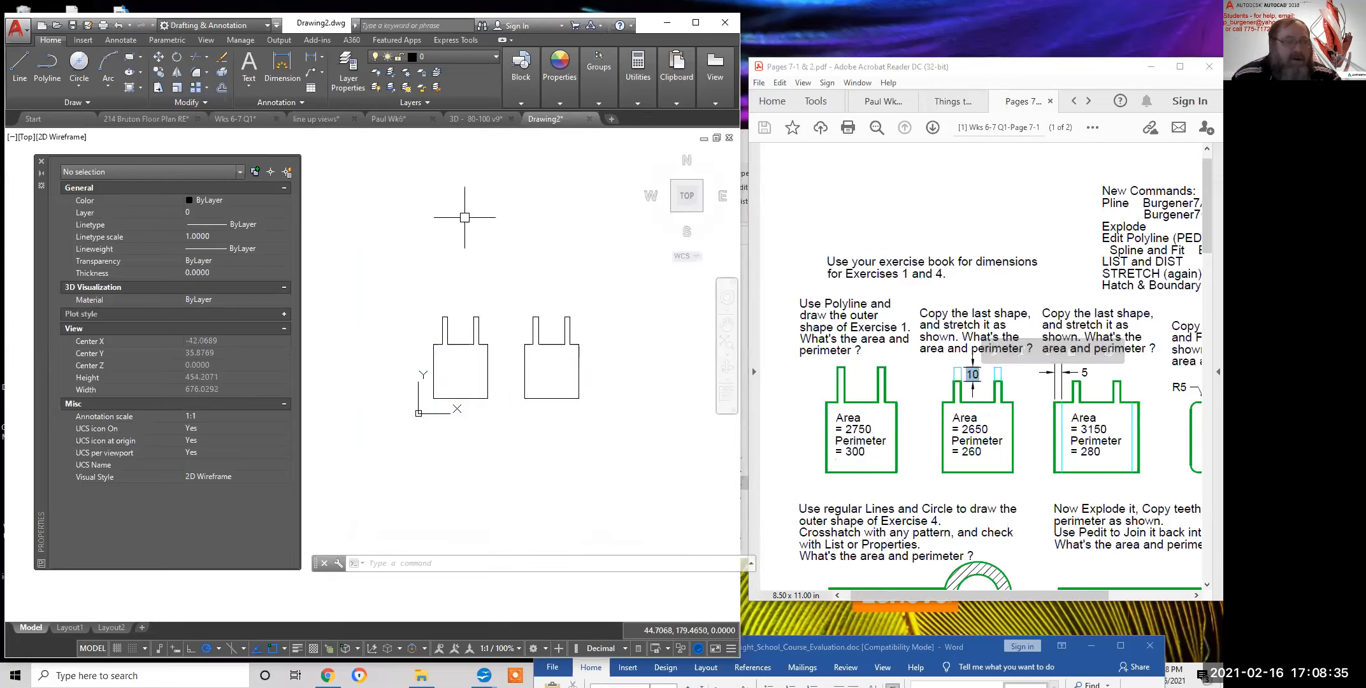
pyautogui.click(161, 88)
pyautogui.click(598, 282)
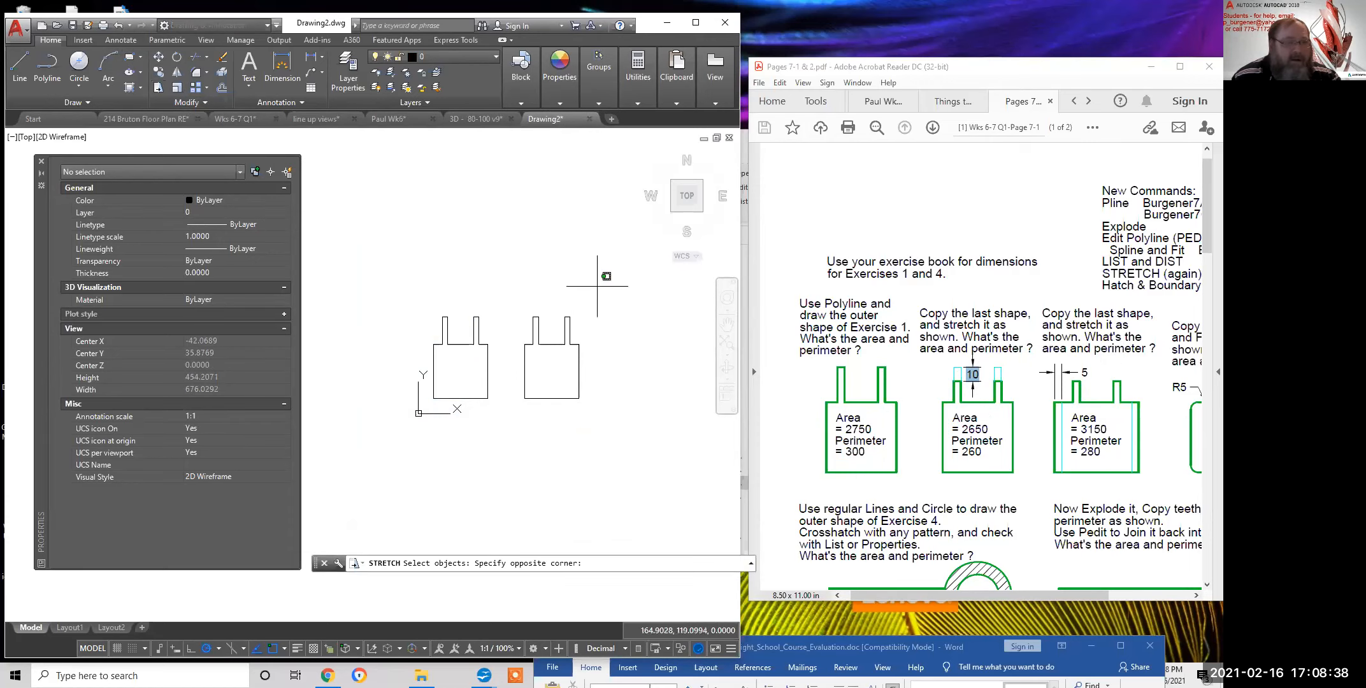
pyautogui.click(525, 317)
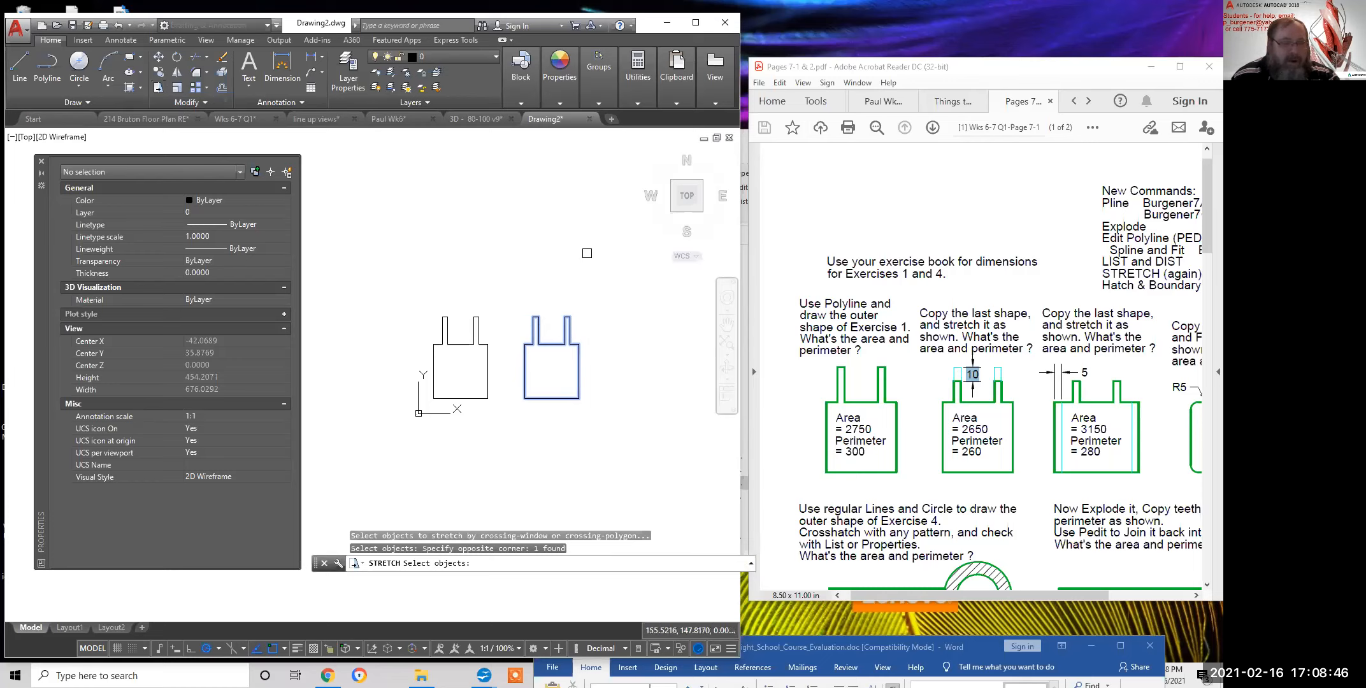
pyautogui.press('alt')
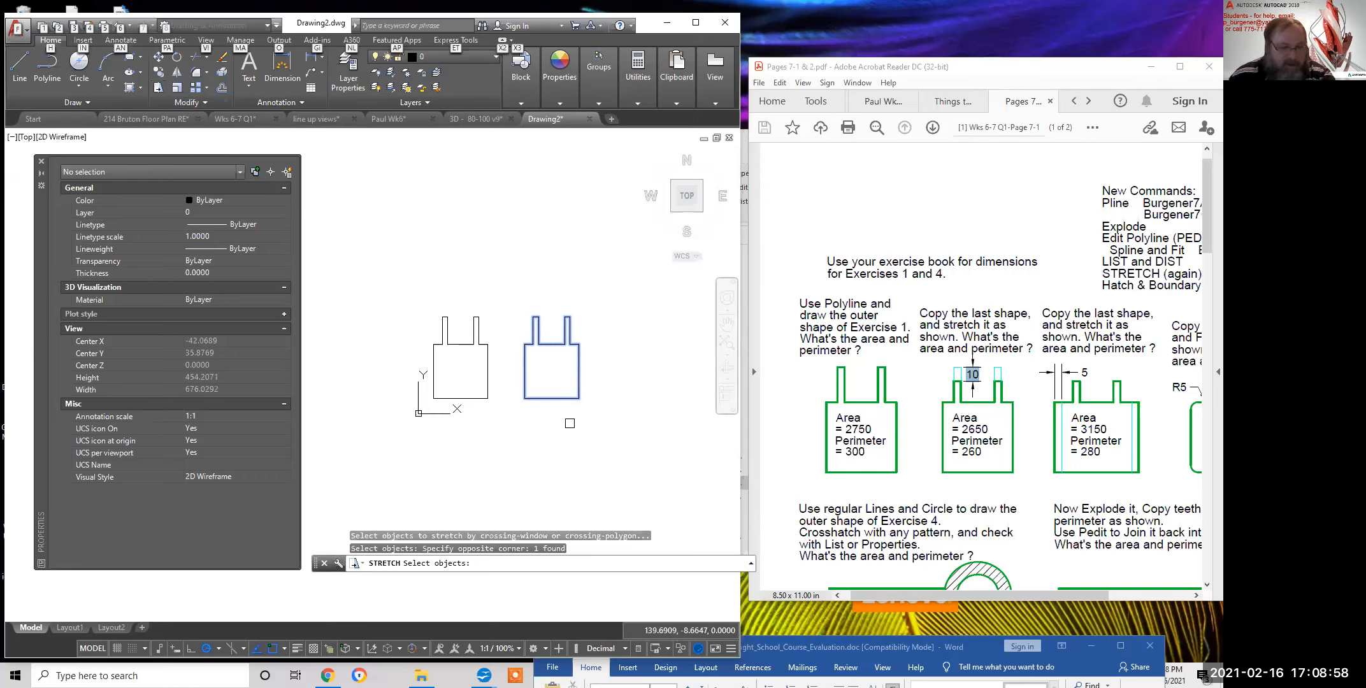
pyautogui.press('Escape')
pyautogui.press('Escape')
pyautogui.press('Escape')
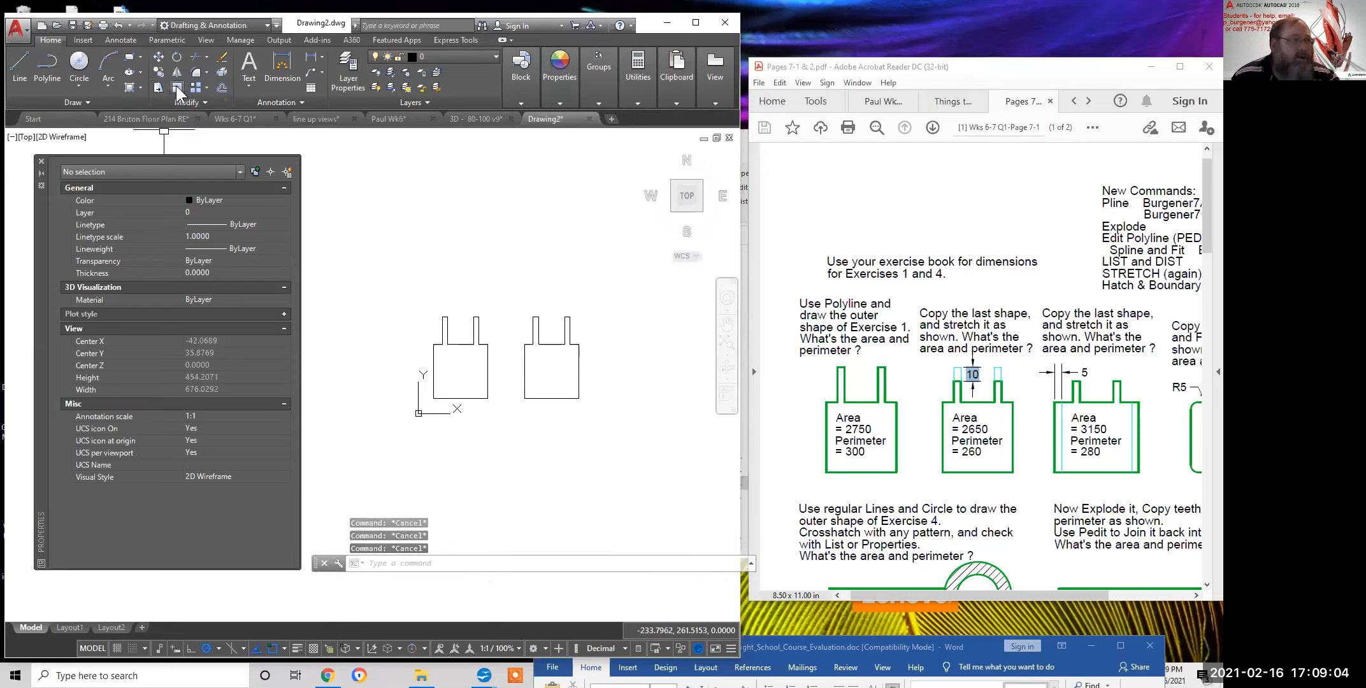
# Stretch the right shape's top by a displacement of 10 and select the result
pyautogui.click(158, 87)
pyautogui.click(589, 260)
pyautogui.click(491, 360)
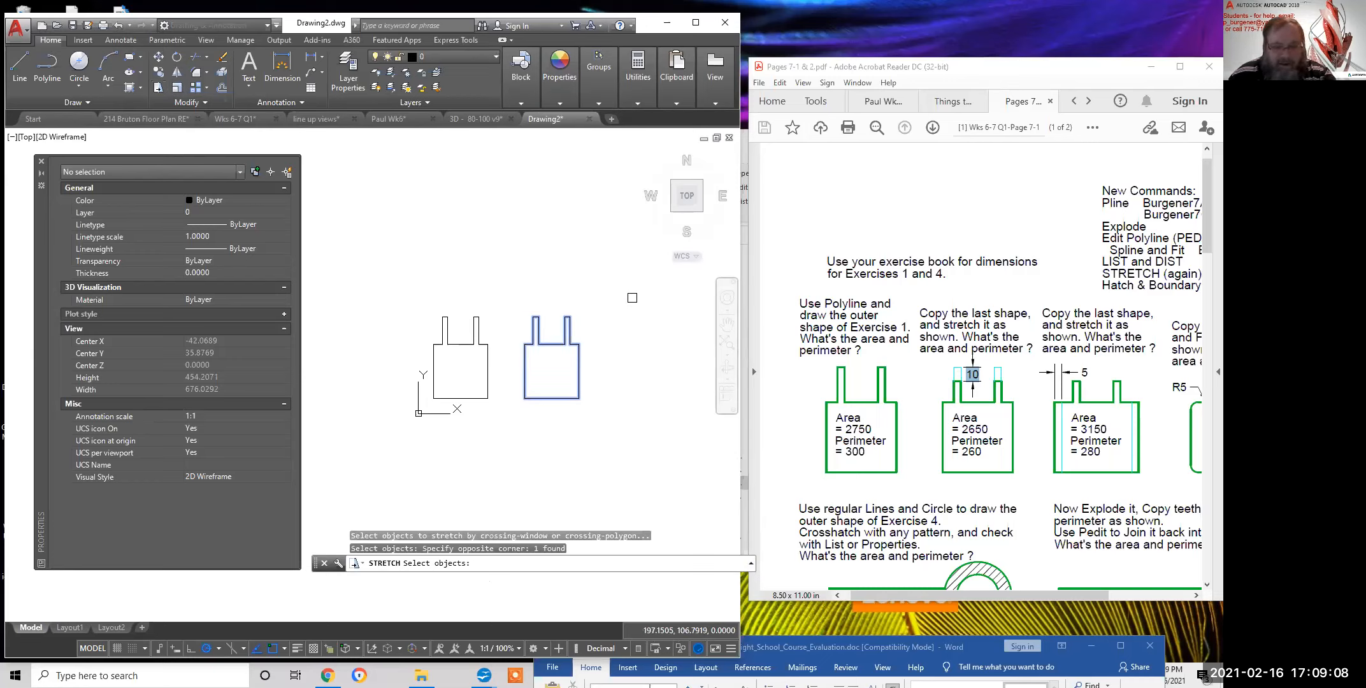
pyautogui.press('Return')
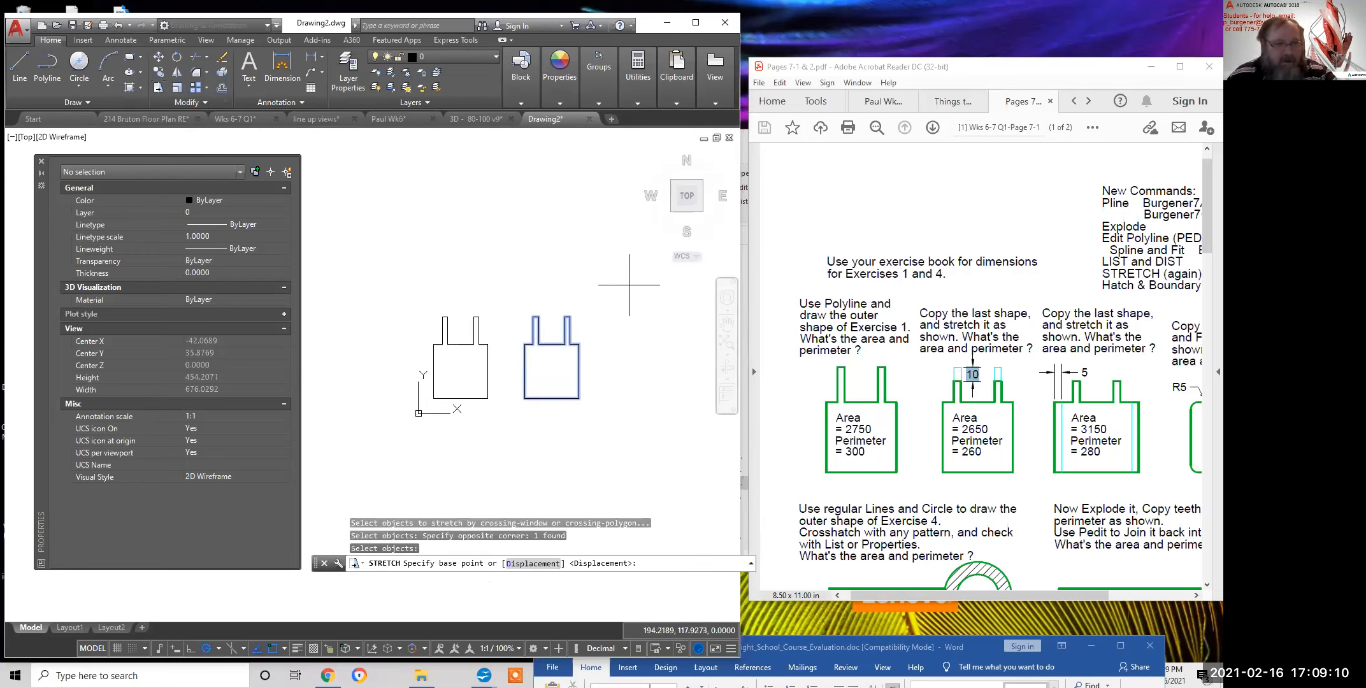
pyautogui.click(617, 252)
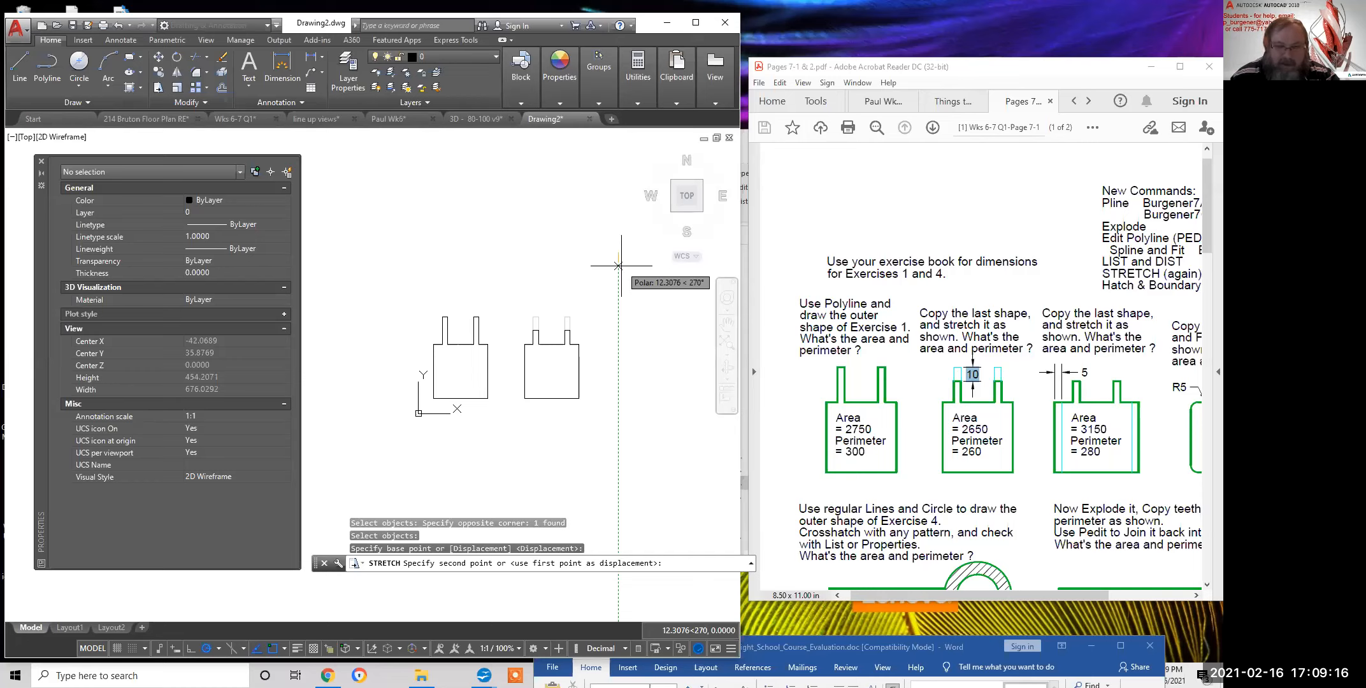
pyautogui.write('10')
pyautogui.press('Return')
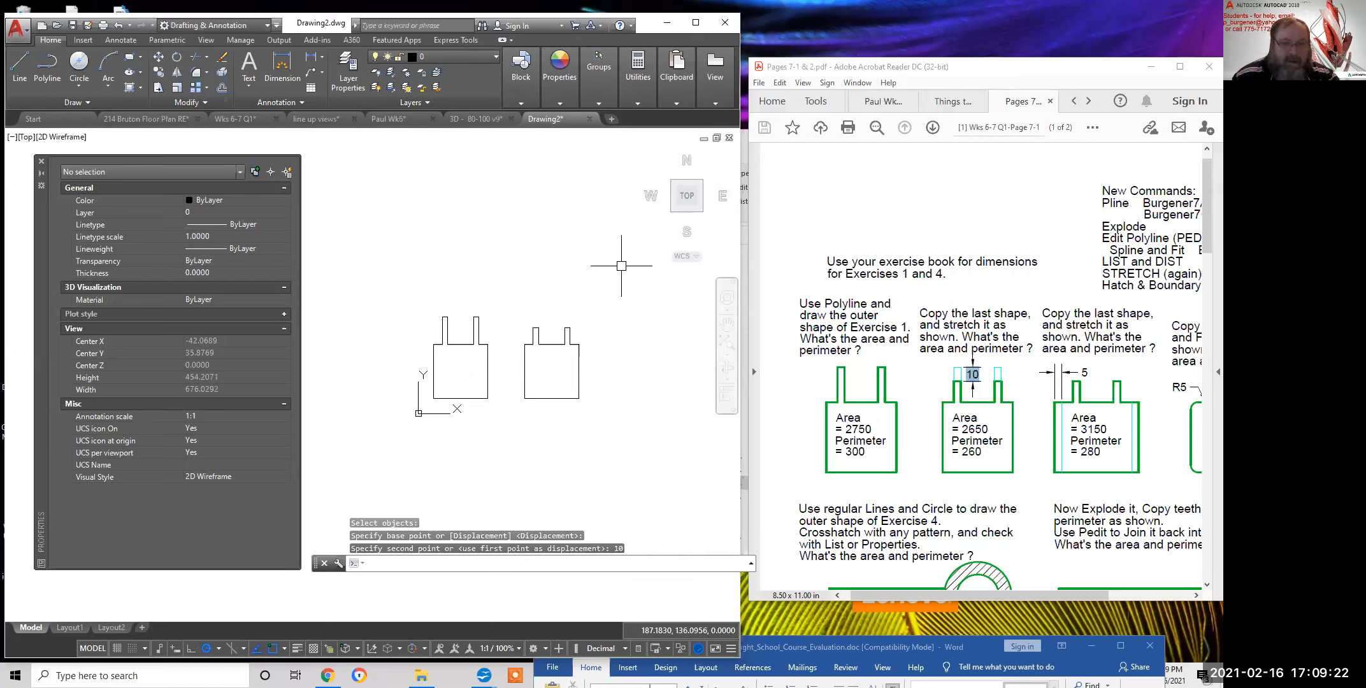
pyautogui.click(578, 370)
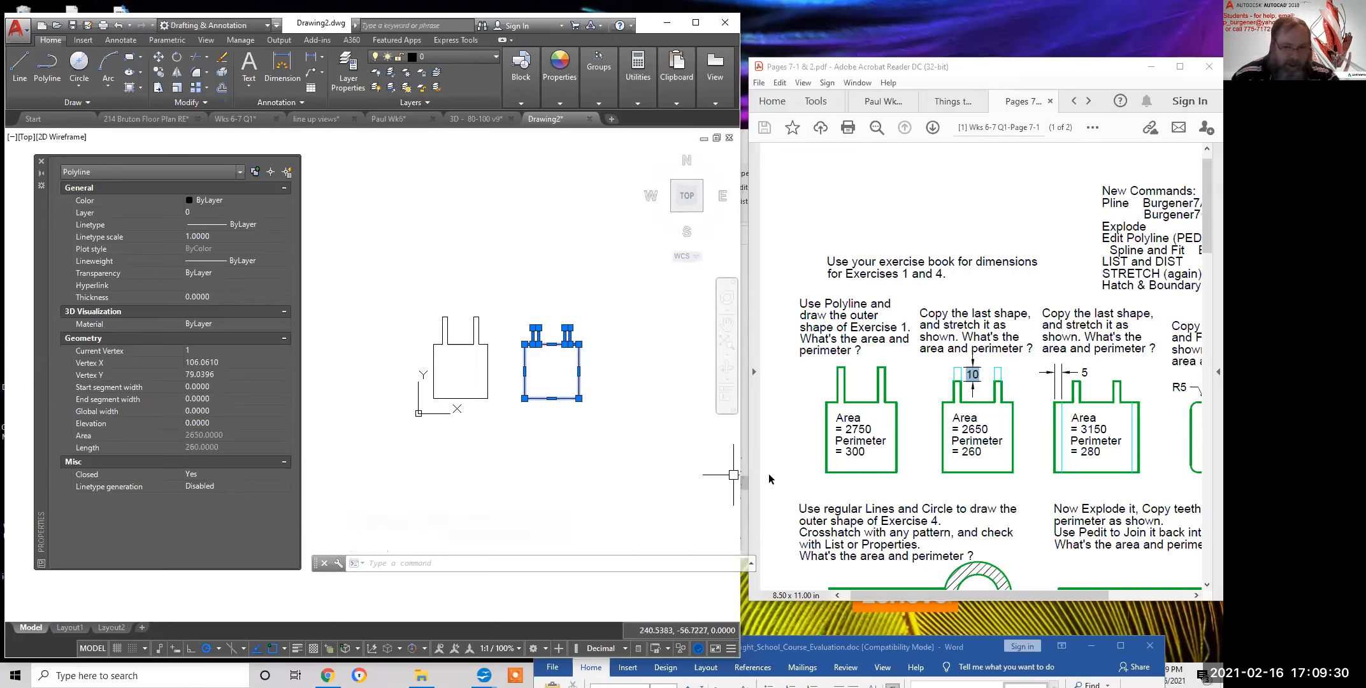
# Confirm area 2650 and perimeter 260 against Exercise 2, deselect, and begin copying the stretched shape
pyautogui.moveTo(985, 453); pyautogui.dragTo(962, 439)
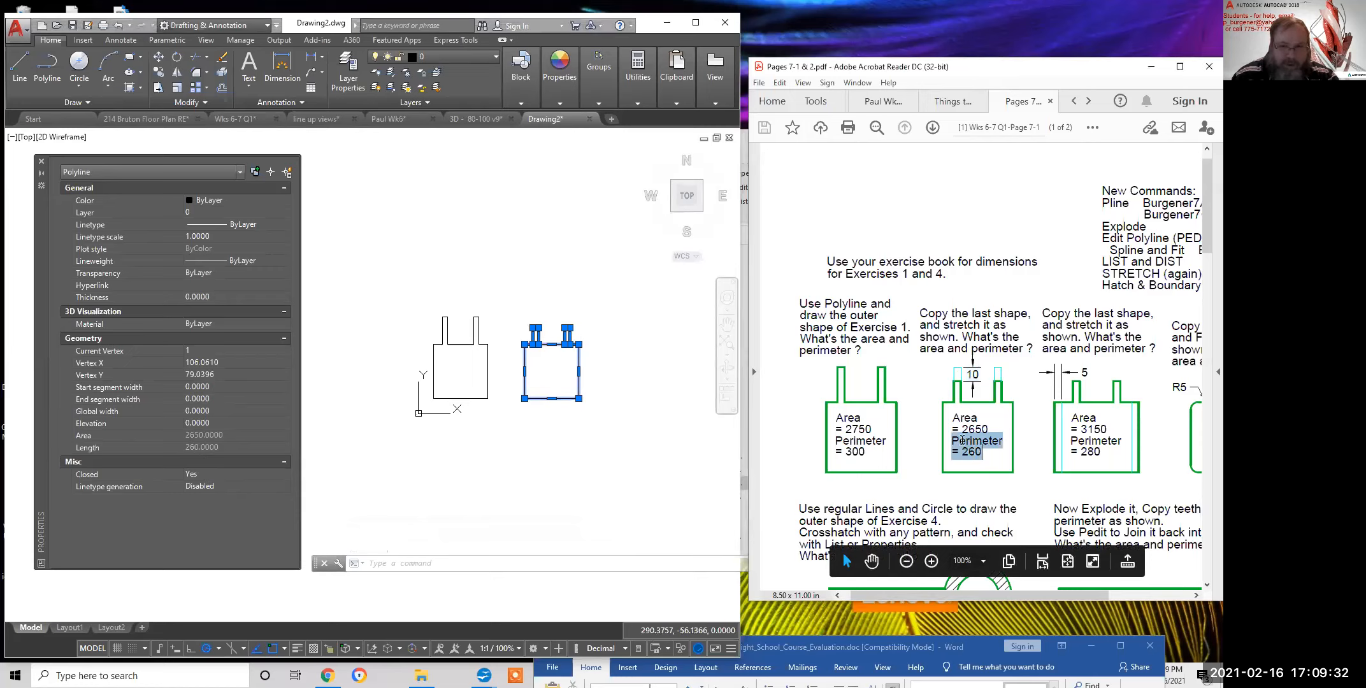
pyautogui.click(984, 451)
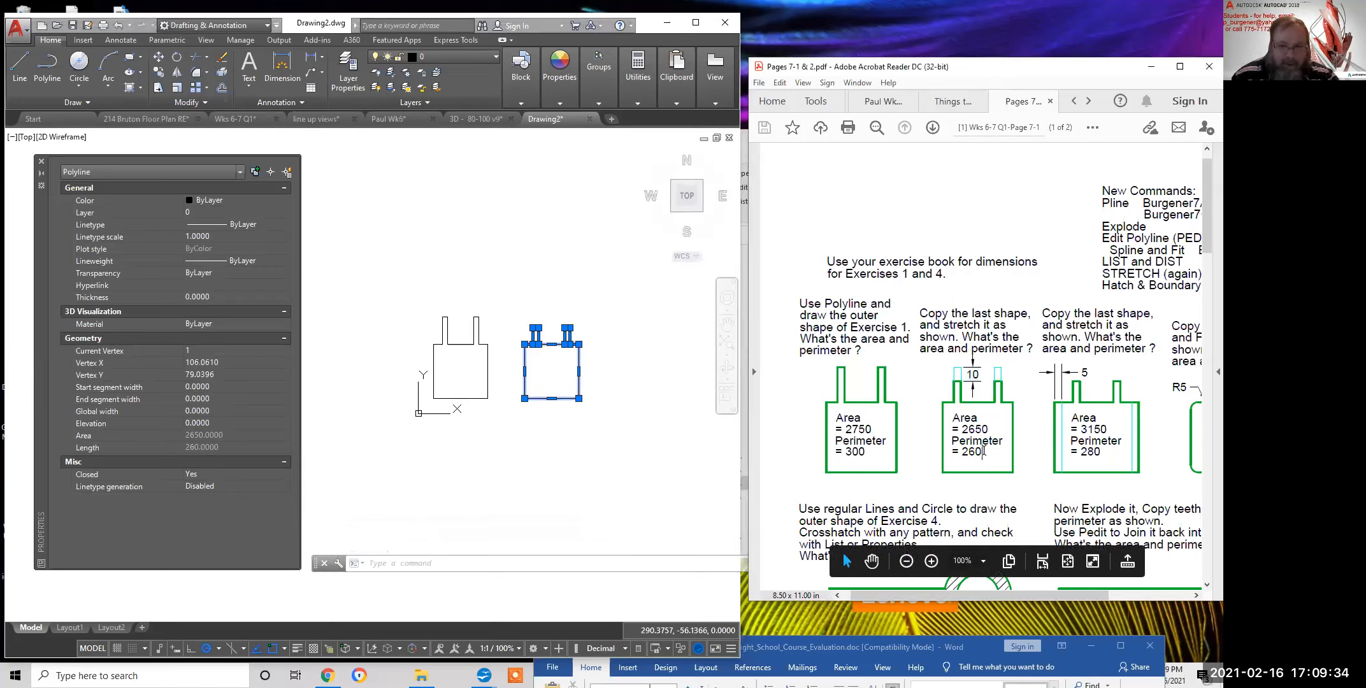
pyautogui.moveTo(952, 415); pyautogui.dragTo(982, 455)
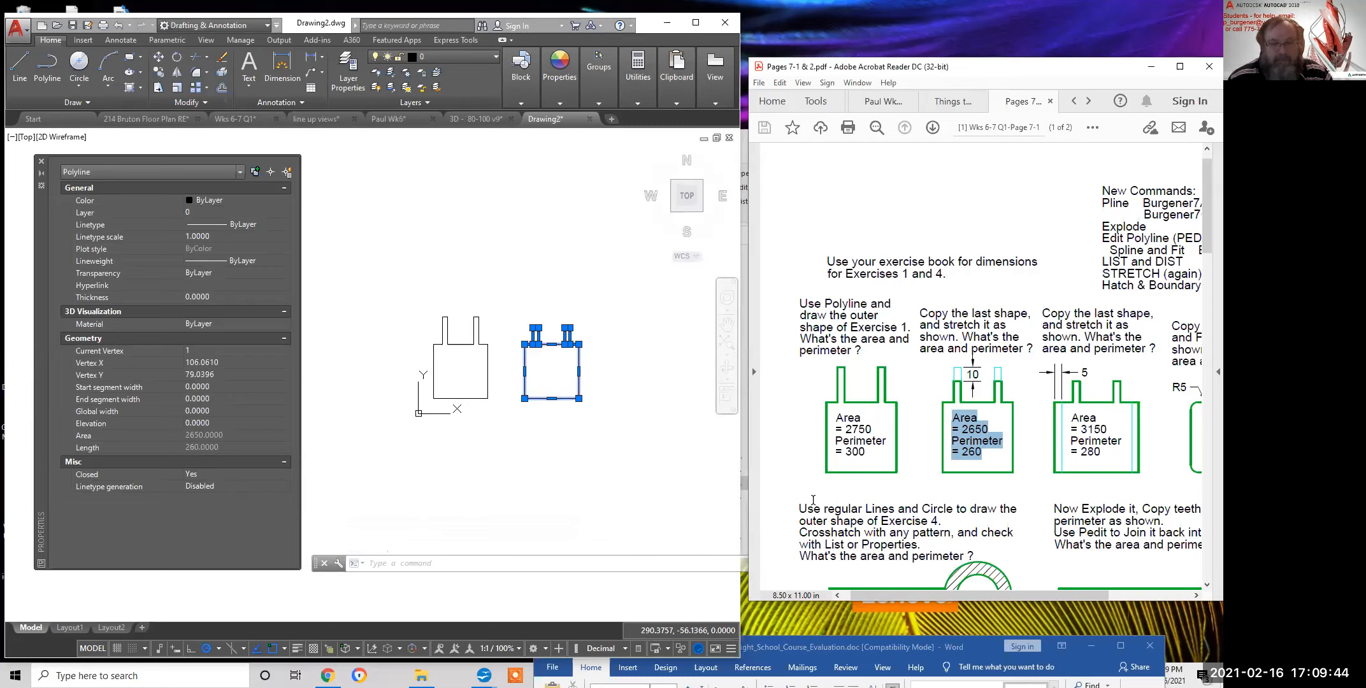
pyautogui.click(646, 382)
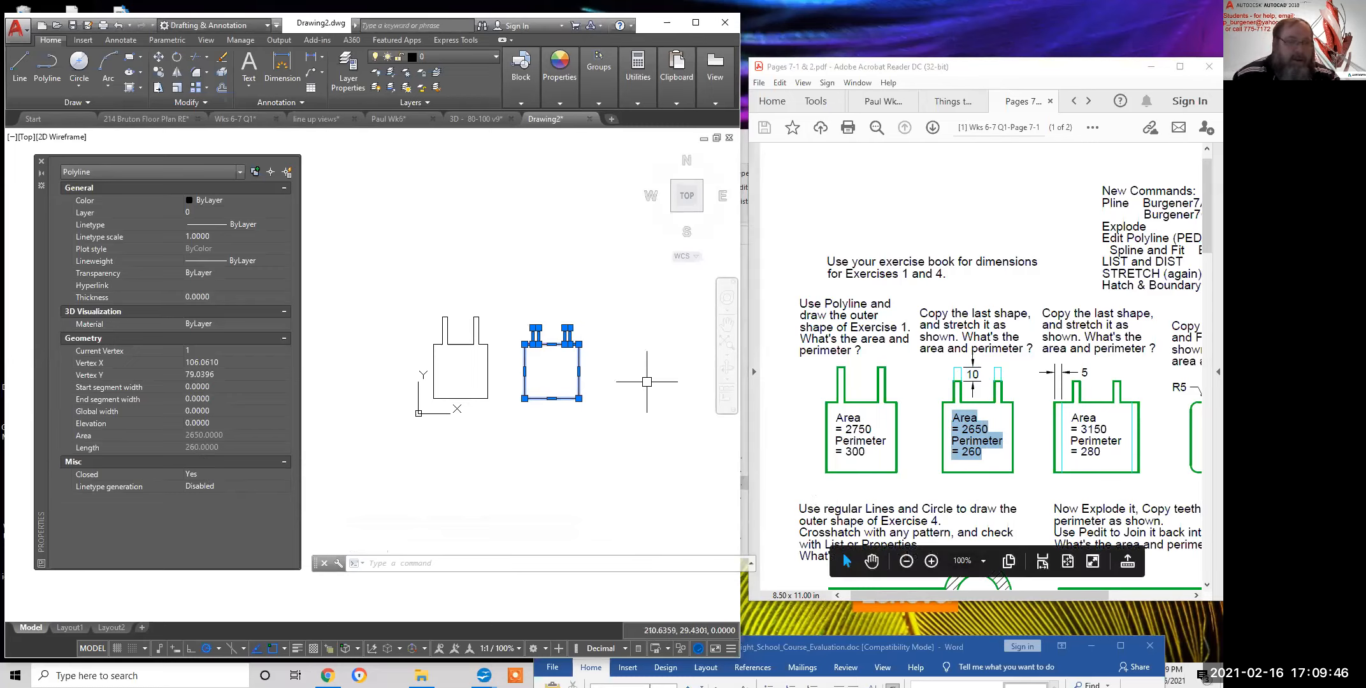
pyautogui.press('Escape')
pyautogui.press('Escape')
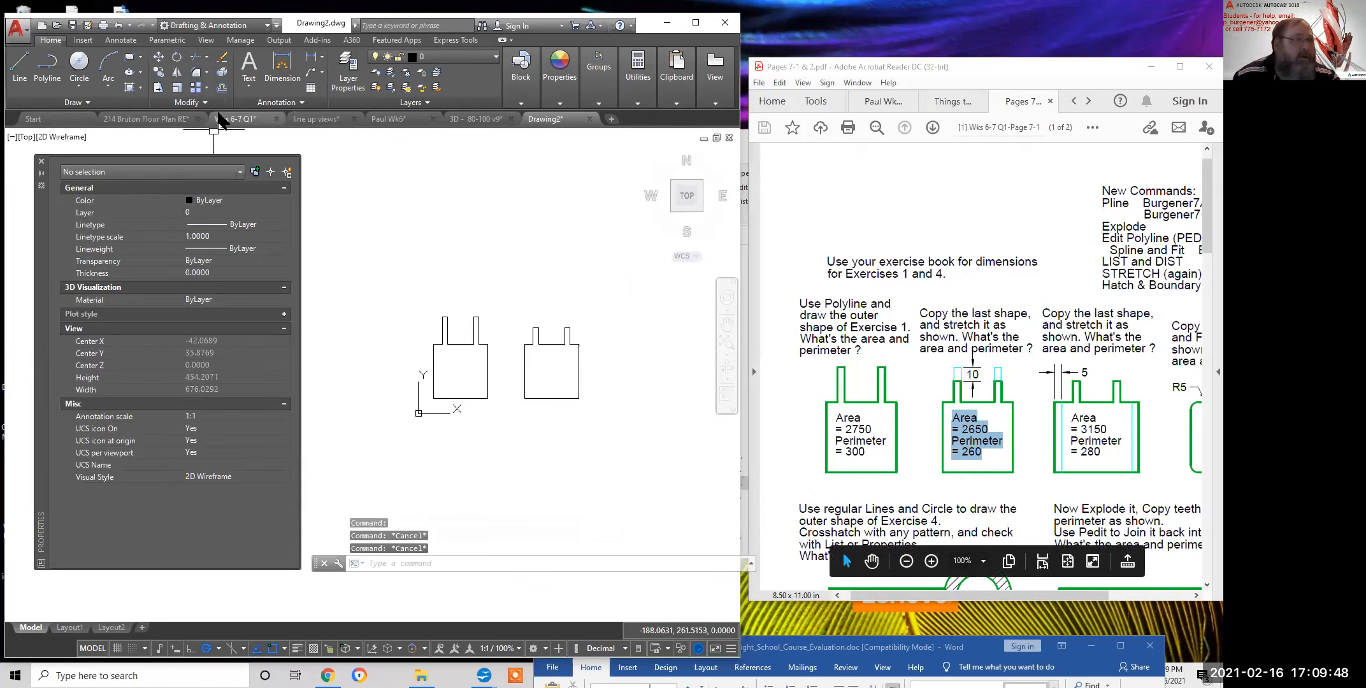
pyautogui.click(163, 72)
pyautogui.click(514, 313)
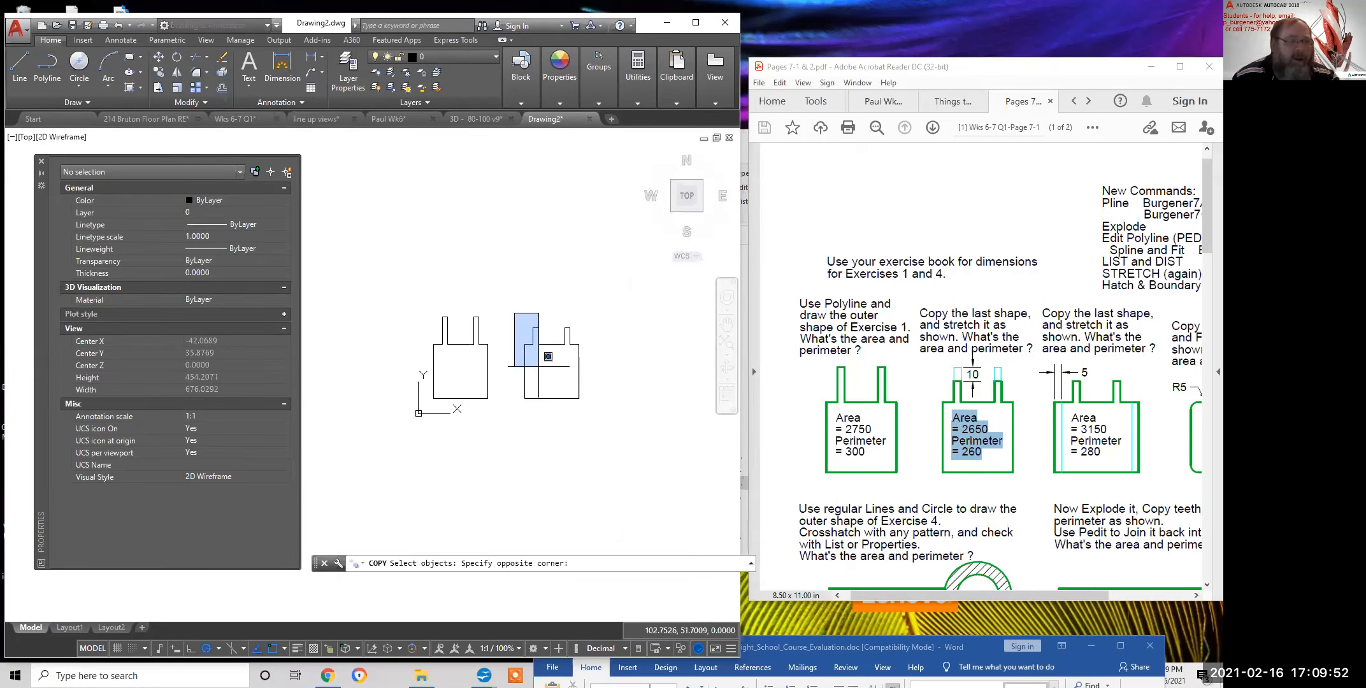
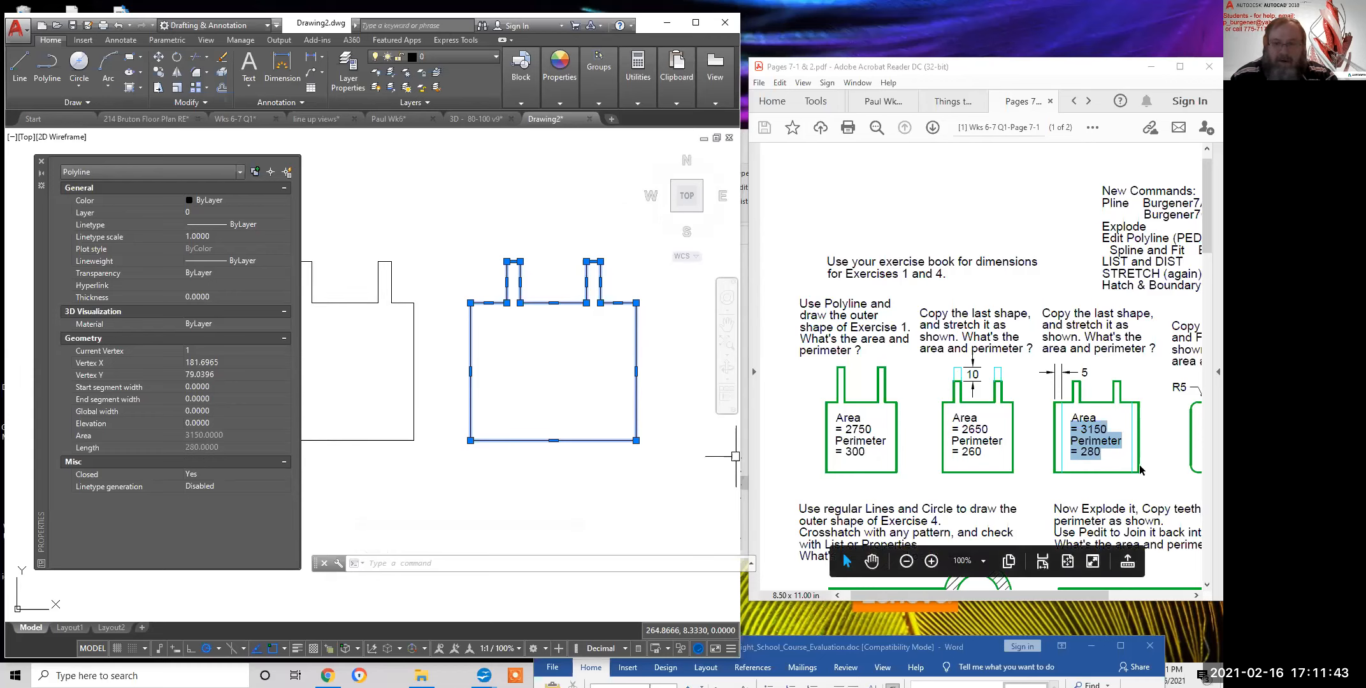
# Scroll to view the stretched polyline reporting area 3150 and perimeter 280
pyautogui.hscroll(4, 1146, 462)
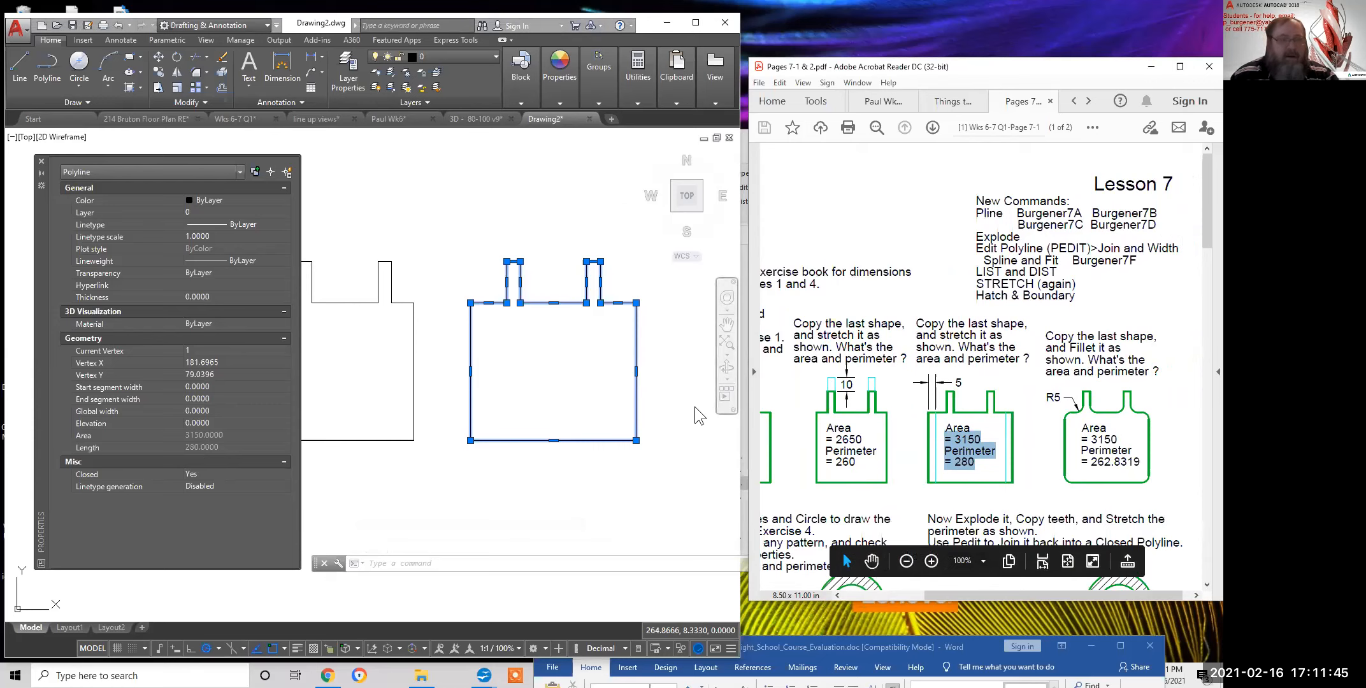
# Copy the stretched toothed shape with CO and place the copy to the right of the original
pyautogui.click(520, 170)
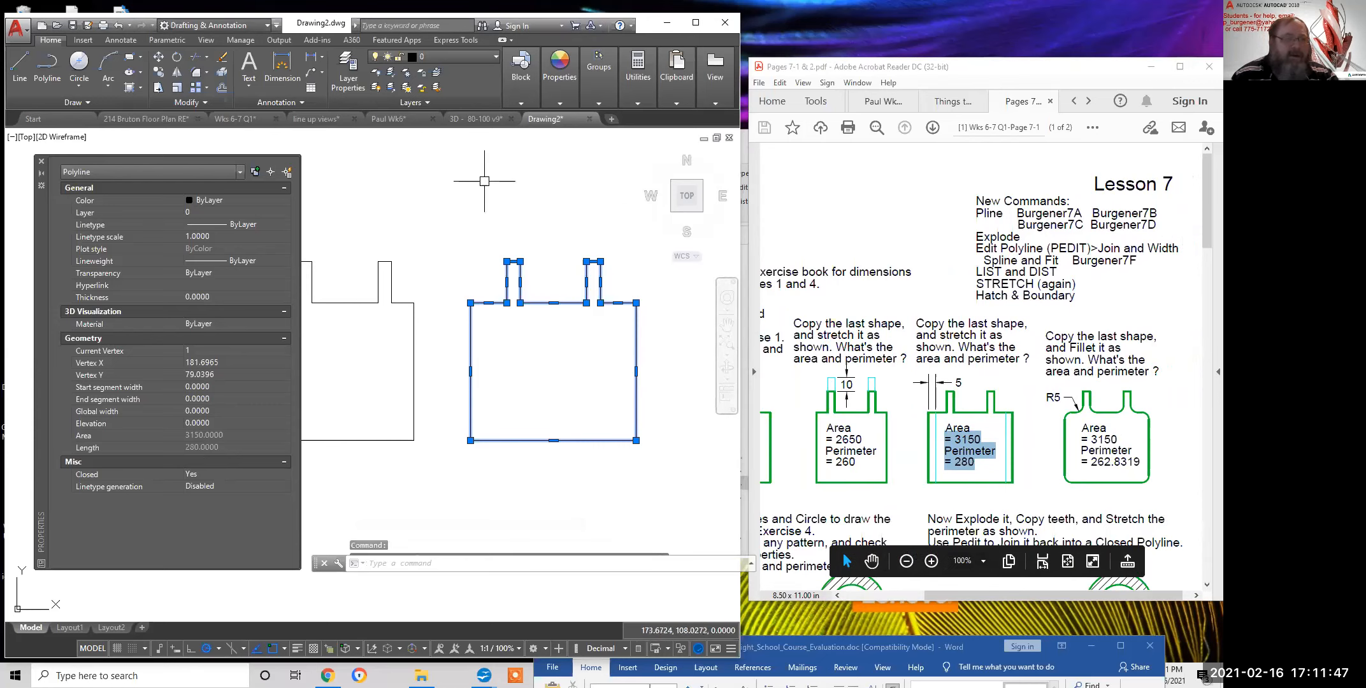
pyautogui.press('Escape')
pyautogui.press('Escape')
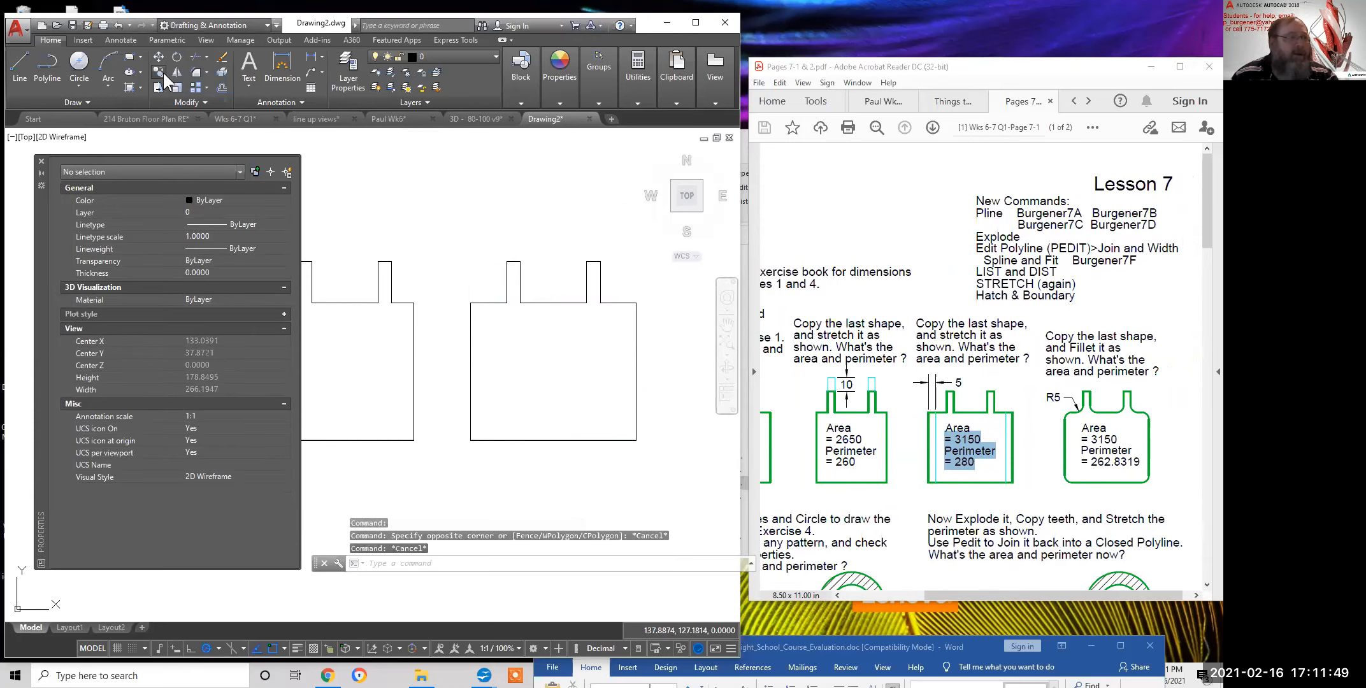
pyautogui.write('co')
pyautogui.press('Return')
pyautogui.click(446, 211)
pyautogui.click(664, 479)
pyautogui.press('Return')
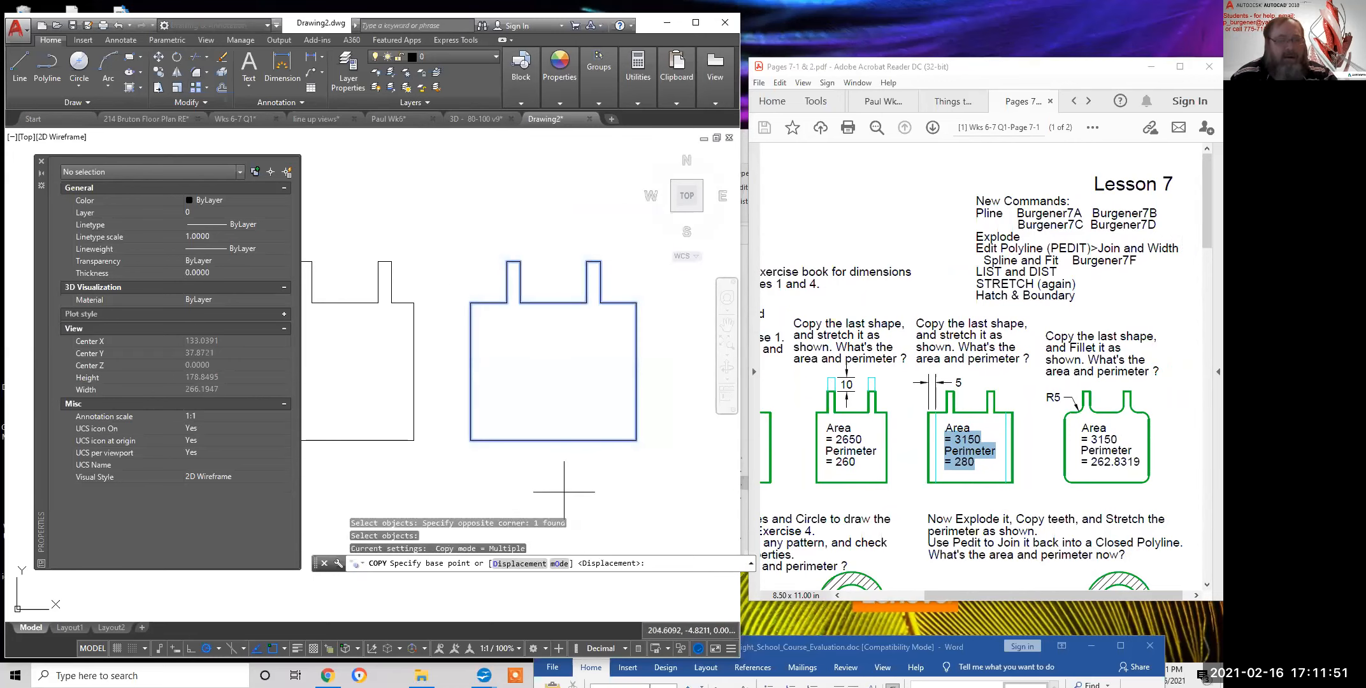
pyautogui.click(547, 494)
pyautogui.moveTo(641, 496); pyautogui.dragTo(443, 472, button='middle')
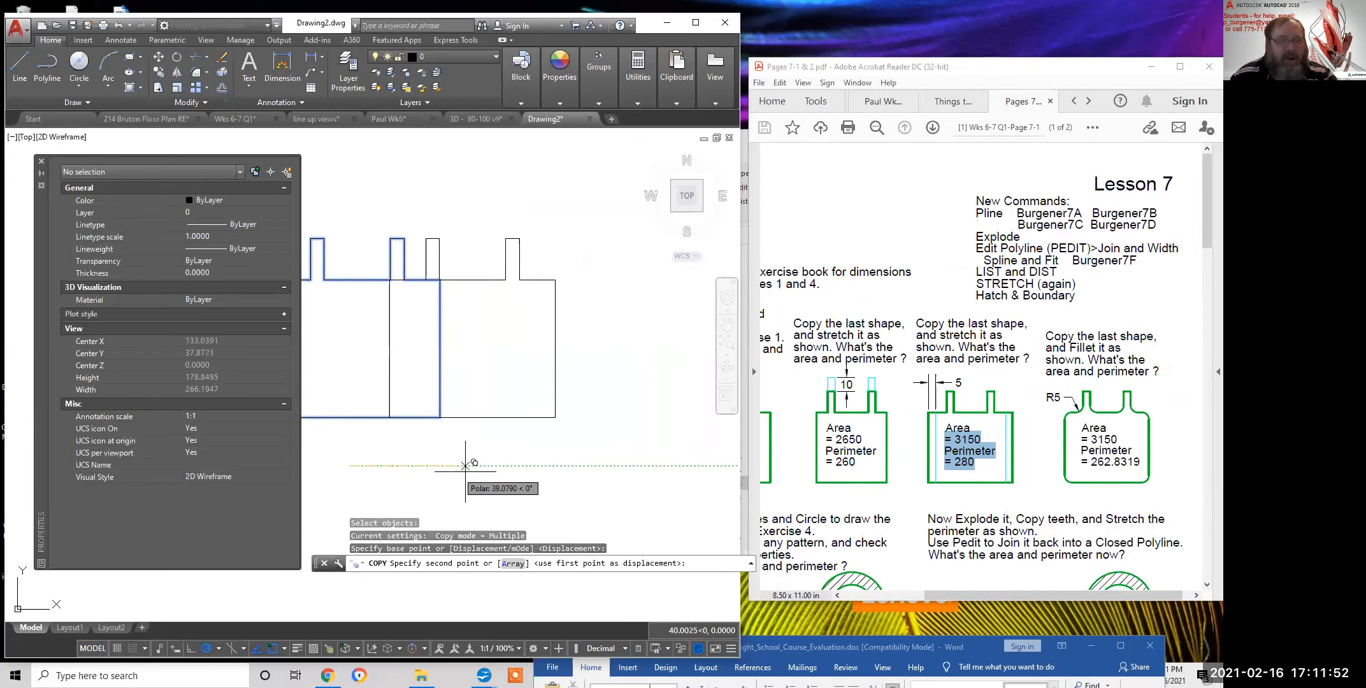
pyautogui.click(561, 466)
pyautogui.press('Return')
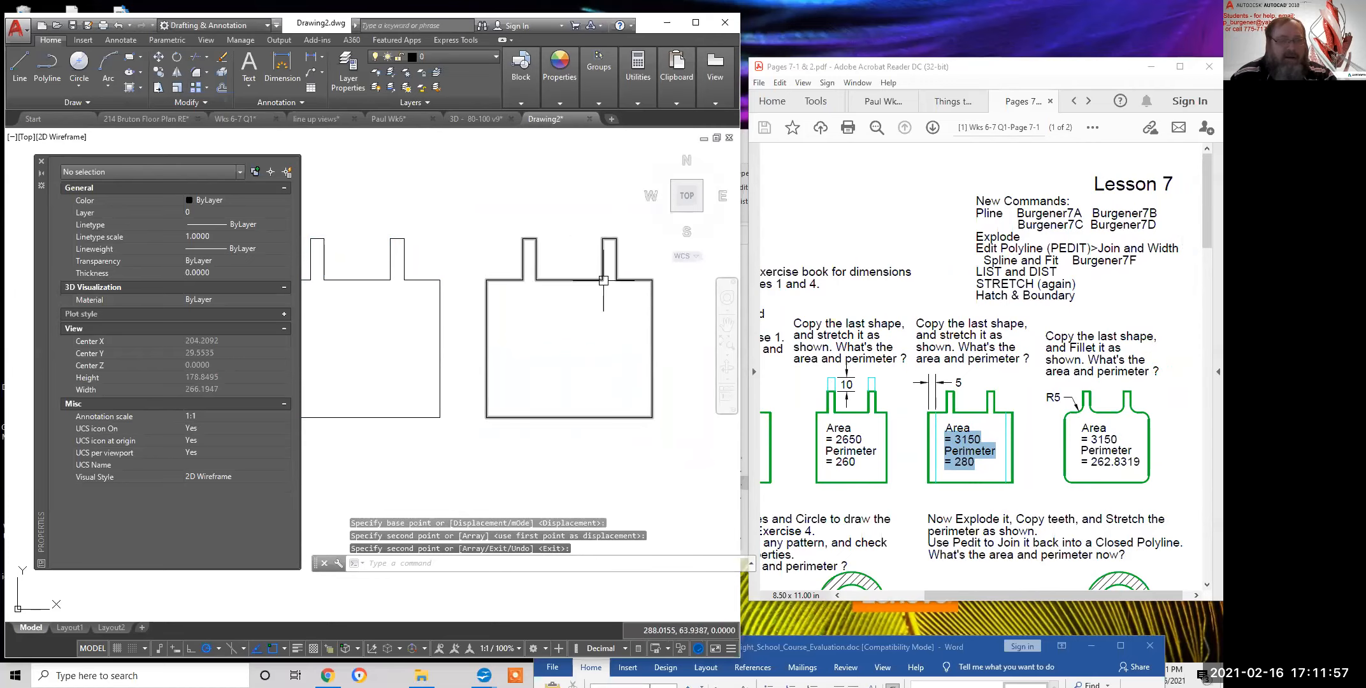
pyautogui.click(196, 72)
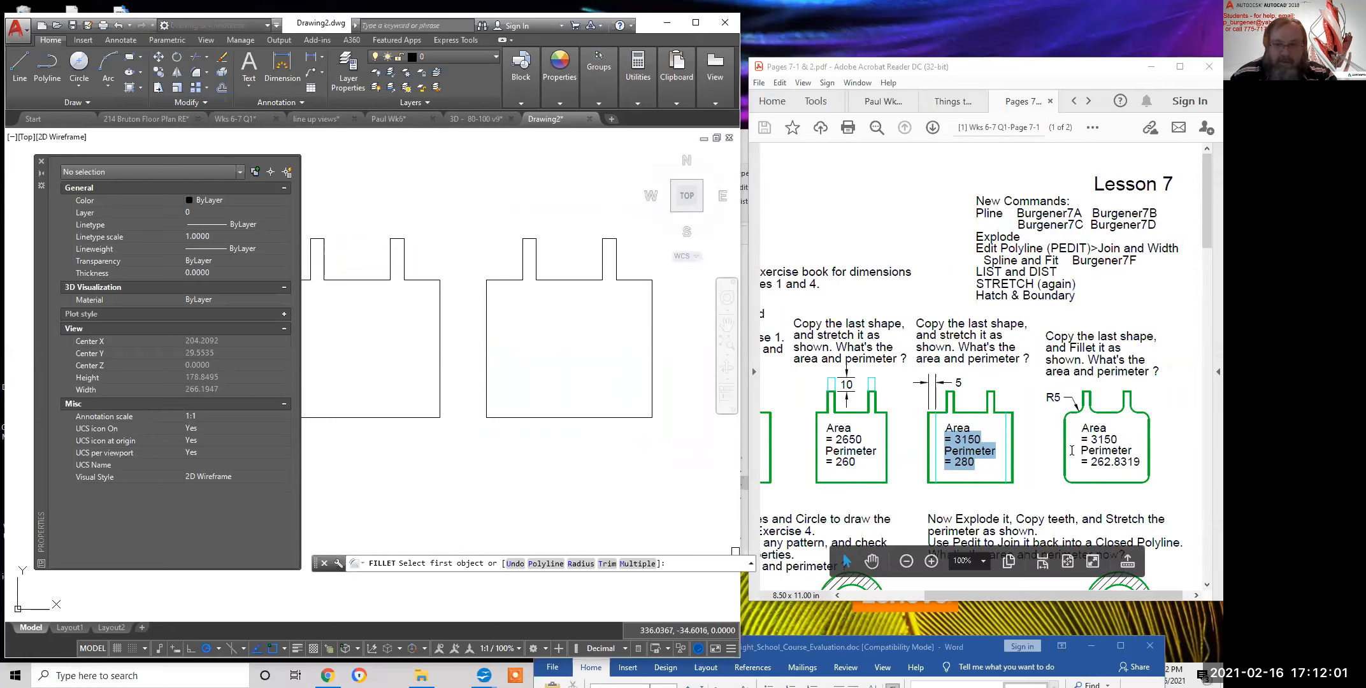
pyautogui.moveTo(1058, 396); pyautogui.dragTo(1043, 397)
pyautogui.click(523, 474)
pyautogui.press('Escape')
pyautogui.press('Escape')
pyautogui.press('Escape')
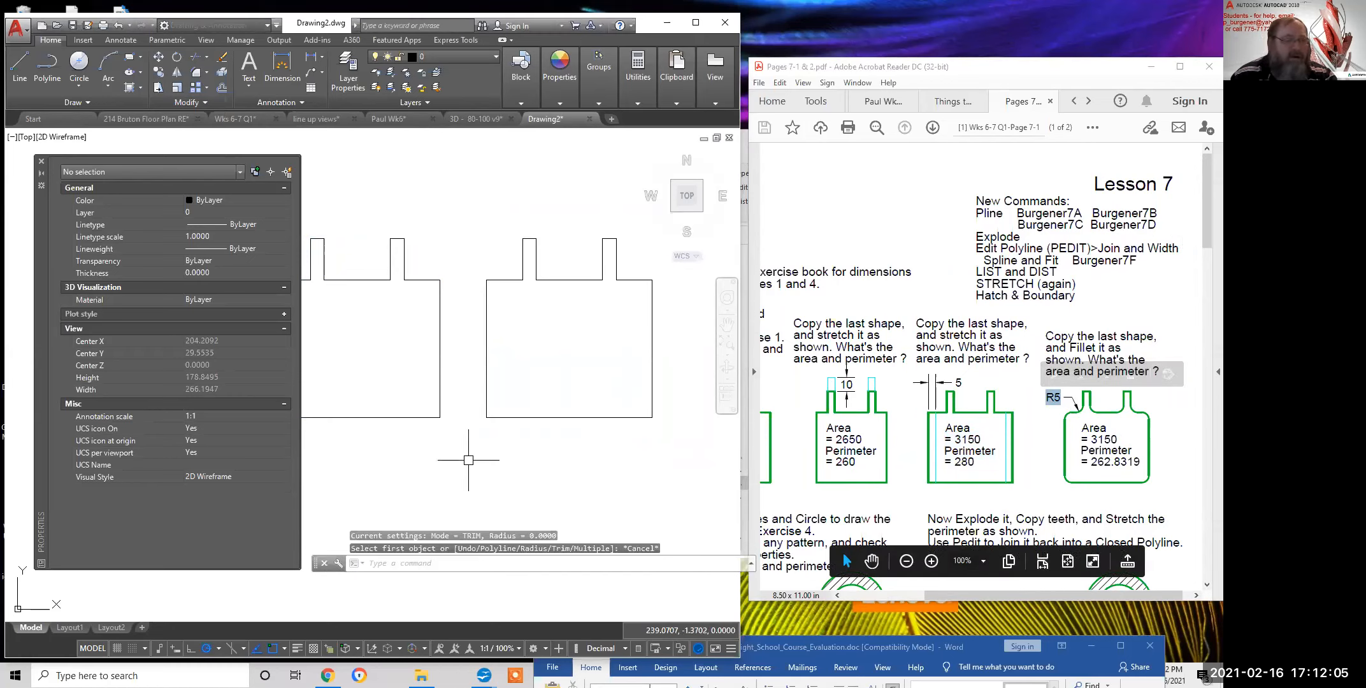
pyautogui.click(195, 73)
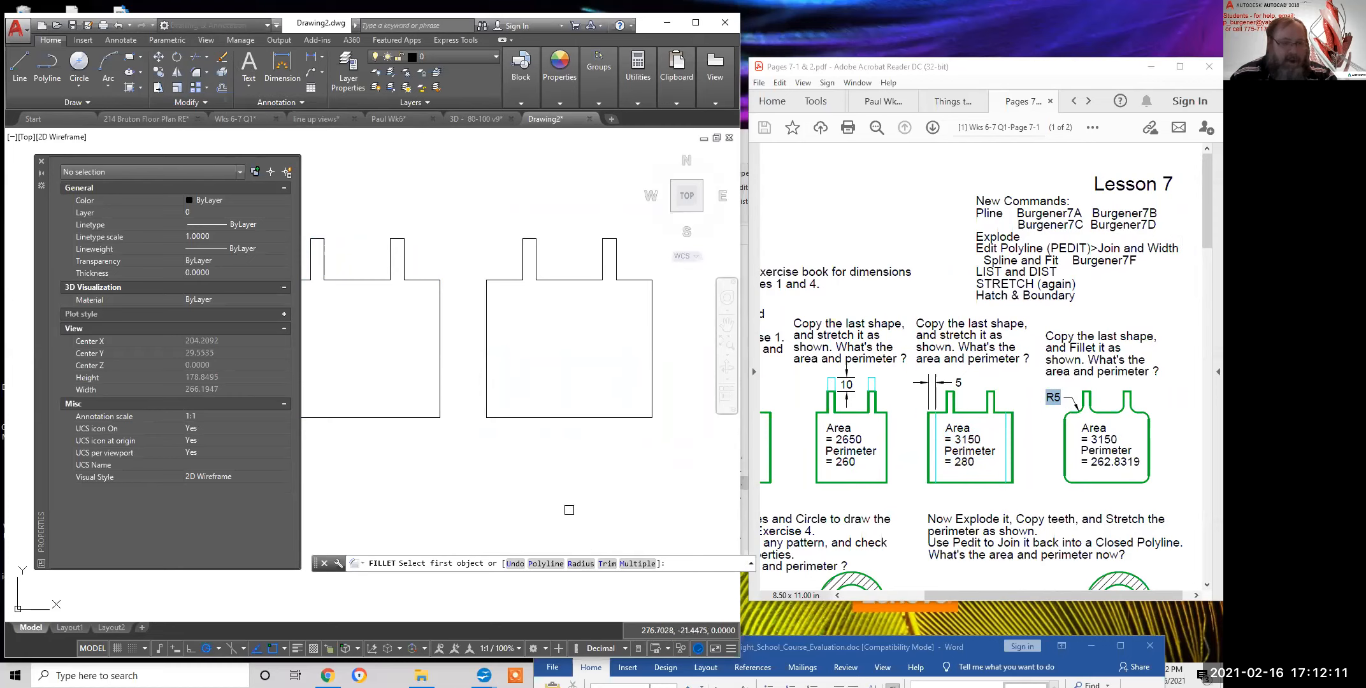
pyautogui.rightClick(475, 204)
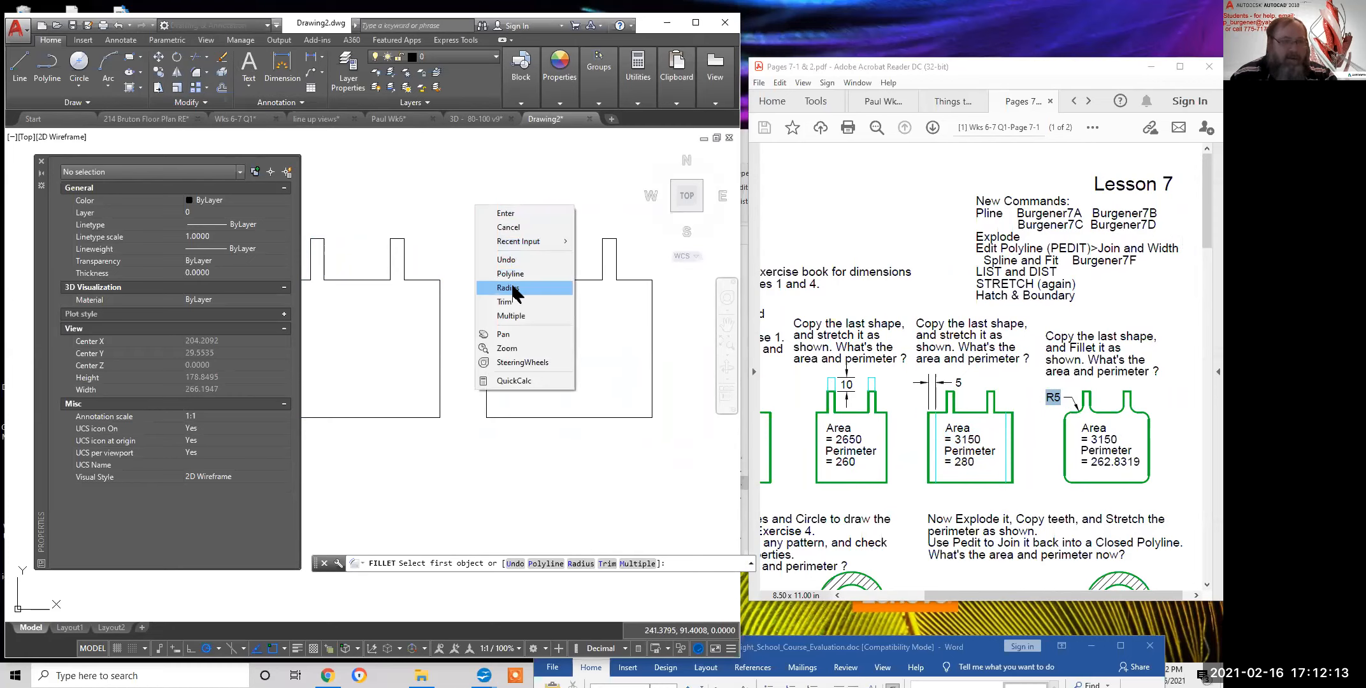
pyautogui.click(512, 288)
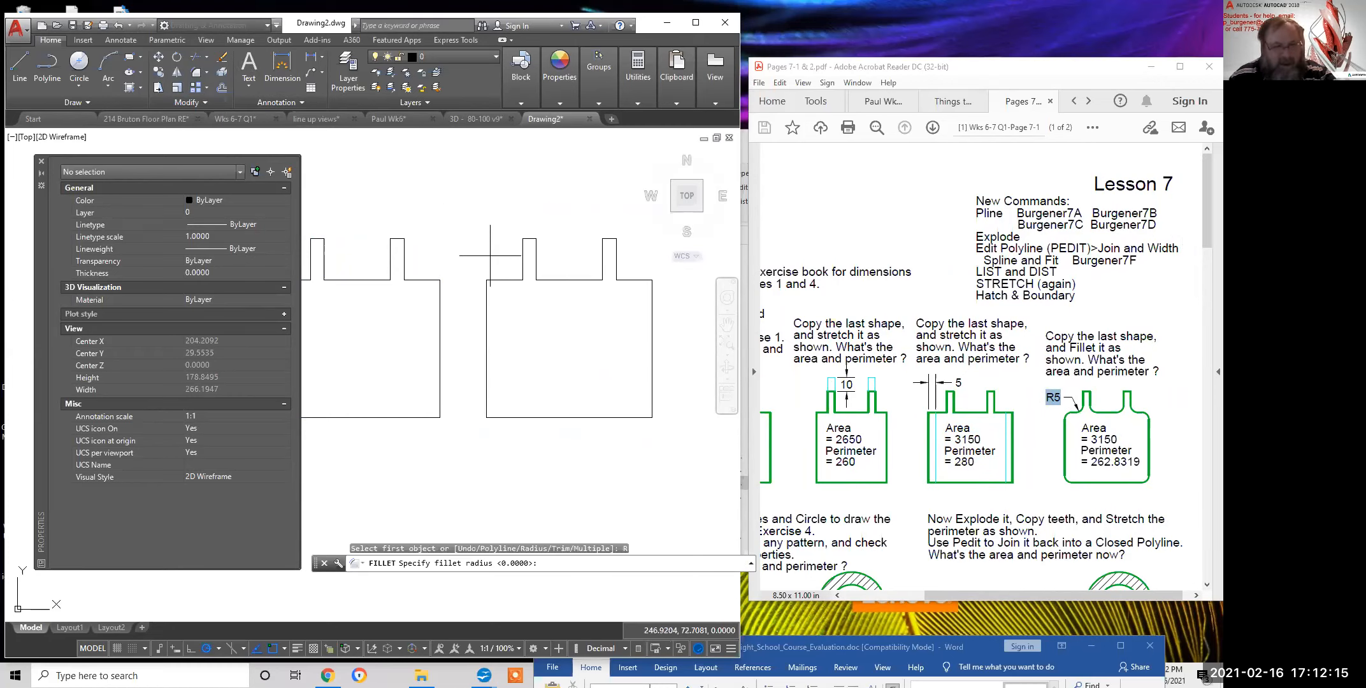
pyautogui.write('5')
pyautogui.press('Return')
pyautogui.click(495, 279)
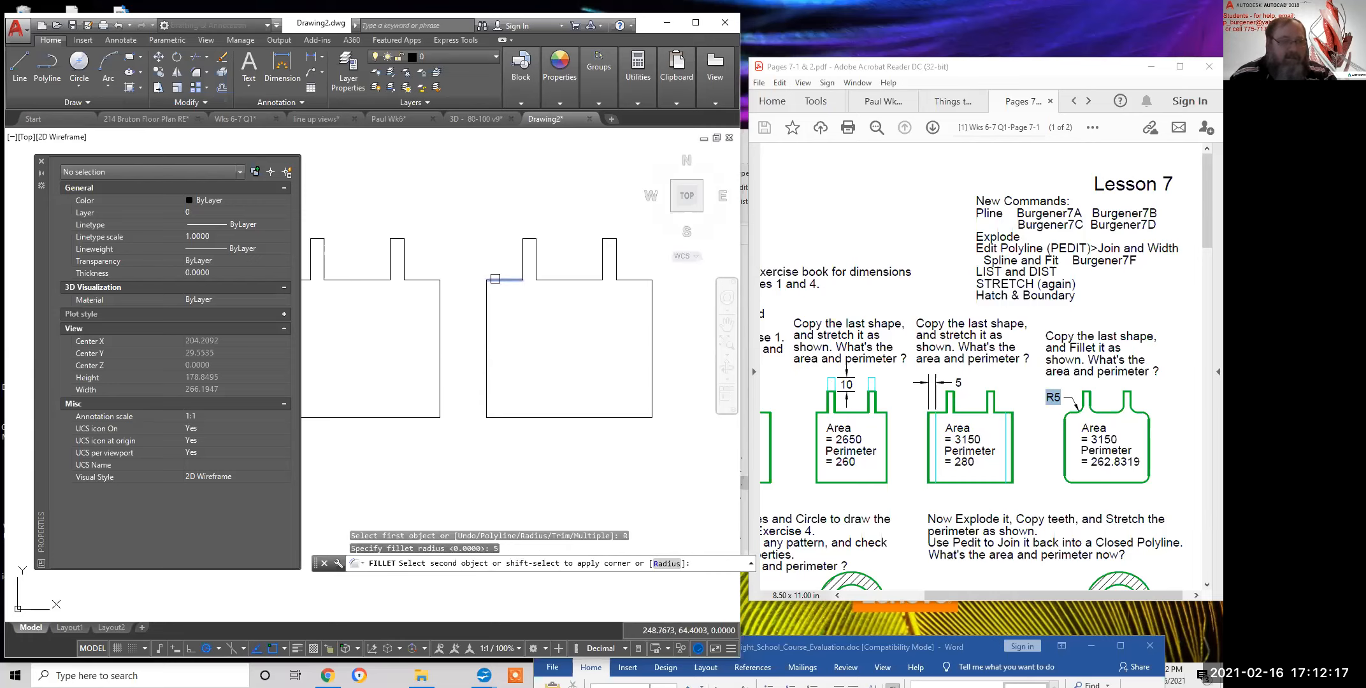
pyautogui.click(487, 291)
pyautogui.click(487, 291)
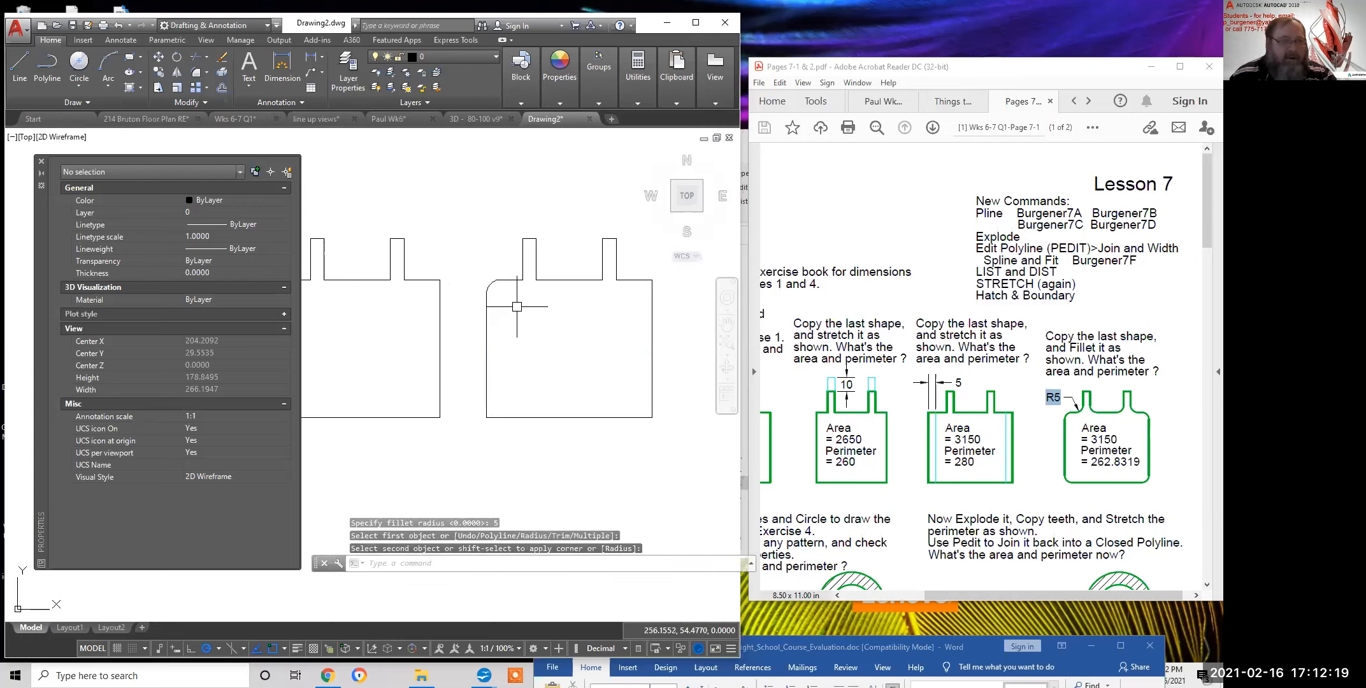
pyautogui.press('Return')
pyautogui.click(524, 268)
pyautogui.click(512, 278)
pyautogui.press('Return')
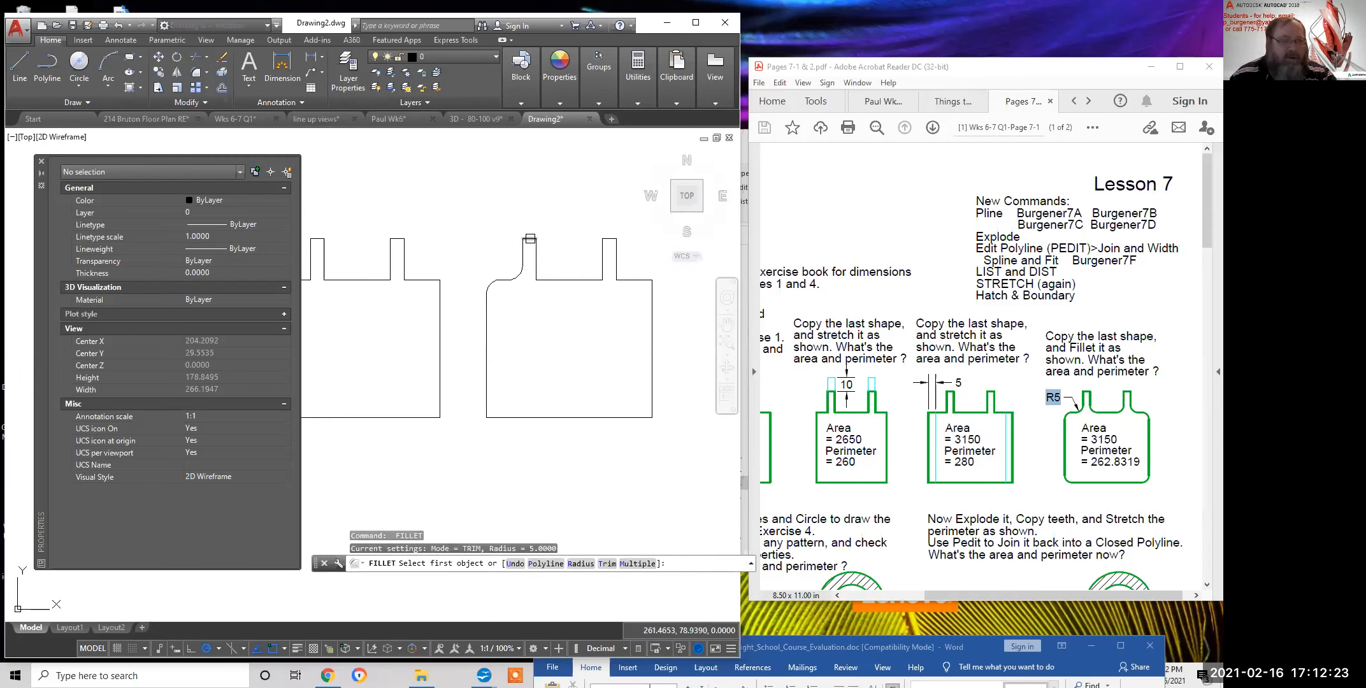
pyautogui.click(529, 238)
pyautogui.click(524, 246)
pyautogui.press('Return')
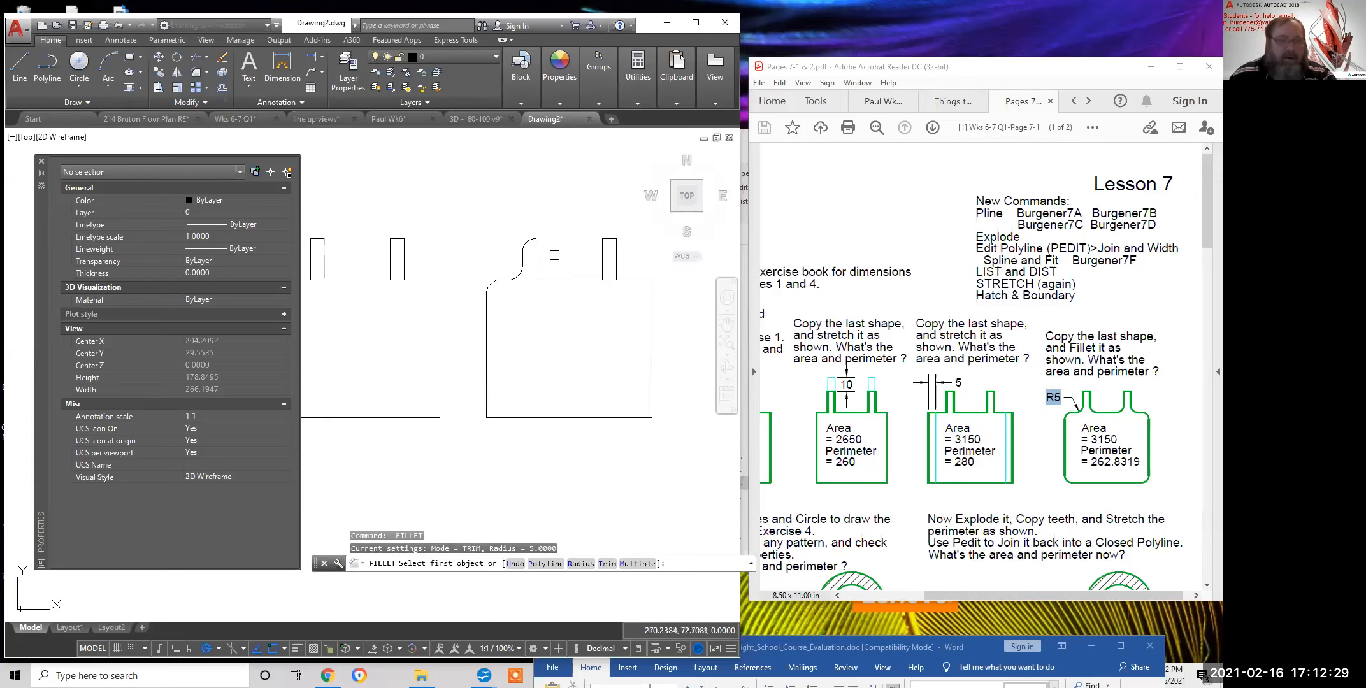
pyautogui.rightClick(545, 235)
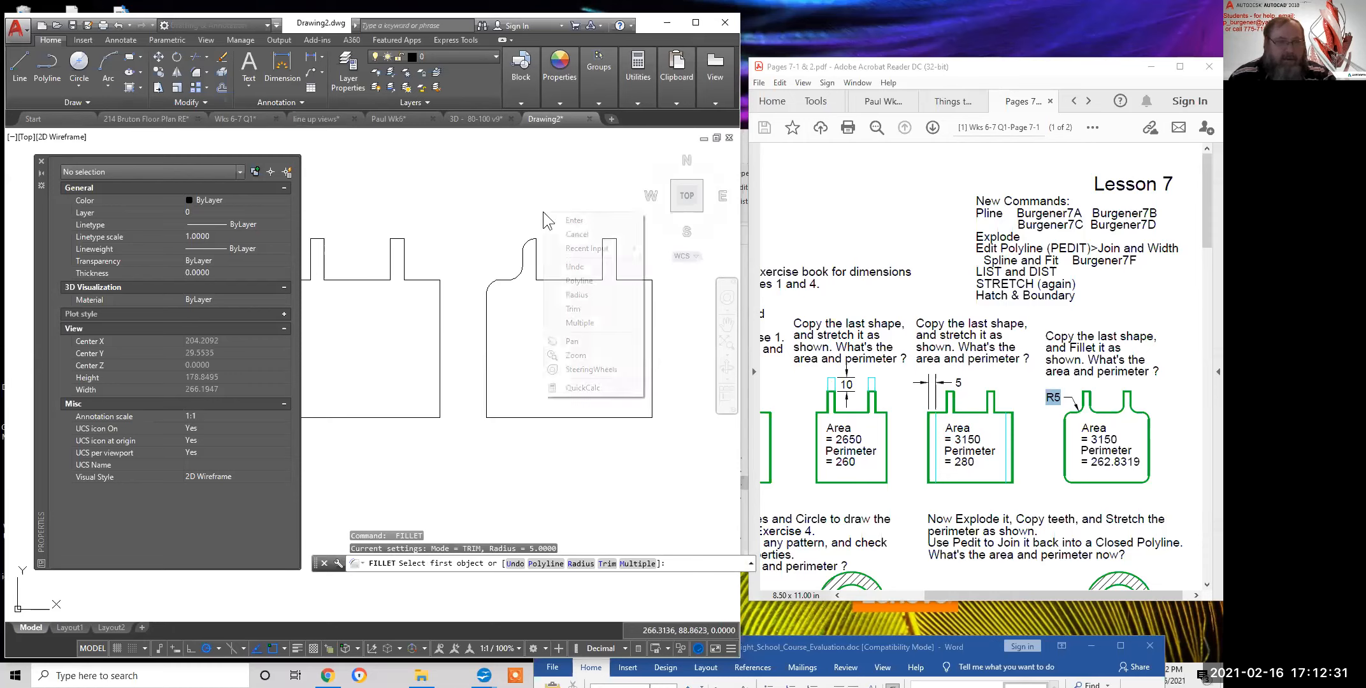
pyautogui.click(565, 261)
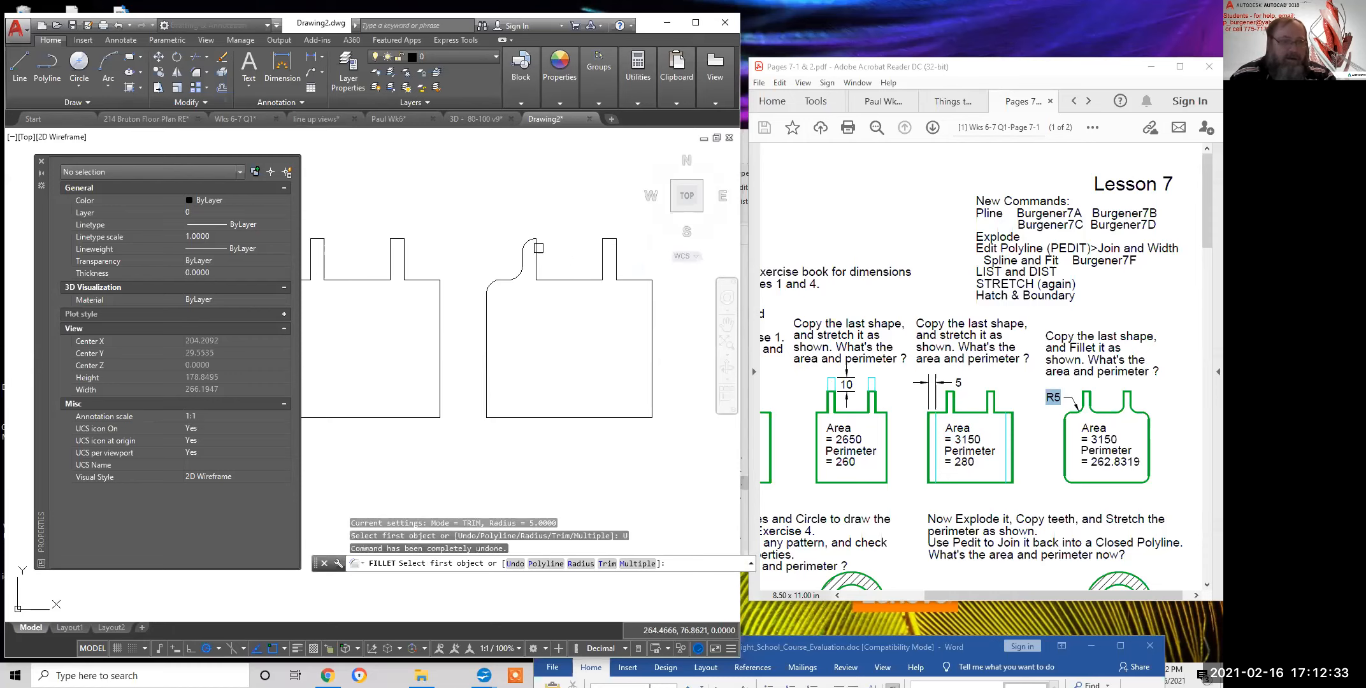
pyautogui.rightClick(552, 222)
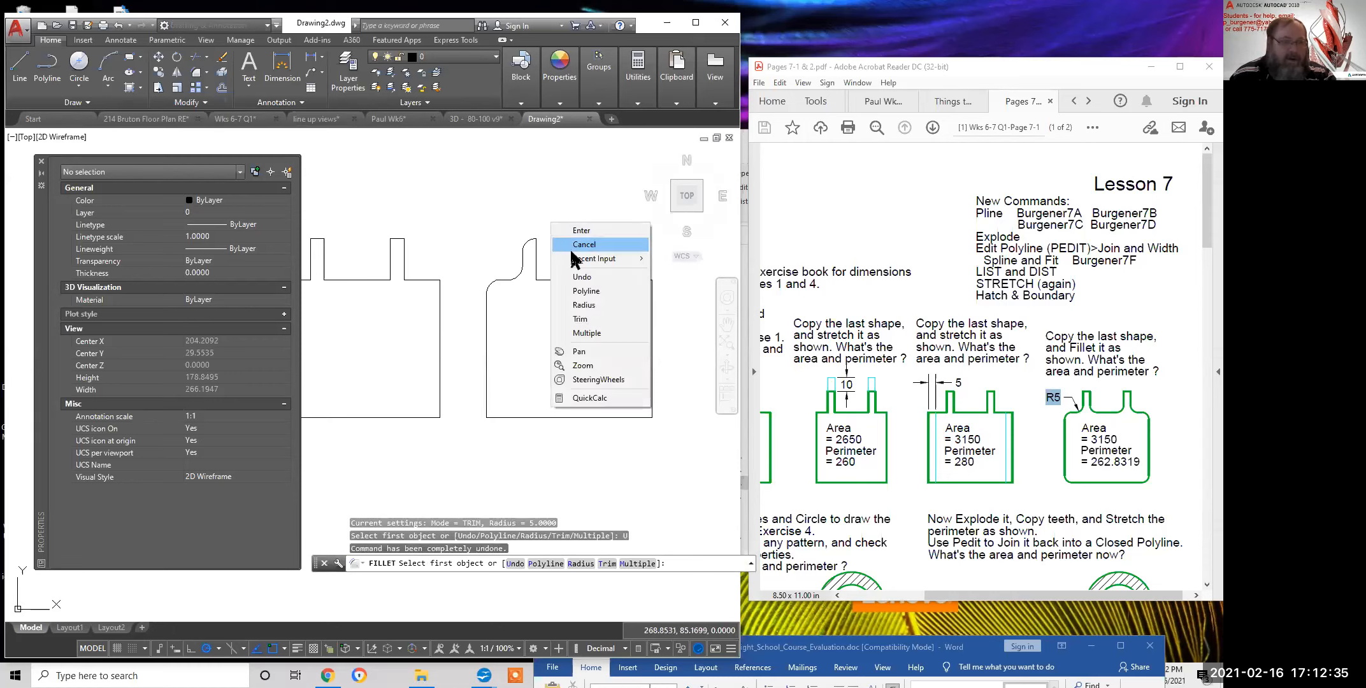
pyautogui.click(583, 278)
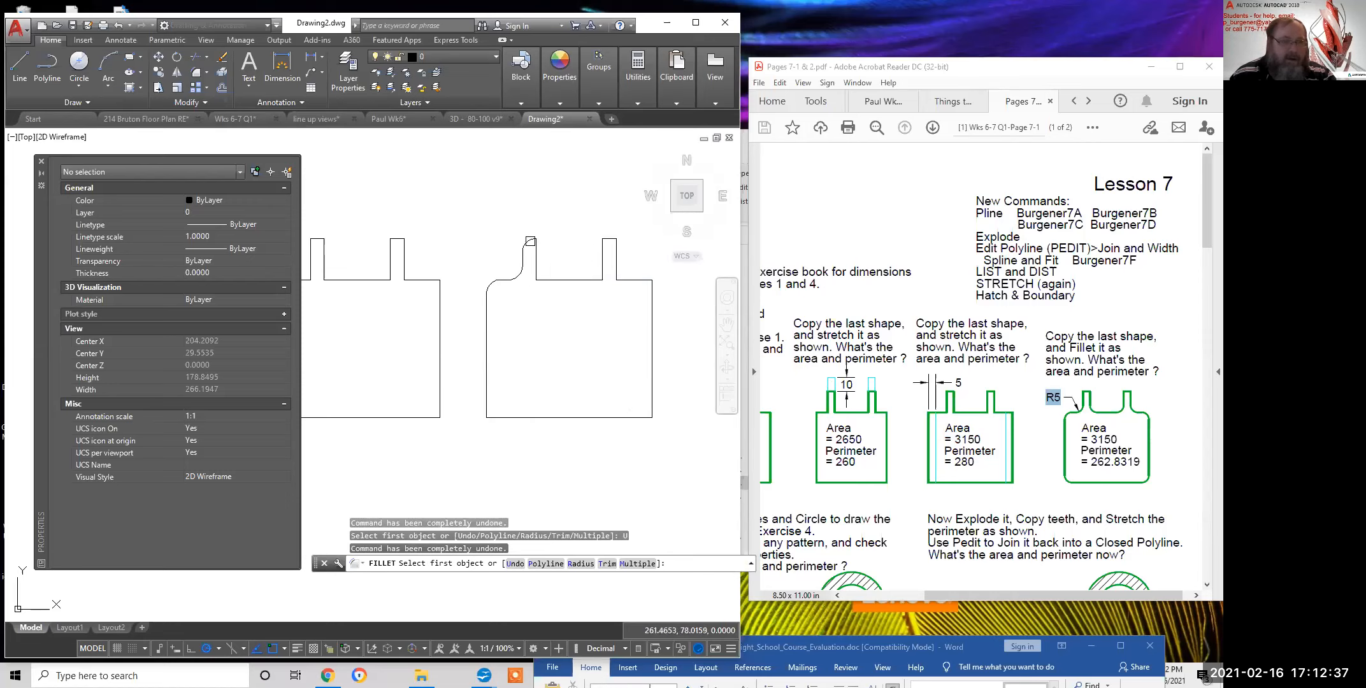
pyautogui.press('Escape')
pyautogui.press('Escape')
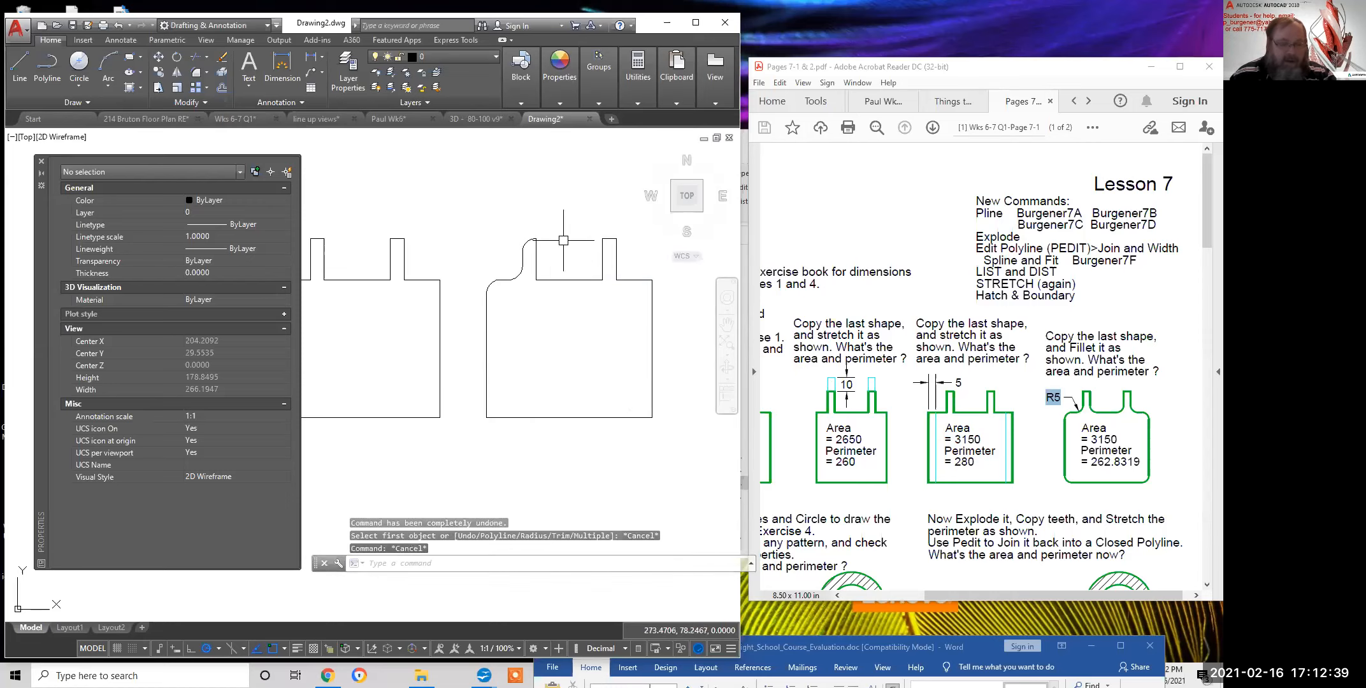
pyautogui.write('u')
pyautogui.press('Return')
pyautogui.press('Return')
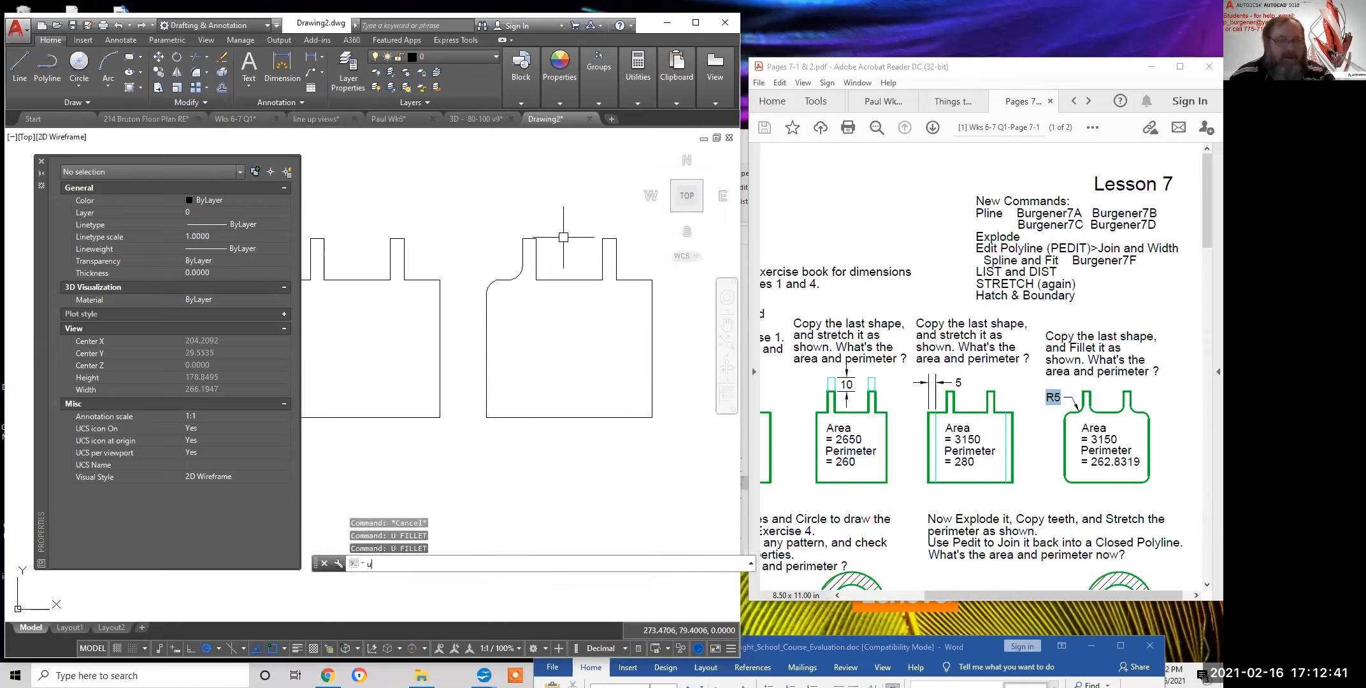
pyautogui.press('Escape')
pyautogui.press('Escape')
pyautogui.write('u')
pyautogui.press('Return')
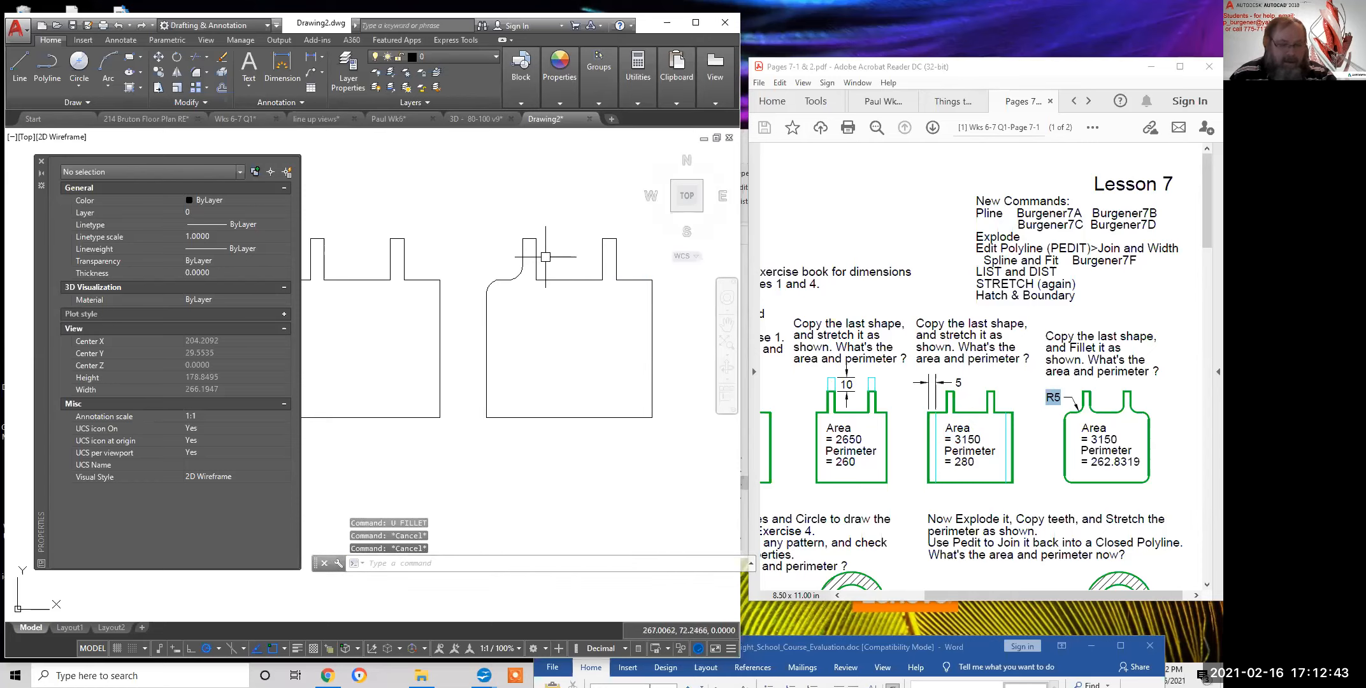
pyautogui.write('u')
pyautogui.press('Return')
pyautogui.press('BackSpace')
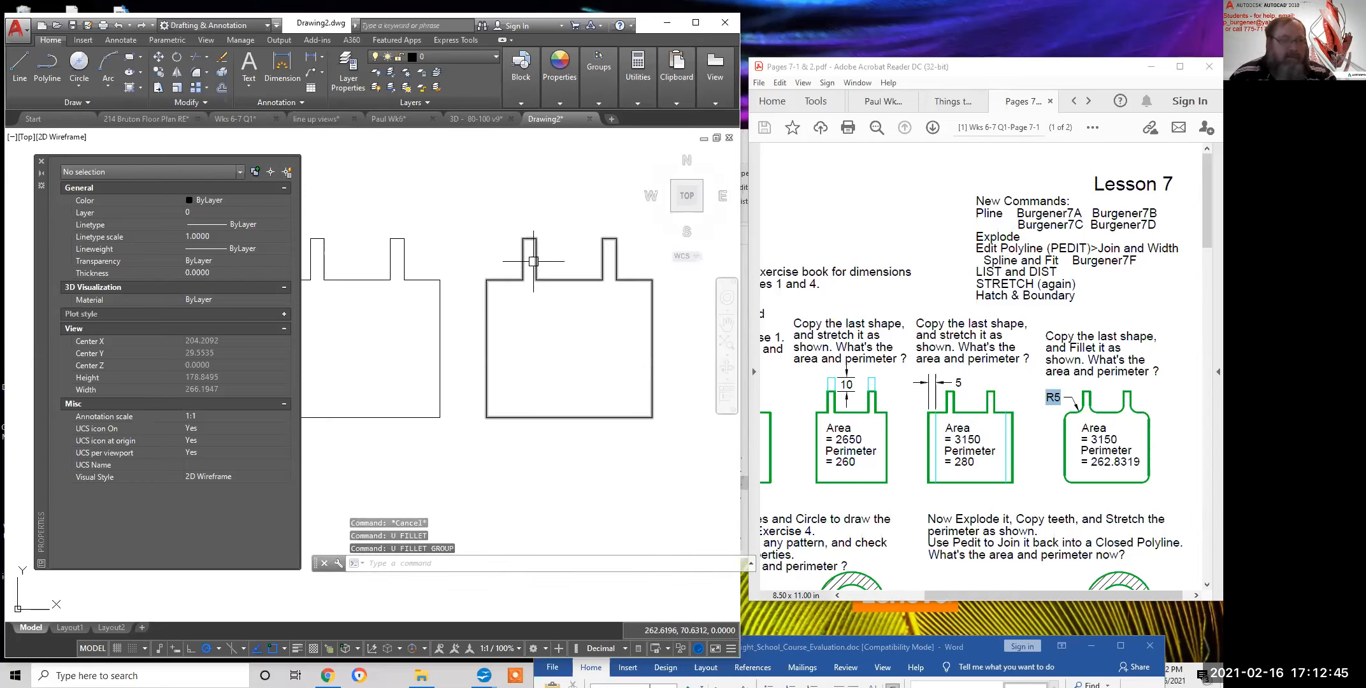
# Select the copied shape and start Fillet with a radius of 2
pyautogui.click(535, 259)
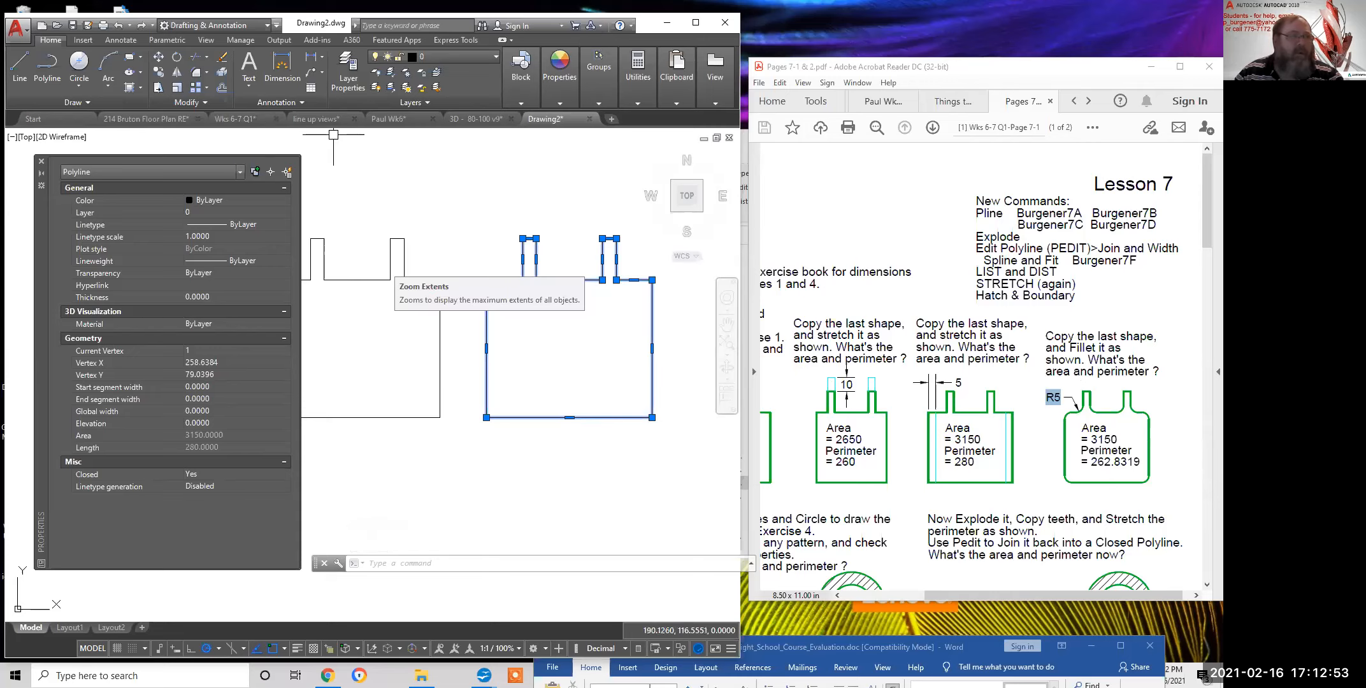
pyautogui.click(199, 73)
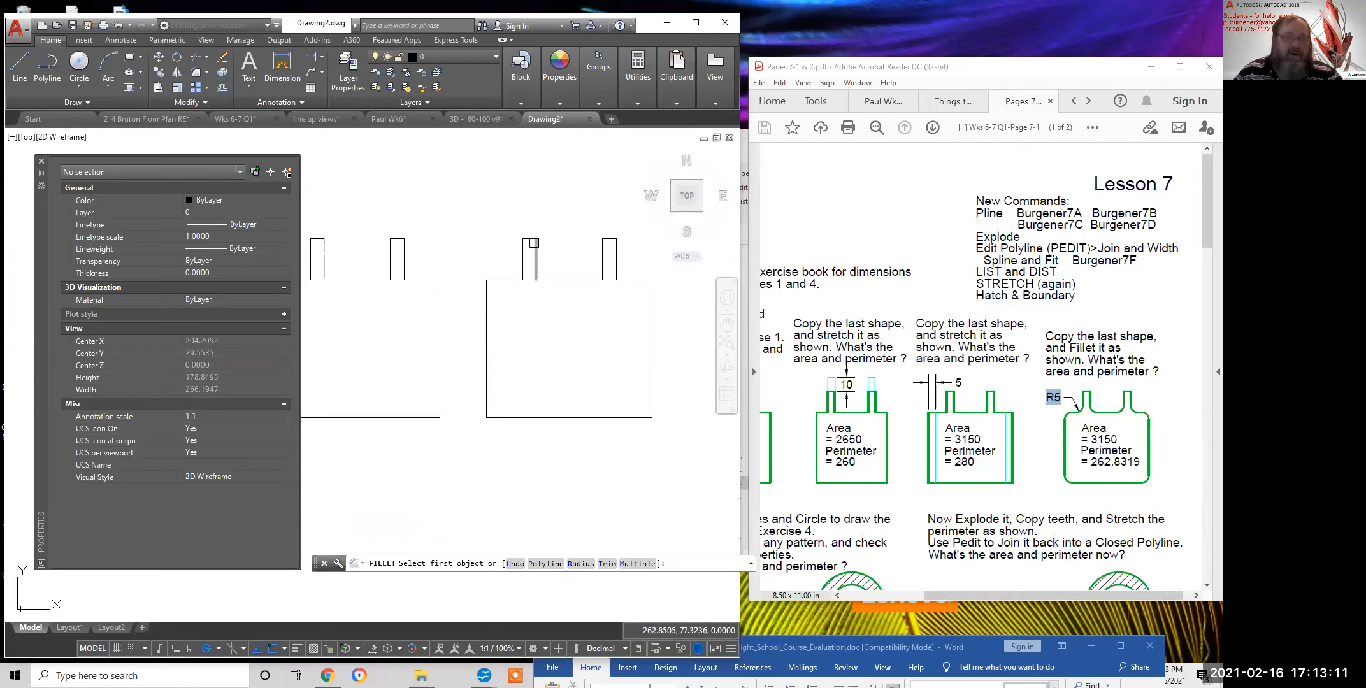
pyautogui.click(579, 563)
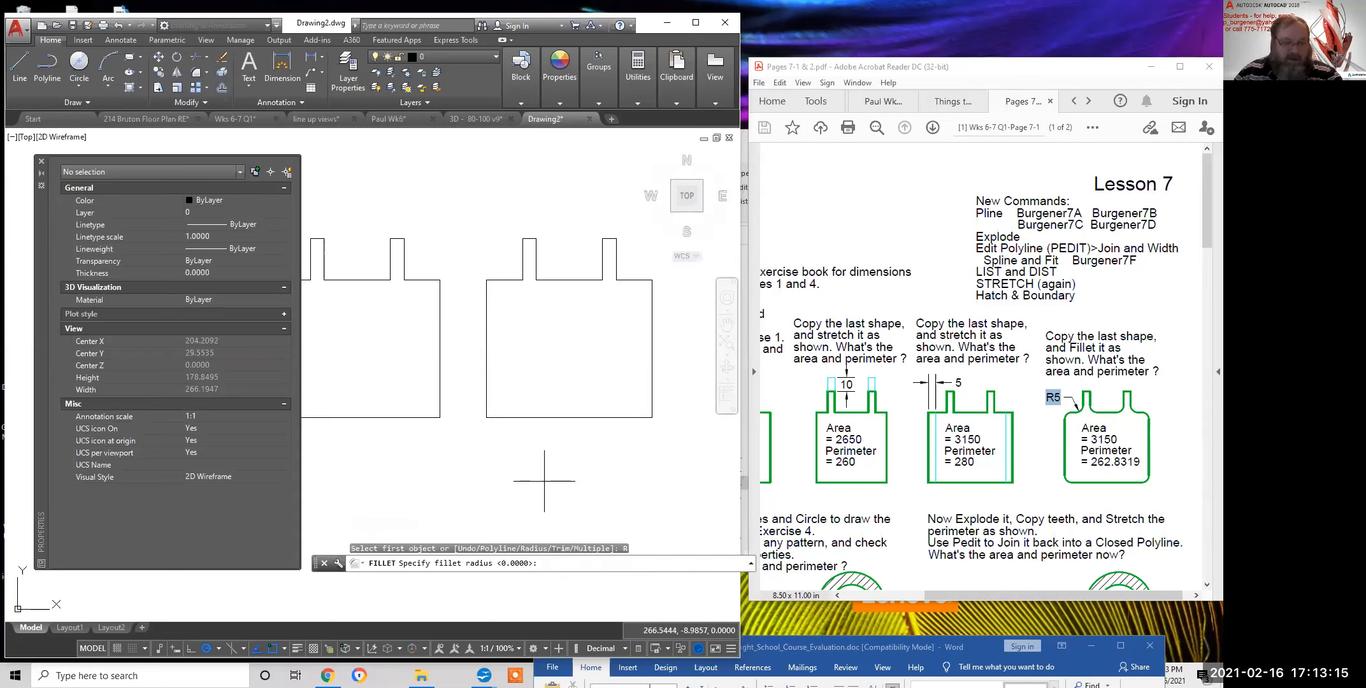
pyautogui.press('Return')
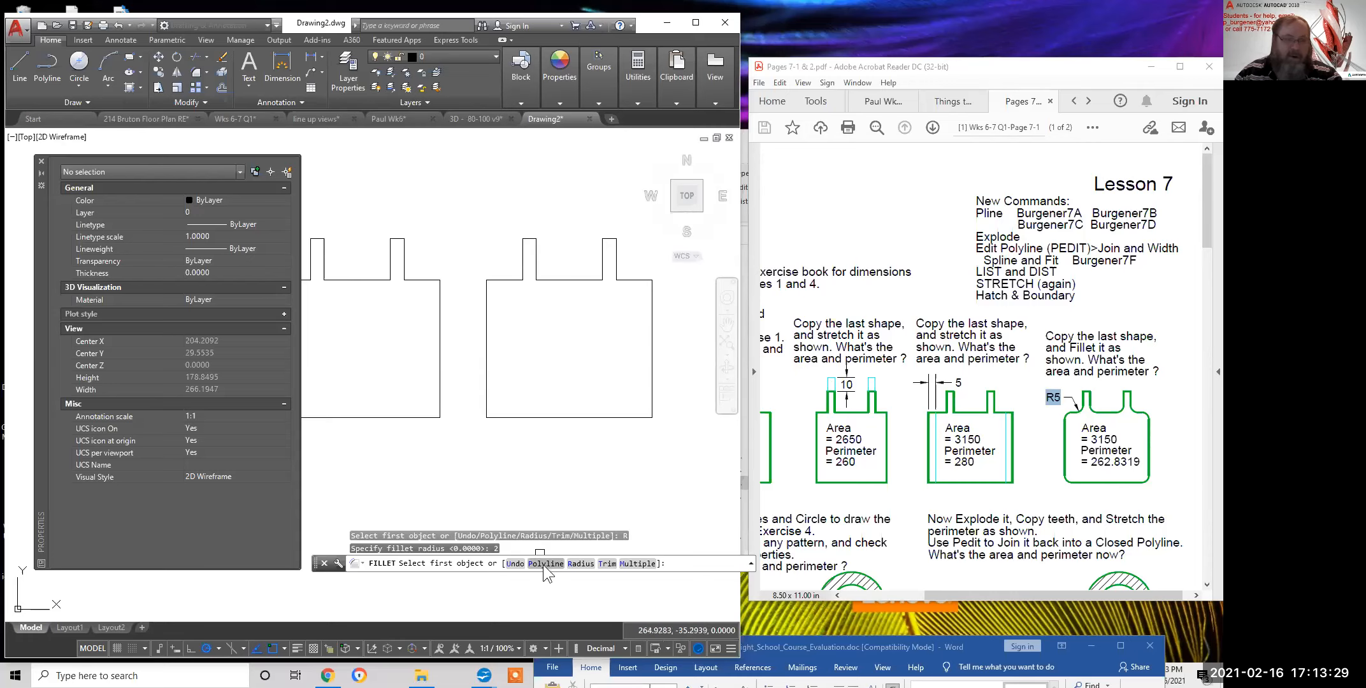
# Round every corner of the copied shape at once with the Polyline option, framing both shapes
pyautogui.rightClick(525, 526)
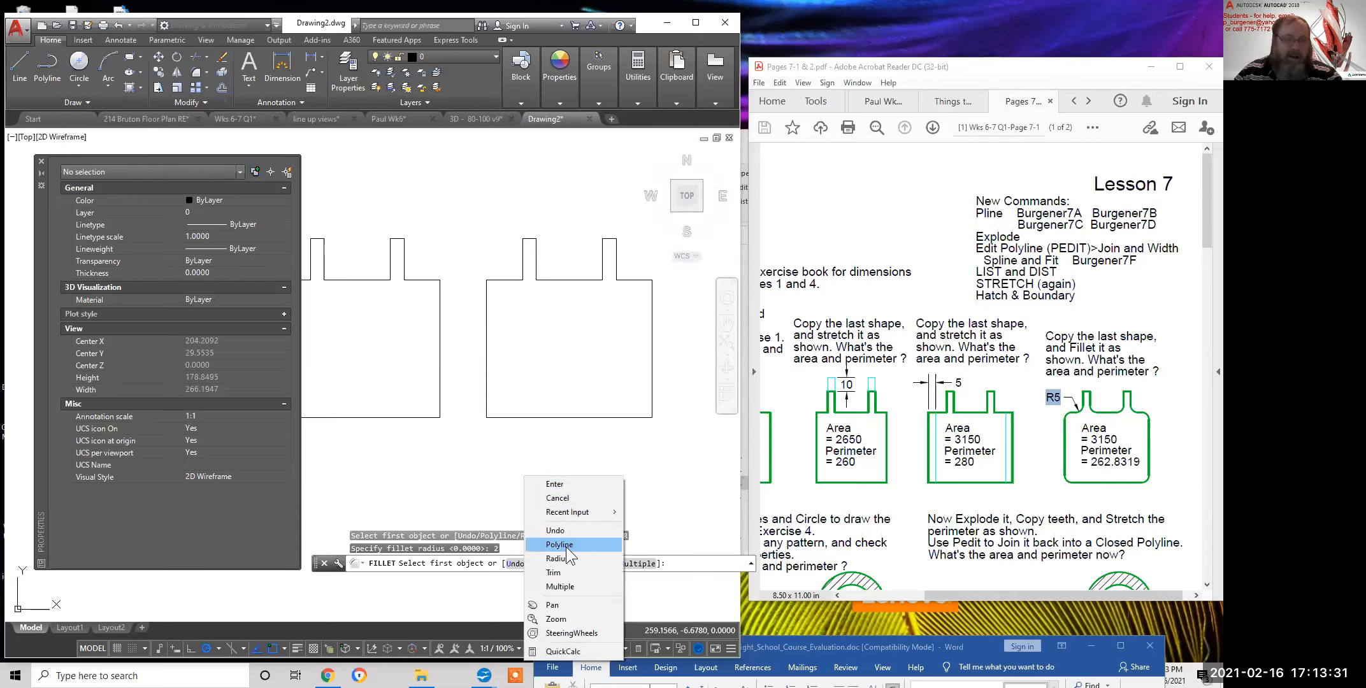
pyautogui.click(559, 544)
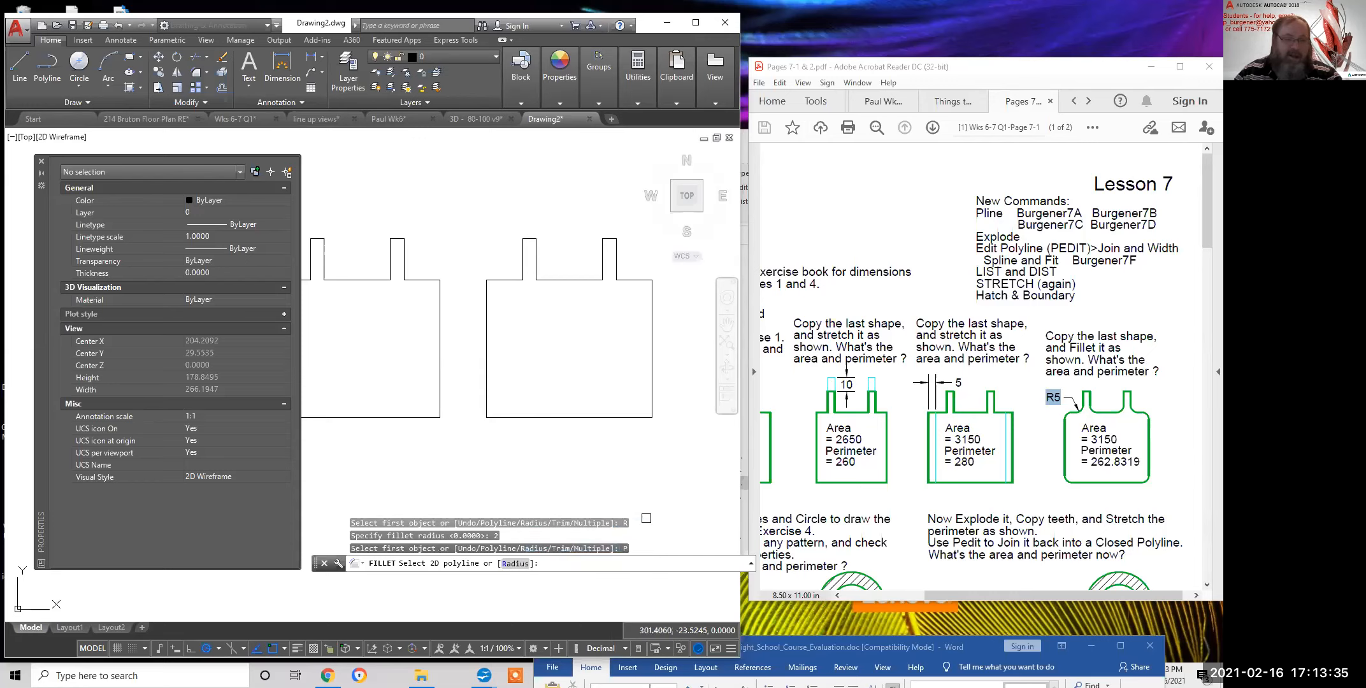
pyautogui.click(653, 376)
pyautogui.scroll(2, 651, 287)
pyautogui.scroll(2, 642, 278)
pyautogui.scroll(-2, 624, 261)
pyautogui.scroll(-2, 624, 260)
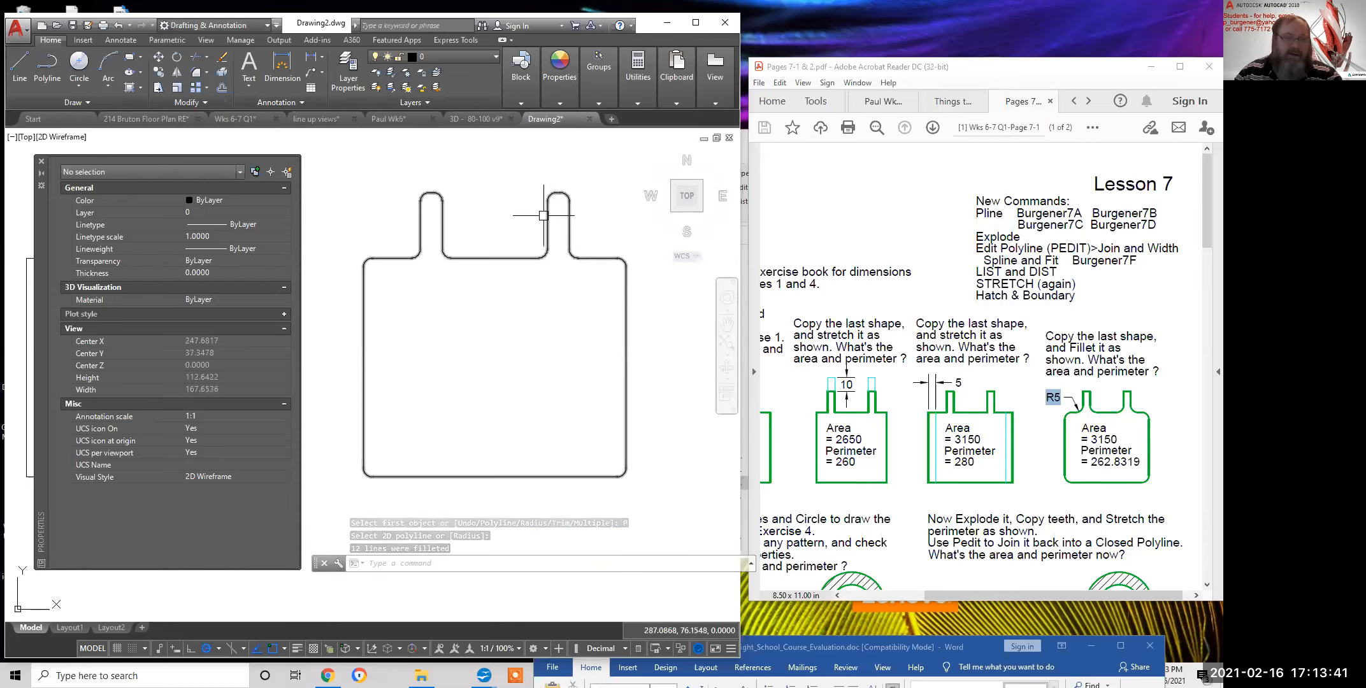
pyautogui.scroll(-2, 488, 258)
pyautogui.moveTo(494, 291); pyautogui.dragTo(612, 327, button='middle')
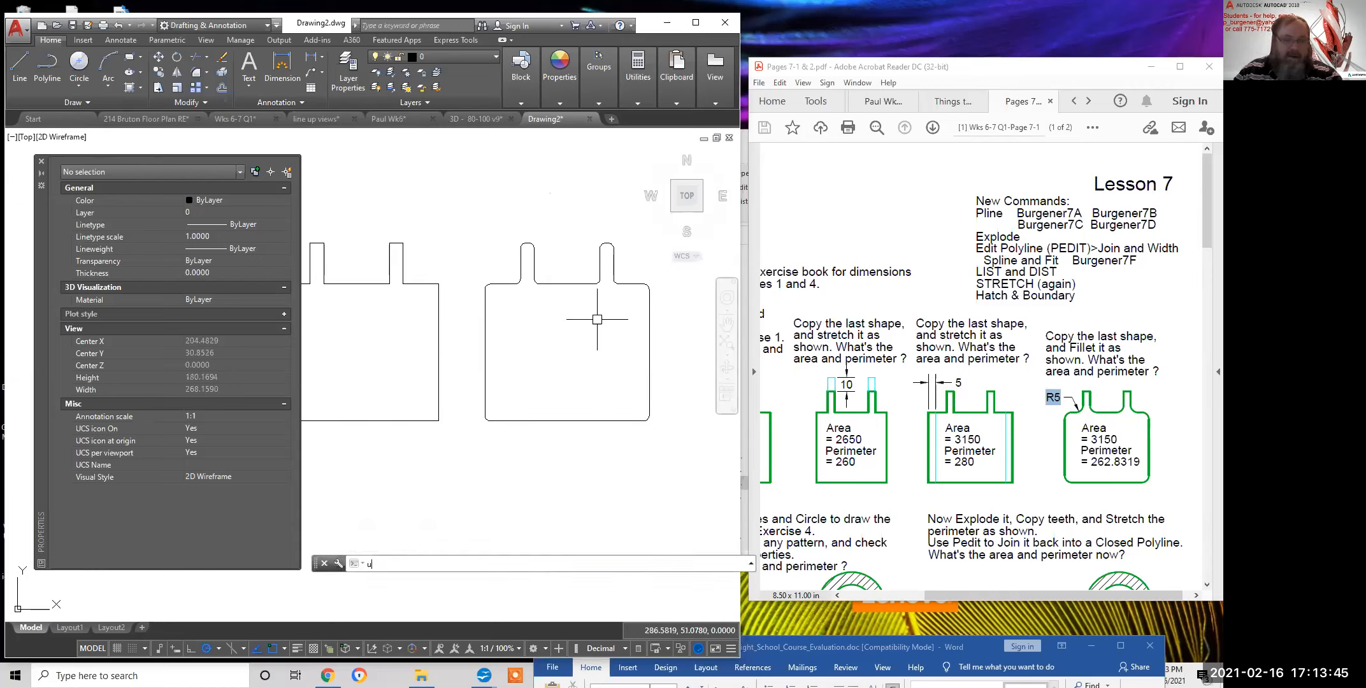
pyautogui.scroll(1, 597, 319)
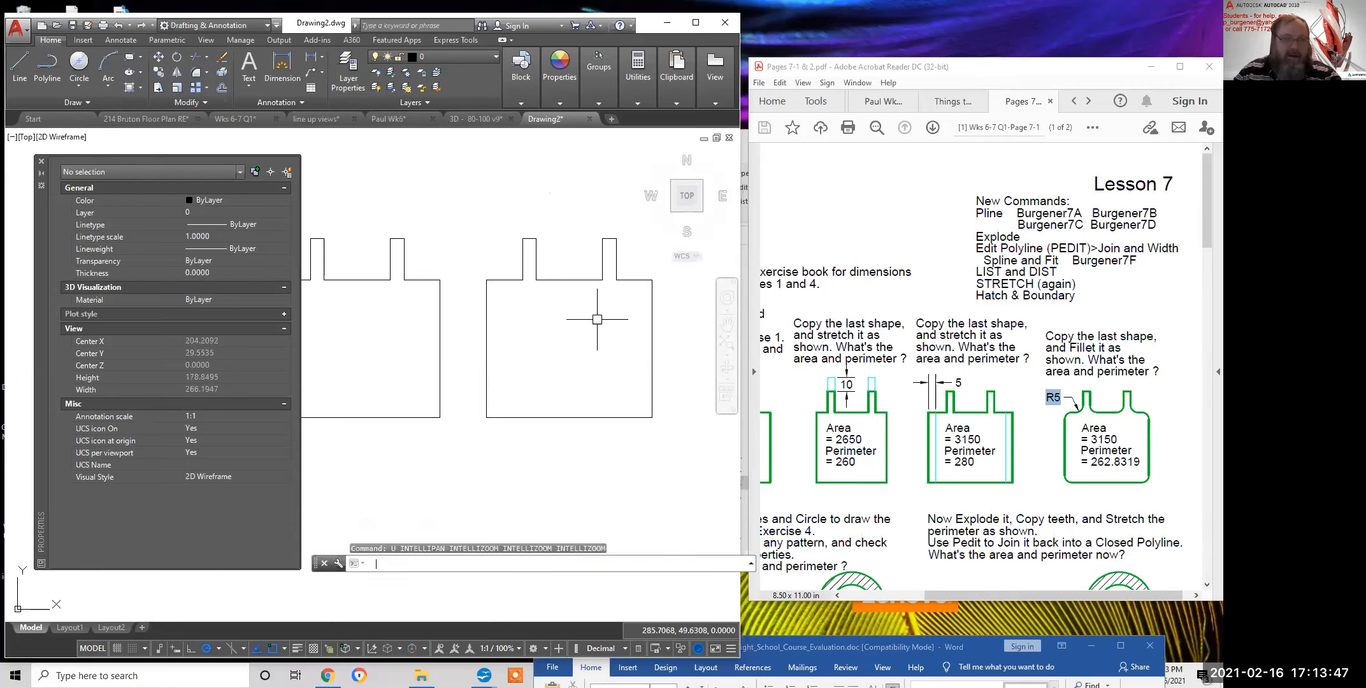
# Cancel and restart Fillet, choosing the Radius option
pyautogui.press('Escape')
pyautogui.press('Escape')
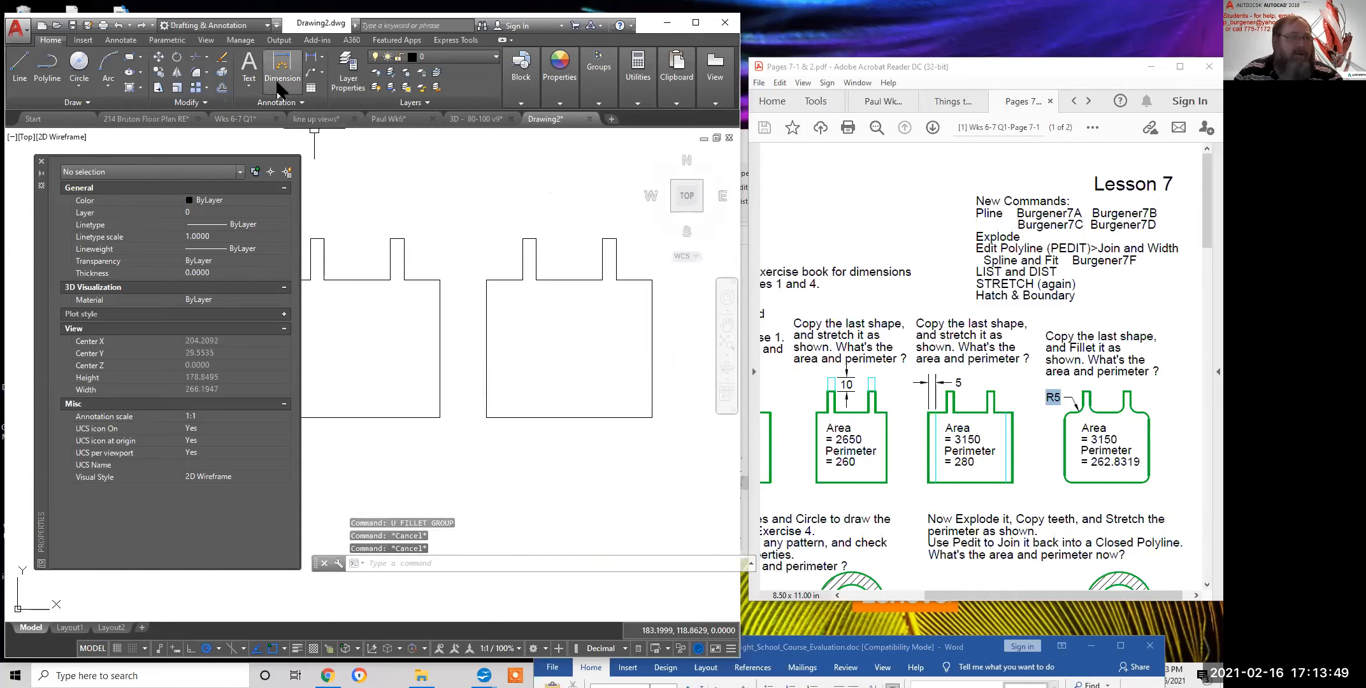
pyautogui.click(197, 72)
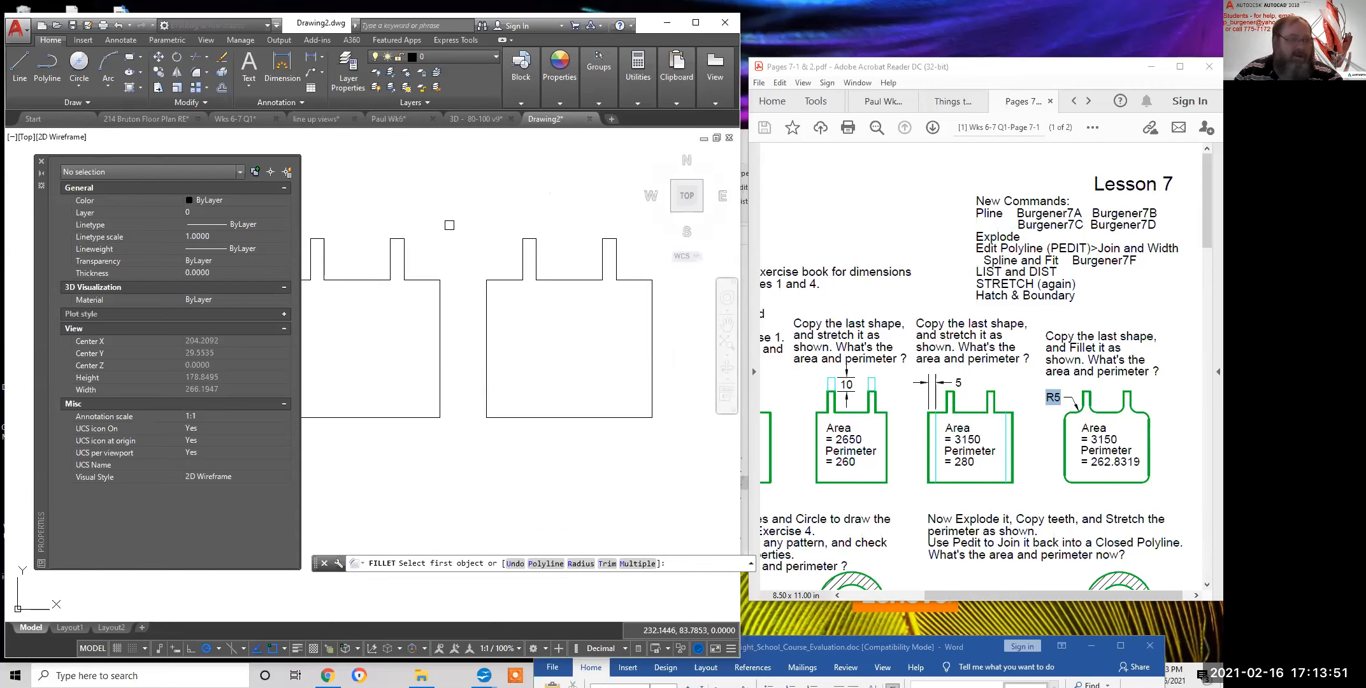
pyautogui.rightClick(477, 468)
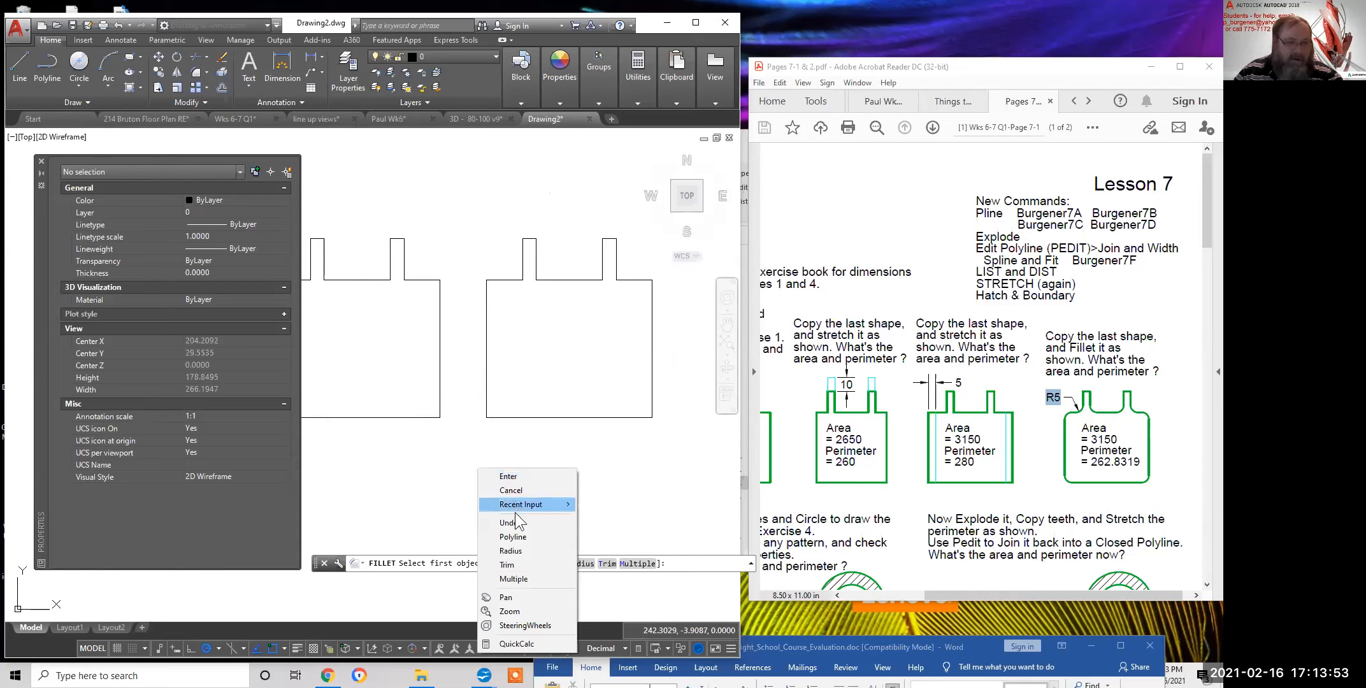
pyautogui.click(514, 547)
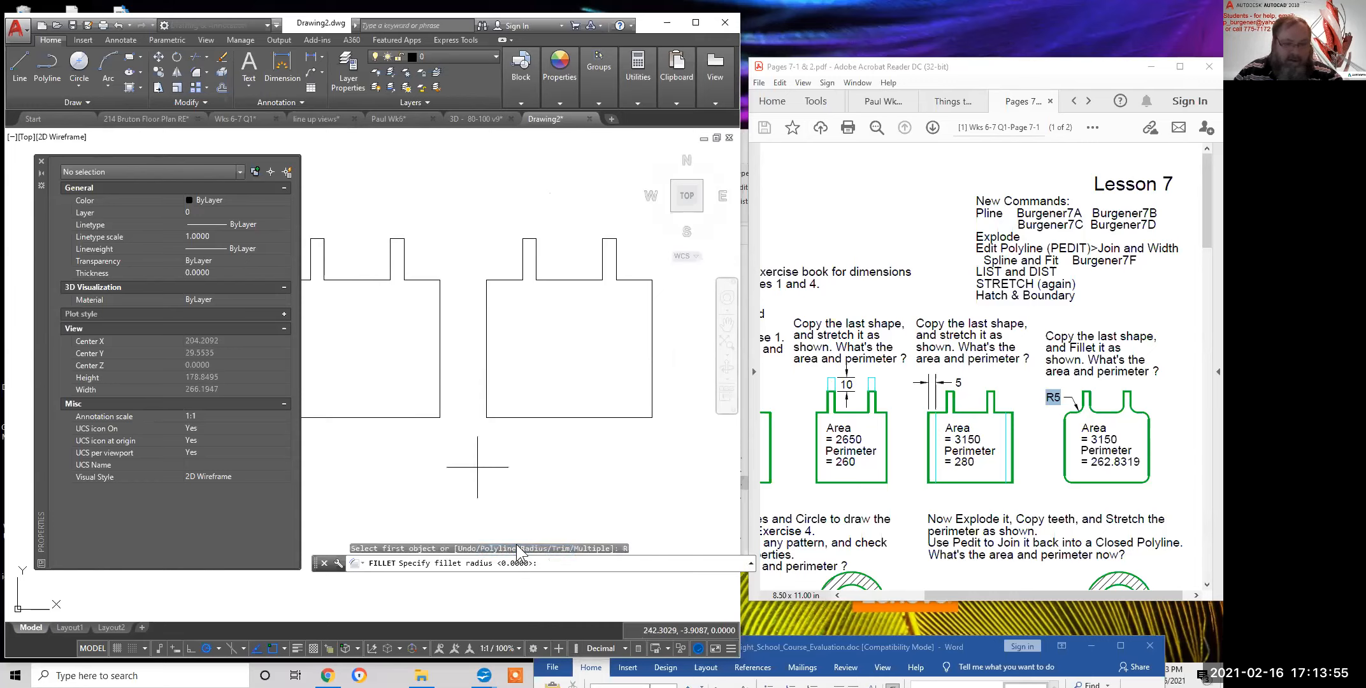
# Set fillet radius 5 and round the bottom-left corner and both corners beside the teeth
pyautogui.write('5')
pyautogui.press('Return')
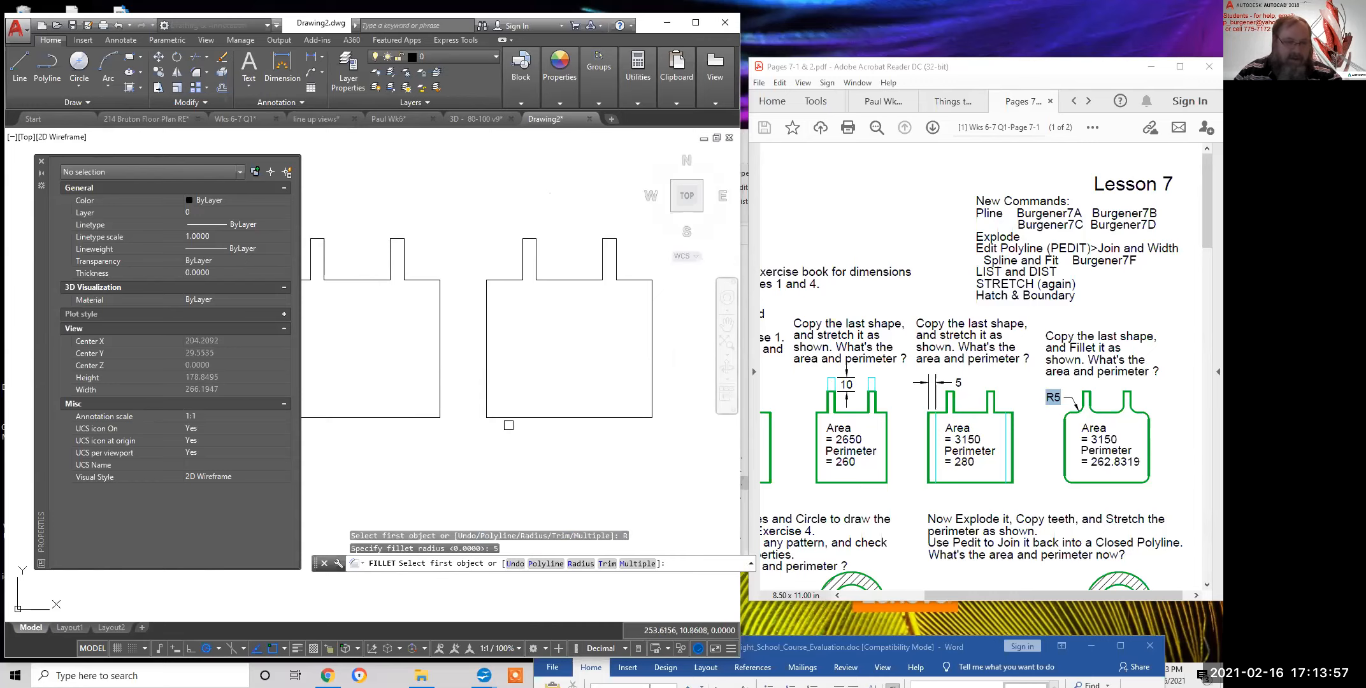
pyautogui.click(506, 416)
pyautogui.click(487, 386)
pyautogui.press('Return')
pyautogui.click(500, 281)
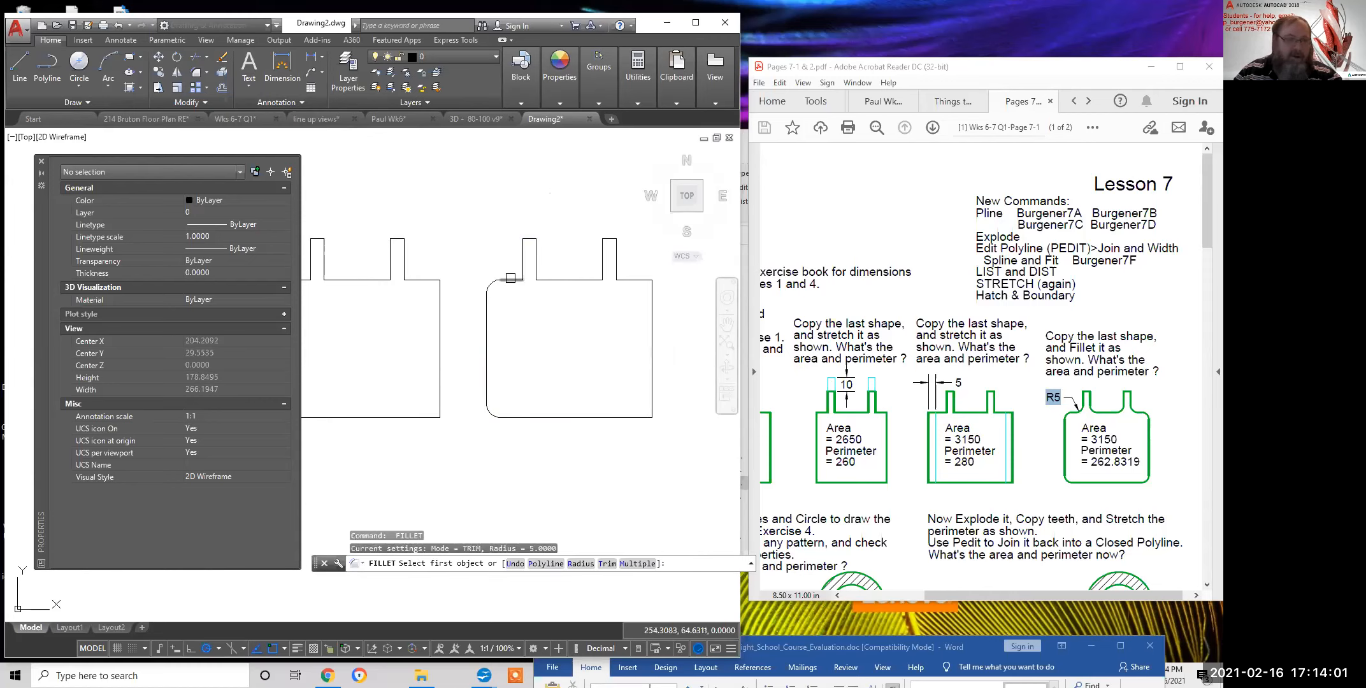
pyautogui.click(519, 270)
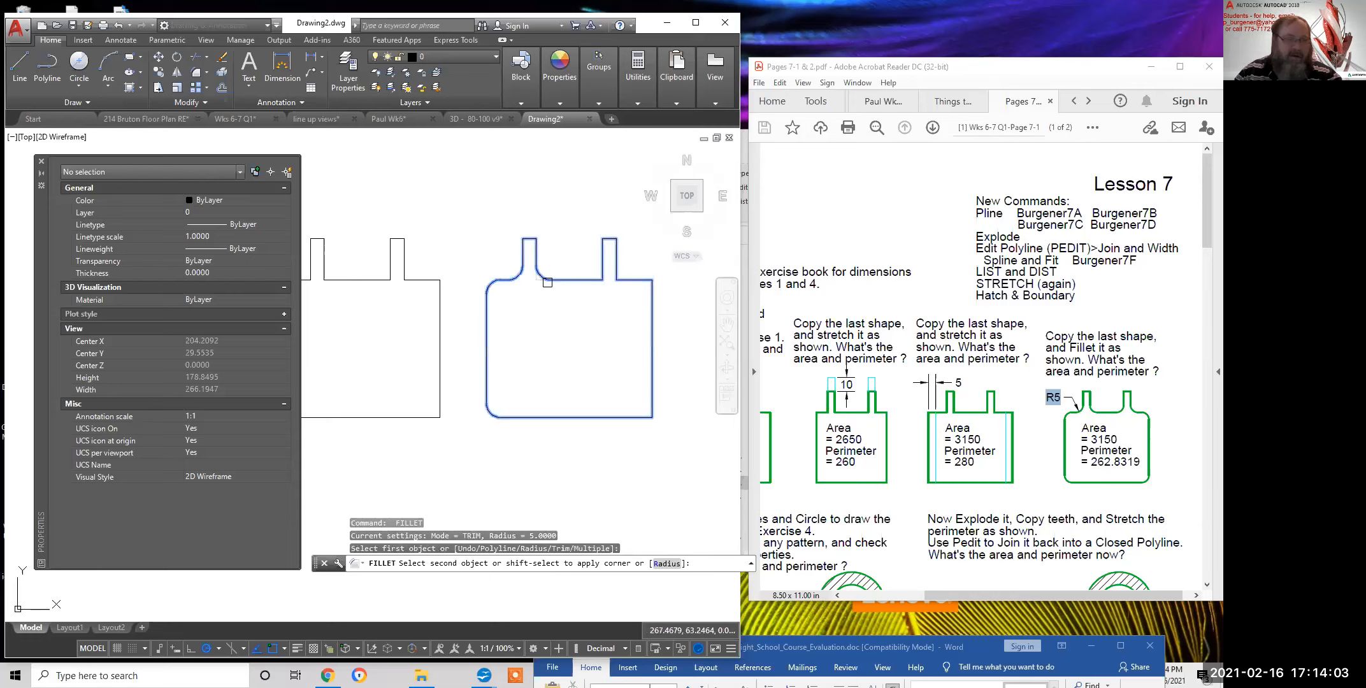
pyautogui.press('Return')
pyautogui.click(588, 280)
pyautogui.click(603, 271)
# Round the top-right and bottom-right corners, then select the shape to read area 3150, length 262.8319
pyautogui.press('Return')
pyautogui.click(618, 268)
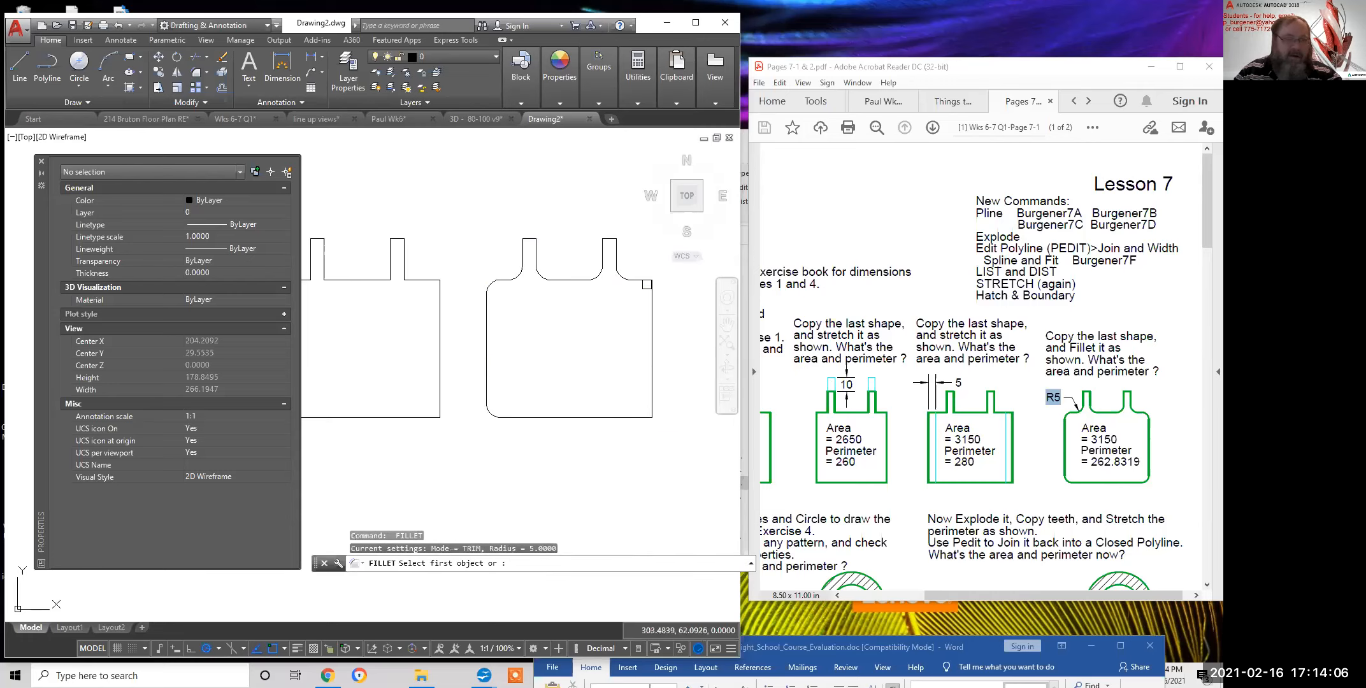
pyautogui.click(653, 291)
pyautogui.press('Return')
pyautogui.click(652, 386)
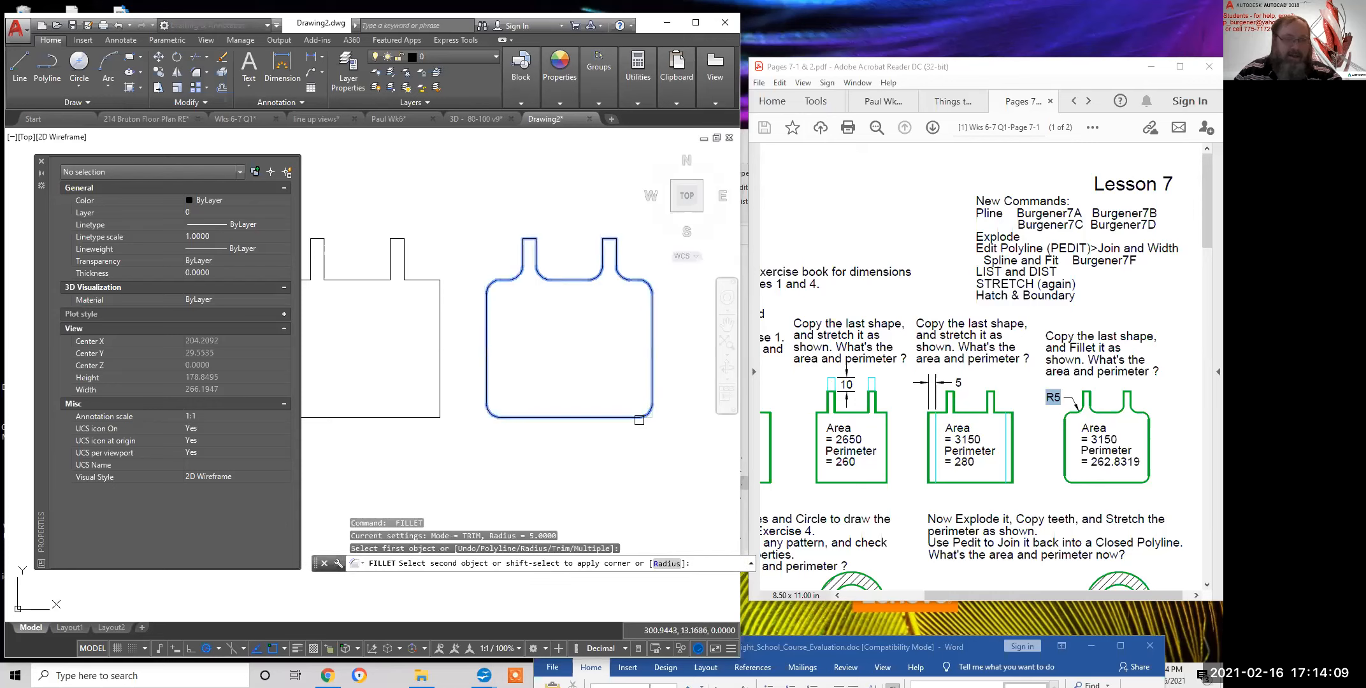
pyautogui.click(639, 420)
pyautogui.press('Escape')
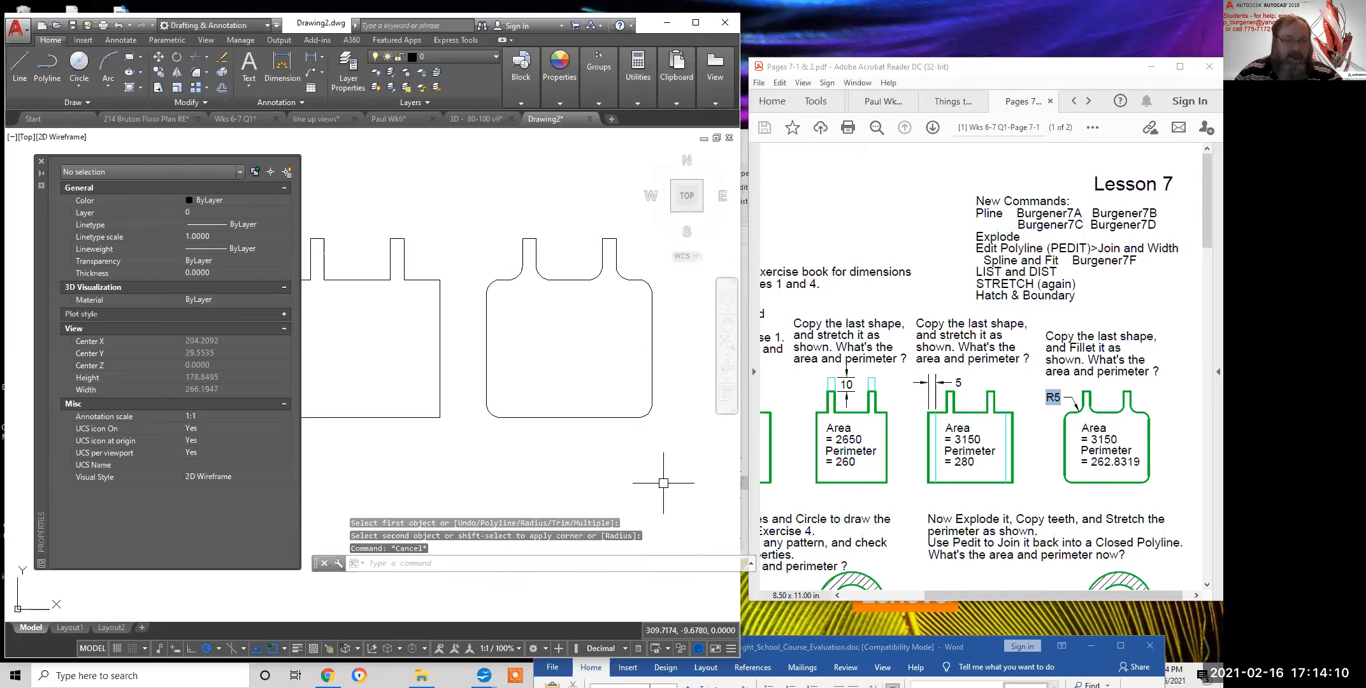
pyautogui.click(651, 358)
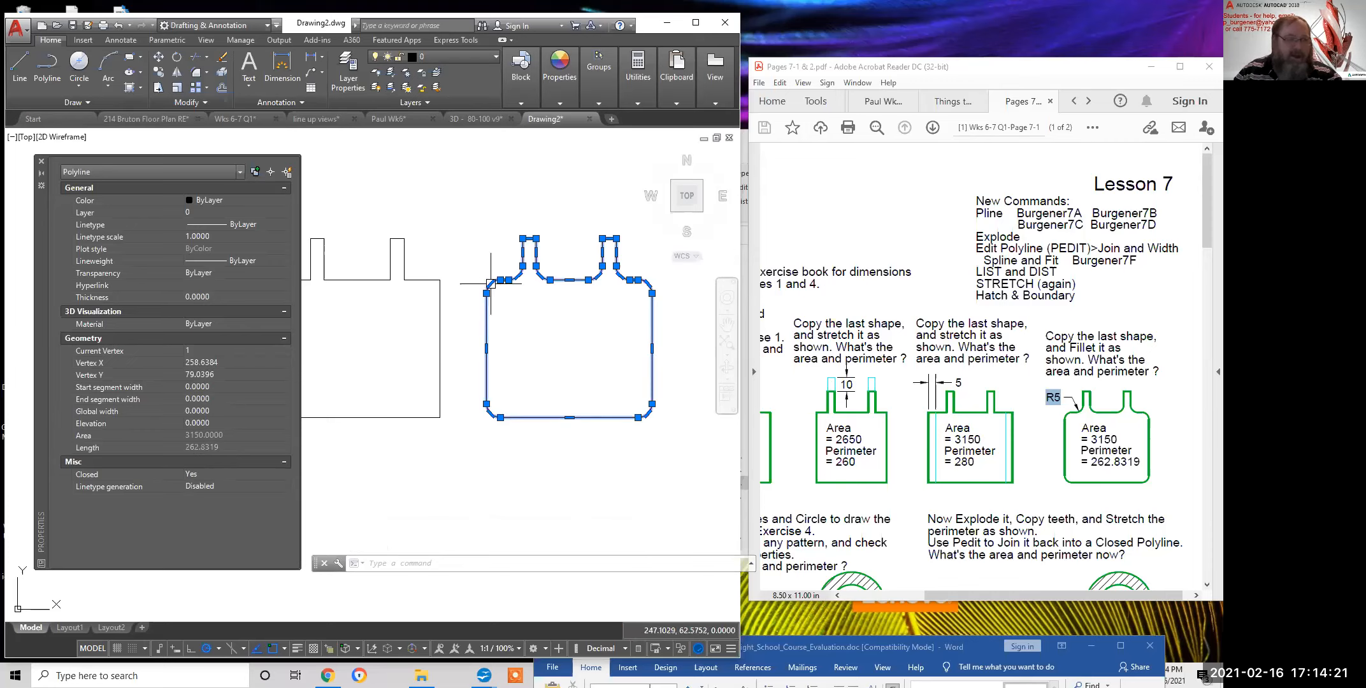
pyautogui.moveTo(491, 284)
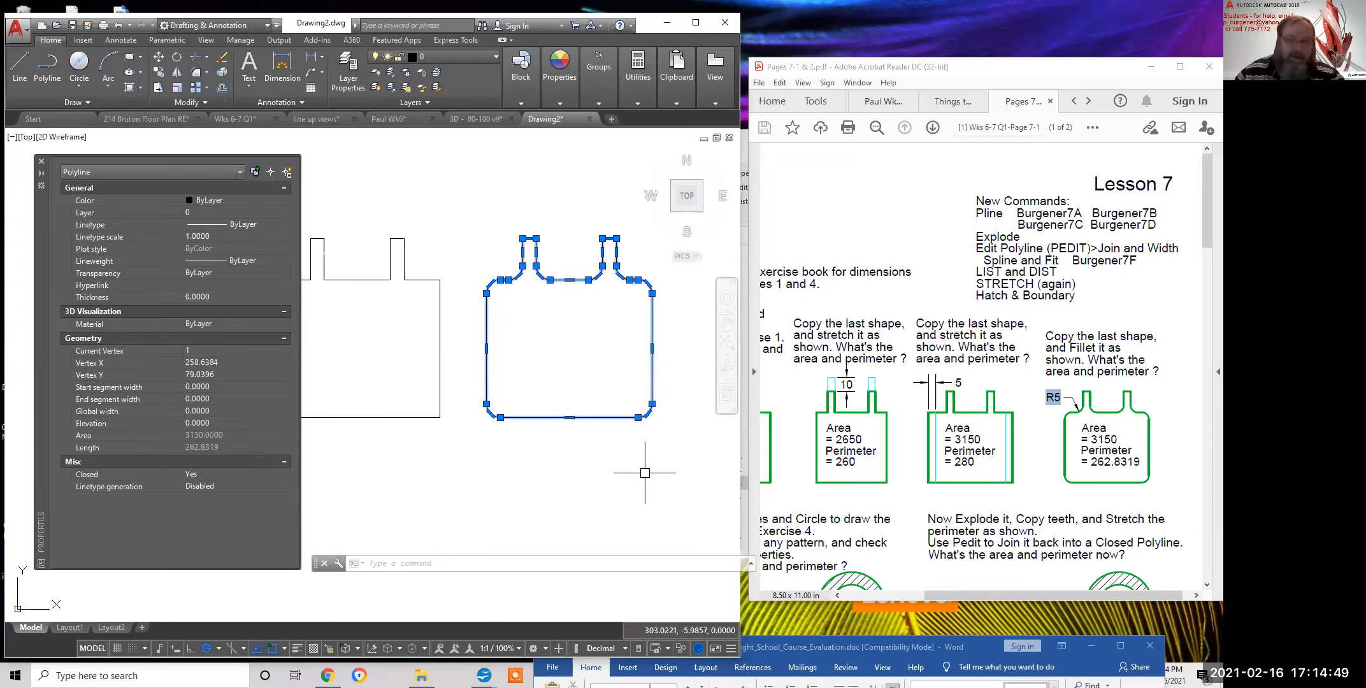
# Run LIST on the rightmost rounded shape to report its data
pyautogui.press('Escape')
pyautogui.scroll(-3, 599, 458)
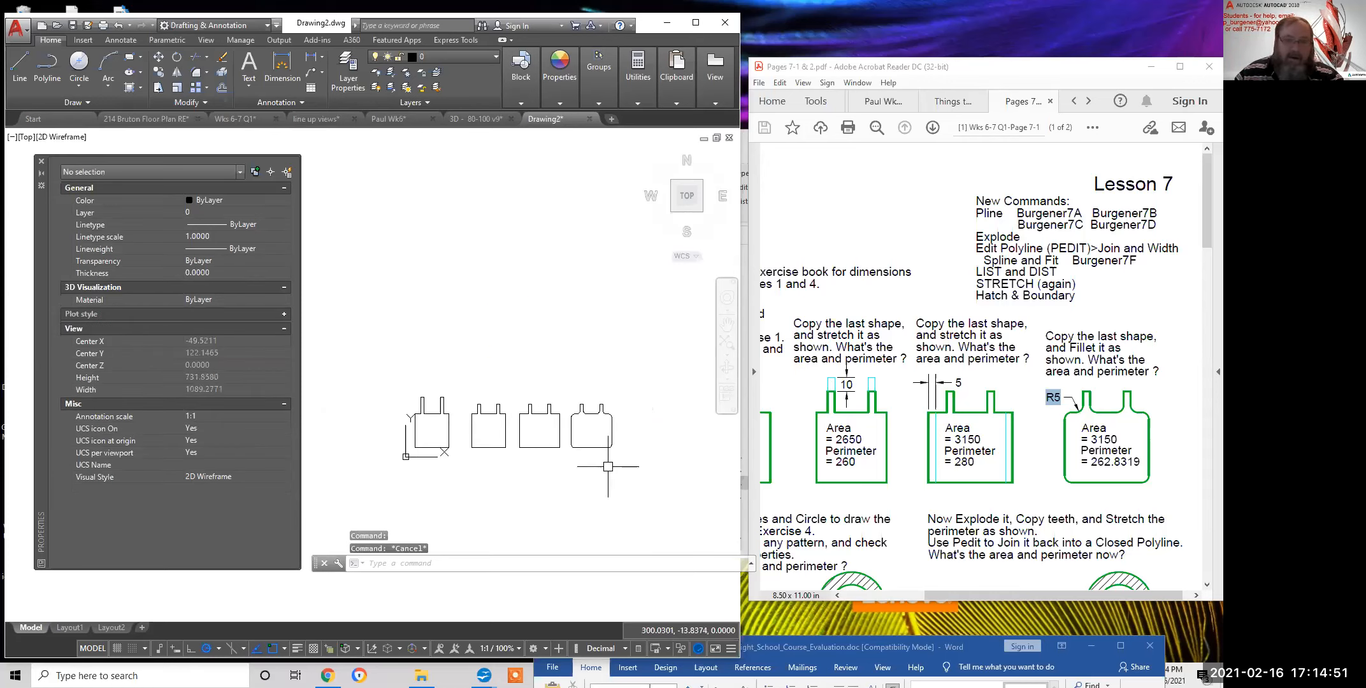
pyautogui.scroll(-4, 574, 395)
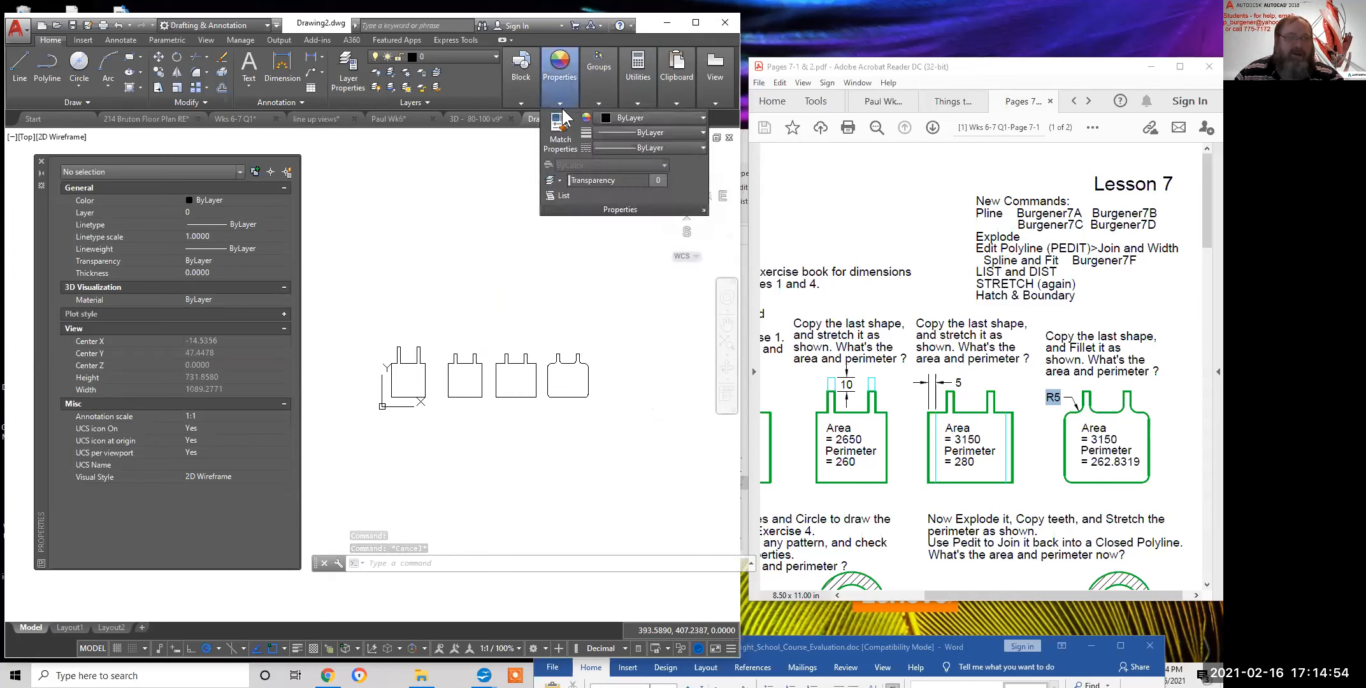
pyautogui.click(563, 195)
pyautogui.click(585, 367)
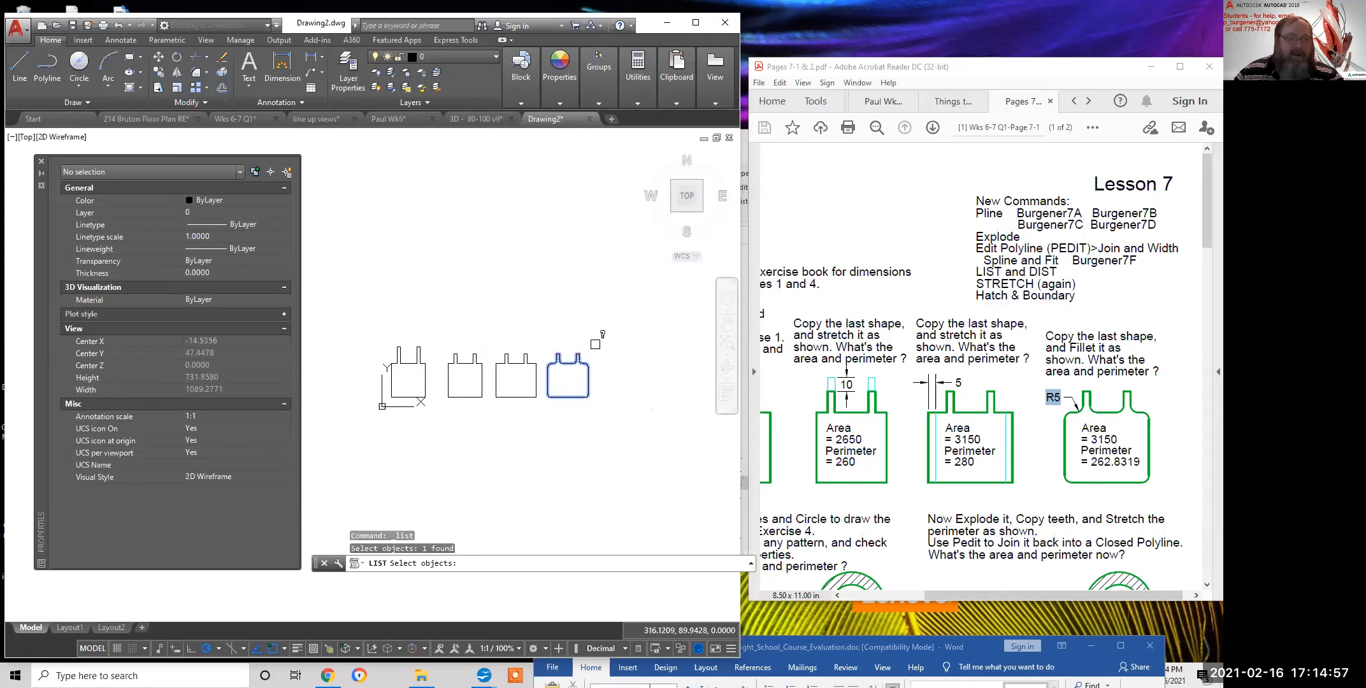
pyautogui.press('Return')
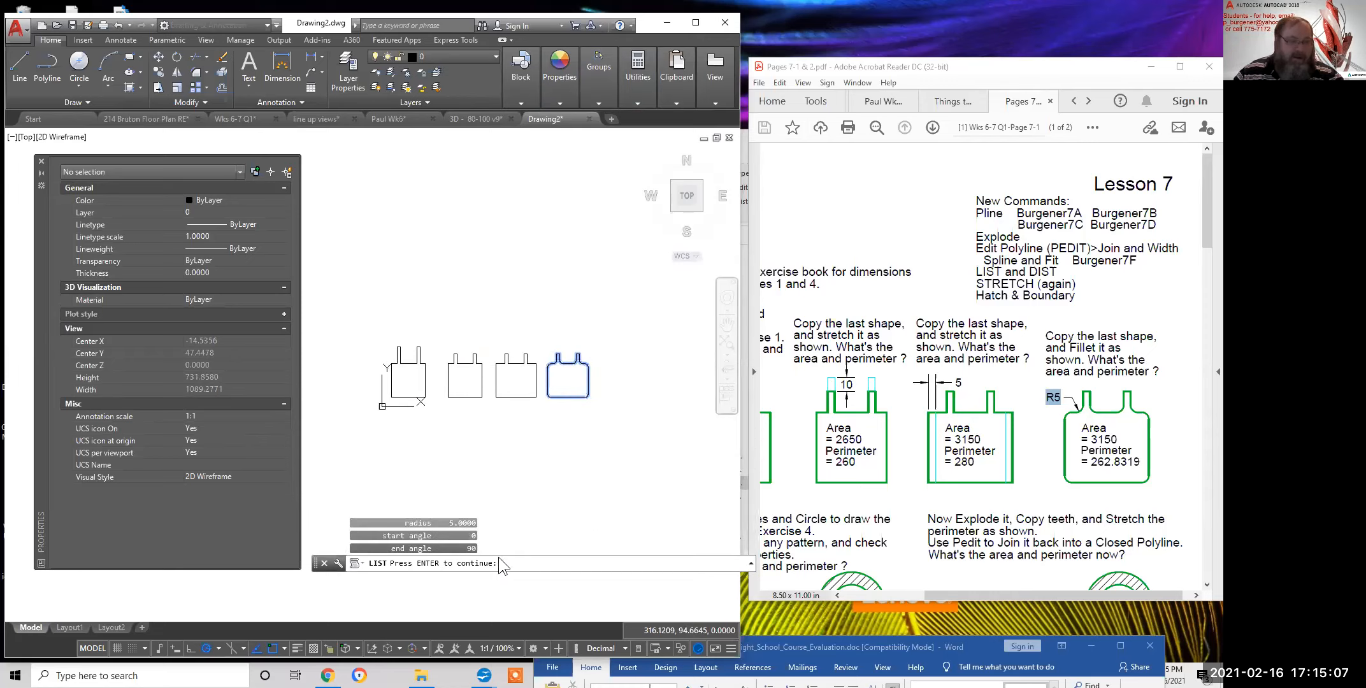
pyautogui.press('Return')
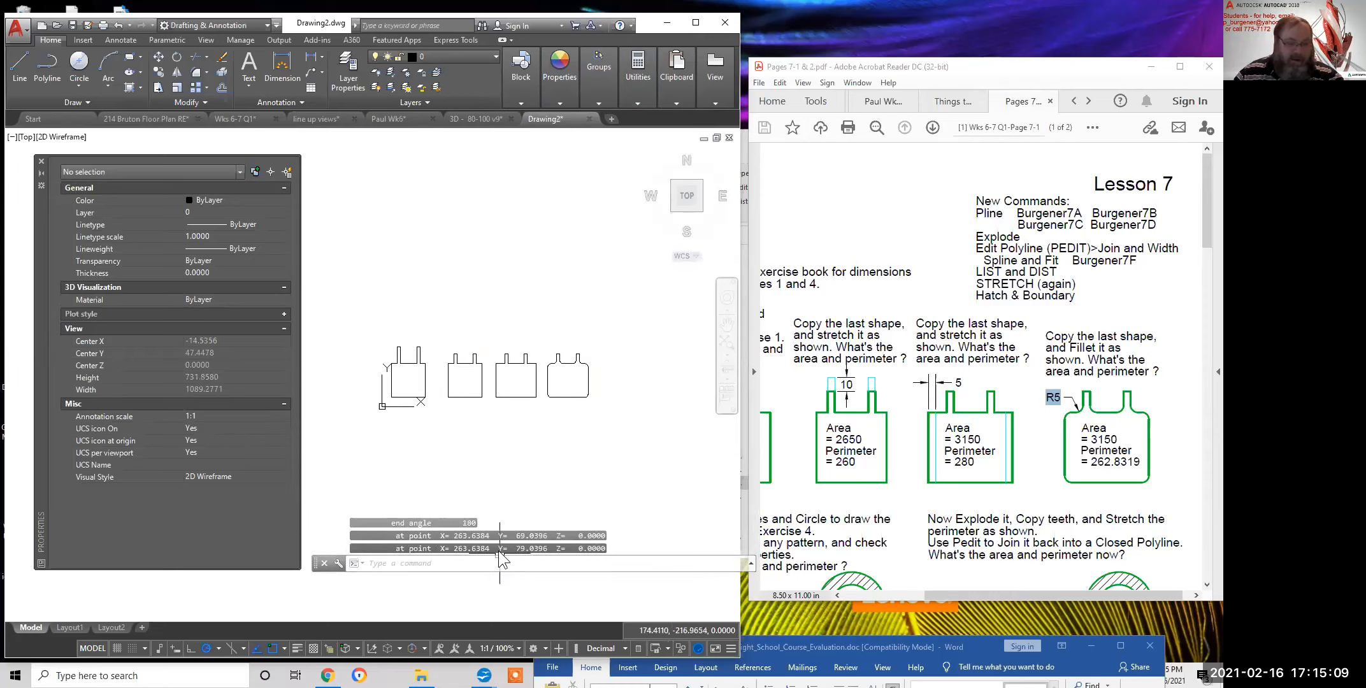
# Copy the area 3150 and perimeter 262.8319 lines from the F2 history, then close it
pyautogui.press('F2')
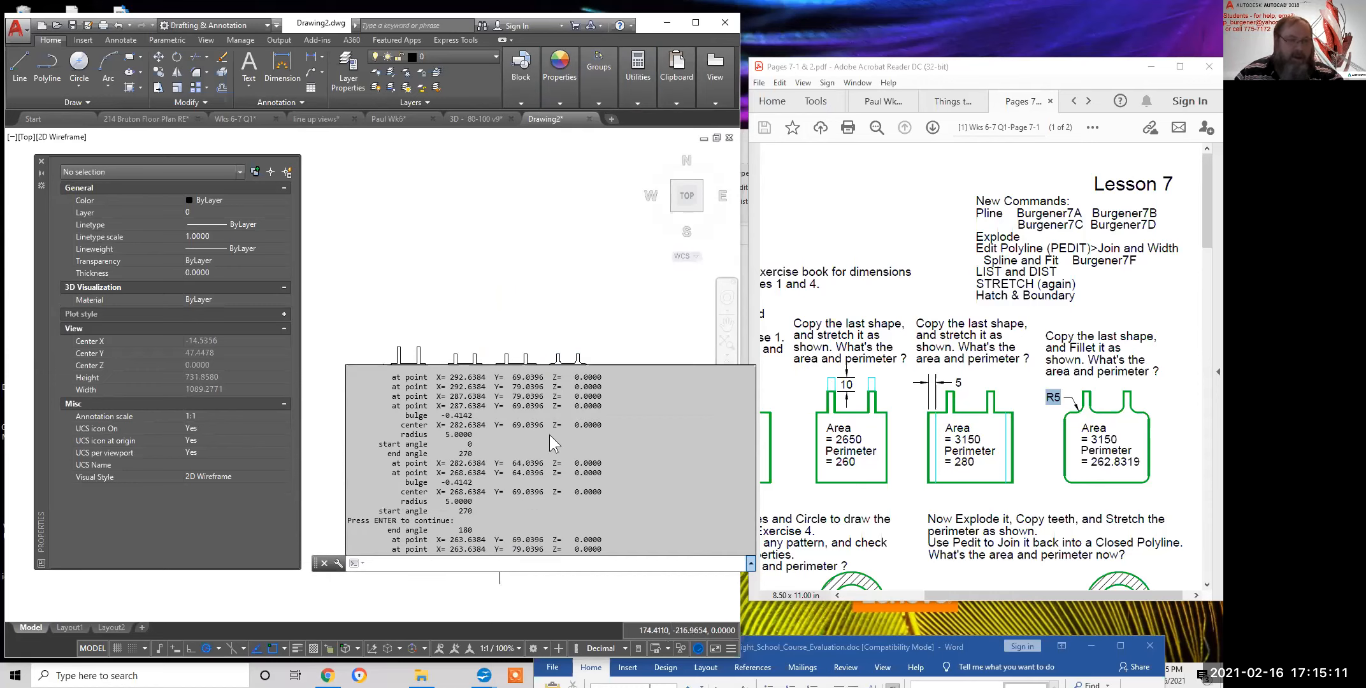
pyautogui.scroll(3, 623, 442)
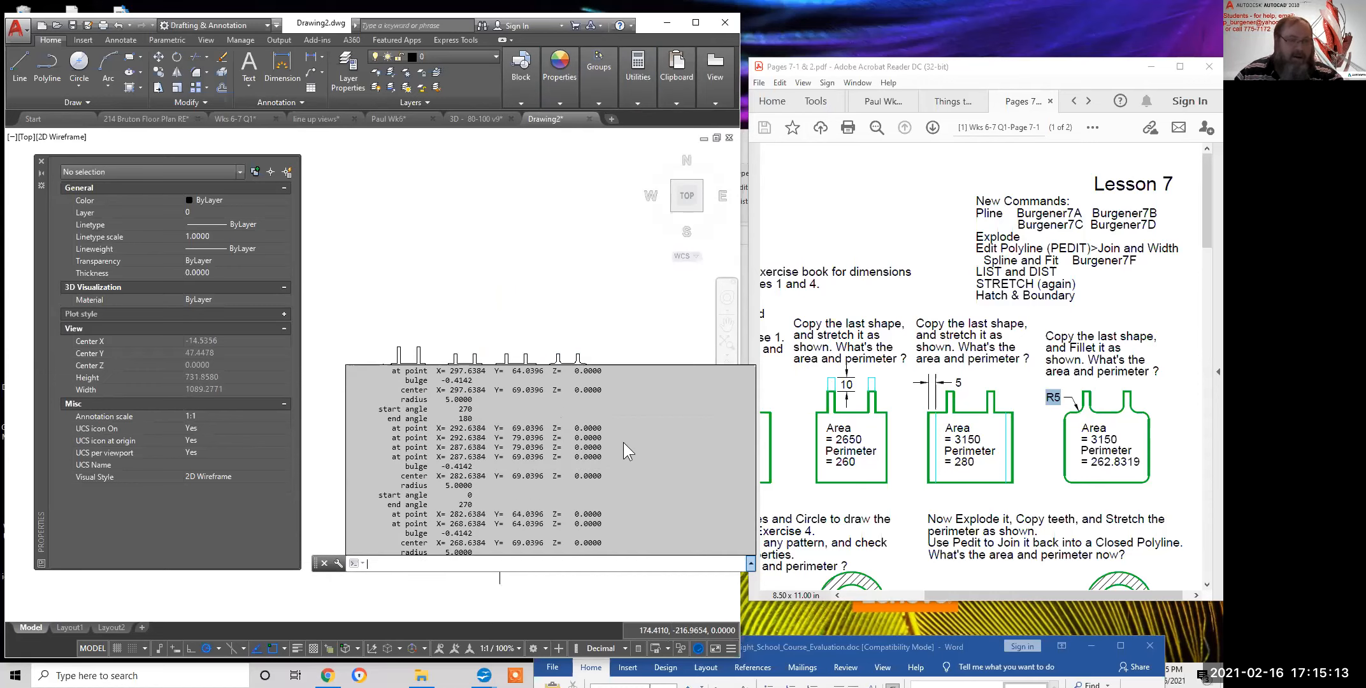
pyautogui.scroll(3, 623, 441)
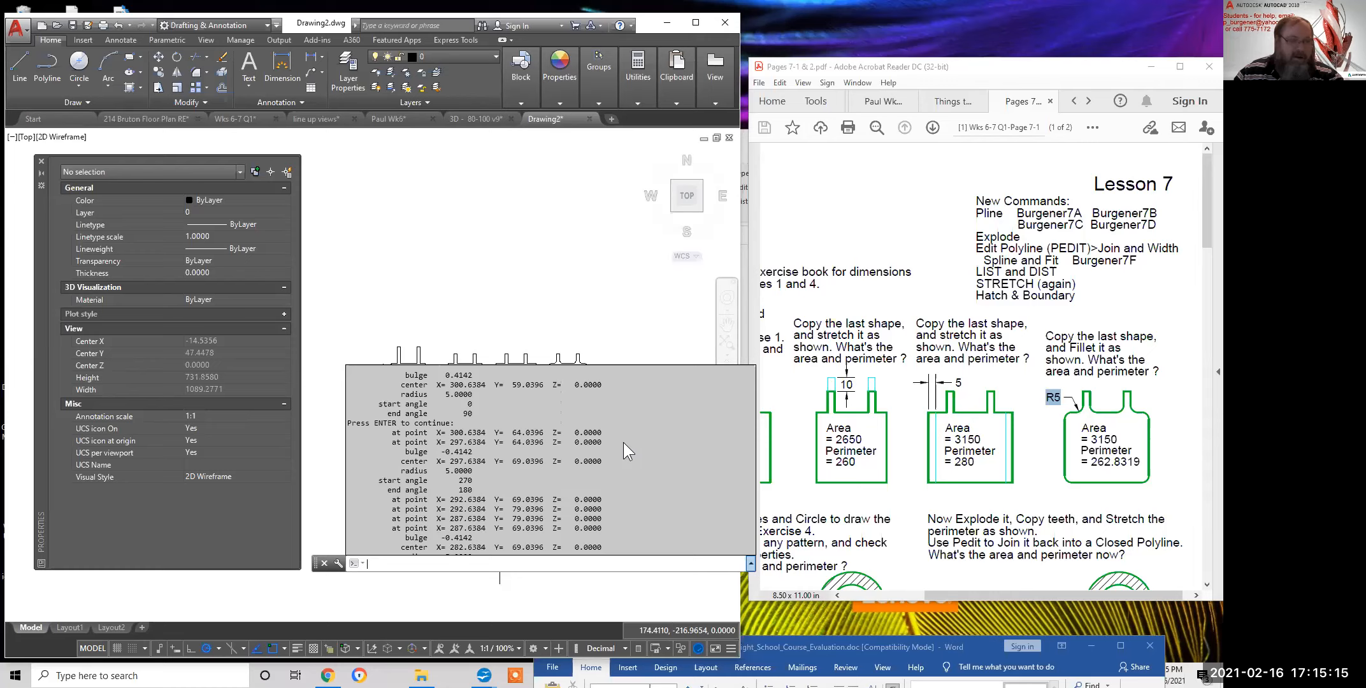
pyautogui.scroll(5, 623, 441)
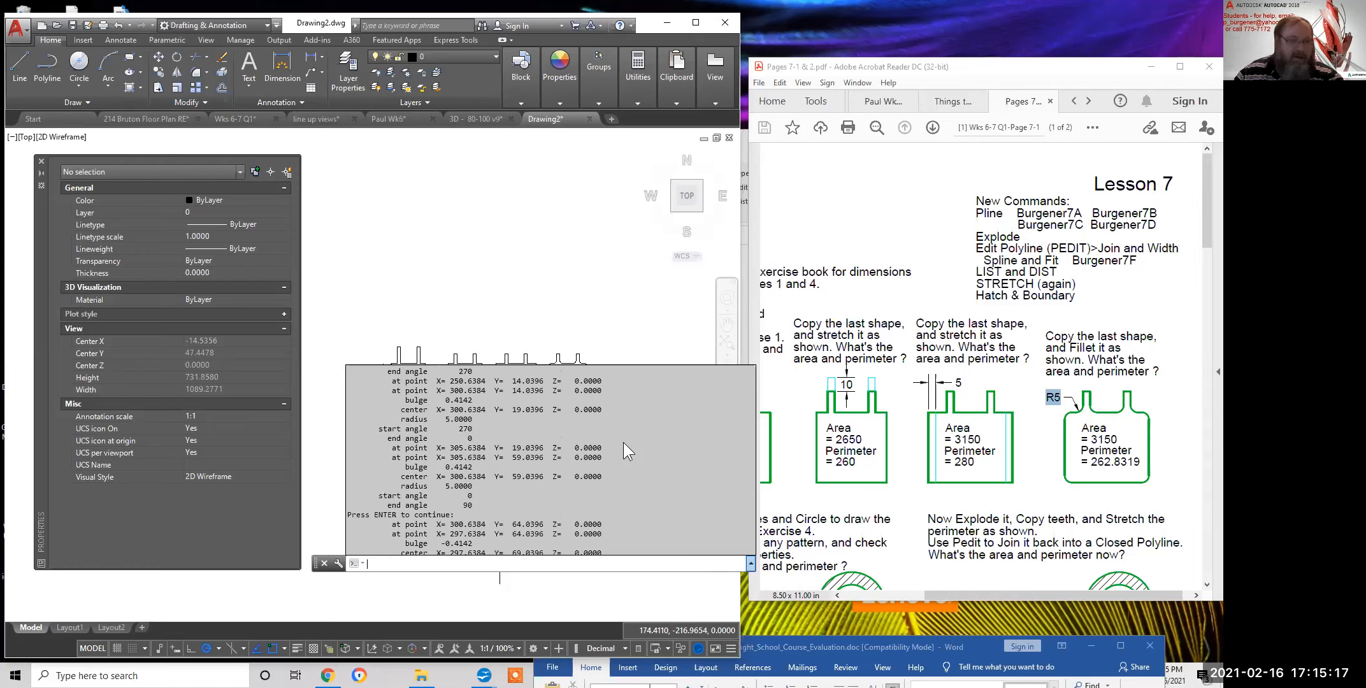
pyautogui.scroll(5, 622, 442)
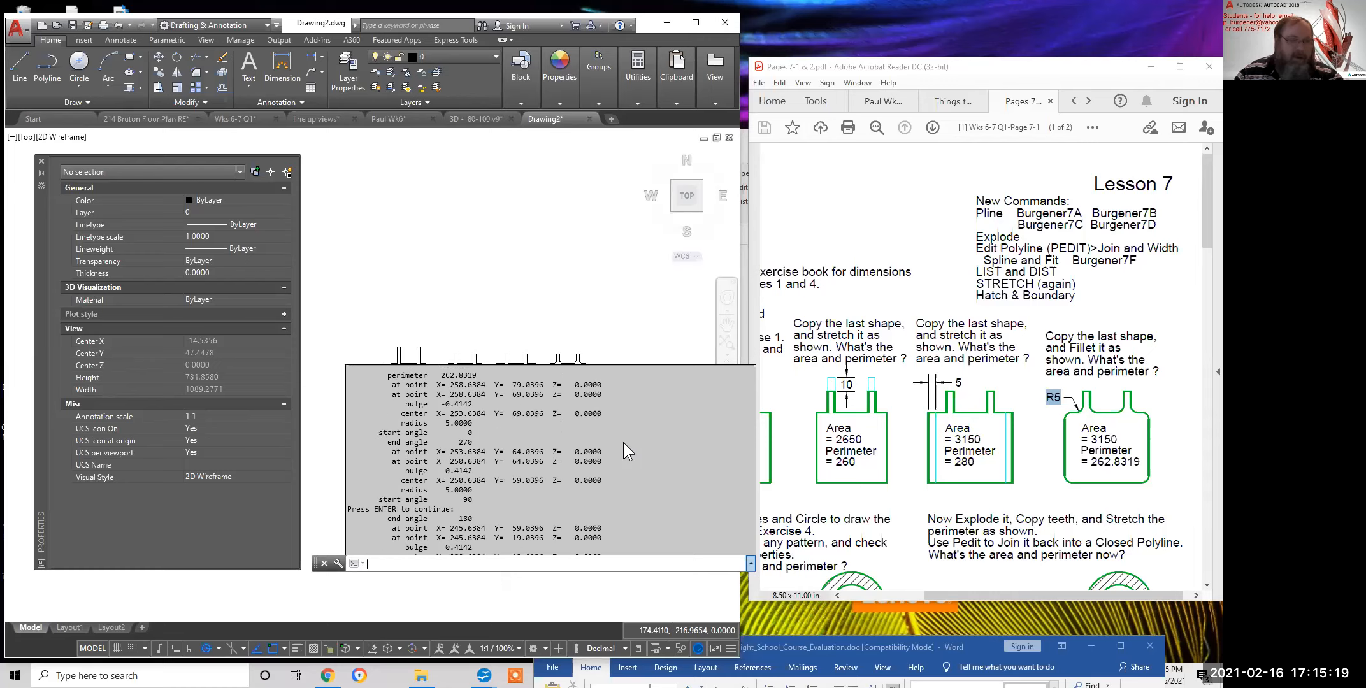
pyautogui.scroll(-1, 623, 441)
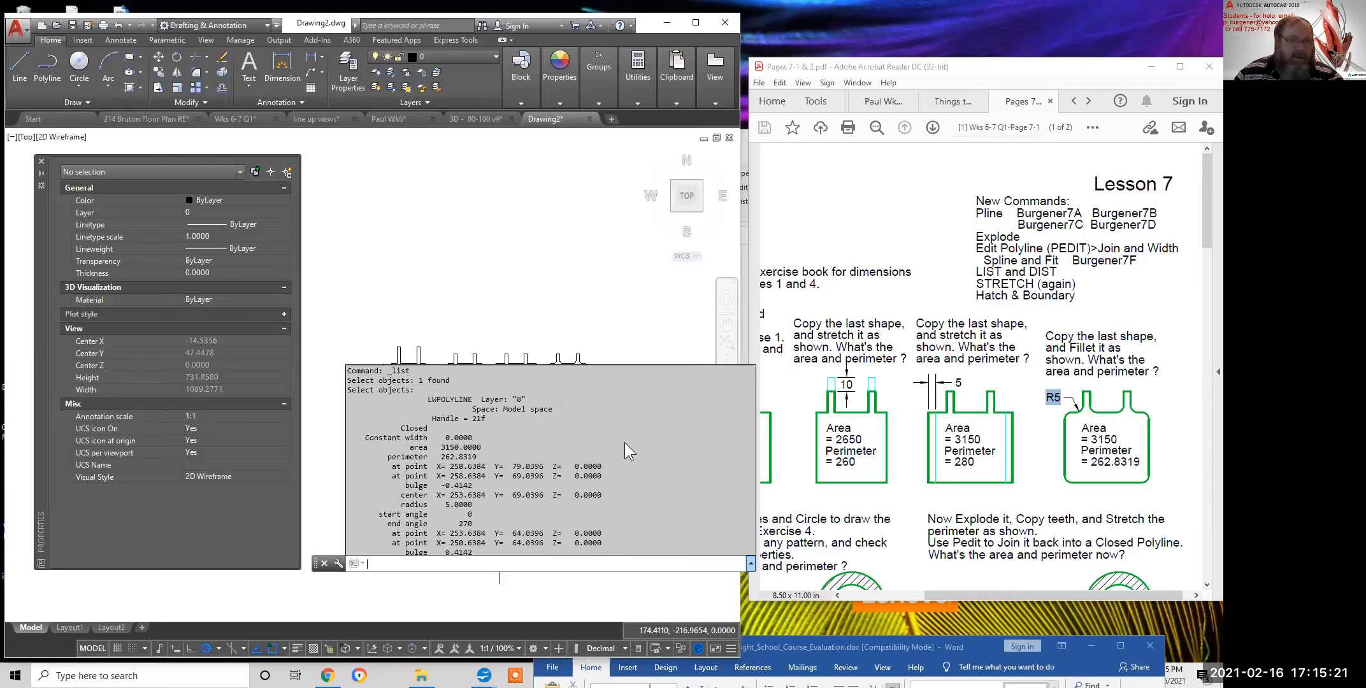
pyautogui.moveTo(481, 455); pyautogui.dragTo(413, 447)
pyautogui.hotkey('ctrl', 'c')
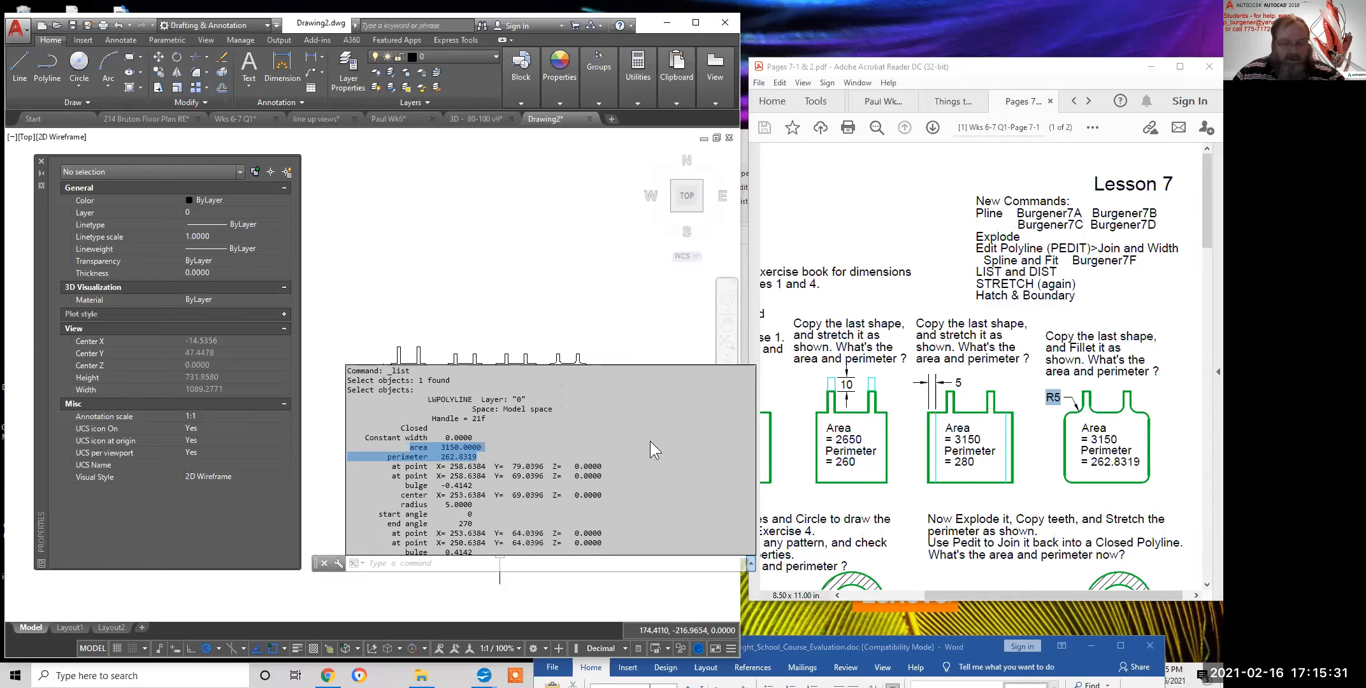
pyautogui.click(480, 235)
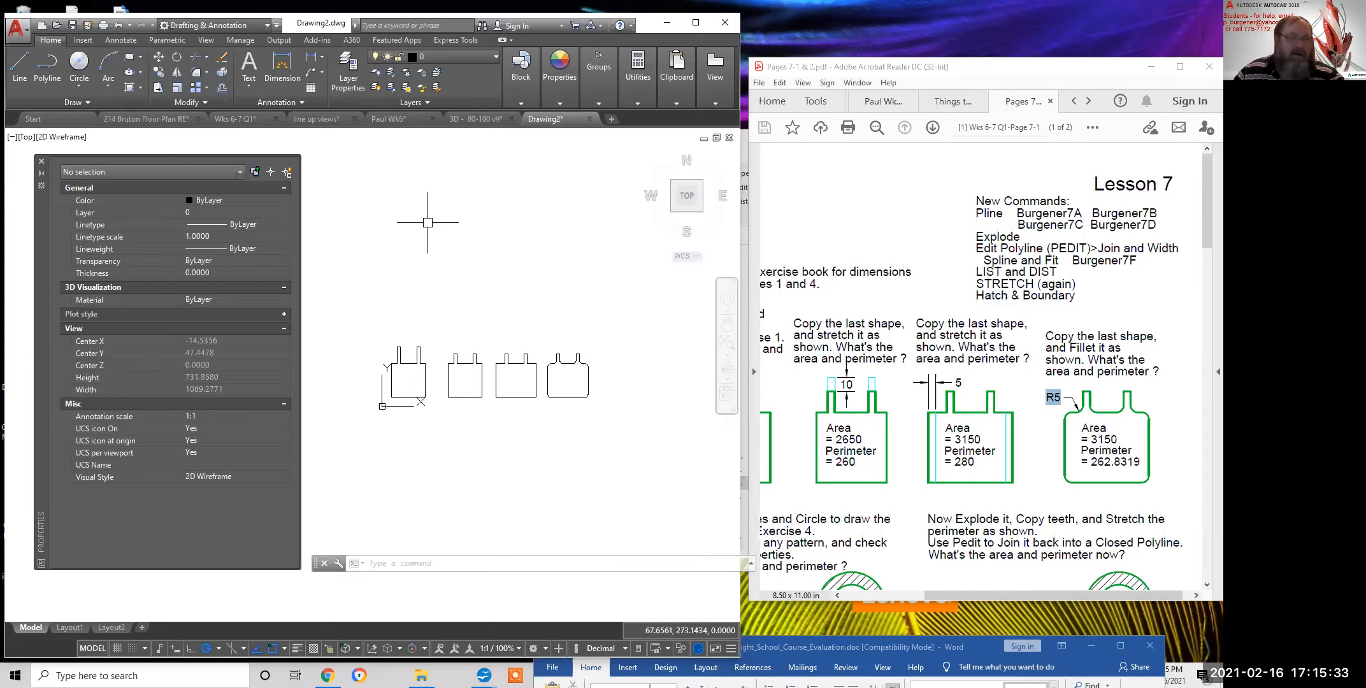
# Paste the copied area and perimeter values as a multiline text note above the shapes
pyautogui.click(249, 64)
pyautogui.click(408, 203)
pyautogui.rightClick(424, 223)
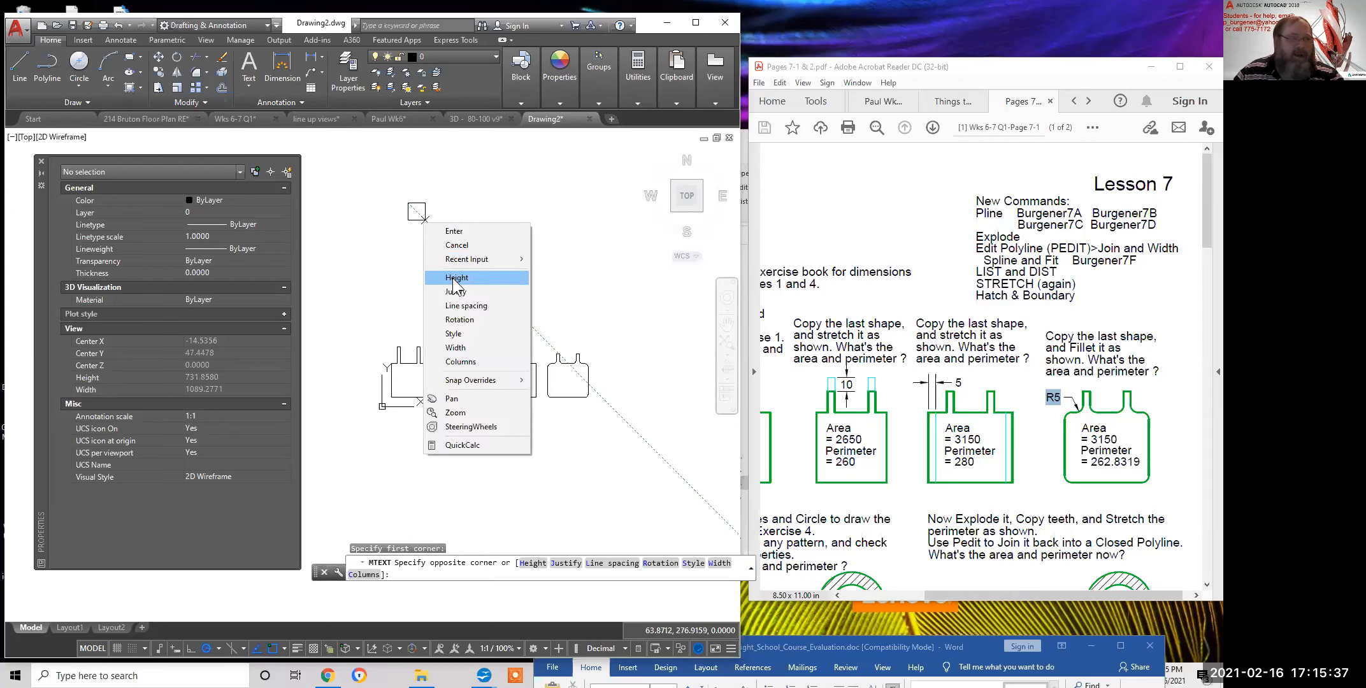
pyautogui.click(456, 277)
pyautogui.click(411, 215)
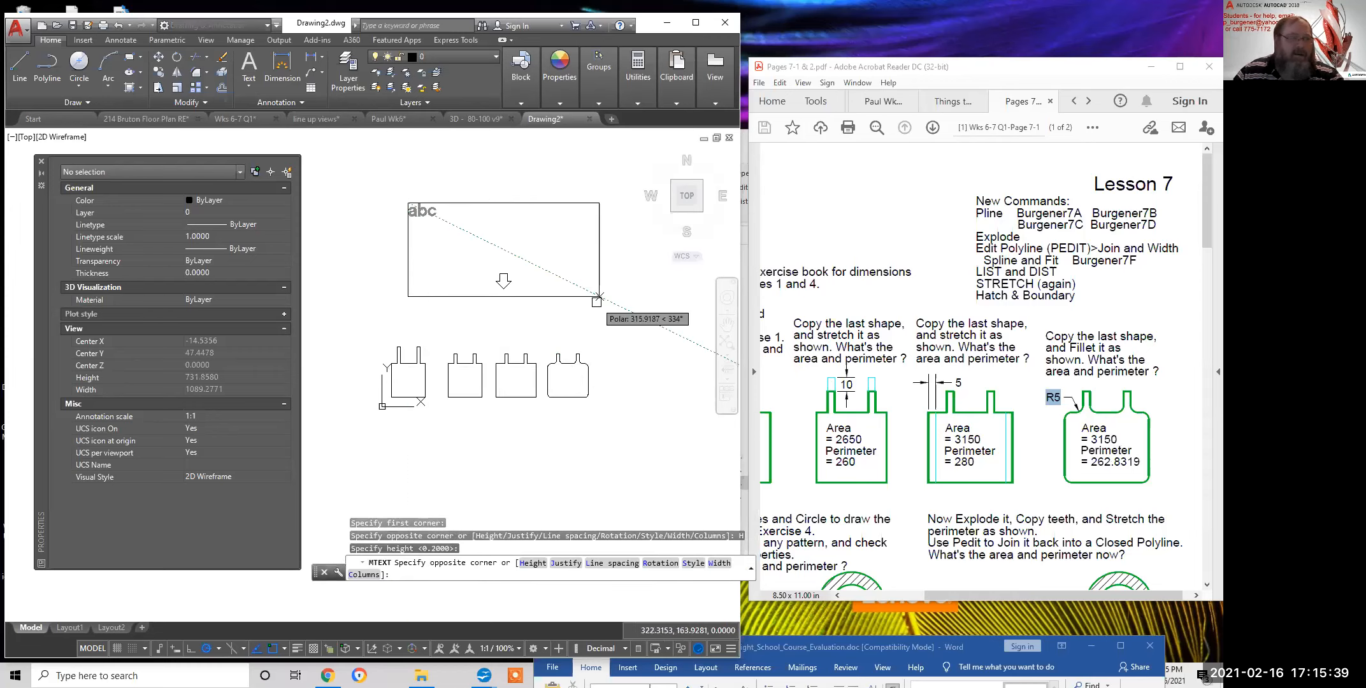
pyautogui.click(596, 304)
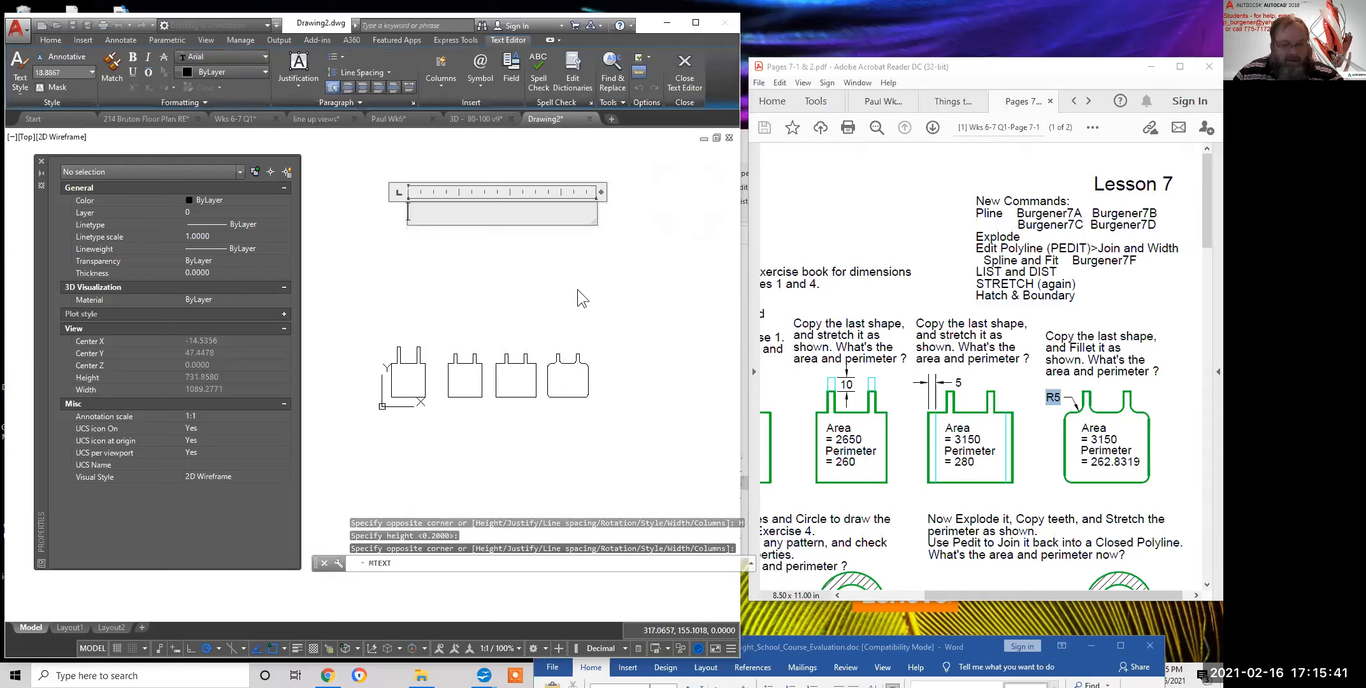
pyautogui.hotkey('ctrl', 'v')
pyautogui.click(538, 298)
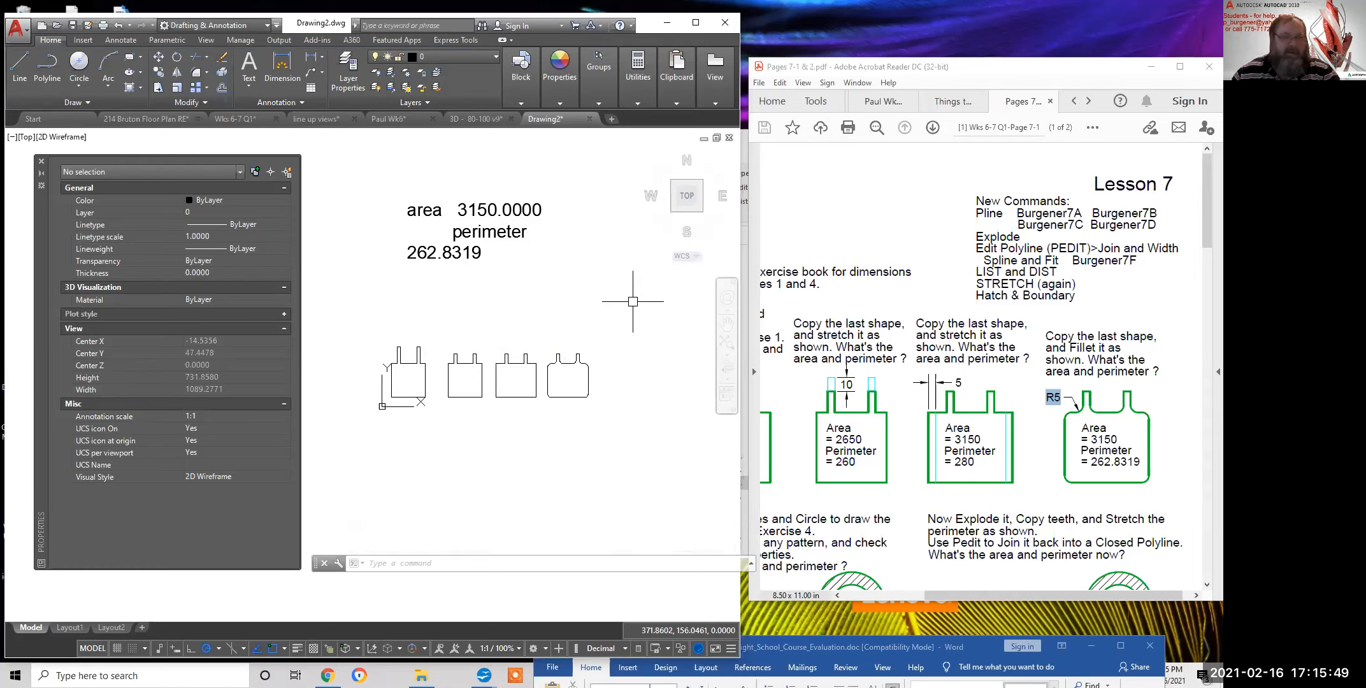
# Delete the extra spaces so perimeter 262.8319 sits on its own line below area 3150.0000
pyautogui.click(474, 253)
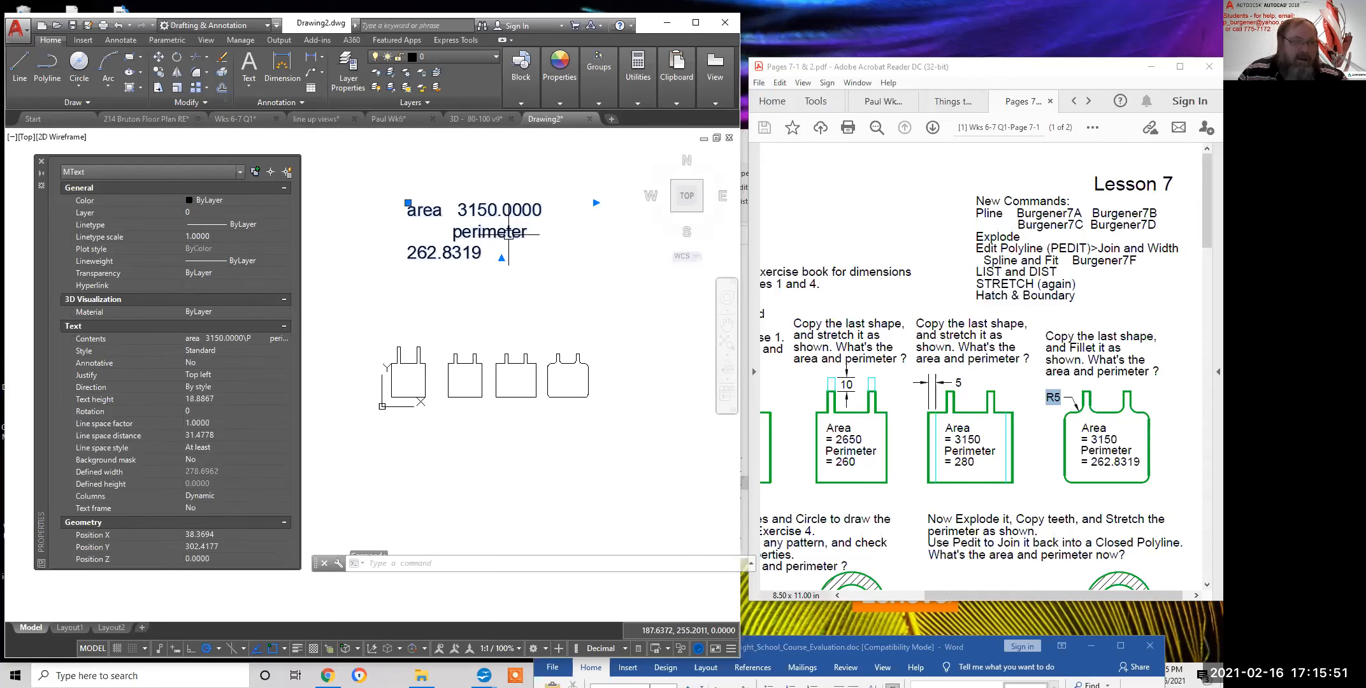
pyautogui.doubleClick(475, 253)
pyautogui.moveTo(454, 232); pyautogui.dragTo(380, 221)
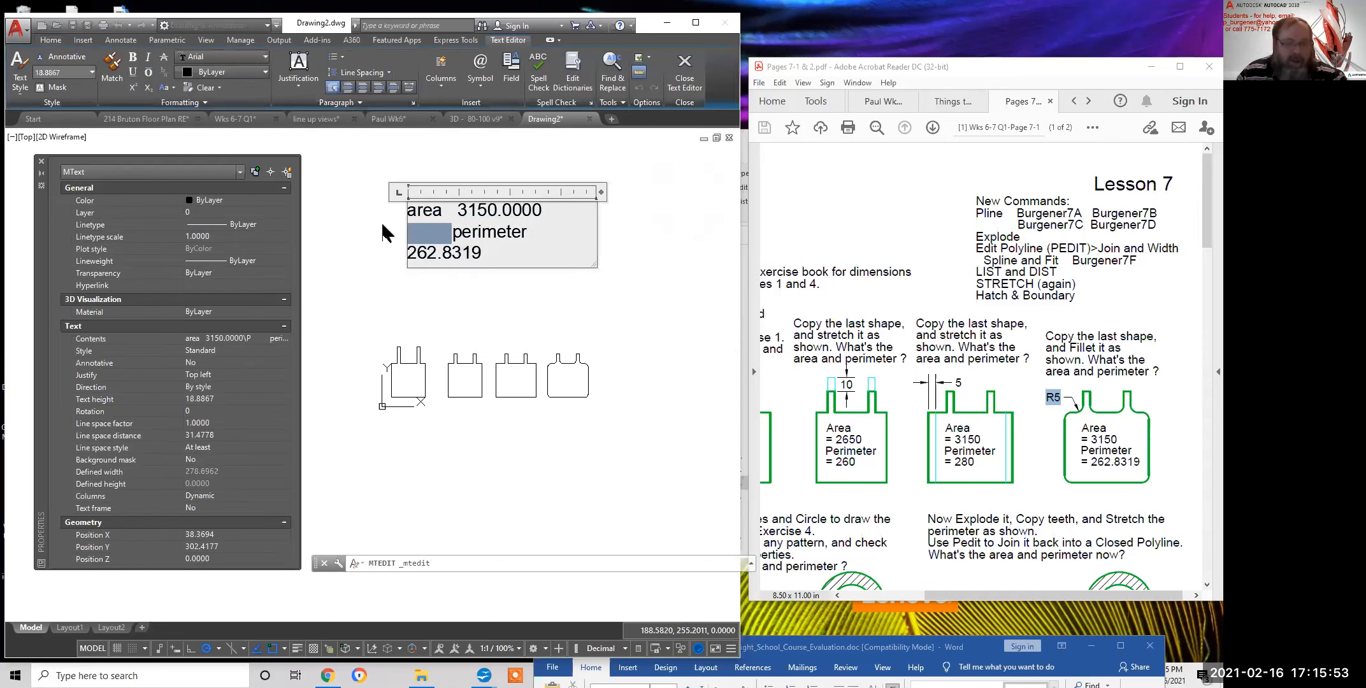
pyautogui.press('Delete')
pyautogui.click(612, 271)
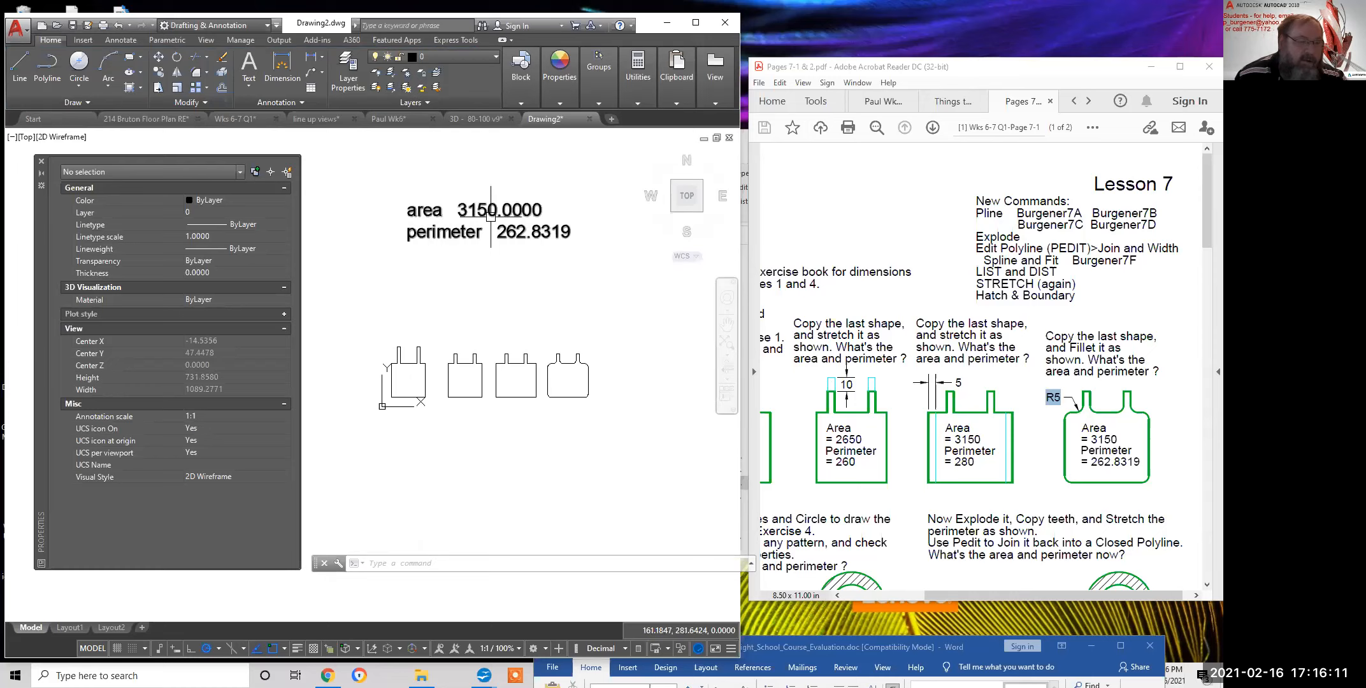
pyautogui.scroll(-2, 549, 286)
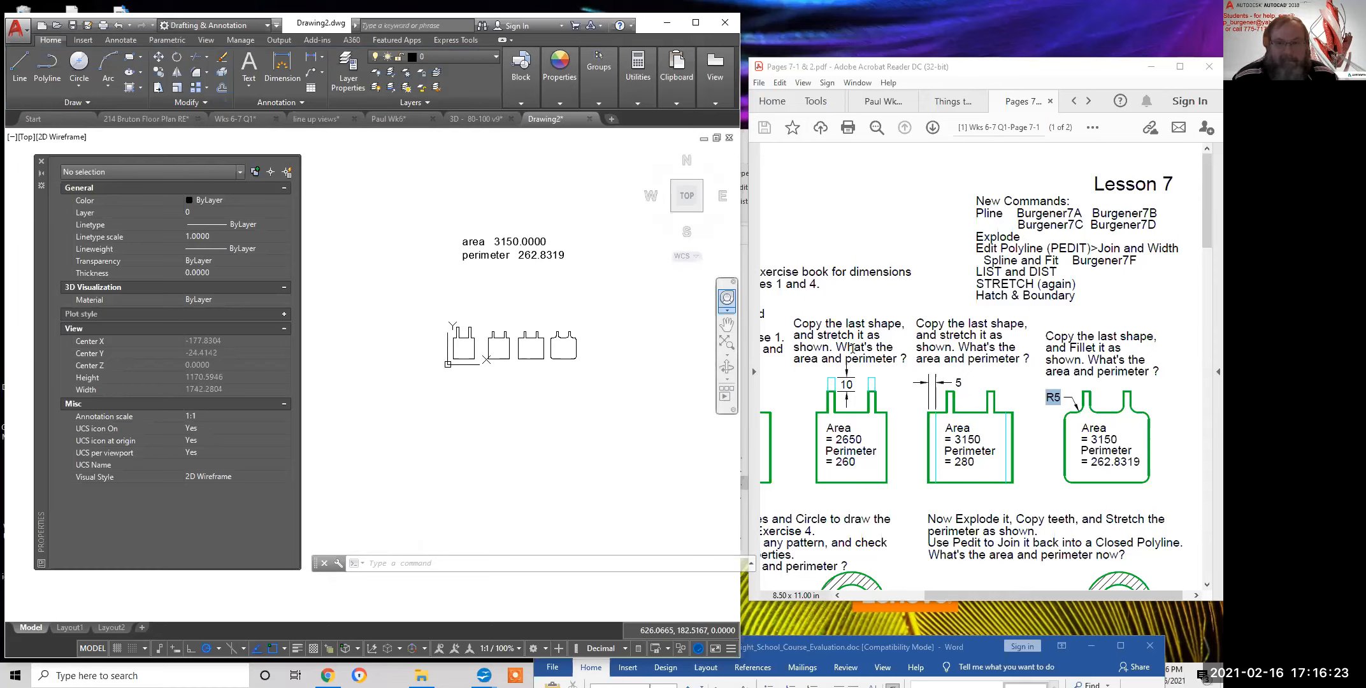
pyautogui.scroll(2, 643, 335)
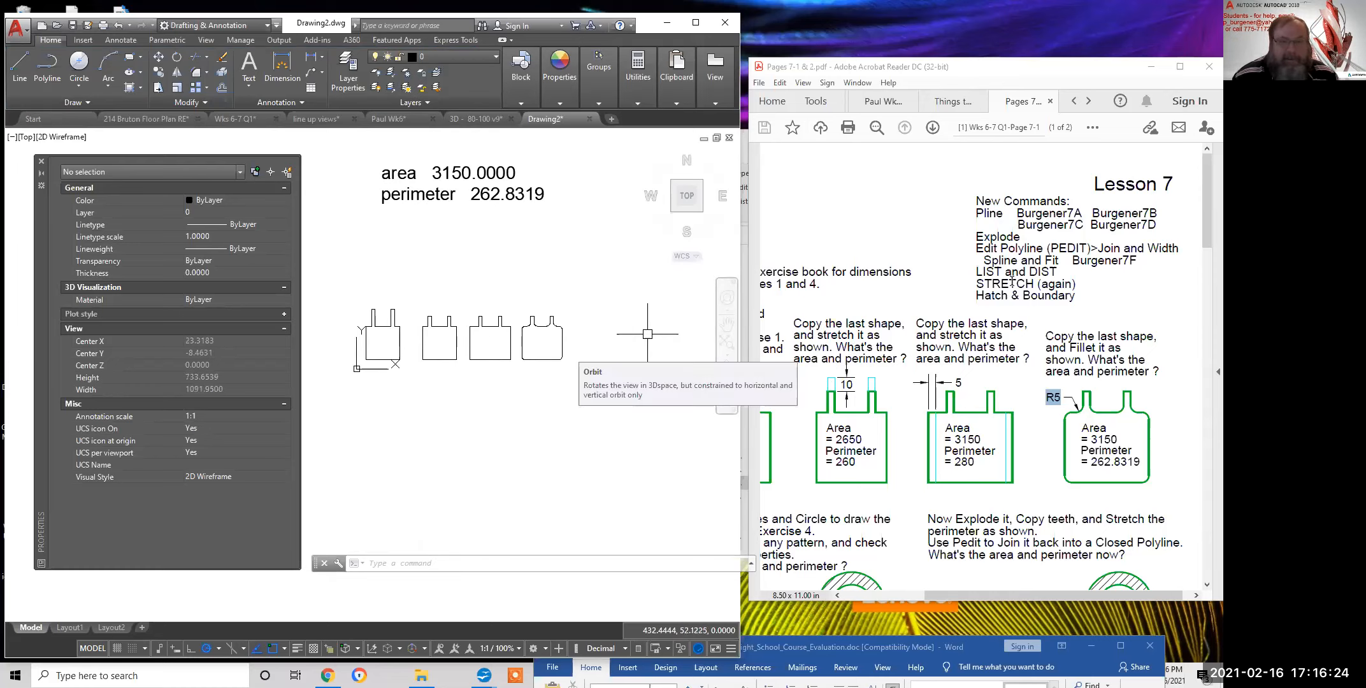
# Highlight the Explode and Edit Polyline entries in the lesson sheet
pyautogui.moveTo(1021, 235)
pyautogui.mouseDown()
pyautogui.moveTo(997, 239)
pyautogui.moveTo(1041, 247)
pyautogui.moveTo(977, 238)
pyautogui.mouseUp()
pyautogui.click(1022, 244)
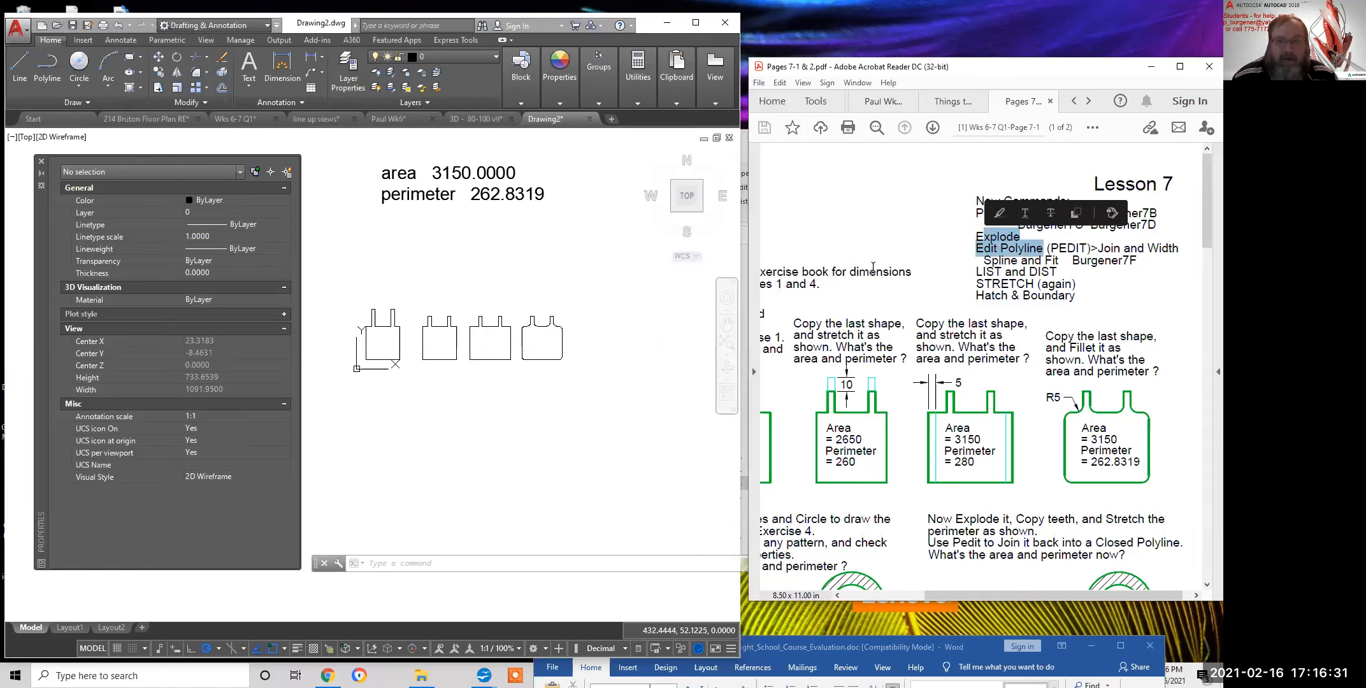
pyautogui.scroll(2, 552, 332)
pyautogui.scroll(6, 553, 332)
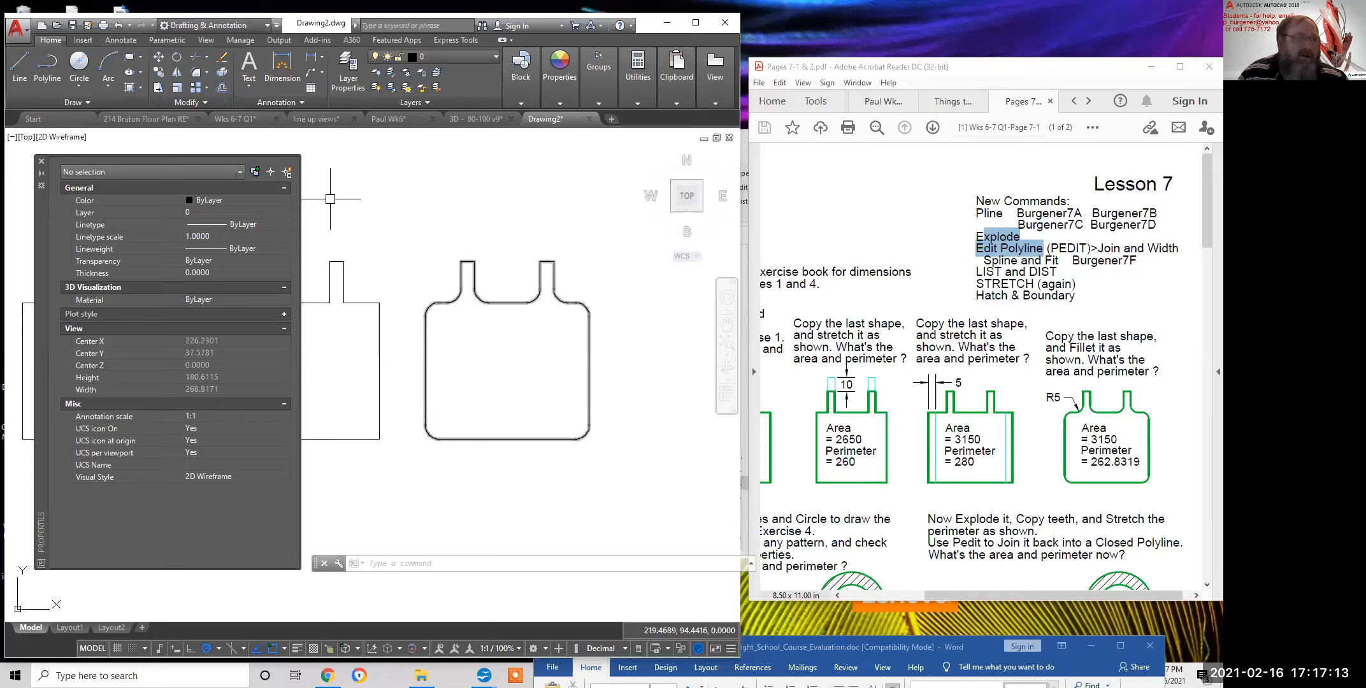
# Explode the rounded polyline and check that its arcs and lines are now separate
pyautogui.click(221, 71)
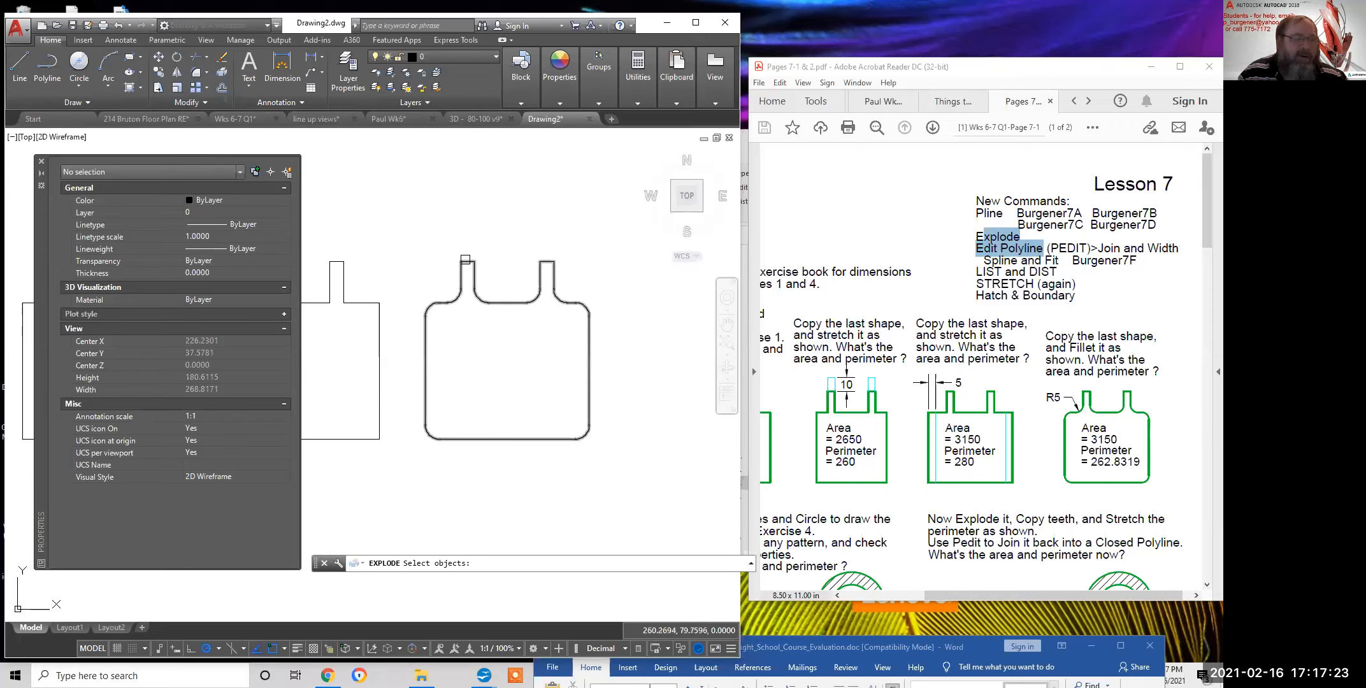
pyautogui.click(465, 259)
pyautogui.press('Return')
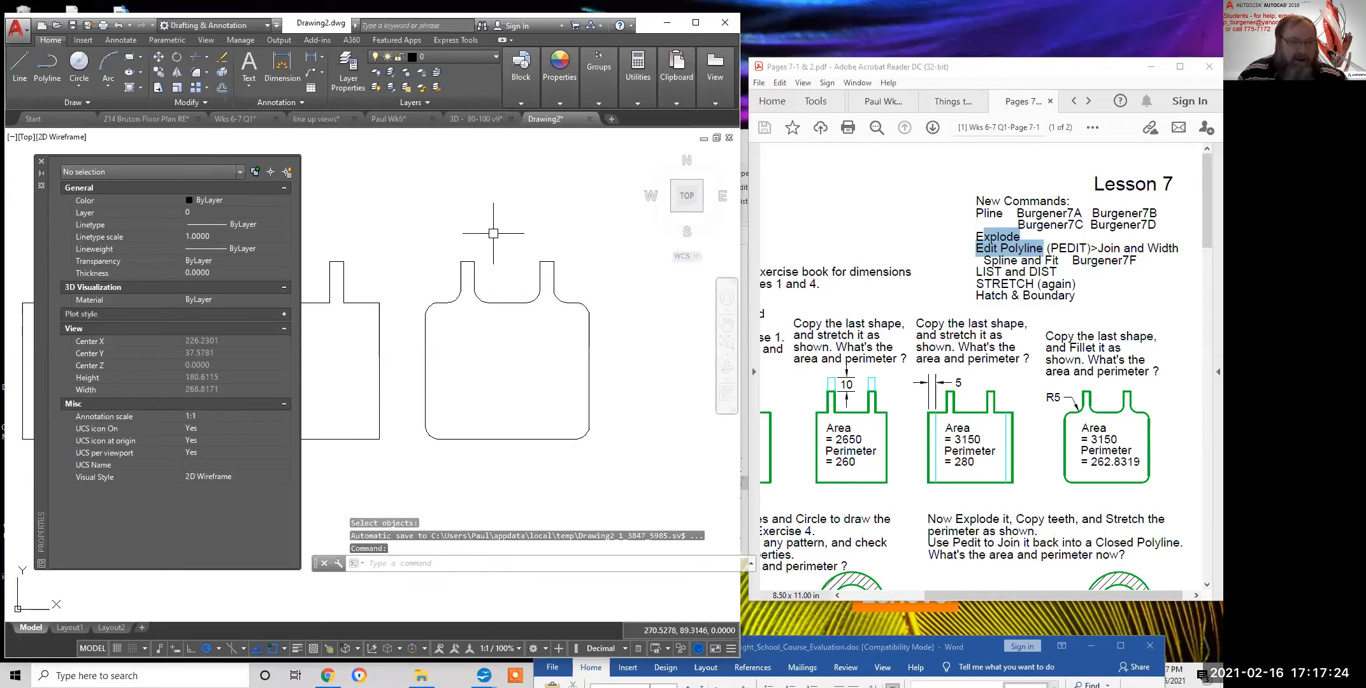
pyautogui.click(474, 293)
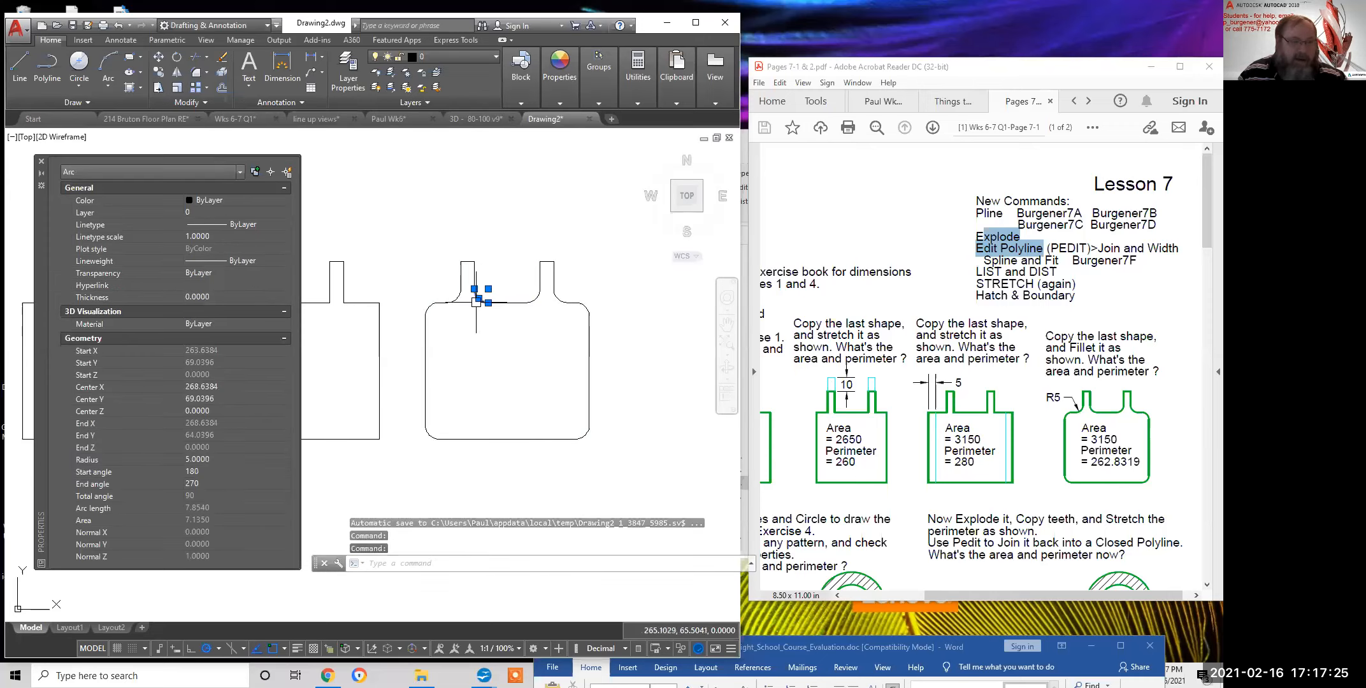
pyautogui.click(589, 331)
# Erase the neck fillet arc and draw a 2-Point circle from the neck line's end
pyautogui.press('Escape')
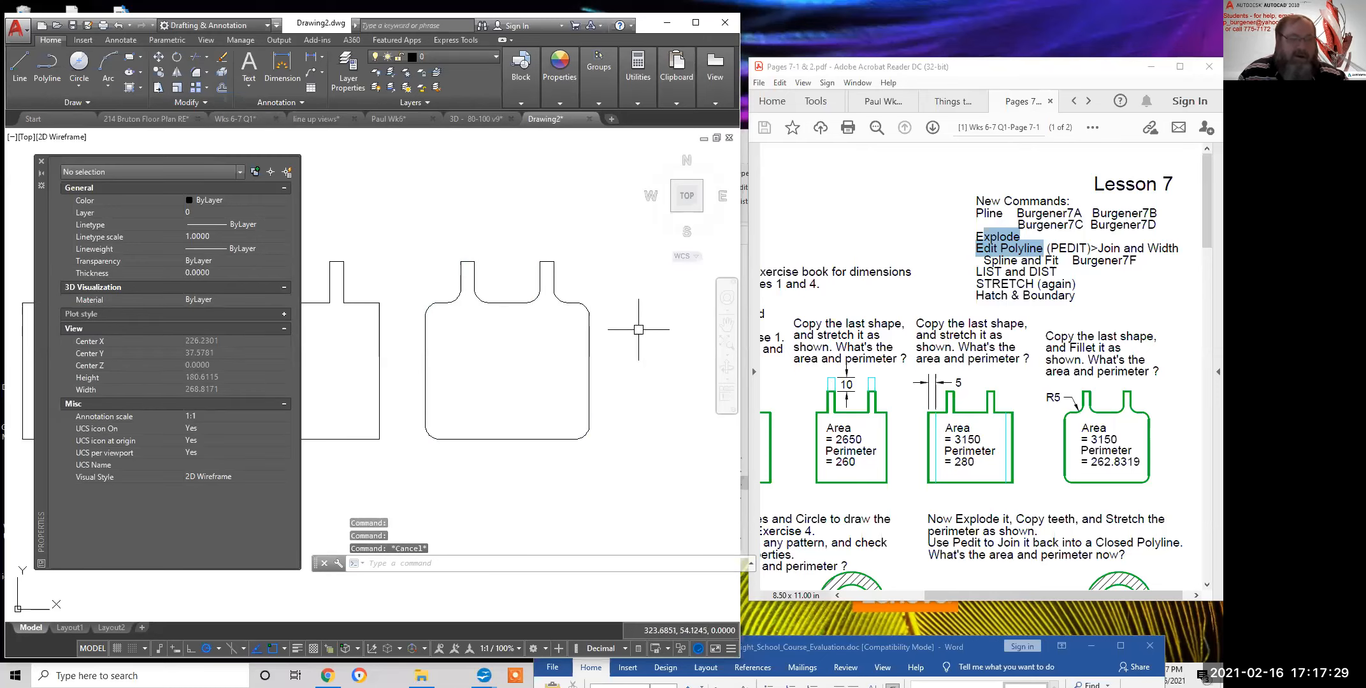
pyautogui.scroll(5, 484, 300)
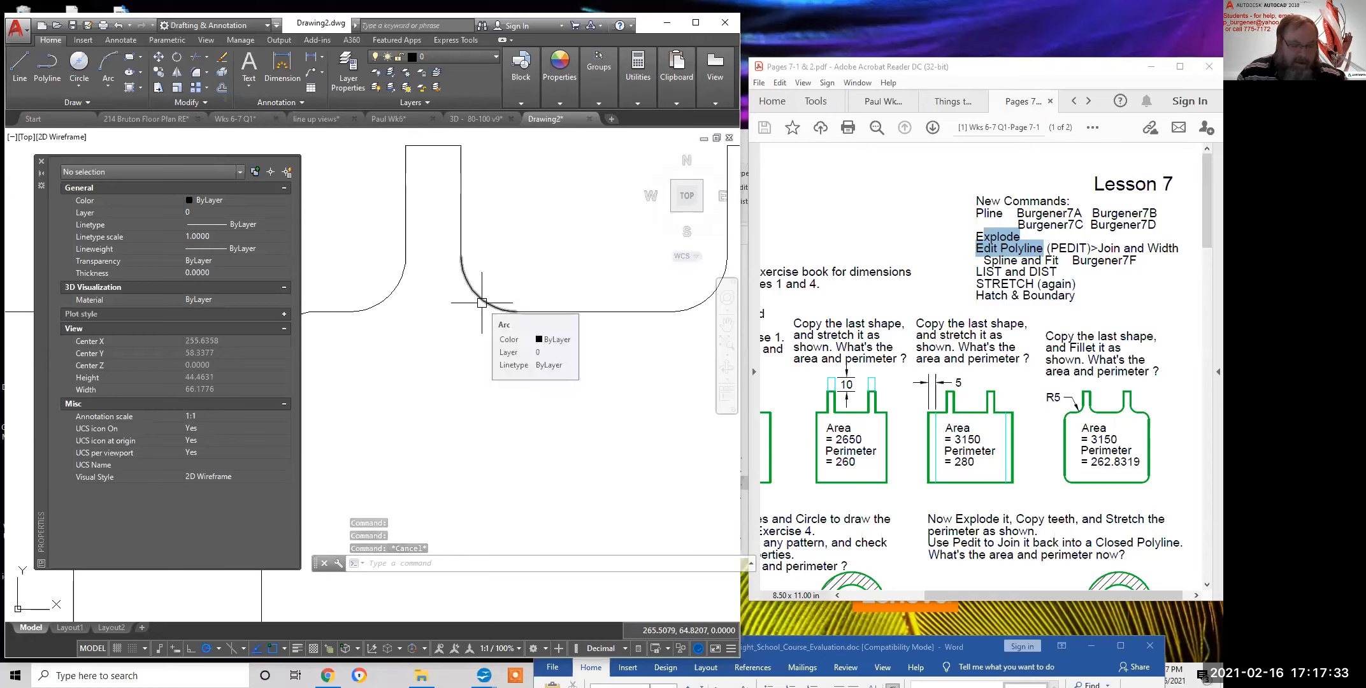
pyautogui.click(487, 310)
pyautogui.write('e')
pyautogui.press('Return')
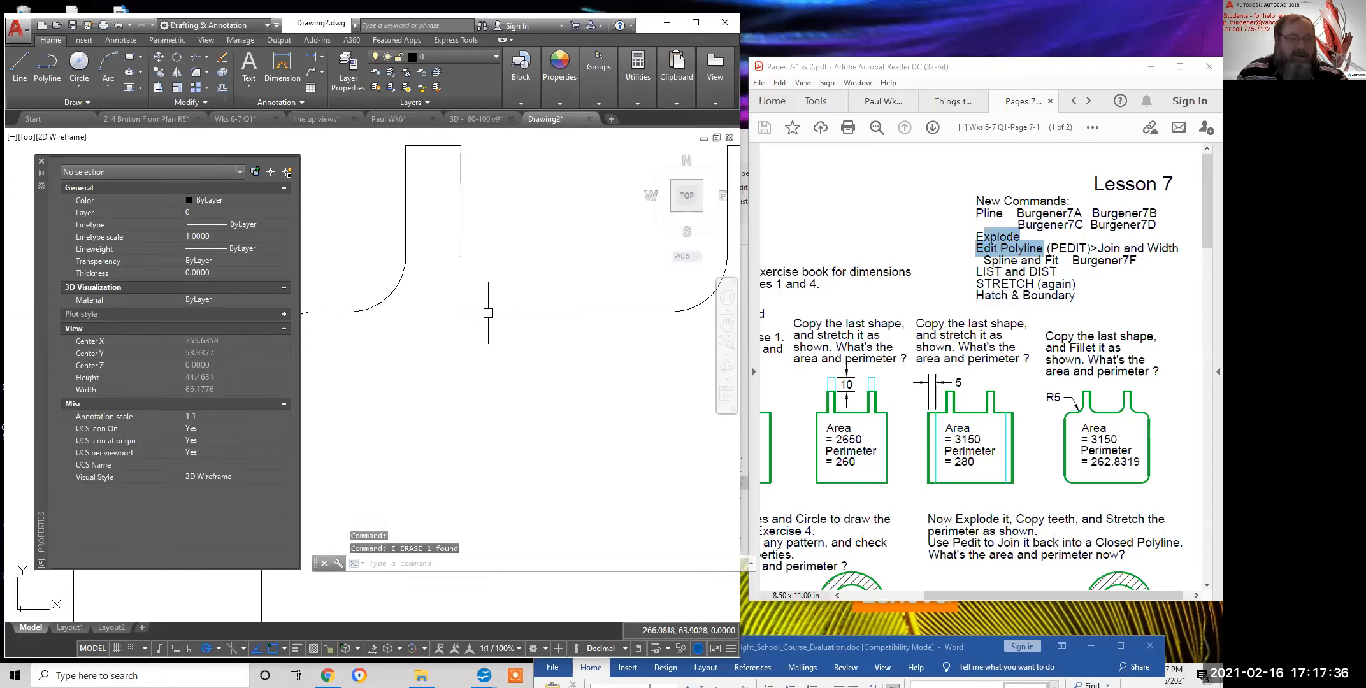
pyautogui.click(80, 86)
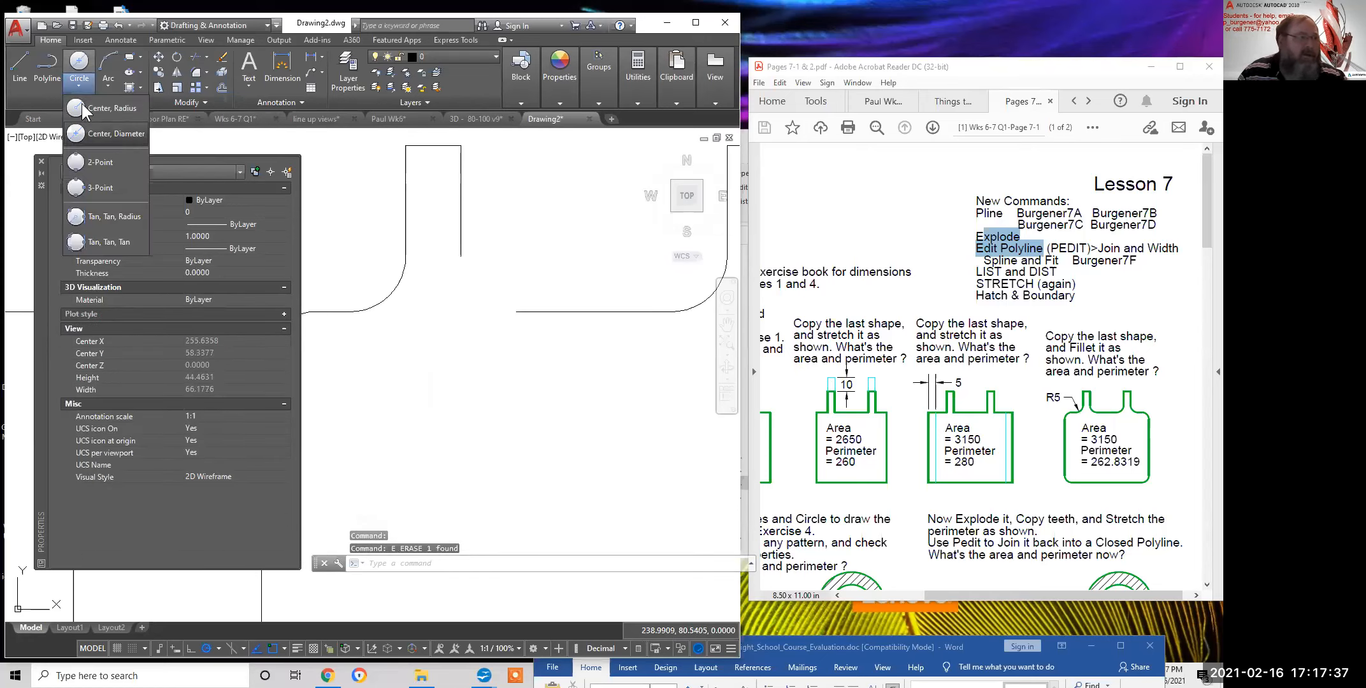
pyautogui.click(100, 163)
pyautogui.click(461, 255)
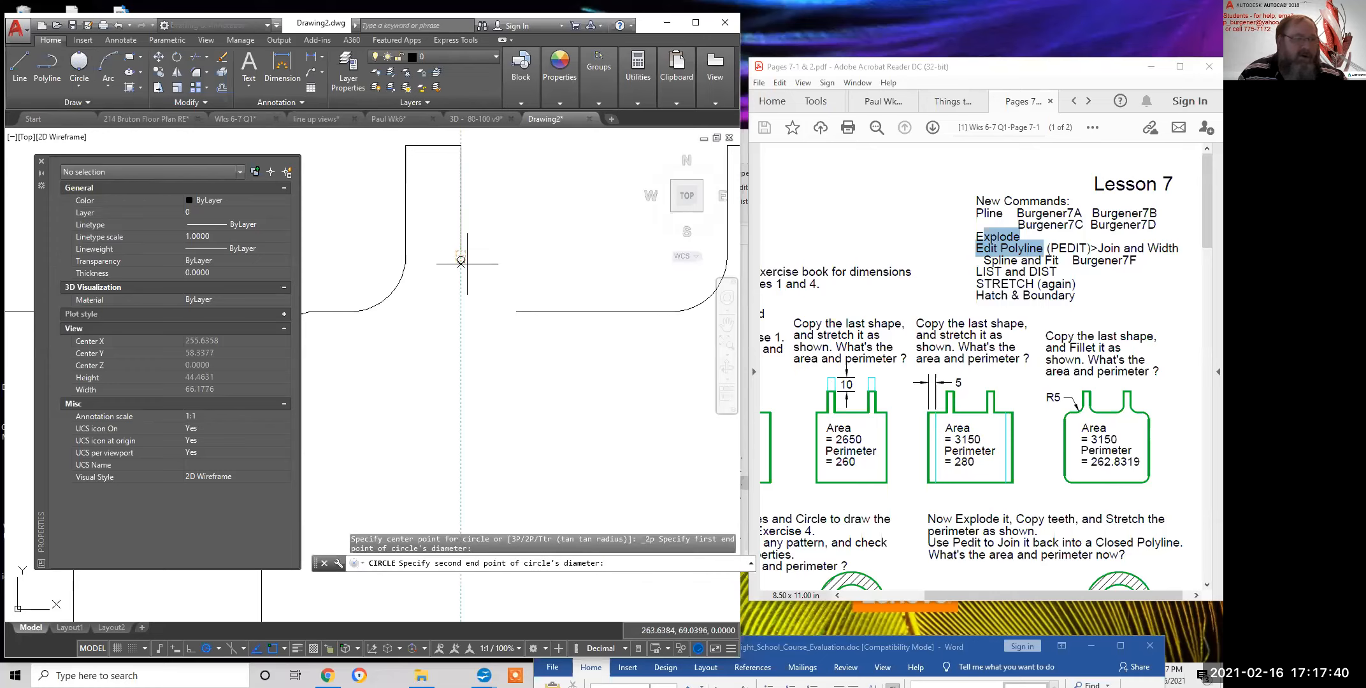
pyautogui.click(516, 311)
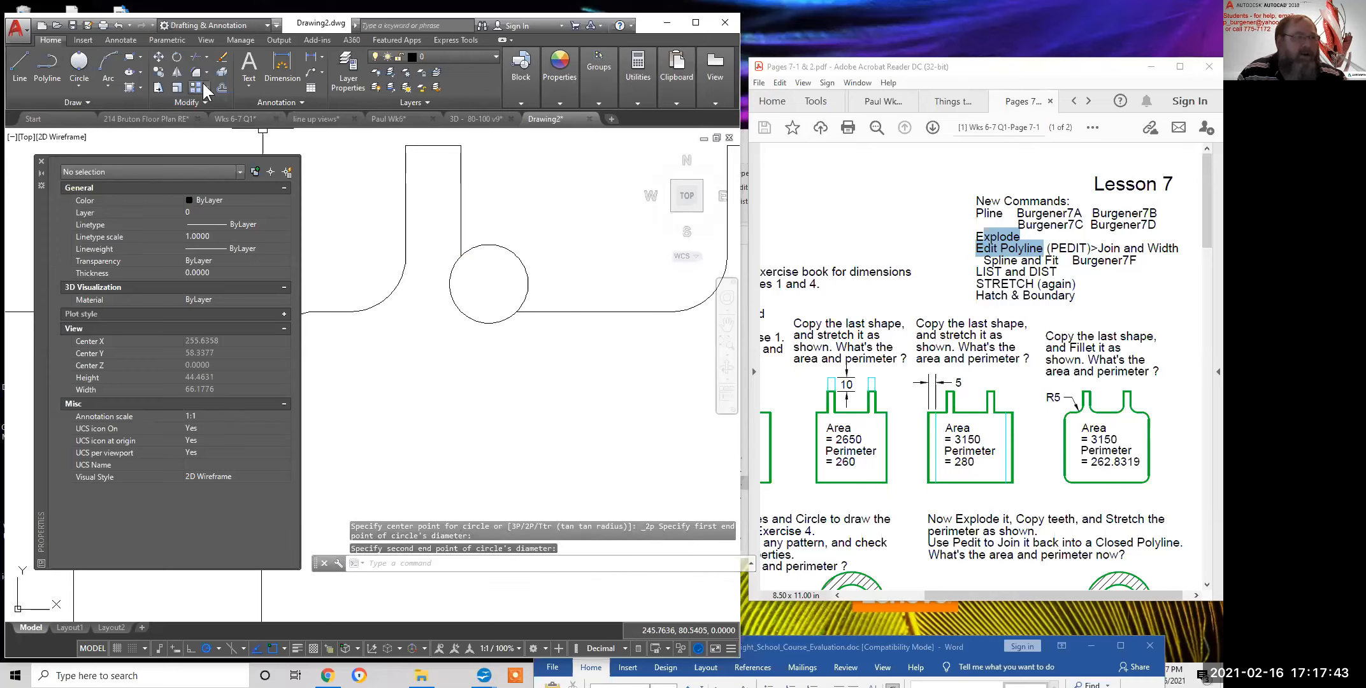
# Trim away the circle's upper arc, then window-select the upper right corner's arc and side line
pyautogui.click(195, 58)
pyautogui.click(500, 246)
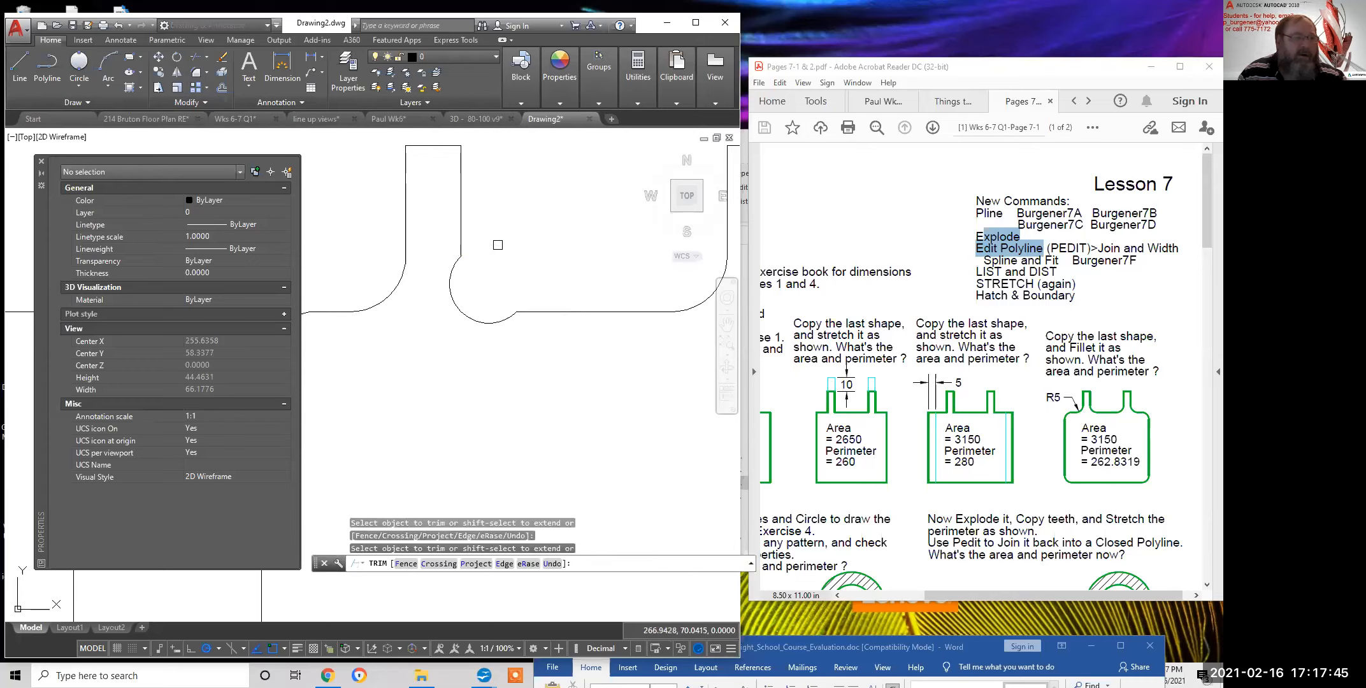
pyautogui.scroll(-3, 563, 349)
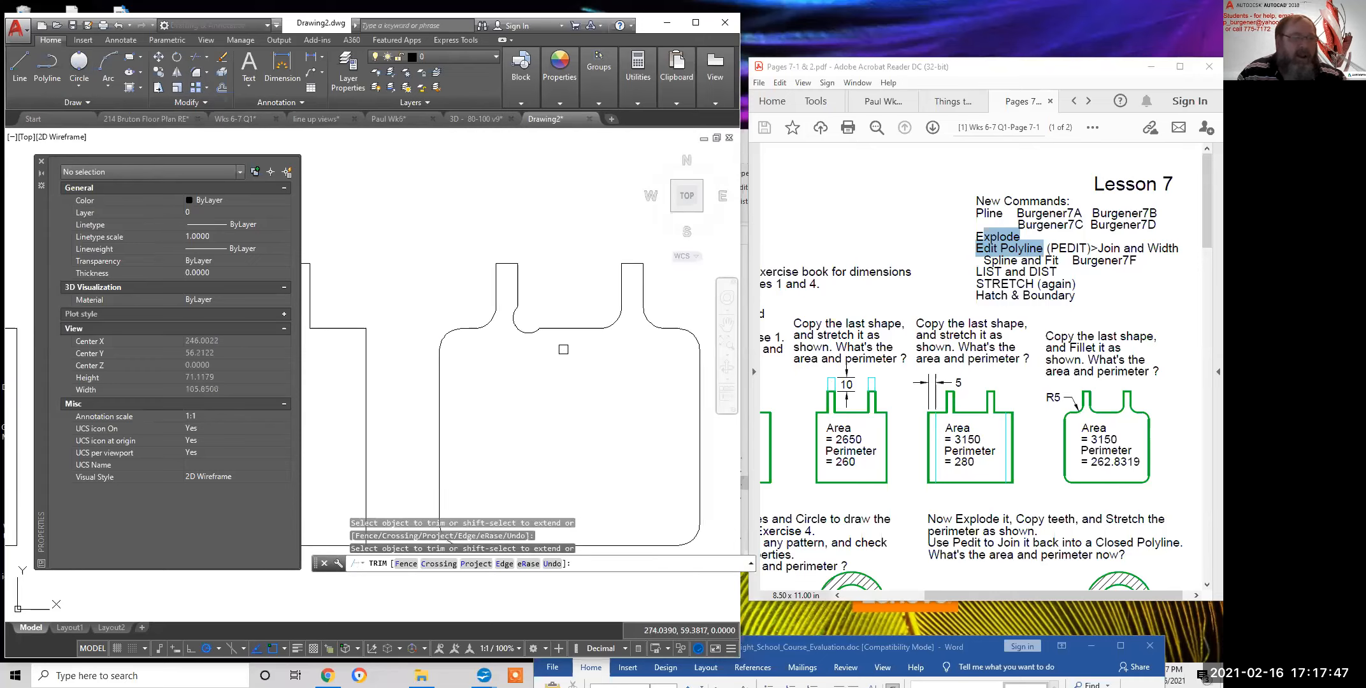
pyautogui.moveTo(597, 371); pyautogui.dragTo(453, 373, button='middle')
pyautogui.click(558, 370)
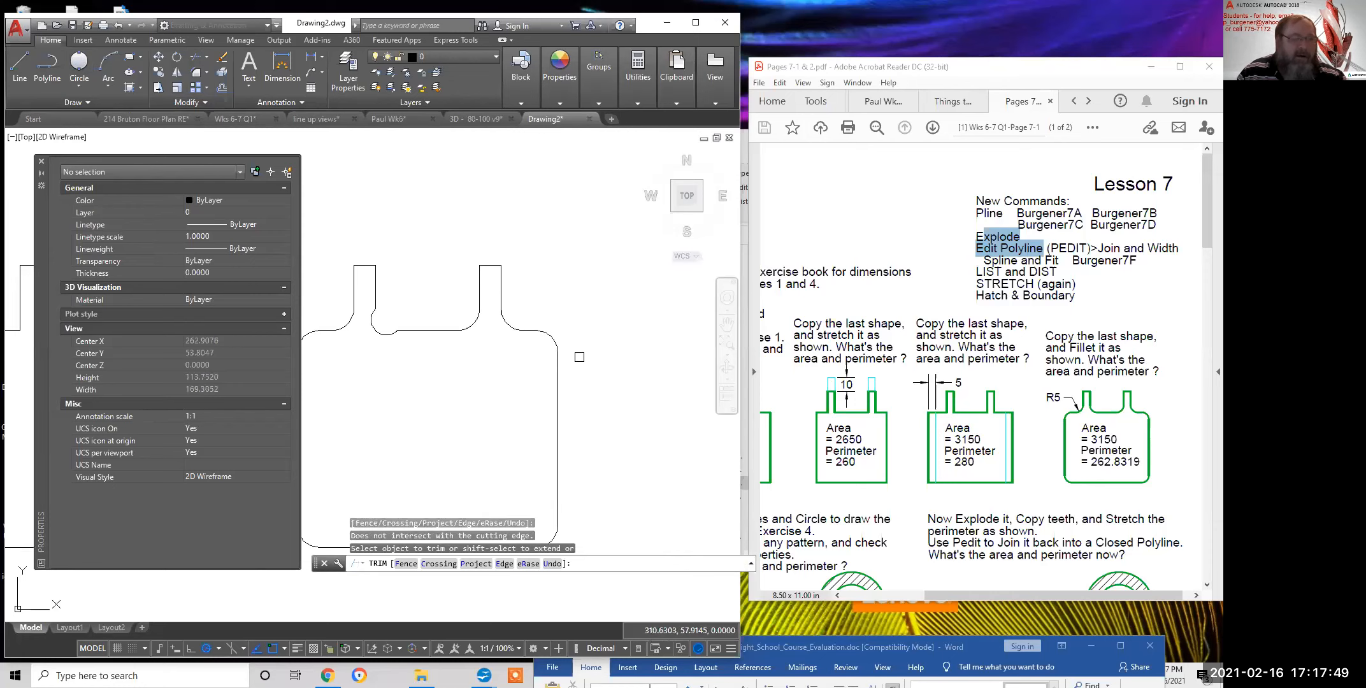
pyautogui.press('Escape')
pyautogui.click(579, 360)
pyautogui.click(549, 330)
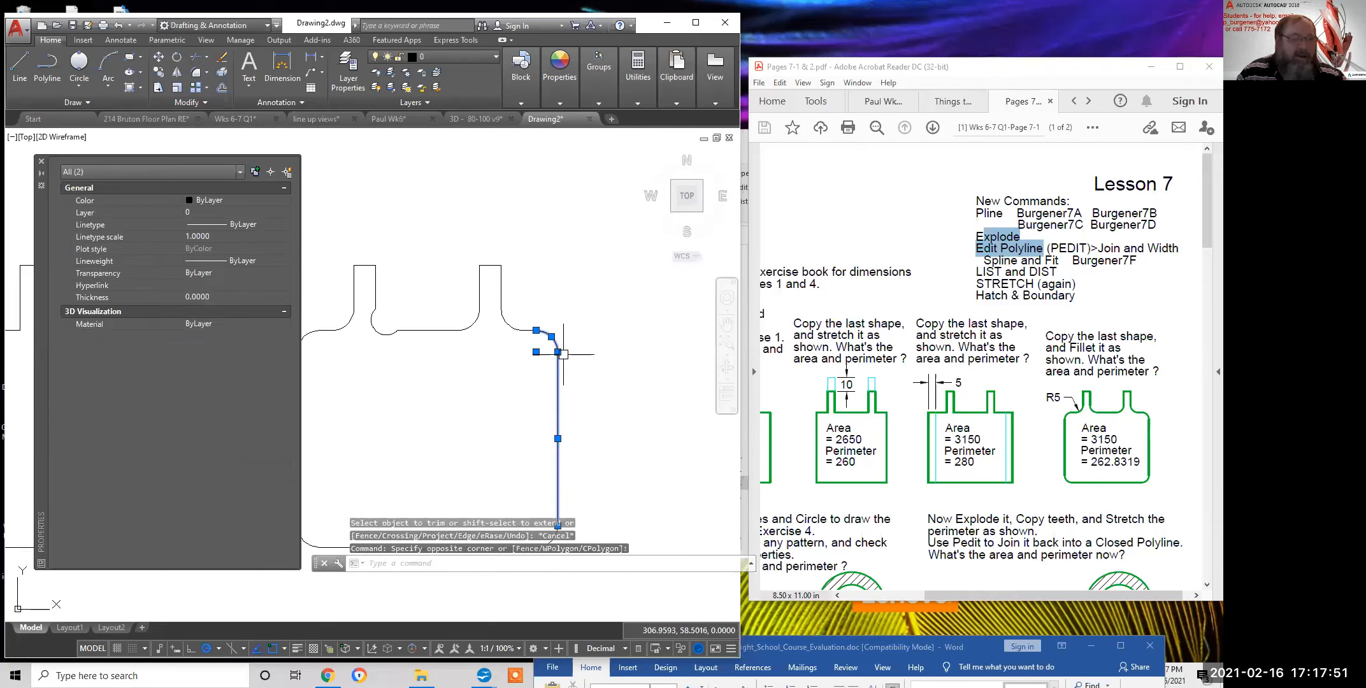
# Stretch the upper right corner outward and down so the right side slants
pyautogui.click(558, 352)
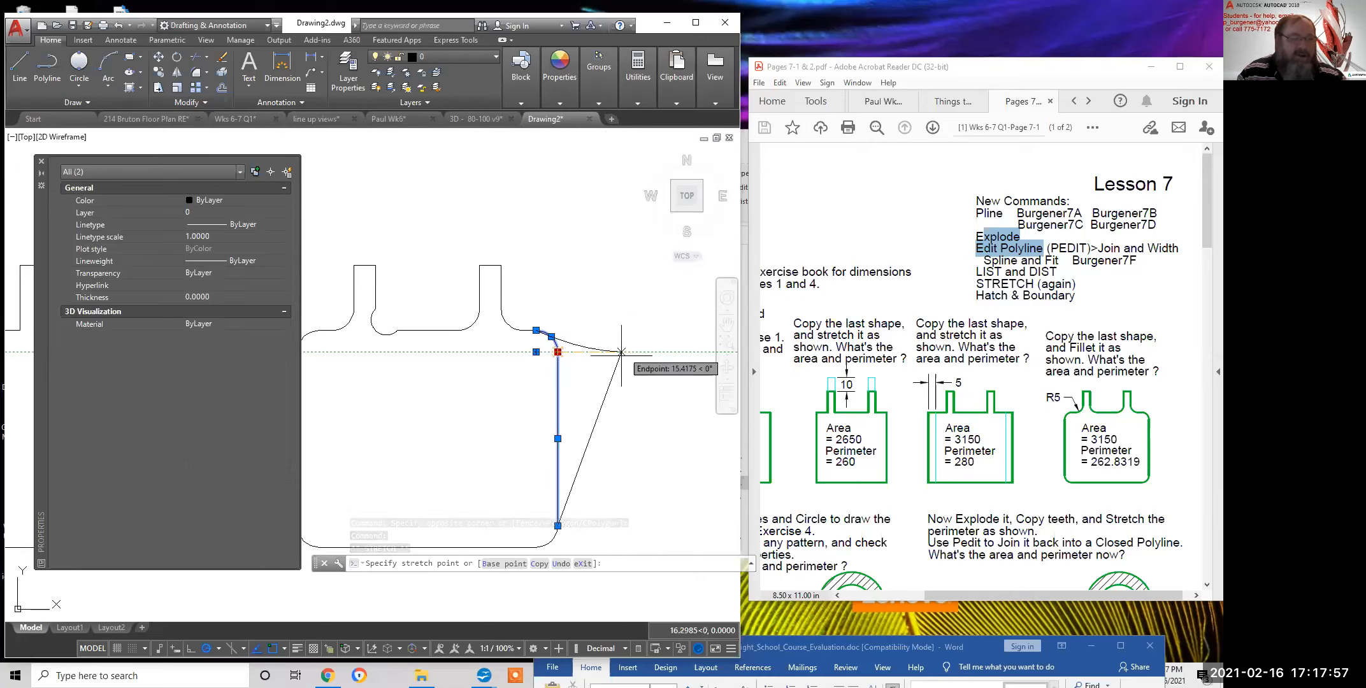
pyautogui.click(597, 372)
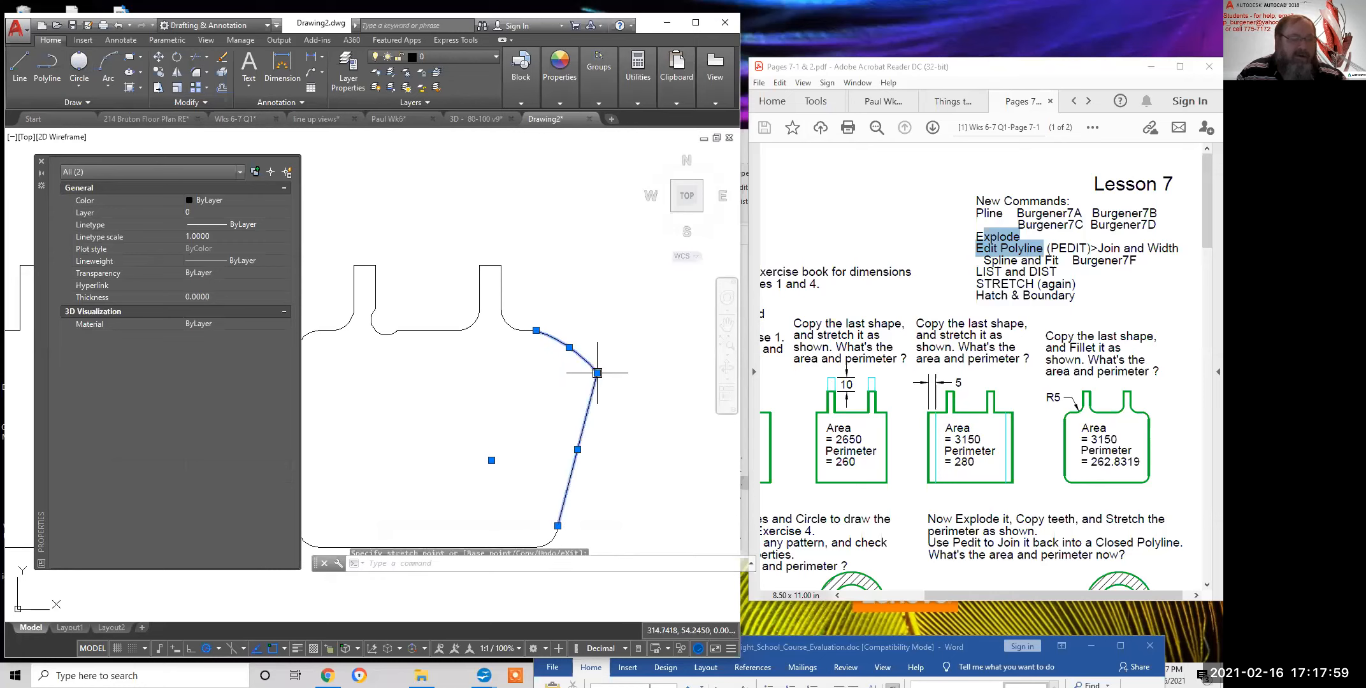
pyautogui.press('Escape')
pyautogui.moveTo(575, 443); pyautogui.dragTo(602, 340, button='middle')
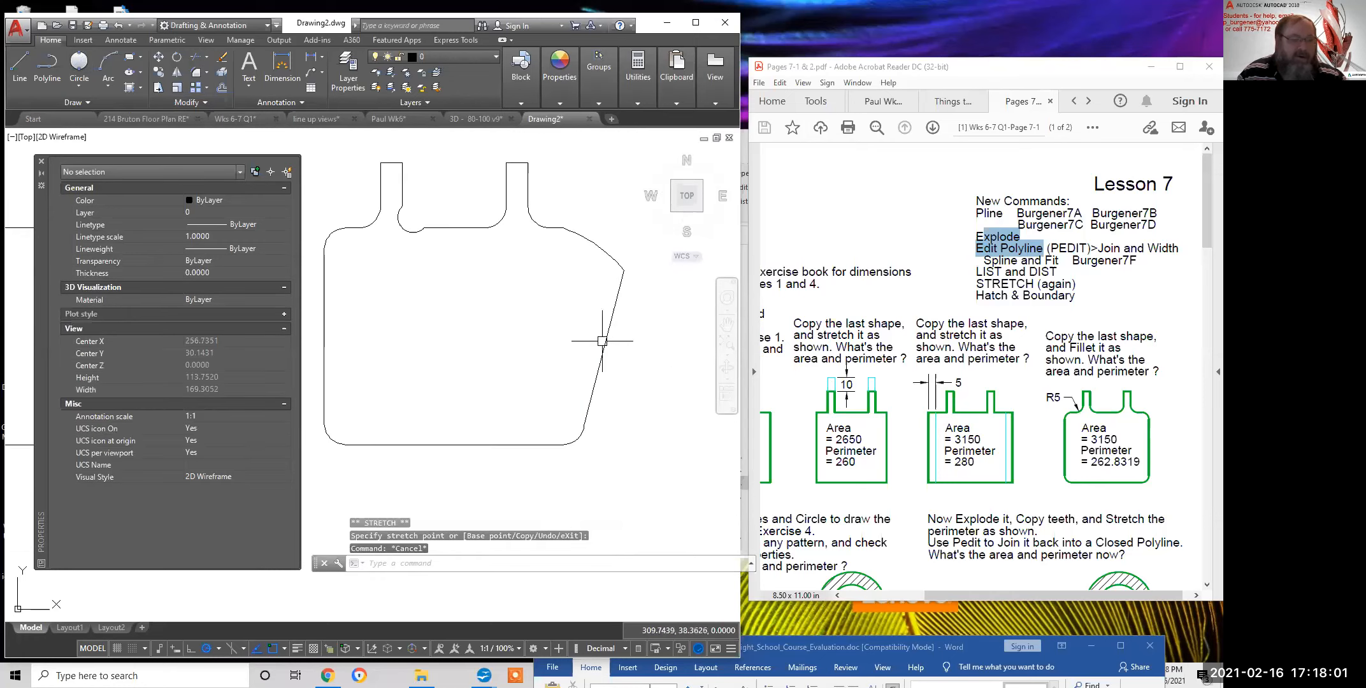
# Erase the lower right fillet arc and re-round the slanted side and bottom with a radius-5 fillet
pyautogui.click(576, 443)
pyautogui.write('e')
pyautogui.press('Return')
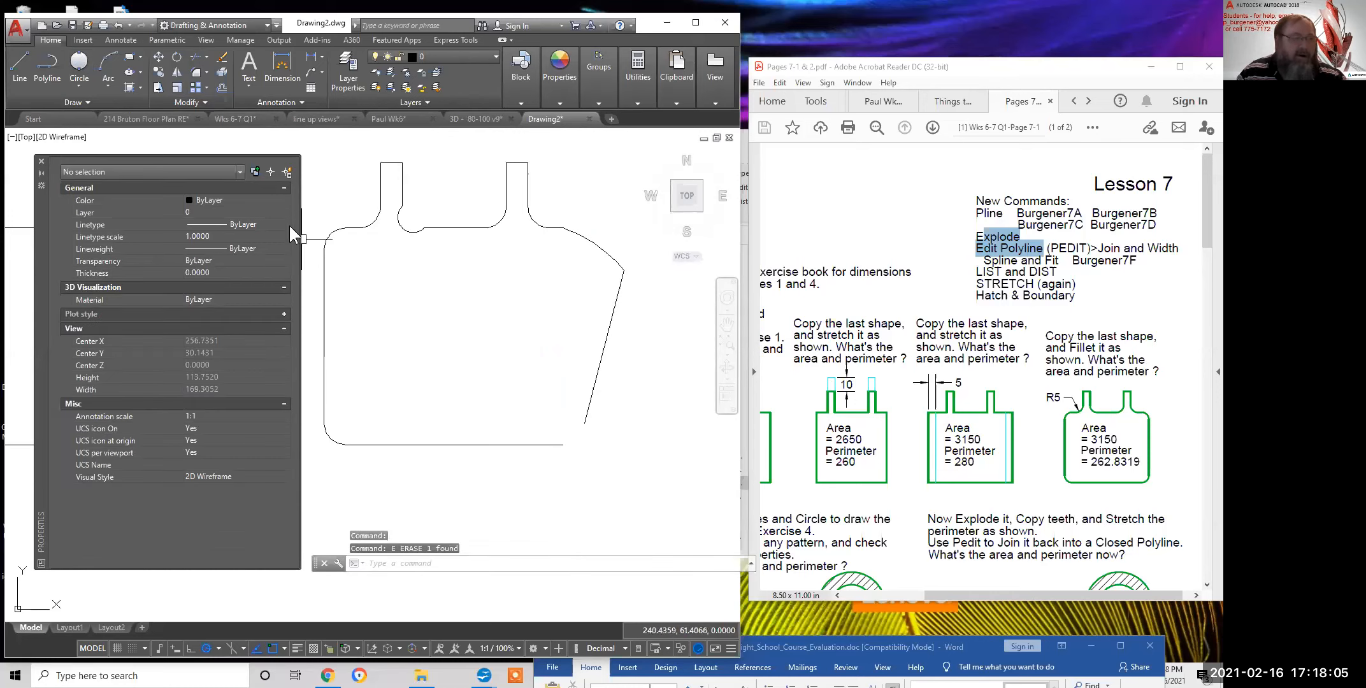
pyautogui.click(197, 72)
pyautogui.rightClick(482, 321)
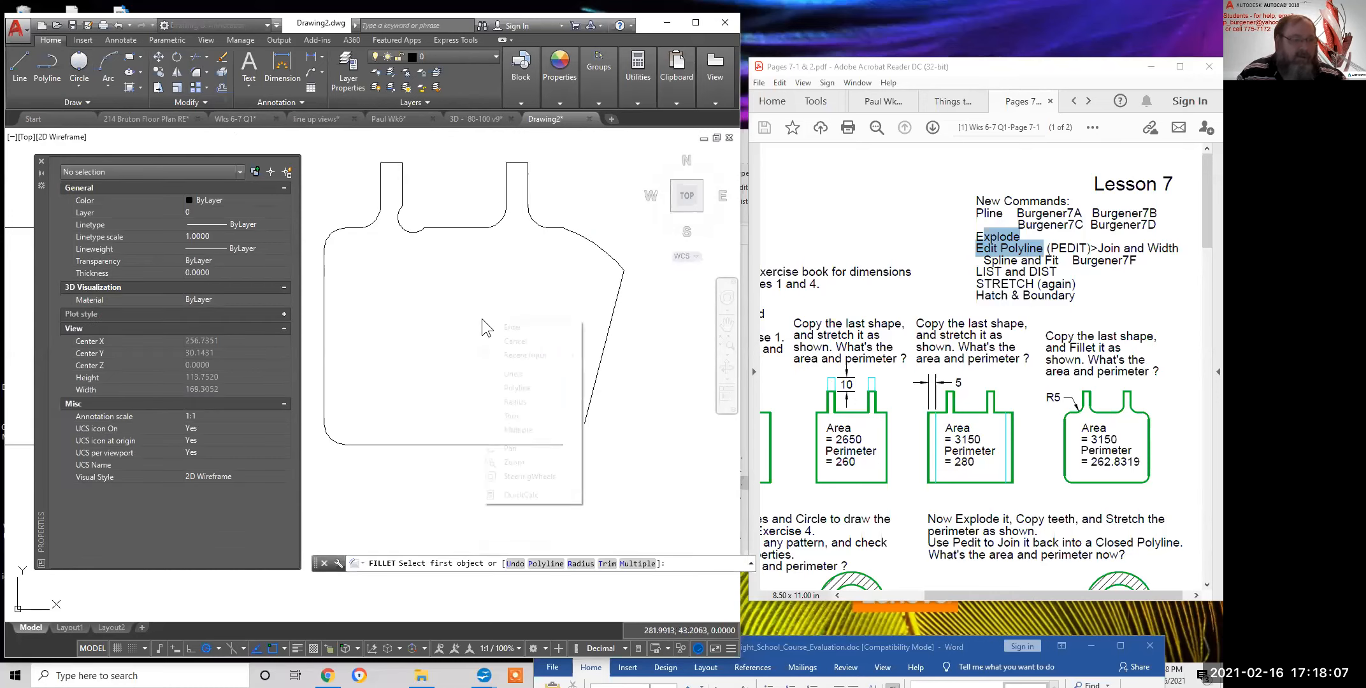
pyautogui.click(514, 402)
pyautogui.click(455, 330)
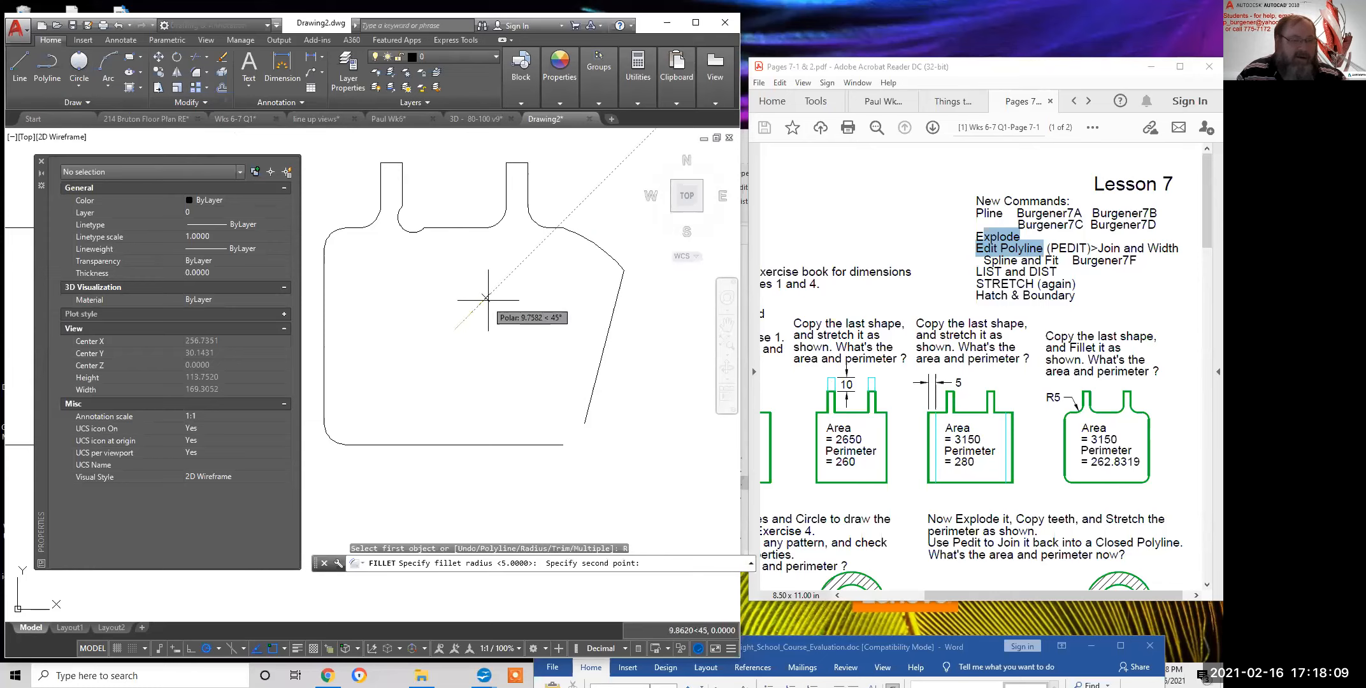
pyautogui.click(488, 299)
pyautogui.click(599, 365)
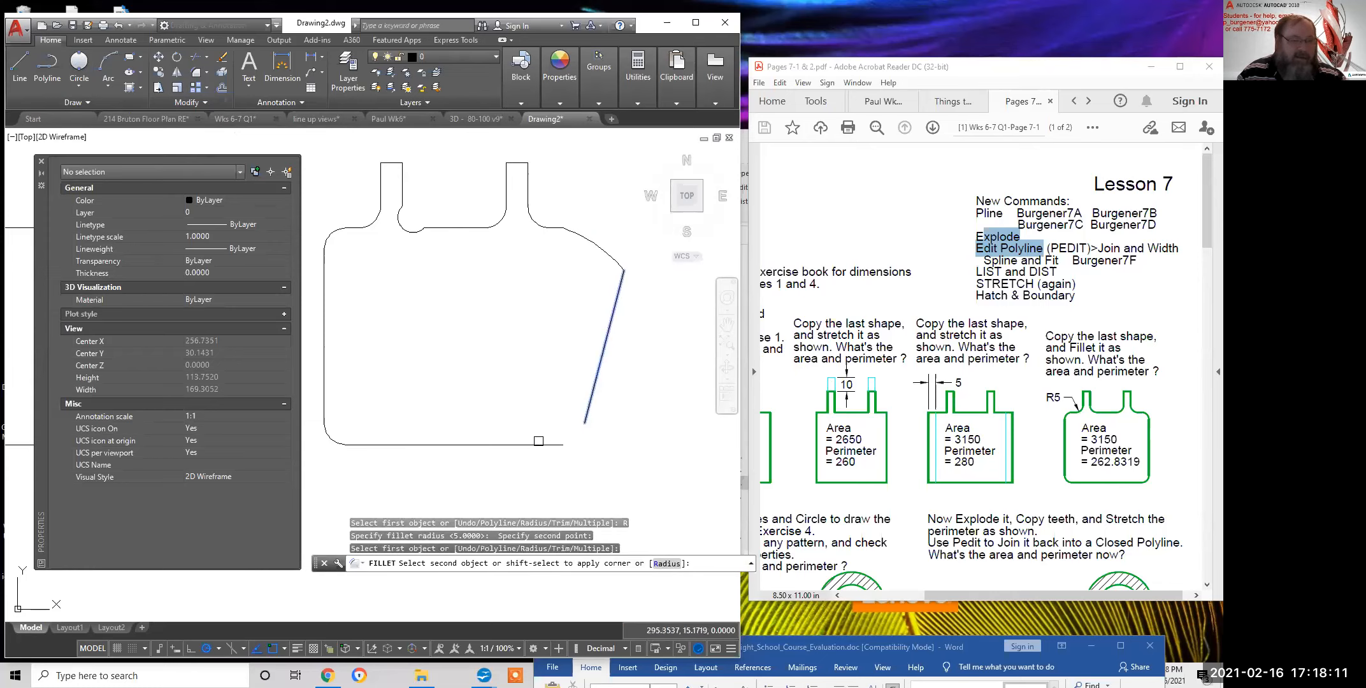
pyautogui.click(538, 440)
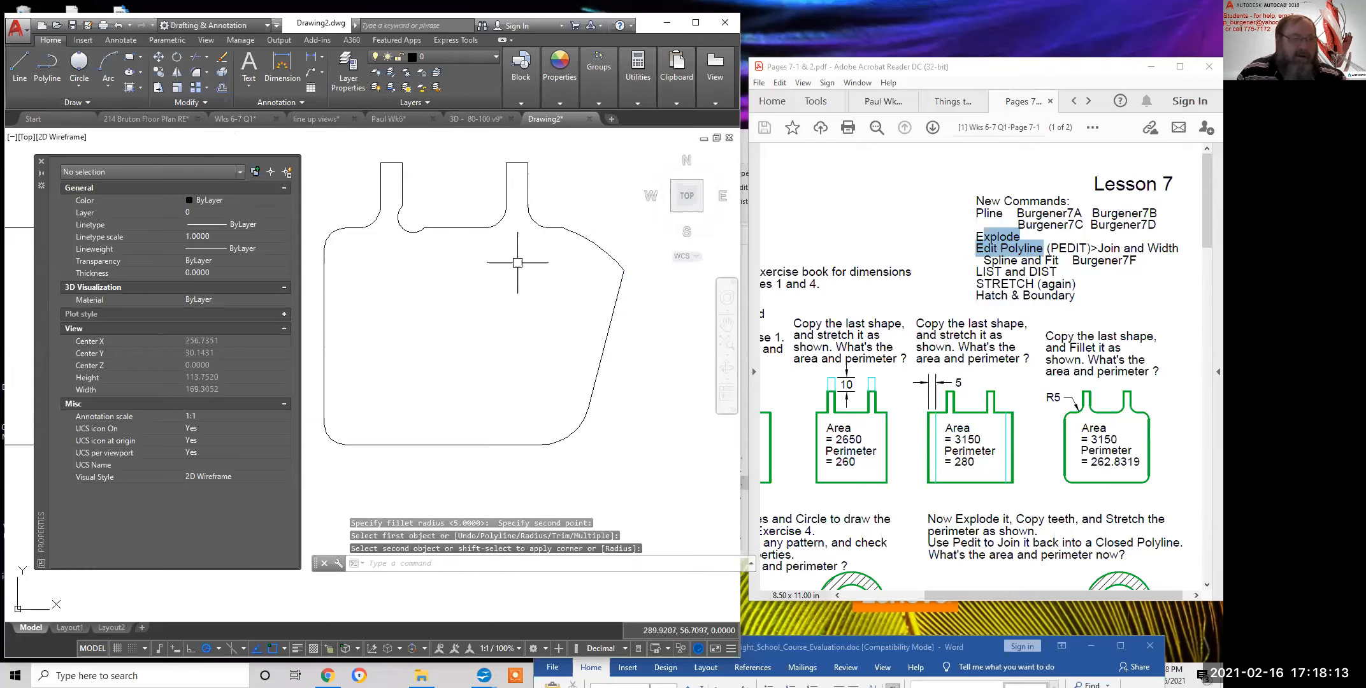
pyautogui.scroll(-2, 518, 333)
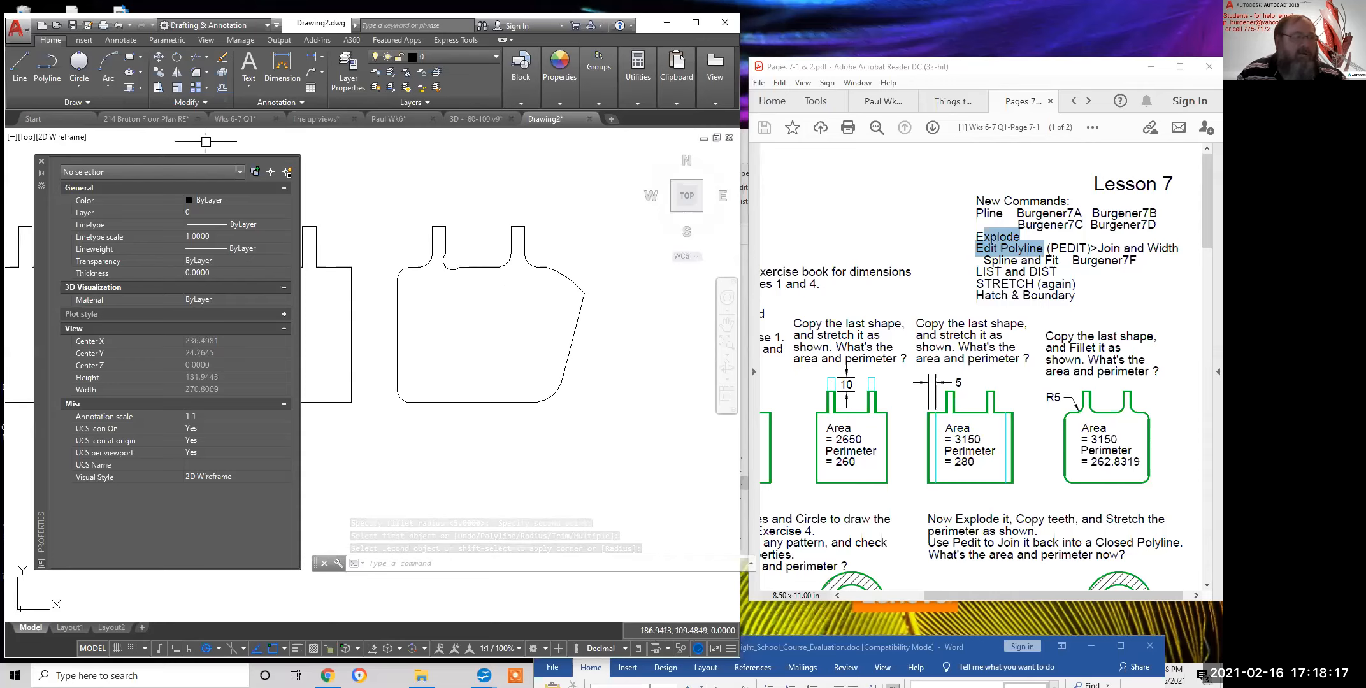
# Join all 20 pieces with JOIN into one closed polyline (area 3324.2010, length 270.3887)
pyautogui.click(205, 99)
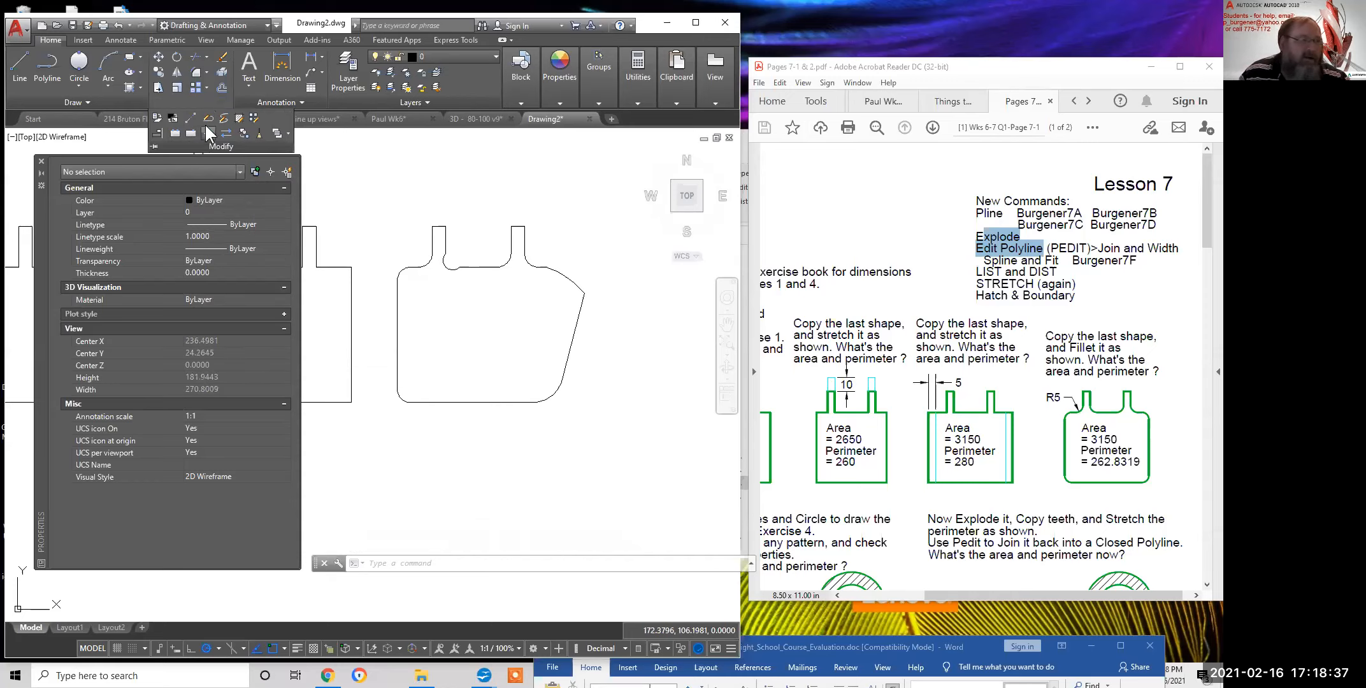
pyautogui.click(209, 132)
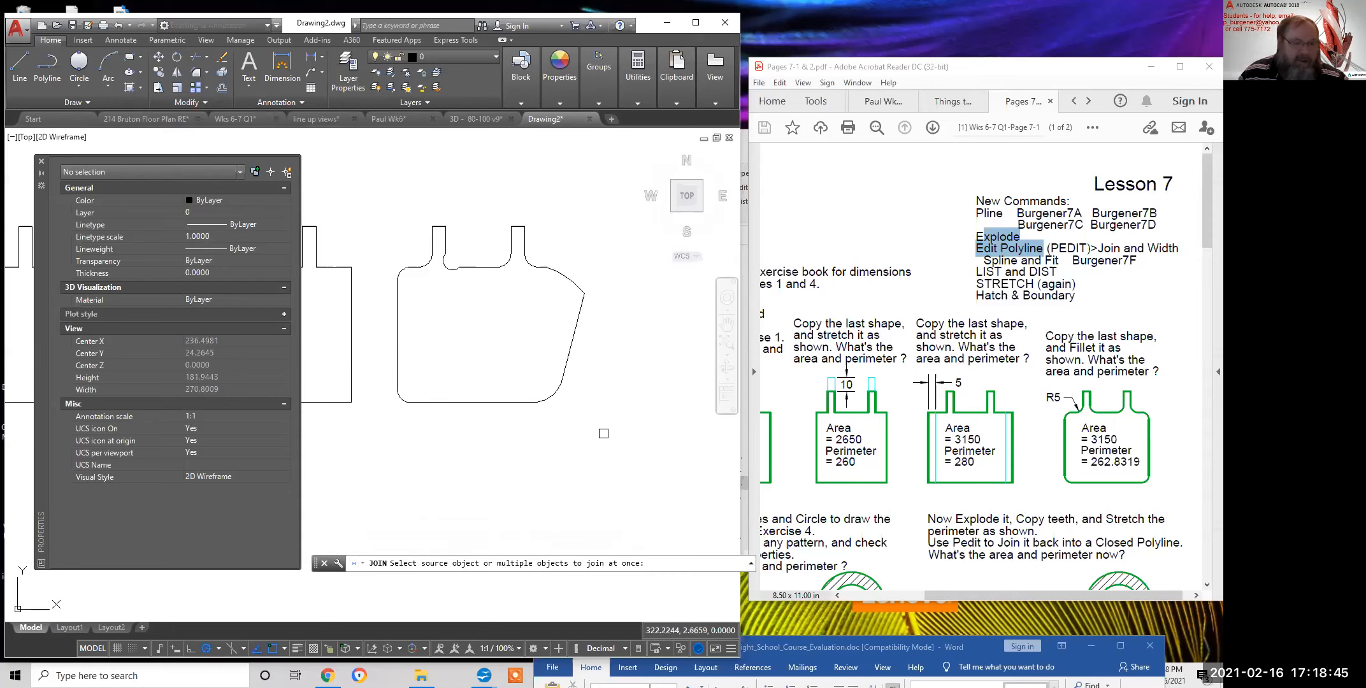
pyautogui.click(601, 434)
pyautogui.click(364, 197)
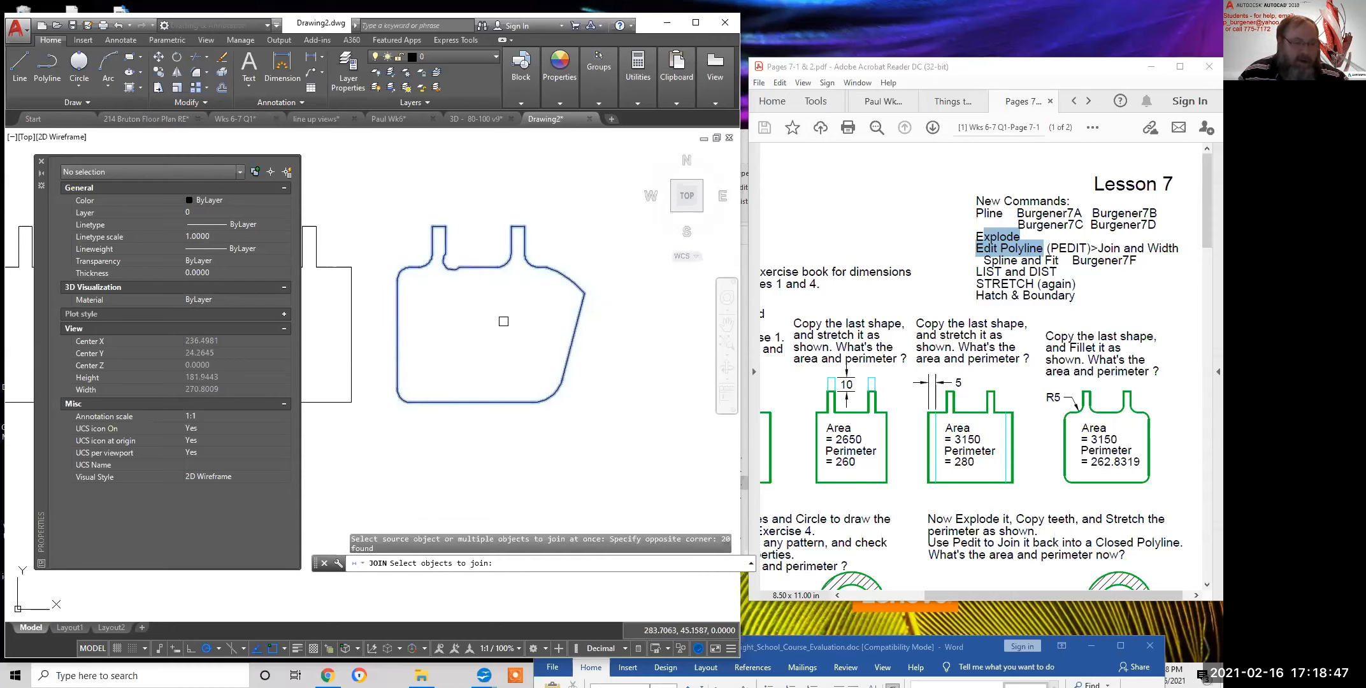
pyautogui.press('Return')
pyautogui.click(532, 402)
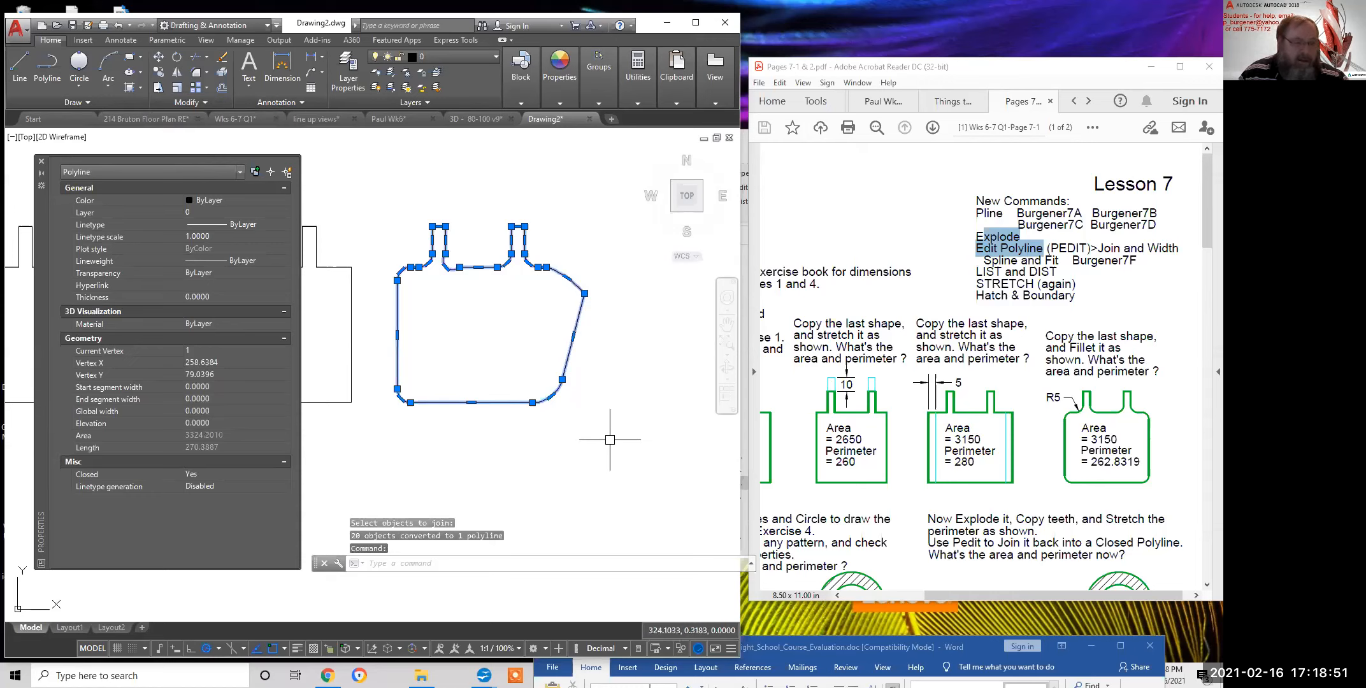
pyautogui.press('Escape')
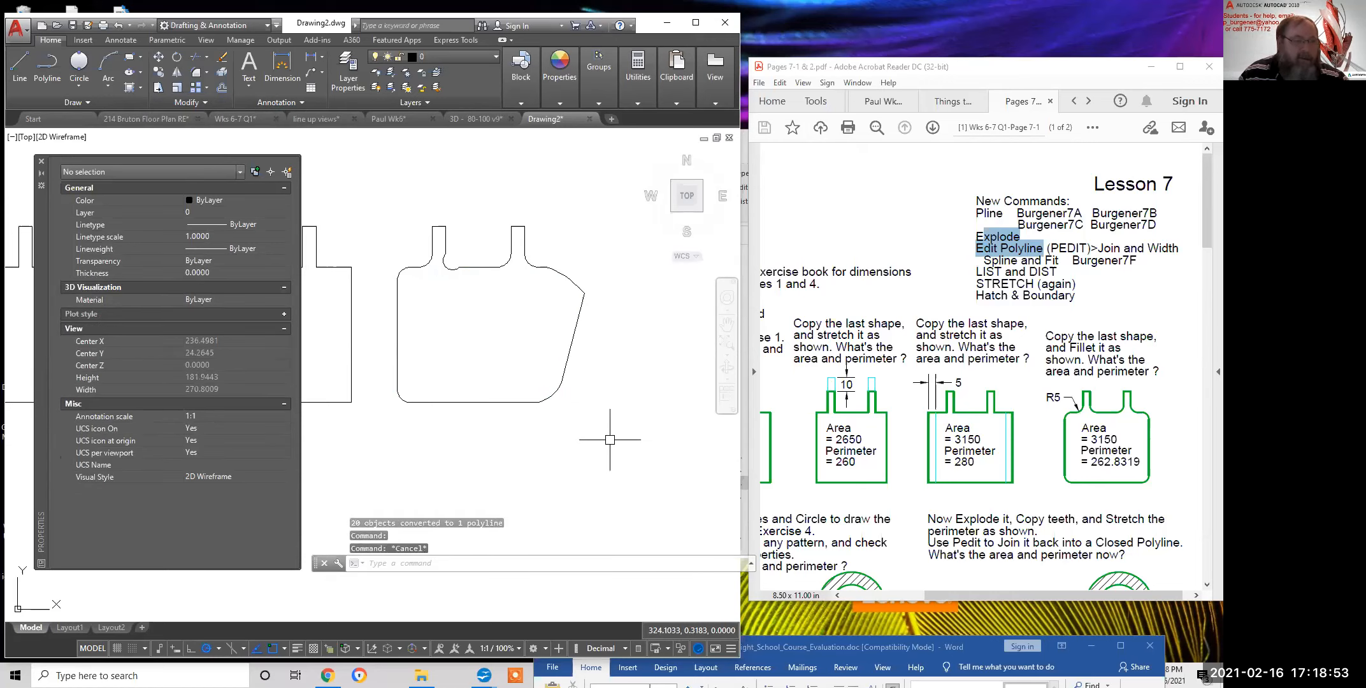
# Apply Edit Polyline's Spline option to the joined bottle outline to smooth it into a spline curve
pyautogui.click(196, 102)
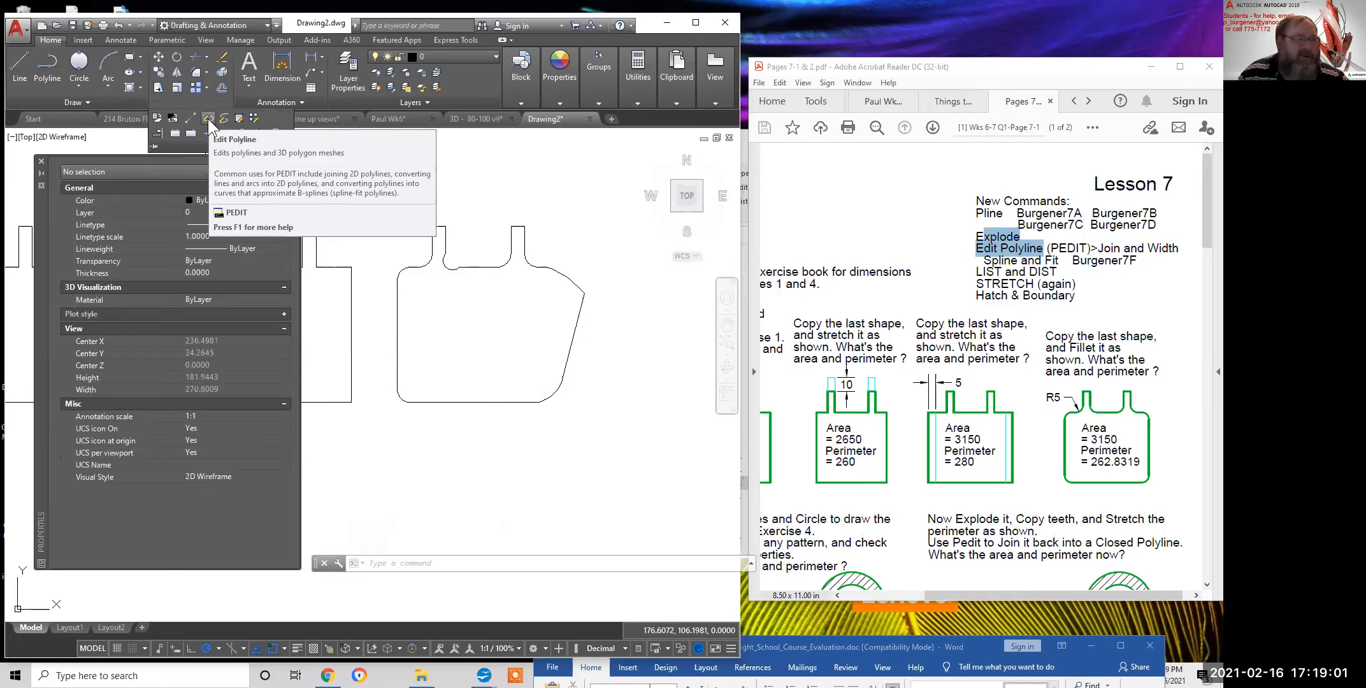
pyautogui.click(209, 118)
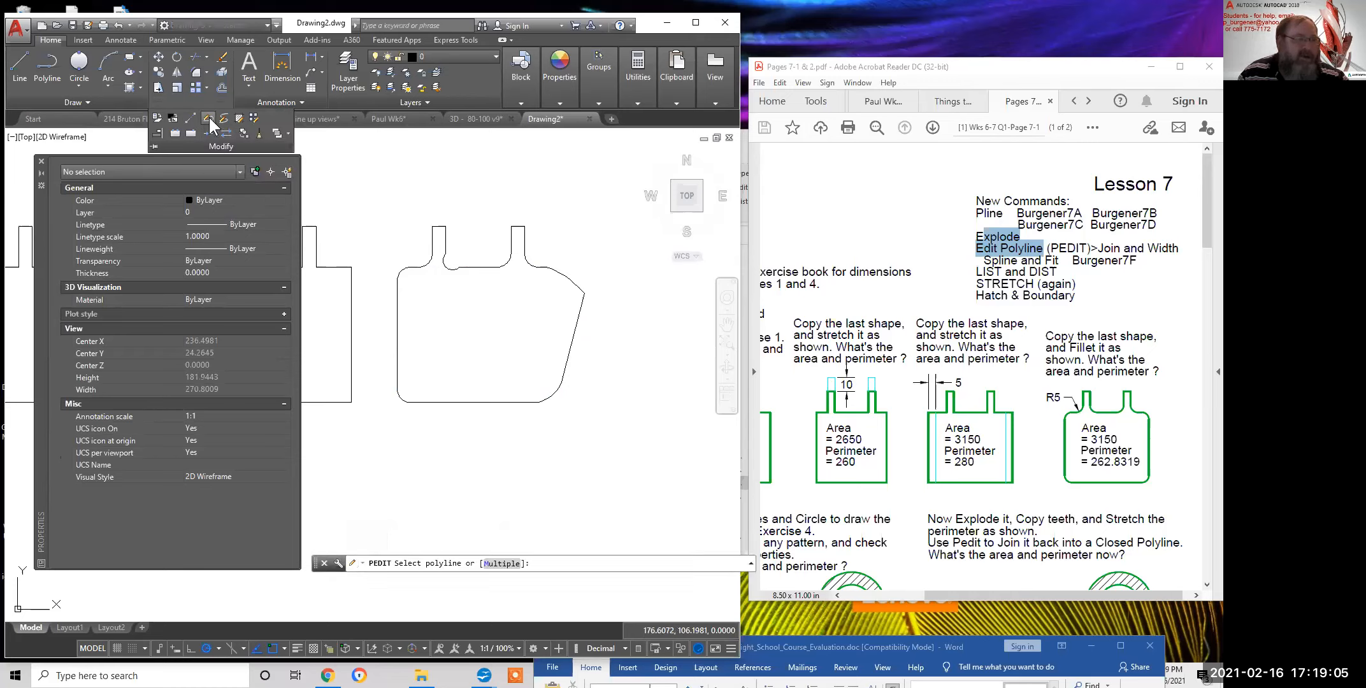
pyautogui.click(441, 225)
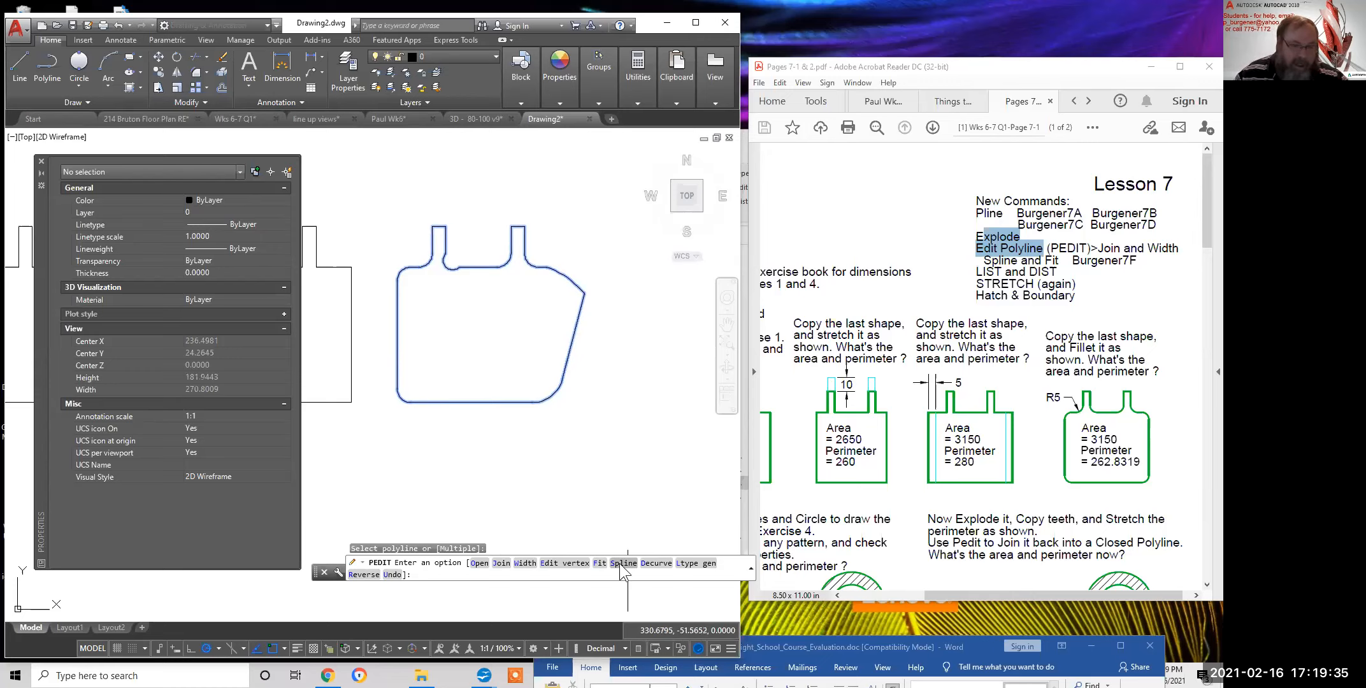
pyautogui.rightClick(596, 395)
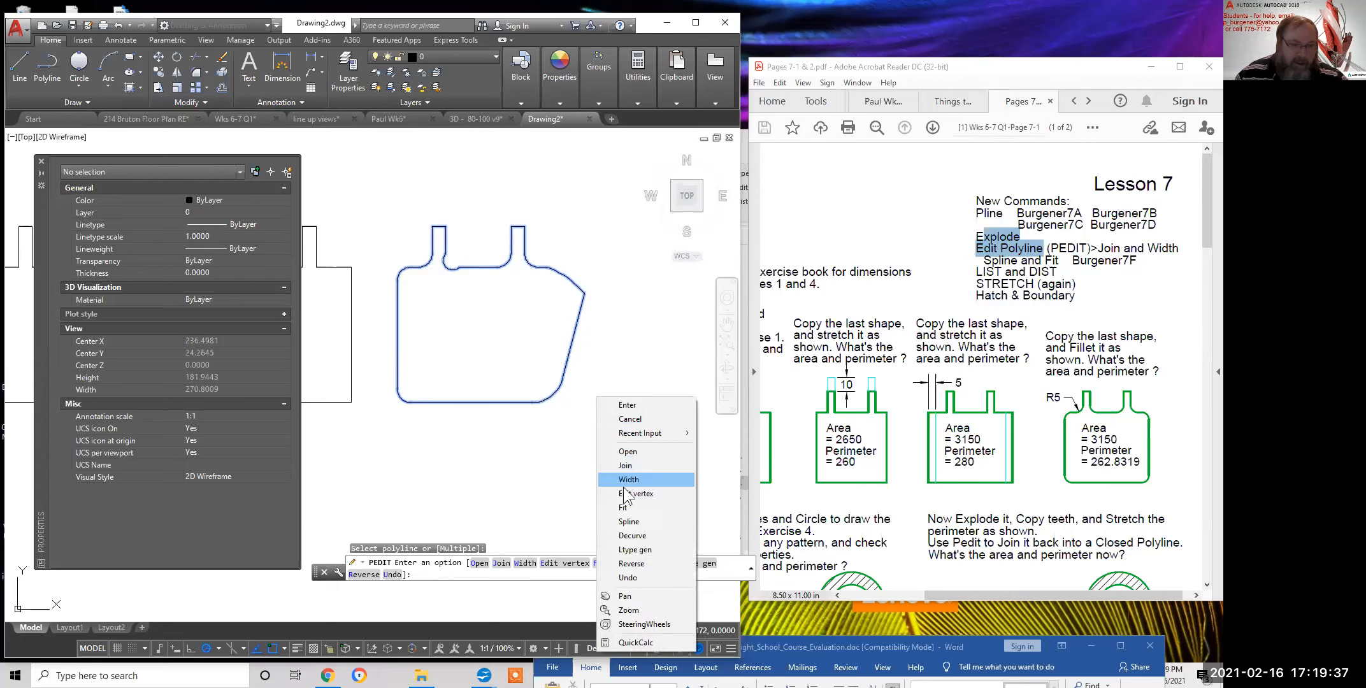
pyautogui.click(629, 521)
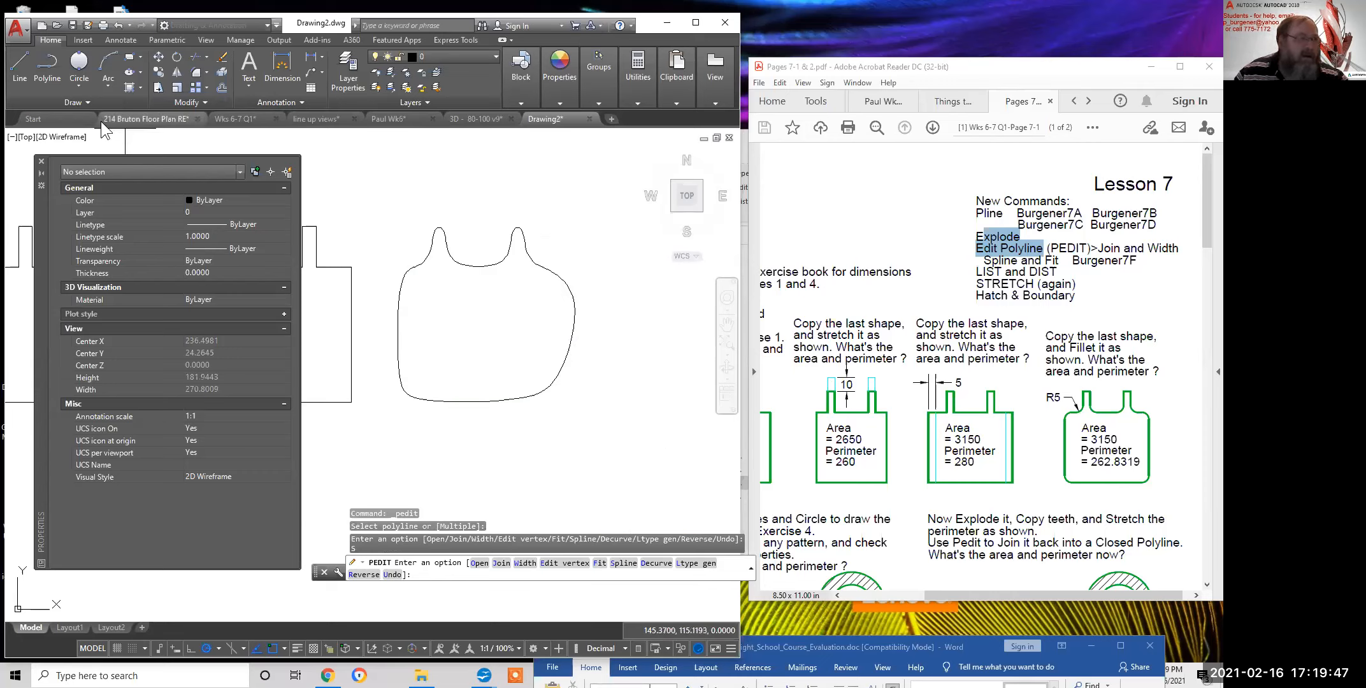
# Use PEDIT's Fit option to curve the bottle outline through its vertices, then end the command
pyautogui.click(84, 97)
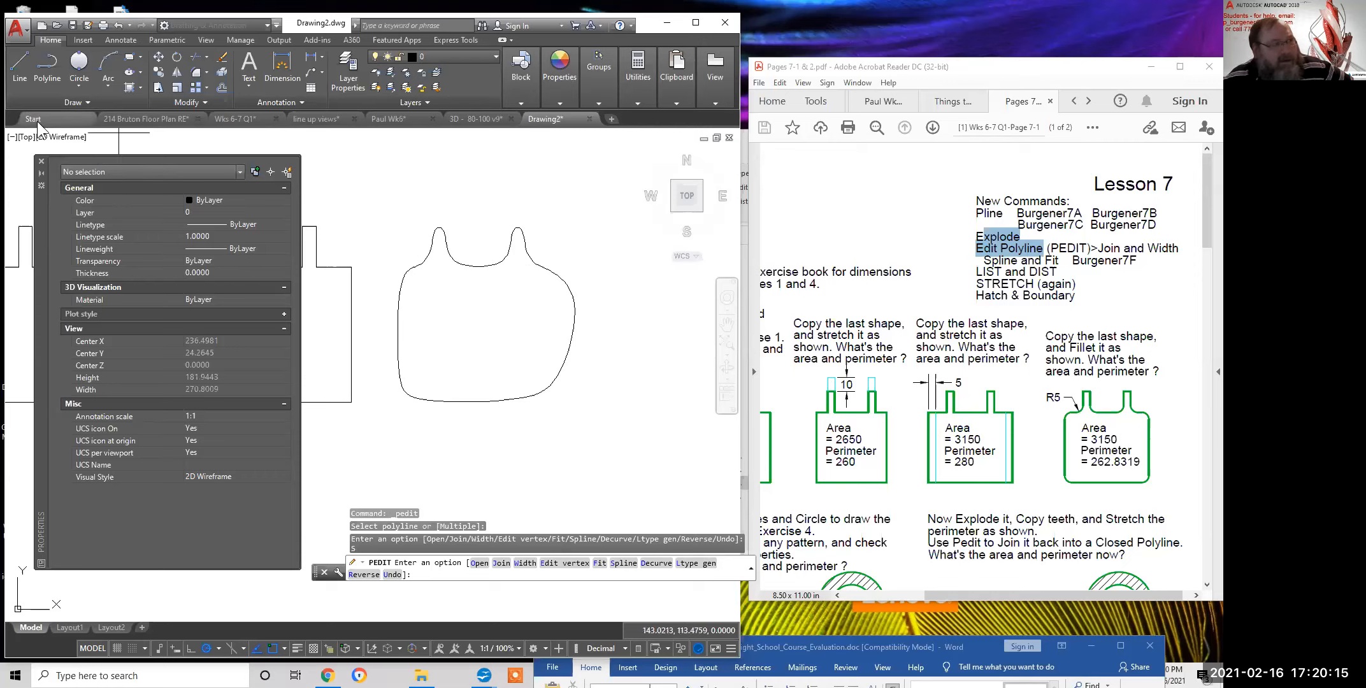
pyautogui.click(70, 102)
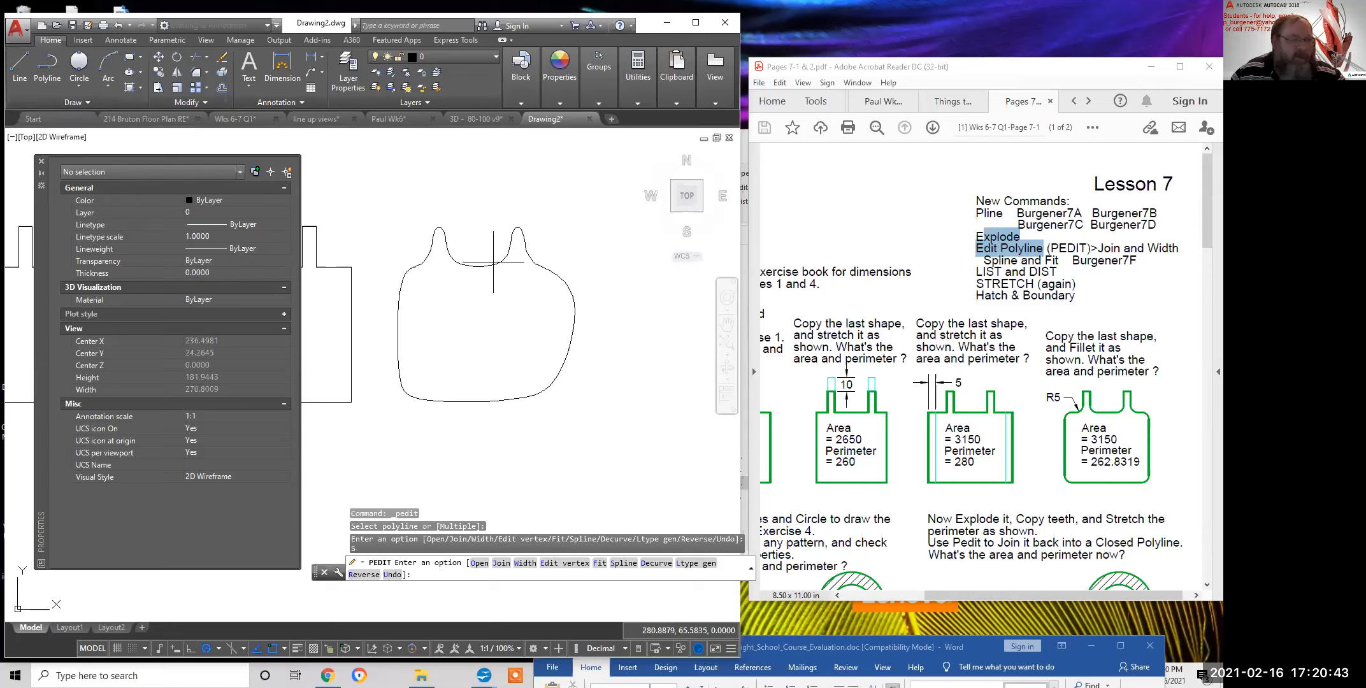
pyautogui.click(599, 563)
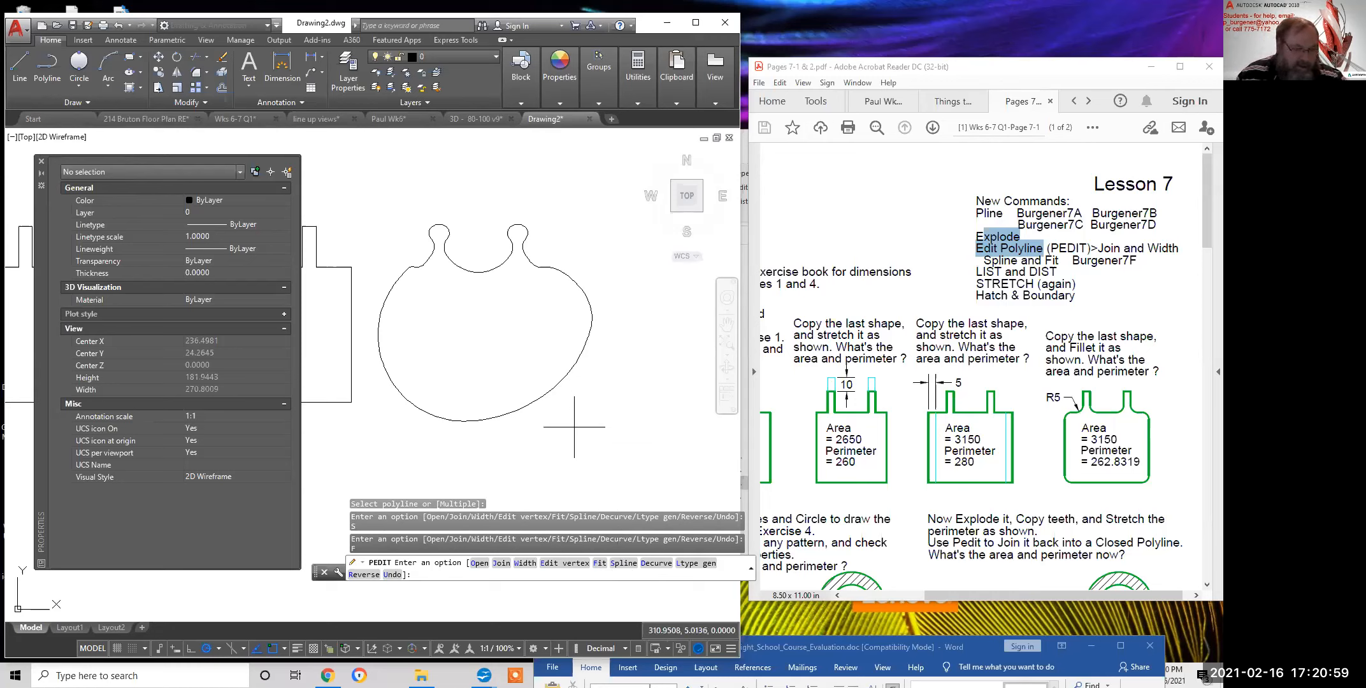
pyautogui.press('Return')
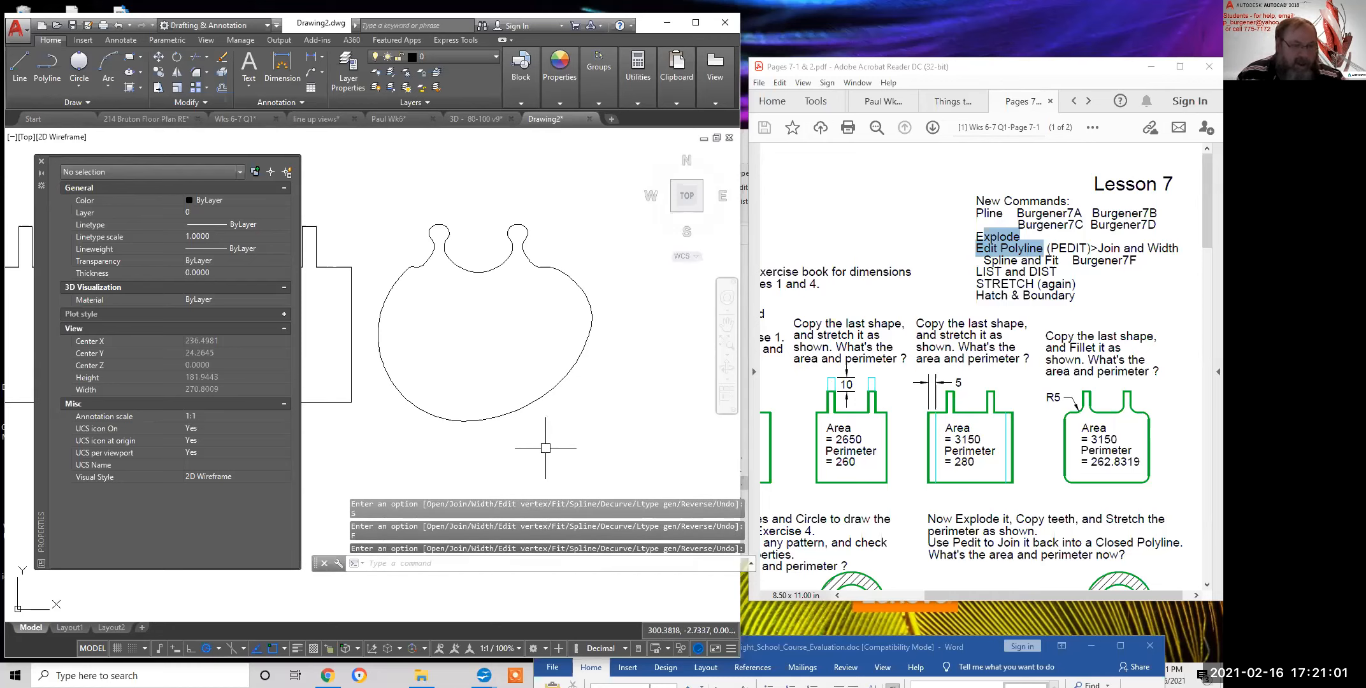
# Confirm the curve-fit outline's area 3852.2375 and length 276.2610, then restart Edit Polyline on it
pyautogui.click(538, 402)
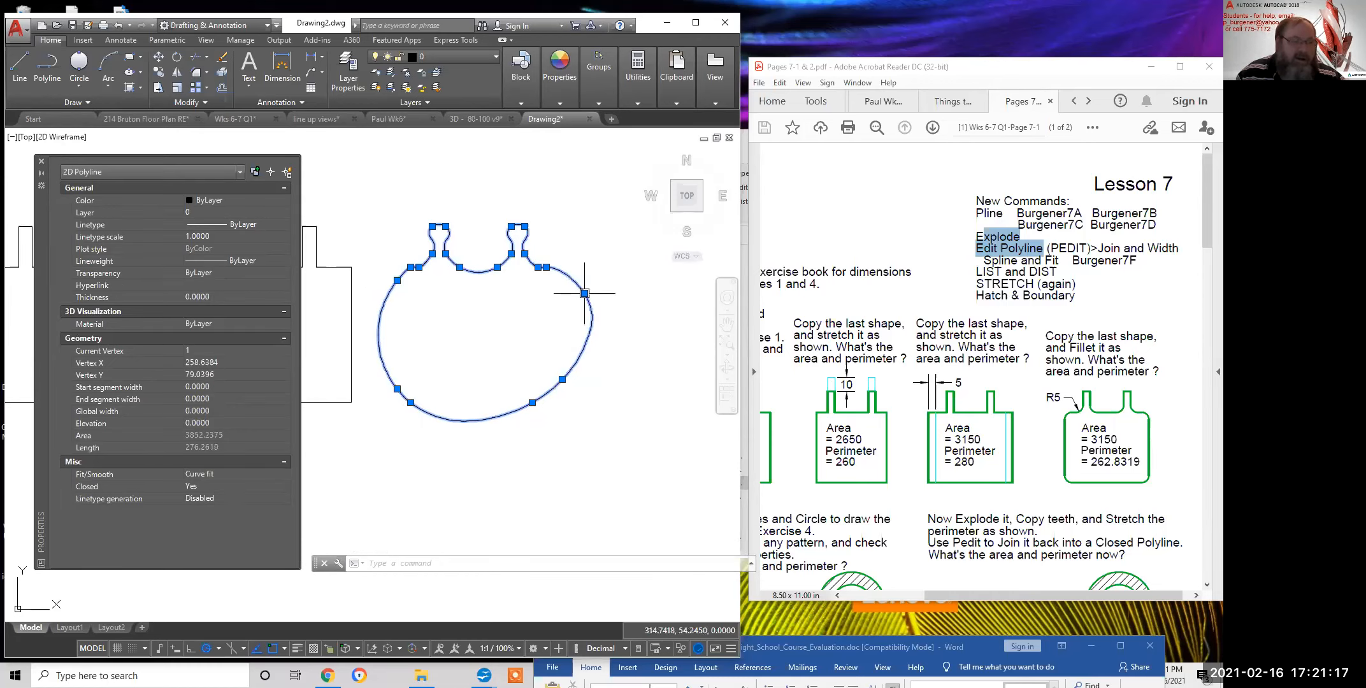
pyautogui.moveTo(584, 293)
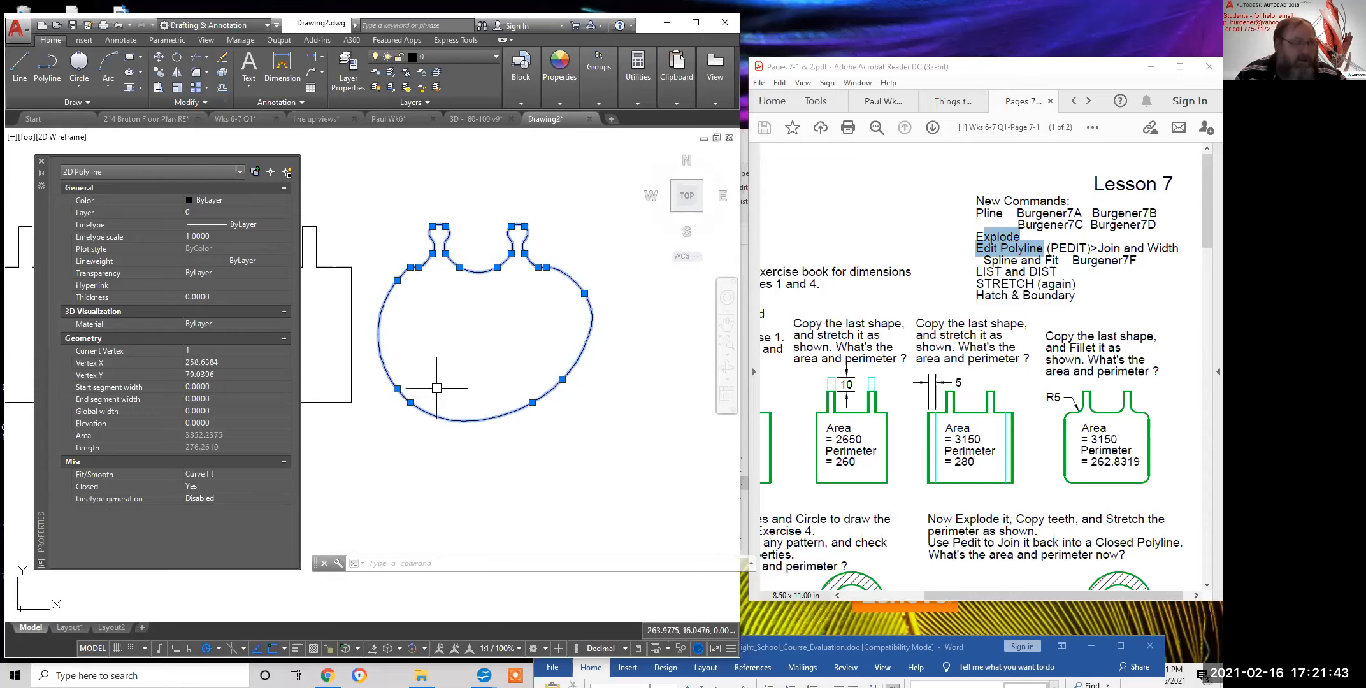
pyautogui.click(187, 100)
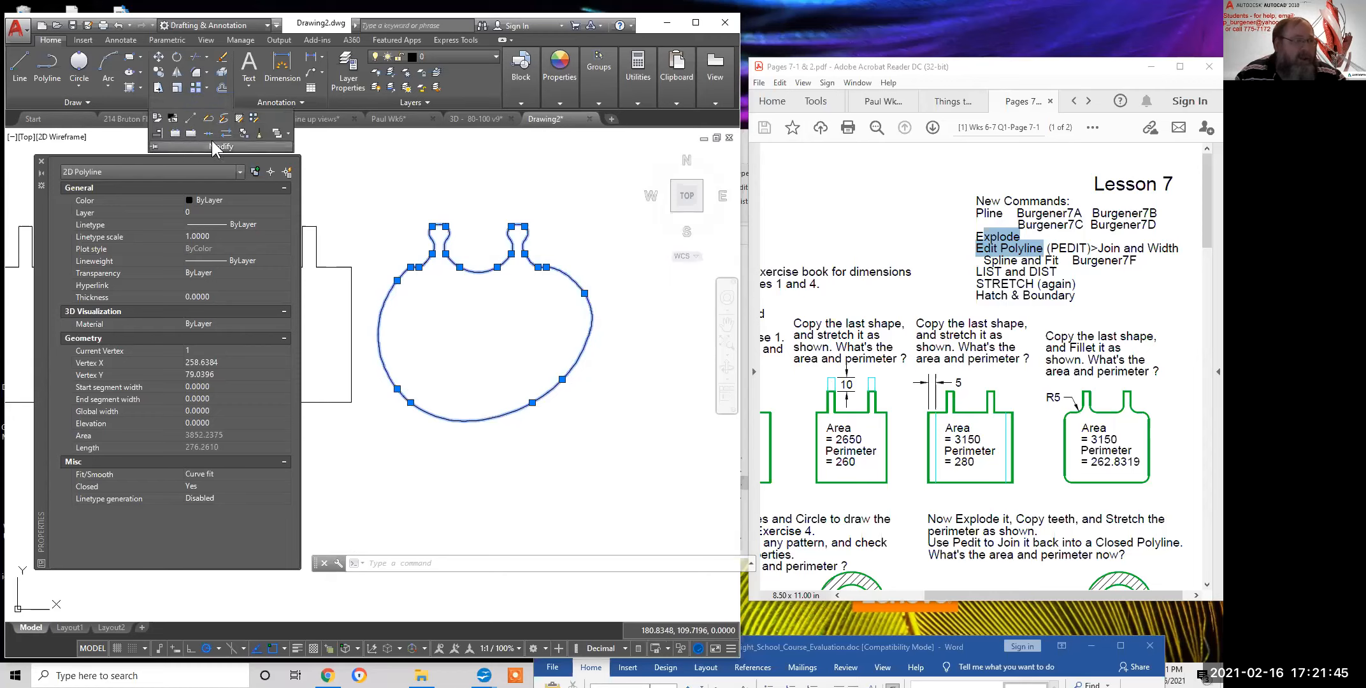
pyautogui.click(207, 117)
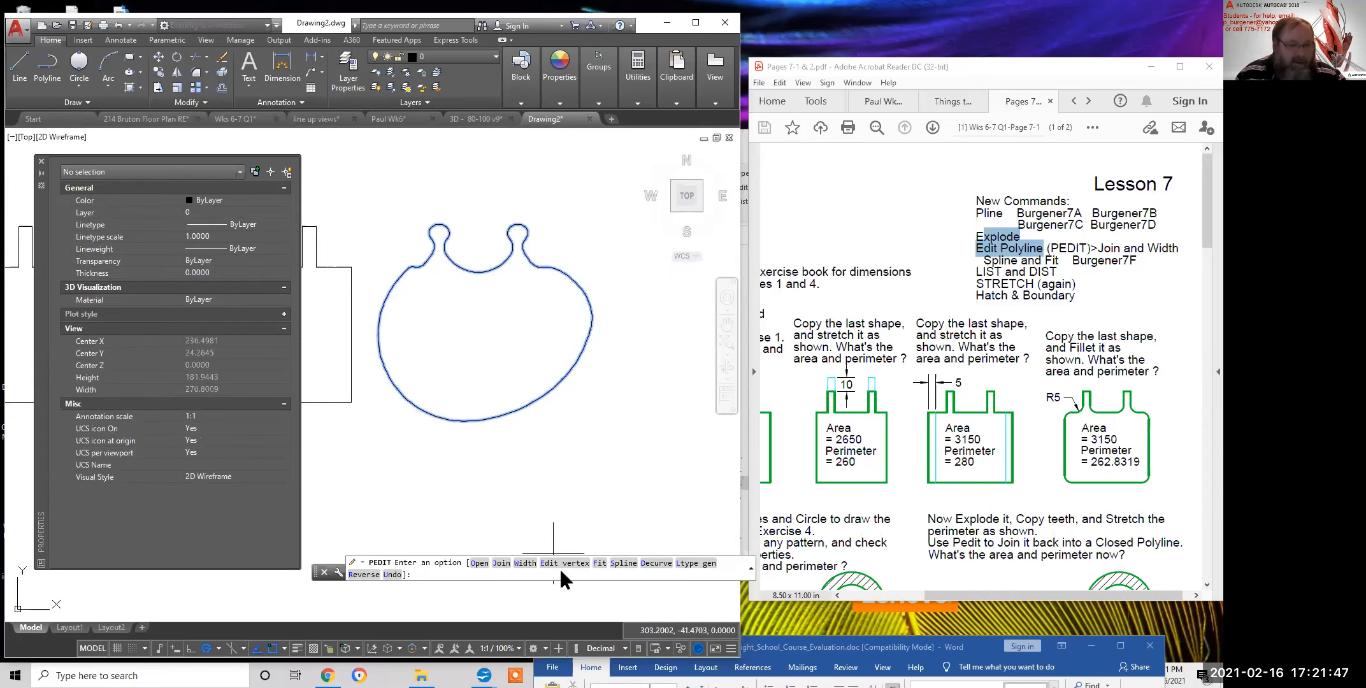
# Decurve the bottle outline back to straight edges and square teeth, inspecting the corners before exiting
pyautogui.click(655, 566)
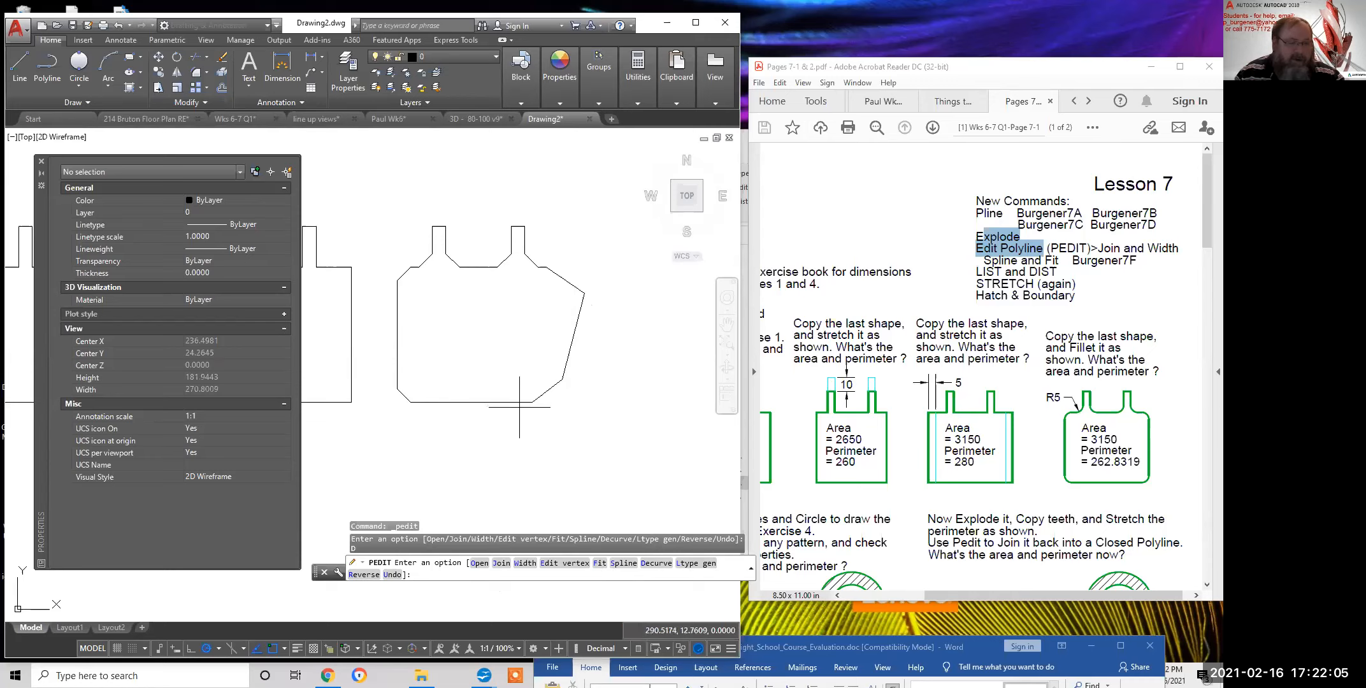
pyautogui.scroll(5, 529, 405)
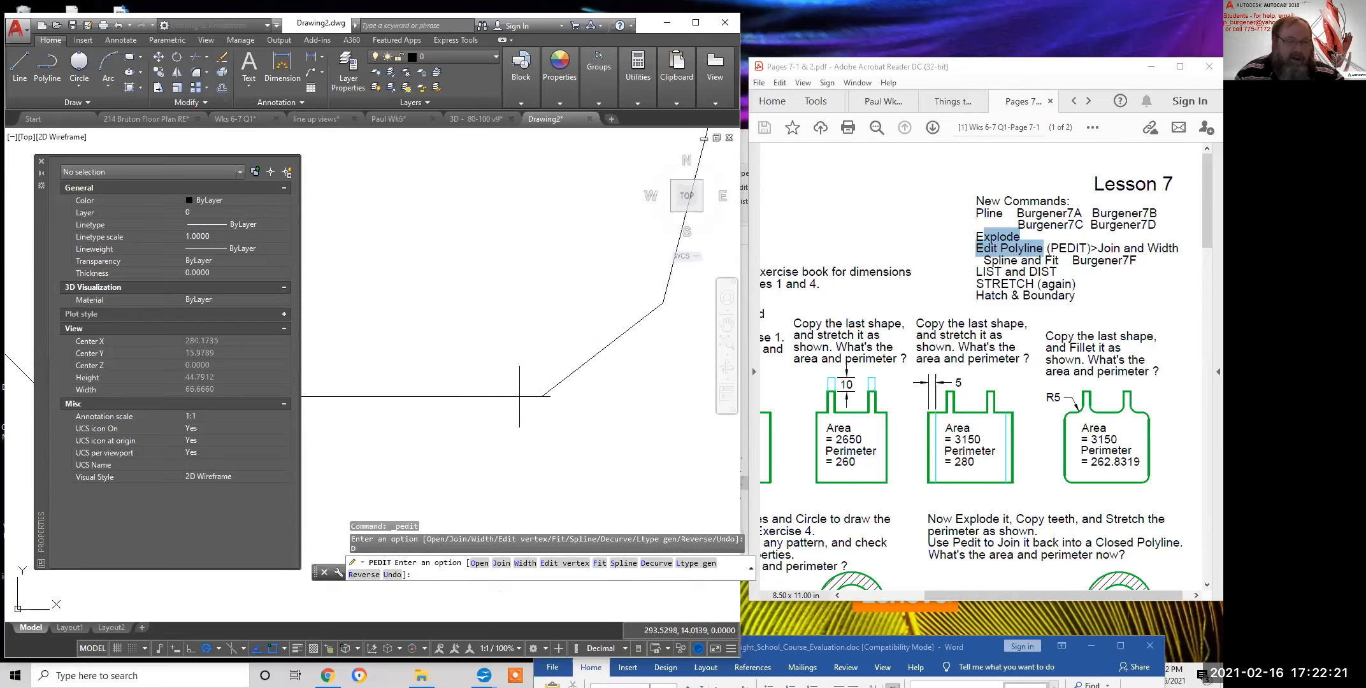
pyautogui.scroll(-2, 519, 396)
pyautogui.moveTo(457, 397); pyautogui.dragTo(616, 388, button='middle')
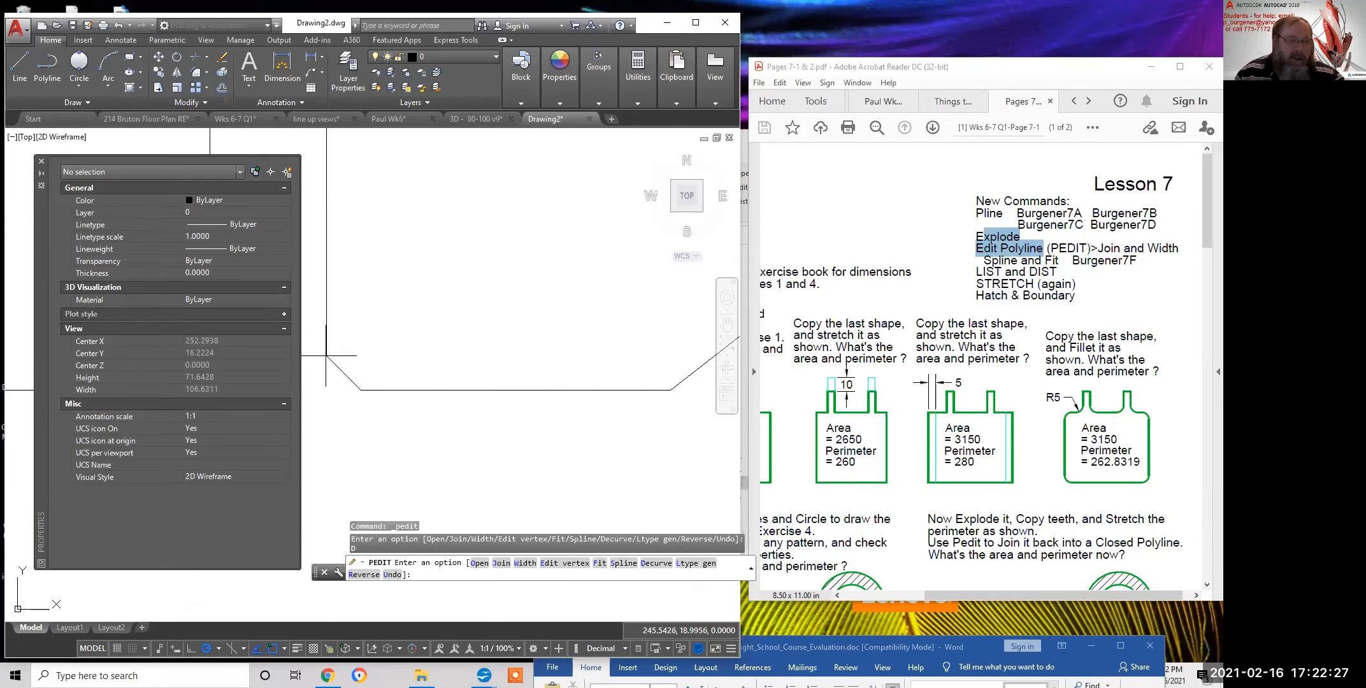
pyautogui.scroll(-3, 432, 357)
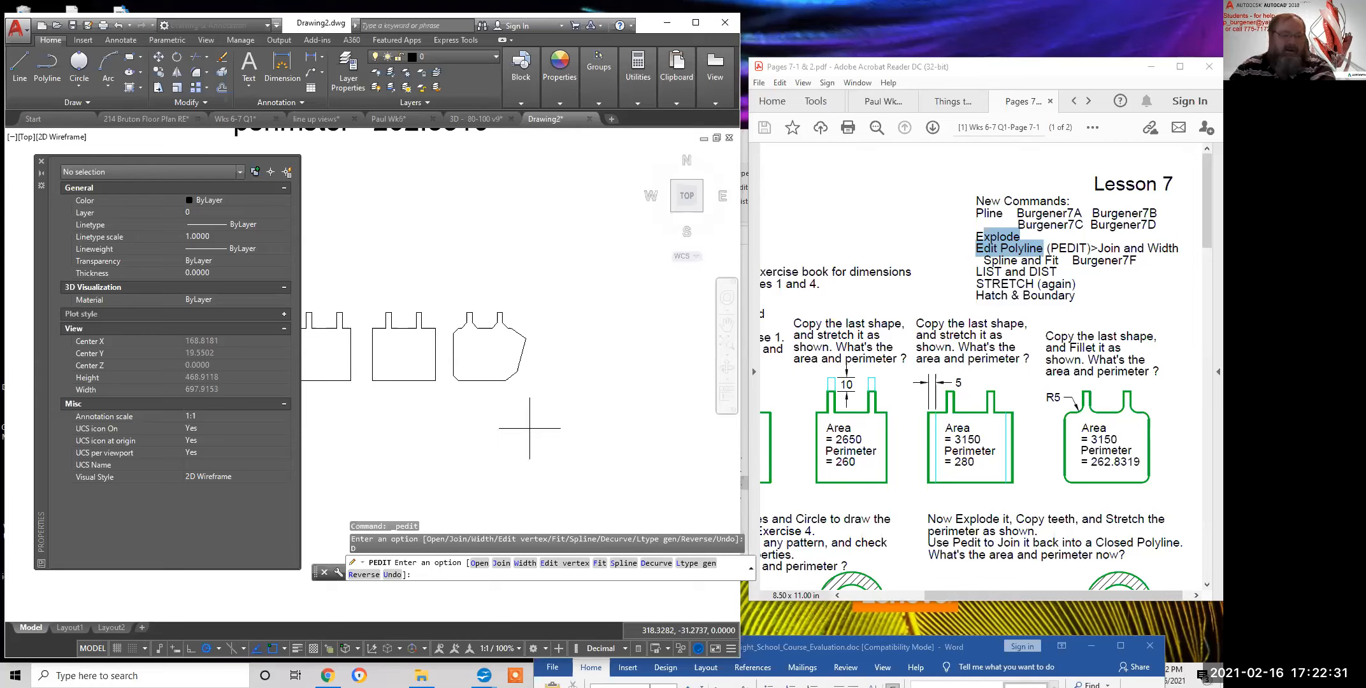
pyautogui.scroll(4, 468, 394)
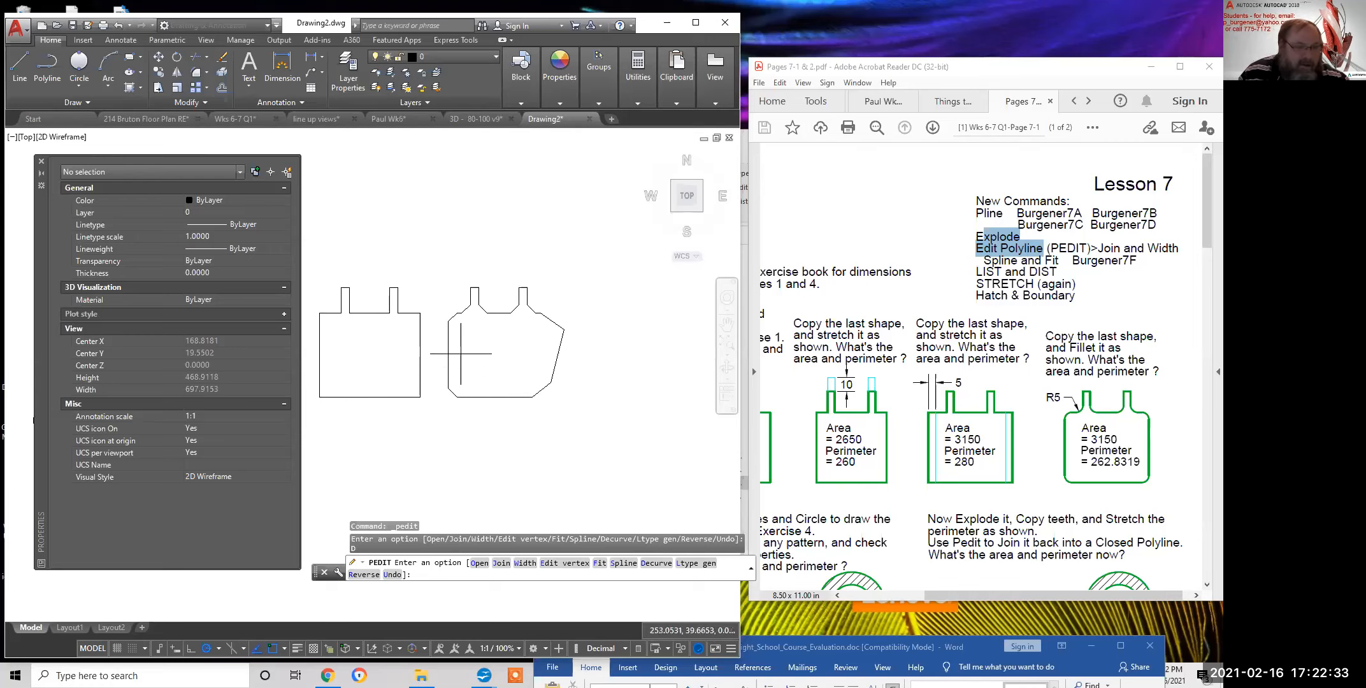
pyautogui.scroll(-2, 598, 460)
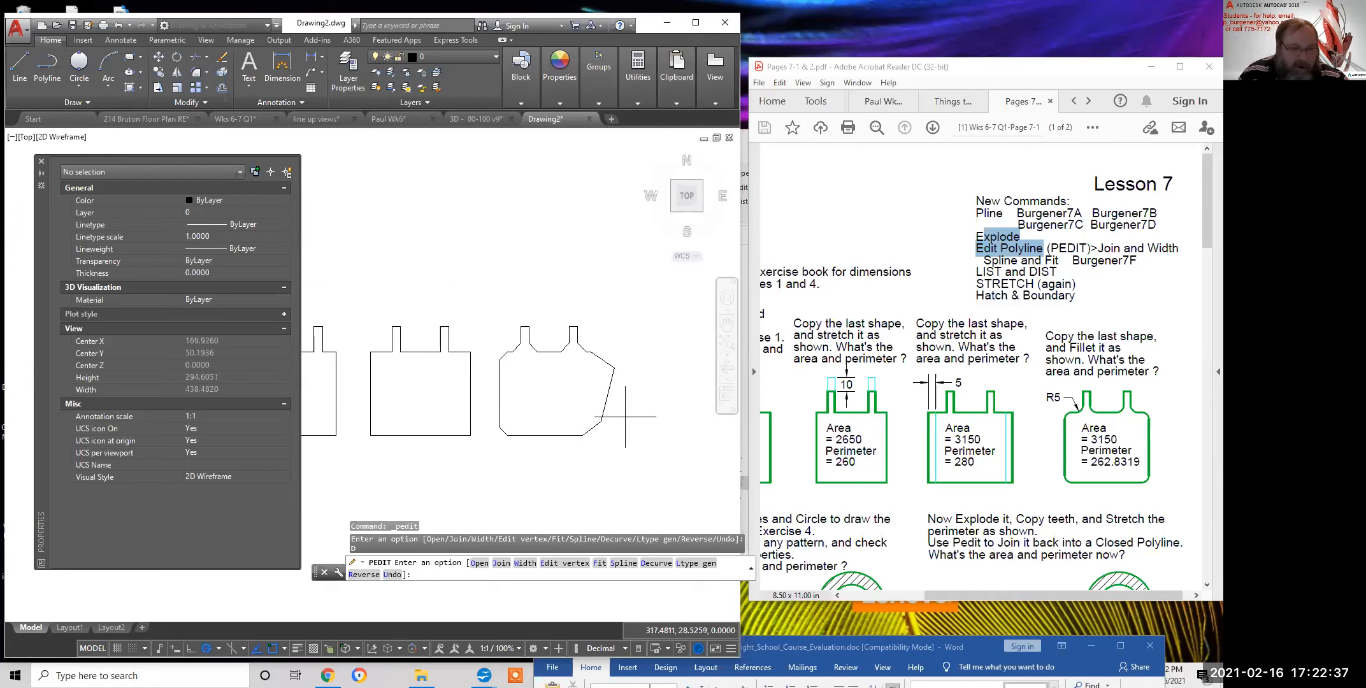
pyautogui.scroll(-2, 639, 465)
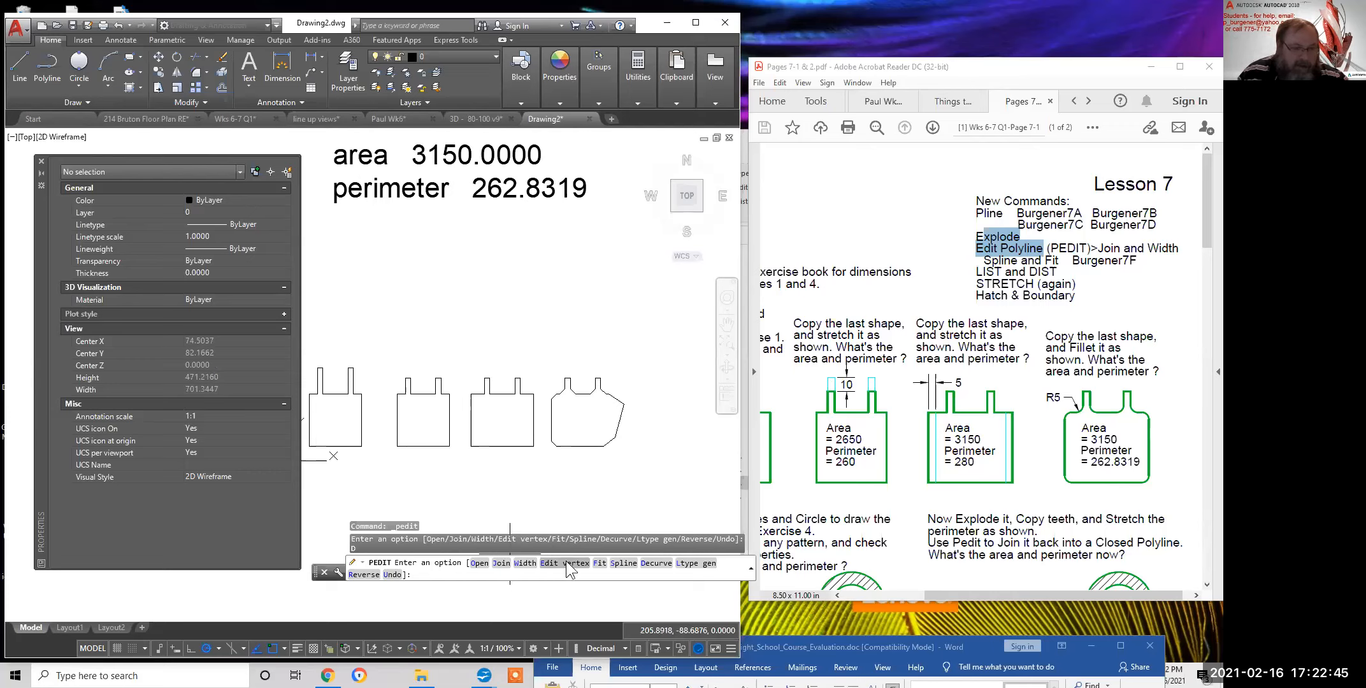
pyautogui.press('Escape')
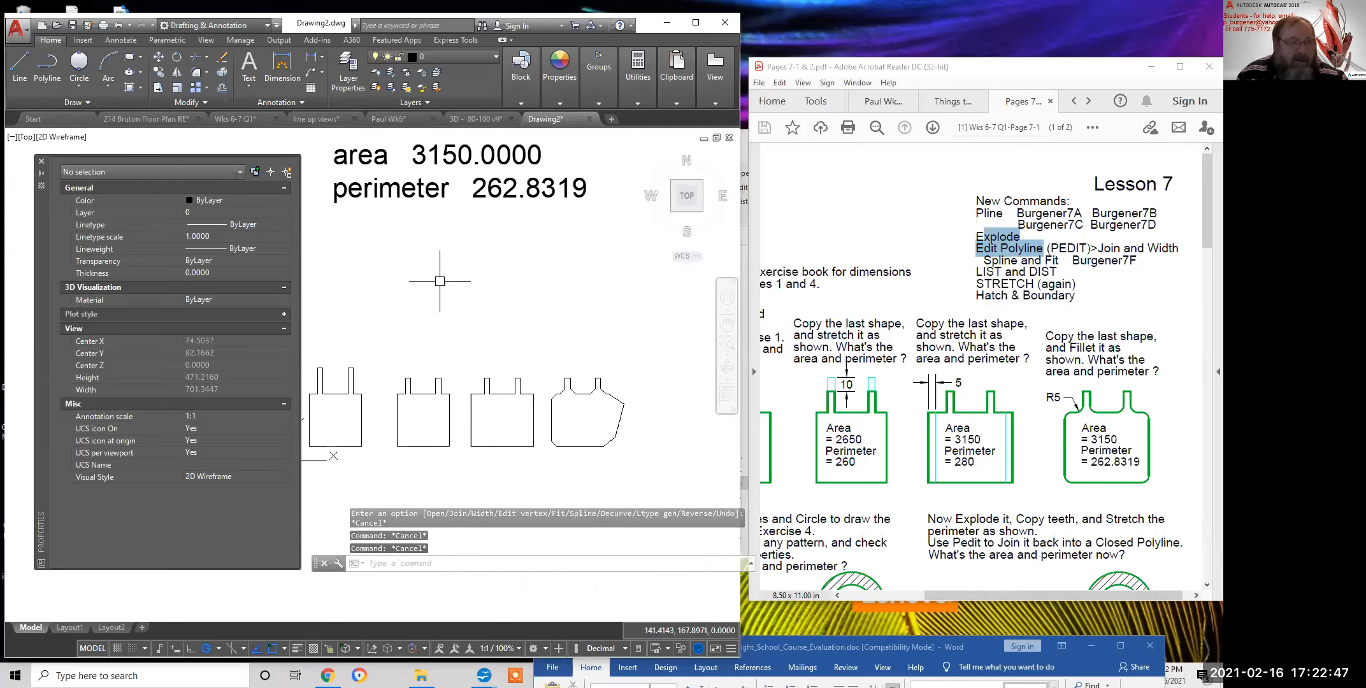
# Draw a straight horizontal polyline about 79 units long above the shapes
pyautogui.click(15, 62)
pyautogui.click(47, 63)
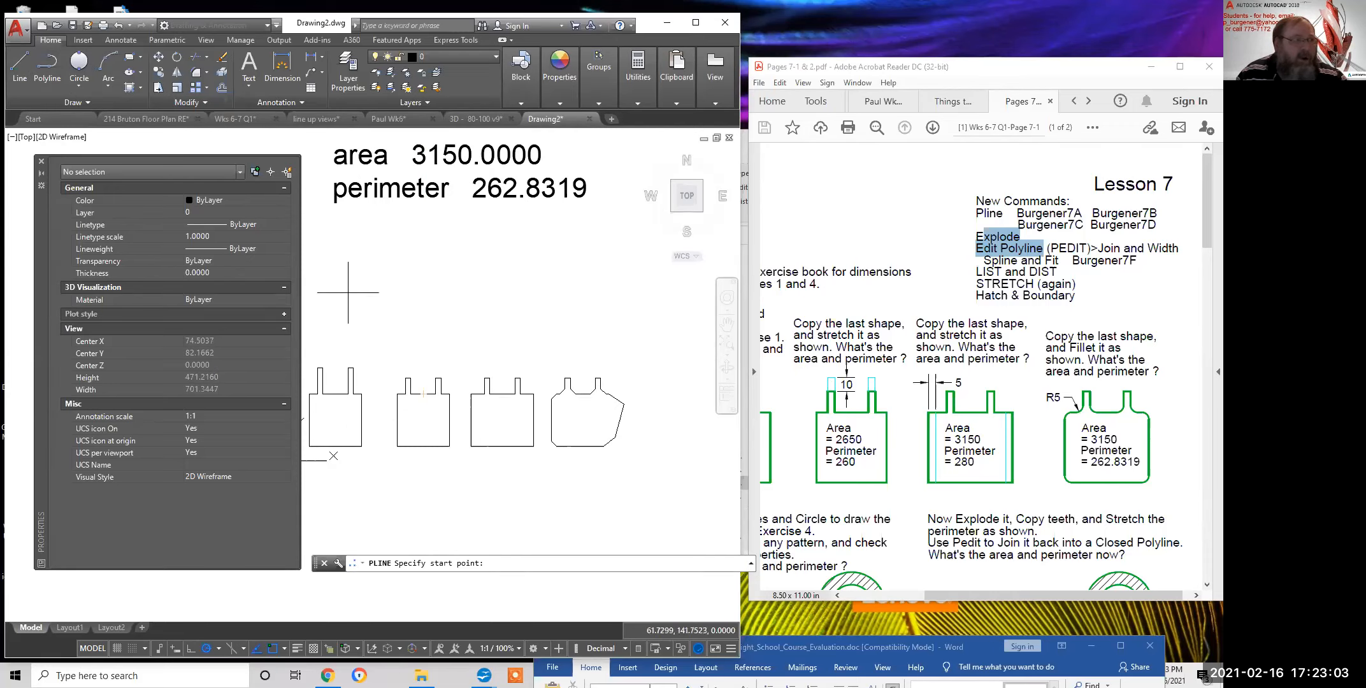
pyautogui.click(47, 60)
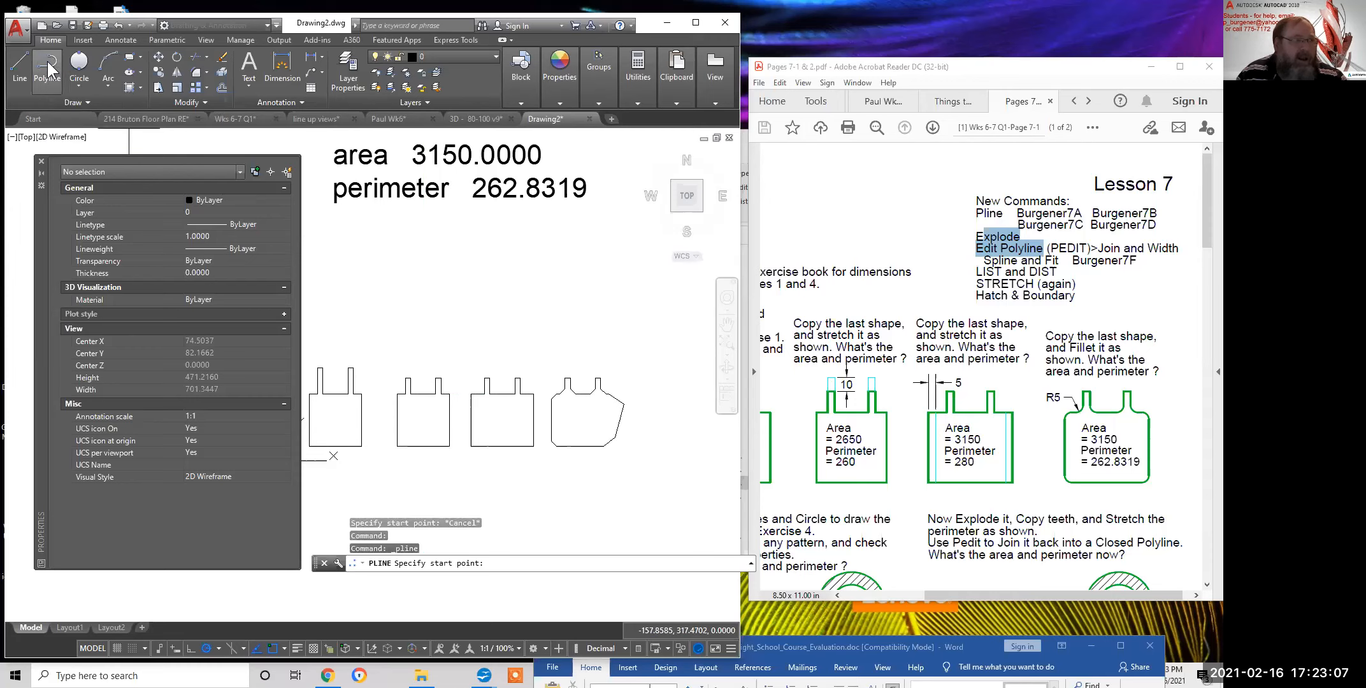
pyautogui.click(380, 266)
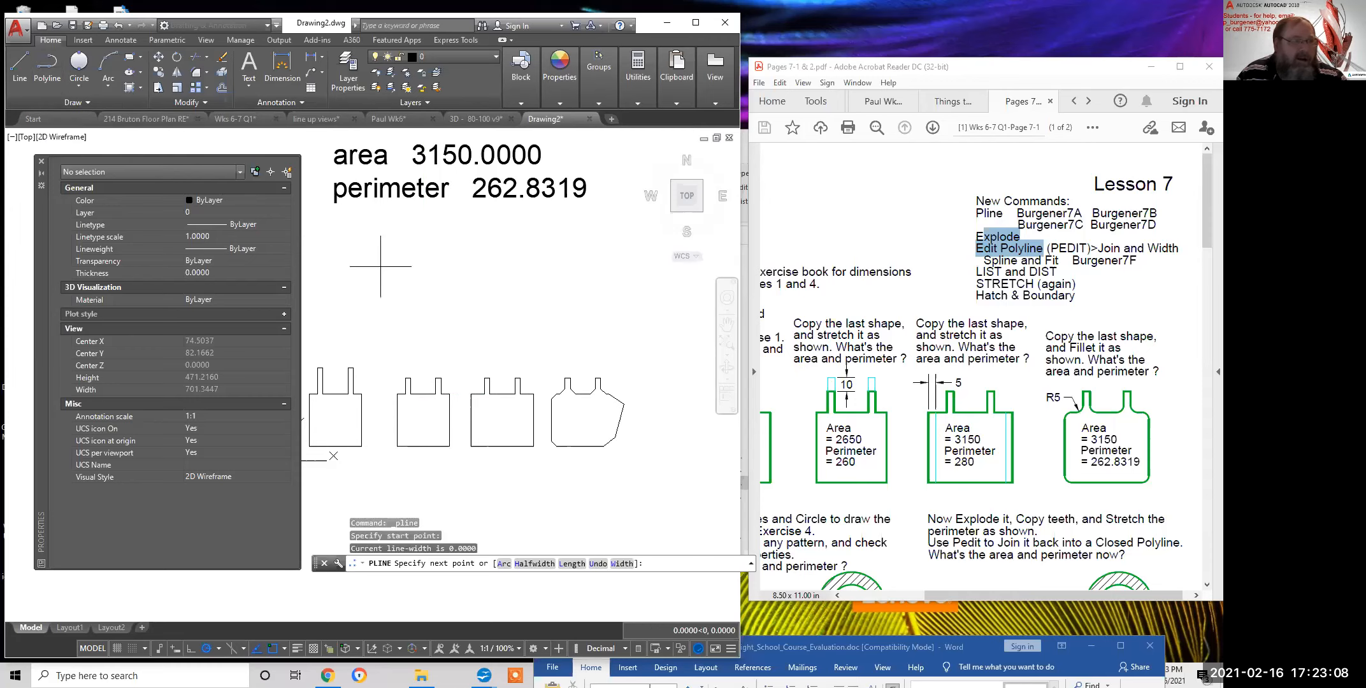
pyautogui.click(449, 266)
pyautogui.click(458, 267)
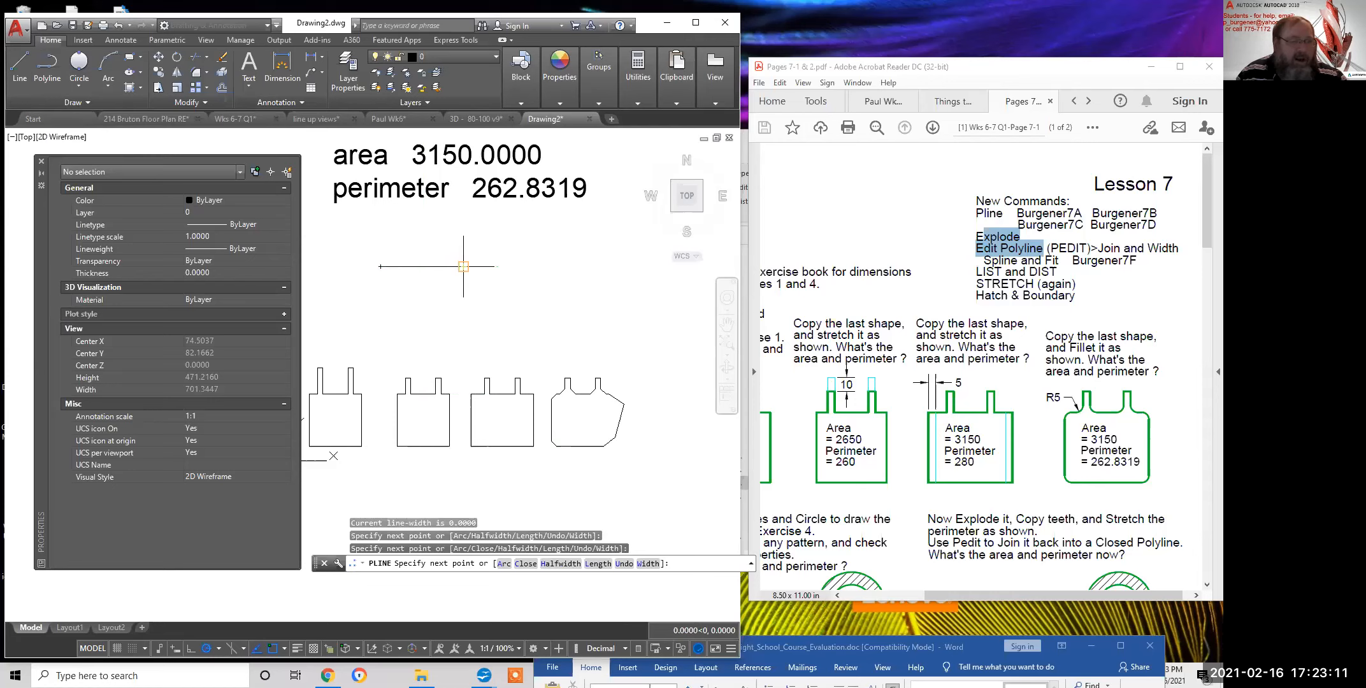
pyautogui.press('Return')
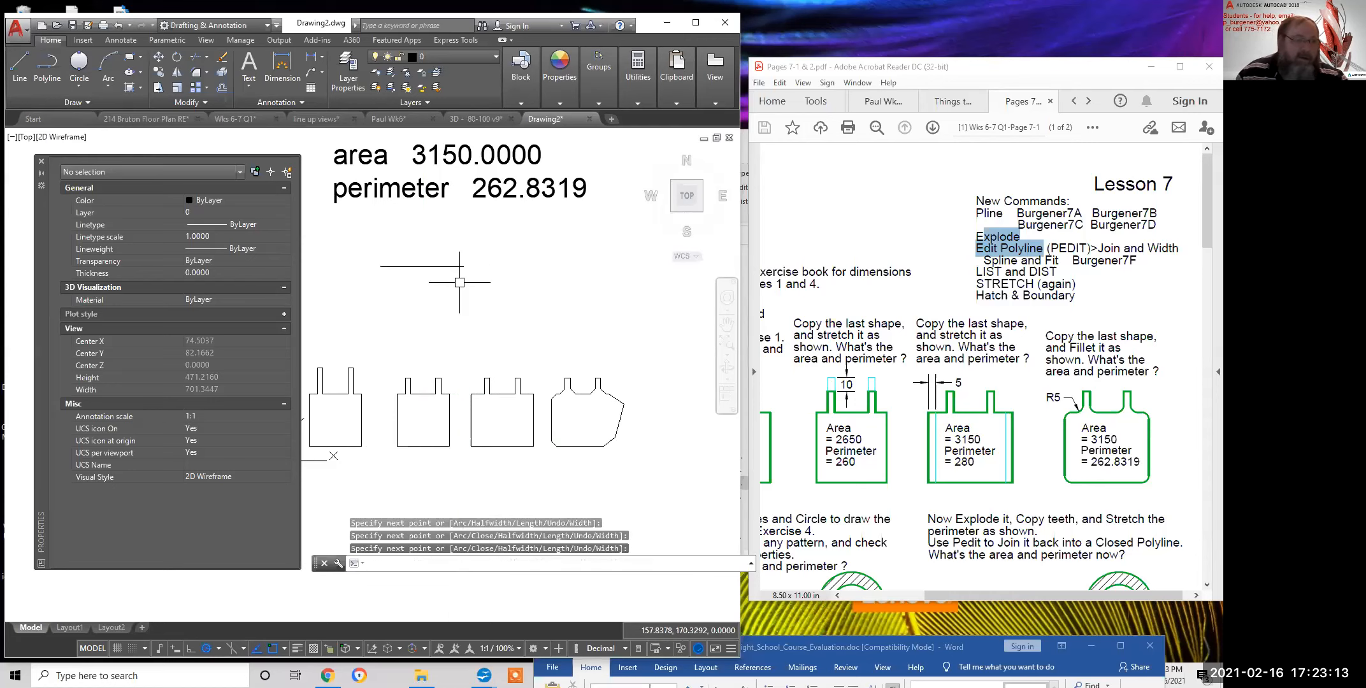
# Check the new polyline's length of 79.0762 and start editing it
pyautogui.click(429, 266)
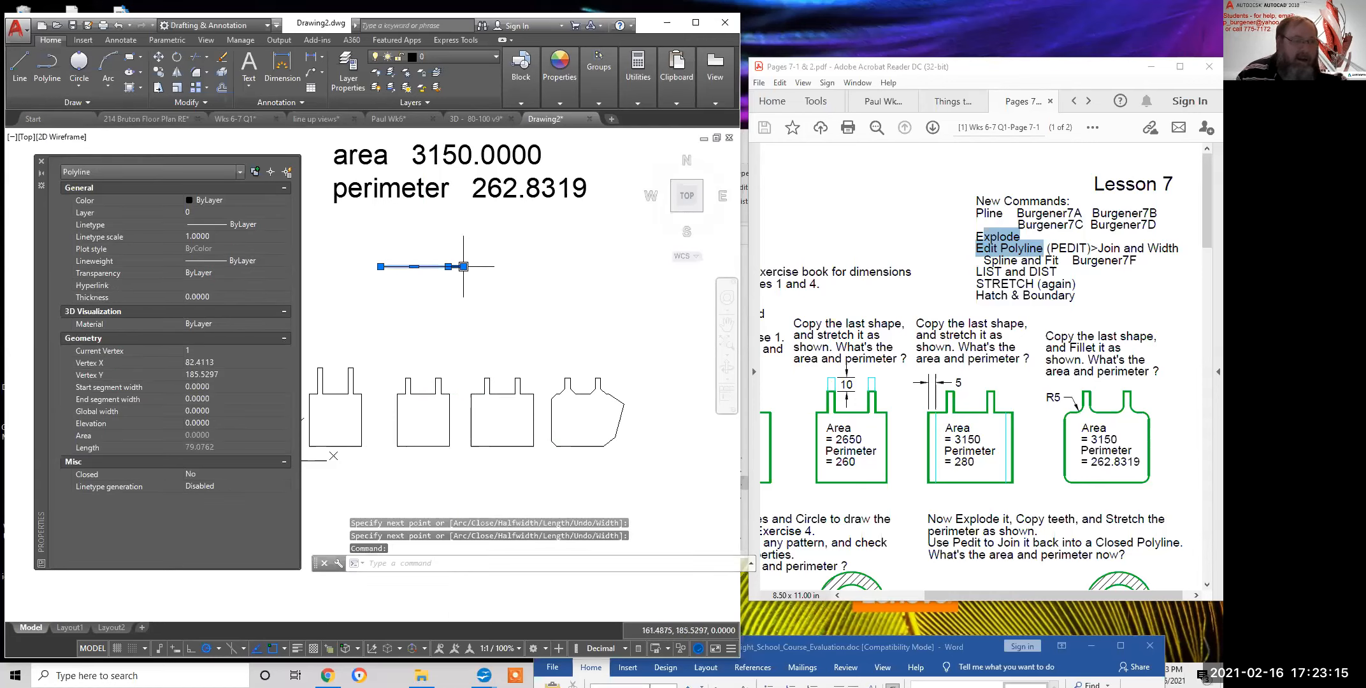
pyautogui.scroll(3, 438, 264)
pyautogui.scroll(-3, 365, 264)
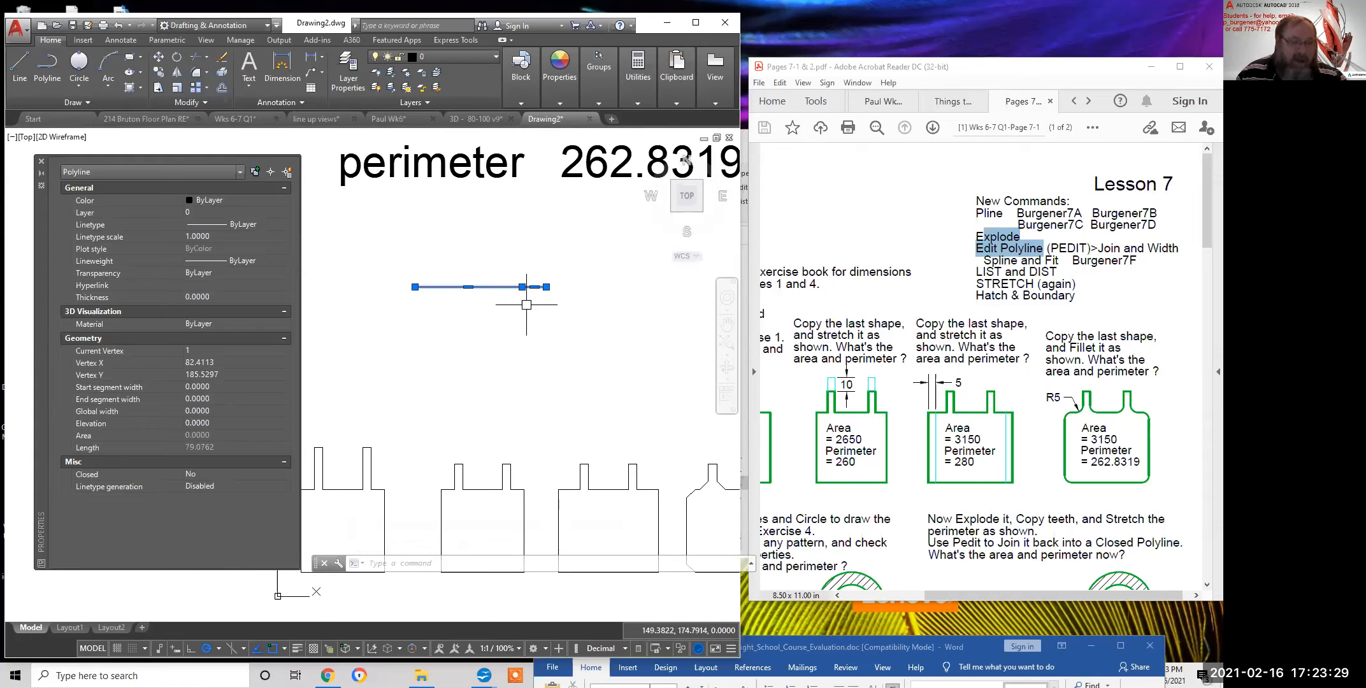
pyautogui.moveTo(546, 286)
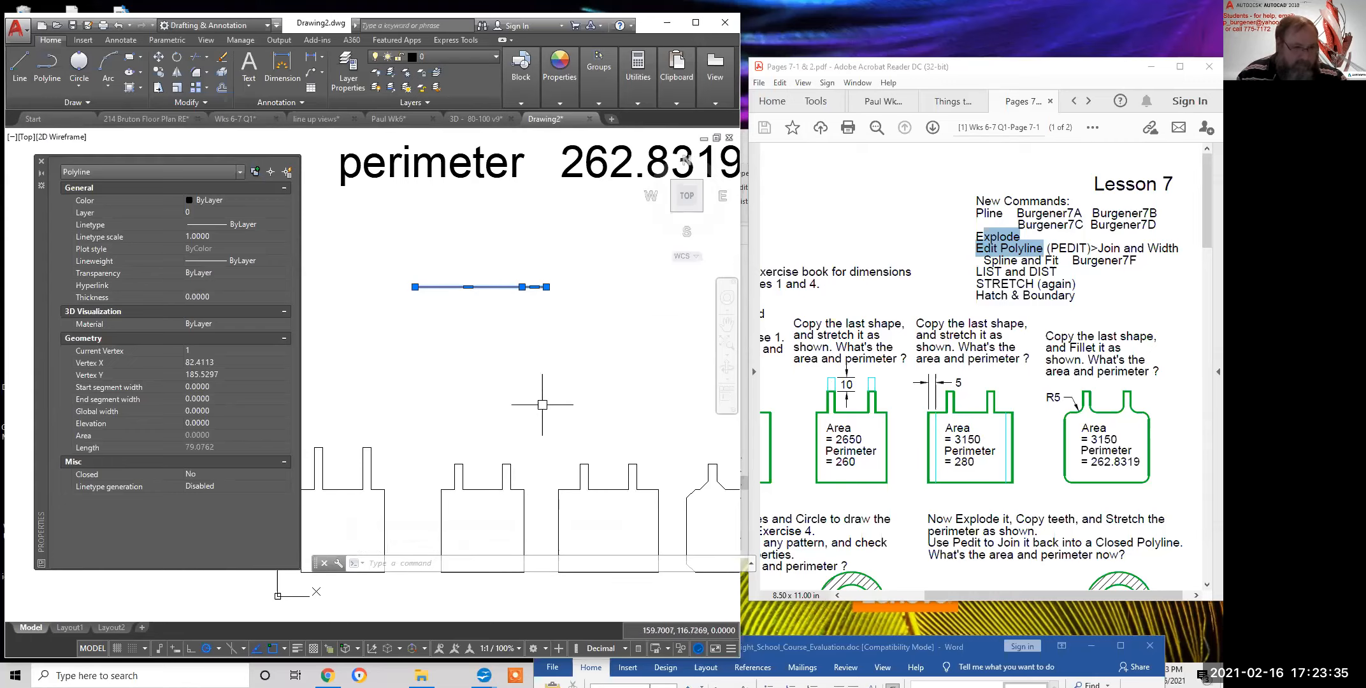
pyautogui.doubleClick(449, 286)
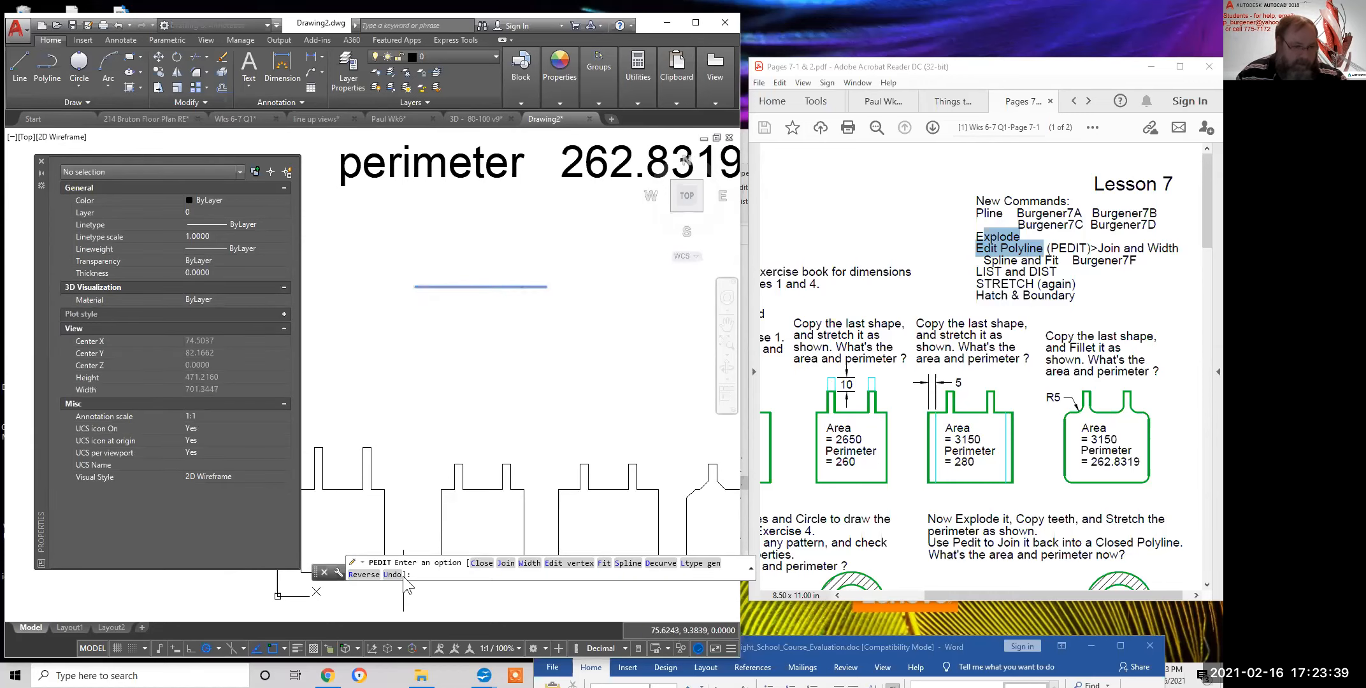
# Give the polyline's current segment a uniform width of 1.0030 through vertex editing
pyautogui.click(562, 563)
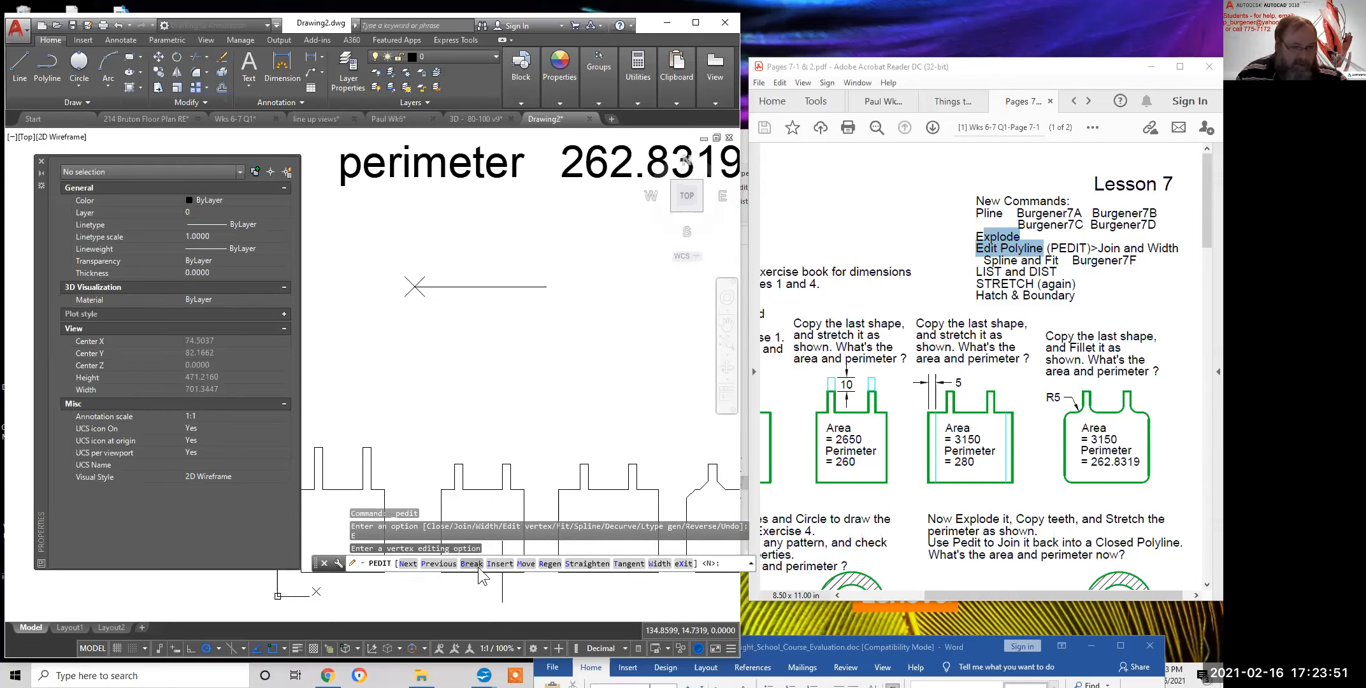
pyautogui.click(658, 565)
pyautogui.scroll(8, 407, 314)
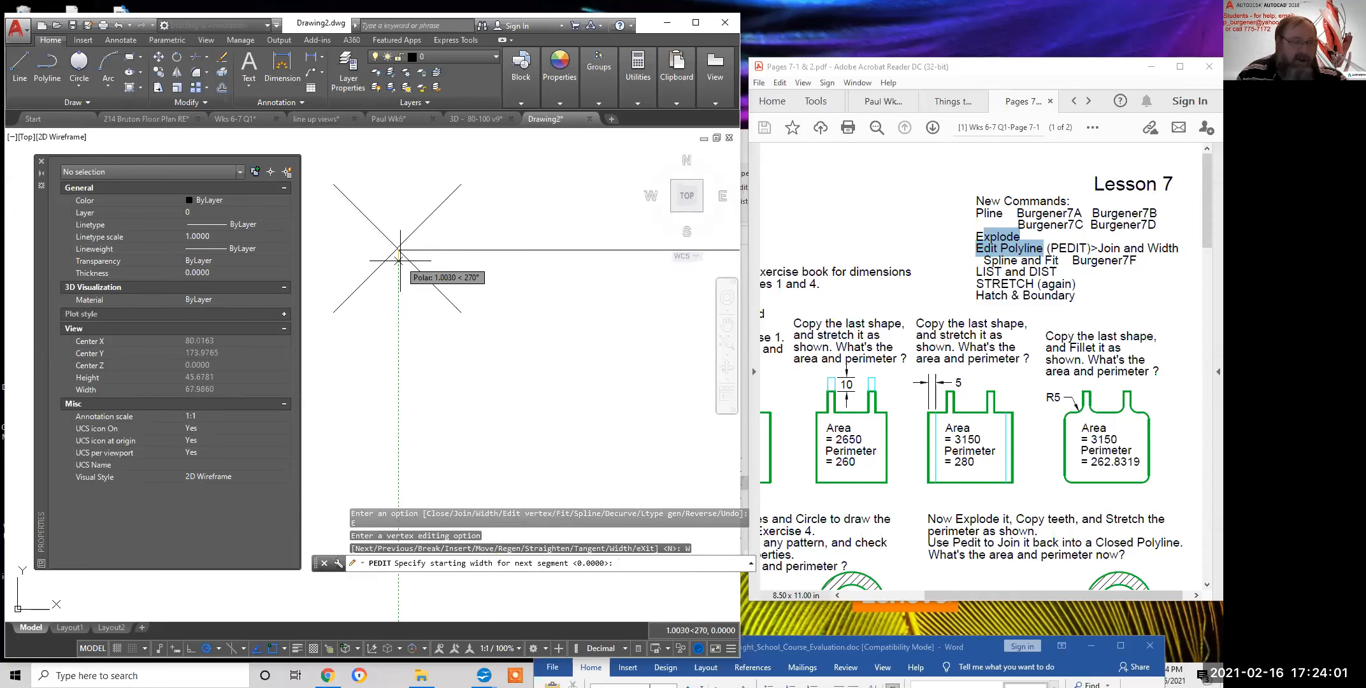
pyautogui.click(399, 259)
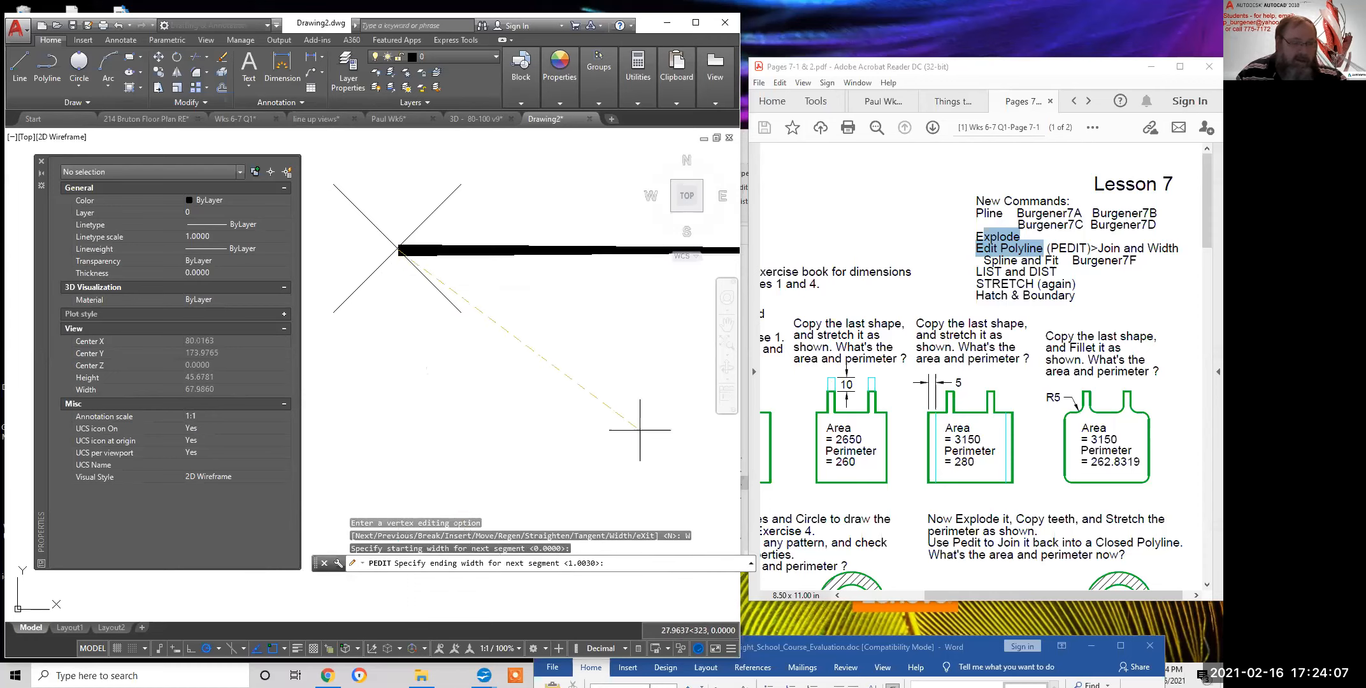
pyautogui.scroll(-4, 631, 371)
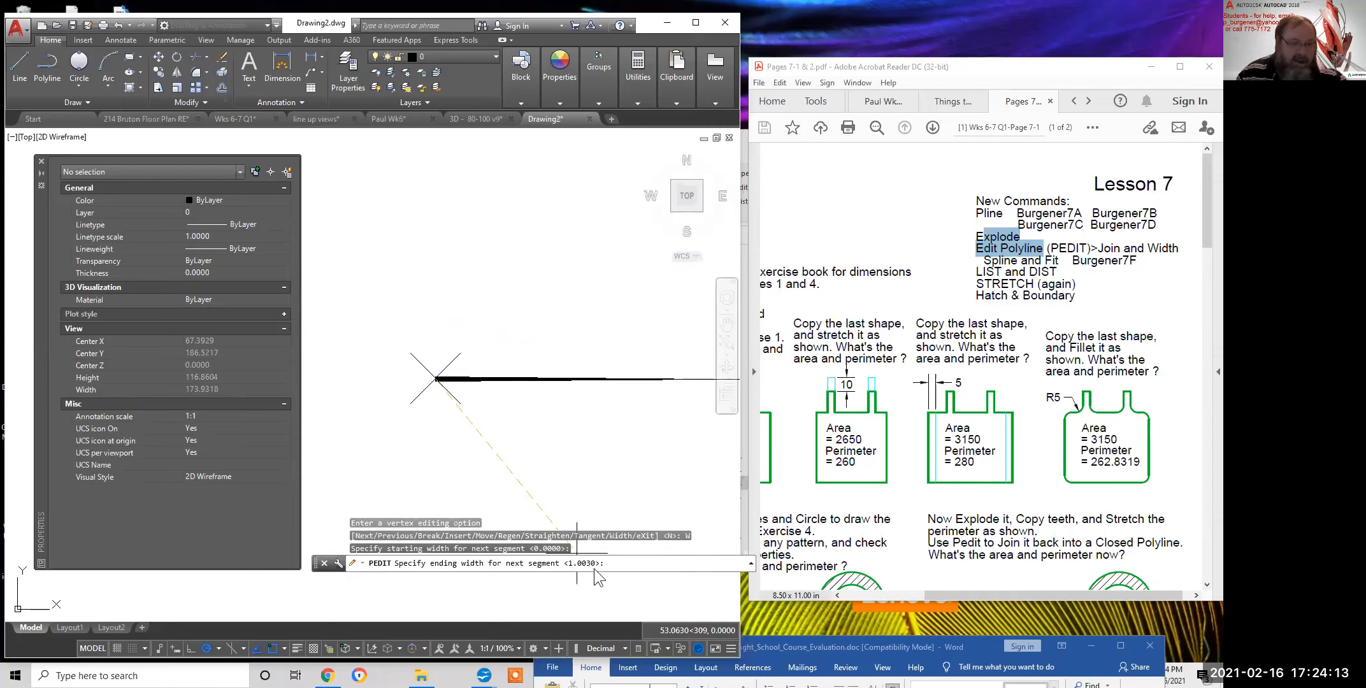
pyautogui.press('Return')
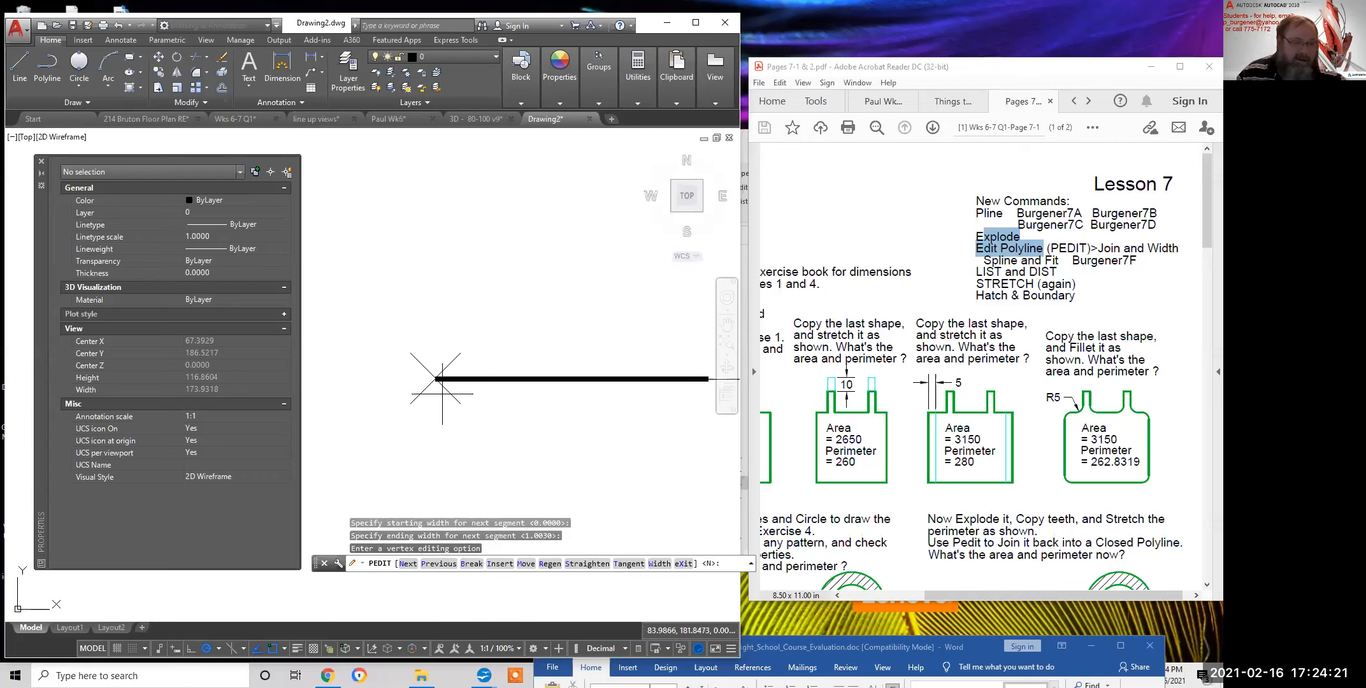
pyautogui.scroll(-4, 494, 323)
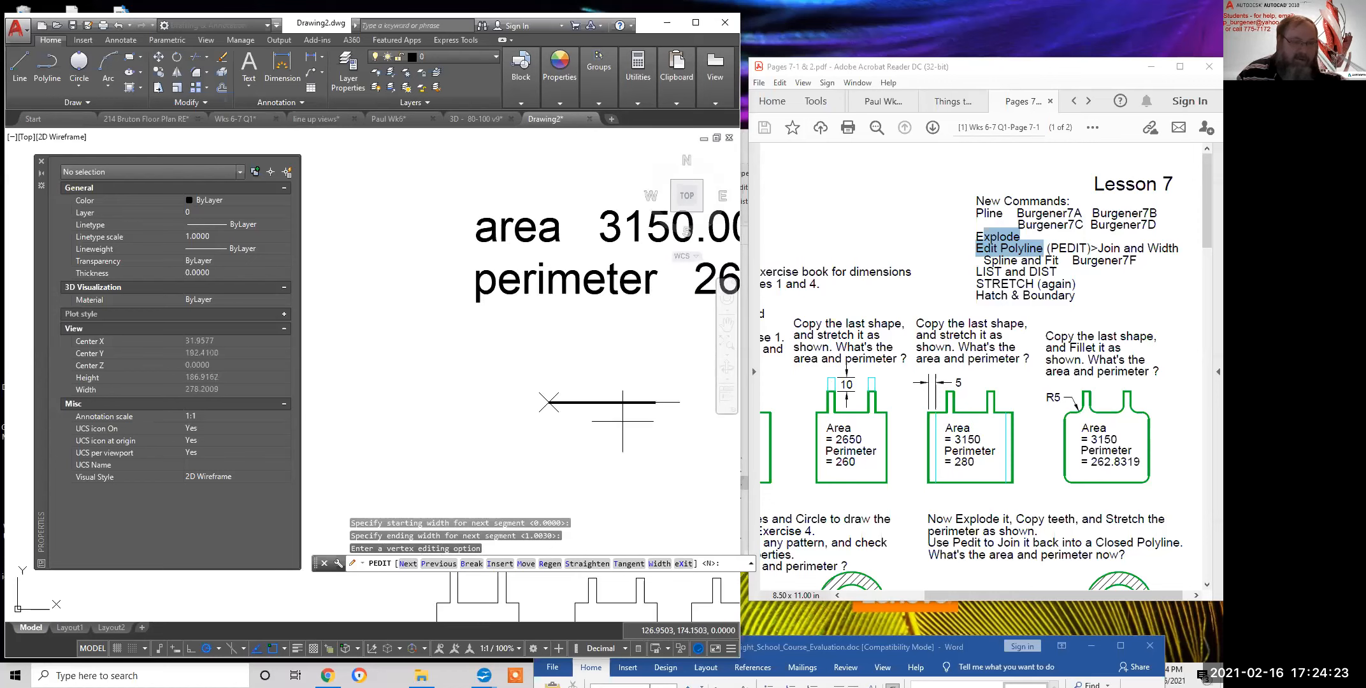
# Taper the right-end segment from 7.1359 to 0 width to form an arrowhead, then exit editing
pyautogui.click(410, 564)
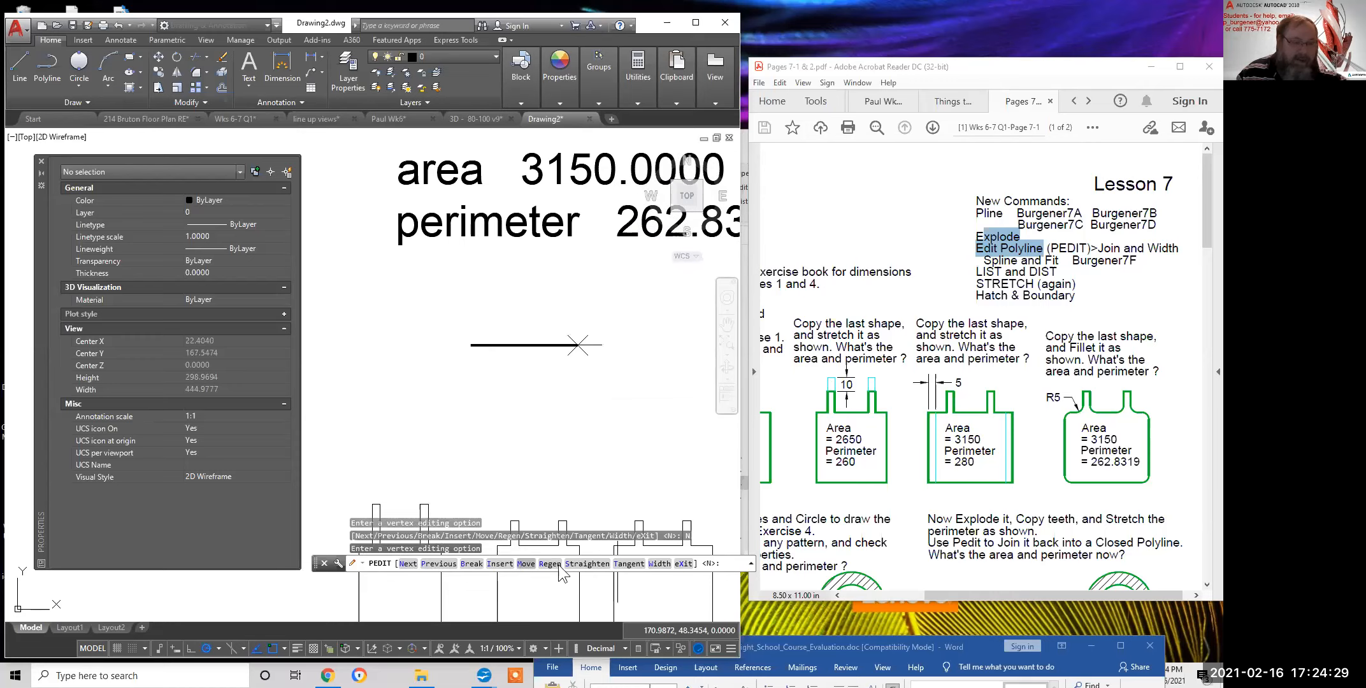
pyautogui.click(660, 562)
pyautogui.scroll(2, 579, 364)
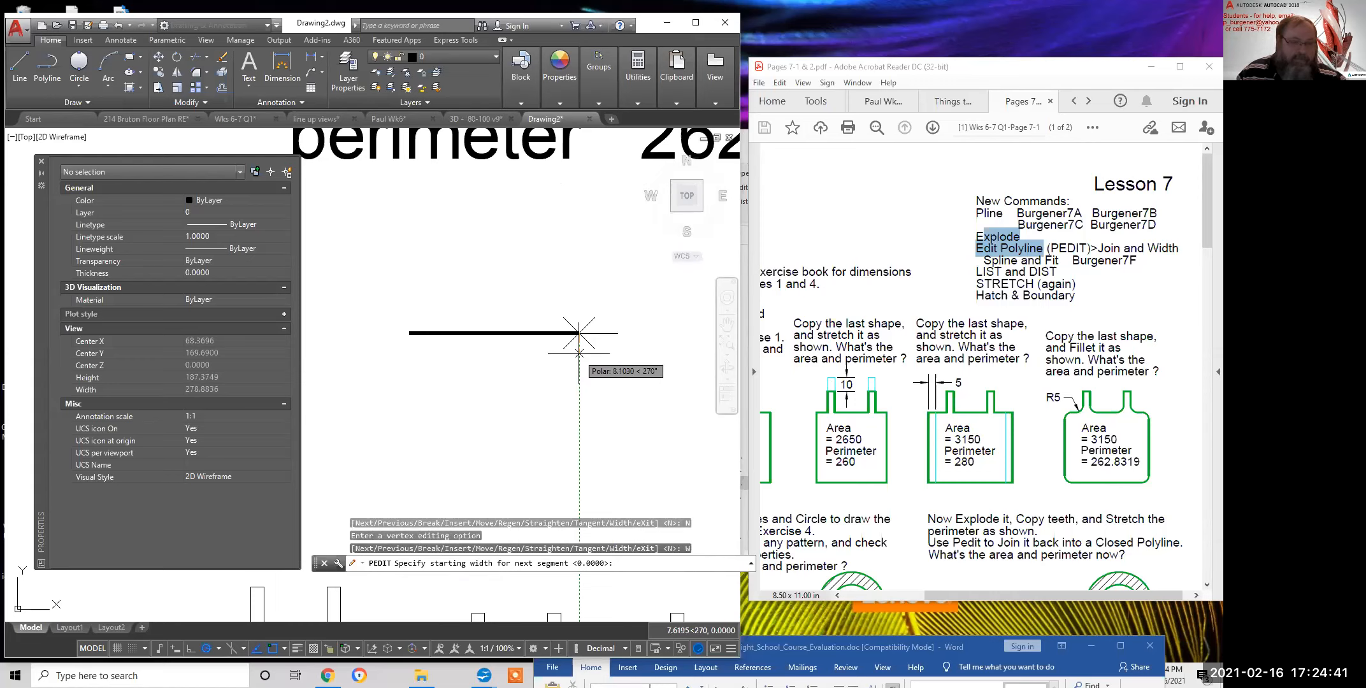
pyautogui.click(579, 351)
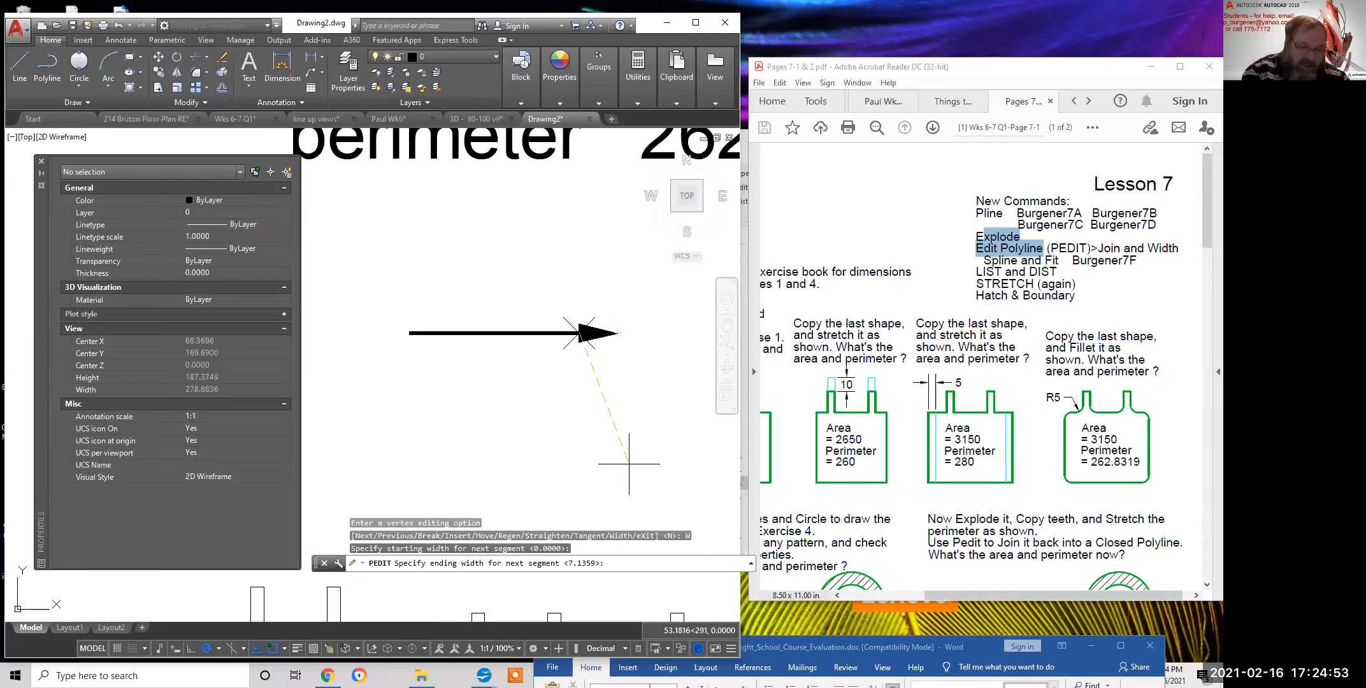
pyautogui.write('0')
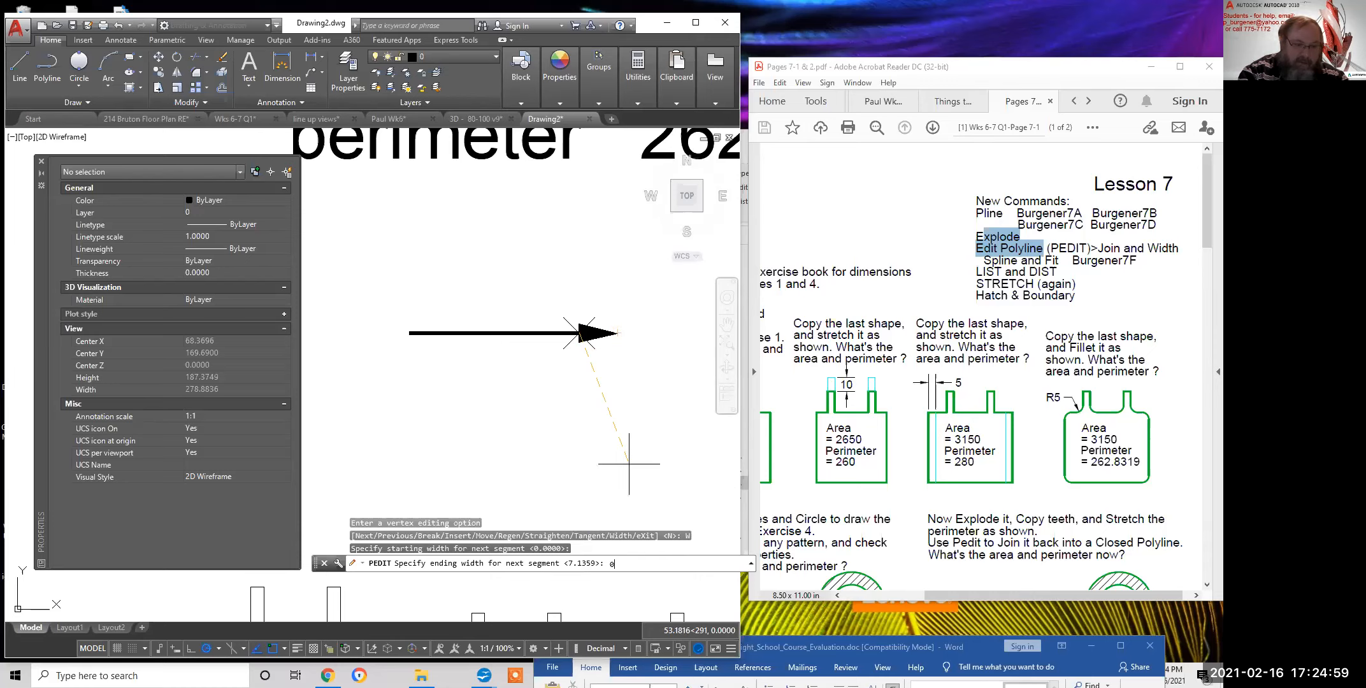
pyautogui.press('Return')
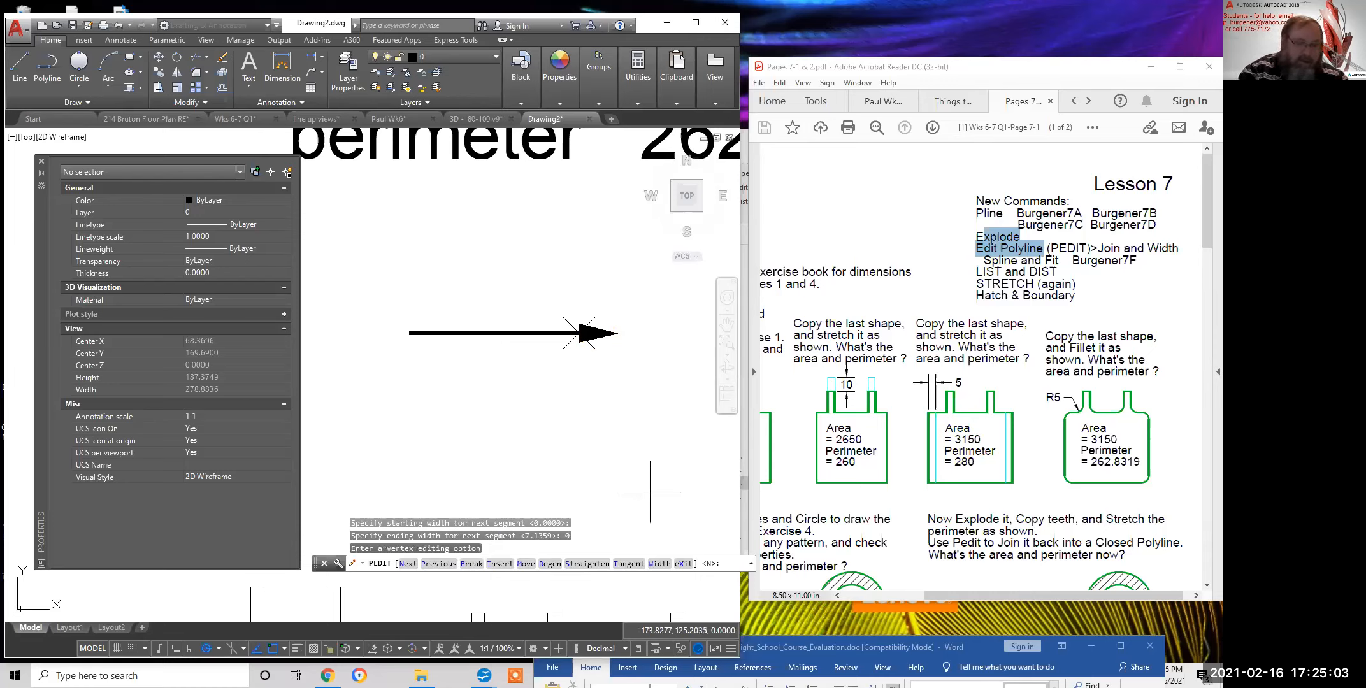
pyautogui.press('Return')
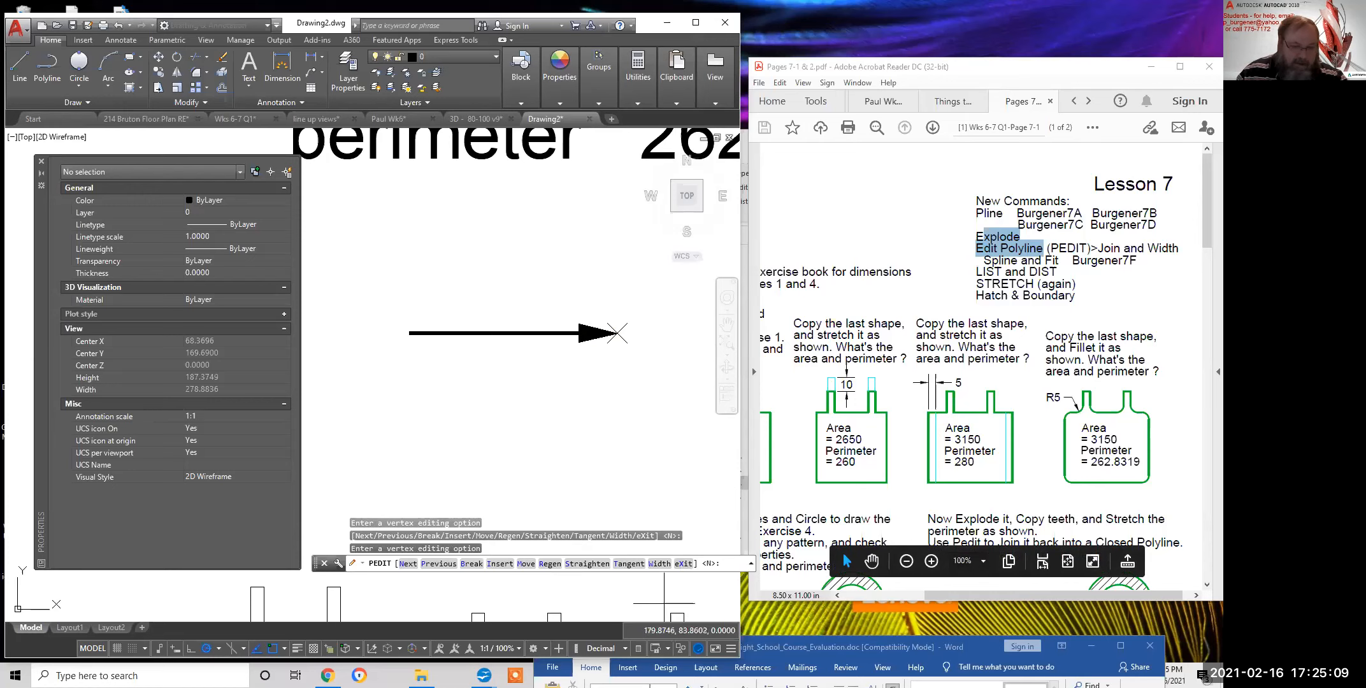
pyautogui.write('x')
pyautogui.press('Return')
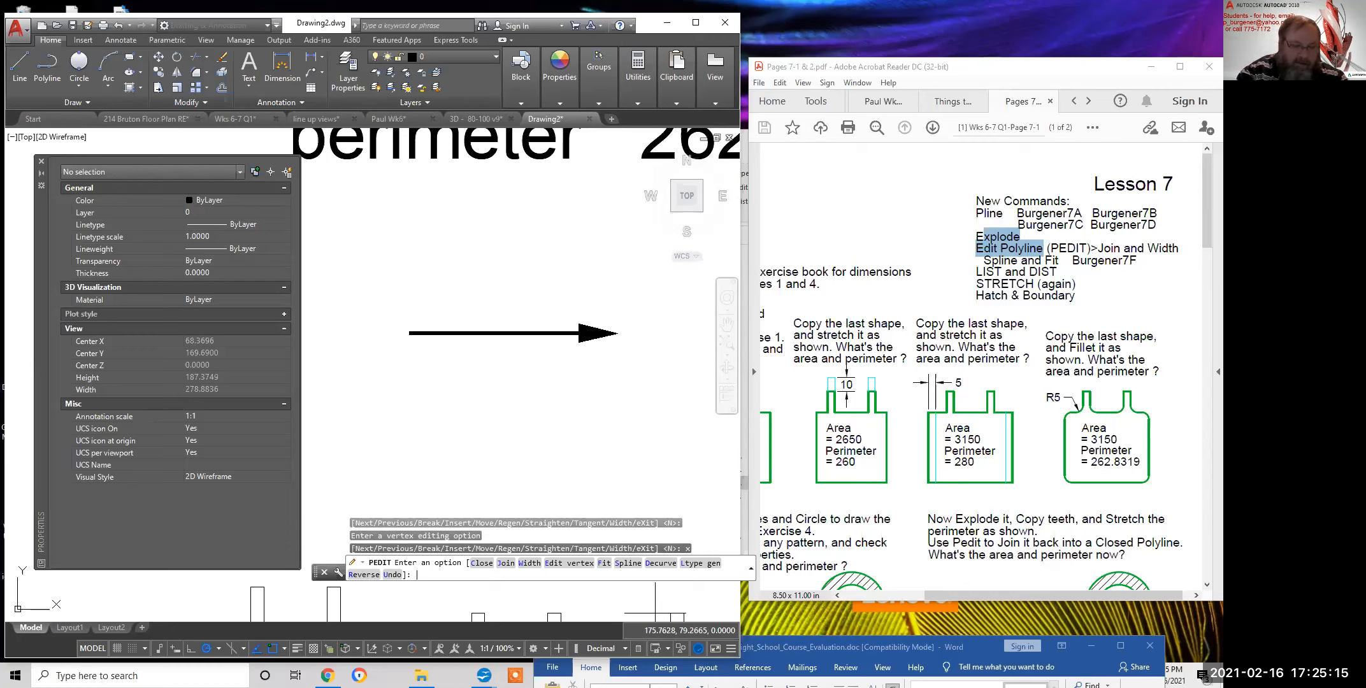
pyautogui.press('Return')
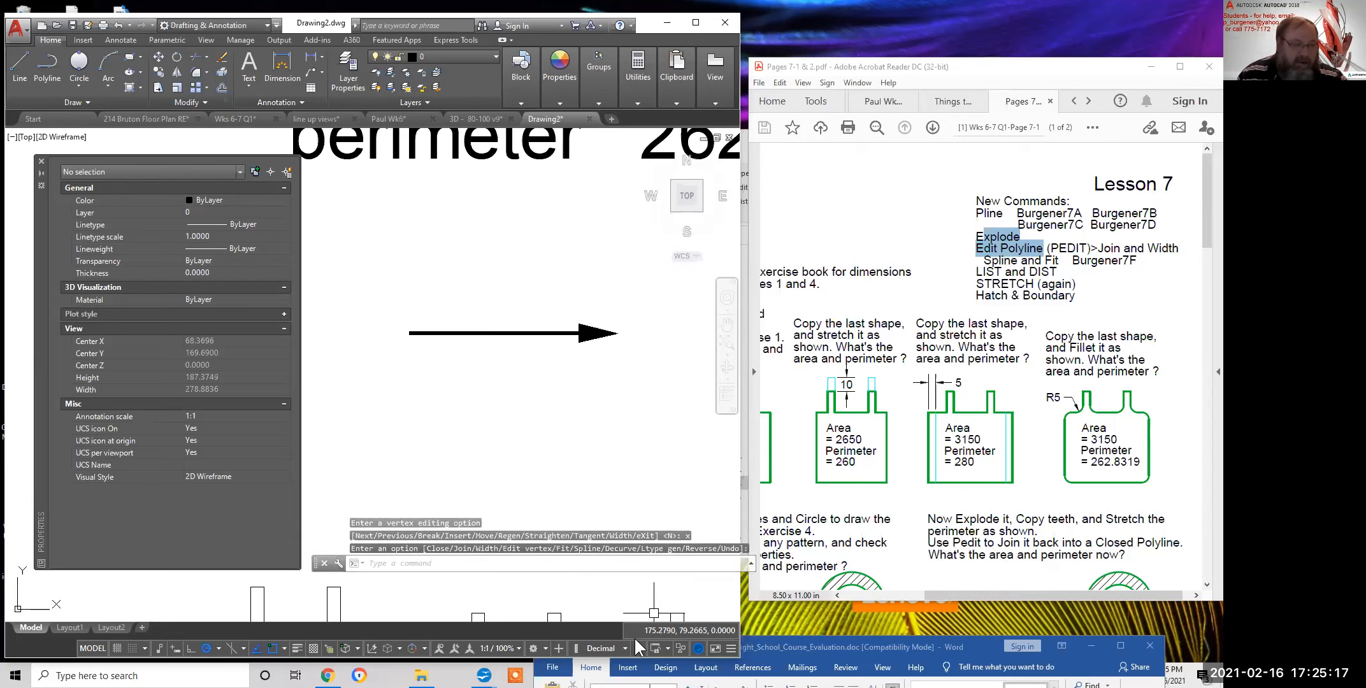
# Rotate the arrow about its left end so it points up and to the right
pyautogui.click(598, 333)
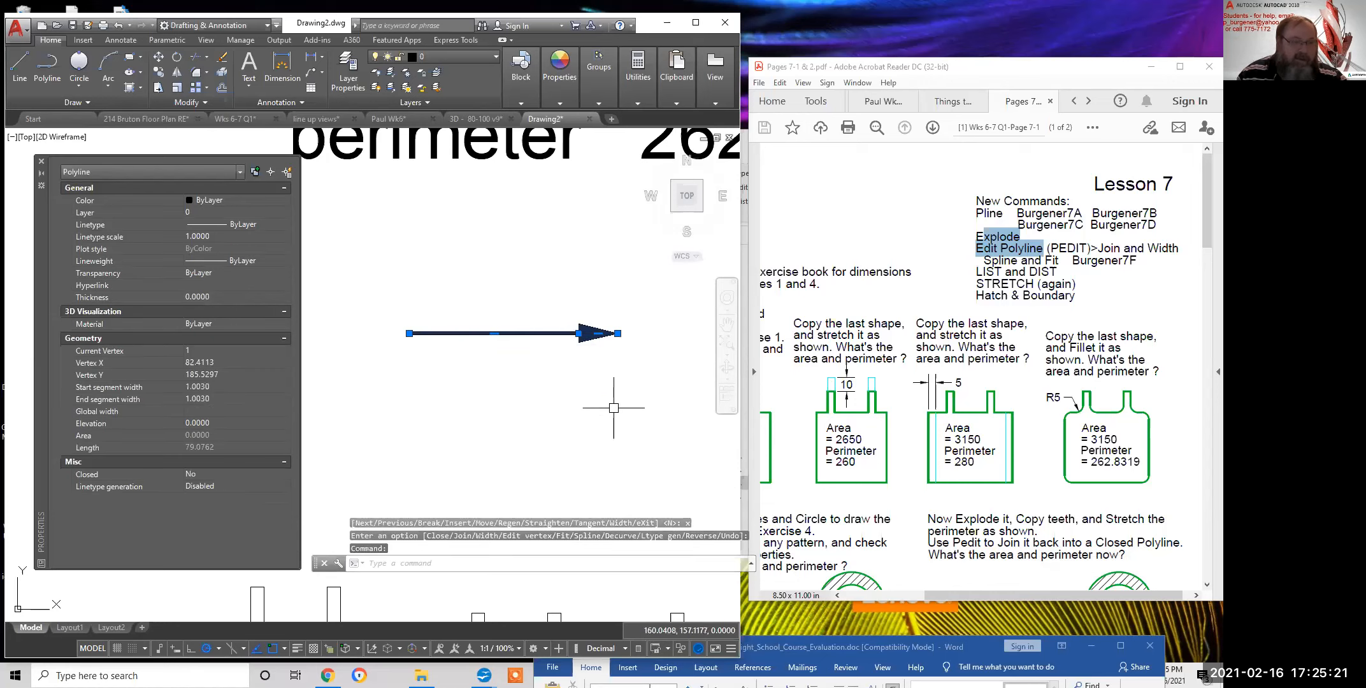
pyautogui.press('Escape')
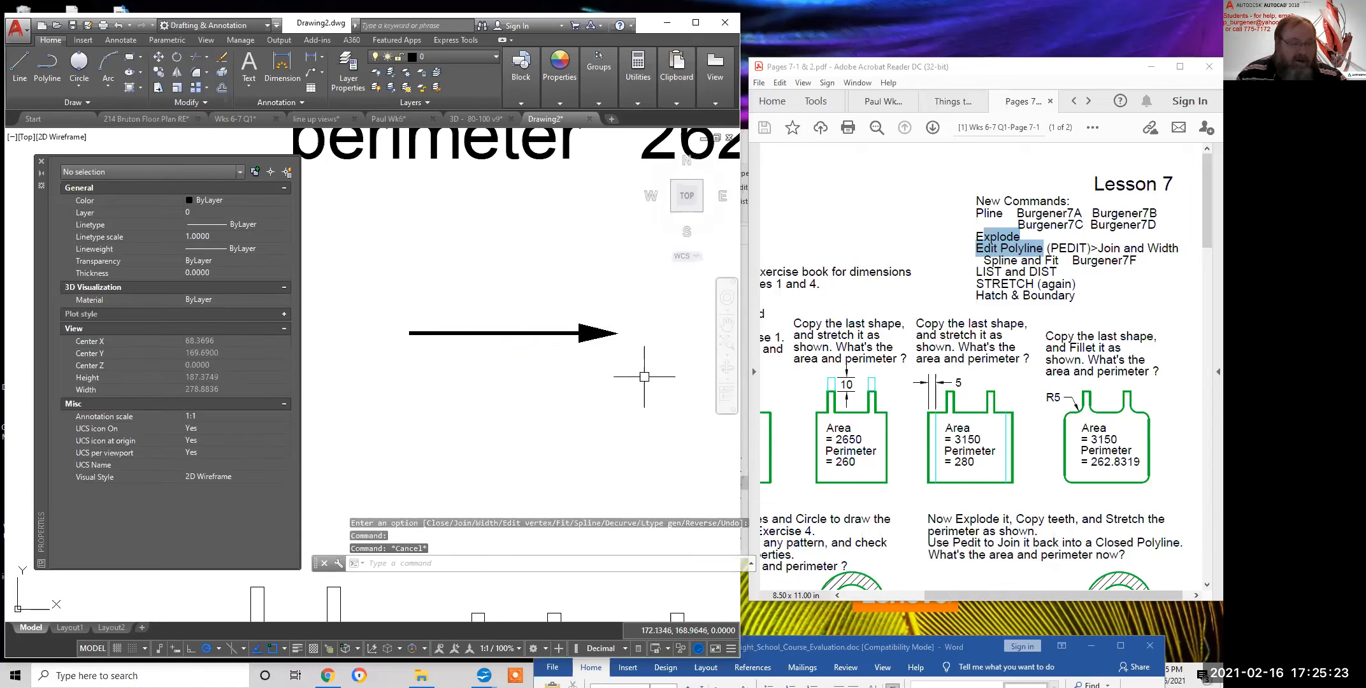
pyautogui.click(177, 57)
pyautogui.click(651, 369)
pyautogui.click(428, 274)
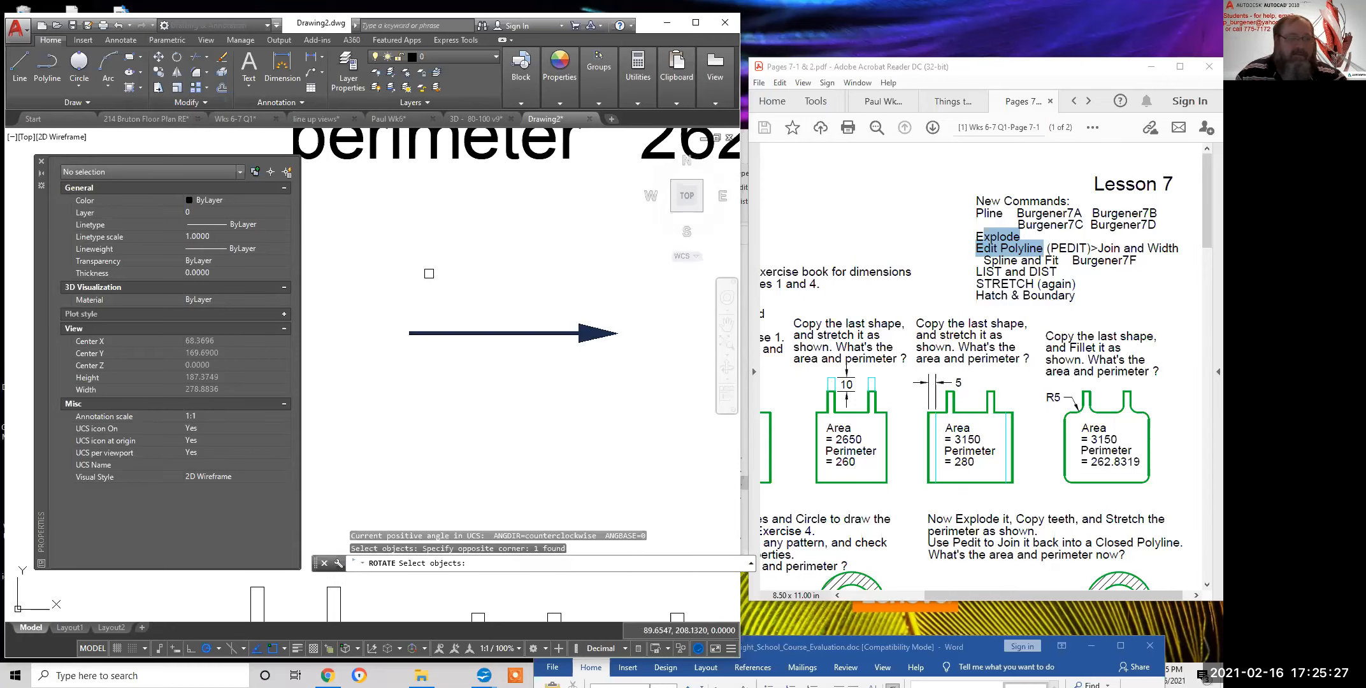
pyautogui.press('Return')
pyautogui.click(409, 332)
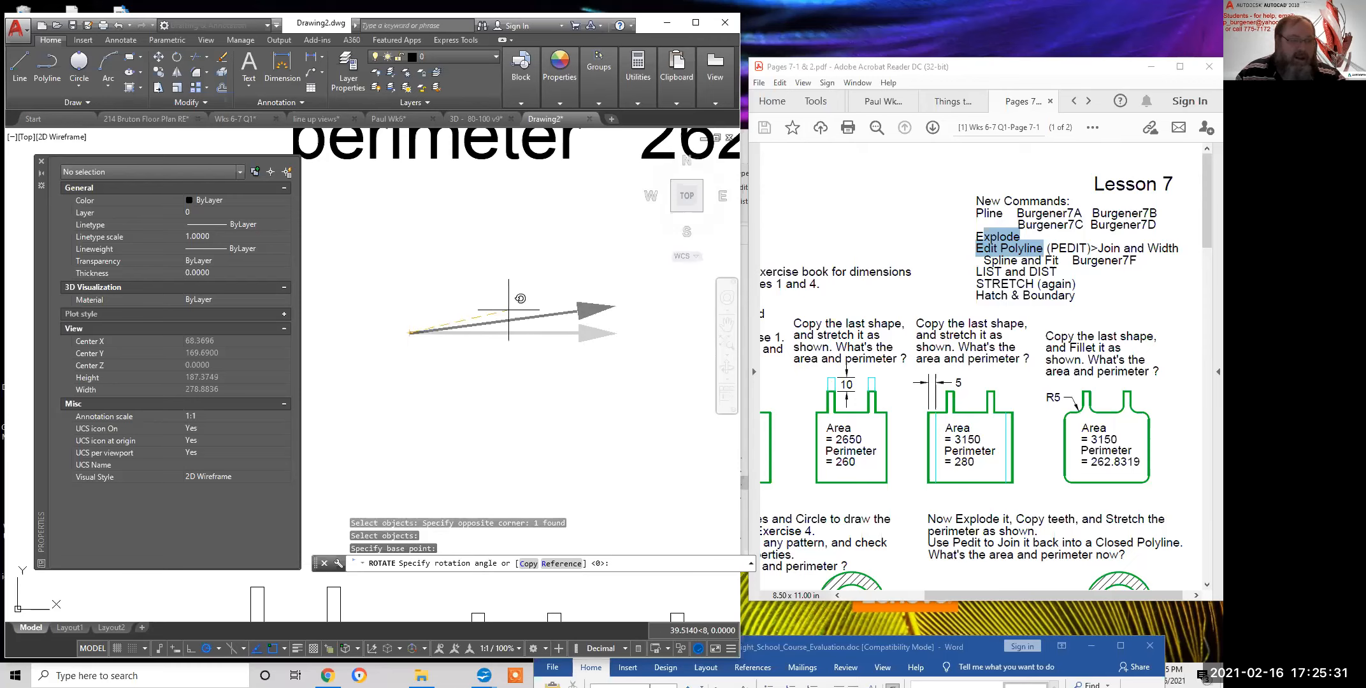
pyautogui.click(560, 249)
pyautogui.press('Escape')
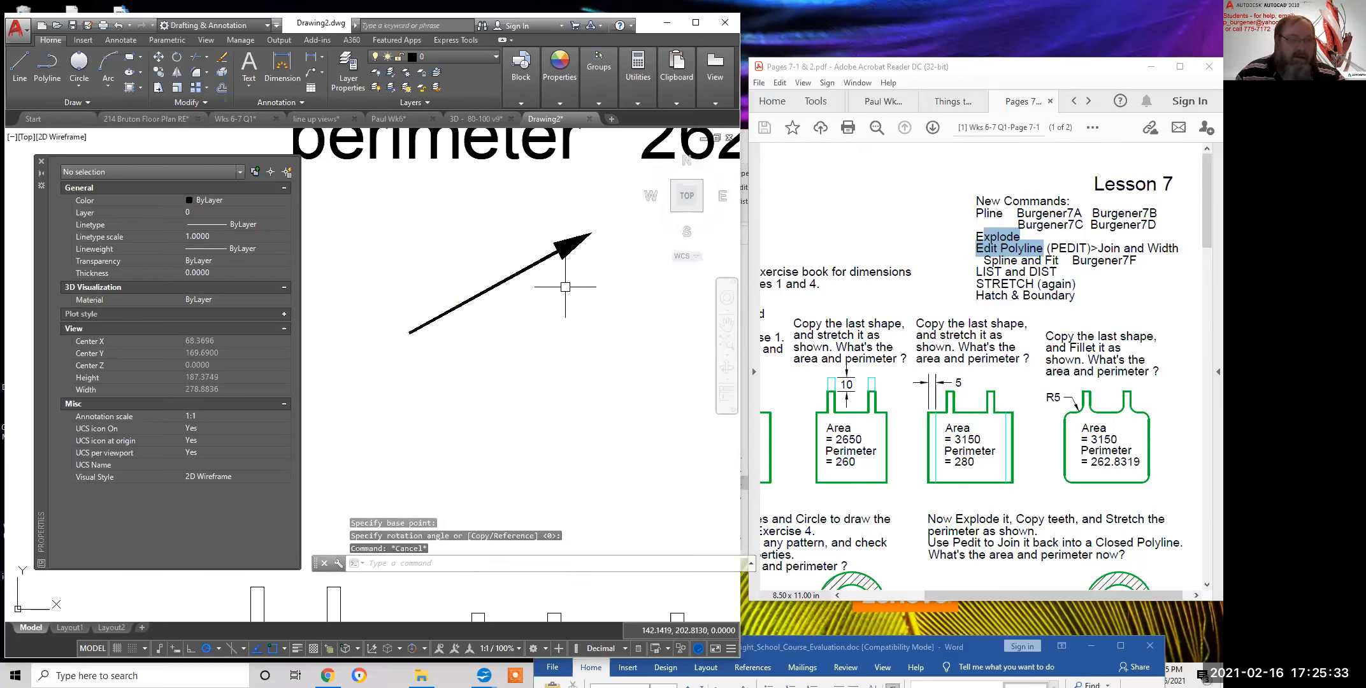
# Try stretching the arrow's midpoint grip, then undo the stretch with U
pyautogui.click(522, 271)
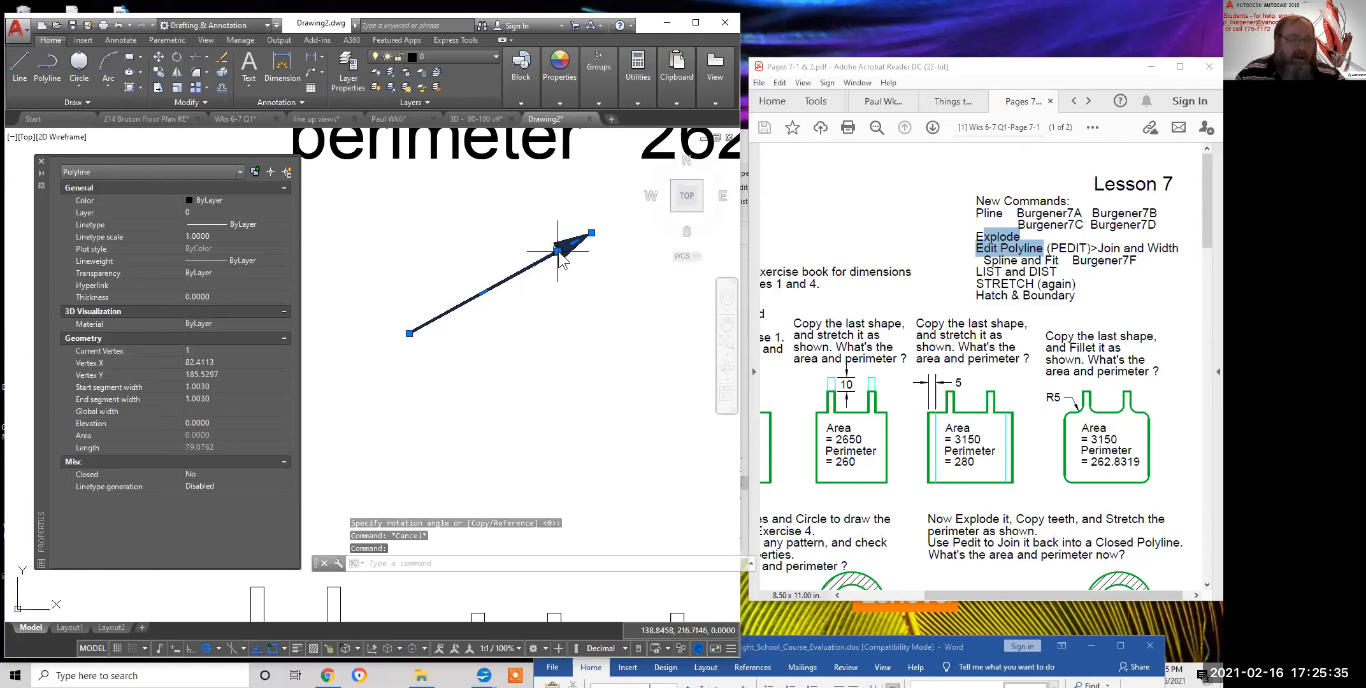
pyautogui.click(558, 251)
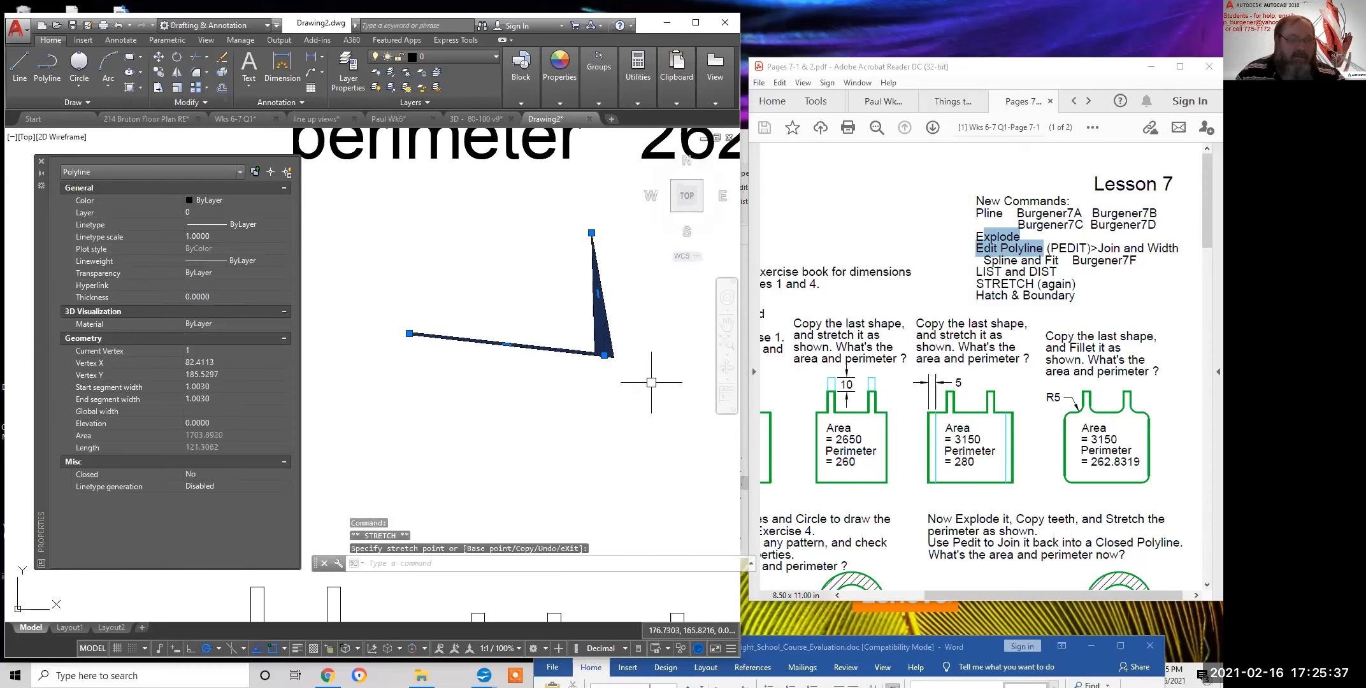
pyautogui.click(587, 306)
pyautogui.write('u')
pyautogui.press('Return')
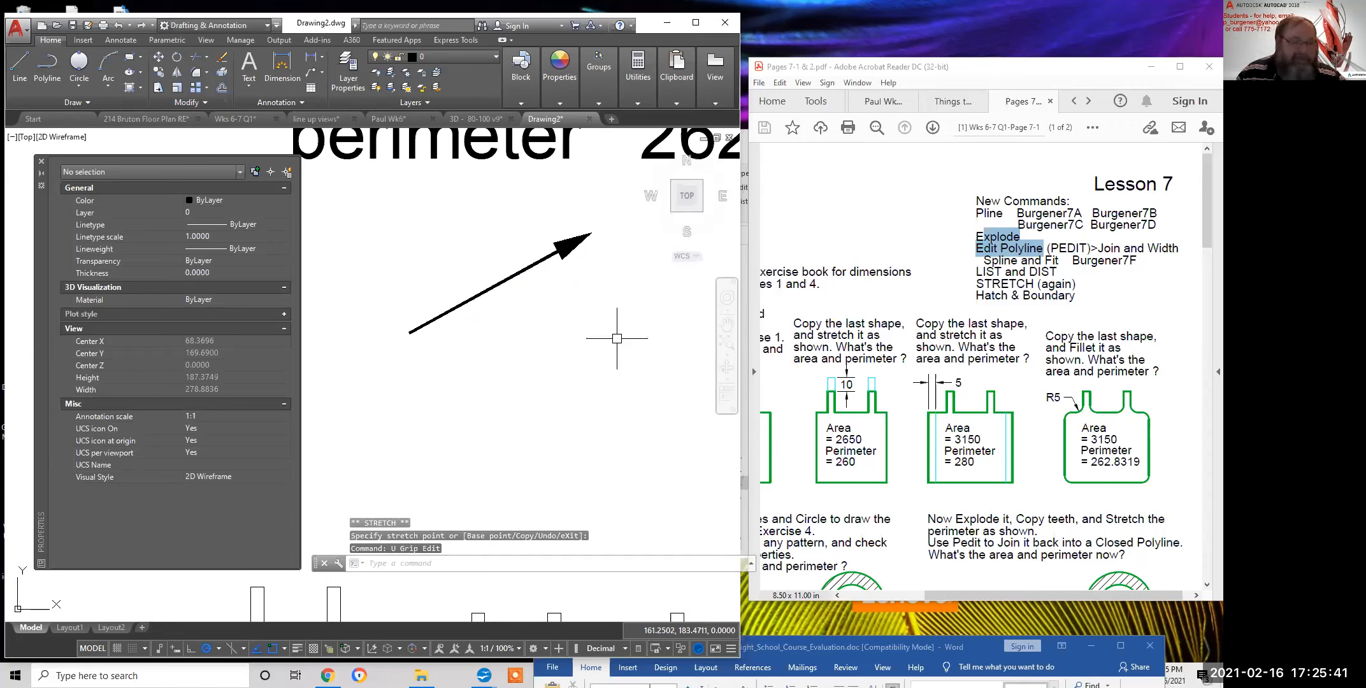
pyautogui.scroll(-2, 498, 369)
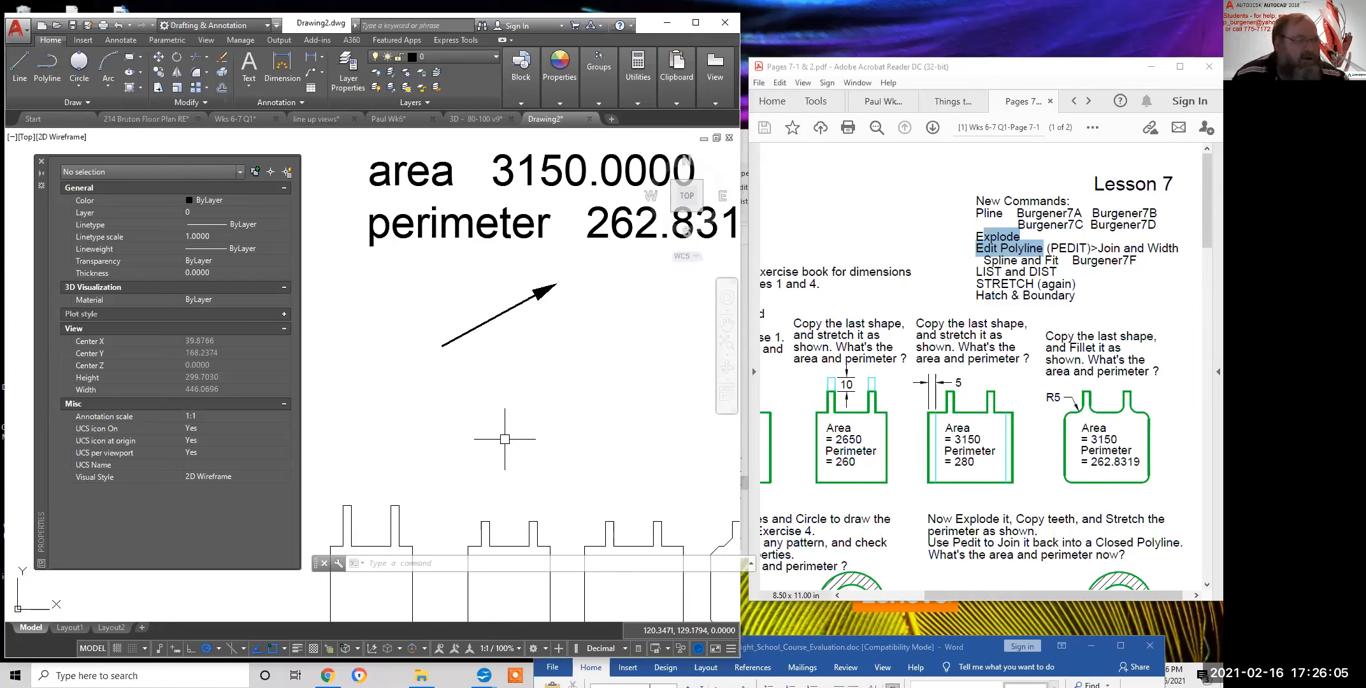
# Start a new polyline with a horizontal straight segment followed by three arcs curving upward
pyautogui.click(46, 64)
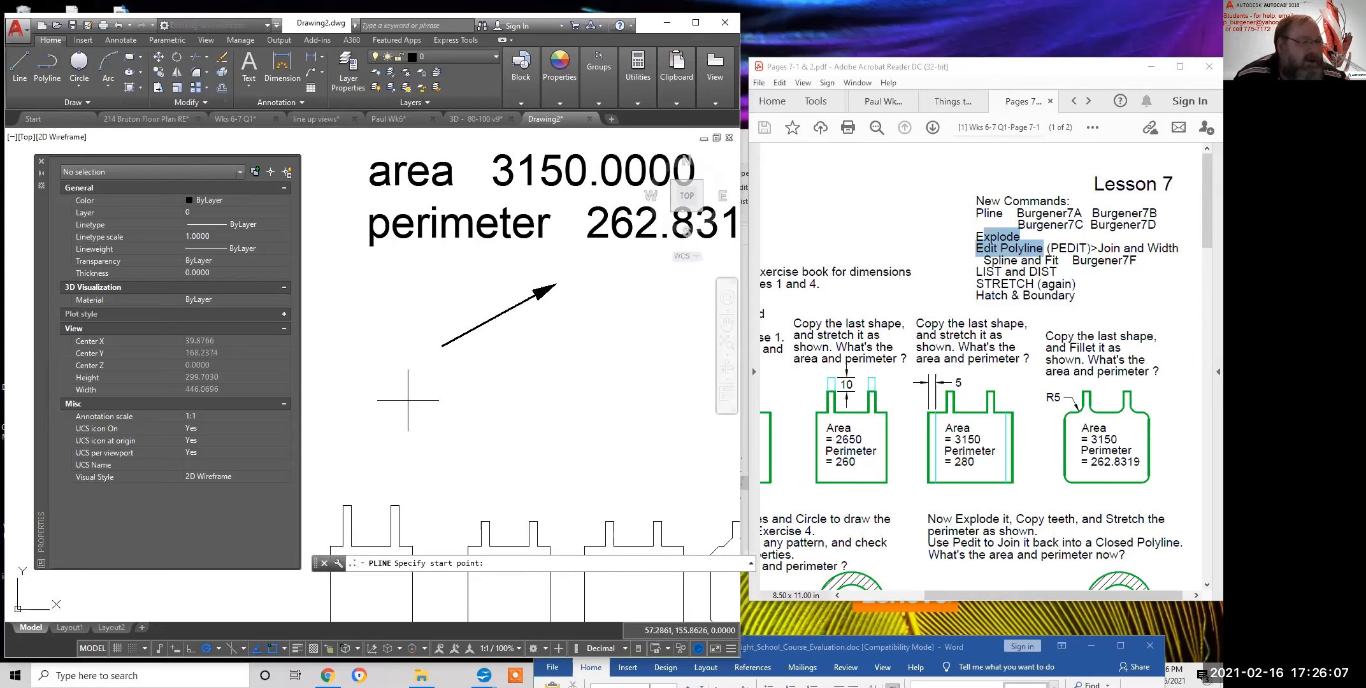
pyautogui.click(48, 62)
pyautogui.click(352, 401)
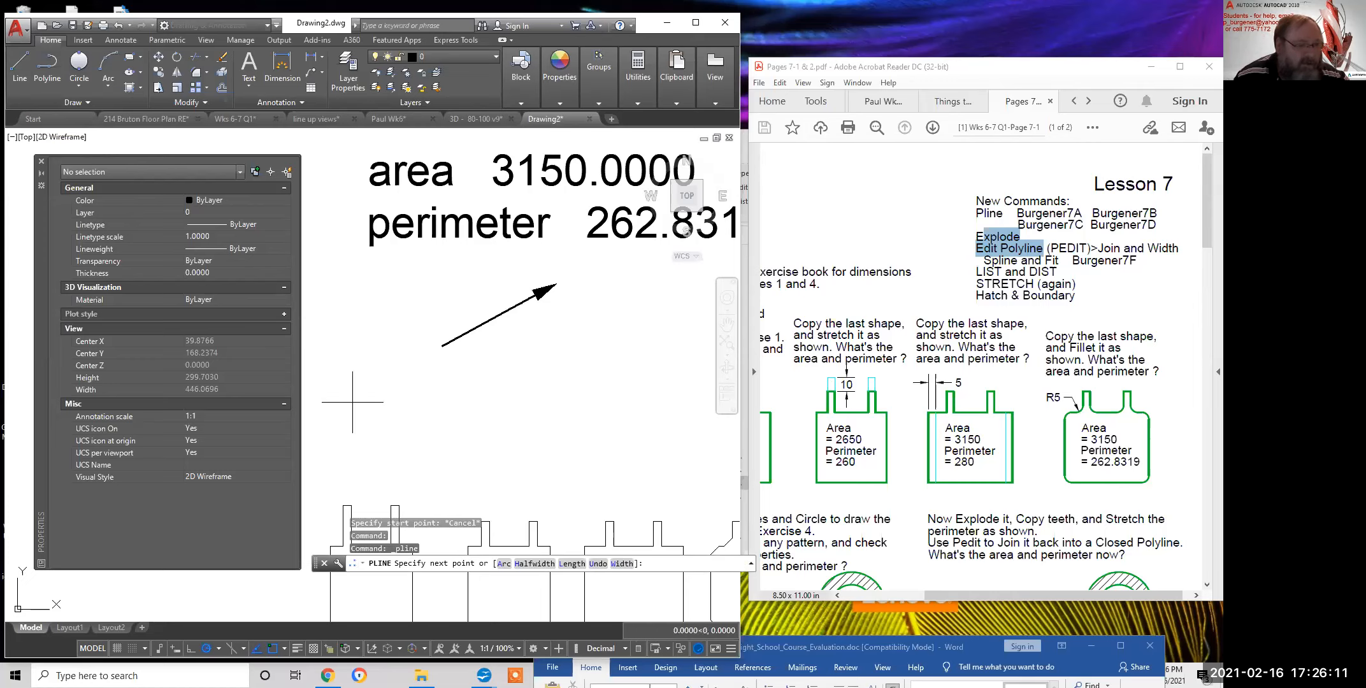
pyautogui.click(412, 401)
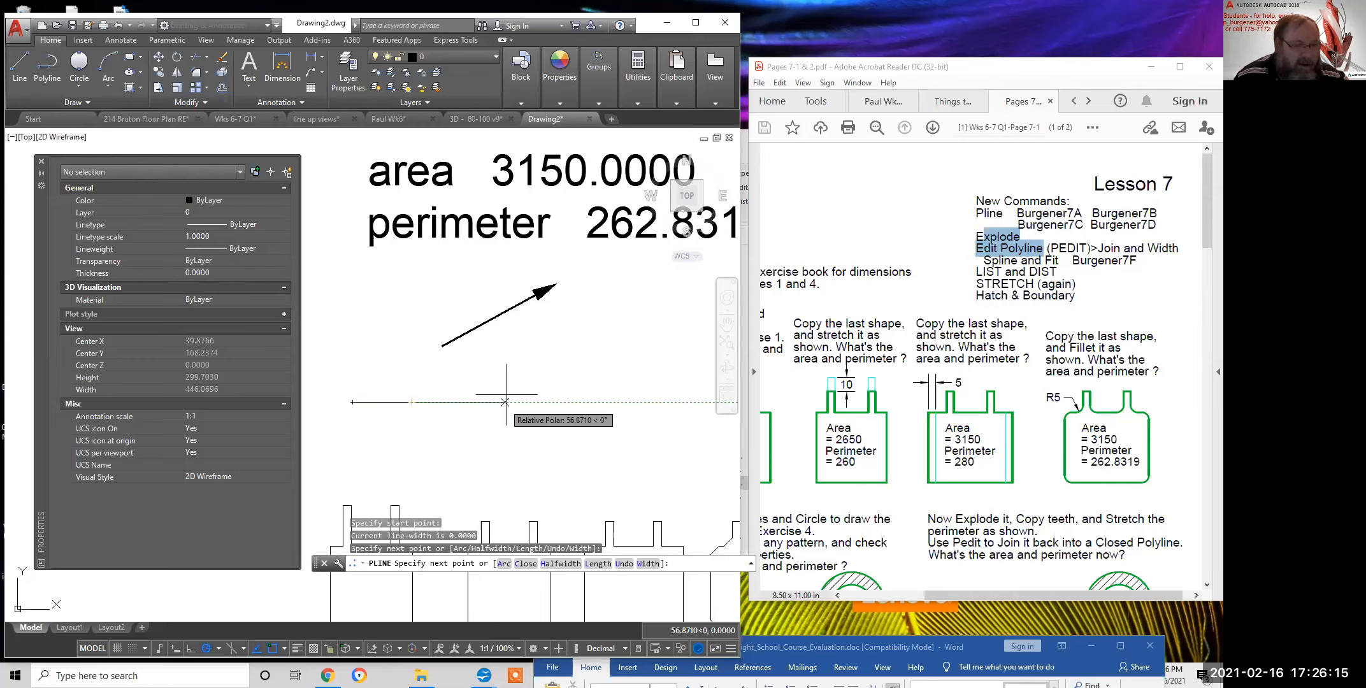
pyautogui.rightClick(506, 348)
pyautogui.click(535, 401)
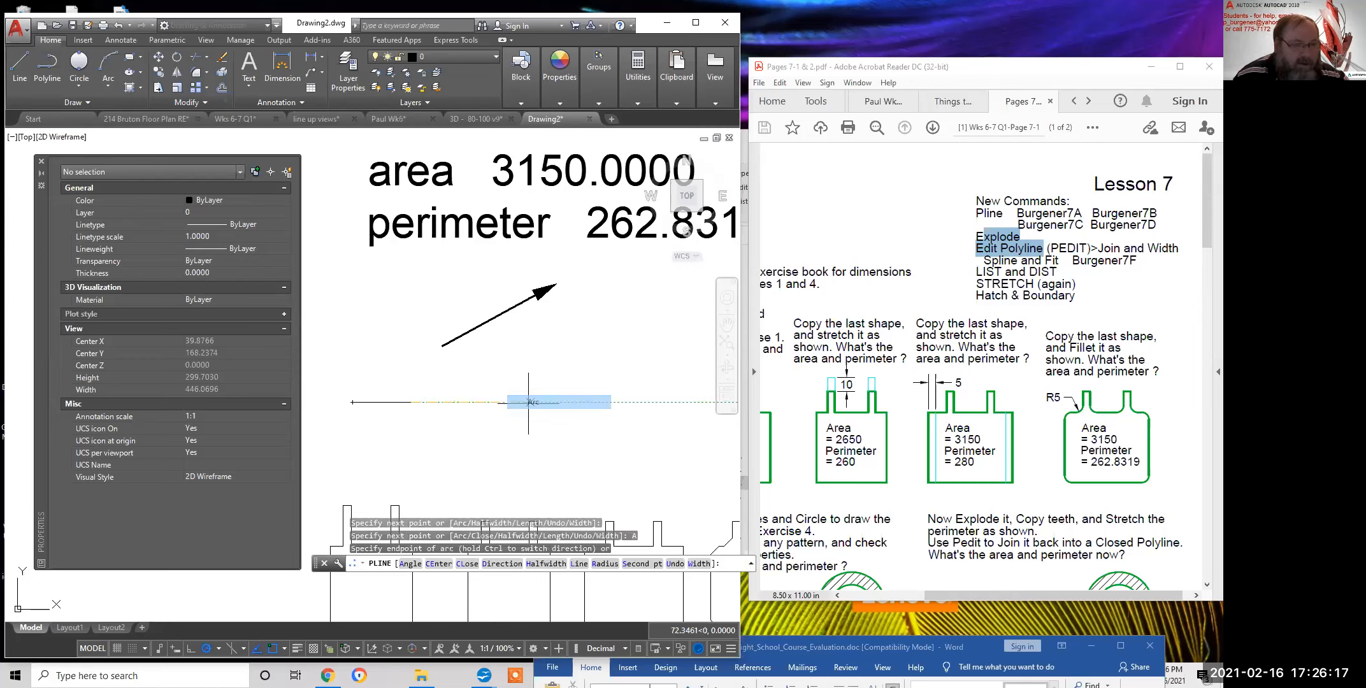
pyautogui.click(436, 378)
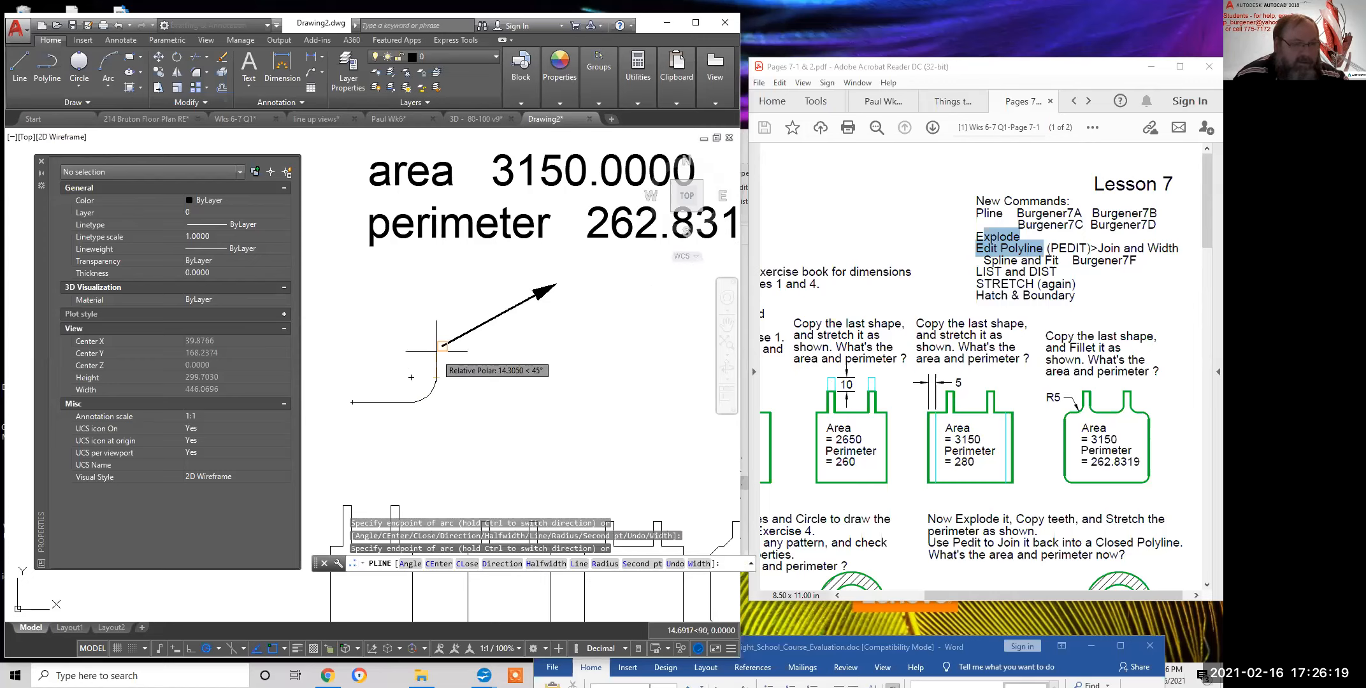
pyautogui.click(470, 352)
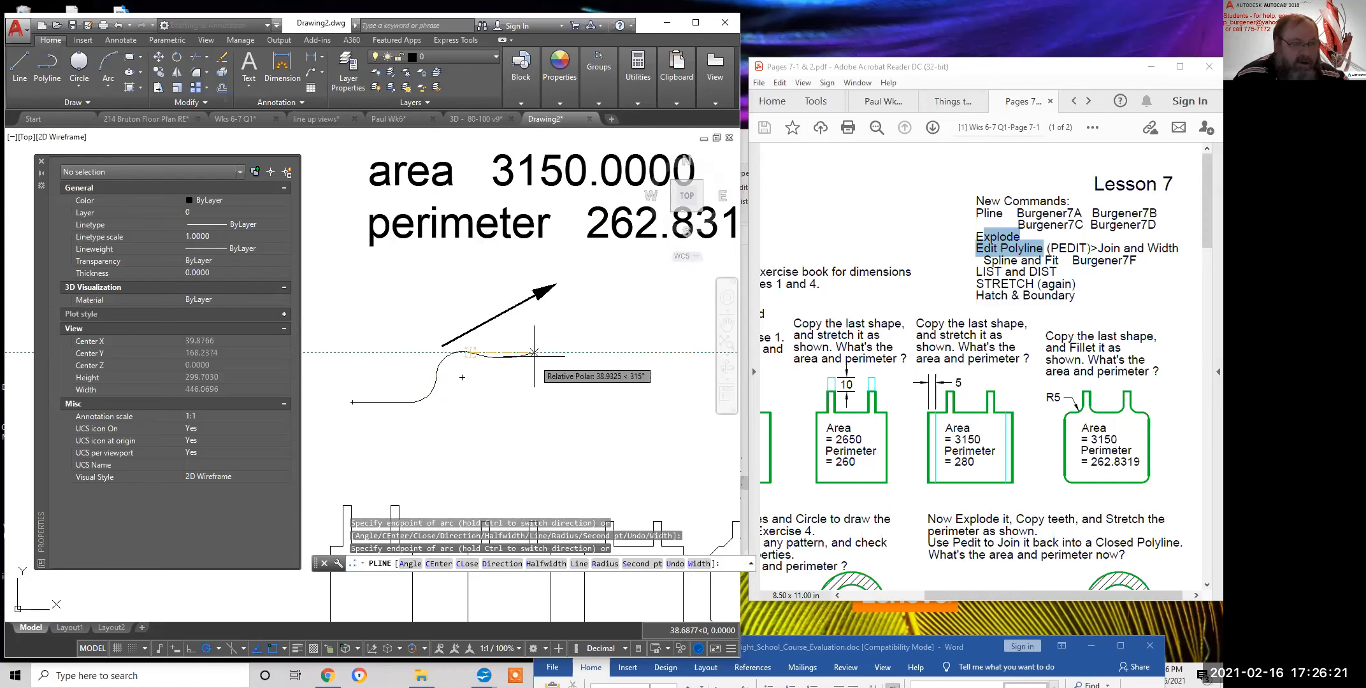
pyautogui.click(513, 331)
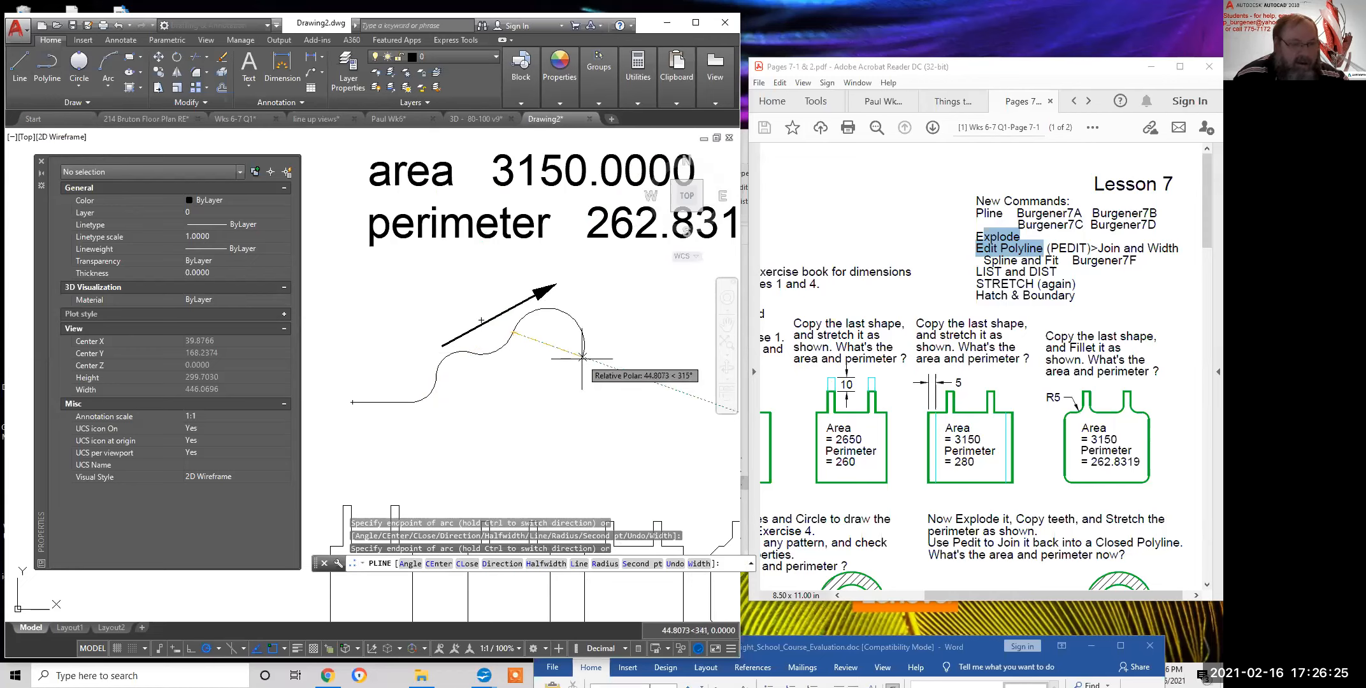
# Add a straight zigzag segment, then switch back to arcs and place another arc
pyautogui.rightClick(582, 356)
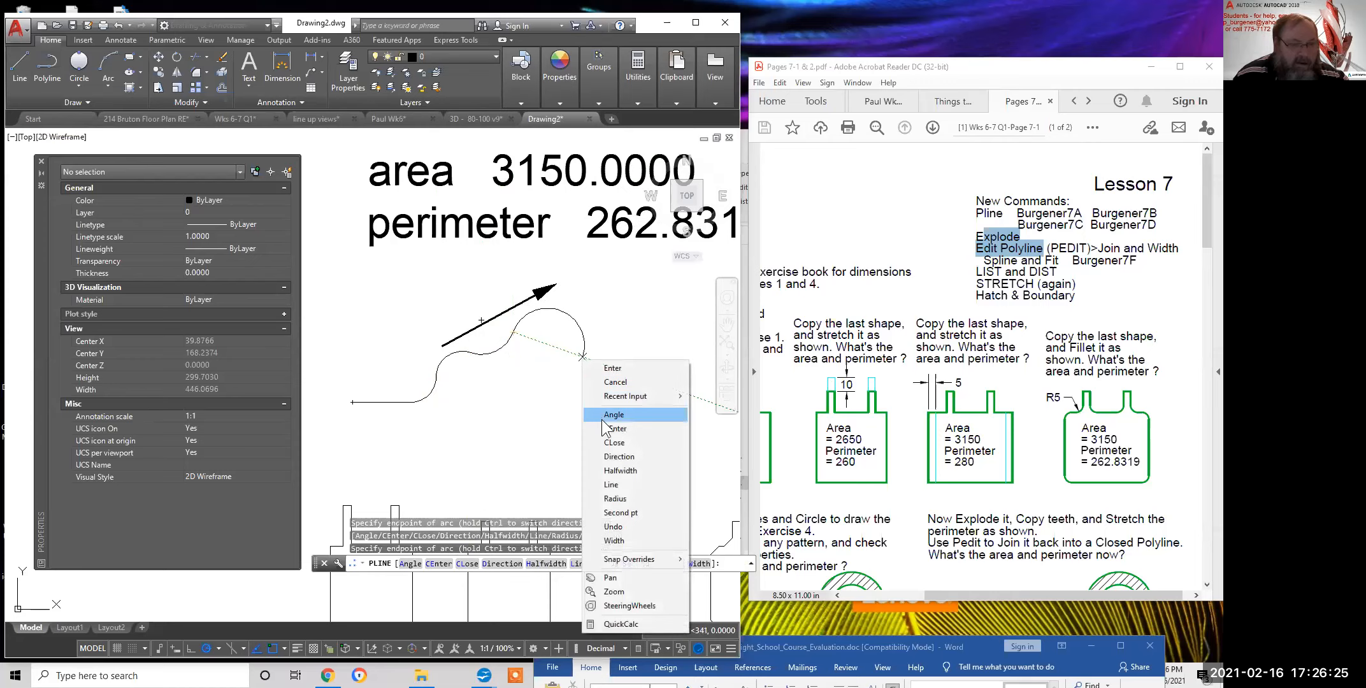
pyautogui.click(610, 485)
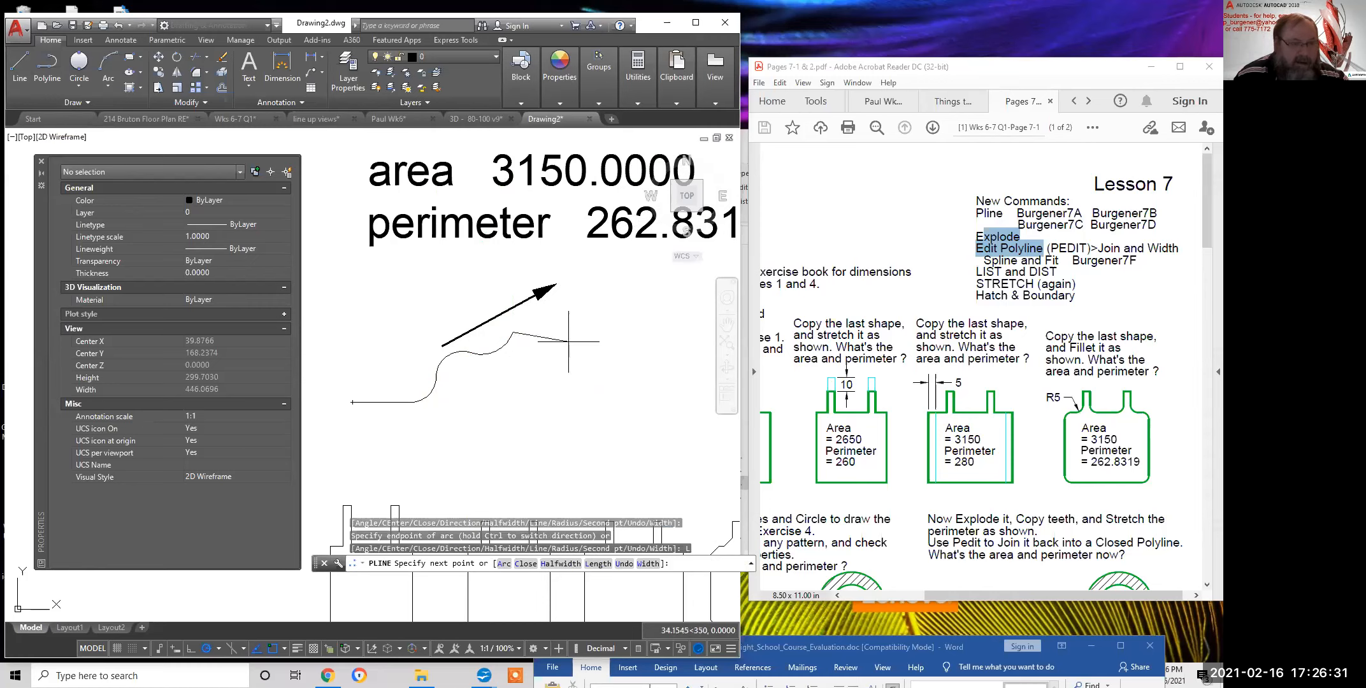
pyautogui.click(583, 316)
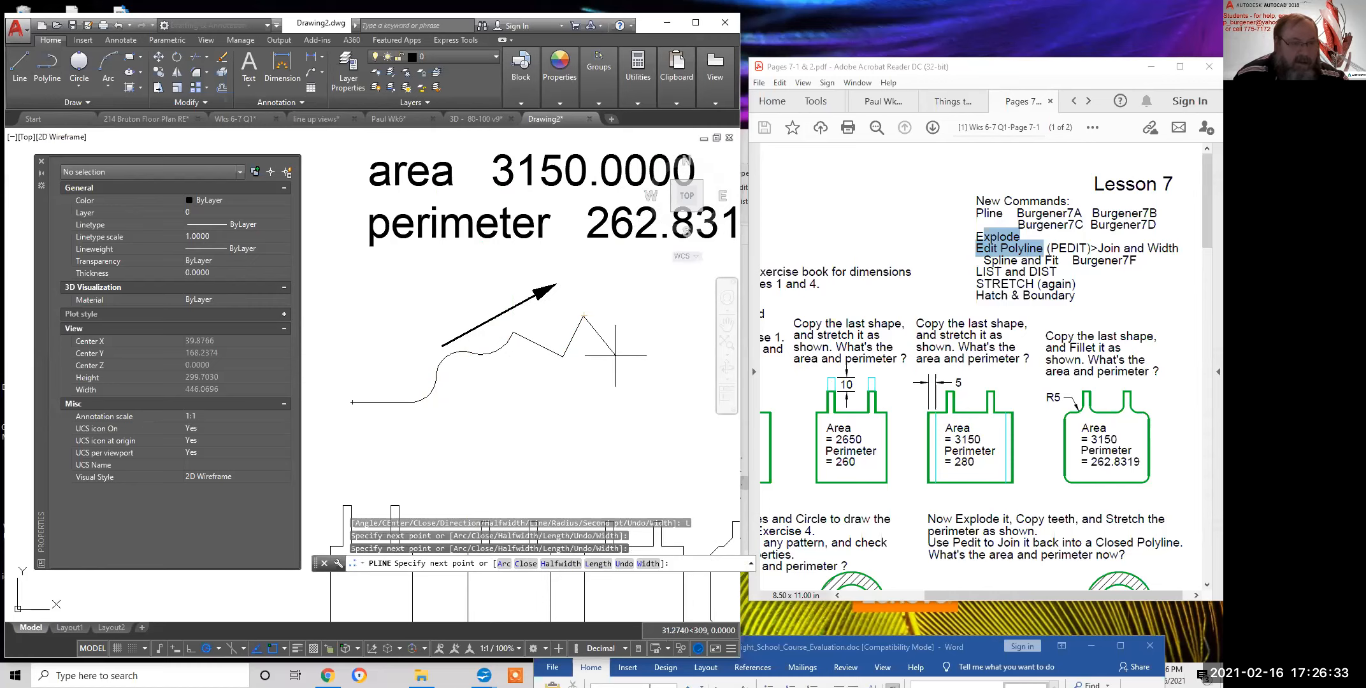
pyautogui.rightClick(605, 395)
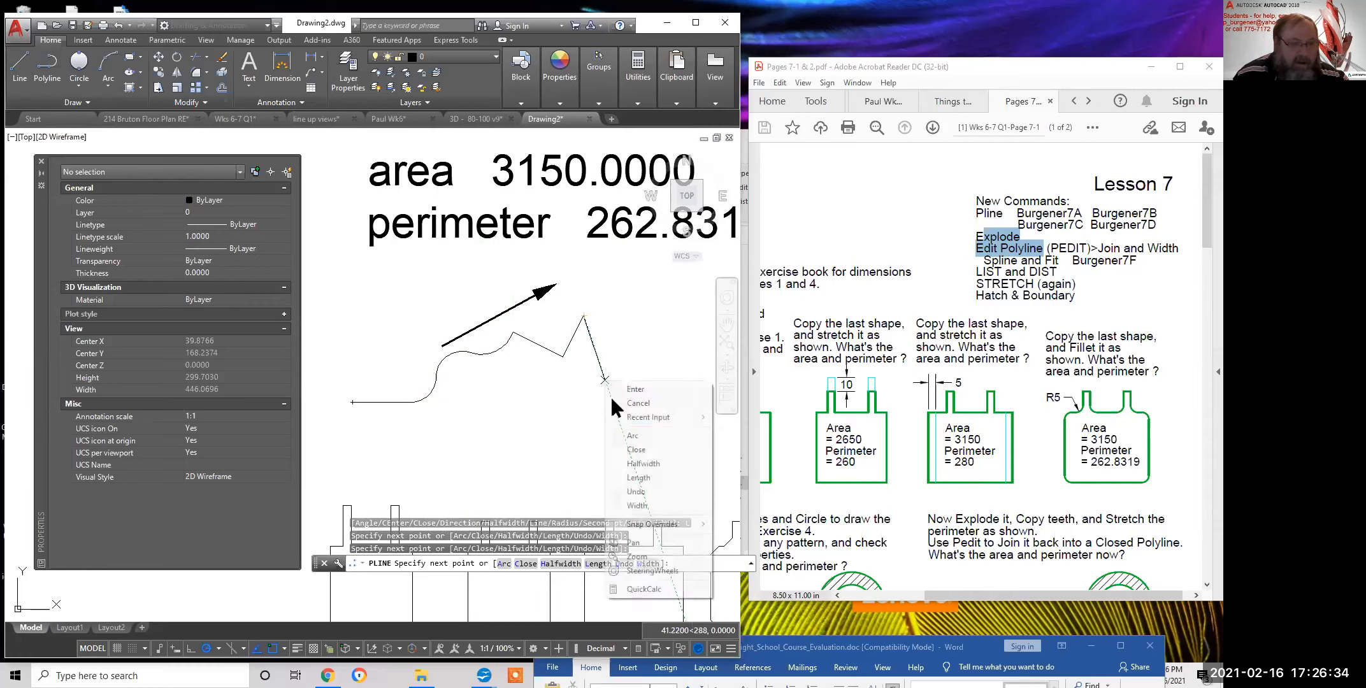
pyautogui.click(638, 435)
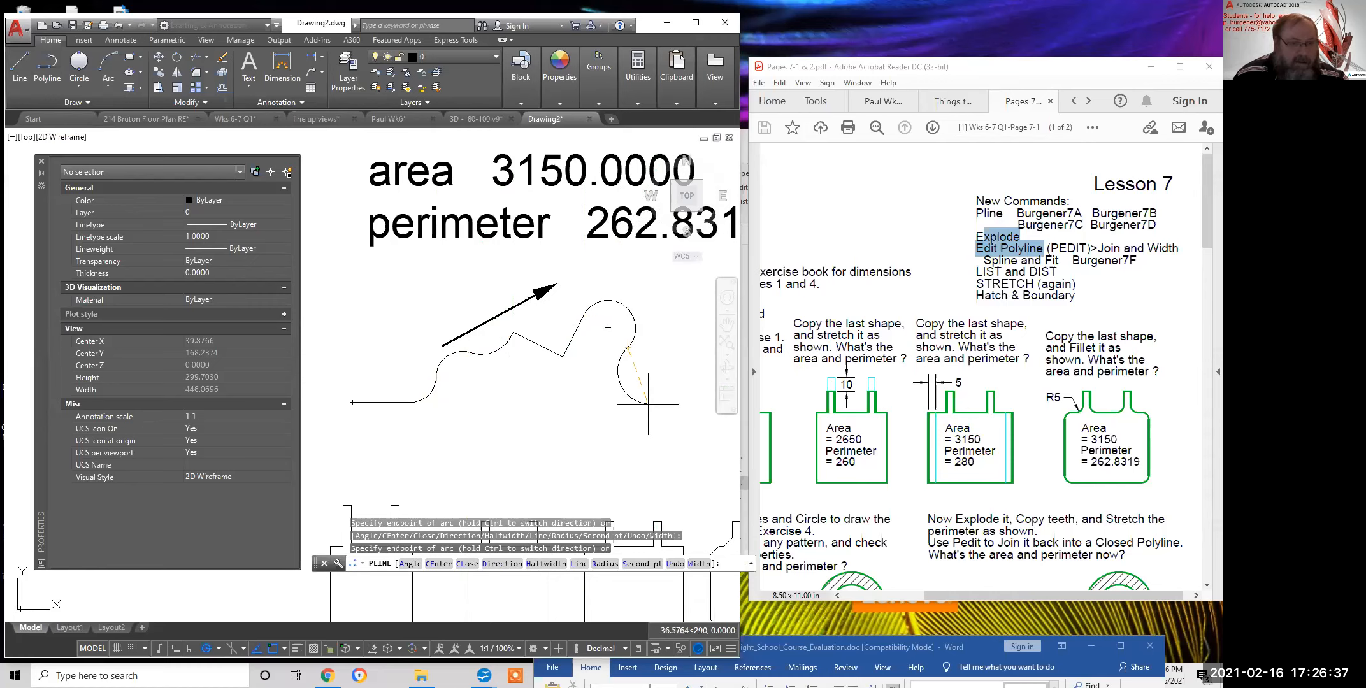
pyautogui.click(645, 400)
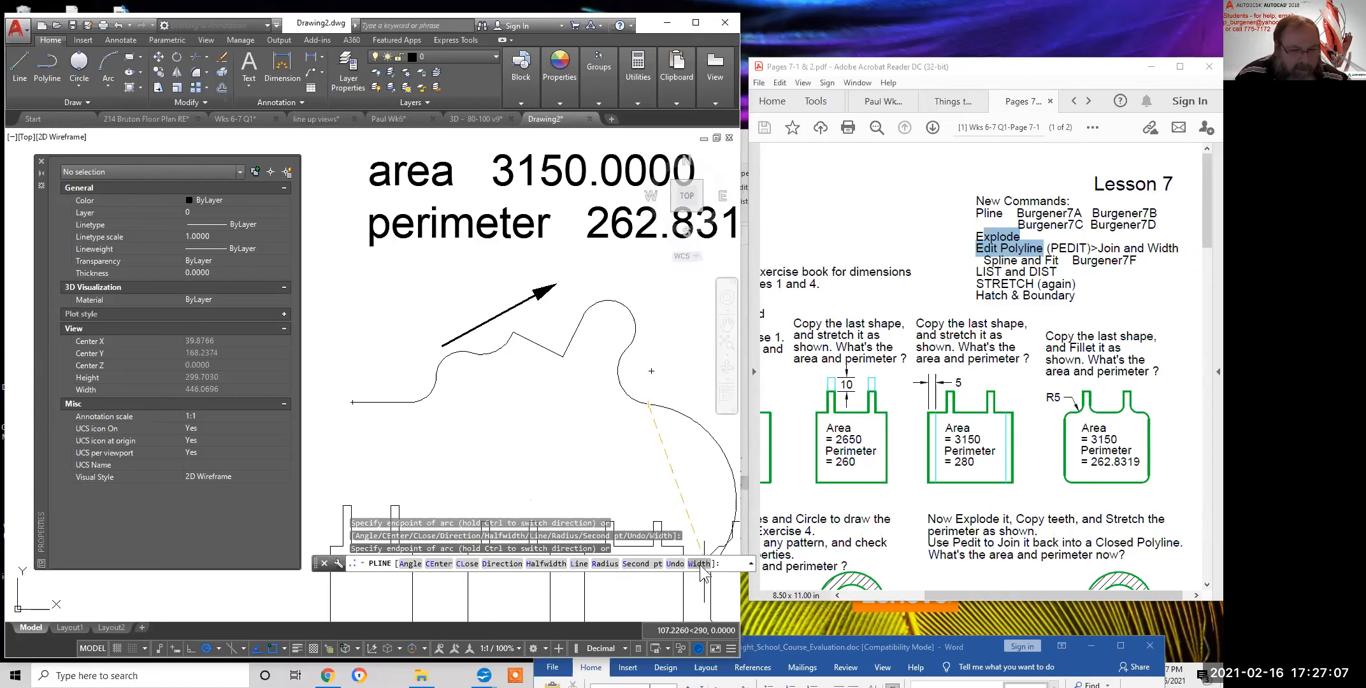
# Draw a tapered arc widening from 0 to a picked end width
pyautogui.write('w')
pyautogui.press('Return')
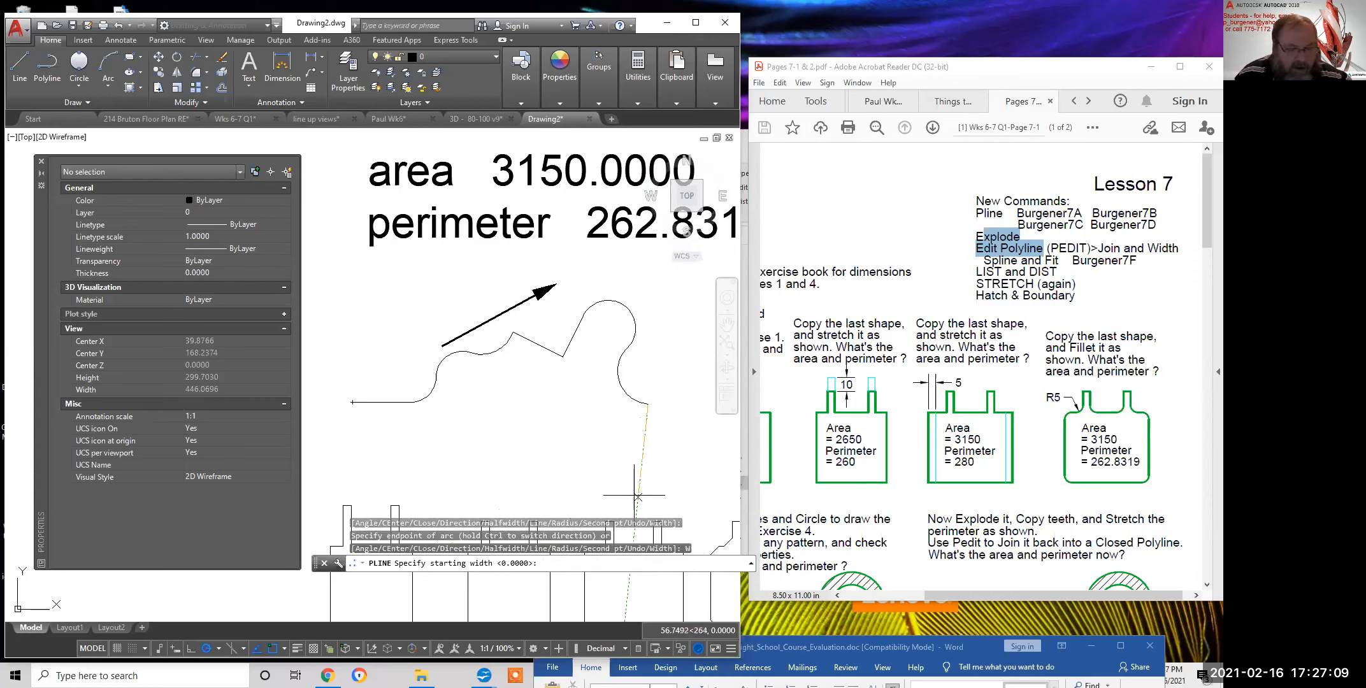
pyautogui.write('0')
pyautogui.press('Return')
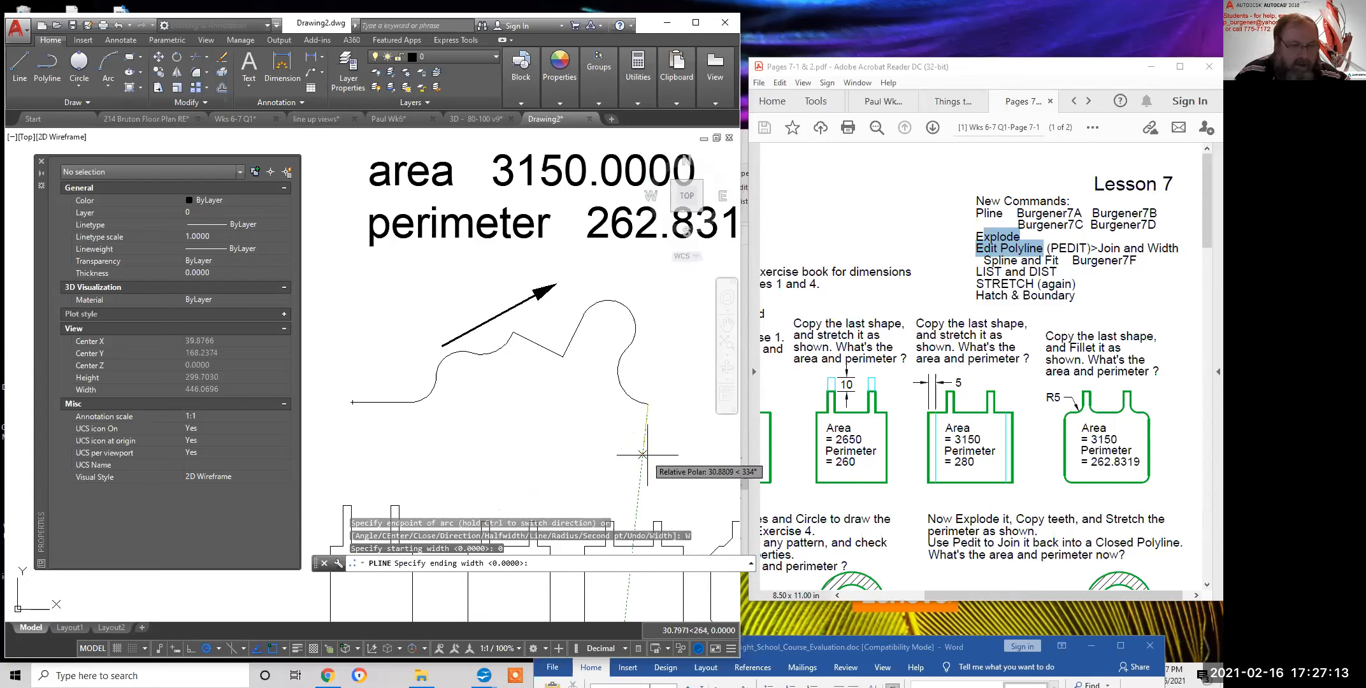
pyautogui.click(653, 420)
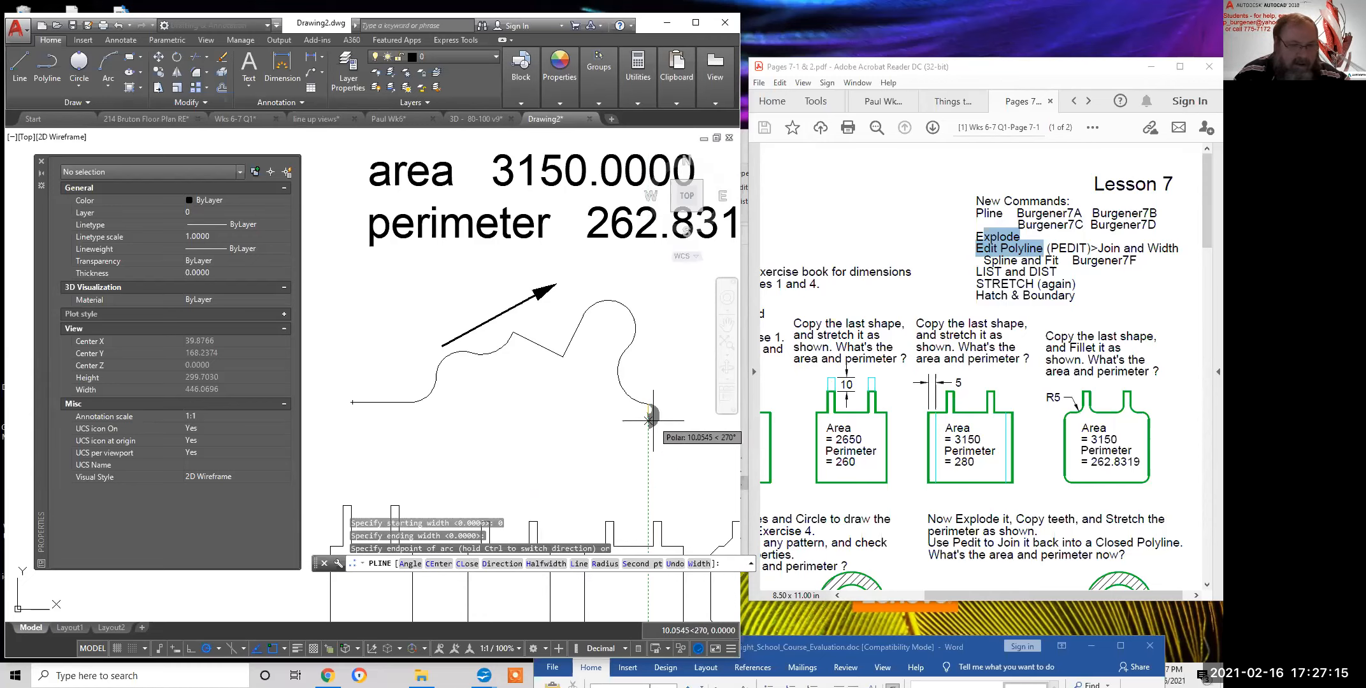
pyautogui.click(622, 463)
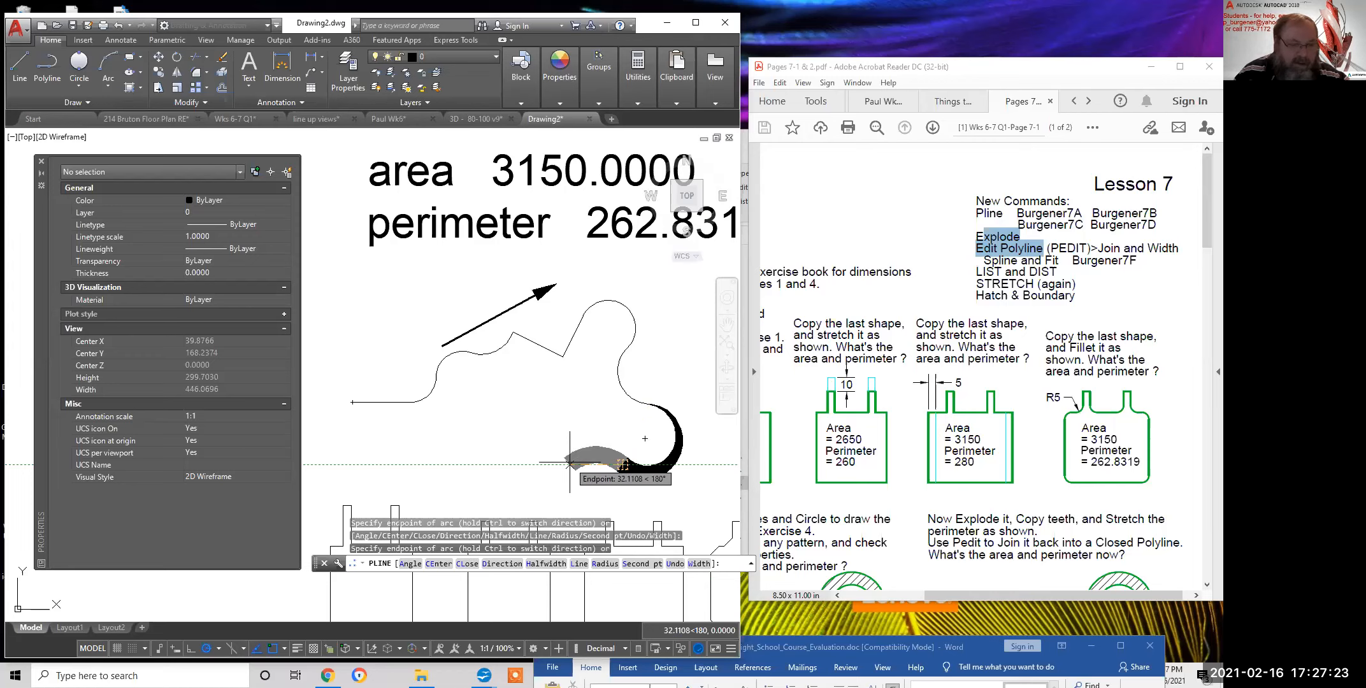
# Add an arc thinning from 10.5087 back to 0 width and finish the polyline
pyautogui.click(698, 564)
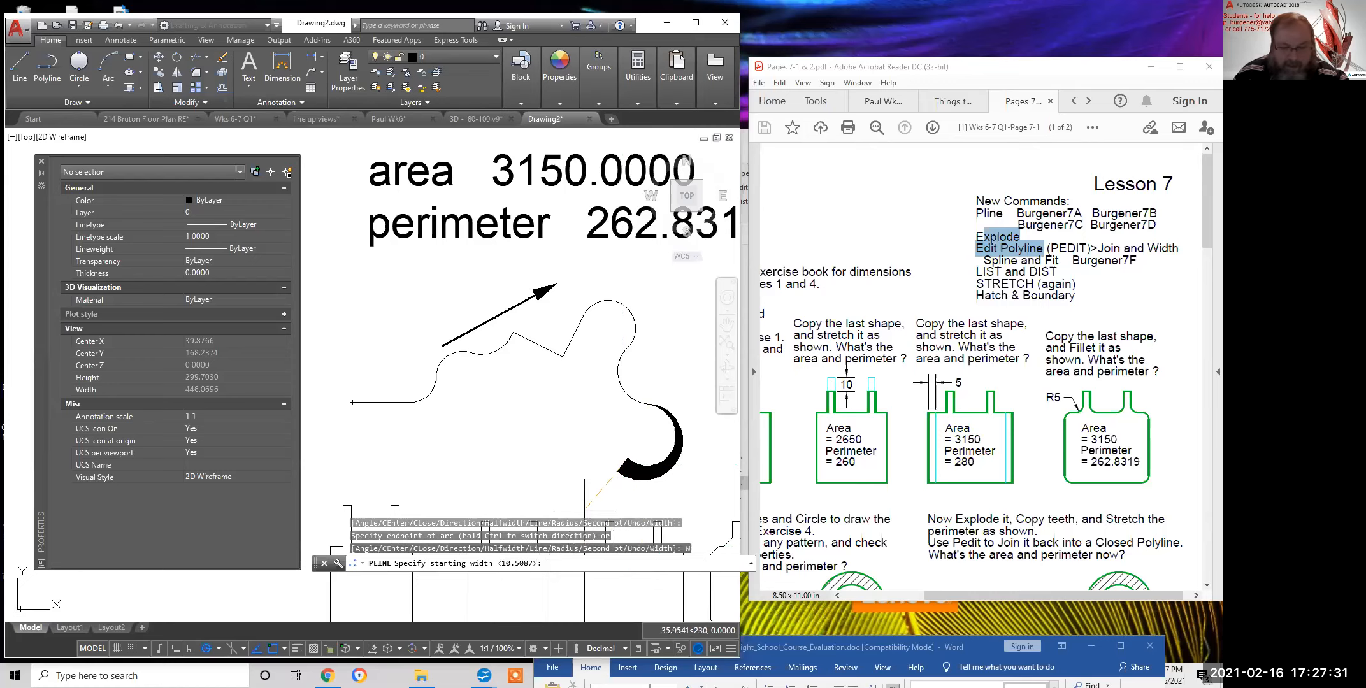
pyautogui.press('Return')
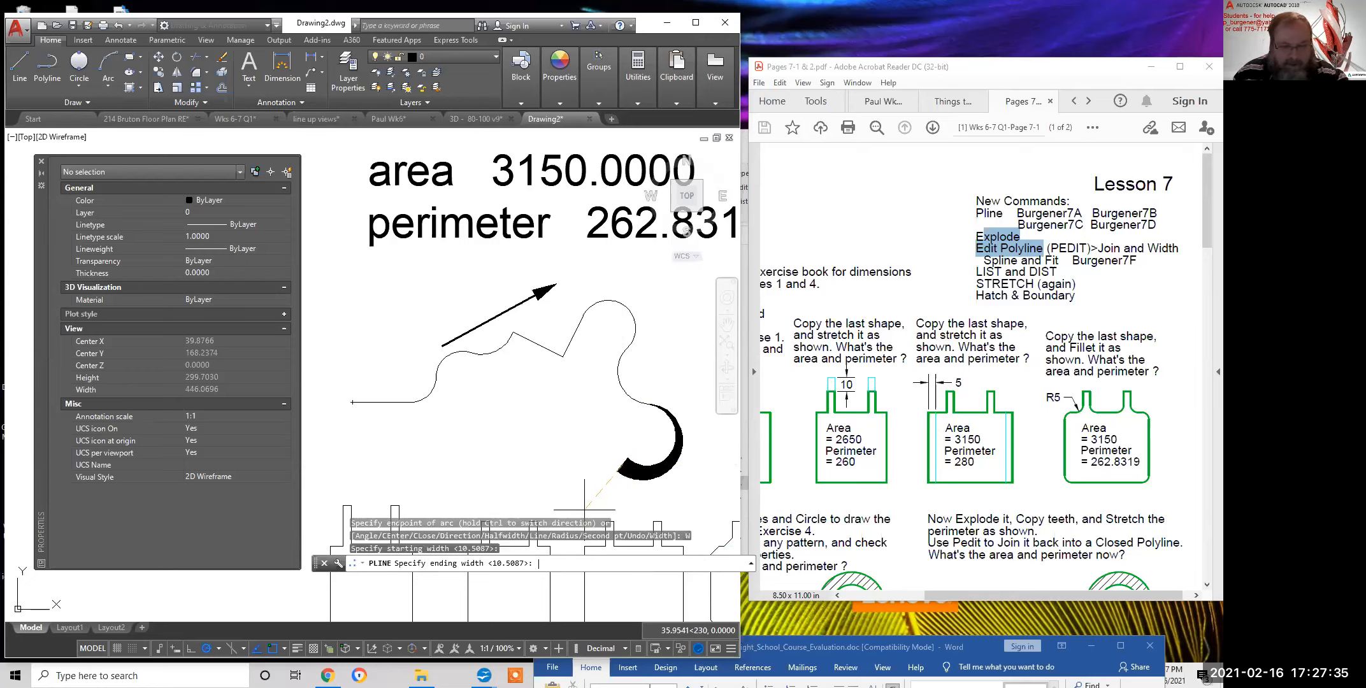
pyautogui.write('0')
pyautogui.press('Return')
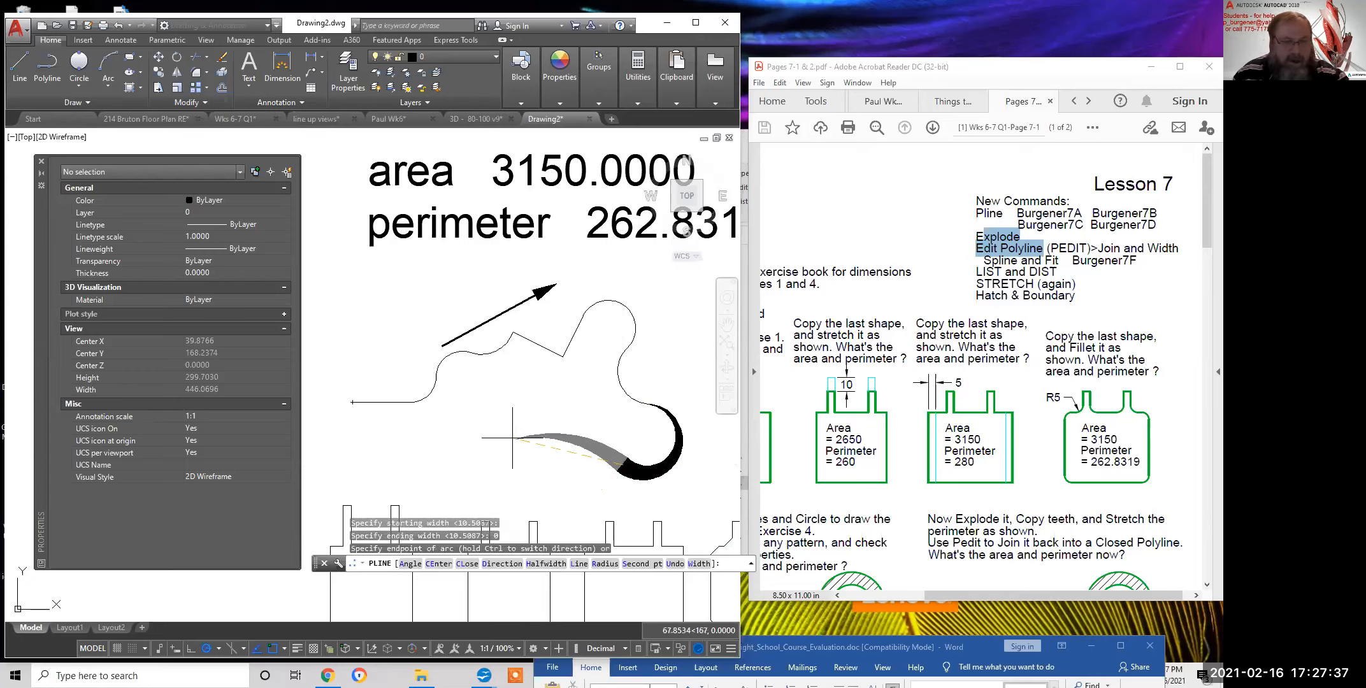
pyautogui.click(502, 455)
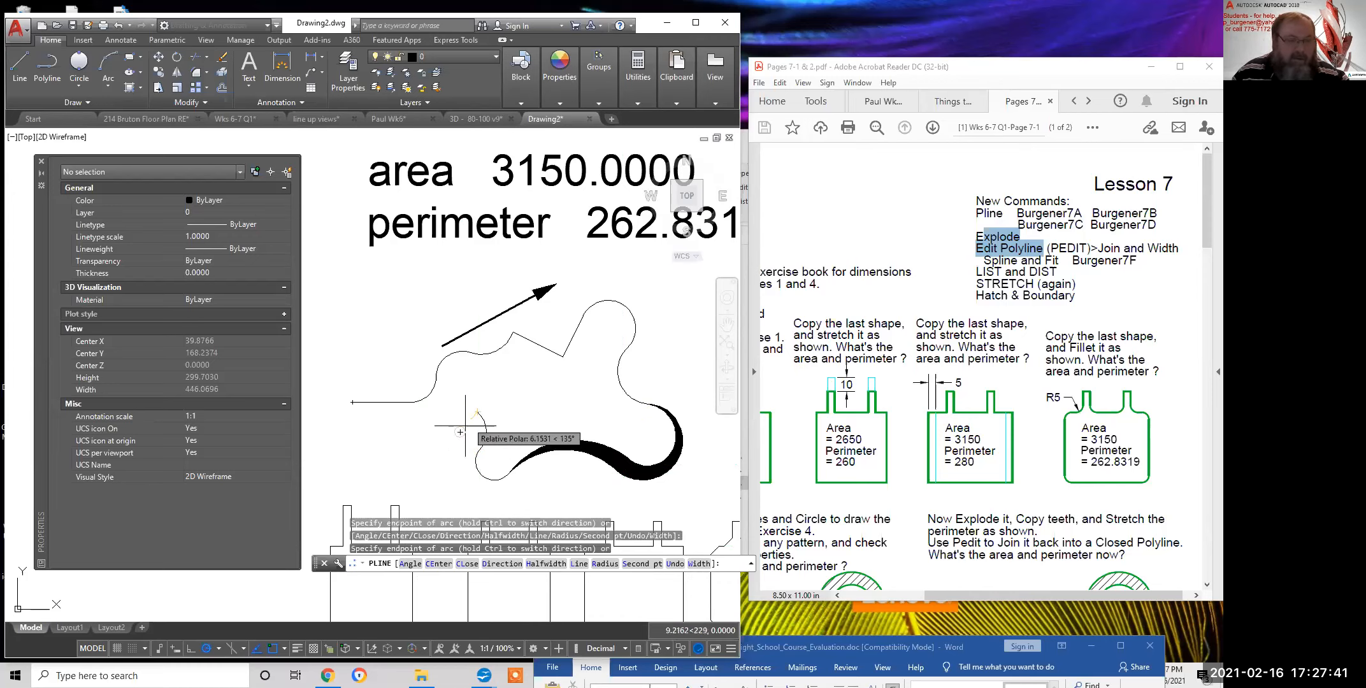
pyautogui.press('Return')
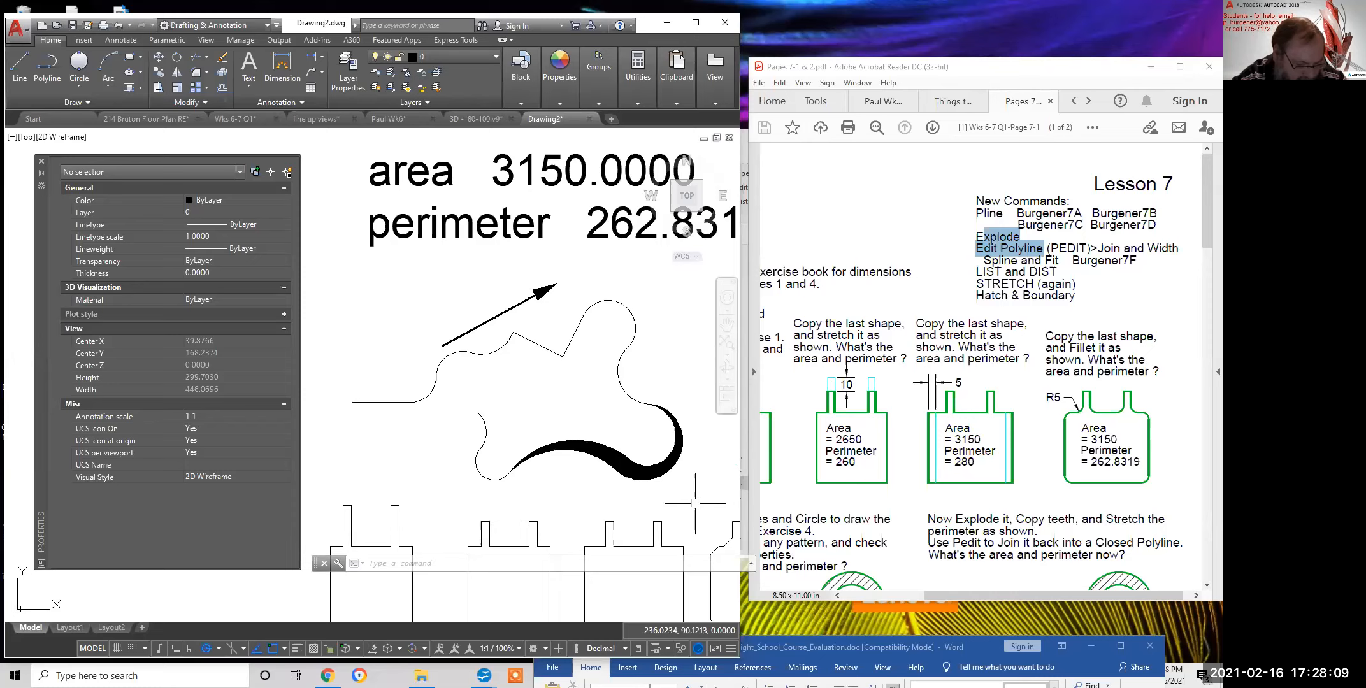
# Scroll the PDF down to the hatched key exercises and move the Word window aside
pyautogui.scroll(-1, 884, 501)
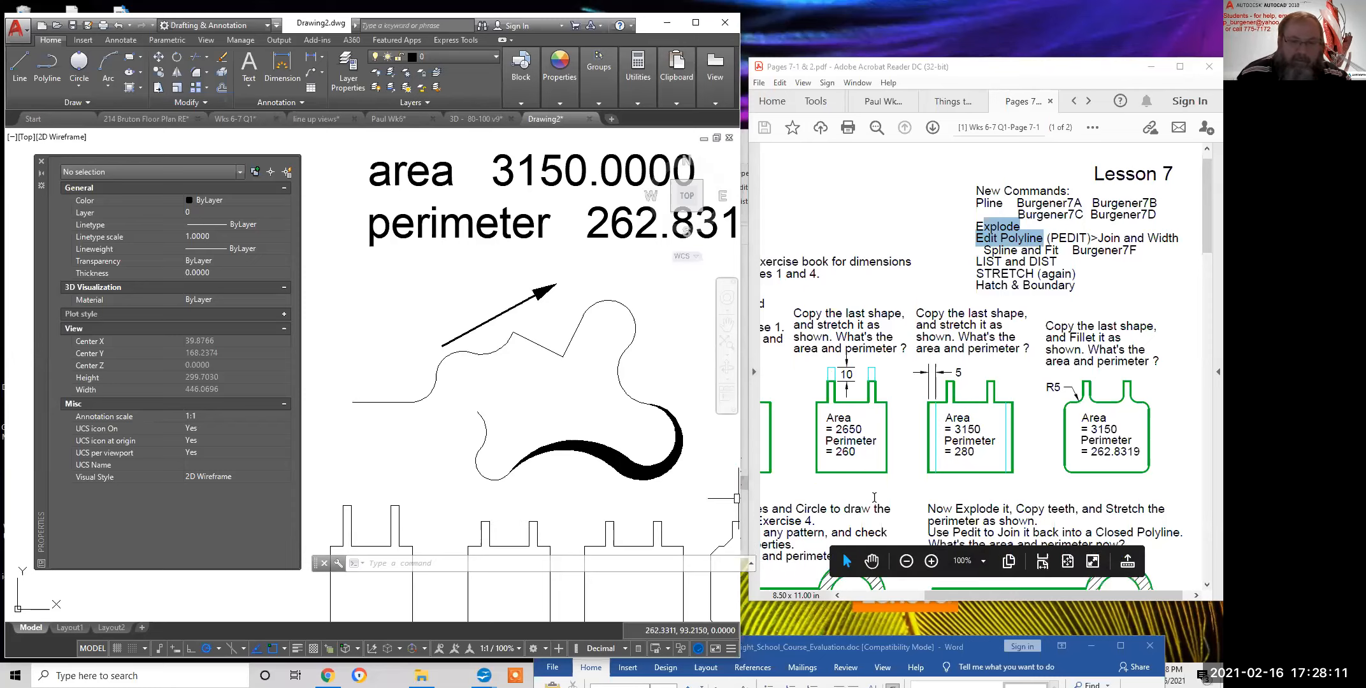
pyautogui.scroll(-5, 842, 553)
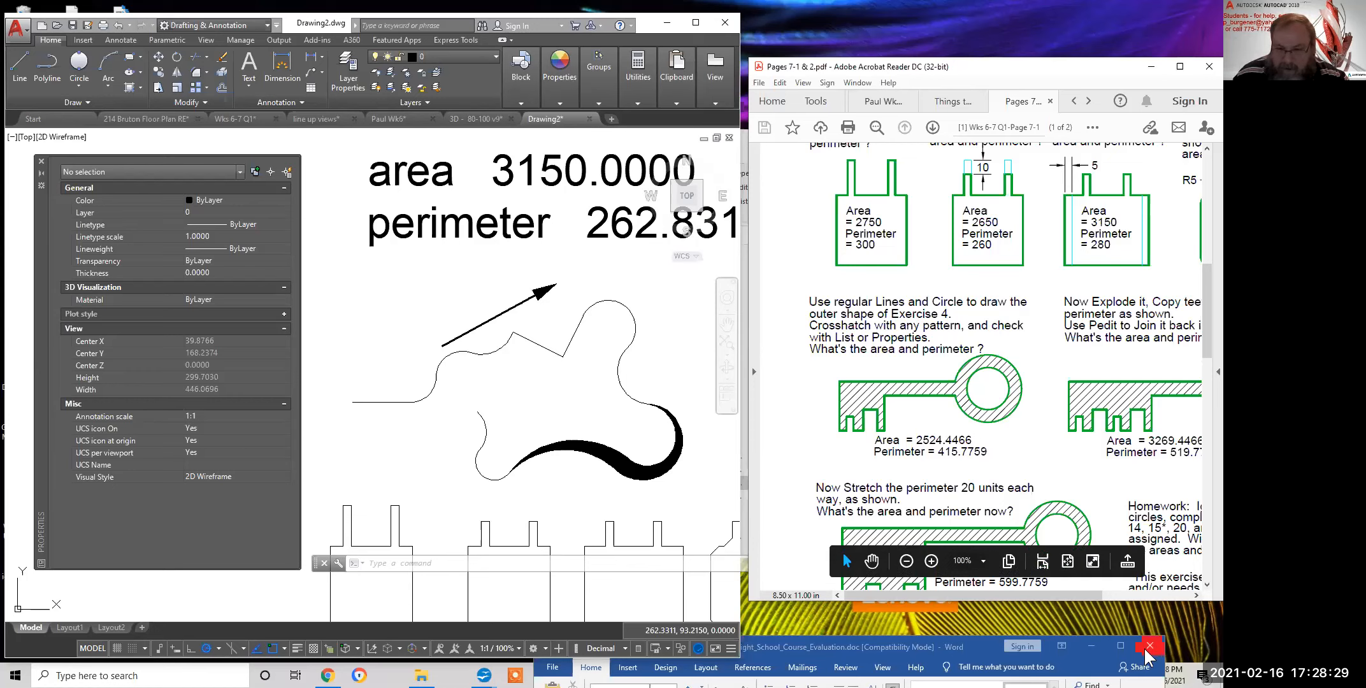
pyautogui.click(856, 644)
pyautogui.moveTo(853, 644); pyautogui.dragTo(774, 634)
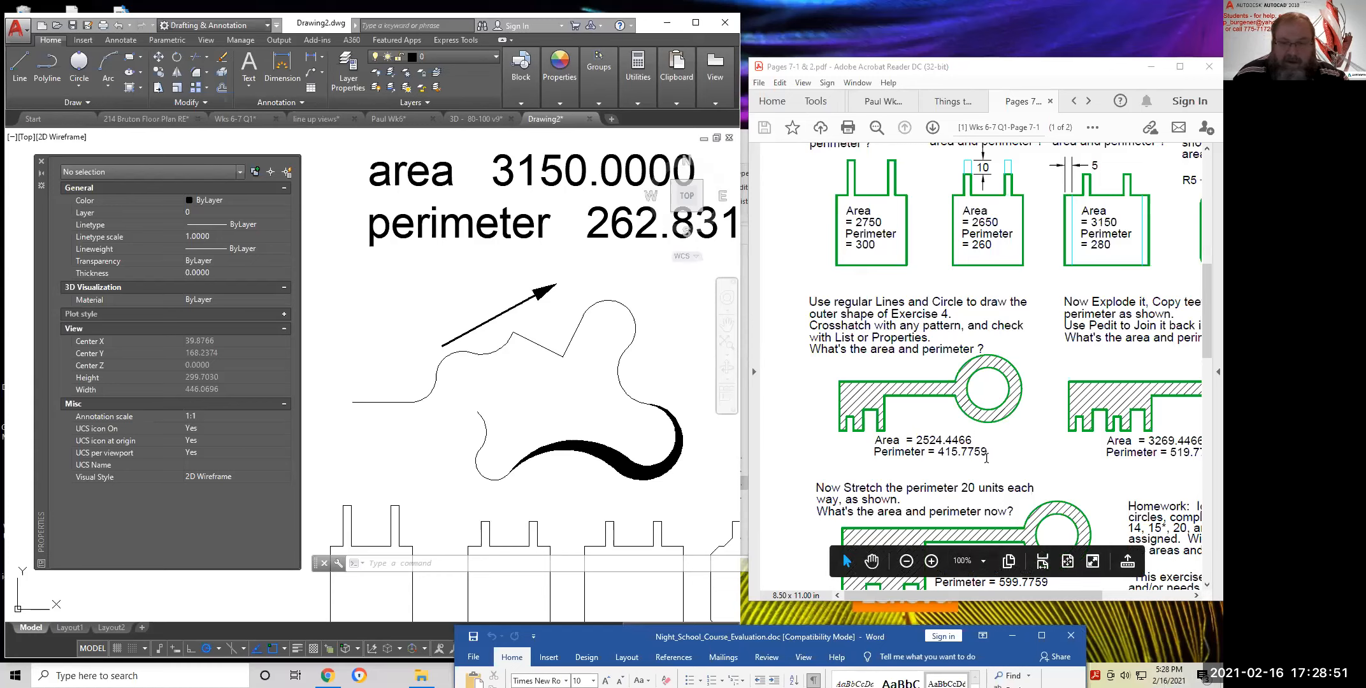
# Highlight the key's Area = 2524.4466 value in the exercise sheet
pyautogui.moveTo(972, 441); pyautogui.dragTo(884, 441)
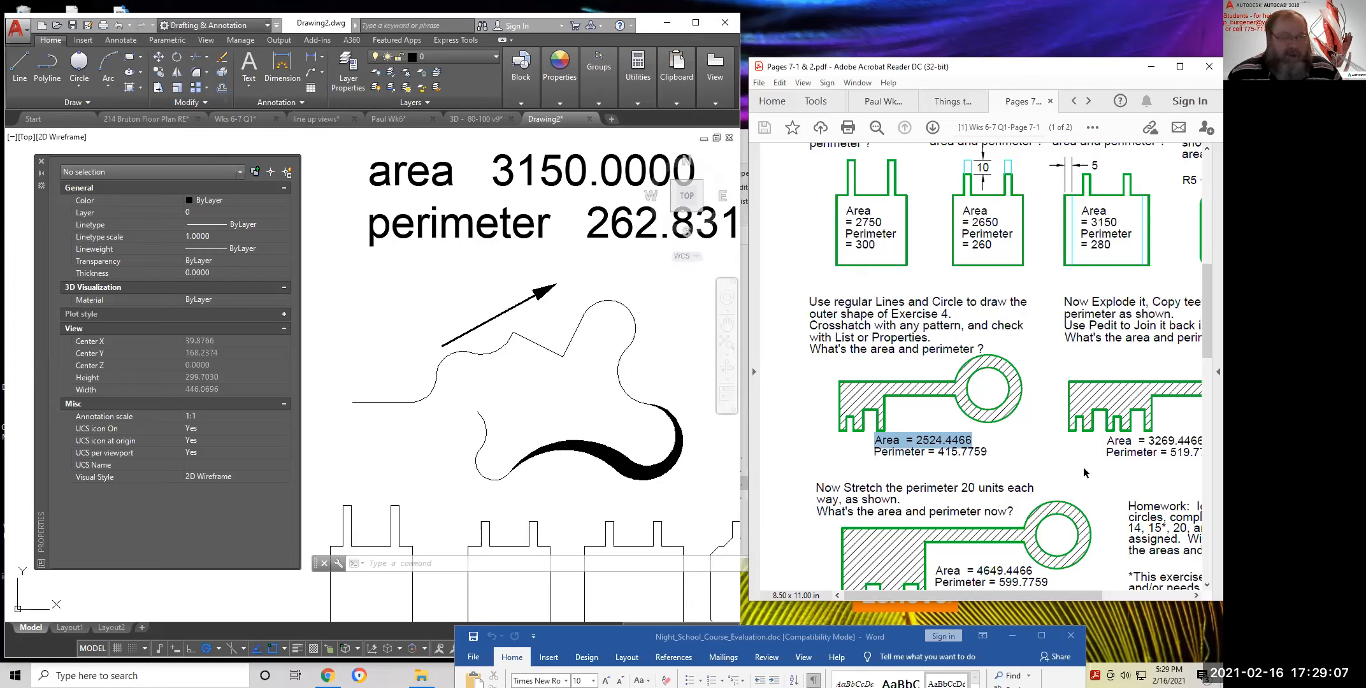
pyautogui.scroll(-2, 531, 318)
pyautogui.scroll(-2, 545, 337)
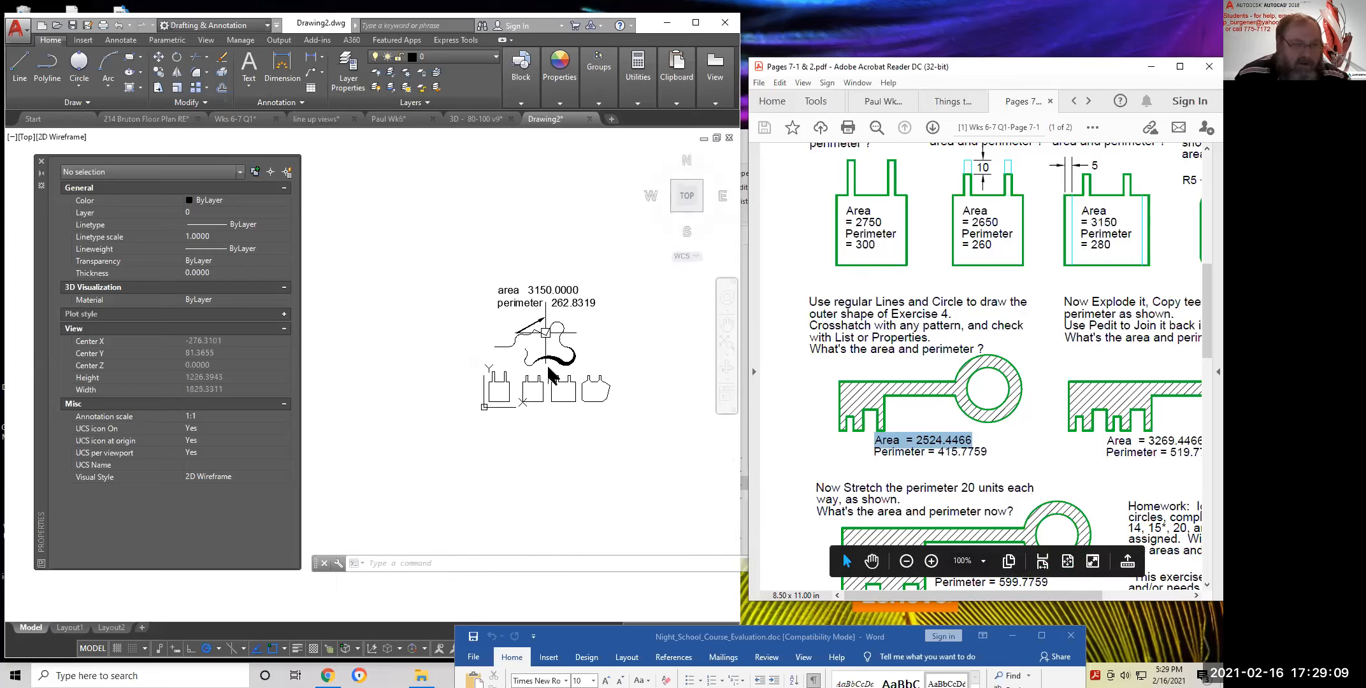
# Return the PDF to the Lesson 7 command list, highlight Pline, and refocus the AutoCAD drawing
pyautogui.scroll(2, 546, 349)
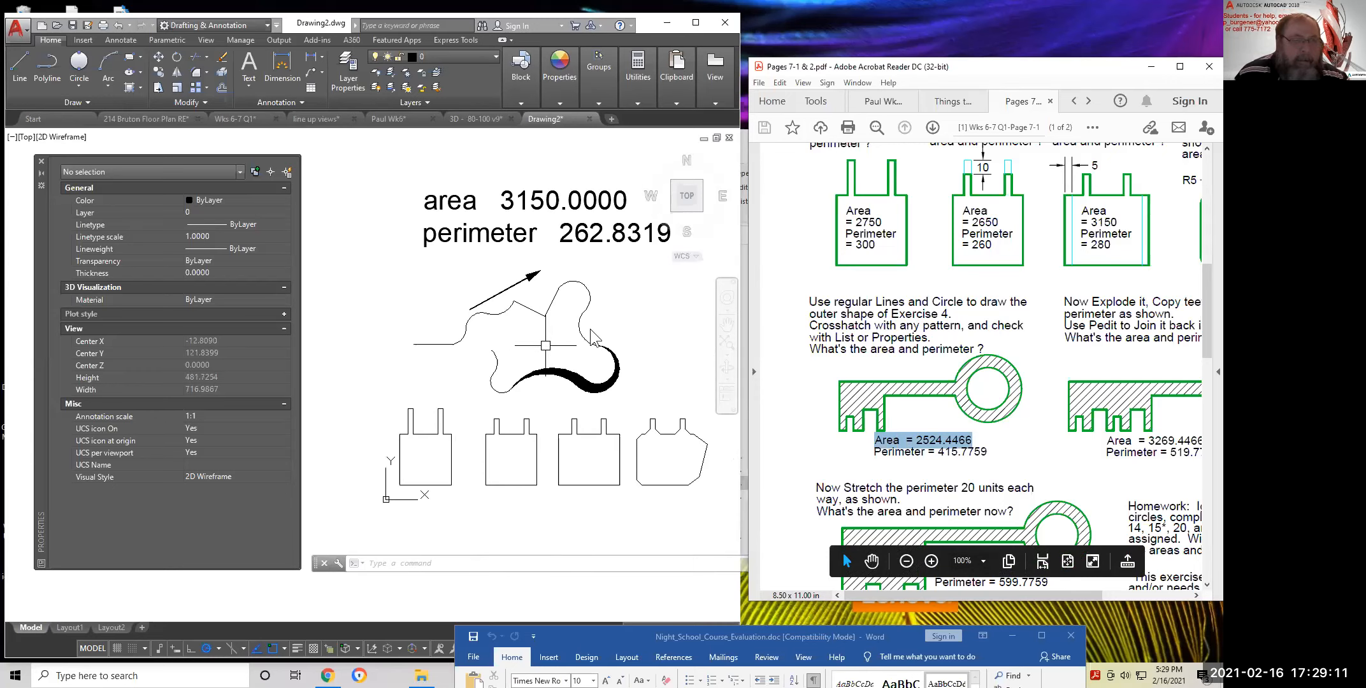
pyautogui.click(1026, 291)
pyautogui.scroll(4, 1027, 291)
pyautogui.hscroll(4, 1027, 291)
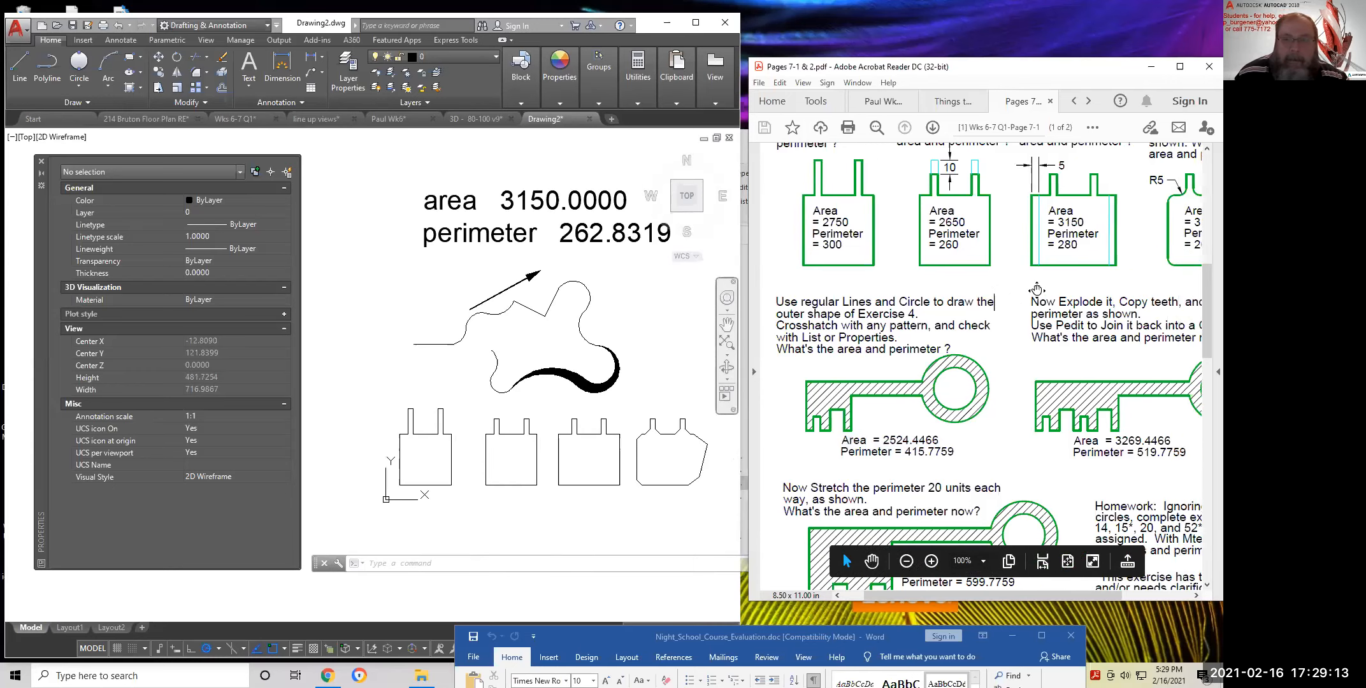
pyautogui.scroll(3, 1039, 288)
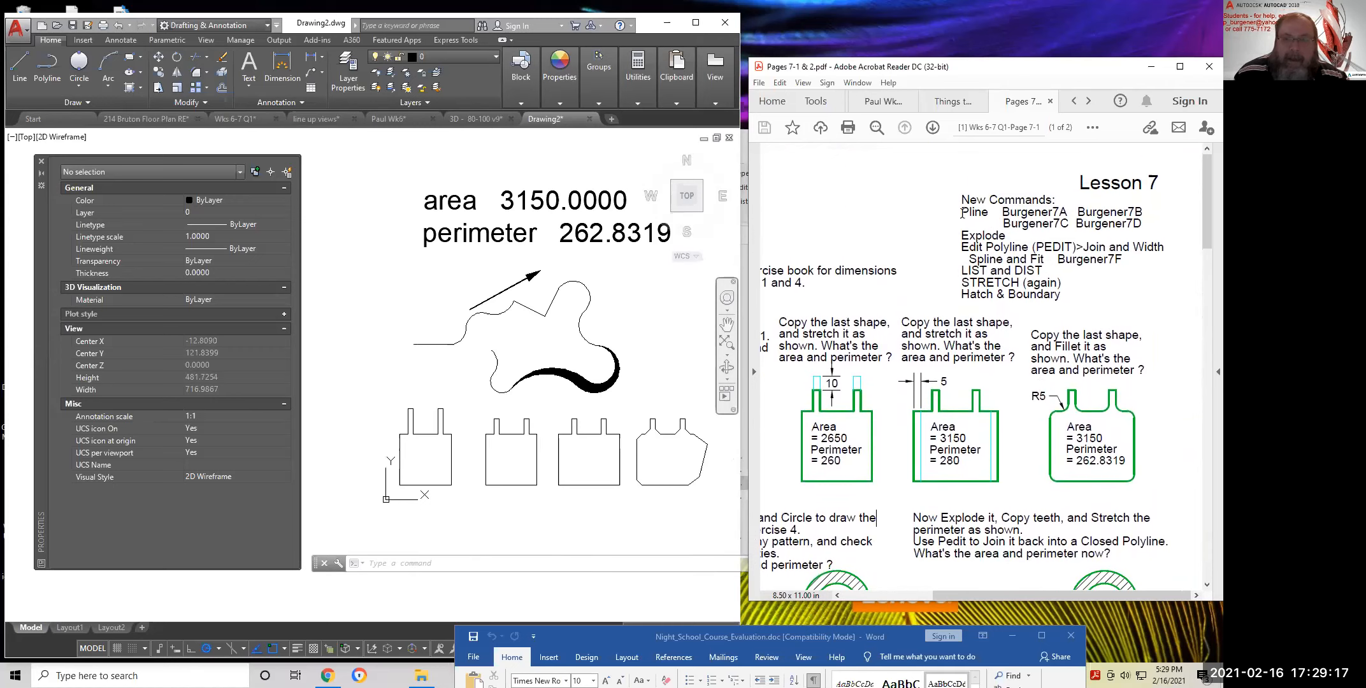
pyautogui.moveTo(961, 214); pyautogui.dragTo(987, 218)
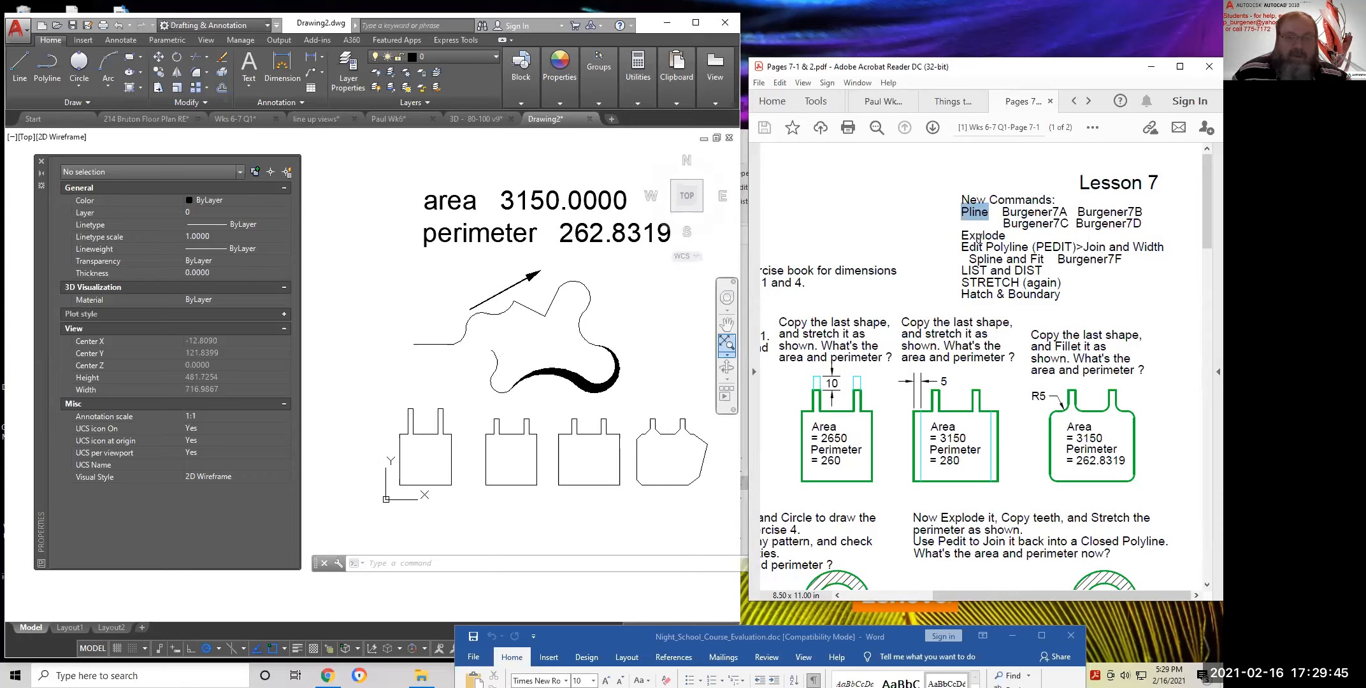
pyautogui.click(627, 329)
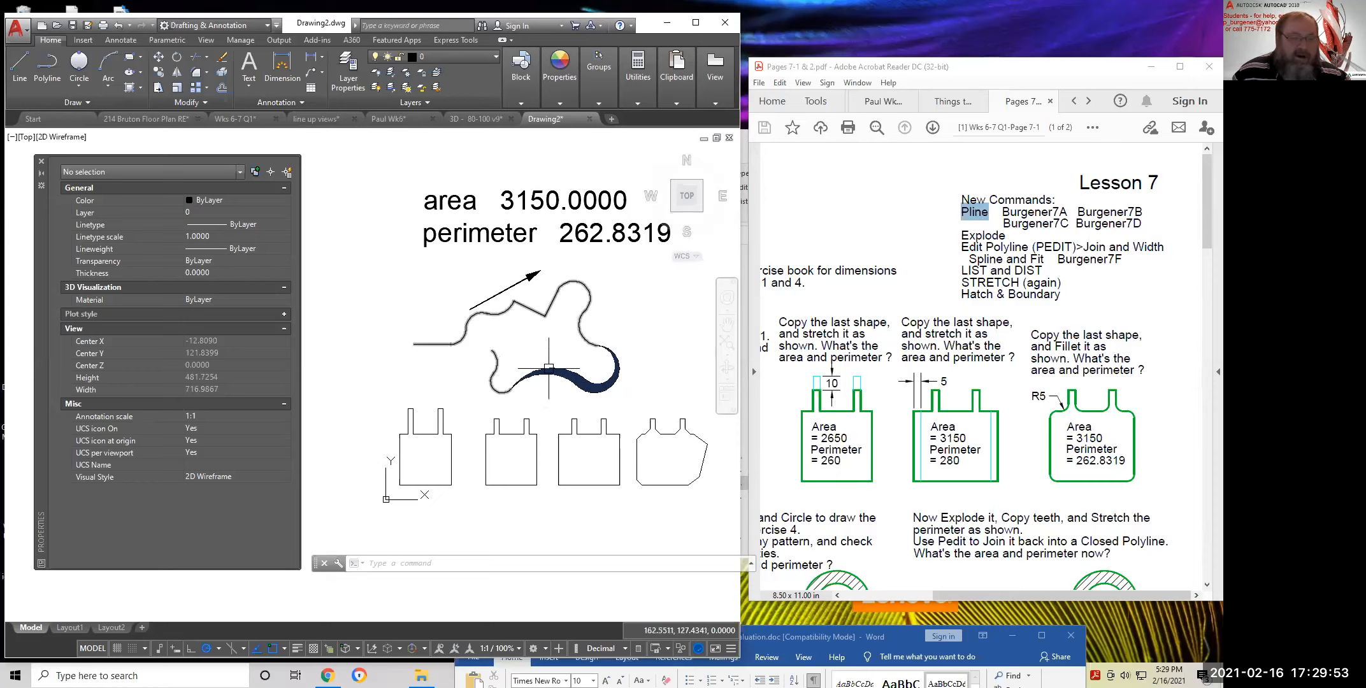
# Explode the wide tapered polyline, then select two of its arcs to confirm they are separate
pyautogui.click(226, 70)
pyautogui.click(550, 309)
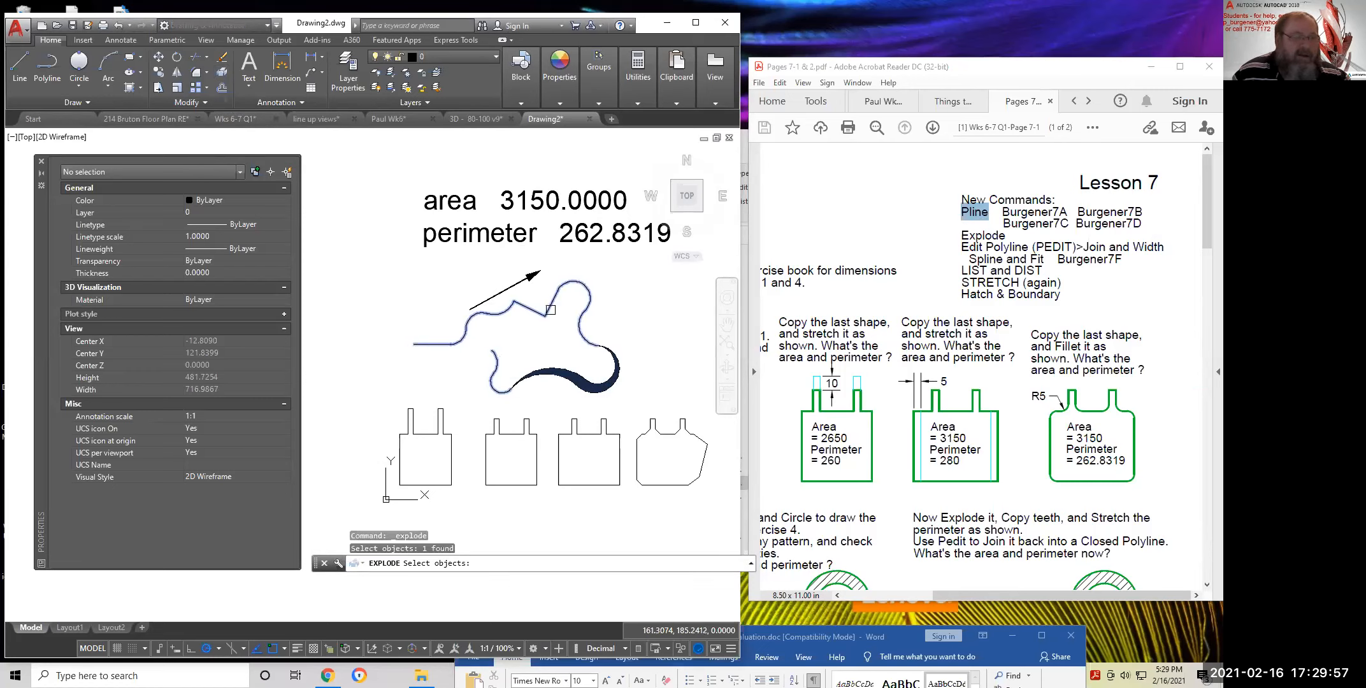
pyautogui.press('Return')
pyautogui.click(611, 384)
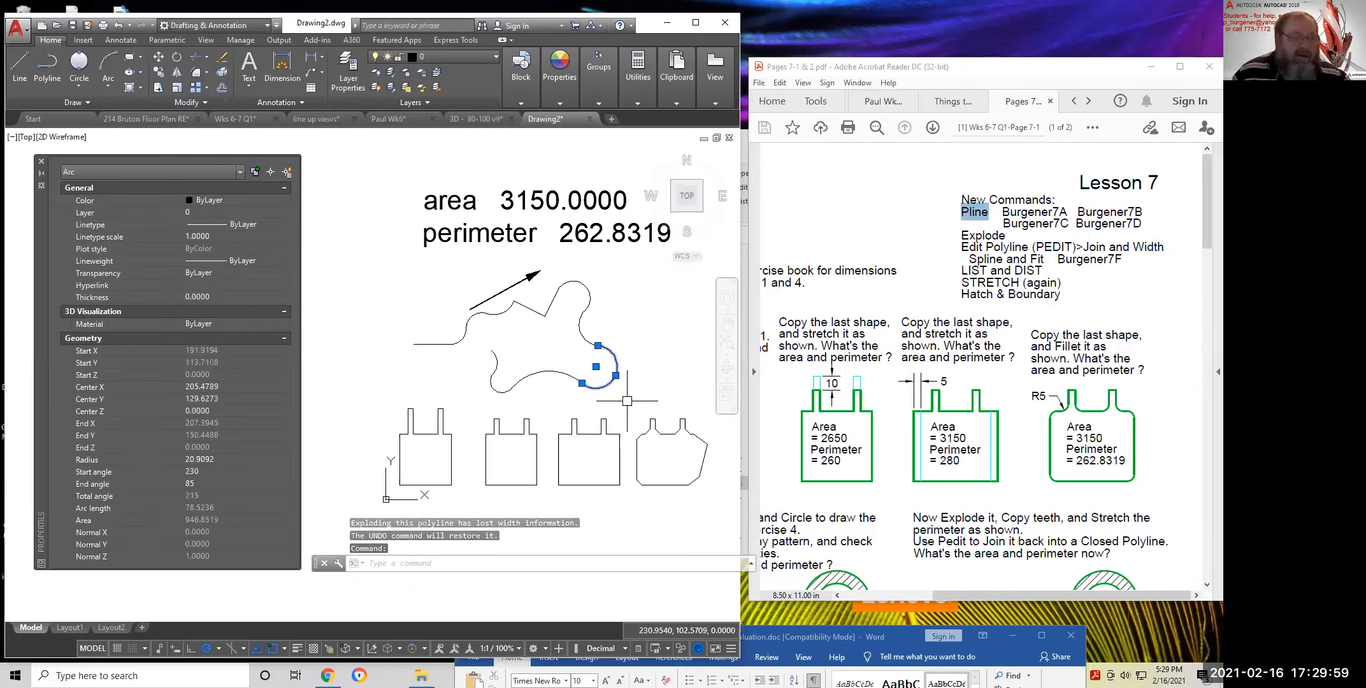
pyautogui.click(549, 370)
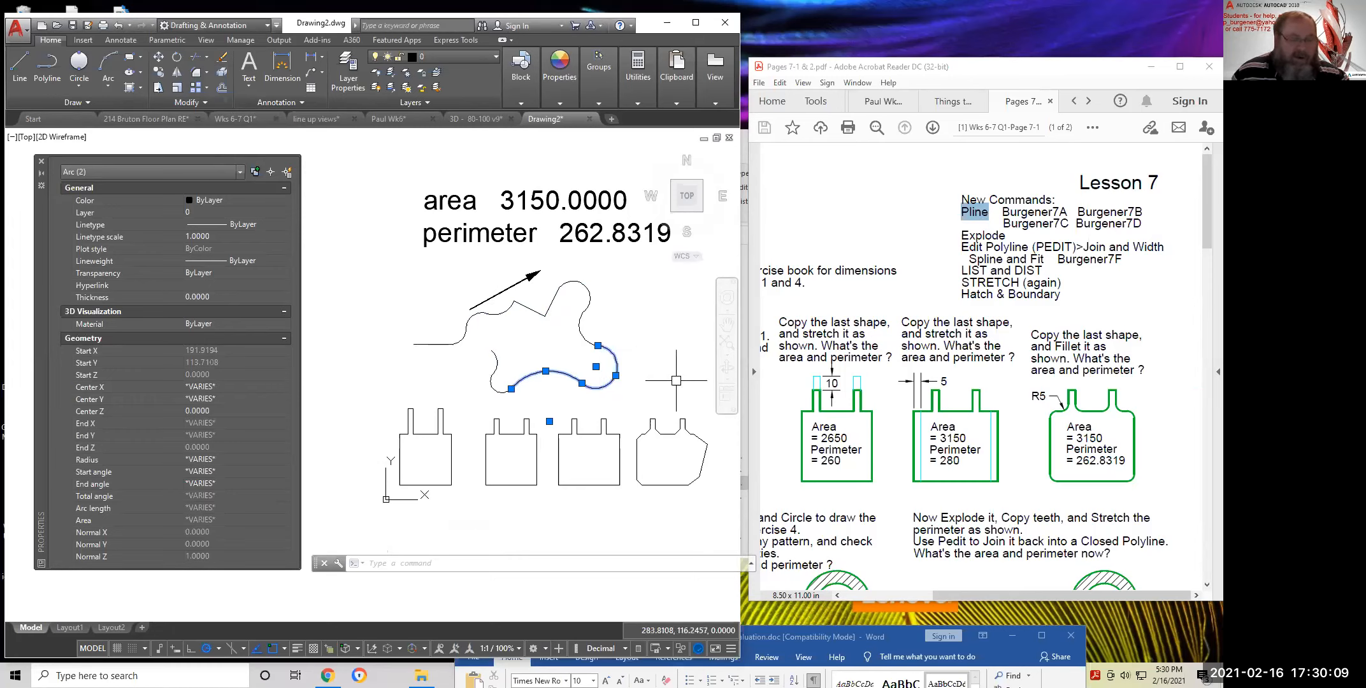
pyautogui.press('Escape')
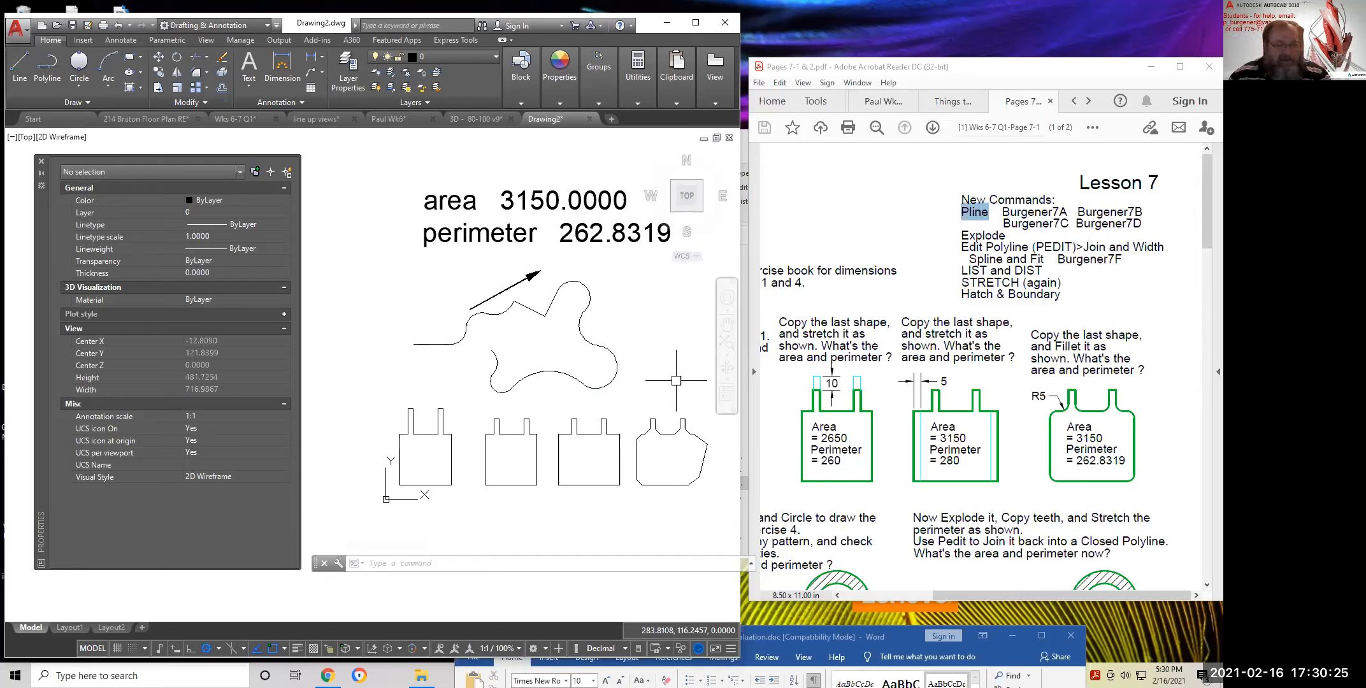
# Select the stretched toothed polyline and confirm Area 3150.0000 and Length 280.0000 in Properties
pyautogui.click(622, 465)
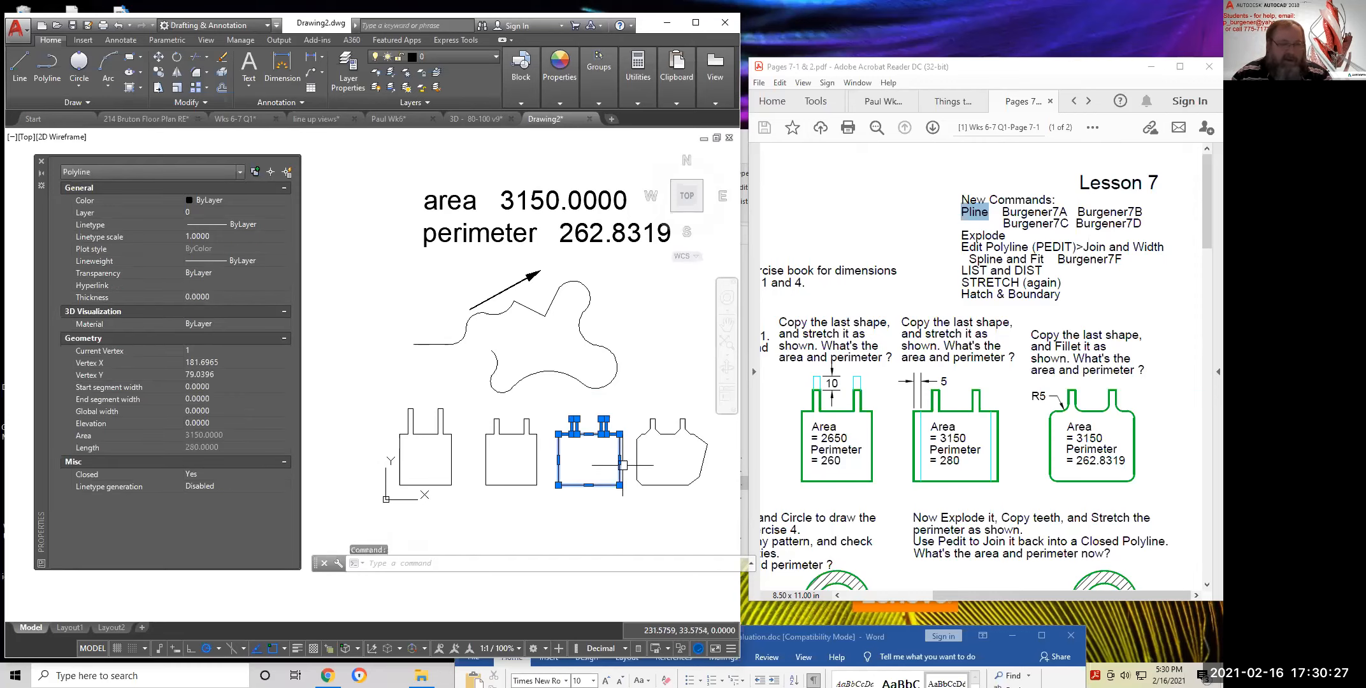
pyautogui.scroll(8, 634, 488)
pyautogui.rightClick(526, 268)
pyautogui.click(561, 306)
pyautogui.moveTo(562, 344); pyautogui.dragTo(597, 463, button='middle')
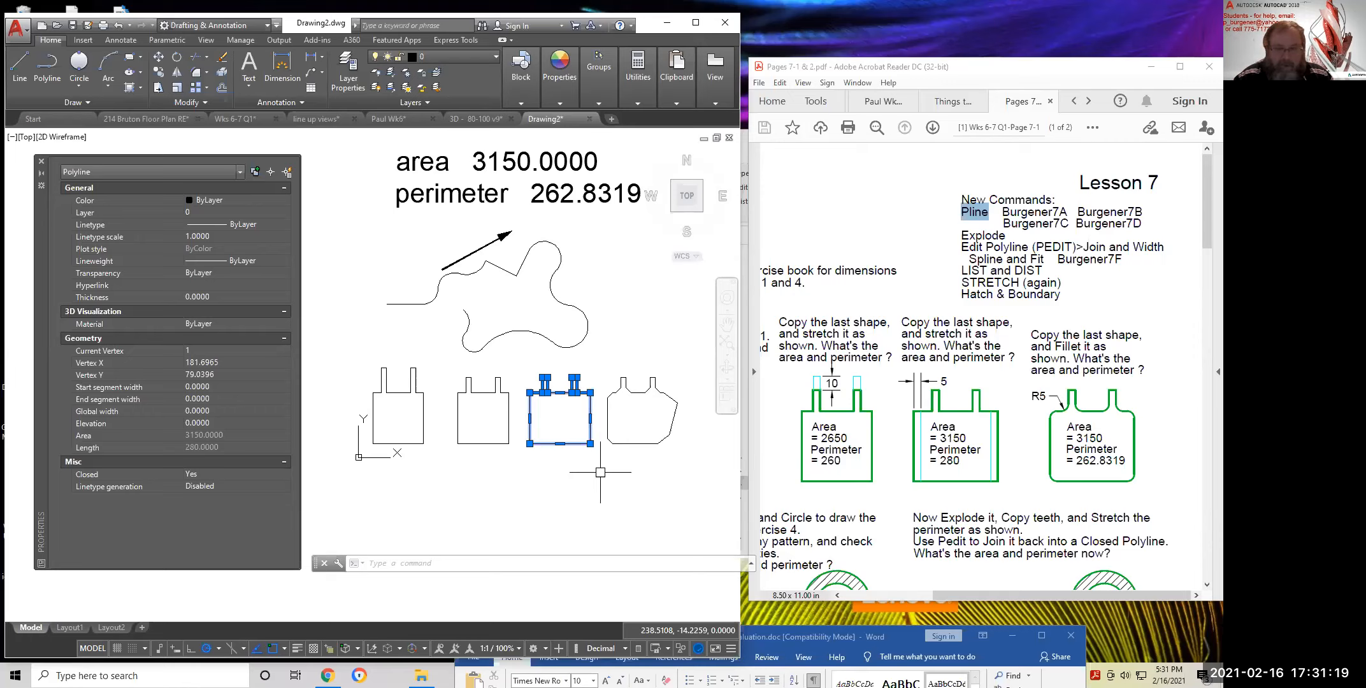
pyautogui.scroll(4, 547, 440)
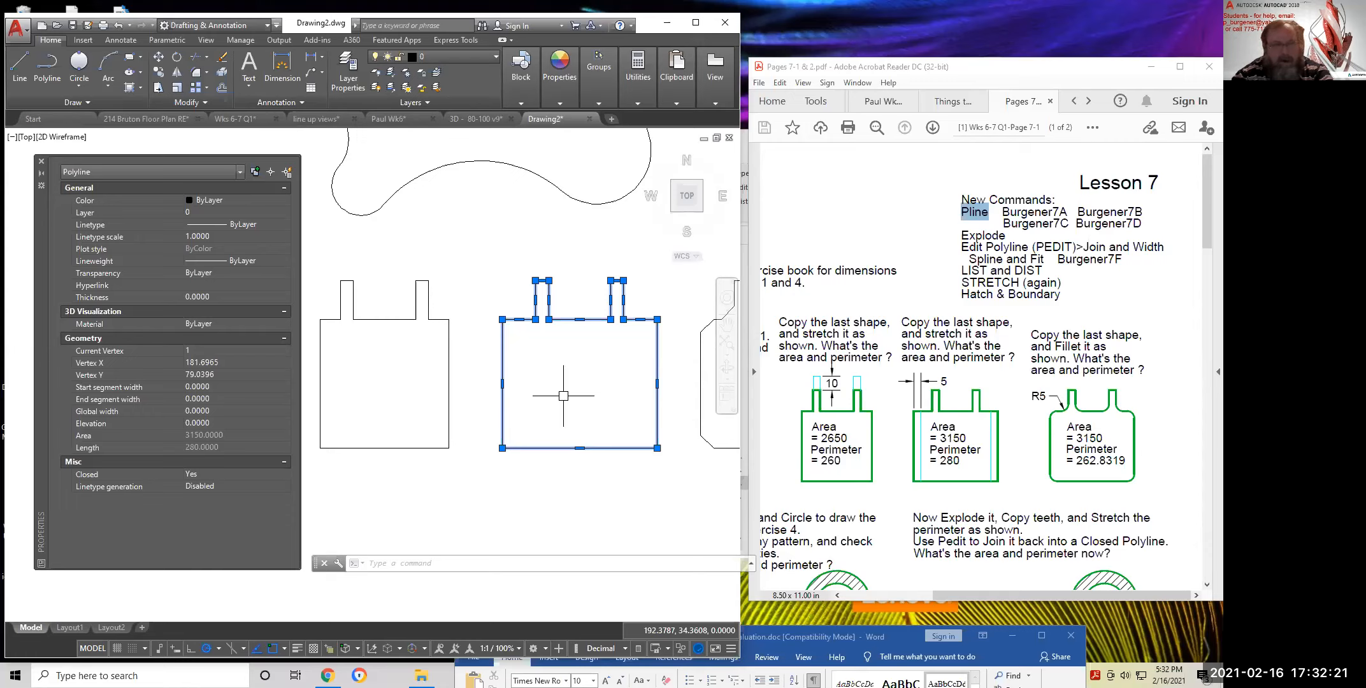
pyautogui.click(148, 117)
pyautogui.scroll(5, 440, 358)
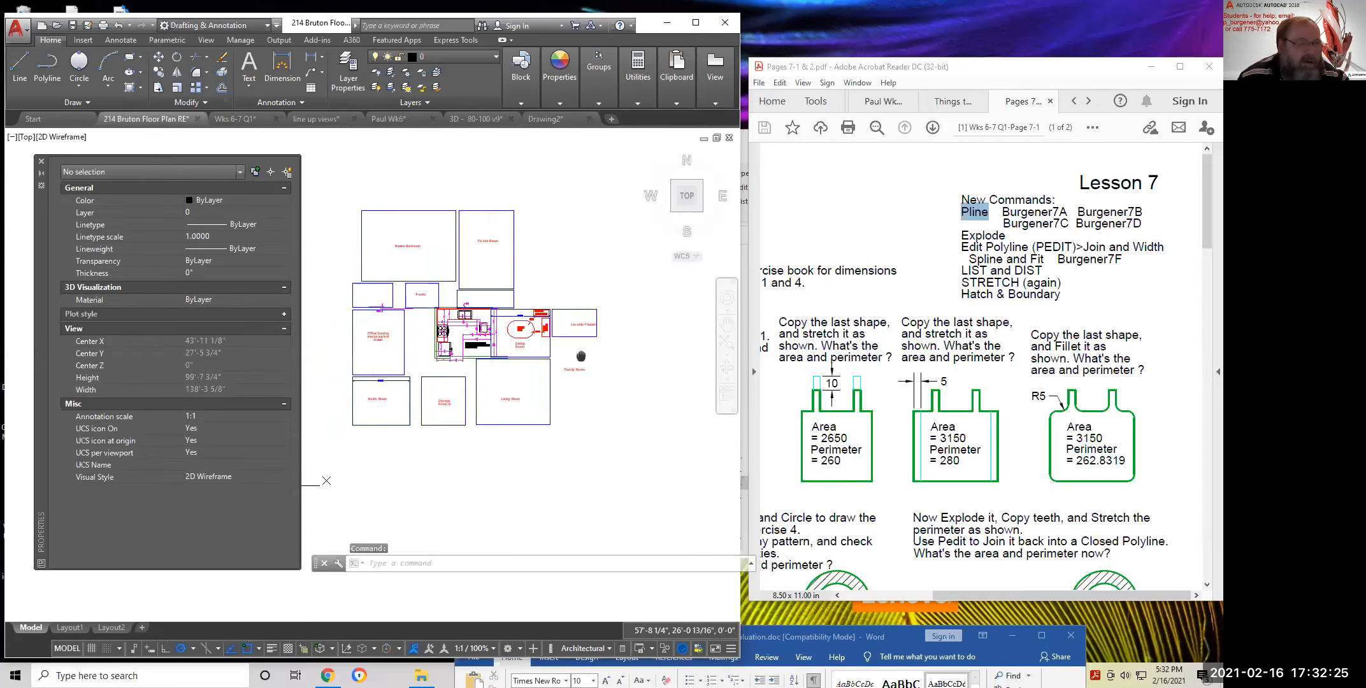
pyautogui.moveTo(478, 280); pyautogui.dragTo(511, 395, button='middle')
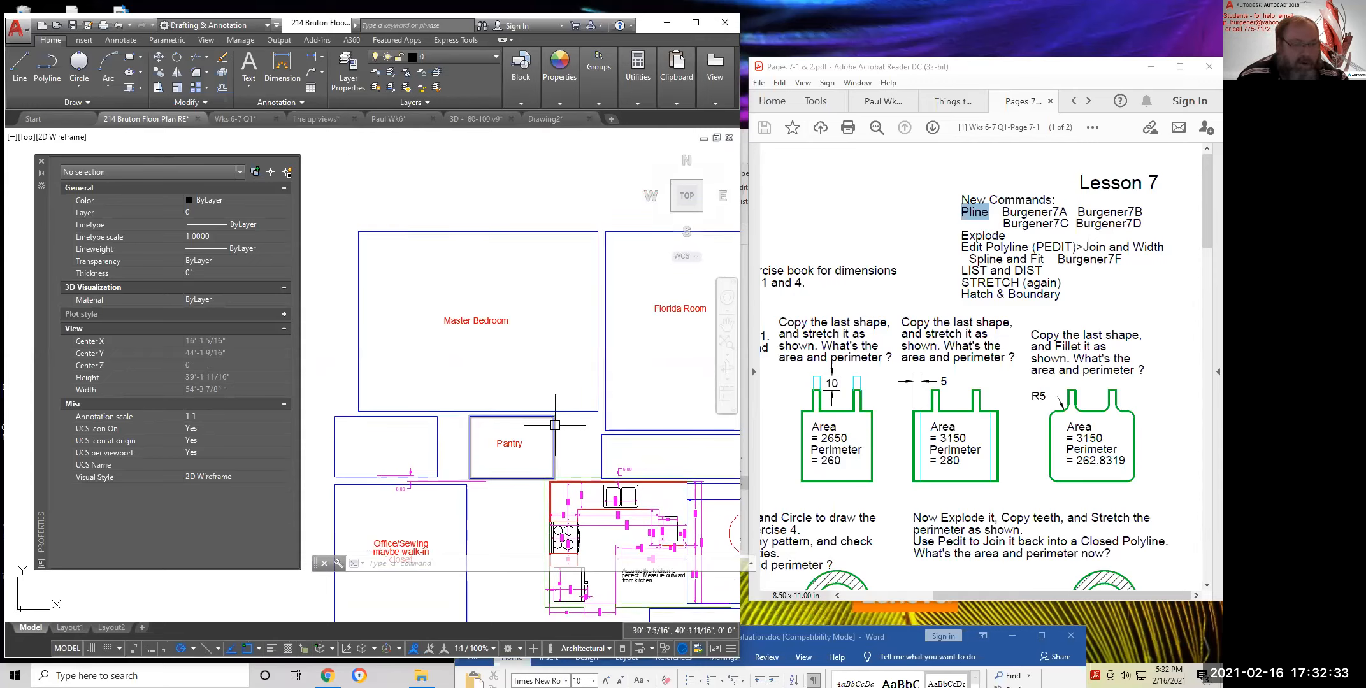
pyautogui.moveTo(469, 506); pyautogui.dragTo(442, 316, button='middle')
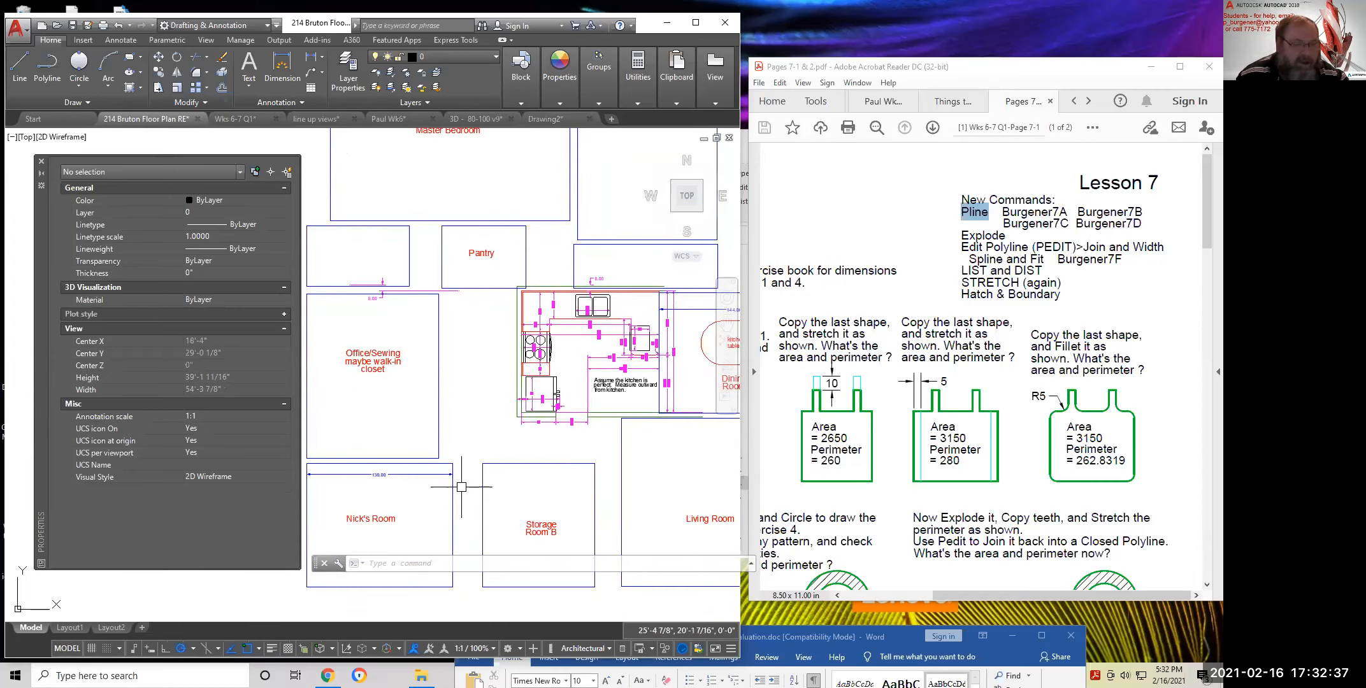
pyautogui.scroll(-2, 473, 375)
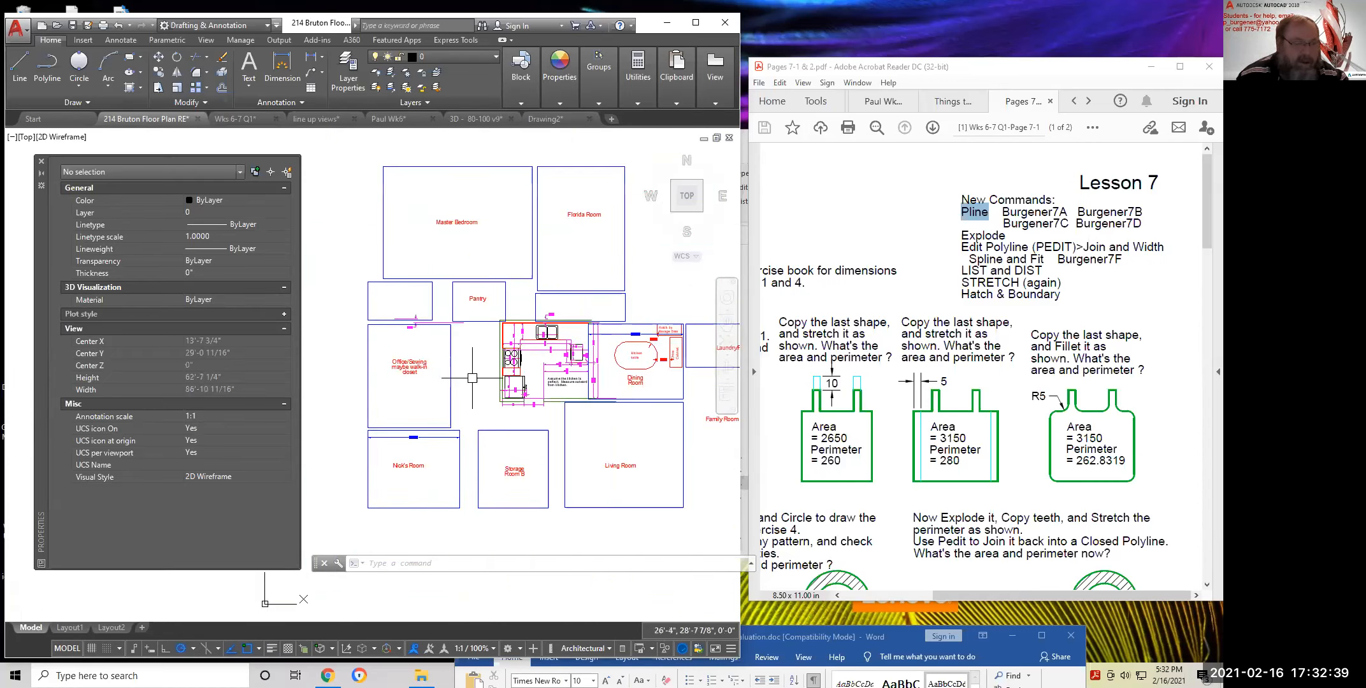
pyautogui.scroll(4, 468, 334)
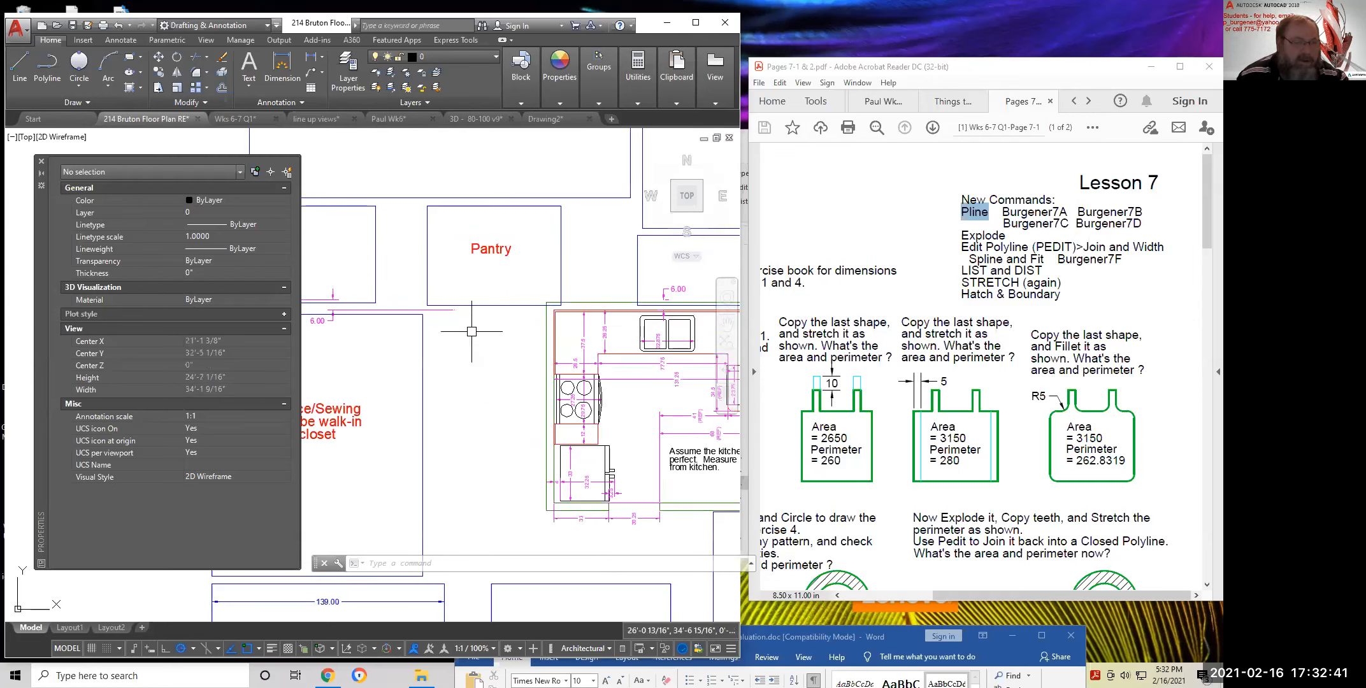
pyautogui.click(498, 305)
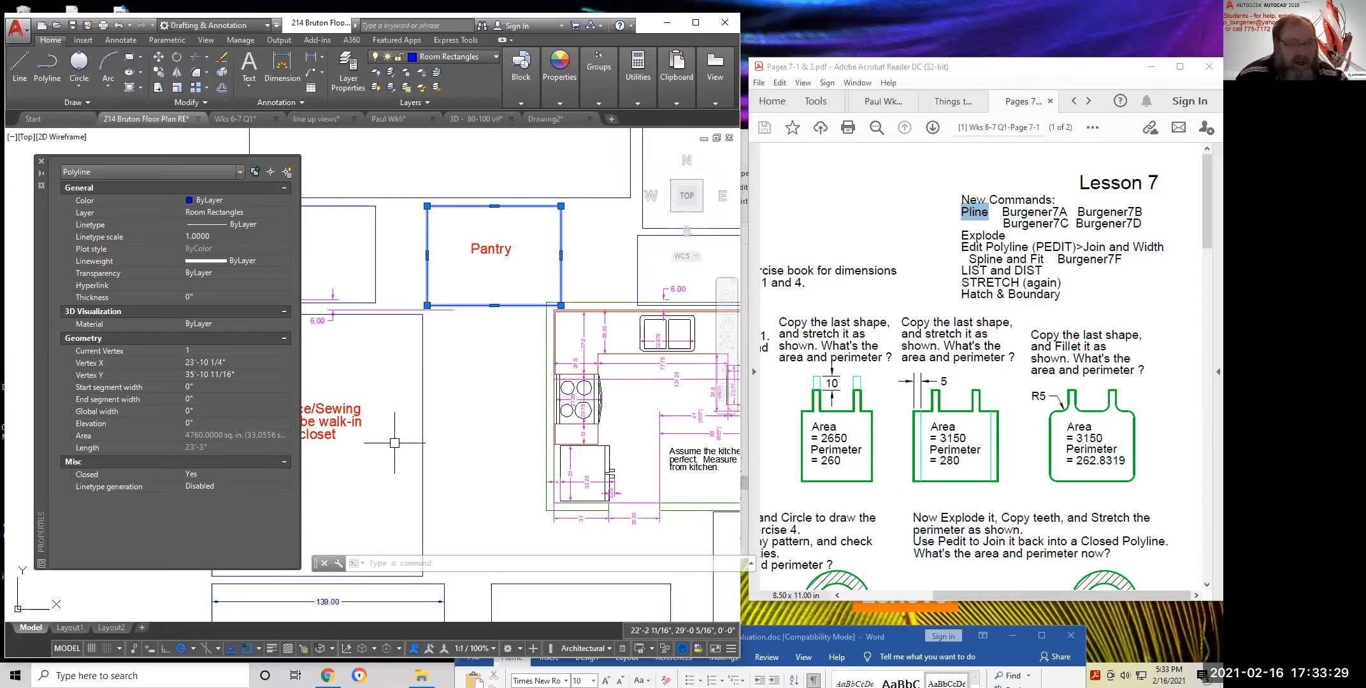
pyautogui.scroll(-1, 477, 404)
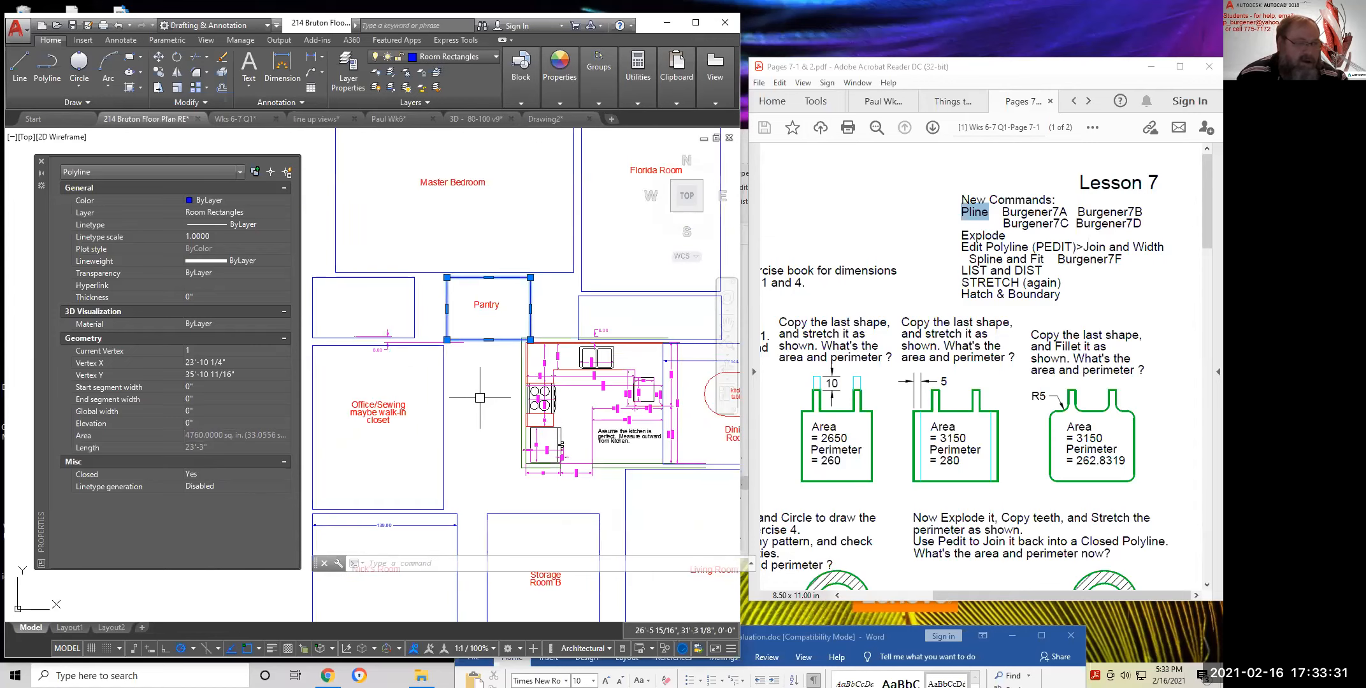
pyautogui.moveTo(624, 424); pyautogui.dragTo(402, 446, button='middle')
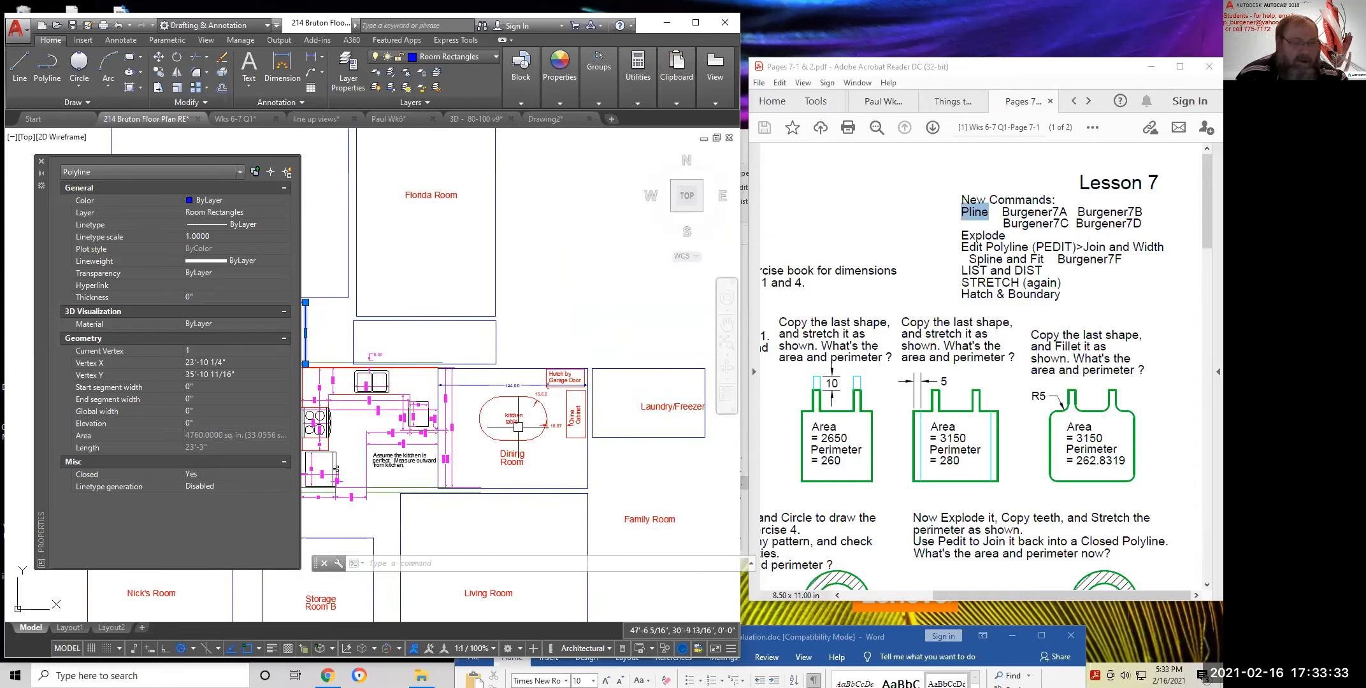
pyautogui.scroll(2, 522, 424)
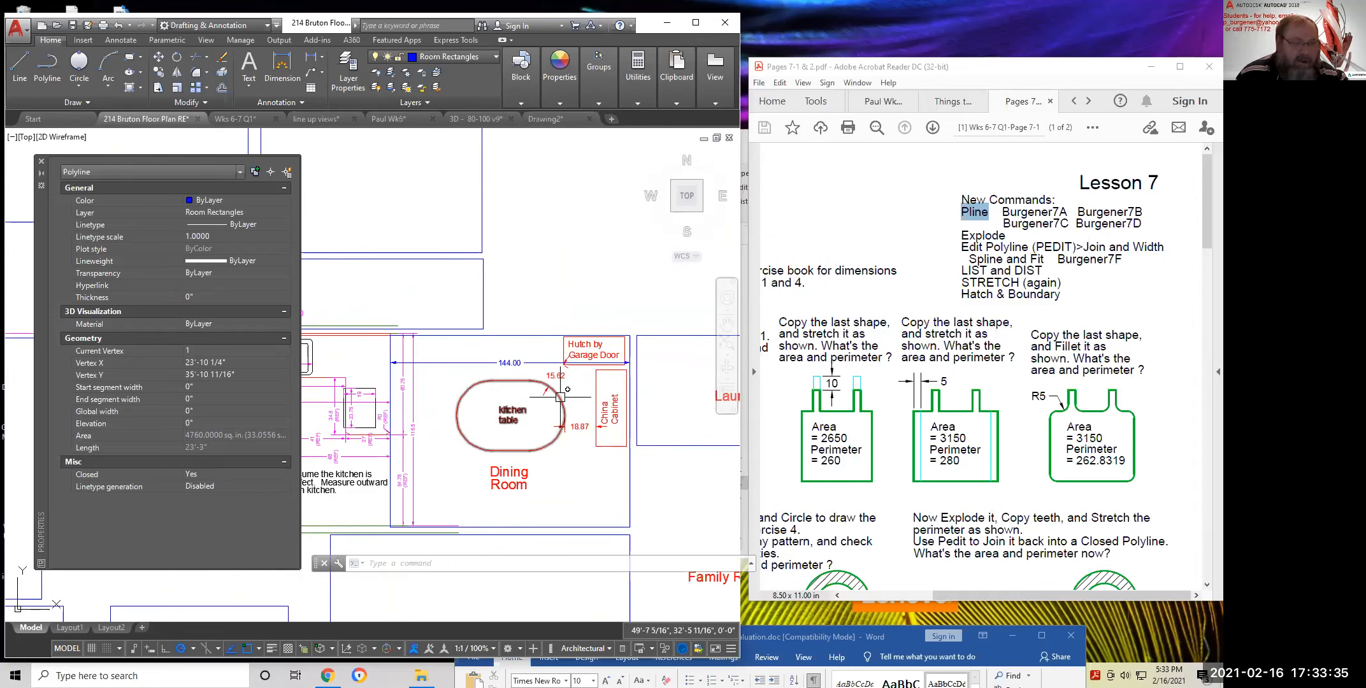
pyautogui.scroll(3, 560, 395)
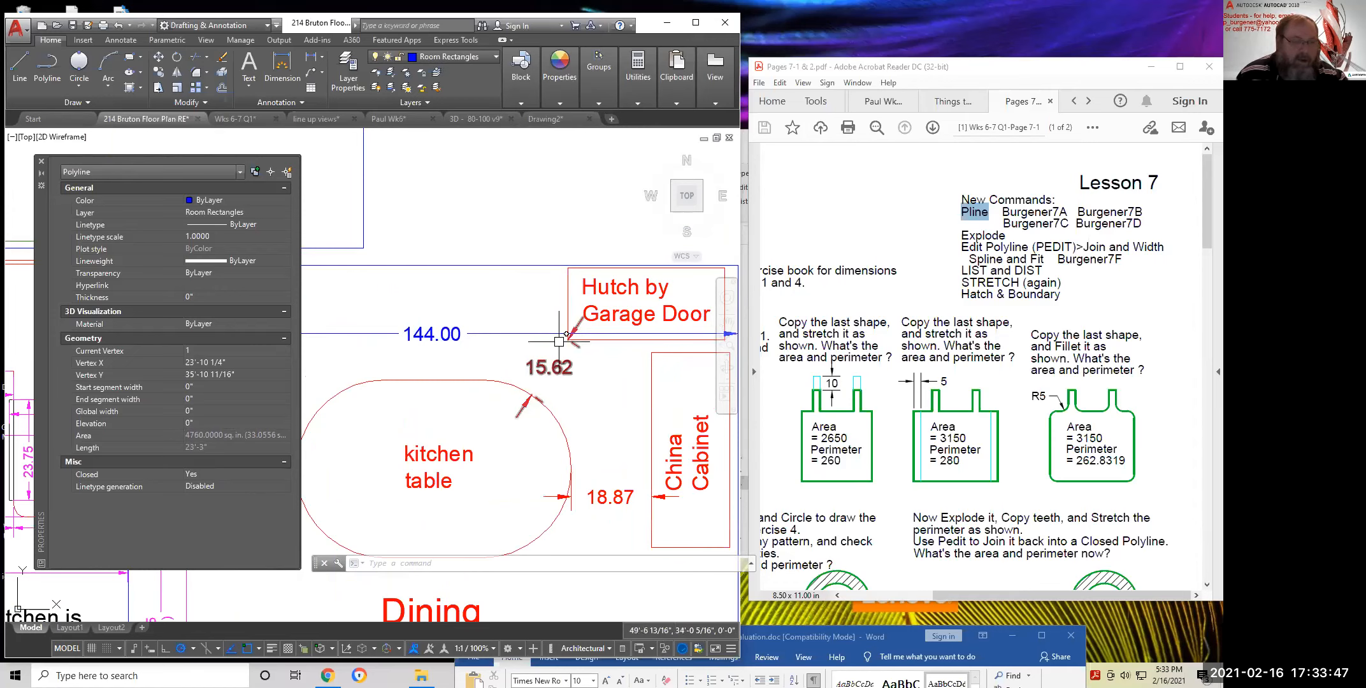
pyautogui.scroll(-2, 497, 390)
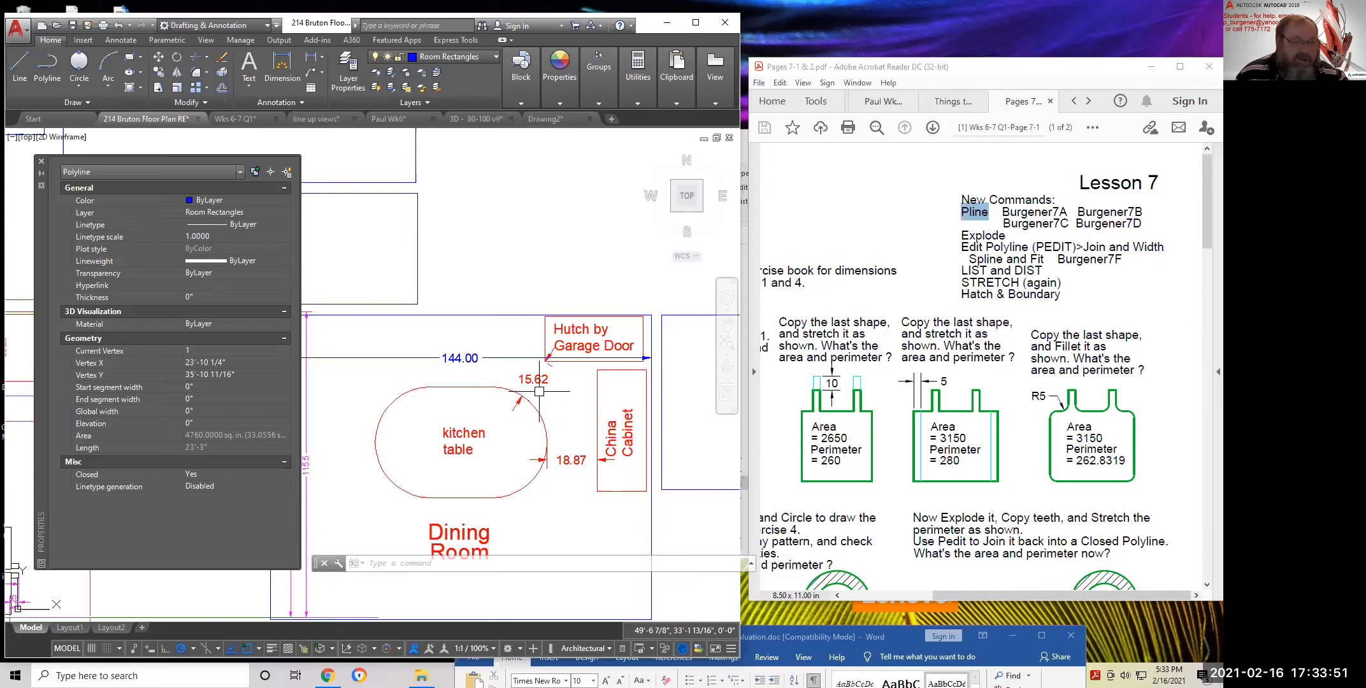
pyautogui.scroll(3, 545, 391)
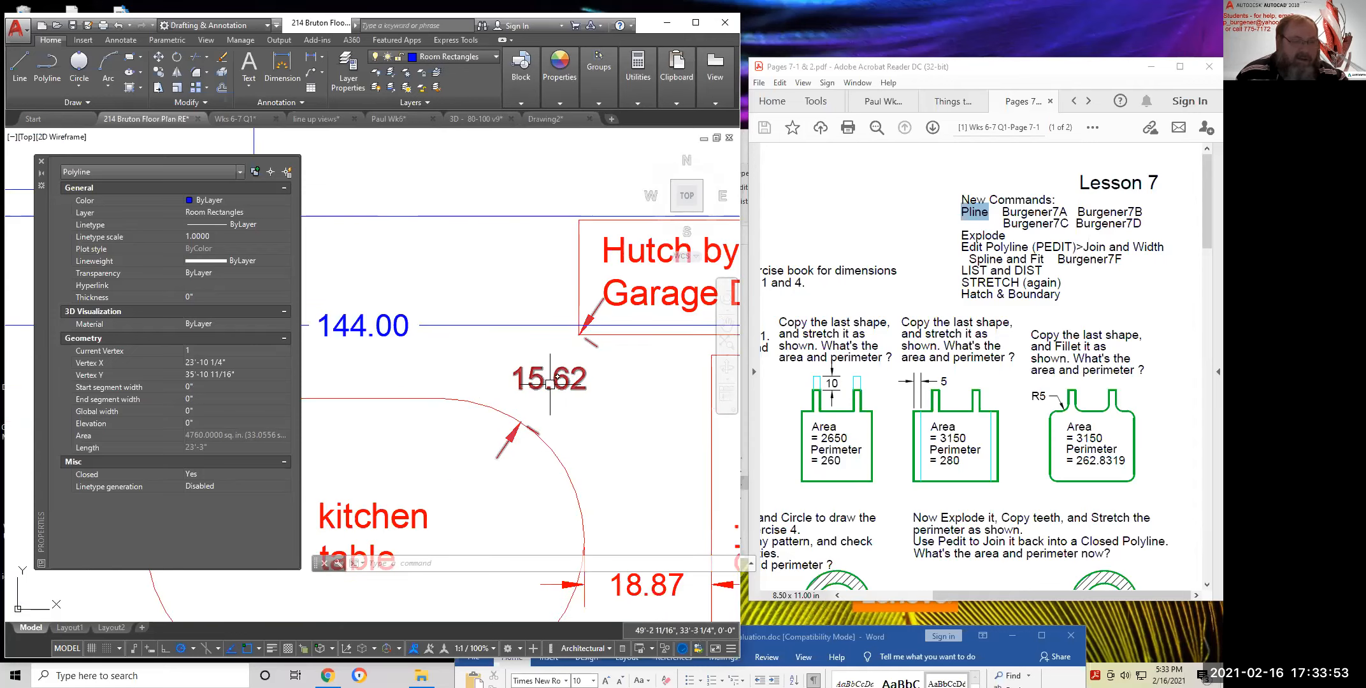
pyautogui.scroll(-4, 540, 371)
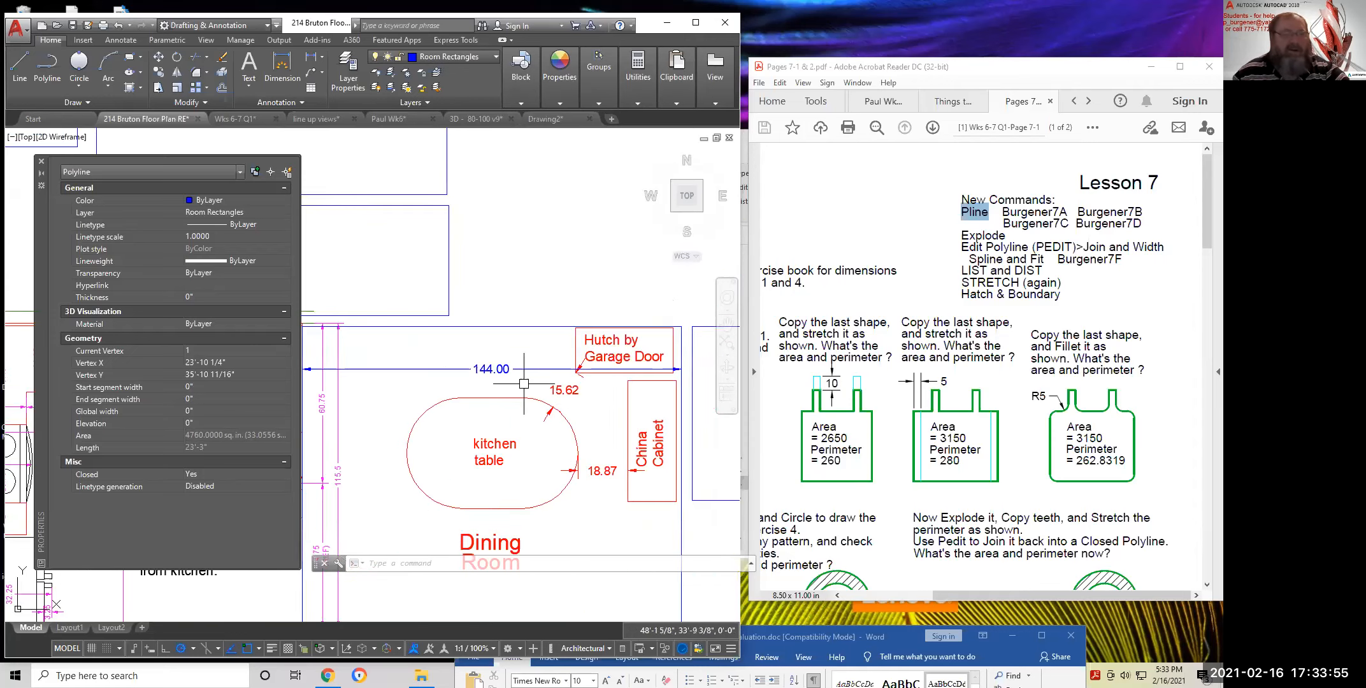
pyautogui.scroll(-4, 593, 419)
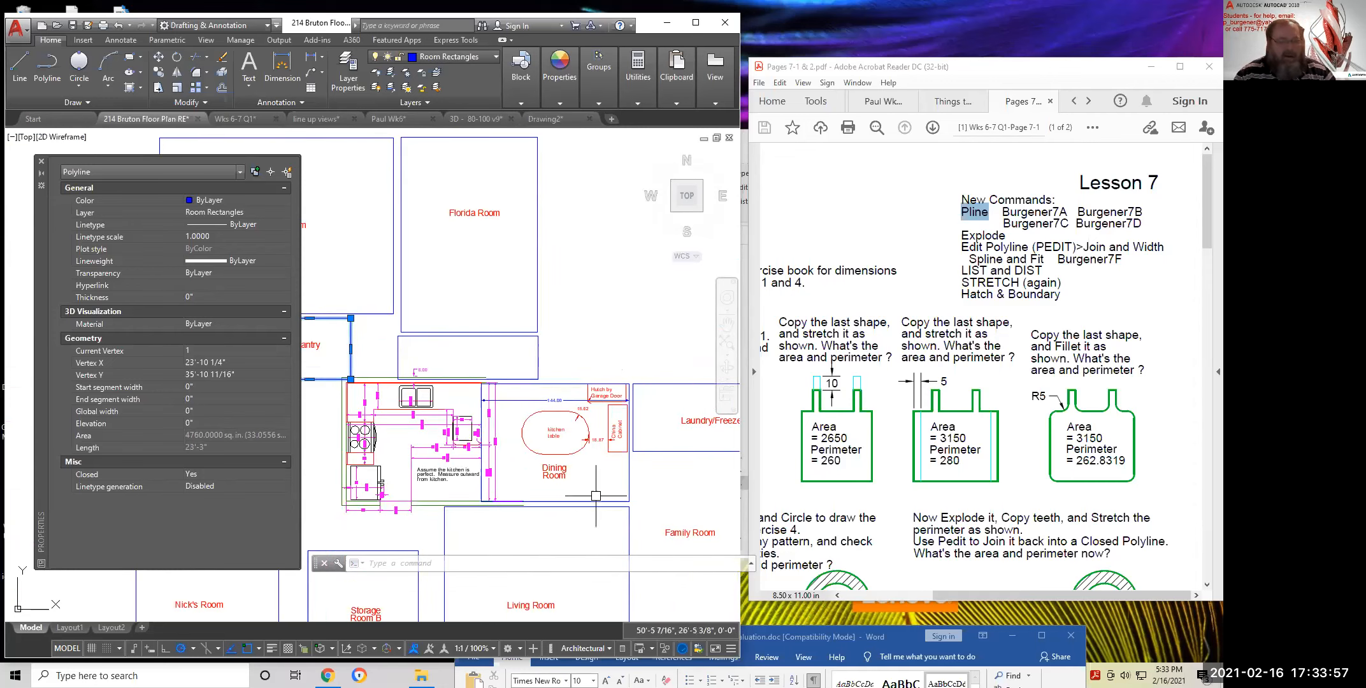
pyautogui.scroll(-3, 601, 496)
pyautogui.scroll(-2, 619, 386)
pyautogui.moveTo(597, 401); pyautogui.dragTo(564, 428, button='middle')
pyautogui.scroll(2, 545, 425)
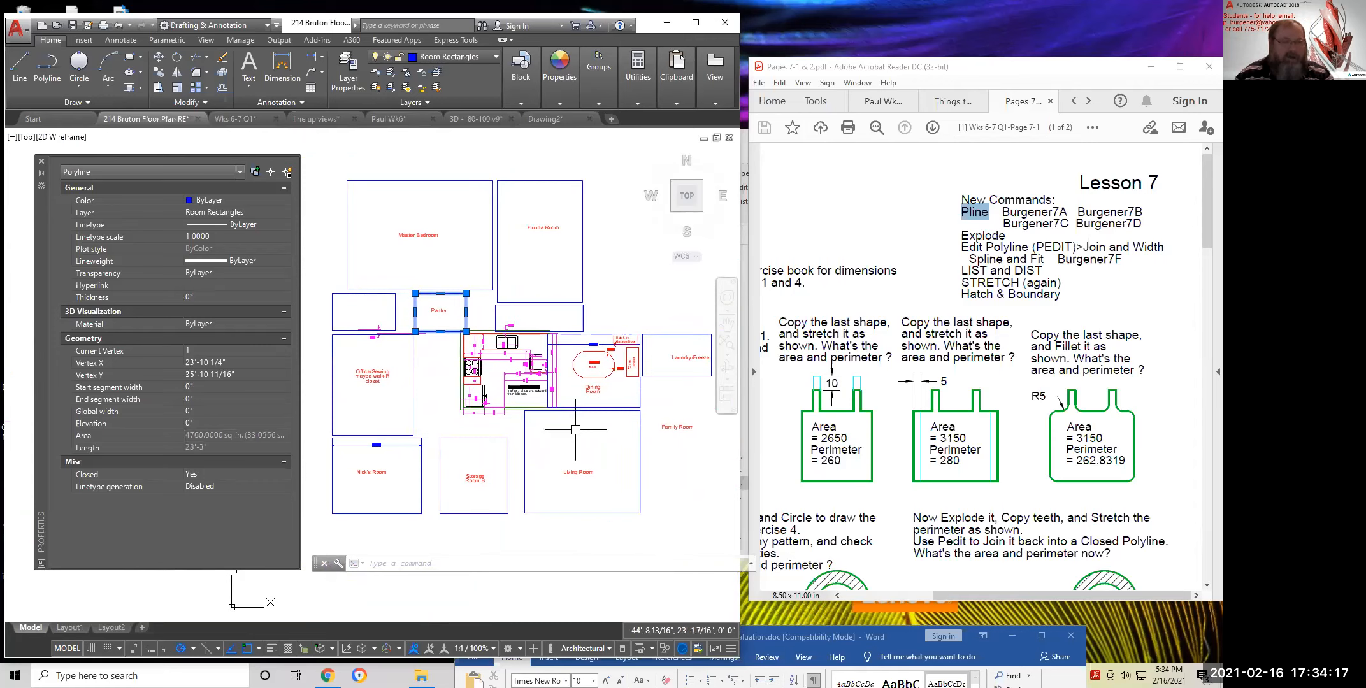
# Zoom and pan around the floor plan's kitchen, then load the Yahoo Mail inbox in Chrome
pyautogui.scroll(6, 496, 366)
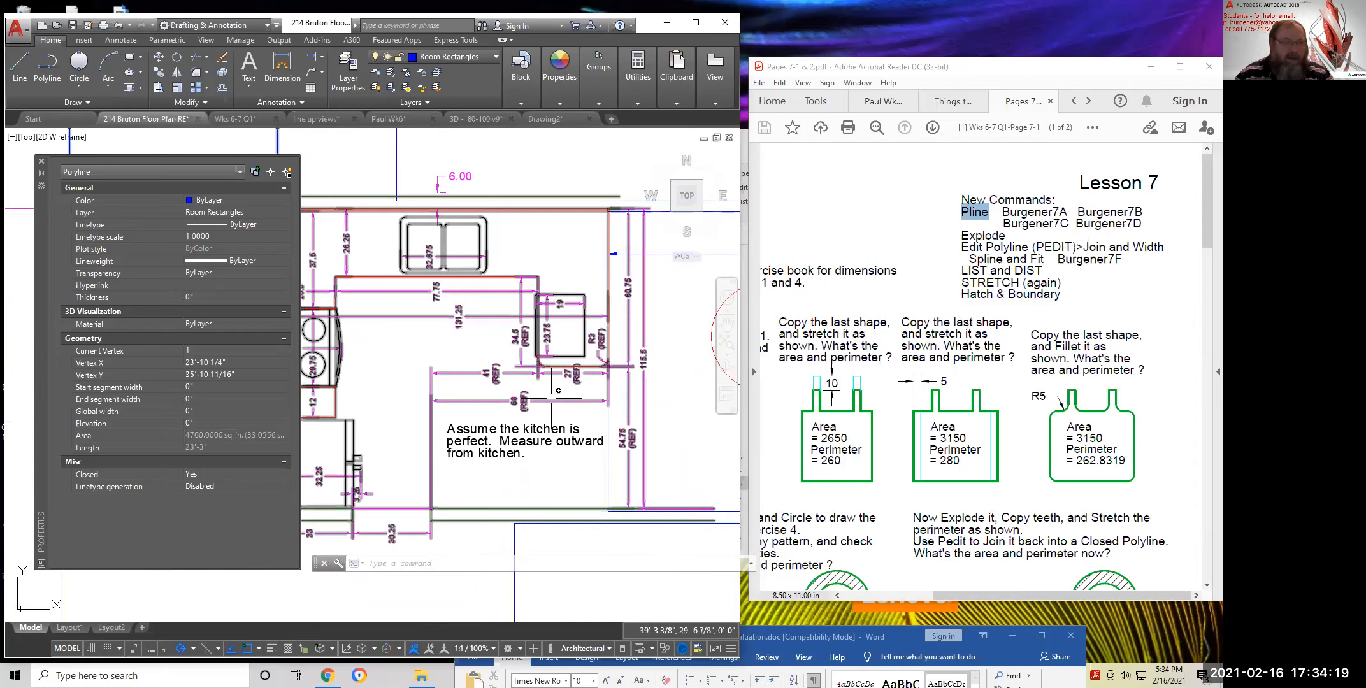
pyautogui.scroll(-3, 549, 409)
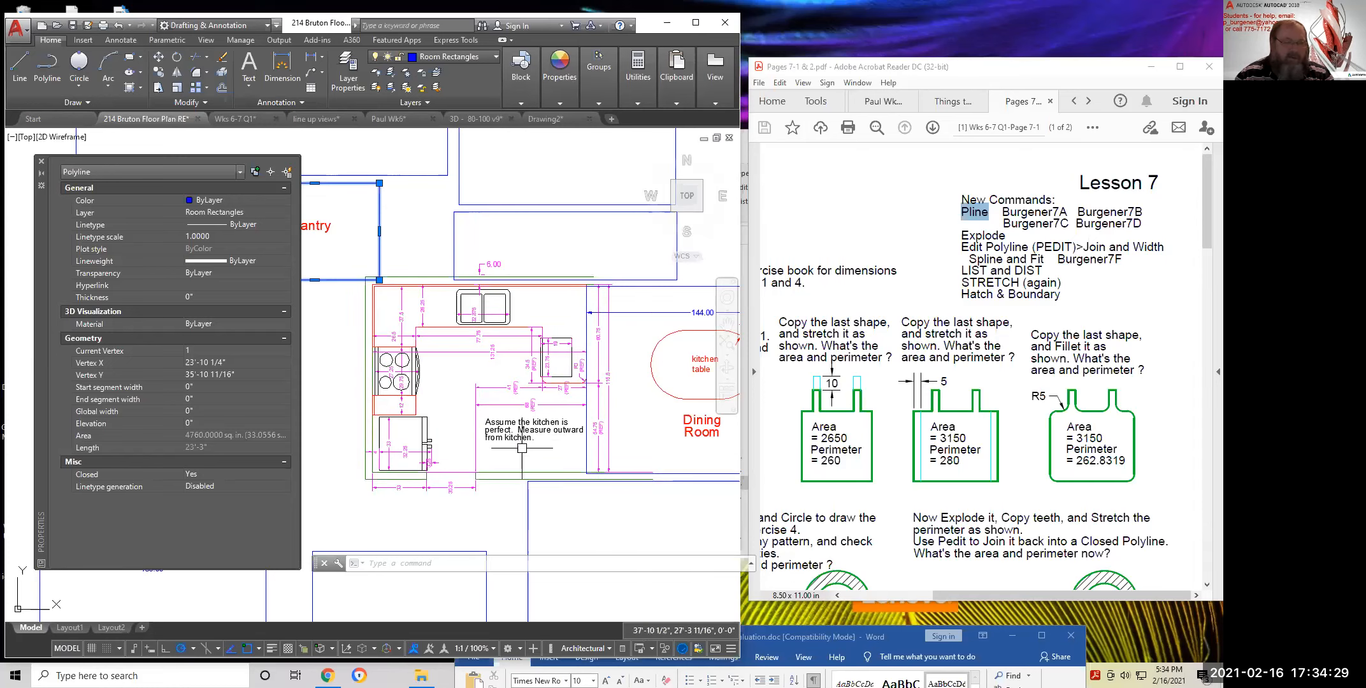
pyautogui.scroll(-2, 513, 468)
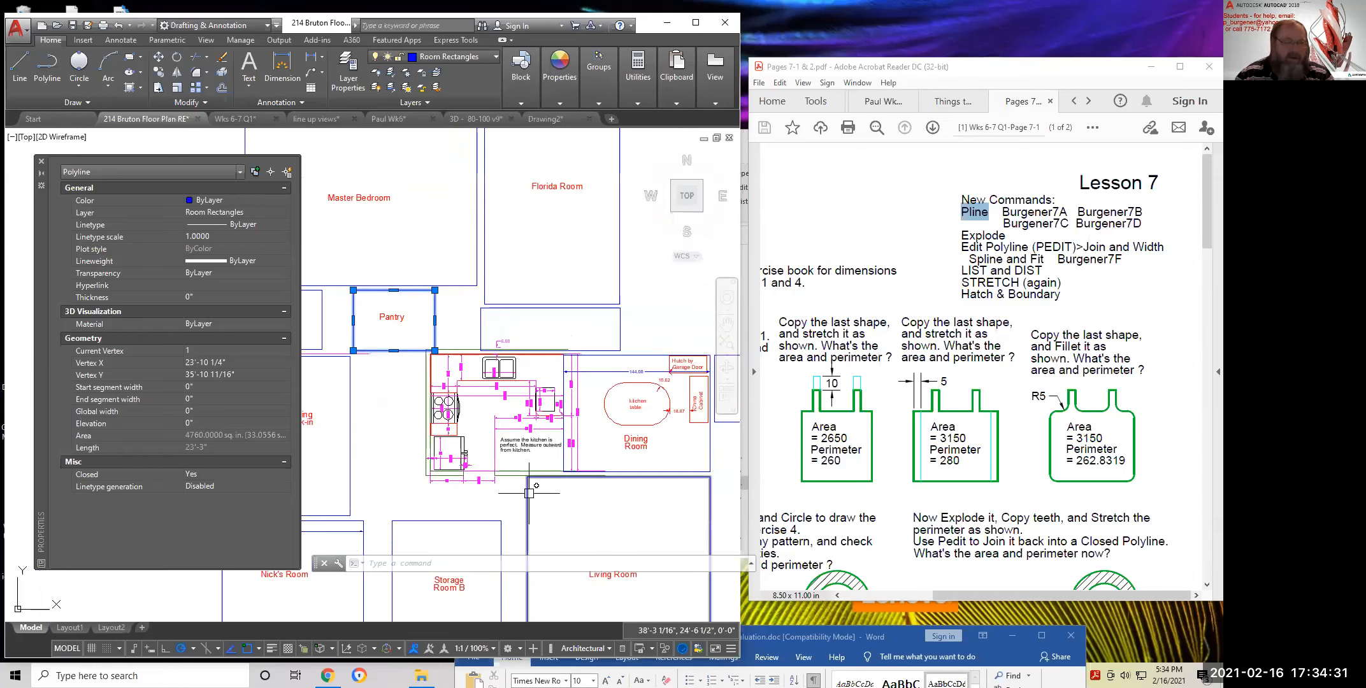
pyautogui.scroll(-3, 511, 505)
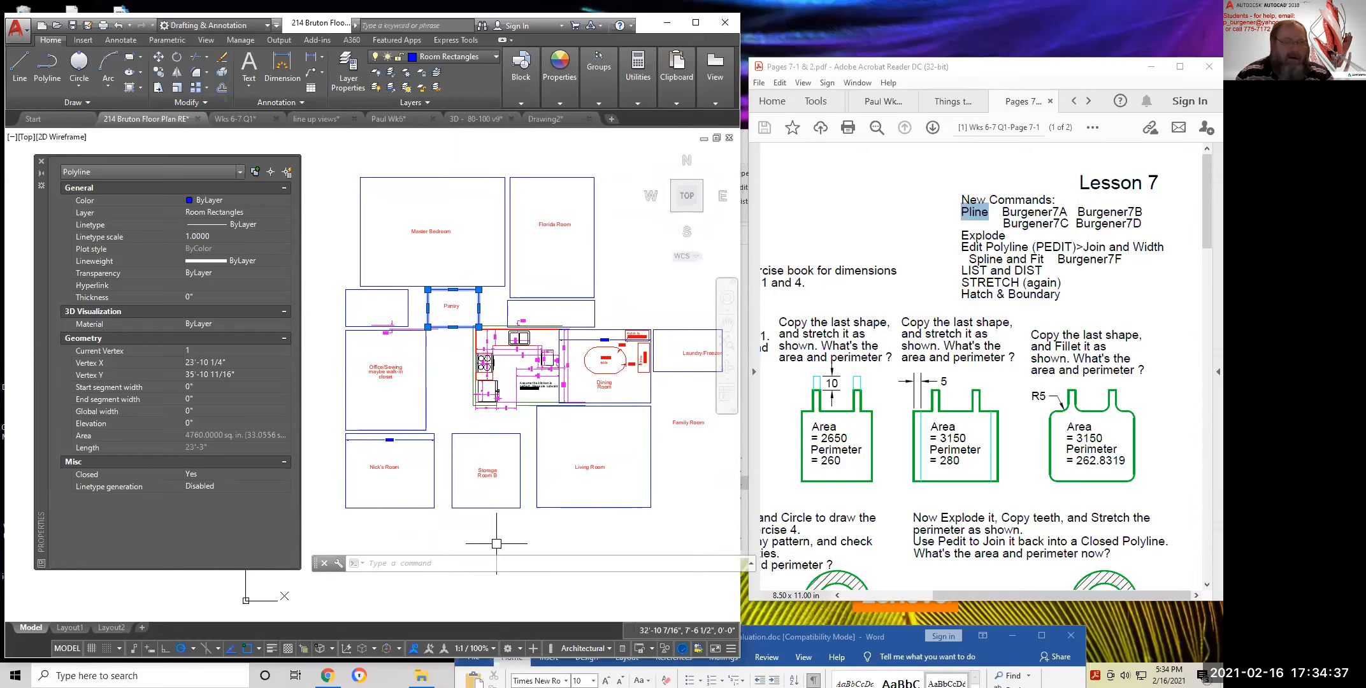
pyautogui.moveTo(670, 495); pyautogui.dragTo(657, 495, button='middle')
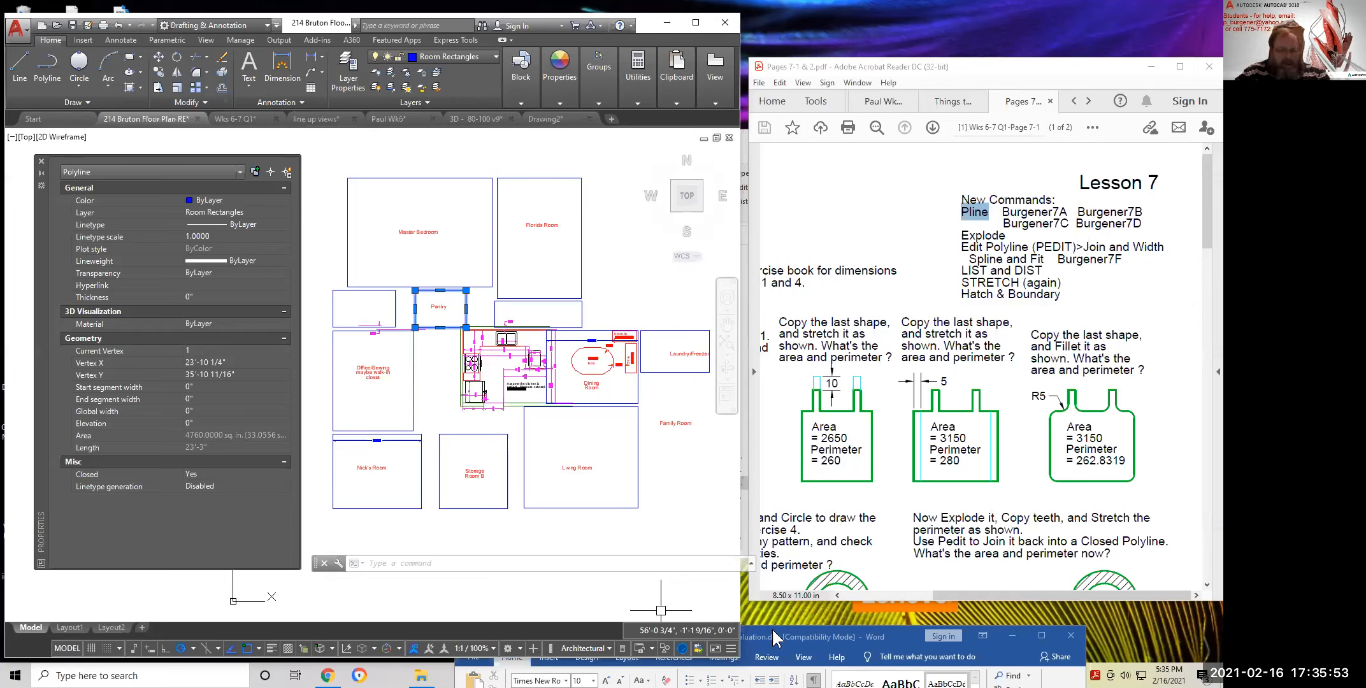
pyautogui.click(327, 676)
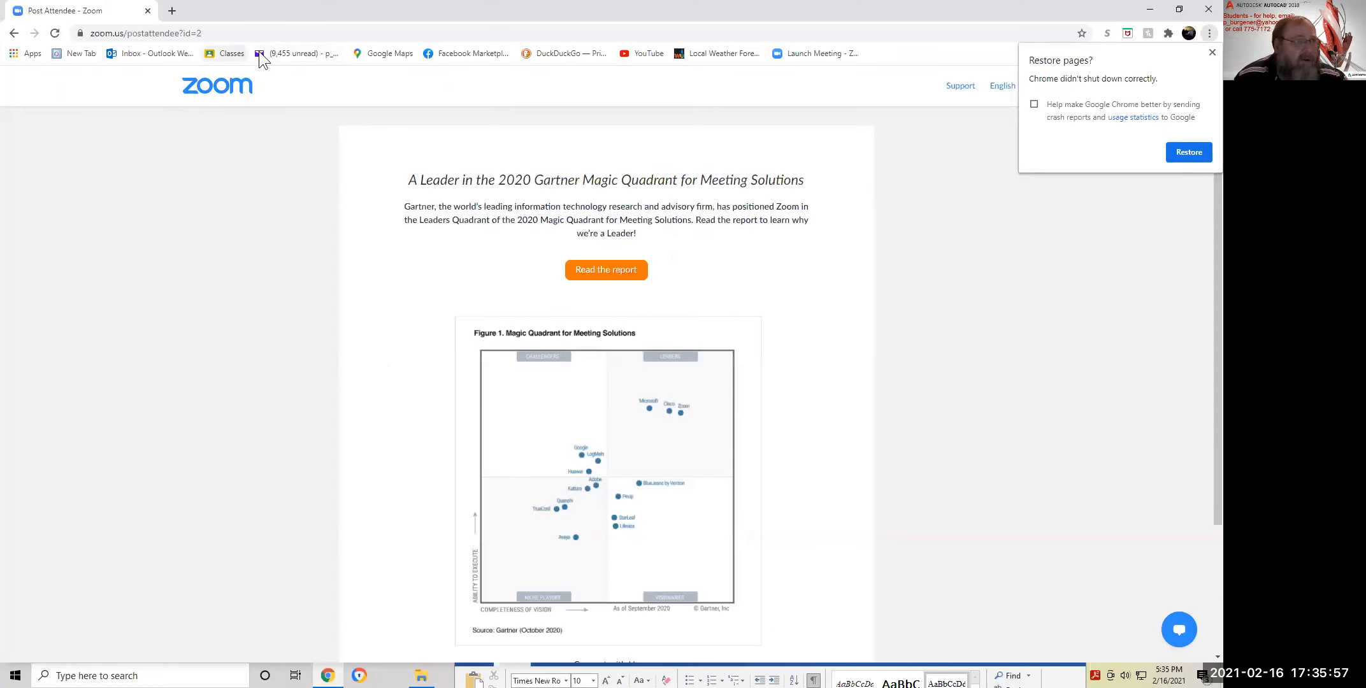
pyautogui.click(278, 53)
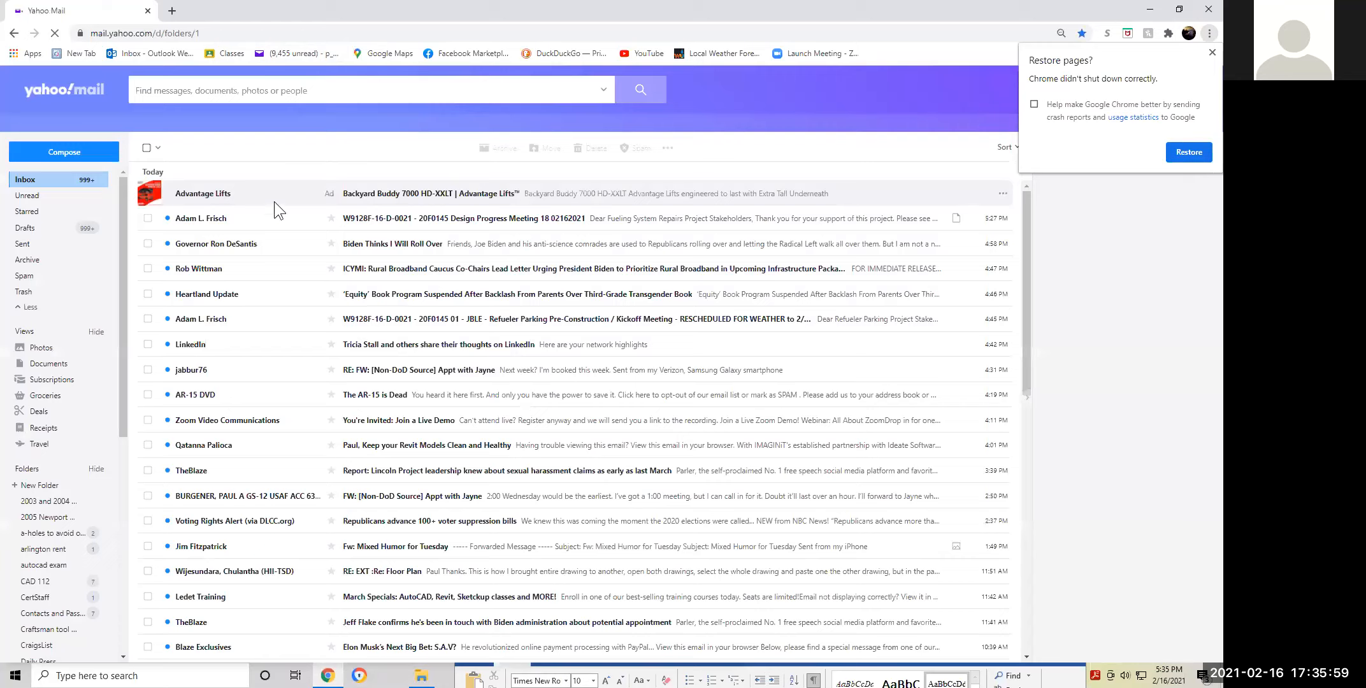
# Compose a new Yahoo Mail message, adding a suggested contact to To and then removing it
pyautogui.click(64, 152)
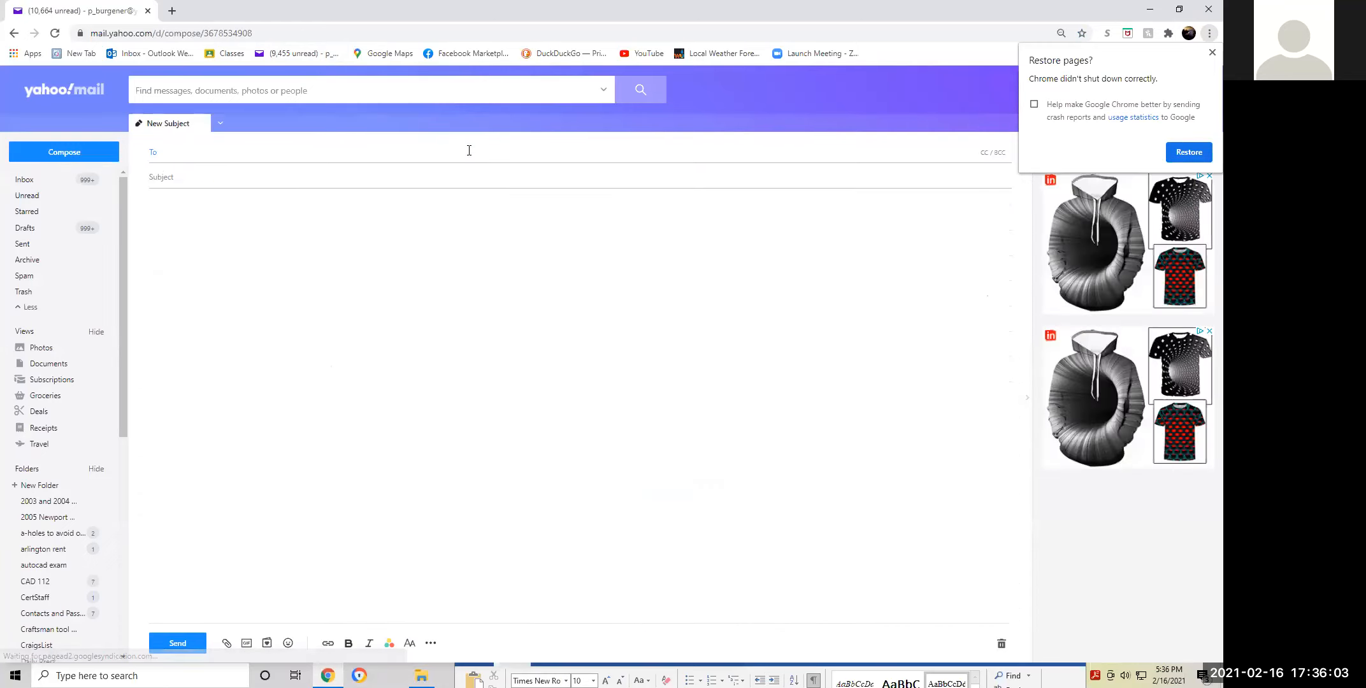
pyautogui.write('sherry')
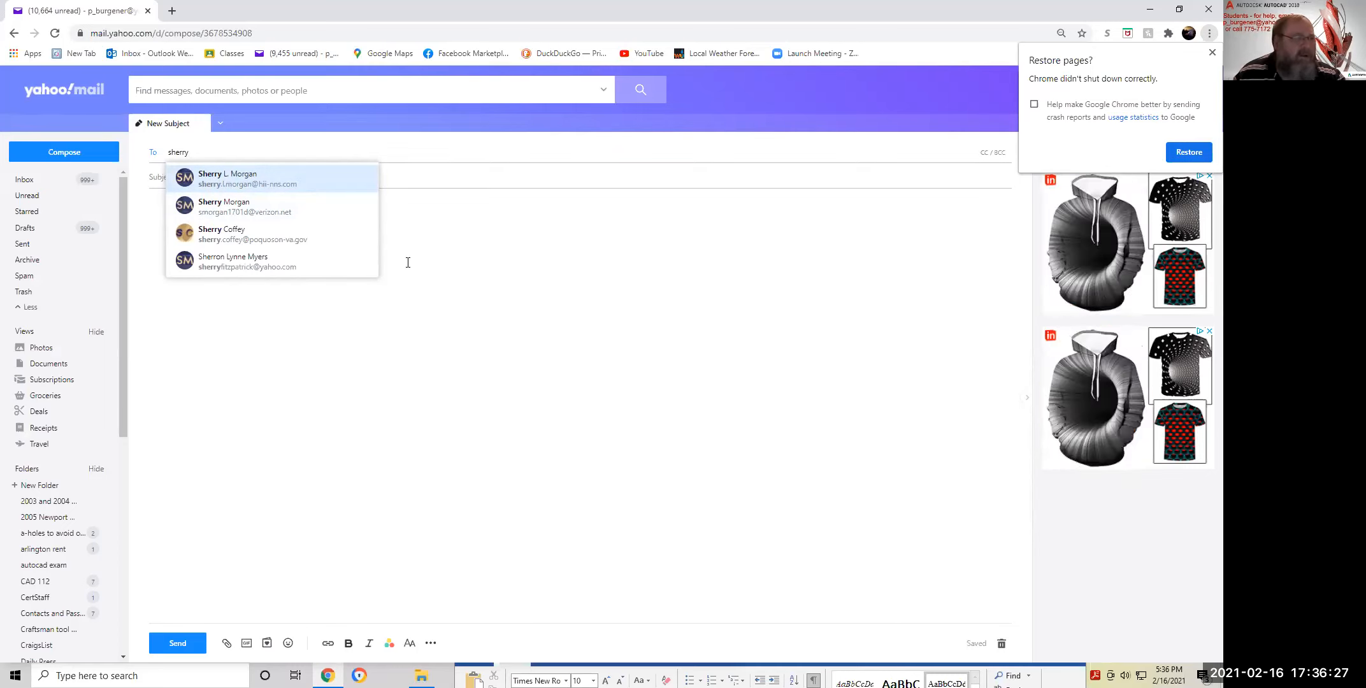
pyautogui.click(408, 222)
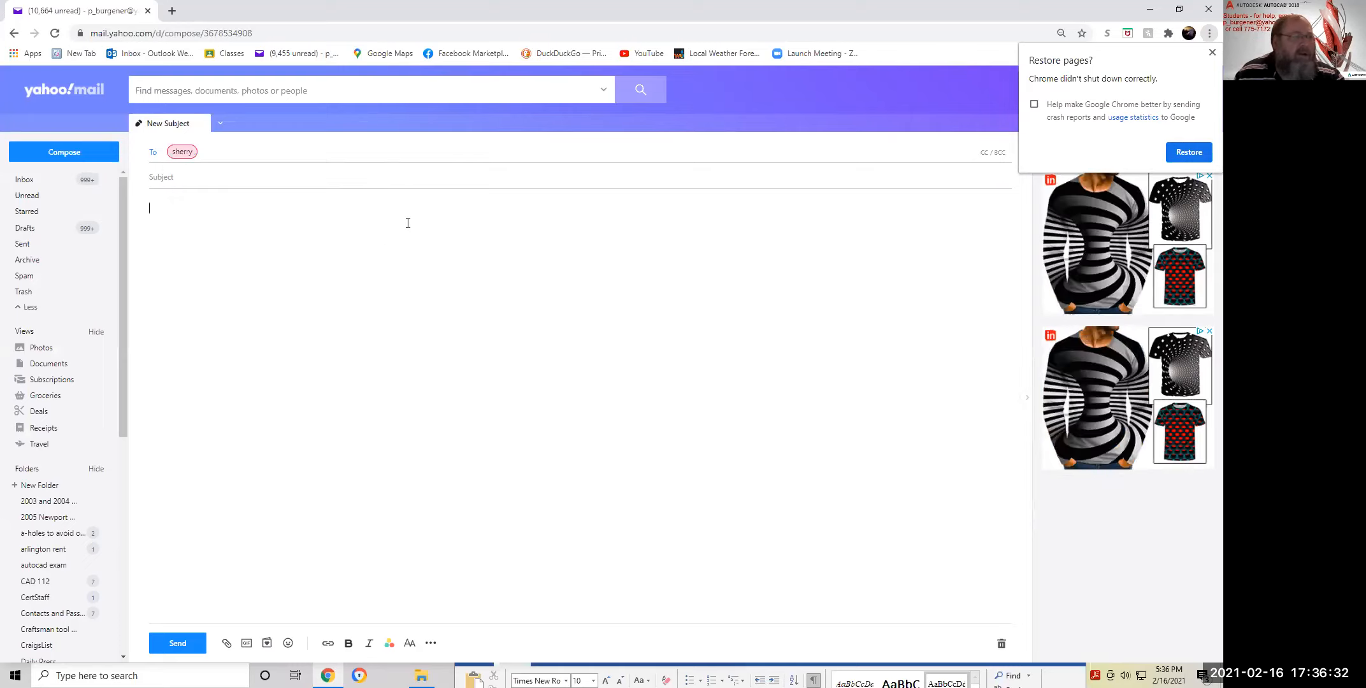
pyautogui.click(189, 151)
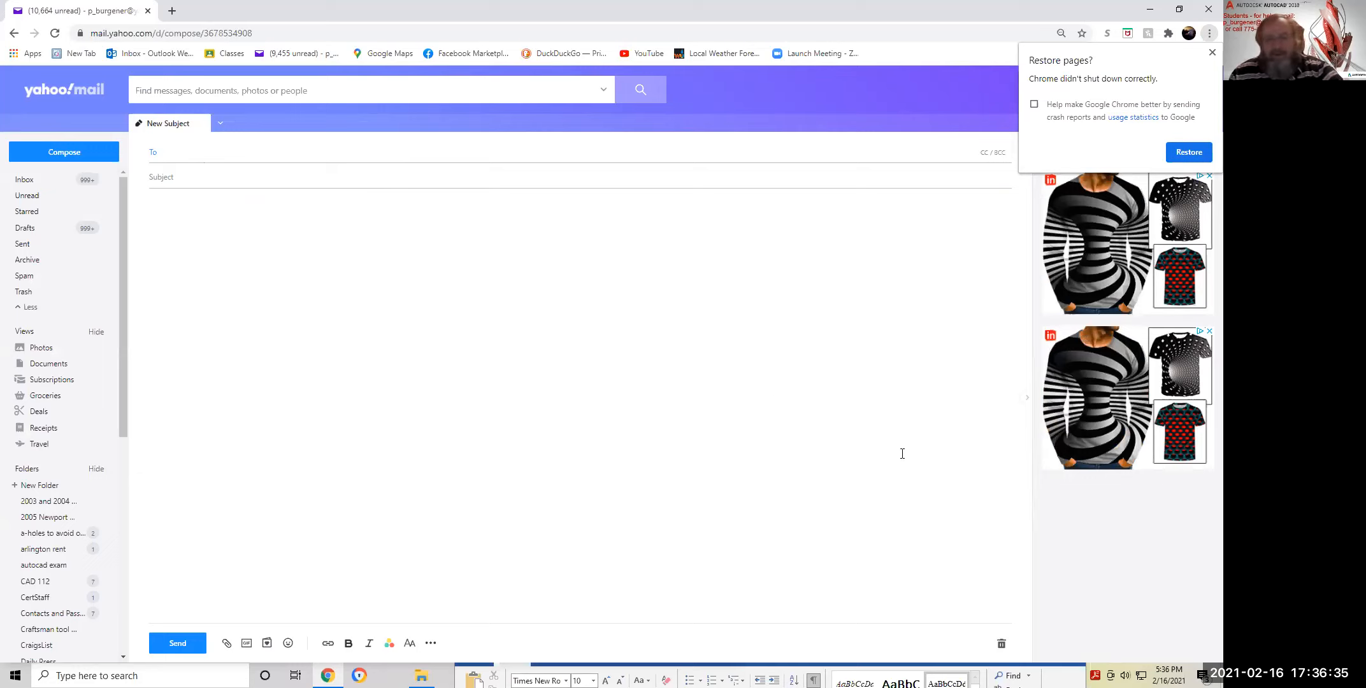
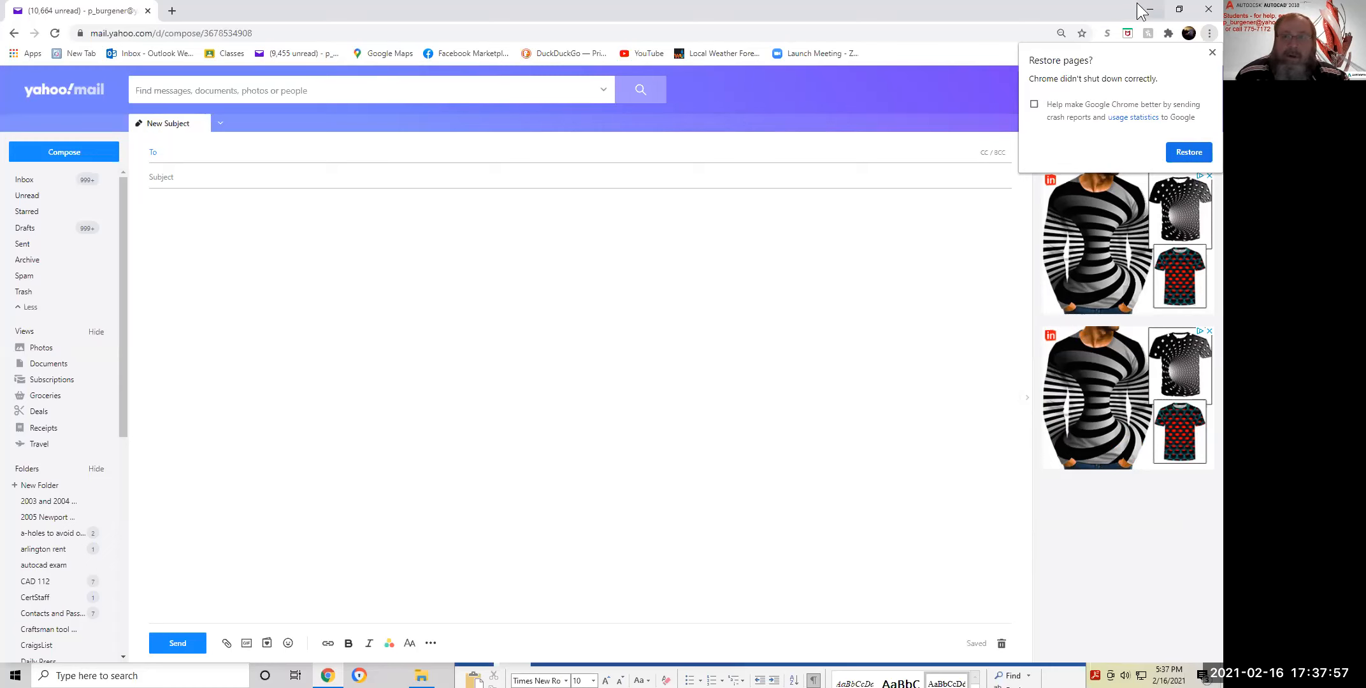
# Minimize Chrome so the AutoCAD floor plan and the Lesson 7 PDF show
pyautogui.click(1140, 12)
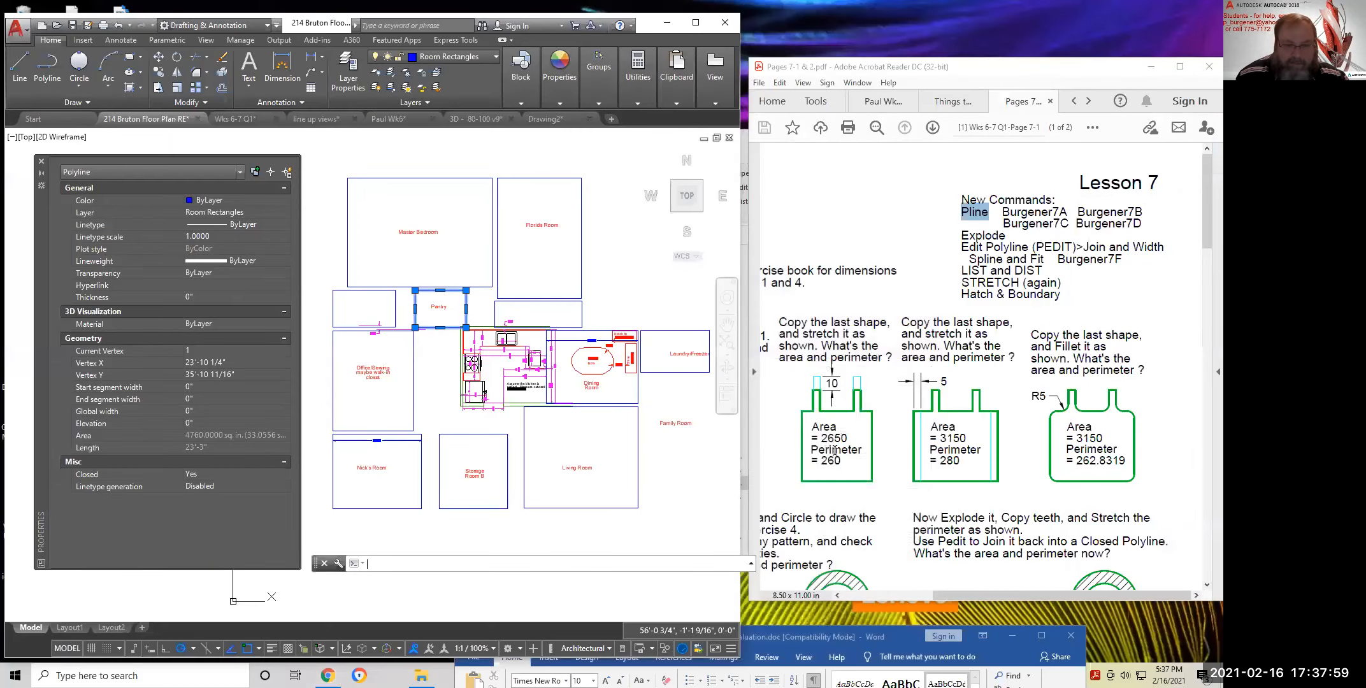
# Scroll the worksheet PDF down to the key problems and highlight the words 'Exercise 4'
pyautogui.scroll(-5, 835, 449)
pyautogui.hscroll(-3, 892, 484)
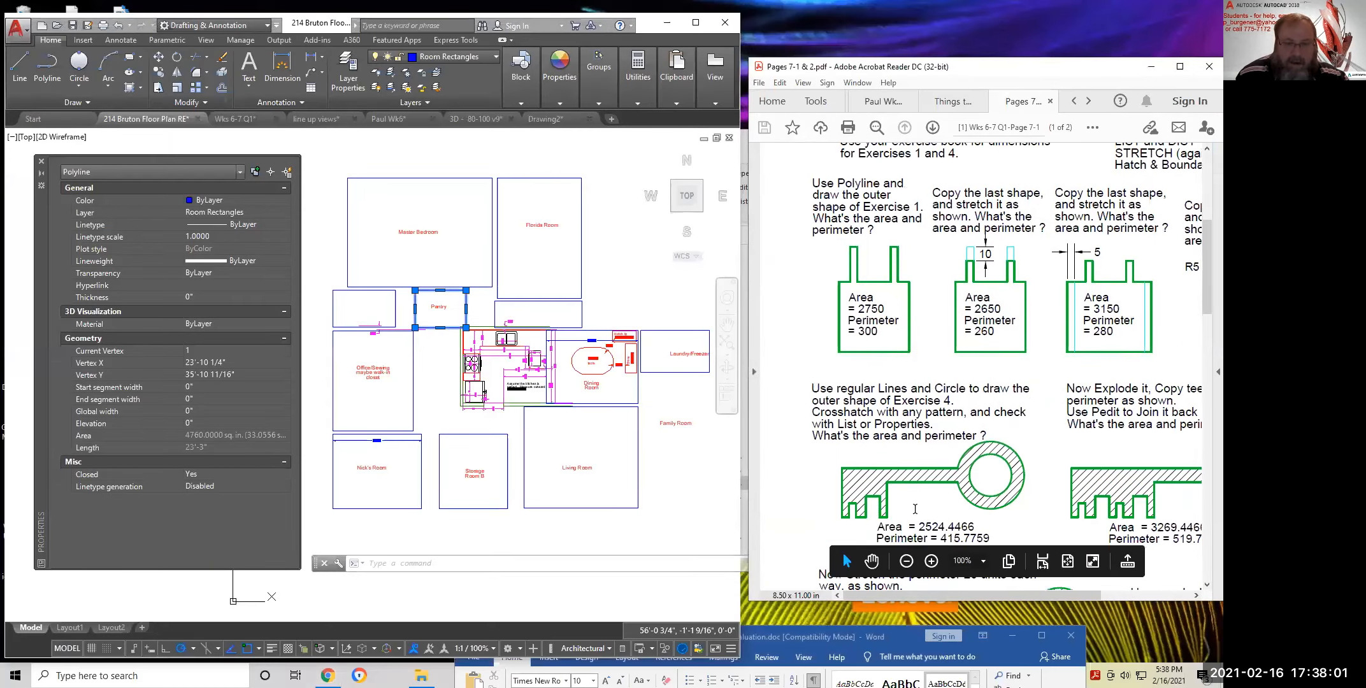
pyautogui.scroll(-2, 915, 509)
pyautogui.hscroll(1, 911, 503)
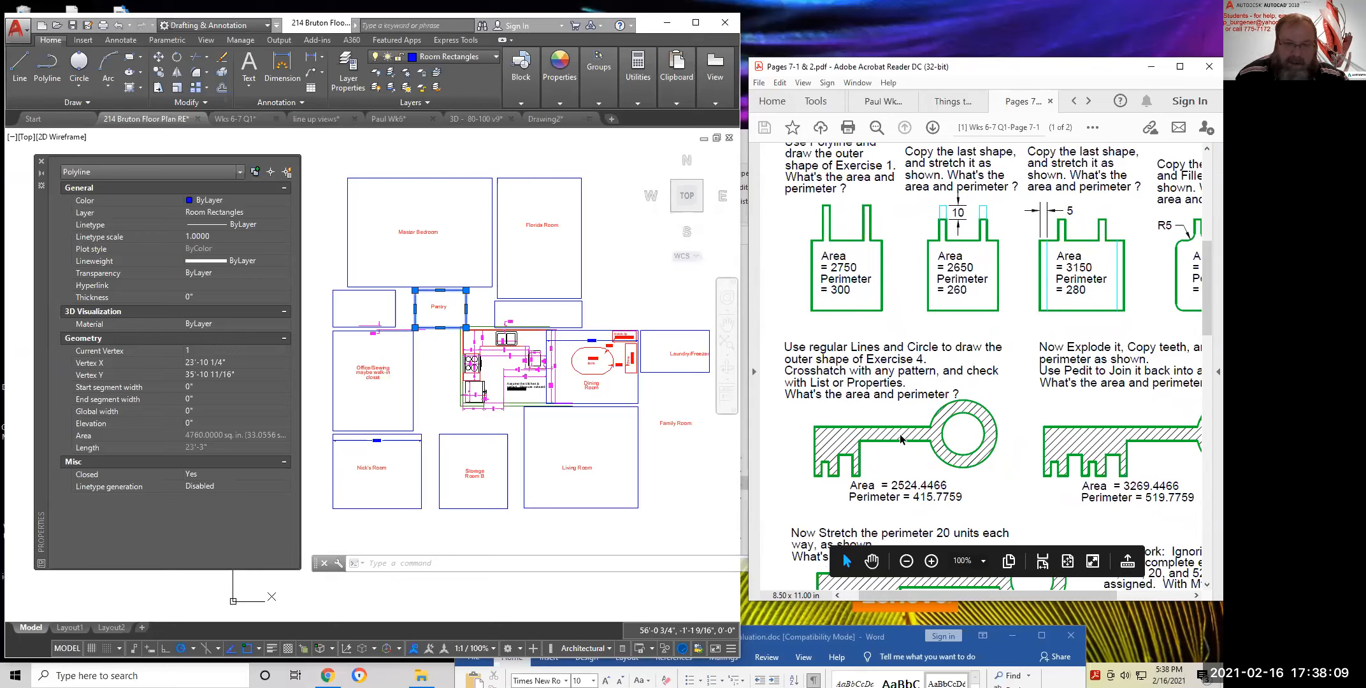
pyautogui.moveTo(866, 360); pyautogui.dragTo(926, 360)
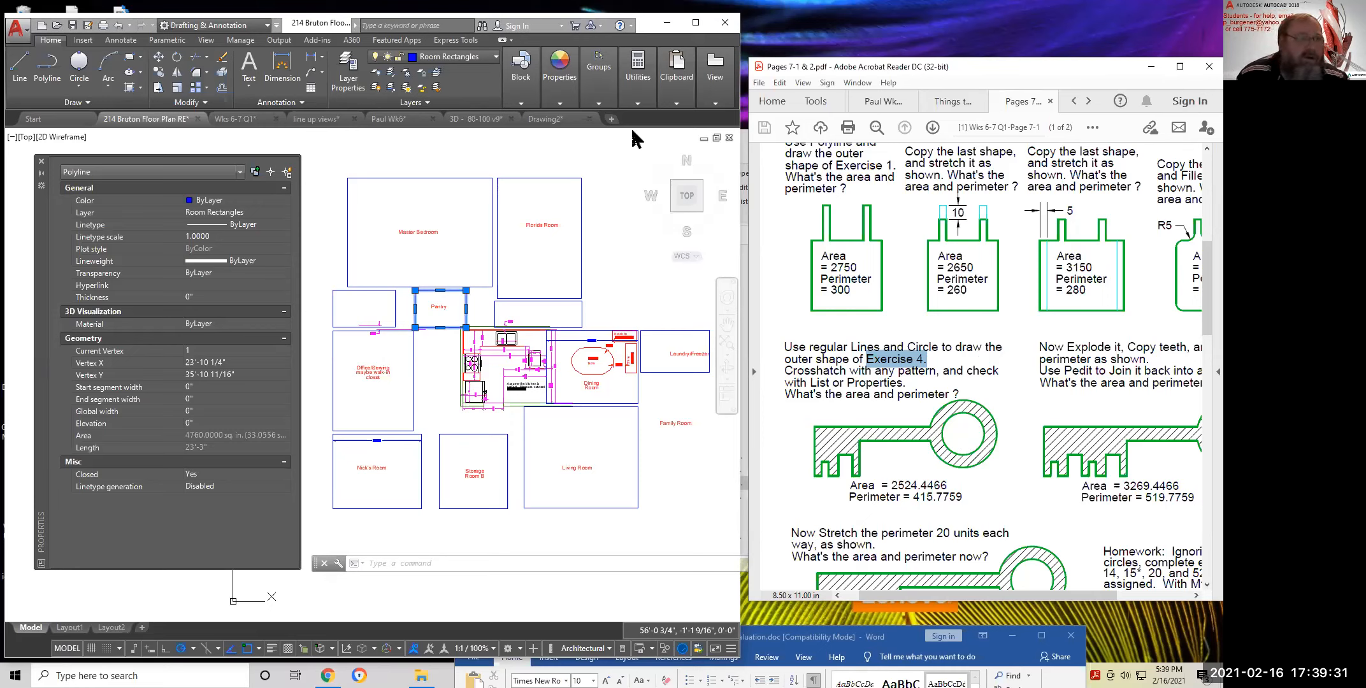
# Switch to Drawing2's model space and zoom to frame the notched exercise shapes
pyautogui.moveTo(550, 119)
pyautogui.click(478, 186)
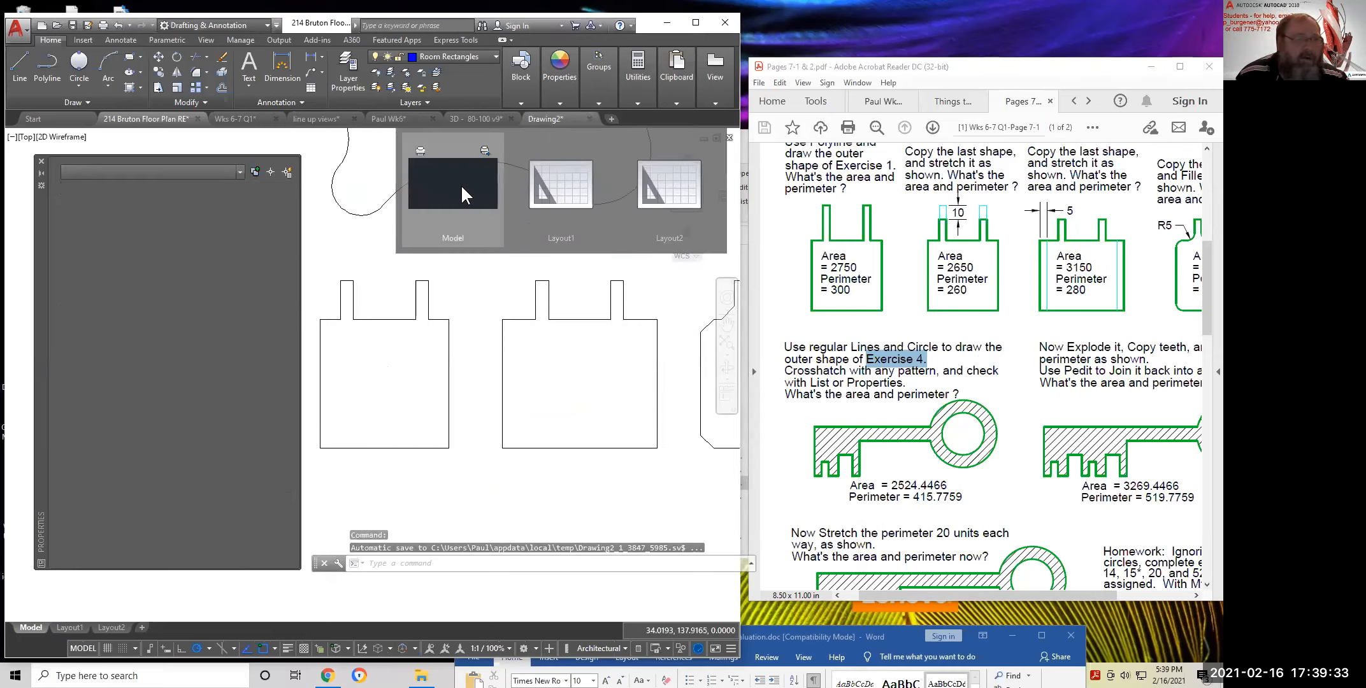
pyautogui.scroll(-5, 472, 255)
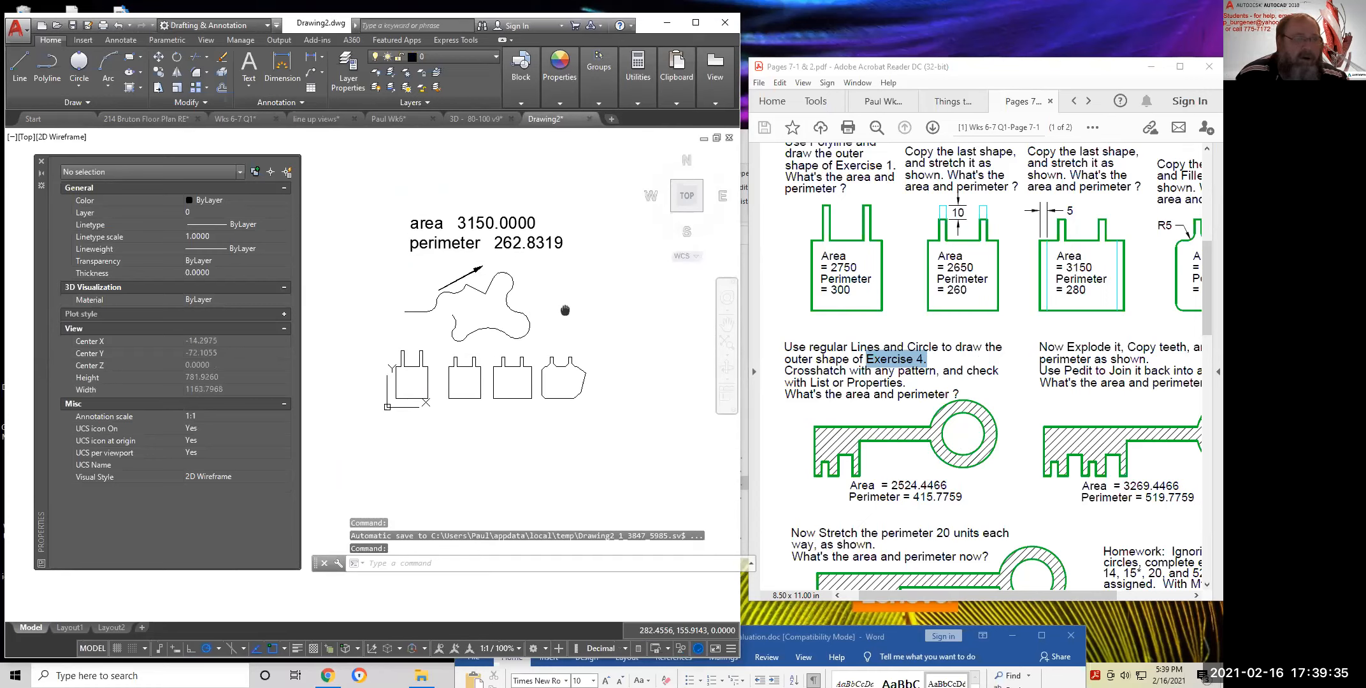
pyautogui.scroll(3, 528, 293)
pyautogui.scroll(-2, 522, 299)
pyautogui.scroll(2, 561, 286)
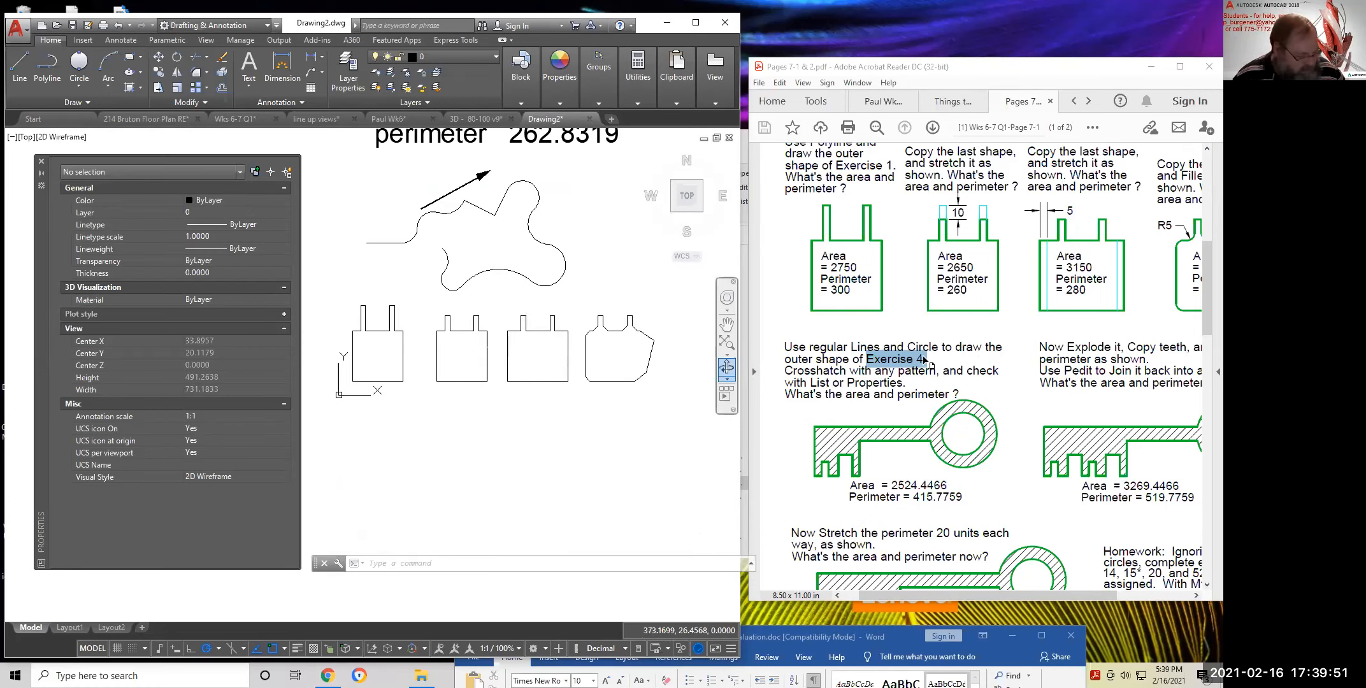
pyautogui.scroll(-3, 1151, 513)
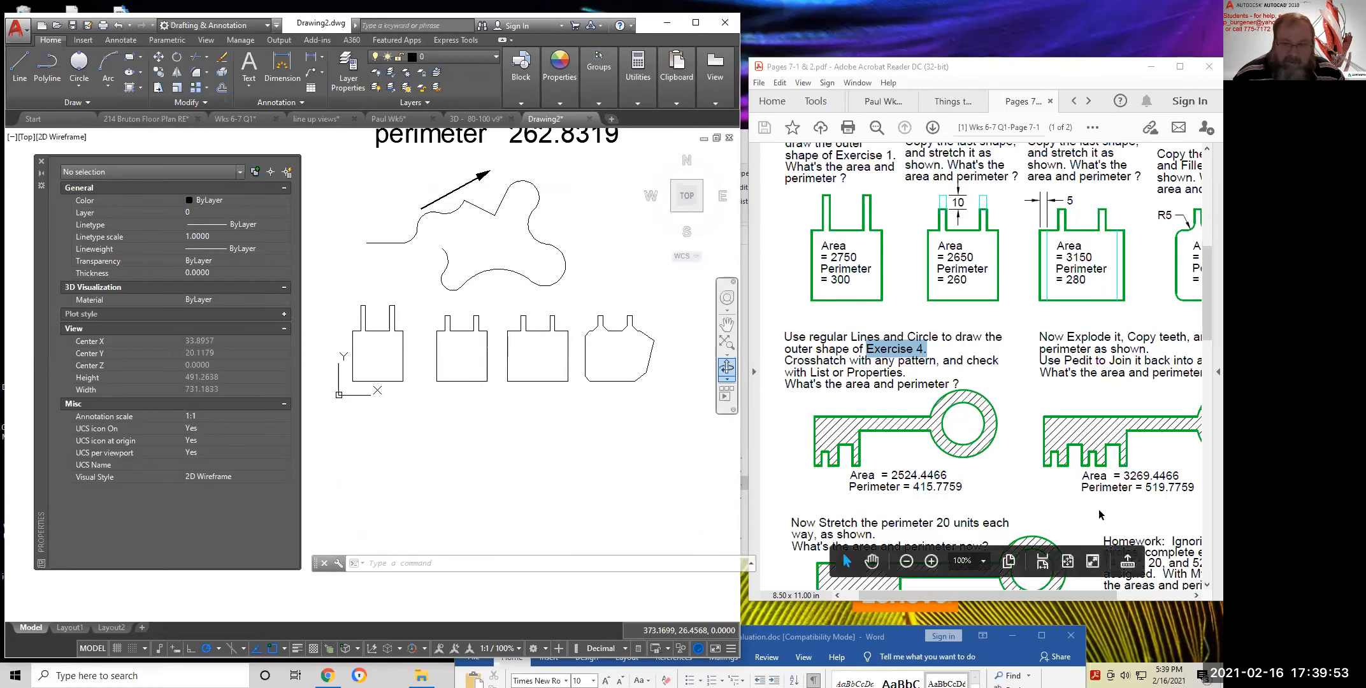
pyautogui.hscroll(5, 1151, 513)
pyautogui.scroll(-3, 1140, 478)
# Point out exercise 7 in the homework list and re-frame the view
pyautogui.doubleClick(1129, 438)
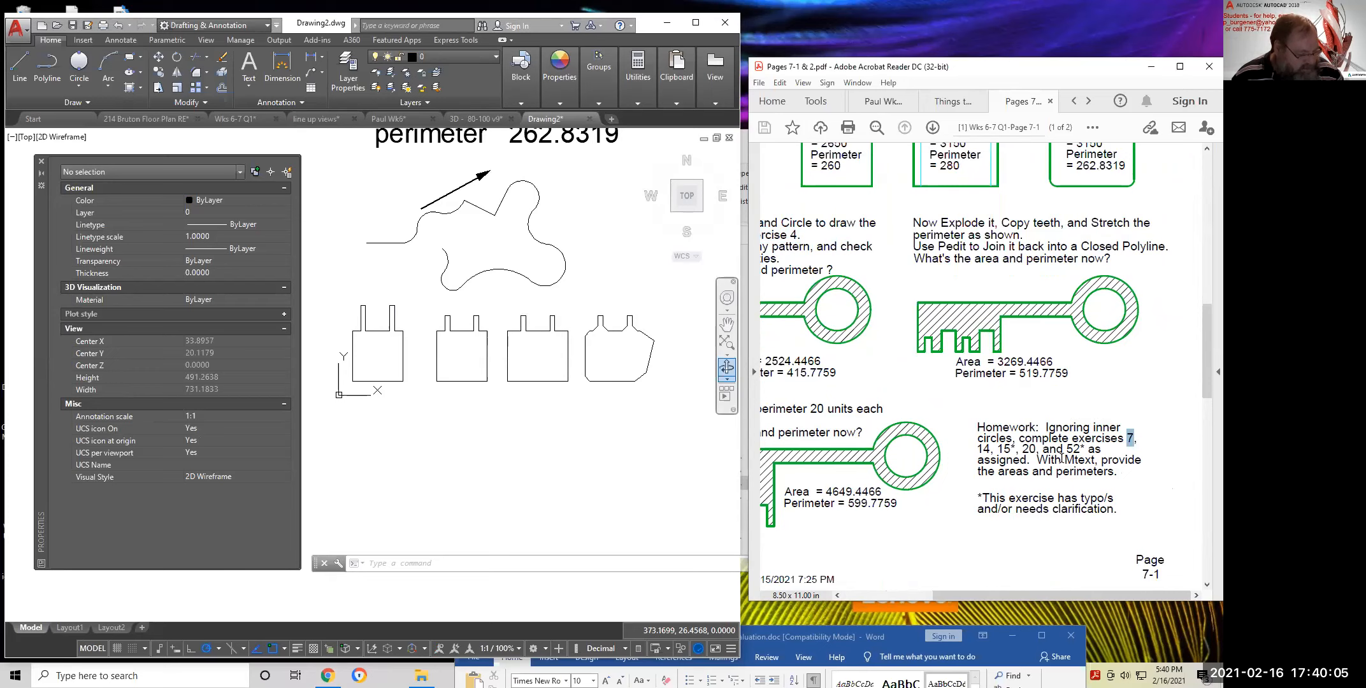
pyautogui.scroll(-1, 949, 451)
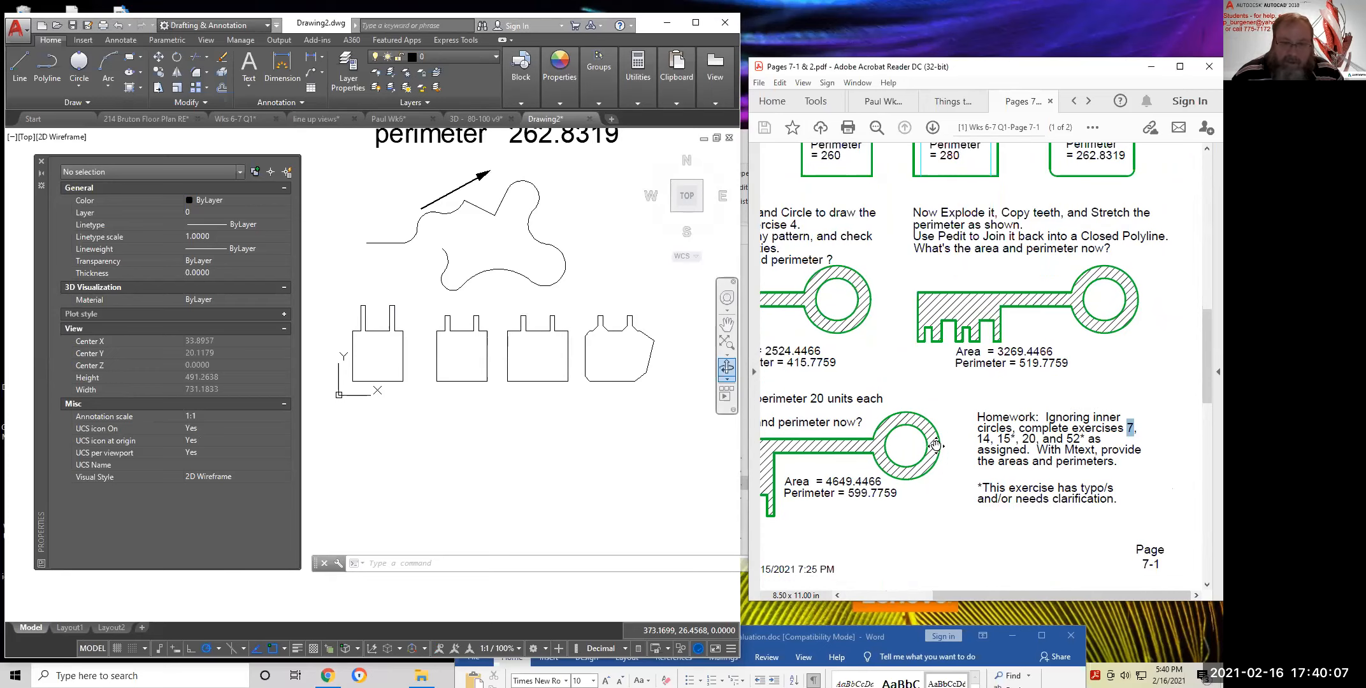
pyautogui.scroll(3, 917, 427)
pyautogui.hscroll(-3, 917, 426)
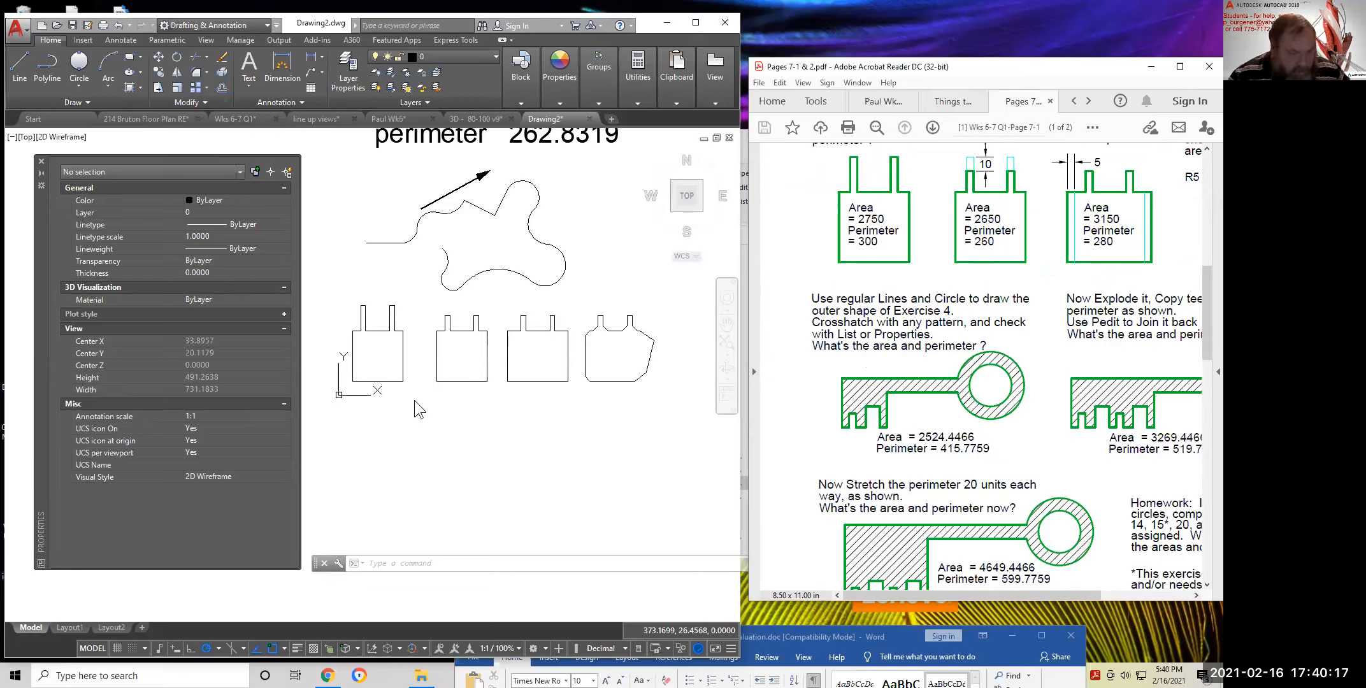
pyautogui.scroll(-1, 459, 298)
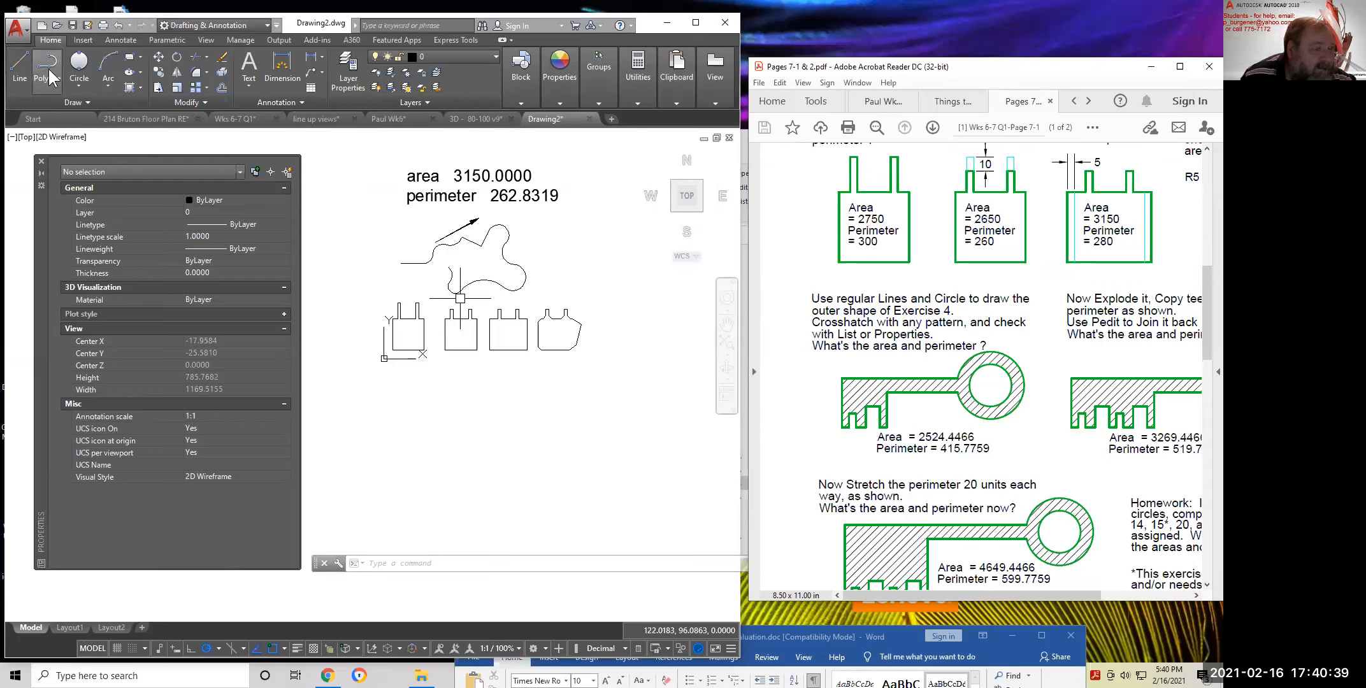
# Start a line at the key outline's start point and draw the 5-unit base
pyautogui.click(19, 58)
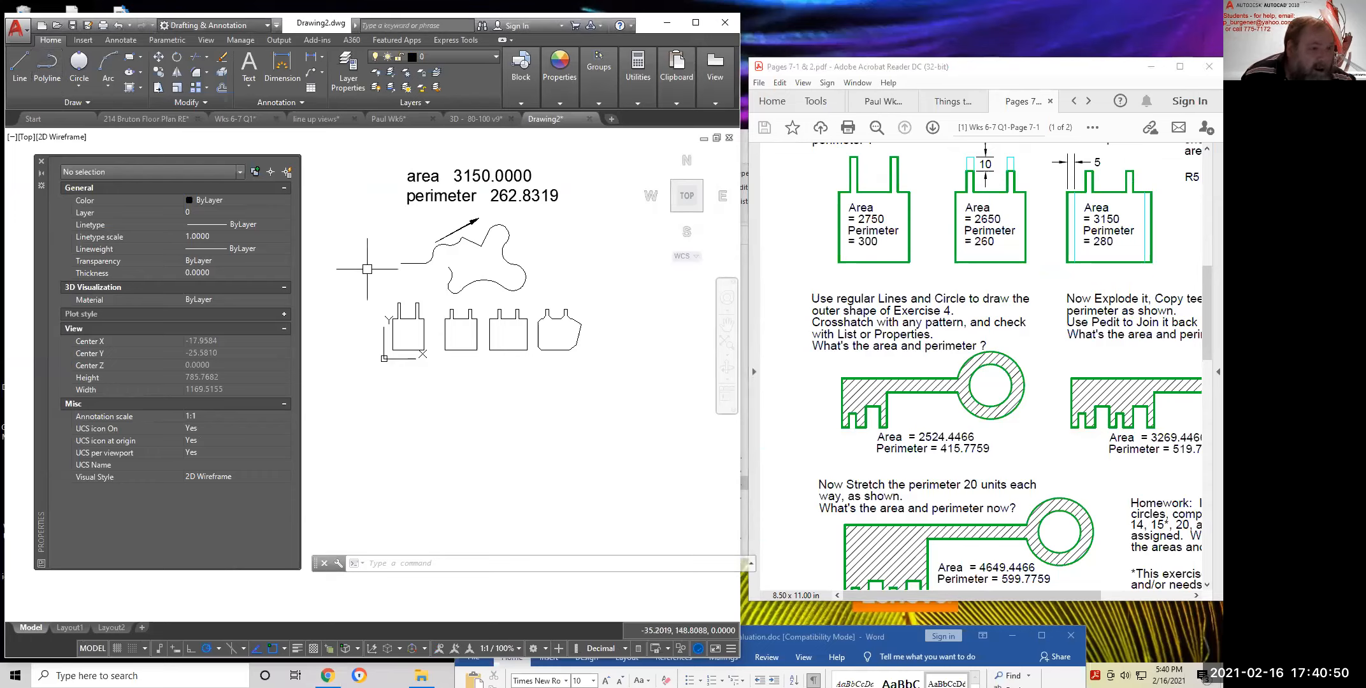
pyautogui.click(430, 406)
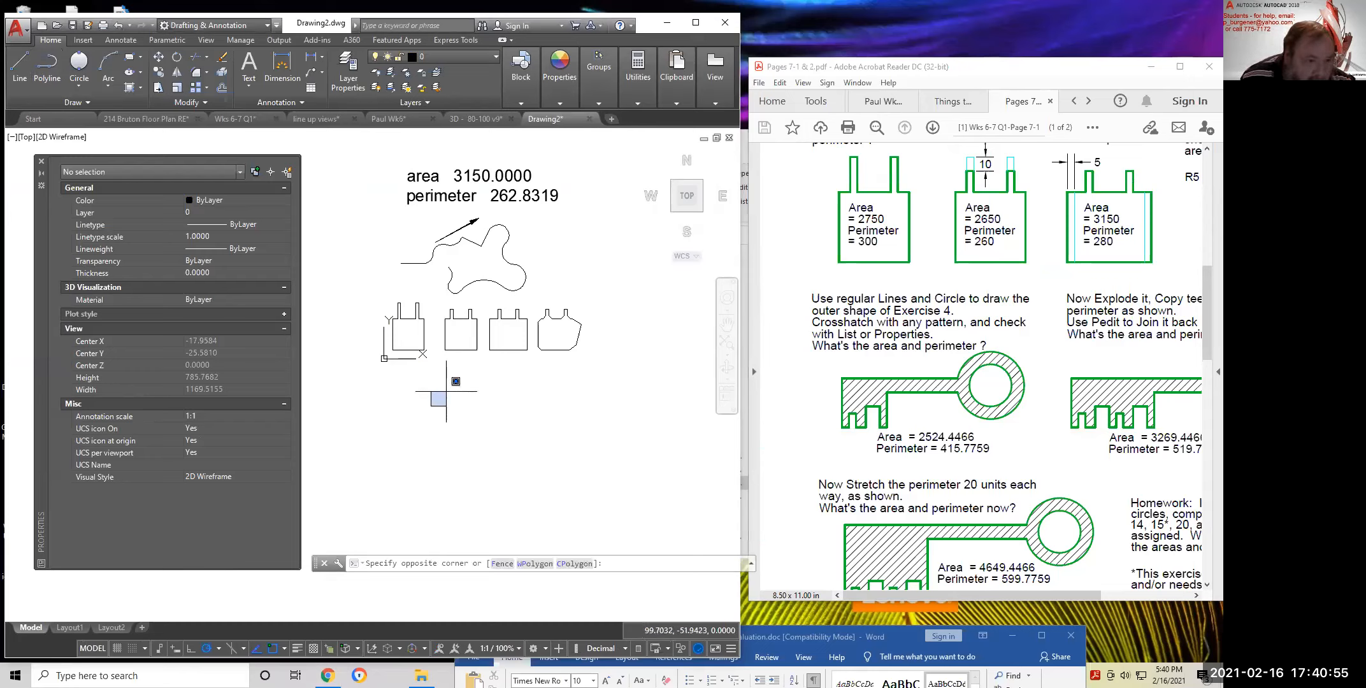
pyautogui.press('Escape')
pyautogui.press('Escape')
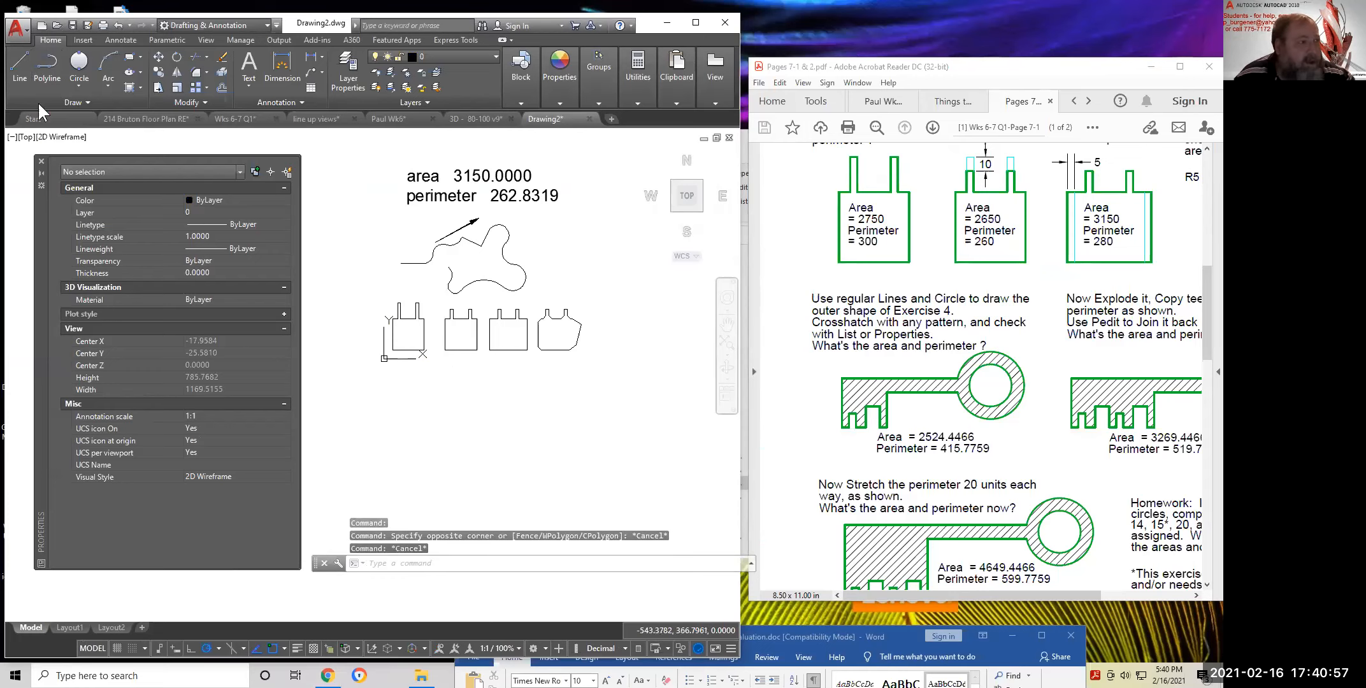
pyautogui.click(16, 57)
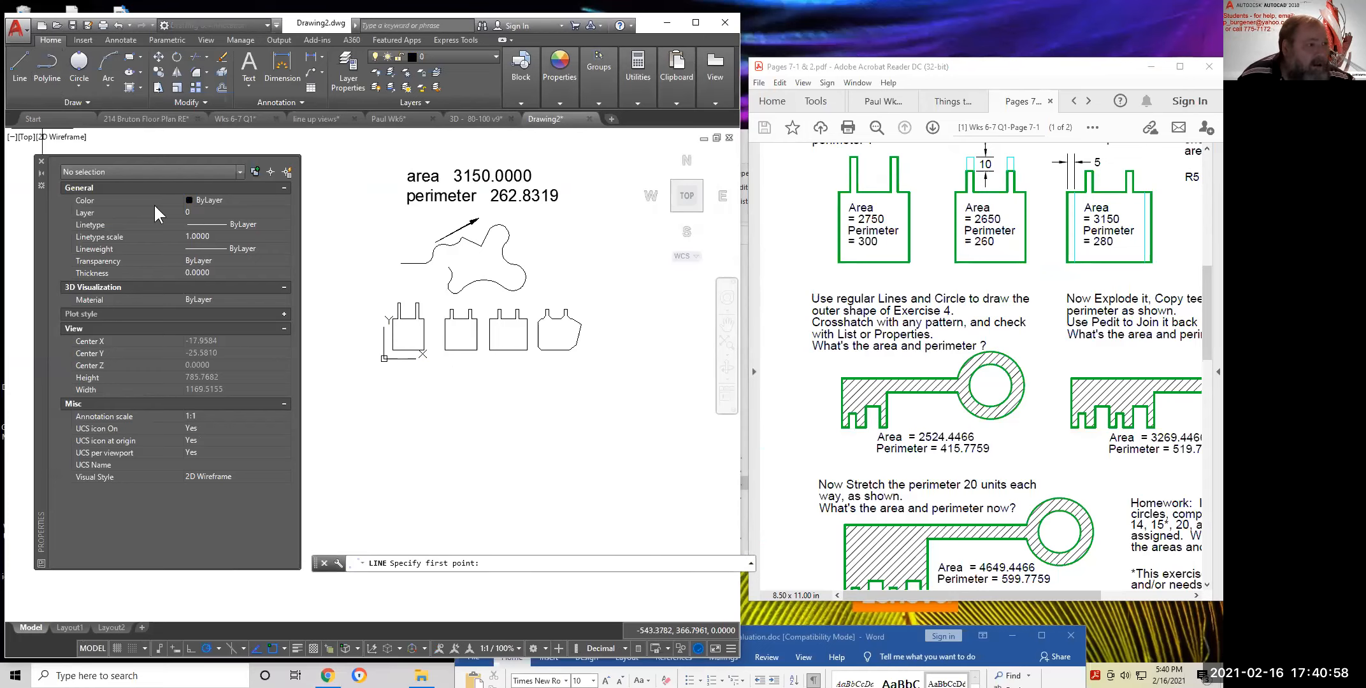
pyautogui.click(398, 413)
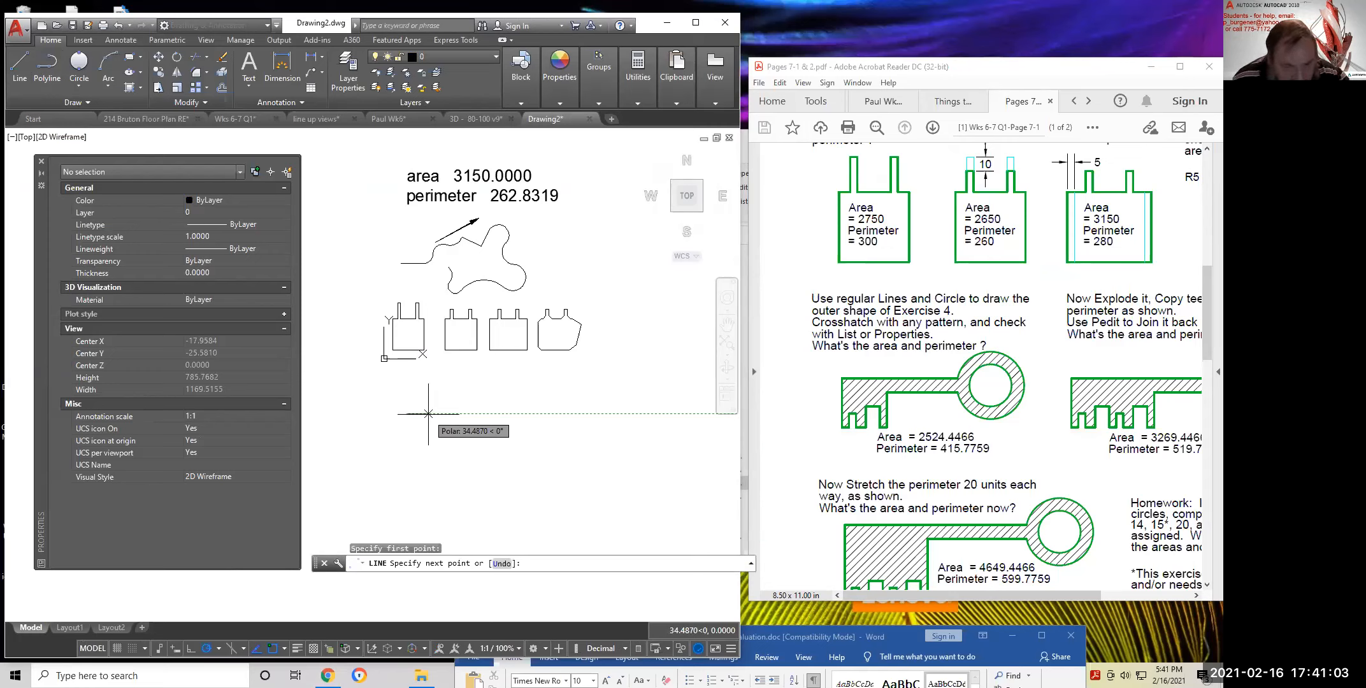
pyautogui.write('5')
pyautogui.press('Return')
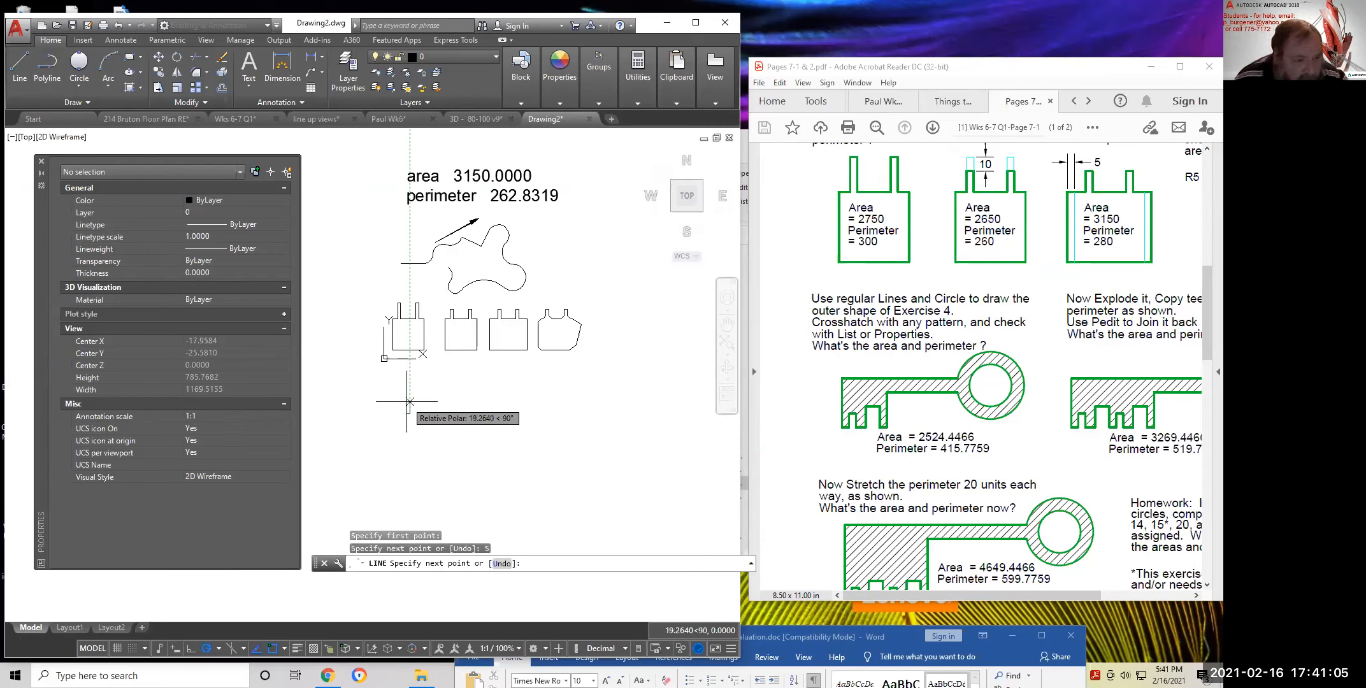
# Continue with a 10-unit rise, 5-unit tooth top, 10-unit drop and 7-unit run
pyautogui.scroll(6, 409, 407)
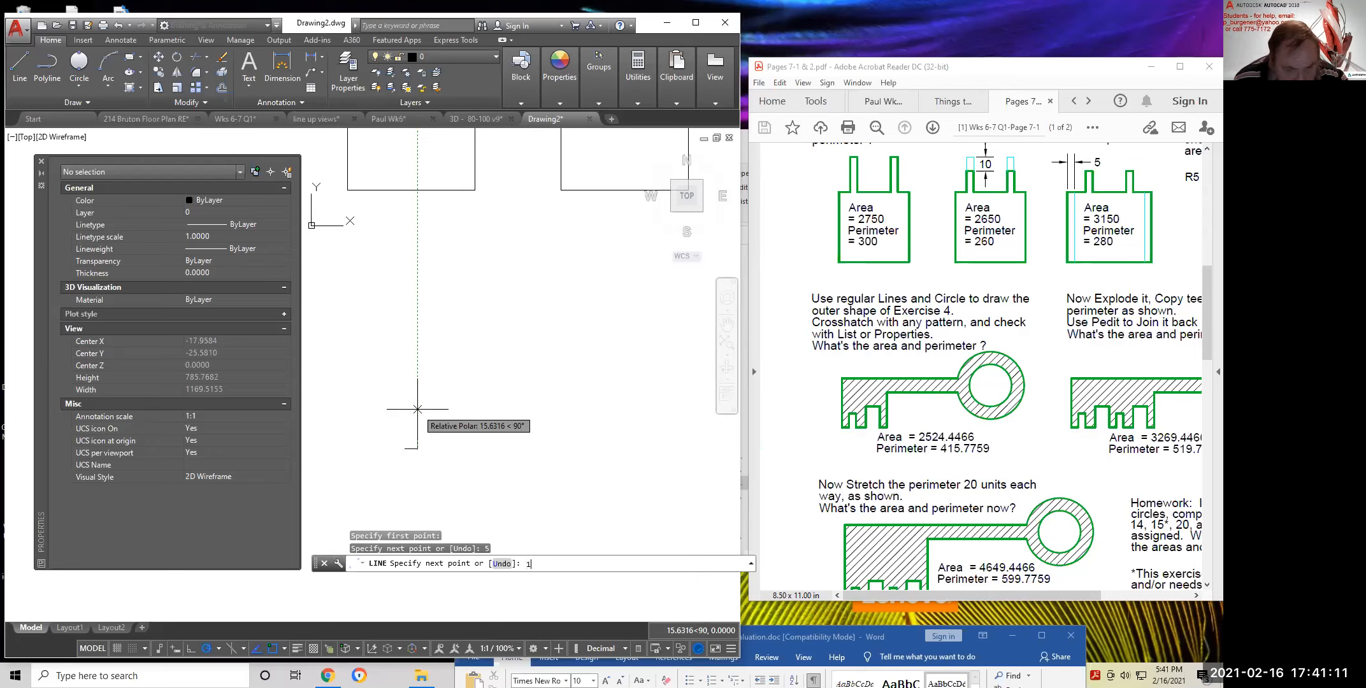
pyautogui.press('Return')
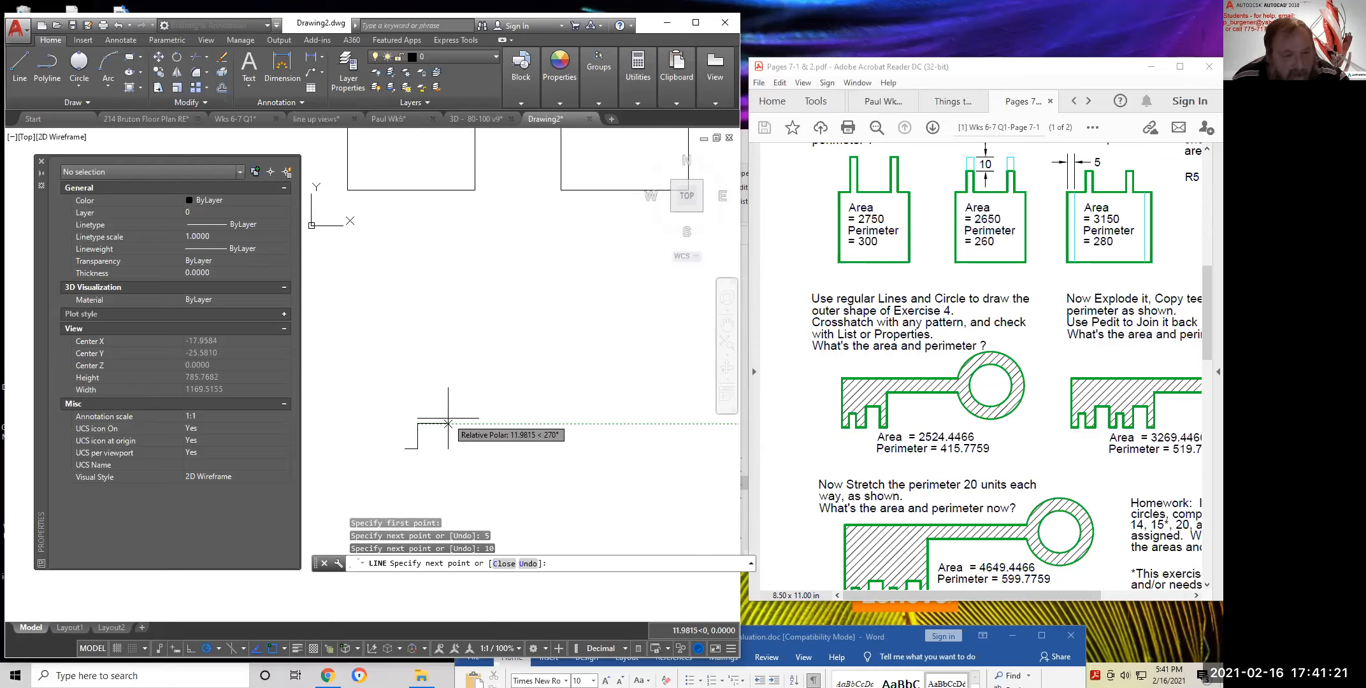
pyautogui.write('5')
pyautogui.press('Return')
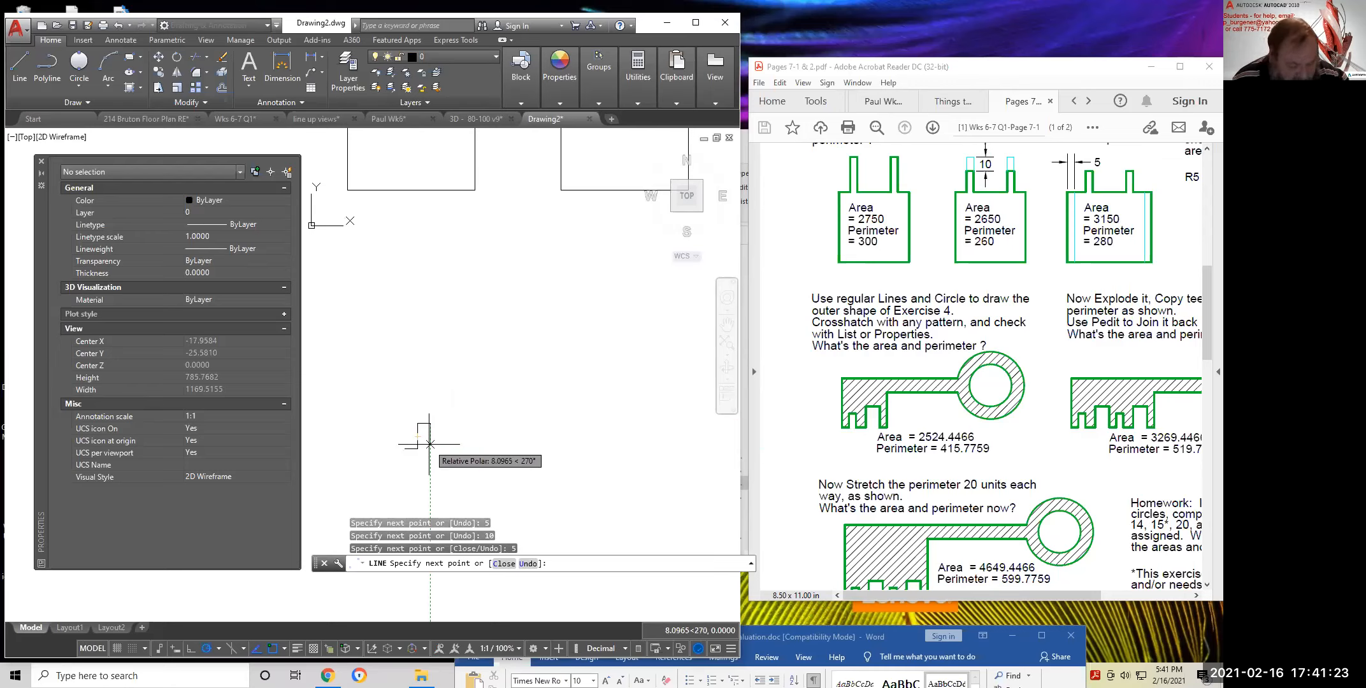
pyautogui.scroll(4, 430, 444)
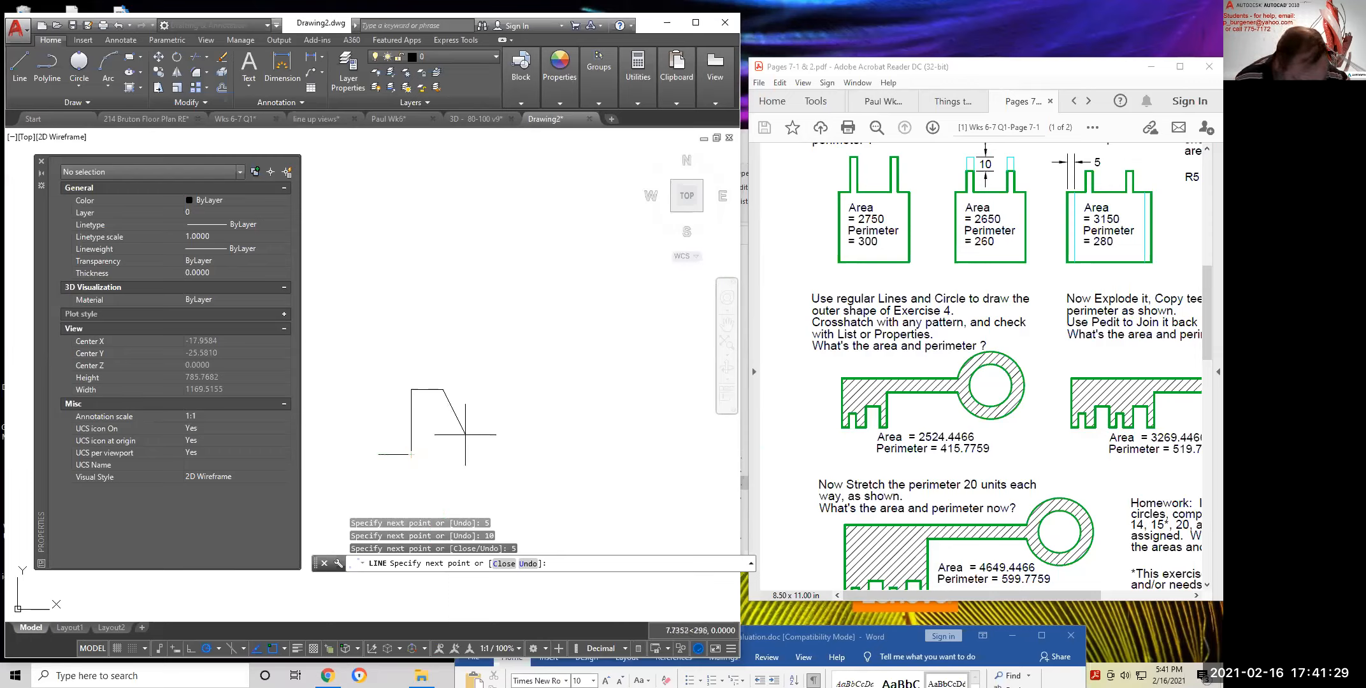
pyautogui.write('10')
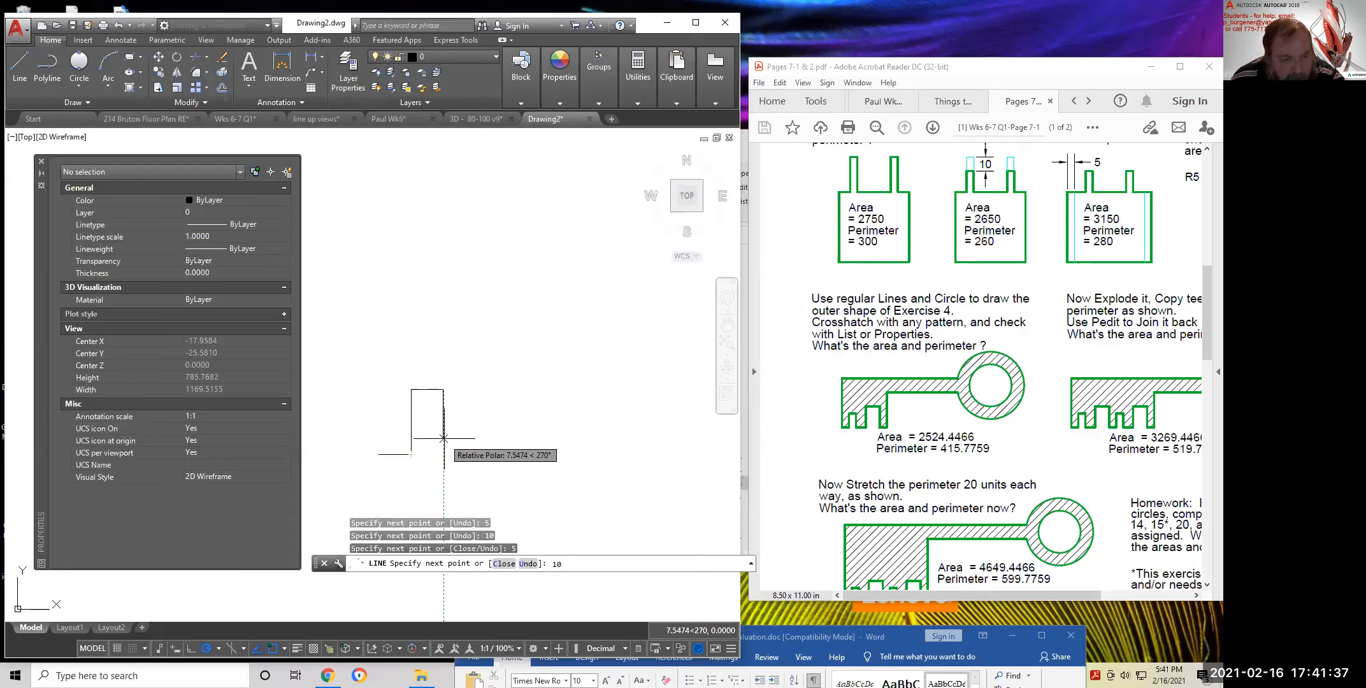
pyautogui.press('Return')
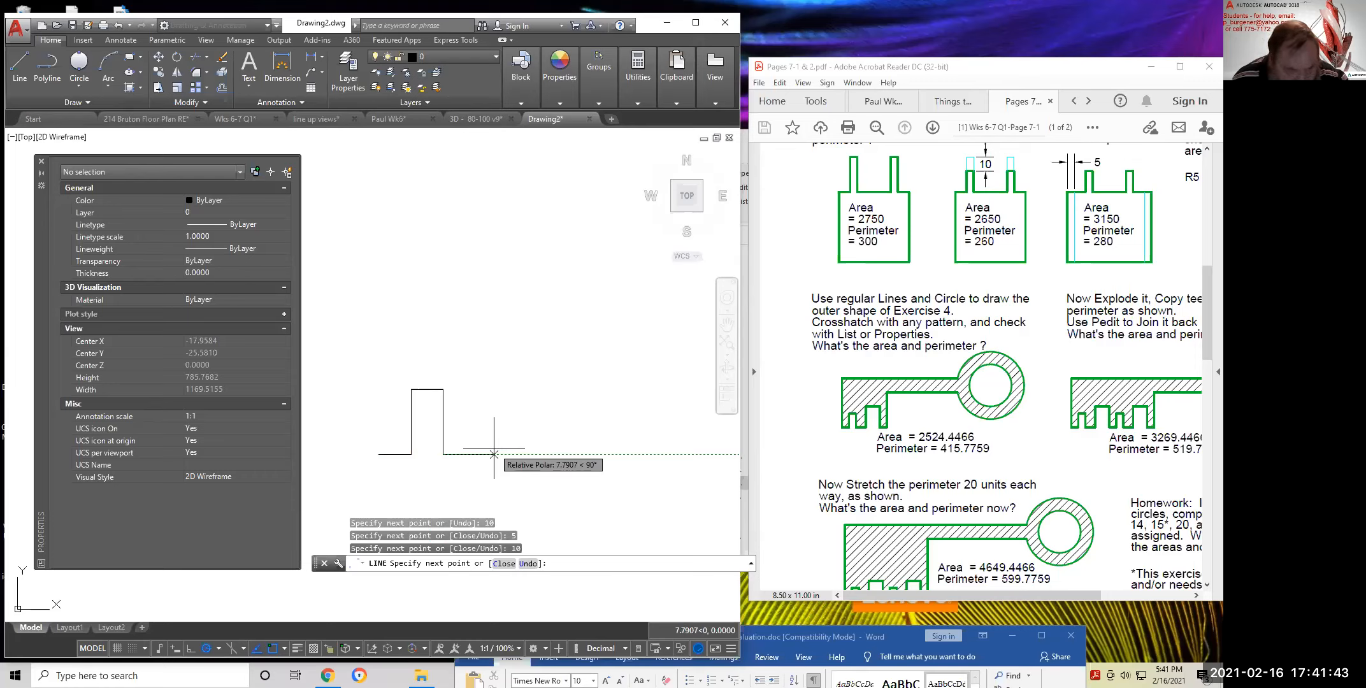
pyautogui.write('7')
pyautogui.press('Return')
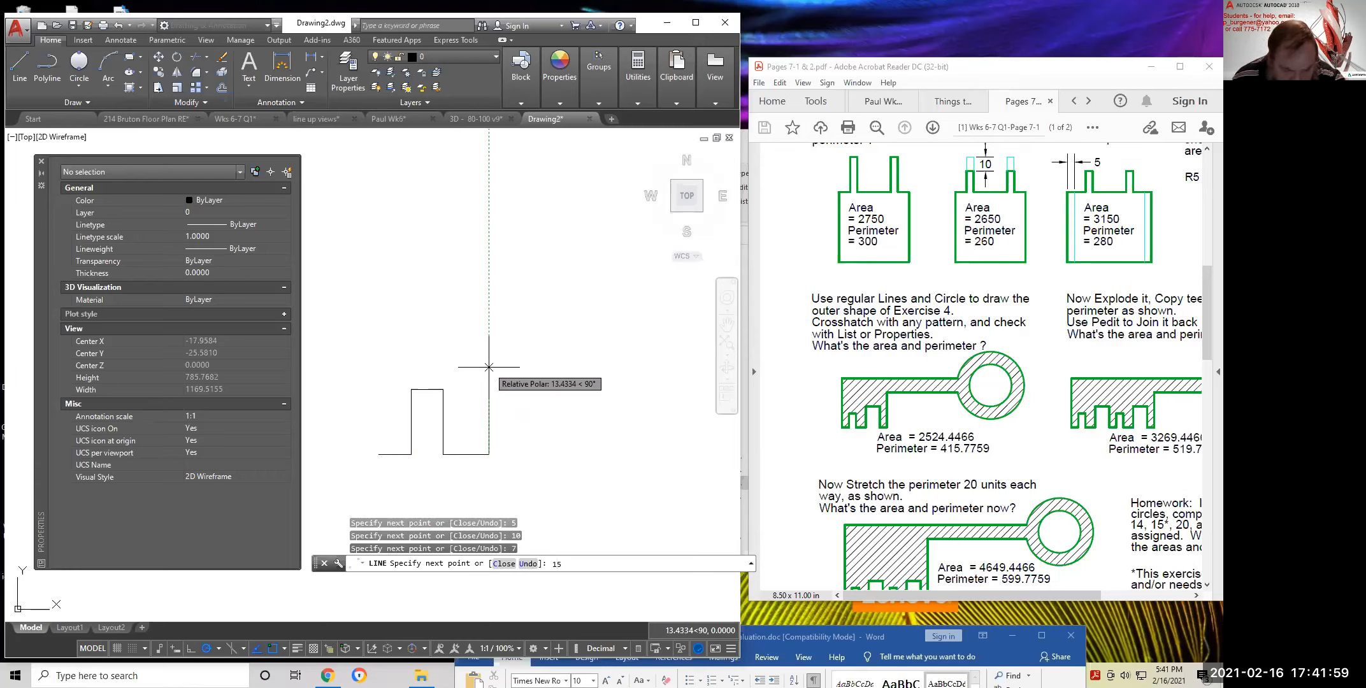
# Extend the outline with a 15-unit rise, 10-unit top edge and 15-unit drop
pyautogui.press('Return')
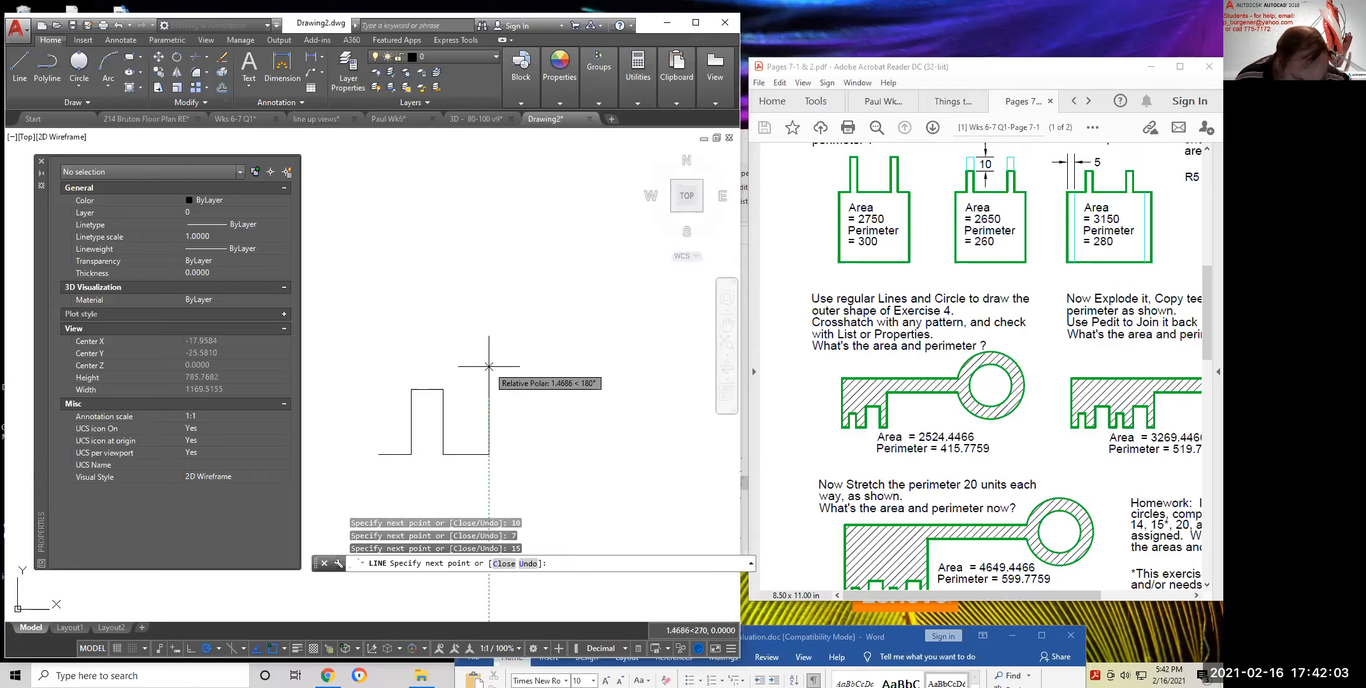
pyautogui.click(489, 356)
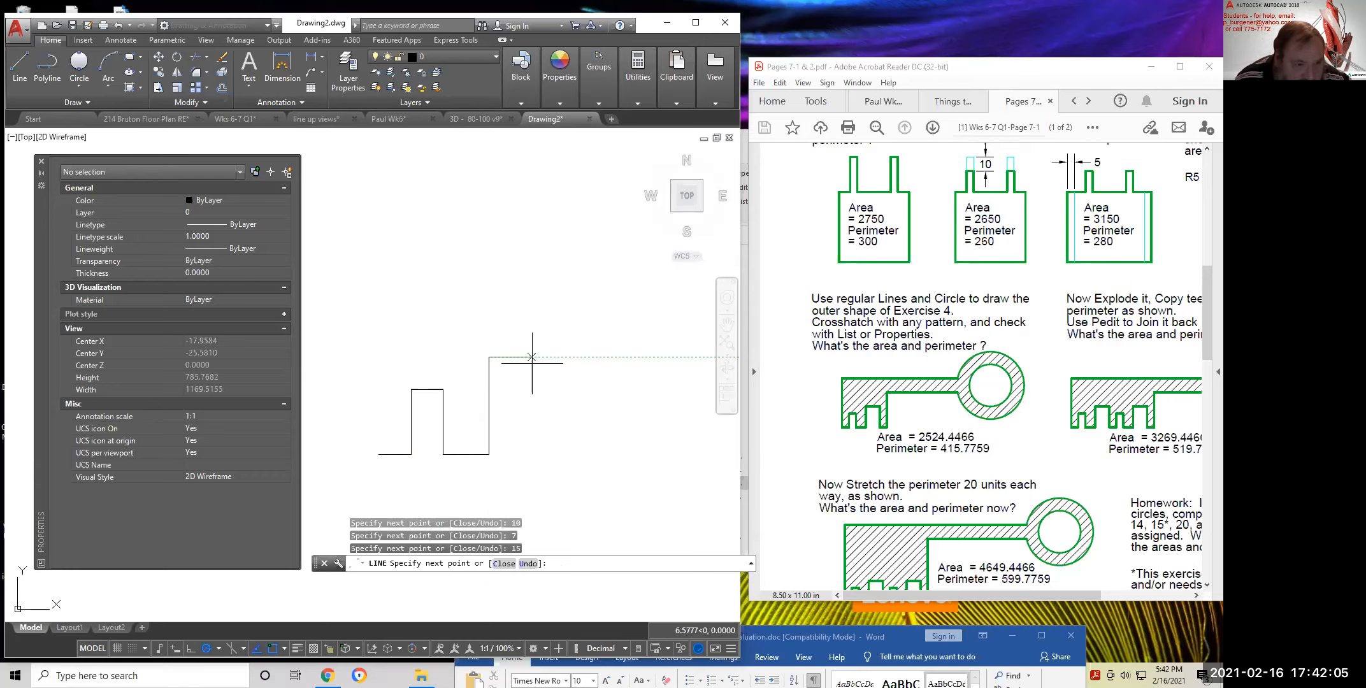
pyautogui.write('10')
pyautogui.press('Return')
pyautogui.click(554, 357)
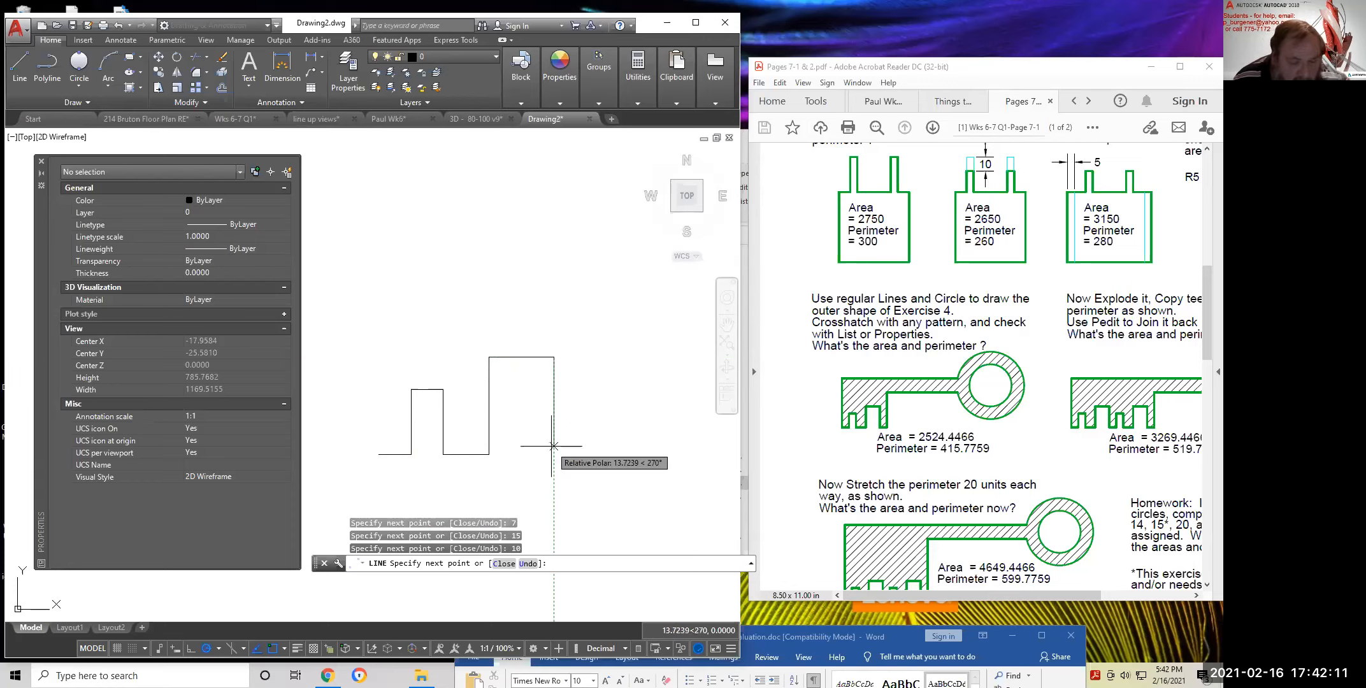
pyautogui.write('15')
pyautogui.press('Return')
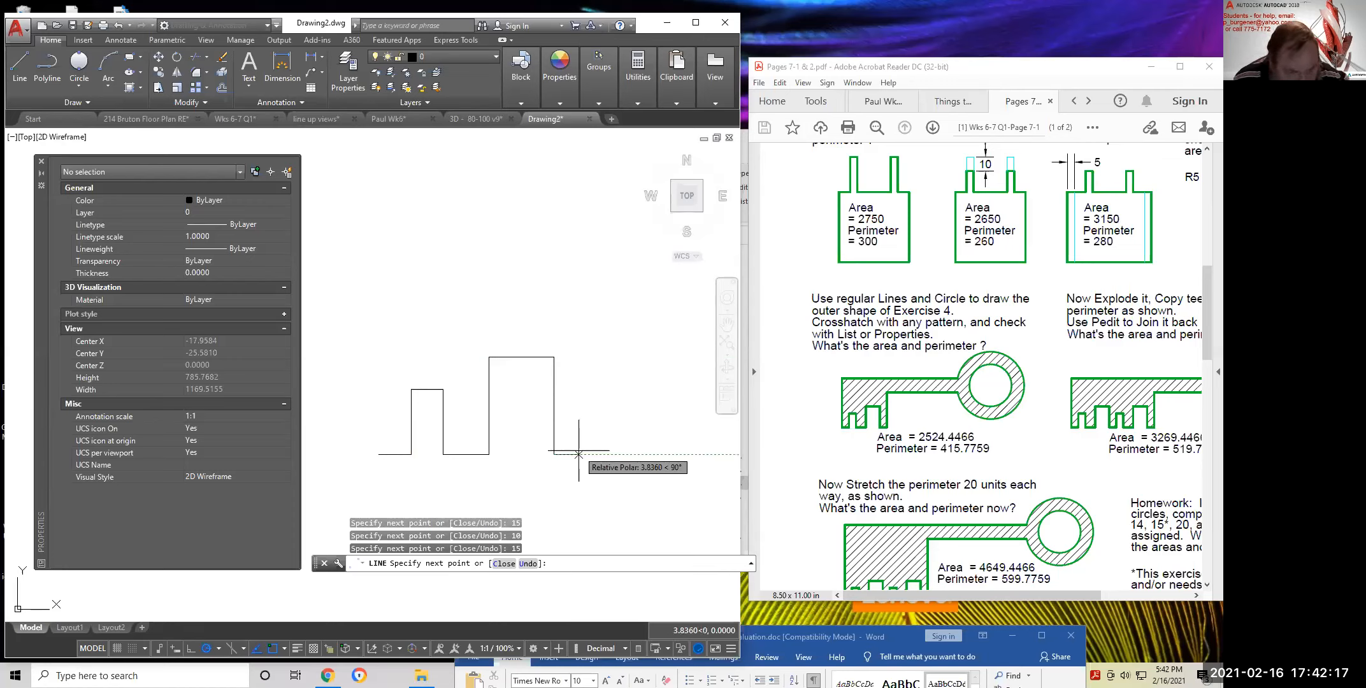
# Add a 5-unit step right and a 25-unit rise, then end the line chain
pyautogui.write('5')
pyautogui.press('Return')
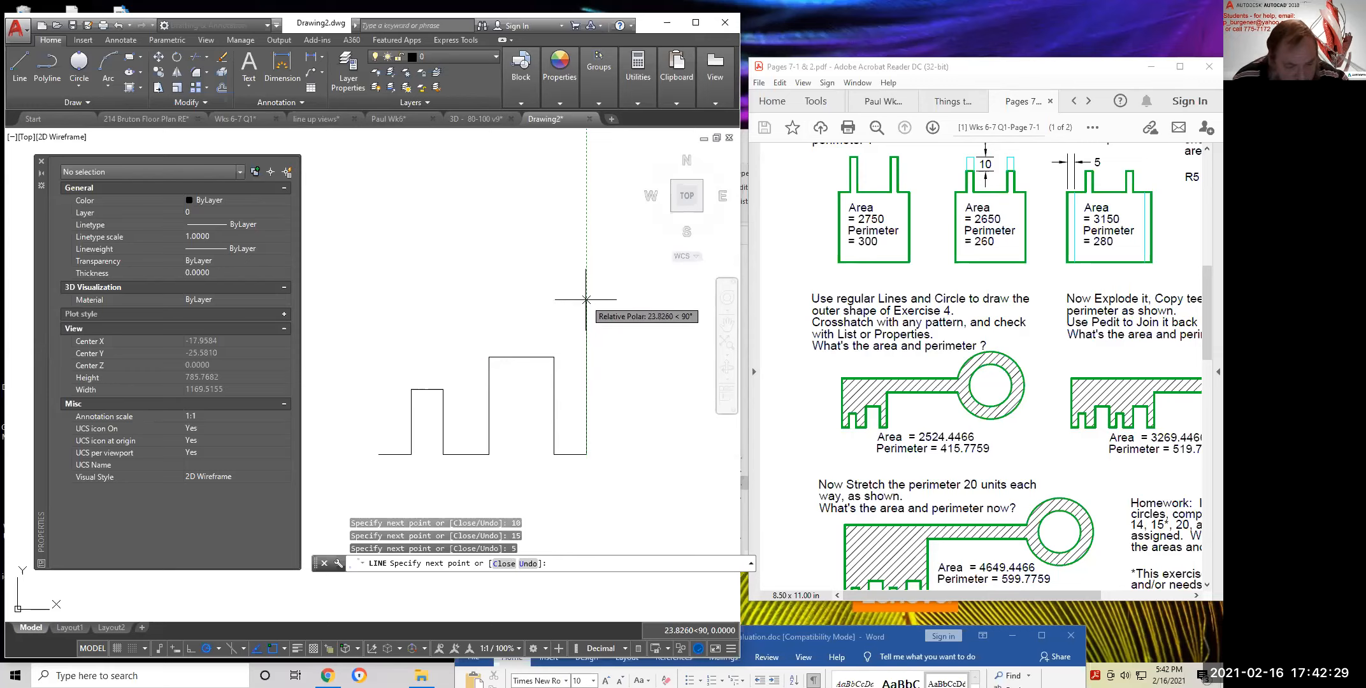
pyautogui.write('5')
pyautogui.press('Return')
pyautogui.scroll(-3, 612, 300)
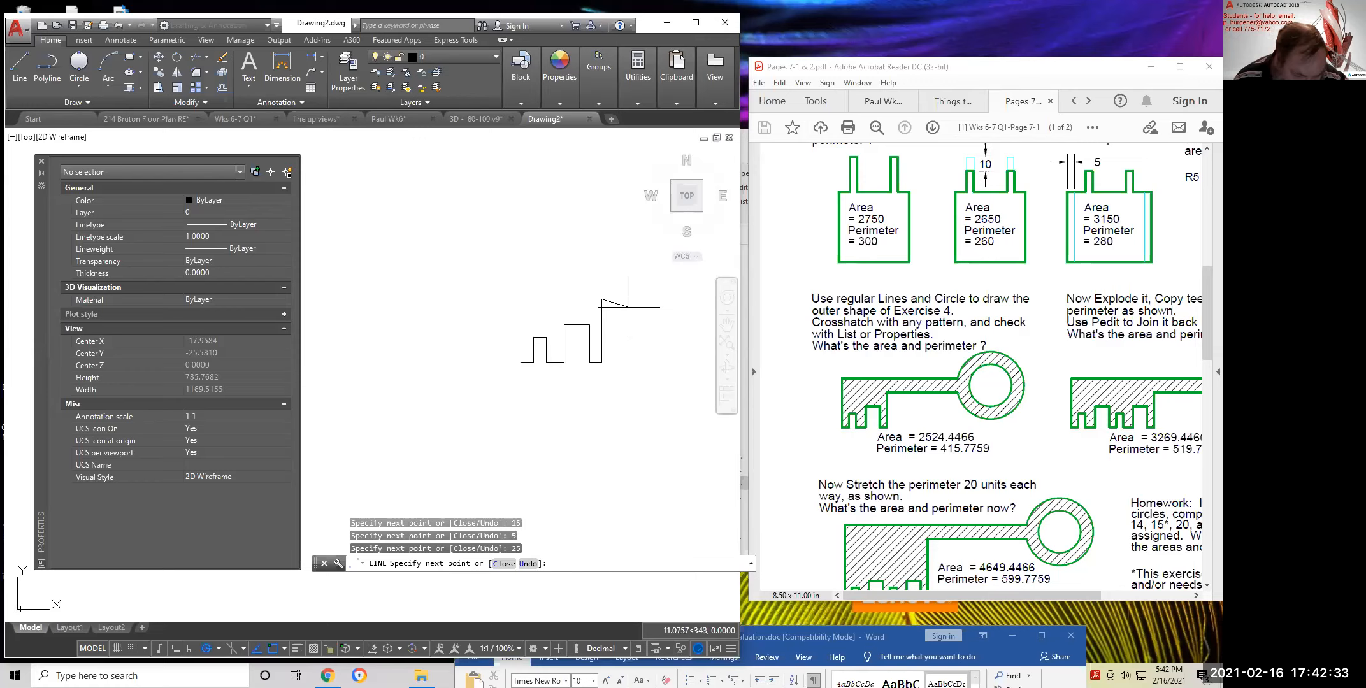
pyautogui.moveTo(640, 306); pyautogui.dragTo(554, 343, button='middle')
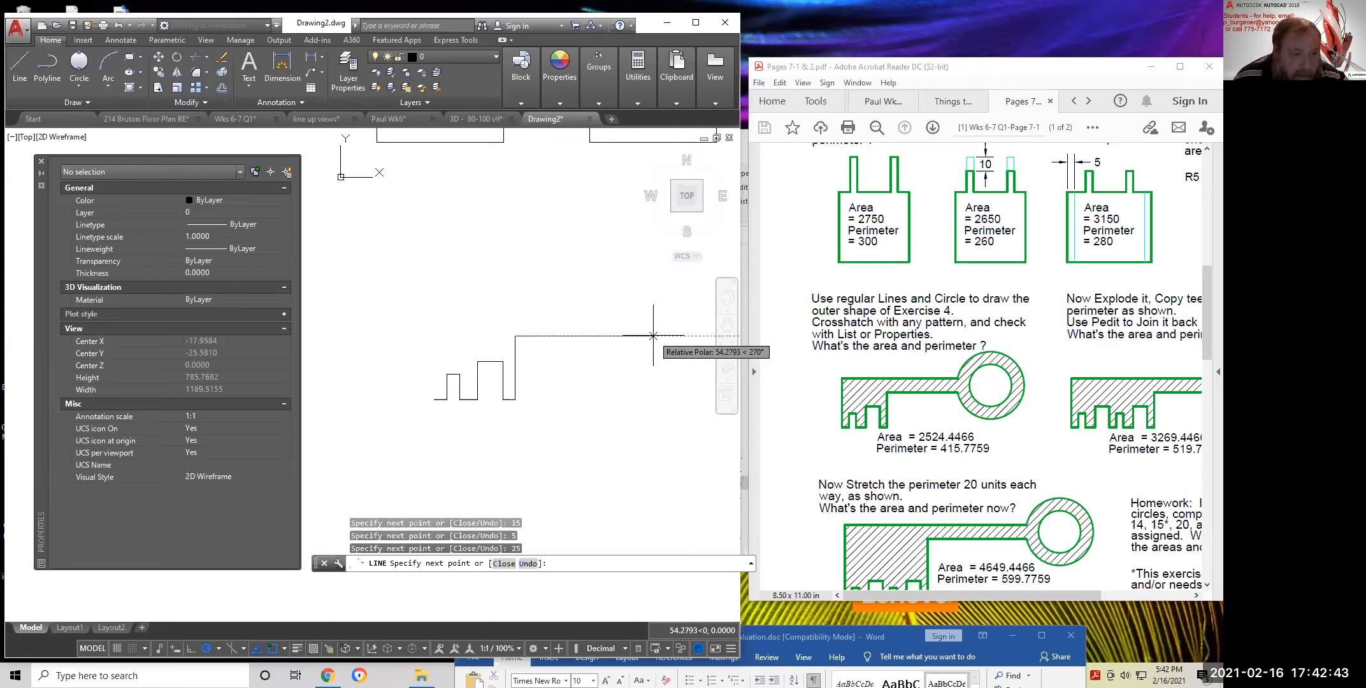
pyautogui.press('Return')
pyautogui.press('Return')
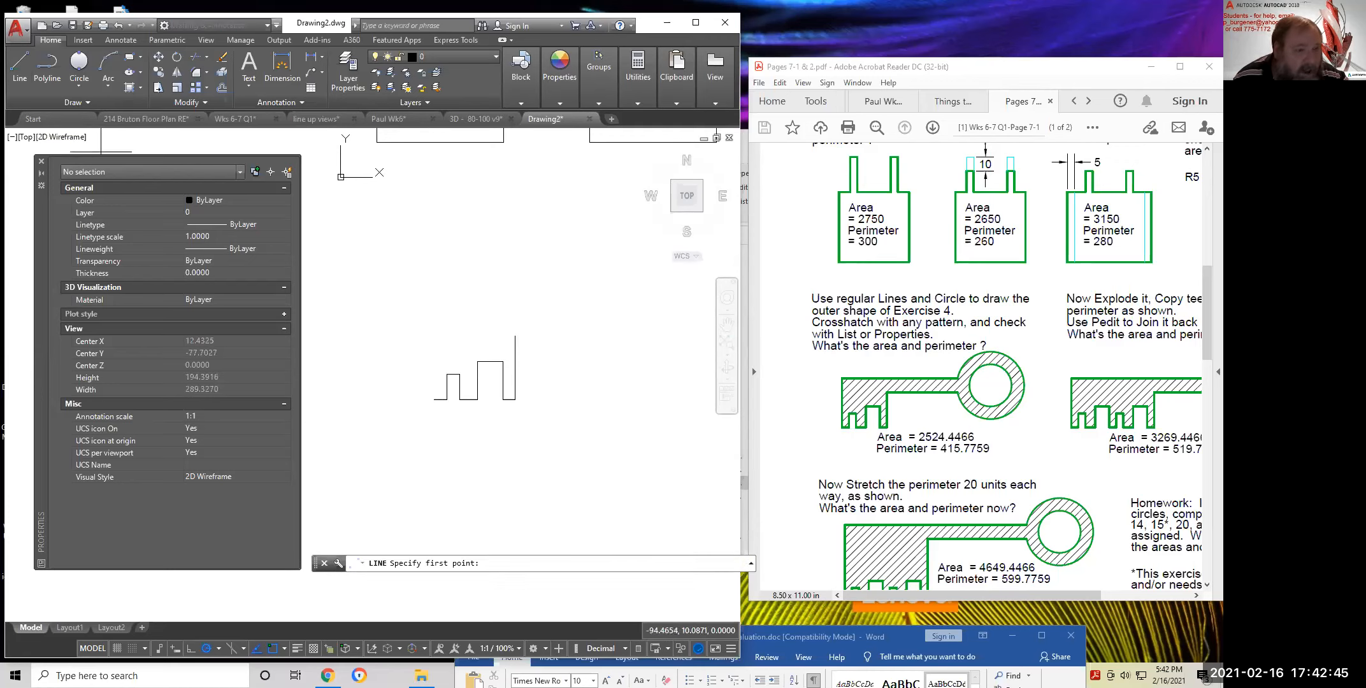
# Draw a 35-unit left edge up from the lower-left corner, then a long top edge rightward
pyautogui.click(434, 399)
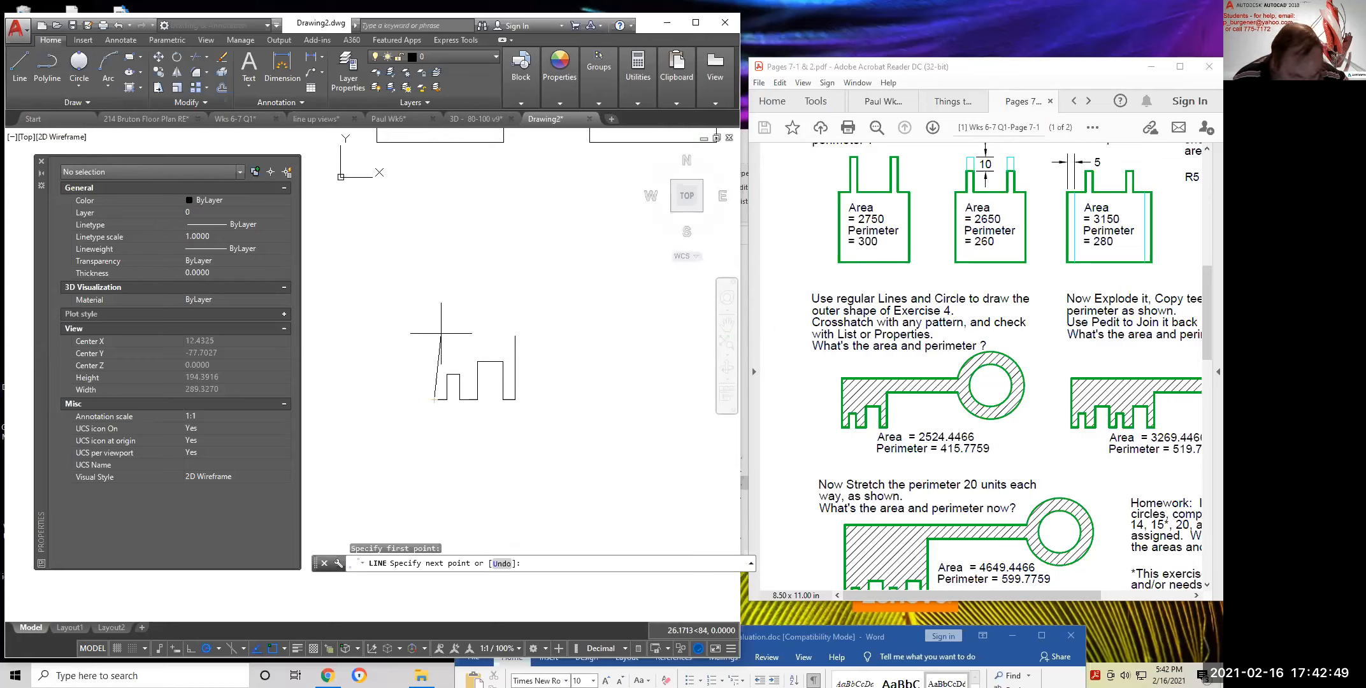
pyautogui.write('35')
pyautogui.press('Return')
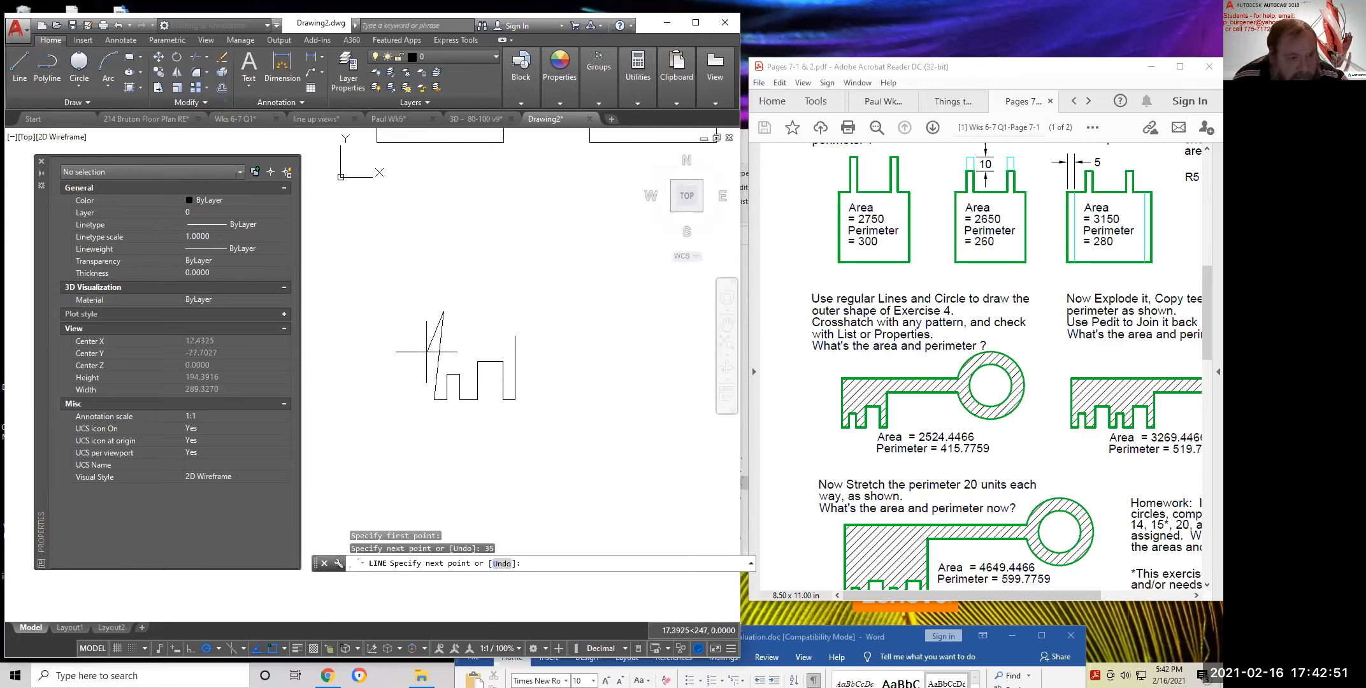
pyautogui.rightClick(421, 328)
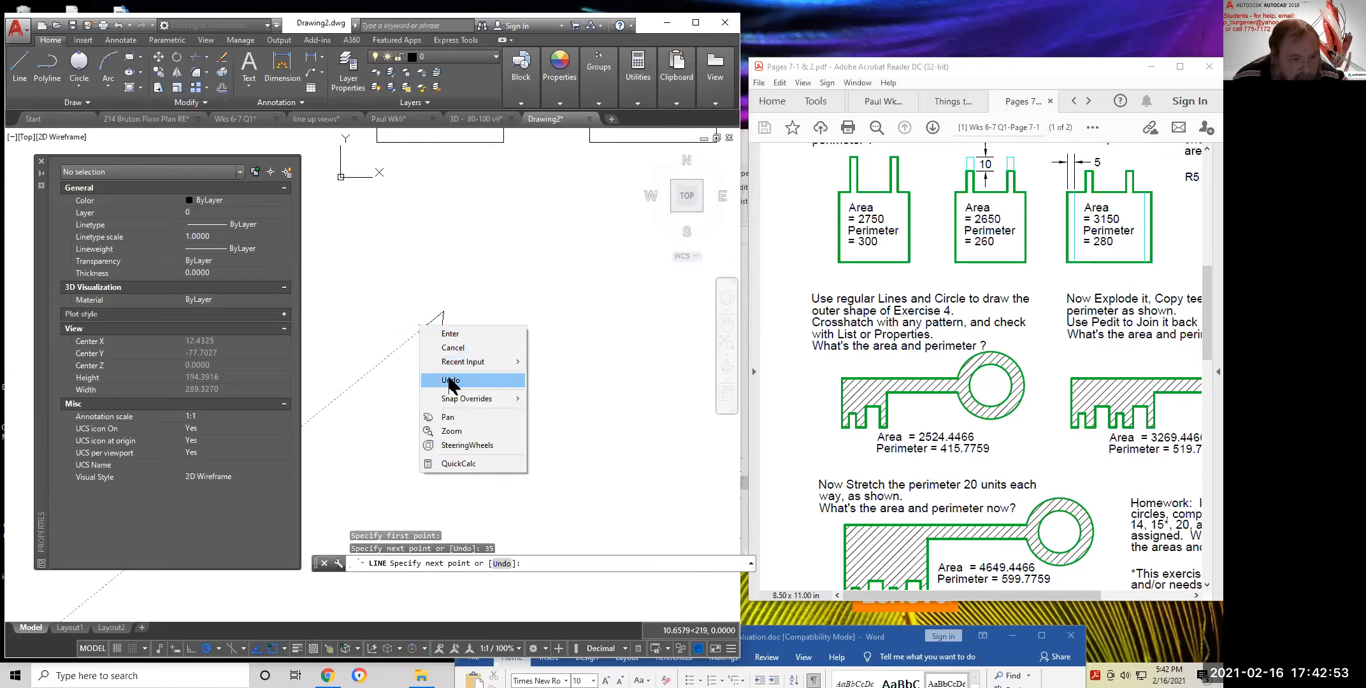
pyautogui.click(455, 386)
pyautogui.write('35')
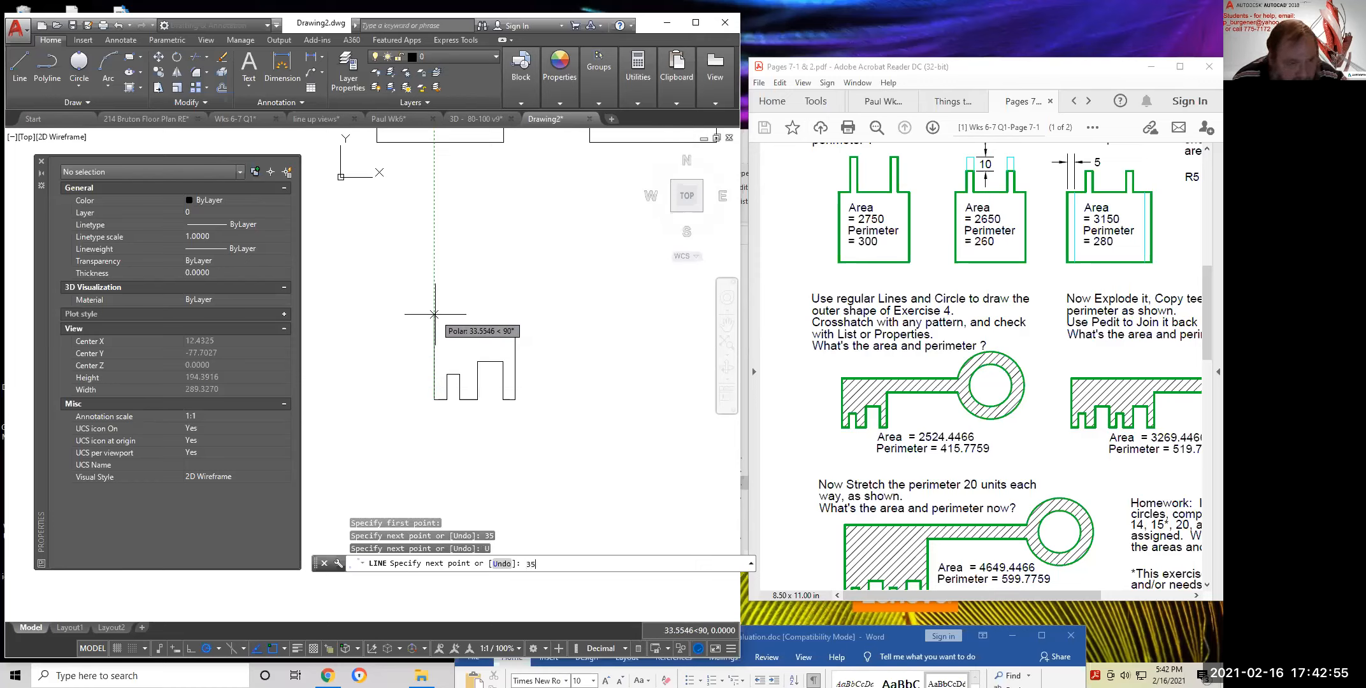
pyautogui.press('Return')
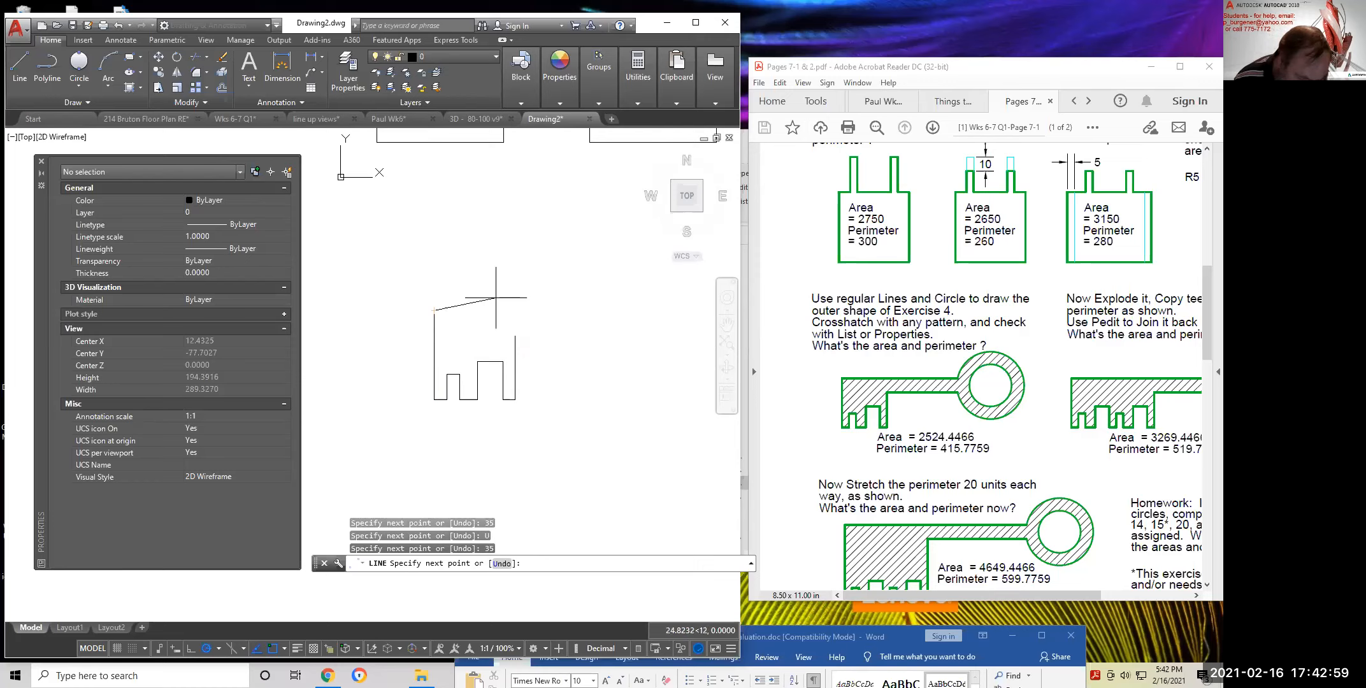
pyautogui.scroll(-3, 543, 293)
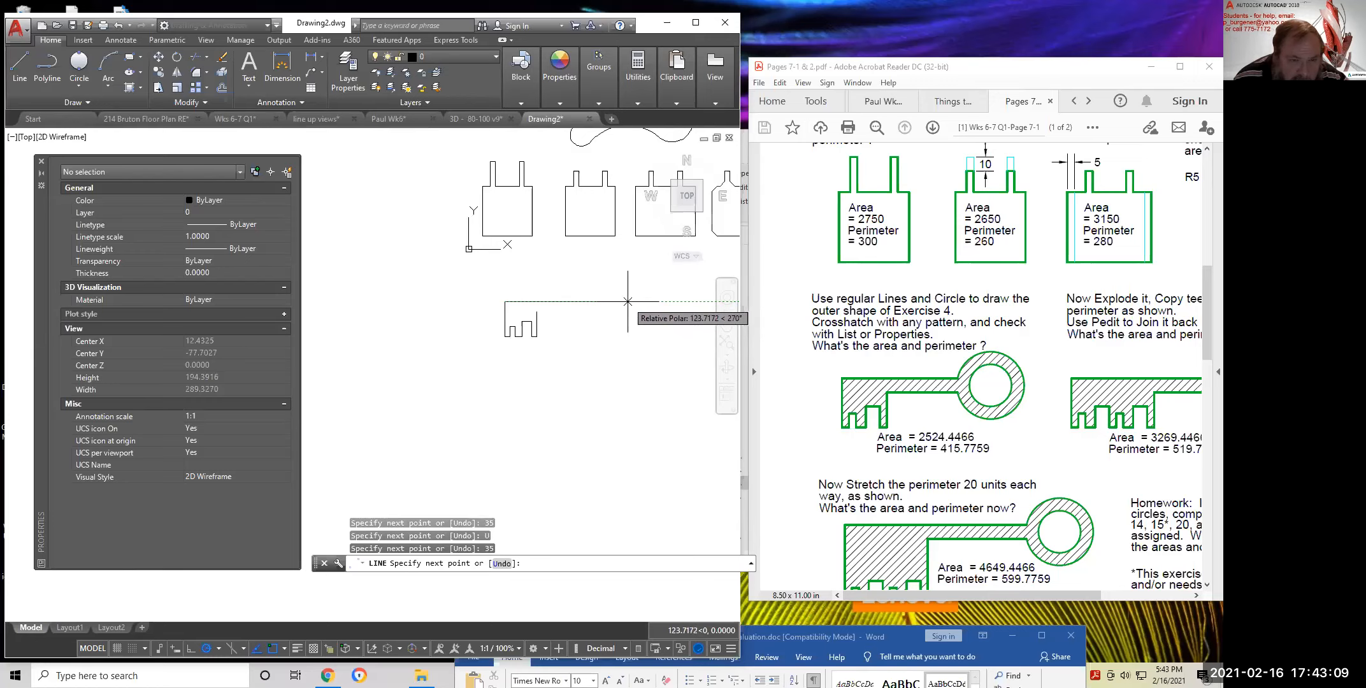
pyautogui.click(627, 302)
pyautogui.press('Return')
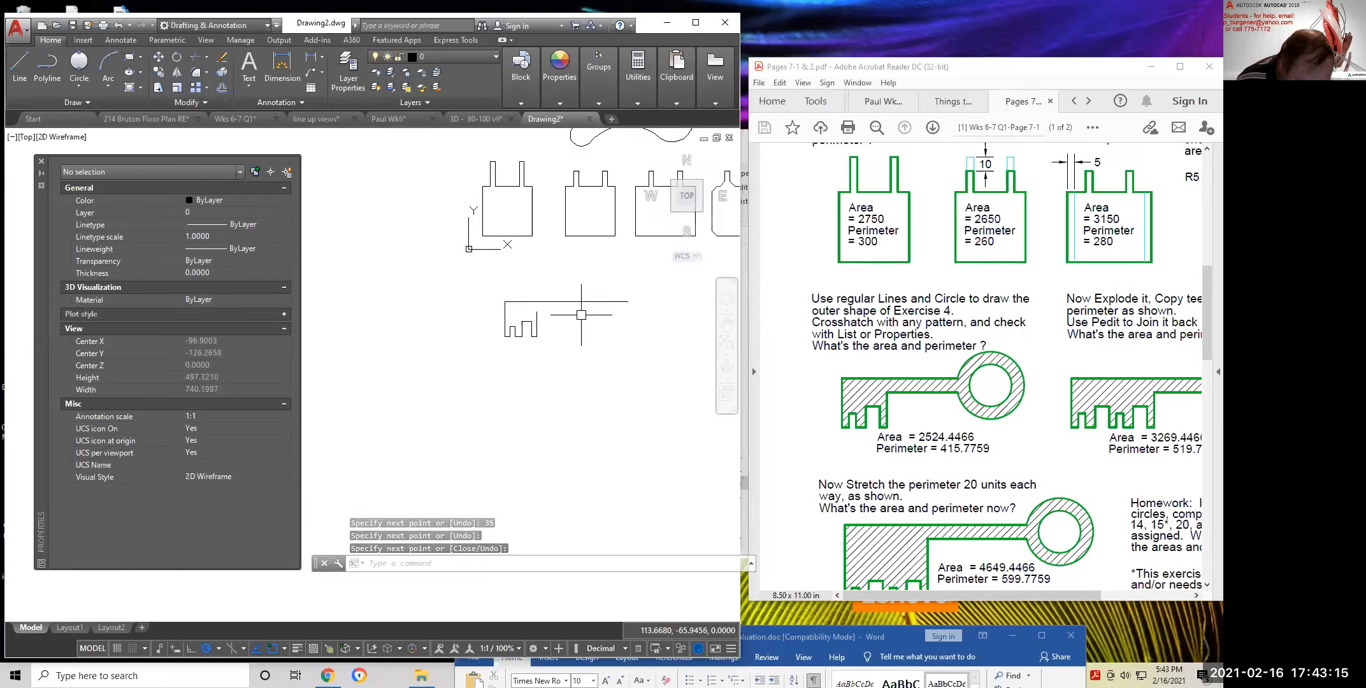
# Offset the key's top edge by 10 units
pyautogui.click(221, 87)
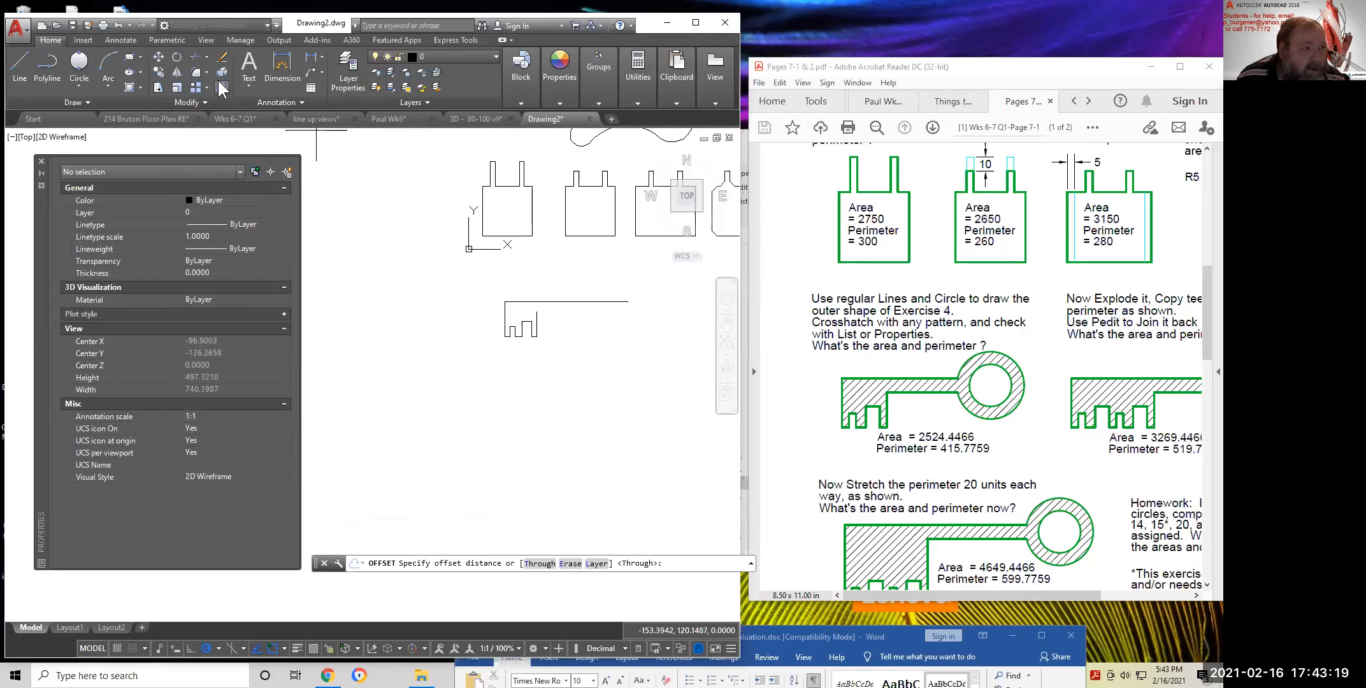
pyautogui.write('10')
pyautogui.press('Return')
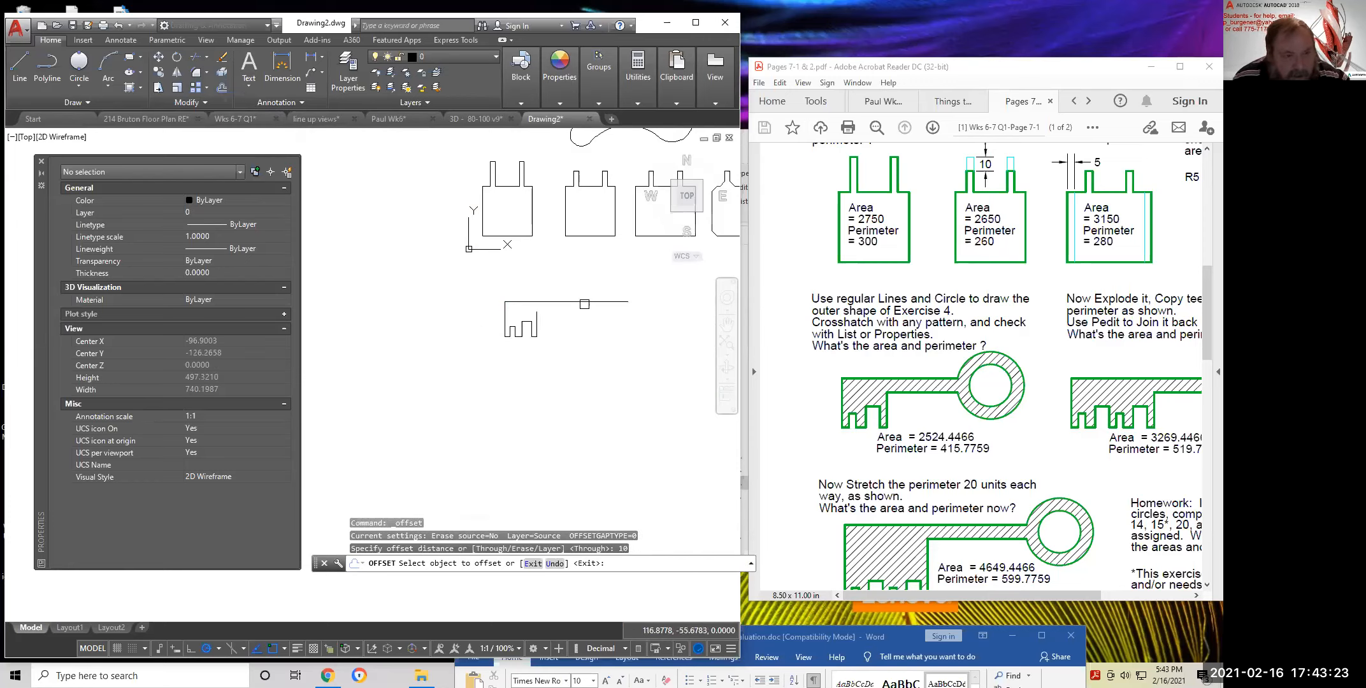
pyautogui.click(585, 309)
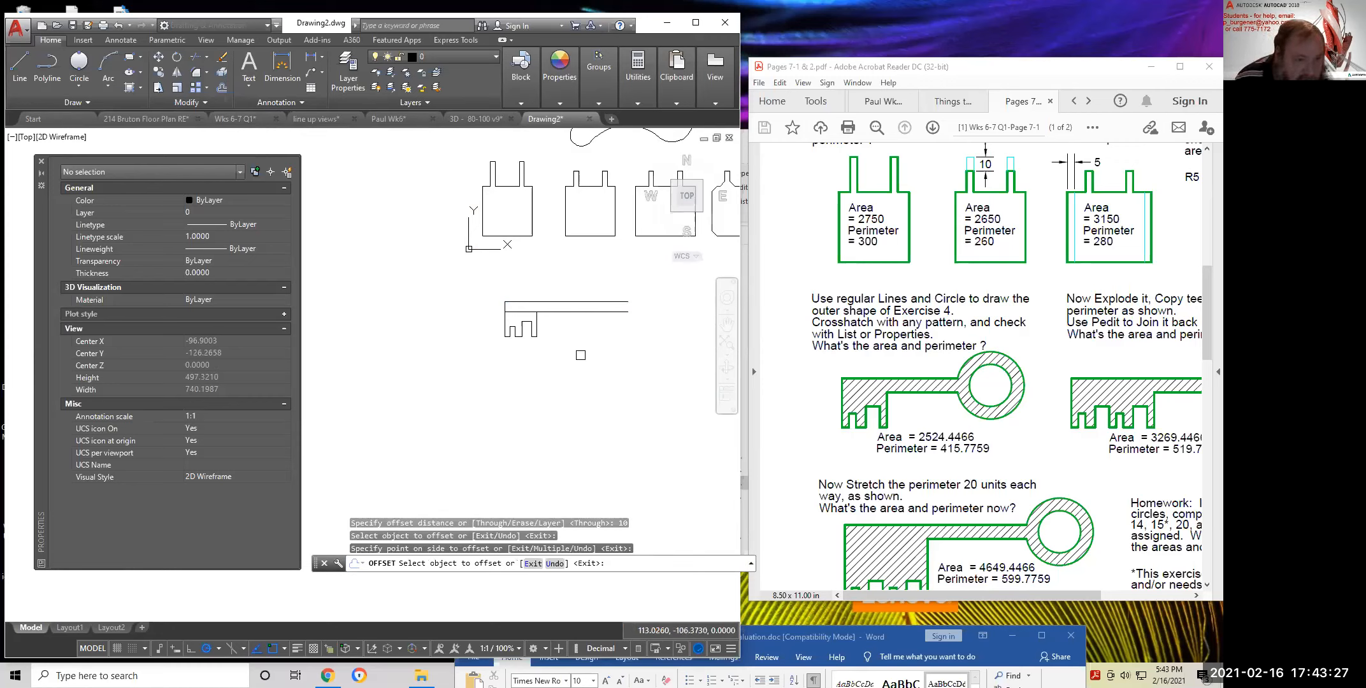
pyautogui.scroll(5, 515, 313)
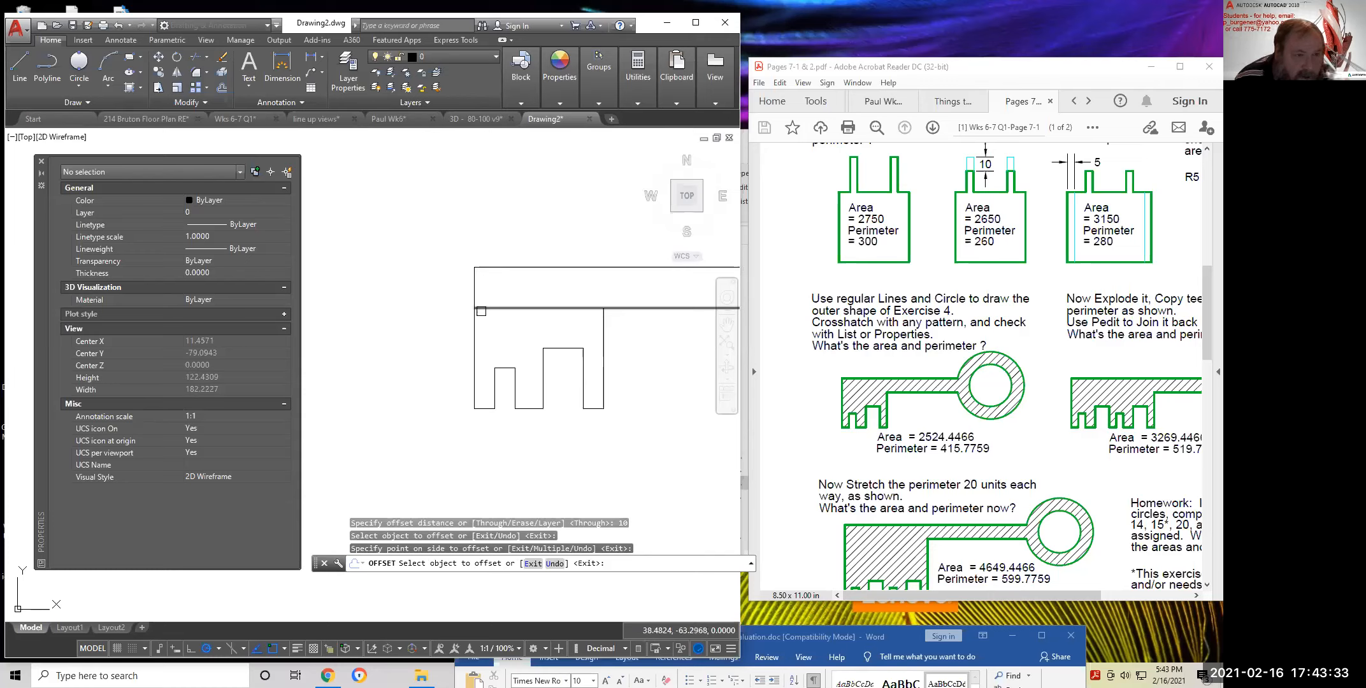
# Draw a 106-unit line from the key's left edge for the shaft
pyautogui.click(18, 60)
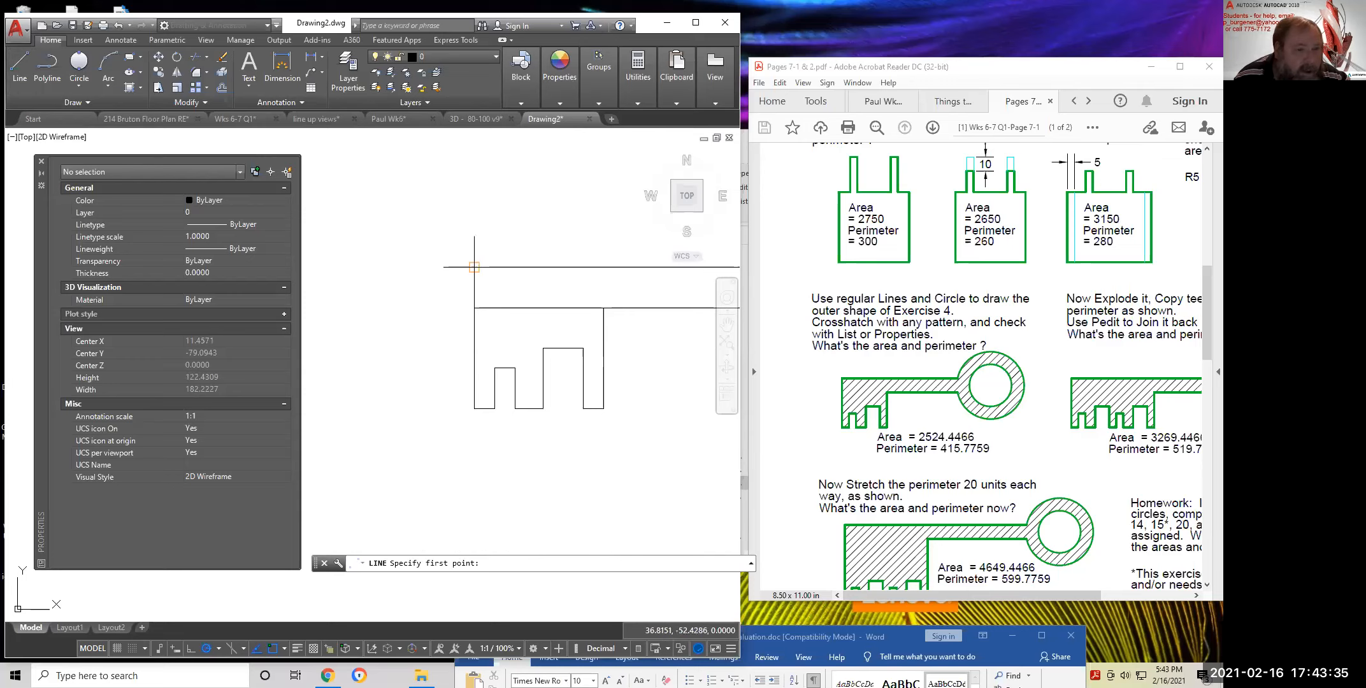
pyautogui.click(474, 307)
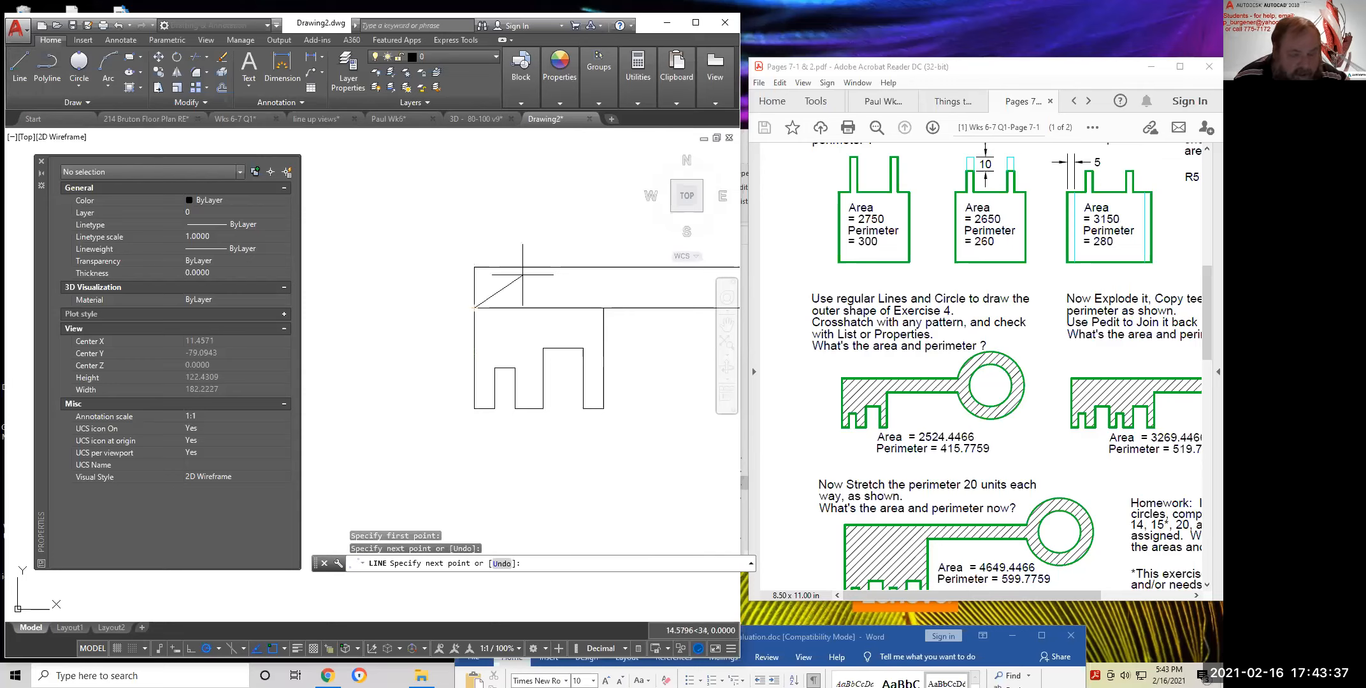
pyautogui.press('Return')
pyautogui.click(21, 60)
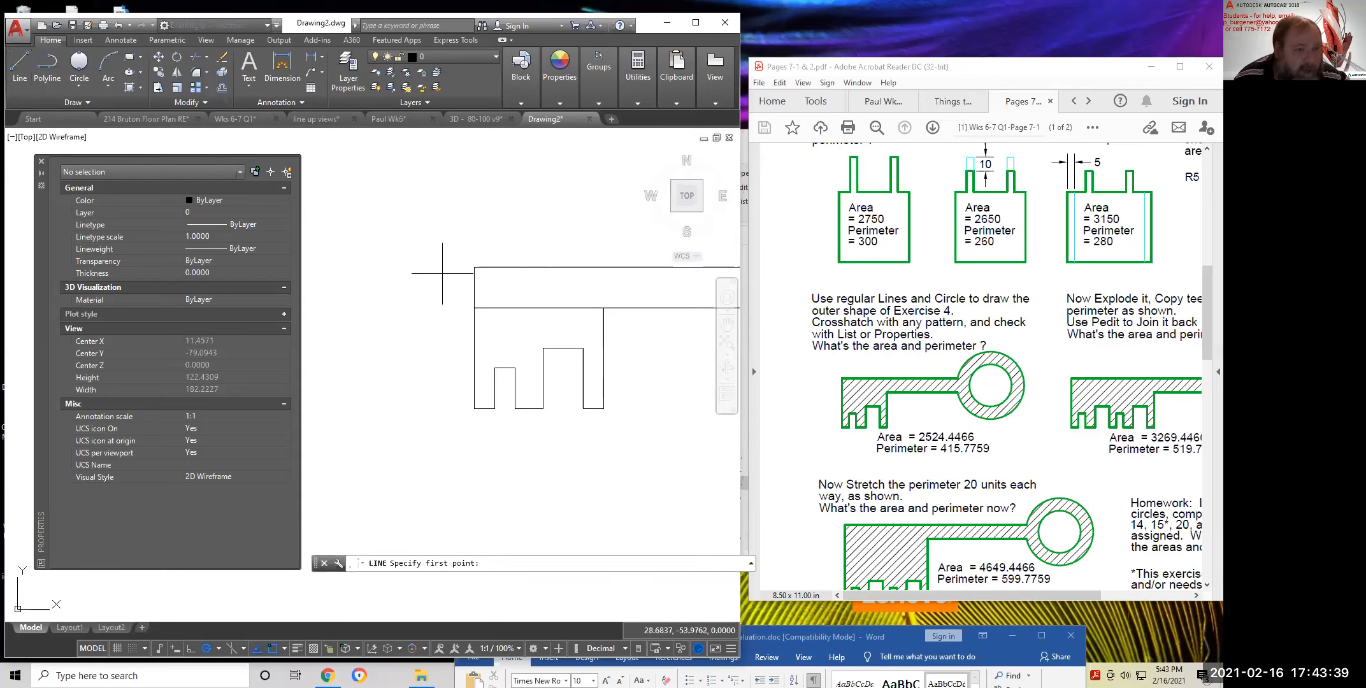
pyautogui.click(475, 287)
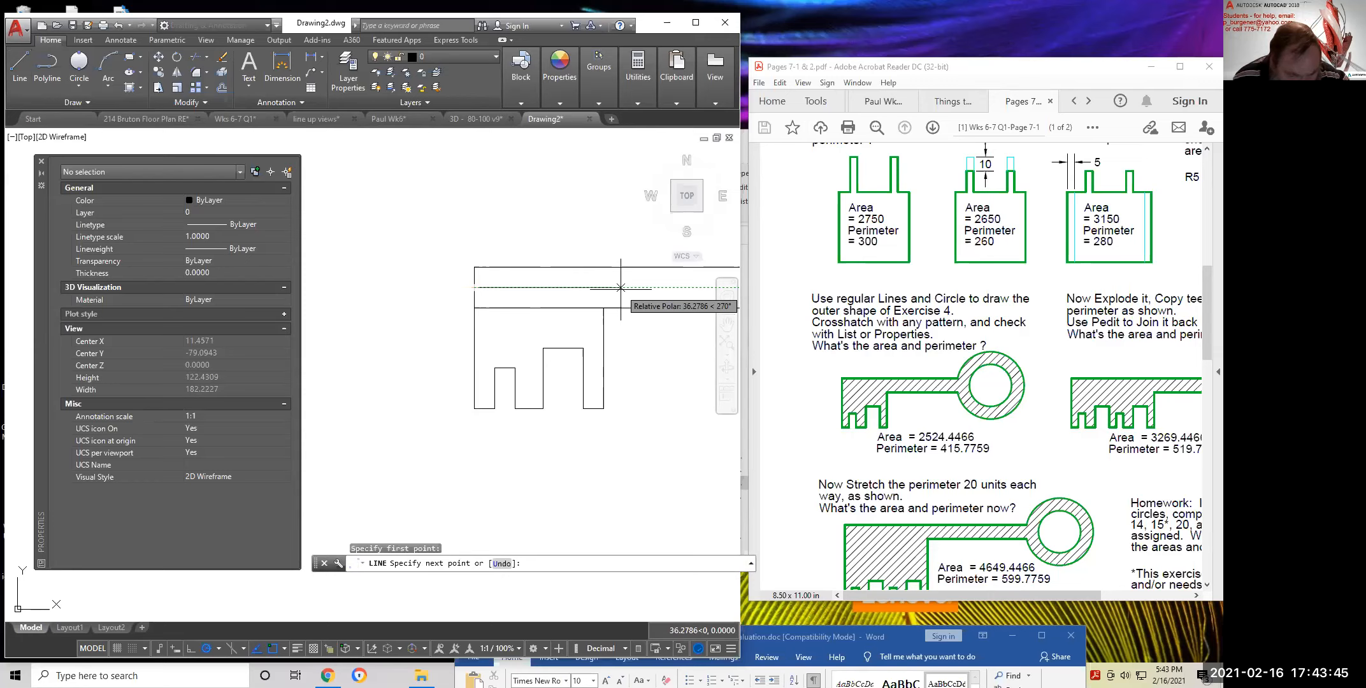
pyautogui.write('10')
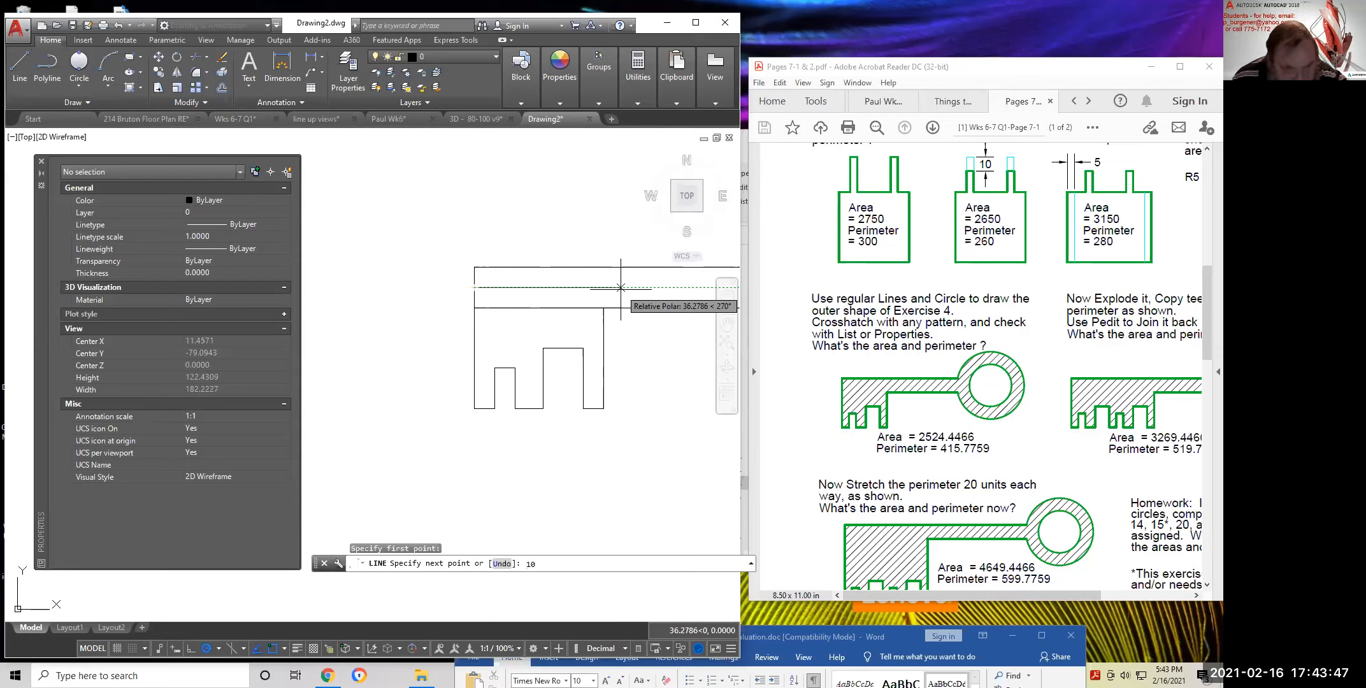
pyautogui.write('6')
pyautogui.press('Return')
pyautogui.press('Return')
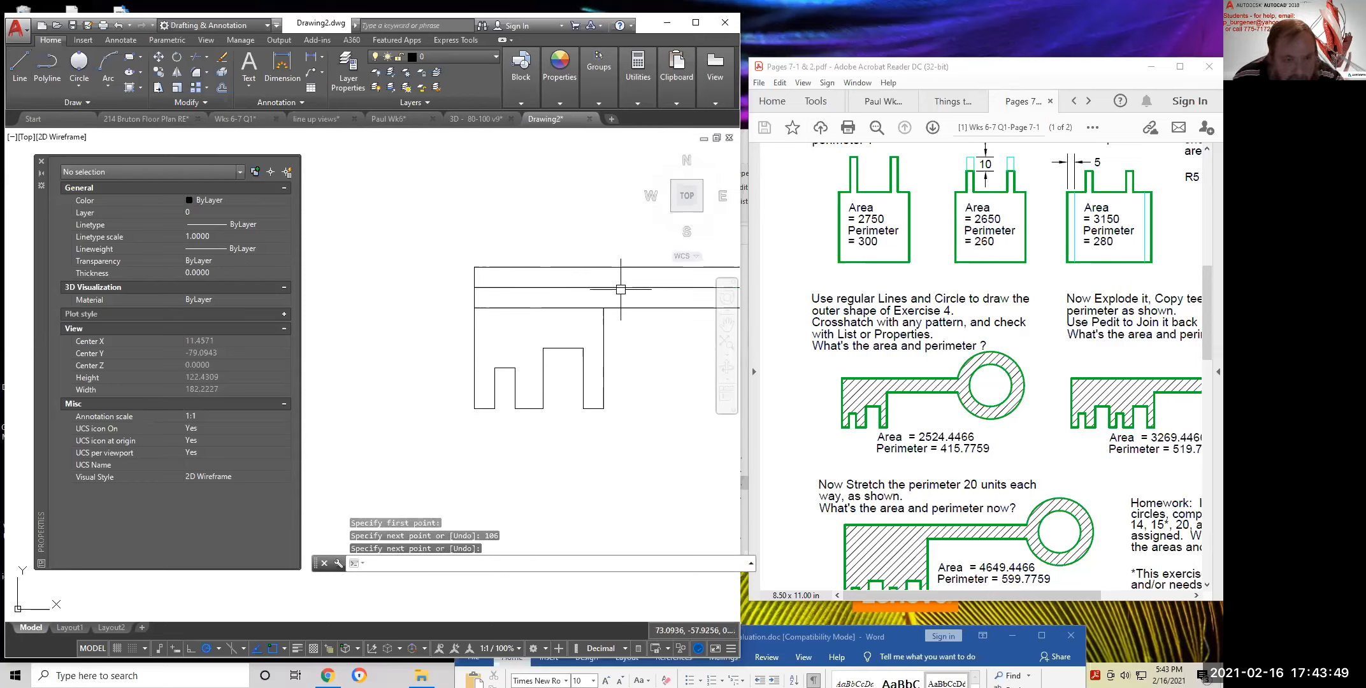
pyautogui.scroll(-2, 641, 369)
pyautogui.moveTo(640, 370); pyautogui.dragTo(483, 378, button='middle')
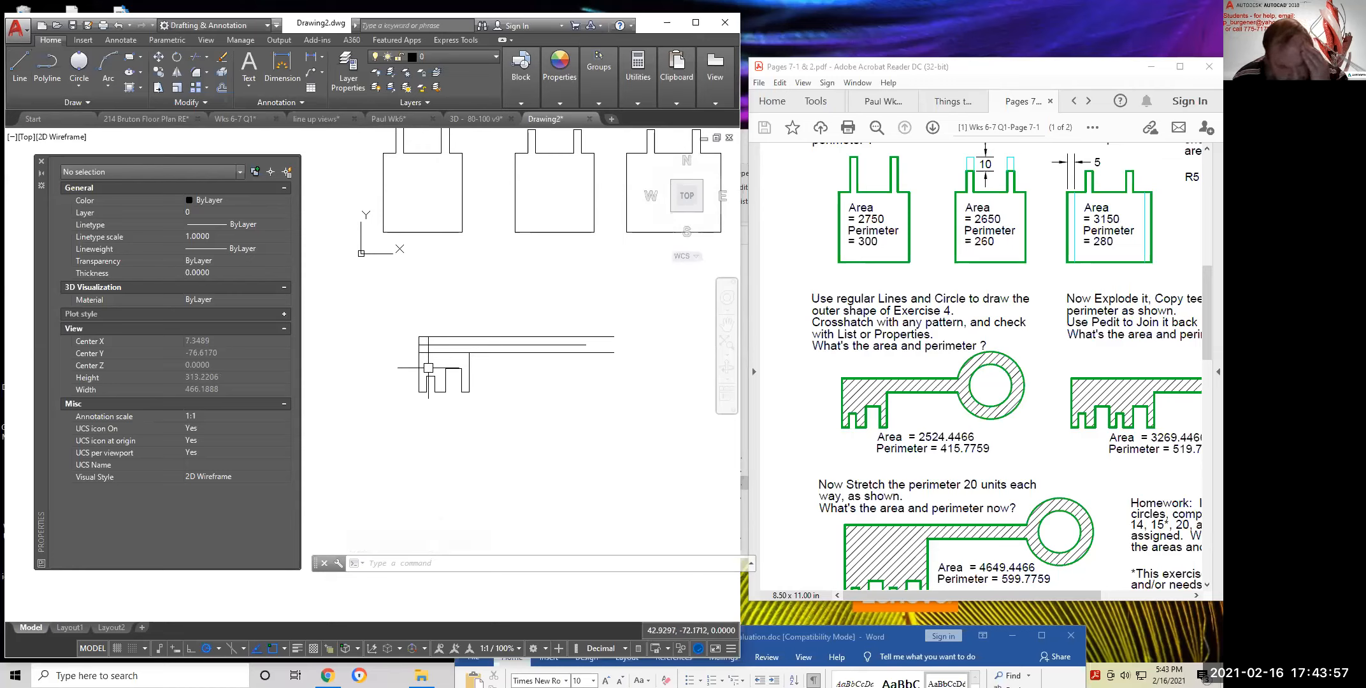
pyautogui.scroll(4, 428, 368)
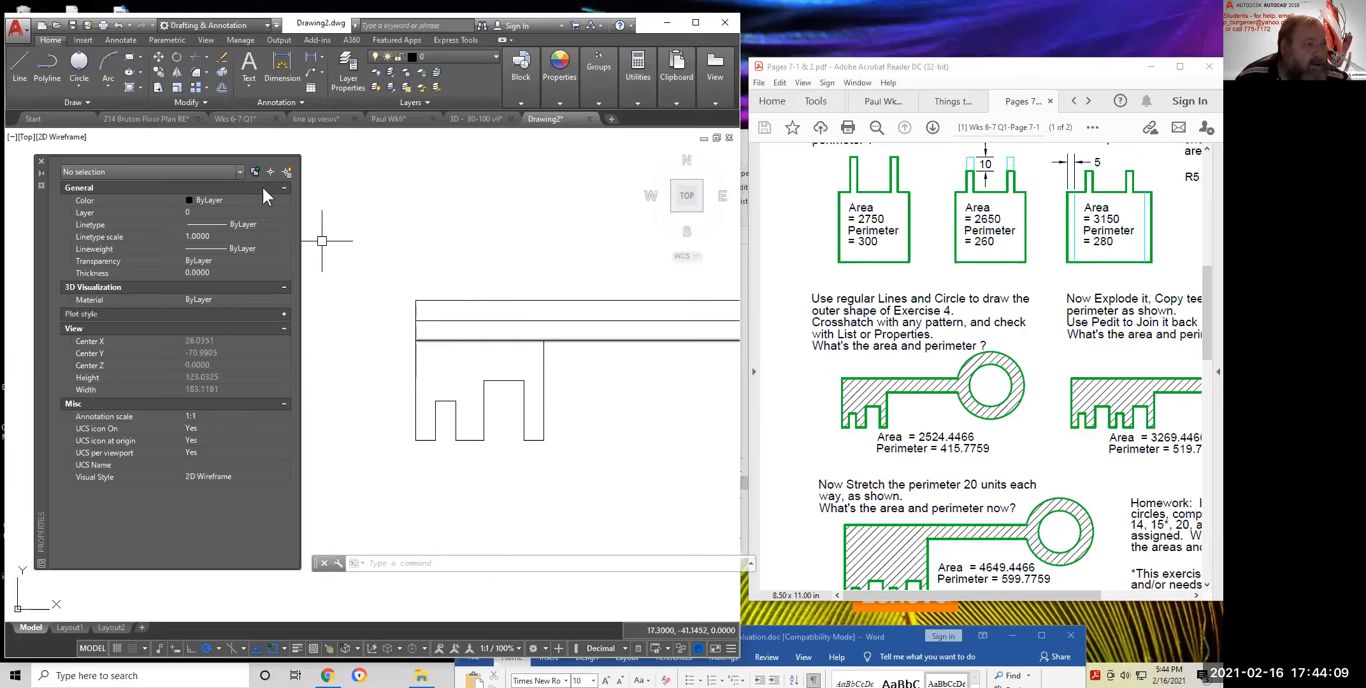
# Erase the stray leftover line with a selection window
pyautogui.click(221, 57)
pyautogui.click(395, 269)
pyautogui.click(440, 368)
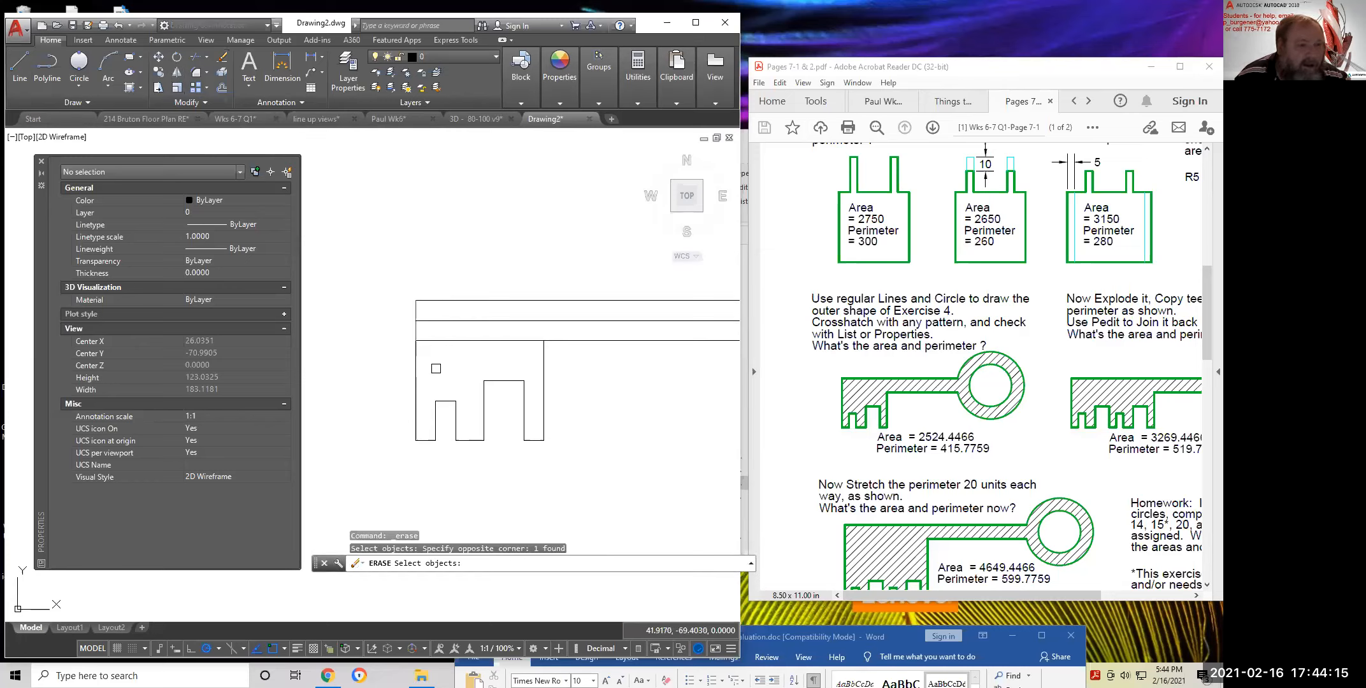
pyautogui.press('Return')
pyautogui.scroll(-4, 498, 348)
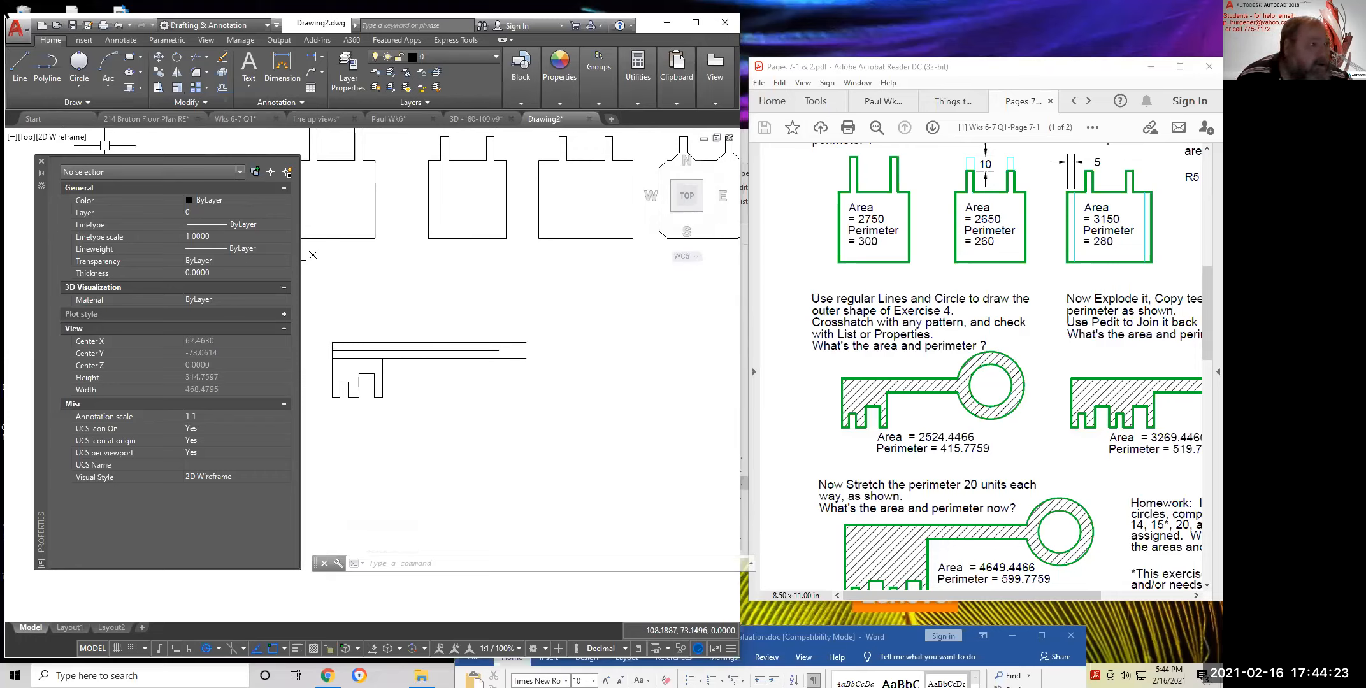
# Draw a 30-diameter circle at the shaft's right end and a concentric radius-24 circle
pyautogui.click(77, 80)
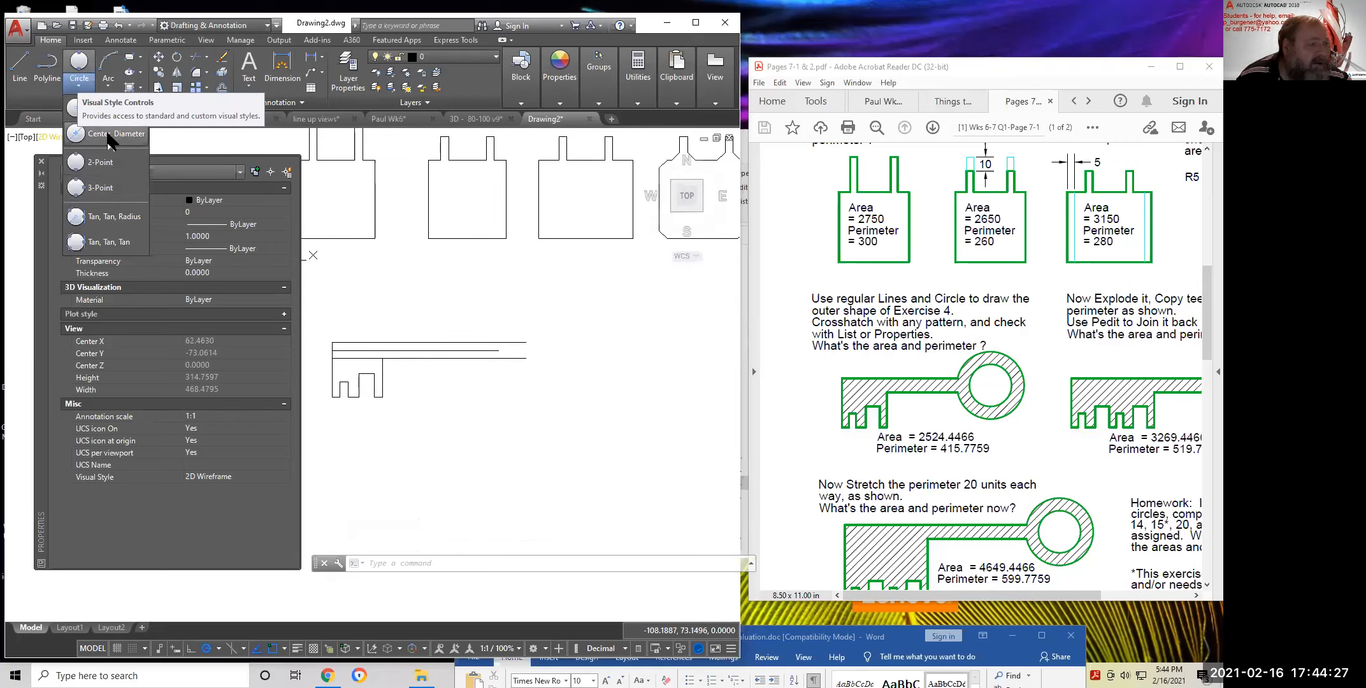
pyautogui.click(107, 136)
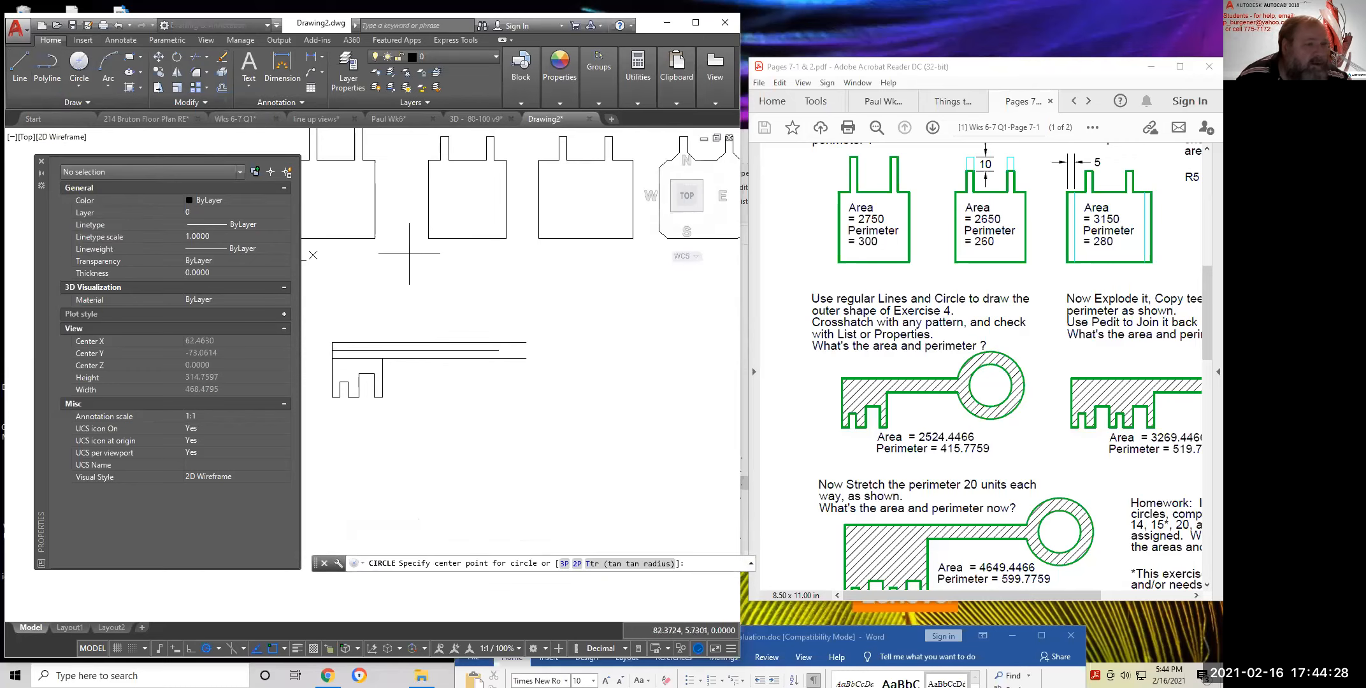
pyautogui.click(498, 350)
pyautogui.write('3')
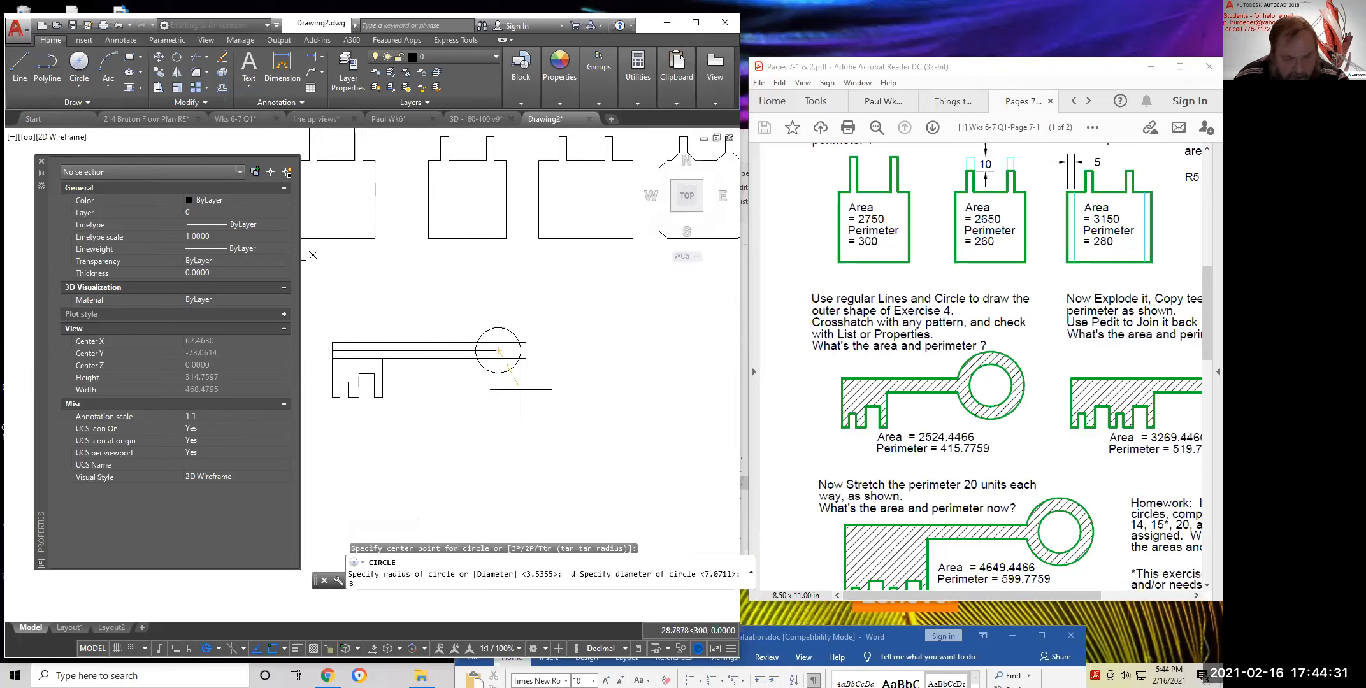
pyautogui.press('Return')
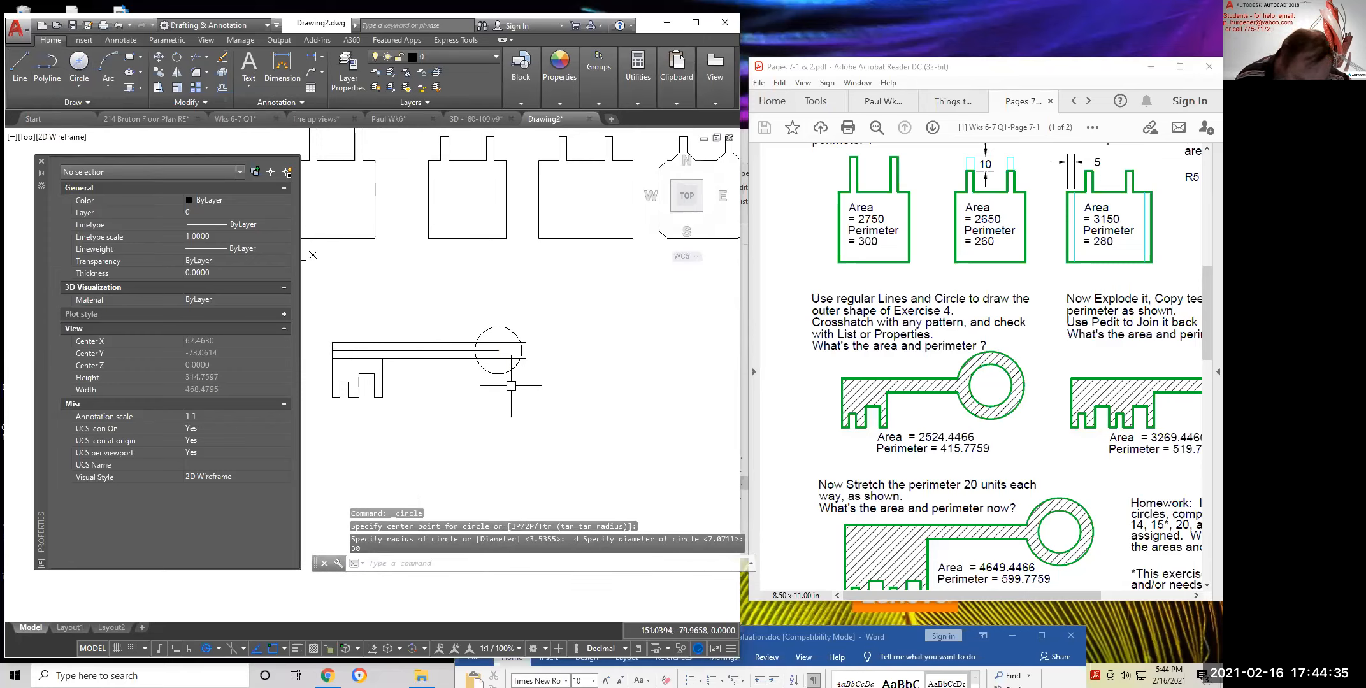
pyautogui.click(76, 81)
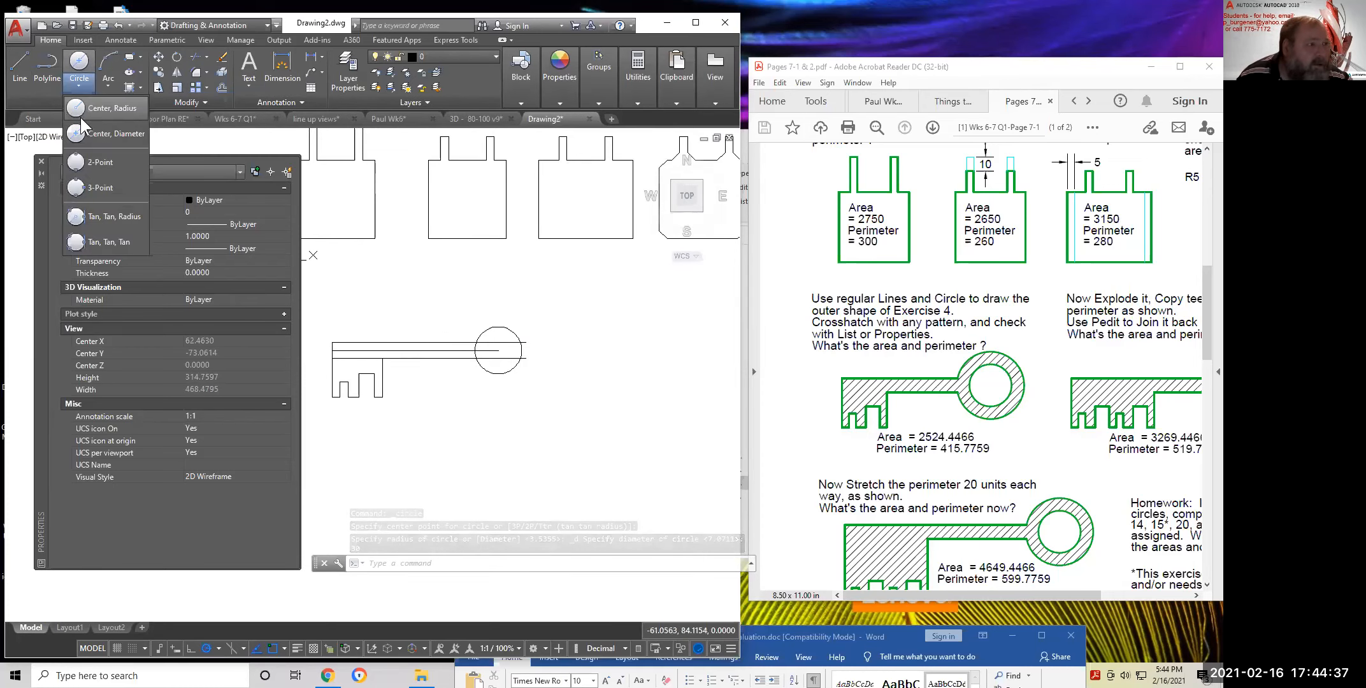
pyautogui.click(120, 107)
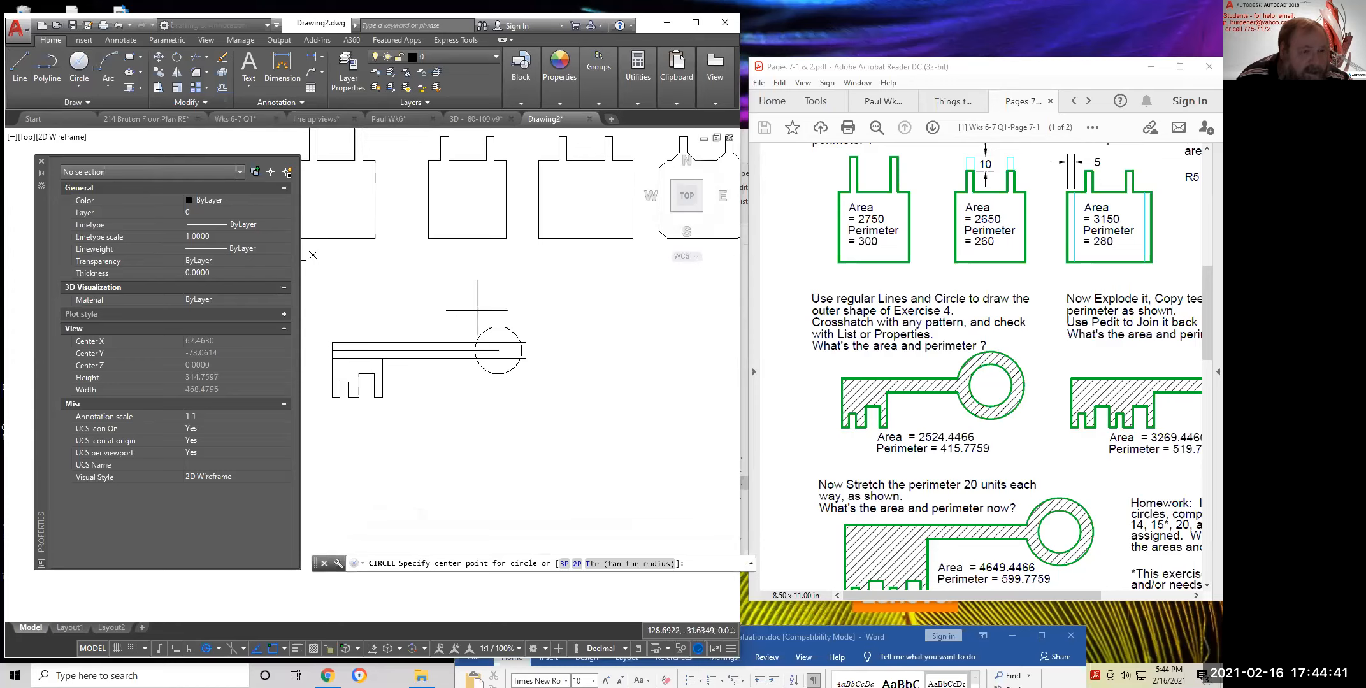
pyautogui.click(498, 350)
pyautogui.write('24')
pyautogui.press('Return')
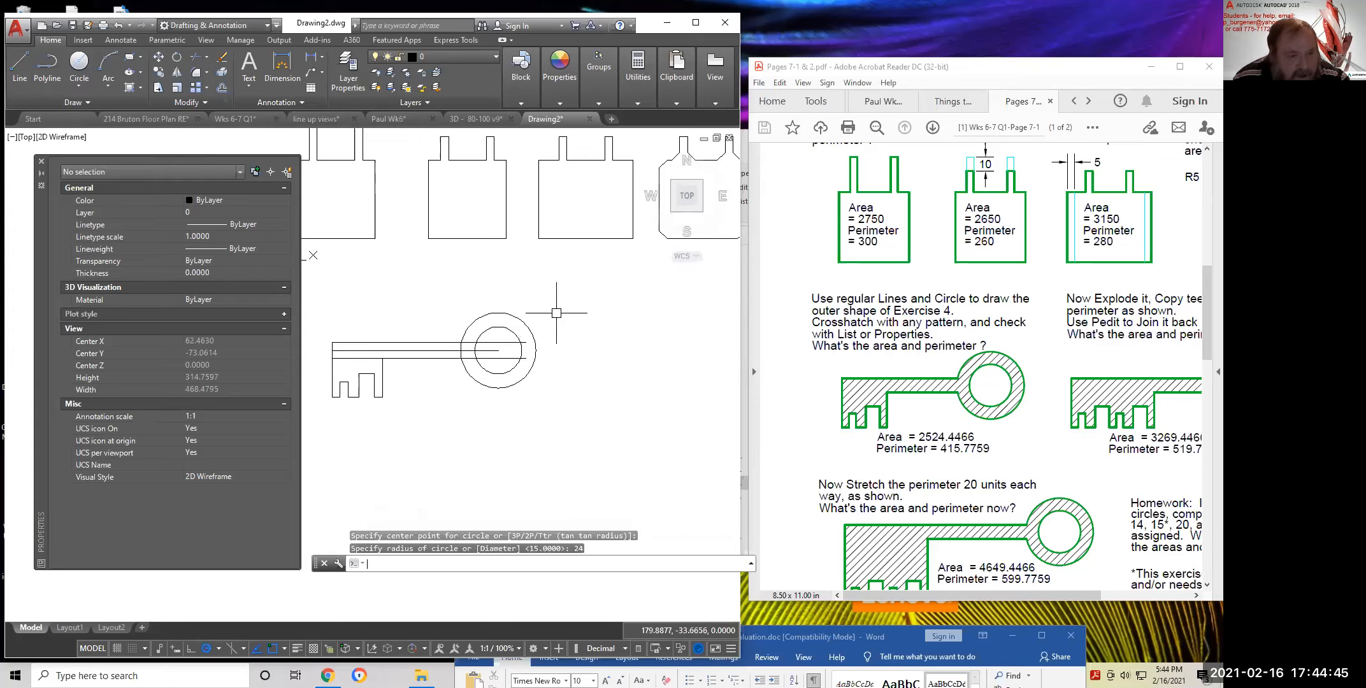
# Trim the overlapping shaft line pieces and circle arcs at the key's ring
pyautogui.click(196, 57)
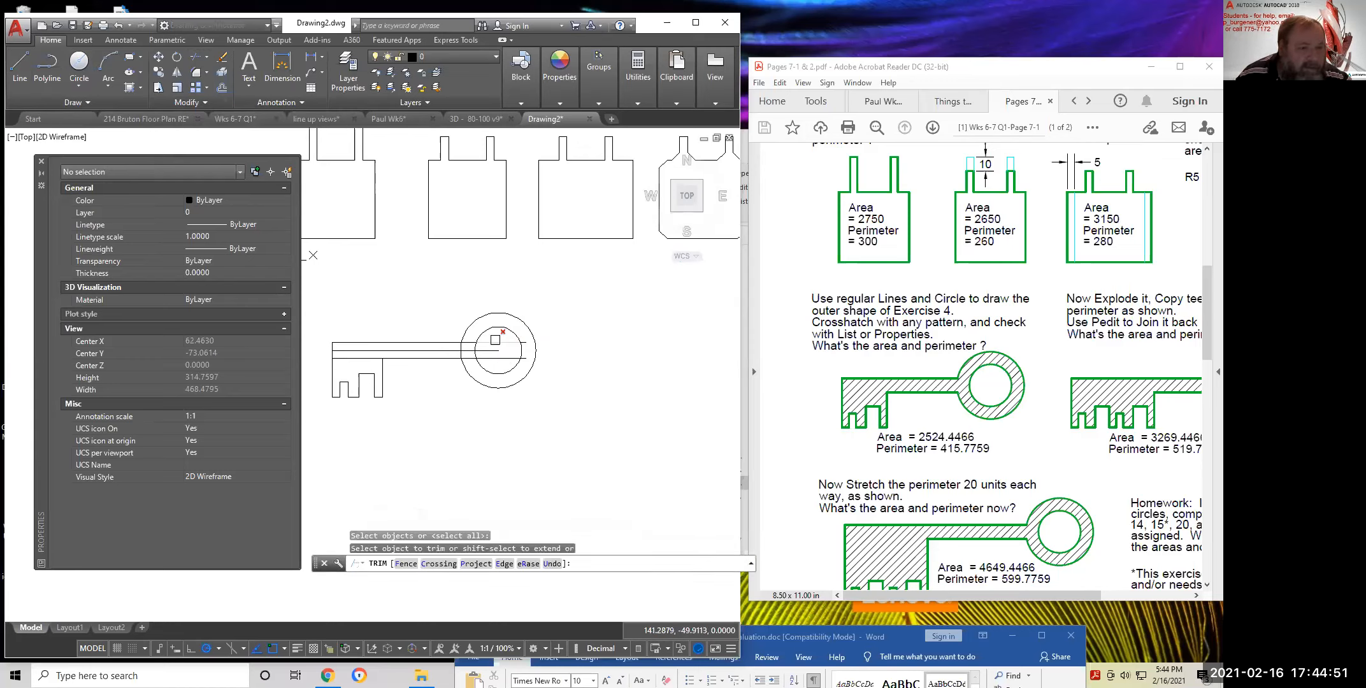
pyautogui.scroll(5, 495, 339)
pyautogui.click(397, 327)
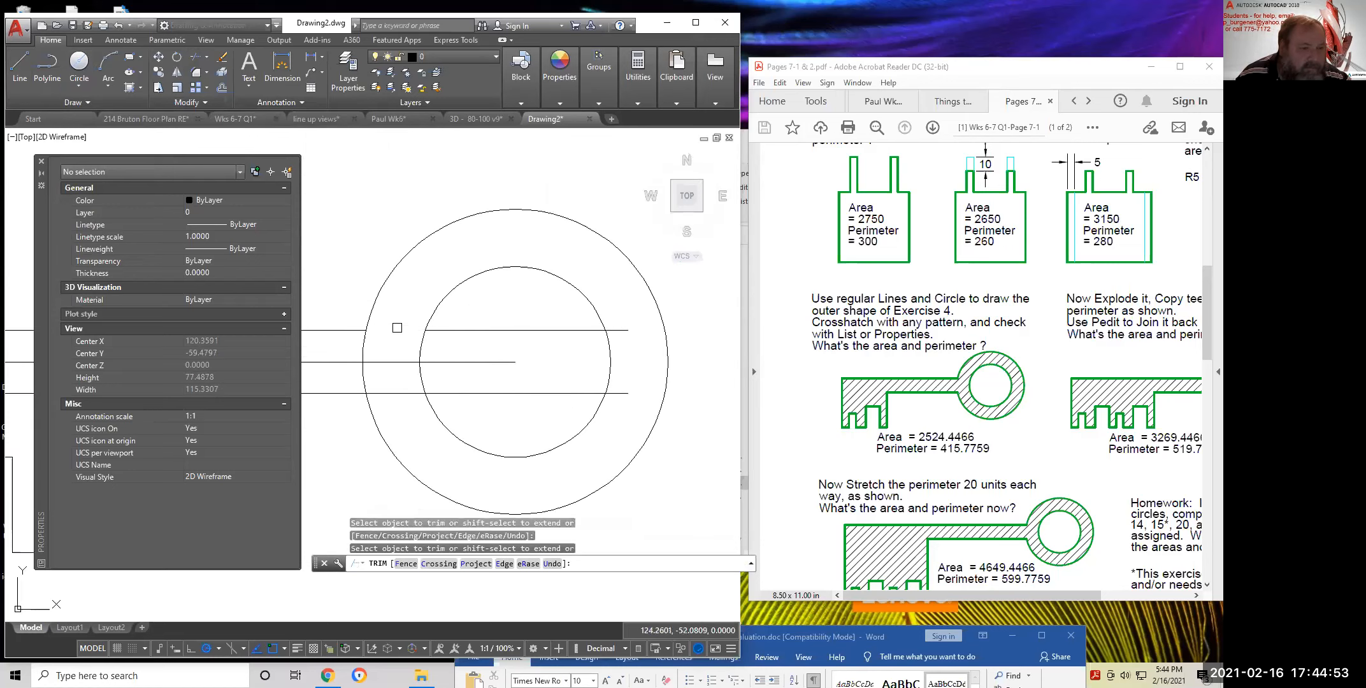
pyautogui.click(367, 344)
pyautogui.click(361, 373)
pyautogui.moveTo(375, 363); pyautogui.dragTo(796, 328, button='middle')
pyautogui.click(662, 330)
pyautogui.scroll(-2, 655, 346)
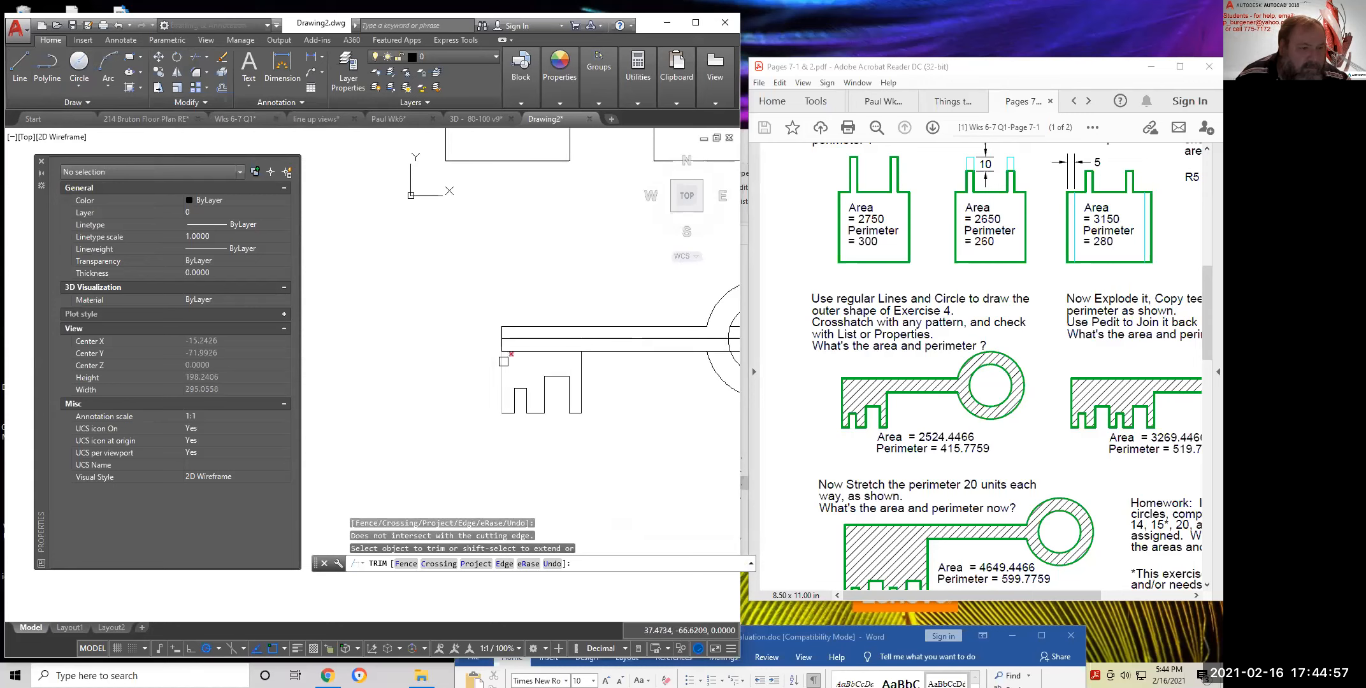
pyautogui.scroll(-3, 422, 355)
pyautogui.moveTo(582, 371); pyautogui.dragTo(516, 368, button='middle')
pyautogui.scroll(3, 547, 366)
pyautogui.click(537, 340)
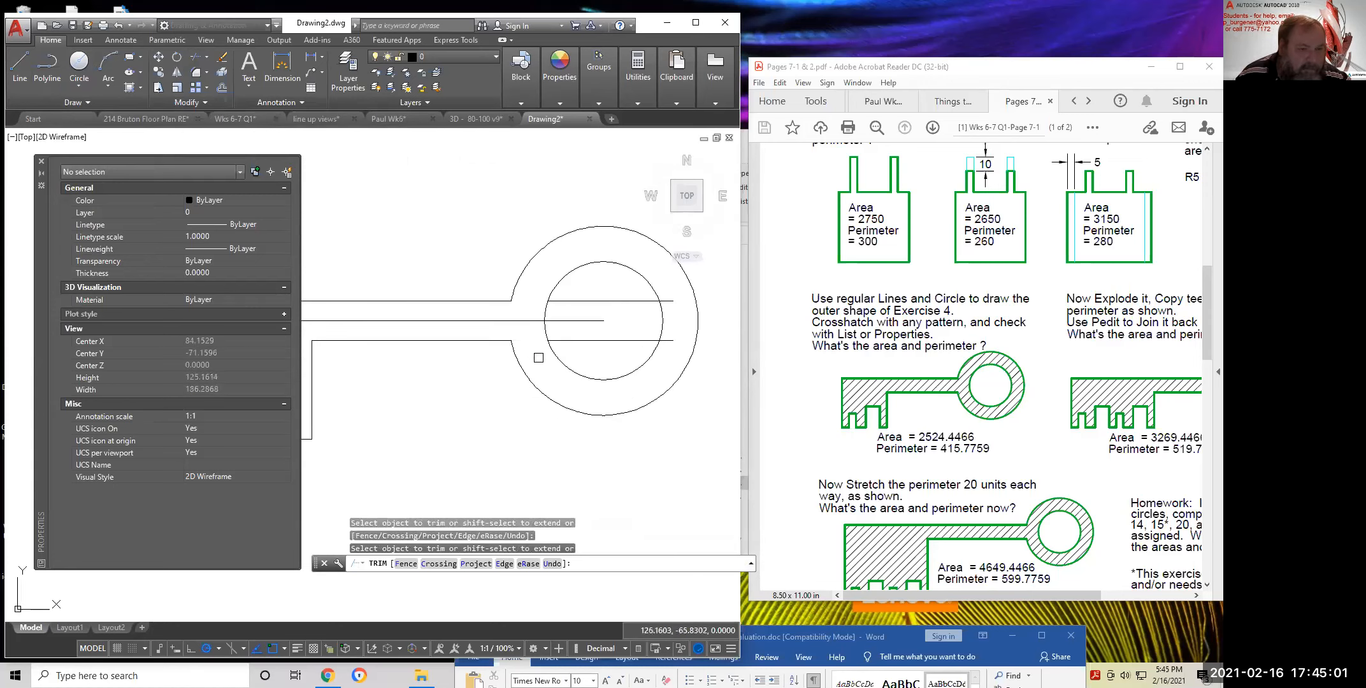
pyautogui.press('Return')
pyautogui.scroll(-3, 572, 387)
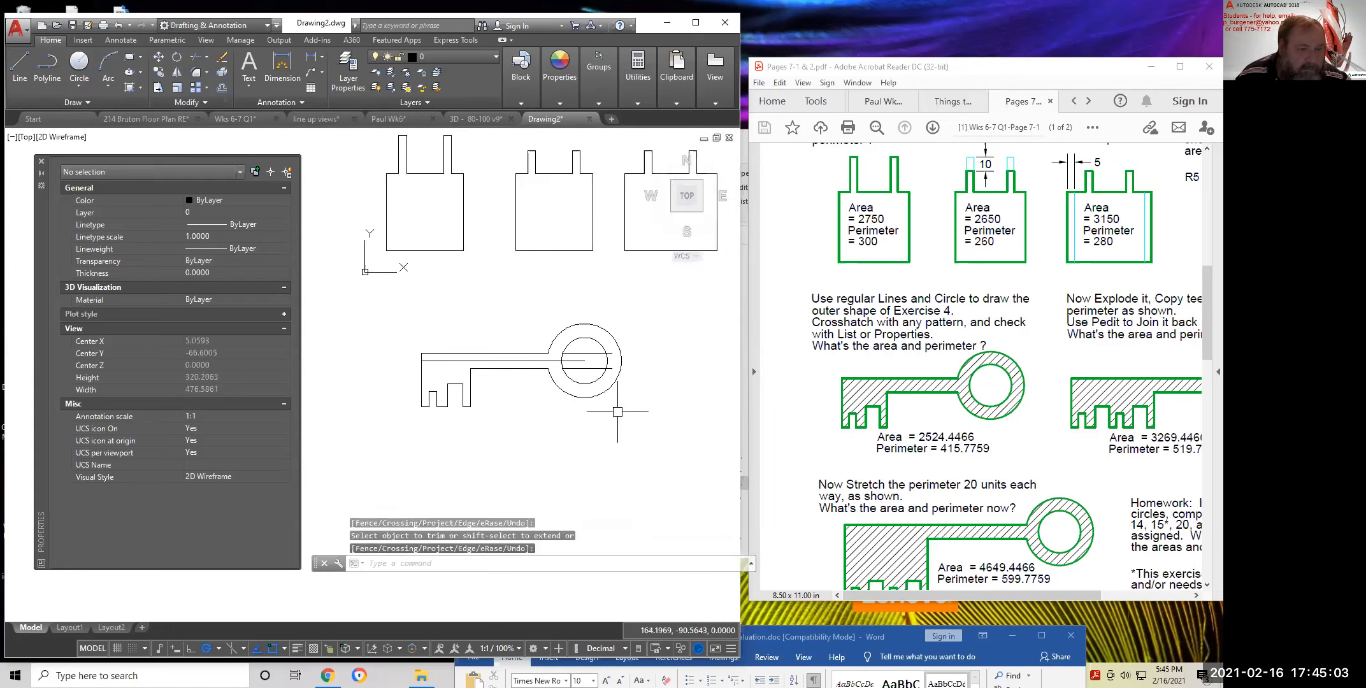
# Erase the three leftover pieces inside the circles with a crossing window
pyautogui.click(222, 59)
pyautogui.scroll(3, 584, 379)
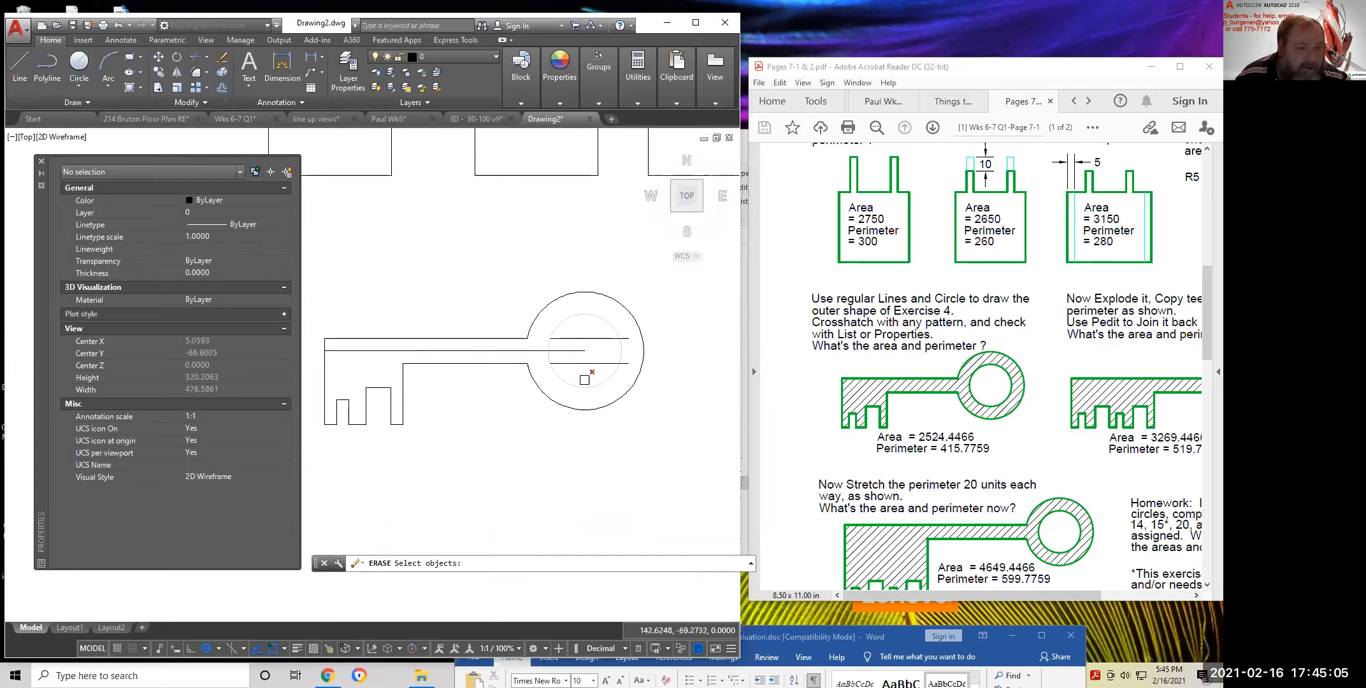
pyautogui.click(599, 372)
pyautogui.click(579, 319)
pyautogui.press('Return')
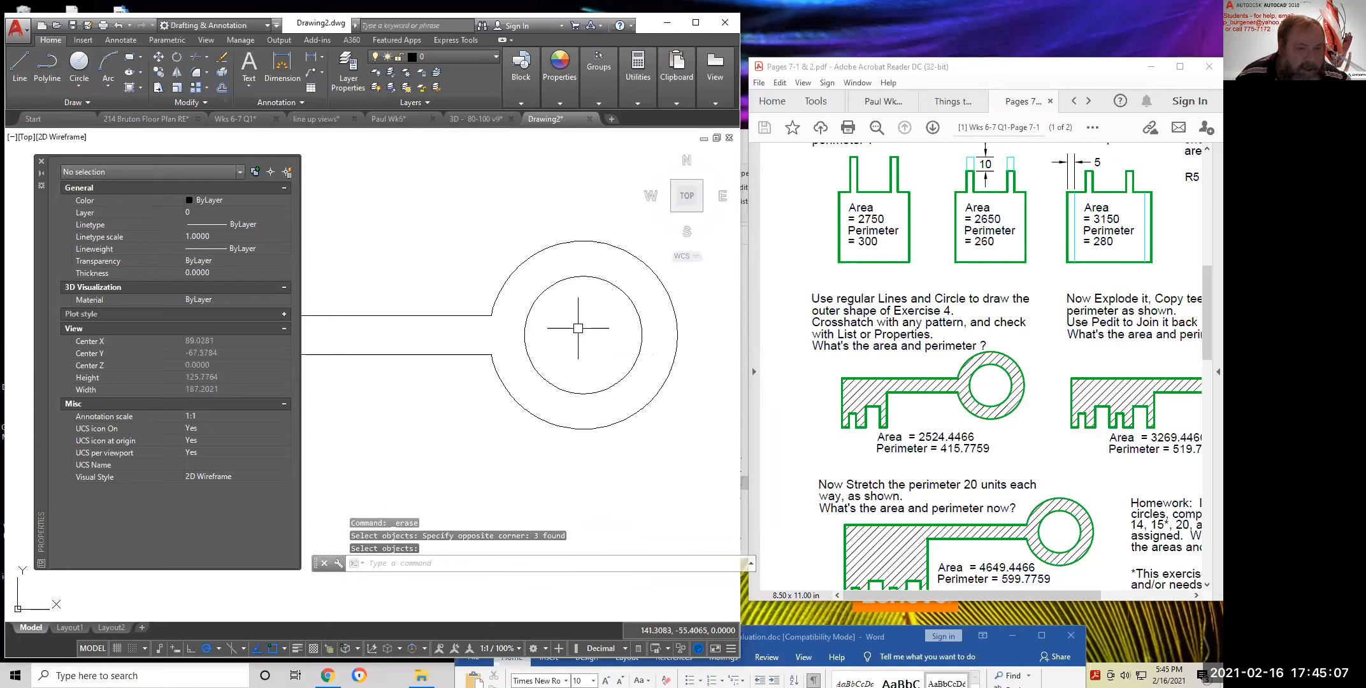
pyautogui.scroll(-4, 598, 356)
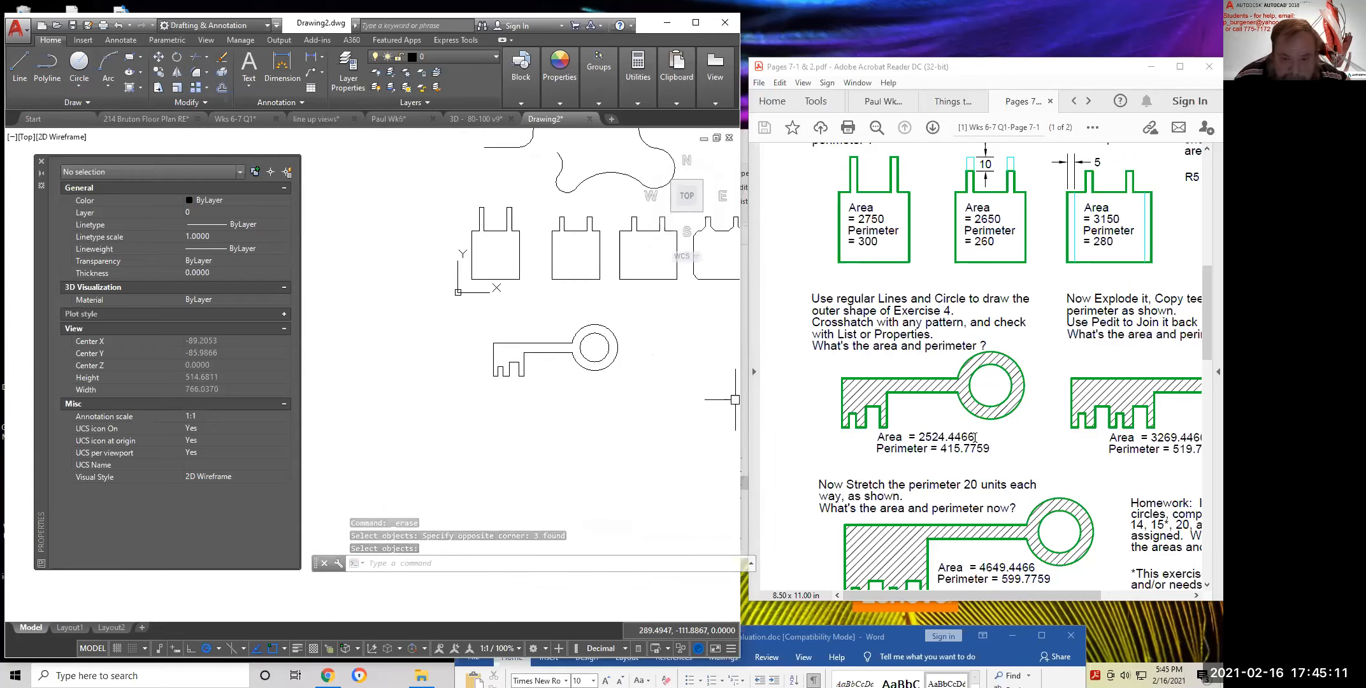
# Highlight the key's Area and Perimeter values in the worksheet, then open AutoCAD's Hatch dropdown
pyautogui.tripleClick(900, 443)
pyautogui.moveTo(900, 444); pyautogui.dragTo(887, 439)
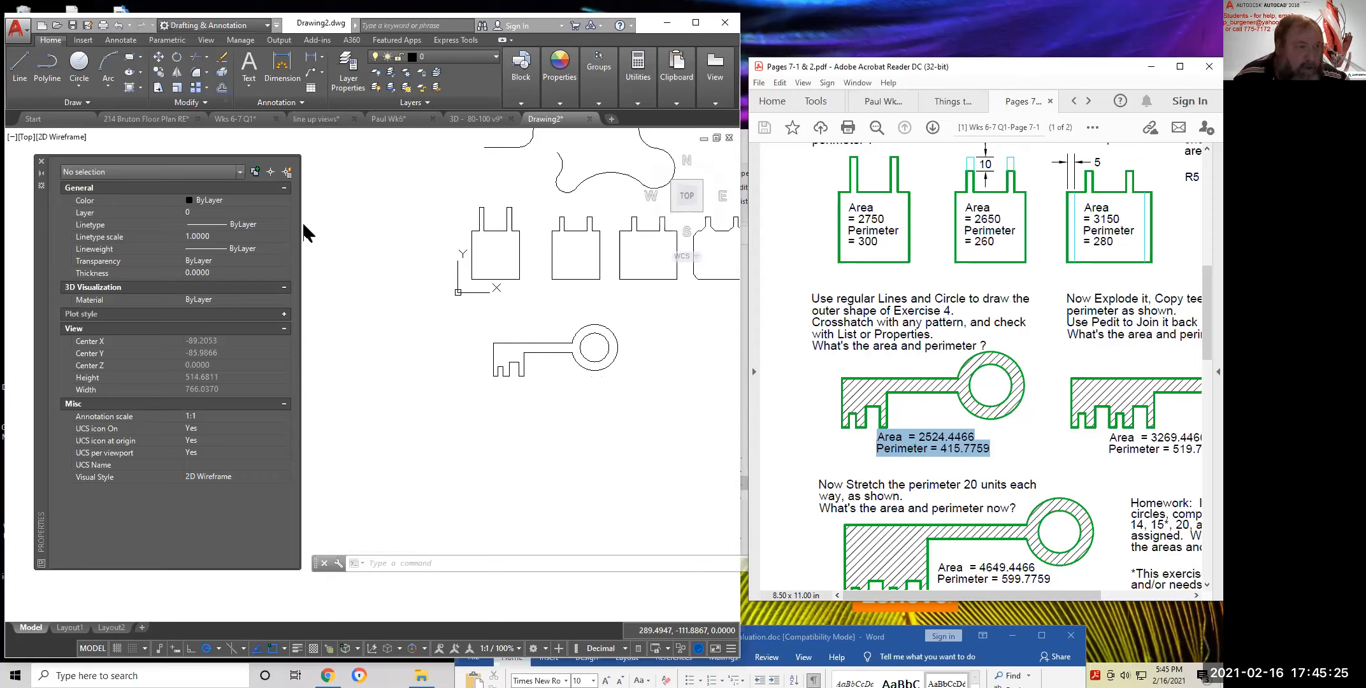
pyautogui.click(142, 89)
pyautogui.click(141, 87)
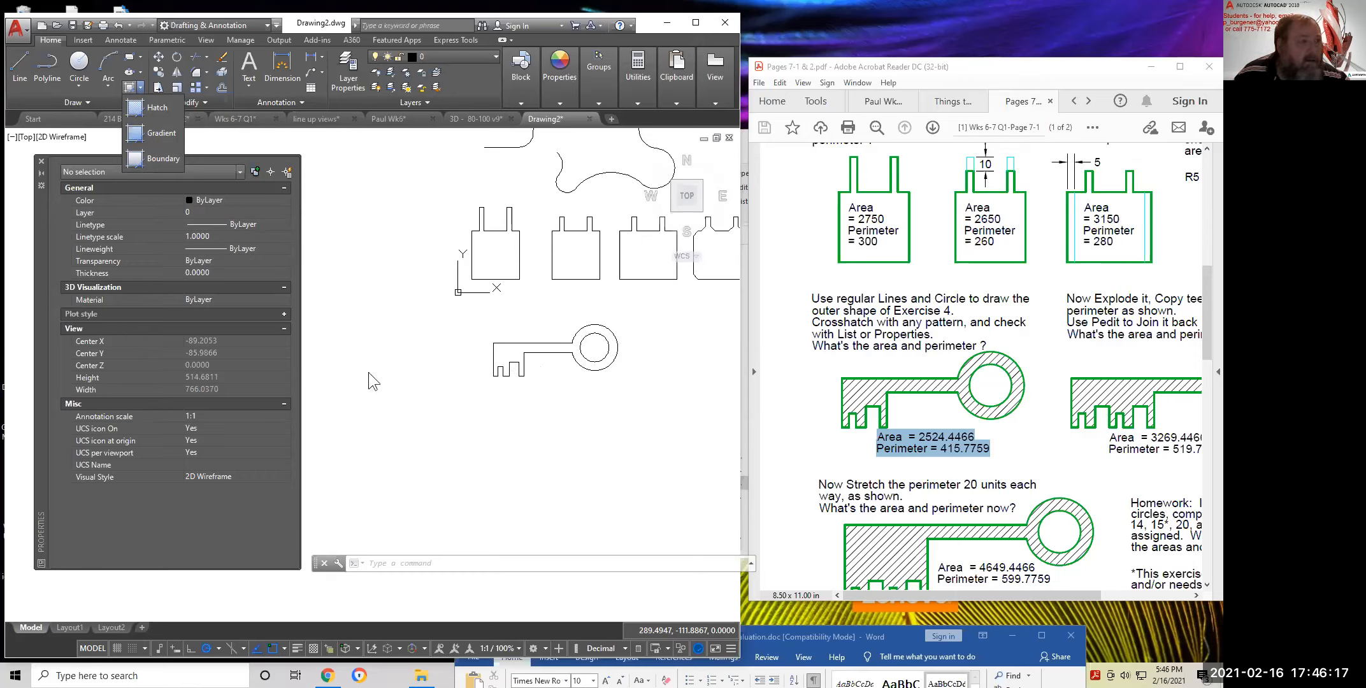
# Trace the key's outer outline as a closed boundary polyline
pyautogui.click(135, 159)
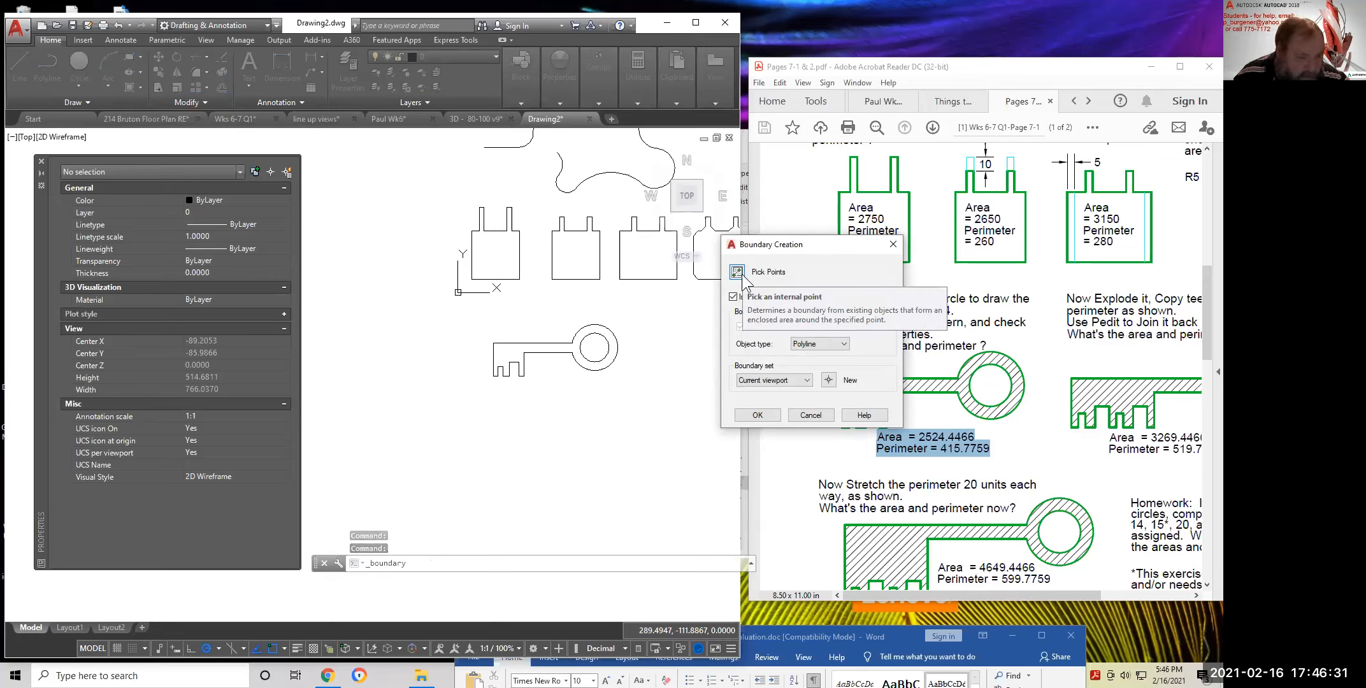
pyautogui.click(737, 272)
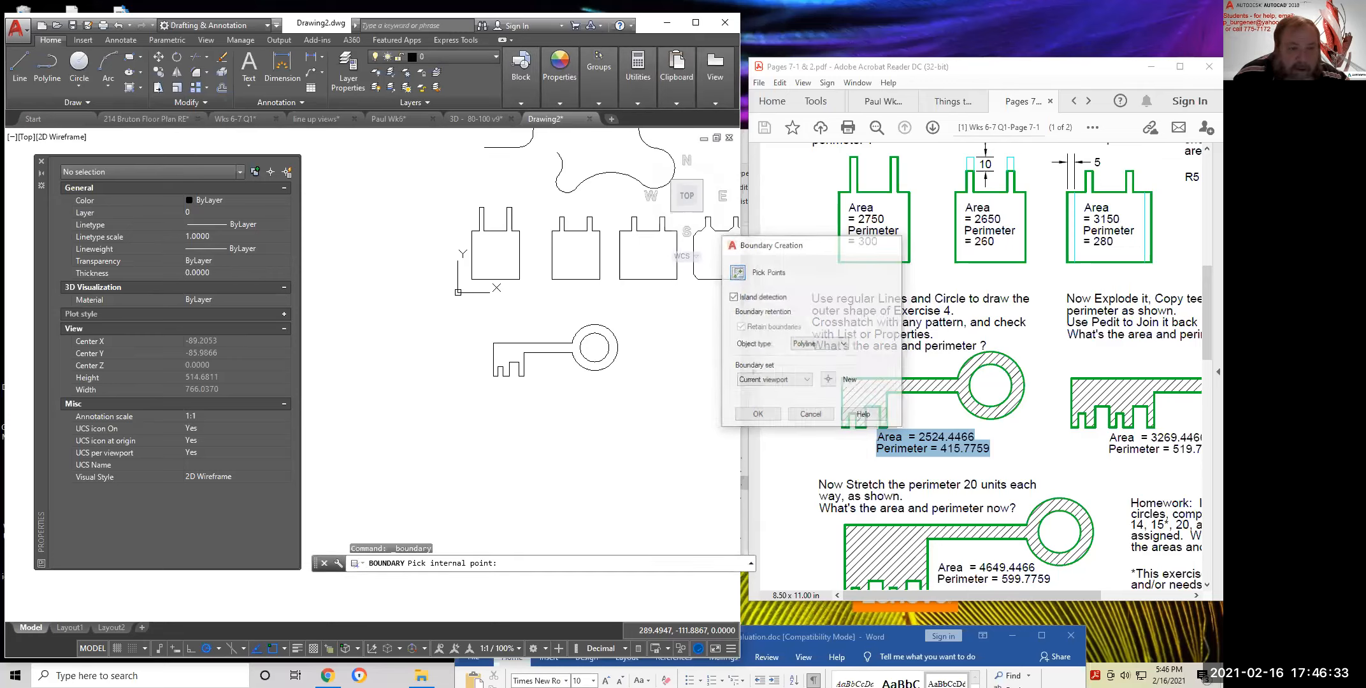
pyautogui.click(508, 352)
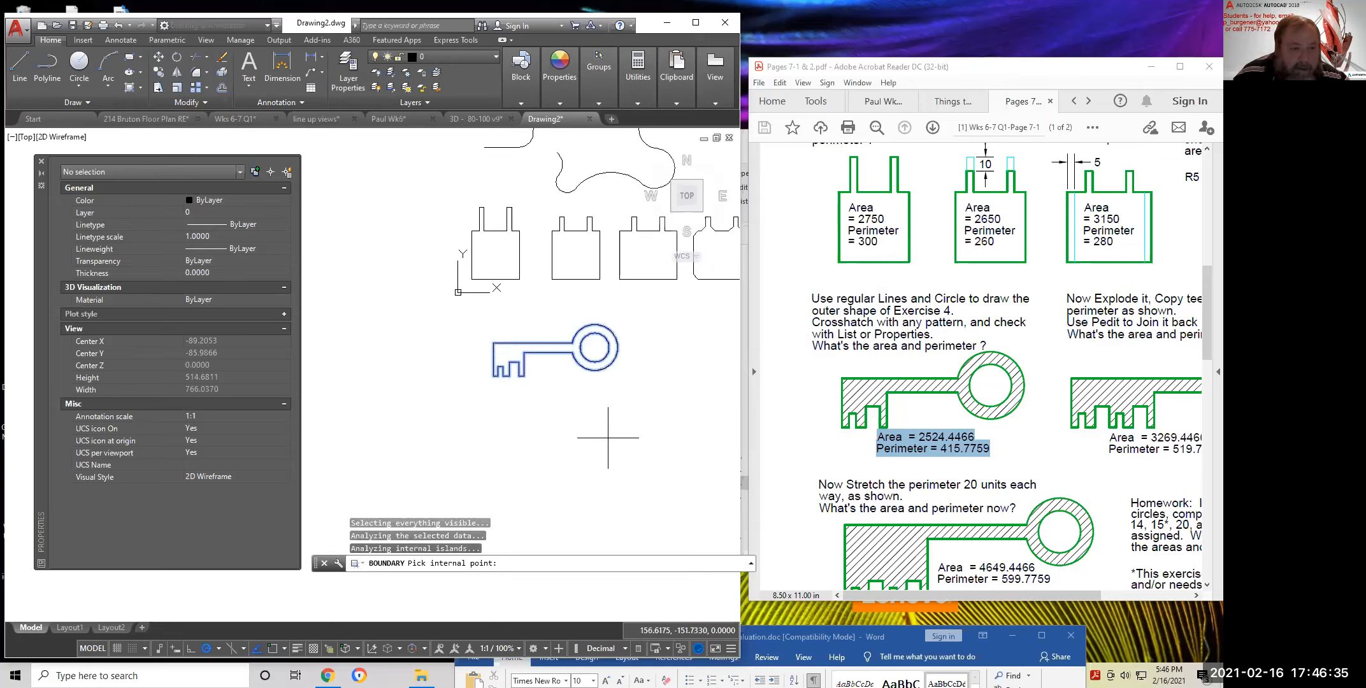
pyautogui.press('Return')
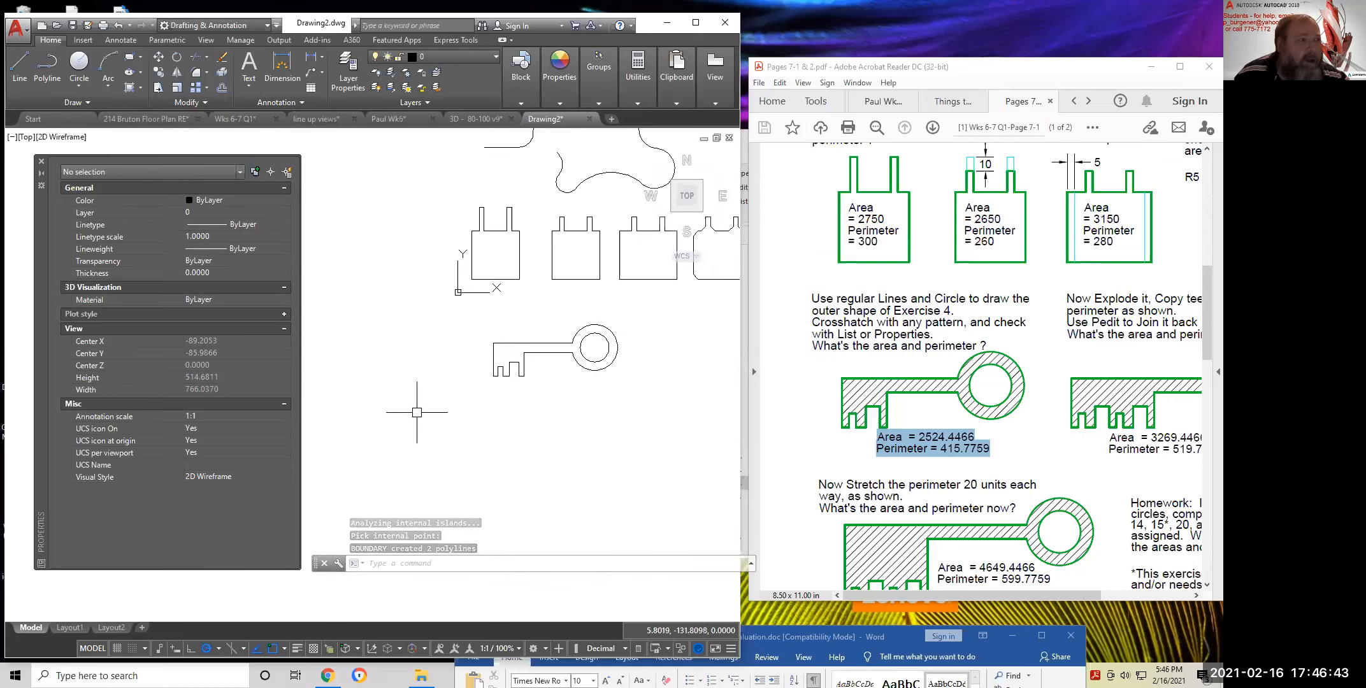
# Move the last-created outline below and to the right of the original key
pyautogui.click(159, 60)
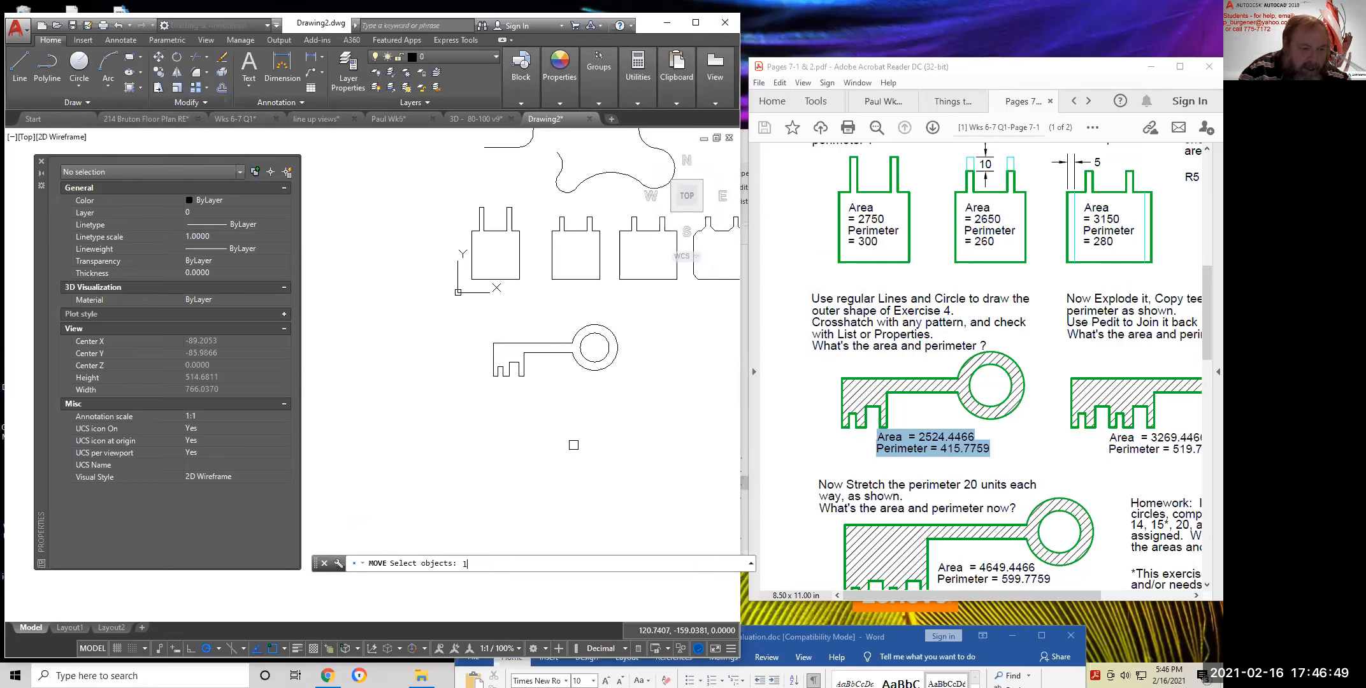
pyautogui.write('l')
pyautogui.press('Return')
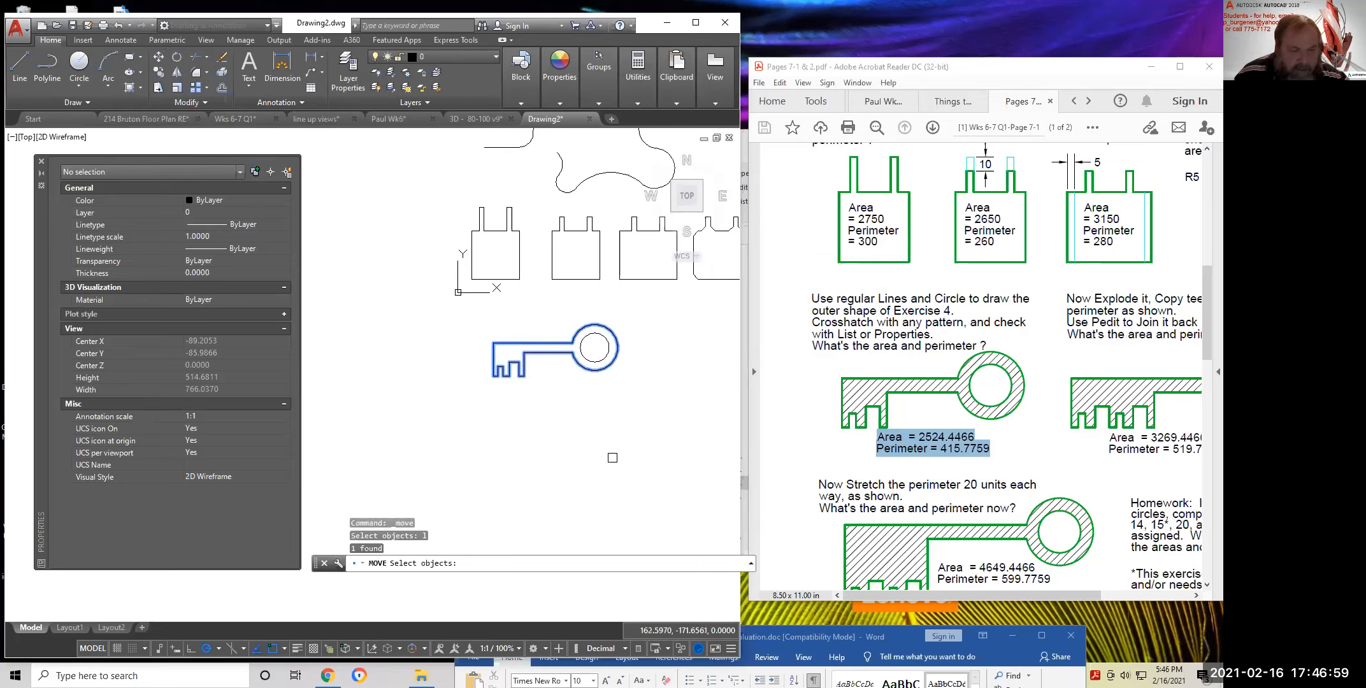
pyautogui.press('Return')
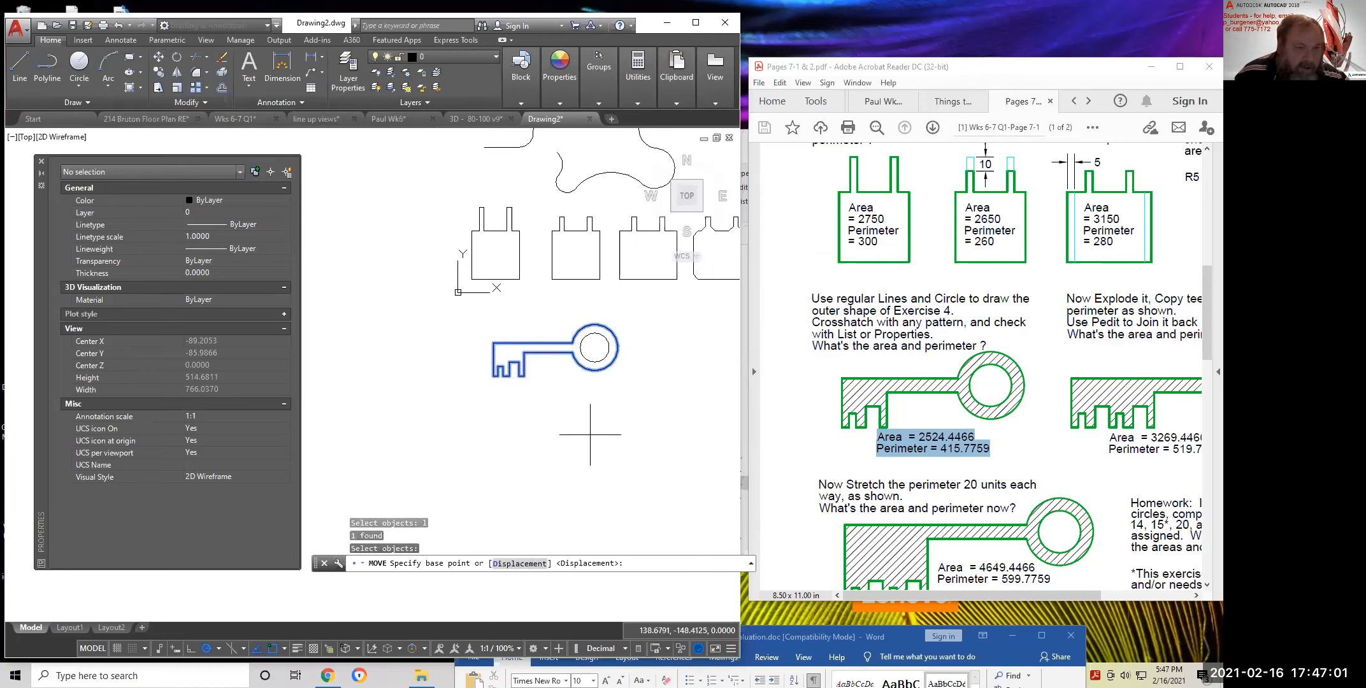
pyautogui.click(572, 408)
pyautogui.click(619, 468)
pyautogui.press('Return')
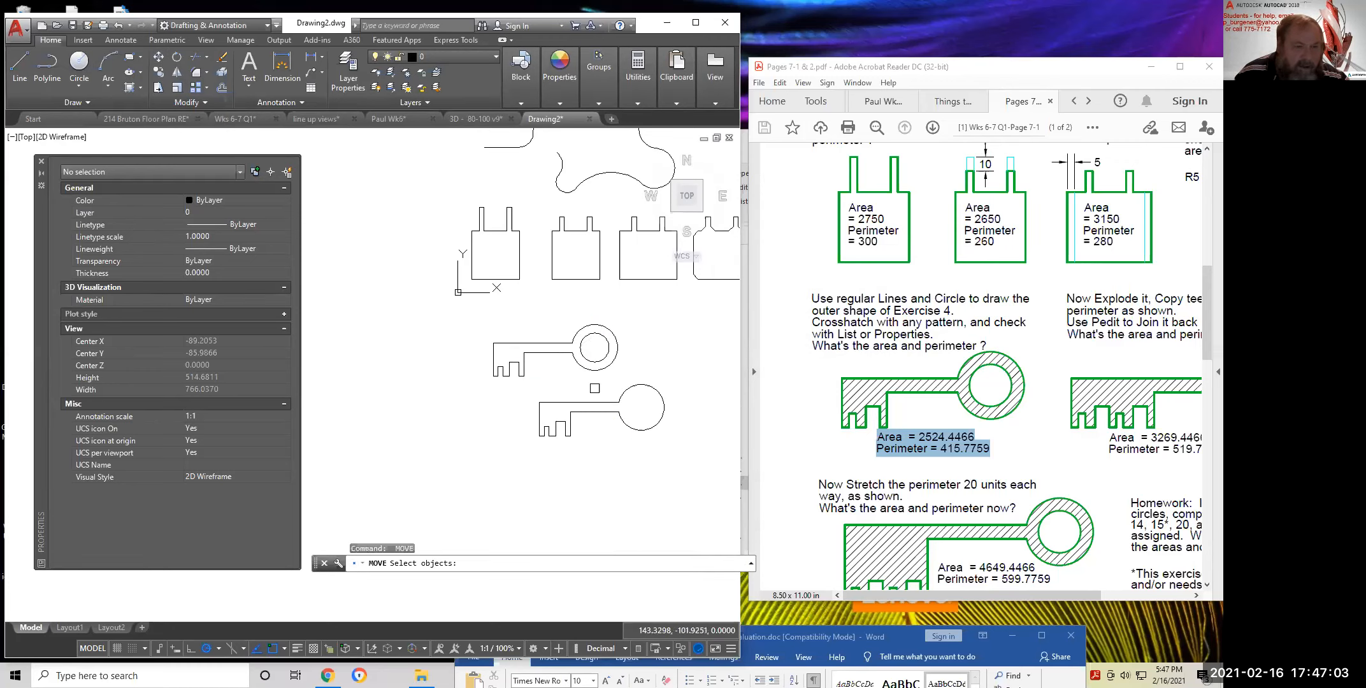
pyautogui.scroll(6, 594, 357)
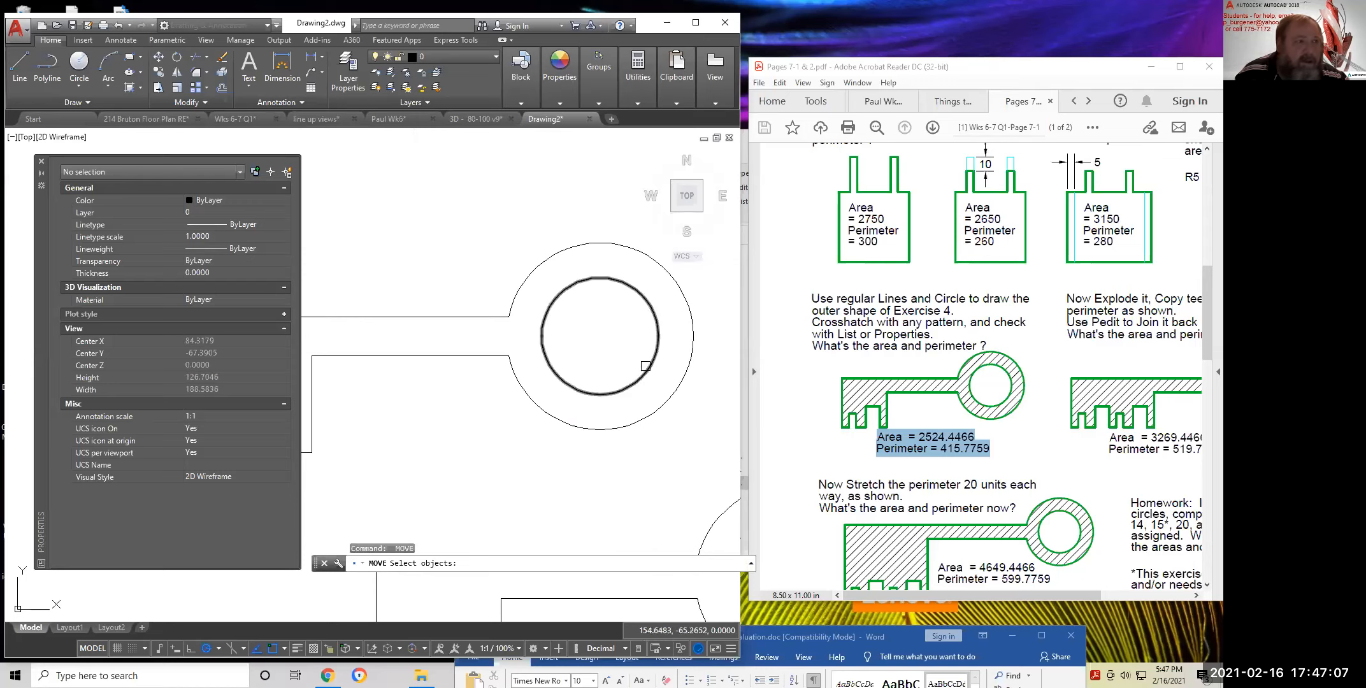
# List the inner circle's details to confirm its radius of 15
pyautogui.click(559, 103)
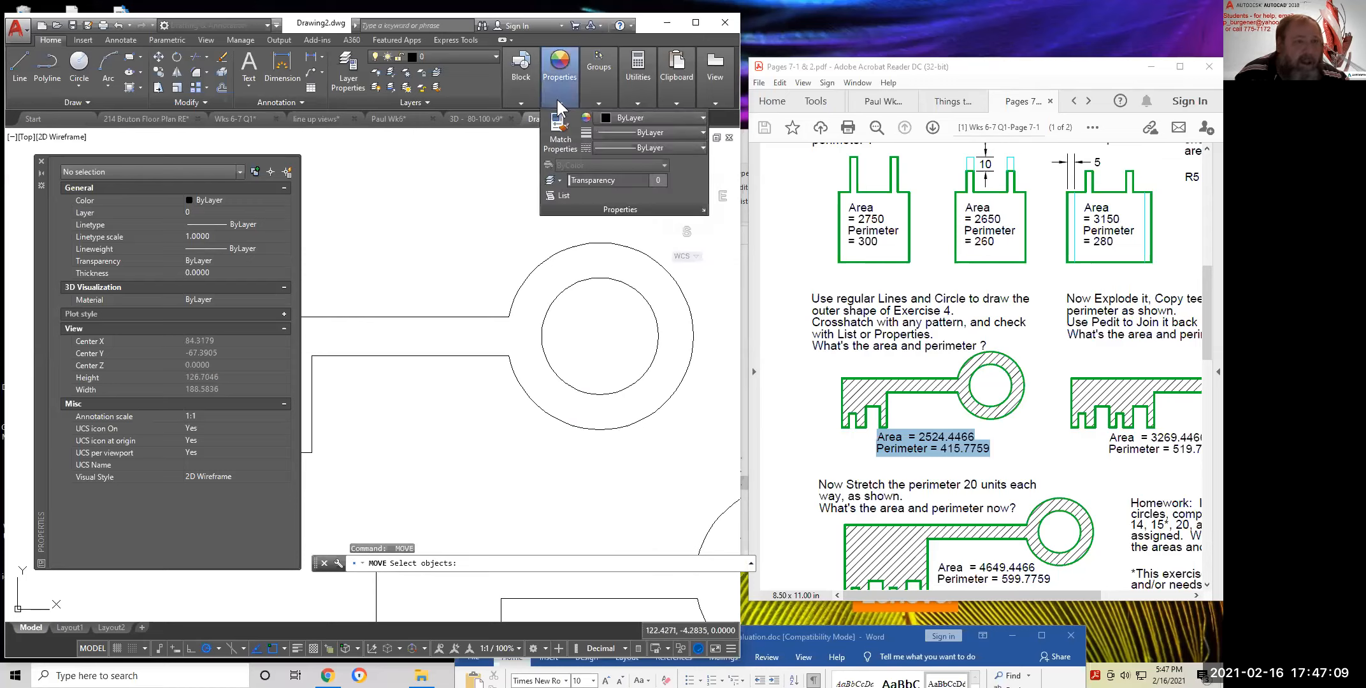
pyautogui.click(563, 194)
pyautogui.click(642, 273)
pyautogui.click(617, 313)
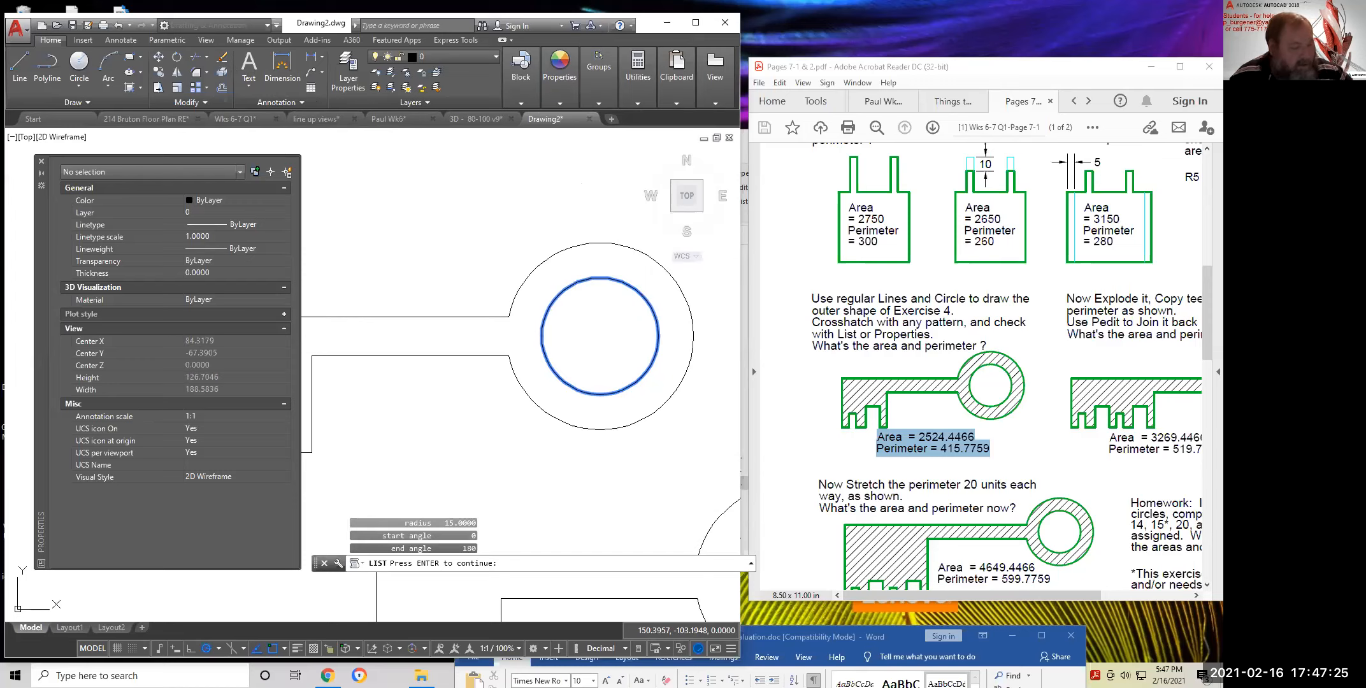
pyautogui.press('Return')
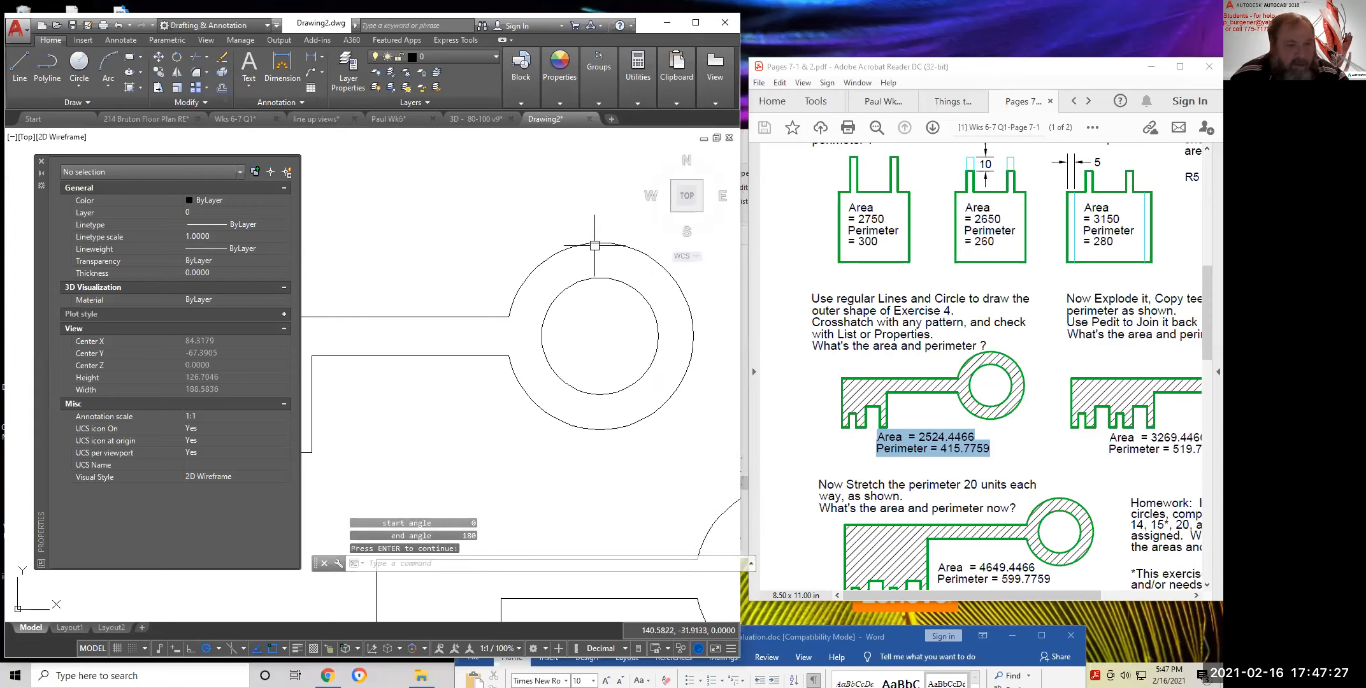
pyautogui.scroll(-5, 632, 385)
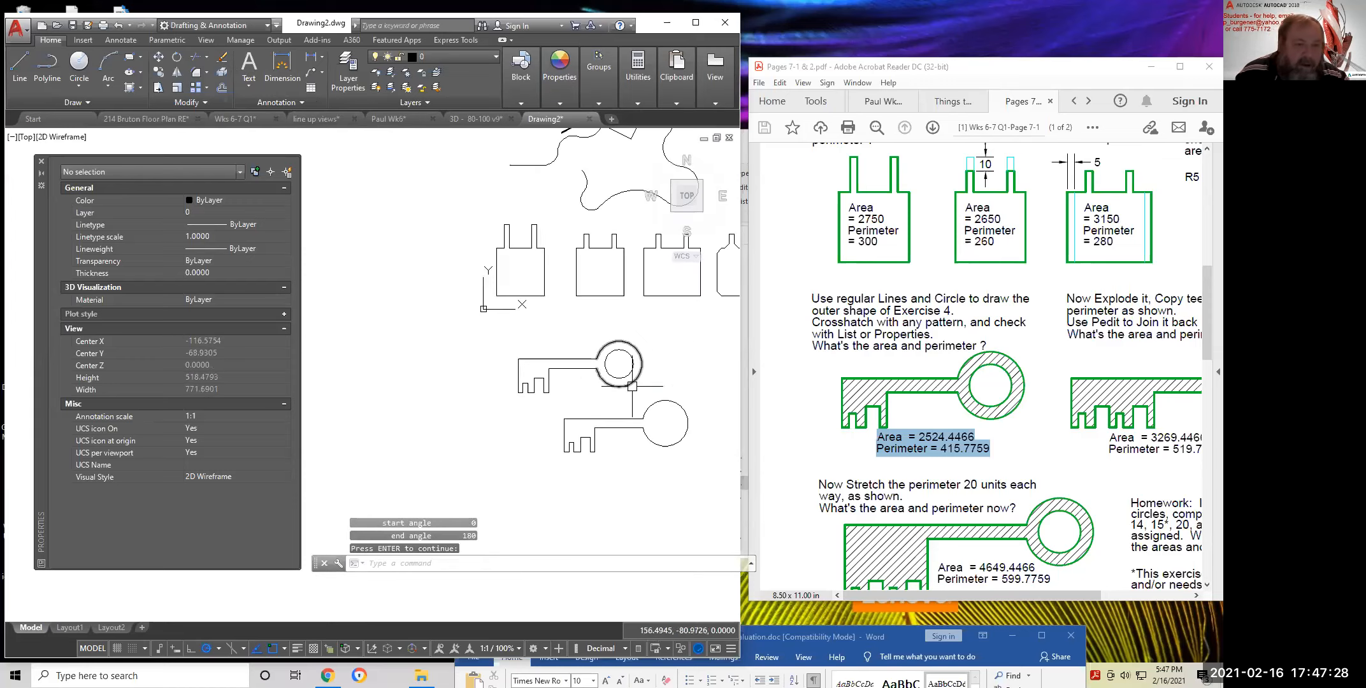
# Confirm the traced outline's length matches the worksheet perimeter 415.7759
pyautogui.click(661, 445)
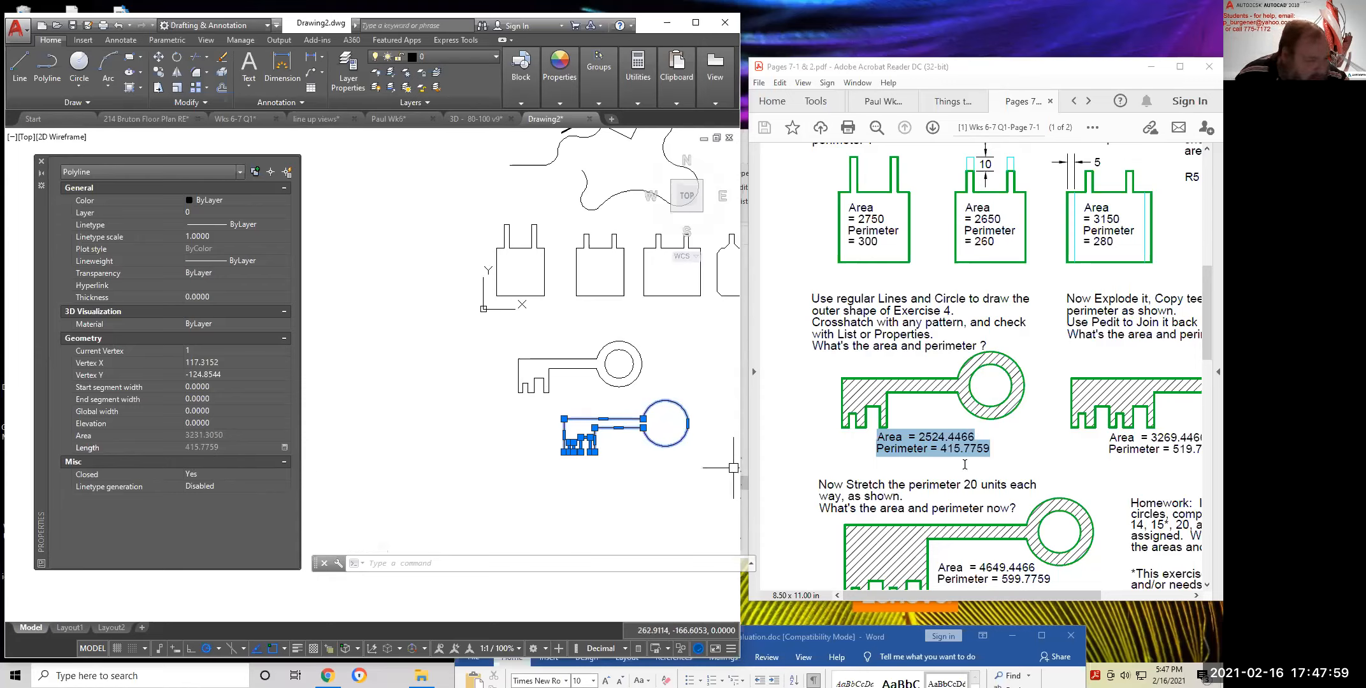
pyautogui.click(995, 448)
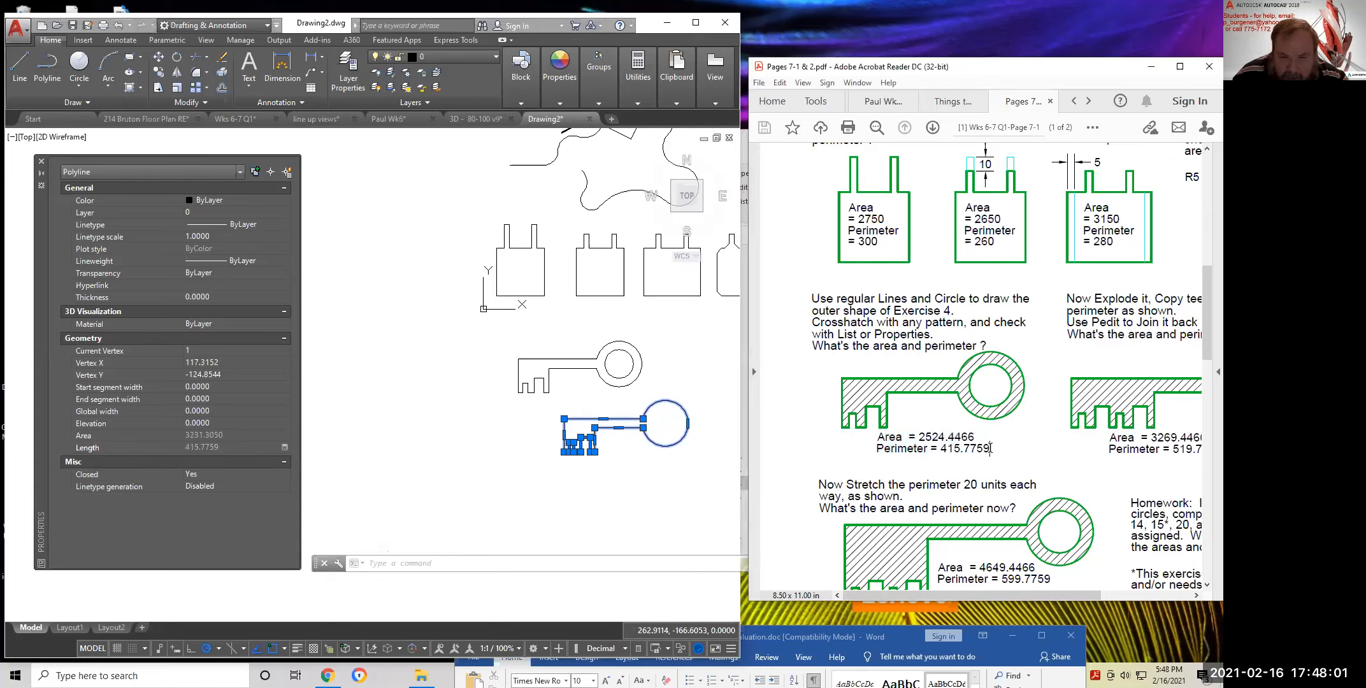
pyautogui.moveTo(967, 450); pyautogui.dragTo(940, 449)
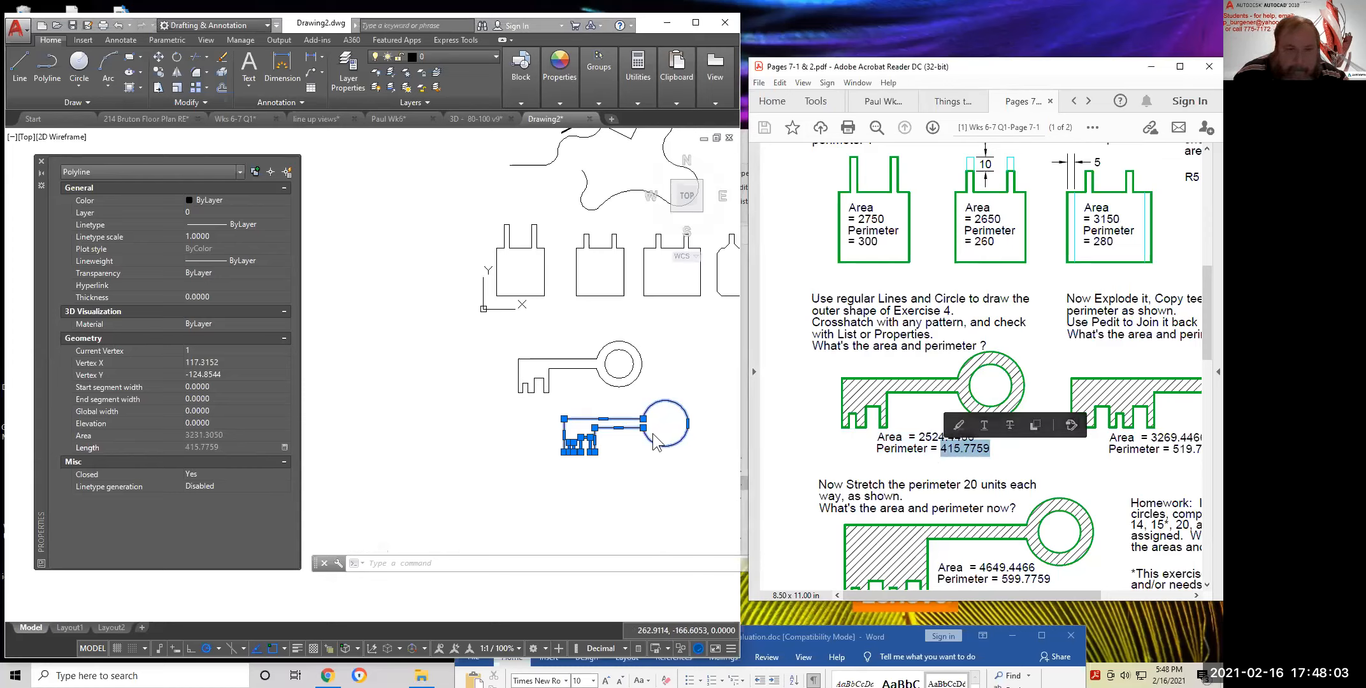
pyautogui.click(630, 470)
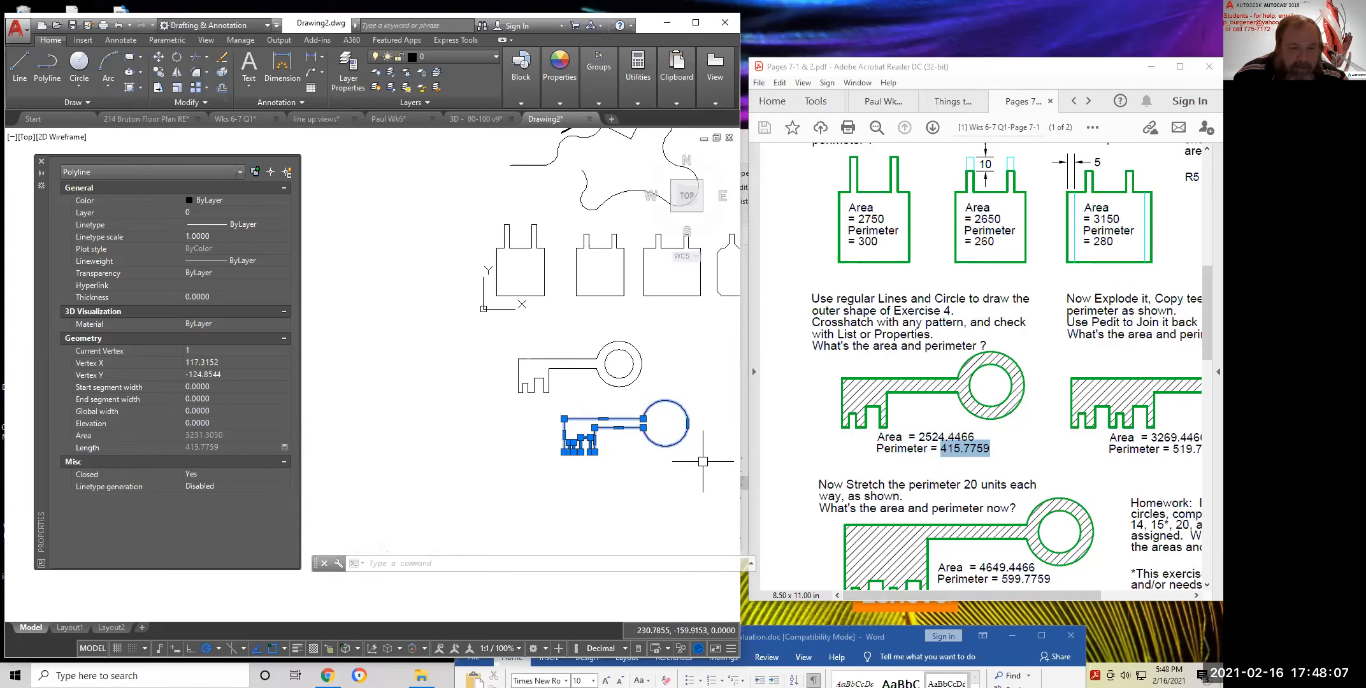
pyautogui.press('Escape')
pyautogui.scroll(2, 563, 365)
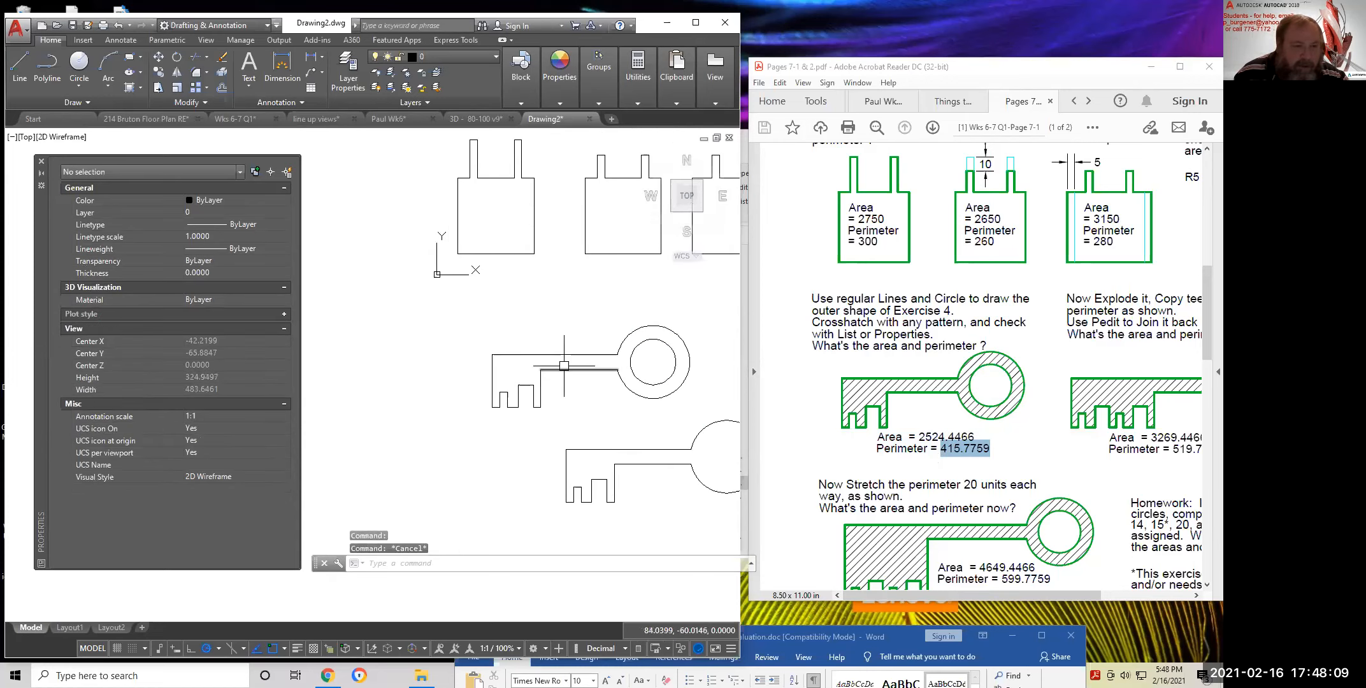
pyautogui.click(563, 367)
pyautogui.click(682, 384)
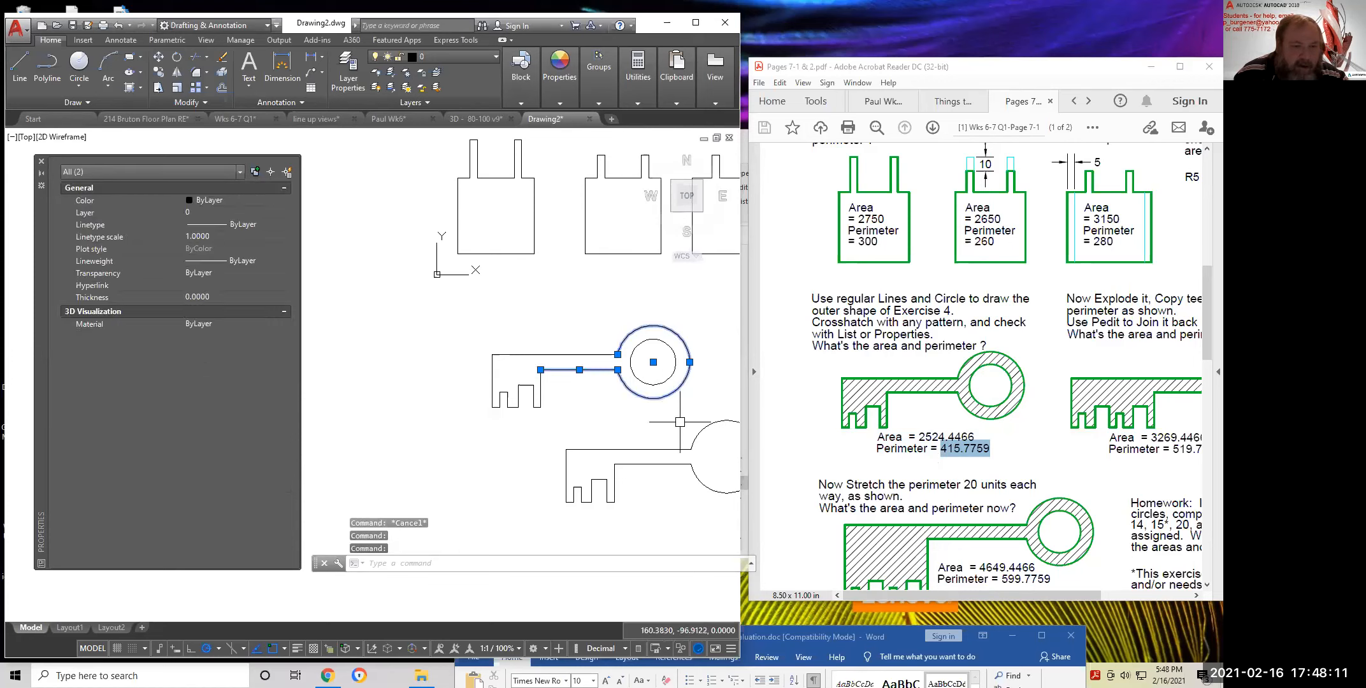
pyautogui.press('Escape')
pyautogui.press('Escape')
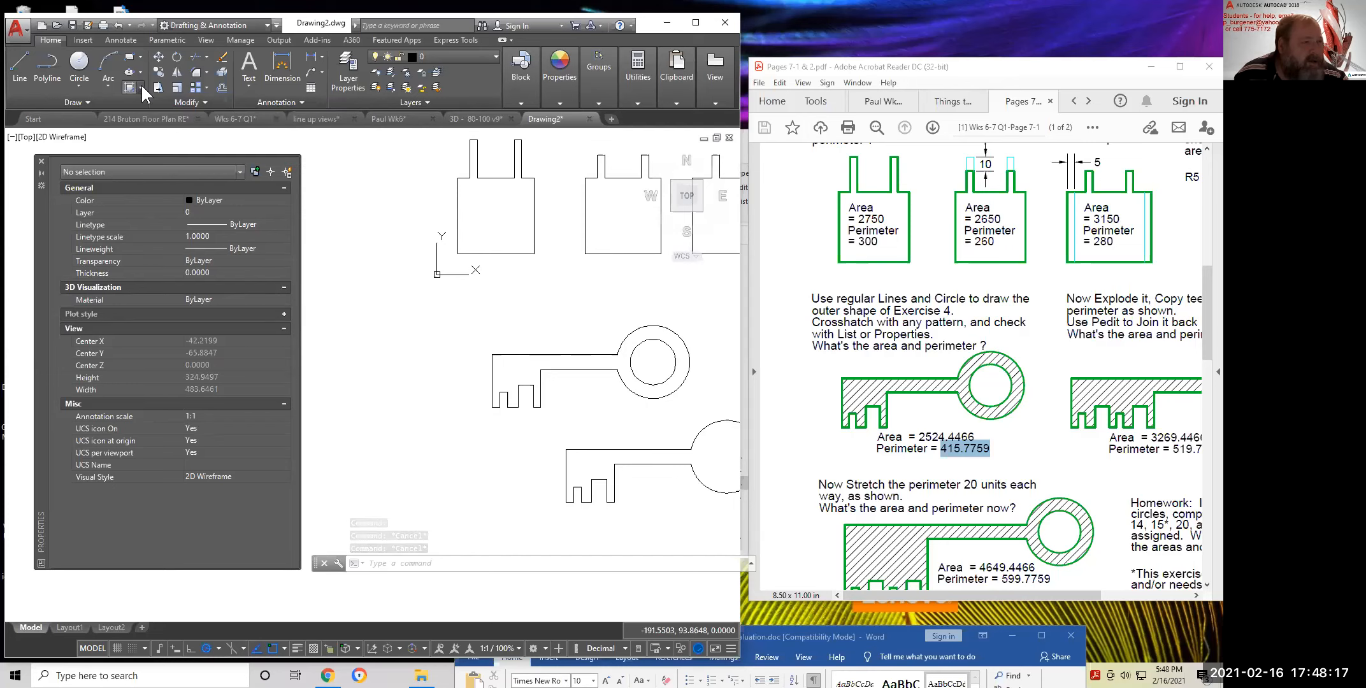
# Crosshatch the key with ANSI31 at pattern scale 20, giving area 2524.4466
pyautogui.click(141, 86)
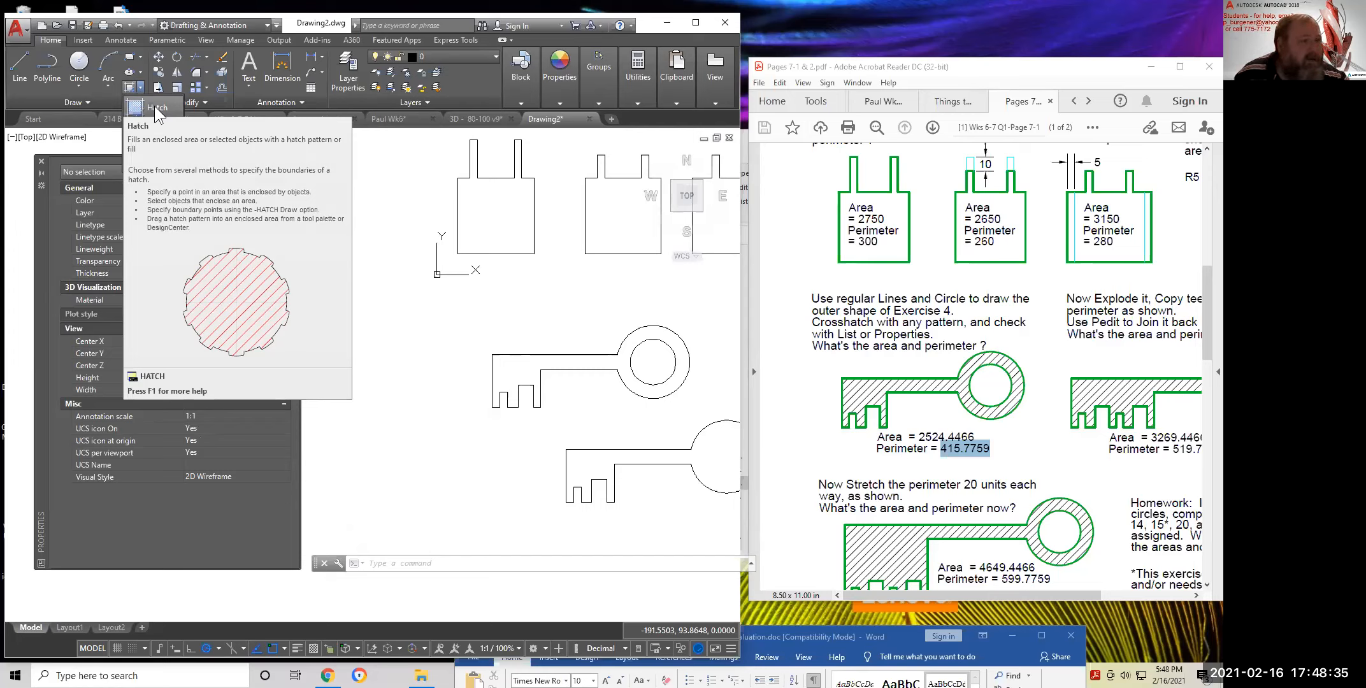
pyautogui.click(154, 107)
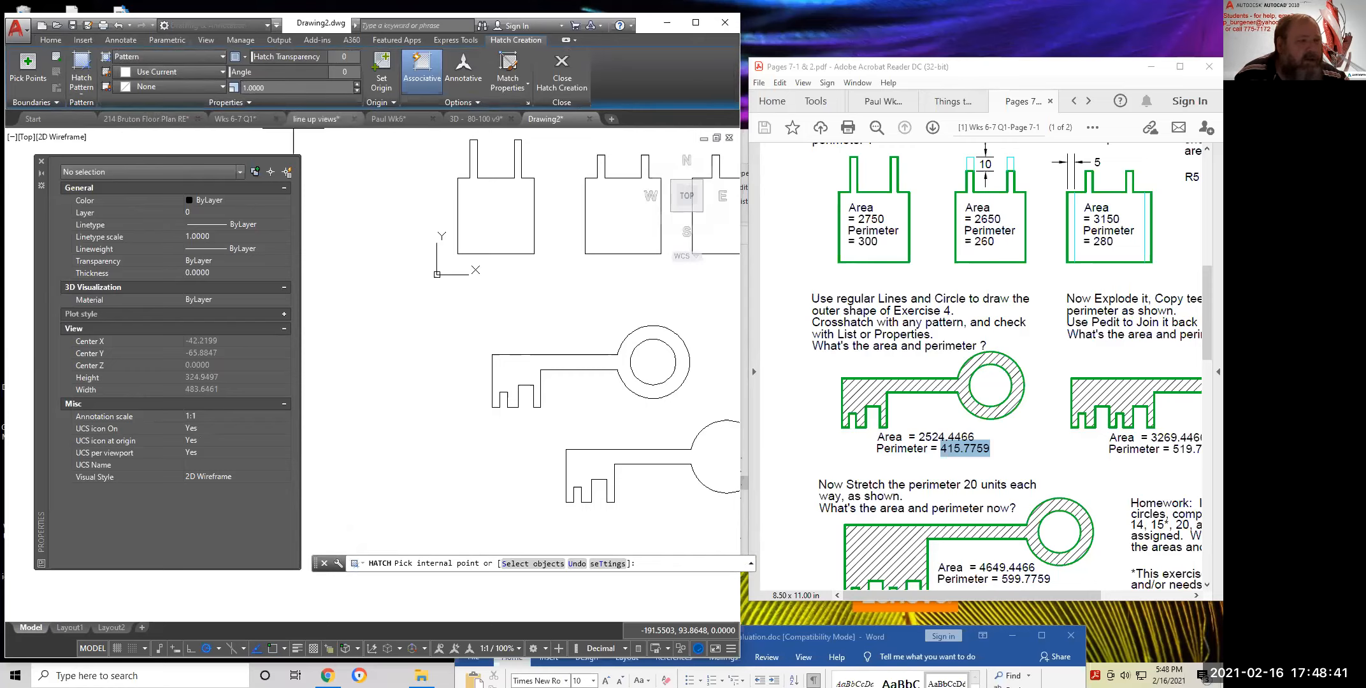
pyautogui.click(516, 368)
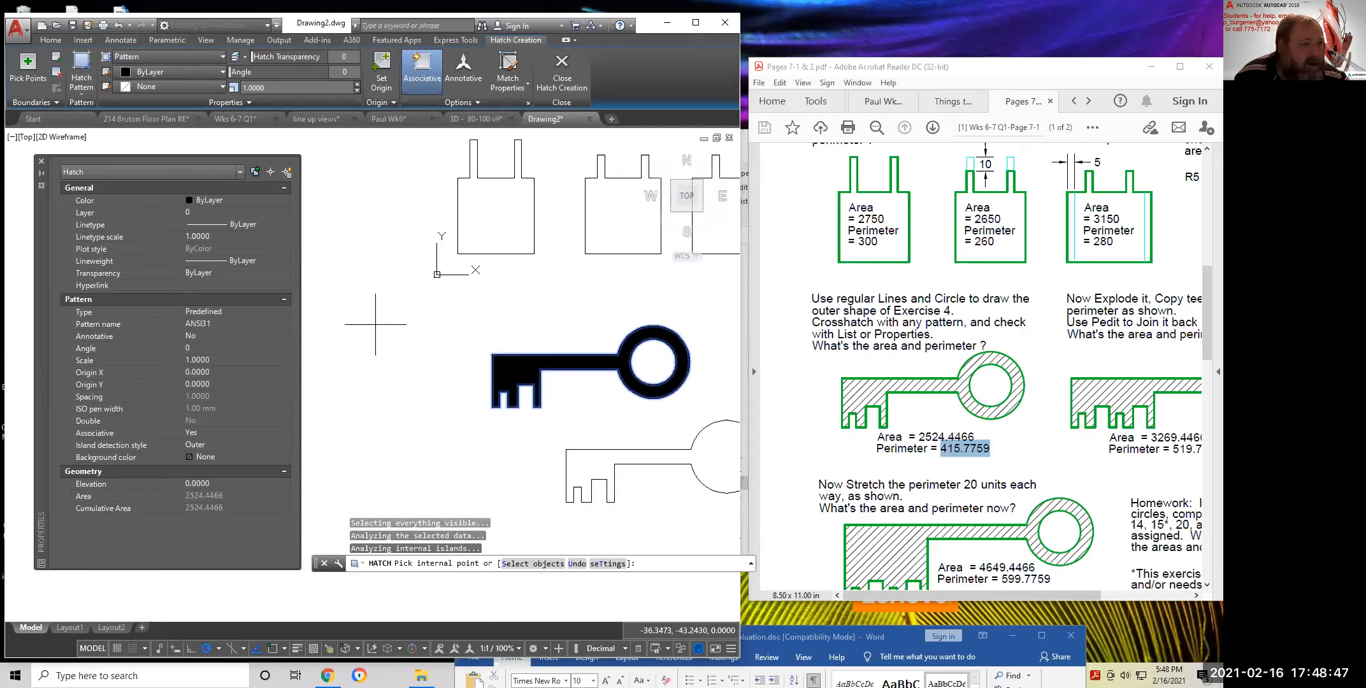
pyautogui.click(297, 86)
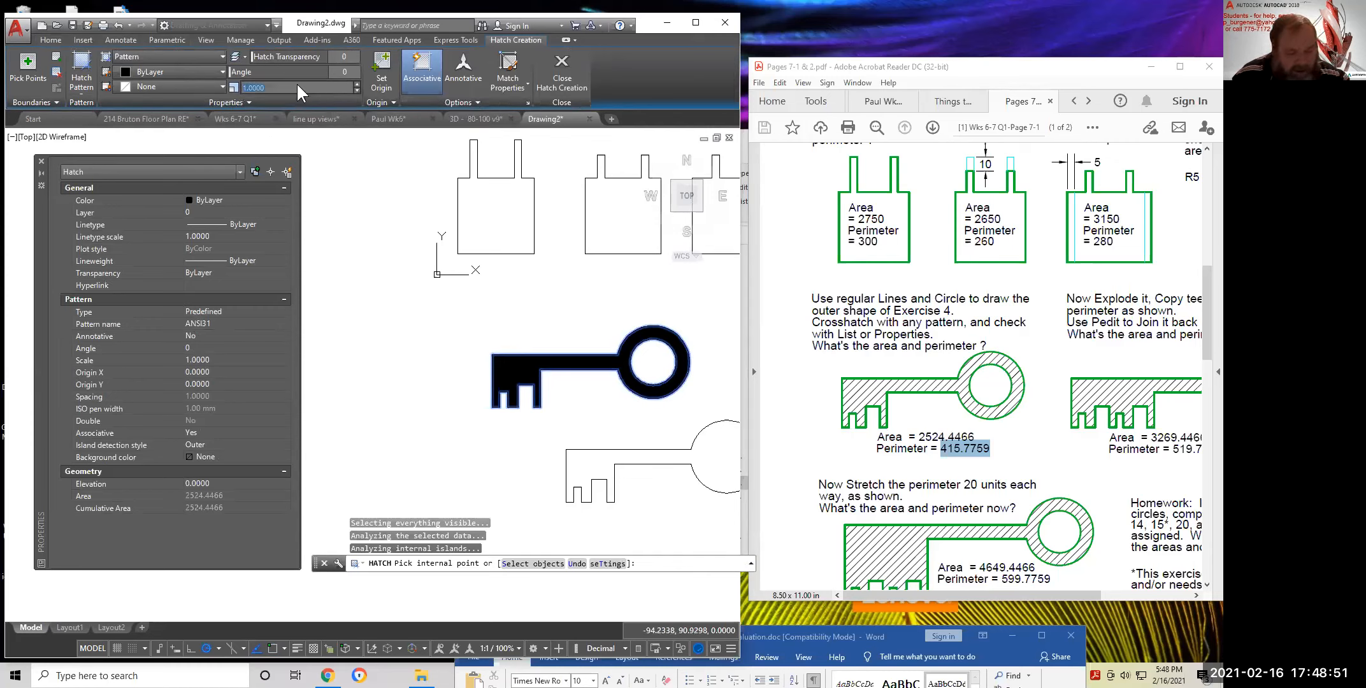
pyautogui.press('Return')
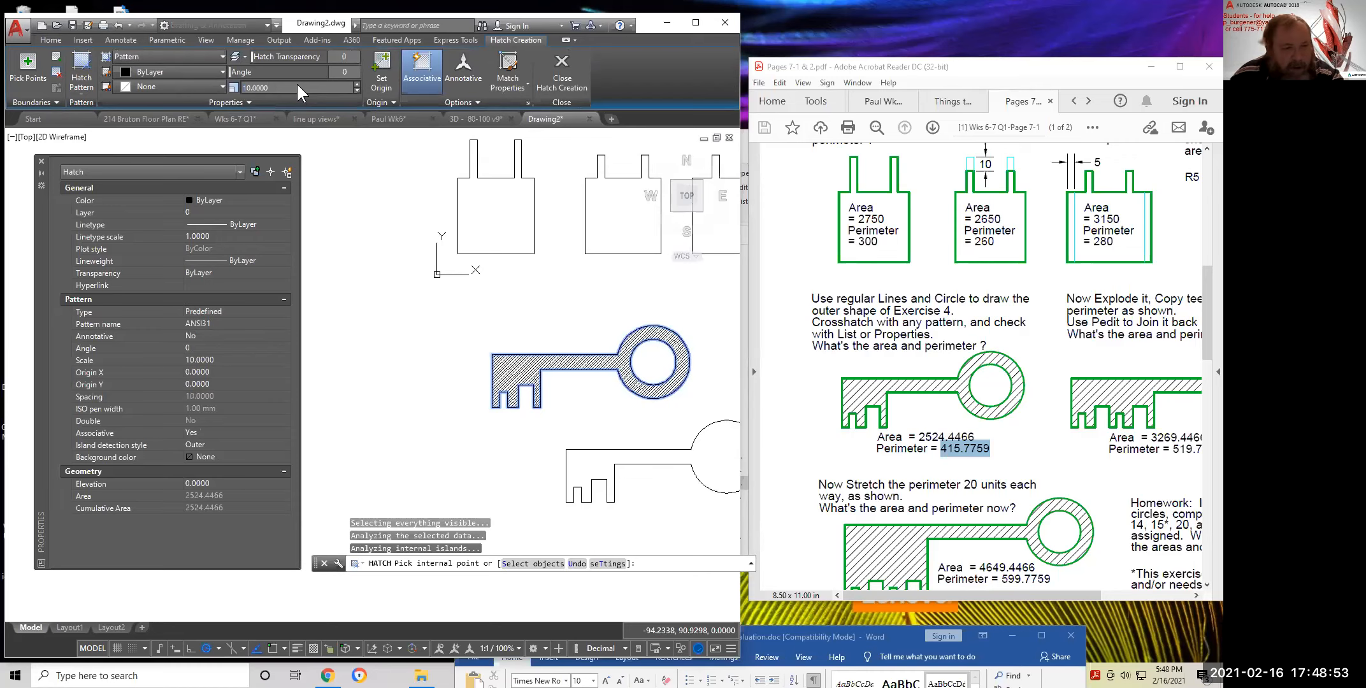
pyautogui.click(291, 83)
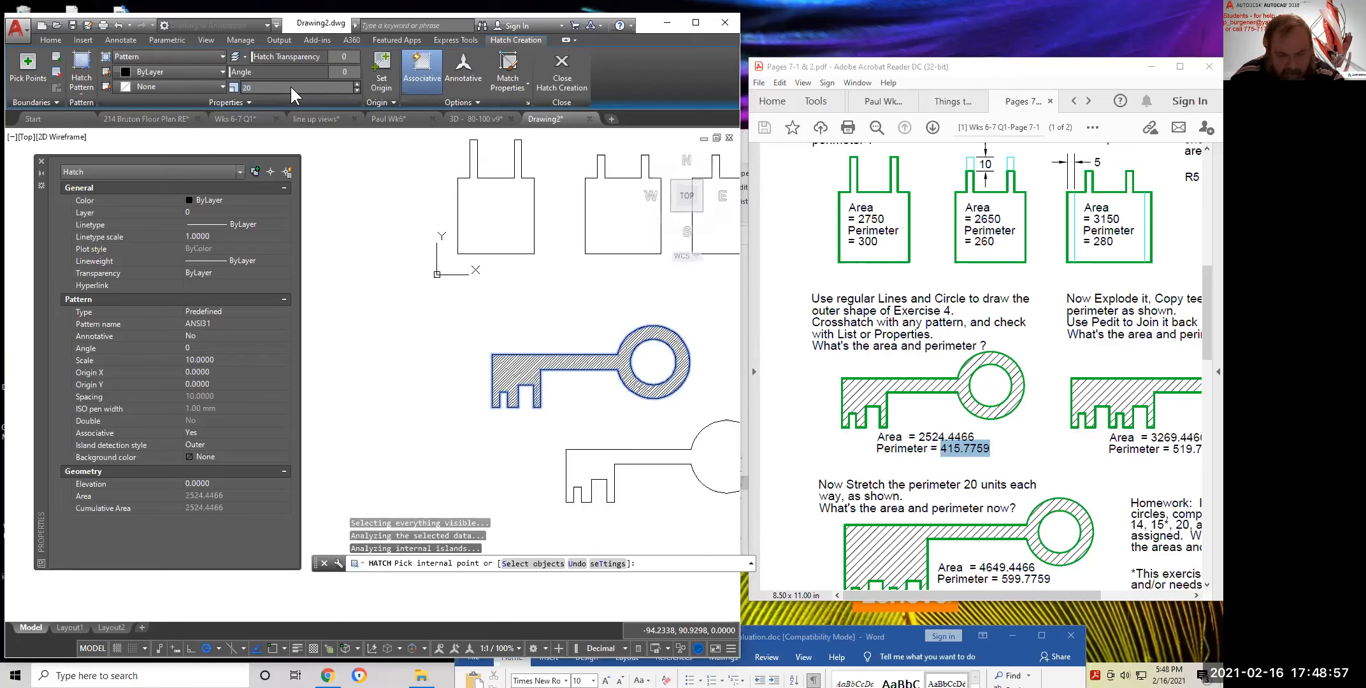
pyautogui.write('20')
pyautogui.press('Return')
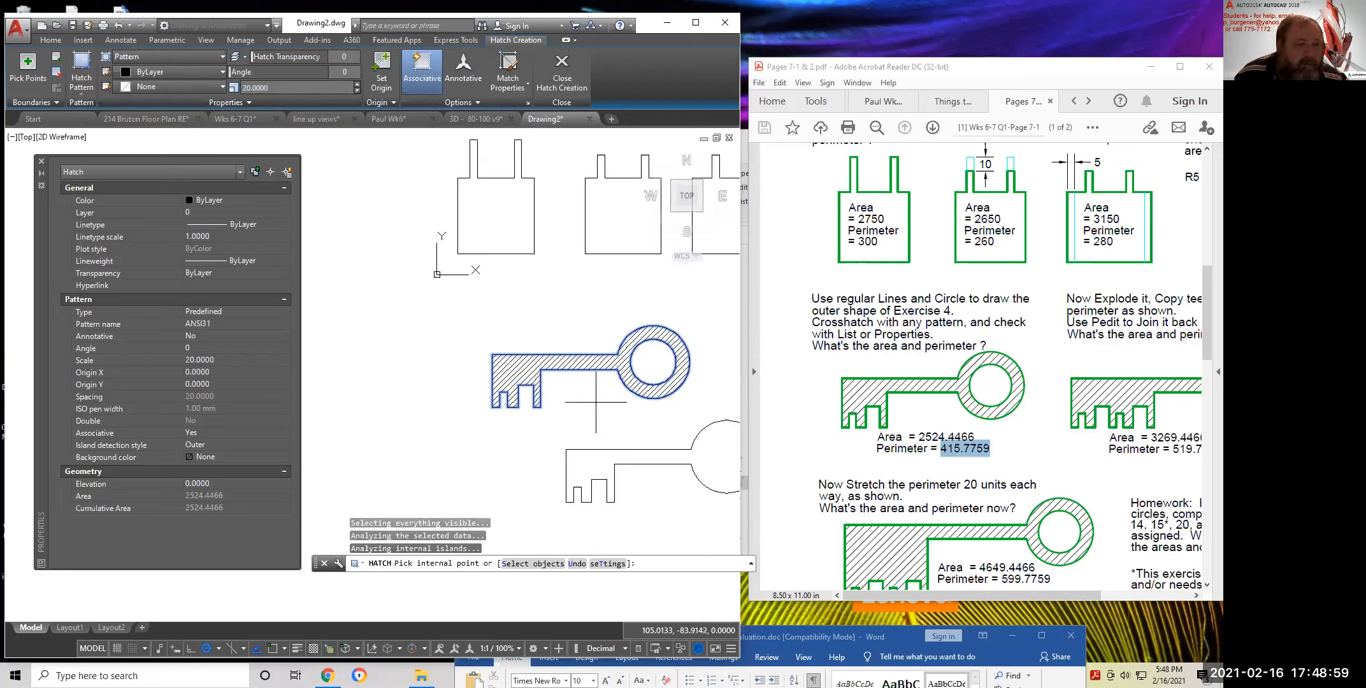
pyautogui.press('Return')
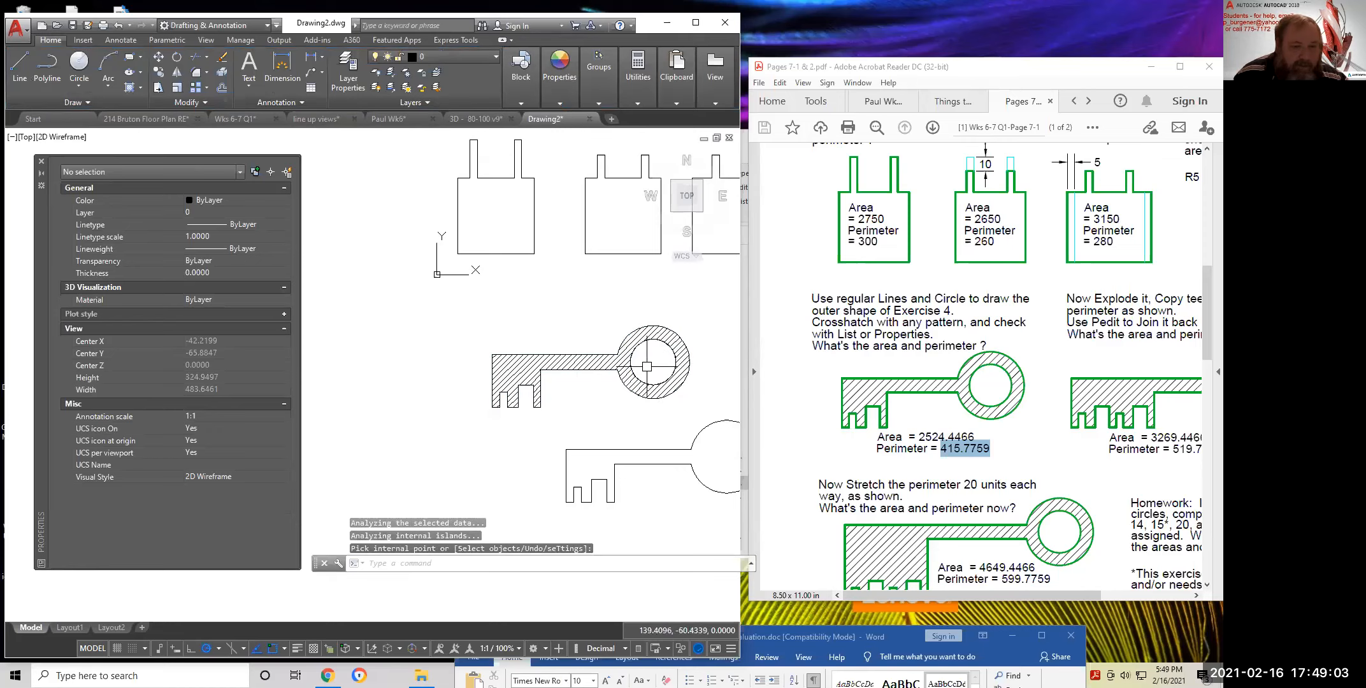
# Draw a small trial circle inside the key ring
pyautogui.write('c')
pyautogui.press('Return')
pyautogui.click(648, 366)
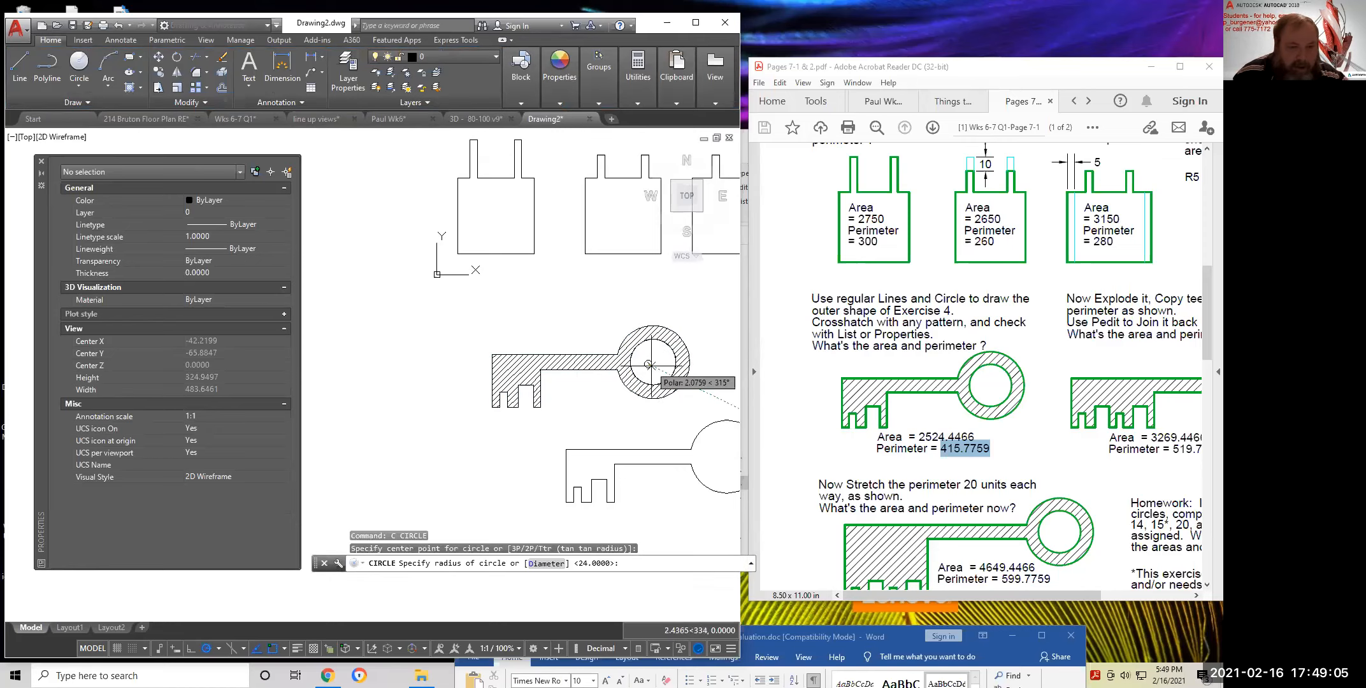
pyautogui.click(652, 366)
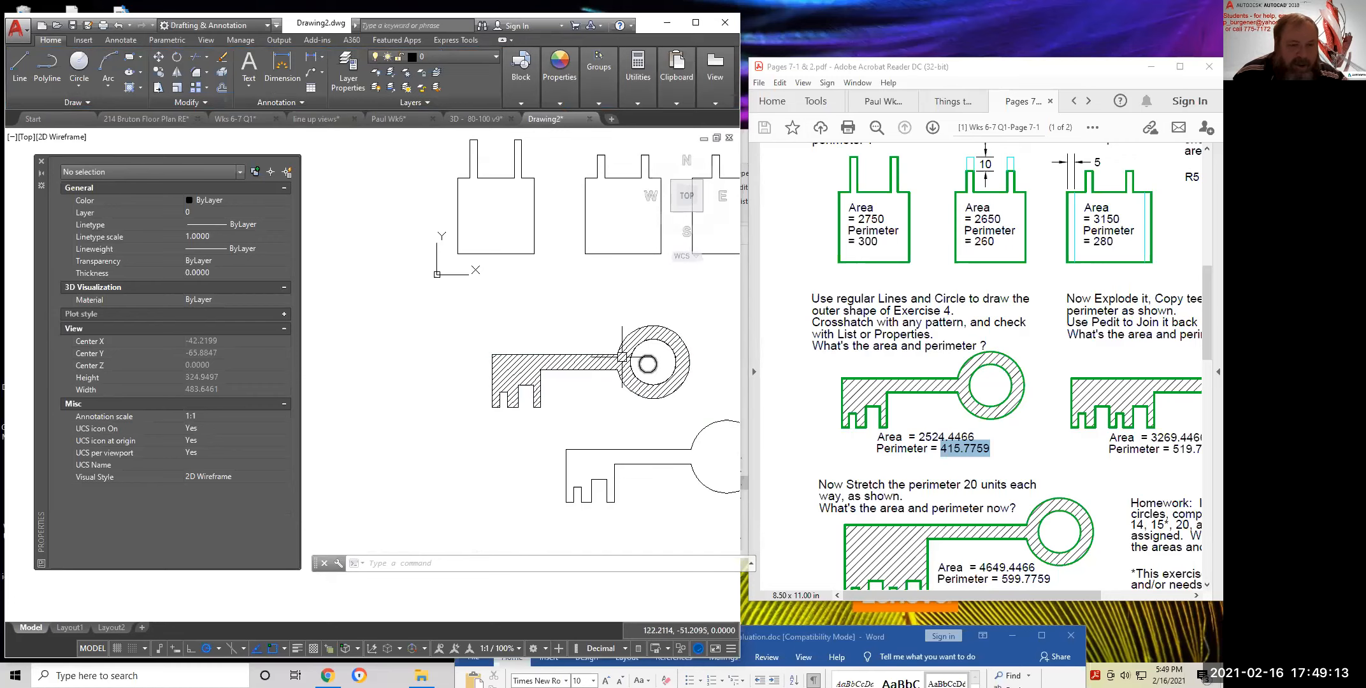
# Erase the trial circle and close the Properties palette
pyautogui.press('Escape')
pyautogui.click(656, 361)
pyautogui.write('e')
pyautogui.press('Return')
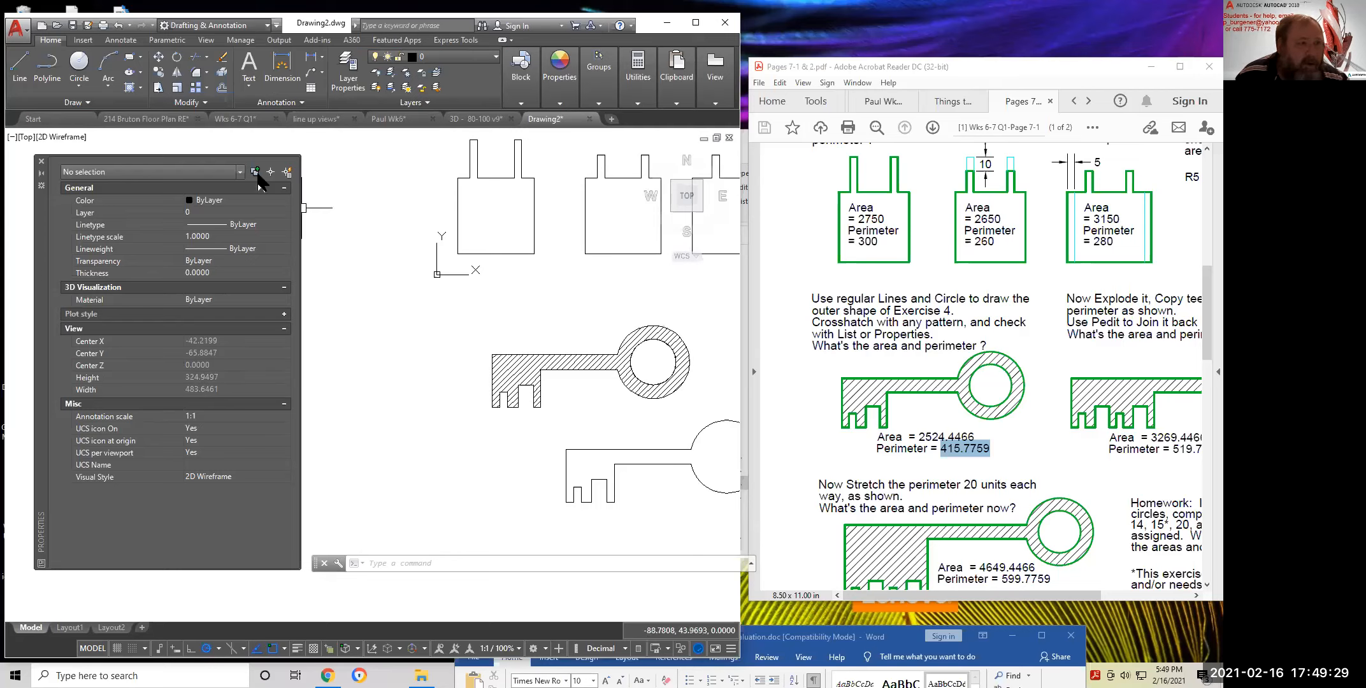
pyautogui.click(41, 161)
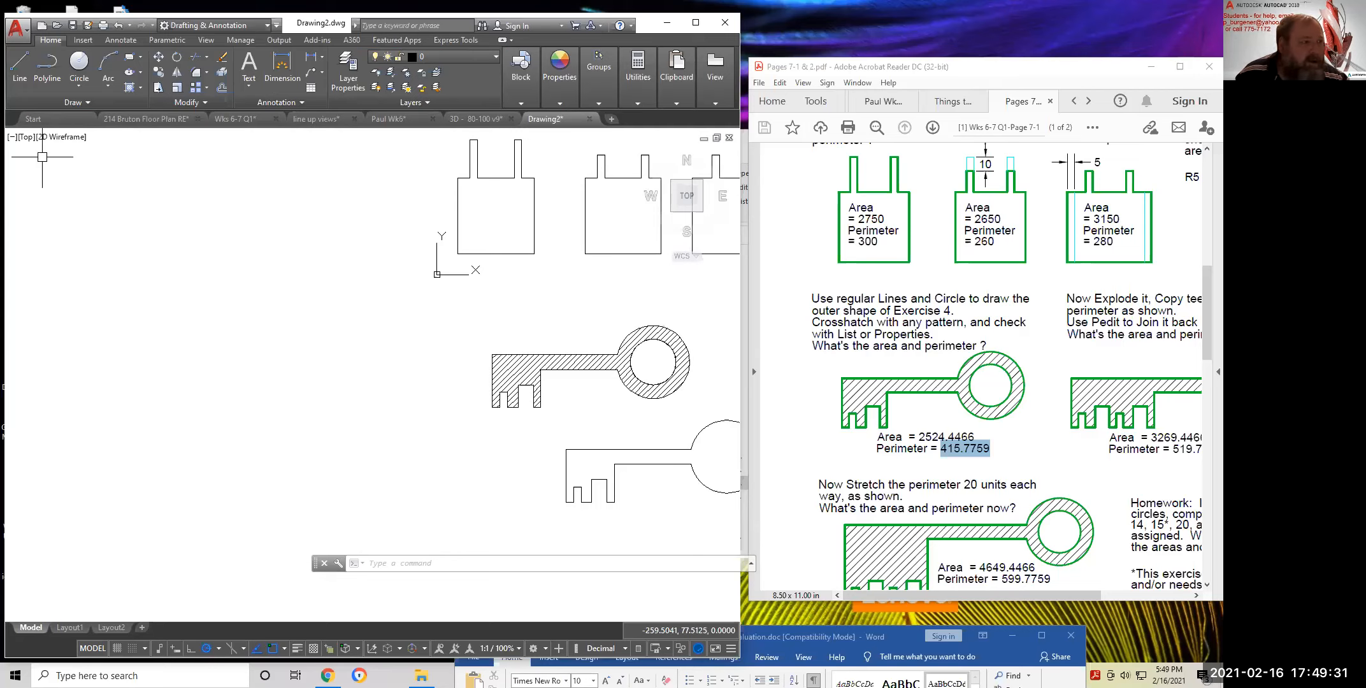
# Open Properties for the key's hatch and pan to show both keys
pyautogui.click(516, 370)
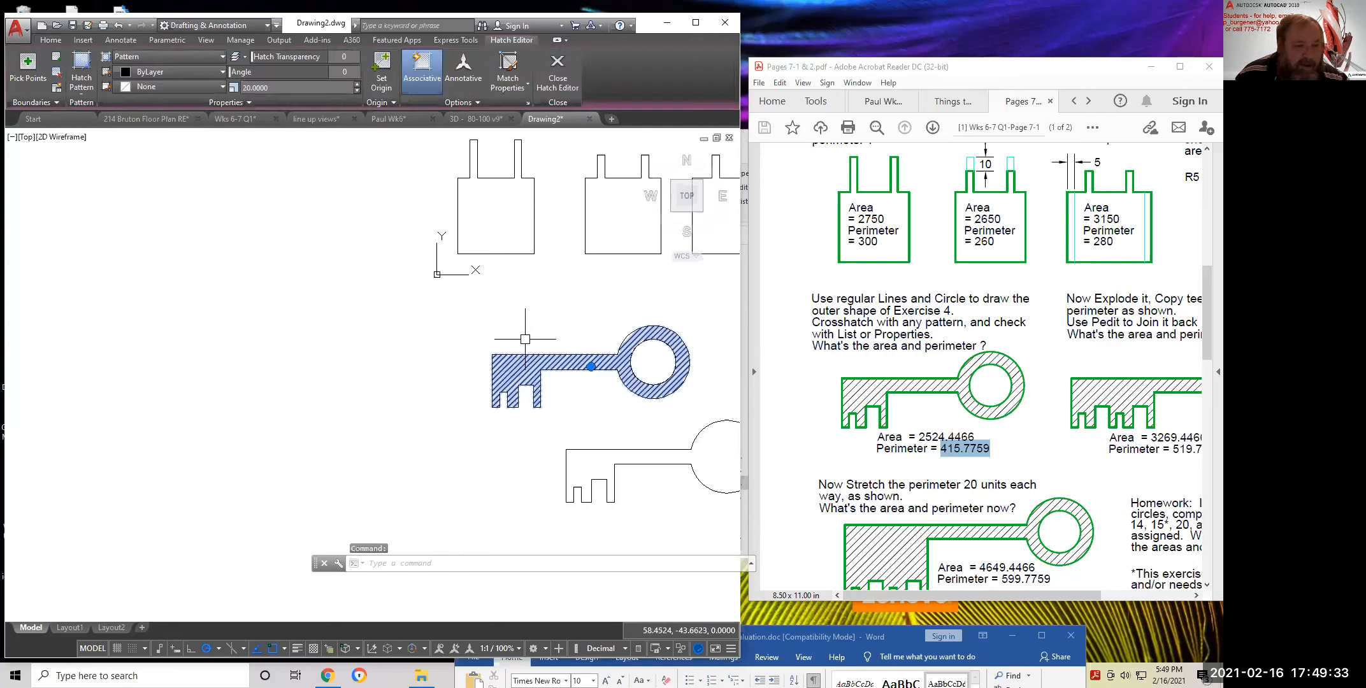
pyautogui.rightClick(319, 239)
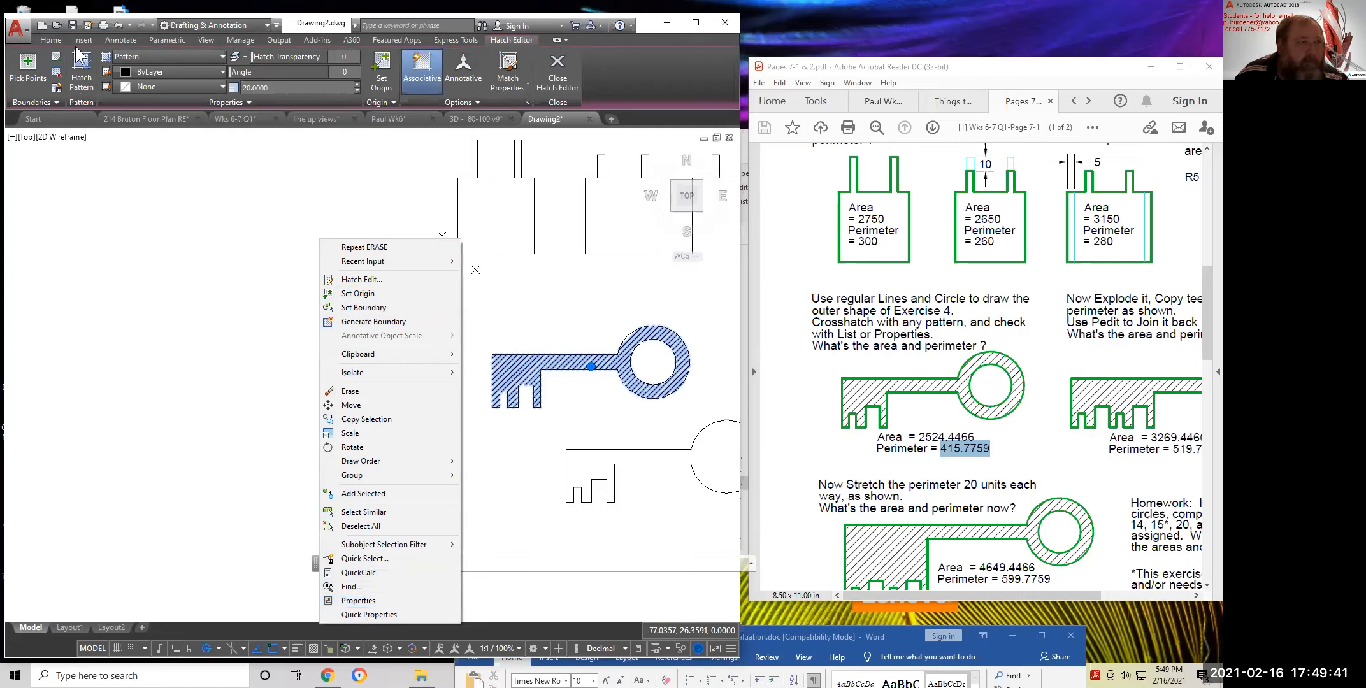
pyautogui.click(358, 601)
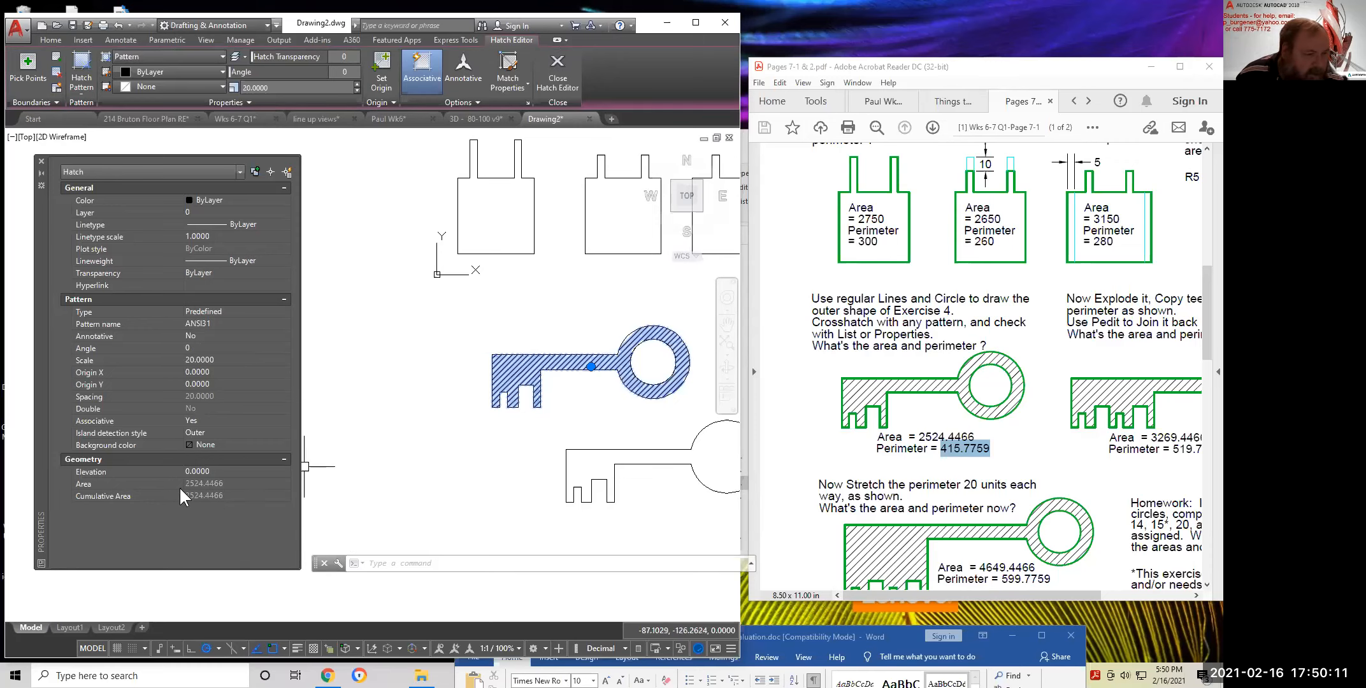
pyautogui.moveTo(638, 421); pyautogui.dragTo(540, 441, button='middle')
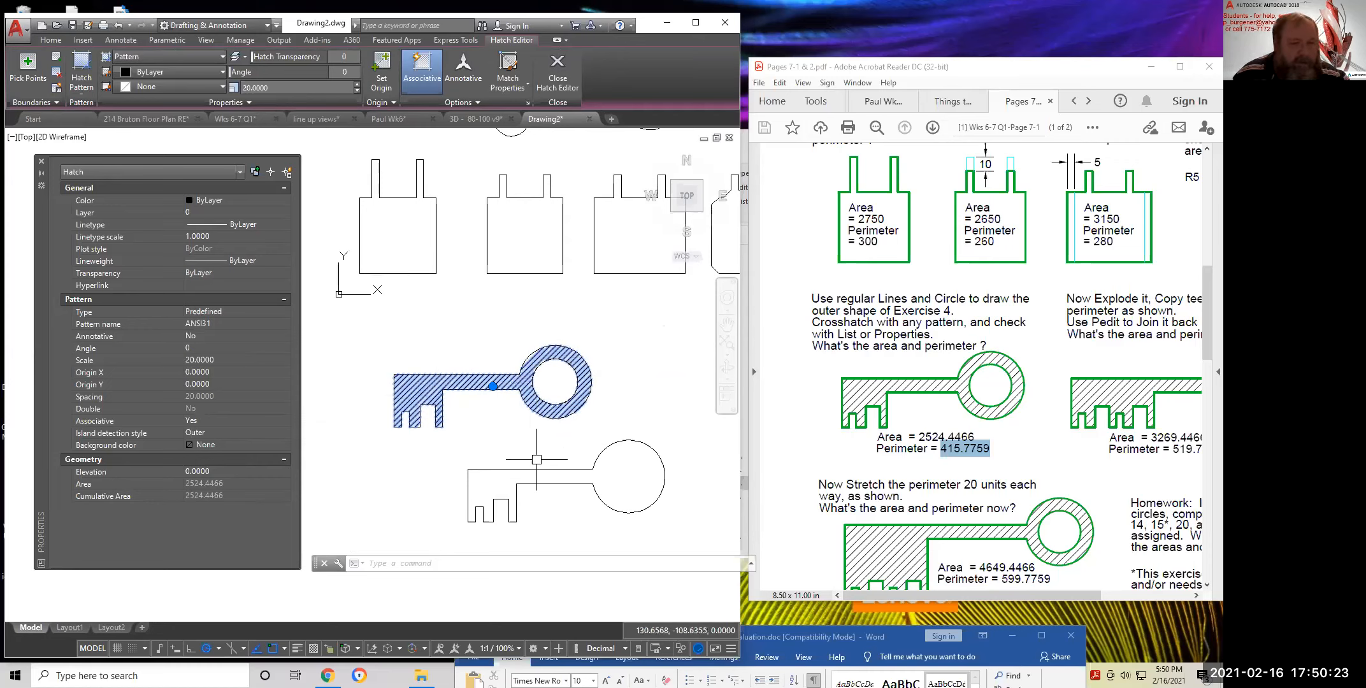
pyautogui.press('Escape')
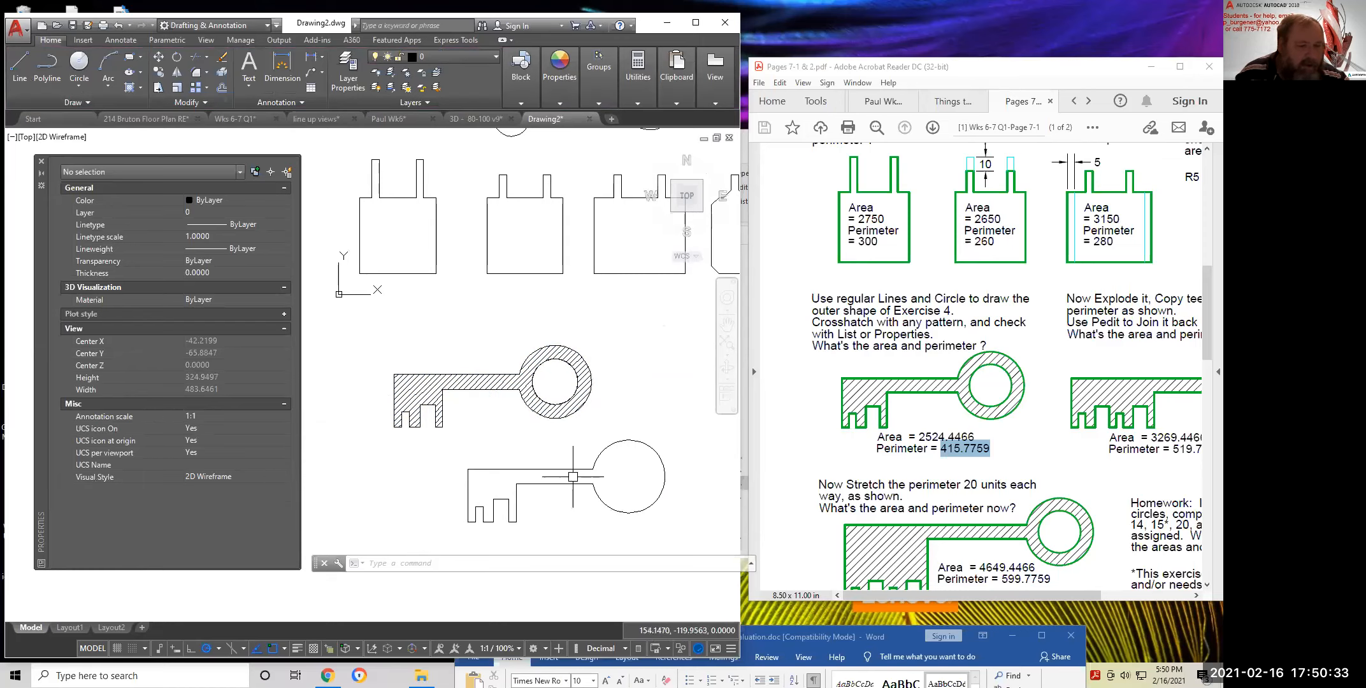
# Check the hatch area and the lower key outline's perimeter of 415.7759
pyautogui.click(425, 391)
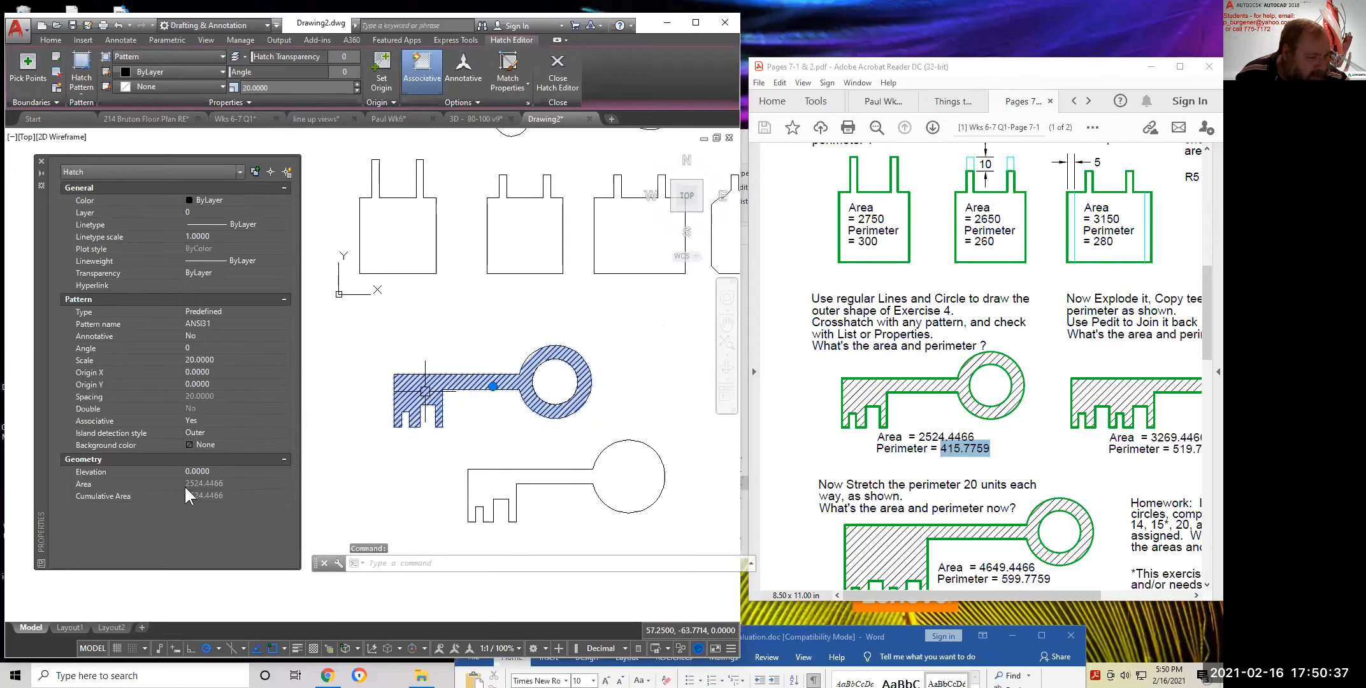
pyautogui.press('Escape')
pyautogui.press('Escape')
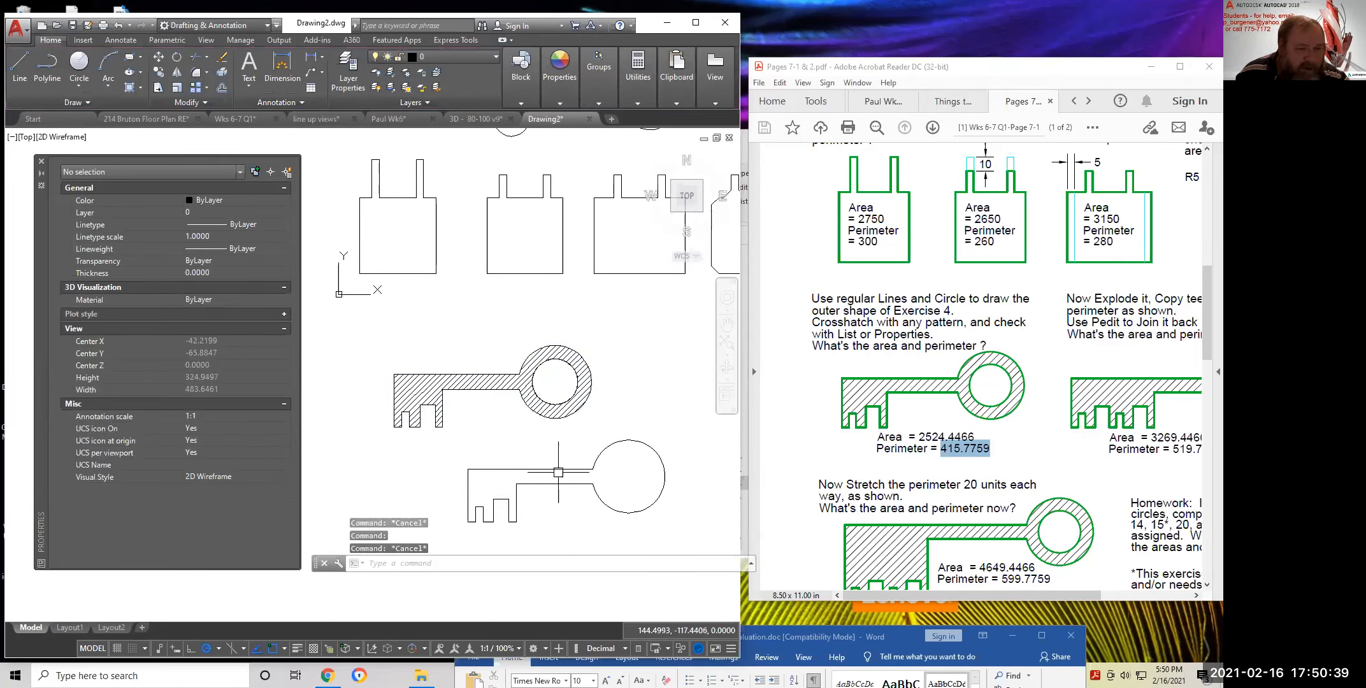
pyautogui.click(563, 472)
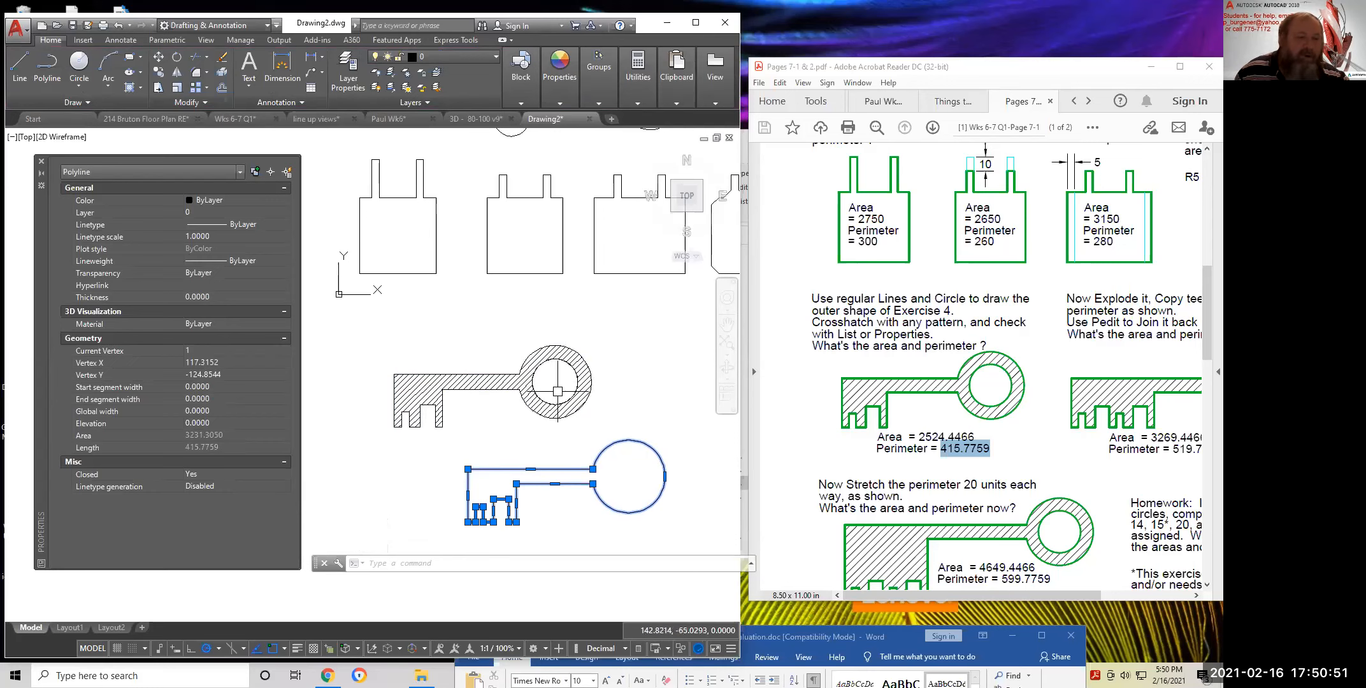
pyautogui.press('Escape')
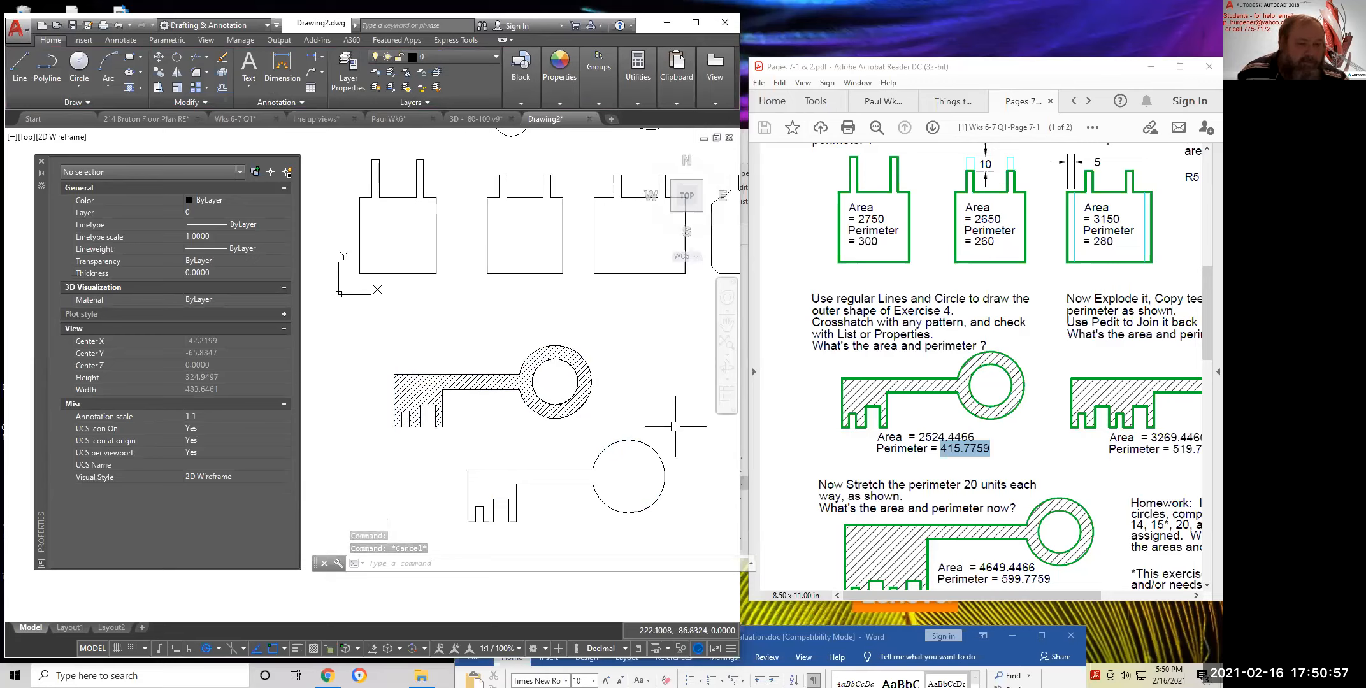
pyautogui.moveTo(588, 338)
pyautogui.mouseDown(button='middle')
pyautogui.moveTo(561, 317)
pyautogui.moveTo(543, 391)
pyautogui.mouseUp(button='middle')
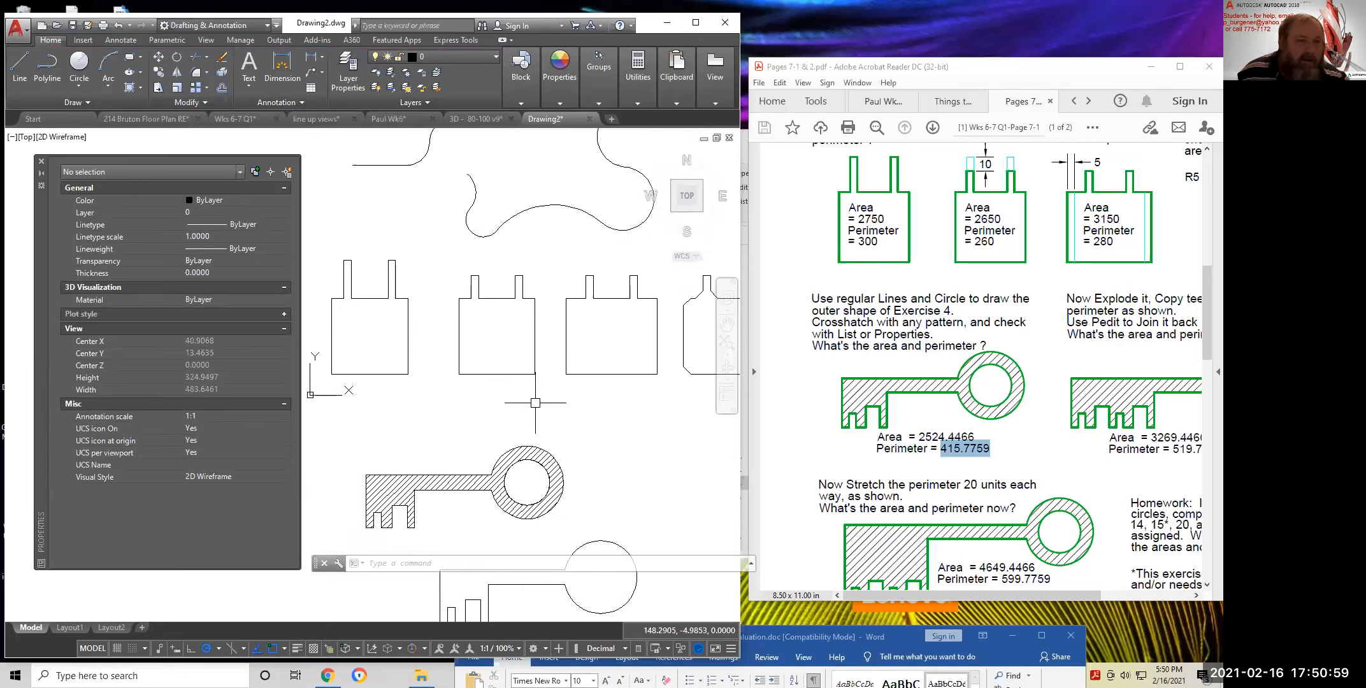
# Start an area measurement and pick the middle outline's first four corners
pyautogui.click(639, 102)
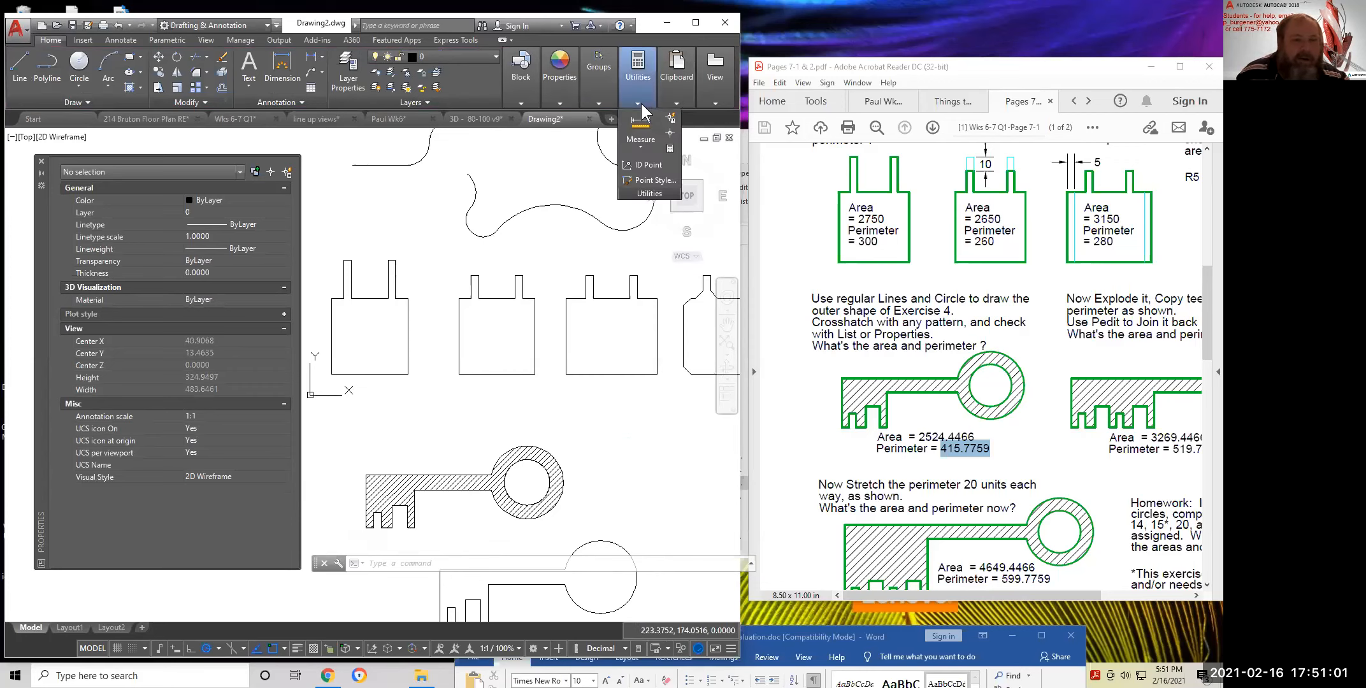
pyautogui.click(639, 143)
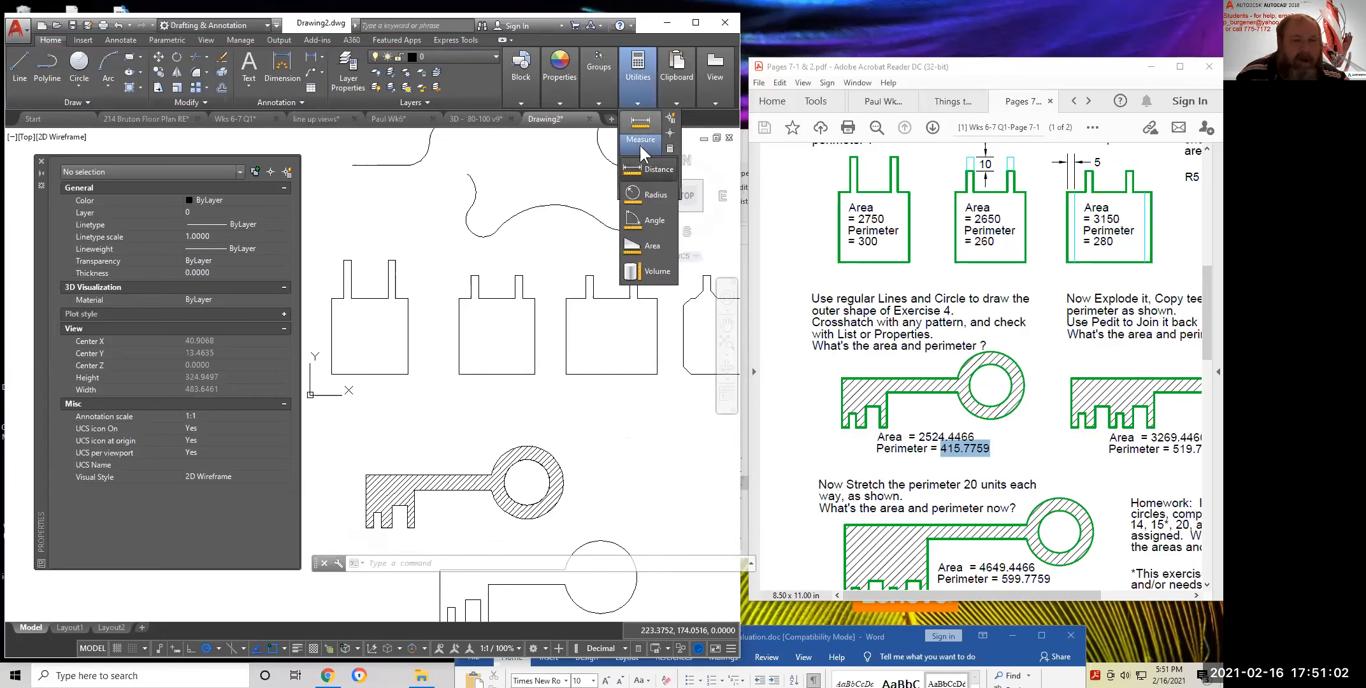
pyautogui.click(643, 246)
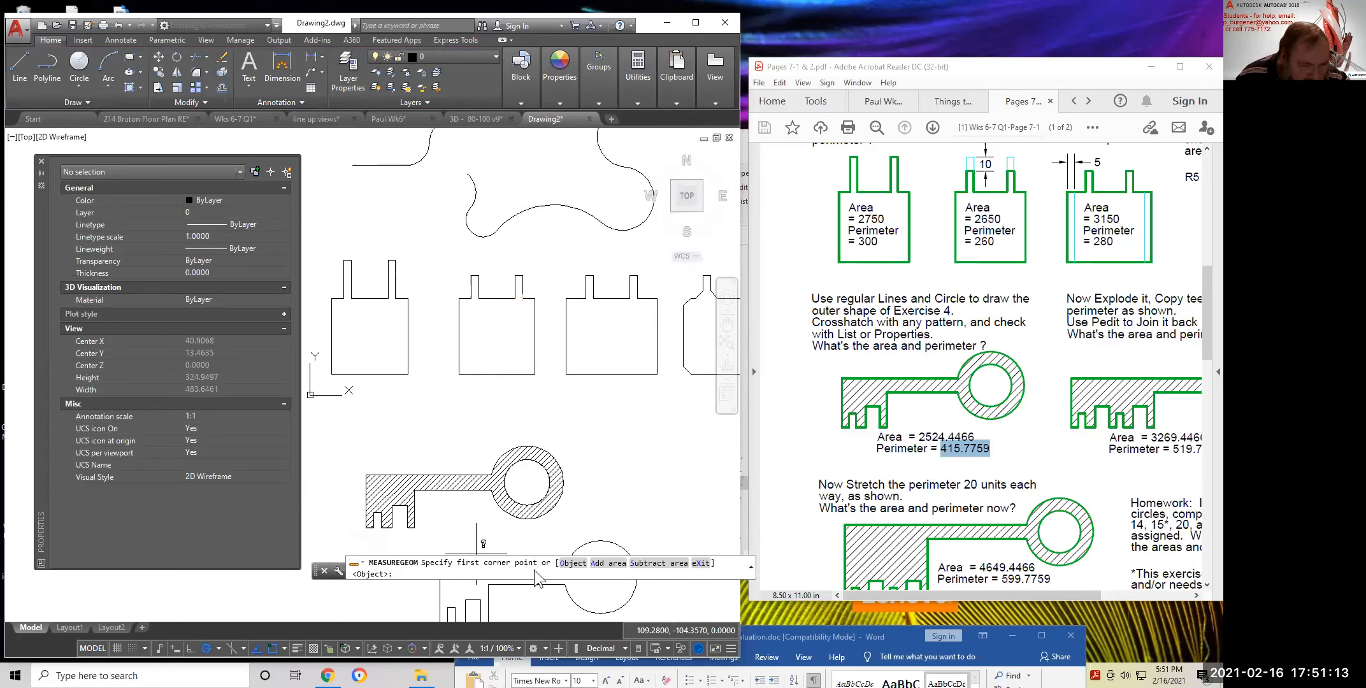
pyautogui.click(535, 298)
pyautogui.click(535, 373)
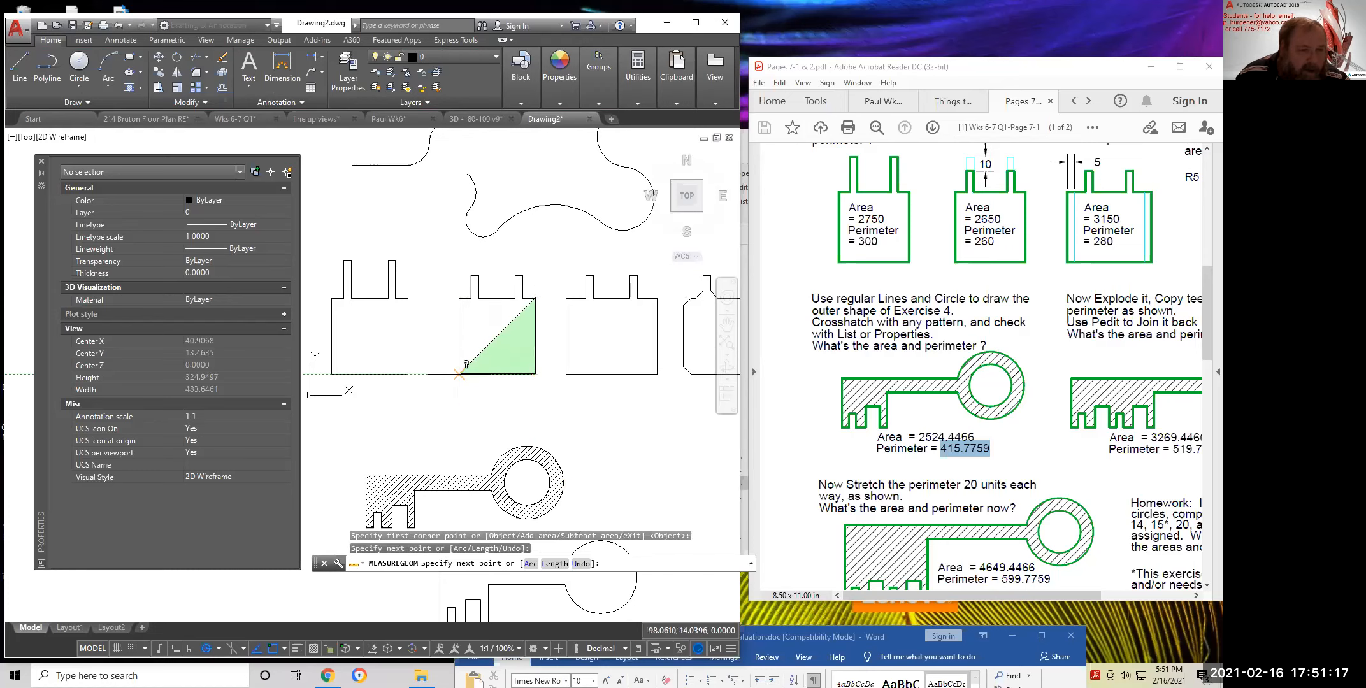
pyautogui.click(458, 374)
pyautogui.click(459, 299)
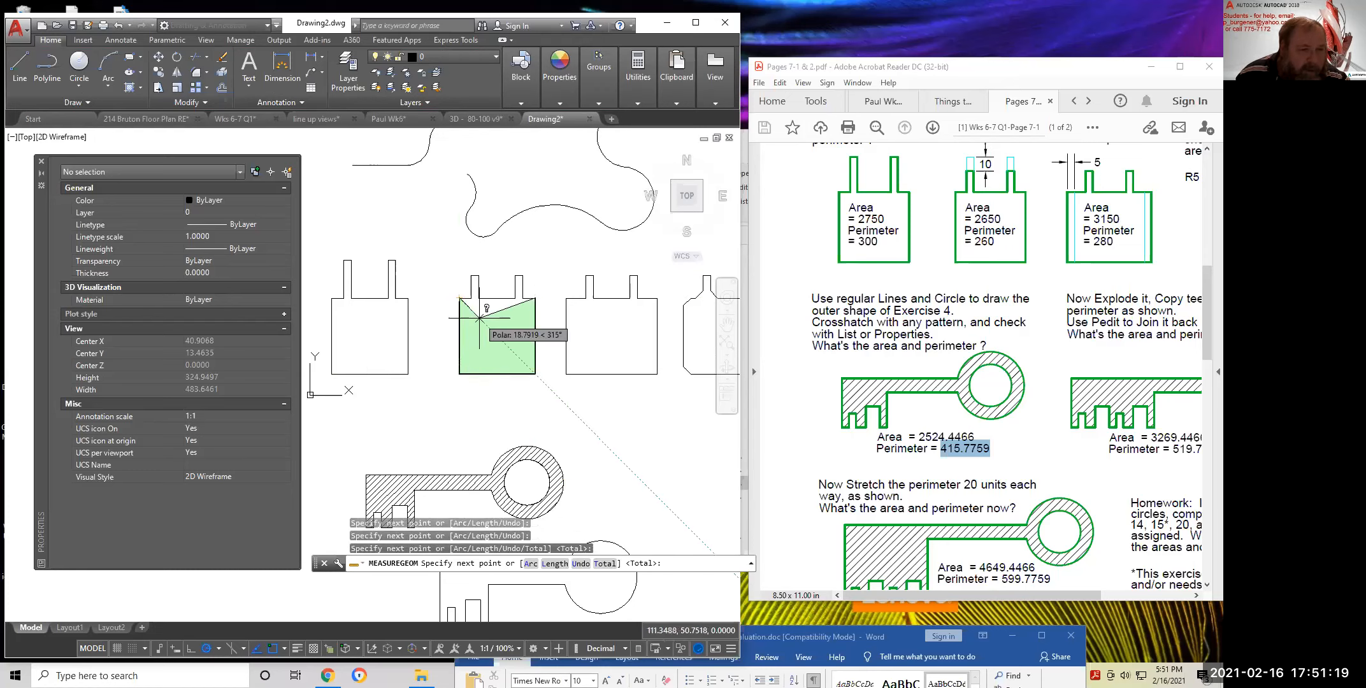
pyautogui.scroll(5, 466, 303)
# Trace around both tabs to get area 2650 and perimeter 260
pyautogui.click(471, 298)
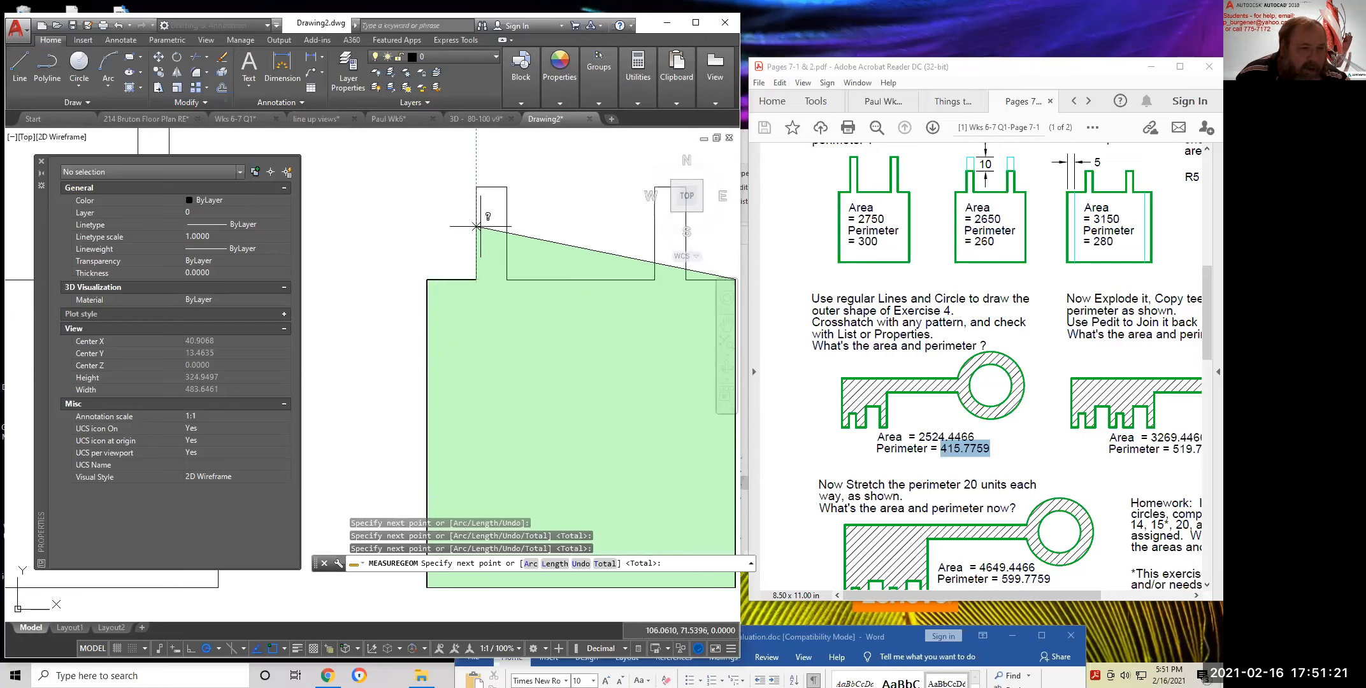
pyautogui.click(476, 187)
pyautogui.click(507, 187)
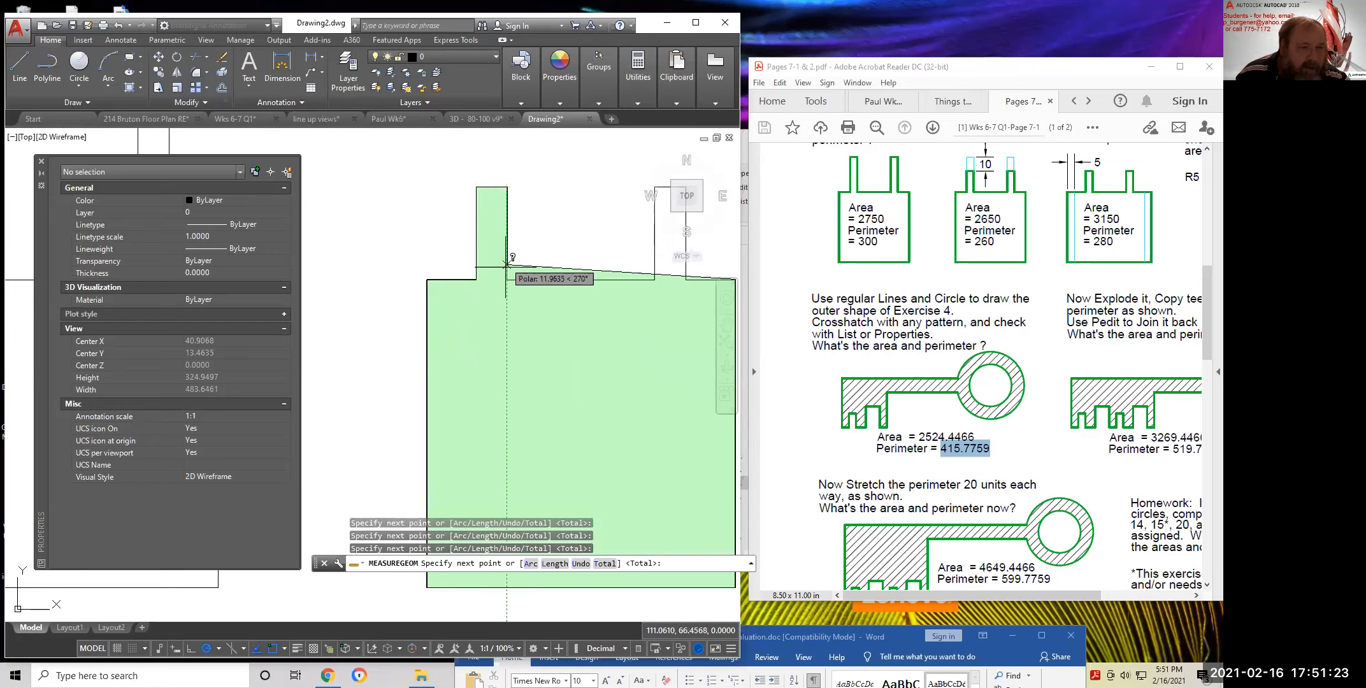
pyautogui.click(507, 279)
pyautogui.click(655, 279)
pyautogui.moveTo(655, 279); pyautogui.dragTo(527, 375, button='middle')
pyautogui.click(526, 283)
pyautogui.click(557, 283)
pyautogui.click(558, 376)
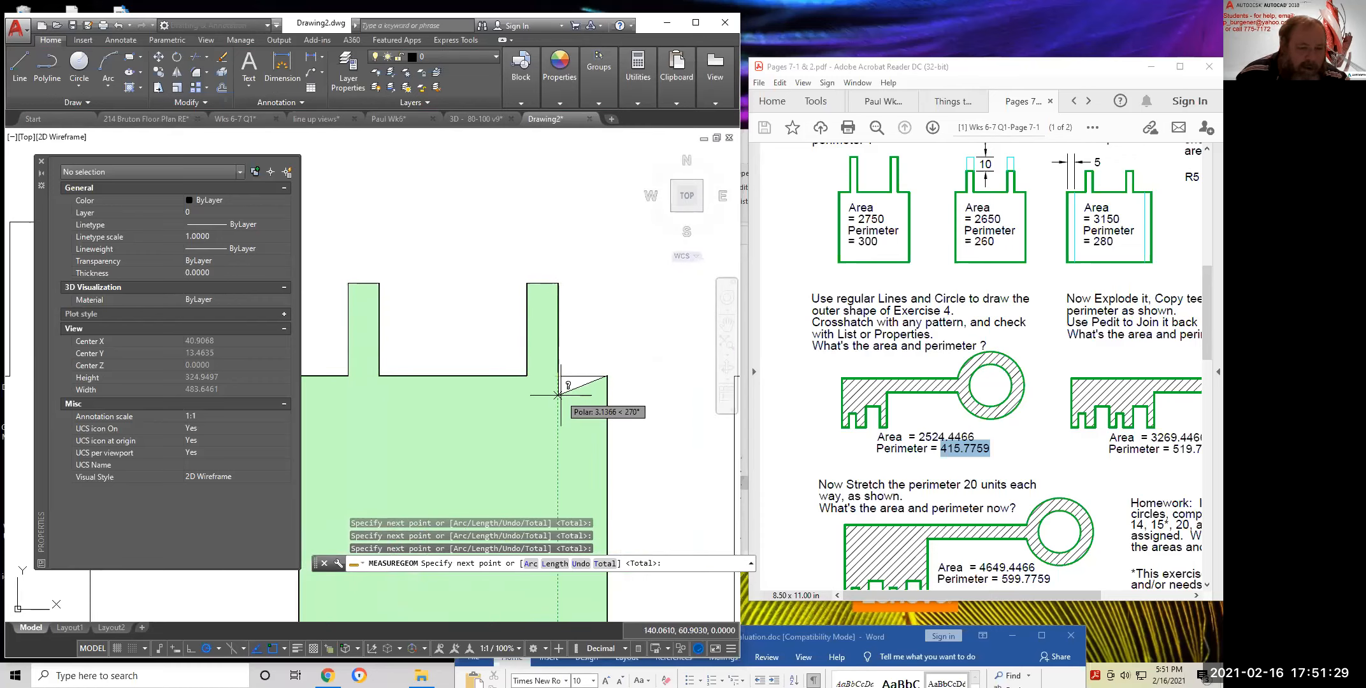
pyautogui.press('Return')
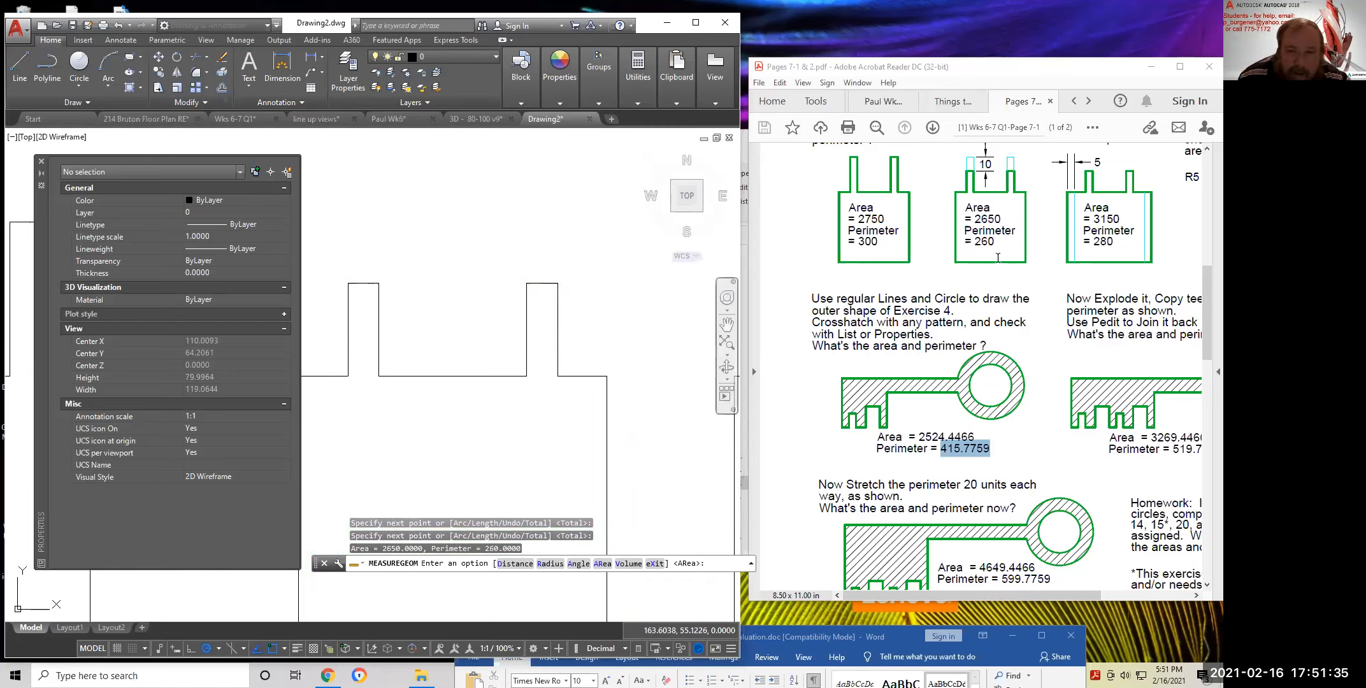
# Compare with the worksheet's area value 2650, then cancel the measurement
pyautogui.moveTo(1006, 223)
pyautogui.mouseDown()
pyautogui.moveTo(977, 219)
pyautogui.moveTo(1000, 220)
pyautogui.mouseUp()
pyautogui.click(1005, 220)
pyautogui.click(971, 210)
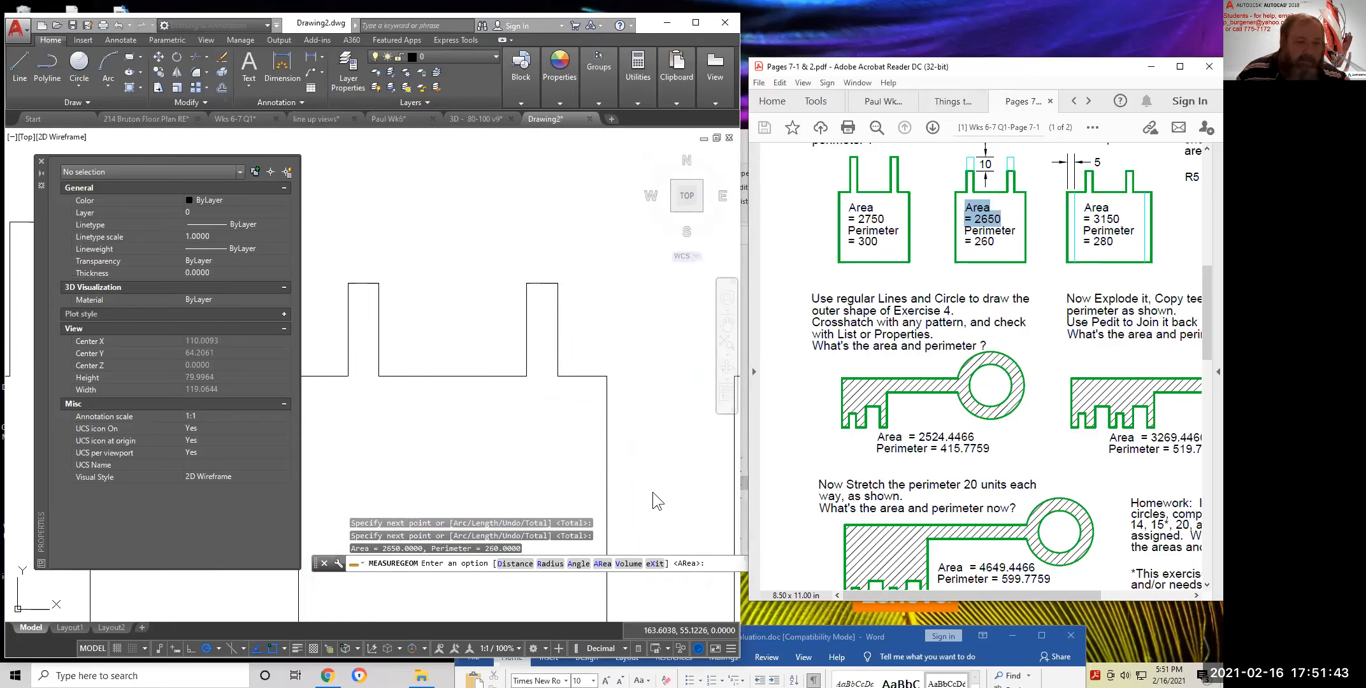
pyautogui.scroll(-4, 652, 491)
pyautogui.moveTo(649, 497)
pyautogui.mouseDown(button='middle')
pyautogui.moveTo(606, 354)
pyautogui.moveTo(559, 352)
pyautogui.mouseUp(button='middle')
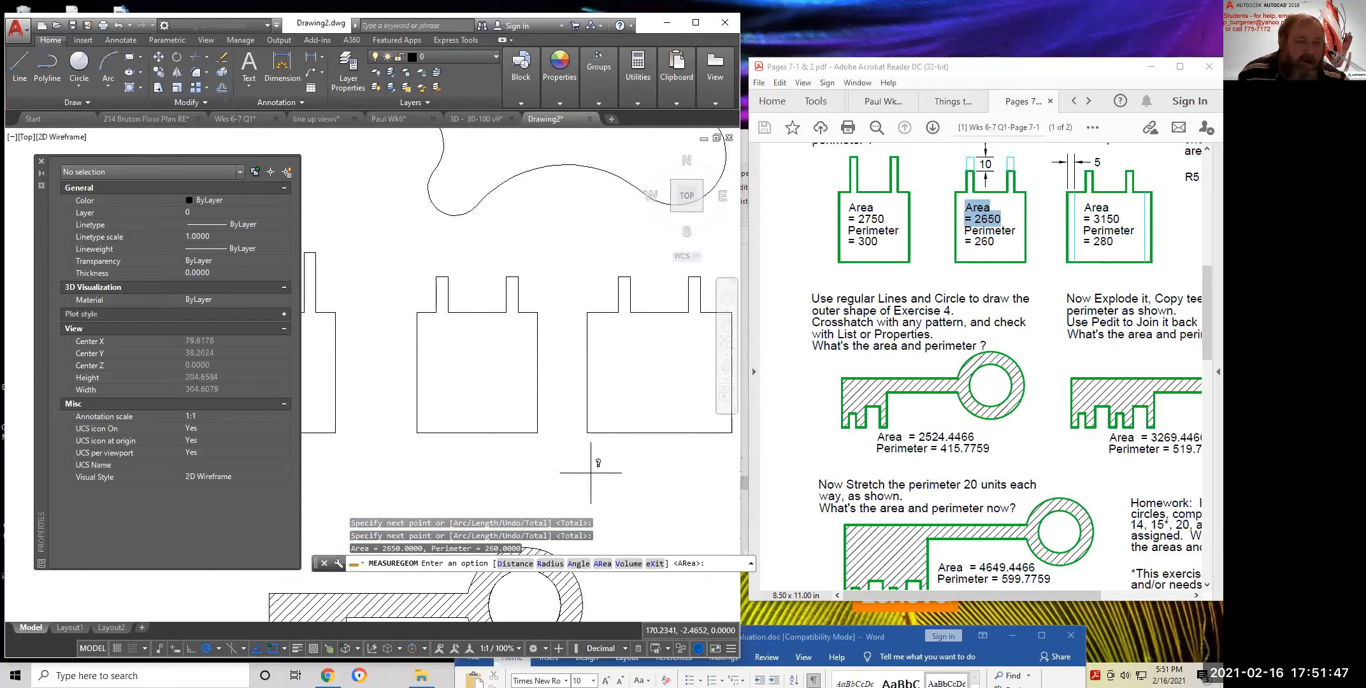
pyautogui.press('Escape')
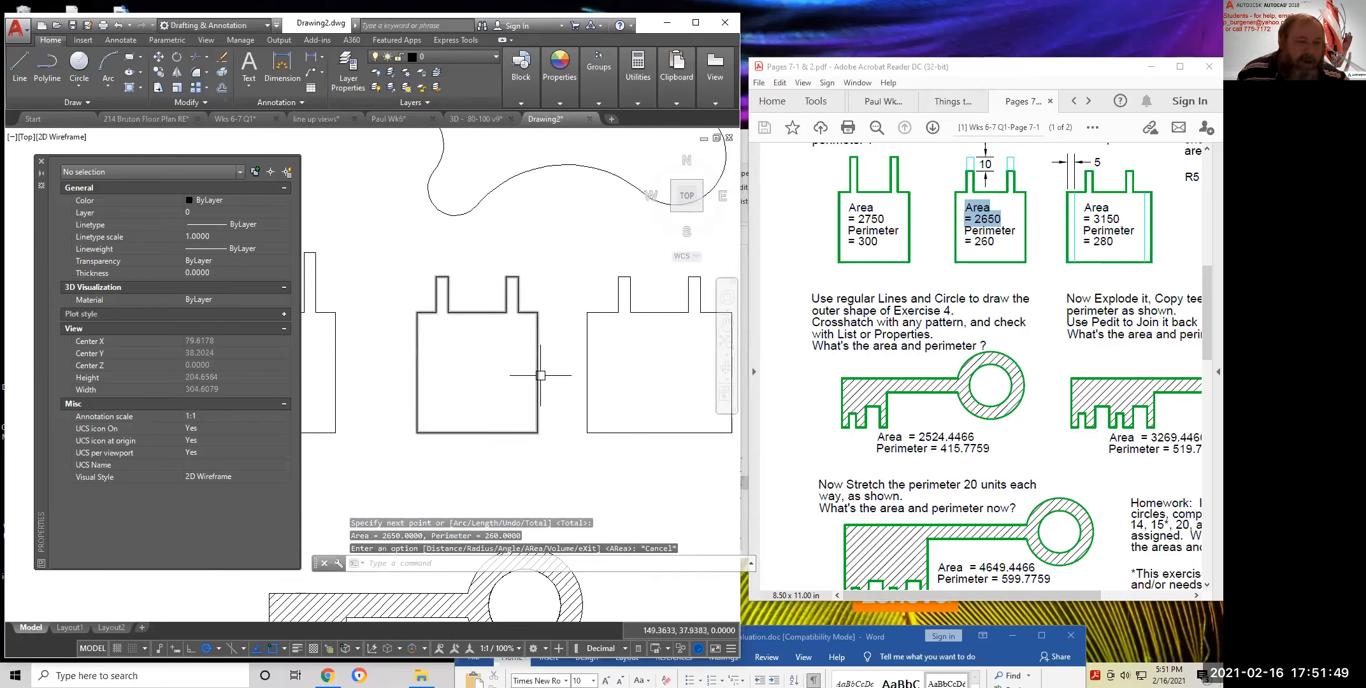
# Check the middle outline's area 2650 and length 260
pyautogui.click(539, 375)
pyautogui.press('Escape')
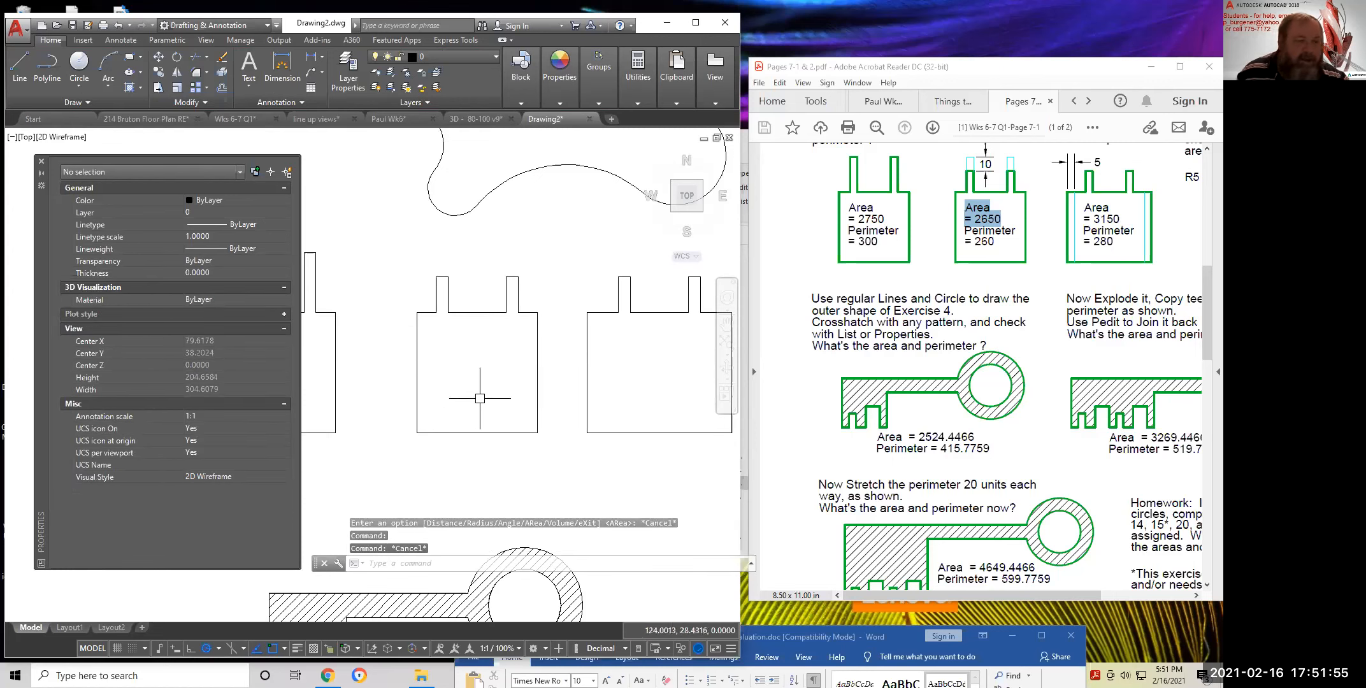
pyautogui.click(639, 95)
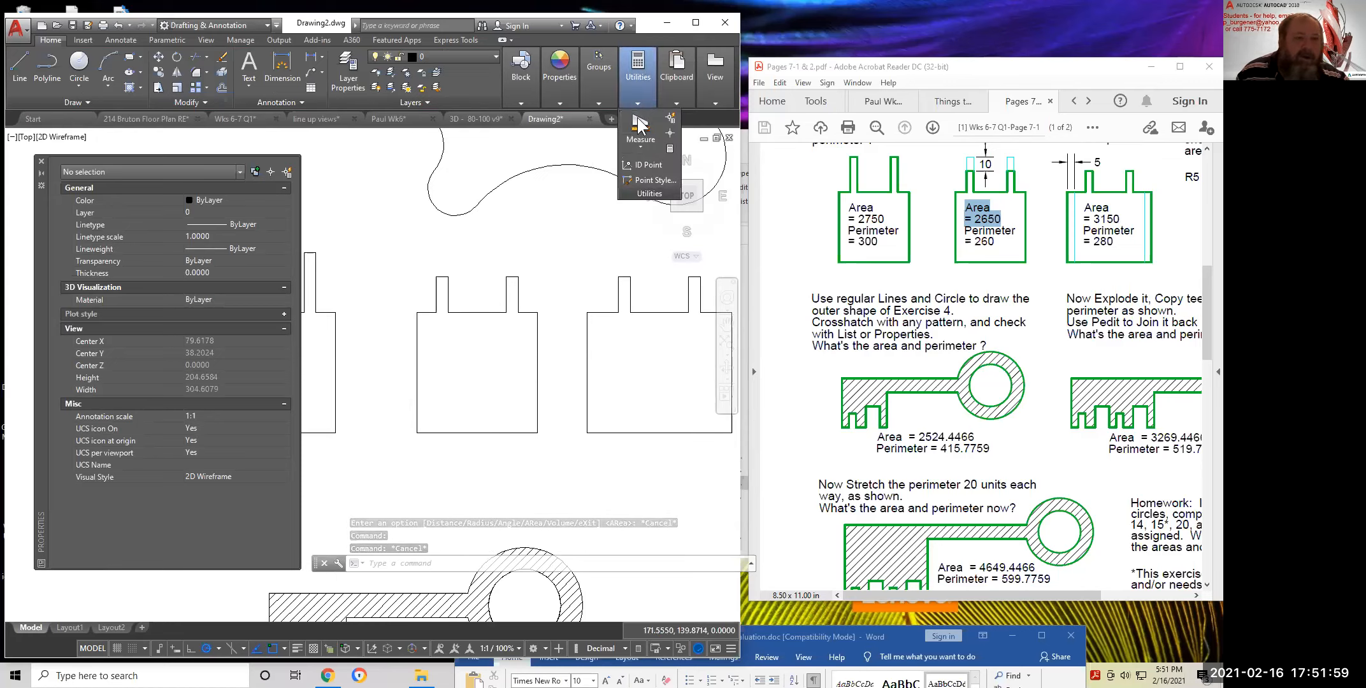
pyautogui.click(638, 142)
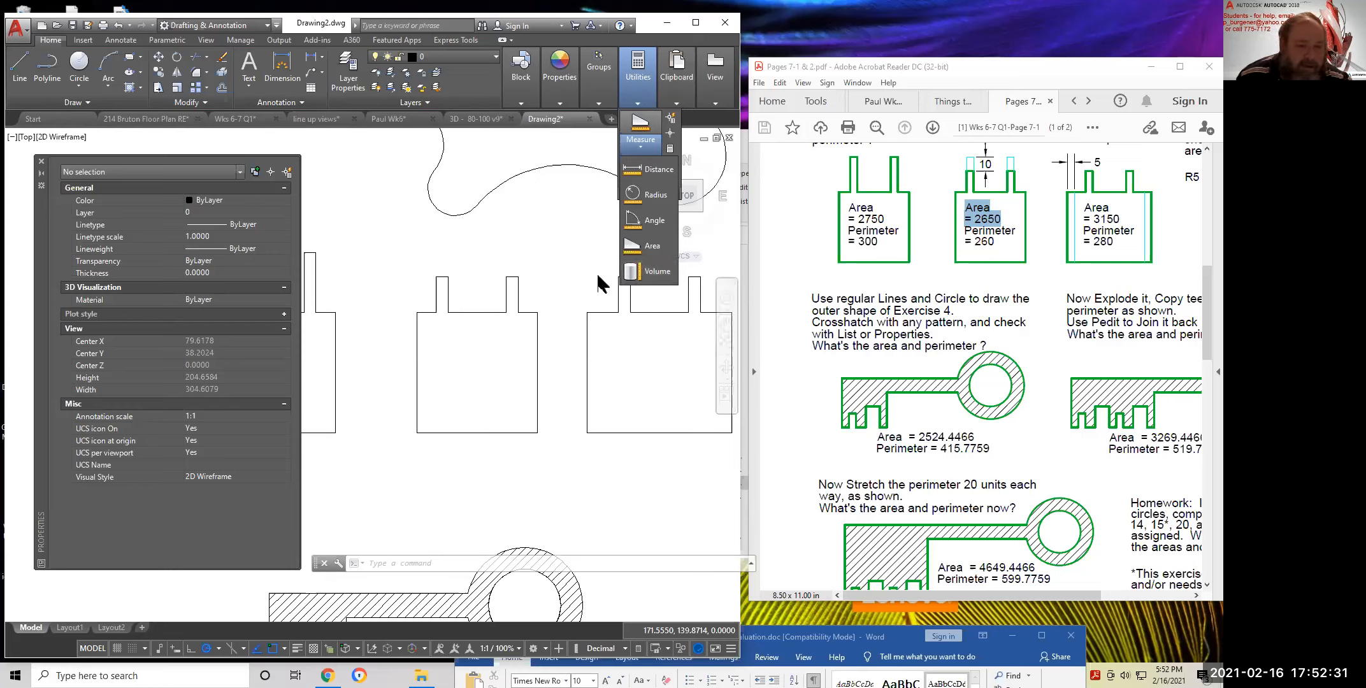
pyautogui.scroll(-5, 550, 357)
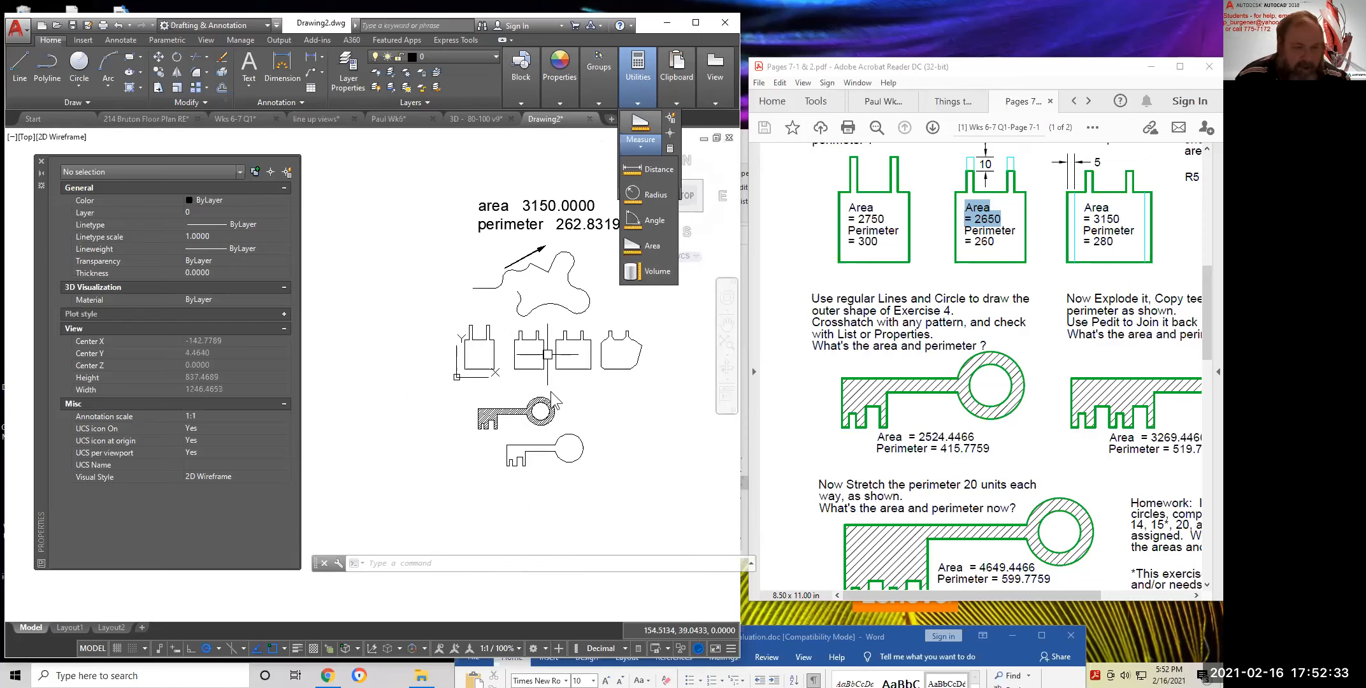
pyautogui.press('Escape')
pyautogui.press('Escape')
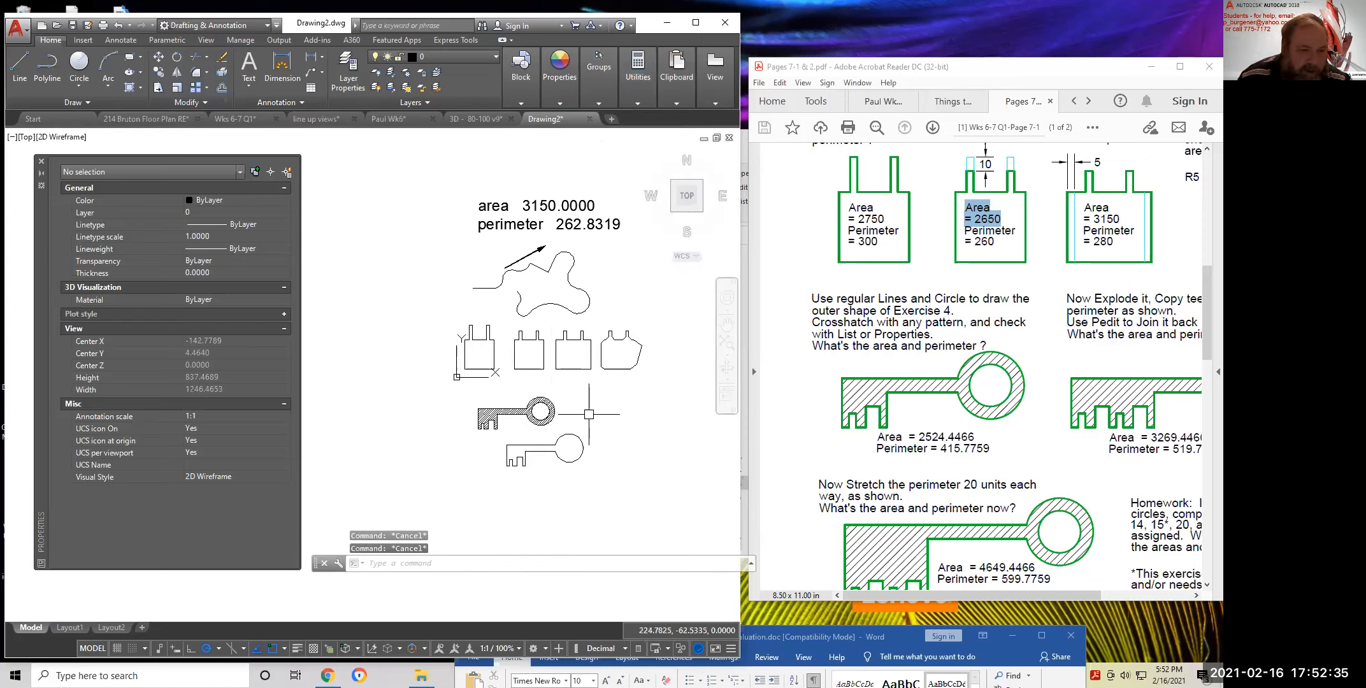
# Show the worksheet's next key exercise and zoom in on the hatched key
pyautogui.scroll(2, 1035, 455)
pyautogui.moveTo(1035, 455); pyautogui.dragTo(1092, 465, button='middle')
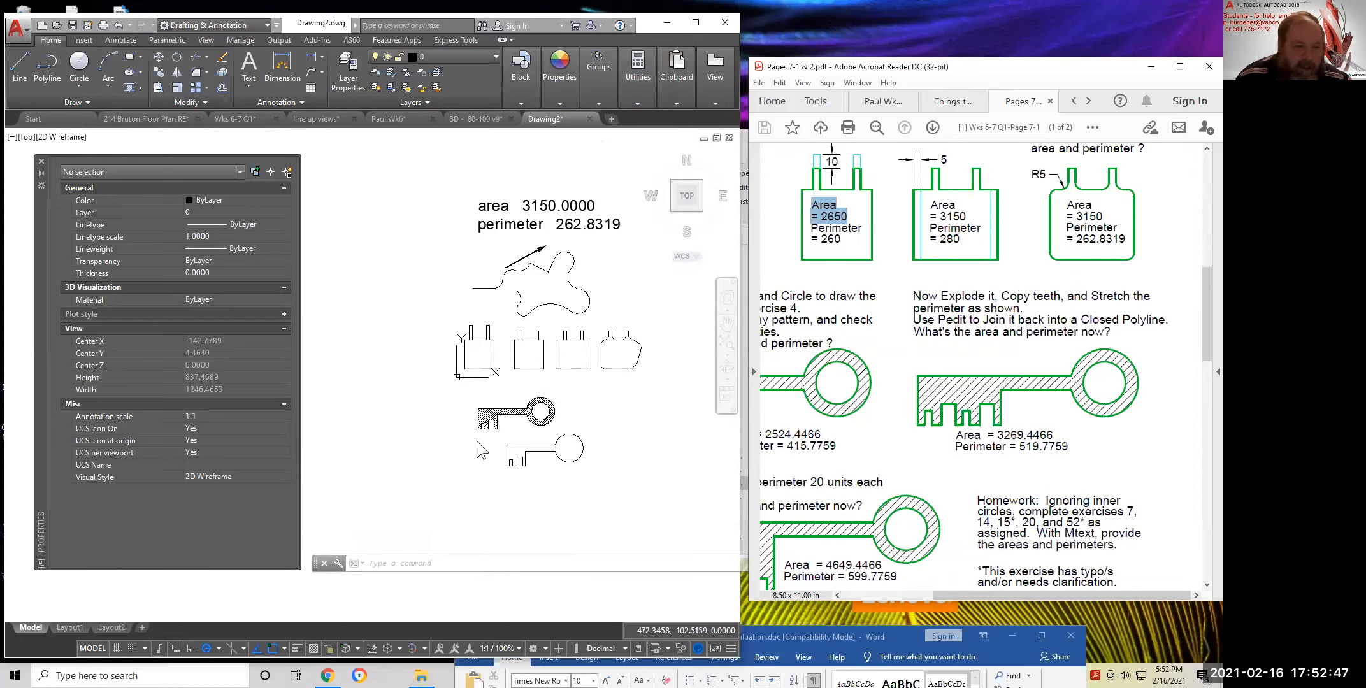
pyautogui.scroll(4, 482, 449)
pyautogui.scroll(2, 458, 364)
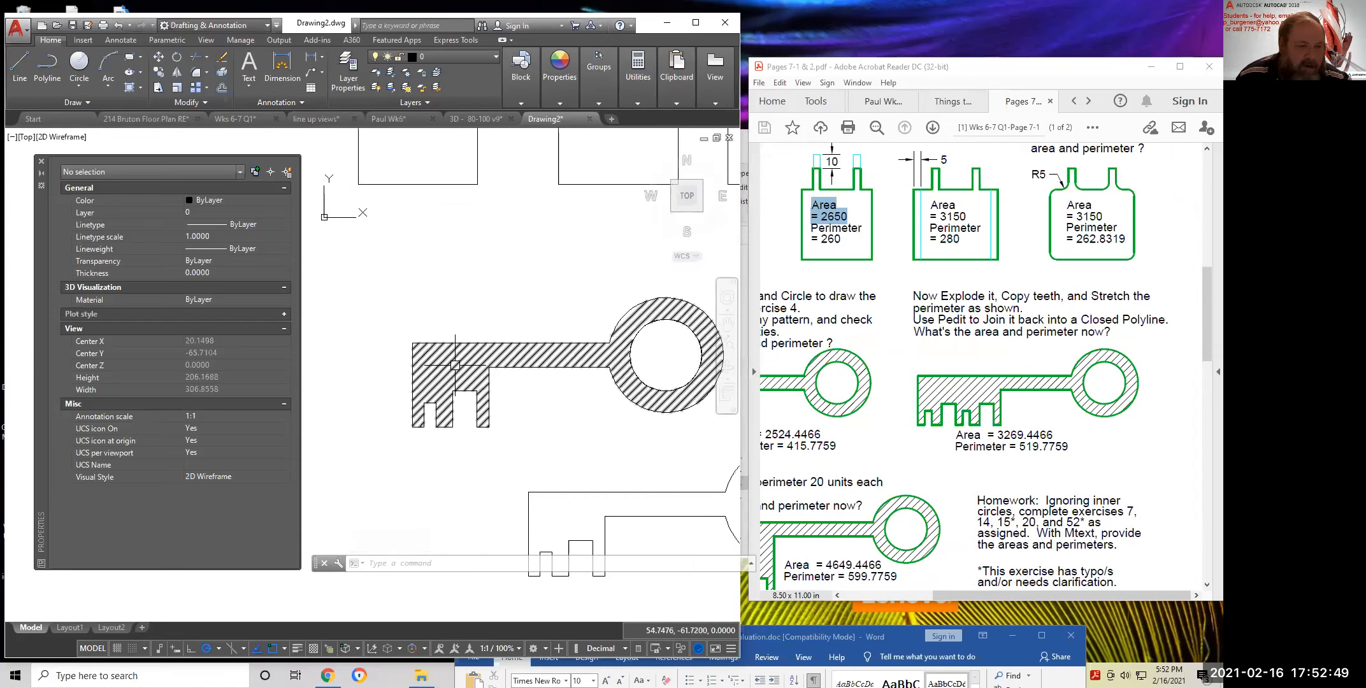
# Erase the key's hatch fill
pyautogui.click(454, 366)
pyautogui.write('e')
pyautogui.press('Return')
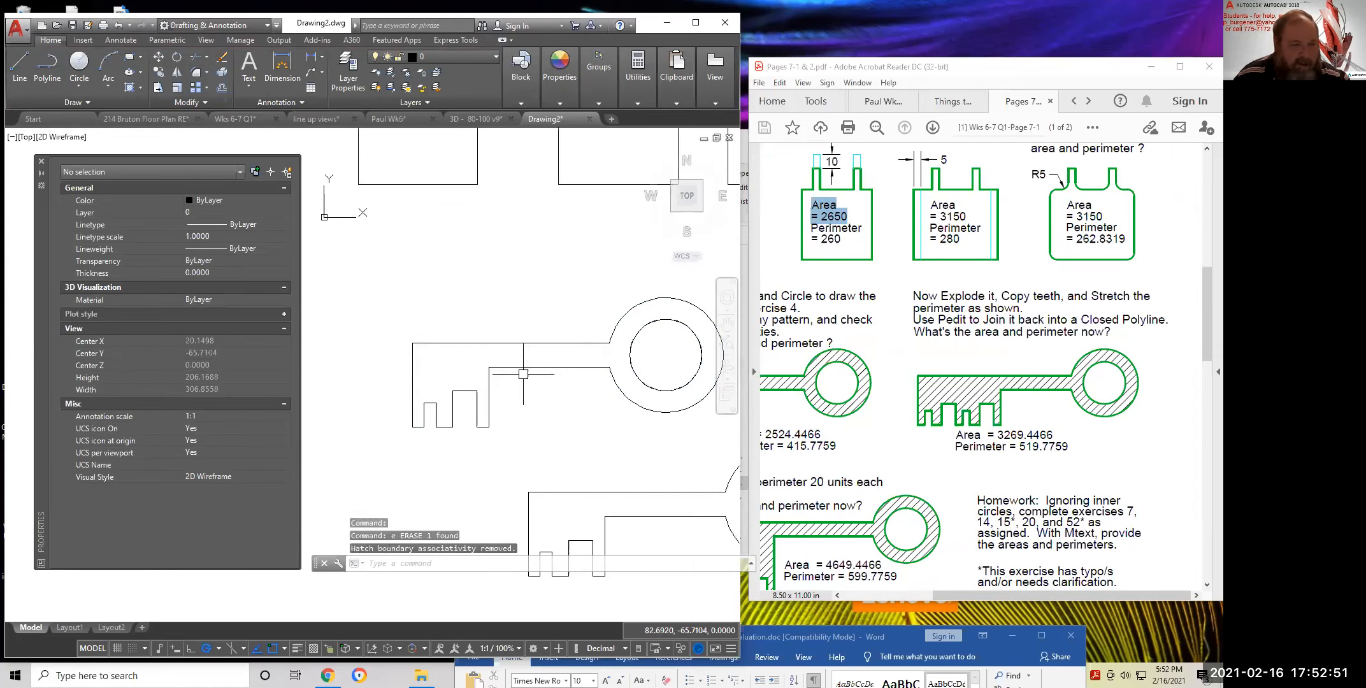
pyautogui.click(549, 368)
pyautogui.press('Escape')
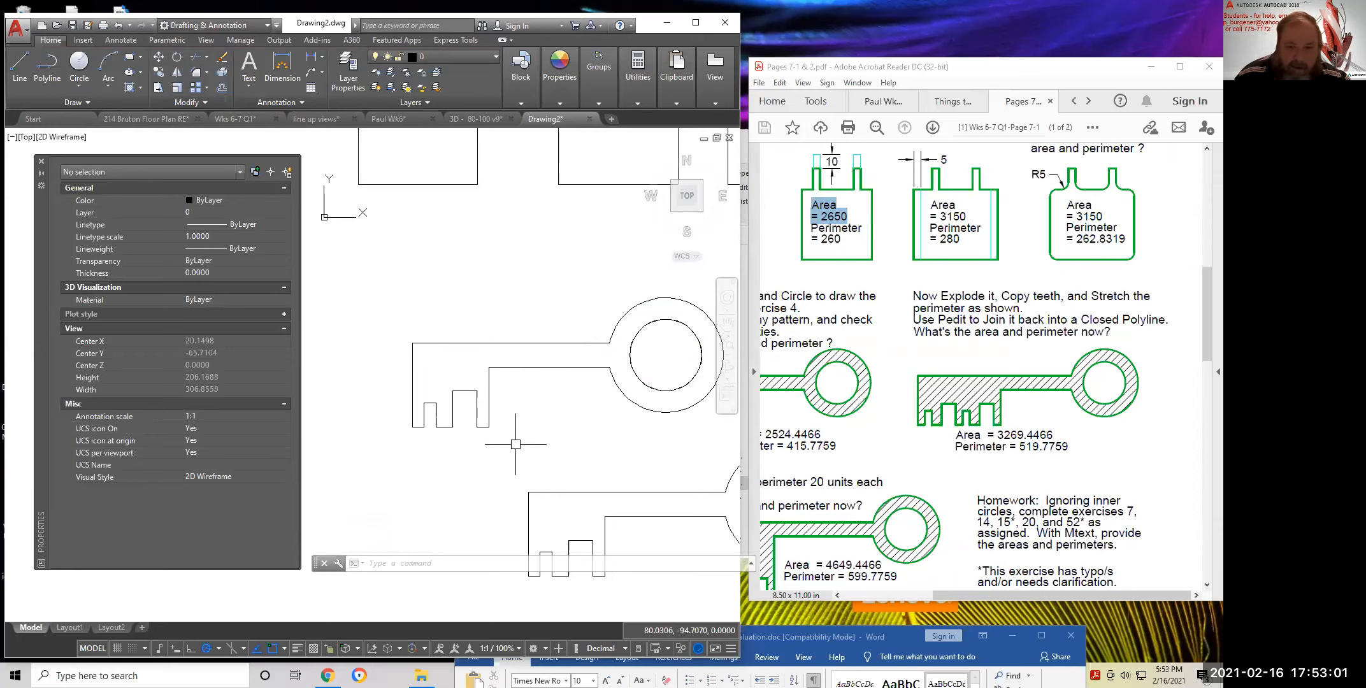
# Copy the key's row of teeth leftward along the shaft
pyautogui.click(157, 72)
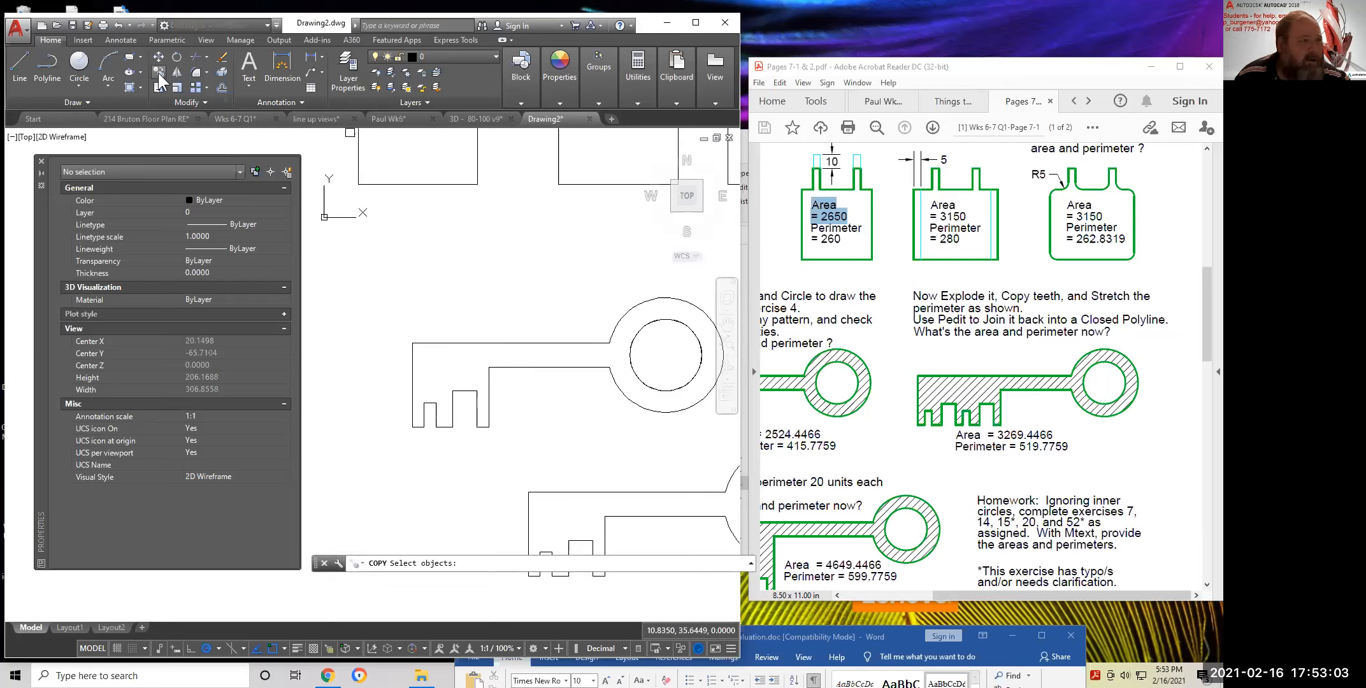
pyautogui.click(396, 368)
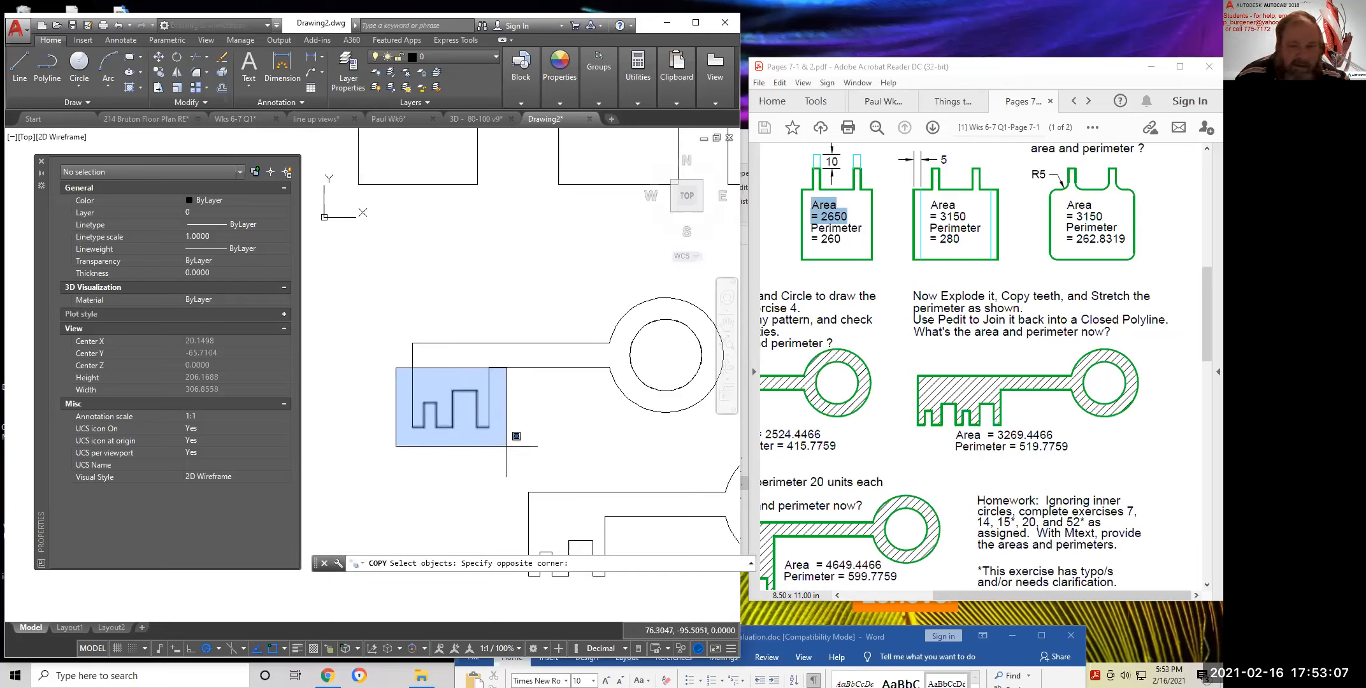
pyautogui.click(505, 446)
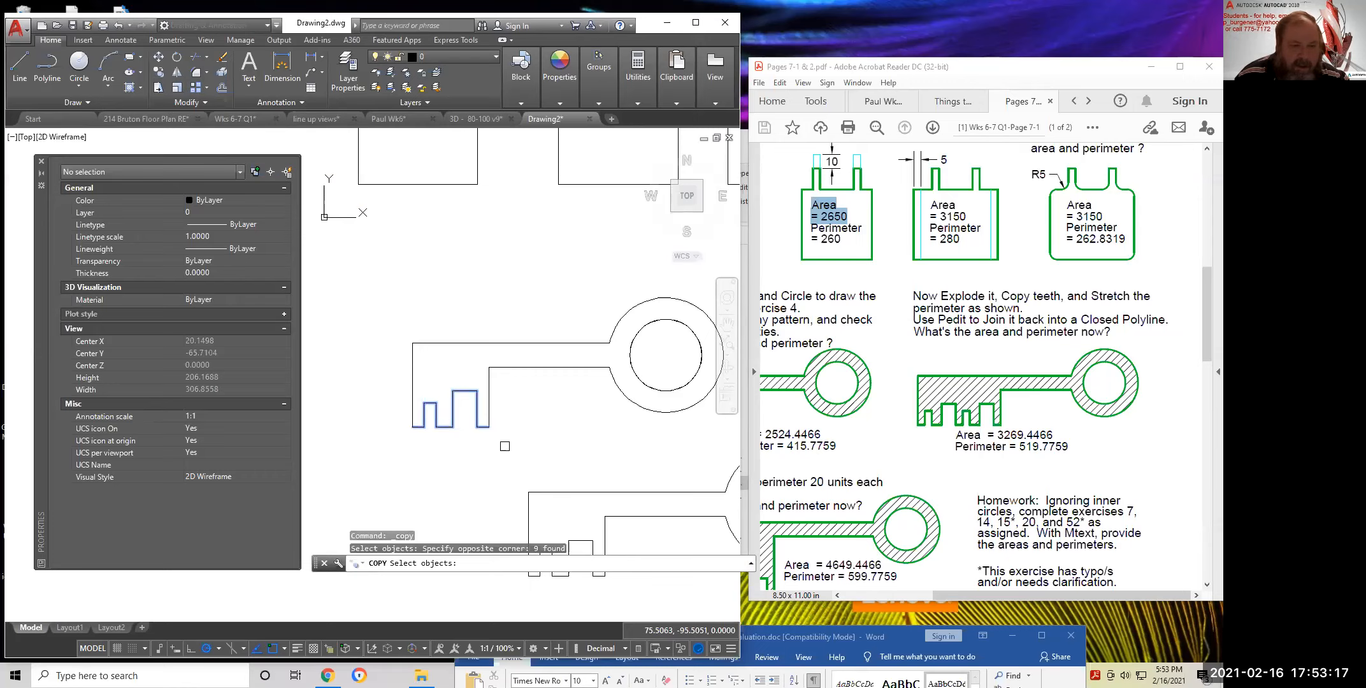
pyautogui.press('Return')
pyautogui.click(488, 427)
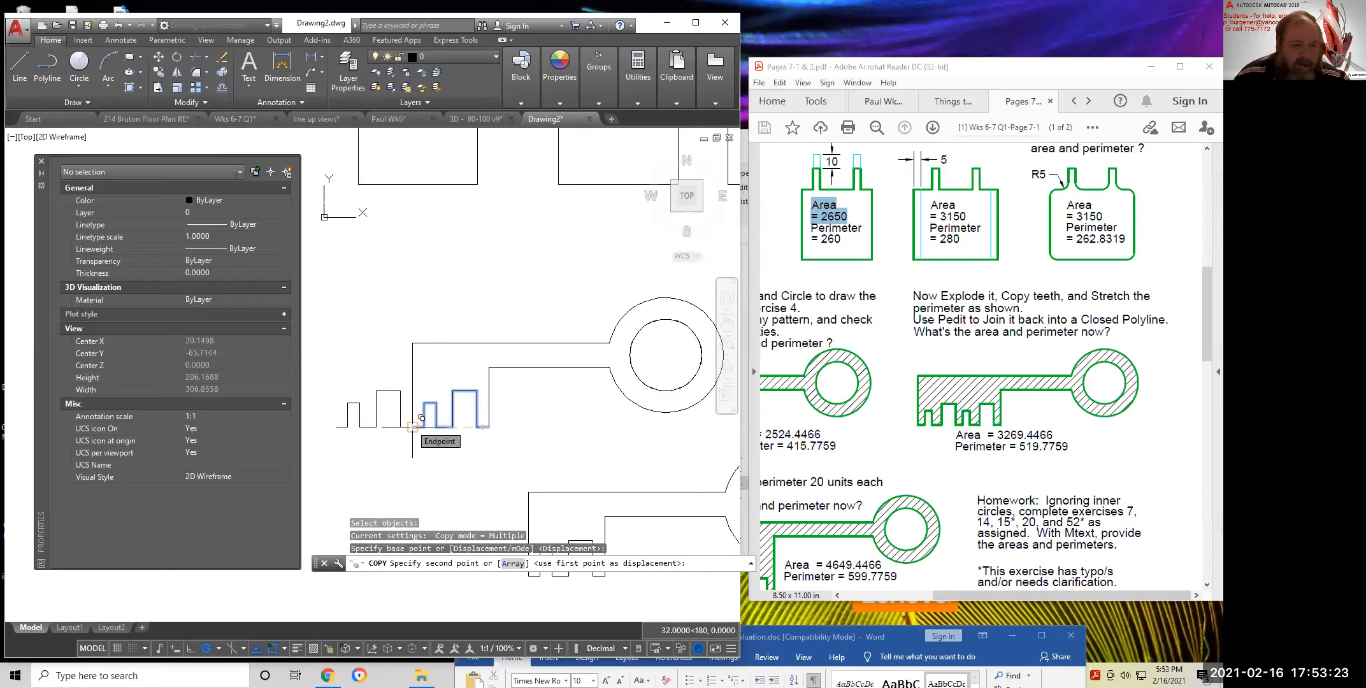
pyautogui.scroll(4, 421, 417)
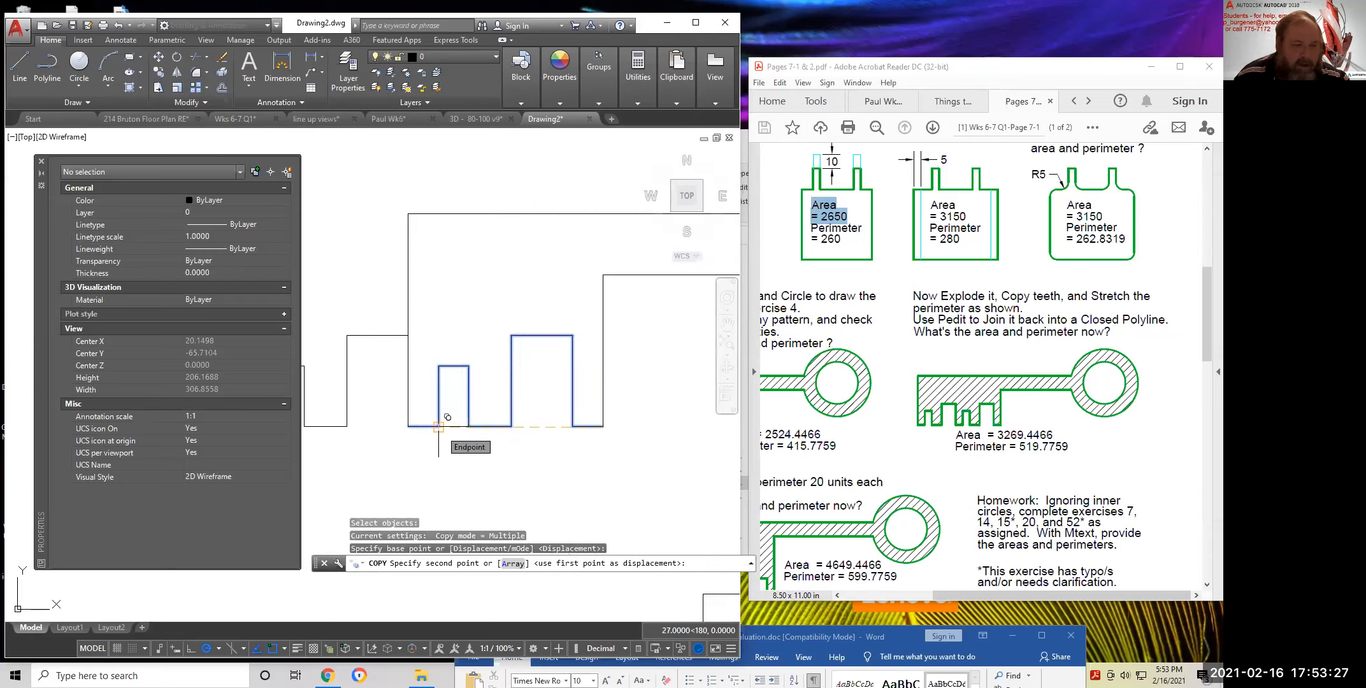
pyautogui.click(446, 418)
pyautogui.press('Return')
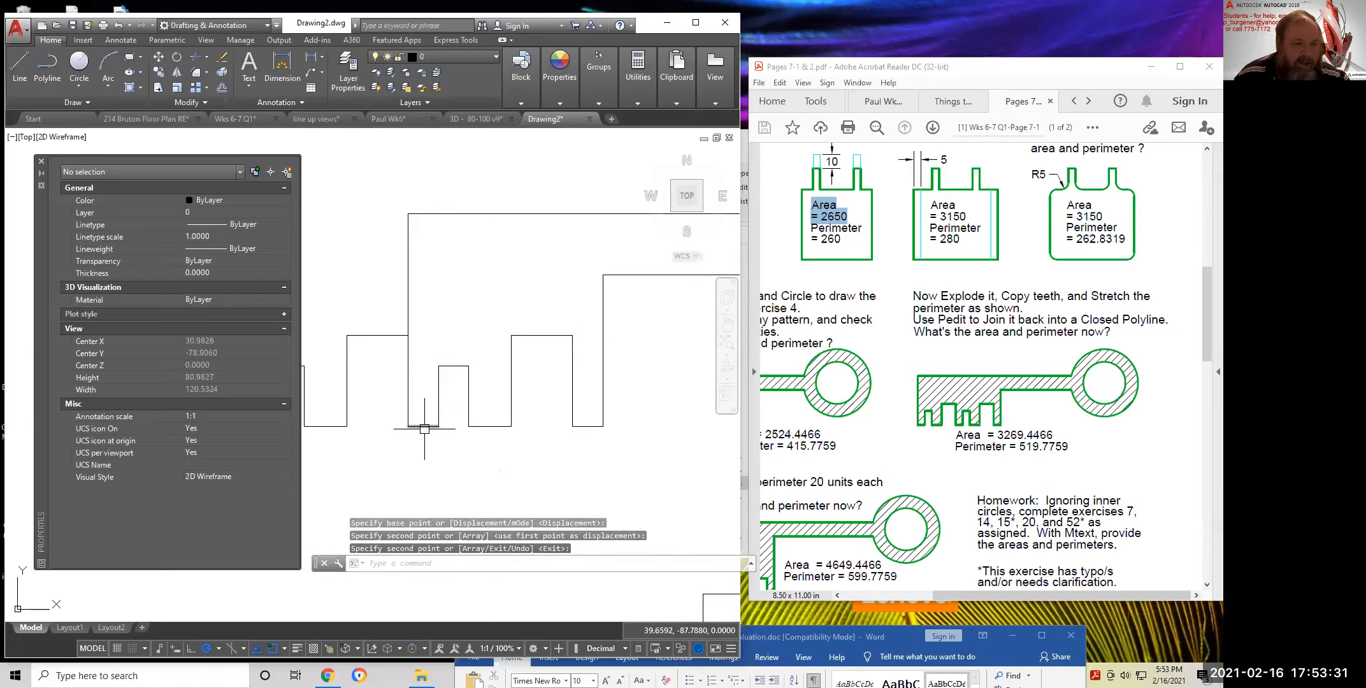
# Erase the stray line segment from the lengthened key outline
pyautogui.click(222, 60)
pyautogui.click(424, 408)
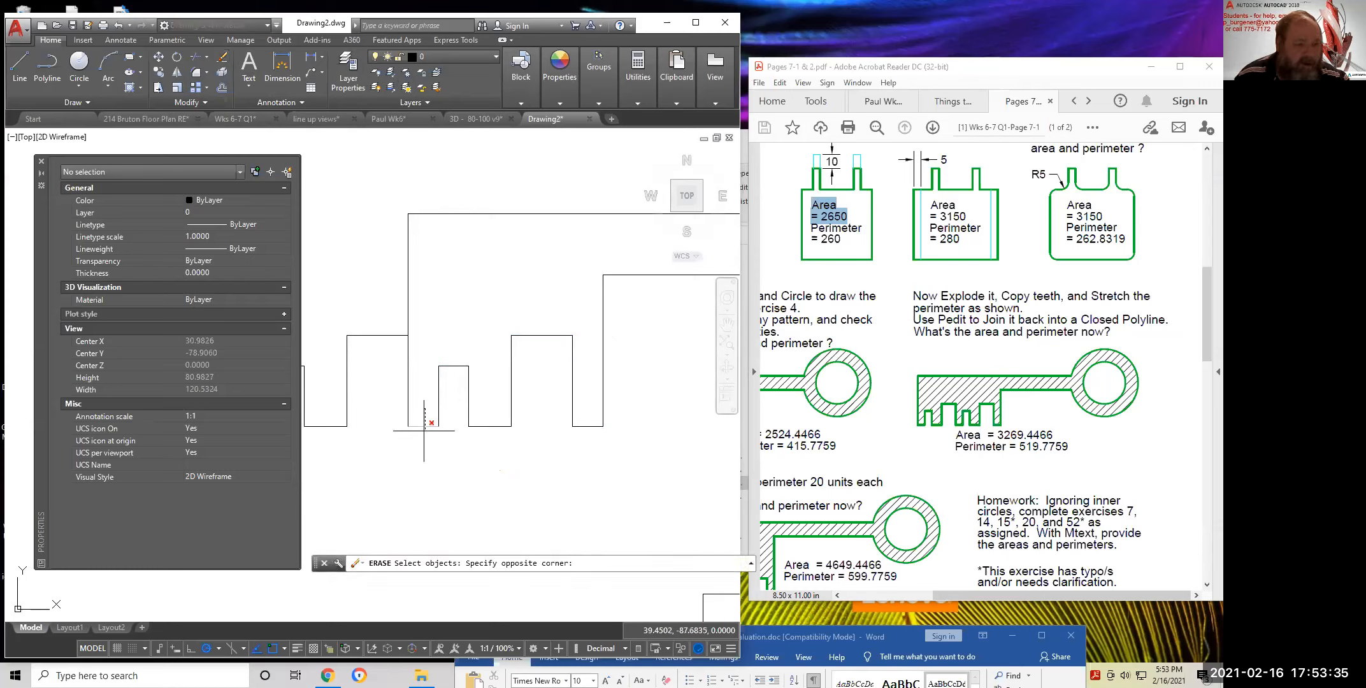
pyautogui.click(468, 480)
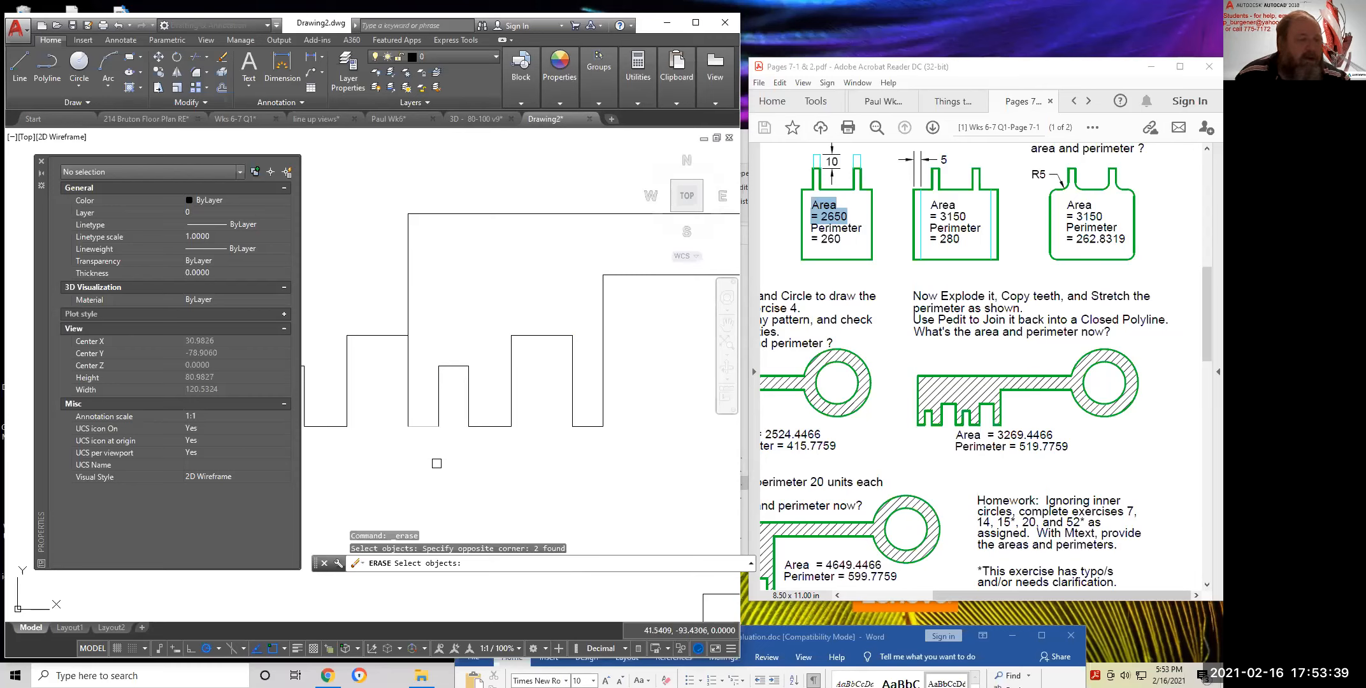
pyautogui.press('Escape')
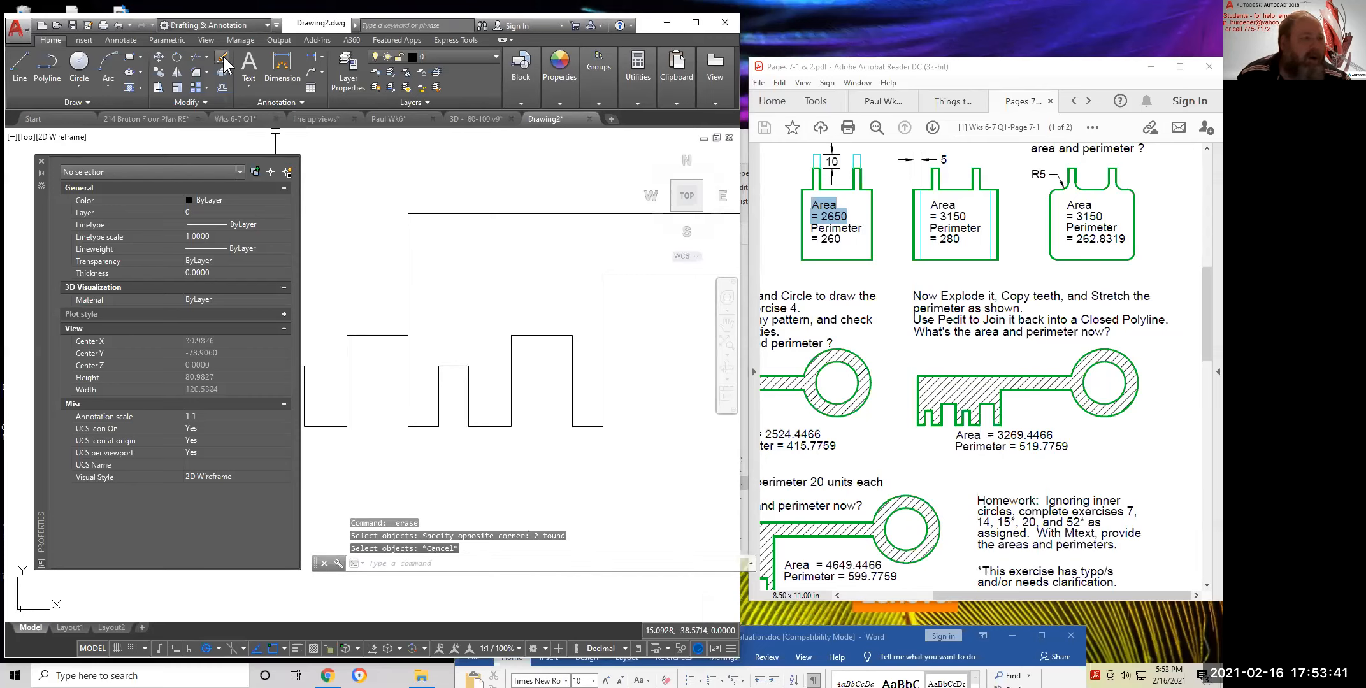
pyautogui.click(224, 64)
pyautogui.click(424, 426)
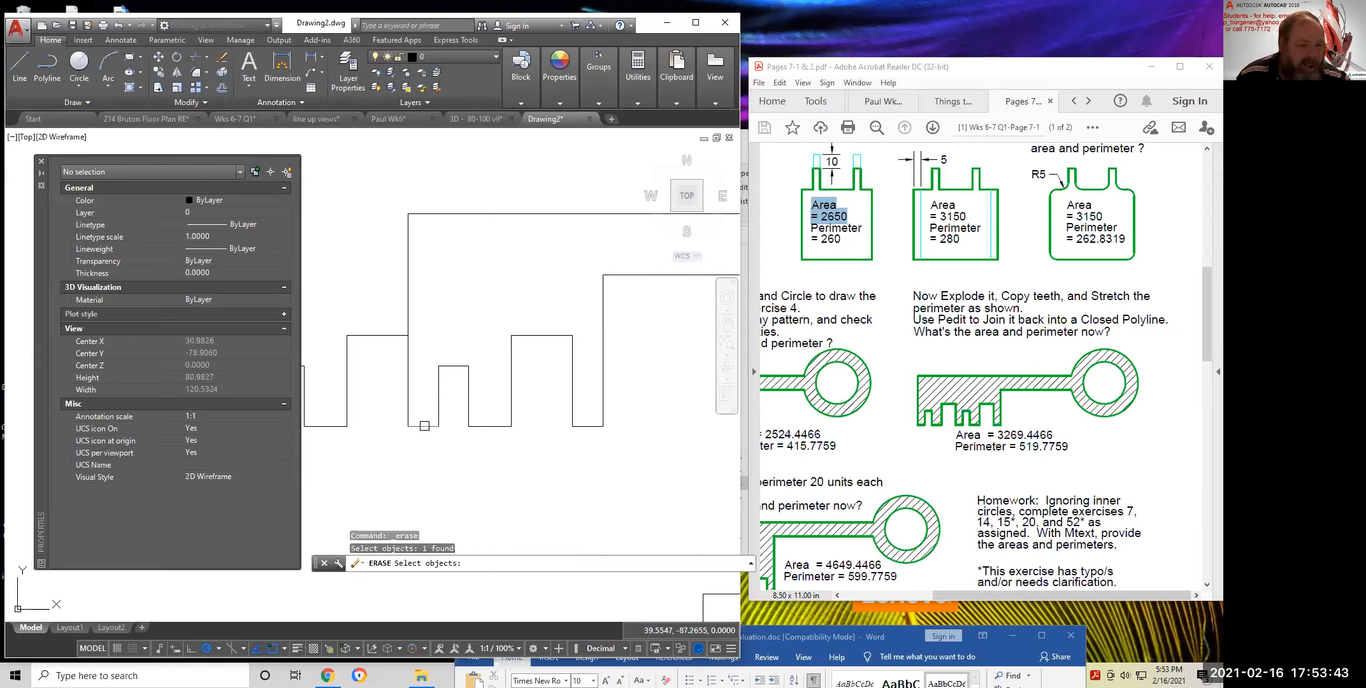
pyautogui.press('Return')
pyautogui.scroll(-2, 492, 464)
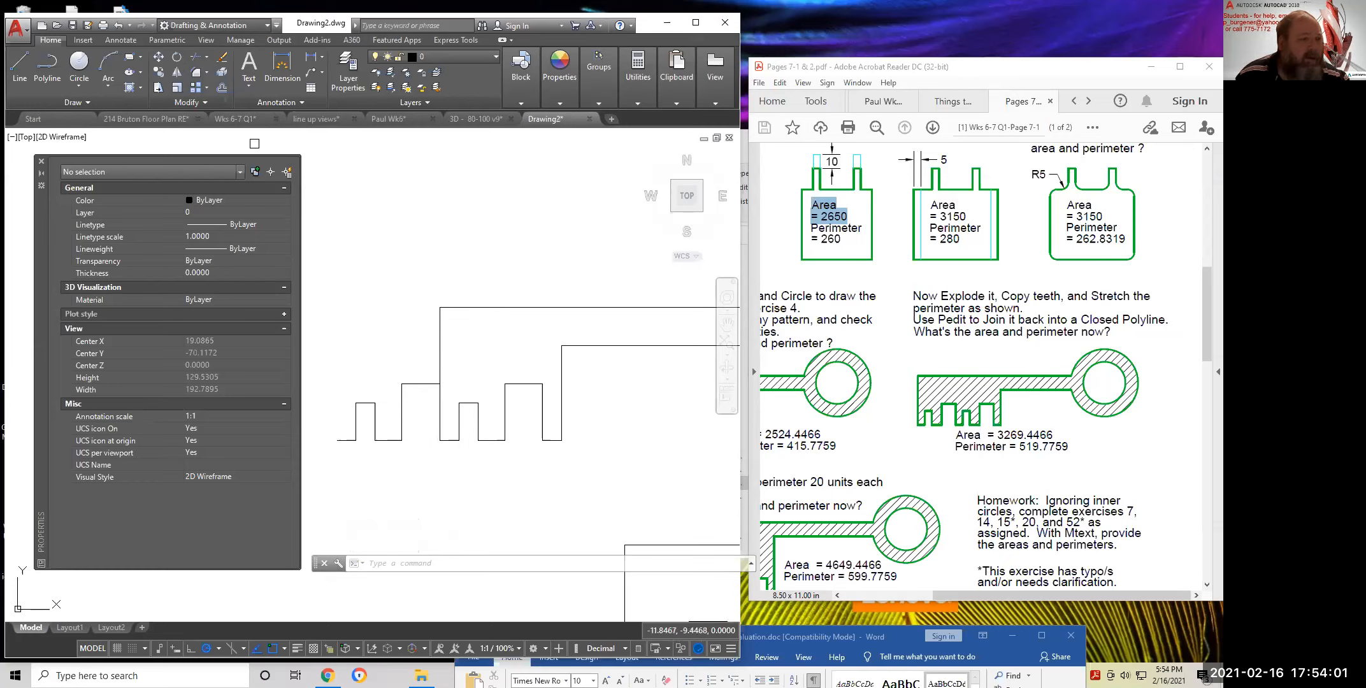
# Move the key's vertical end line left past the copied teeth
pyautogui.click(159, 57)
pyautogui.click(440, 358)
pyautogui.press('Return')
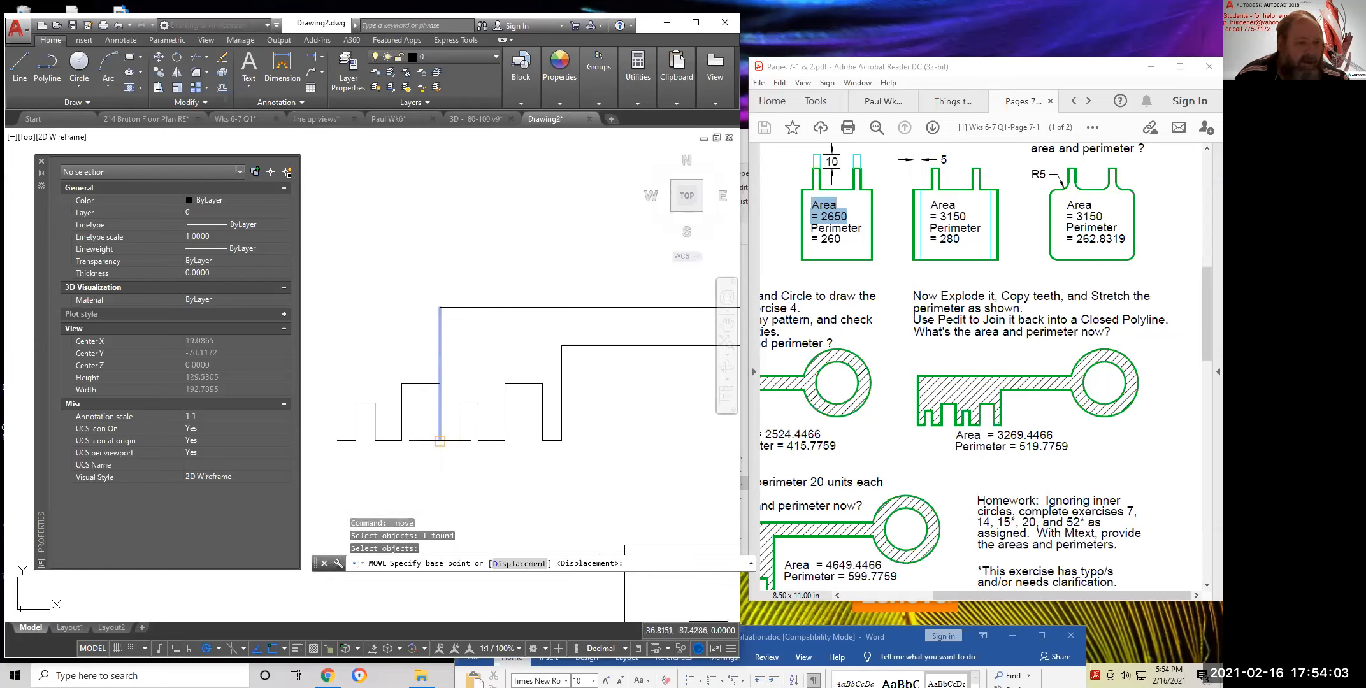
pyautogui.click(443, 441)
pyautogui.click(335, 446)
pyautogui.press('Return')
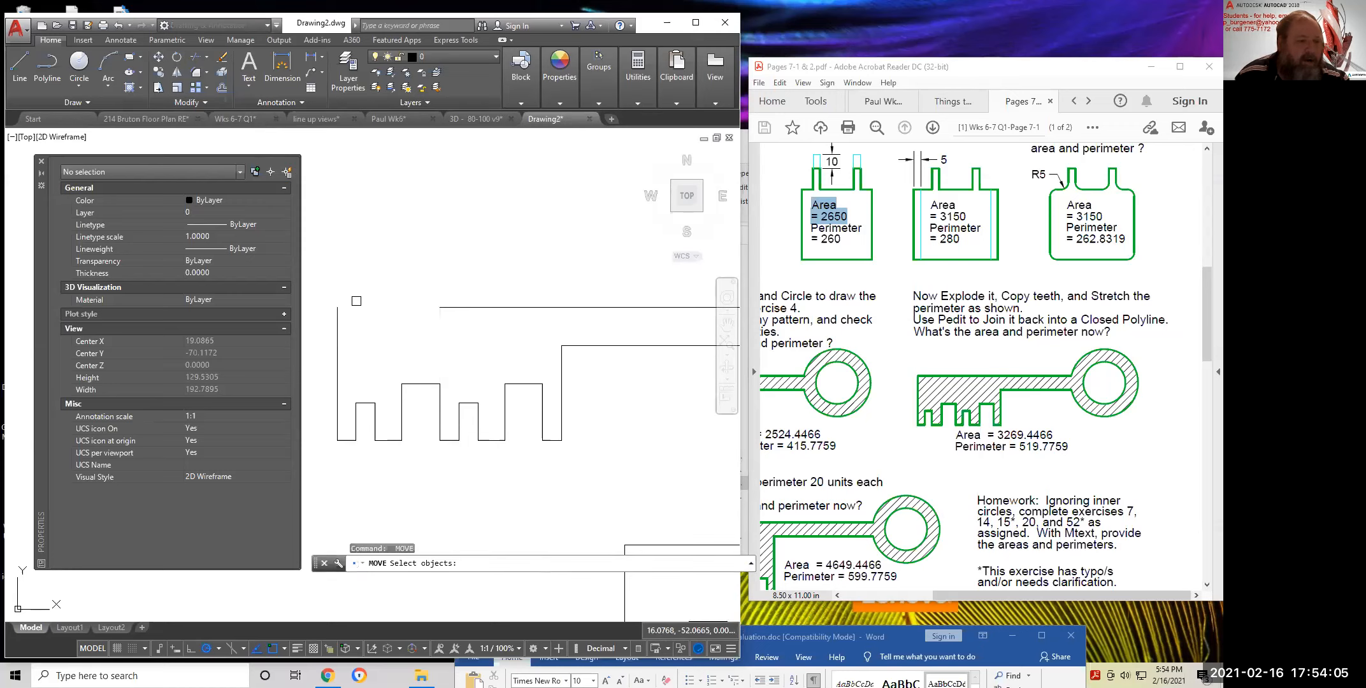
# Fillet the top and left edges with radius 0 for a sharp corner
pyautogui.click(195, 72)
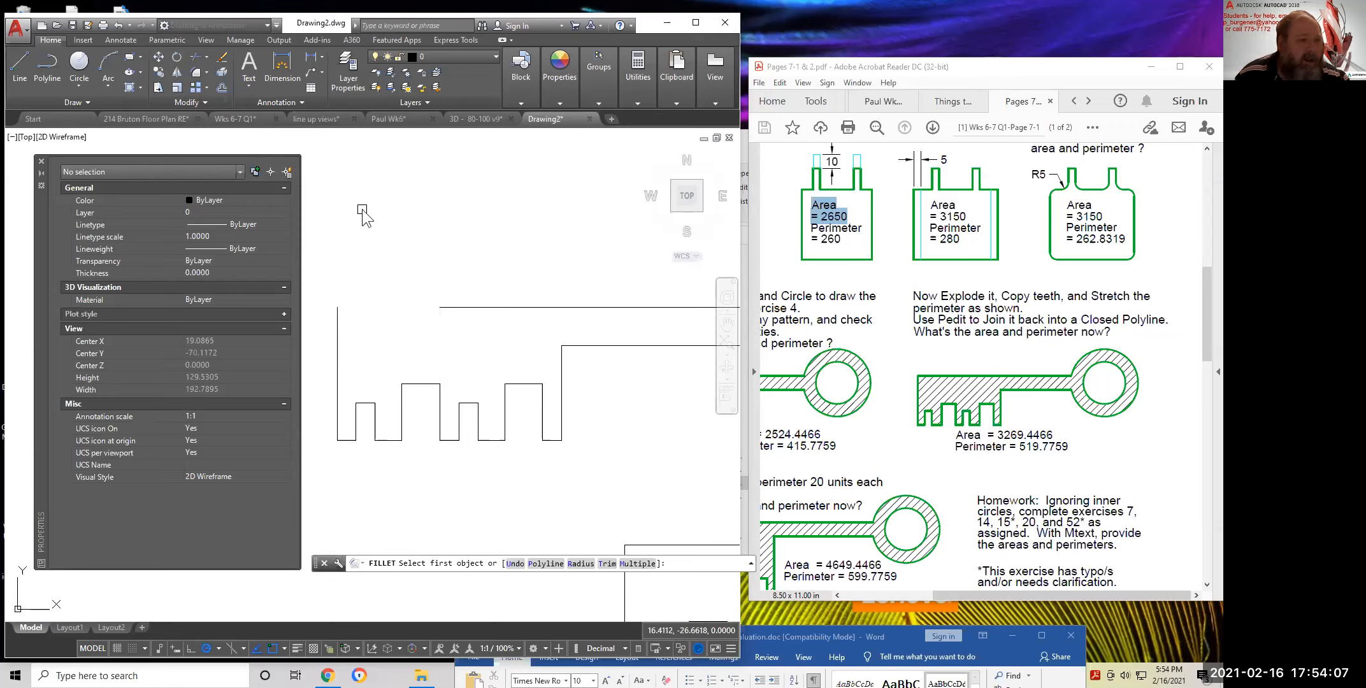
pyautogui.rightClick(360, 210)
pyautogui.click(392, 291)
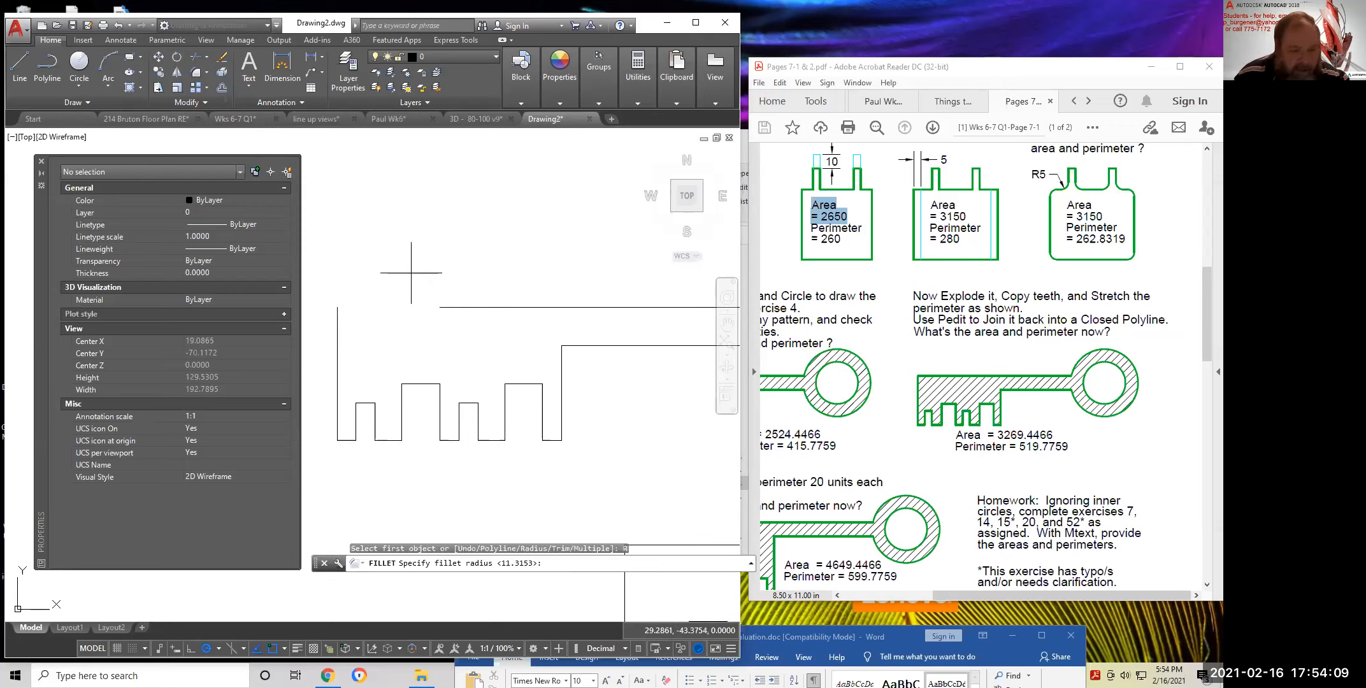
pyautogui.write('0')
pyautogui.press('Return')
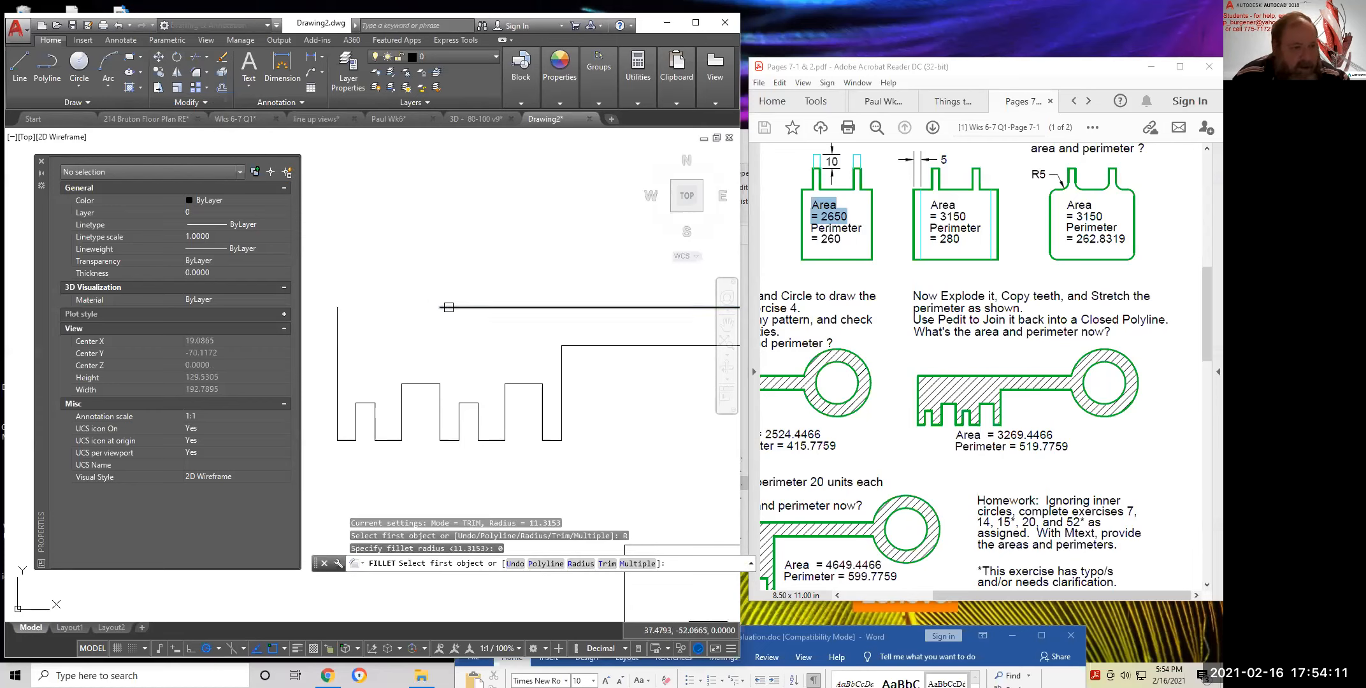
pyautogui.click(387, 307)
pyautogui.click(334, 322)
pyautogui.scroll(-2, 482, 341)
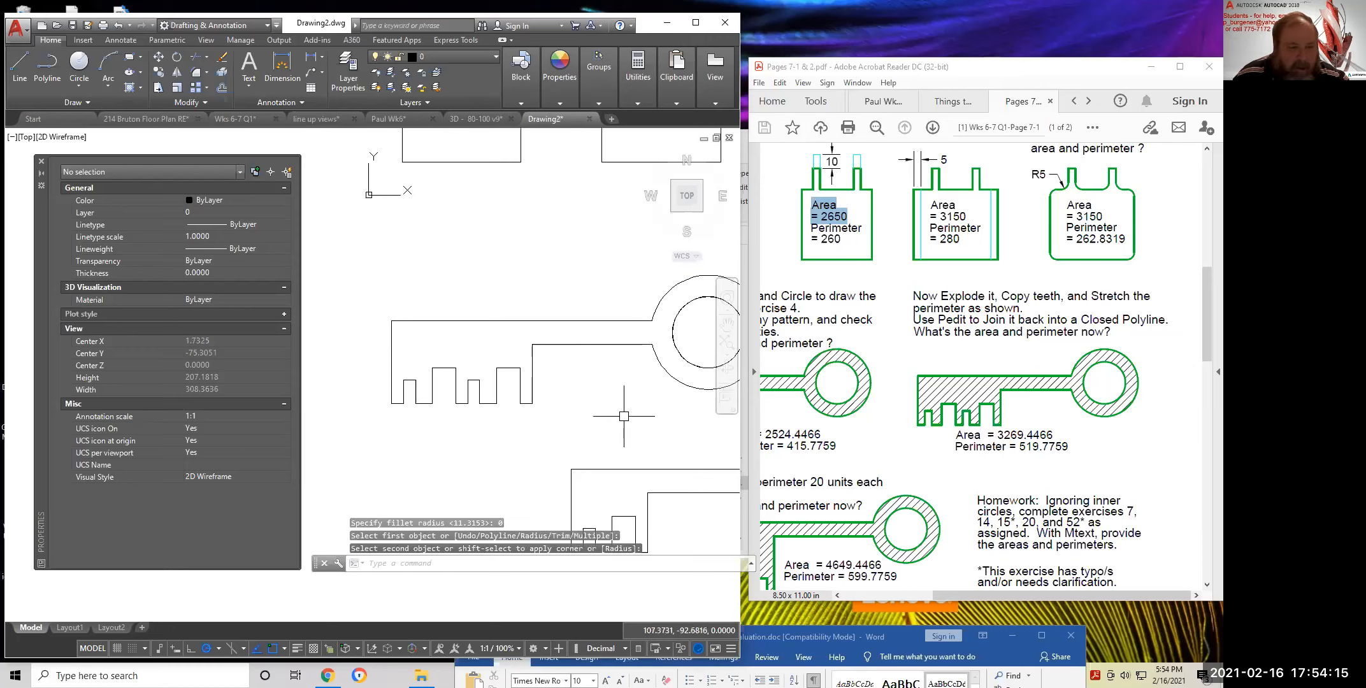
pyautogui.moveTo(628, 416); pyautogui.dragTo(584, 434, button='middle')
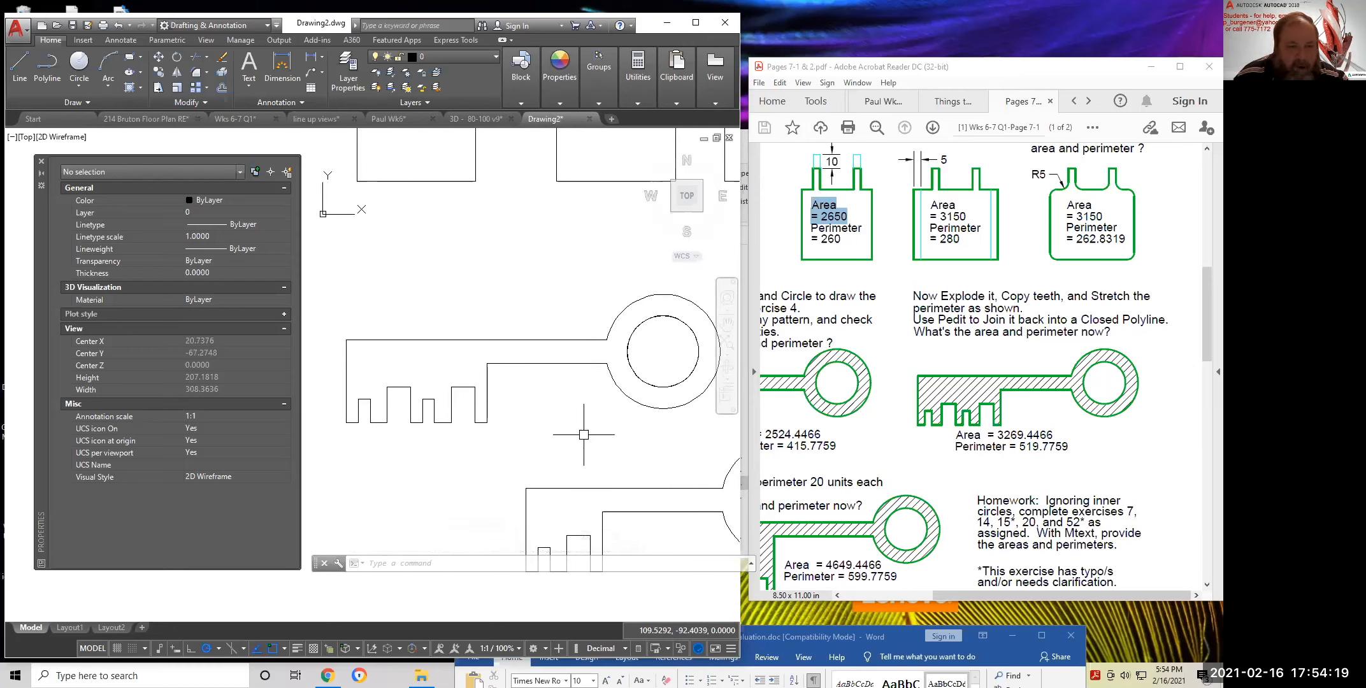
# Hatch the lengthened key and confirm its area of 3269.4466
pyautogui.press('Escape')
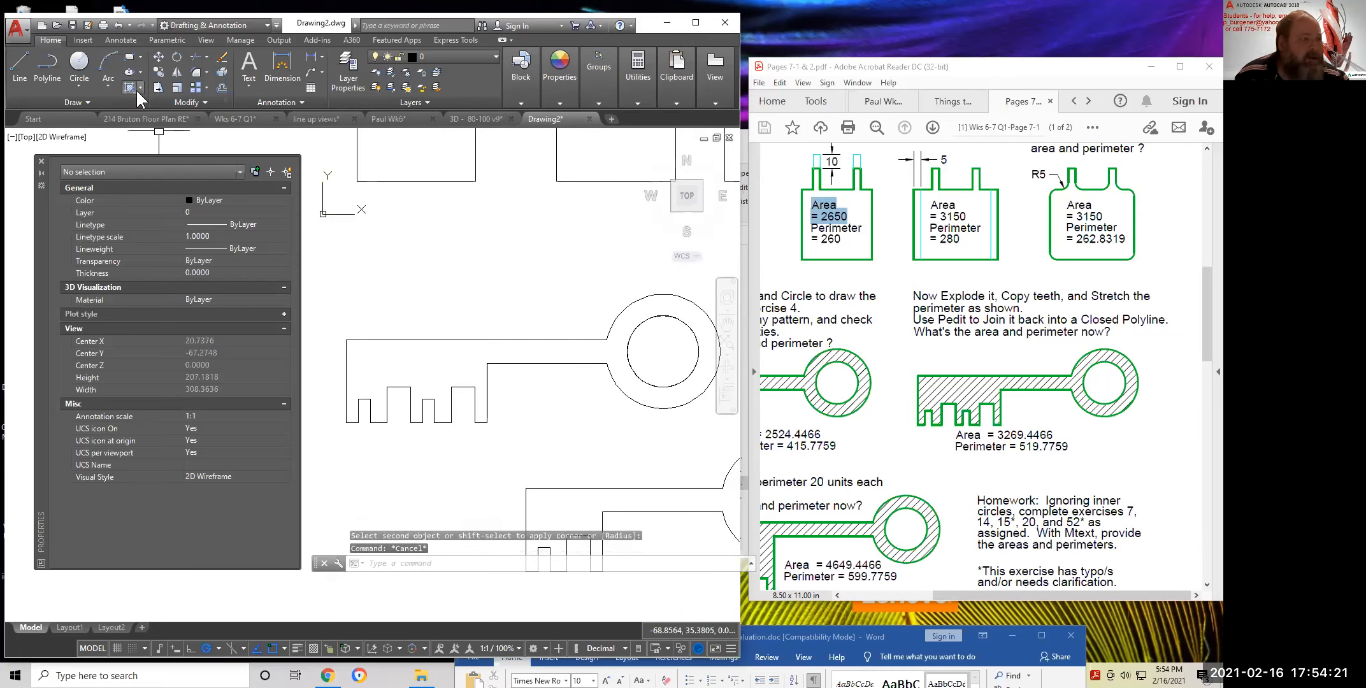
pyautogui.click(131, 85)
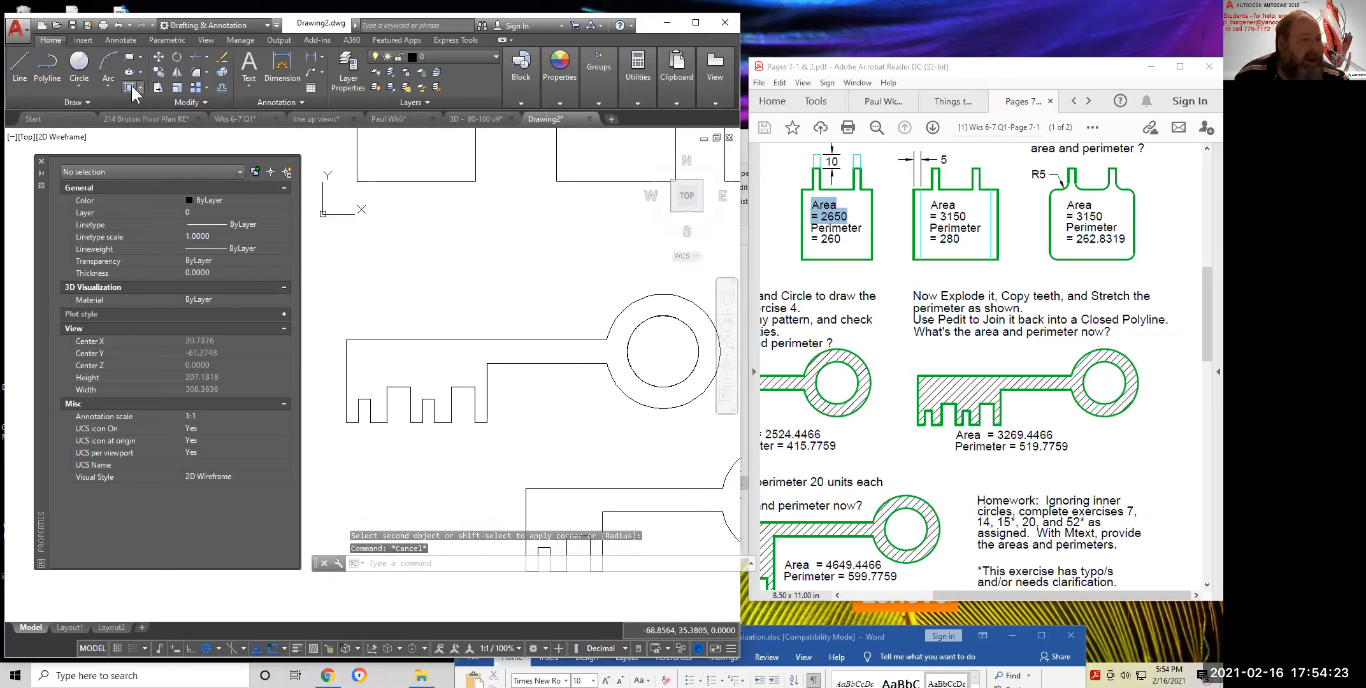
pyautogui.click(428, 364)
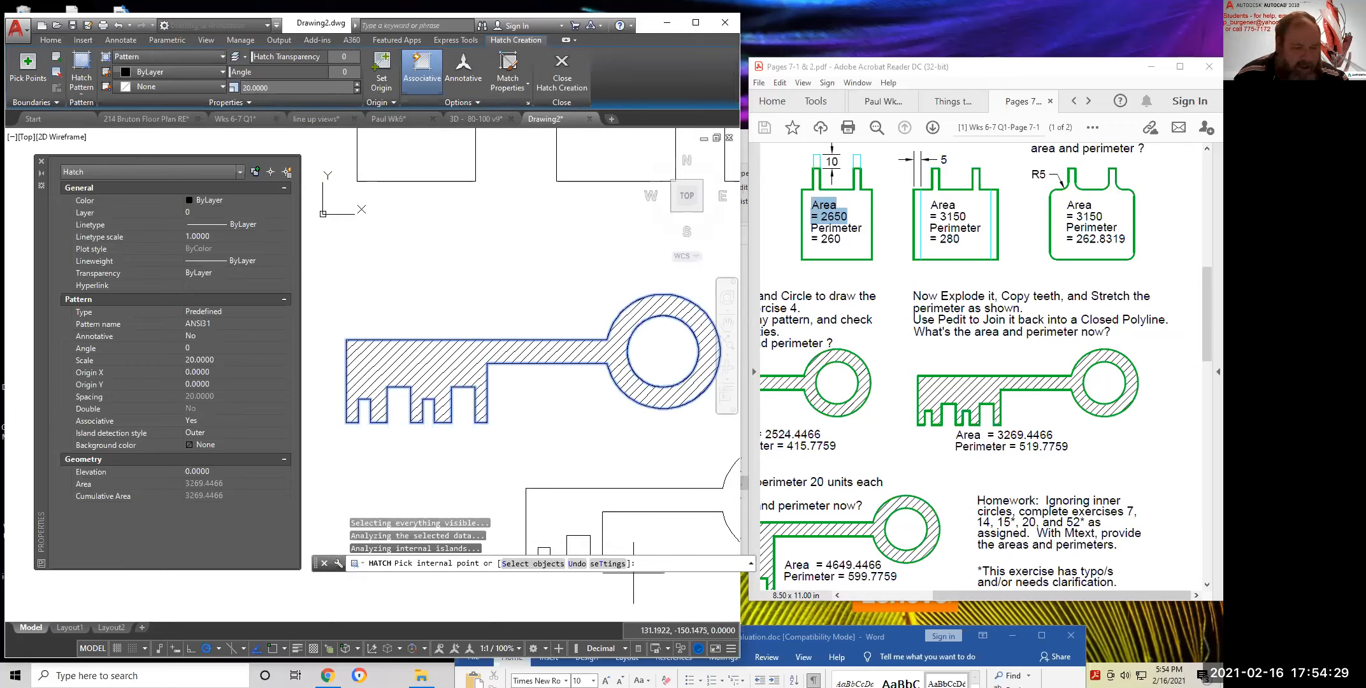
pyautogui.press('Return')
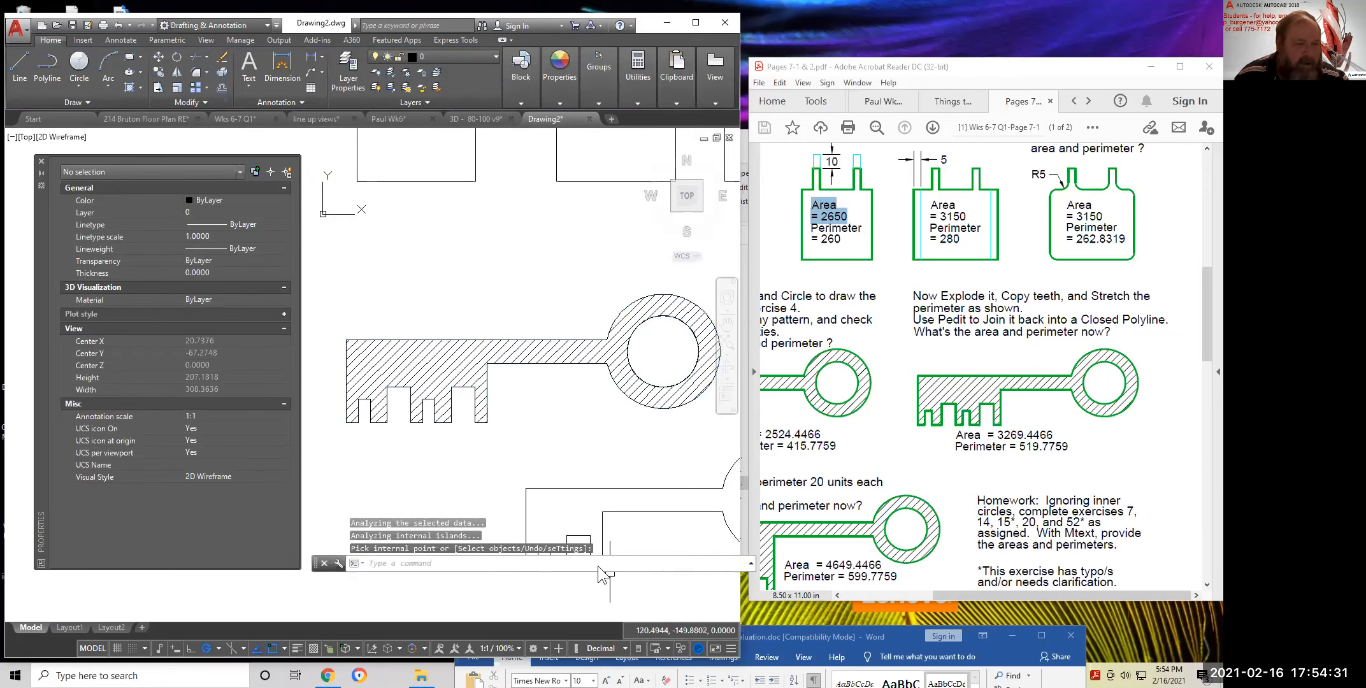
pyautogui.click(438, 366)
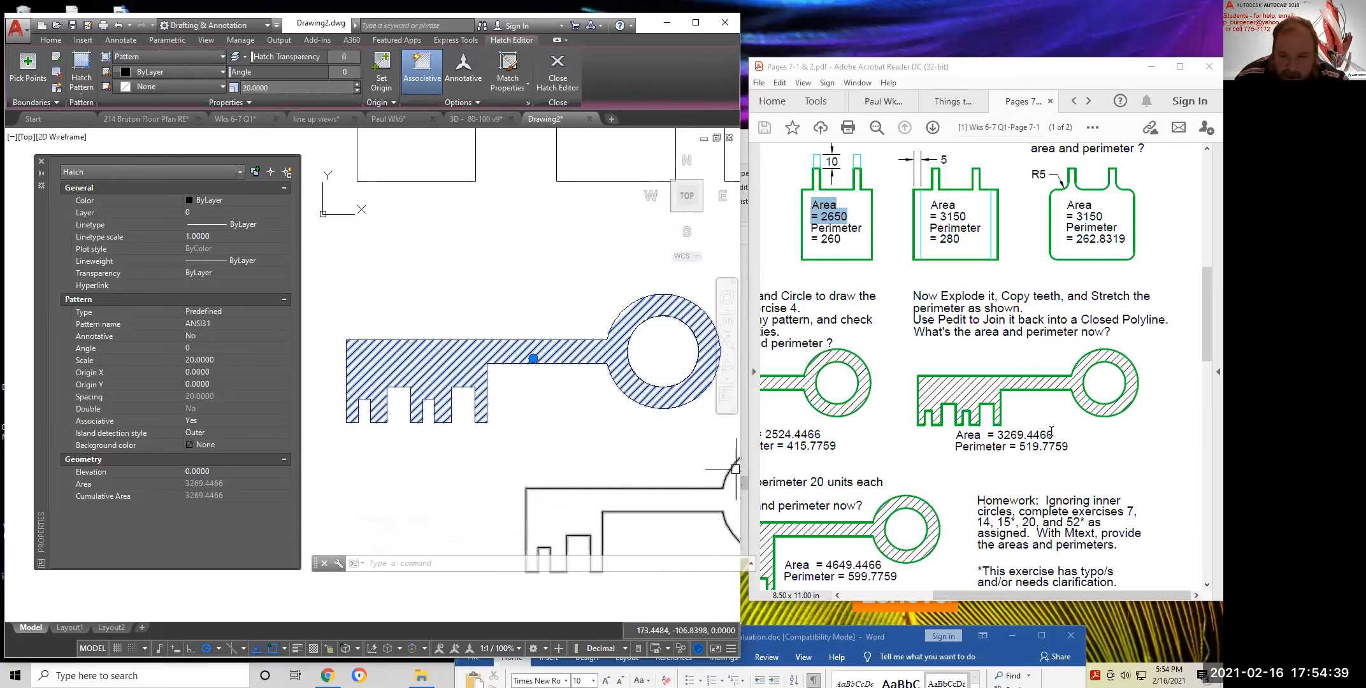
pyautogui.moveTo(1052, 433); pyautogui.dragTo(996, 435)
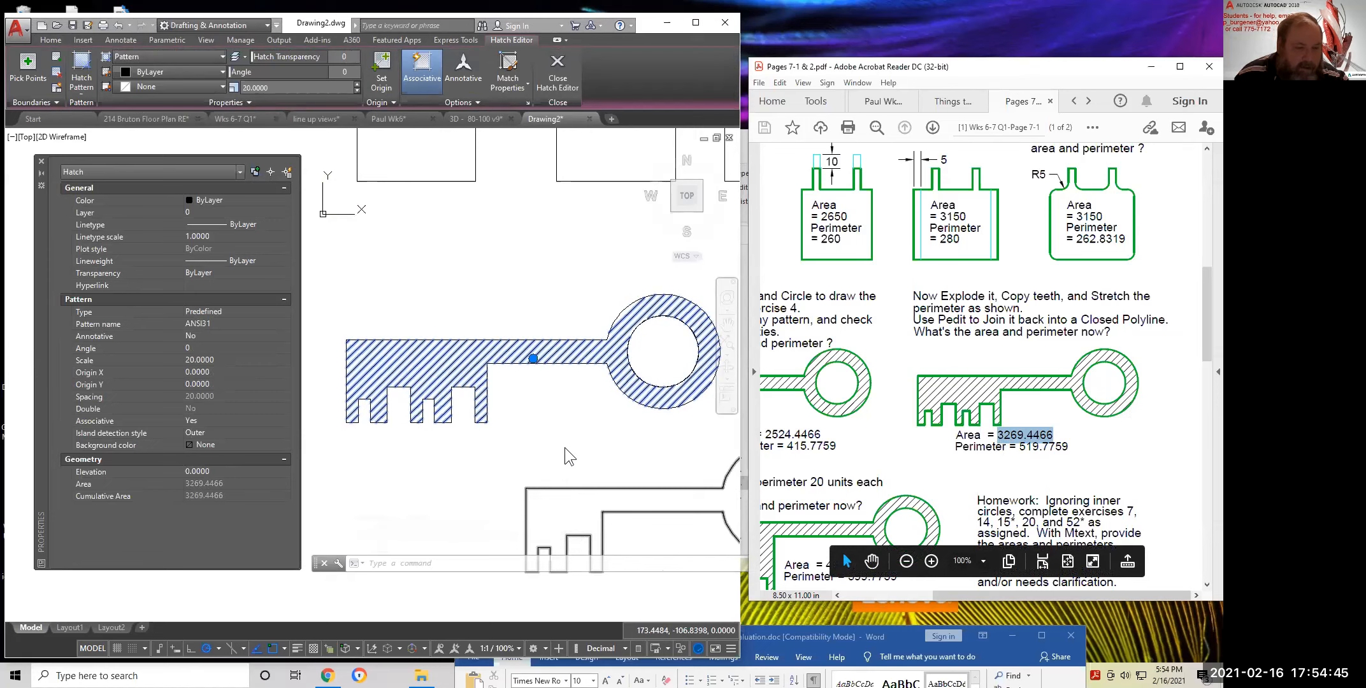
pyautogui.scroll(-3, 564, 448)
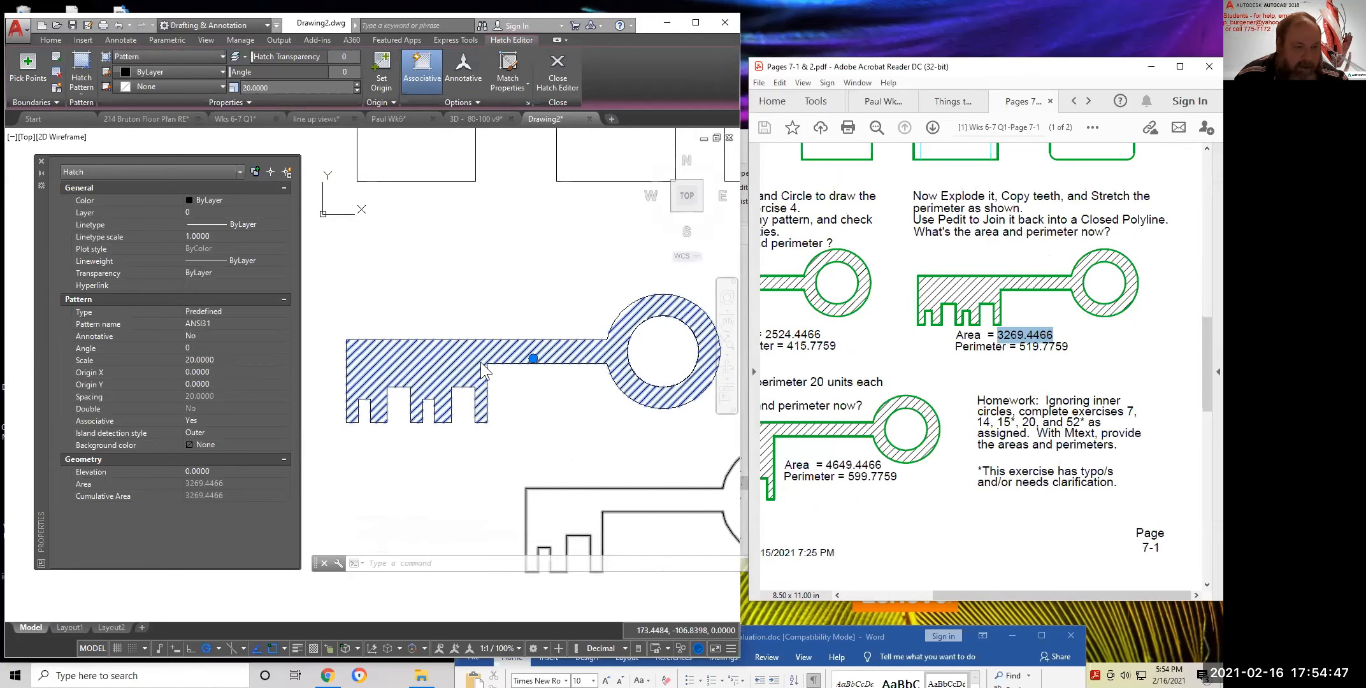
# Erase the key's hatch
pyautogui.click(457, 350)
pyautogui.write('e')
pyautogui.press('Return')
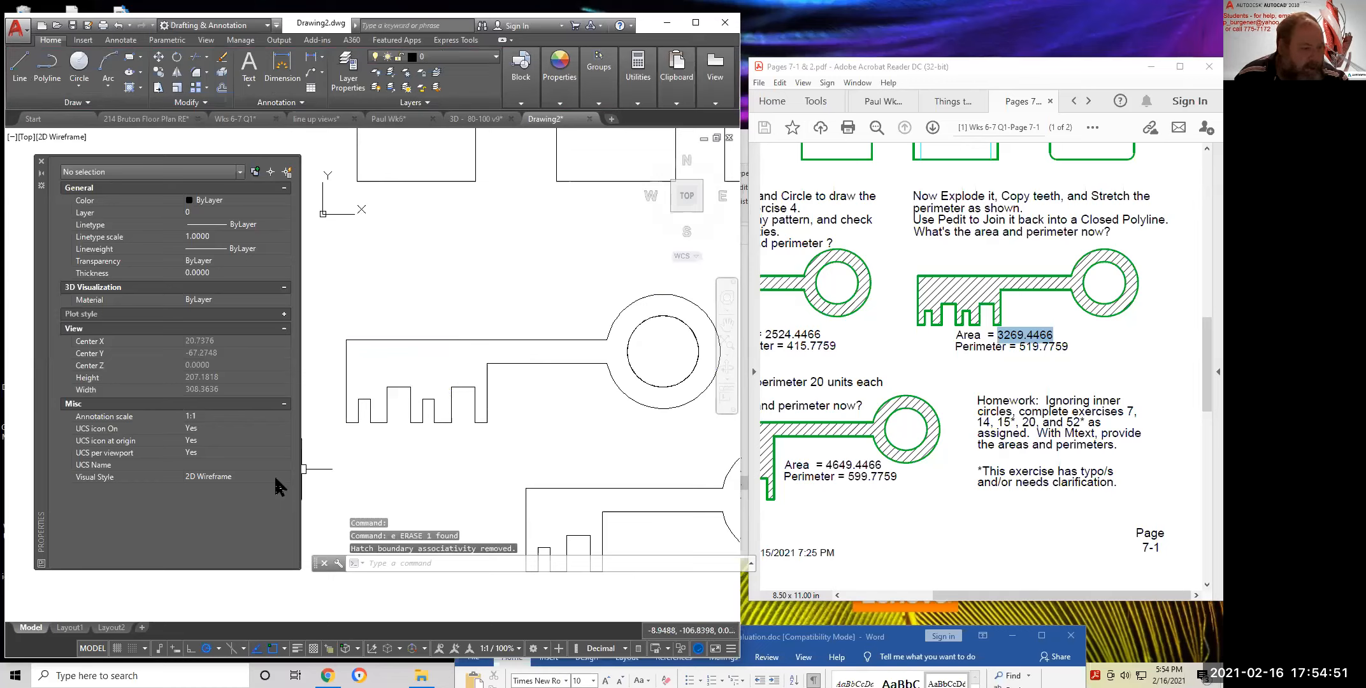
# Trace the key's outline as closed boundary polylines by picking a point inside the key
pyautogui.click(140, 87)
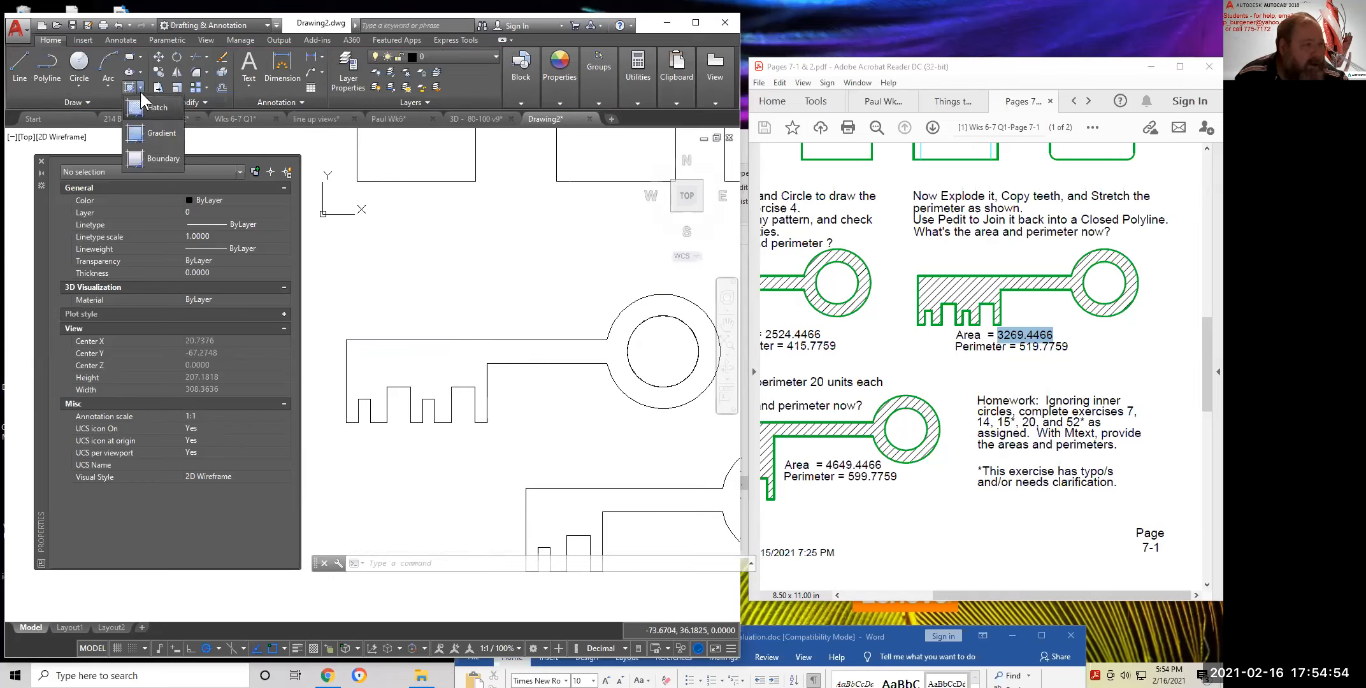
pyautogui.click(136, 159)
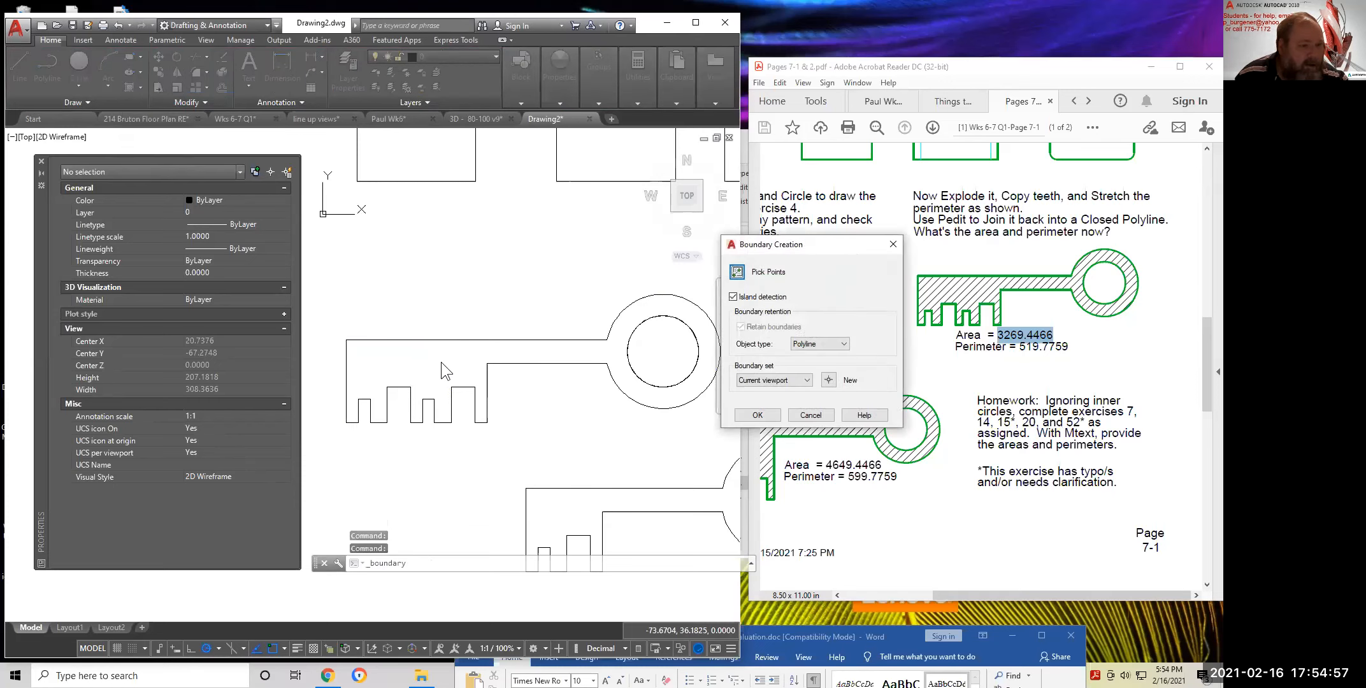
pyautogui.click(737, 272)
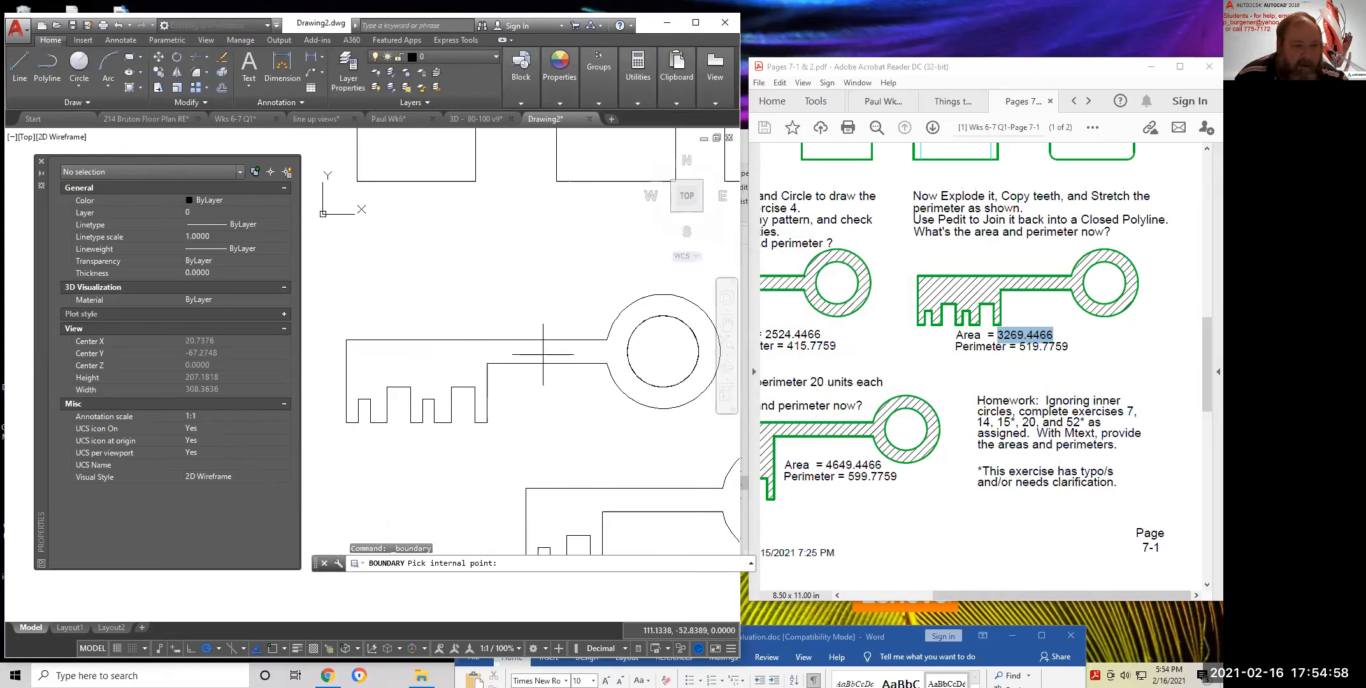
pyautogui.click(440, 366)
pyautogui.press('Return')
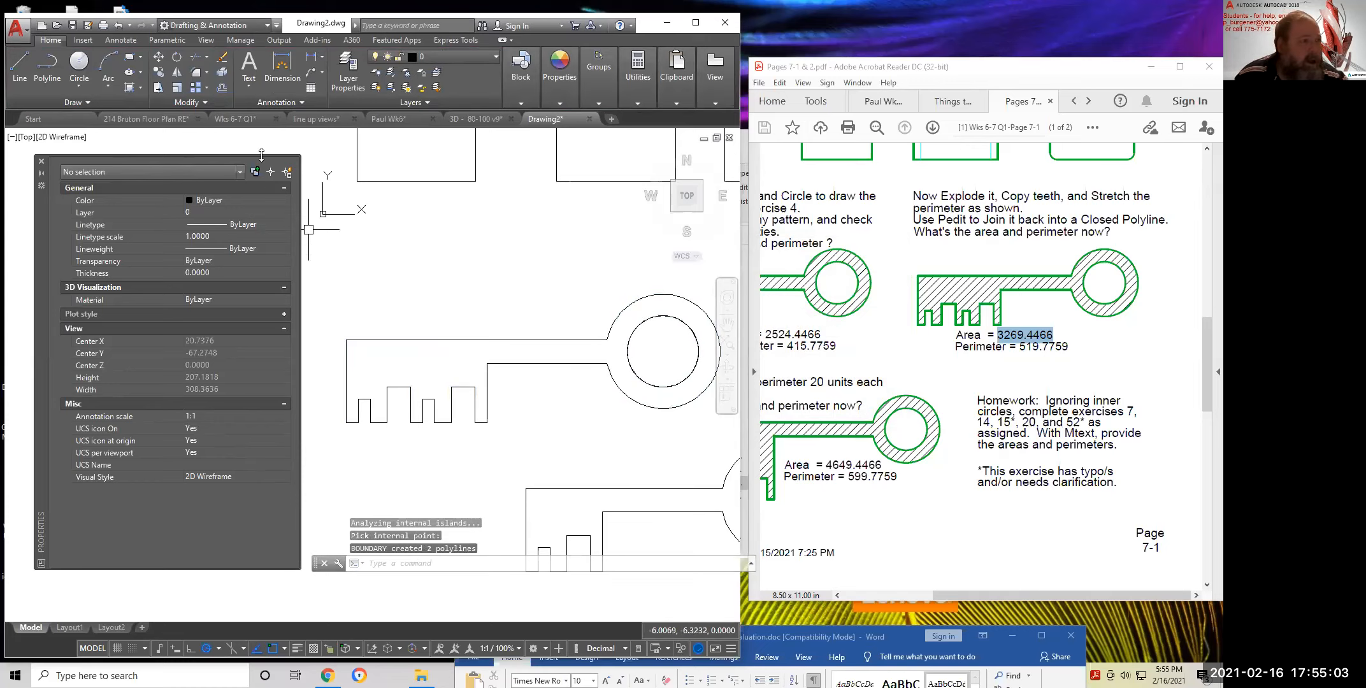
# Move the last-created key outline up and to the left of the original, then select it
pyautogui.click(158, 57)
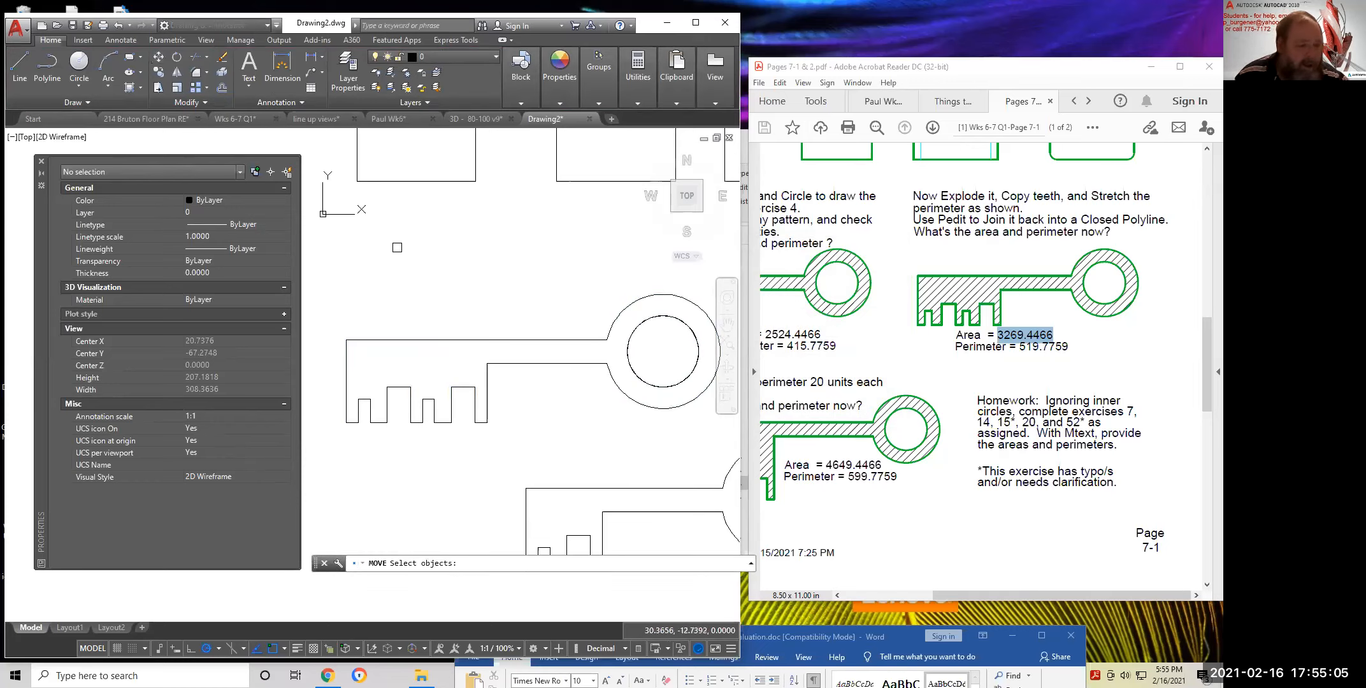
pyautogui.write('l')
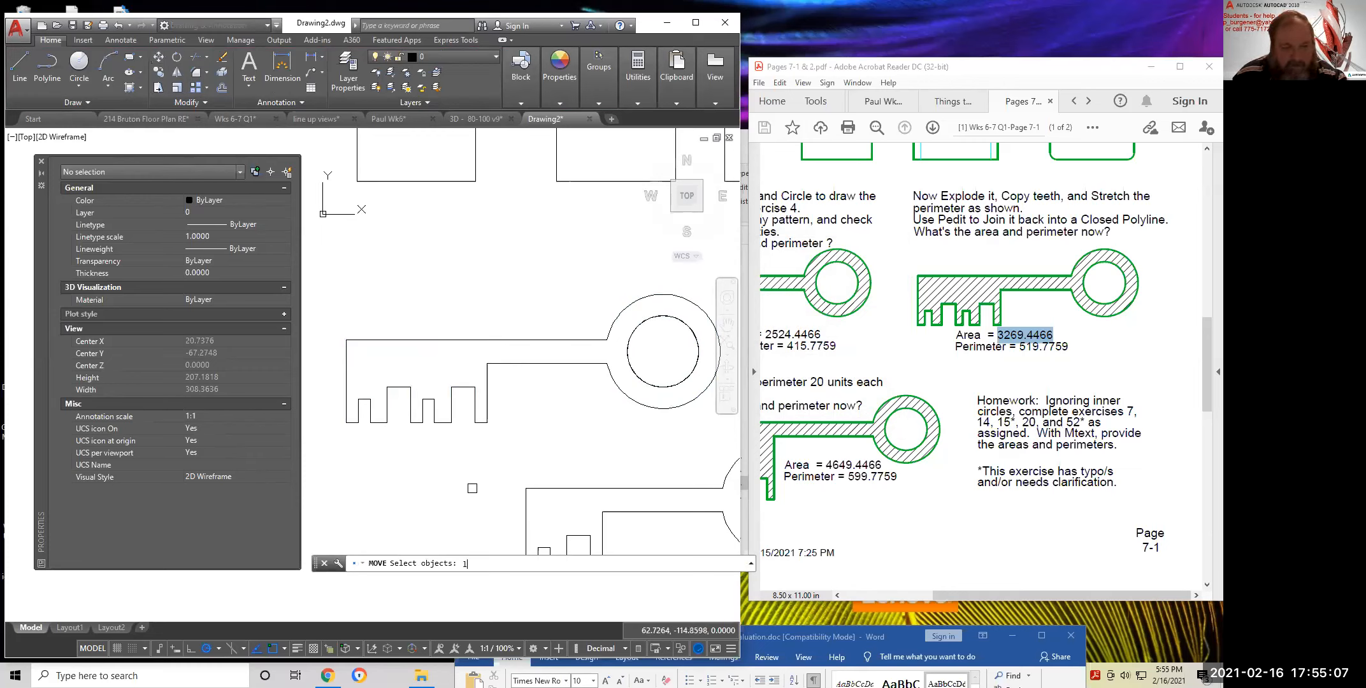
pyautogui.press('Return')
pyautogui.press('Return')
pyautogui.click(552, 456)
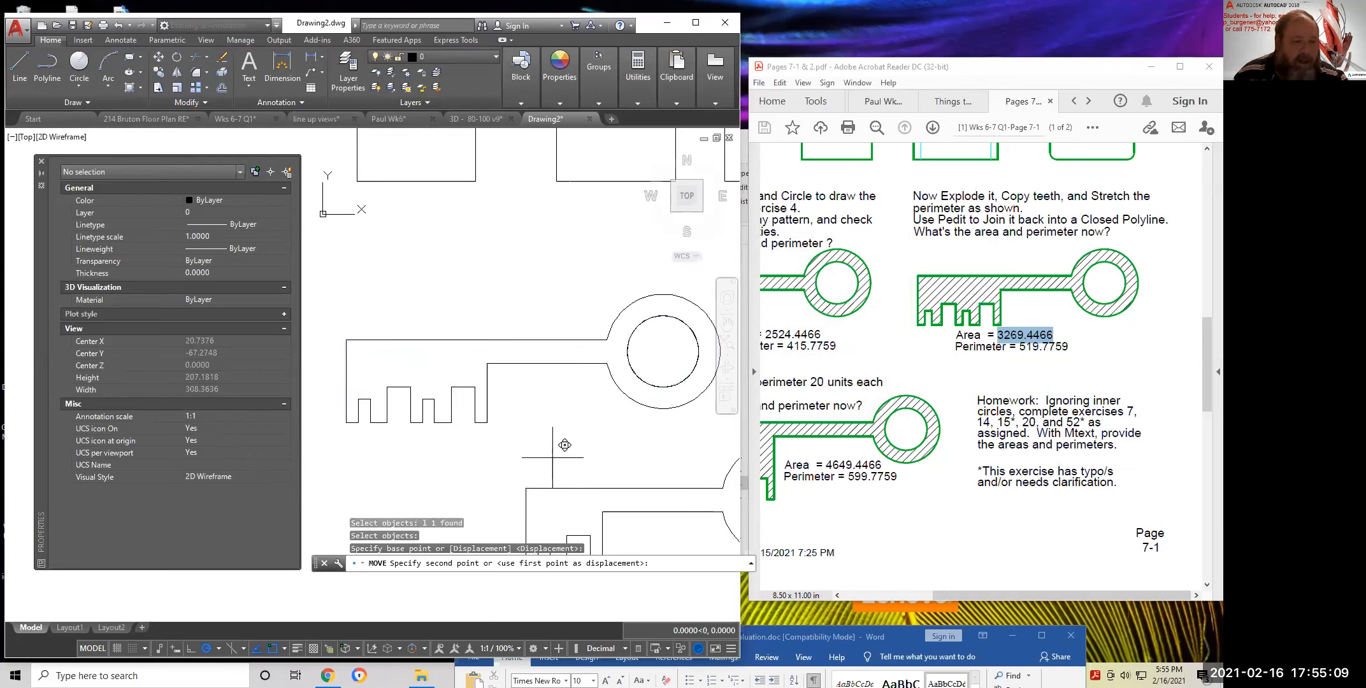
pyautogui.click(526, 351)
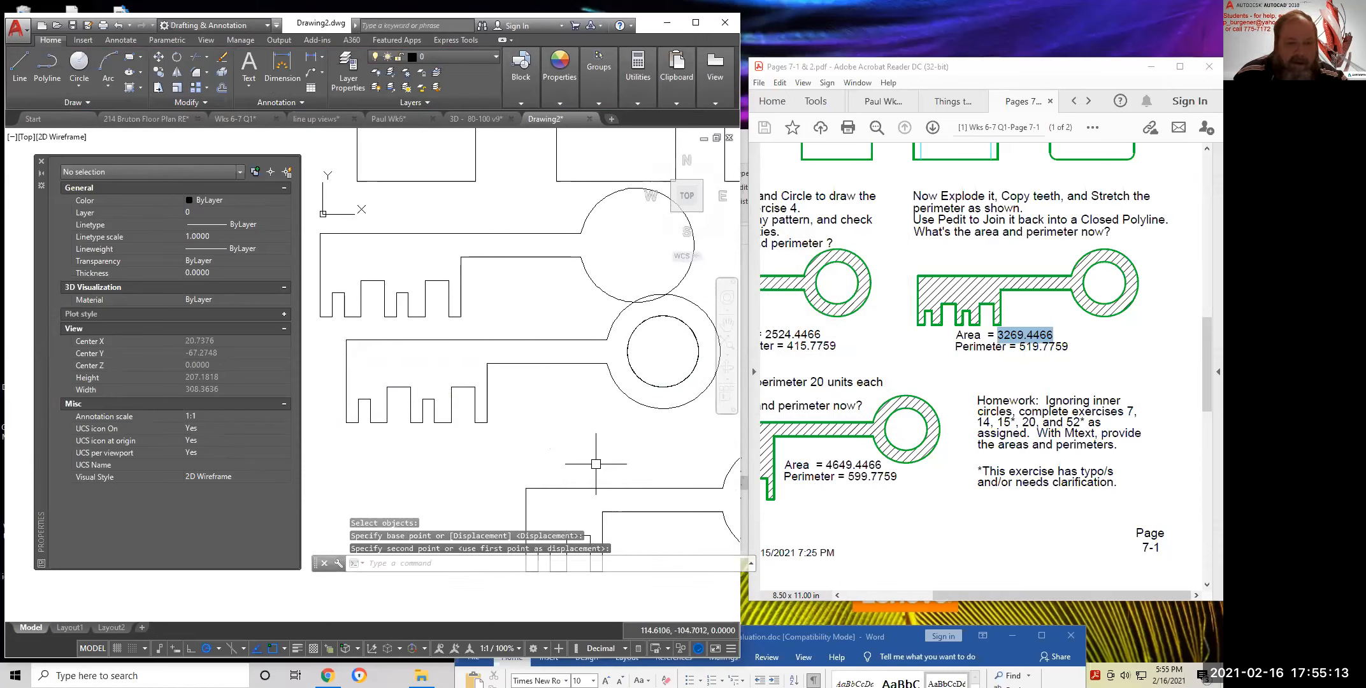
pyautogui.click(603, 293)
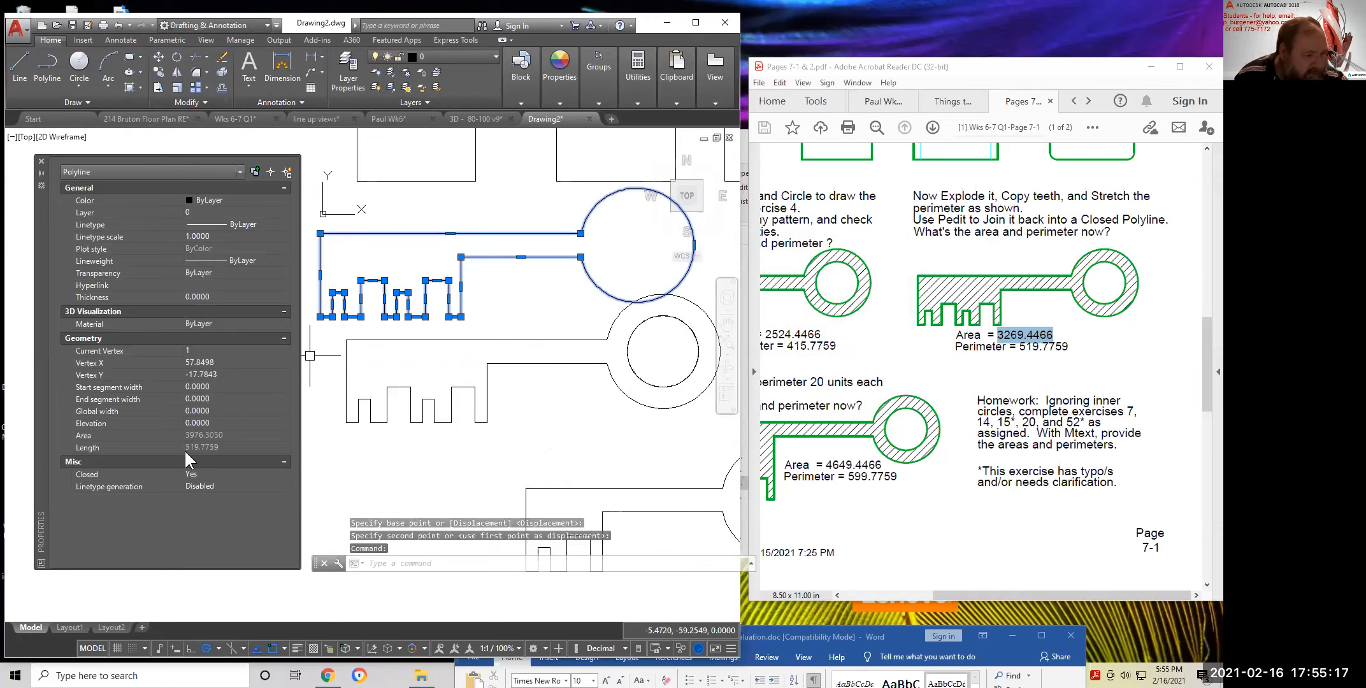
# Highlight 'Perimeter = 519.7759' in the worksheet, confirm the outline's Length matches, then deselect it
pyautogui.click(1072, 345)
pyautogui.moveTo(1072, 344); pyautogui.dragTo(953, 347)
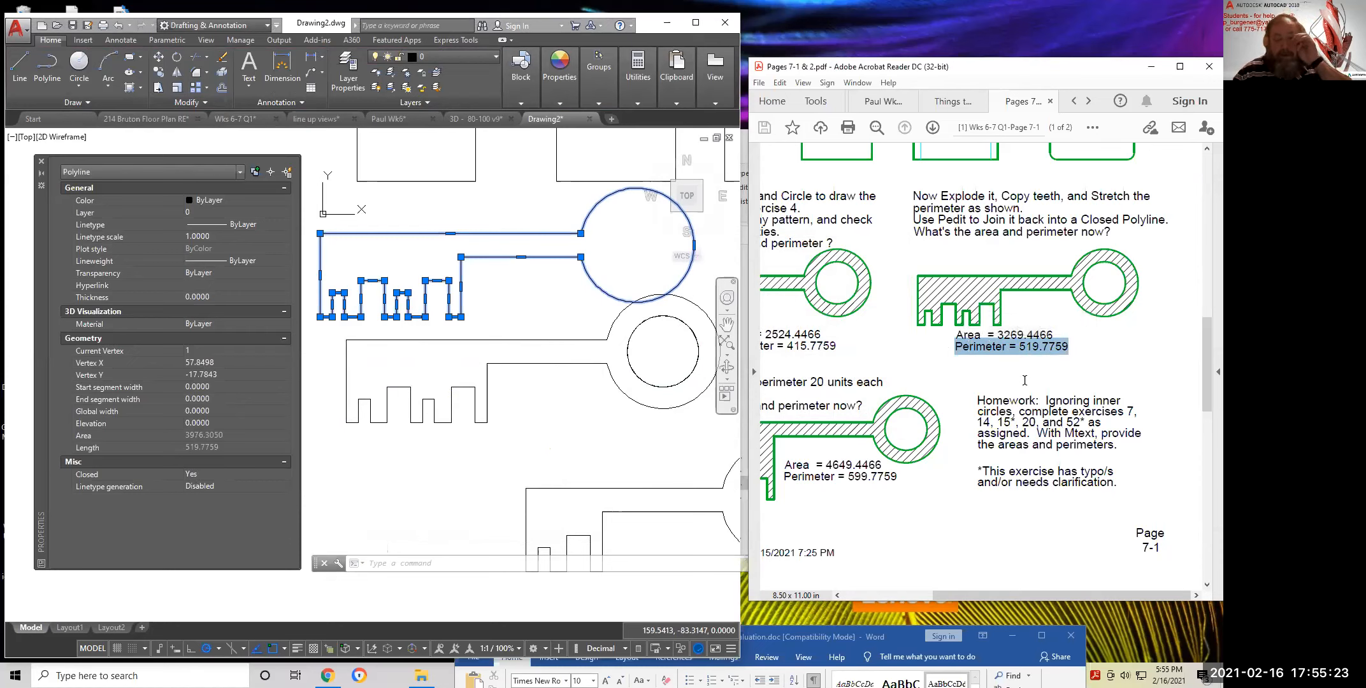
pyautogui.scroll(-3, 1002, 414)
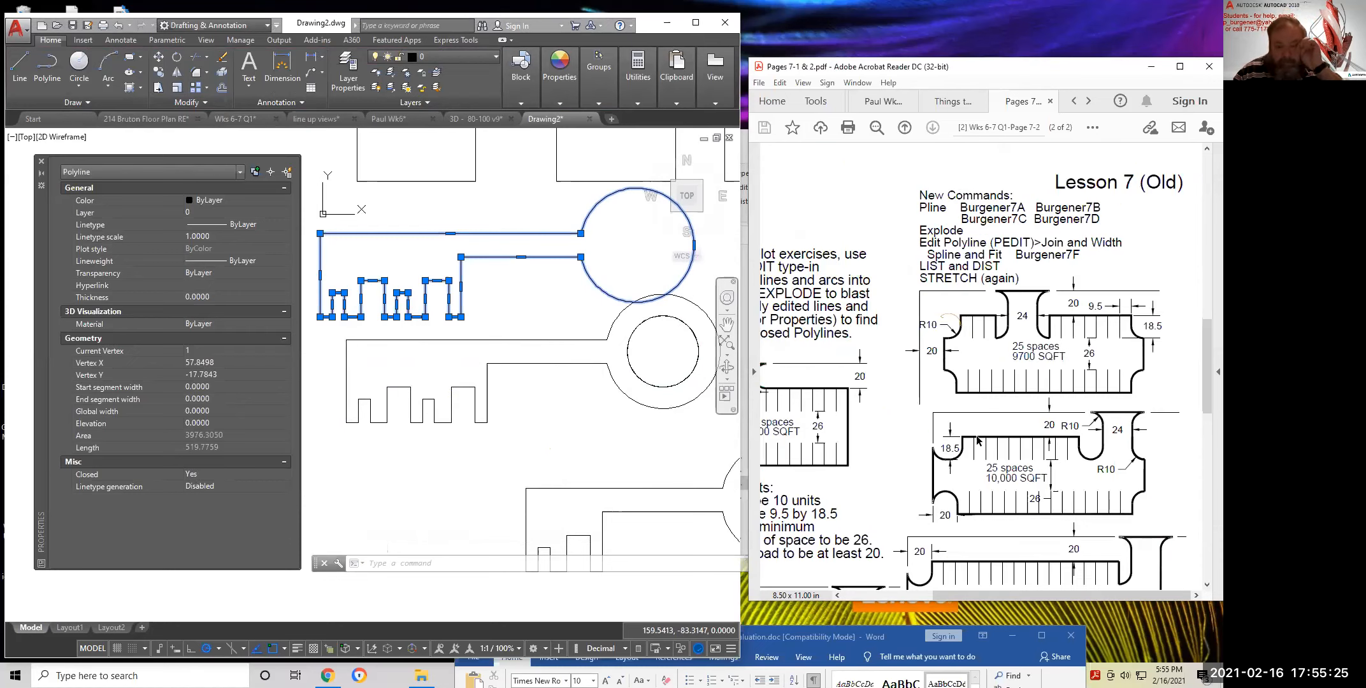
pyautogui.scroll(3, 933, 440)
pyautogui.hscroll(-2, 943, 458)
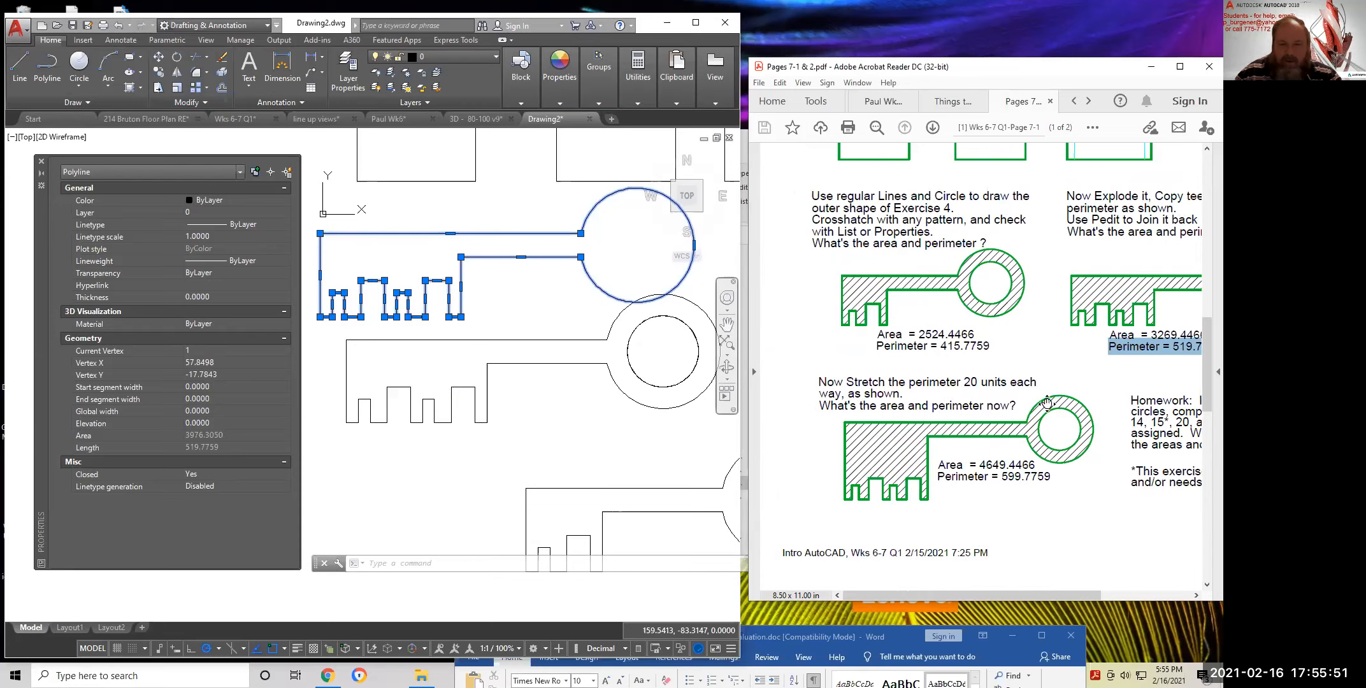
pyautogui.hscroll(3, 1067, 377)
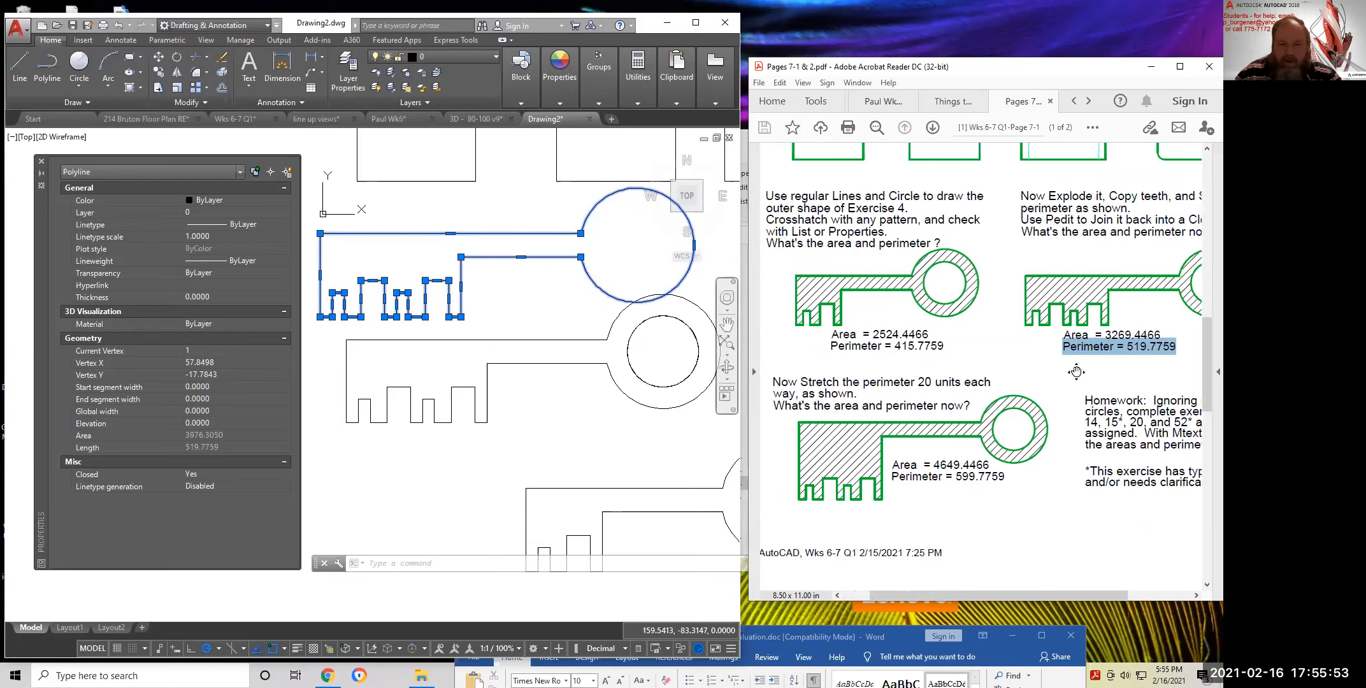
pyautogui.hscroll(-1, 1061, 376)
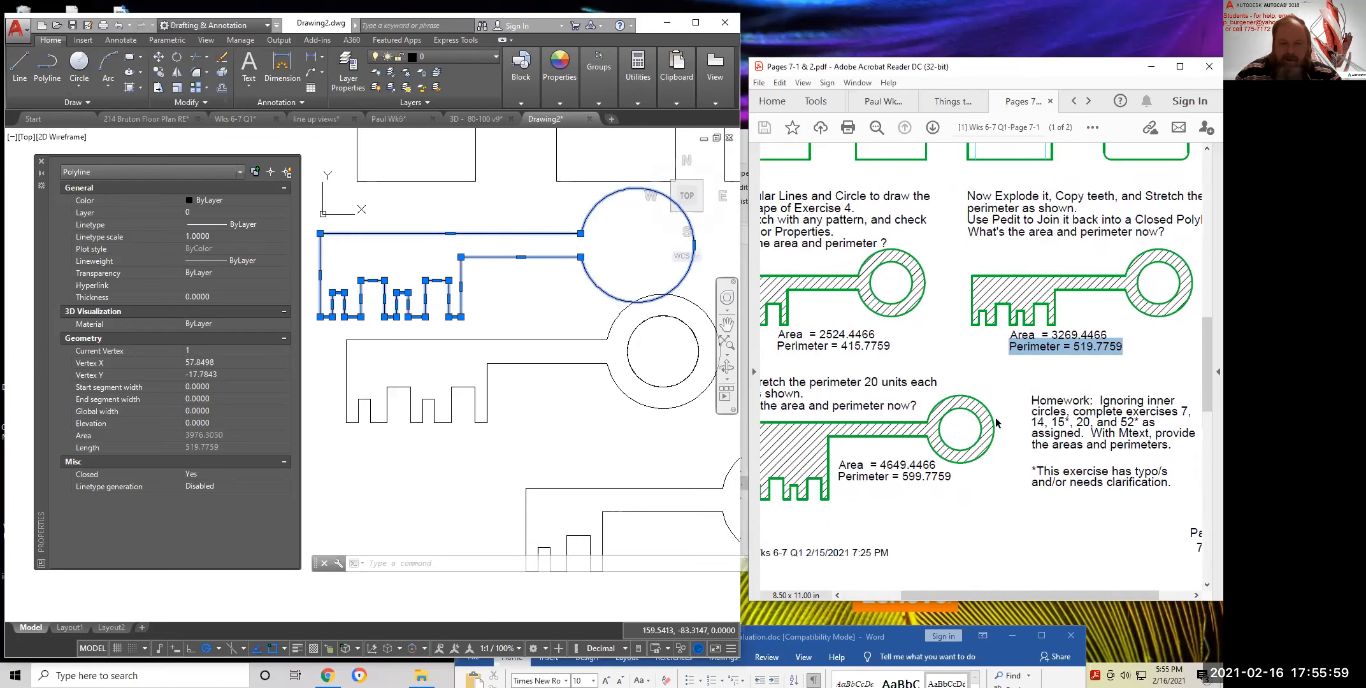
pyautogui.scroll(1, 965, 455)
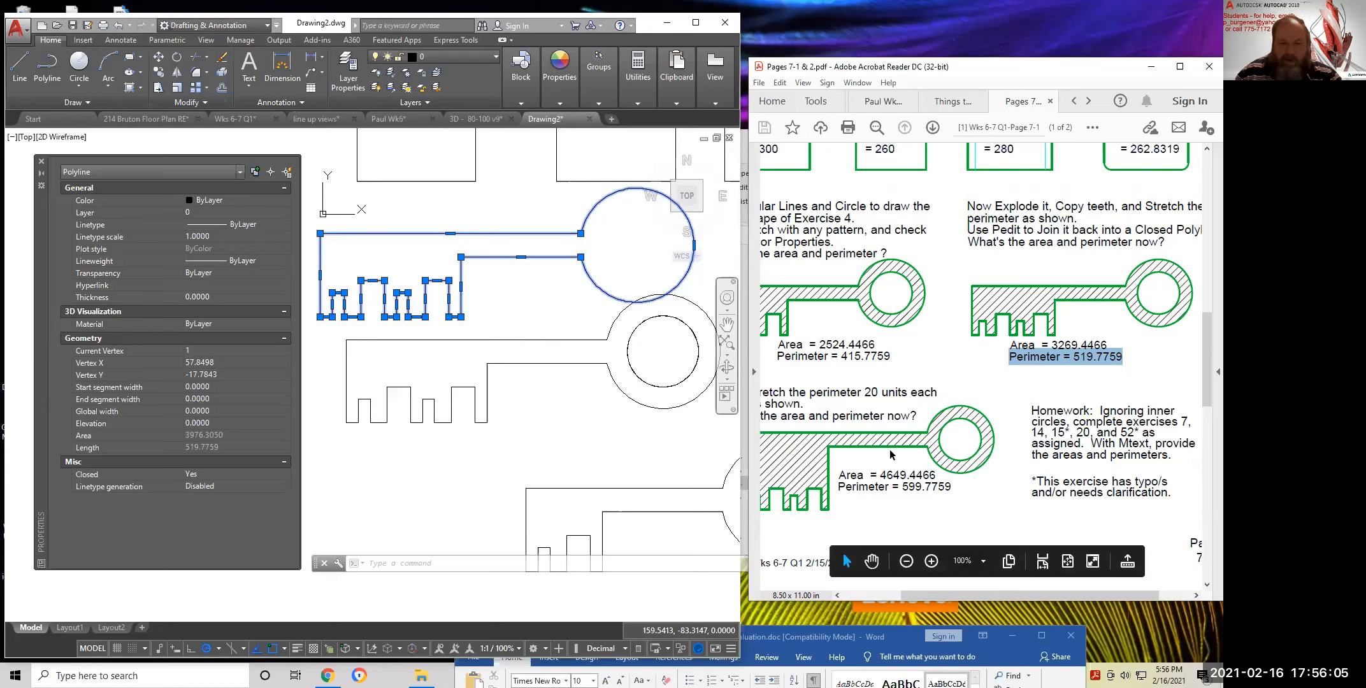
pyautogui.scroll(-1, 861, 454)
pyautogui.hscroll(-2, 860, 455)
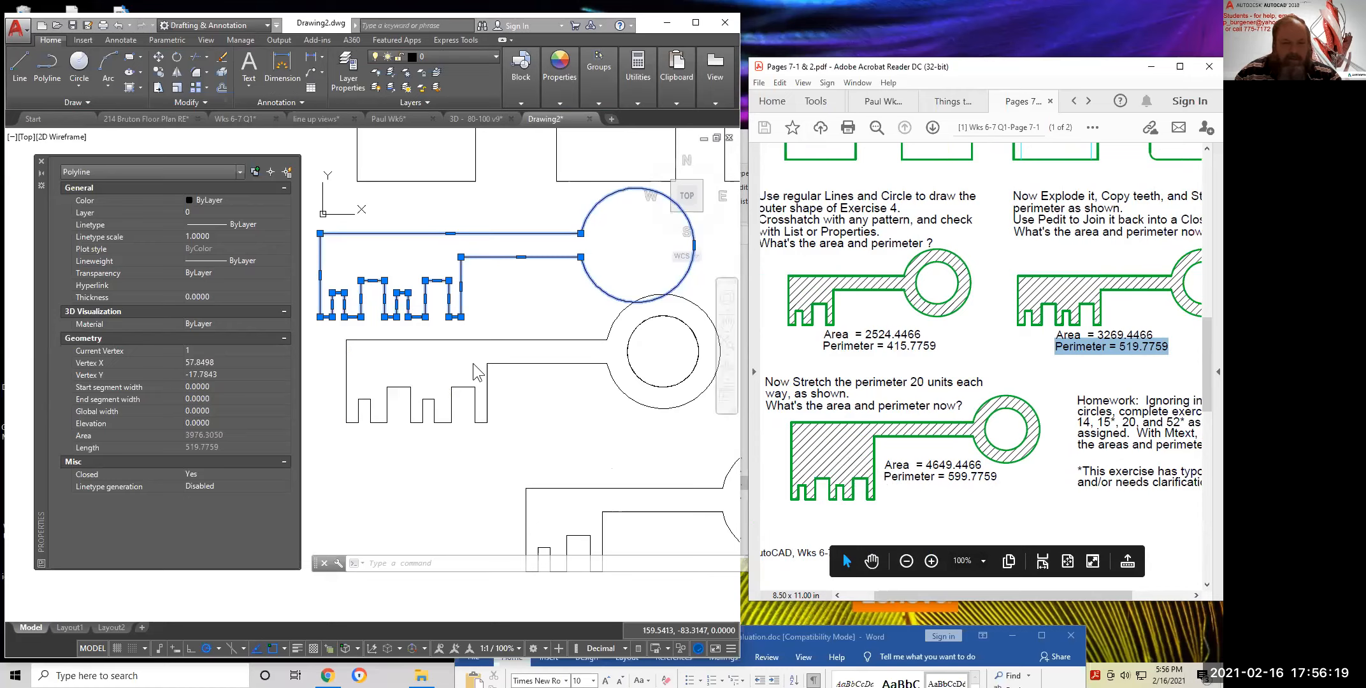
pyautogui.click(516, 359)
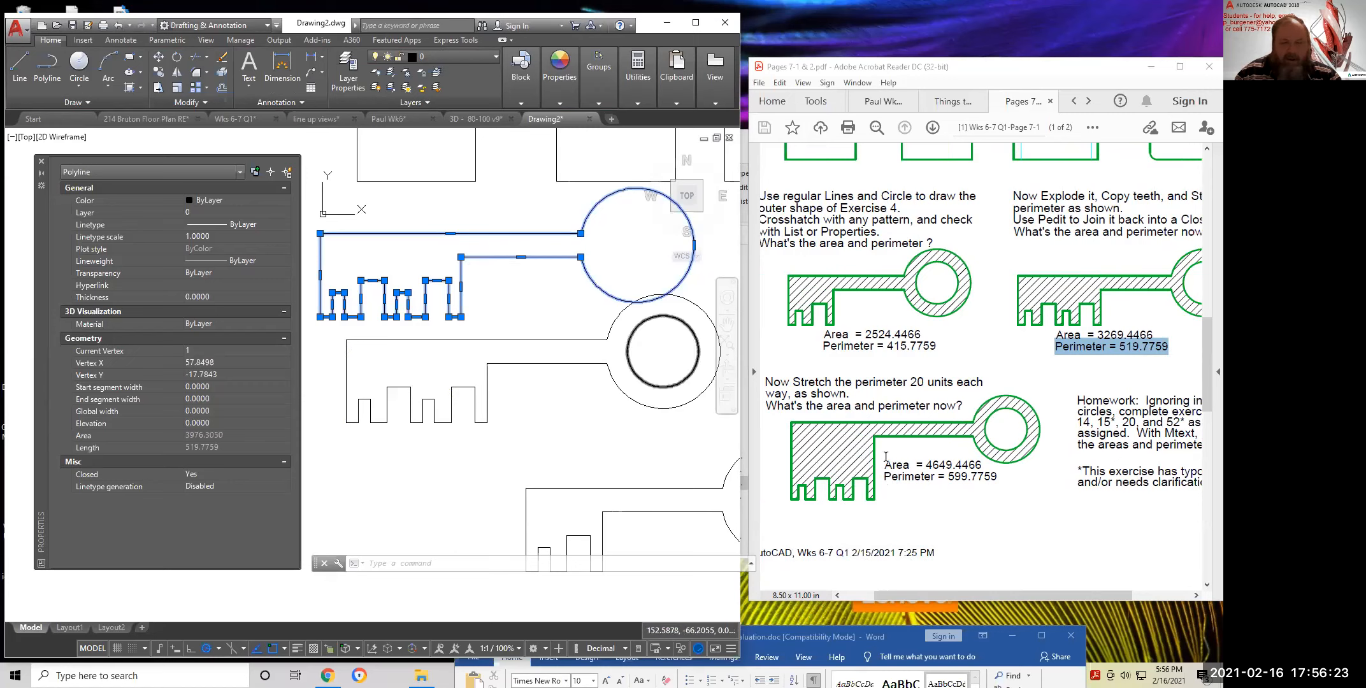
pyautogui.press('Escape')
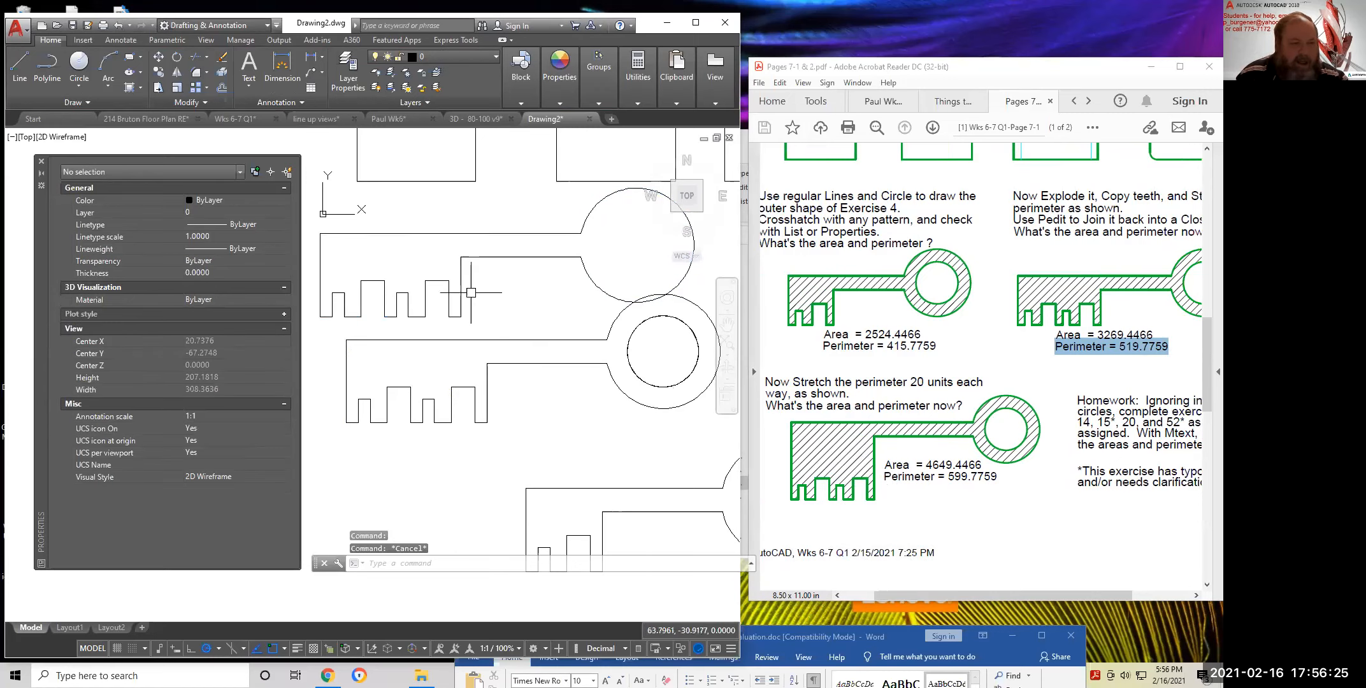
# Highlight the 599.7759 stretched-key perimeter, recheck the traced outline's properties, and frame all three keys
pyautogui.scroll(-2, 537, 306)
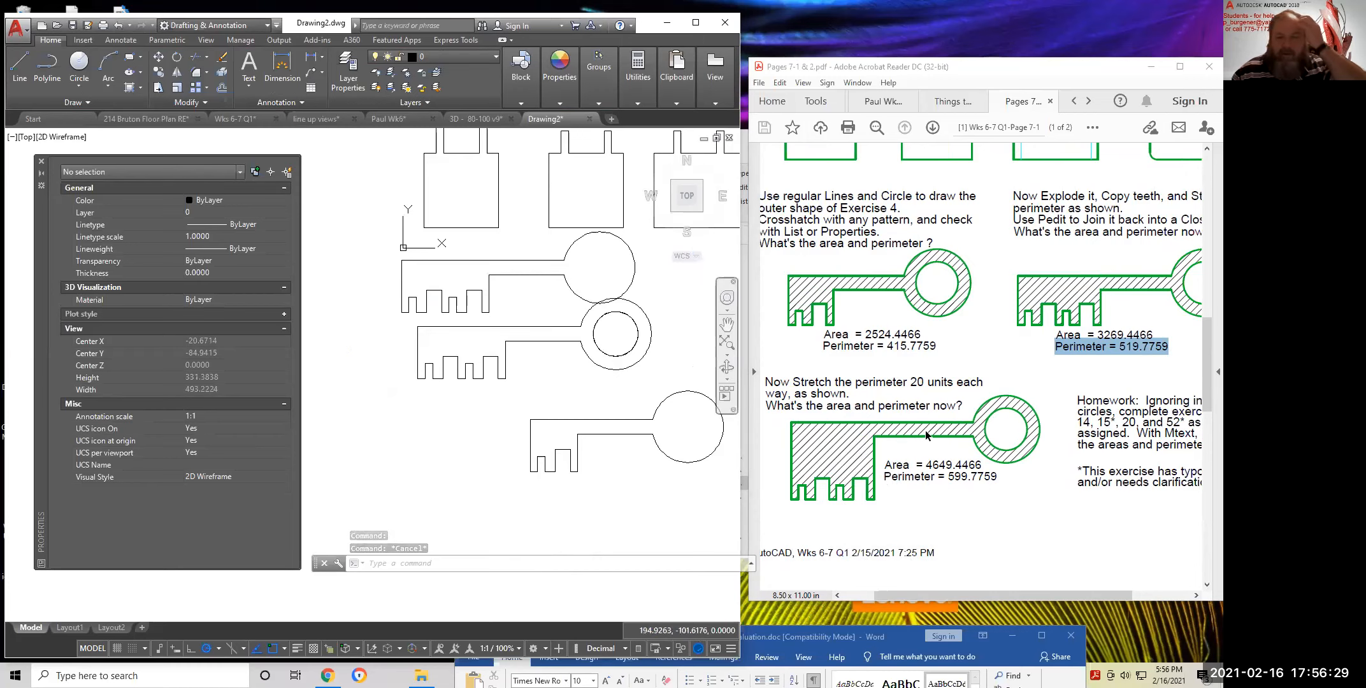
pyautogui.moveTo(1003, 477); pyautogui.dragTo(946, 478)
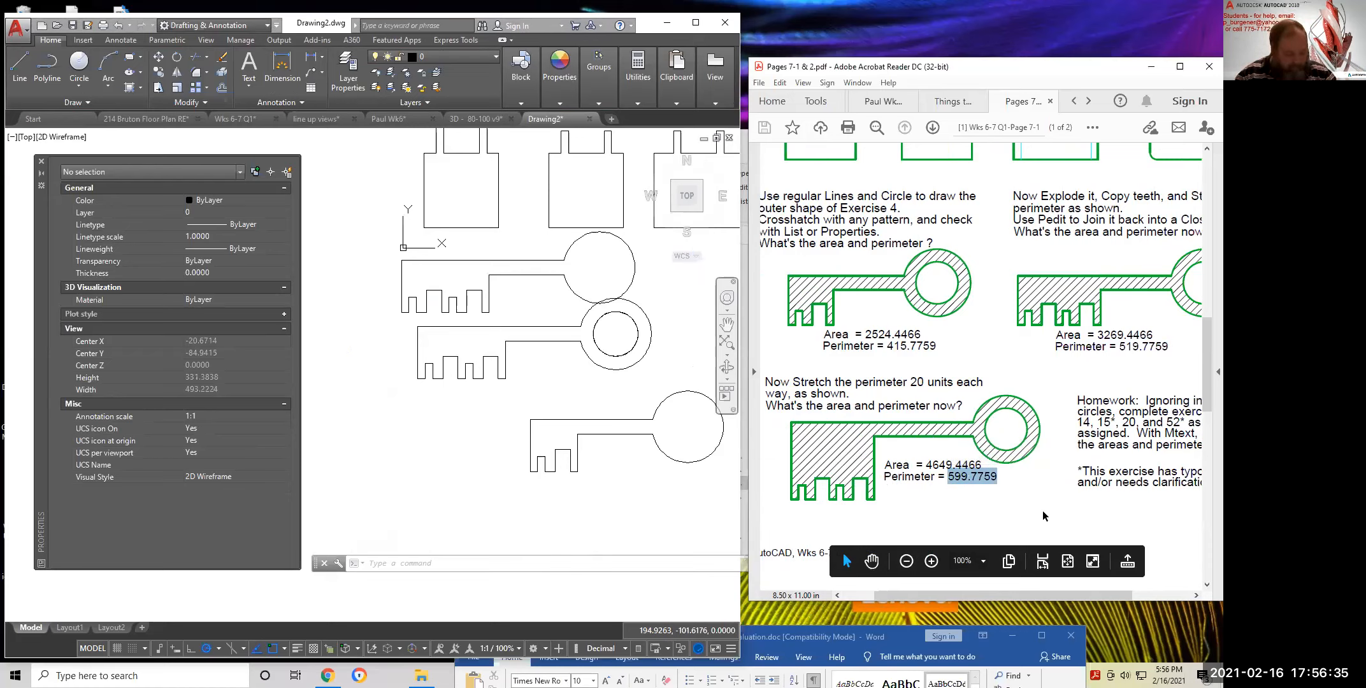
pyautogui.hscroll(2, 1049, 510)
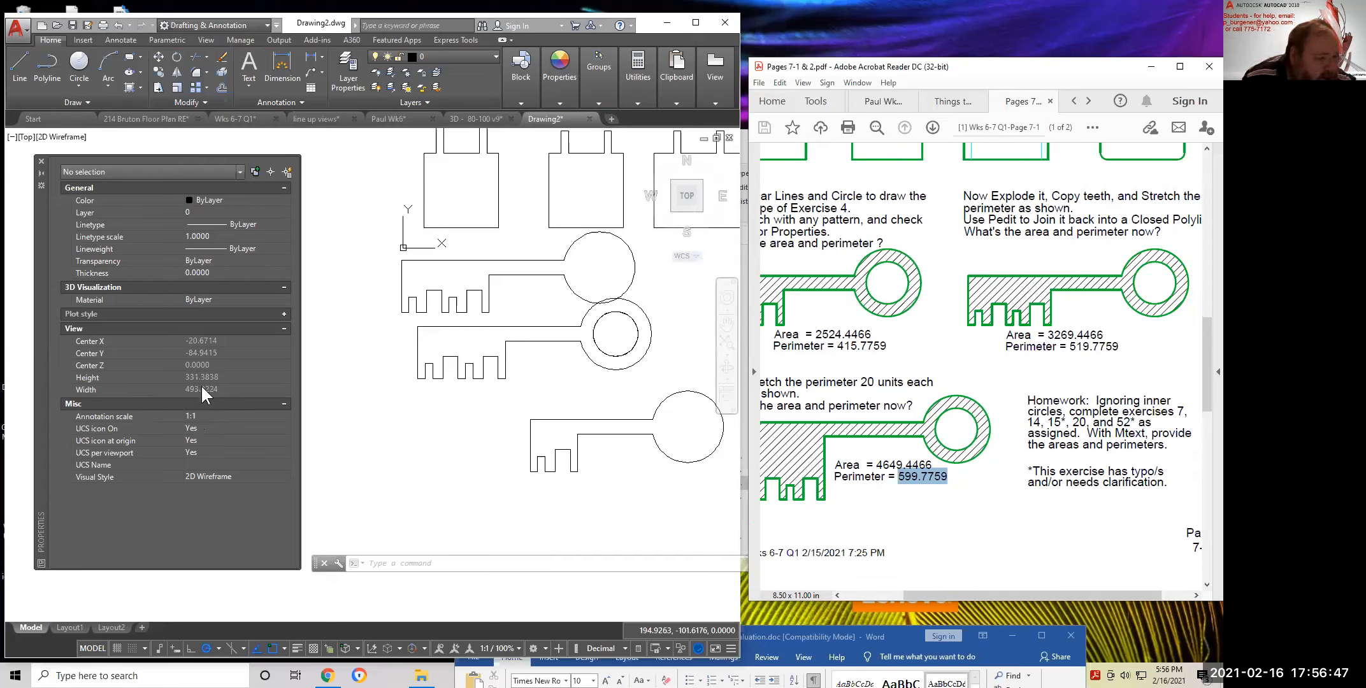
pyautogui.click(513, 352)
pyautogui.click(487, 311)
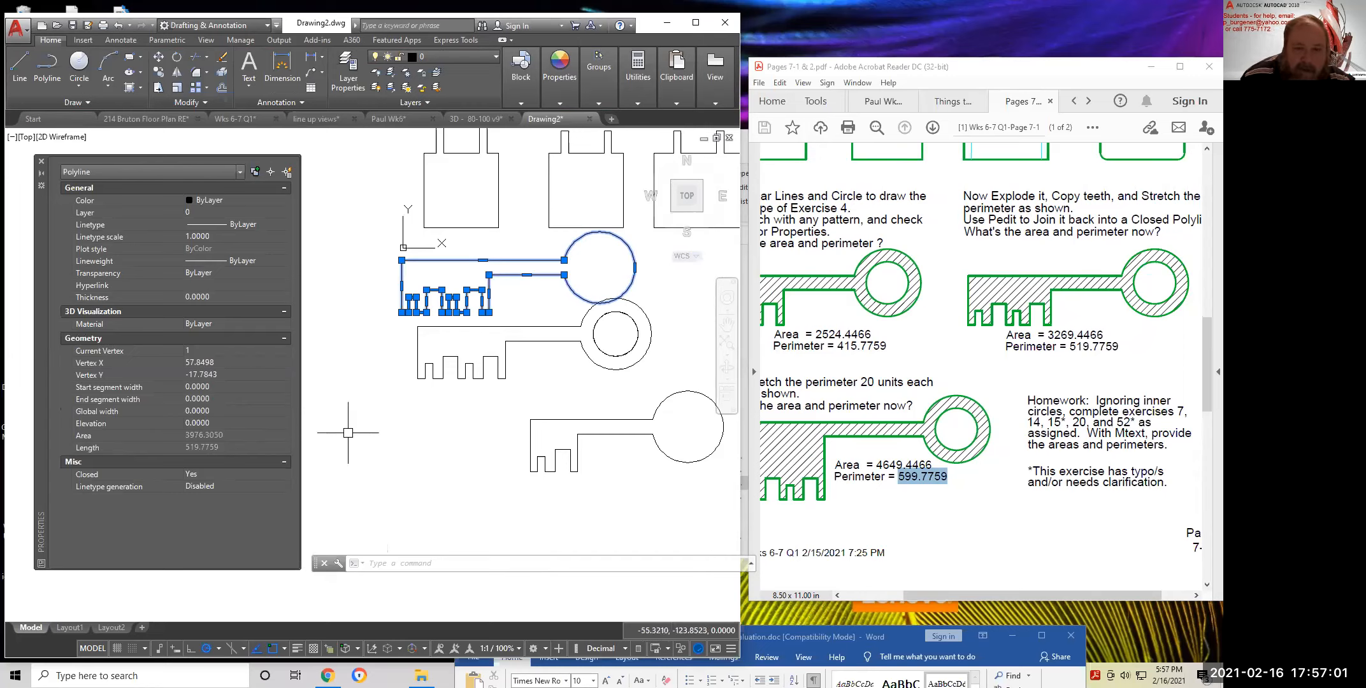
pyautogui.scroll(3, 951, 272)
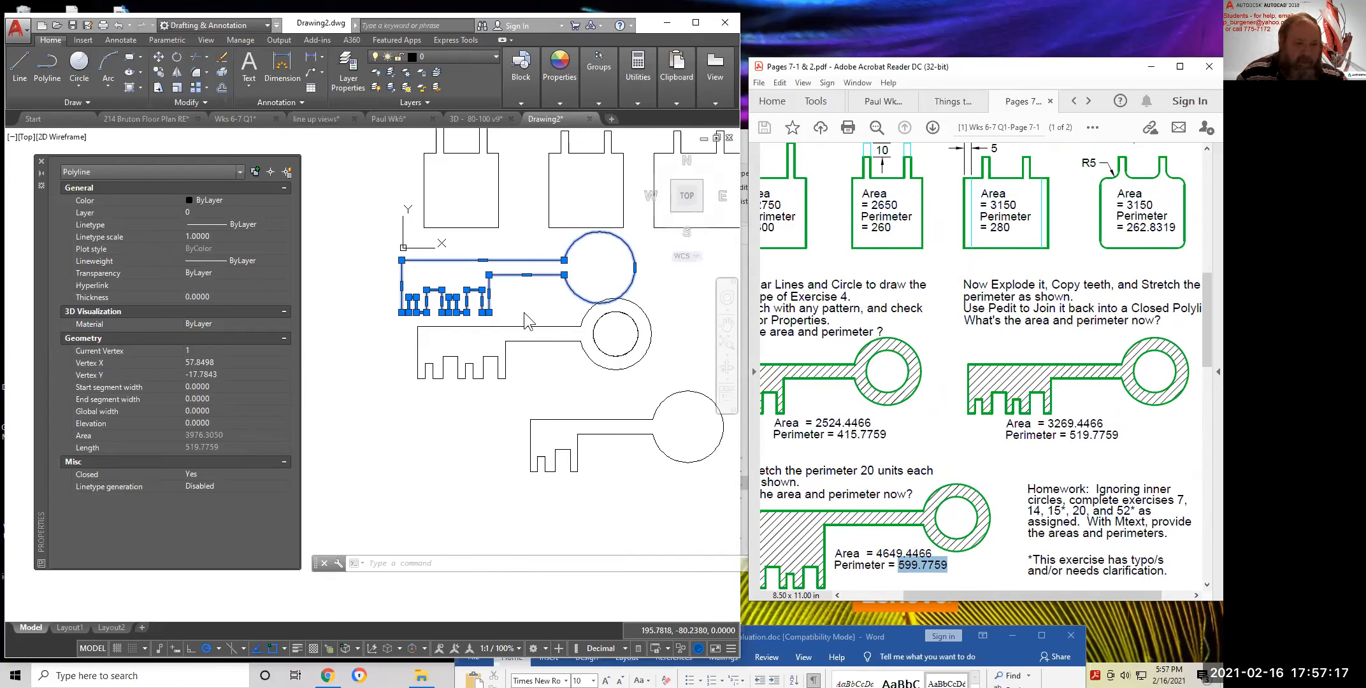
pyautogui.press('Escape')
pyautogui.press('Escape')
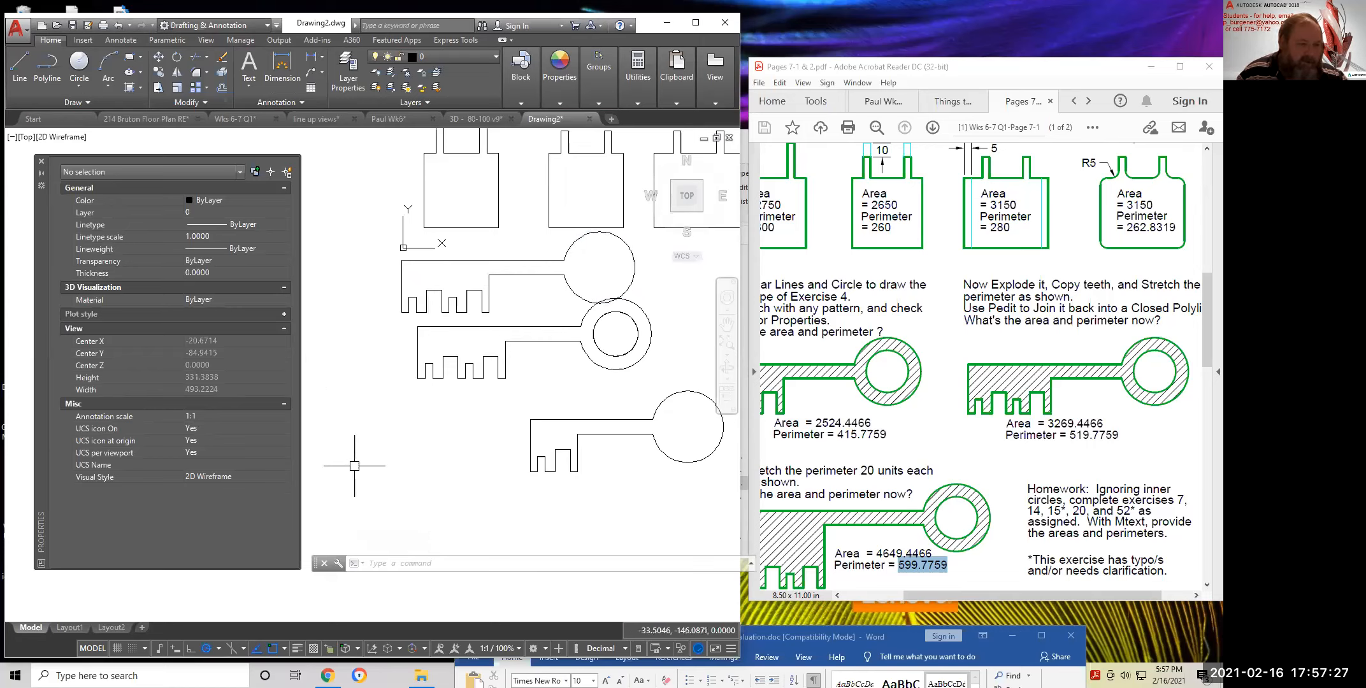
pyautogui.moveTo(492, 429); pyautogui.dragTo(432, 478, button='middle')
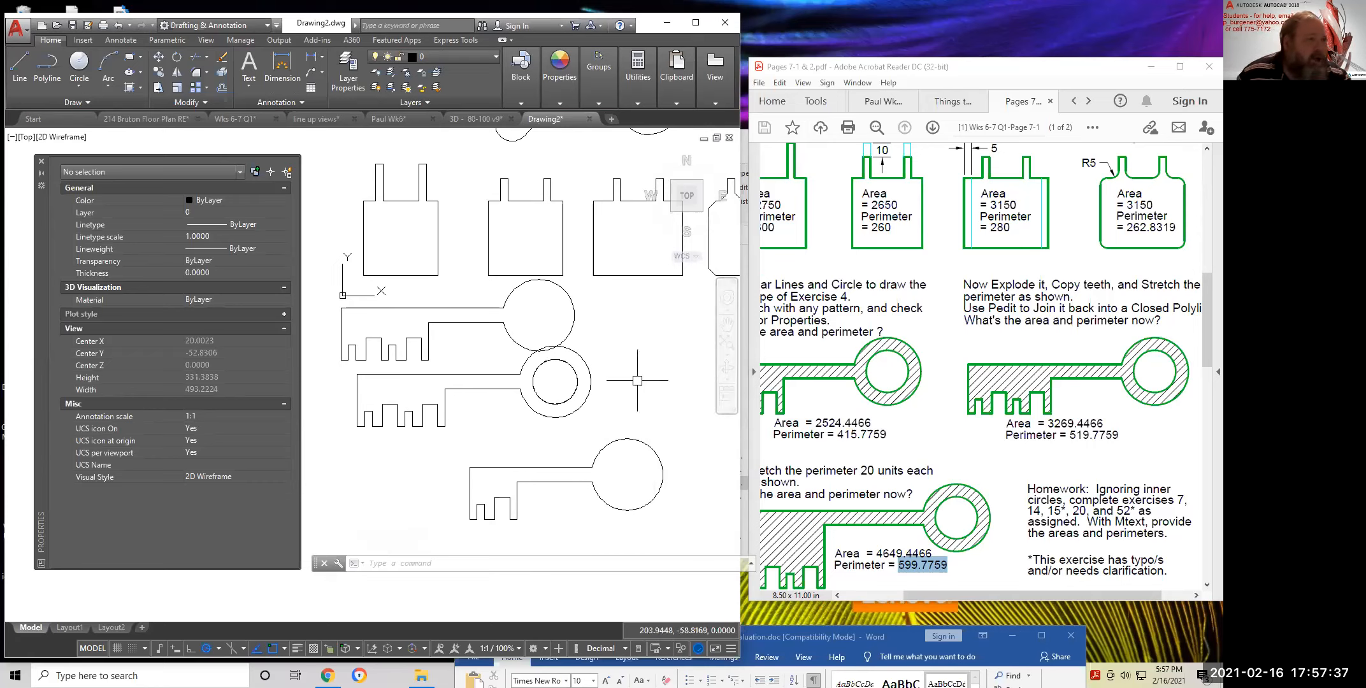
# Dismiss the application menu, cancel with Esc, and enter UNITS at the command line
pyautogui.click(22, 32)
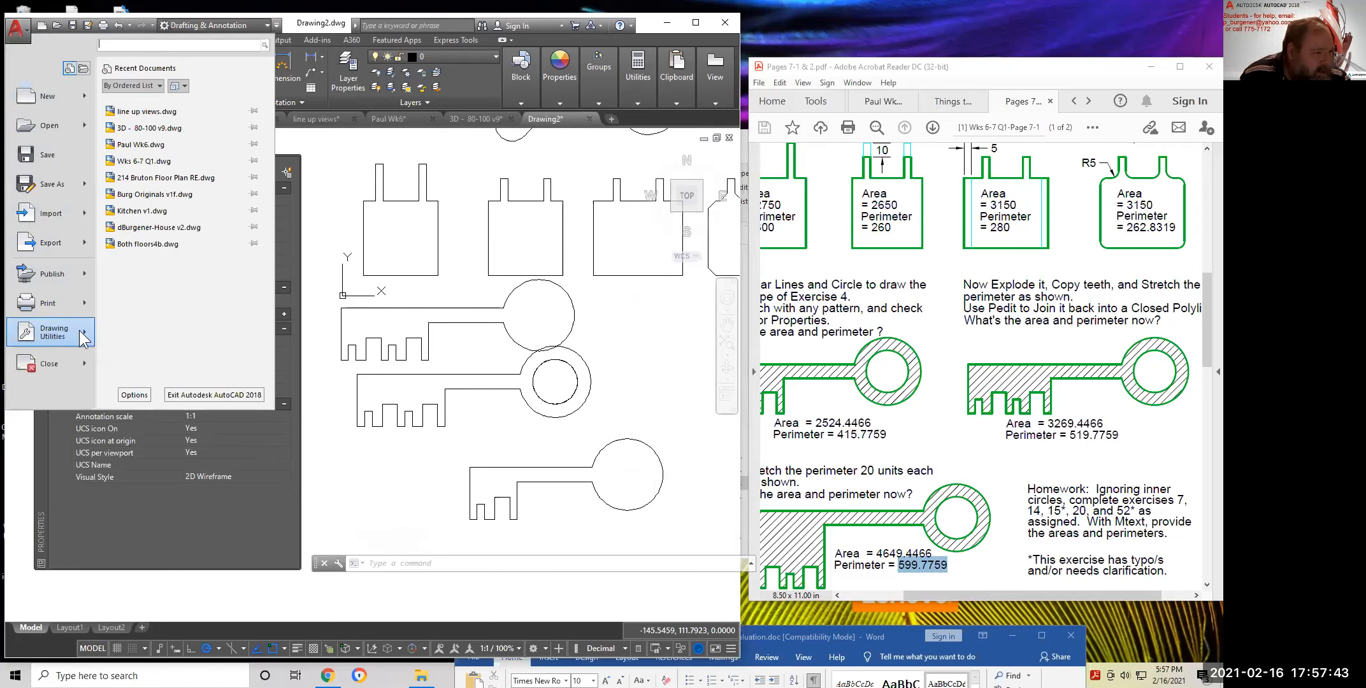
pyautogui.moveTo(79, 330)
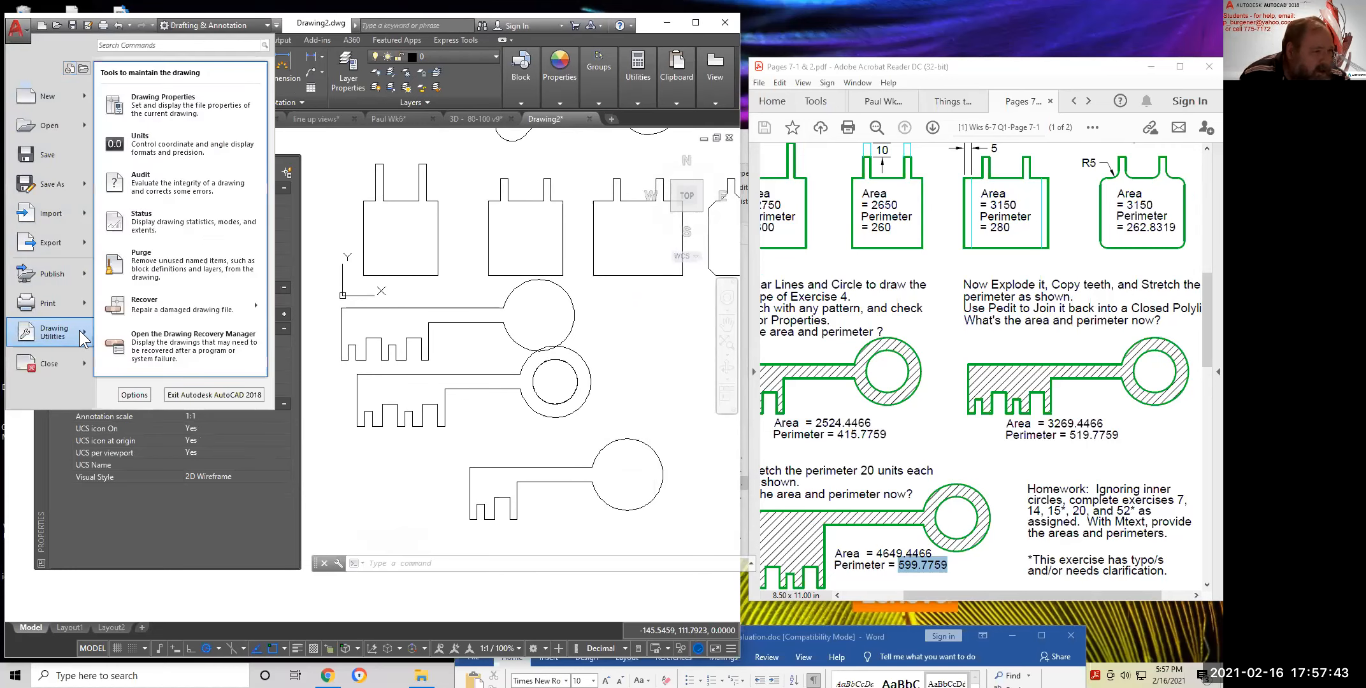
pyautogui.click(139, 144)
pyautogui.press('Escape')
pyautogui.press('Escape')
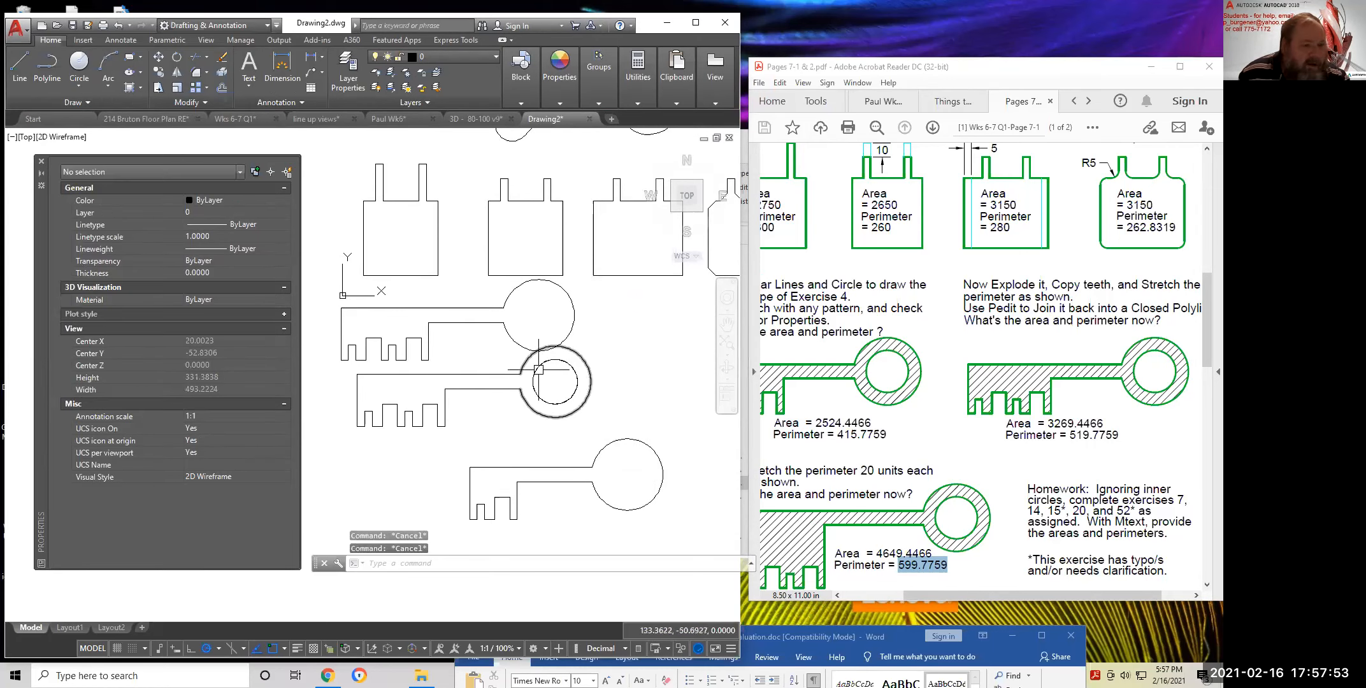
pyautogui.write('units')
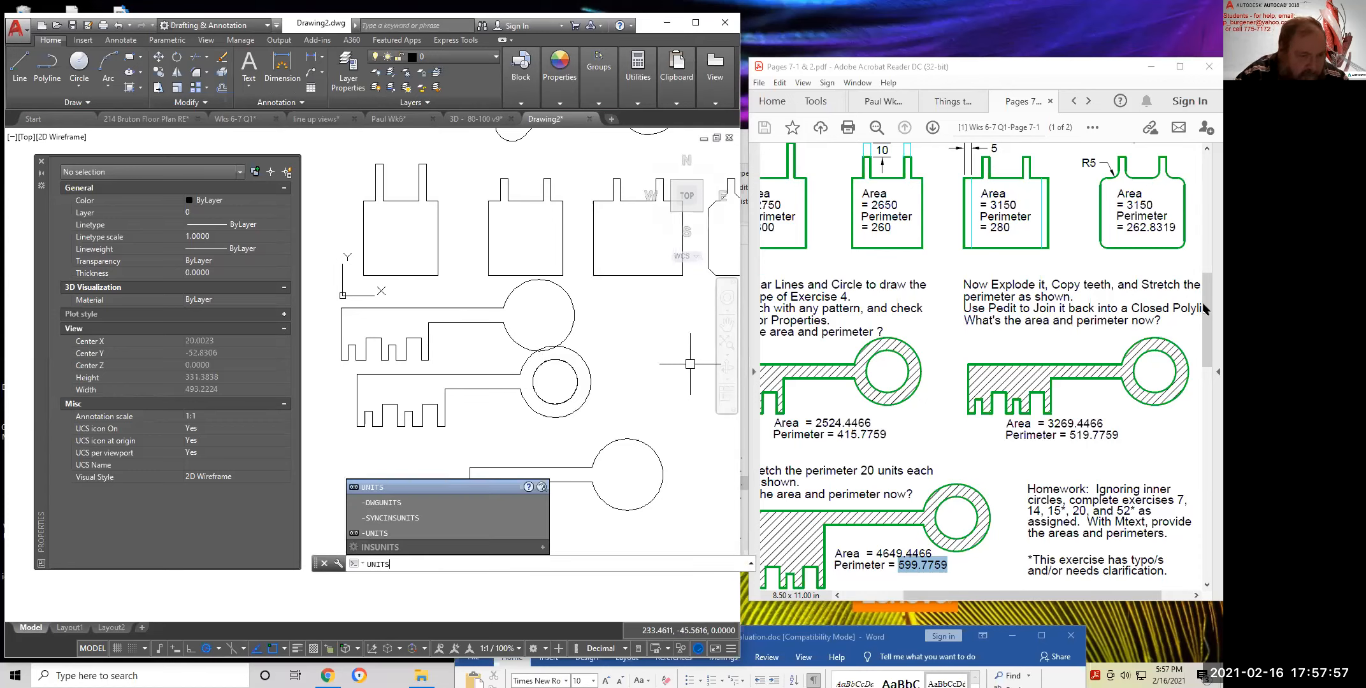
pyautogui.press('Return')
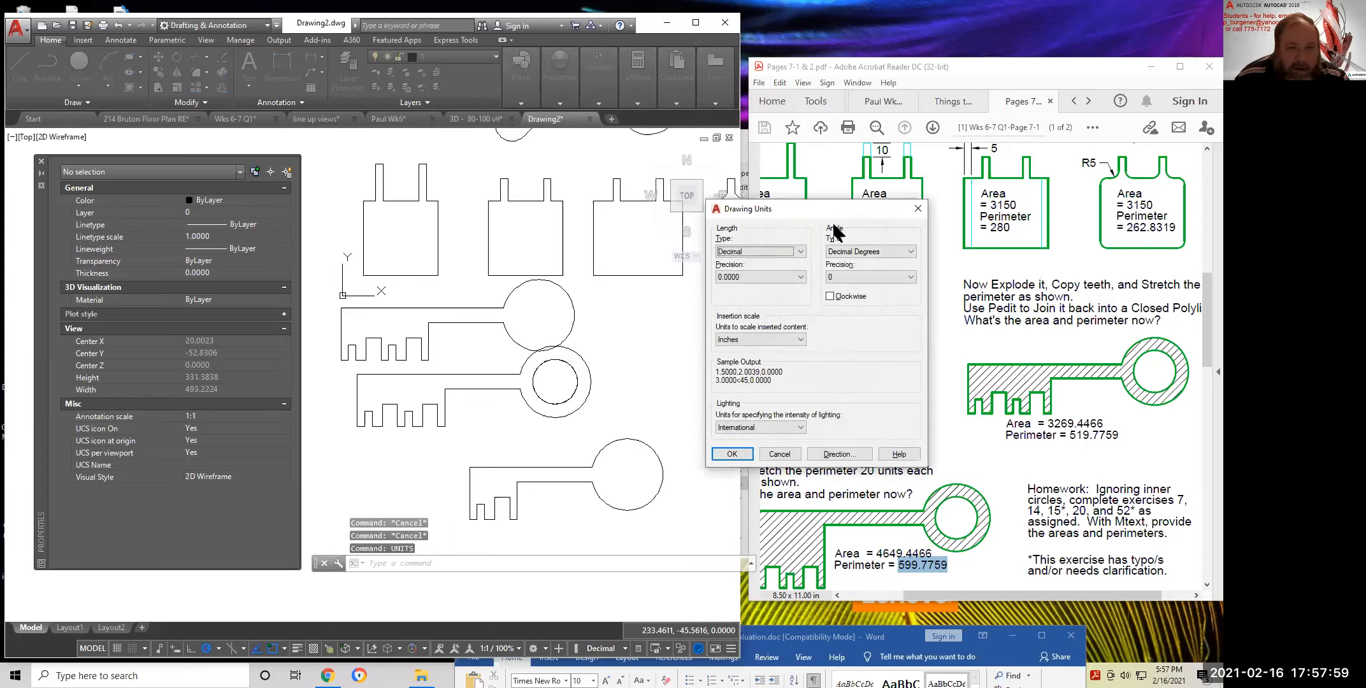
pyautogui.moveTo(803, 208); pyautogui.dragTo(493, 167)
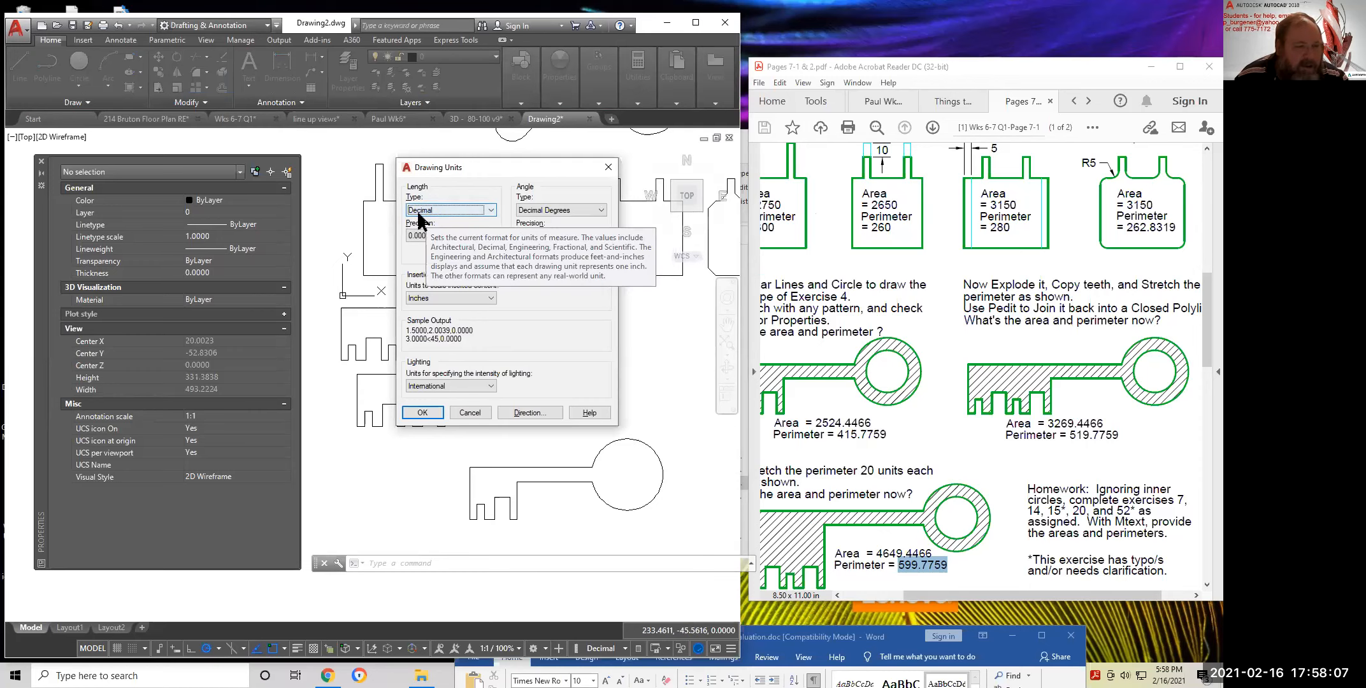
pyautogui.click(492, 209)
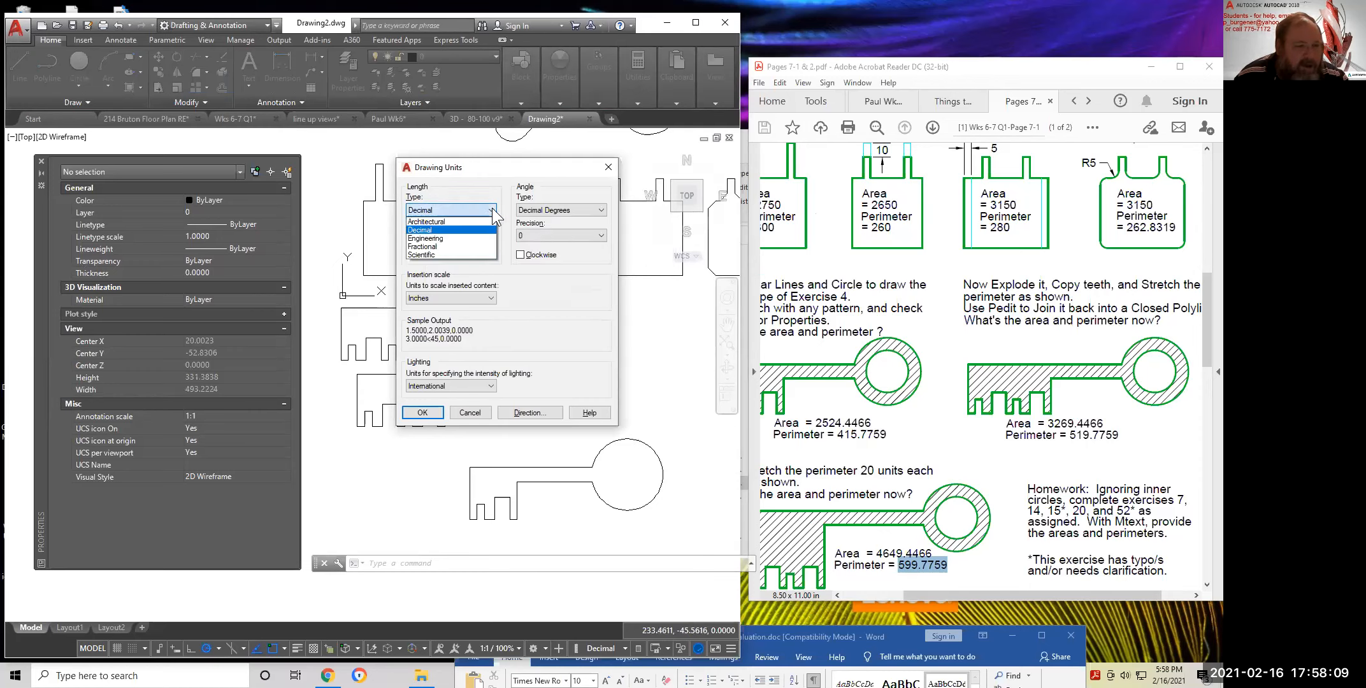
pyautogui.click(430, 223)
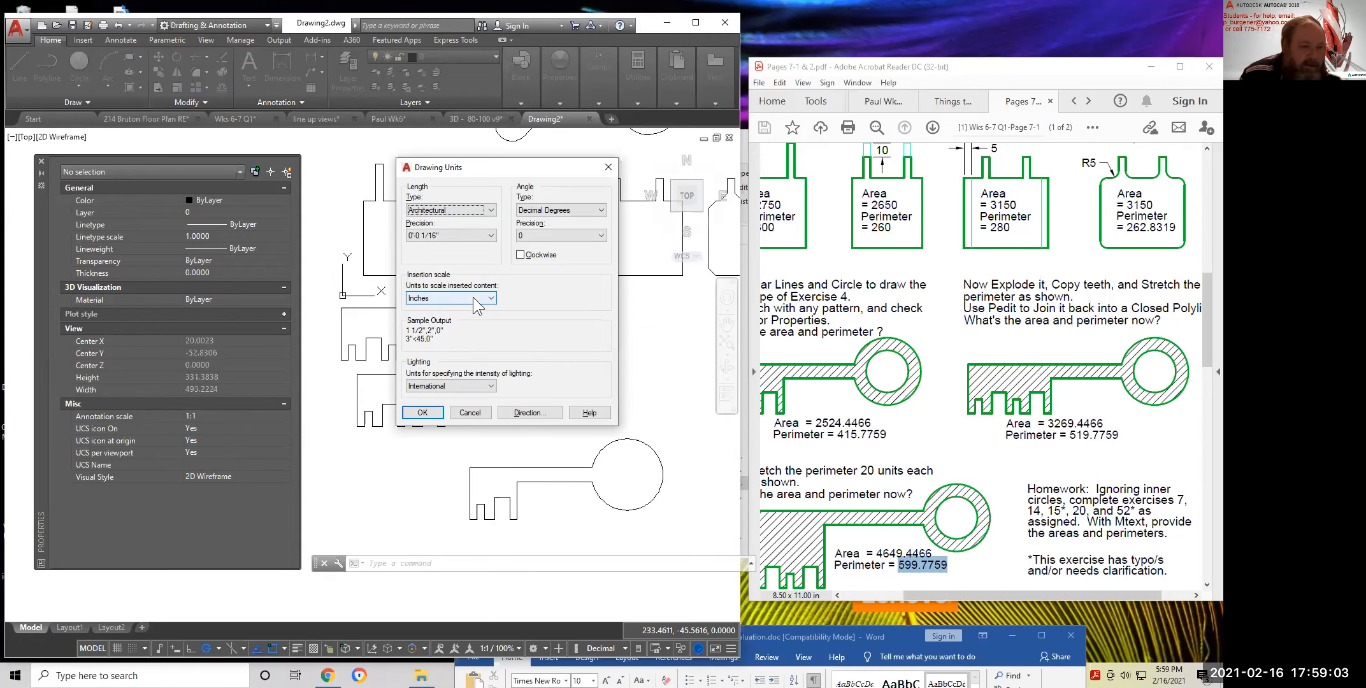
pyautogui.click(491, 299)
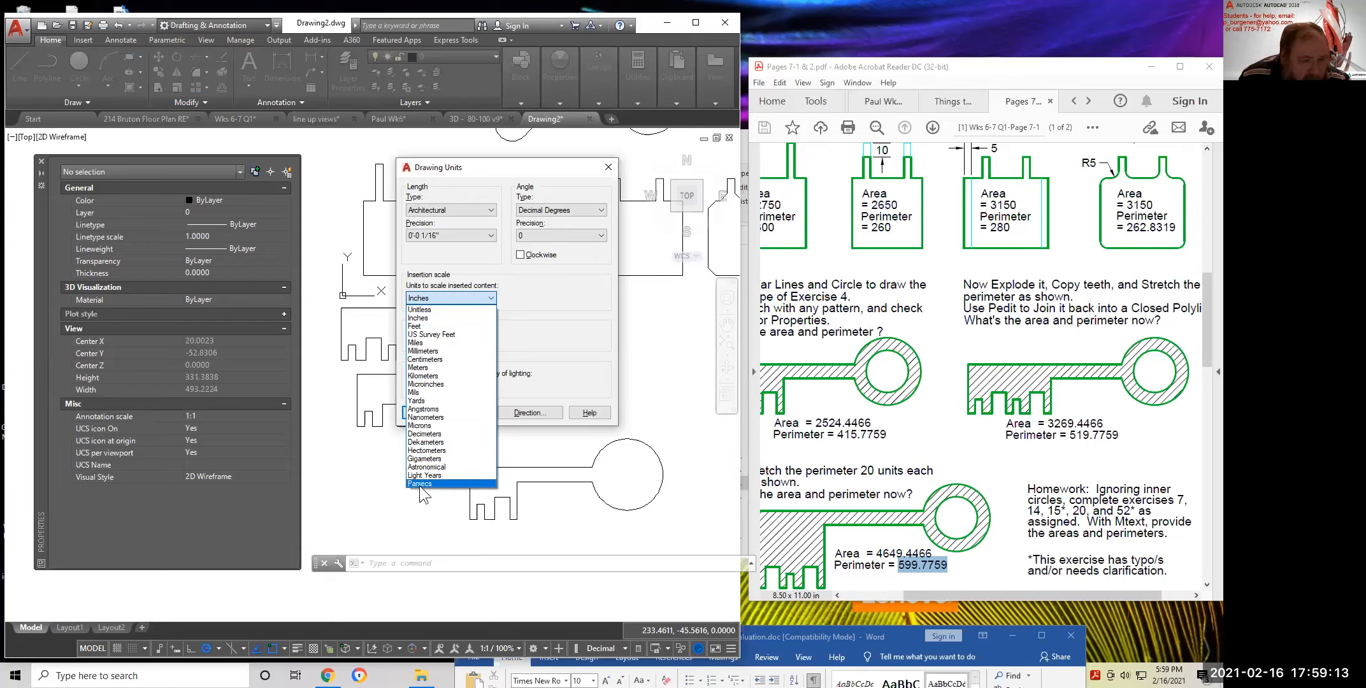
pyautogui.click(569, 306)
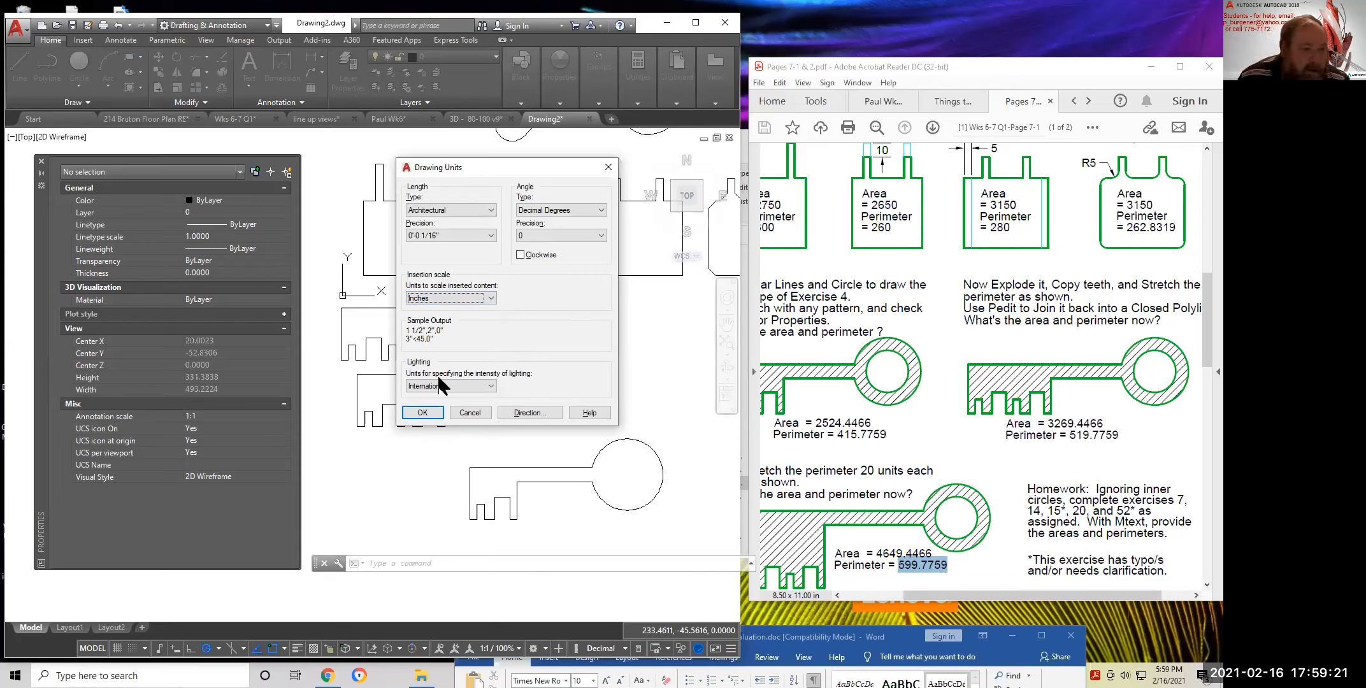
pyautogui.click(610, 164)
pyautogui.write('units')
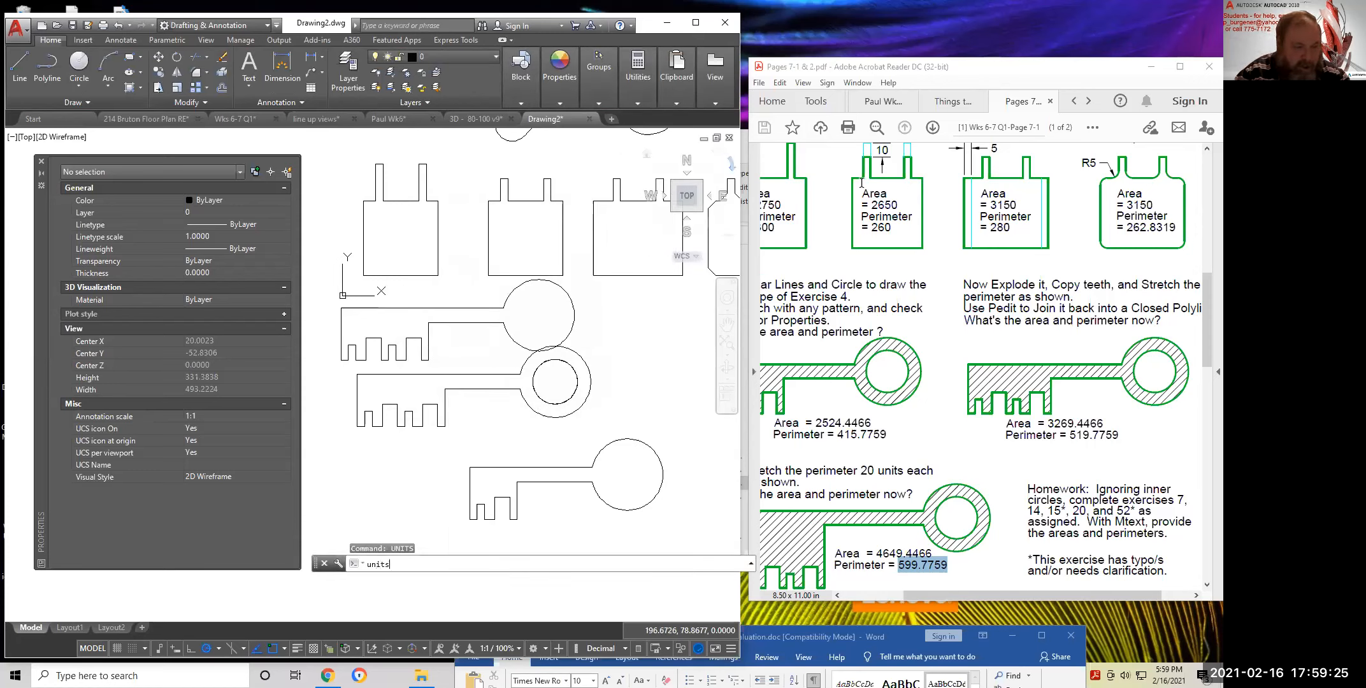
# Set length type to Architectural, keep angles counterclockwise, and apply the units with OK
pyautogui.press('Return')
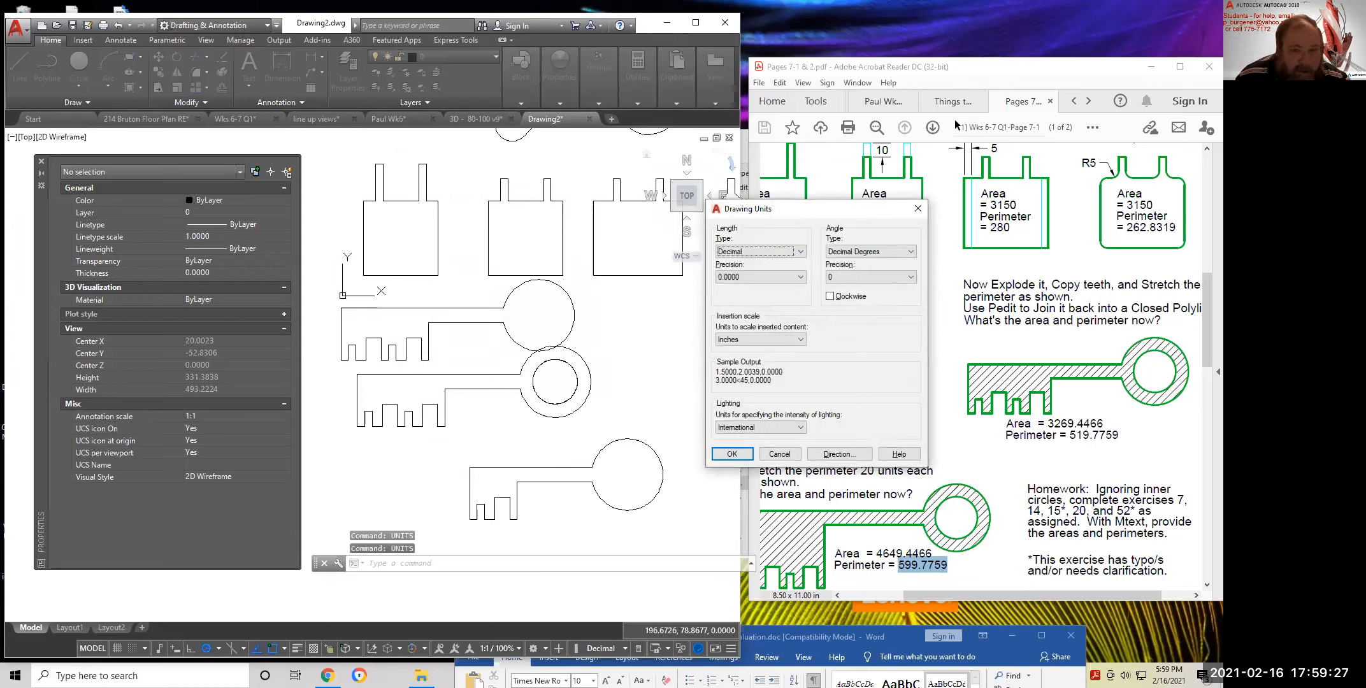
pyautogui.click(800, 251)
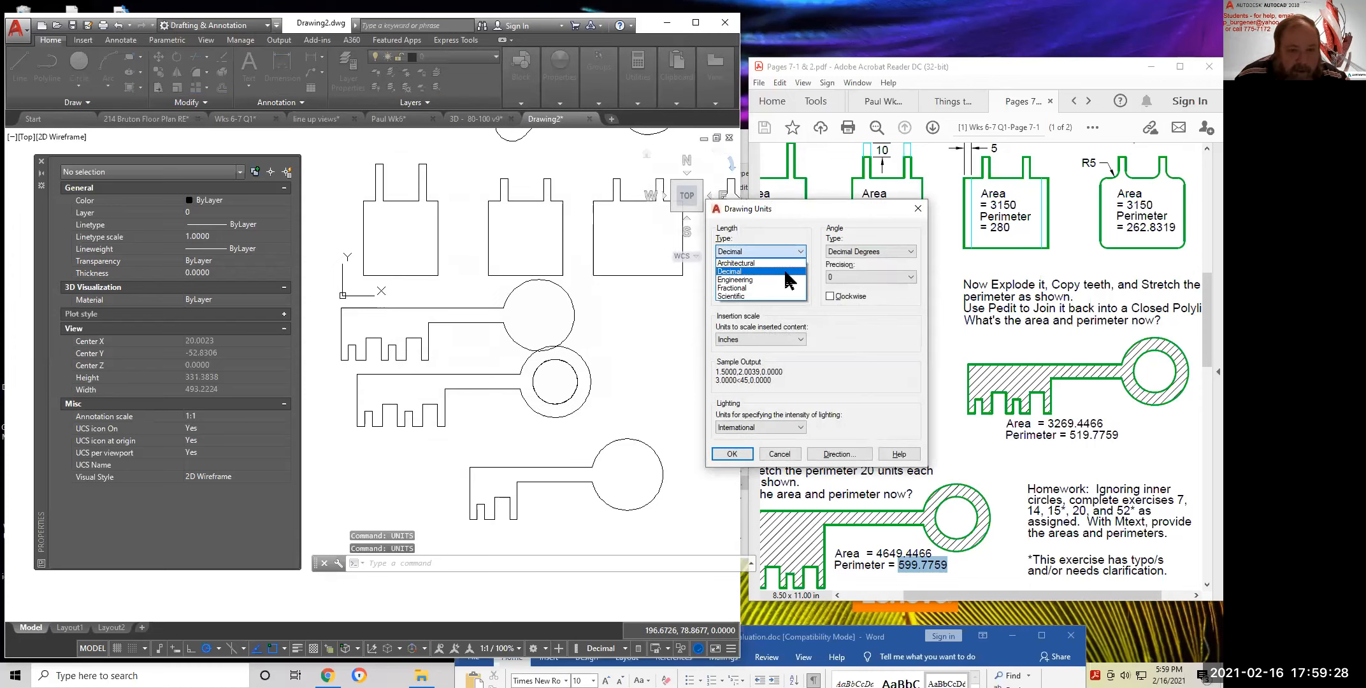
pyautogui.click(736, 263)
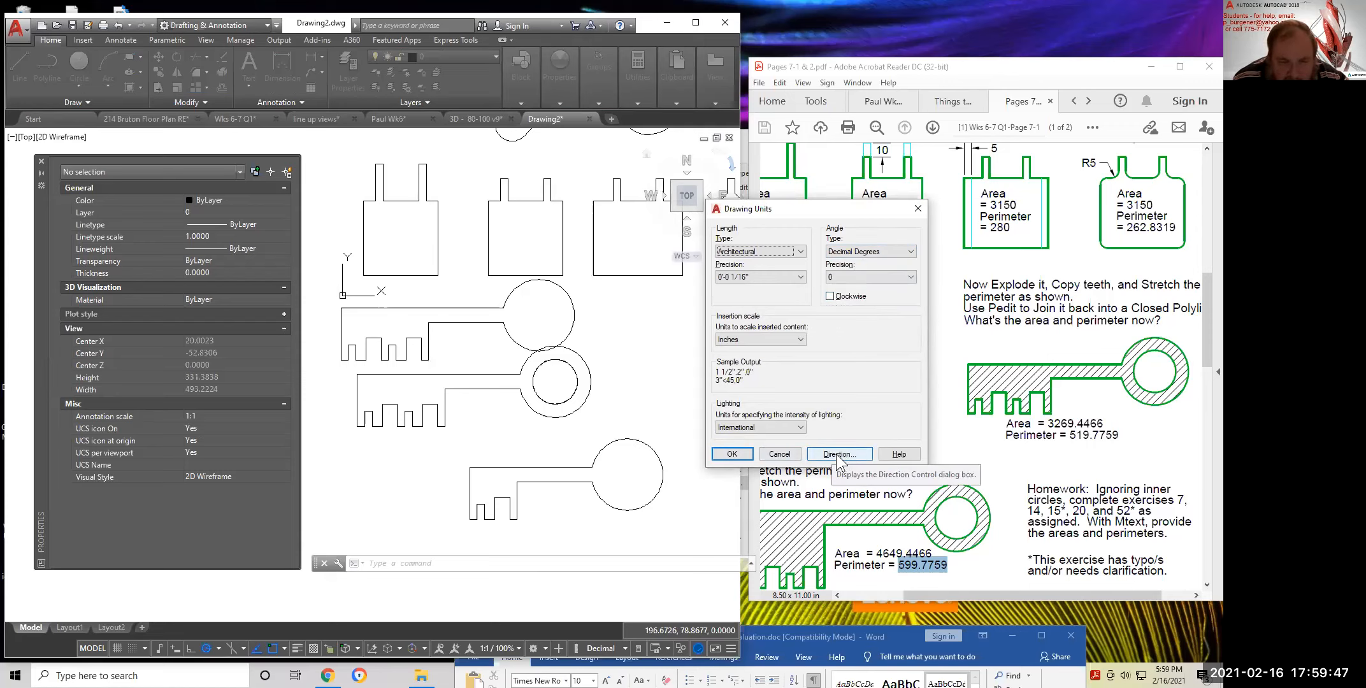
pyautogui.click(830, 296)
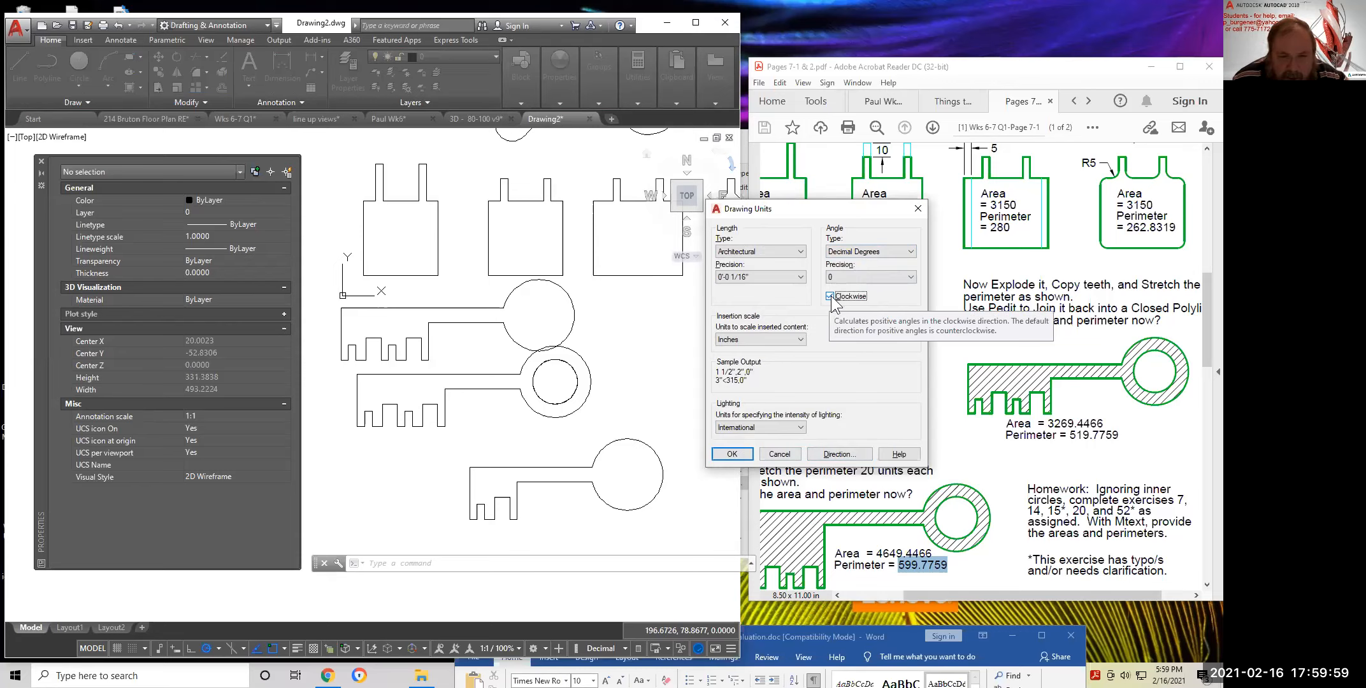
pyautogui.click(829, 296)
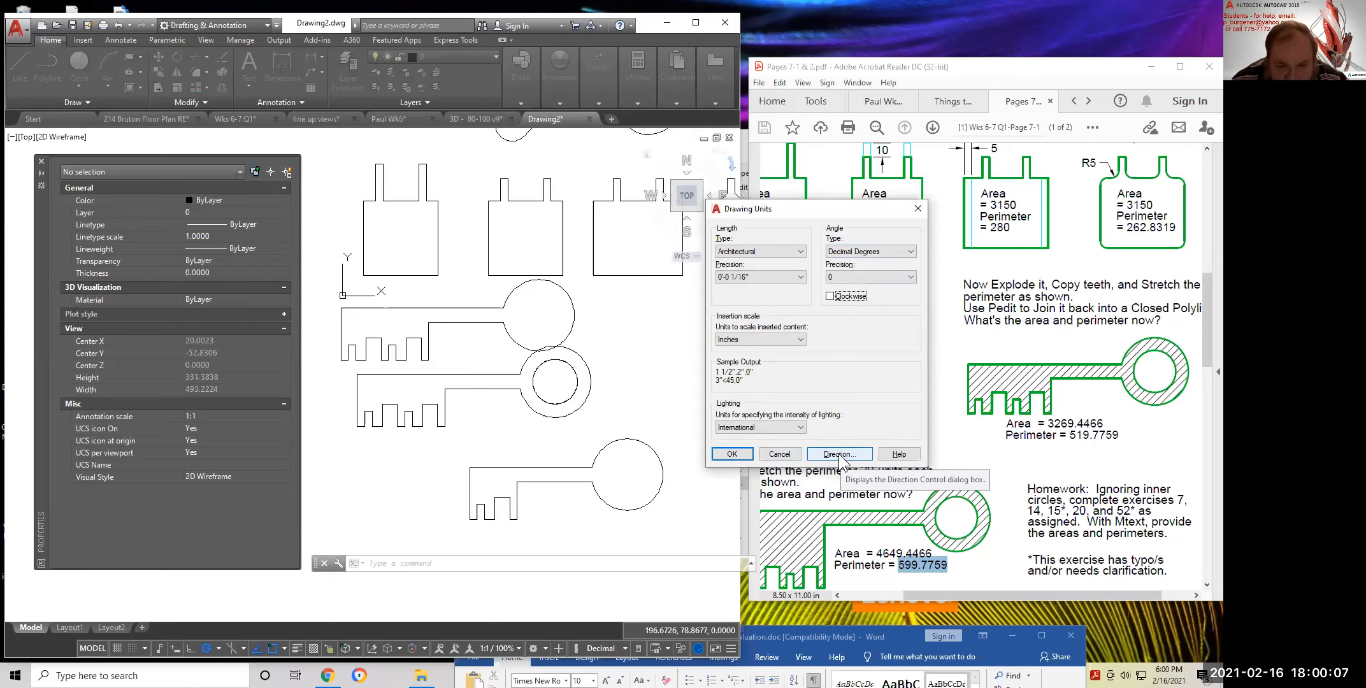
pyautogui.click(735, 454)
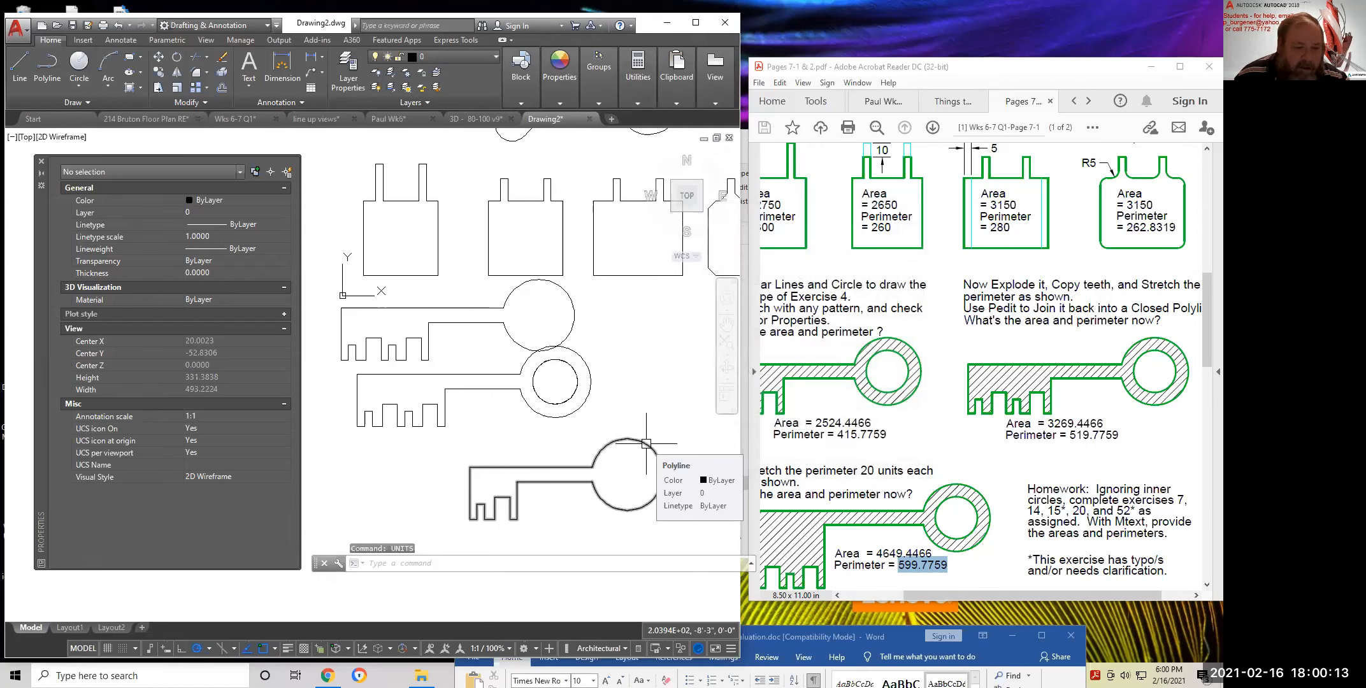
# Select the bottom key outline to read its Area and Length in feet-and-inches
pyautogui.click(646, 443)
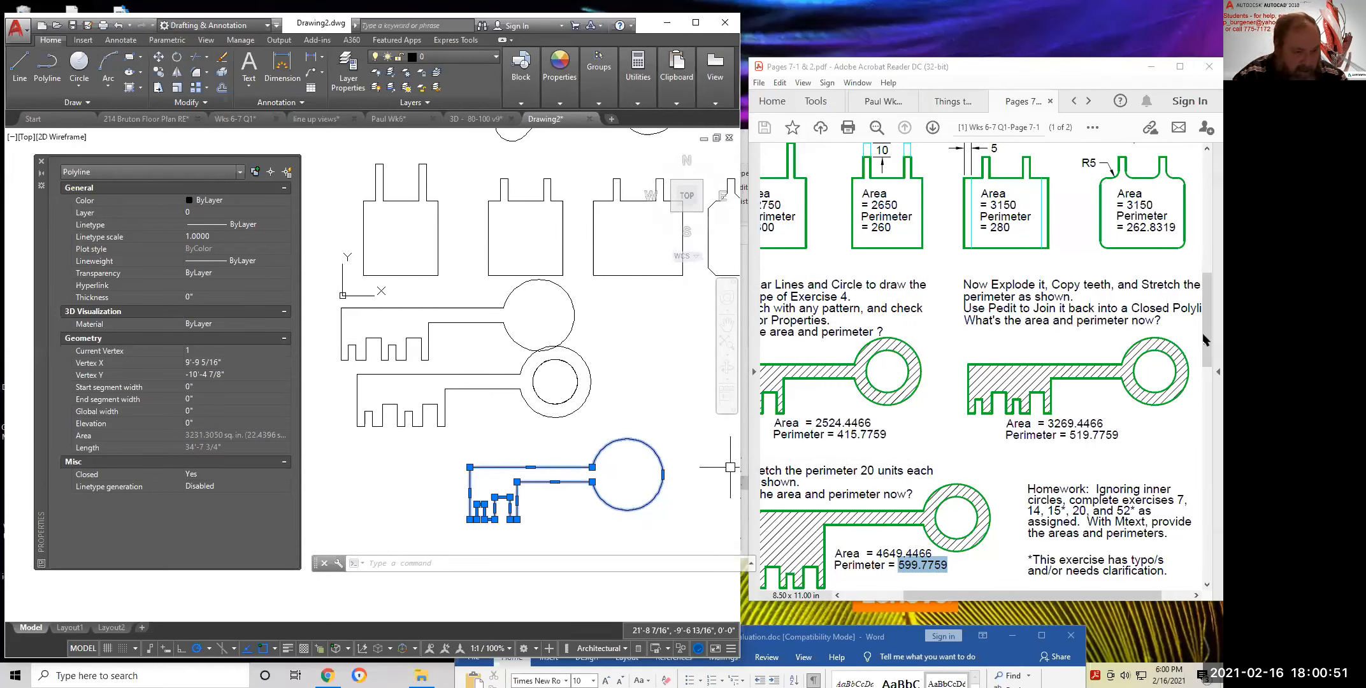
pyautogui.press('Escape')
pyautogui.write('UNITS')
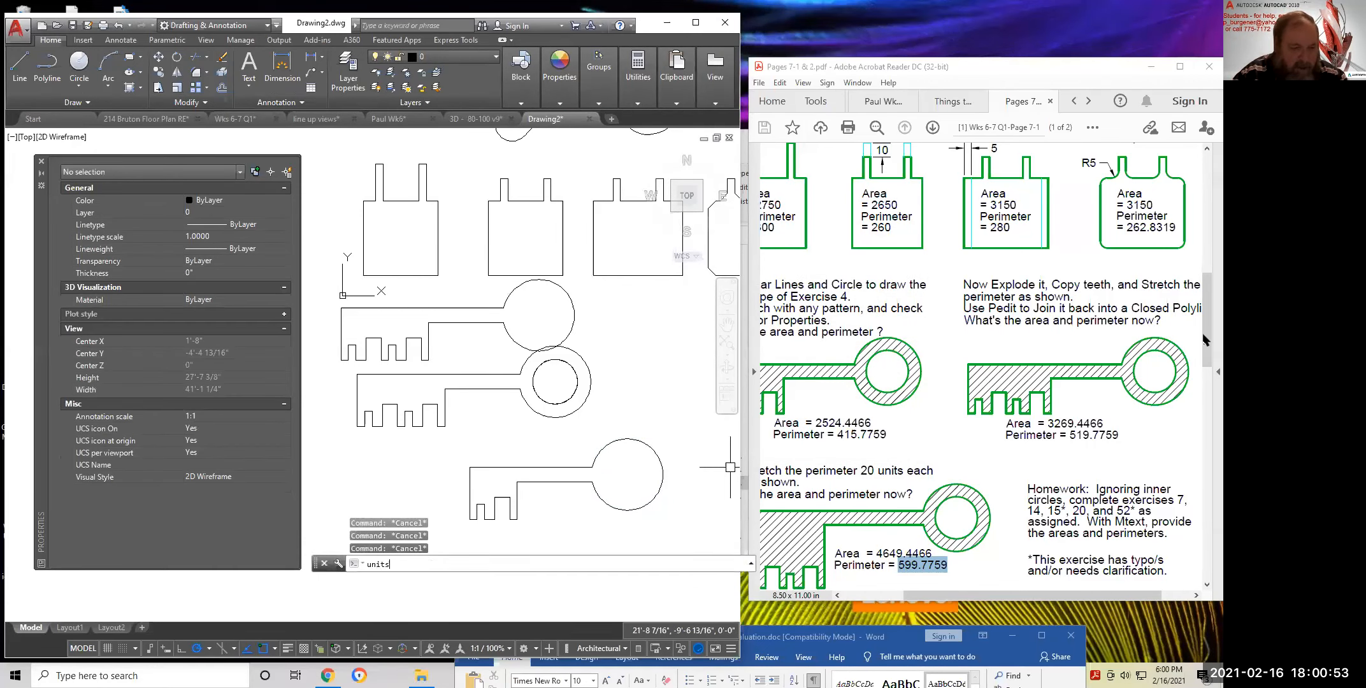
pyautogui.press('Return')
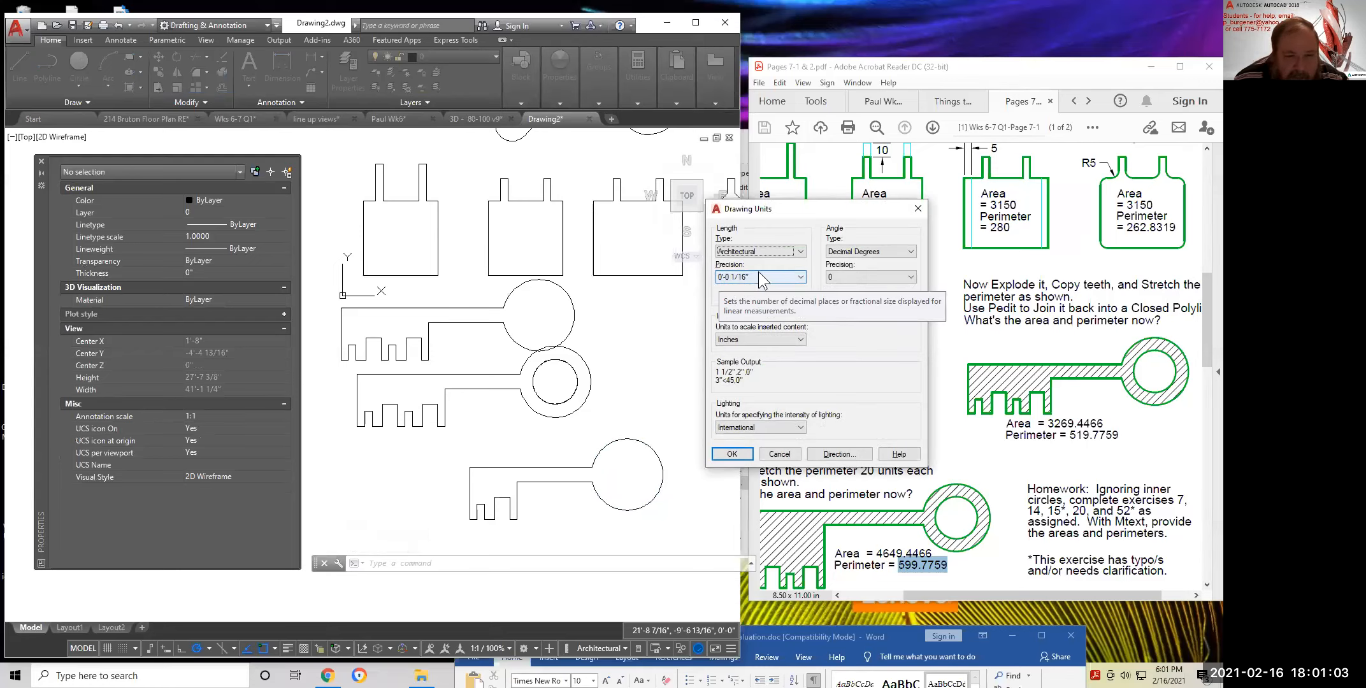
pyautogui.click(800, 276)
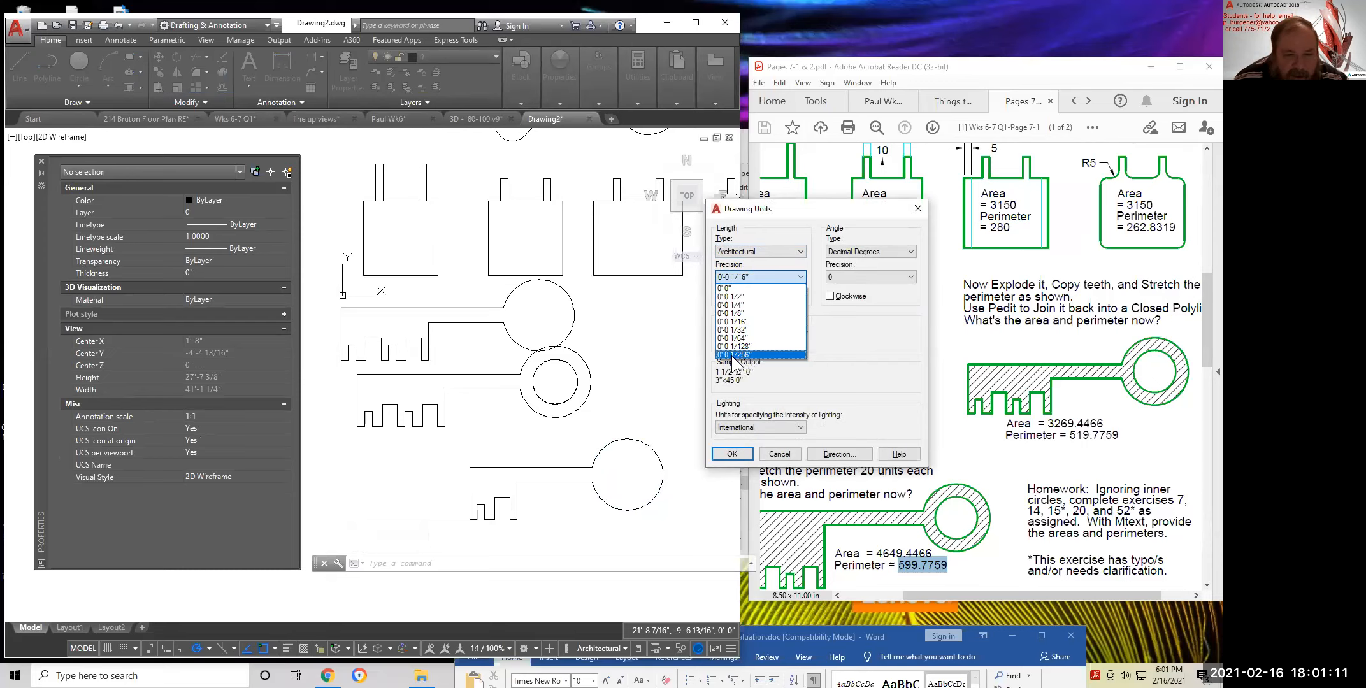
pyautogui.press('Escape')
pyautogui.press('Escape')
pyautogui.press('Escape')
pyautogui.scroll(-4, 651, 421)
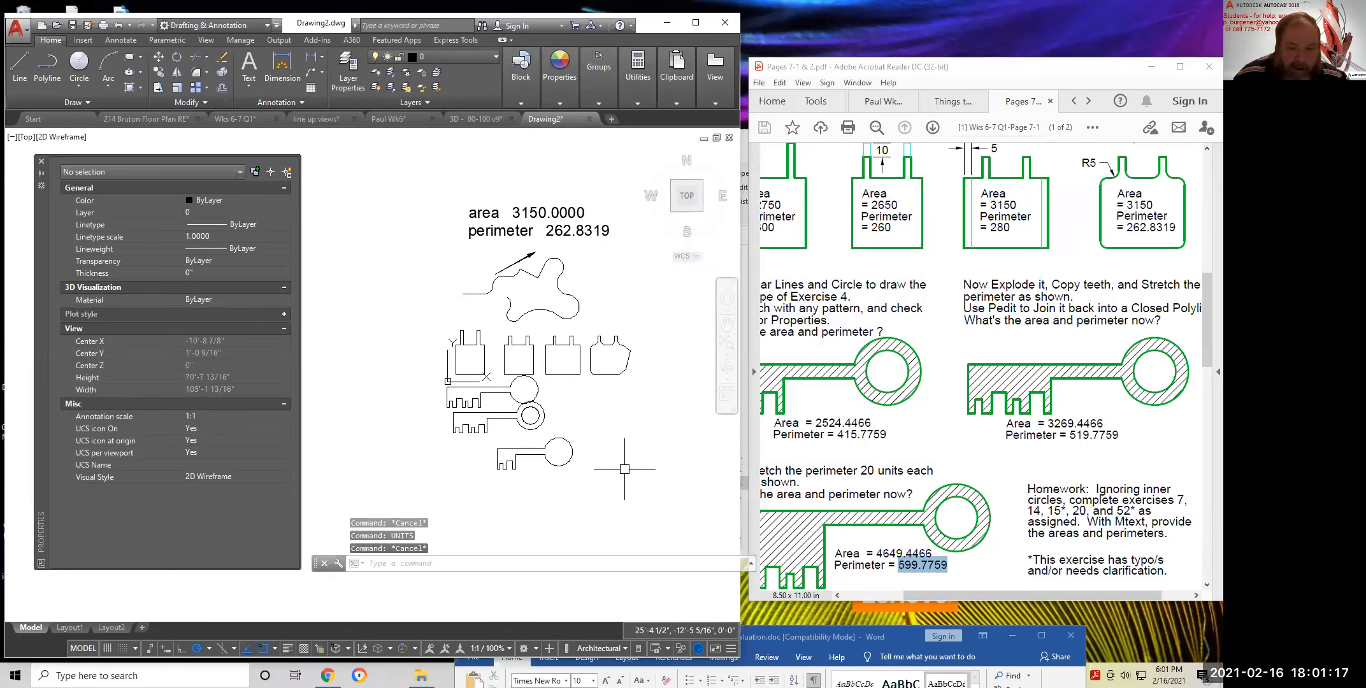
# Select the homework exercise numbers 7, 14, 15*, 20 and 52* in the worksheet PDF
pyautogui.scroll(-2, 1036, 502)
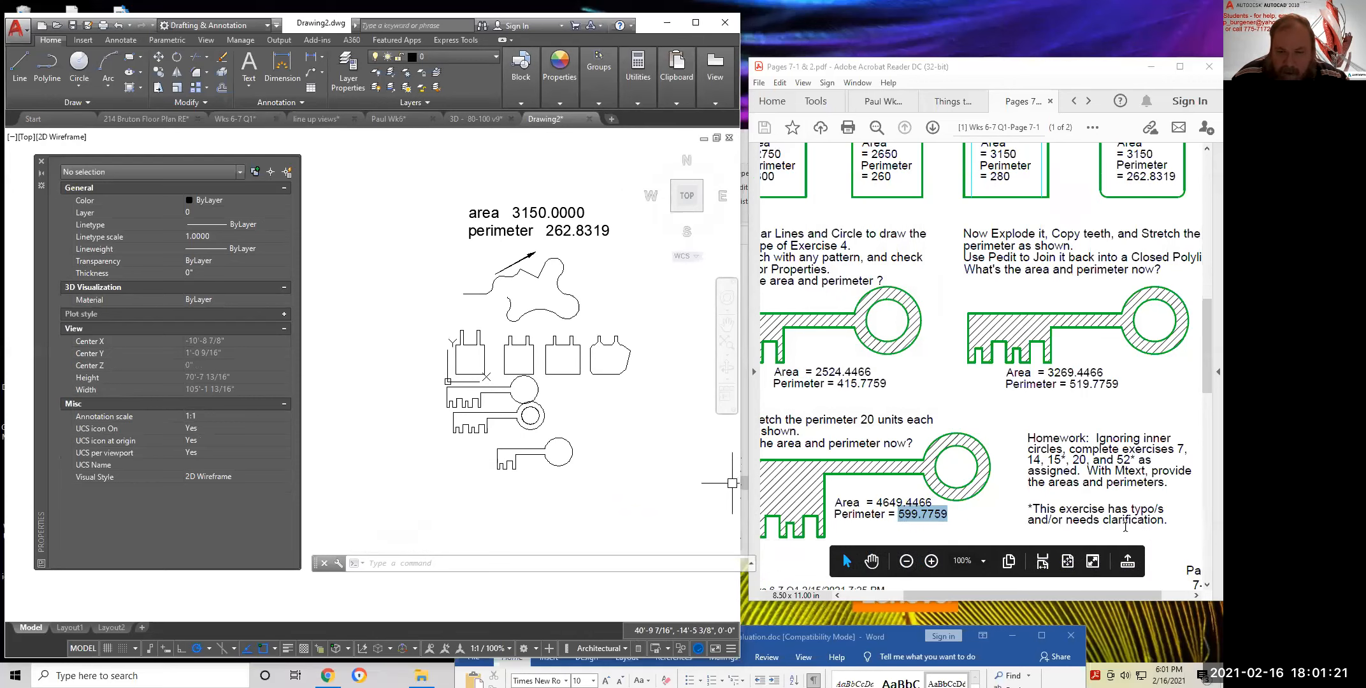
pyautogui.hscroll(2, 1133, 530)
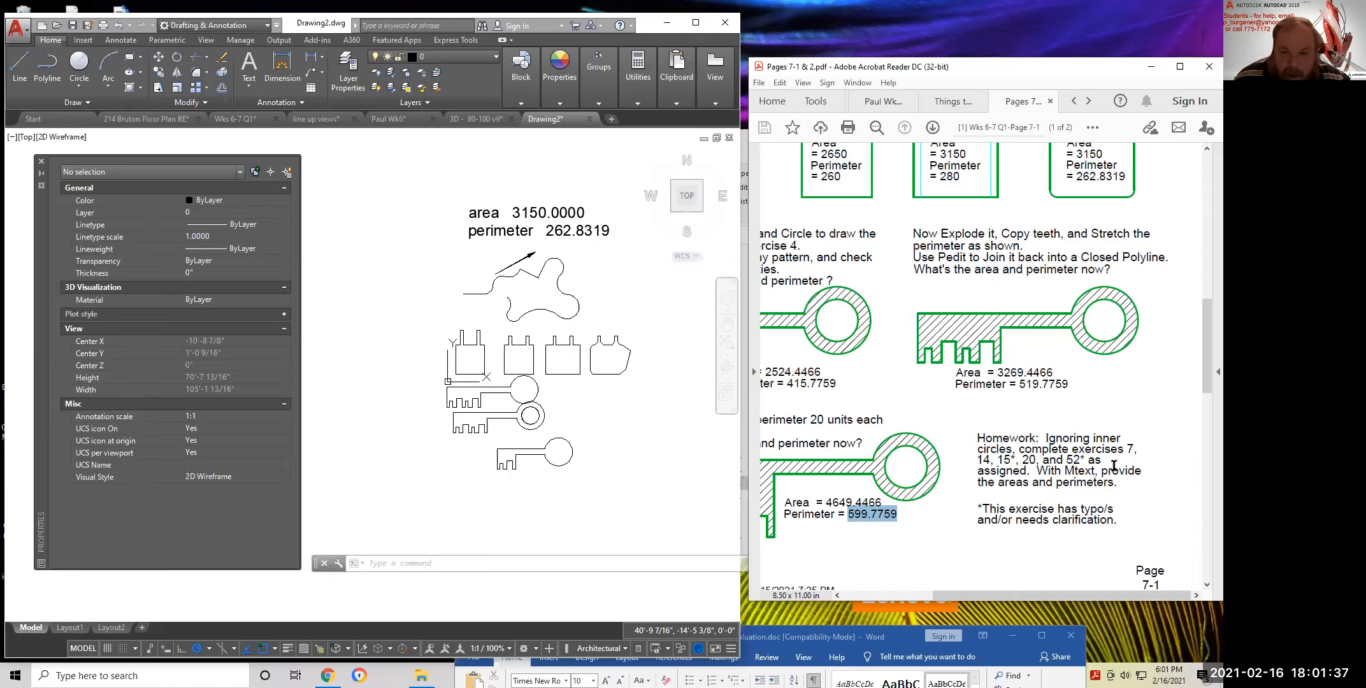
pyautogui.click(1127, 450)
pyautogui.moveTo(1127, 451); pyautogui.dragTo(1082, 460)
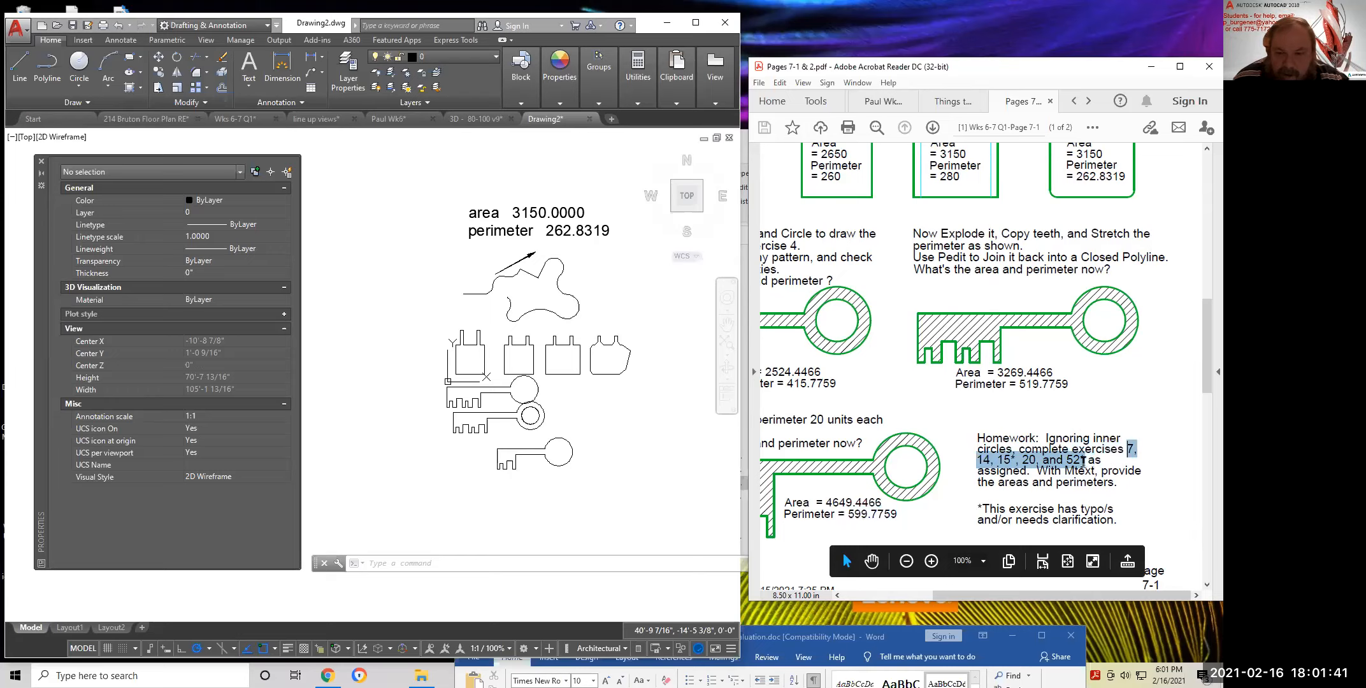
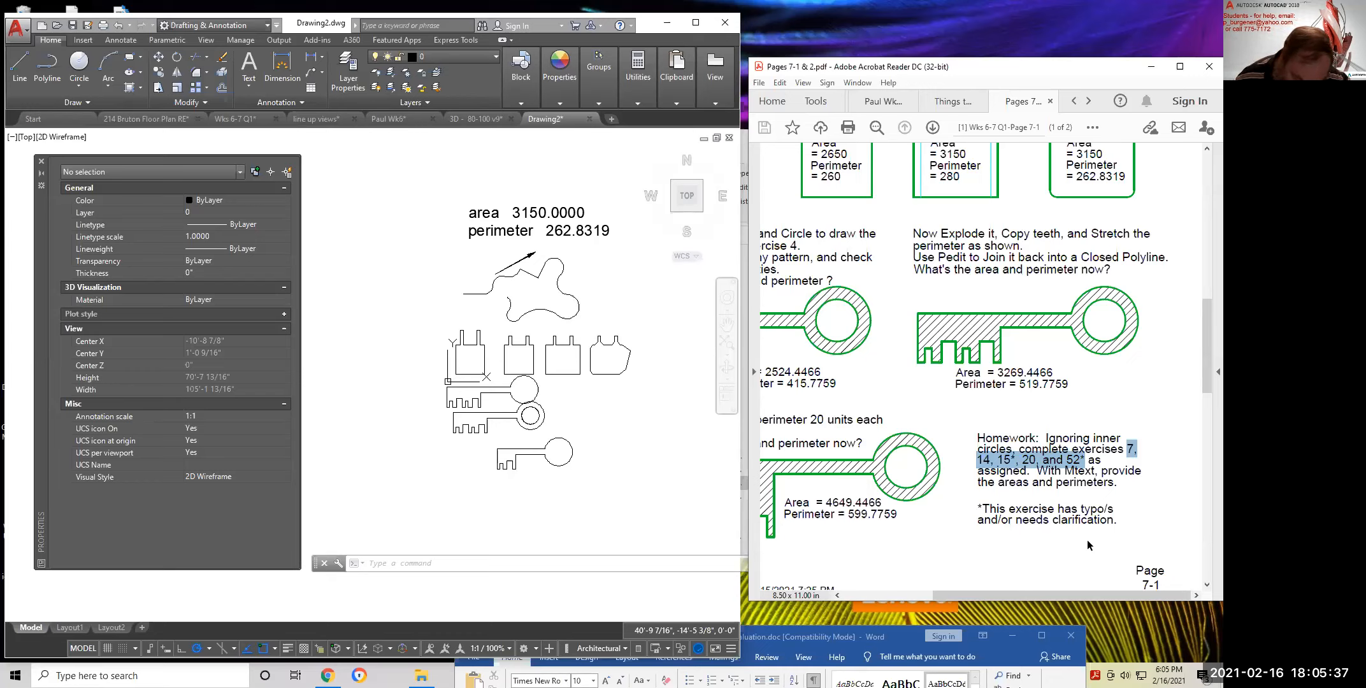
# Add an Mtext label above the drawings with the student's name and the Wk7.dwg file name
pyautogui.click(635, 370)
pyautogui.moveTo(541, 320); pyautogui.dragTo(373, 278, button='middle')
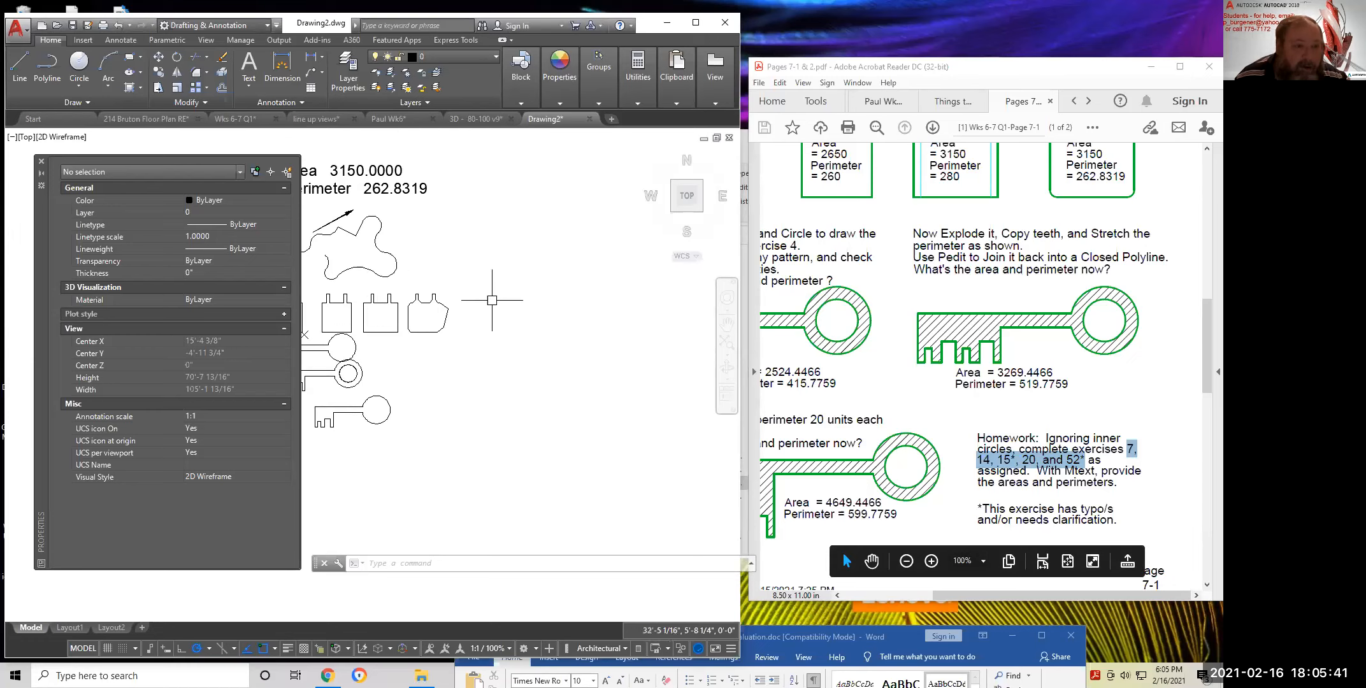
pyautogui.moveTo(505, 285); pyautogui.dragTo(506, 352, button='middle')
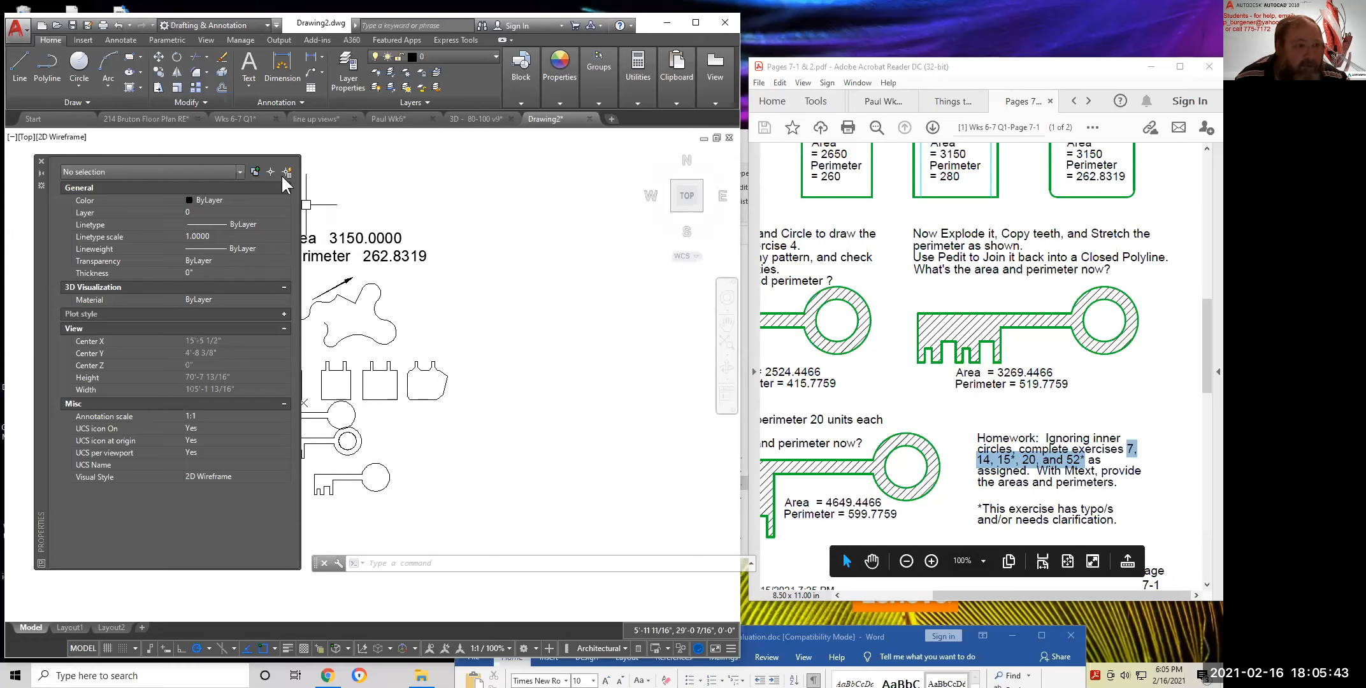
pyautogui.click(248, 71)
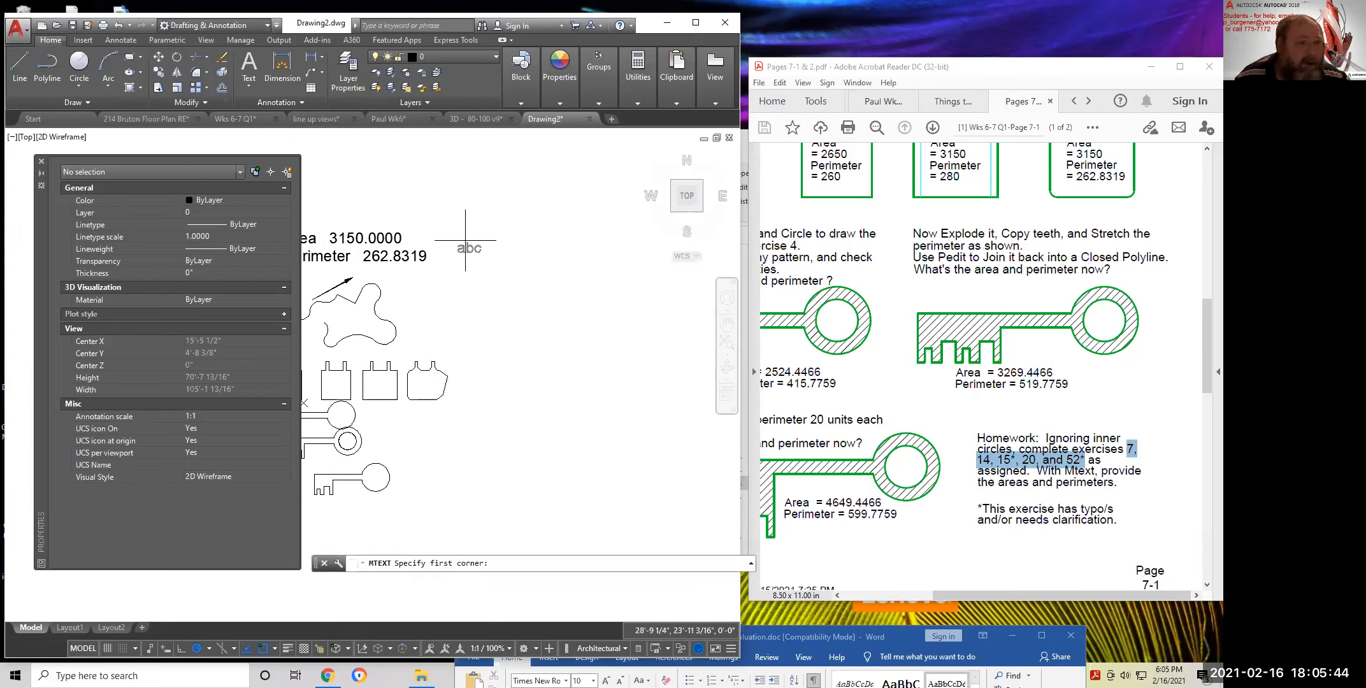
pyautogui.click(474, 201)
pyautogui.click(607, 233)
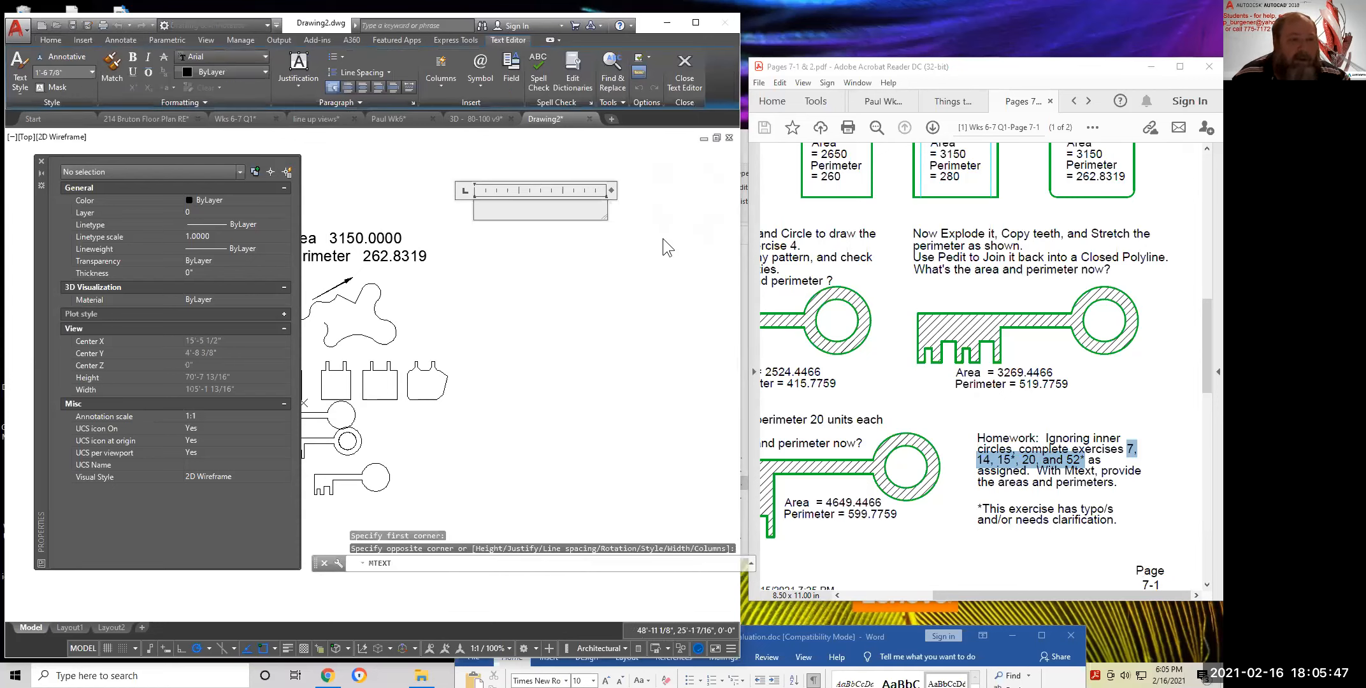
pyautogui.write('Paul')
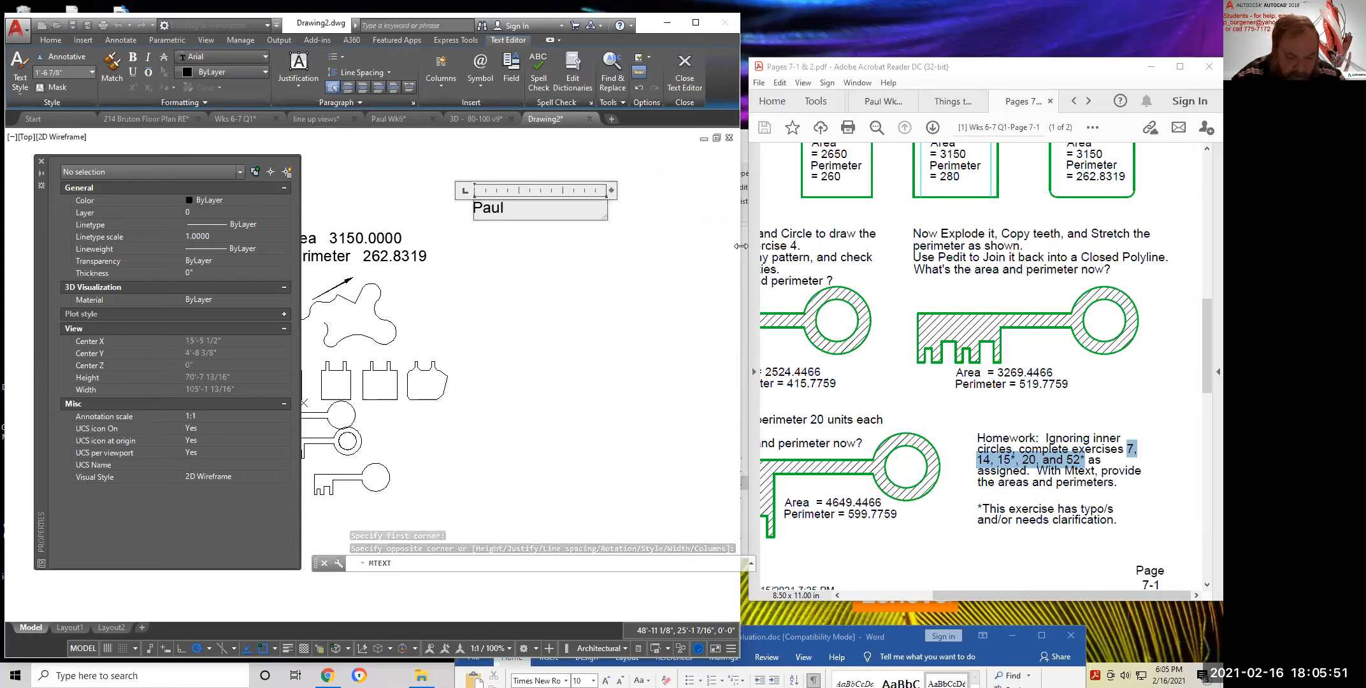
pyautogui.write(' Wk')
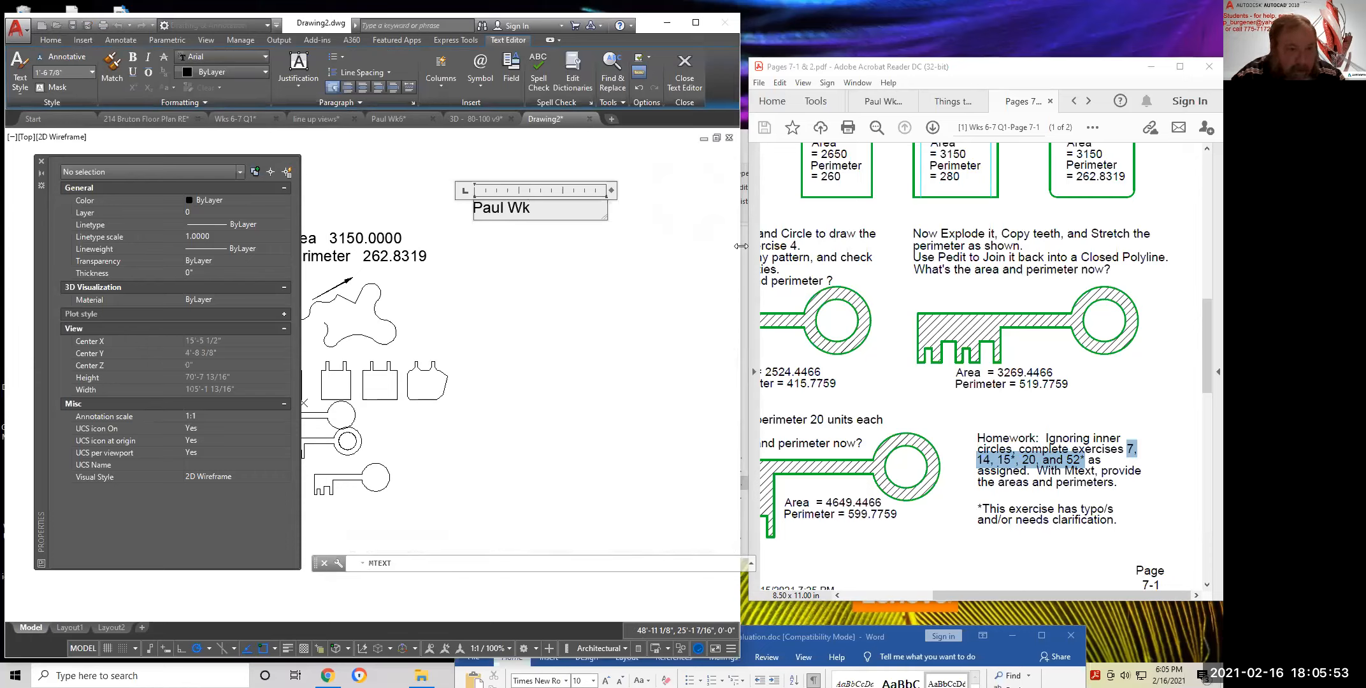
pyautogui.write('7')
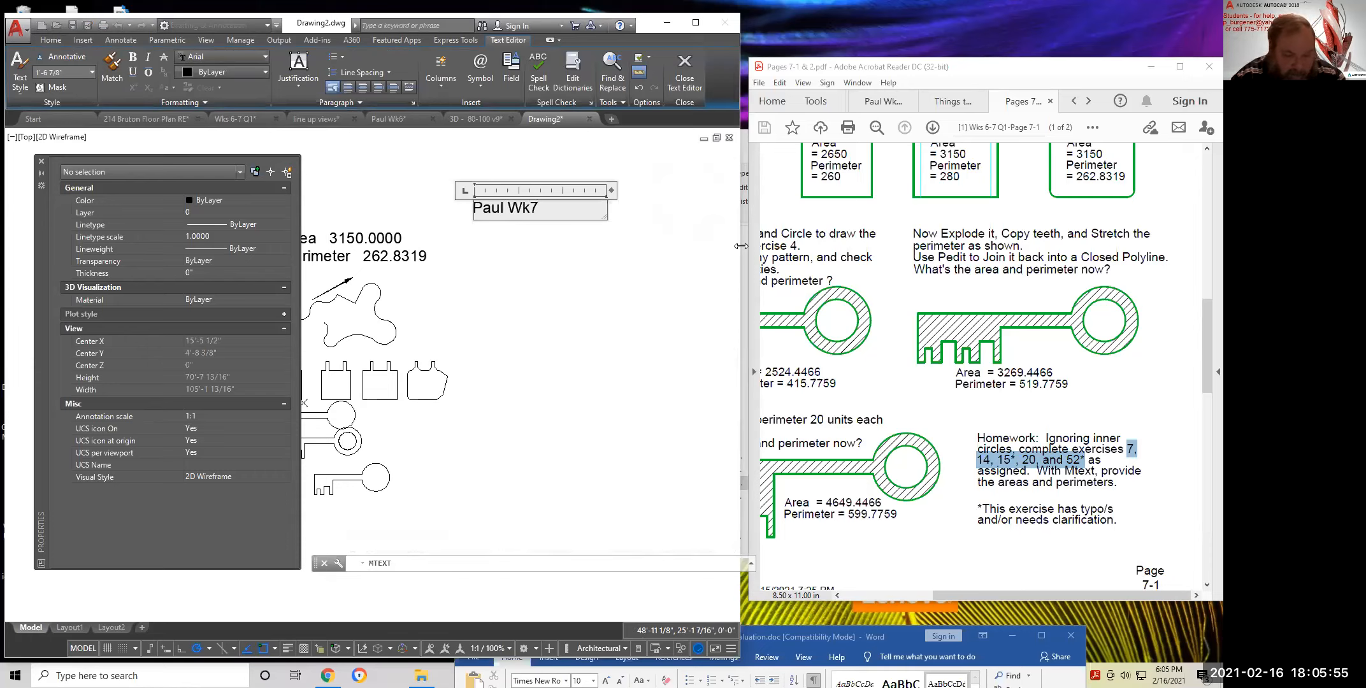
pyautogui.write('.dwg')
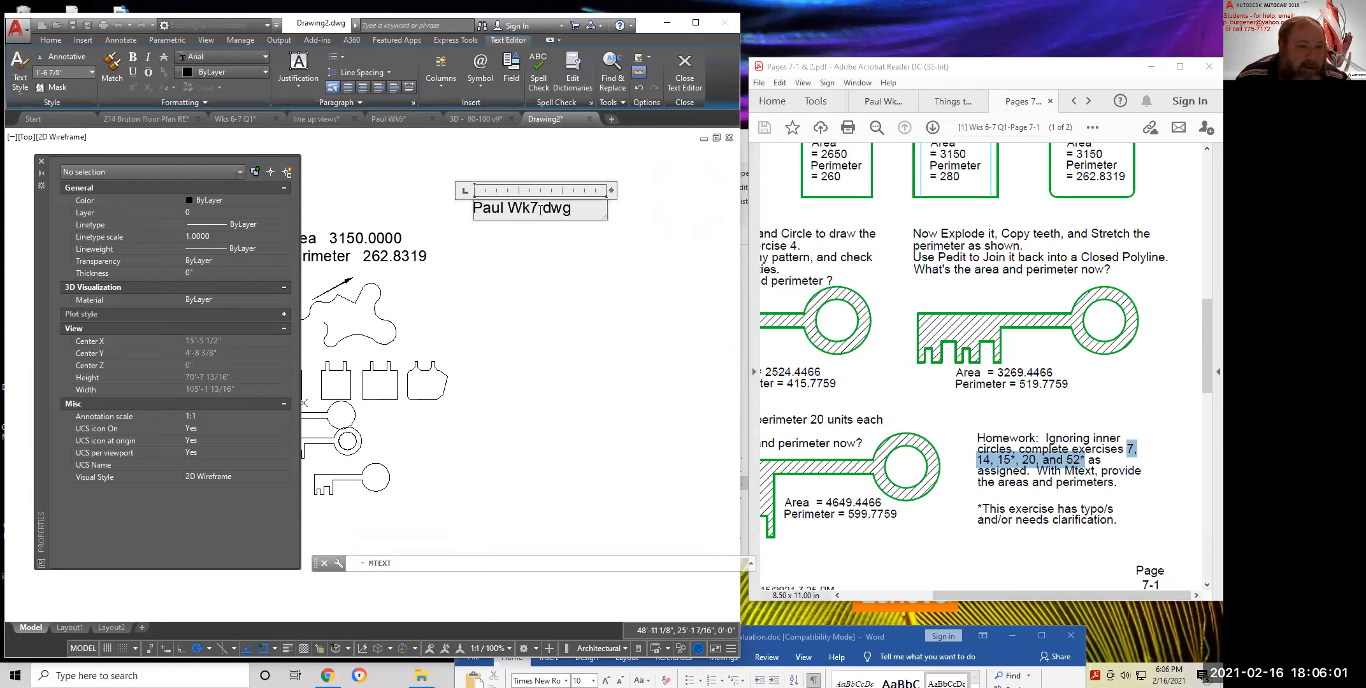
pyautogui.click(569, 226)
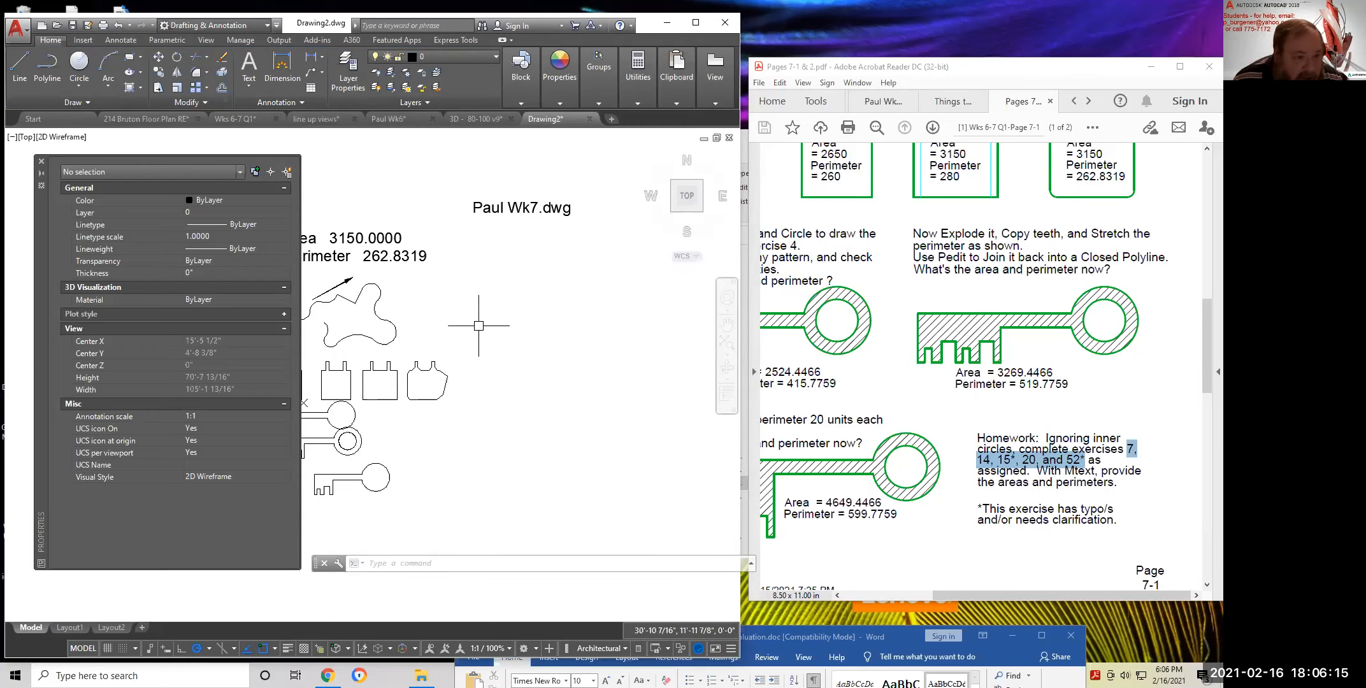
# Set the file-name label's text height to 8 inches in the Properties palette
pyautogui.moveTo(488, 381); pyautogui.dragTo(603, 291, button='middle')
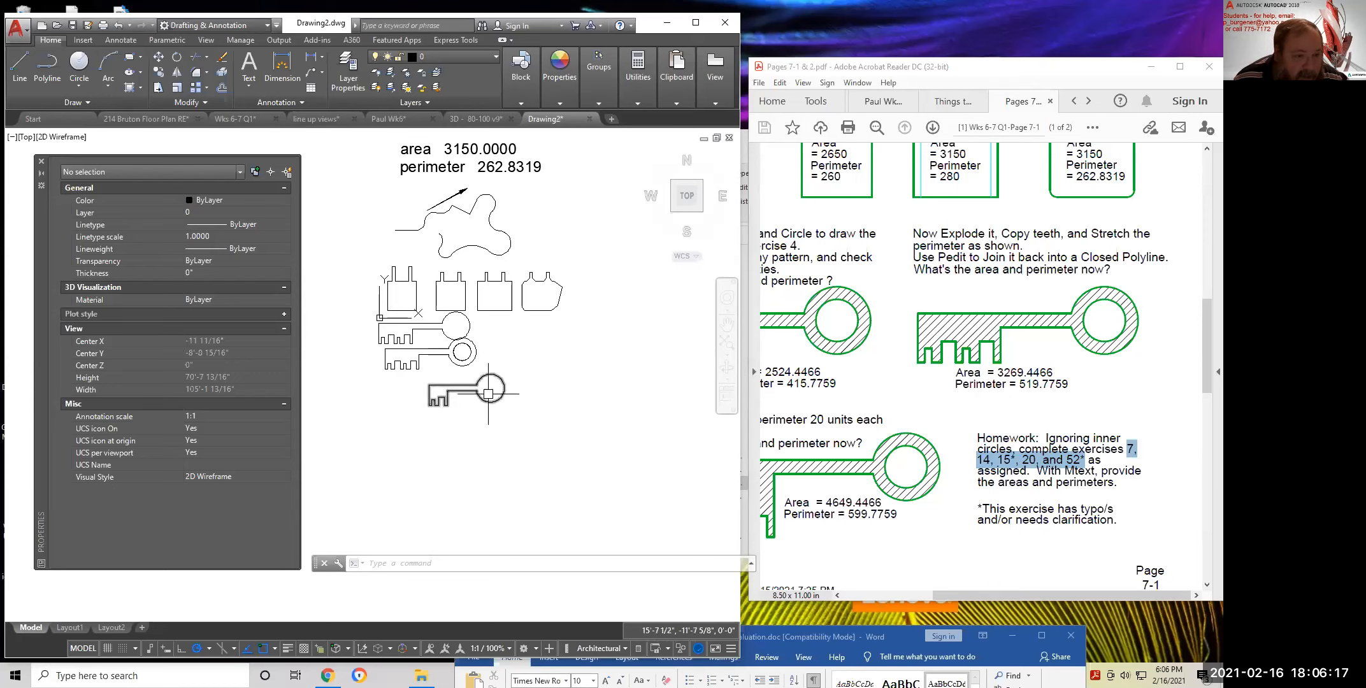
pyautogui.moveTo(659, 239); pyautogui.dragTo(523, 409, button='middle')
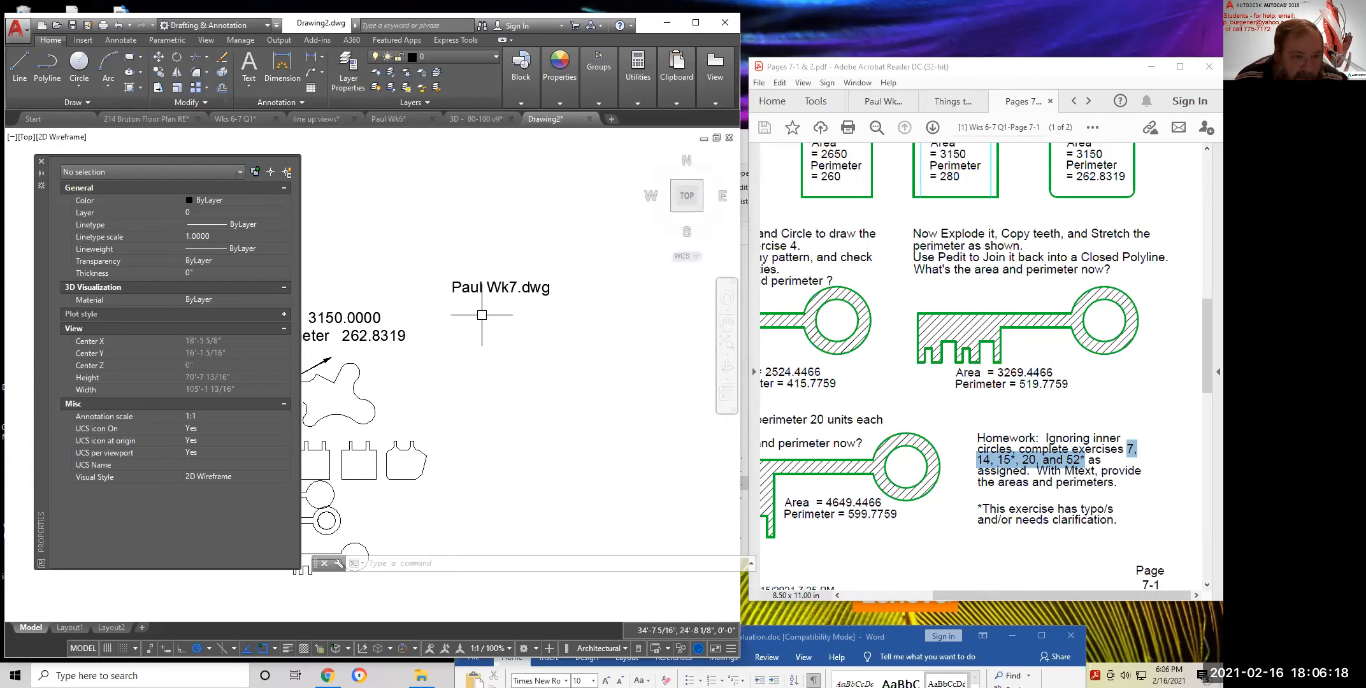
pyautogui.click(506, 287)
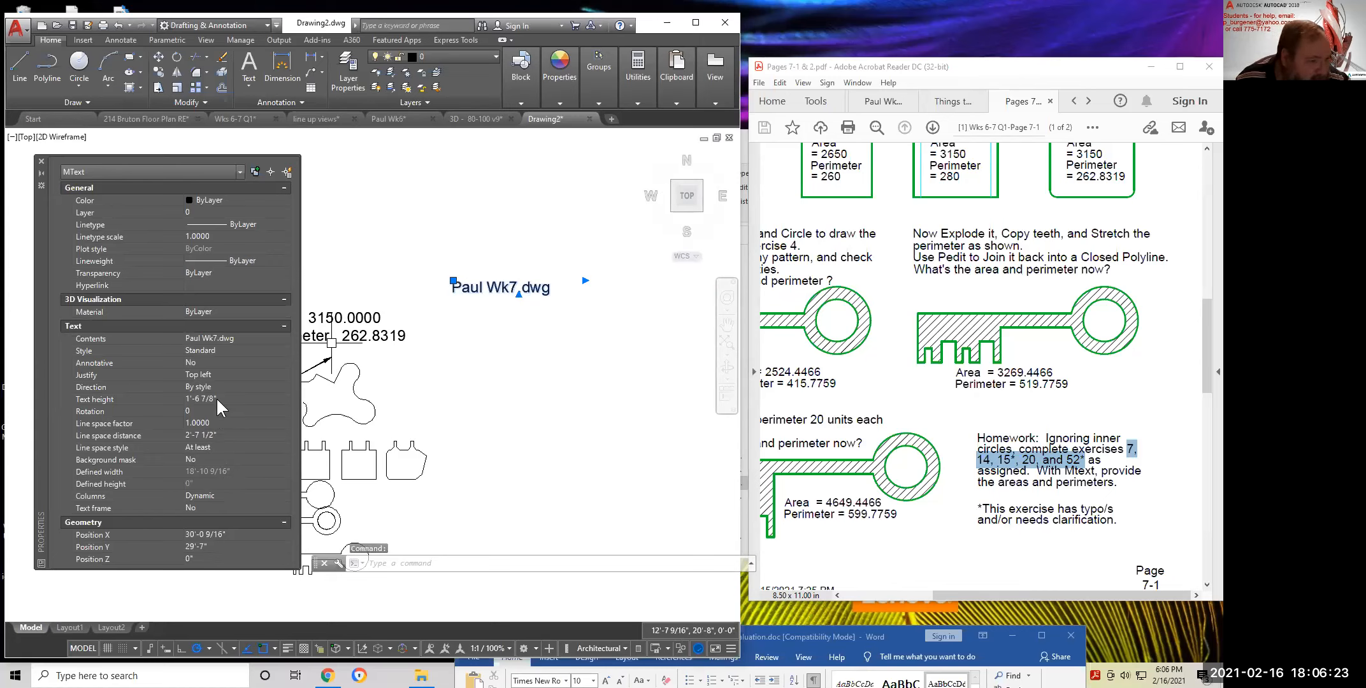
pyautogui.click(188, 400)
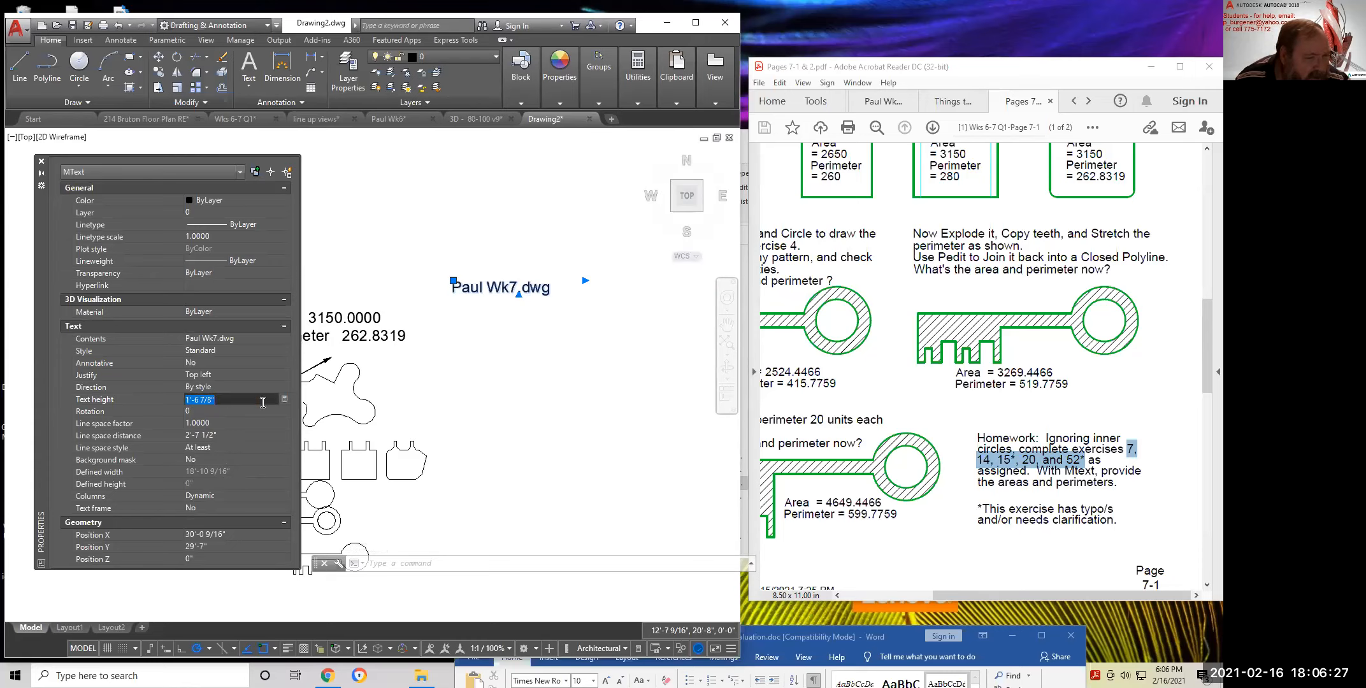
pyautogui.write('8')
pyautogui.press('Tab')
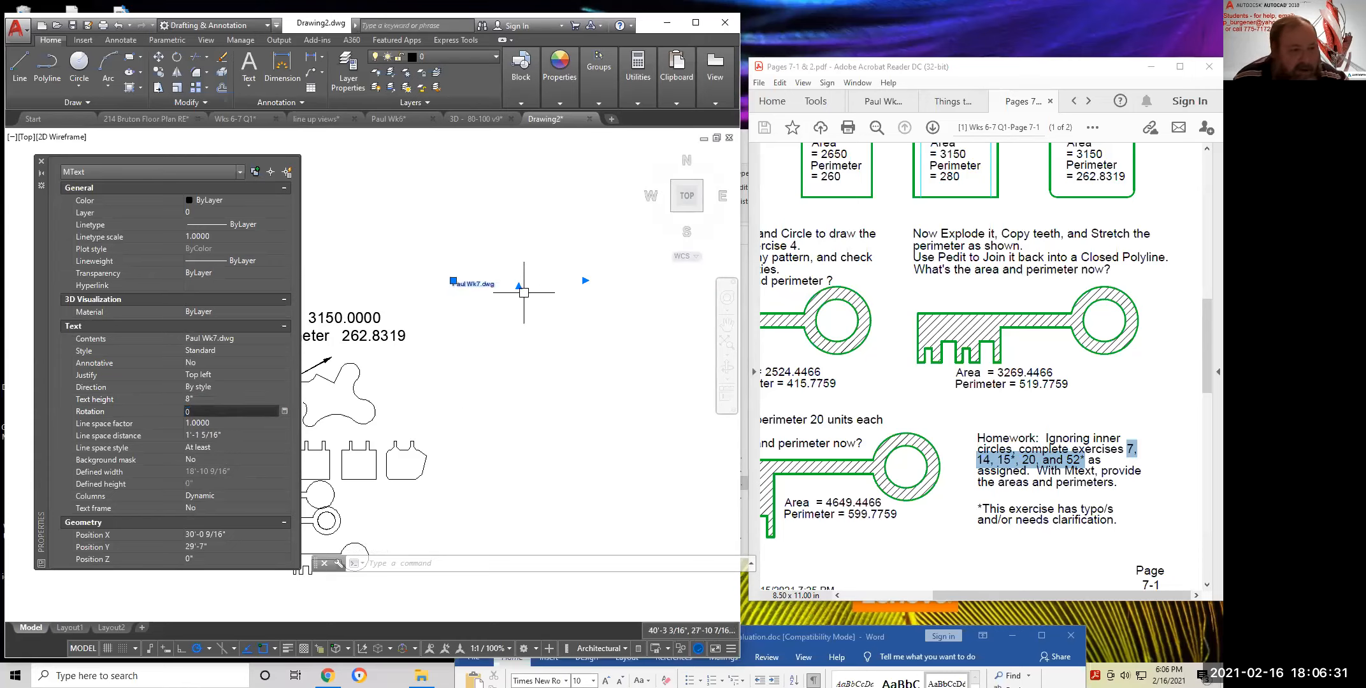
pyautogui.scroll(4, 503, 287)
pyautogui.press('Escape')
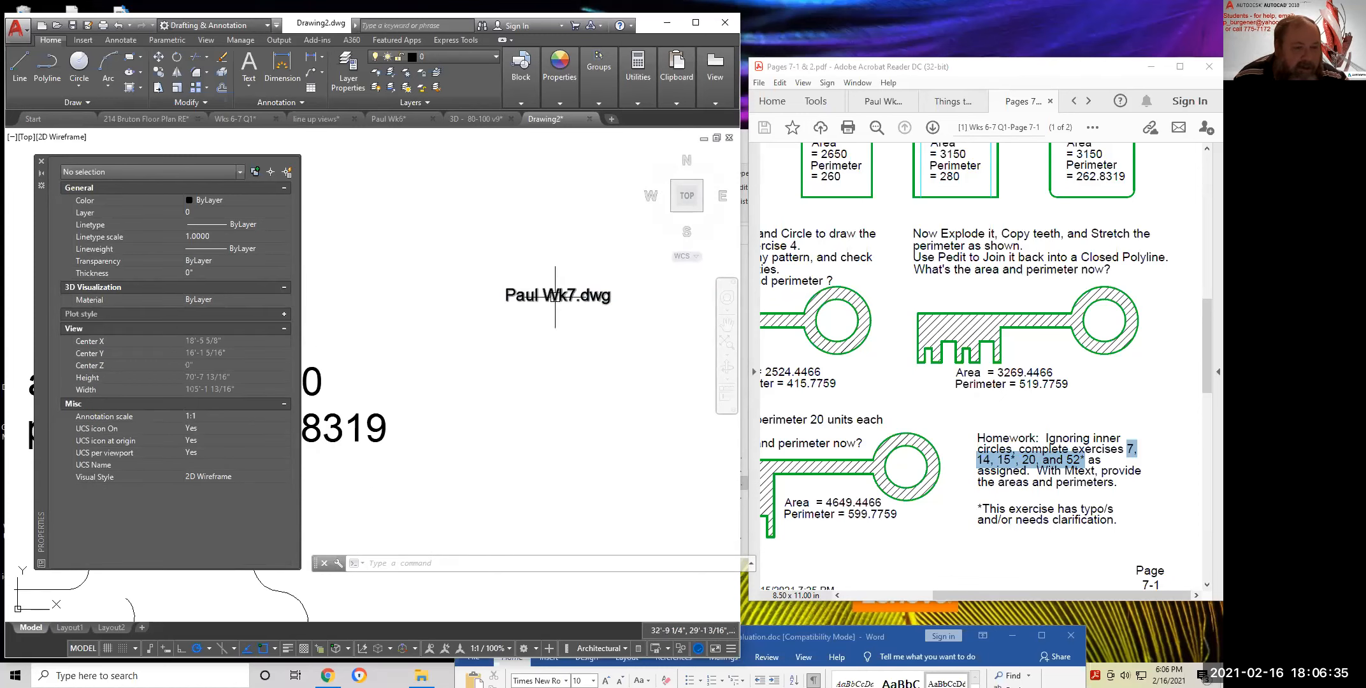
pyautogui.scroll(-3, 546, 297)
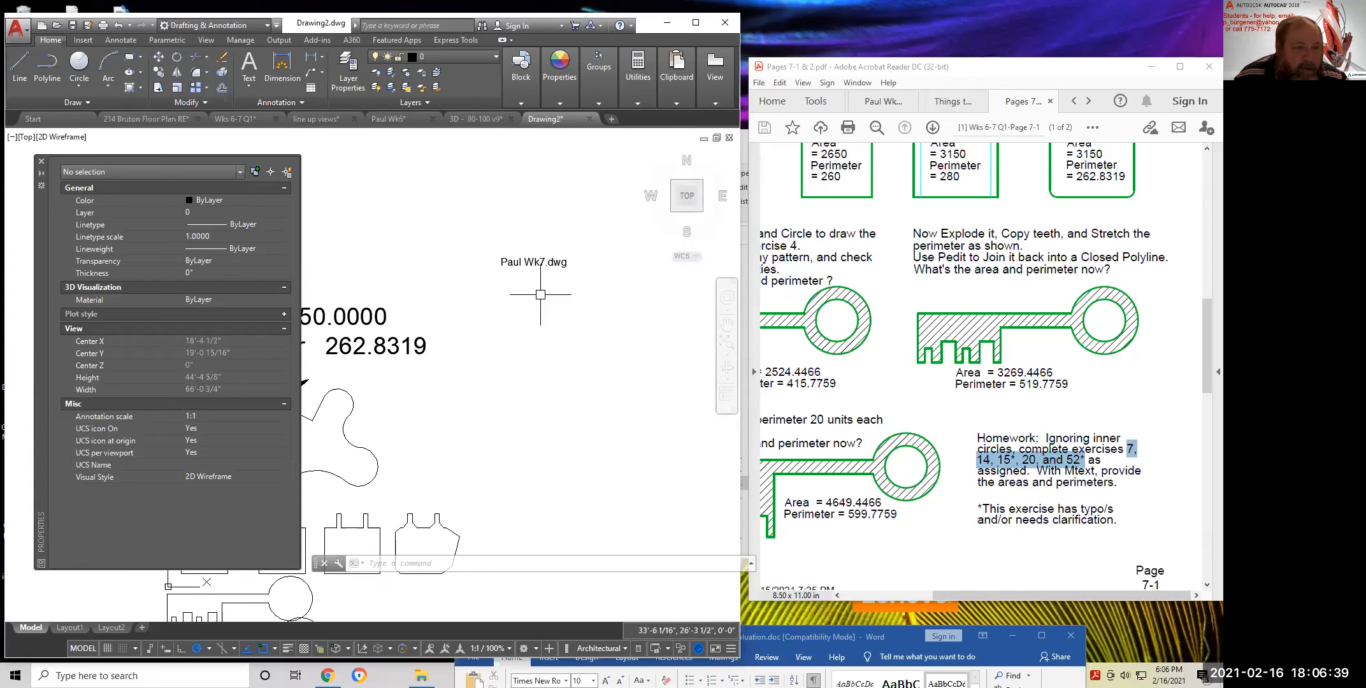
pyautogui.click(551, 263)
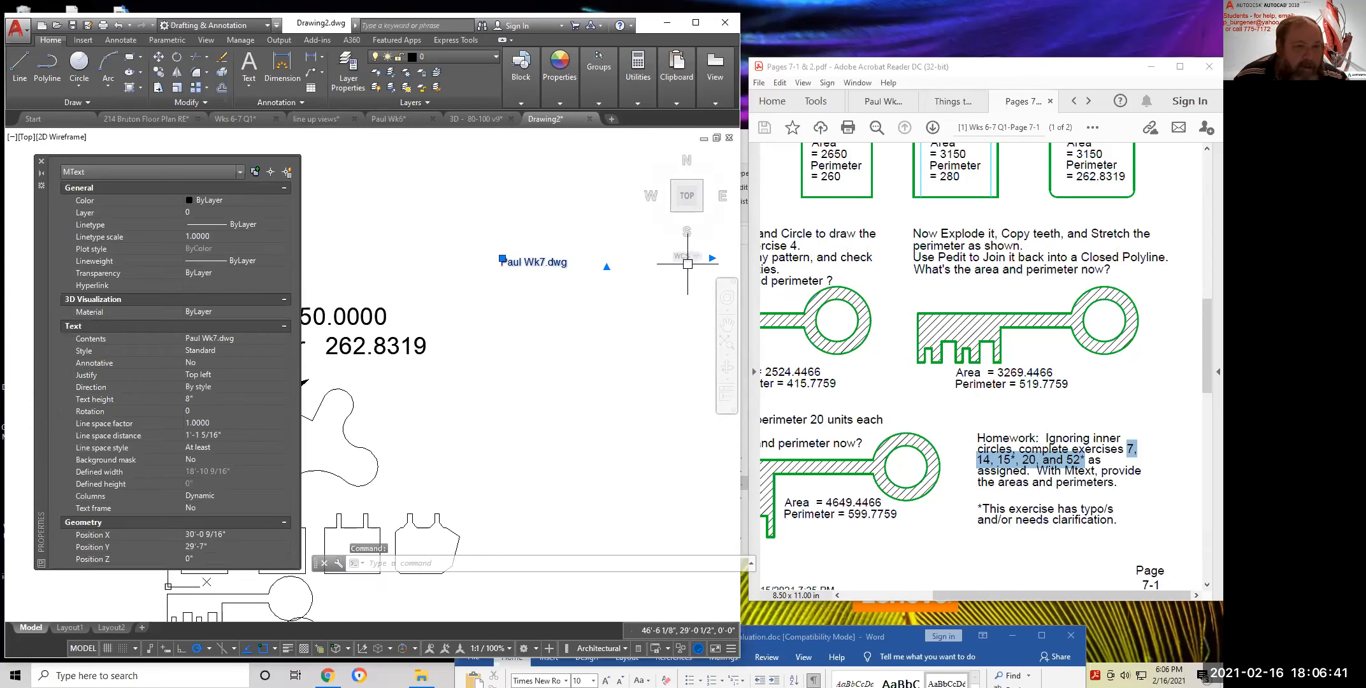
pyautogui.press('Escape')
pyautogui.press('Escape')
pyautogui.moveTo(522, 301); pyautogui.dragTo(527, 354, button='middle')
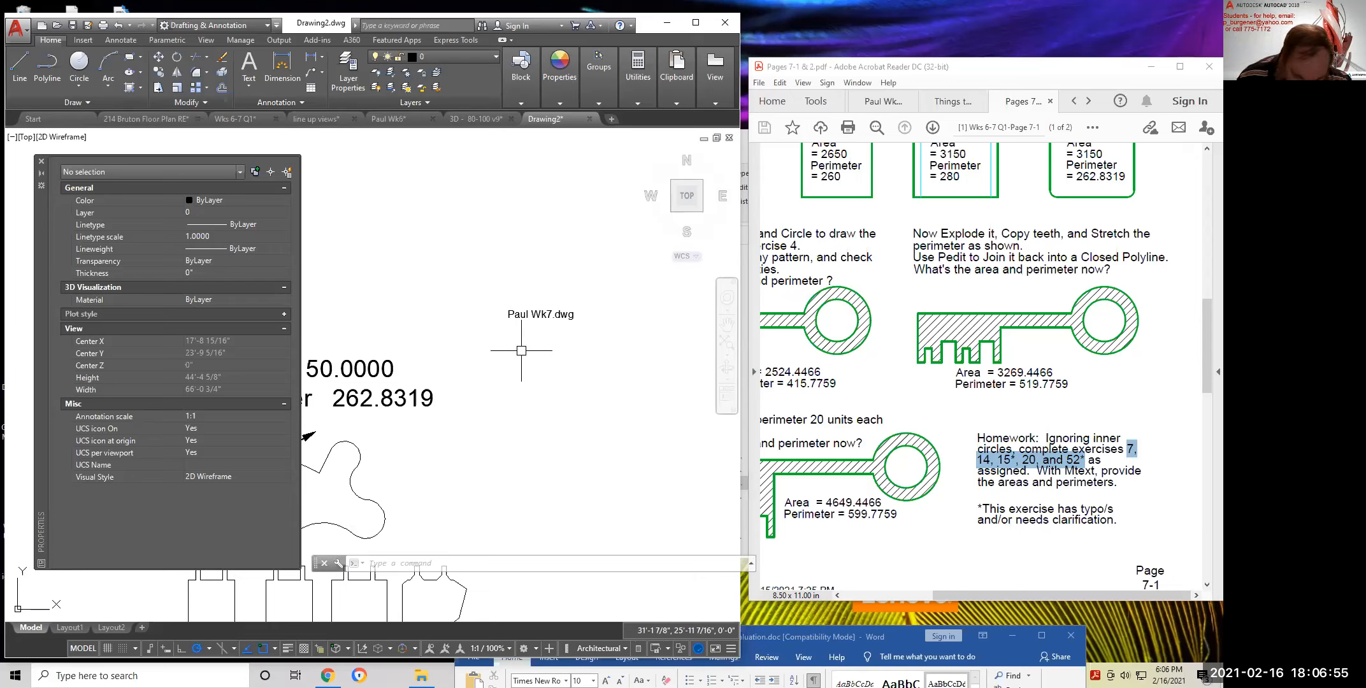
# Draw concentric circles of diameter 20 and 30 at a shared centre below the label
pyautogui.click(81, 86)
pyautogui.click(114, 132)
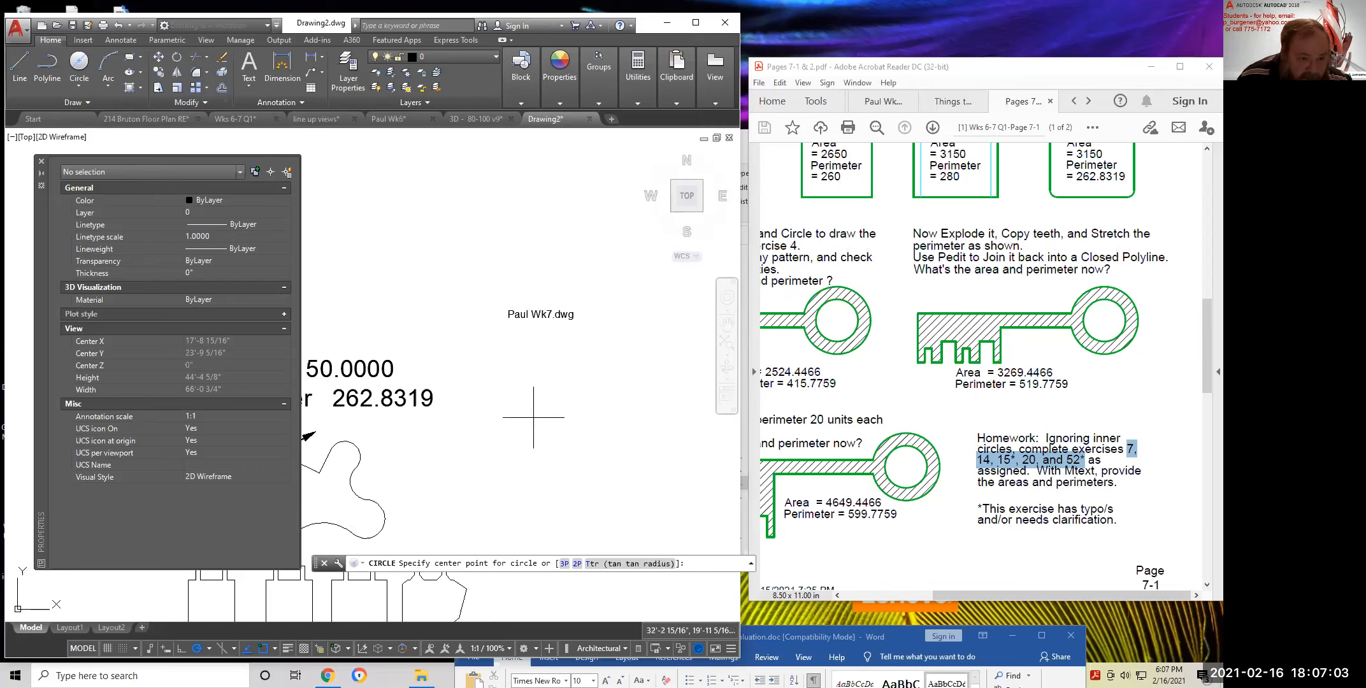
pyautogui.click(533, 417)
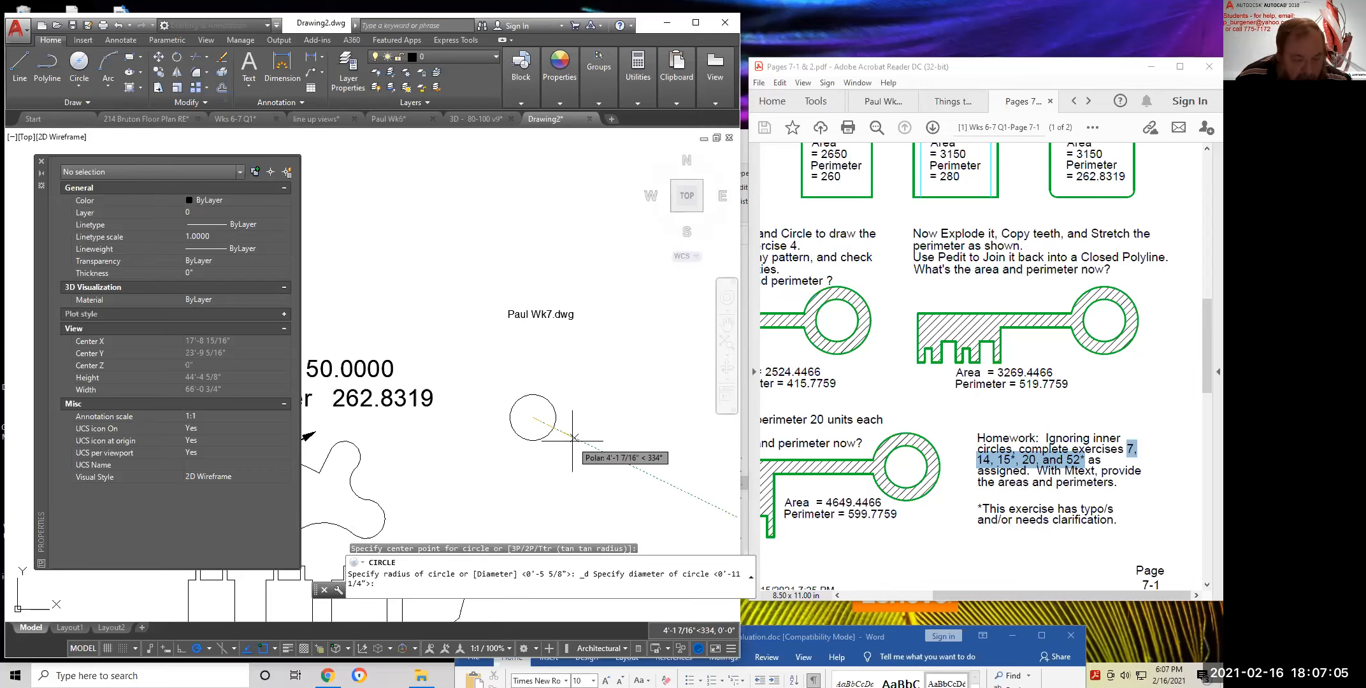
pyautogui.write('20')
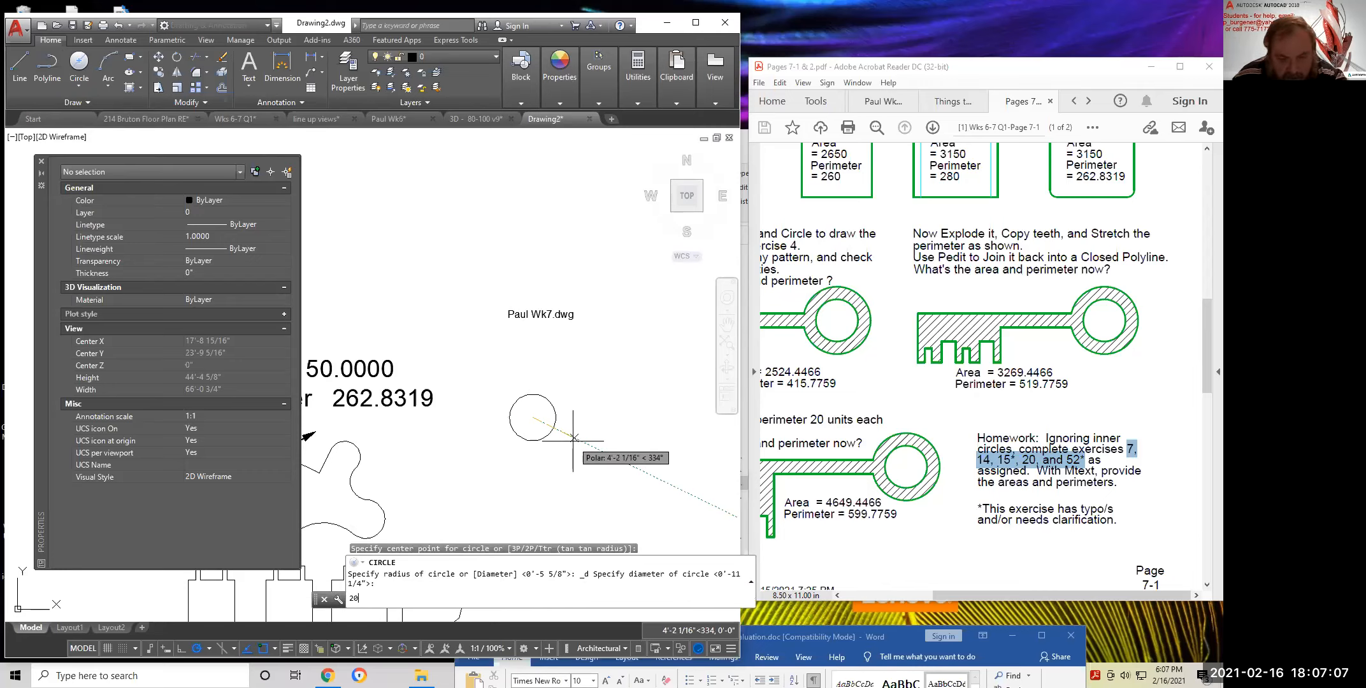
pyautogui.press('Return')
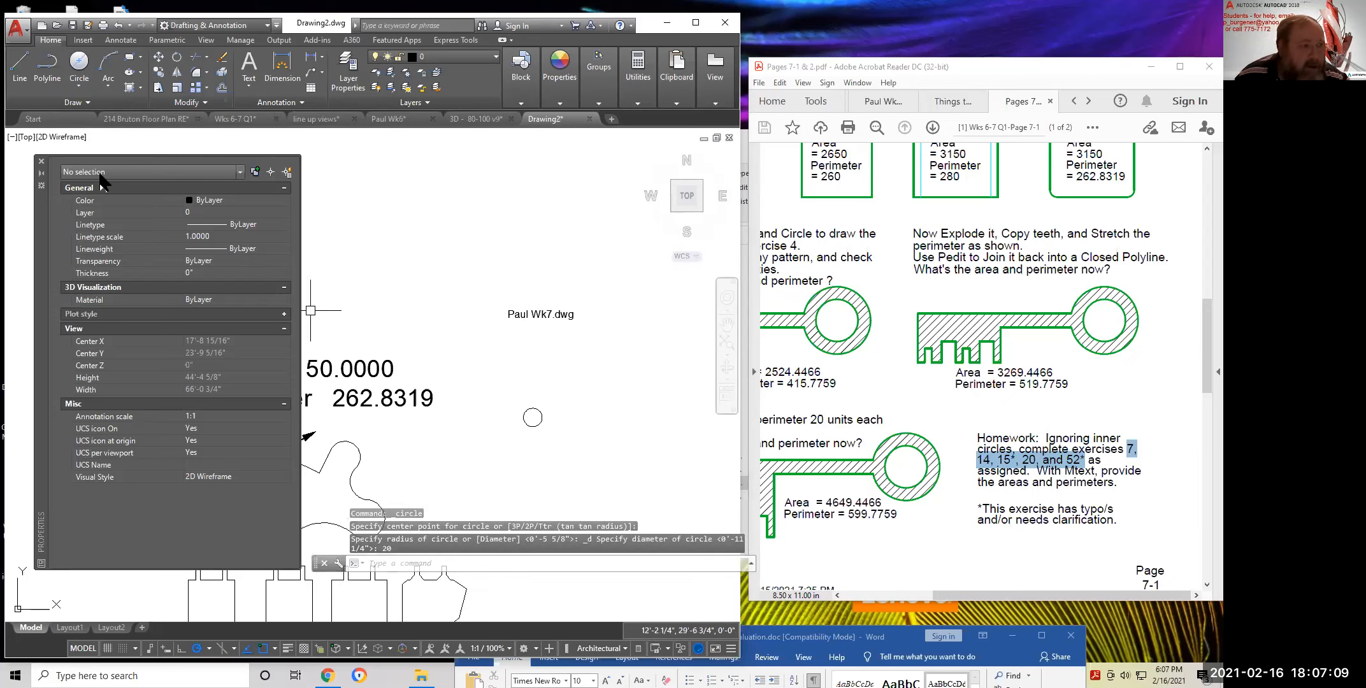
pyautogui.click(79, 64)
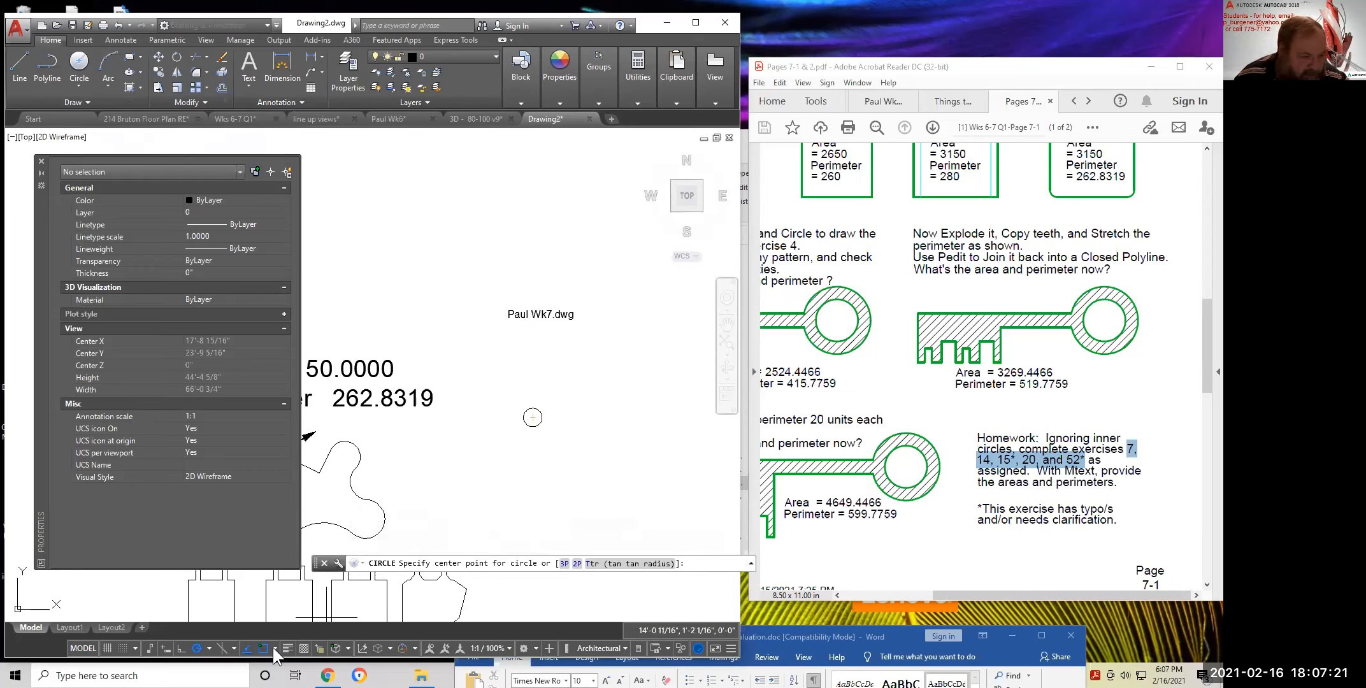
pyautogui.click(532, 417)
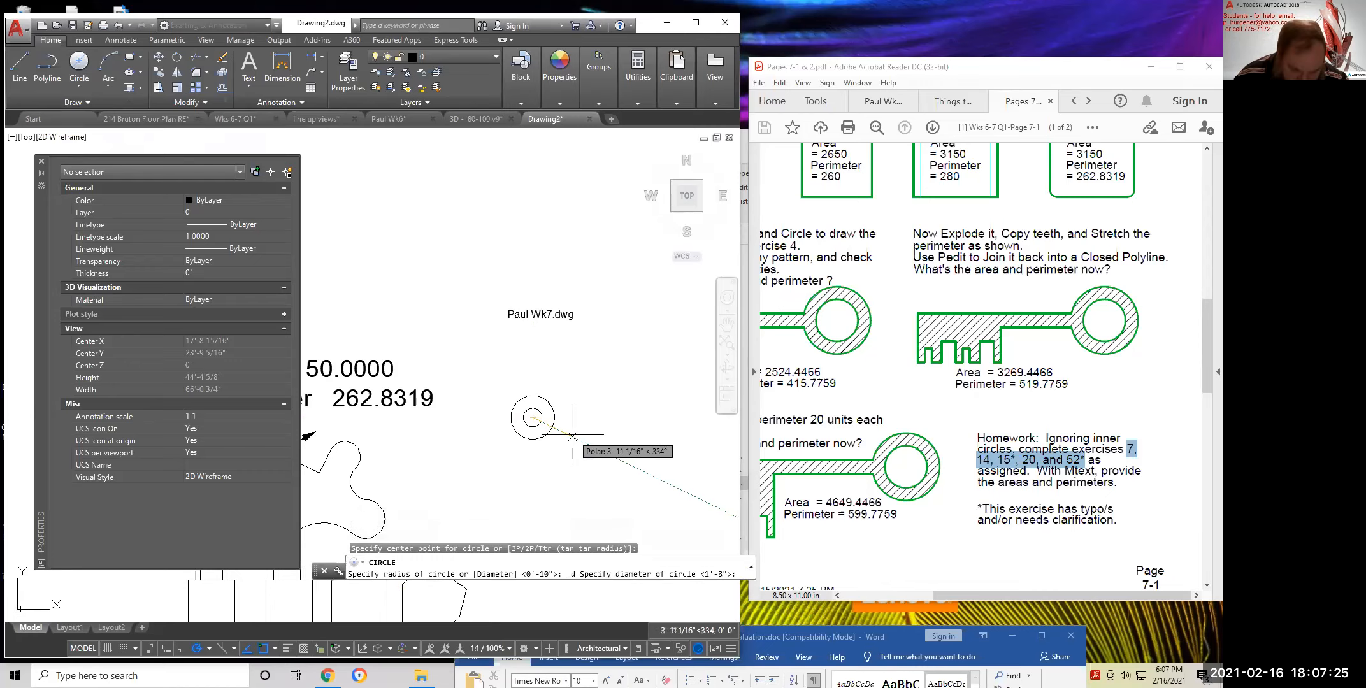
pyautogui.write('30')
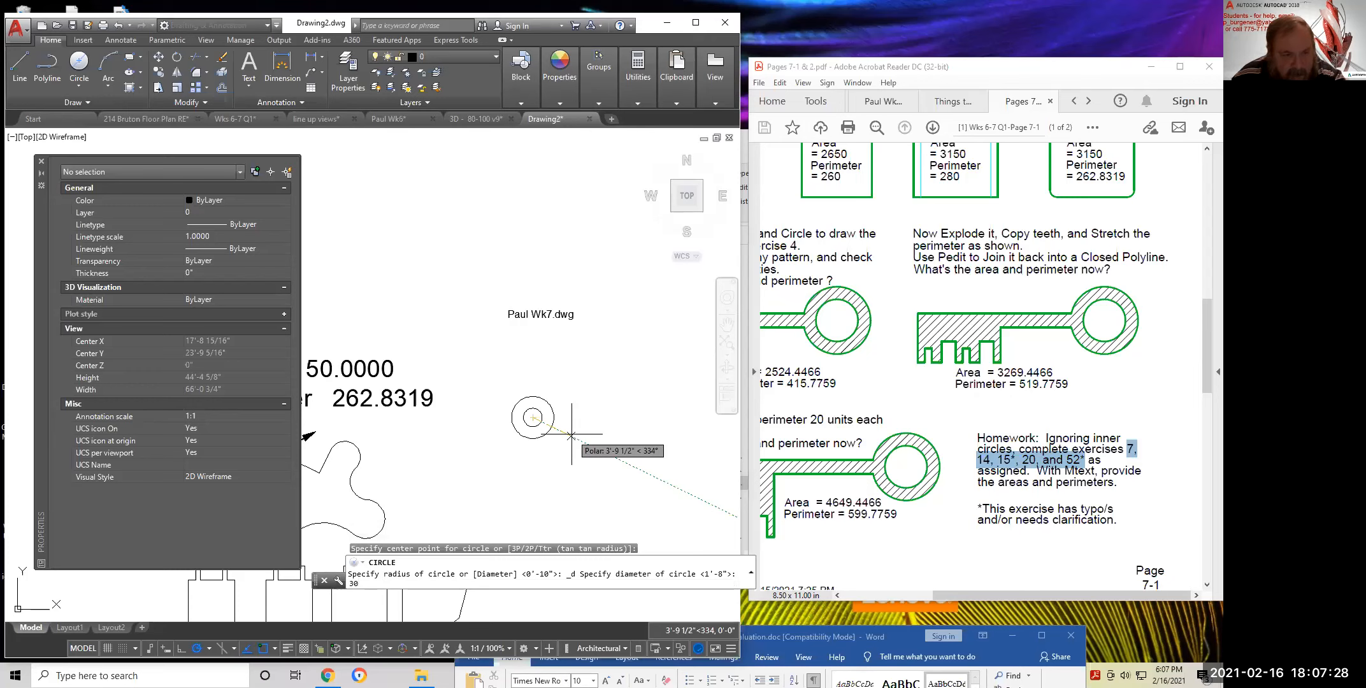
pyautogui.press('Return')
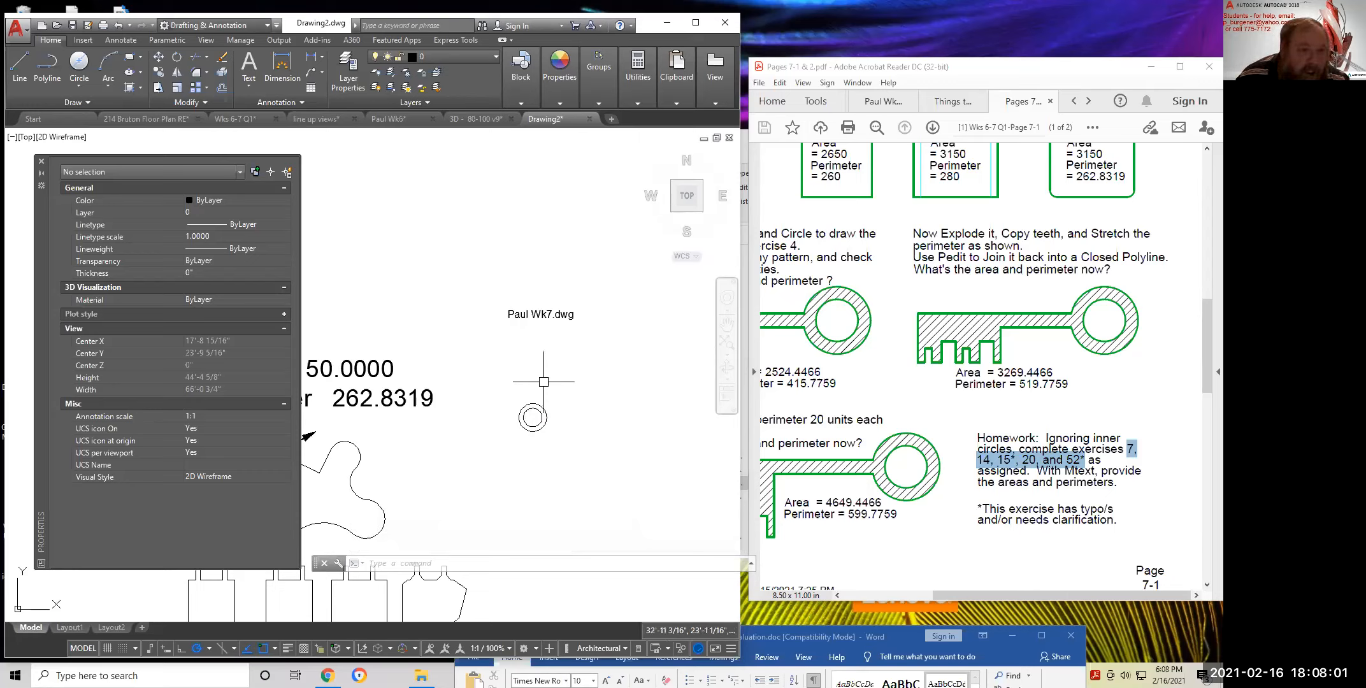
# Draw a 25-unit vertical line rising from the concentric circles' centre
pyautogui.click(21, 62)
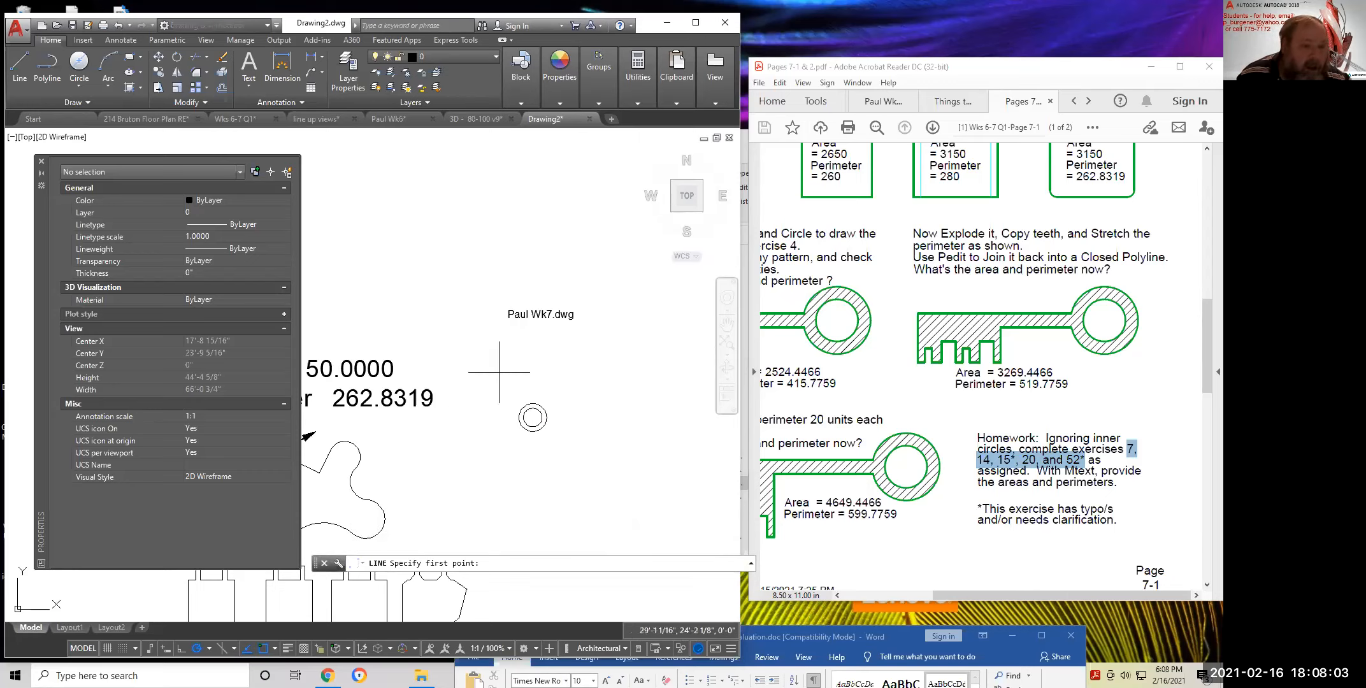
pyautogui.click(532, 417)
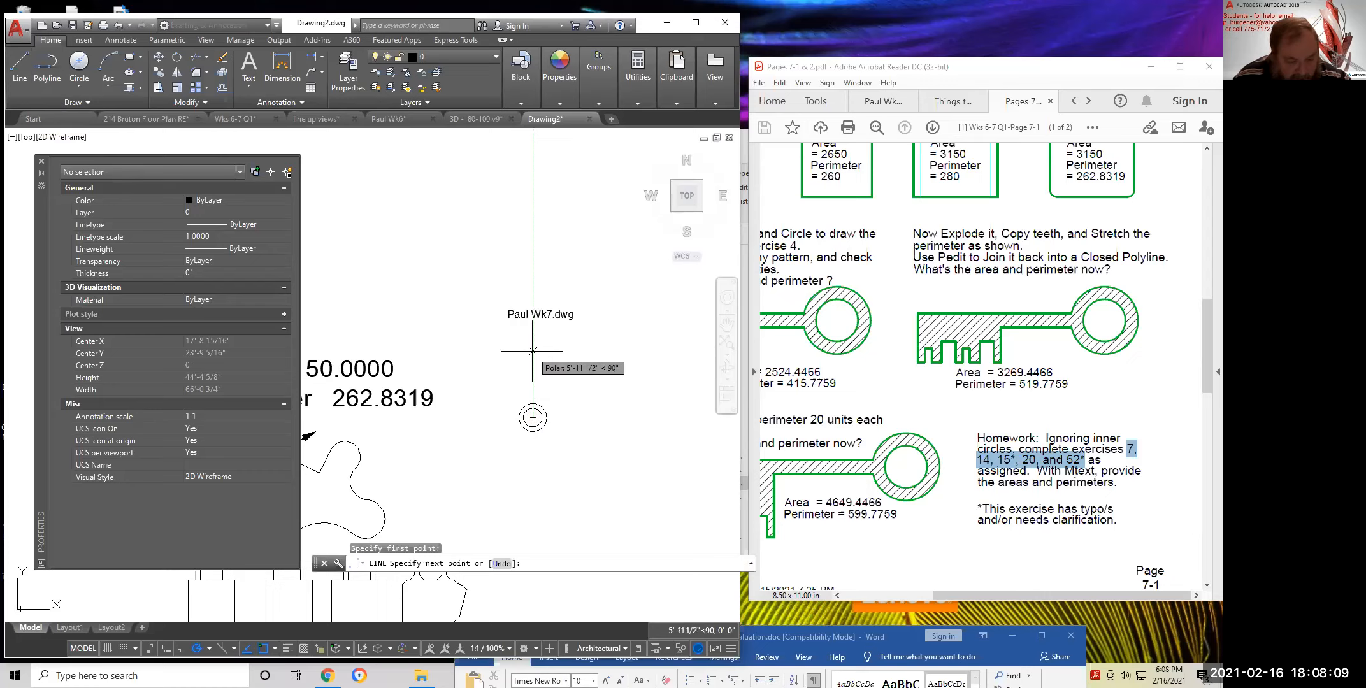
pyautogui.write('25')
pyautogui.press('Return')
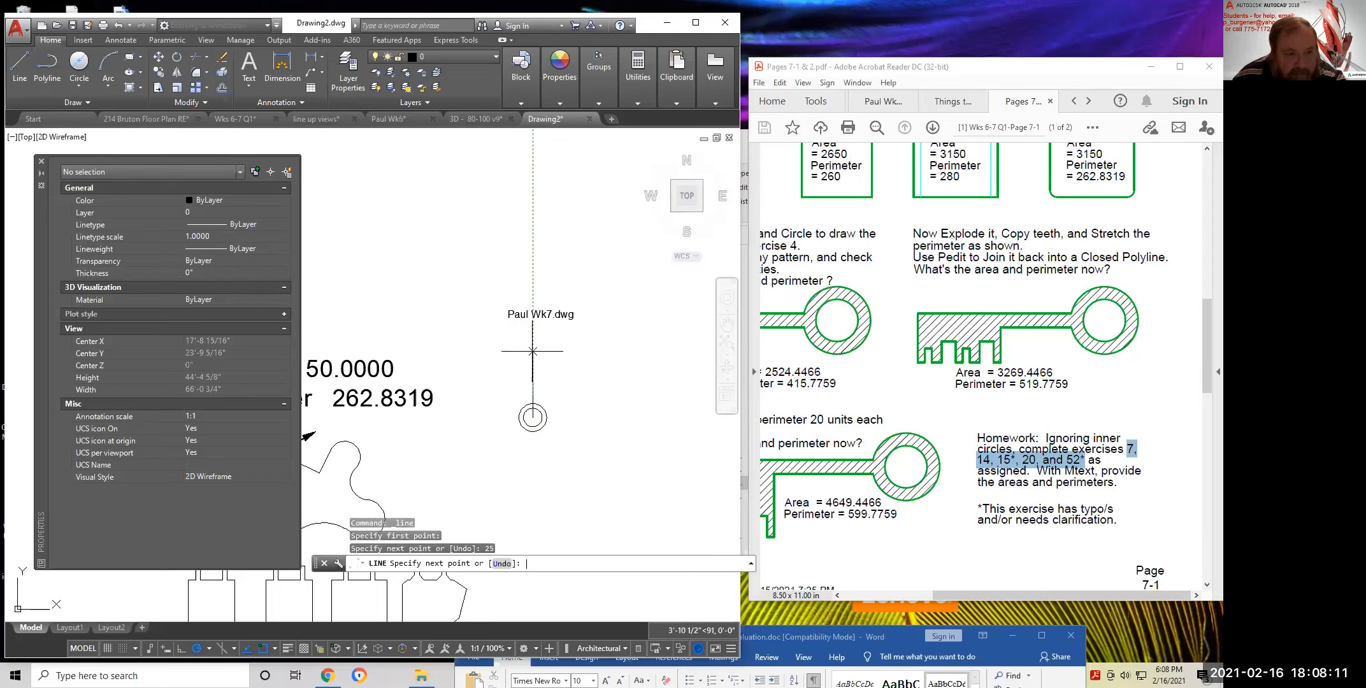
pyautogui.press('Return')
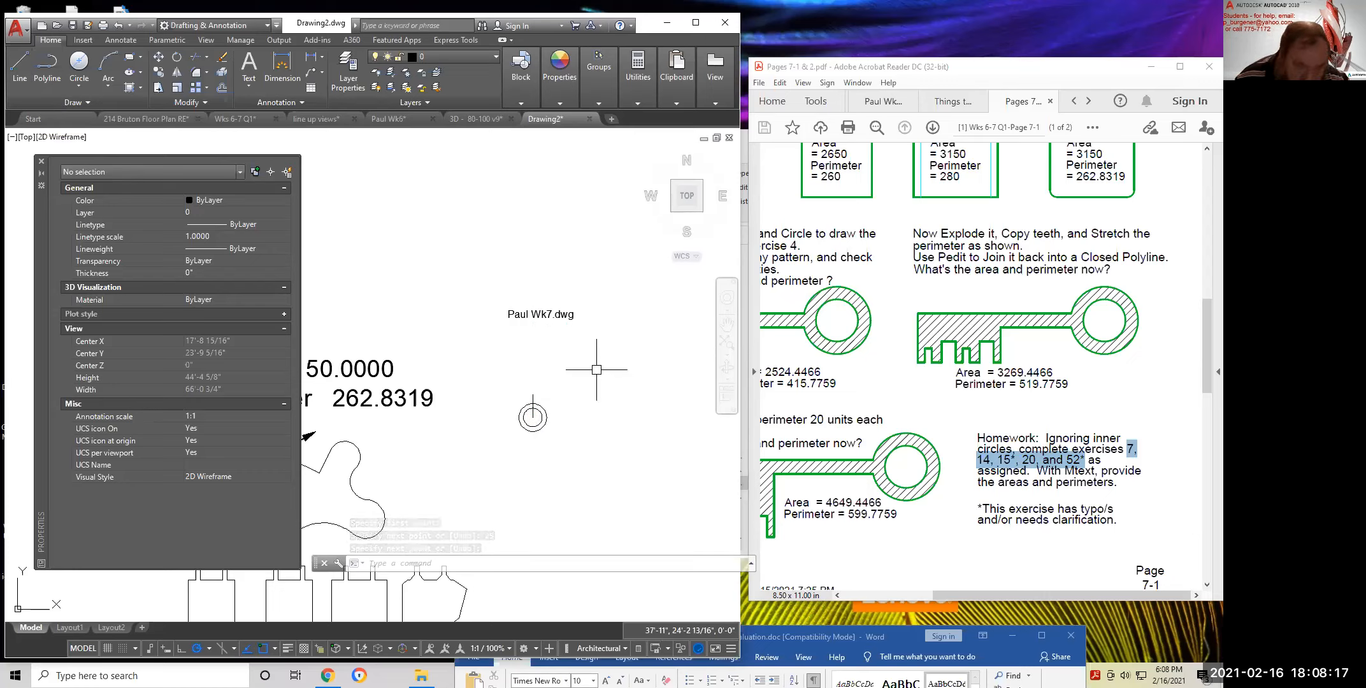
pyautogui.scroll(4, 502, 407)
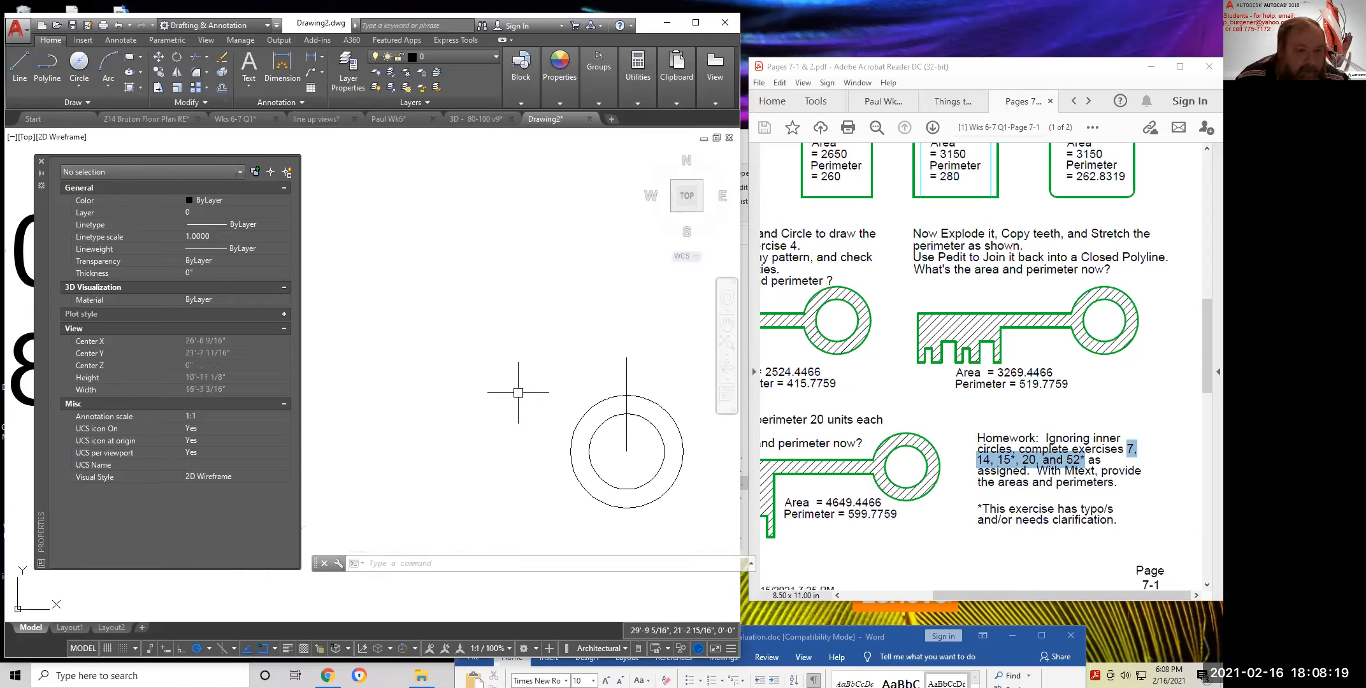
pyautogui.scroll(-3, 425, 357)
pyautogui.scroll(2, 426, 357)
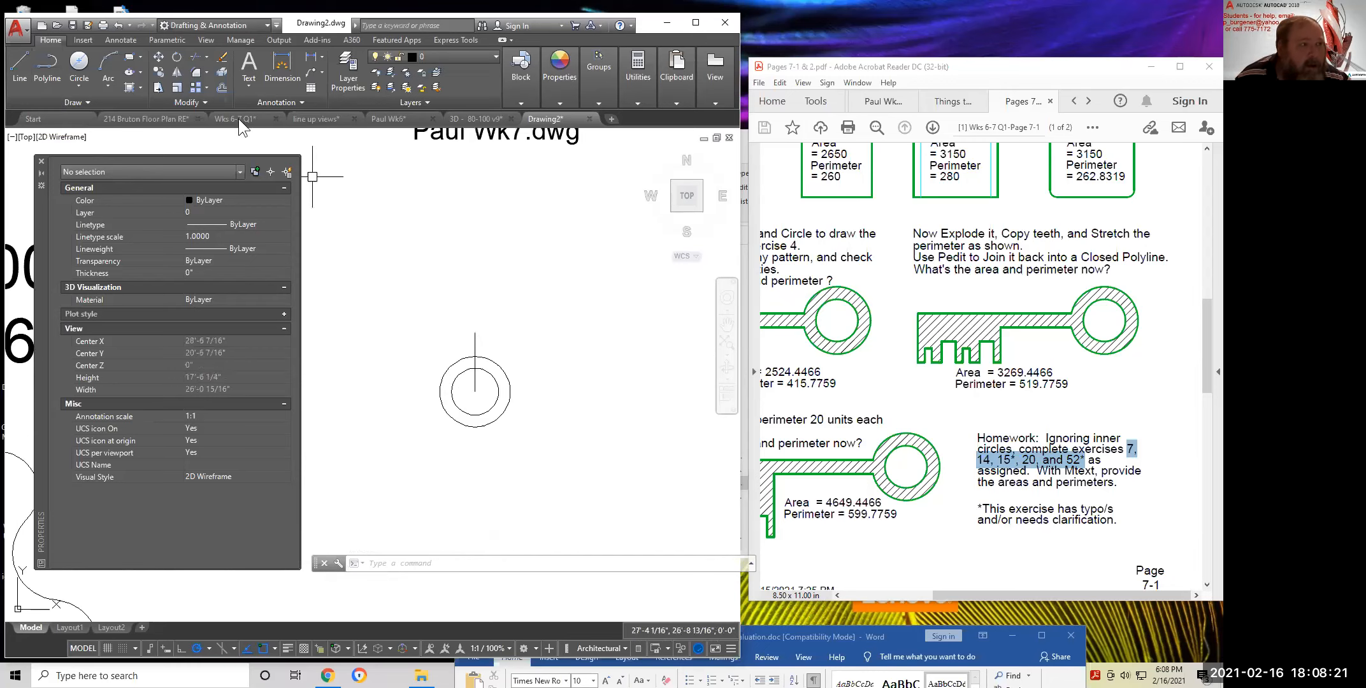
# Add a 5-inch-diameter circle centred on the line's top end
pyautogui.click(78, 81)
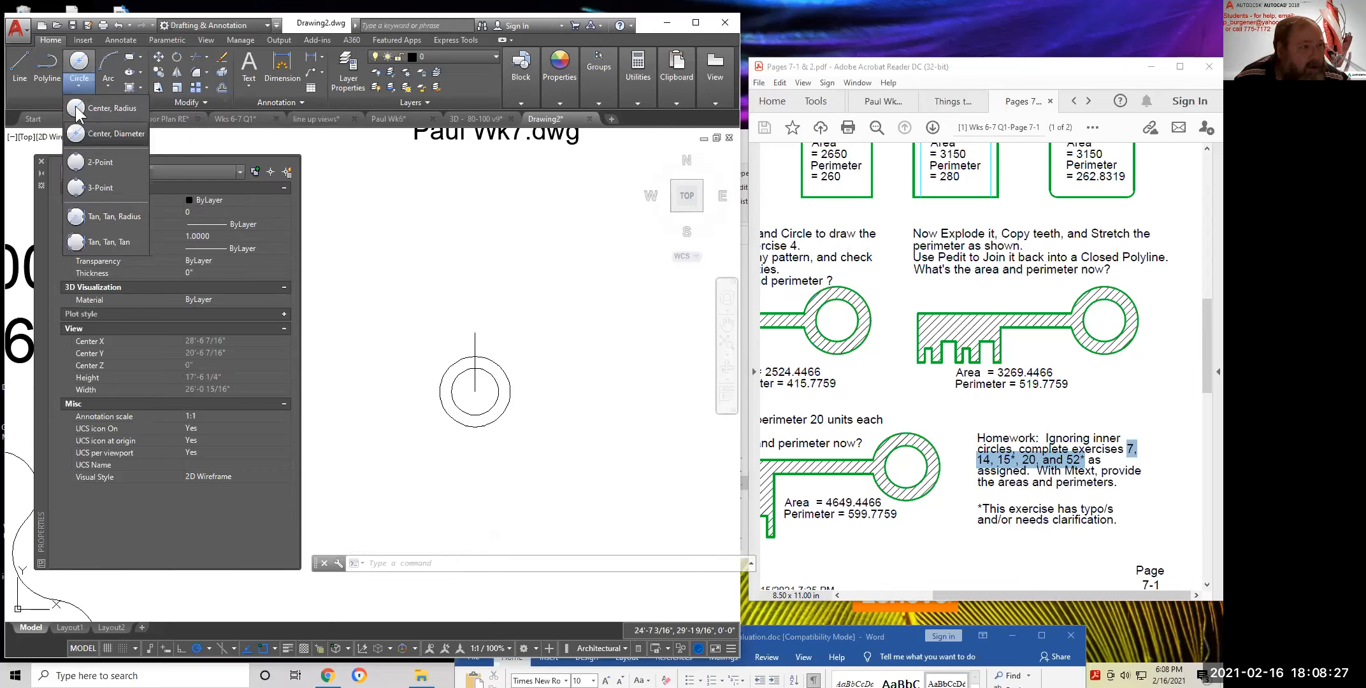
pyautogui.click(95, 133)
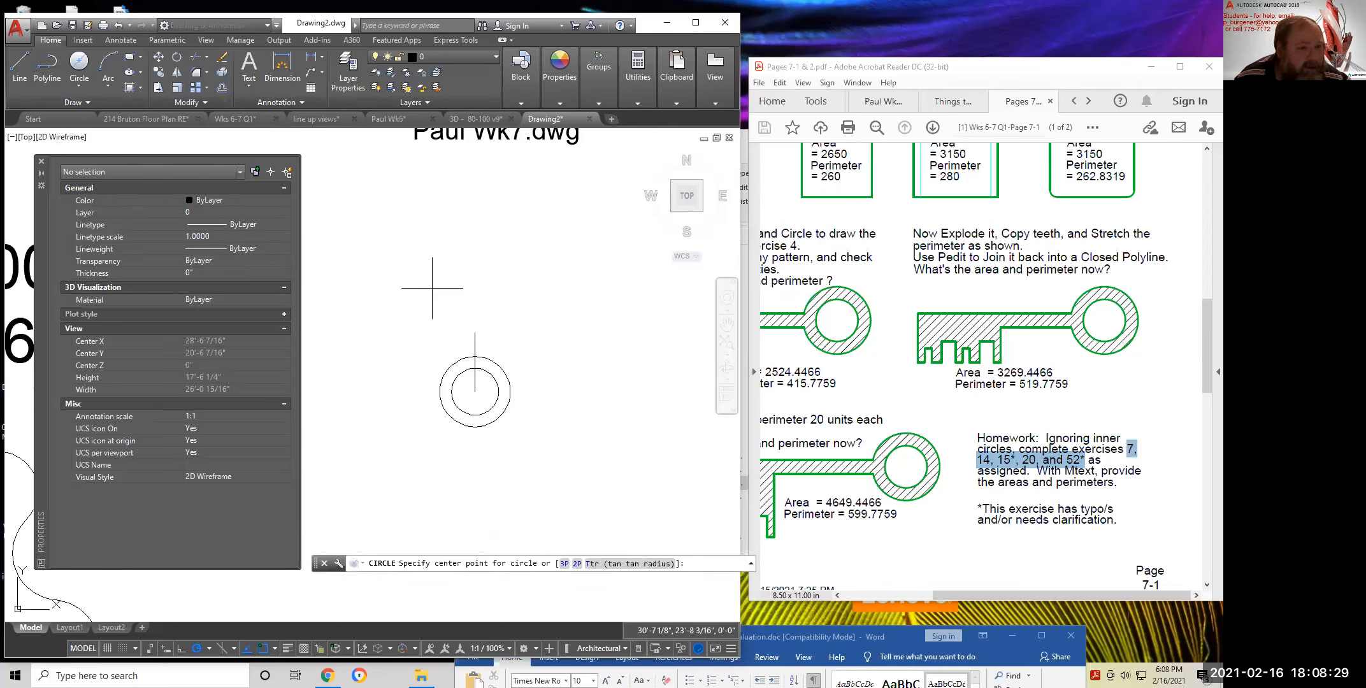
pyautogui.click(474, 331)
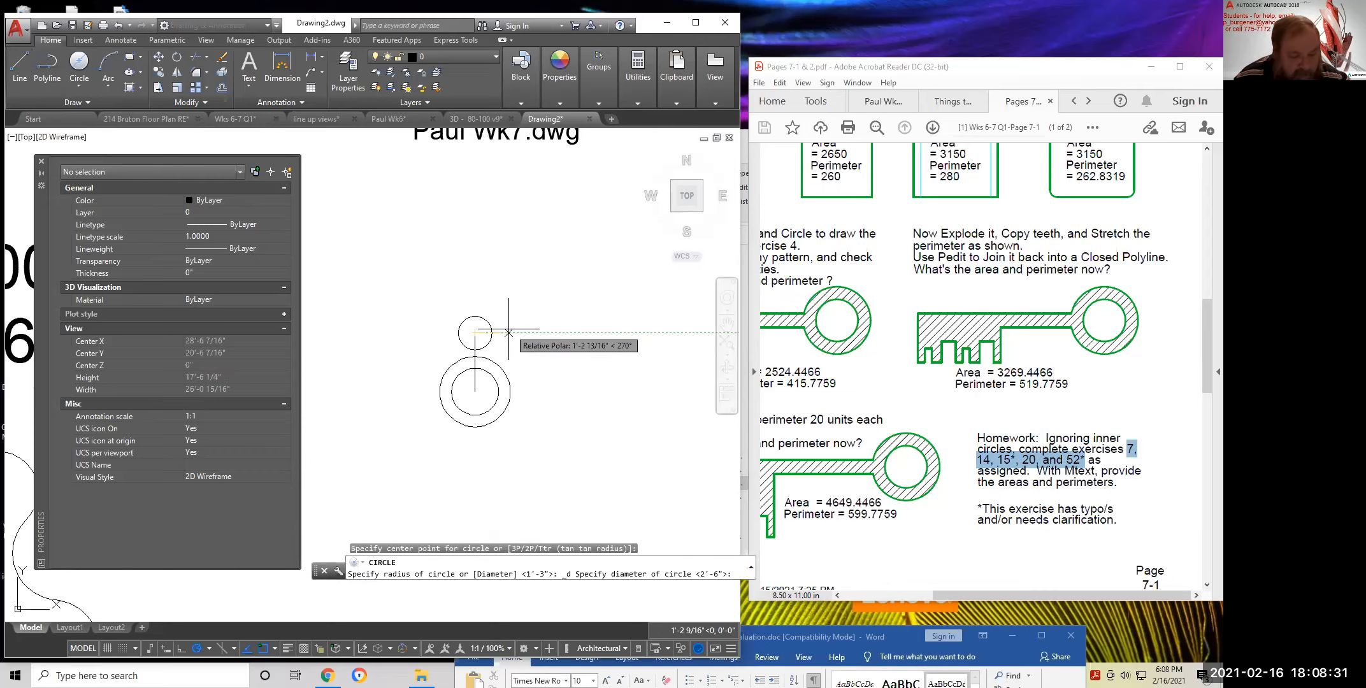
pyautogui.write('5')
pyautogui.press('Return')
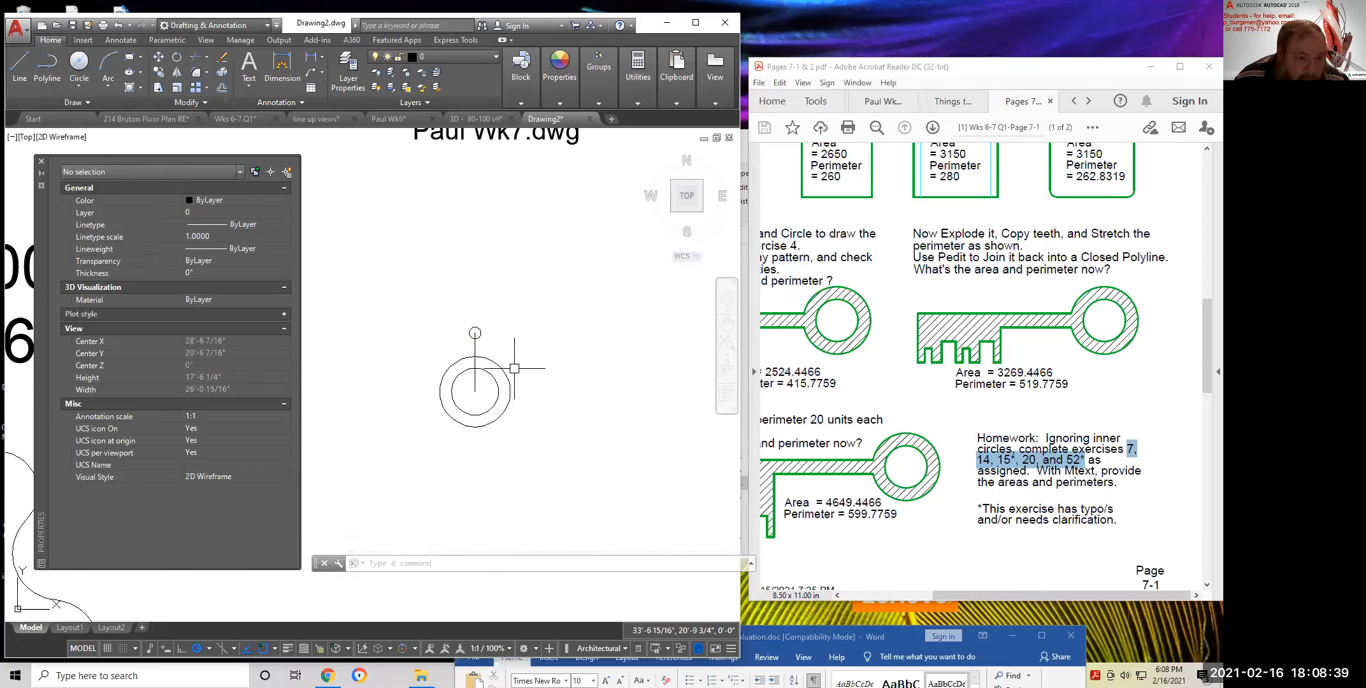
pyautogui.scroll(4, 474, 332)
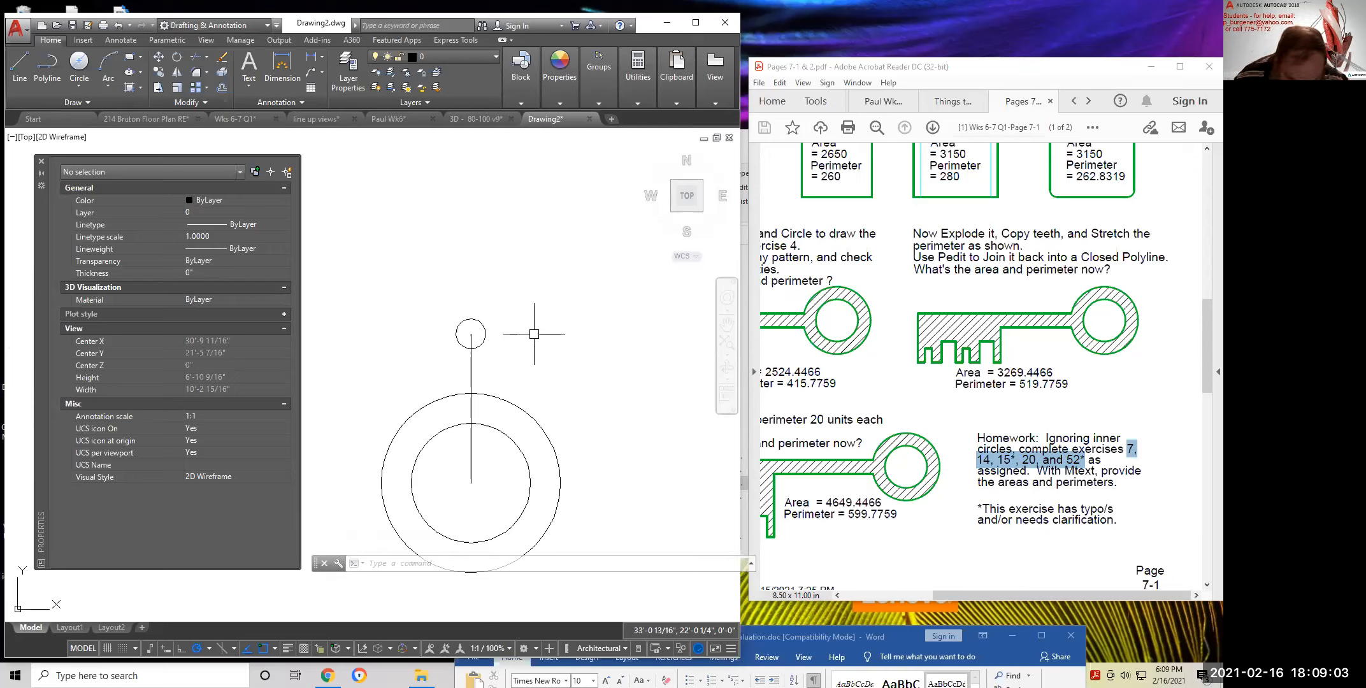
# Draw a radius-40 circle around the concentric circles at their common centre
pyautogui.click(74, 78)
pyautogui.click(105, 107)
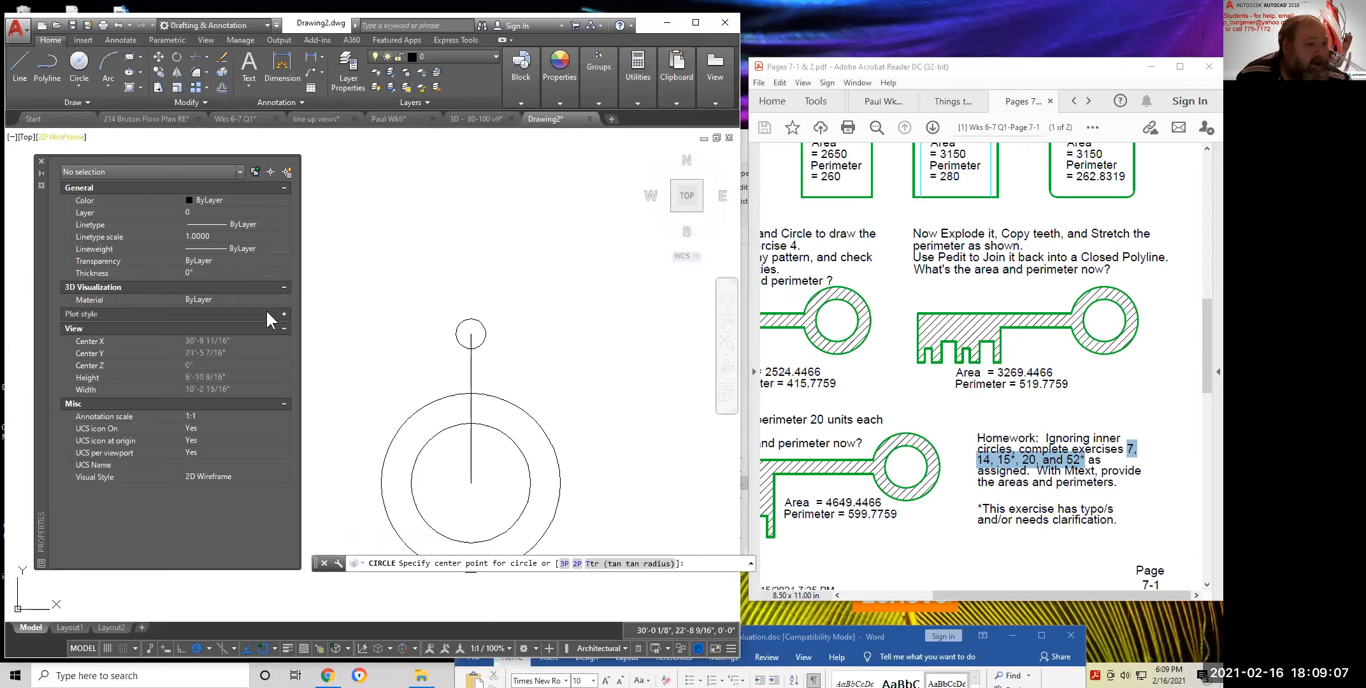
pyautogui.click(471, 482)
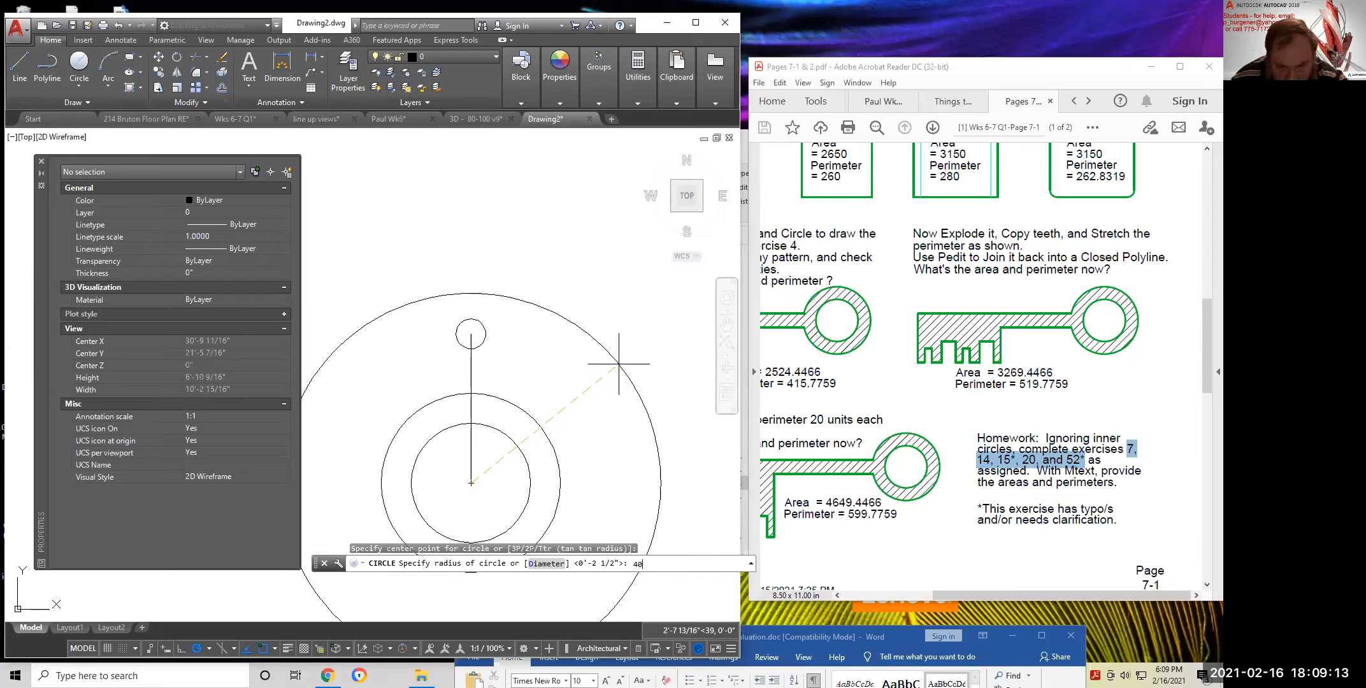
pyautogui.write('40')
pyautogui.press('Return')
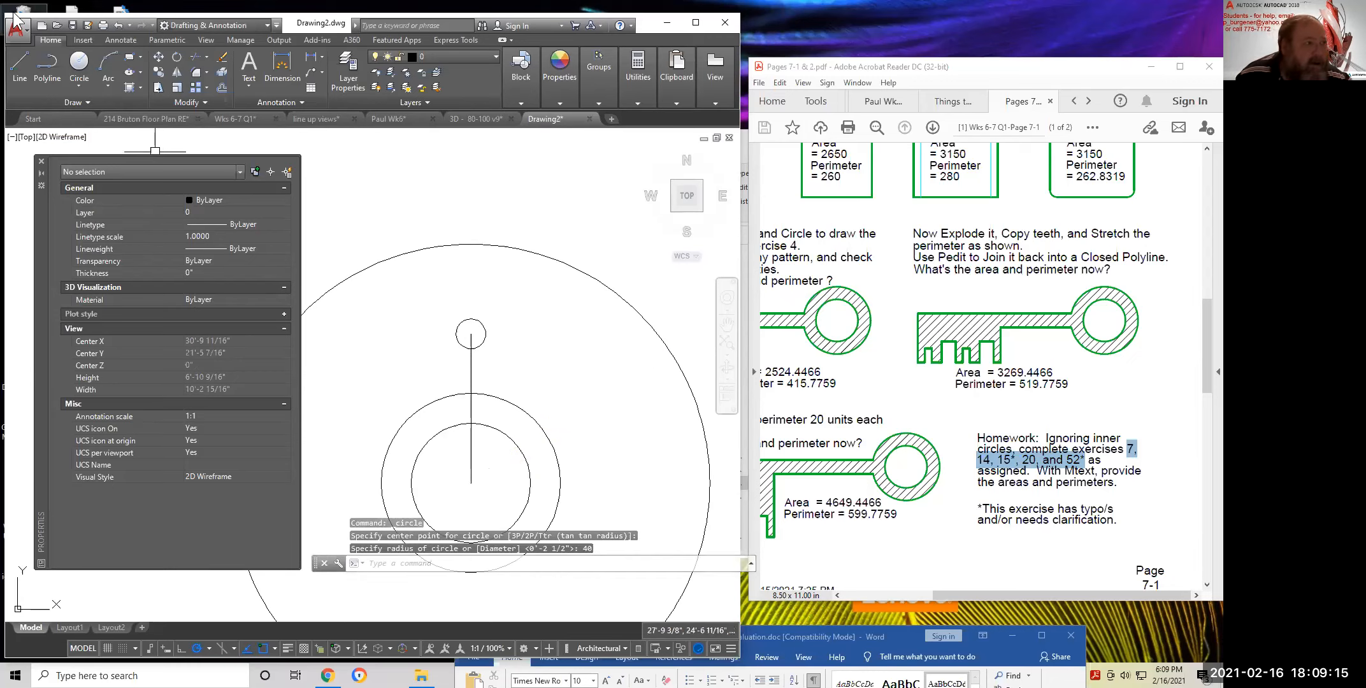
# Draw the slot's right and left sides from the small circle up to the big circle
pyautogui.click(19, 63)
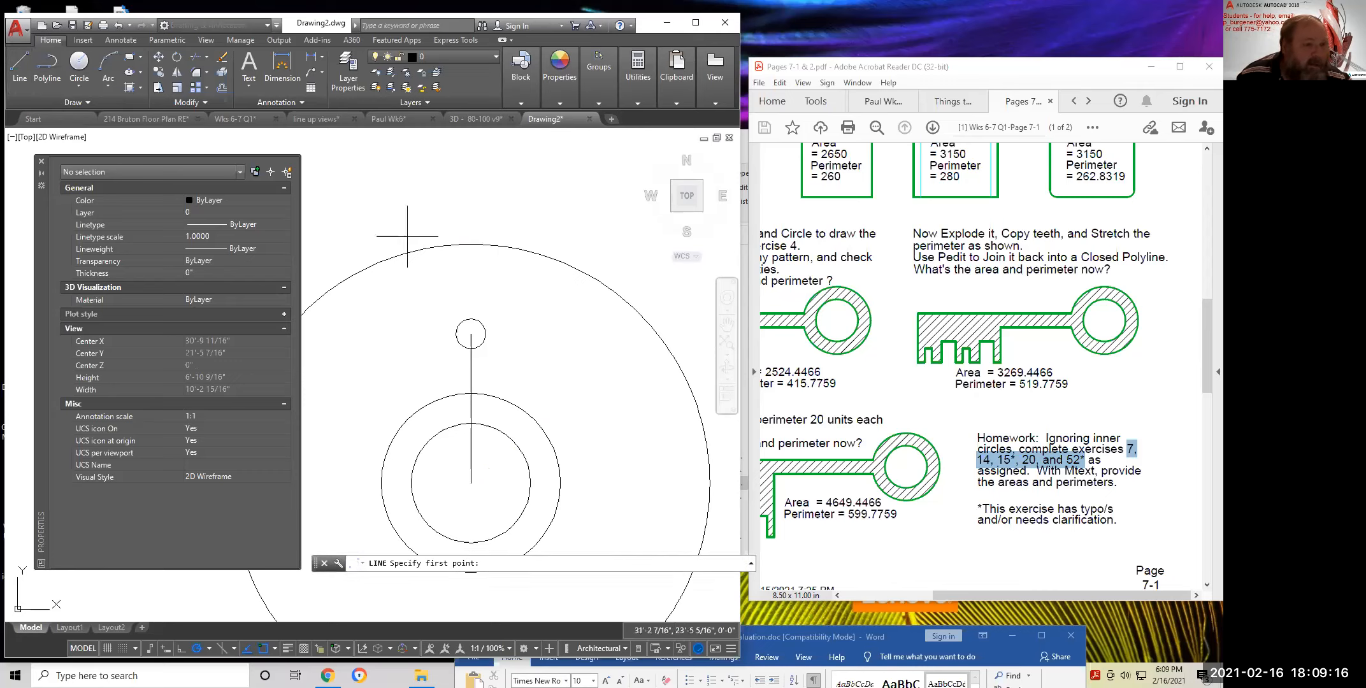
pyautogui.click(485, 333)
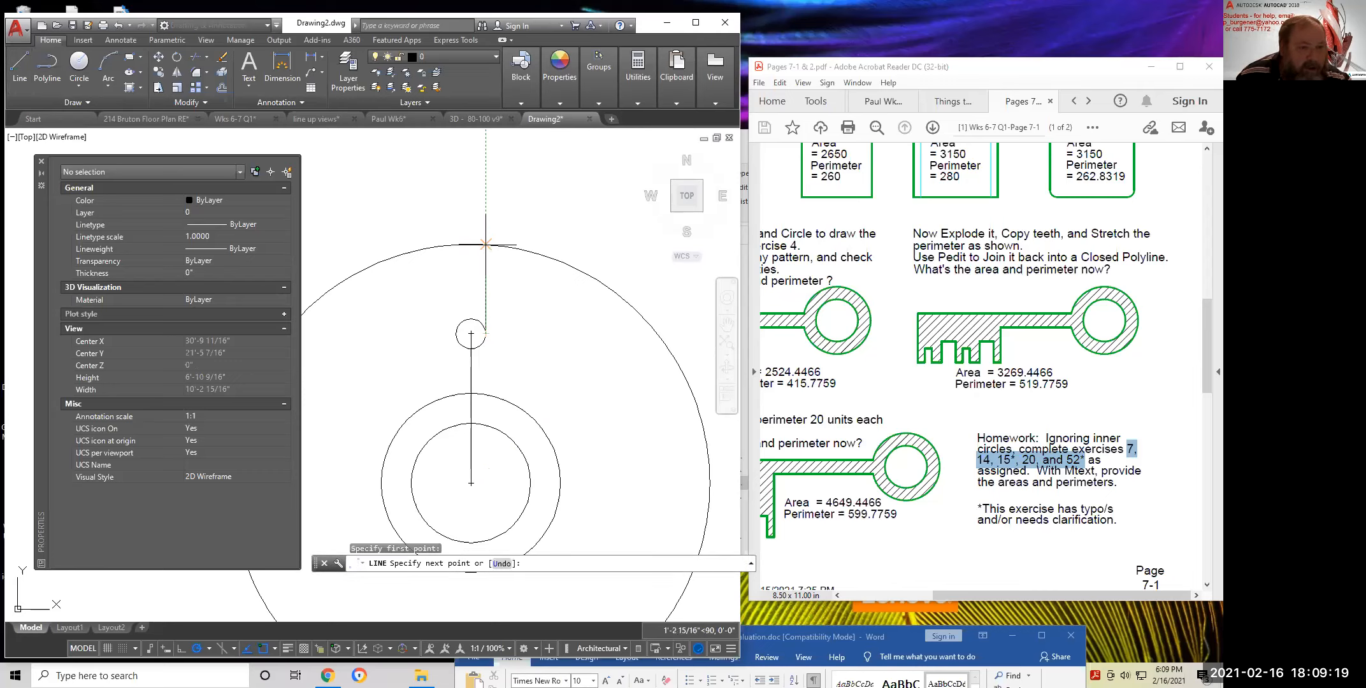
pyautogui.click(485, 244)
pyautogui.press('Return')
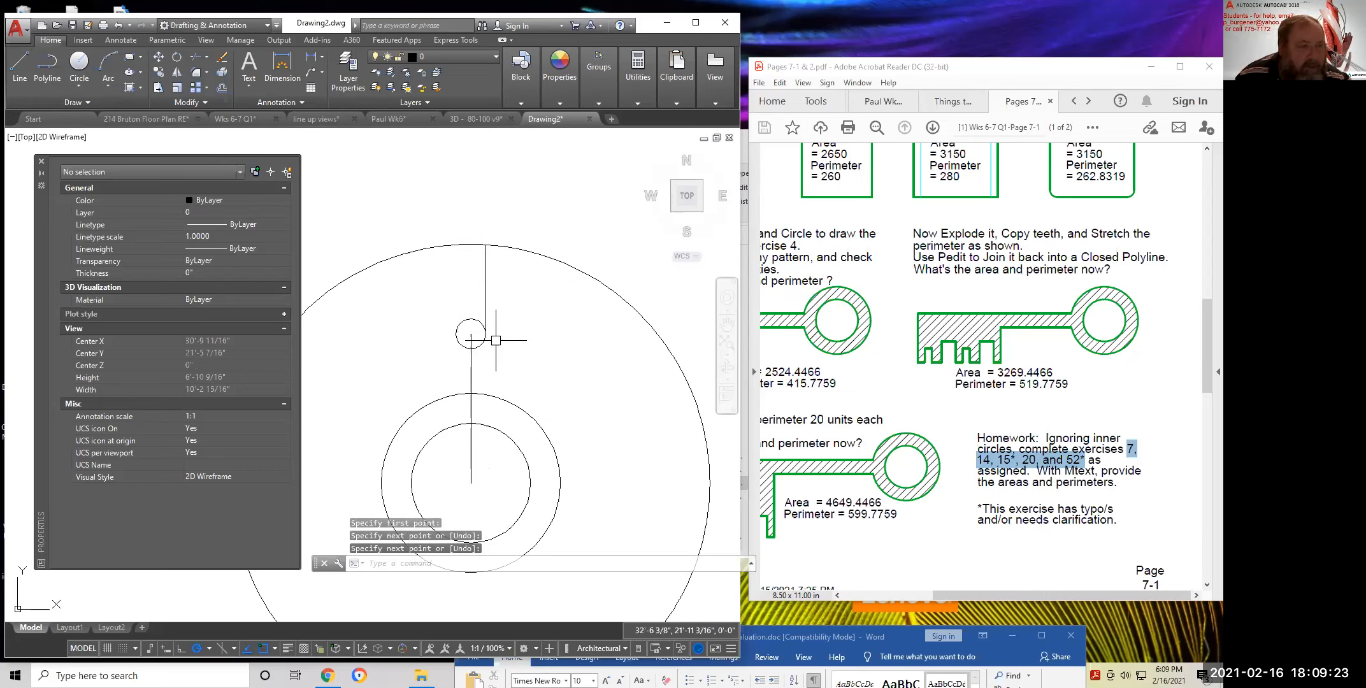
pyautogui.press('Return')
pyautogui.click(455, 334)
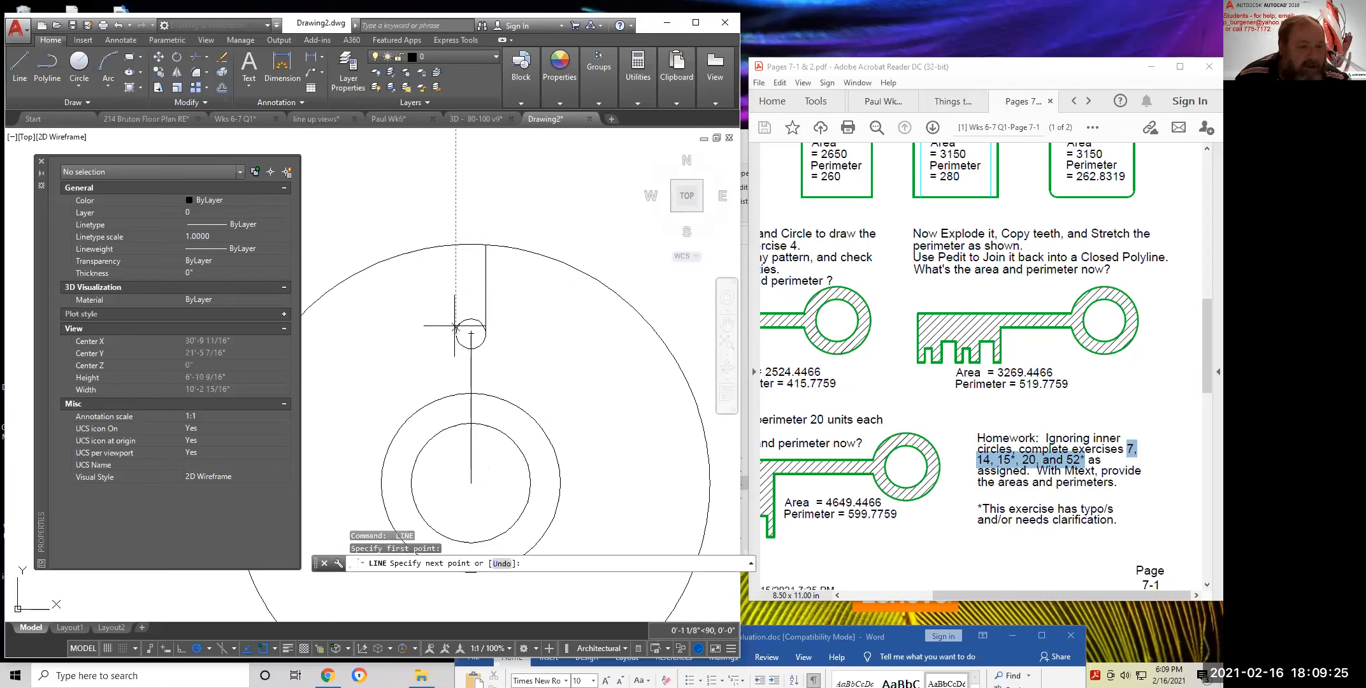
pyautogui.click(455, 245)
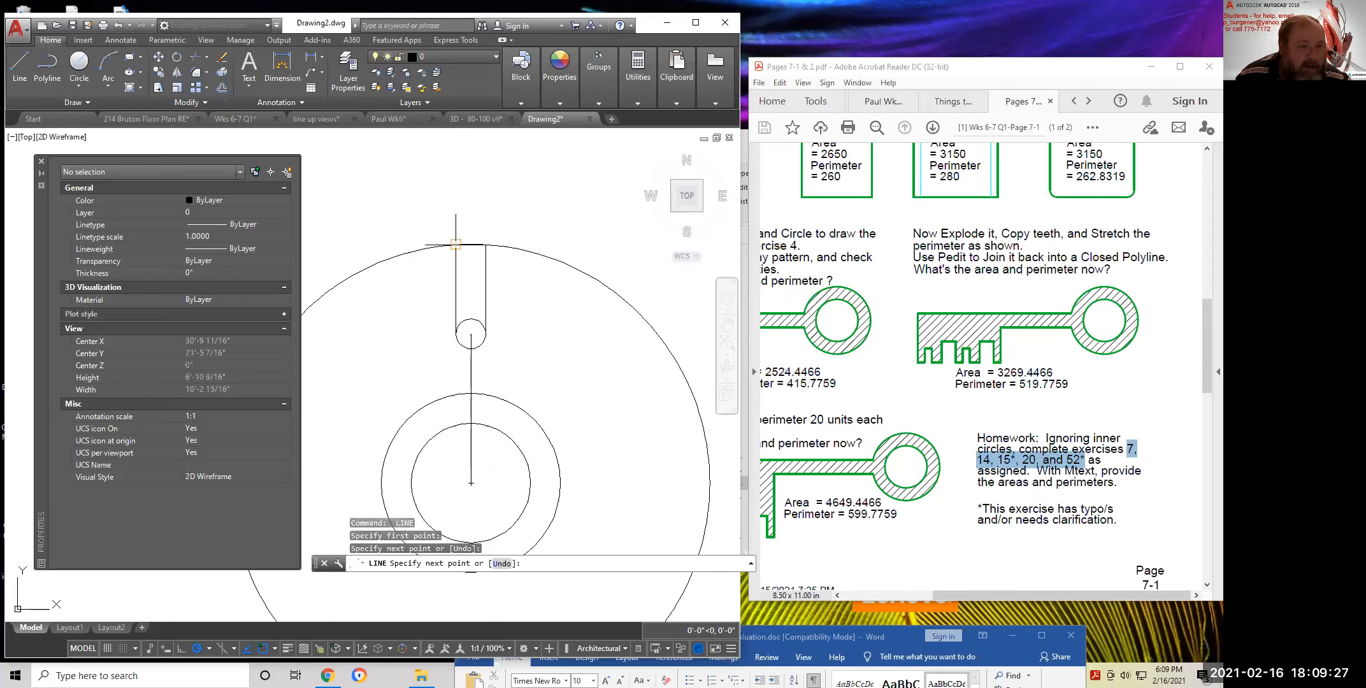
pyautogui.press('Return')
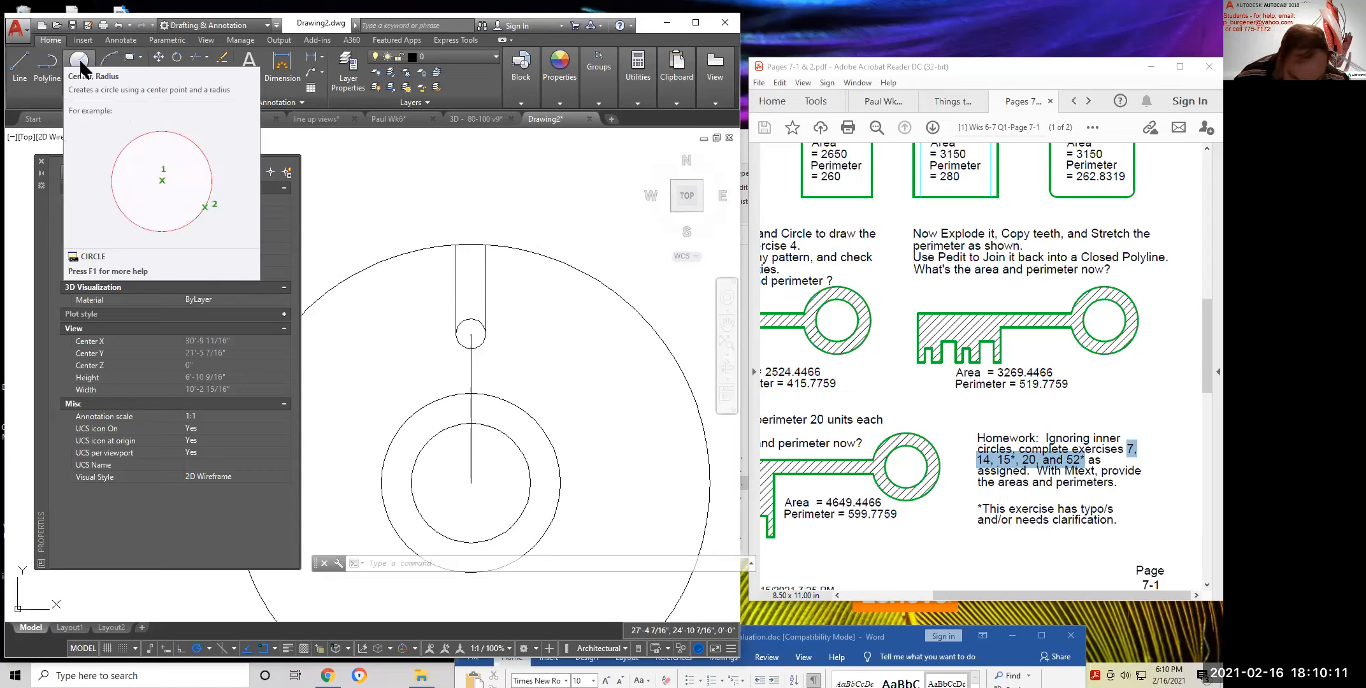
# Draw a line up from the slot endpoint, across a 26-inch top edge, then back down
pyautogui.click(20, 62)
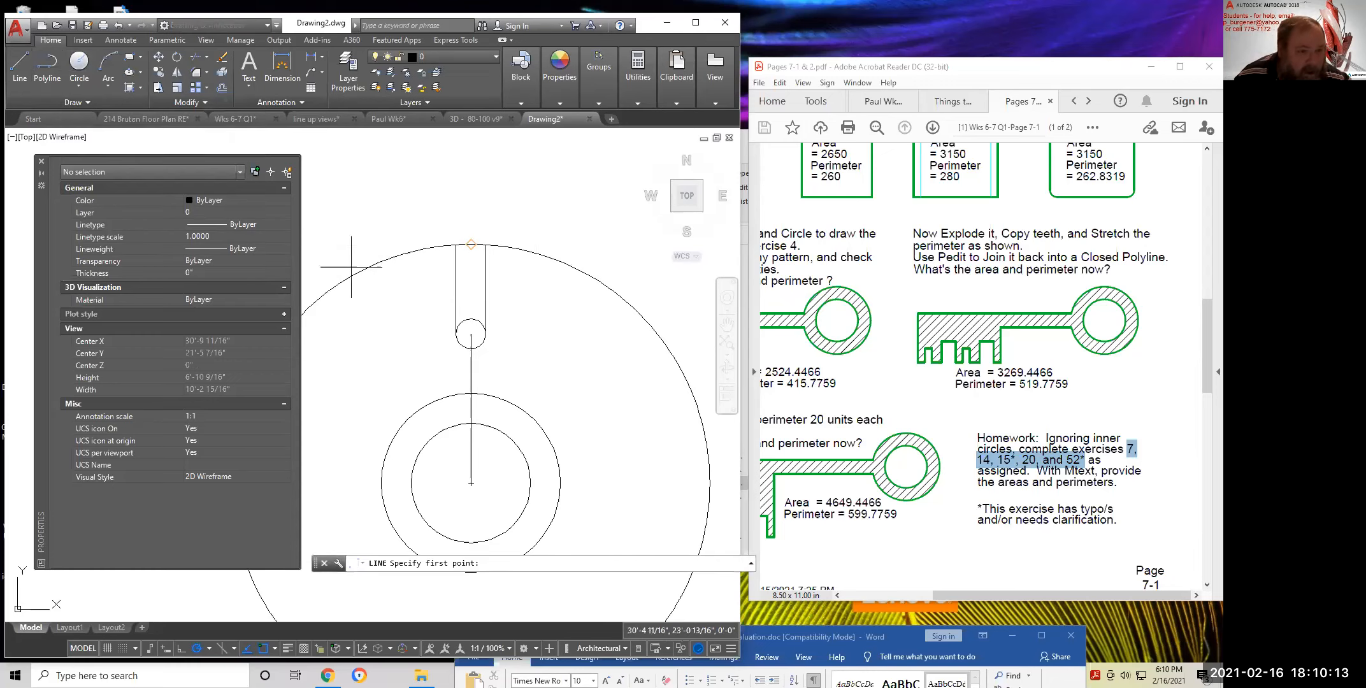
pyautogui.click(471, 333)
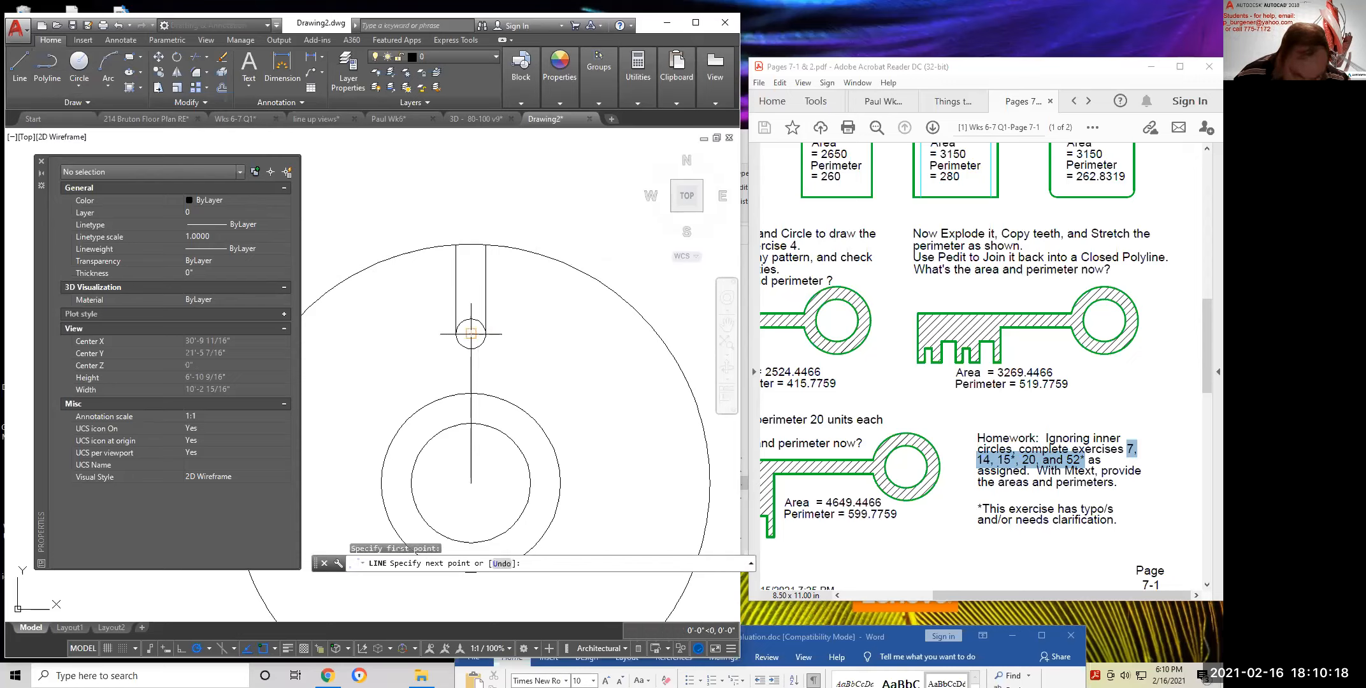
pyautogui.click(470, 146)
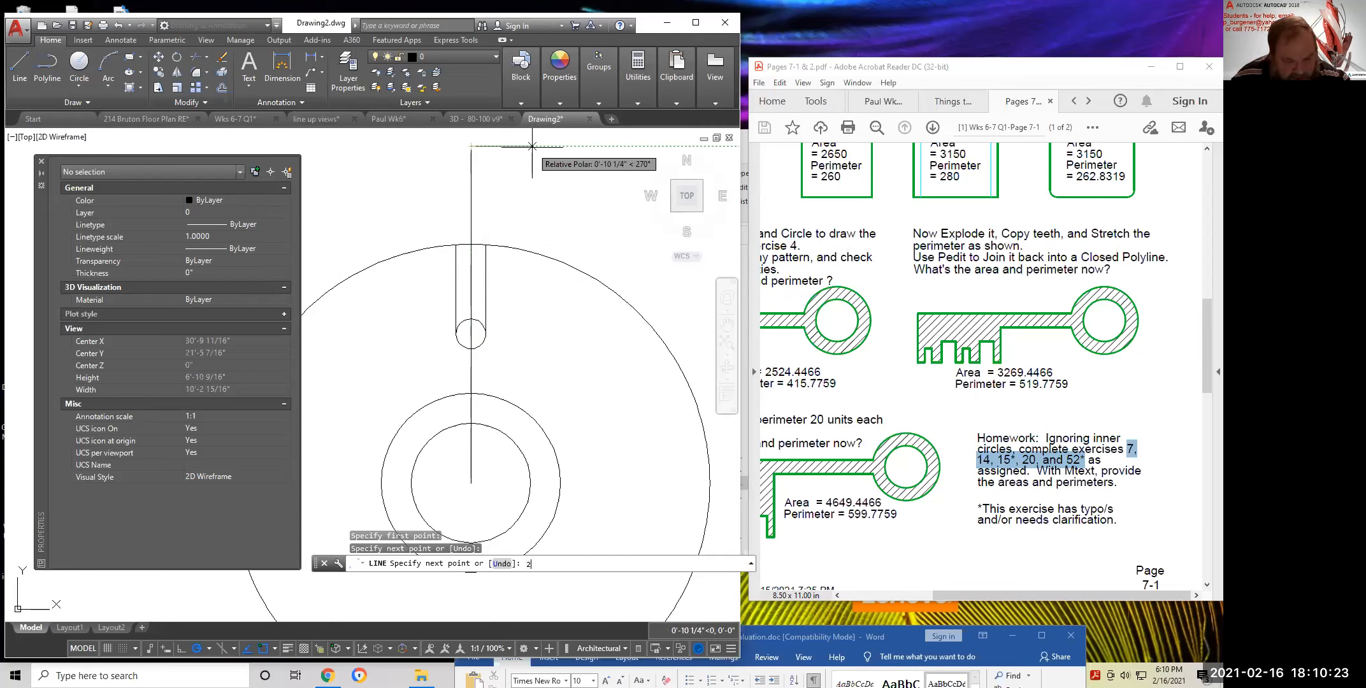
pyautogui.press('Return')
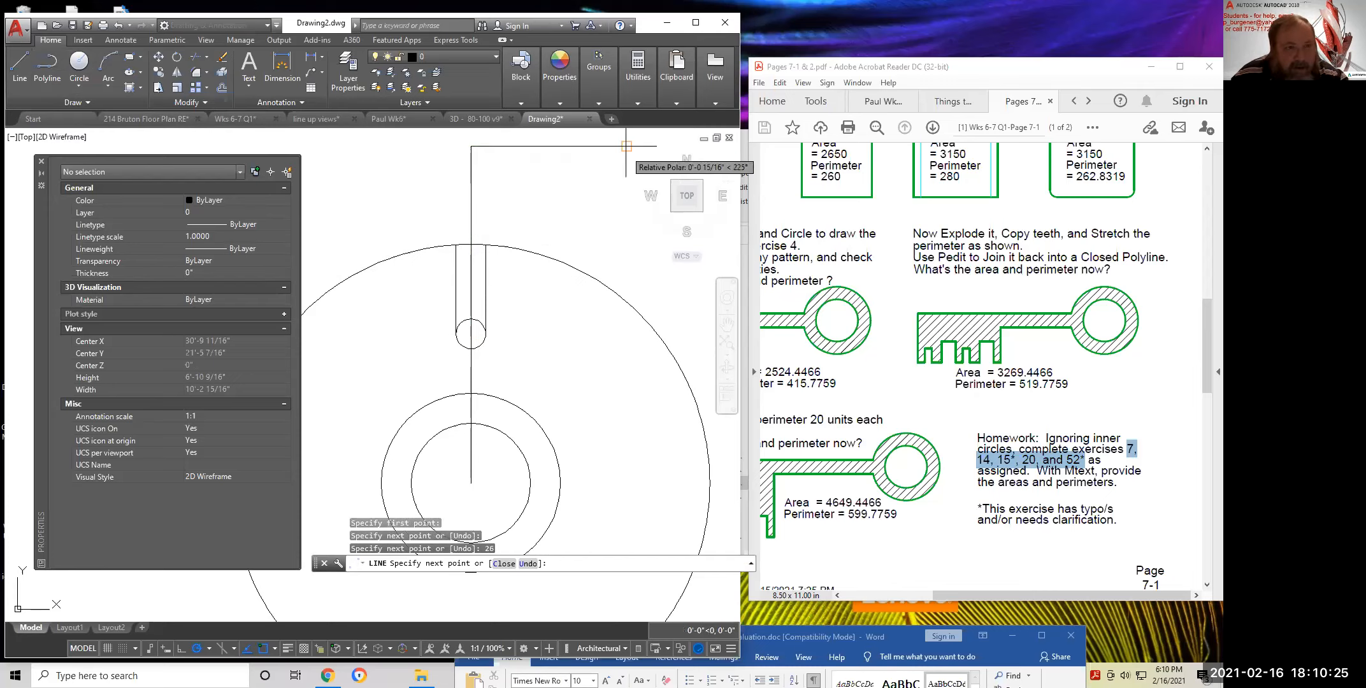
pyautogui.click(626, 268)
pyautogui.press('Return')
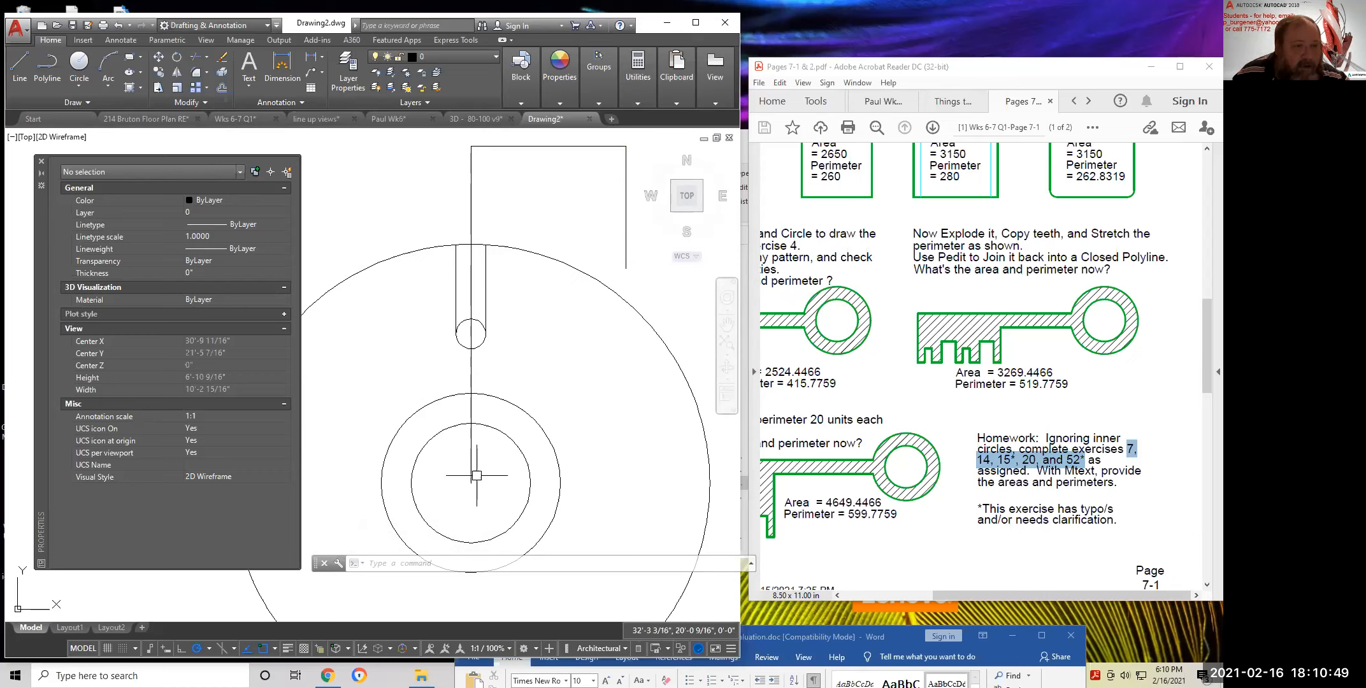
# Draw a line from the circles' centre going right, 45 inches up, then a short stub right
pyautogui.moveTo(486, 451); pyautogui.dragTo(488, 357, button='middle')
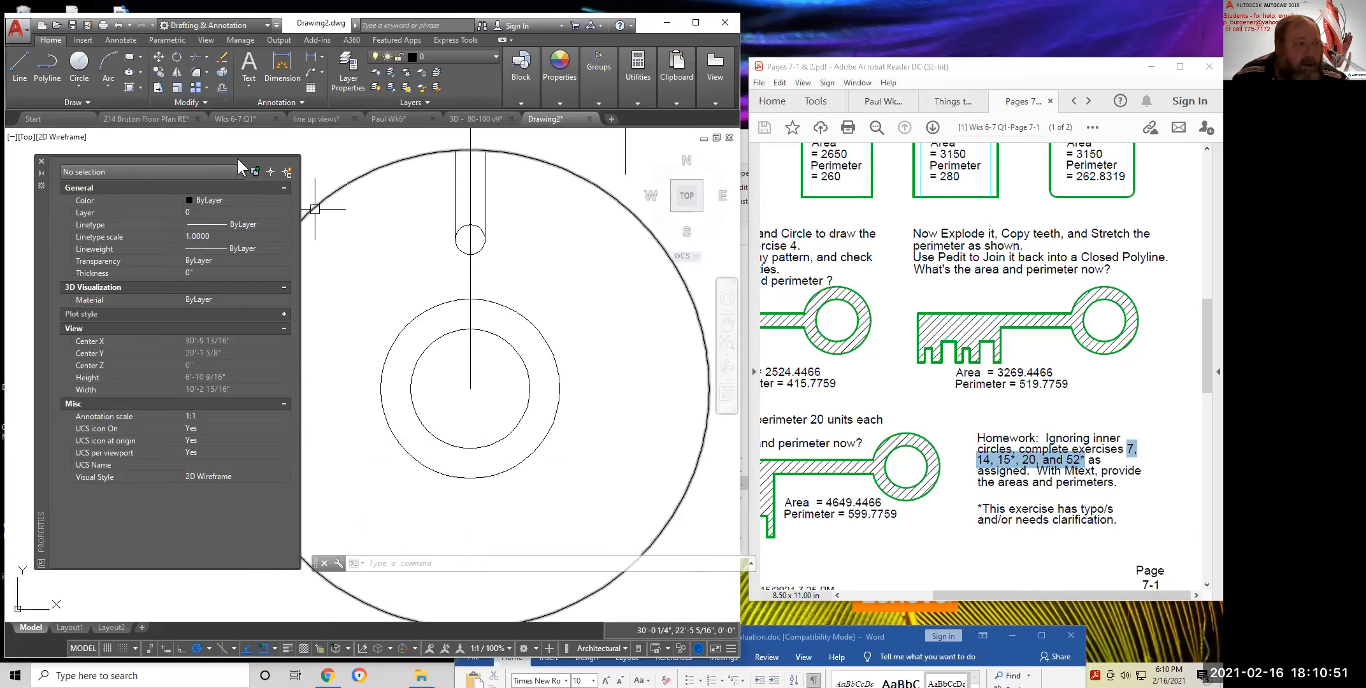
pyautogui.click(22, 62)
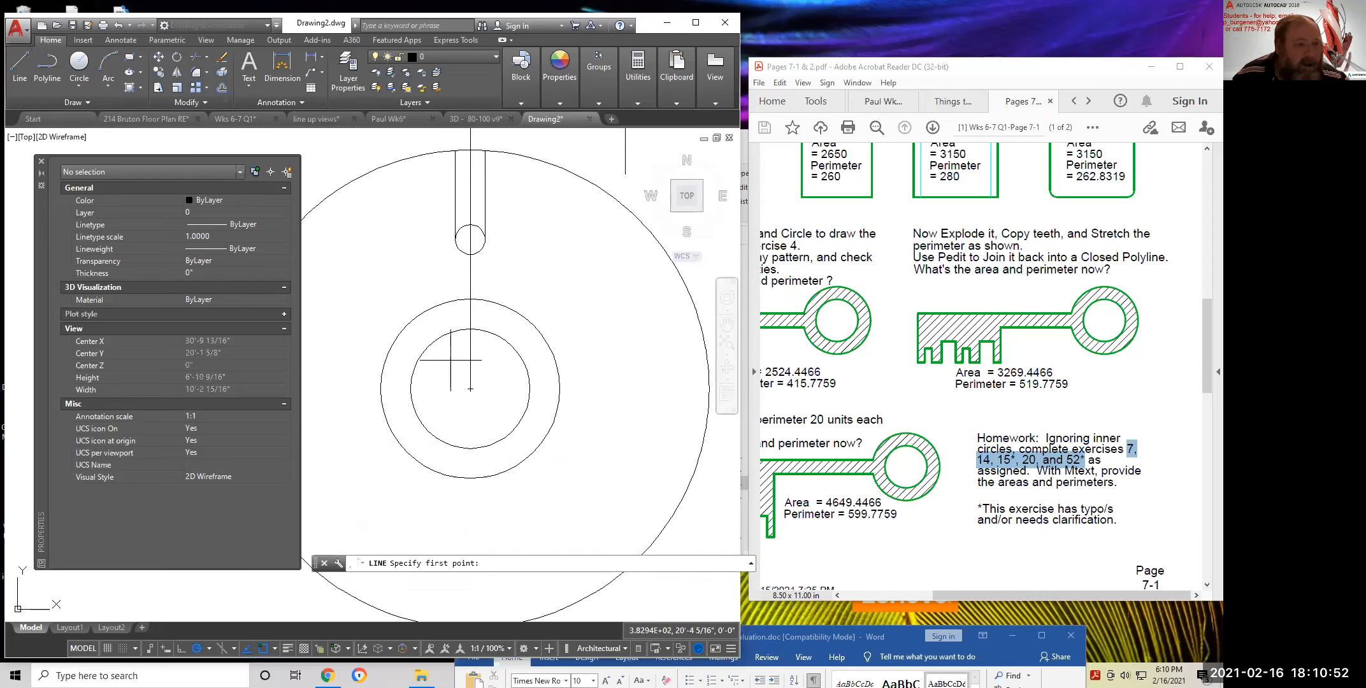
pyautogui.click(470, 388)
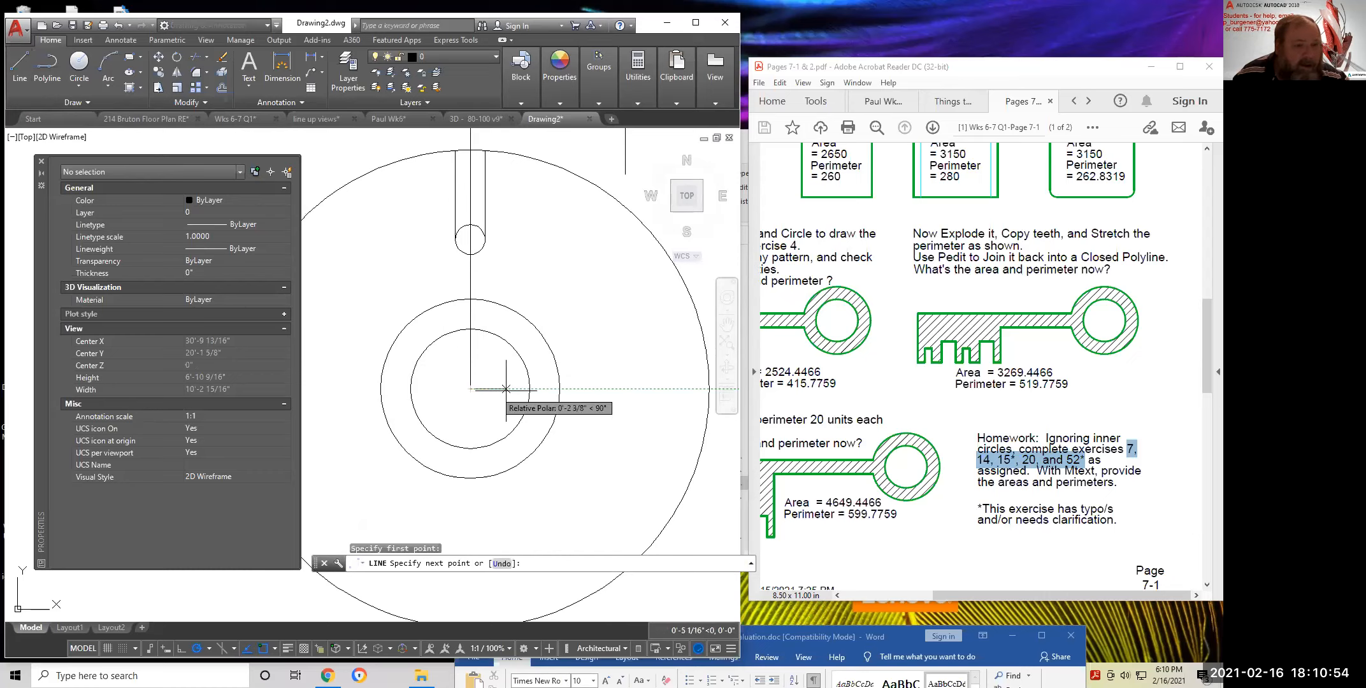
pyautogui.click(596, 388)
pyautogui.write('45')
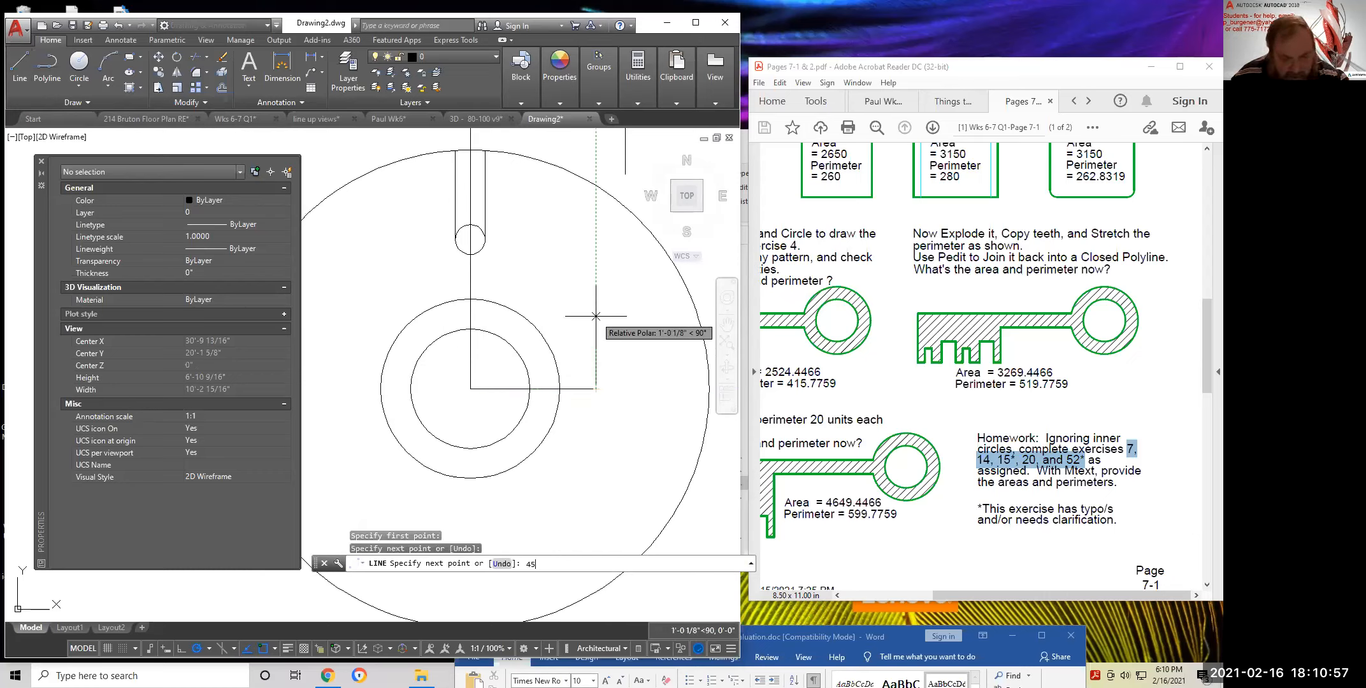
pyautogui.press('Return')
pyautogui.moveTo(625, 174); pyautogui.dragTo(621, 363, button='middle')
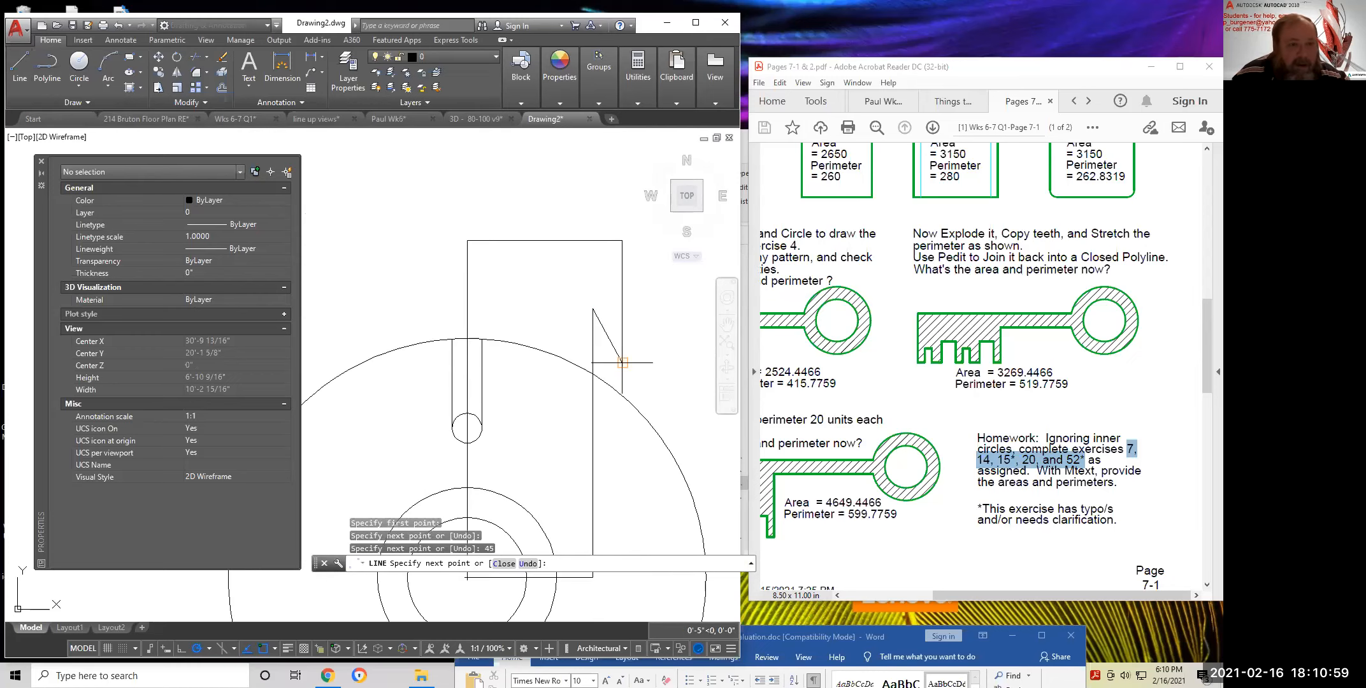
pyautogui.click(648, 308)
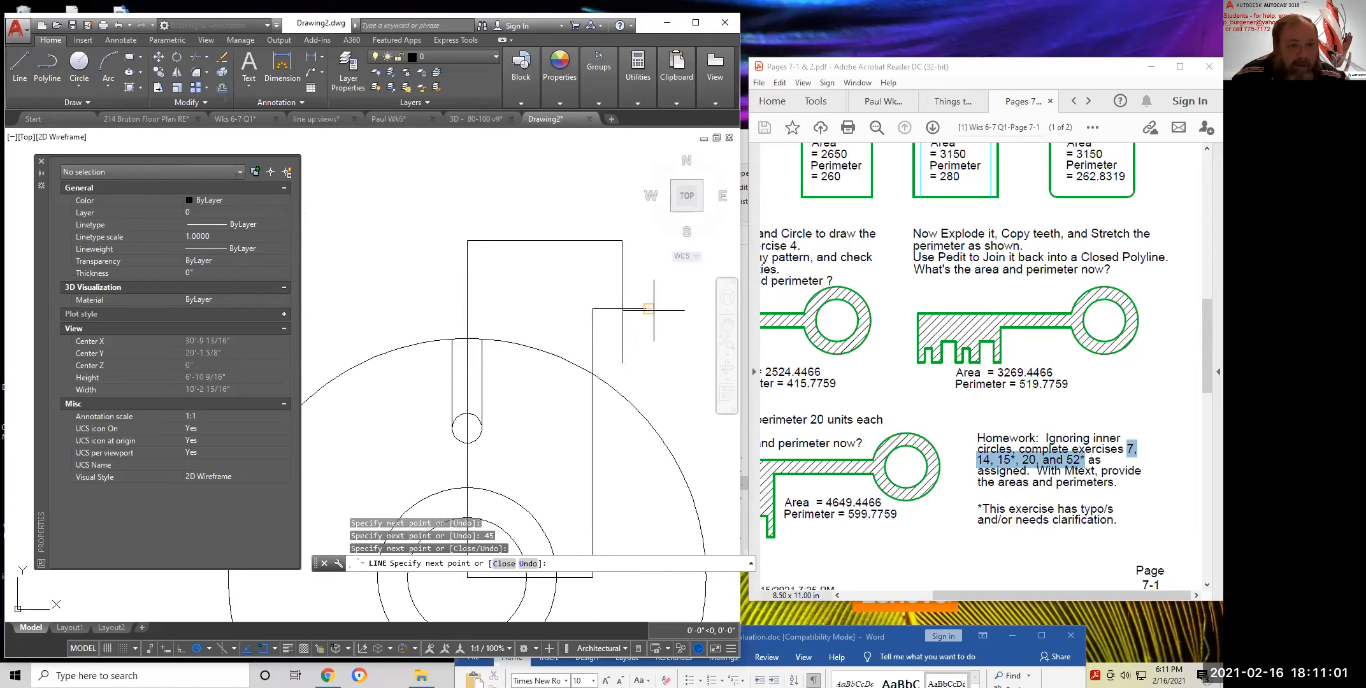
pyautogui.press('Return')
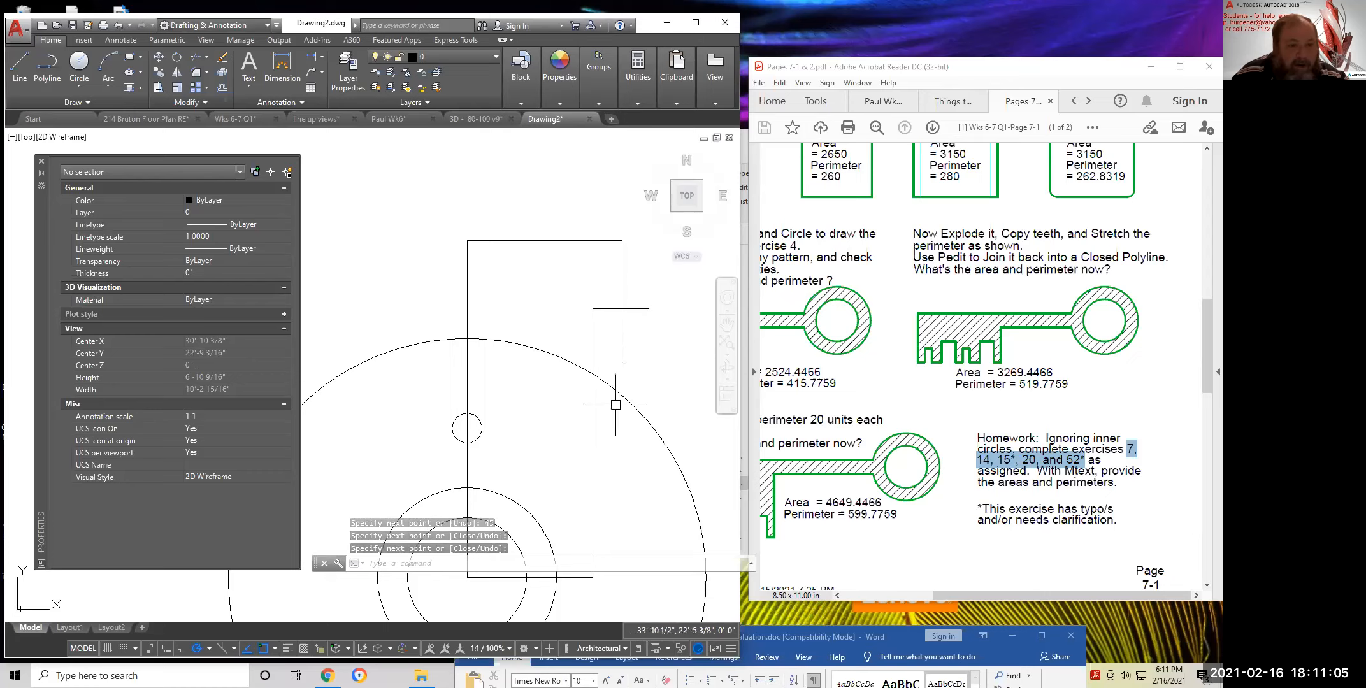
pyautogui.moveTo(689, 390); pyautogui.dragTo(702, 330, button='middle')
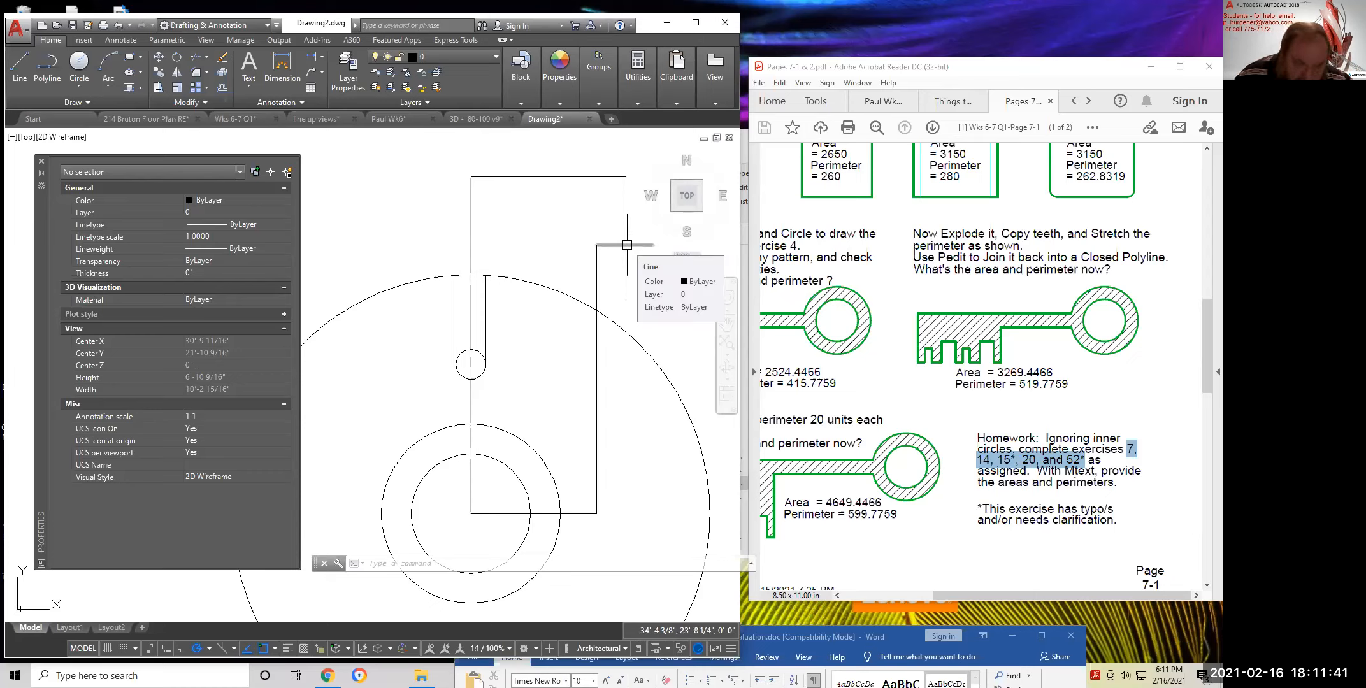
# Draw a radius-19 circle at the shared centre
pyautogui.click(83, 71)
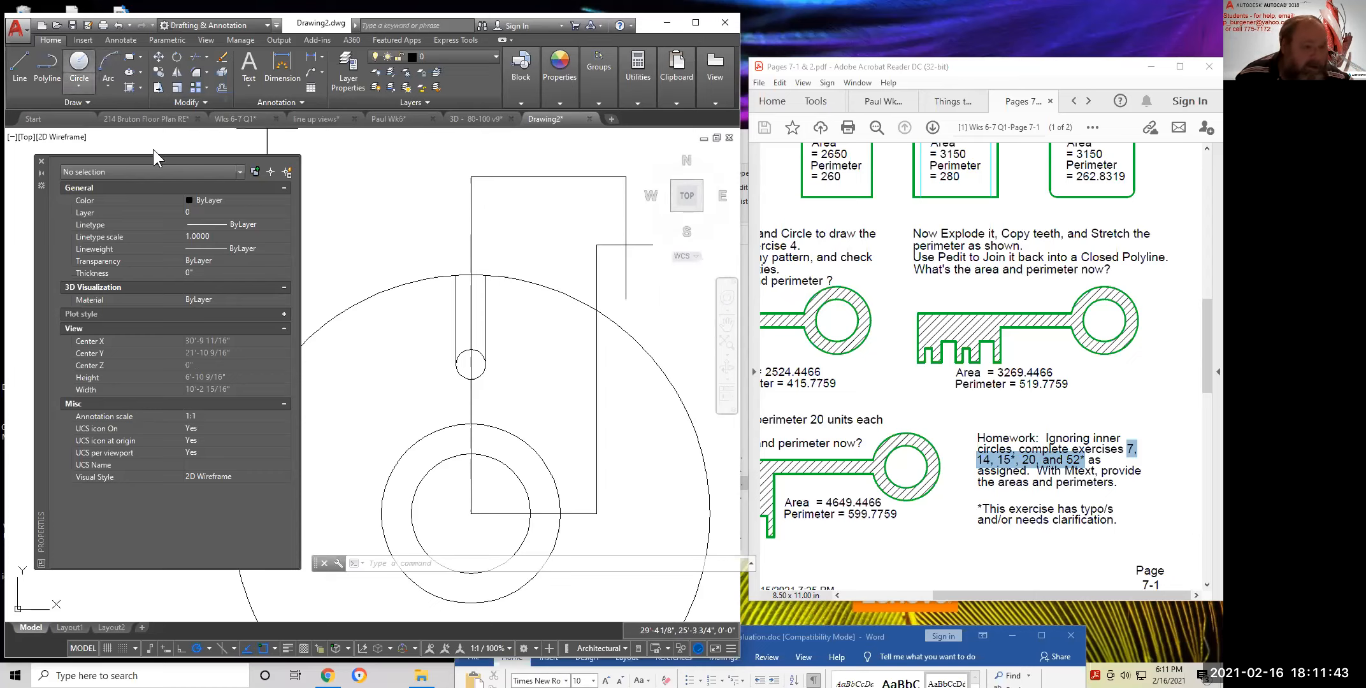
pyautogui.click(471, 513)
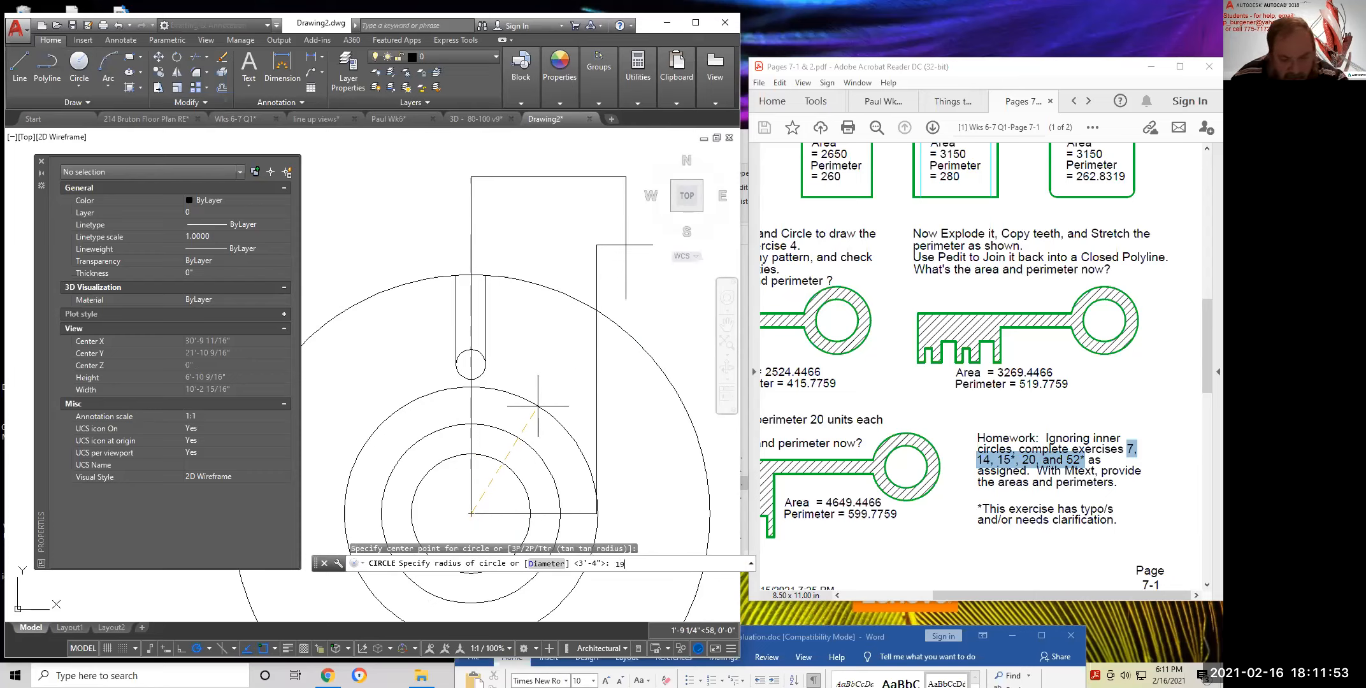
pyautogui.press('Return')
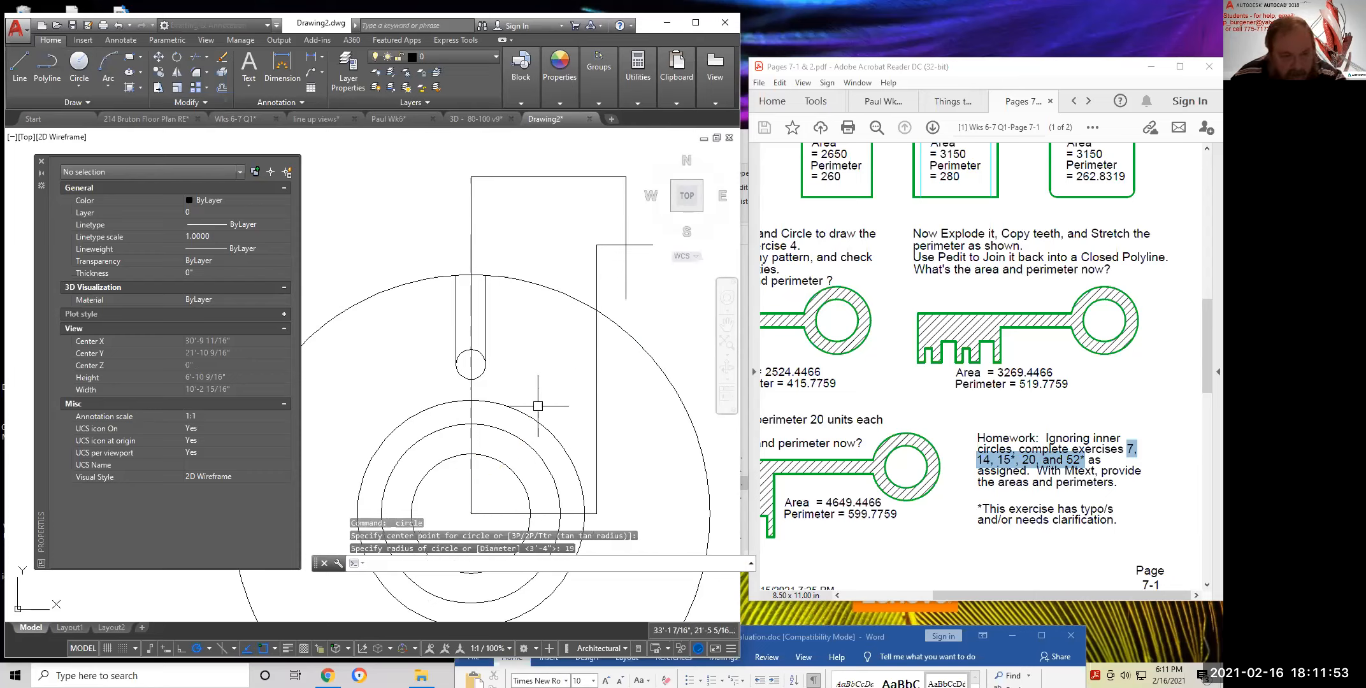
pyautogui.click(159, 53)
pyautogui.click(523, 411)
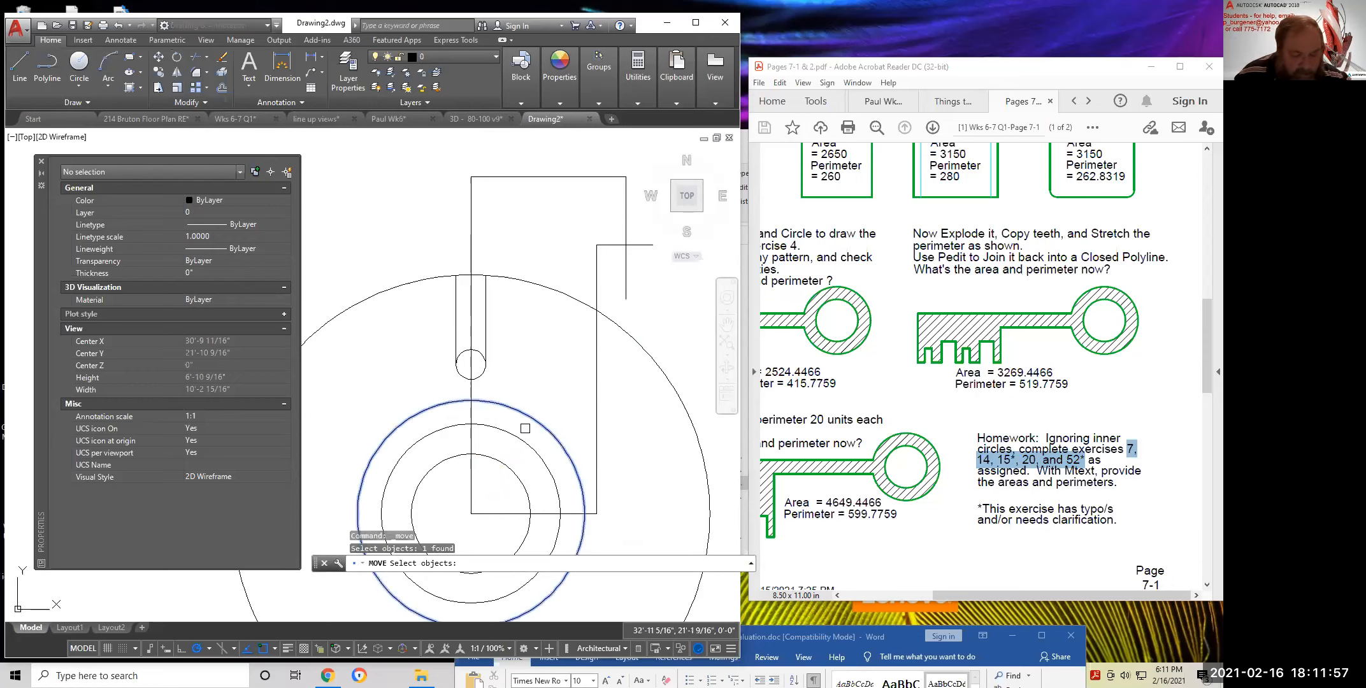
pyautogui.press('Return')
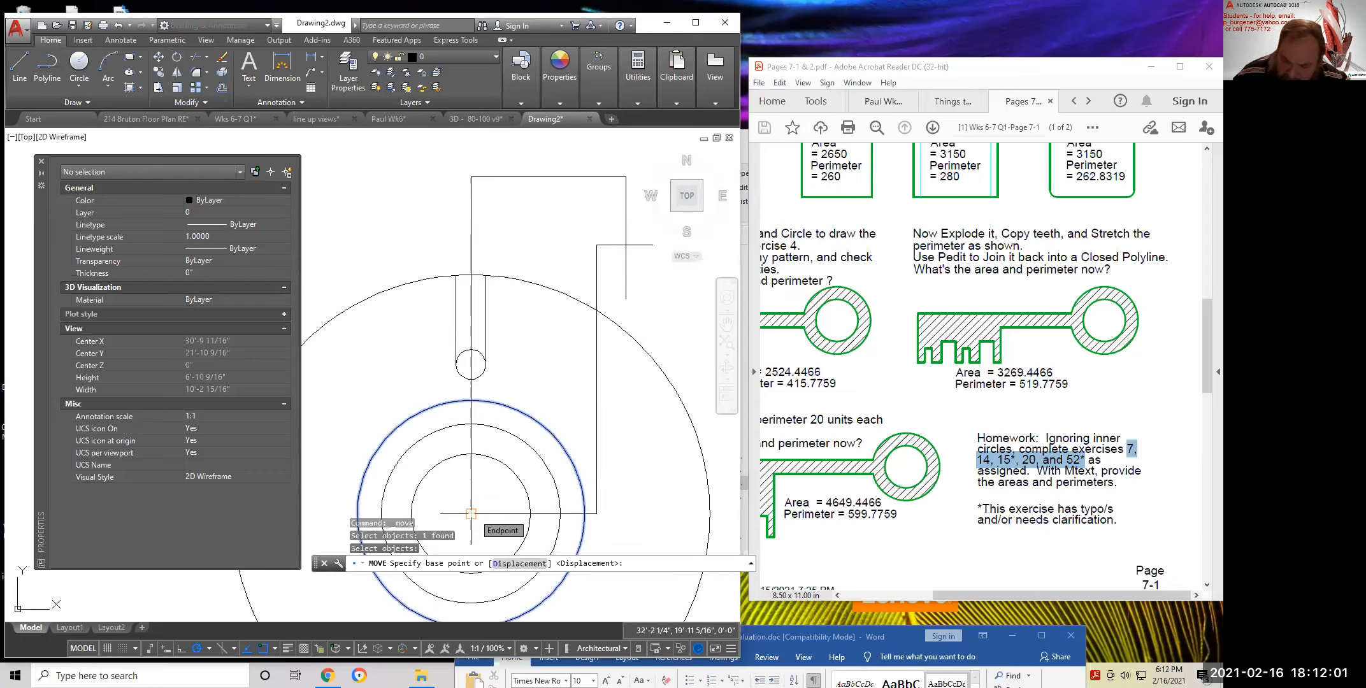
pyautogui.click(471, 514)
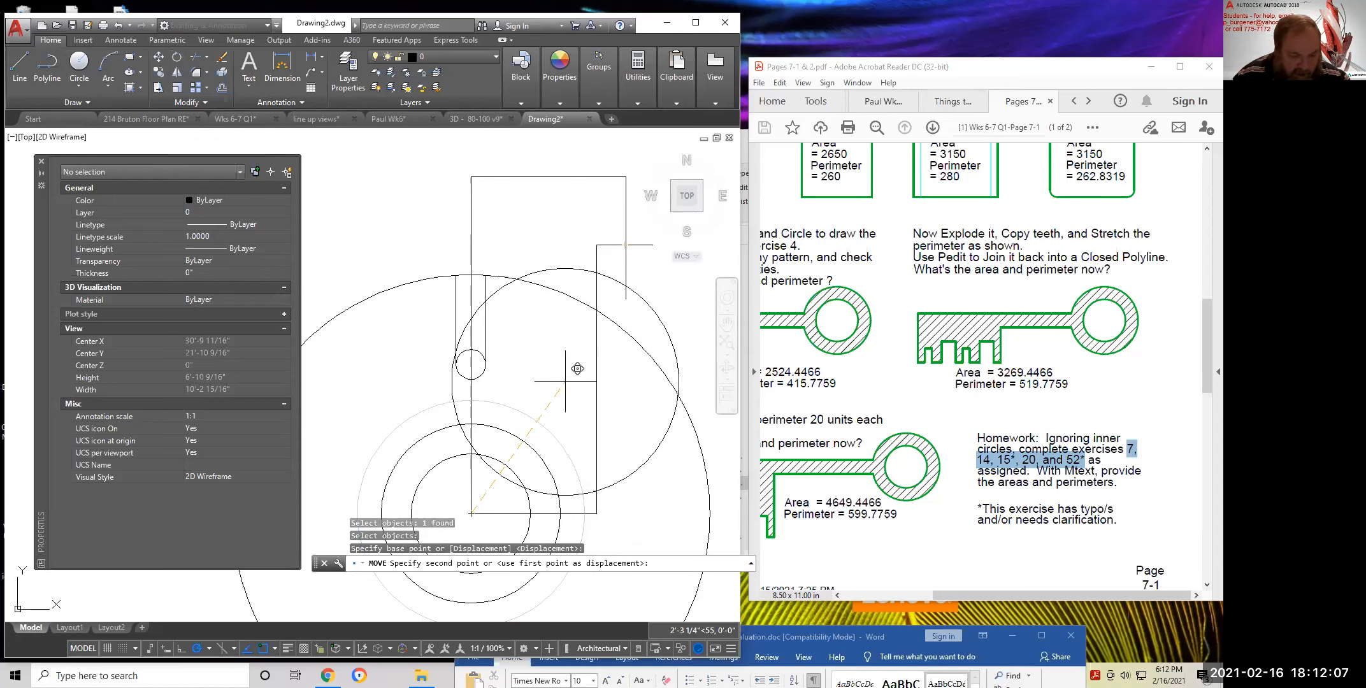
pyautogui.press('F8')
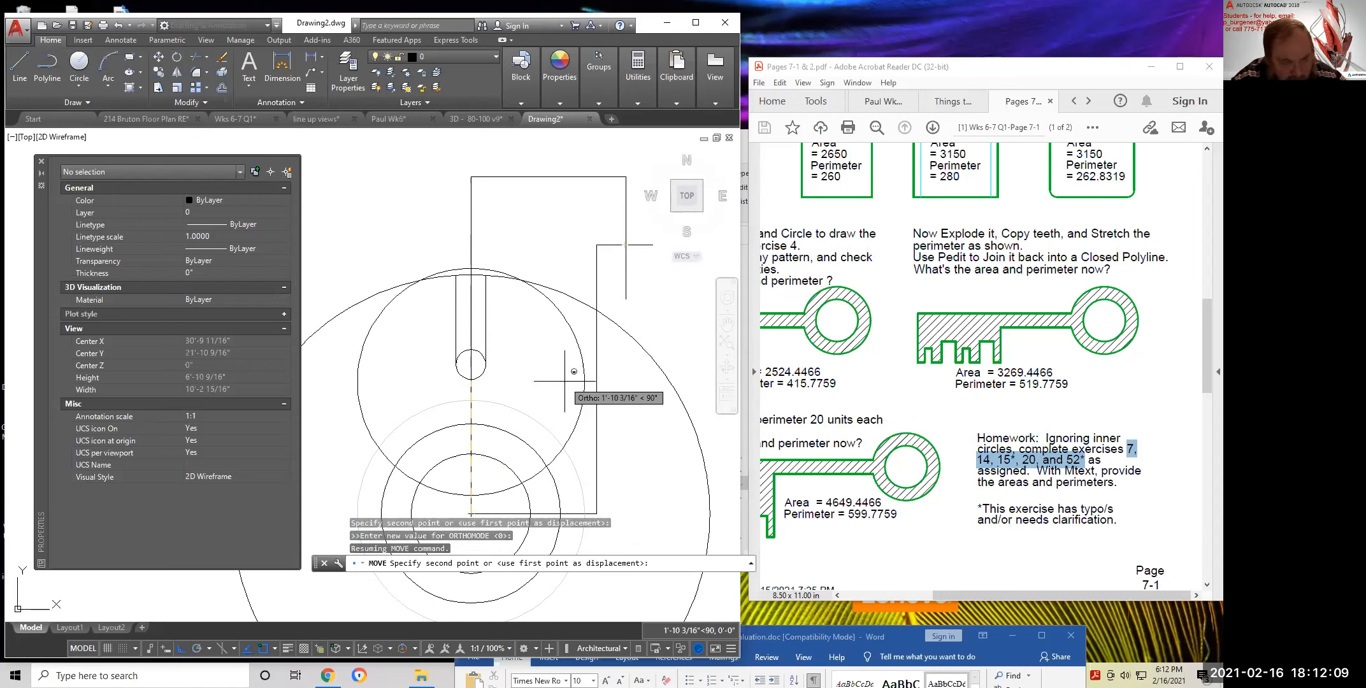
pyautogui.write('@26,45')
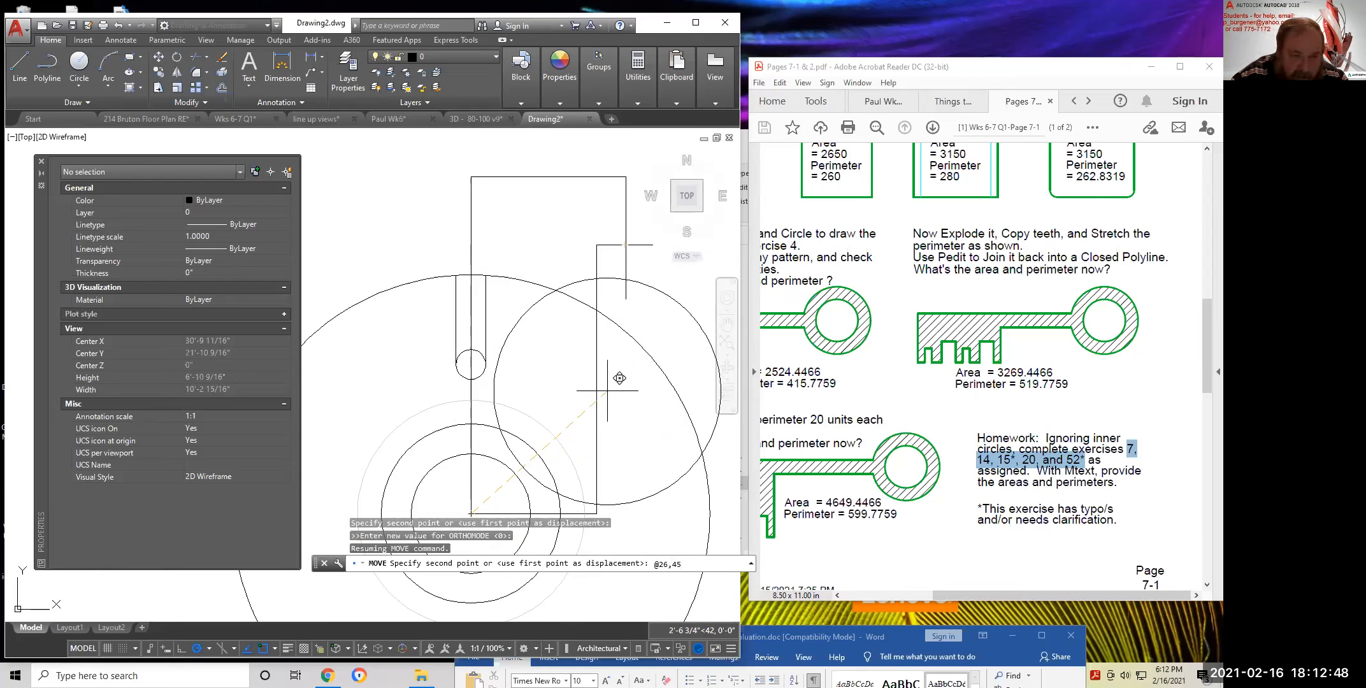
pyautogui.press('Return')
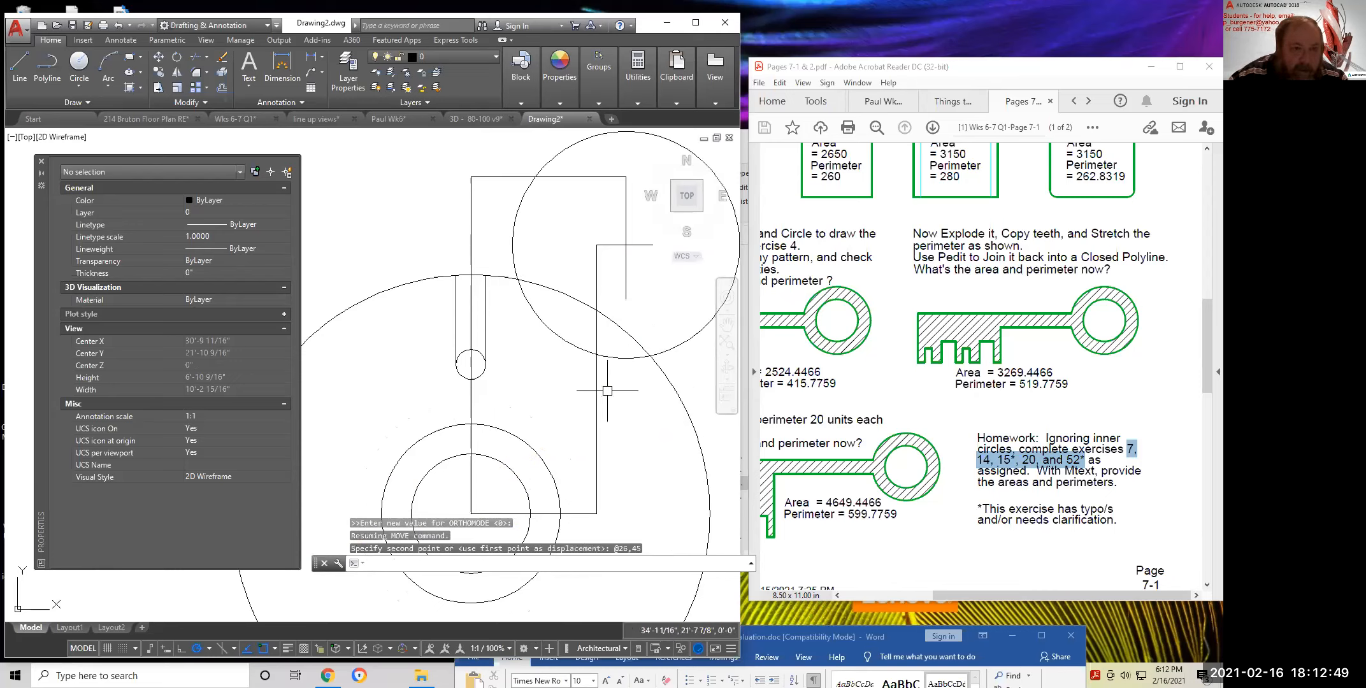
pyautogui.click(673, 346)
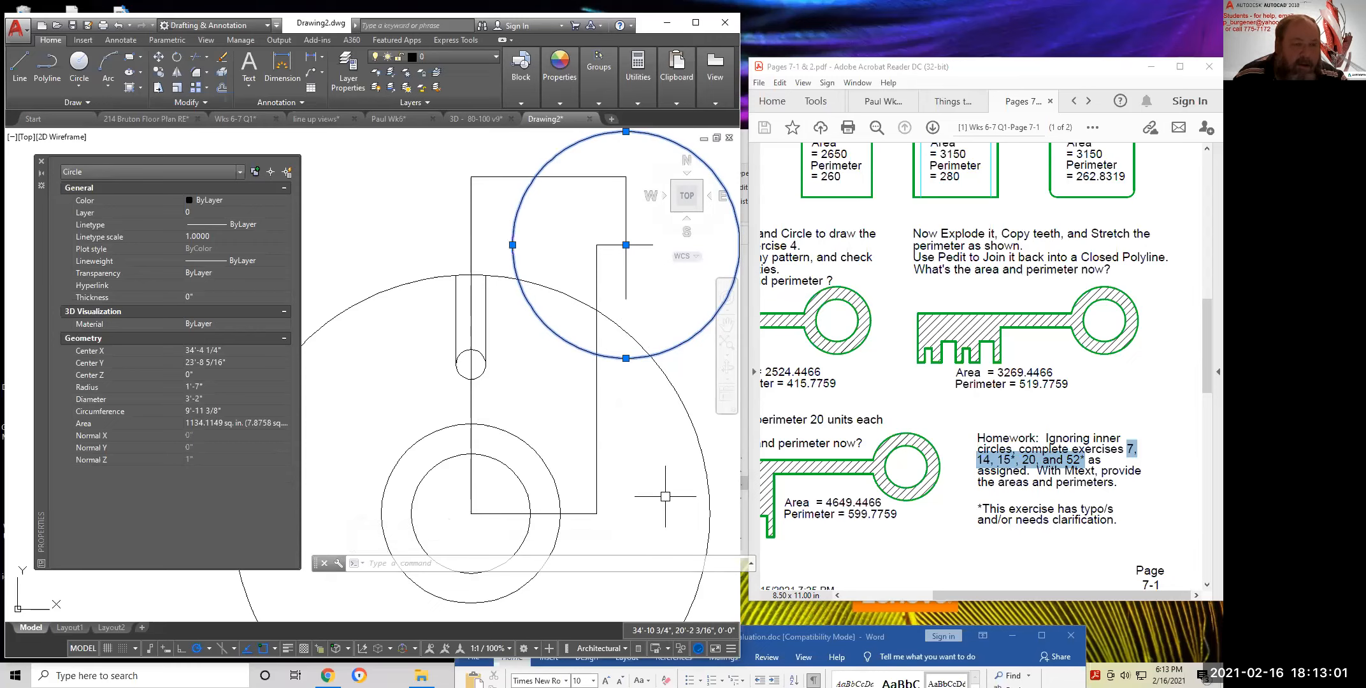
pyautogui.press('Escape')
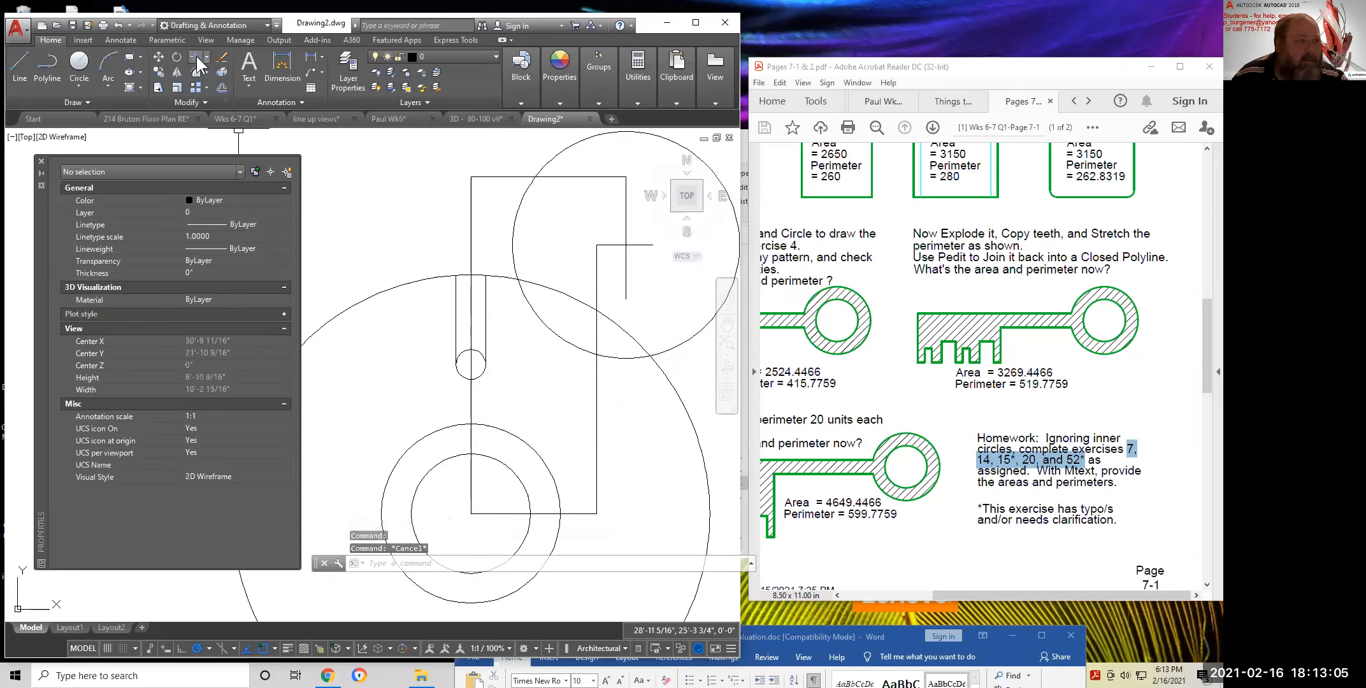
# Erase the upper and lower helper outline lines, keeping the circles and slot sides
pyautogui.click(221, 72)
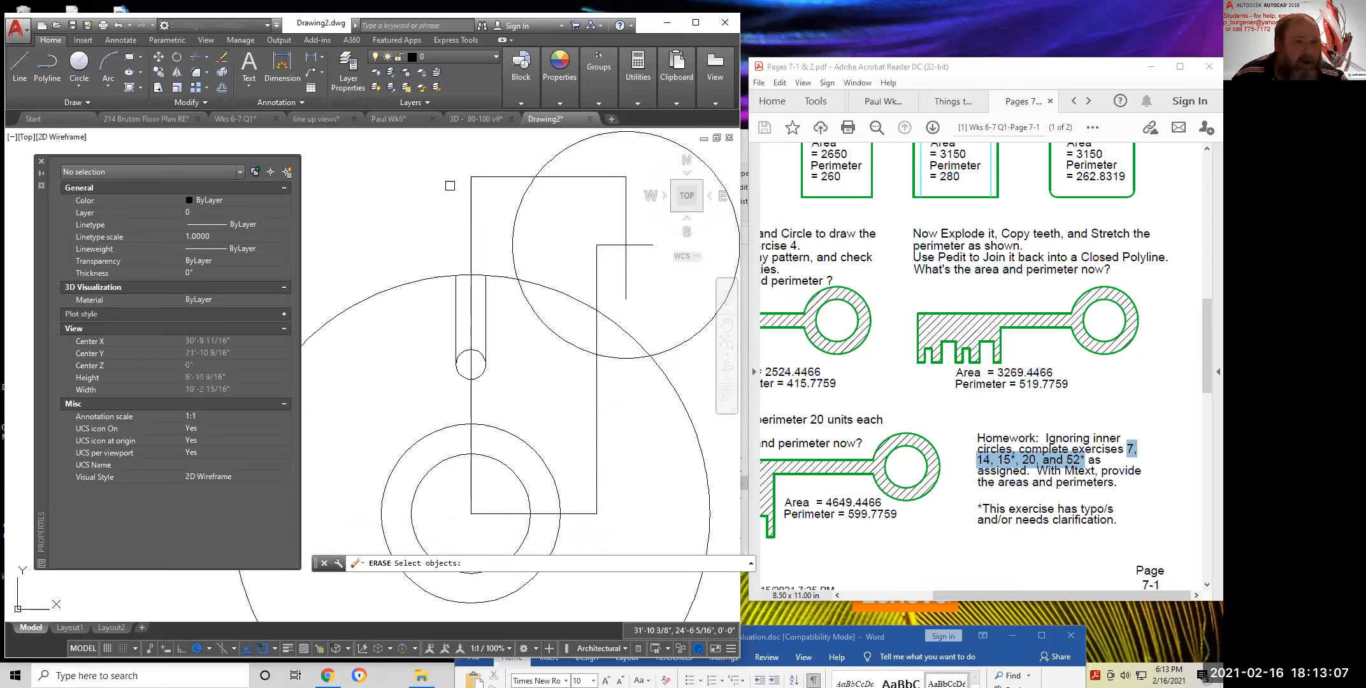
pyautogui.click(440, 154)
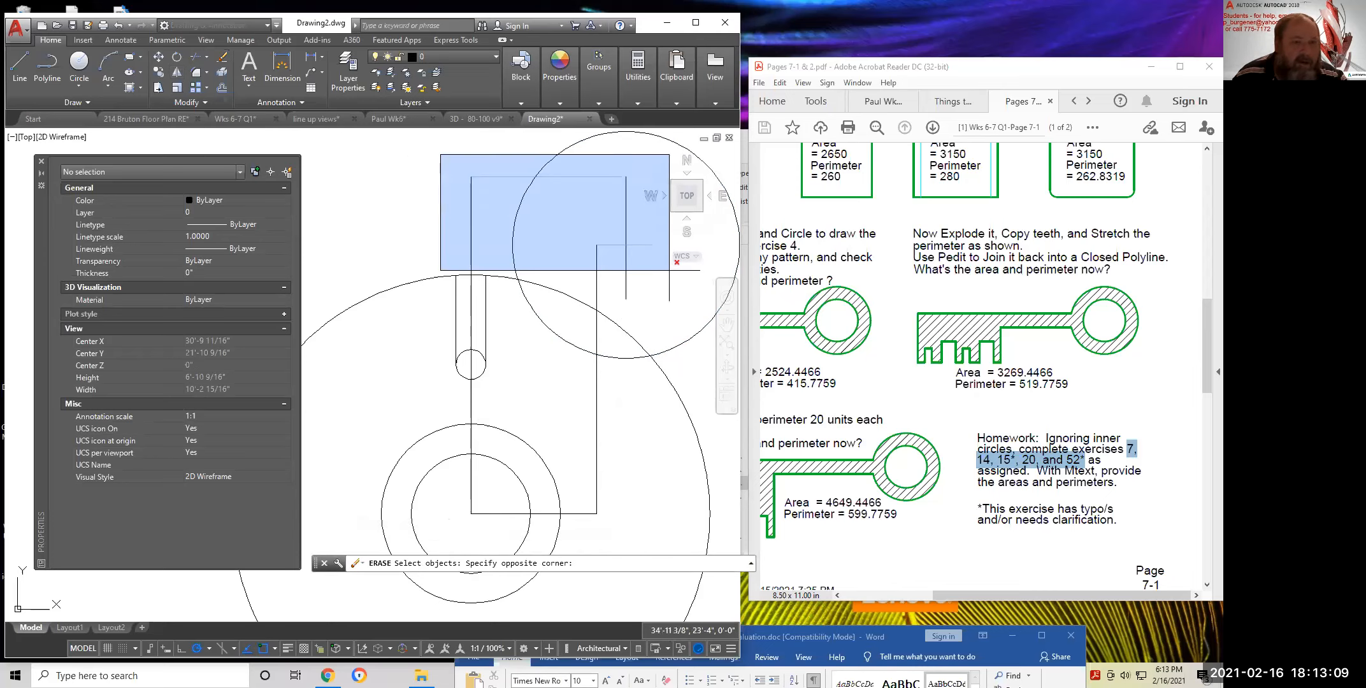
pyautogui.click(678, 298)
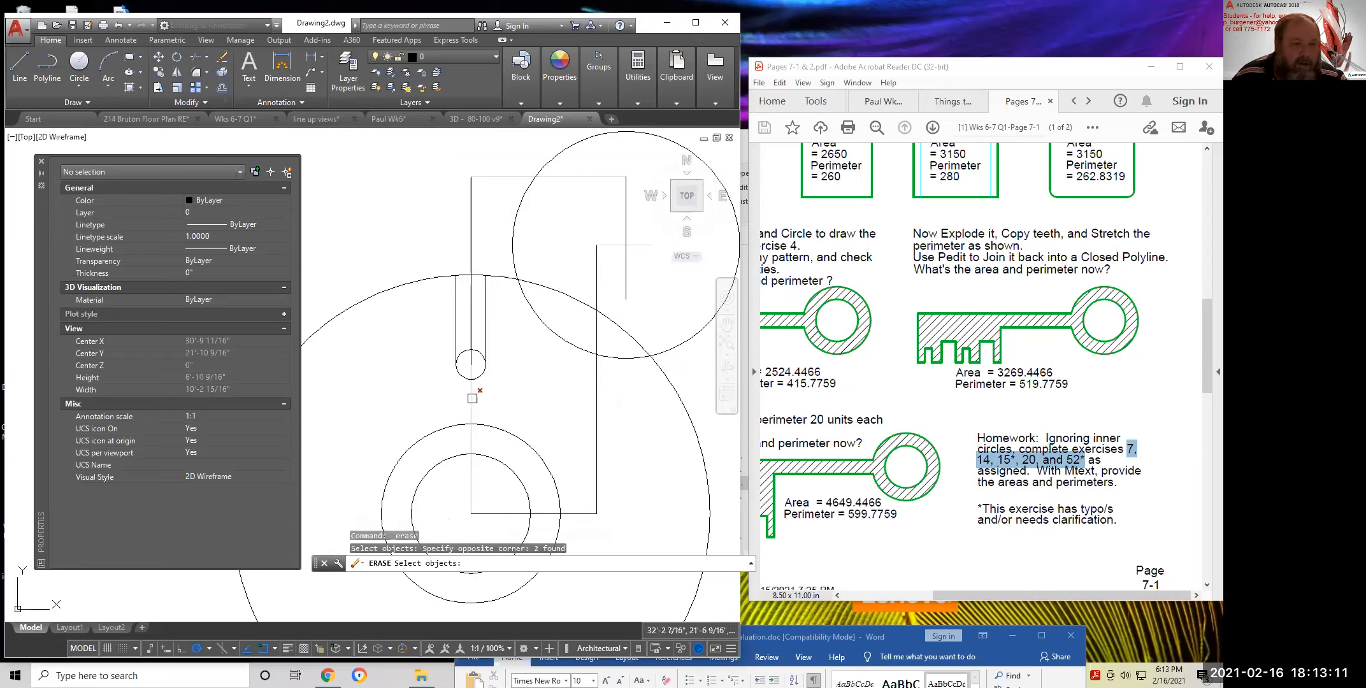
pyautogui.click(473, 398)
pyautogui.click(428, 407)
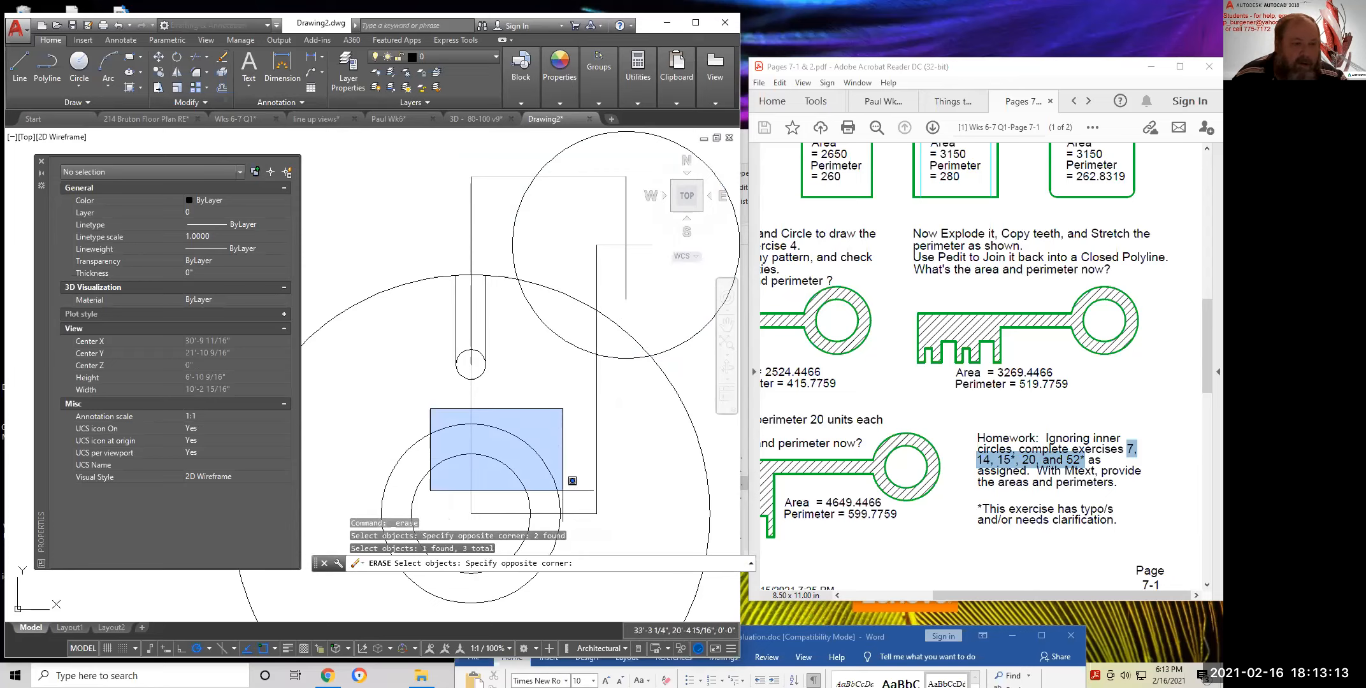
pyautogui.click(667, 531)
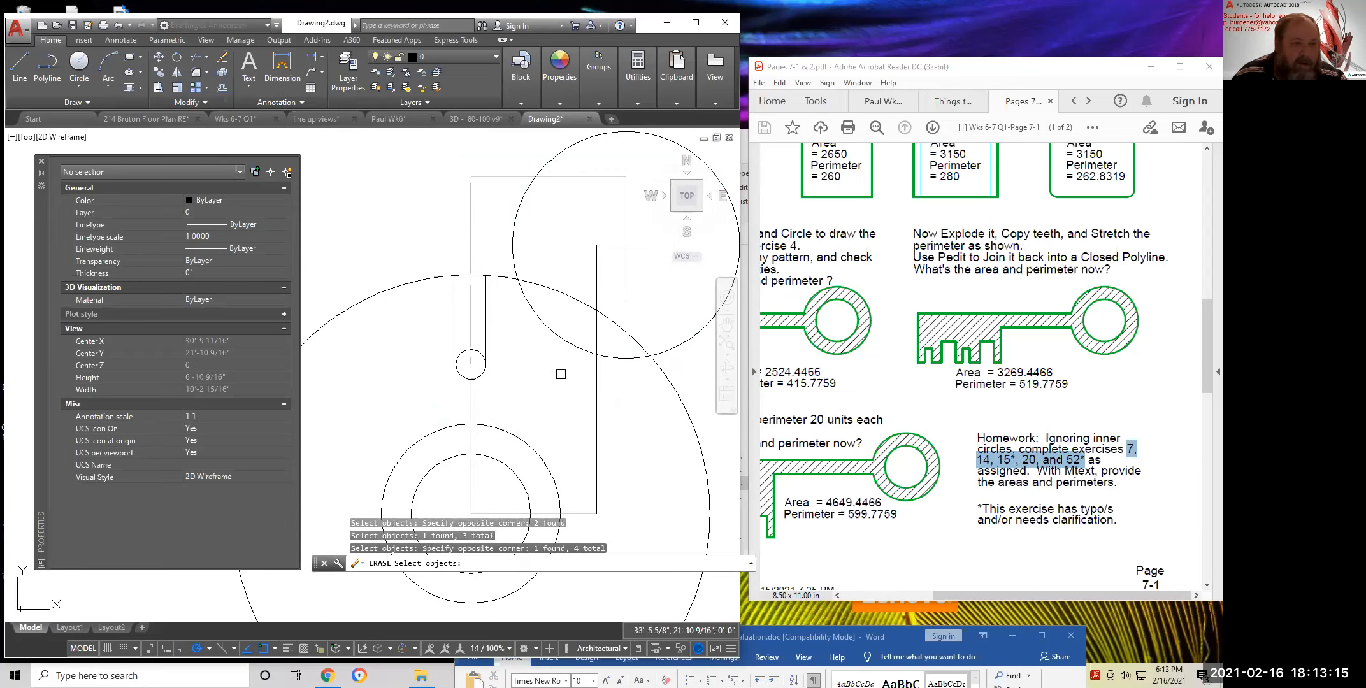
pyautogui.click(470, 314)
pyautogui.click(597, 391)
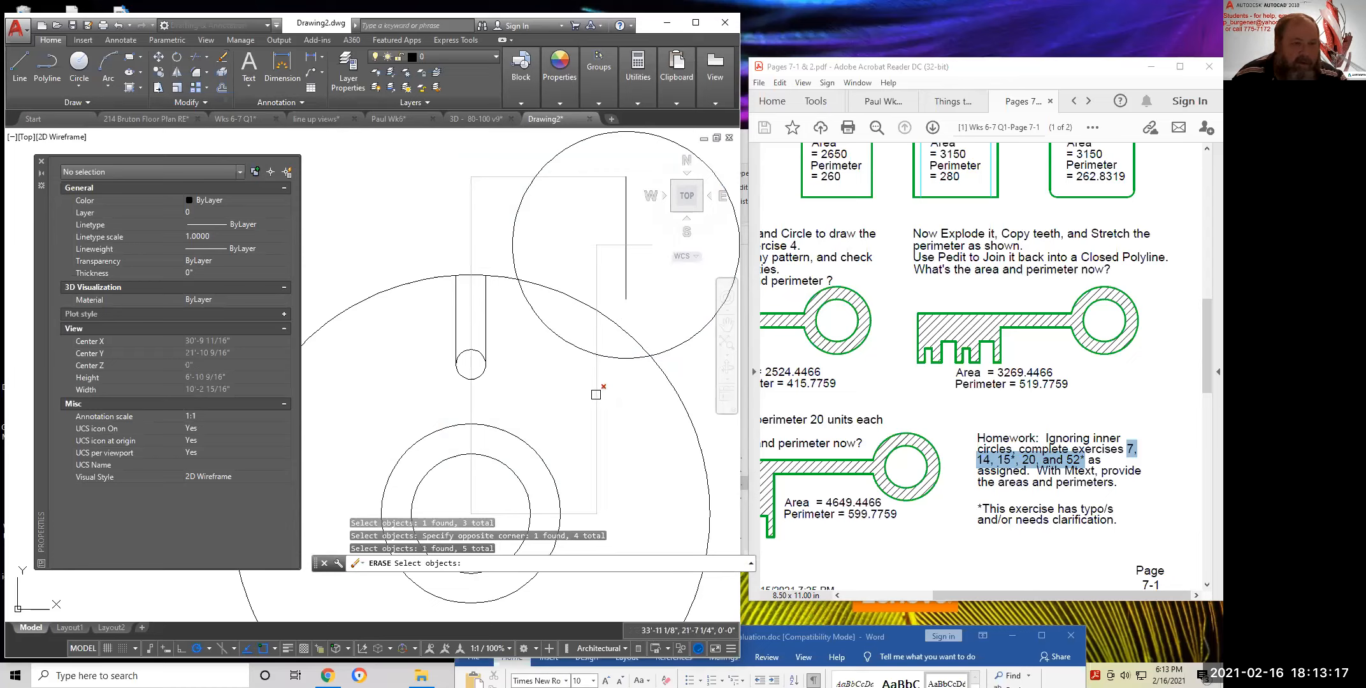
pyautogui.click(623, 289)
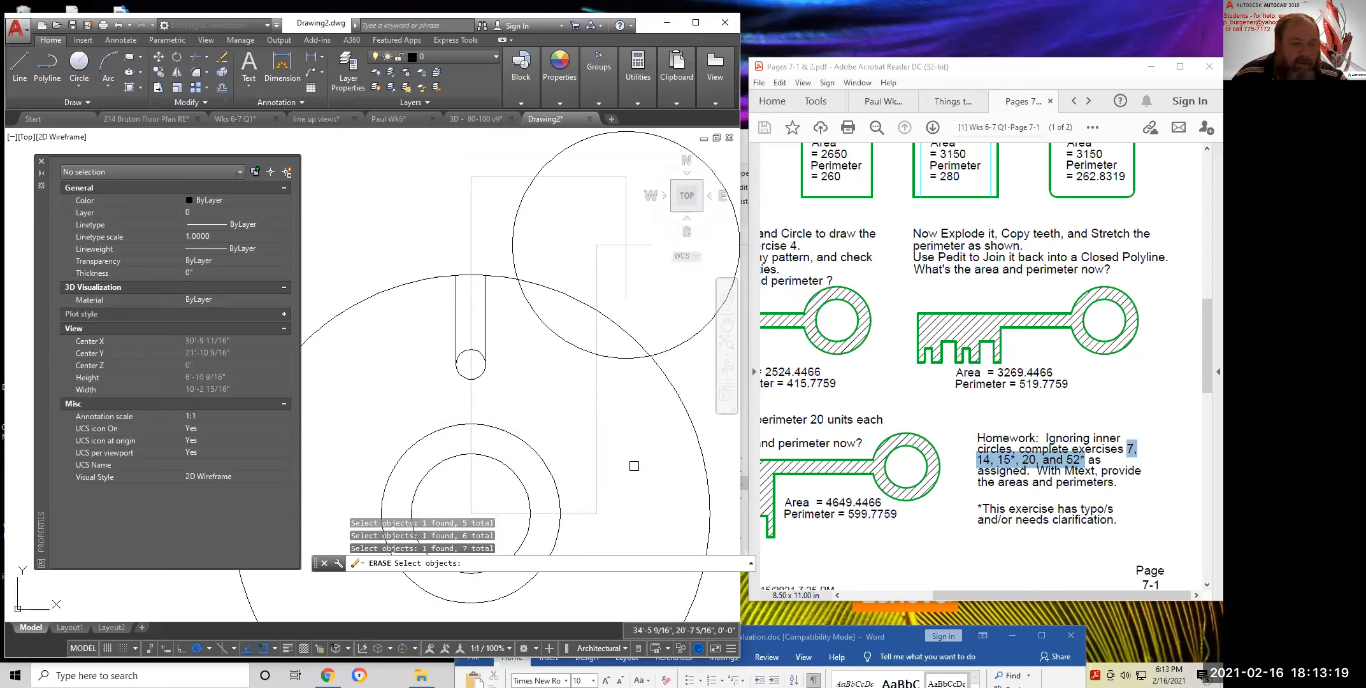
pyautogui.moveTo(622, 437); pyautogui.dragTo(620, 392, button='middle')
pyautogui.press('Return')
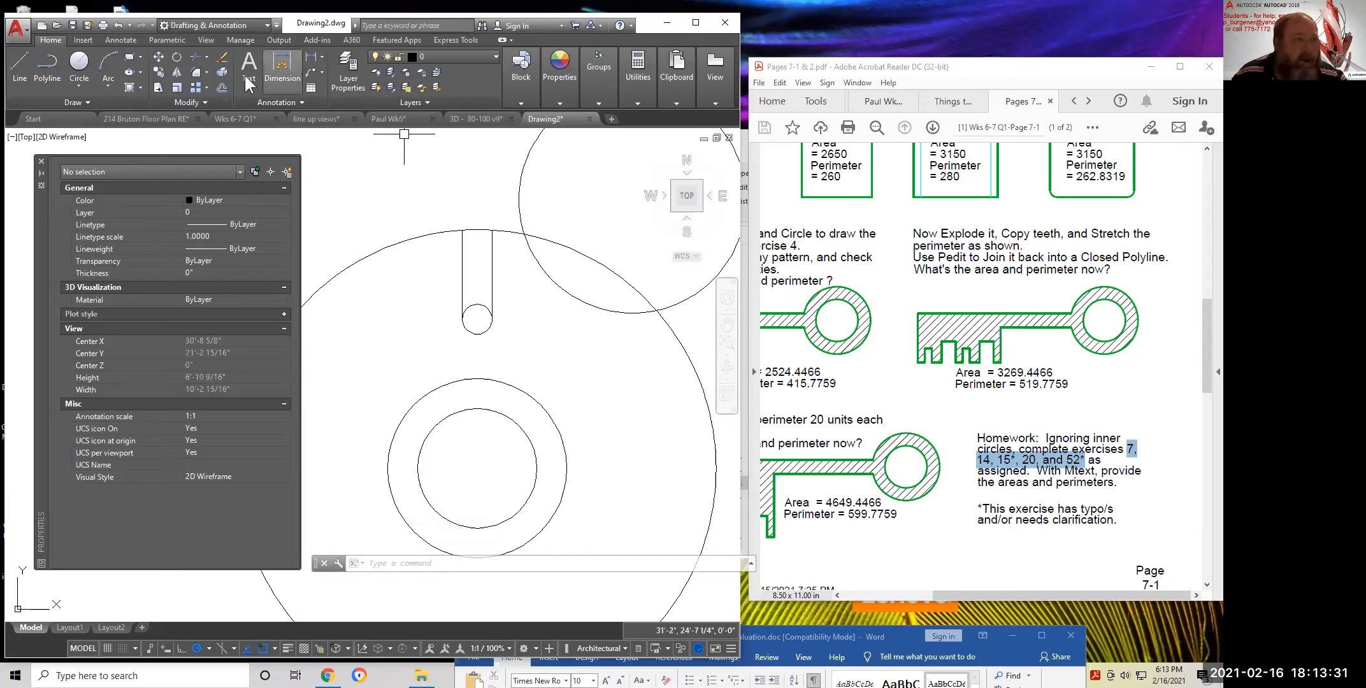
# Trim the big circle, the upper-right circle and the small circle's top into the tooth shape
pyautogui.click(200, 57)
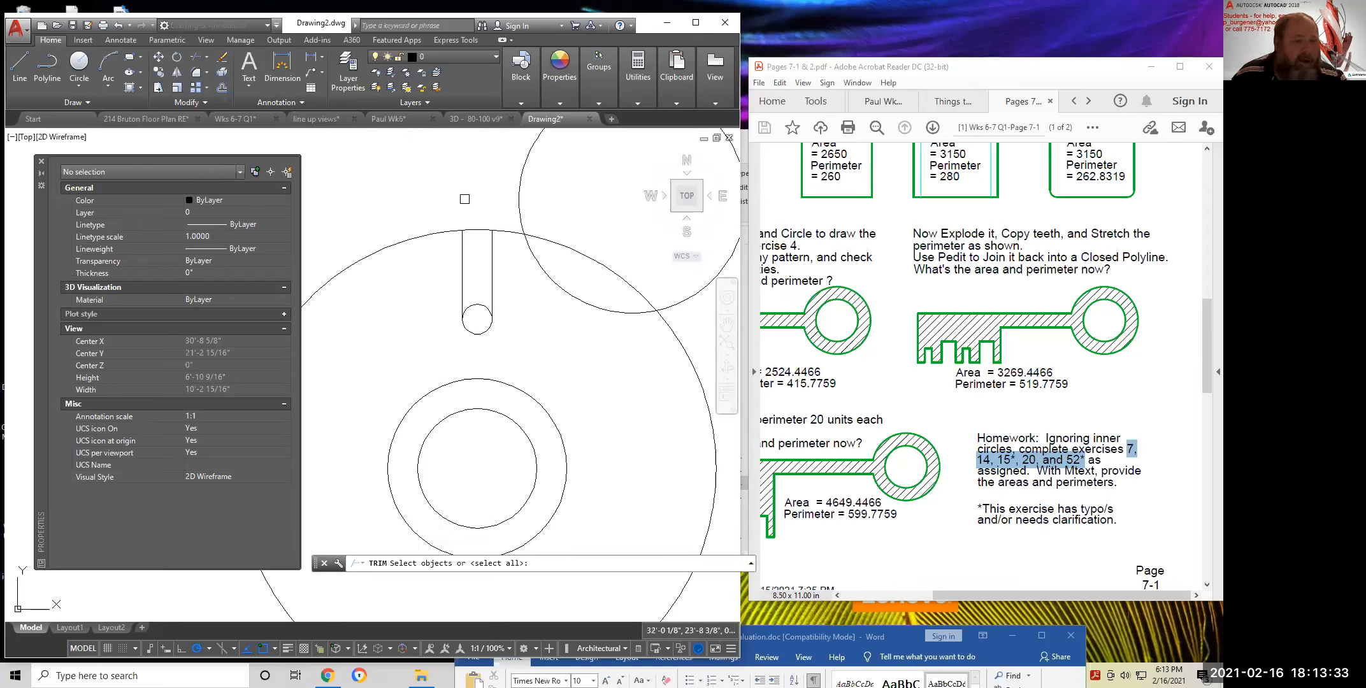
pyautogui.click(579, 244)
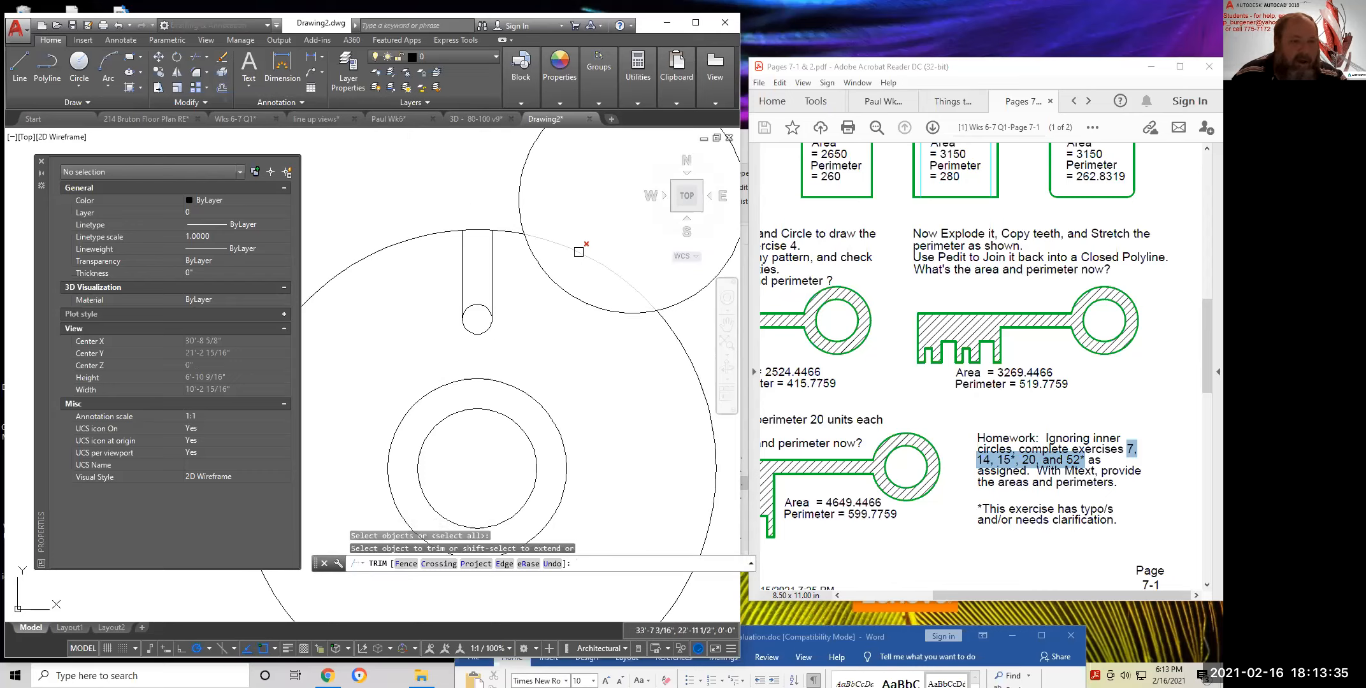
pyautogui.click(521, 202)
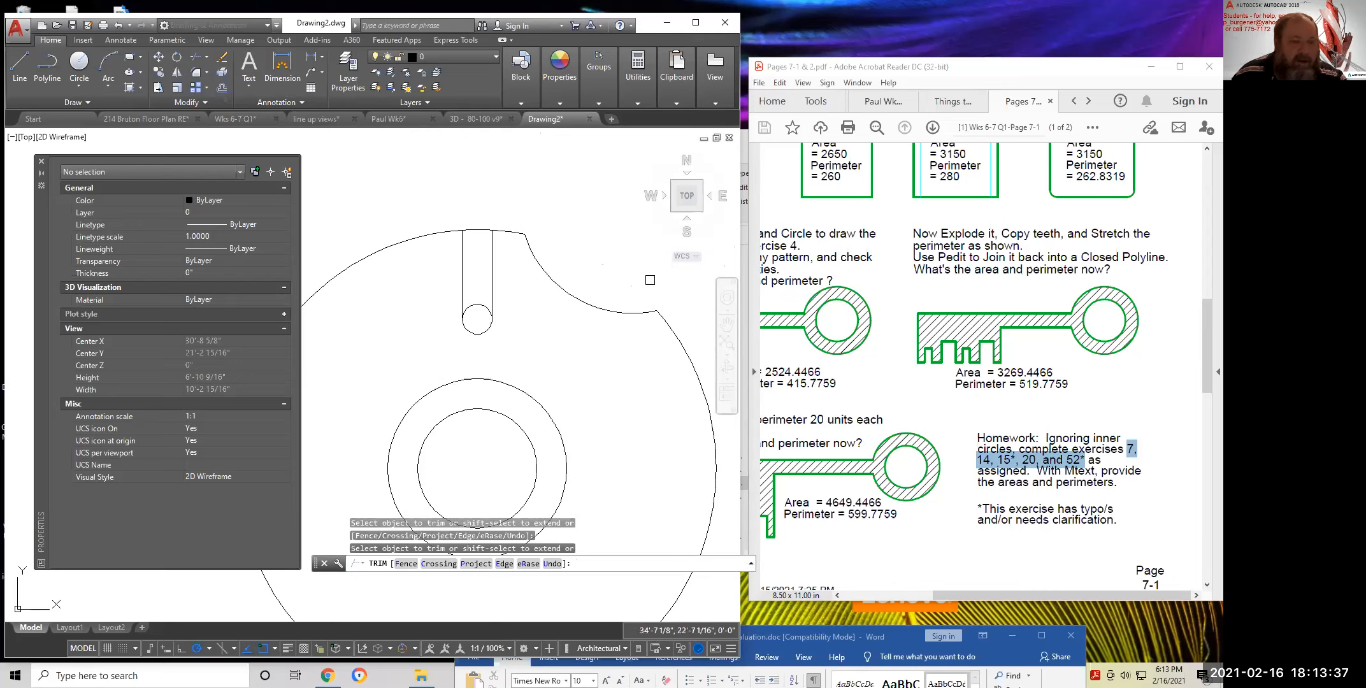
pyautogui.click(477, 305)
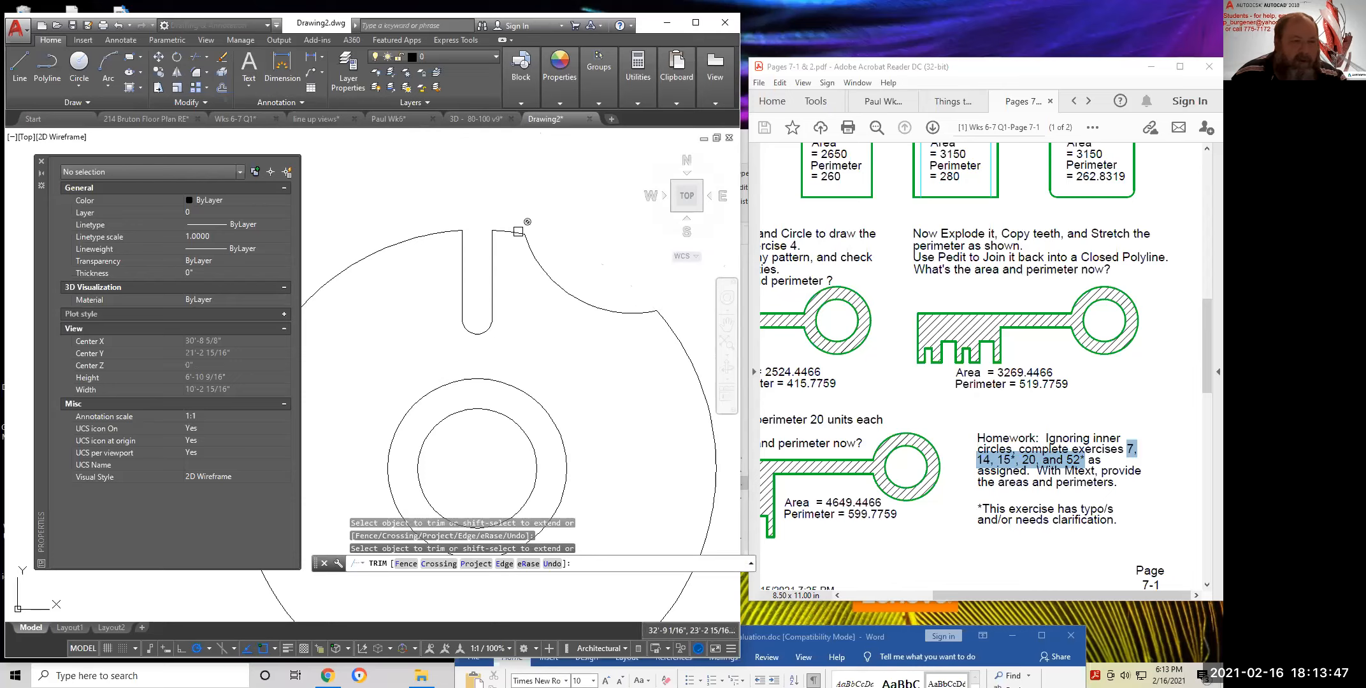
pyautogui.click(516, 231)
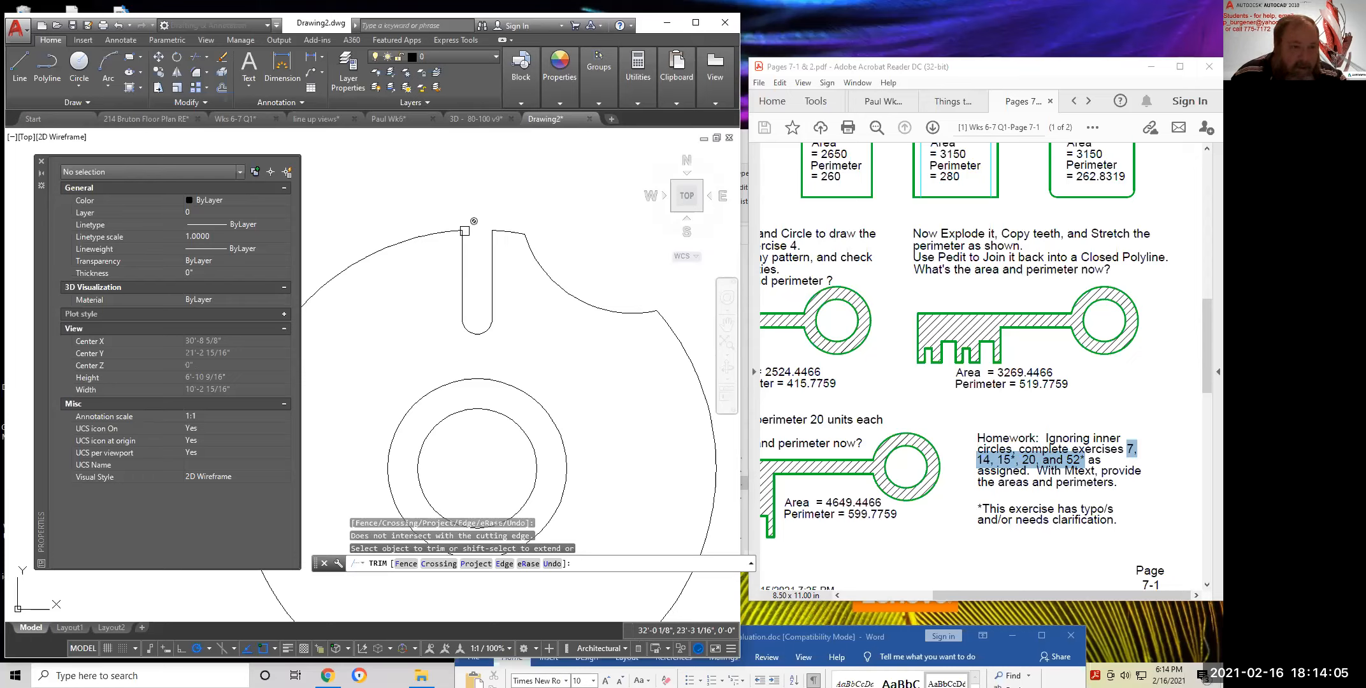
# Finish trimming around the slot and erase the leftover outer arc
pyautogui.click(482, 330)
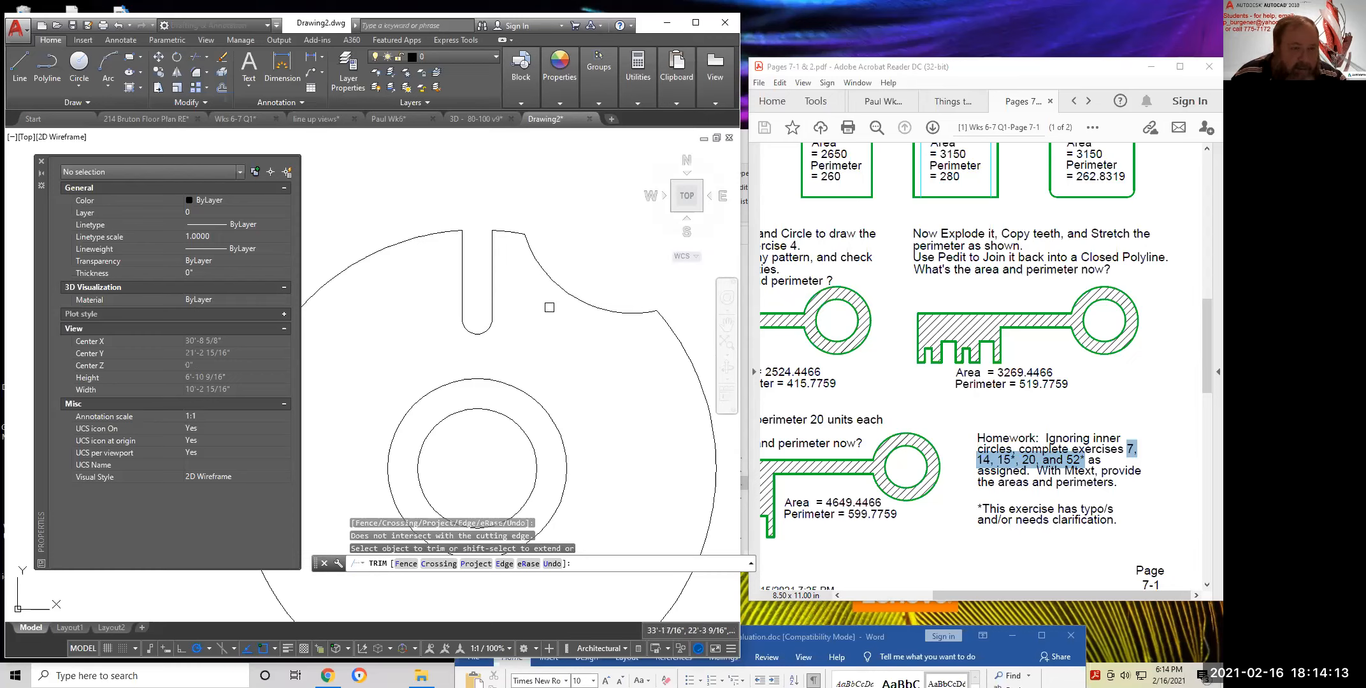
pyautogui.scroll(-3, 609, 361)
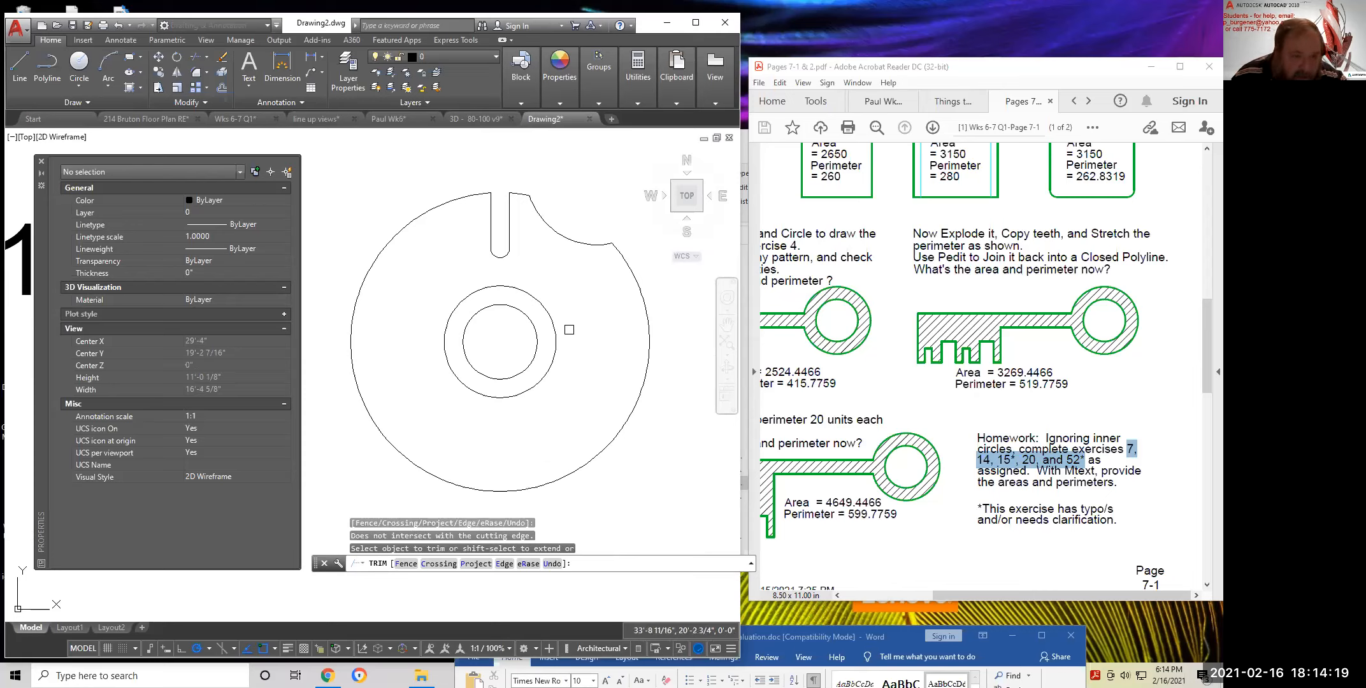
pyautogui.scroll(4, 516, 325)
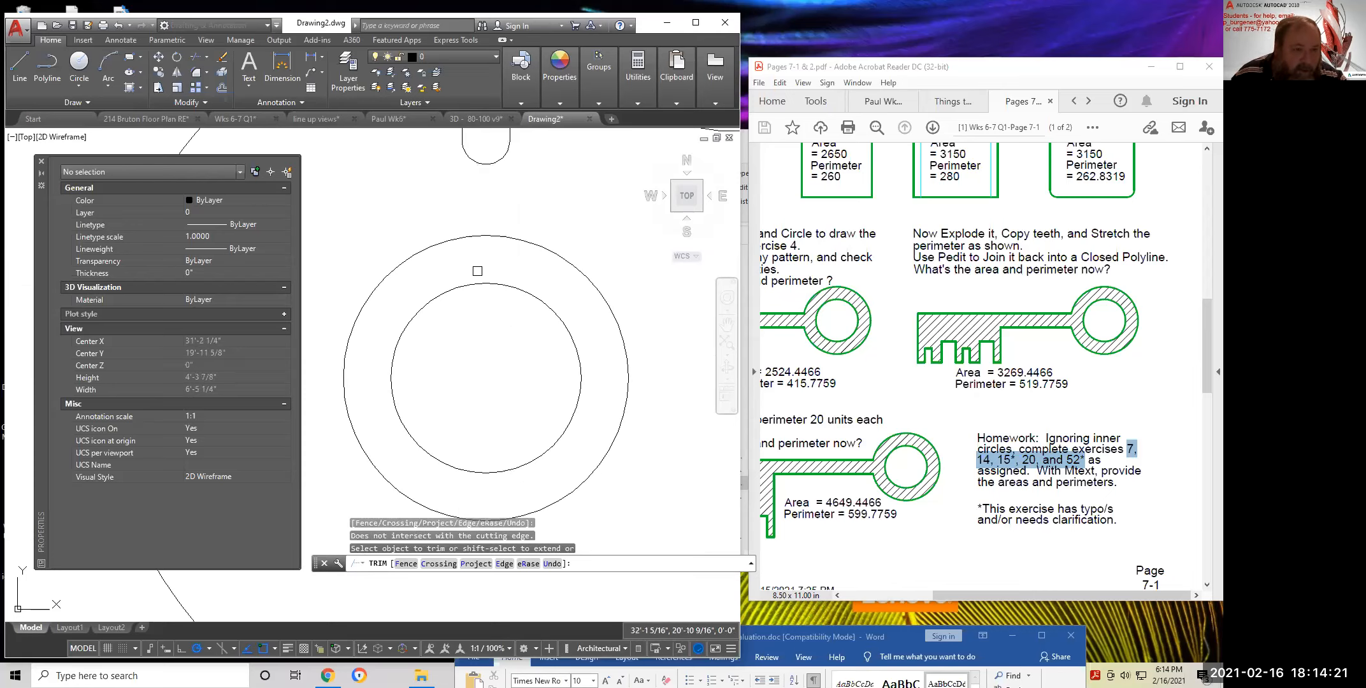
pyautogui.scroll(-4, 499, 311)
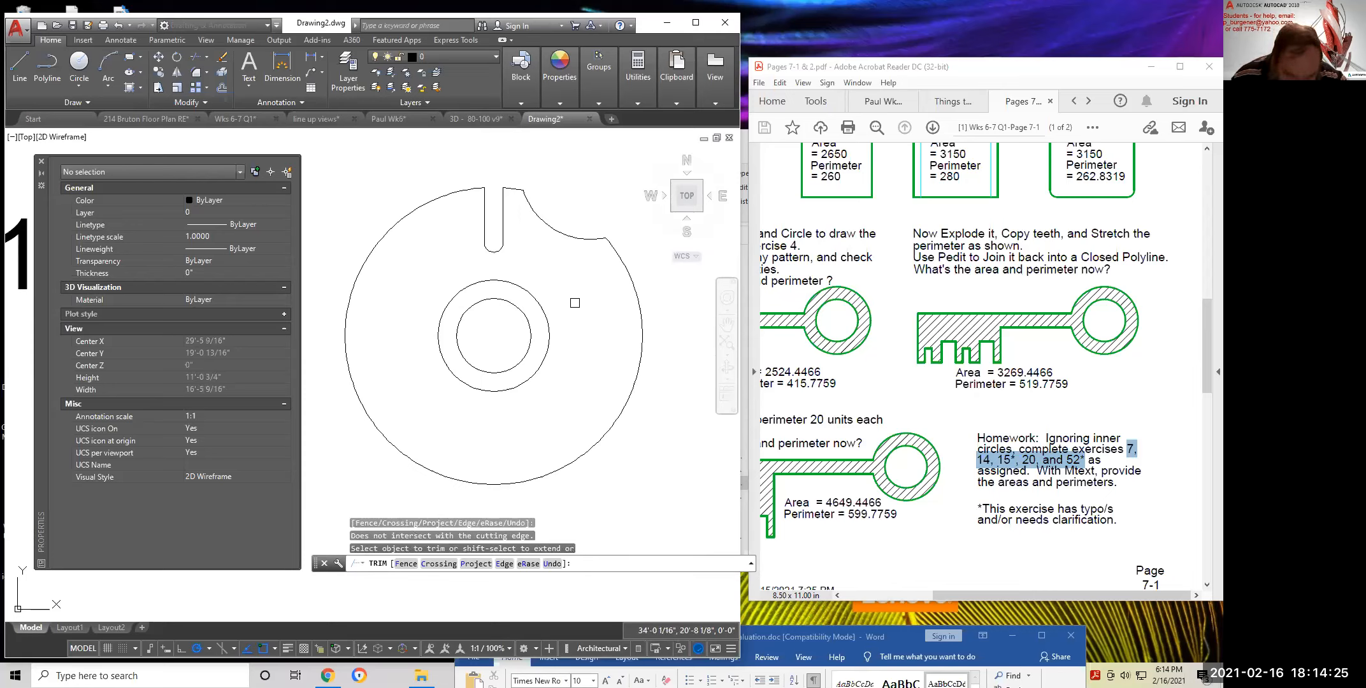
pyautogui.scroll(6, 487, 245)
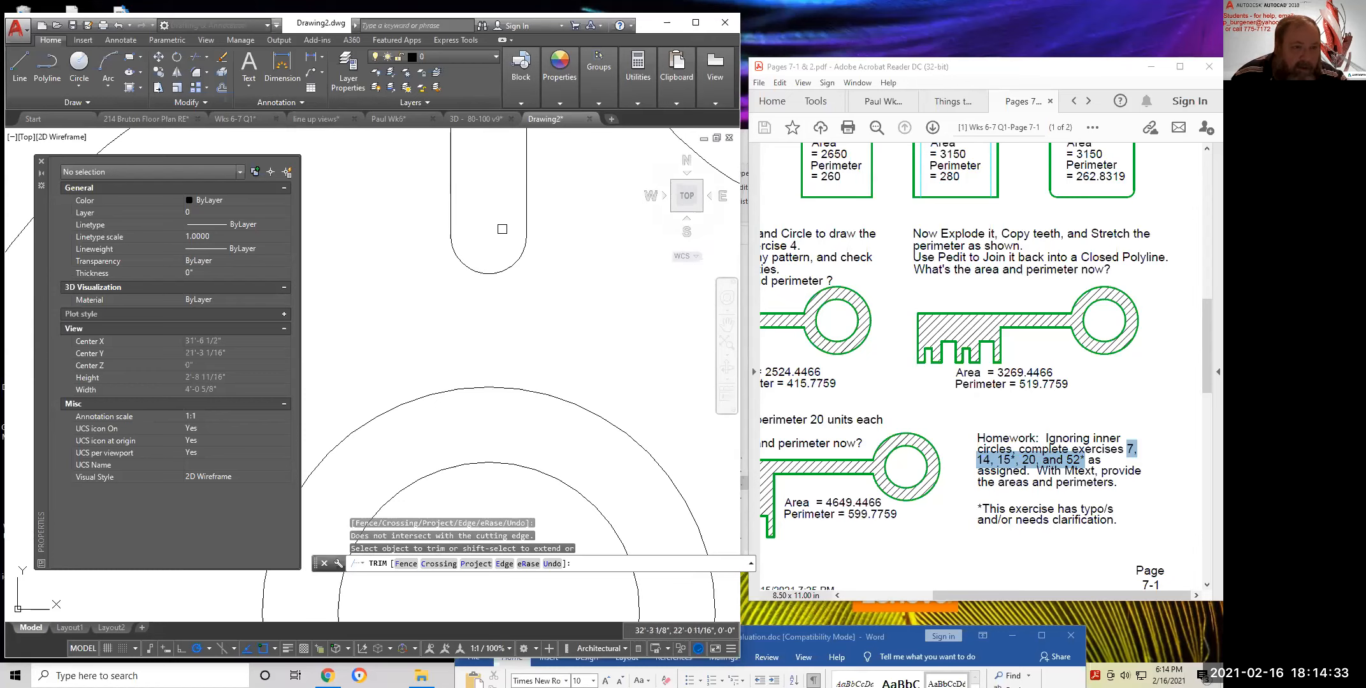
pyautogui.scroll(-5, 490, 235)
pyautogui.scroll(-1, 566, 290)
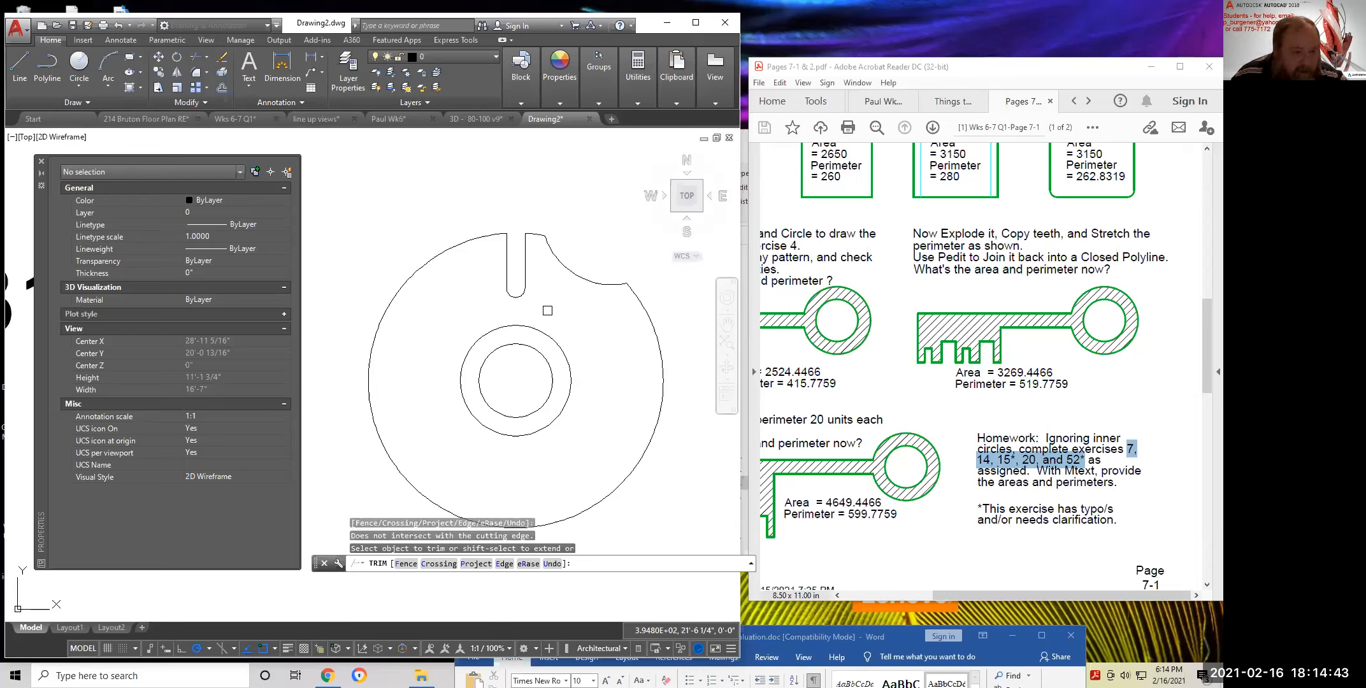
pyautogui.press('Return')
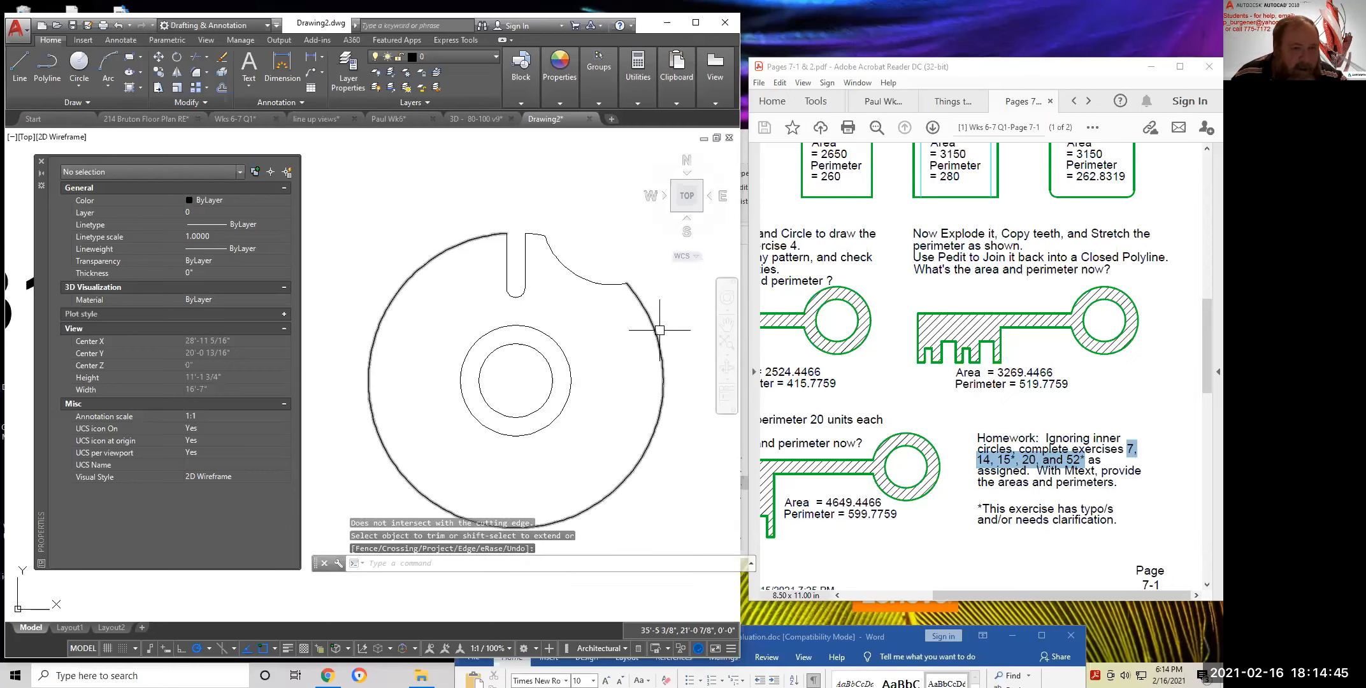
pyautogui.click(456, 247)
pyautogui.press('Return')
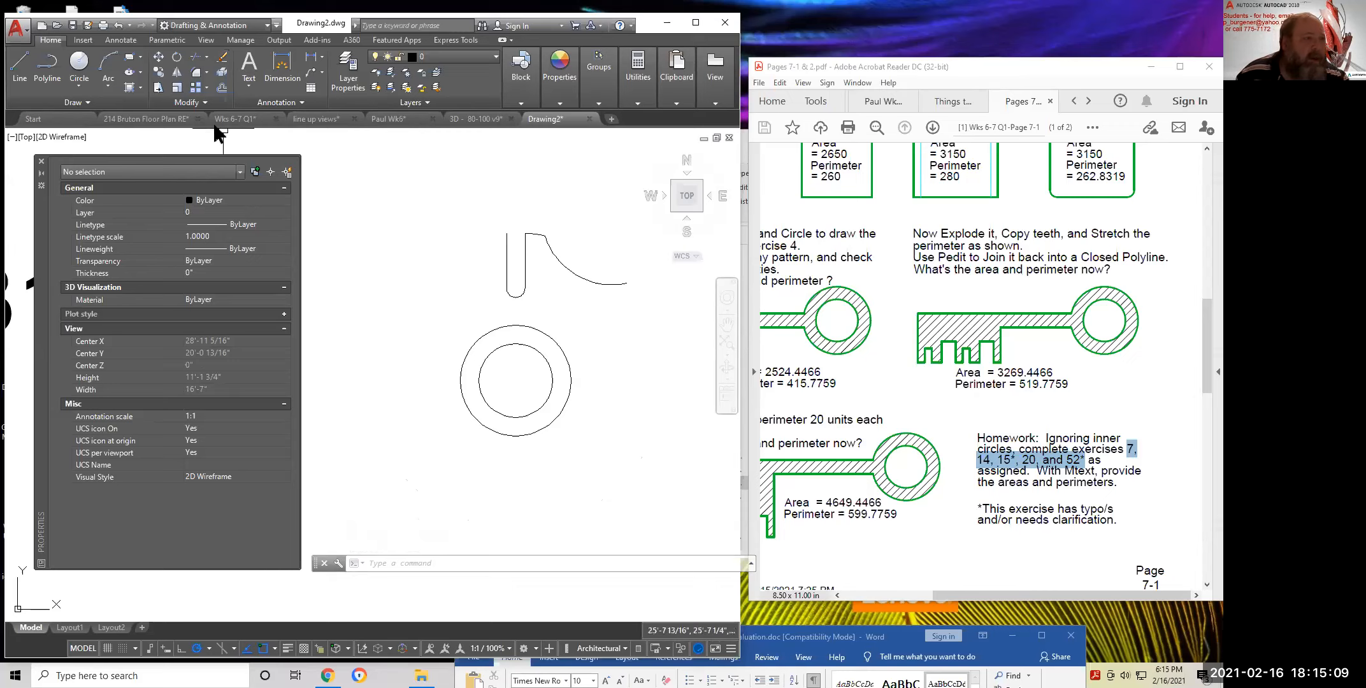
# Mirror the short slot-top line across the centre-to-arc-midpoint axis, keeping the original
pyautogui.click(178, 73)
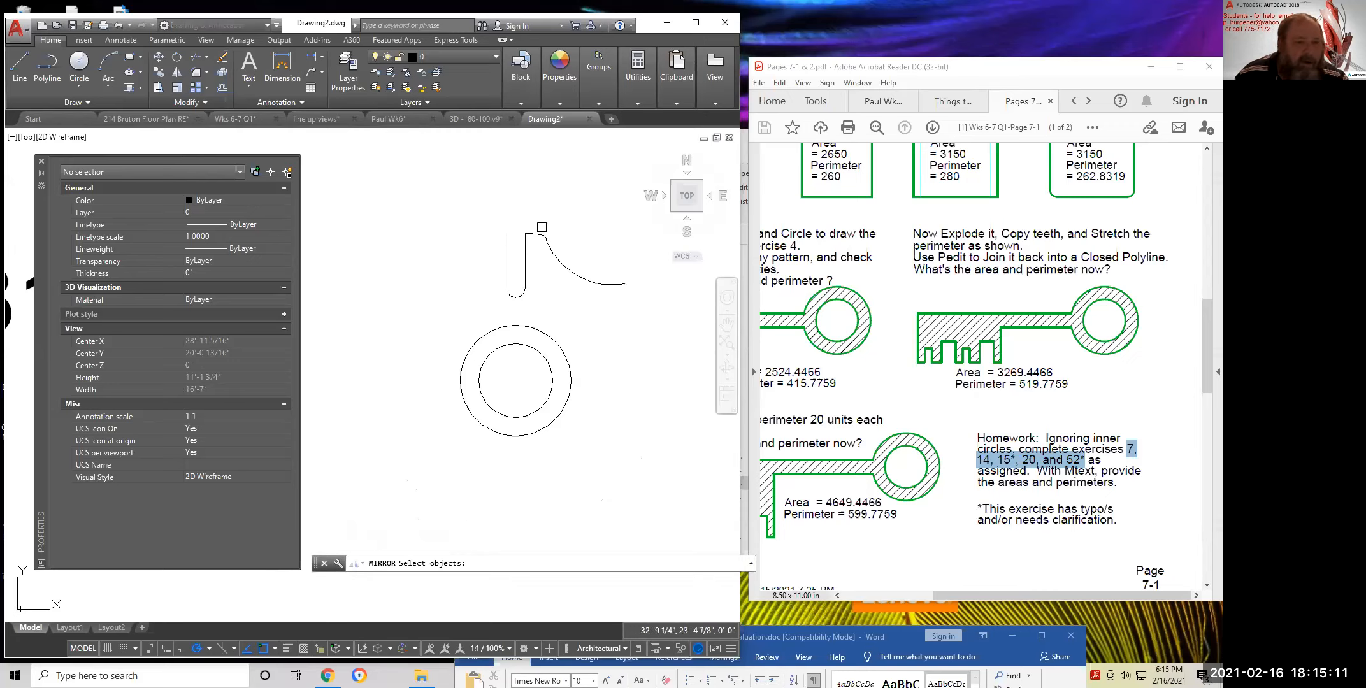
pyautogui.click(538, 234)
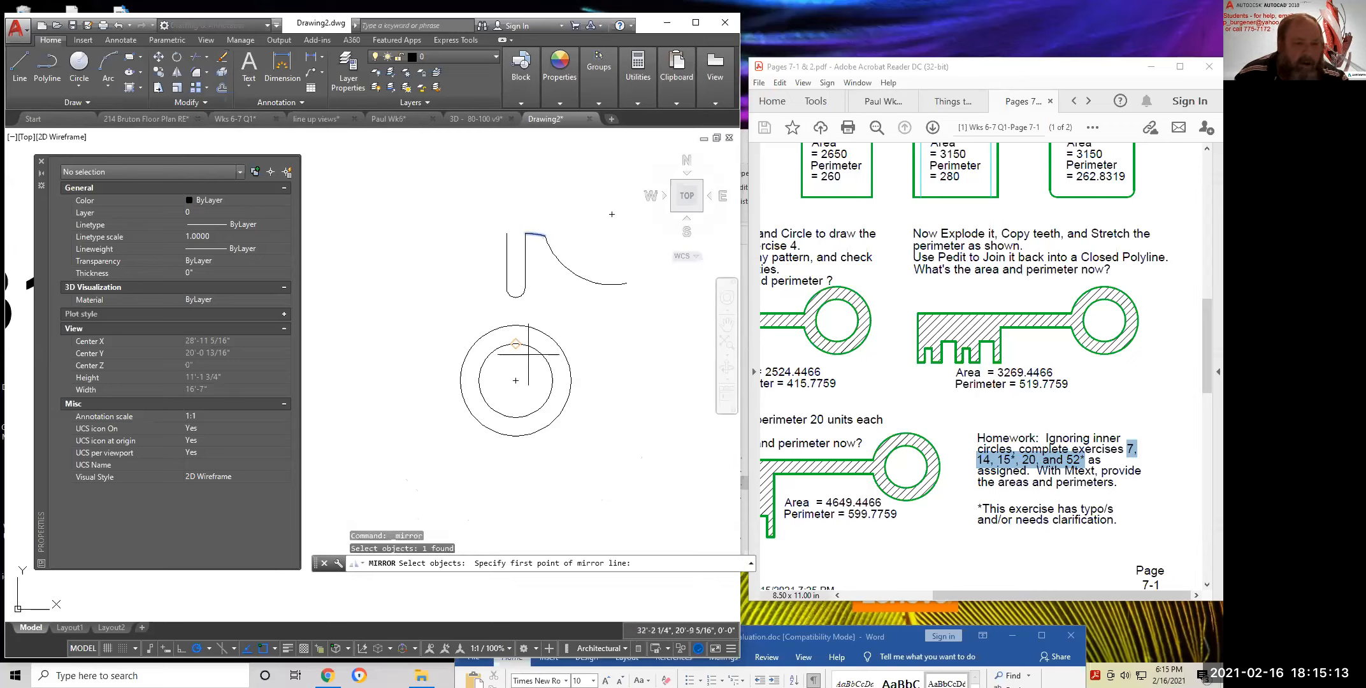
pyautogui.press('Return')
pyautogui.click(515, 380)
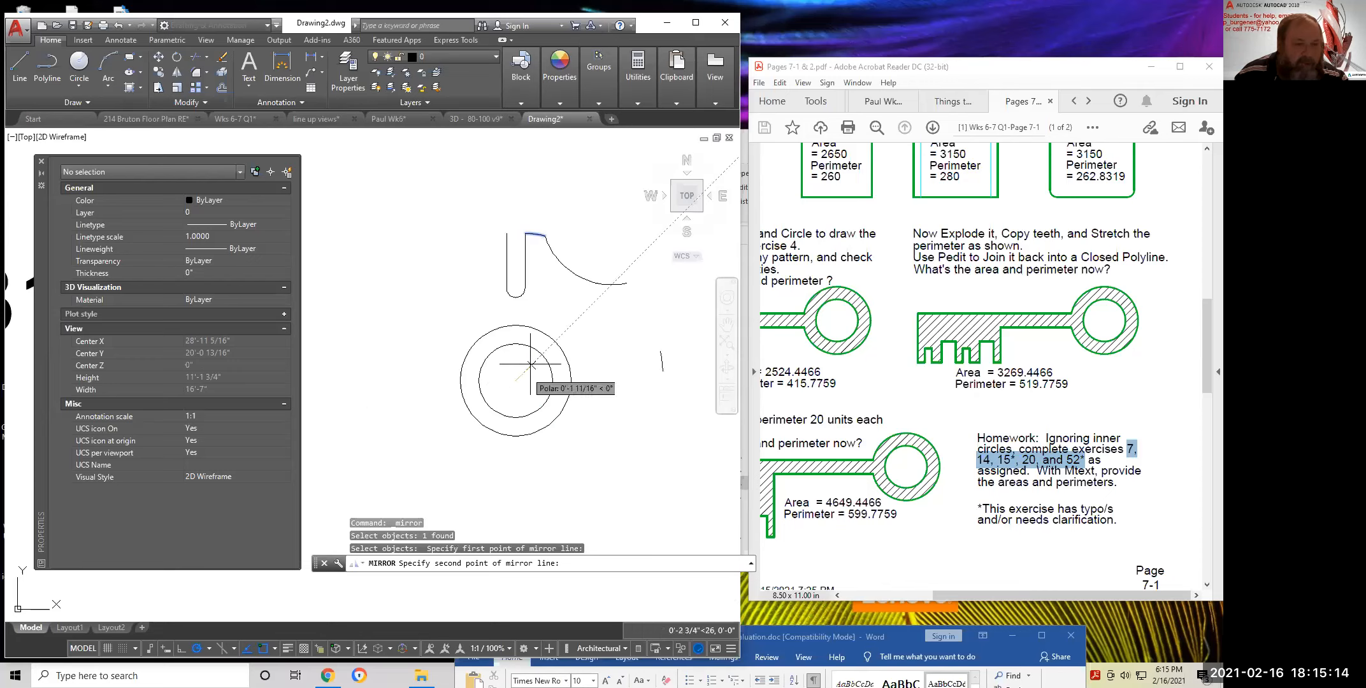
pyautogui.click(576, 276)
pyautogui.press('Return')
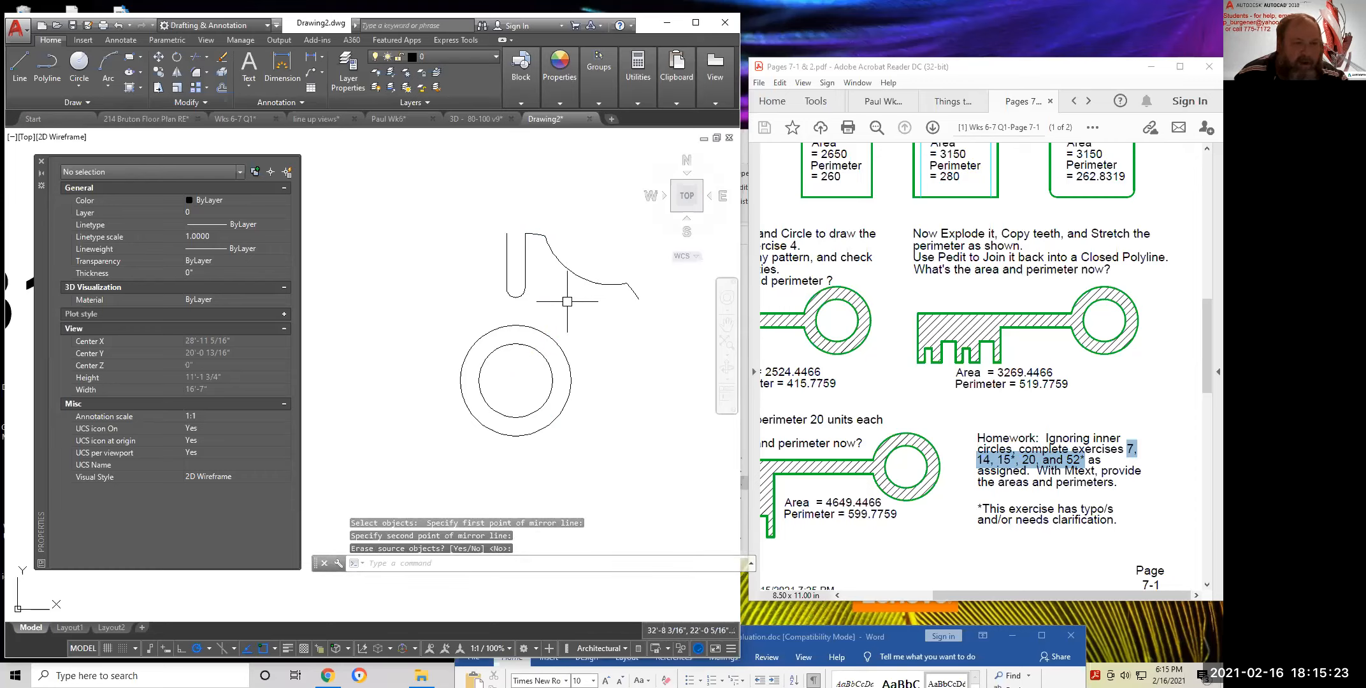
pyautogui.click(205, 87)
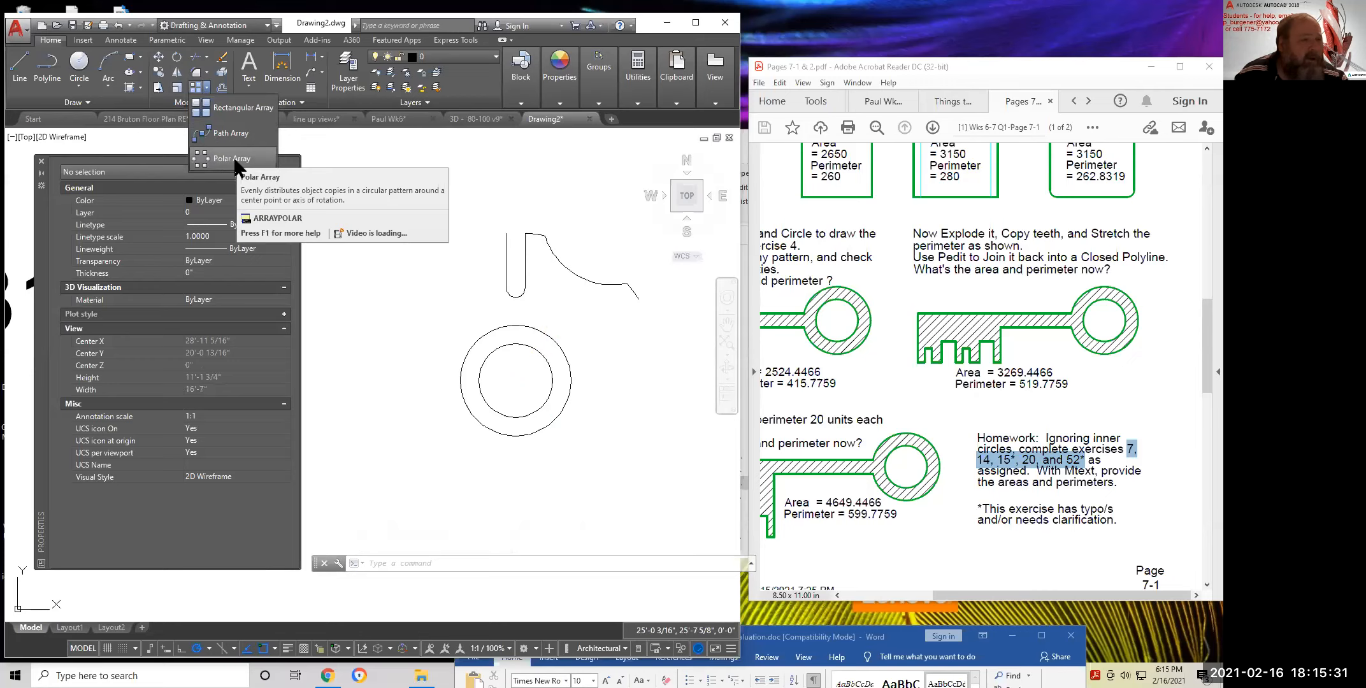
# Polar-array the window-selected tooth into 6 items around the circle centre, then inspect the gear array
pyautogui.click(233, 161)
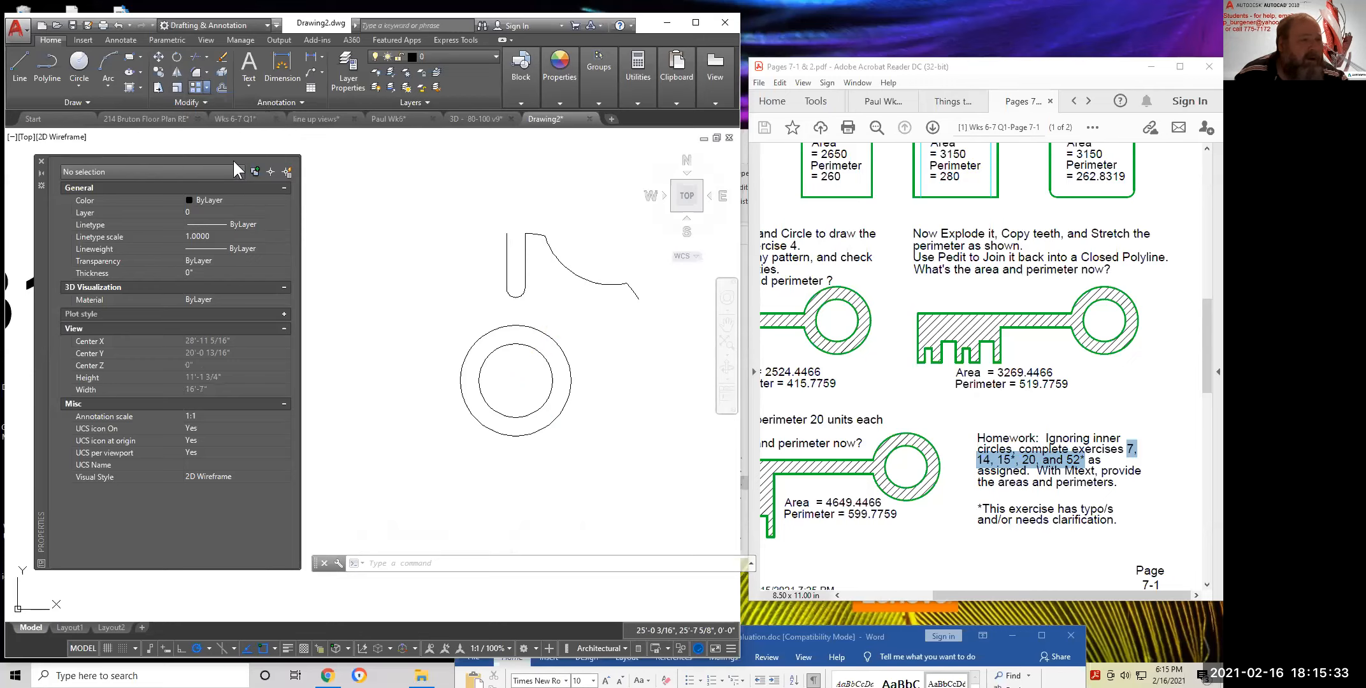
pyautogui.click(468, 171)
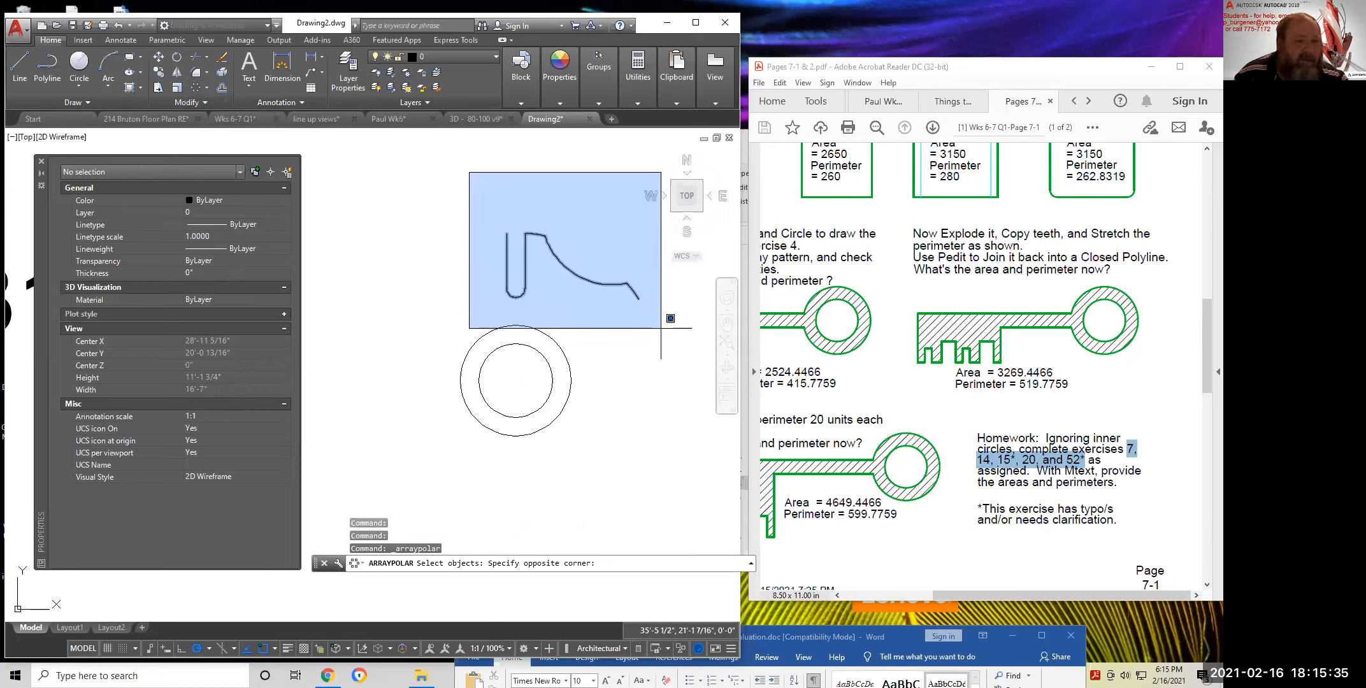
pyautogui.click(655, 328)
pyautogui.press('Return')
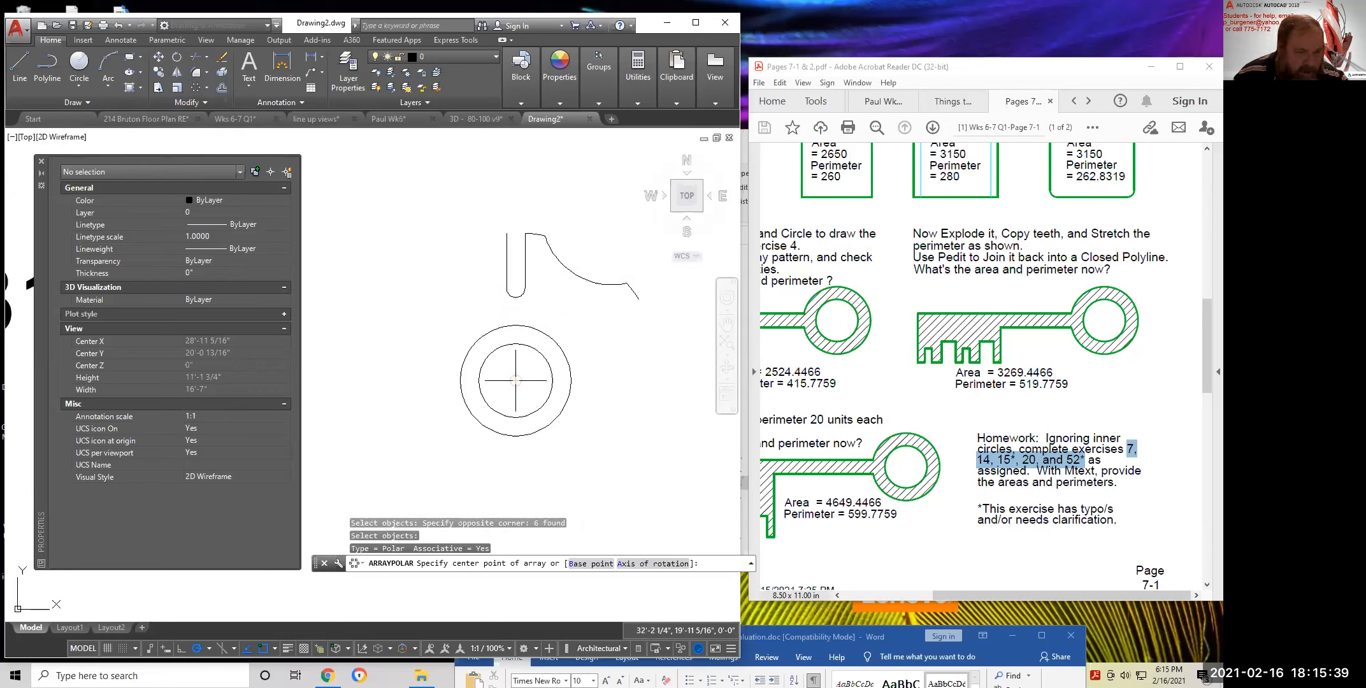
pyautogui.click(516, 380)
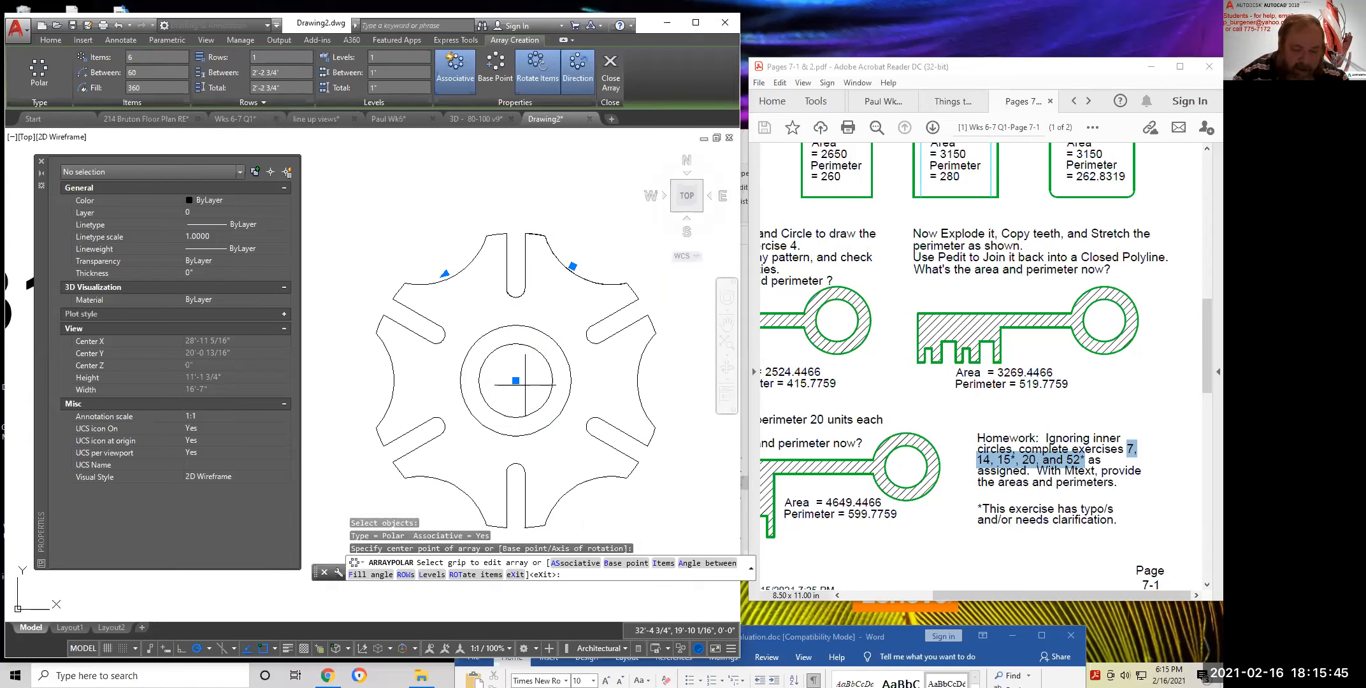
pyautogui.press('Return')
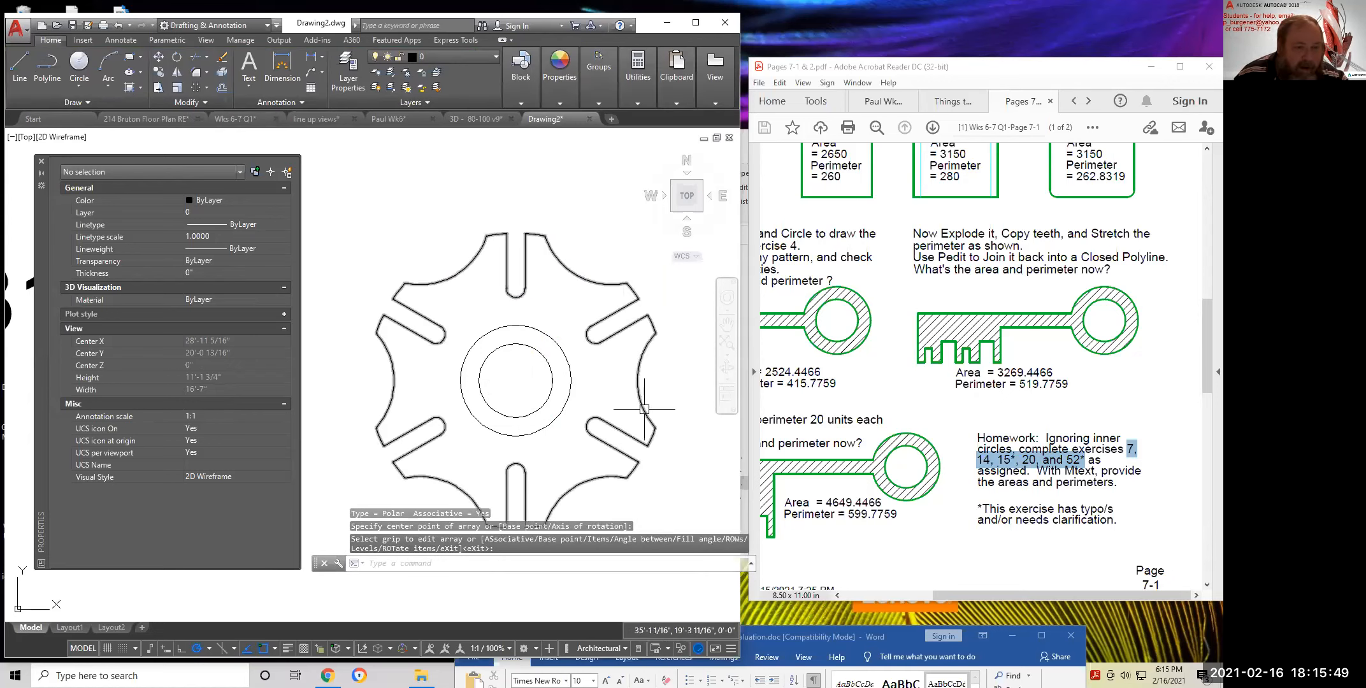
pyautogui.moveTo(642, 424); pyautogui.dragTo(642, 348, button='middle')
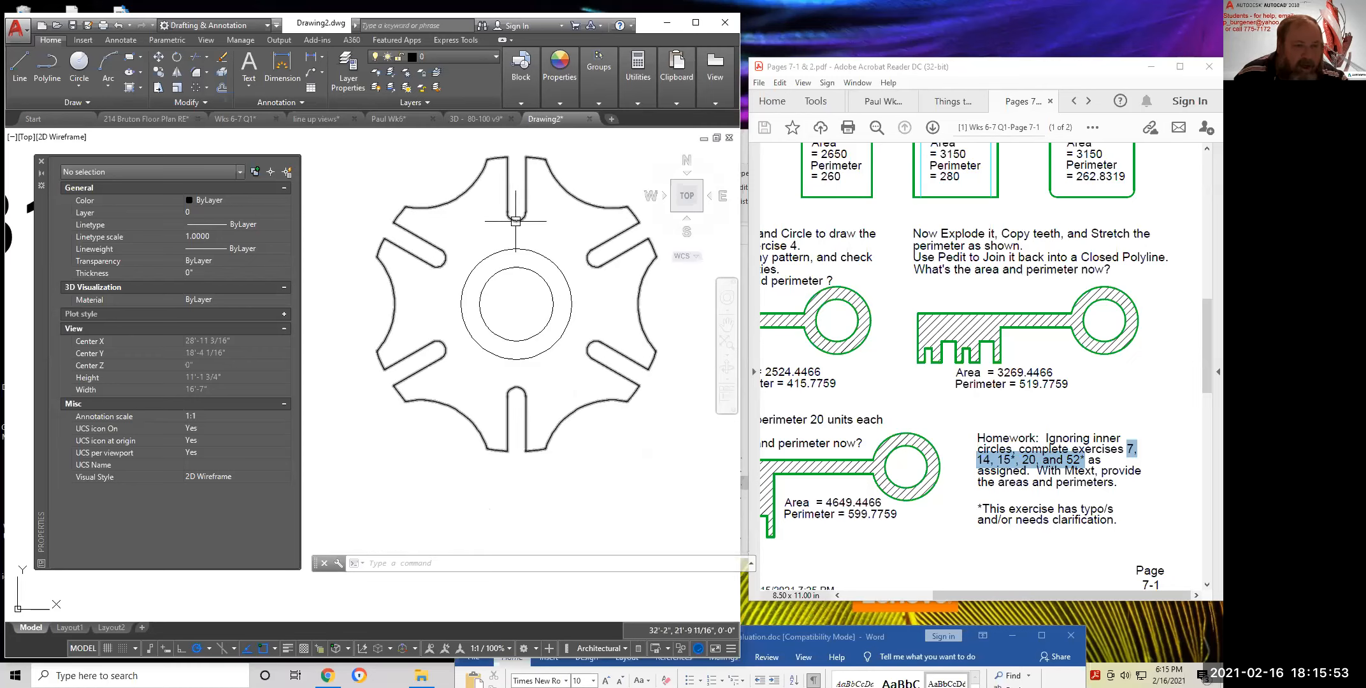
pyautogui.click(586, 201)
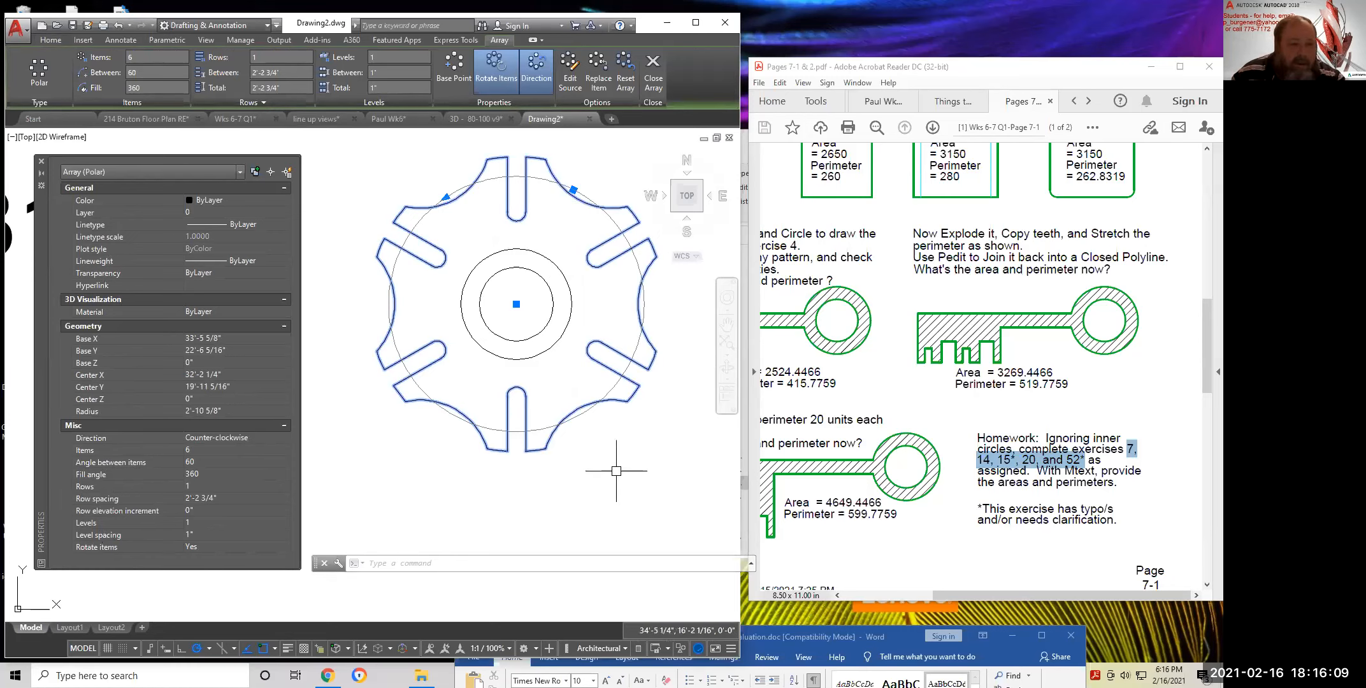
pyautogui.press('Escape')
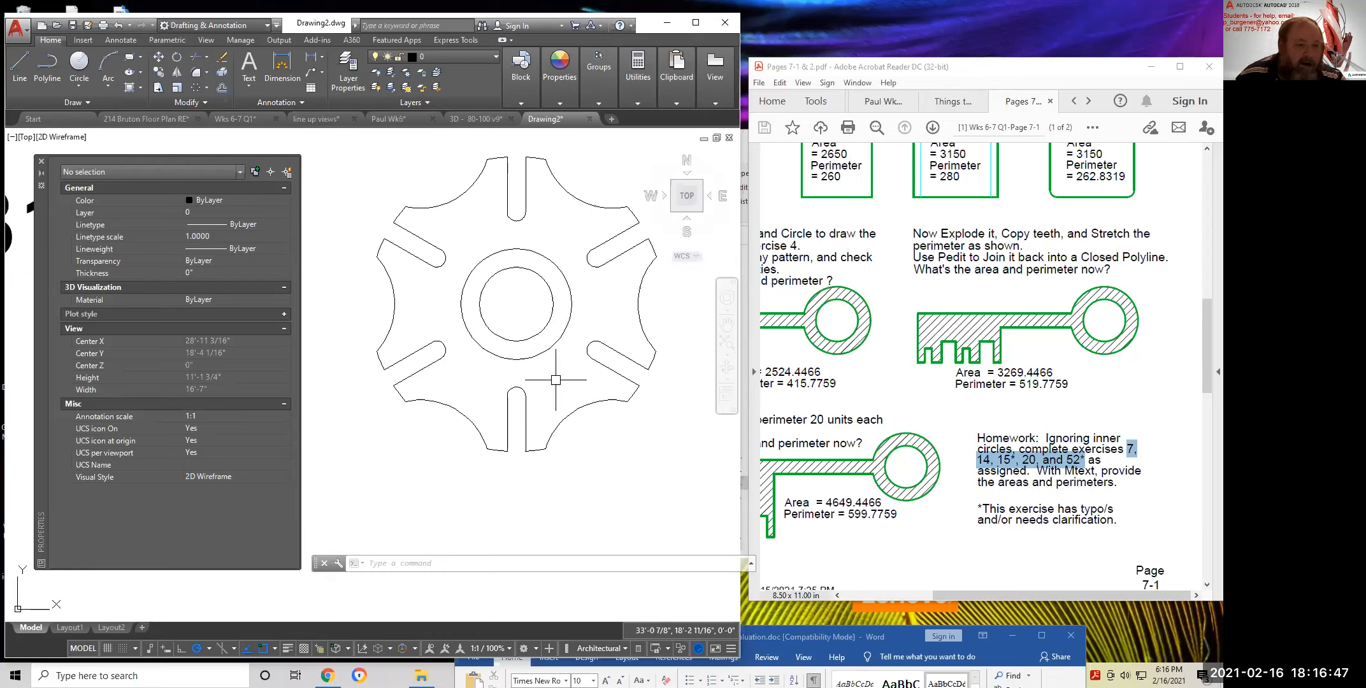
# Explode the gear array into separate pieces
pyautogui.click(223, 68)
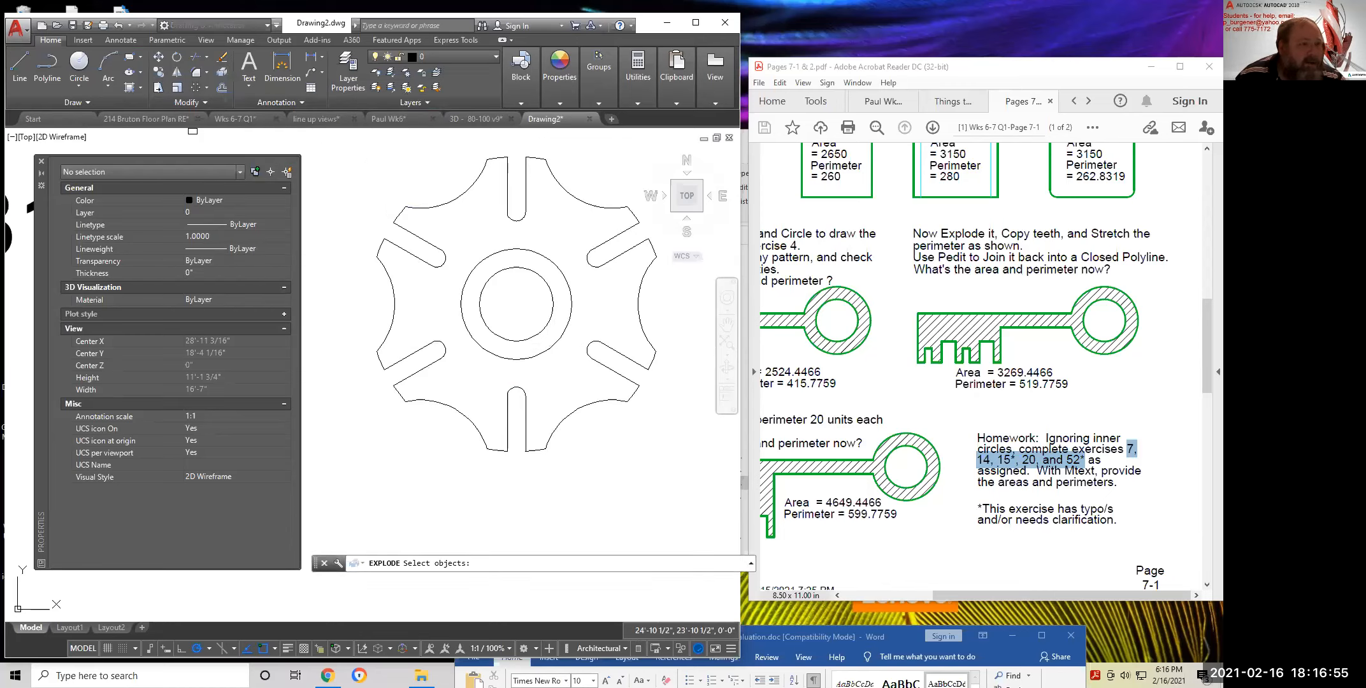
pyautogui.click(447, 204)
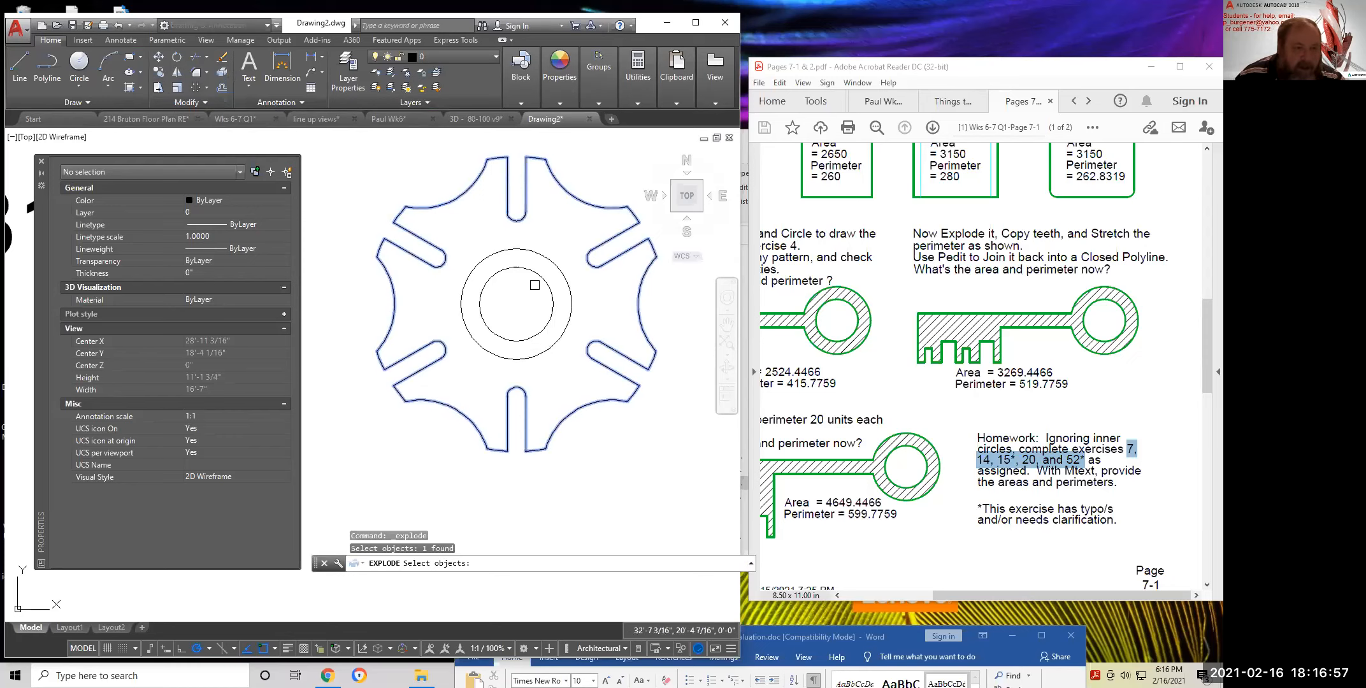
pyautogui.press('Return')
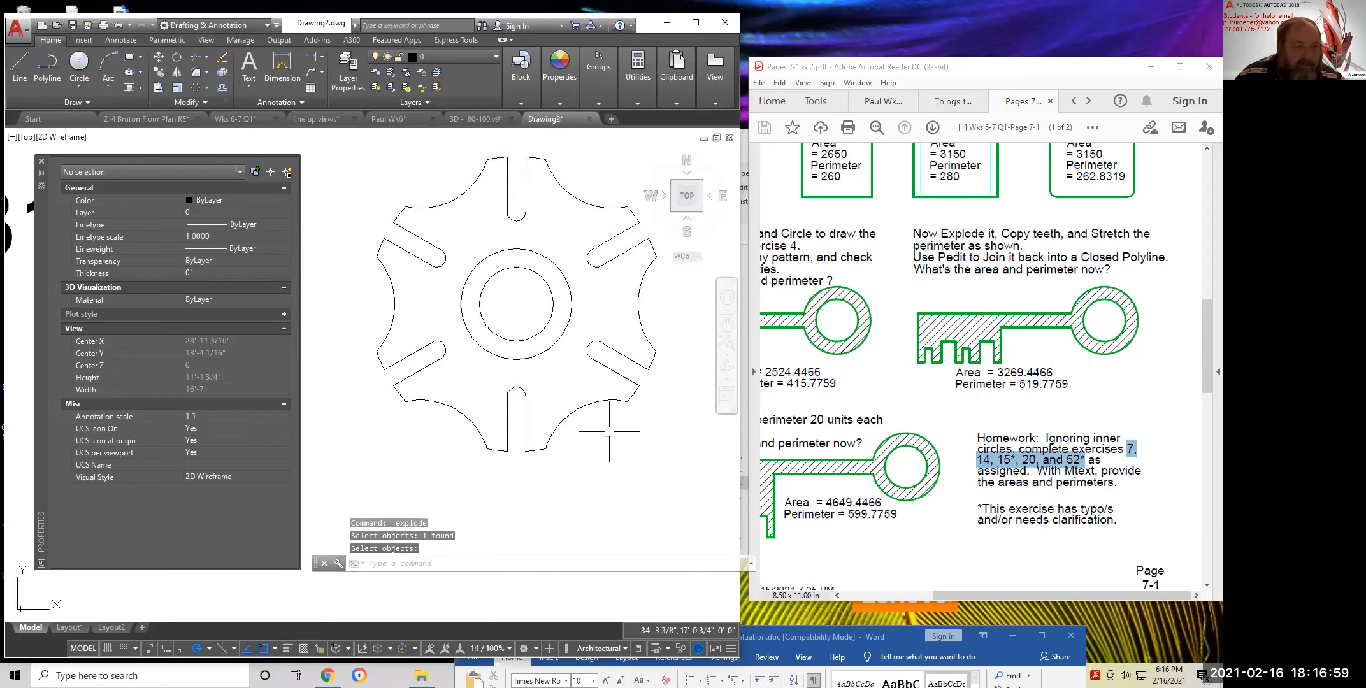
# Fill the gear with ANSI31 hatching, adjusting island detection, and check its 3077.4128 sq. in. area
pyautogui.click(141, 88)
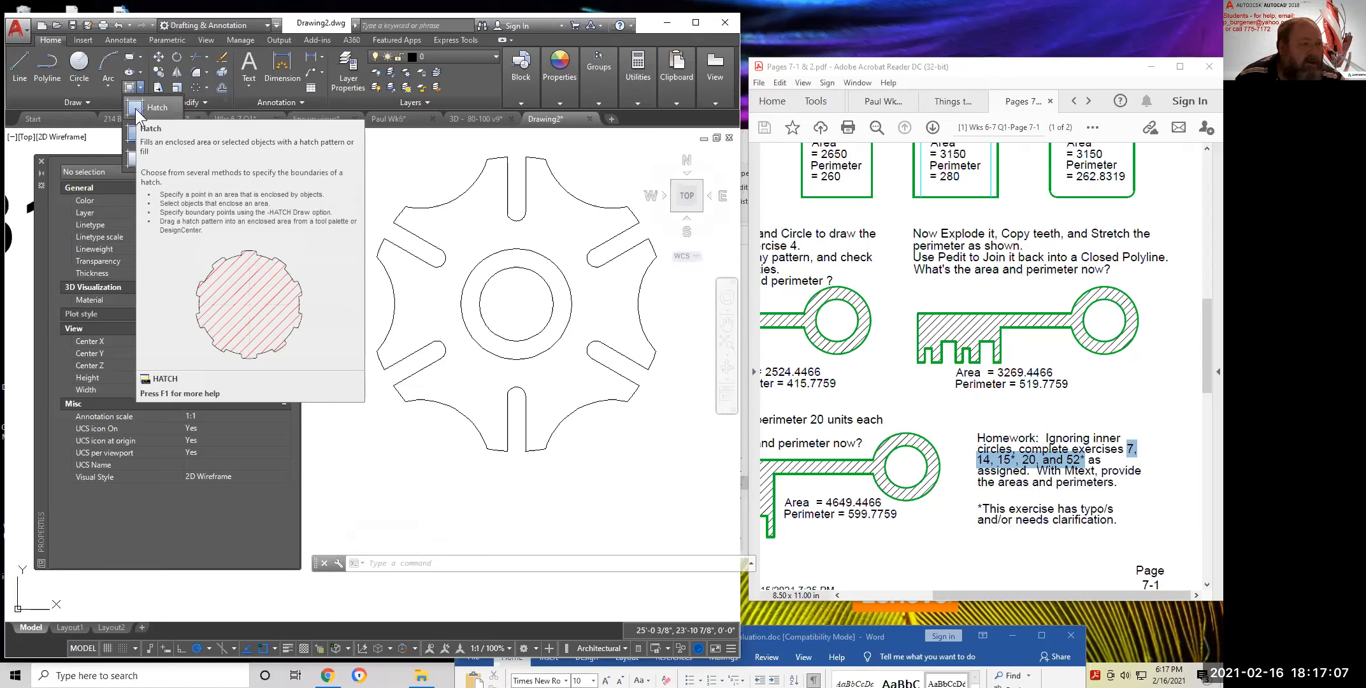
pyautogui.click(136, 108)
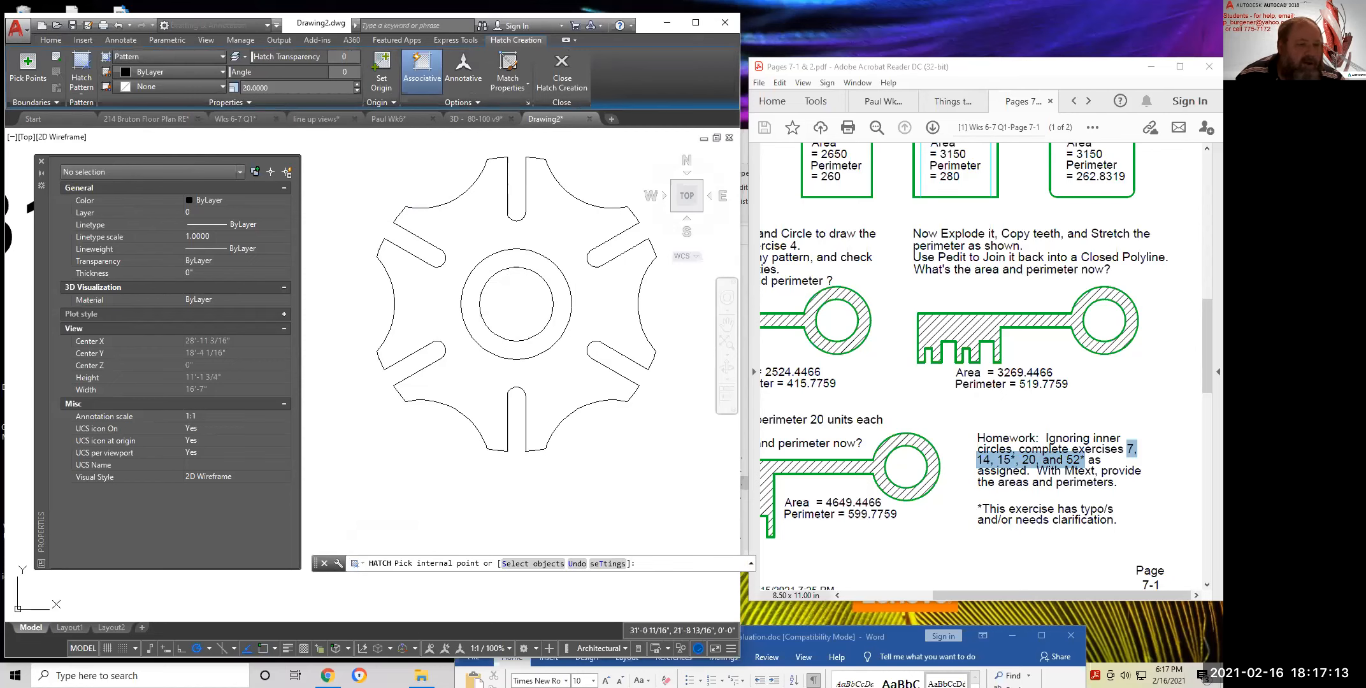
pyautogui.click(466, 225)
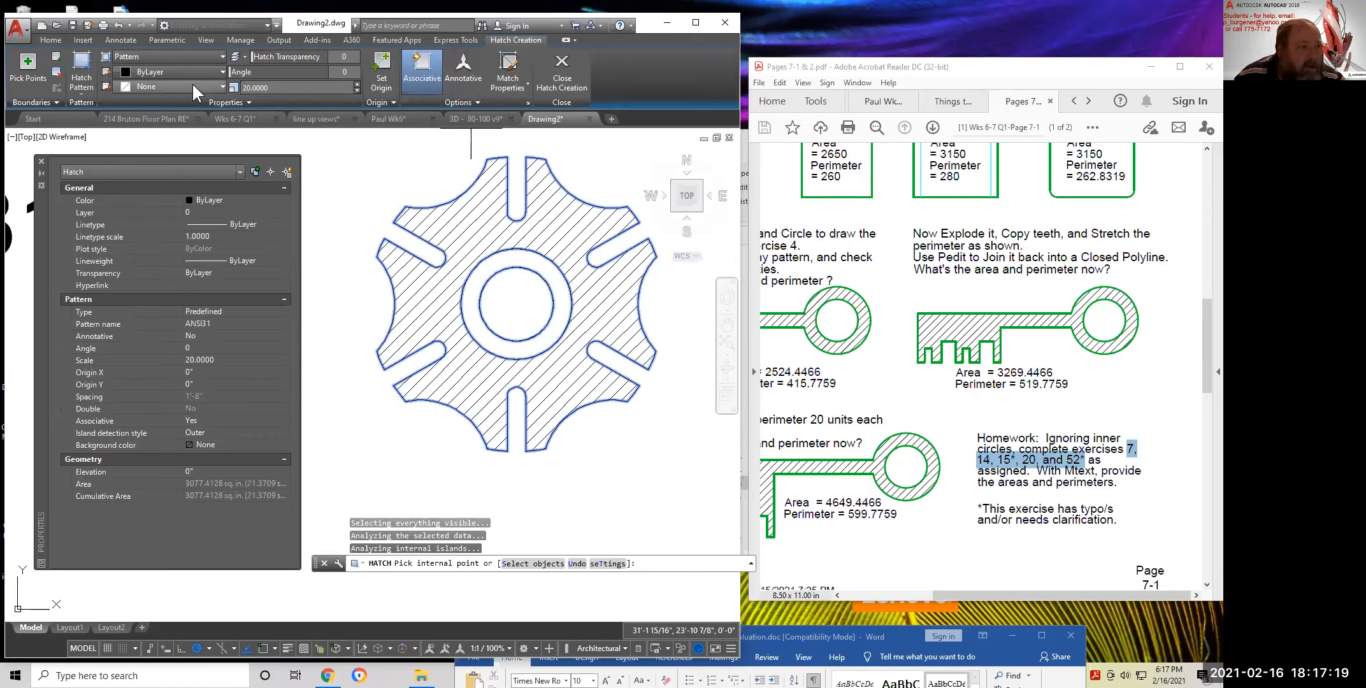
pyautogui.click(476, 100)
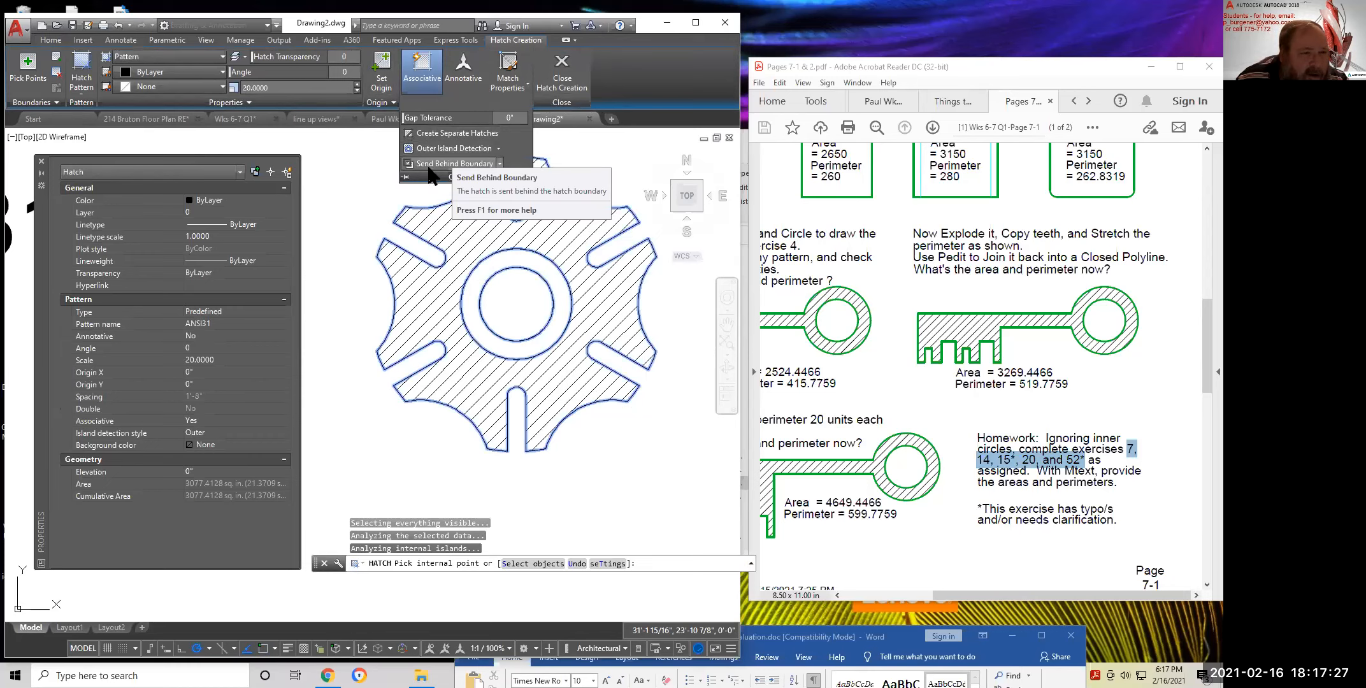
pyautogui.click(499, 149)
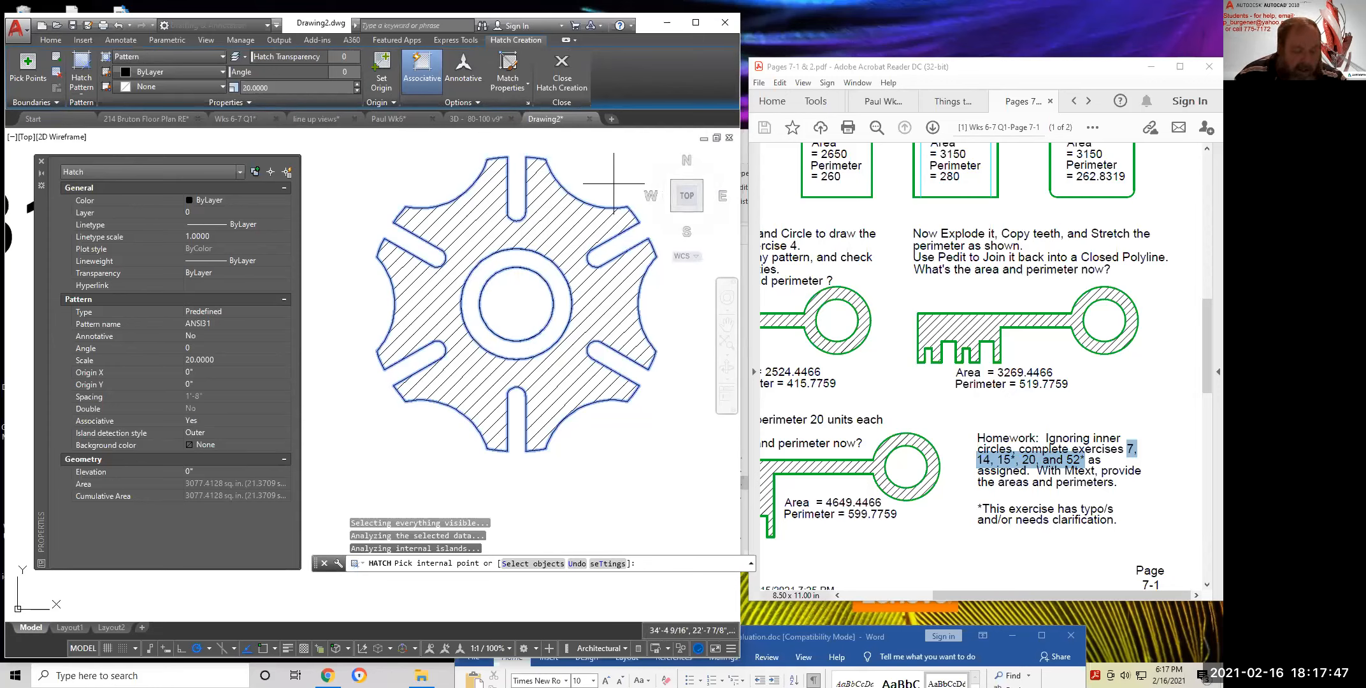
pyautogui.press('Return')
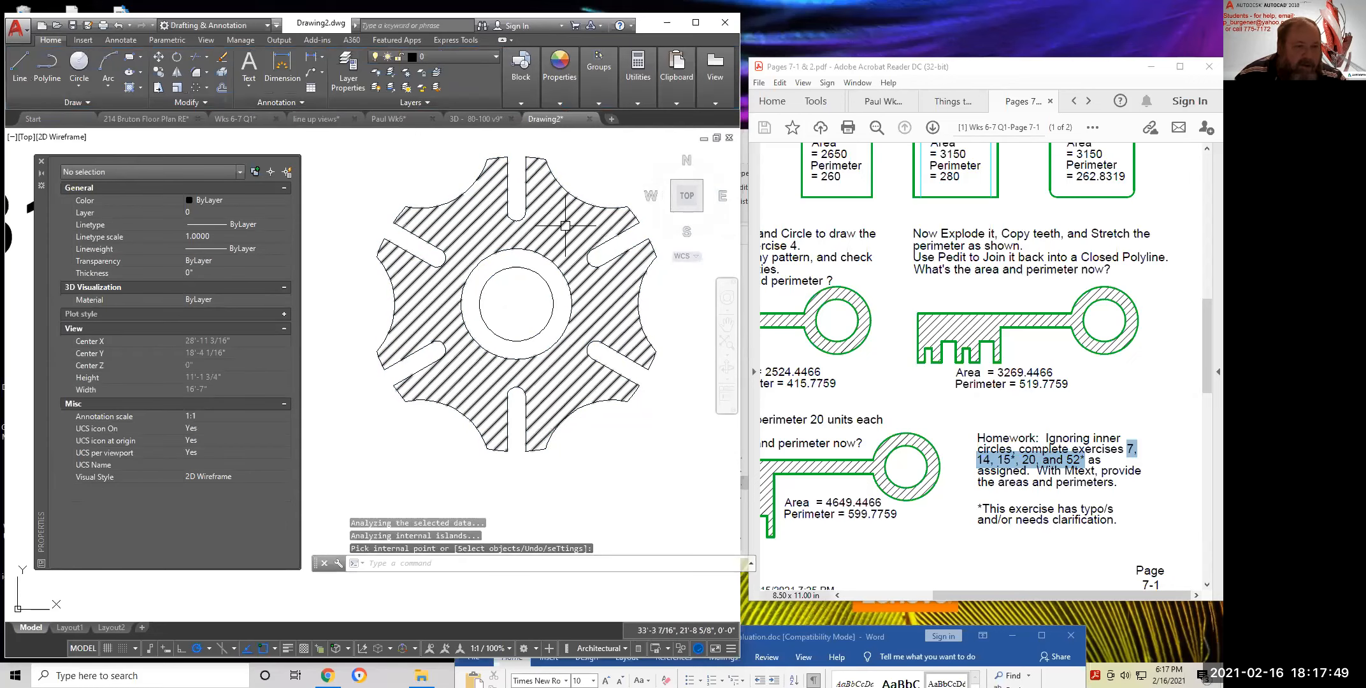
pyautogui.click(563, 227)
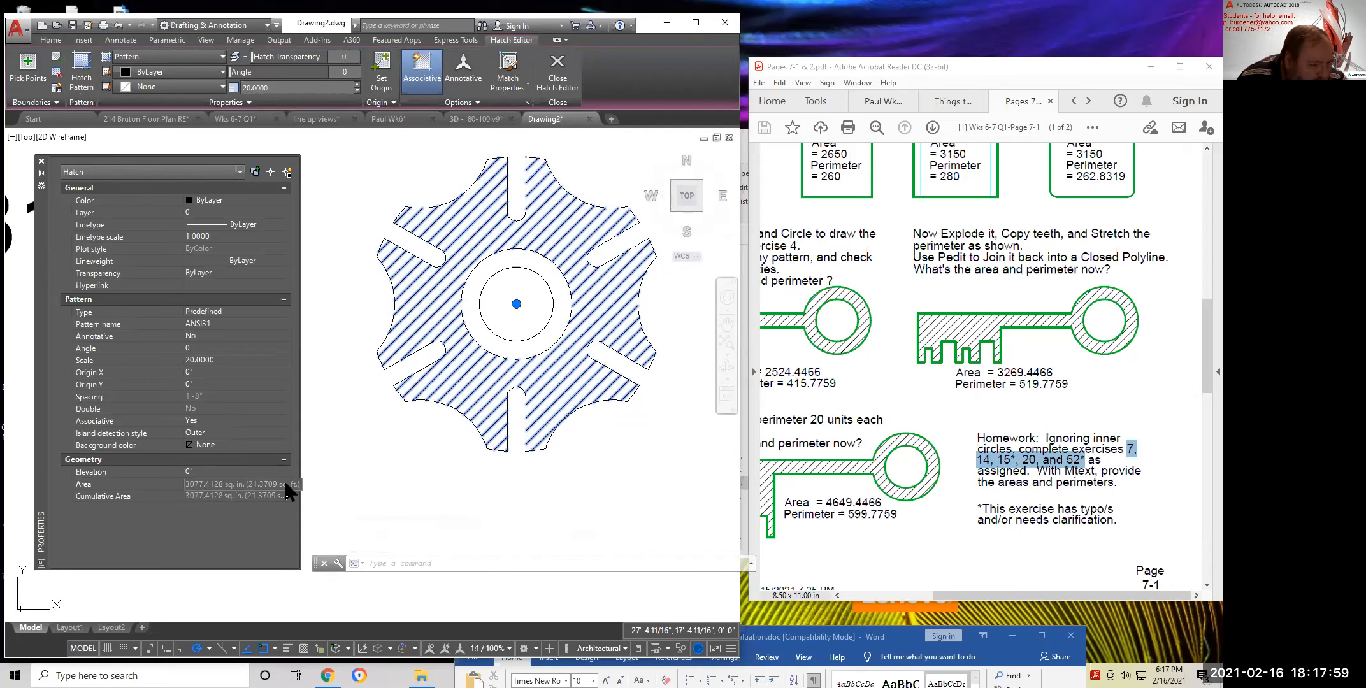
# Select the gear's ANSI31 hatch and erase it with the Home Erase tool
pyautogui.rightClick(242, 484)
pyautogui.click(225, 487)
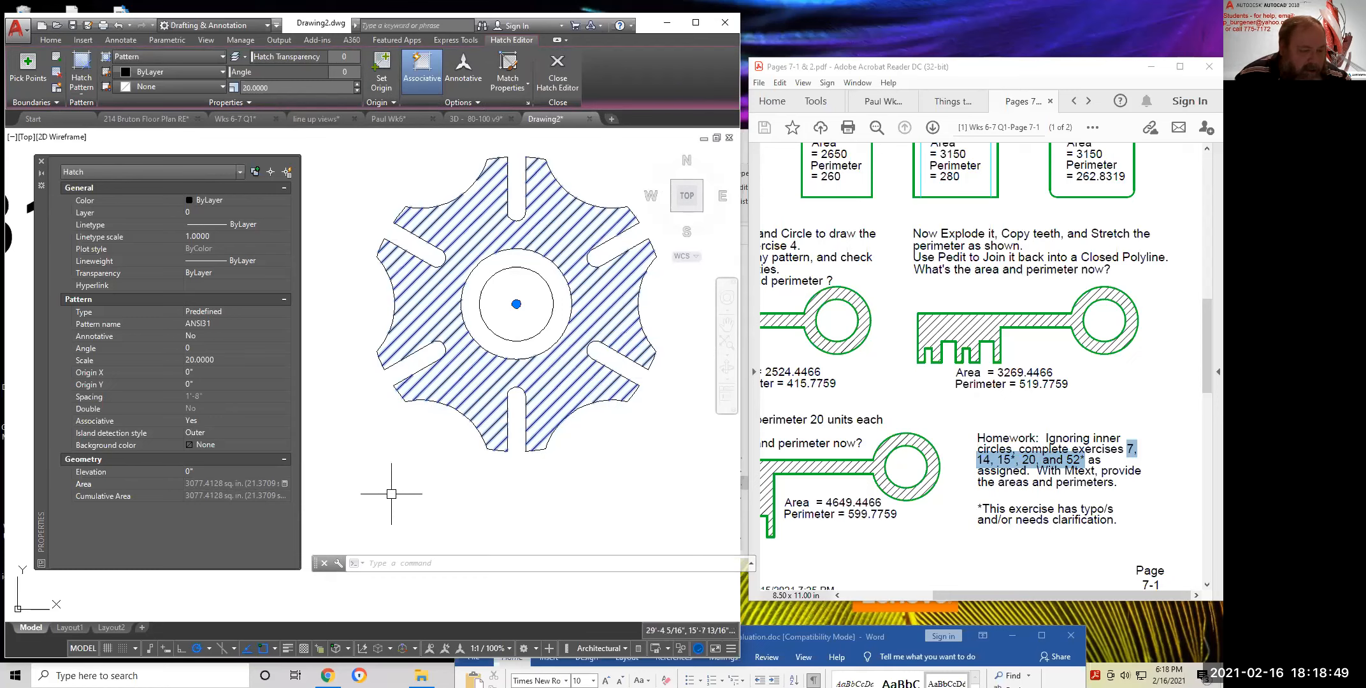
pyautogui.press('Escape')
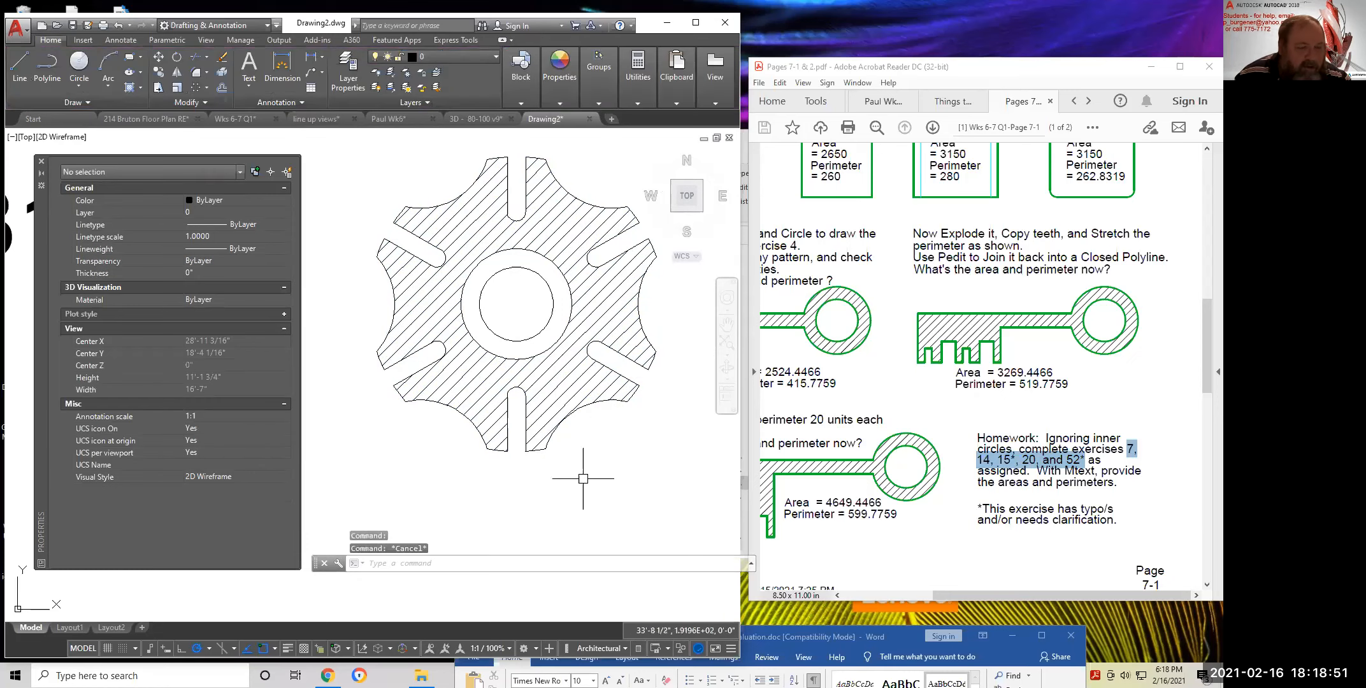
pyautogui.click(556, 374)
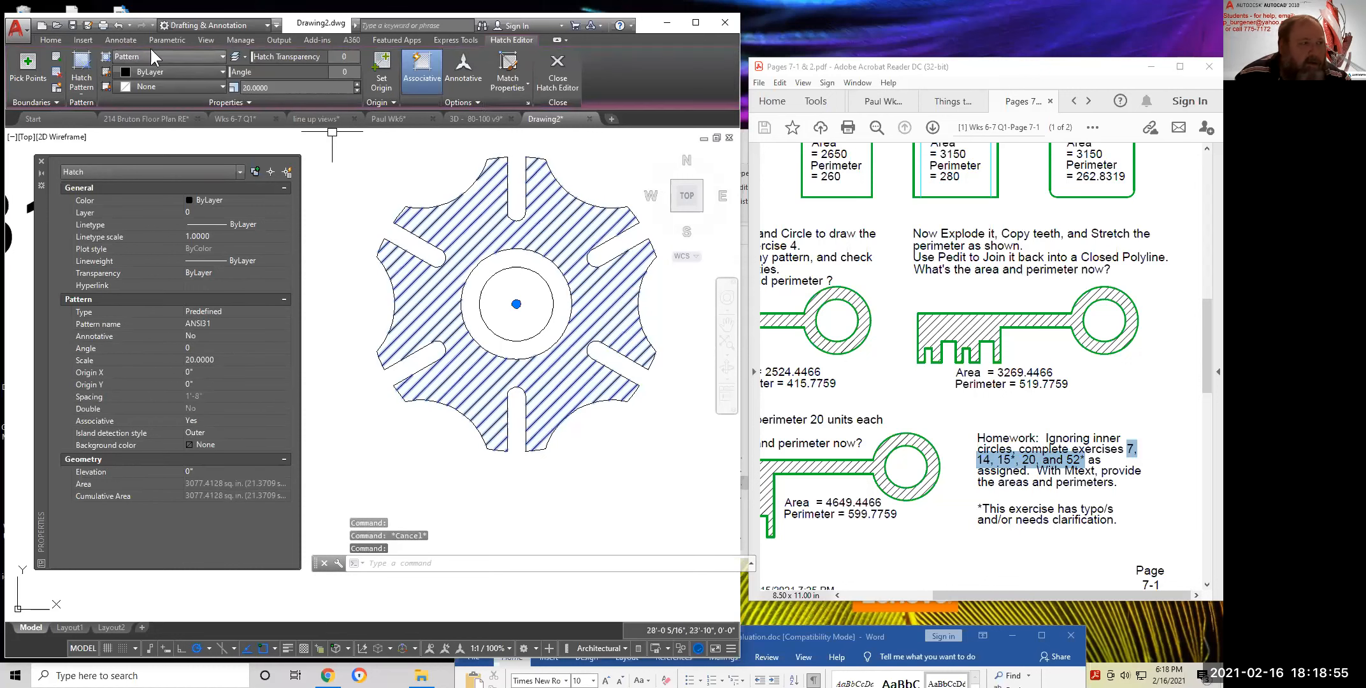
pyautogui.click(50, 38)
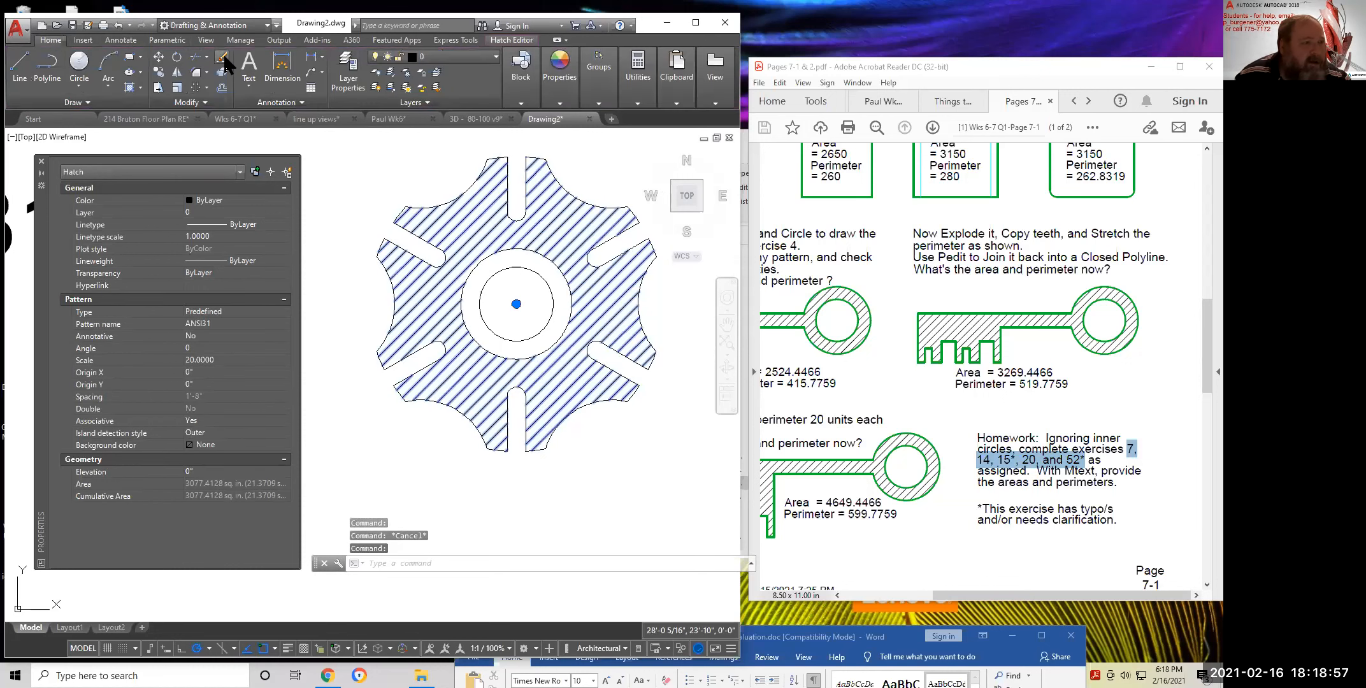
pyautogui.click(223, 57)
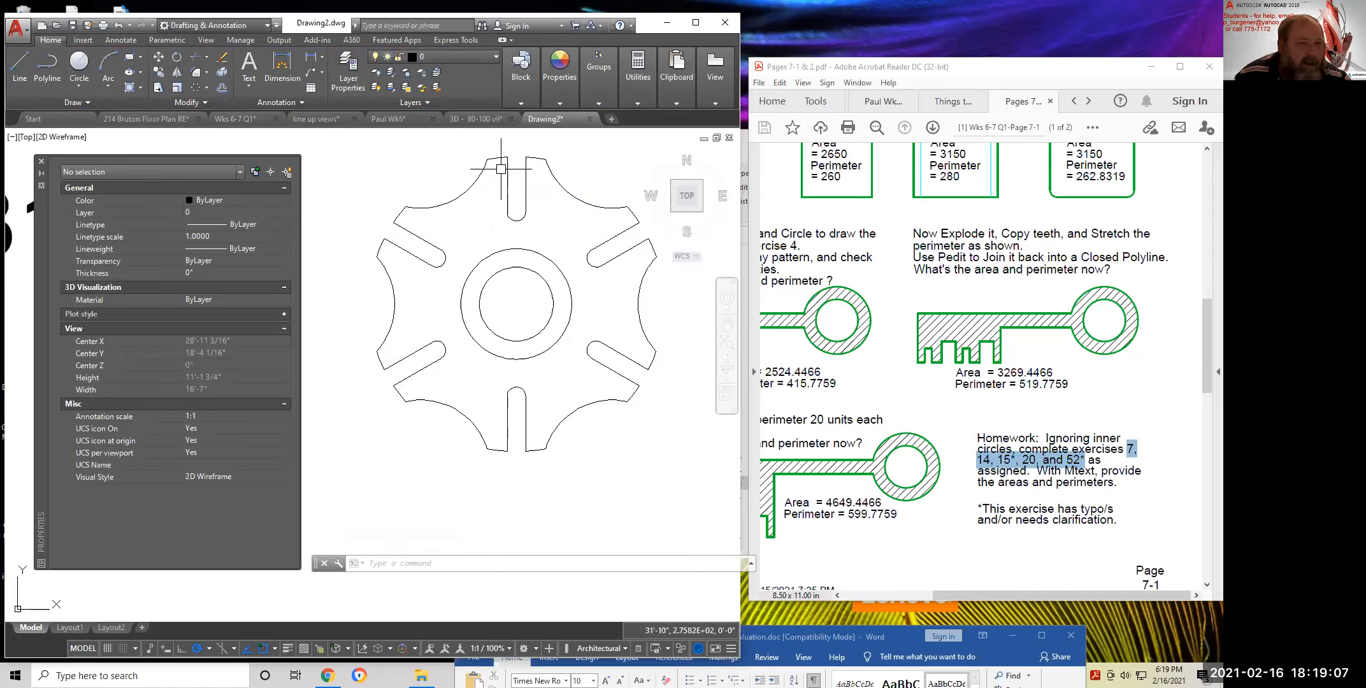
# Zoom to show the whole gear and expand the Hatch flyout for the boundary options
pyautogui.scroll(4, 367, 273)
pyautogui.scroll(10, 438, 223)
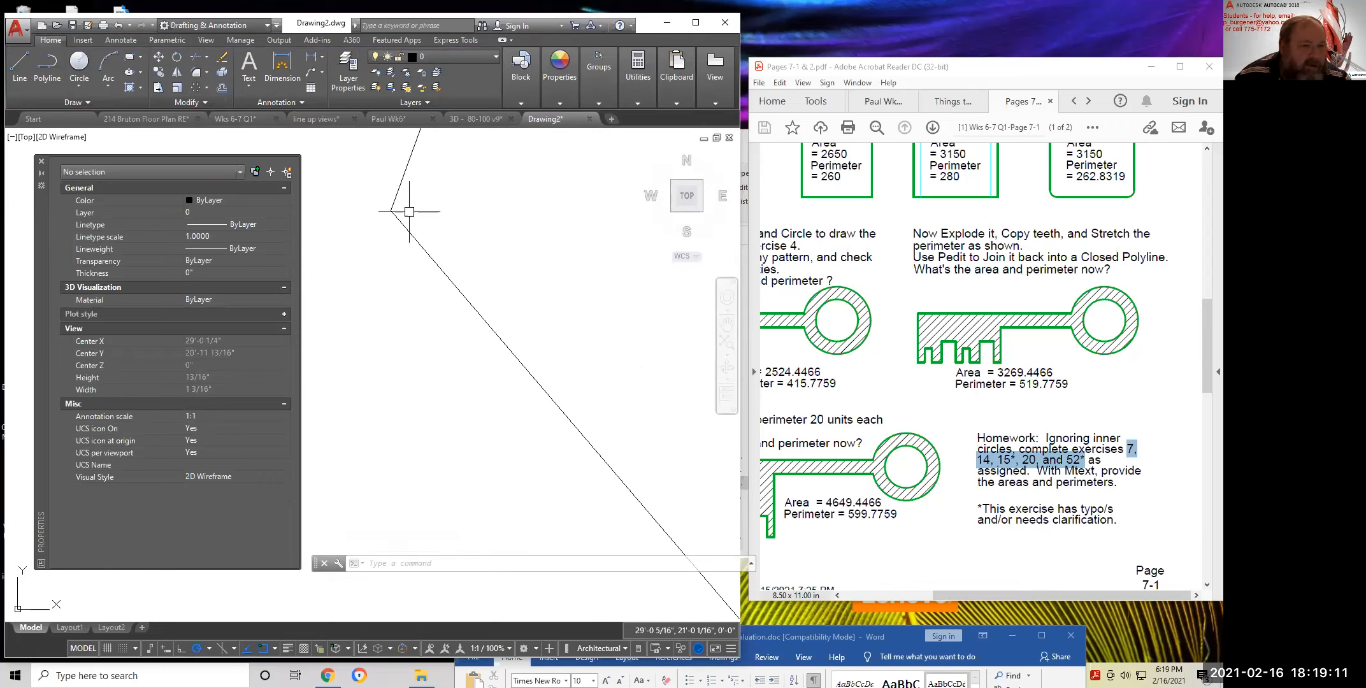
pyautogui.scroll(2, 390, 209)
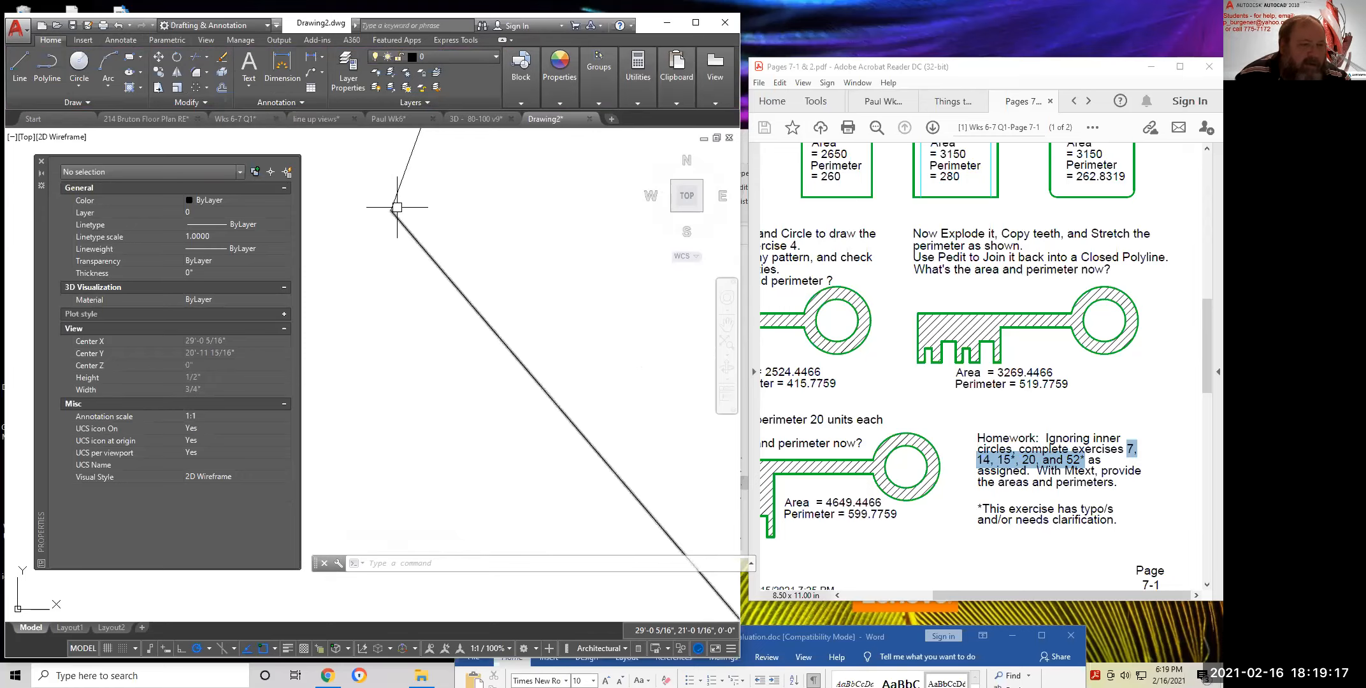
pyautogui.scroll(-10, 392, 210)
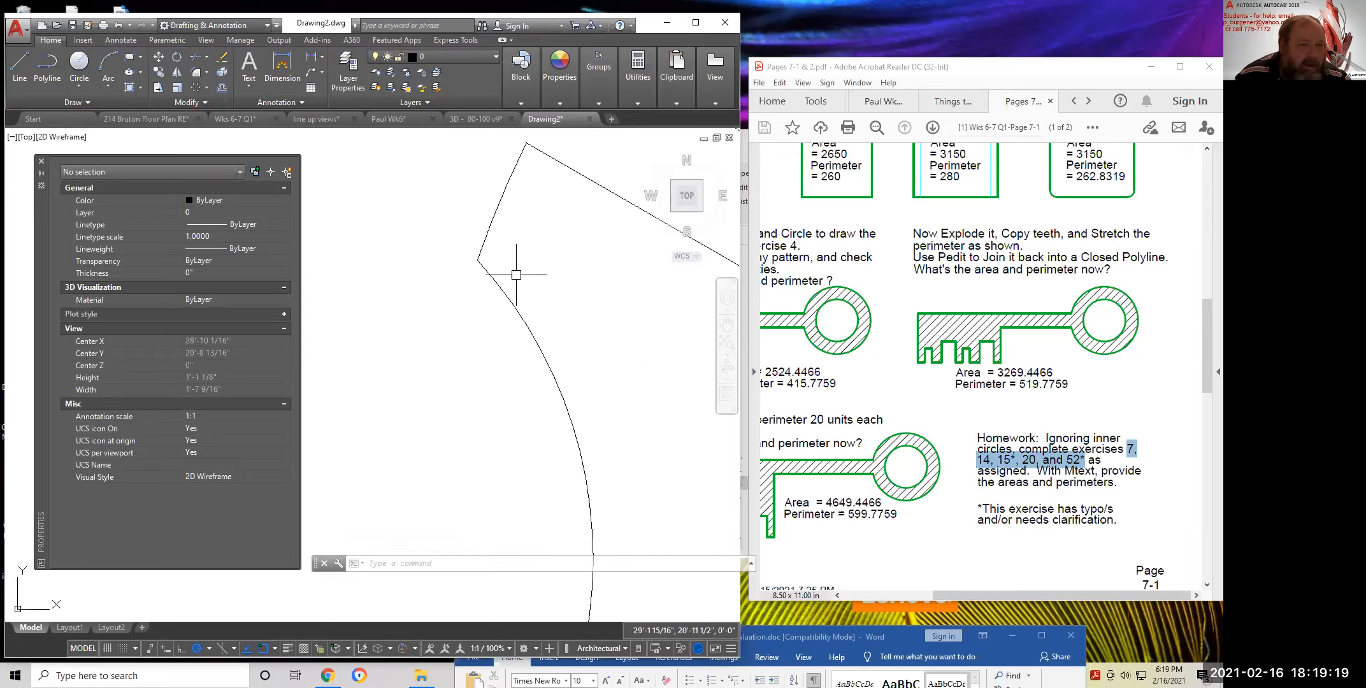
pyautogui.scroll(-12, 516, 274)
pyautogui.press('Escape')
pyautogui.press('Escape')
pyautogui.press('Escape')
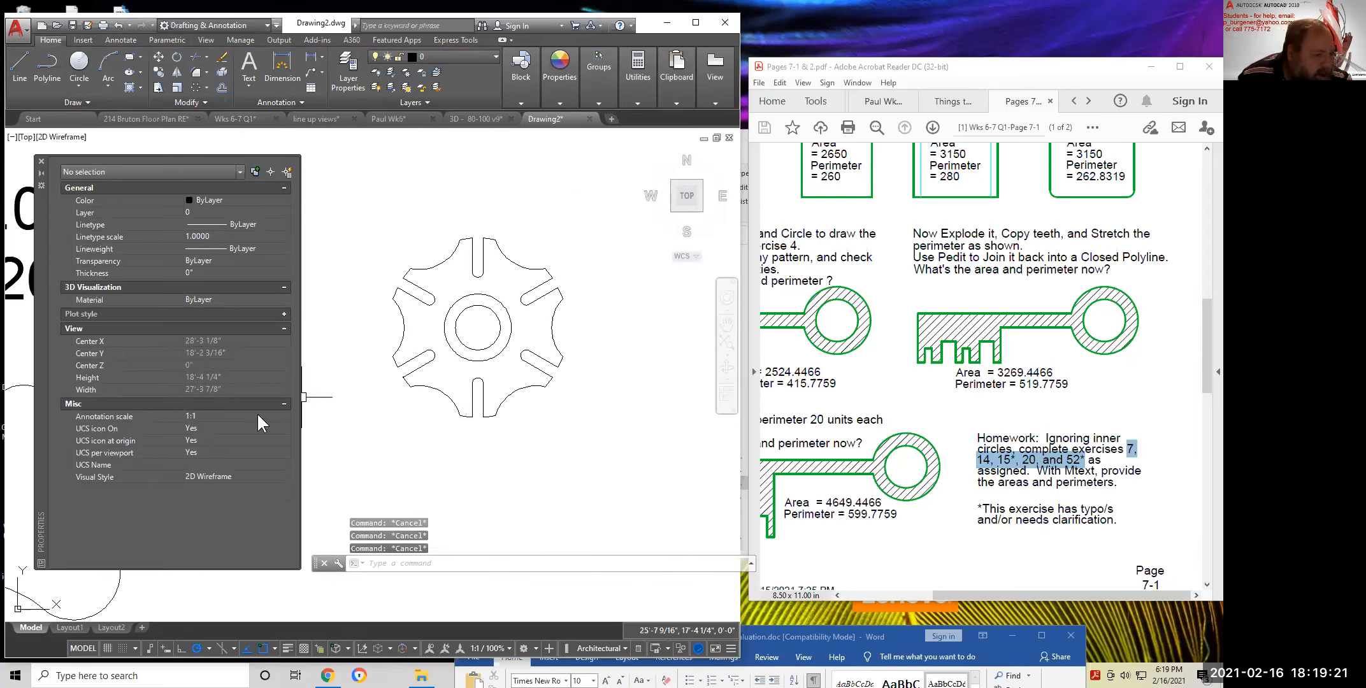
pyautogui.click(141, 87)
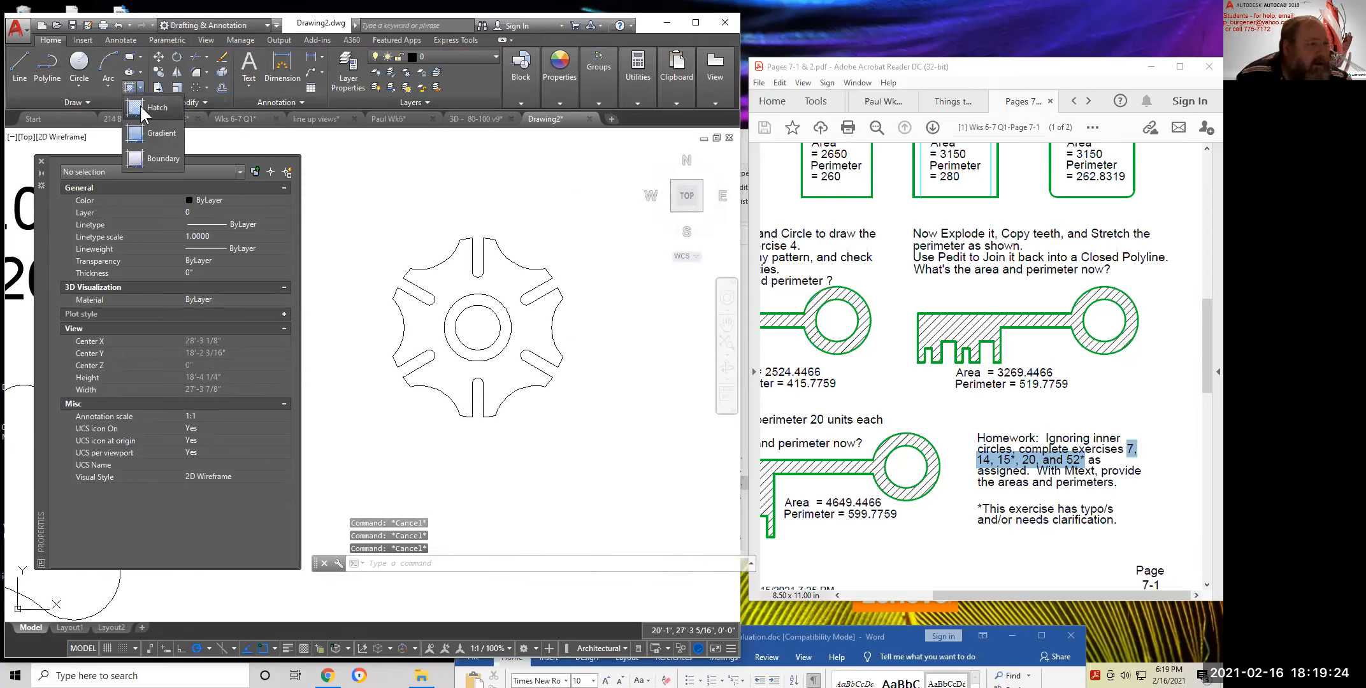
# Create boundary polylines by picking a point inside the gear outline
pyautogui.click(136, 156)
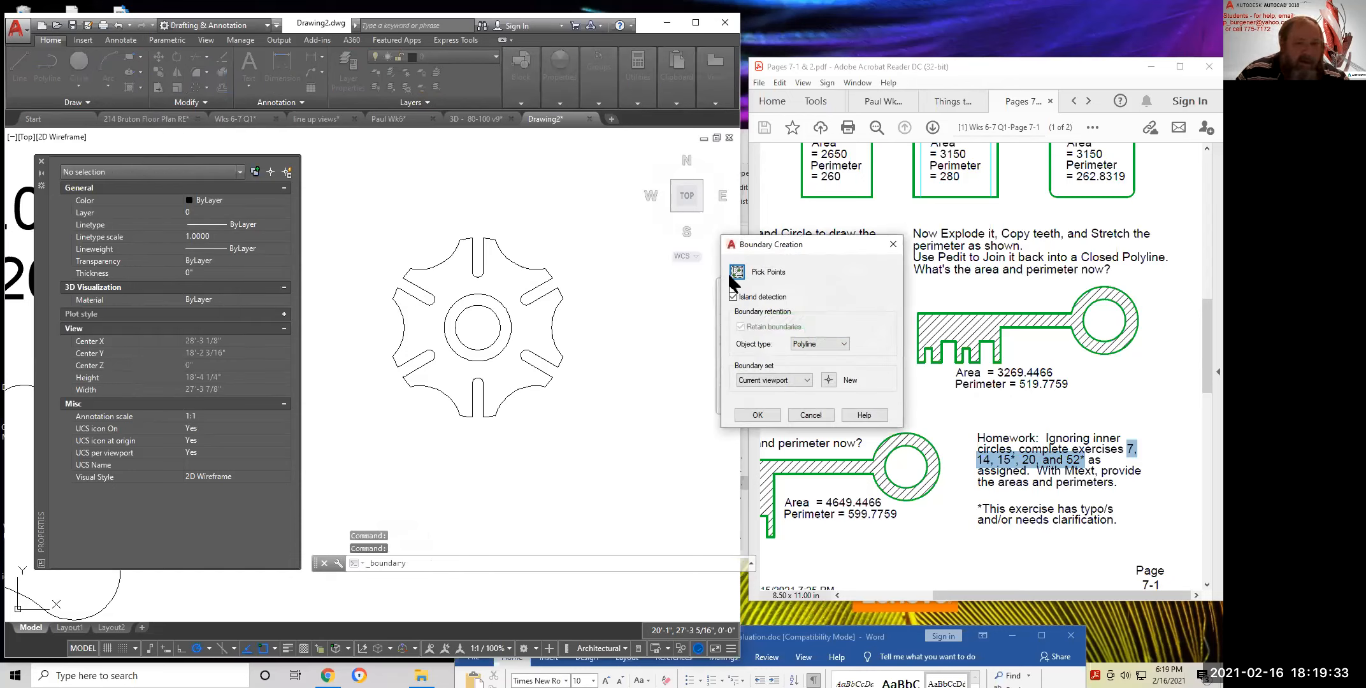
pyautogui.click(736, 272)
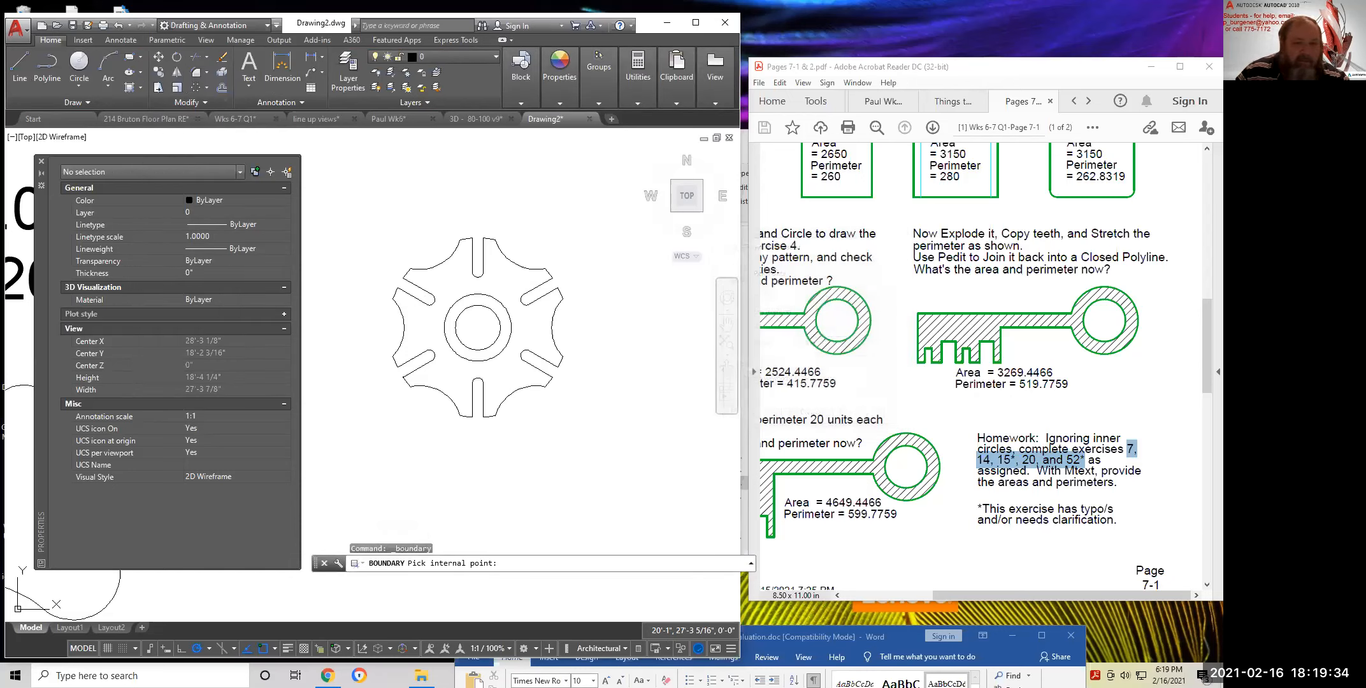
pyautogui.click(452, 280)
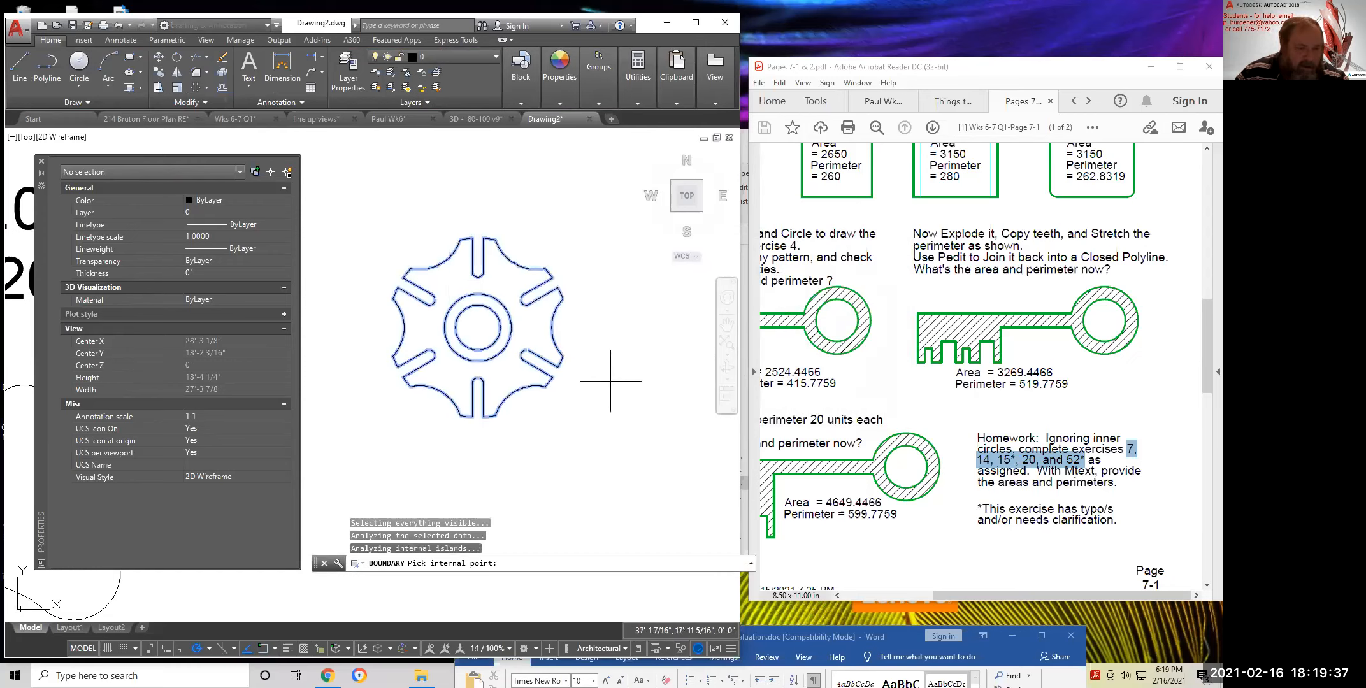
pyautogui.press('Return')
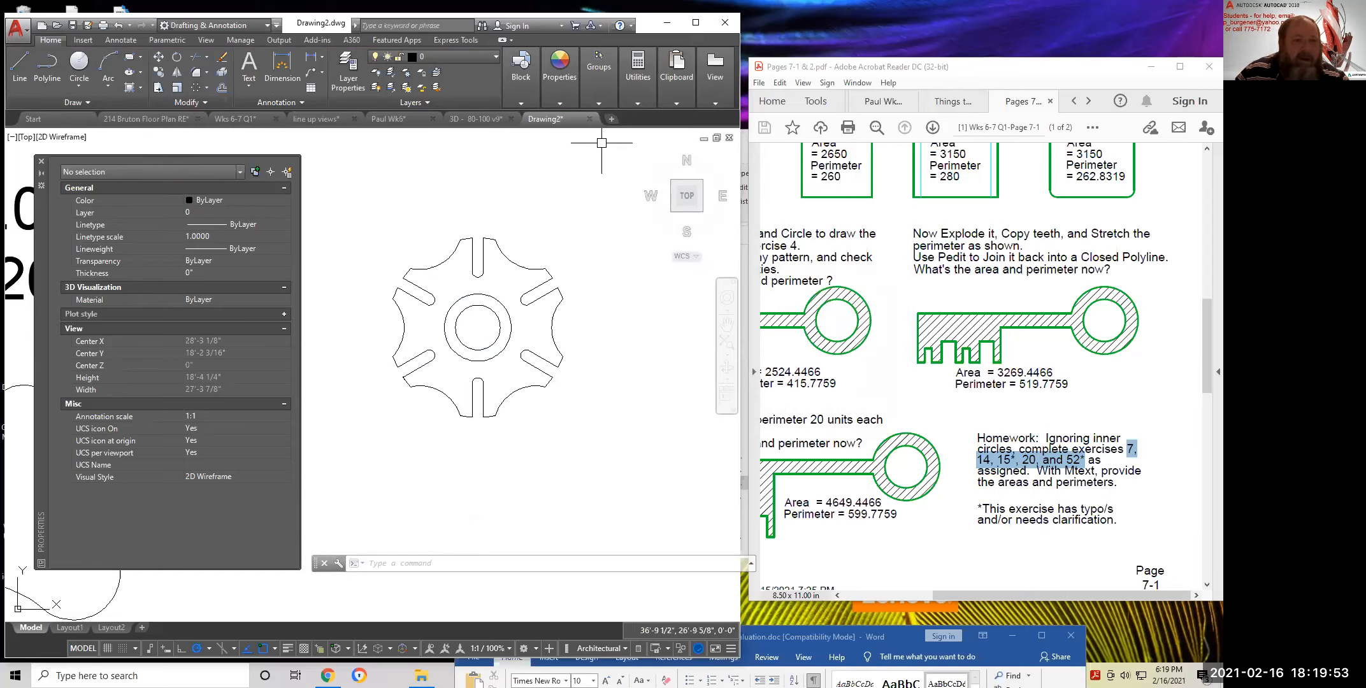
# List the properties of the gear's outer outline polyline
pyautogui.click(552, 96)
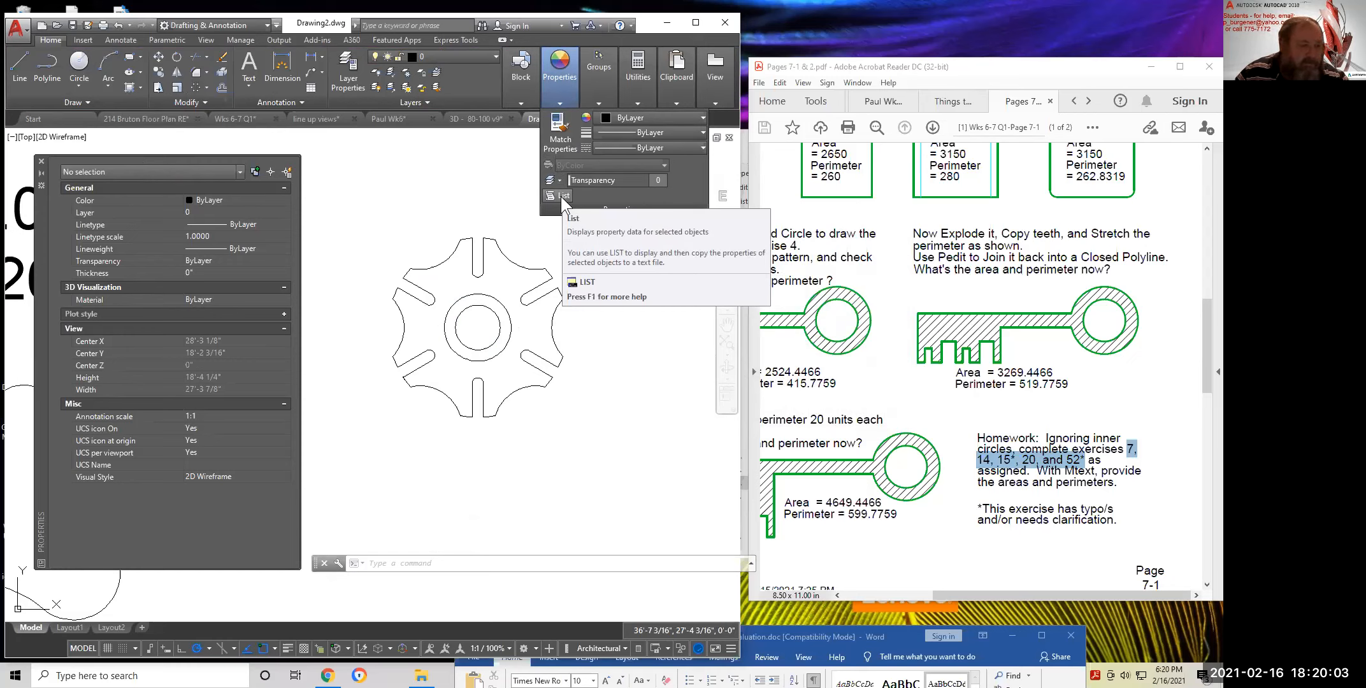
pyautogui.click(560, 195)
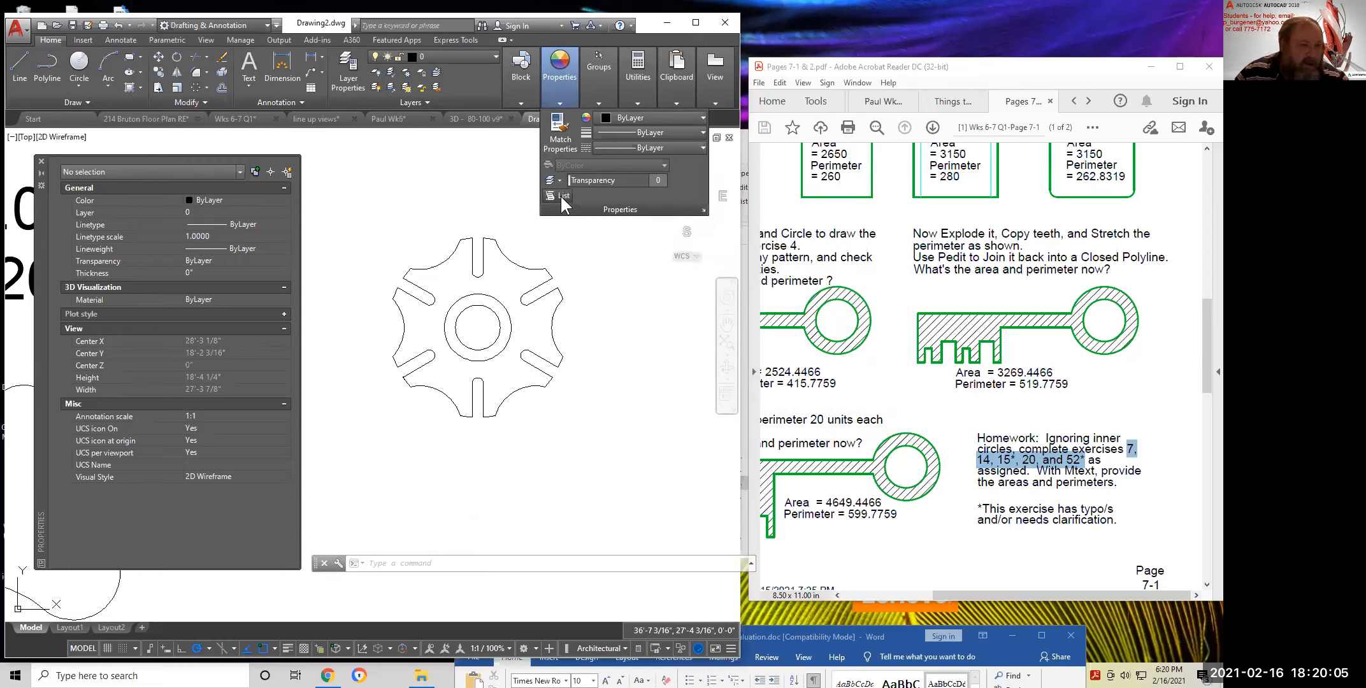
pyautogui.click(534, 270)
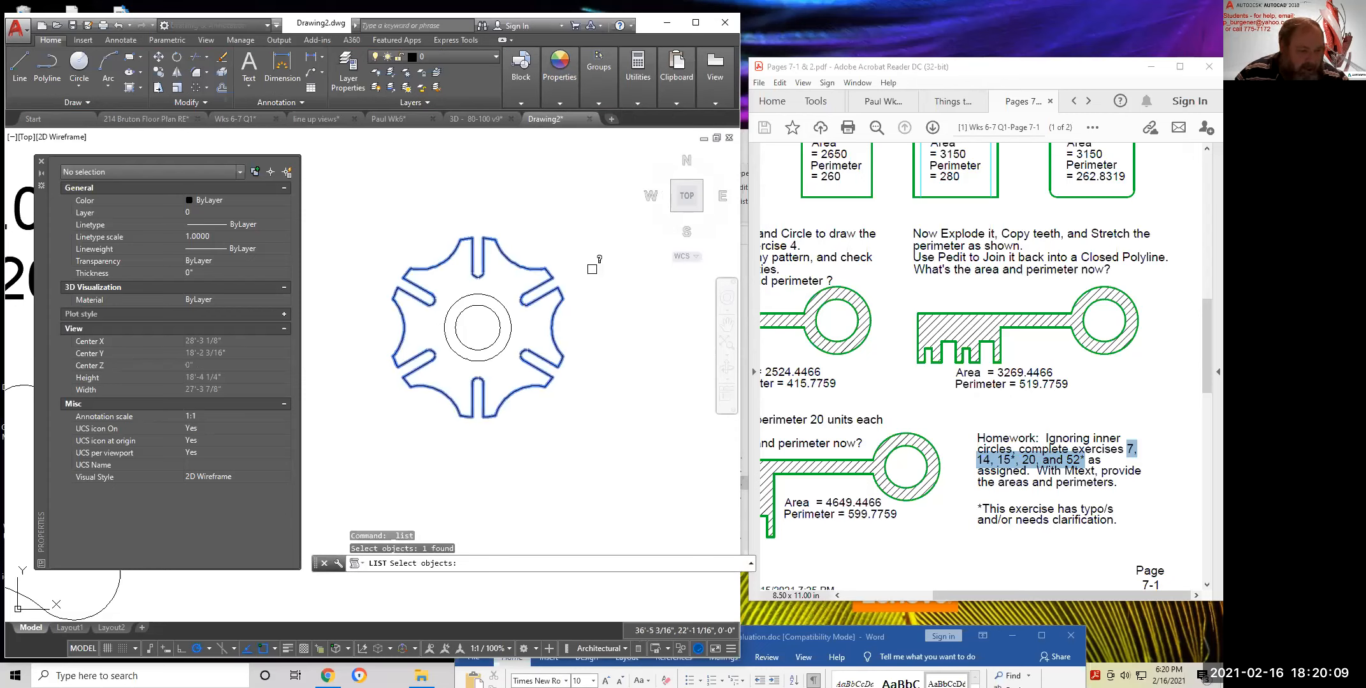
pyautogui.press('Return')
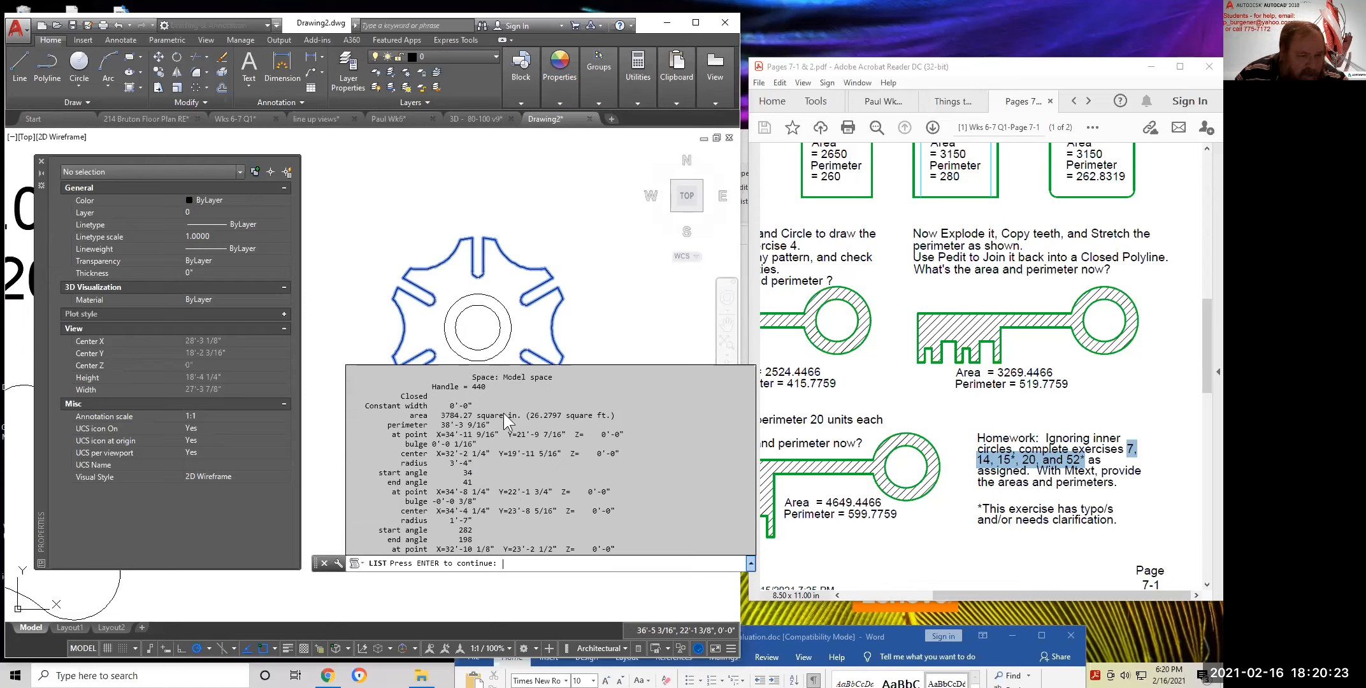
# Copy the area (3784.27 sq. in.) and perimeter (38'-3 9/16") lines from the command history window
pyautogui.moveTo(504, 415); pyautogui.dragTo(504, 416)
pyautogui.press('Return')
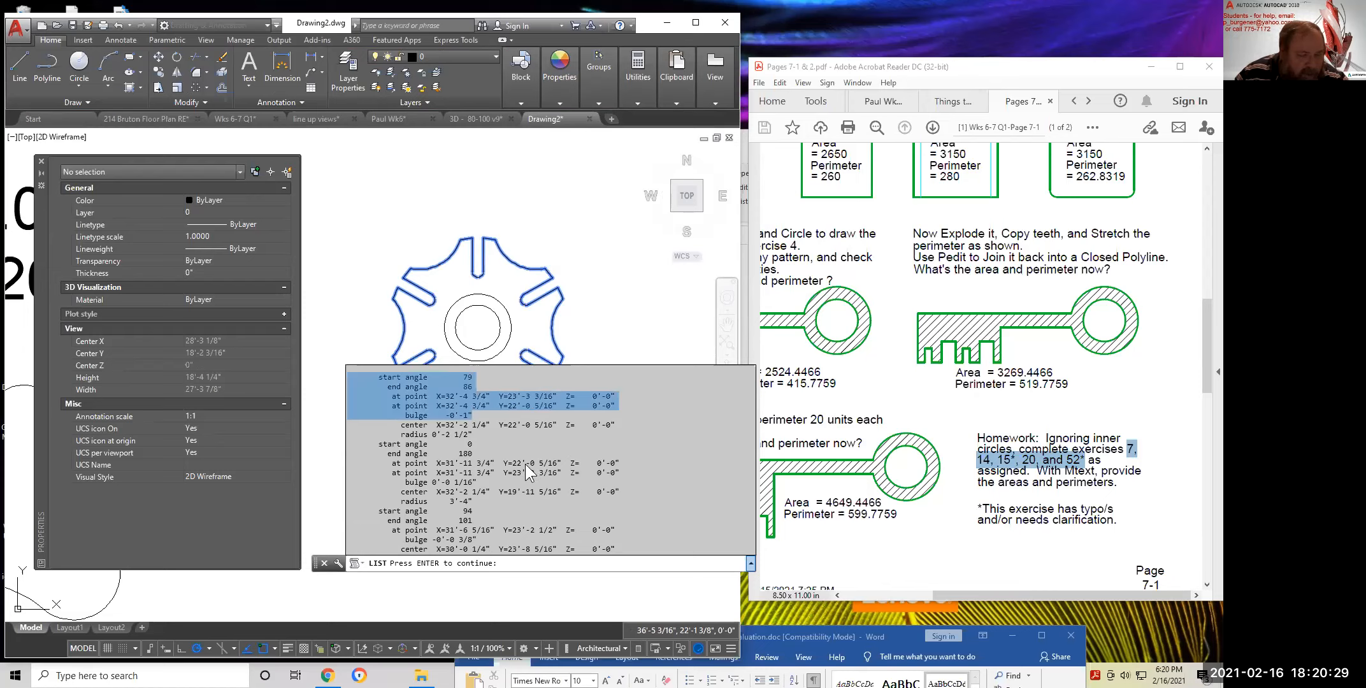
pyautogui.press('Escape')
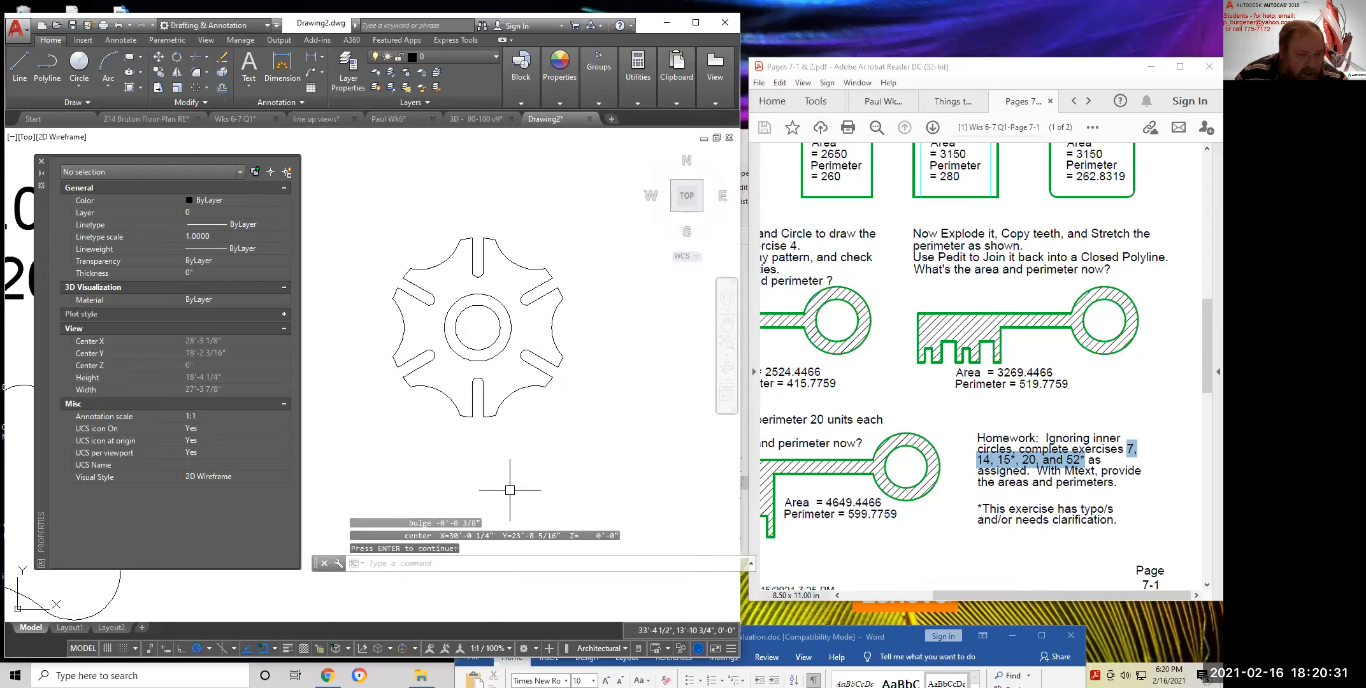
pyautogui.press('F2')
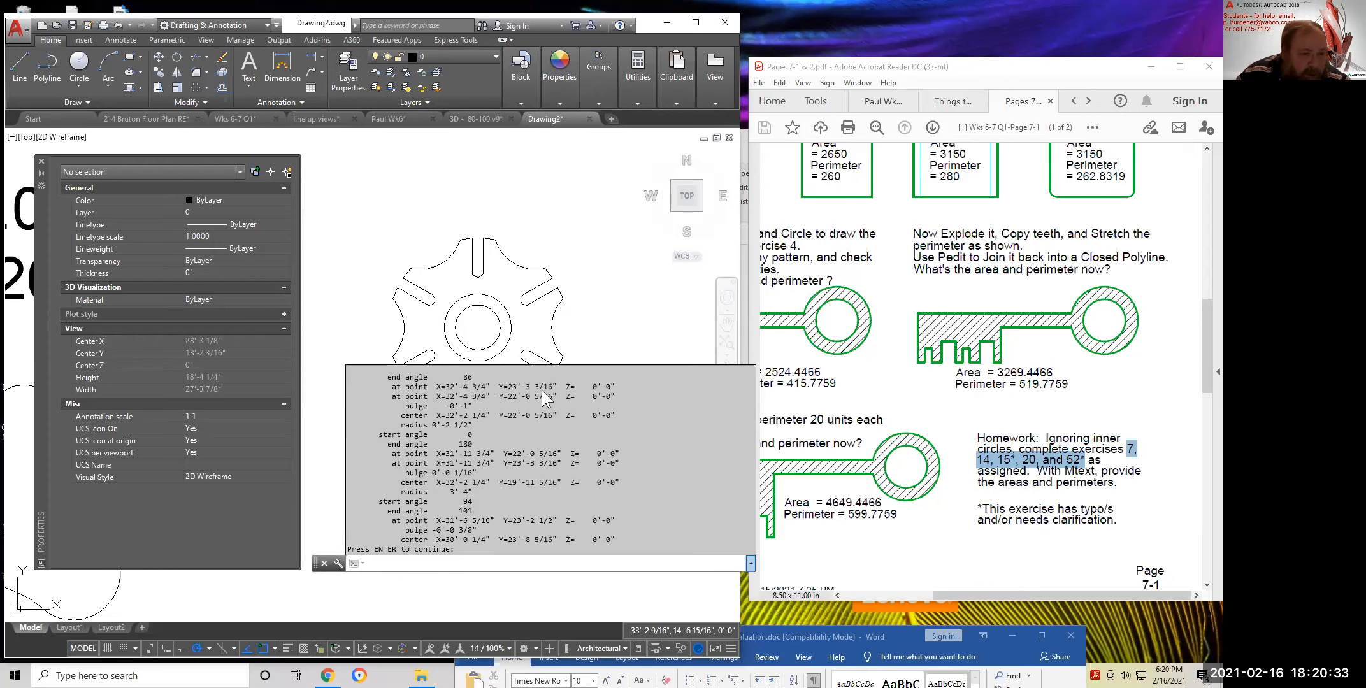
pyautogui.scroll(2, 501, 478)
pyautogui.scroll(5, 501, 478)
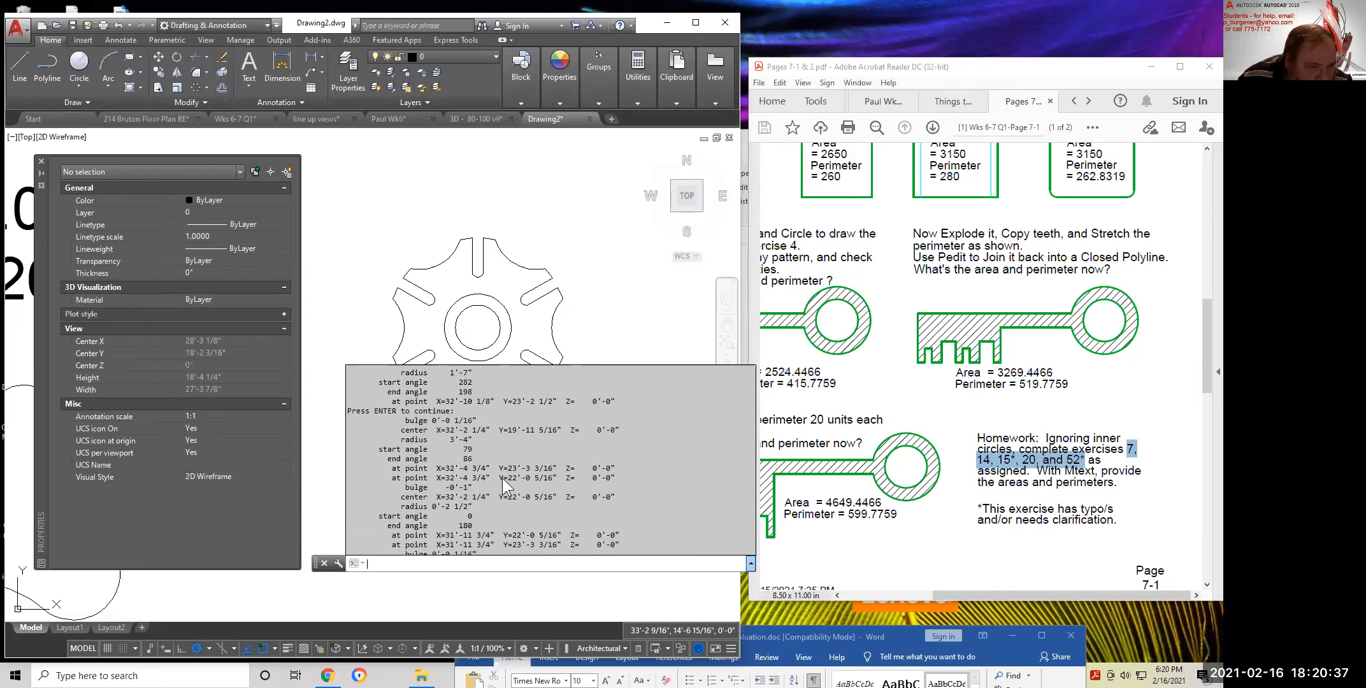
pyautogui.scroll(5, 503, 488)
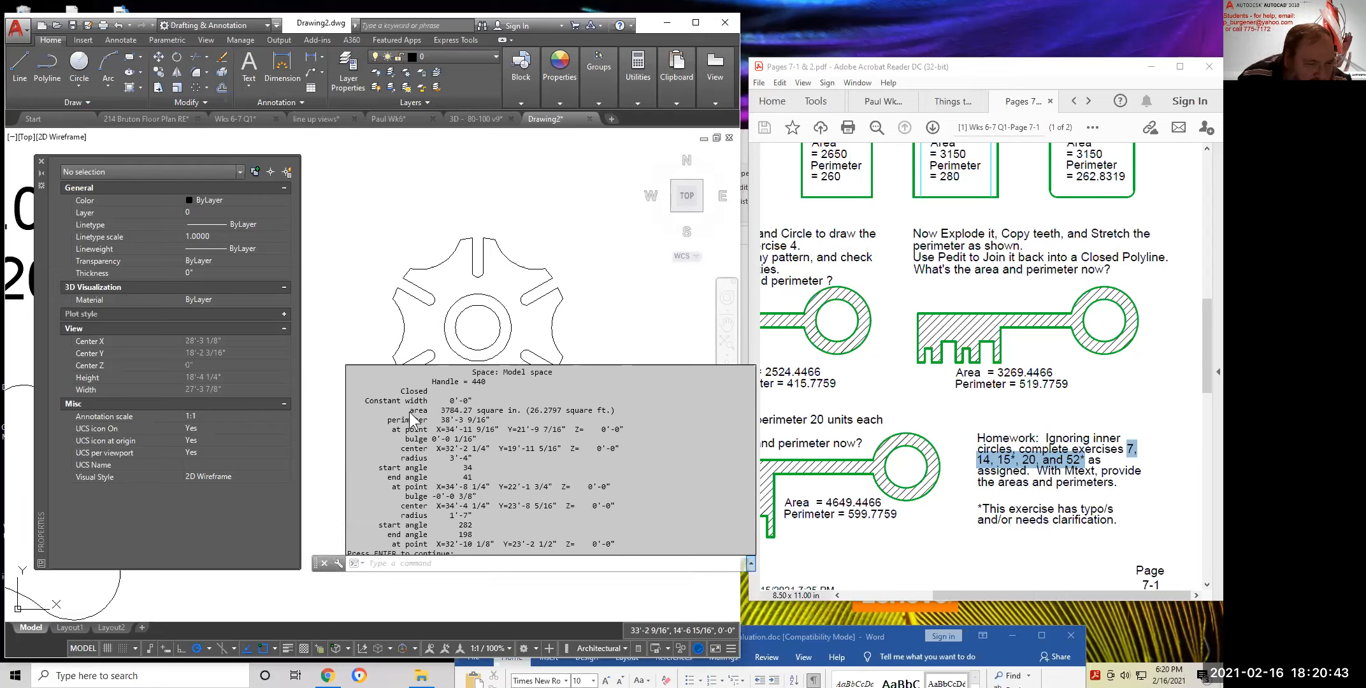
pyautogui.moveTo(518, 411); pyautogui.dragTo(519, 420)
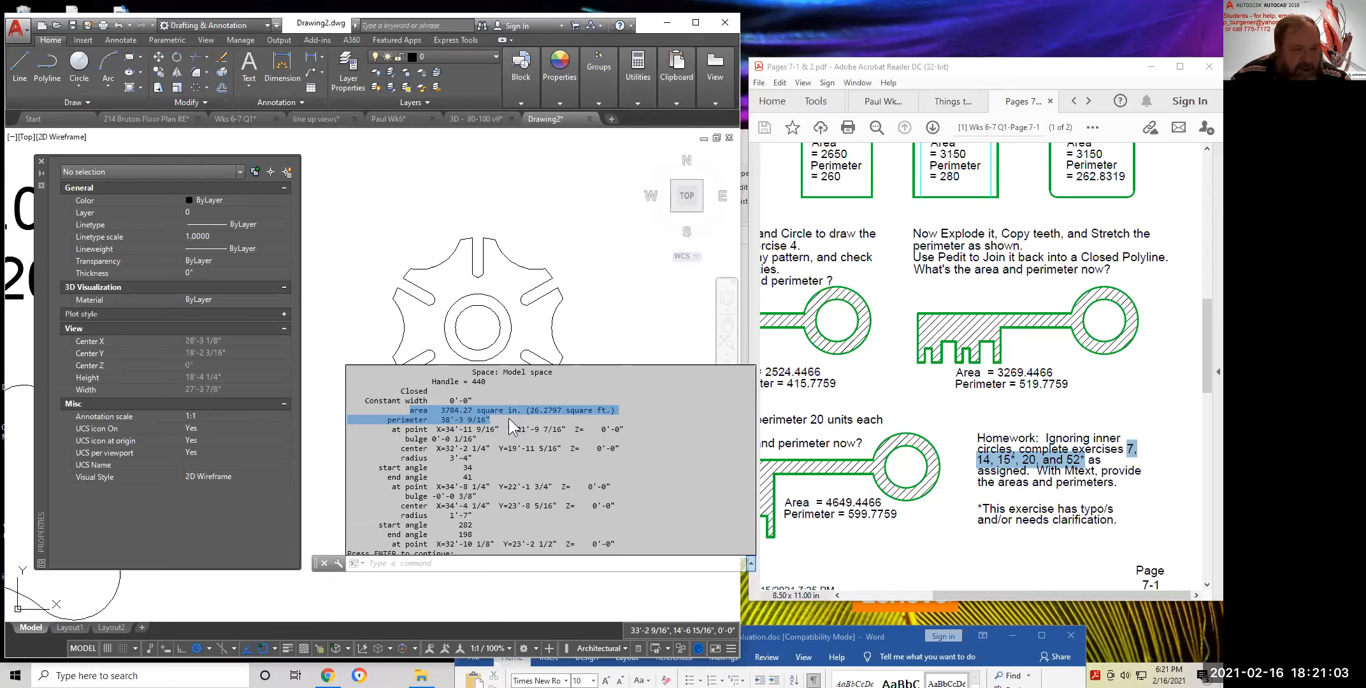
pyautogui.press('Escape')
# Copy the drawing-name label above the gear to a spot just below it
pyautogui.moveTo(543, 219); pyautogui.dragTo(570, 375, button='middle')
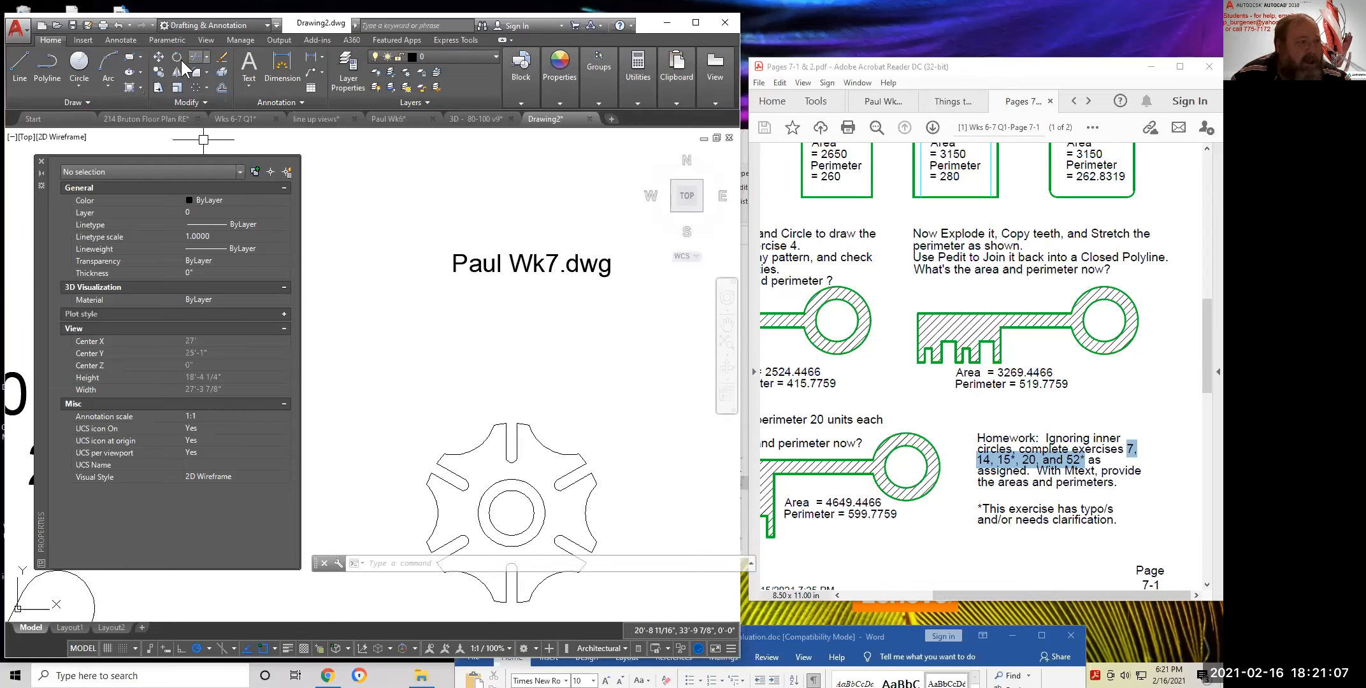
pyautogui.click(153, 71)
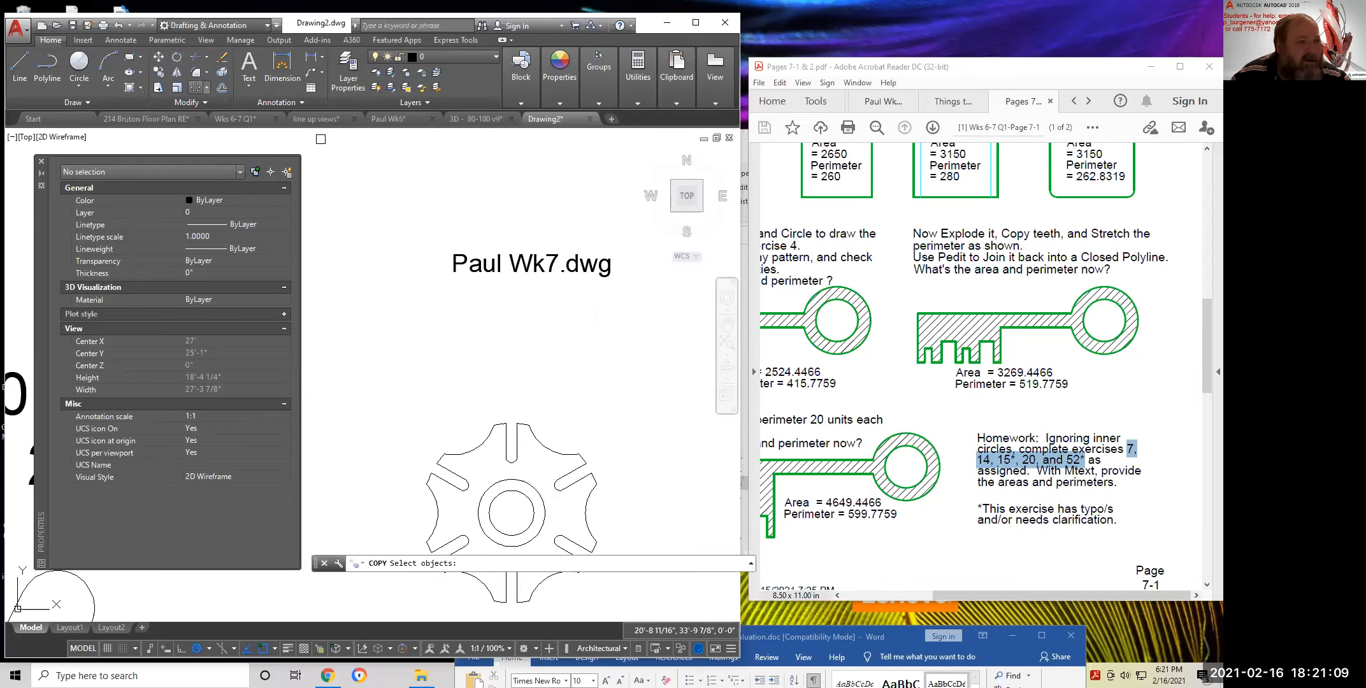
pyautogui.click(473, 264)
pyautogui.press('Return')
pyautogui.click(500, 185)
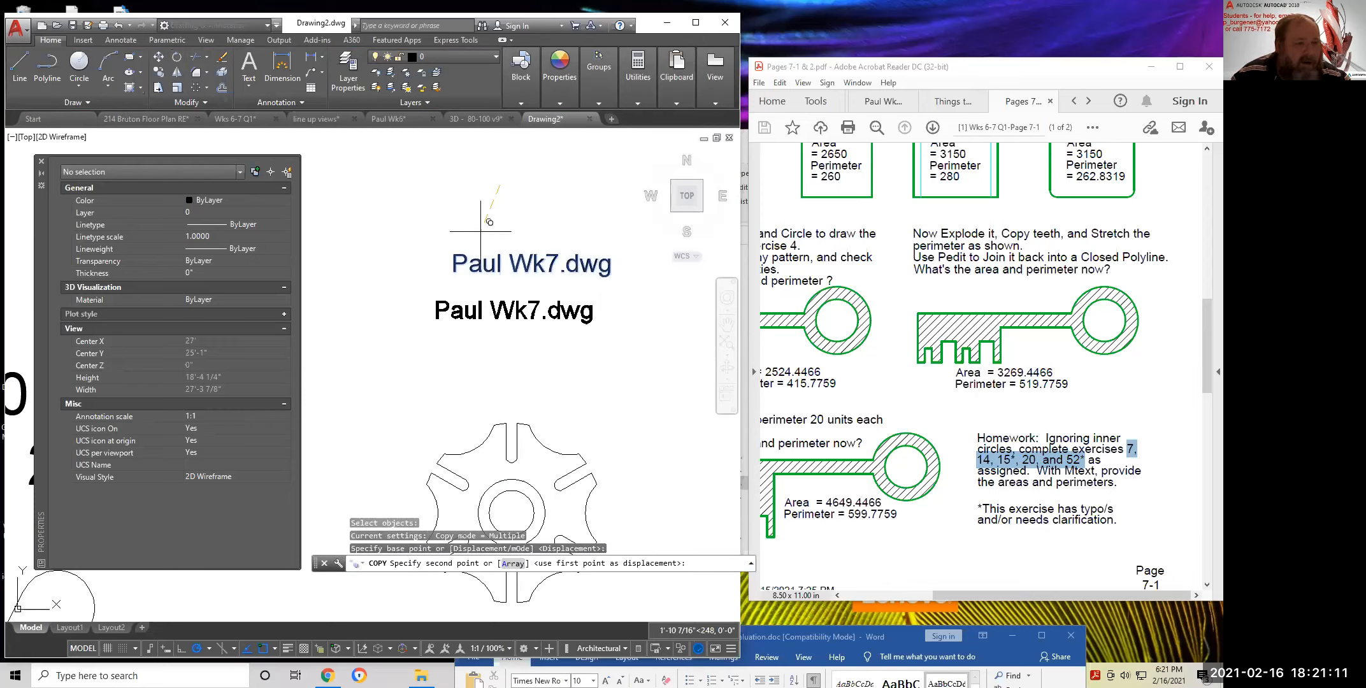
pyautogui.click(487, 226)
pyautogui.press('Escape')
# Replace the copied label's text with the pasted area and perimeter values
pyautogui.click(504, 312)
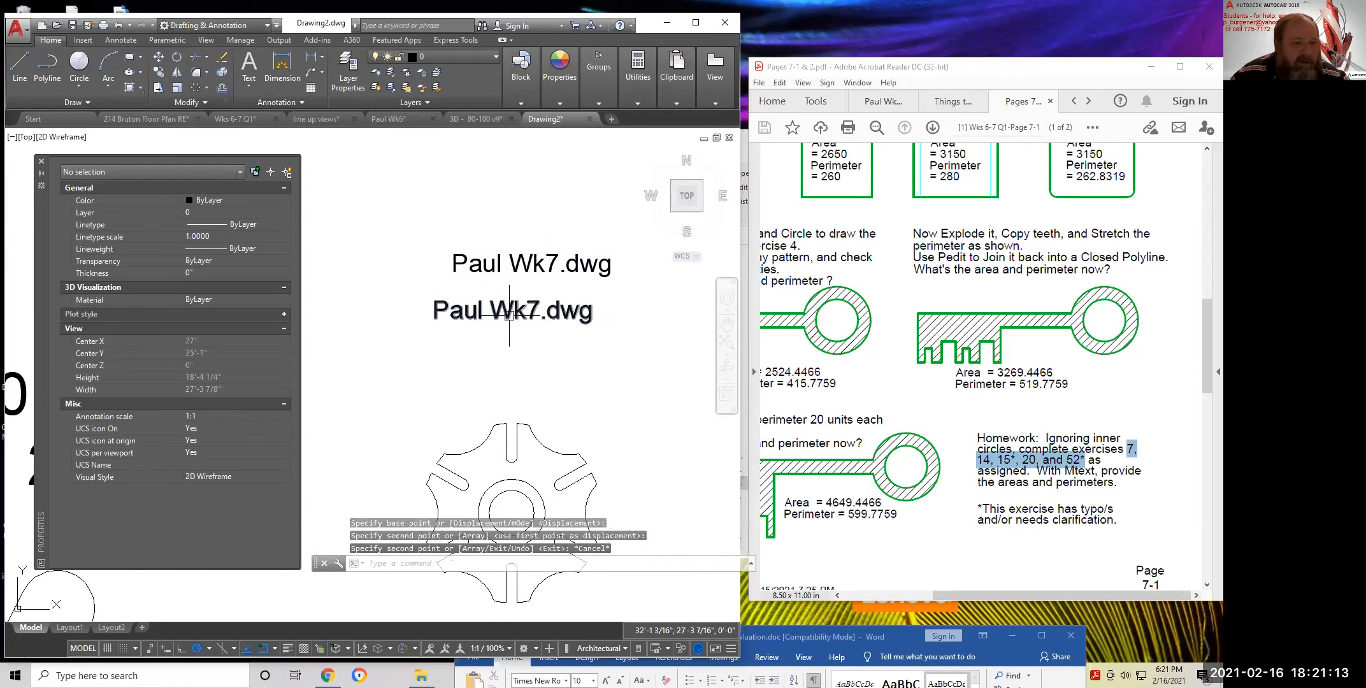
pyautogui.doubleClick(439, 310)
pyautogui.moveTo(603, 313); pyautogui.dragTo(384, 318)
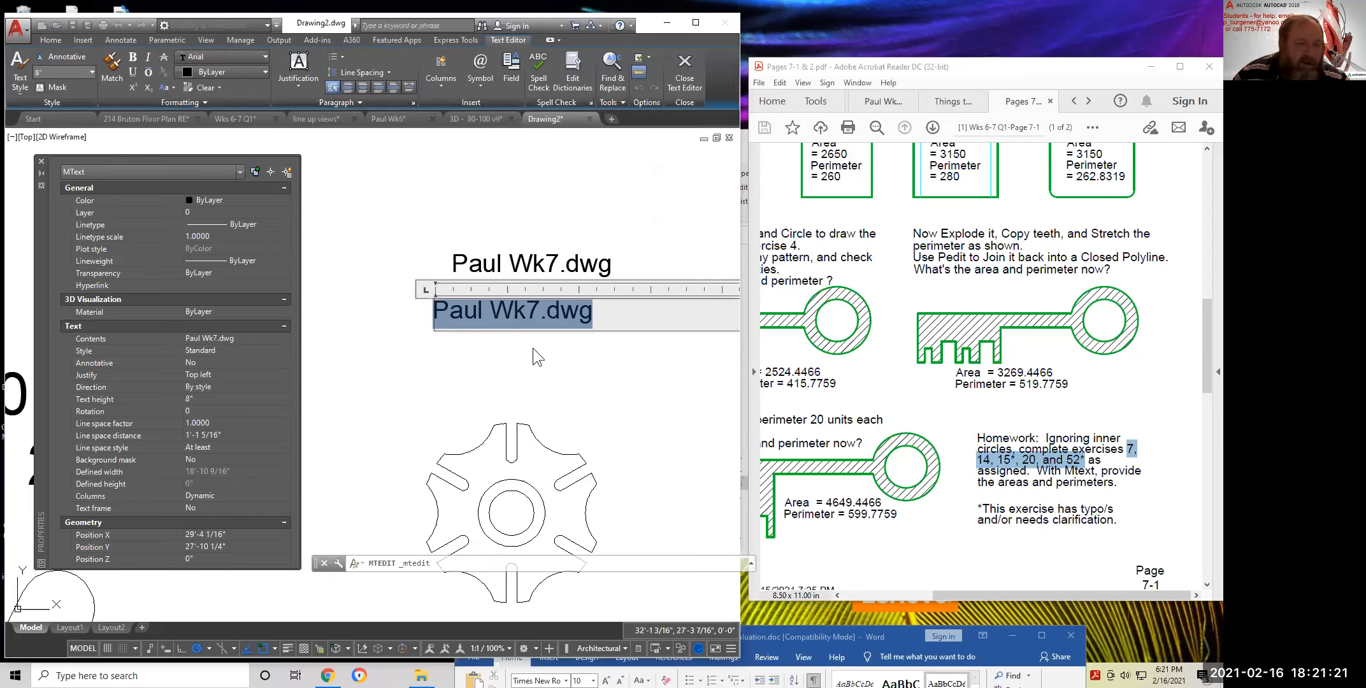
pyautogui.hotkey('ctrl', 'v')
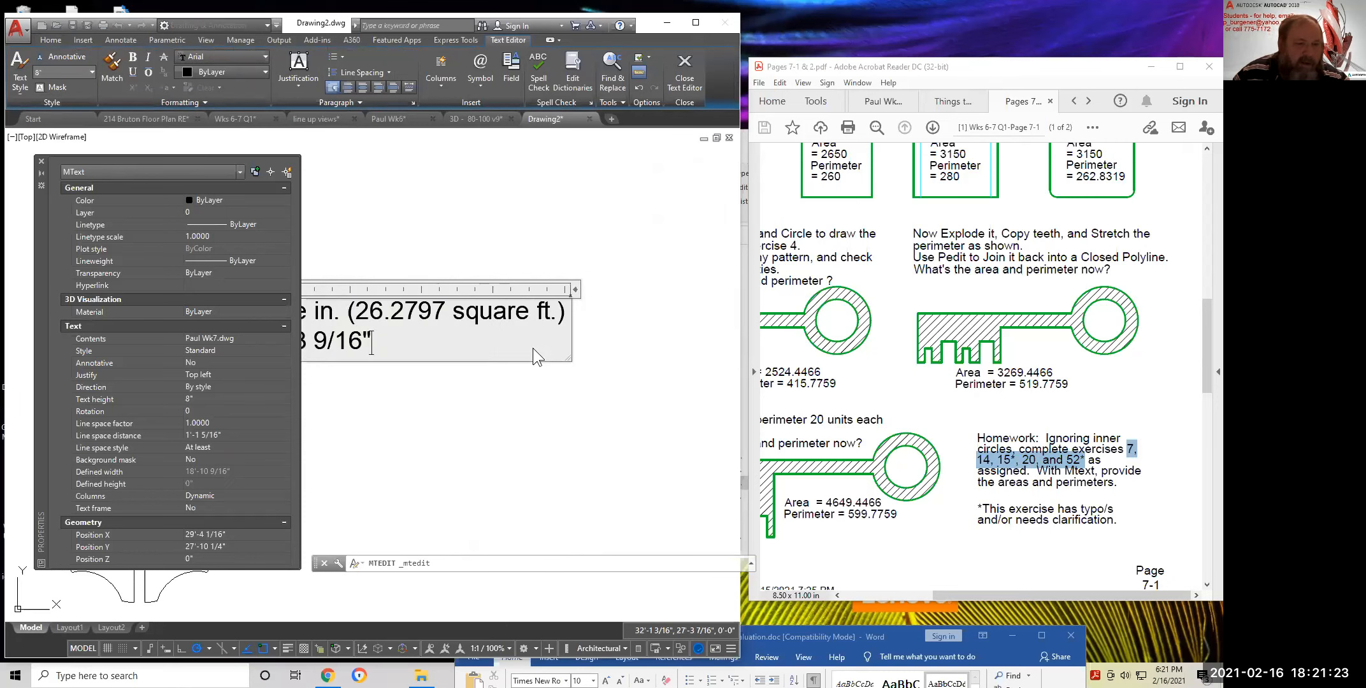
pyautogui.click(624, 359)
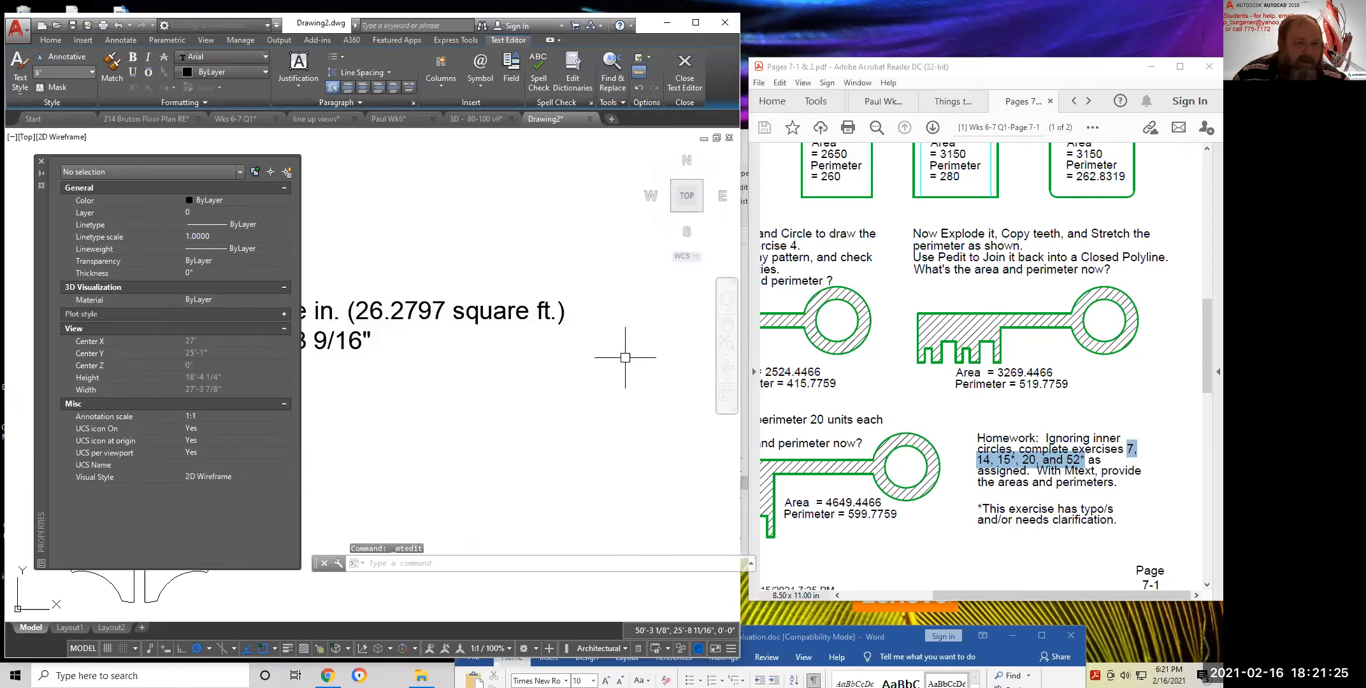
# Delete the square-feet value and put the perimeter on its own line
pyautogui.scroll(-1, 560, 364)
pyautogui.moveTo(520, 370); pyautogui.dragTo(645, 361, button='middle')
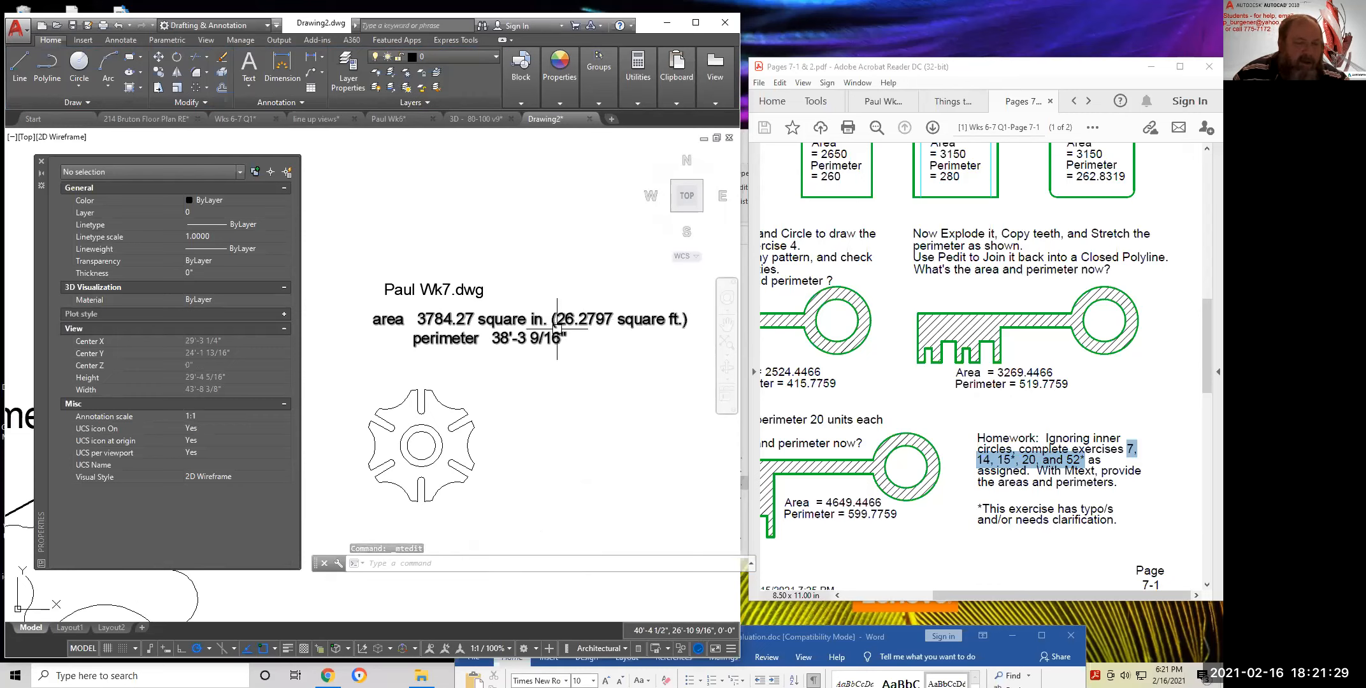
pyautogui.doubleClick(496, 318)
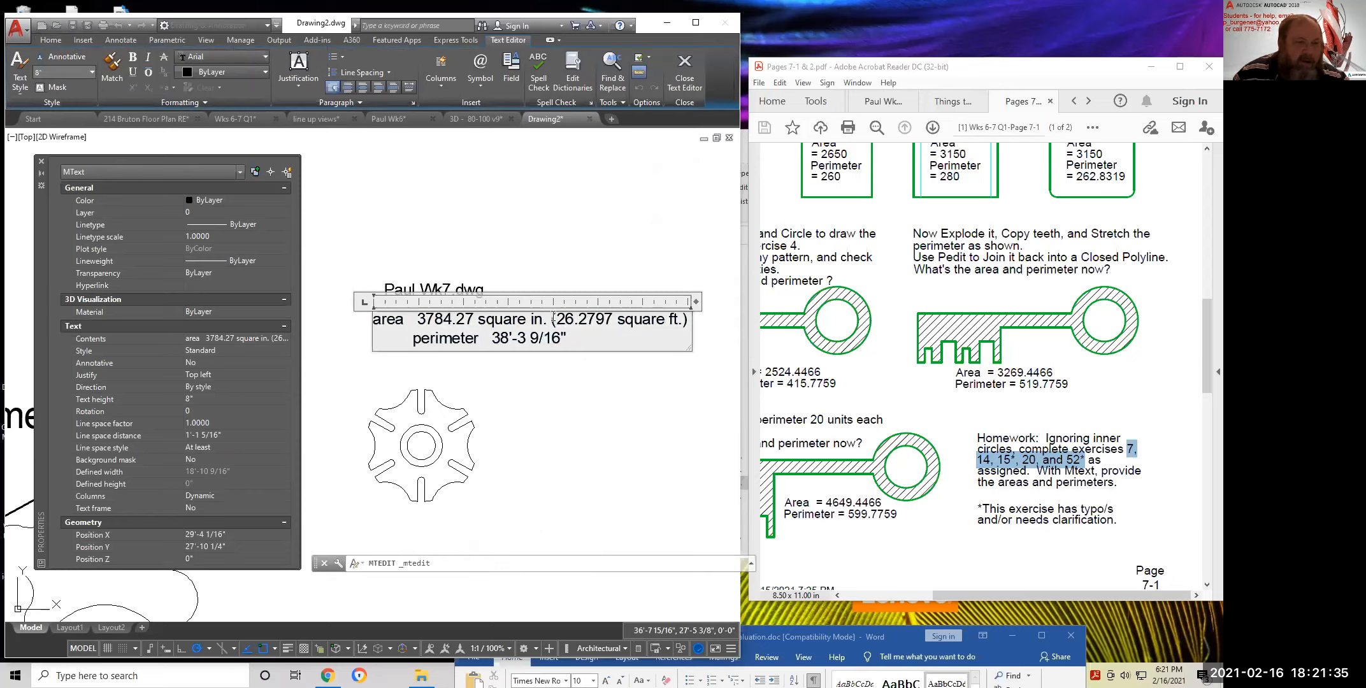
pyautogui.moveTo(549, 318); pyautogui.dragTo(705, 325)
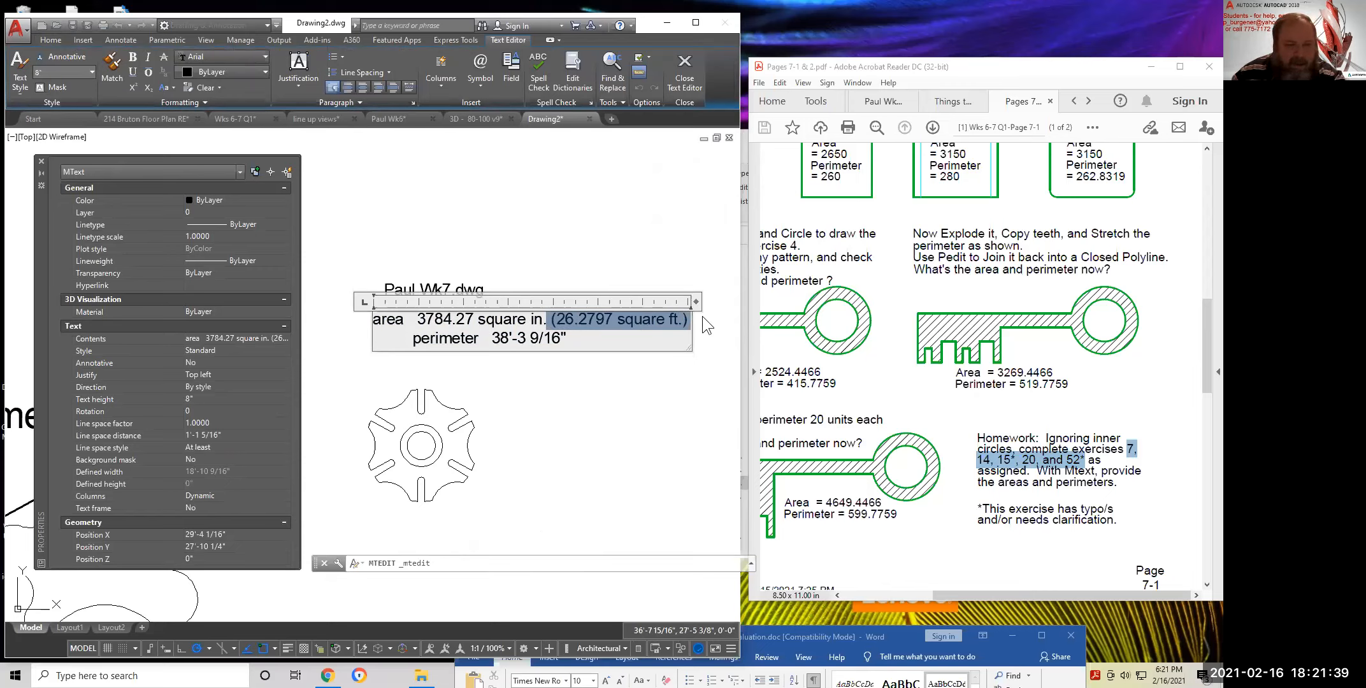
pyautogui.press('Delete')
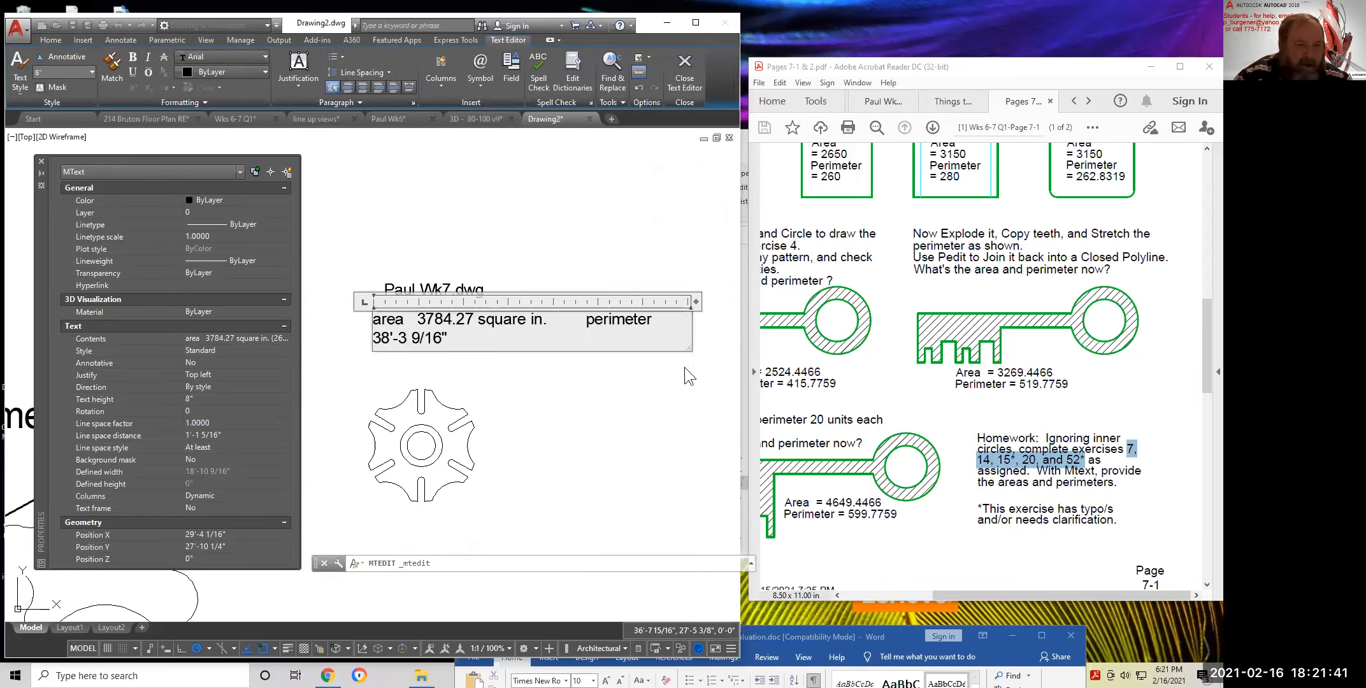
pyautogui.press('Return')
pyautogui.press('Delete')
pyautogui.press('Delete')
pyautogui.press('Delete')
pyautogui.press('Delete')
pyautogui.press('Delete')
pyautogui.press('Delete')
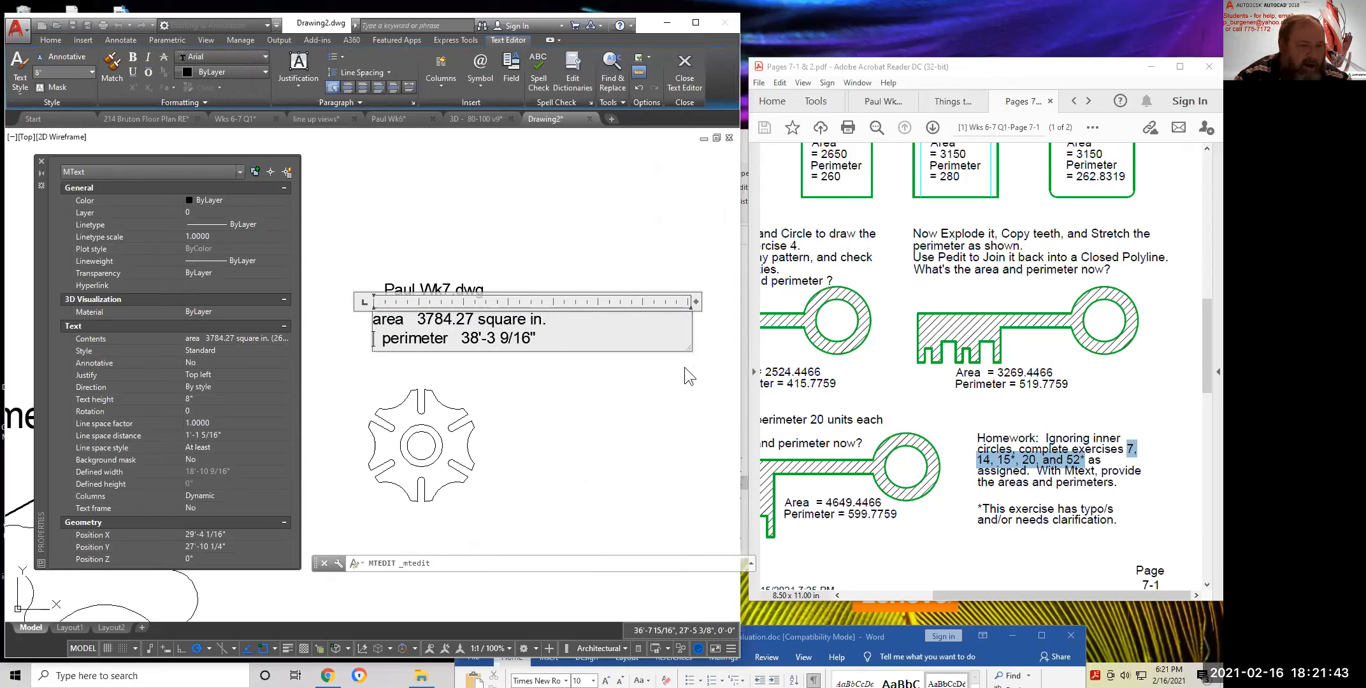
pyautogui.click(486, 381)
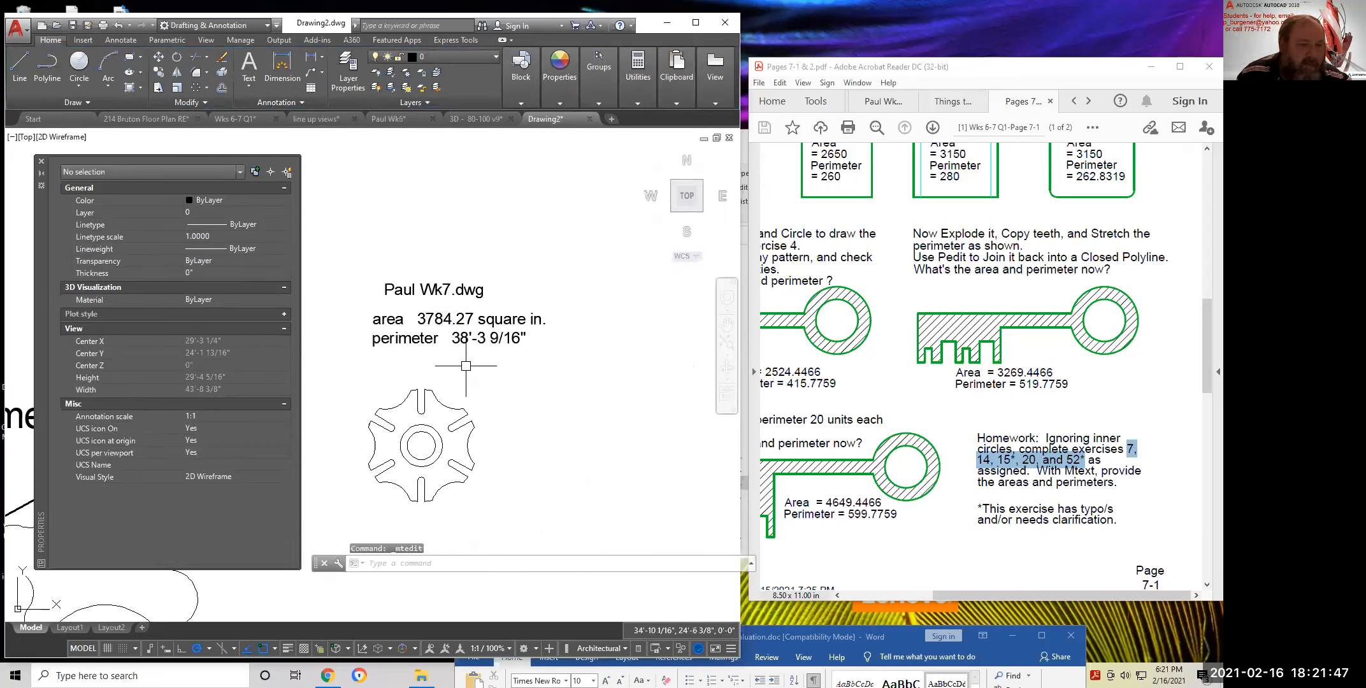
# Set the area and perimeter note's text height to 5"
pyautogui.click(442, 316)
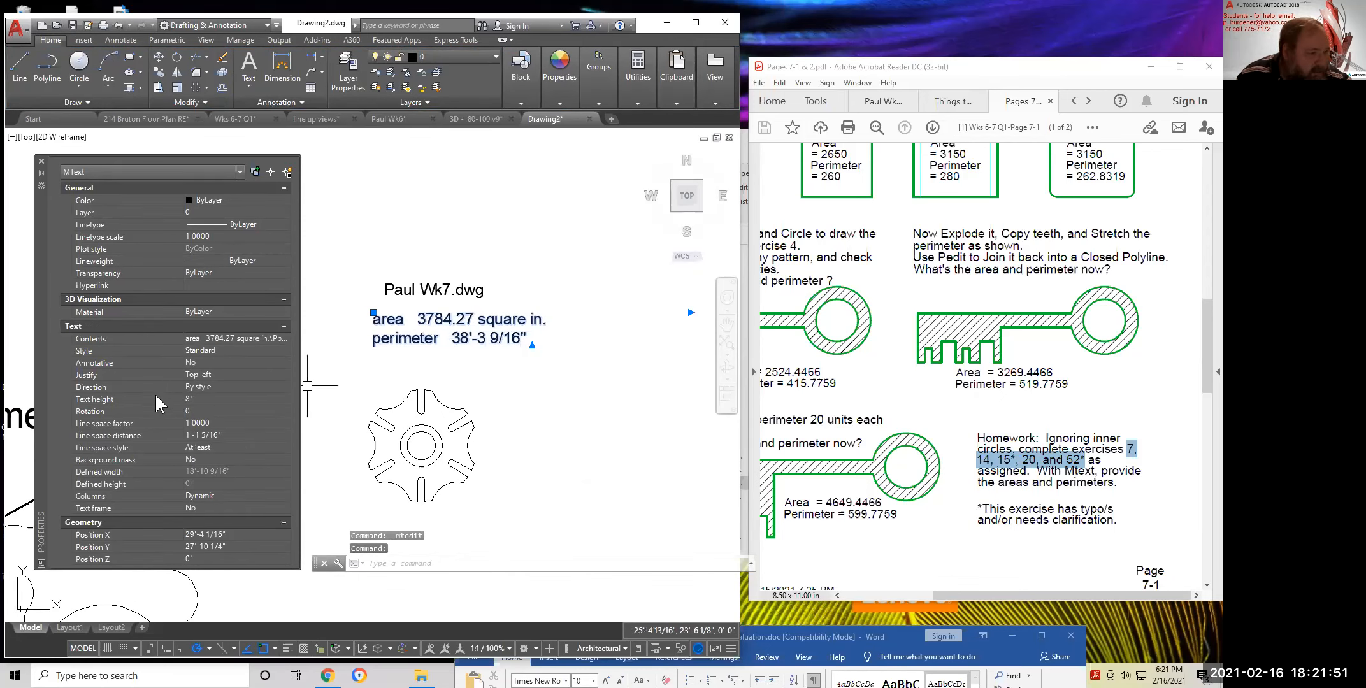
pyautogui.click(212, 399)
pyautogui.write('5')
pyautogui.press('Return')
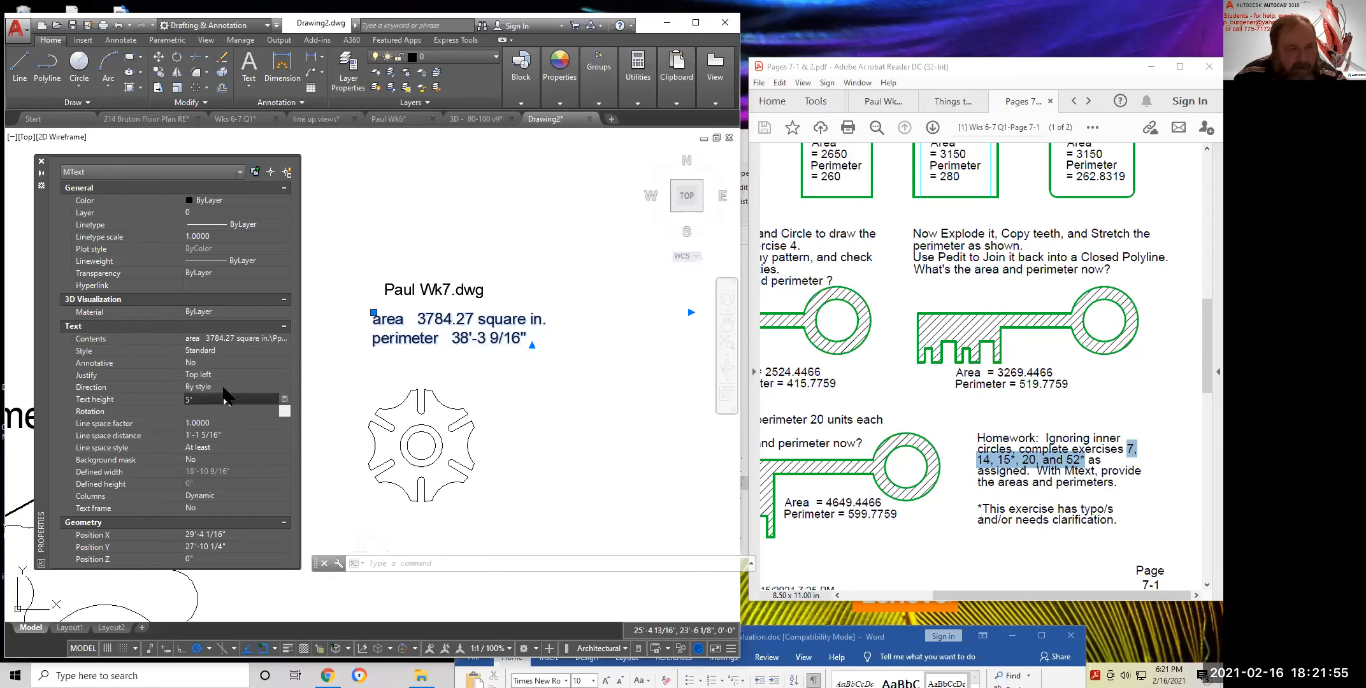
pyautogui.press('Escape')
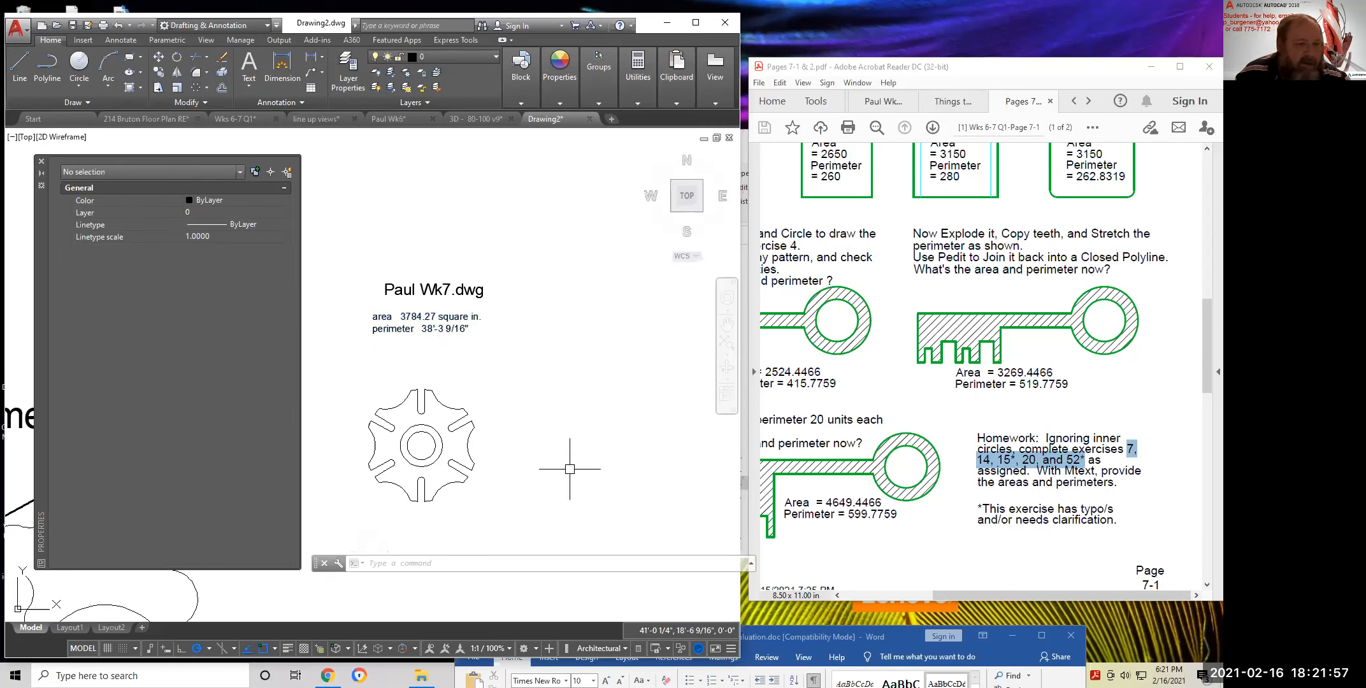
# Move the gear upward to a new position with MOVE
pyautogui.write('m')
pyautogui.press('space')
pyautogui.click(499, 515)
pyautogui.click(361, 378)
pyautogui.press('space')
pyautogui.click(528, 435)
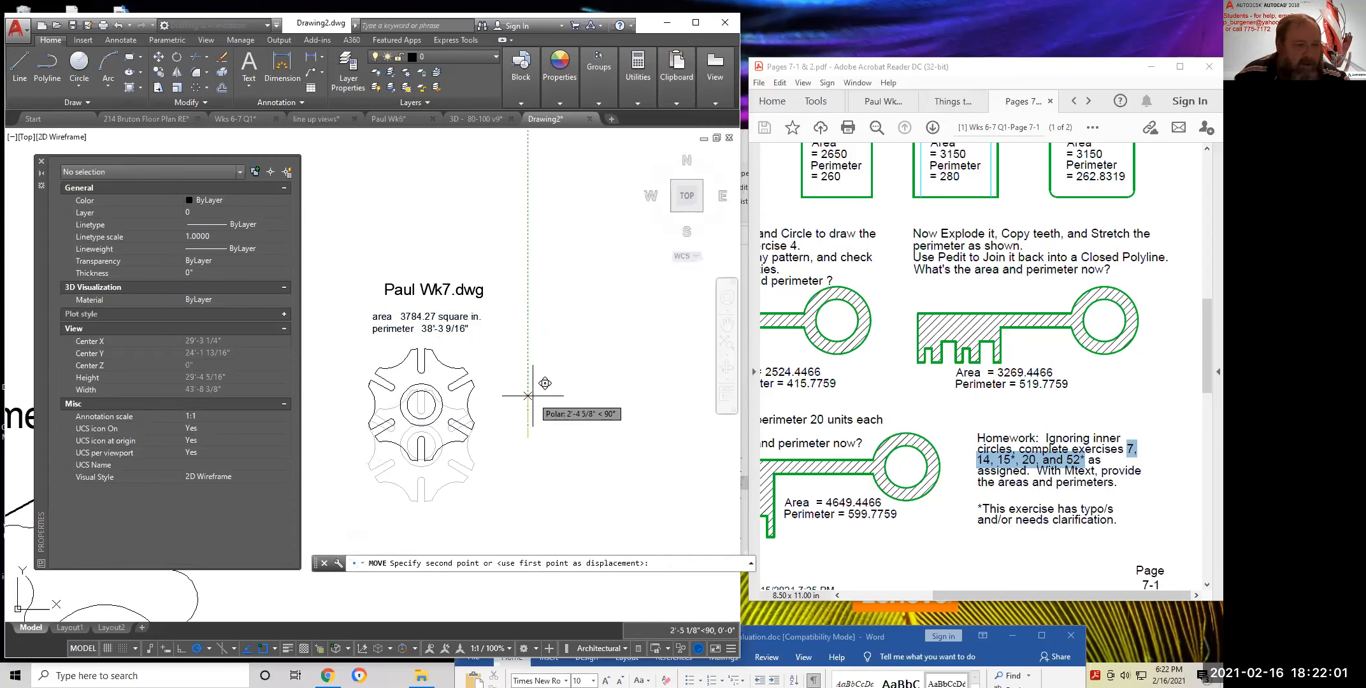
pyautogui.click(535, 383)
# Move the drawing-name title slightly lower and shift the area note beneath it
pyautogui.press('space')
pyautogui.press('space')
pyautogui.click(447, 247)
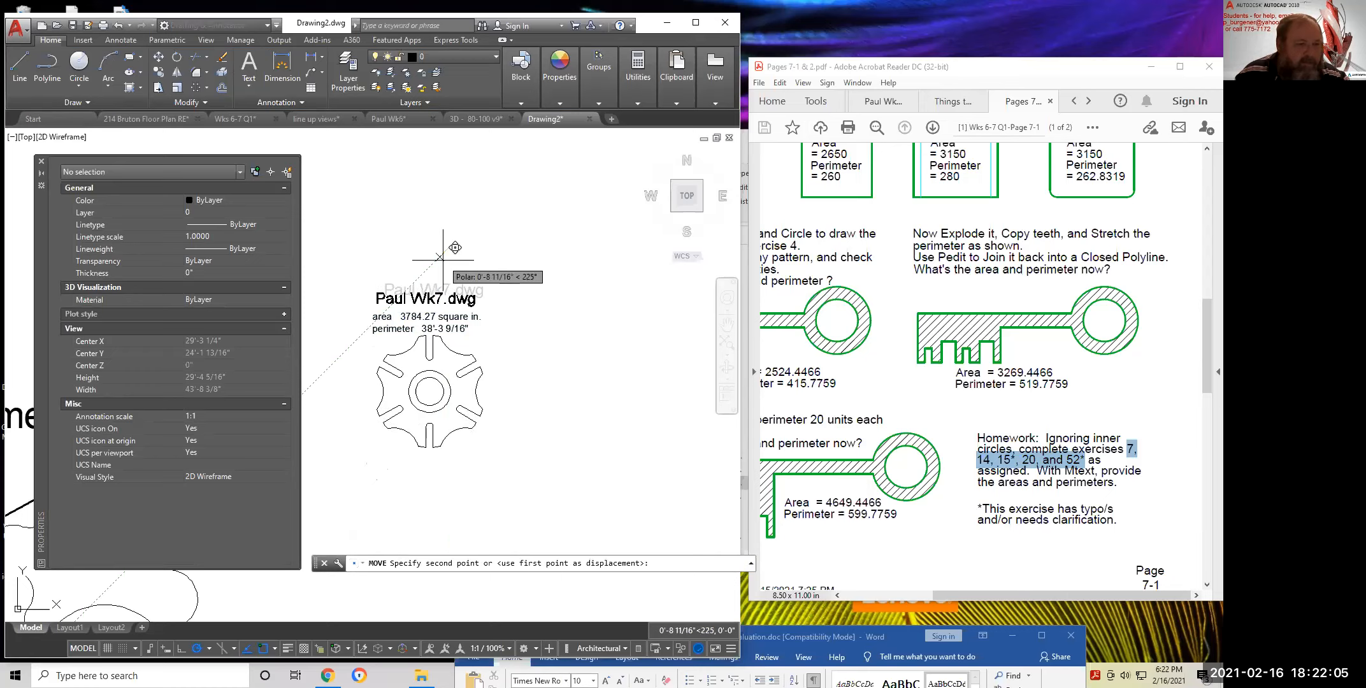
pyautogui.click(444, 262)
pyautogui.press('space')
pyautogui.click(463, 328)
pyautogui.press('space')
pyautogui.click(495, 334)
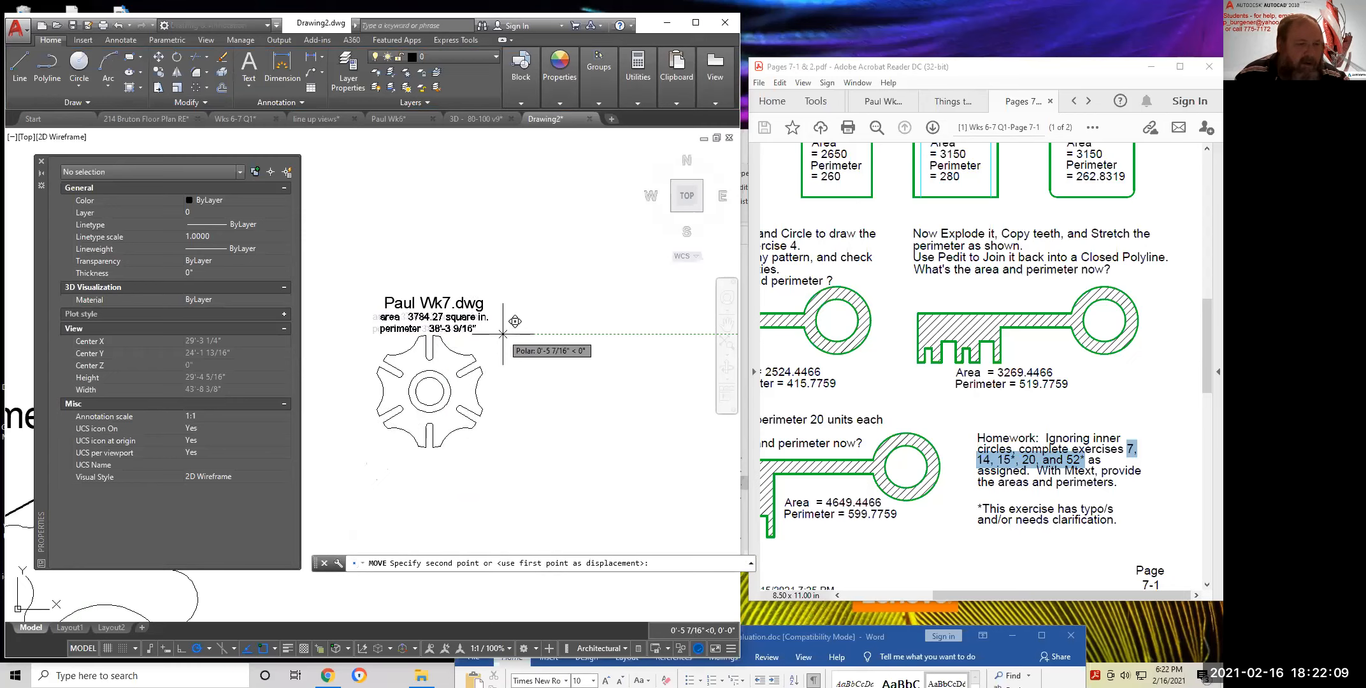
pyautogui.click(503, 333)
# Reduce the note's text height to 3" and undo the stray grip stretch
pyautogui.click(459, 329)
pyautogui.click(214, 399)
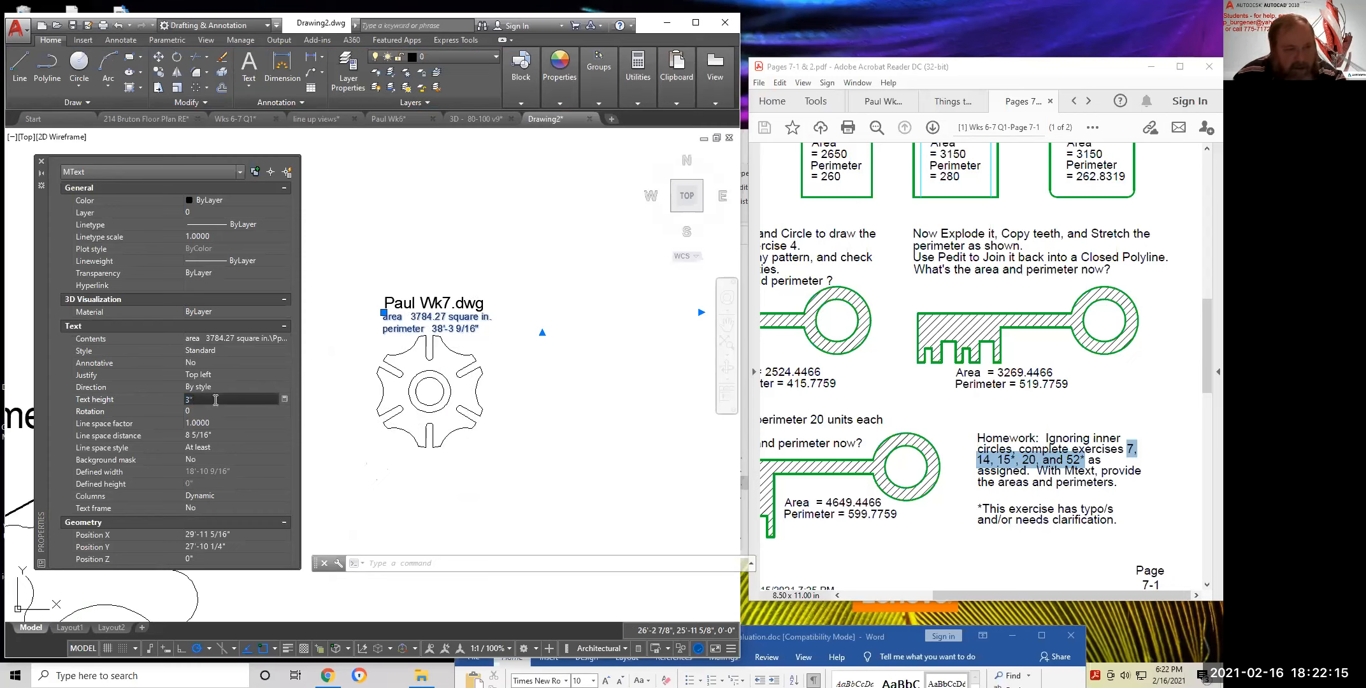
pyautogui.write('3')
pyautogui.press('Return')
pyautogui.click(383, 312)
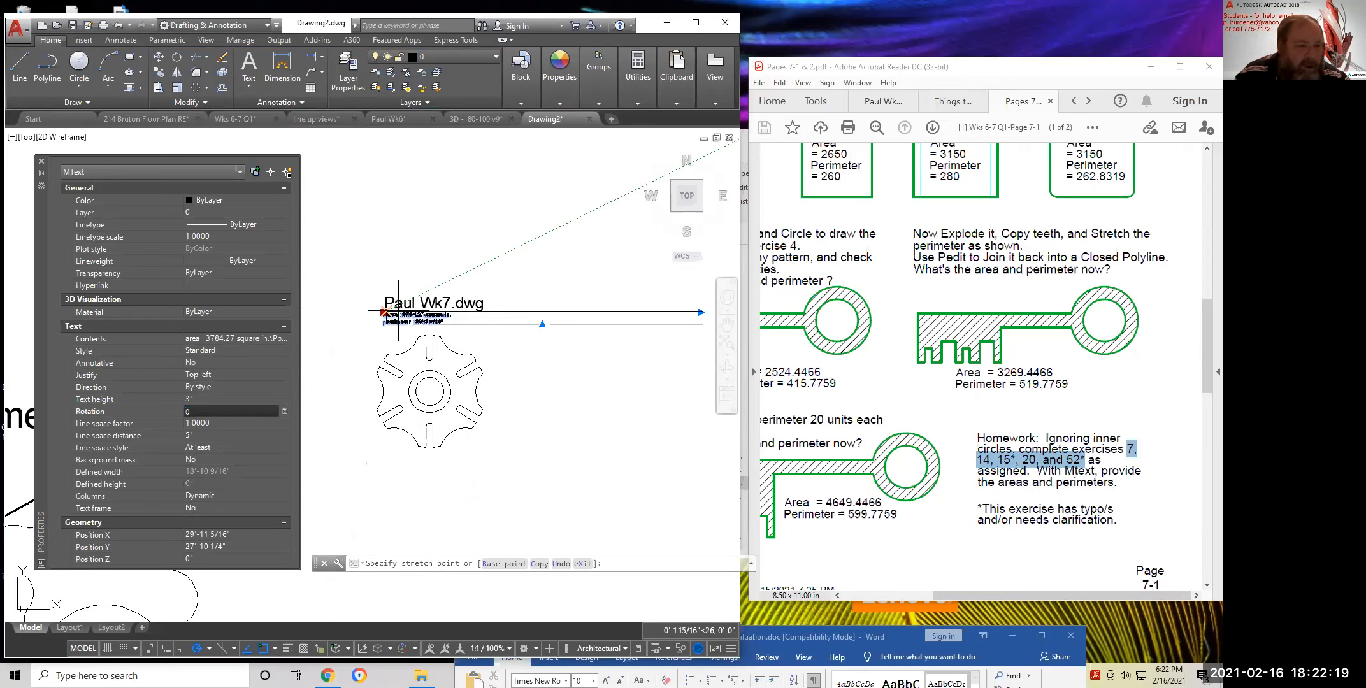
pyautogui.scroll(4, 399, 311)
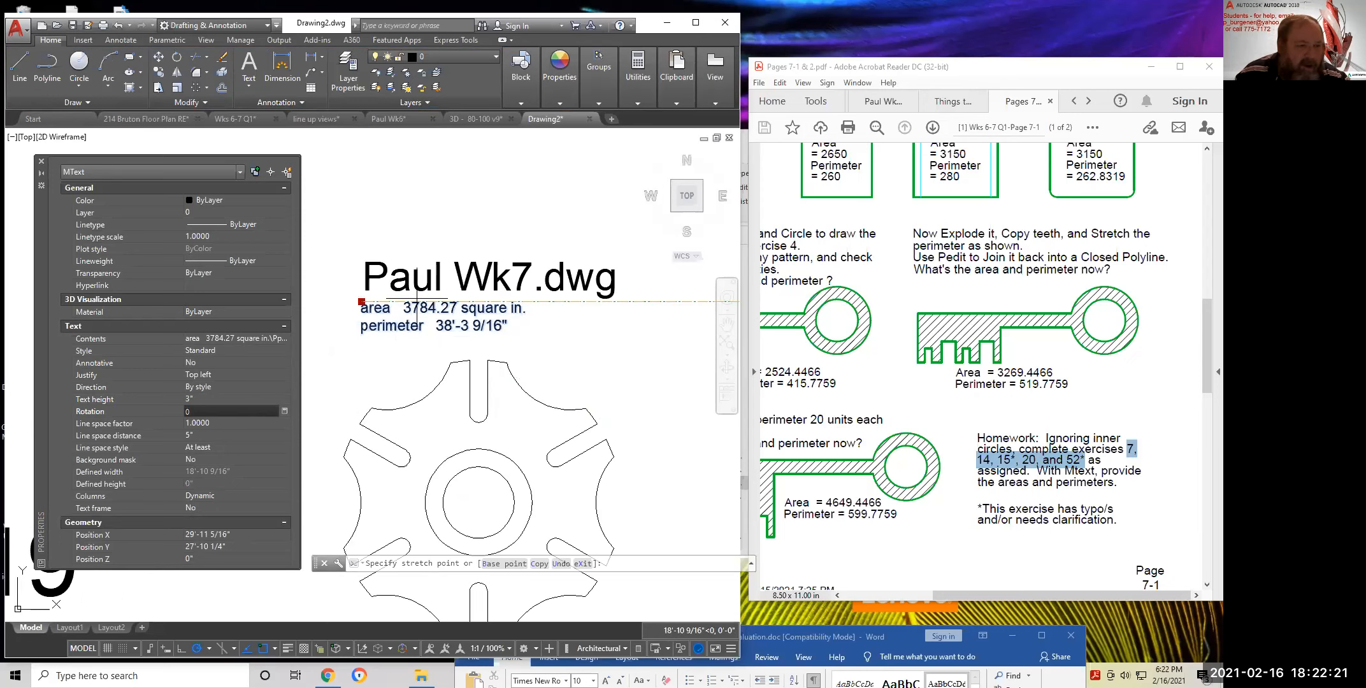
pyautogui.scroll(-4, 398, 300)
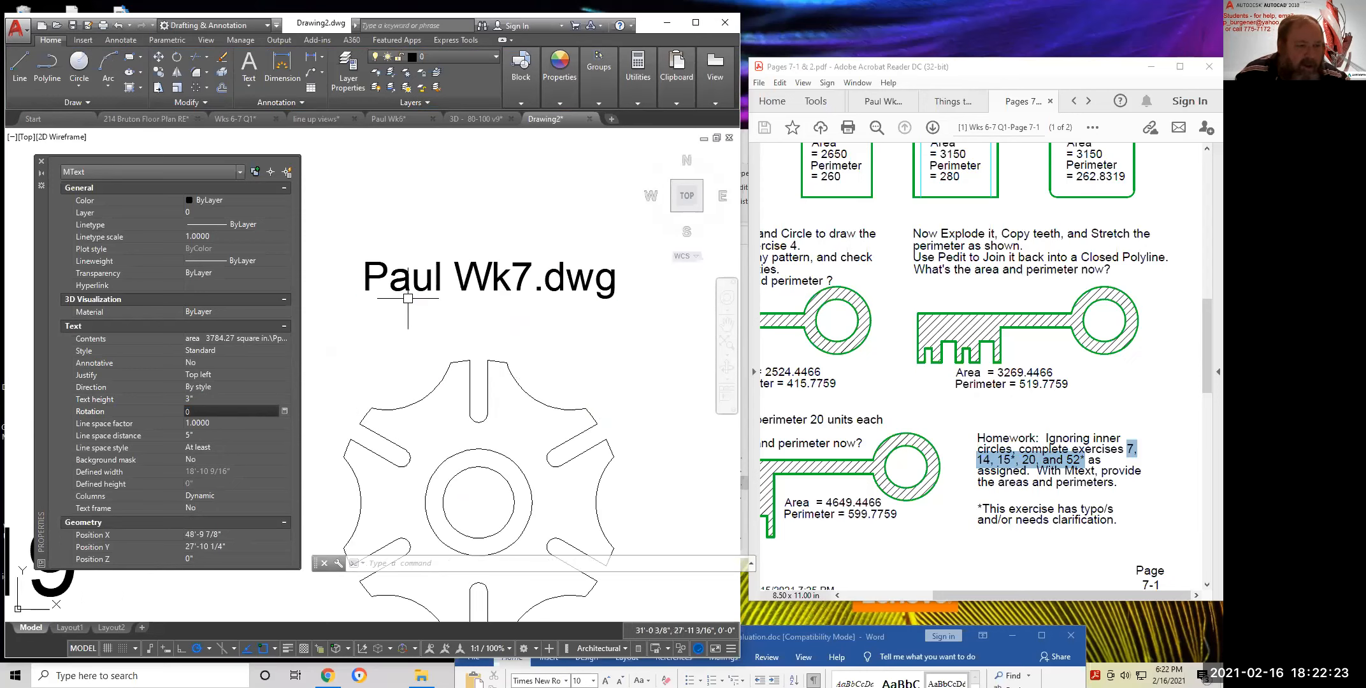
pyautogui.press('Escape')
pyautogui.press('Escape')
pyautogui.write('u')
pyautogui.press('Return')
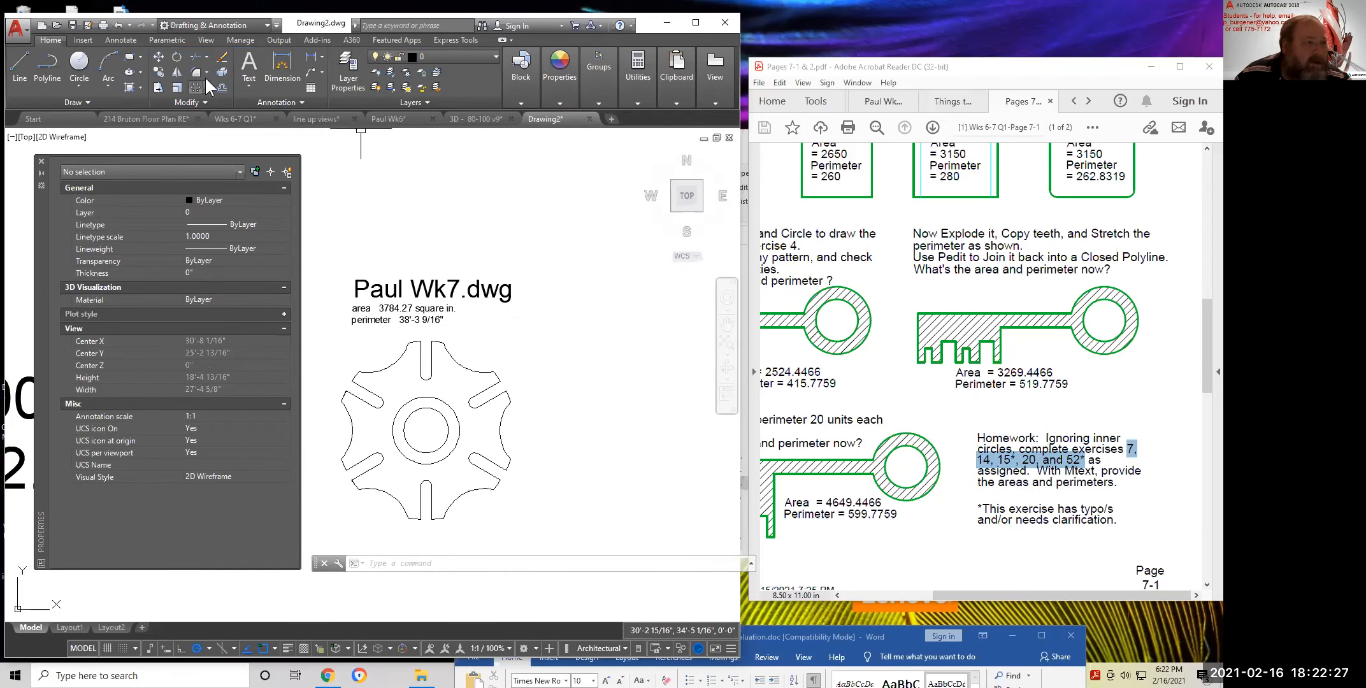
# Move the area and perimeter note into place beneath the title
pyautogui.click(158, 56)
pyautogui.click(390, 309)
pyautogui.press('Return')
pyautogui.click(510, 332)
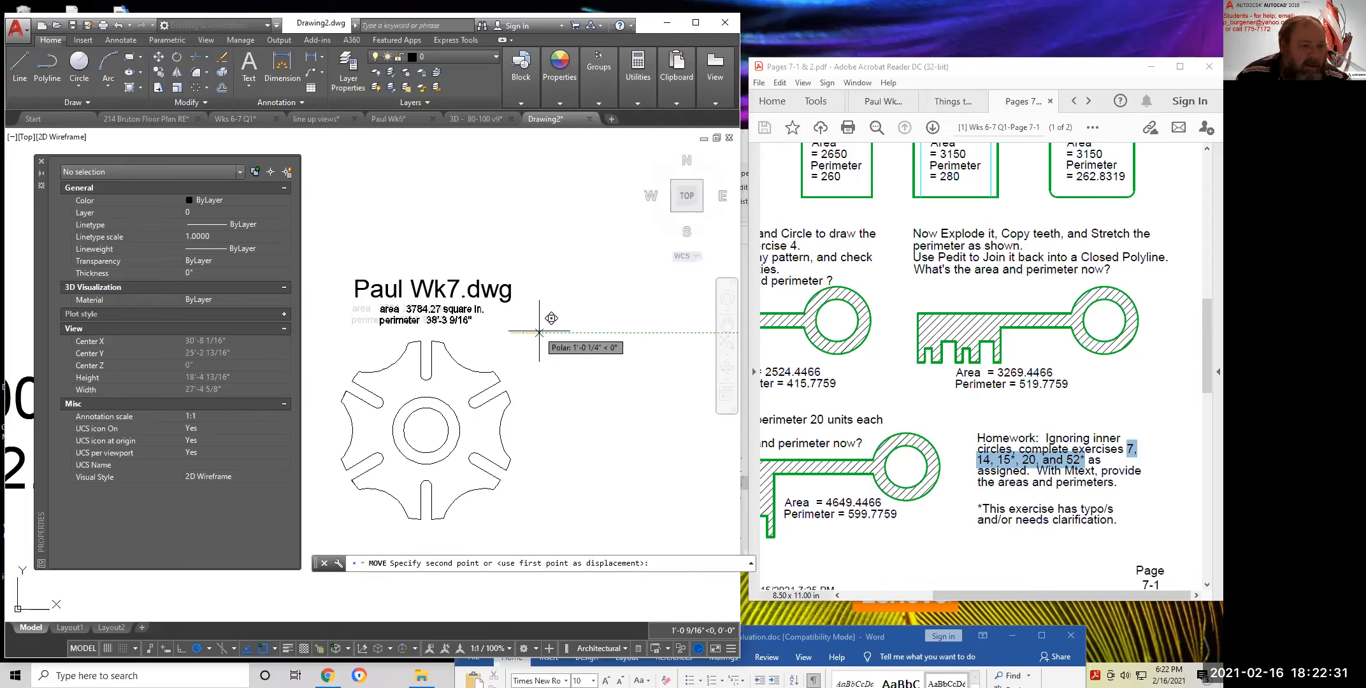
pyautogui.click(538, 332)
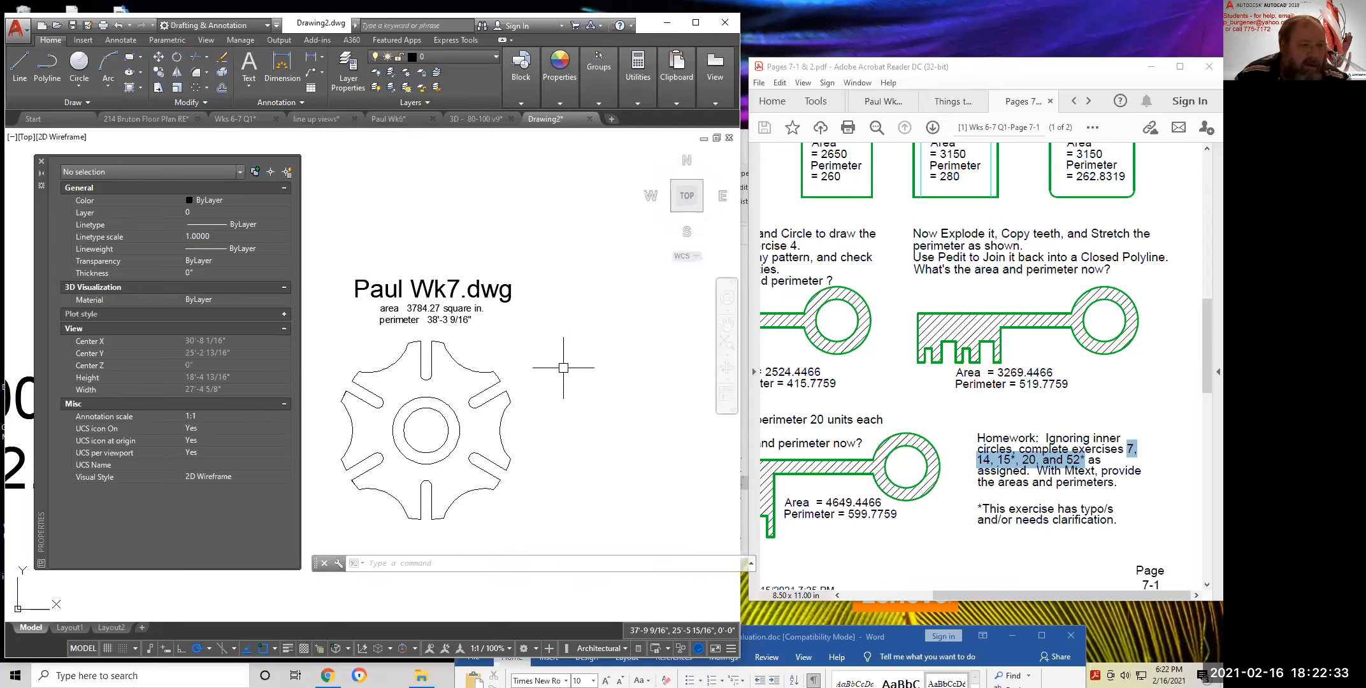
pyautogui.click(458, 324)
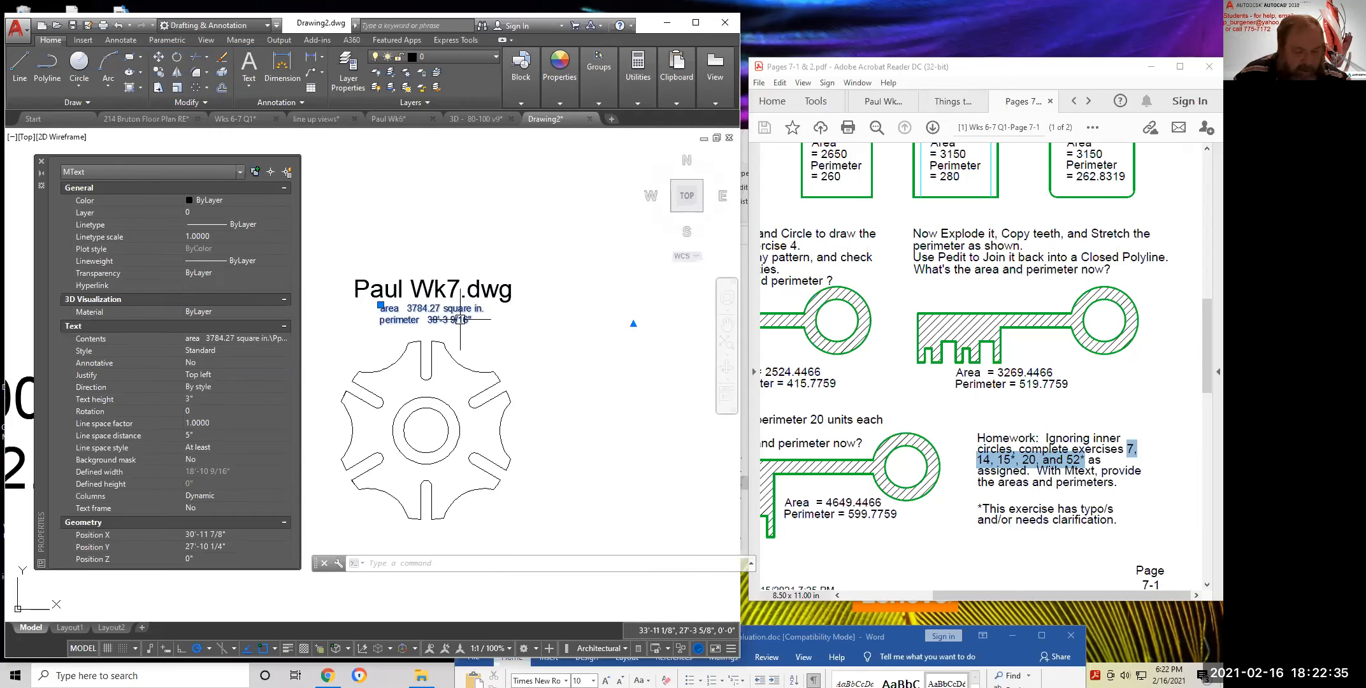
# Copy the note below and right, and change the copy's text to 52
pyautogui.click(157, 72)
pyautogui.click(503, 319)
pyautogui.click(594, 345)
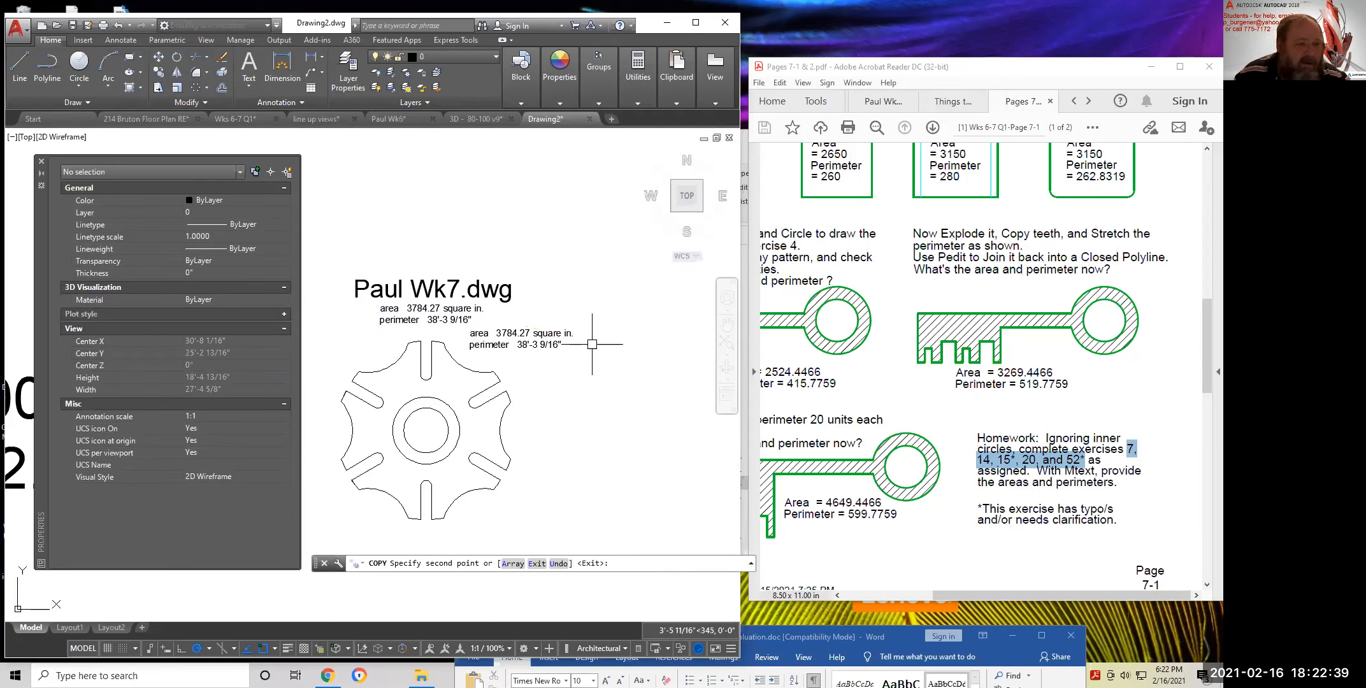
pyautogui.press('Return')
pyautogui.click(535, 333)
pyautogui.doubleClick(535, 333)
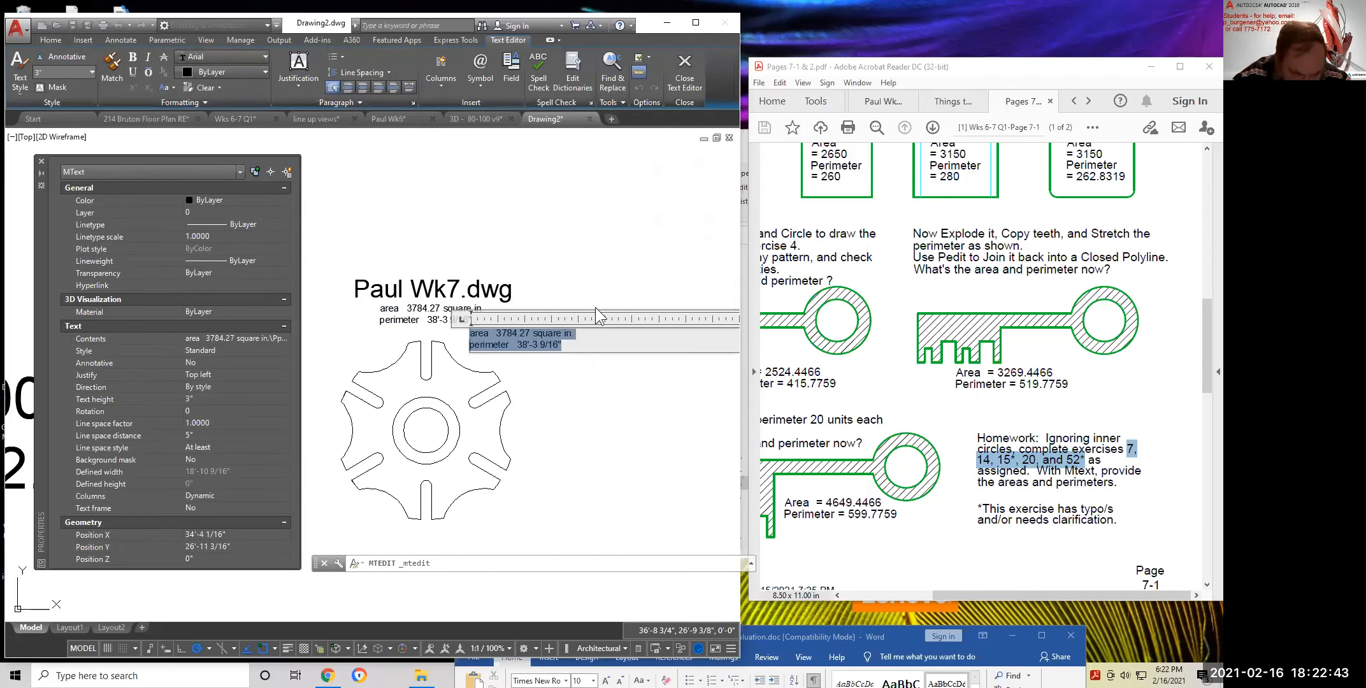
pyautogui.write('52')
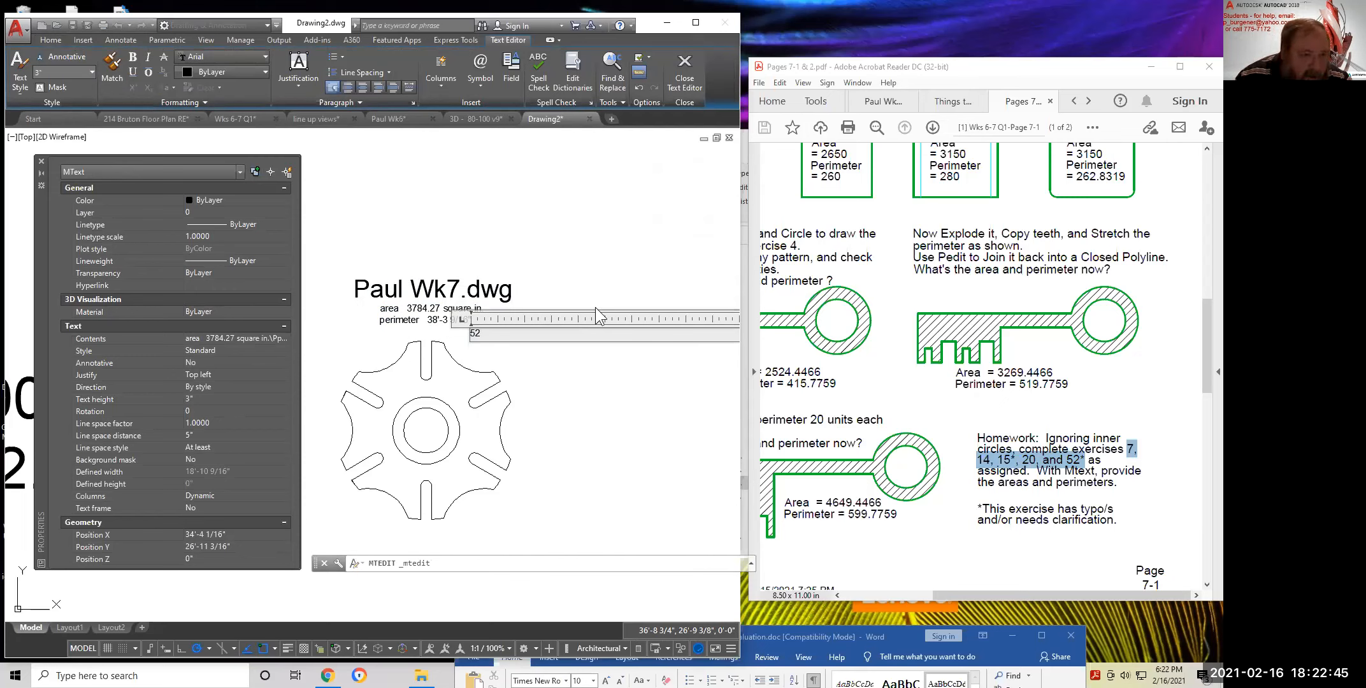
pyautogui.click(611, 389)
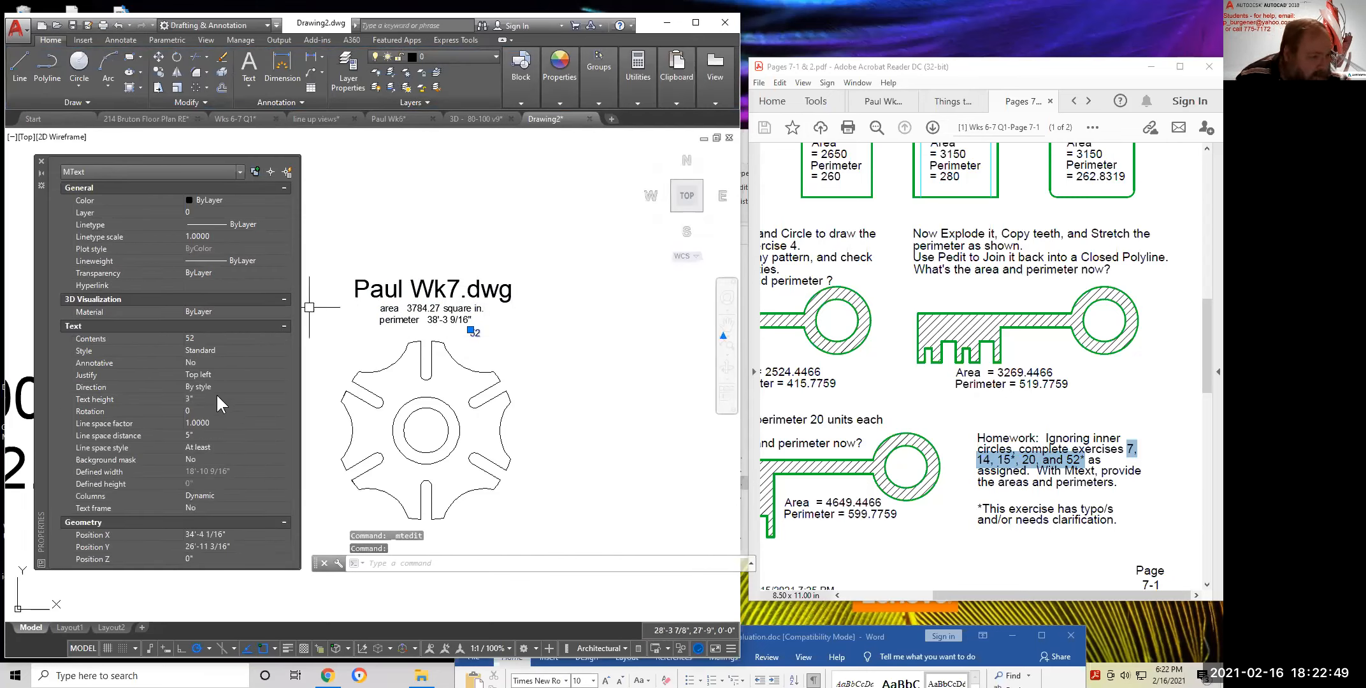
# Set the 52 label's text height to 8"
pyautogui.click(217, 398)
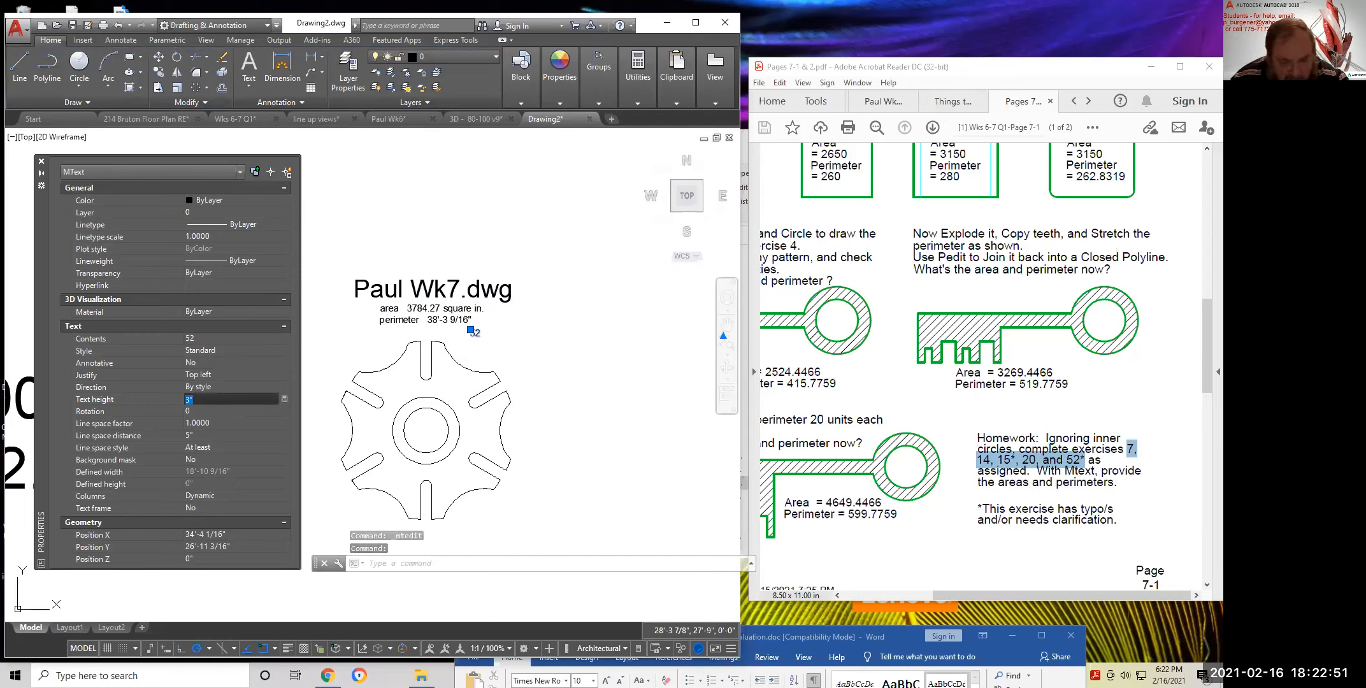
pyautogui.write('8')
pyautogui.press('Return')
pyautogui.press('Escape')
pyautogui.press('Escape')
# Move the 52 label beside the gear
pyautogui.write('m')
pyautogui.press('Return')
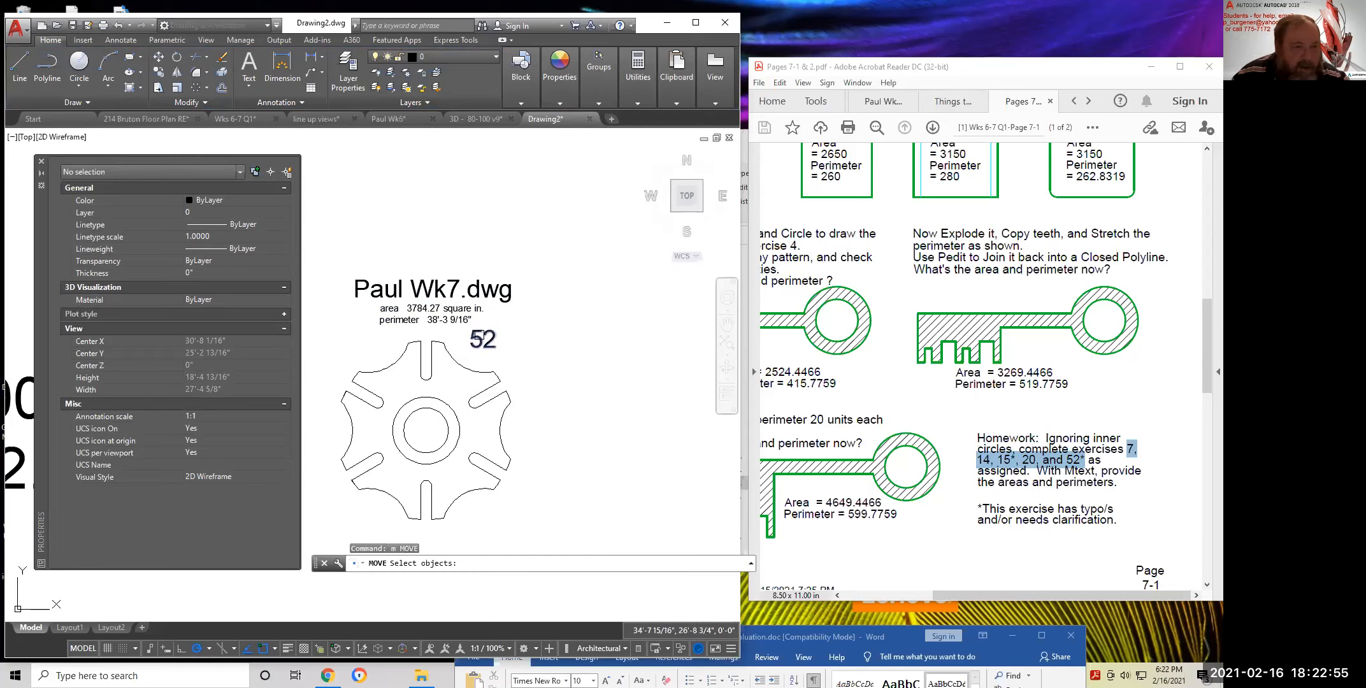
pyautogui.click(477, 338)
pyautogui.press('Return')
pyautogui.click(530, 328)
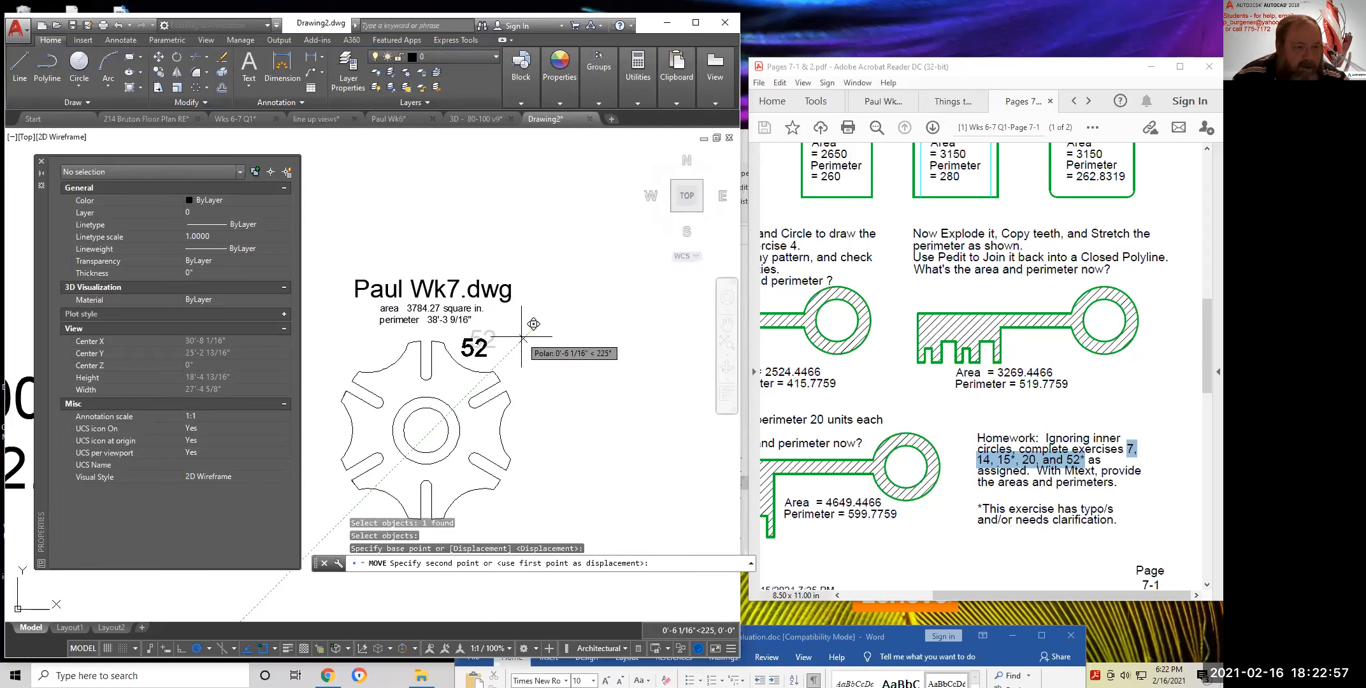
pyautogui.click(521, 337)
pyautogui.scroll(-3, 573, 370)
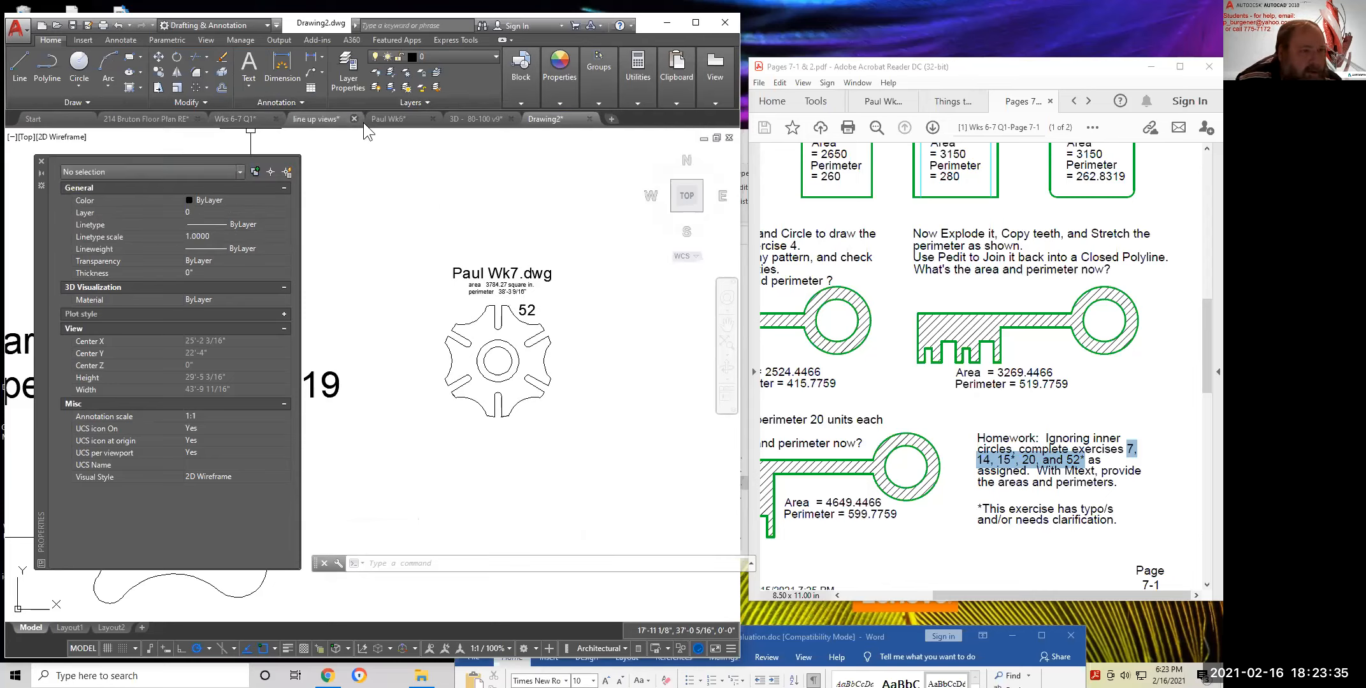
# Switch to the student's week-6 drawing via its file tab
pyautogui.click(402, 122)
# Look over the top of the Paul Wk6 notes, then go back to the Drawing2 gear drawing
pyautogui.scroll(5, 343, 421)
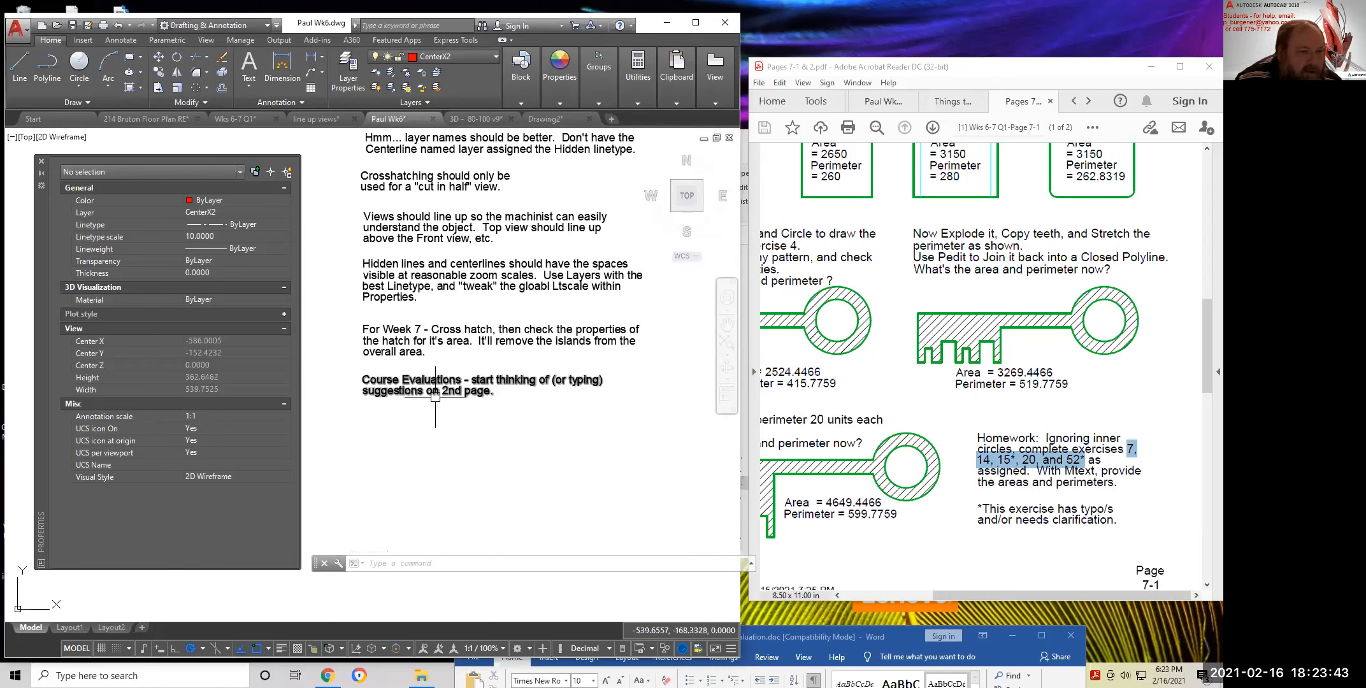
pyautogui.moveTo(440, 414); pyautogui.dragTo(432, 532, button='middle')
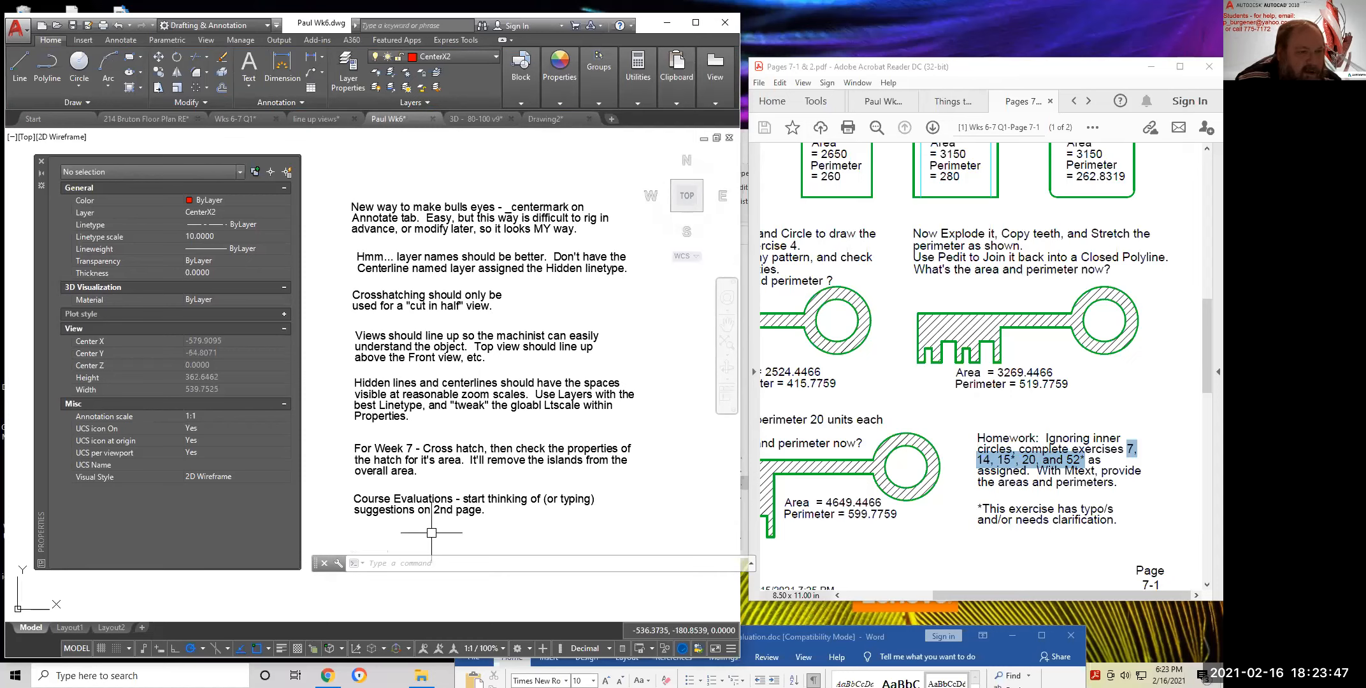
pyautogui.scroll(-2, 494, 325)
pyautogui.click(559, 96)
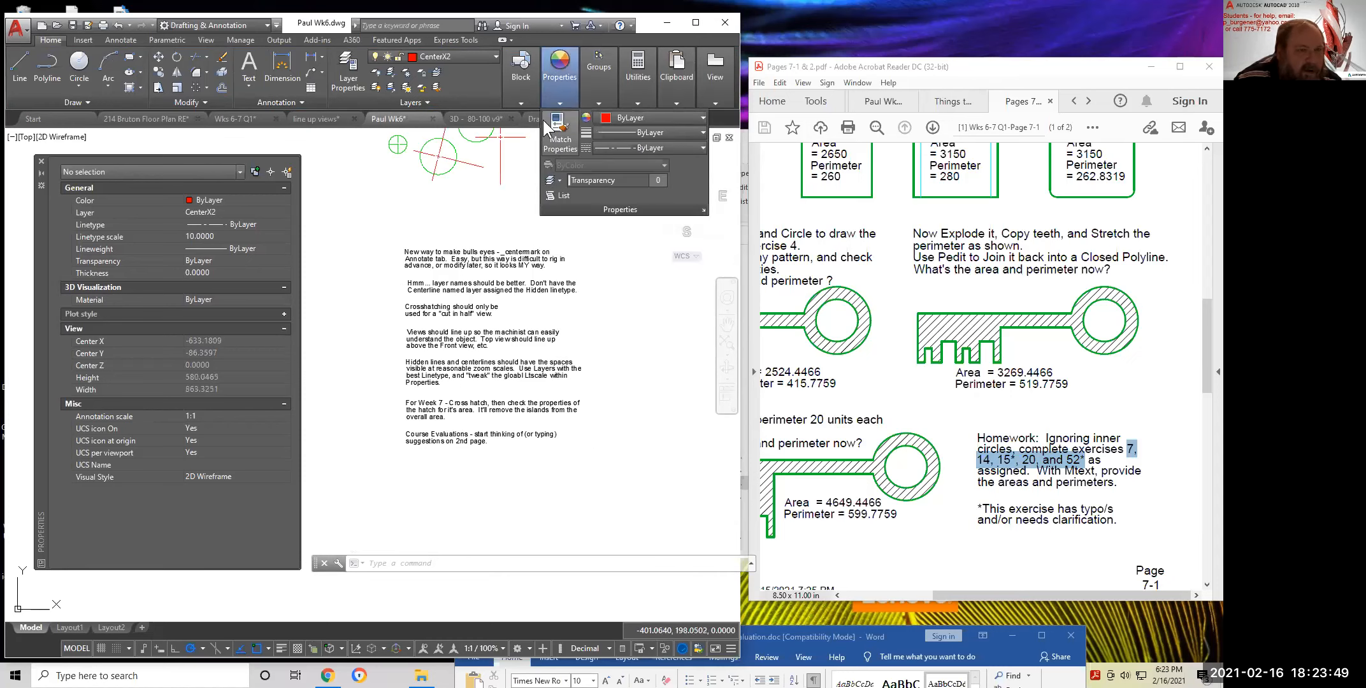
pyautogui.click(537, 115)
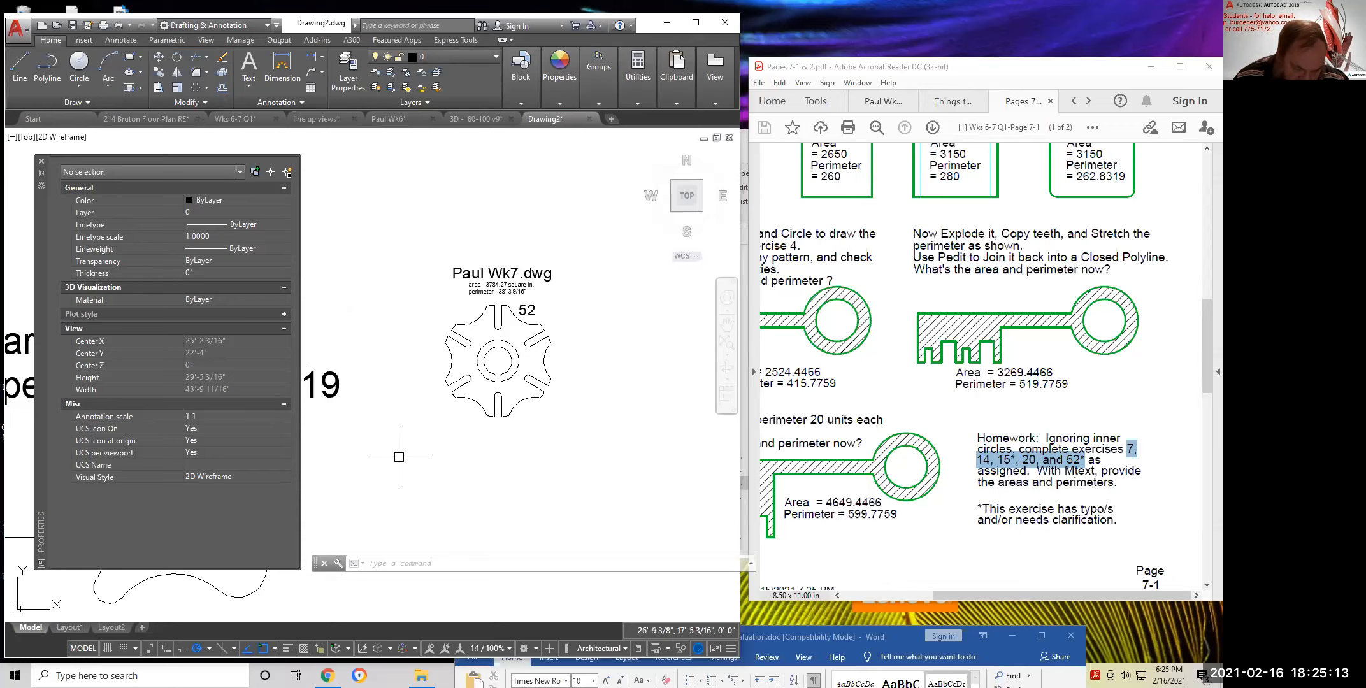
pyautogui.scroll(-6, 479, 323)
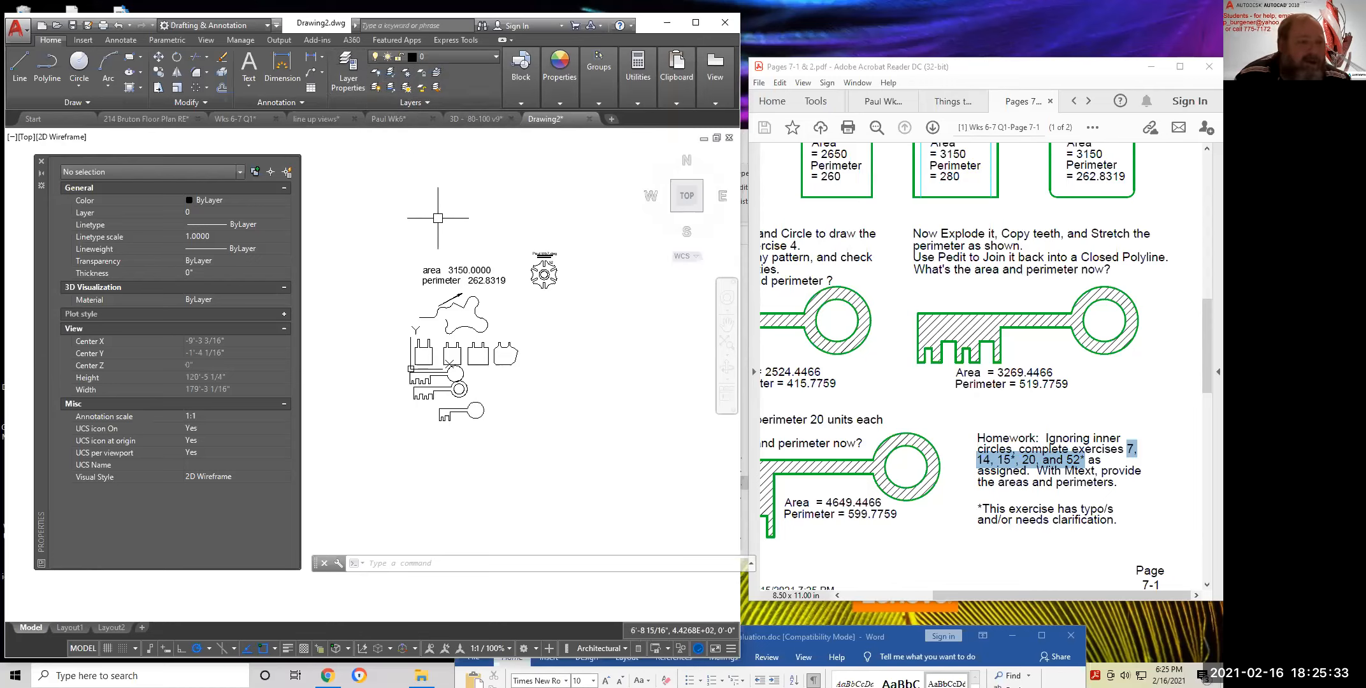
pyautogui.moveTo(509, 323); pyautogui.dragTo(470, 331, button='middle')
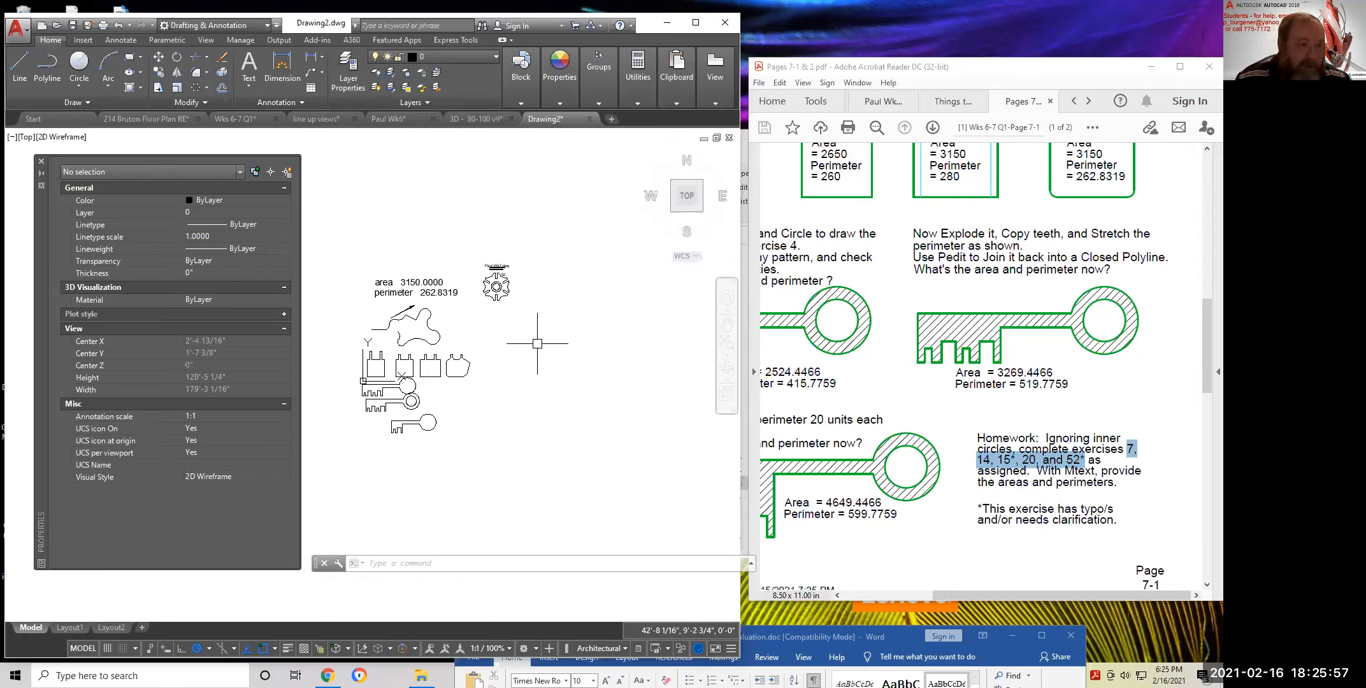
pyautogui.moveTo(424, 241); pyautogui.dragTo(467, 234, button='middle')
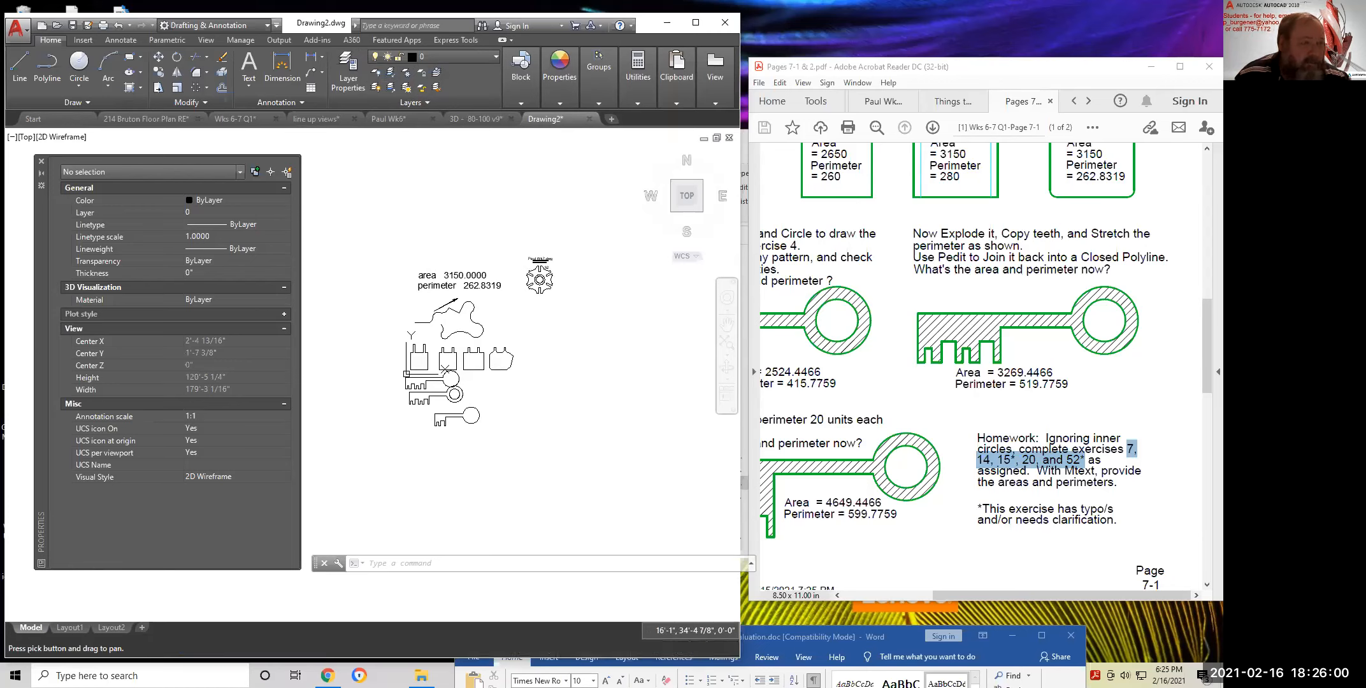
# Start the Insert command, find its block Name list empty, and browse for a drawing file
pyautogui.click(83, 41)
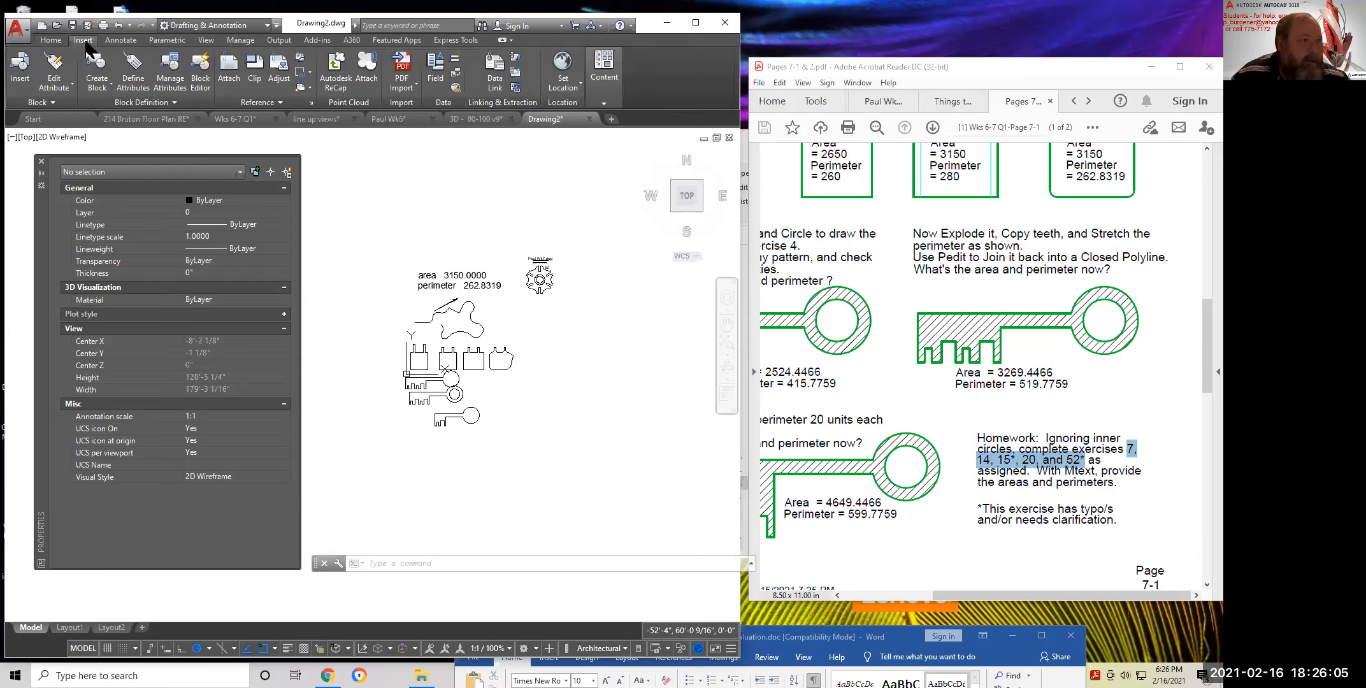
pyautogui.click(20, 64)
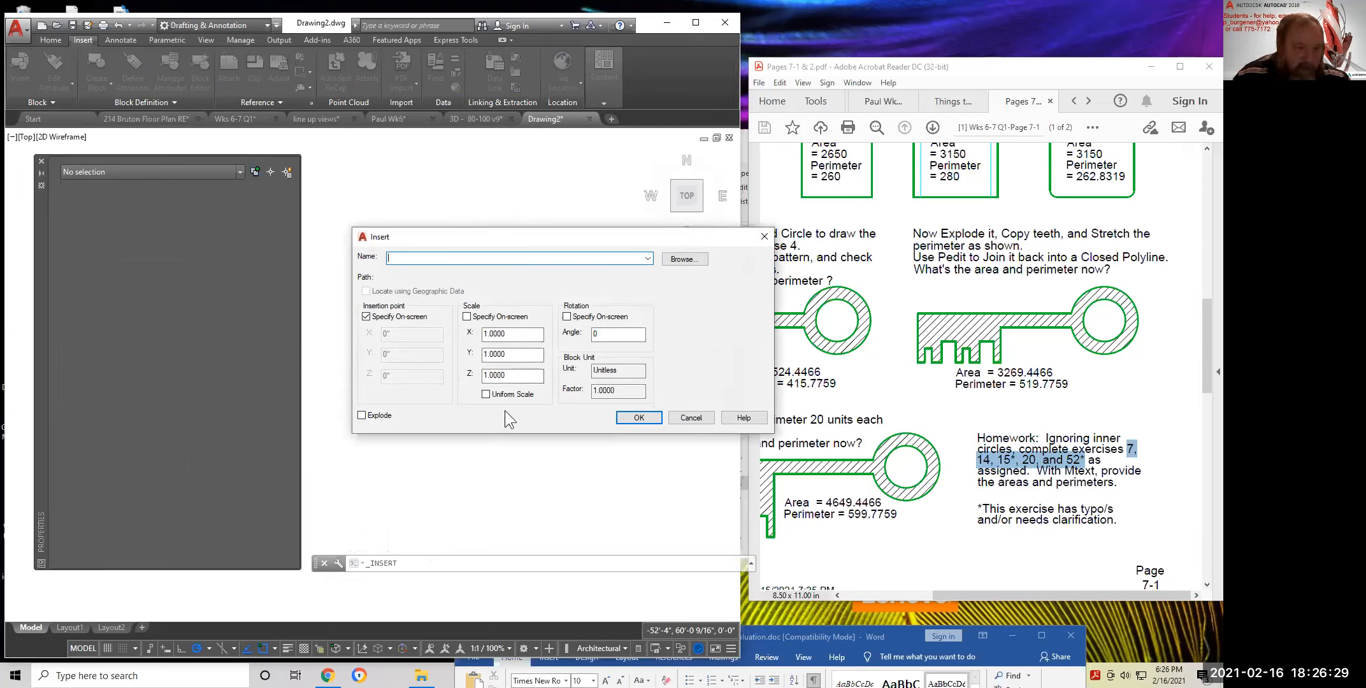
pyautogui.click(647, 257)
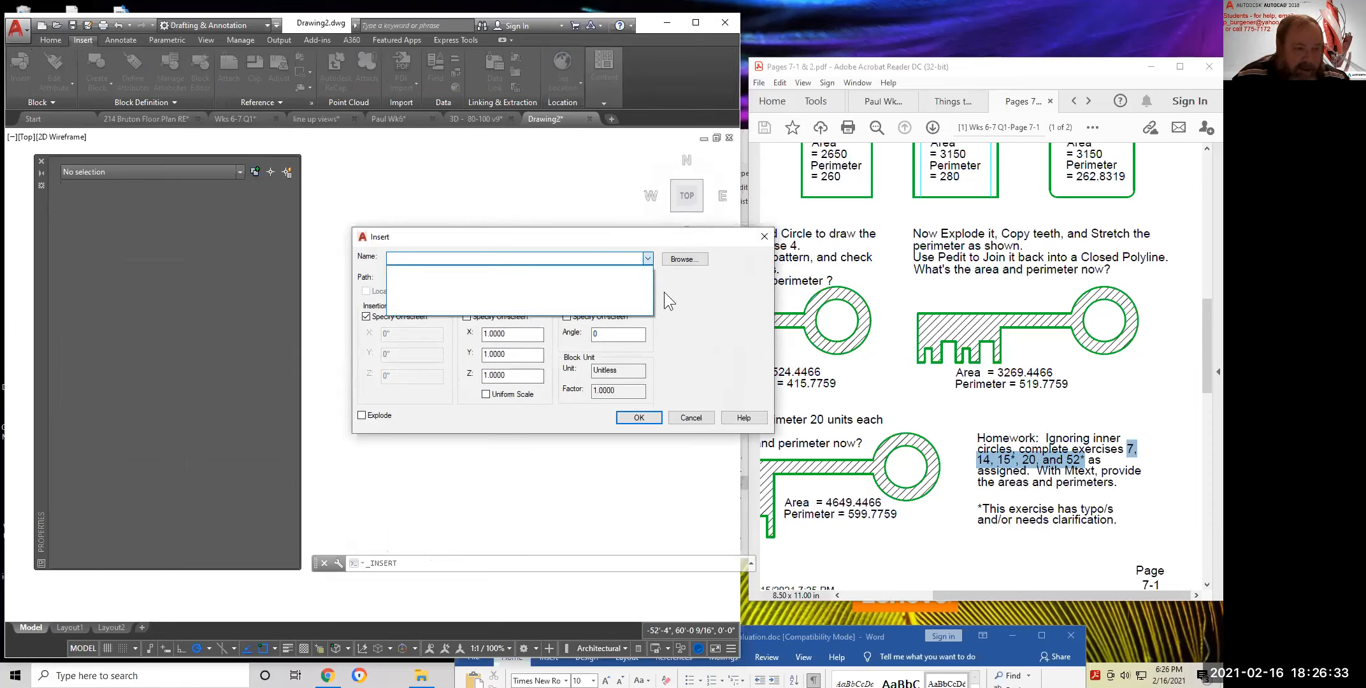
pyautogui.click(687, 294)
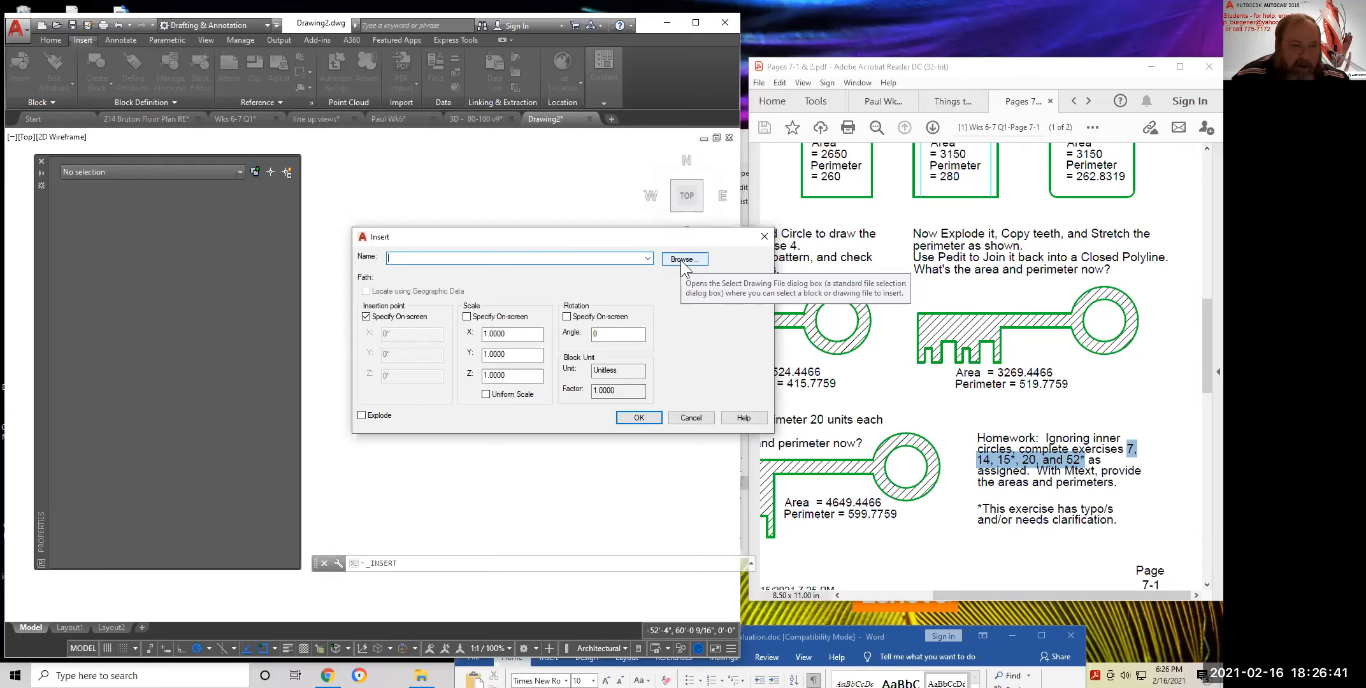
pyautogui.click(681, 261)
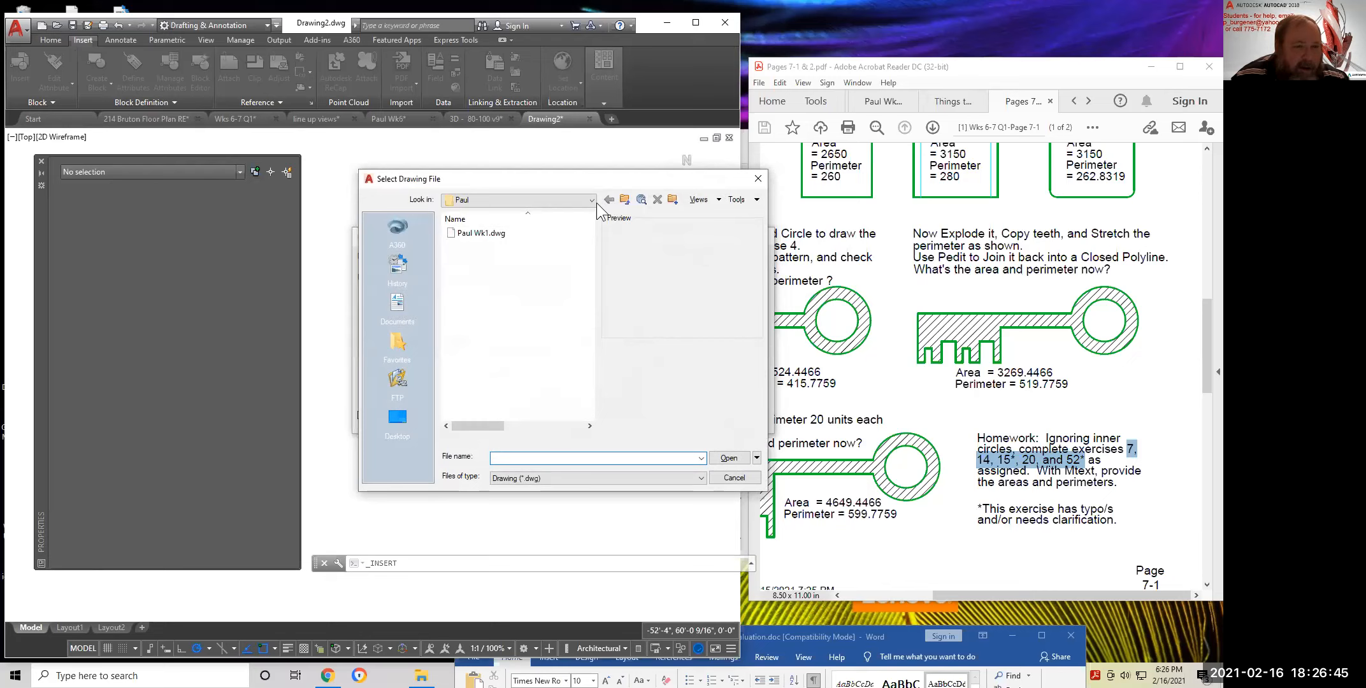
# Move up to the 2021 aWin Intro folder and preview Week 5 Starter v8.dwg
pyautogui.click(624, 200)
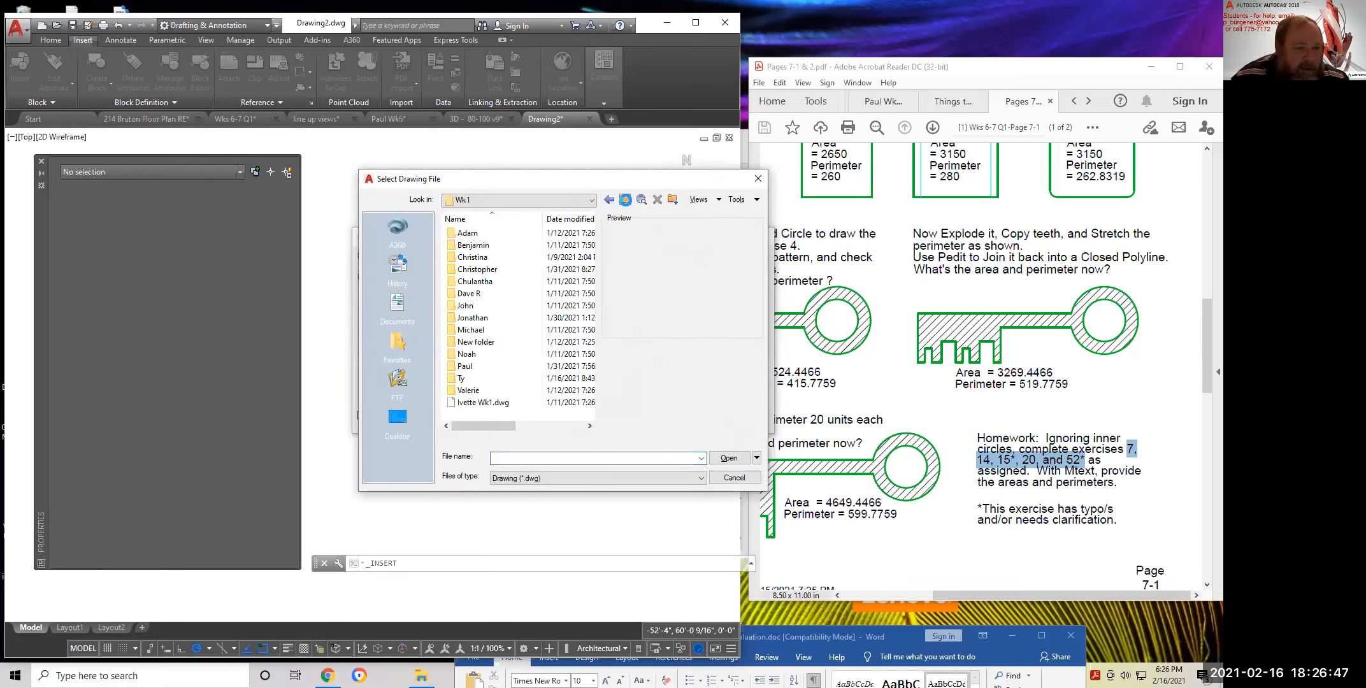
pyautogui.click(625, 200)
pyautogui.click(624, 200)
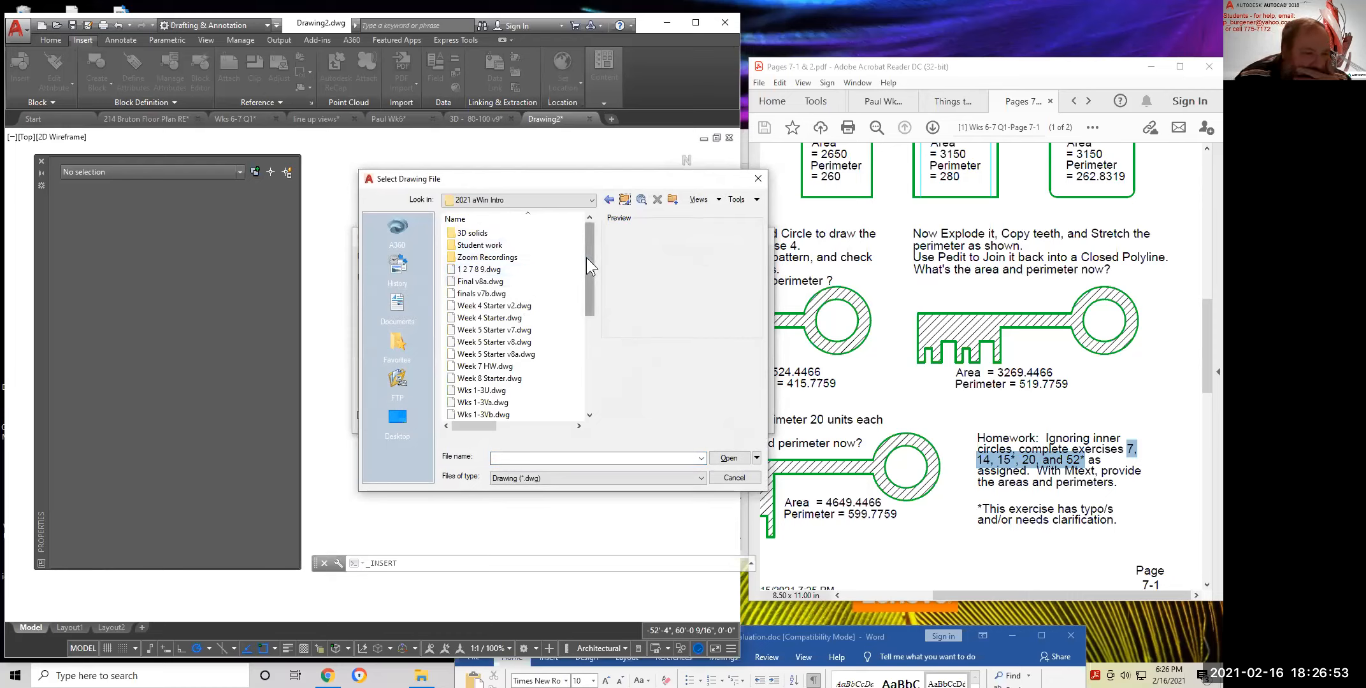
pyautogui.moveTo(587, 259); pyautogui.dragTo(586, 282)
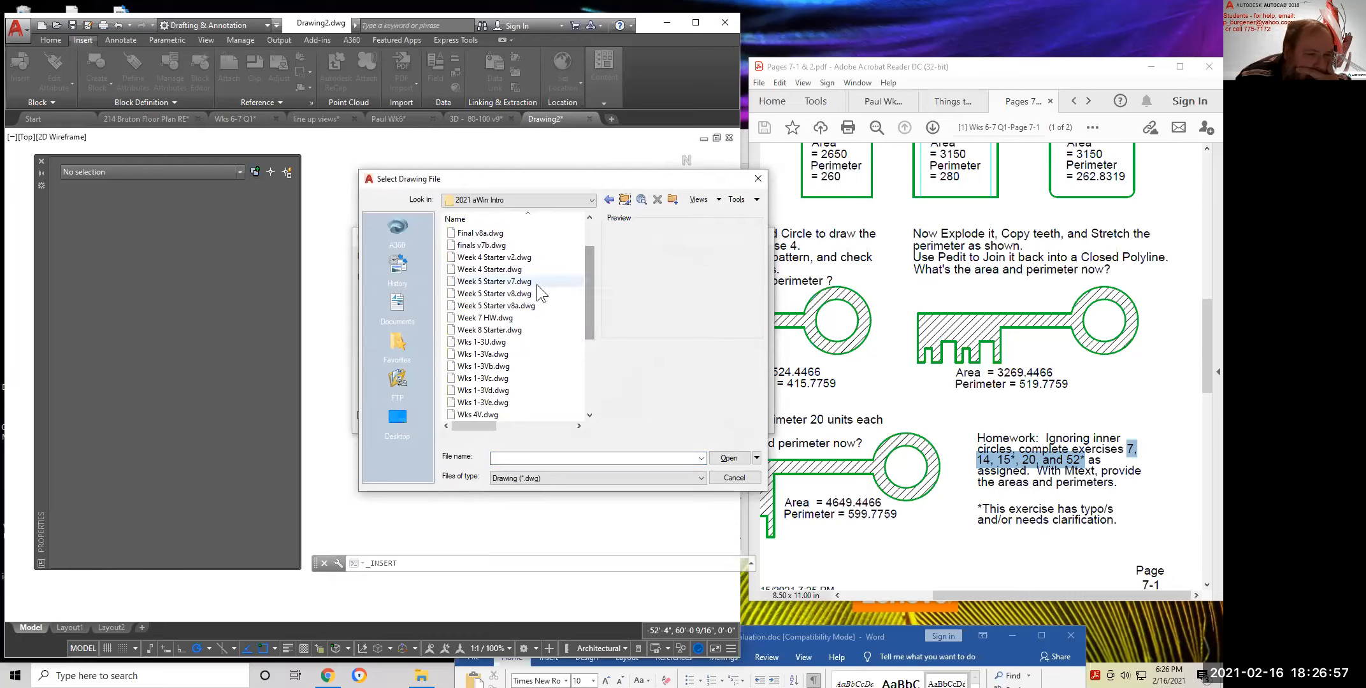
pyautogui.click(509, 294)
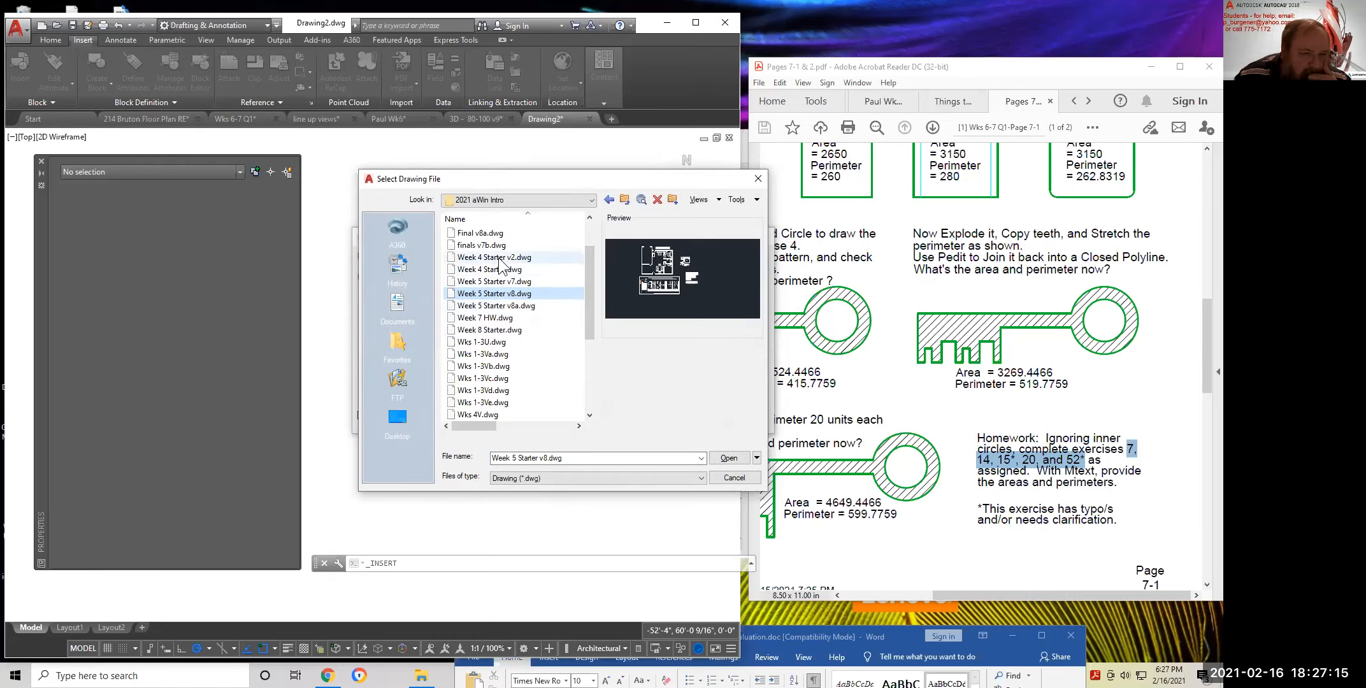
pyautogui.moveTo(590, 301)
pyautogui.mouseDown()
pyautogui.moveTo(589, 366)
pyautogui.moveTo(596, 284)
pyautogui.mouseUp()
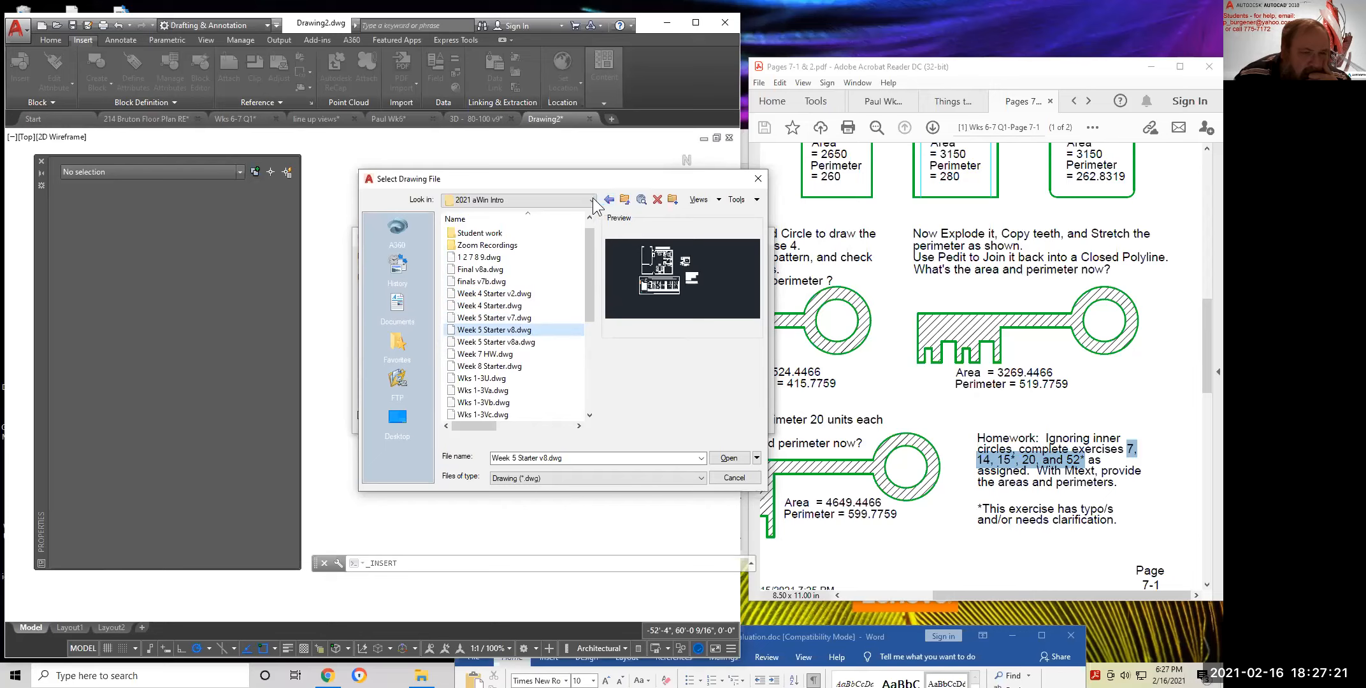
# Open Student work > Wk5 > the student's folder and choose the student's Wk5 drawing
pyautogui.doubleClick(483, 232)
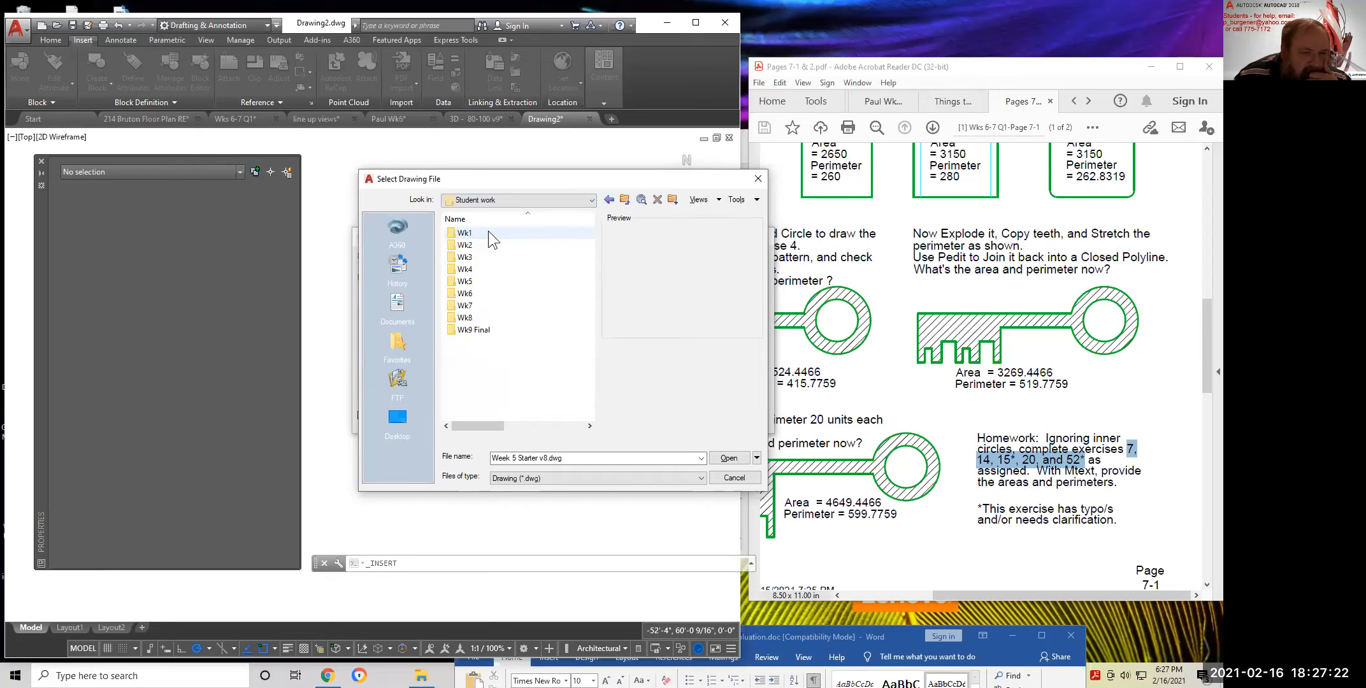
pyautogui.click(468, 304)
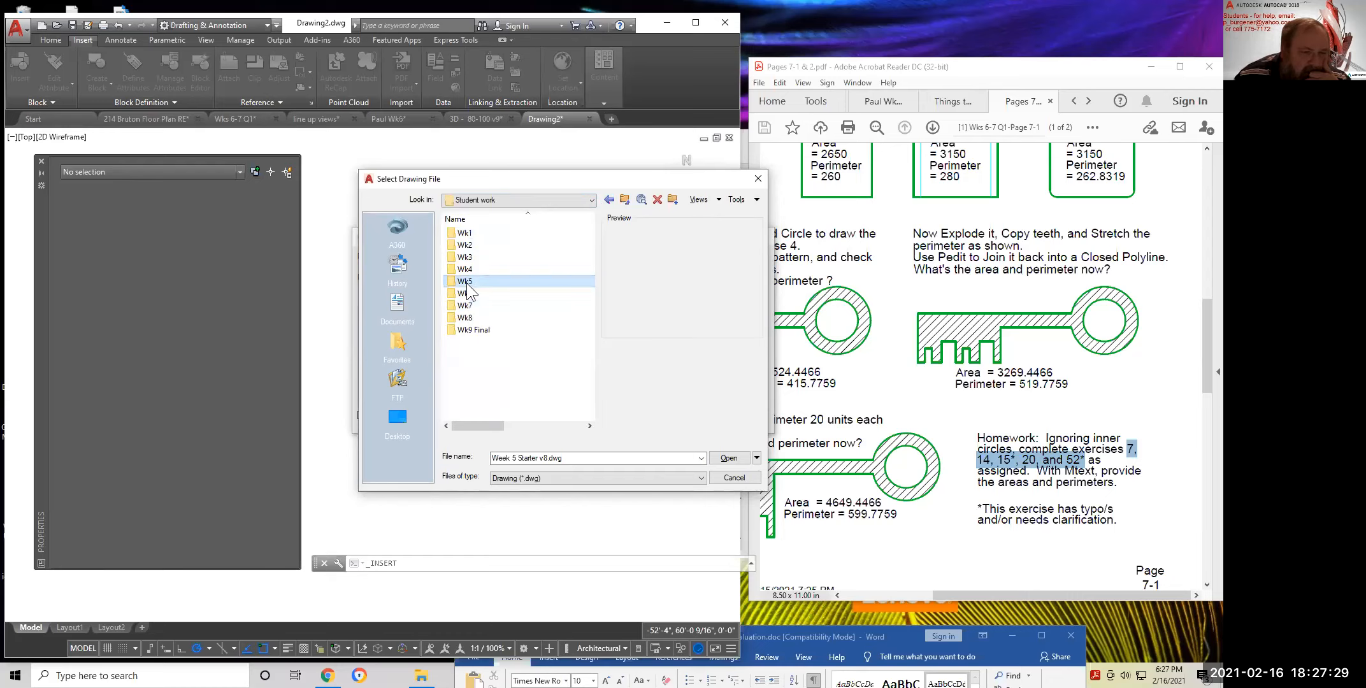
pyautogui.doubleClick(466, 283)
pyautogui.scroll(-2, 526, 347)
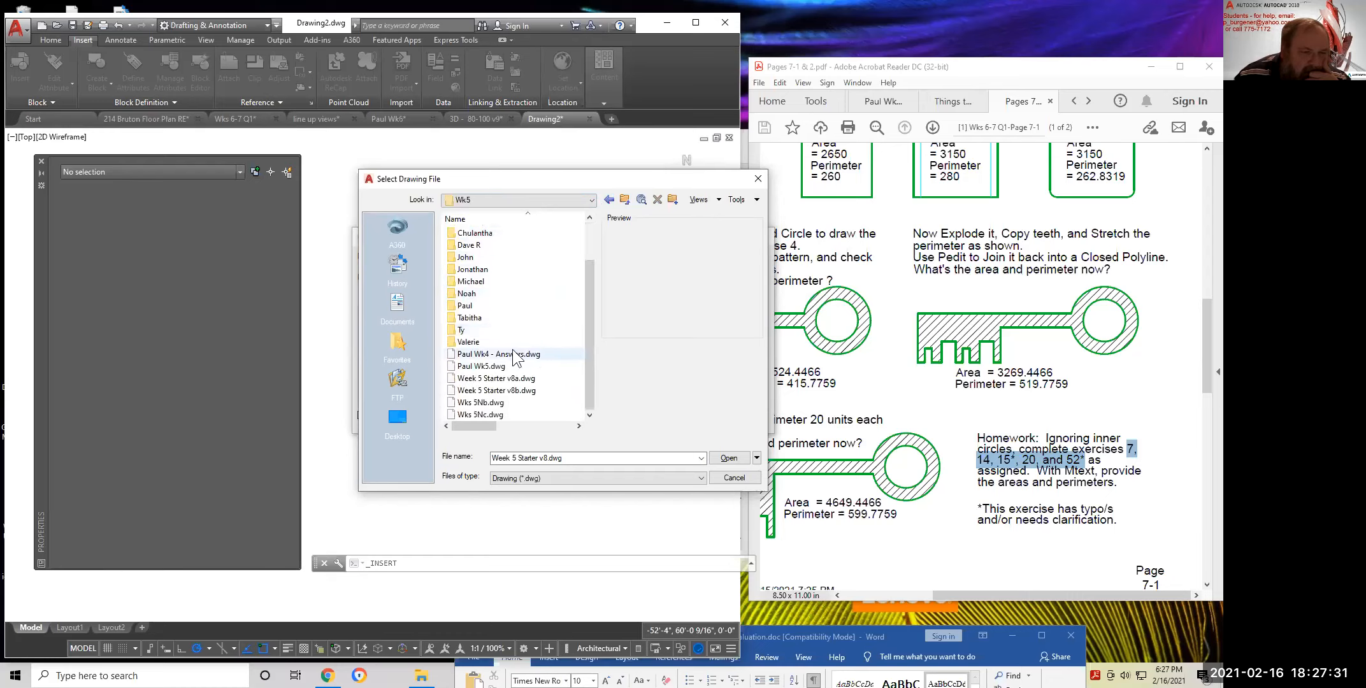
pyautogui.click(514, 356)
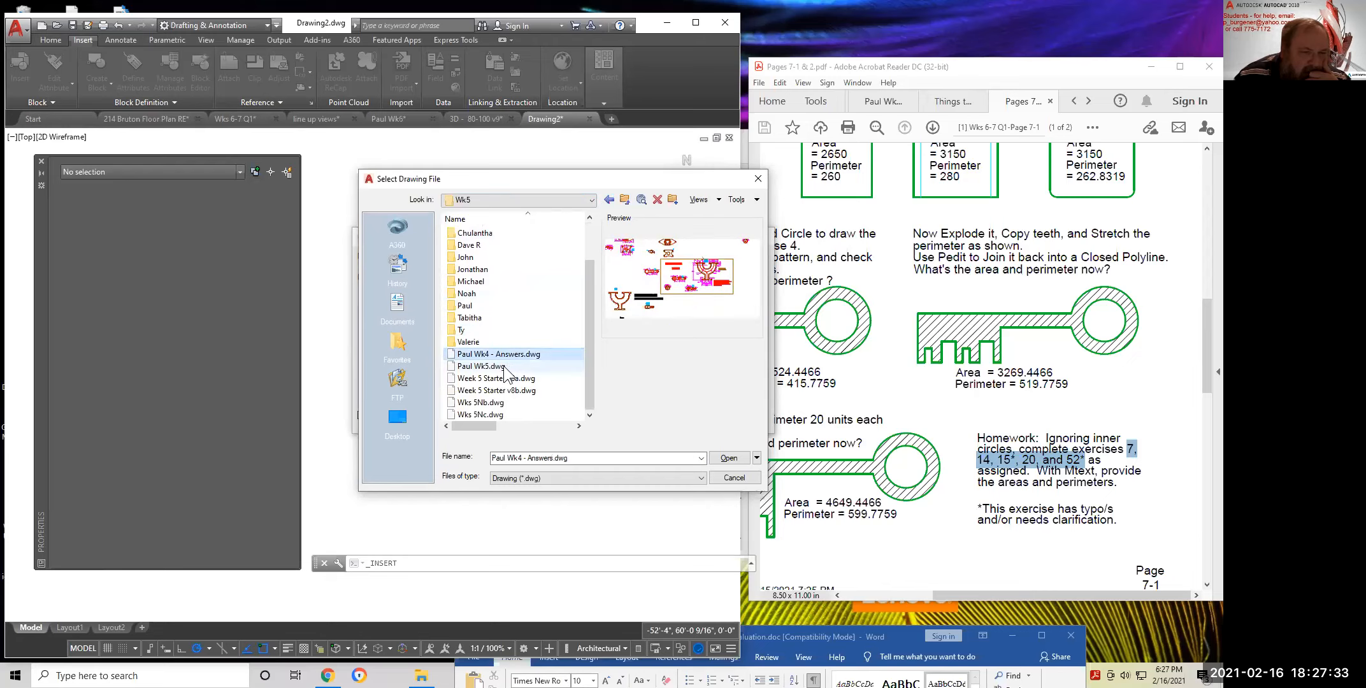
pyautogui.click(505, 379)
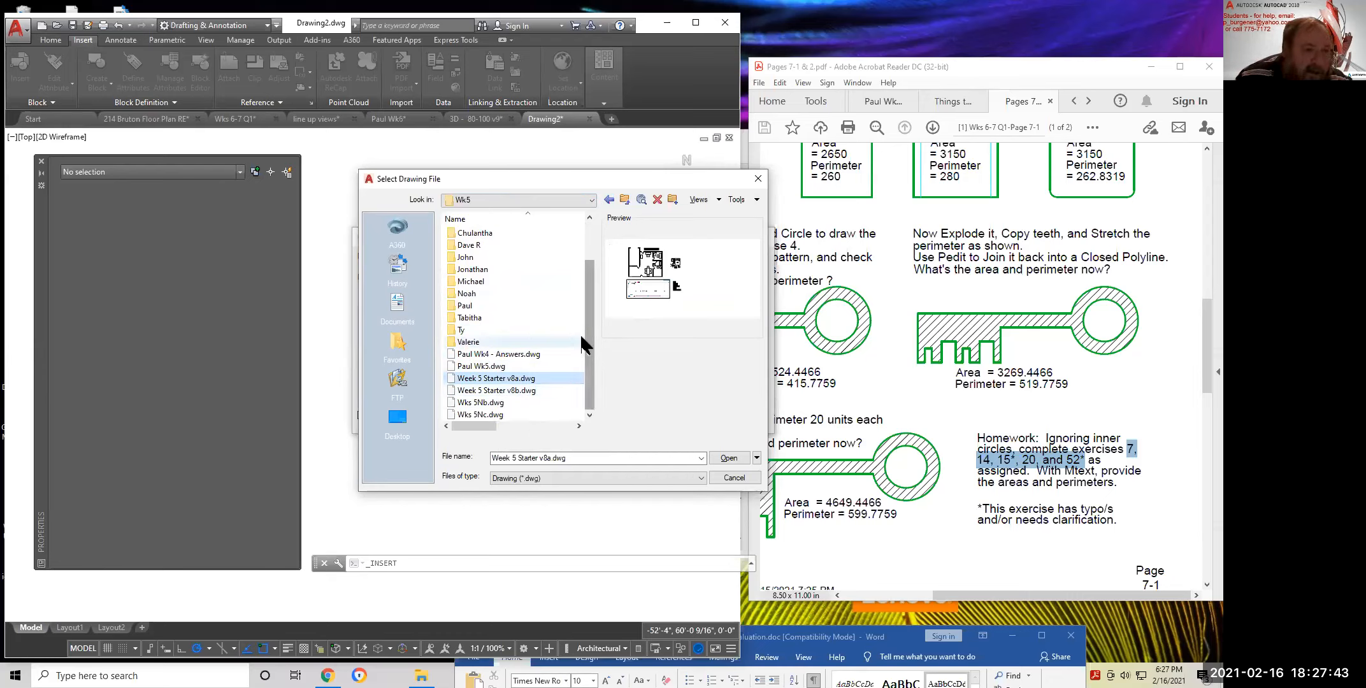
pyautogui.doubleClick(465, 305)
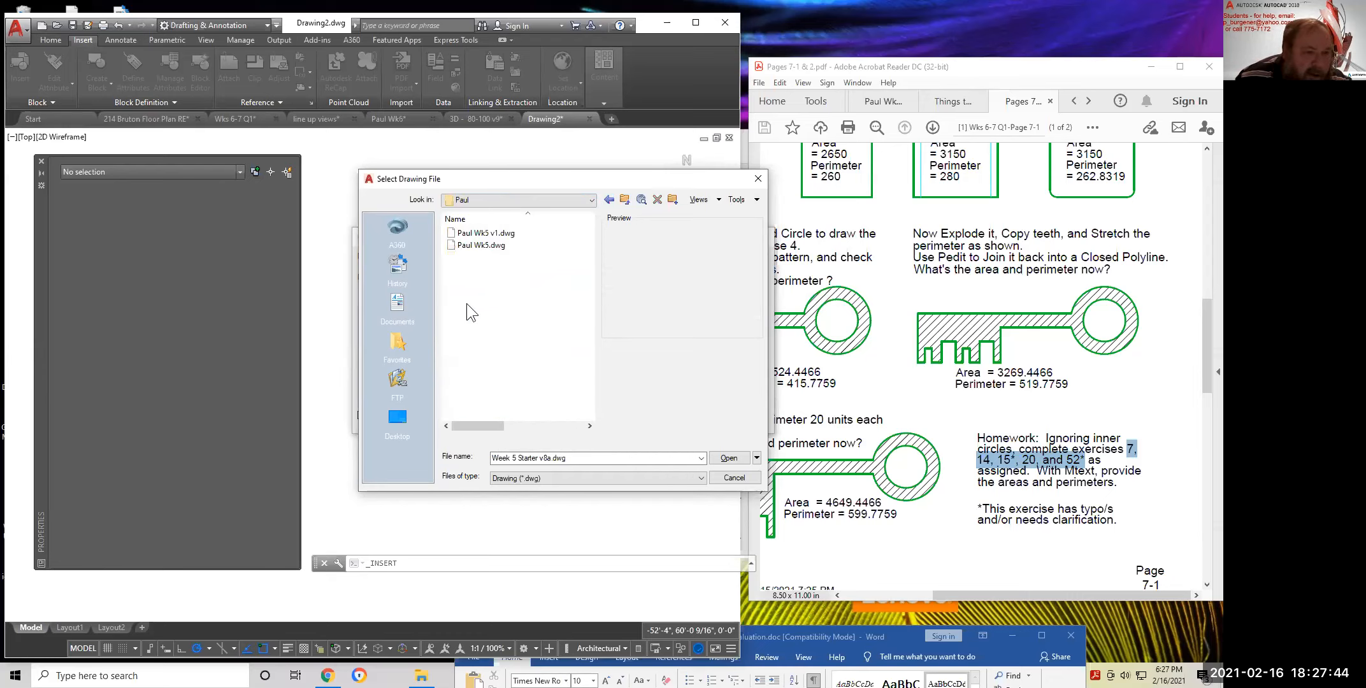
pyautogui.click(476, 245)
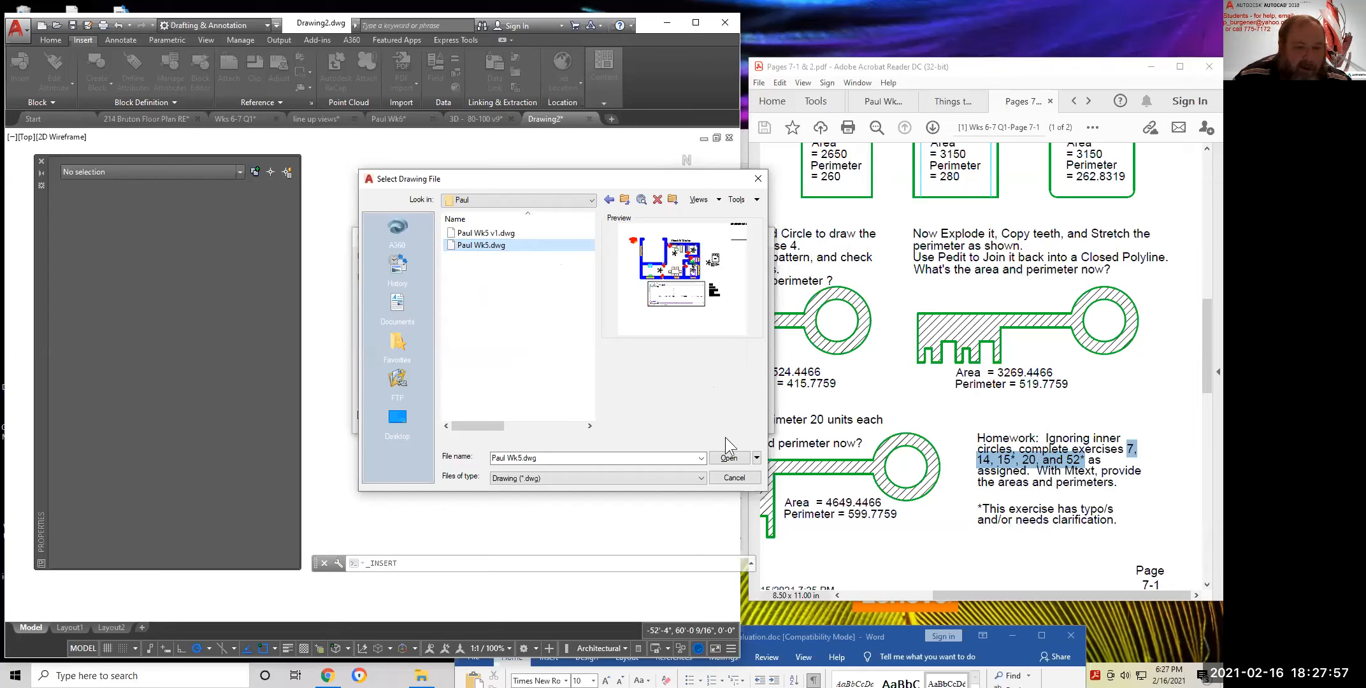
pyautogui.click(729, 457)
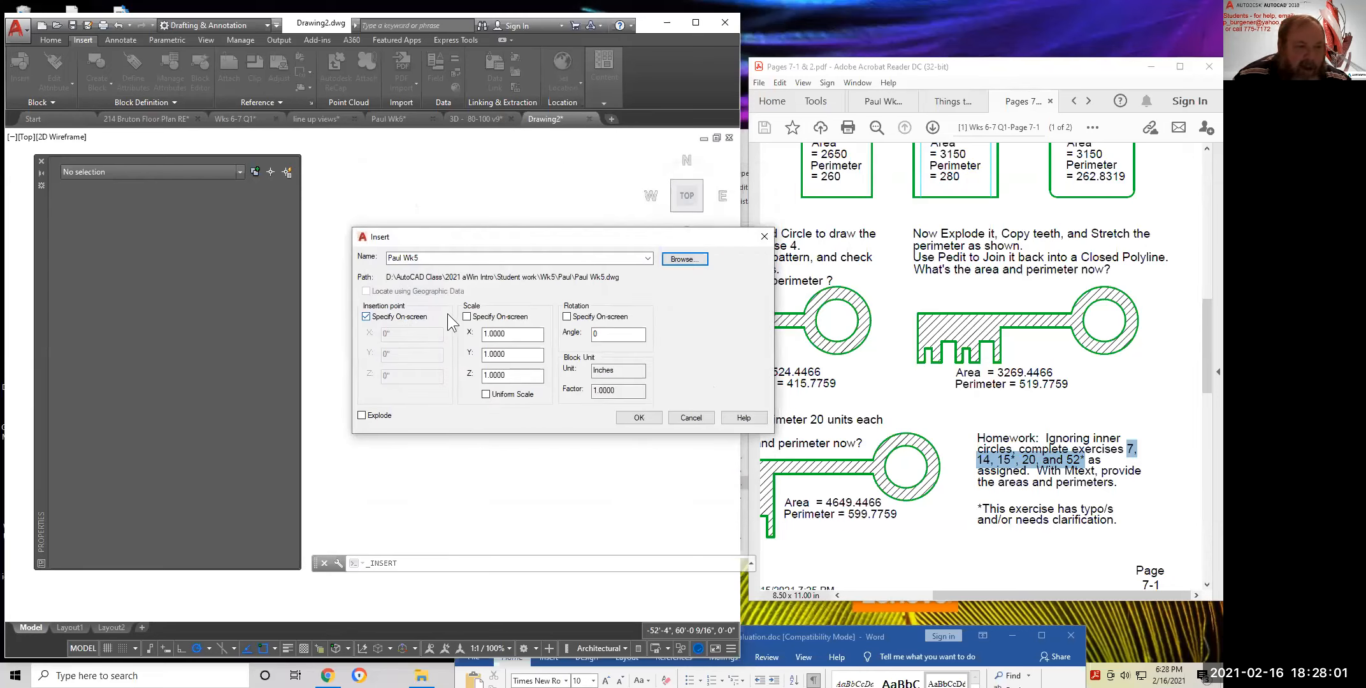
# Insert the Week 5 Starter floor plan at scale 1, rotation 0 at a picked point
pyautogui.click(648, 420)
pyautogui.scroll(-4, 599, 268)
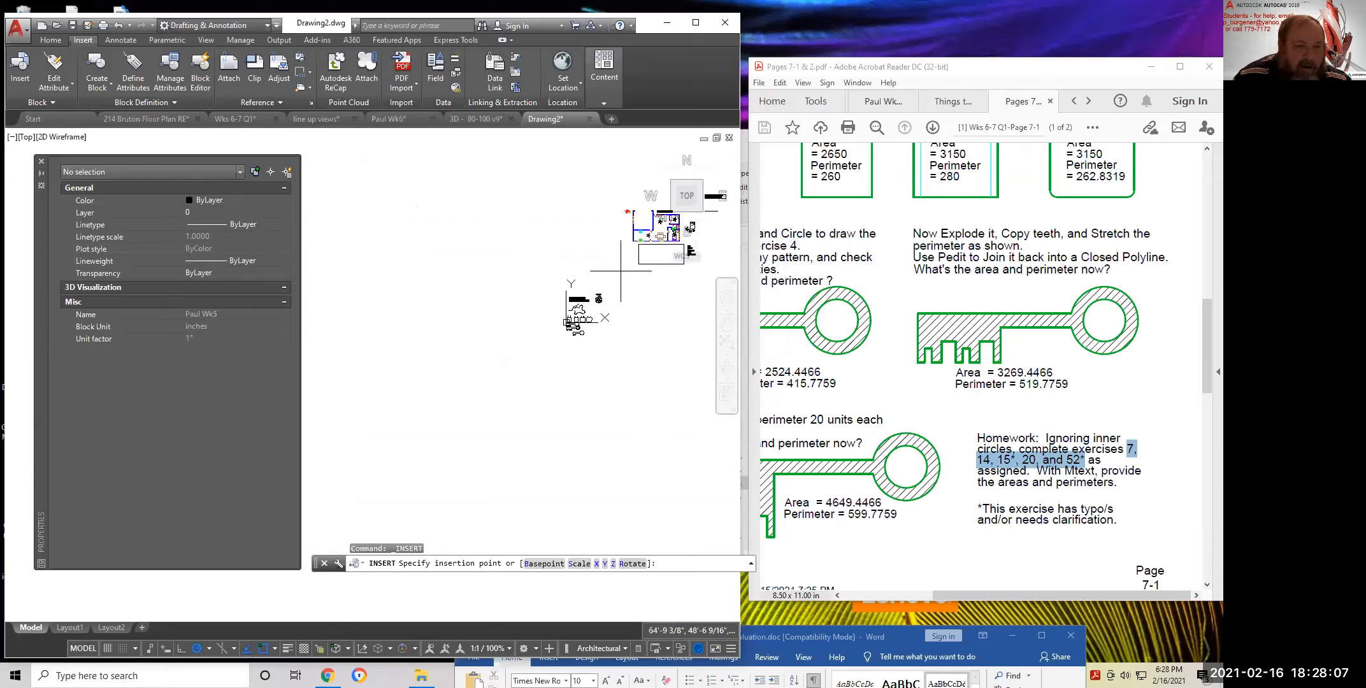
pyautogui.moveTo(592, 256); pyautogui.dragTo(528, 336, button='middle')
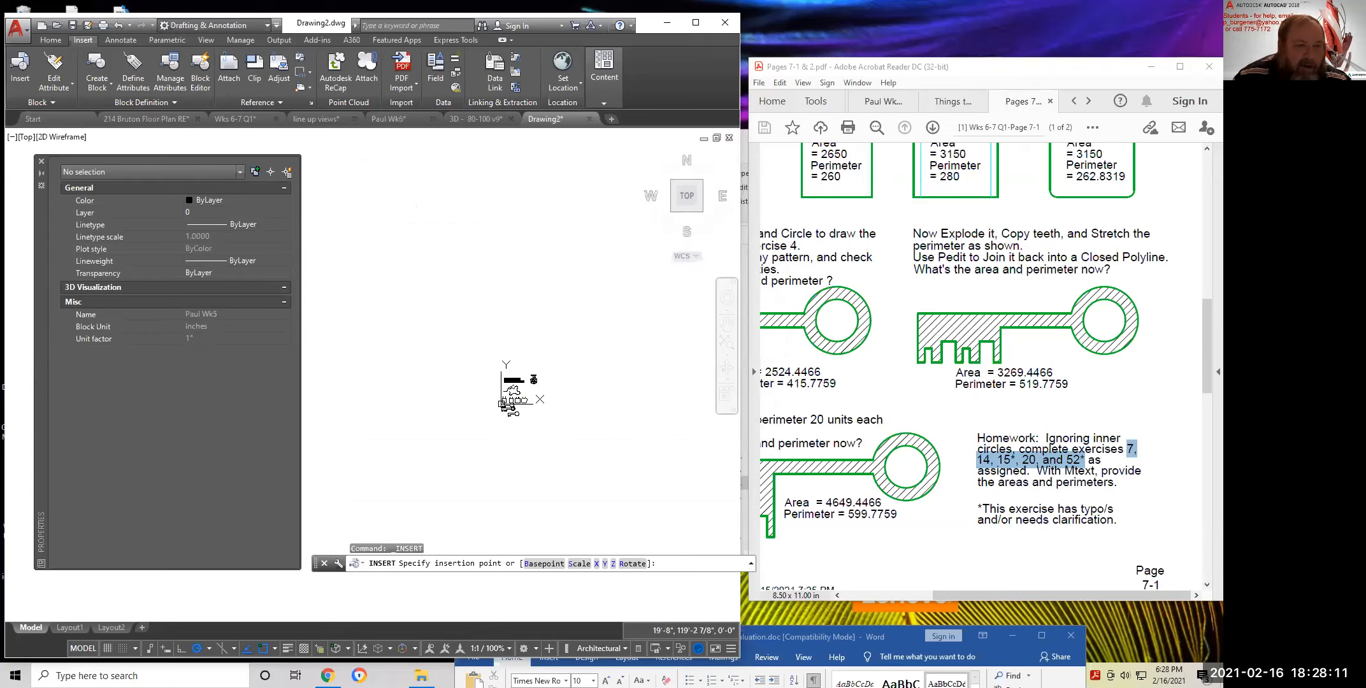
pyautogui.click(514, 283)
pyautogui.press('Return')
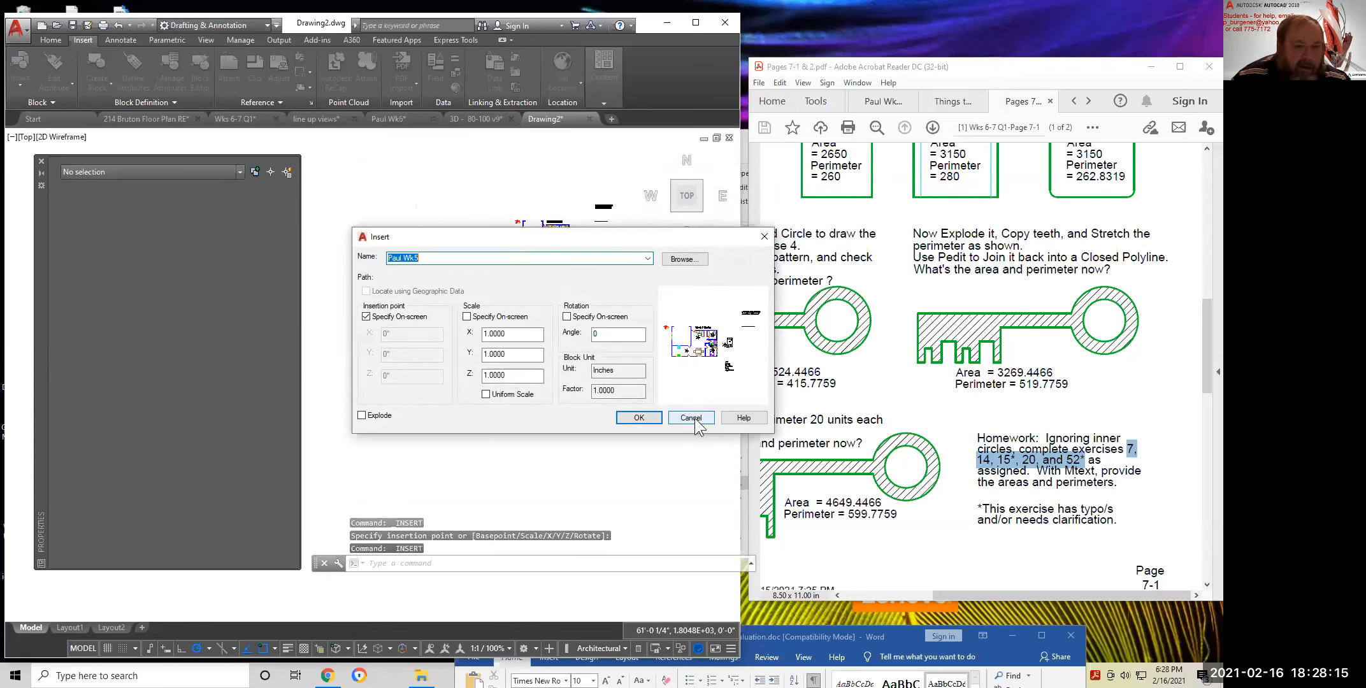
pyautogui.click(692, 418)
pyautogui.scroll(4, 554, 239)
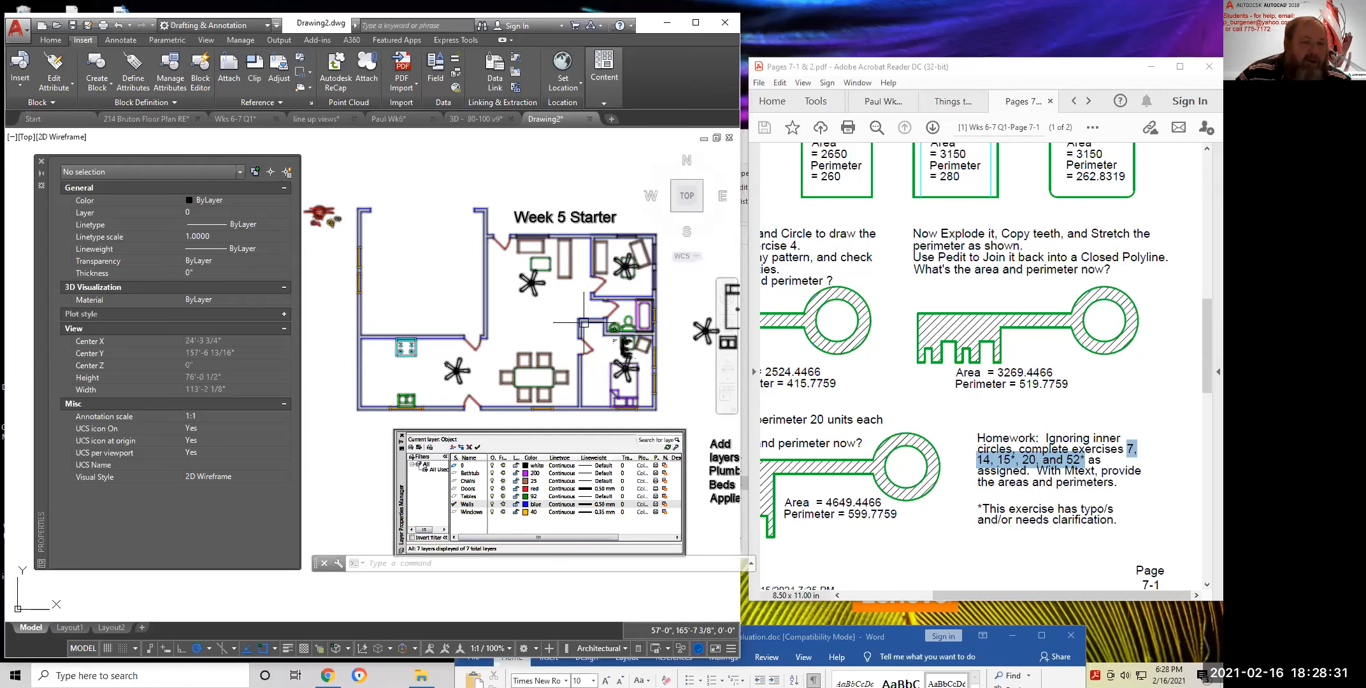
pyautogui.scroll(5, 466, 363)
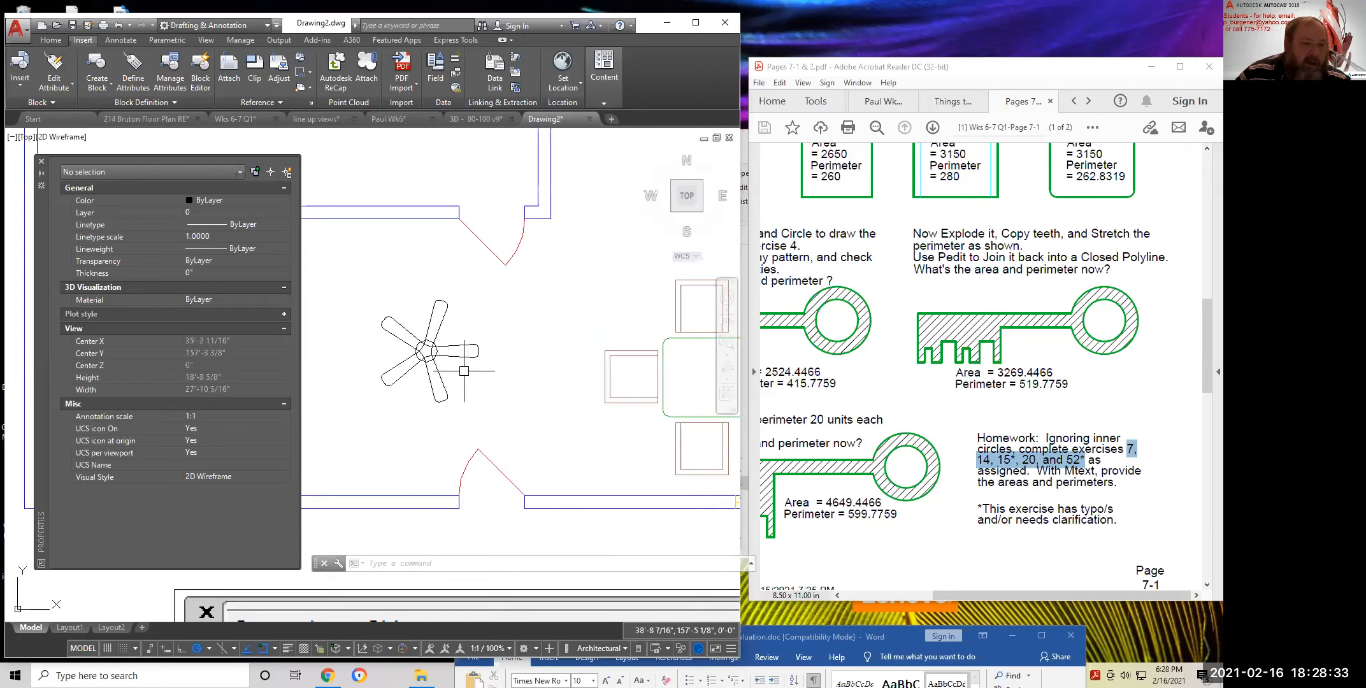
pyautogui.scroll(-4, 535, 379)
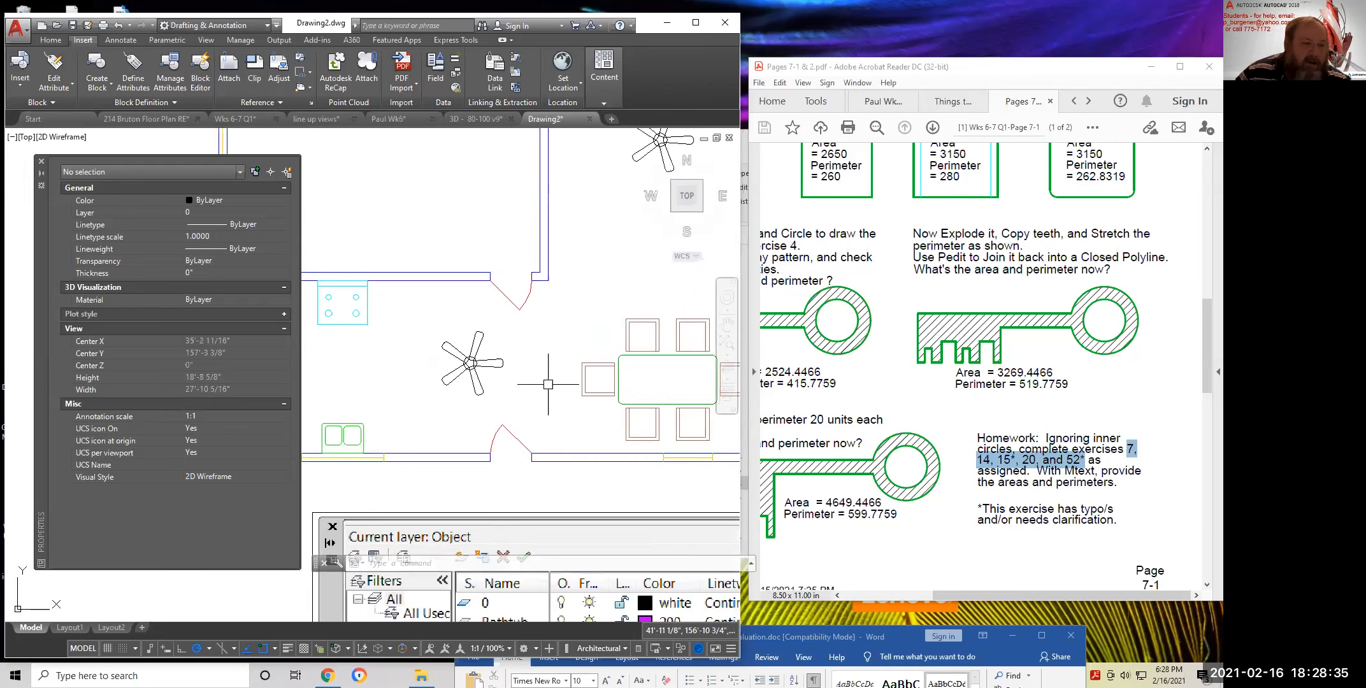
pyautogui.scroll(-2, 548, 299)
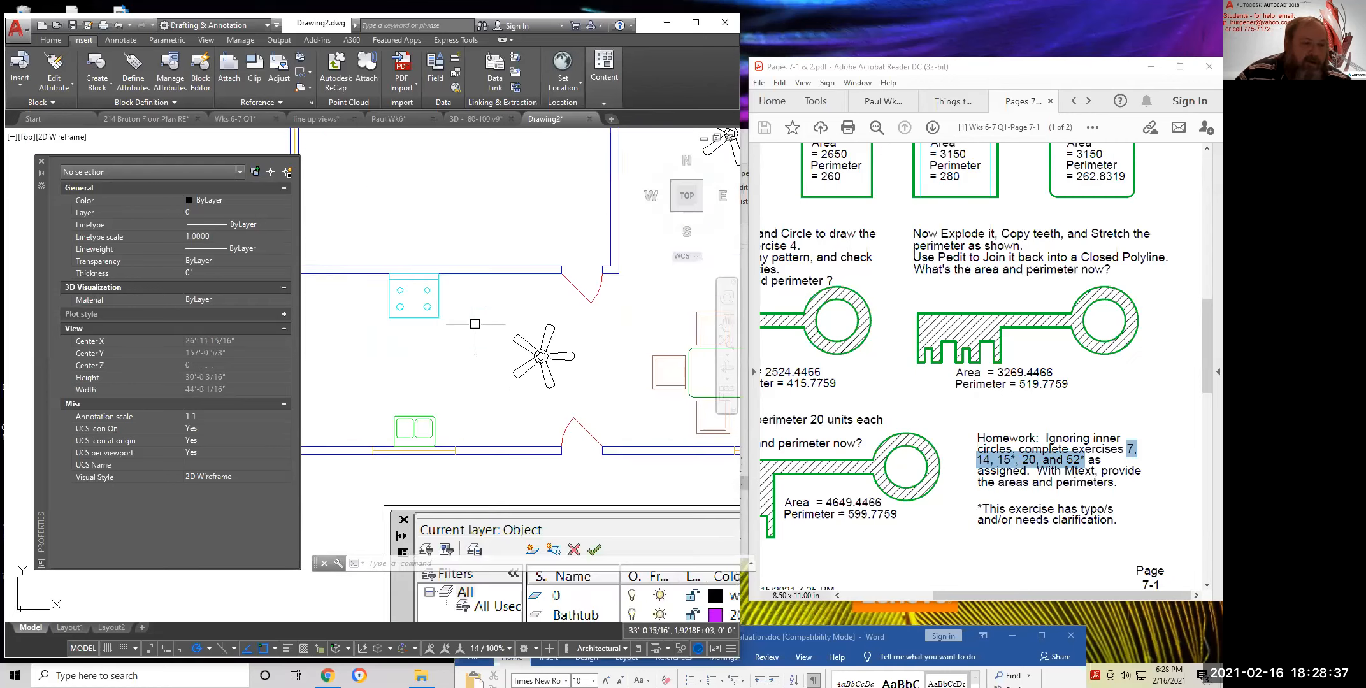
pyautogui.moveTo(536, 326); pyautogui.dragTo(526, 331, button='middle')
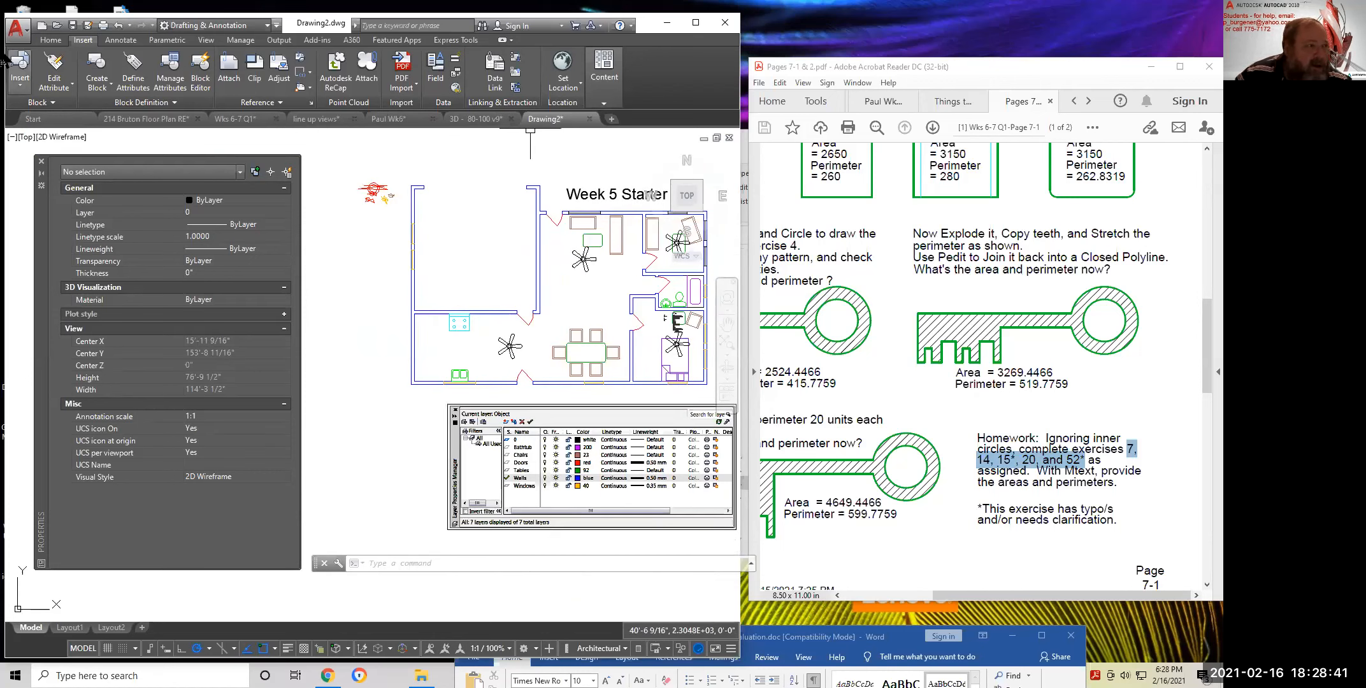
pyautogui.click(50, 39)
pyautogui.click(560, 70)
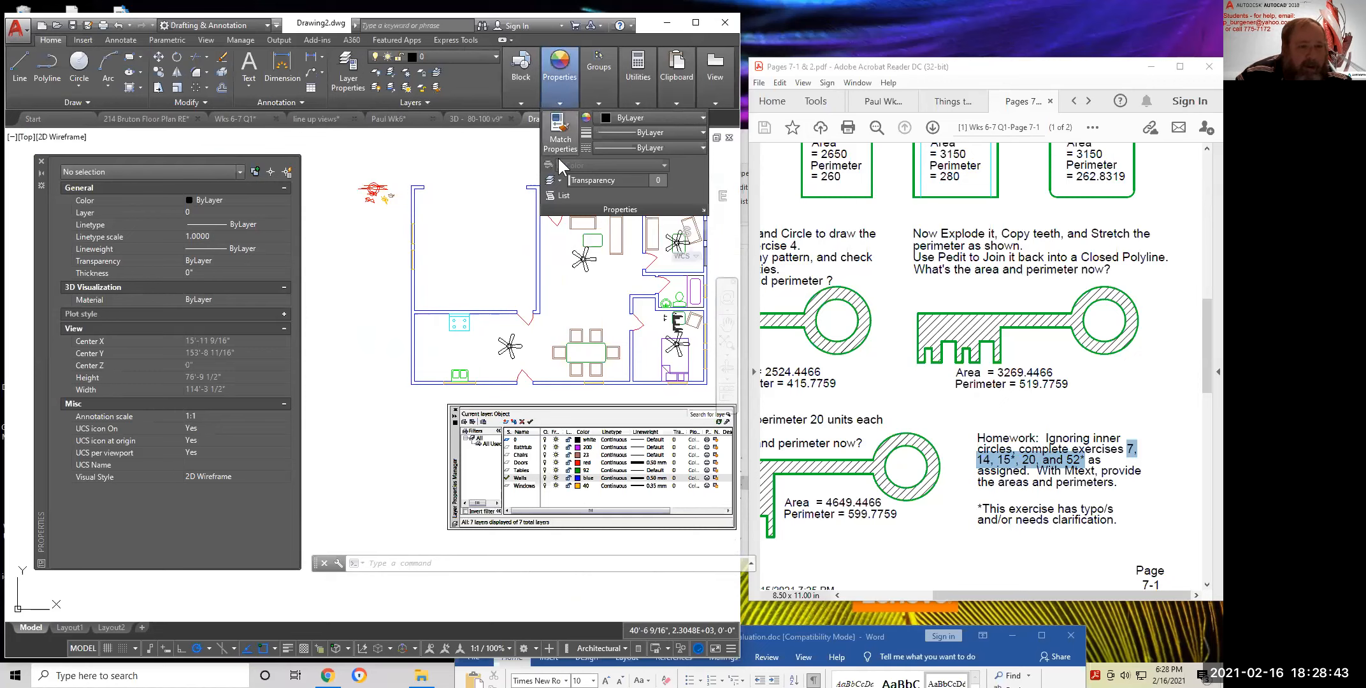
pyautogui.click(563, 195)
pyautogui.click(535, 208)
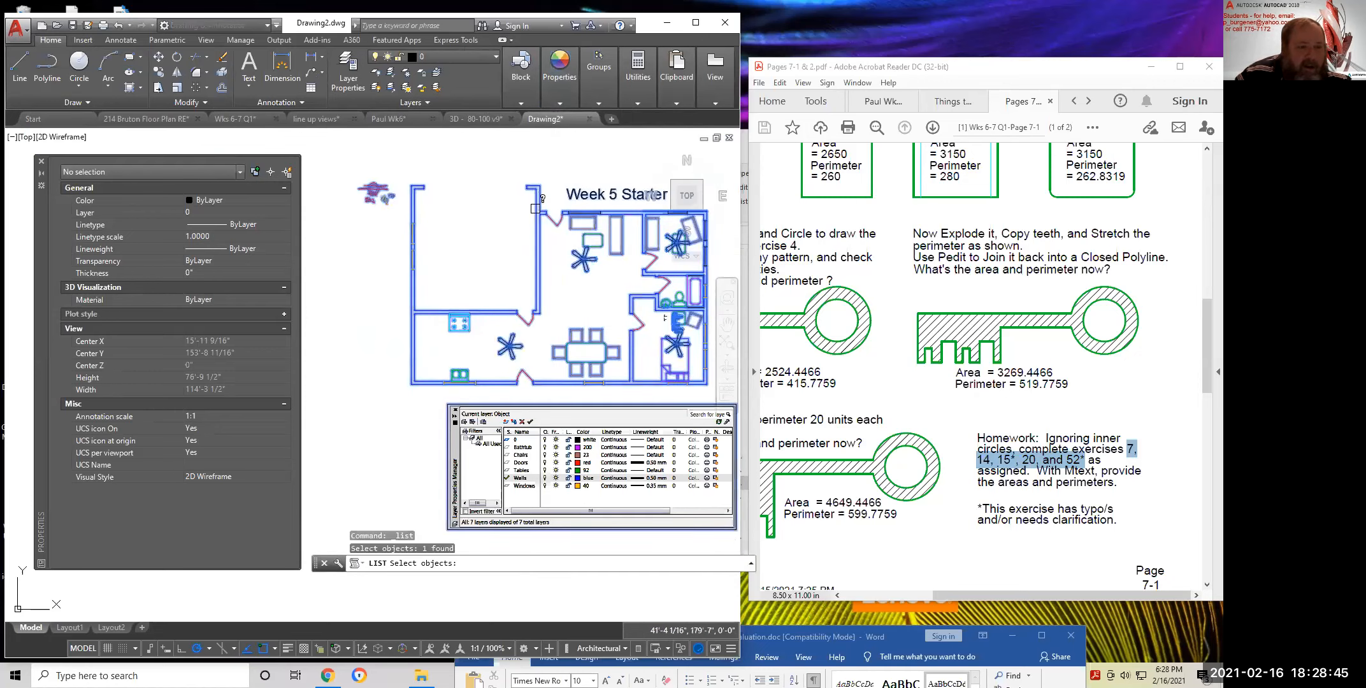
pyautogui.press('Return')
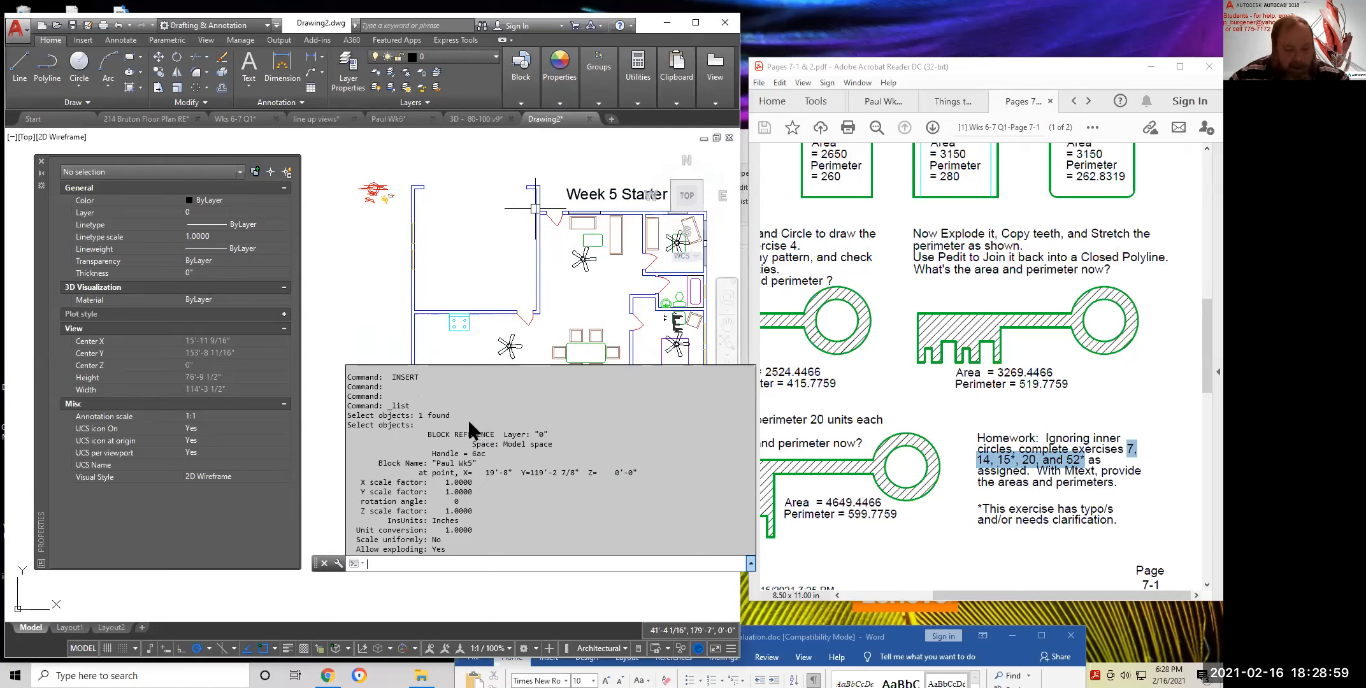
pyautogui.press('Escape')
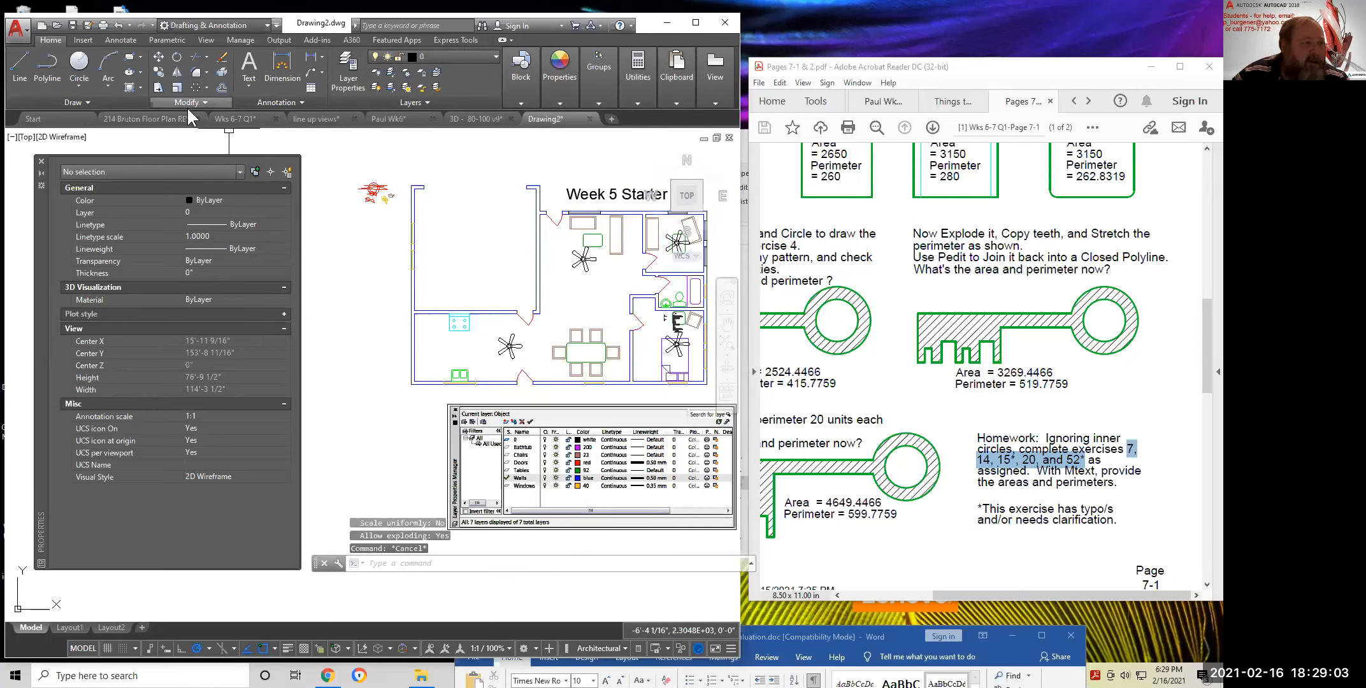
# Explode the Week 5 Starter floor-plan block into its separate objects
pyautogui.click(221, 71)
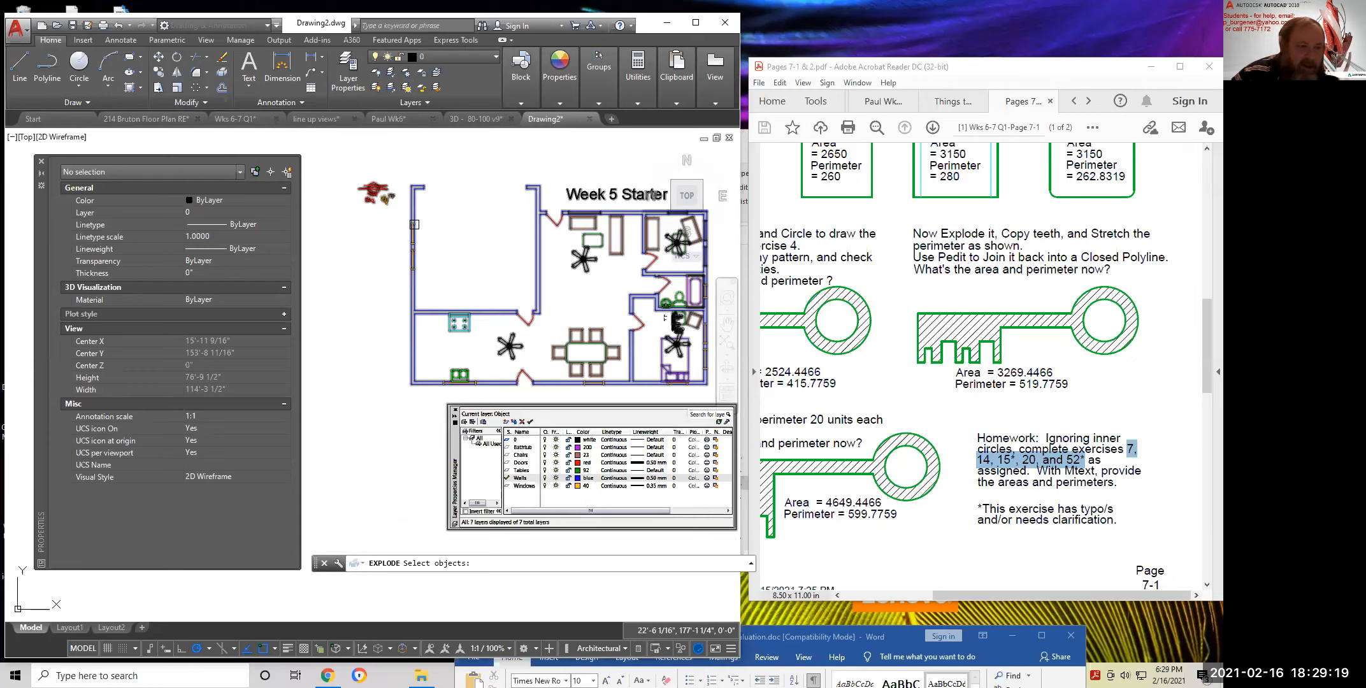
pyautogui.click(413, 219)
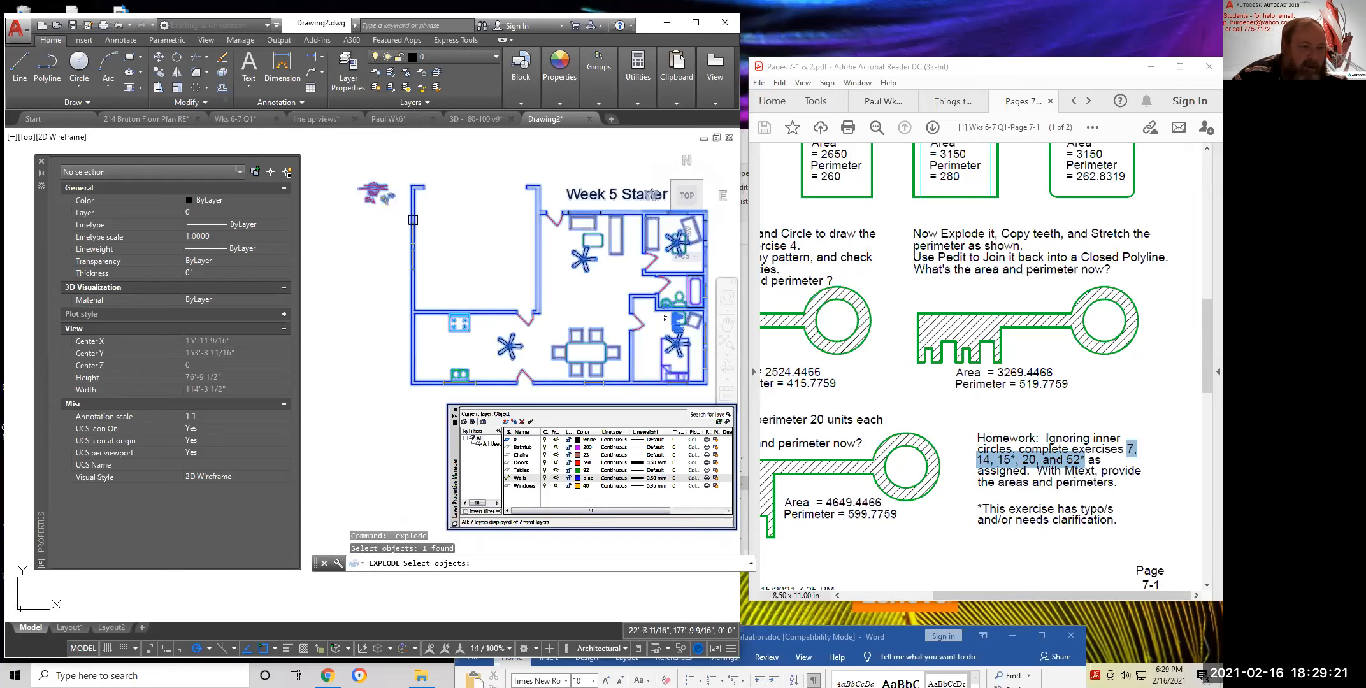
pyautogui.press('Return')
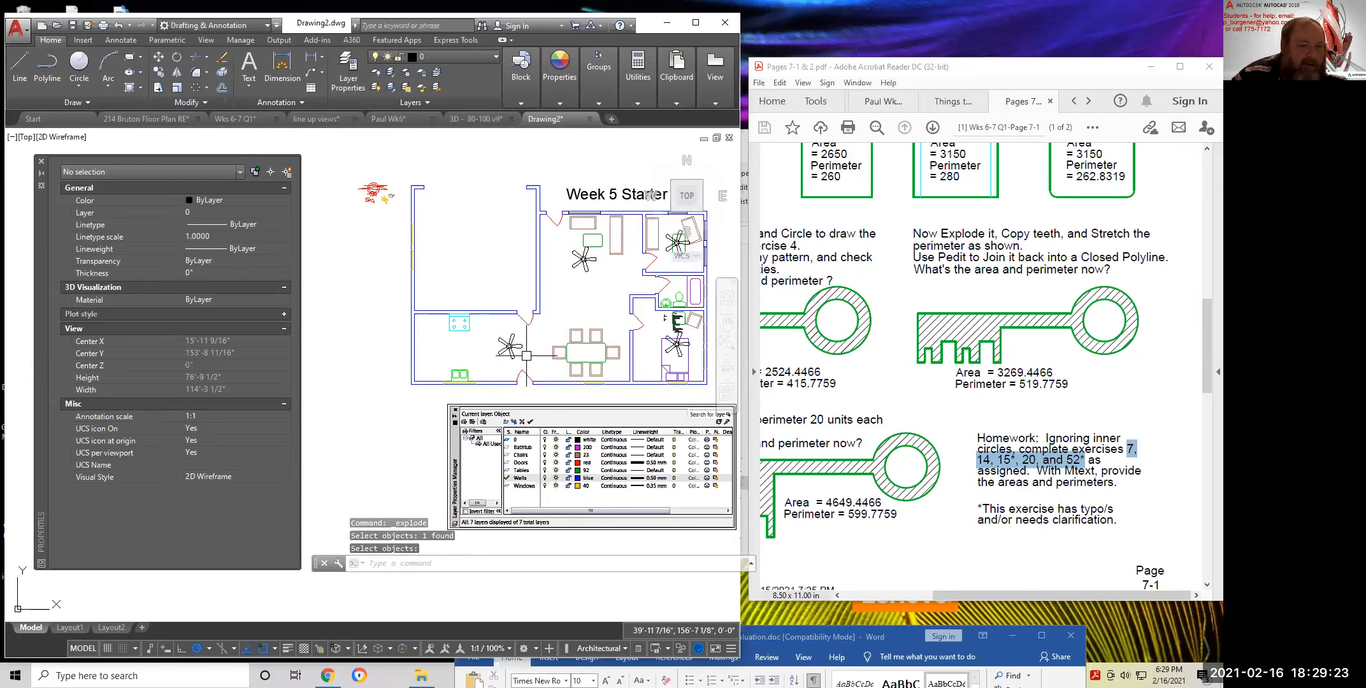
pyautogui.moveTo(526, 355); pyautogui.dragTo(474, 265, button='middle')
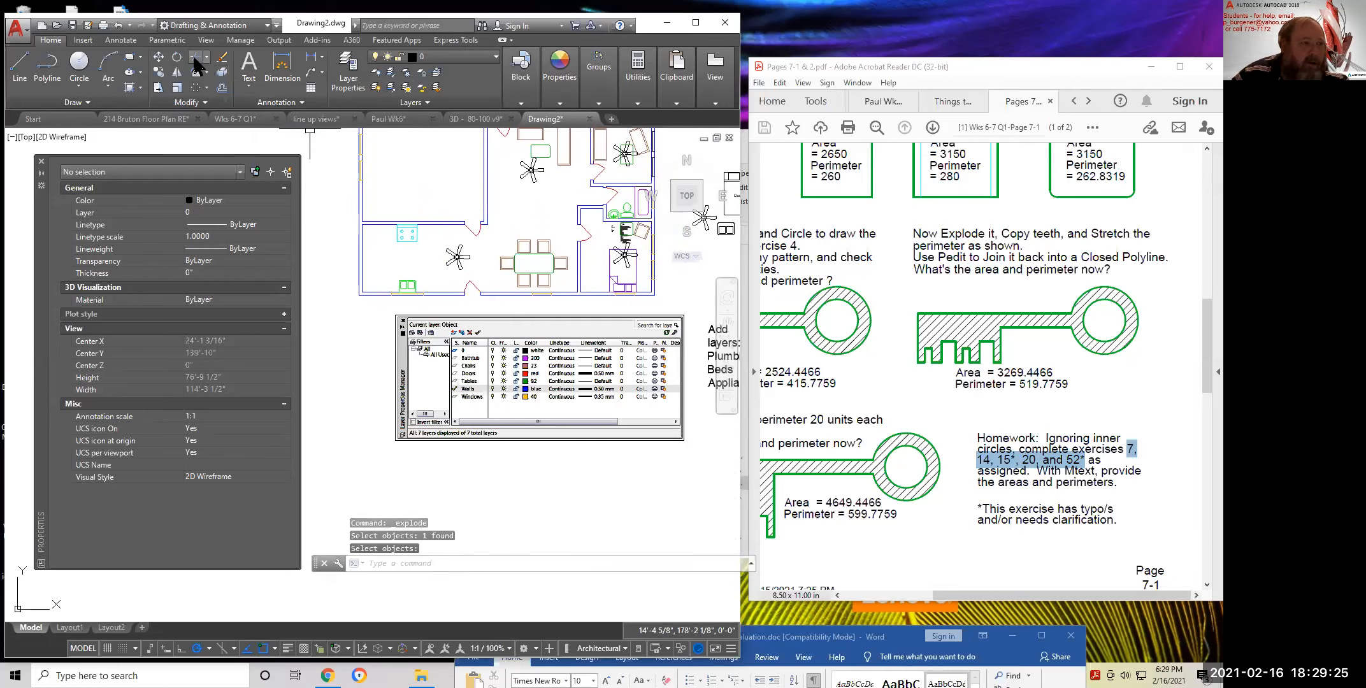
pyautogui.scroll(4, 462, 257)
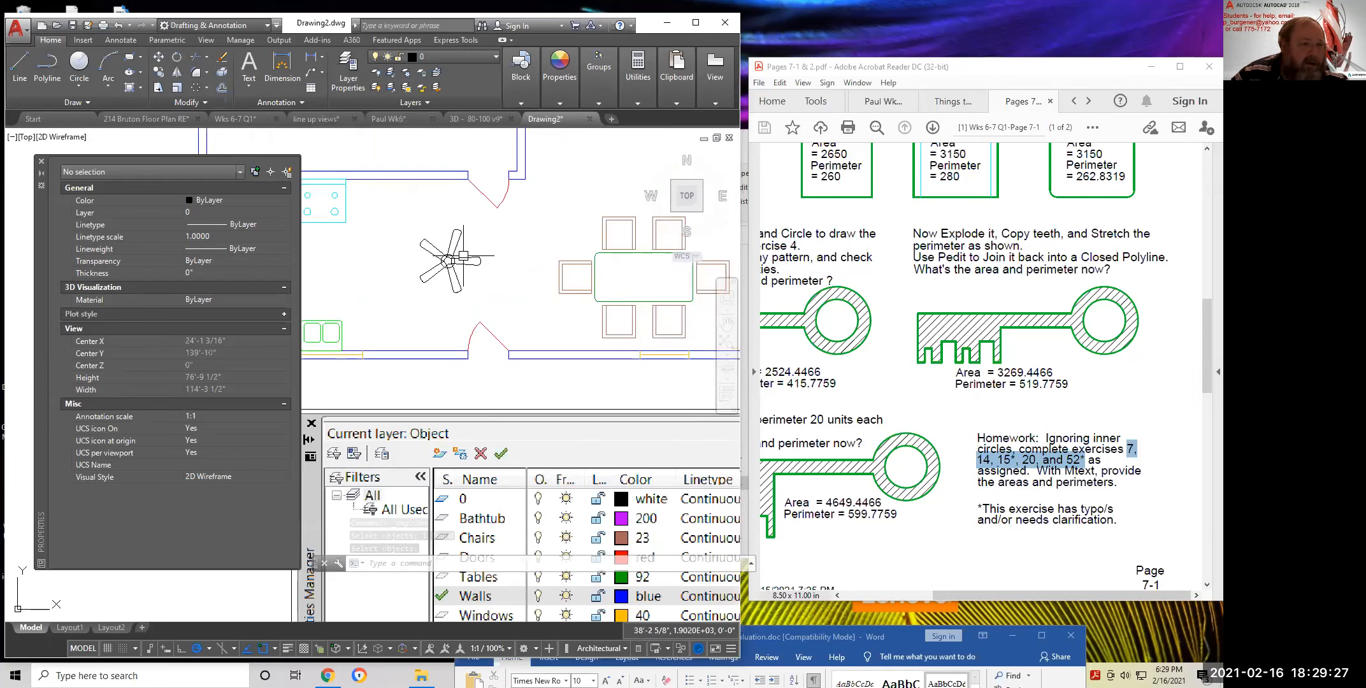
# Inspect the ceiling fan polar array, then bring the plan's right-hand rooms into view
pyautogui.click(458, 262)
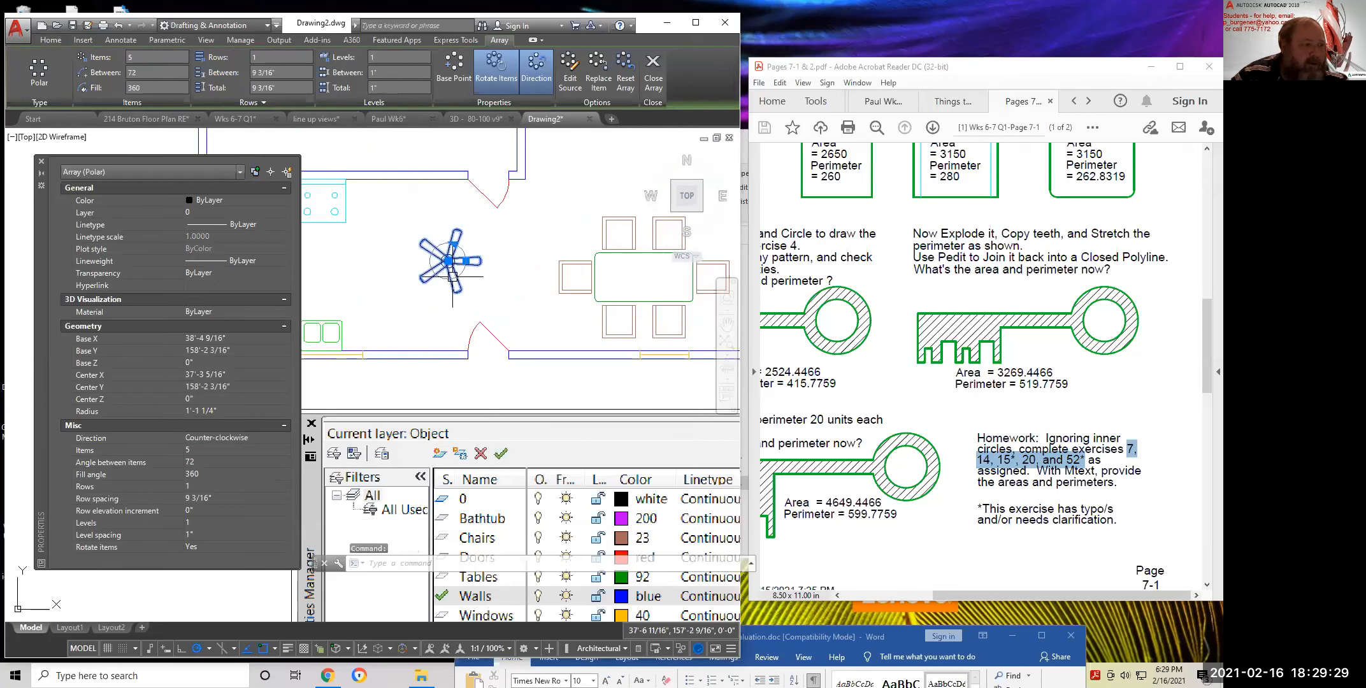
pyautogui.press('Escape')
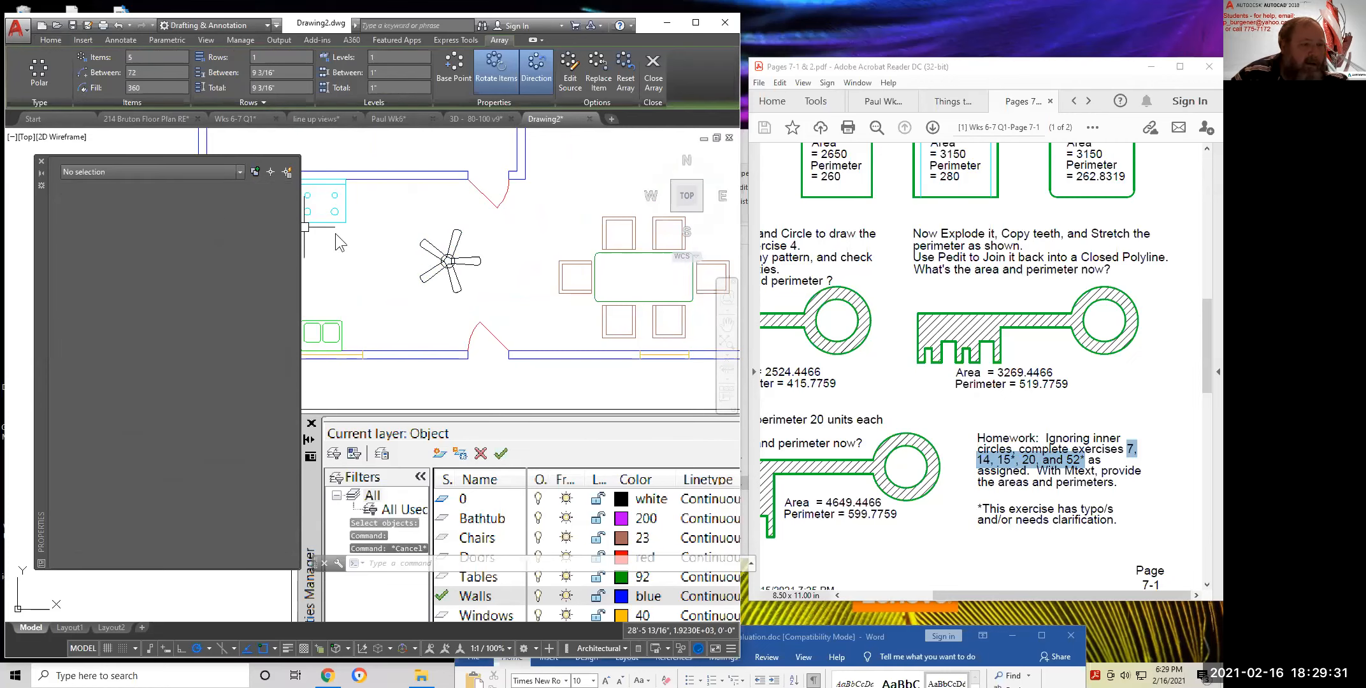
pyautogui.scroll(-2, 440, 260)
pyautogui.scroll(-2, 441, 264)
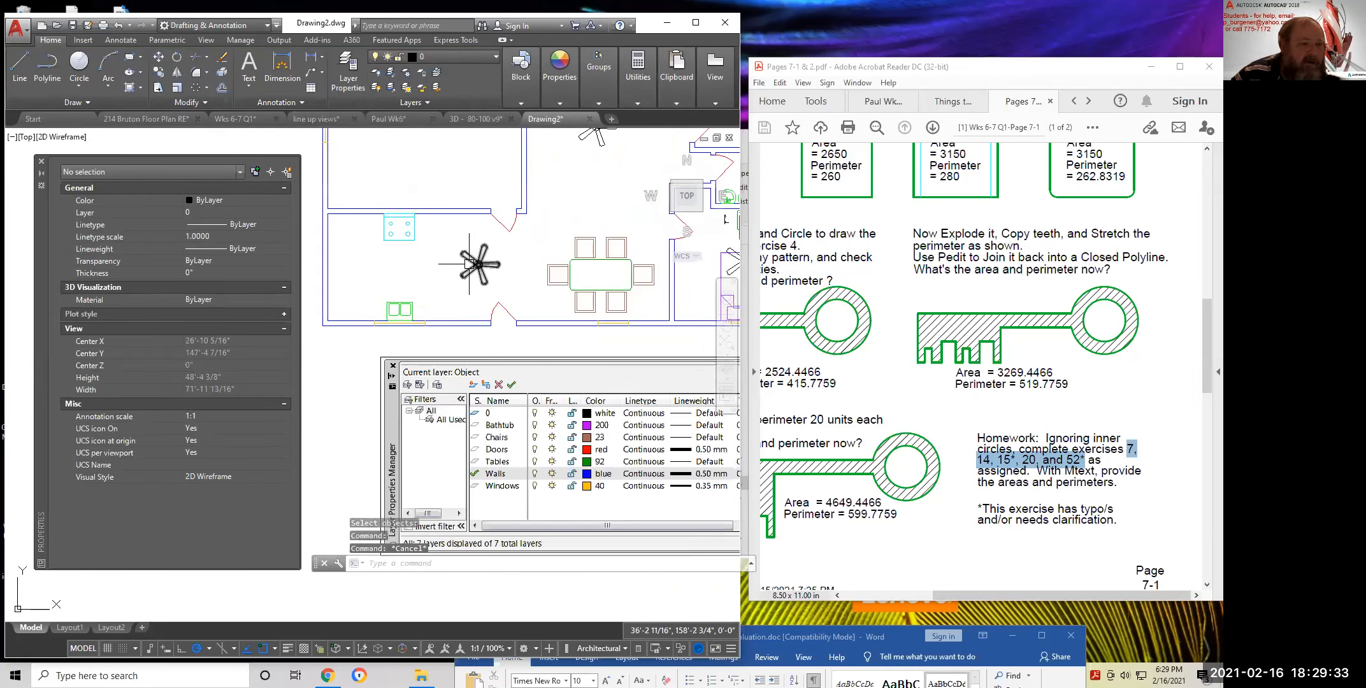
pyautogui.moveTo(634, 288); pyautogui.dragTo(429, 293, button='middle')
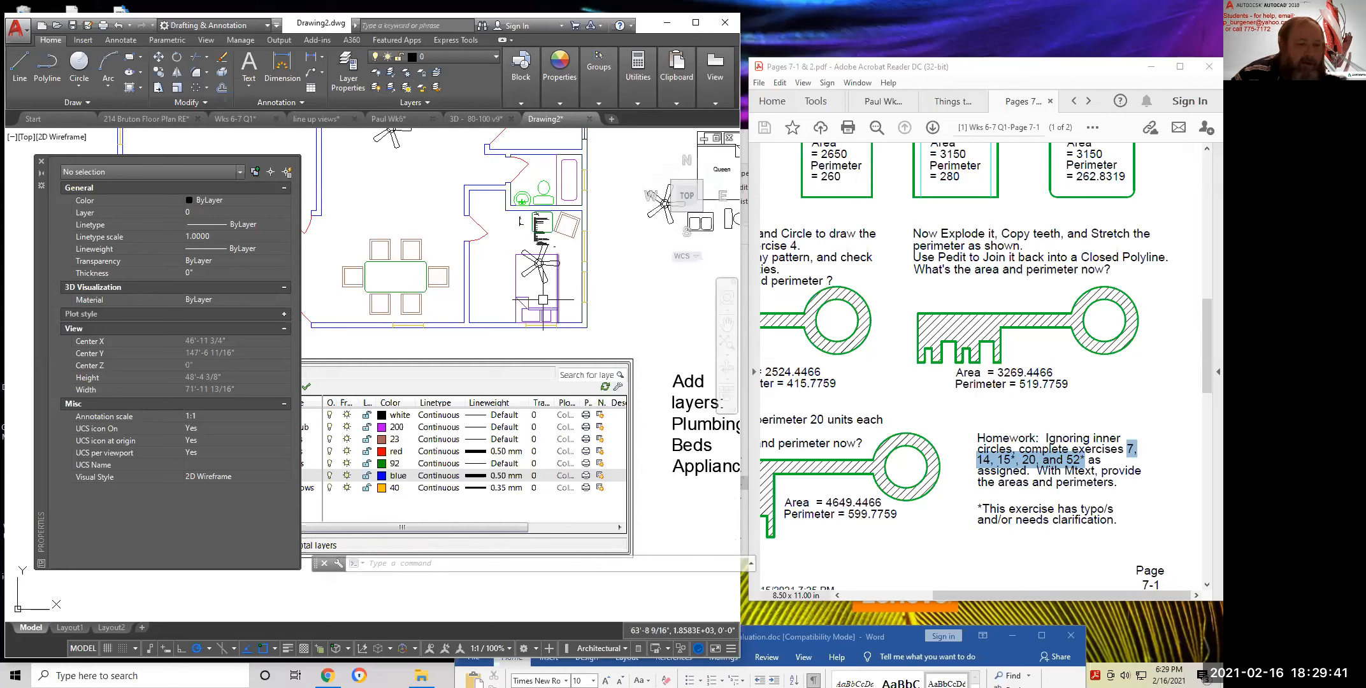
# Check a bed line's layer, keep its colour ByLayer, and close the Properties palette
pyautogui.click(558, 284)
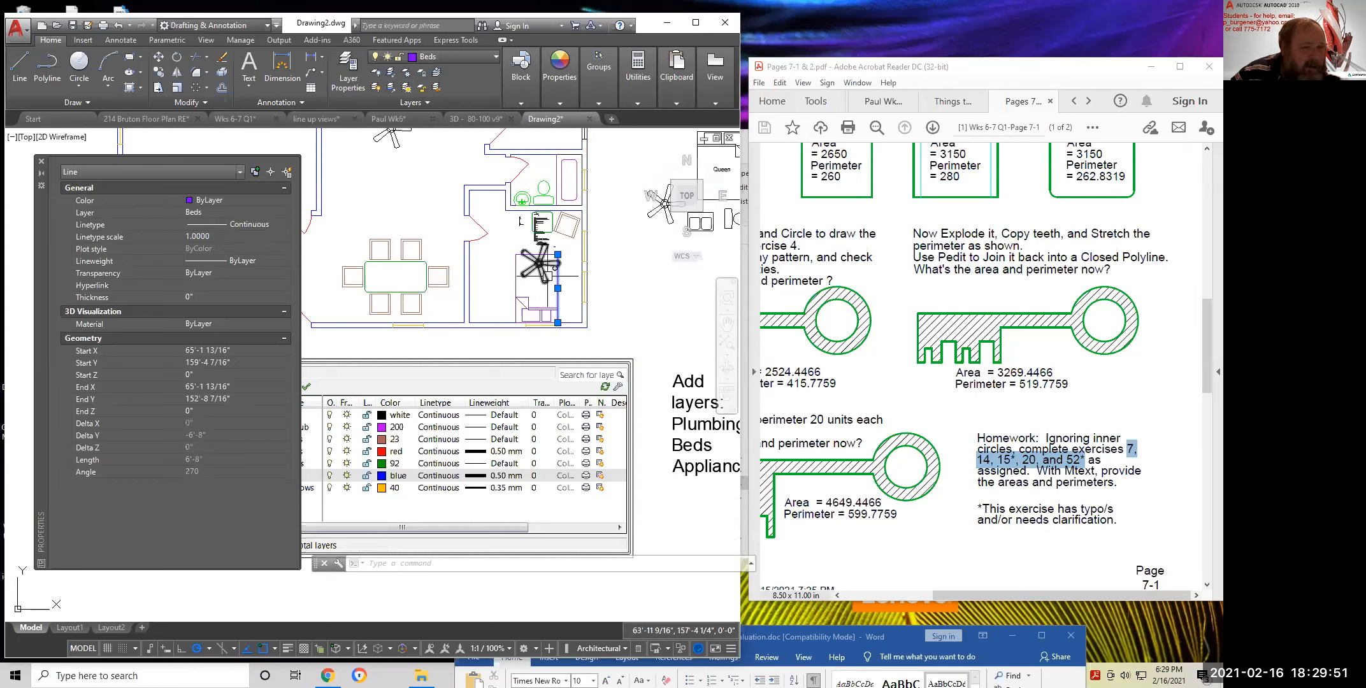
pyautogui.press('Escape')
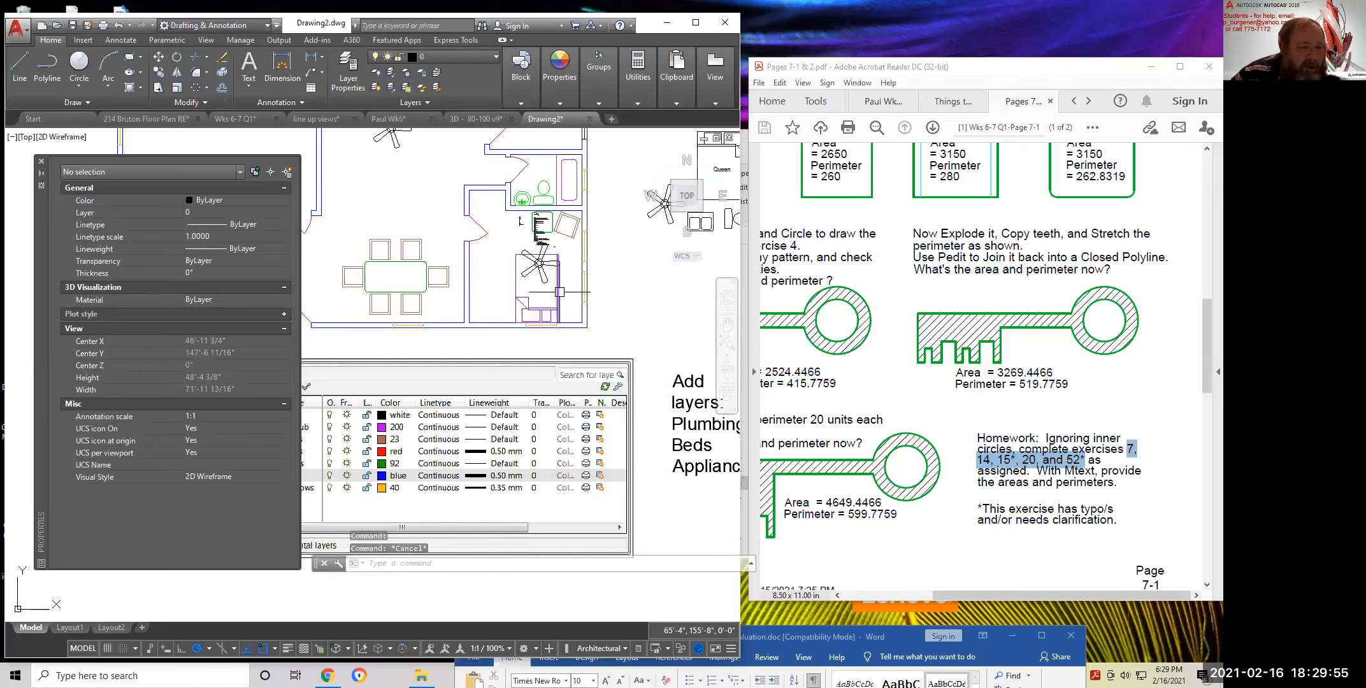
pyautogui.click(557, 291)
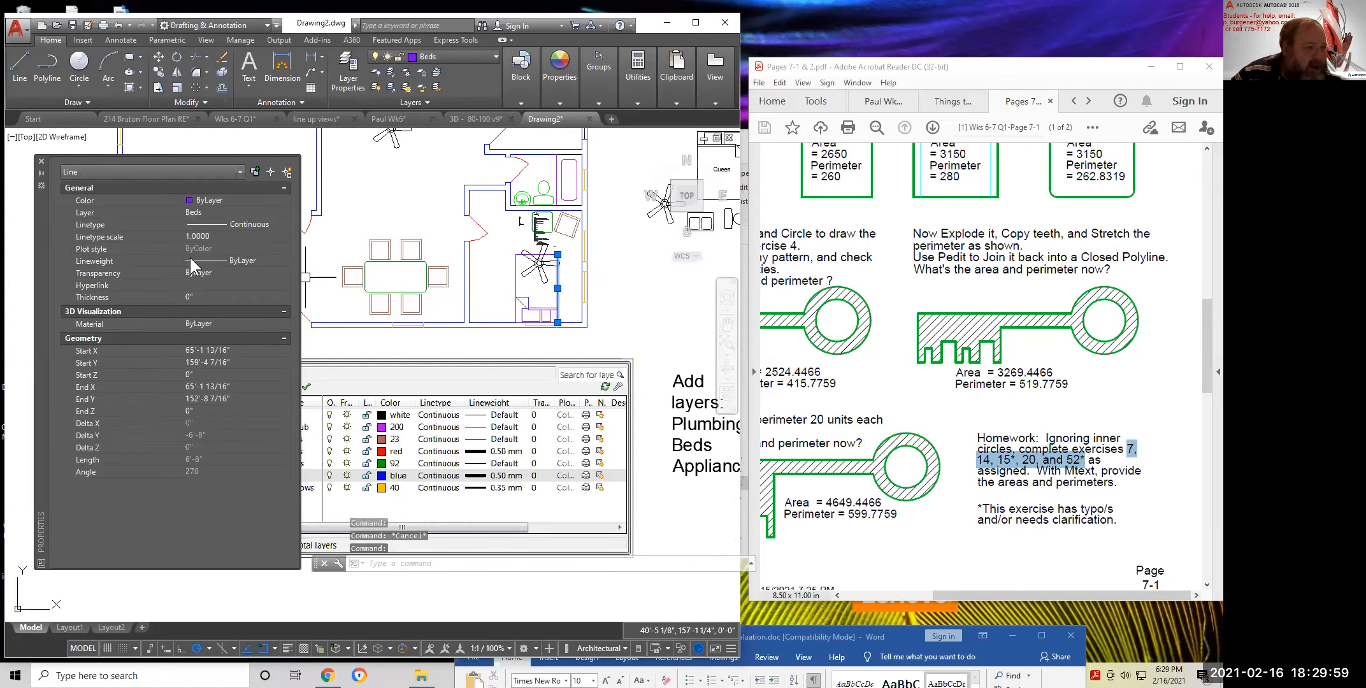
pyautogui.click(230, 199)
pyautogui.click(231, 199)
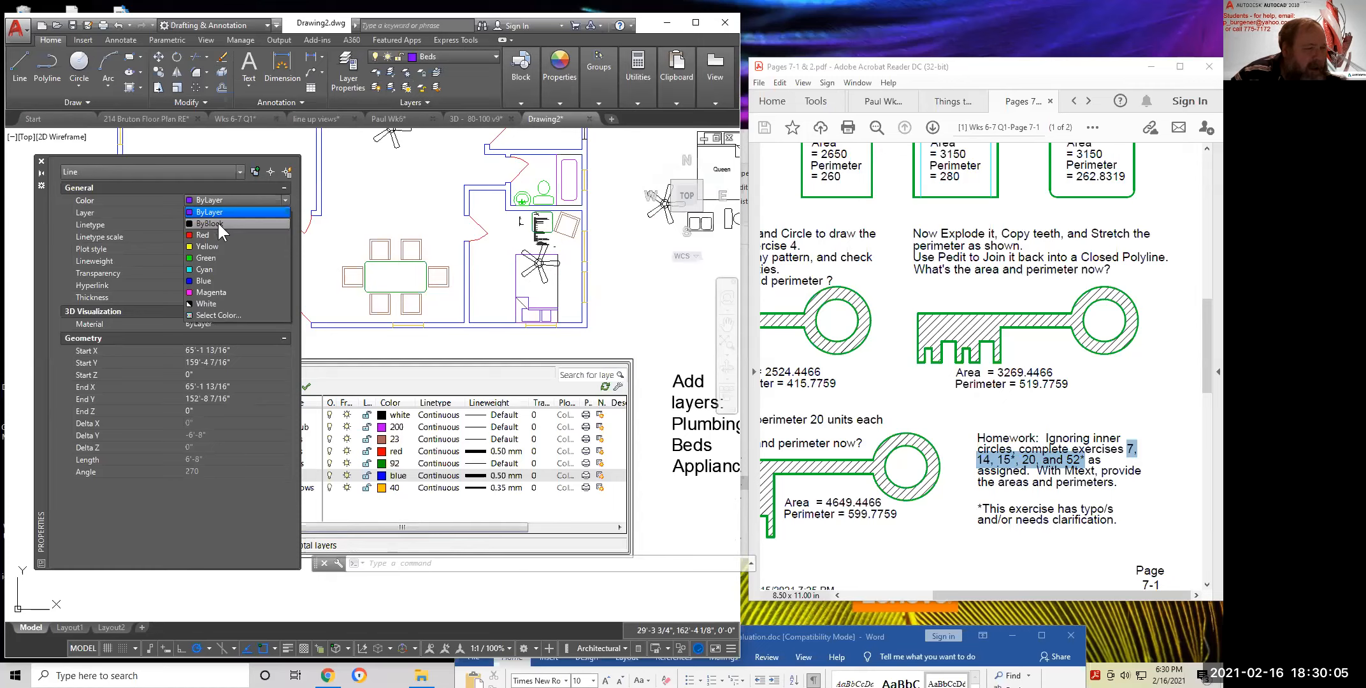
pyautogui.click(217, 212)
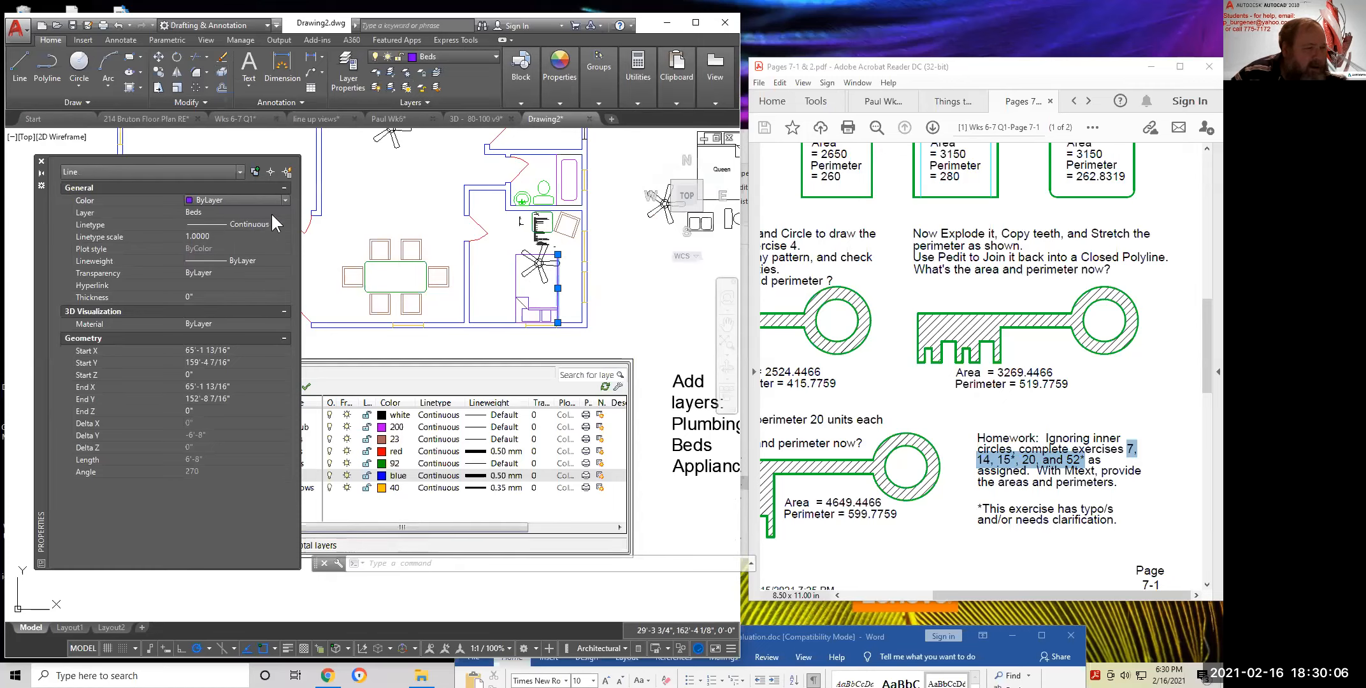
pyautogui.click(40, 162)
pyautogui.press('Escape')
pyautogui.press('Escape')
pyautogui.press('Escape')
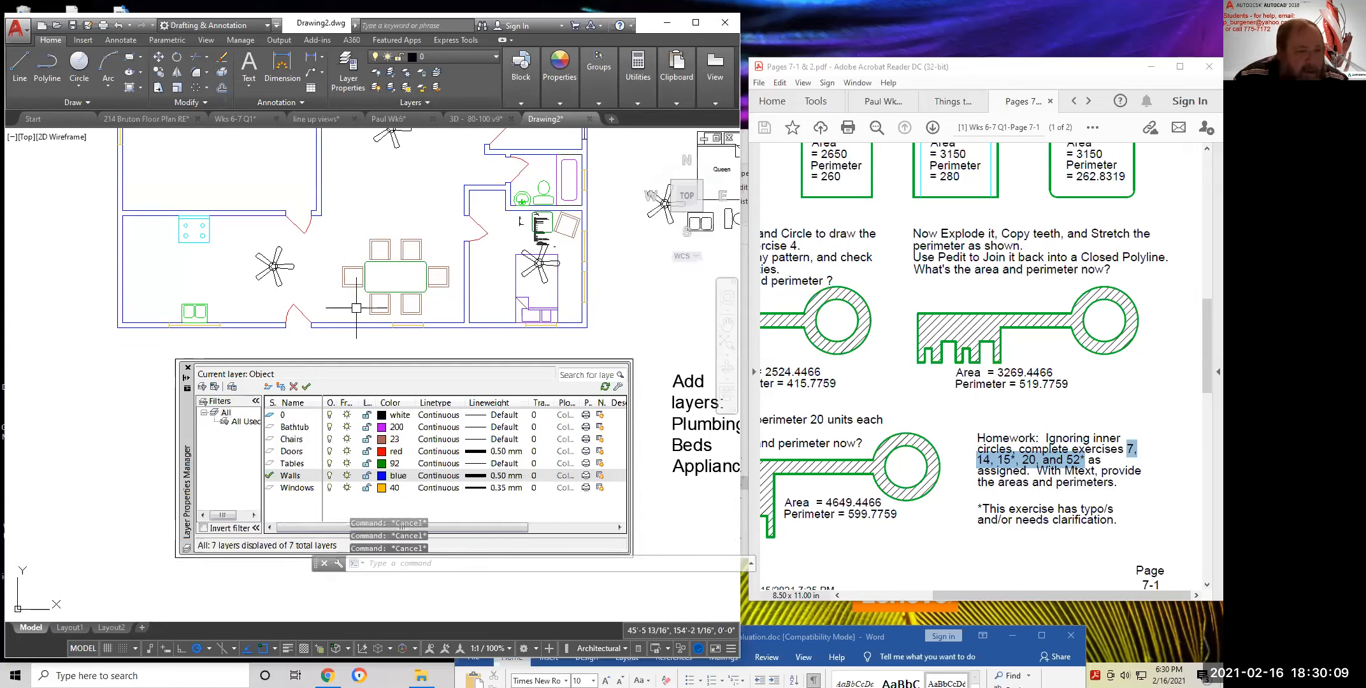
# Copy the dining table and chairs to empty space below-left of the floor plan
pyautogui.moveTo(407, 336); pyautogui.dragTo(433, 335, button='middle')
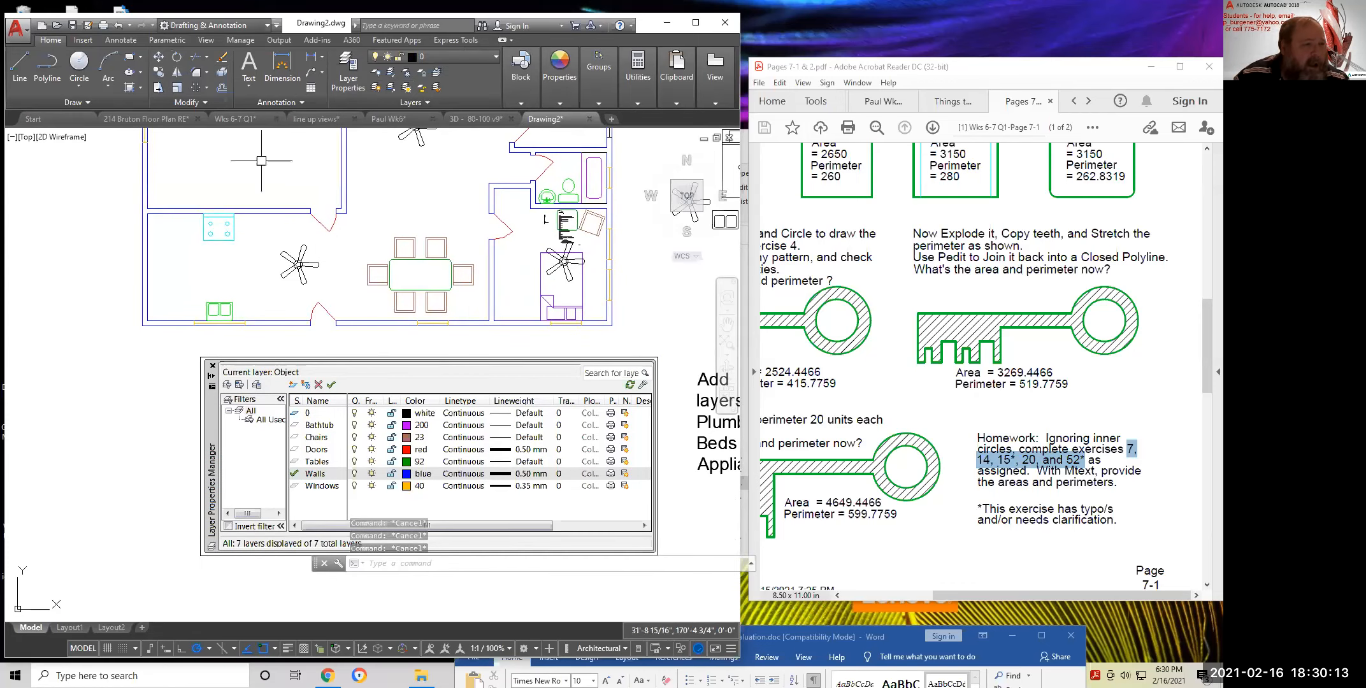
pyautogui.click(157, 73)
pyautogui.click(355, 224)
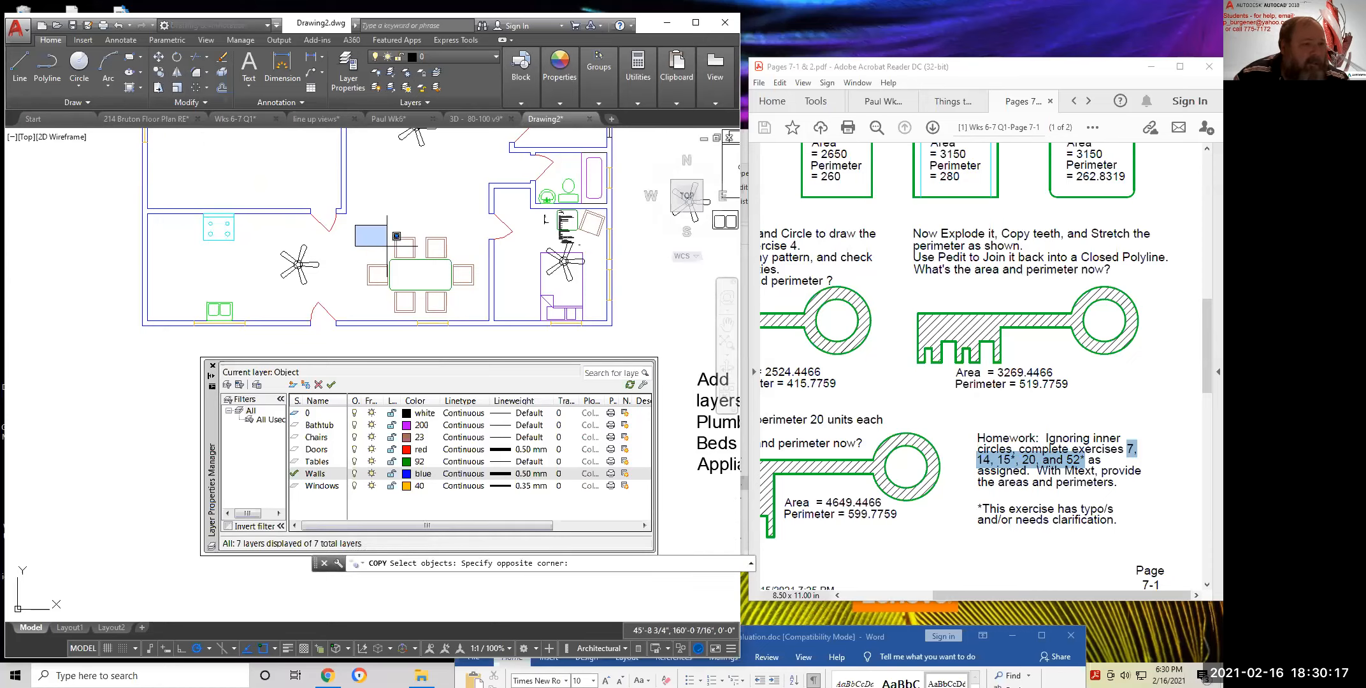
pyautogui.click(512, 347)
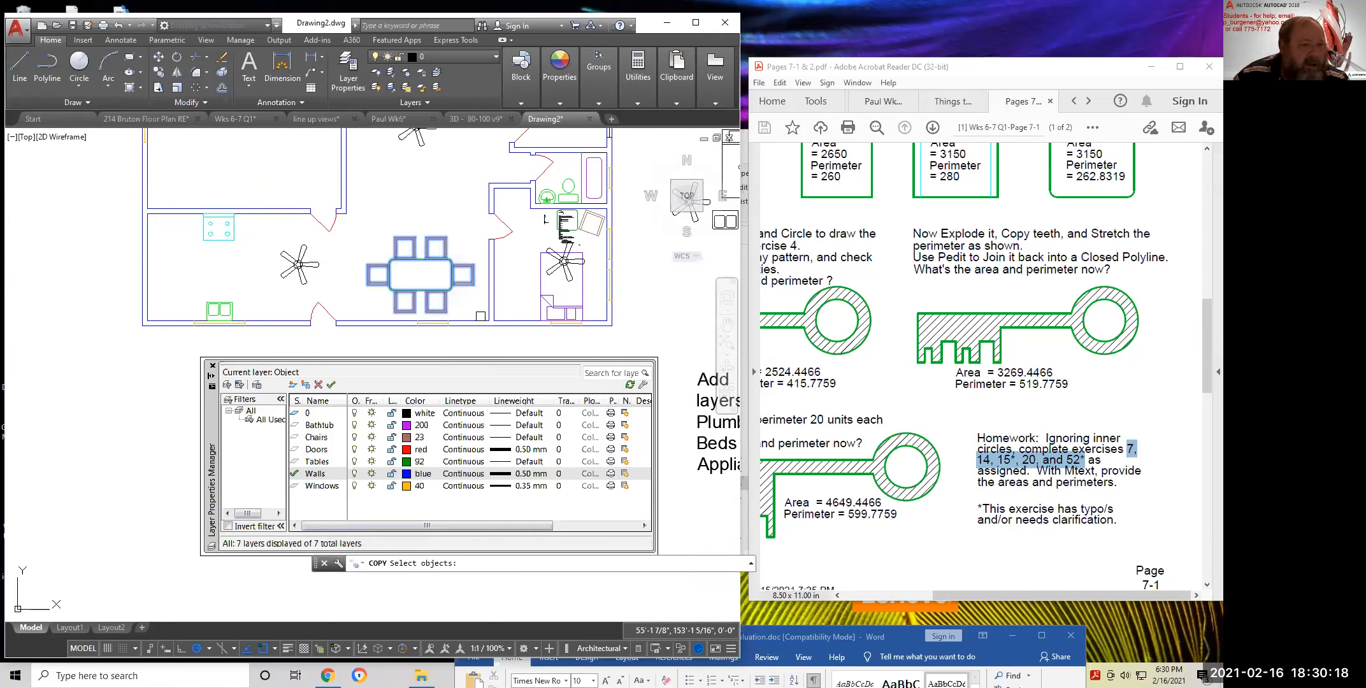
pyautogui.press('Return')
pyautogui.click(451, 293)
pyautogui.scroll(-8, 402, 326)
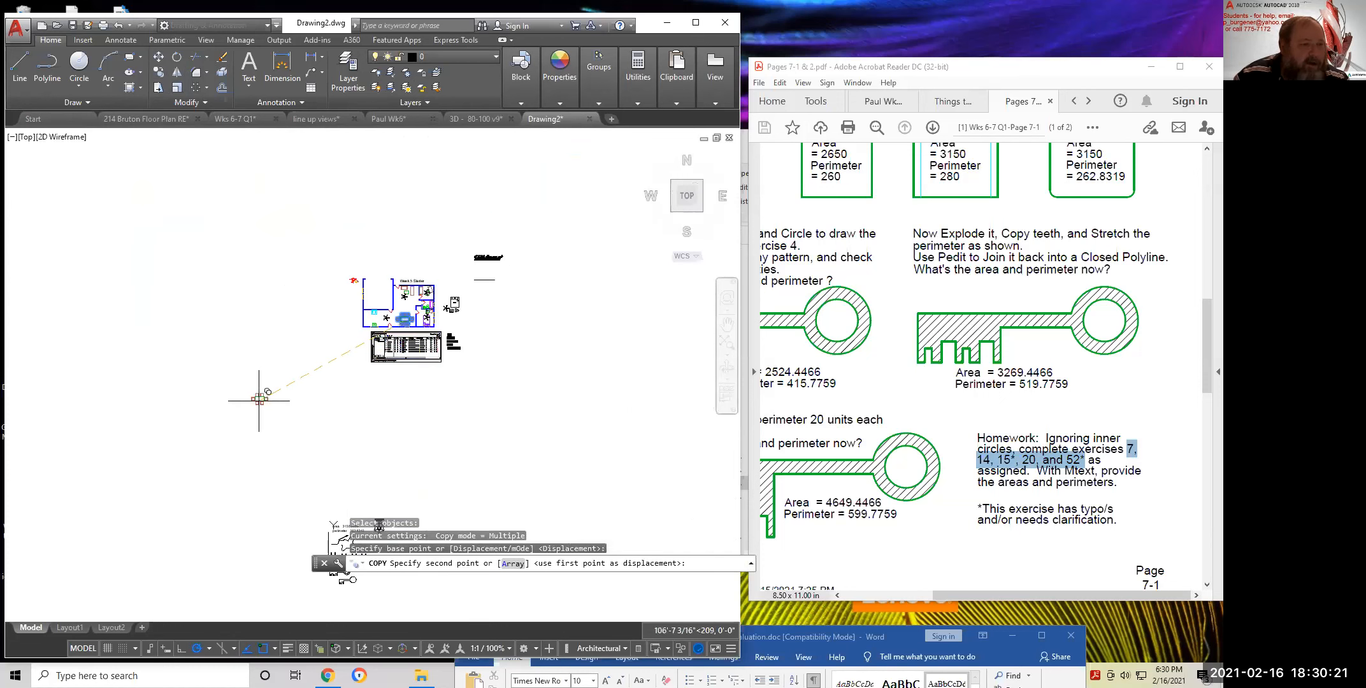
pyautogui.click(252, 391)
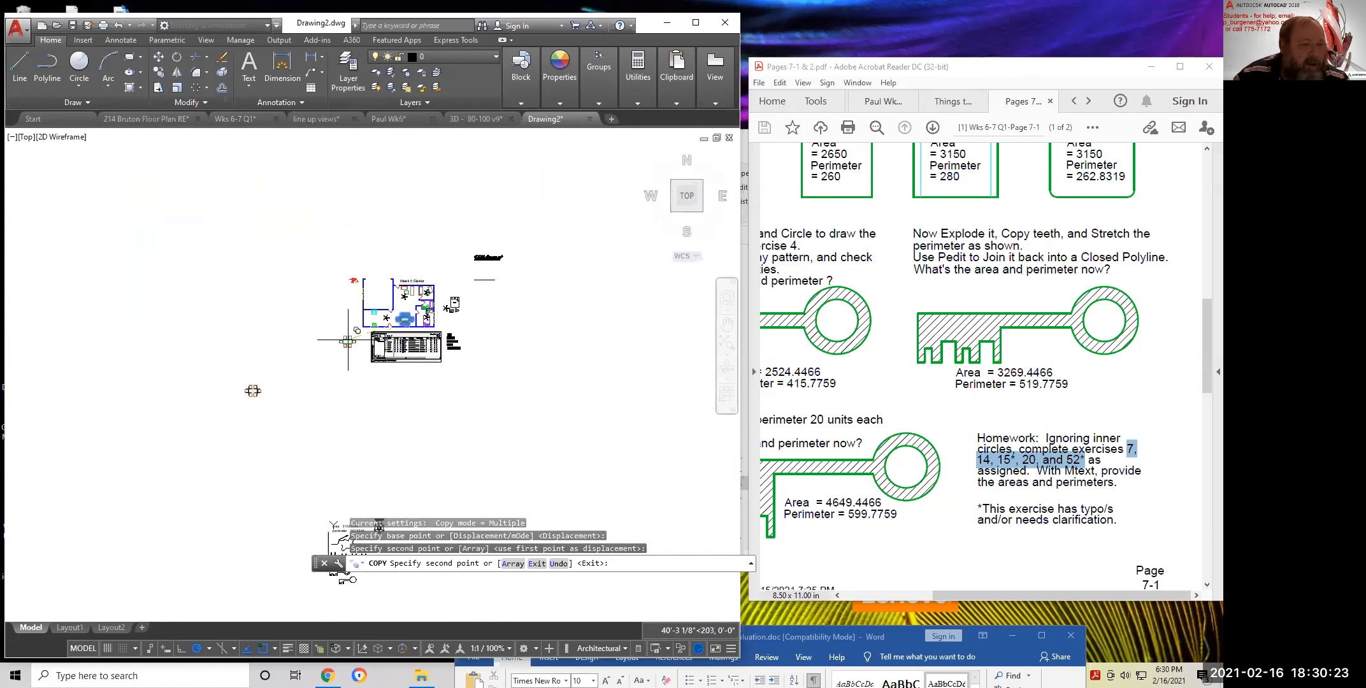
pyautogui.press('Escape')
# Review the layer list, now including Appliances, Beds and Plumbing, without changing layers
pyautogui.click(436, 56)
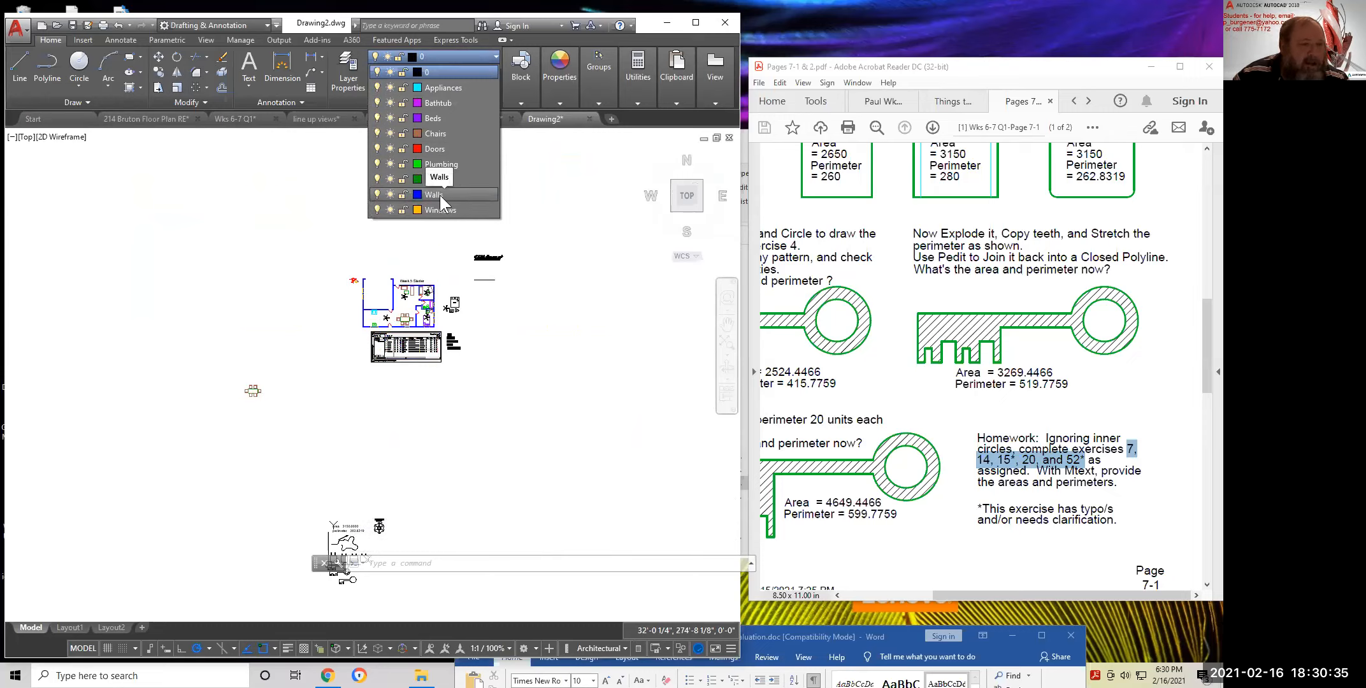
pyautogui.click(336, 286)
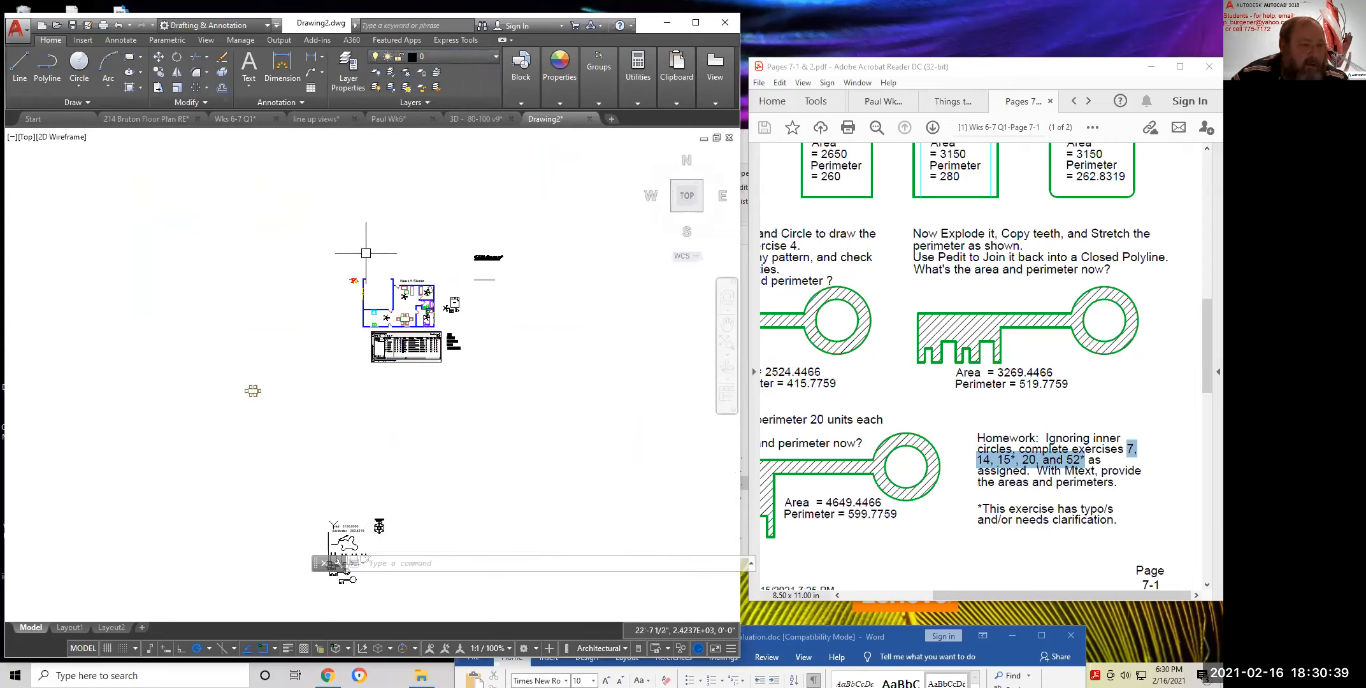
pyautogui.scroll(-2, 376, 268)
pyautogui.scroll(2, 401, 331)
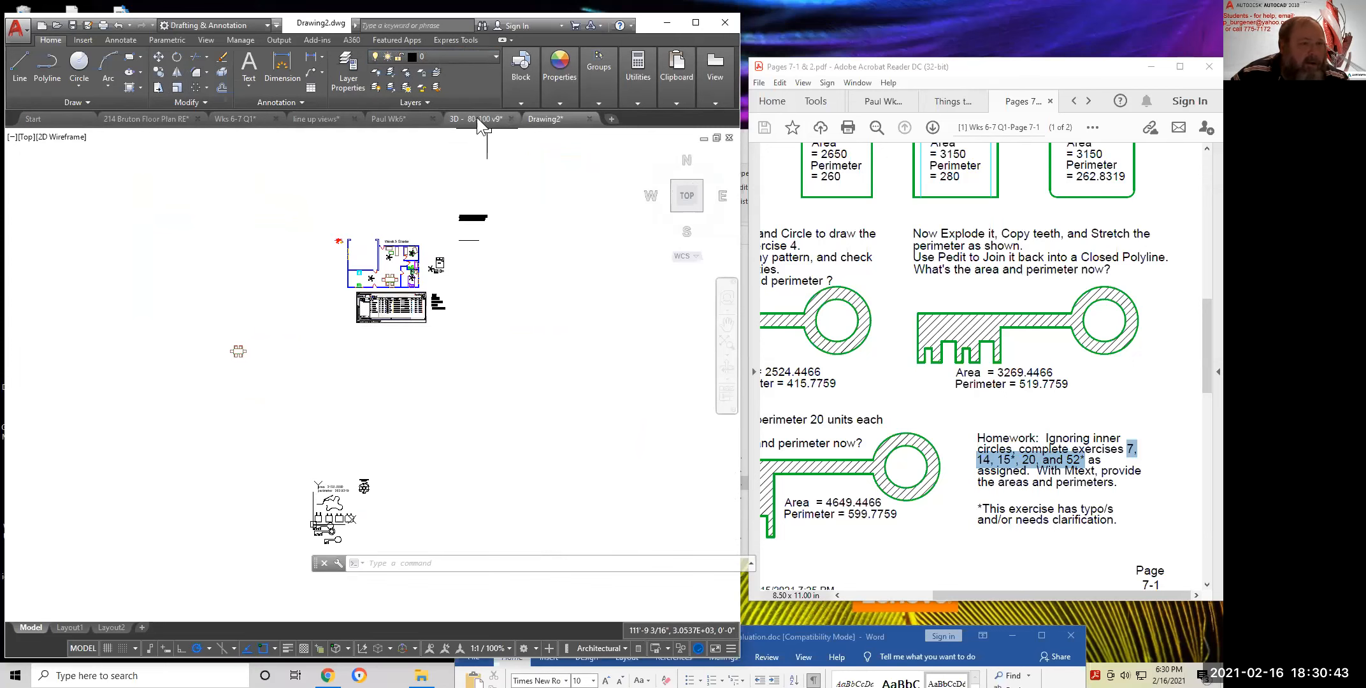
pyautogui.moveTo(471, 119)
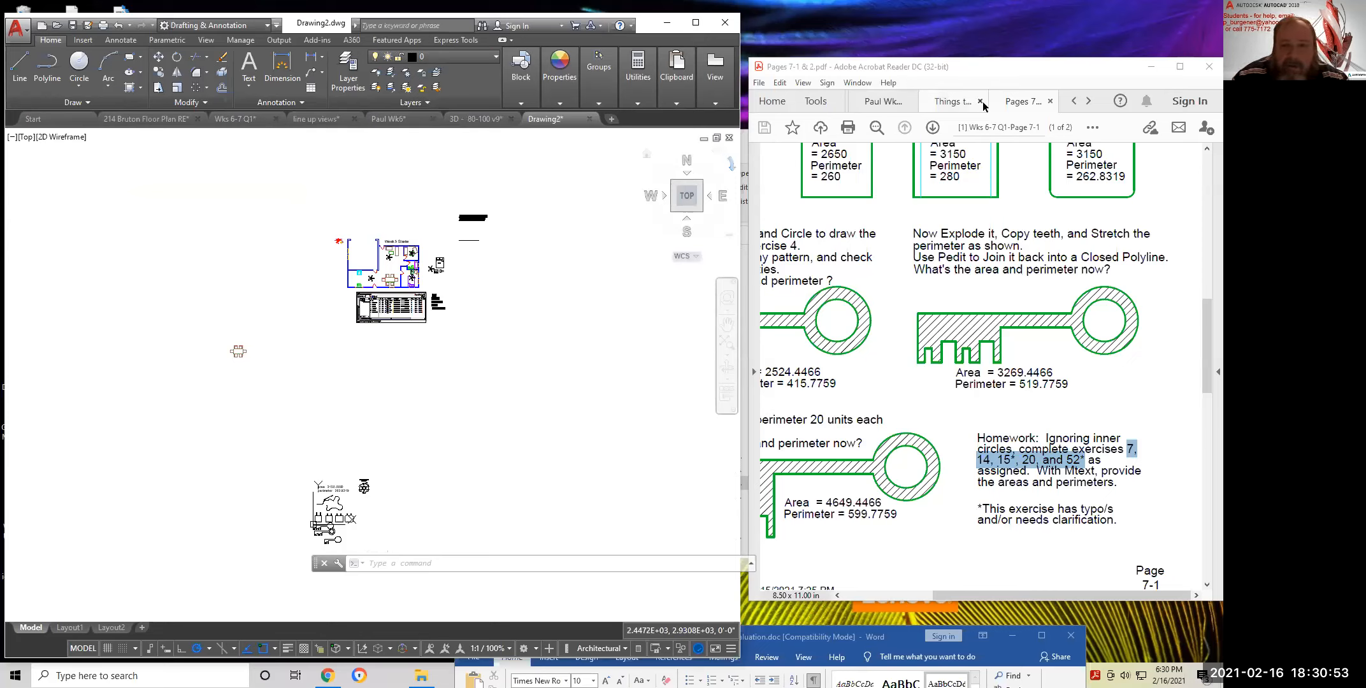
pyautogui.click(960, 103)
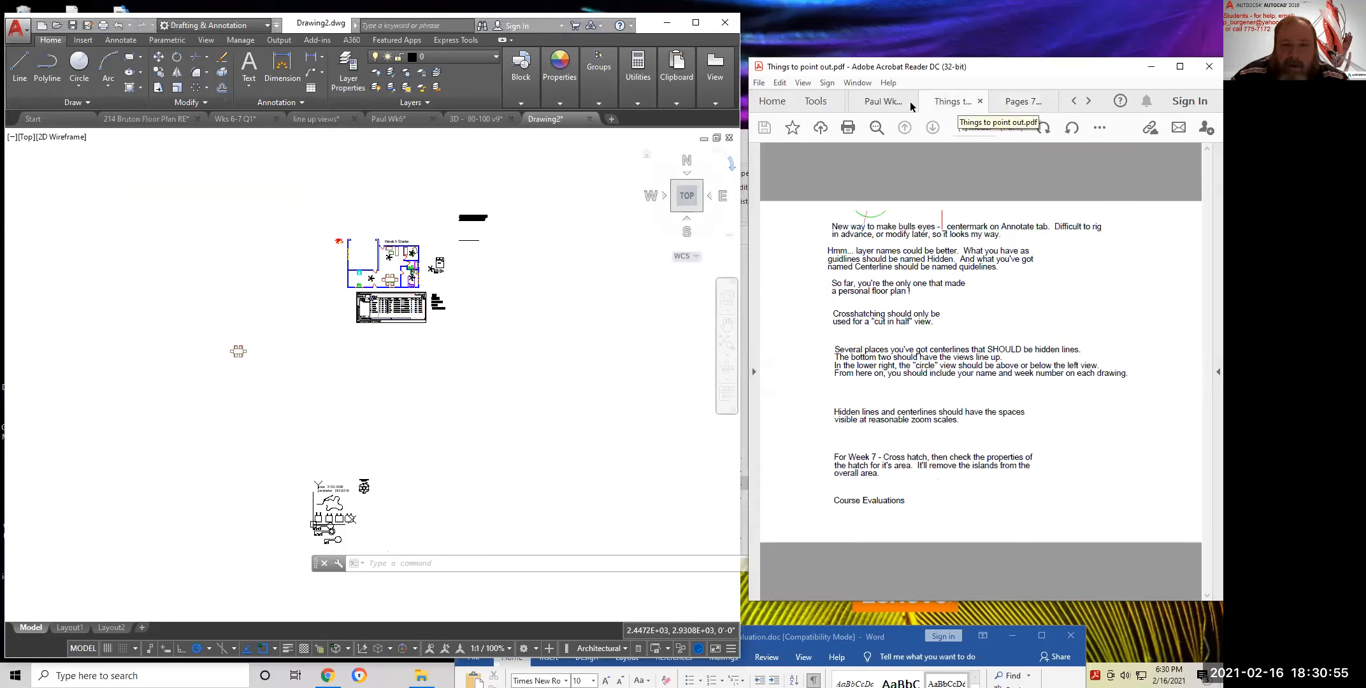
pyautogui.click(883, 102)
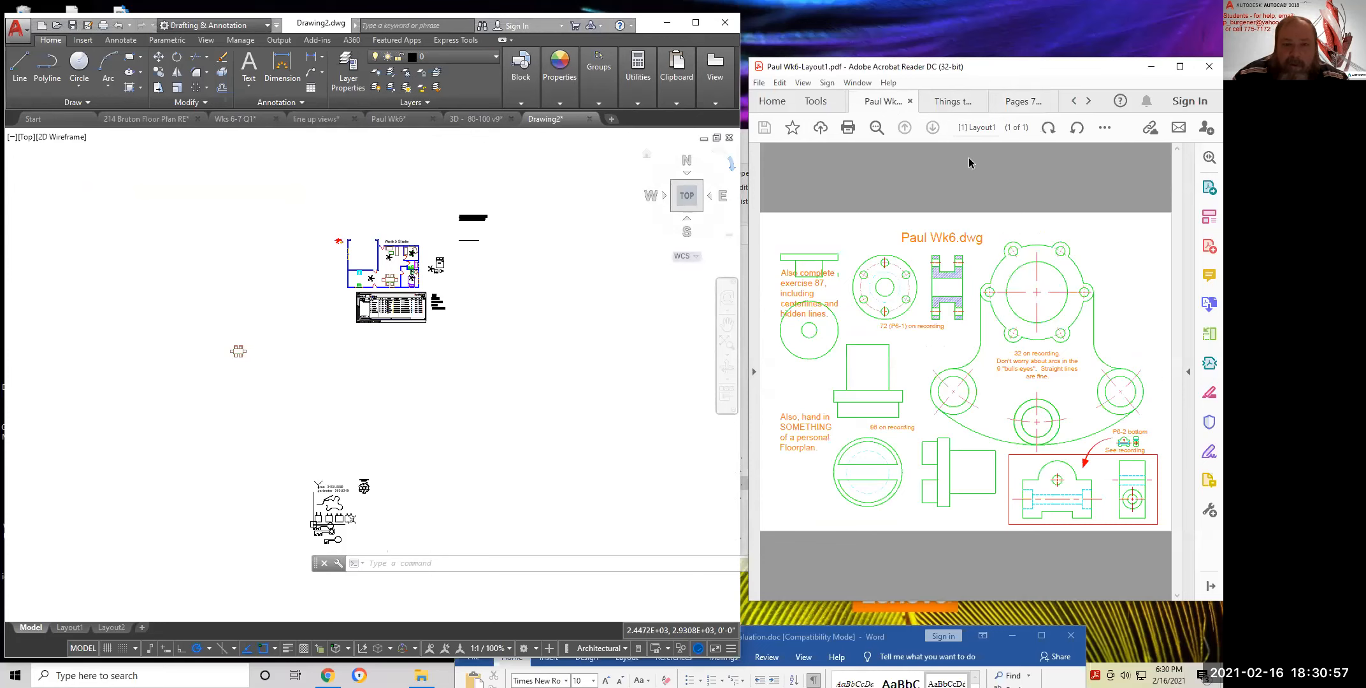
pyautogui.click(955, 102)
pyautogui.click(1022, 106)
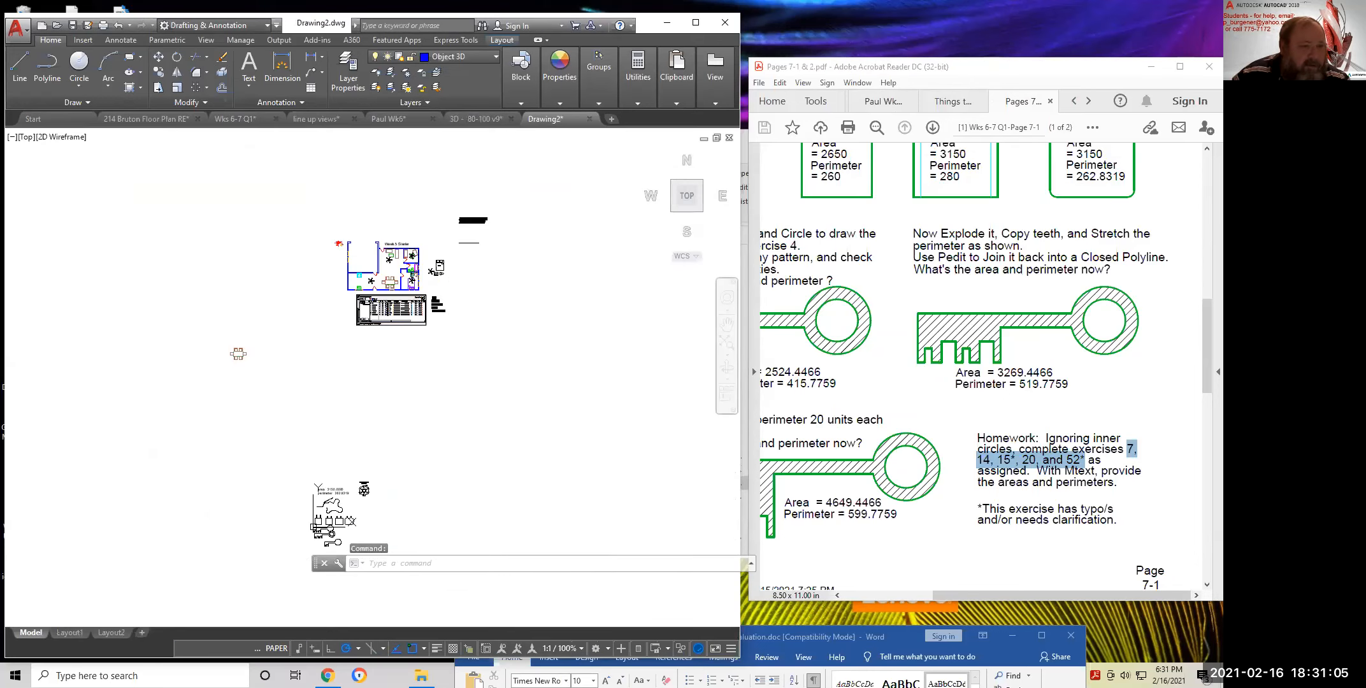
# Switch to the 3D - 80-100 v9 drawing and activate the exercise 87 viewport
pyautogui.click(488, 120)
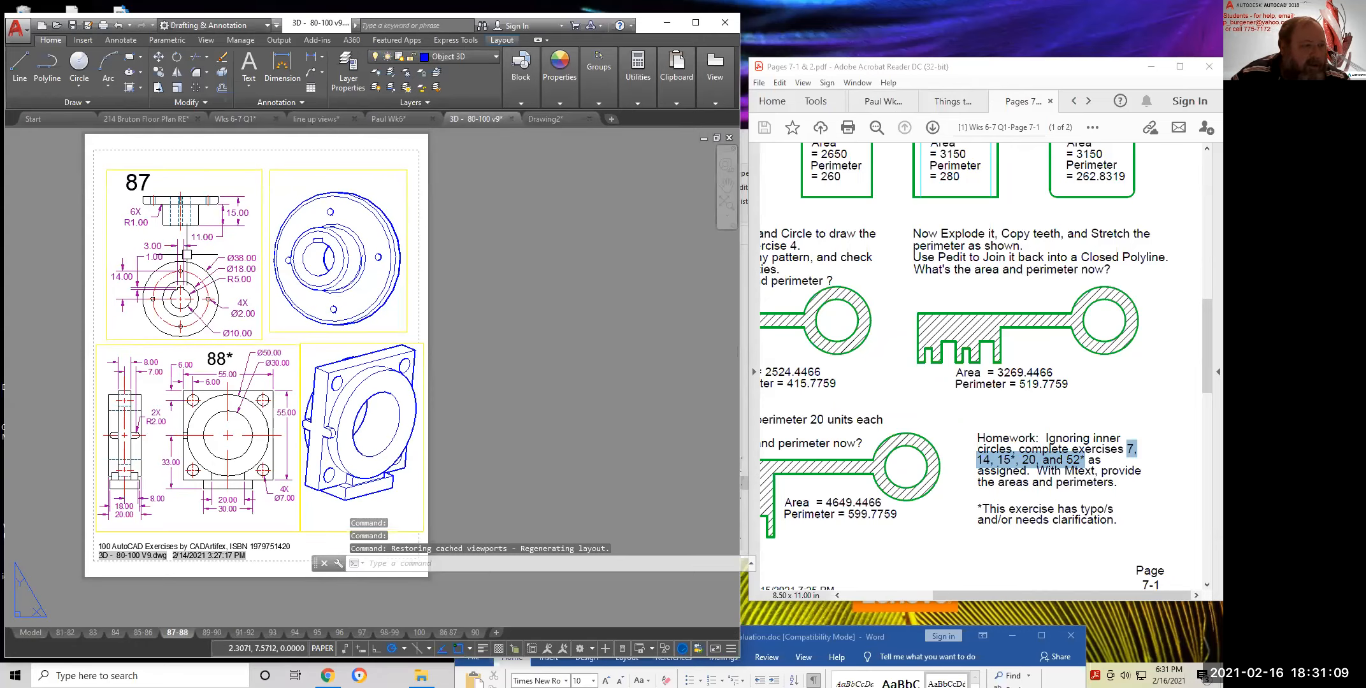
pyautogui.moveTo(193, 249); pyautogui.dragTo(469, 259, button='middle')
pyautogui.scroll(2, 469, 260)
pyautogui.doubleClick(481, 268)
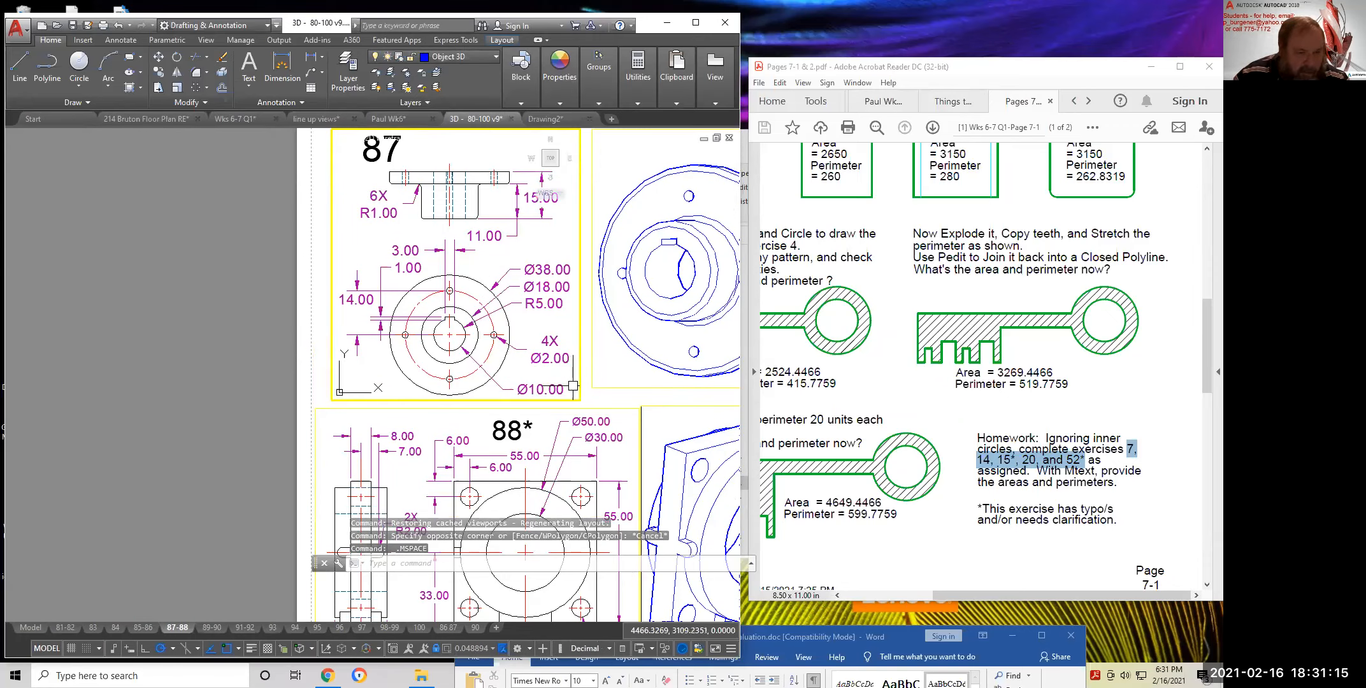
pyautogui.moveTo(539, 347); pyautogui.dragTo(500, 377, button='middle')
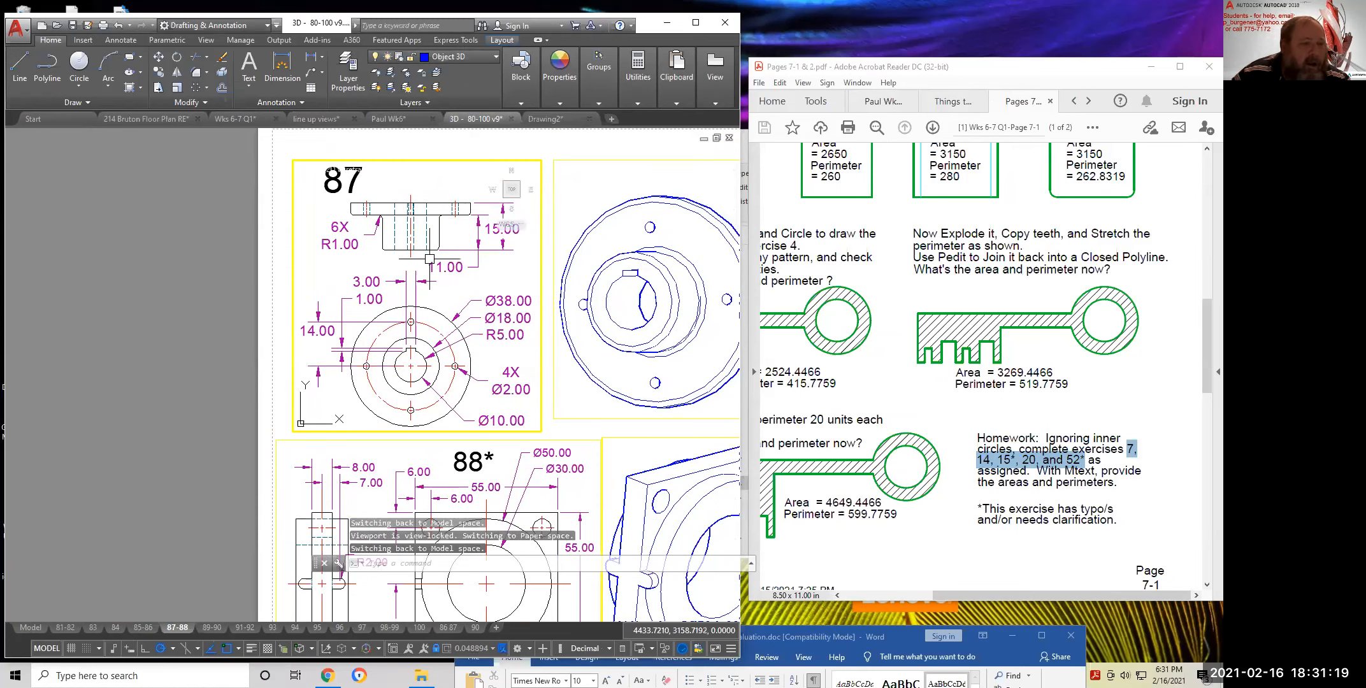
# Copy all 68 objects of exercise 87 to the clipboard with a picked base point
pyautogui.rightClick(410, 267)
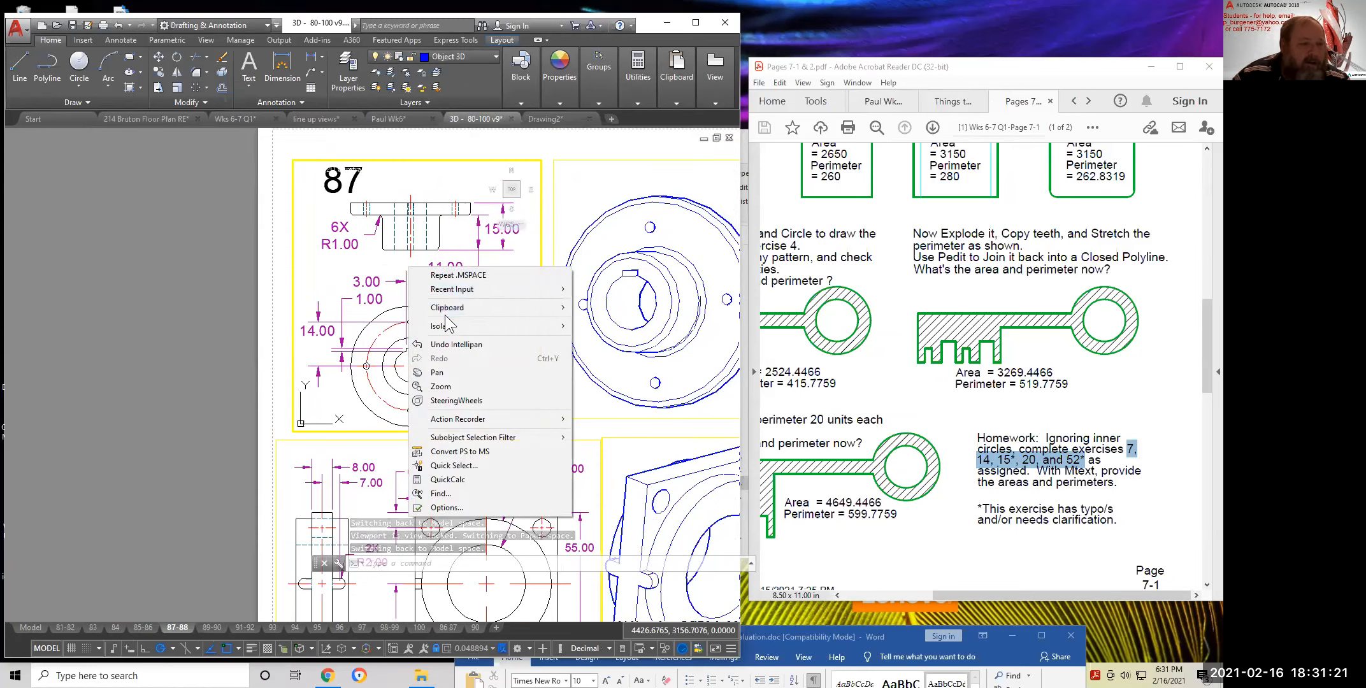
pyautogui.moveTo(453, 311)
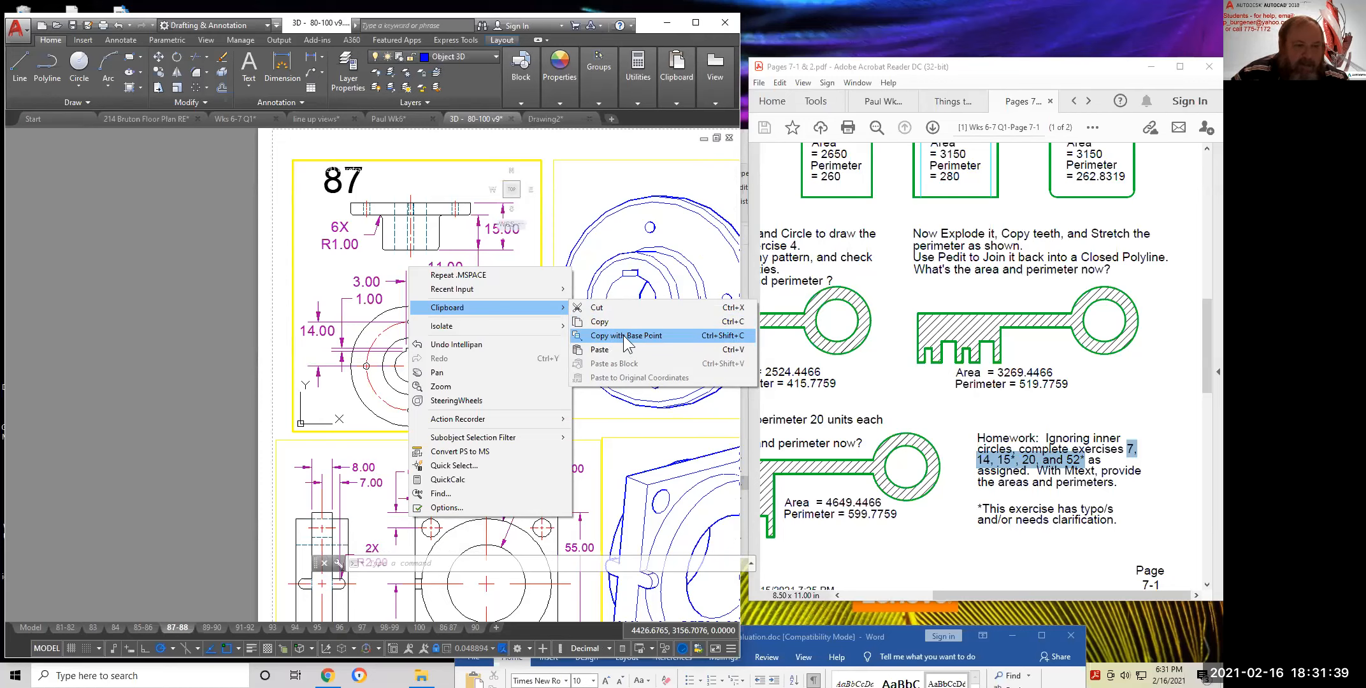
pyautogui.press('Escape')
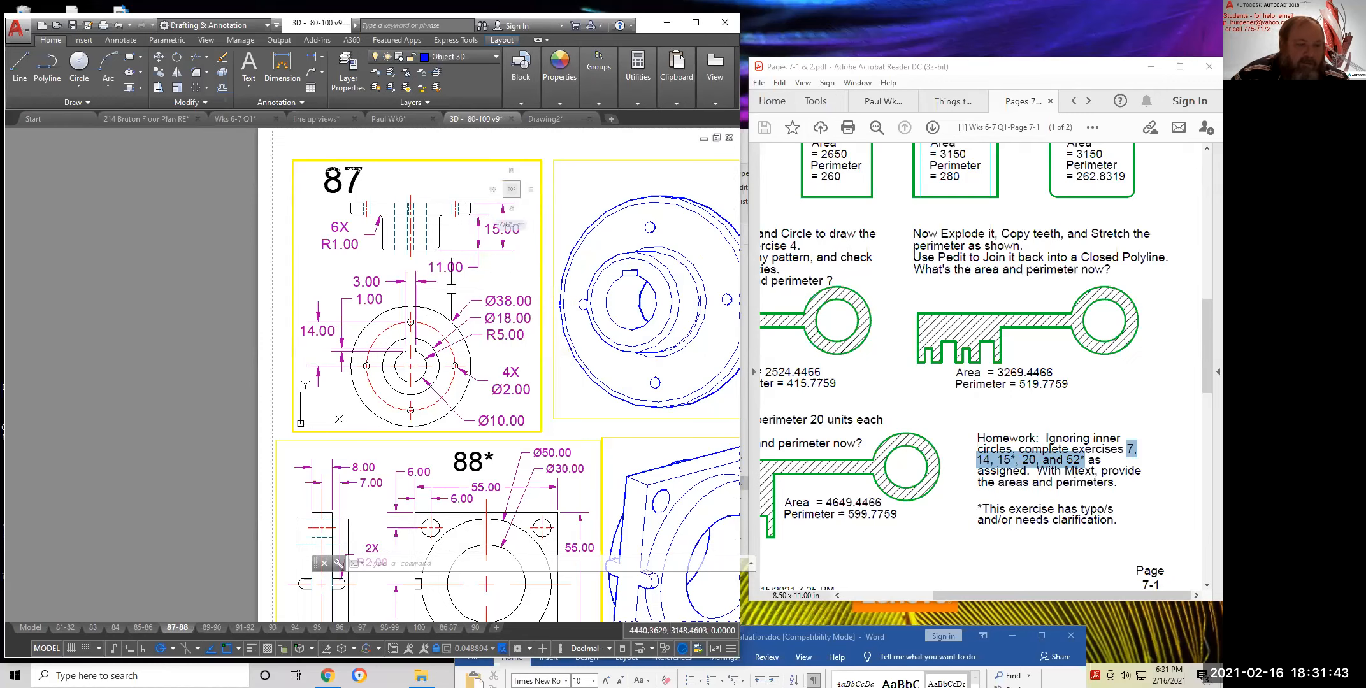
pyautogui.rightClick(449, 286)
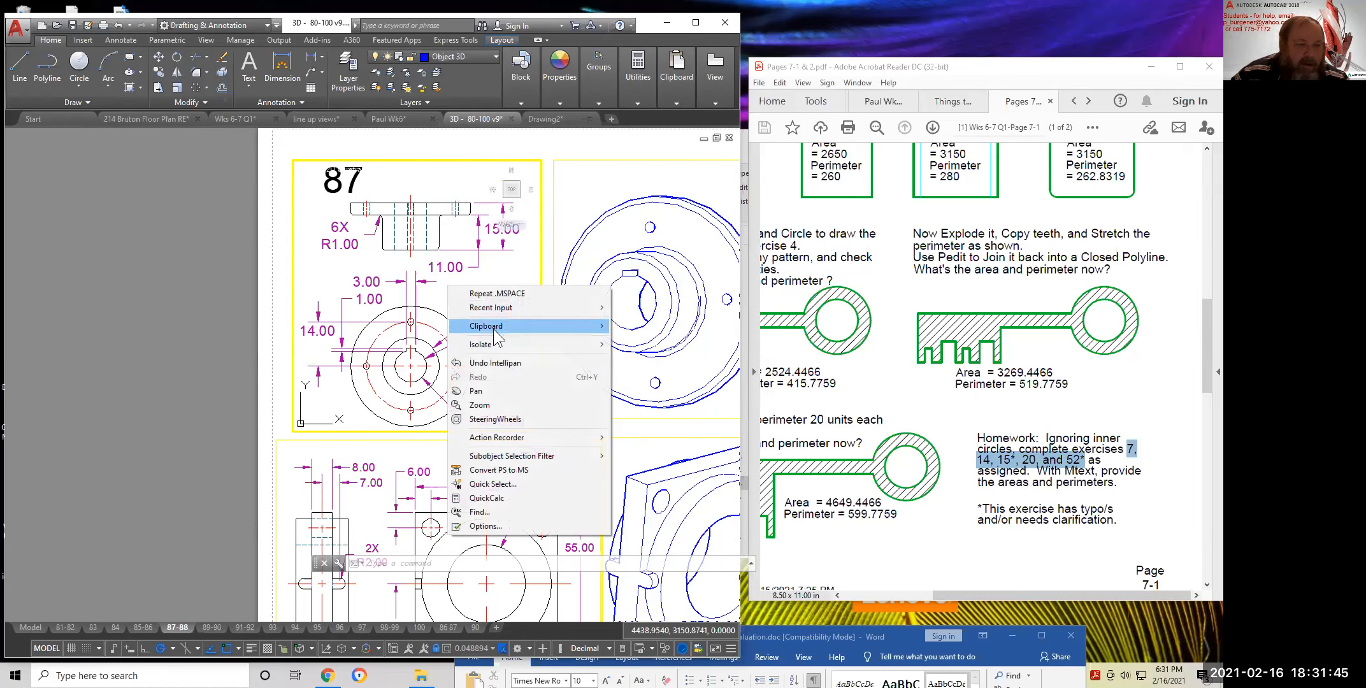
pyautogui.moveTo(493, 329)
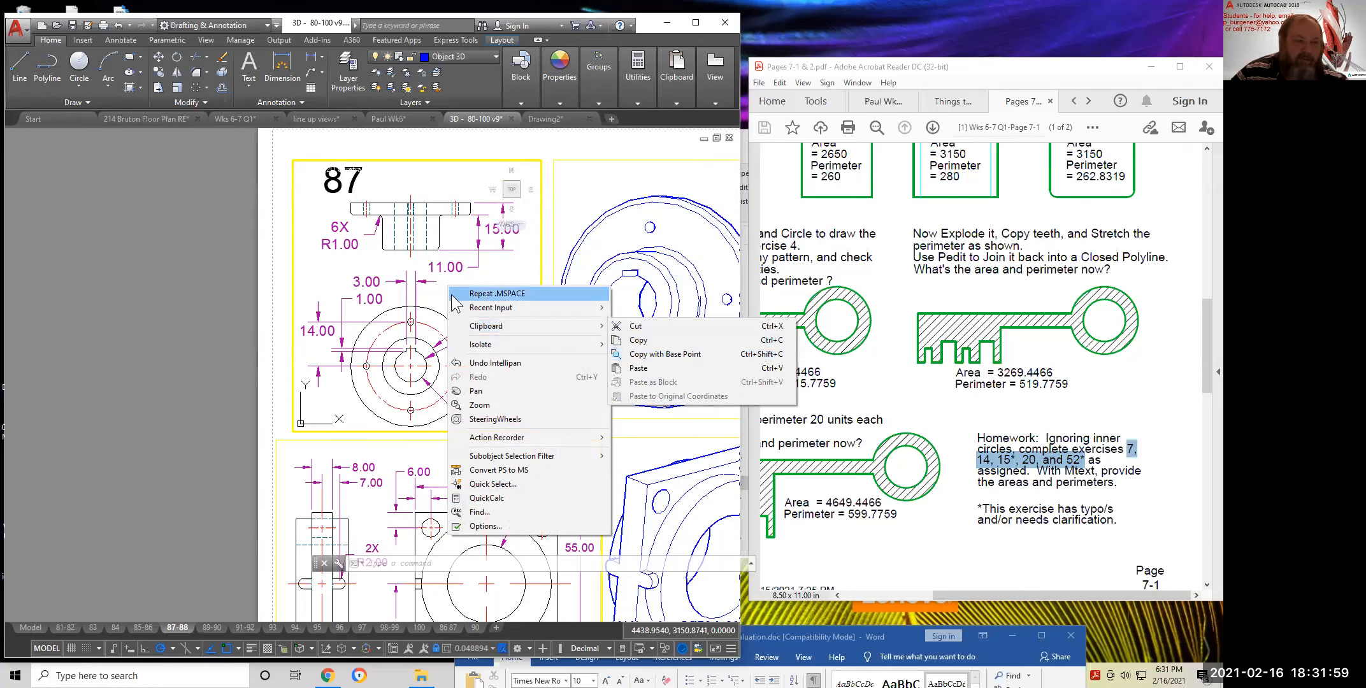
pyautogui.click(650, 354)
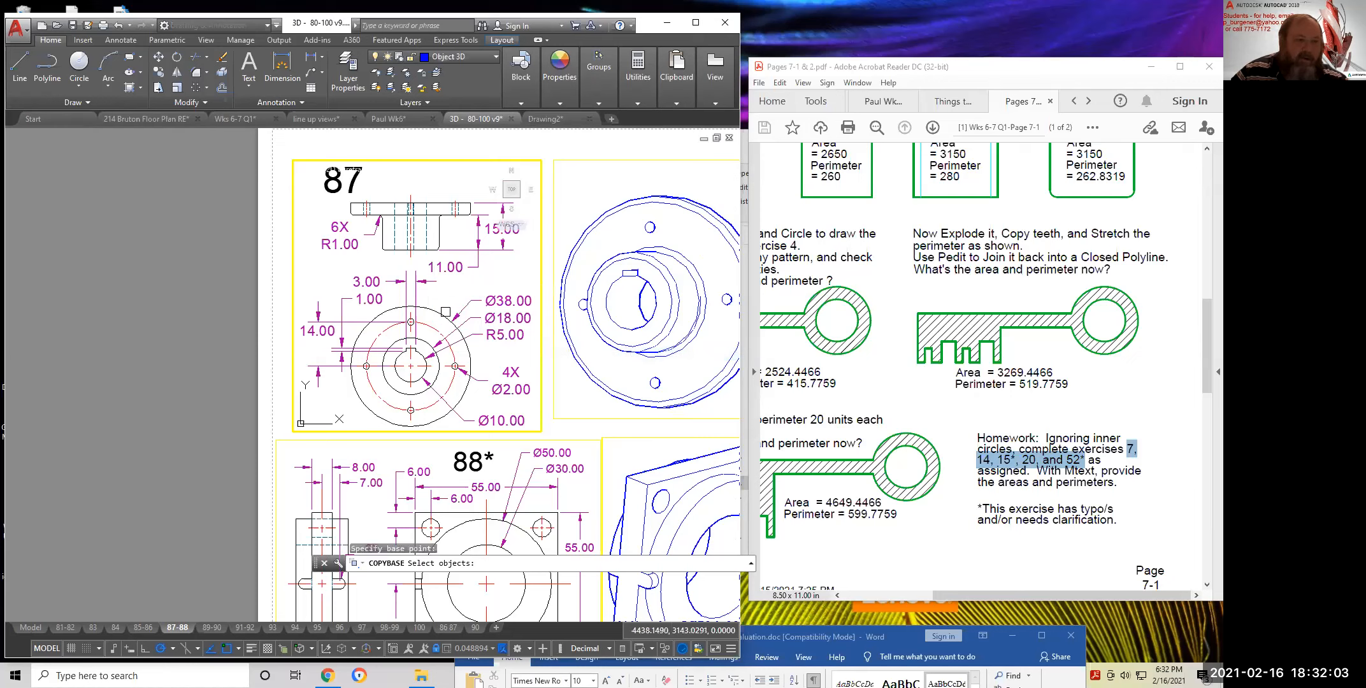
pyautogui.click(532, 415)
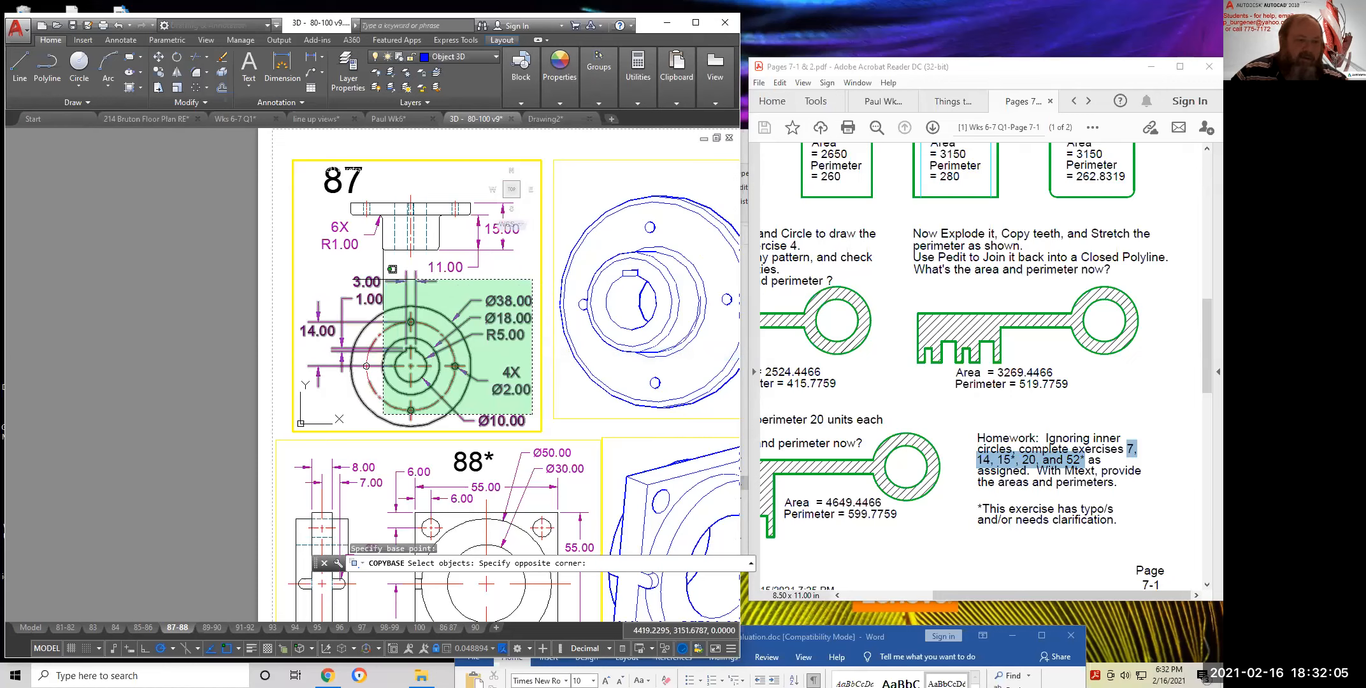
pyautogui.click(306, 176)
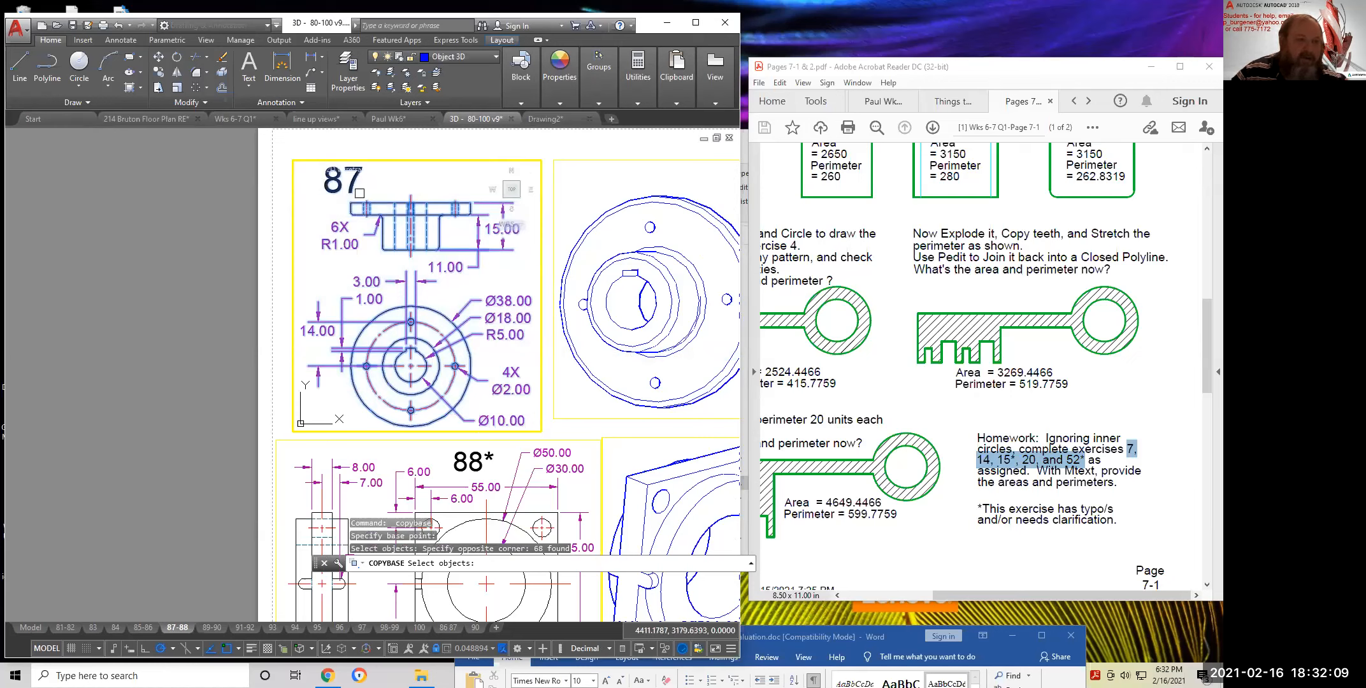
pyautogui.press('Return')
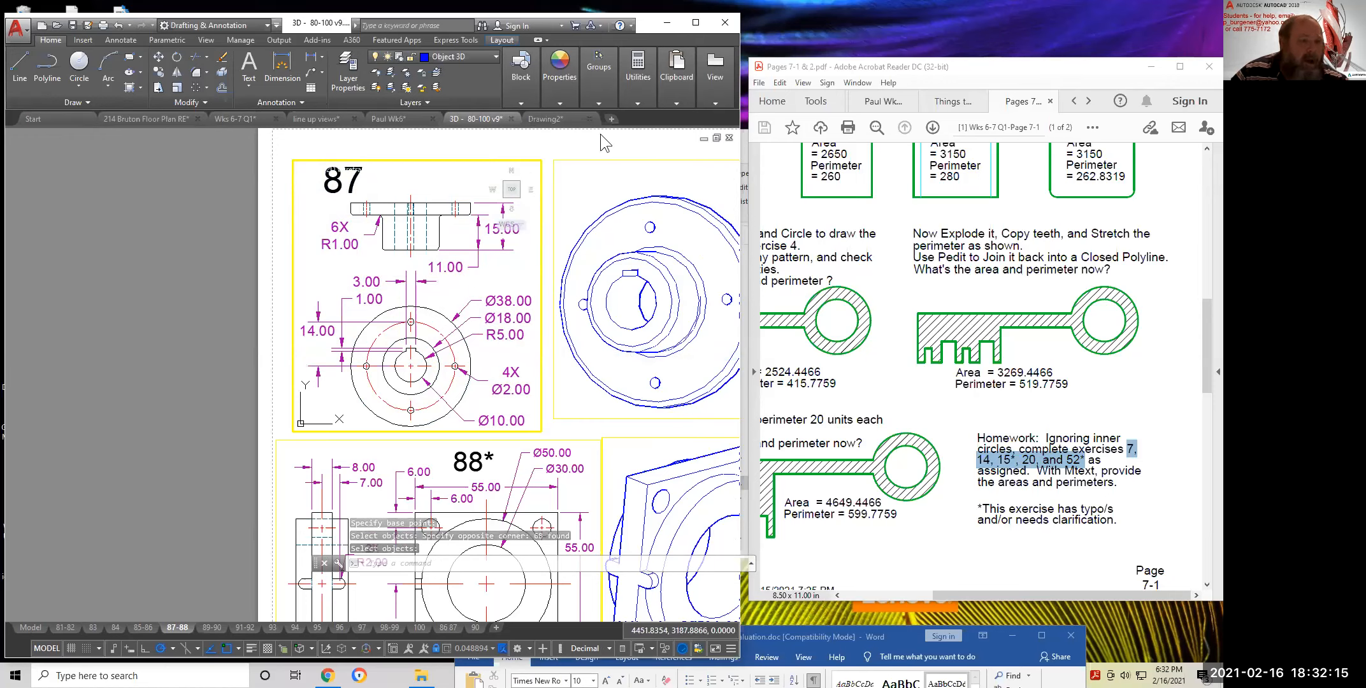
# Paste the copied exercise 87 into Drawing2 at a picked insertion point
pyautogui.click(546, 119)
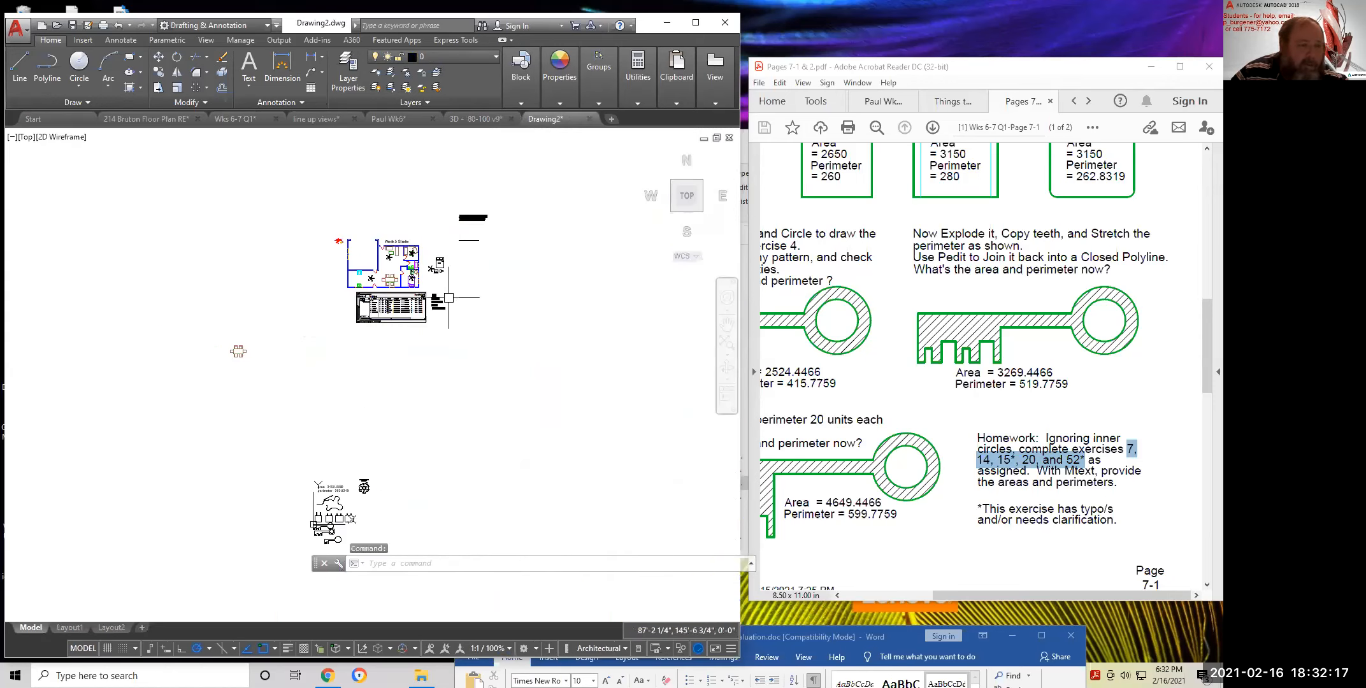
pyautogui.rightClick(296, 244)
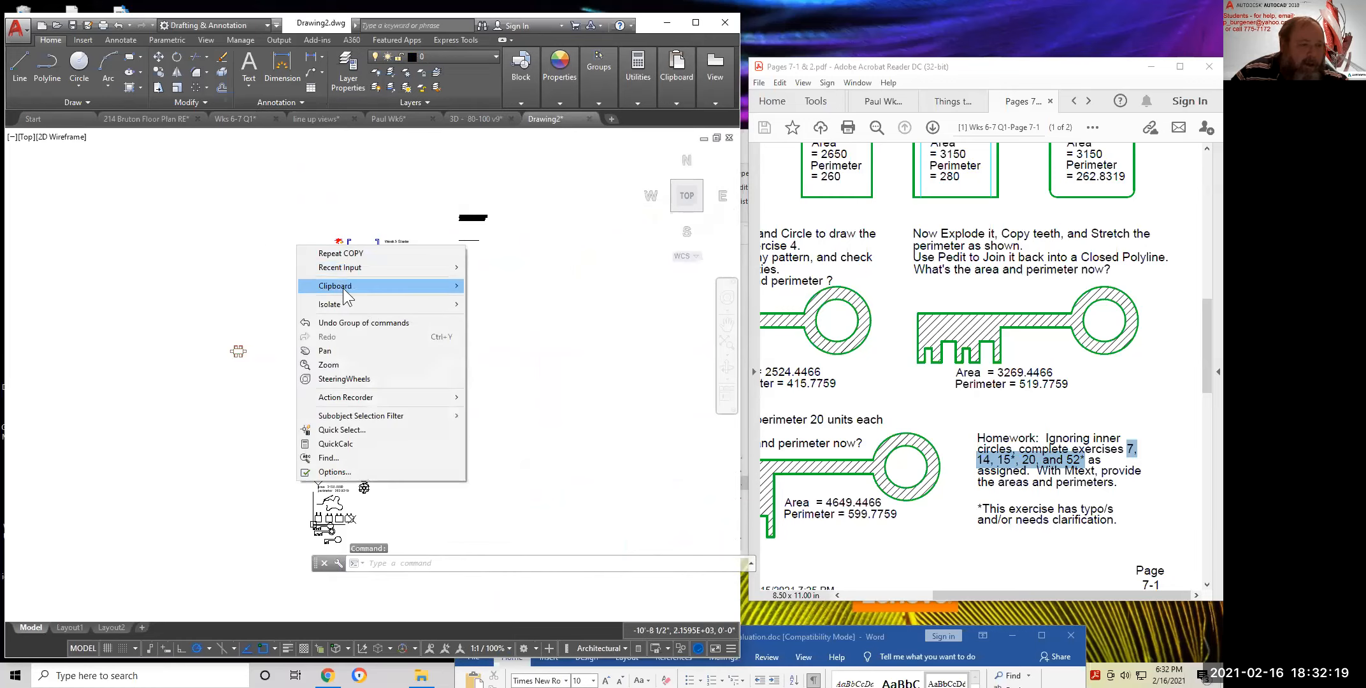
pyautogui.moveTo(343, 288)
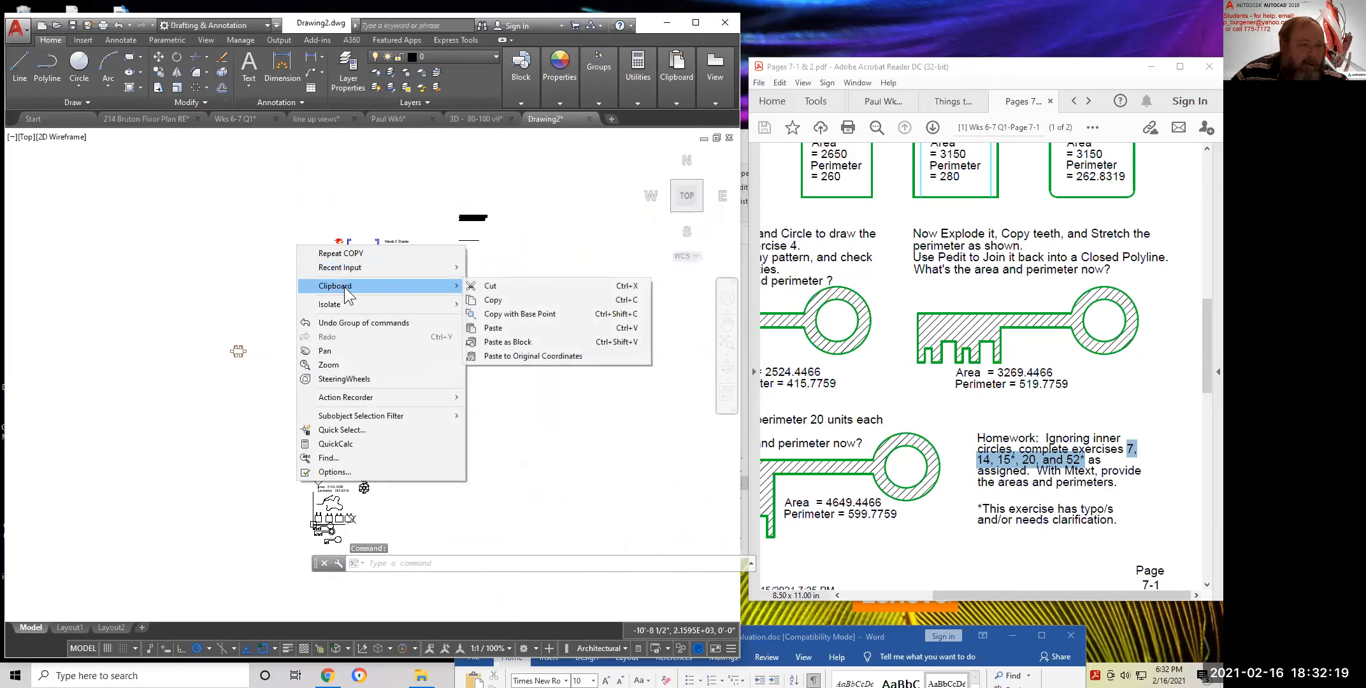
pyautogui.click(493, 328)
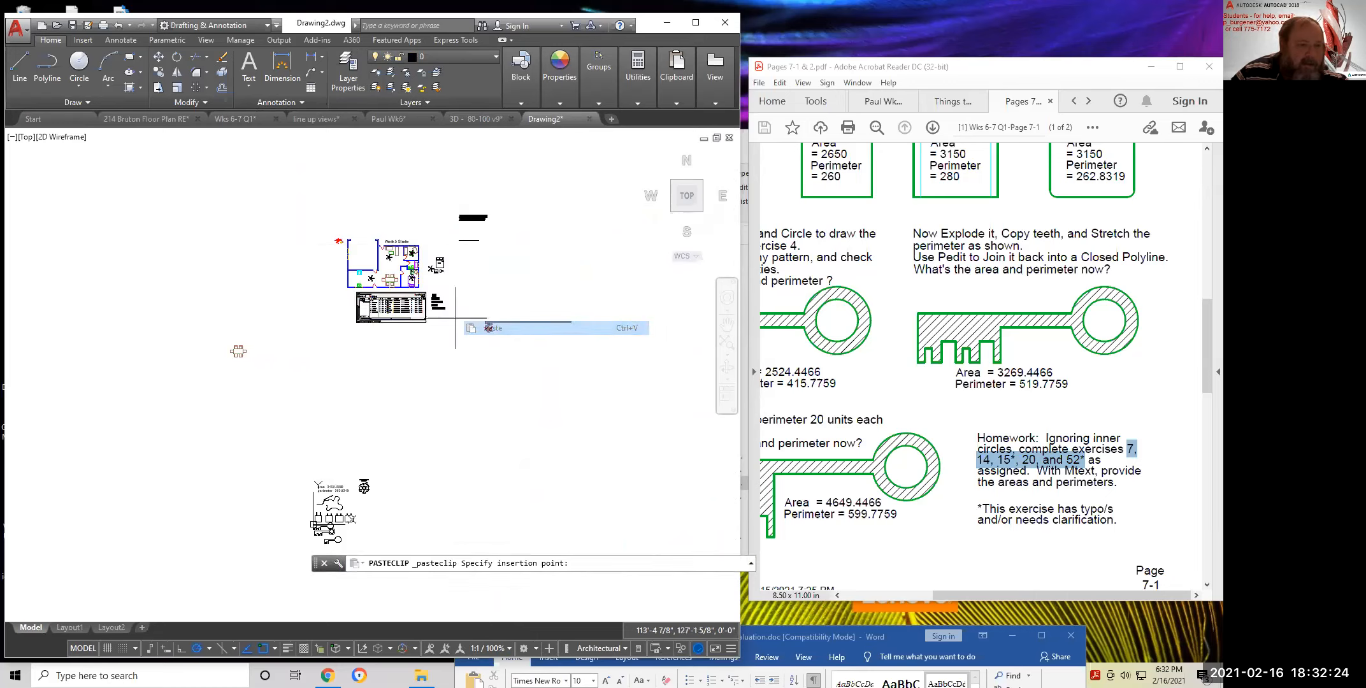
pyautogui.click(245, 271)
pyautogui.scroll(6, 242, 271)
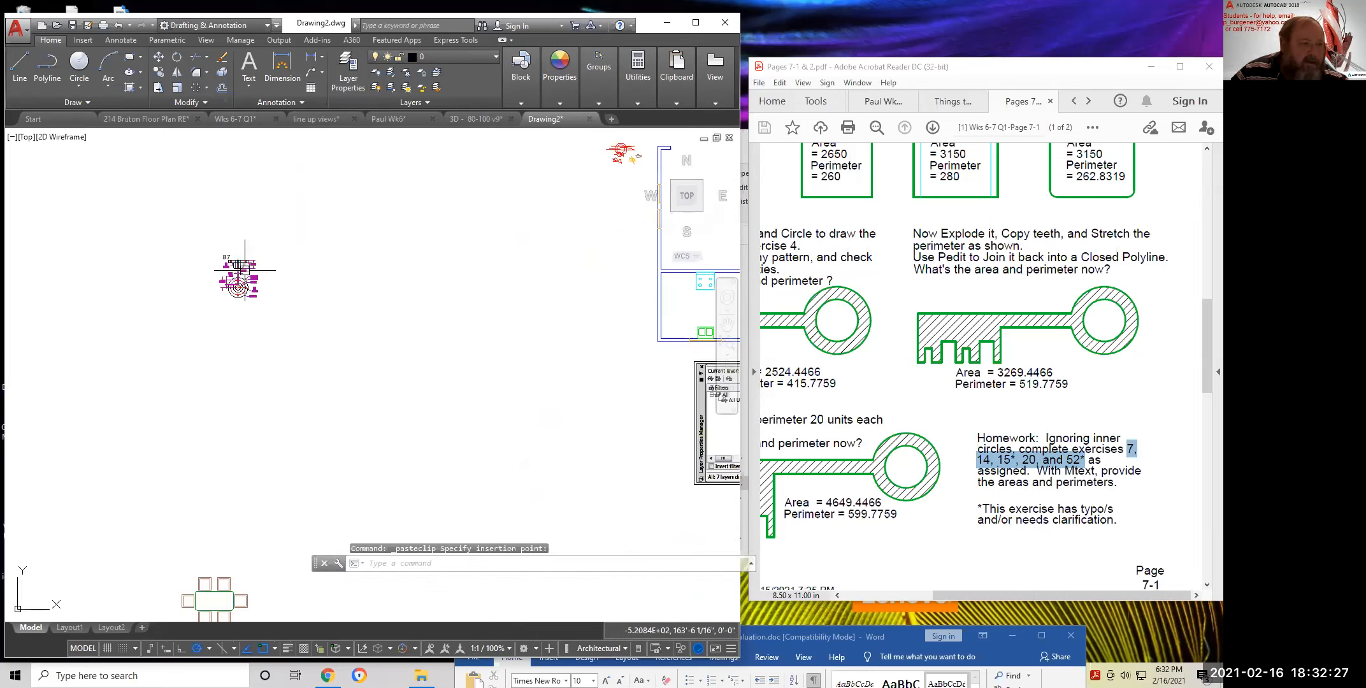
# Check the layers of the 87 label and R5.00 object, then view Drawing2's layer list
pyautogui.click(167, 215)
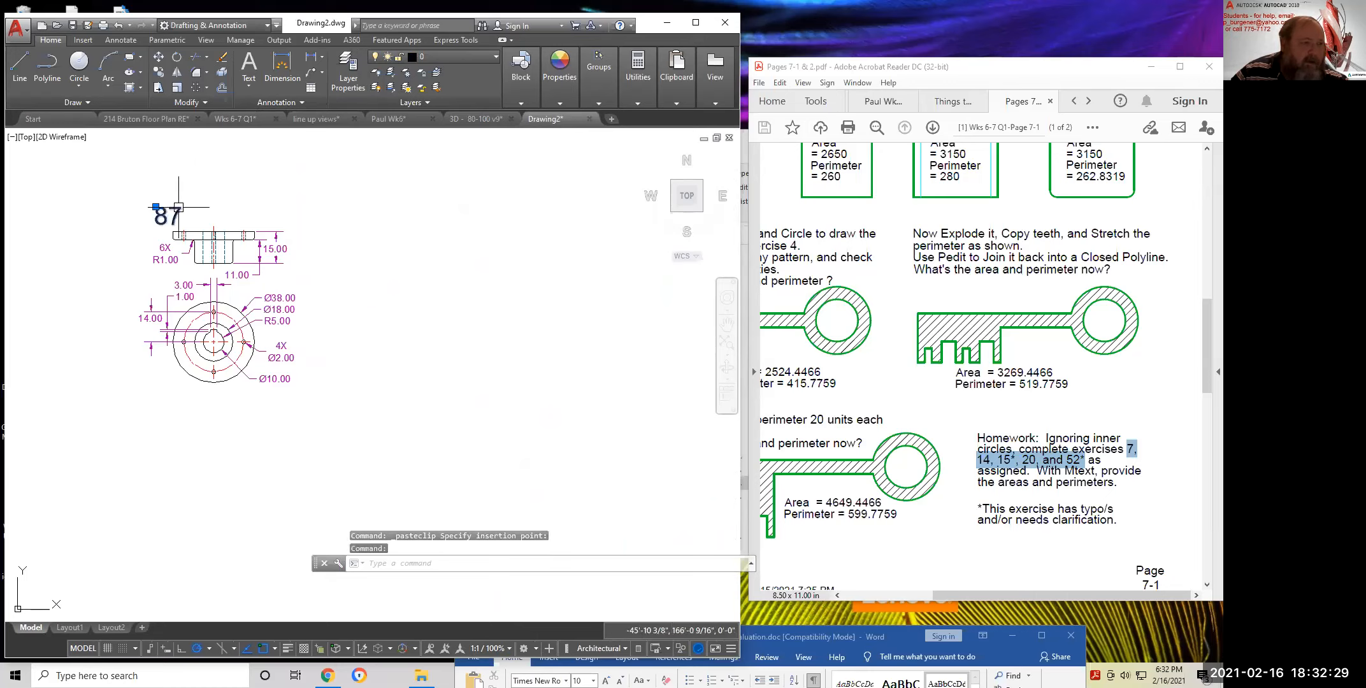
pyautogui.scroll(-5, 517, 237)
pyautogui.scroll(-2, 601, 244)
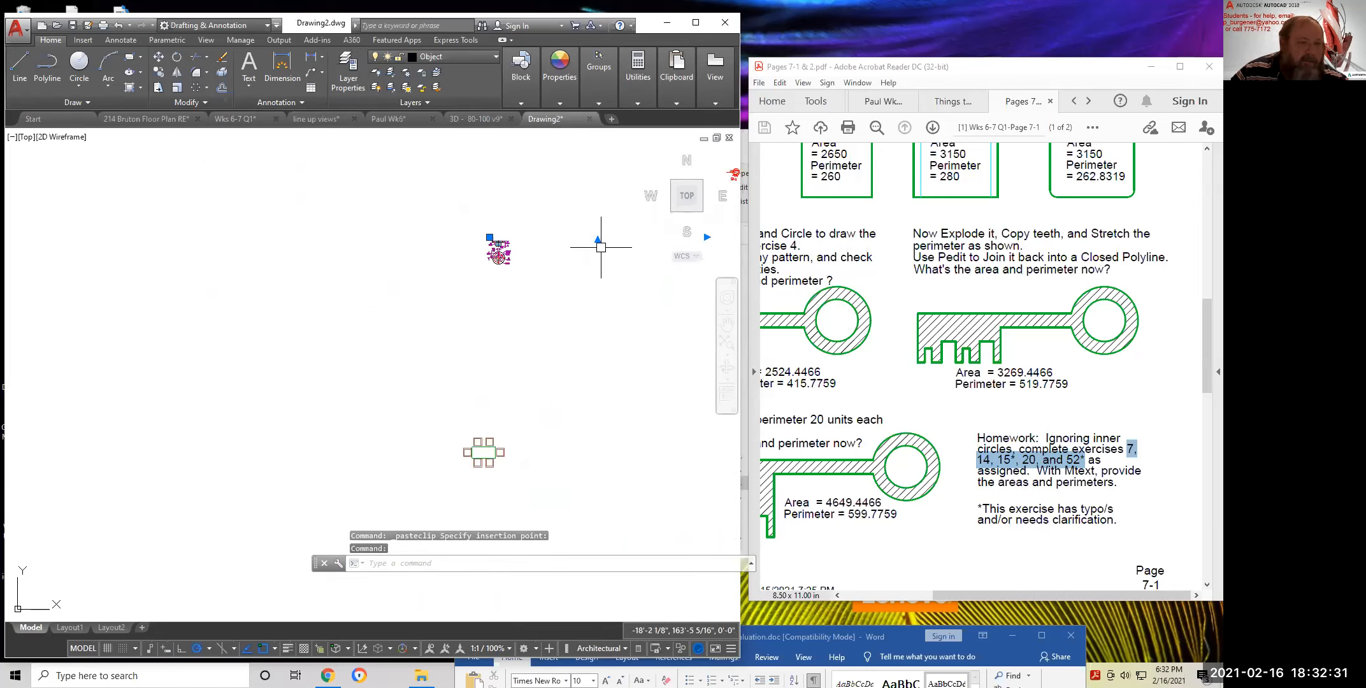
pyautogui.moveTo(601, 244); pyautogui.dragTo(505, 250, button='middle')
pyautogui.press('Escape')
pyautogui.scroll(8, 446, 248)
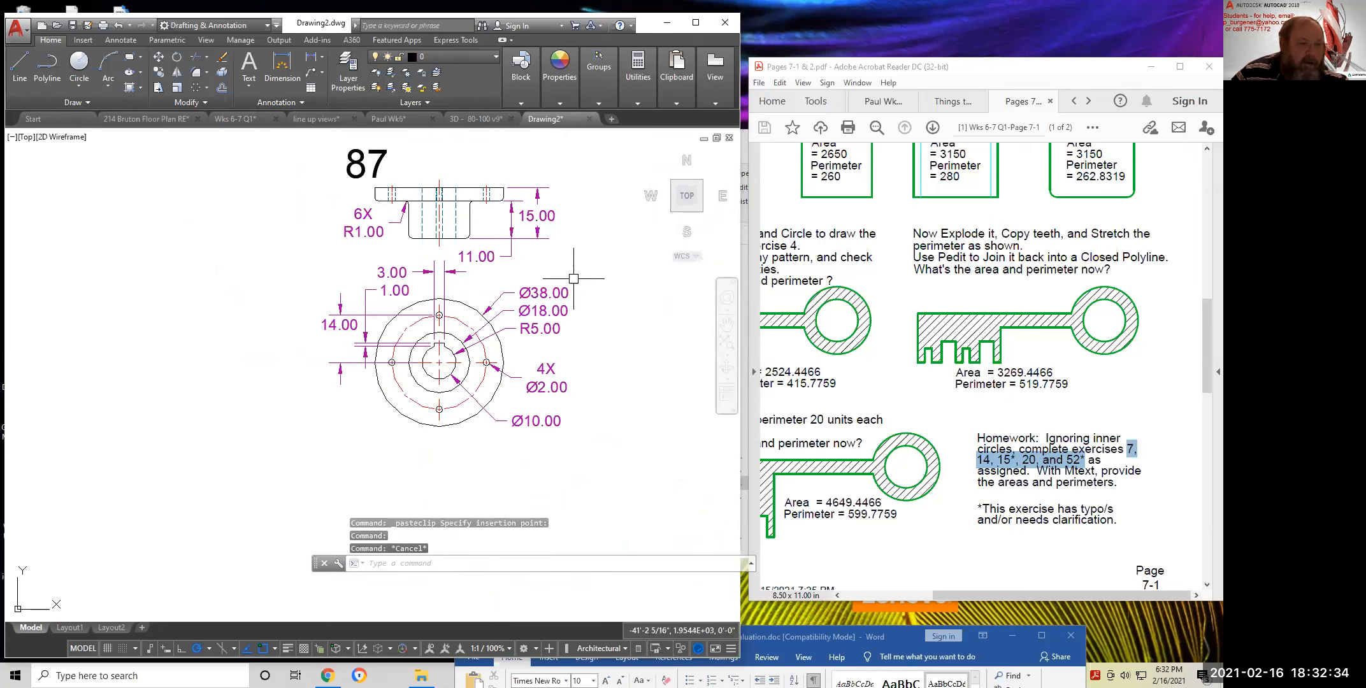
pyautogui.click(461, 320)
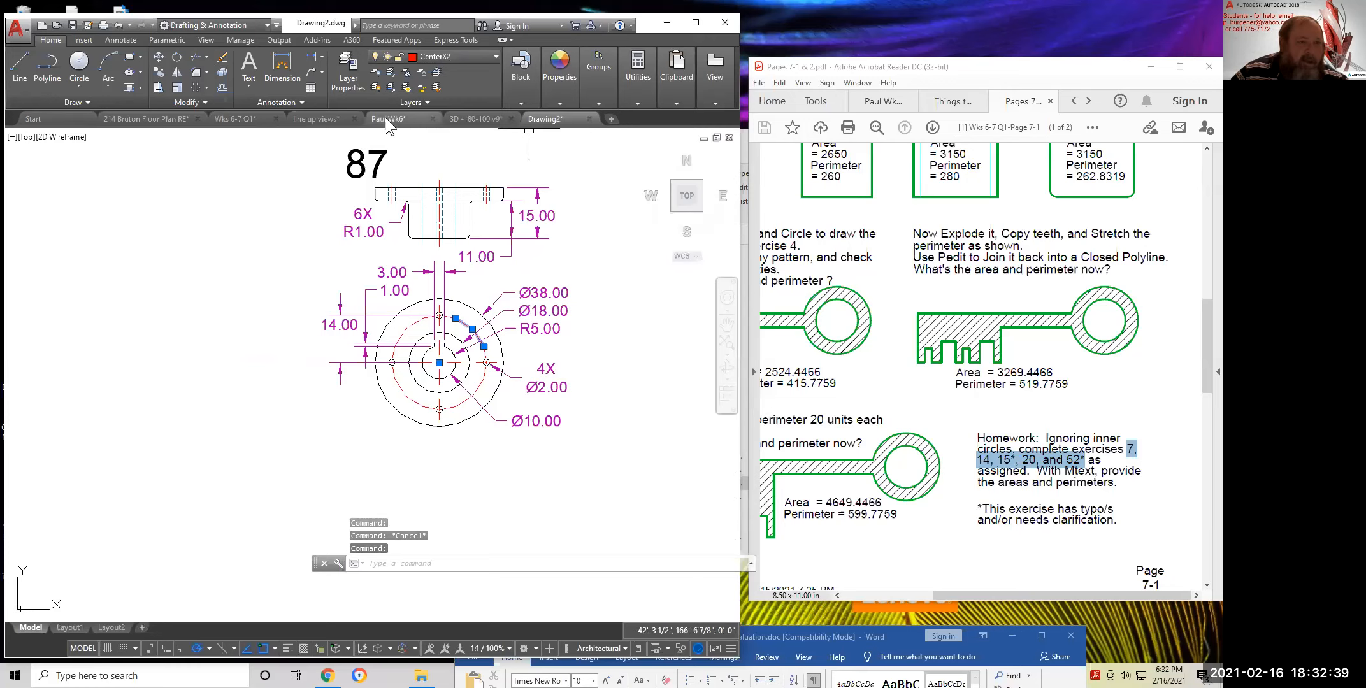
pyautogui.moveTo(547, 119)
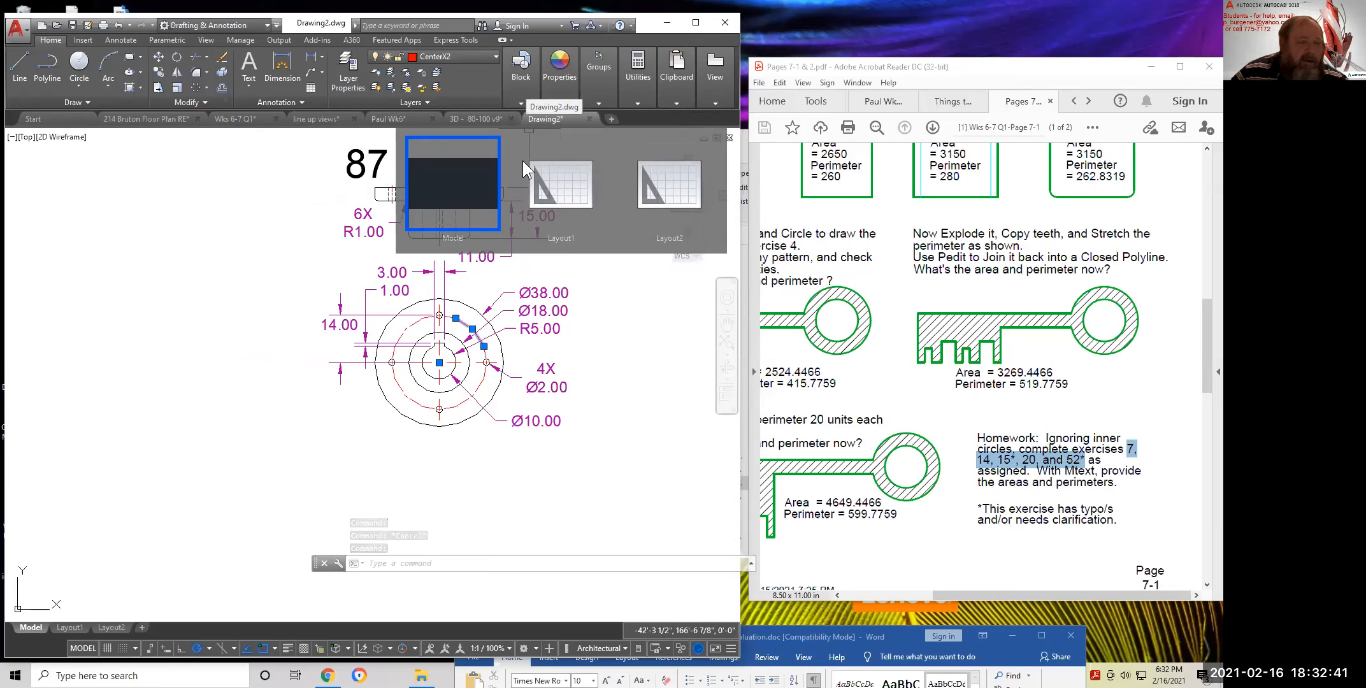
pyautogui.press('Escape')
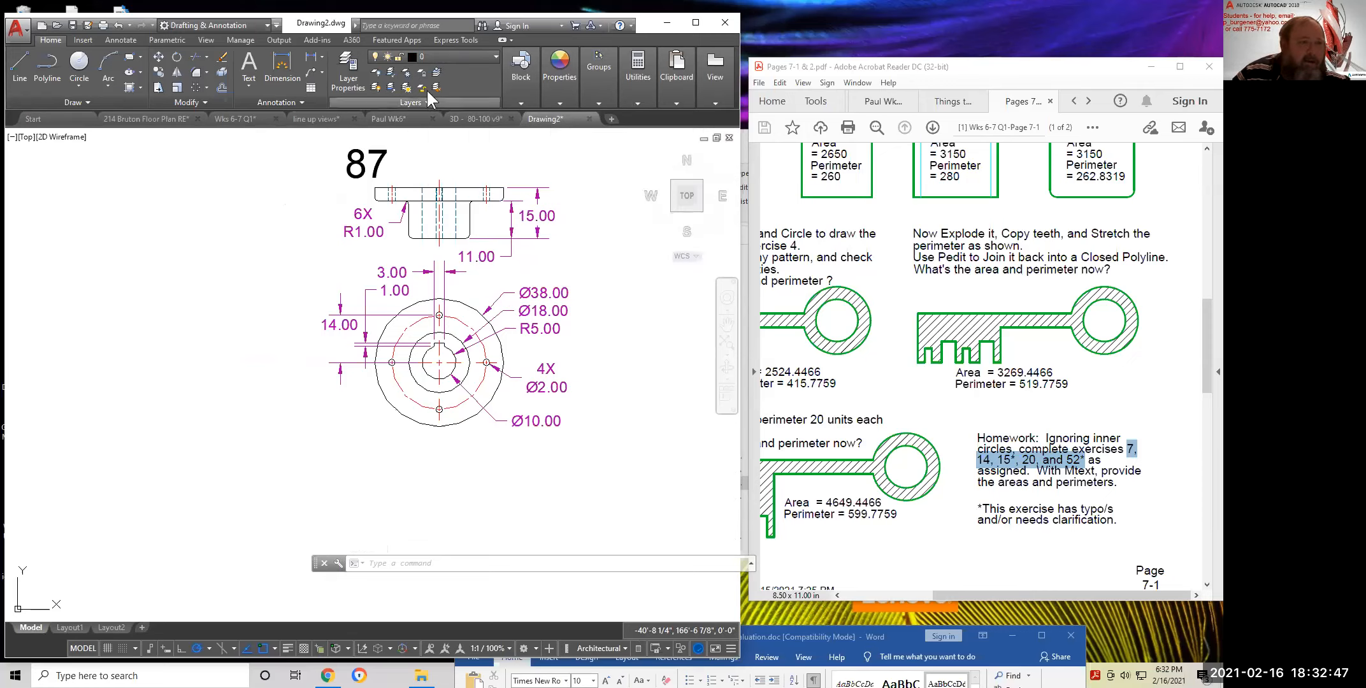
pyautogui.click(449, 56)
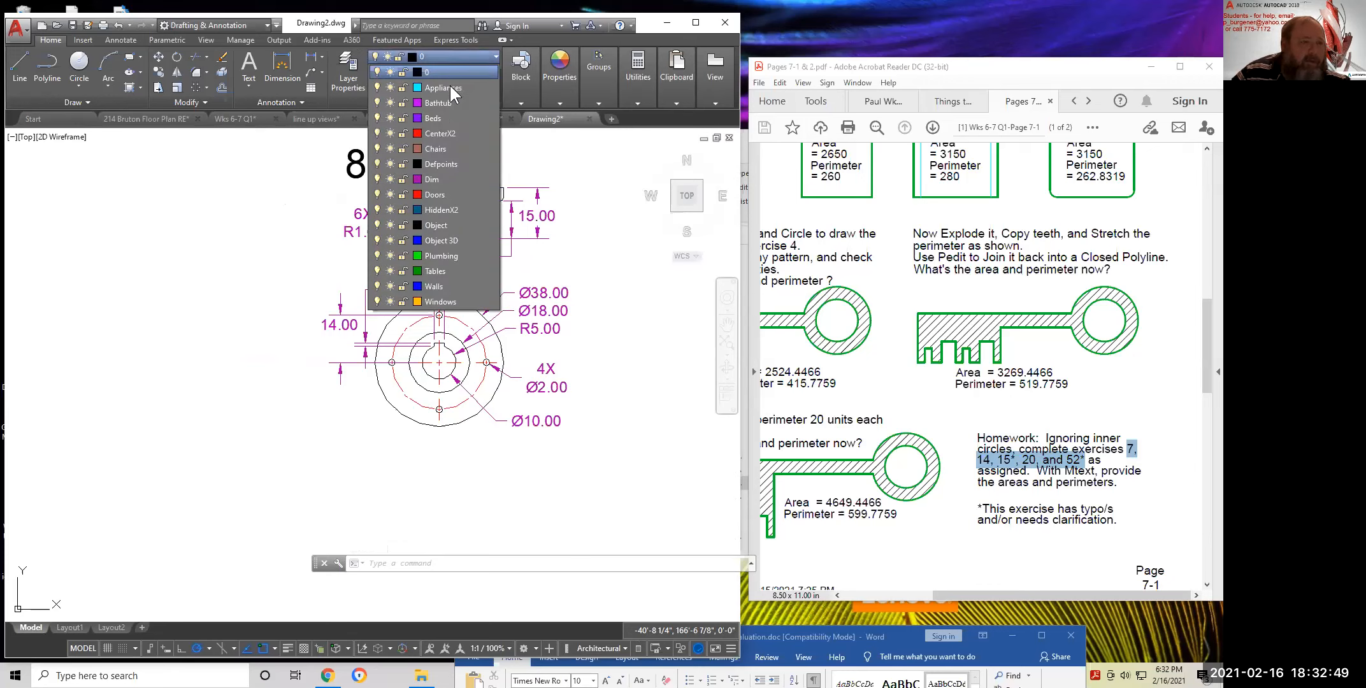
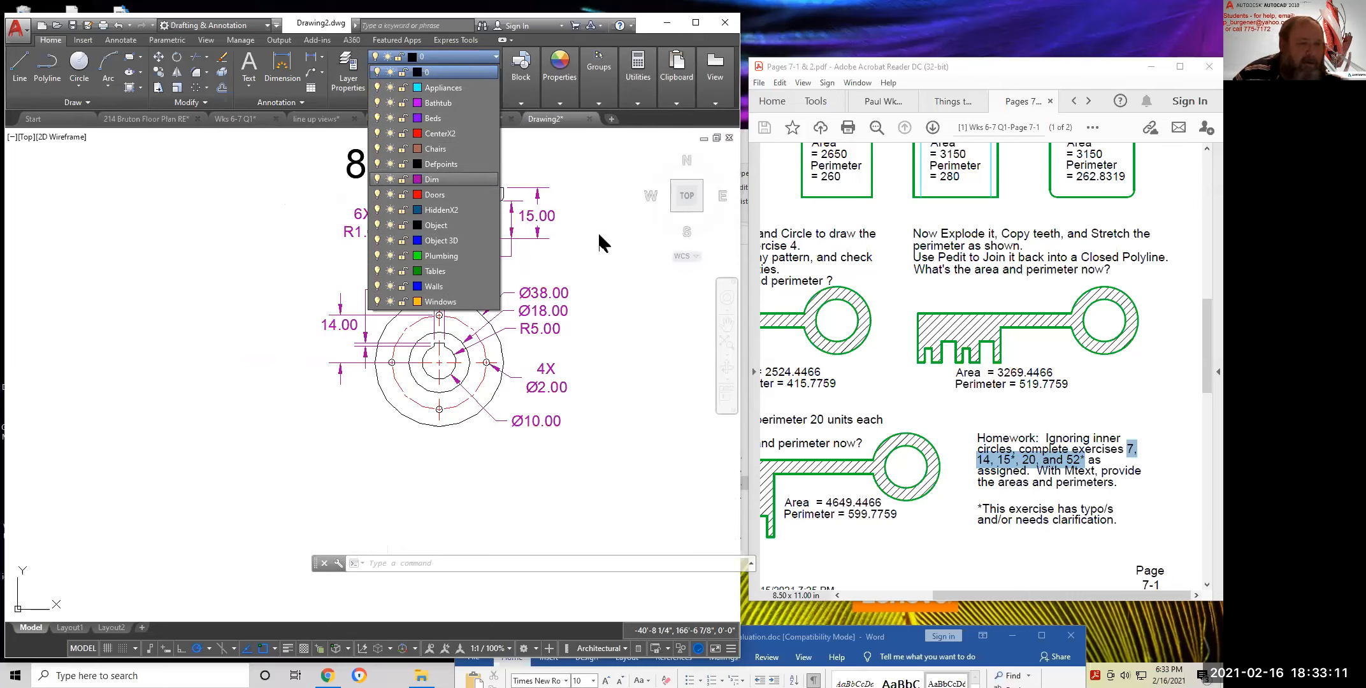
# Close the layer list and pan from the Week 5 floor plan to gear 52 and its area/perimeter note
pyautogui.click(579, 262)
pyautogui.scroll(-6, 598, 273)
pyautogui.moveTo(634, 315)
pyautogui.mouseDown(button='middle')
pyautogui.moveTo(528, 289)
pyautogui.moveTo(347, 277)
pyautogui.mouseUp(button='middle')
pyautogui.scroll(2, 442, 237)
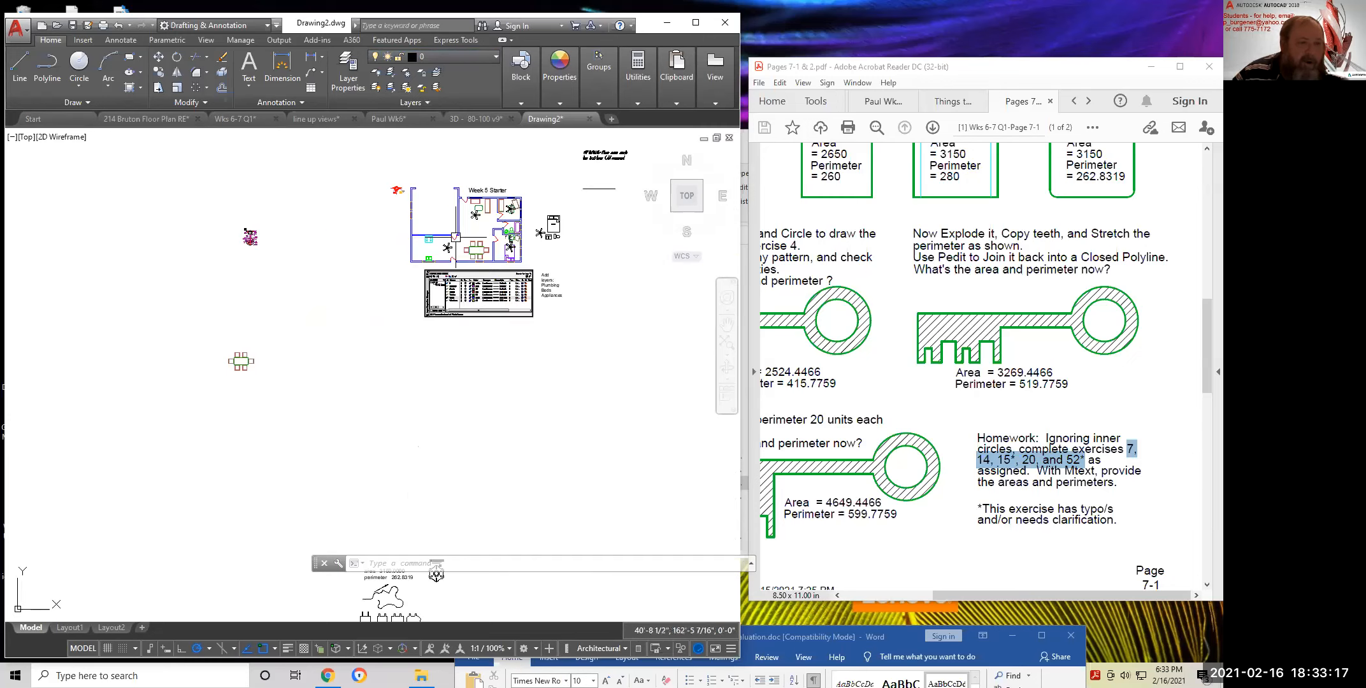
pyautogui.scroll(2, 498, 171)
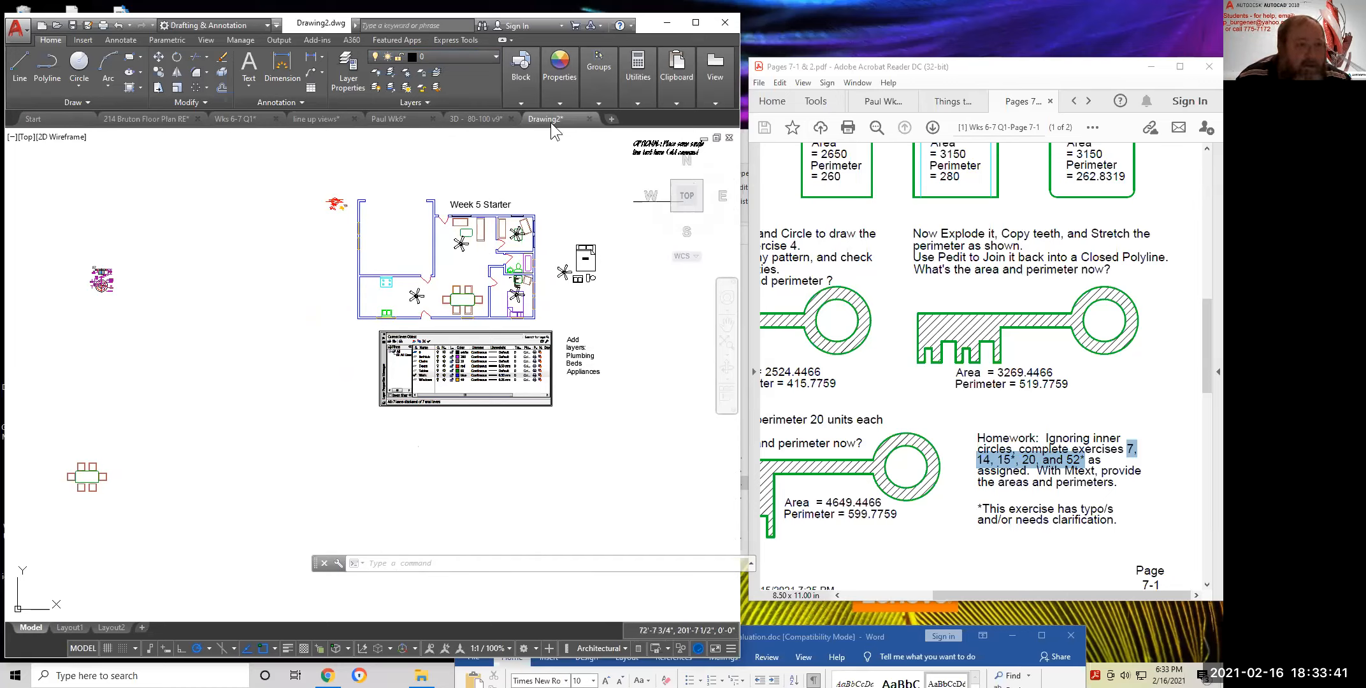
pyautogui.moveTo(613, 324)
pyautogui.mouseDown(button='middle')
pyautogui.moveTo(499, 362)
pyautogui.moveTo(491, 202)
pyautogui.mouseUp(button='middle')
pyautogui.scroll(-5, 448, 408)
pyautogui.scroll(8, 384, 473)
pyautogui.moveTo(667, 370); pyautogui.dragTo(442, 472, button='middle')
pyautogui.scroll(2, 480, 406)
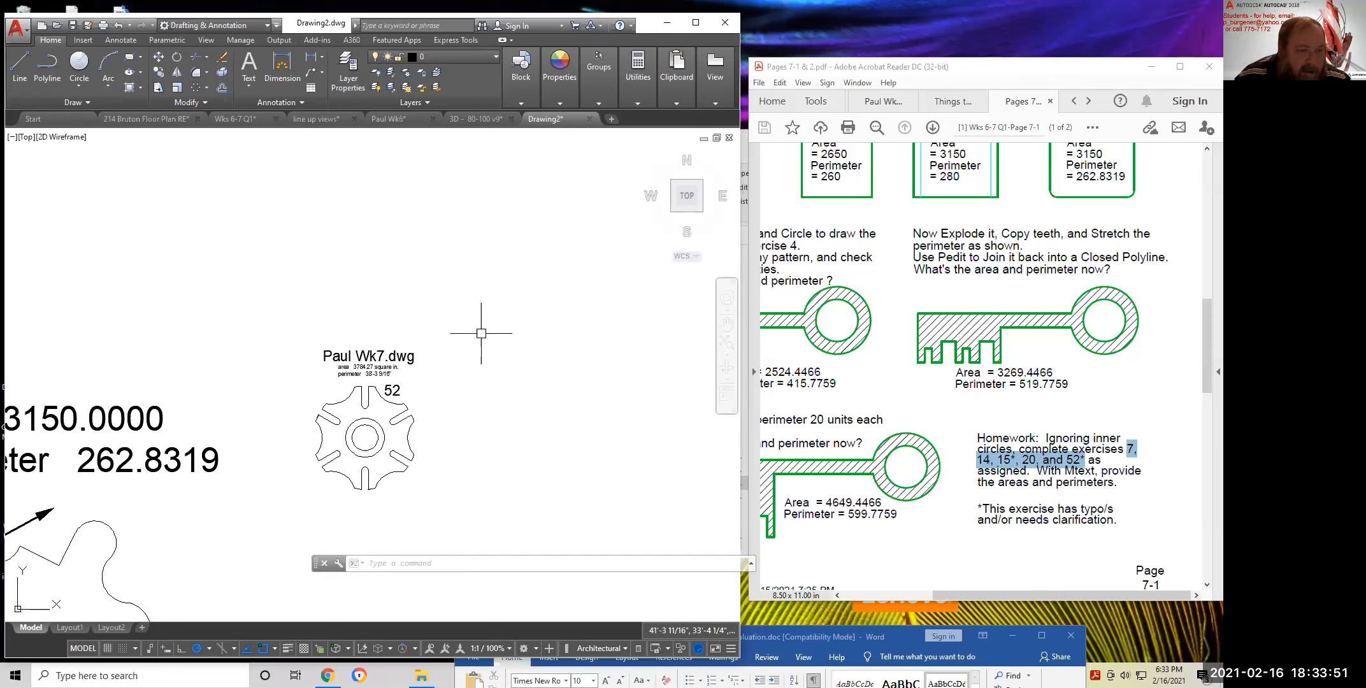
pyautogui.scroll(-2, 465, 402)
pyautogui.moveTo(485, 436); pyautogui.dragTo(493, 355, button='middle')
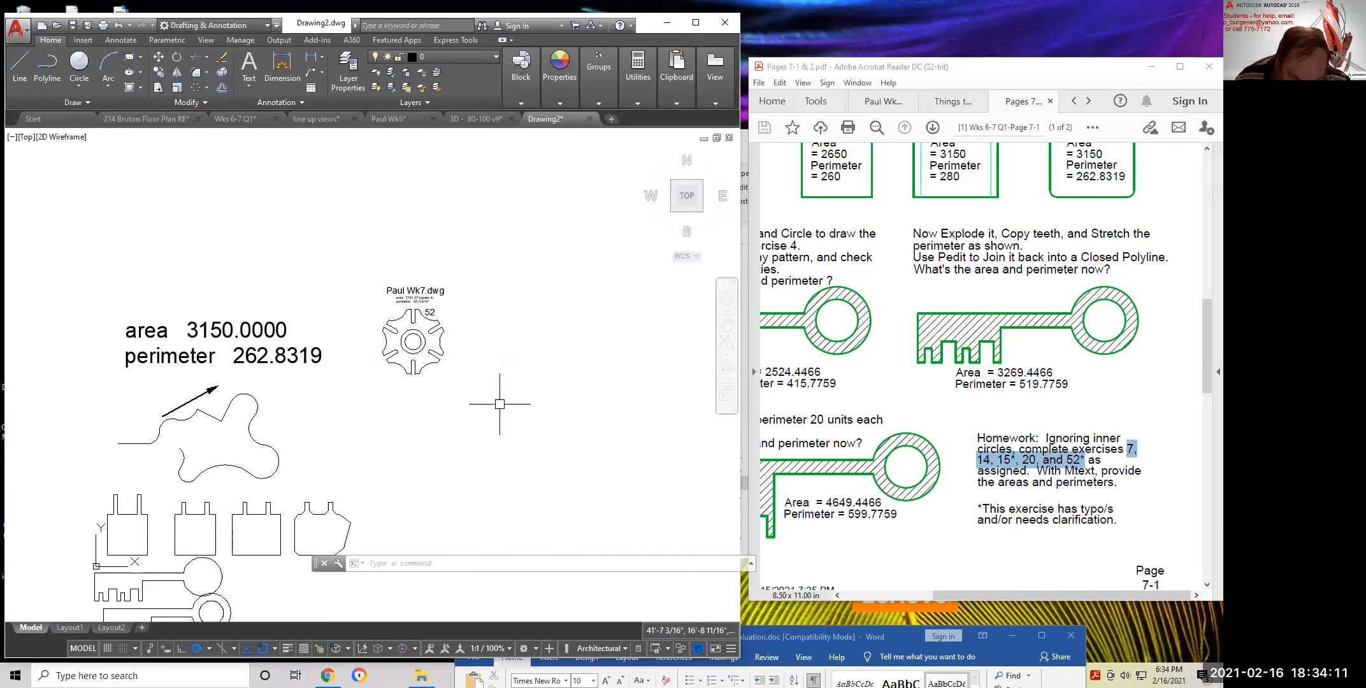
# Draw a radius-10 circle beside the exercise 52 gear
pyautogui.click(79, 63)
pyautogui.click(535, 324)
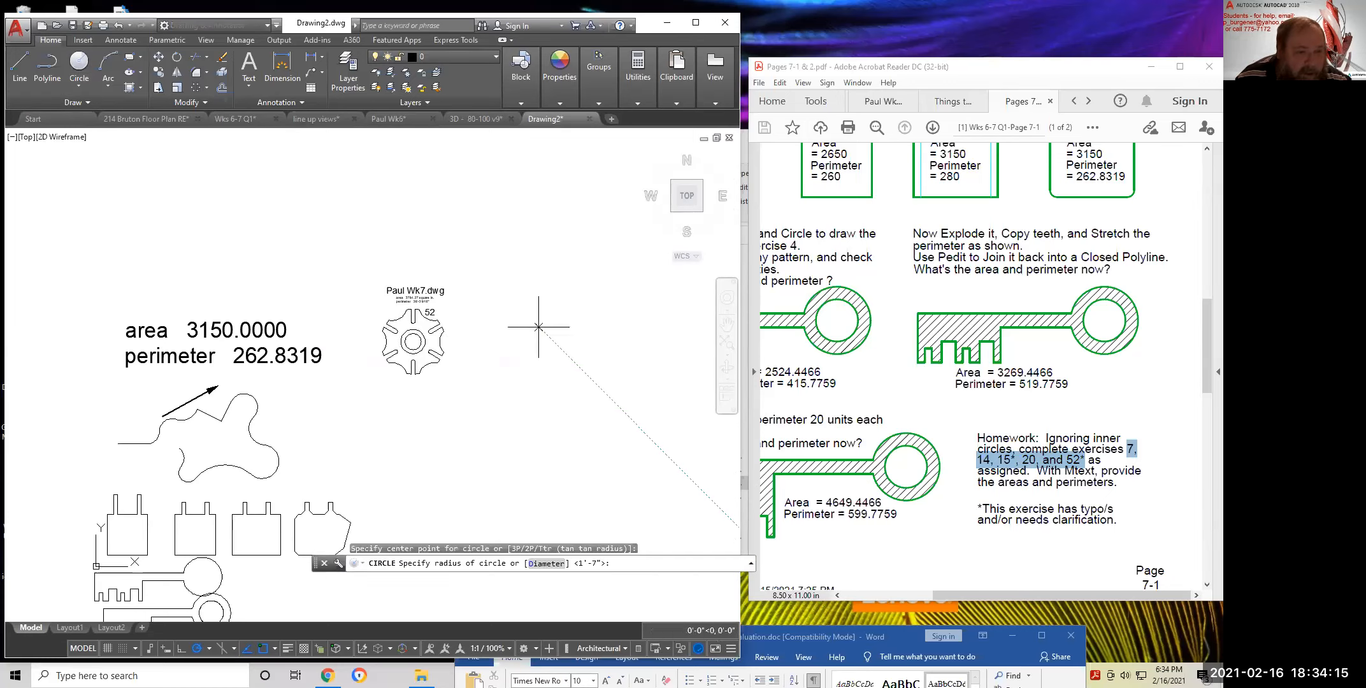
pyautogui.write('1')
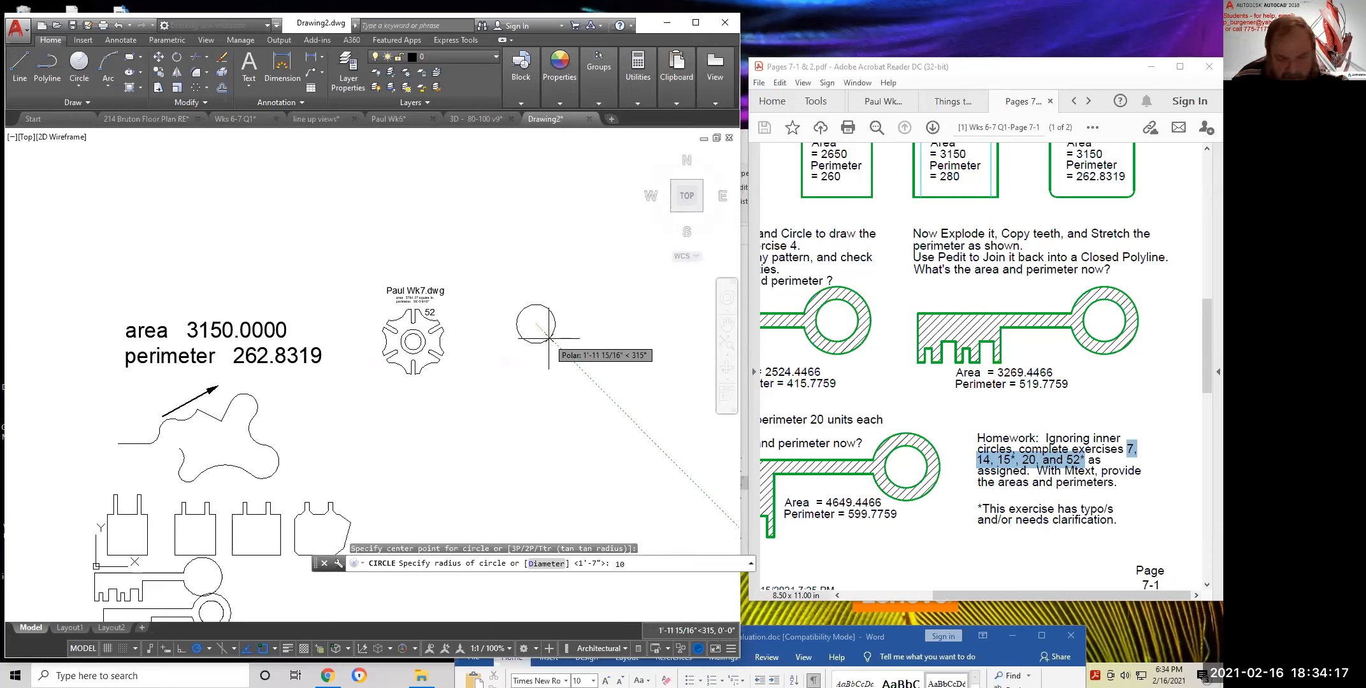
pyautogui.write('0')
pyautogui.press('Return')
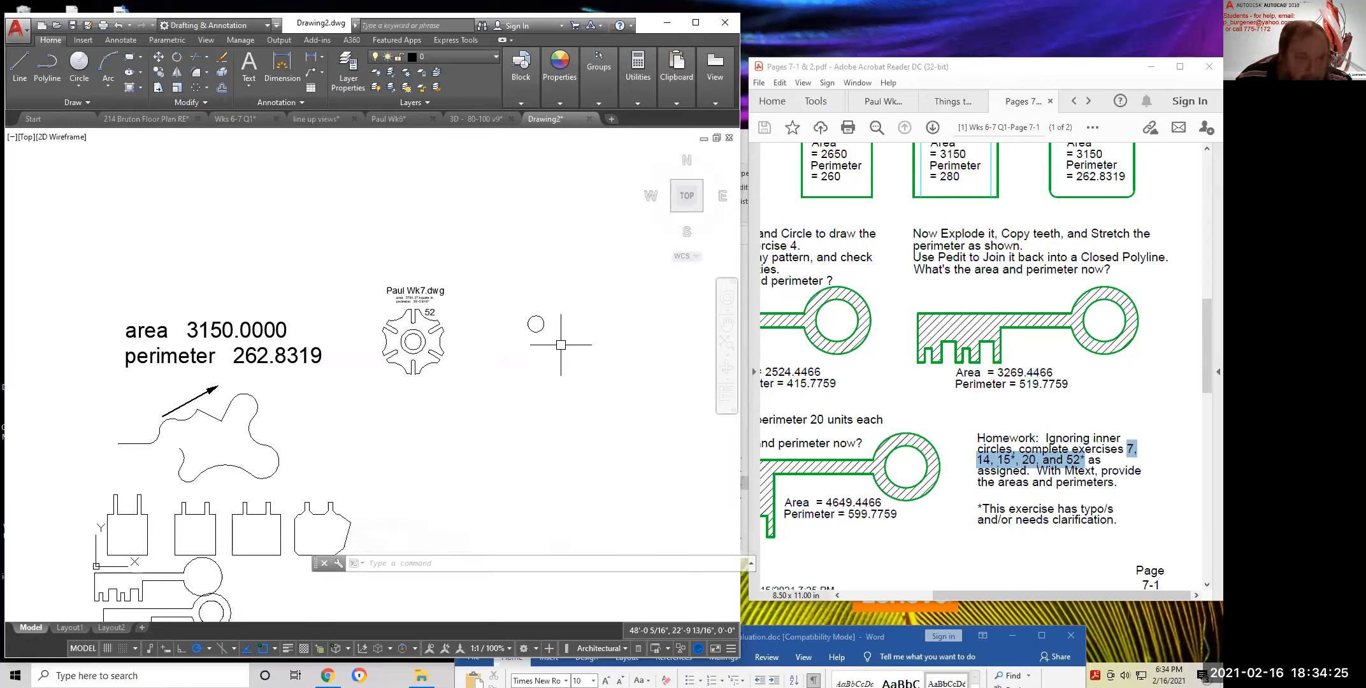
# Draw a vertical line 56/2 long rising from the small circle's centre
pyautogui.click(20, 64)
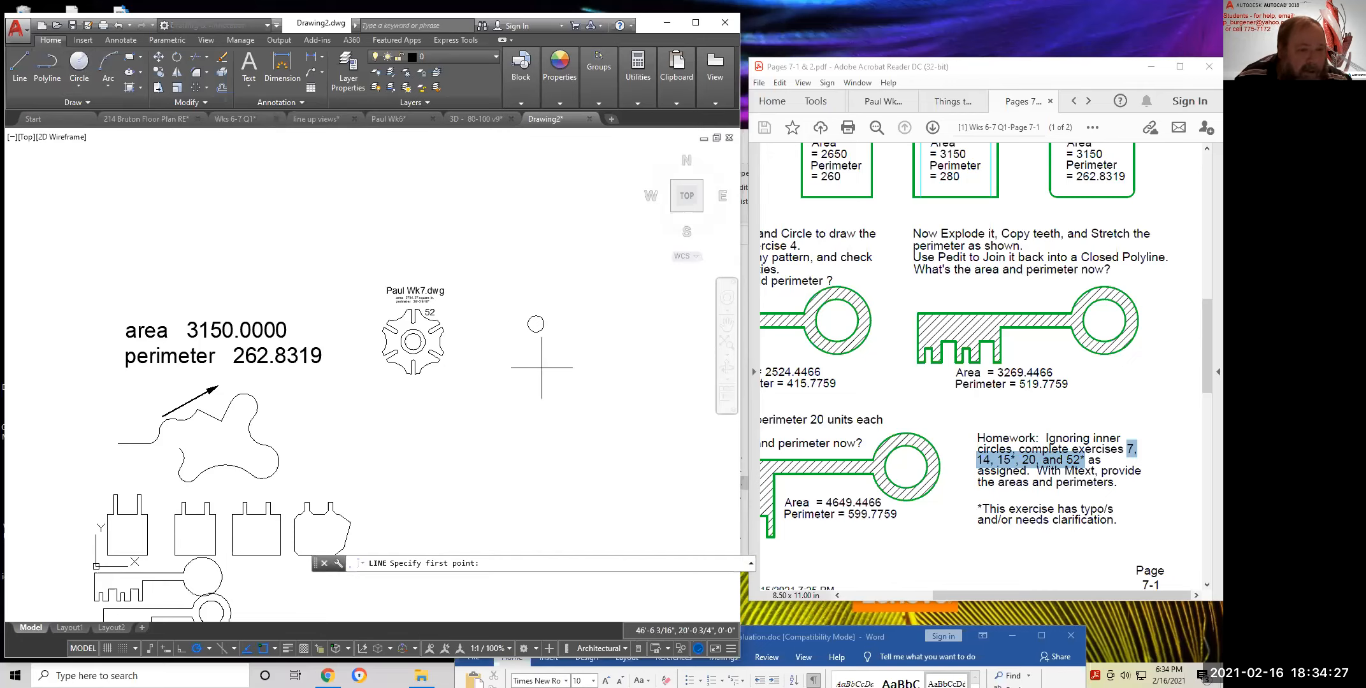
pyautogui.scroll(2, 534, 326)
pyautogui.scroll(2, 535, 326)
pyautogui.click(535, 325)
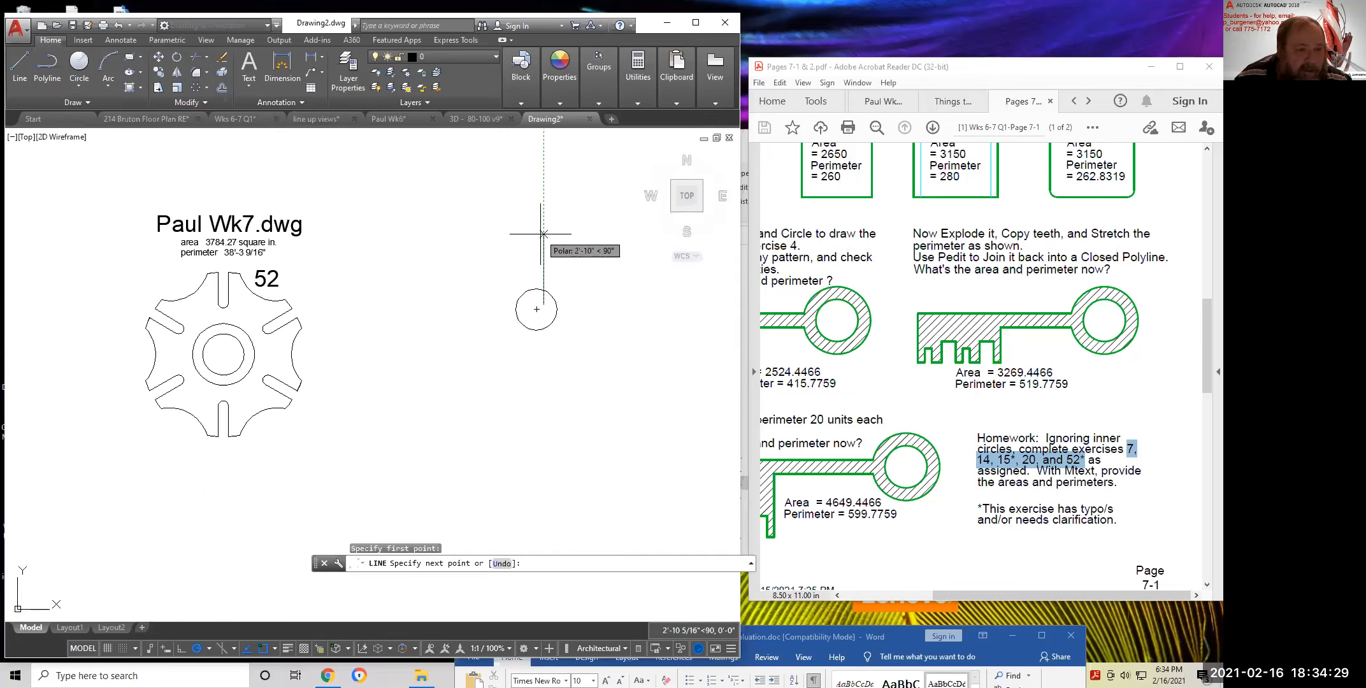
pyautogui.press('Escape')
pyautogui.press('Escape')
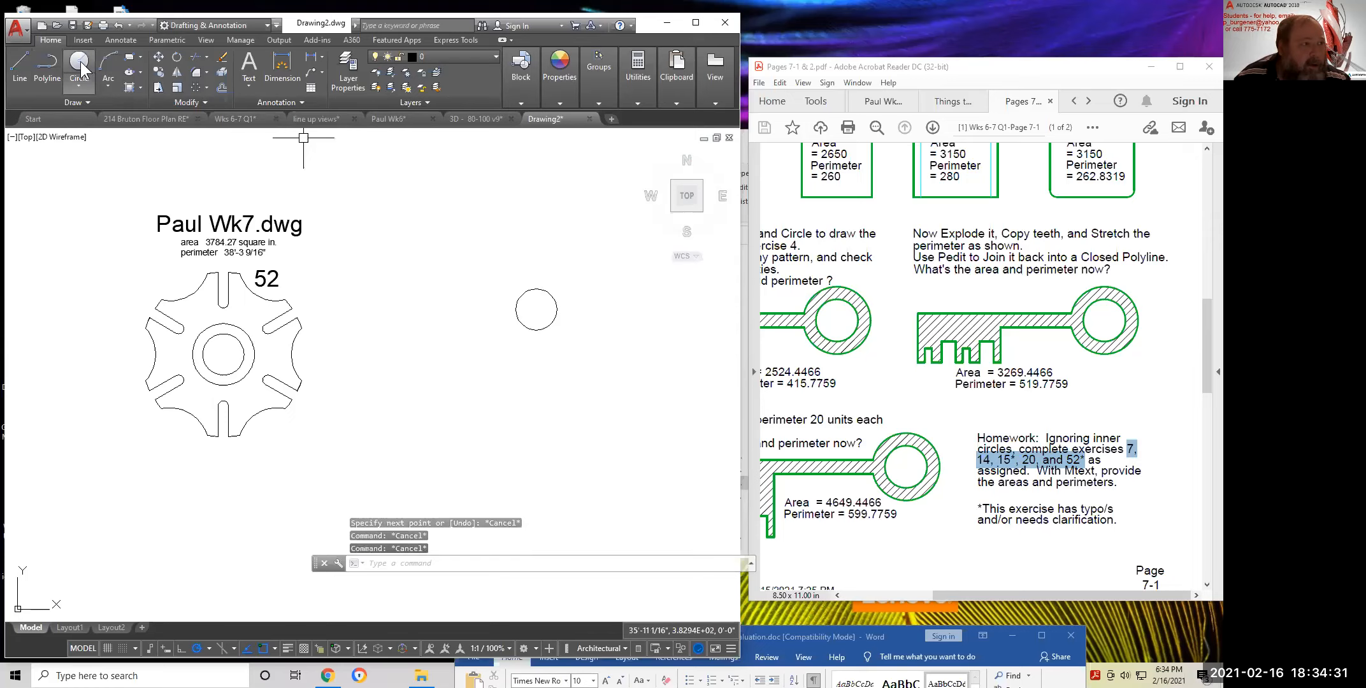
pyautogui.click(20, 67)
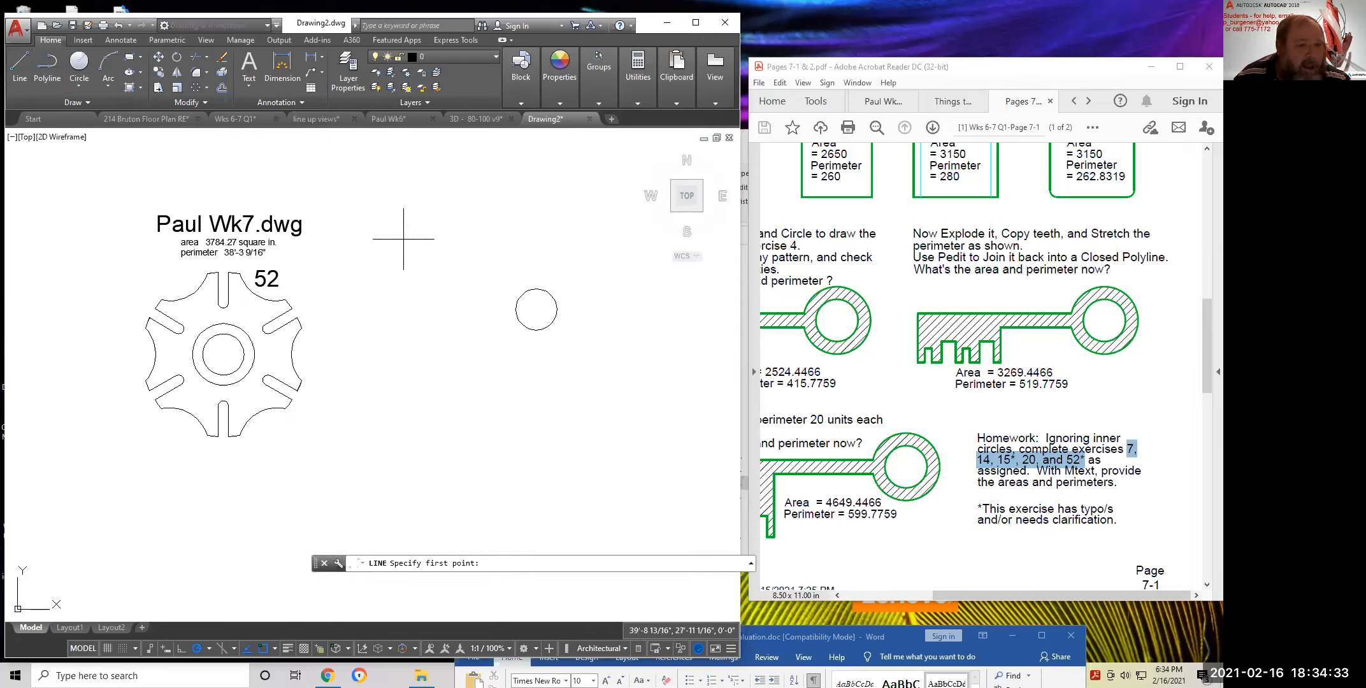
pyautogui.click(536, 309)
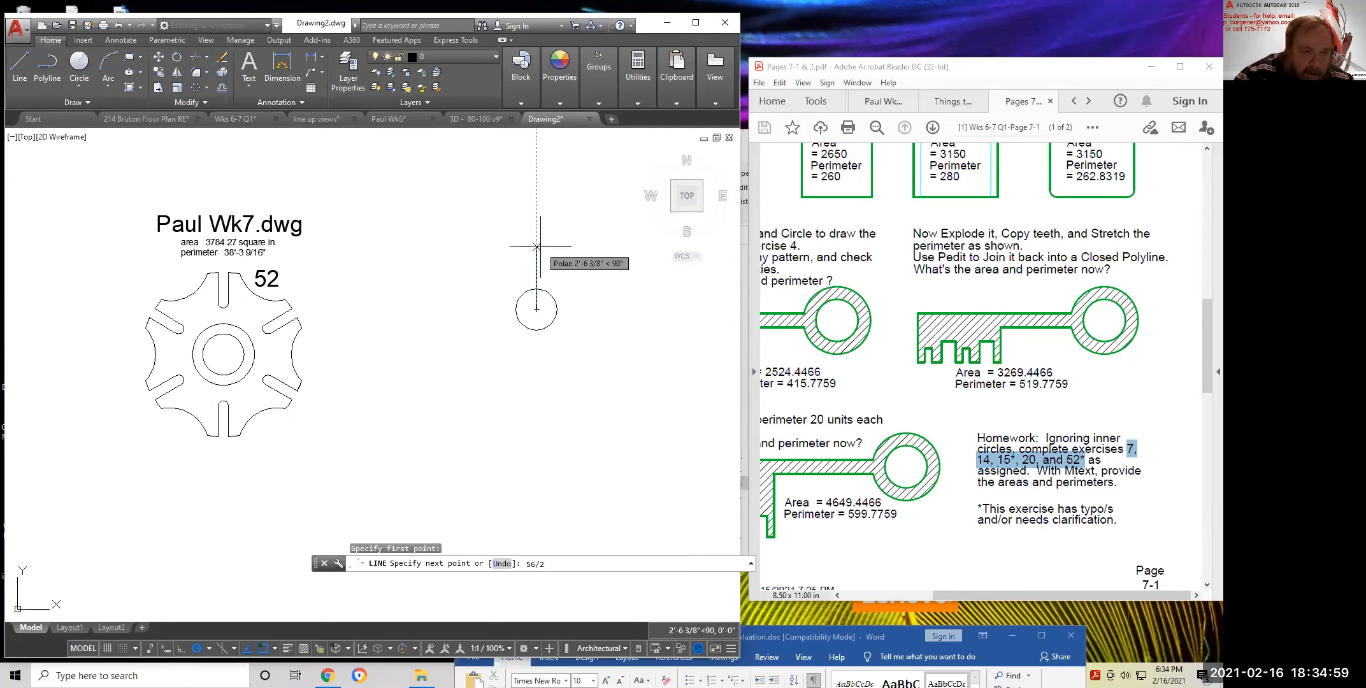
pyautogui.press('Return')
pyautogui.press('Return')
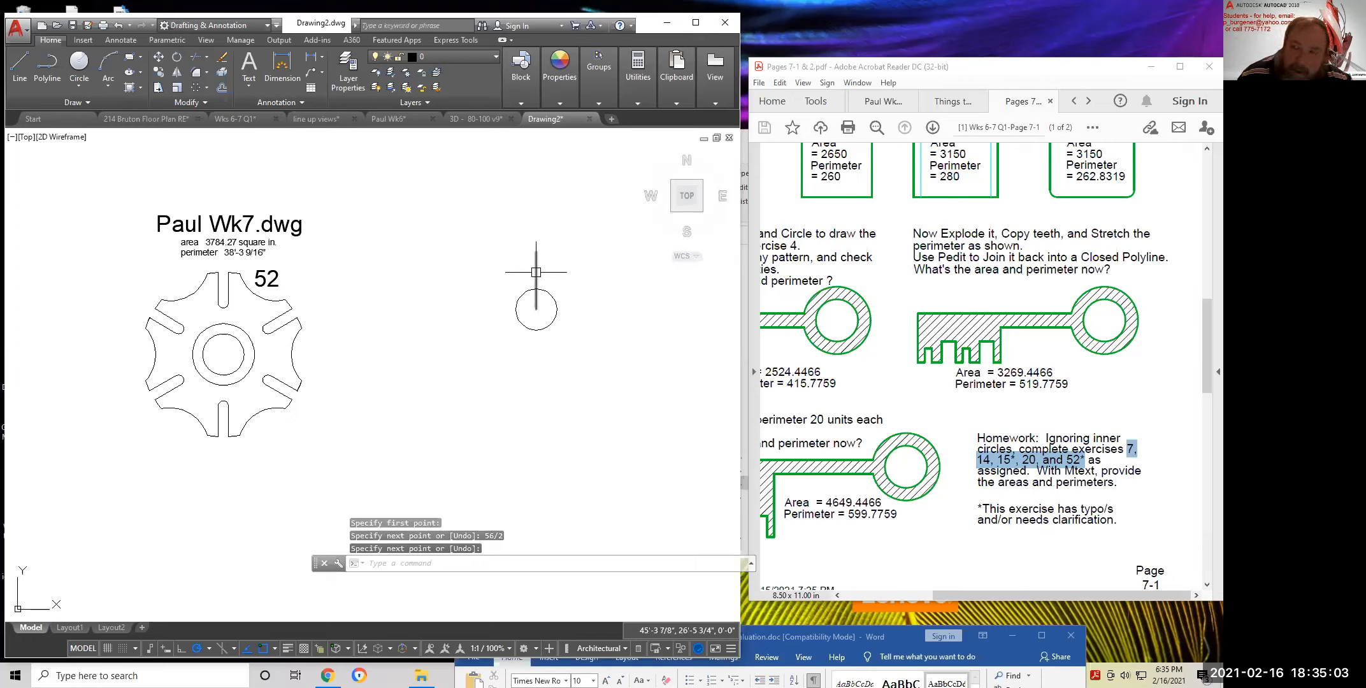
pyautogui.click(536, 272)
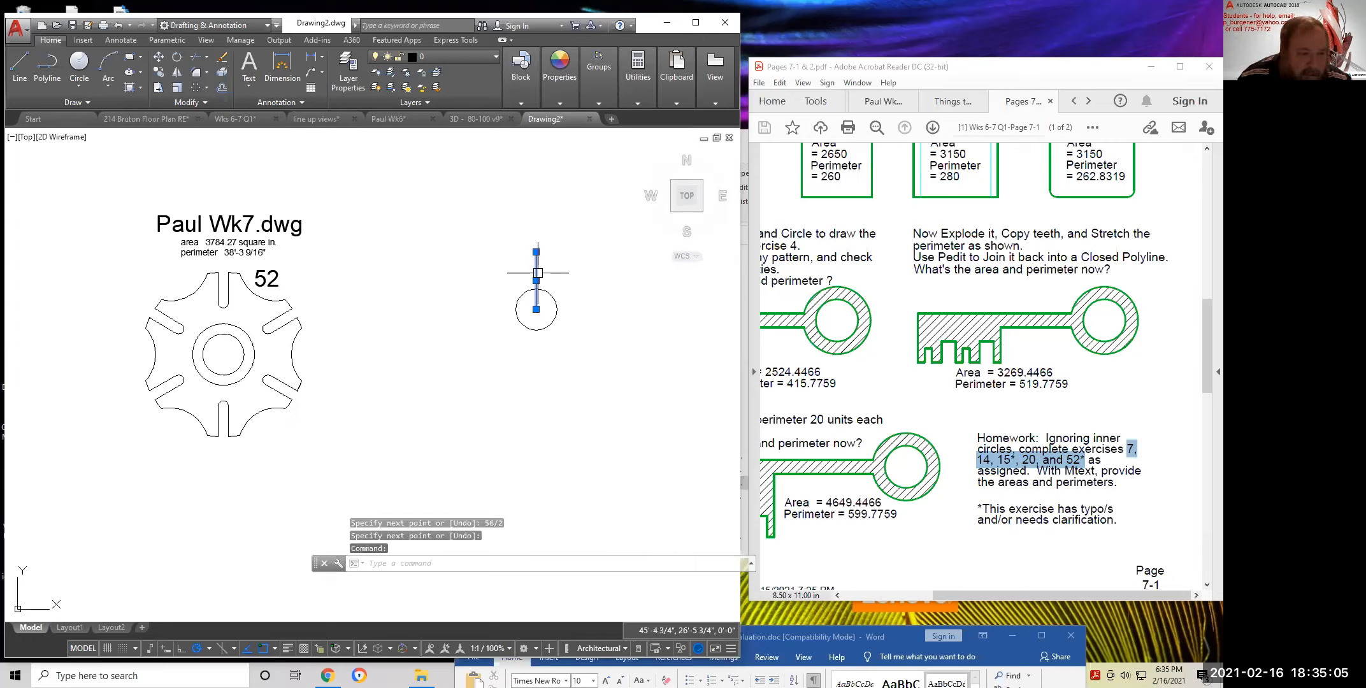
# Read the vertical line's length and the circle's radius of 10 in the Properties palette
pyautogui.rightClick(464, 351)
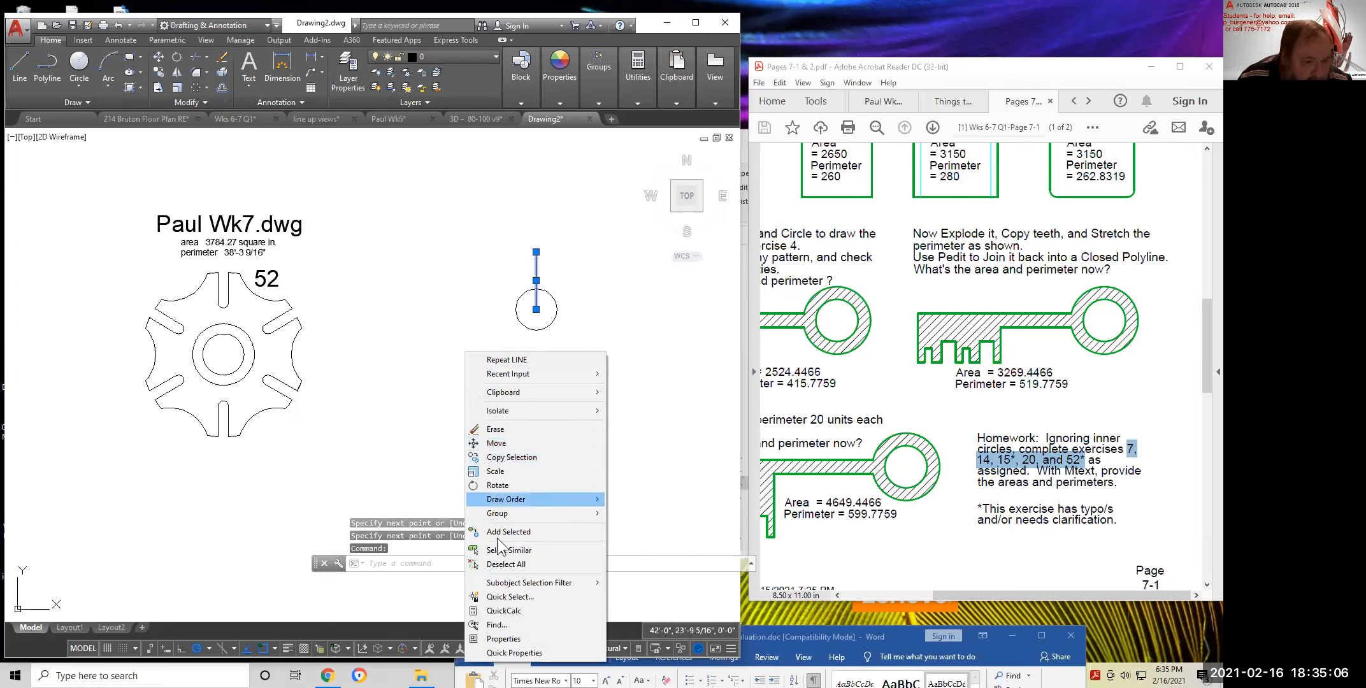
pyautogui.click(503, 638)
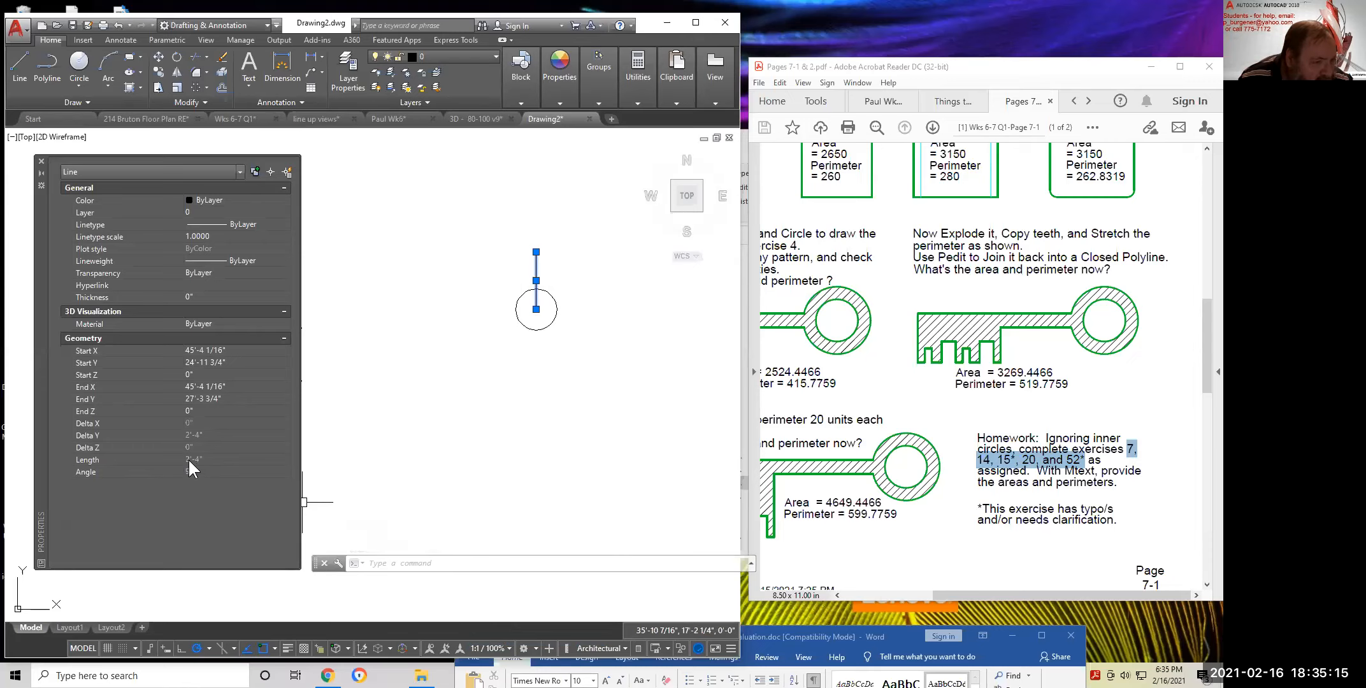
pyautogui.press('Escape')
pyautogui.scroll(5, 551, 334)
pyautogui.moveTo(442, 316); pyautogui.dragTo(393, 208, button='middle')
pyautogui.rightClick(393, 209)
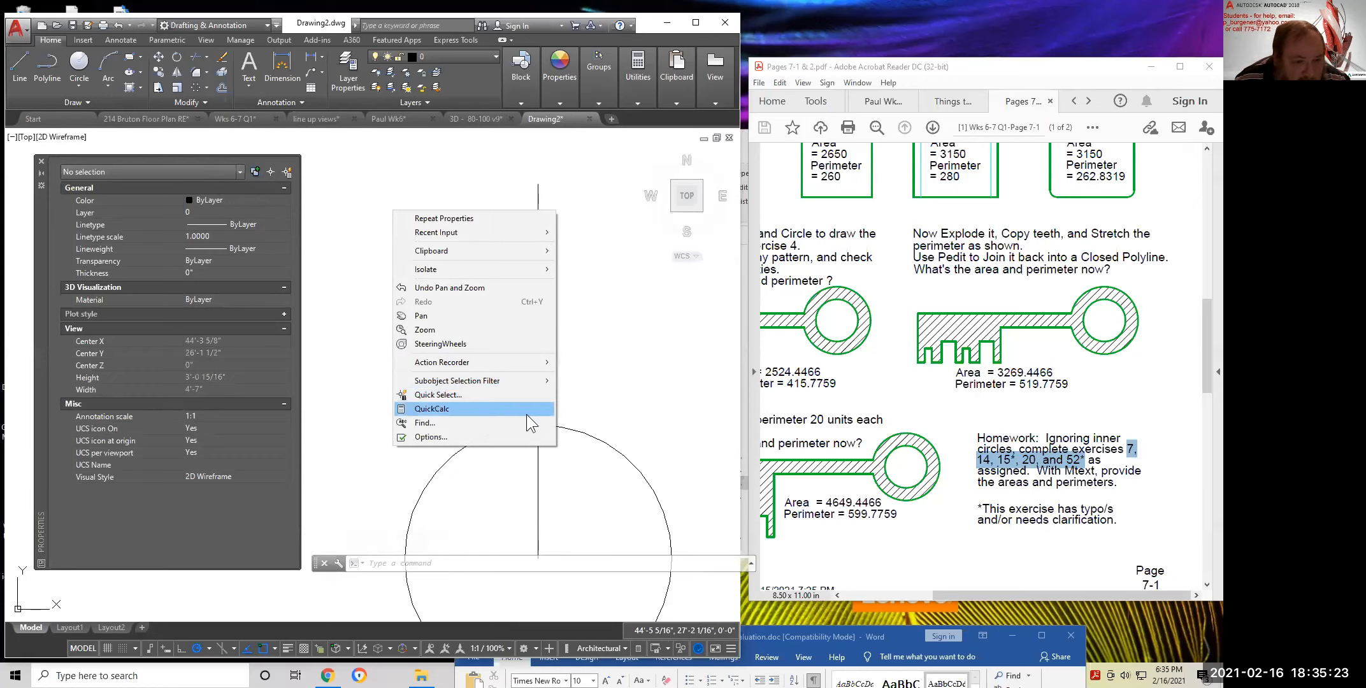
pyautogui.click(587, 440)
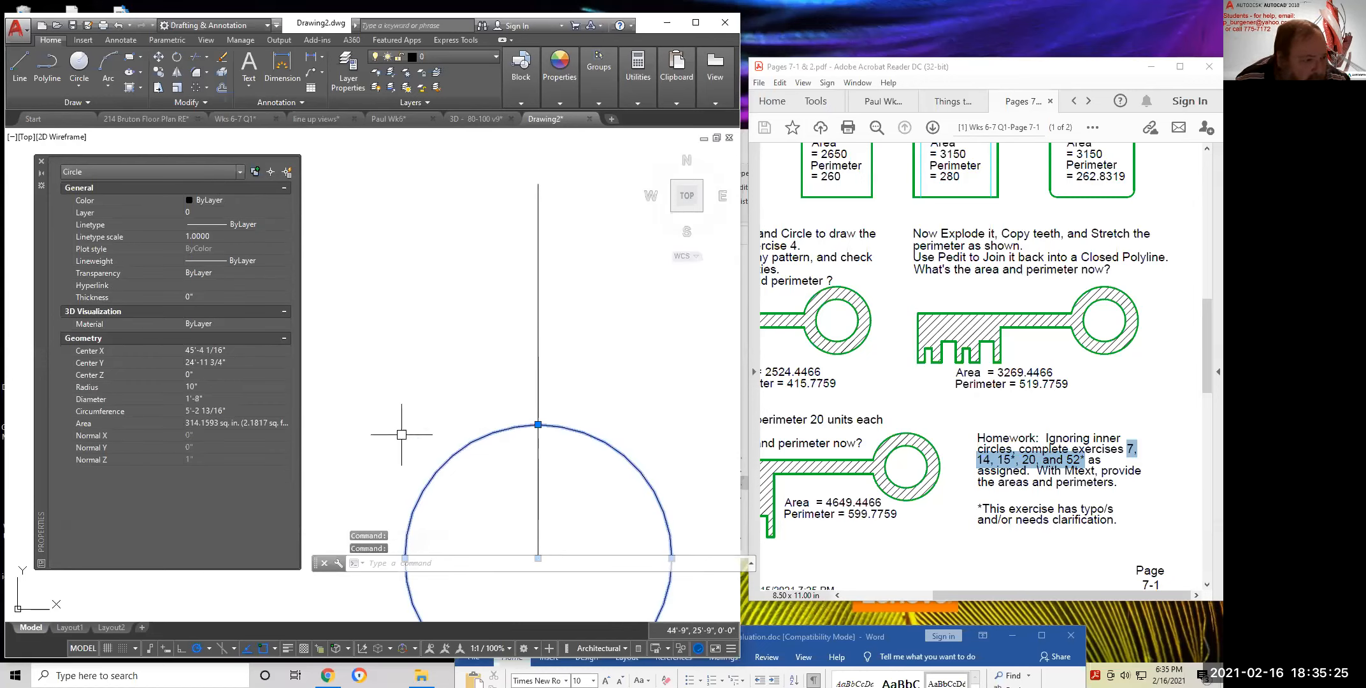
pyautogui.press('Escape')
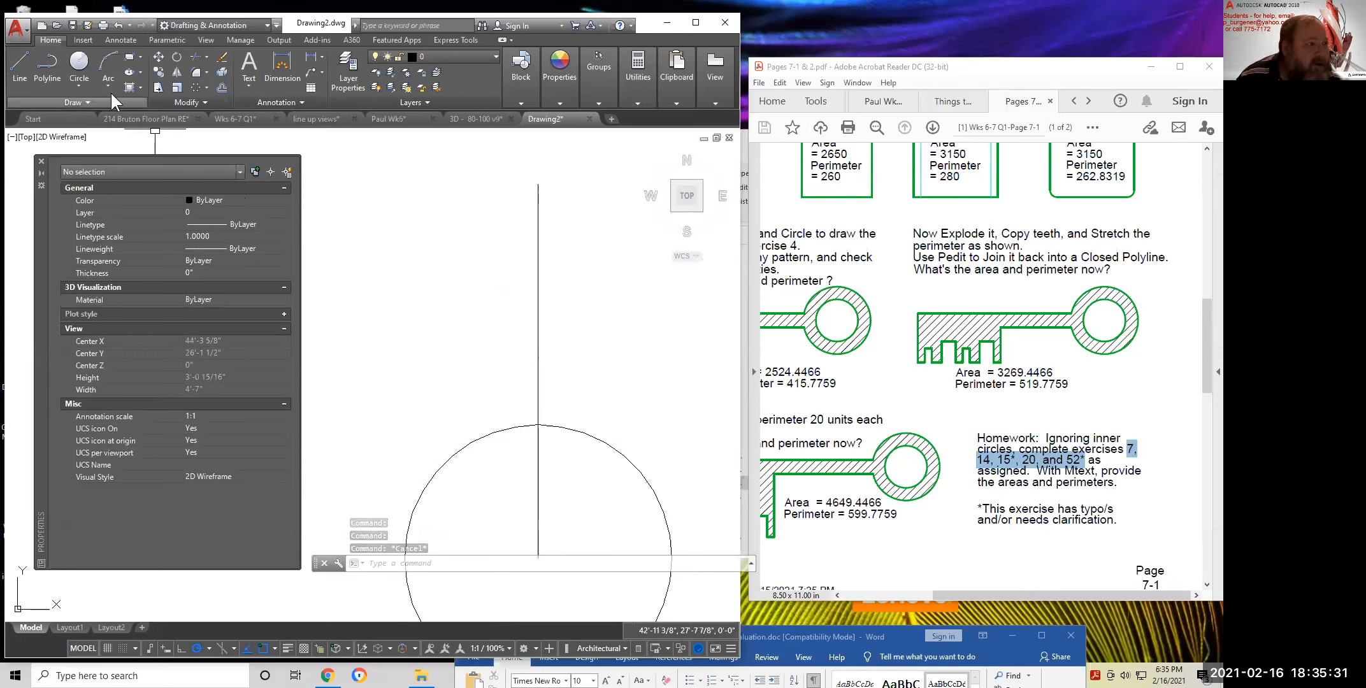
# Draw a radius-7 circle centred on the vertical line's top endpoint
pyautogui.click(77, 92)
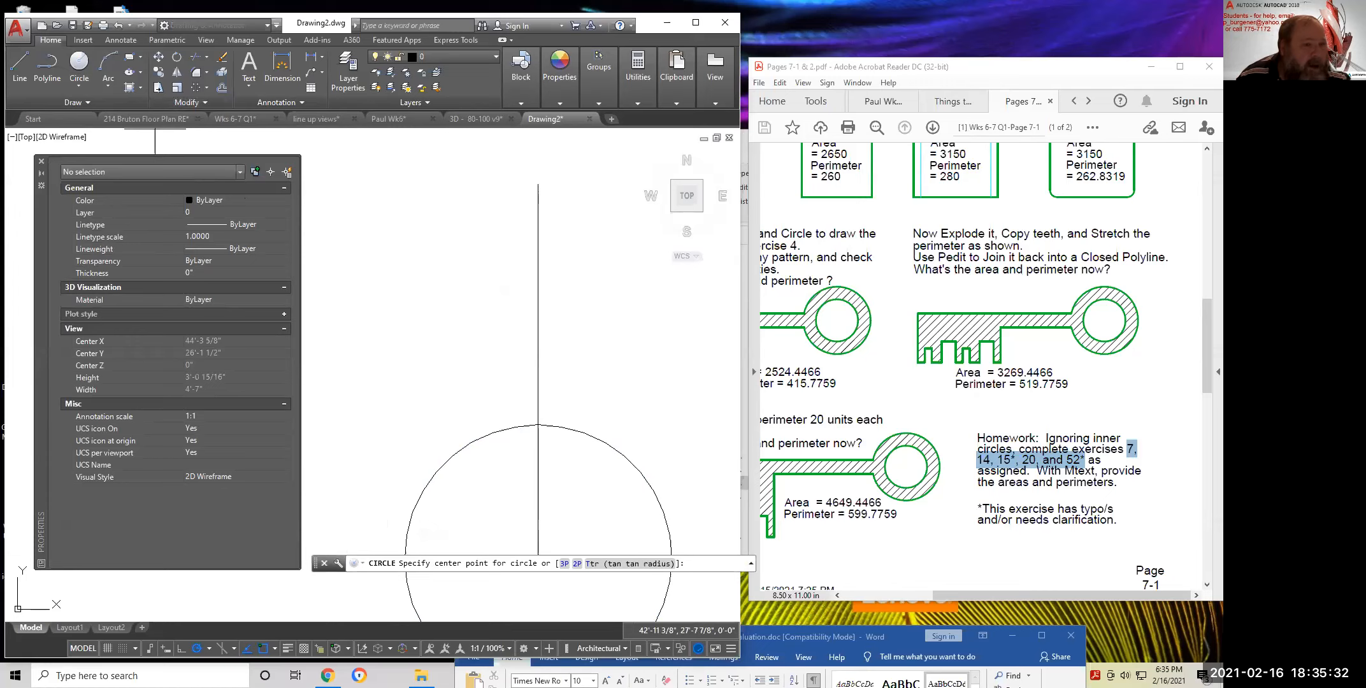
pyautogui.click(538, 184)
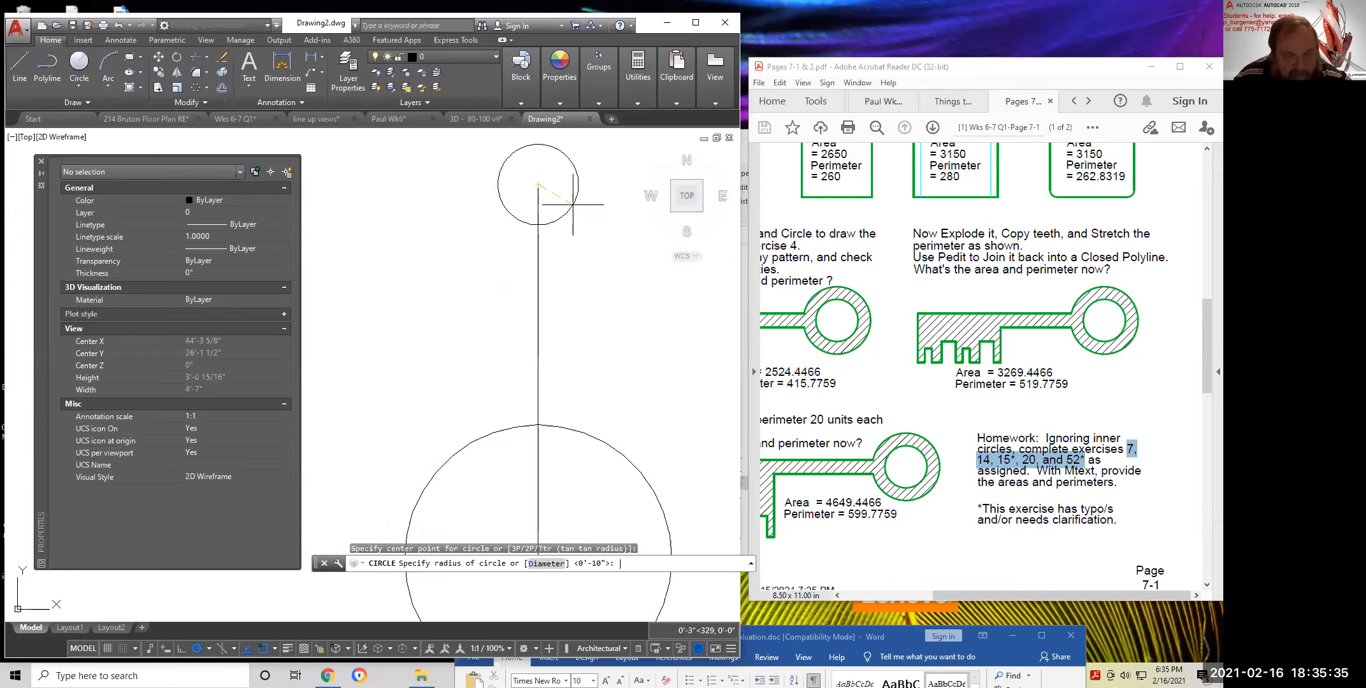
pyautogui.write('7')
pyautogui.press('Return')
pyautogui.scroll(-3, 629, 305)
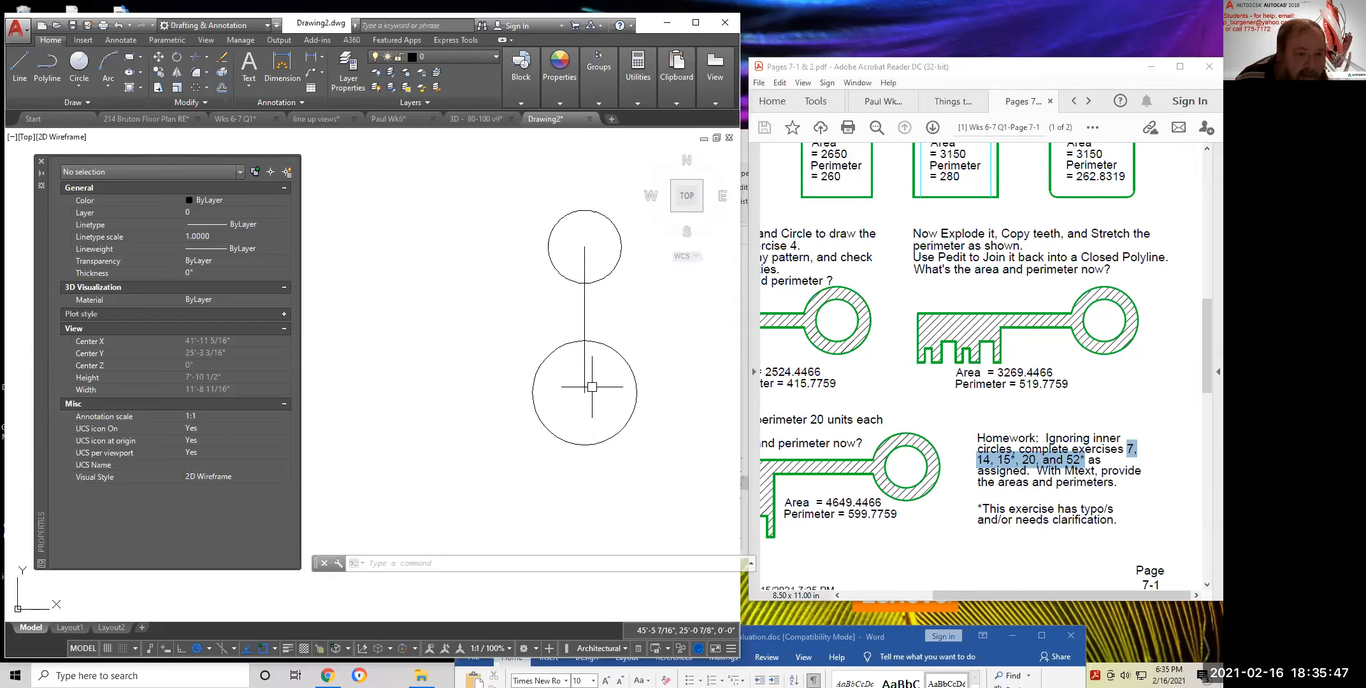
pyautogui.click(204, 102)
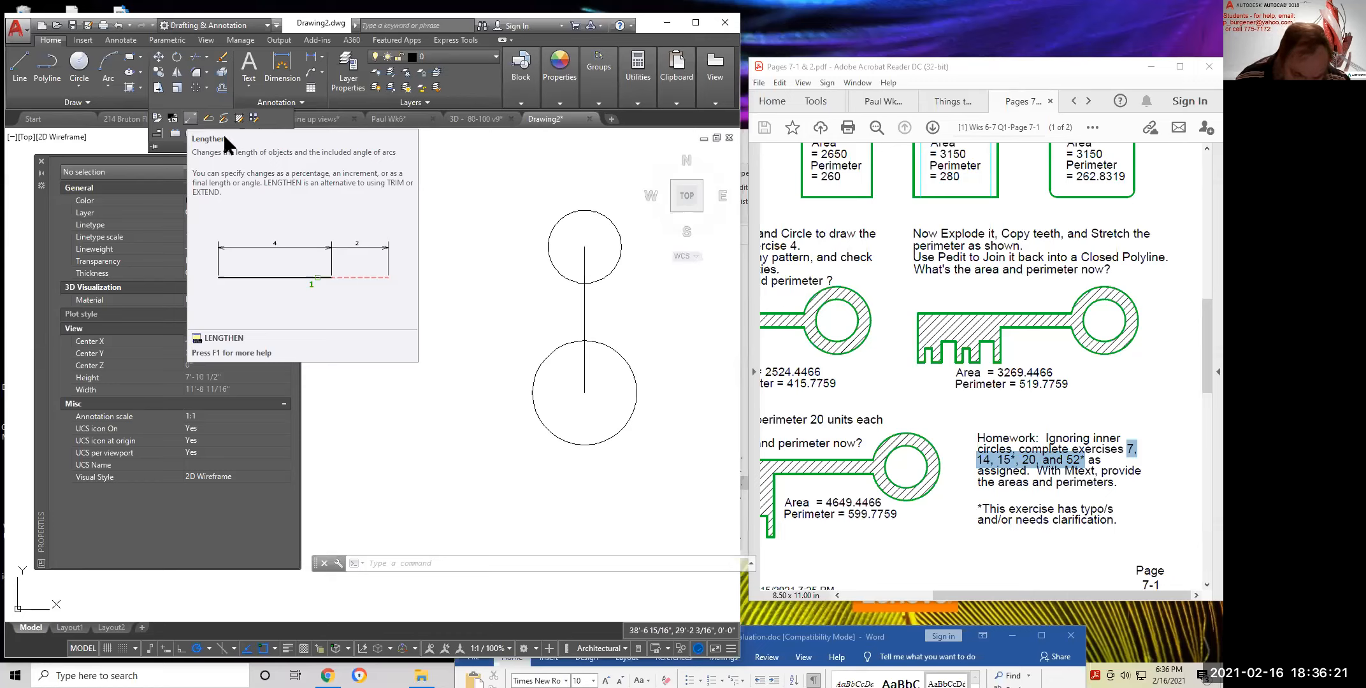
pyautogui.press('Escape')
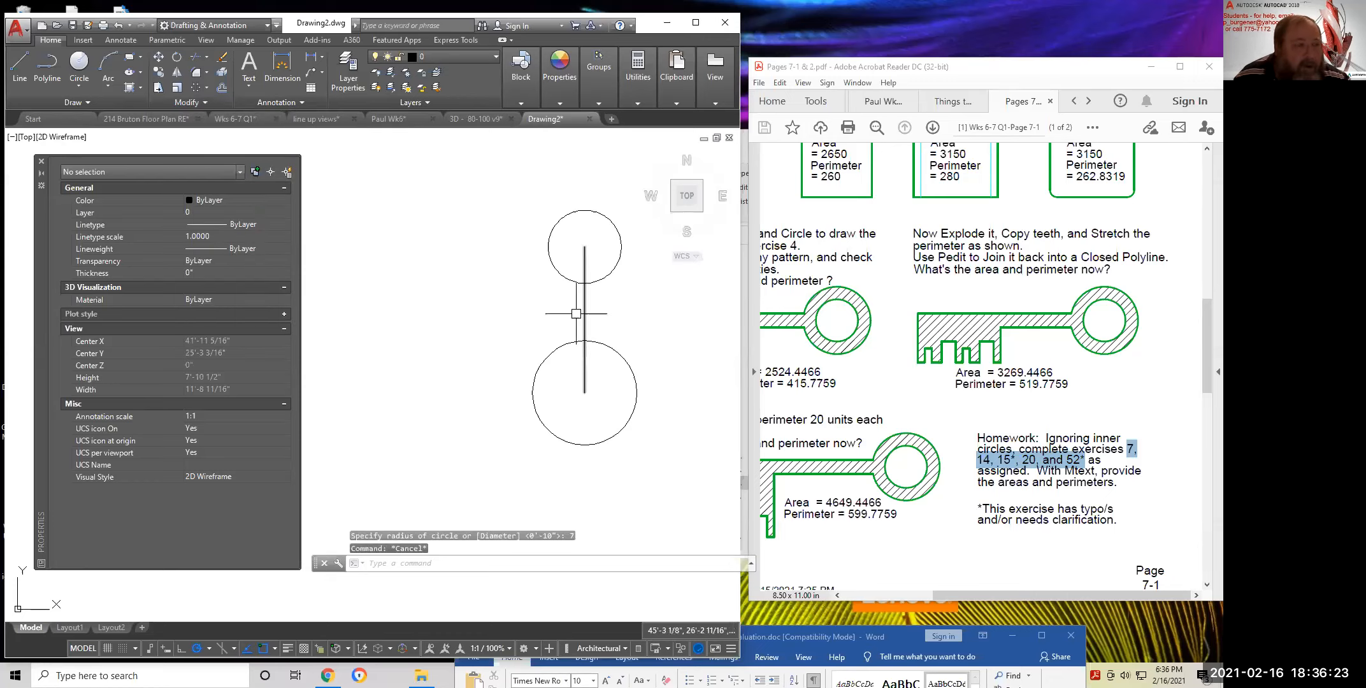
# Draw a 135/2 (5'-7 1/2") vertical line up from the lower circle's centre and check its length
pyautogui.click(25, 55)
pyautogui.click(585, 393)
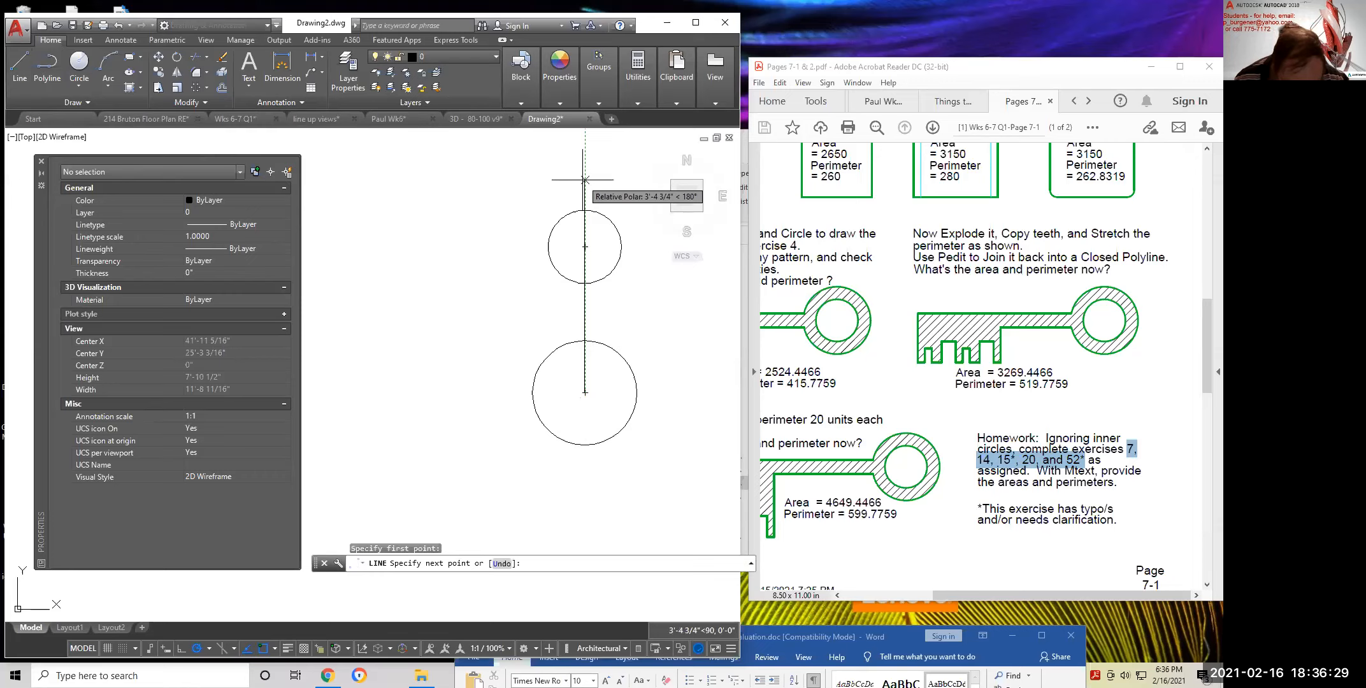
pyautogui.write('135/2')
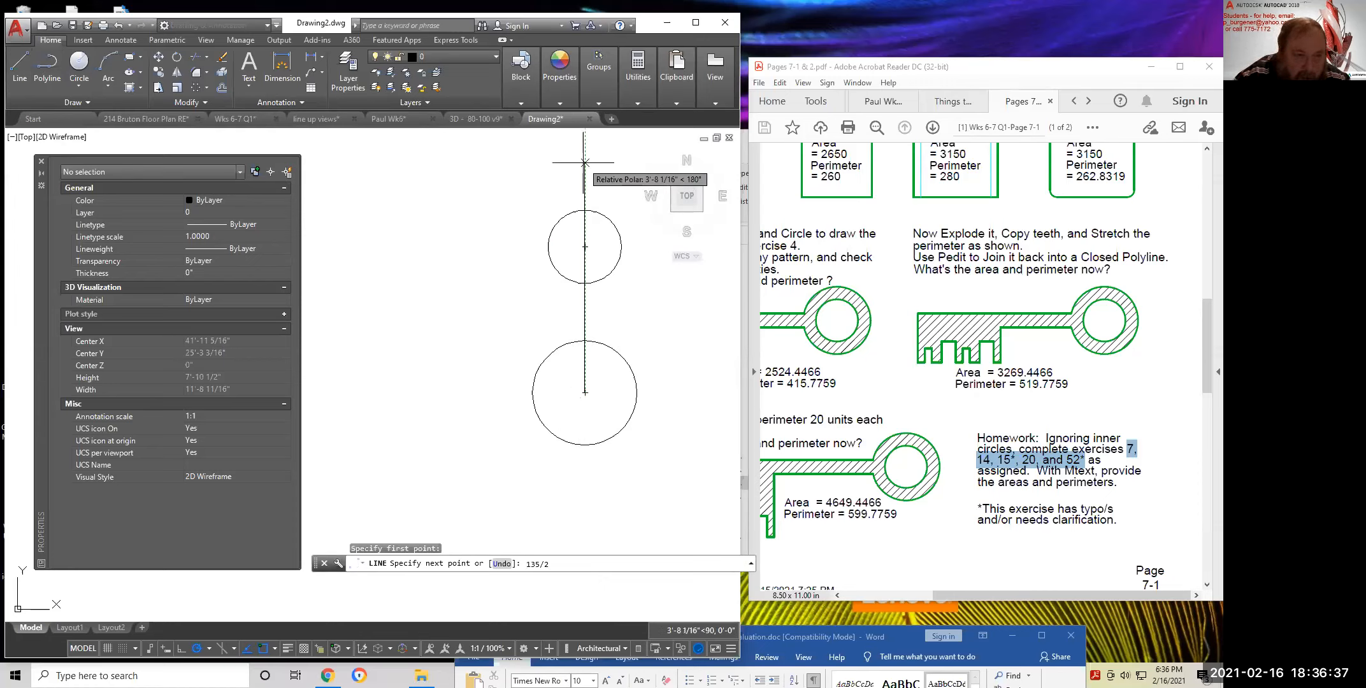
pyautogui.press('Return')
pyautogui.press('Escape')
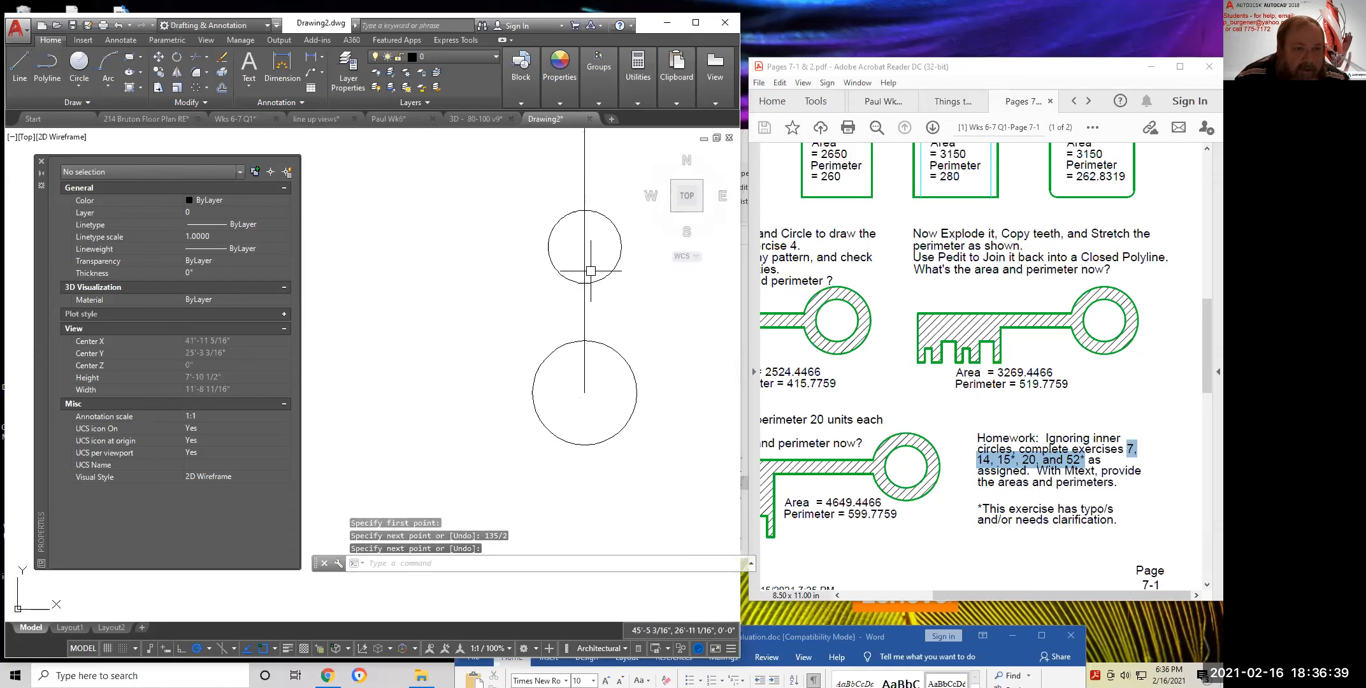
pyautogui.scroll(-4, 598, 284)
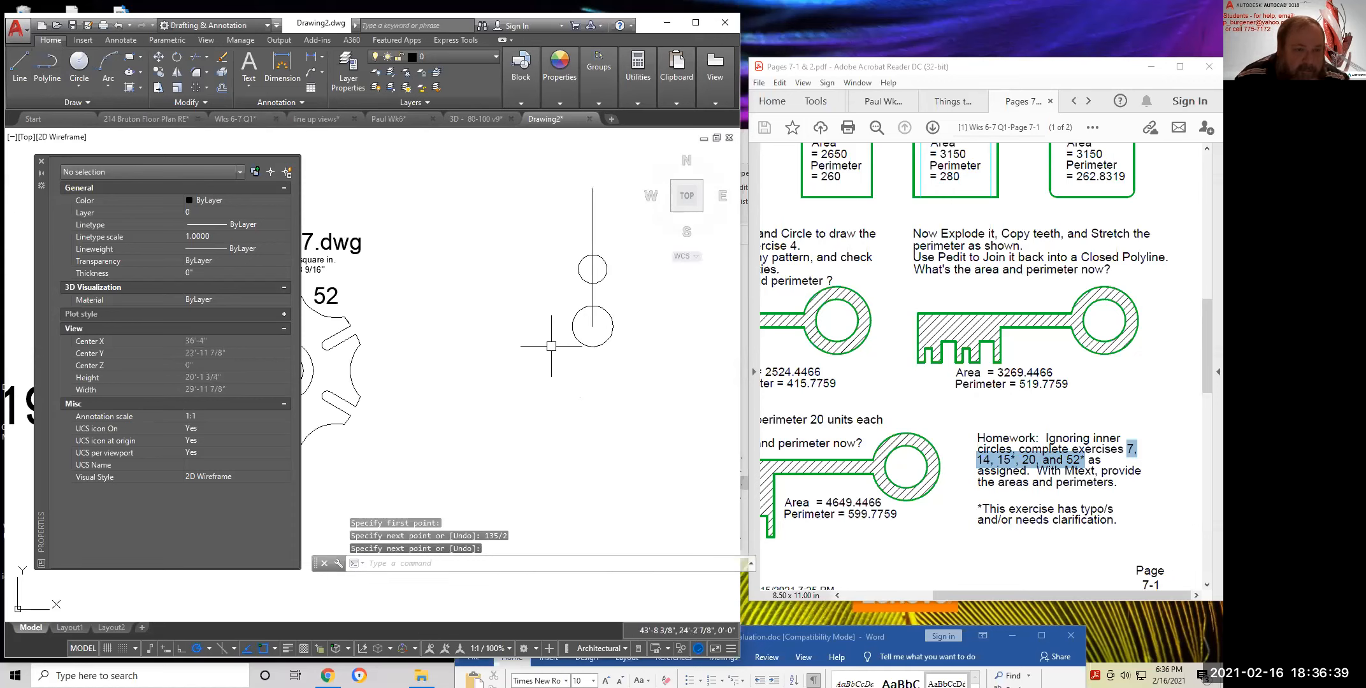
pyautogui.click(593, 229)
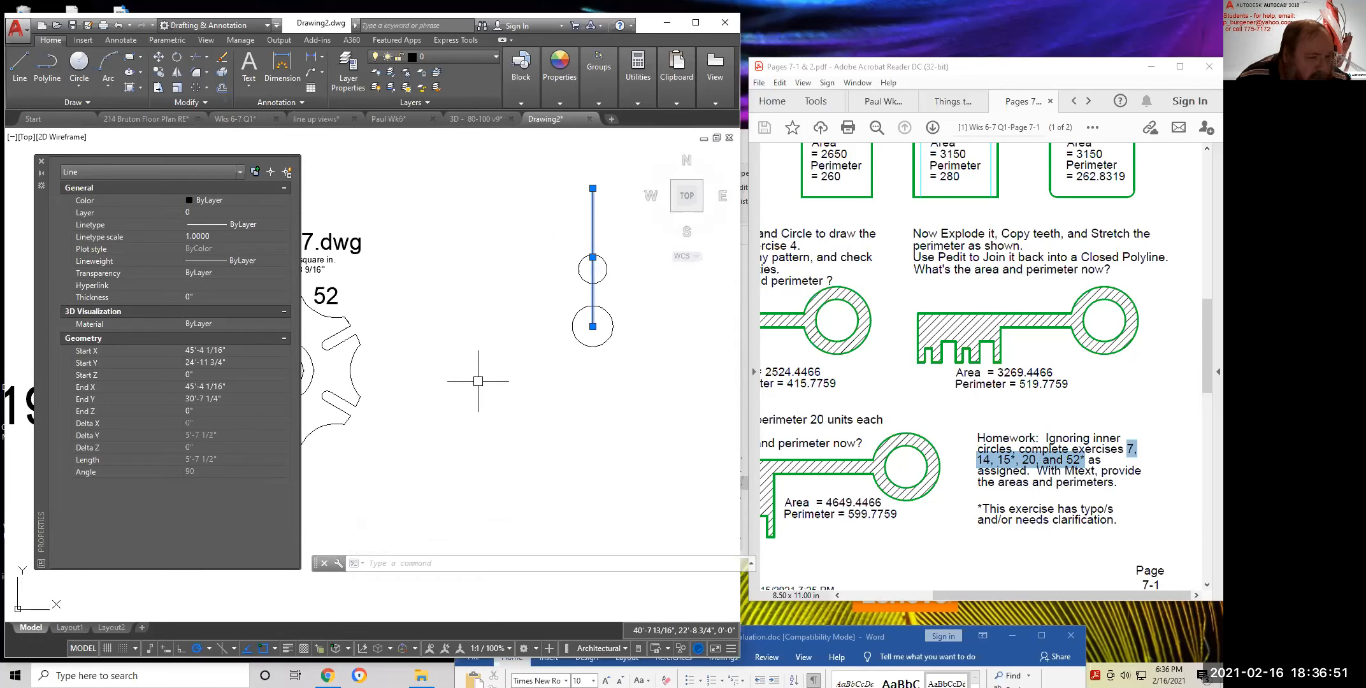
pyautogui.press('Escape')
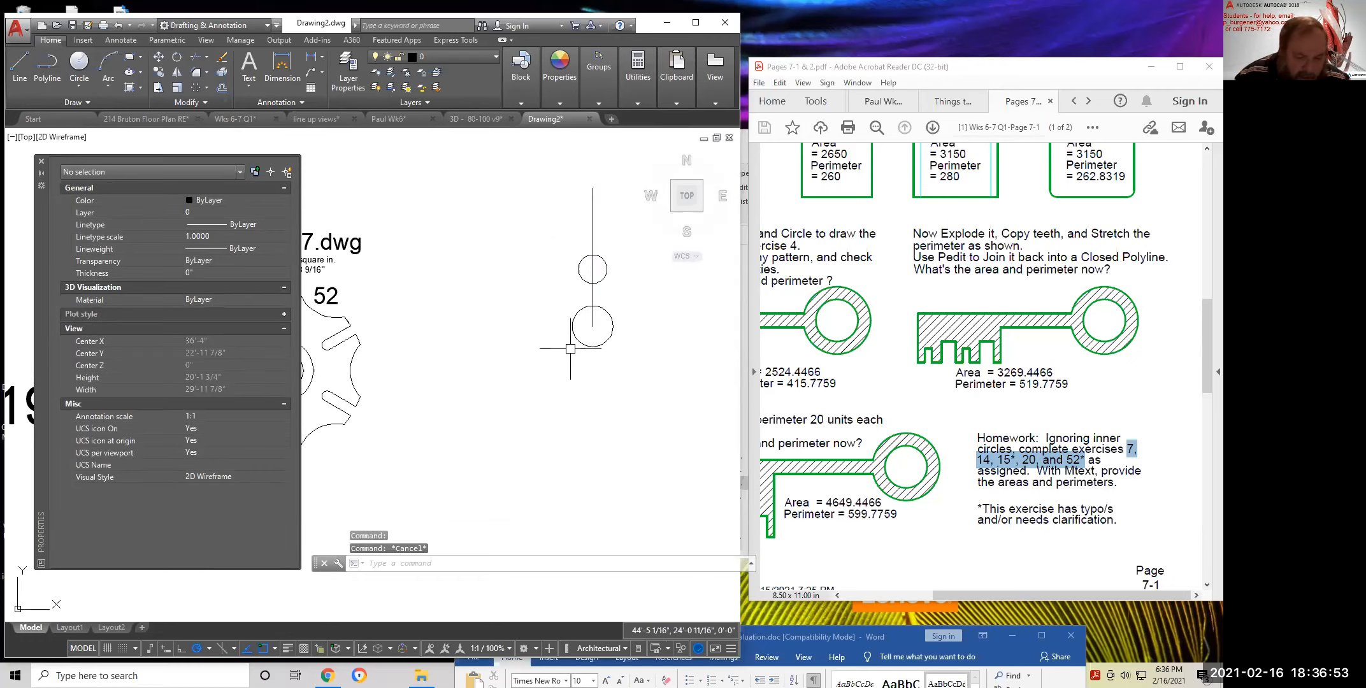
# Switch length units from Architectural to Decimal with UNITS, so the line reads 67.5000
pyautogui.write('unt')
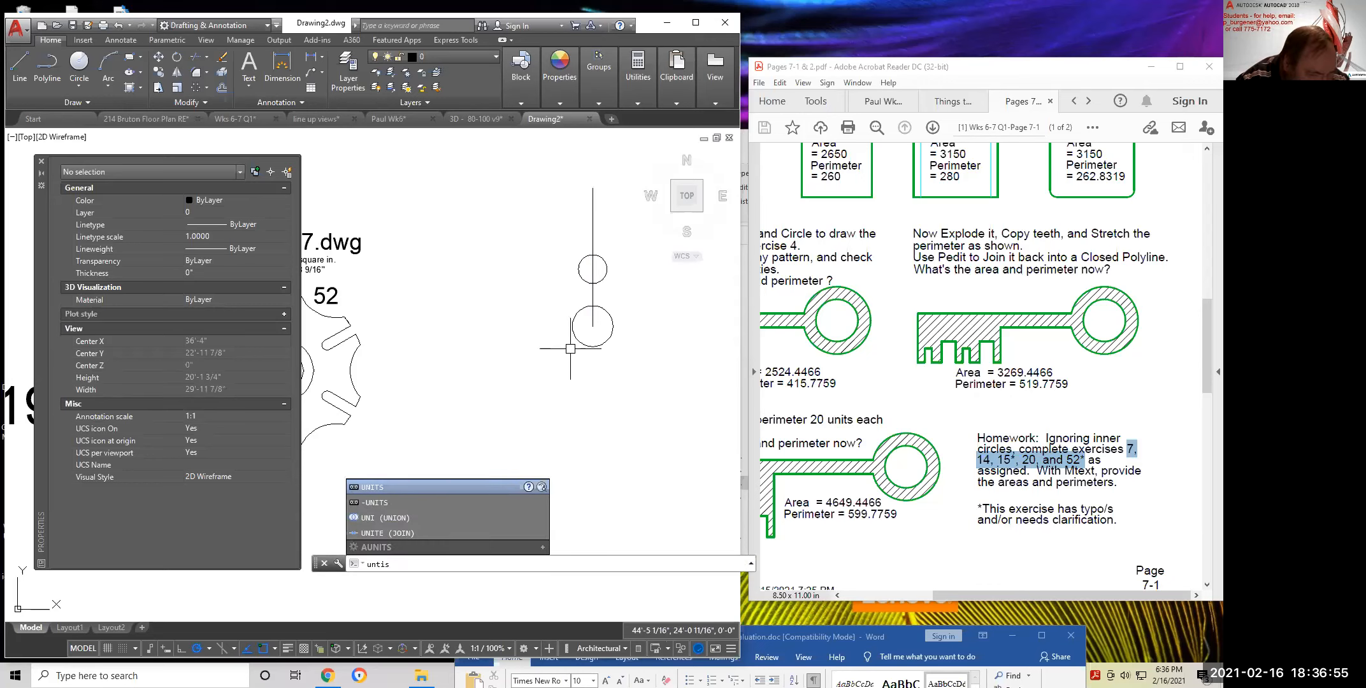
pyautogui.press('BackSpace')
pyautogui.write('its')
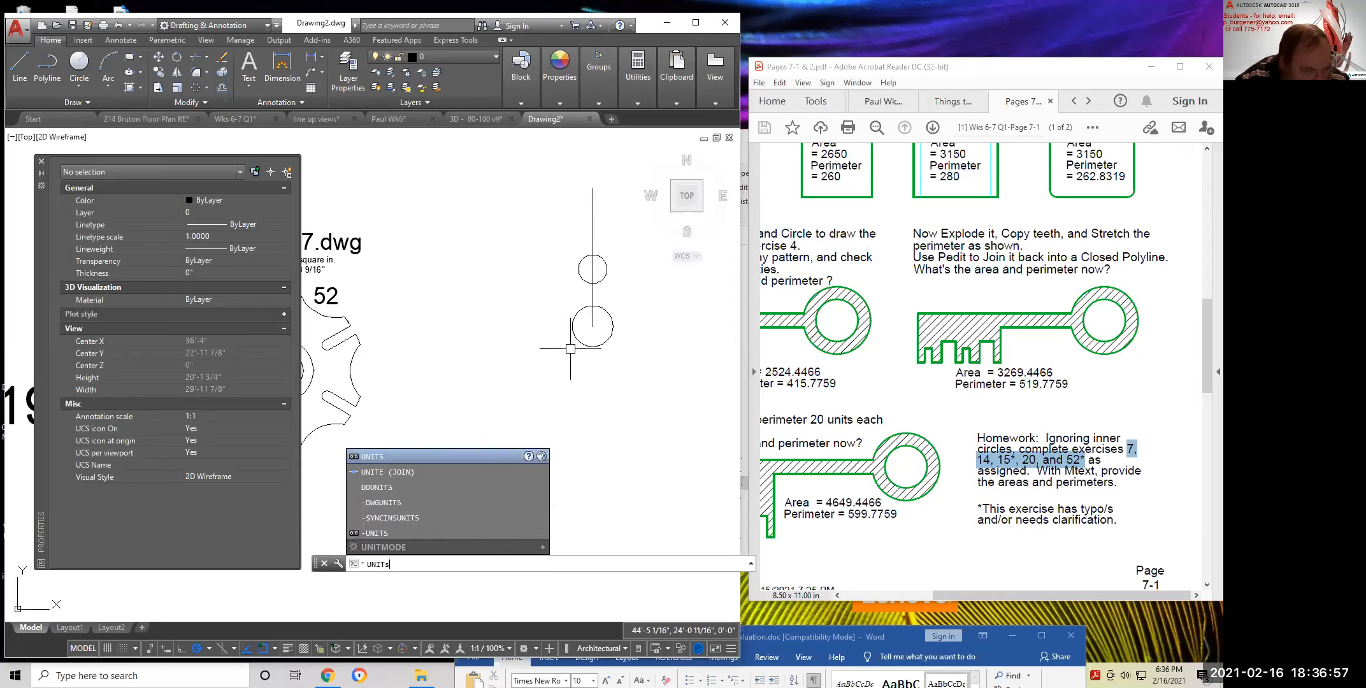
pyautogui.press('Return')
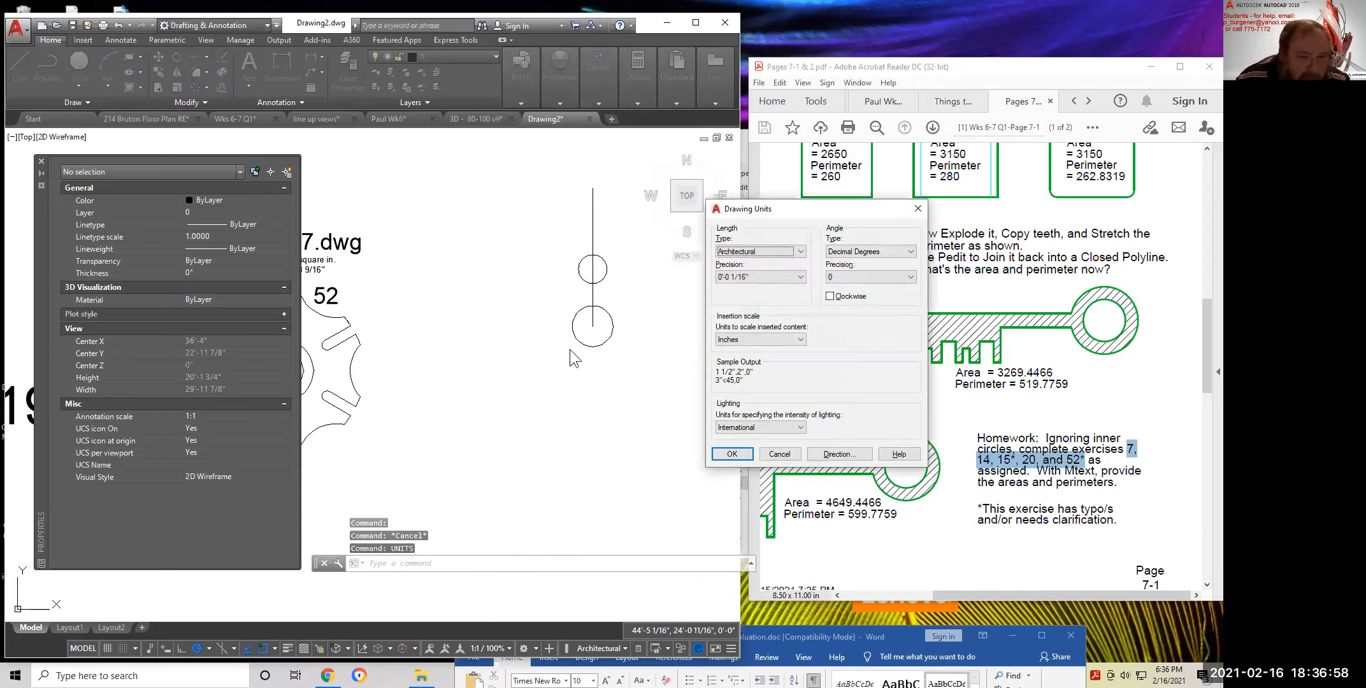
pyautogui.click(779, 250)
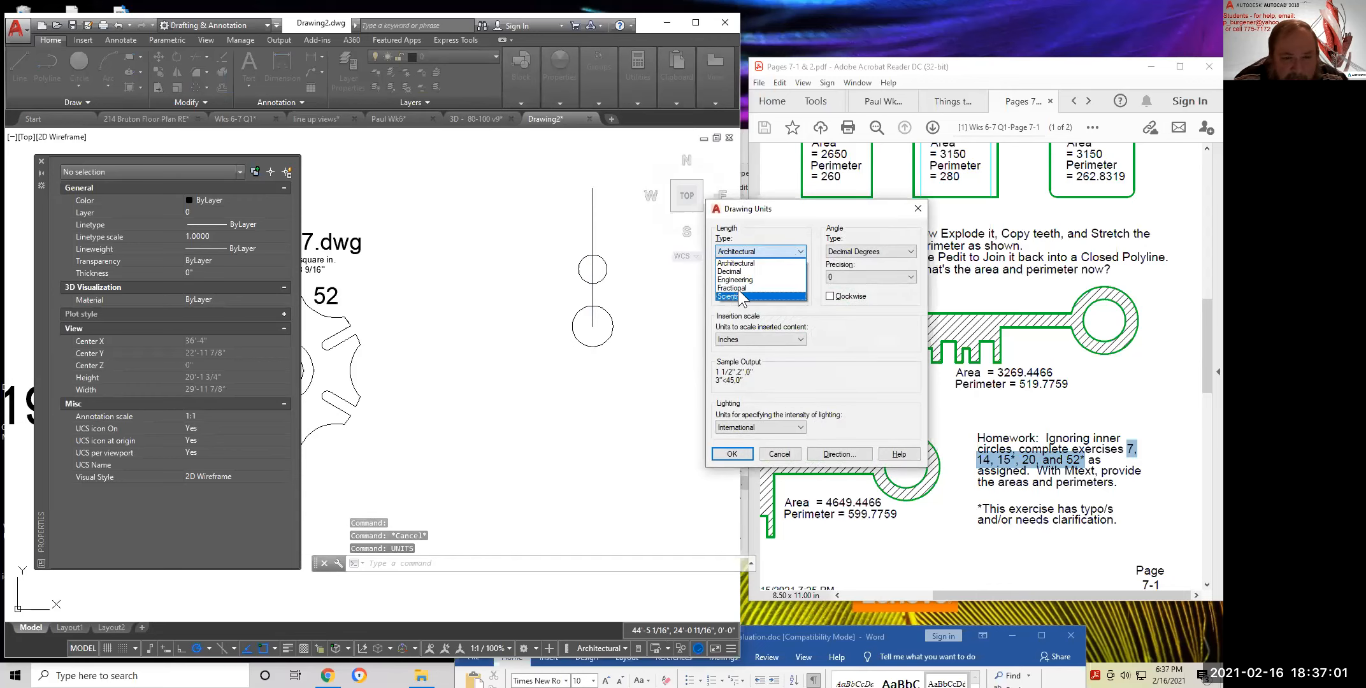
pyautogui.click(738, 271)
pyautogui.click(730, 452)
pyautogui.click(594, 234)
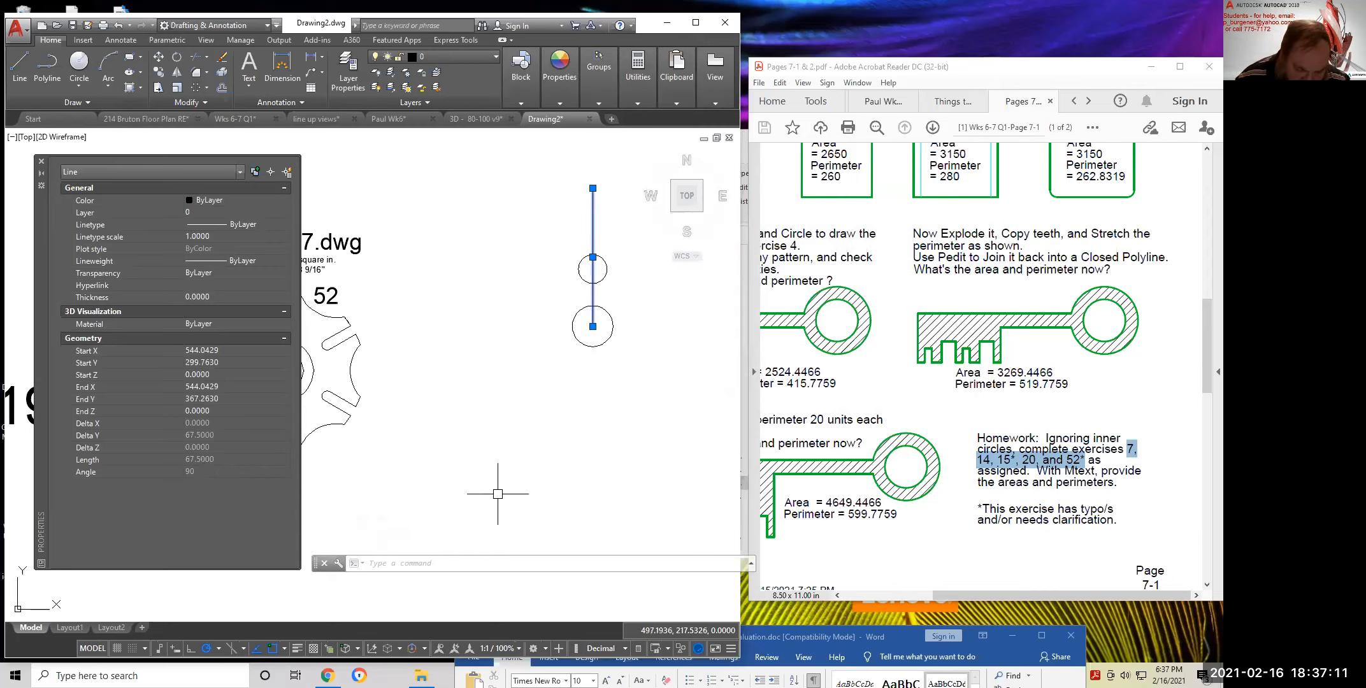
# Draw a 7-unit step and a 27.5-unit drop from the vertical line's top, closing back to it
pyautogui.moveTo(649, 384)
pyautogui.mouseDown(button='middle')
pyautogui.moveTo(633, 478)
pyautogui.moveTo(618, 479)
pyautogui.mouseUp(button='middle')
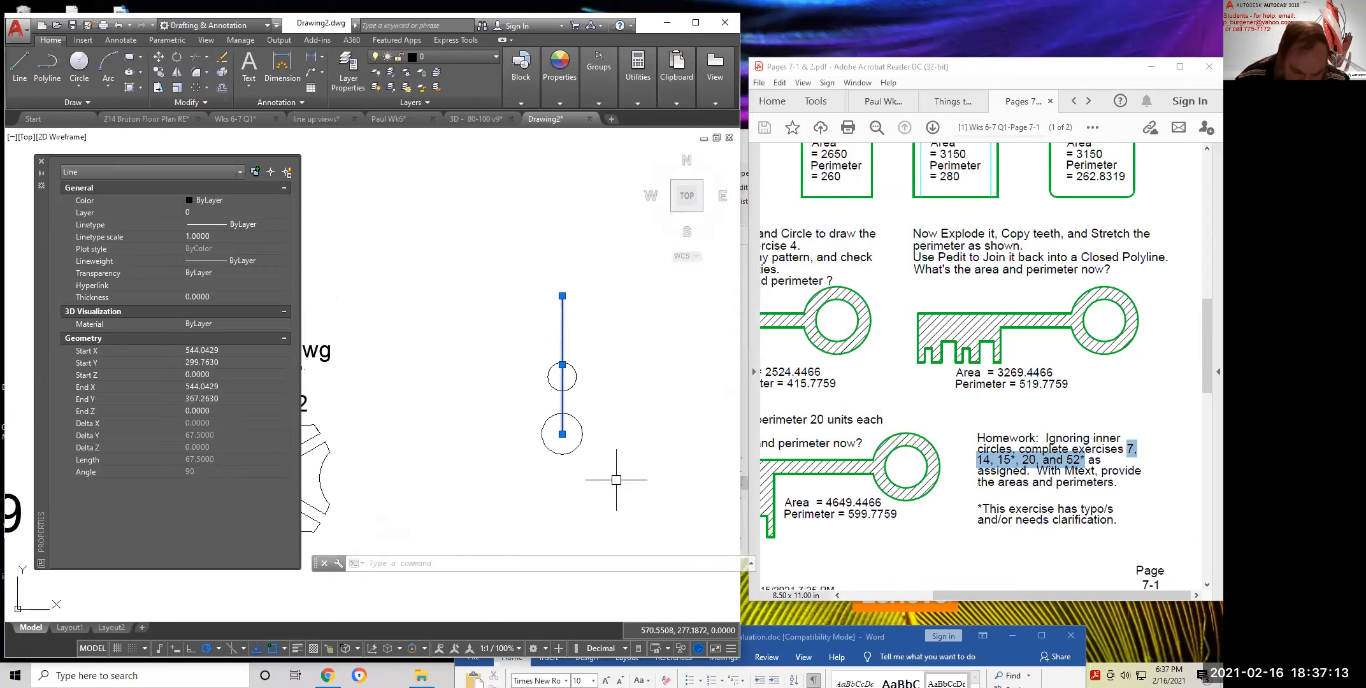
pyautogui.press('Escape')
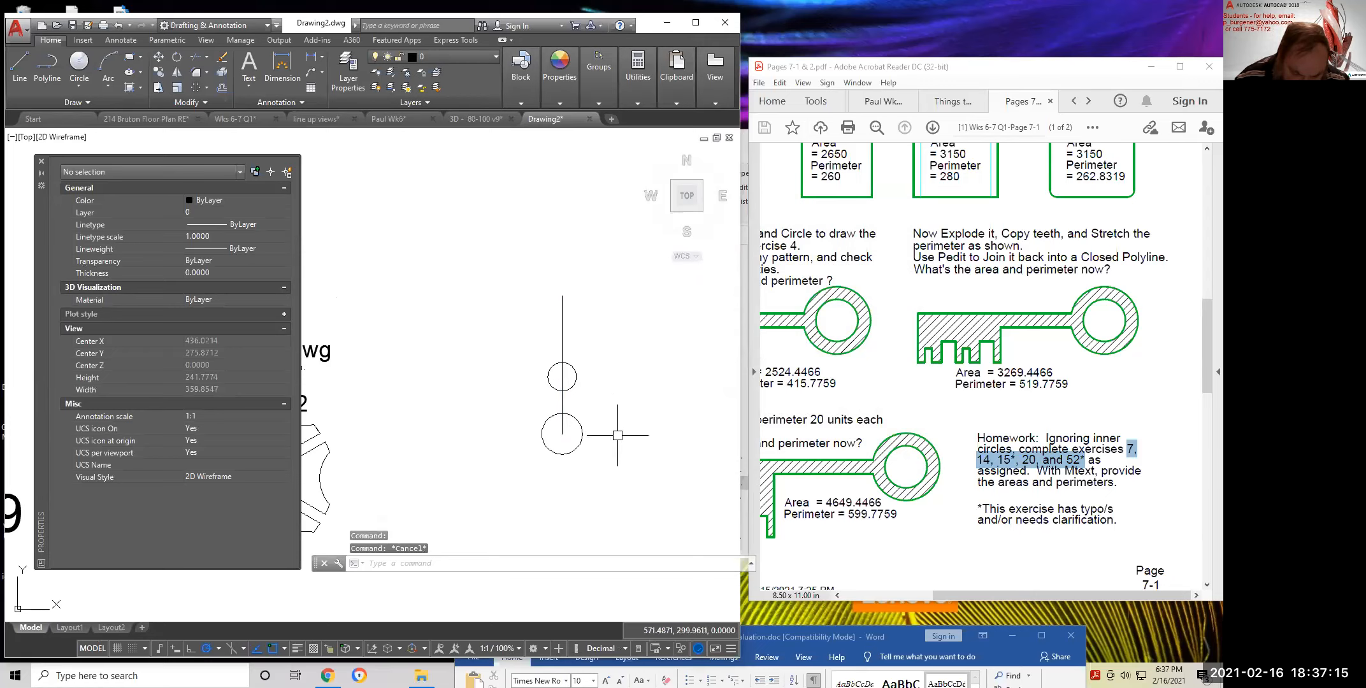
pyautogui.click(16, 61)
pyautogui.click(562, 296)
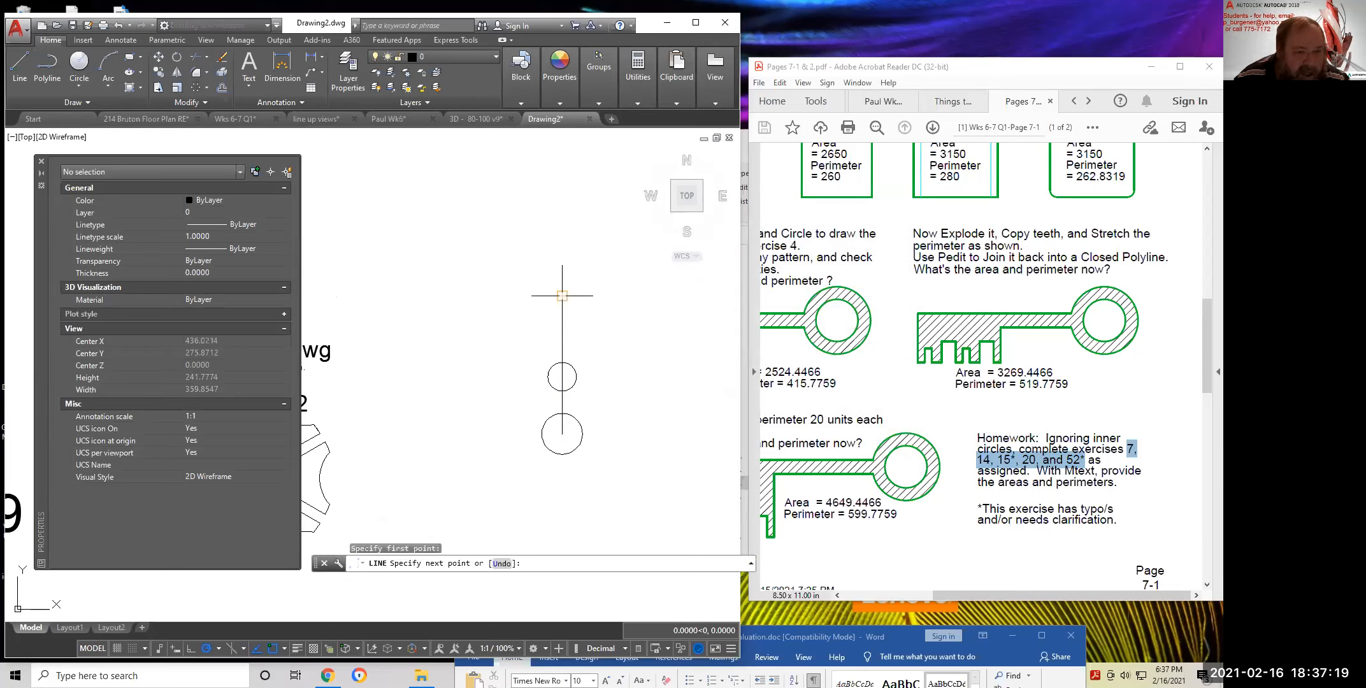
pyautogui.write('7')
pyautogui.press('Return')
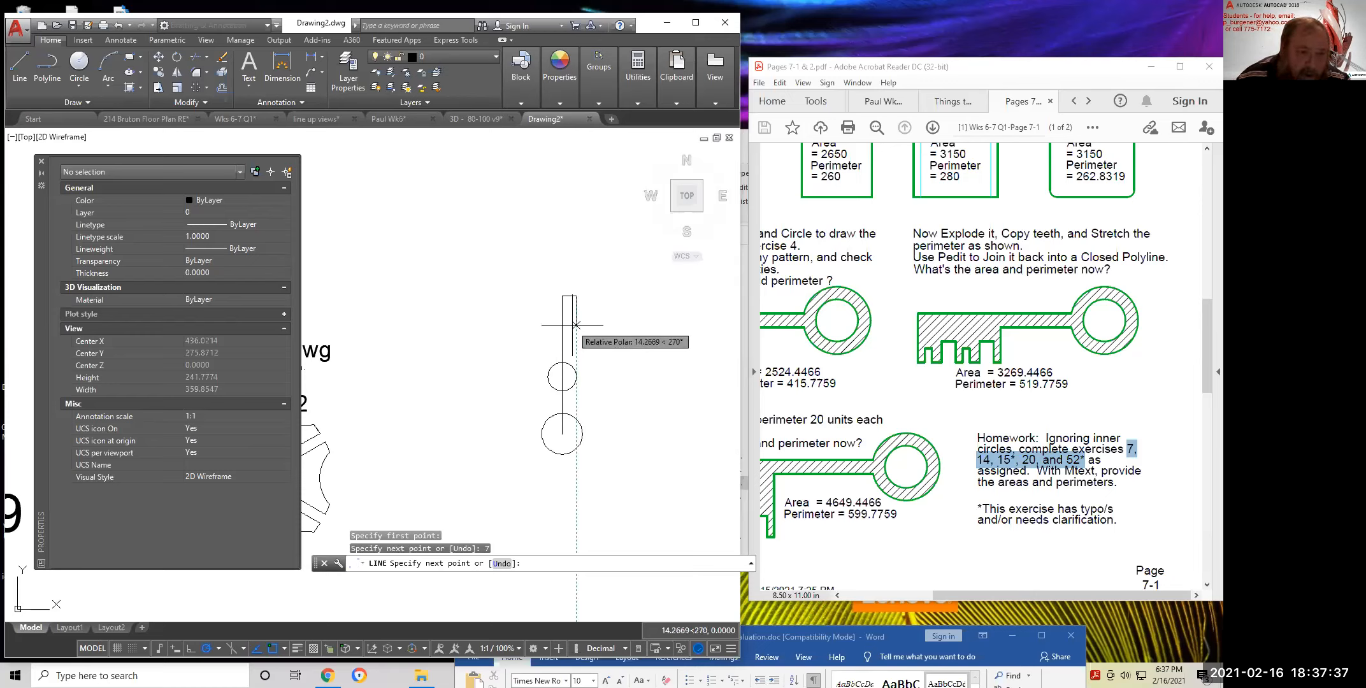
pyautogui.write('/2')
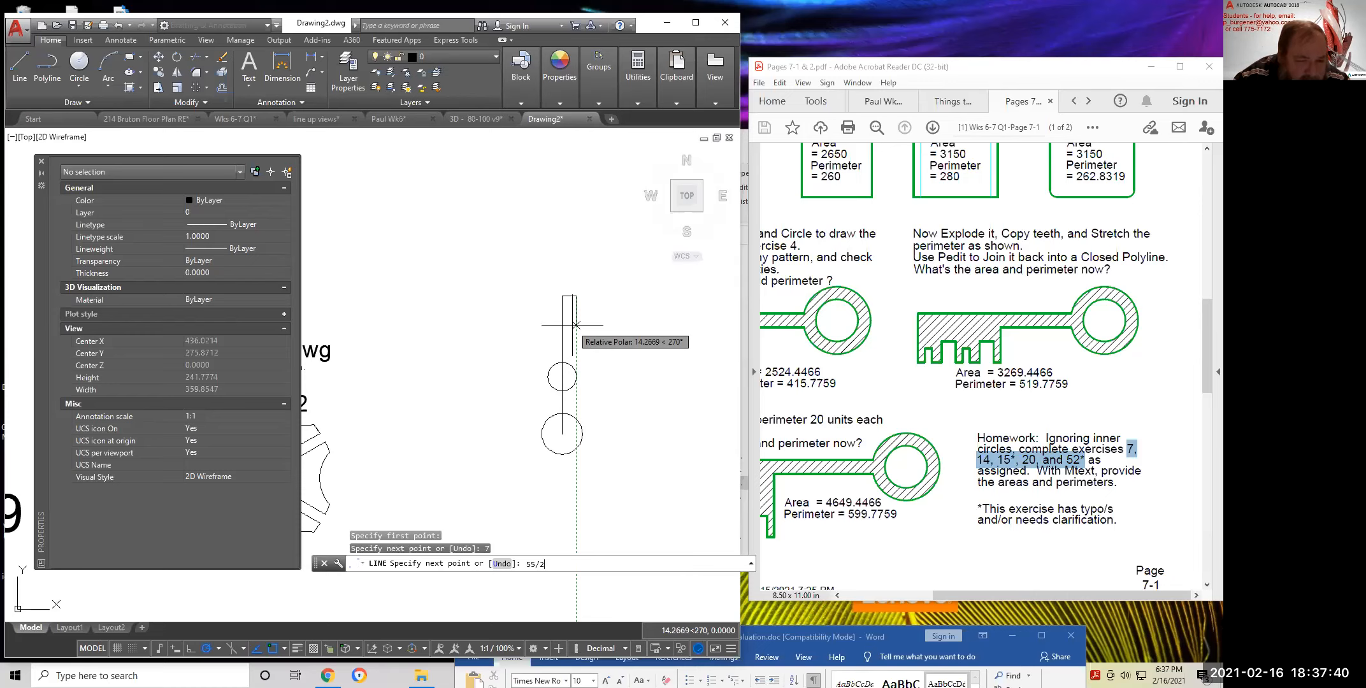
pyautogui.press('Return')
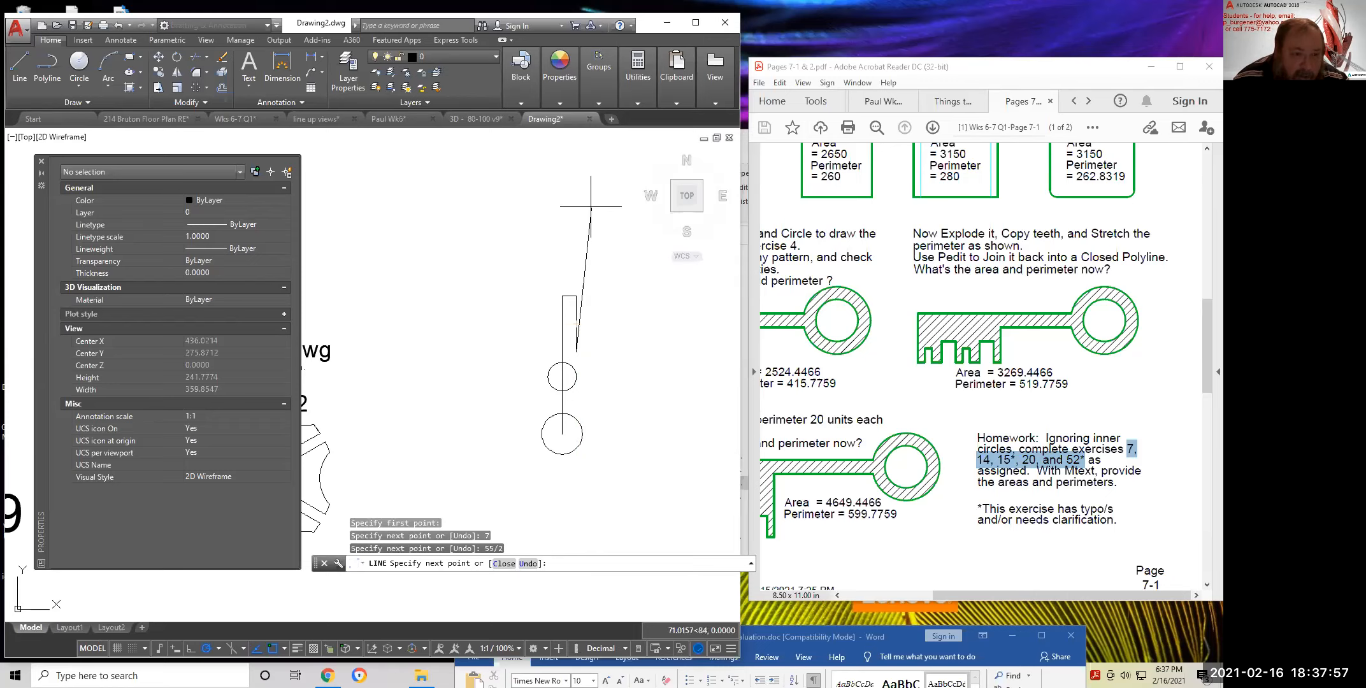
pyautogui.click(576, 185)
pyautogui.press('Return')
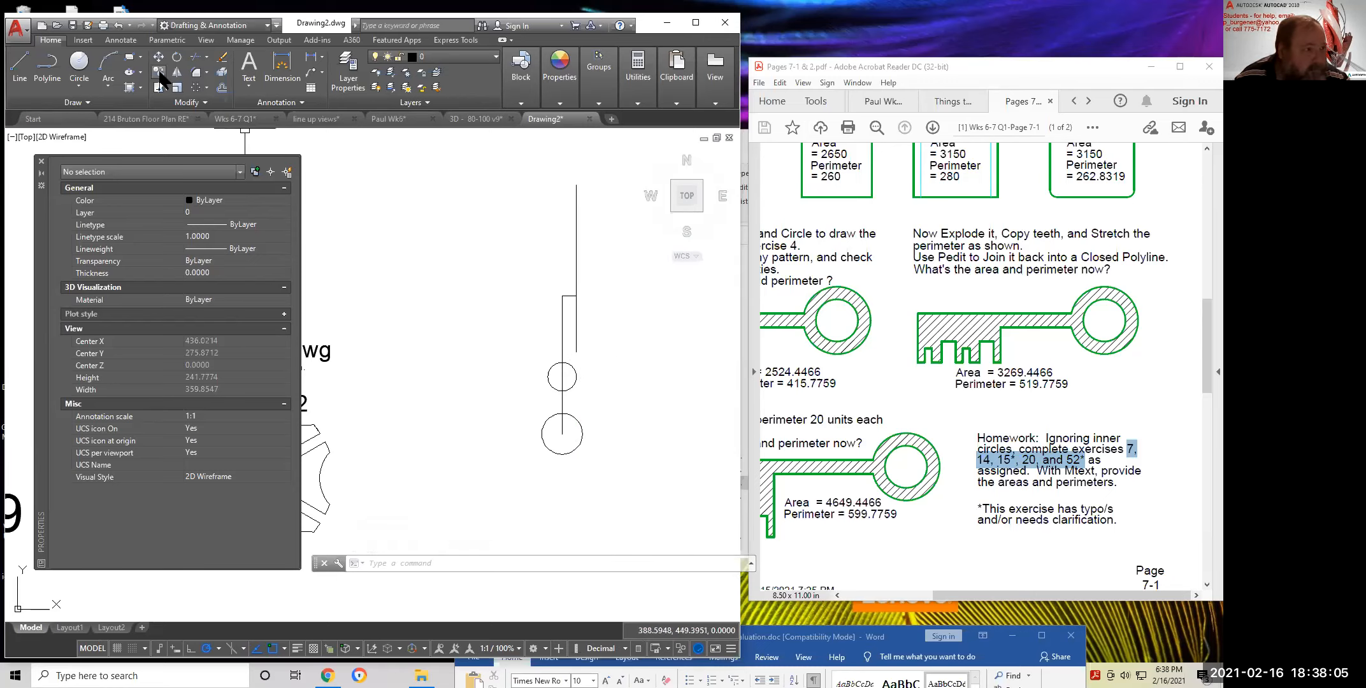
# Rotate the long vertical line −155° about its lower end into a slant
pyautogui.click(179, 57)
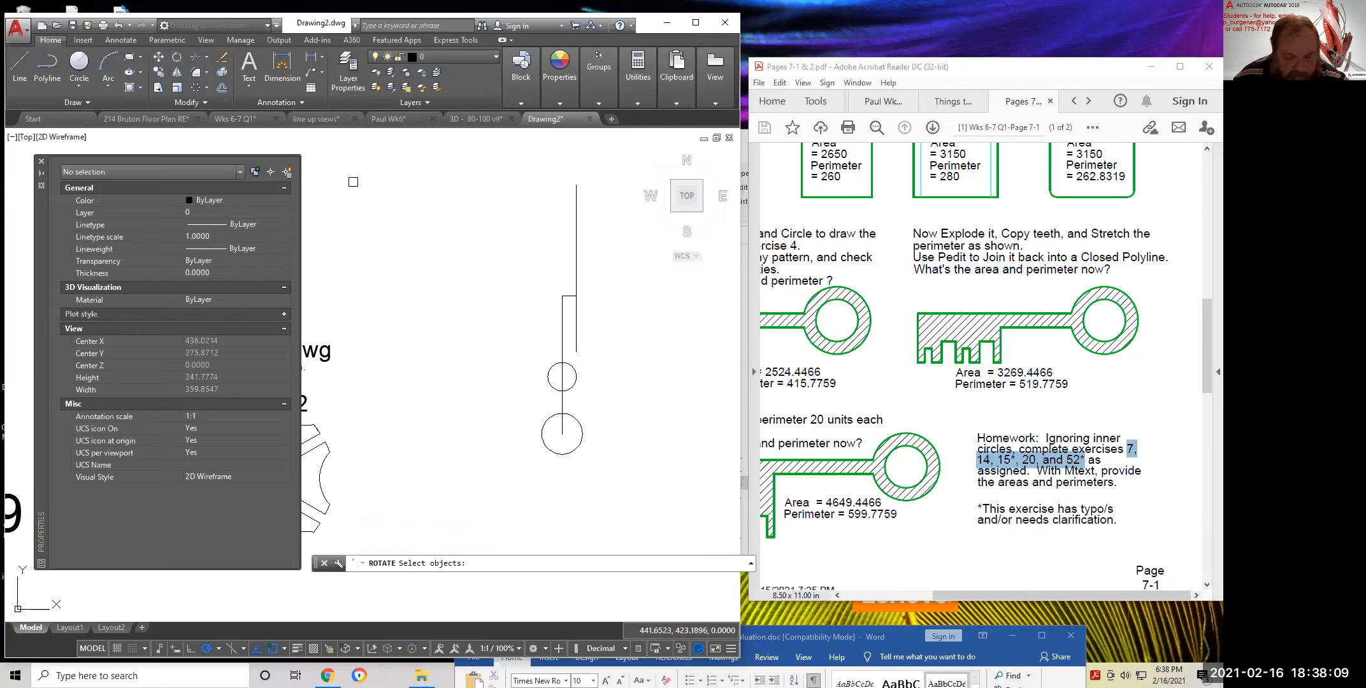
pyautogui.click(578, 341)
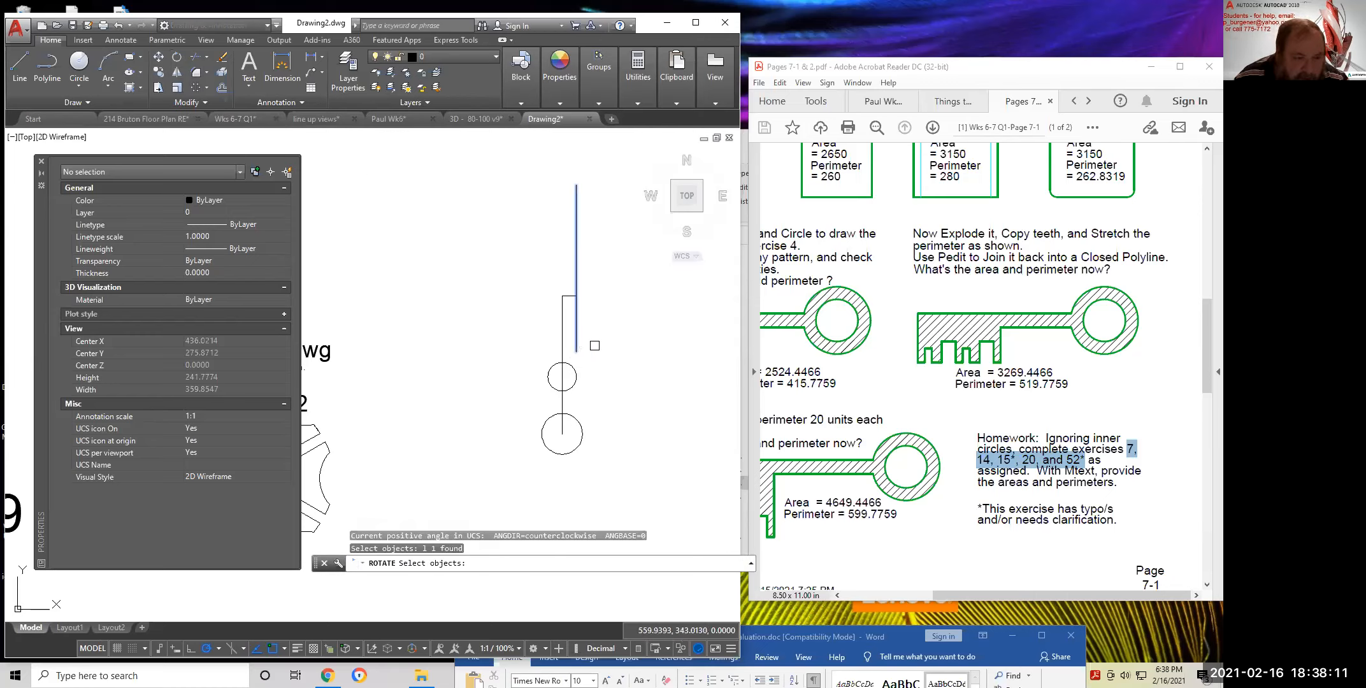
pyautogui.press('Return')
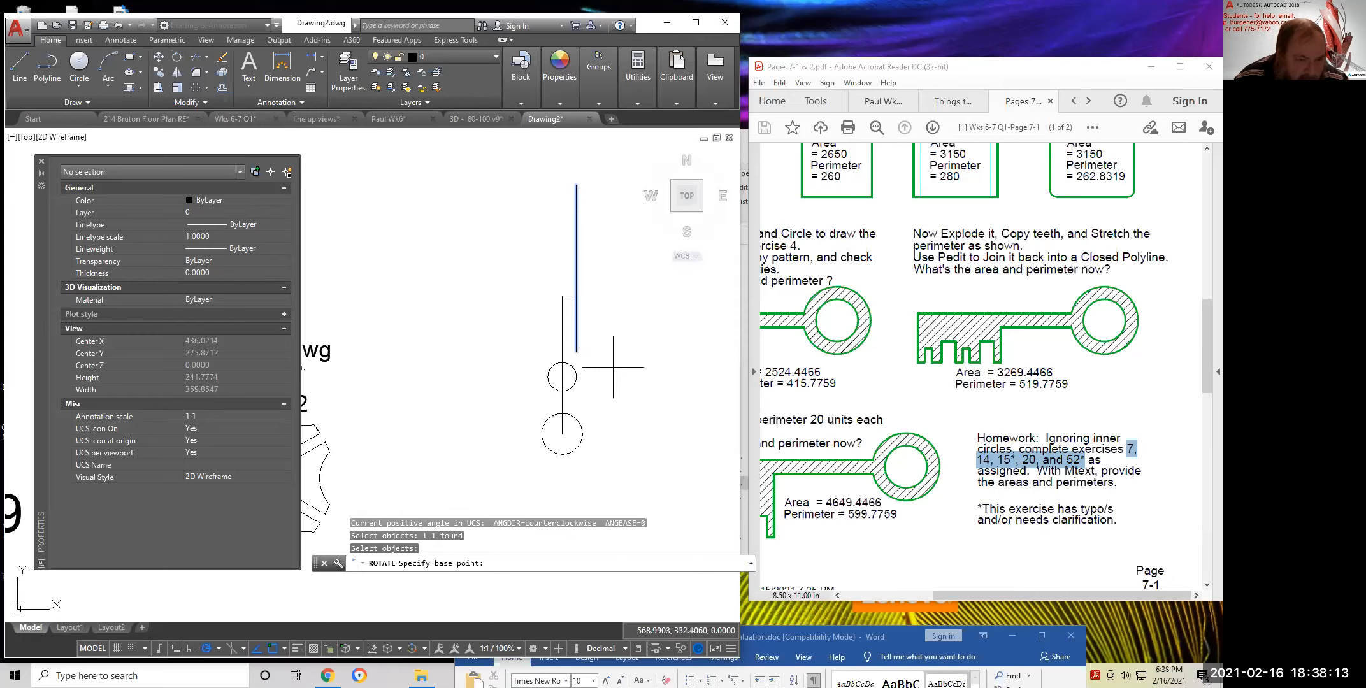
pyautogui.click(576, 351)
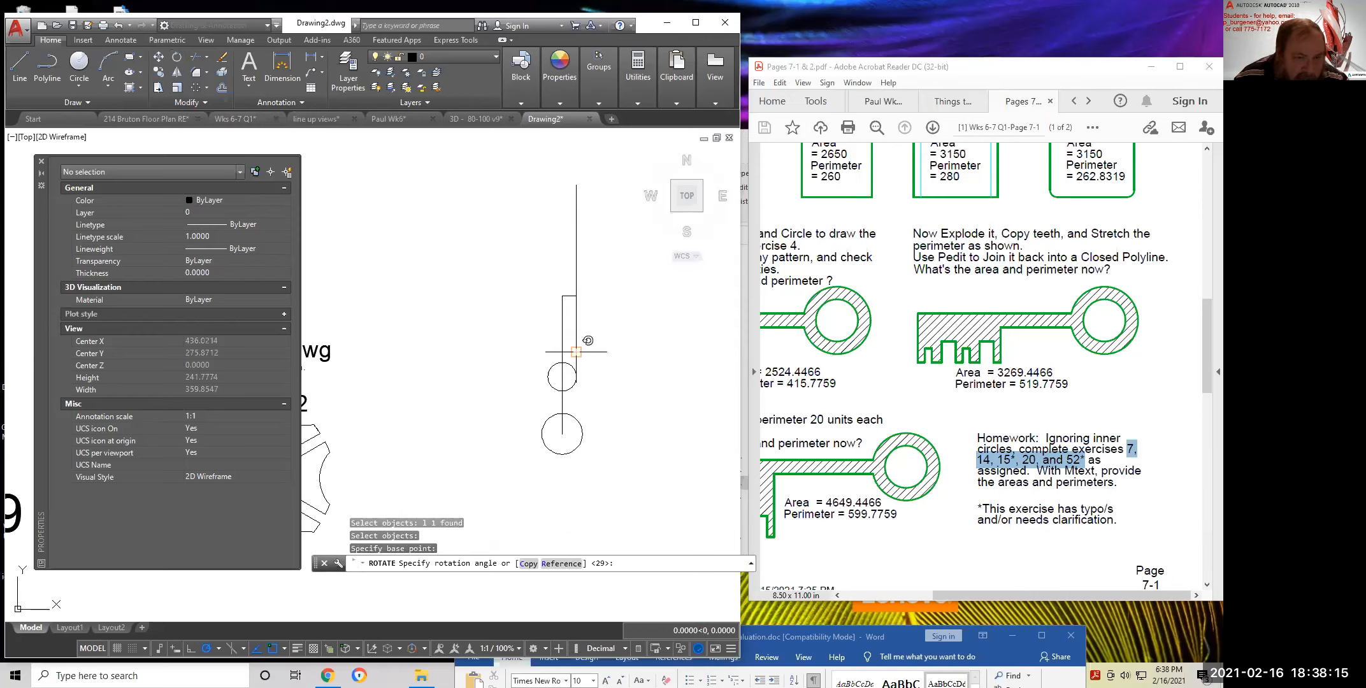
pyautogui.write('-155')
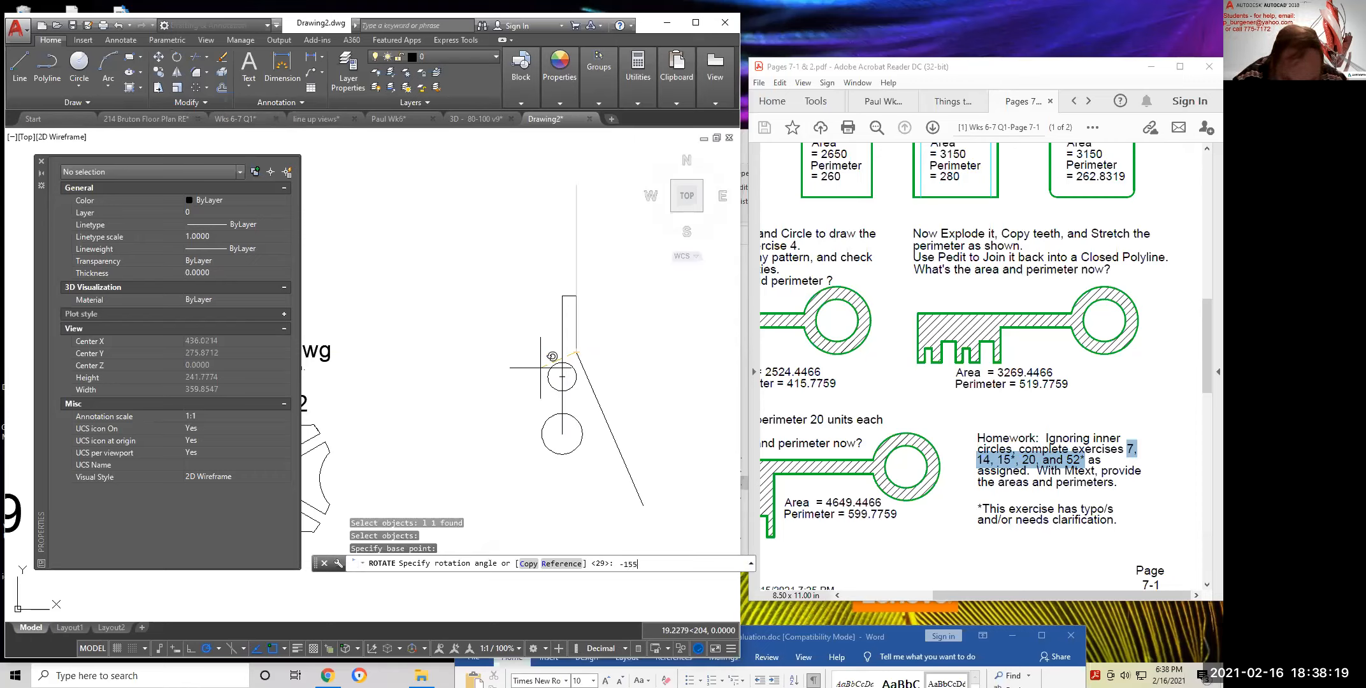
pyautogui.press('Return')
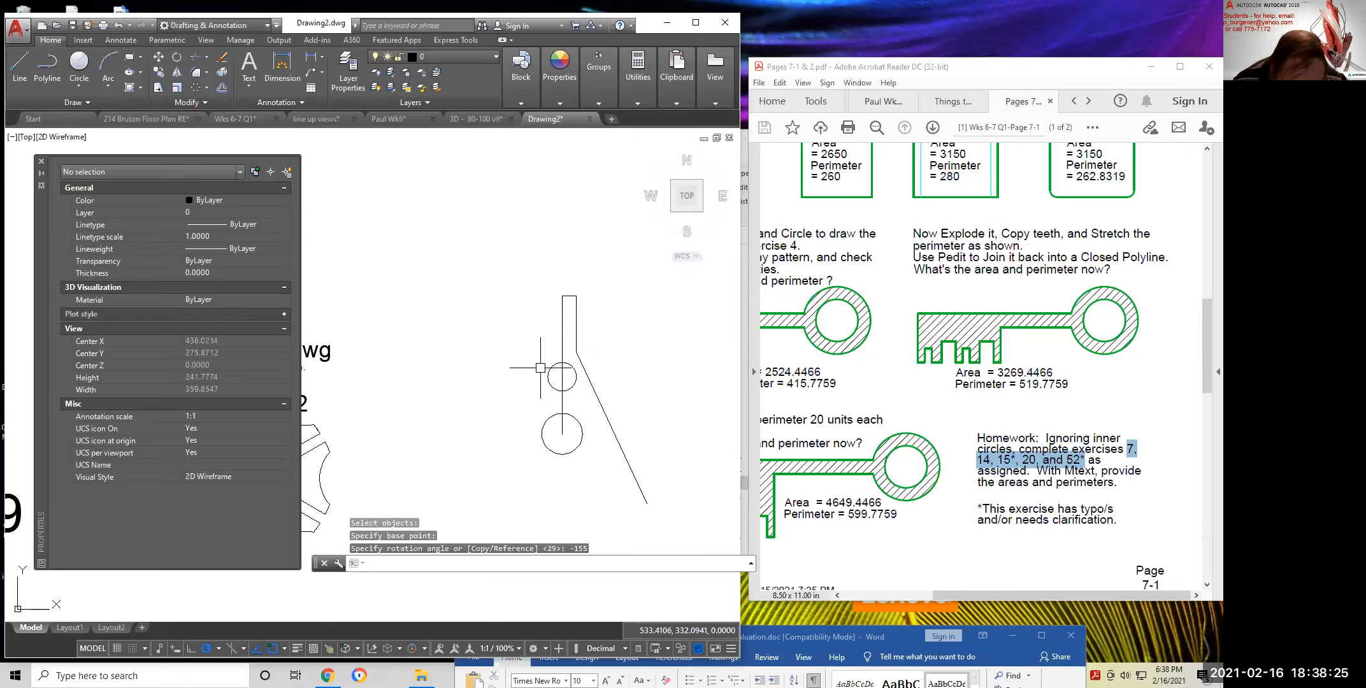
pyautogui.scroll(6, 555, 372)
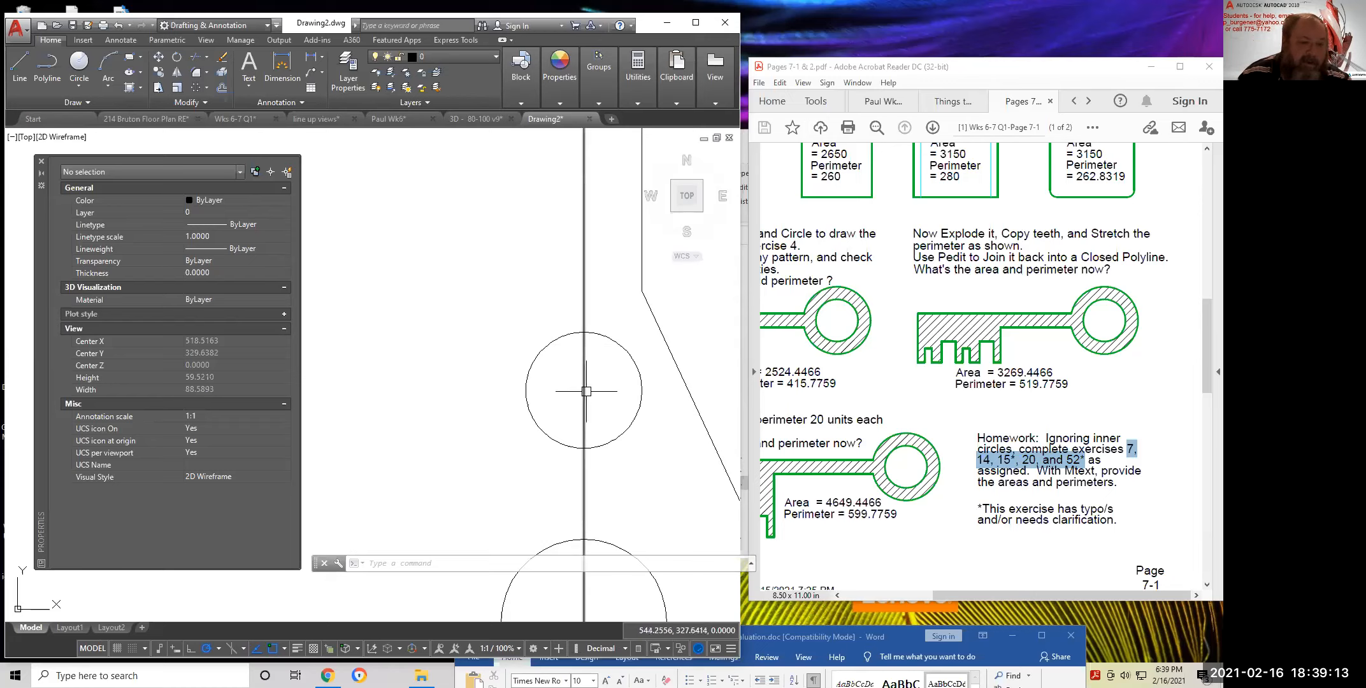
# Draw horizontal lines from the upper circle's centre and the lower circle's right edge to the slanted line
pyautogui.click(25, 66)
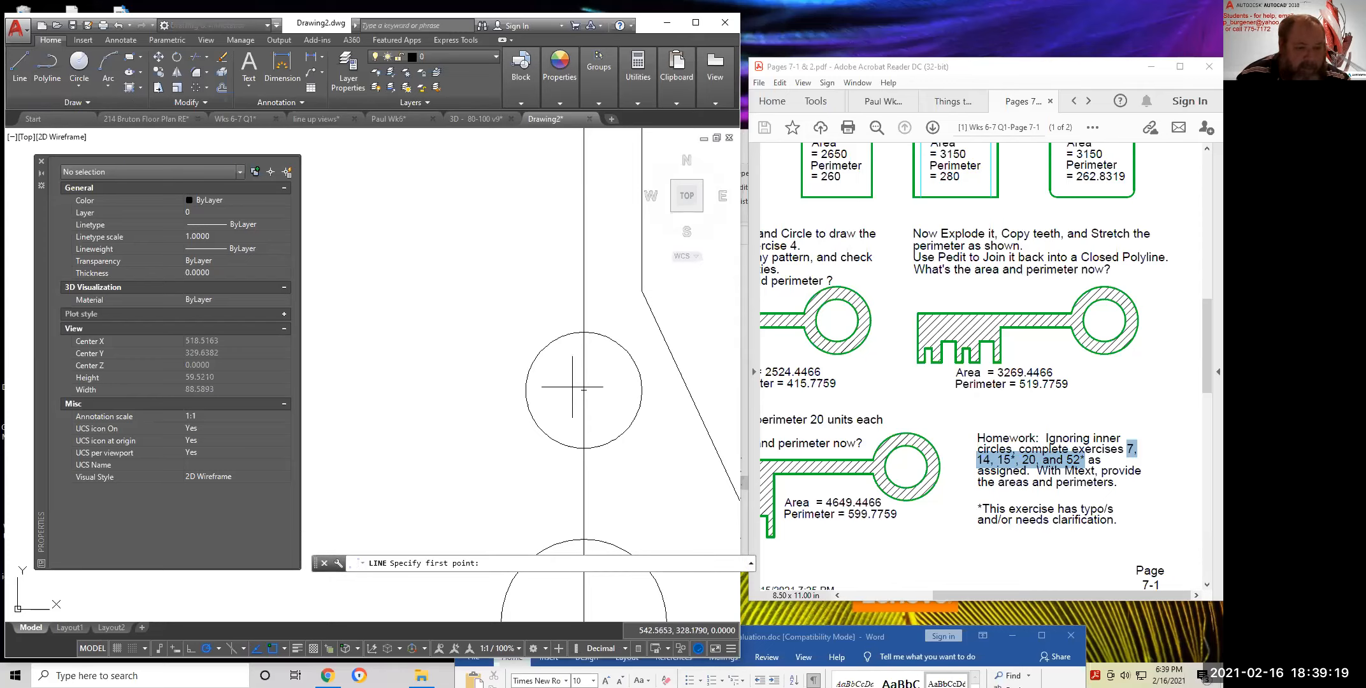
pyautogui.click(584, 389)
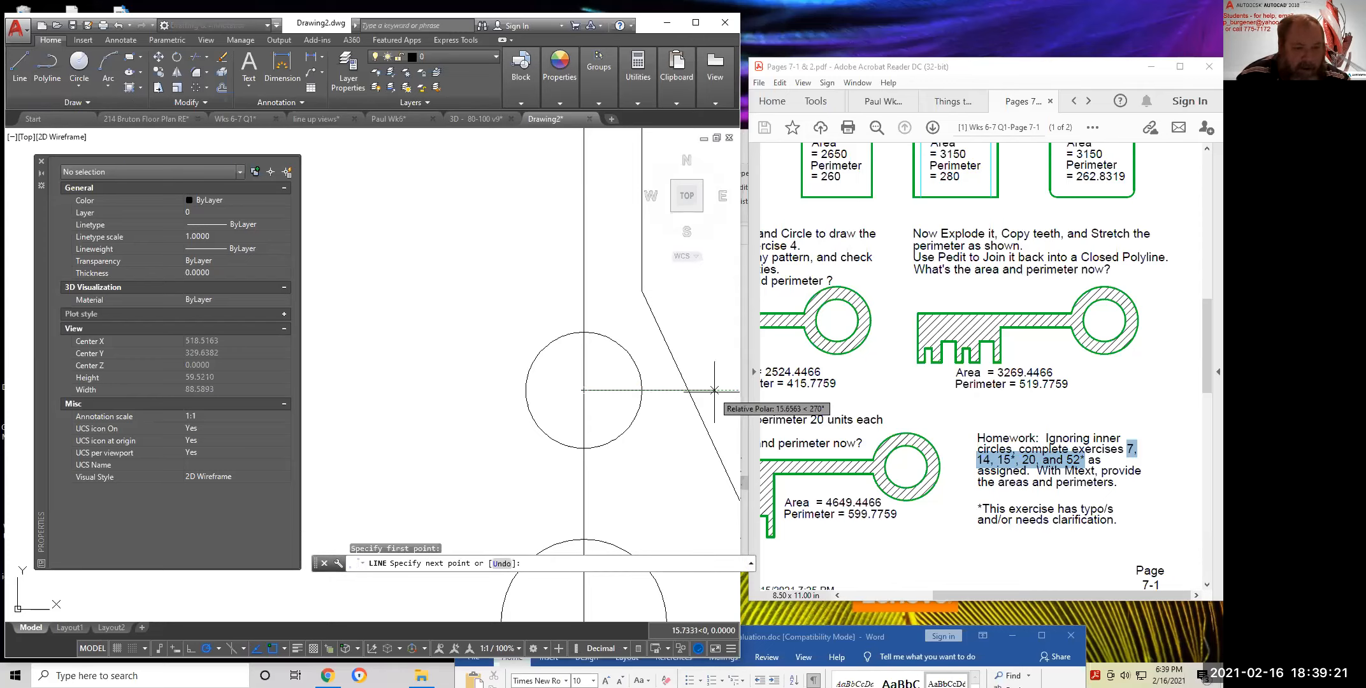
pyautogui.click(688, 389)
pyautogui.press('Return')
pyautogui.scroll(-3, 682, 436)
pyautogui.moveTo(679, 437); pyautogui.dragTo(534, 356, button='middle')
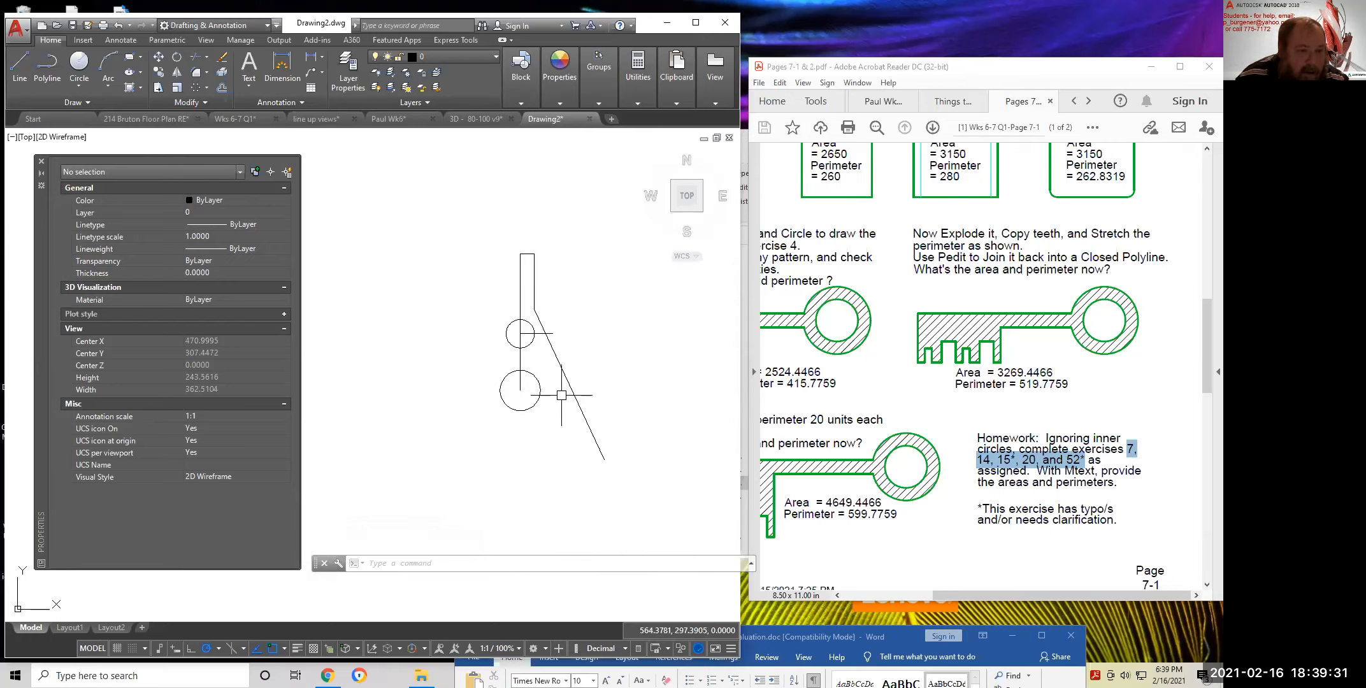
pyautogui.click(21, 59)
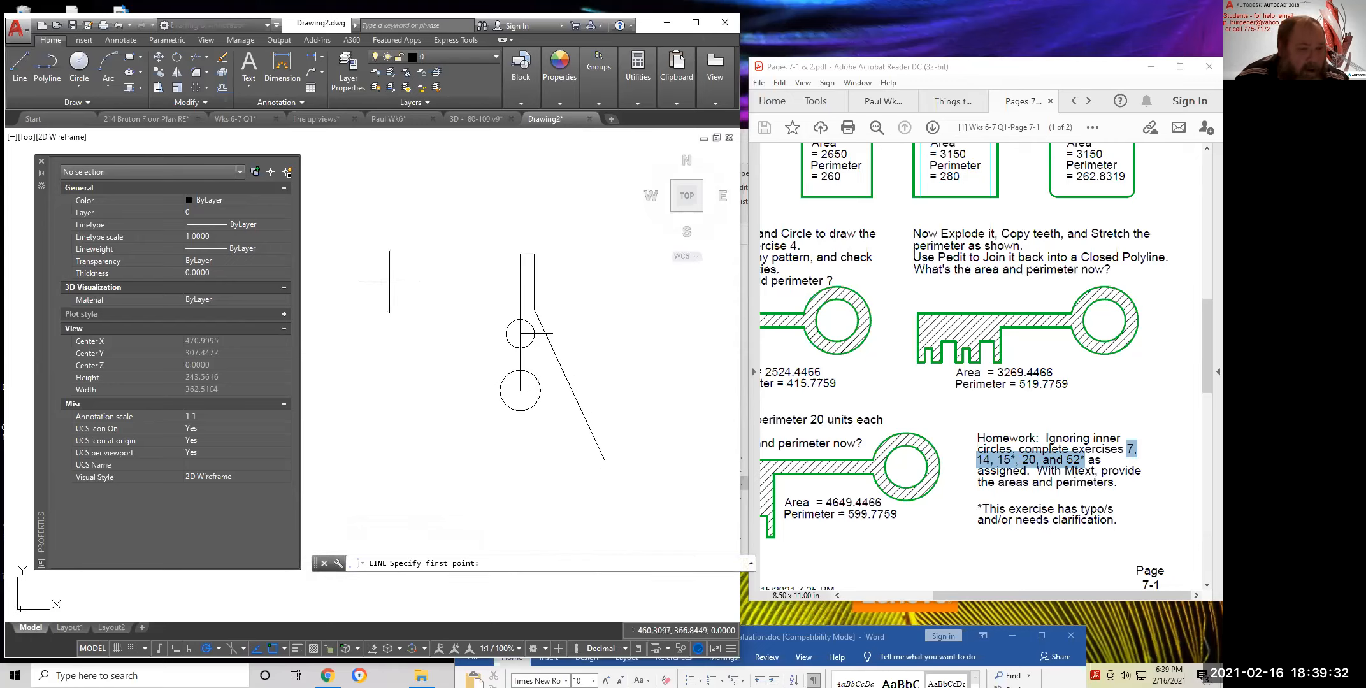
pyautogui.click(540, 390)
pyautogui.click(643, 390)
pyautogui.press('Return')
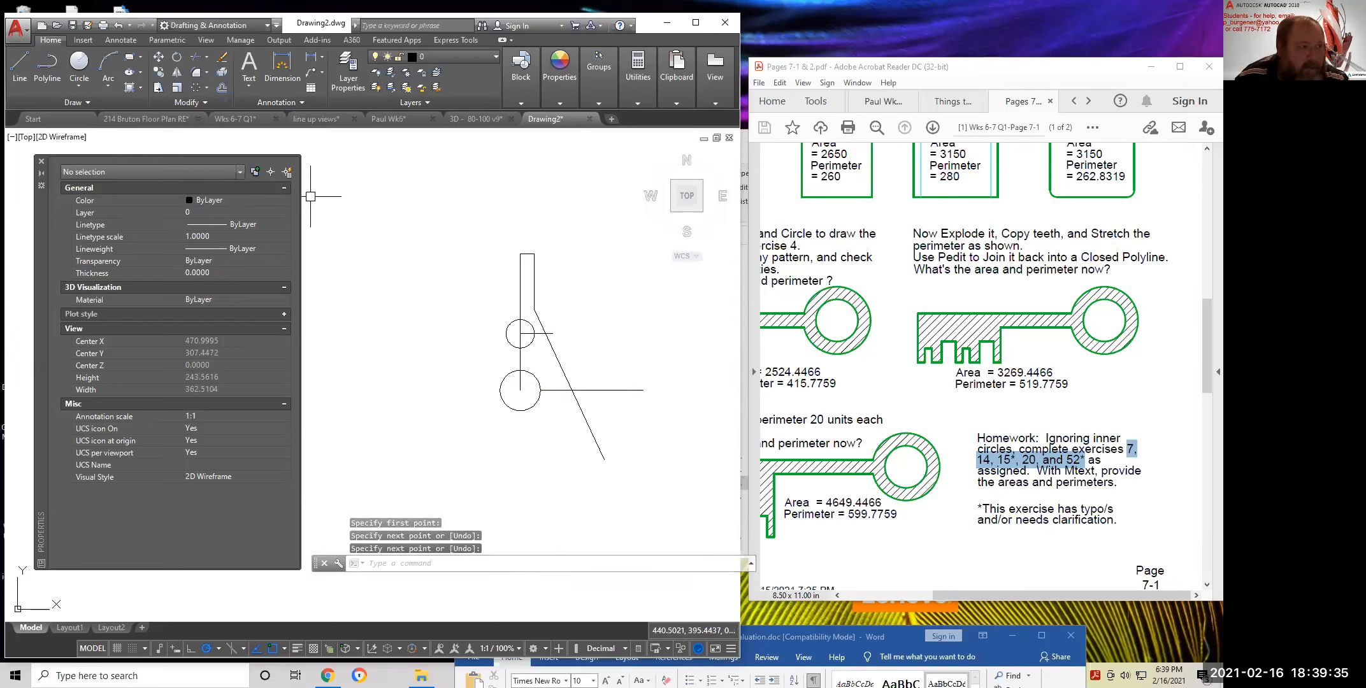
# Draw vertical lines from the upper circle's intersection and right edge down to the horizontal line and lower circle
pyautogui.click(19, 60)
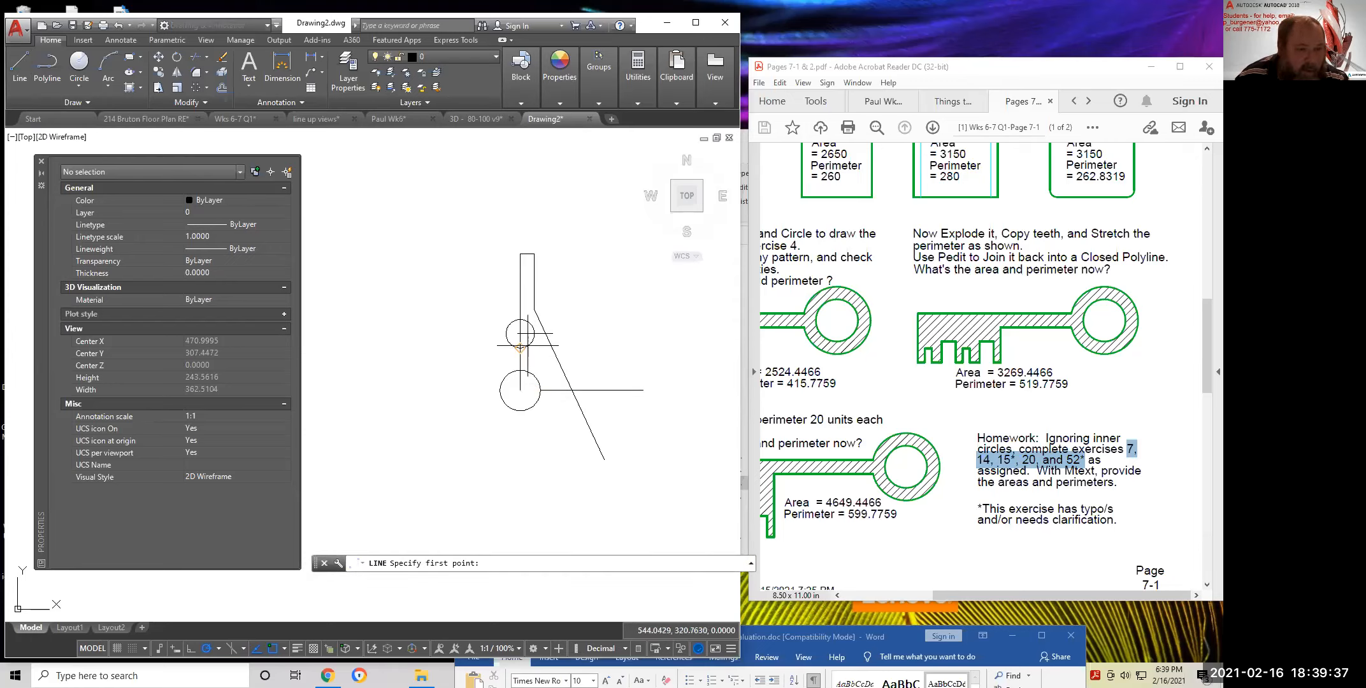
pyautogui.click(544, 333)
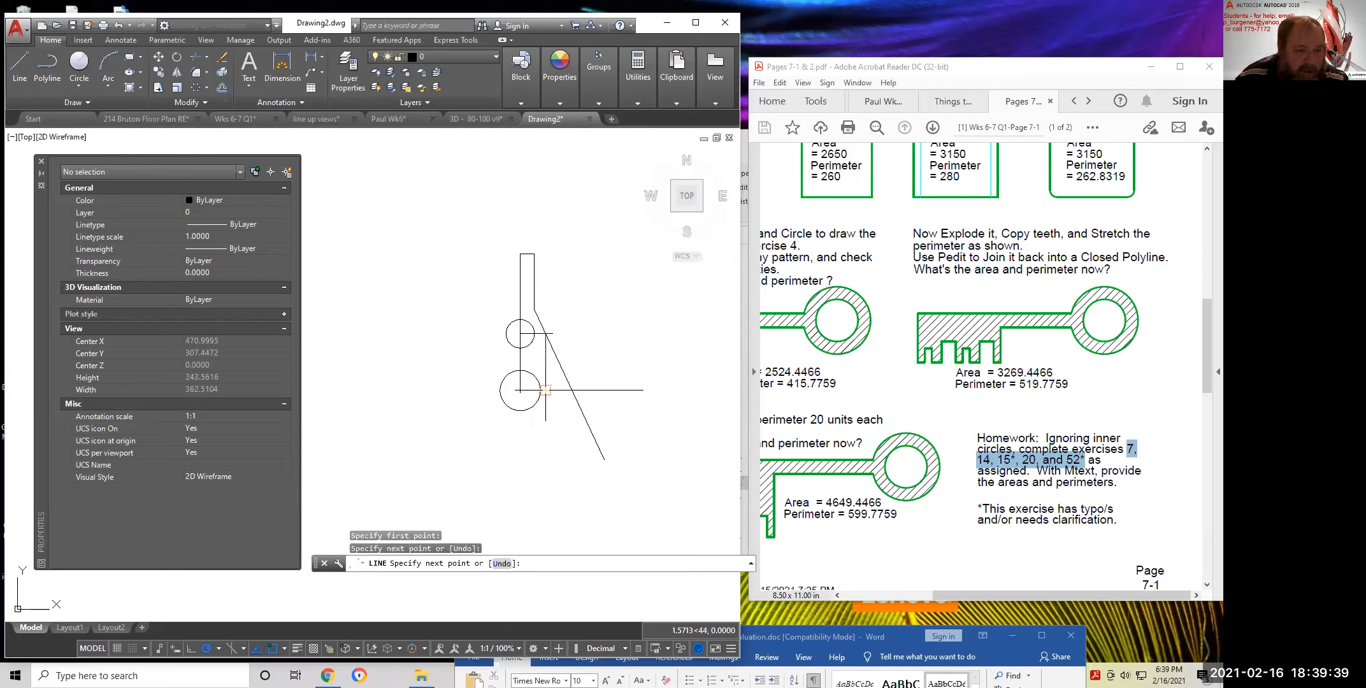
pyautogui.click(544, 389)
pyautogui.press('Return')
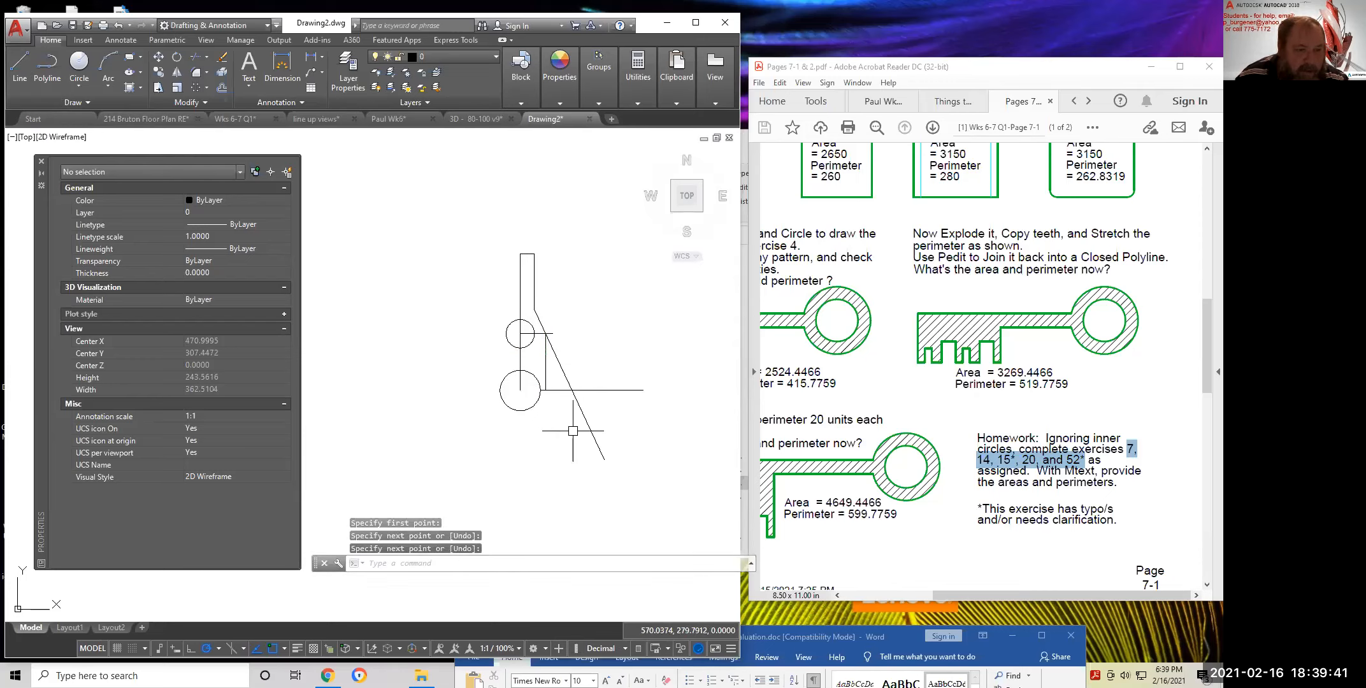
pyautogui.press('Return')
pyautogui.click(534, 335)
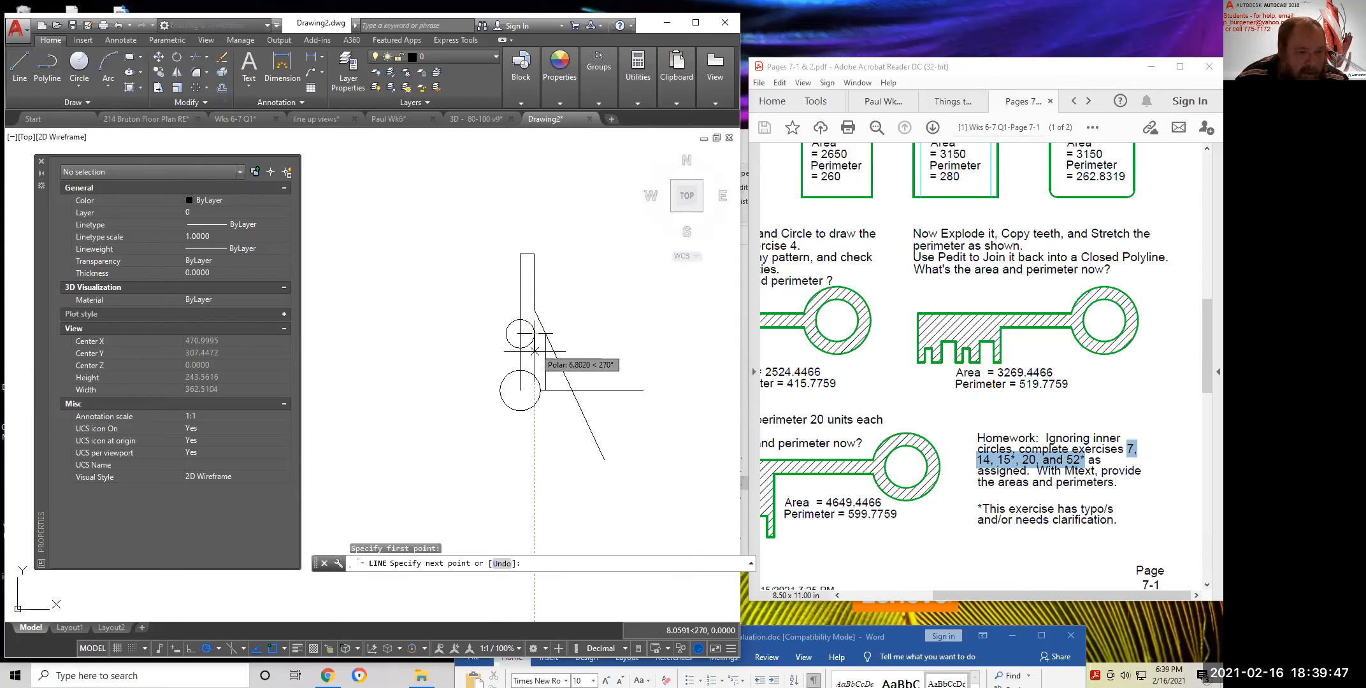
pyautogui.click(534, 375)
pyautogui.press('Return')
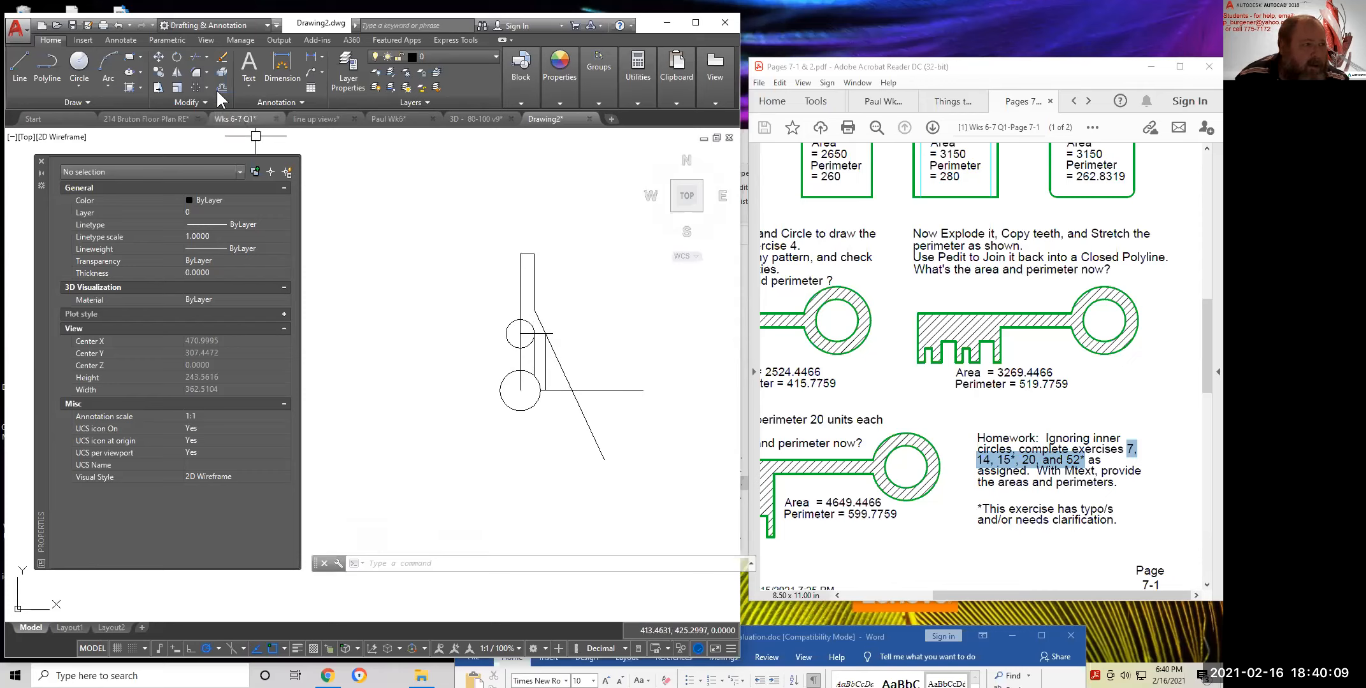
# Trim the small circle's left arc using all objects as edges, and adjust object snap settings
pyautogui.click(198, 54)
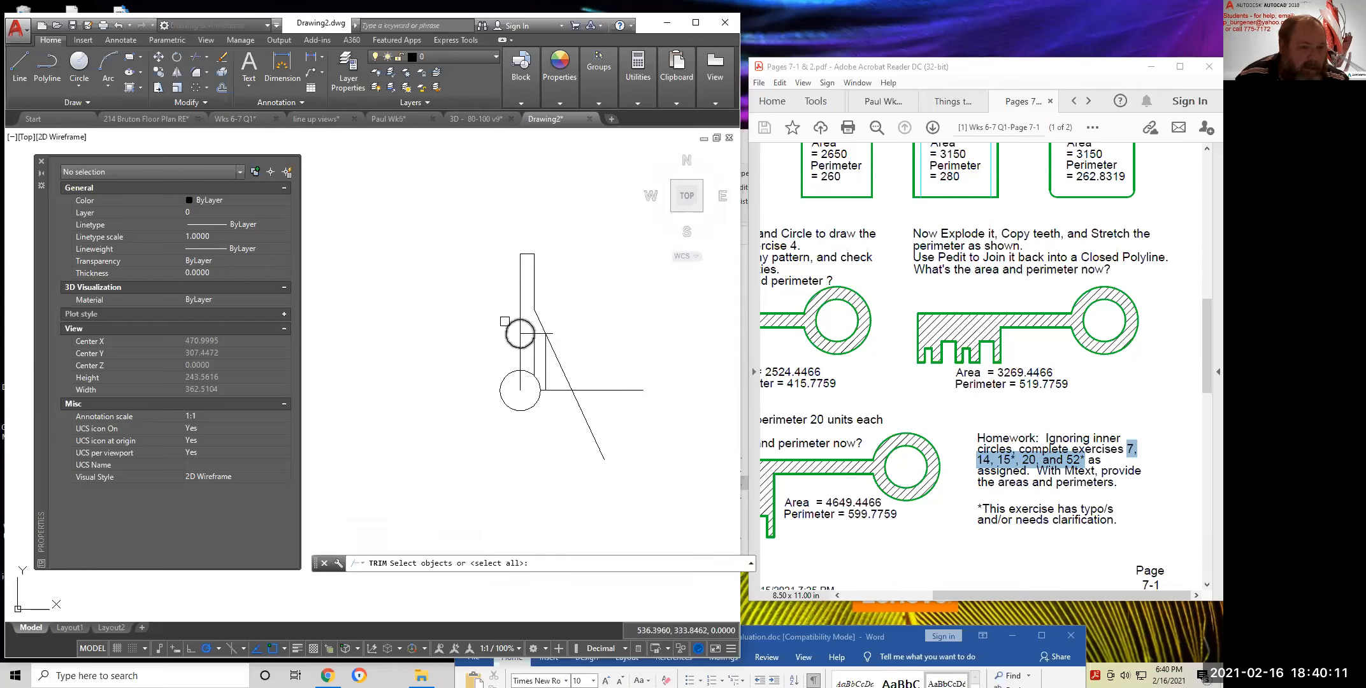
pyautogui.press('Return')
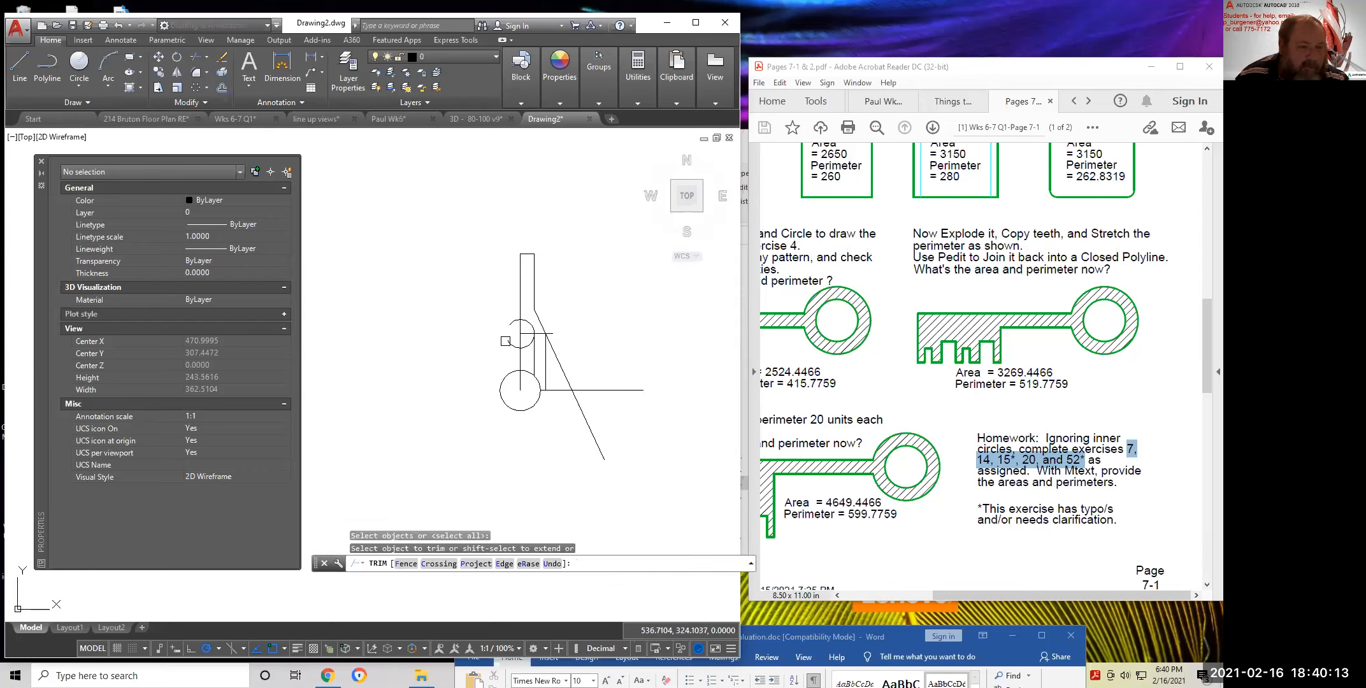
pyautogui.click(505, 341)
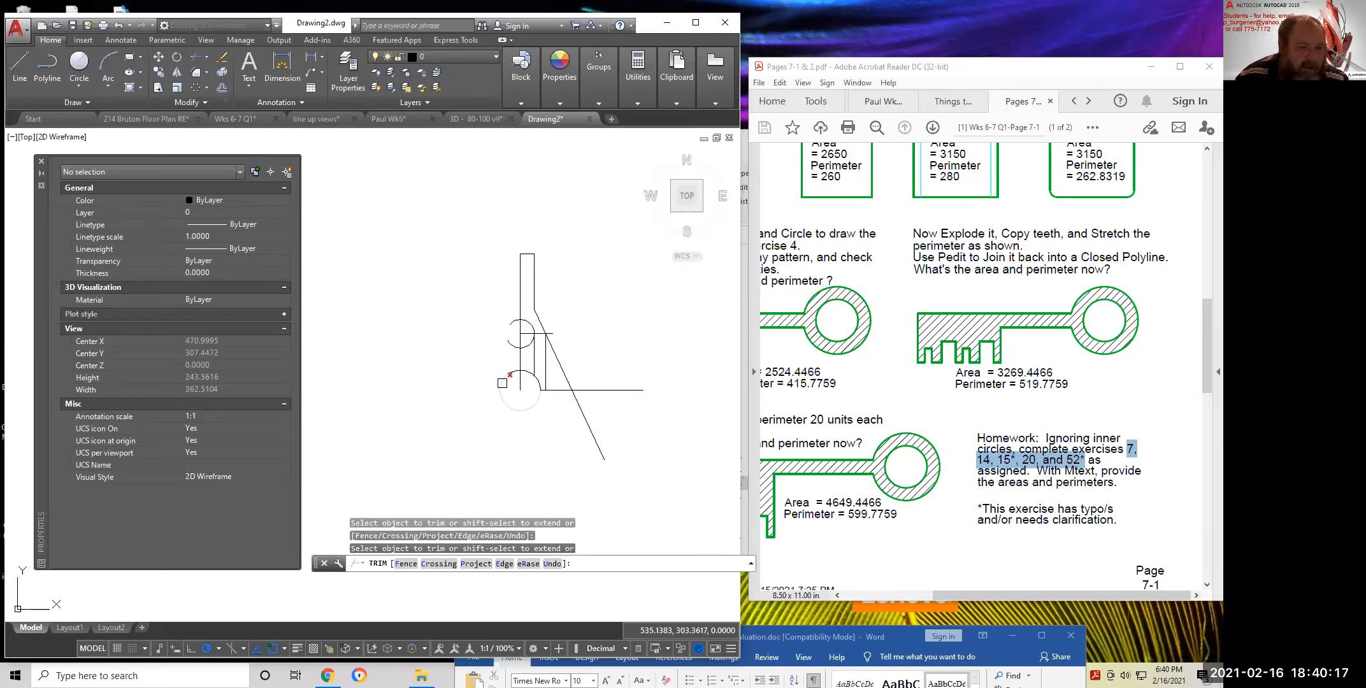
pyautogui.click(286, 648)
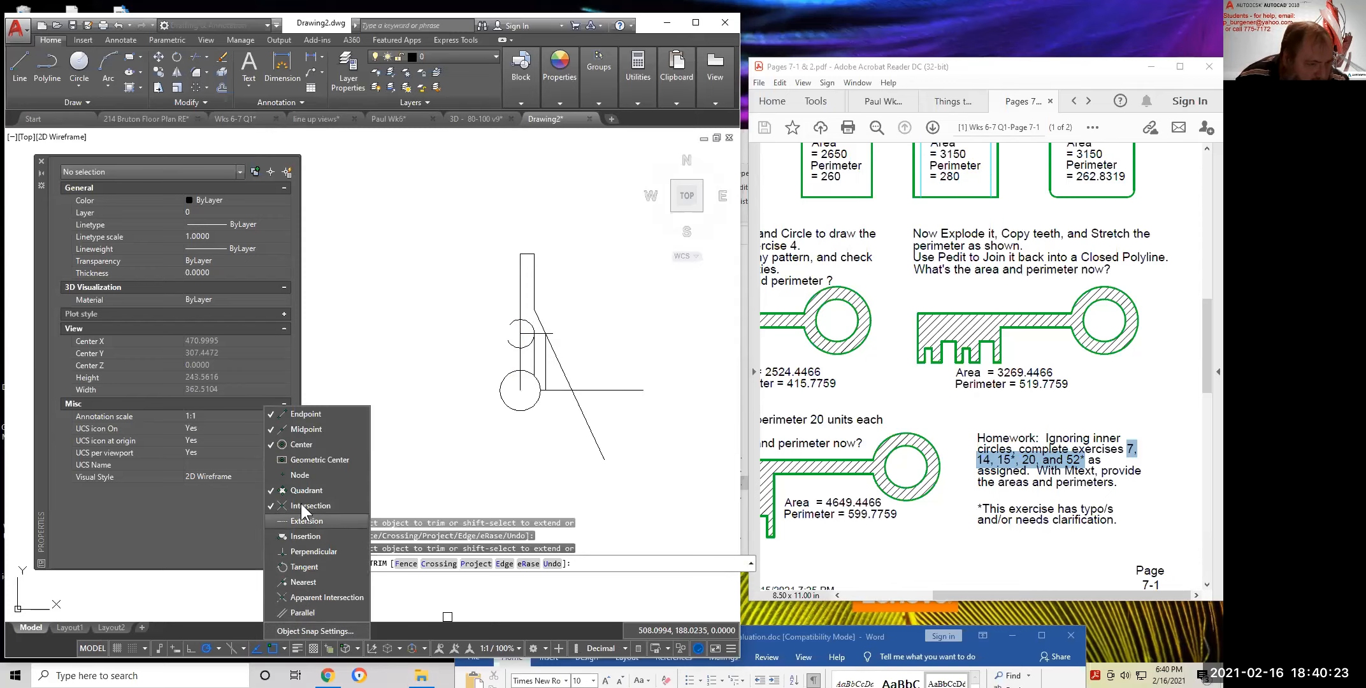
pyautogui.click(475, 342)
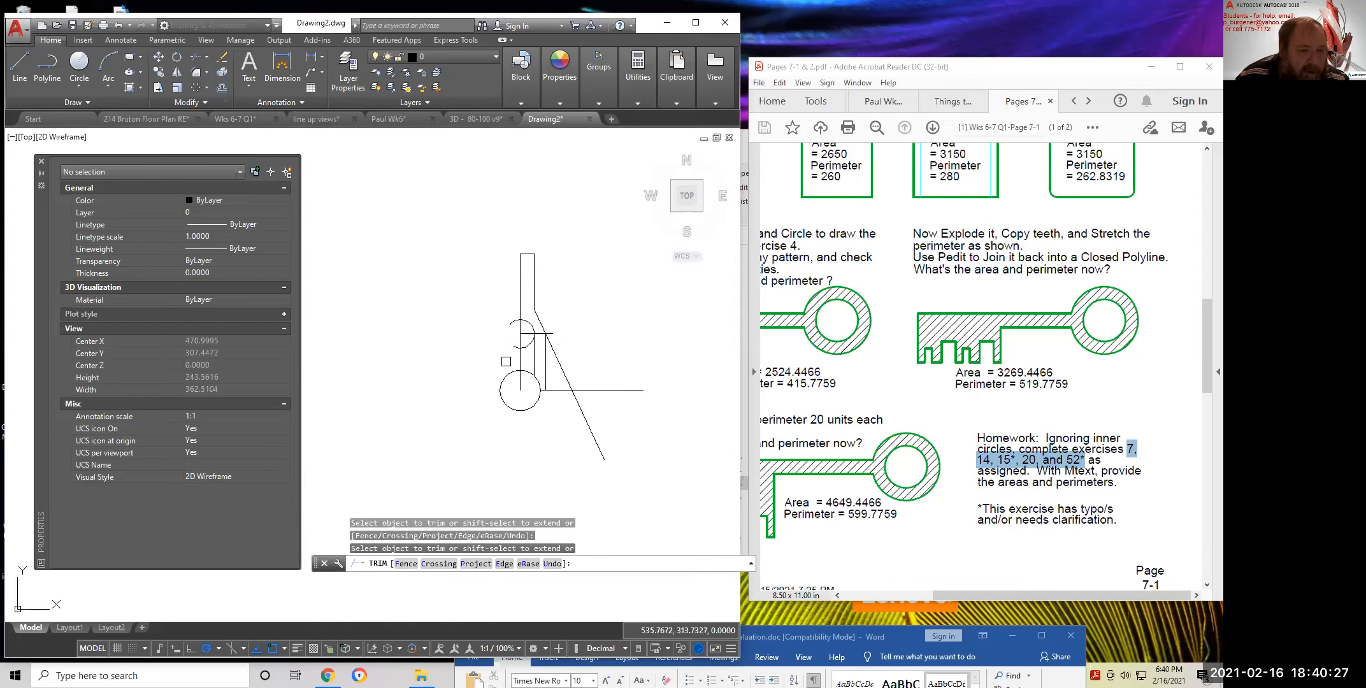
# Trim the upper circle's arc, the horizontal line stub, the lower diagonal and the short connecting line
pyautogui.scroll(6, 506, 361)
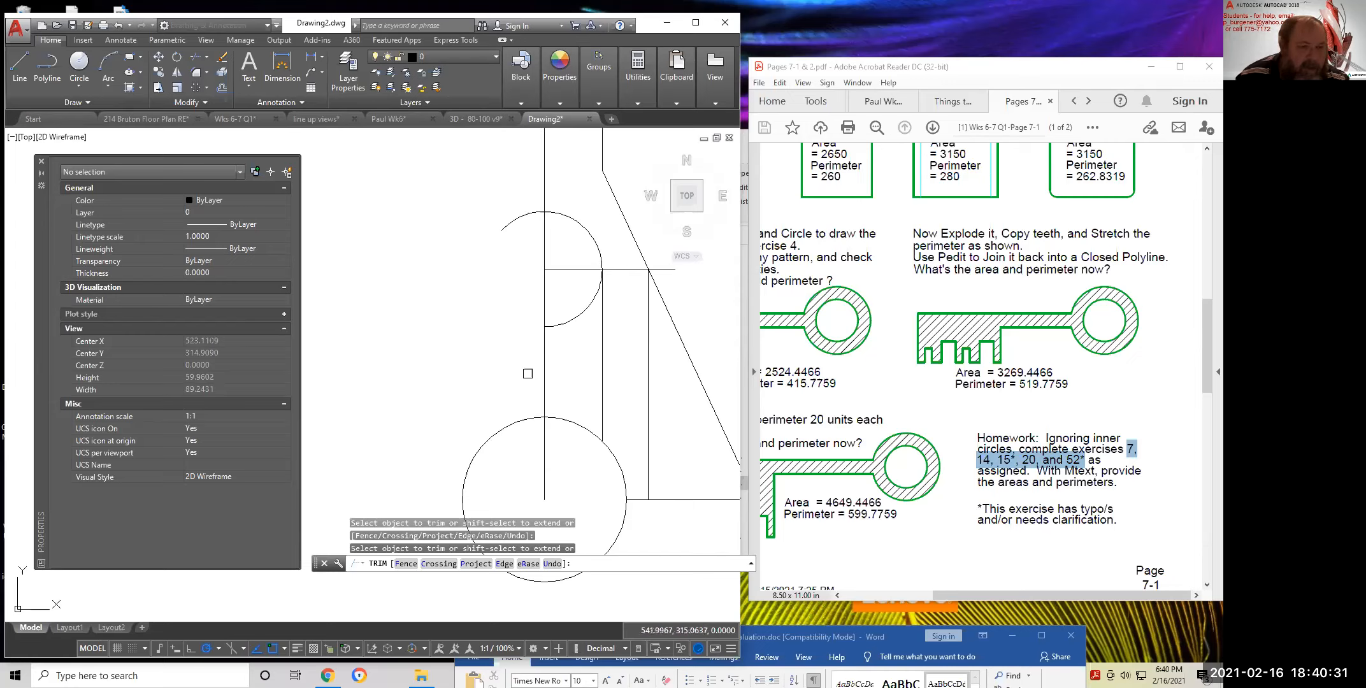
pyautogui.click(573, 324)
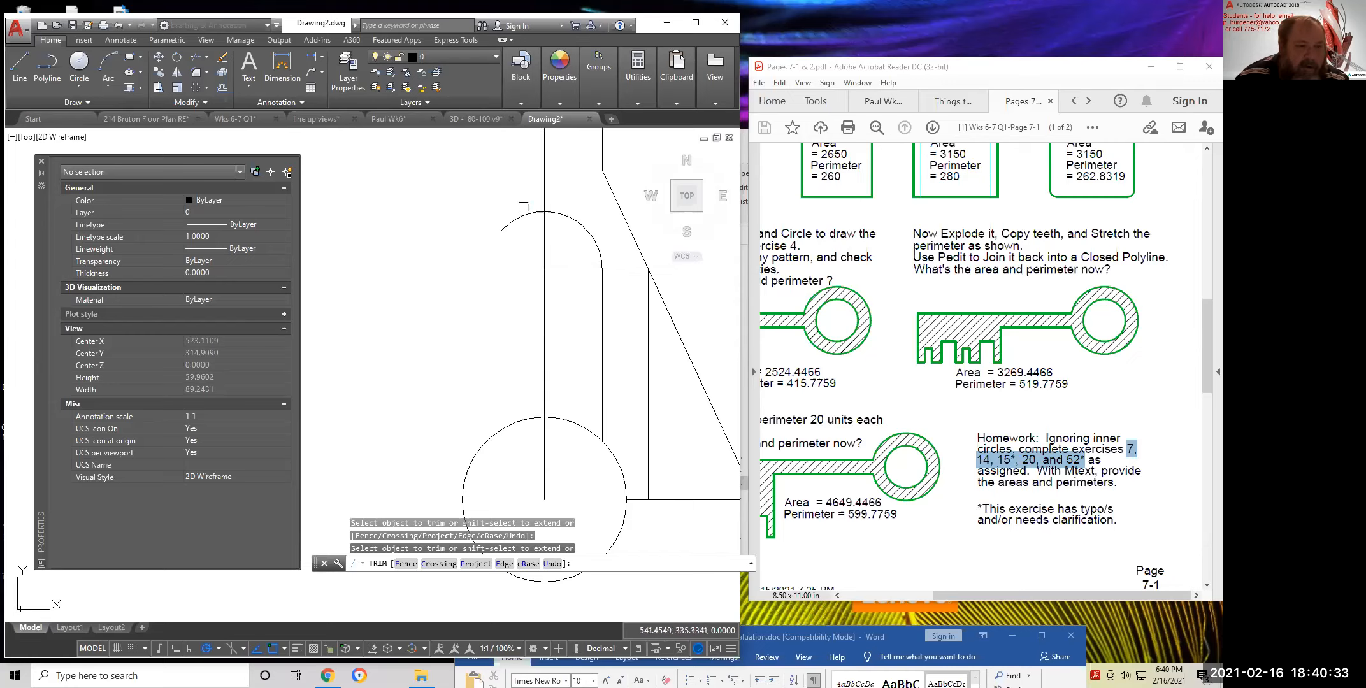
pyautogui.click(668, 268)
pyautogui.click(694, 359)
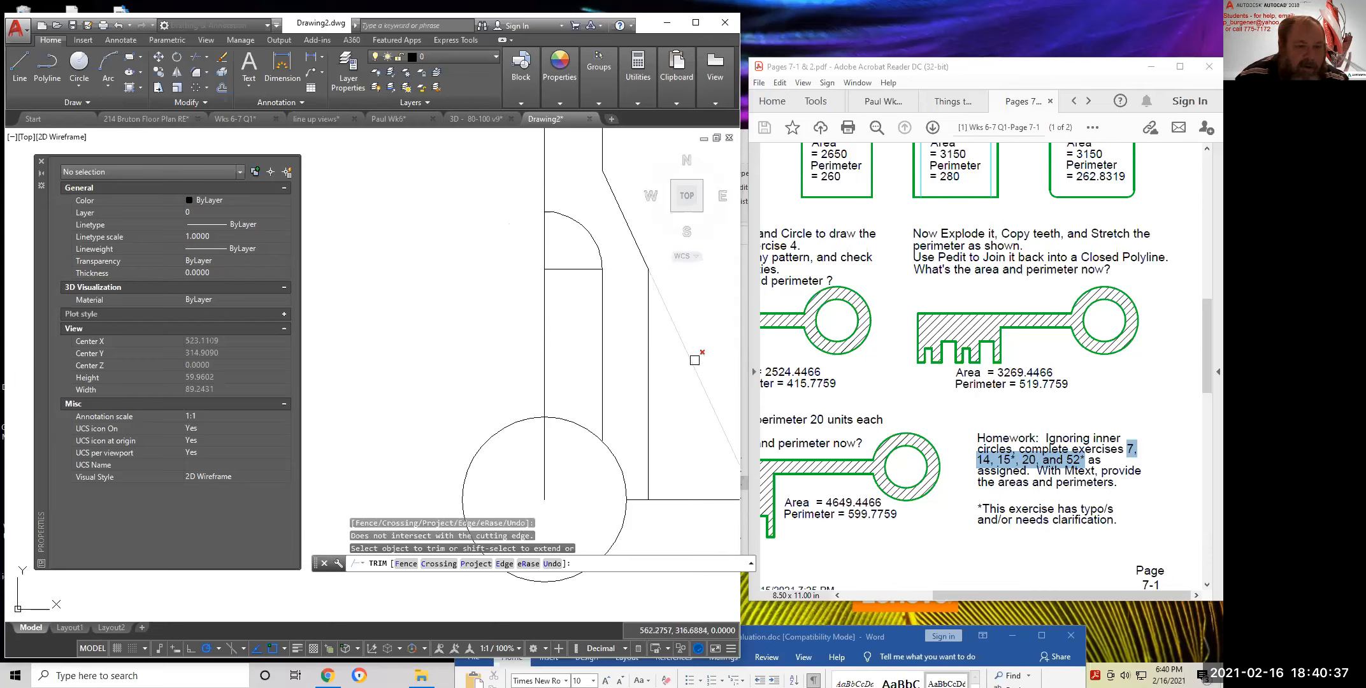
pyautogui.scroll(-2, 683, 369)
pyautogui.scroll(-4, 696, 377)
pyautogui.click(589, 417)
pyautogui.scroll(2, 573, 431)
pyautogui.click(494, 366)
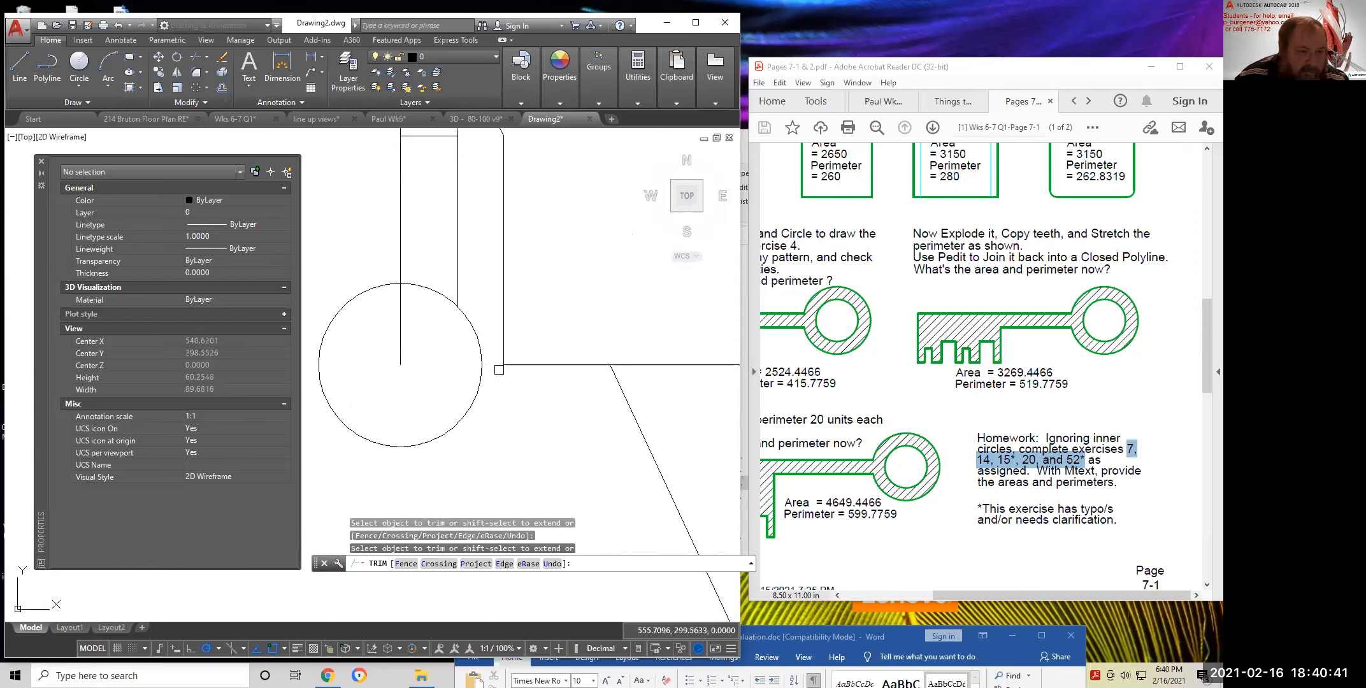
pyautogui.scroll(-2, 597, 423)
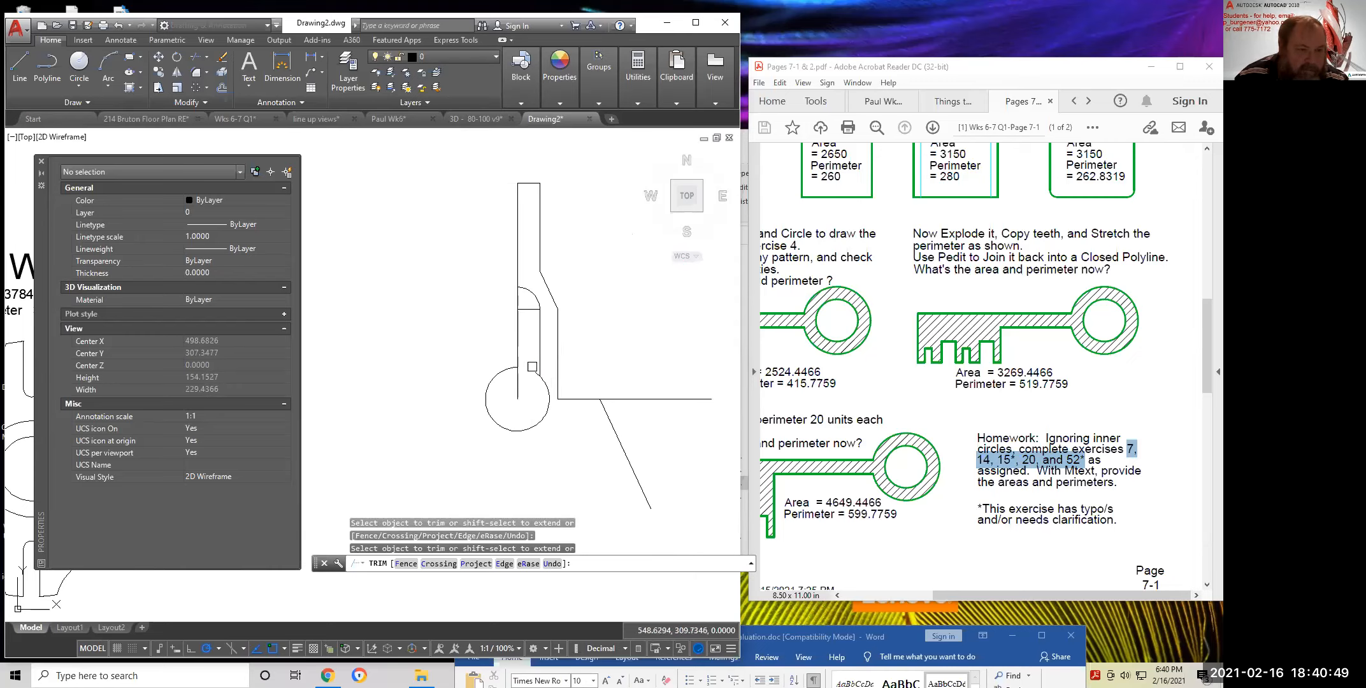
pyautogui.scroll(4, 532, 367)
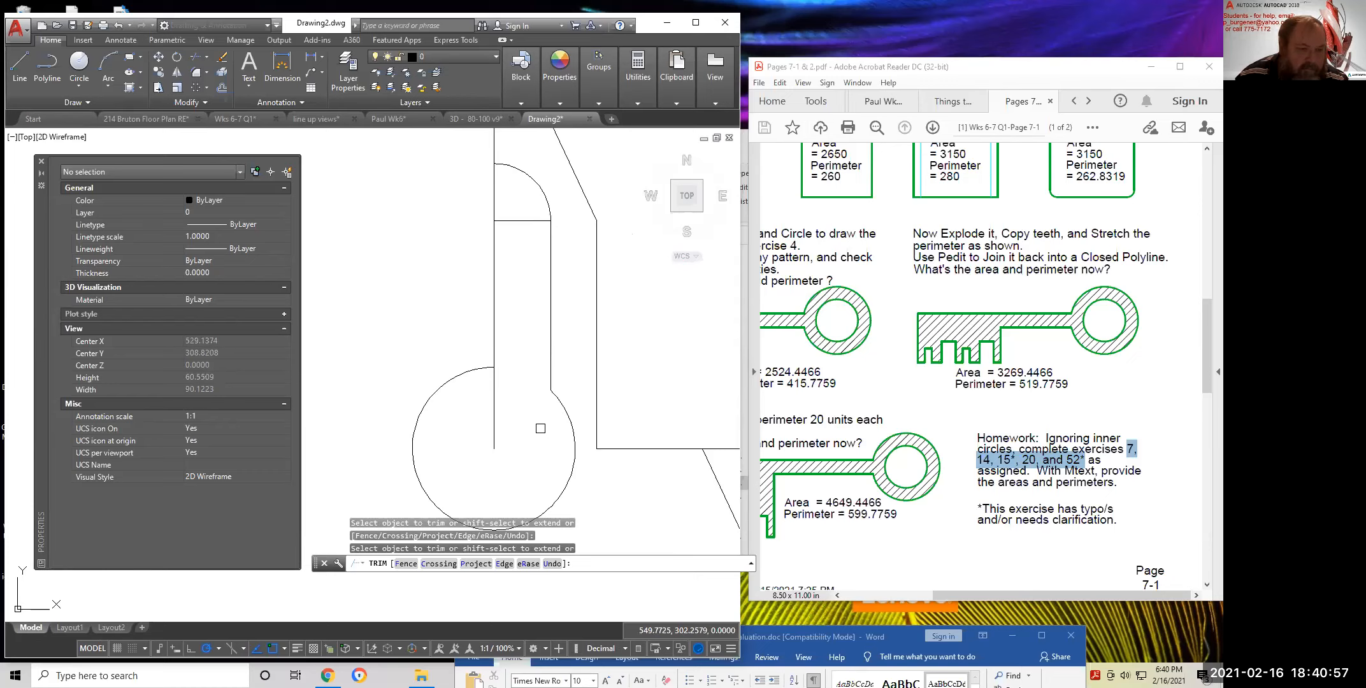
pyautogui.scroll(-4, 540, 428)
pyautogui.press('Return')
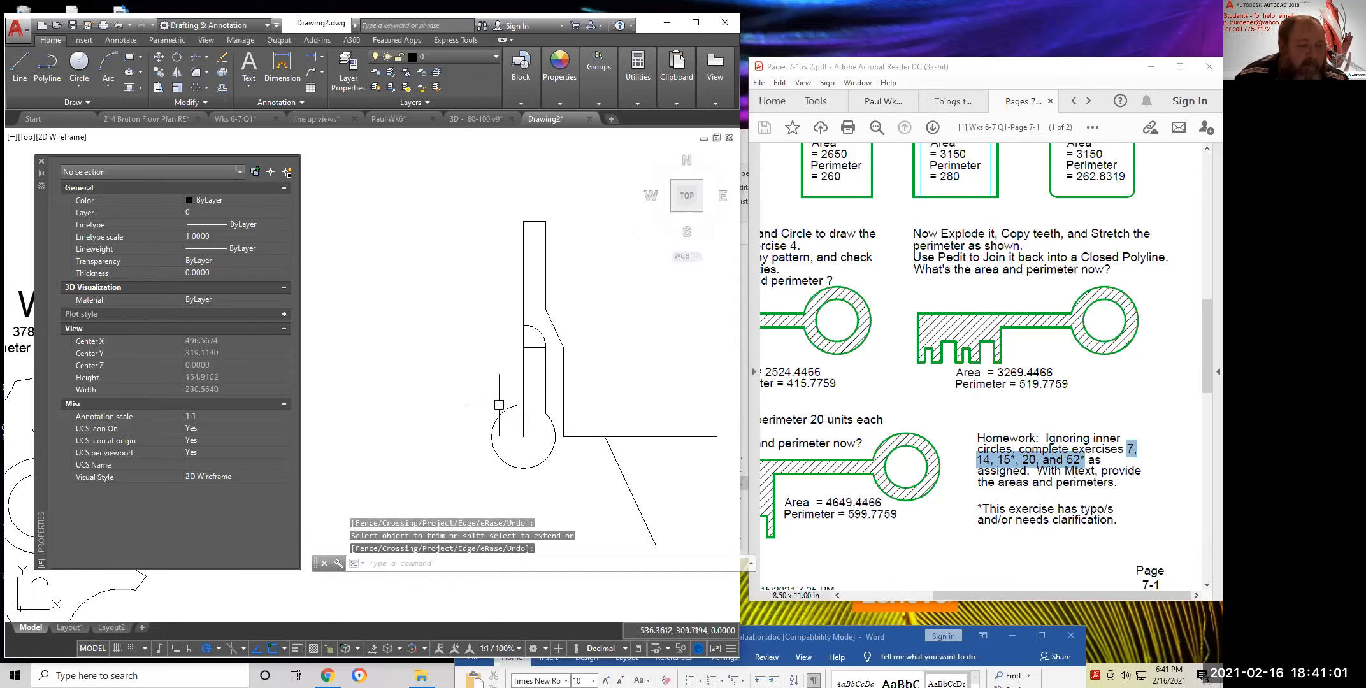
# Add a short line at the profile corner, then trim away the lower part of the circle
pyautogui.click(21, 63)
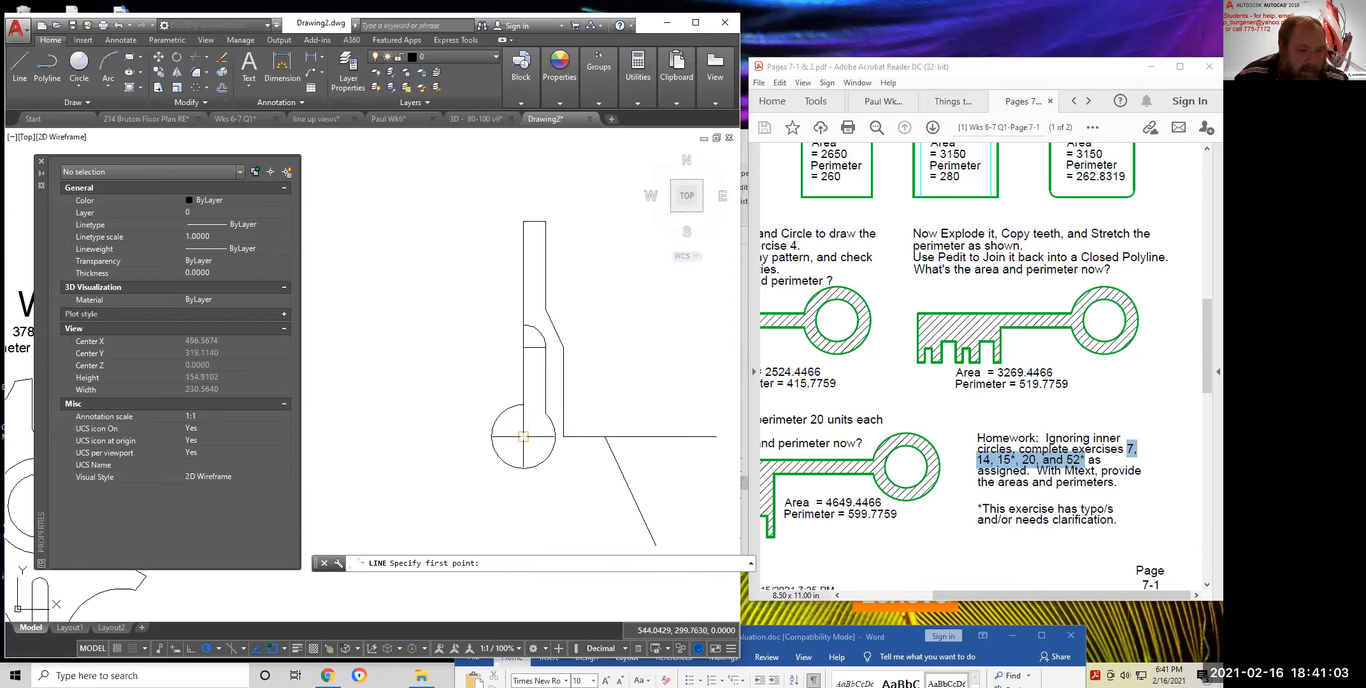
pyautogui.click(563, 436)
pyautogui.press('Return')
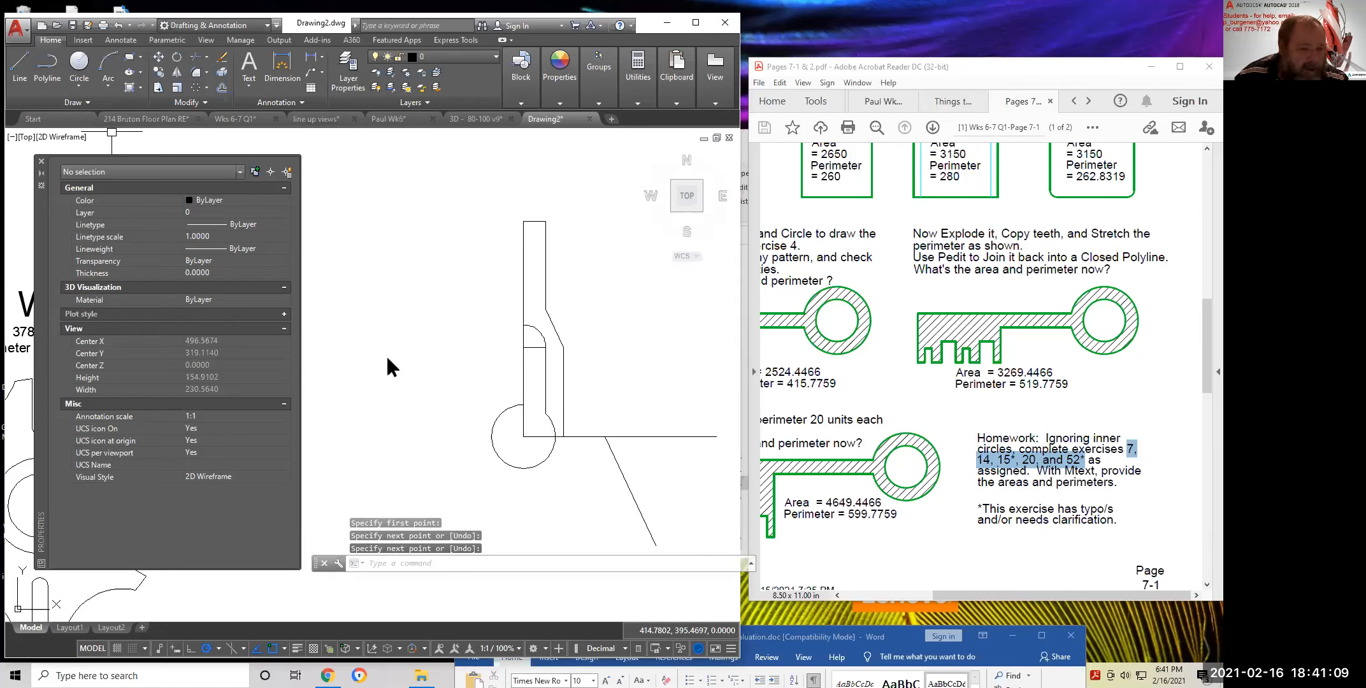
pyautogui.write('tr')
pyautogui.press('Return')
pyautogui.click(533, 463)
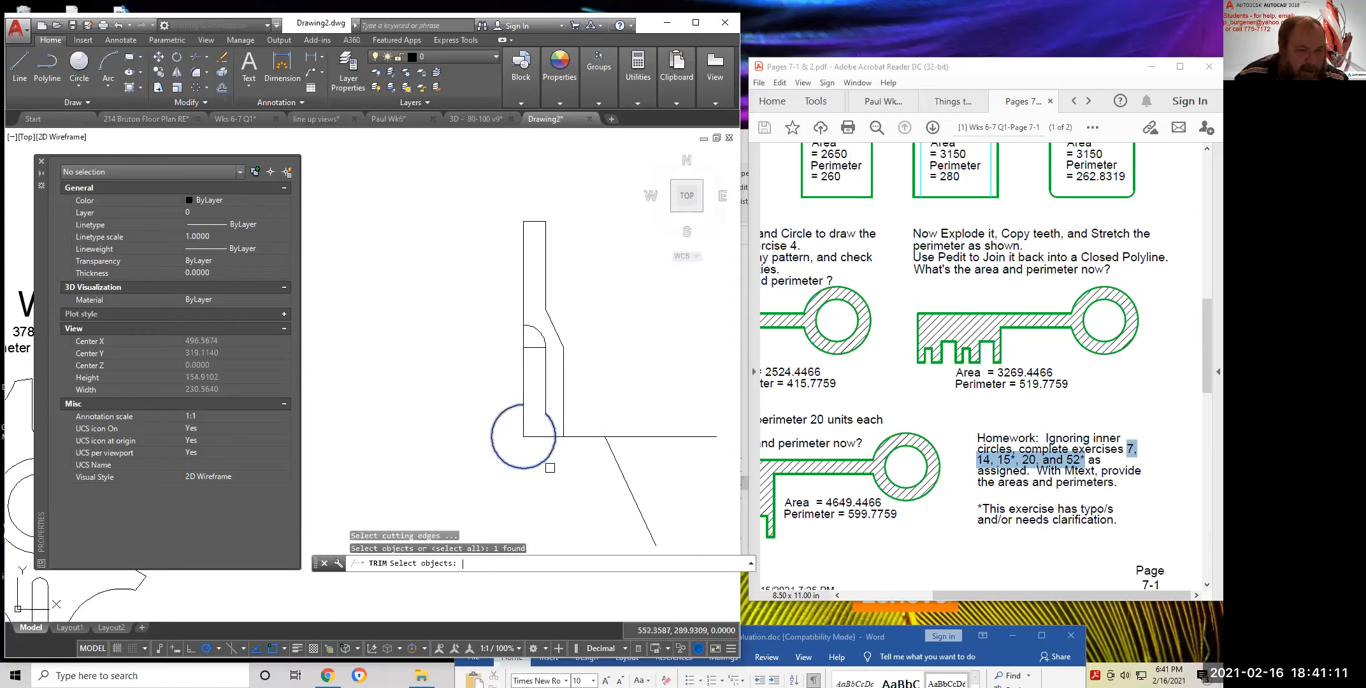
pyautogui.press('Return')
pyautogui.press('Escape')
pyautogui.press('Escape')
pyautogui.press('Escape')
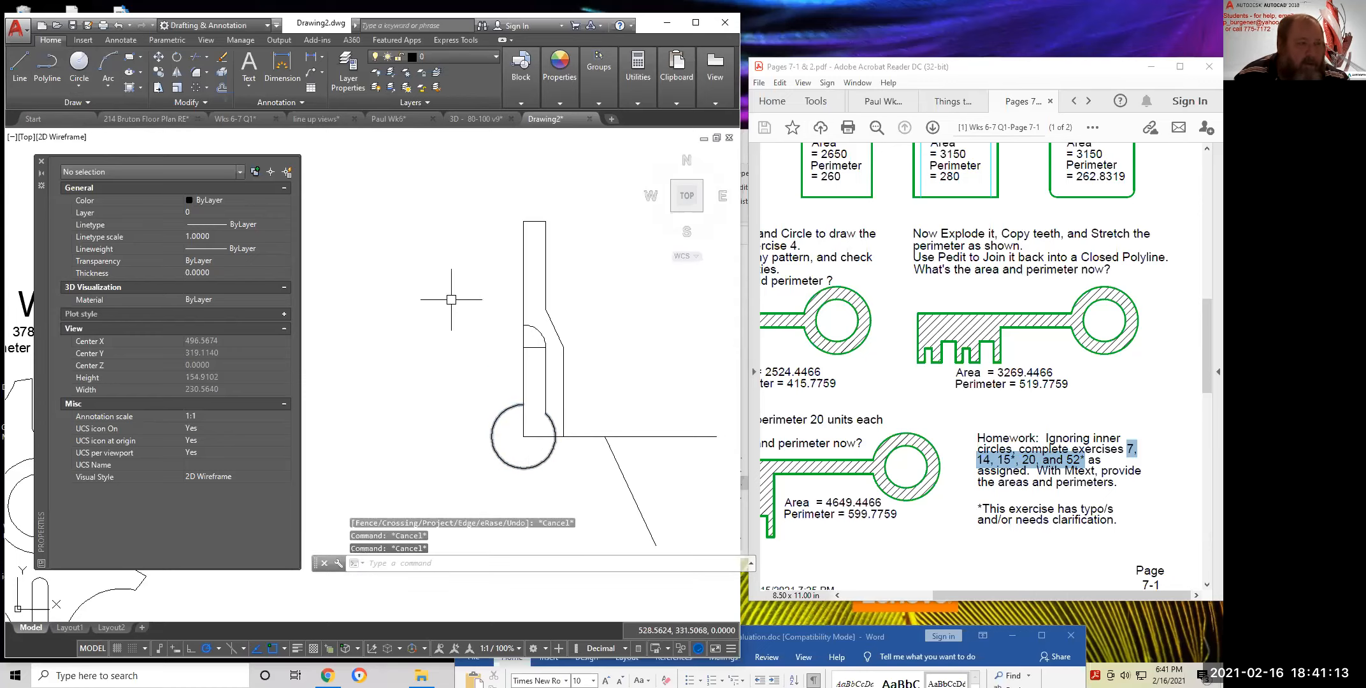
pyautogui.click(196, 68)
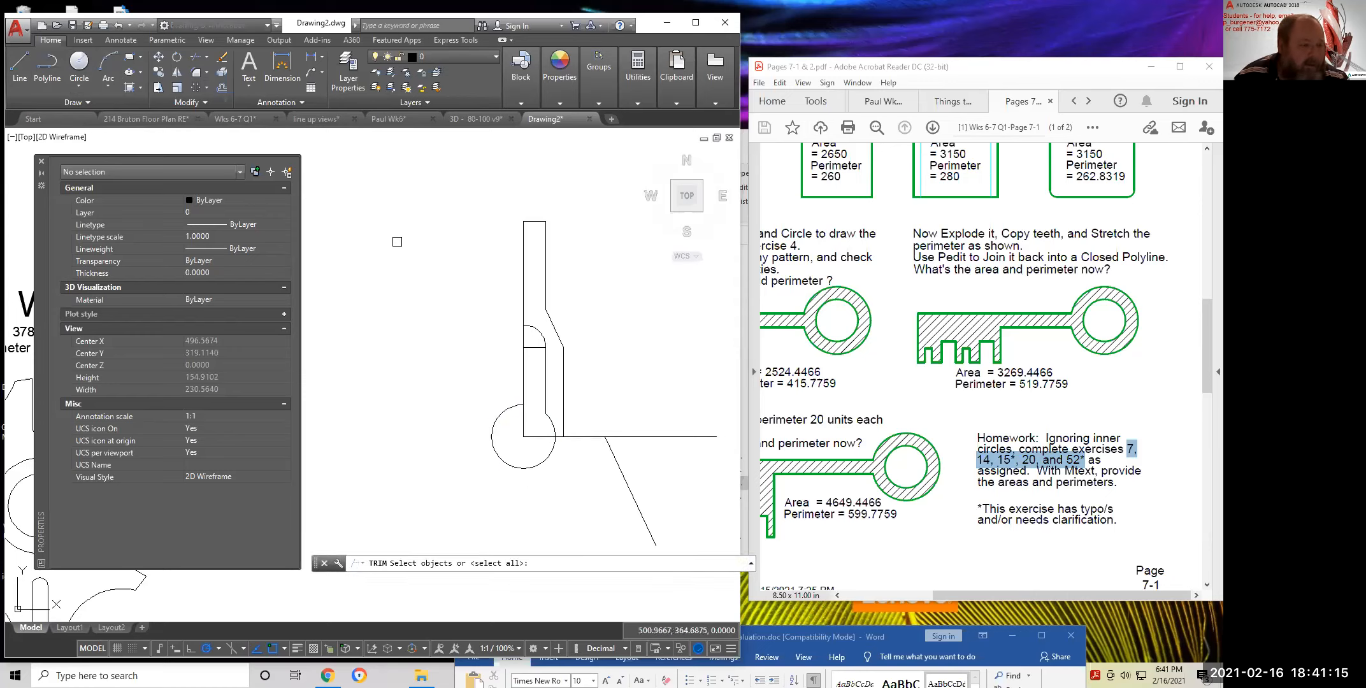
pyautogui.press('Return')
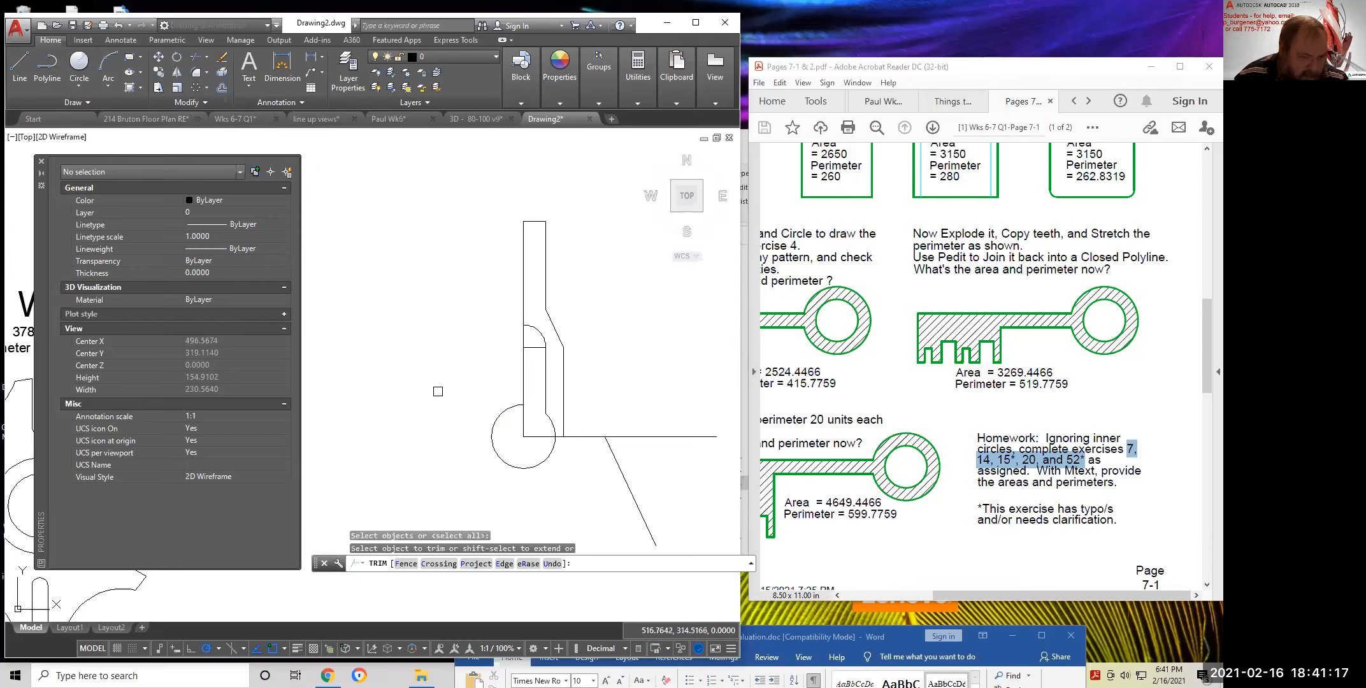
pyautogui.click(547, 459)
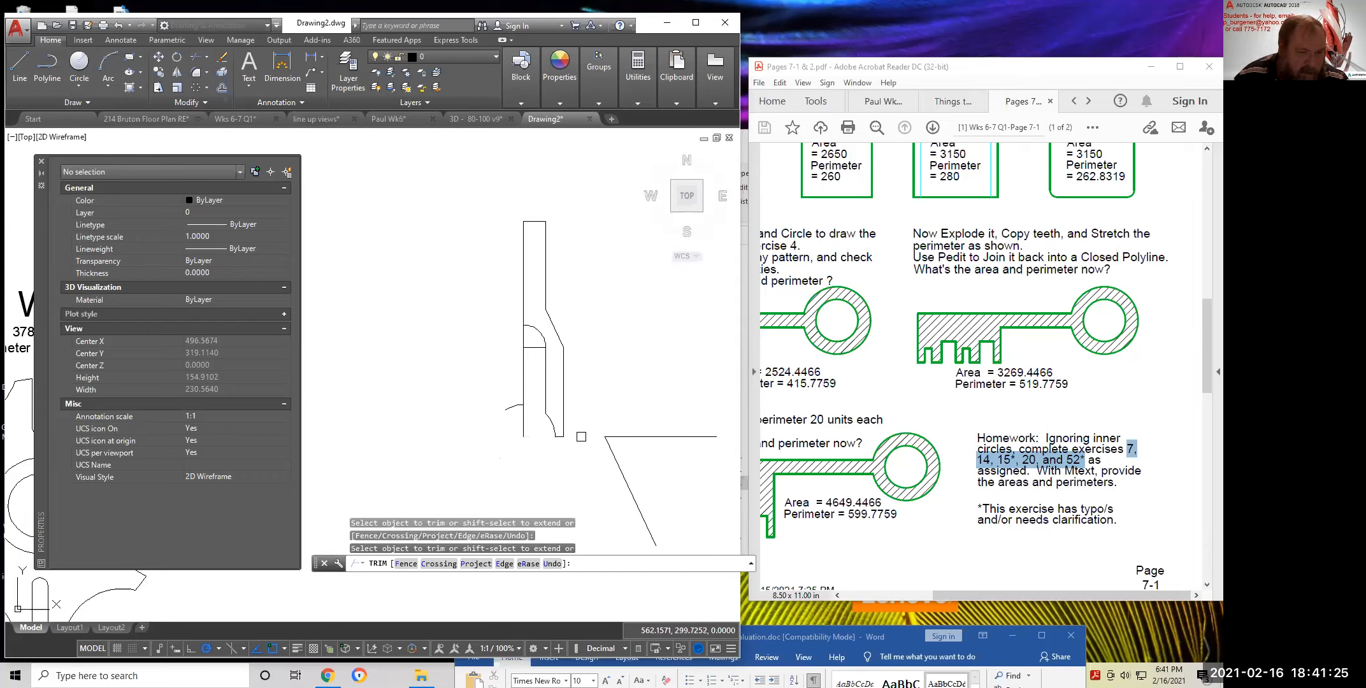
pyautogui.click(605, 437)
pyautogui.press('Escape')
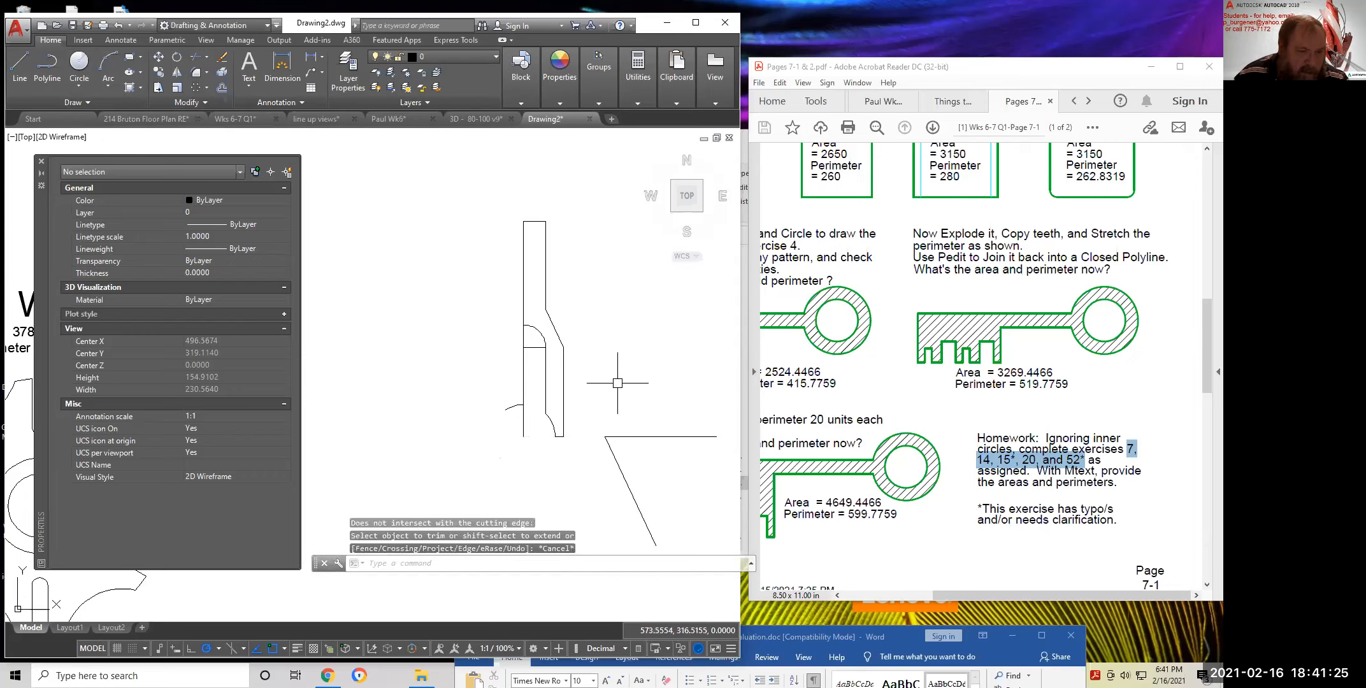
# Erase the leftover left and right construction lines using crossing windows
pyautogui.click(221, 59)
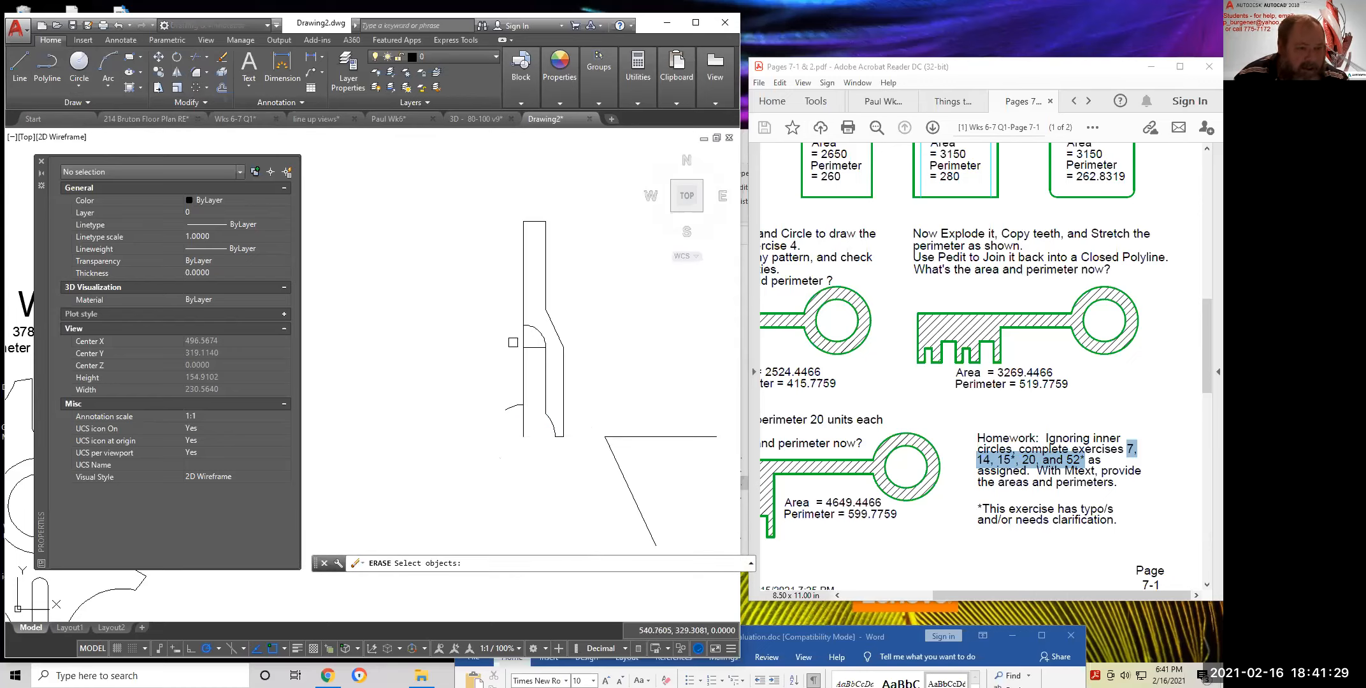
pyautogui.click(533, 305)
pyautogui.click(463, 417)
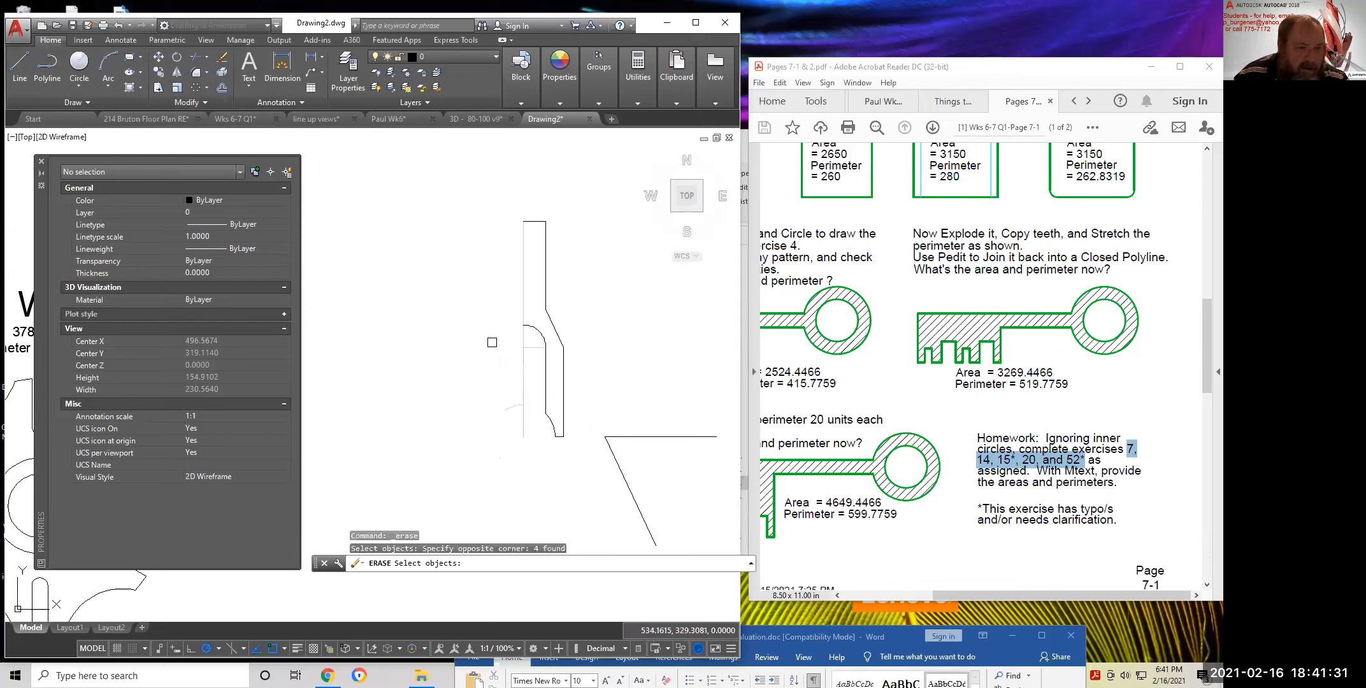
pyautogui.click(619, 408)
pyautogui.click(600, 441)
pyautogui.press('Return')
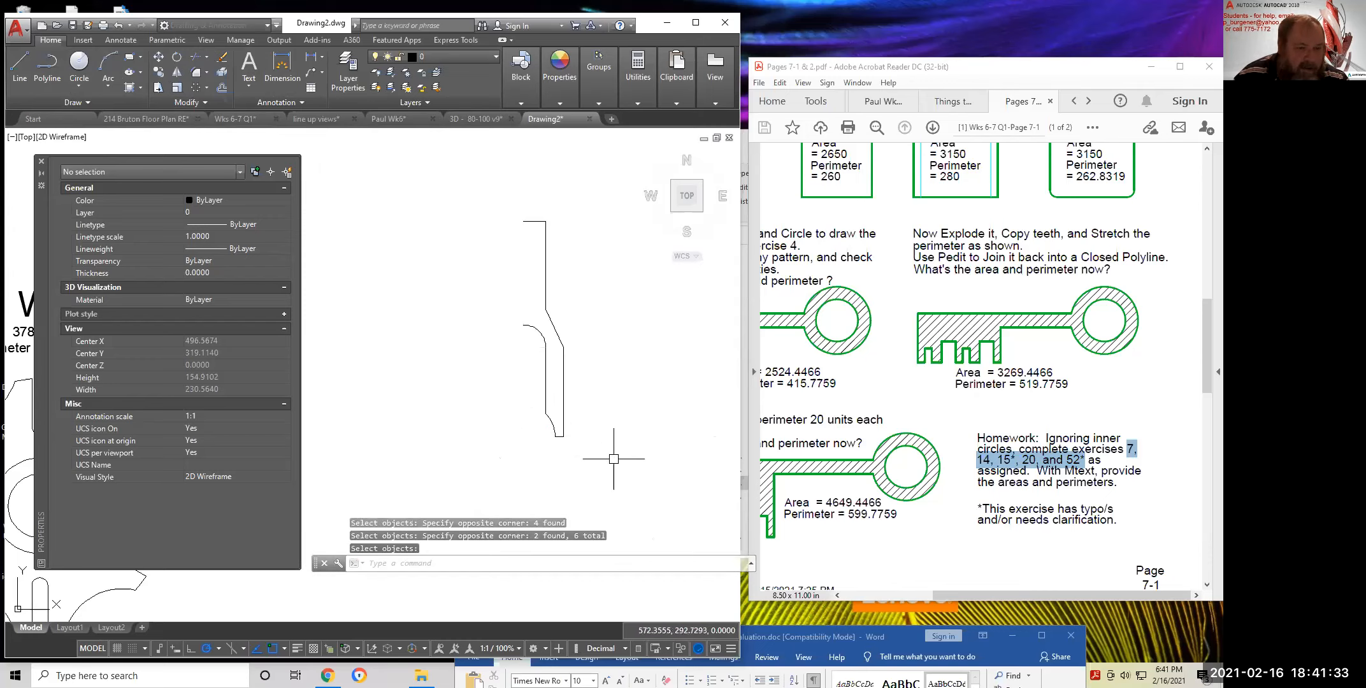
pyautogui.scroll(5, 552, 444)
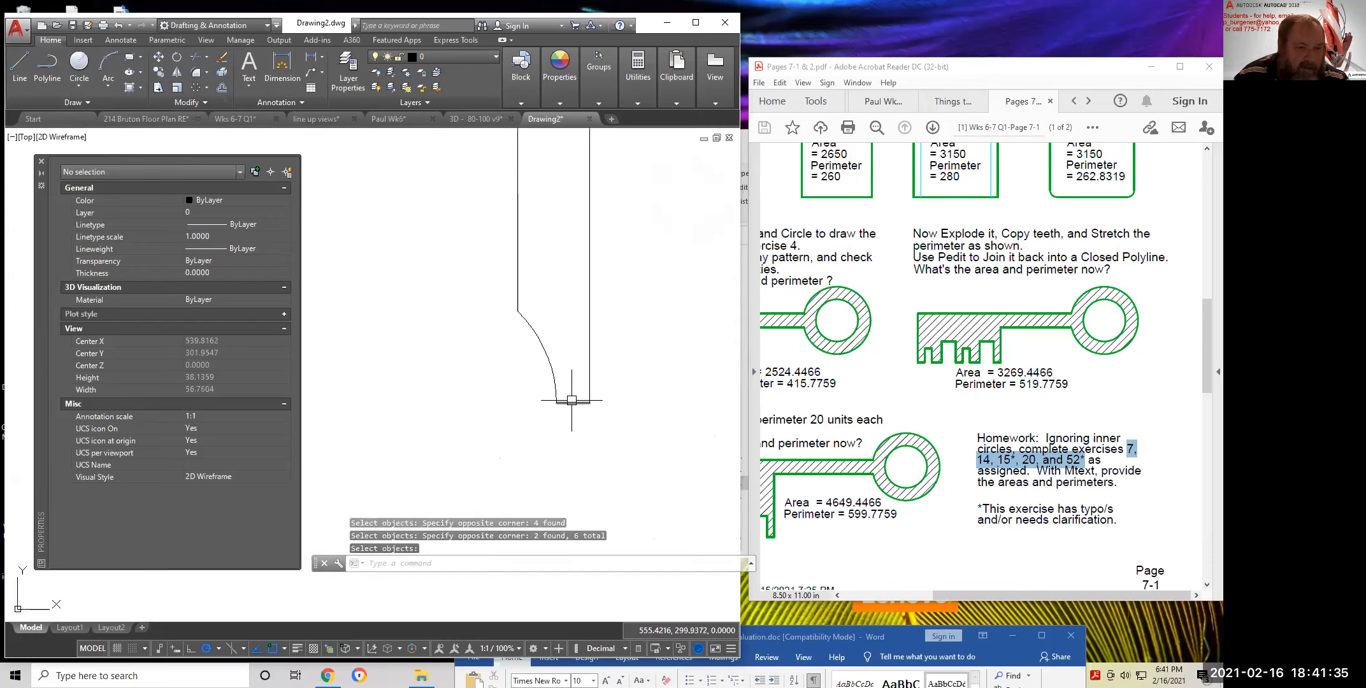
# Erase the leftover bottom line and zoom out to view the curved profile
pyautogui.click(221, 56)
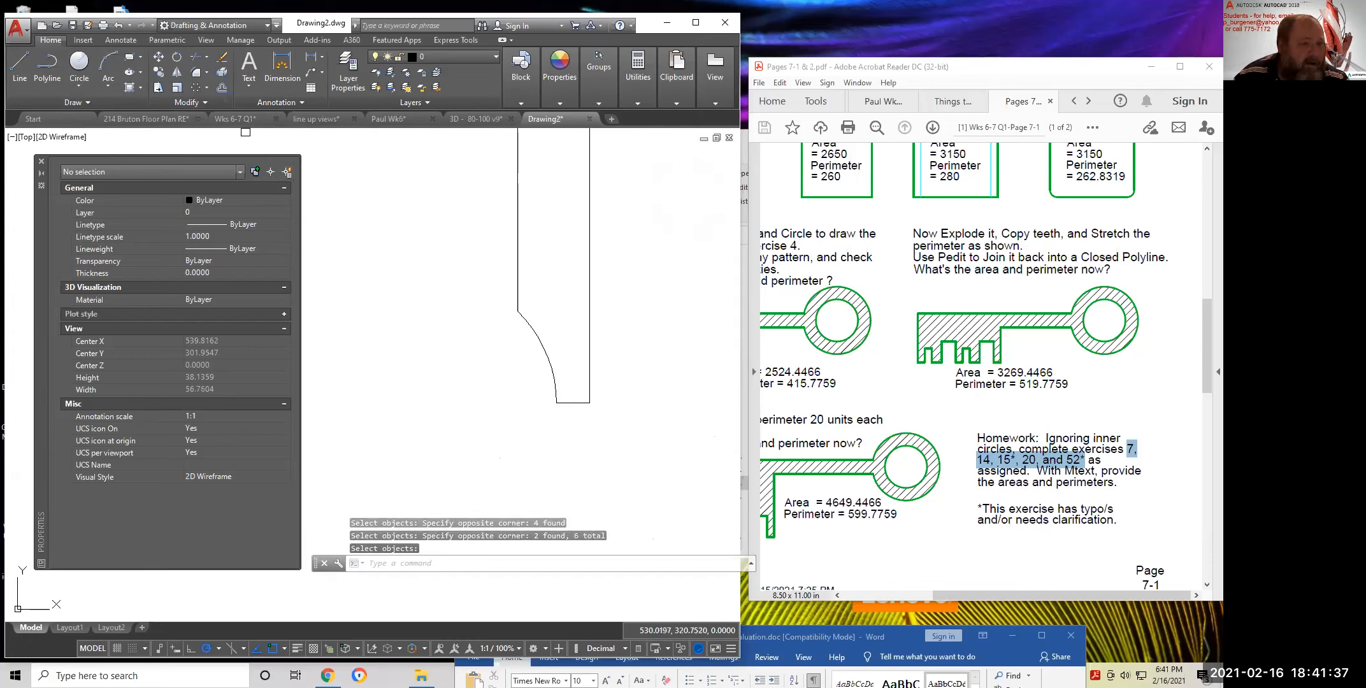
pyautogui.click(527, 390)
pyautogui.click(640, 443)
pyautogui.press('Return')
pyautogui.scroll(-5, 676, 402)
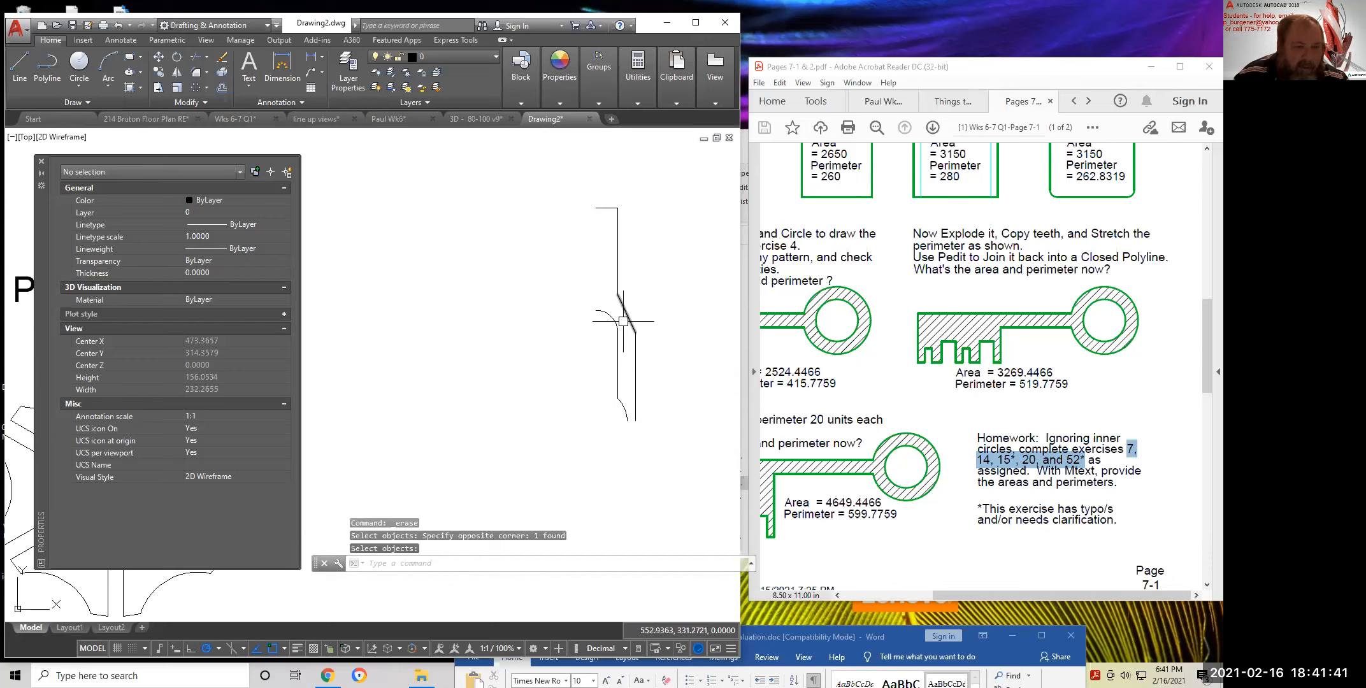
pyautogui.scroll(2, 570, 344)
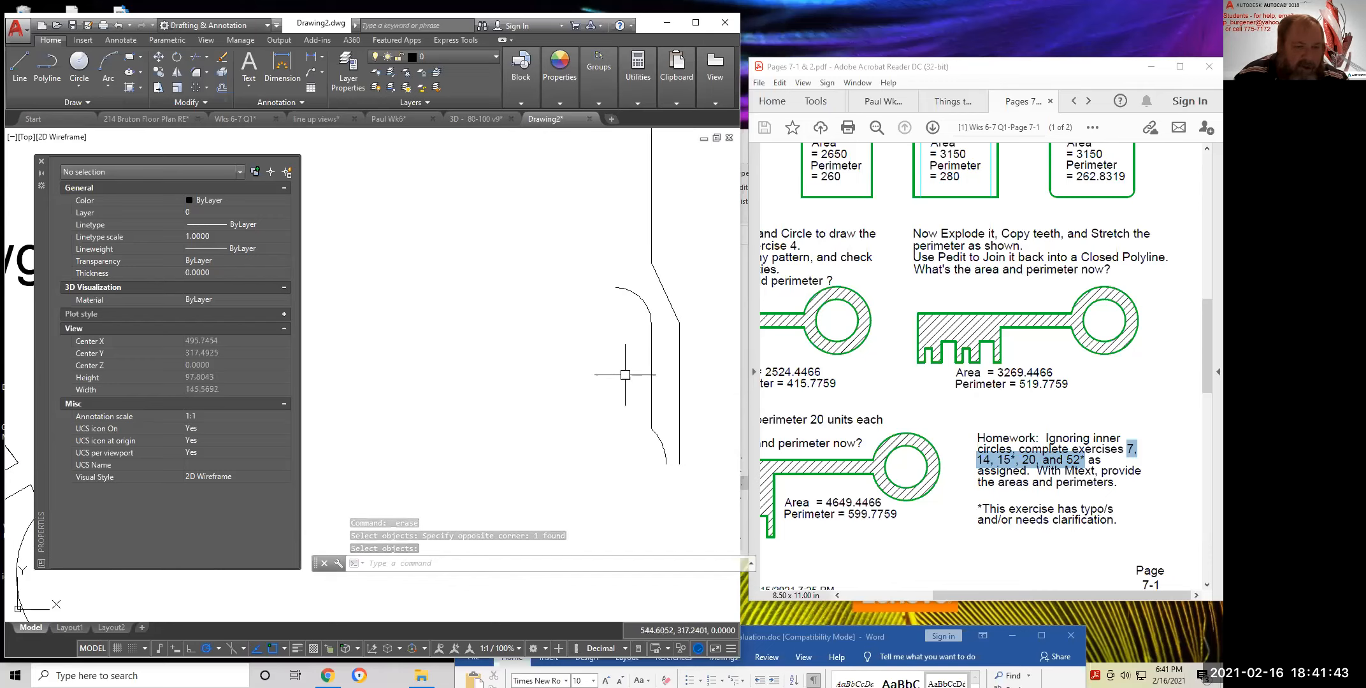
pyautogui.scroll(-3, 629, 407)
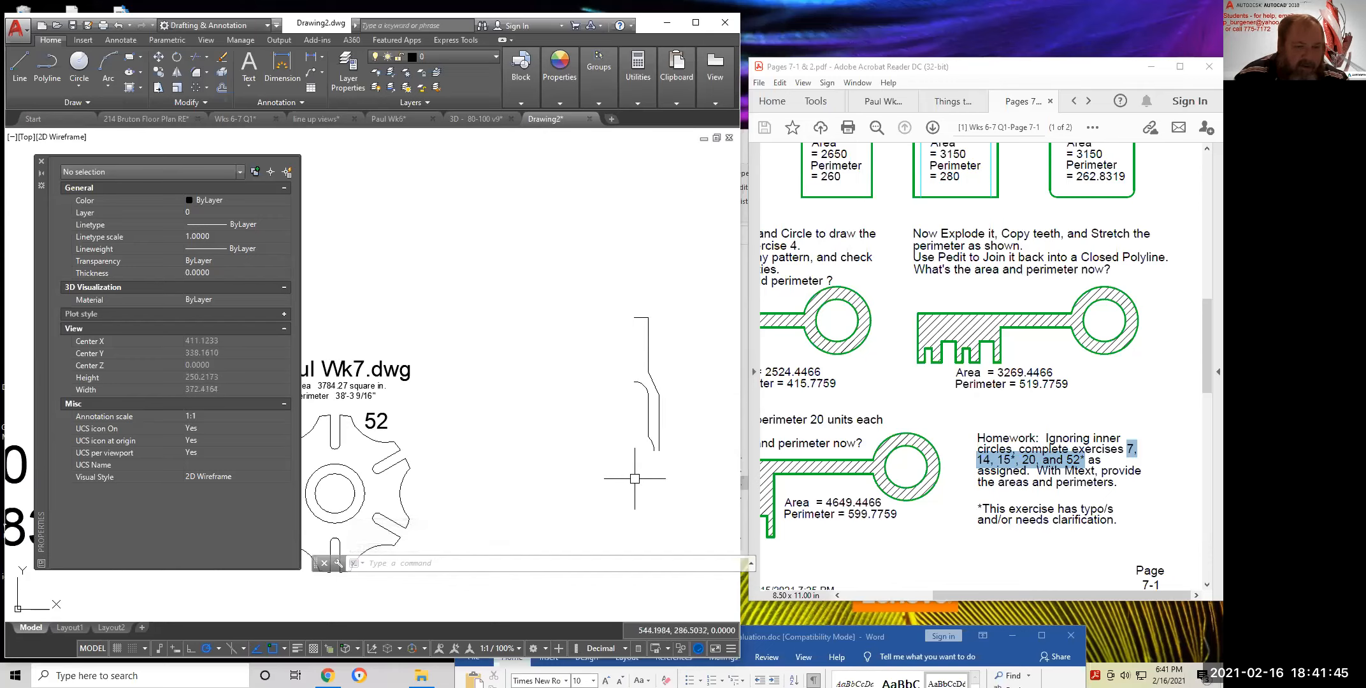
# Mirror the half profile across a vertical line, keeping the original lines
pyautogui.moveTo(683, 459); pyautogui.dragTo(587, 437, button='middle')
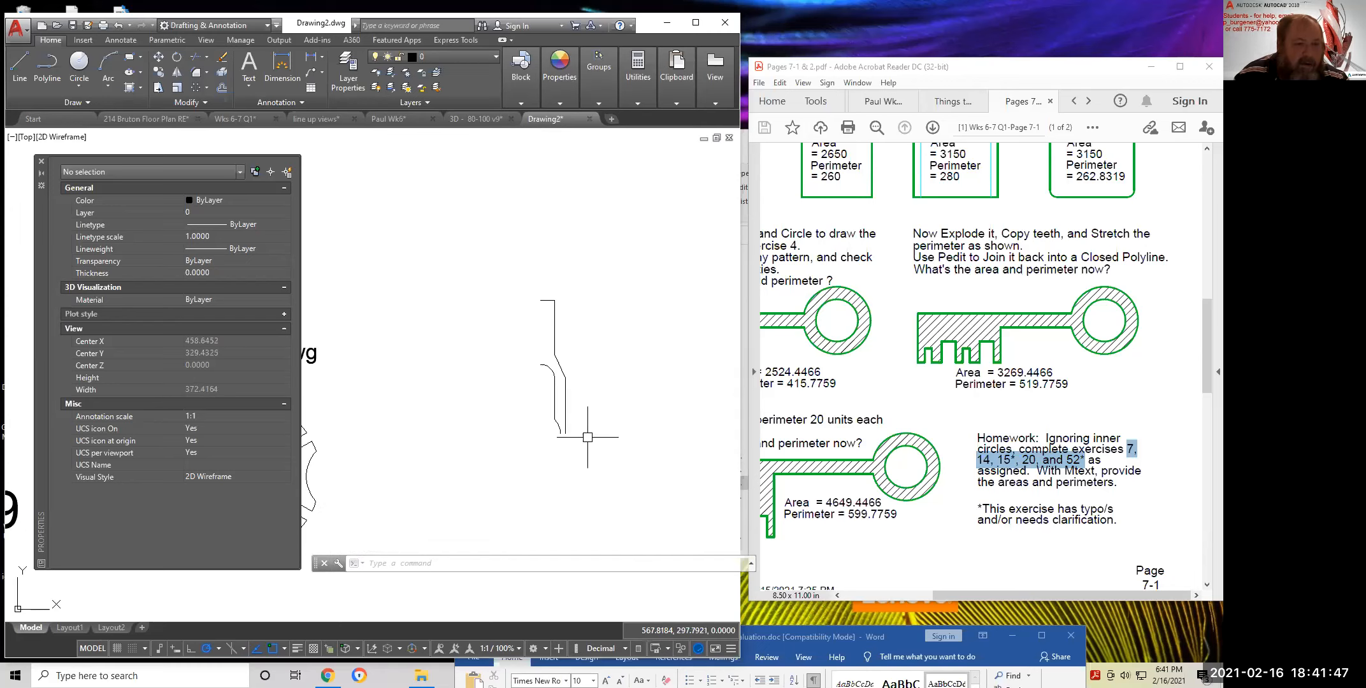
pyautogui.click(177, 72)
pyautogui.click(472, 236)
pyautogui.click(650, 510)
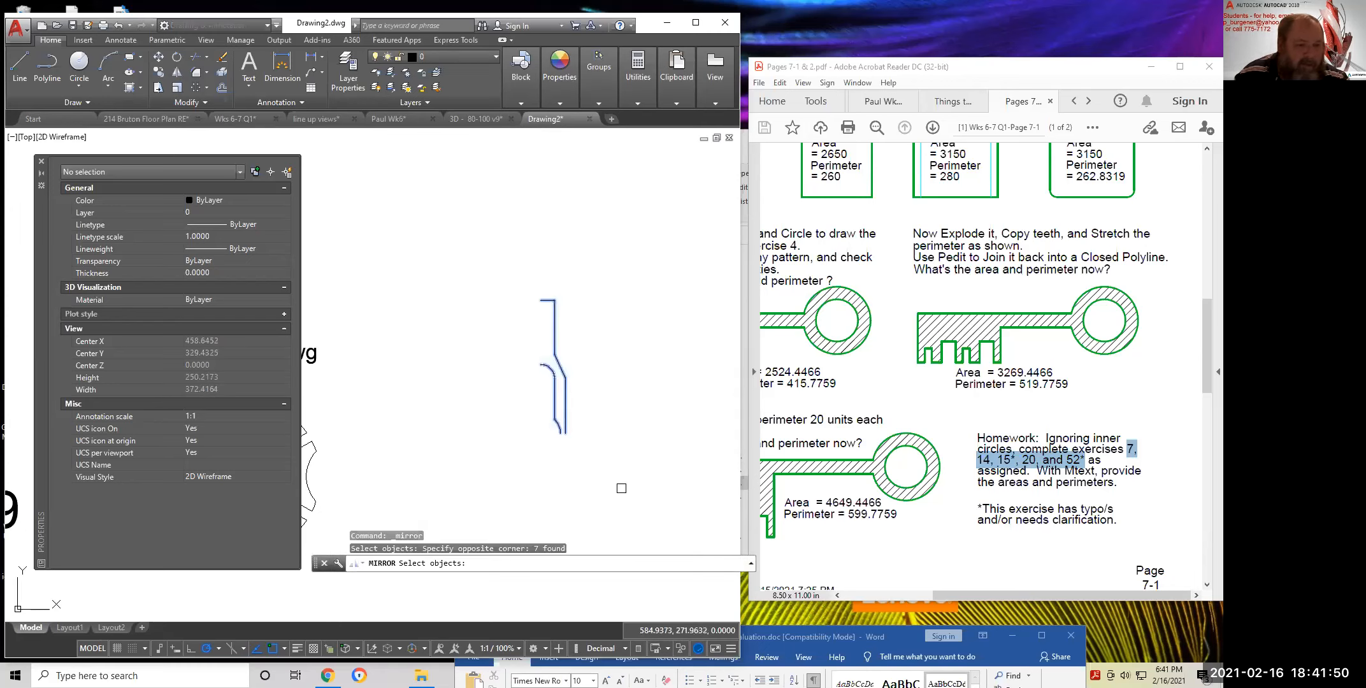
pyautogui.click(541, 300)
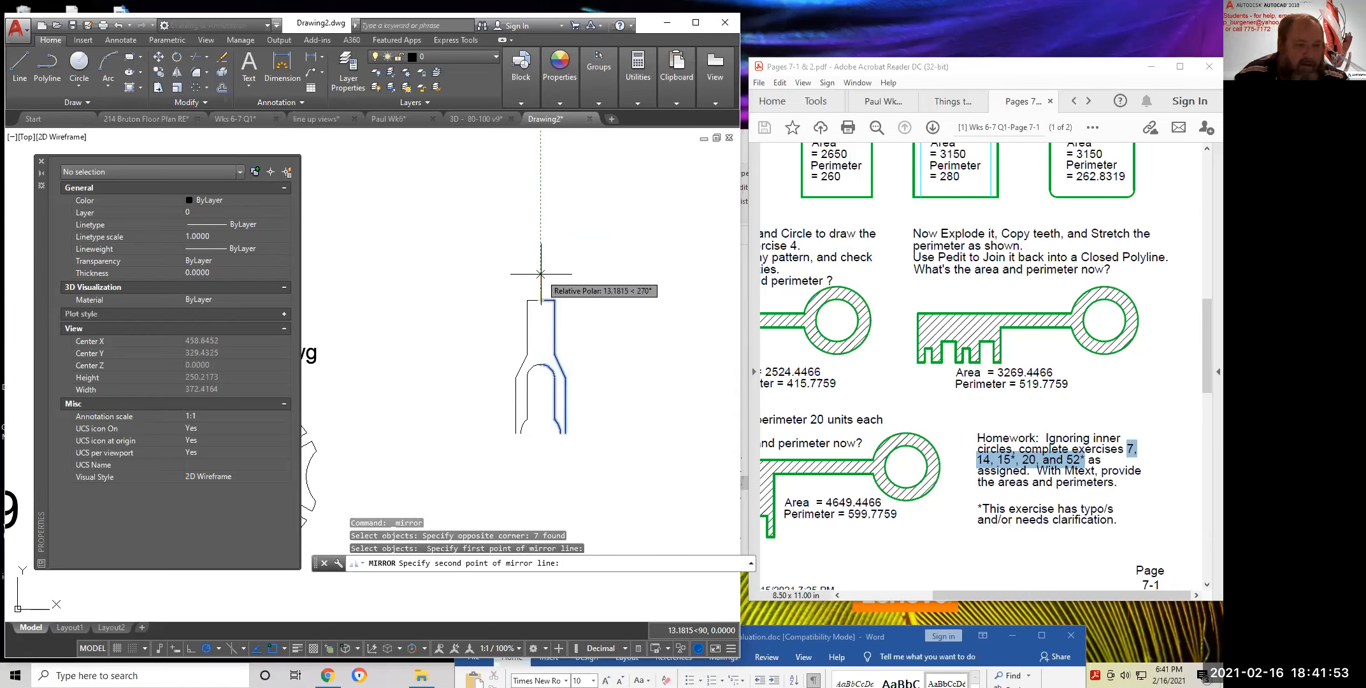
pyautogui.click(543, 281)
pyautogui.press('Return')
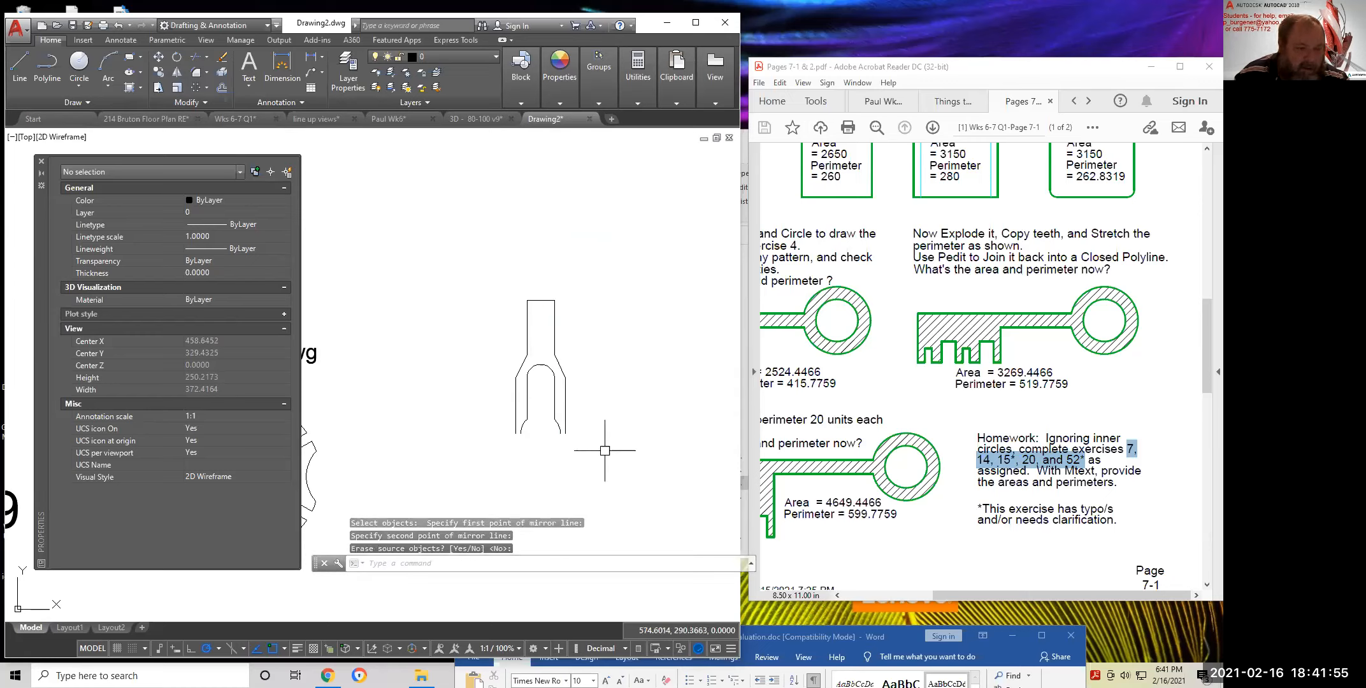
# Mirror the combined half across a horizontal line to complete the slotted outline, then center it
pyautogui.press('Return')
pyautogui.click(633, 467)
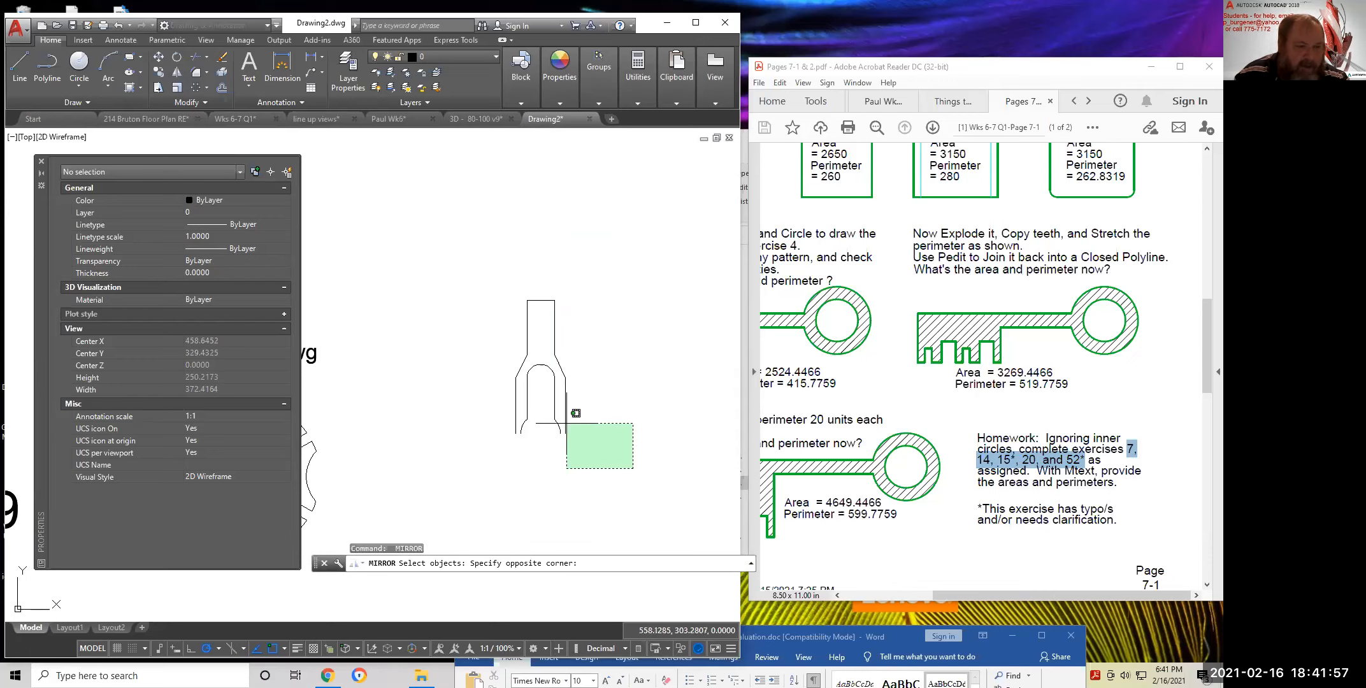
pyautogui.click(445, 250)
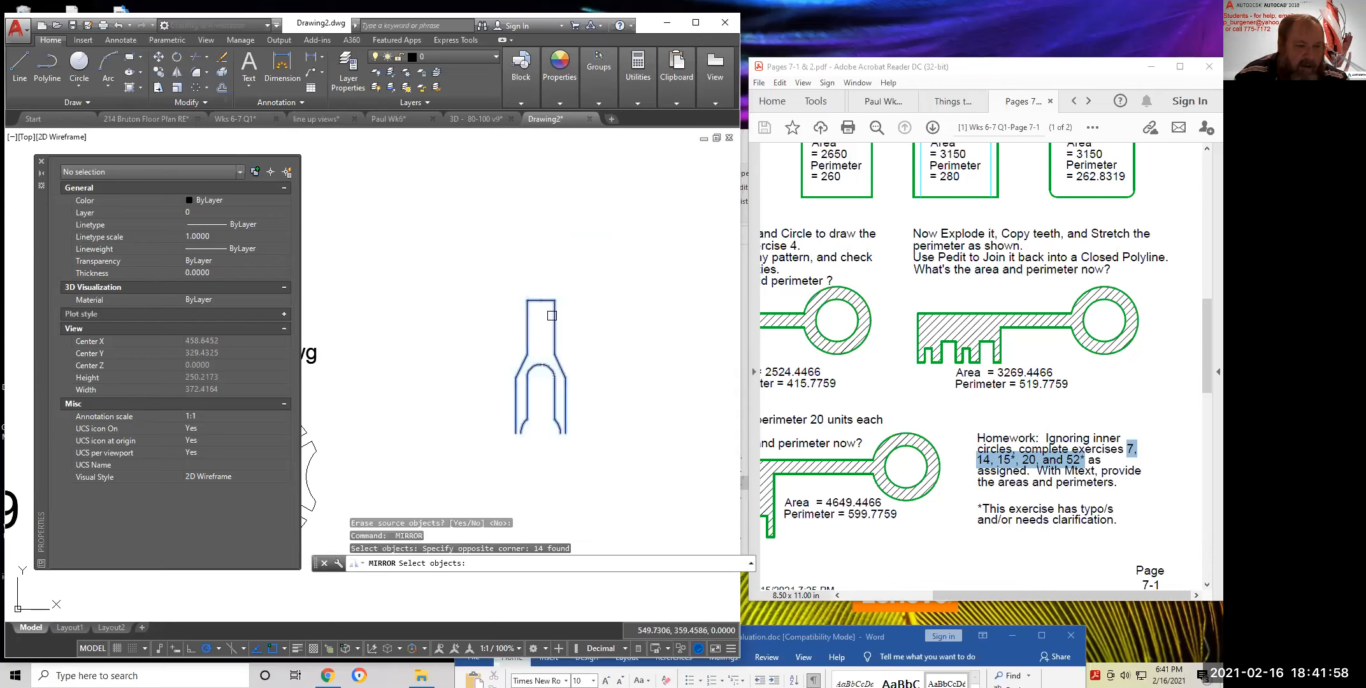
pyautogui.click(565, 433)
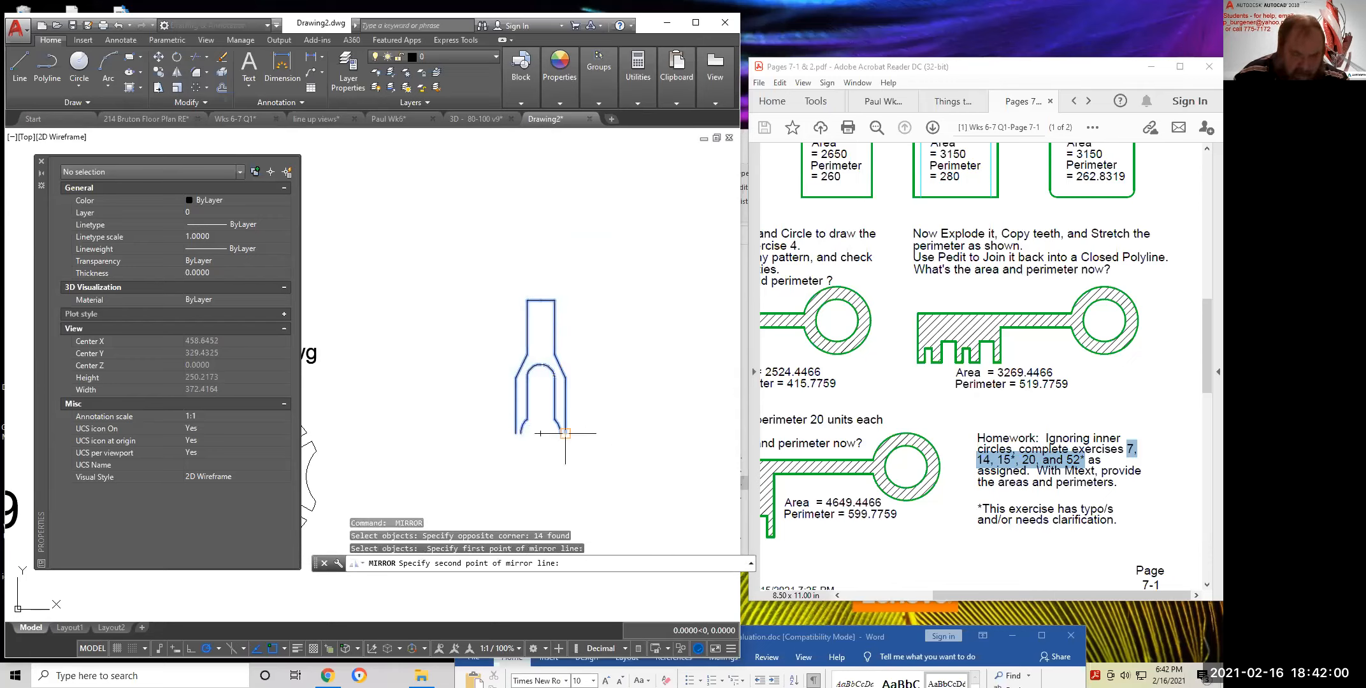
pyautogui.click(611, 433)
pyautogui.press('Return')
pyautogui.moveTo(621, 436); pyautogui.dragTo(623, 312, button='middle')
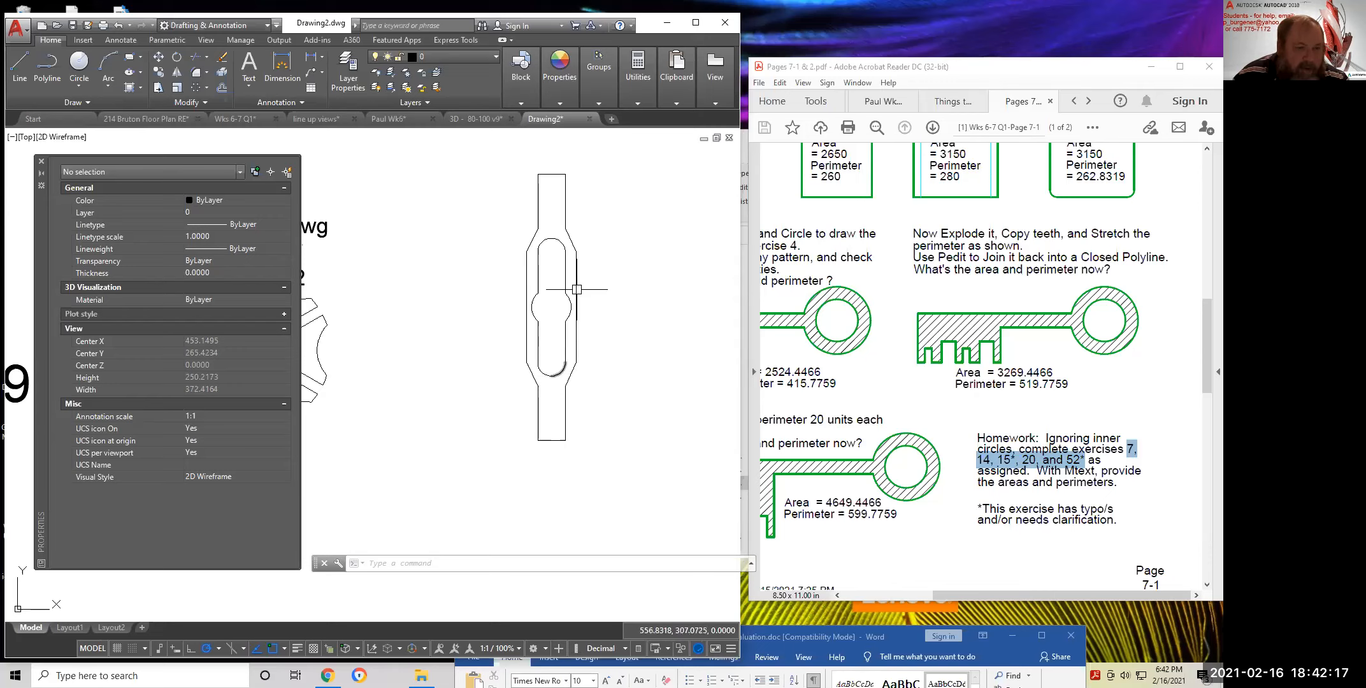
pyautogui.moveTo(582, 394)
pyautogui.mouseDown(button='middle')
pyautogui.moveTo(596, 365)
pyautogui.moveTo(625, 375)
pyautogui.moveTo(561, 465)
pyautogui.mouseUp(button='middle')
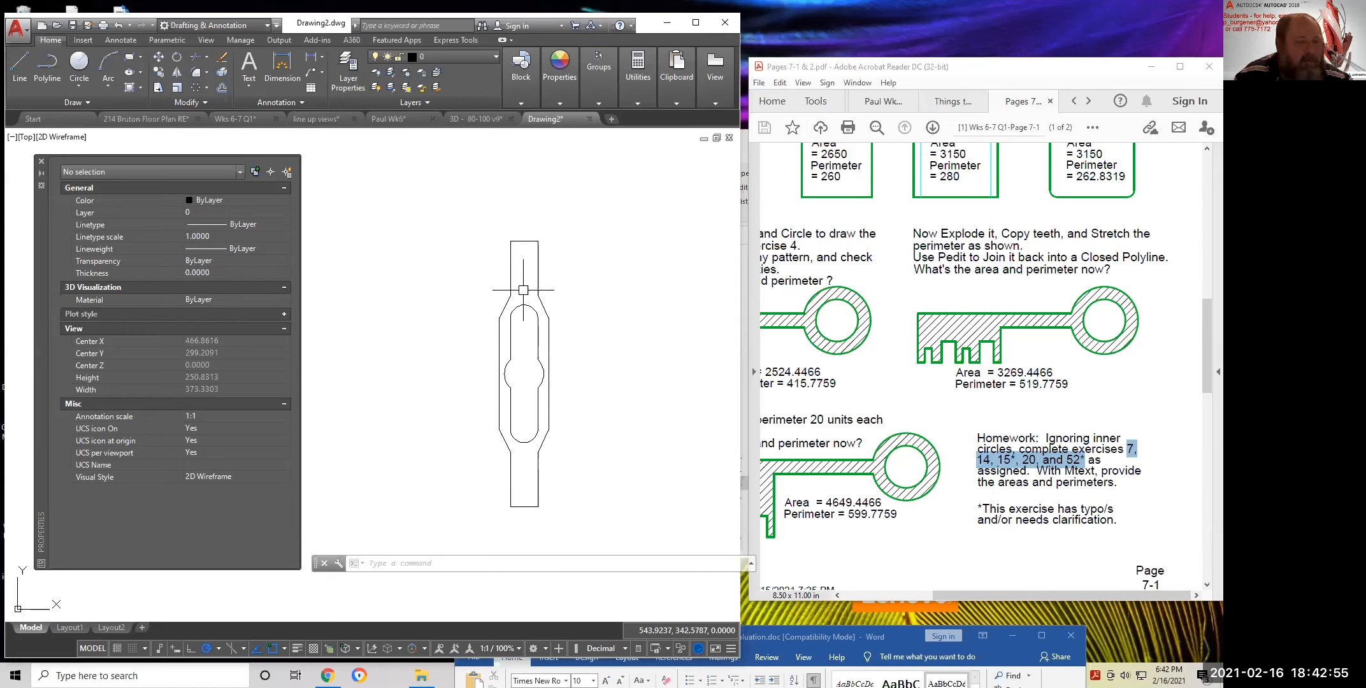
pyautogui.click(139, 87)
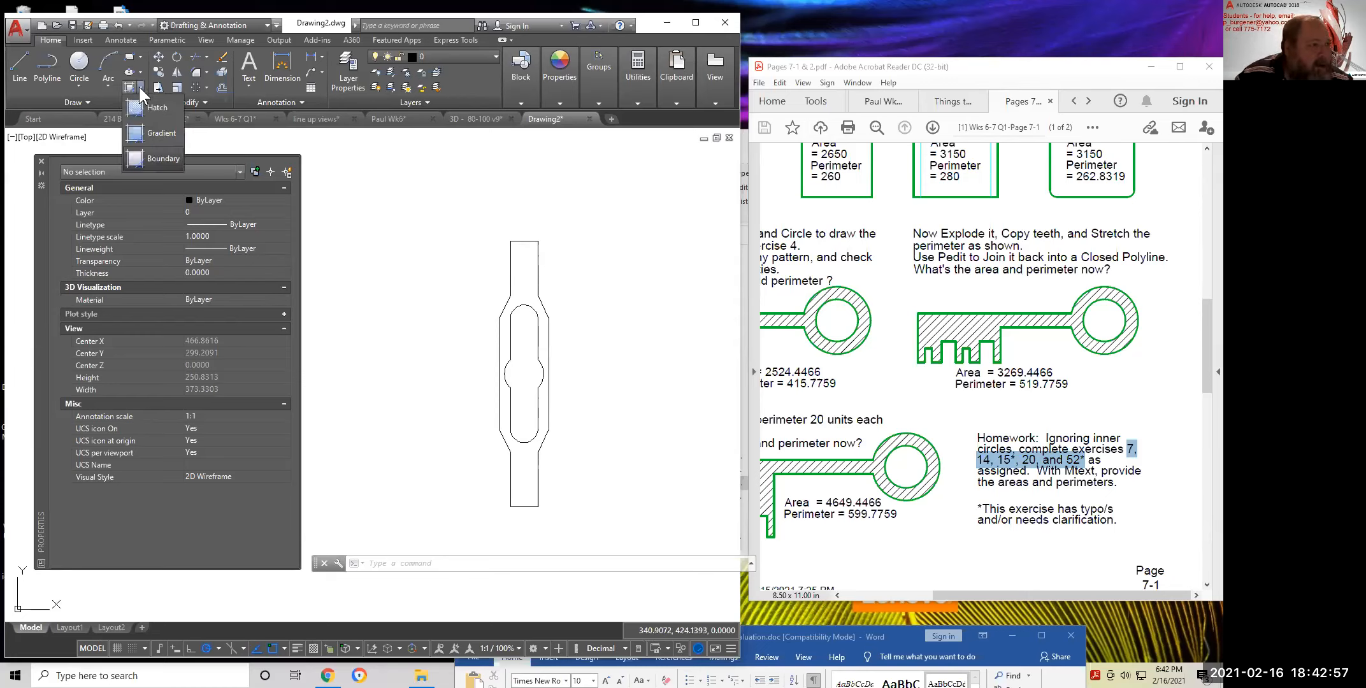
# Hatch the region between the outer outline and the inner slot with ANSI31
pyautogui.click(135, 107)
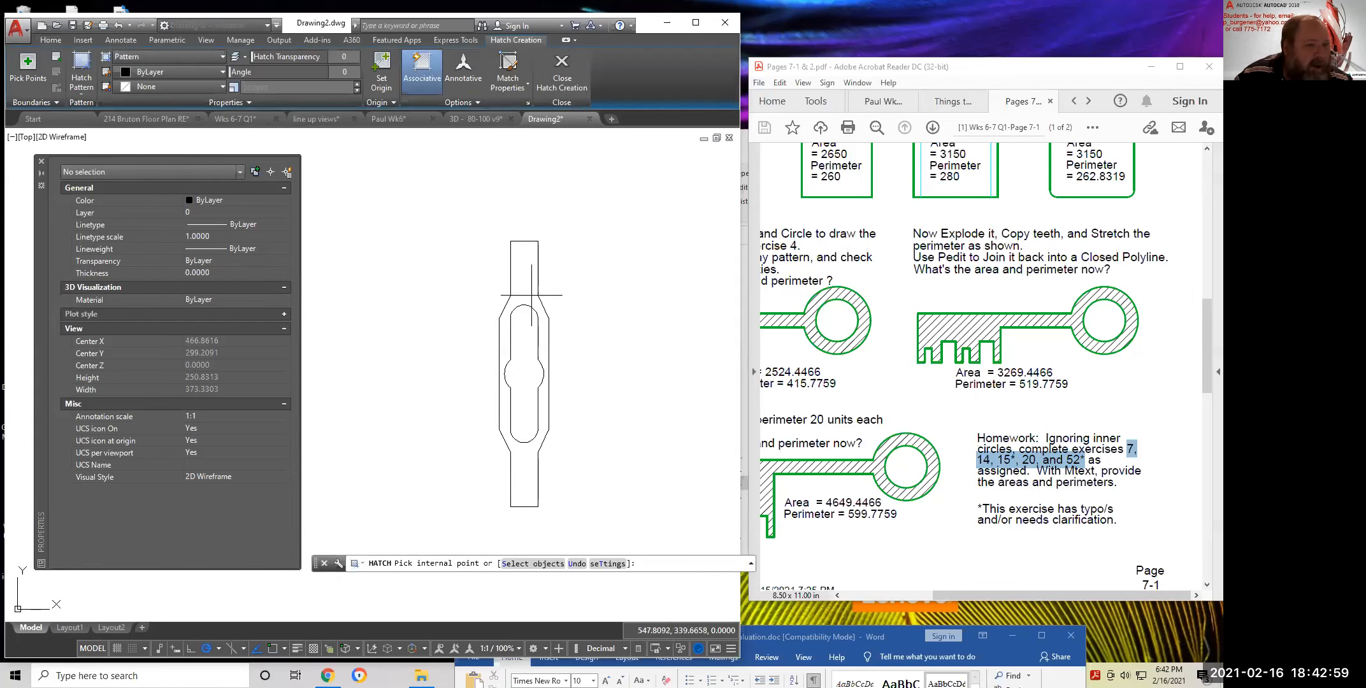
pyautogui.click(527, 273)
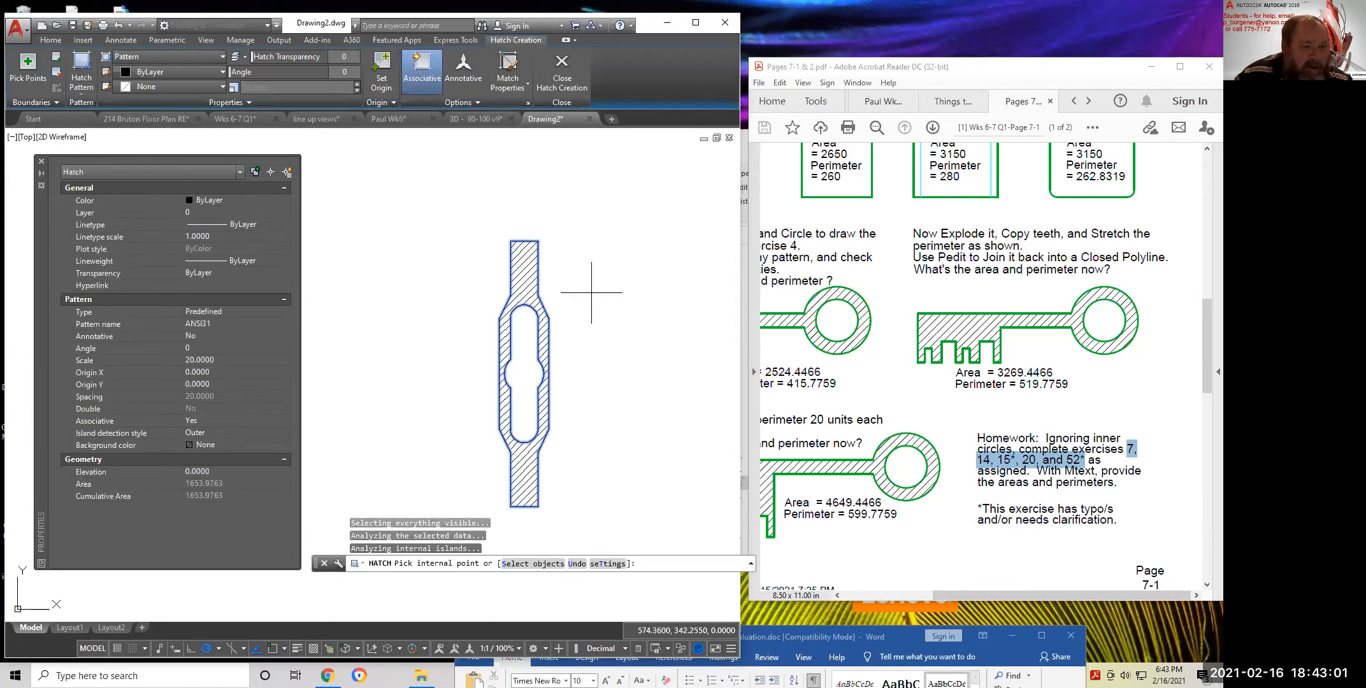
pyautogui.press('Return')
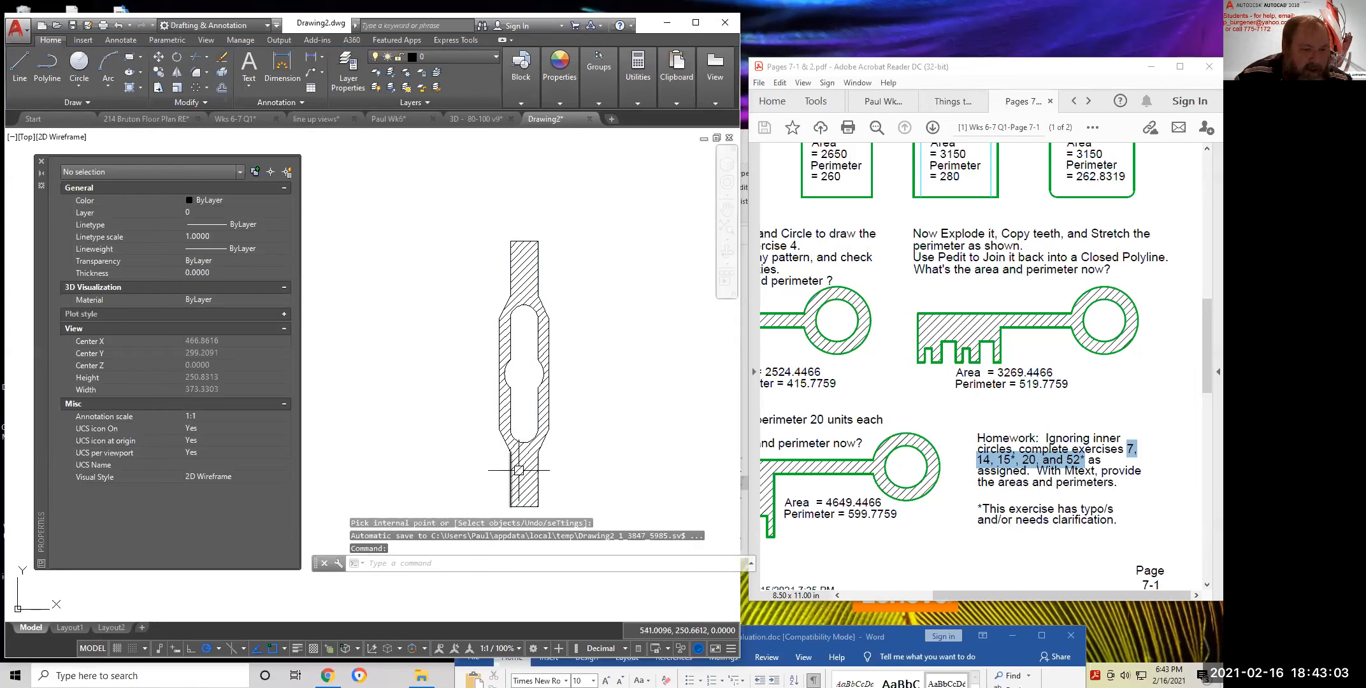
# Read the hatch area 1653.9763 through QuickCalc from Properties and copy it
pyautogui.click(519, 470)
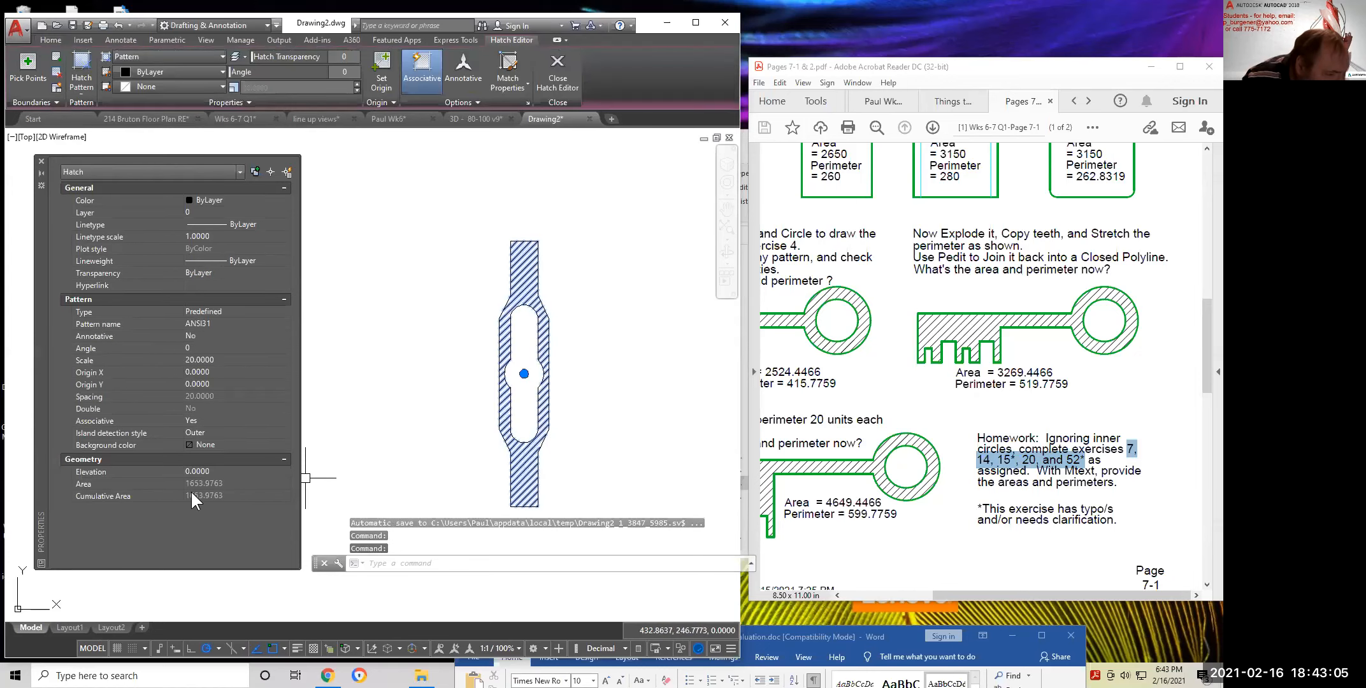
pyautogui.click(226, 486)
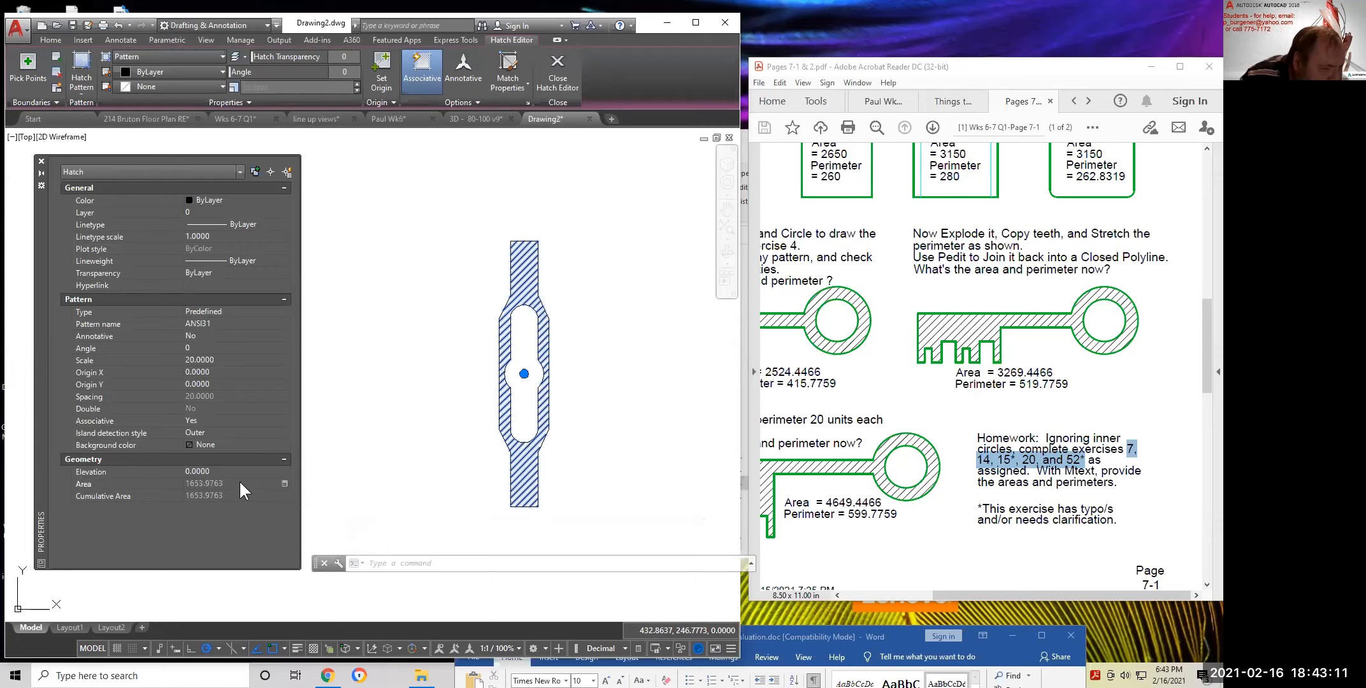
pyautogui.click(284, 482)
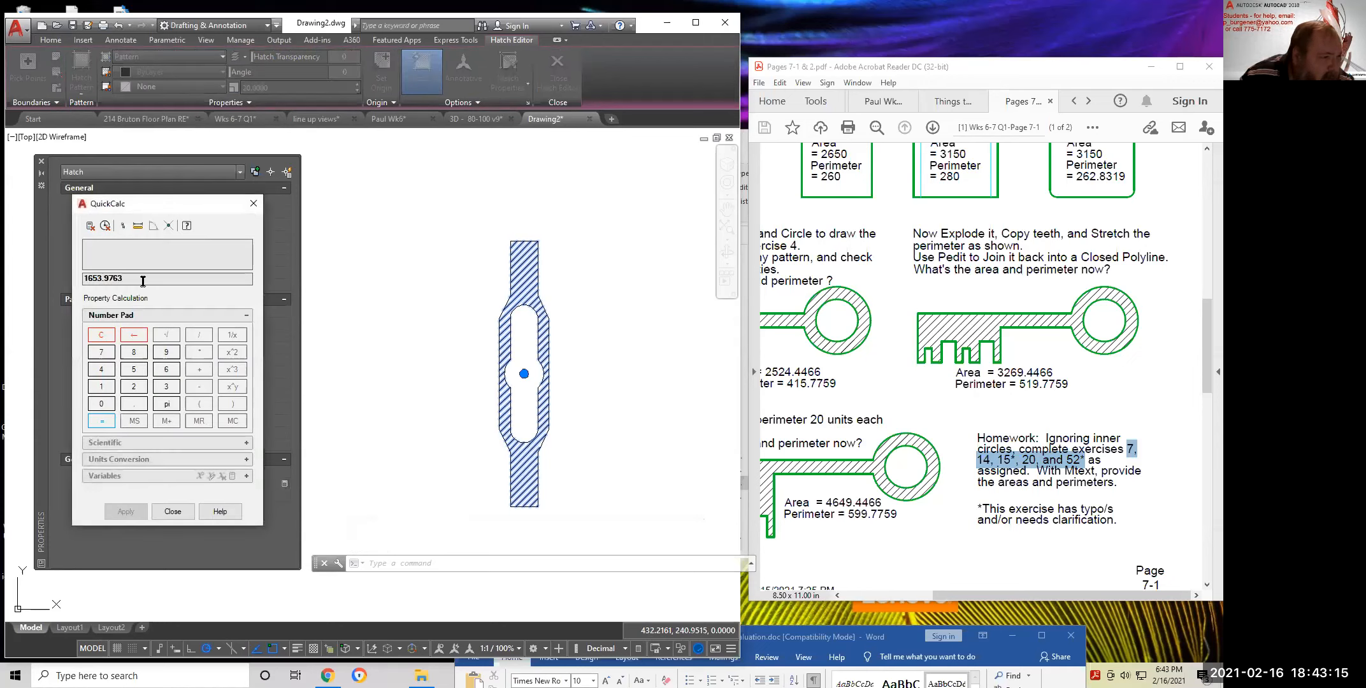
pyautogui.moveTo(124, 277); pyautogui.dragTo(40, 278)
pyautogui.hotkey('ctrl', 'c')
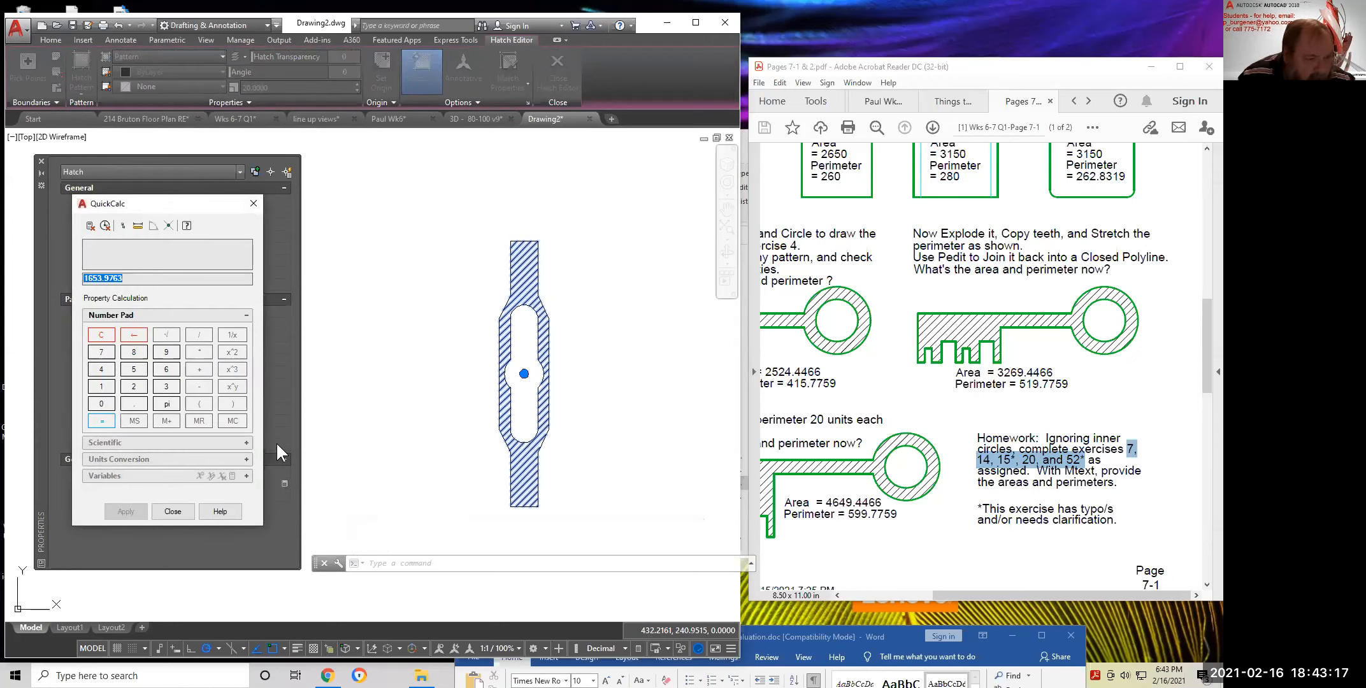
pyautogui.click(255, 204)
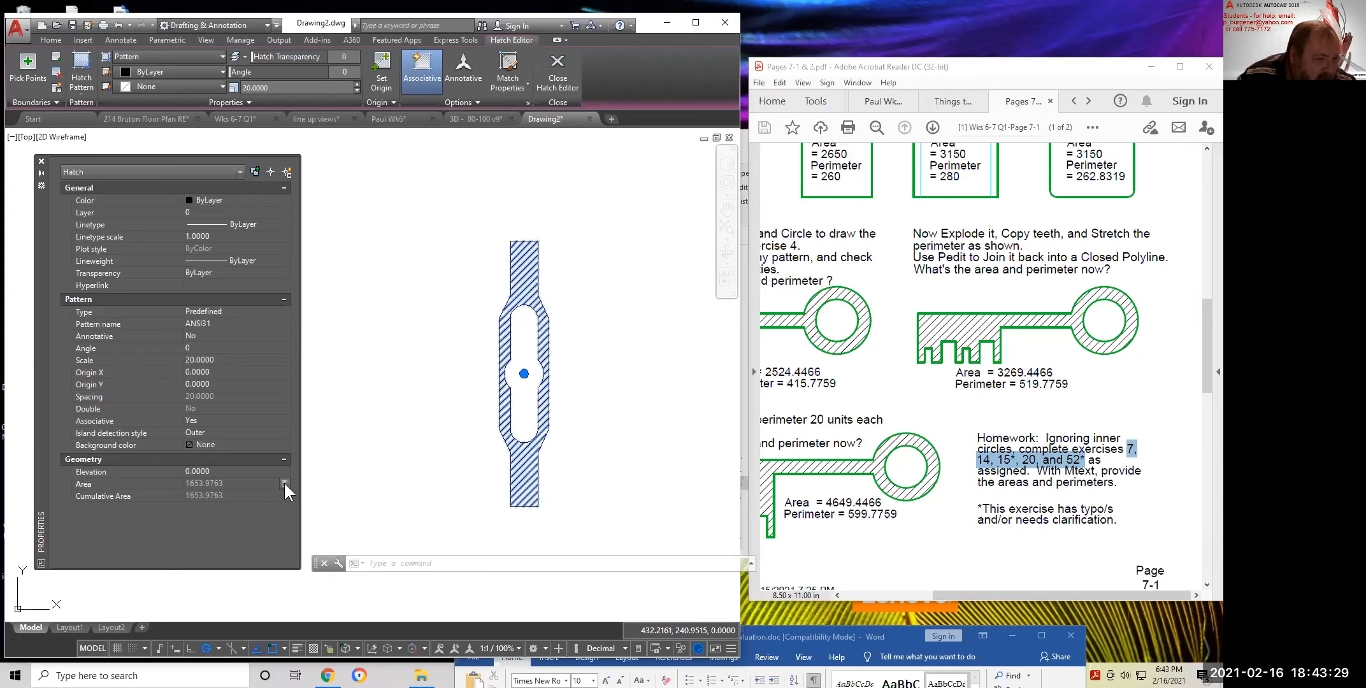
pyautogui.click(285, 483)
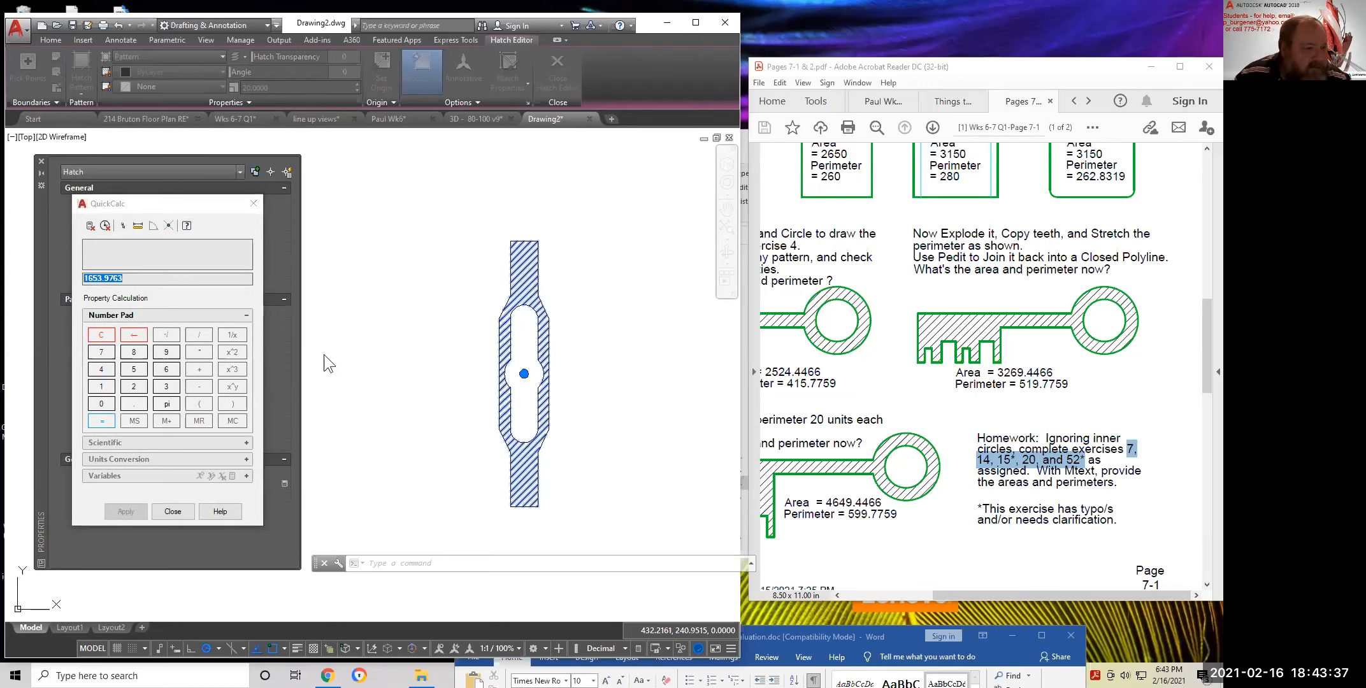
pyautogui.click(177, 510)
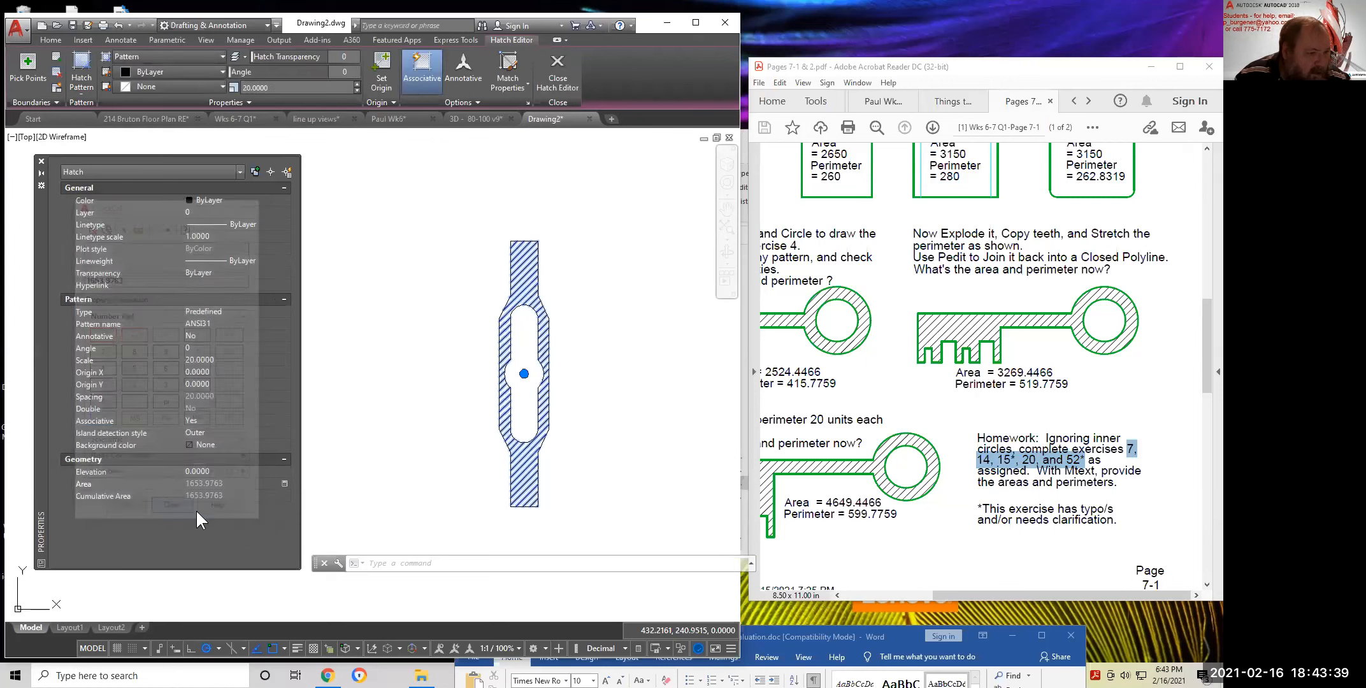
# Copy the gear's area/perimeter label to just above the new part
pyautogui.scroll(-3, 514, 258)
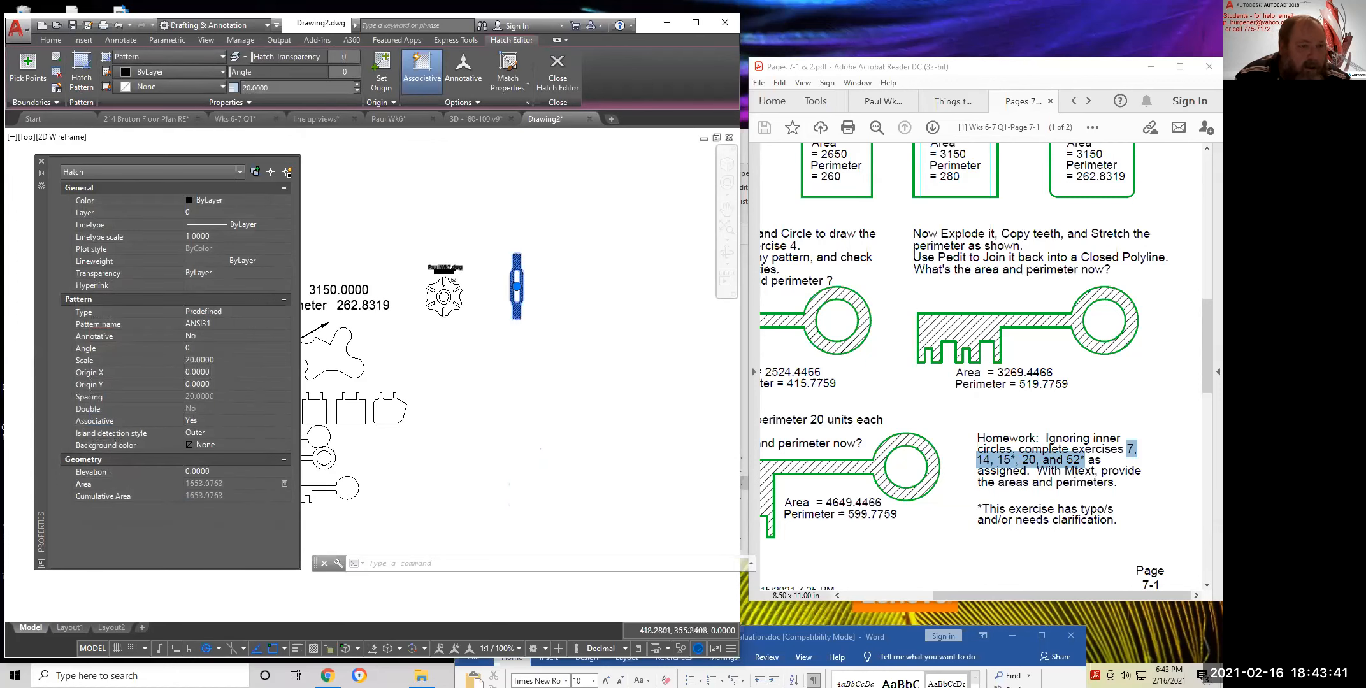
pyautogui.scroll(3, 408, 267)
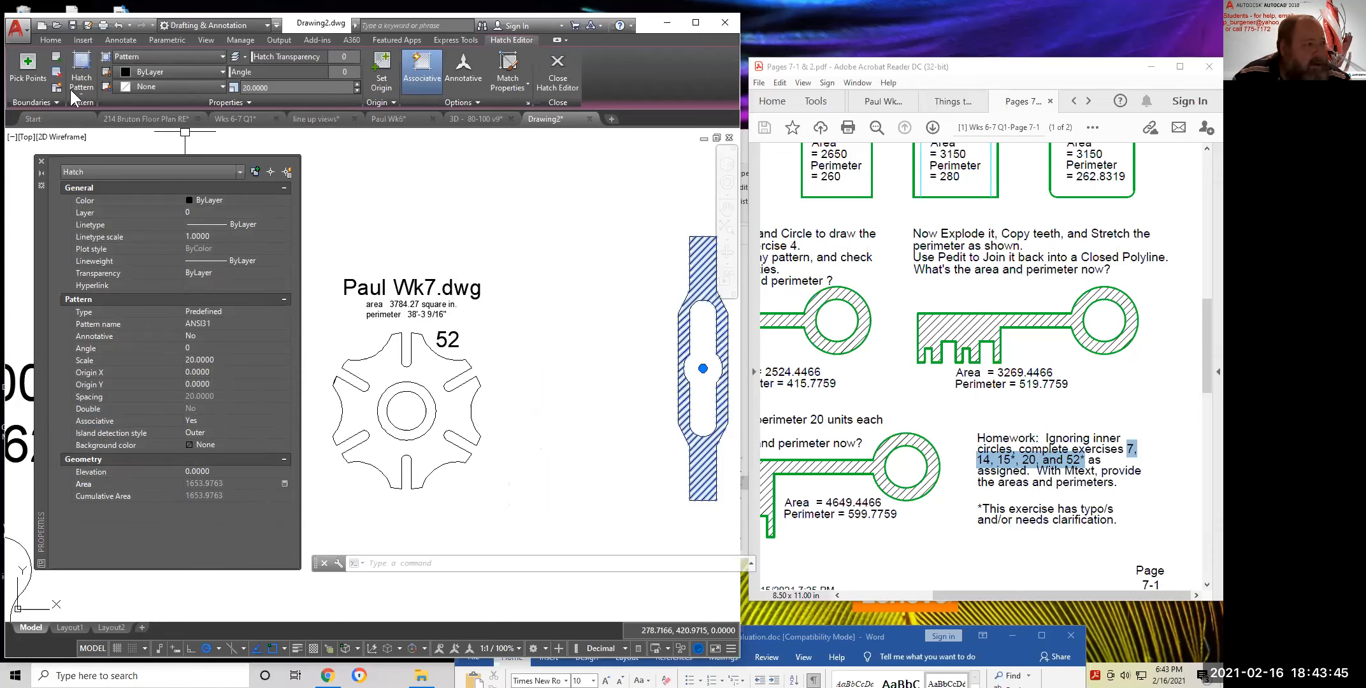
pyautogui.click(50, 40)
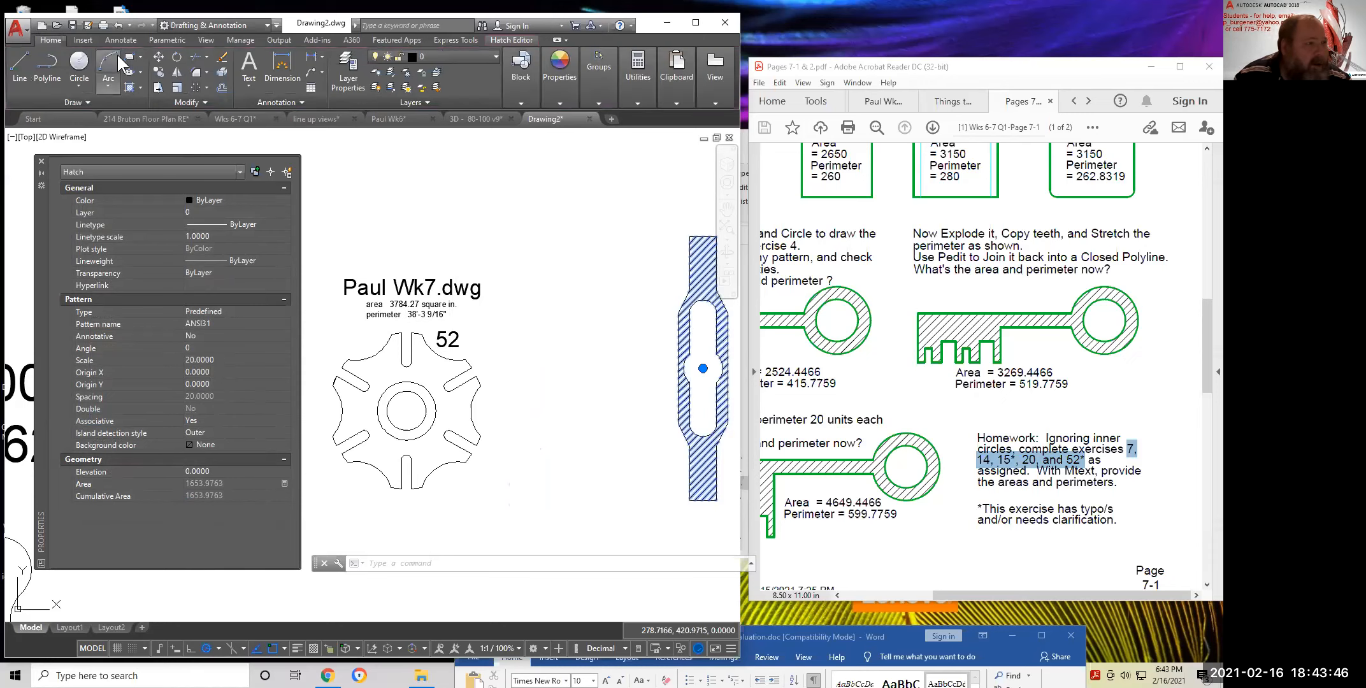
pyautogui.click(163, 69)
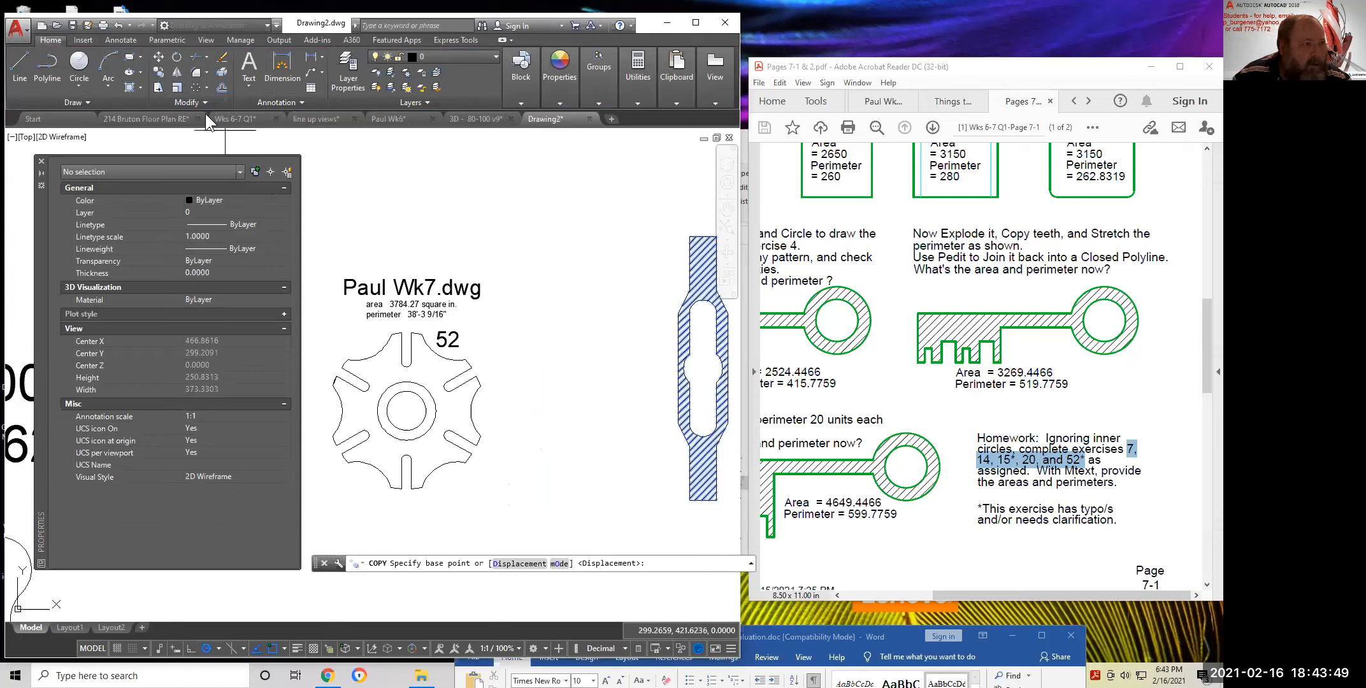
pyautogui.click(163, 71)
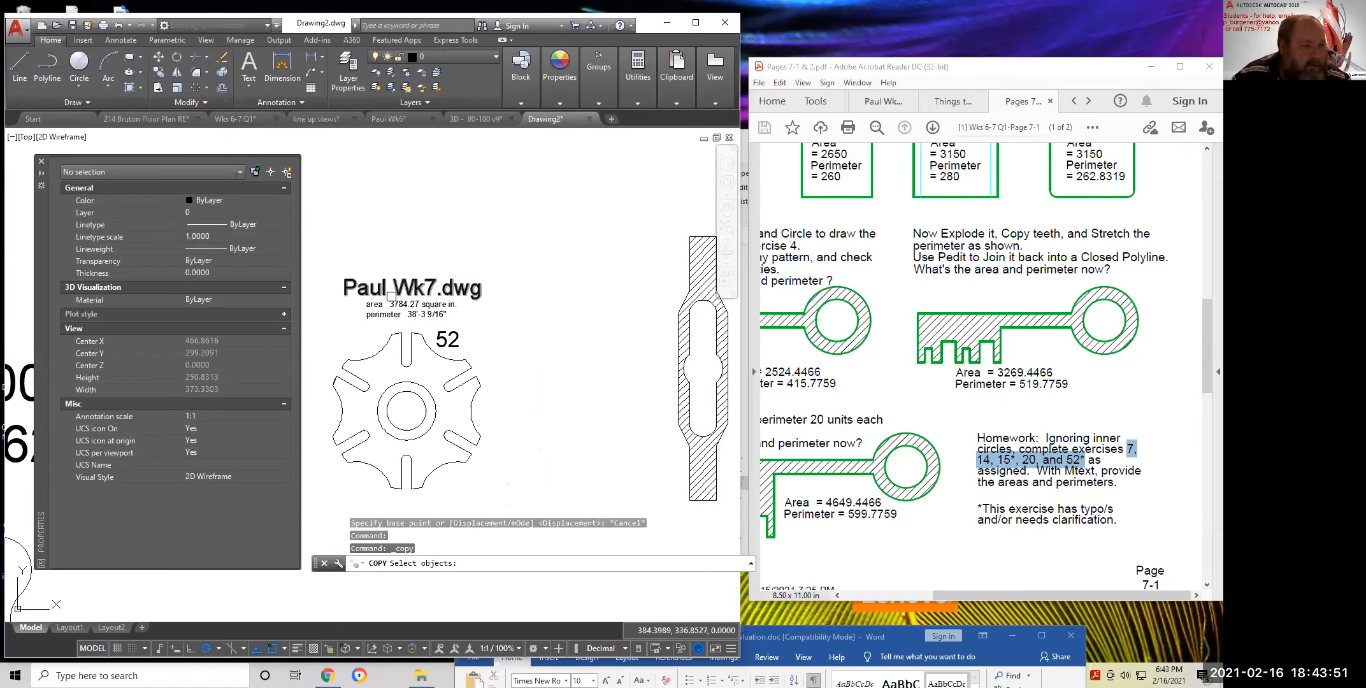
pyautogui.click(407, 311)
pyautogui.rightClick(406, 316)
pyautogui.click(405, 317)
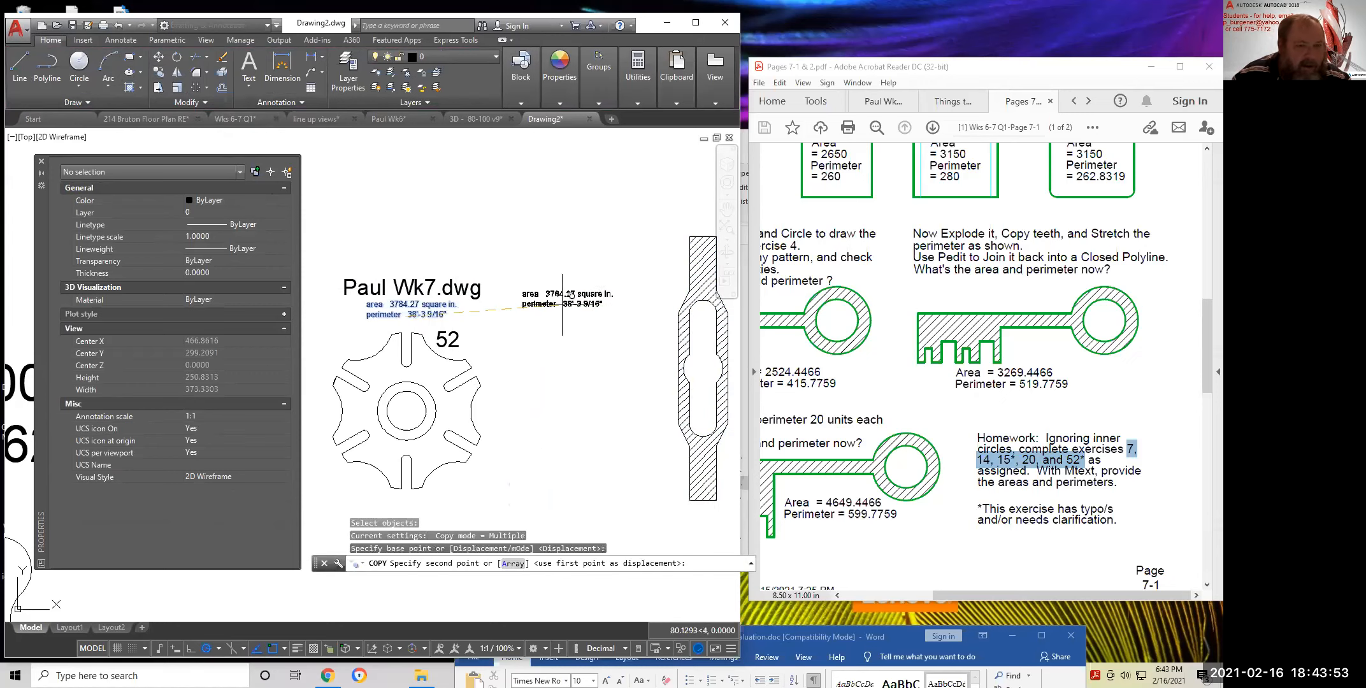
pyautogui.moveTo(562, 307); pyautogui.dragTo(413, 362, button='middle')
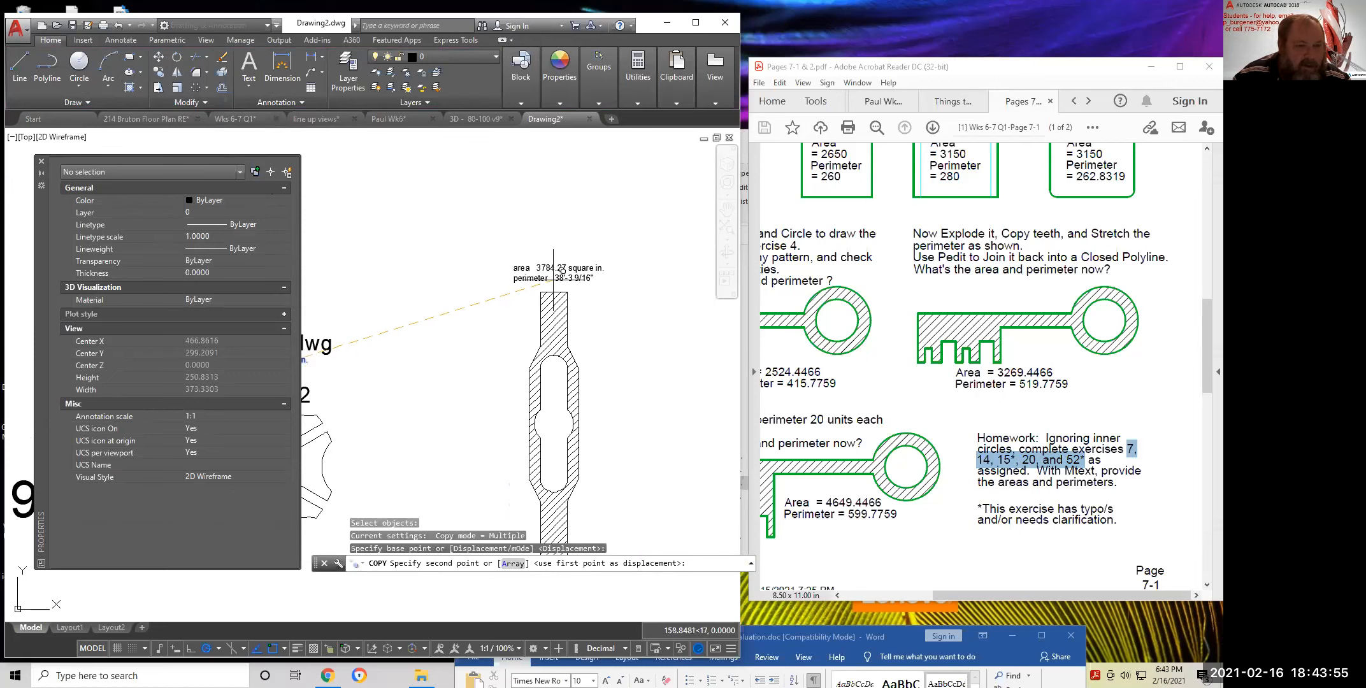
pyautogui.click(573, 271)
pyautogui.press('Return')
# Replace the copied label's area value with 1653.9763
pyautogui.doubleClick(562, 272)
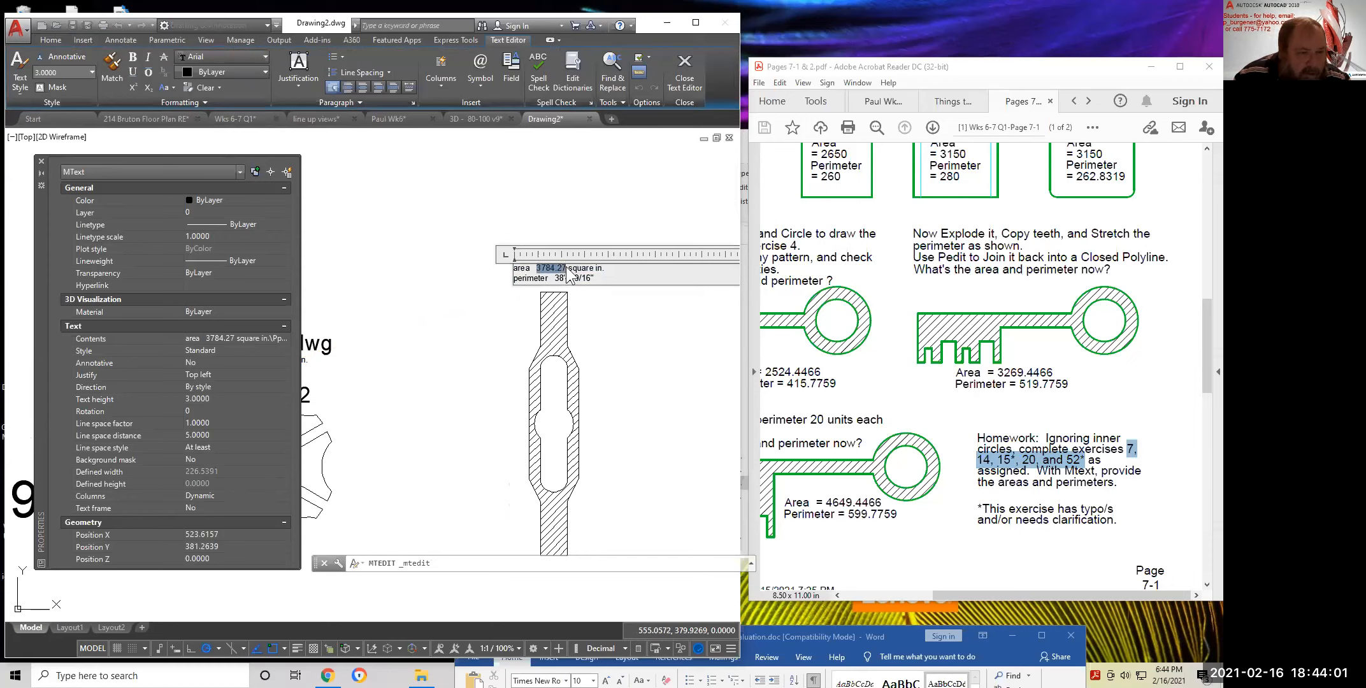
pyautogui.hotkey('ctrl', 'v')
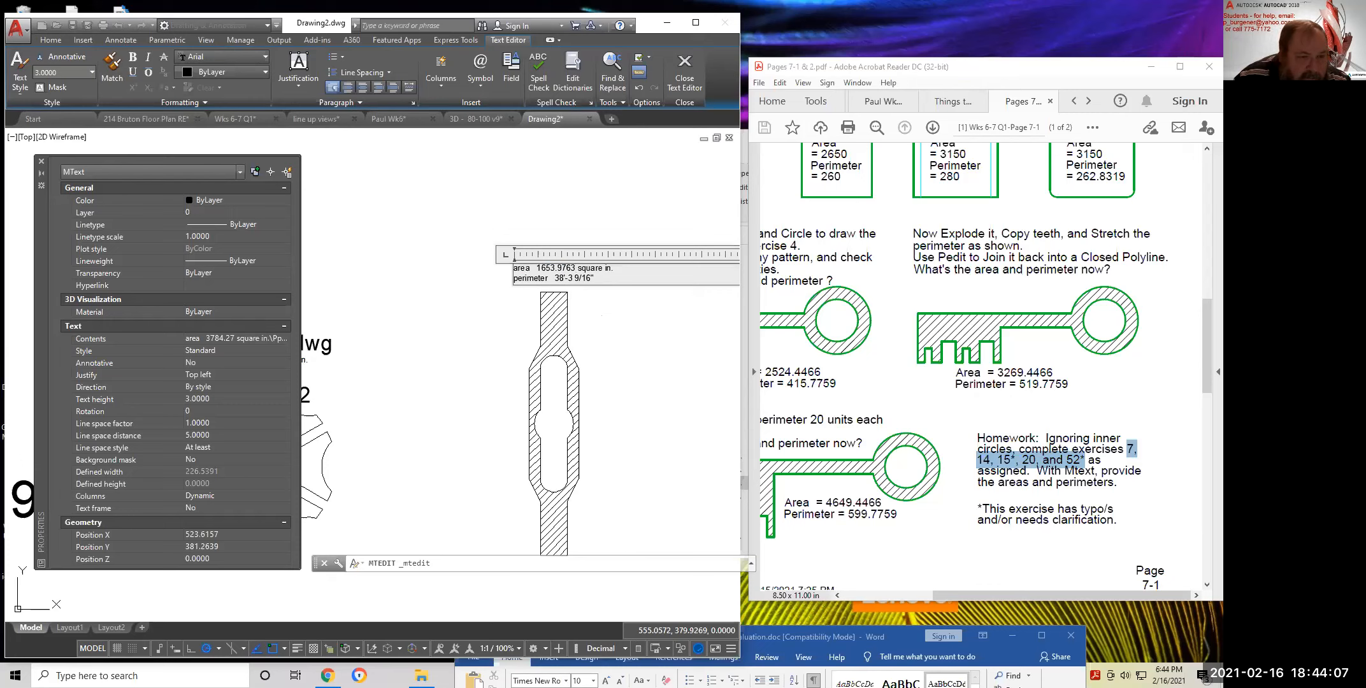
pyautogui.click(628, 332)
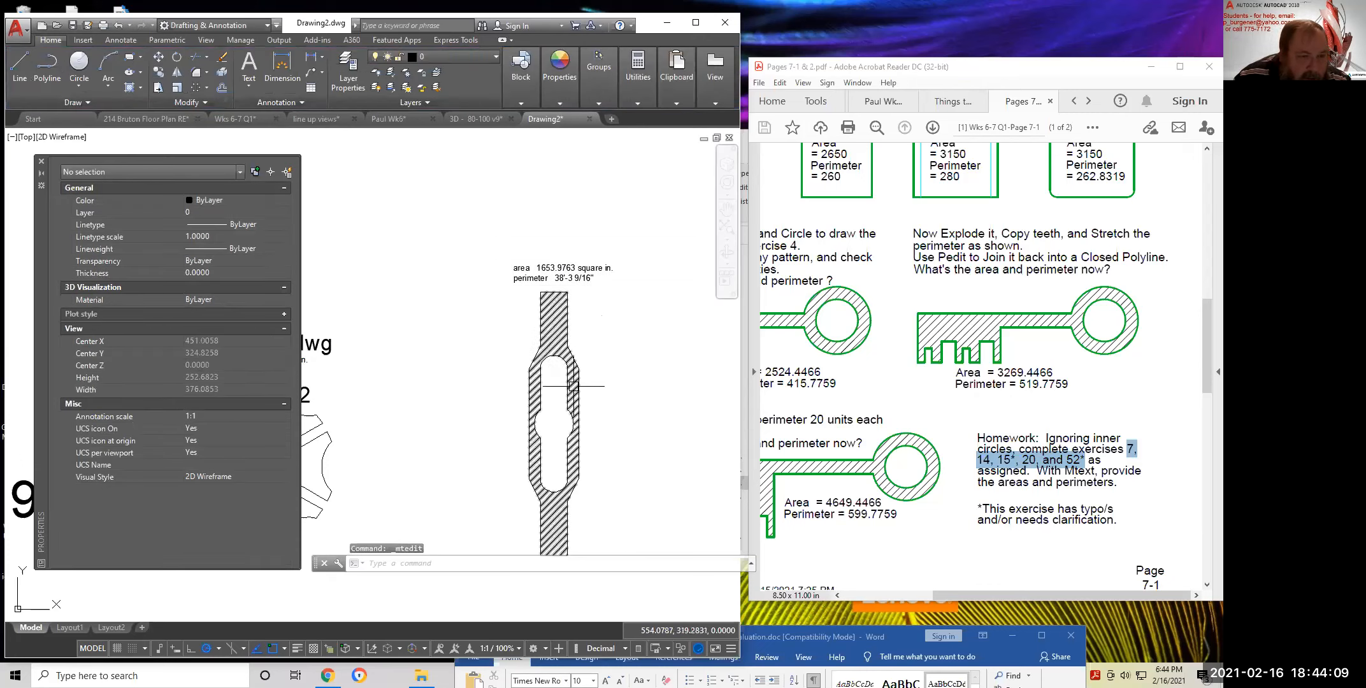
# Erase the hatch and trace a boundary polyline from a point inside the part
pyautogui.click(558, 339)
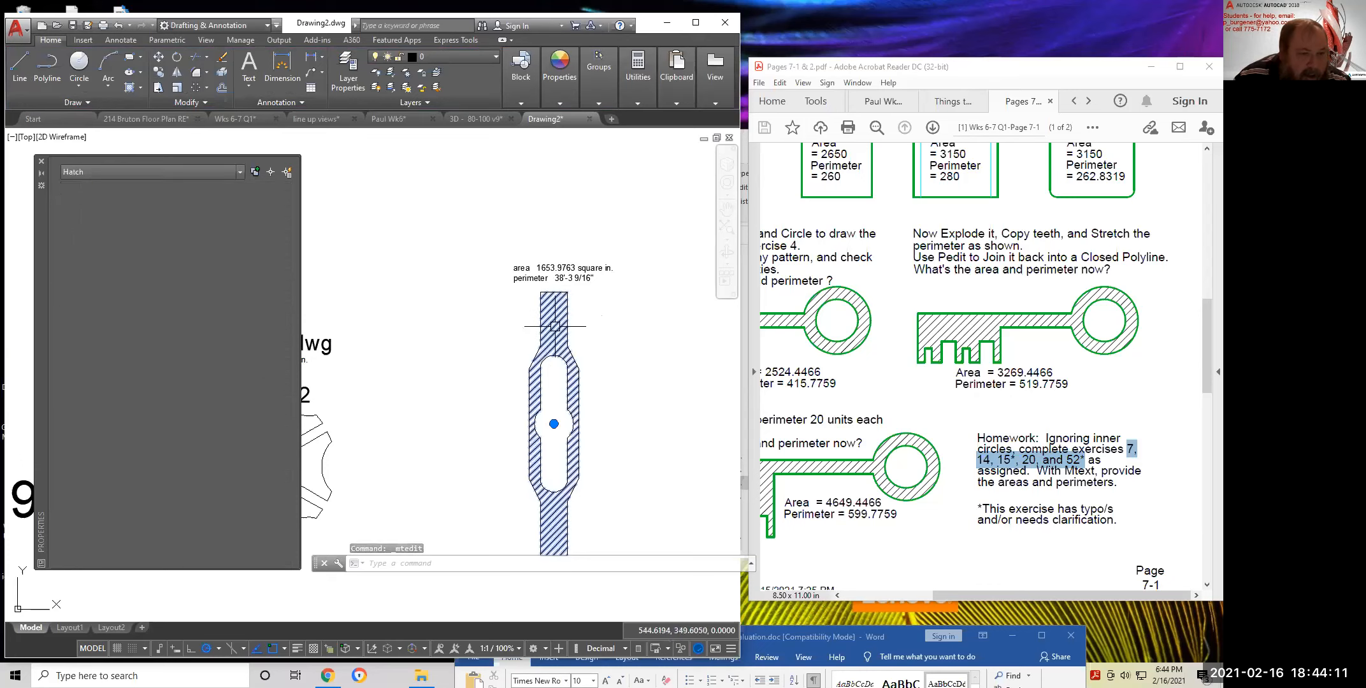
pyautogui.write('e')
pyautogui.press('Return')
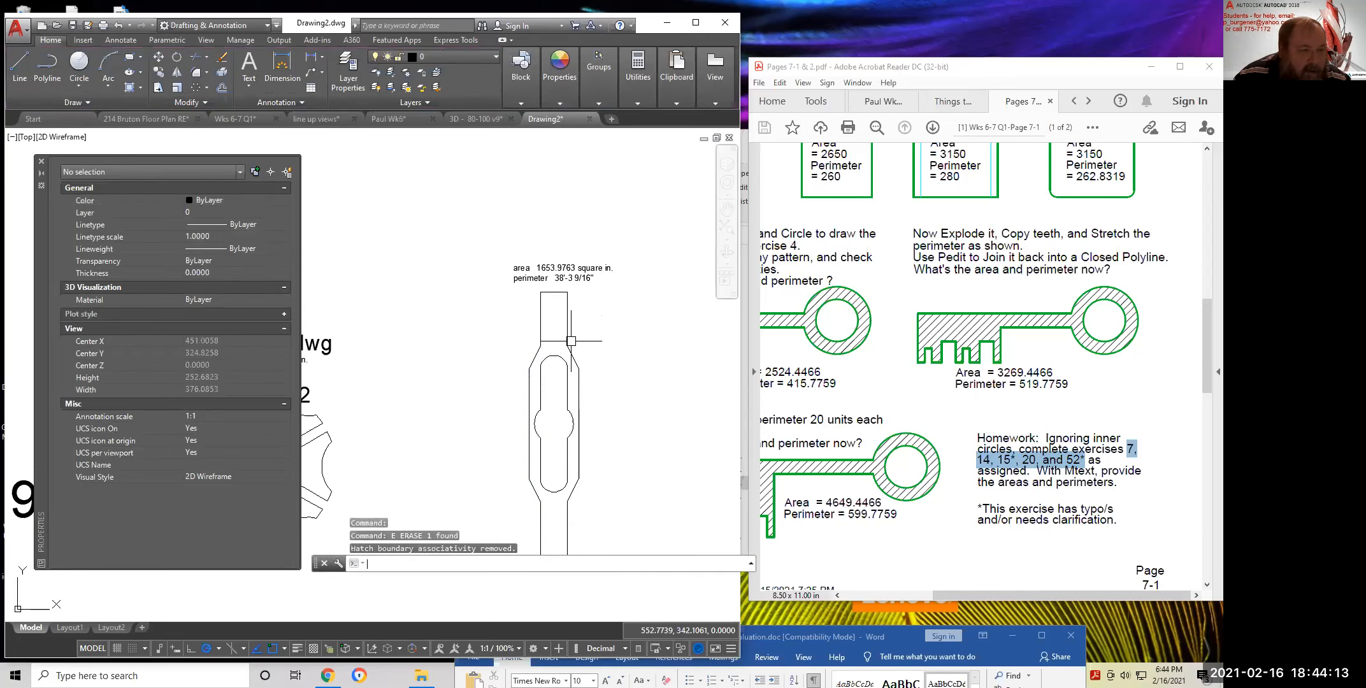
pyautogui.click(139, 88)
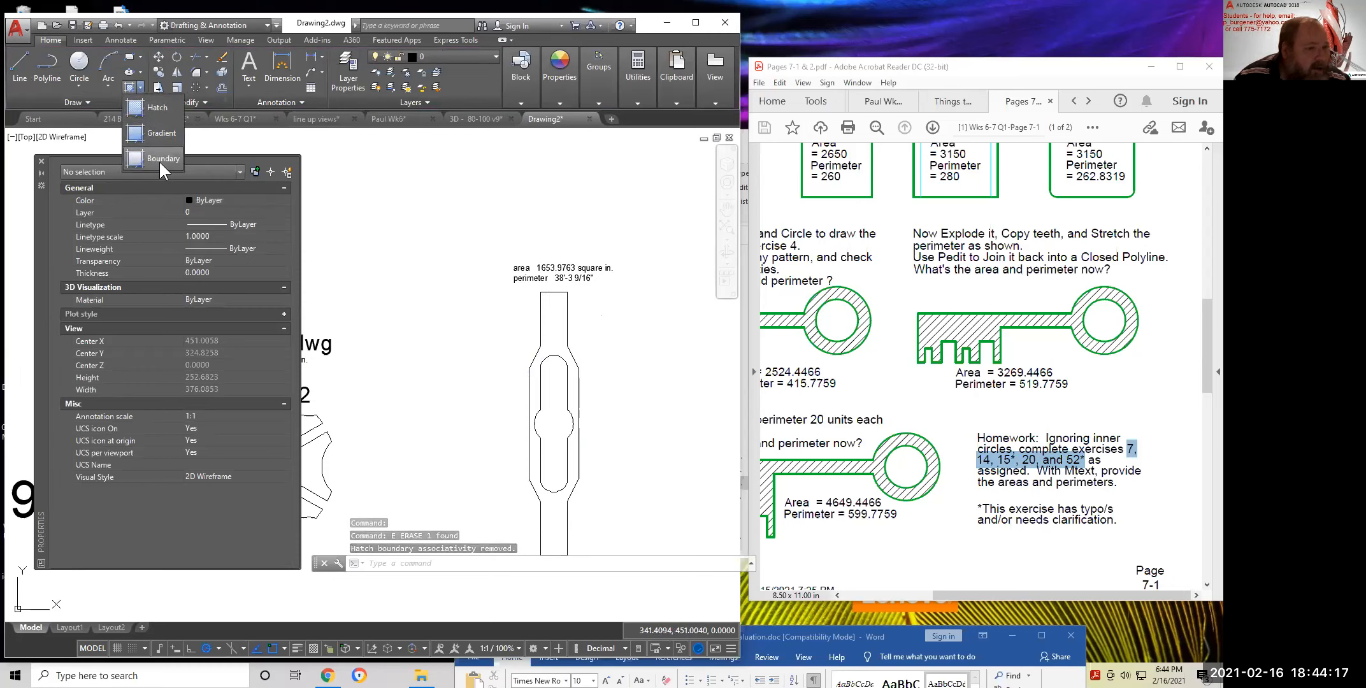
pyautogui.click(159, 160)
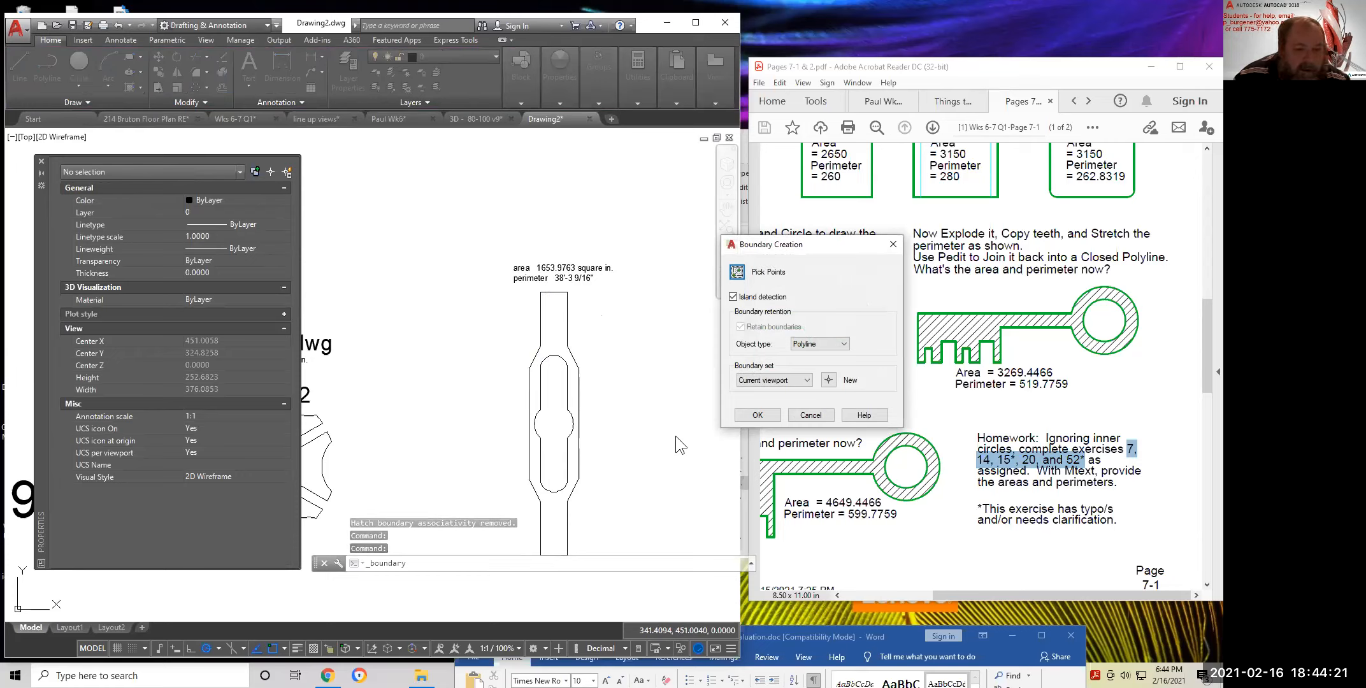
pyautogui.click(736, 271)
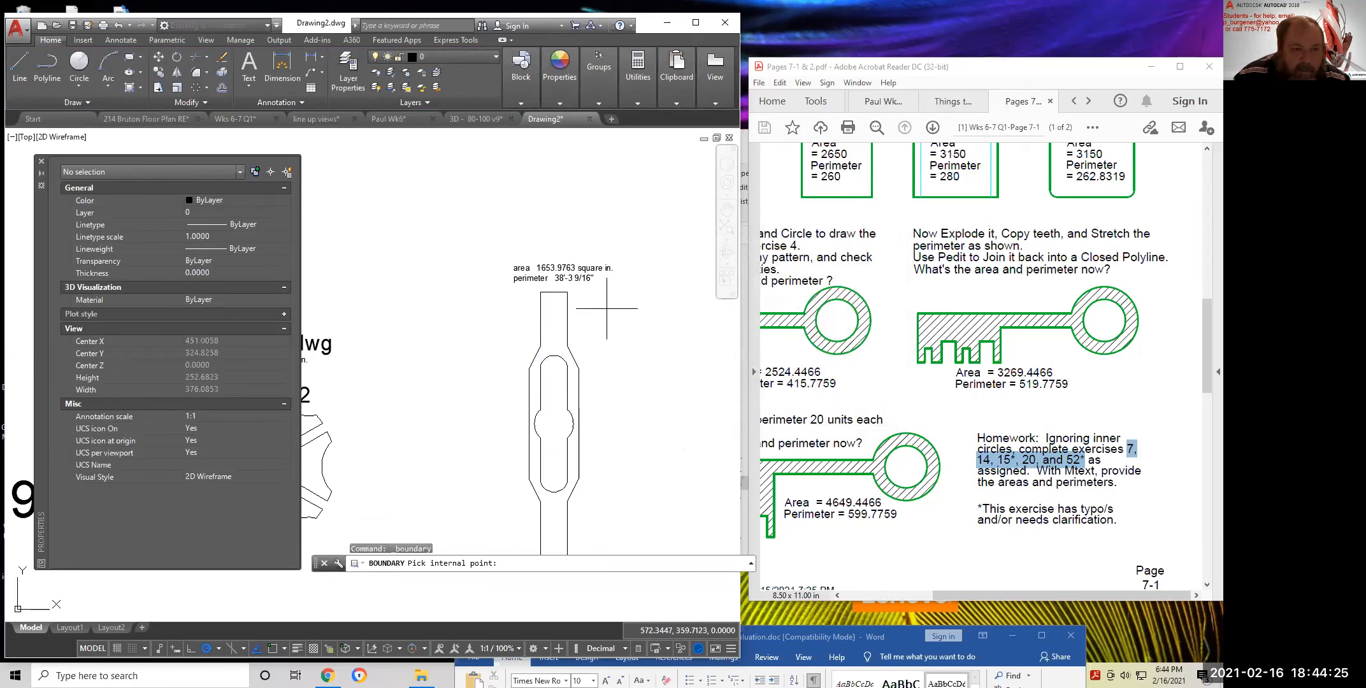
pyautogui.click(561, 323)
pyautogui.press('Return')
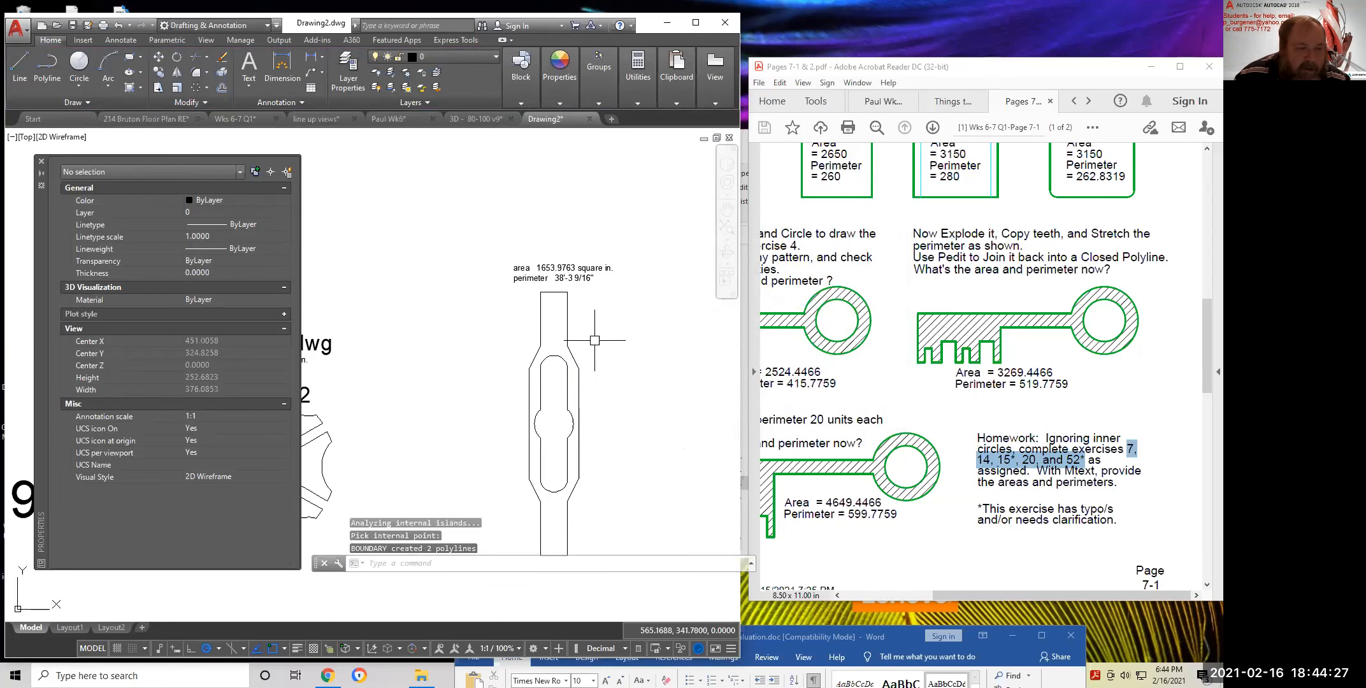
# Move the traced boundary outline up and to the right of the part
pyautogui.click(158, 57)
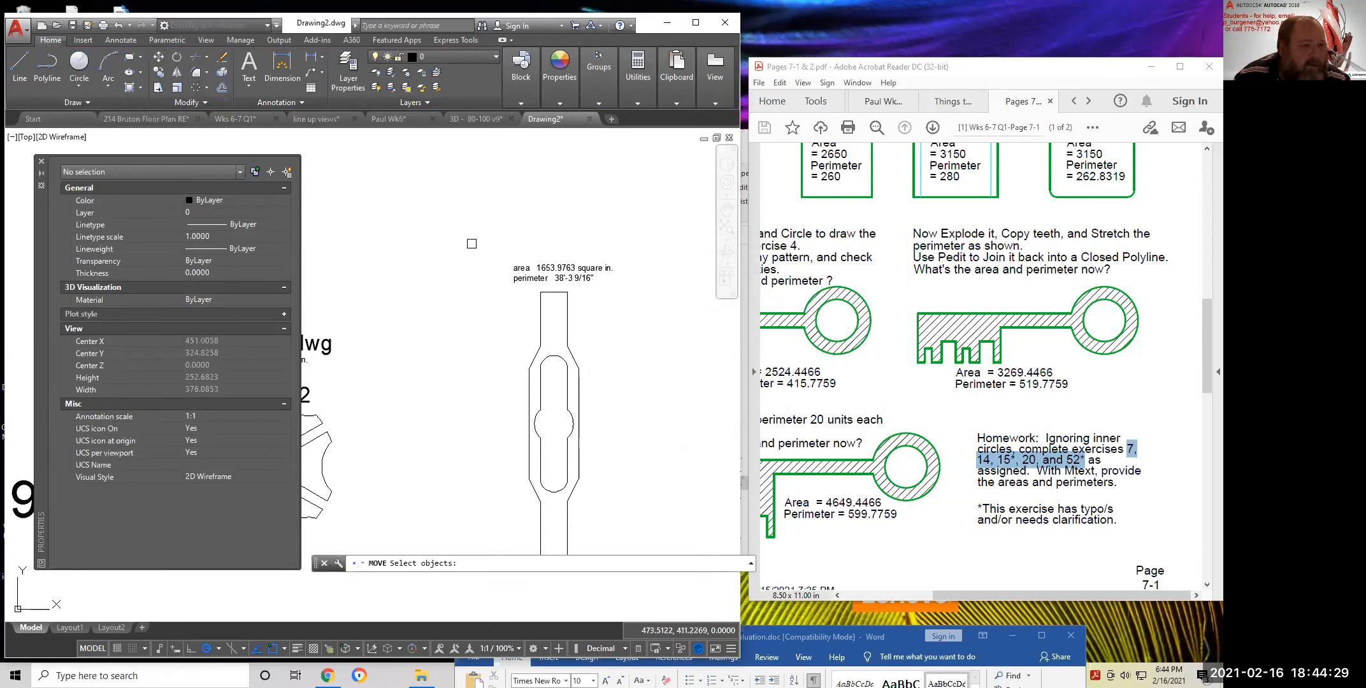
pyautogui.click(576, 357)
pyautogui.press('Return')
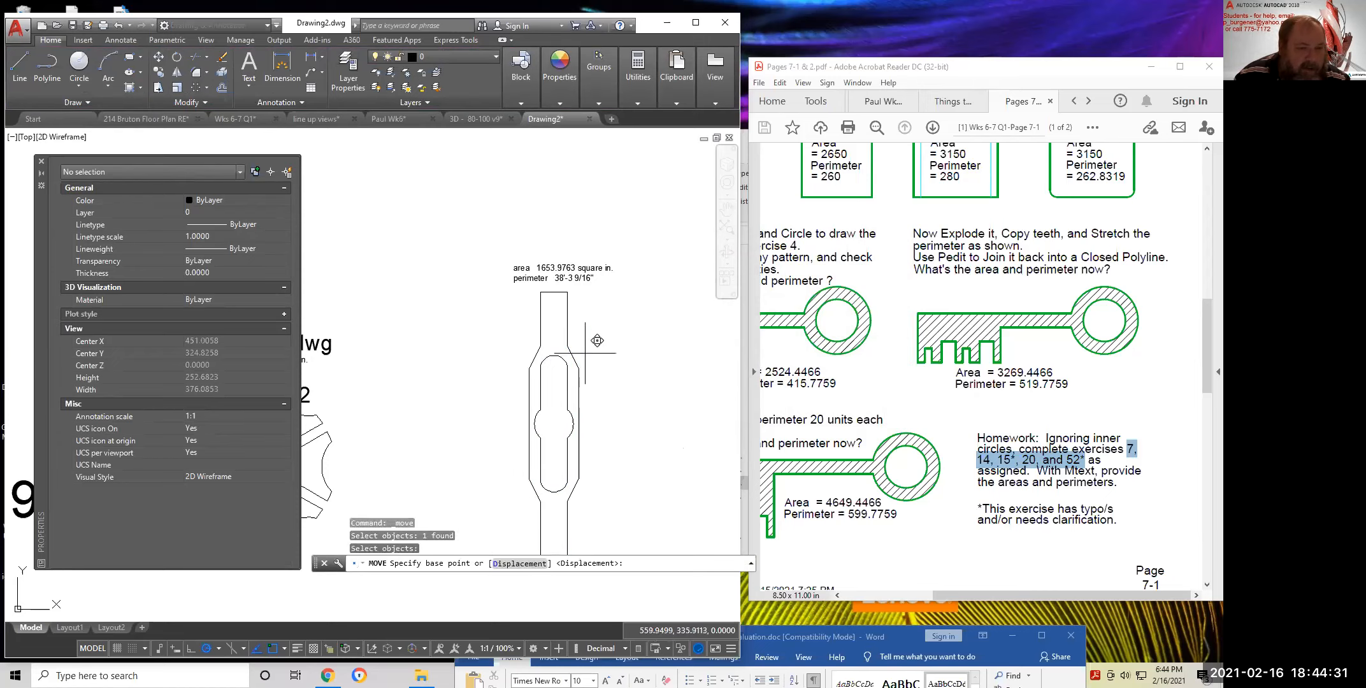
pyautogui.click(578, 355)
pyautogui.click(691, 281)
pyautogui.press('Escape')
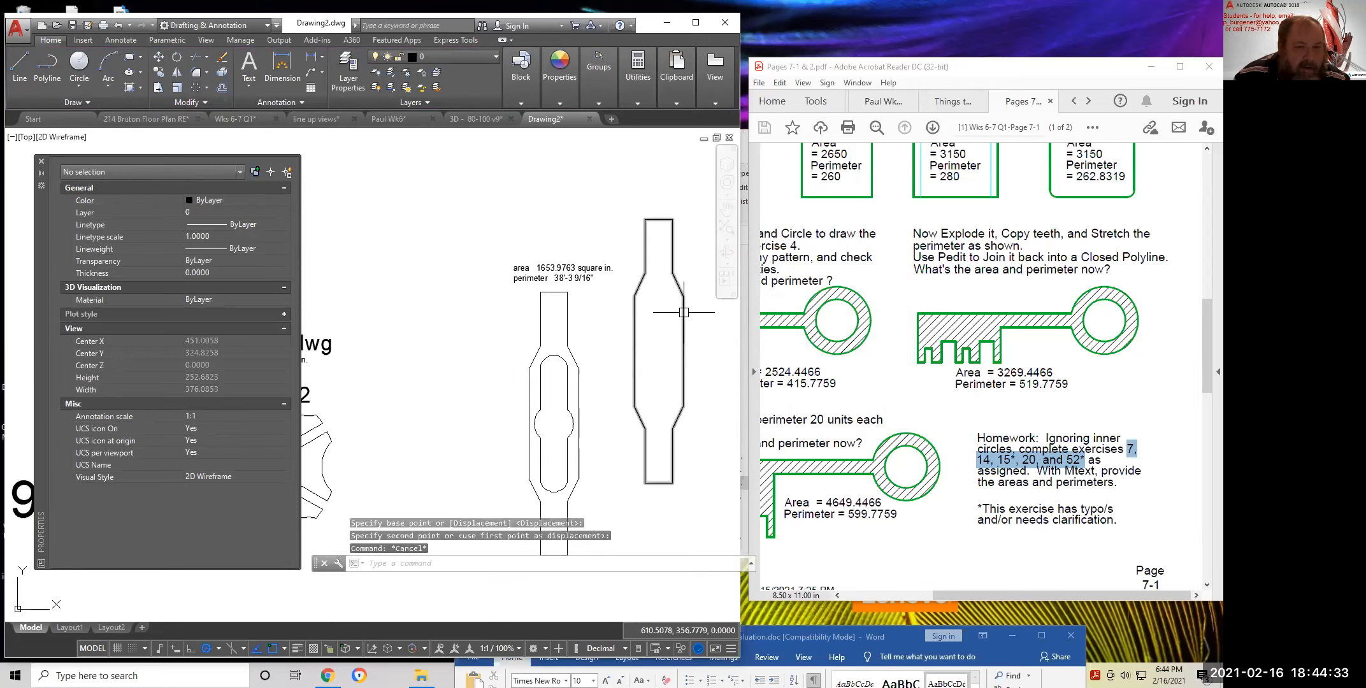
# List the moved outline (area 2651.0141, perimeter 302.9621) and copy the perimeter value
pyautogui.moveTo(552, 96)
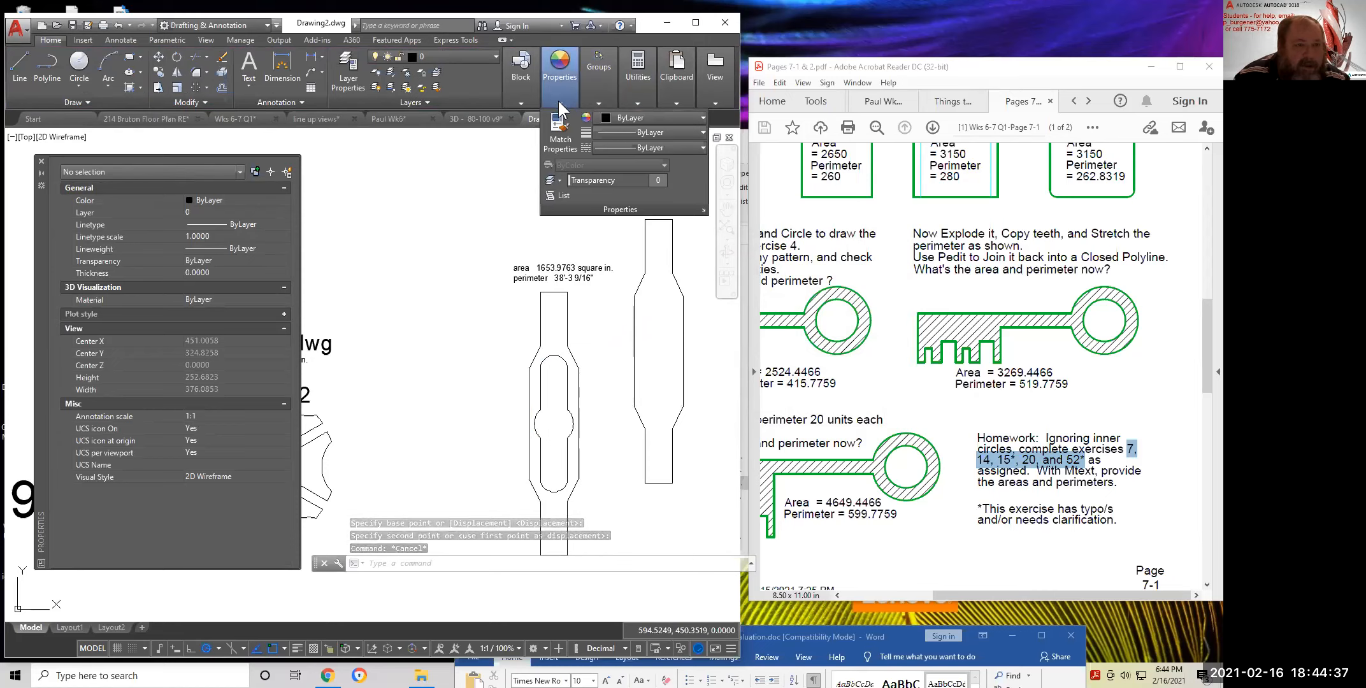
pyautogui.click(564, 196)
pyautogui.click(673, 254)
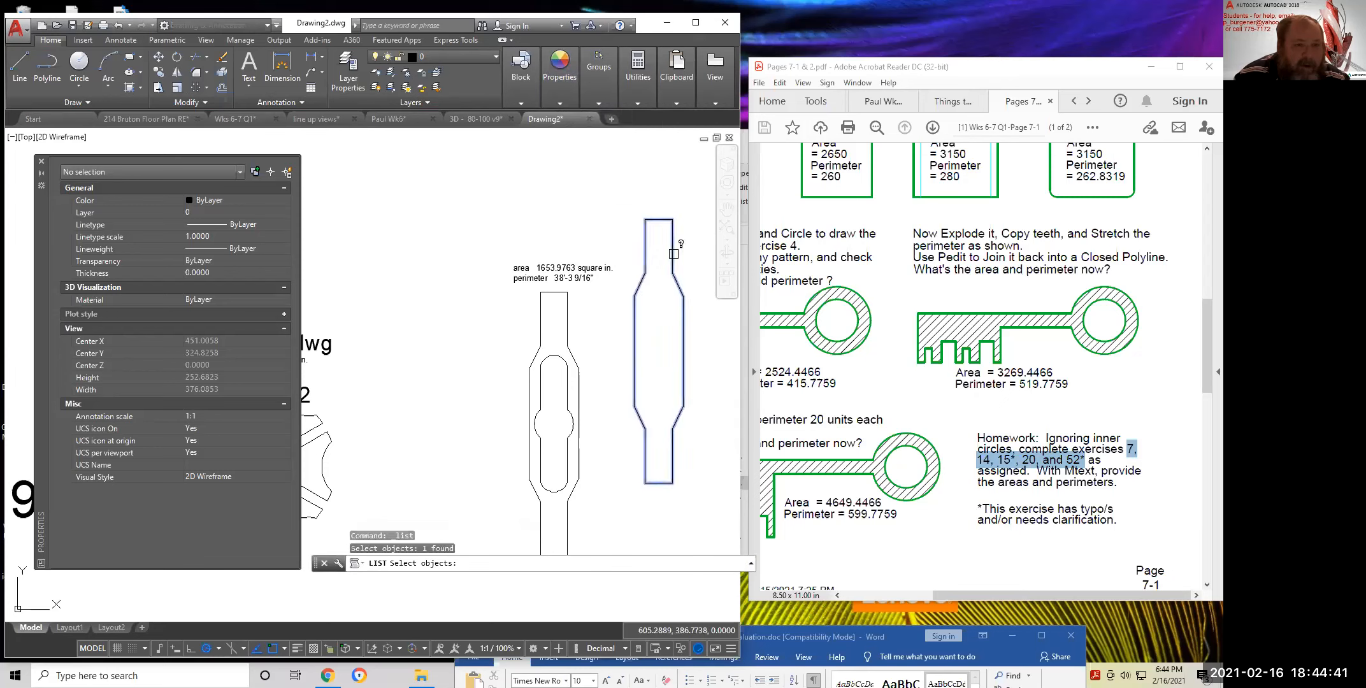
pyautogui.press('Return')
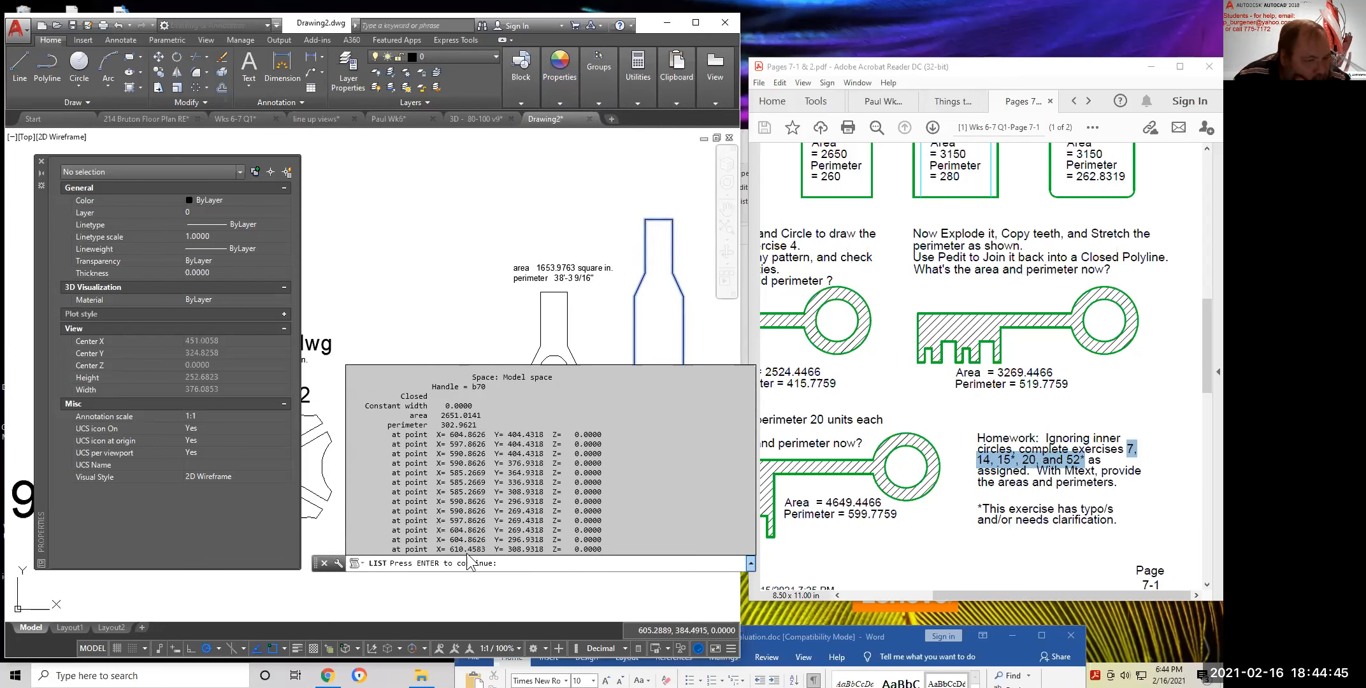
pyautogui.press('Return')
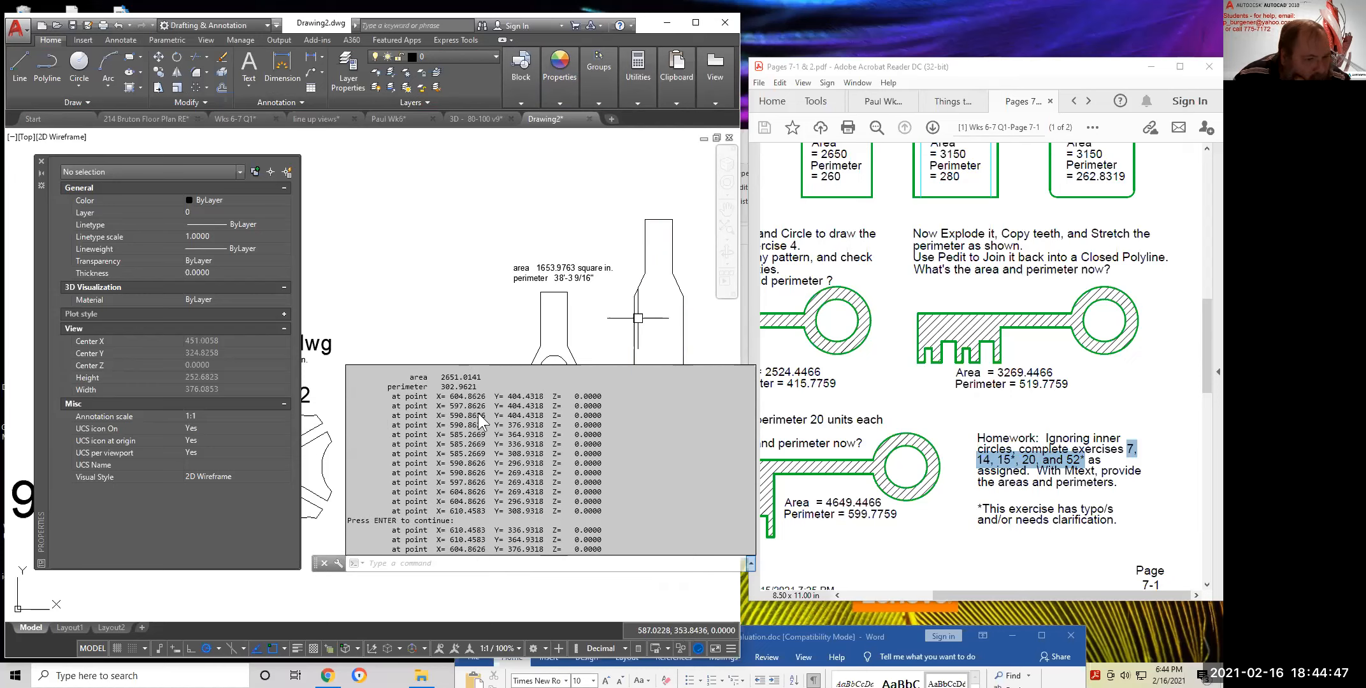
pyautogui.moveTo(475, 386); pyautogui.dragTo(421, 386)
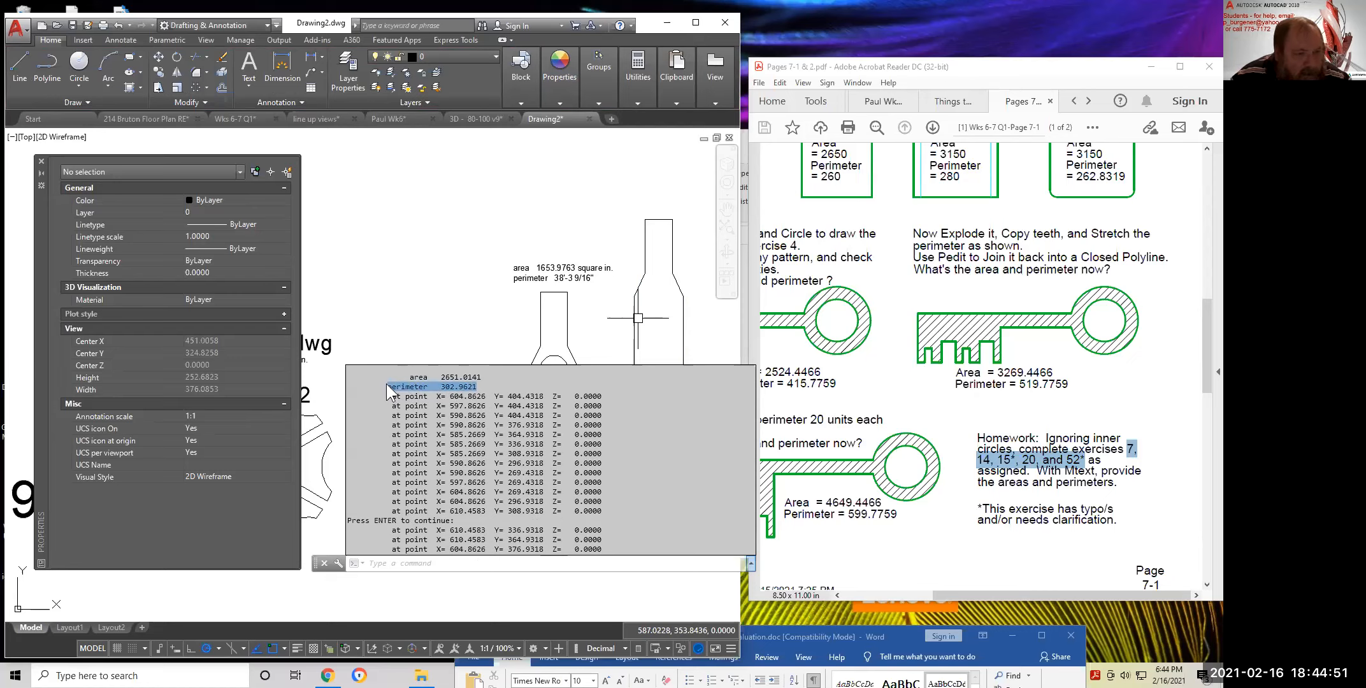
# Replace the label's perimeter 38'-3 9/16" with 302.9621, then zoom out
pyautogui.click(575, 284)
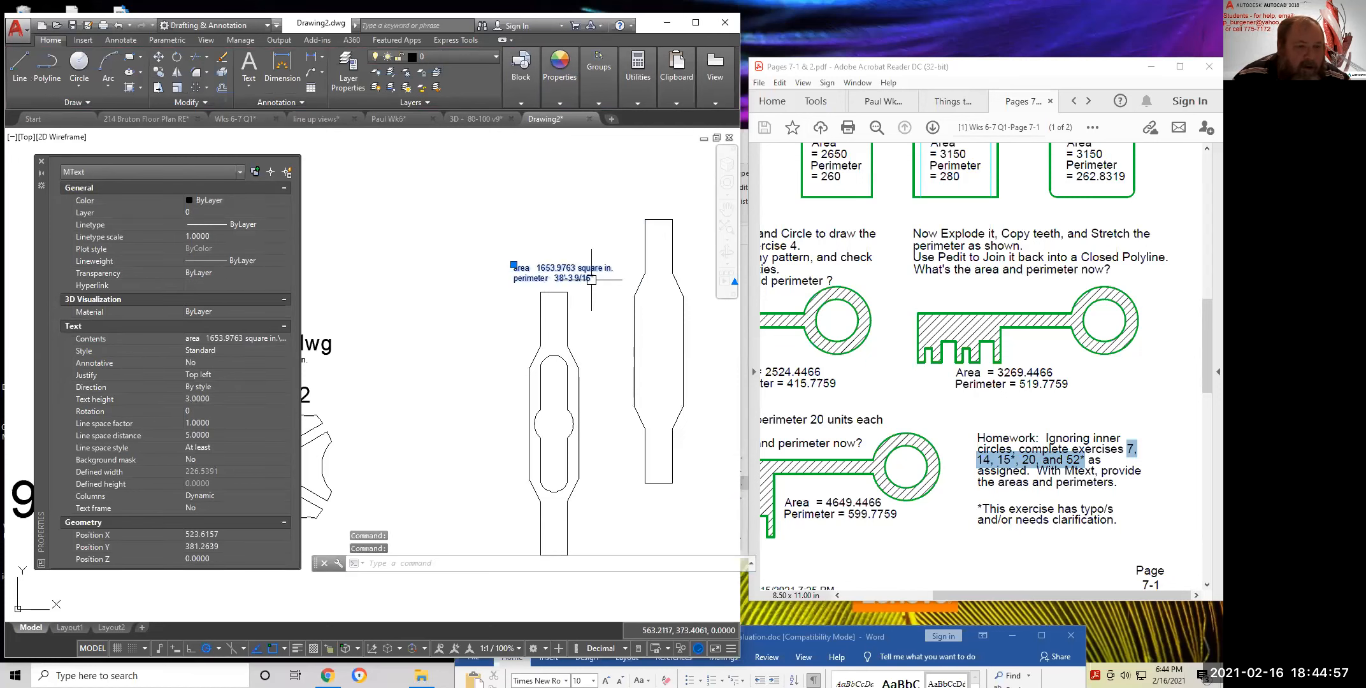
pyautogui.doubleClick(597, 281)
pyautogui.moveTo(596, 278); pyautogui.dragTo(514, 278)
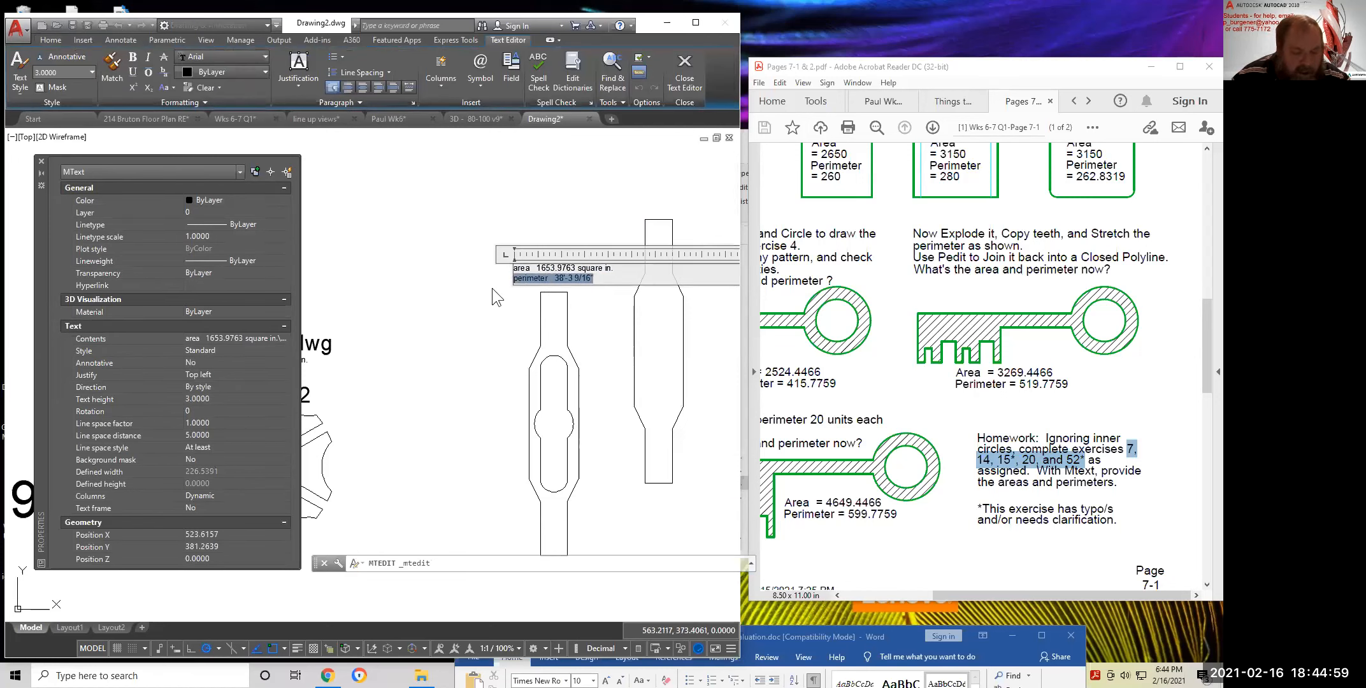
pyautogui.write('perimeter 302.9621')
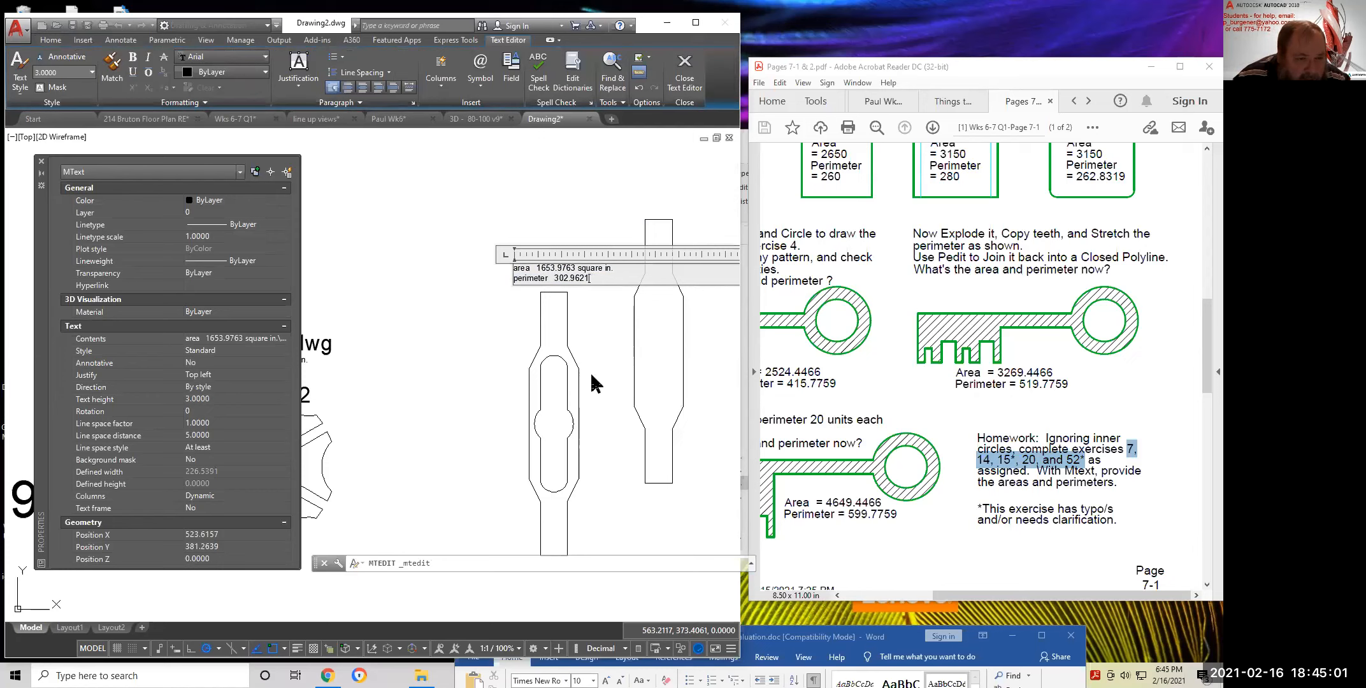
pyautogui.click(591, 382)
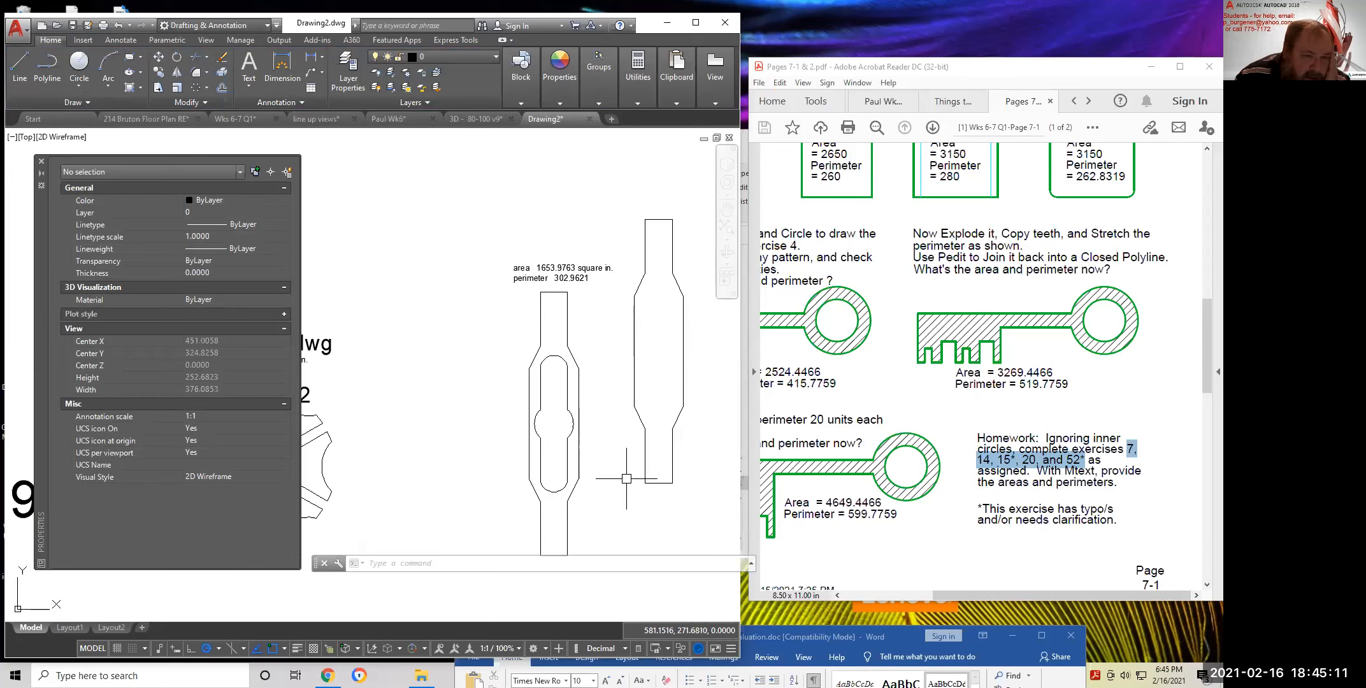
pyautogui.scroll(-2, 623, 423)
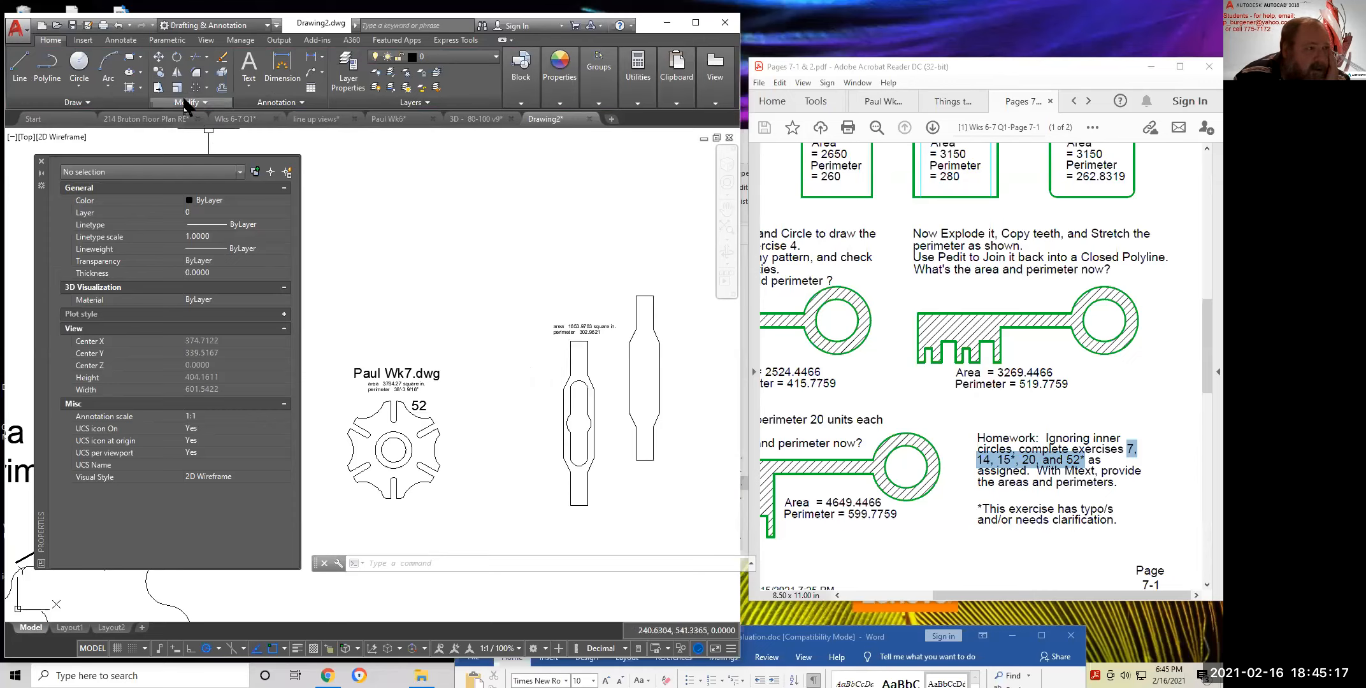
# Copy the 52 label above the part and change its text to 20
pyautogui.click(158, 70)
pyautogui.click(419, 406)
pyautogui.press('Return')
pyautogui.click(423, 406)
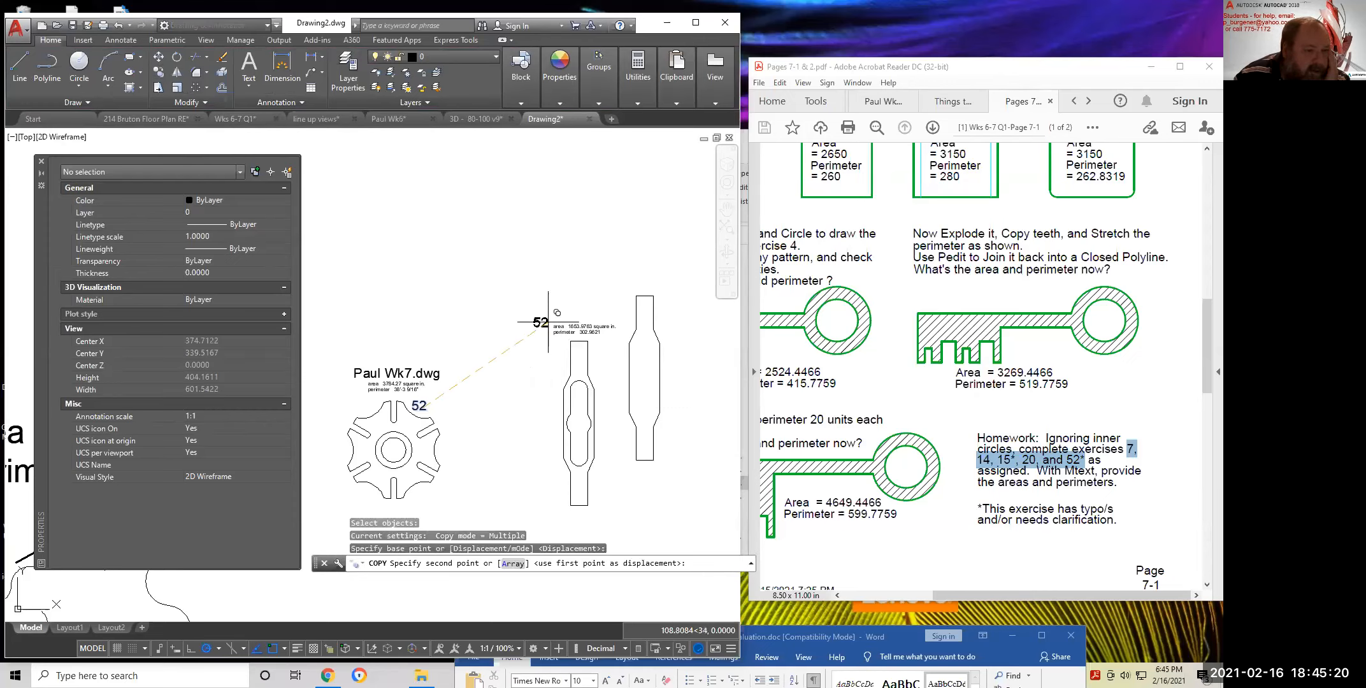
pyautogui.click(581, 315)
pyautogui.rightClick(593, 270)
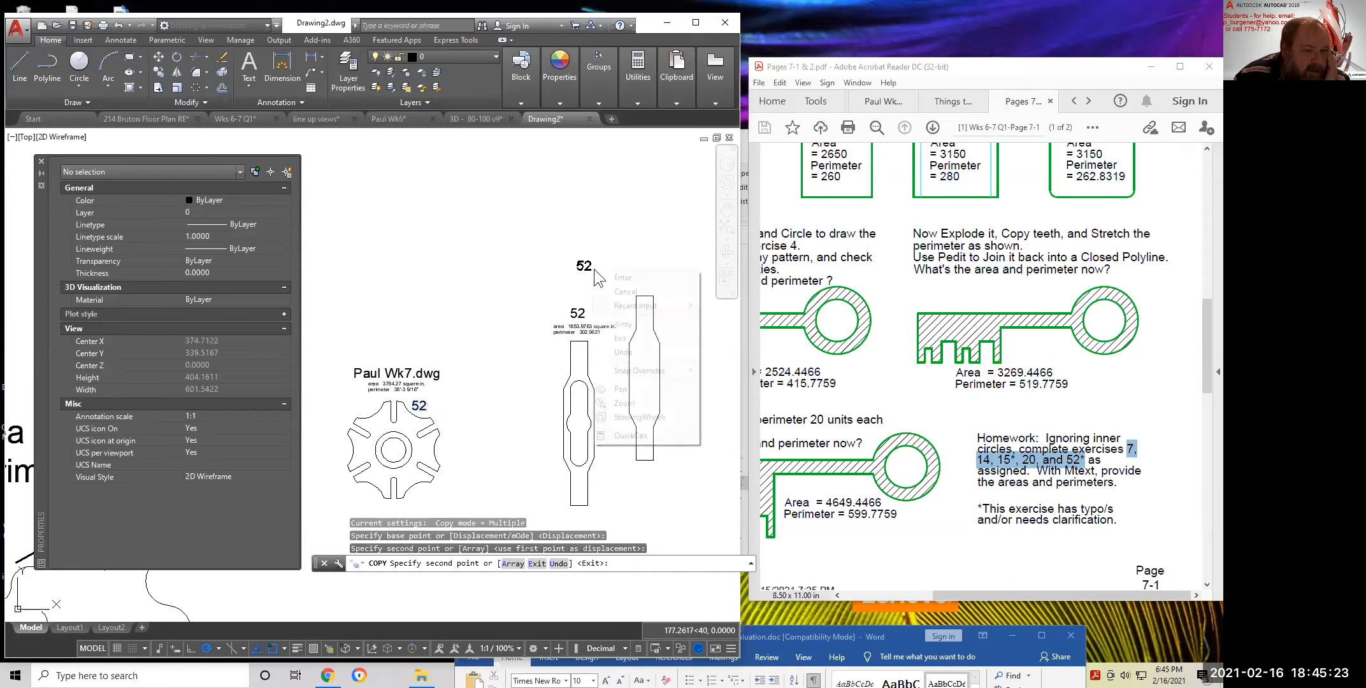
pyautogui.click(619, 279)
pyautogui.doubleClick(578, 314)
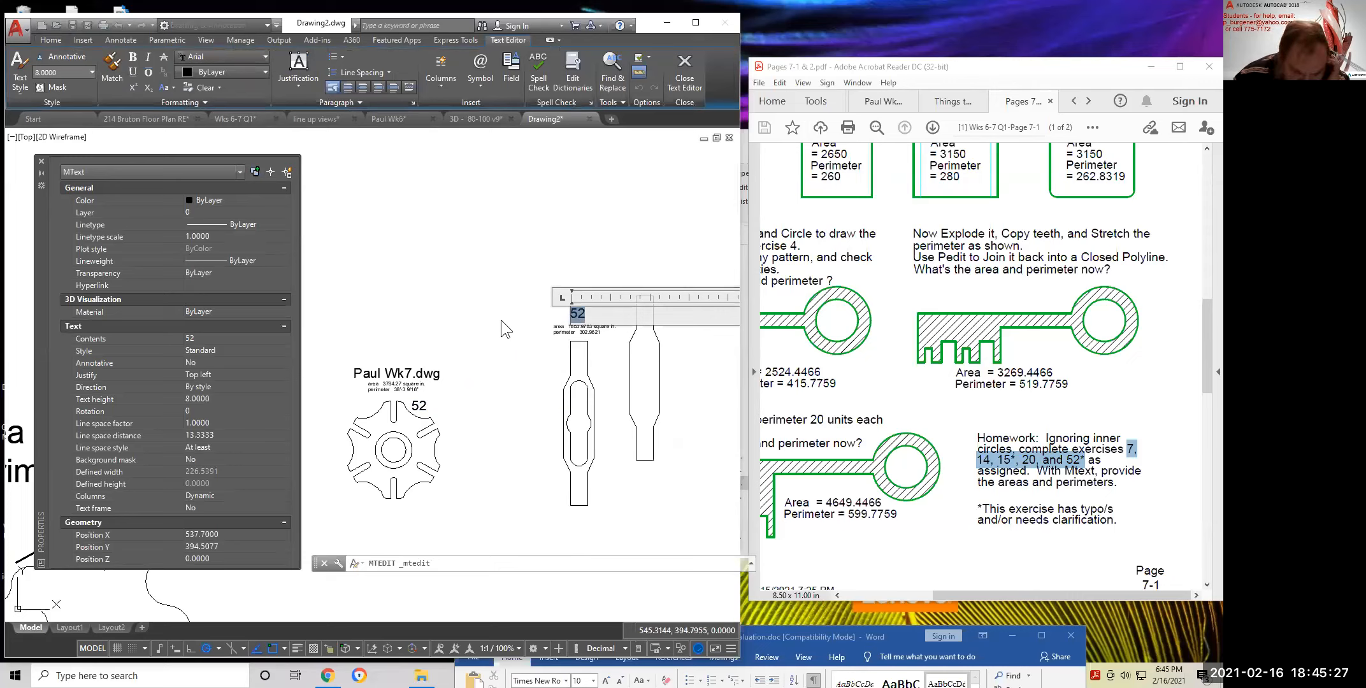
pyautogui.write('20')
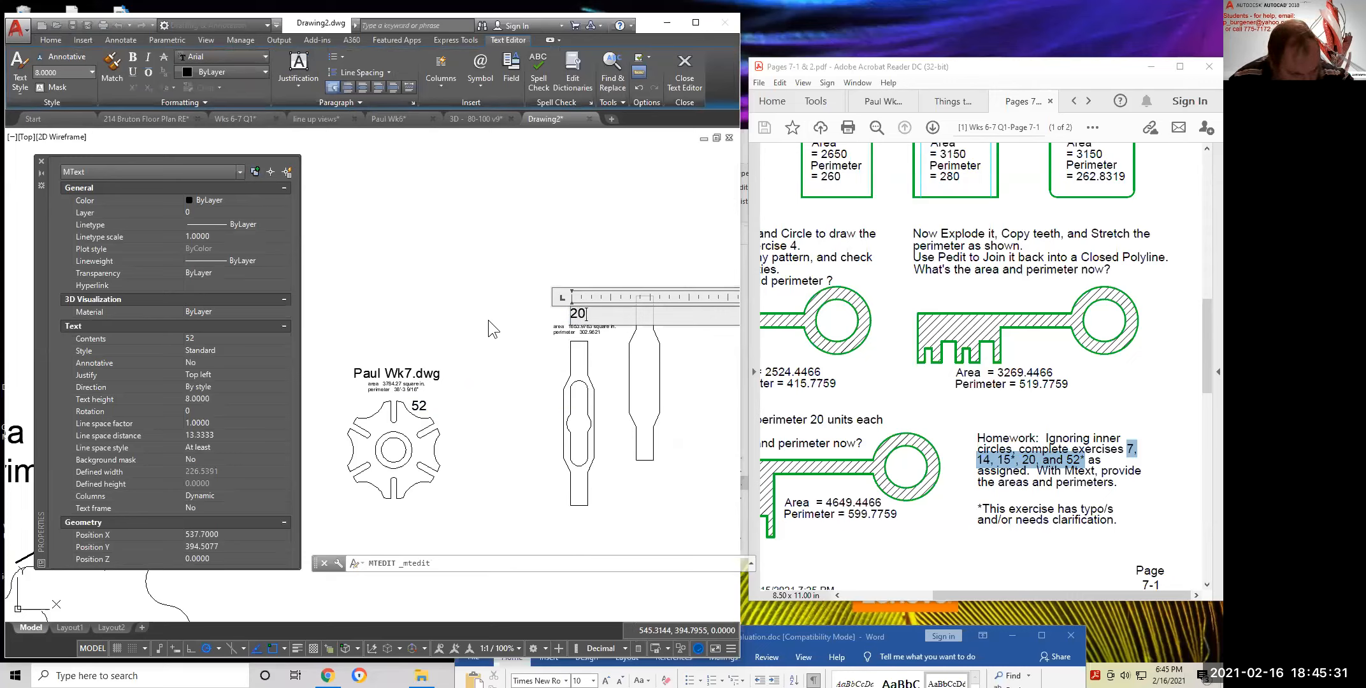
pyautogui.click(611, 421)
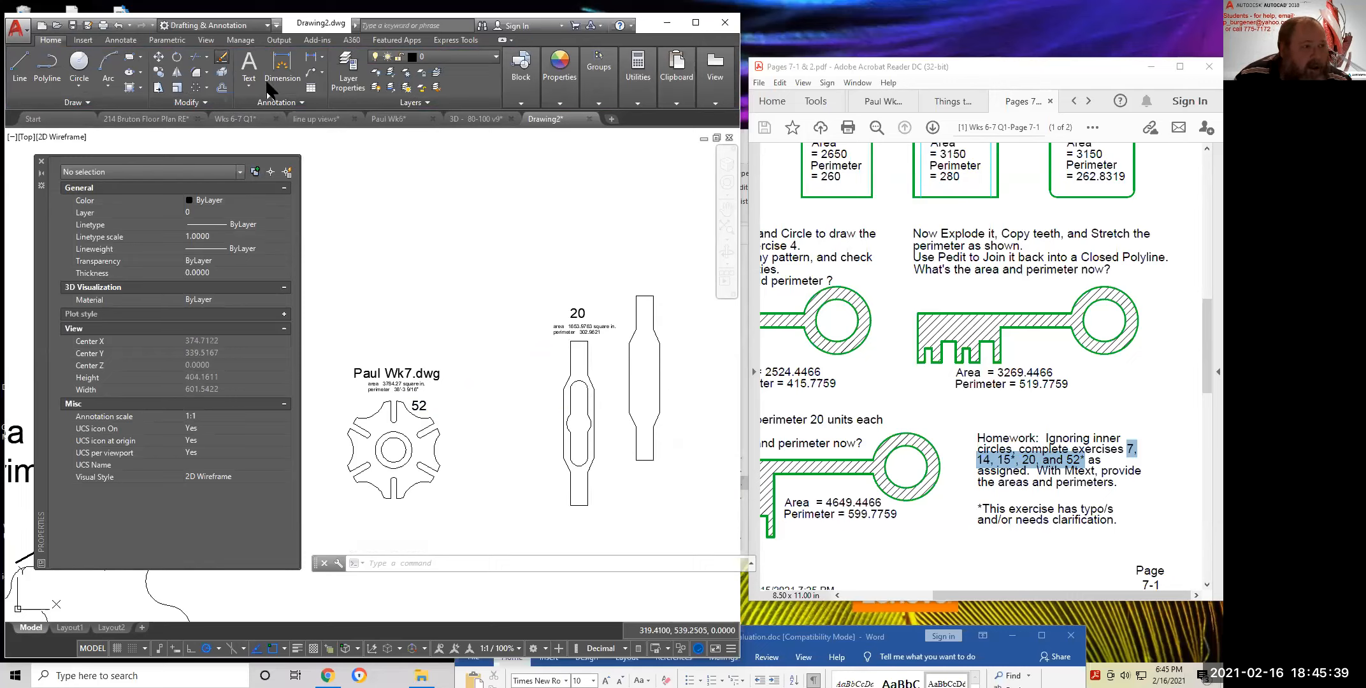
# Erase the duplicate traced outline to the right of part 20
pyautogui.click(221, 61)
pyautogui.click(642, 294)
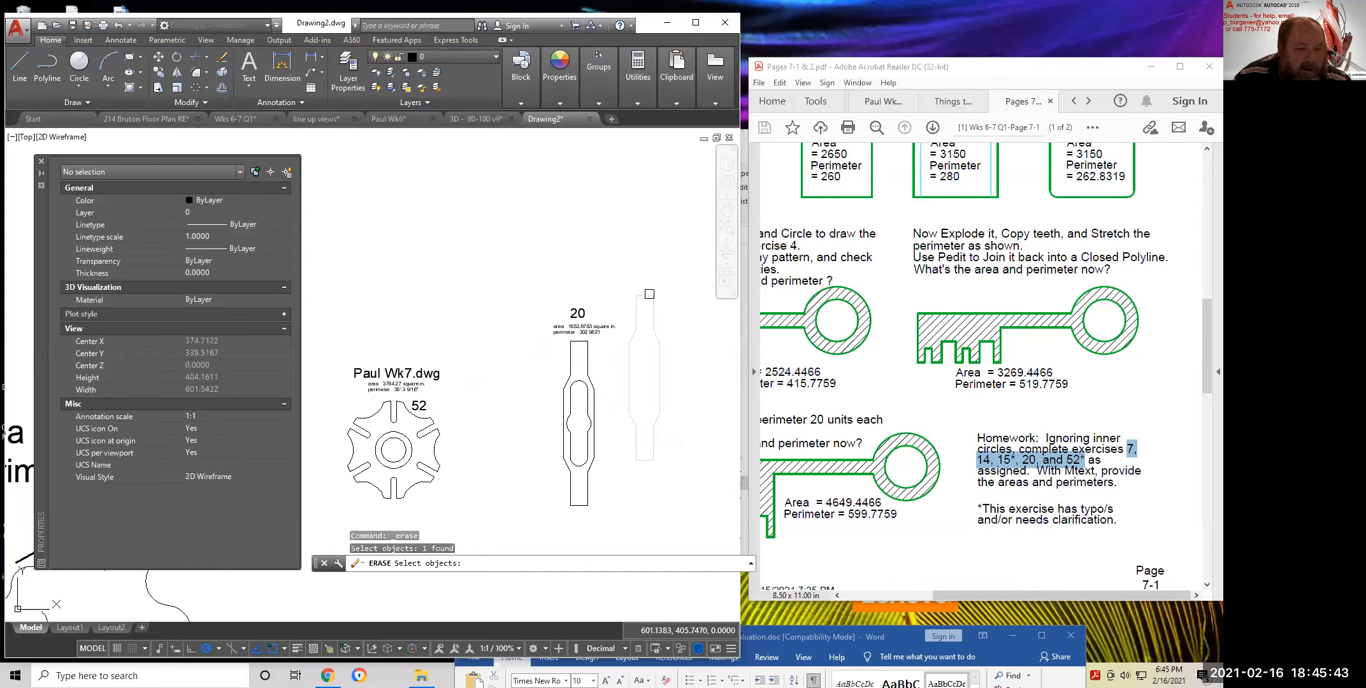
pyautogui.press('Return')
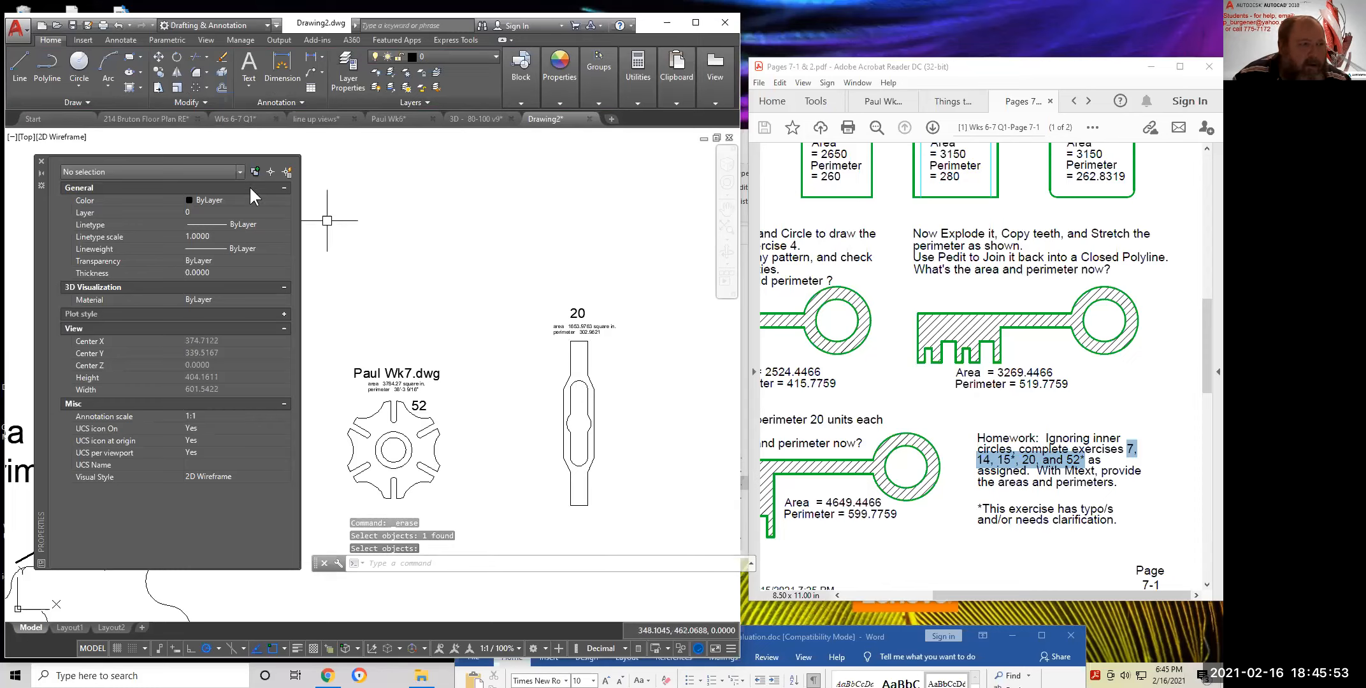
pyautogui.click(129, 87)
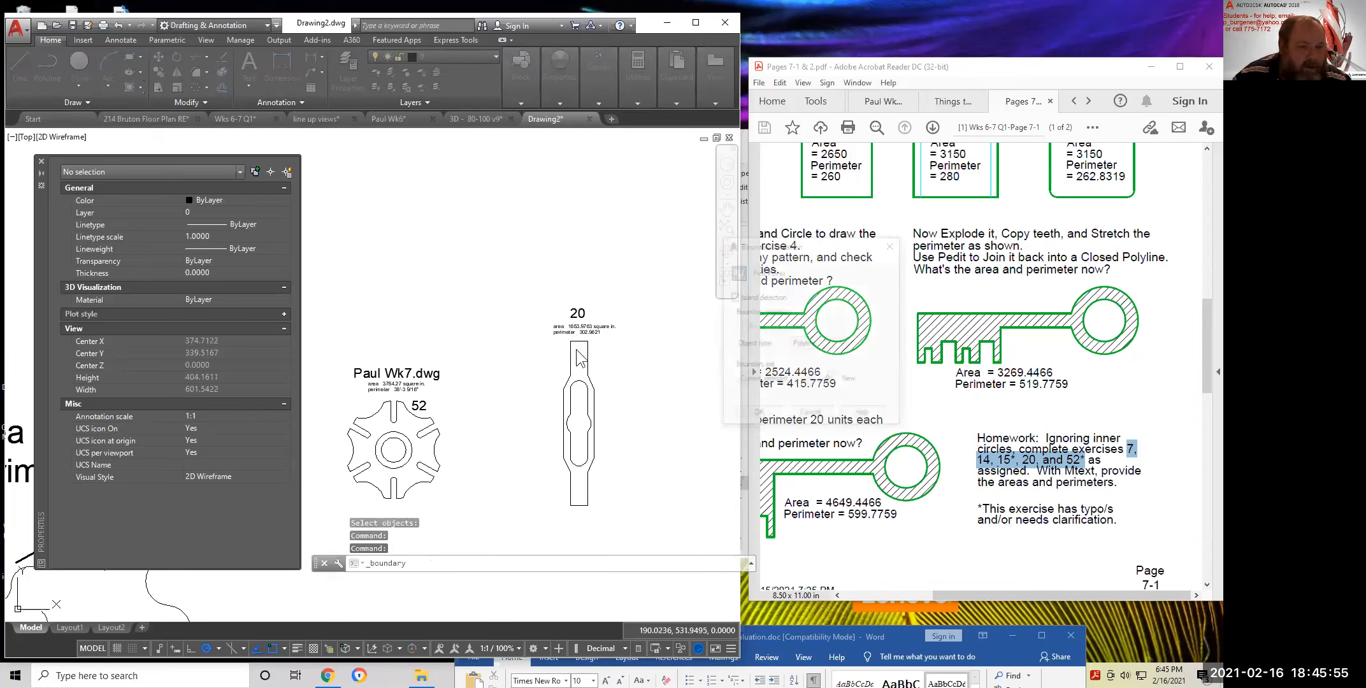
pyautogui.click(737, 273)
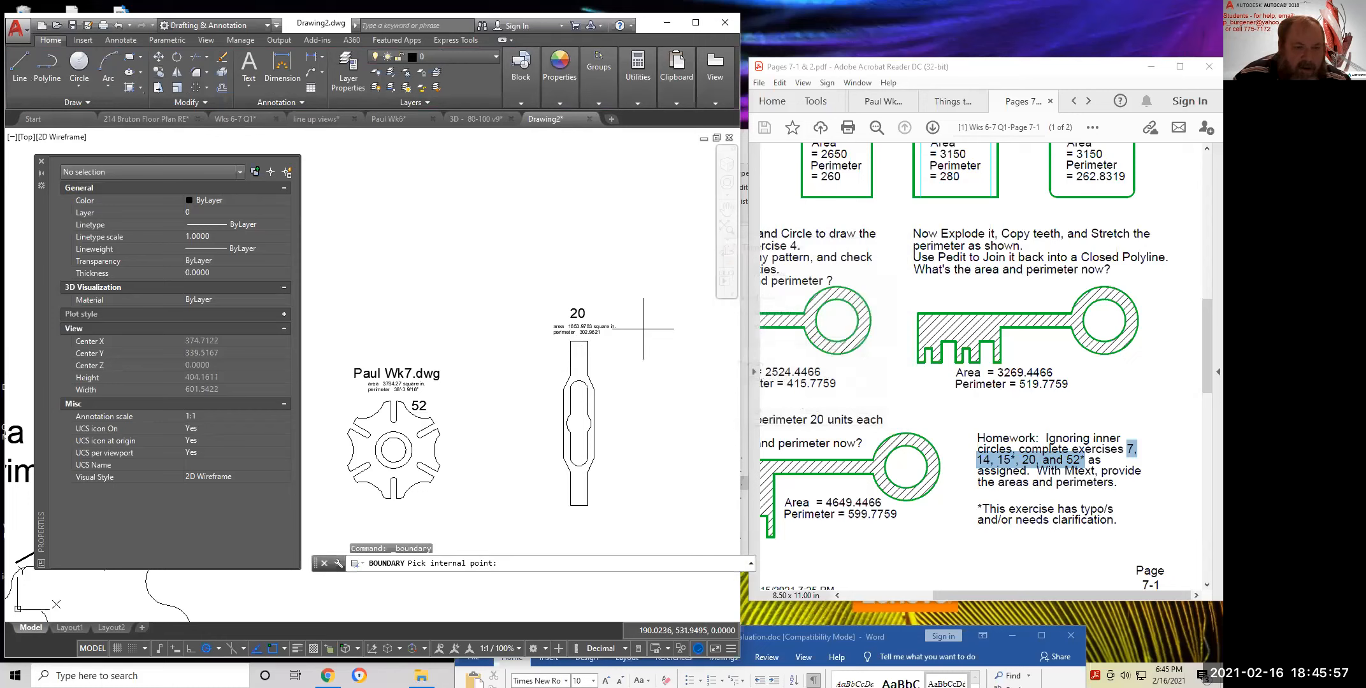
pyautogui.click(576, 357)
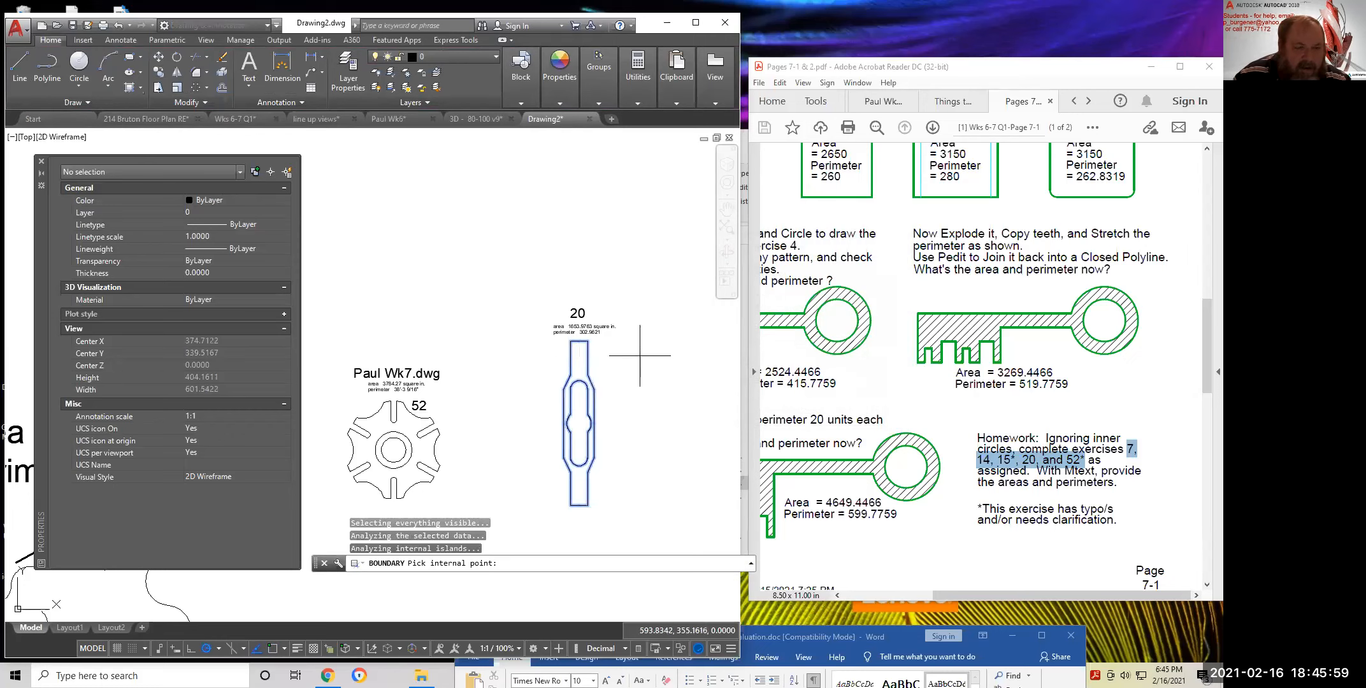
pyautogui.press('Return')
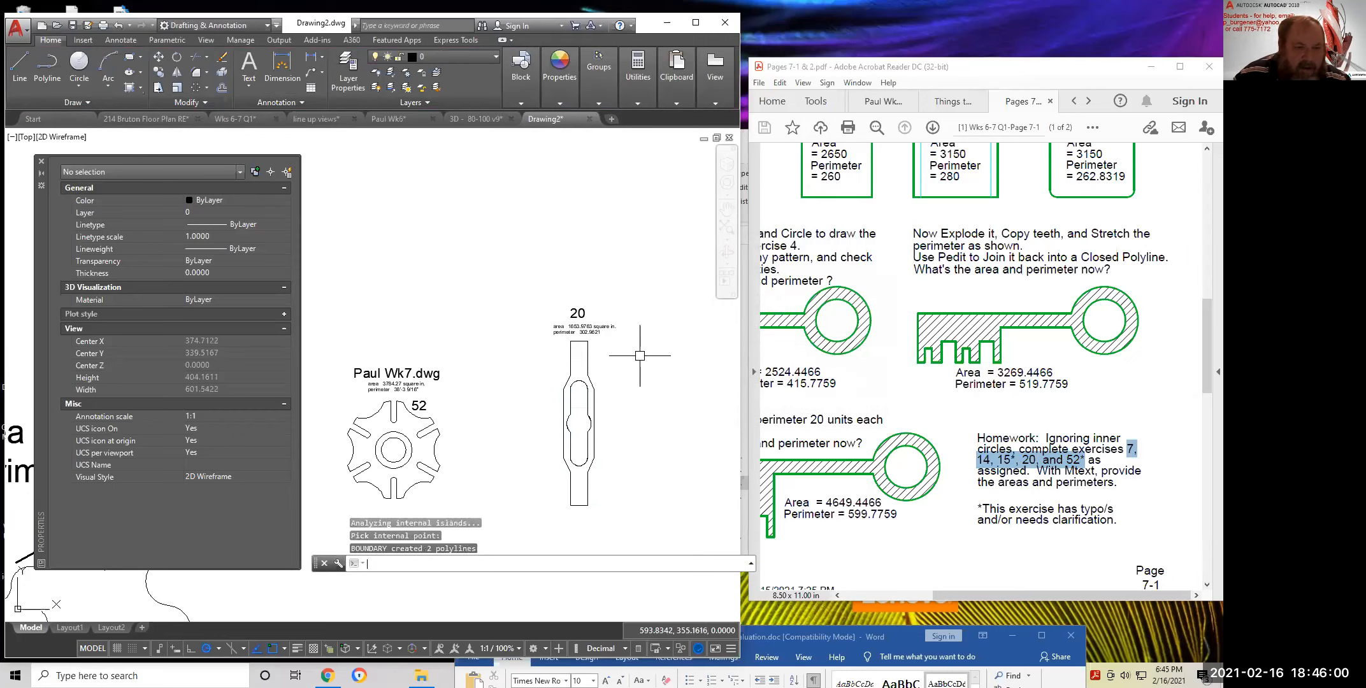
pyautogui.click(140, 87)
pyautogui.click(153, 107)
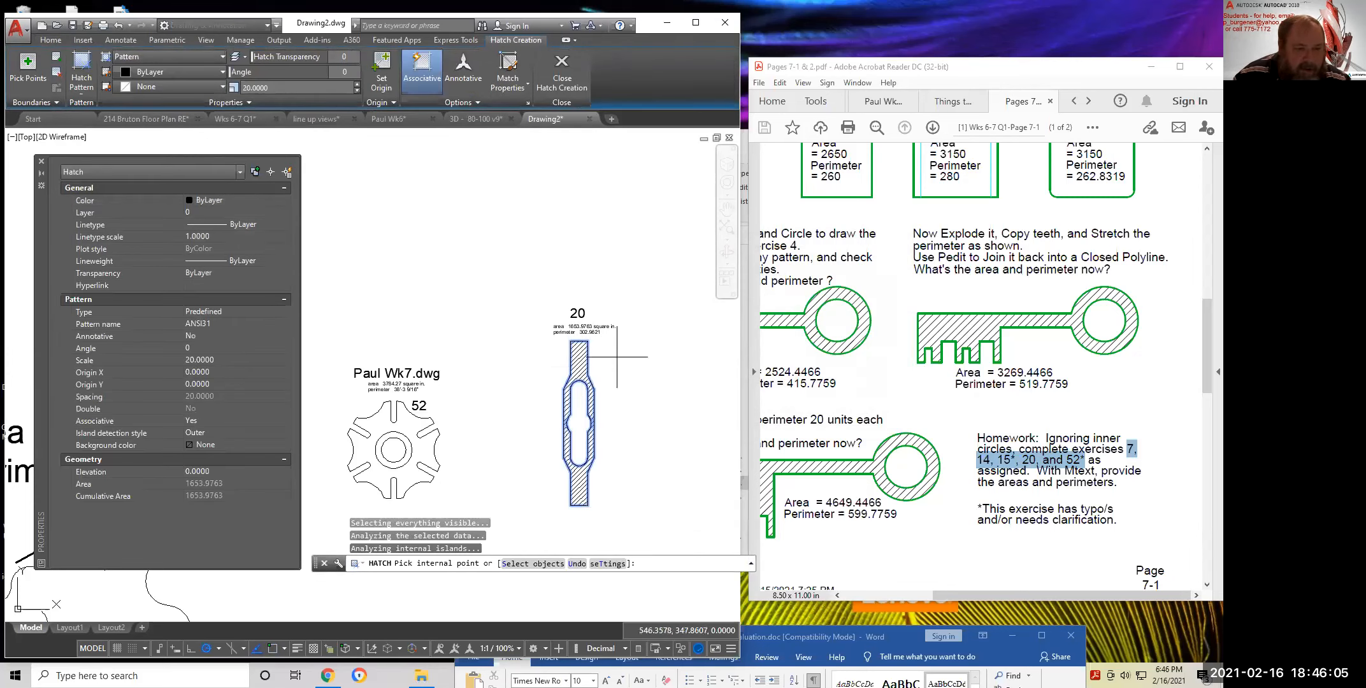
pyautogui.click(579, 363)
pyautogui.press('Return')
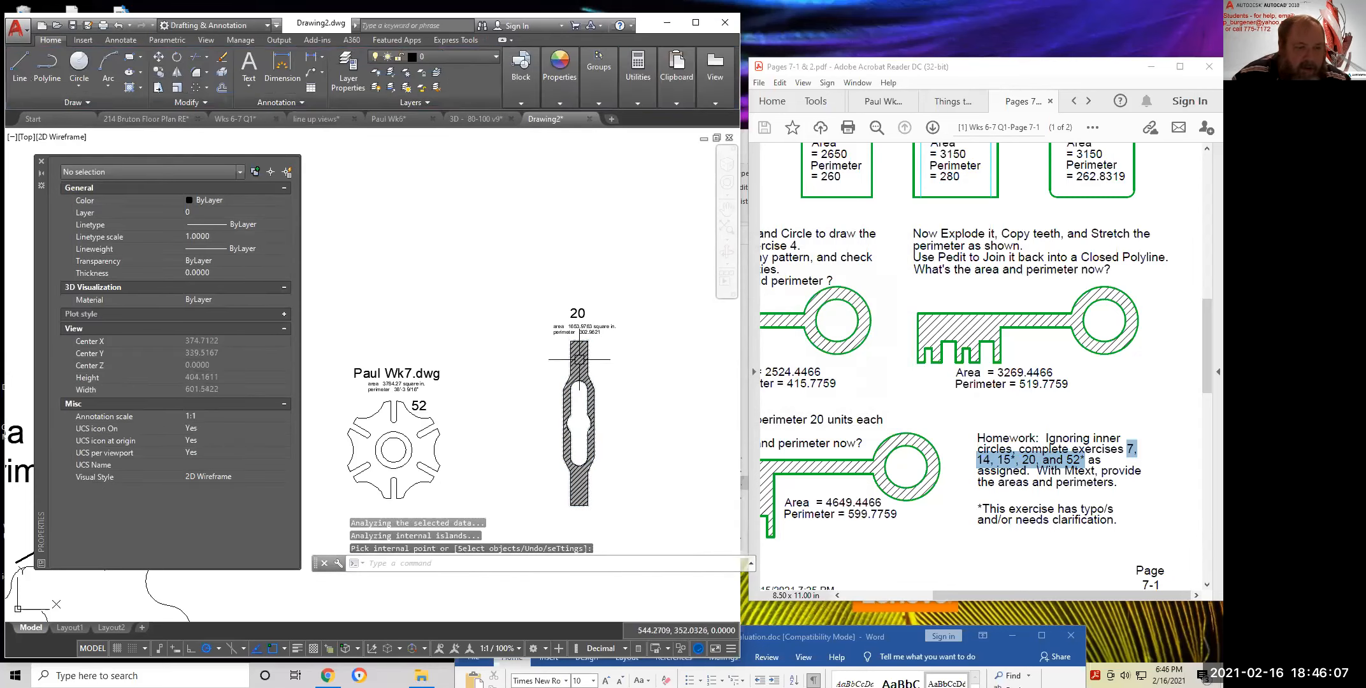
pyautogui.click(598, 103)
pyautogui.click(560, 105)
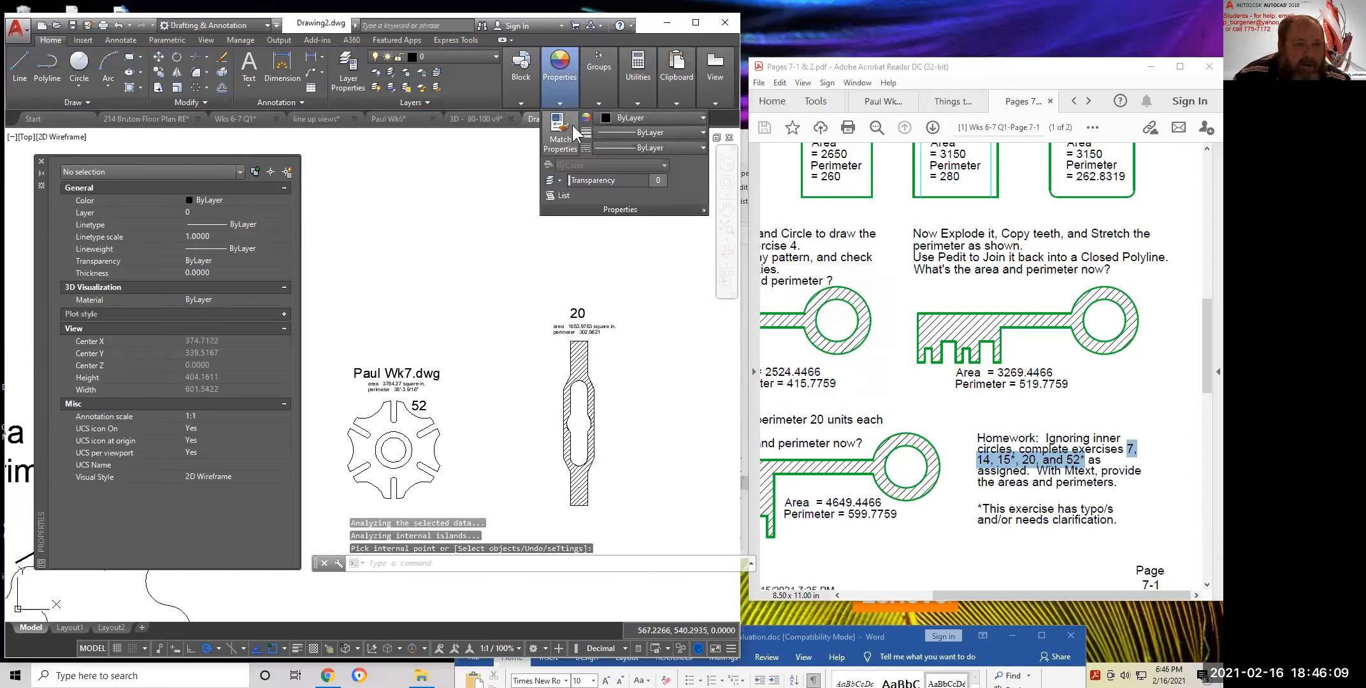
pyautogui.click(559, 195)
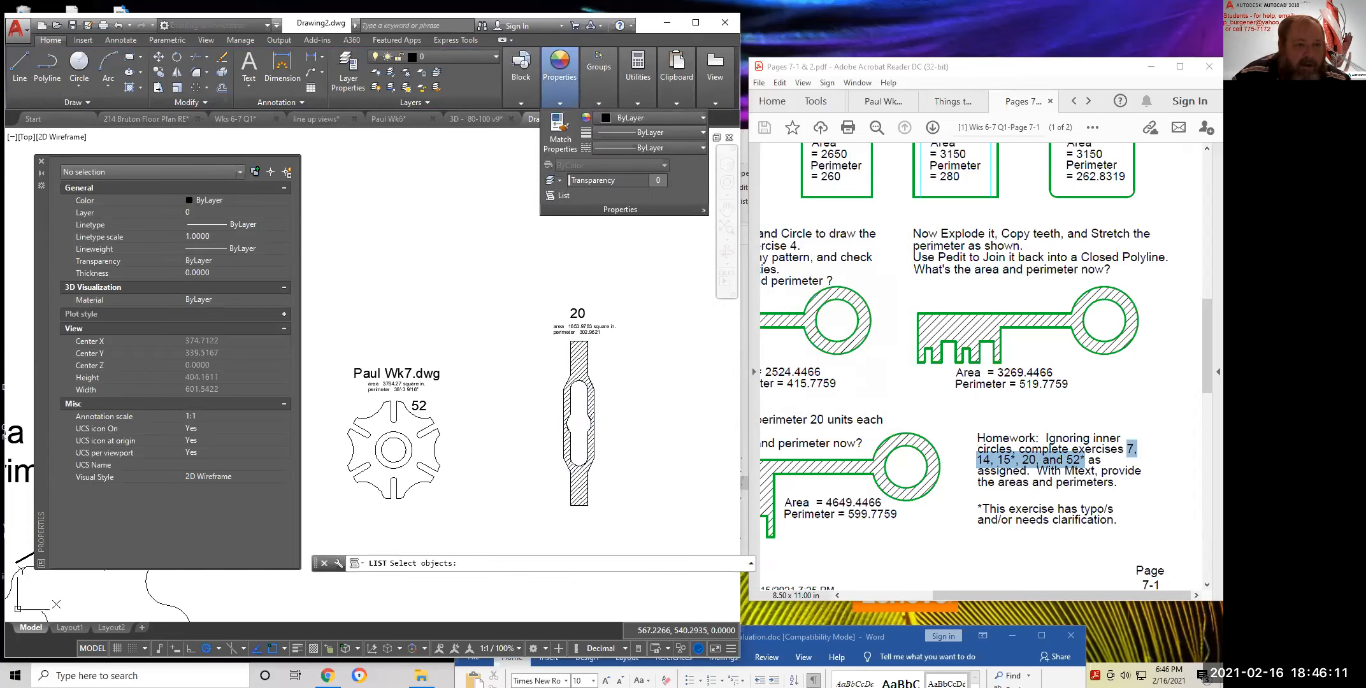
pyautogui.click(587, 391)
pyautogui.press('Return')
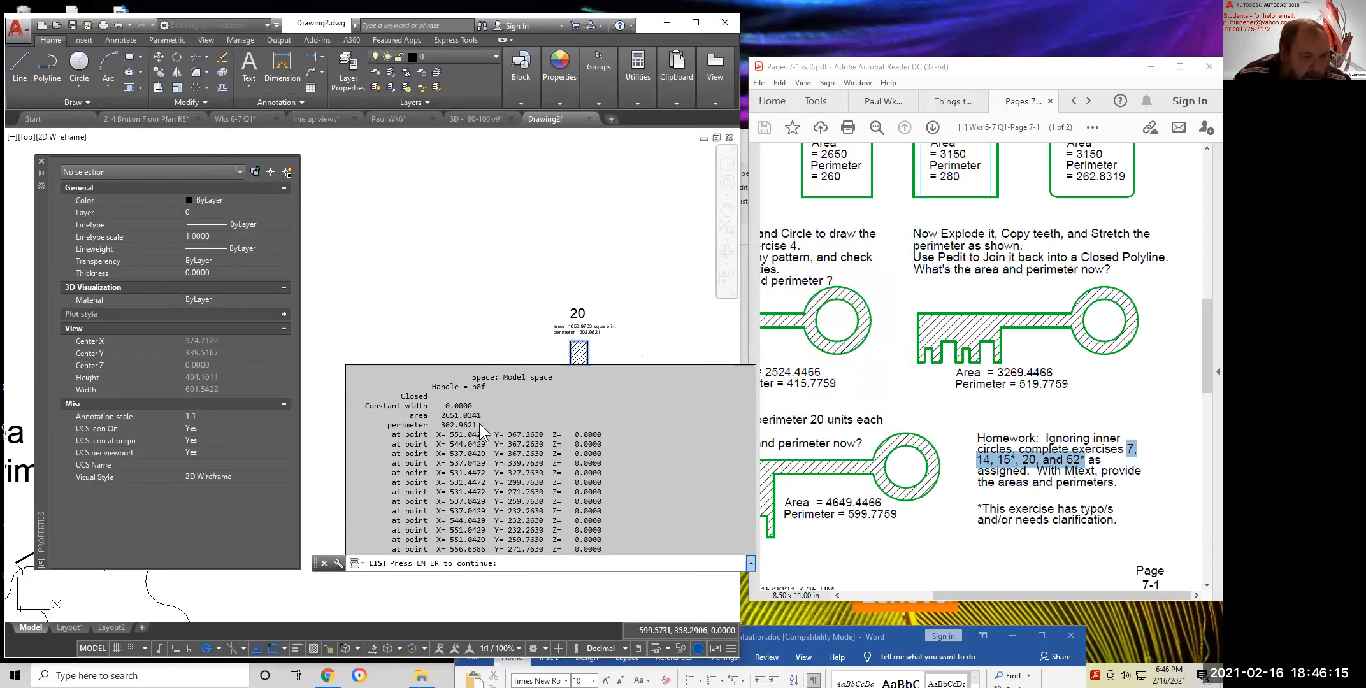
pyautogui.moveTo(479, 425); pyautogui.dragTo(458, 424)
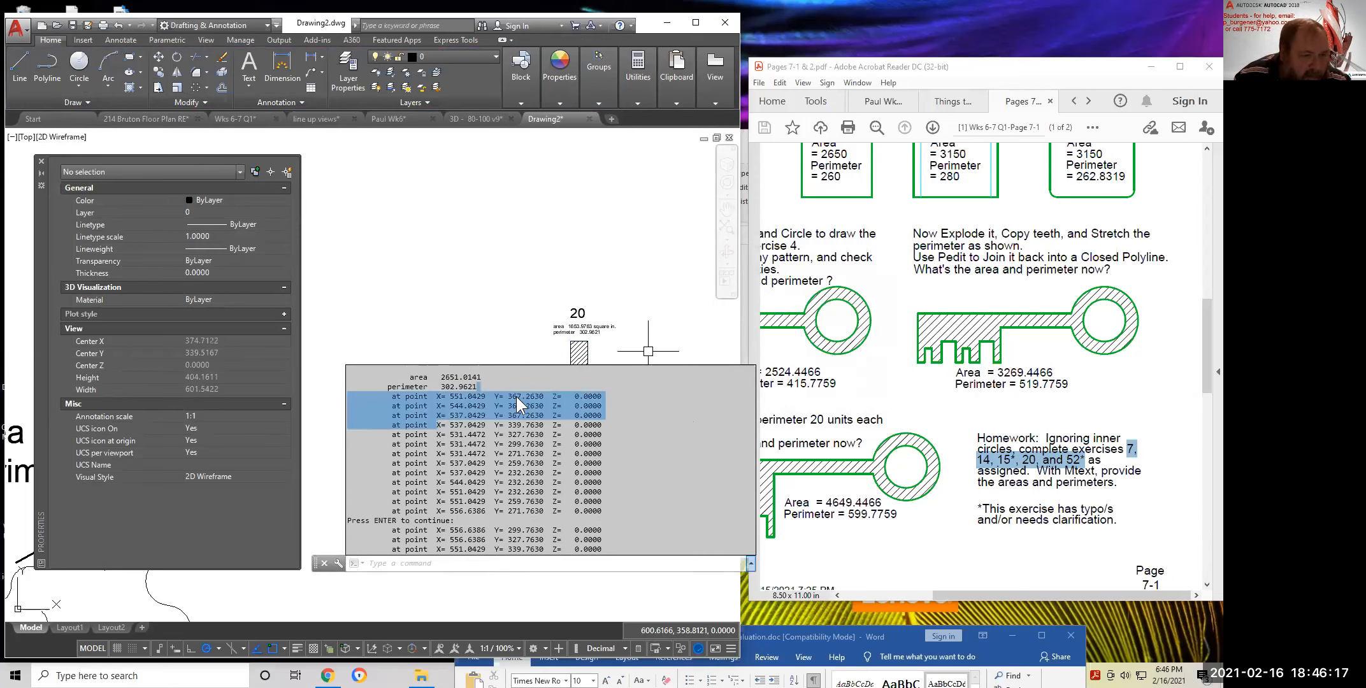
pyautogui.click(490, 385)
pyautogui.moveTo(478, 385); pyautogui.dragTo(374, 374)
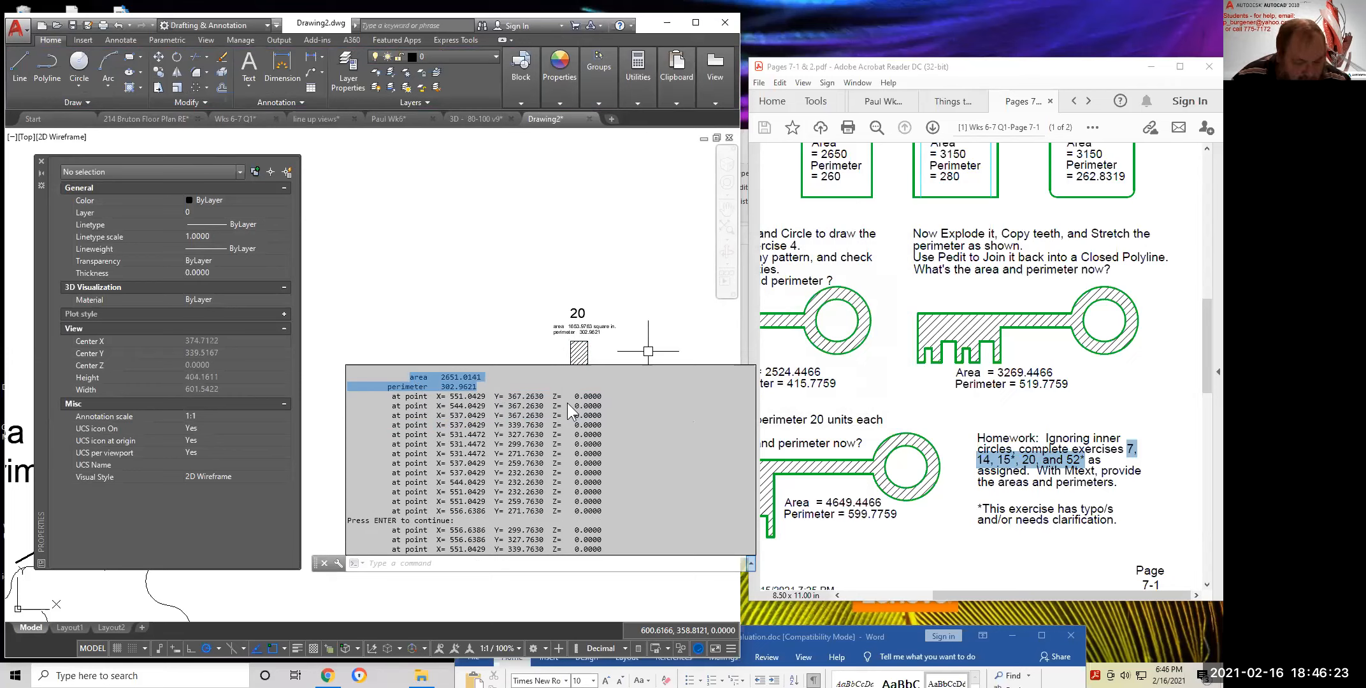
pyautogui.click(573, 268)
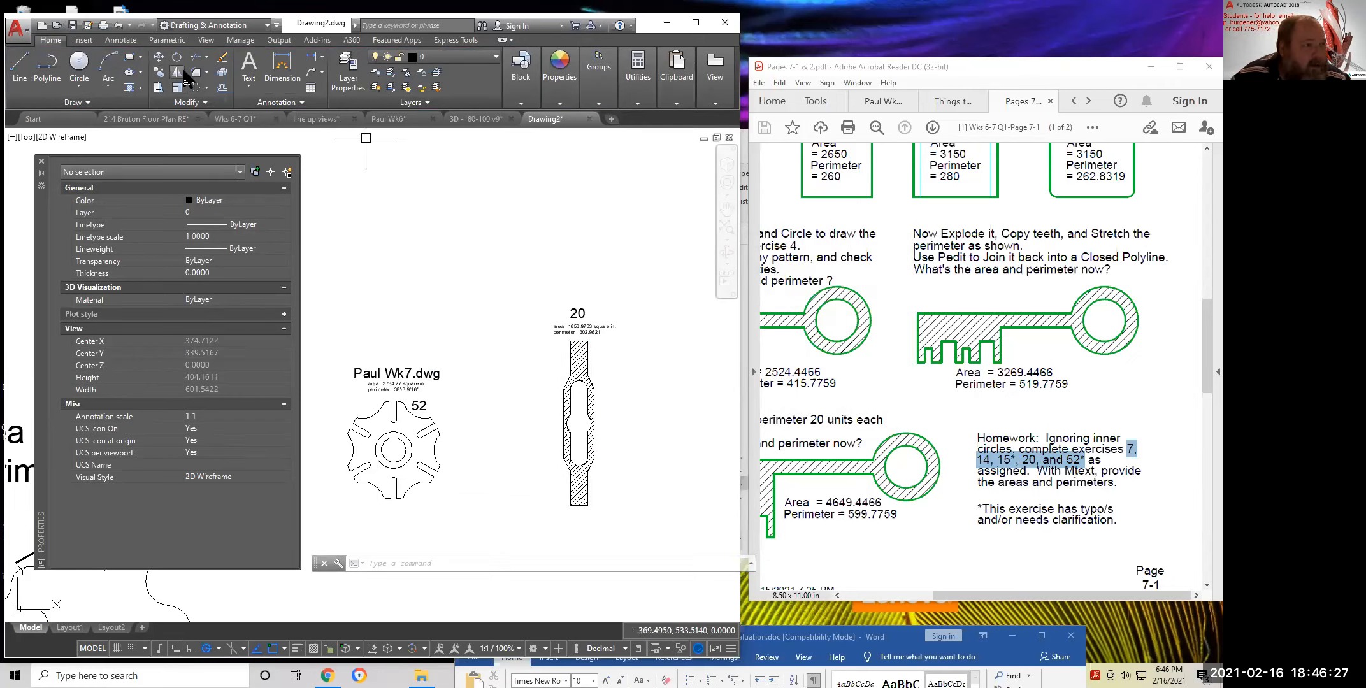
# Copy the label under 20 above it and paste in area 2651.0141 and perimeter 302.9621
pyautogui.click(165, 73)
pyautogui.click(579, 329)
pyautogui.press('Return')
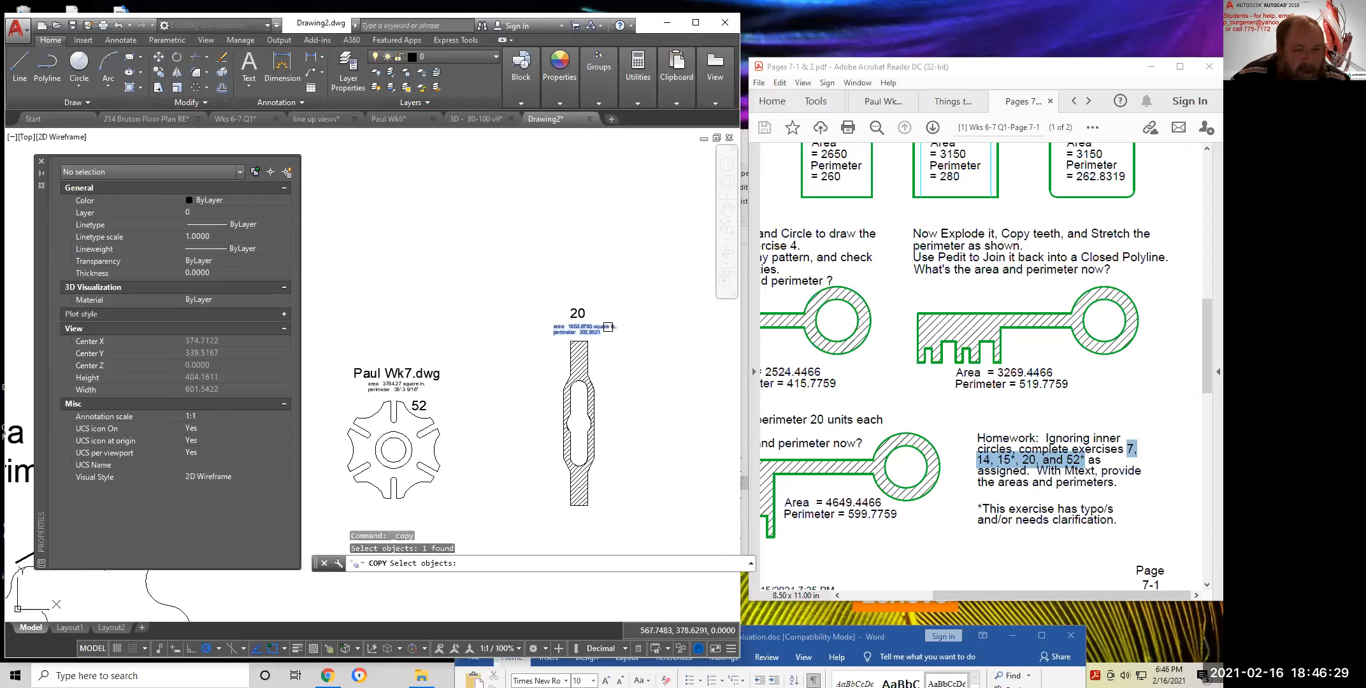
pyautogui.click(603, 325)
pyautogui.click(624, 280)
pyautogui.press('Escape')
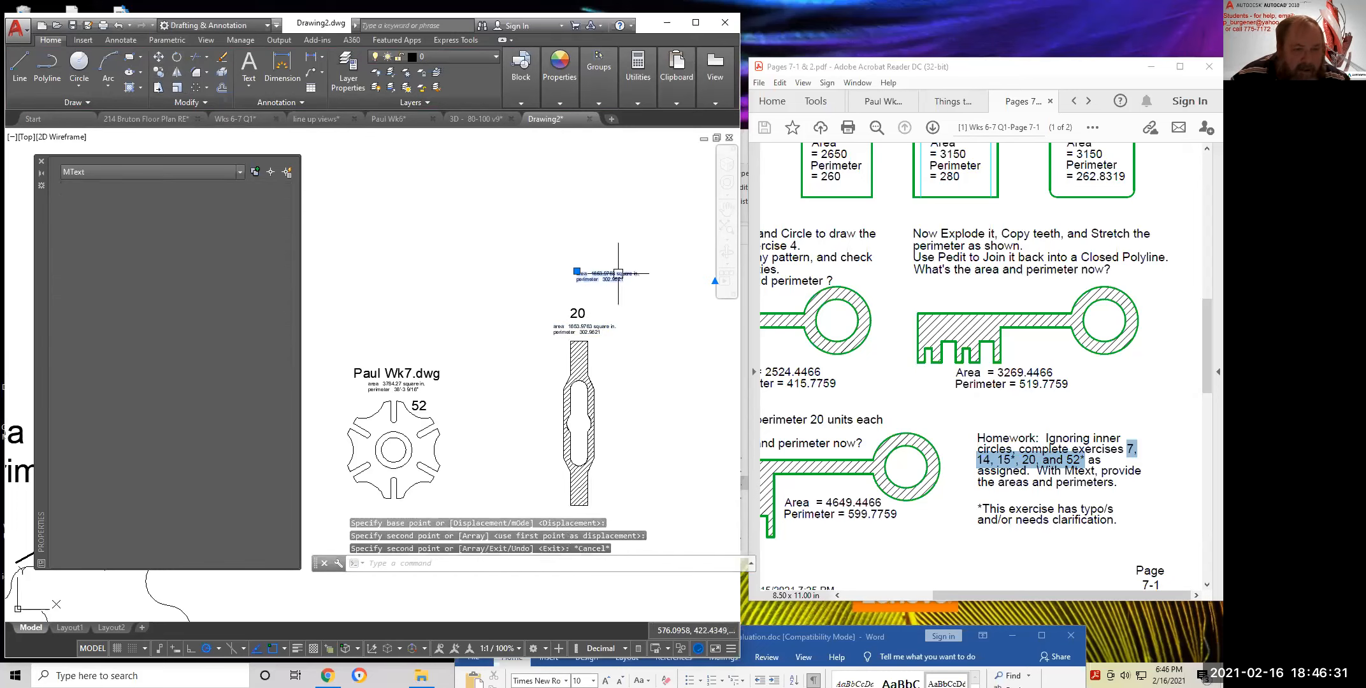
pyautogui.doubleClick(630, 278)
pyautogui.moveTo(668, 286); pyautogui.dragTo(557, 274)
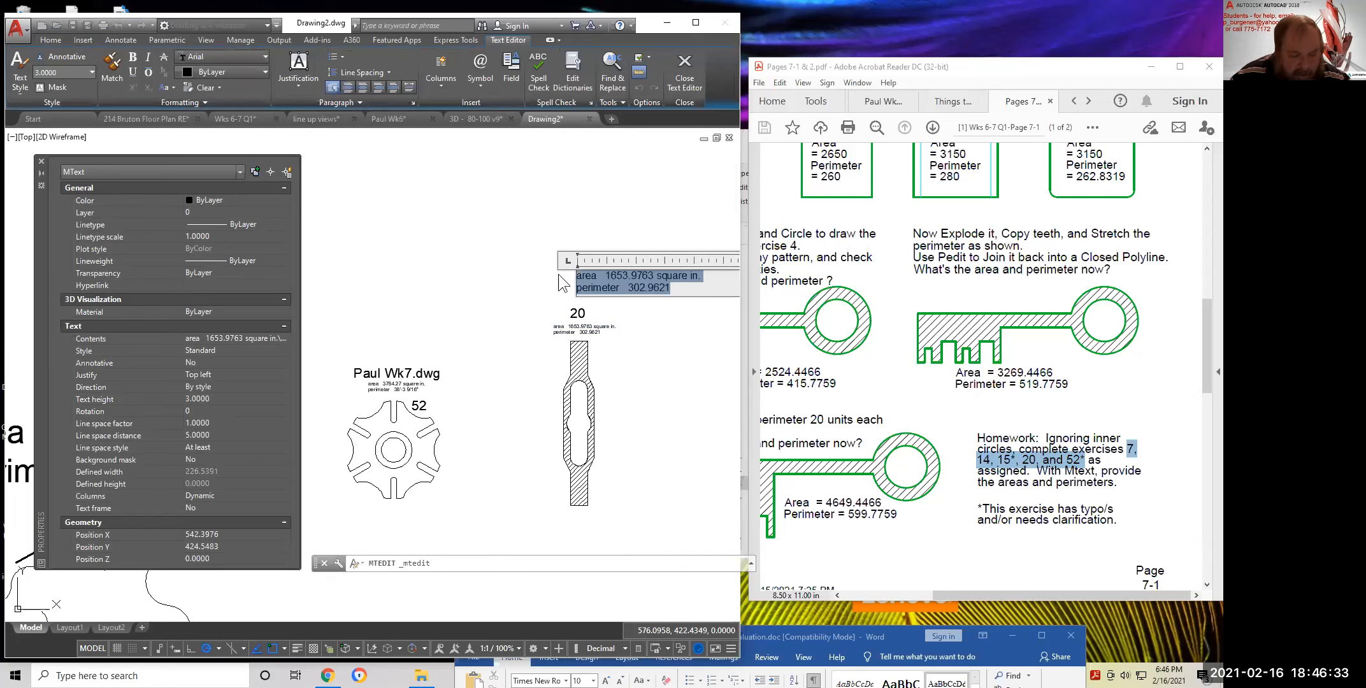
pyautogui.hotkey('ctrl', 'v')
pyautogui.click(654, 313)
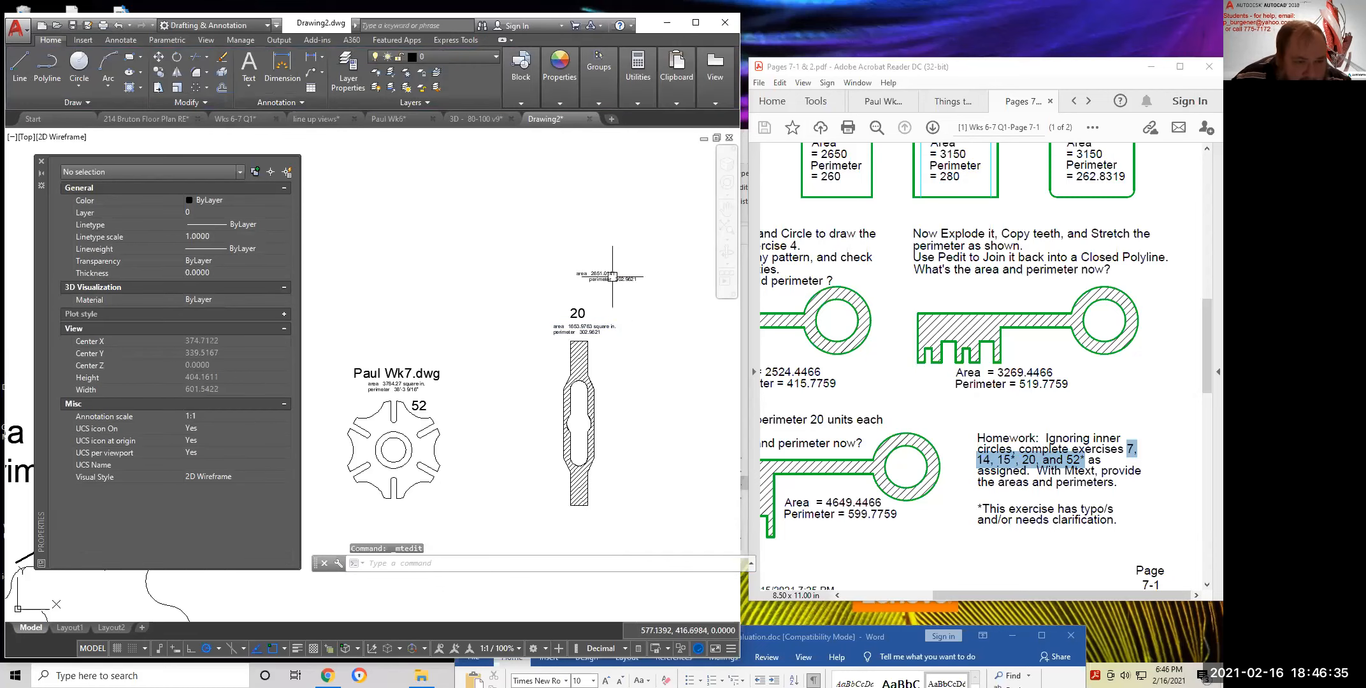
# Select part 20's hatch to check its area against the note
pyautogui.scroll(4, 605, 293)
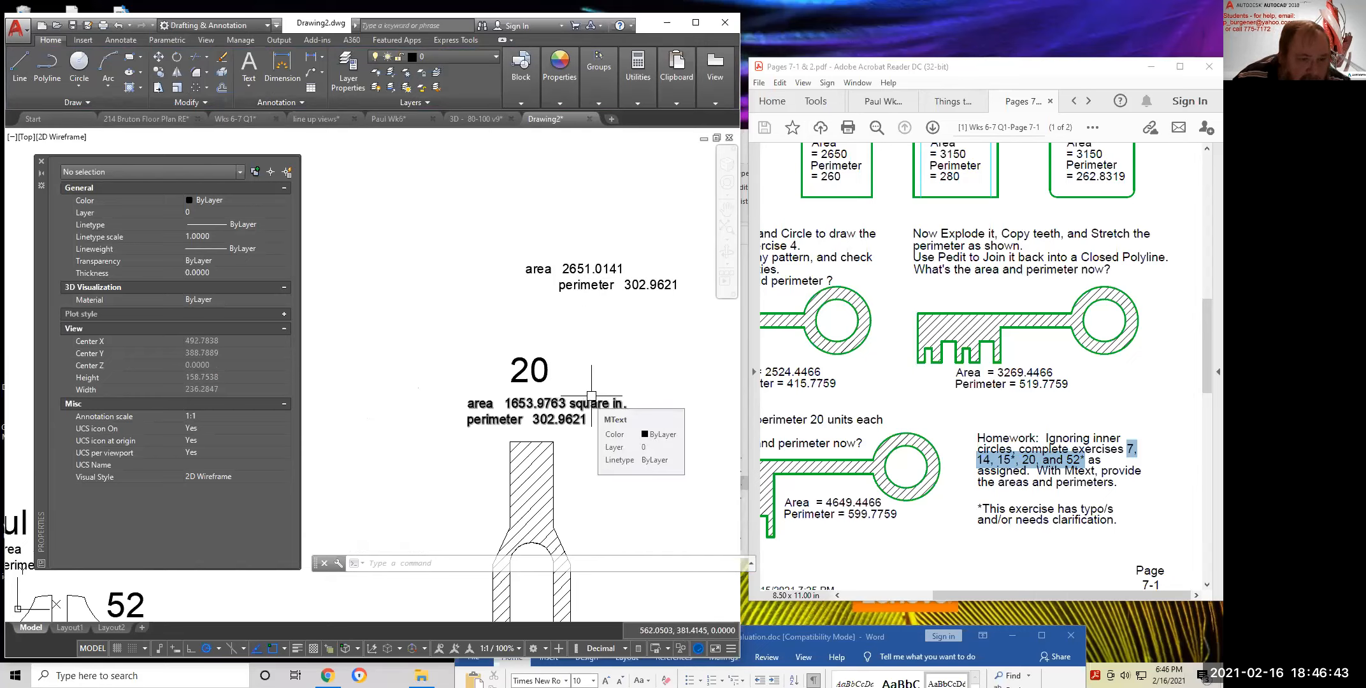
pyautogui.click(531, 465)
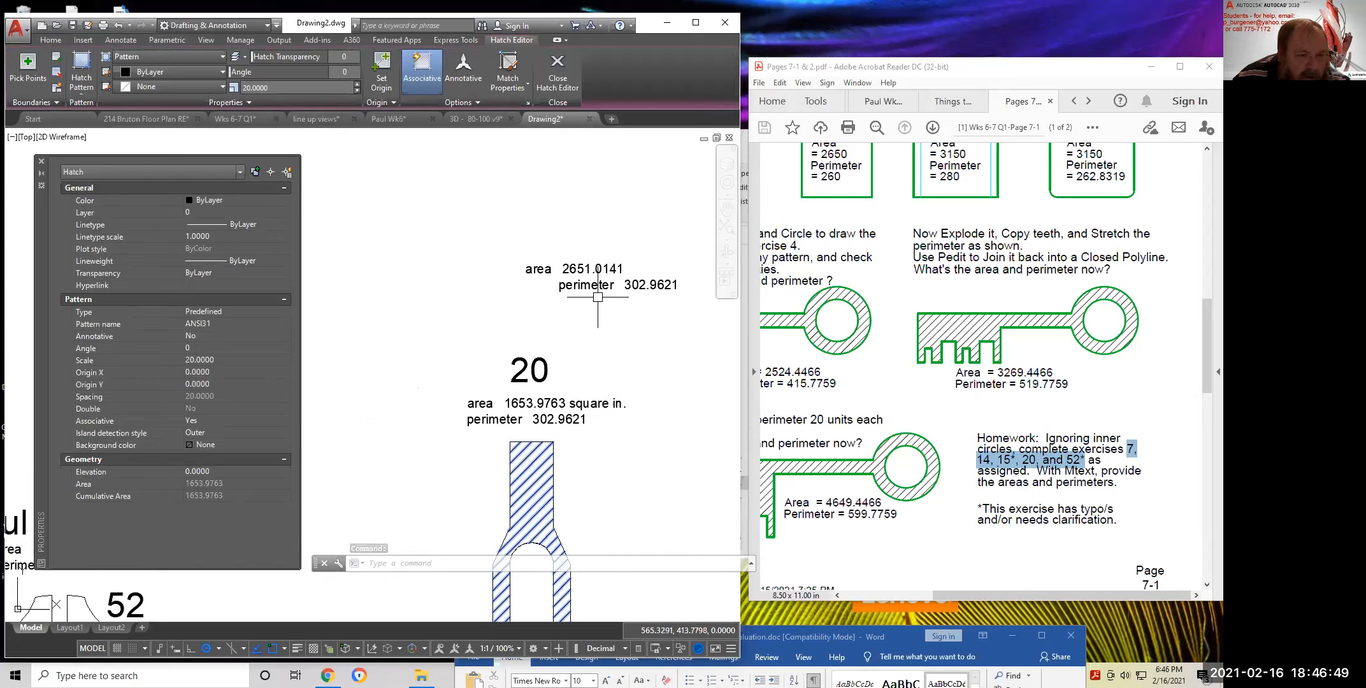
pyautogui.press('Escape')
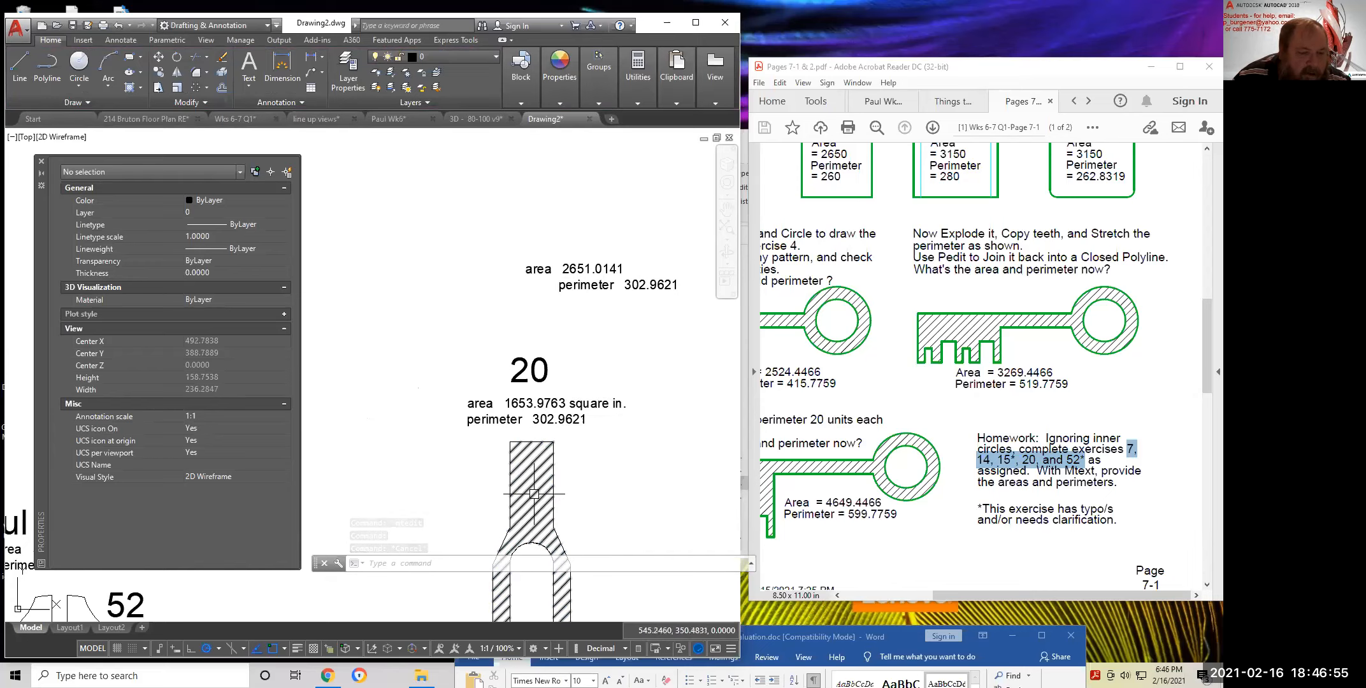
pyautogui.click(561, 96)
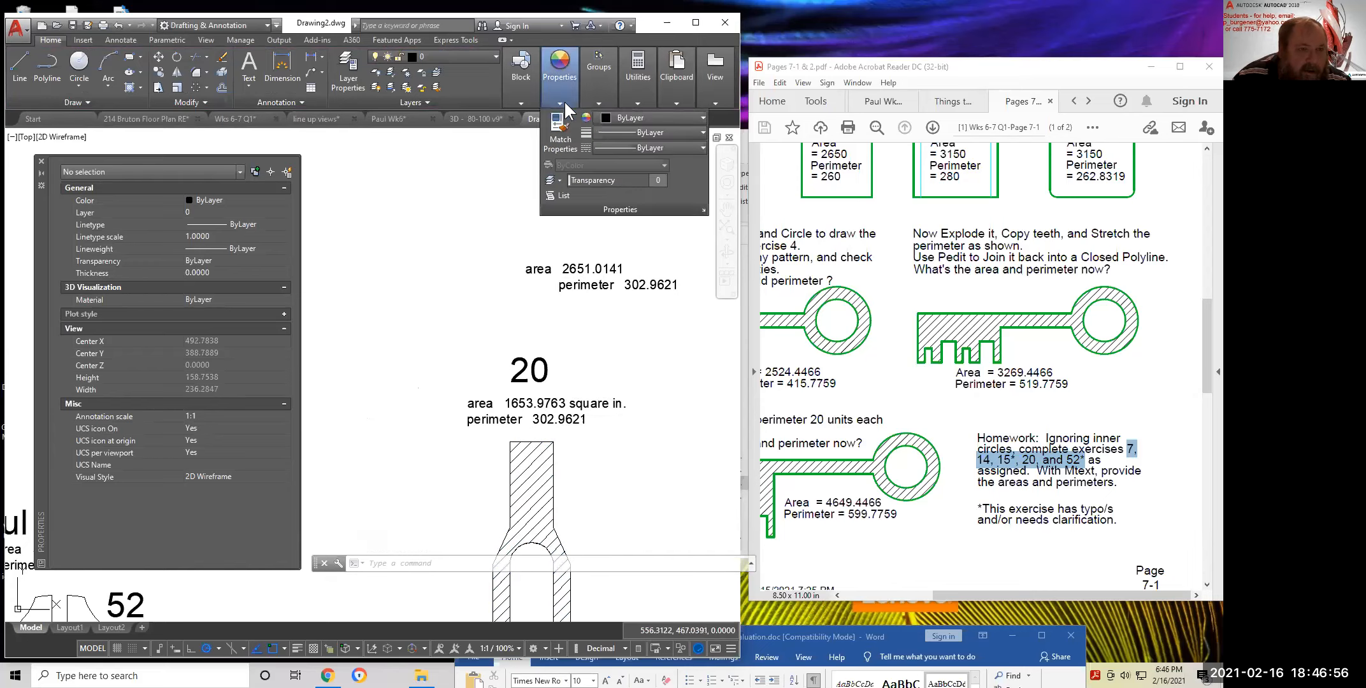
pyautogui.click(565, 196)
pyautogui.click(552, 445)
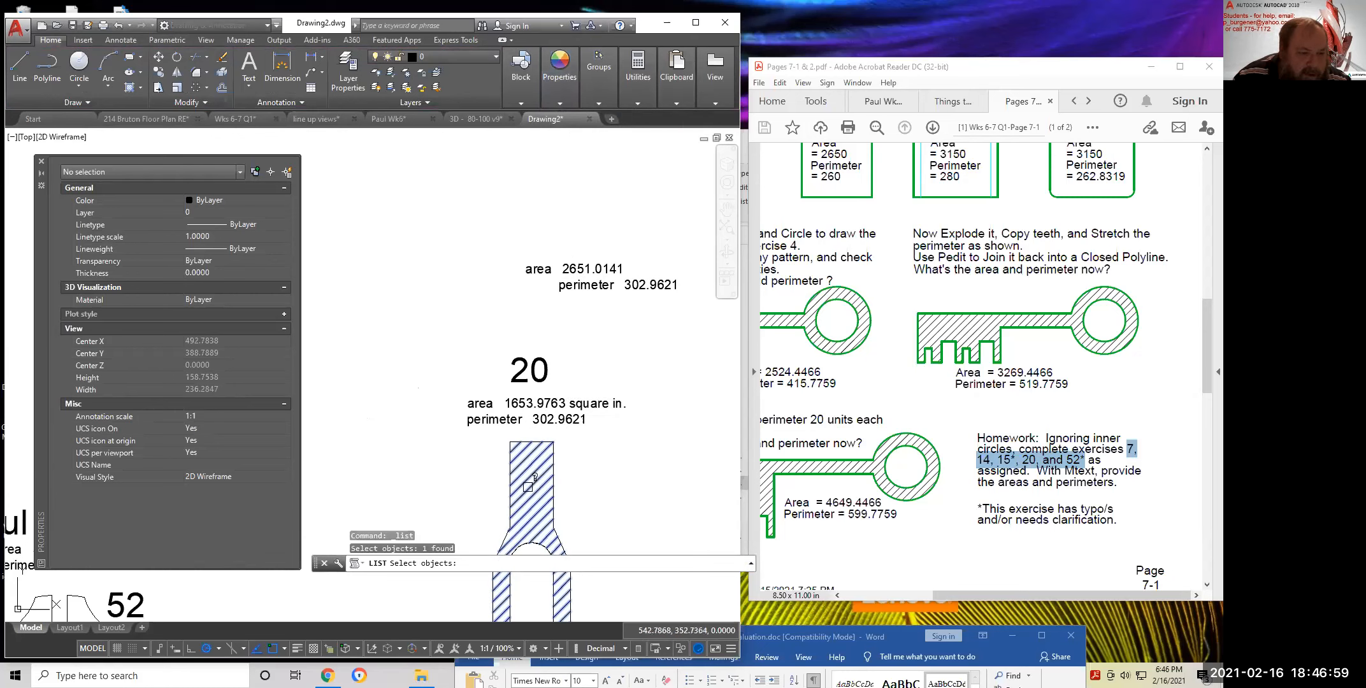
pyautogui.press('Return')
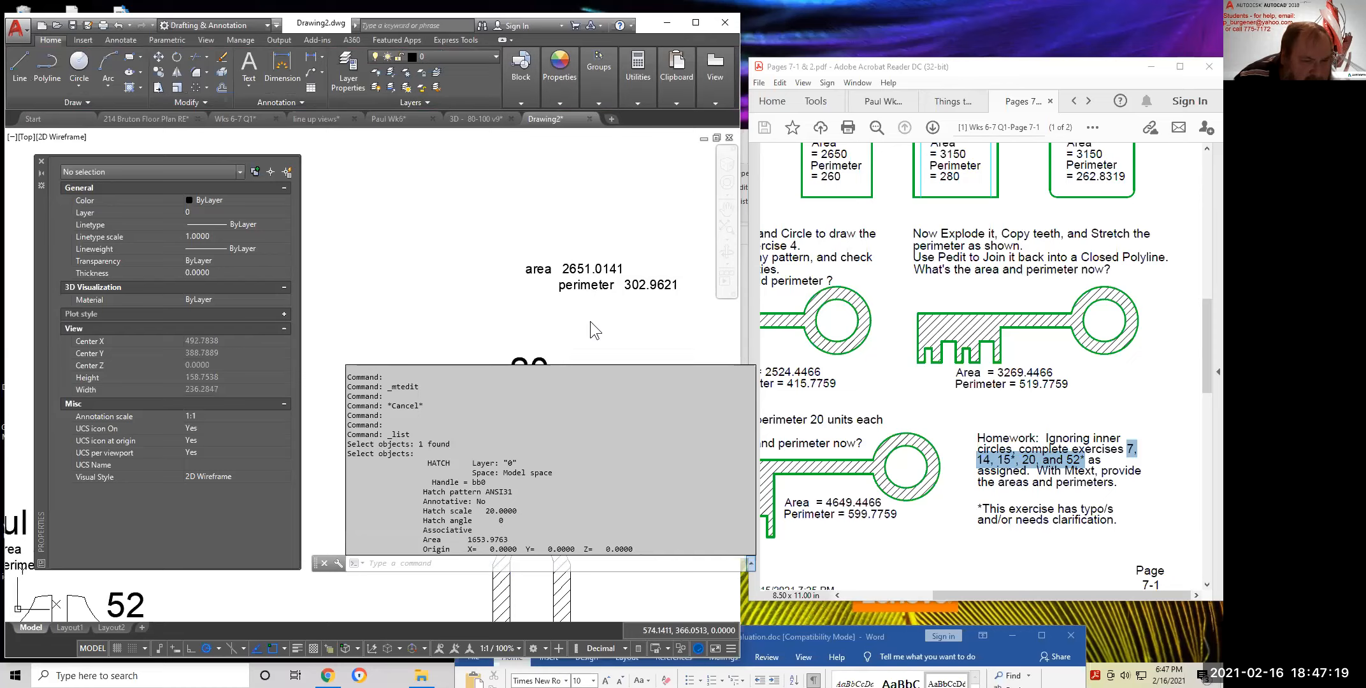
pyautogui.scroll(-2, 590, 321)
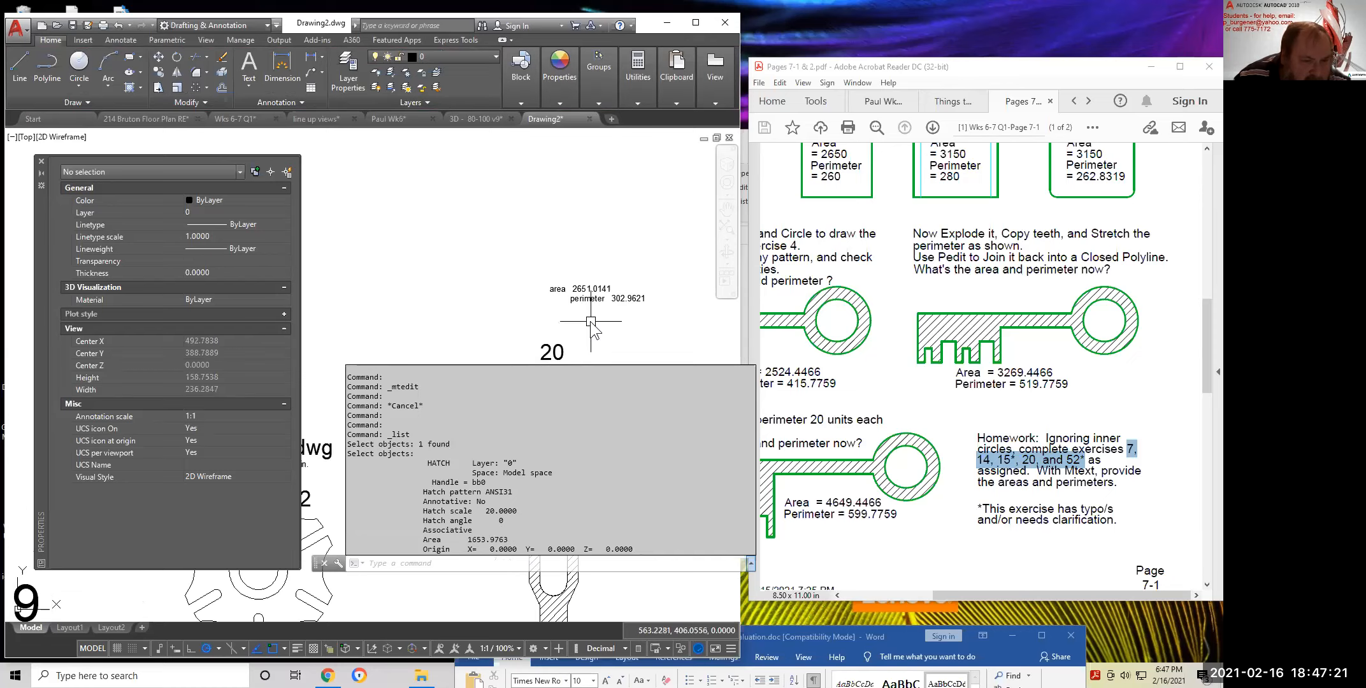
pyautogui.scroll(-2, 589, 321)
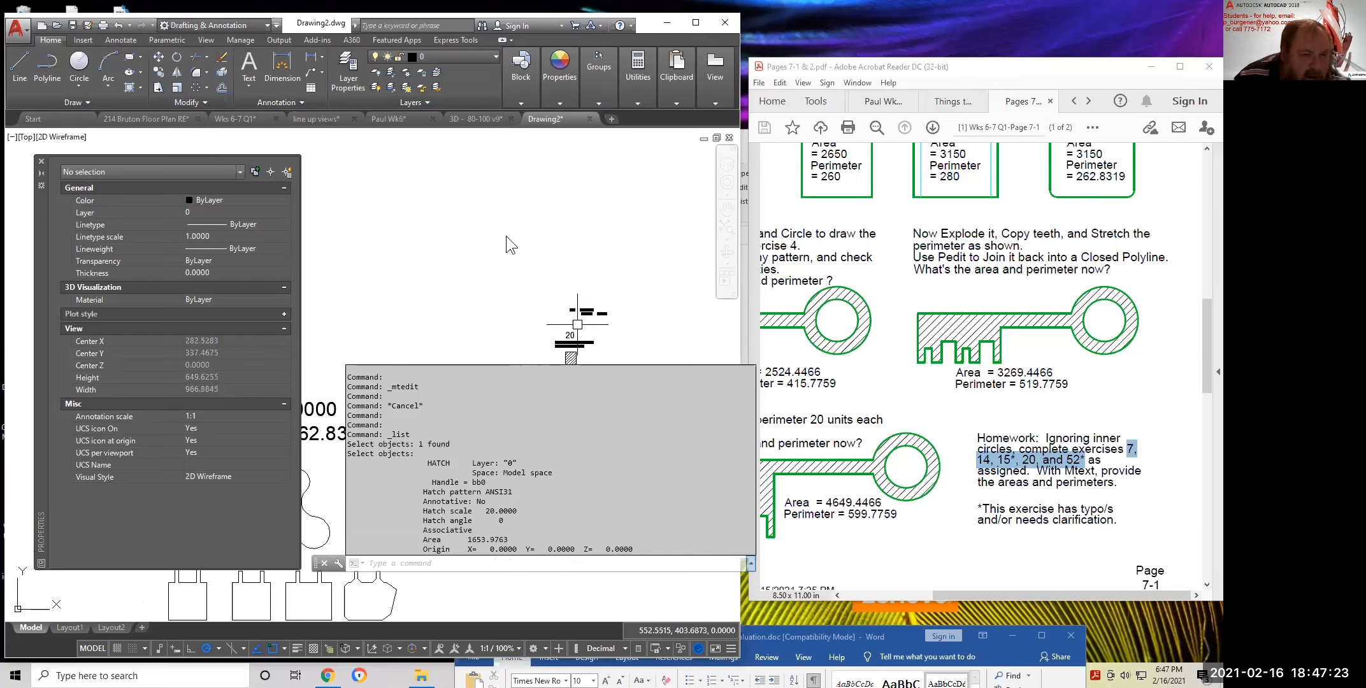
pyautogui.press('Escape')
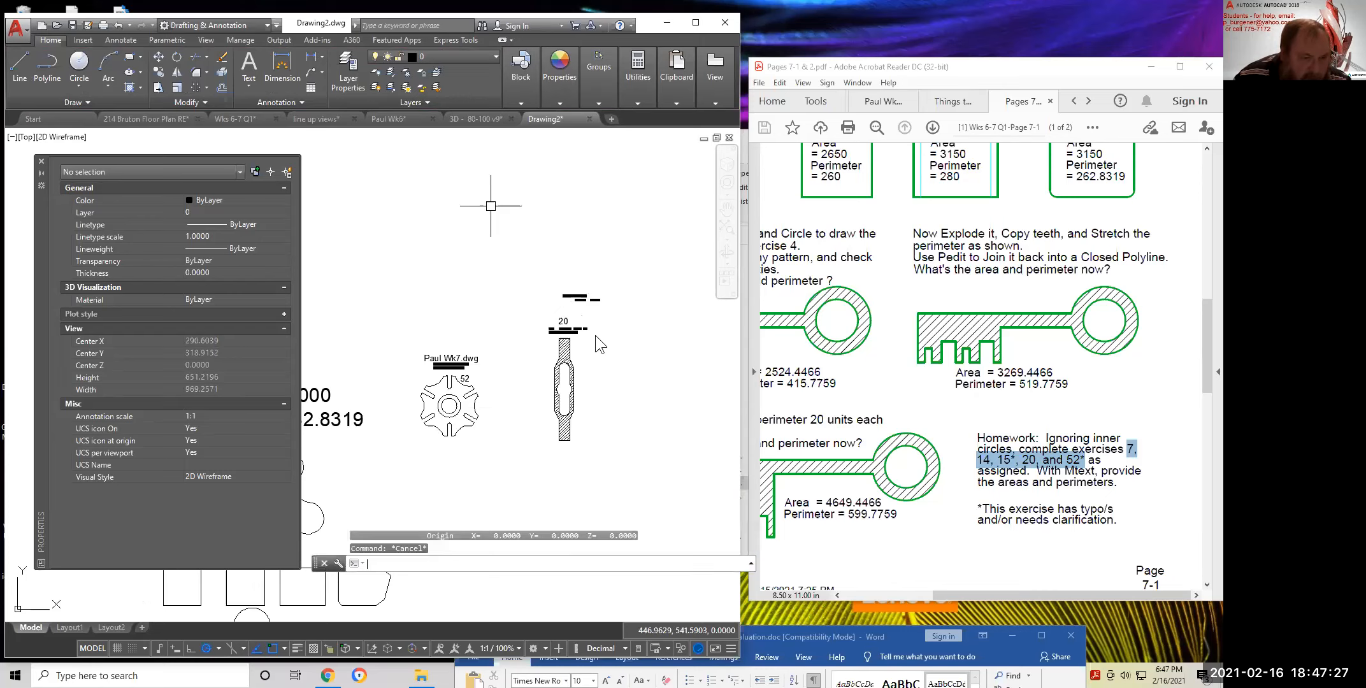
pyautogui.scroll(6, 565, 312)
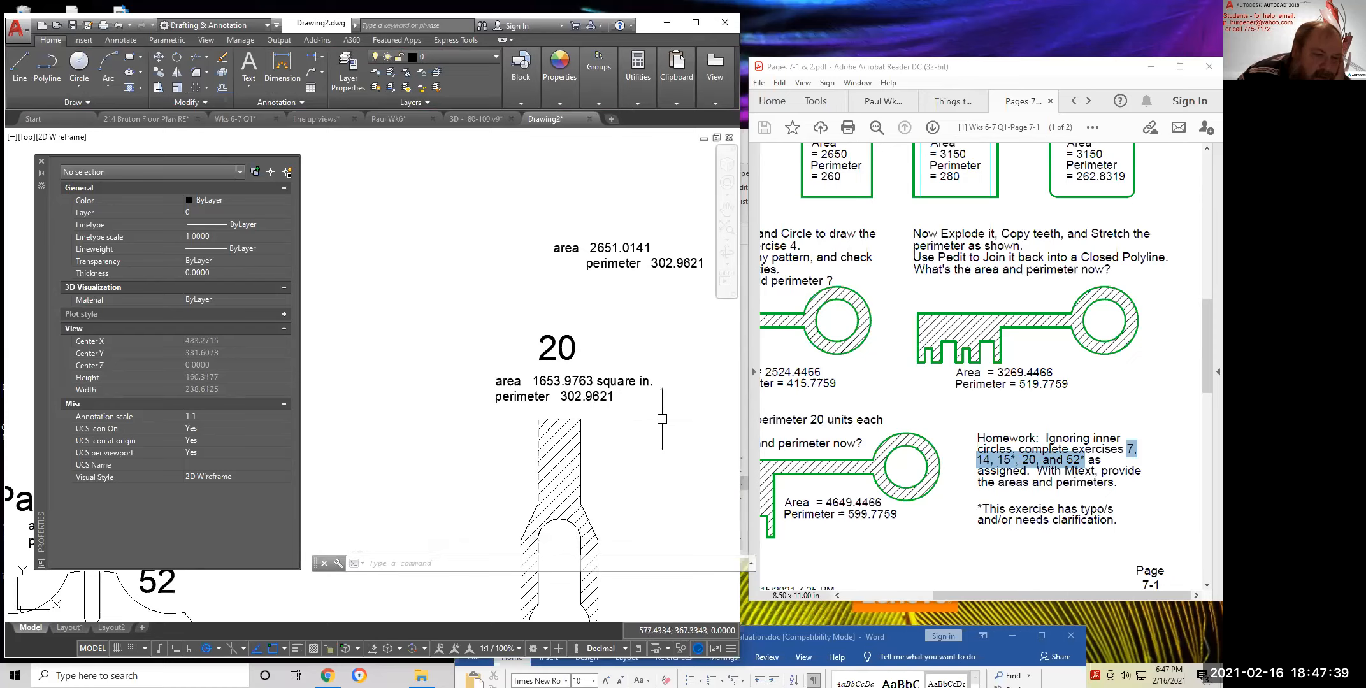
pyautogui.scroll(-2, 644, 458)
pyautogui.moveTo(614, 516)
pyautogui.mouseDown(button='middle')
pyautogui.moveTo(594, 408)
pyautogui.moveTo(561, 401)
pyautogui.moveTo(555, 324)
pyautogui.mouseUp(button='middle')
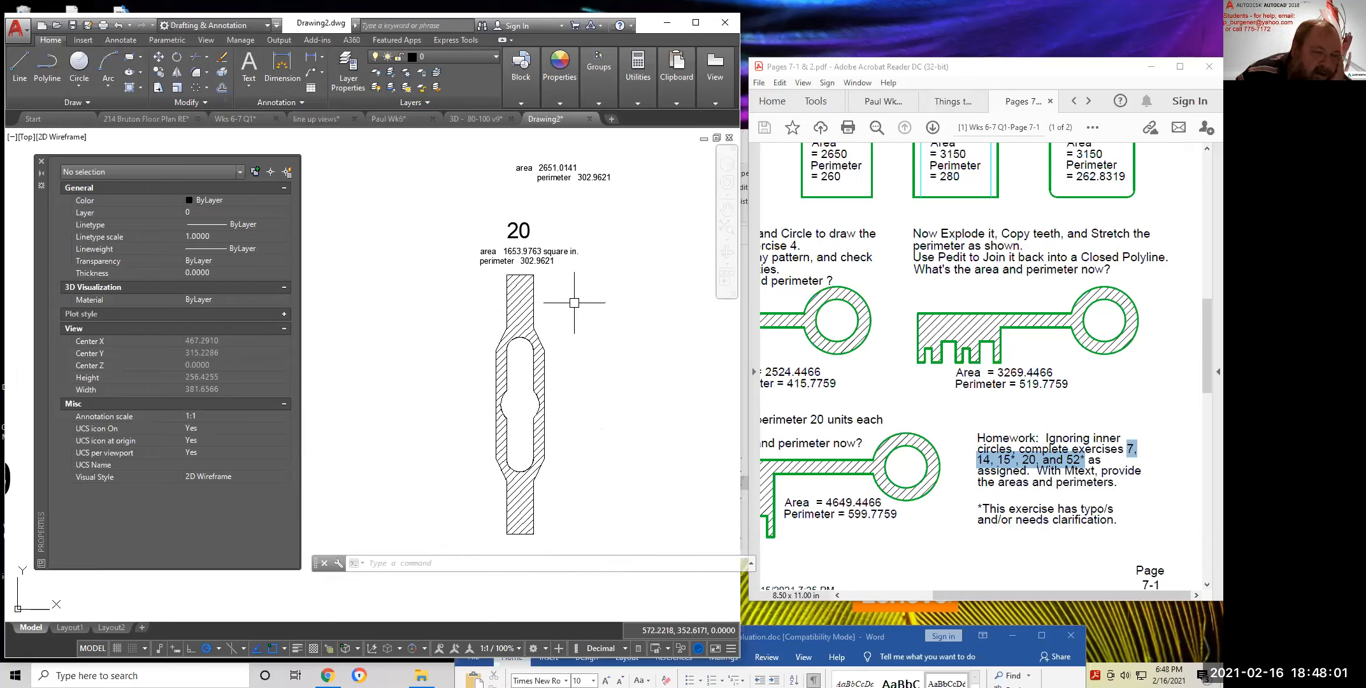
# Start an Area measurement in Add mode and add part 20's outer outline
pyautogui.click(639, 102)
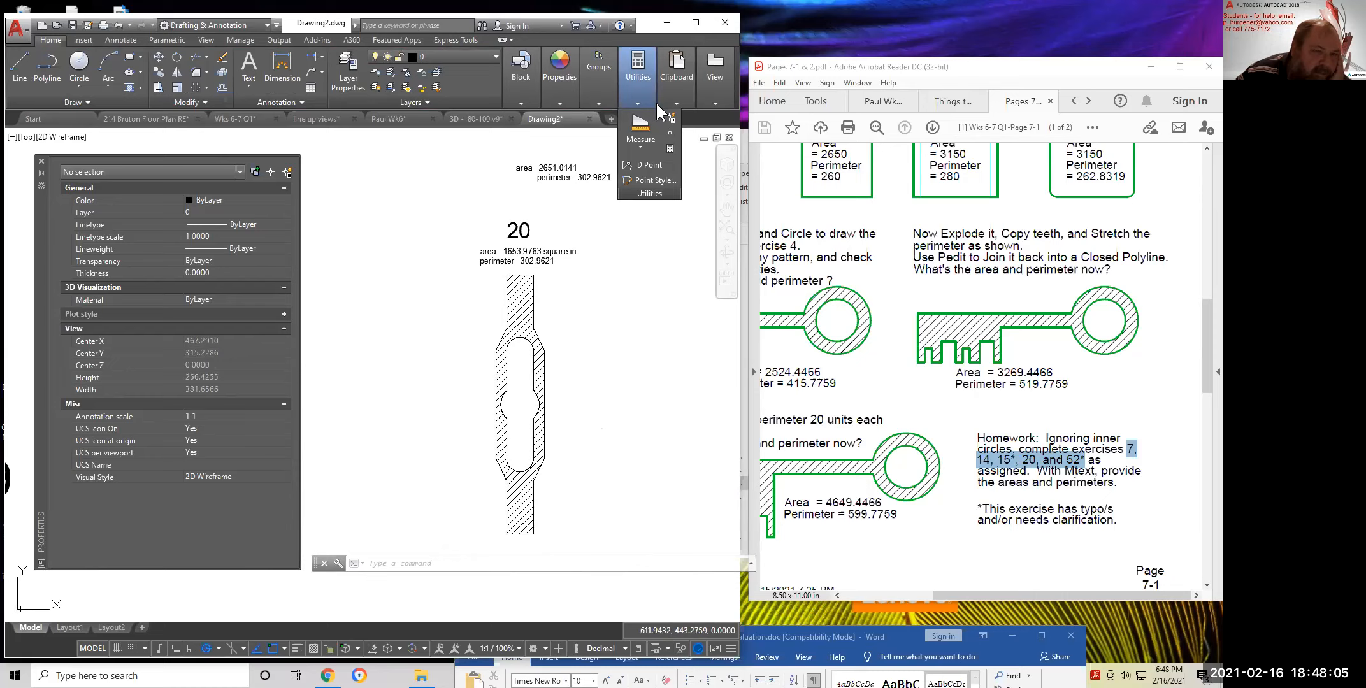
pyautogui.click(639, 143)
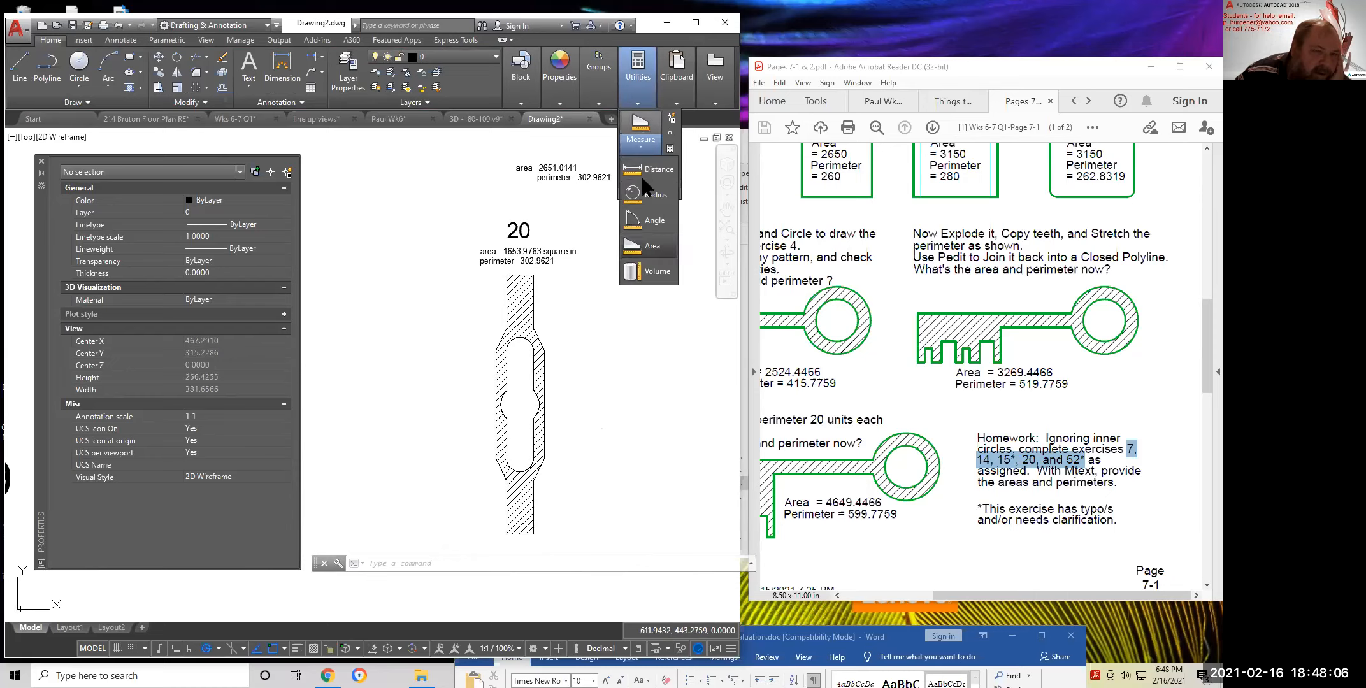
pyautogui.click(649, 244)
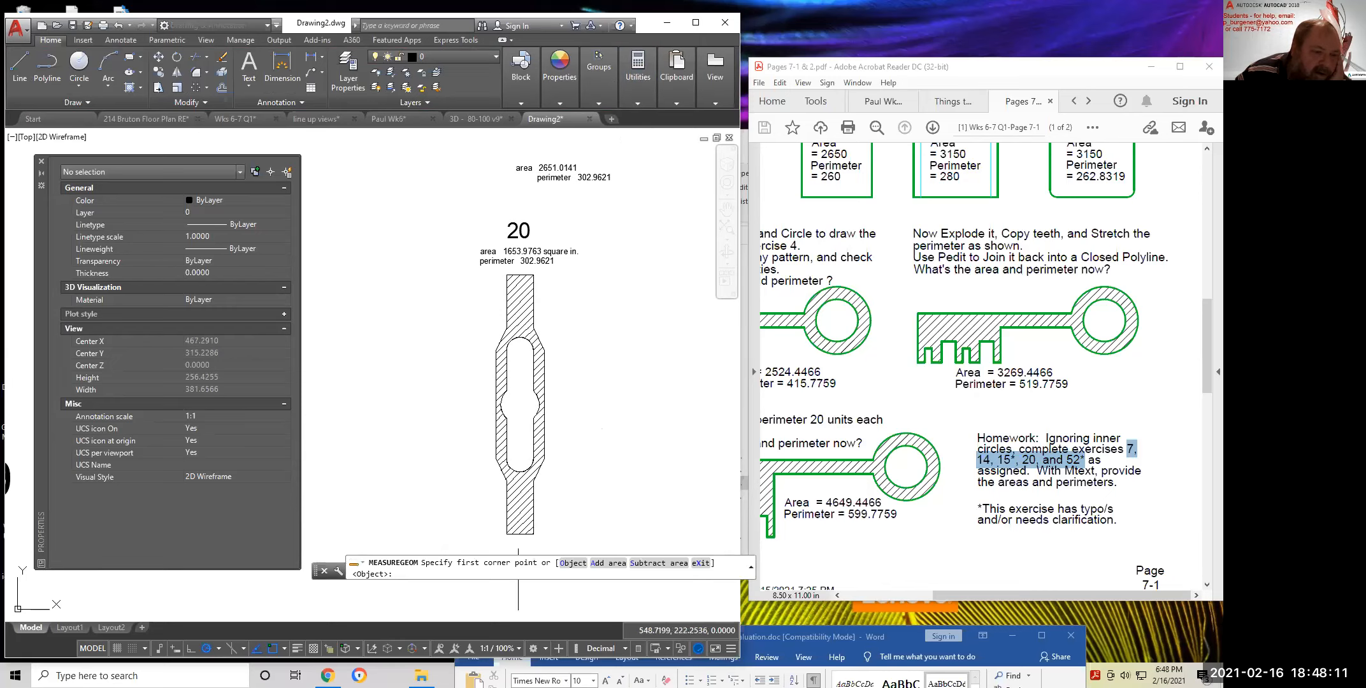
pyautogui.click(597, 564)
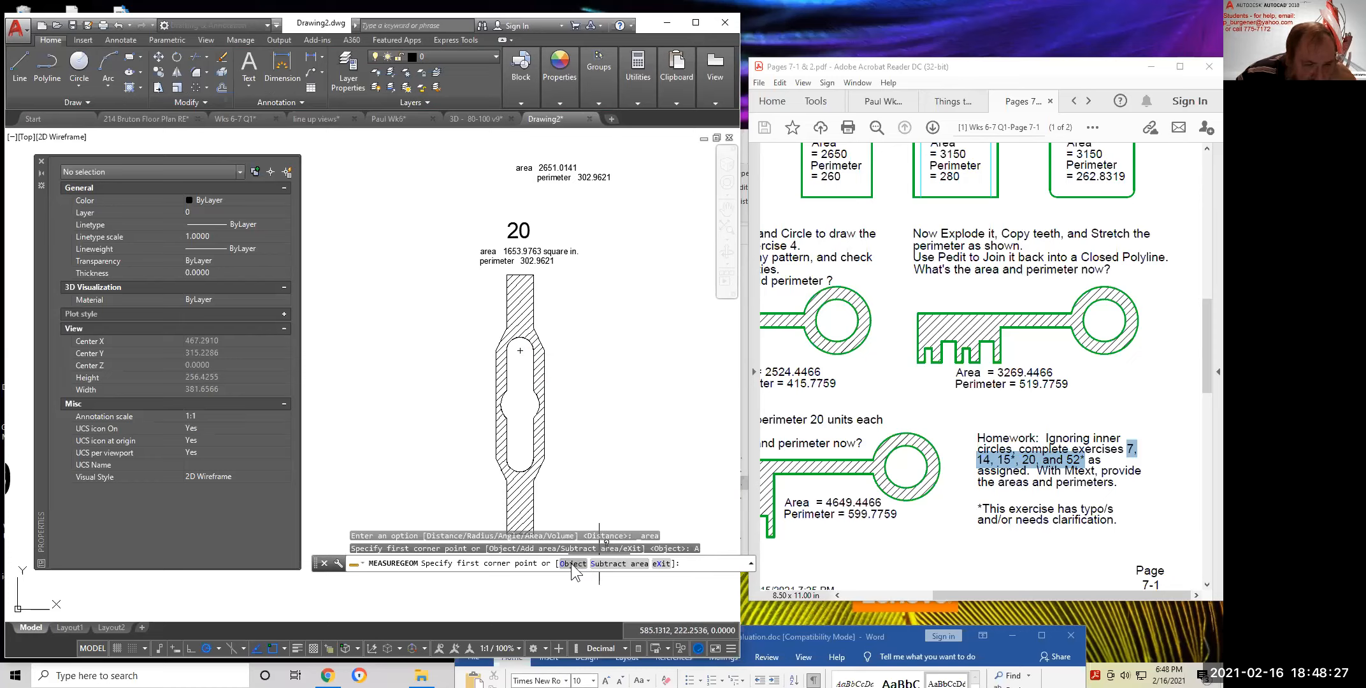
pyautogui.click(572, 563)
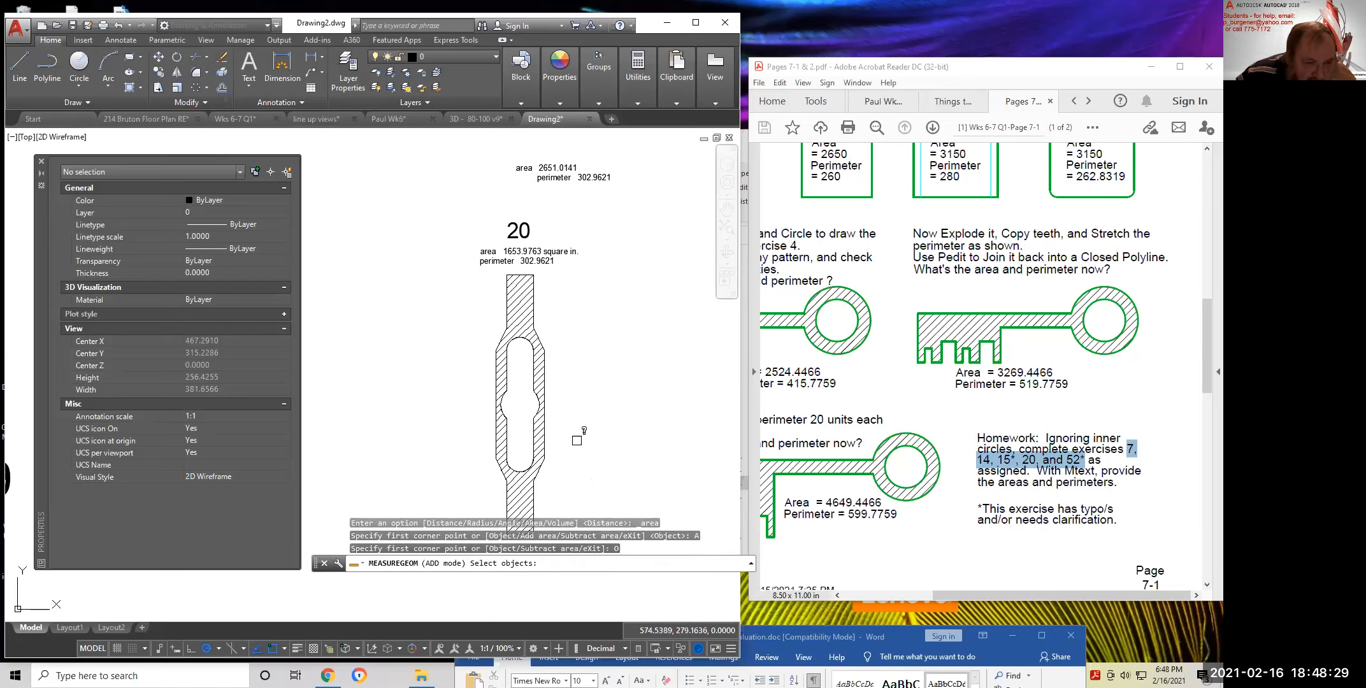
pyautogui.click(548, 383)
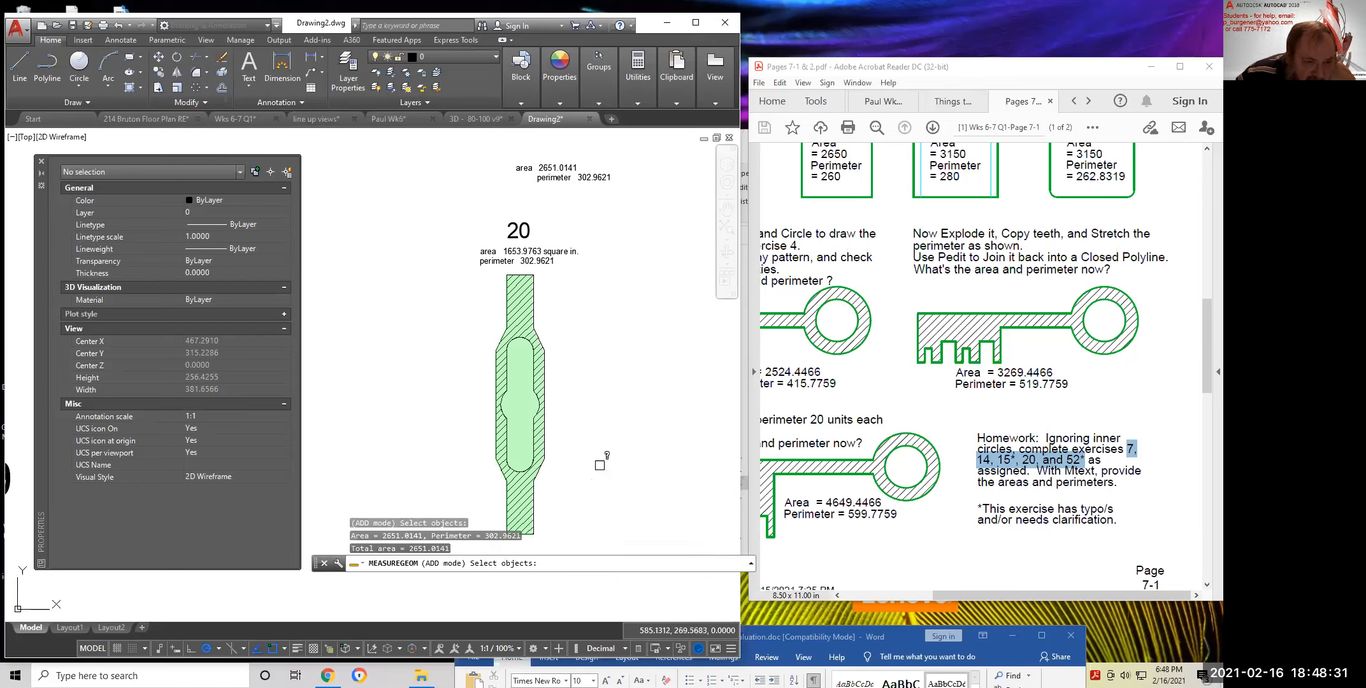
pyautogui.press('Return')
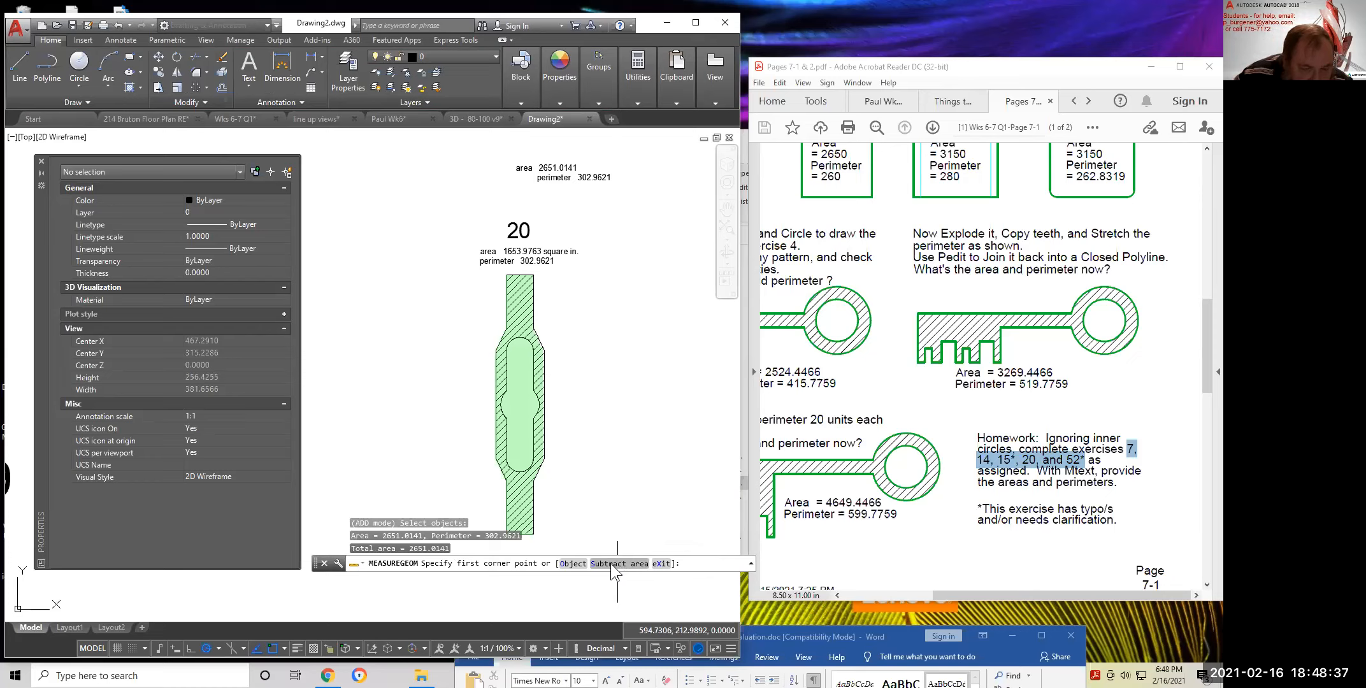
# Subtract the inner slot's 997.0378, leaving a net area of 1653.9763
pyautogui.click(610, 563)
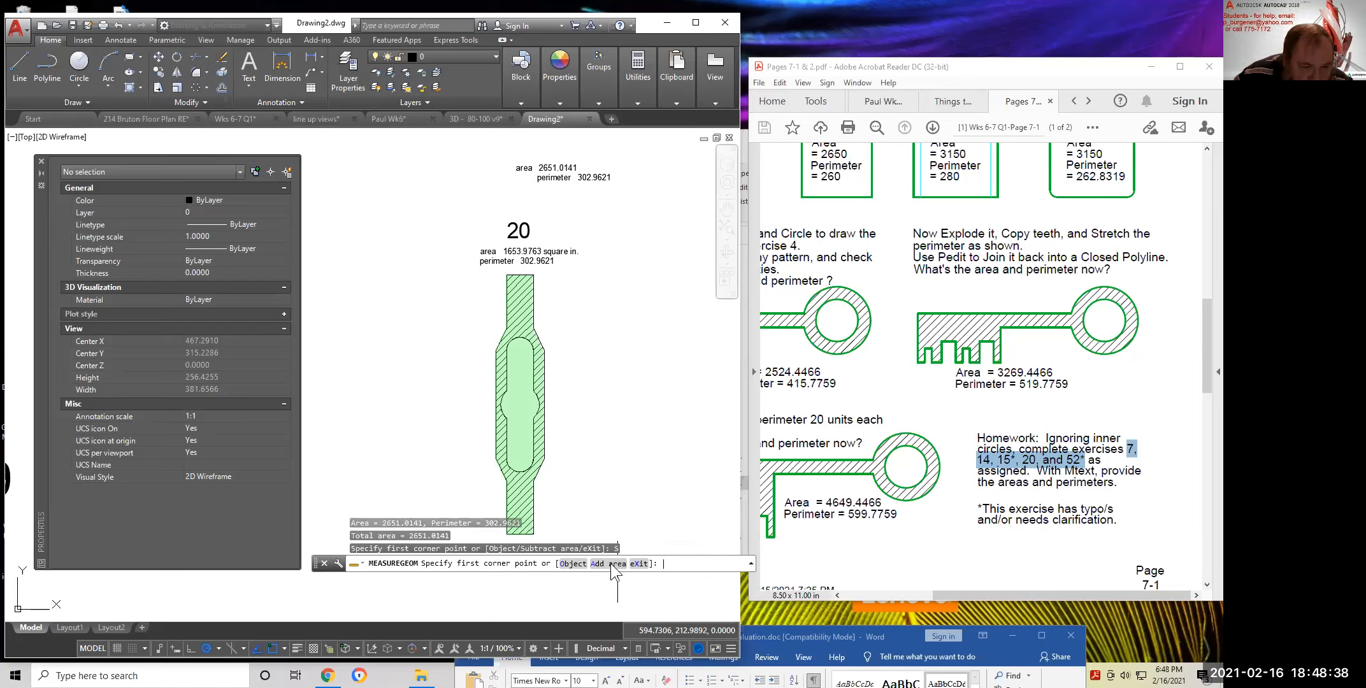
pyautogui.click(572, 564)
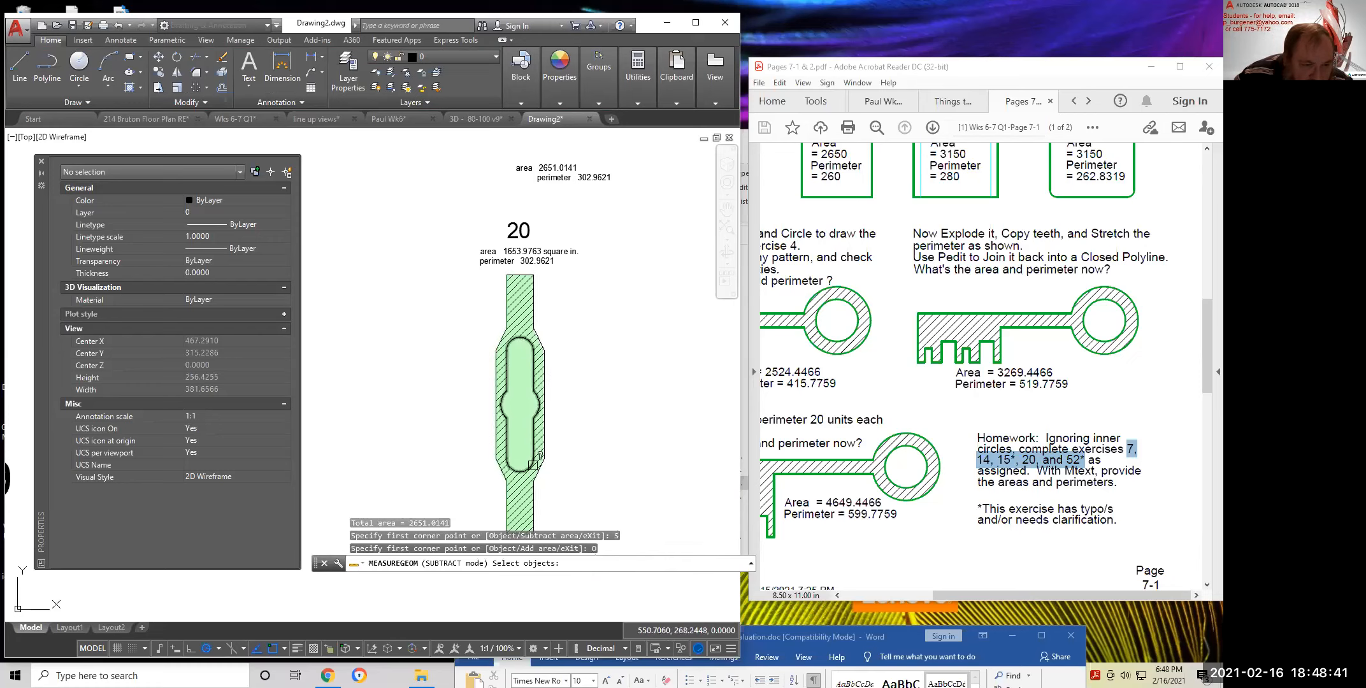
pyautogui.click(533, 460)
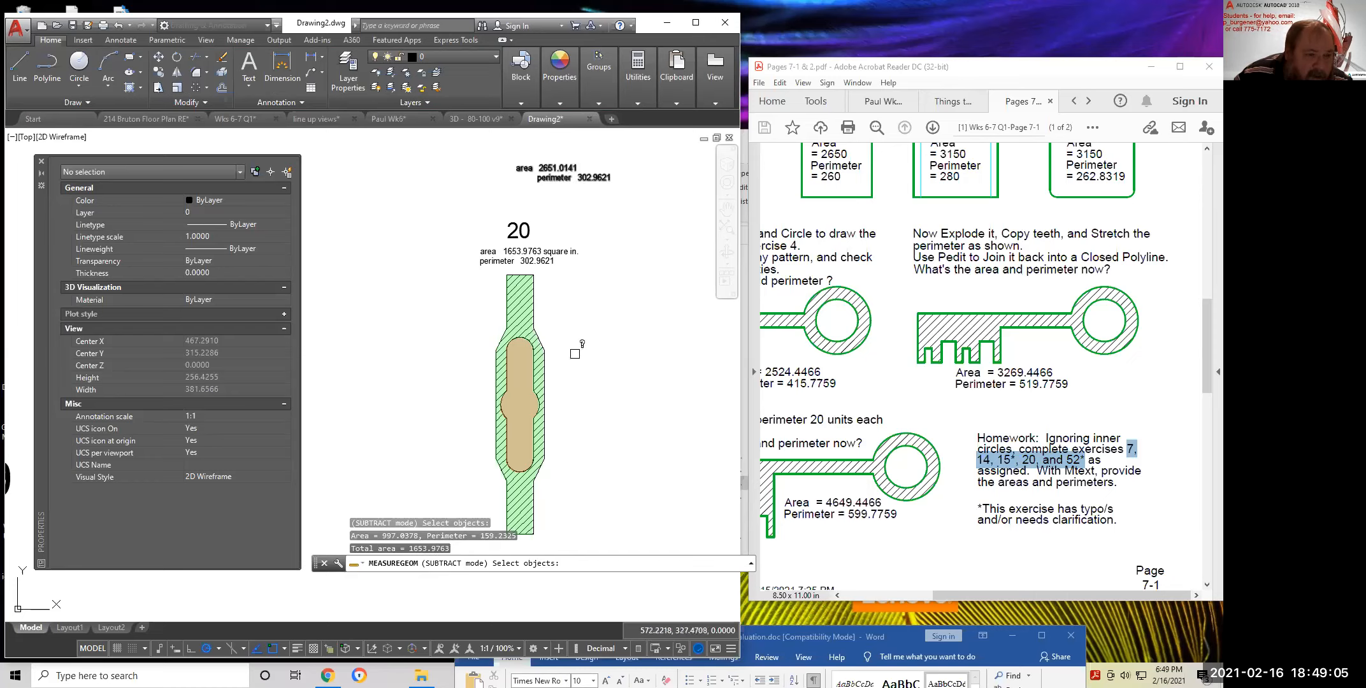
pyautogui.press('Escape')
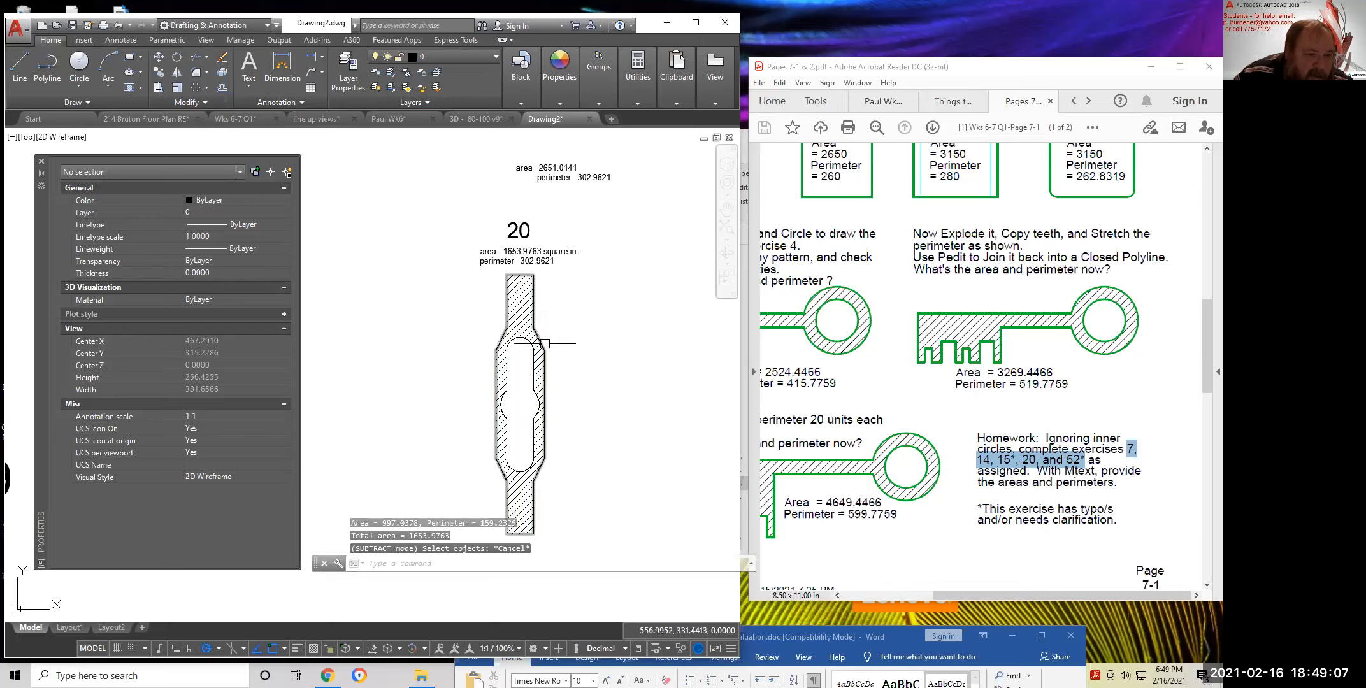
# Measure the area of part 20's hatched region by picking the object
pyautogui.click(644, 68)
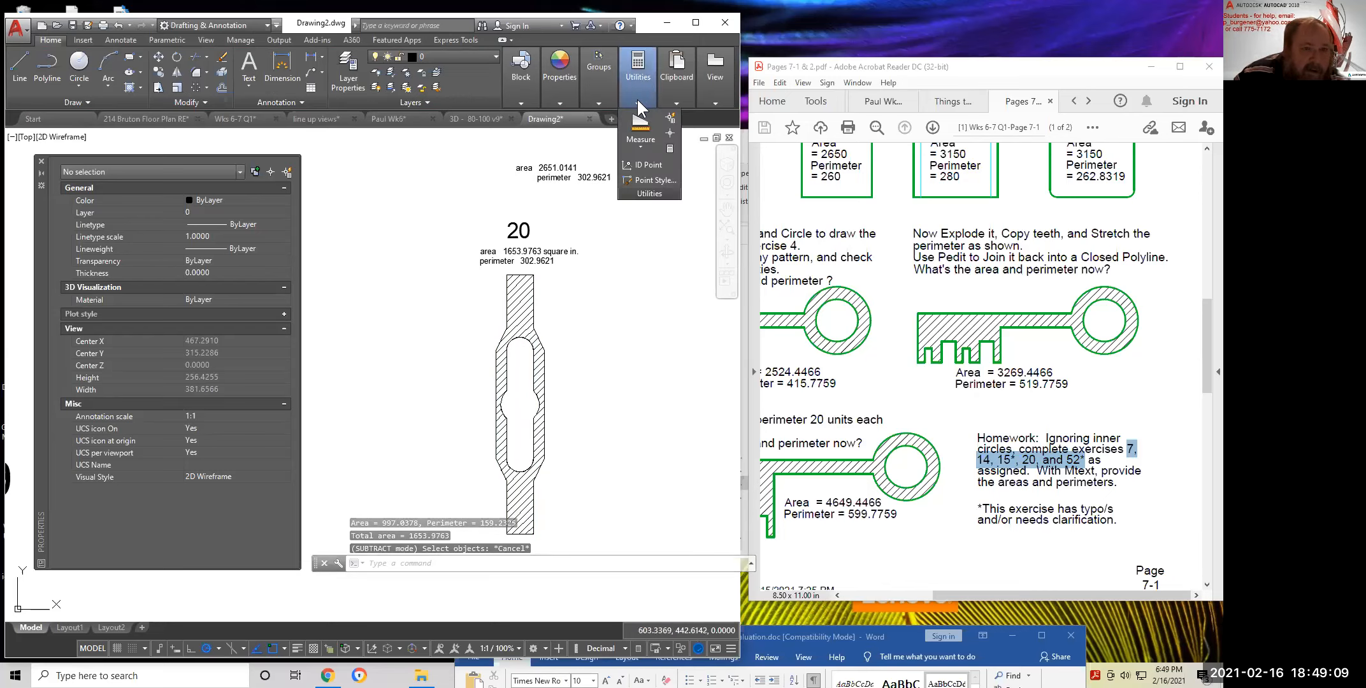
pyautogui.click(641, 148)
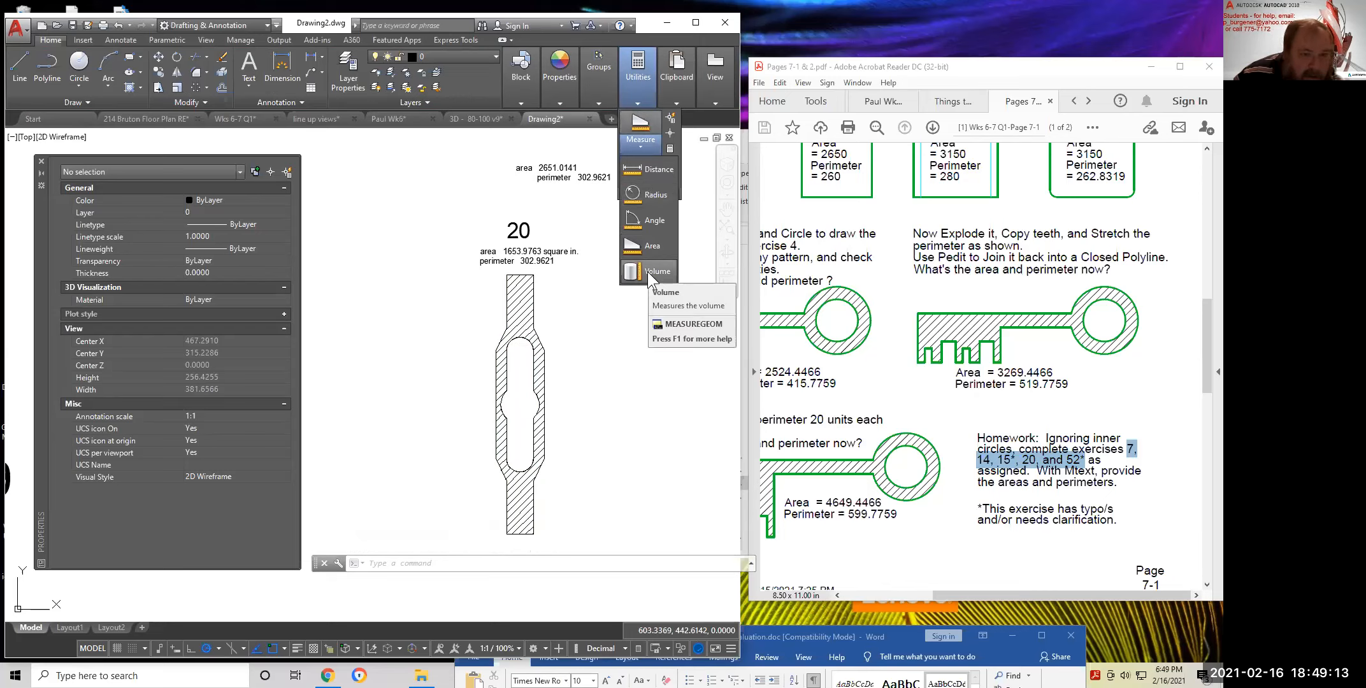
pyautogui.click(647, 245)
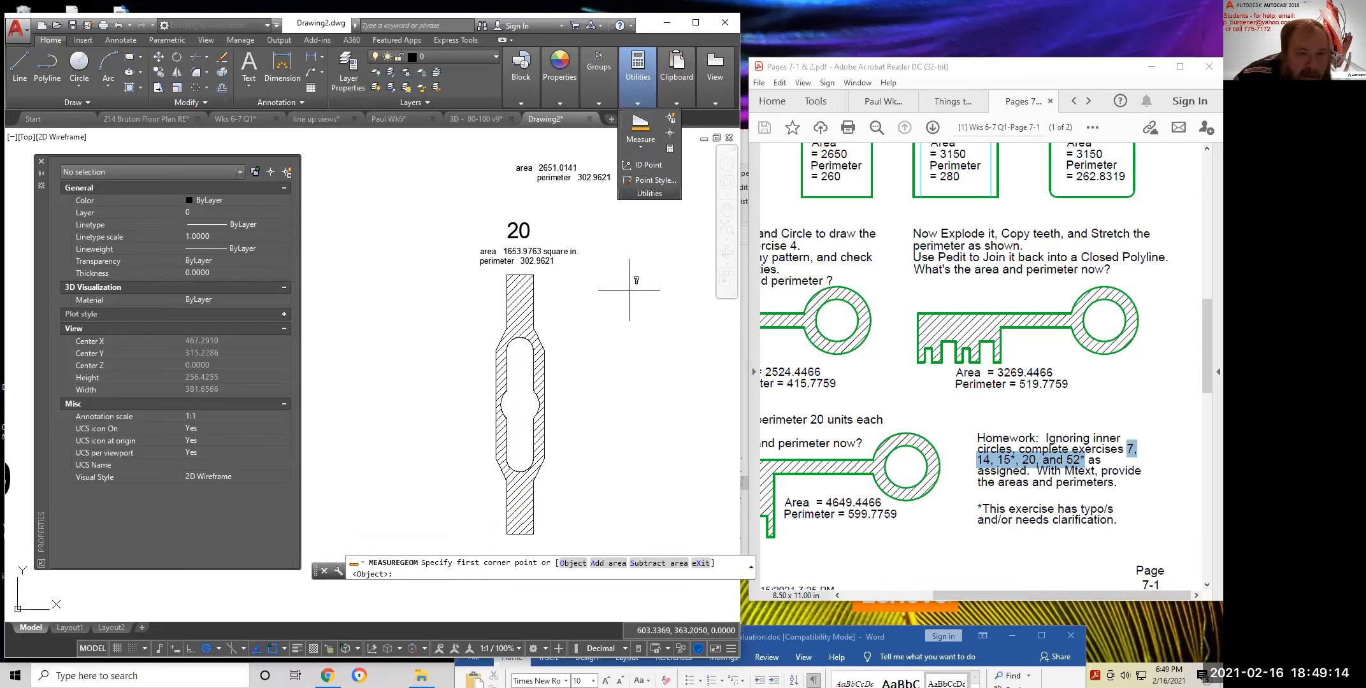
pyautogui.click(570, 563)
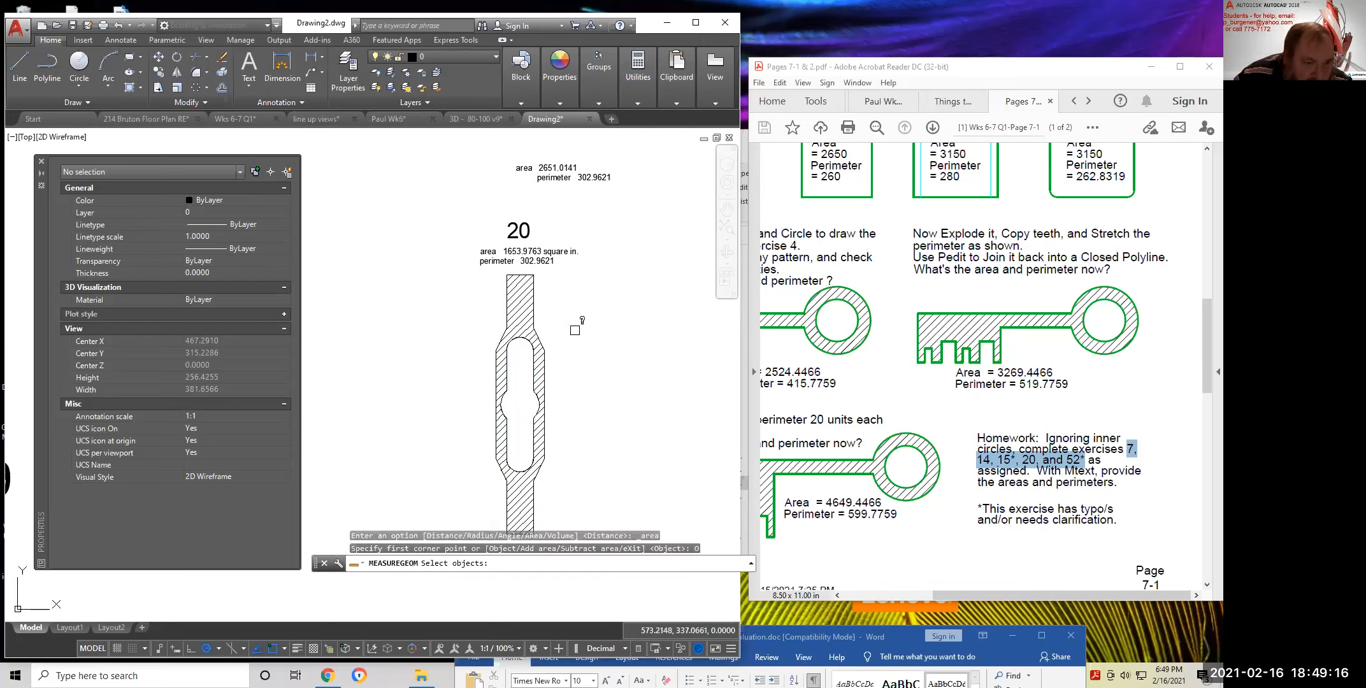
pyautogui.click(540, 335)
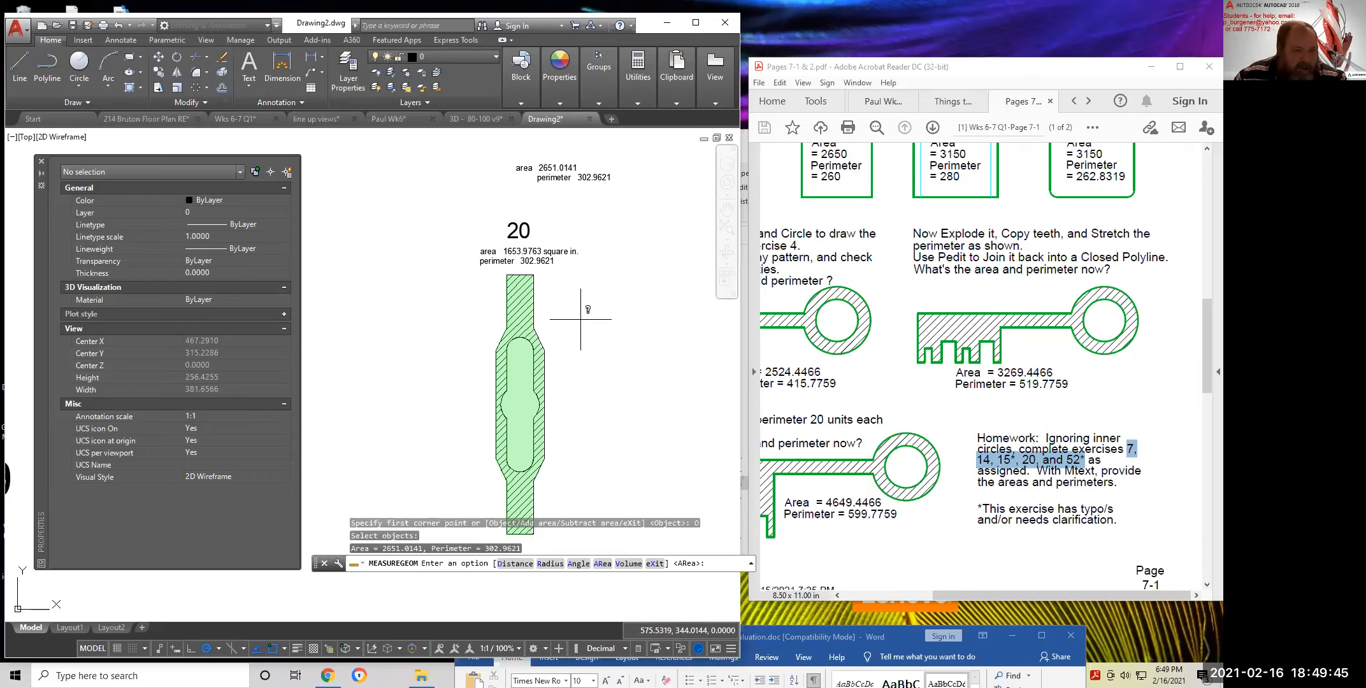
pyautogui.press('Escape')
pyautogui.press('Escape')
# Erase the hatch fill from part 20
pyautogui.click(500, 362)
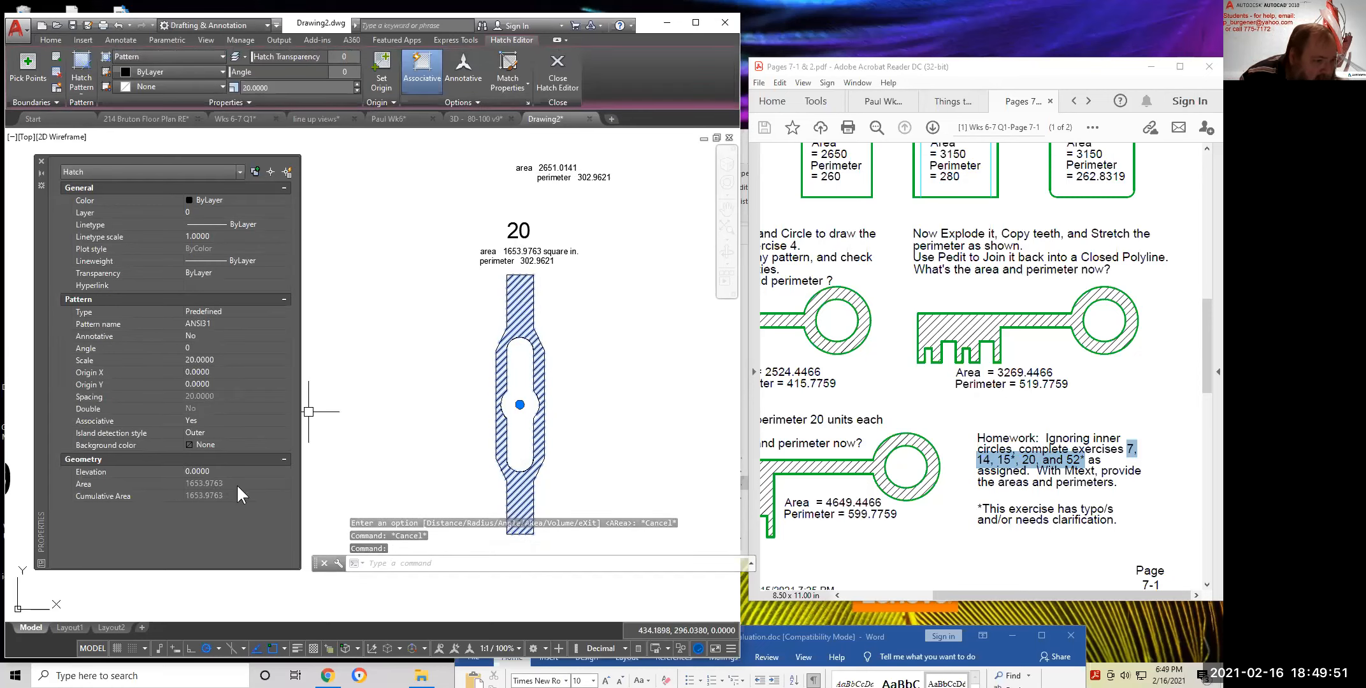
pyautogui.press('Escape')
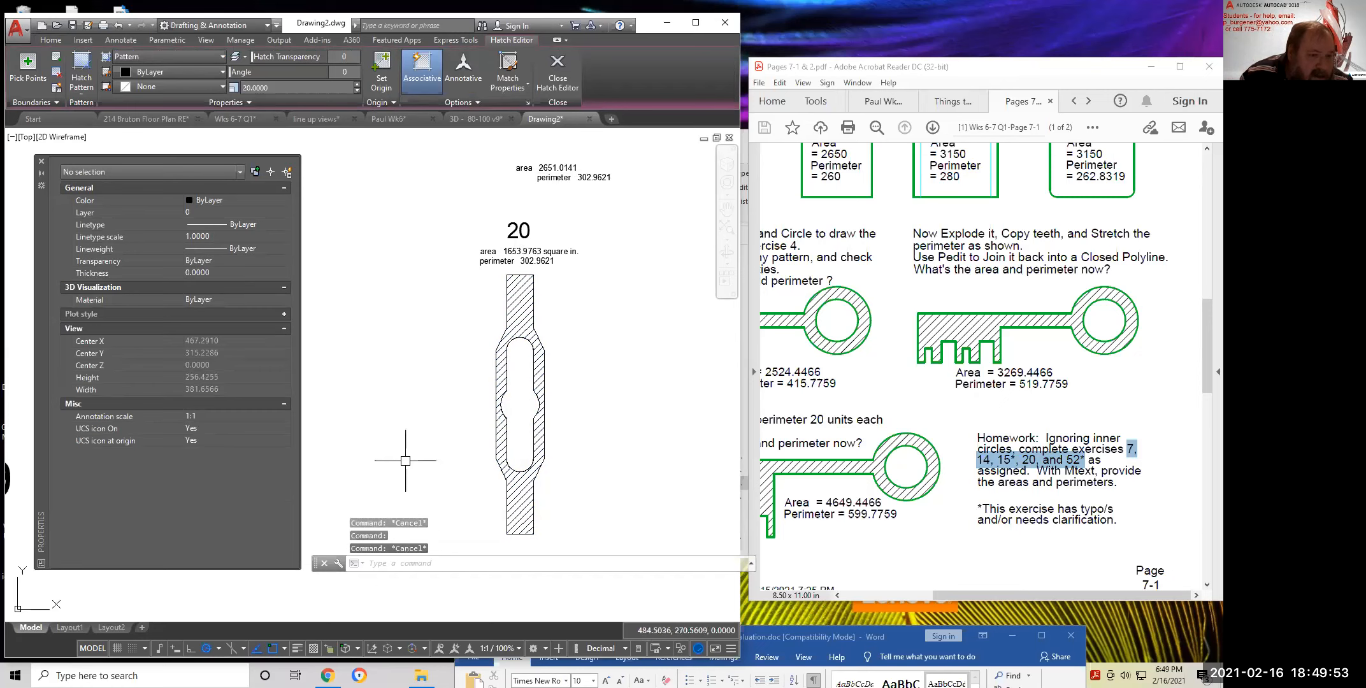
pyautogui.scroll(-4, 423, 381)
pyautogui.scroll(4, 446, 383)
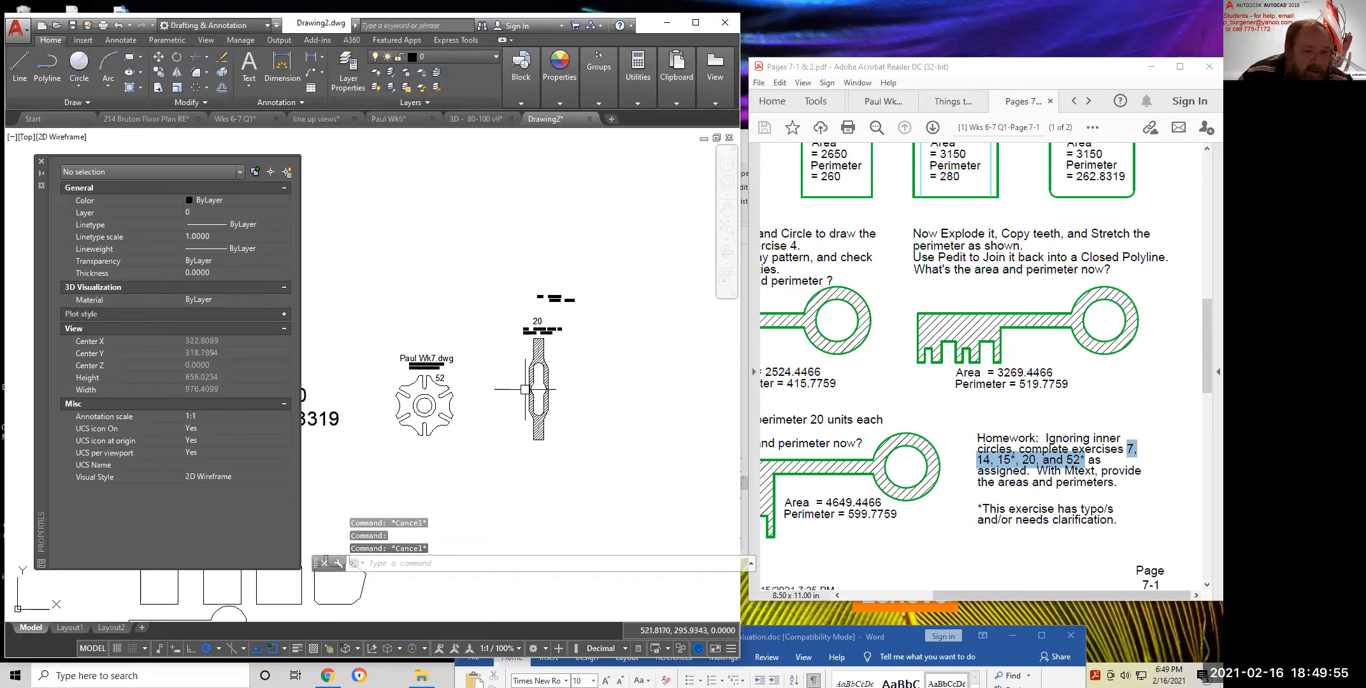
pyautogui.click(541, 351)
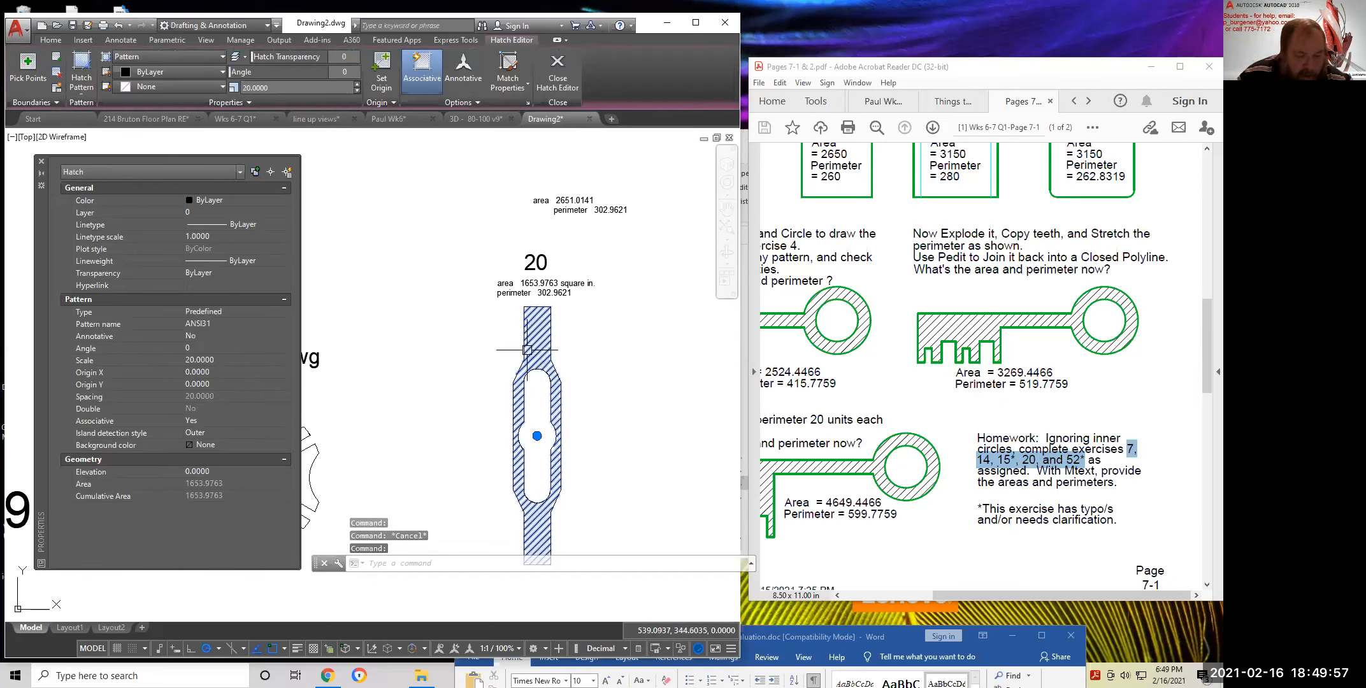
pyautogui.write('e')
pyautogui.press('Return')
pyautogui.scroll(-2, 606, 388)
pyautogui.scroll(2, 608, 382)
pyautogui.scroll(-2, 606, 382)
# Move part 20 and its labels, 33 objects, next to gear part 52
pyautogui.write('m')
pyautogui.press('Return')
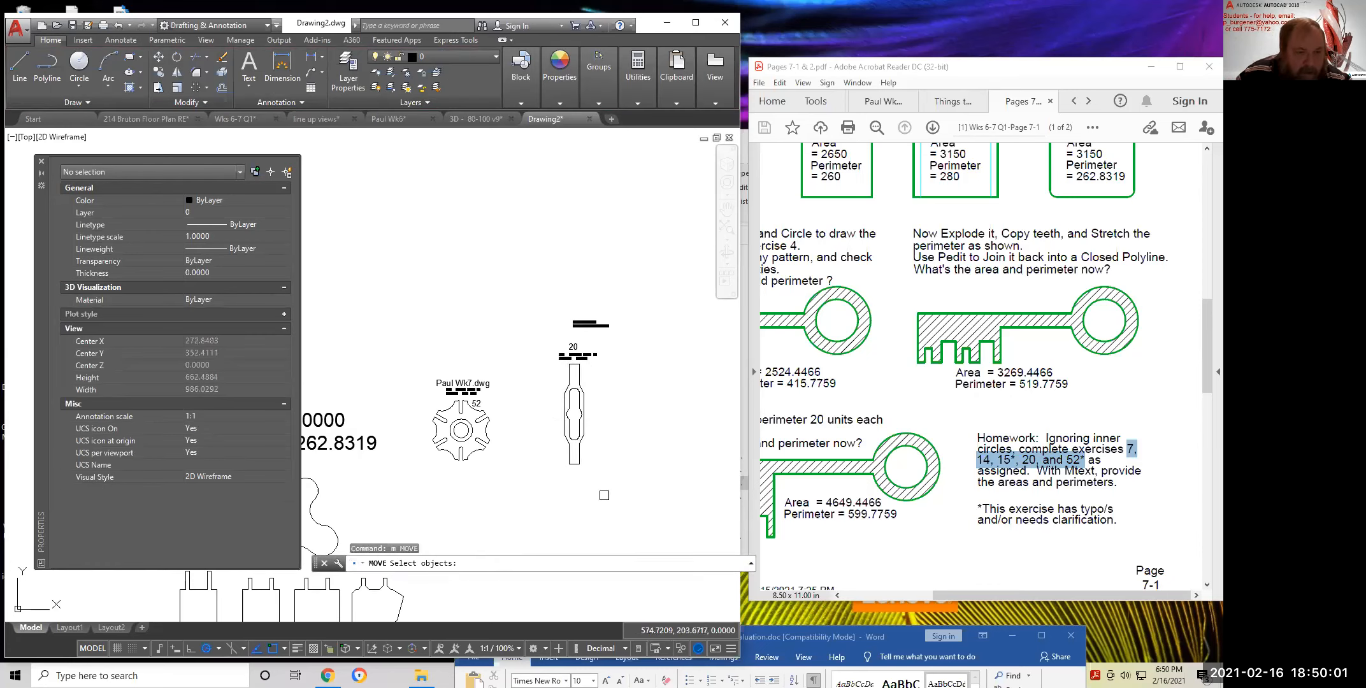
pyautogui.click(609, 492)
pyautogui.click(552, 337)
pyautogui.press('Return')
pyautogui.click(616, 386)
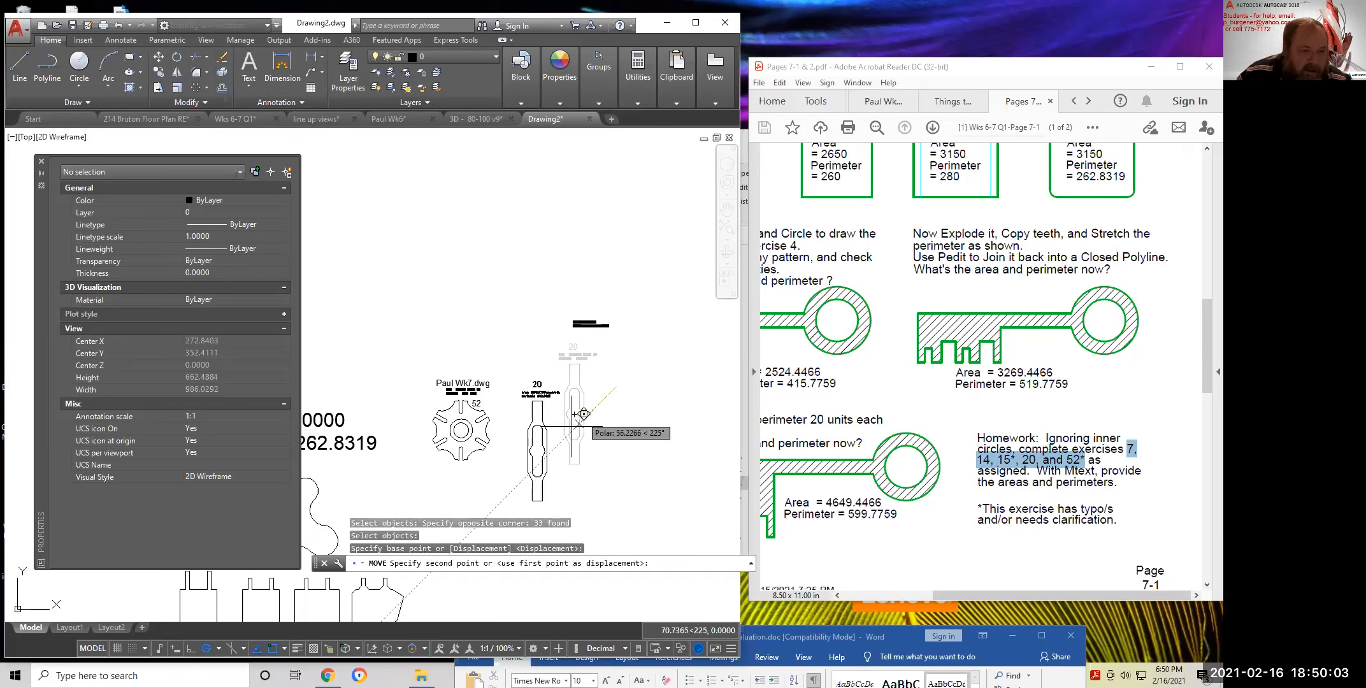
pyautogui.click(541, 426)
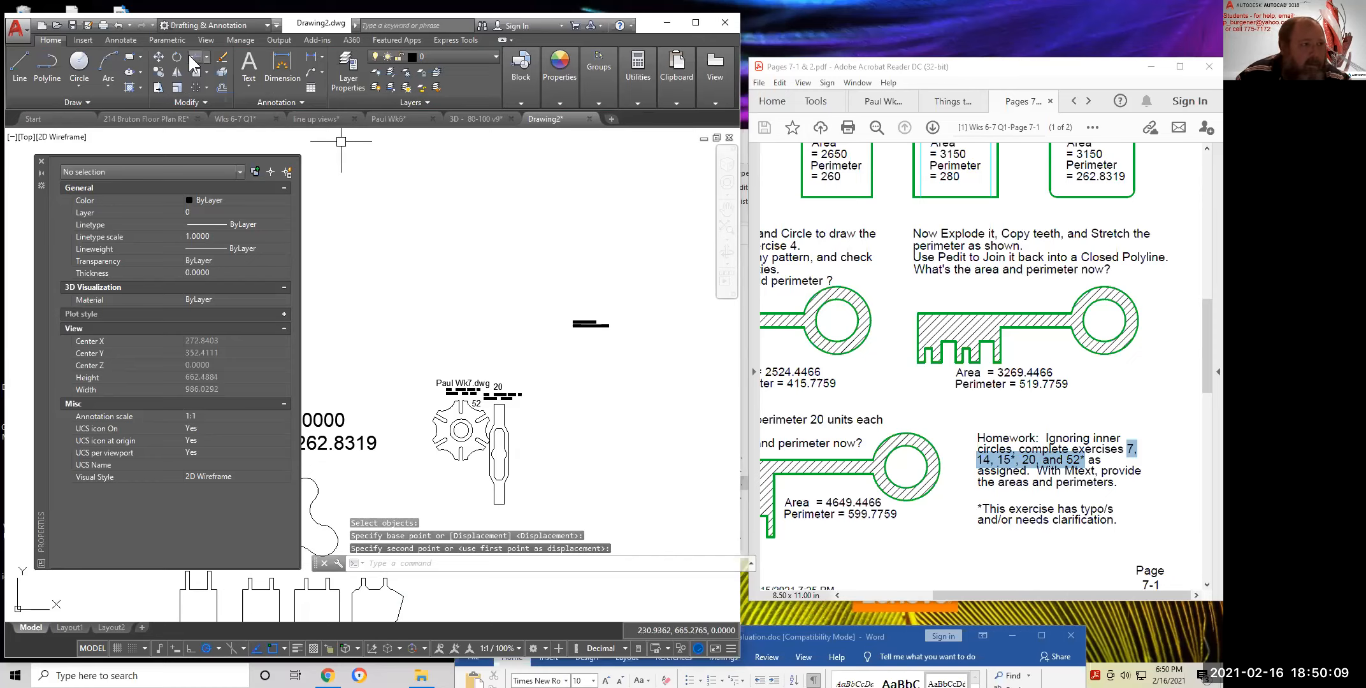
# Nudge part 20 and its labels closer to the gear using the Previous selection
pyautogui.click(159, 57)
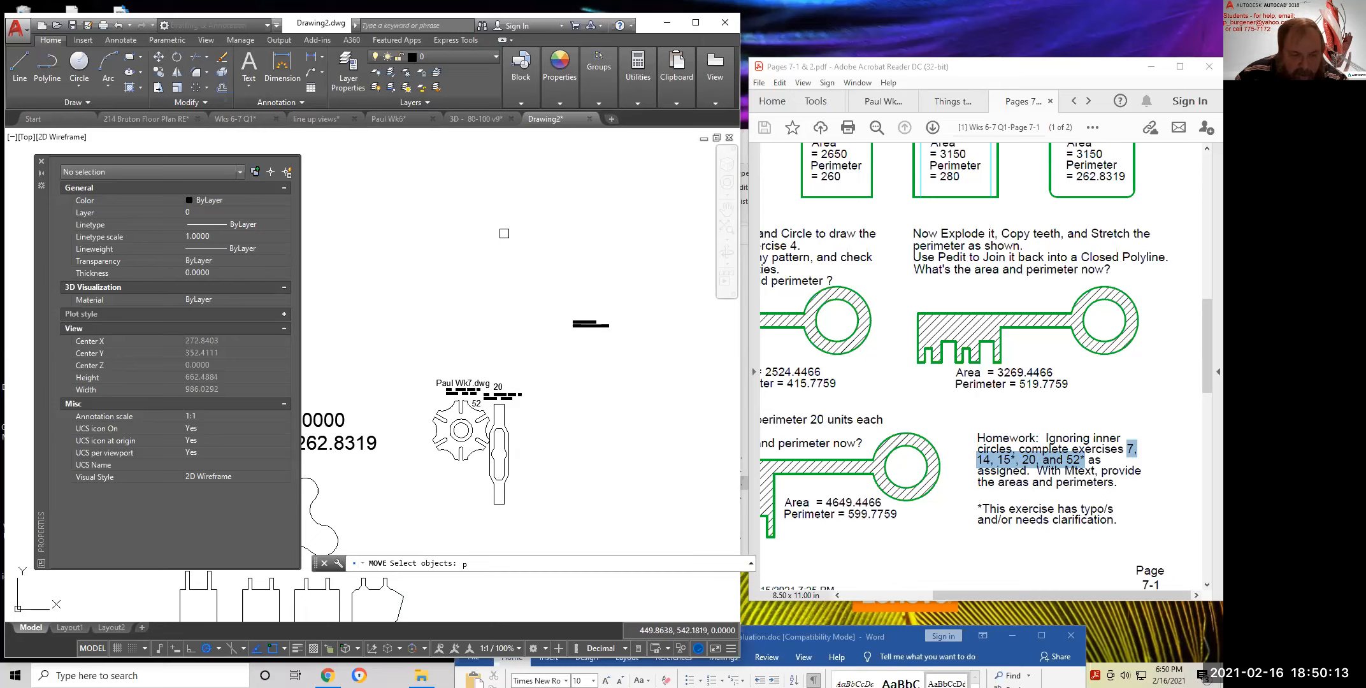
pyautogui.press('Return')
pyautogui.press('Return')
pyautogui.click(505, 327)
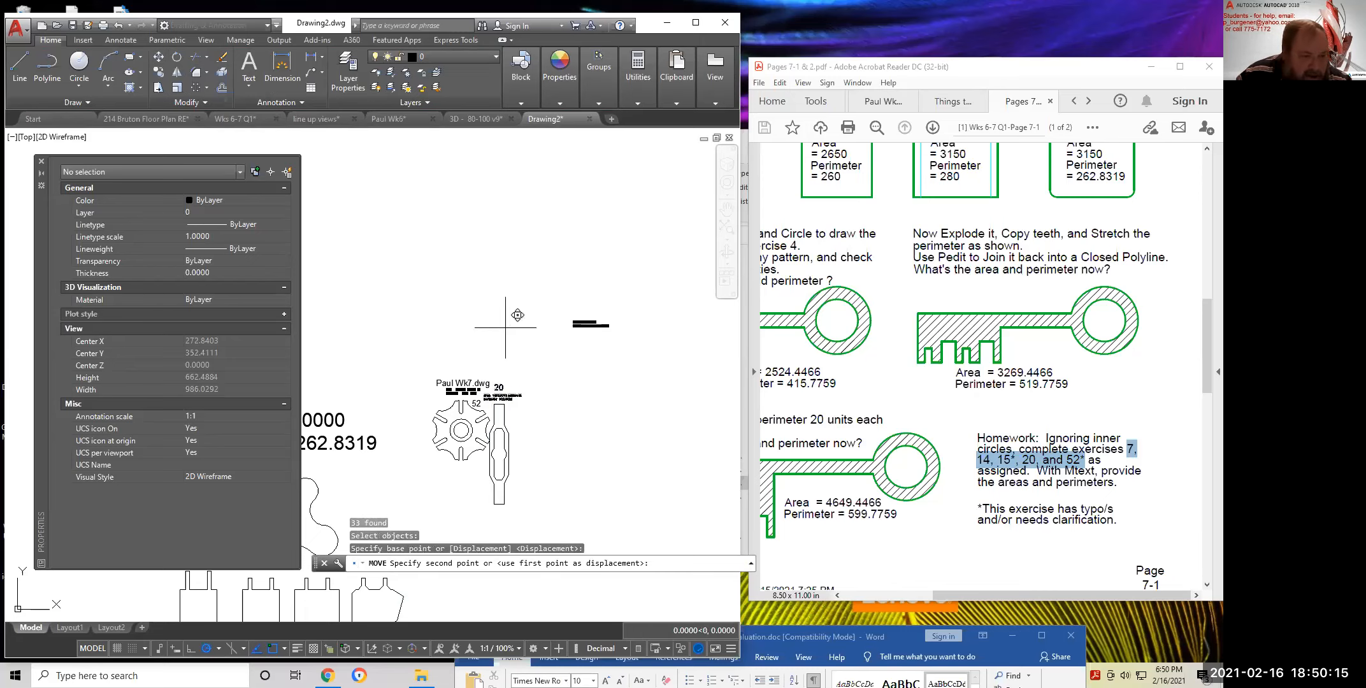
pyautogui.click(519, 321)
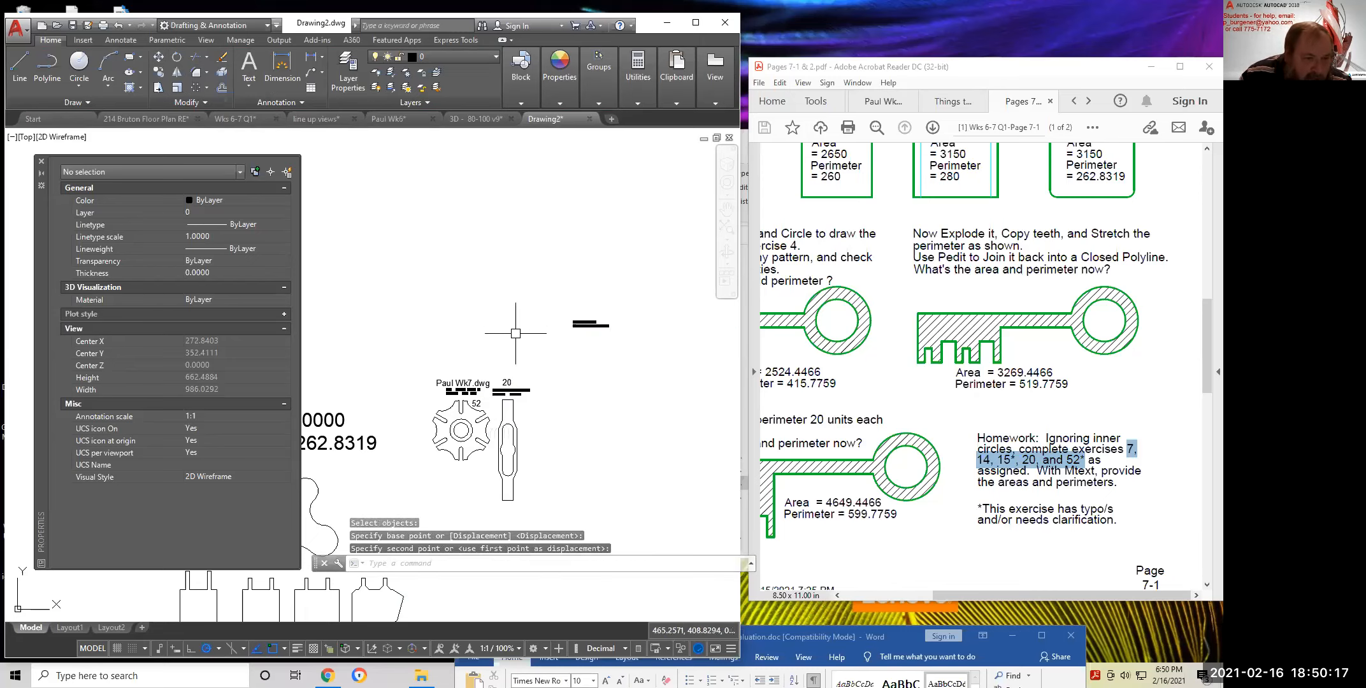
pyautogui.scroll(4, 507, 389)
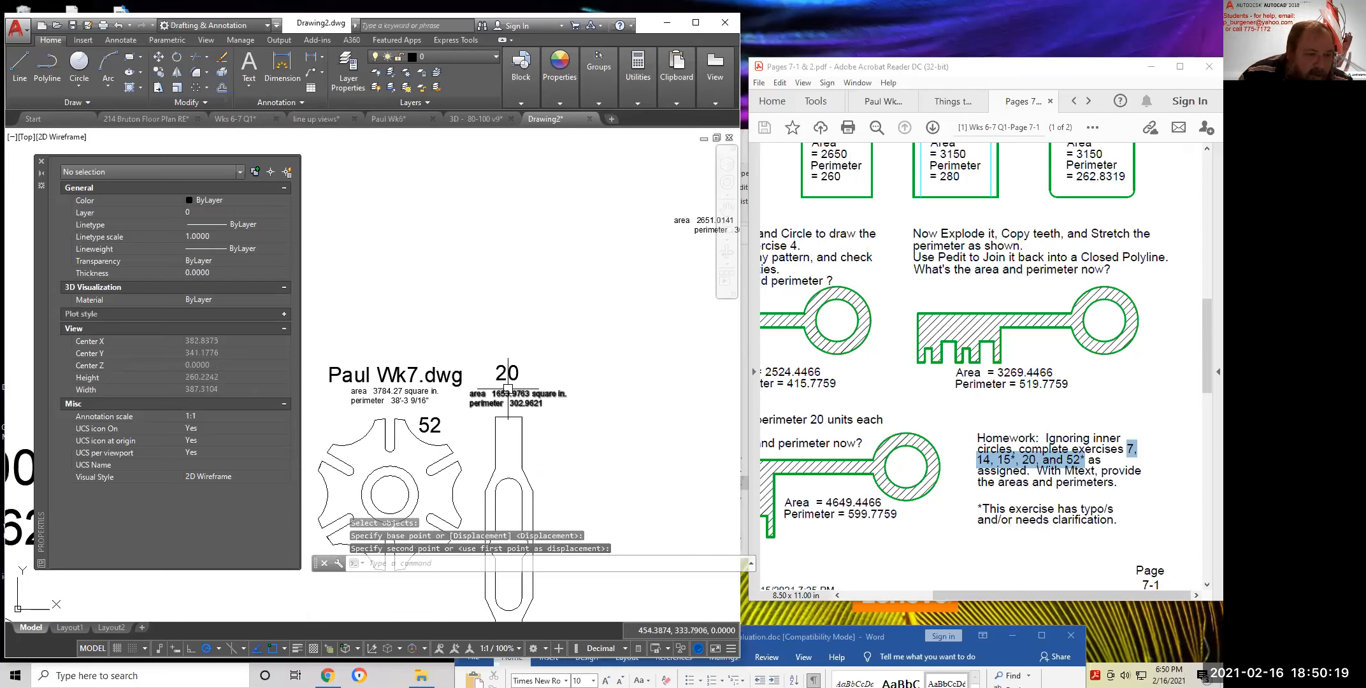
pyautogui.scroll(-2, 500, 344)
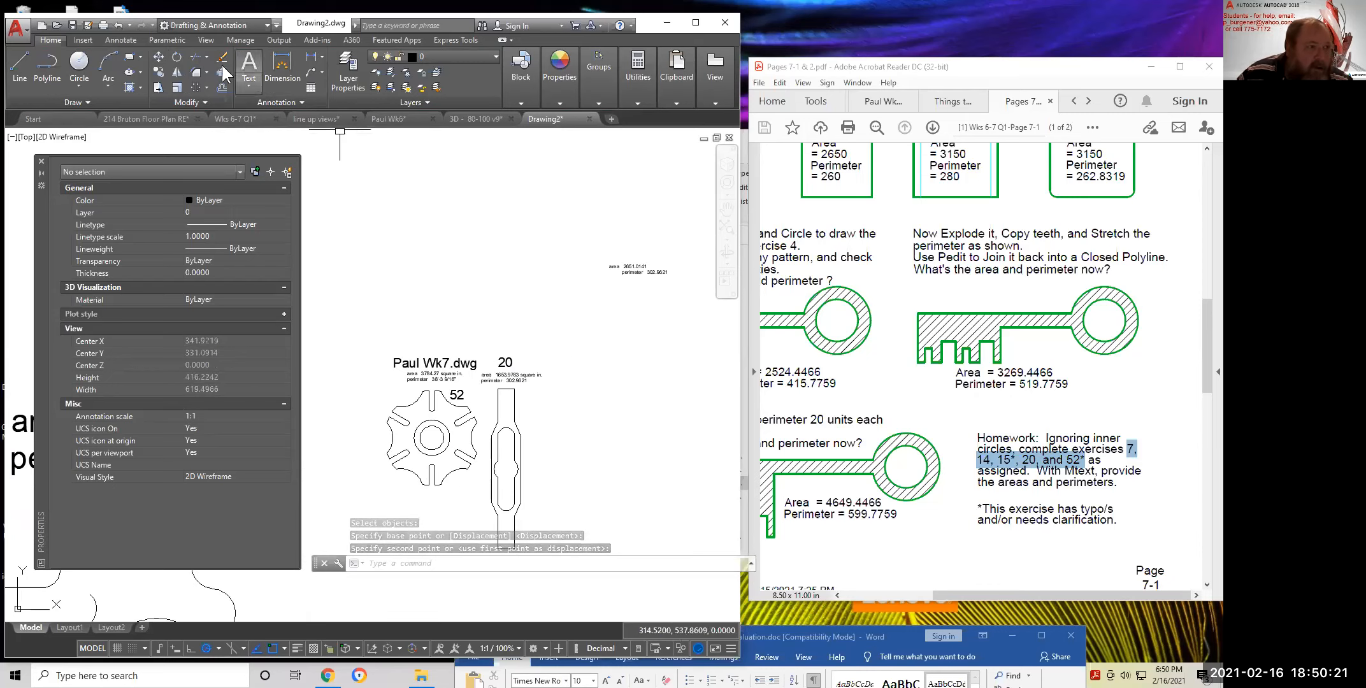
pyautogui.click(160, 56)
pyautogui.write('p')
pyautogui.press('Return')
pyautogui.press('Return')
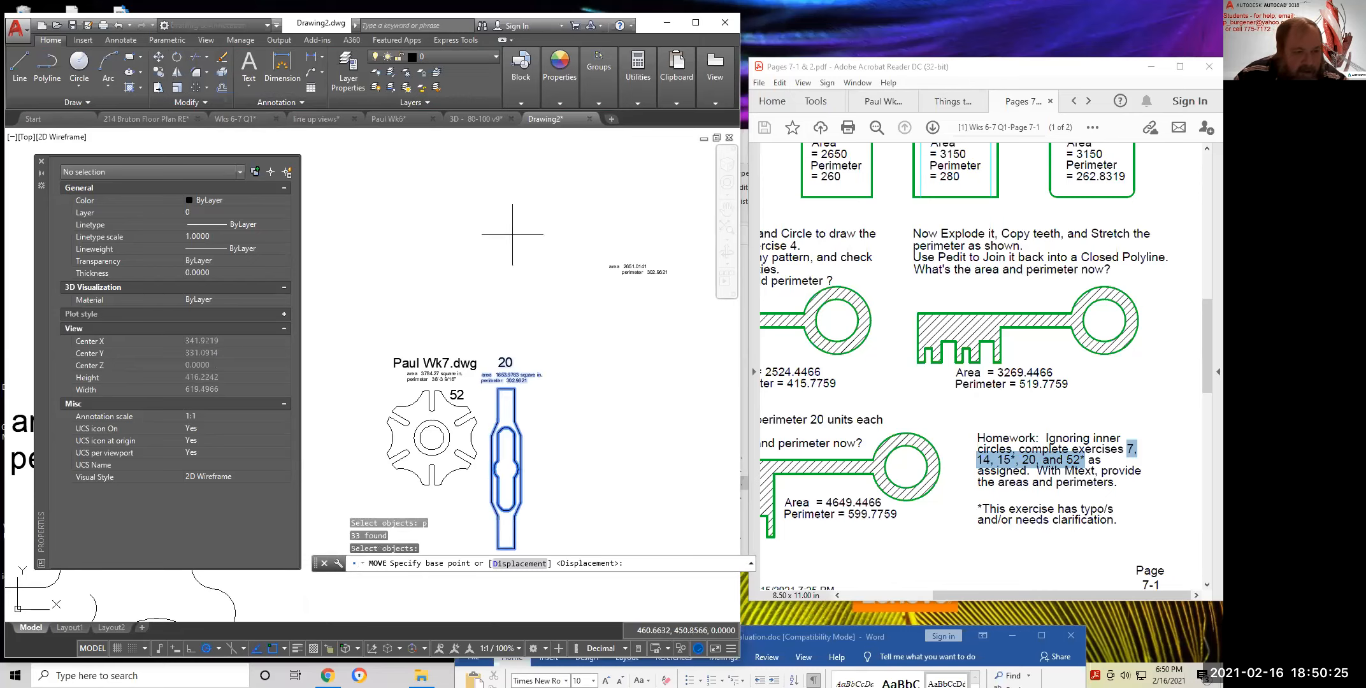
pyautogui.click(513, 237)
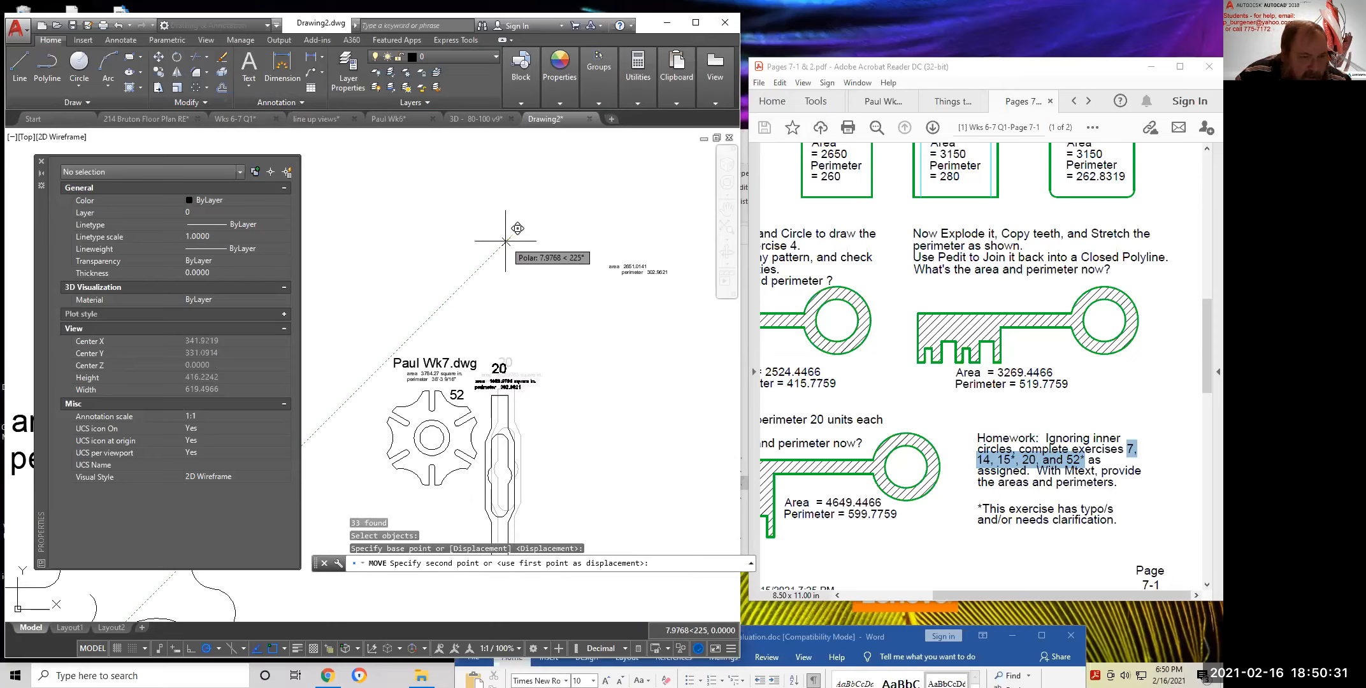
pyautogui.click(505, 241)
pyautogui.moveTo(592, 375); pyautogui.dragTo(600, 228, button='middle')
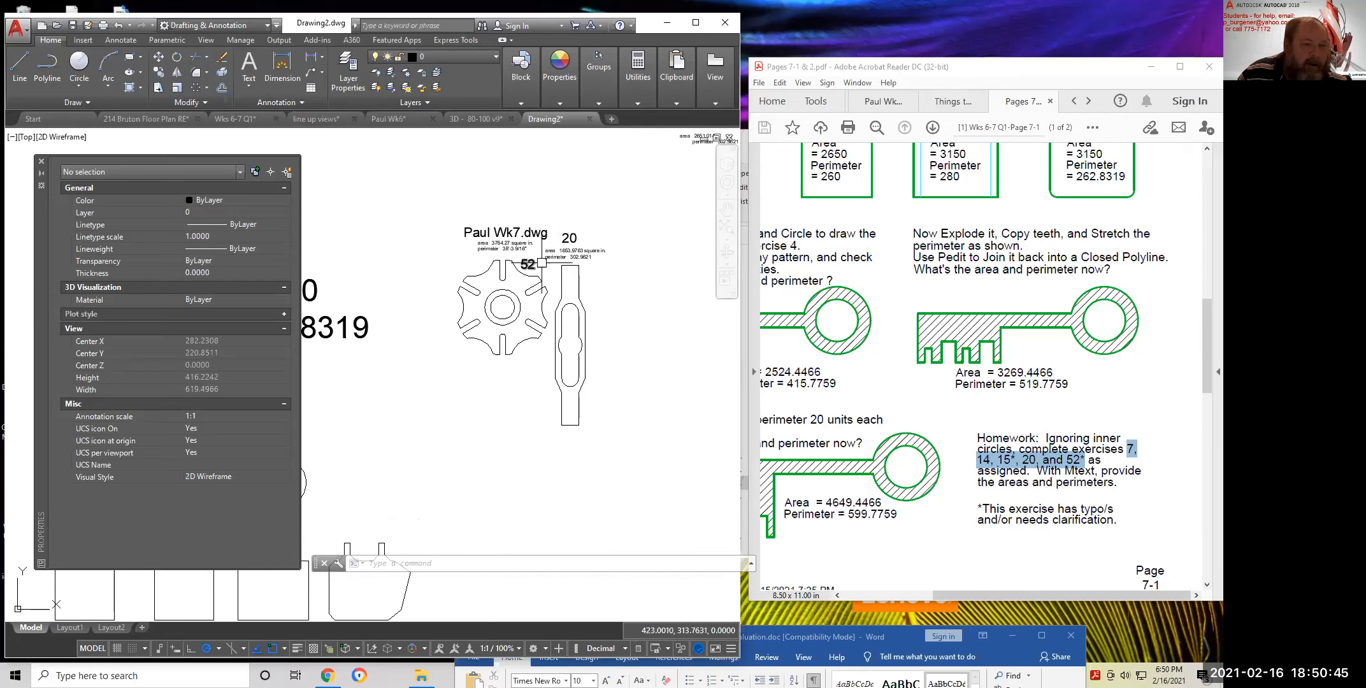
# Set the text height of both labels 20 and 52 to 6
pyautogui.click(569, 236)
pyautogui.click(527, 264)
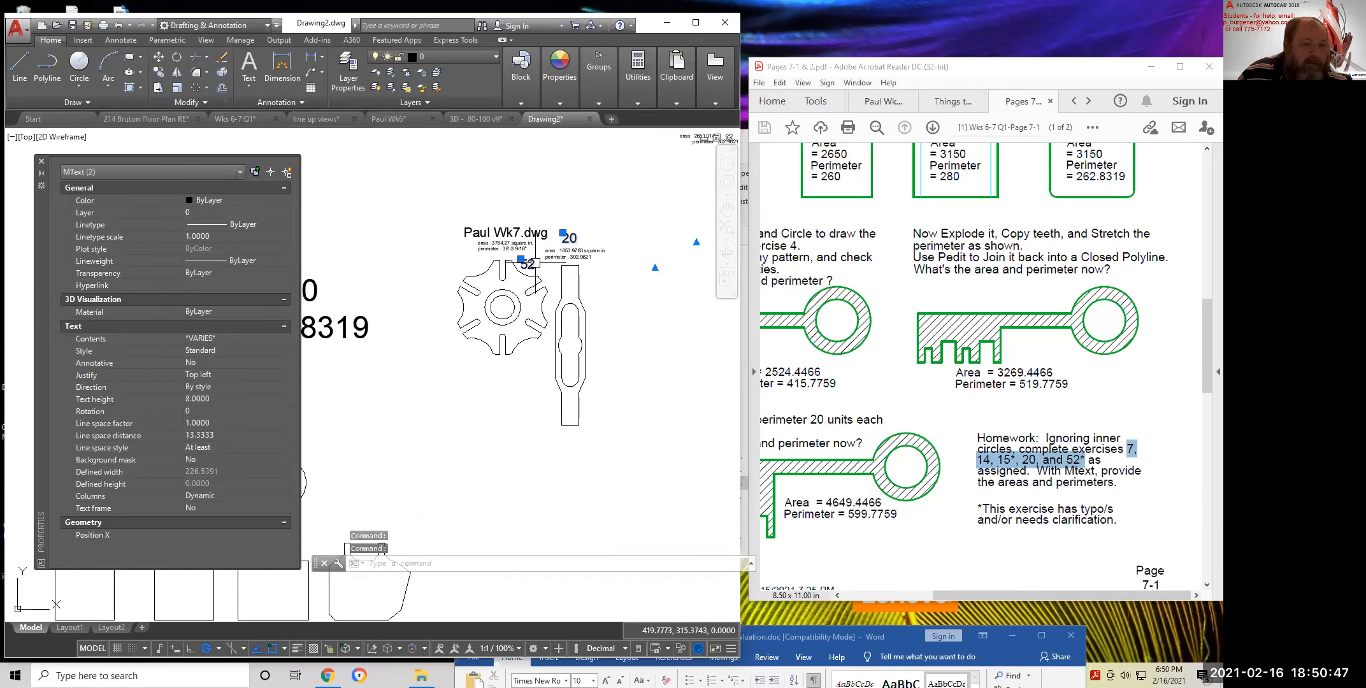
pyautogui.click(217, 399)
pyautogui.write('6')
pyautogui.press('Return')
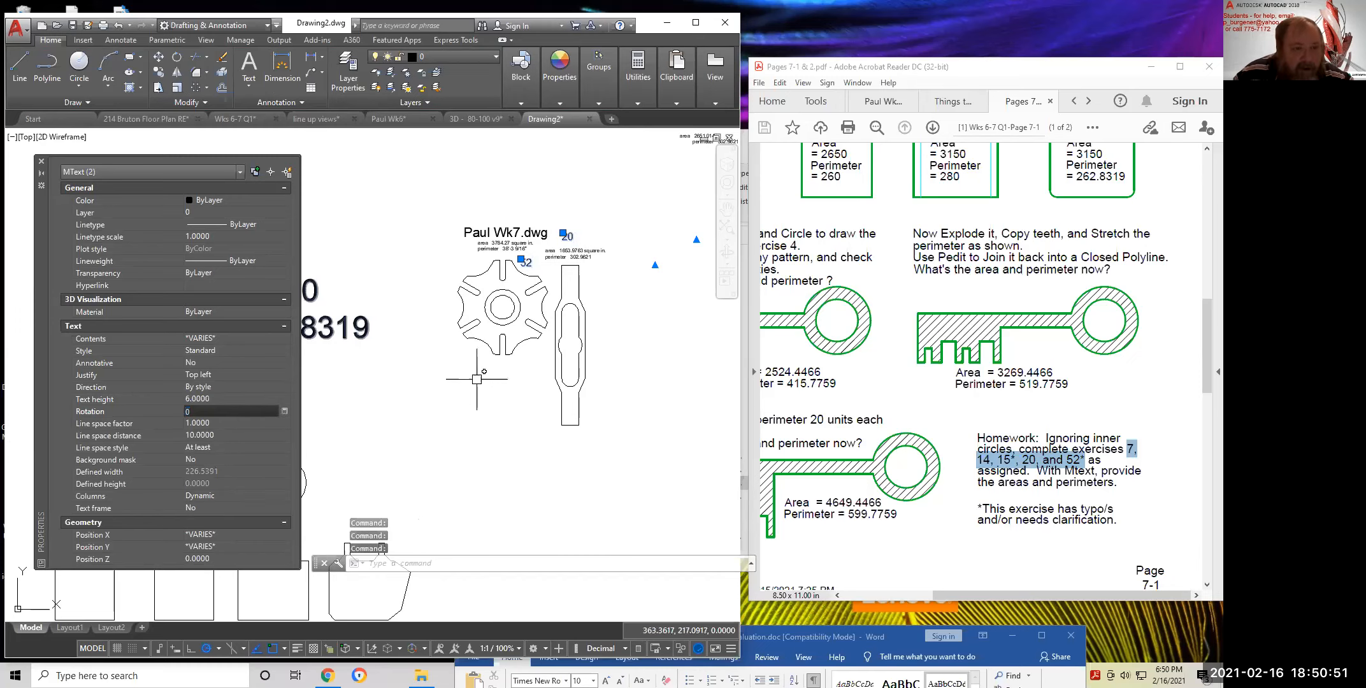
pyautogui.press('Escape')
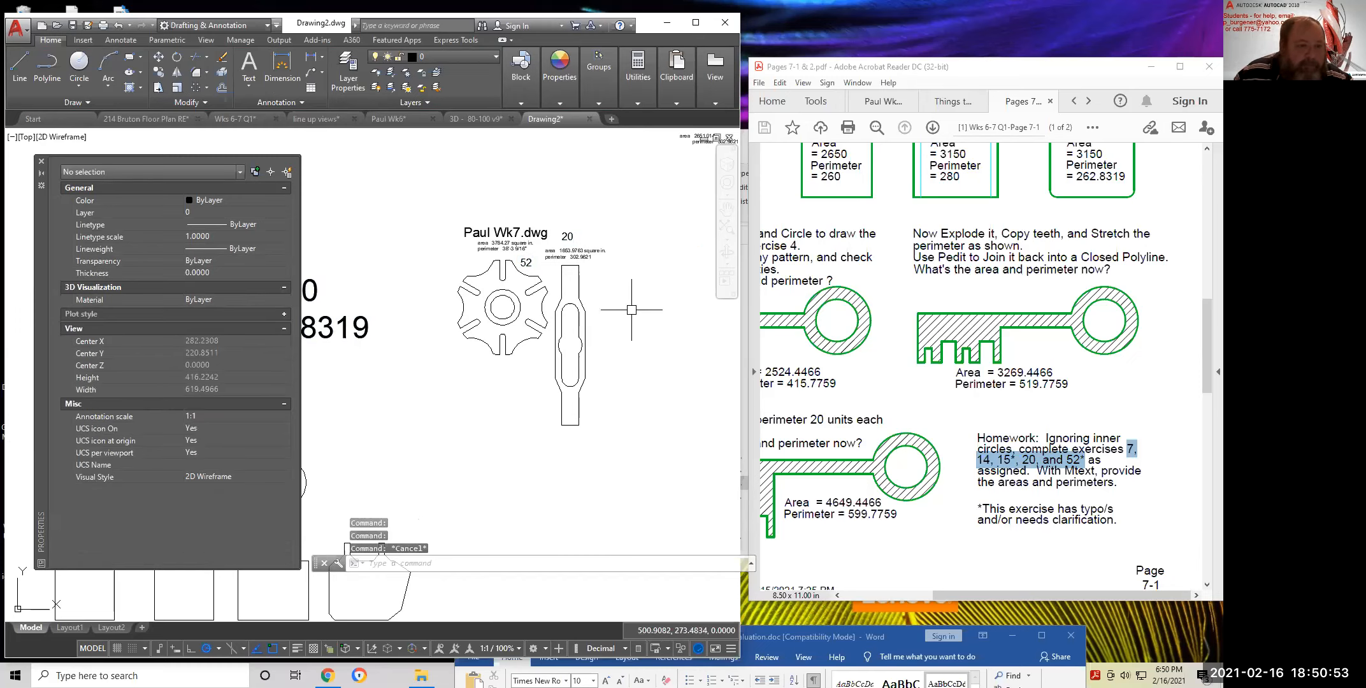
# Attempt to move the label 20 and part 20's area/perimeter text, cancelling both moves
pyautogui.scroll(4, 563, 236)
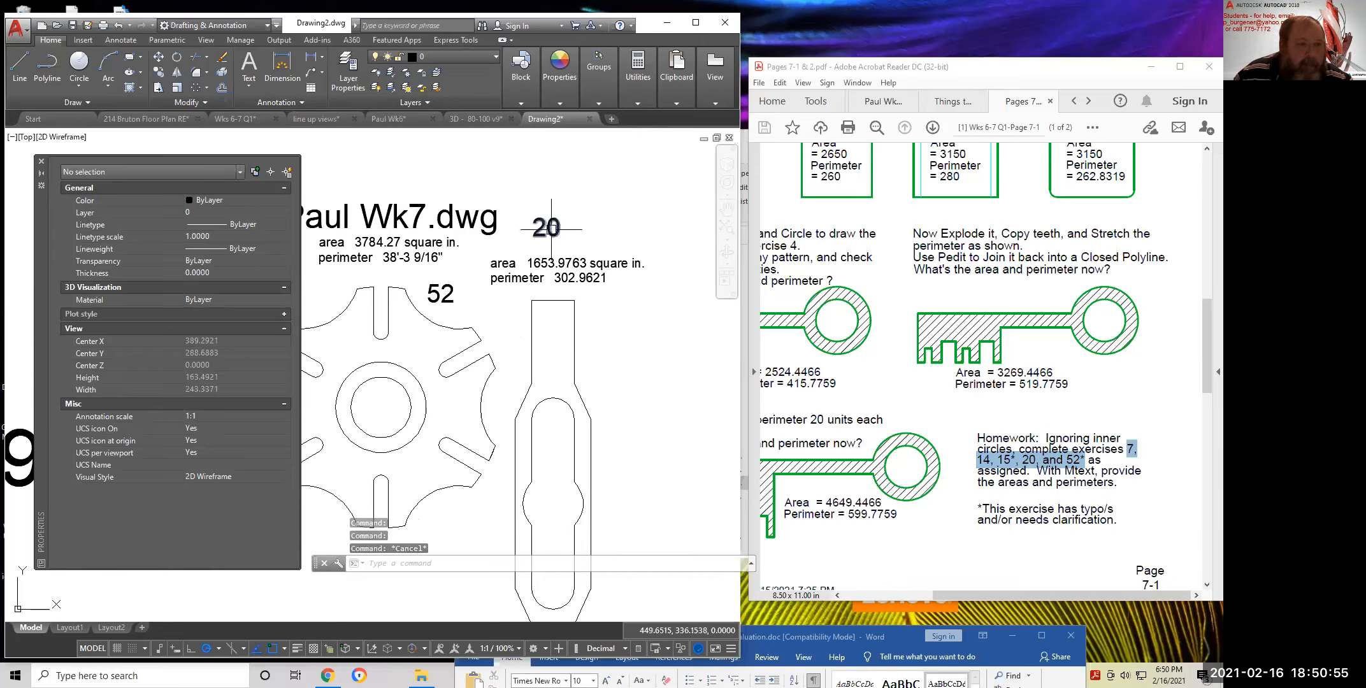
pyautogui.click(158, 56)
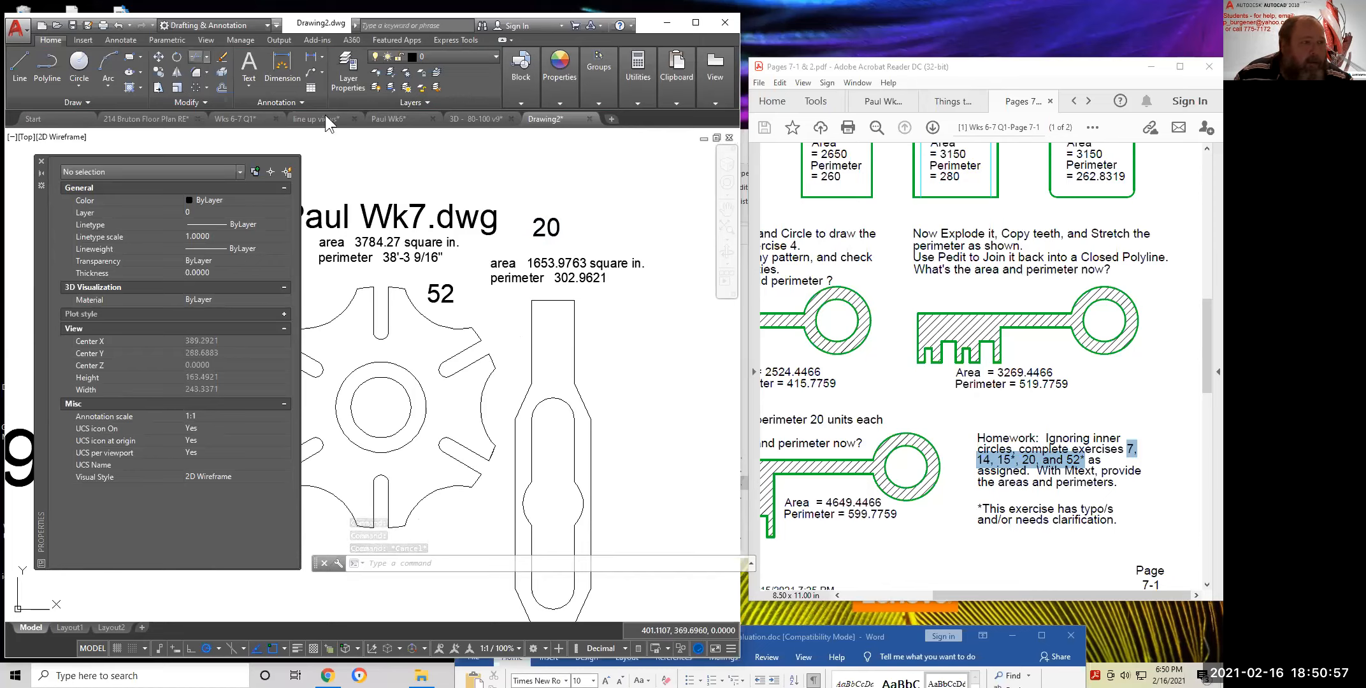
pyautogui.click(541, 224)
pyautogui.press('Return')
pyautogui.click(540, 191)
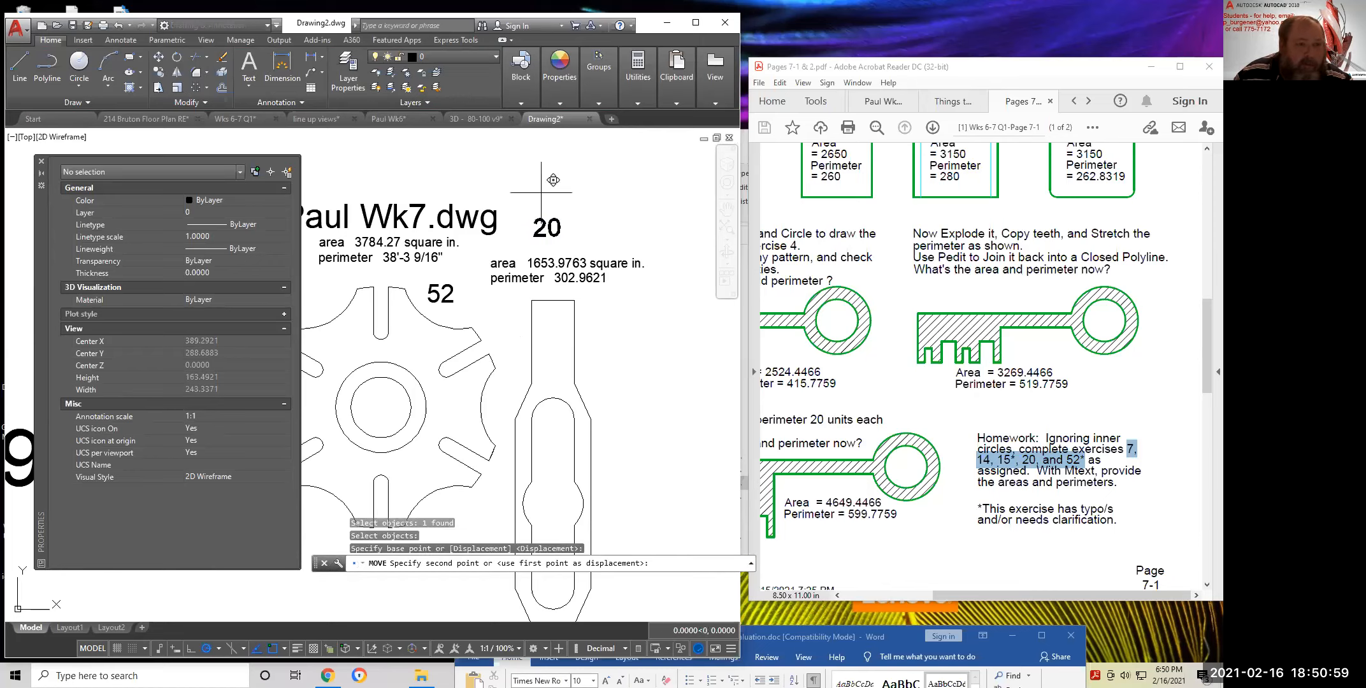
pyautogui.press('Escape')
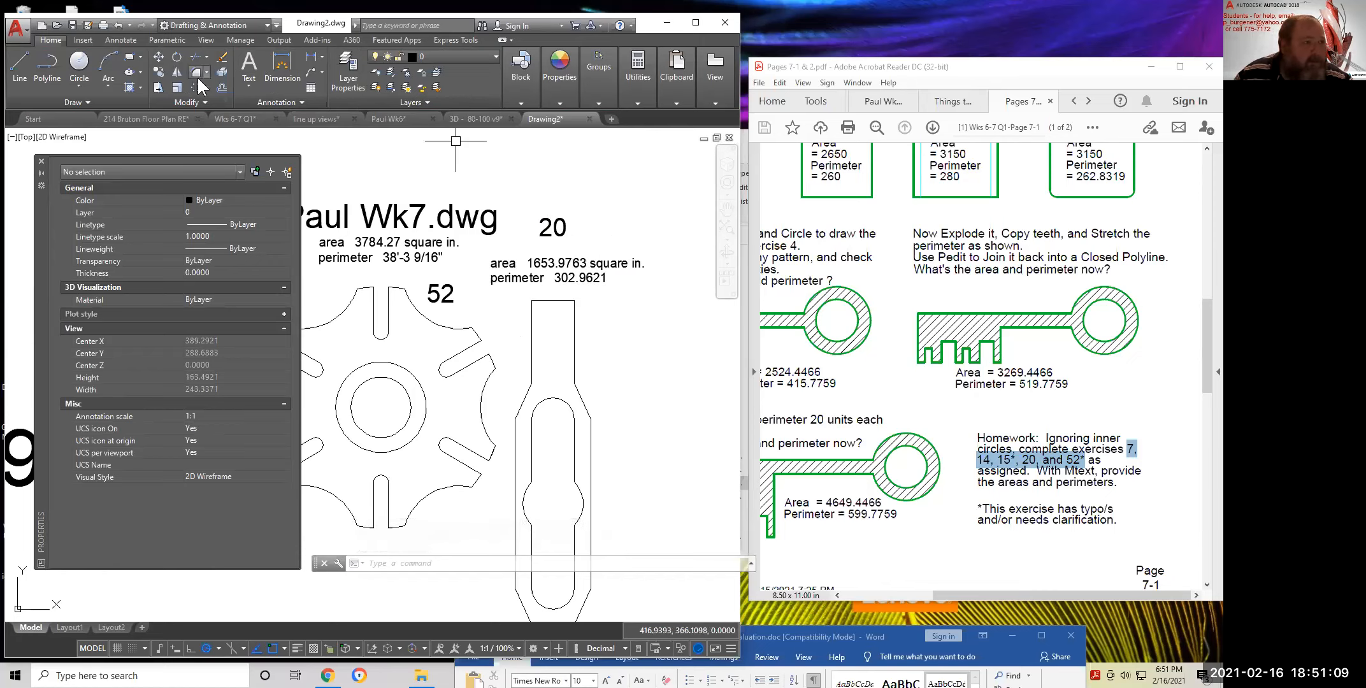
pyautogui.click(158, 57)
pyautogui.click(620, 267)
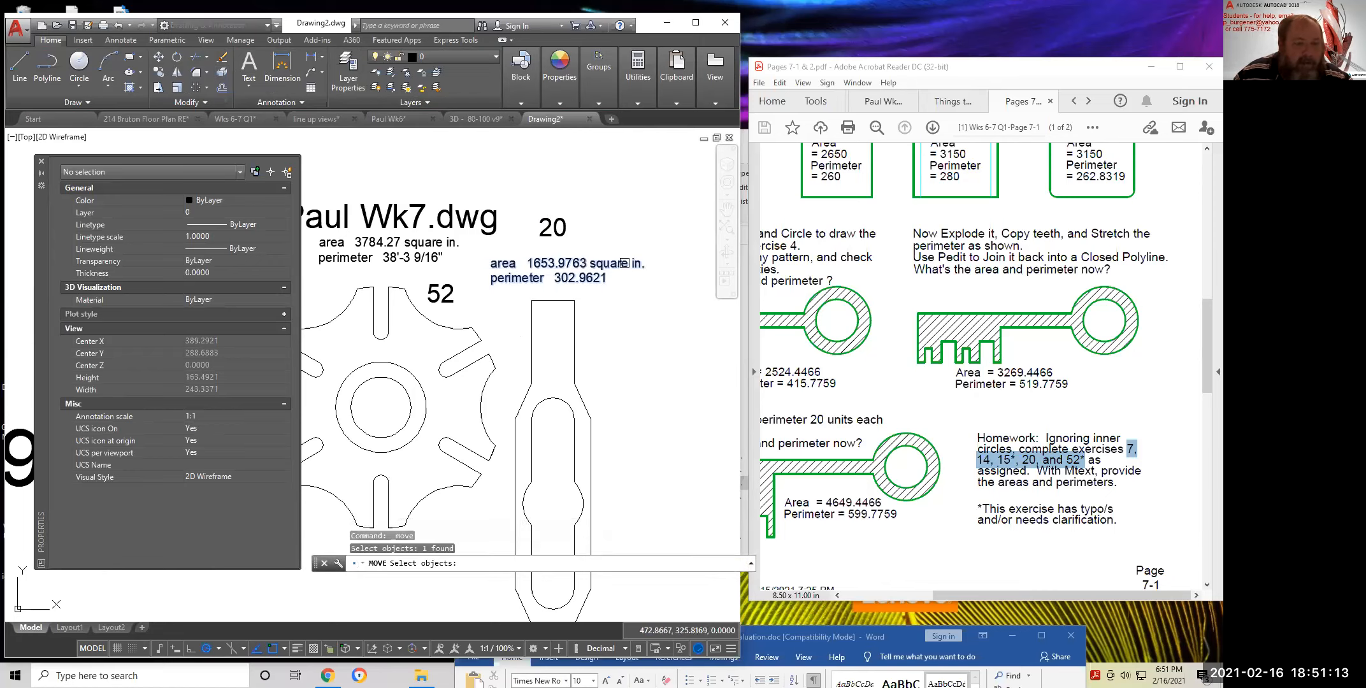
pyautogui.press('Escape')
# Recenter the view on the labels and try stretching a label's width, then cancel
pyautogui.scroll(-4, 611, 268)
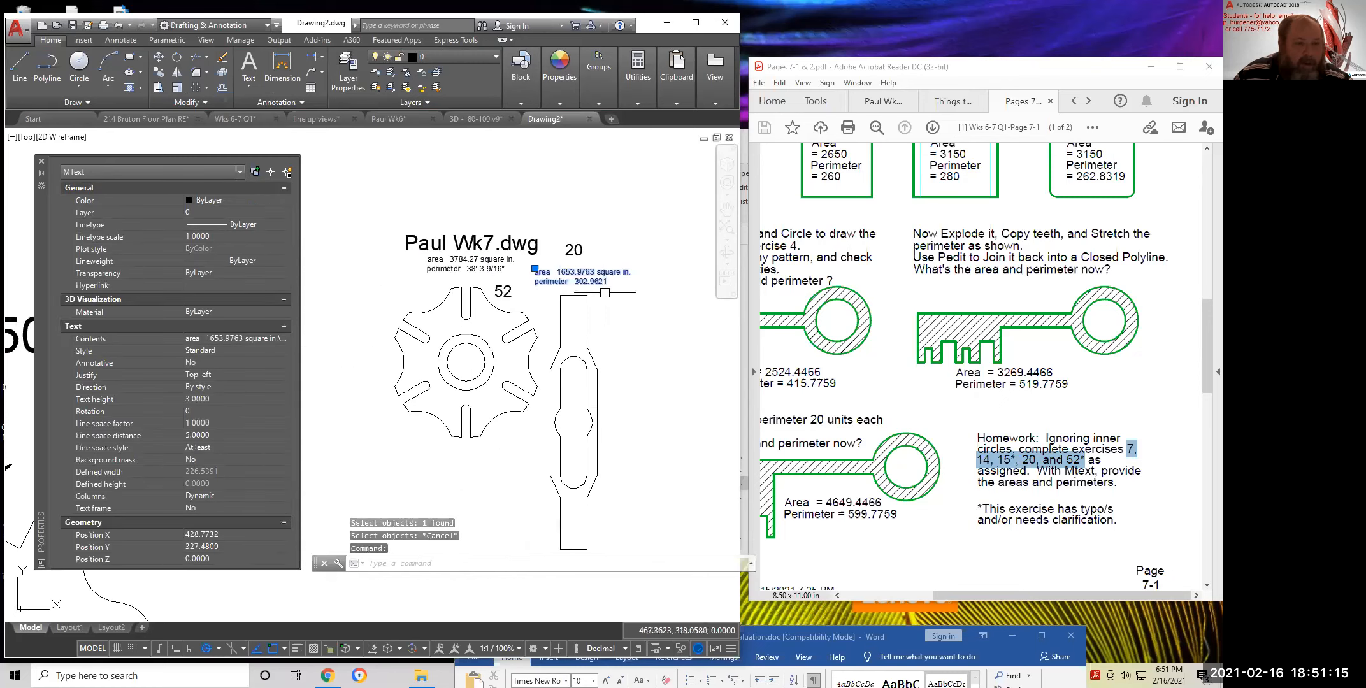
pyautogui.moveTo(614, 300); pyautogui.dragTo(473, 311, button='middle')
pyautogui.scroll(1, 473, 311)
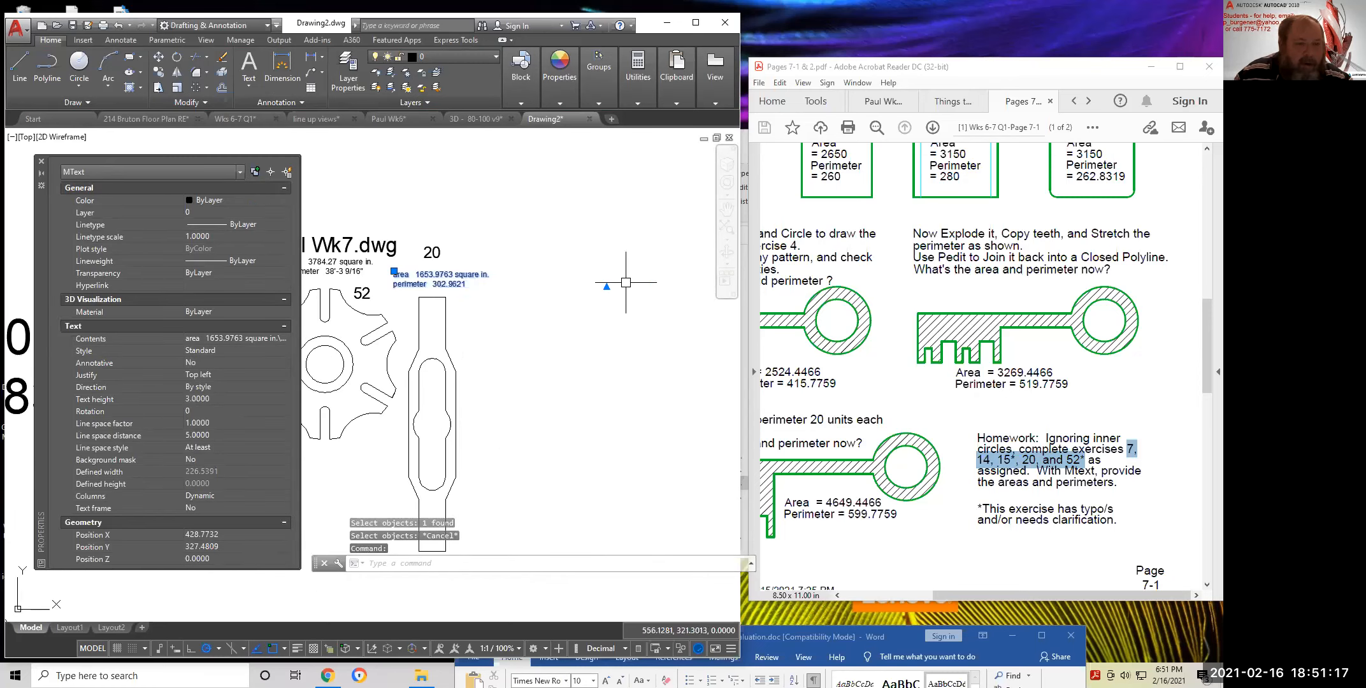
pyautogui.scroll(-1, 616, 286)
pyautogui.moveTo(646, 286); pyautogui.dragTo(589, 299, button='middle')
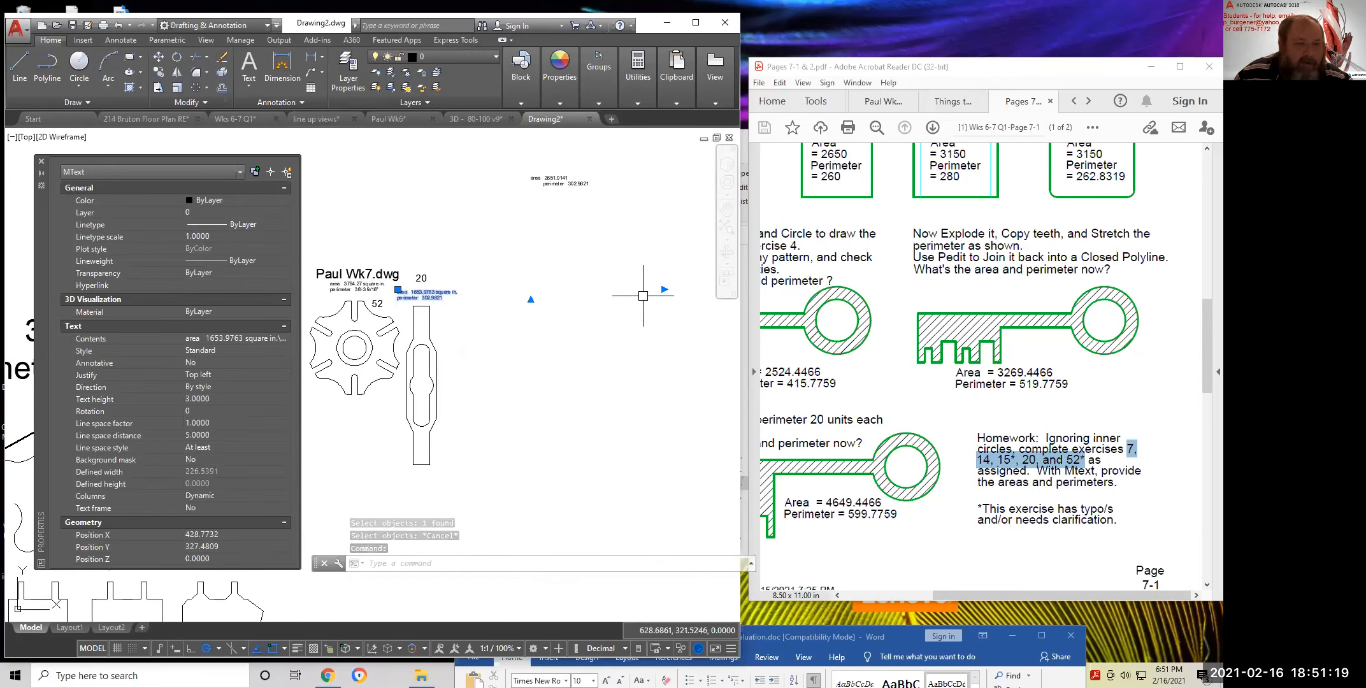
pyautogui.click(664, 289)
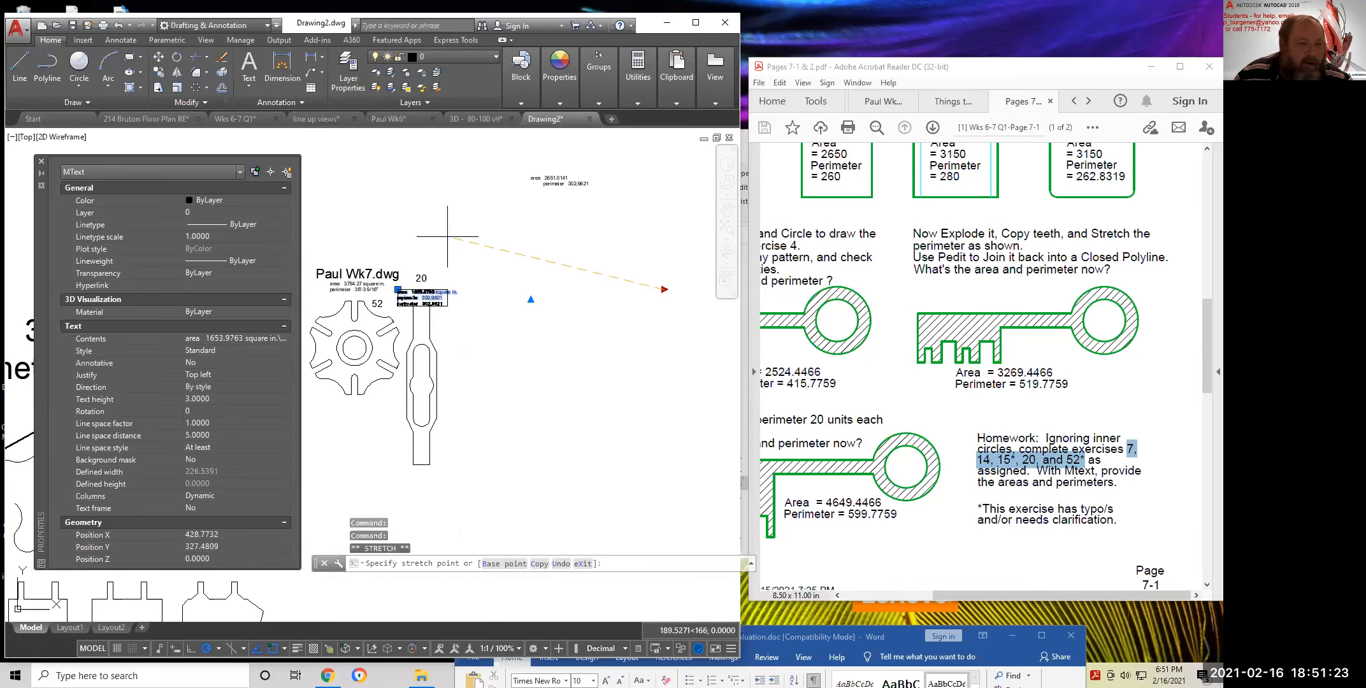
pyautogui.press('Escape')
# Move the part 20 area/perimeter label slightly higher, just above the part 20 outline
pyautogui.scroll(4, 420, 310)
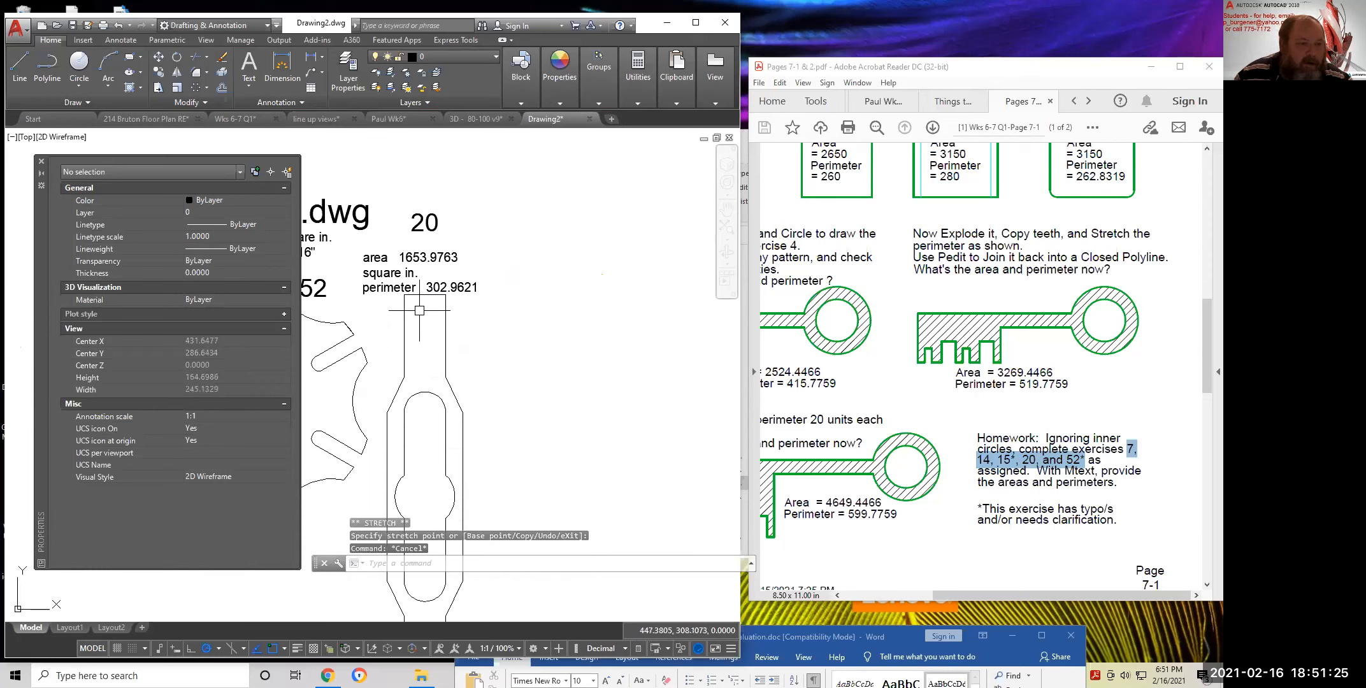
pyautogui.moveTo(419, 310); pyautogui.dragTo(479, 335, button='middle')
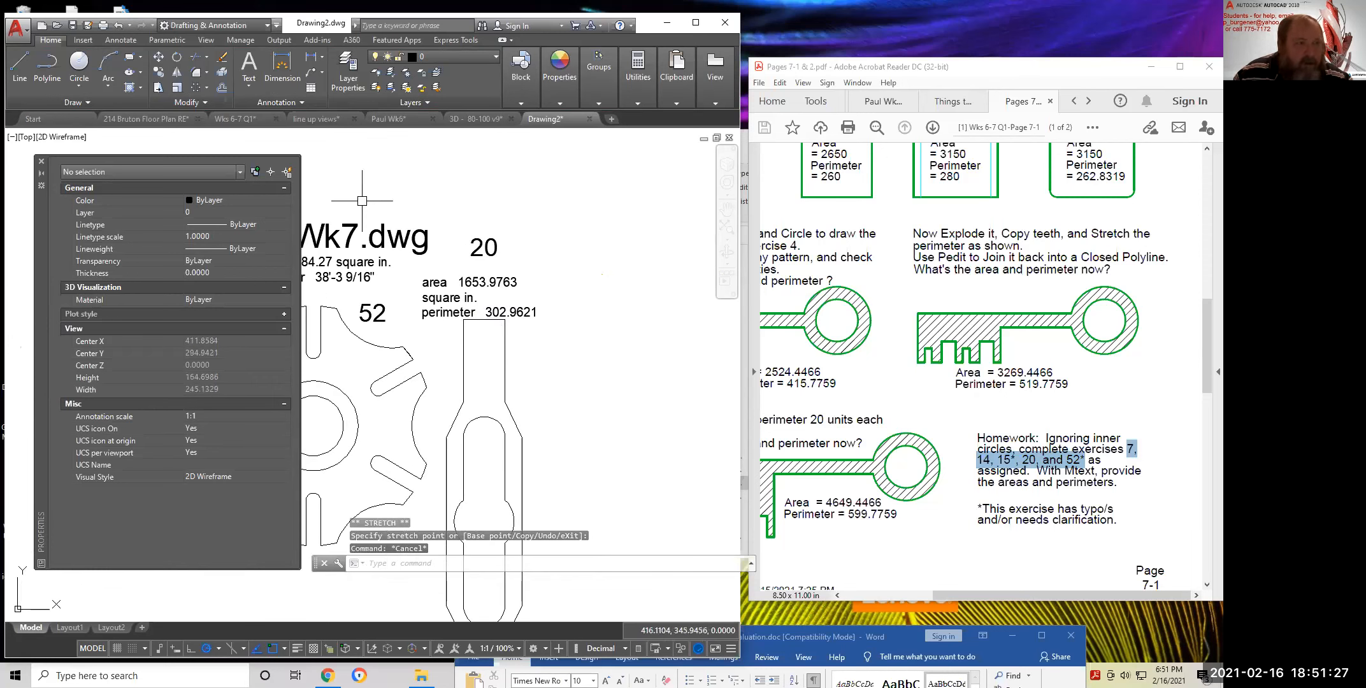
pyautogui.click(158, 56)
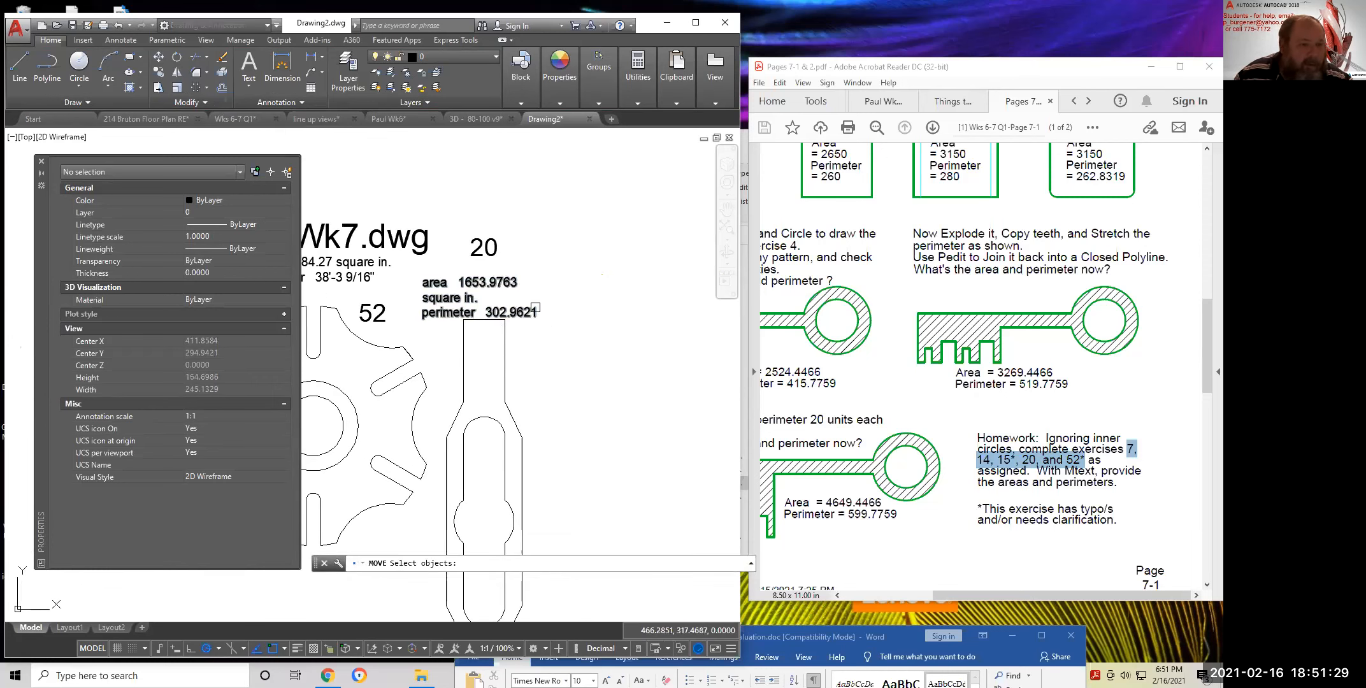
pyautogui.click(539, 307)
pyautogui.press('Return')
pyautogui.click(547, 312)
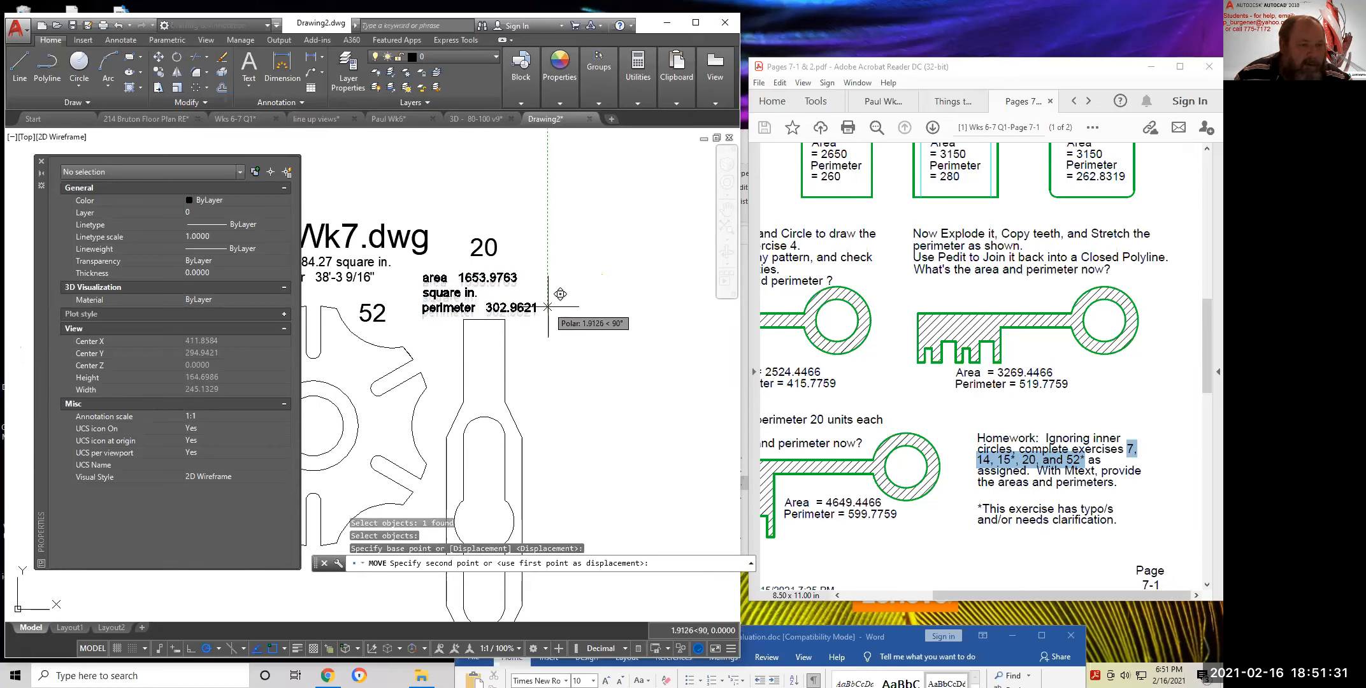
pyautogui.click(547, 305)
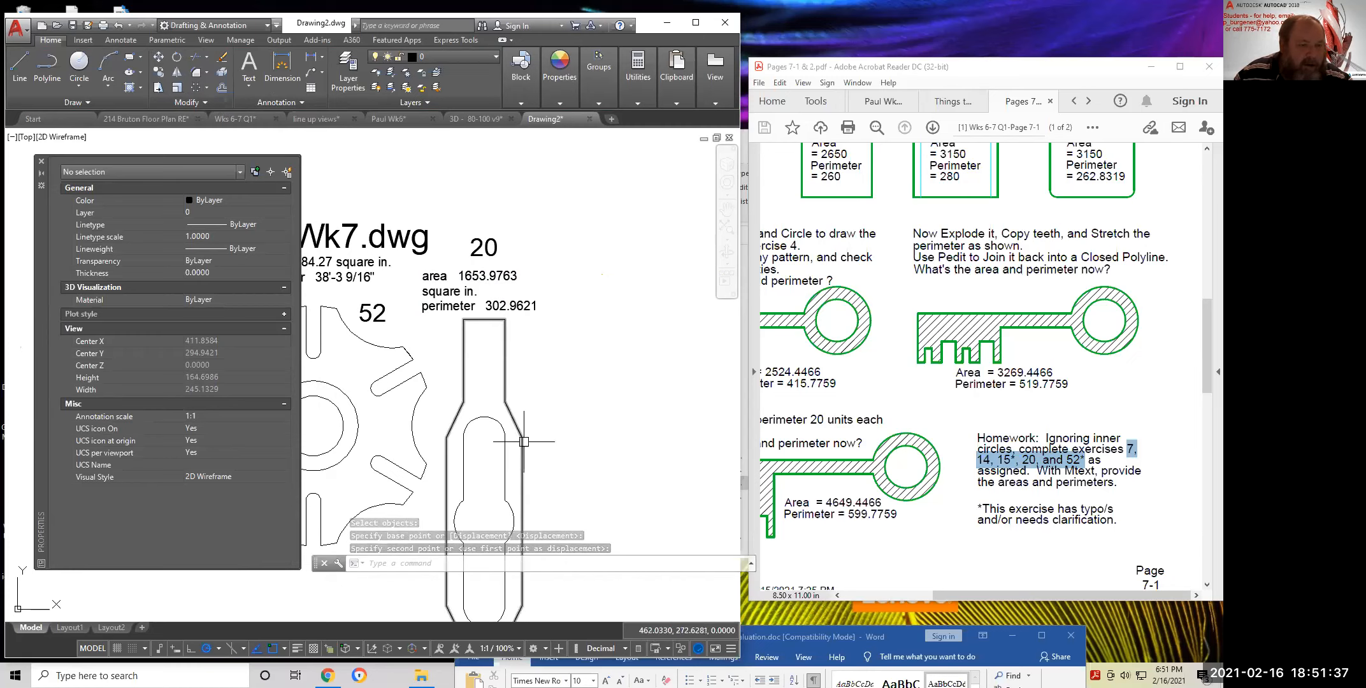
pyautogui.scroll(-2, 546, 440)
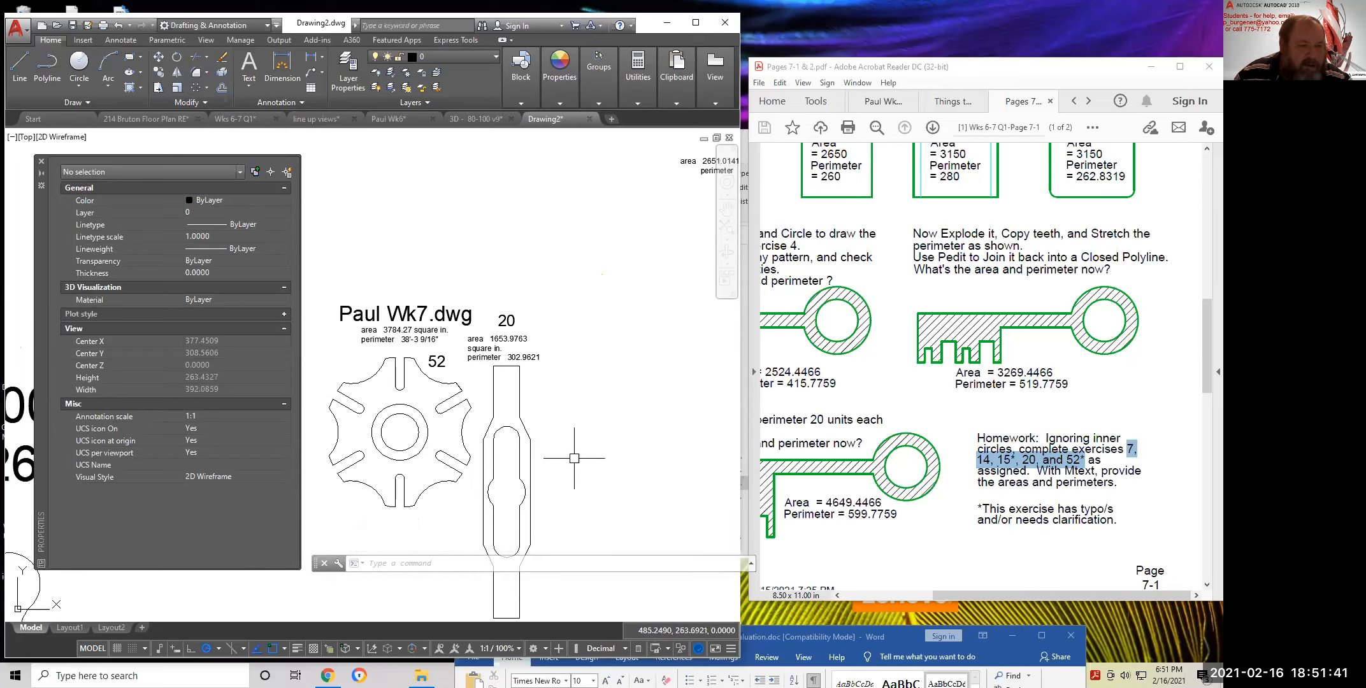
pyautogui.moveTo(565, 448)
pyautogui.mouseDown(button='middle')
pyautogui.moveTo(578, 363)
pyautogui.moveTo(599, 341)
pyautogui.mouseUp(button='middle')
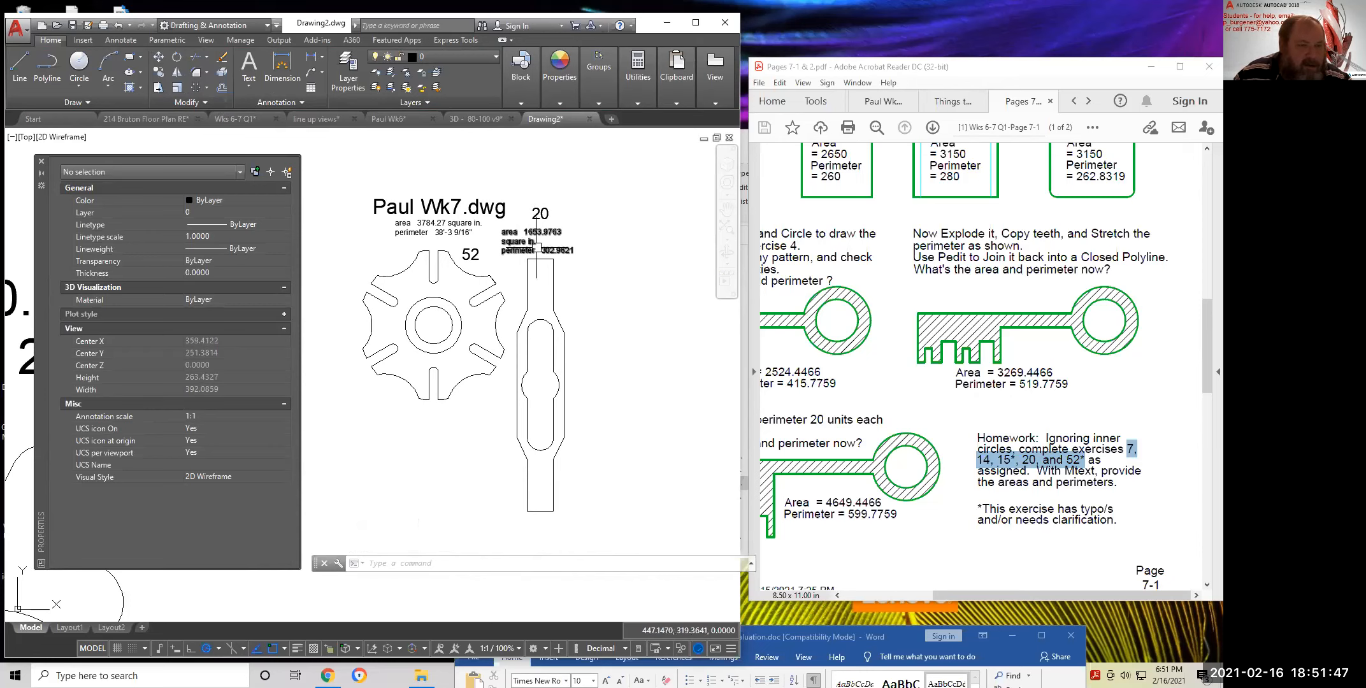
# Set both area/perimeter labels to Middle center and drag one under the drawing title
pyautogui.click(537, 245)
pyautogui.click(437, 224)
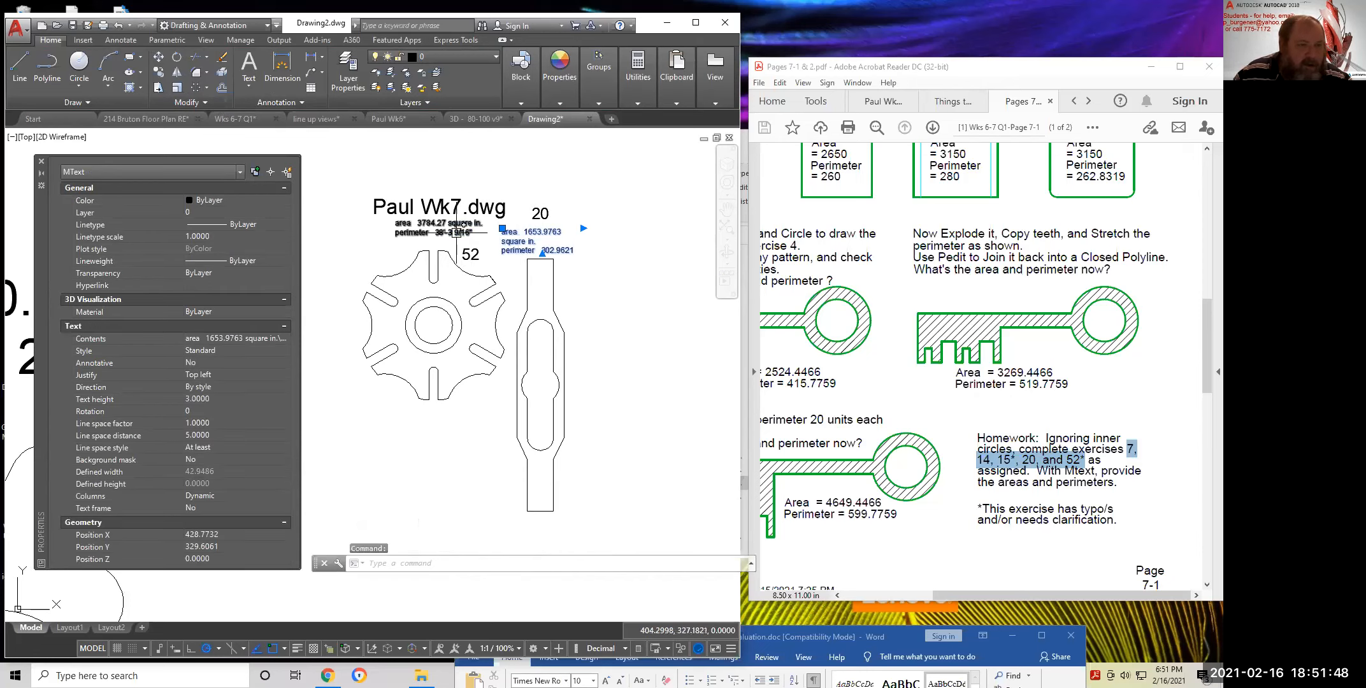
pyautogui.click(221, 374)
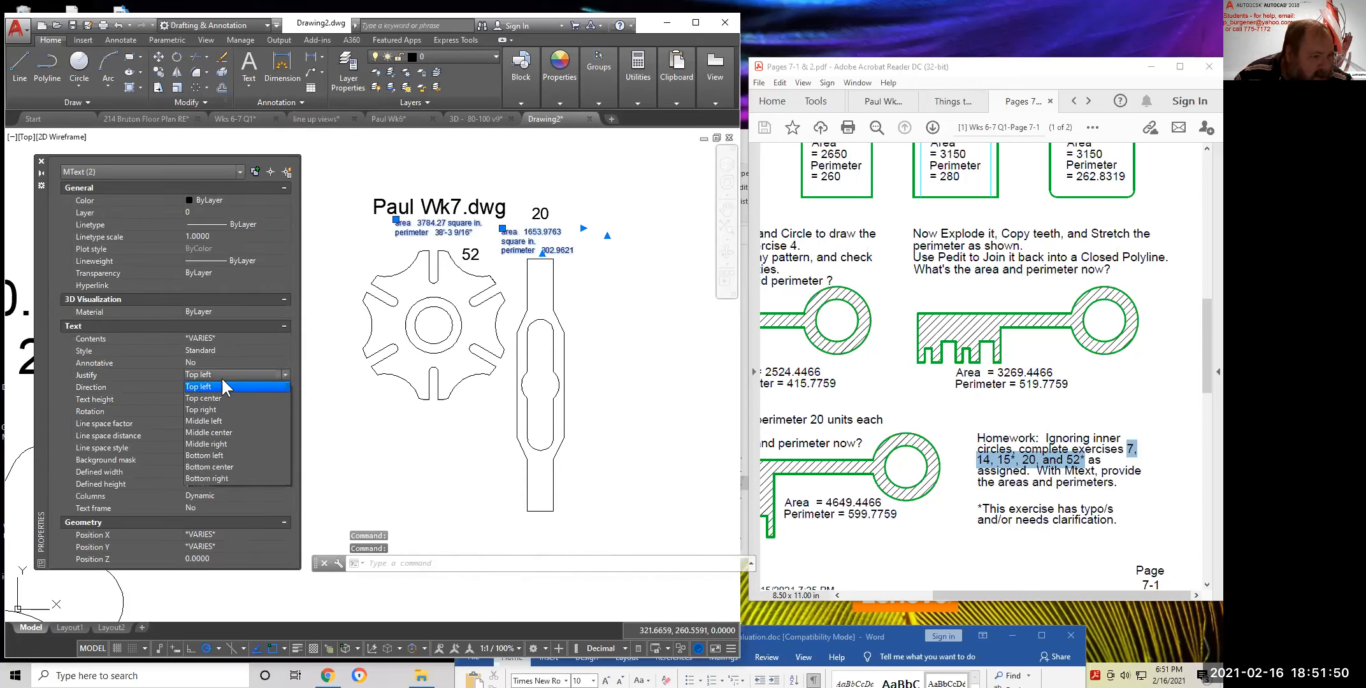
pyautogui.click(221, 432)
pyautogui.click(542, 241)
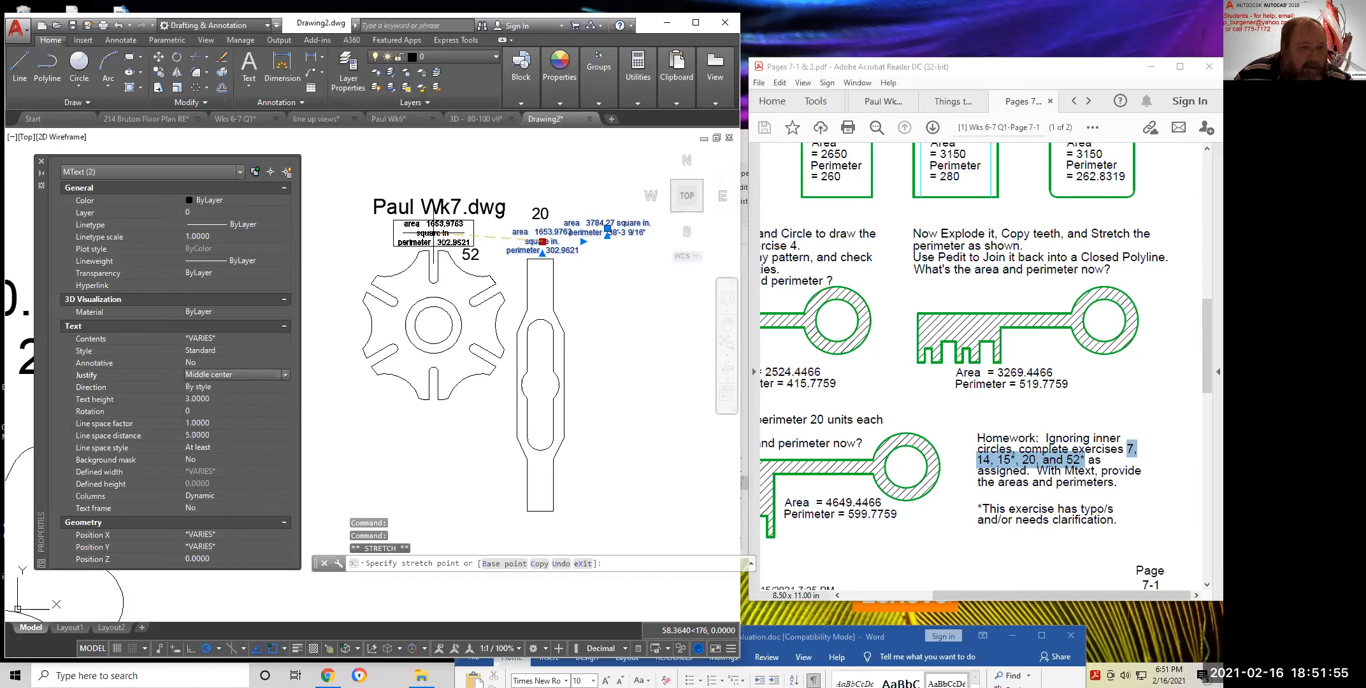
pyautogui.click(433, 233)
# Undo the label repositioning and justification change, then abandon another reposition attempt
pyautogui.click(607, 228)
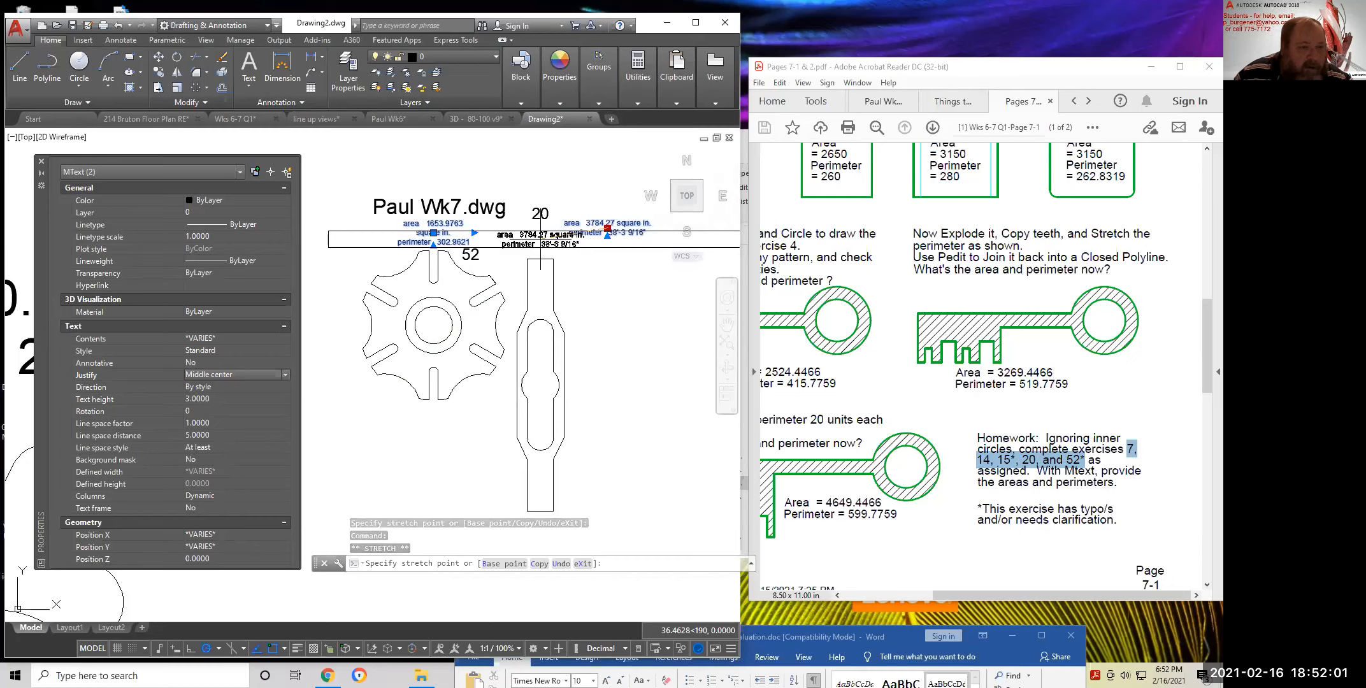
pyautogui.press('Escape')
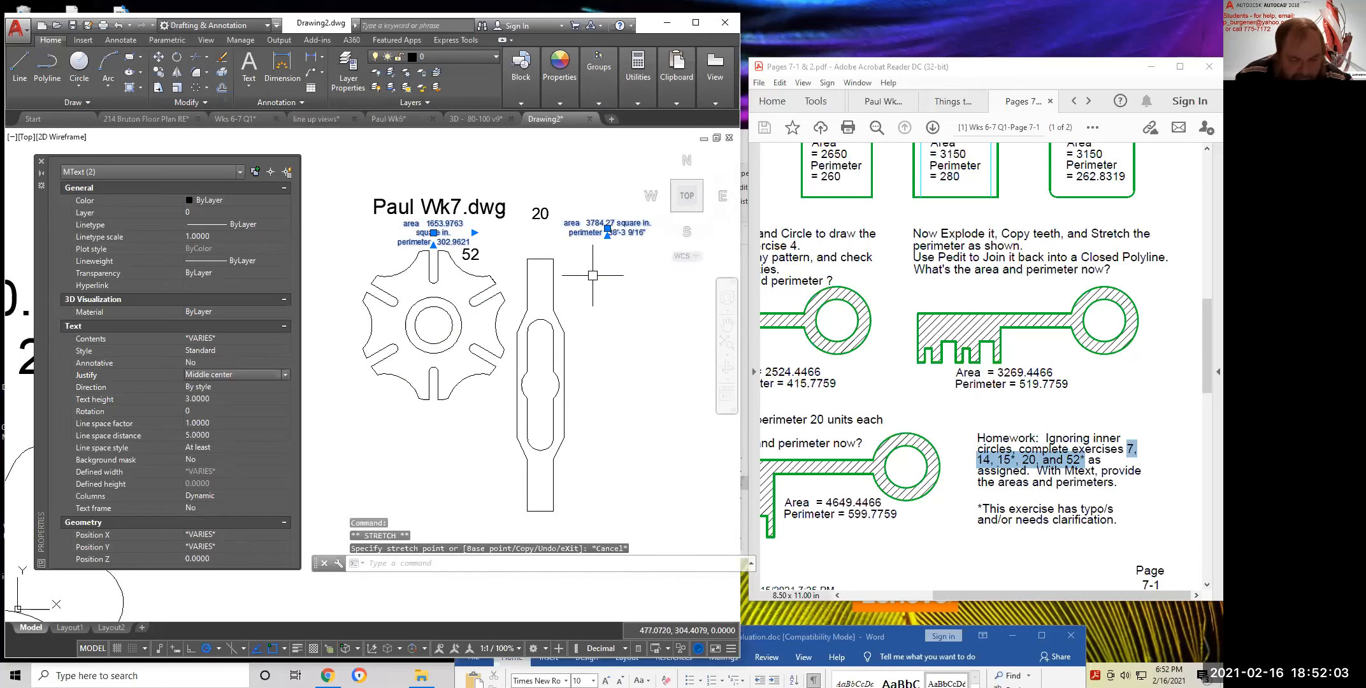
pyautogui.hotkey('ctrl', 'z')
pyautogui.hotkey('ctrl', 'z')
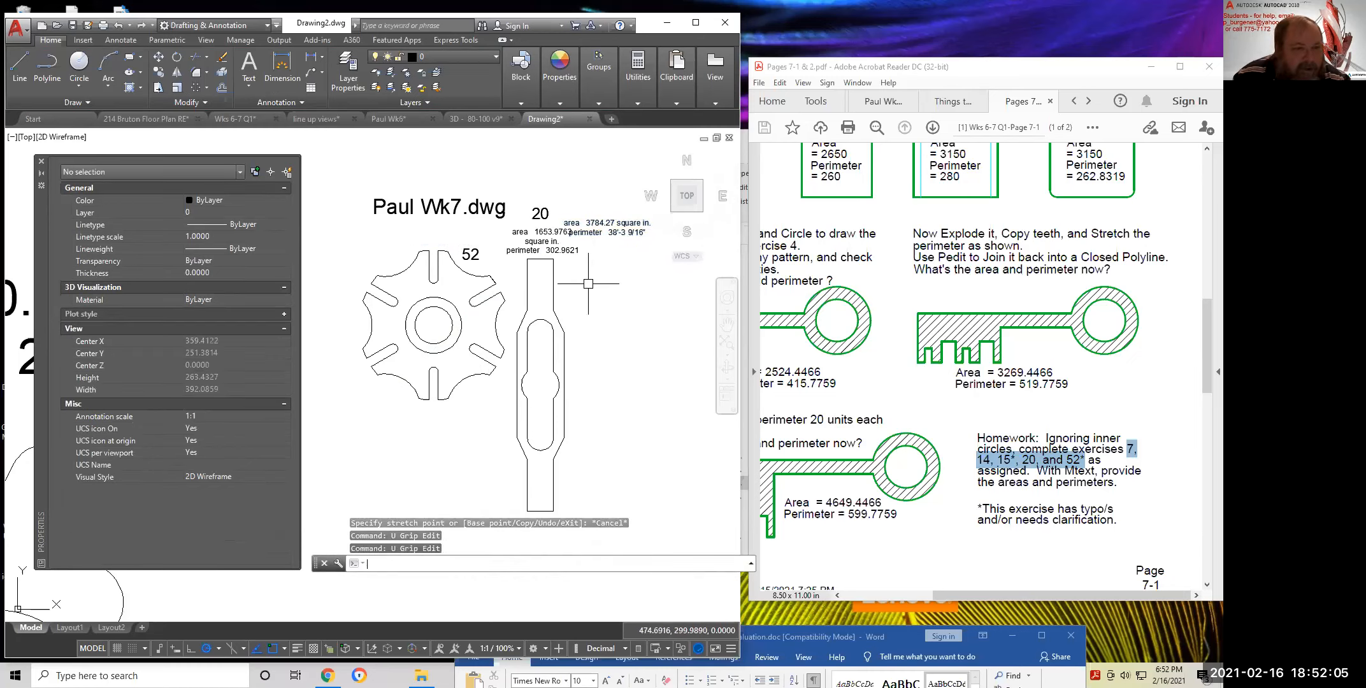
pyautogui.hotkey('ctrl', 'z')
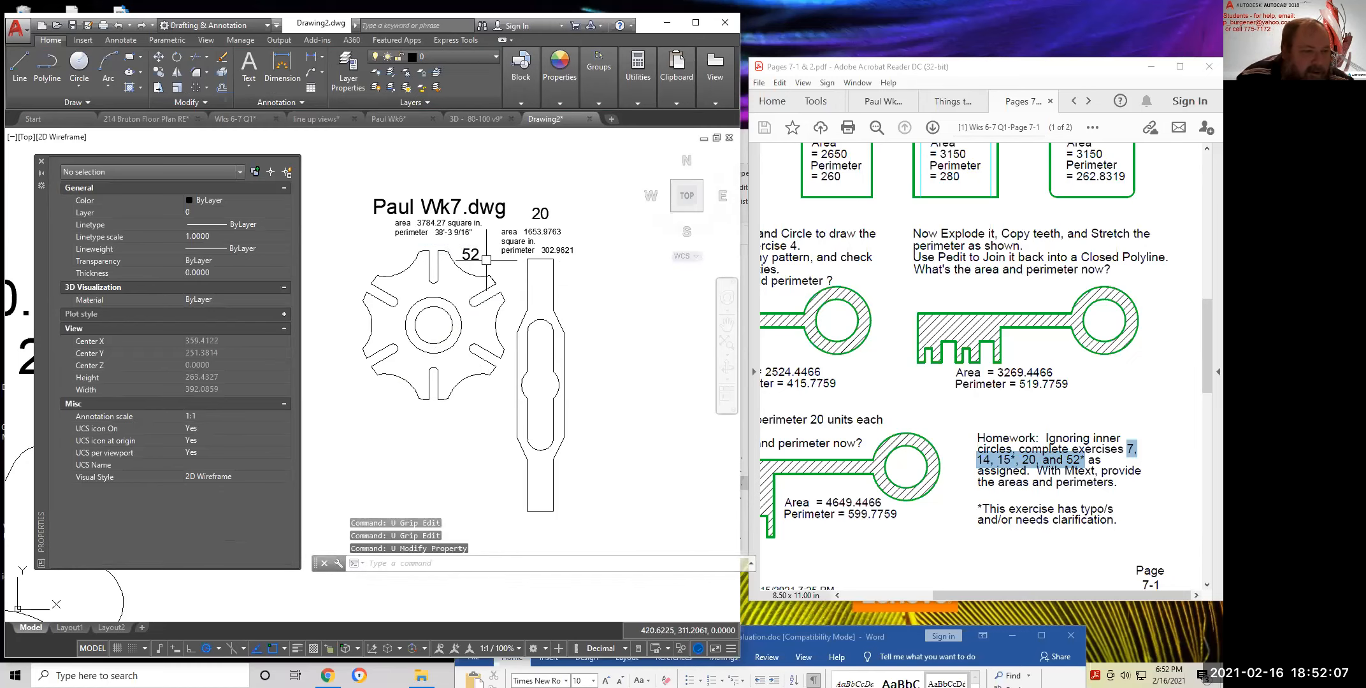
pyautogui.click(510, 244)
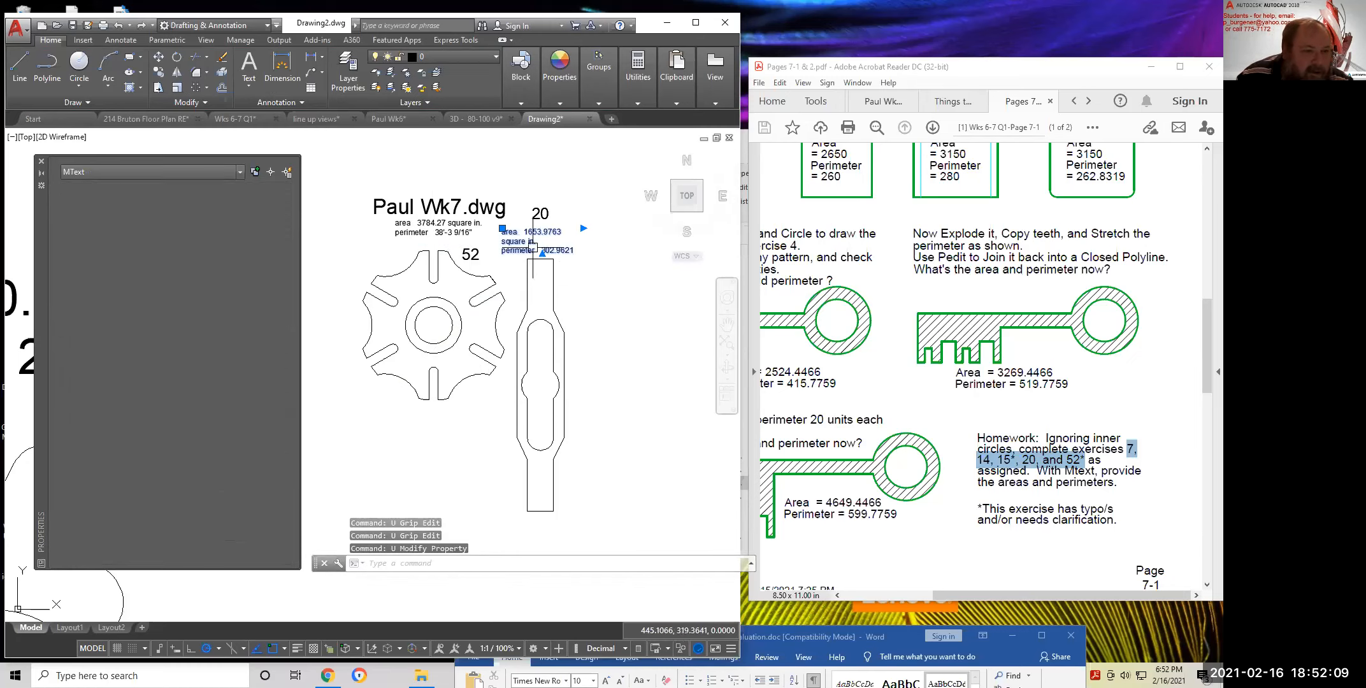
pyautogui.scroll(-4, 529, 312)
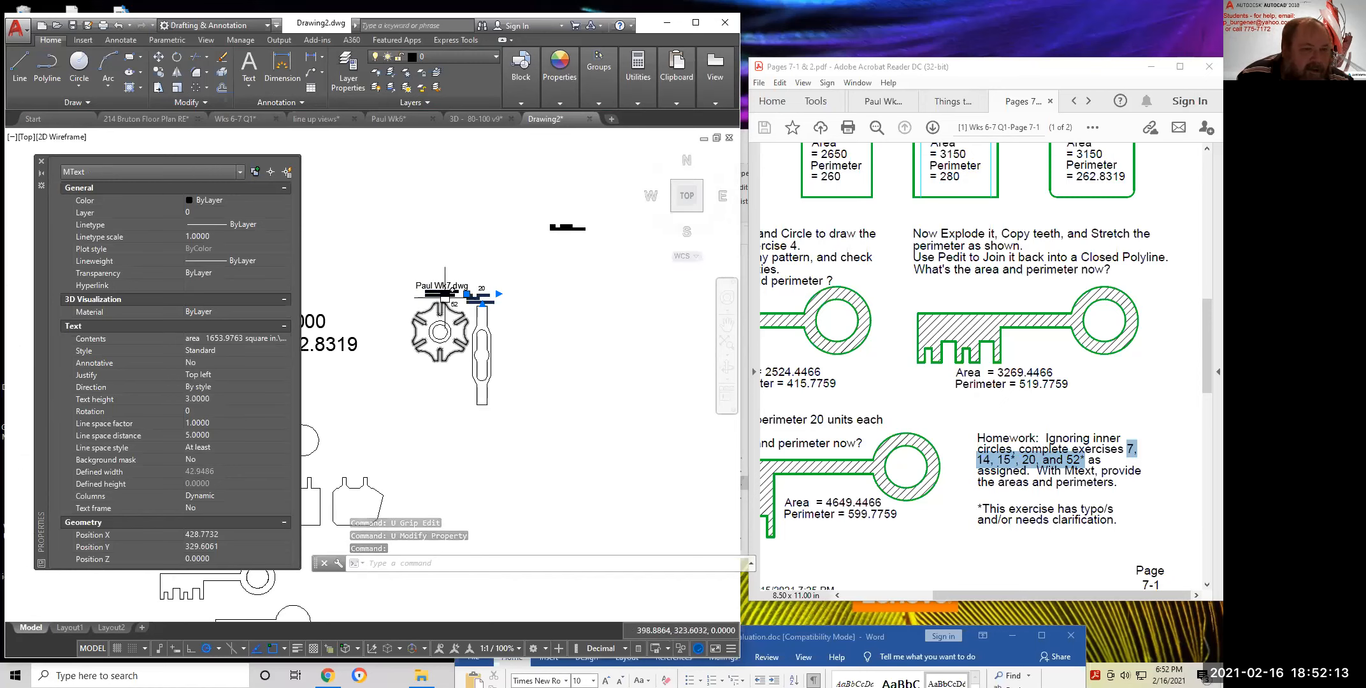
pyautogui.click(442, 293)
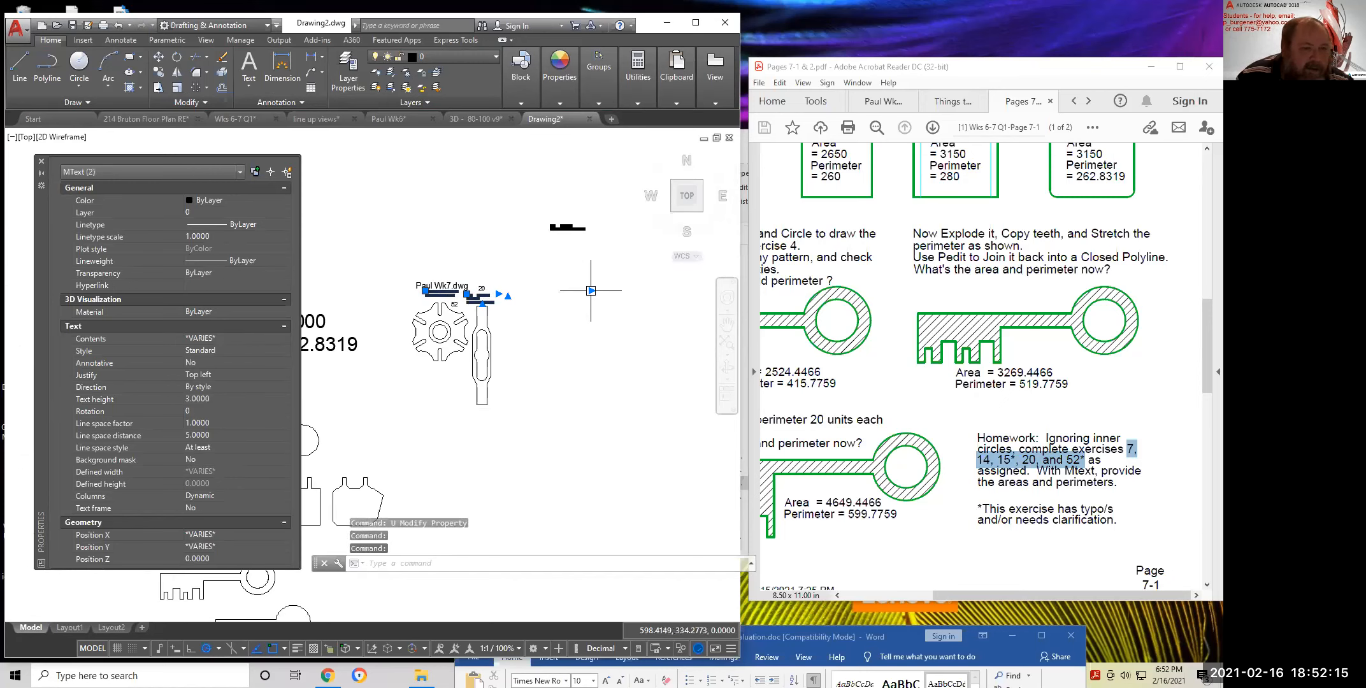
pyautogui.click(591, 291)
pyautogui.scroll(2, 458, 290)
pyautogui.scroll(4, 459, 292)
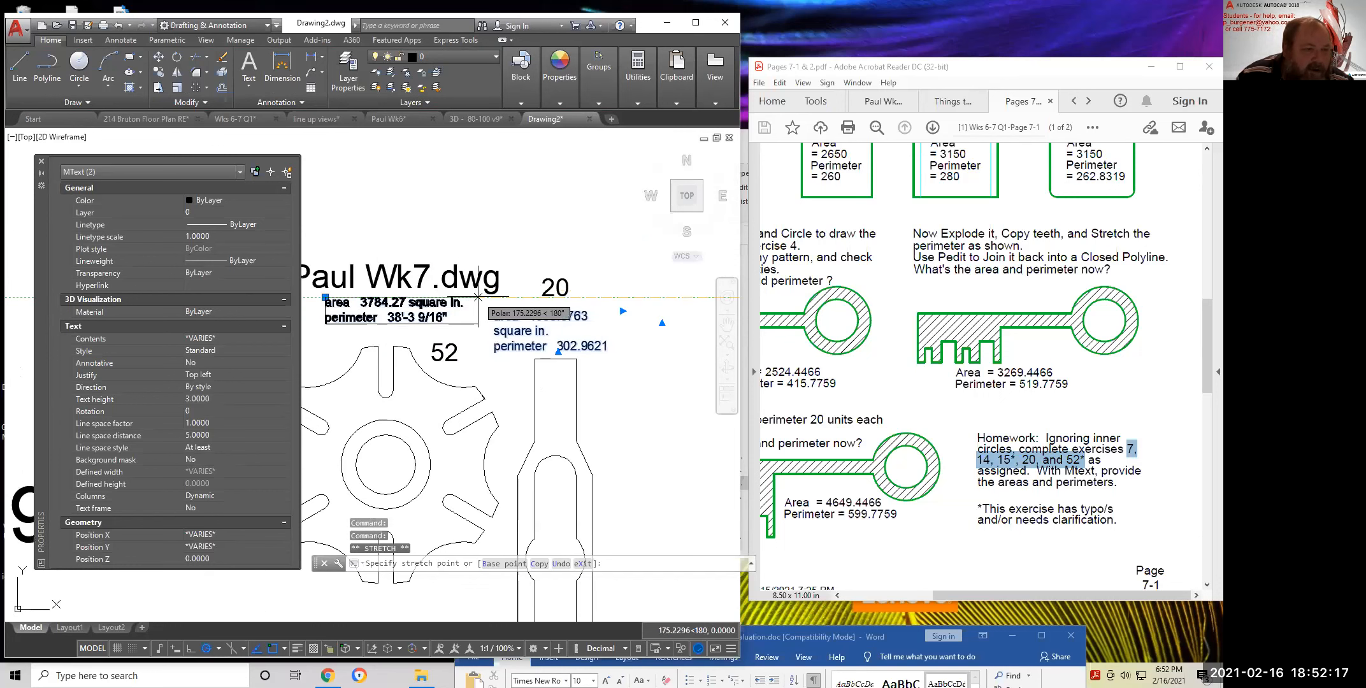
pyautogui.press('Escape')
# Give both part 52 and part 20 area/perimeter labels Middle center justification
pyautogui.click(522, 337)
pyautogui.click(371, 312)
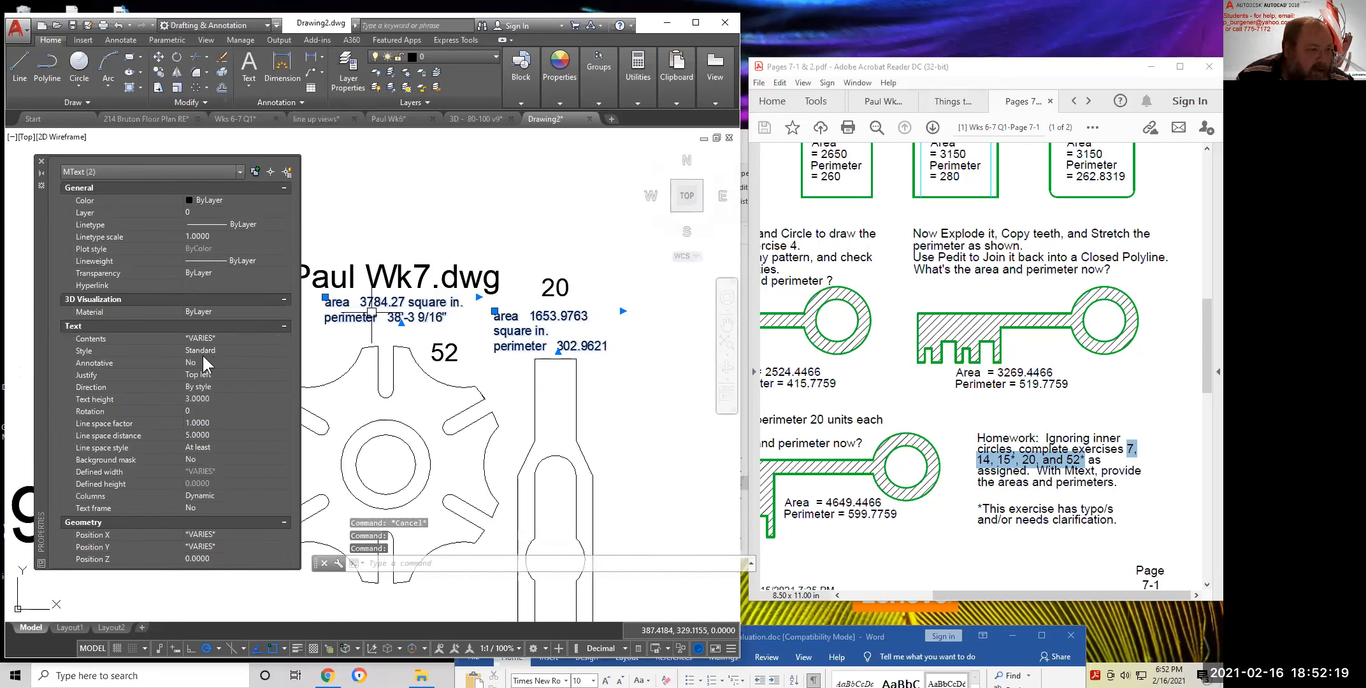
pyautogui.click(210, 377)
pyautogui.click(213, 376)
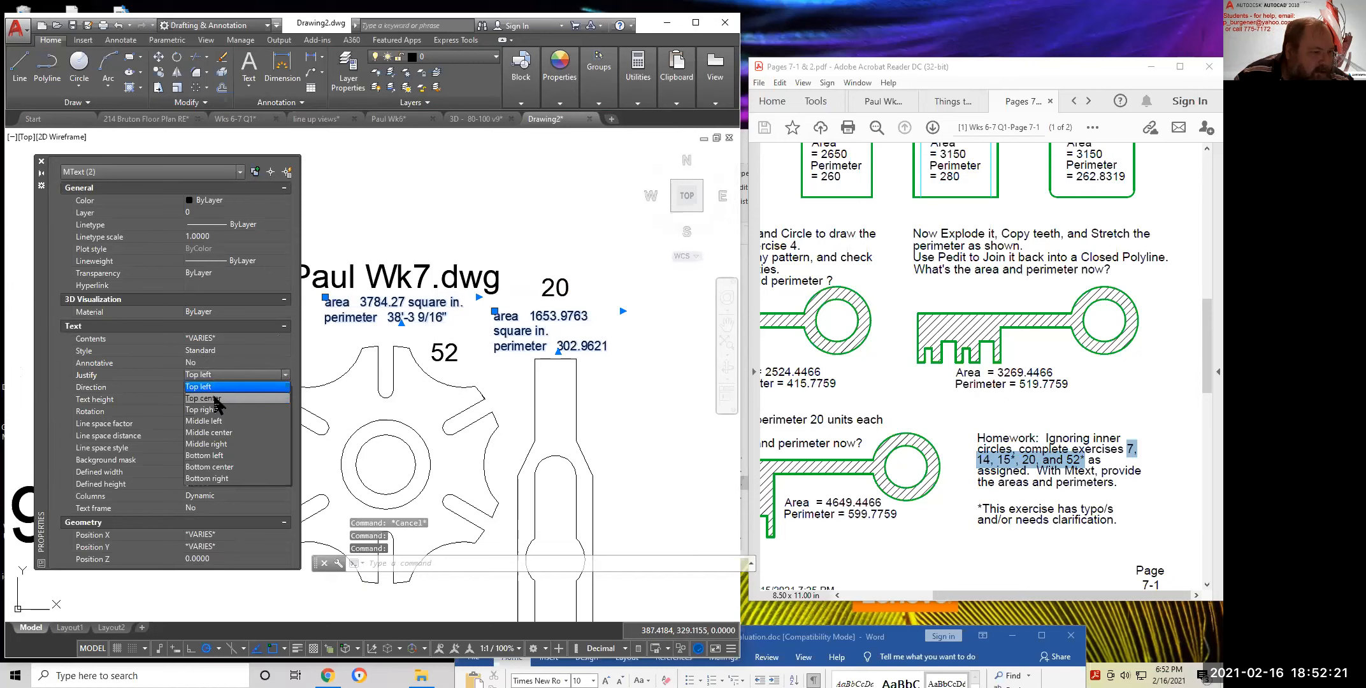
pyautogui.click(221, 431)
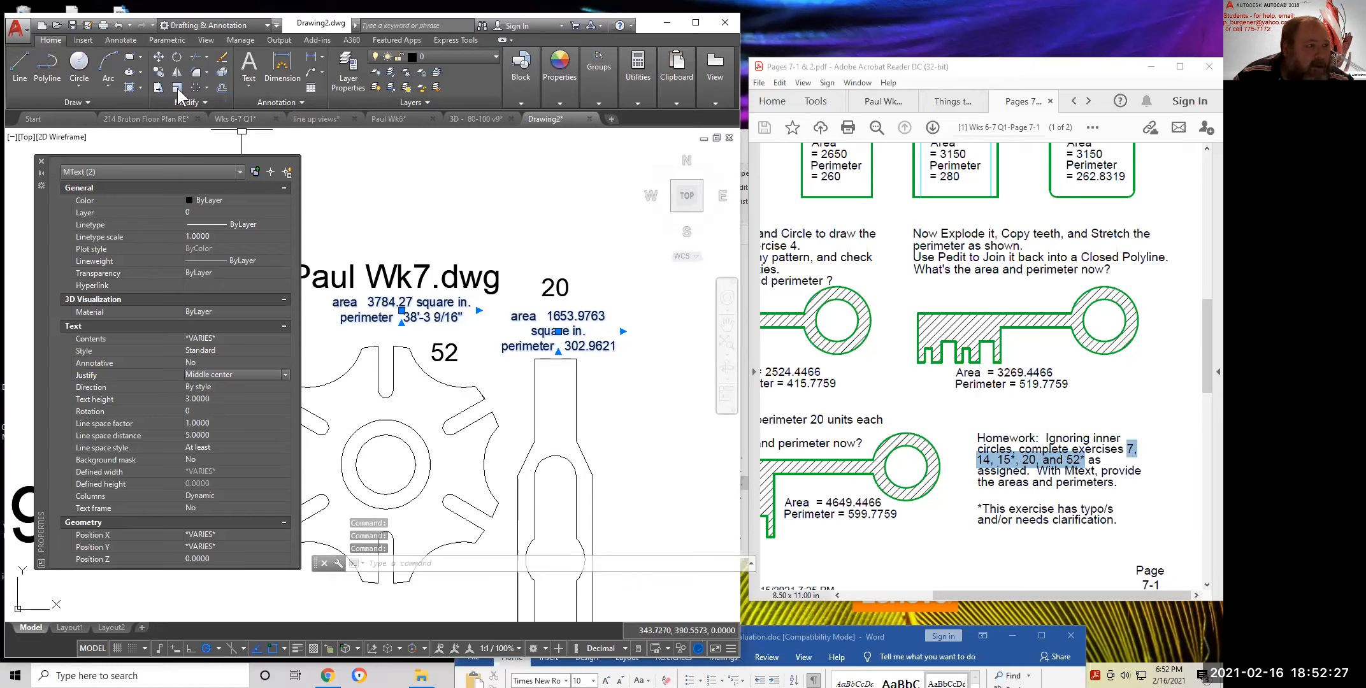
pyautogui.press('Escape')
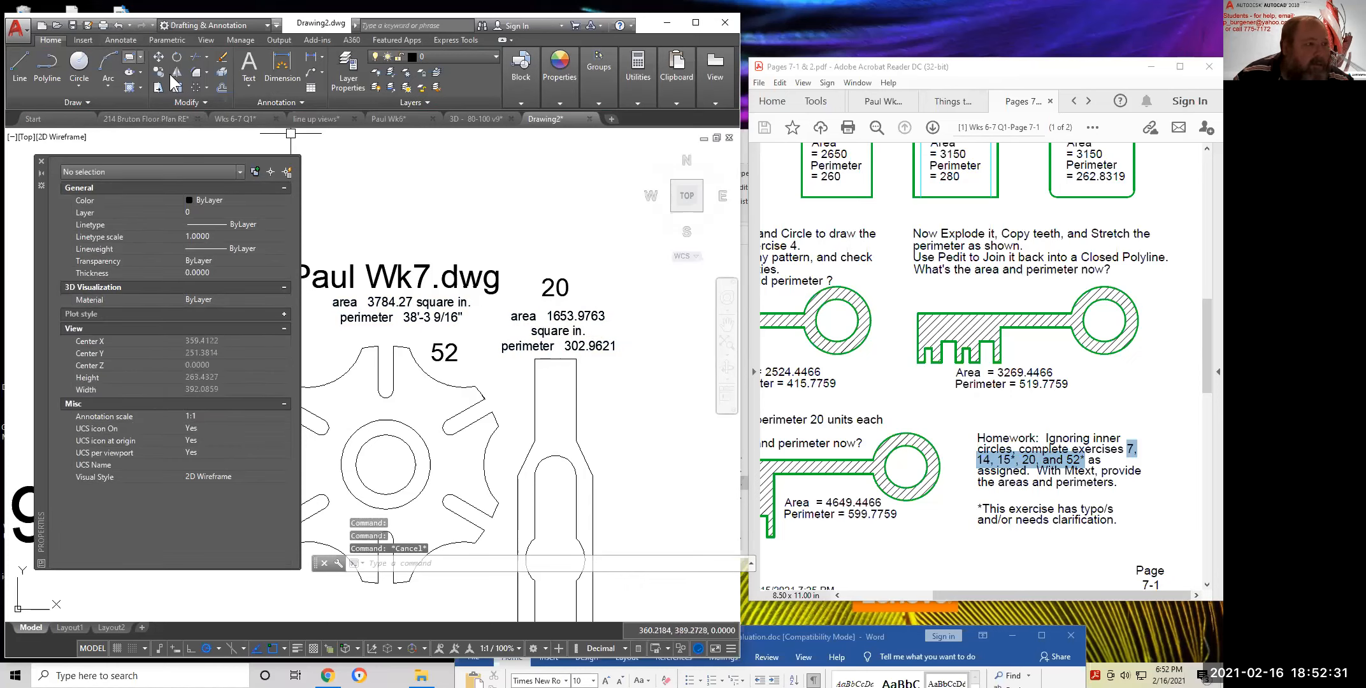
# Move the part 52 area/perimeter label so it is centred above the gear
pyautogui.click(403, 305)
pyautogui.rightClick(470, 233)
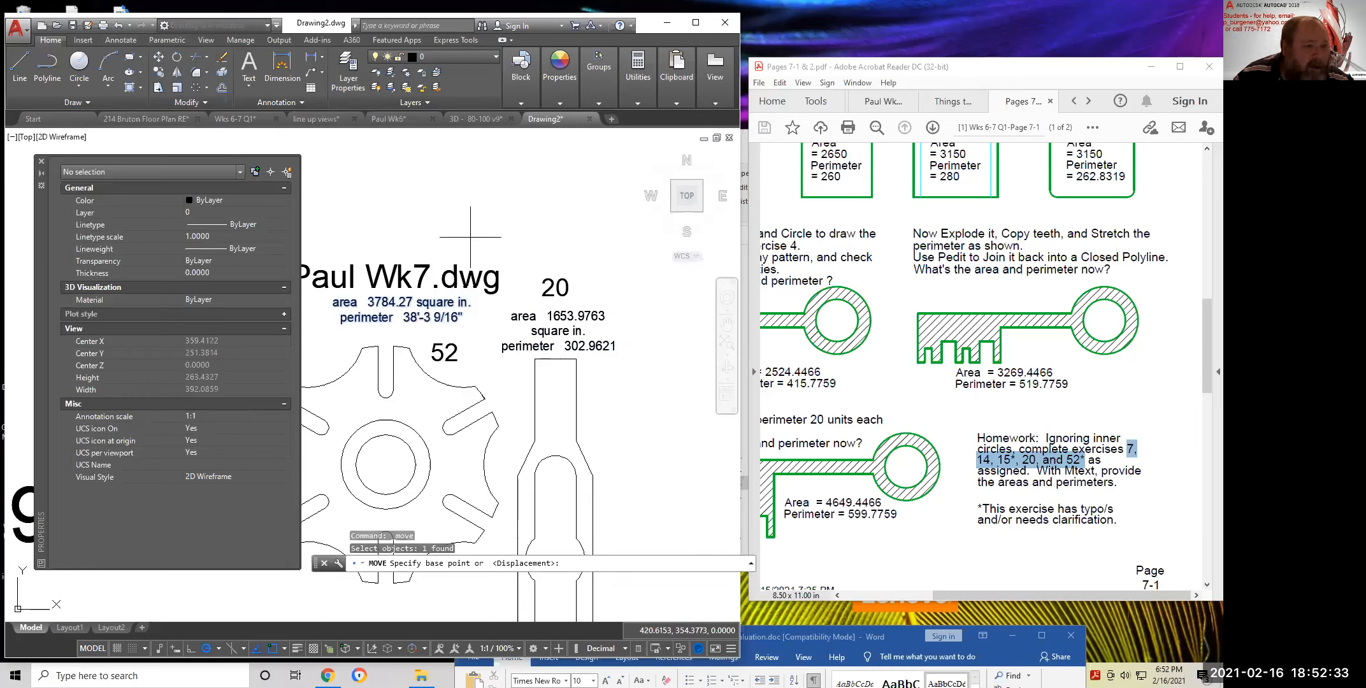
pyautogui.click(471, 231)
pyautogui.click(463, 240)
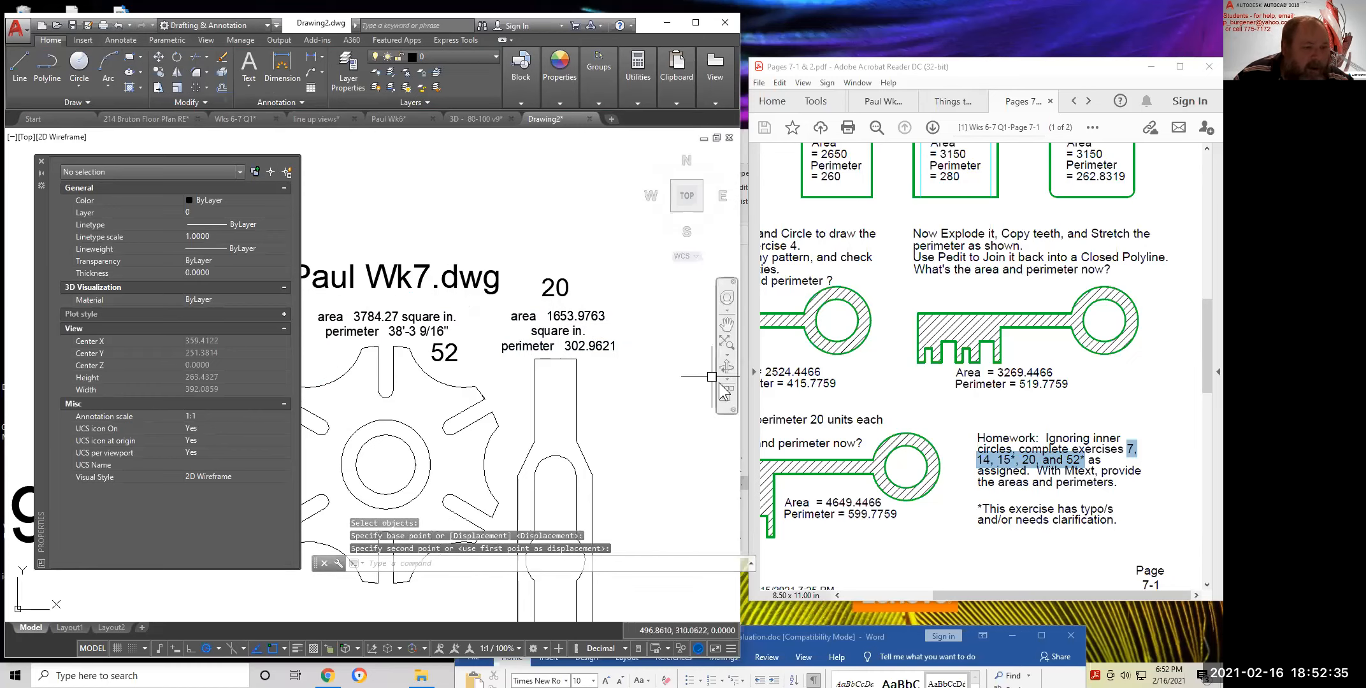
pyautogui.scroll(-2, 723, 382)
pyautogui.moveTo(686, 382); pyautogui.dragTo(652, 258, button='middle')
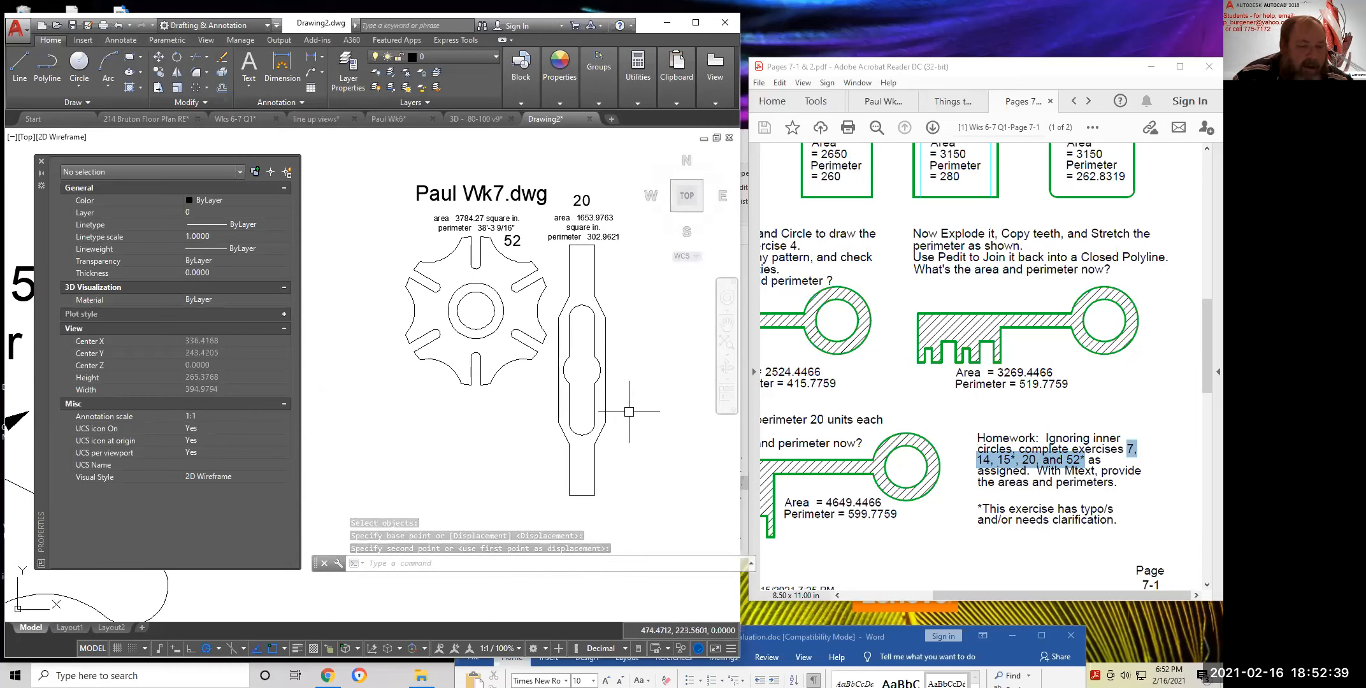